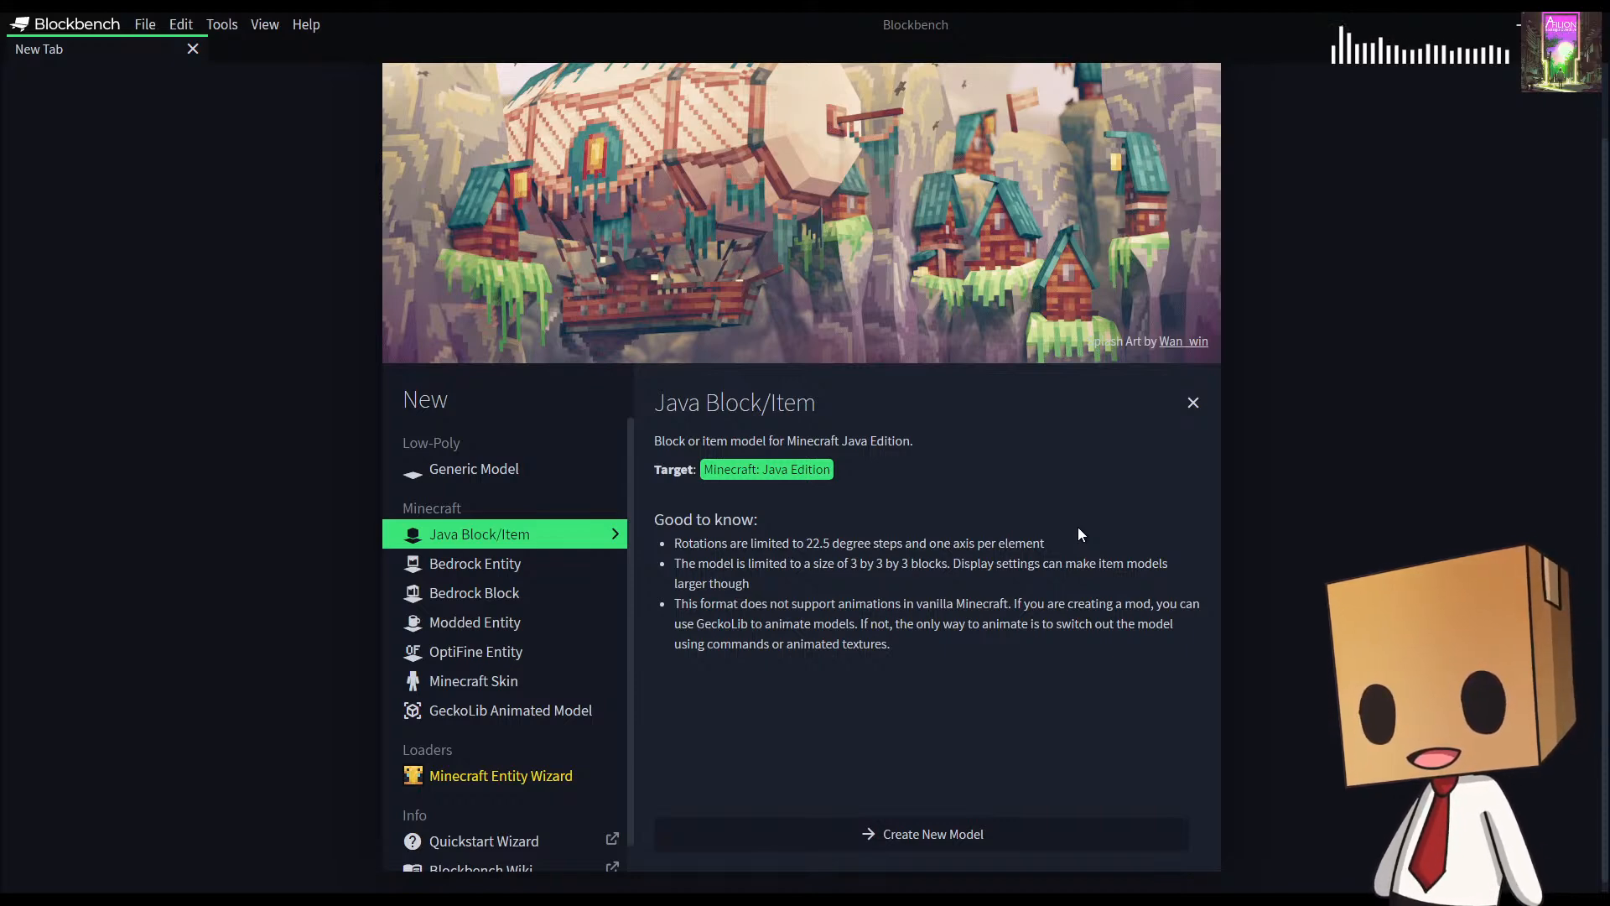
Step: Create a new Java Block/Item model with the file name Ballista
left_click(462, 469)
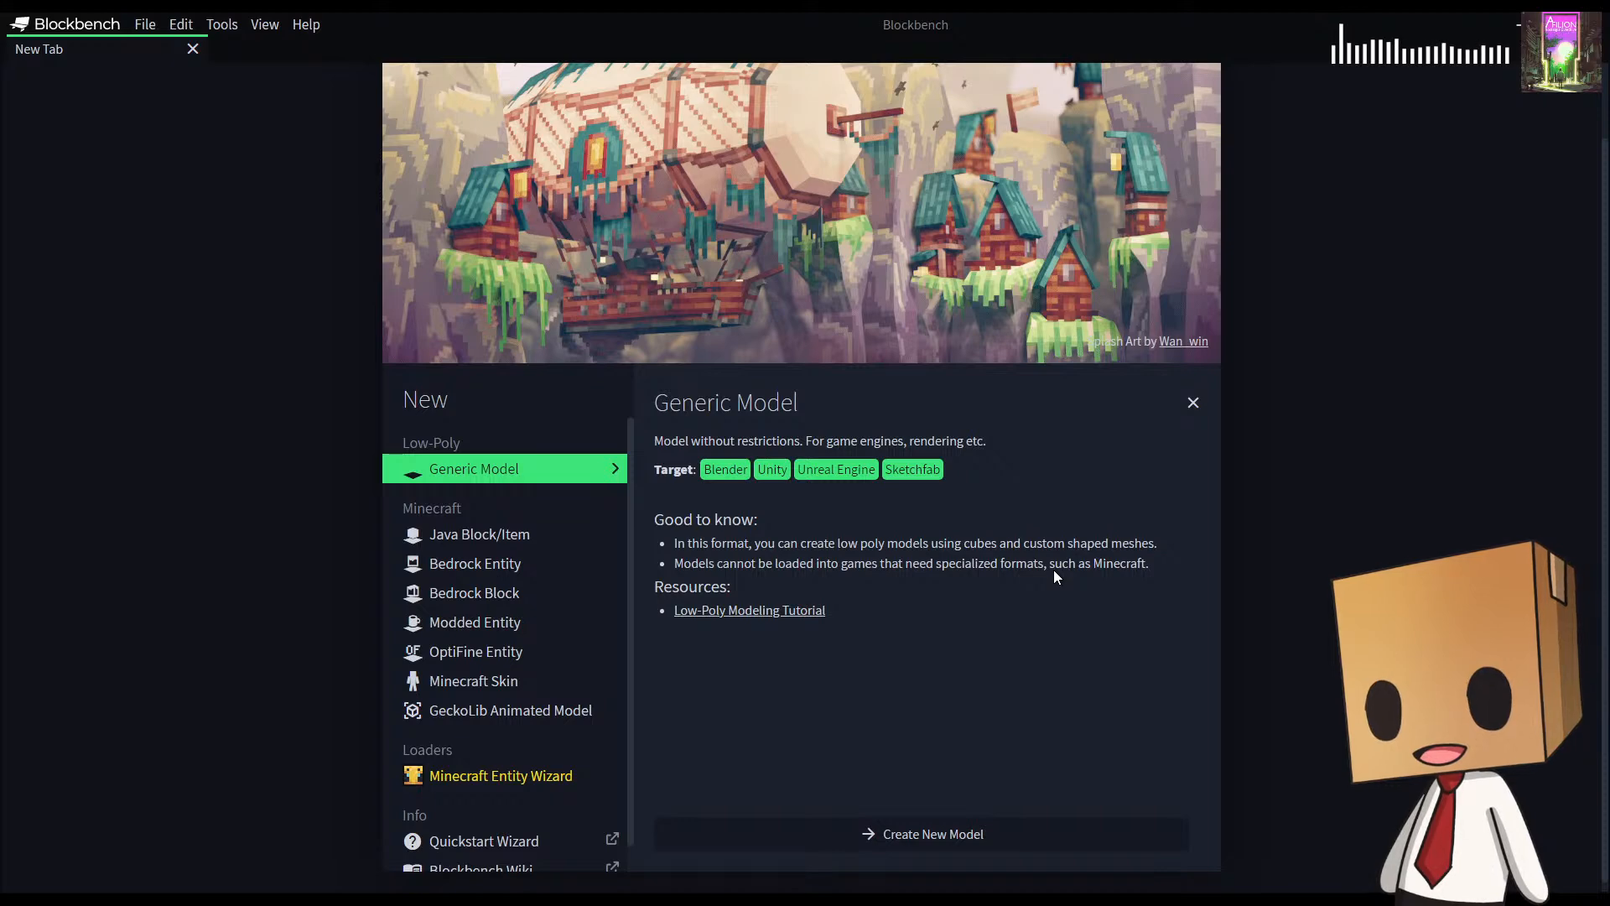
left_click(492, 546)
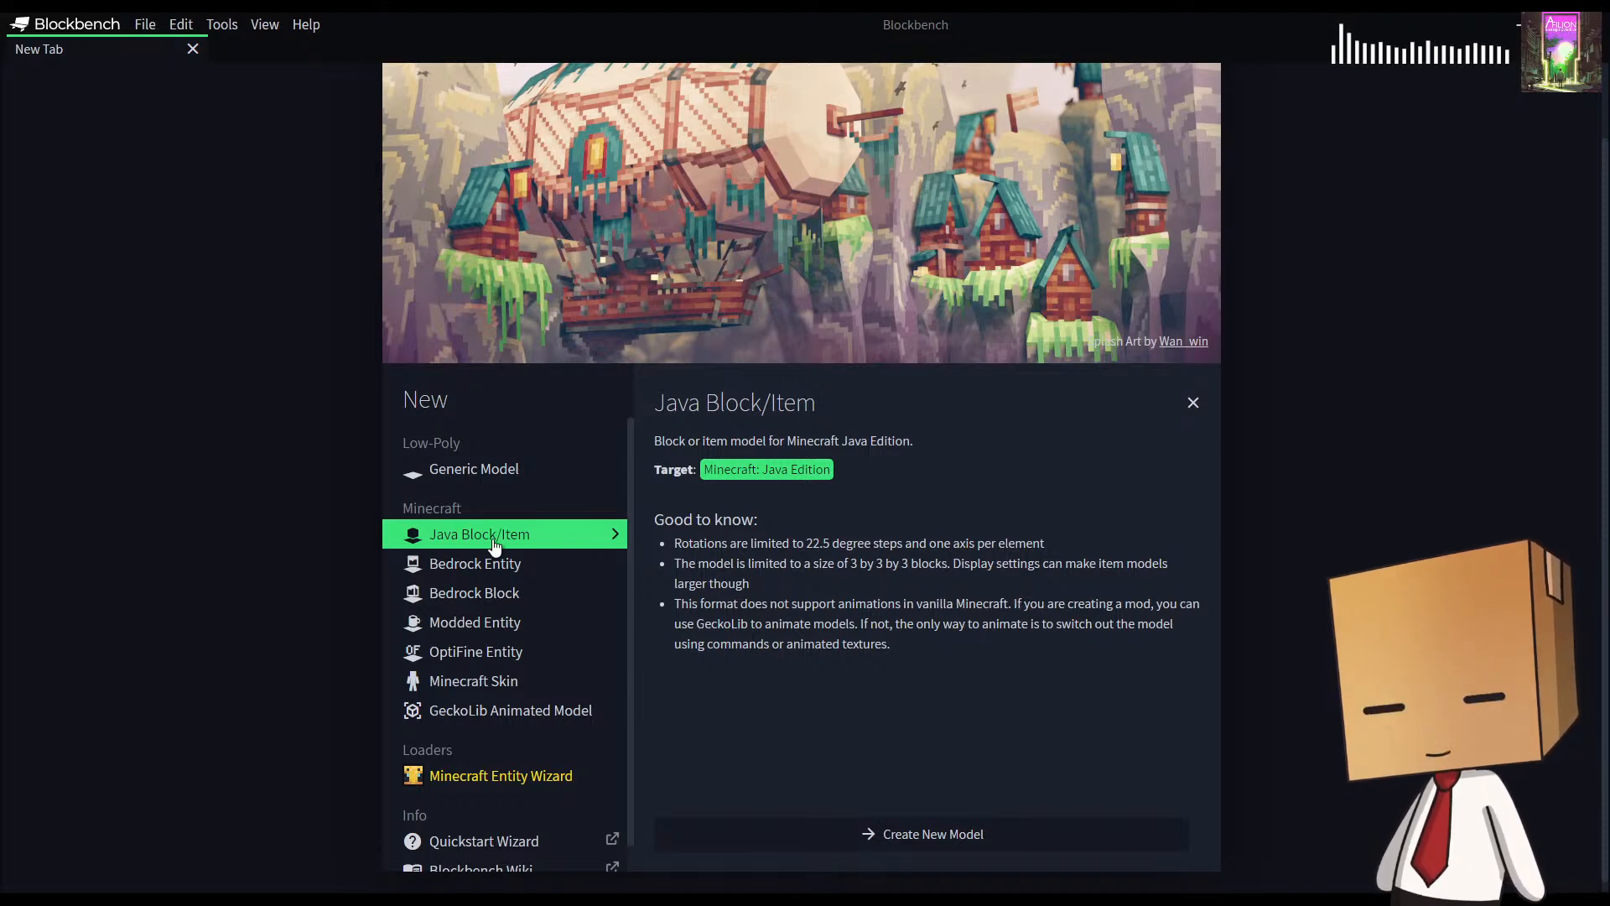
left_click(955, 843)
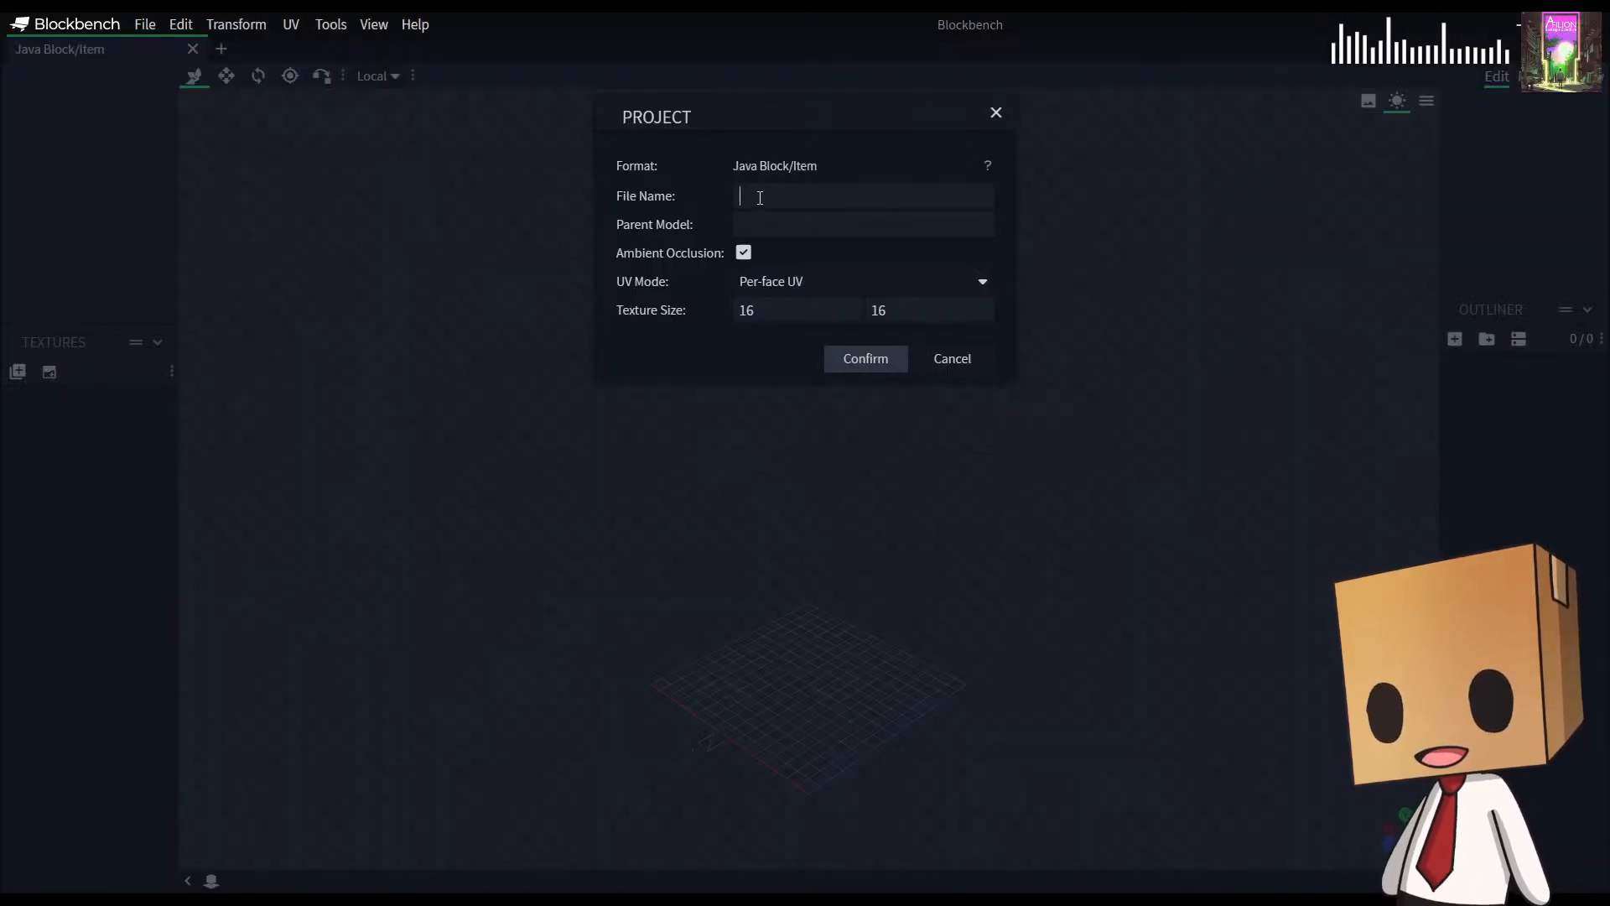
type("Ballista")
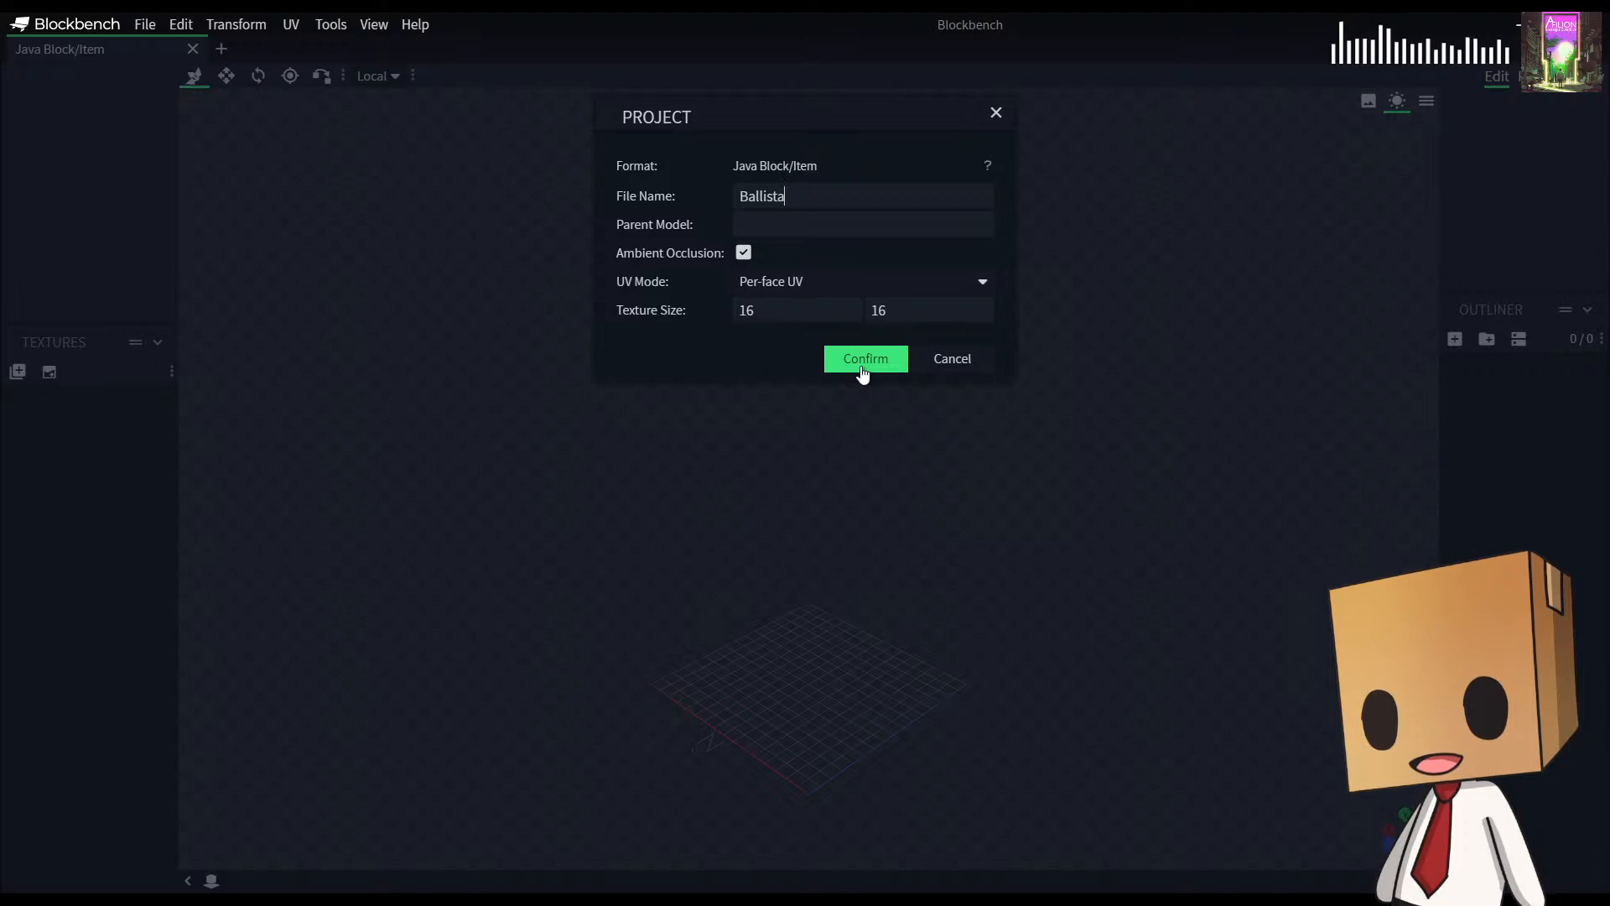
left_click(862, 368)
Step: Widen the sidebars on both sides of the viewport
left_click_drag(863, 744, 640, 690)
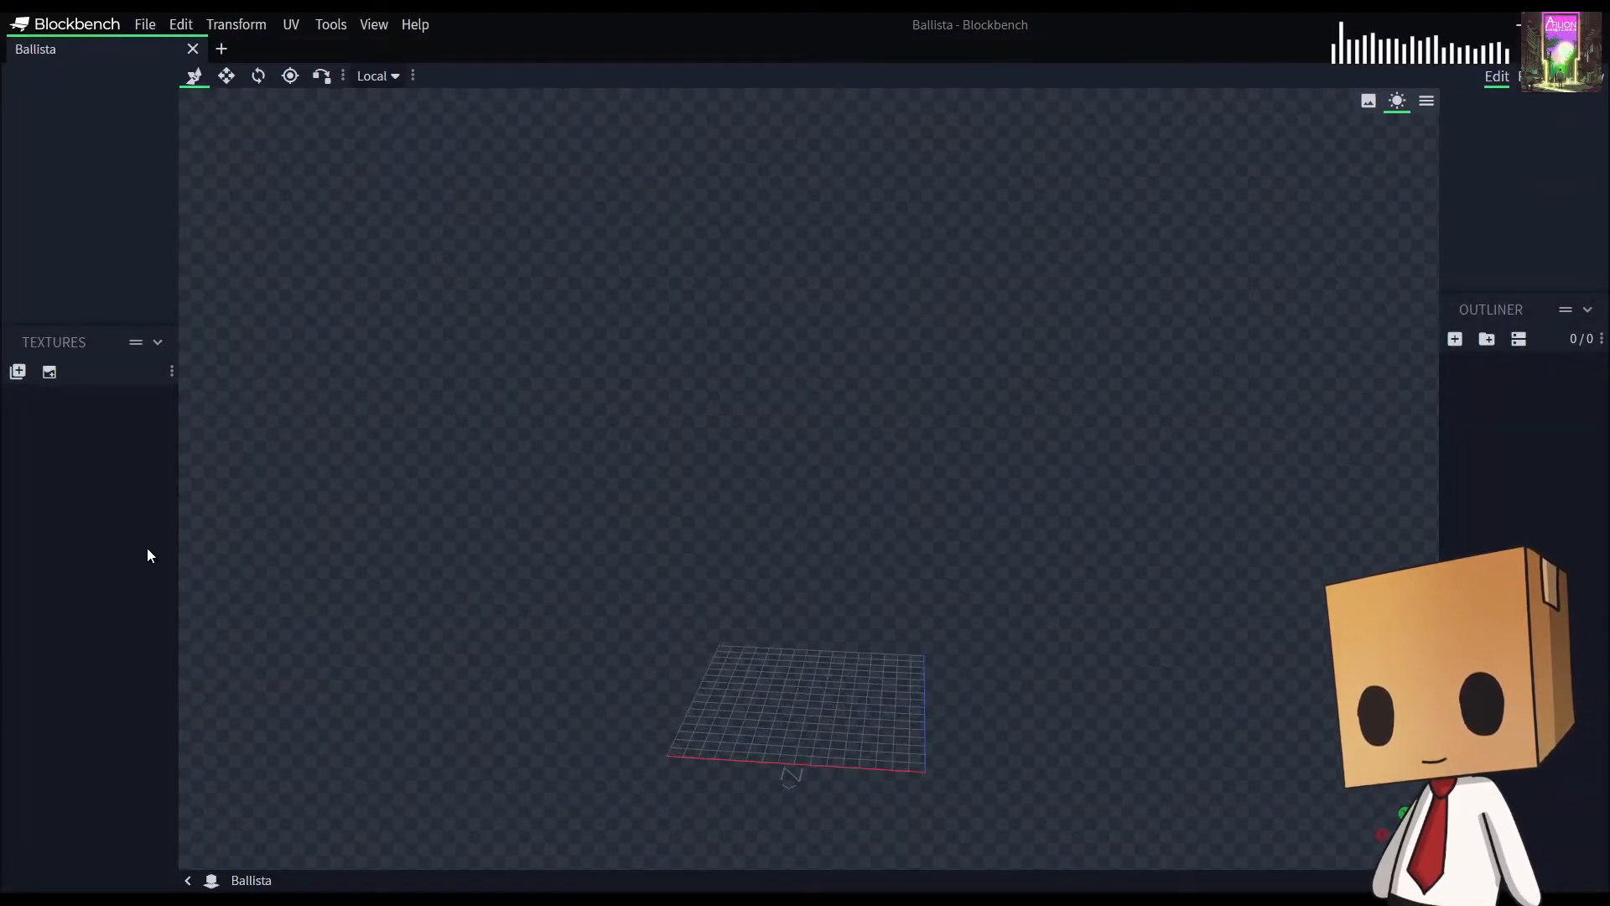
left_click_drag(179, 551, 336, 568)
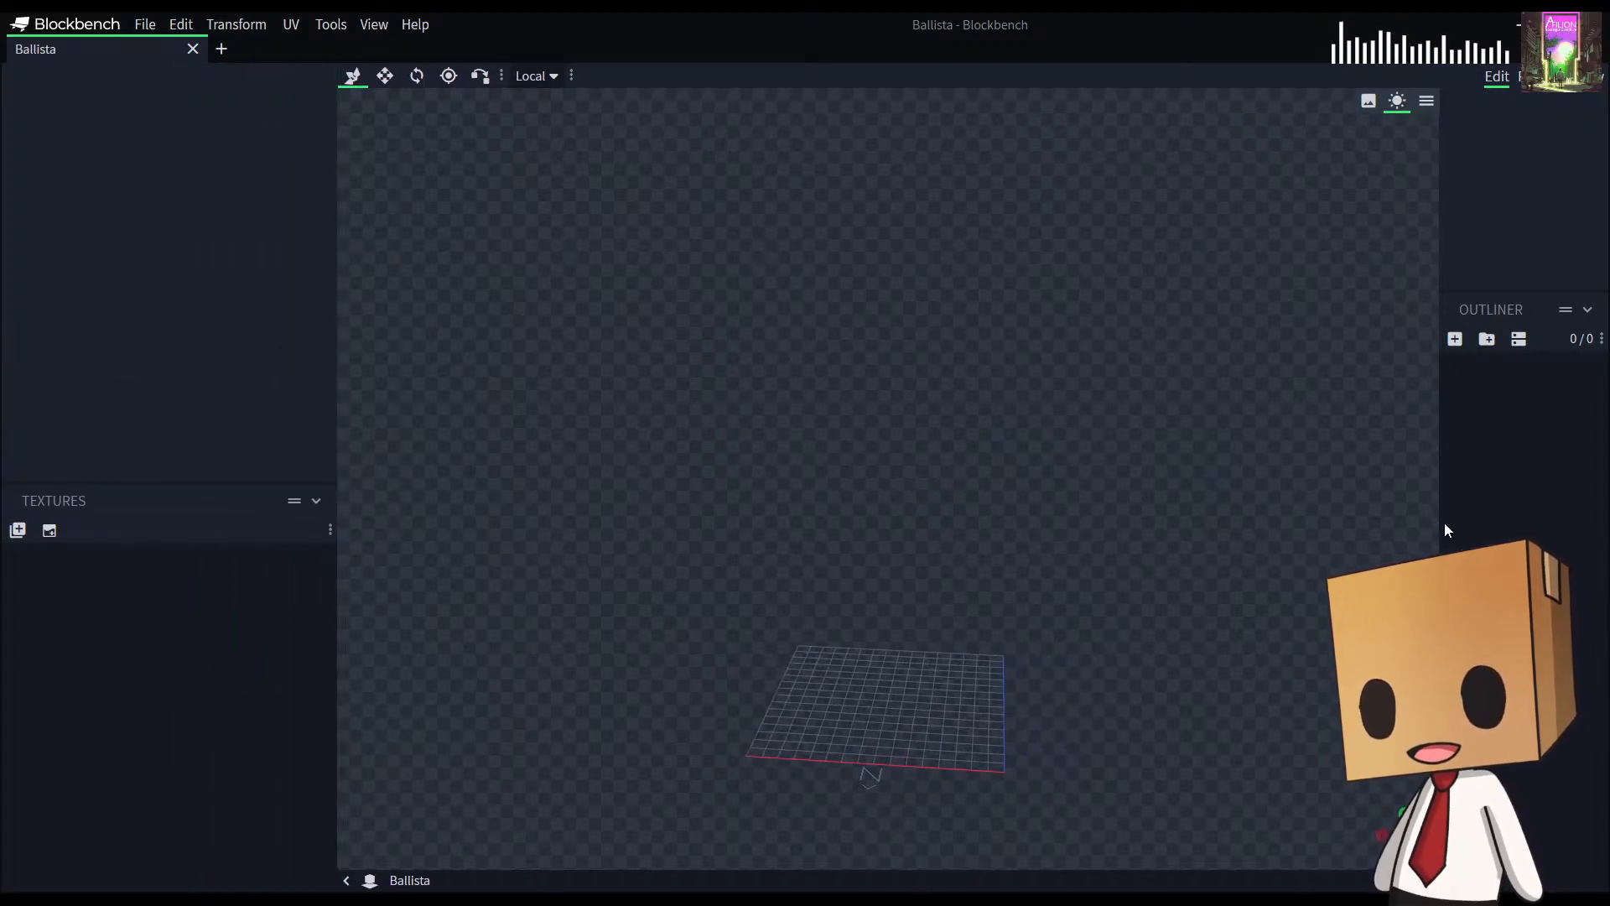
left_click_drag(1440, 522, 1333, 542)
right_click_drag(932, 743, 971, 502)
left_click_drag(968, 593, 1006, 676)
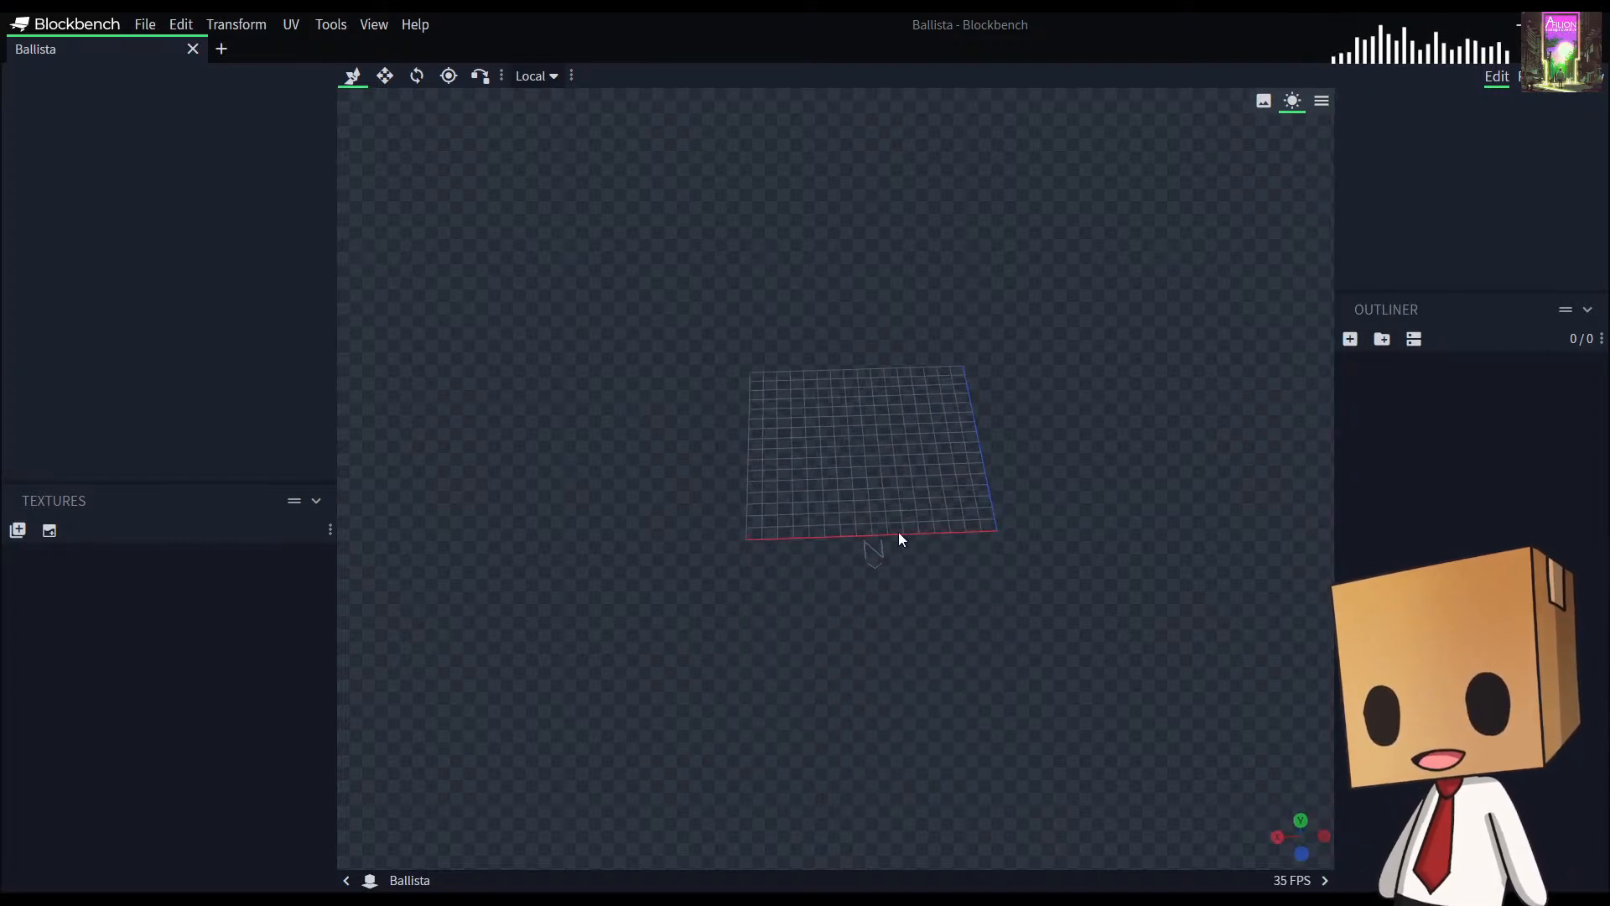
left_click_drag(947, 534, 944, 541)
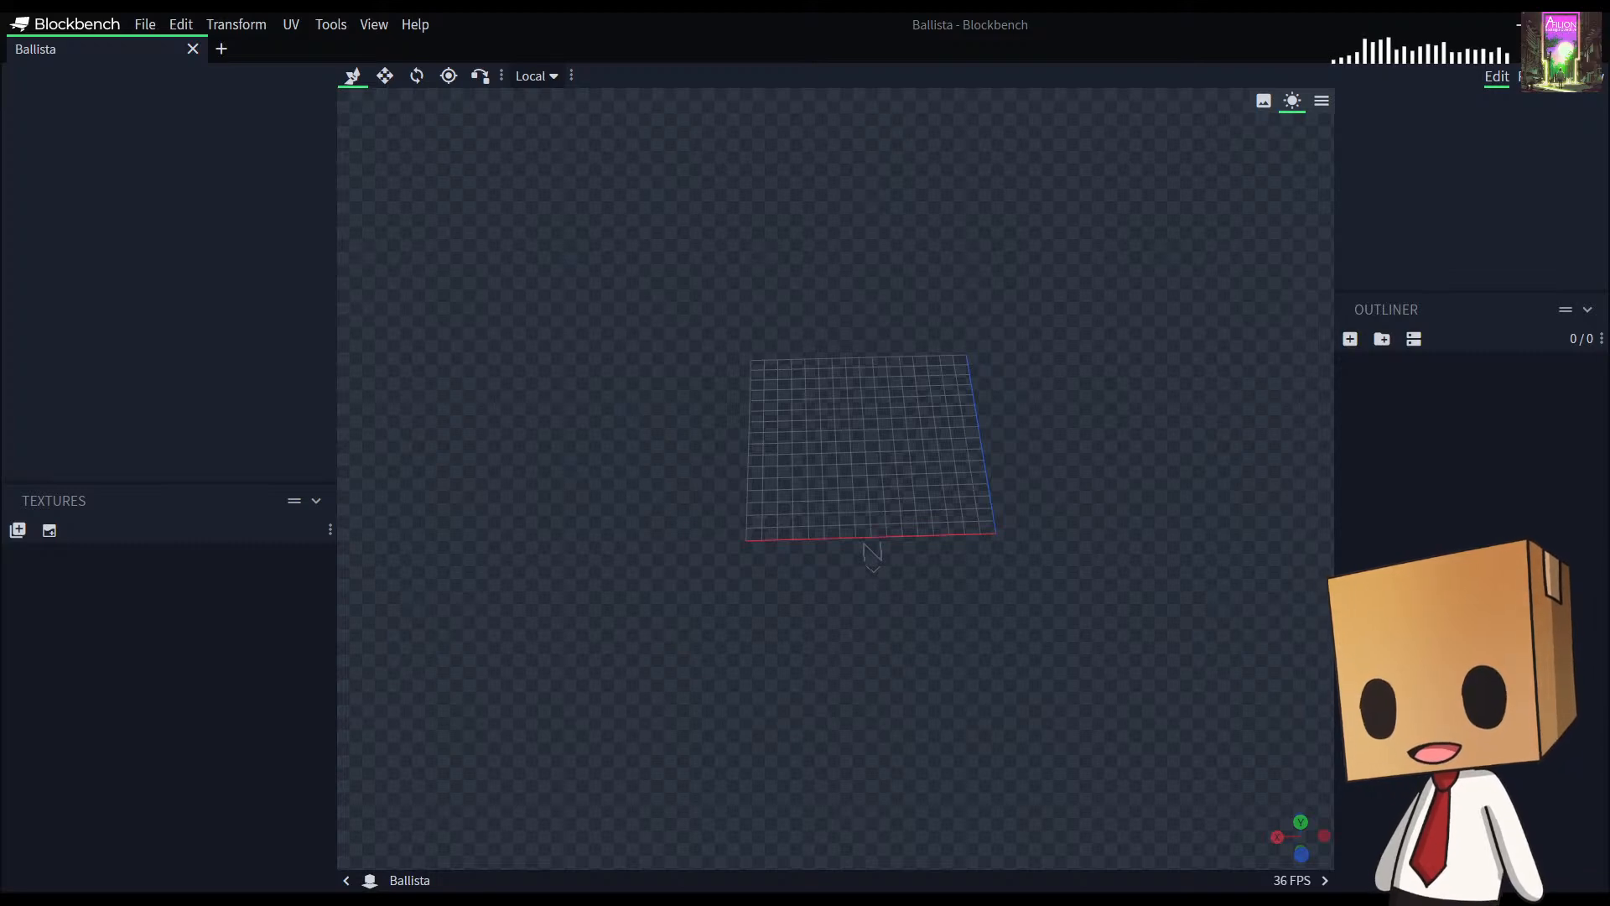
left_click_drag(899, 554, 956, 470)
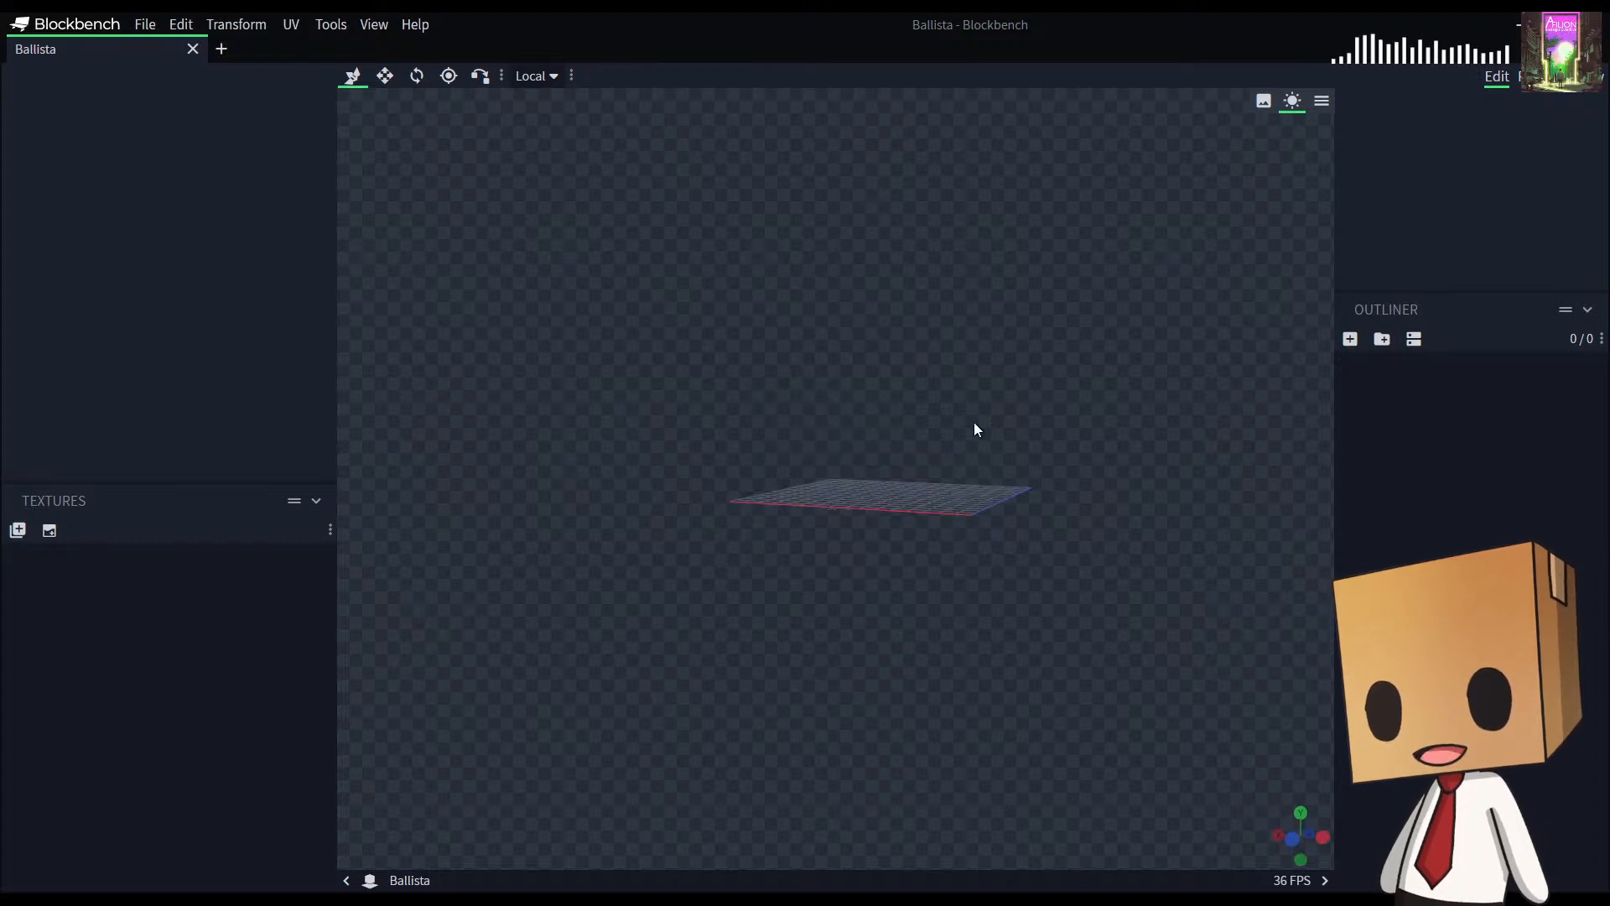
mouse_move(802, 425)
left_mouse_down()
mouse_move(928, 578)
mouse_move(811, 420)
left_mouse_up()
left_click_drag(972, 503, 1040, 596)
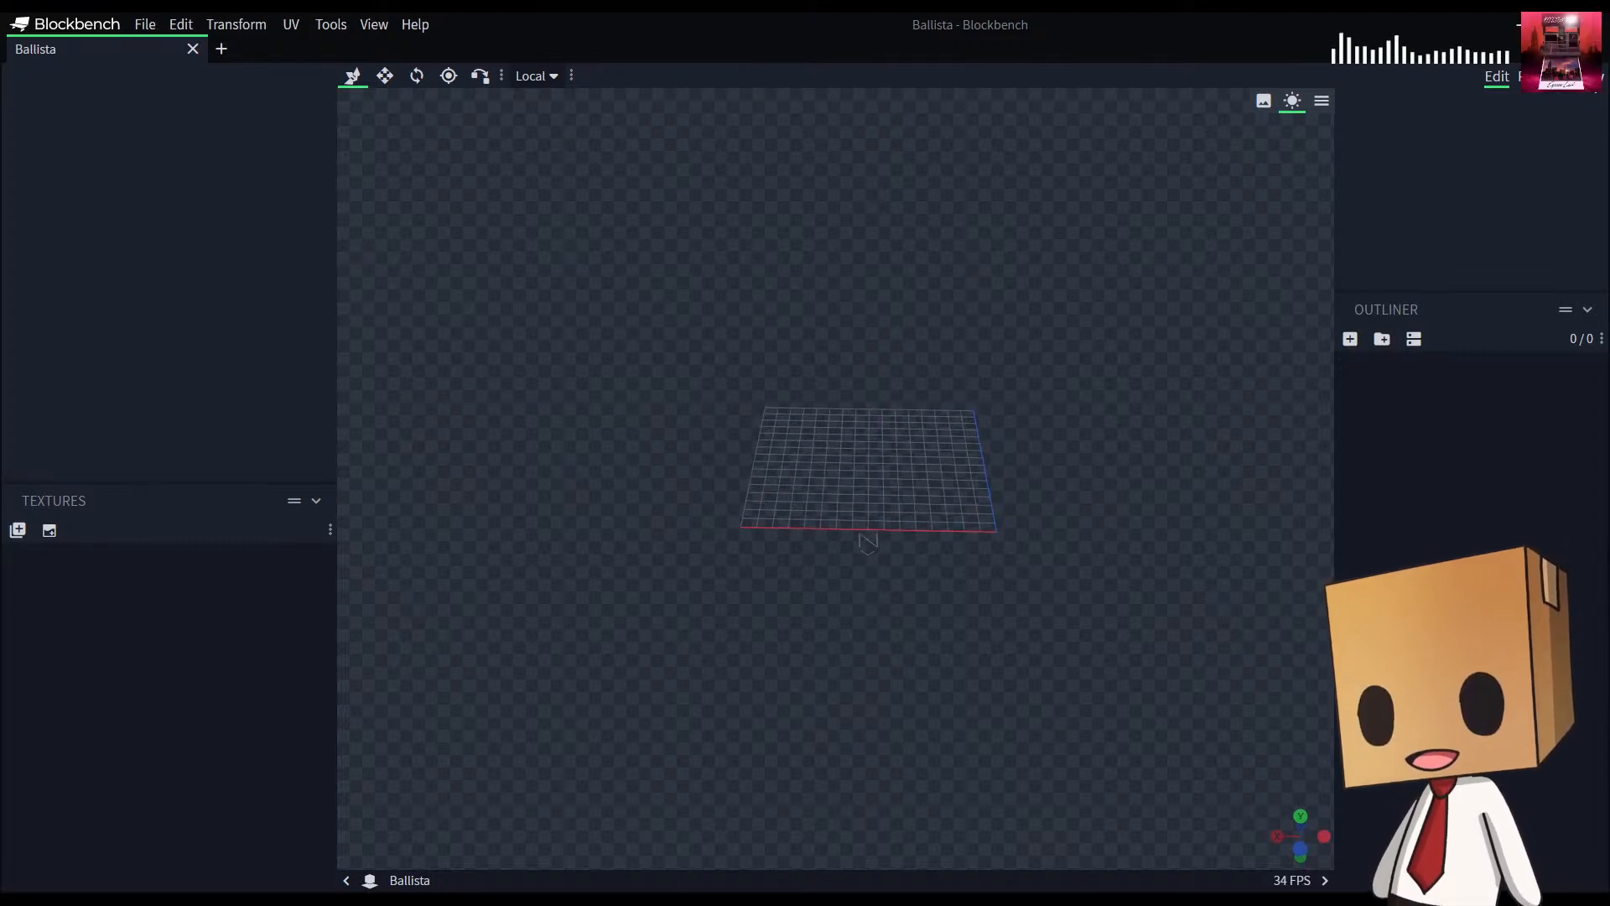
left_click_drag(1102, 474, 1057, 543)
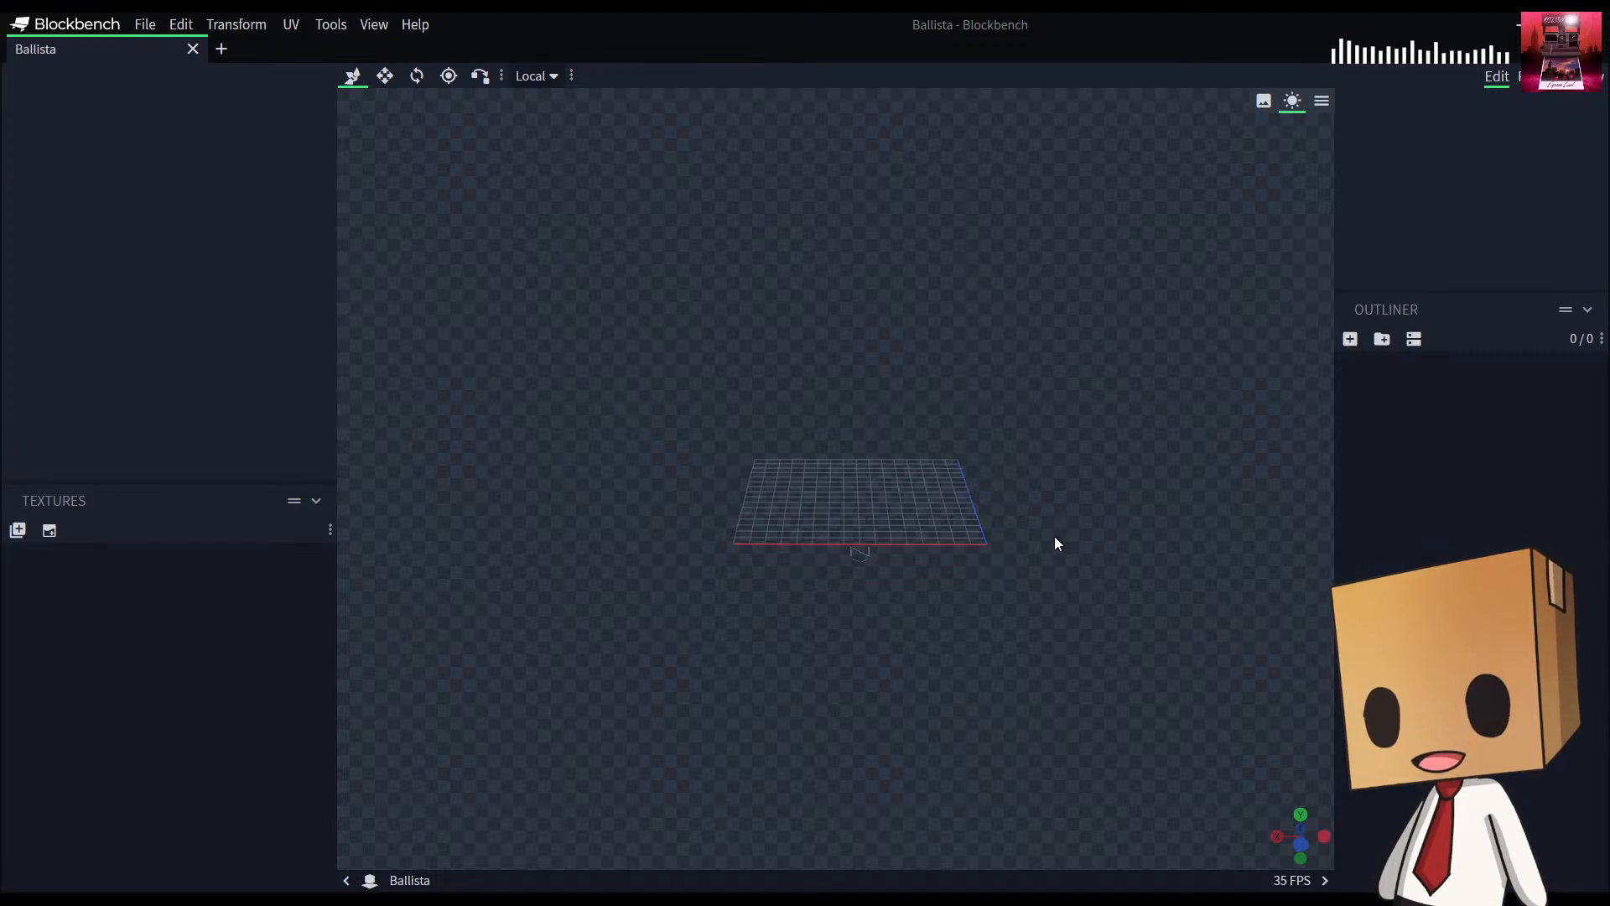
Step: Add a cube to the model and move it to X position 2
left_click(1351, 340)
left_click_drag(1146, 562, 863, 453)
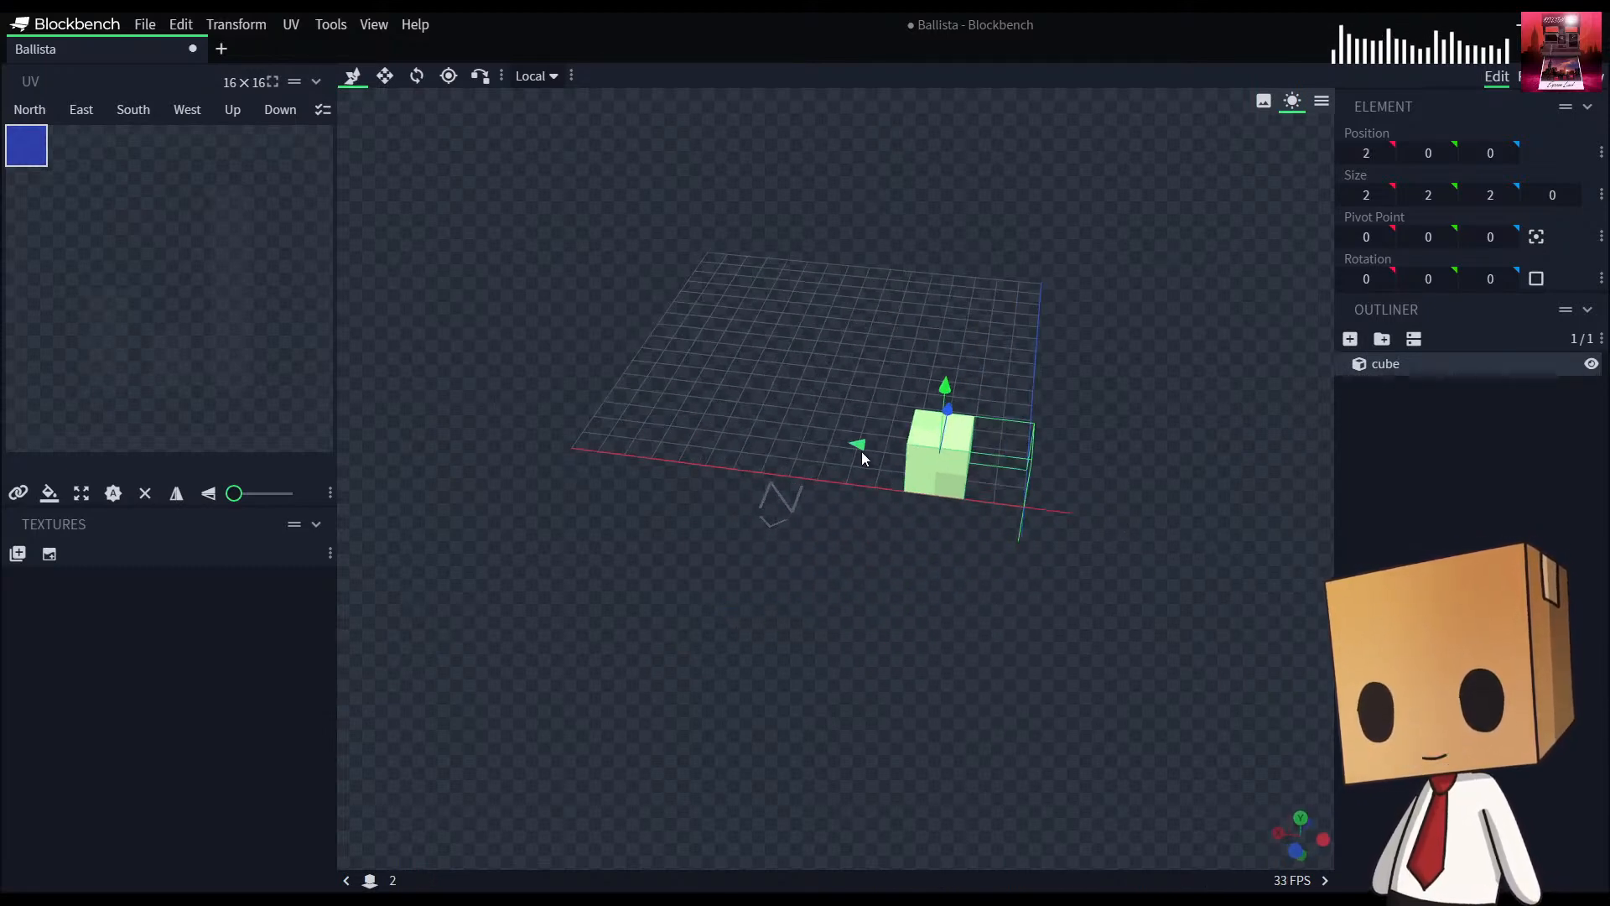
left_click_drag(833, 515, 999, 514)
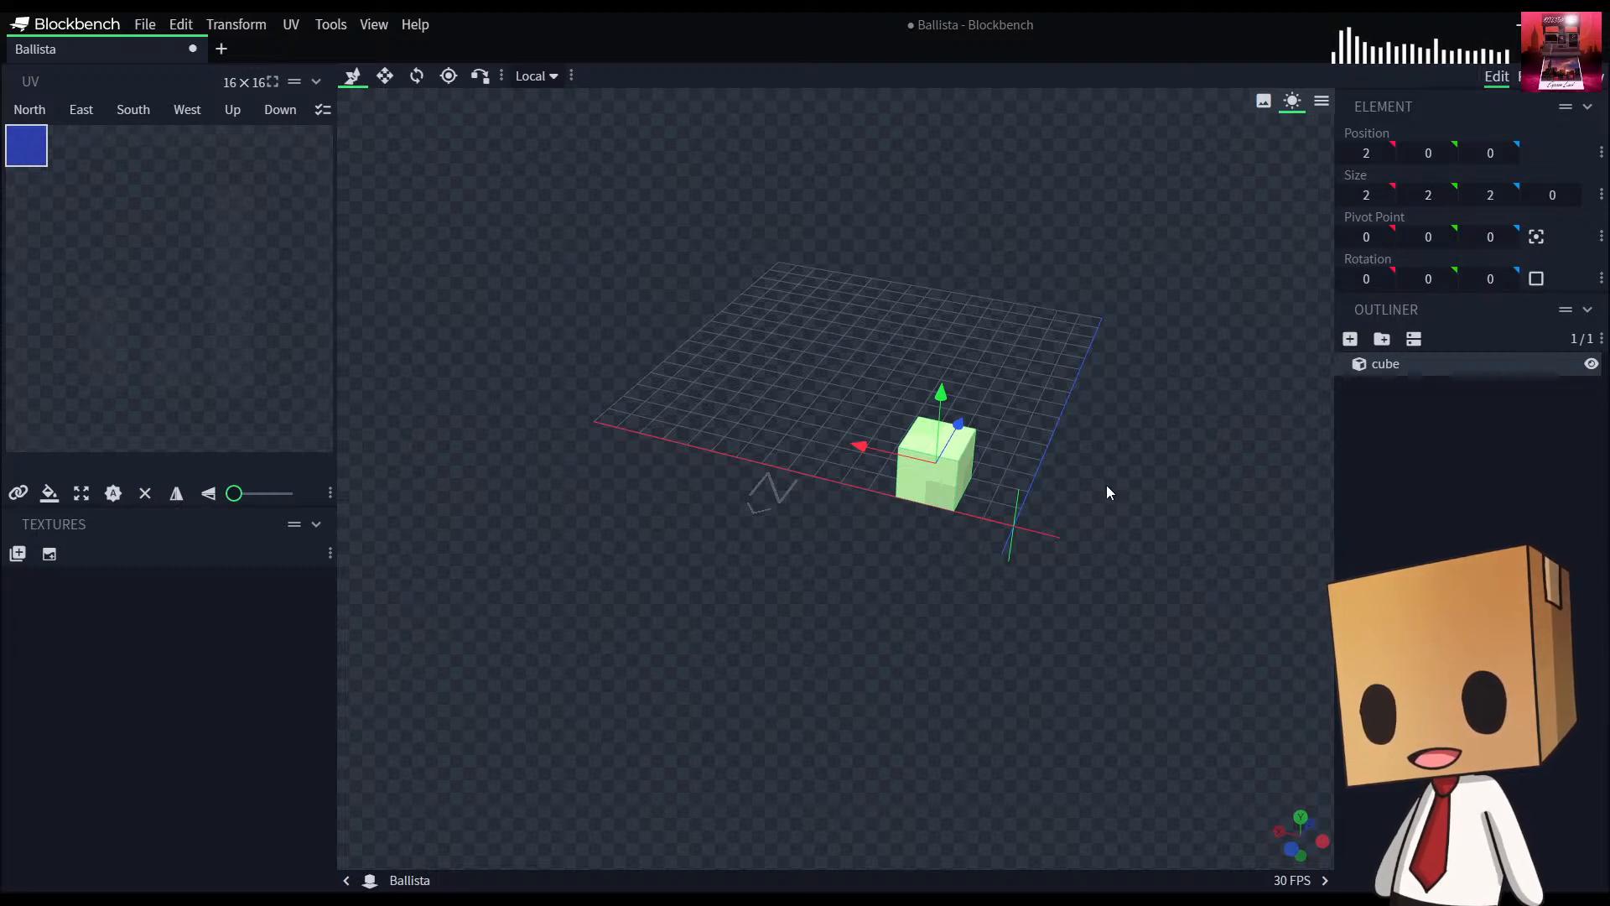
left_click_drag(1110, 456, 1155, 471)
Step: Activate the Rotate tool and center the cube's pivot point on the cube
left_click(416, 77)
left_click_drag(873, 541, 923, 604)
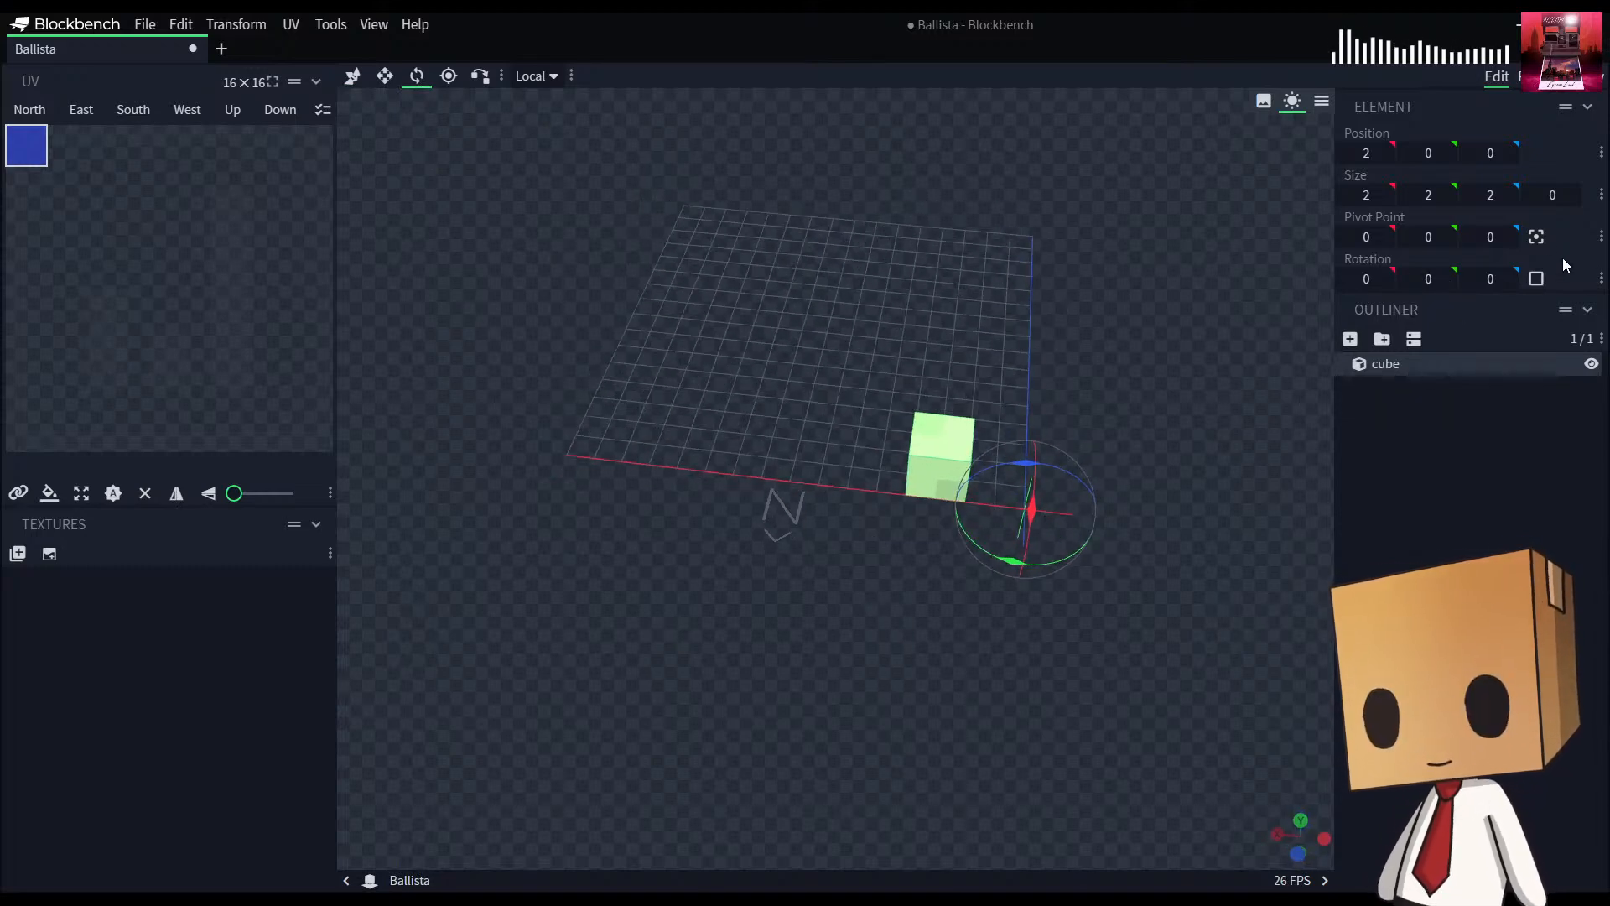
left_click(1536, 237)
left_click_drag(1259, 604, 797, 419)
Step: Try moving the cube to Z position 4, and undo the move
left_click(352, 75)
left_click_drag(965, 466, 1036, 431)
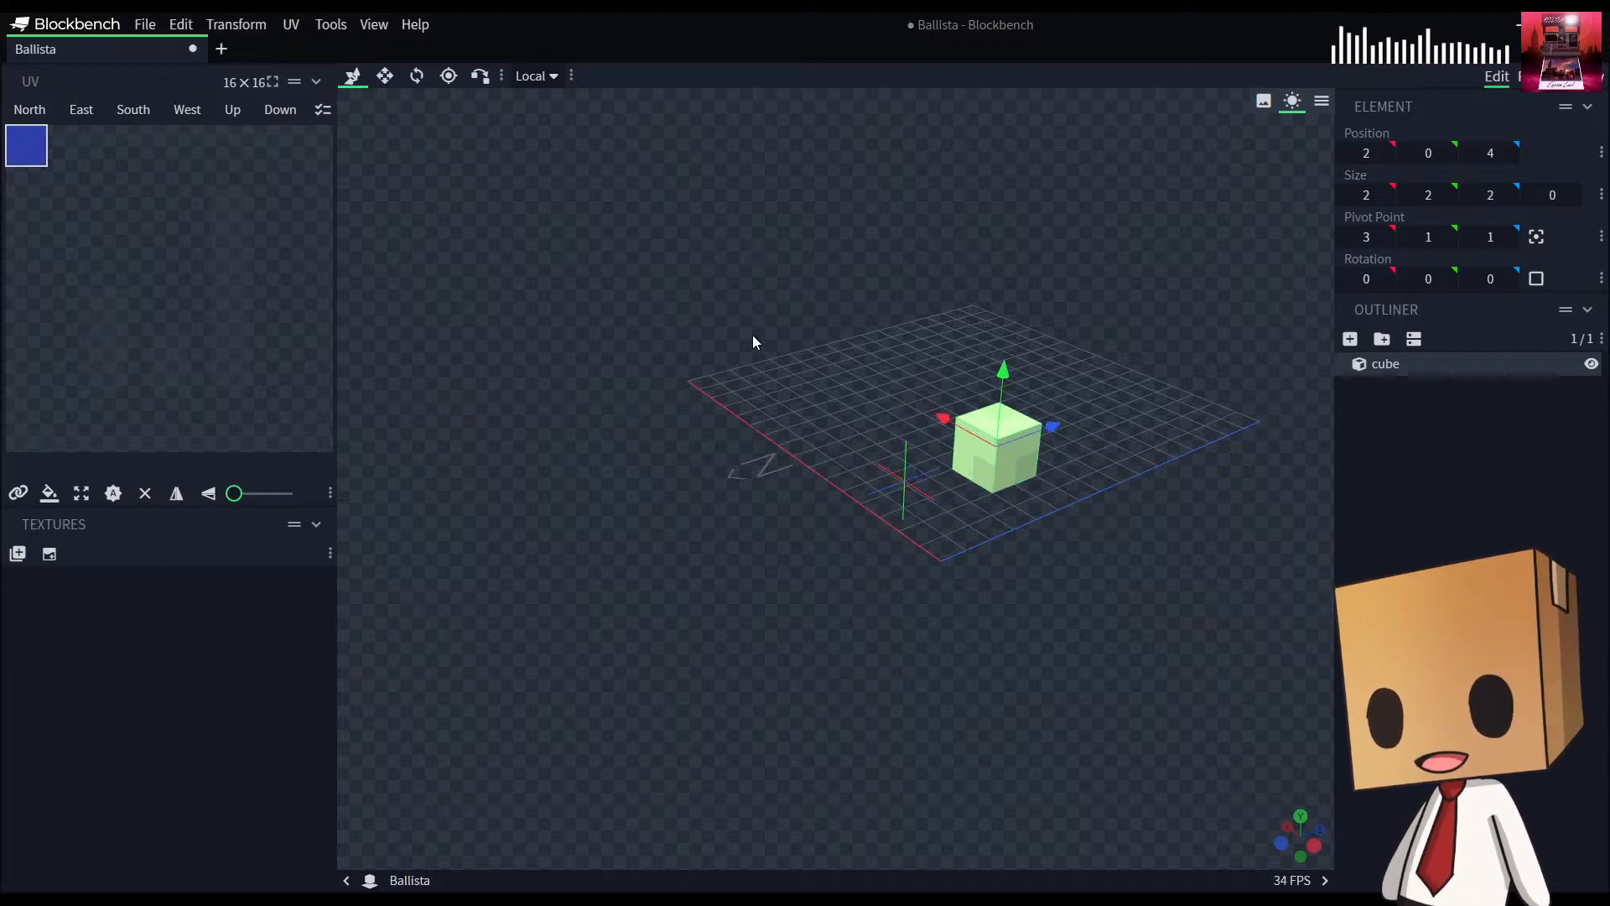
key("ctrl+z")
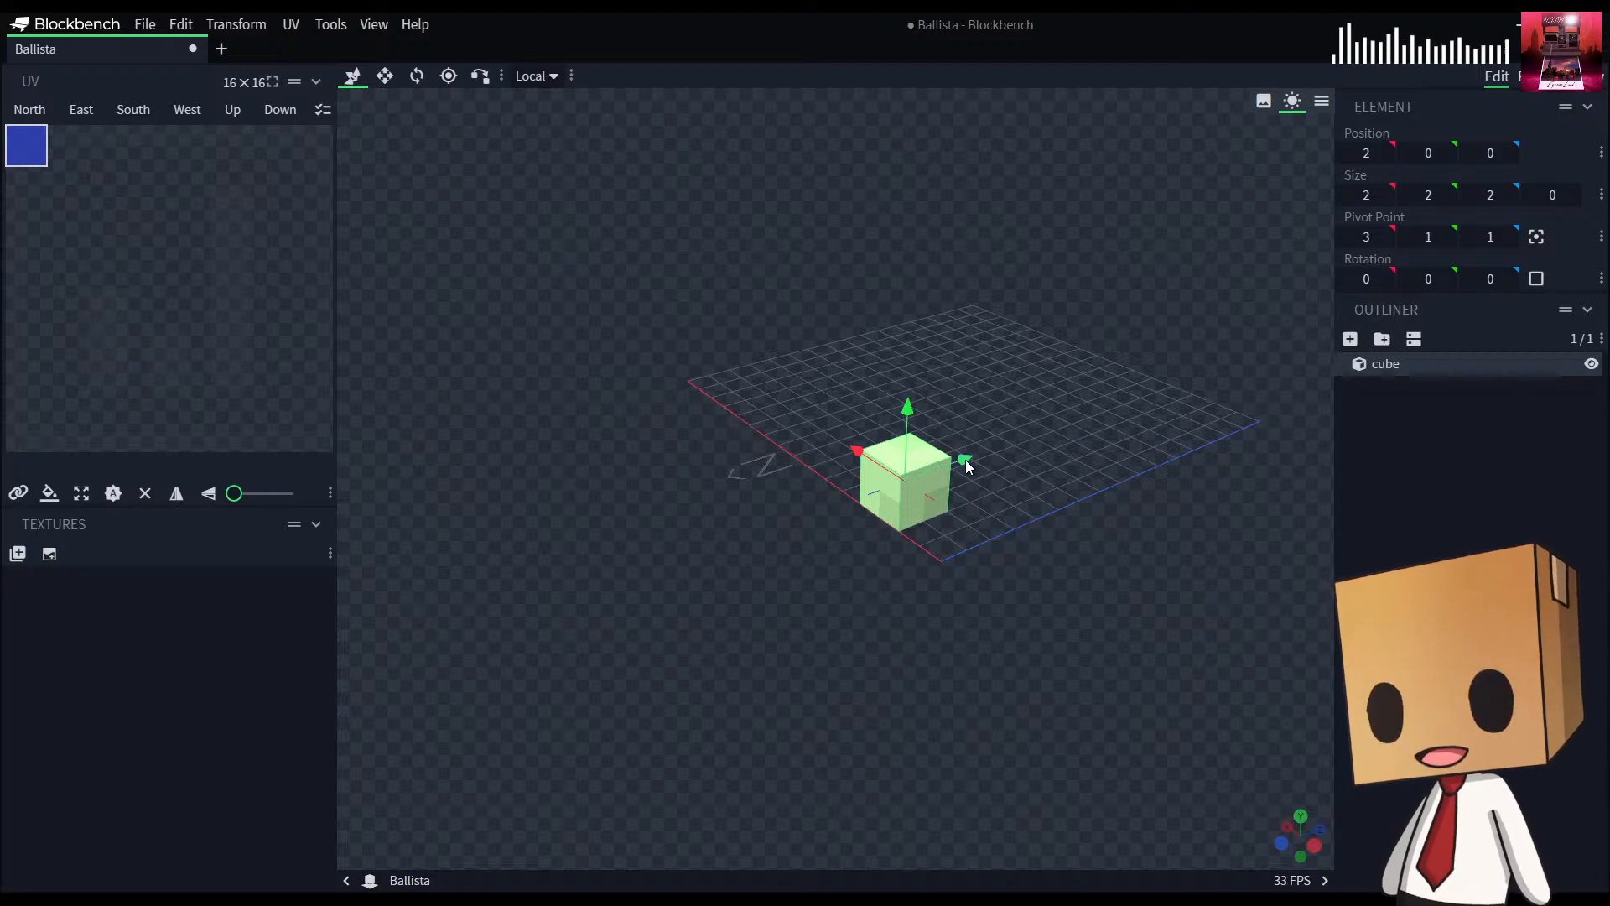
Step: Rotate the cube -45 degrees about the X axis and inspect its local move axes from the side
left_click(417, 75)
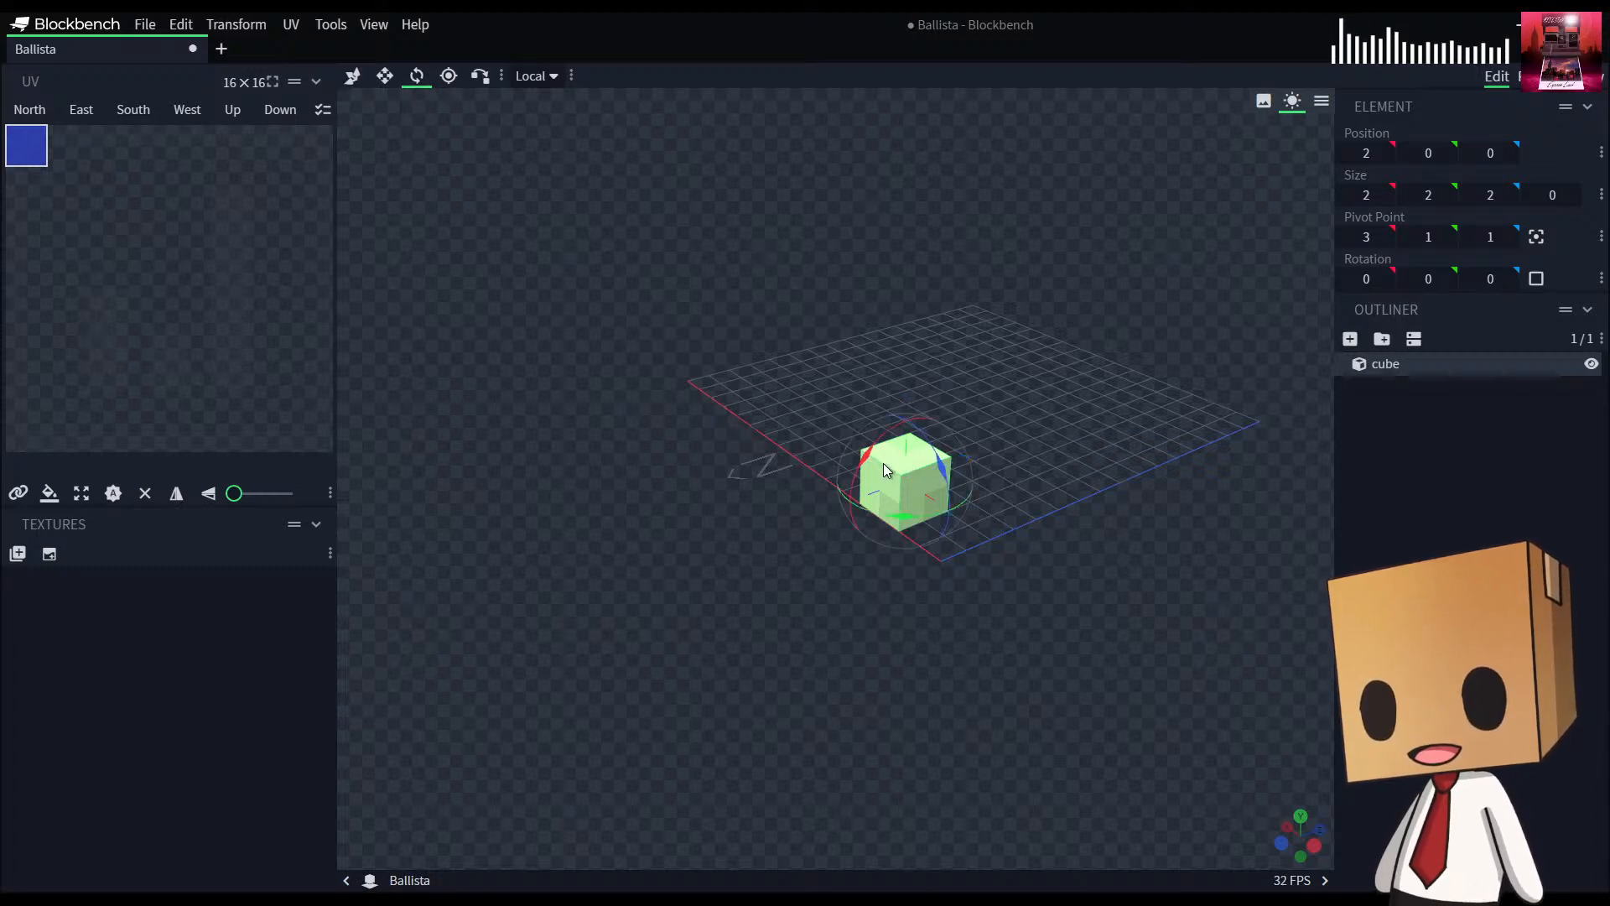
left_click_drag(854, 469, 844, 510)
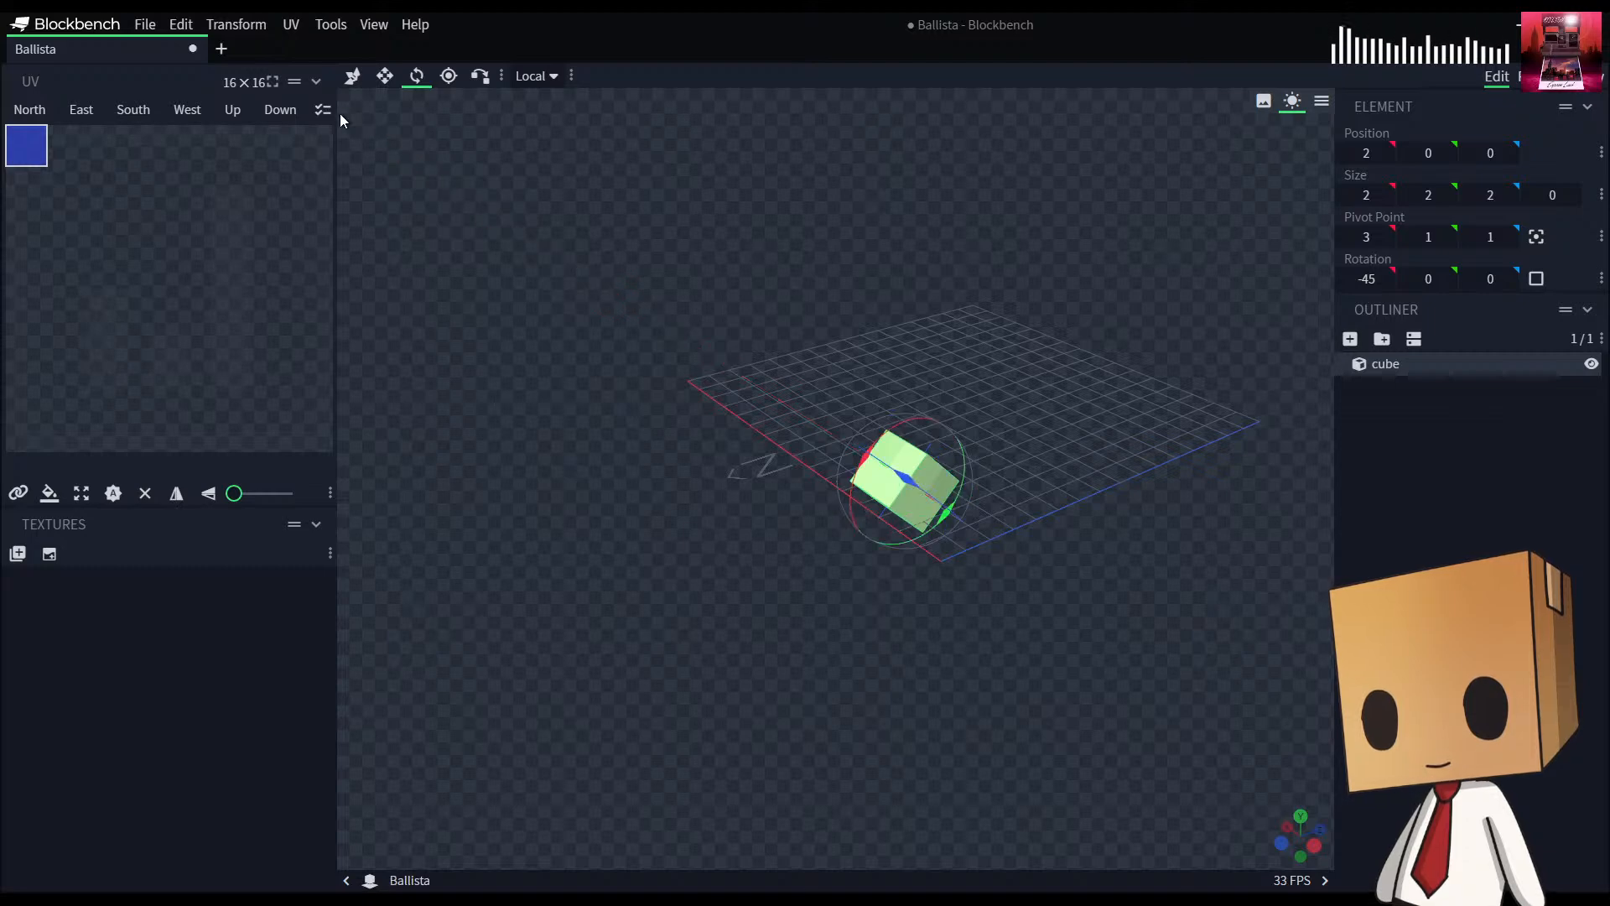
left_click(347, 81)
left_click_drag(736, 627, 634, 580)
mouse_move(774, 384)
left_mouse_down()
mouse_move(614, 263)
mouse_move(780, 393)
left_mouse_up()
left_click_drag(887, 403, 909, 527)
left_click_drag(985, 434, 837, 396)
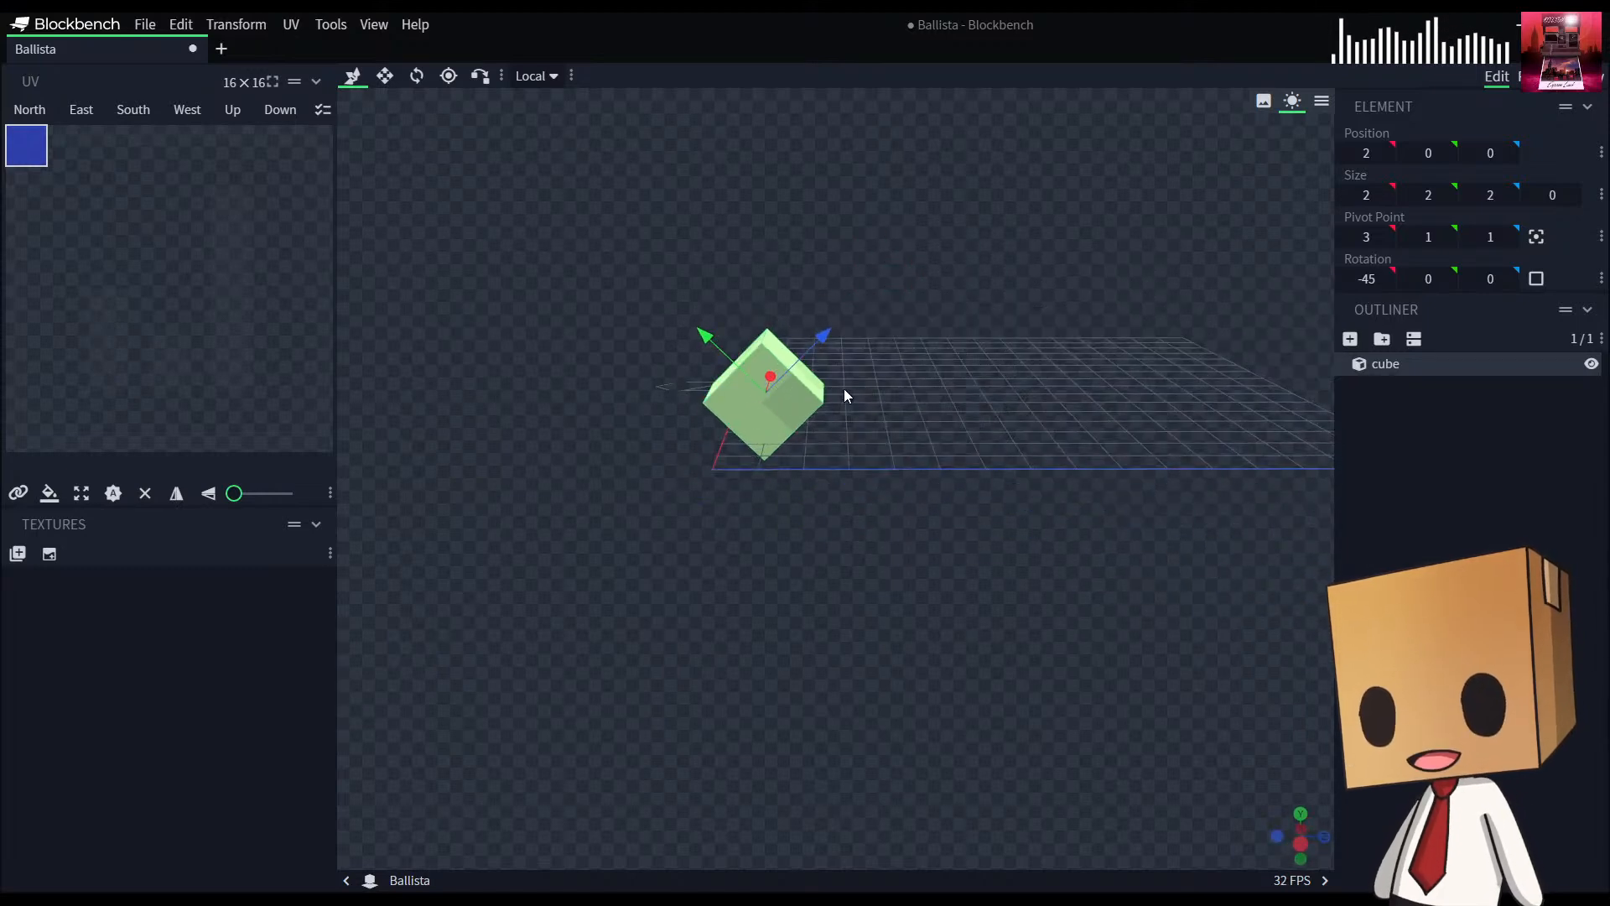
Step: Switch the Move tool's transform space to Global
left_click(553, 78)
left_click(537, 102)
Step: Try moving the rotated cube to Z position 8, and undo both the move and the rotation
left_click_drag(853, 383, 1169, 399)
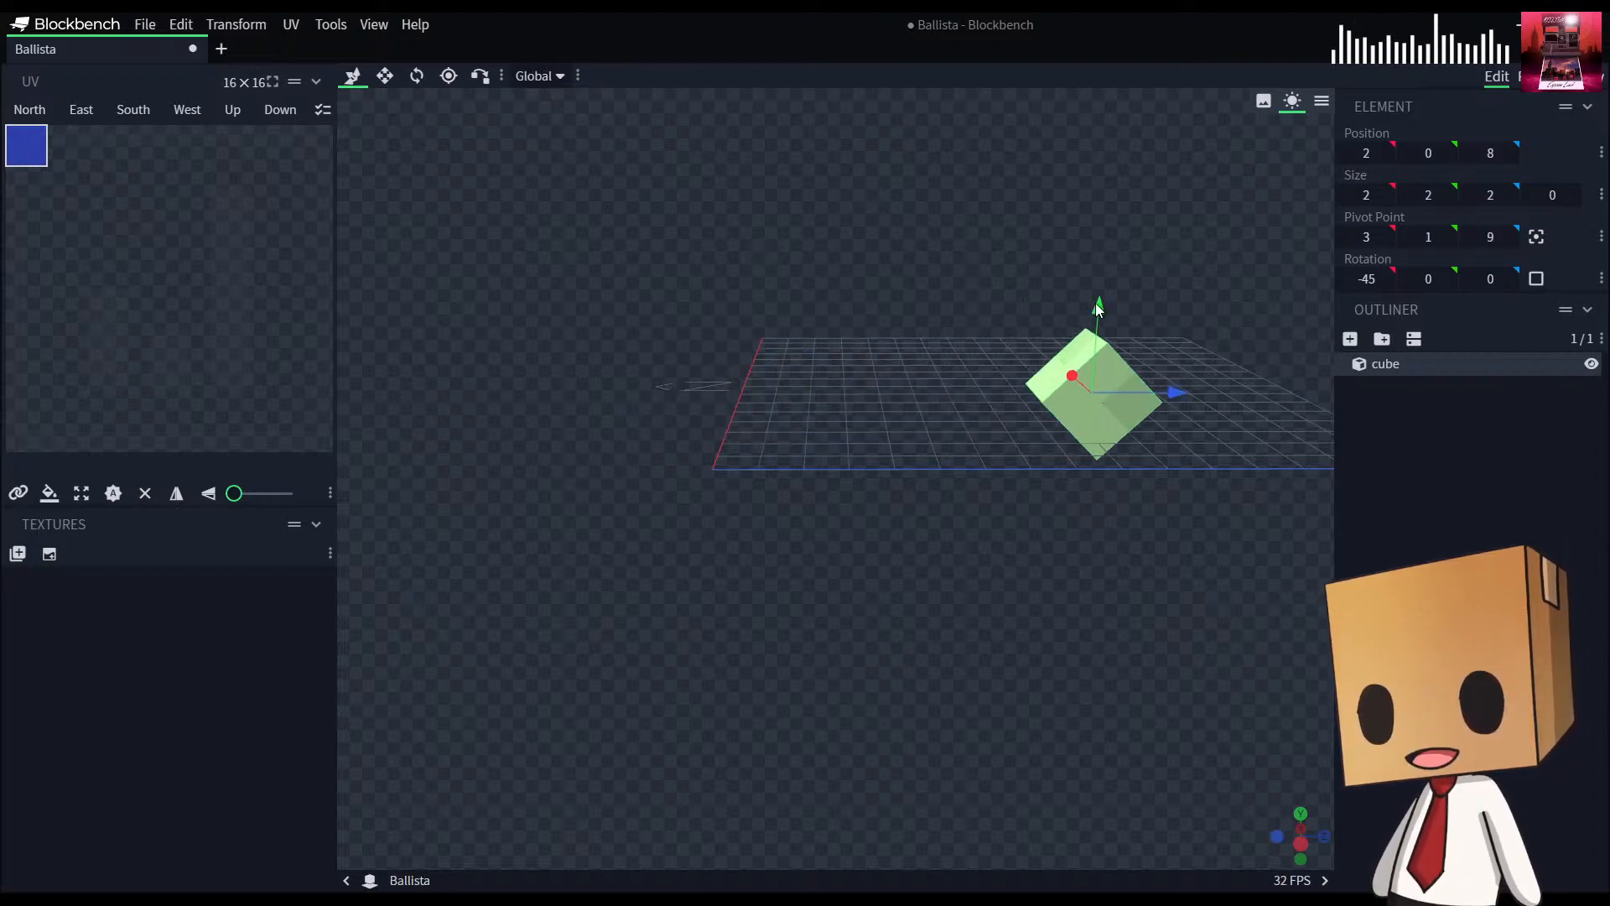
key("ctrl+z")
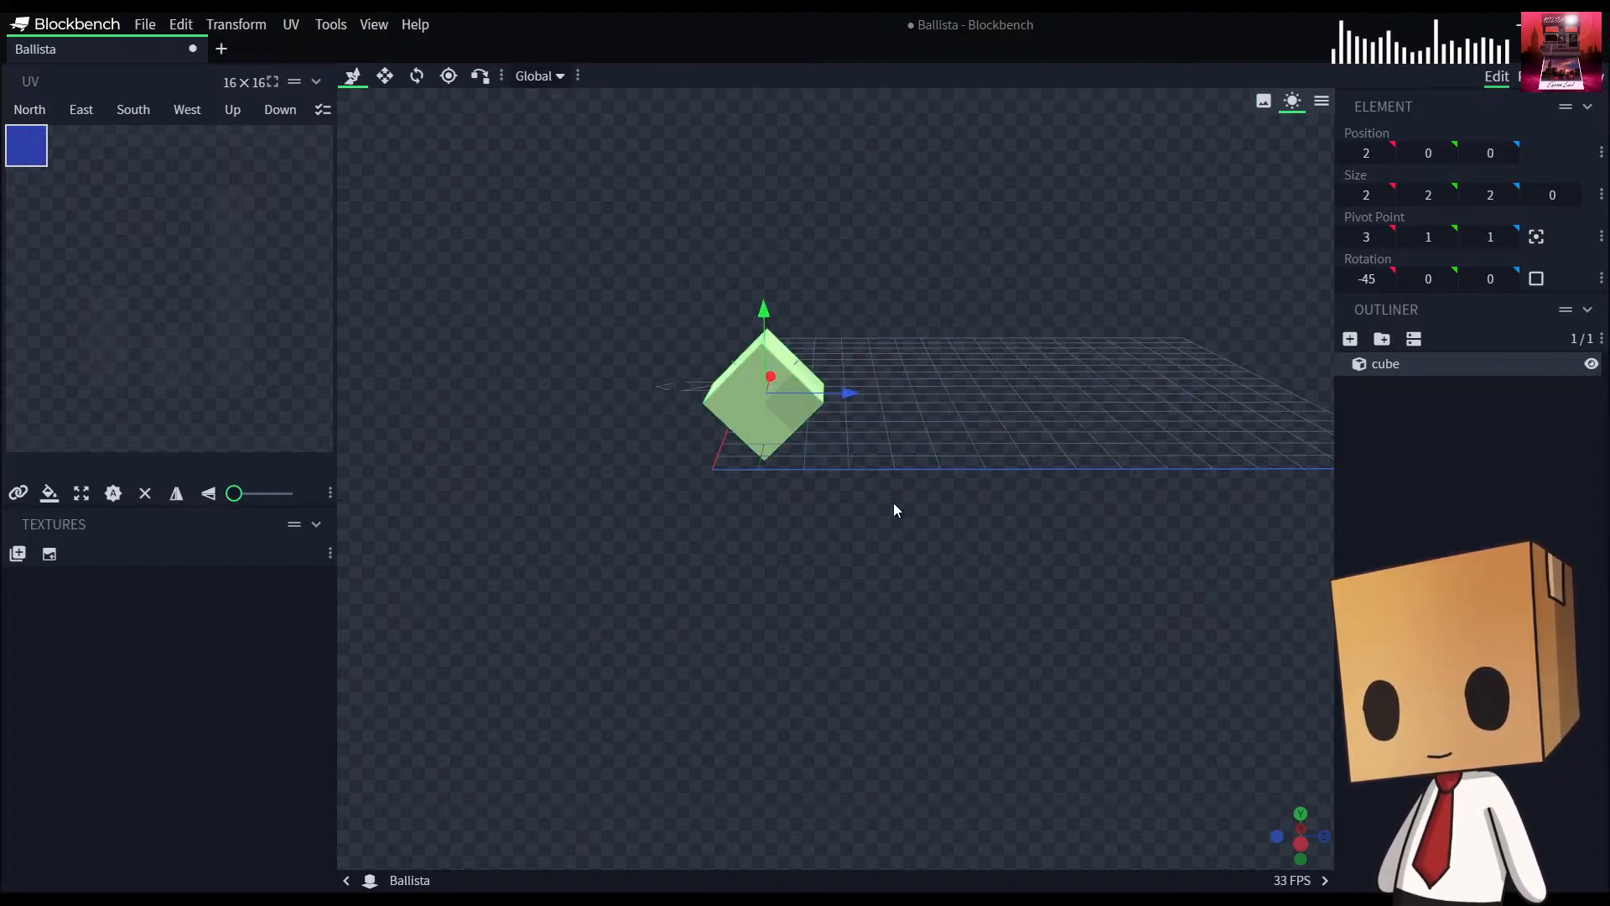
key("ctrl+z")
Step: Resize the cube to a size of 3 along the Z axis
left_click_drag(856, 528, 765, 533)
key("s")
left_click_drag(849, 393, 891, 404)
left_click_drag(852, 641, 995, 643)
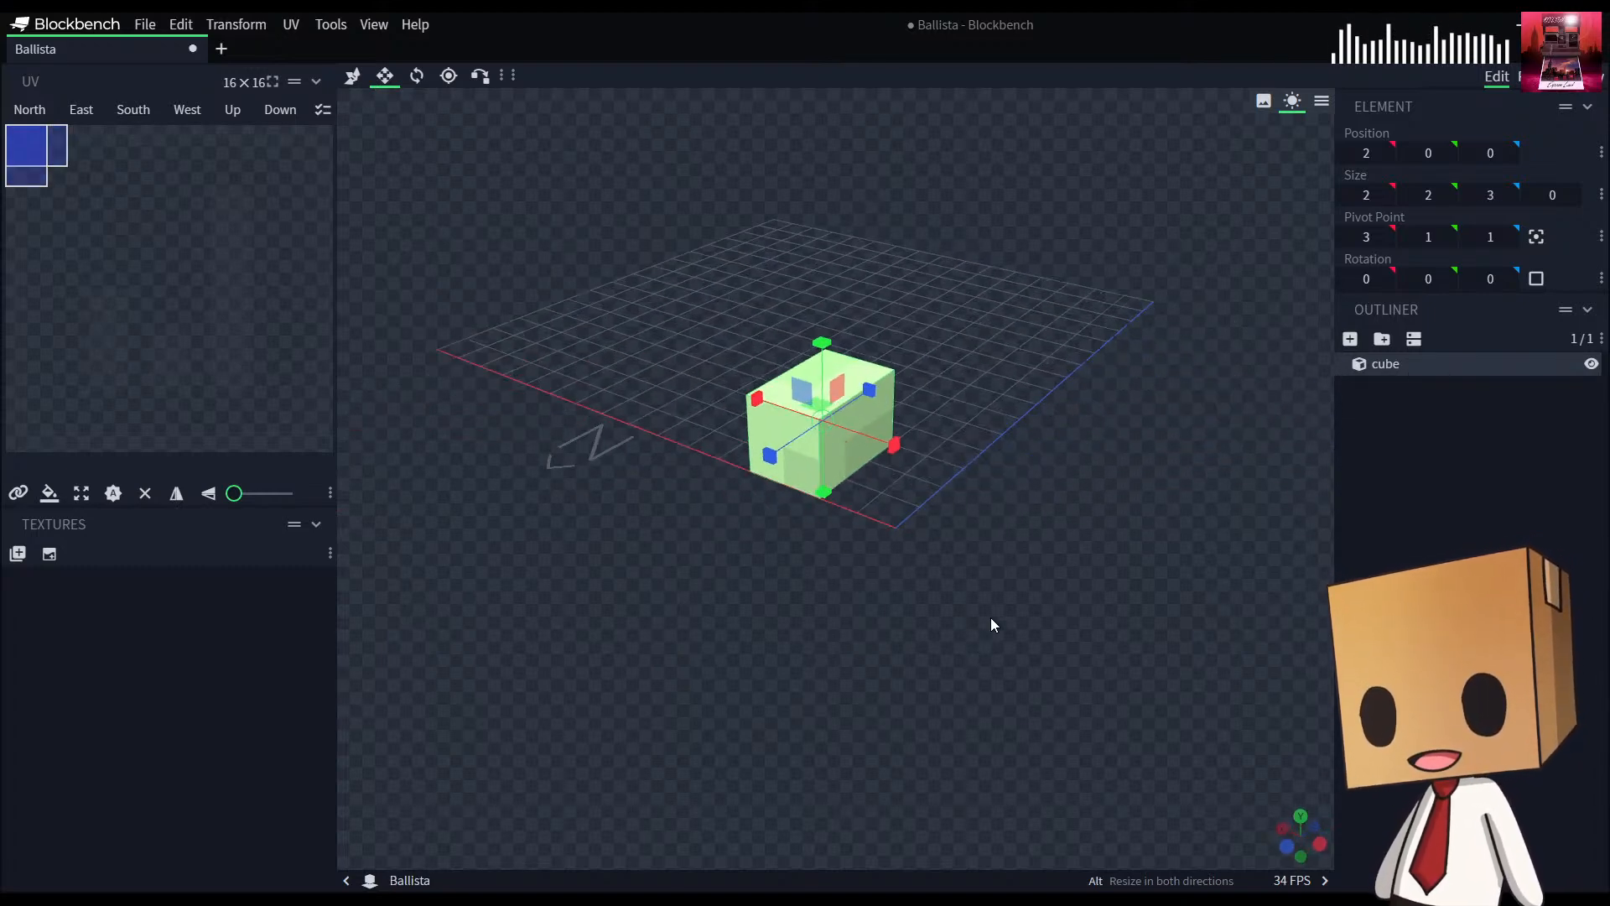
Step: Stretch the cube to a size of 15 along X and reduce its height to 1
left_click_drag(892, 442, 959, 459)
left_click_drag(791, 409, 513, 340)
left_click_drag(673, 292, 681, 335)
left_click_drag(839, 638, 936, 601)
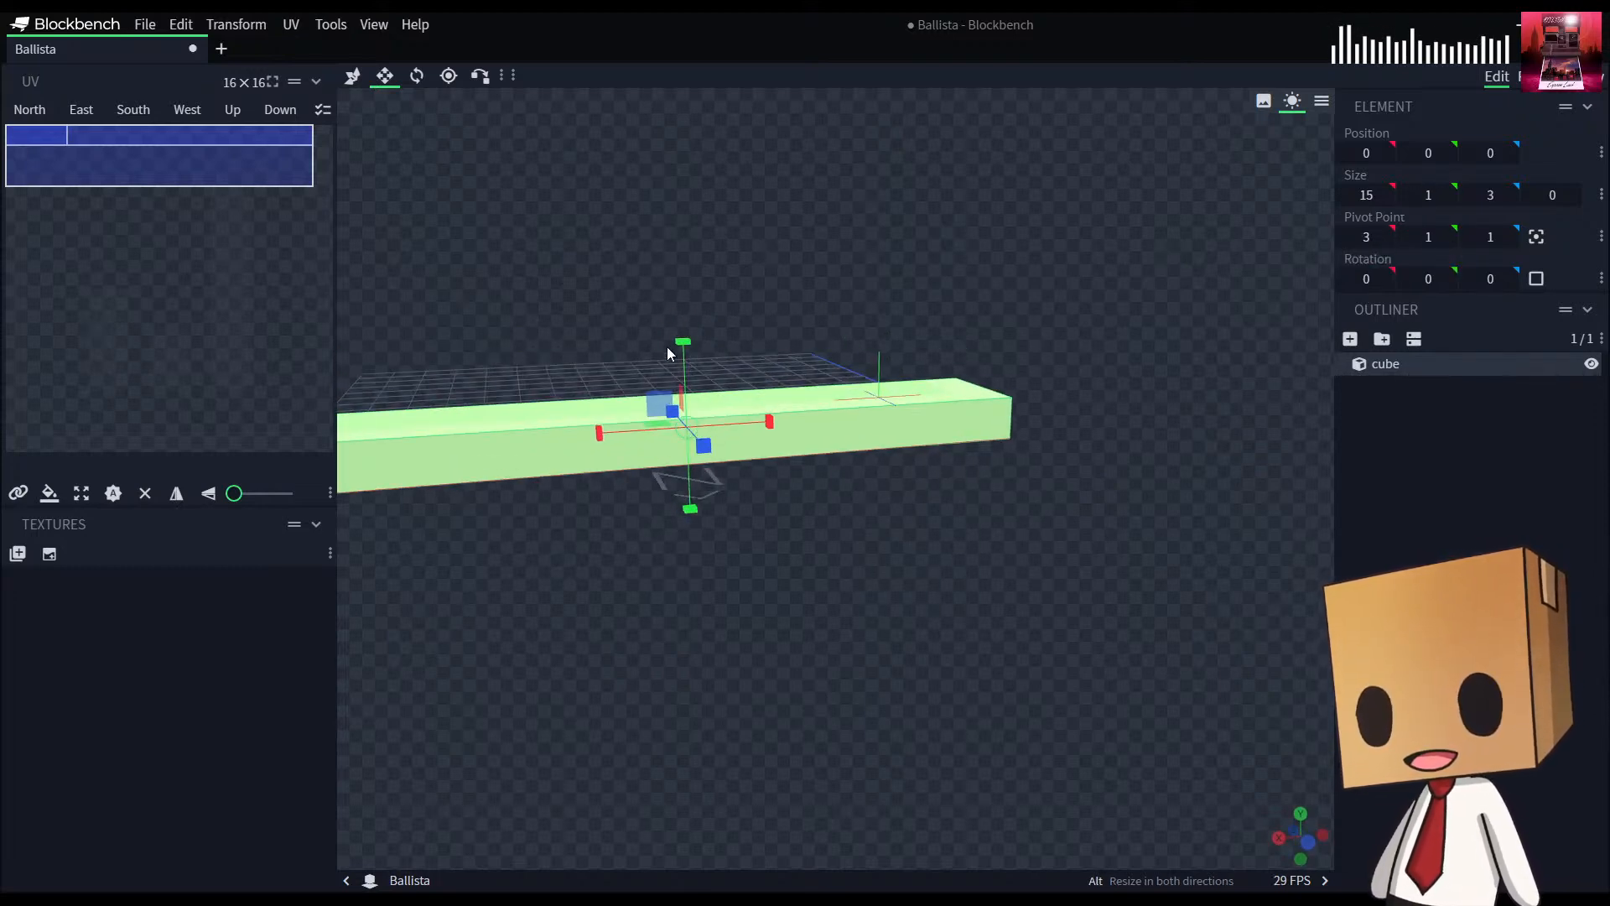
Step: Raise the stretched cube's height to 3 along the Y axis
left_click_drag(687, 345, 690, 305)
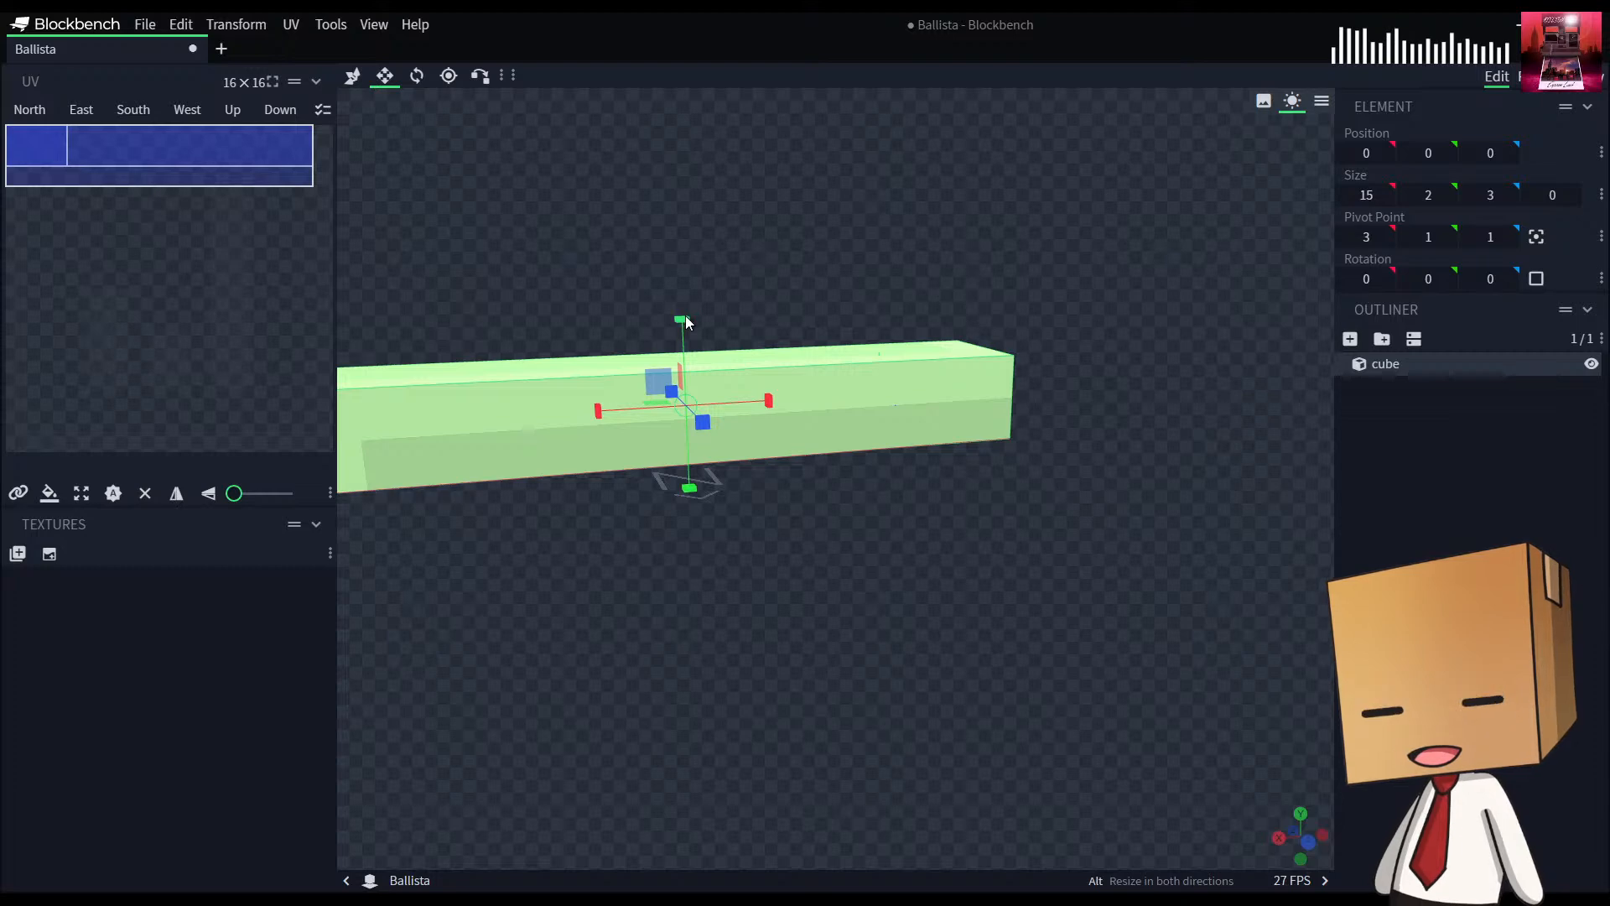
left_click_drag(686, 322, 688, 290)
left_click_drag(755, 545, 909, 653)
left_click_drag(810, 549, 847, 513)
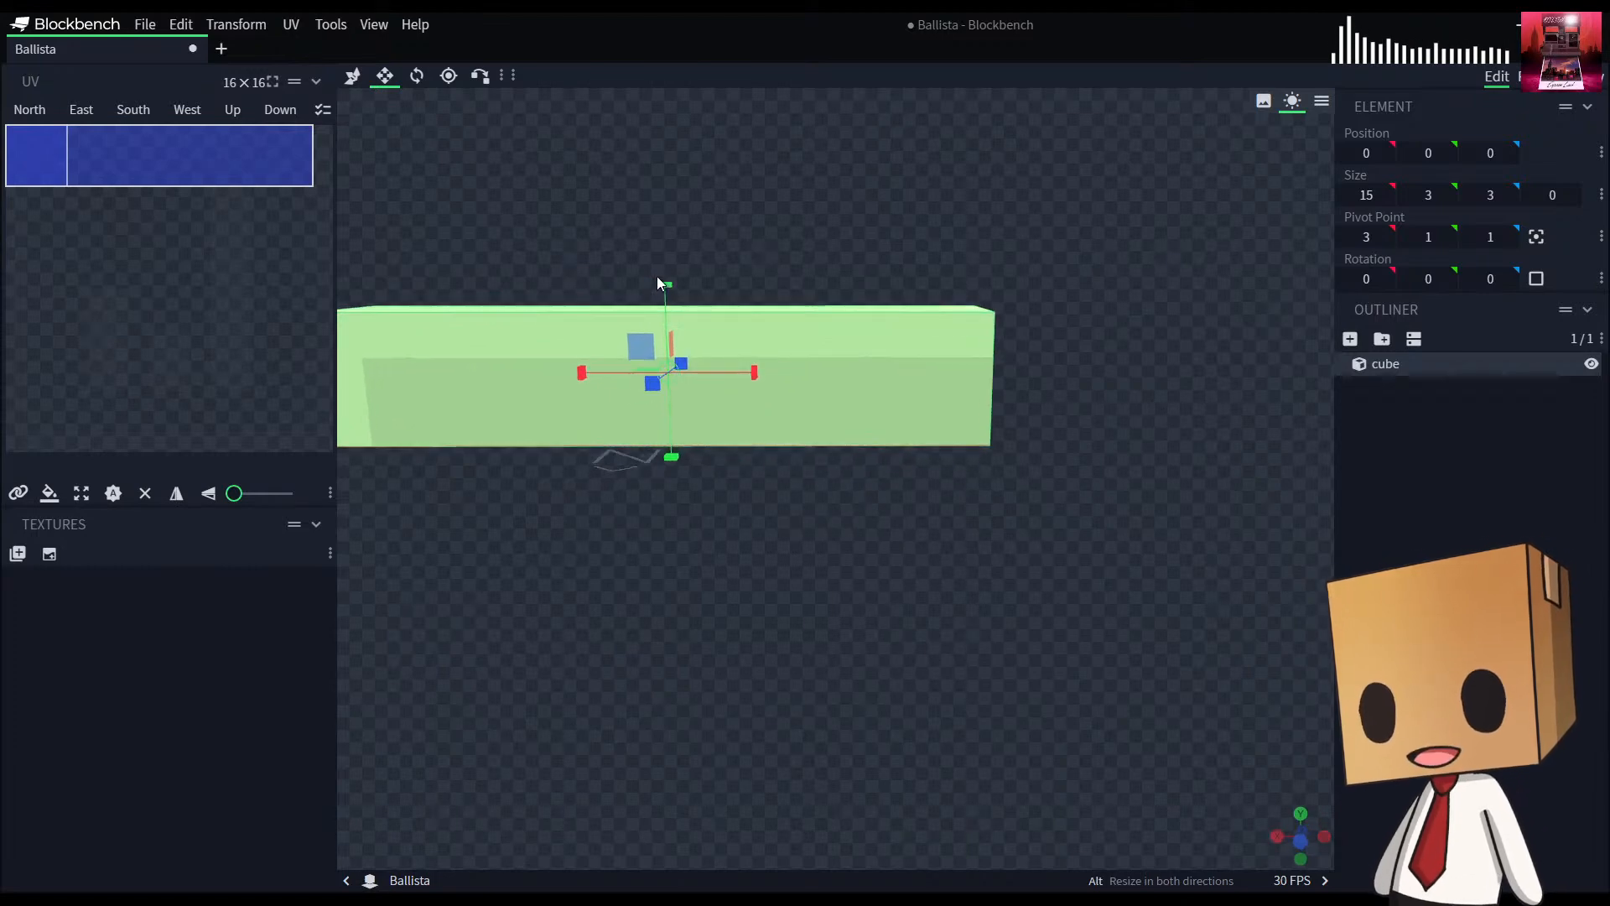
Step: Try small adjustments to the cube's height, and undo them along with the earlier X and Y resizes
mouse_move(666, 286)
left_mouse_down()
mouse_move(669, 332)
mouse_move(675, 292)
left_mouse_up()
key("ctrl+z")
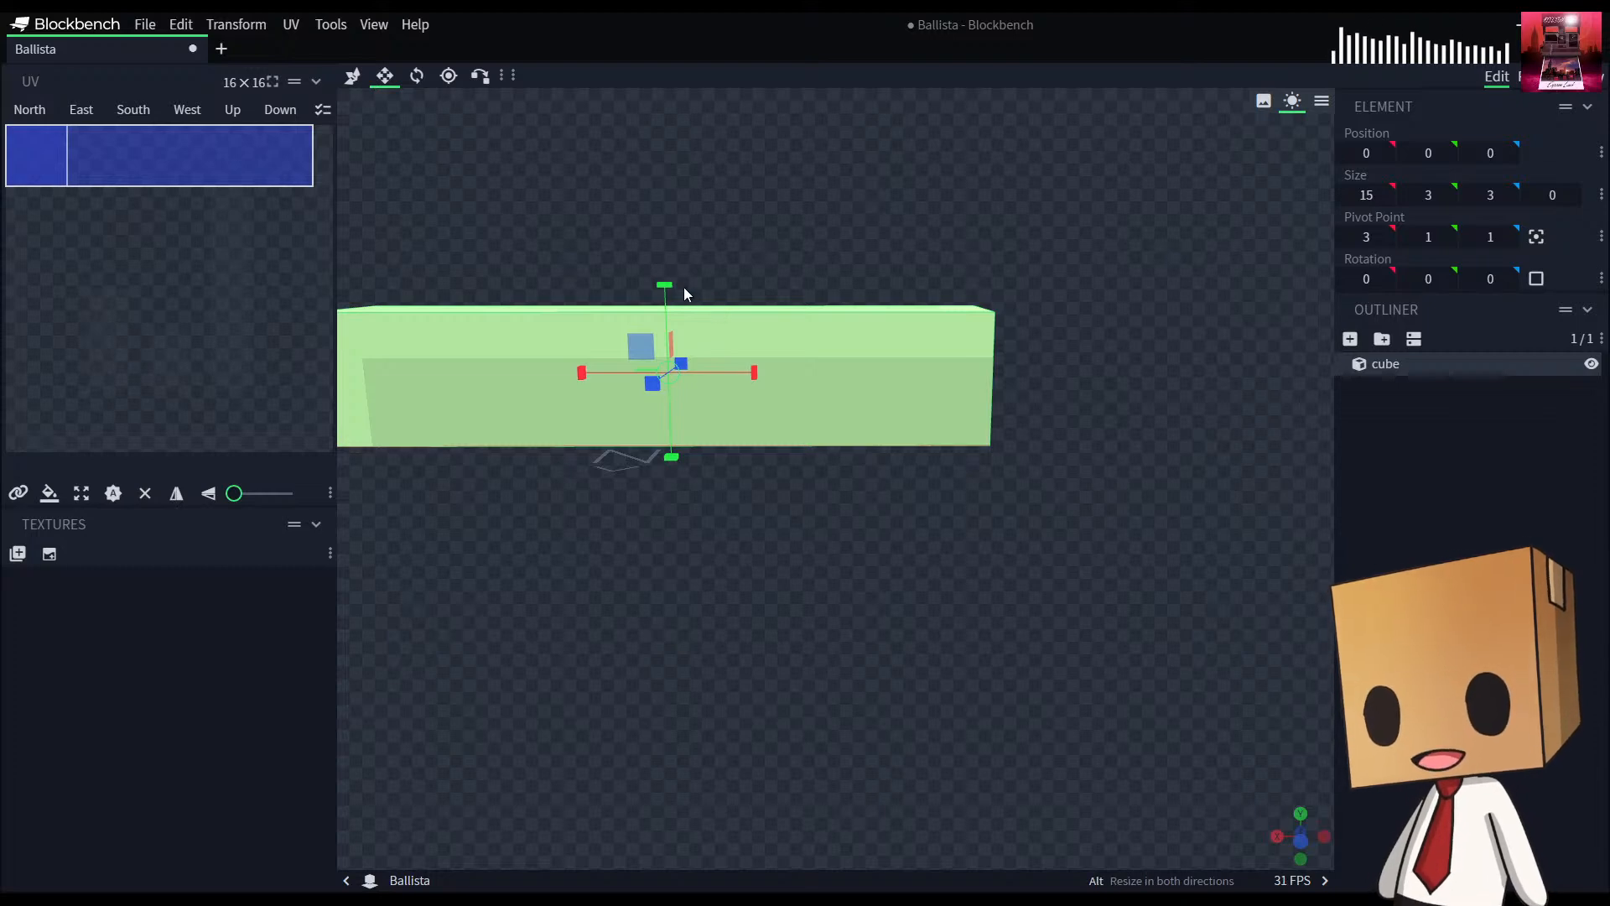
mouse_move(665, 285)
left_mouse_down()
mouse_move(663, 320)
mouse_move(665, 281)
left_mouse_up()
key("ctrl+z")
key("ctrl+z")
key("ctrl+z")
key("ctrl+z")
key("ctrl+z")
key("ctrl+z")
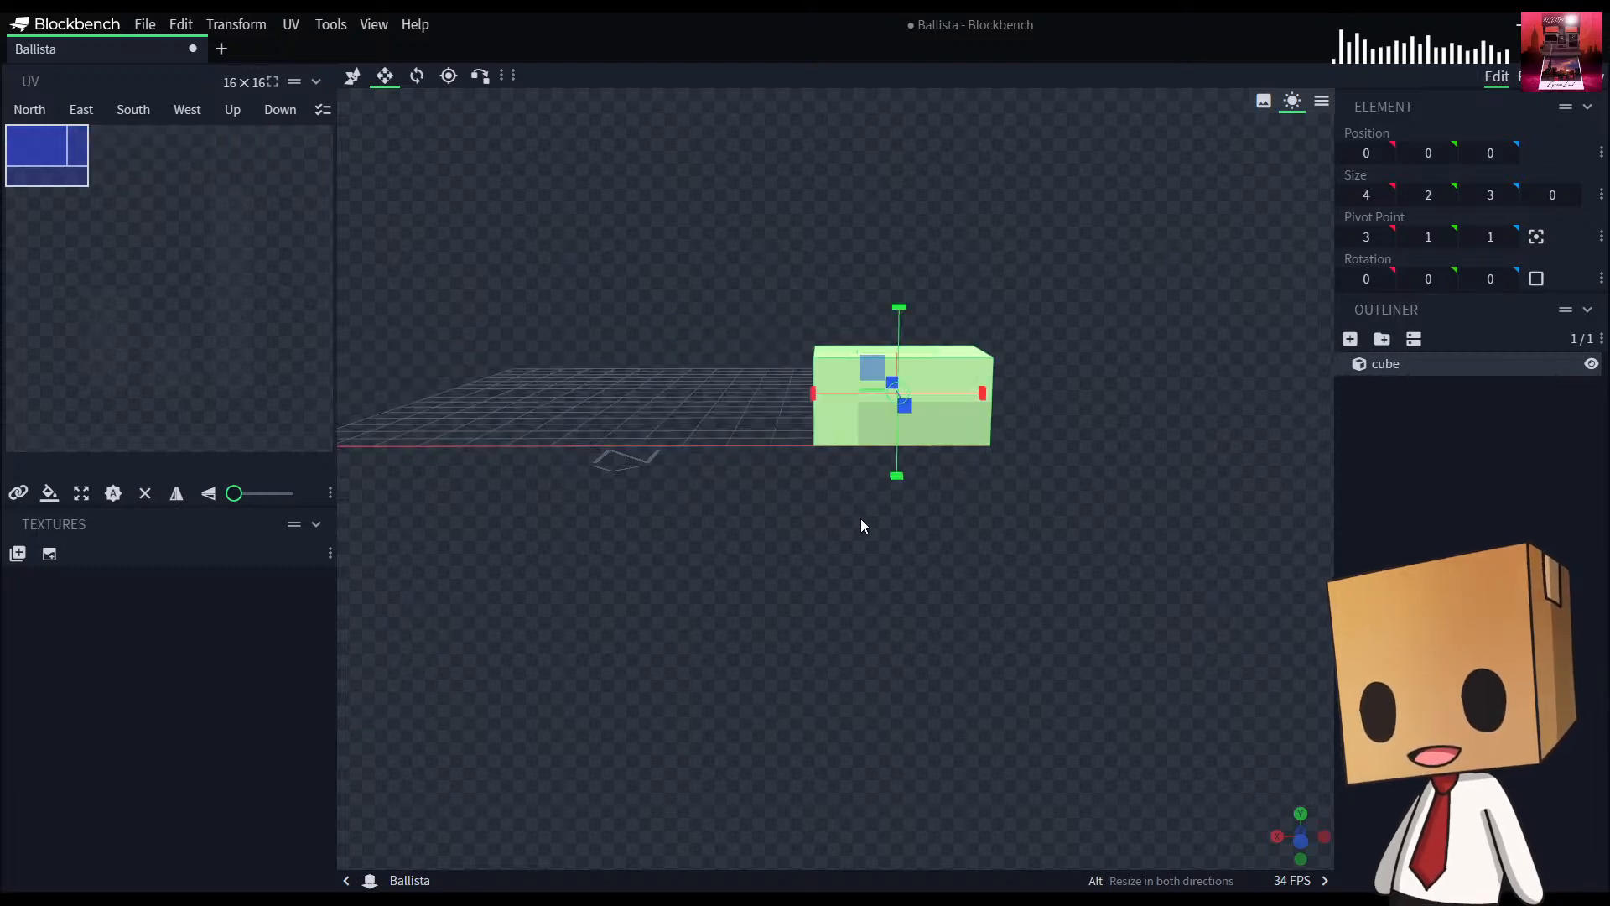
key("ctrl+z")
Step: Resize the cube to a size of 3.5 along the Z axis
left_click_drag(999, 584, 894, 583)
left_click_drag(885, 408, 894, 419)
left_click_drag(941, 577, 894, 536)
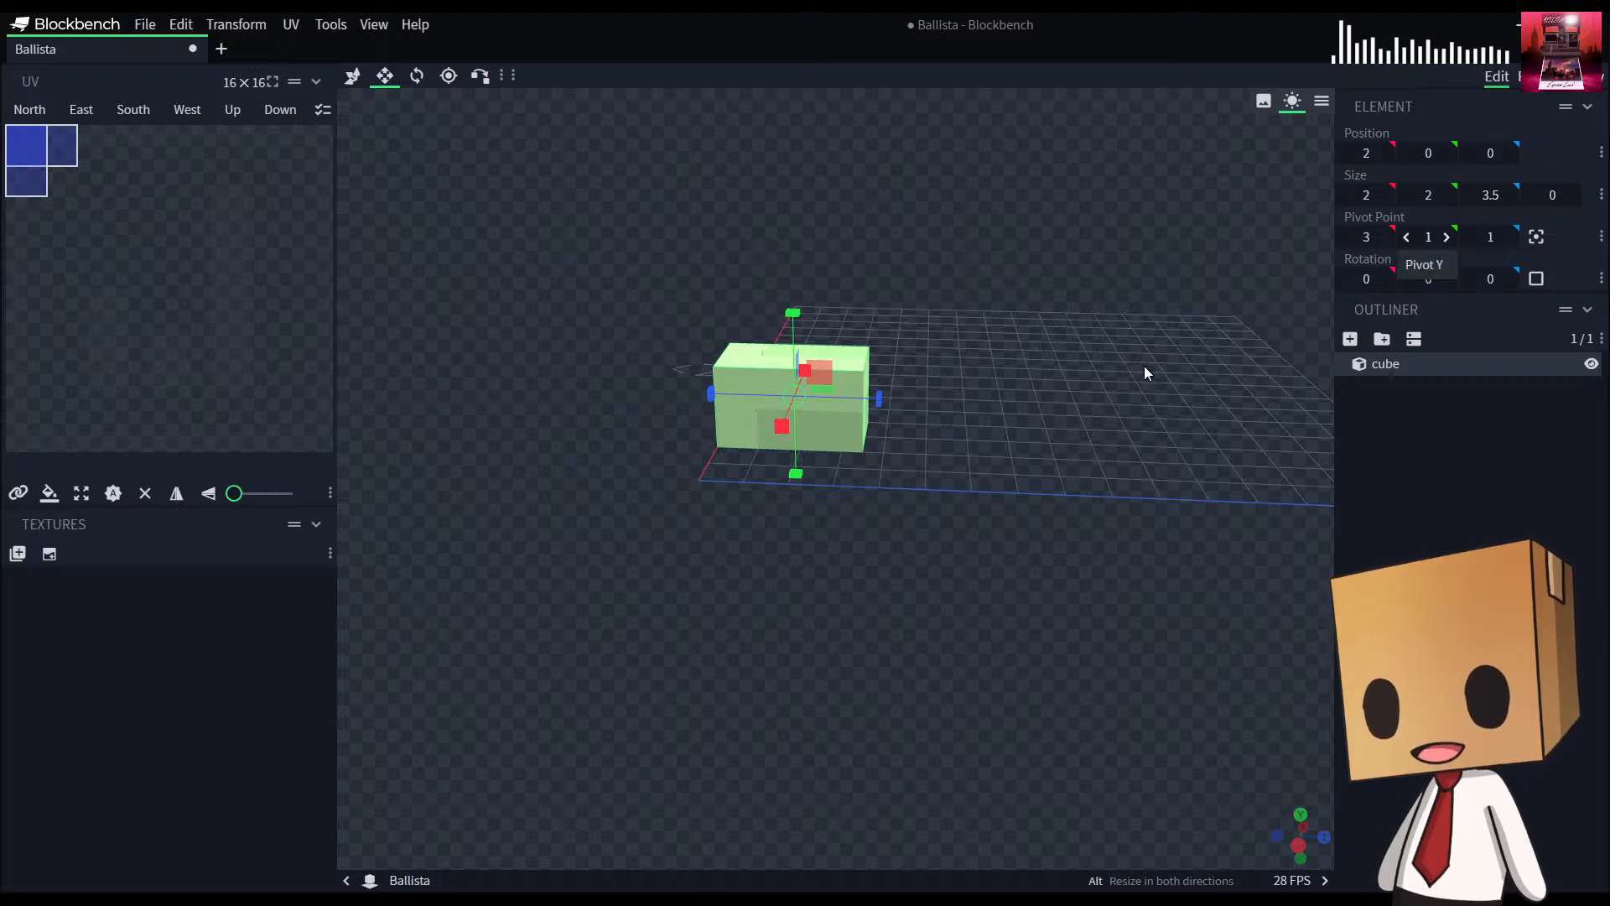
left_click_drag(1003, 579, 946, 574)
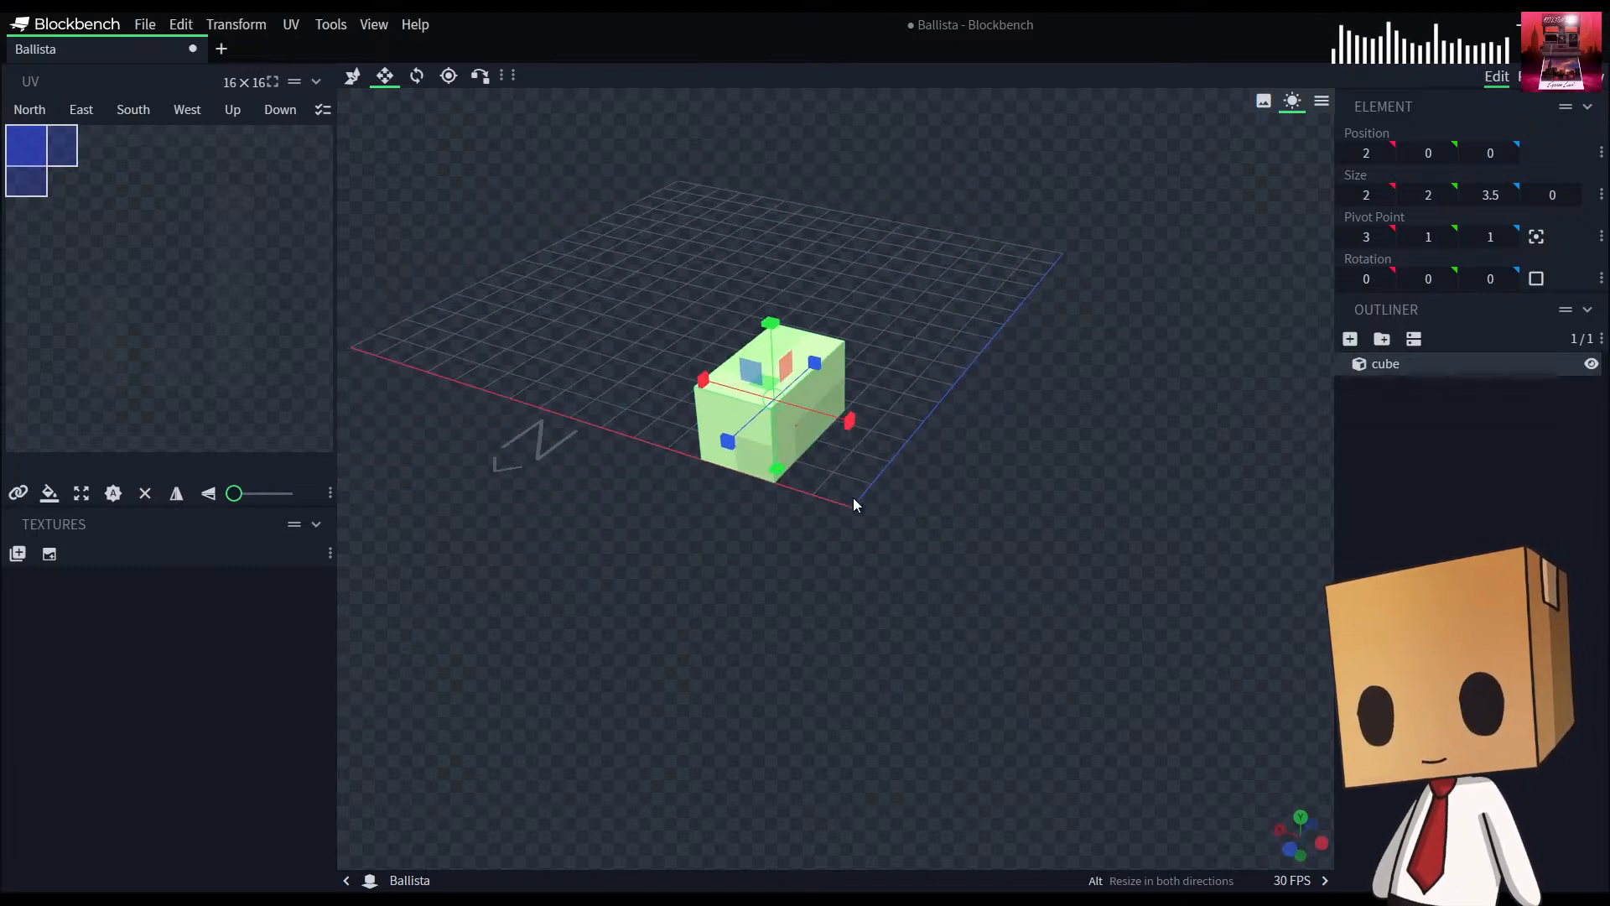
left_click_drag(866, 524, 758, 532)
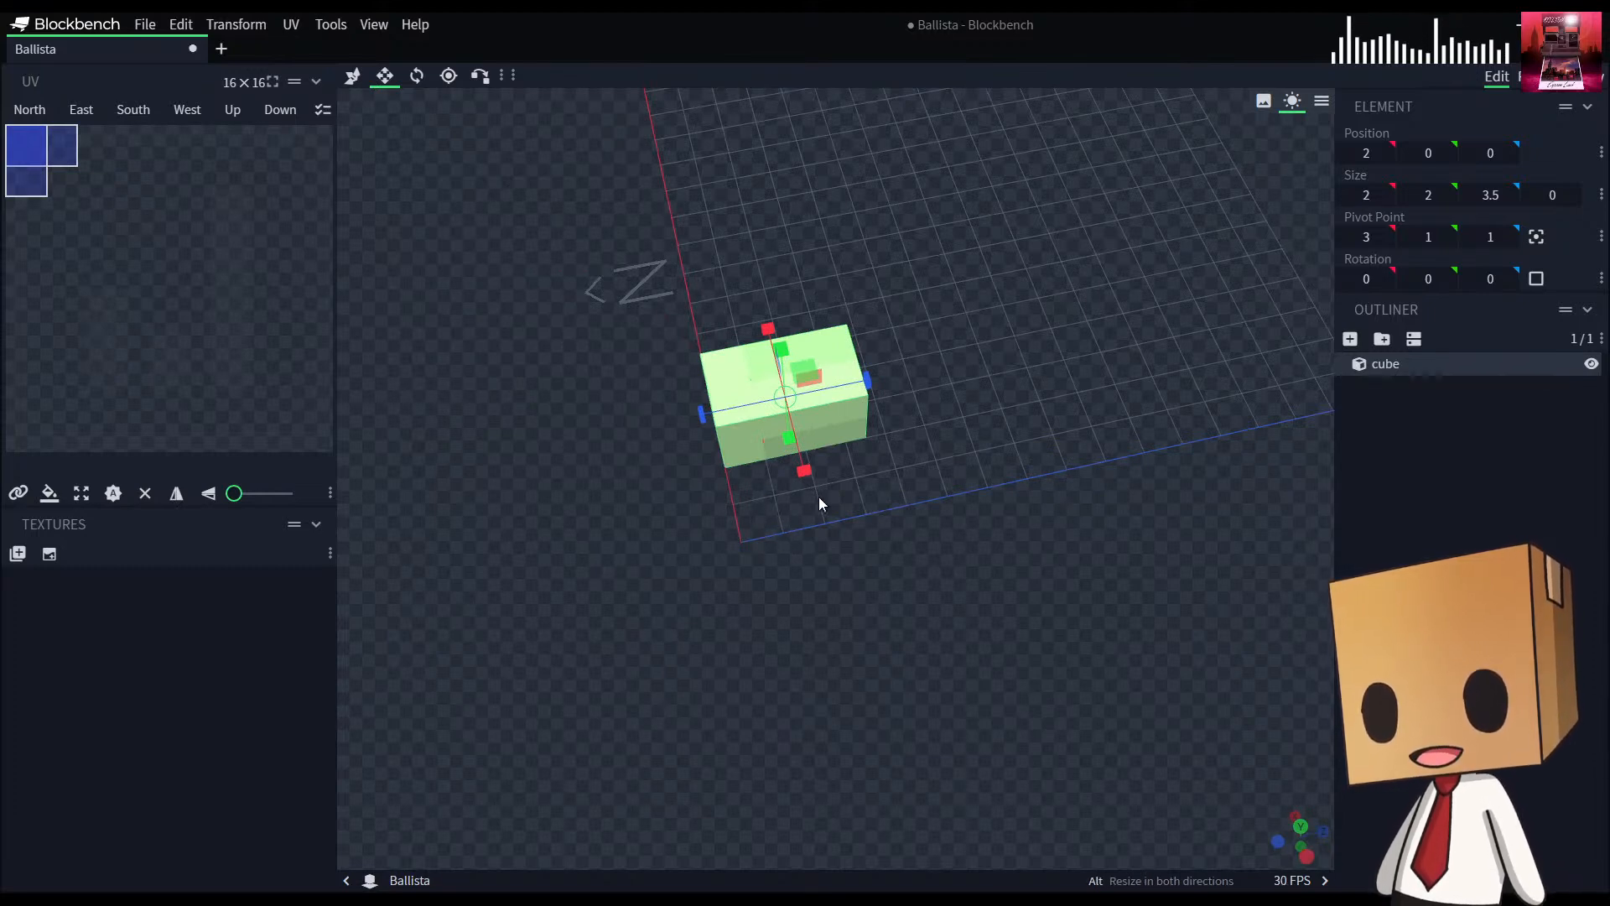
left_click_drag(892, 502, 1032, 558)
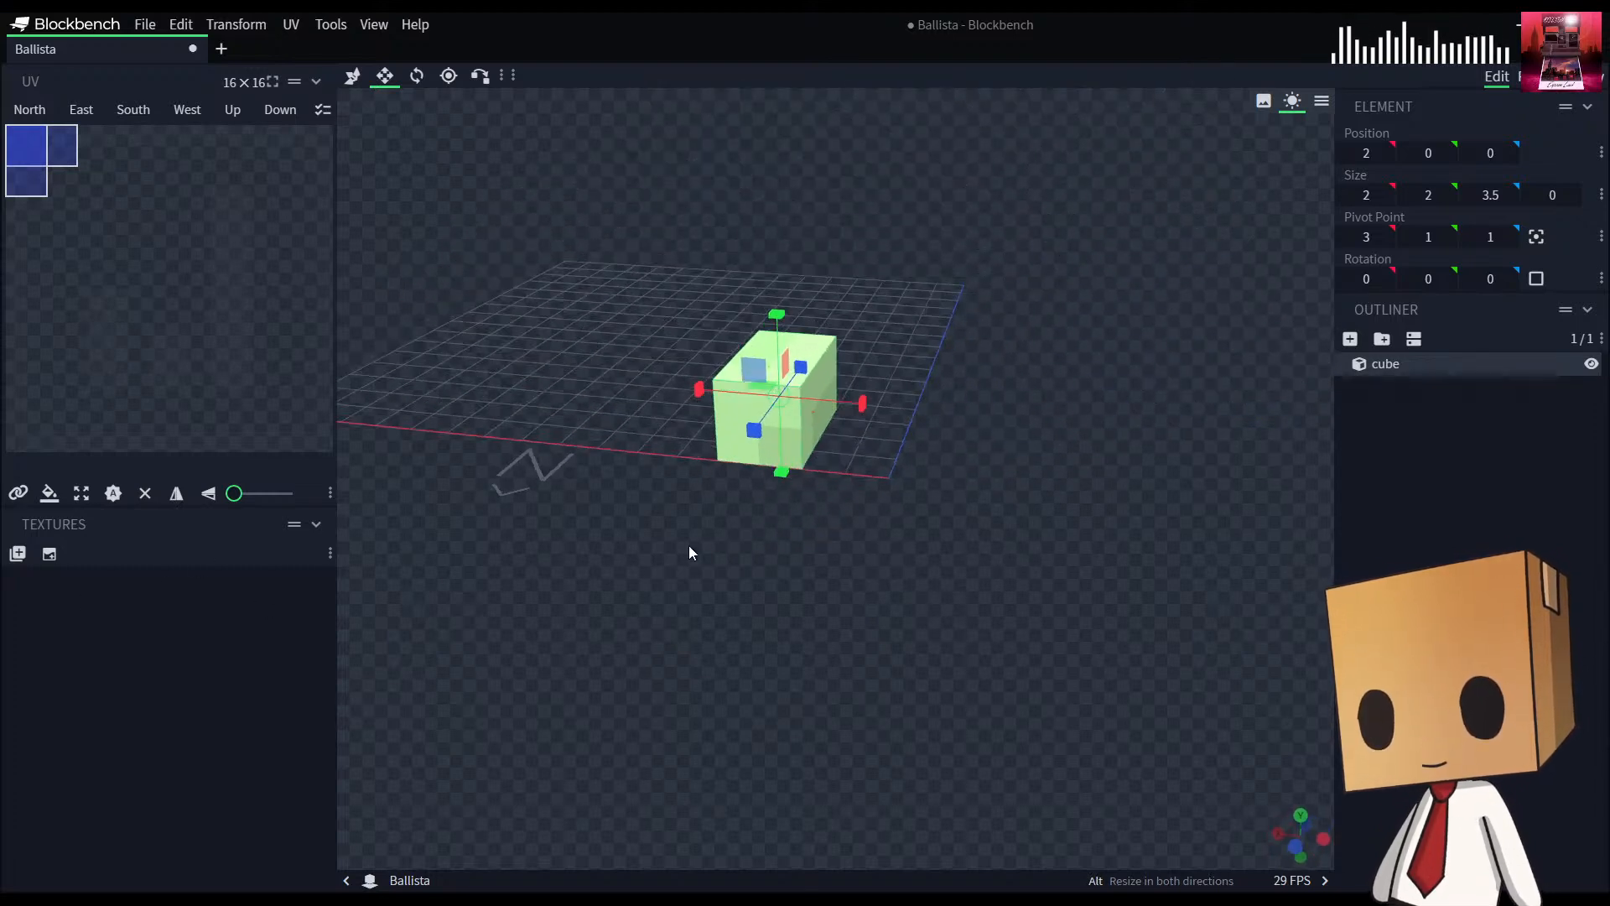
Step: Resize the cube to 4 by 4 by 4 with its position at 0, 0, 0, and return to the Move tool
left_click_drag(863, 405, 914, 415)
left_click_drag(941, 630, 934, 521)
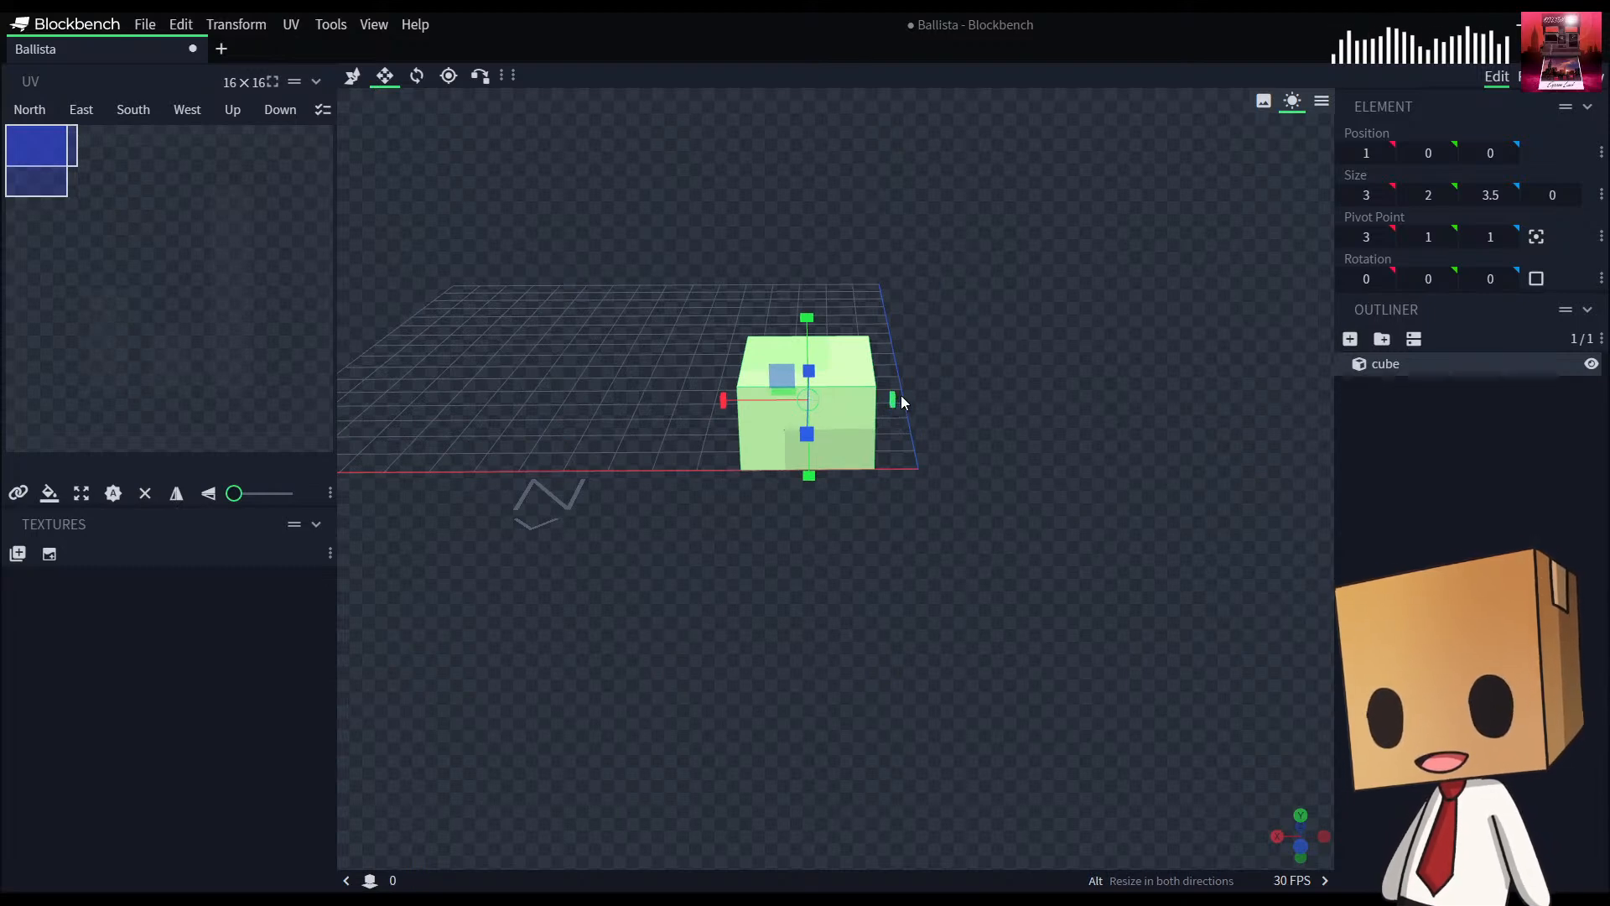
left_click_drag(893, 400, 923, 399)
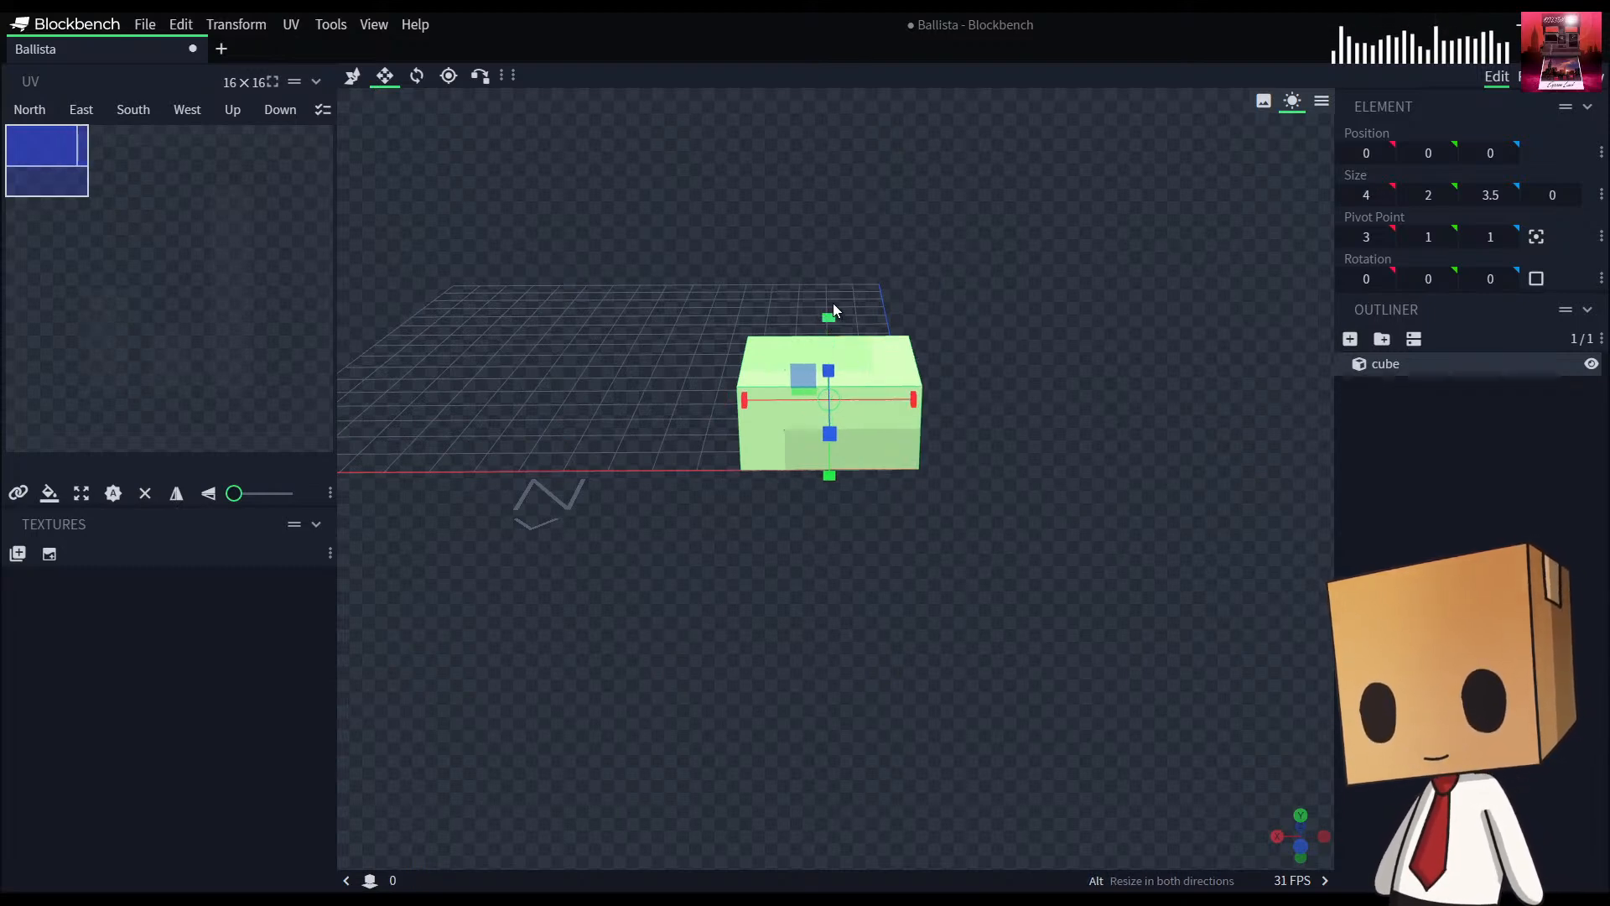
left_click_drag(835, 300, 838, 235)
left_click_drag(841, 392, 934, 628)
key("v")
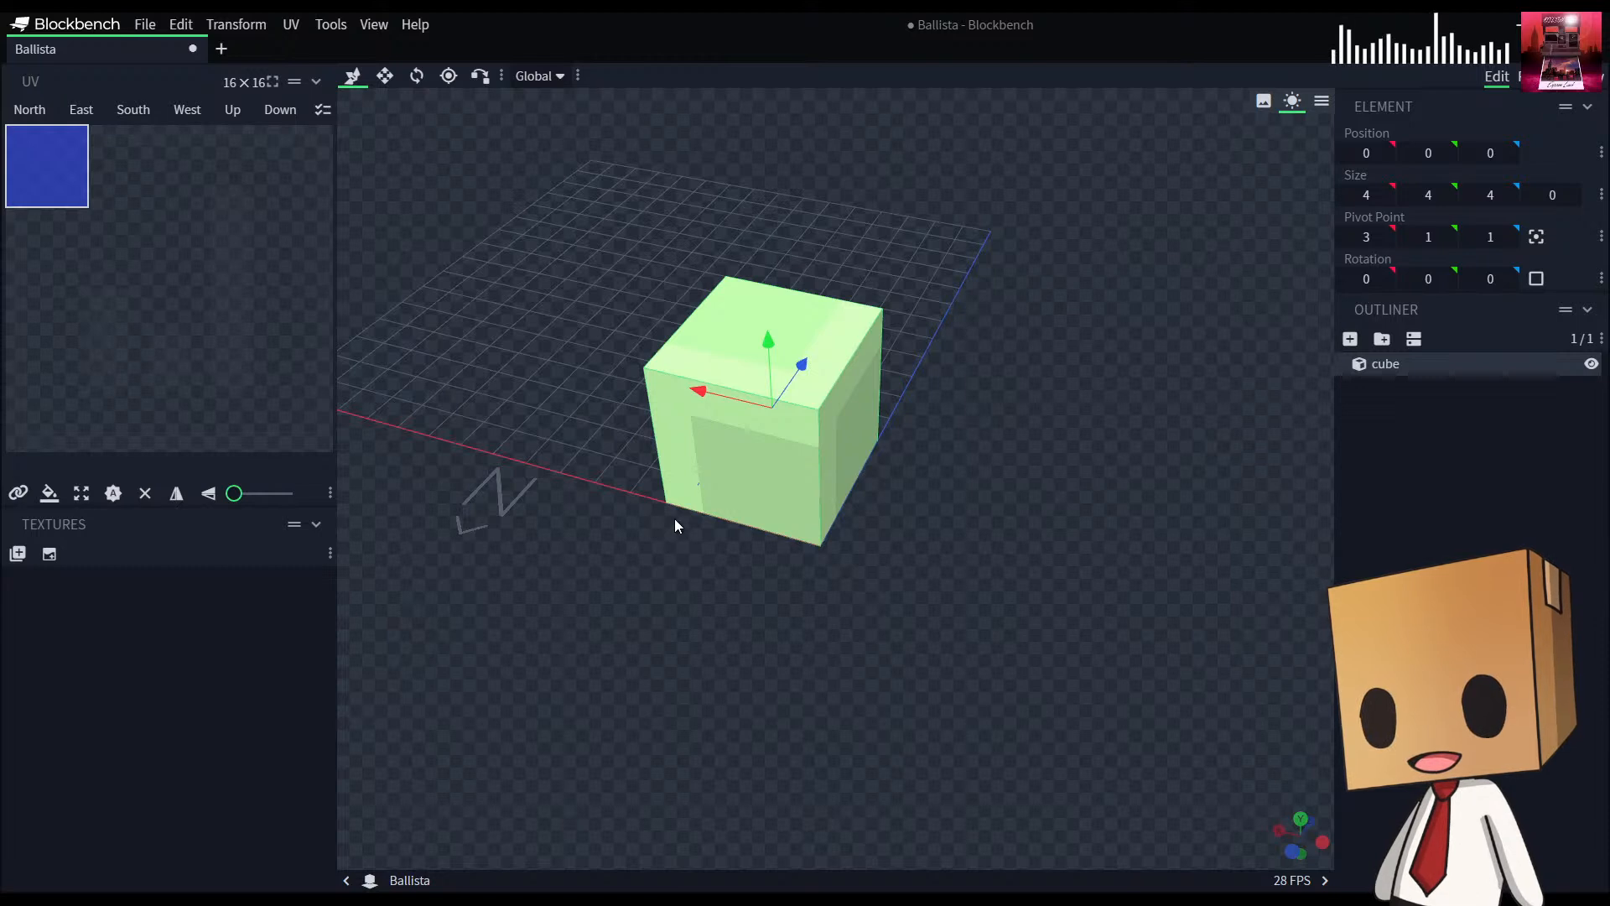
Step: Create a template texture named test for the cube at 16x pixel density
left_click(50, 555)
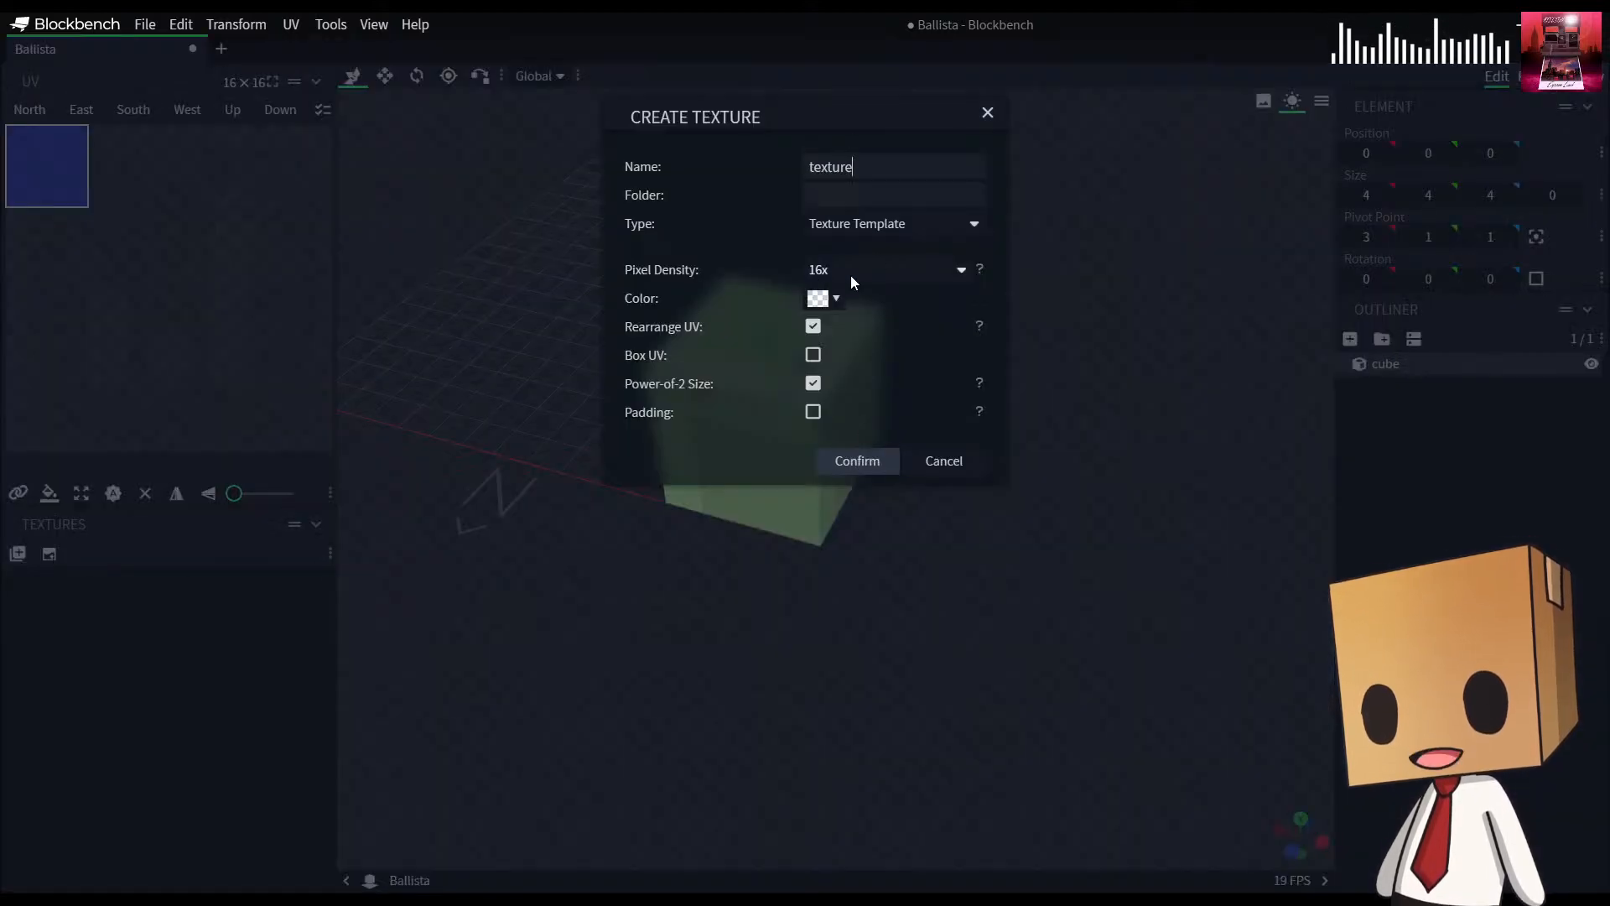
left_click(656, 166)
type("test")
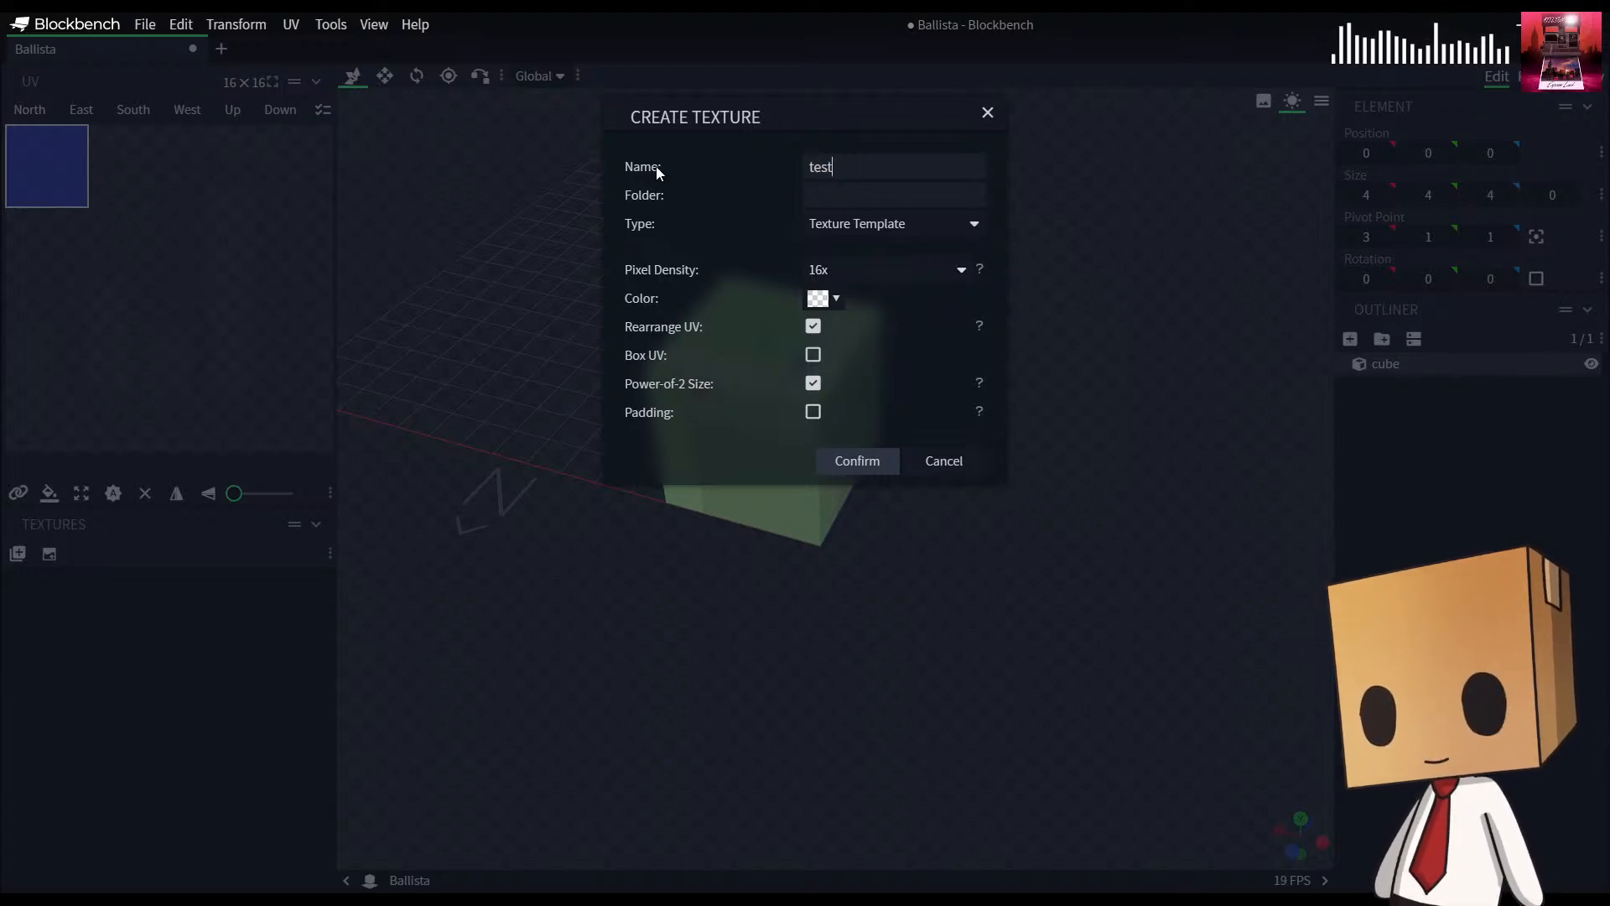
left_click(856, 461)
left_click_drag(916, 653, 988, 572)
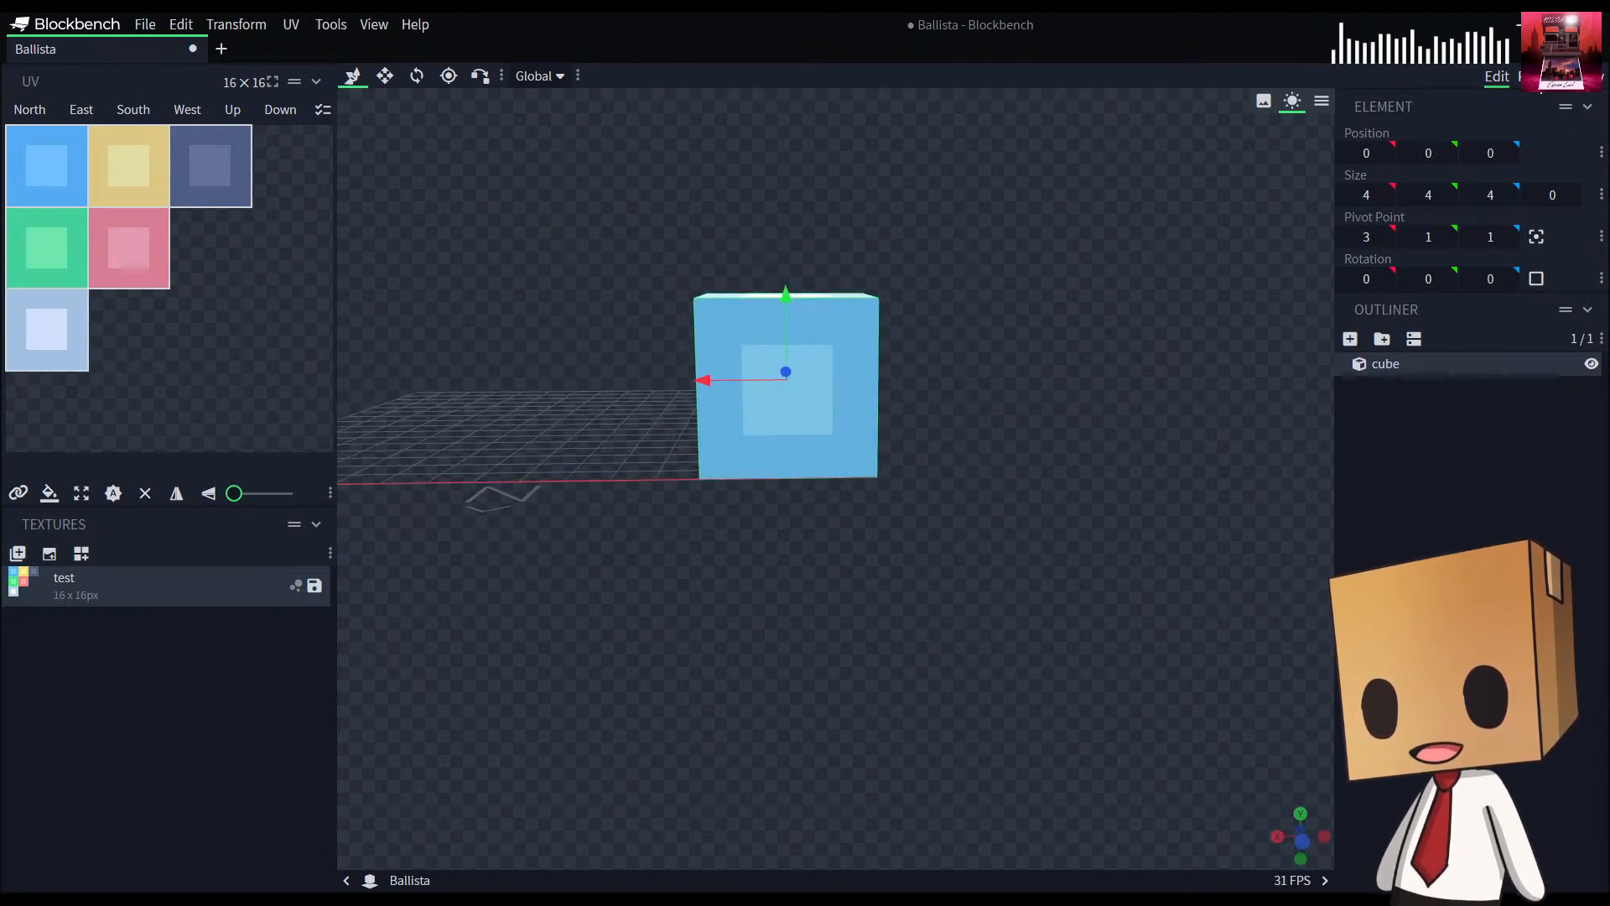
Step: Paint the upper pixel row of the cube's north face magenta (#b51a86) in Paint mode
left_click(1529, 76)
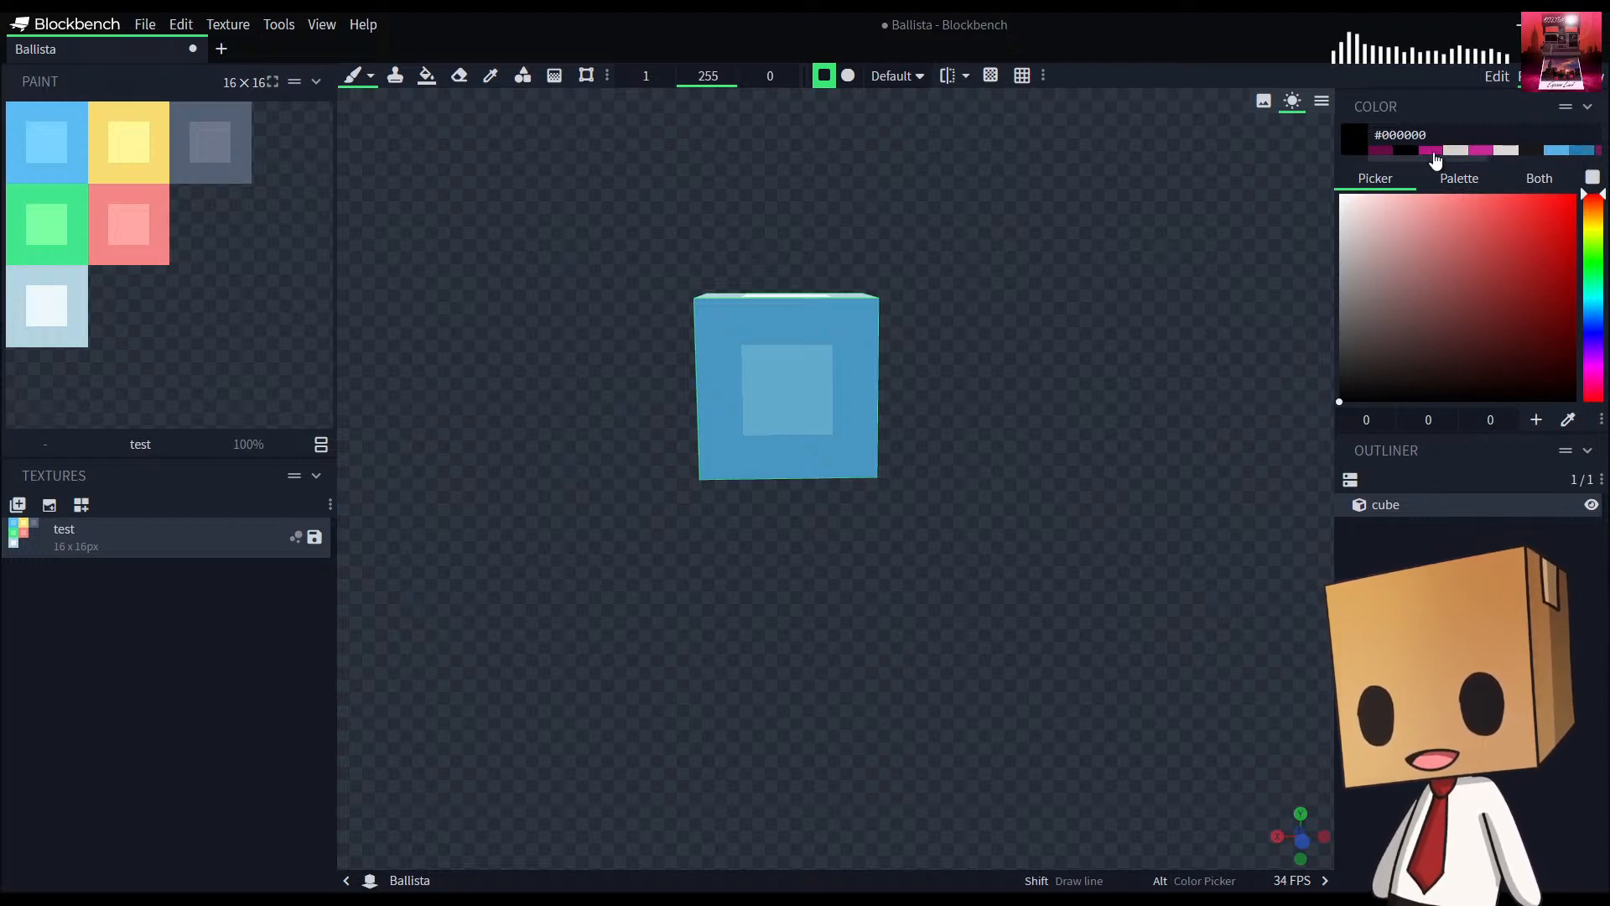
left_click(1431, 152)
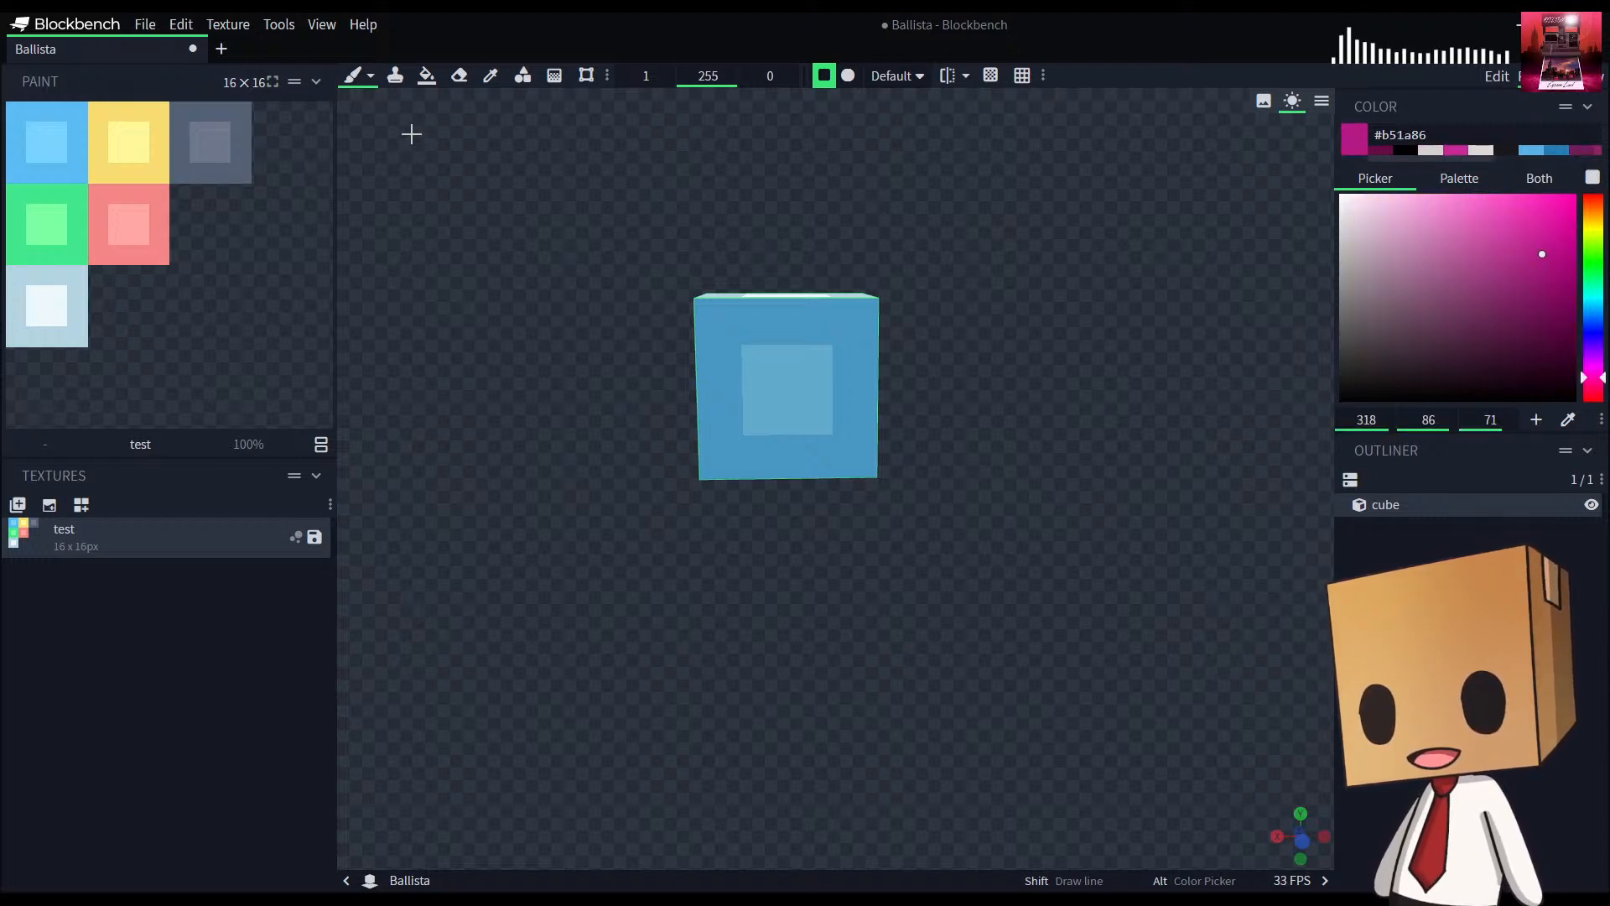
left_click(717, 329)
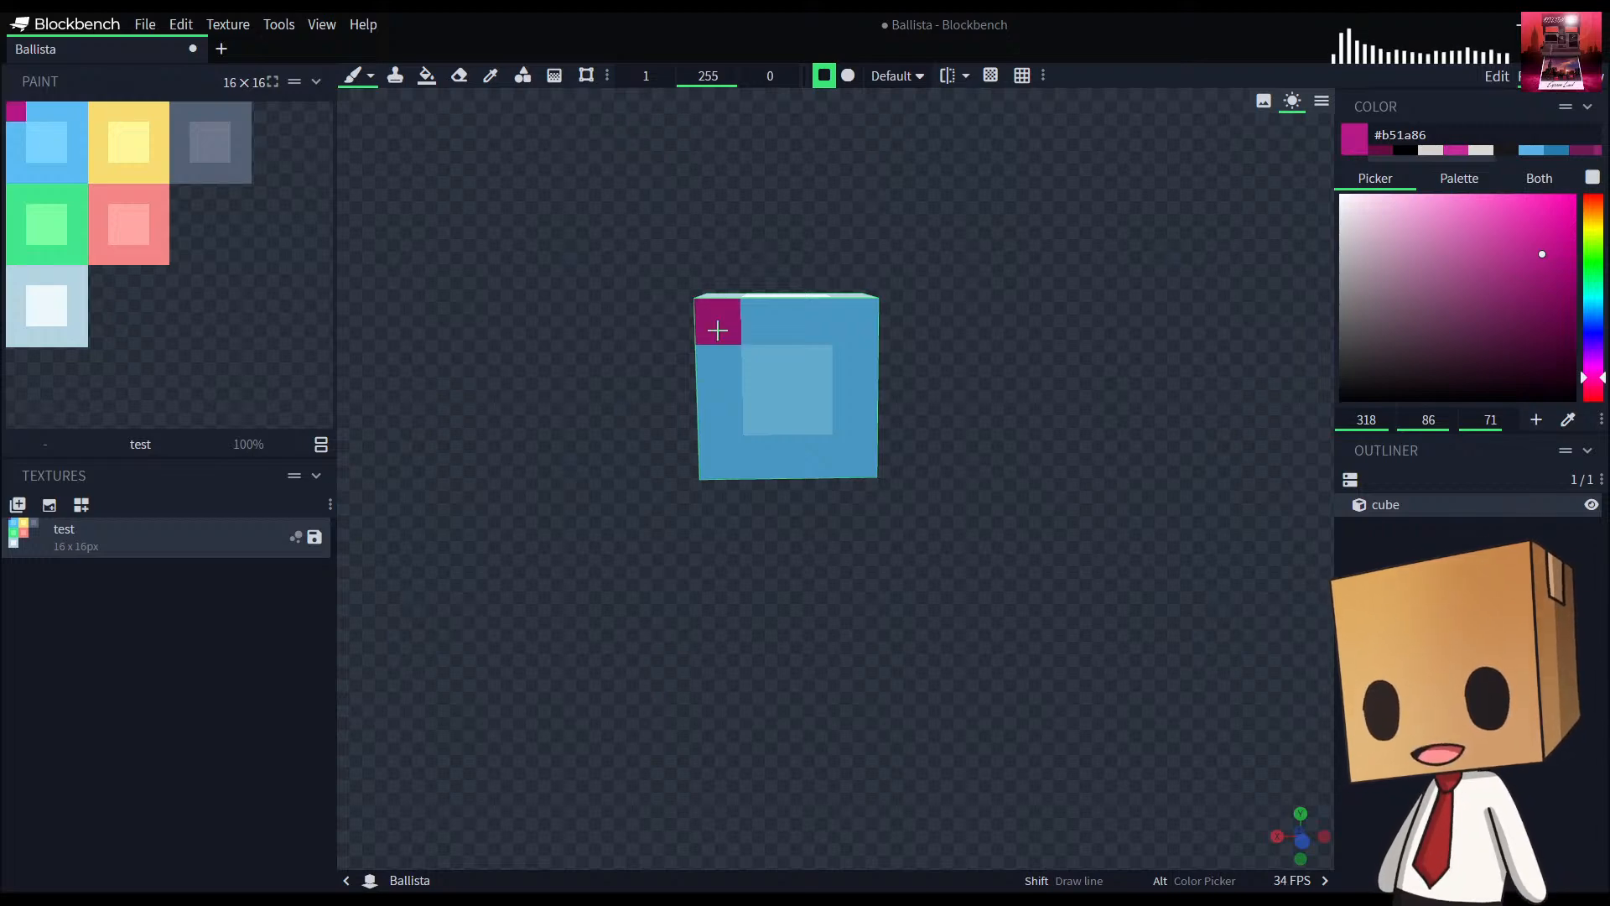
left_click_drag(767, 343, 829, 331)
left_click(856, 333)
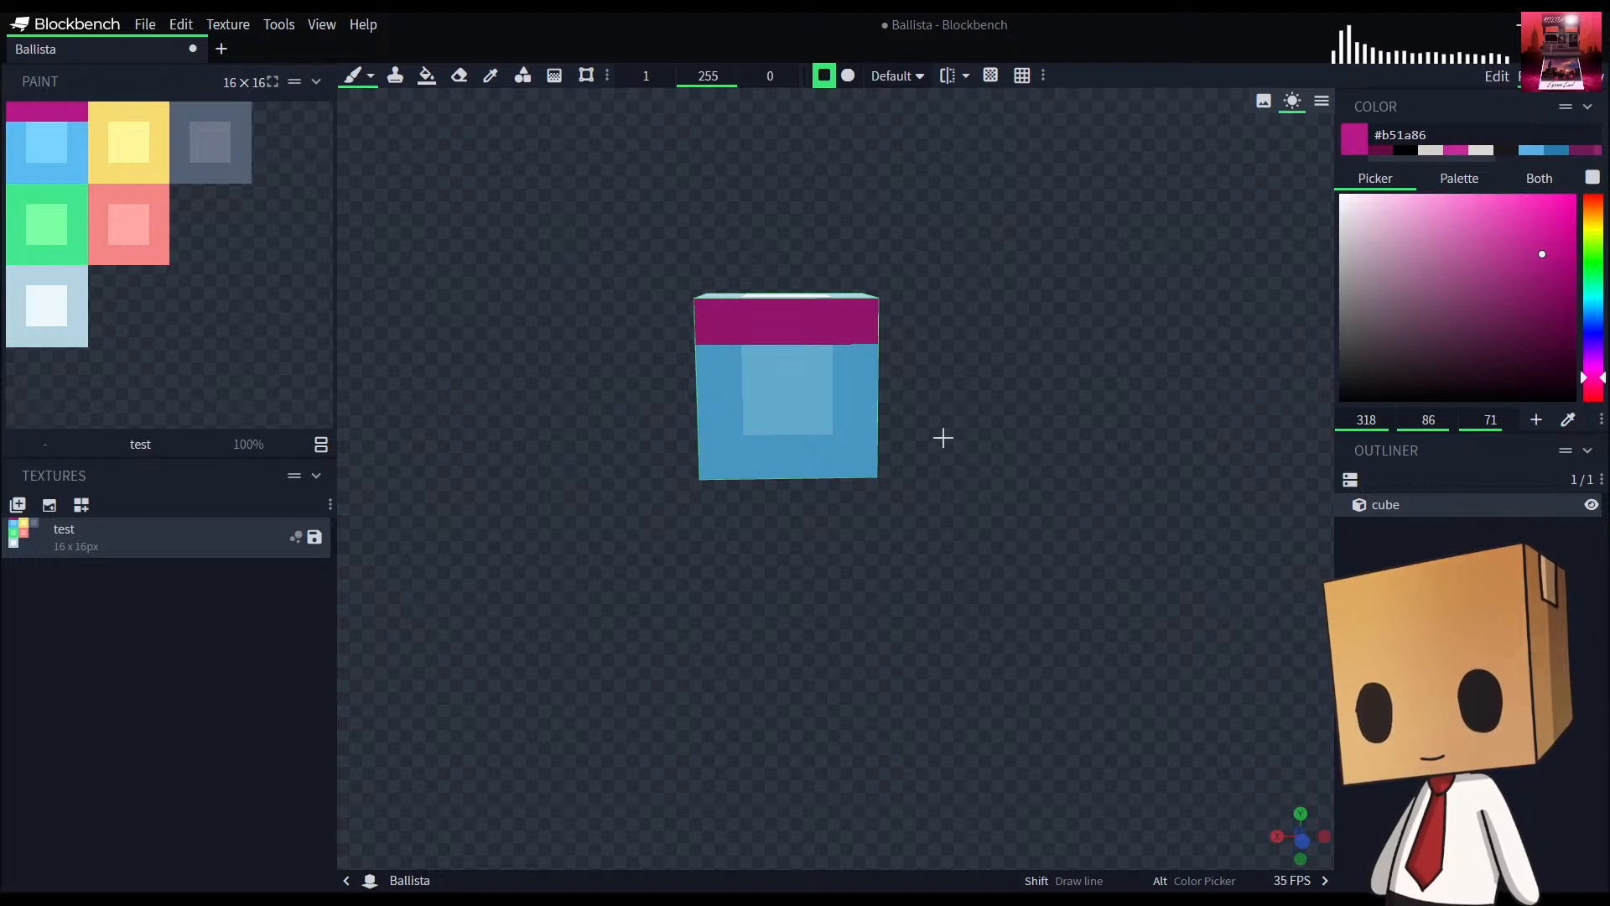
Step: Undo the magenta brush strokes on the cube's north face
mouse_move(1158, 475)
left_mouse_down()
mouse_move(1086, 518)
mouse_move(1064, 500)
left_mouse_up()
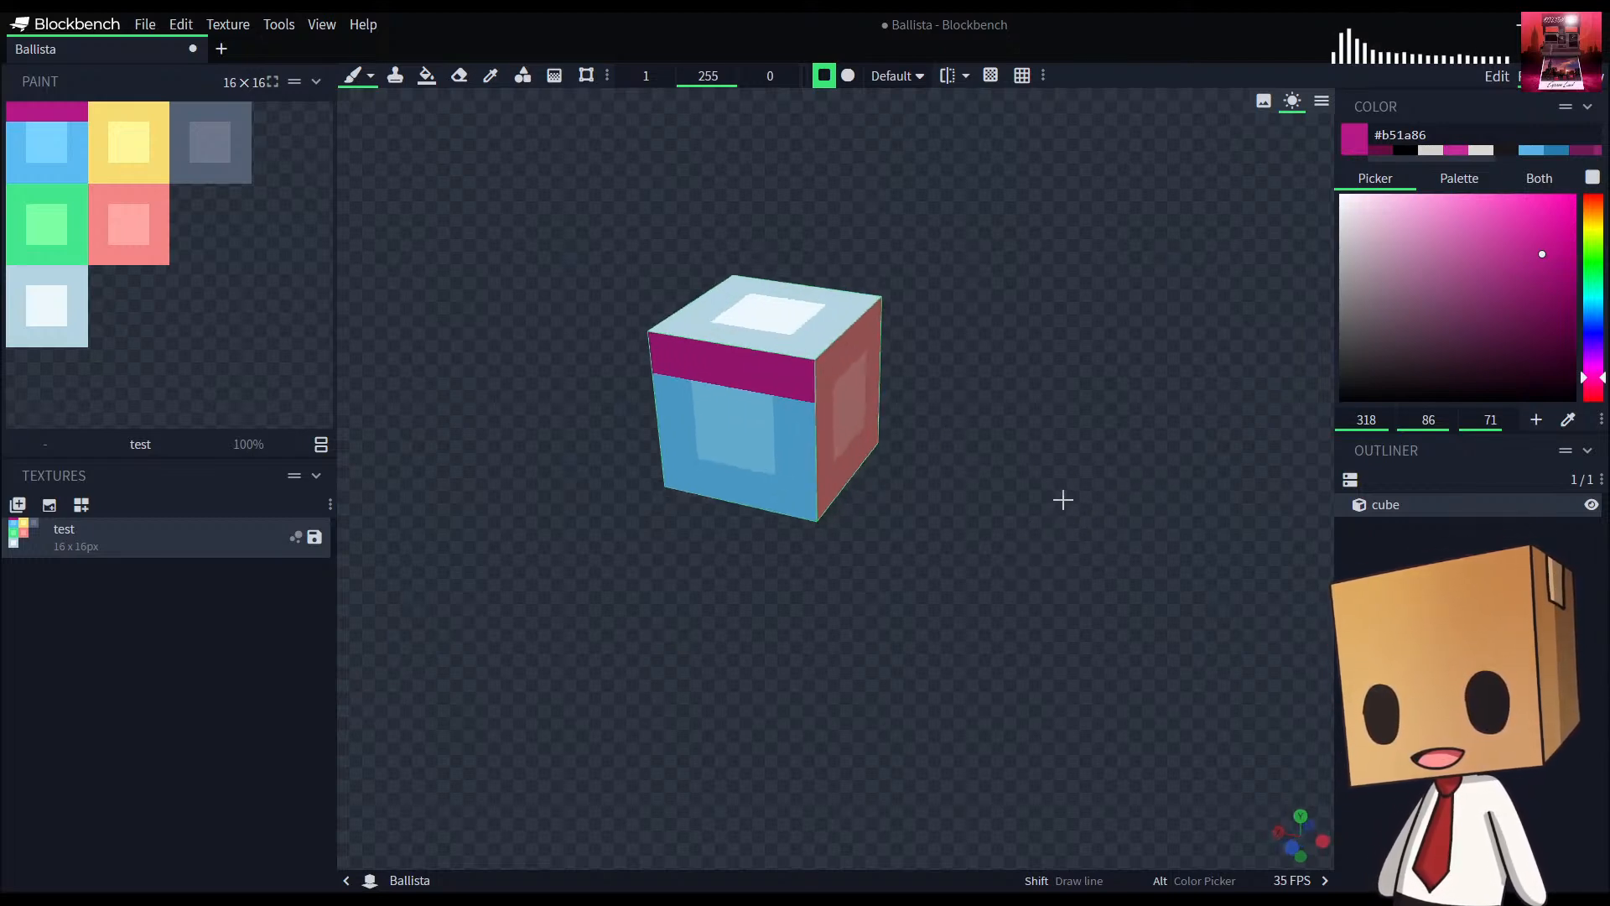
key("ctrl+z")
key("ctrl+z")
key("ctrl+z")
key("ctrl+z")
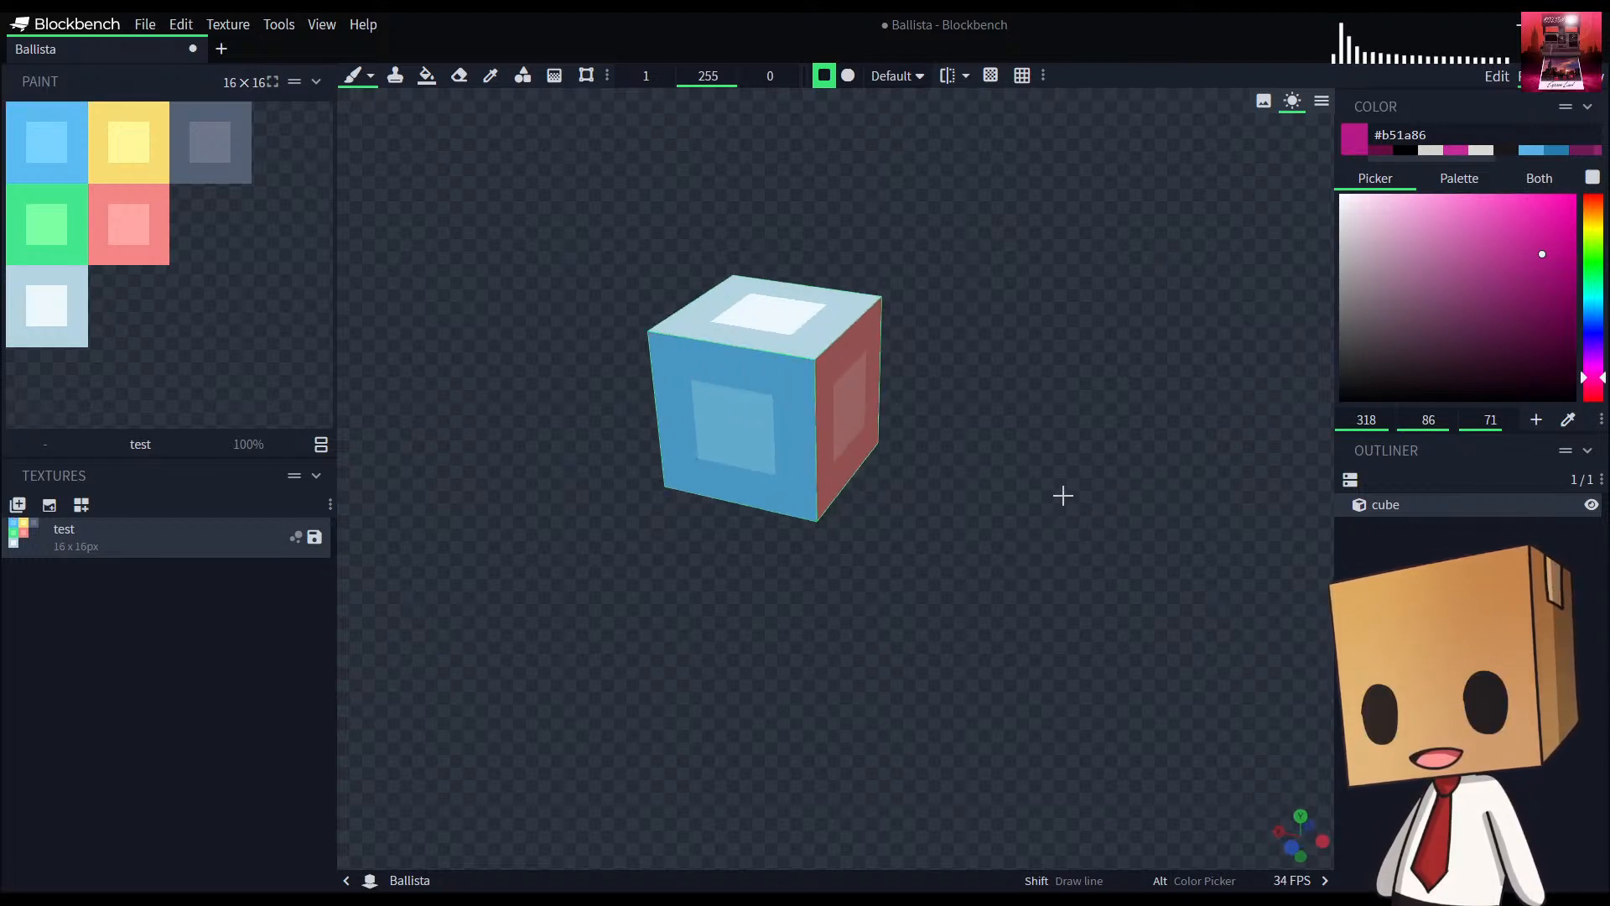
Step: Look over the cube's textured faces and delete the test texture
left_click_drag(1063, 496, 1070, 469)
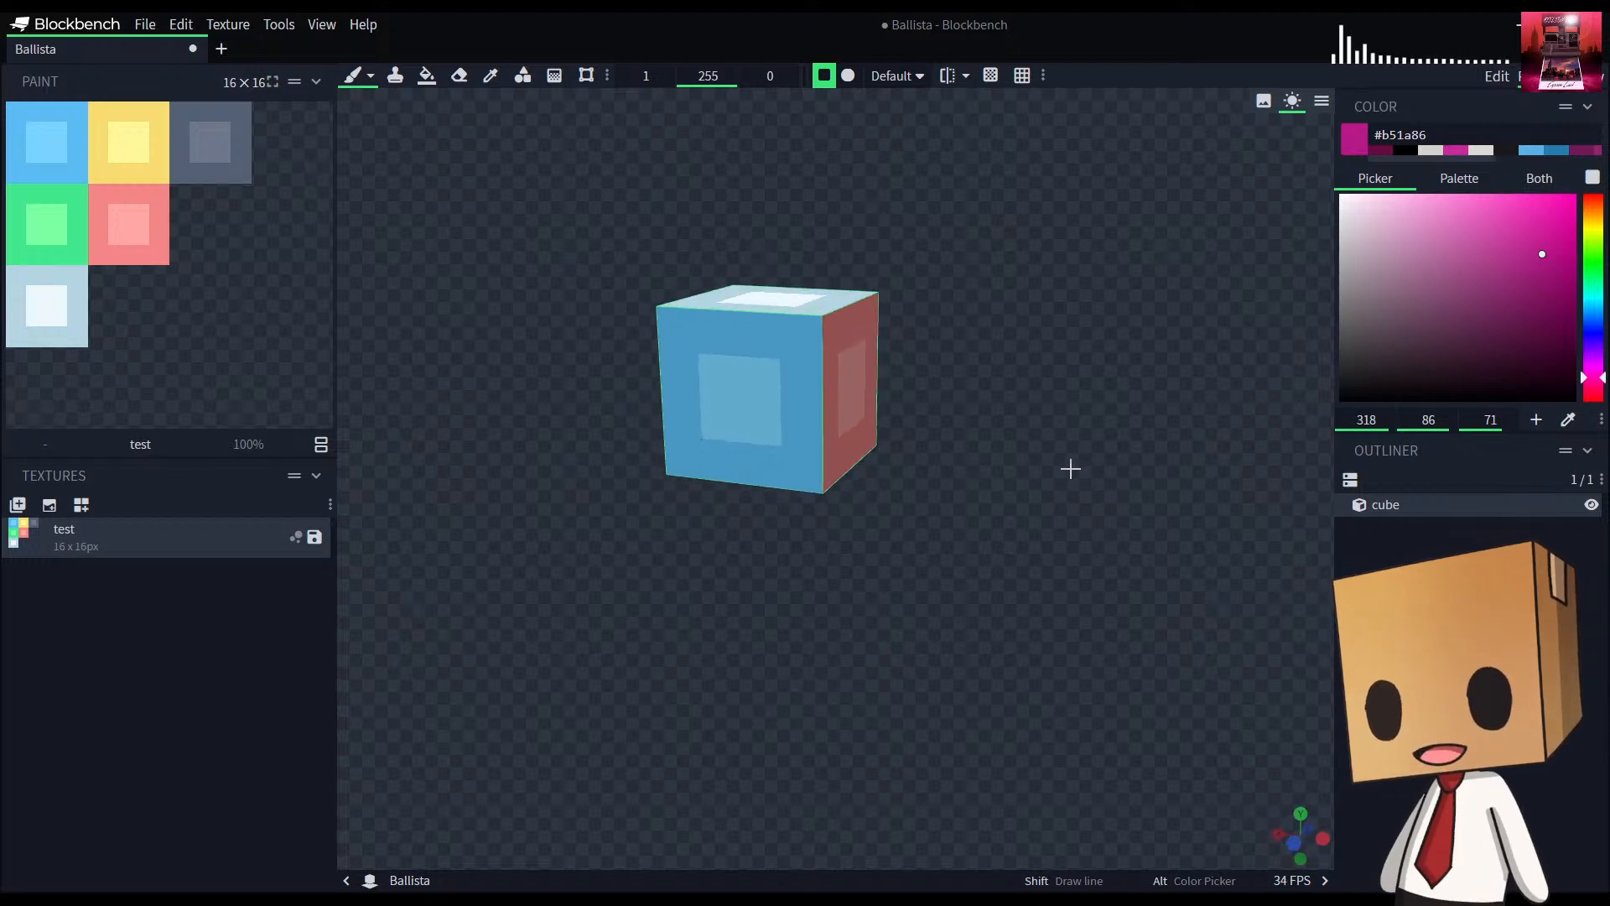
mouse_move(975, 454)
left_mouse_down()
mouse_move(953, 500)
mouse_move(958, 466)
left_mouse_up()
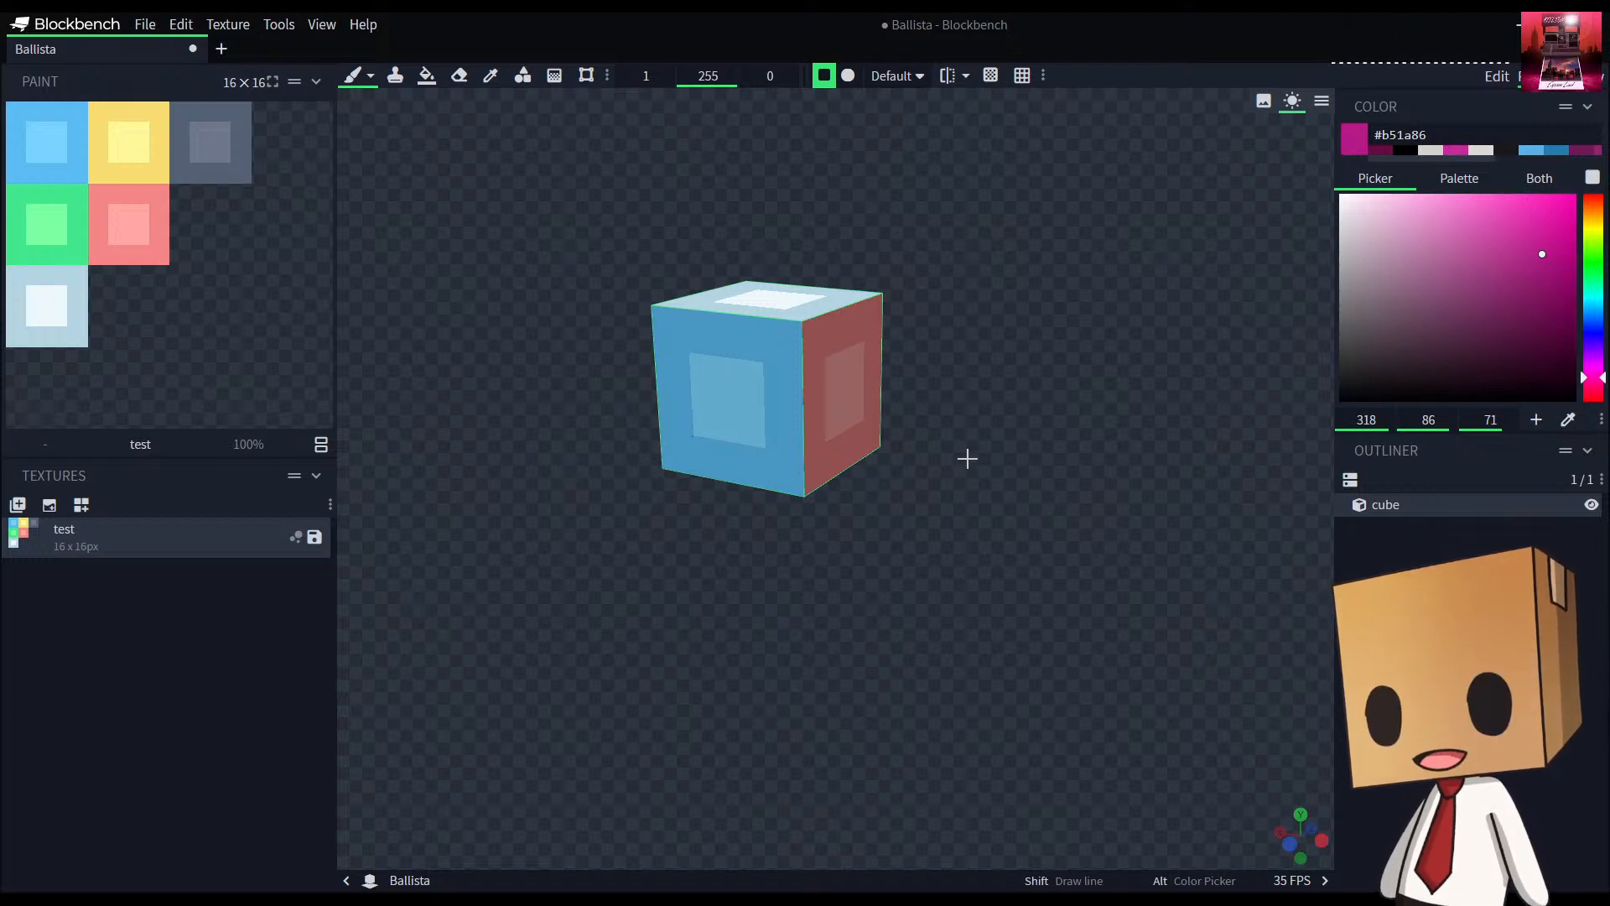
left_click_drag(971, 459, 1008, 478)
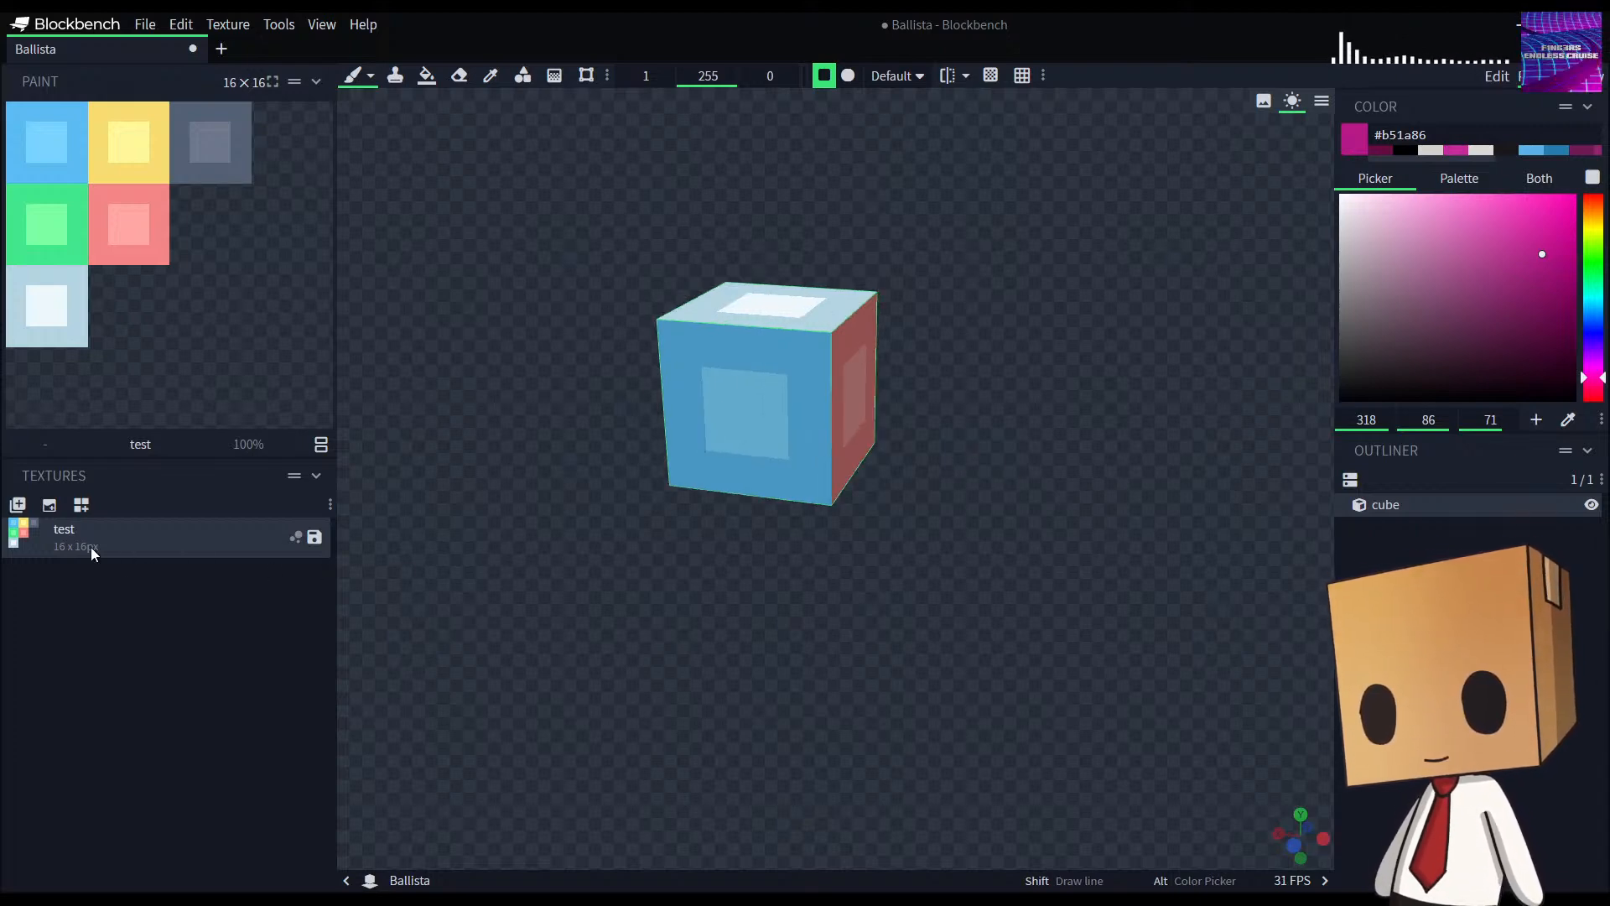
key("Delete")
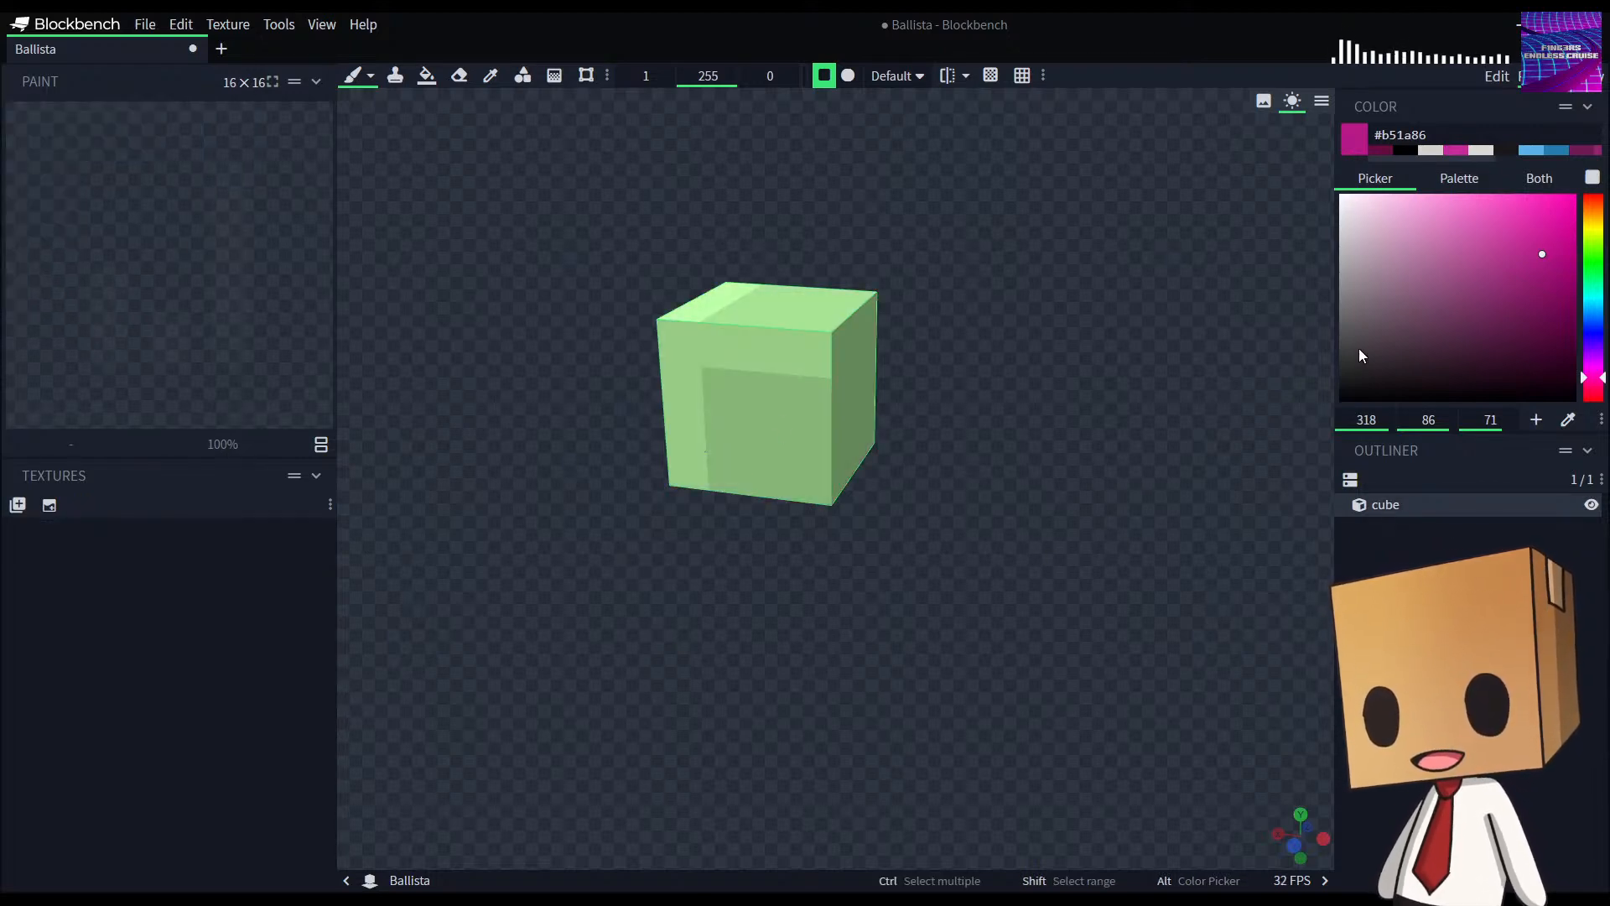
Step: Return to Edit mode and create a template texture named texture for the cube at 32x pixel density
left_click(1498, 77)
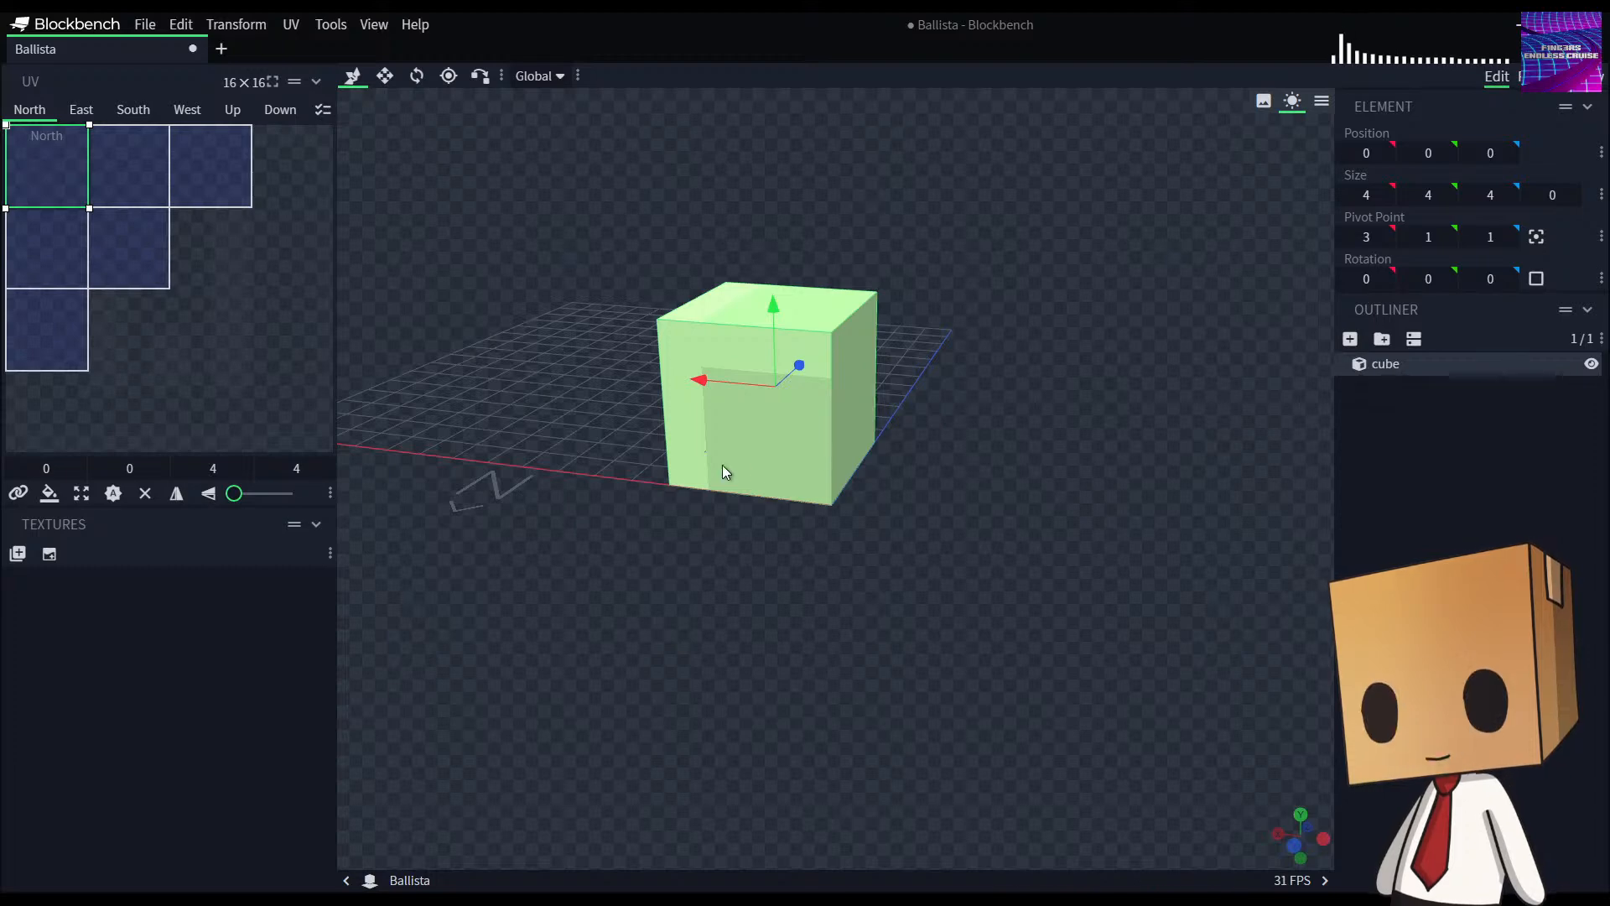
left_click(48, 554)
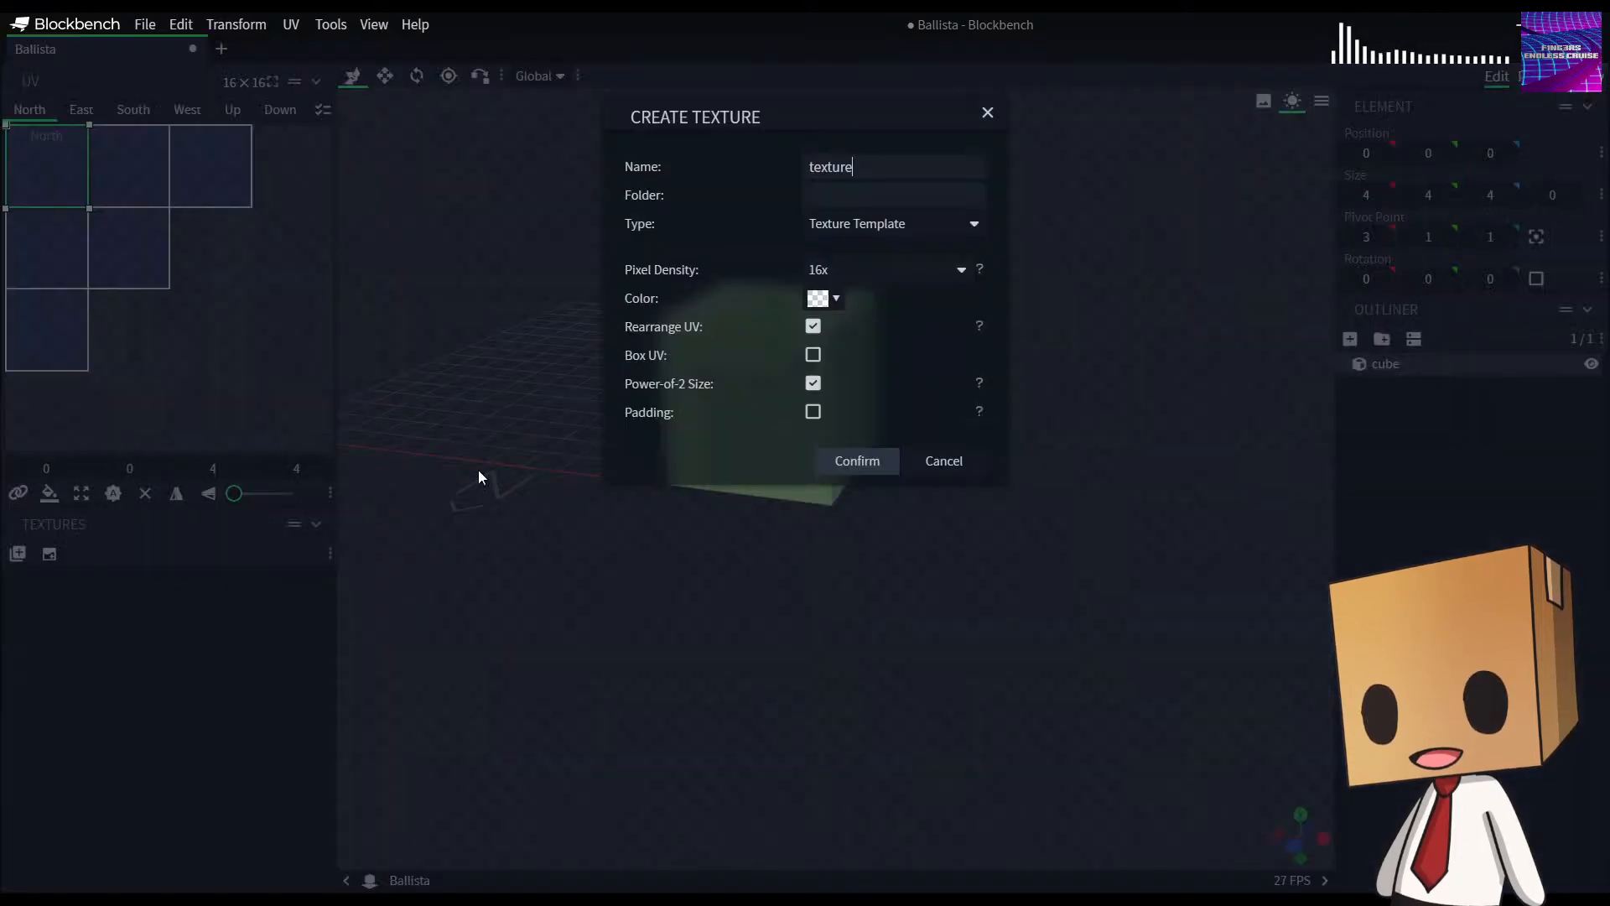
left_click(820, 270)
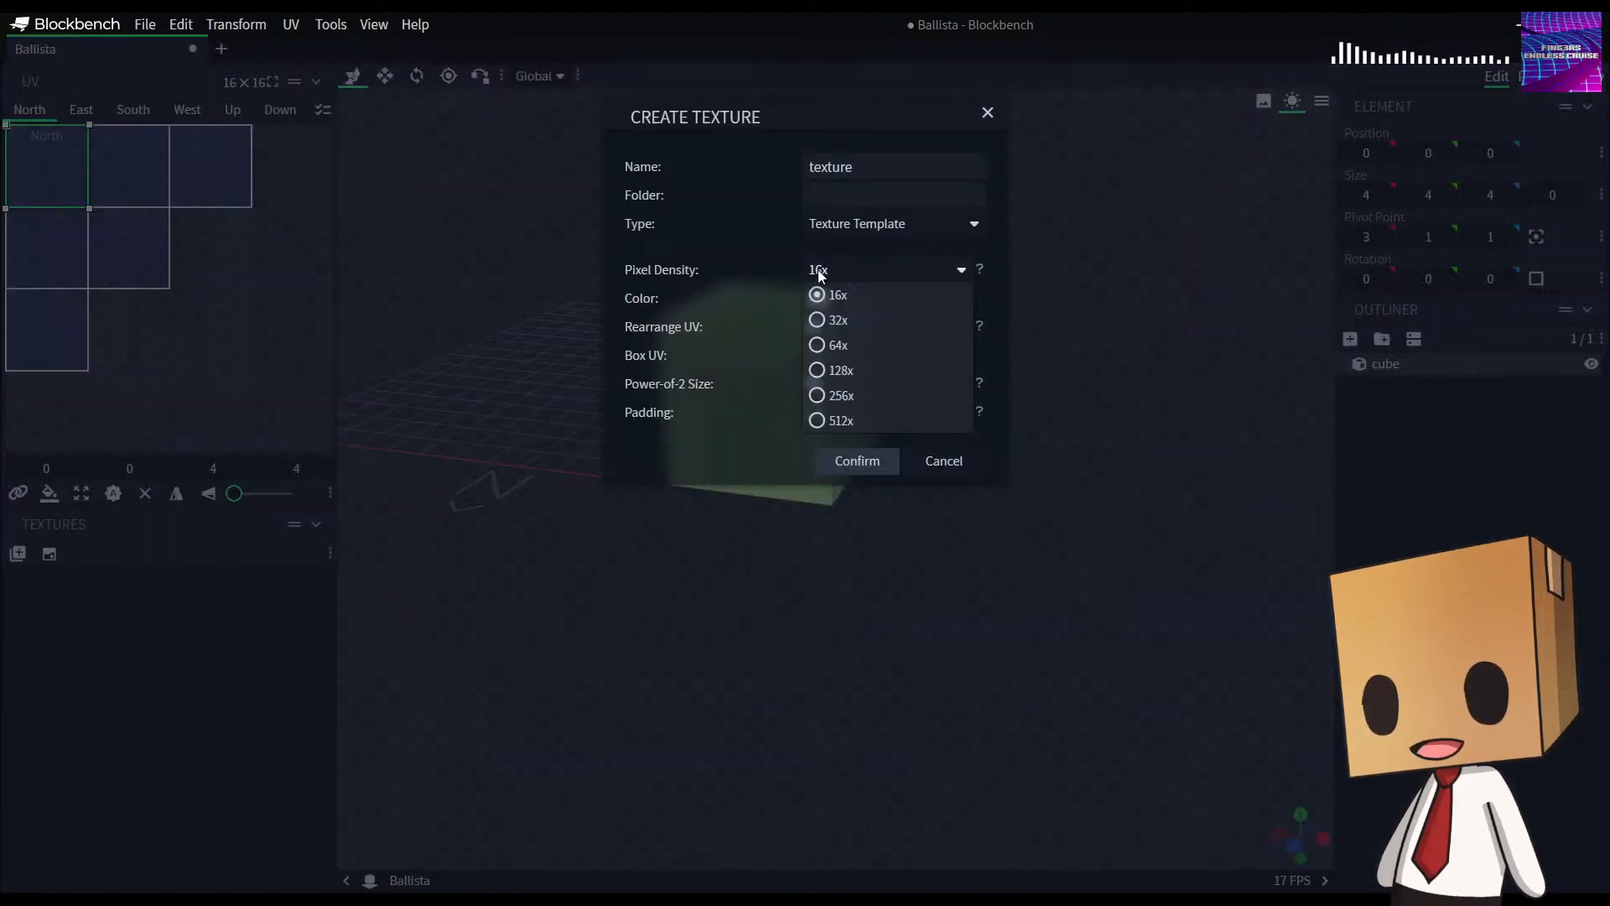
left_click(817, 322)
left_click(861, 463)
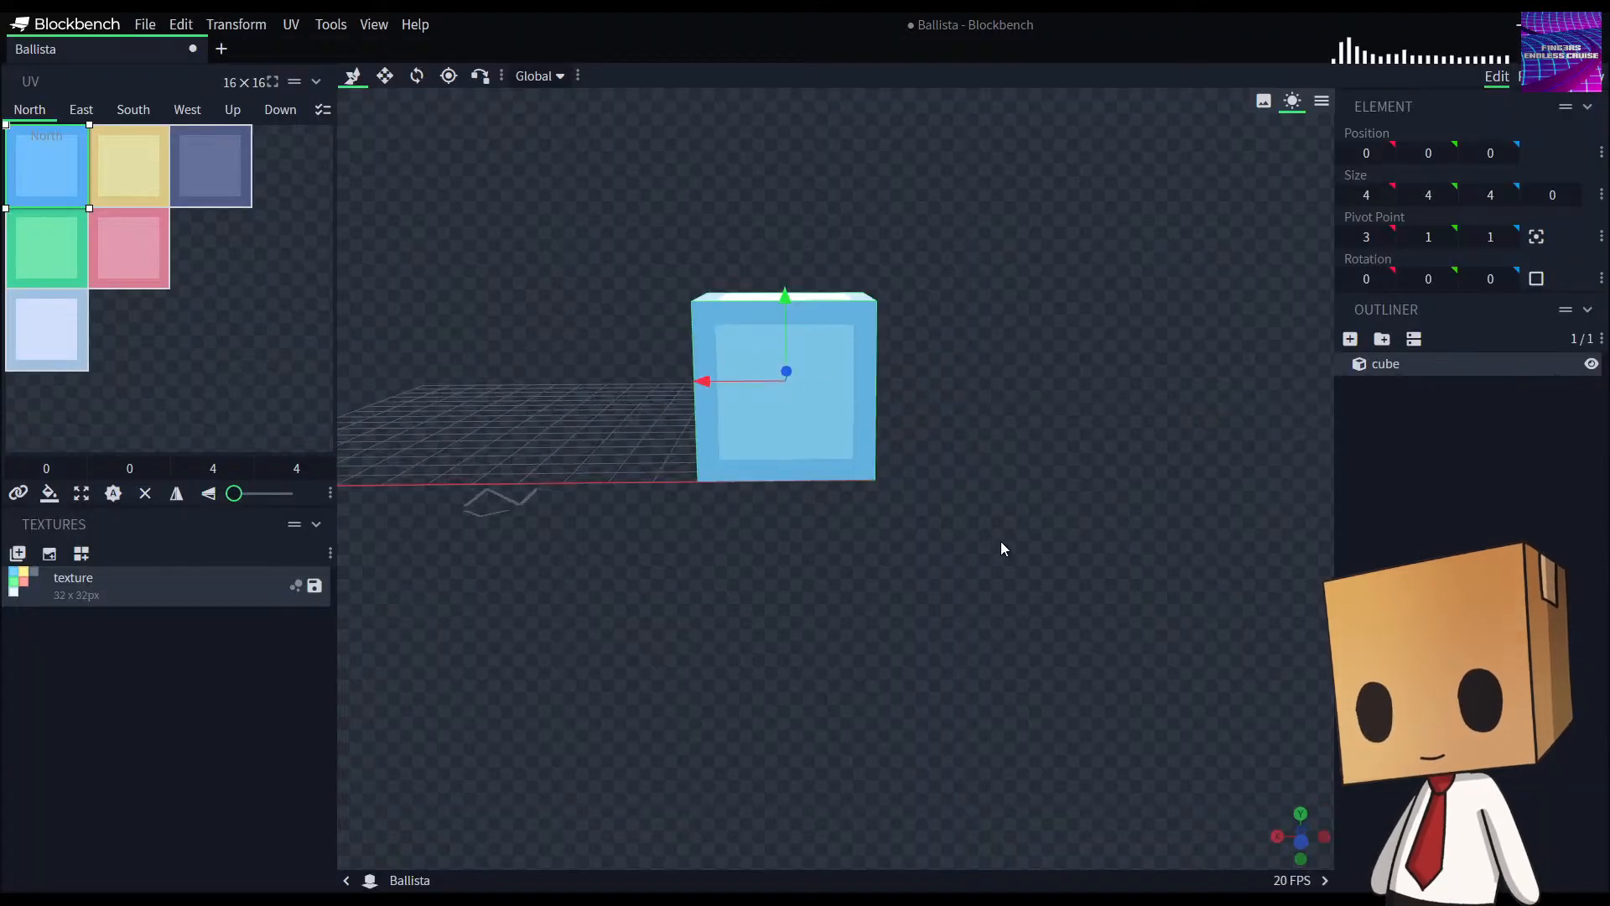
left_click_drag(999, 541, 985, 503)
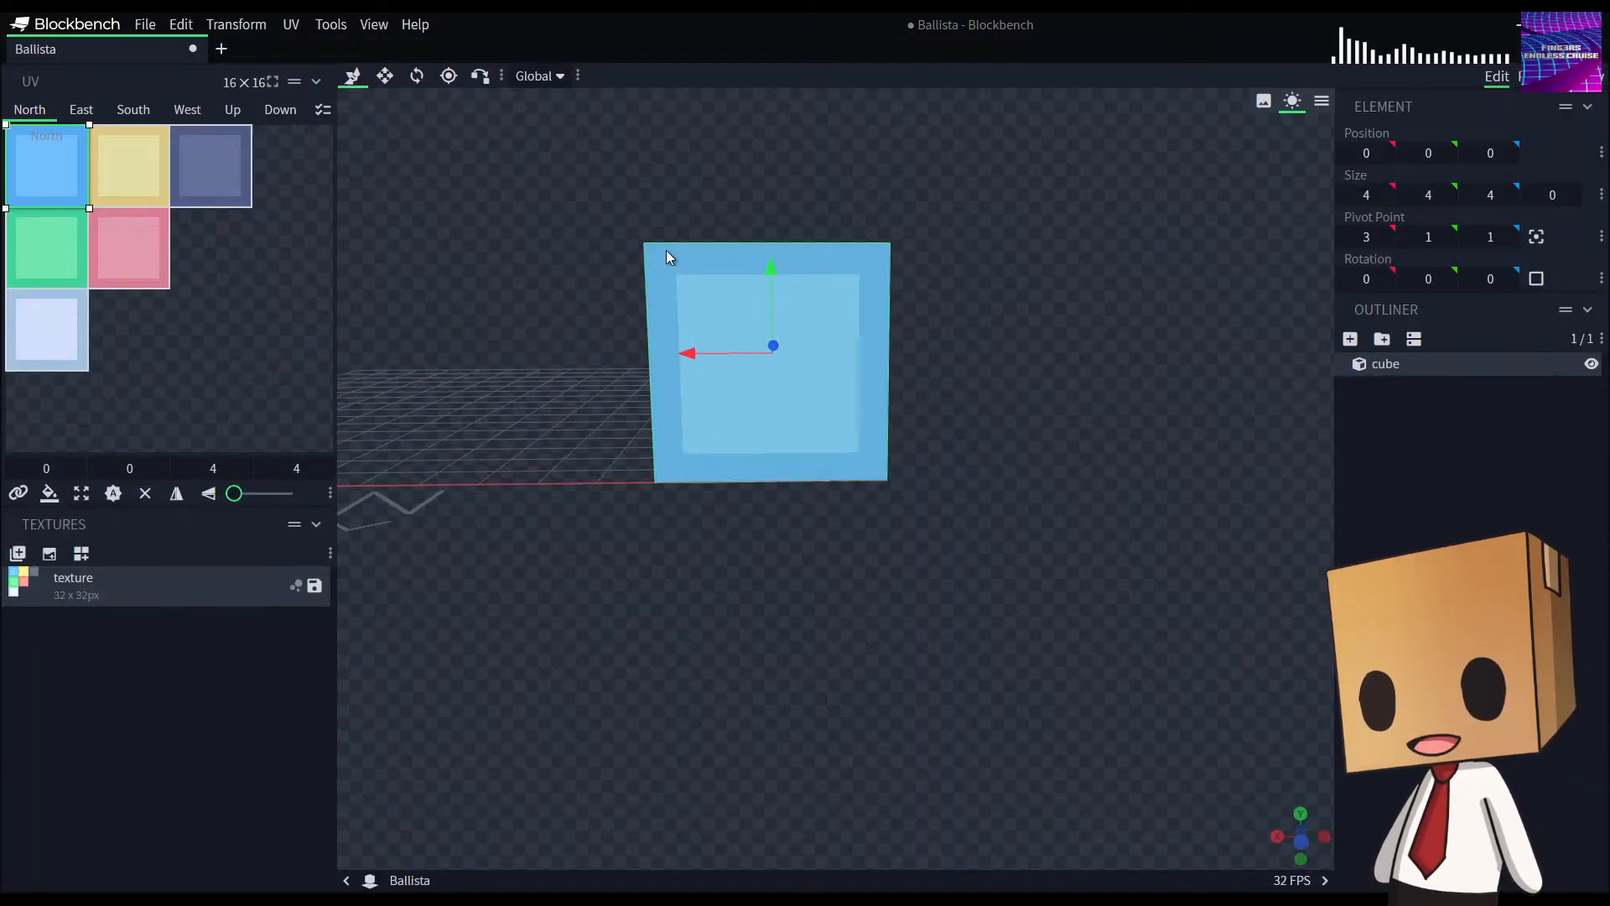
left_click_drag(672, 544, 646, 524)
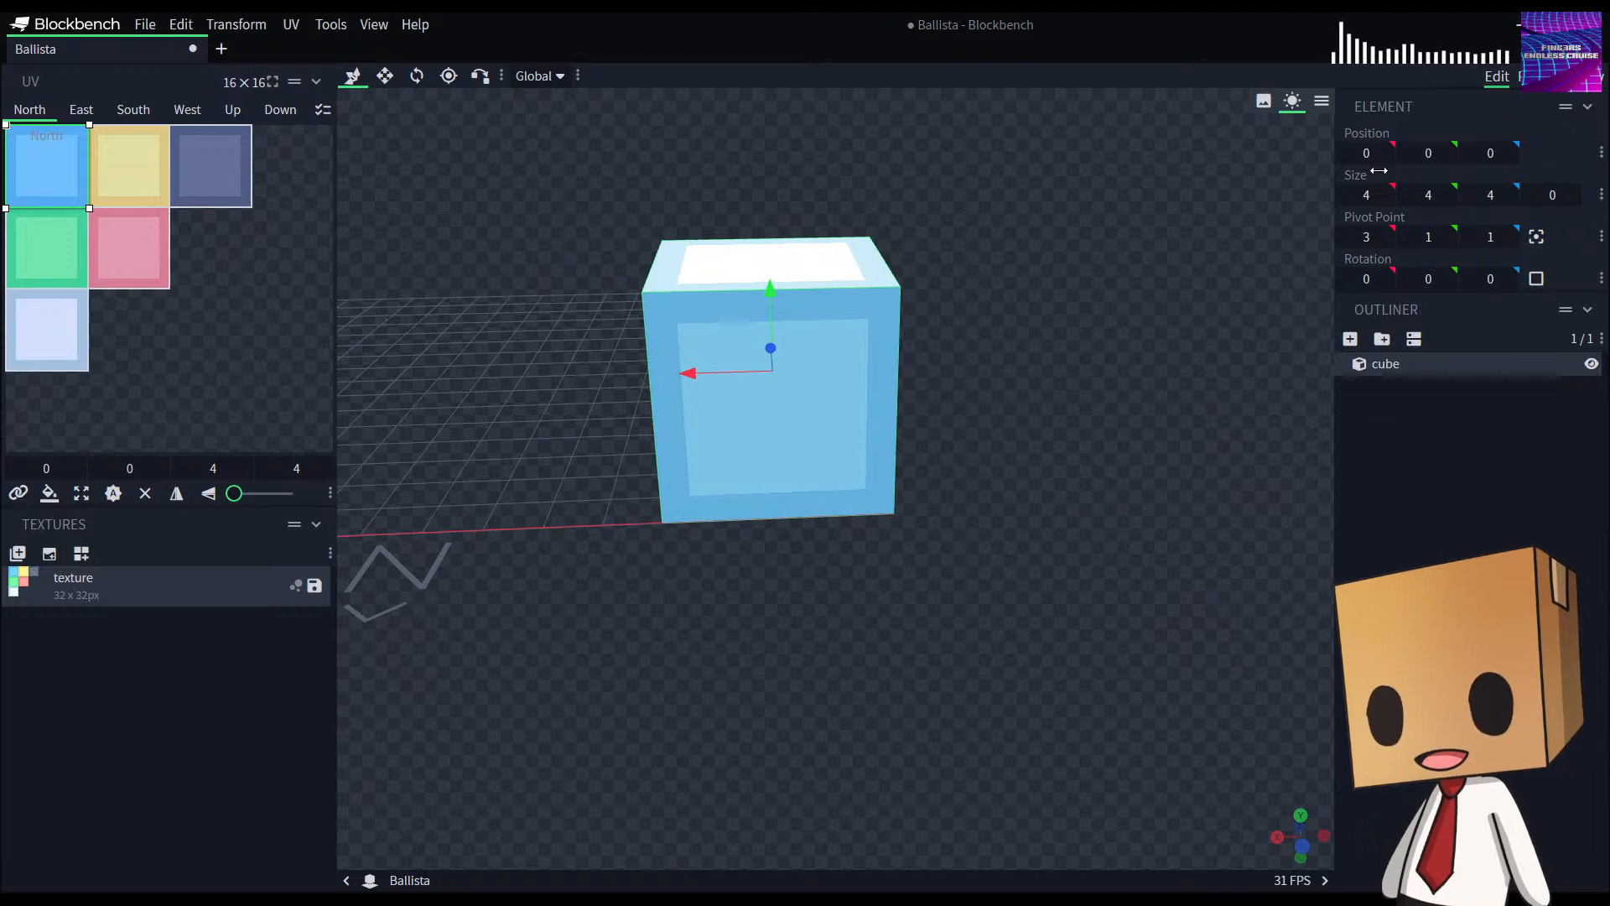
Step: Paint the lower corner pixel of the cube's north face #b51a86 and the pixel beside it #630d44 in Paint mode
left_click(1520, 79)
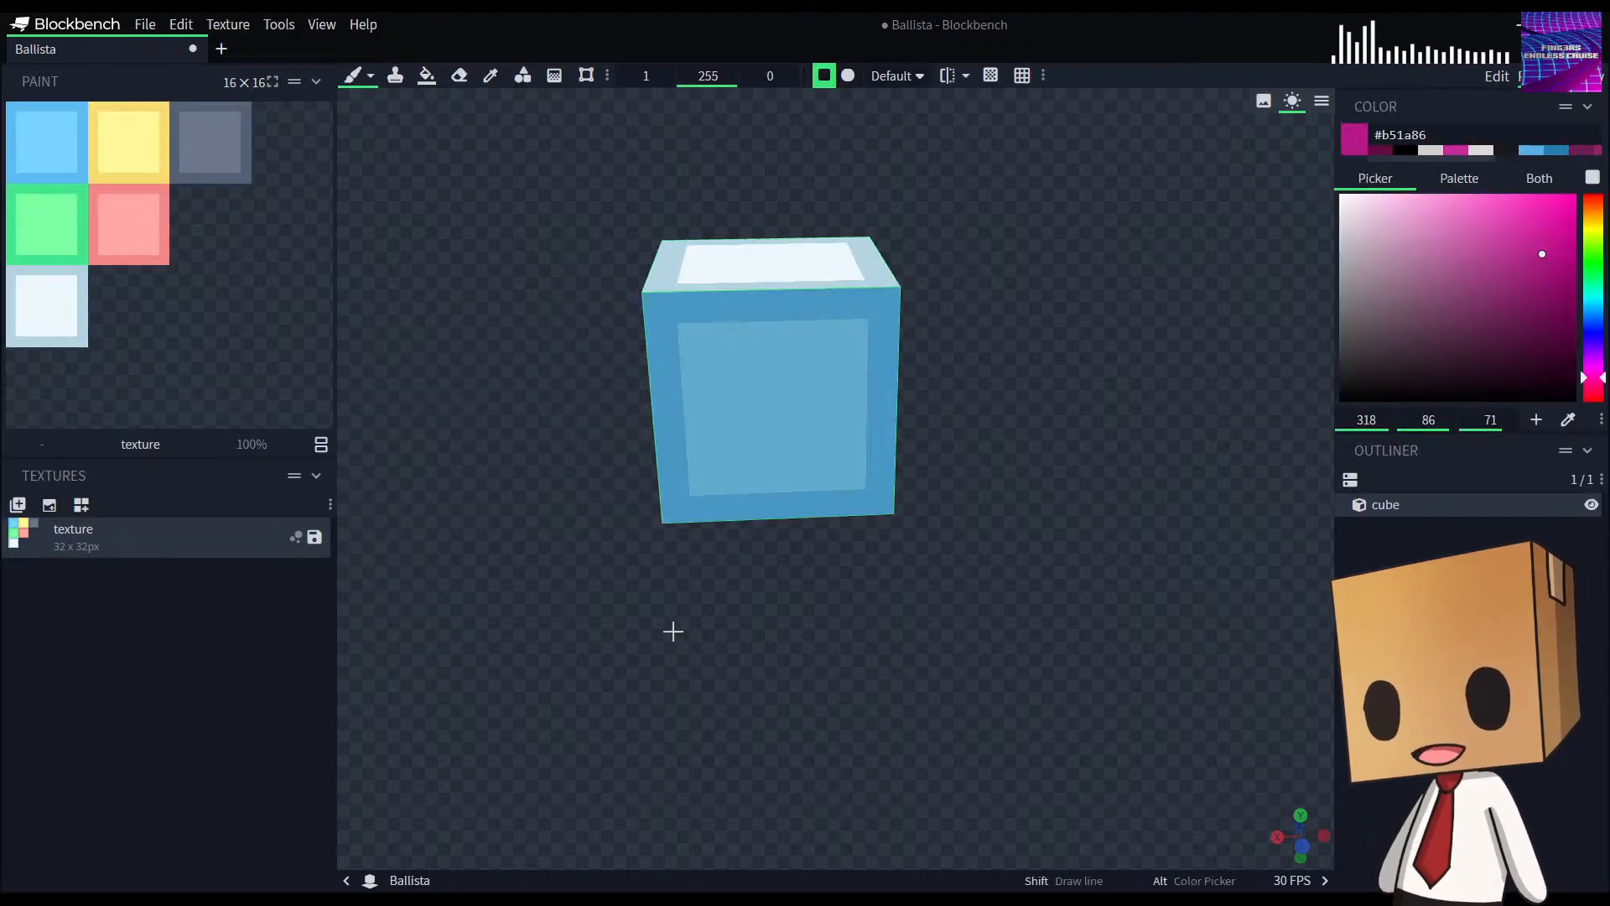
left_click(678, 509)
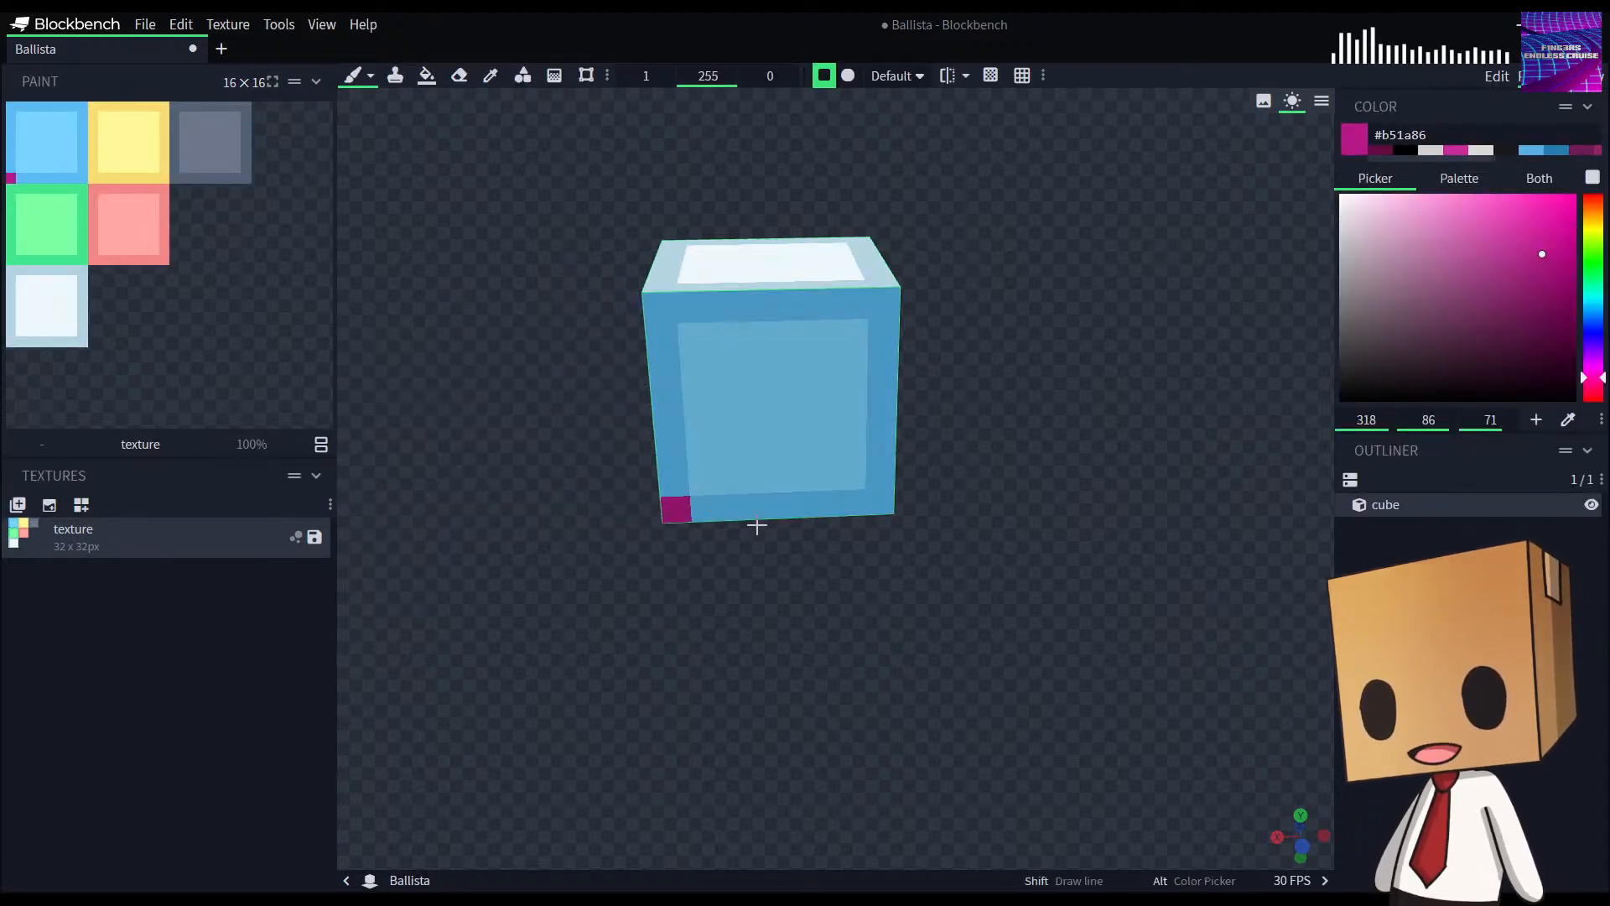
left_click(1386, 152)
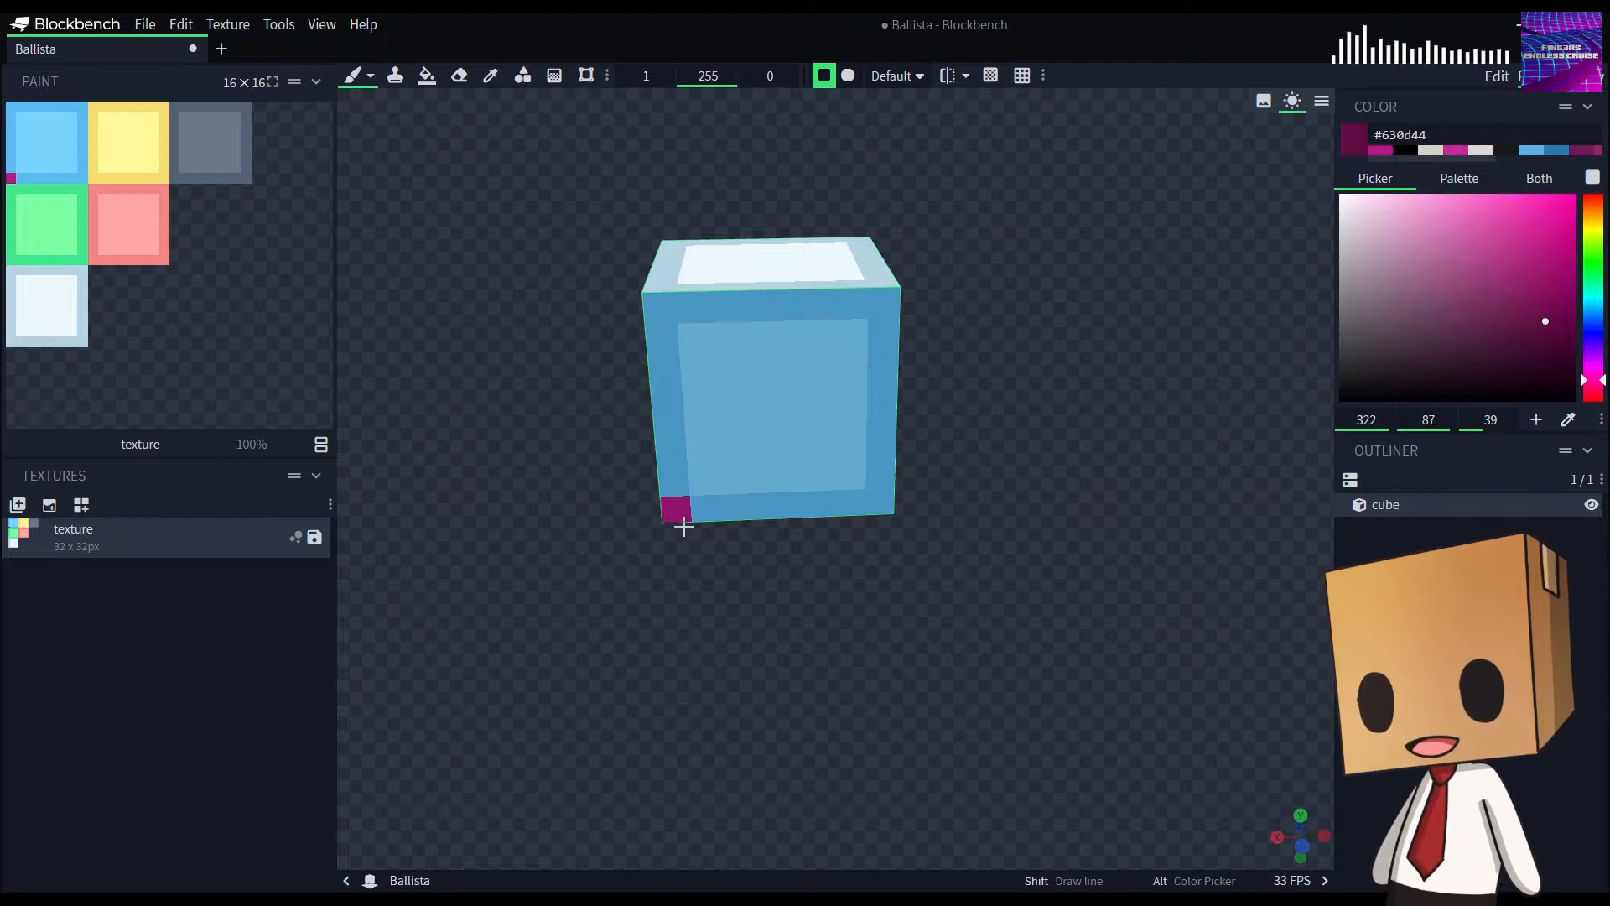
left_click(704, 509)
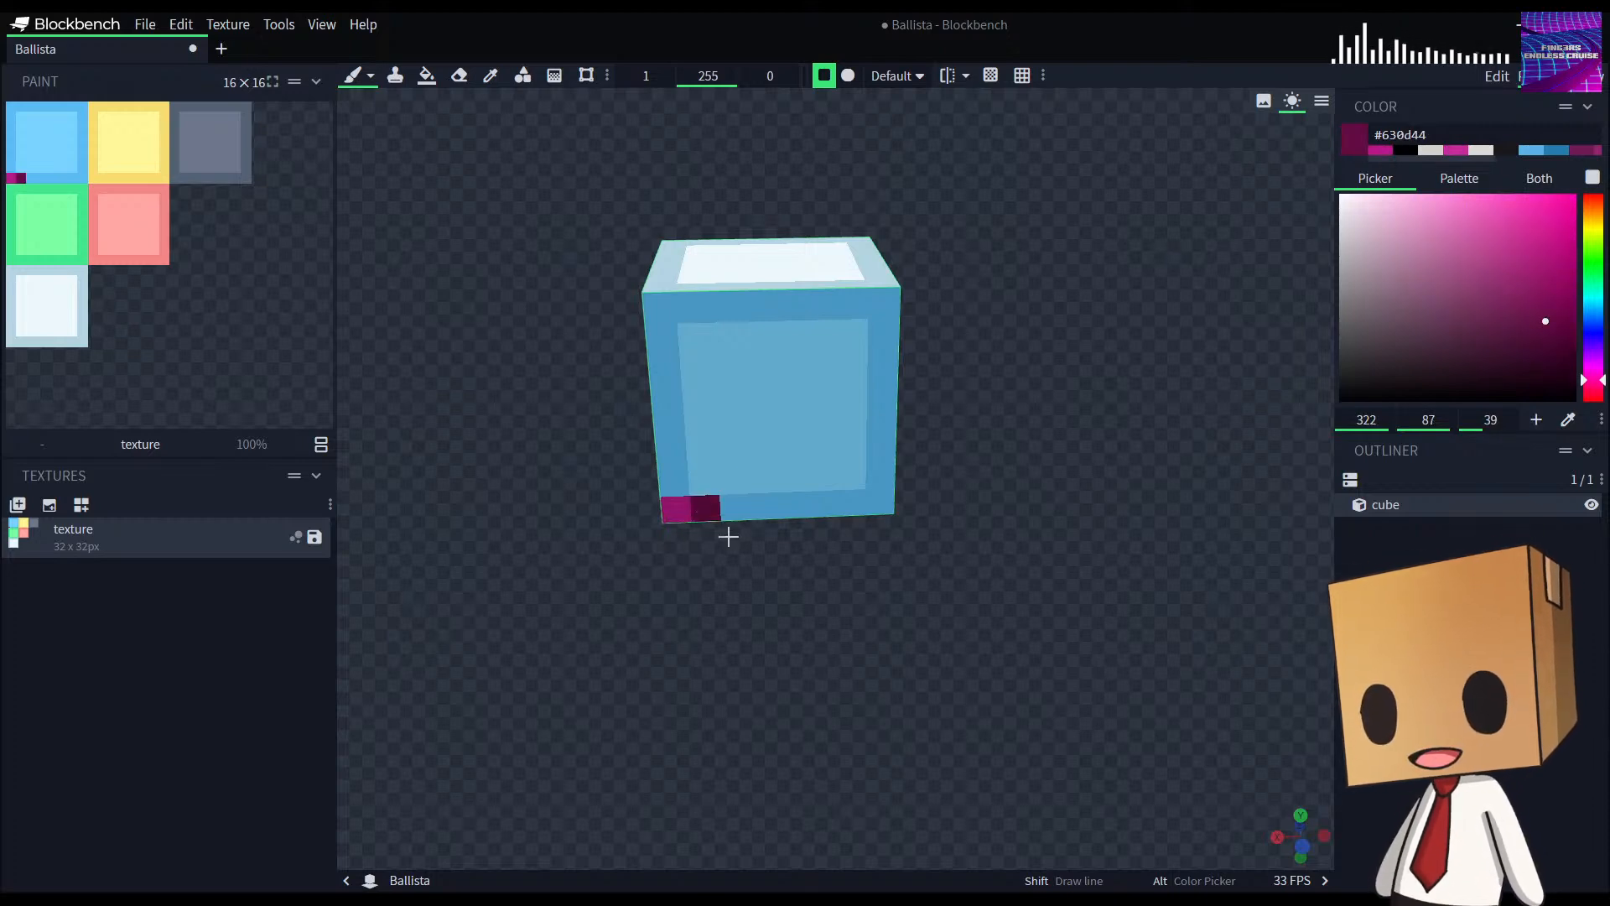
Step: Back in Edit mode, move the cube along the Z and X axes to position 3, 0, 1
left_click(1500, 77)
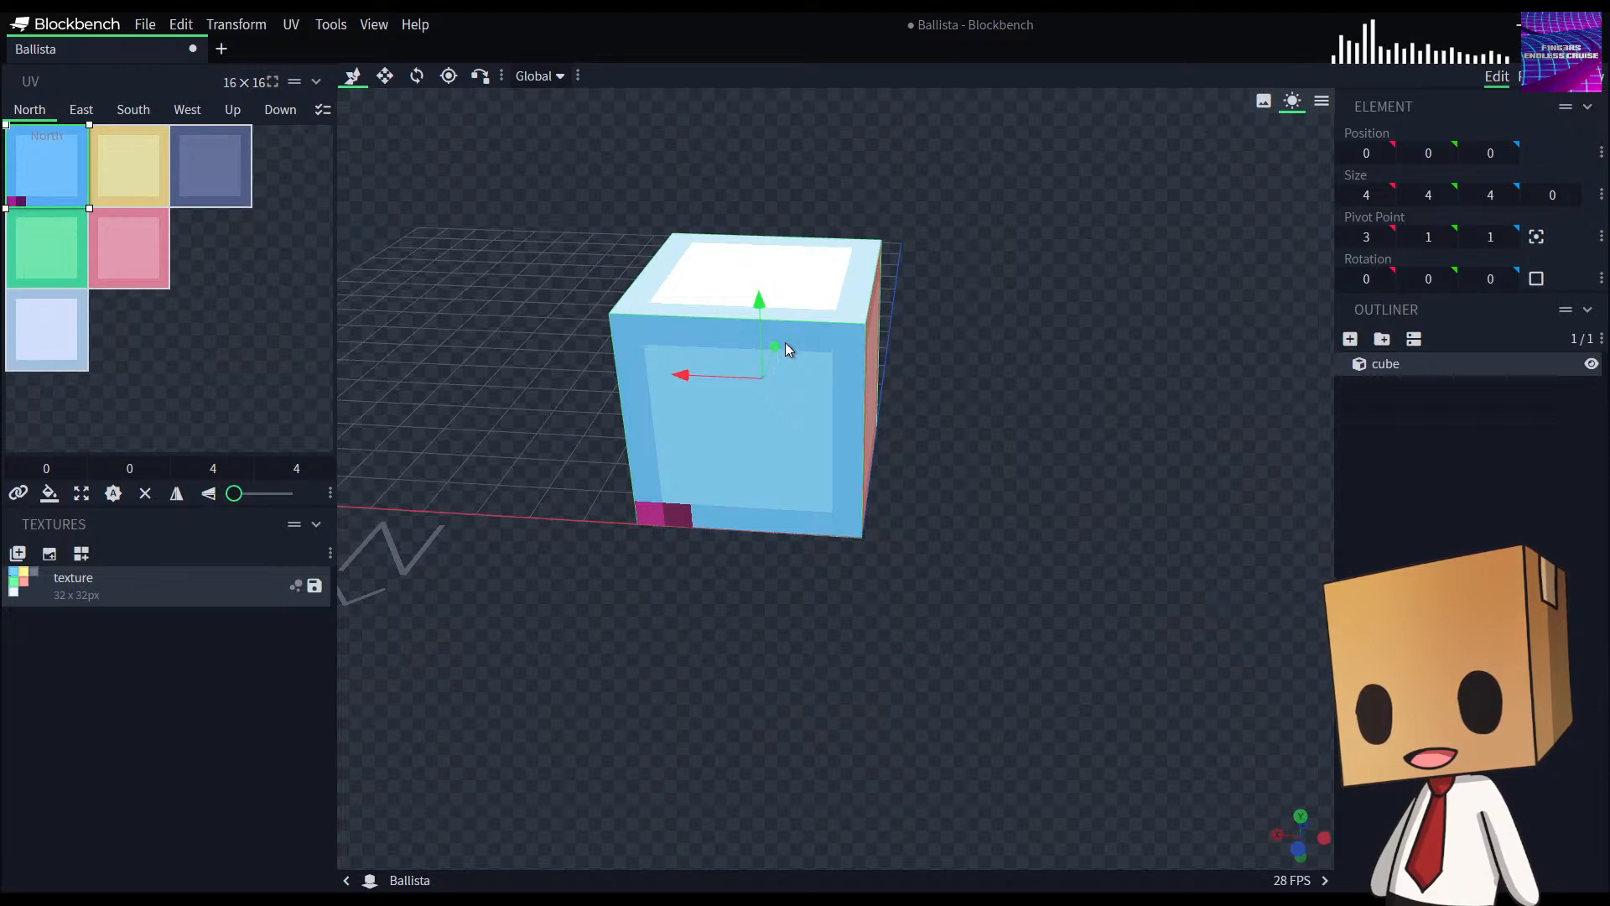
left_click_drag(783, 348, 790, 334)
left_click_drag(765, 598, 817, 512)
scroll(762, 496, "up", 3)
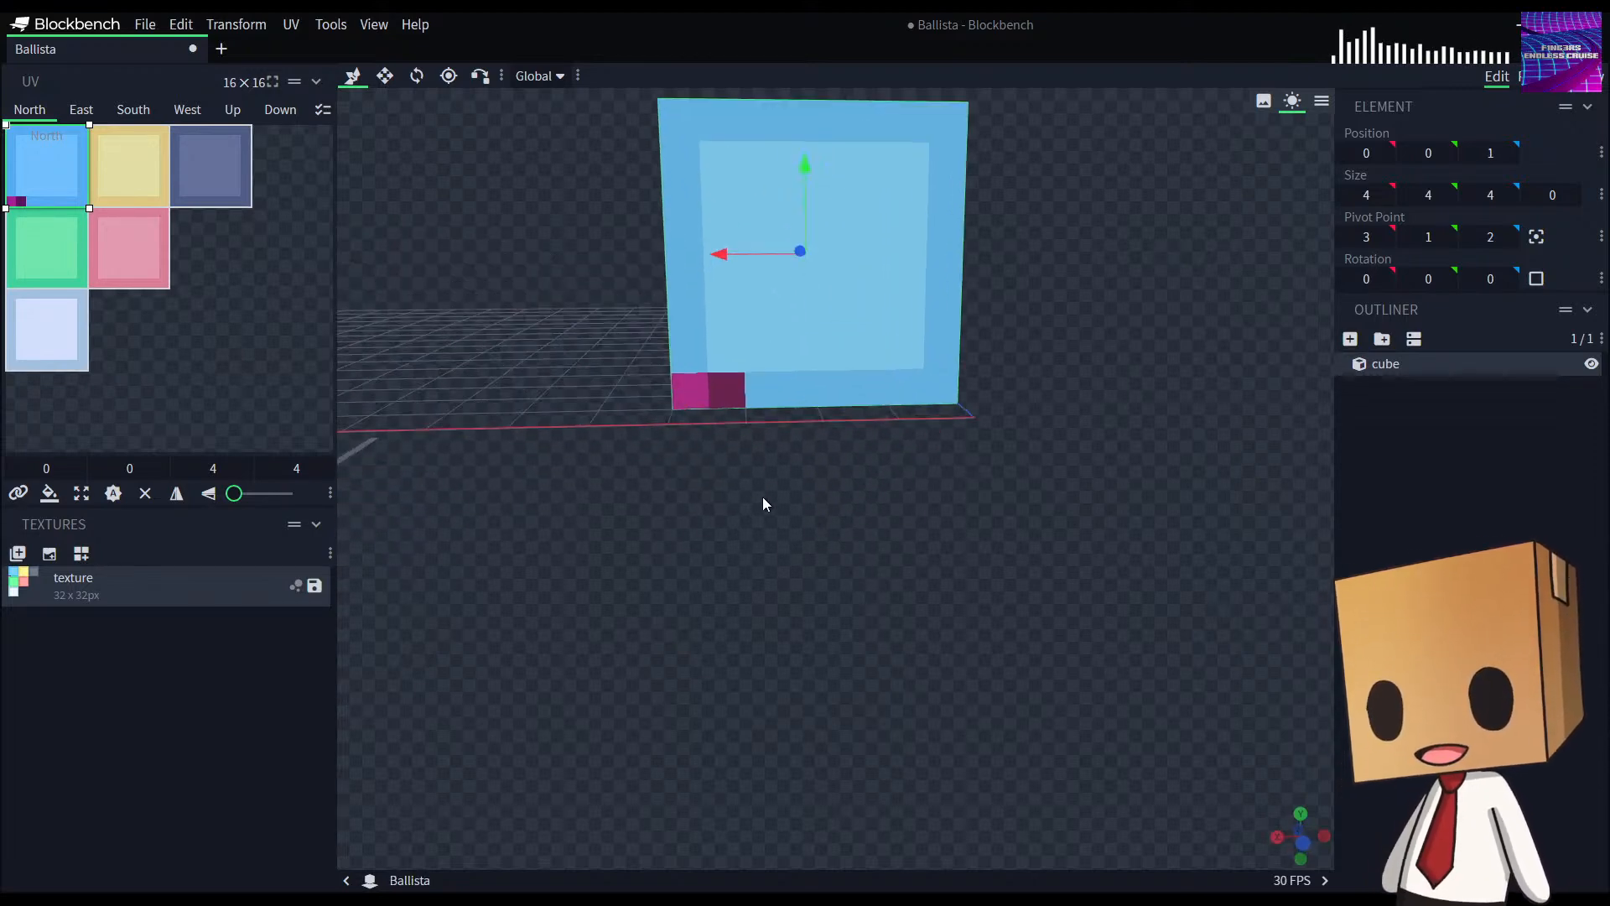
scroll(762, 497, "up", 2)
left_click_drag(663, 369, 590, 417)
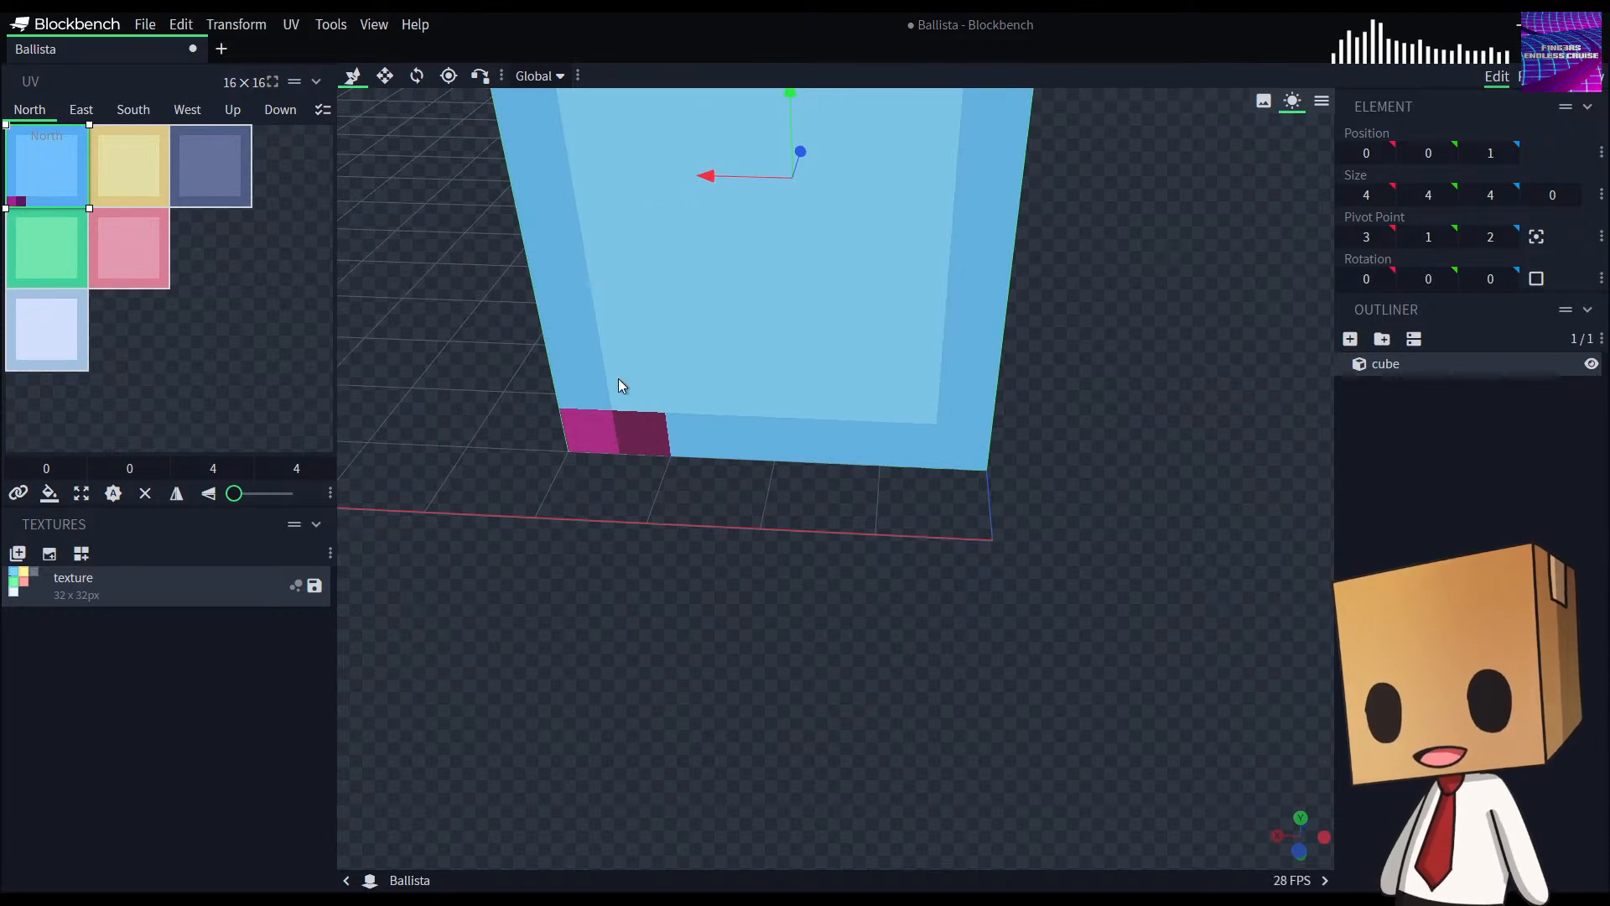
scroll(609, 500, "down", 6)
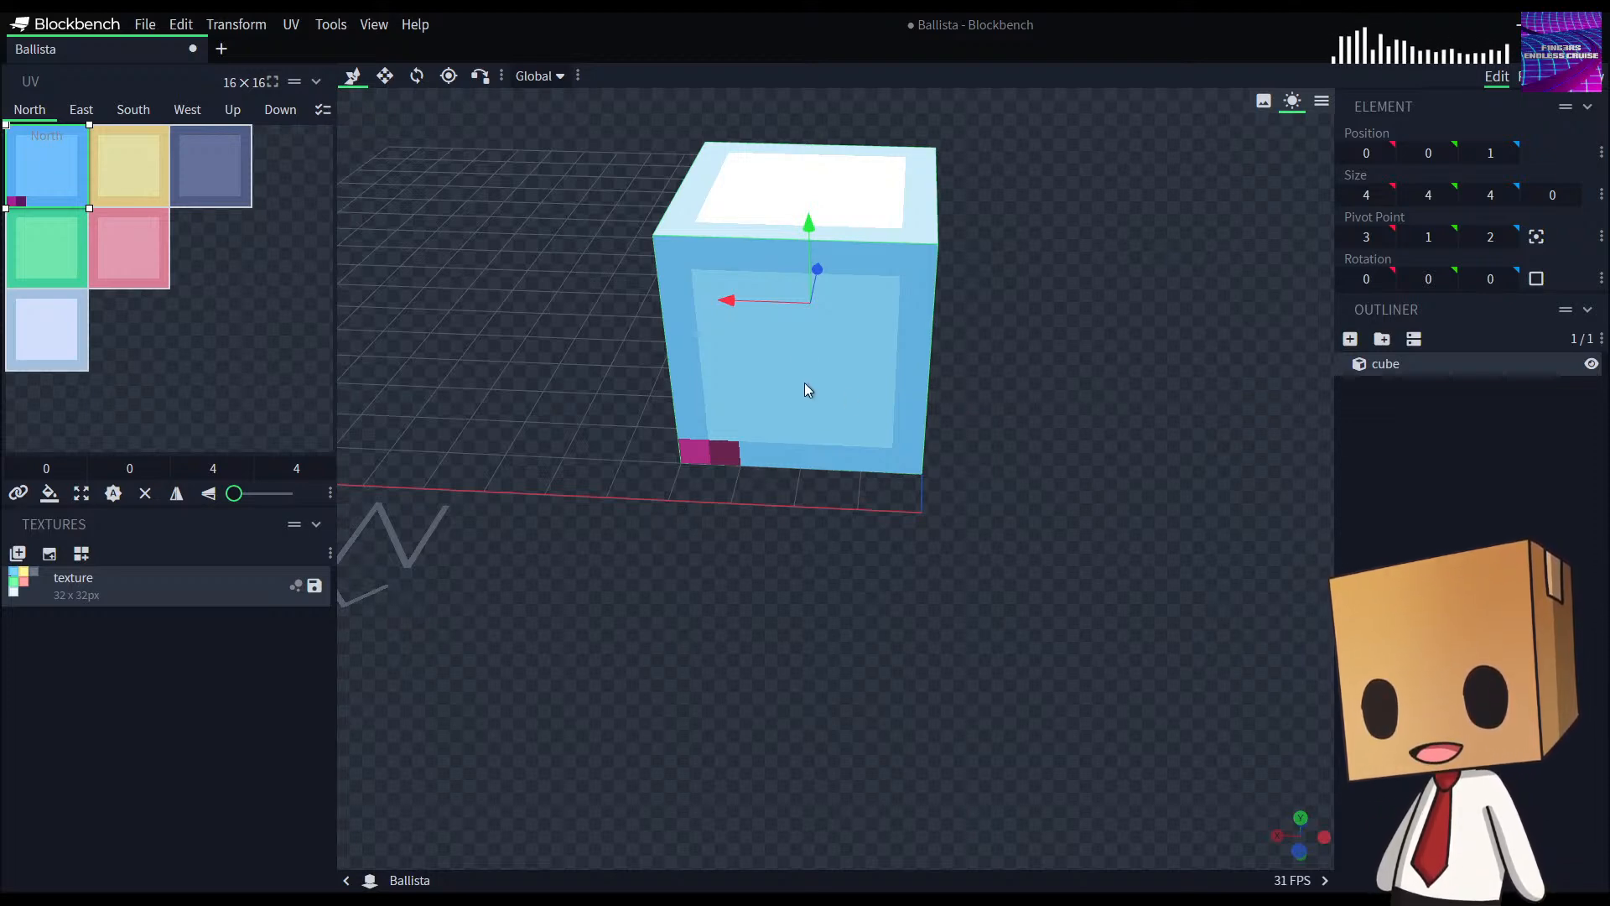
left_click_drag(732, 302, 557, 295)
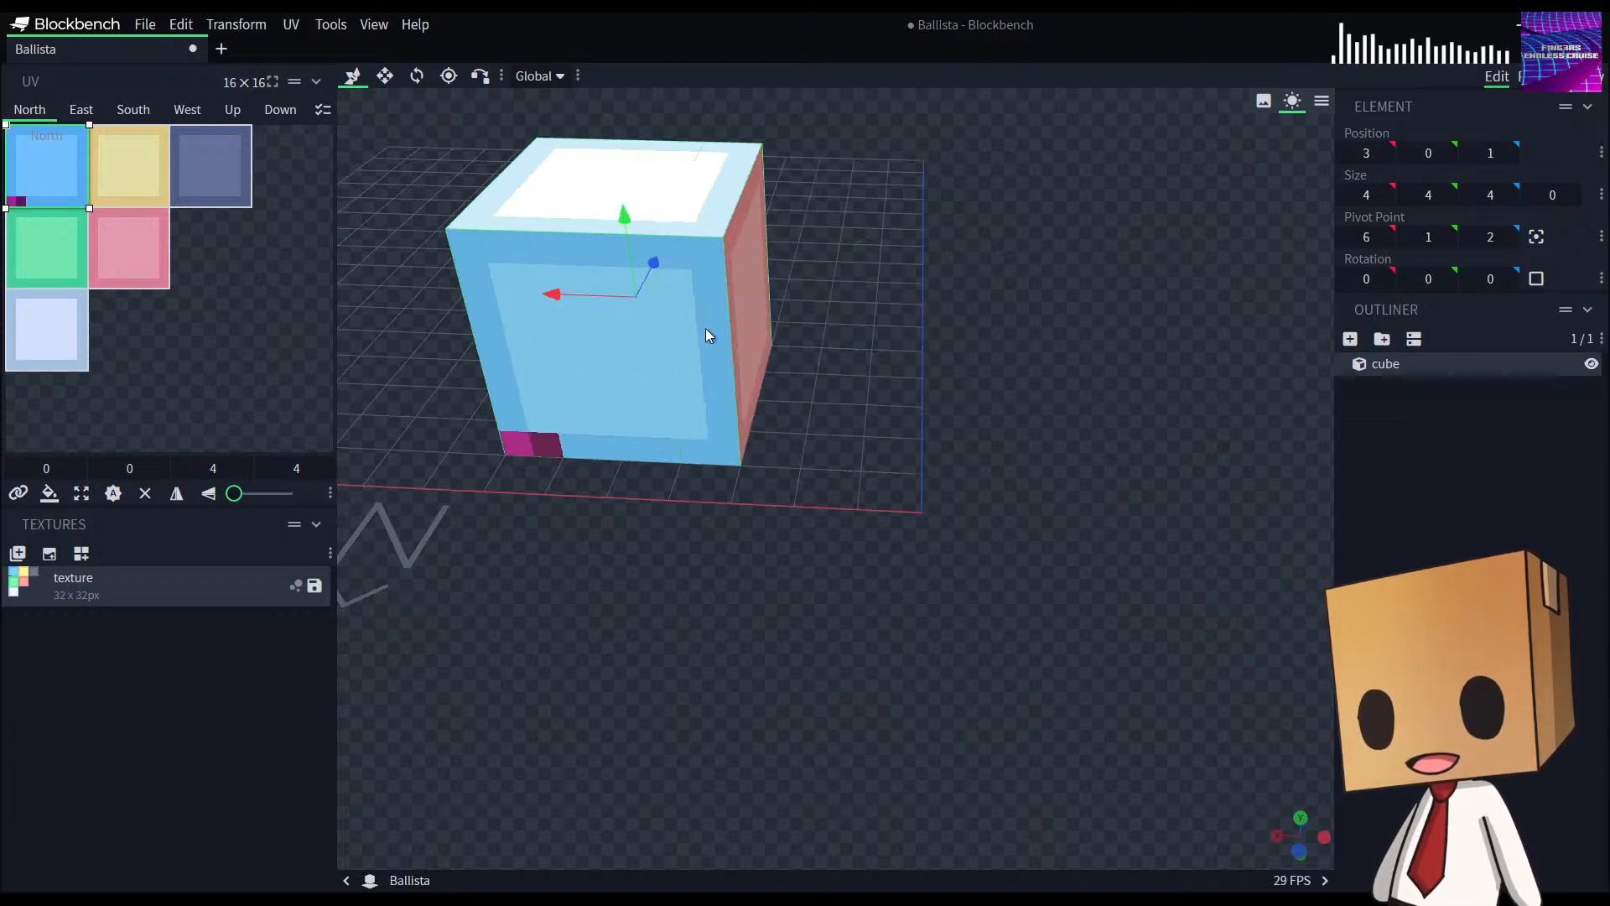
Step: Scale the model on all axes by a factor of about 2 around the pivot 8, 0, 8
left_click(239, 28)
left_click(258, 52)
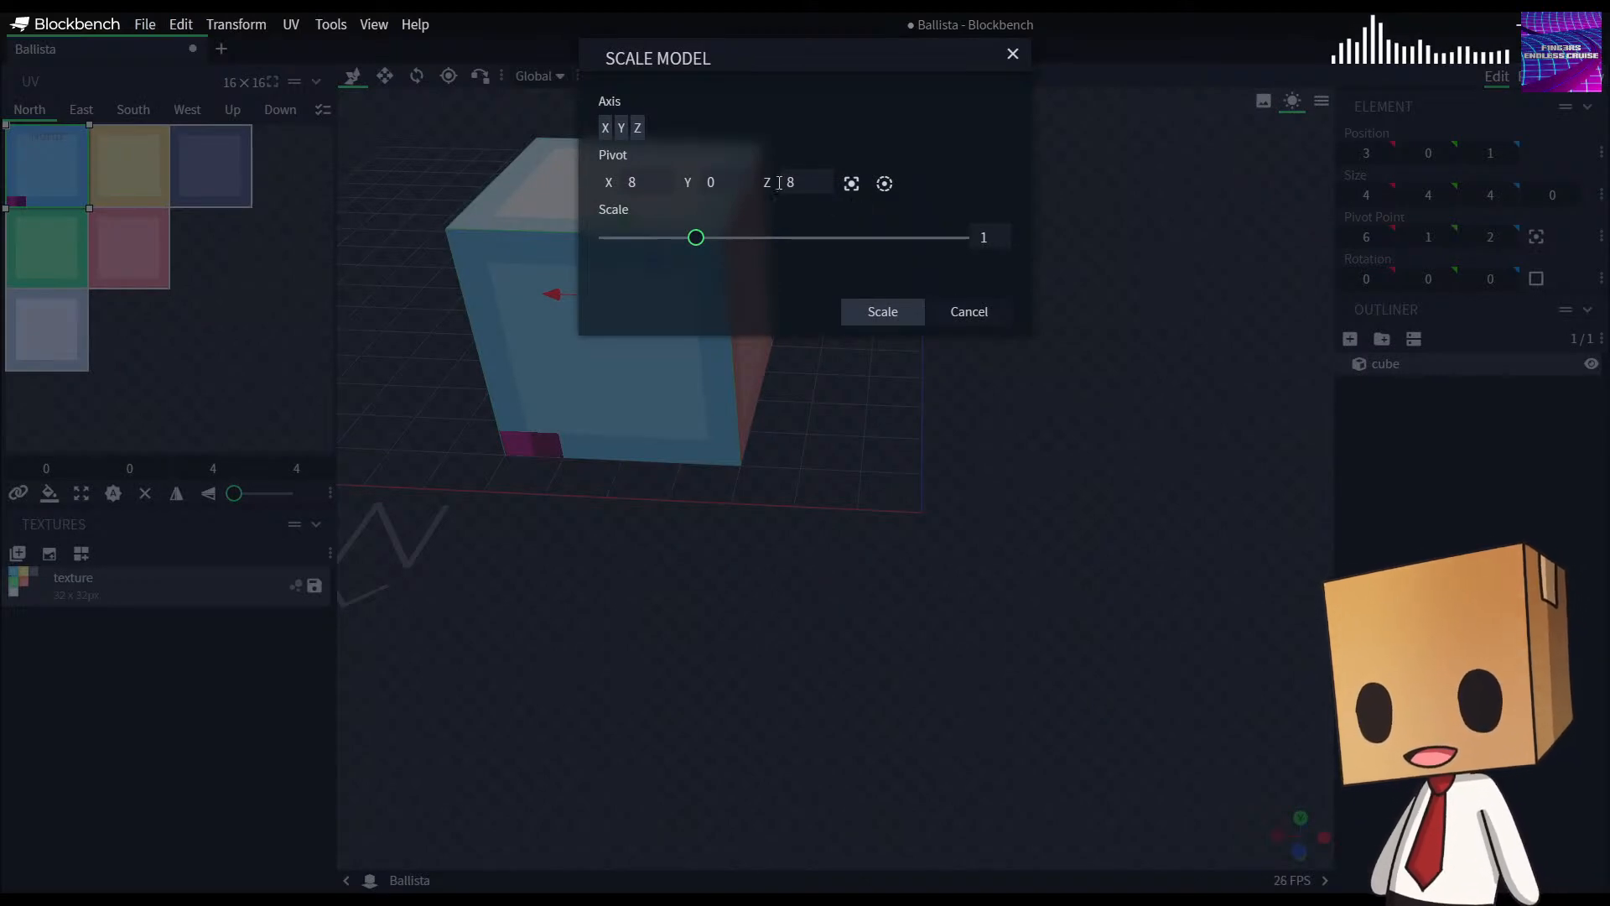
left_click_drag(696, 238, 794, 240)
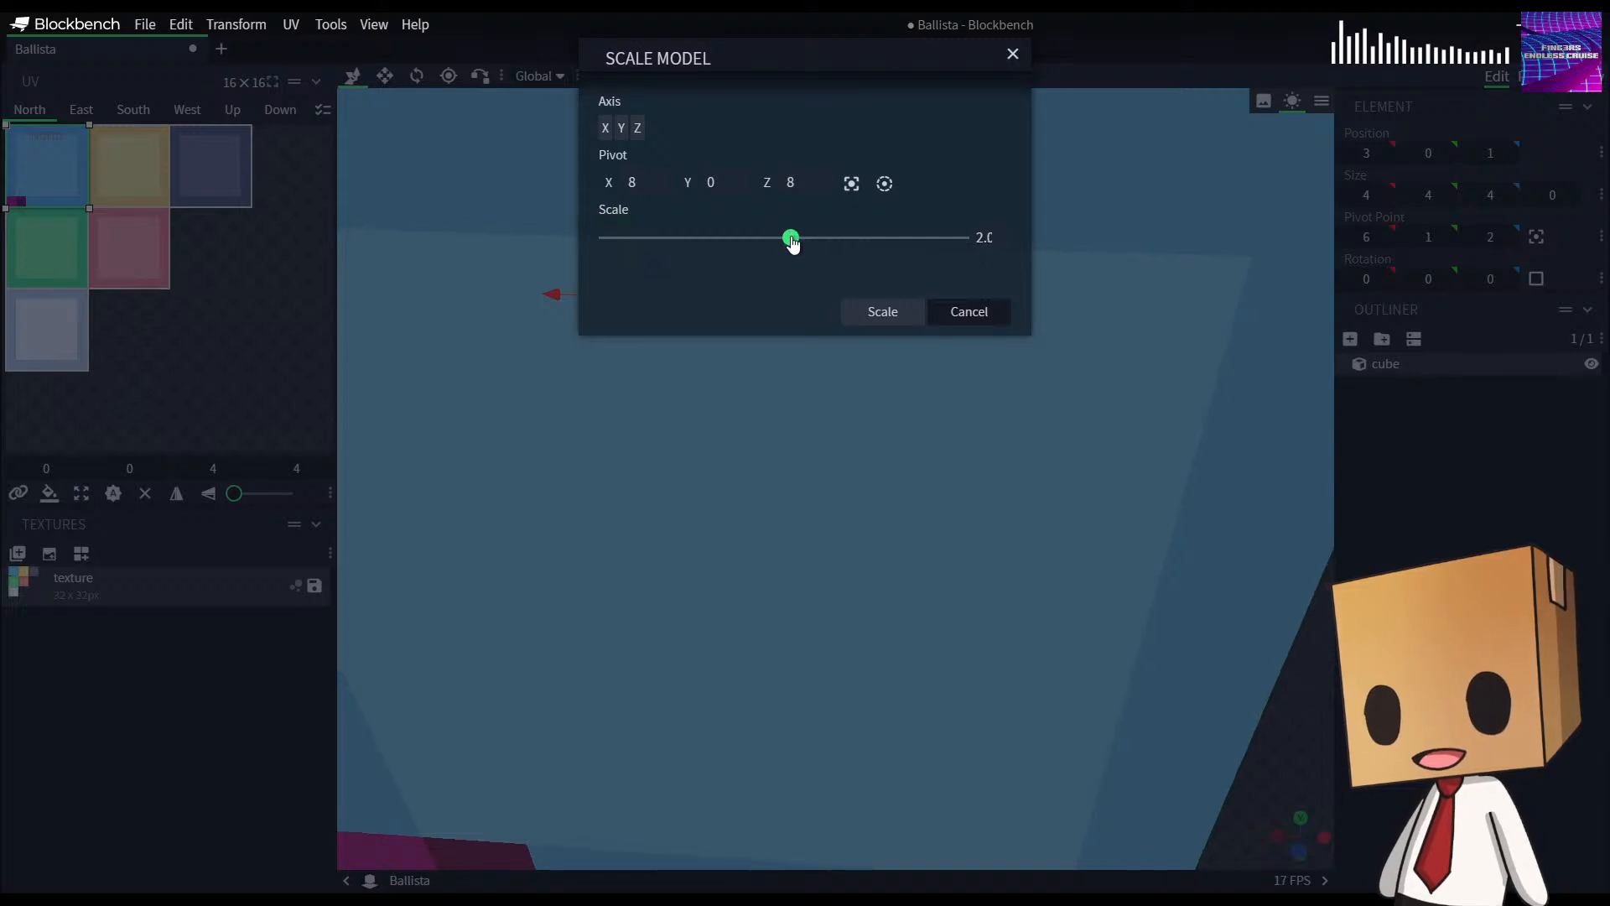
left_click(885, 318)
scroll(901, 399, "down", 5)
left_click_drag(883, 427, 775, 479)
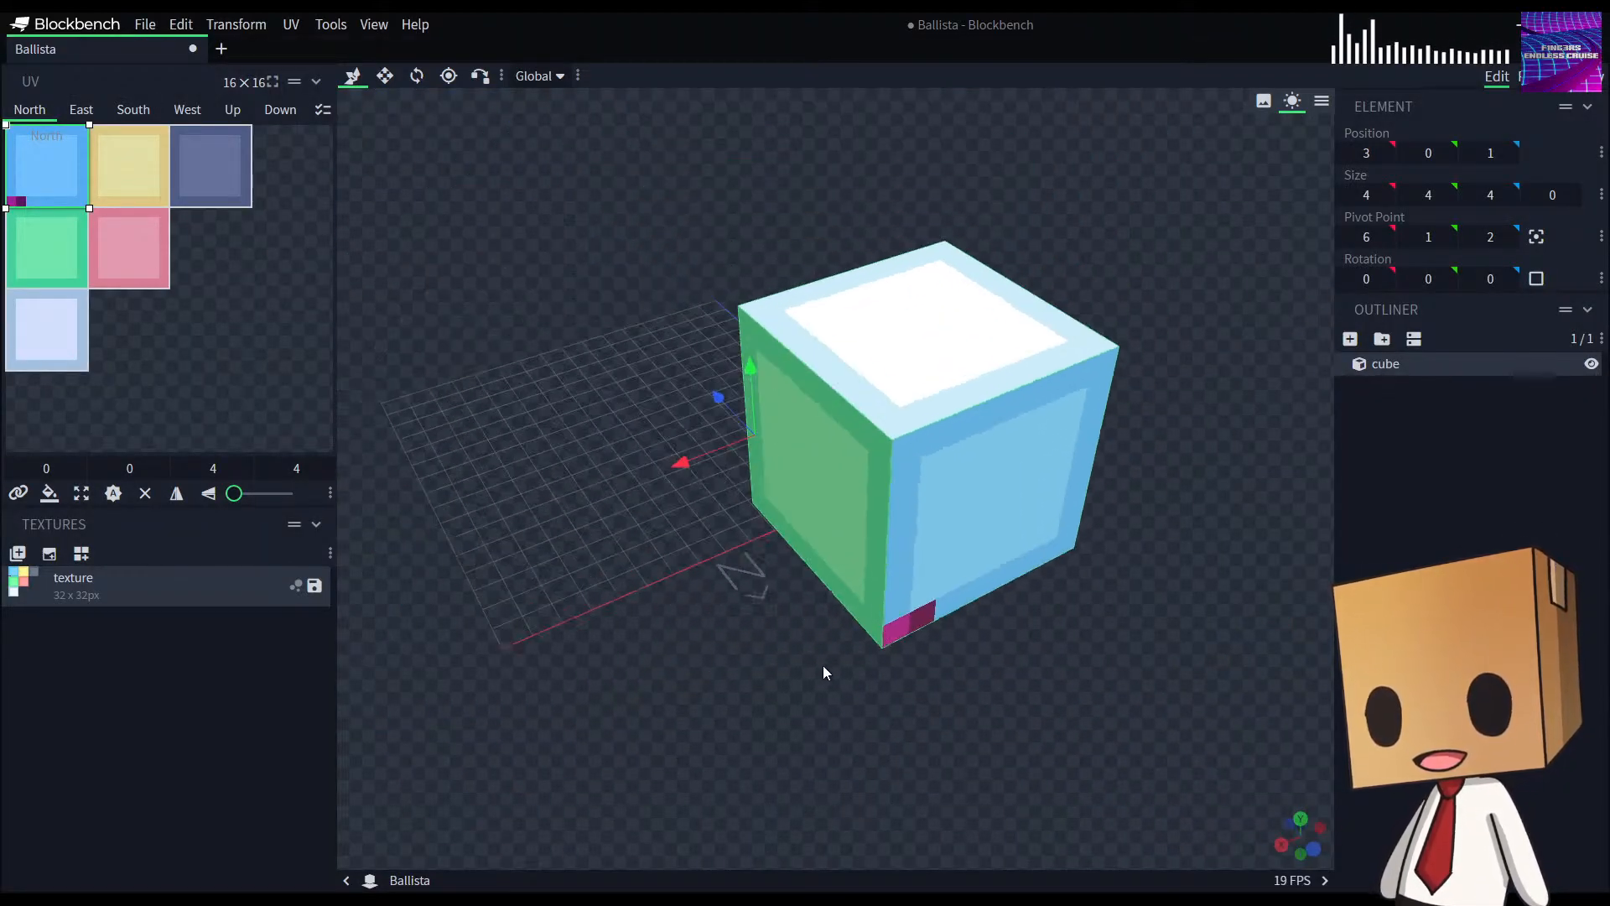
Step: Move the scaled cube along the Z and X axes to position 0.65, 0, 1.44, and deselect it
left_click_drag(717, 394, 539, 295)
left_click_drag(834, 636, 776, 592)
scroll(747, 537, "up", 8)
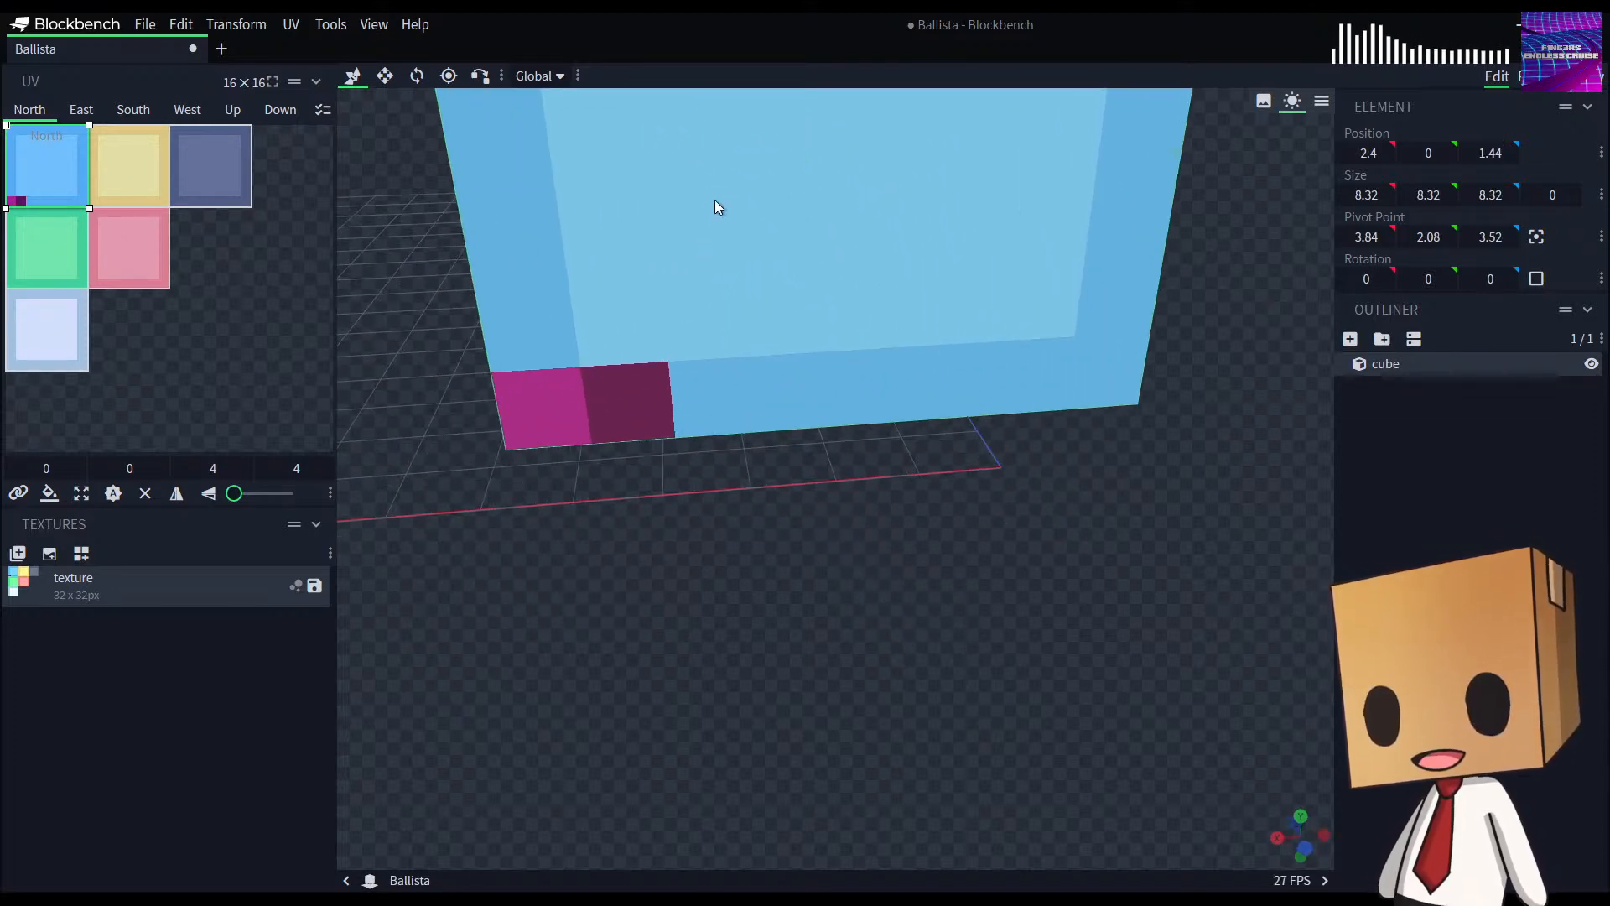
scroll(693, 361, "down", 4)
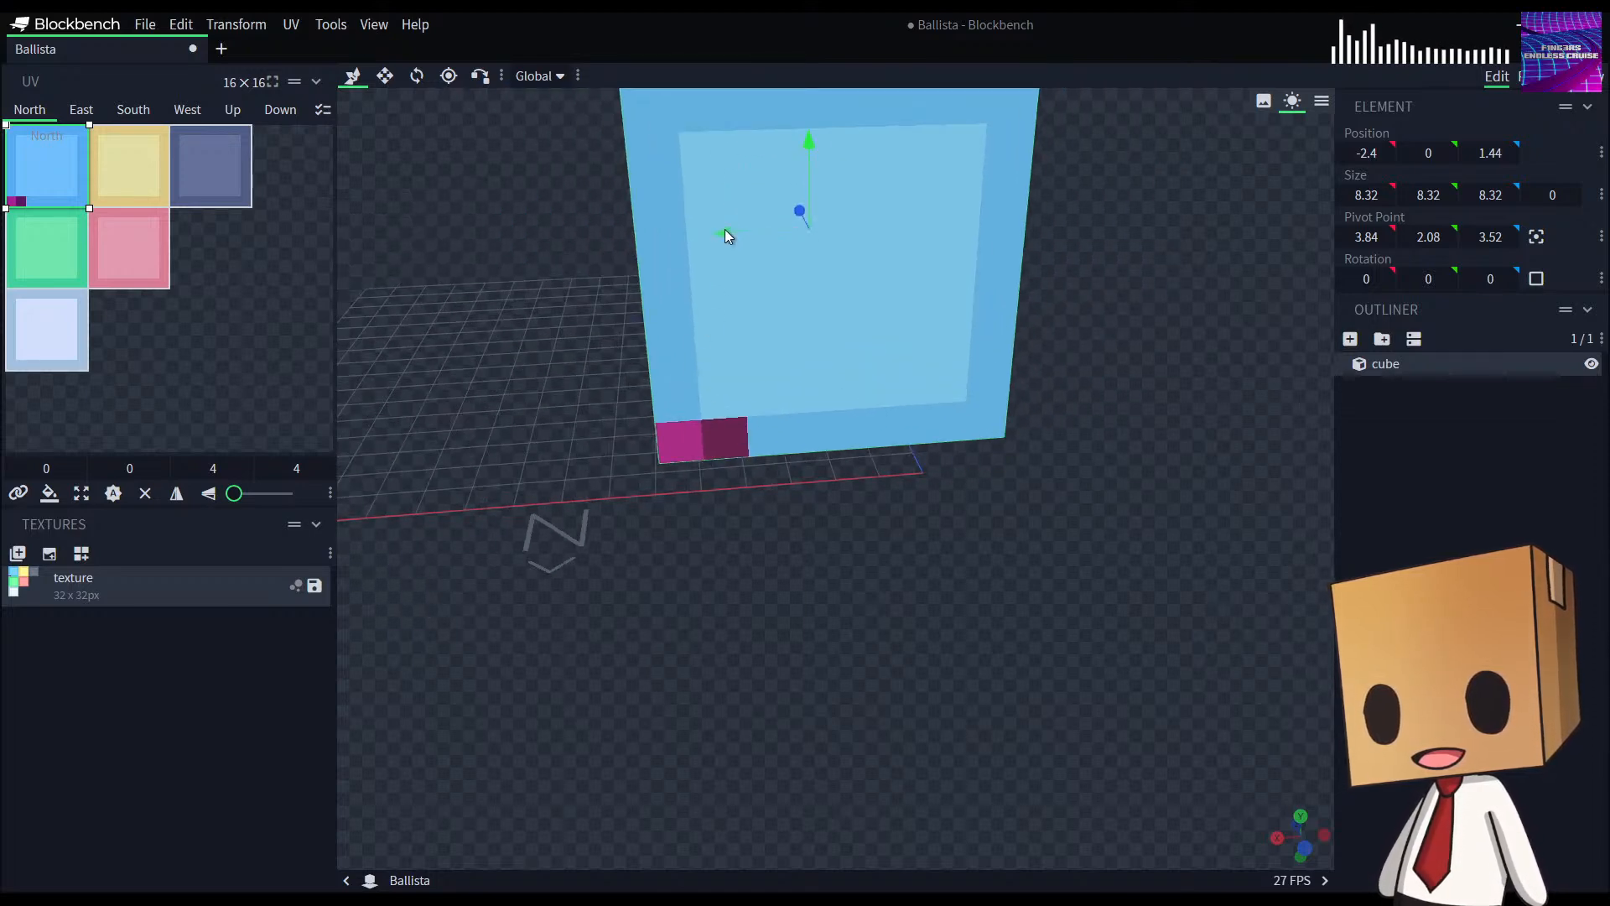
left_click_drag(719, 233, 602, 264)
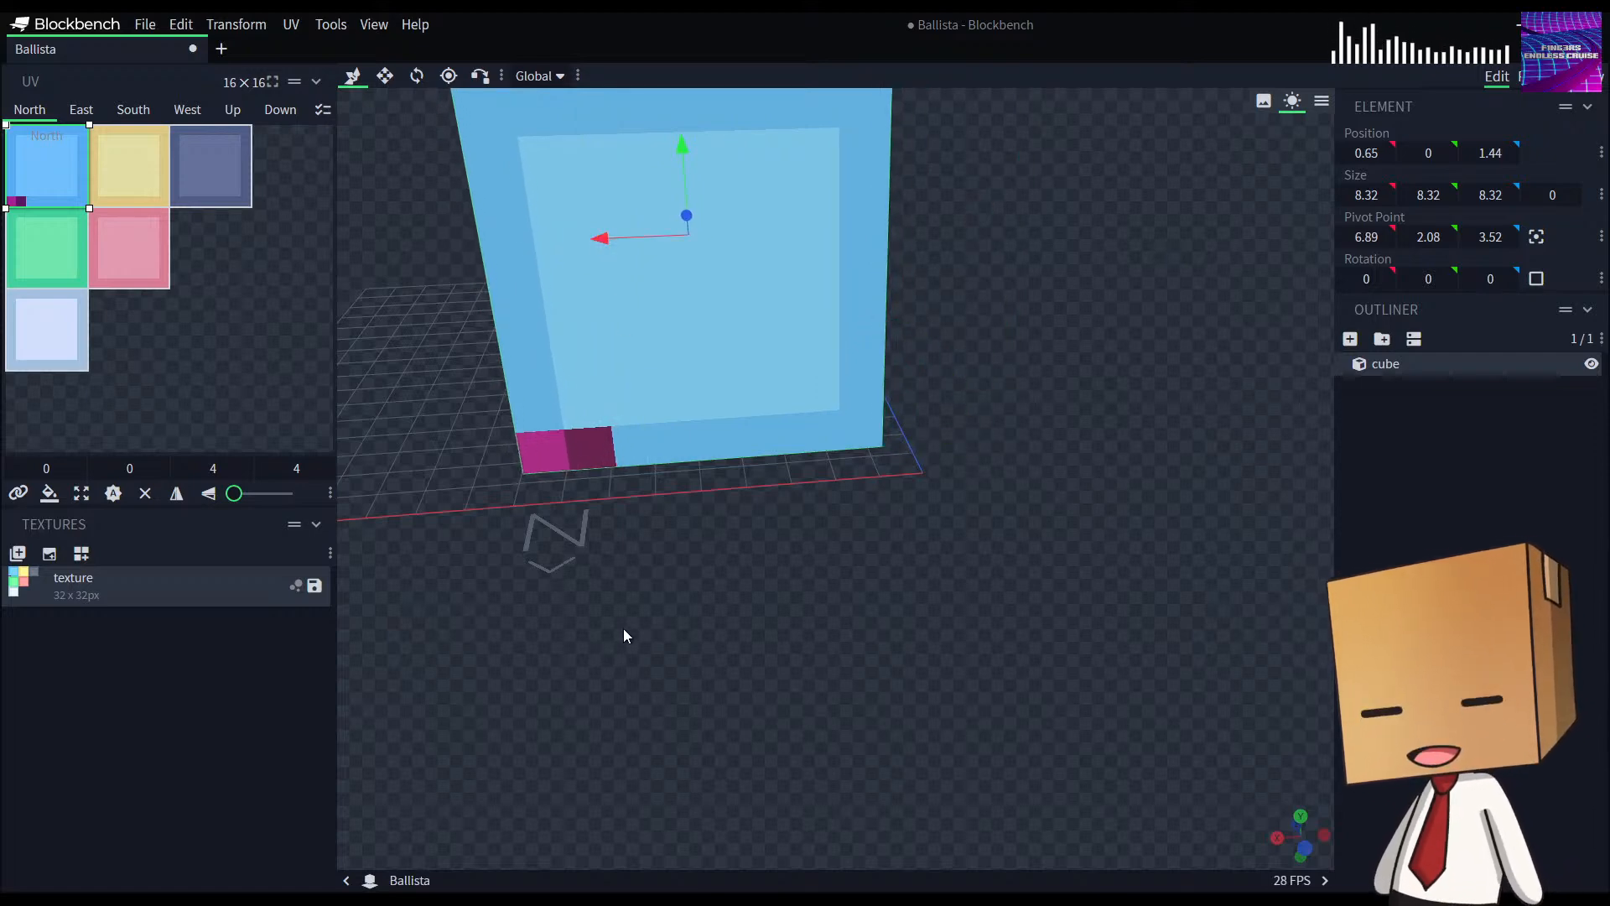
left_click(968, 616)
scroll(965, 604, "down", 10)
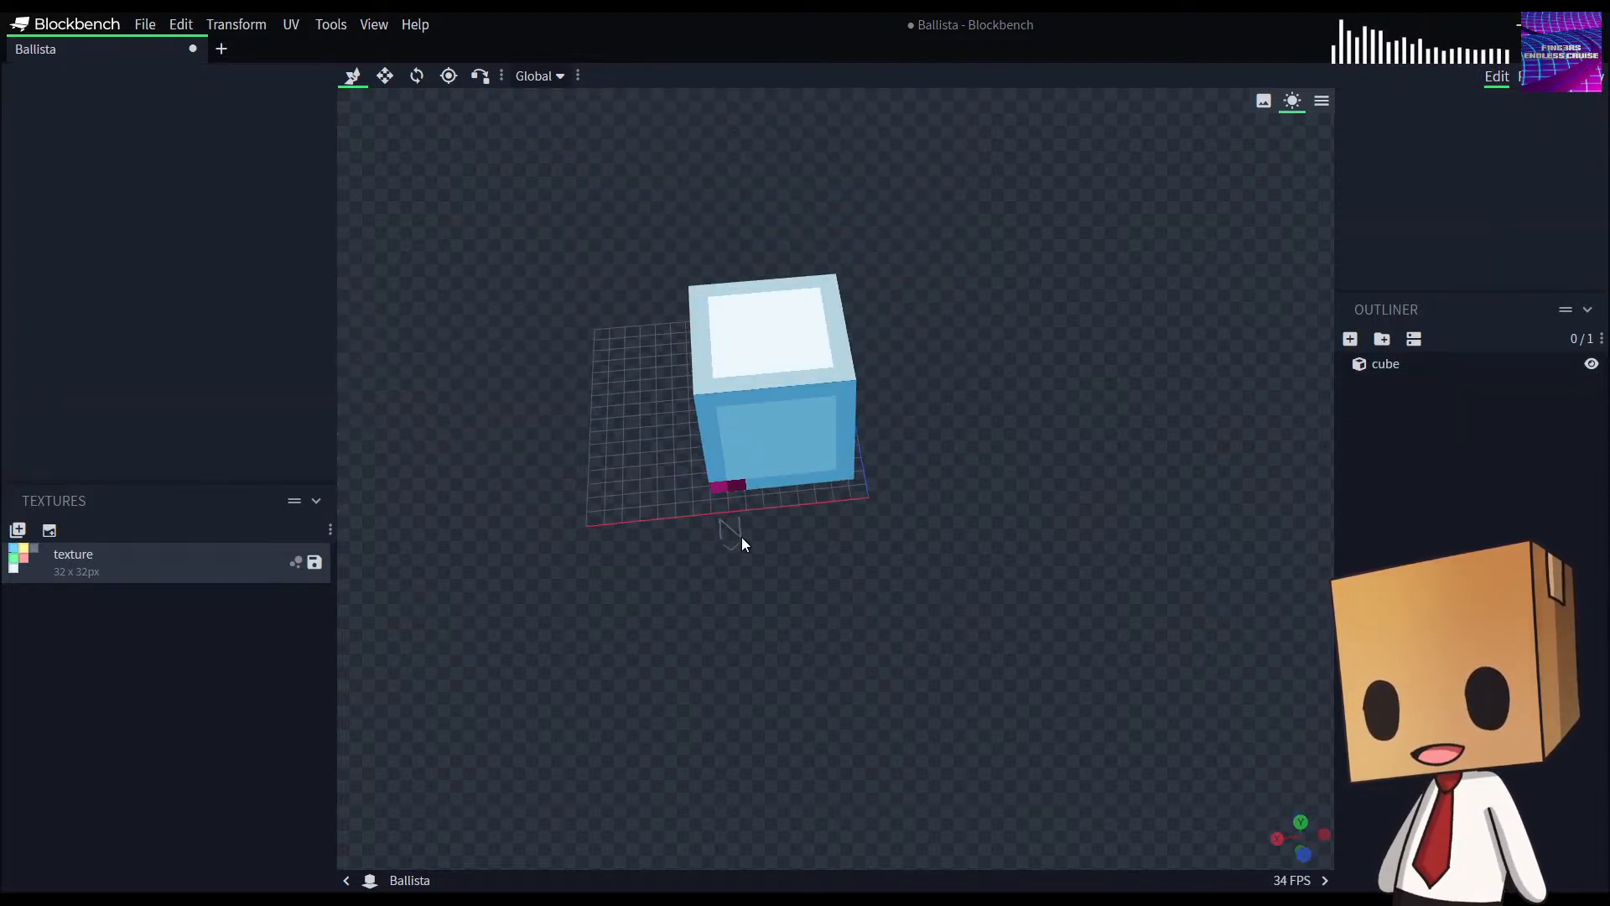
Step: Undo the moves made after scaling, the model scaling, and the earlier shift so the cube sits at position 0, 0, 1
scroll(742, 545, "up", 5)
left_click(784, 395)
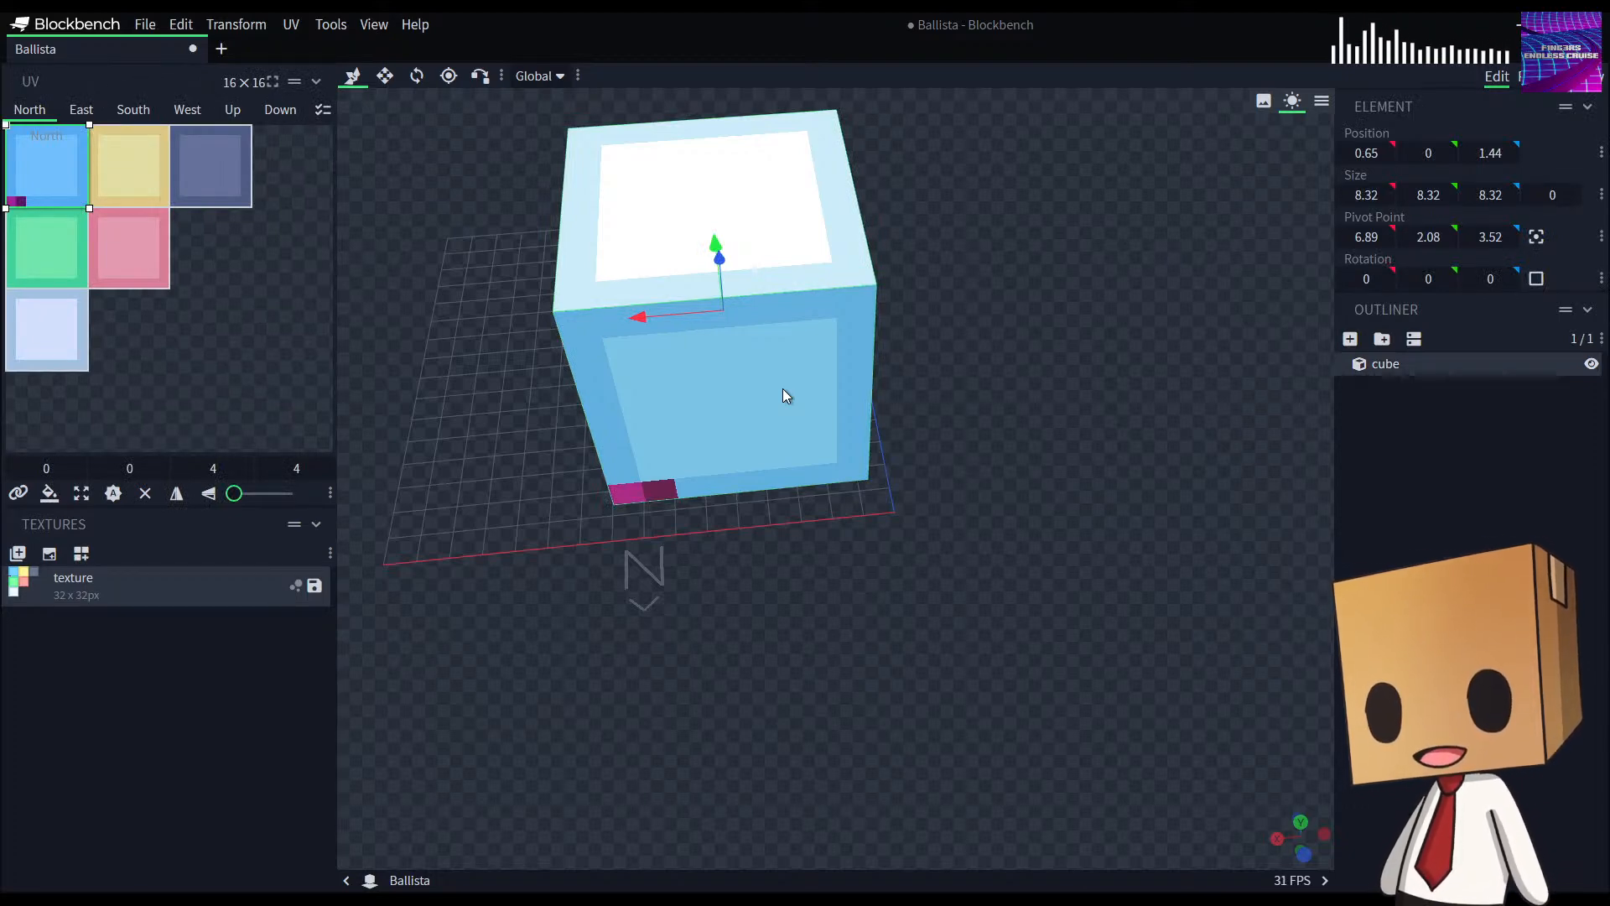
key("ctrl+z")
key("ctrl+z")
key("ctrl+z")
key("ctrl+z")
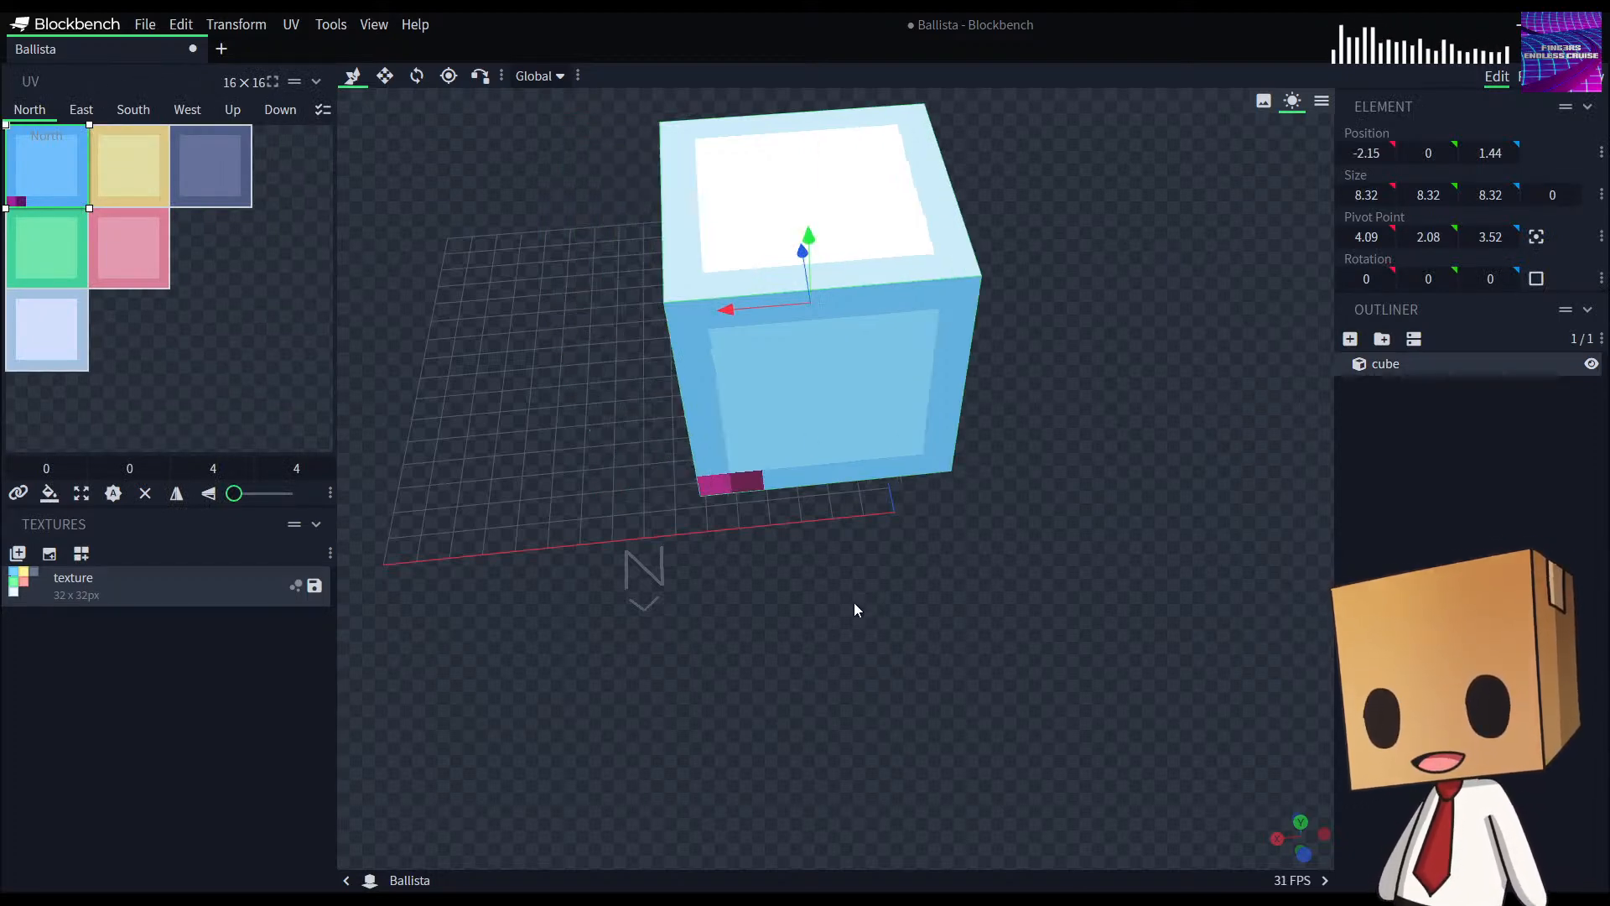
key("ctrl+z")
mouse_move(852, 601)
left_mouse_down()
mouse_move(788, 493)
mouse_move(843, 592)
left_mouse_up()
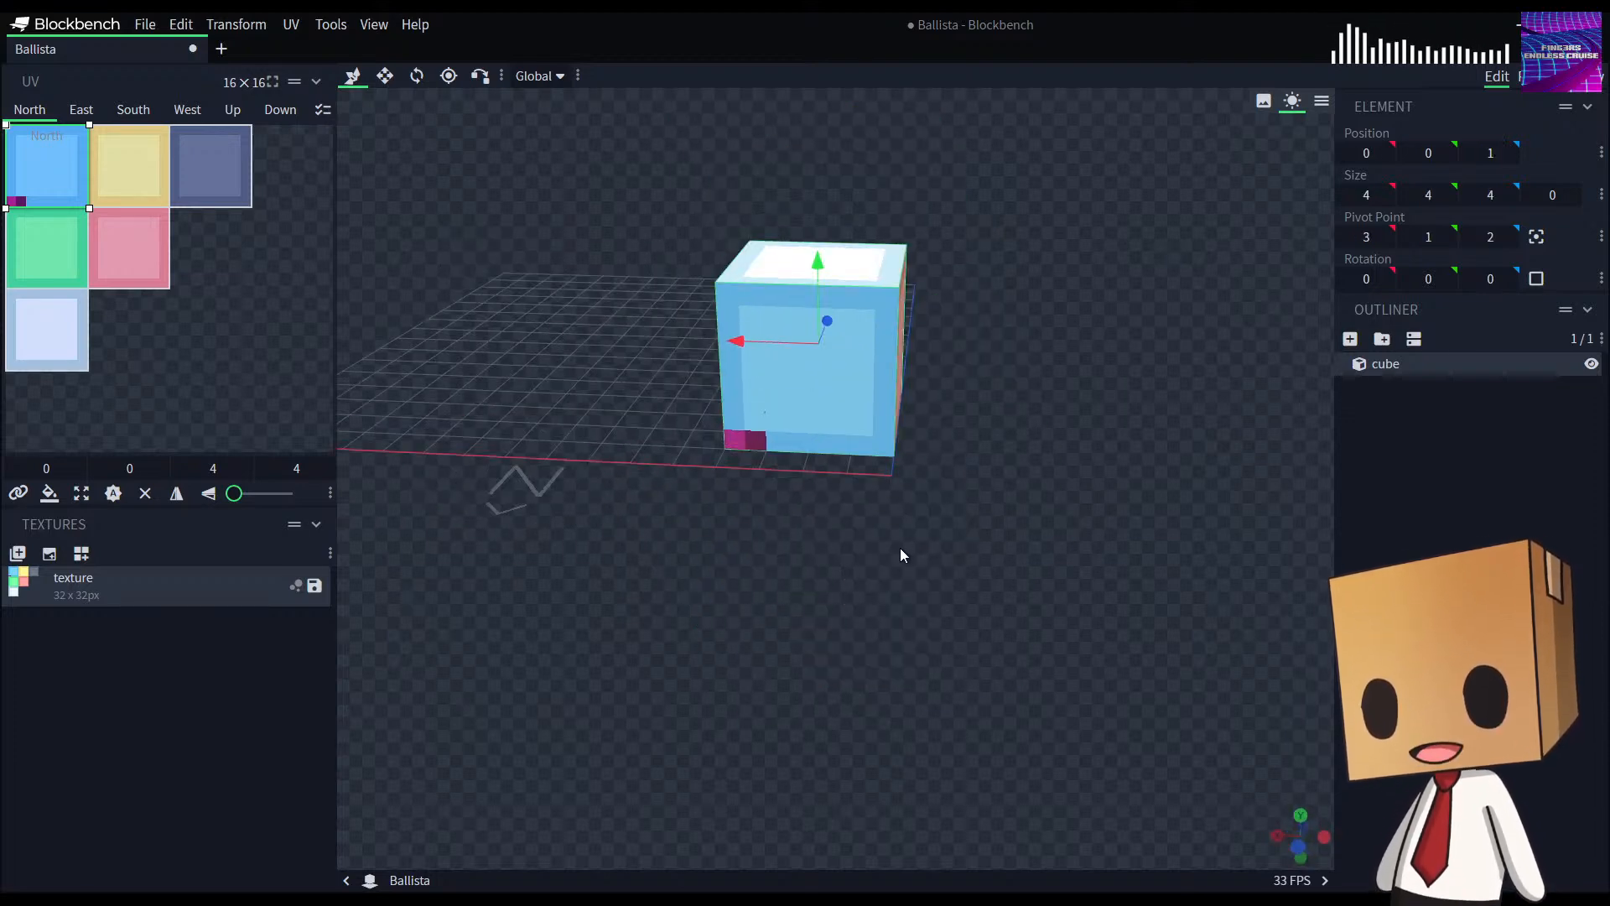
Step: In Display mode, move the cube toward the reference player's hand, setting its translation to 7.25, 7.5, 4
left_click(1582, 76)
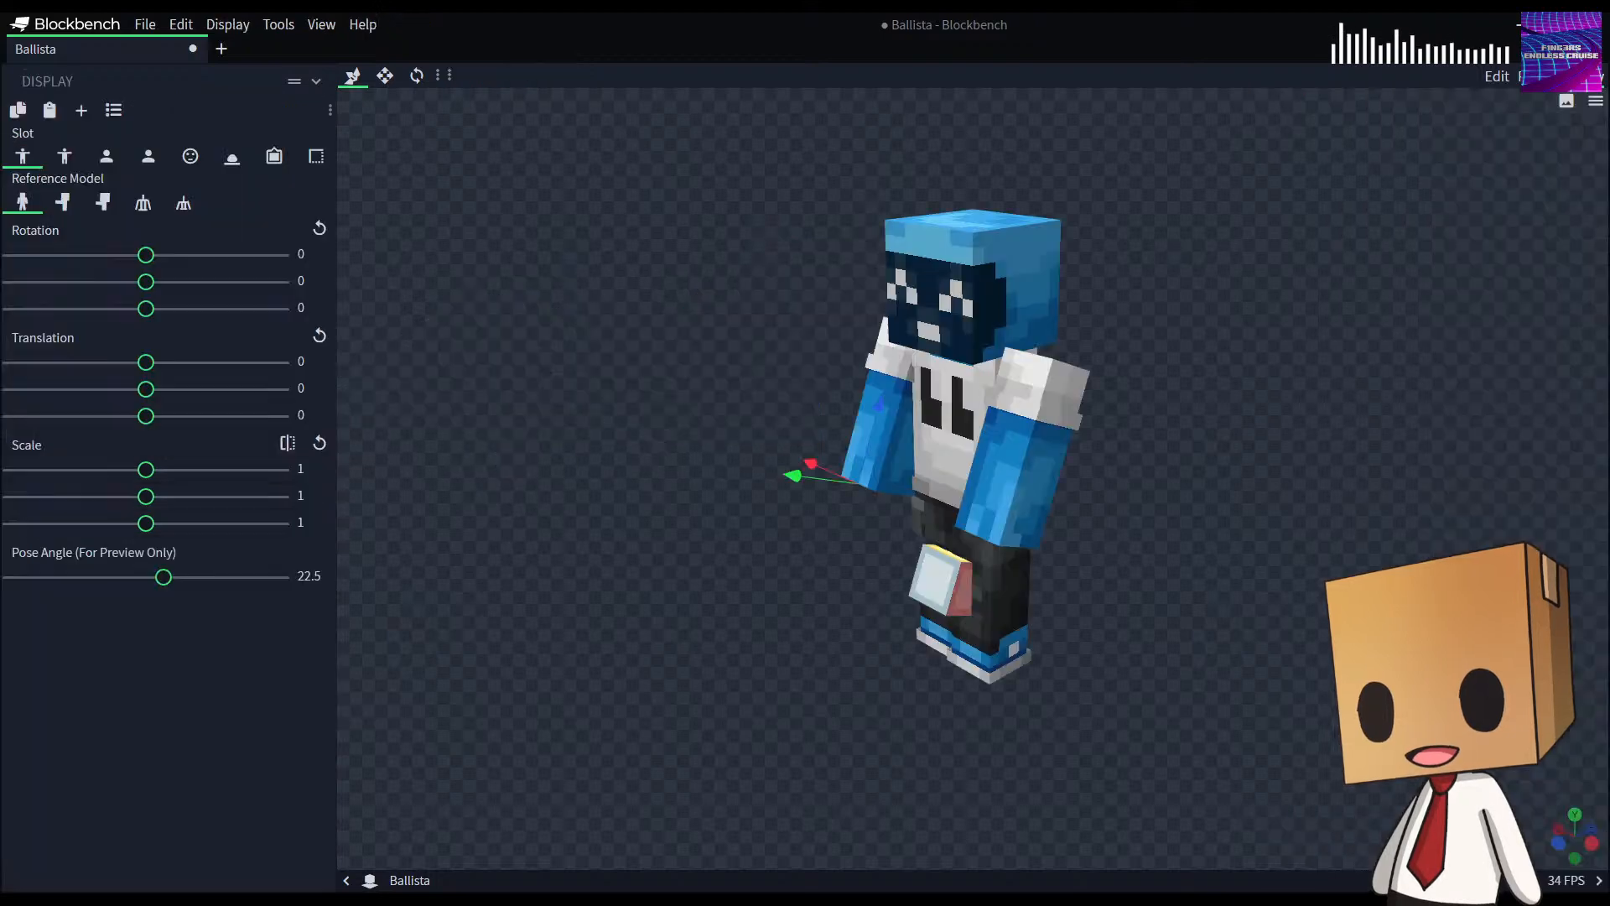
left_click_drag(1195, 522, 1382, 455)
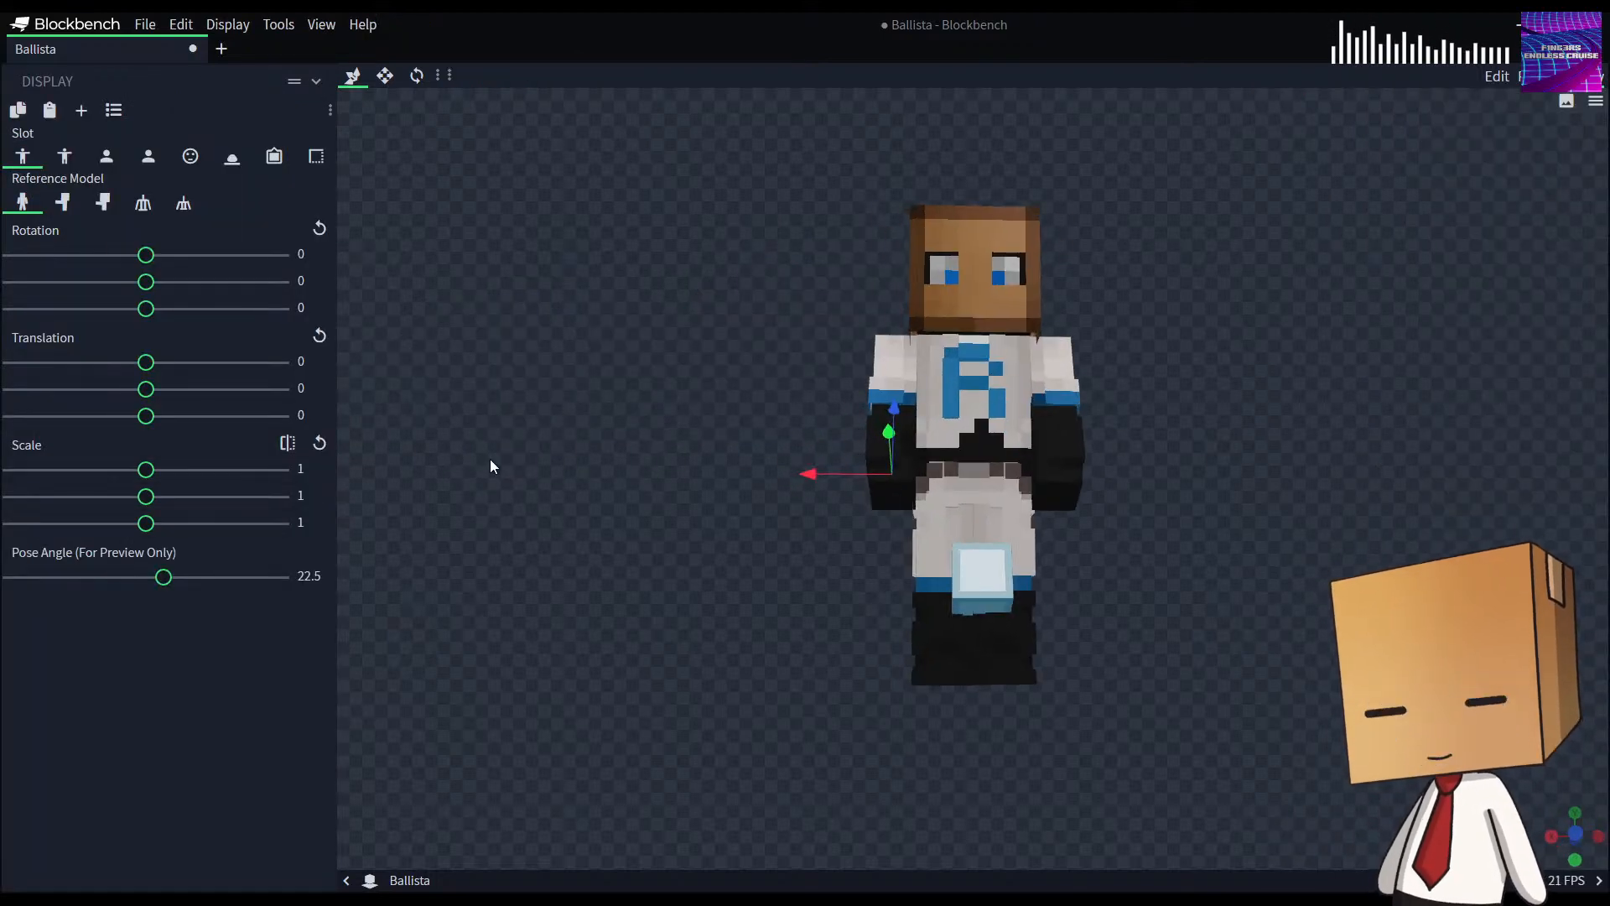
left_click_drag(789, 481, 712, 470)
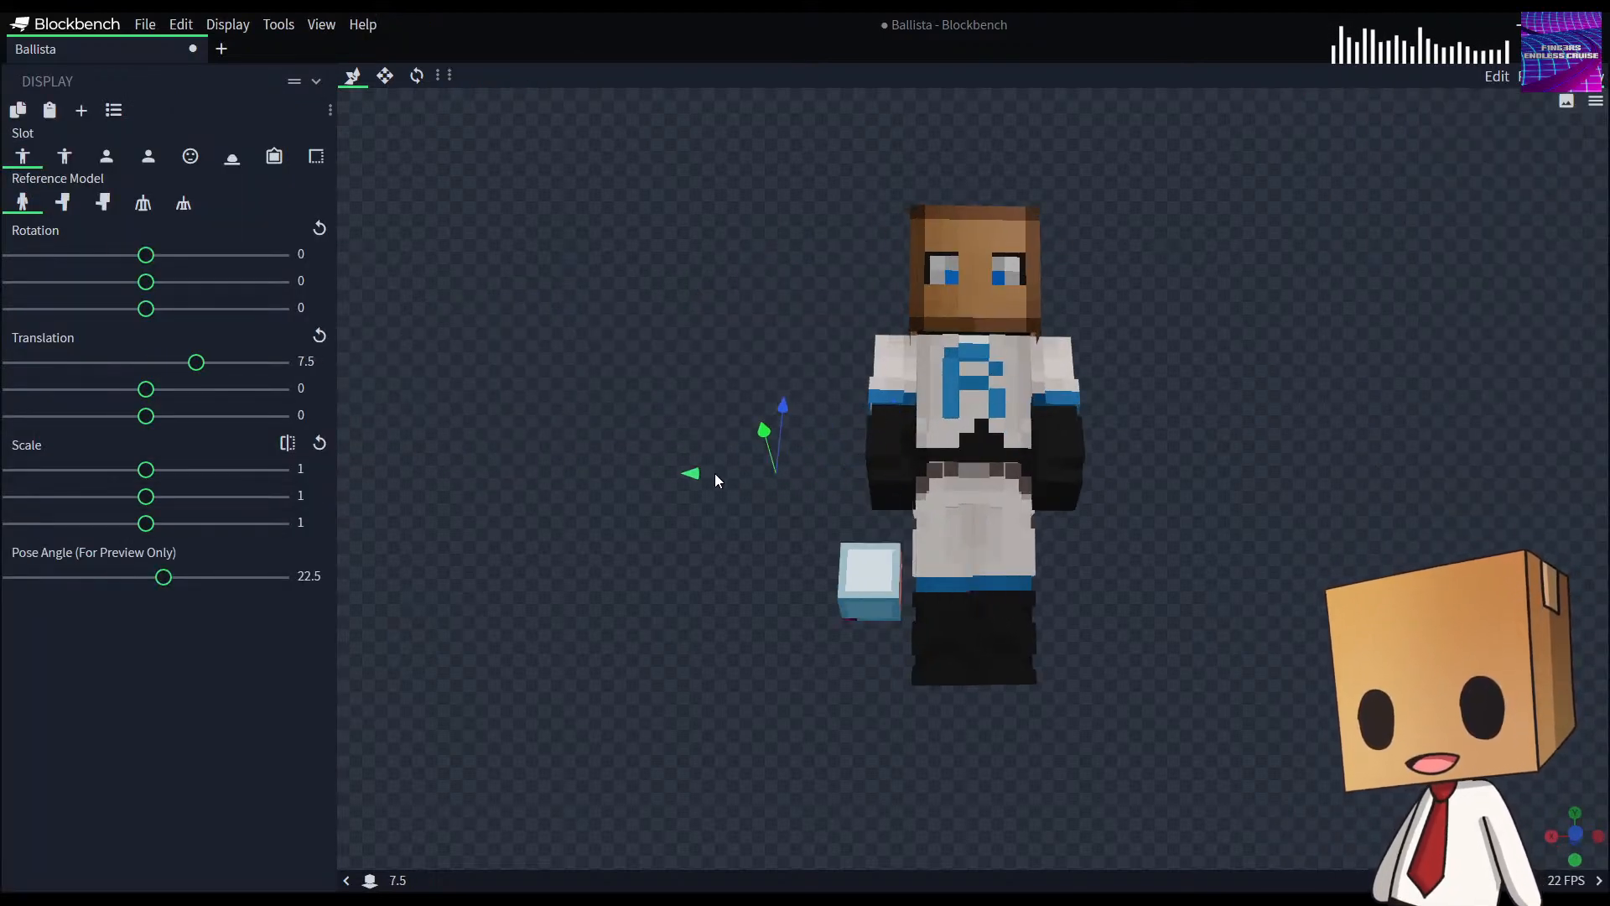
left_click_drag(848, 496, 993, 588)
left_click_drag(747, 452, 638, 423)
left_click_drag(743, 365, 795, 319)
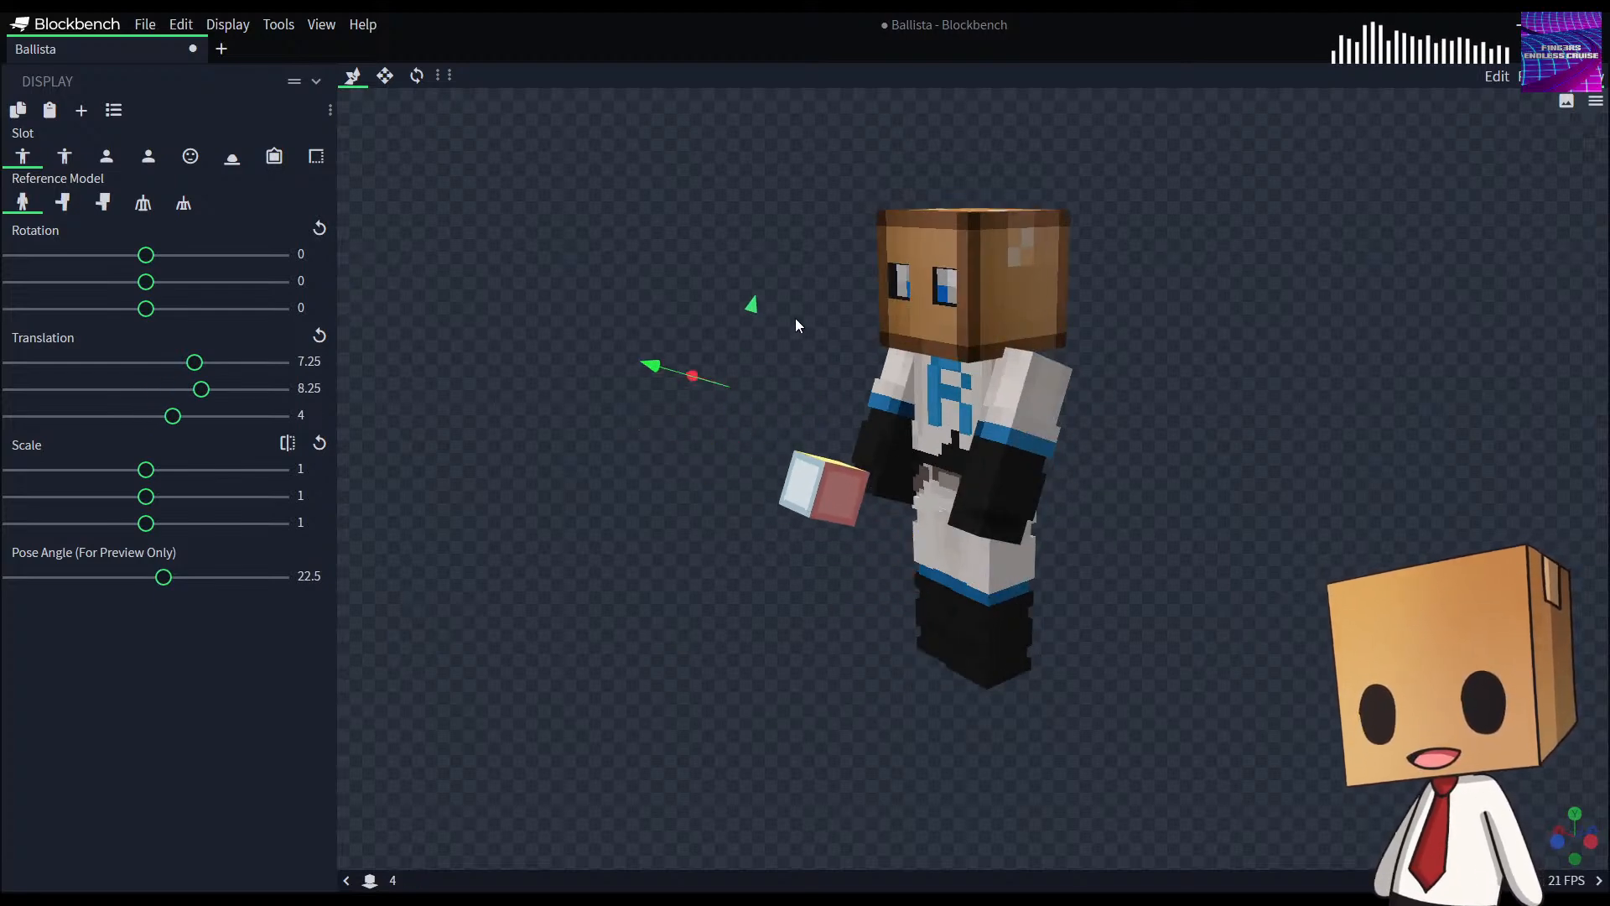
left_click_drag(672, 685, 1006, 350)
left_click_drag(1007, 156, 993, 171)
left_click_drag(1059, 594, 968, 697)
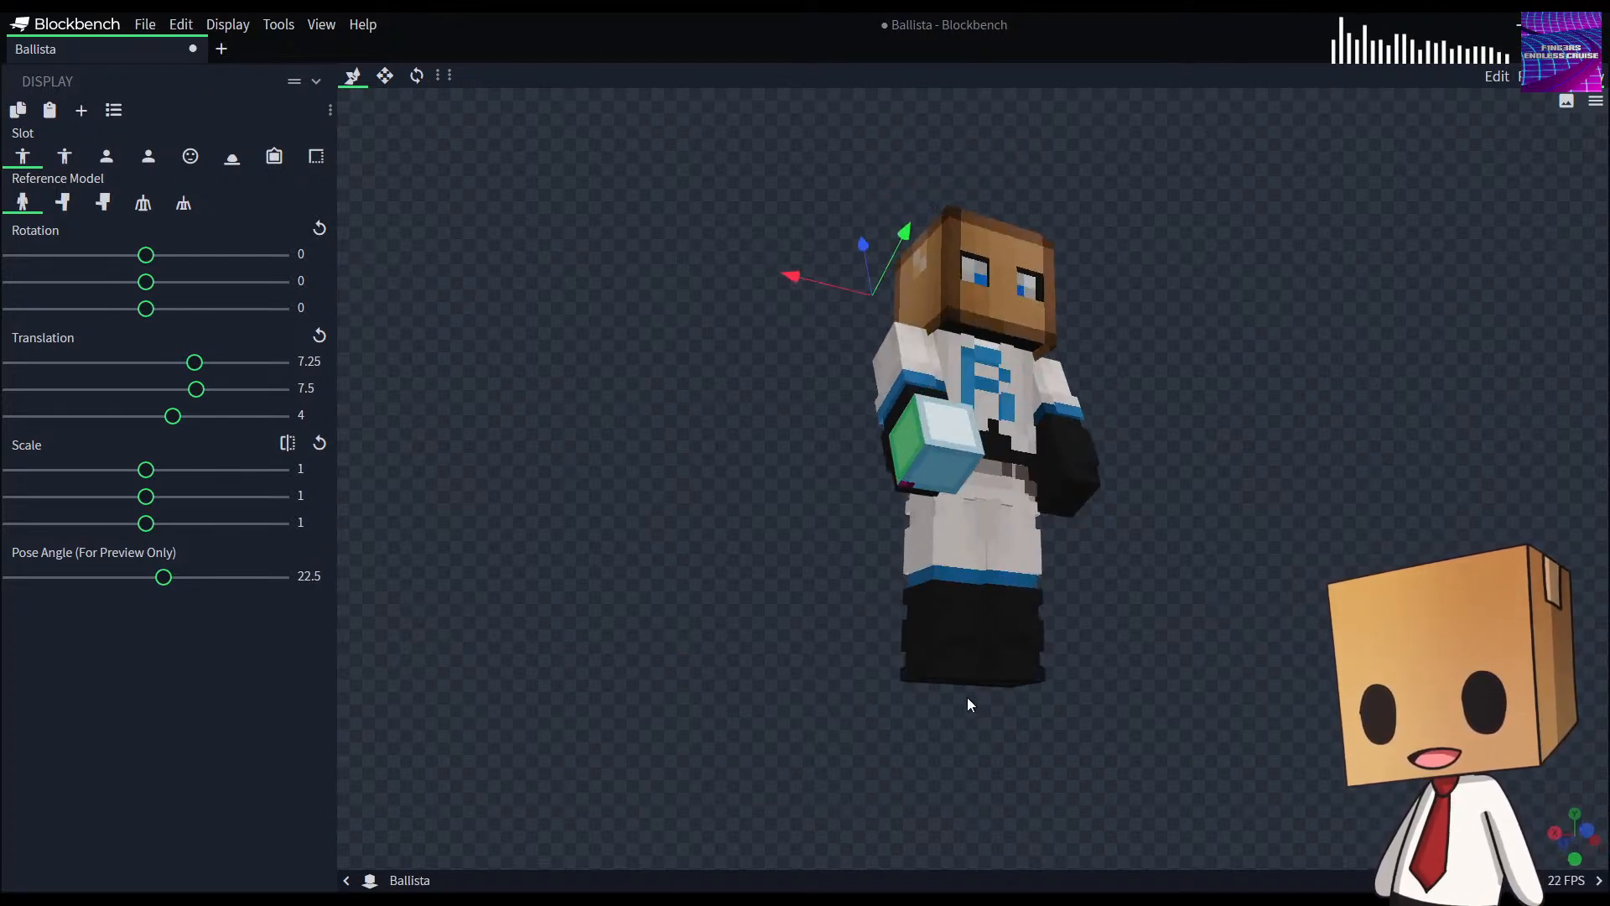
left_click_drag(906, 577, 870, 468)
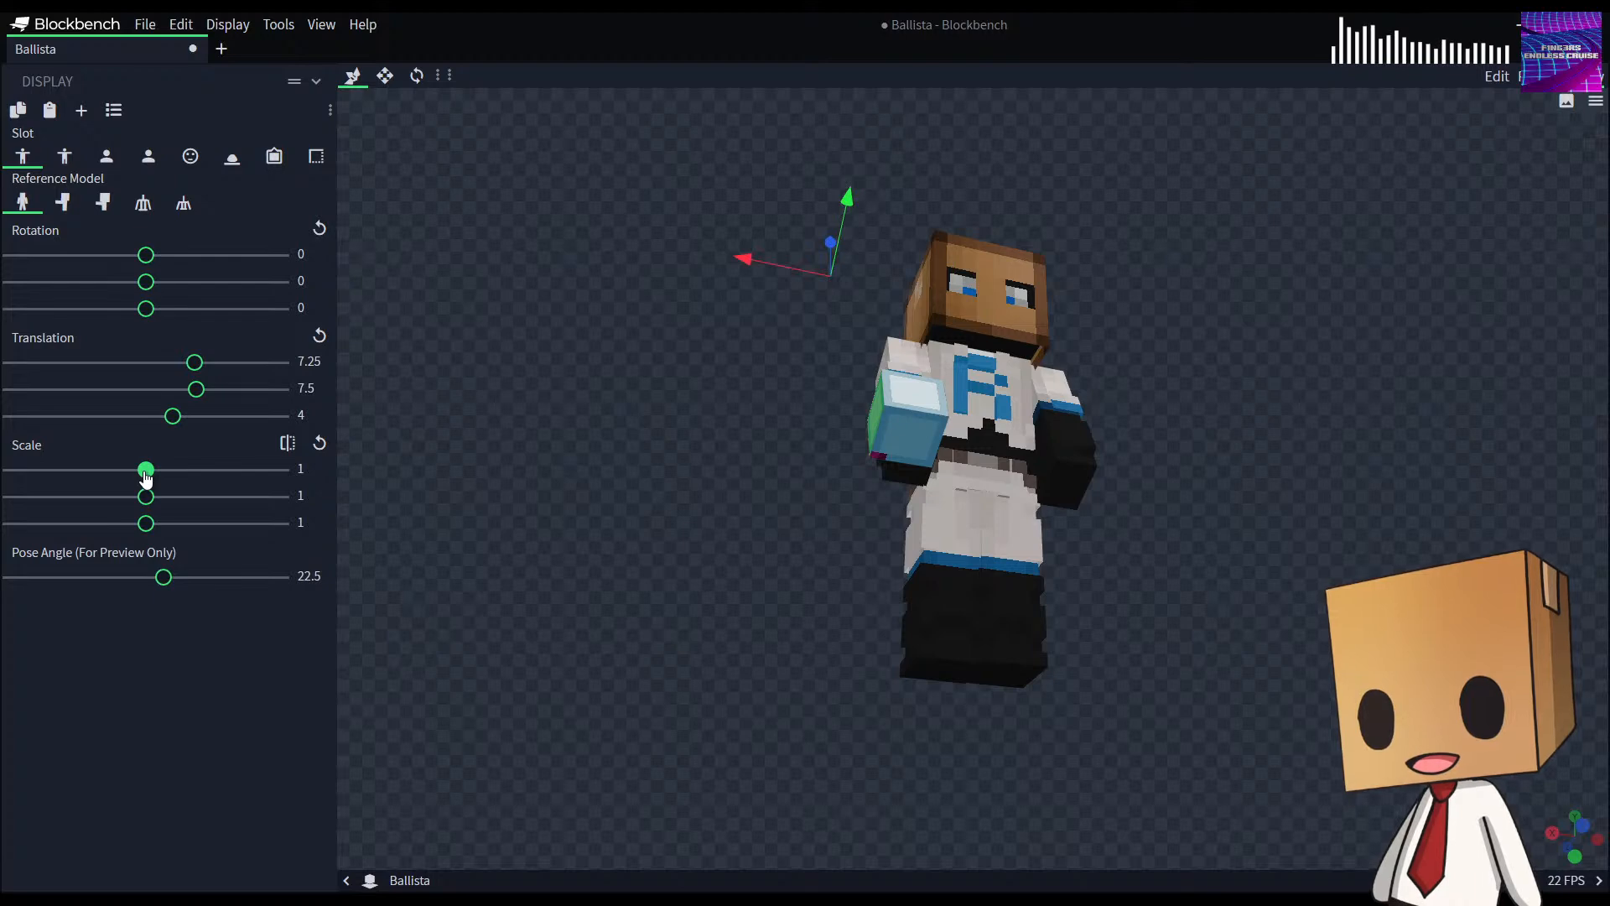
Step: Set the cube's display scale to exactly 2 on all three axes
left_click_drag(150, 477, 192, 480)
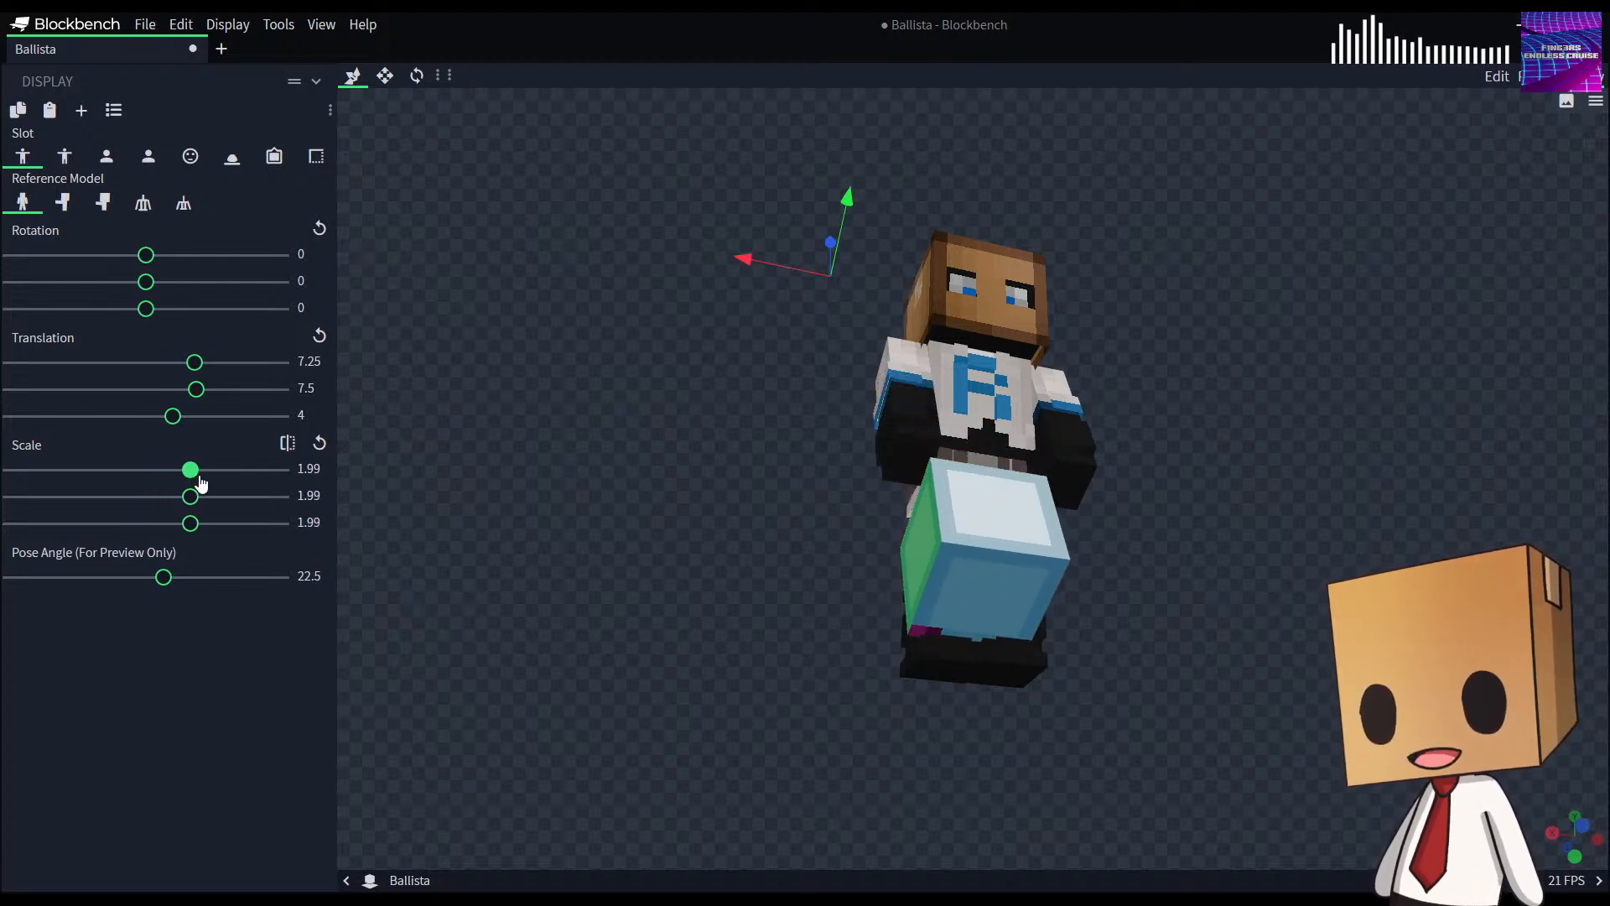
left_click(316, 472)
type("2")
left_click(311, 495)
type("2")
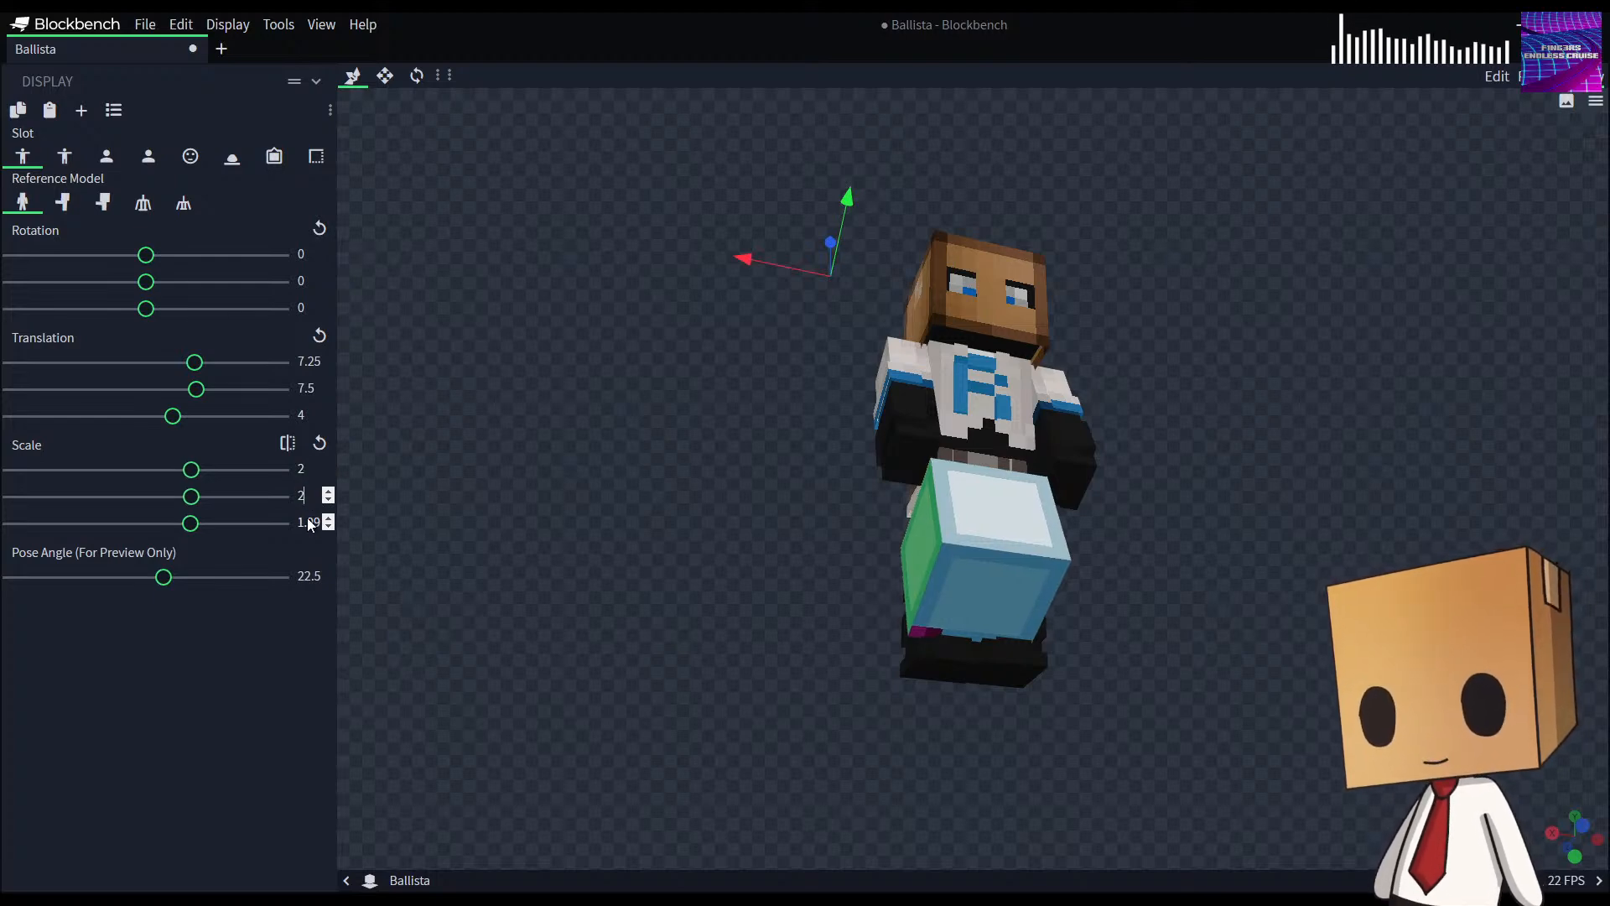
left_click(309, 522)
type("2")
Step: Move the enlarged cube in front of the player's hand, to a display translation of 10, 14.25, 13
left_click_drag(569, 606, 847, 382)
left_click_drag(897, 290, 812, 149)
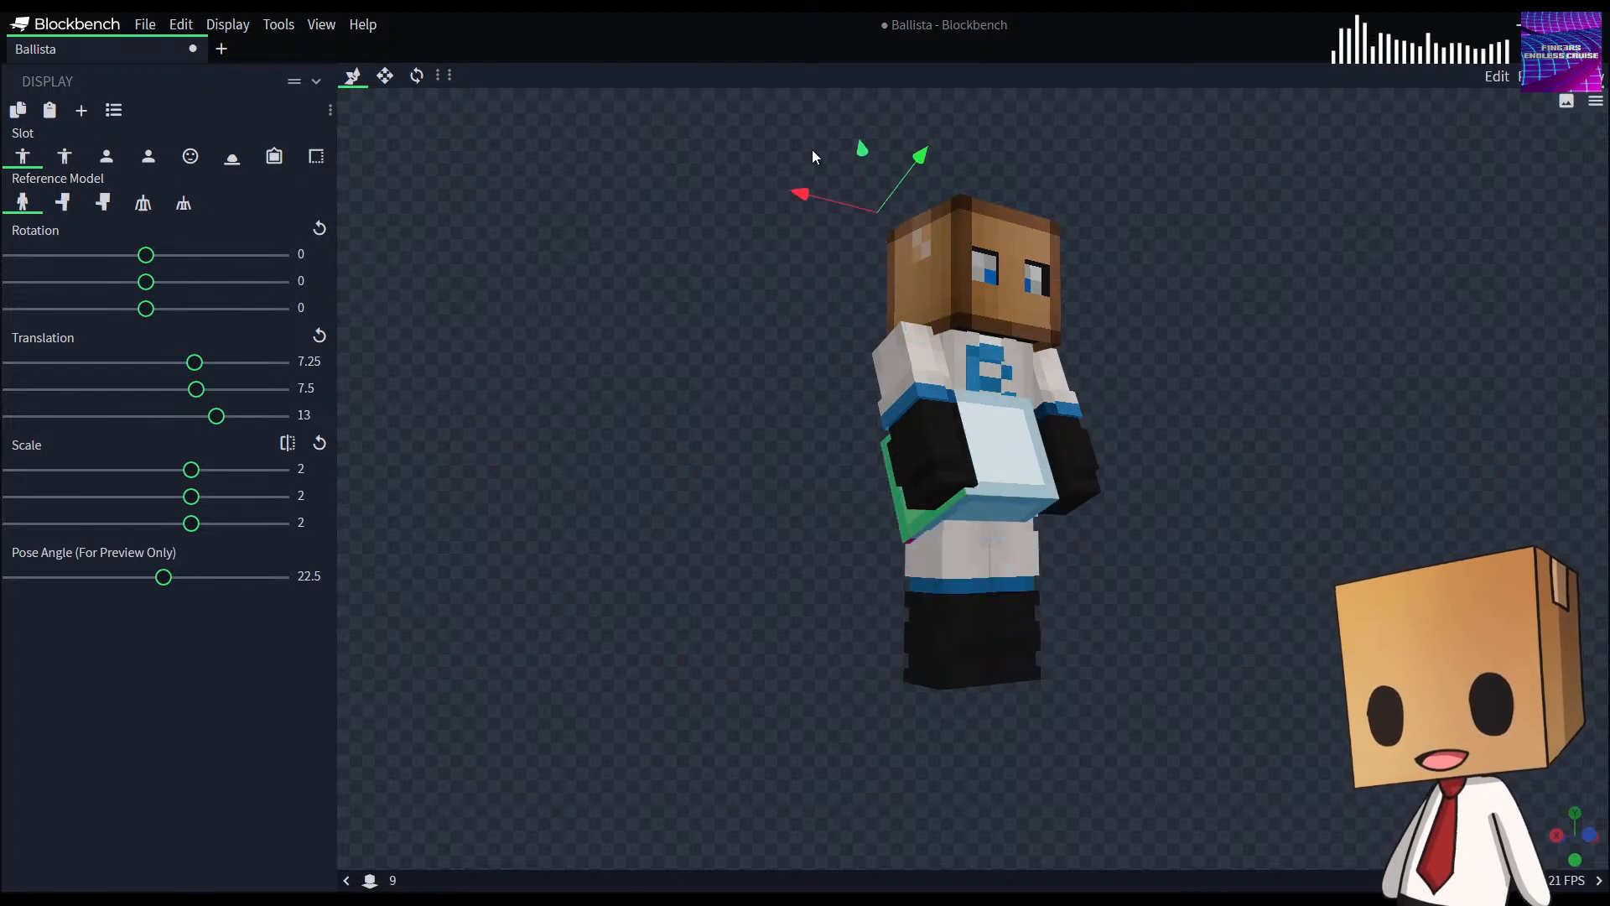
left_click_drag(921, 161, 1033, 98)
left_click_drag(869, 111, 815, 117)
left_click_drag(607, 597, 530, 621)
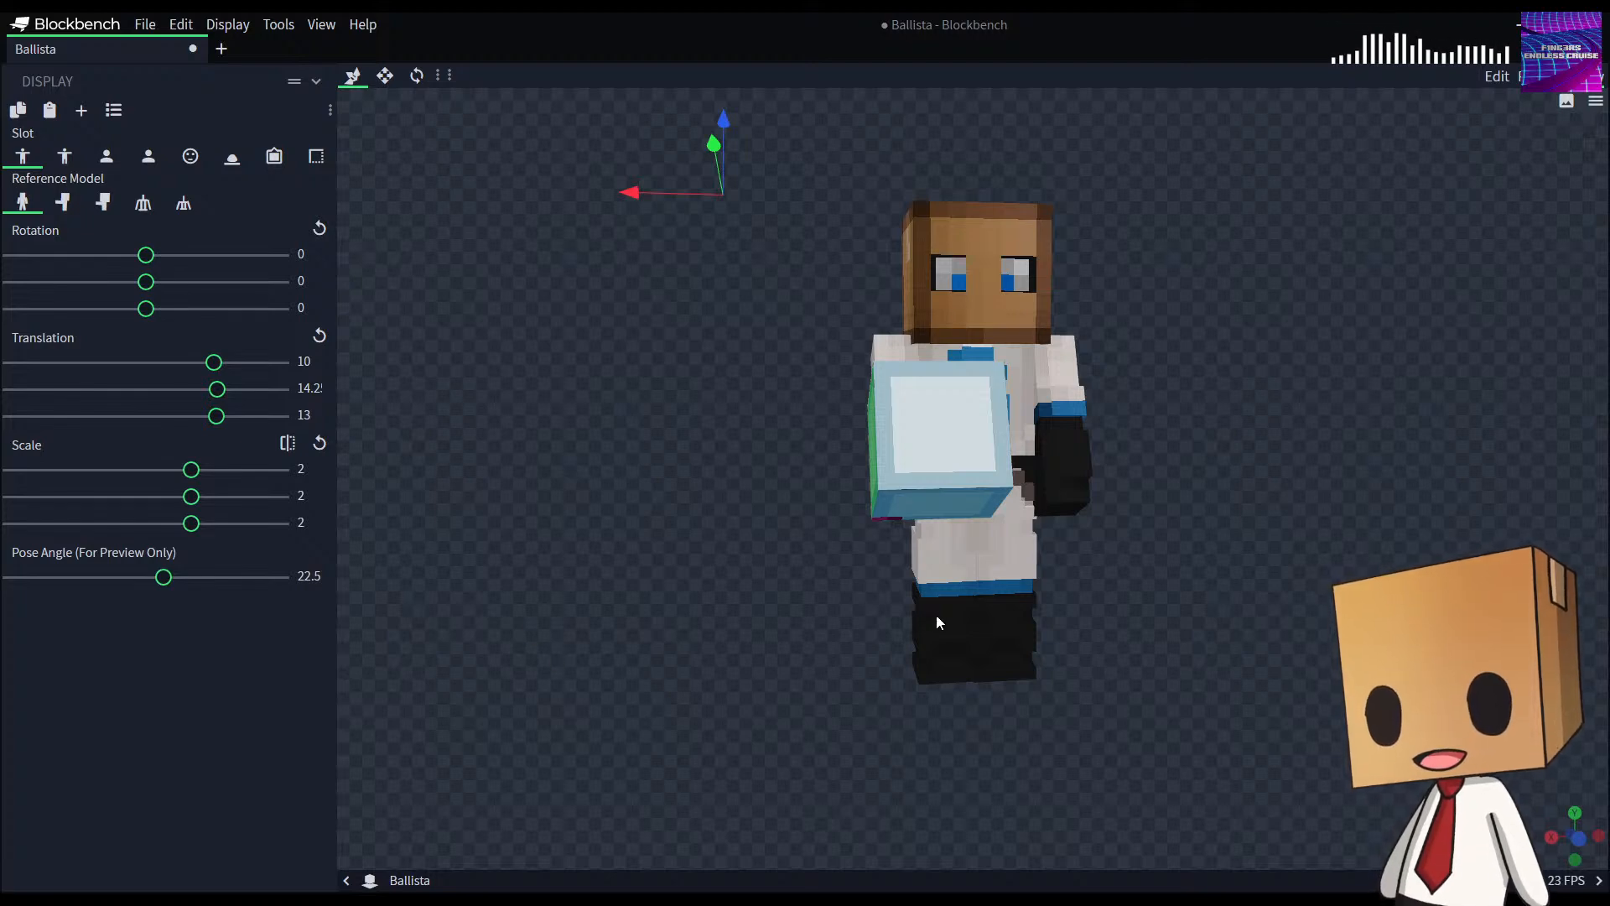
left_click_drag(1281, 488, 1165, 468)
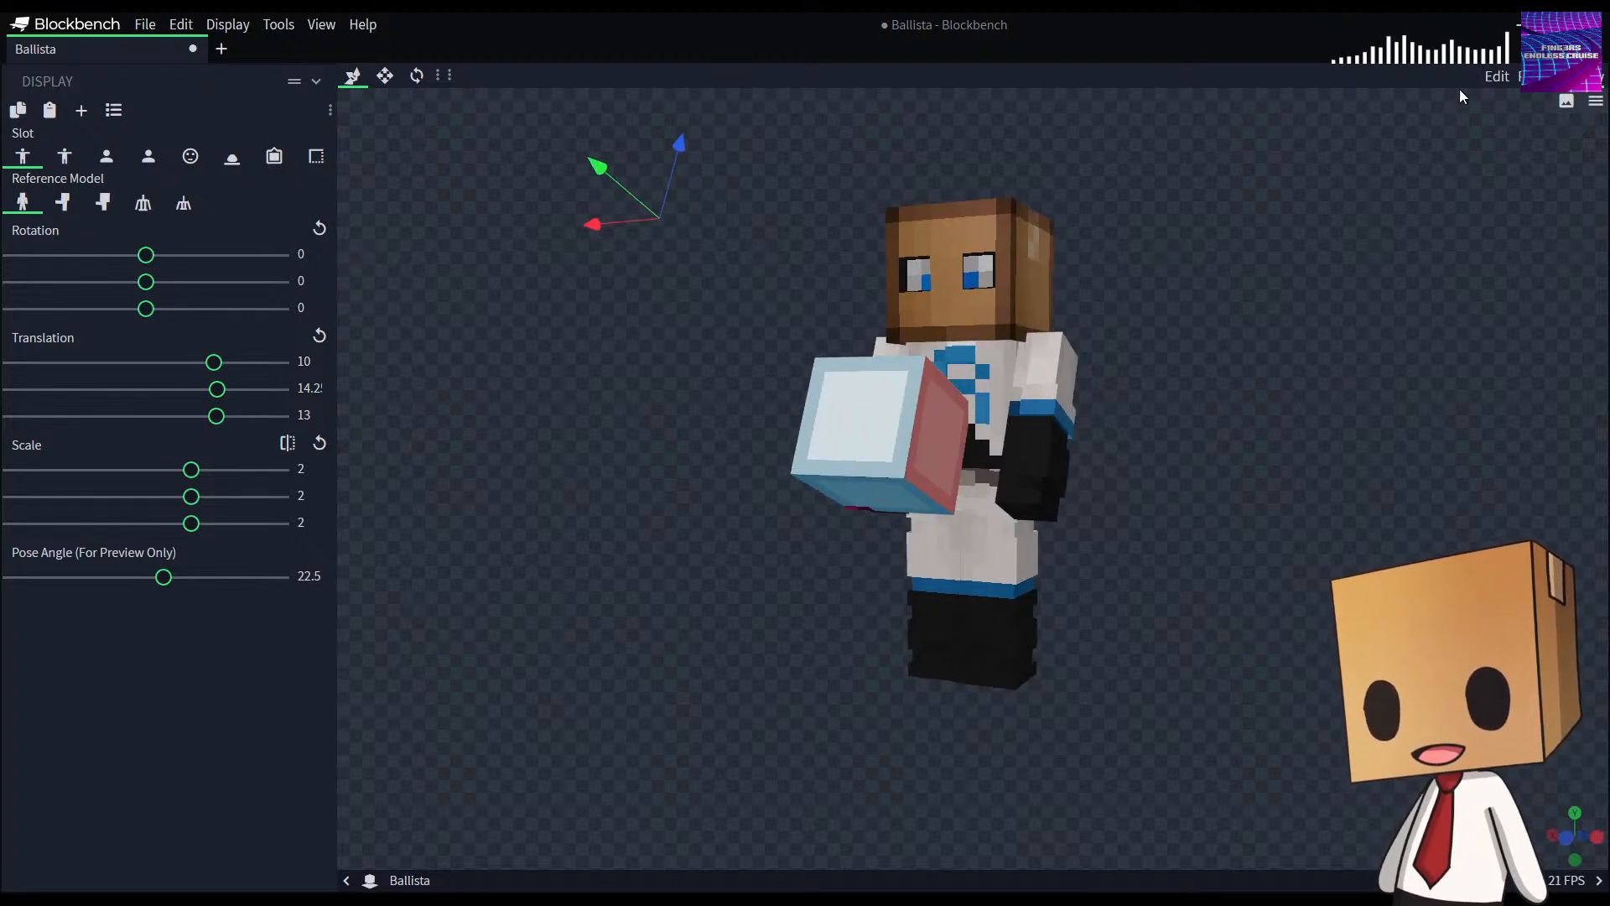
Step: Return to Edit mode and delete the cube and its texture to empty the project
left_click(1506, 74)
left_click(810, 371)
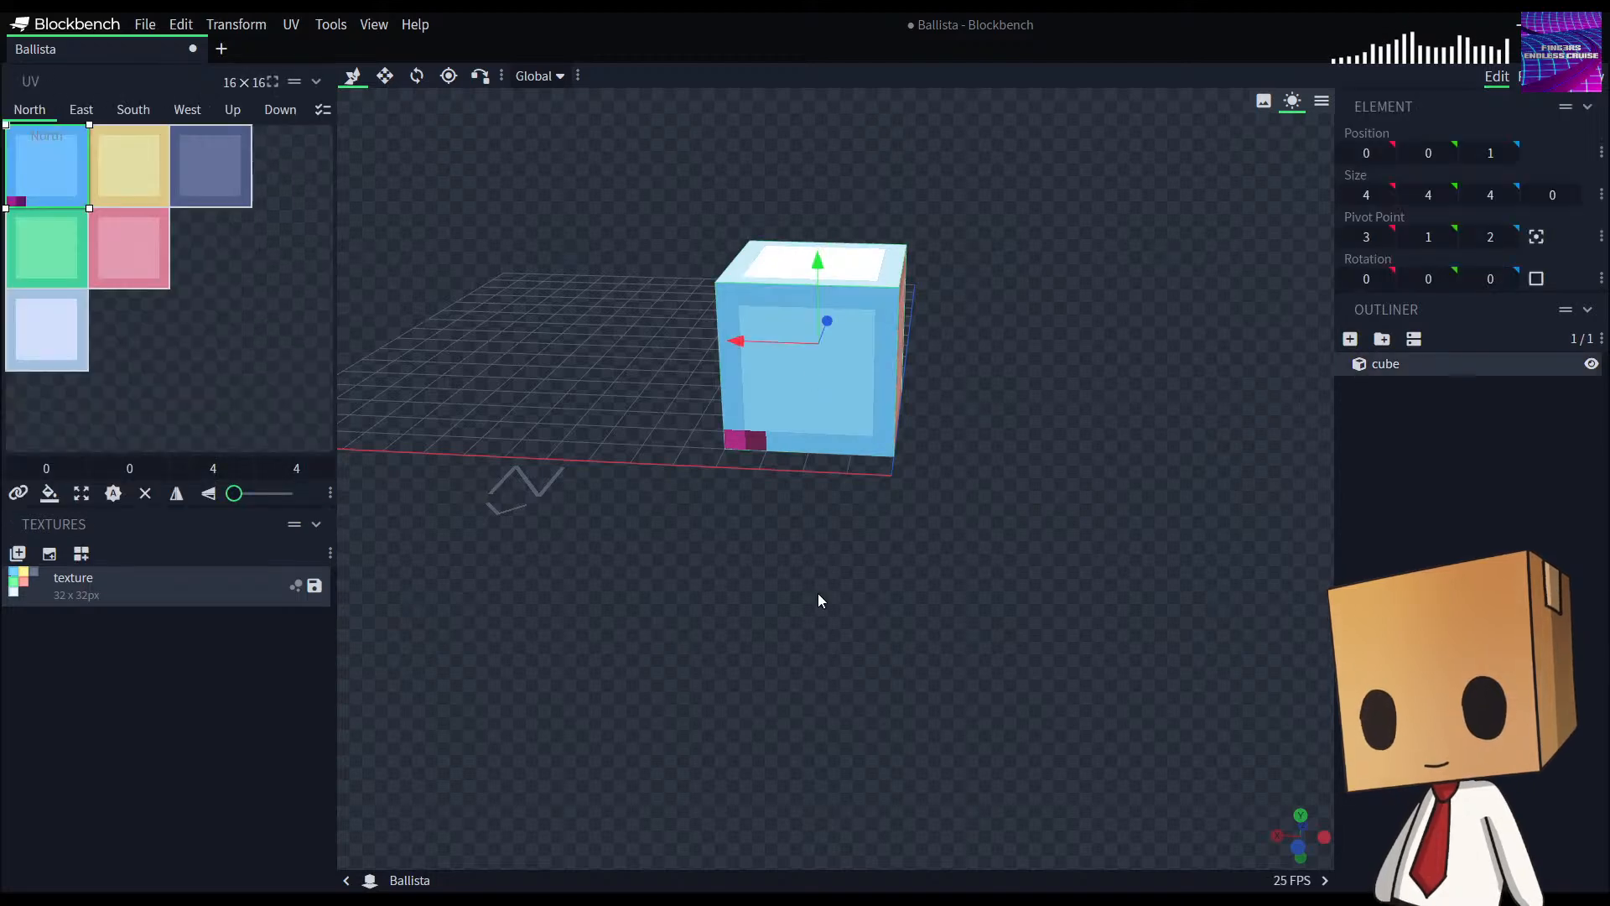
key("Delete")
left_click_drag(833, 528, 782, 501)
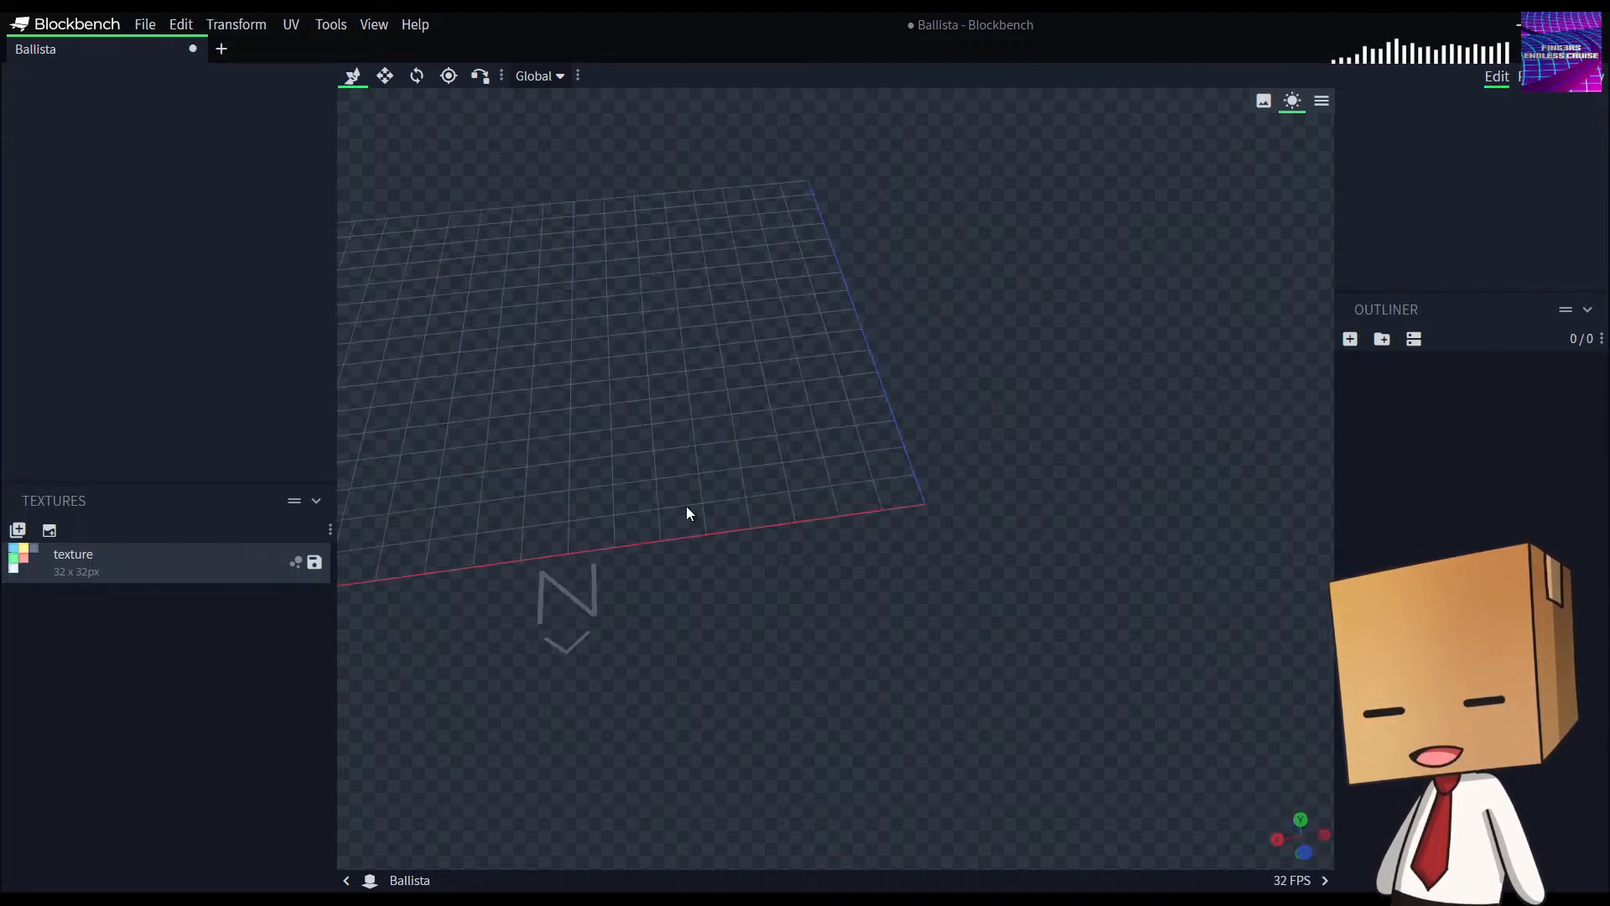
key("Delete")
left_click_drag(697, 491, 916, 490)
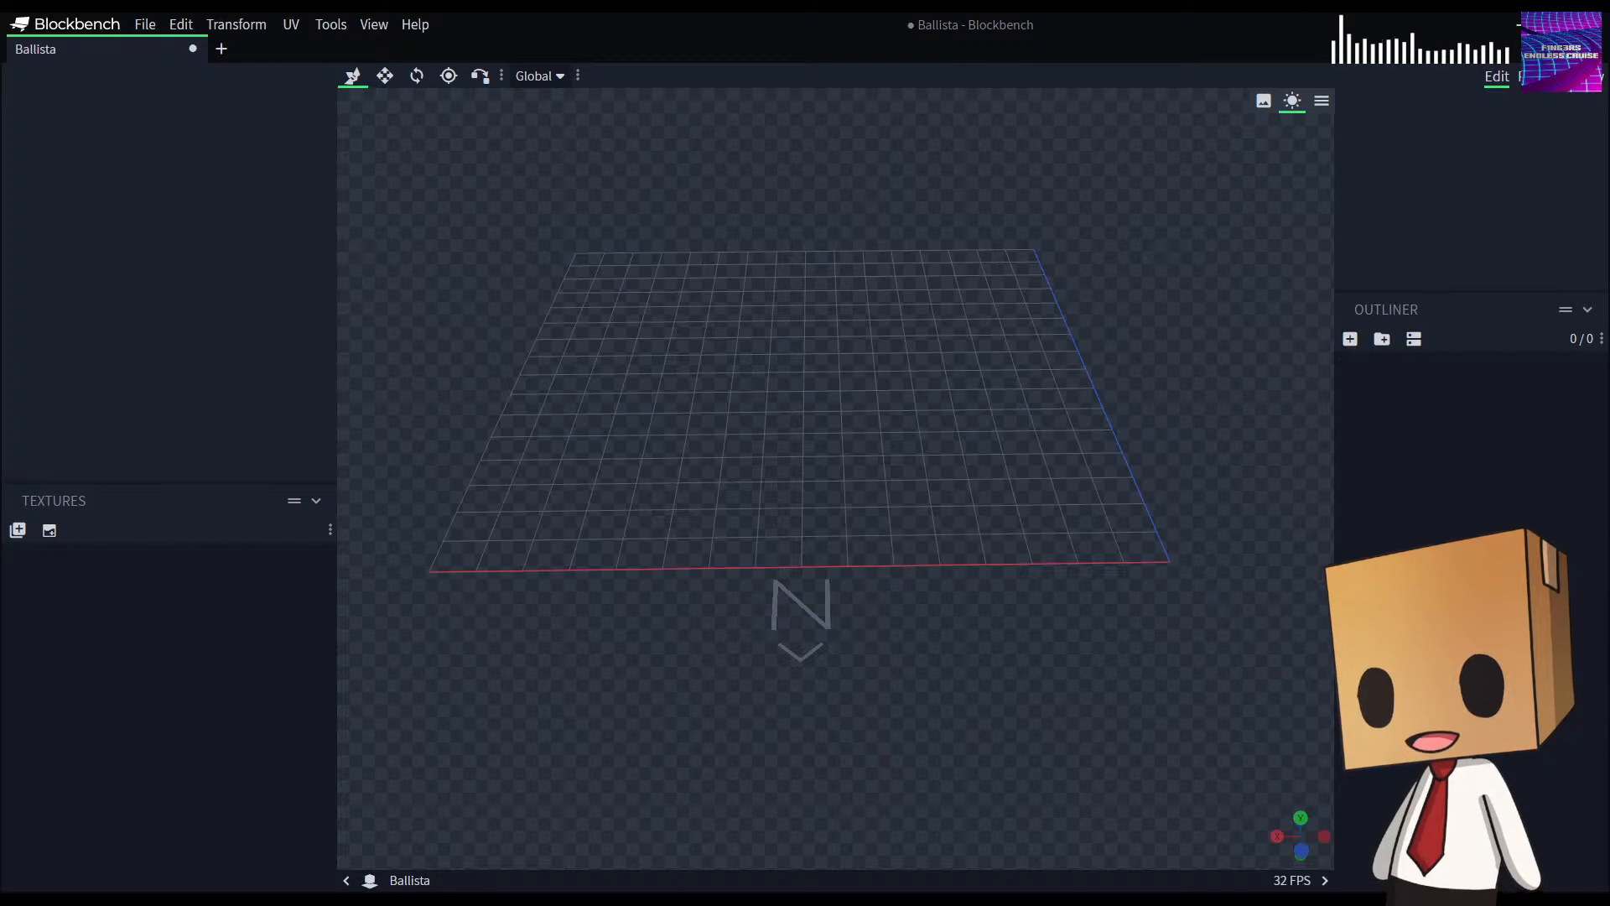
Step: Add a new cube and move it to position 7, 0, 7 at the centre of the grid
left_click_drag(965, 545, 776, 560)
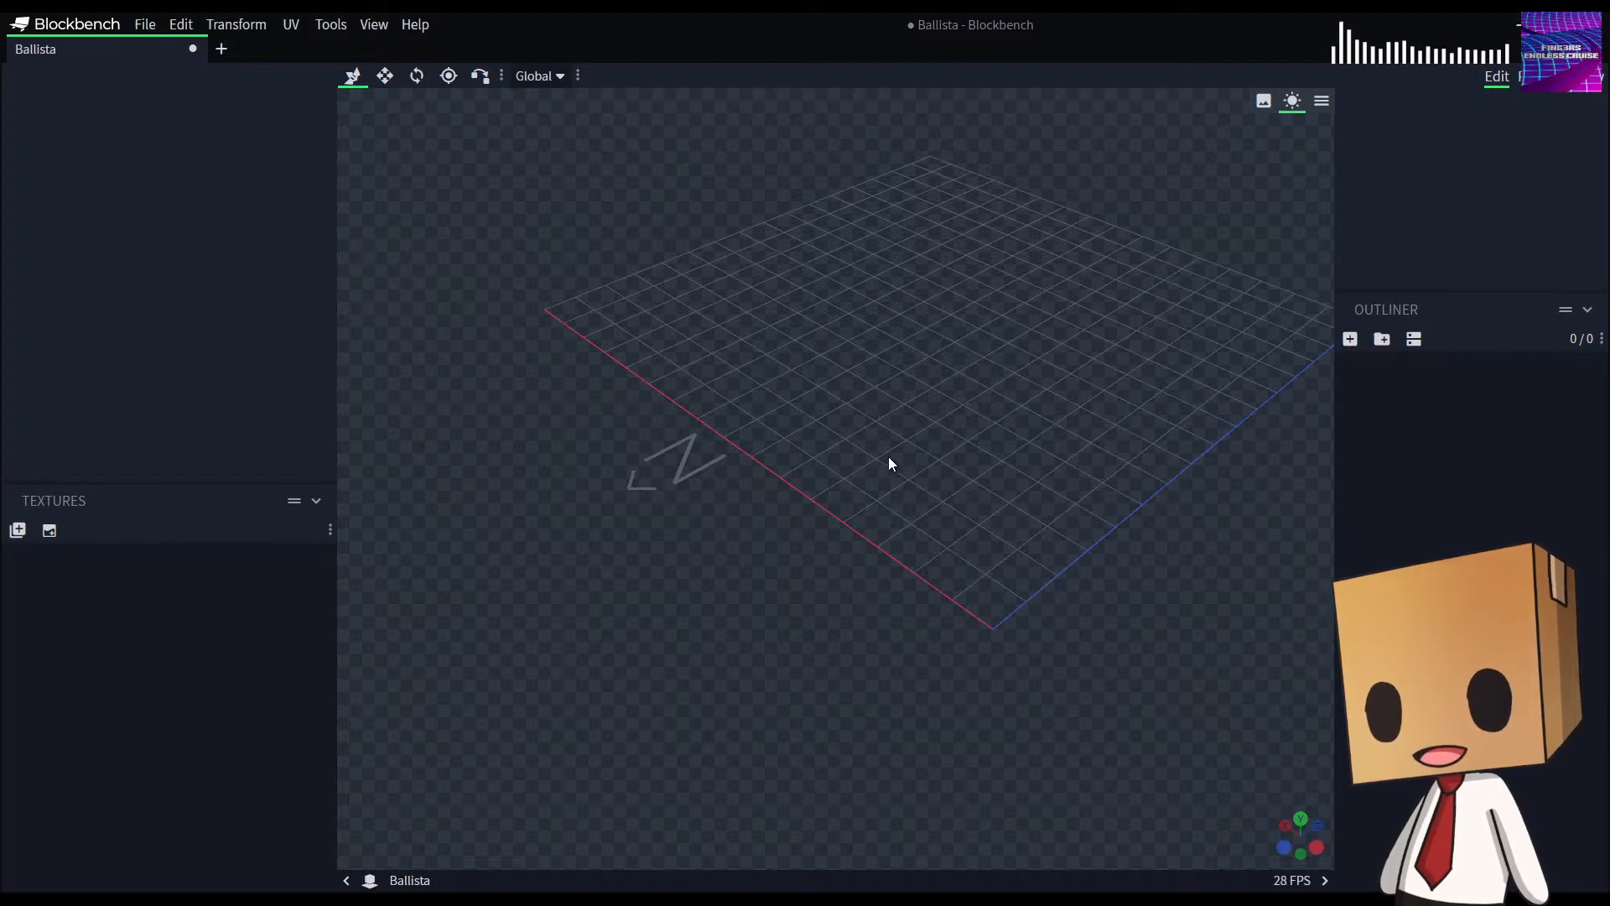
left_click_drag(930, 461, 899, 492)
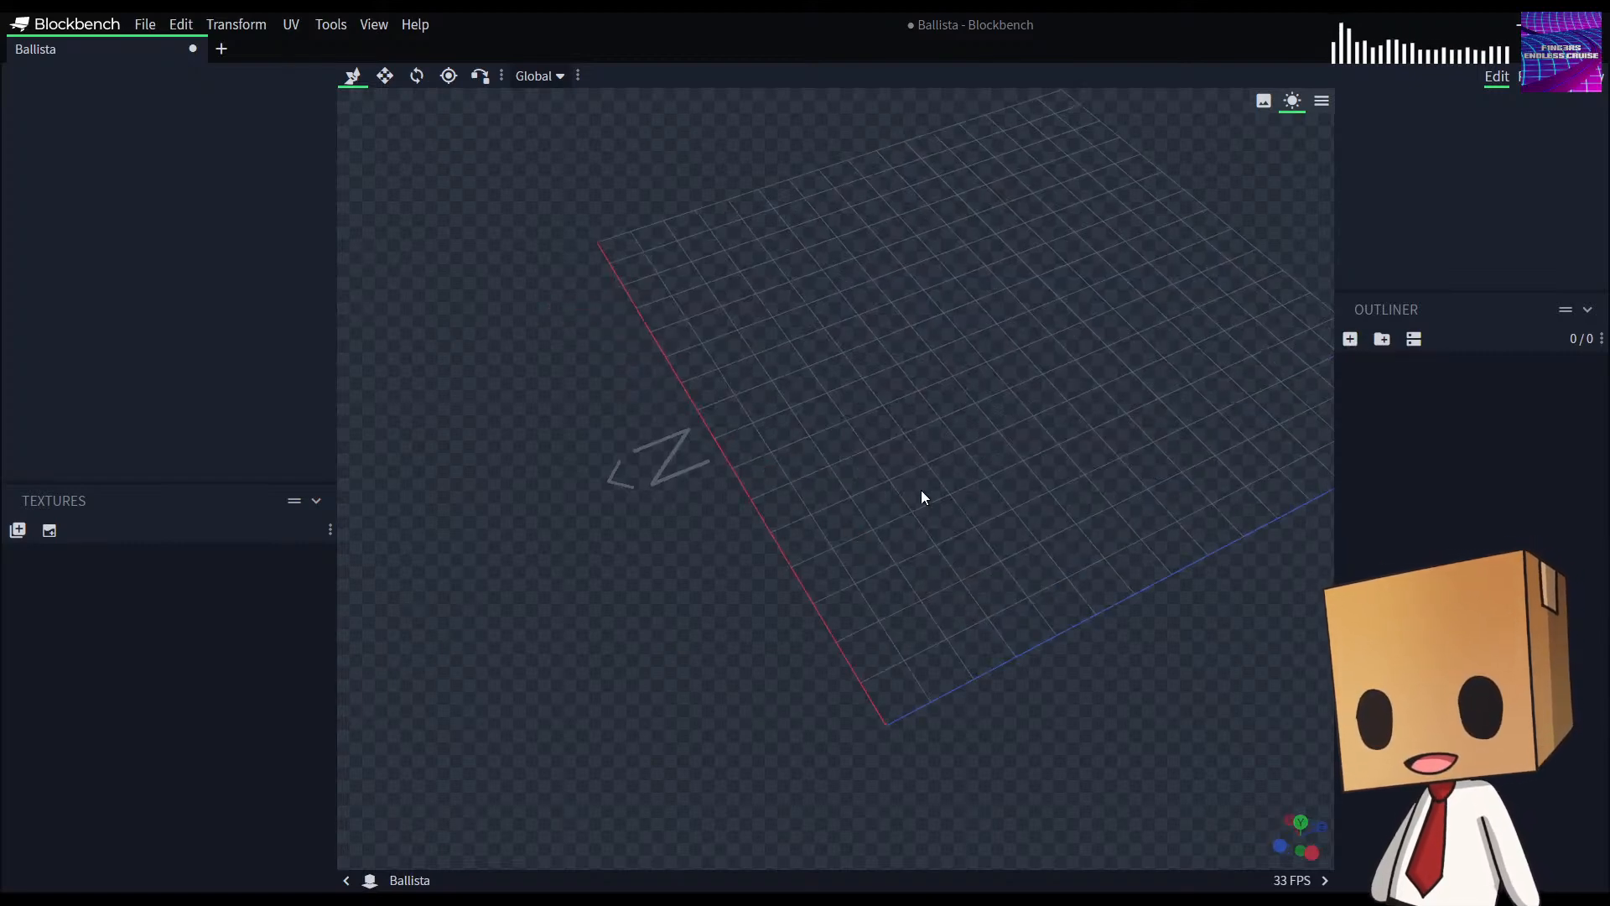
left_click_drag(1009, 464, 953, 283)
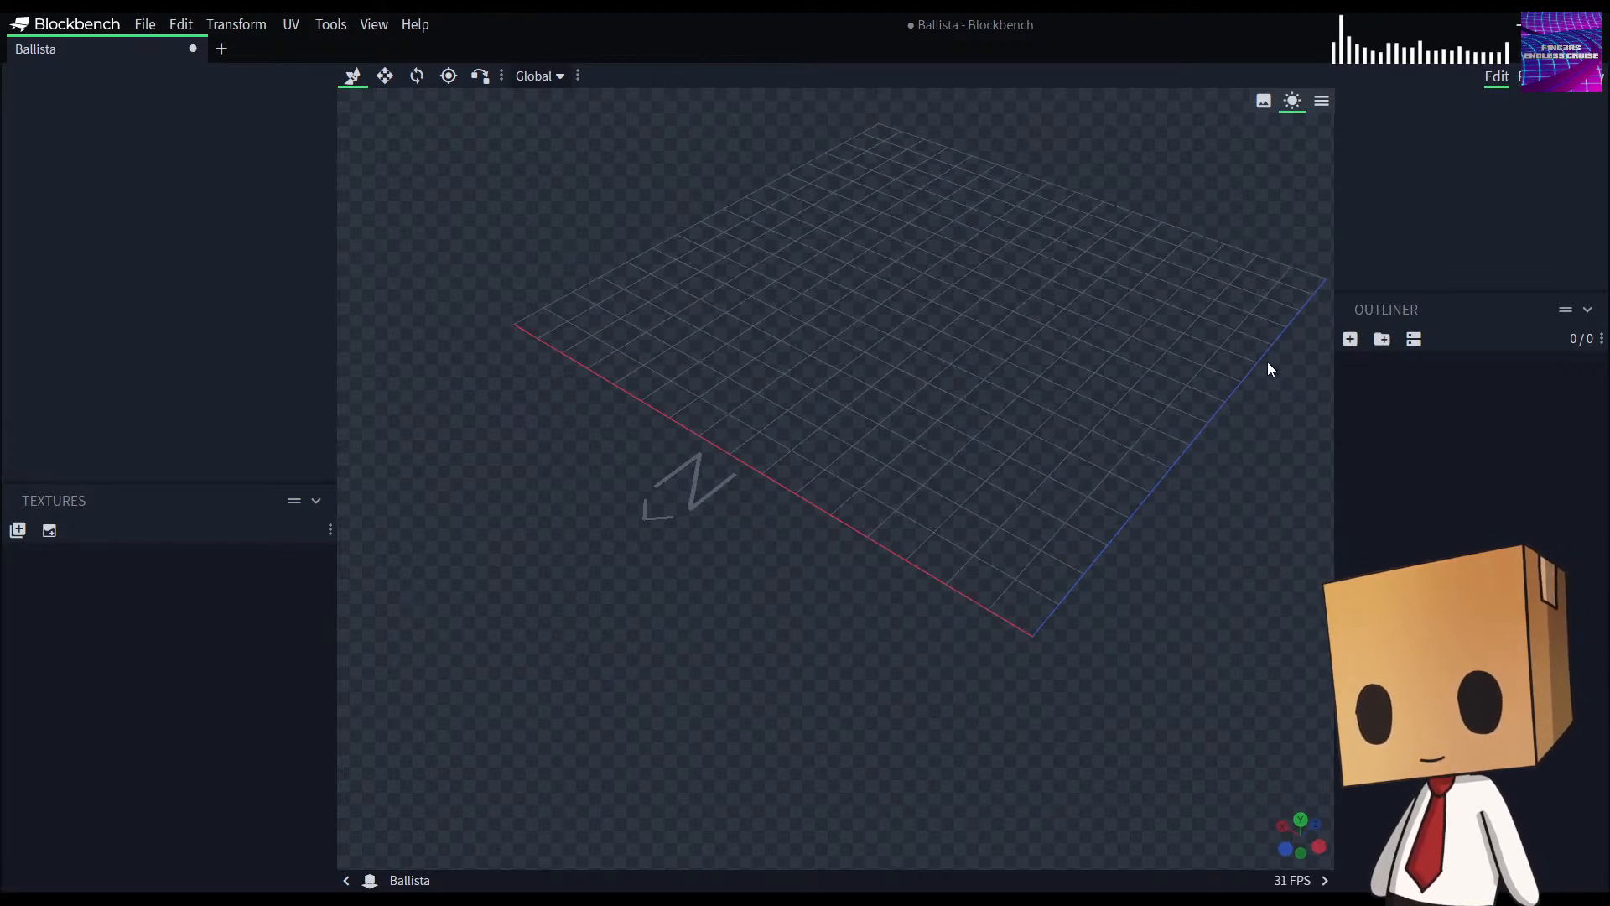
left_click(1350, 338)
left_click_drag(1135, 586, 1171, 503)
left_click_drag(792, 590, 981, 621)
left_click_drag(984, 260, 717, 274)
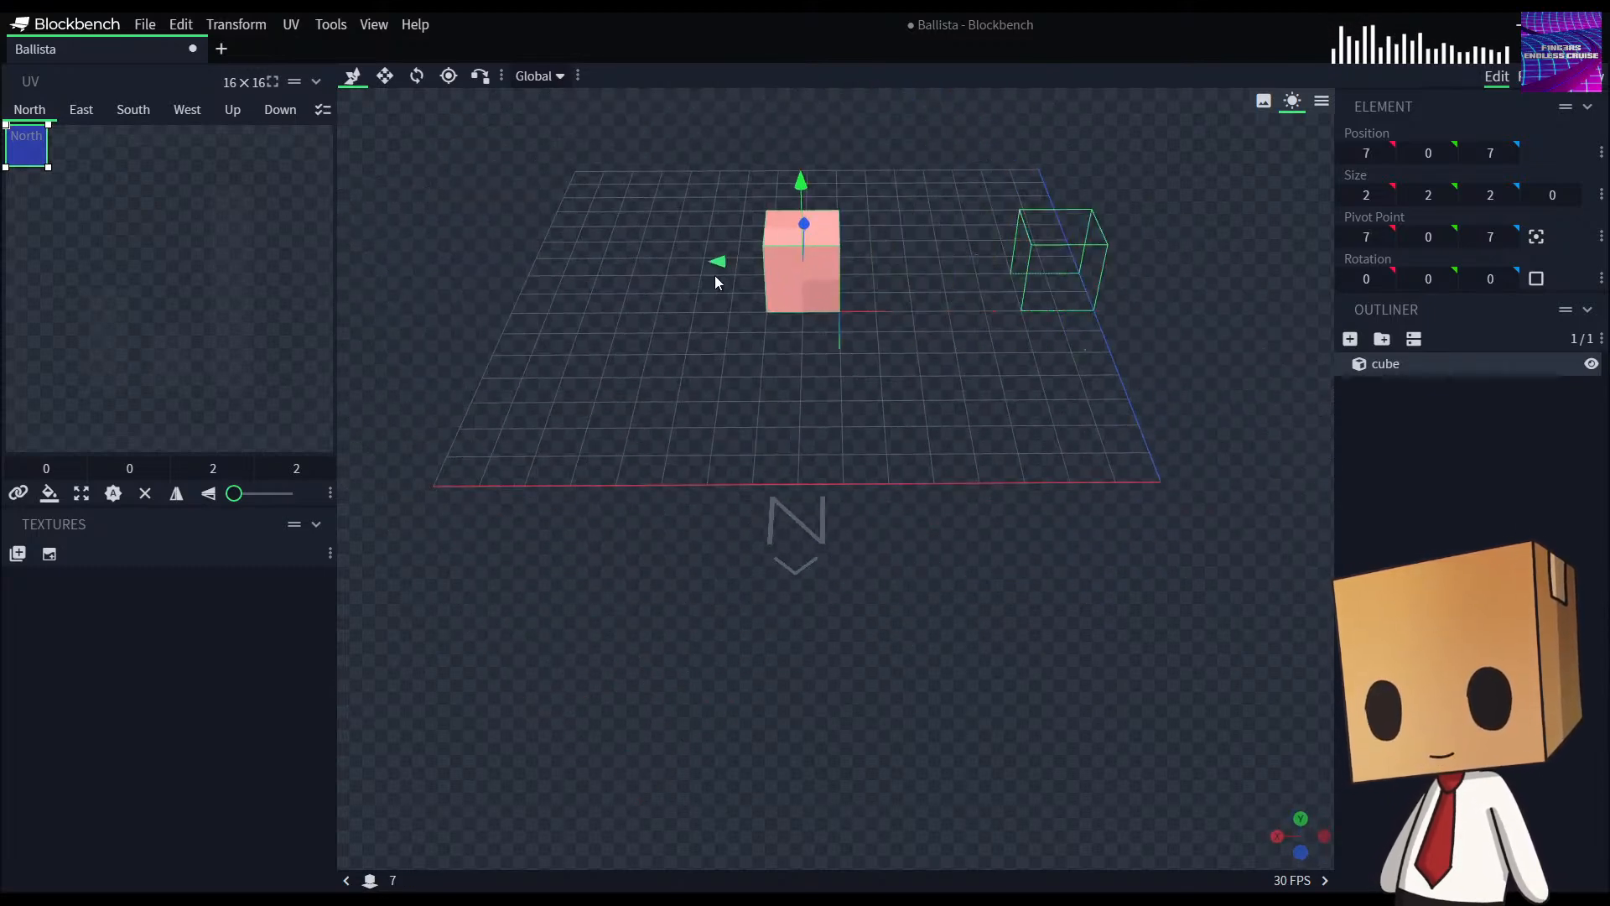
left_click_drag(964, 445, 817, 459)
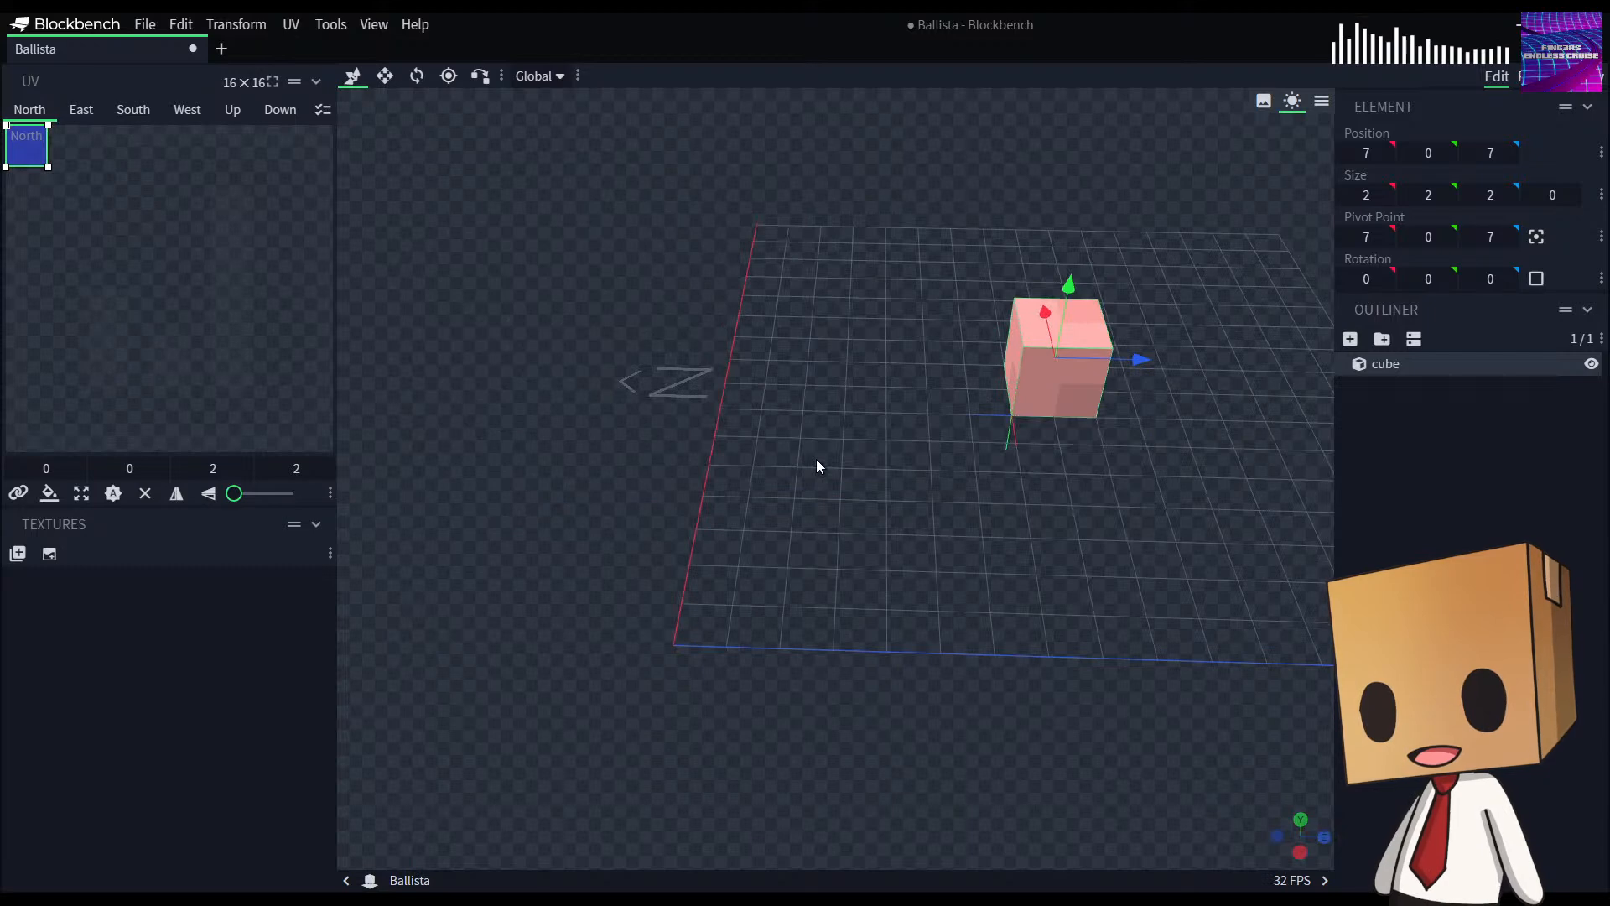
Step: Resize the cube's height from the top face to 1
left_click_drag(892, 579, 655, 606)
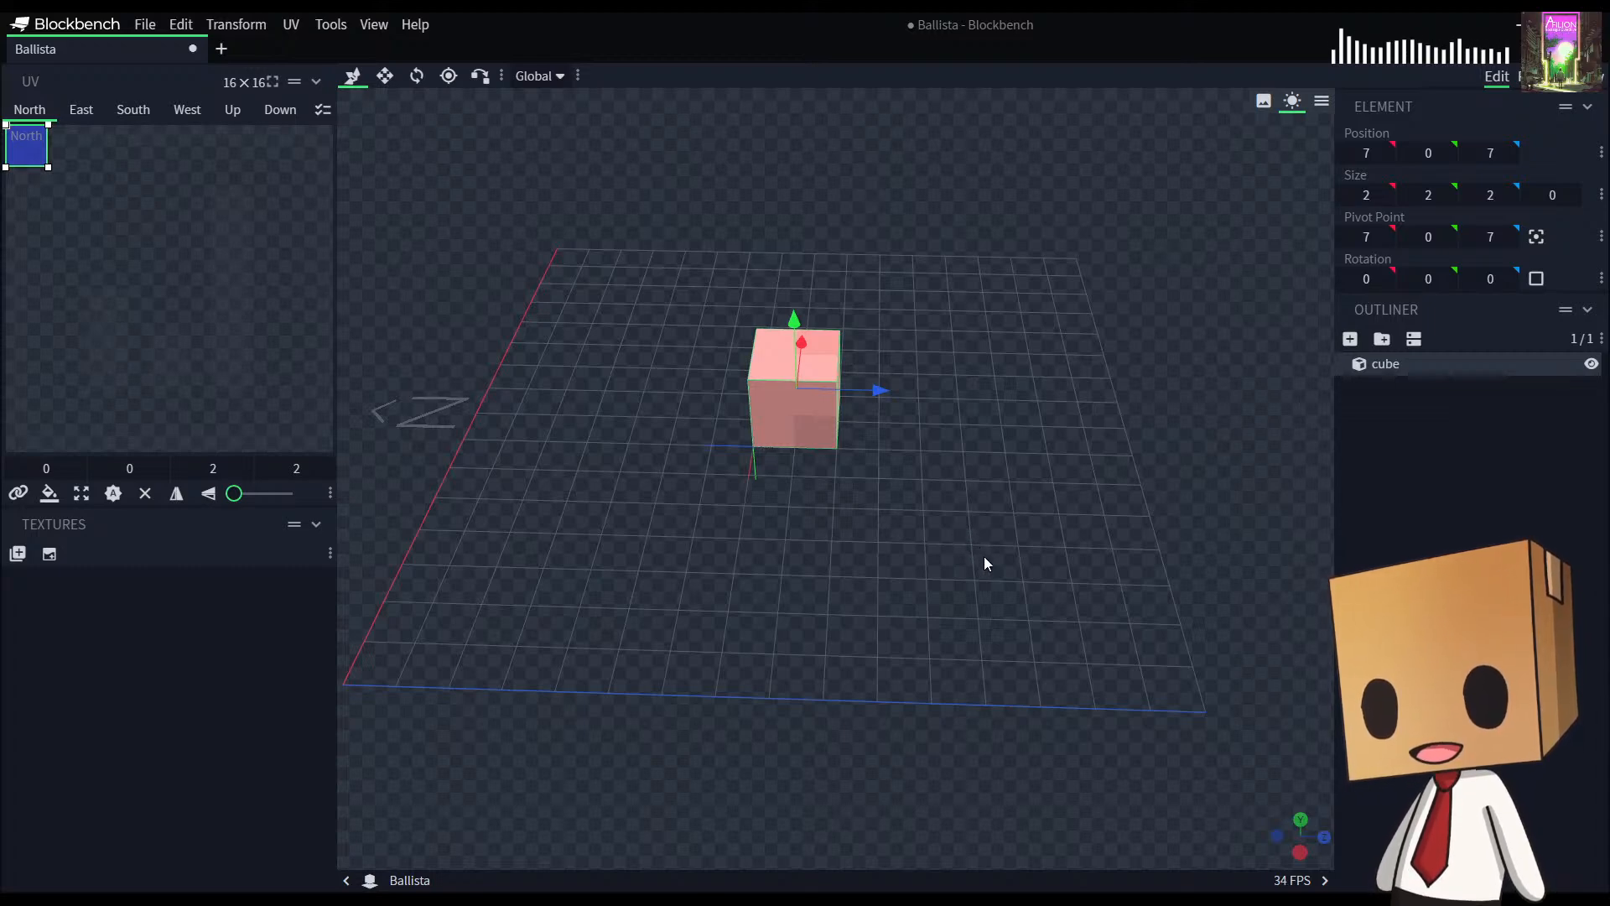
left_click_drag(935, 547, 889, 446)
key("s")
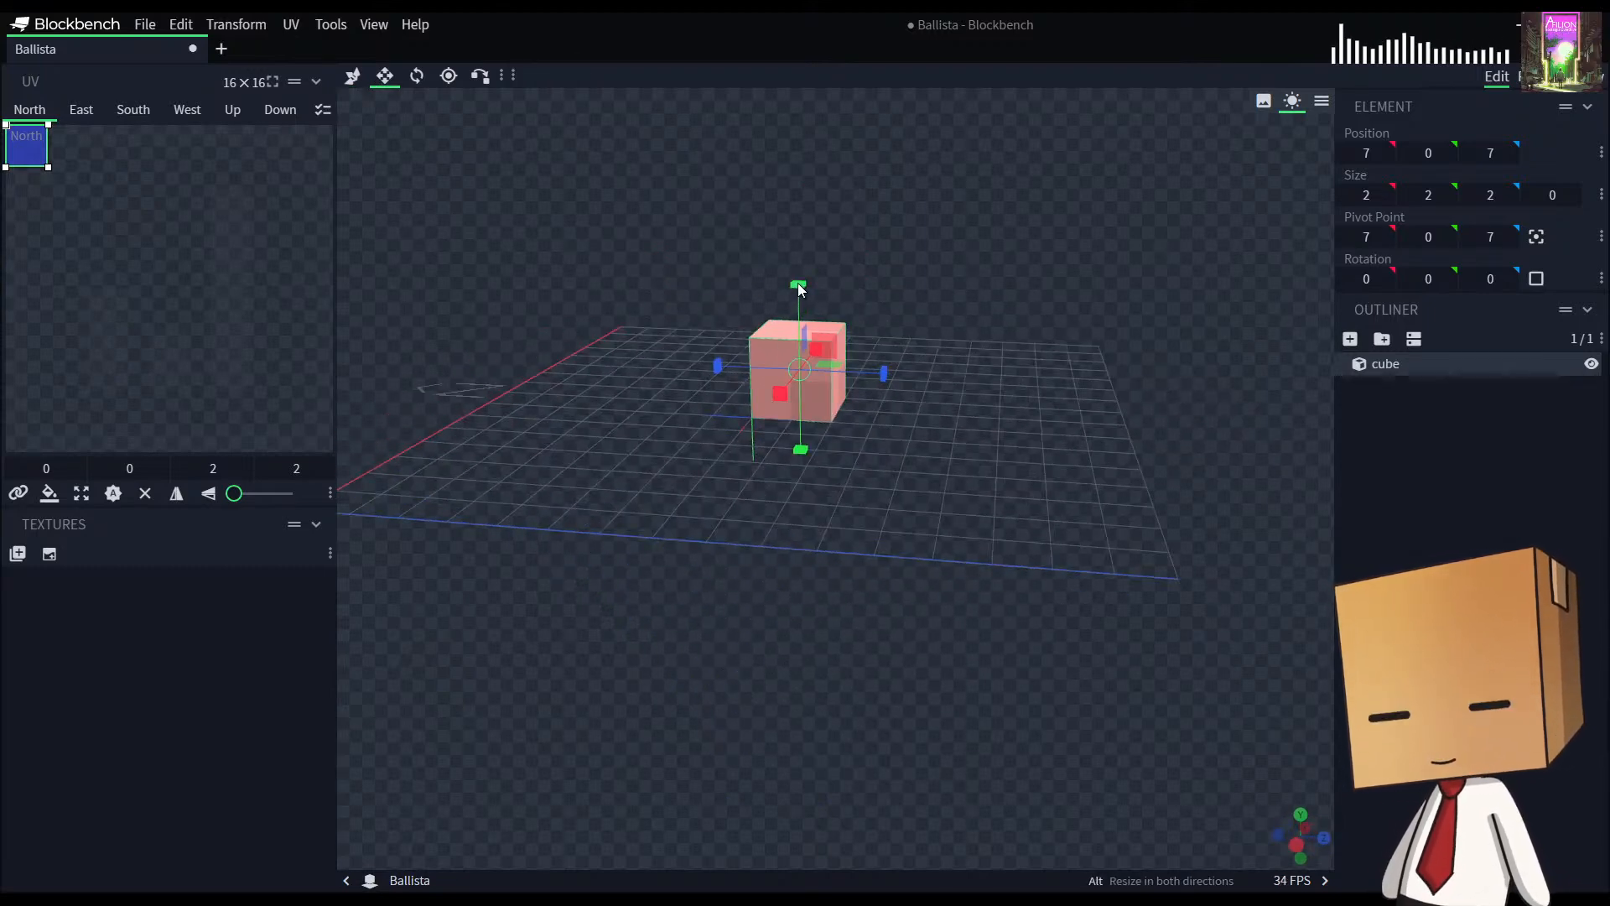
left_click_drag(798, 291, 797, 326)
left_click_drag(1078, 457, 895, 532)
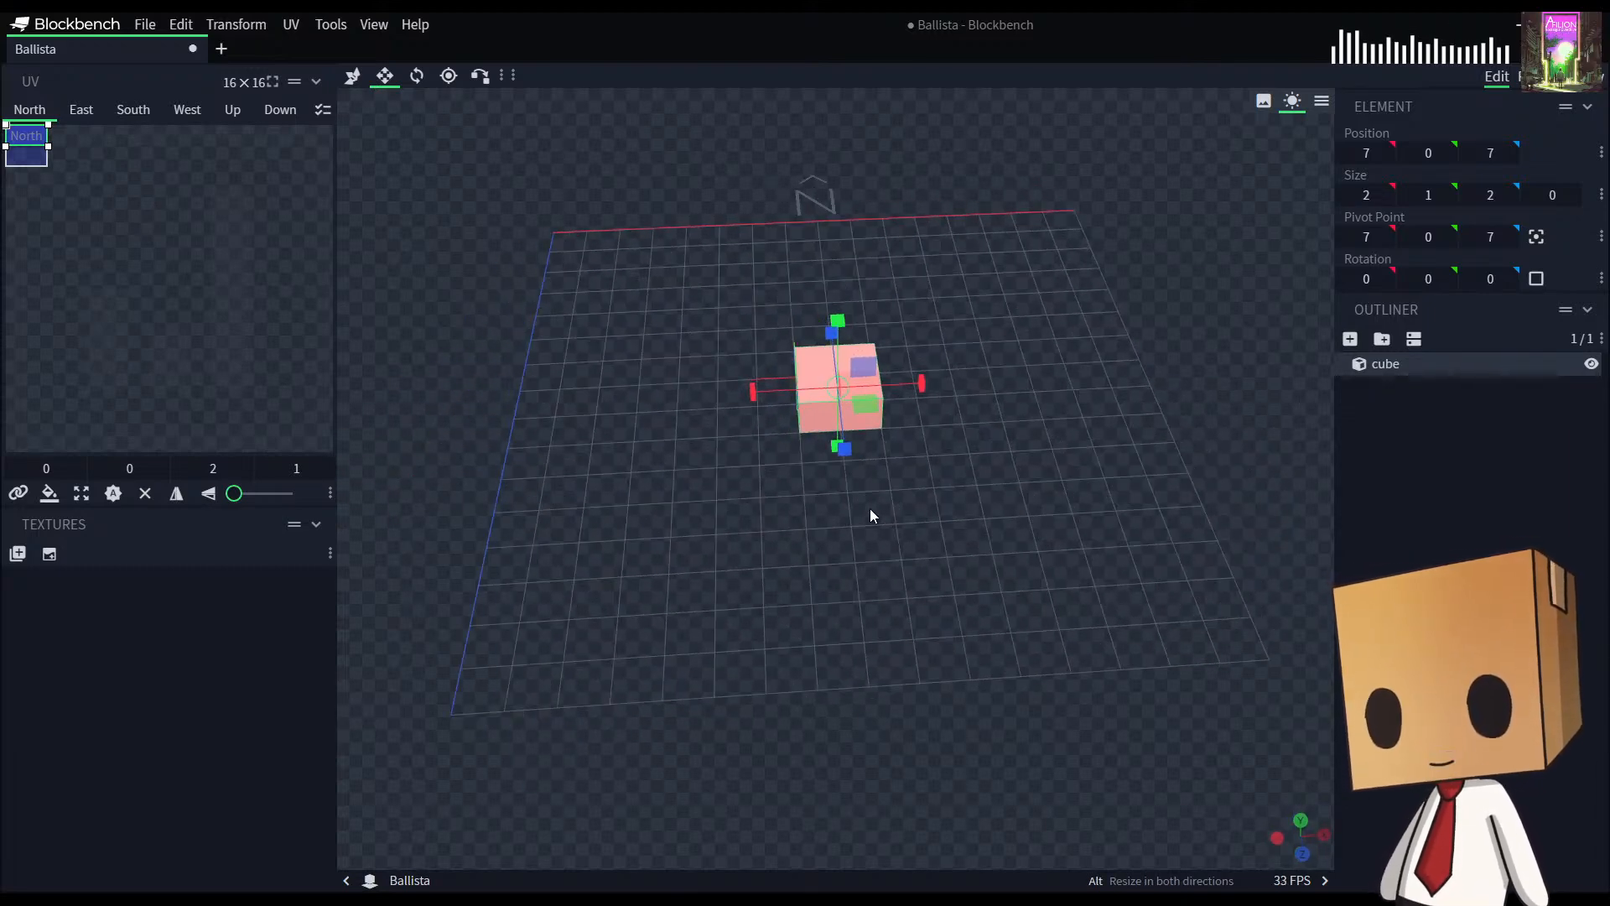
left_click_drag(914, 549, 980, 566)
Step: Move the cube along the X axis to position 1, 0, 7 near the edge of the grid
key("v")
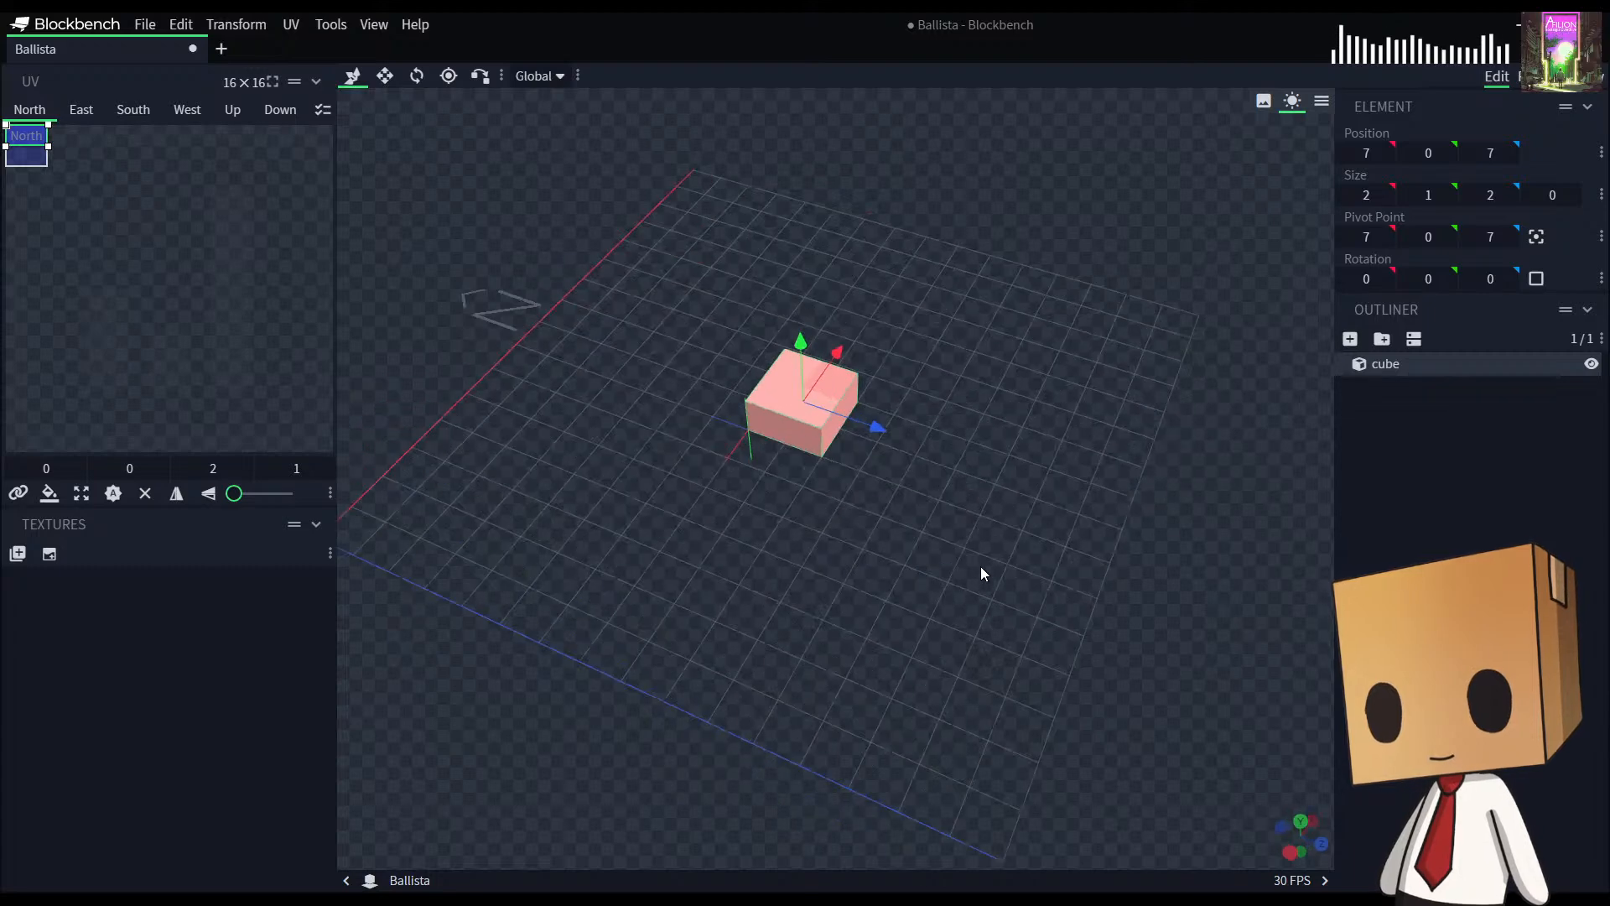
left_click_drag(1247, 416, 722, 601)
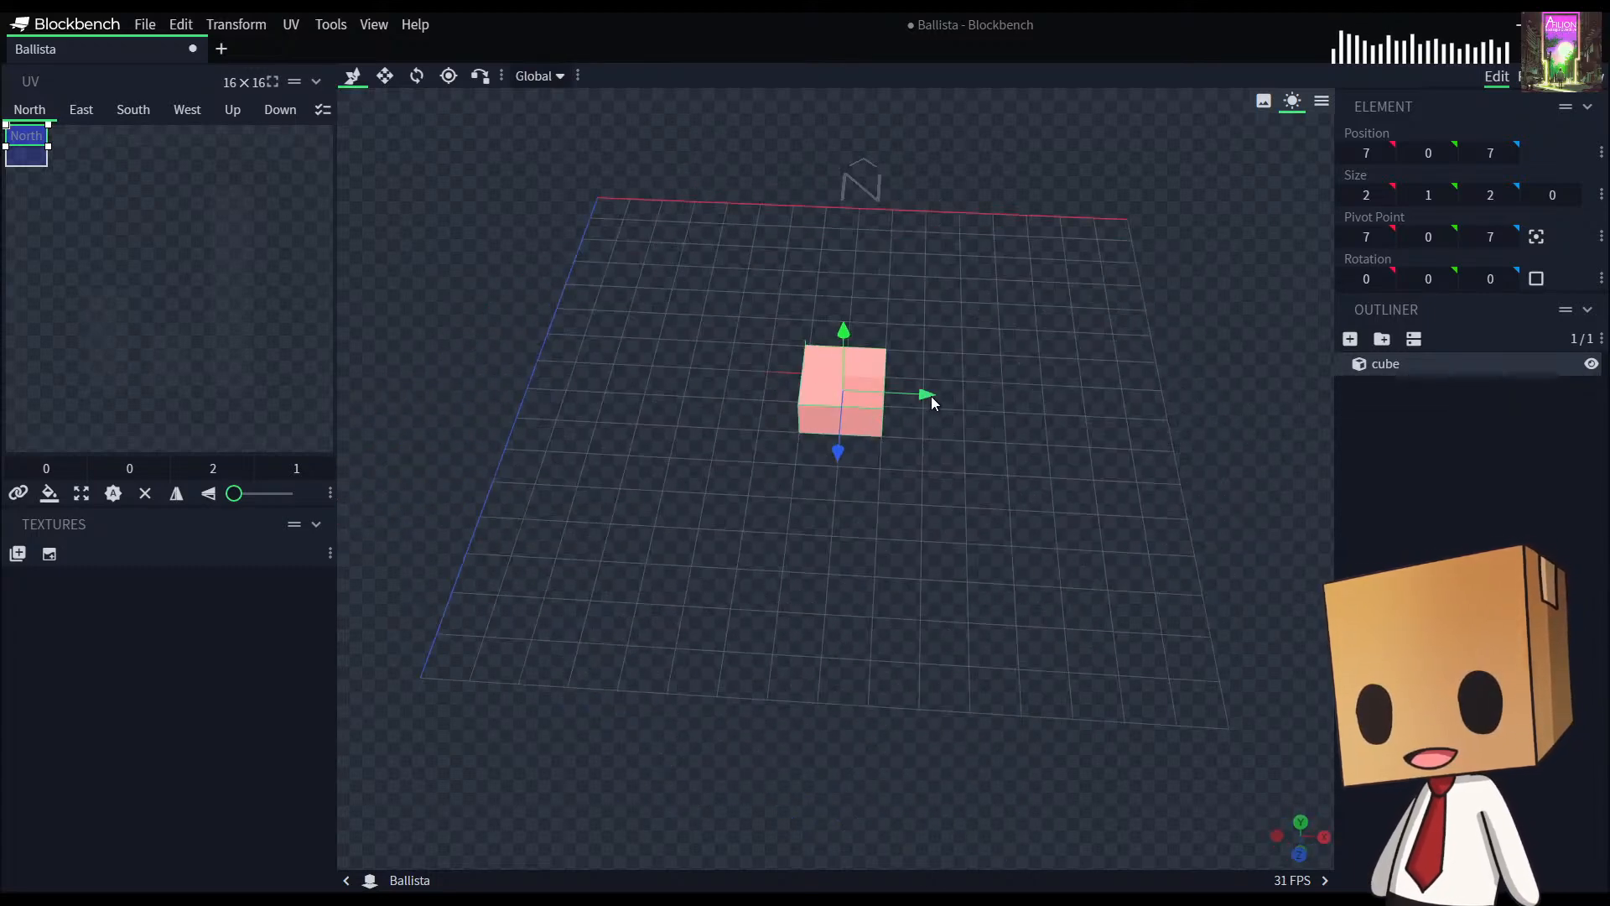
left_click_drag(927, 394, 676, 431)
left_click_drag(704, 539, 1002, 547)
scroll(1030, 527, "up", 2)
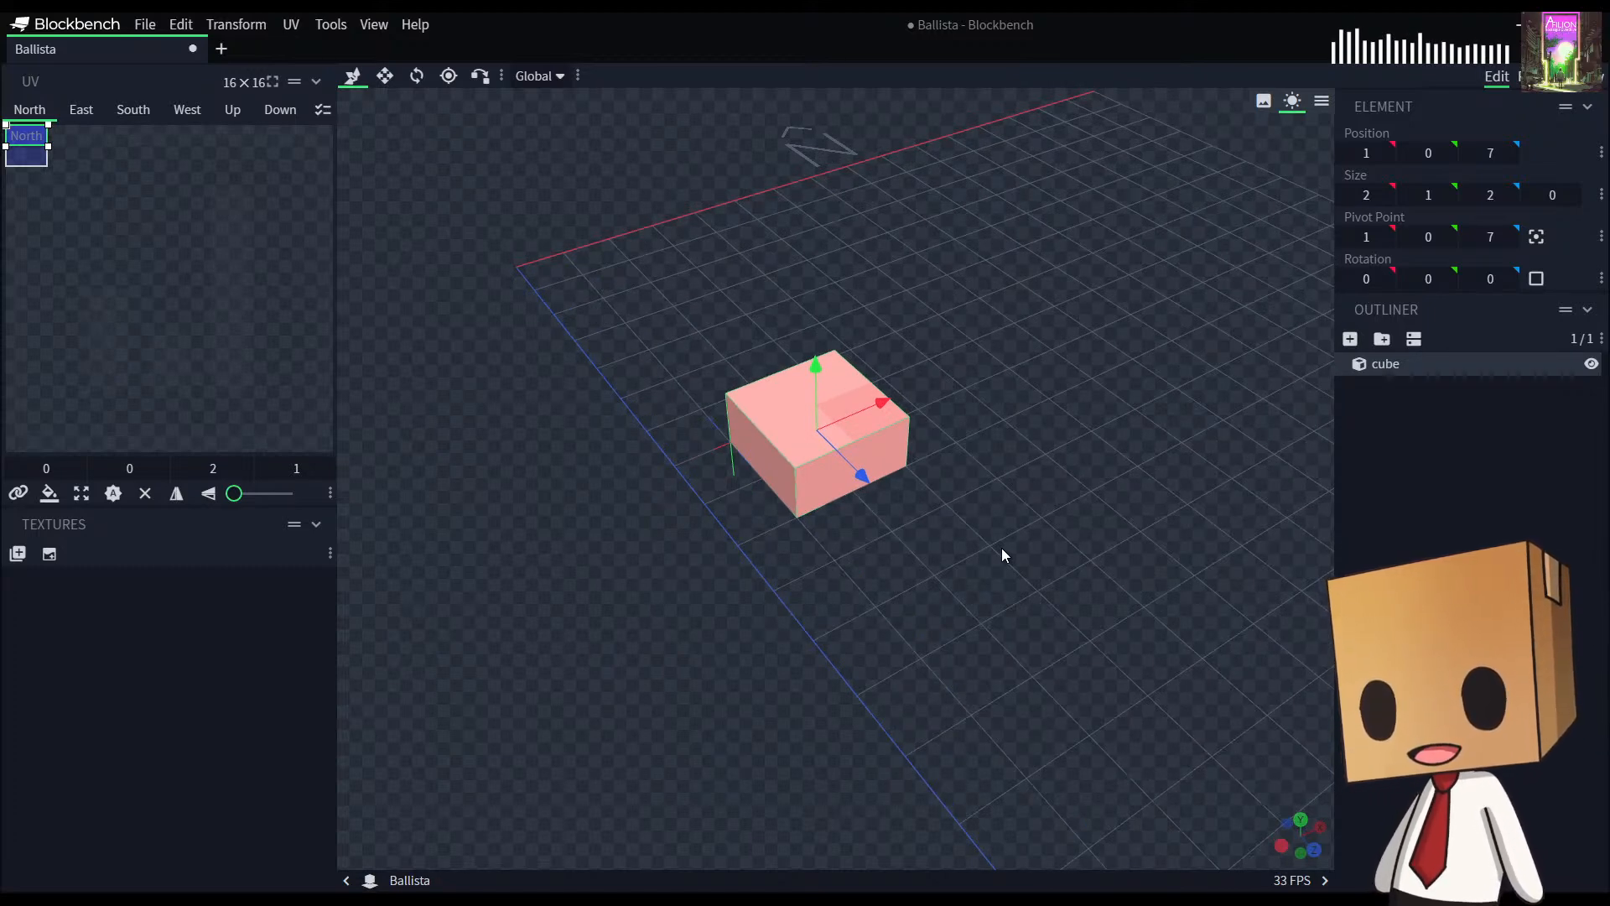
Step: Reduce the cube's height in finer increments to 0.5
mouse_move(953, 604)
left_mouse_down()
mouse_move(882, 616)
mouse_move(839, 555)
mouse_move(785, 381)
mouse_move(948, 613)
mouse_move(976, 622)
left_mouse_up()
left_click(766, 379)
key("s")
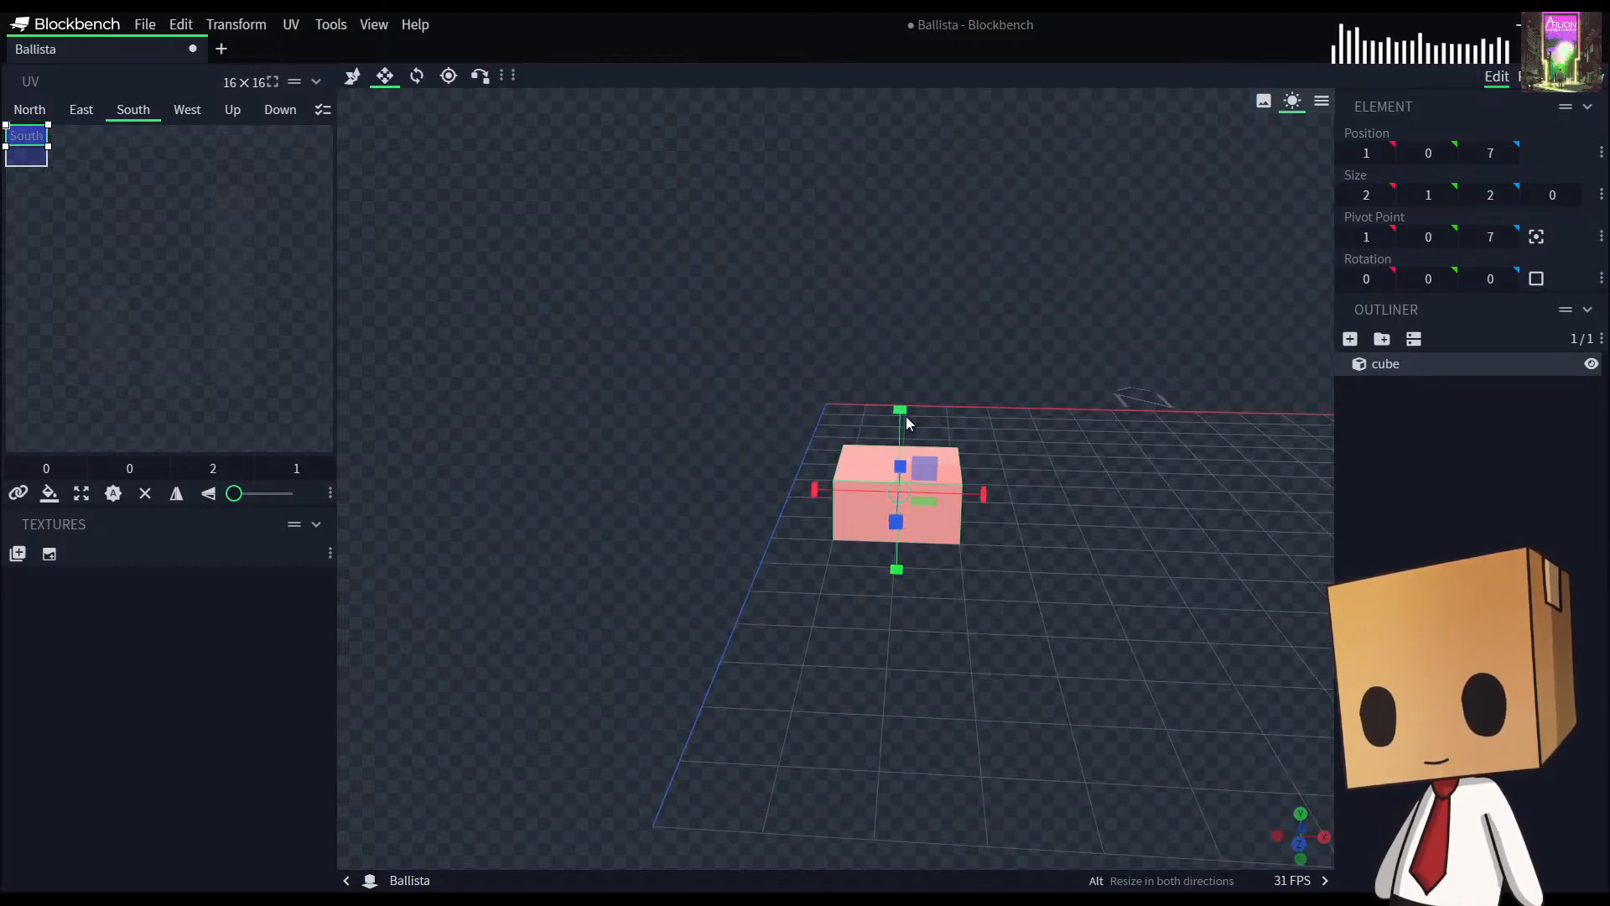
left_click_drag(901, 411, 899, 443)
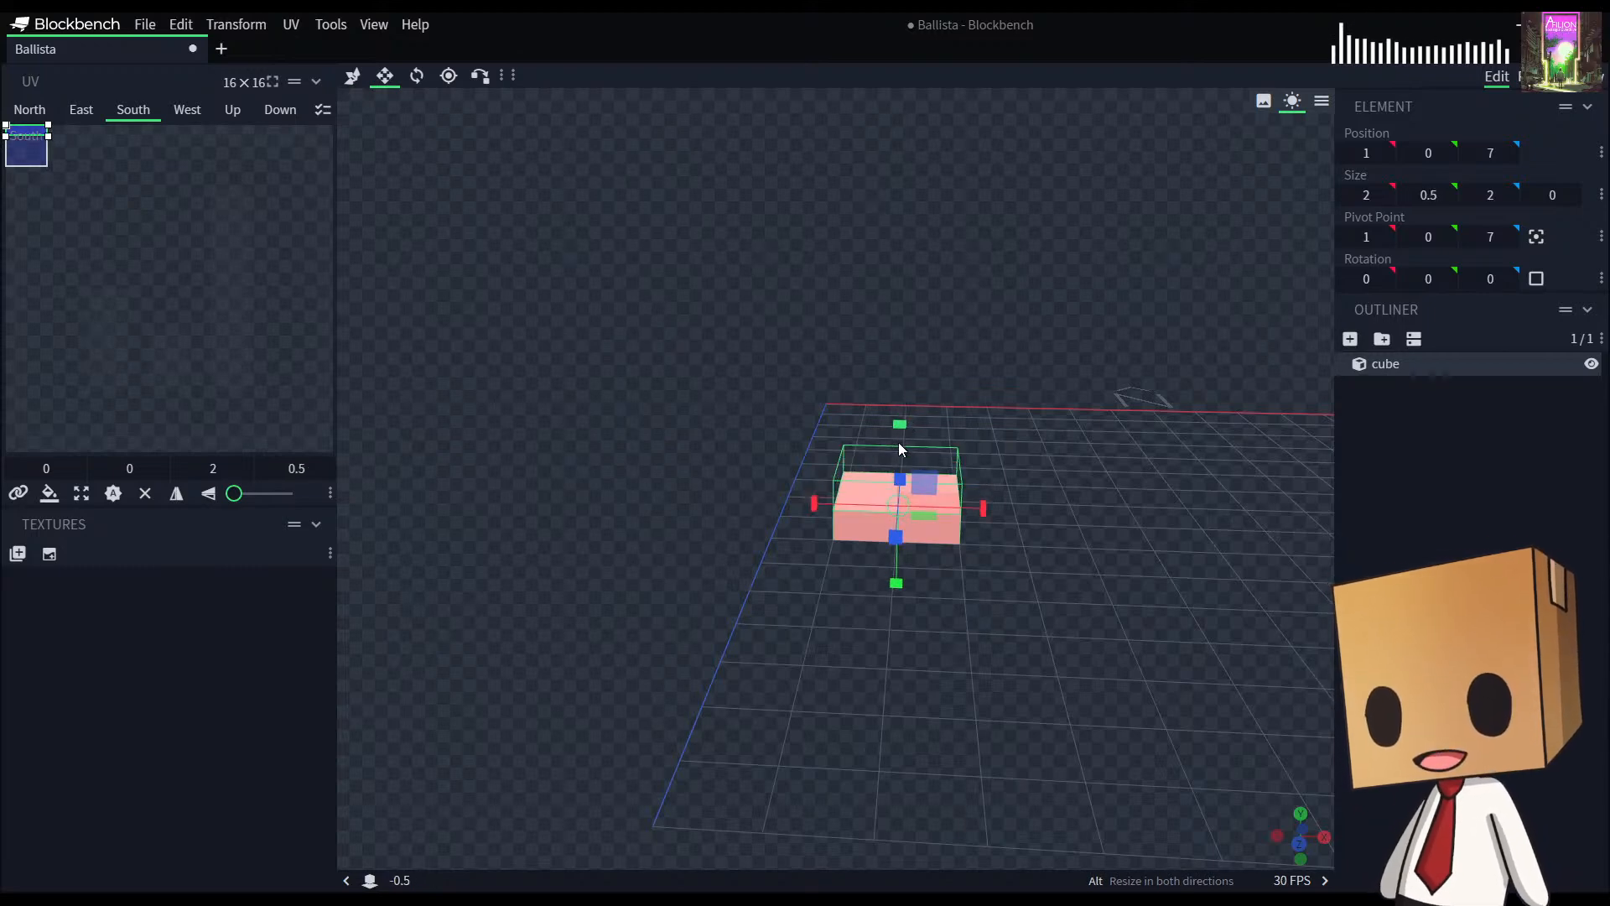
Step: Resize the cube's height back to 1 and move it along the X axis to position 7, 0, 7
left_click_drag(913, 602, 988, 510)
left_click_drag(948, 402, 948, 365)
left_click_drag(1007, 604, 914, 414)
key("v")
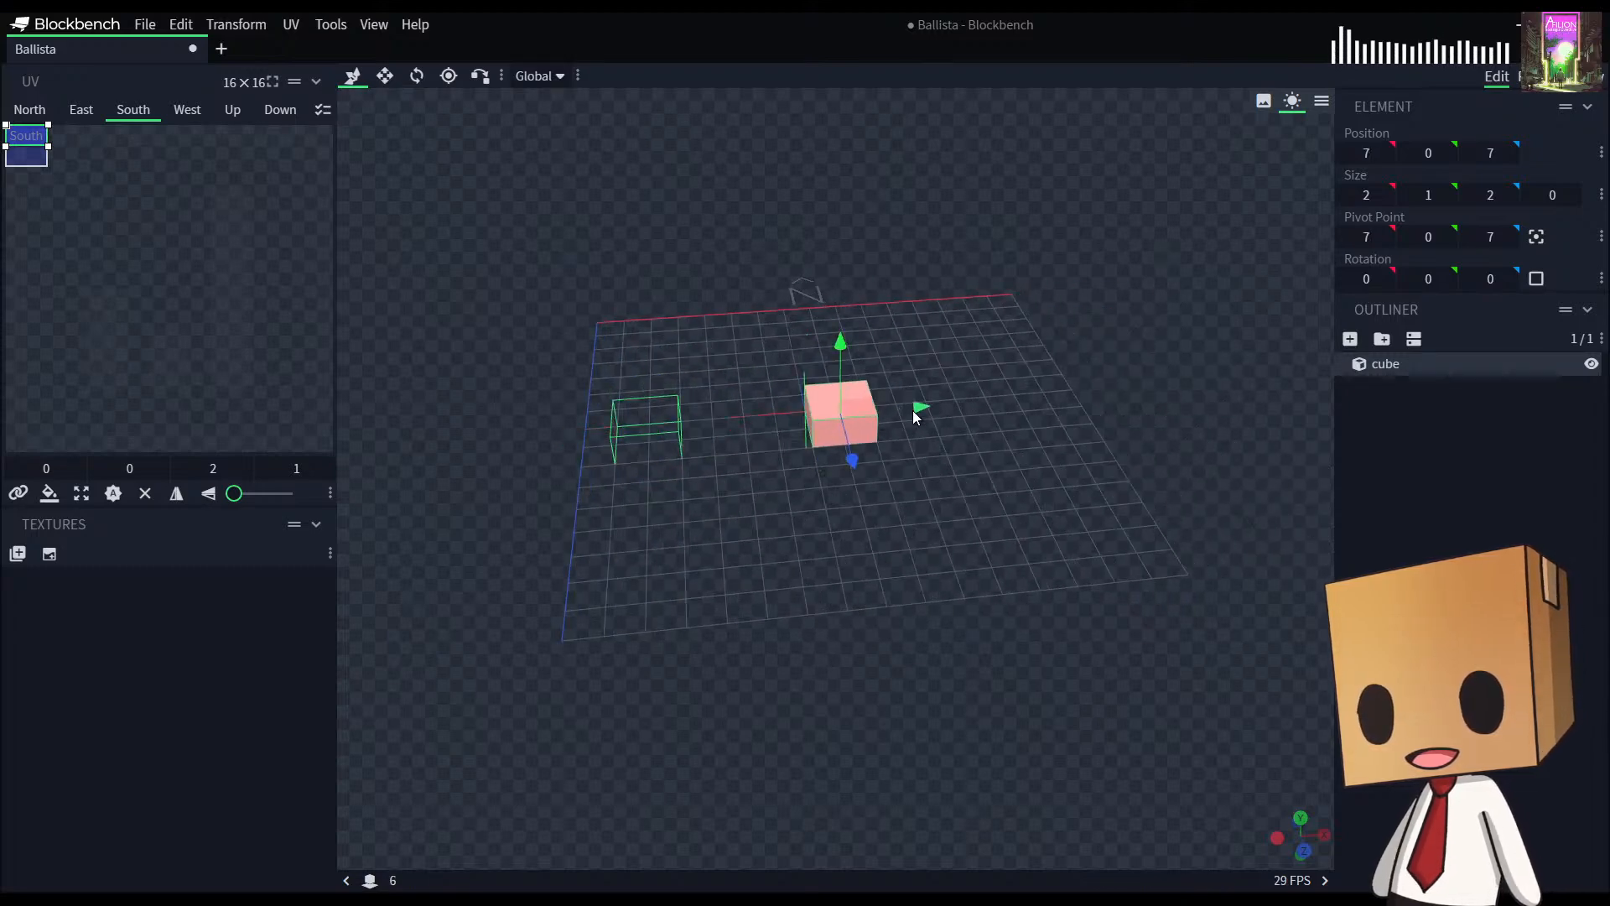
Step: Widen the cube by one unit on each X side and extend its depth, reaching size 4, 1, 3 at position 6, 0, 6
left_click_drag(1037, 564, 1009, 586)
key("s")
left_click_drag(925, 420, 956, 421)
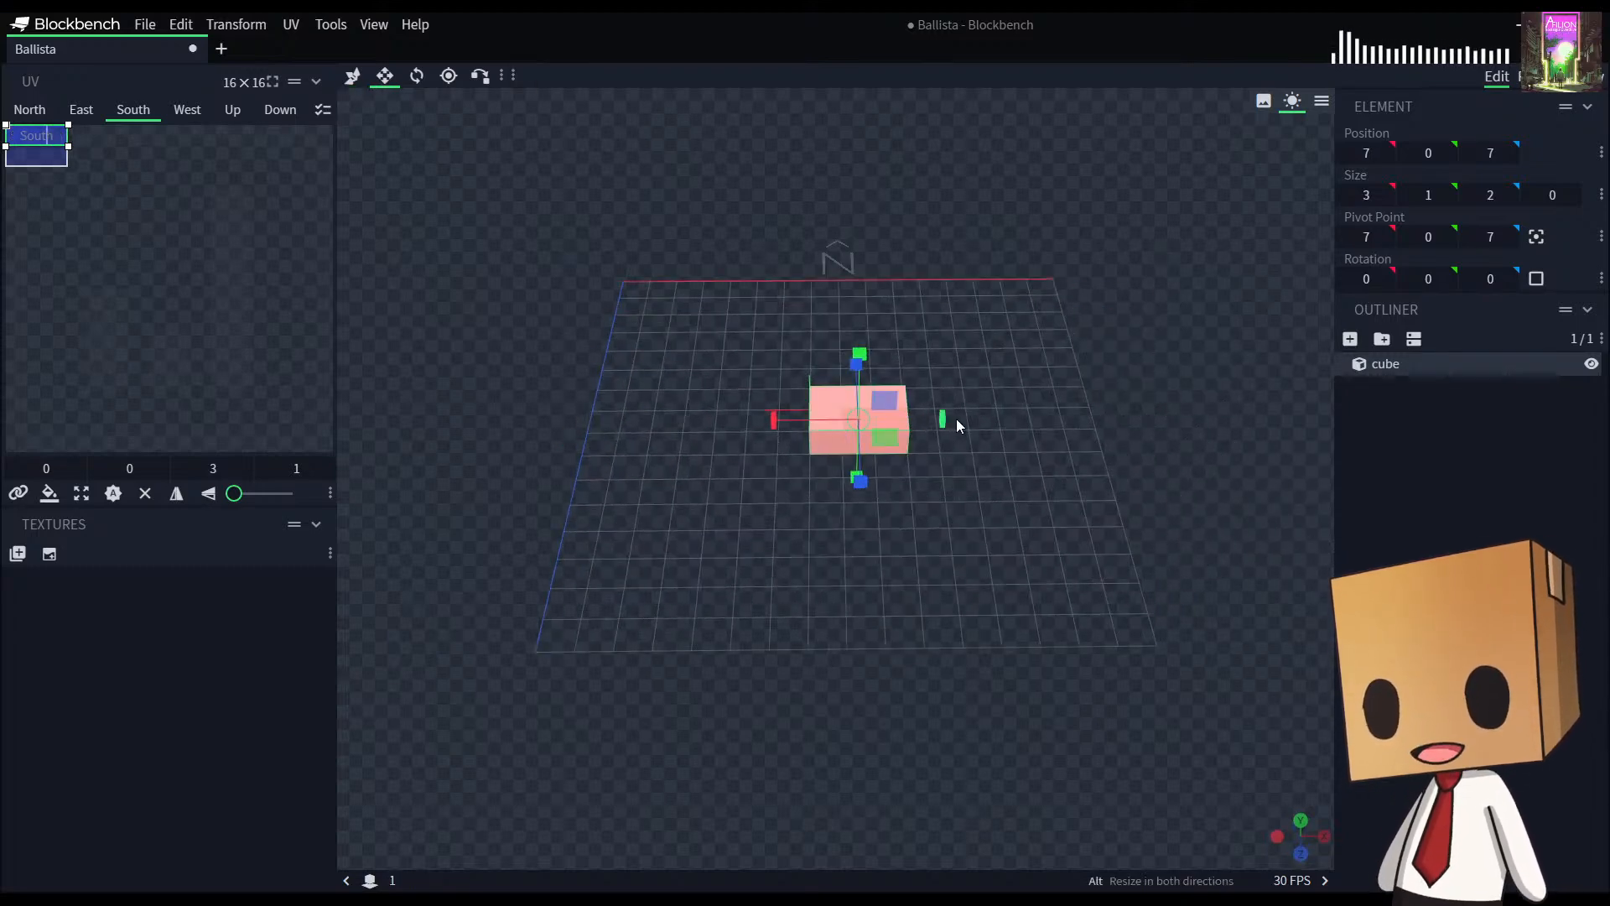
left_click_drag(773, 420, 752, 425)
left_click_drag(939, 554, 869, 556)
left_click_drag(932, 470, 973, 529)
Step: Move the flat cube along the Z axis to position 6, 0, 6.5 to centre it, and duplicate it
key("v")
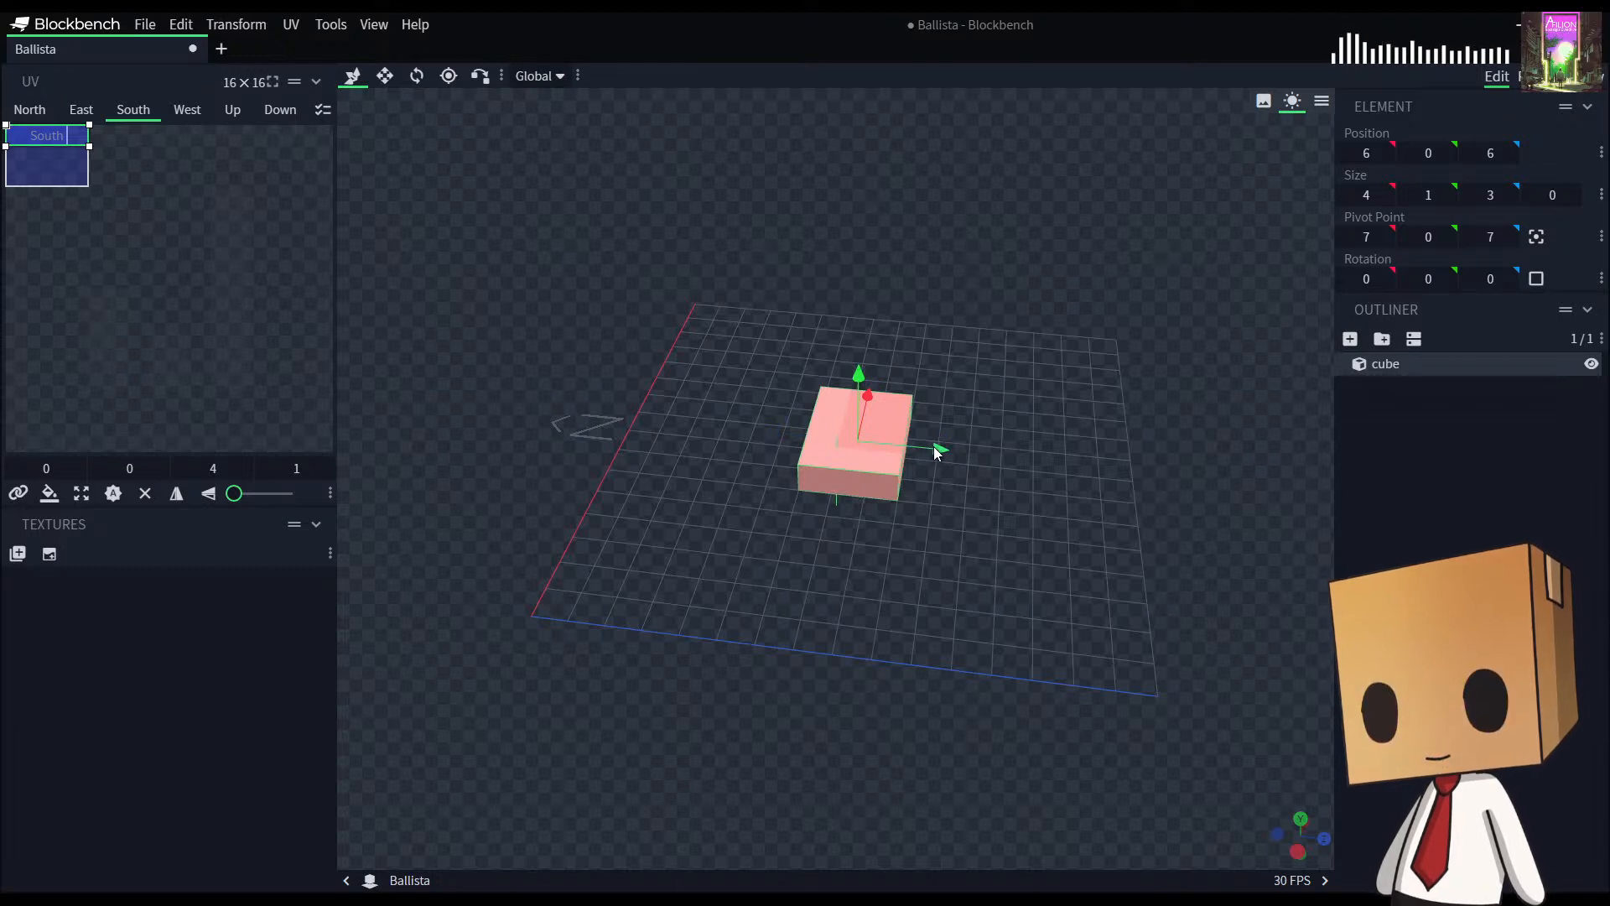
mouse_move(936, 448)
left_mouse_down()
mouse_move(964, 456)
mouse_move(951, 463)
left_mouse_up()
left_click_drag(998, 557, 962, 608)
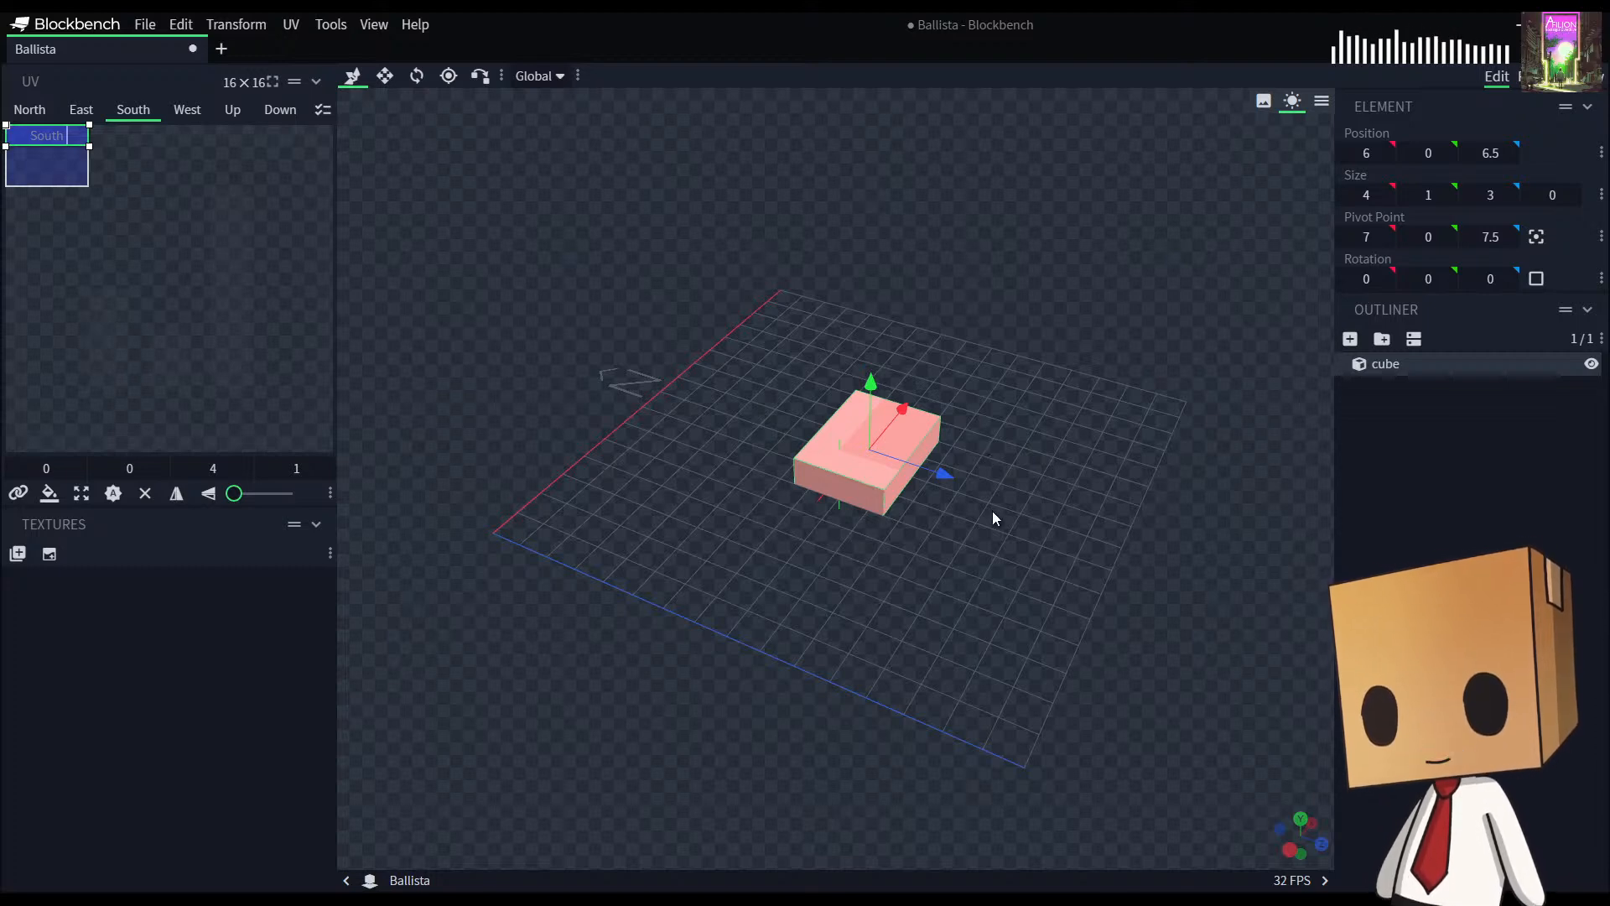
key("ctrl+d")
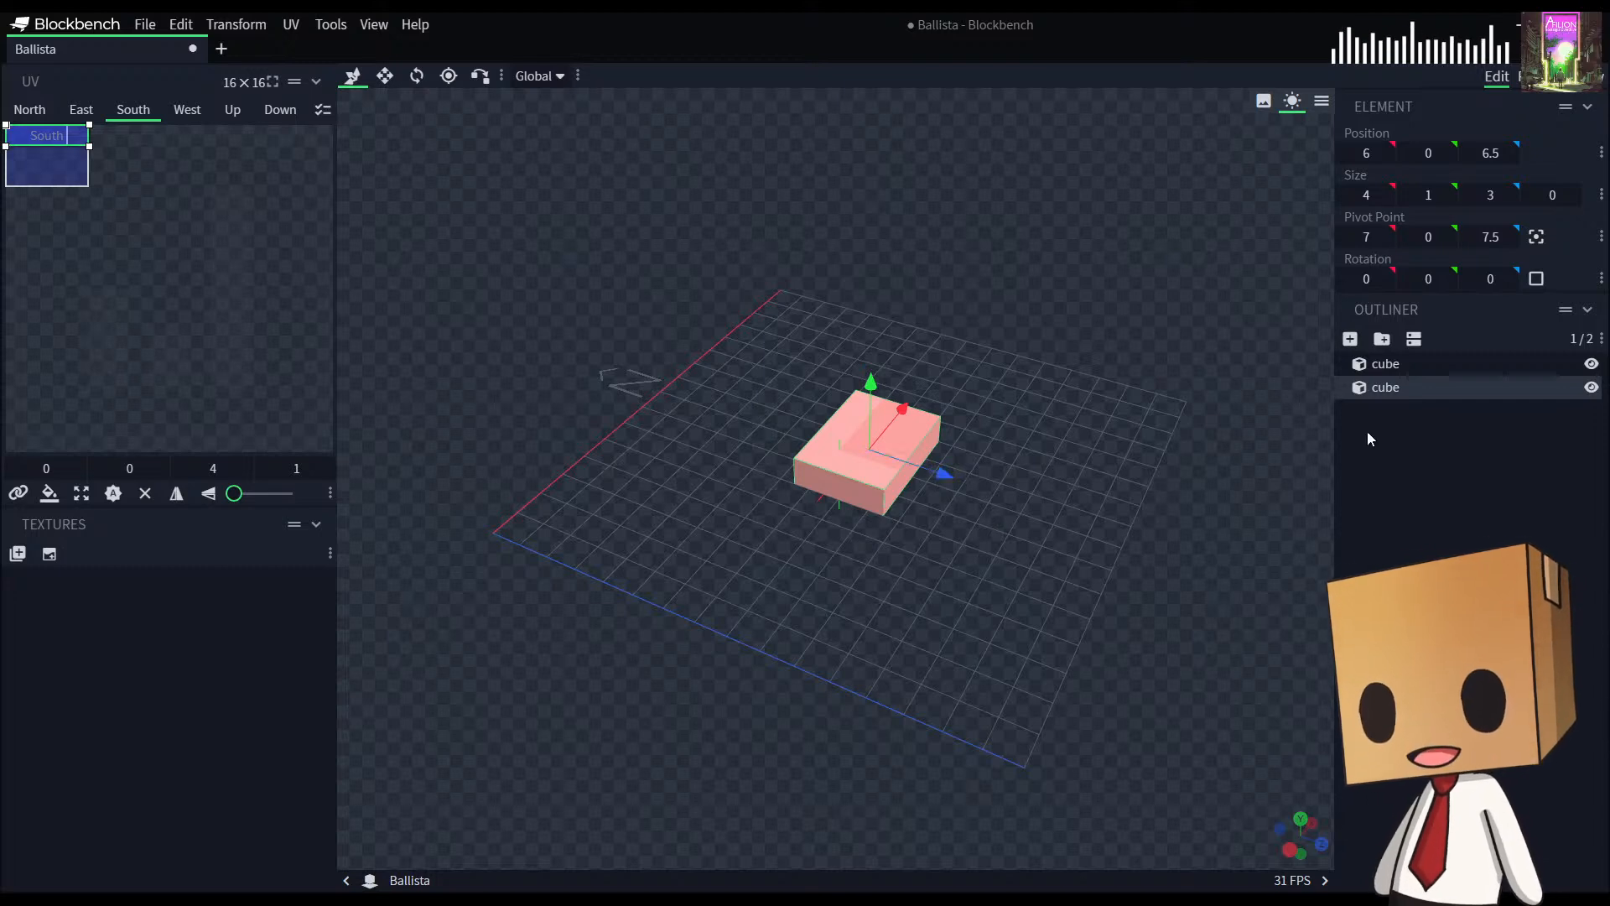
Step: Move the duplicate out along the Z axis and shrink it to a 1, 1, 1 cube at position 6, 0, 9.75
left_click_drag(949, 478, 1038, 532)
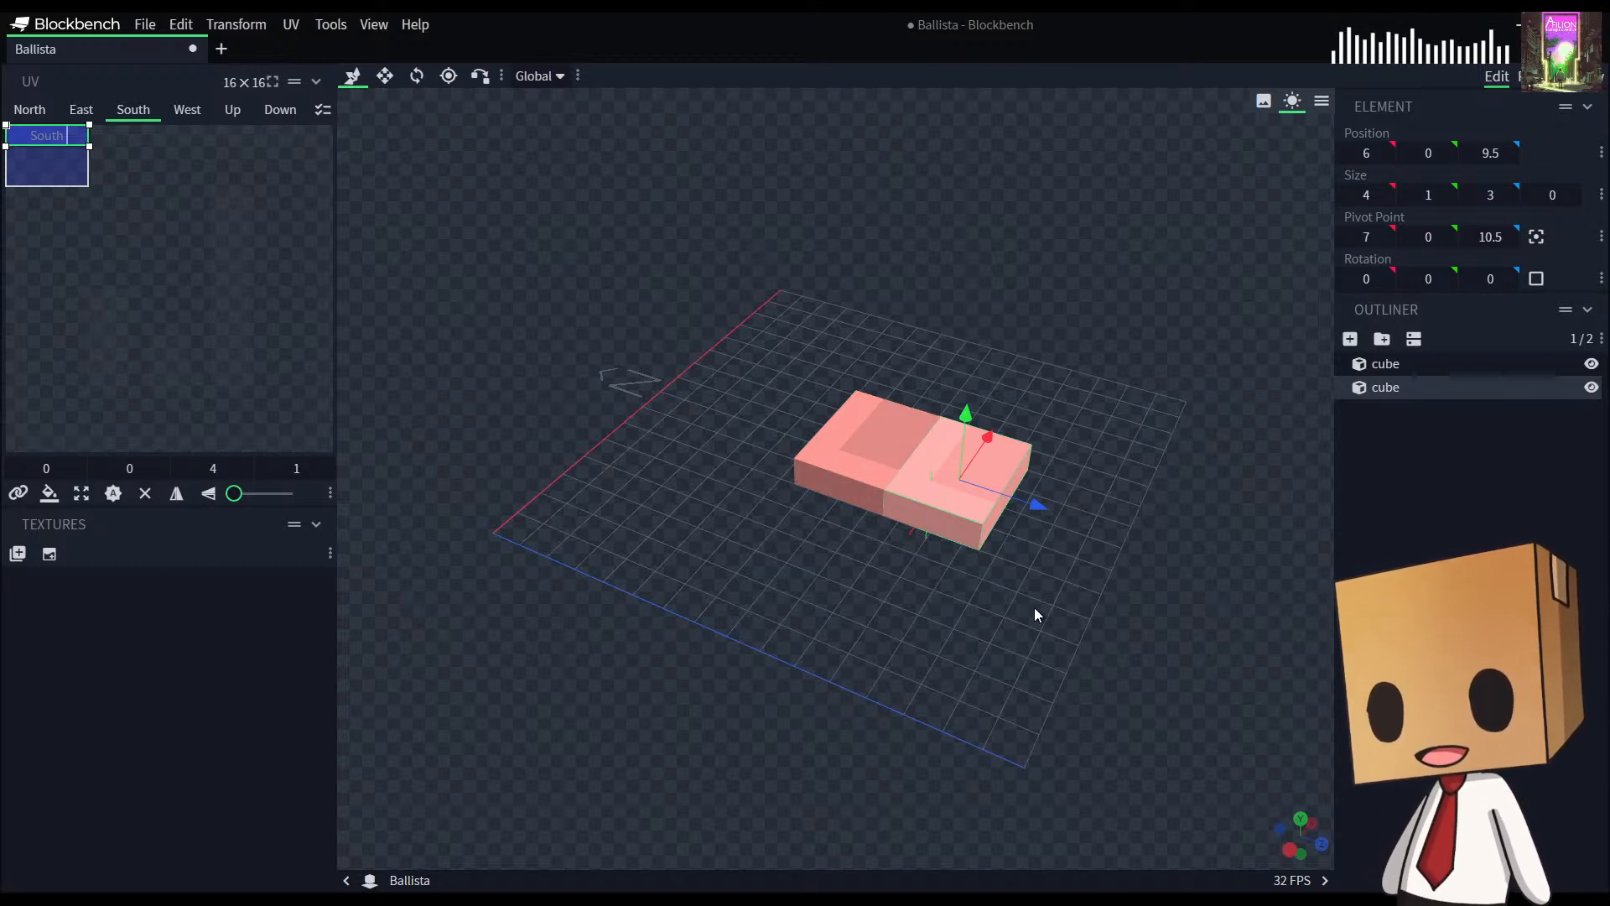
left_click_drag(1165, 522, 803, 576)
key("s")
left_click_drag(964, 671, 929, 557)
left_click_drag(959, 702, 1009, 647)
key("v")
mouse_move(999, 490)
left_mouse_down()
mouse_move(1082, 506)
mouse_move(1014, 509)
left_mouse_up()
left_click_drag(1025, 569, 940, 672)
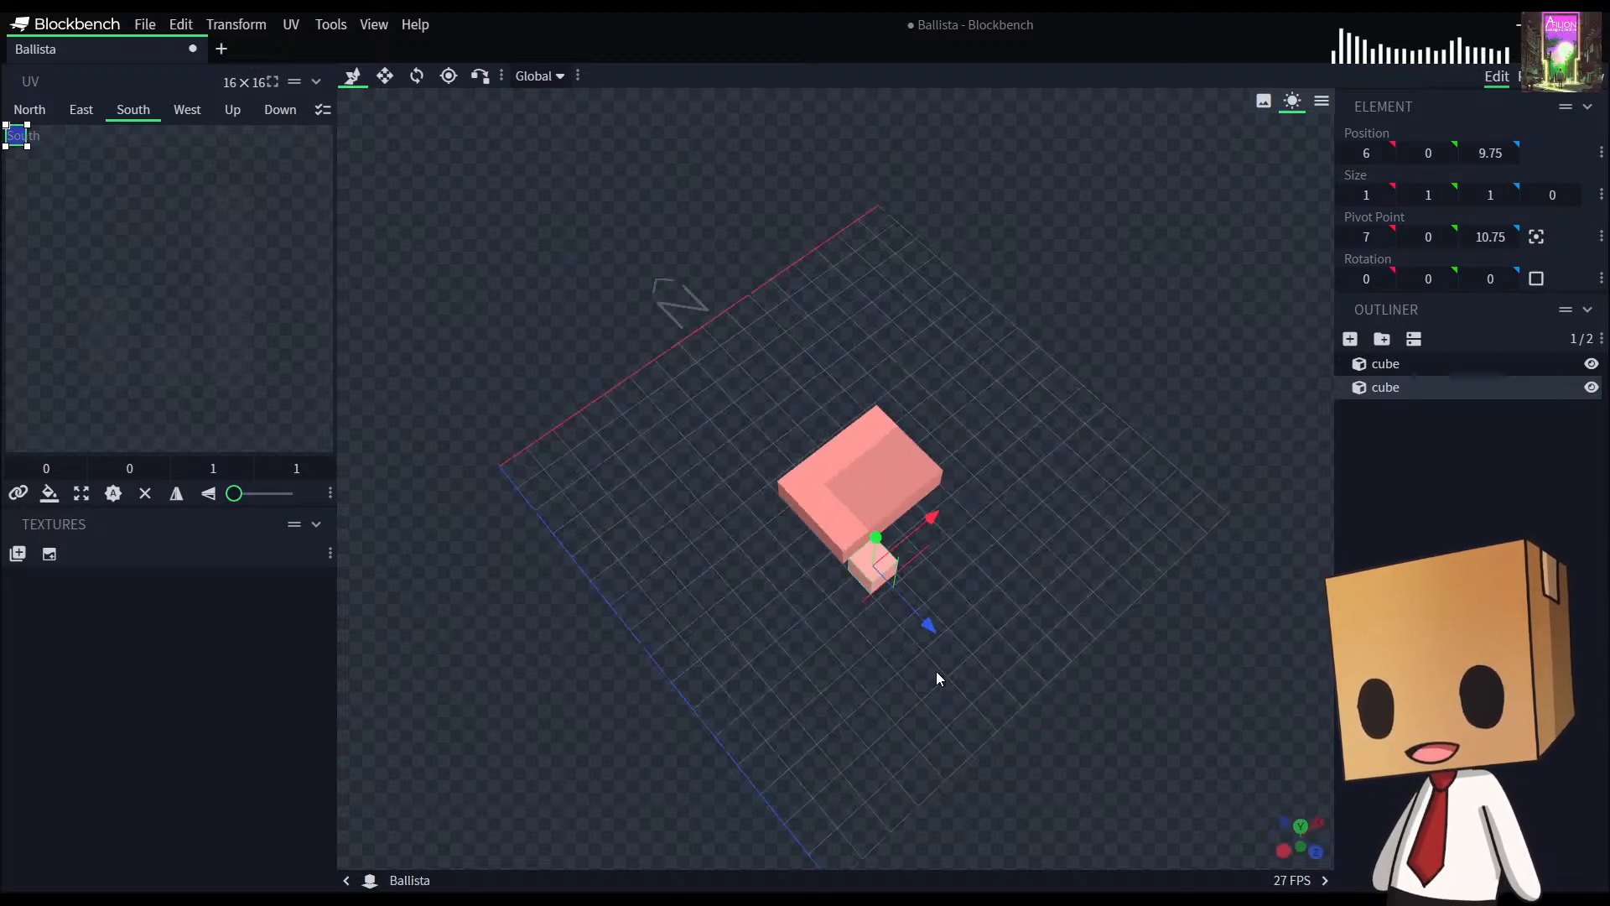
Step: Thin the small cube in width and height to size 0.5, 0.5, 1
key("s")
left_click_drag(931, 517, 919, 525)
left_click_drag(935, 587, 721, 379)
left_click_drag(795, 547, 910, 658)
key("v")
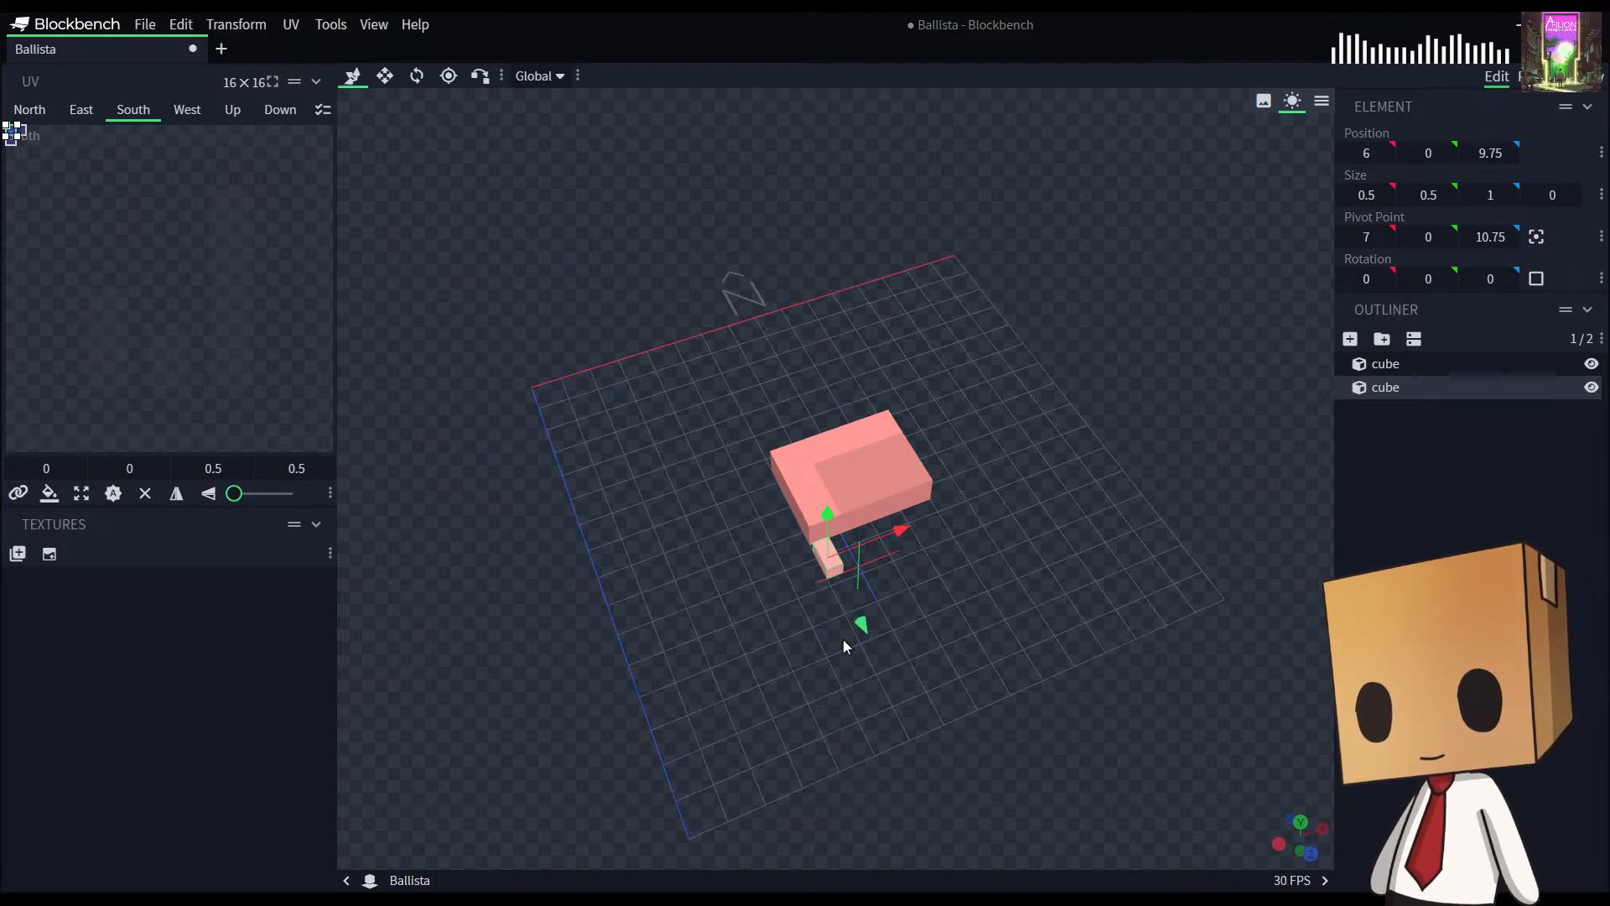
Step: Move the thin cube along the X axis to position 5, 0, 9.75 and lengthen it along Z to 4
left_click_drag(896, 532, 1005, 582)
key("s")
left_click_drag(1094, 483, 1044, 589)
key("v")
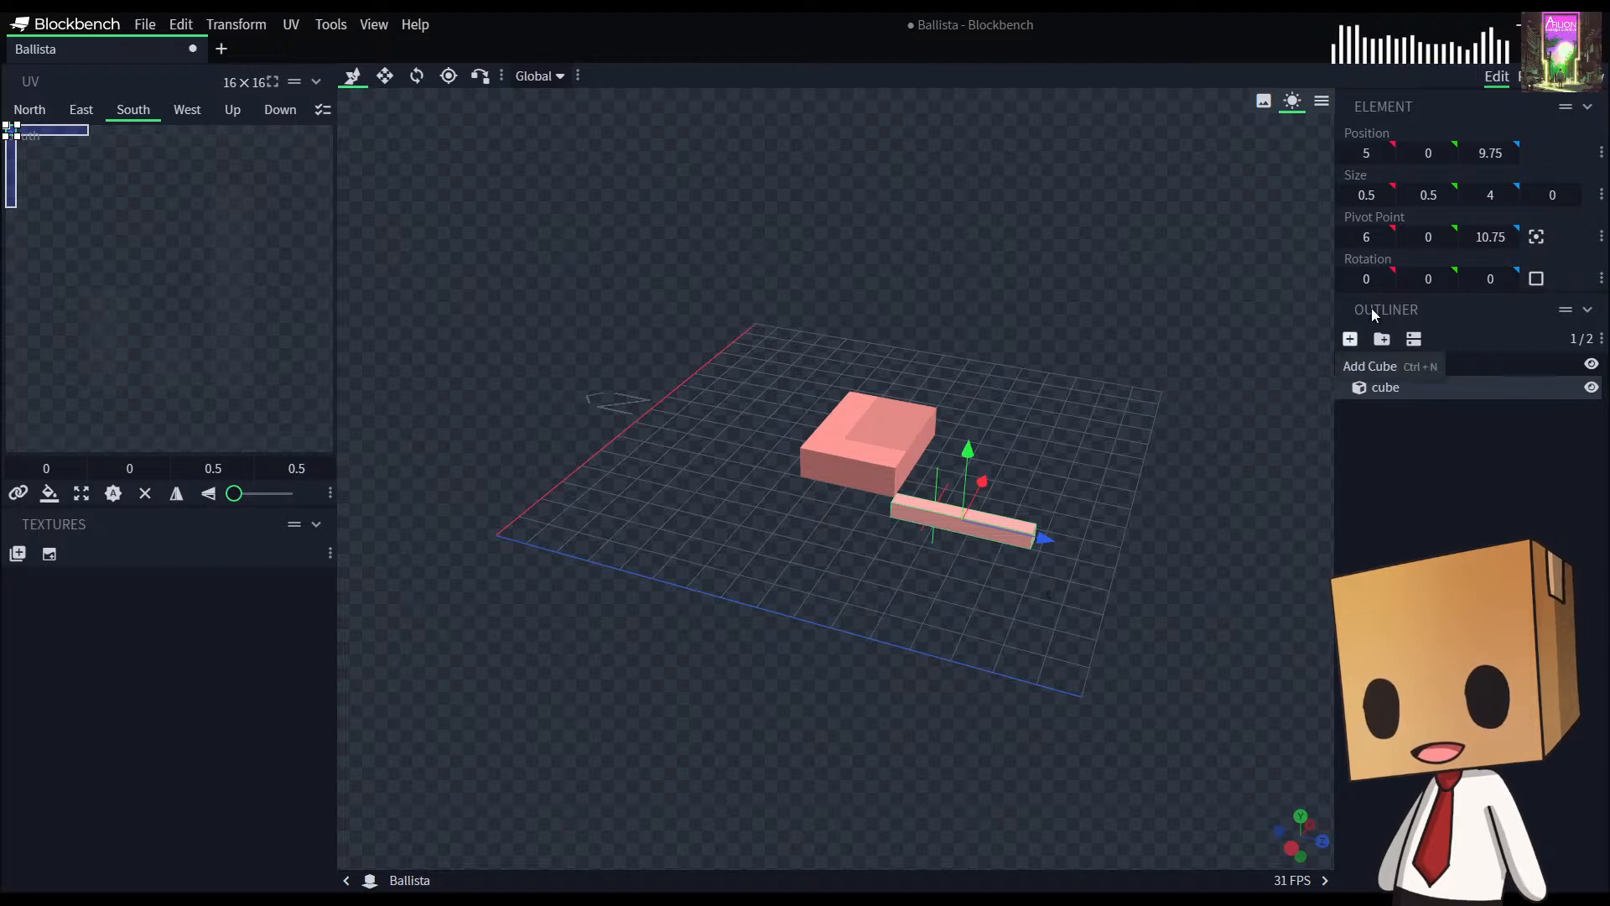
Step: Centre the bar's pivot point and rotate the bar about the Y axis to 22.5 degrees, angled as a leg
left_click(1537, 236)
left_click(448, 76)
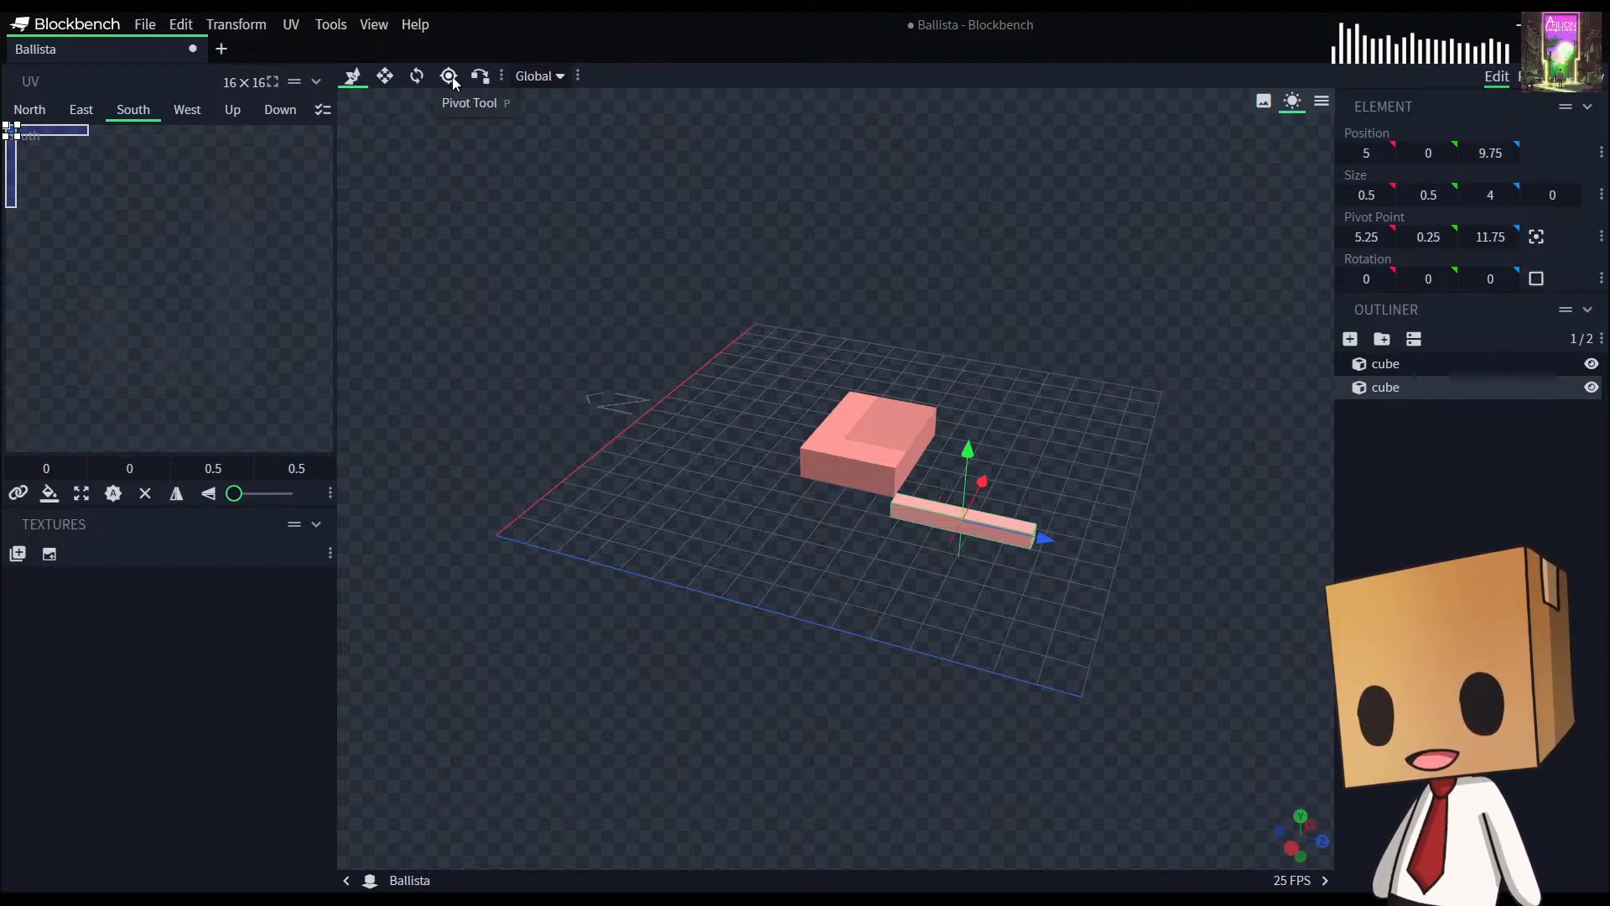
left_click(417, 75)
left_click_drag(1044, 692, 884, 629)
key("p")
mouse_move(1002, 617)
left_mouse_down()
mouse_move(974, 607)
mouse_move(1003, 616)
left_mouse_up()
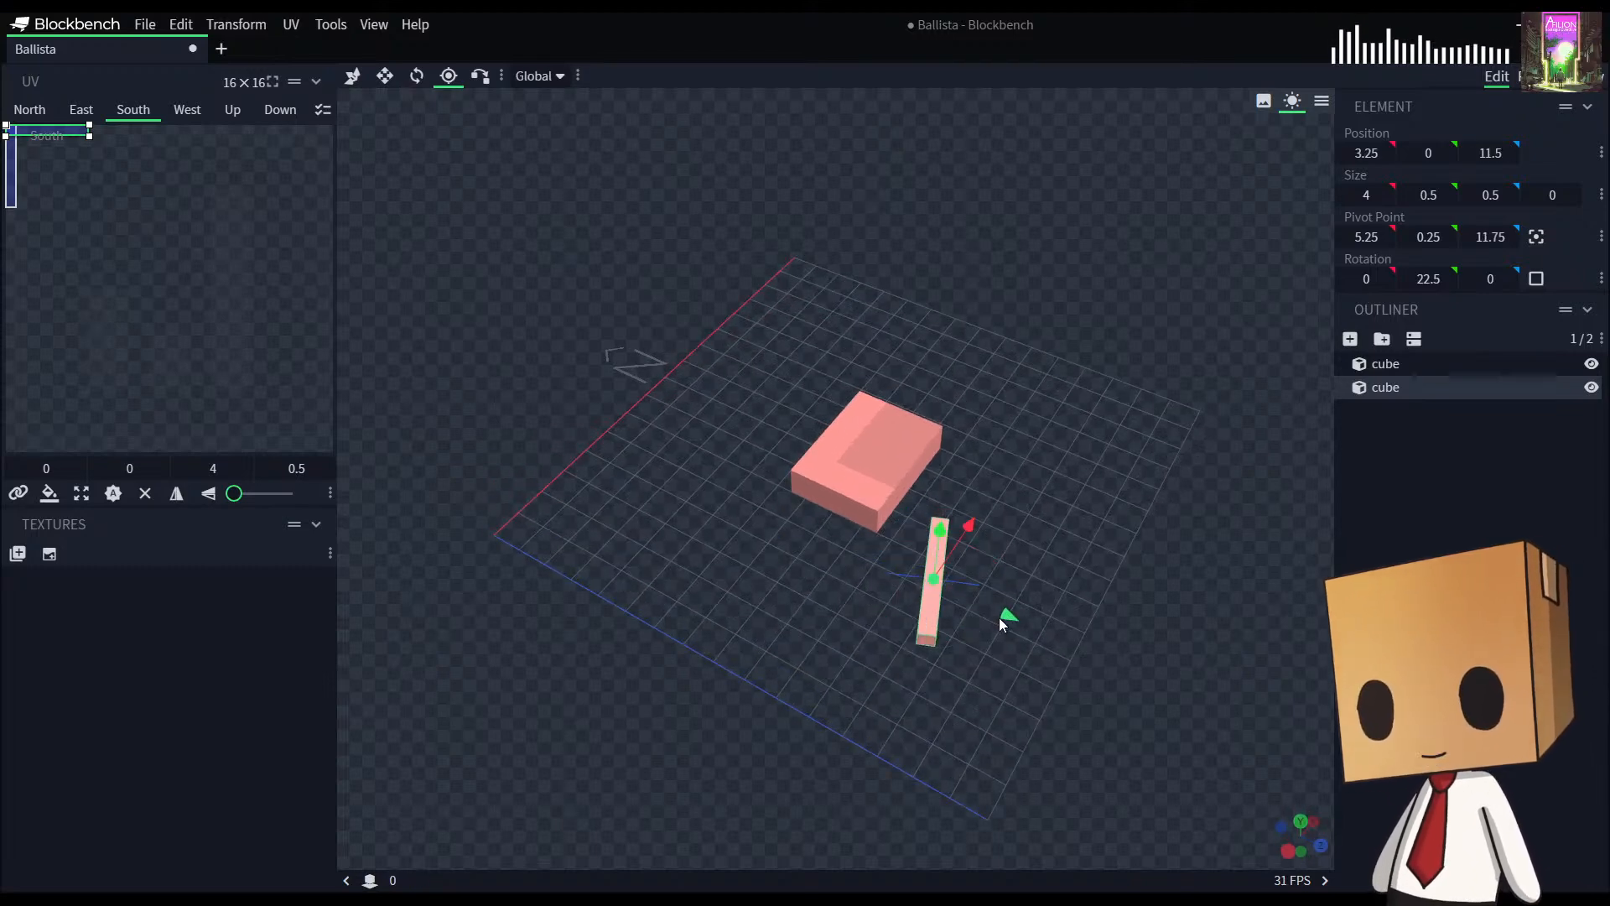
Step: Move the angled leg against the corner of the base, at position 2.5, 0, 9.75
left_click(351, 76)
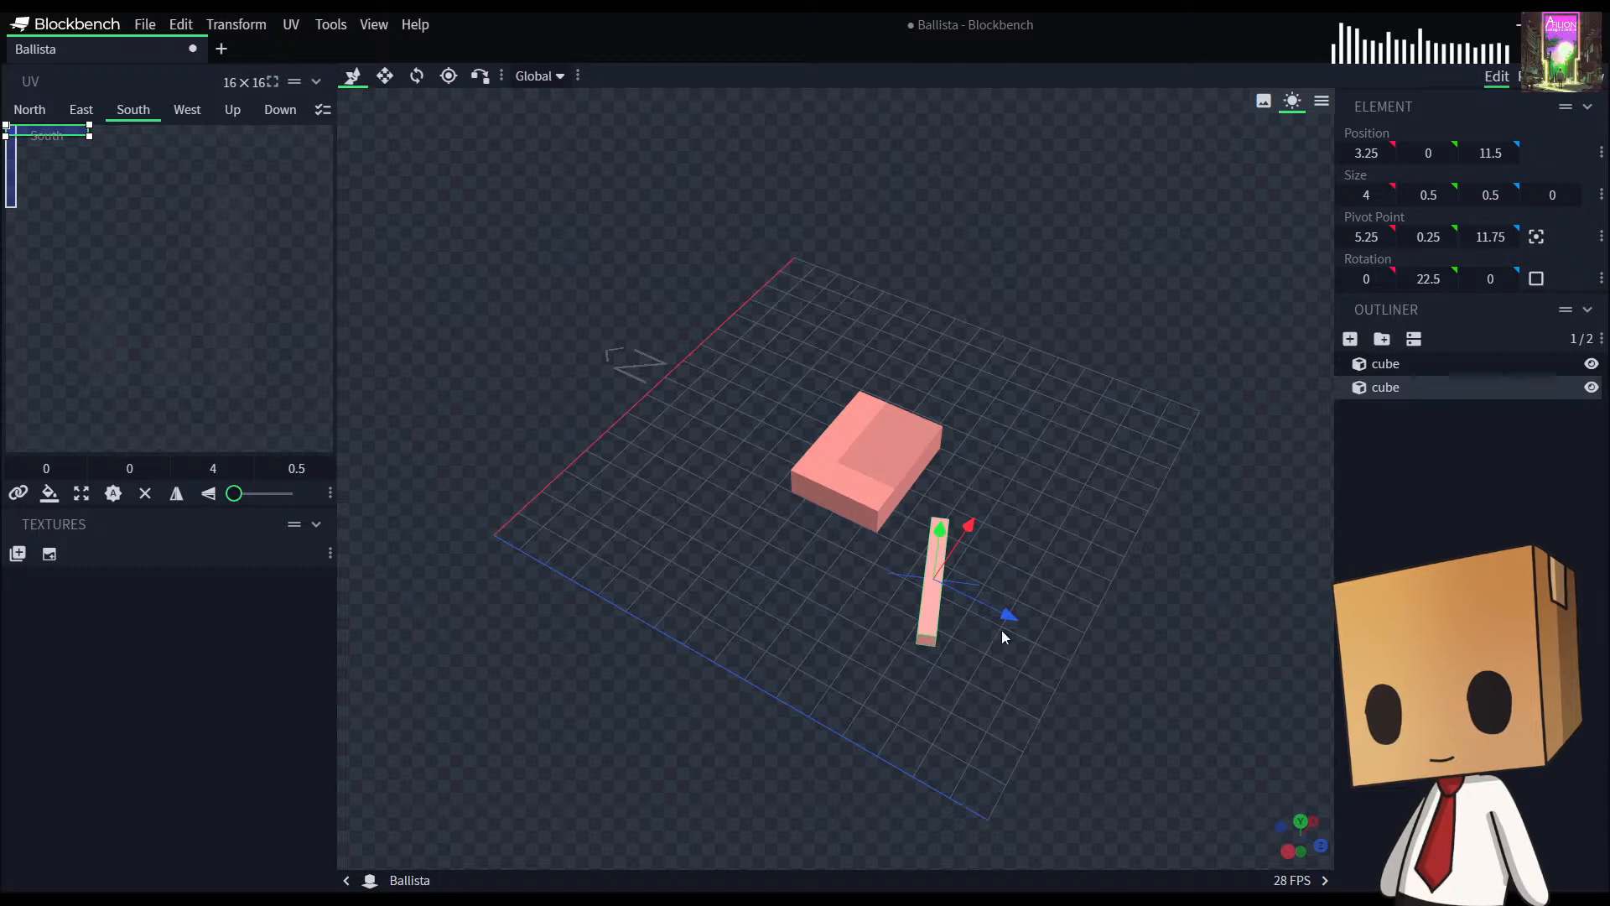
left_click_drag(1009, 619, 939, 597)
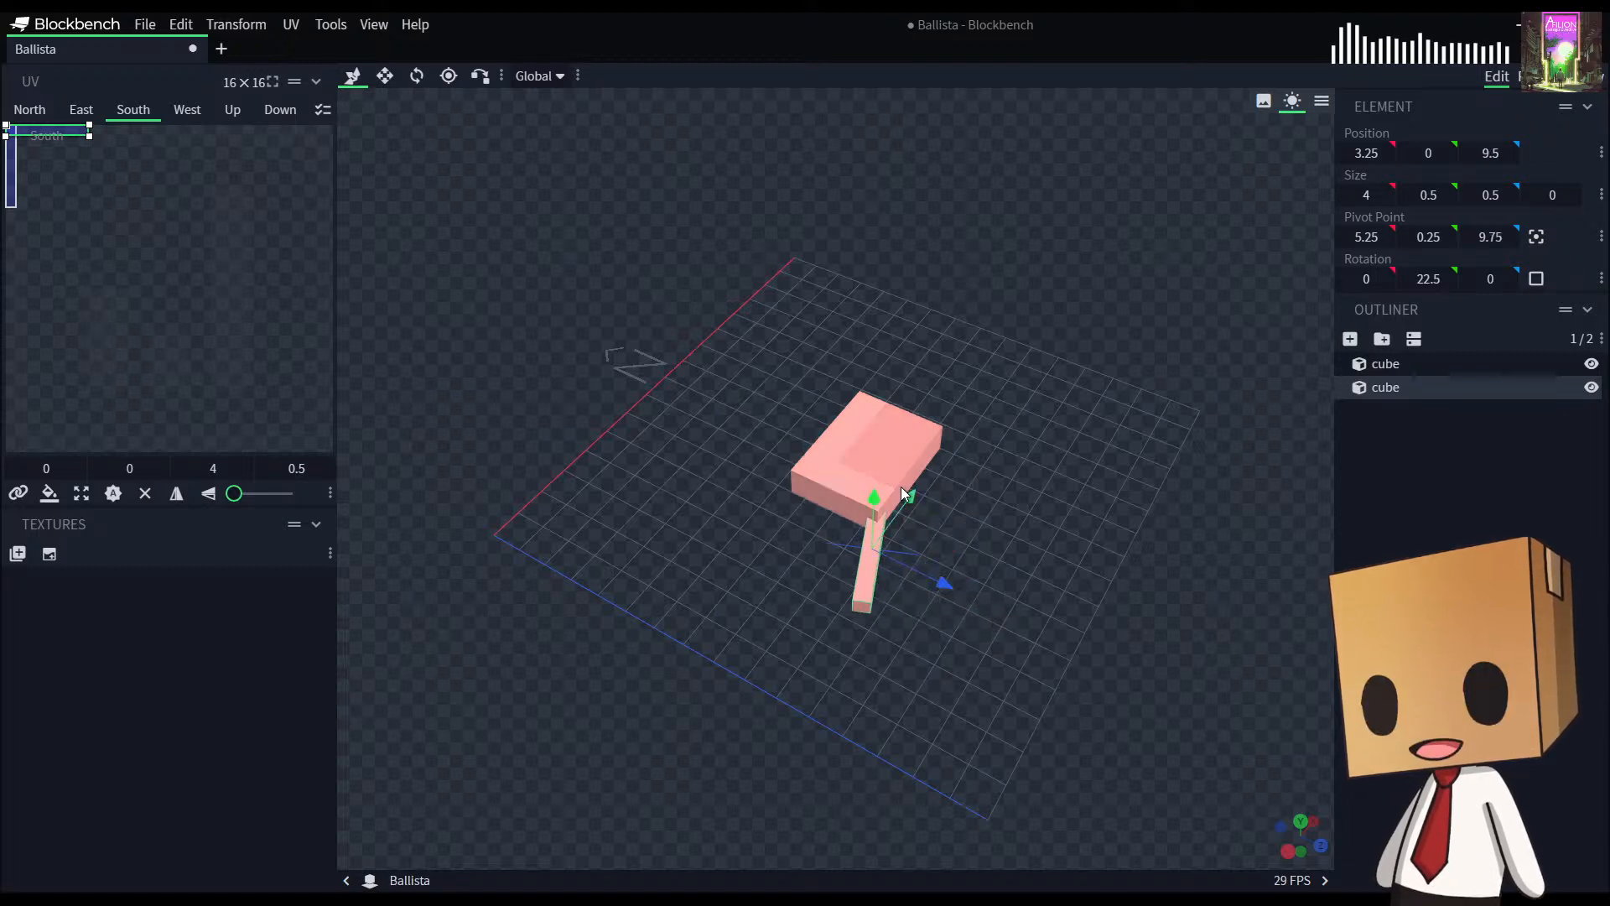
left_click_drag(901, 486, 904, 516)
left_click_drag(937, 619, 946, 612)
left_click_drag(1079, 676, 1044, 632)
scroll(998, 636, "up", 6)
left_click_drag(936, 587, 936, 589)
left_click_drag(981, 653, 1032, 678)
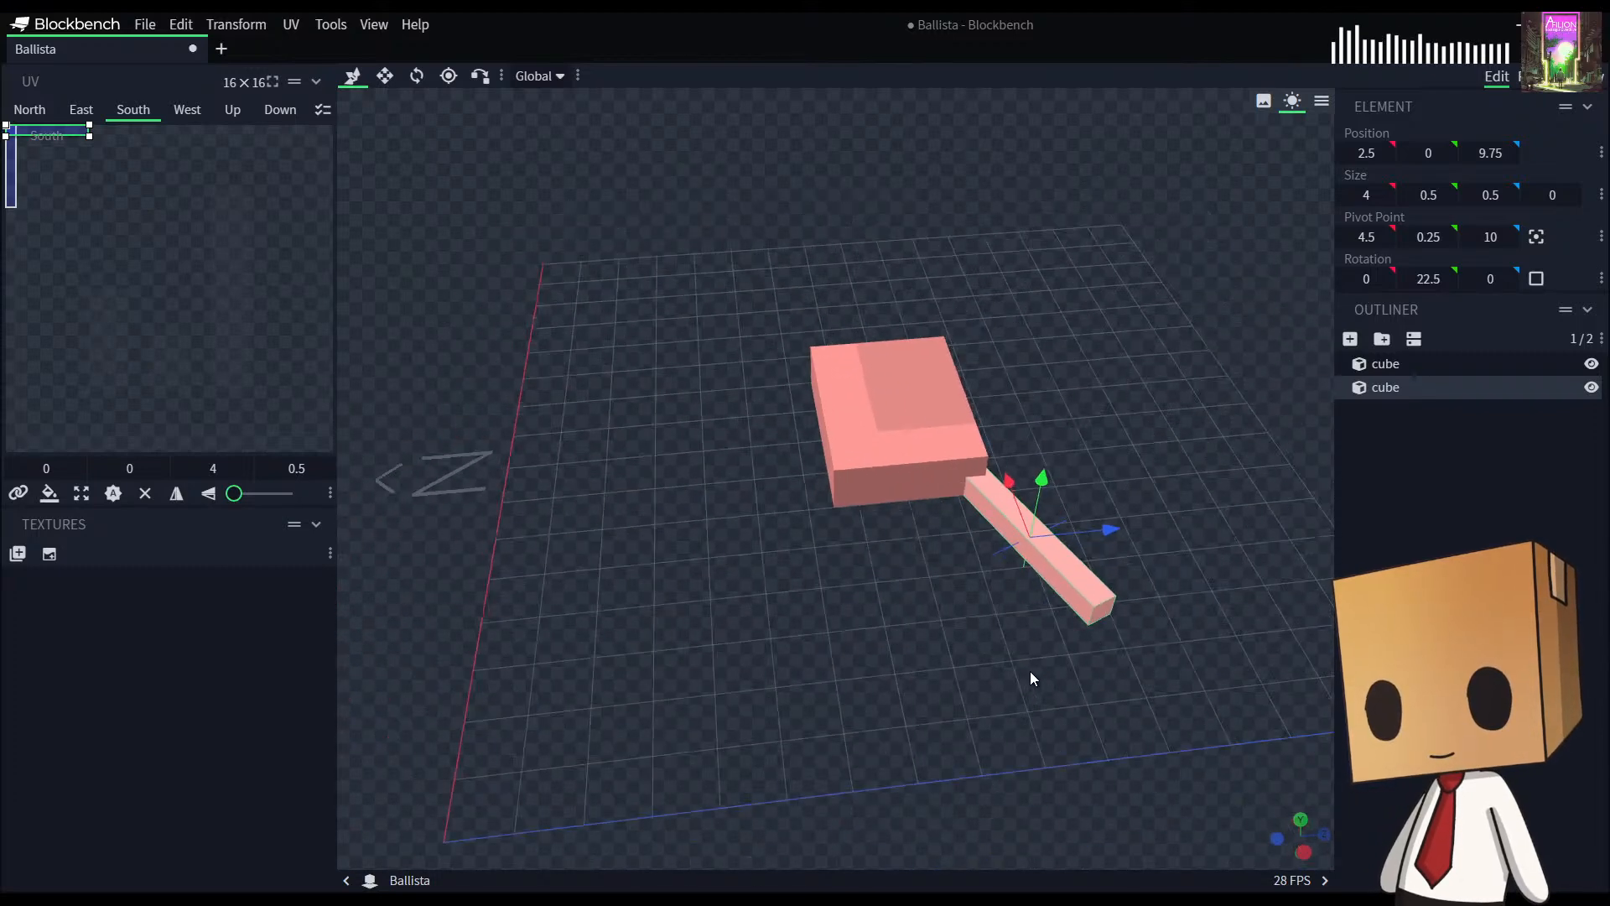
Step: Shorten the leg from its outer end to a length of 3
scroll(1032, 671, "down", 4)
left_click(1018, 560)
left_click_drag(940, 613, 985, 625)
key("s")
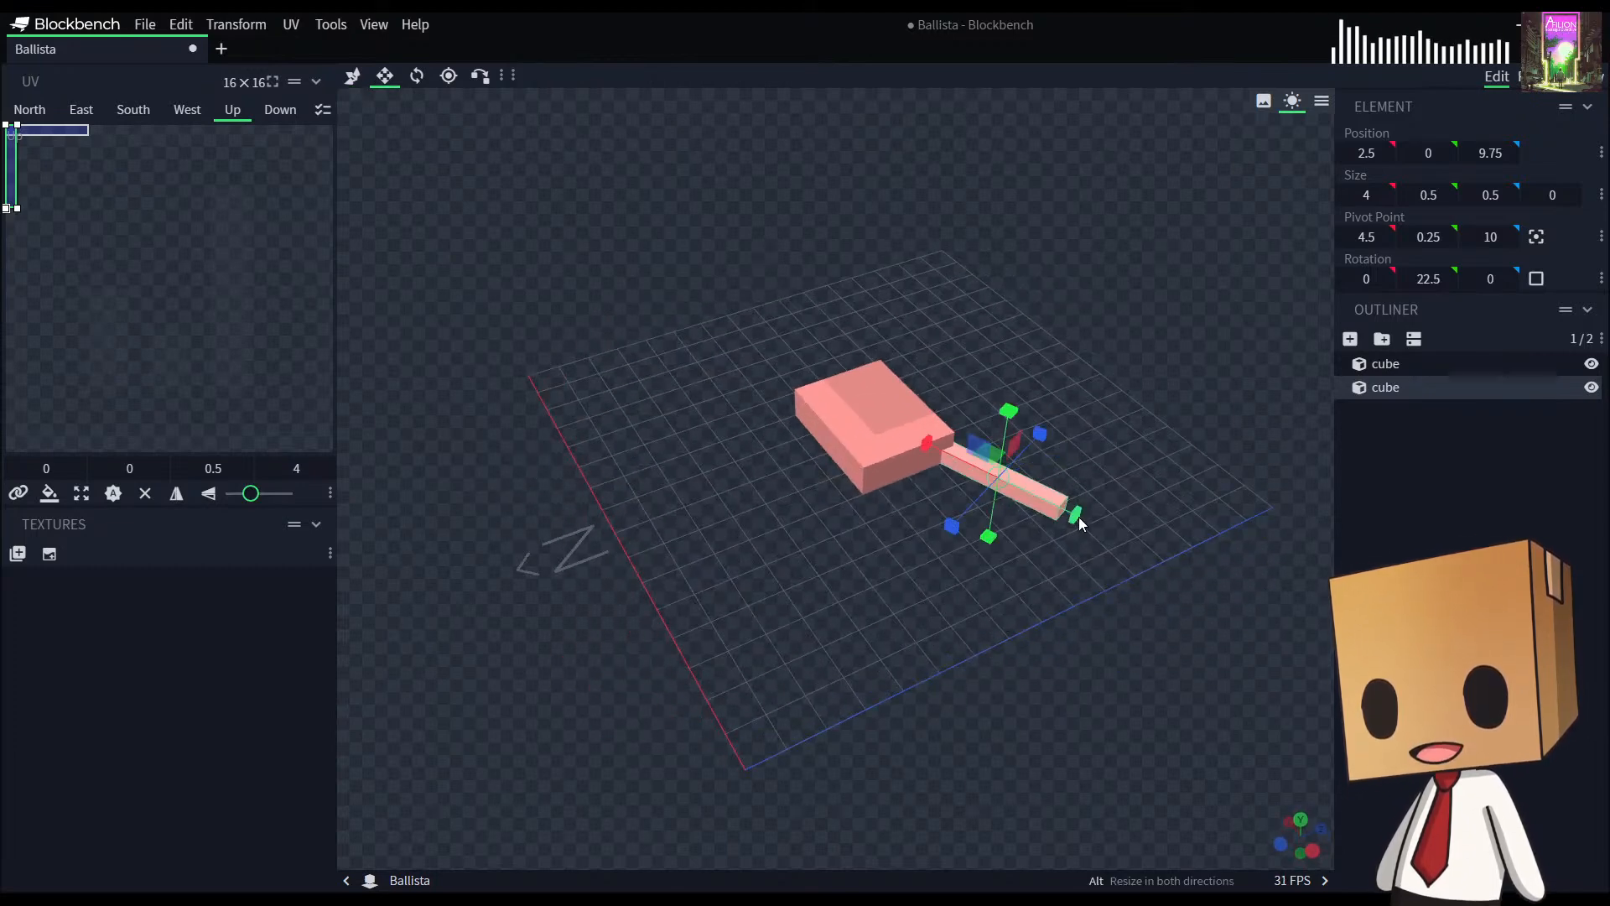
left_click_drag(1077, 516, 1046, 513)
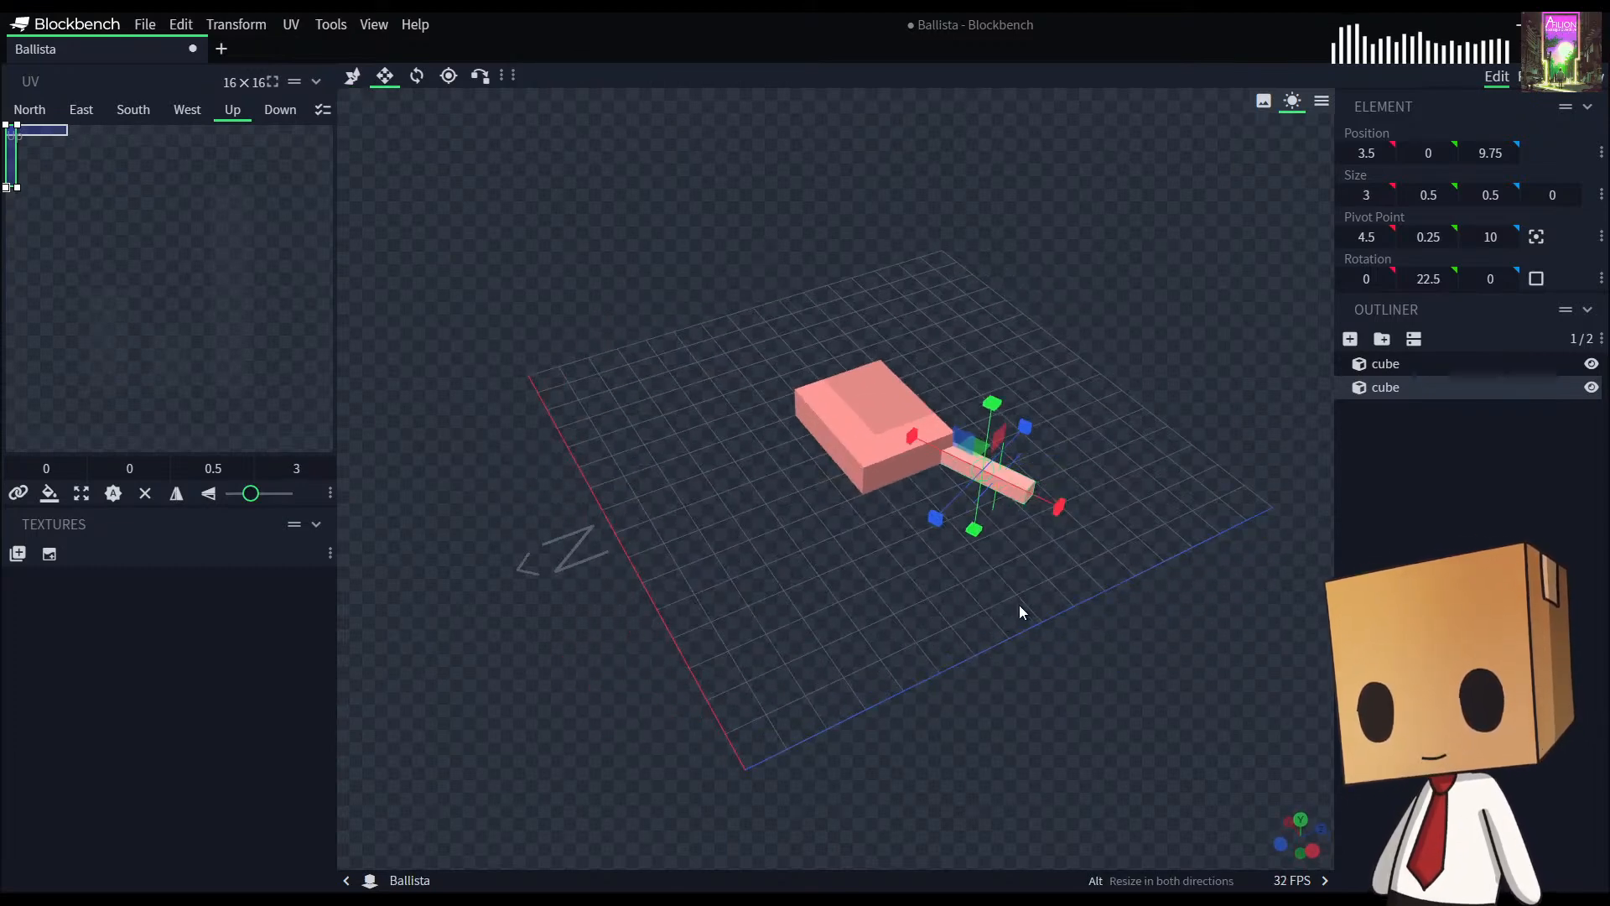
Step: Duplicate the leg, centre the copy's pivot point and rotate the copy to -22.5 degrees about the Y axis
left_click_drag(1029, 605, 936, 602)
left_click_drag(1132, 587, 1109, 451)
key("ctrl+d")
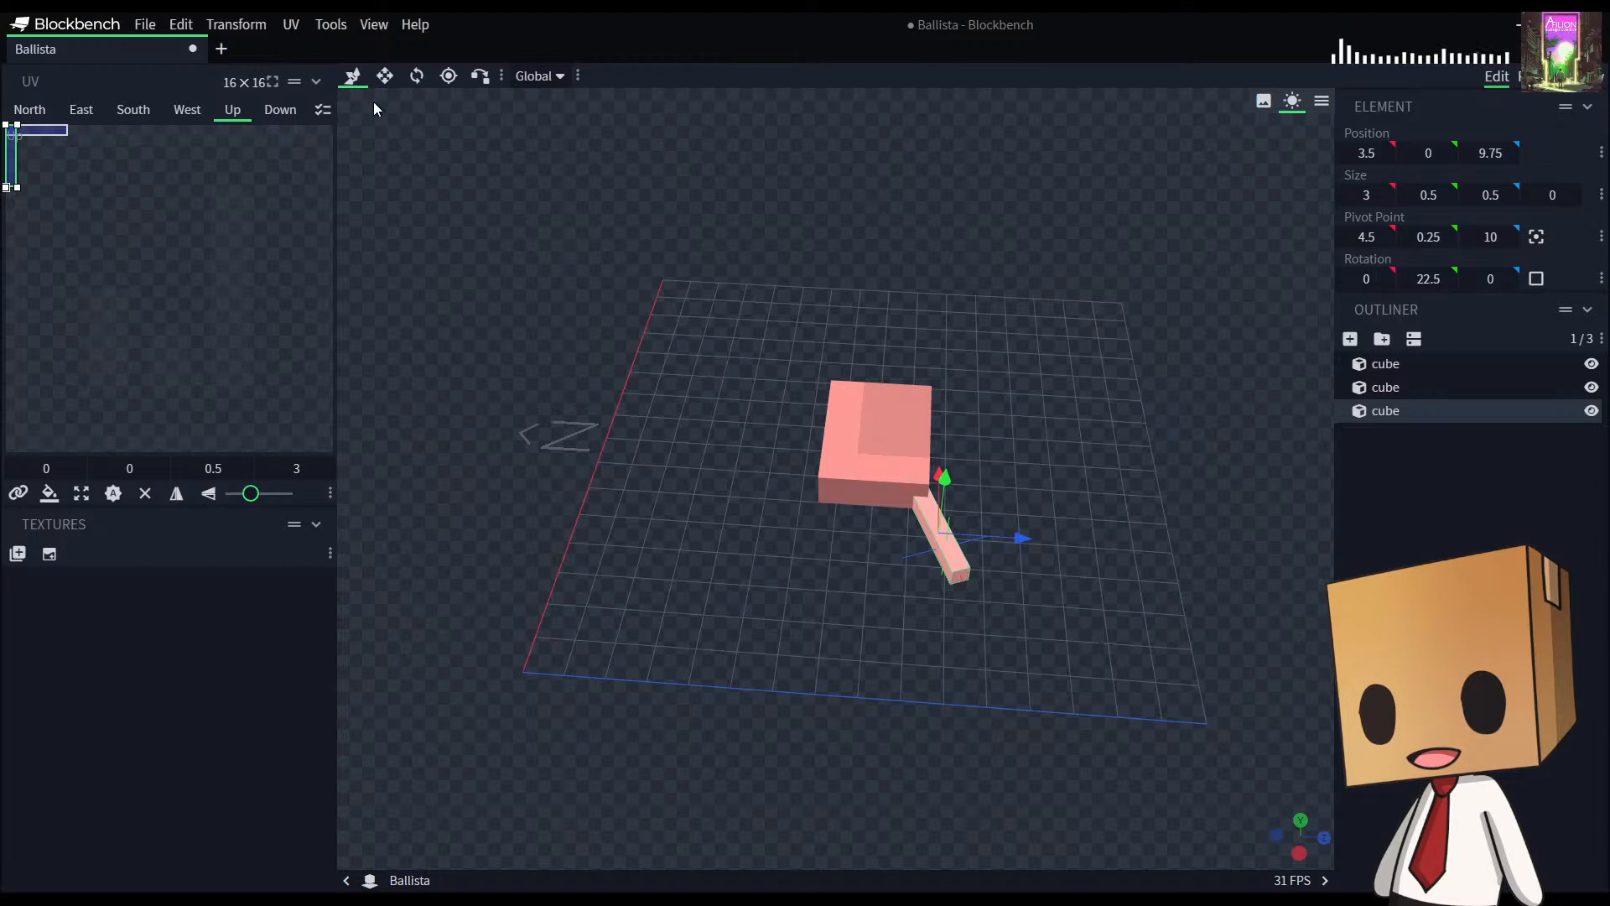
left_click(453, 78)
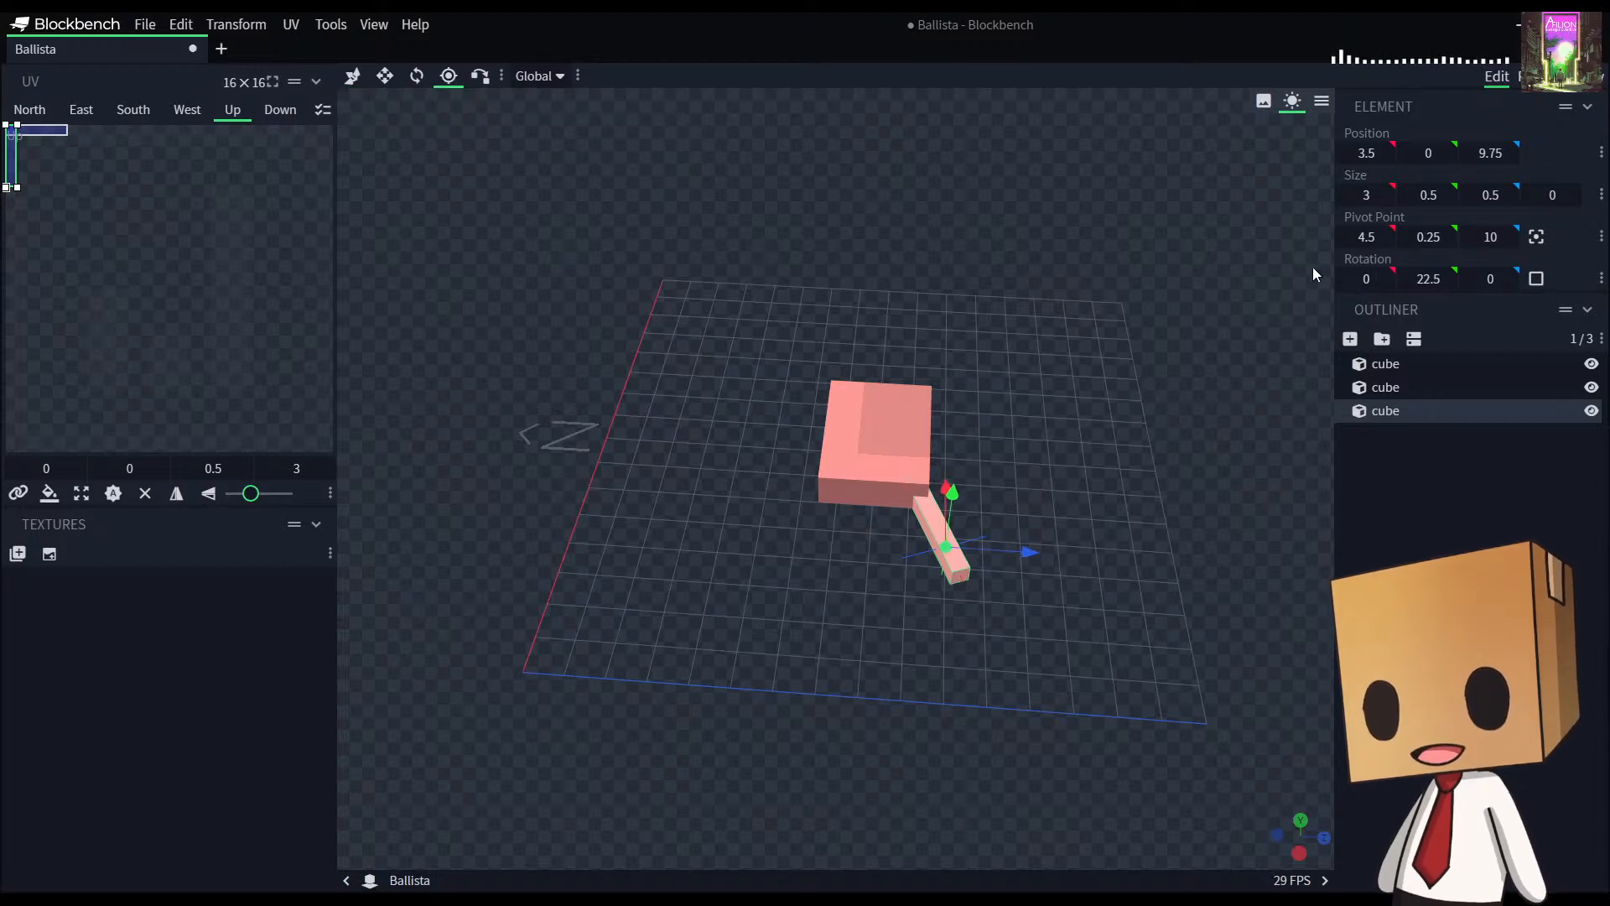
left_click(1537, 236)
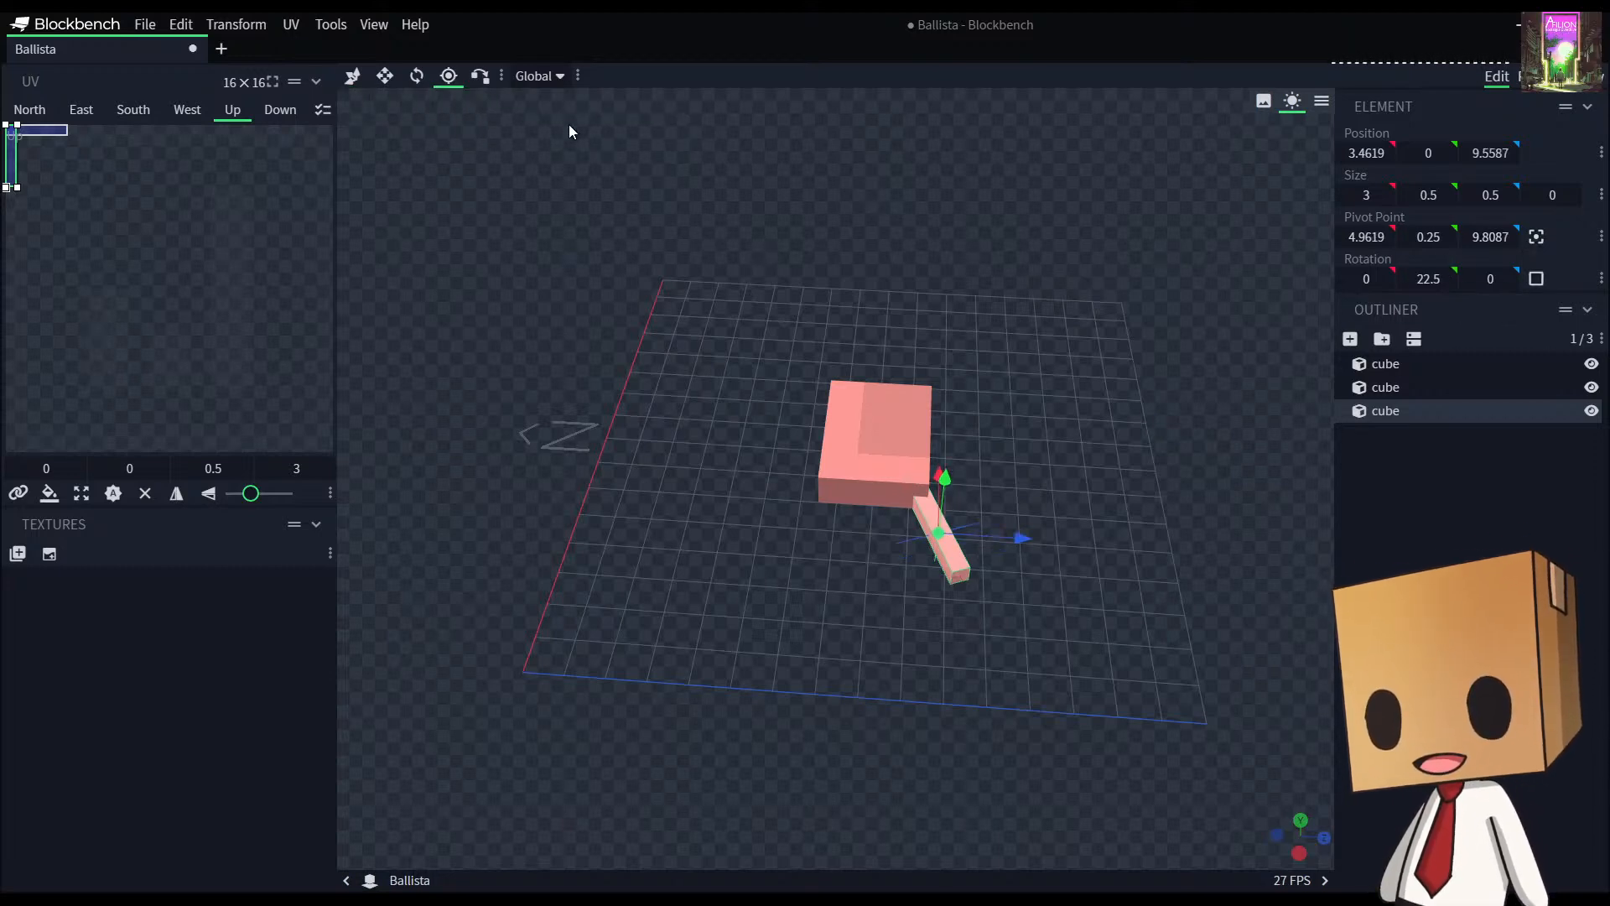
left_click(417, 76)
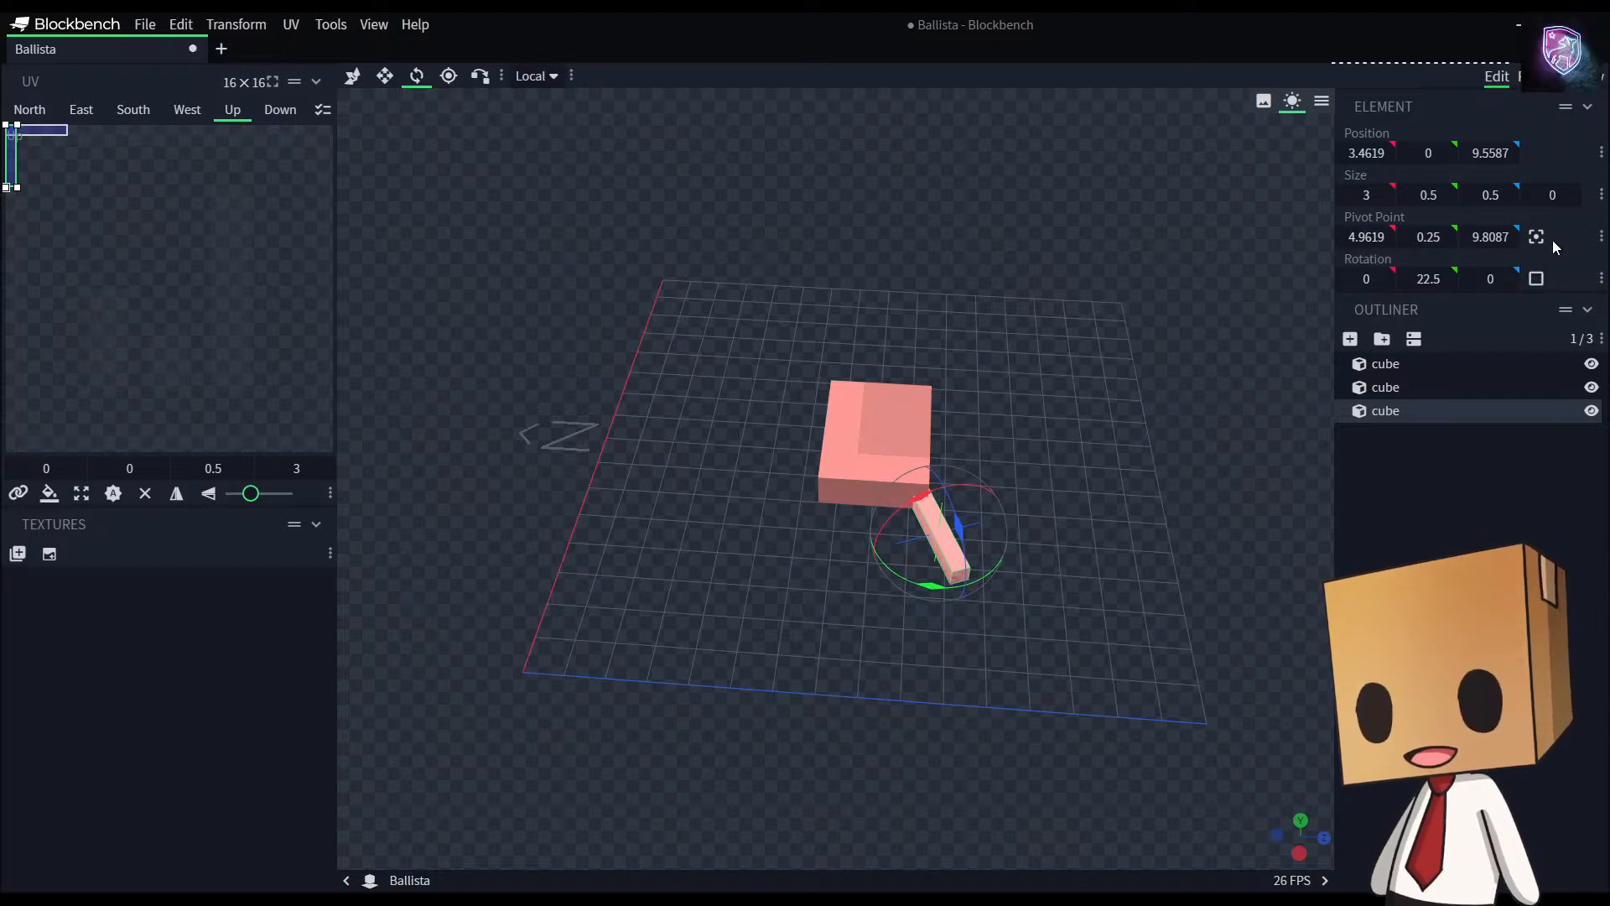
left_click_drag(934, 590, 894, 562)
key("p")
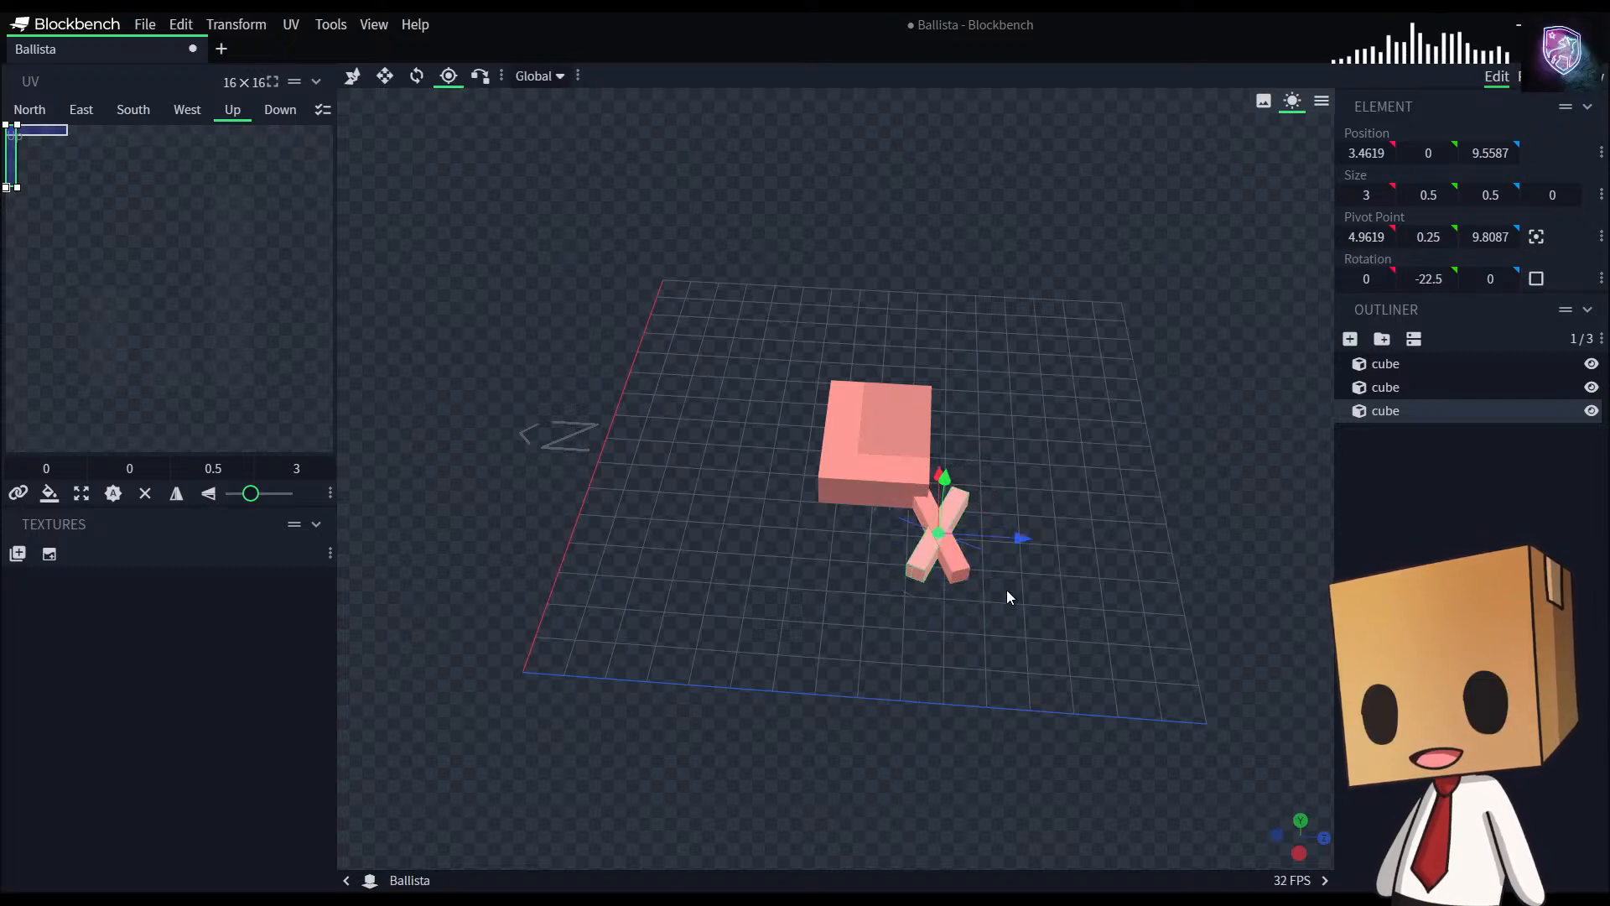
Step: Move the copied leg along the Z axis to the base's neighbouring corner, finely adjusting its position to 3.4619, 0, 5.9087
left_click(353, 76)
left_click_drag(1023, 538, 892, 529)
left_click_drag(830, 651, 948, 546)
scroll(1007, 601, "up", 3)
left_click(763, 579)
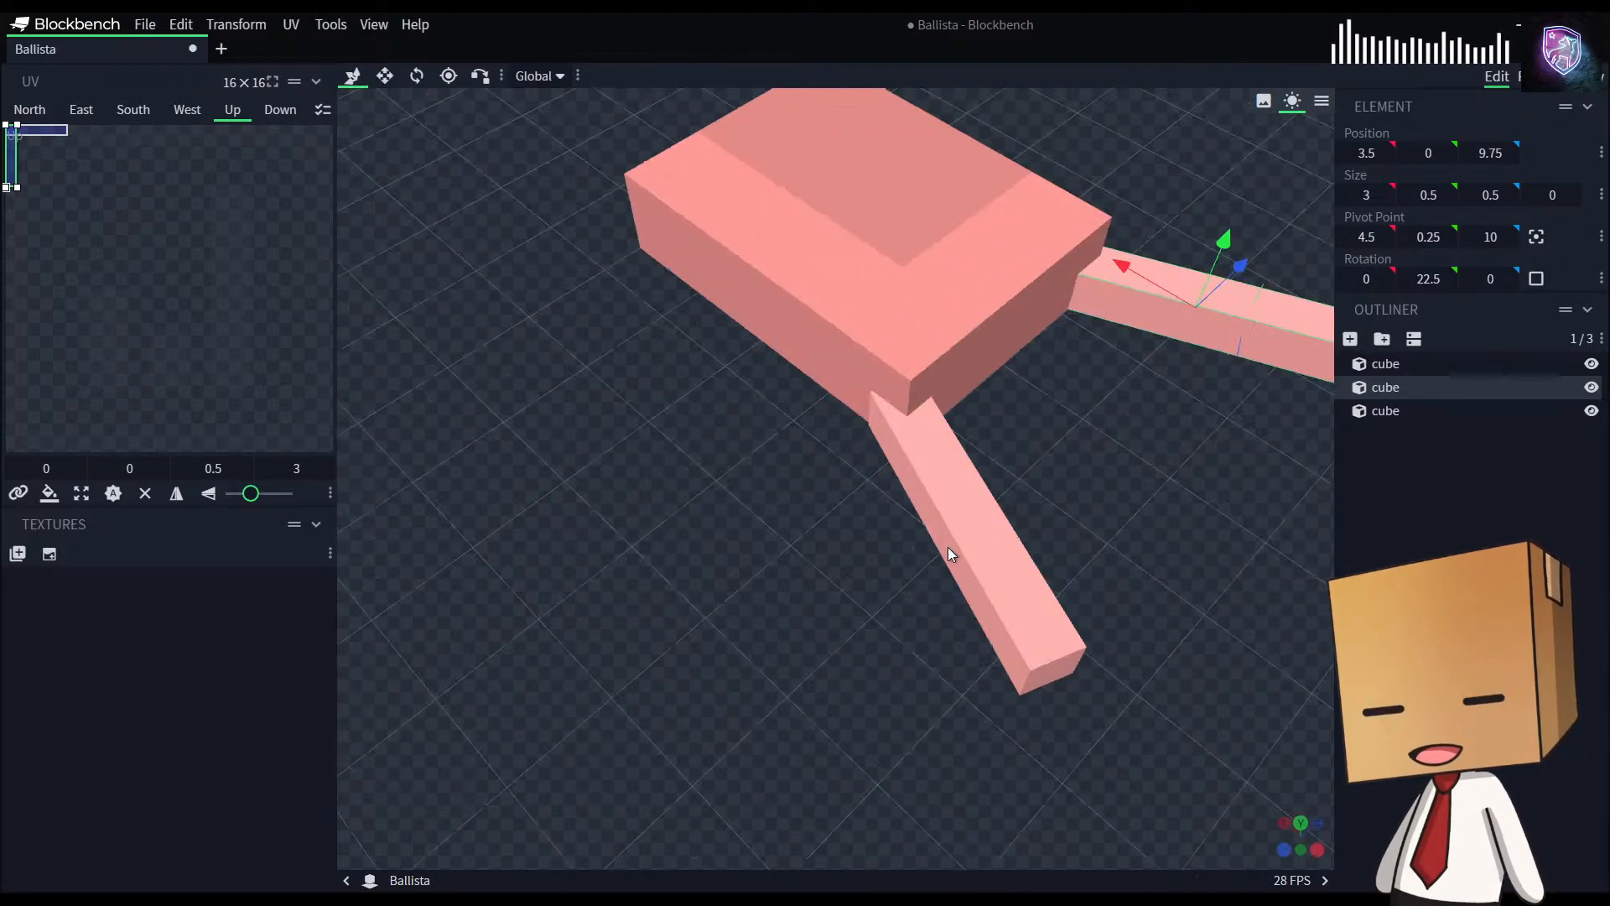
left_click(961, 502)
left_click_drag(1014, 483, 1015, 483, "ctrl+shift")
left_click_drag(1142, 513, 1029, 493)
scroll(1014, 500, "down", 4)
left_click_drag(1064, 611, 1018, 634)
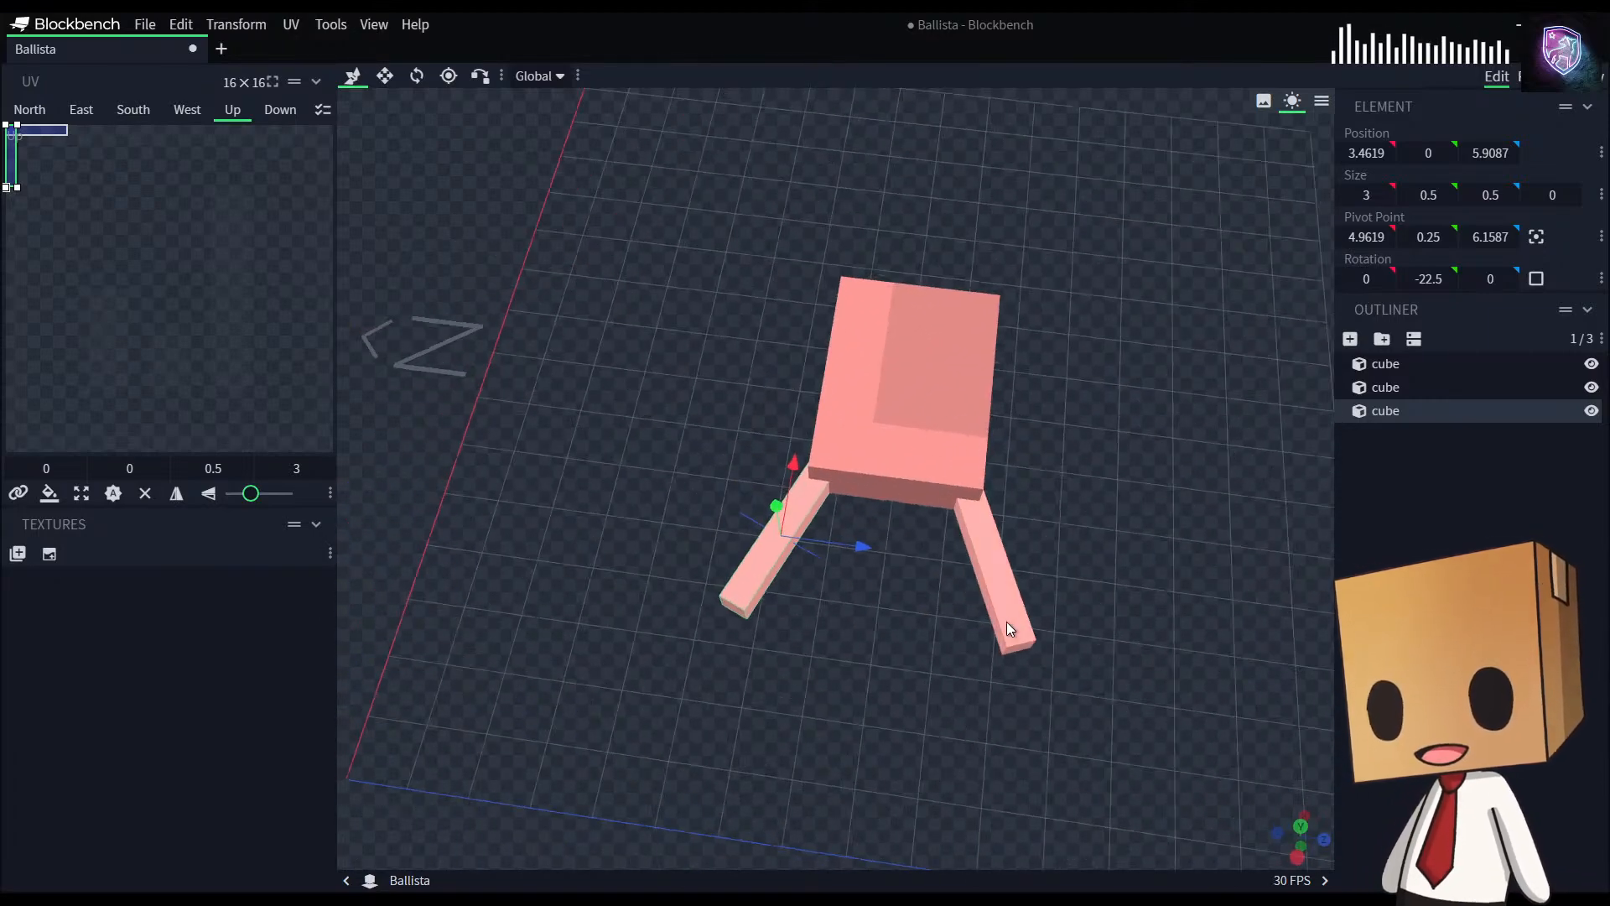
Step: Duplicate both legs together, centre the pair's pivot point and turn the copies to the opposite angles
left_click(1017, 630)
left_click_drag(955, 697, 807, 657)
key("ctrl+d")
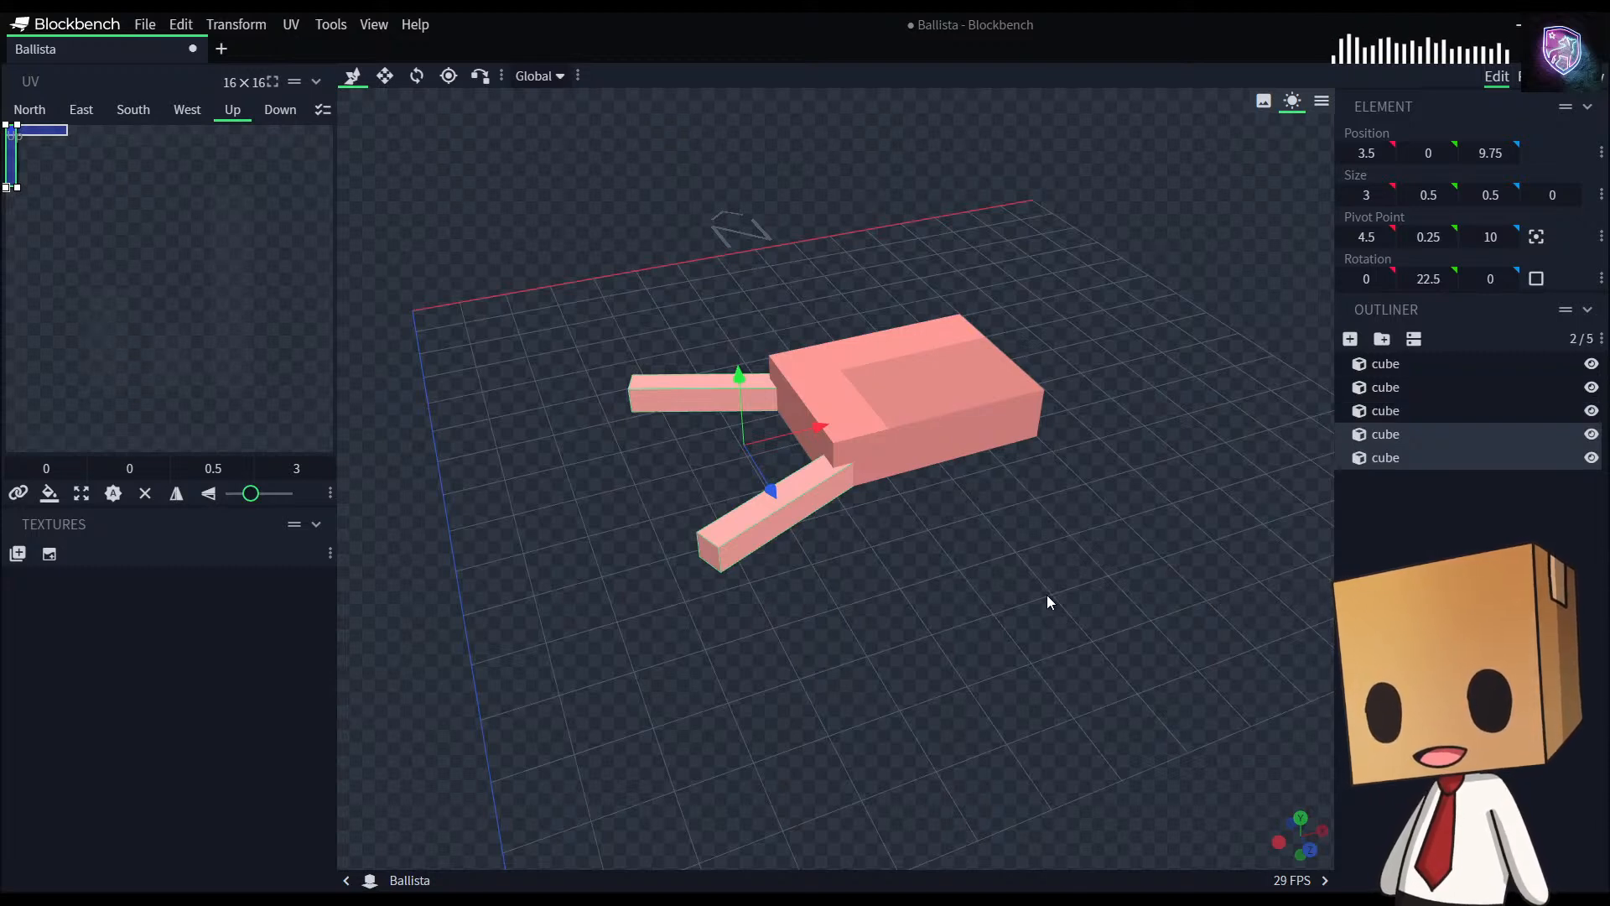
left_click(417, 76)
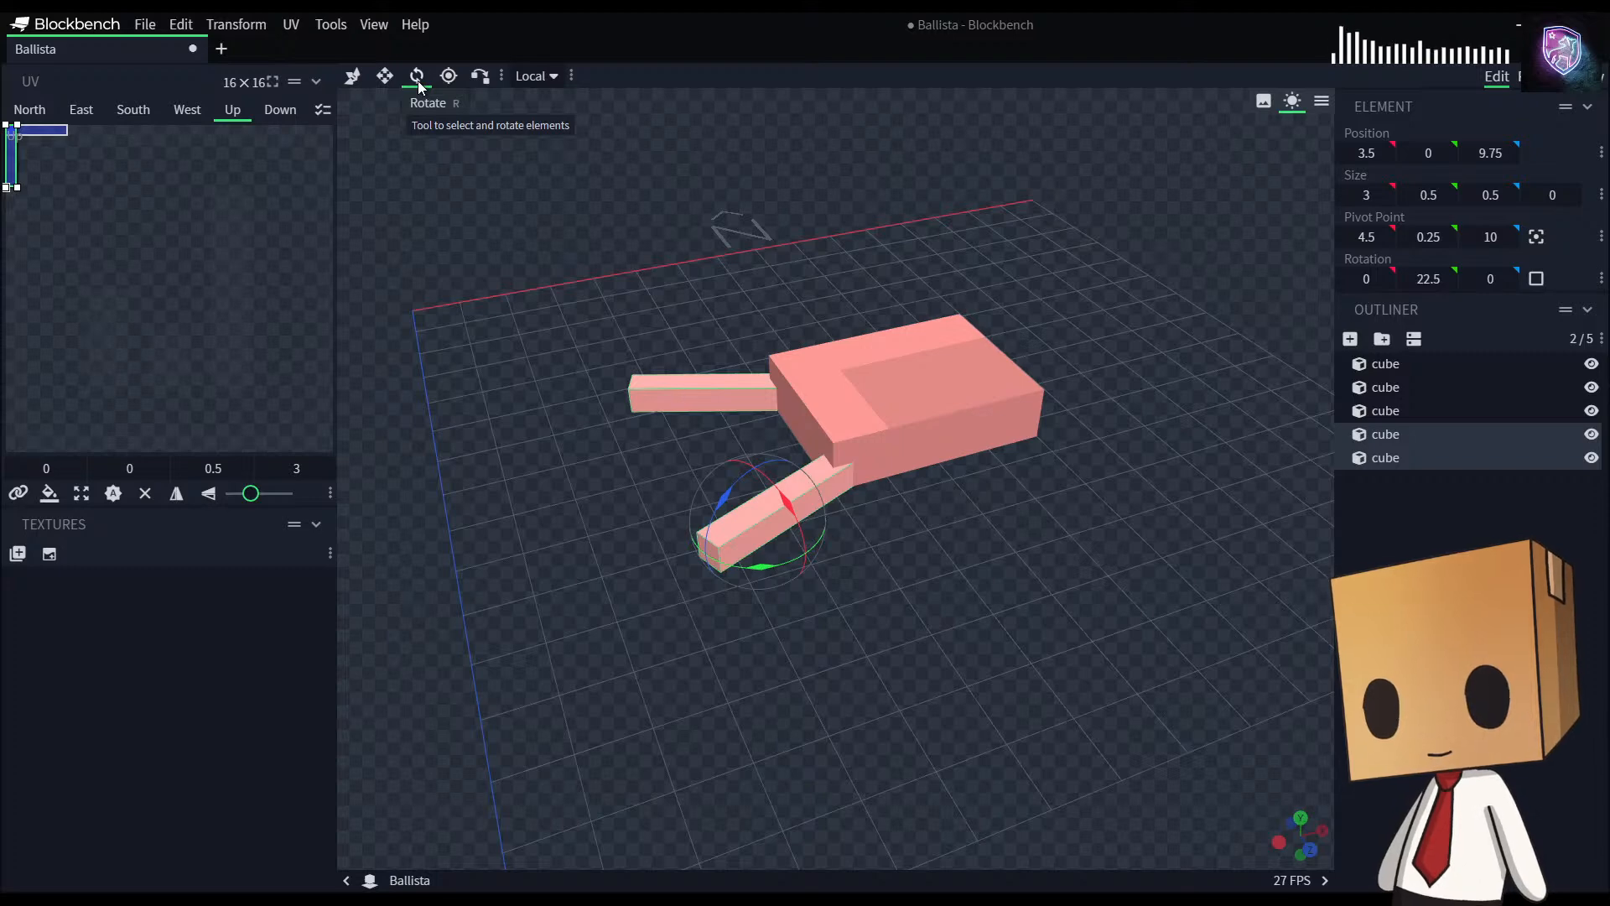
left_click(1536, 236)
left_click_drag(1166, 453, 800, 475)
left_click_drag(1143, 588, 996, 534)
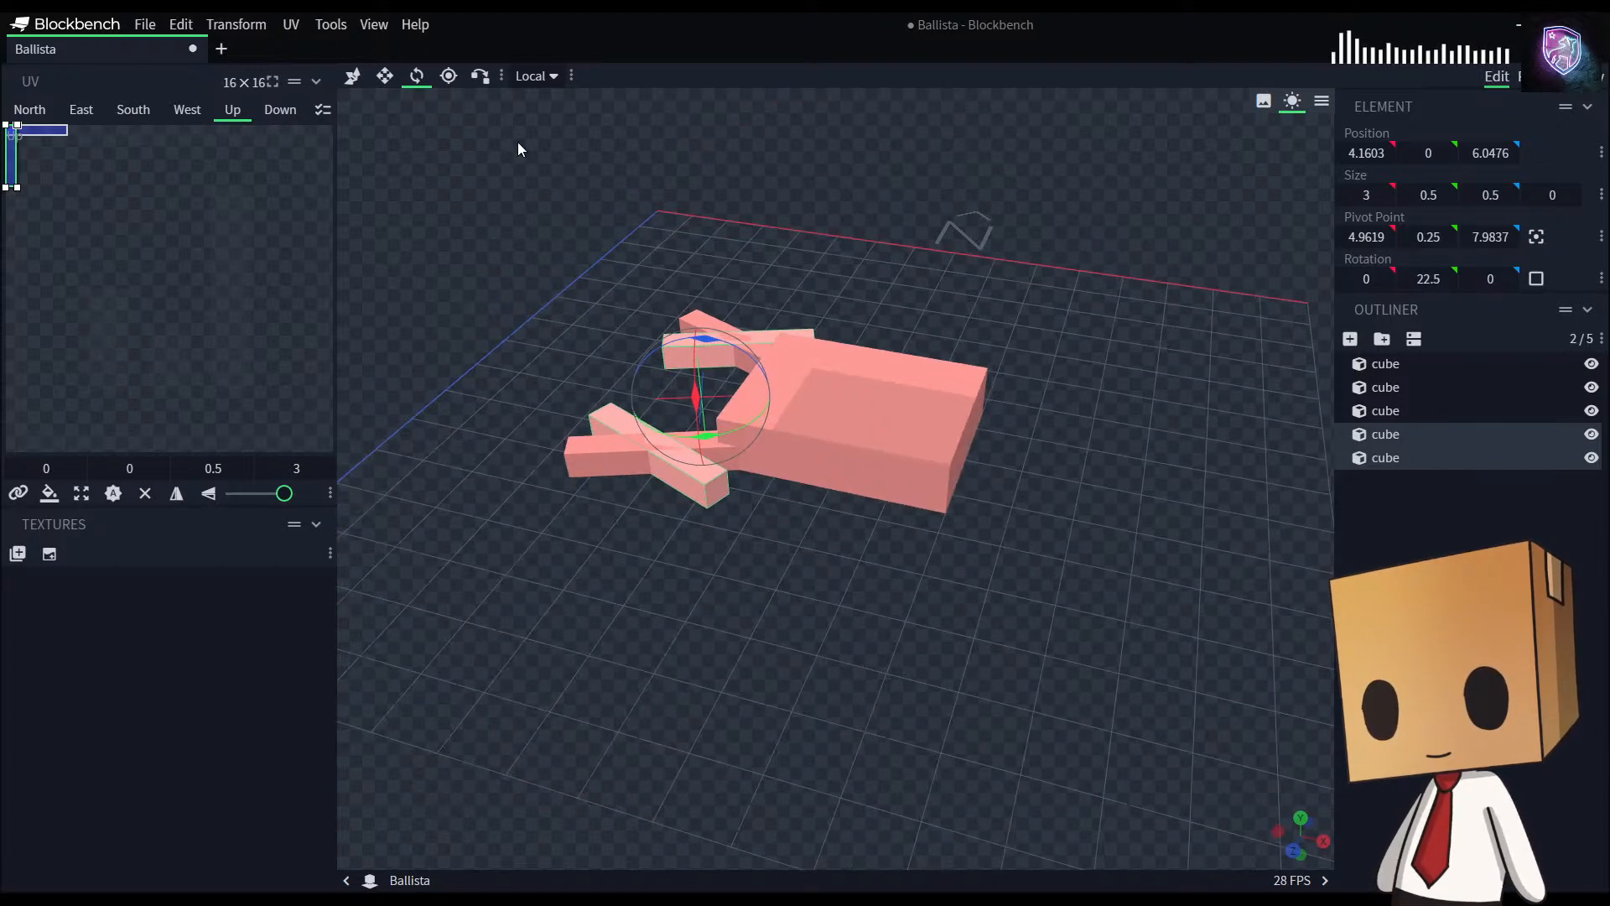
Step: Move the duplicated pair of legs along the X axis to the two free corners of the base, and deselect them
left_click(348, 83)
left_click_drag(777, 414, 862, 606)
left_click(1055, 637)
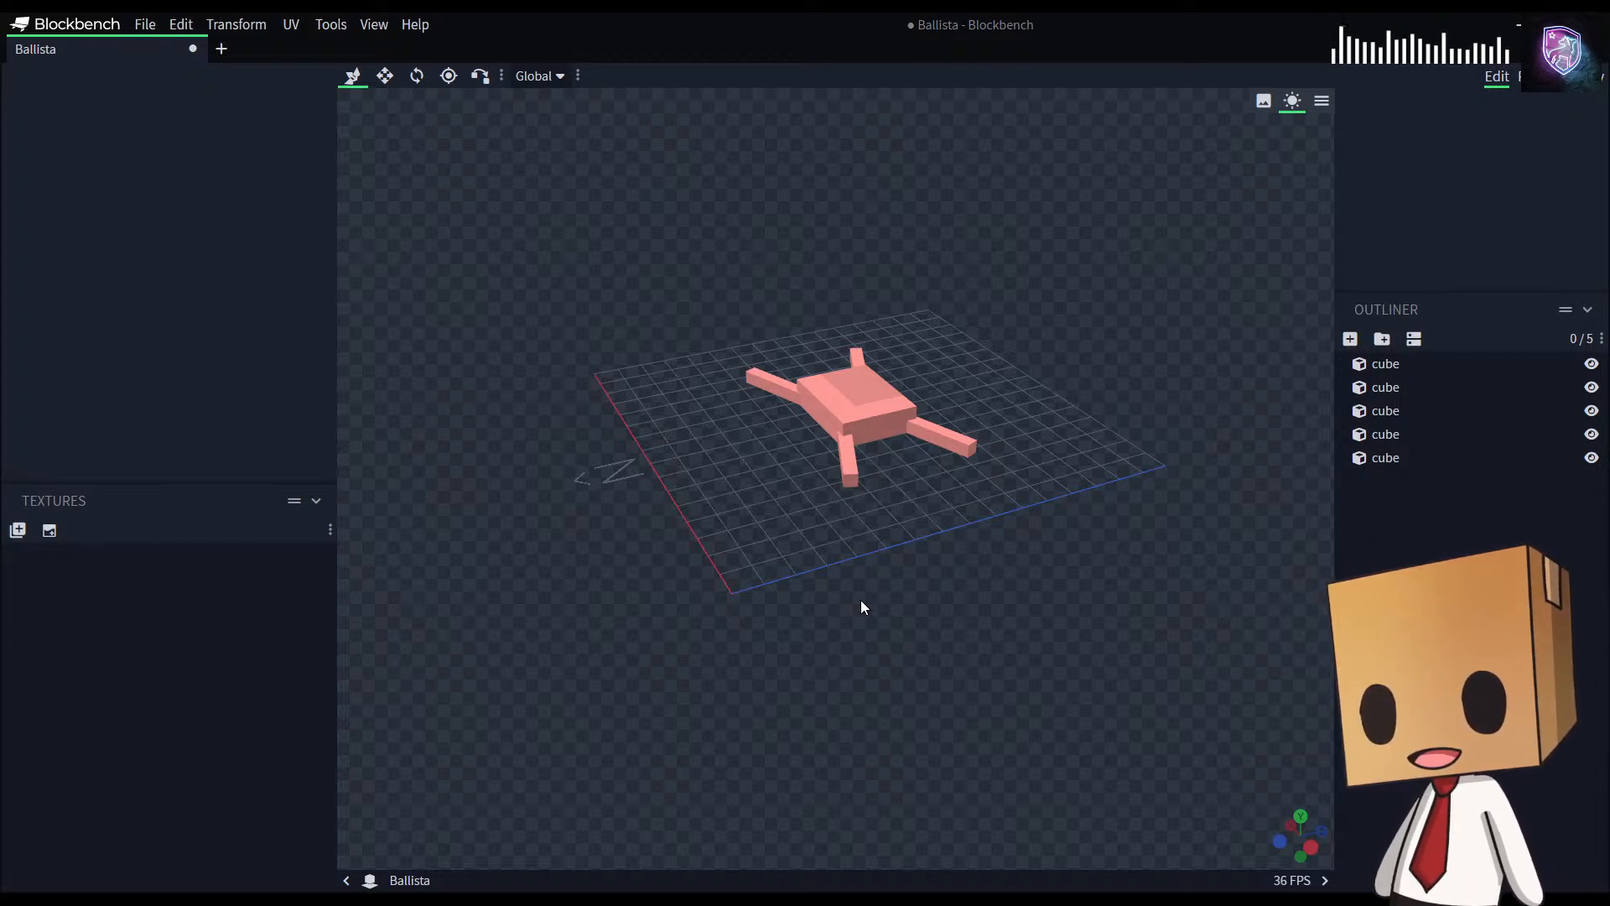
Step: Increase the height of the base cube between the four legs by raising its upper face
scroll(861, 600, "up", 8)
left_click_drag(792, 590, 992, 575)
left_click_drag(917, 493, 625, 557)
left_click(792, 350)
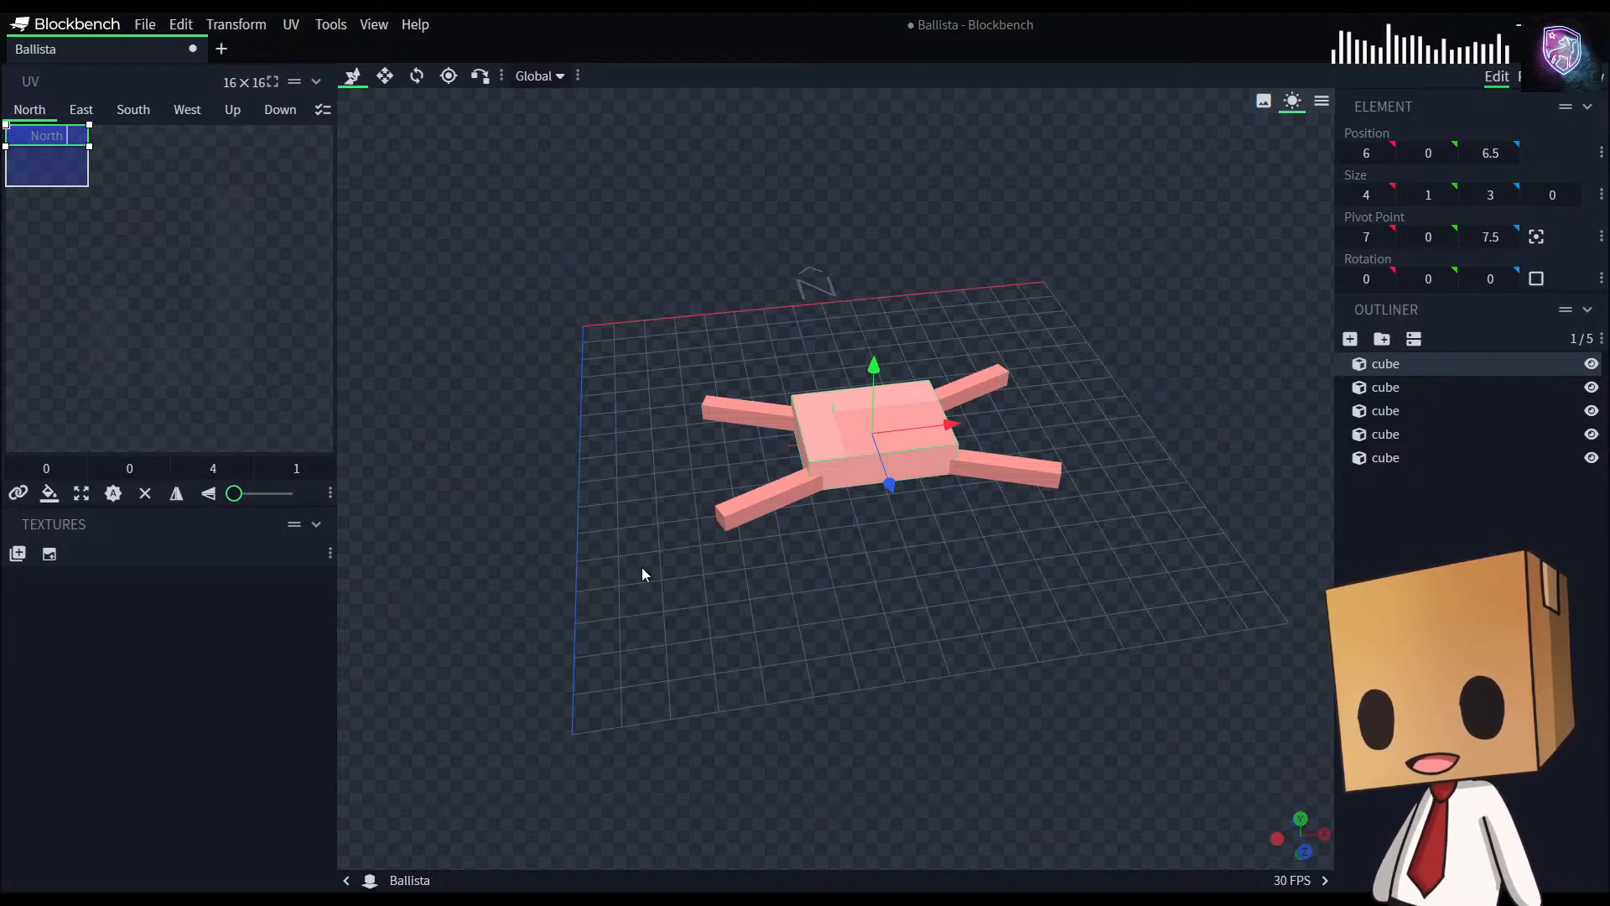
left_click_drag(1032, 645, 1084, 627)
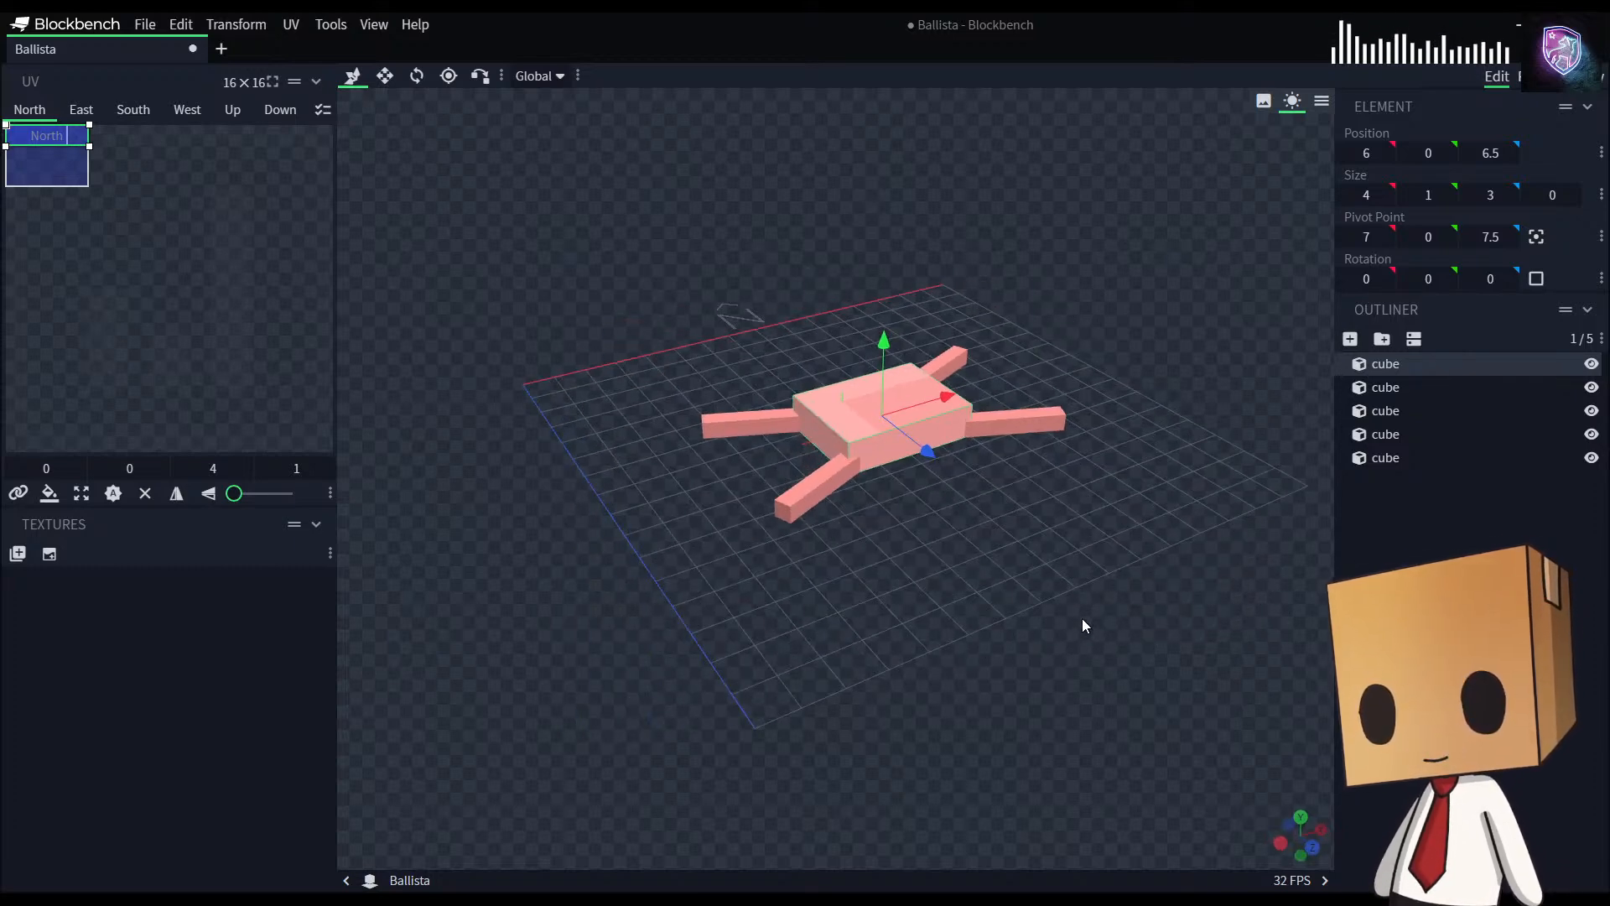
mouse_move(1082, 625)
left_mouse_down()
mouse_move(1118, 607)
mouse_move(1082, 651)
left_mouse_up()
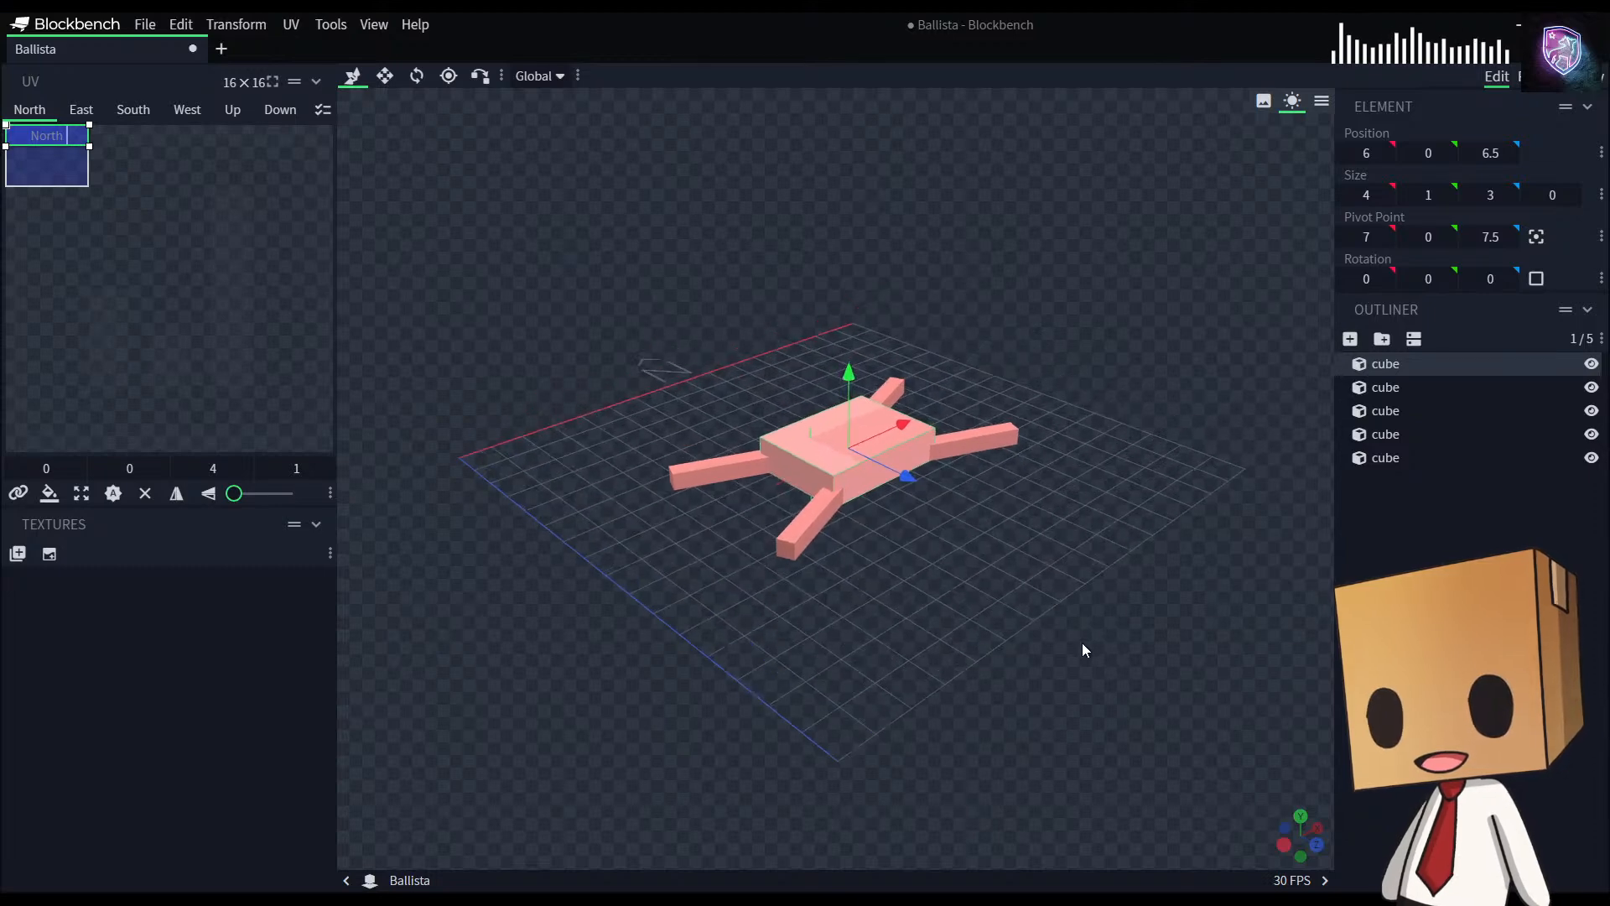
scroll(1084, 650, "up", 1)
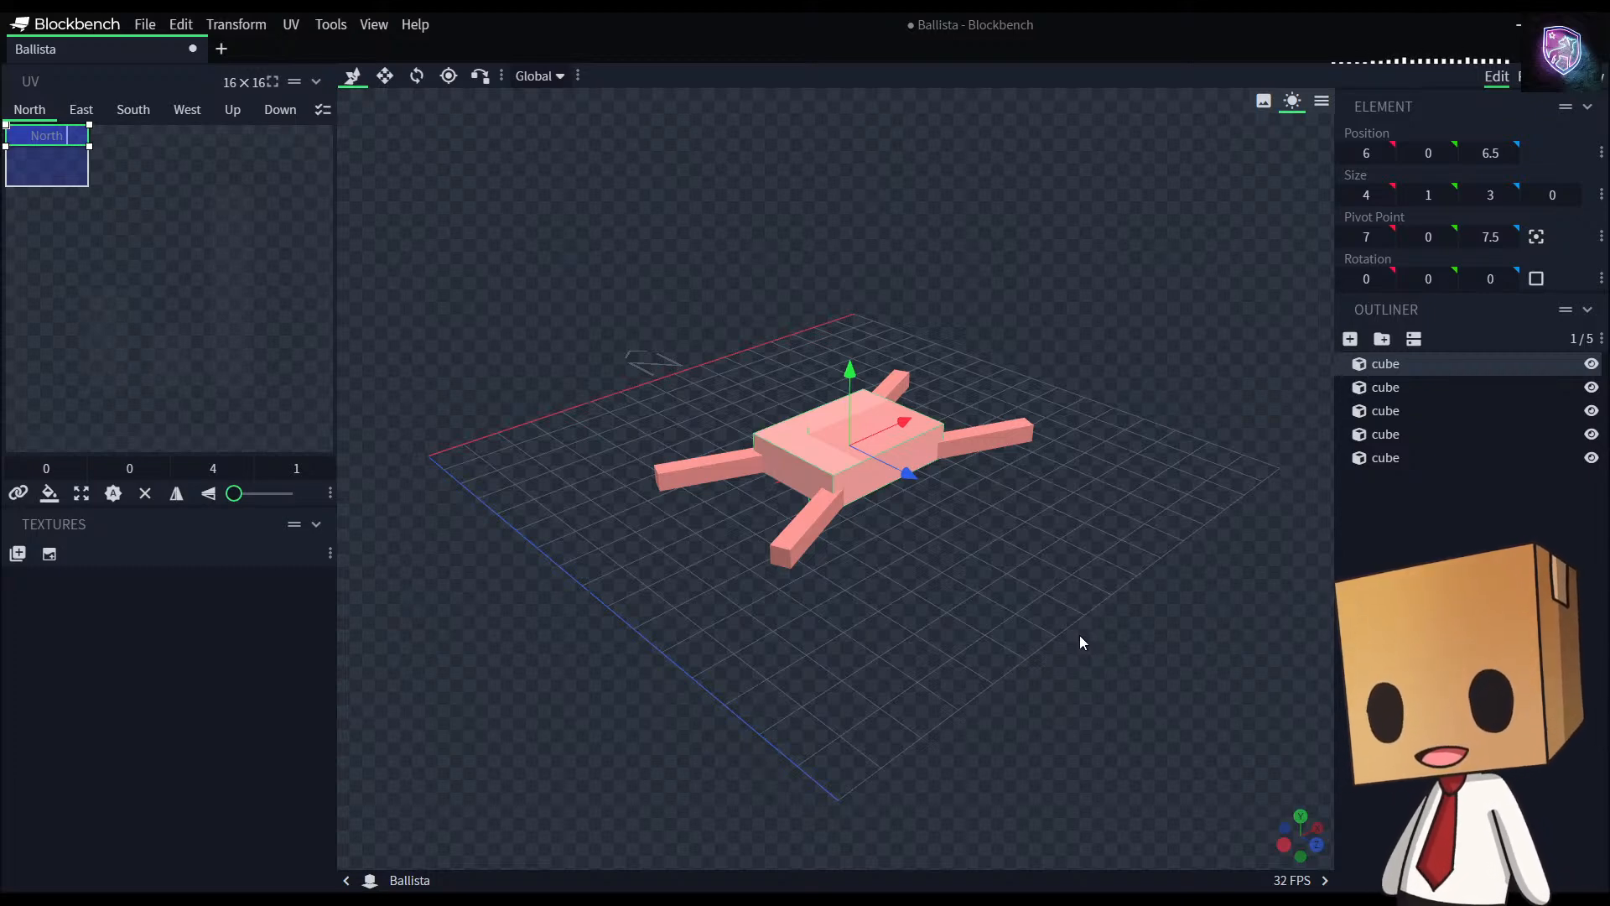
left_click_drag(1077, 632, 938, 597)
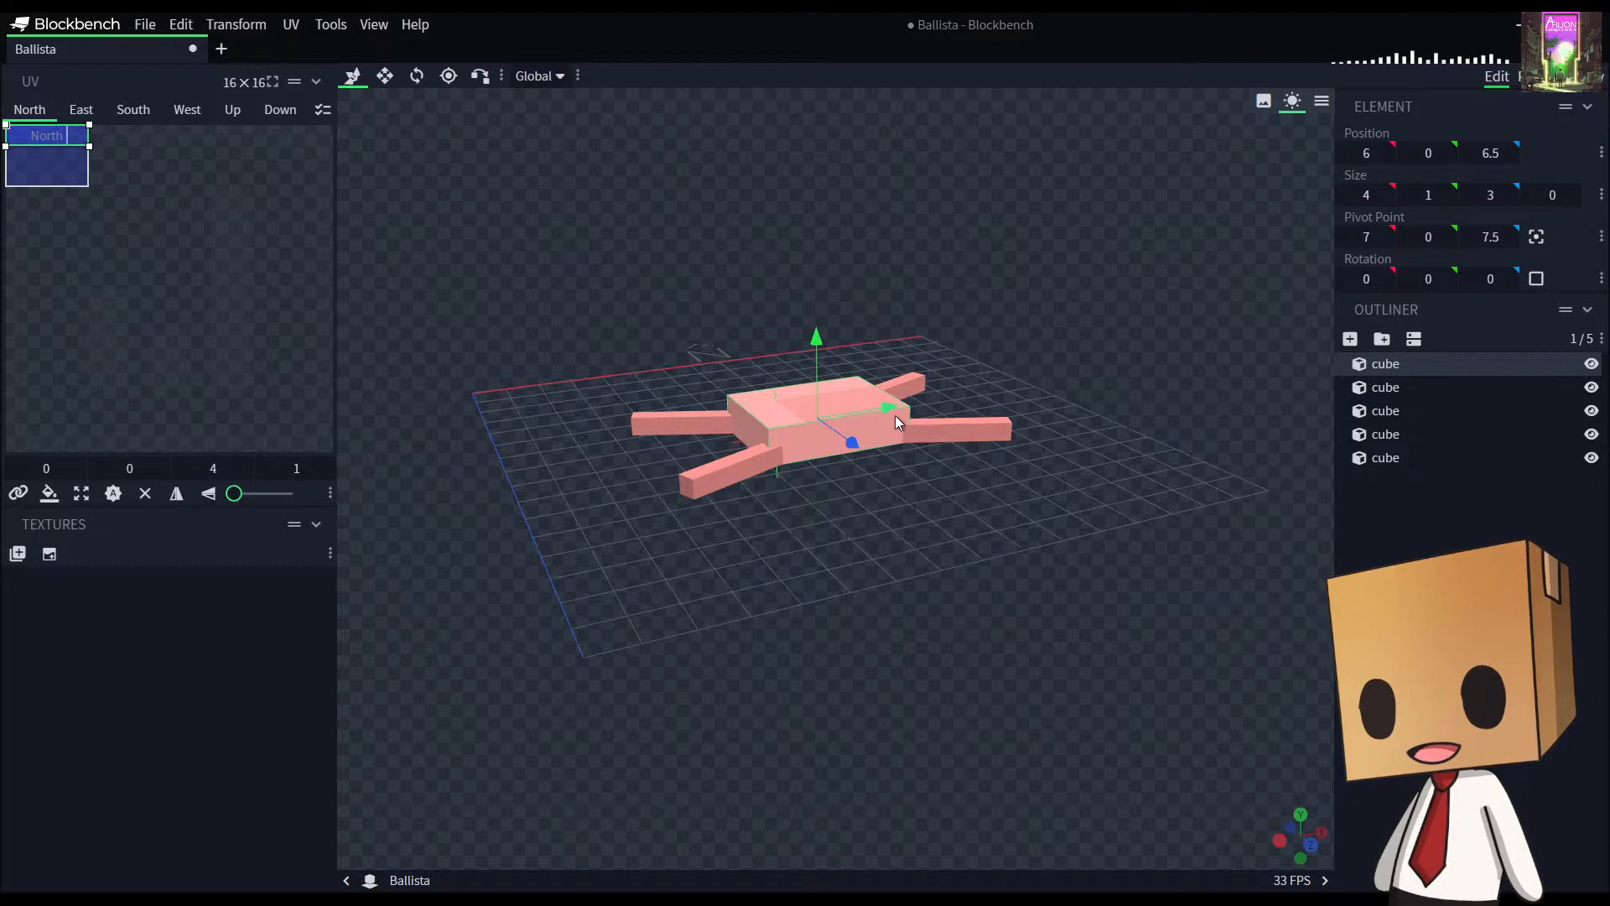
key("s")
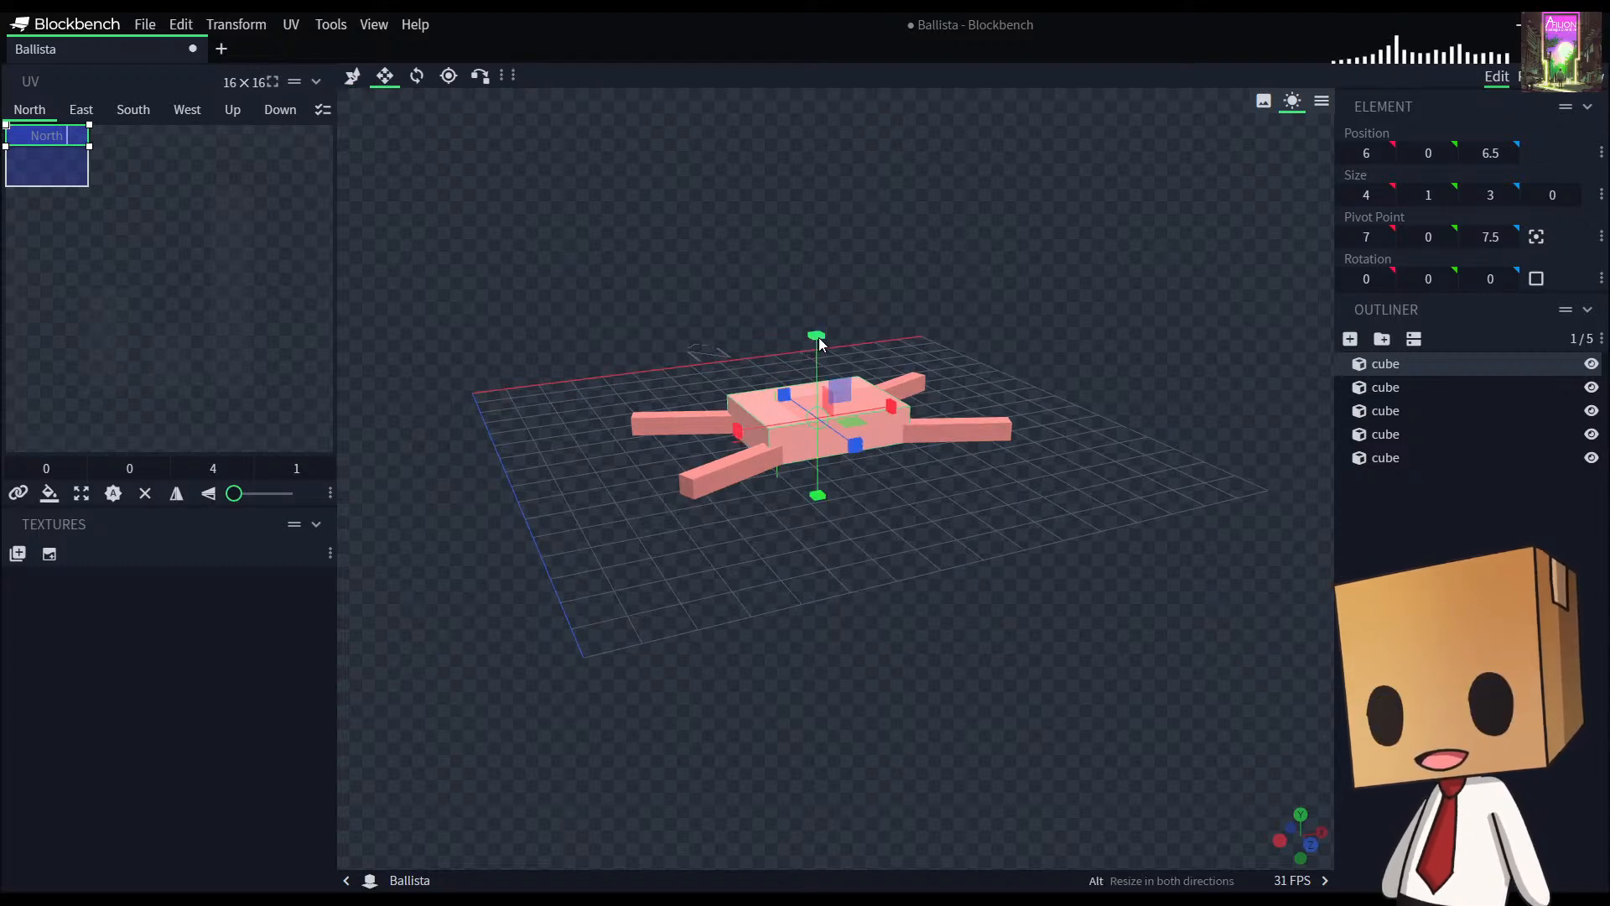
mouse_move(819, 339)
left_mouse_down()
mouse_move(818, 309)
mouse_move(816, 323)
left_mouse_up()
left_click_drag(1037, 579, 938, 560)
left_click(1160, 563)
Step: Duplicate one leg, switch the transform space to Local and move the copy outward along its own axis
left_click(815, 525)
left_click_drag(962, 641, 1053, 651)
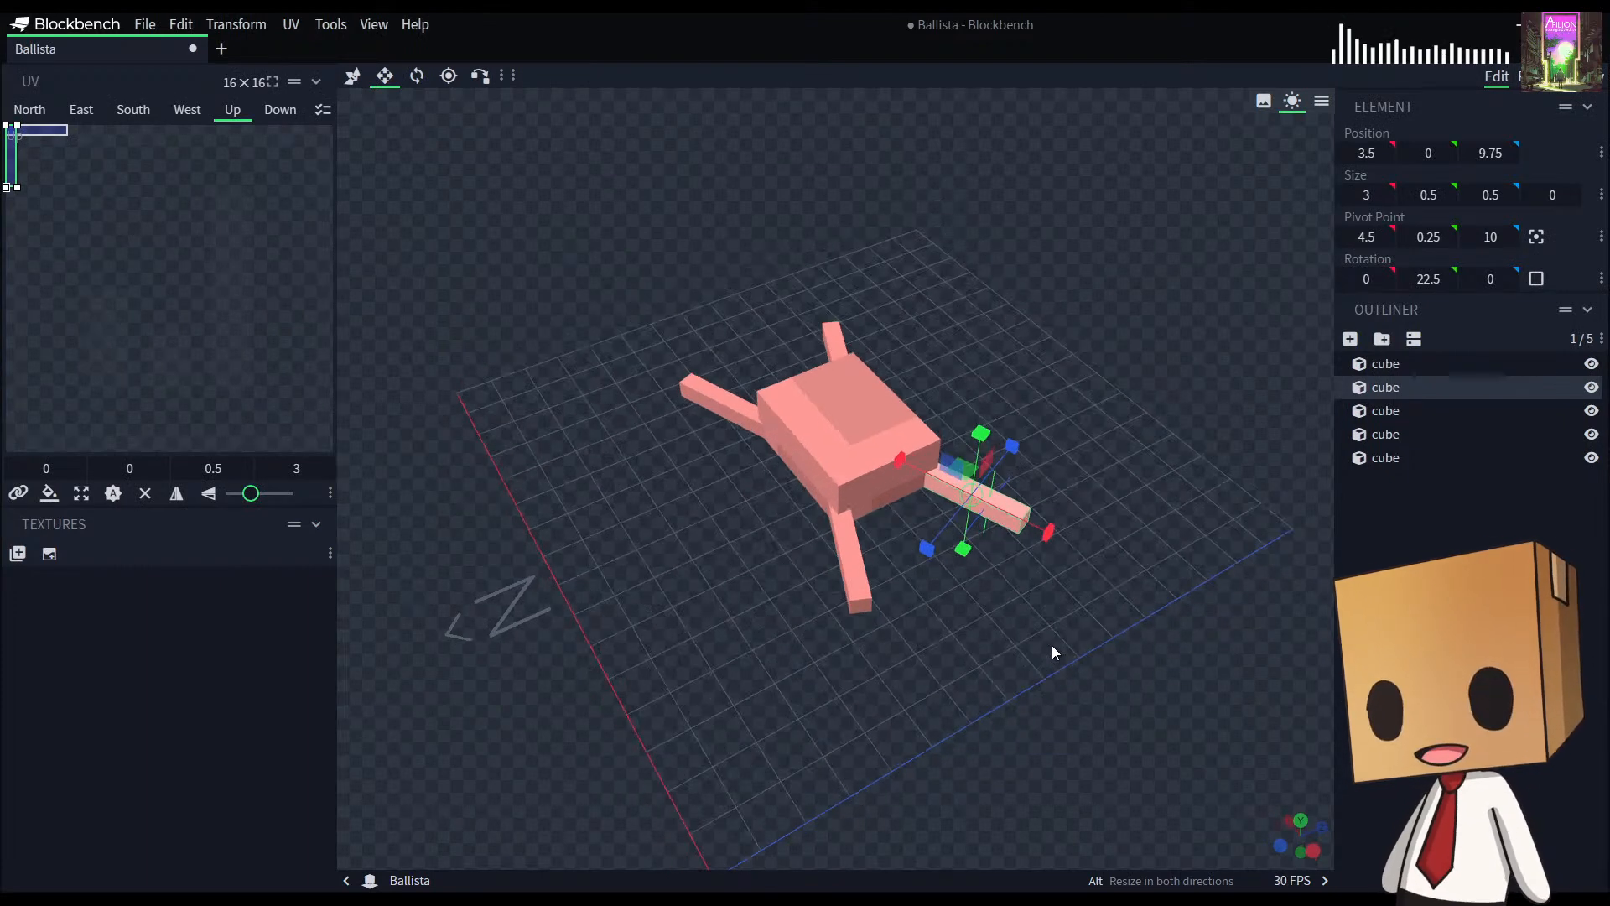
key("ctrl+d")
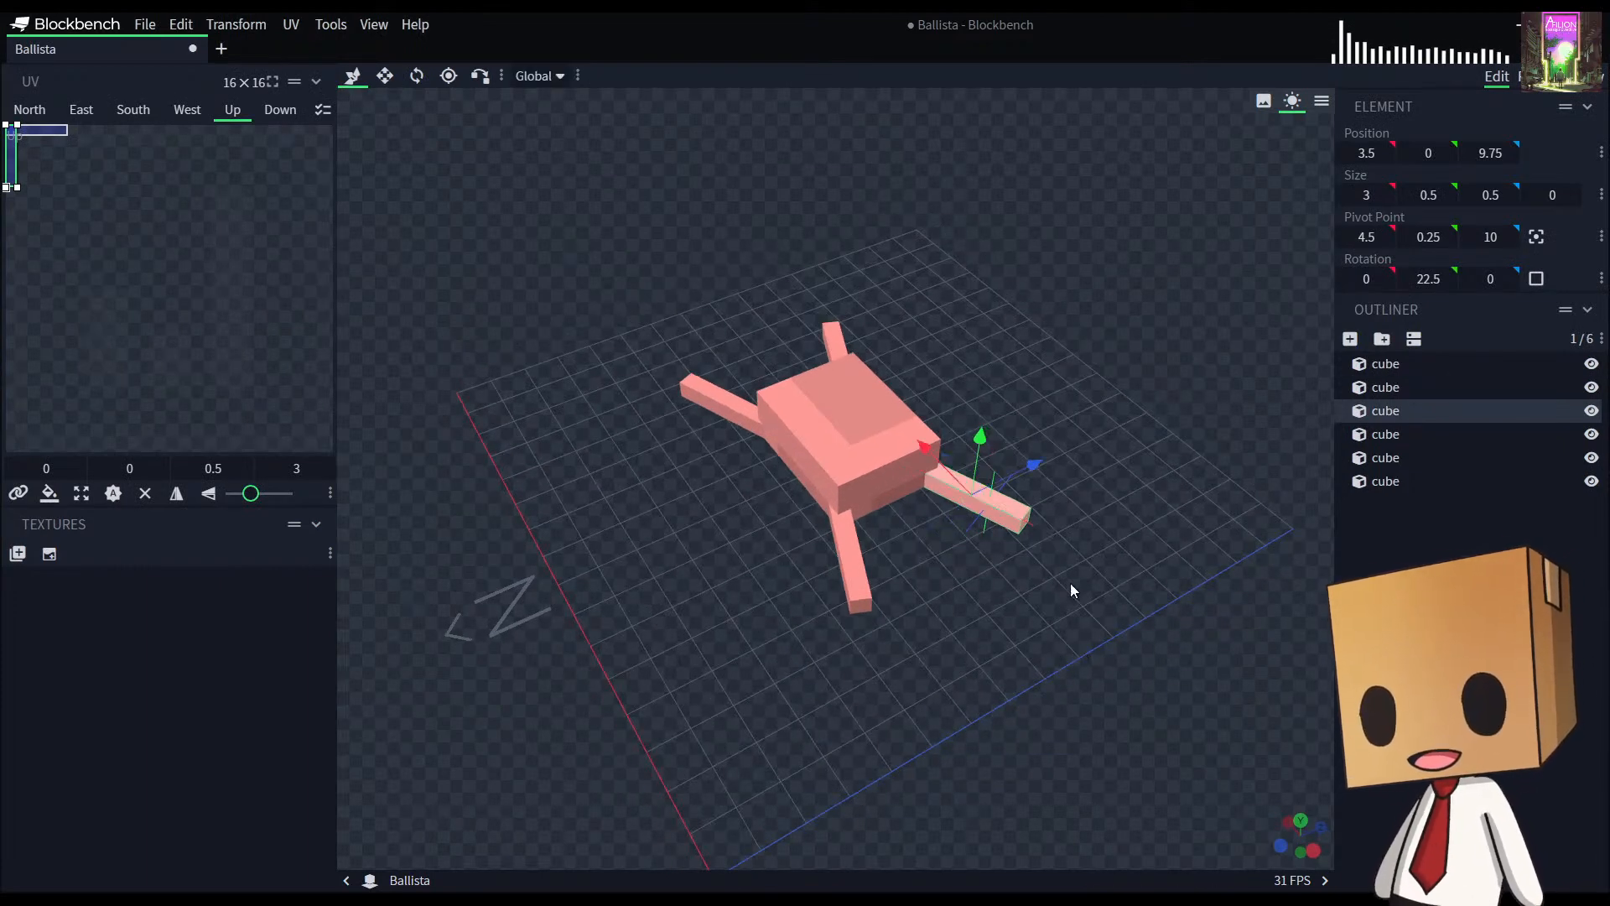
left_click(534, 76)
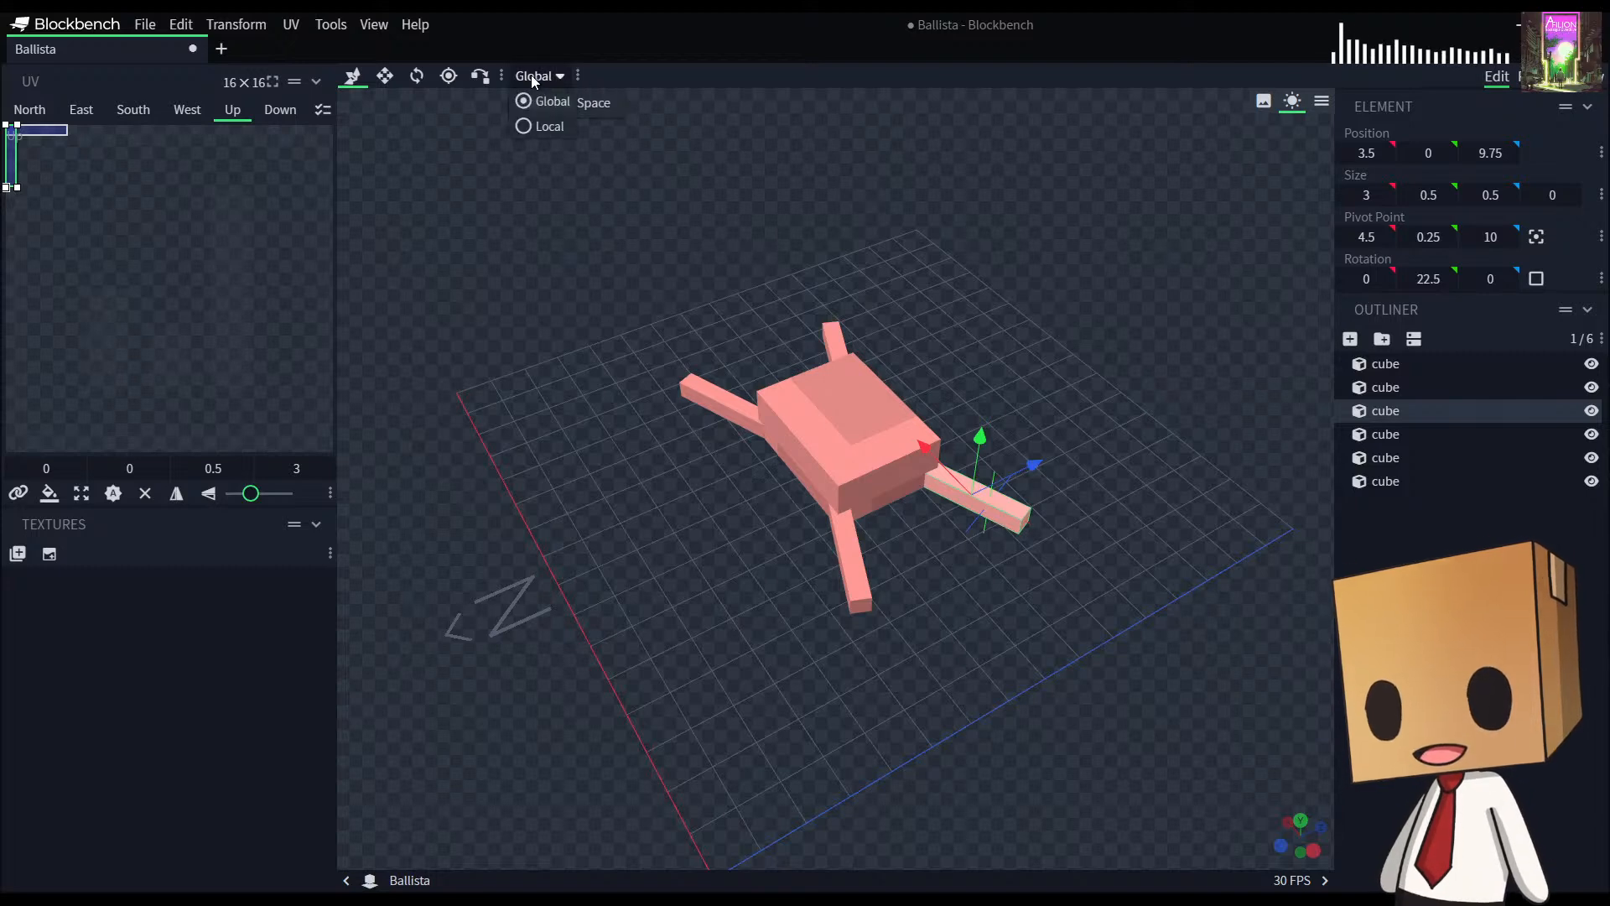
left_click(537, 127)
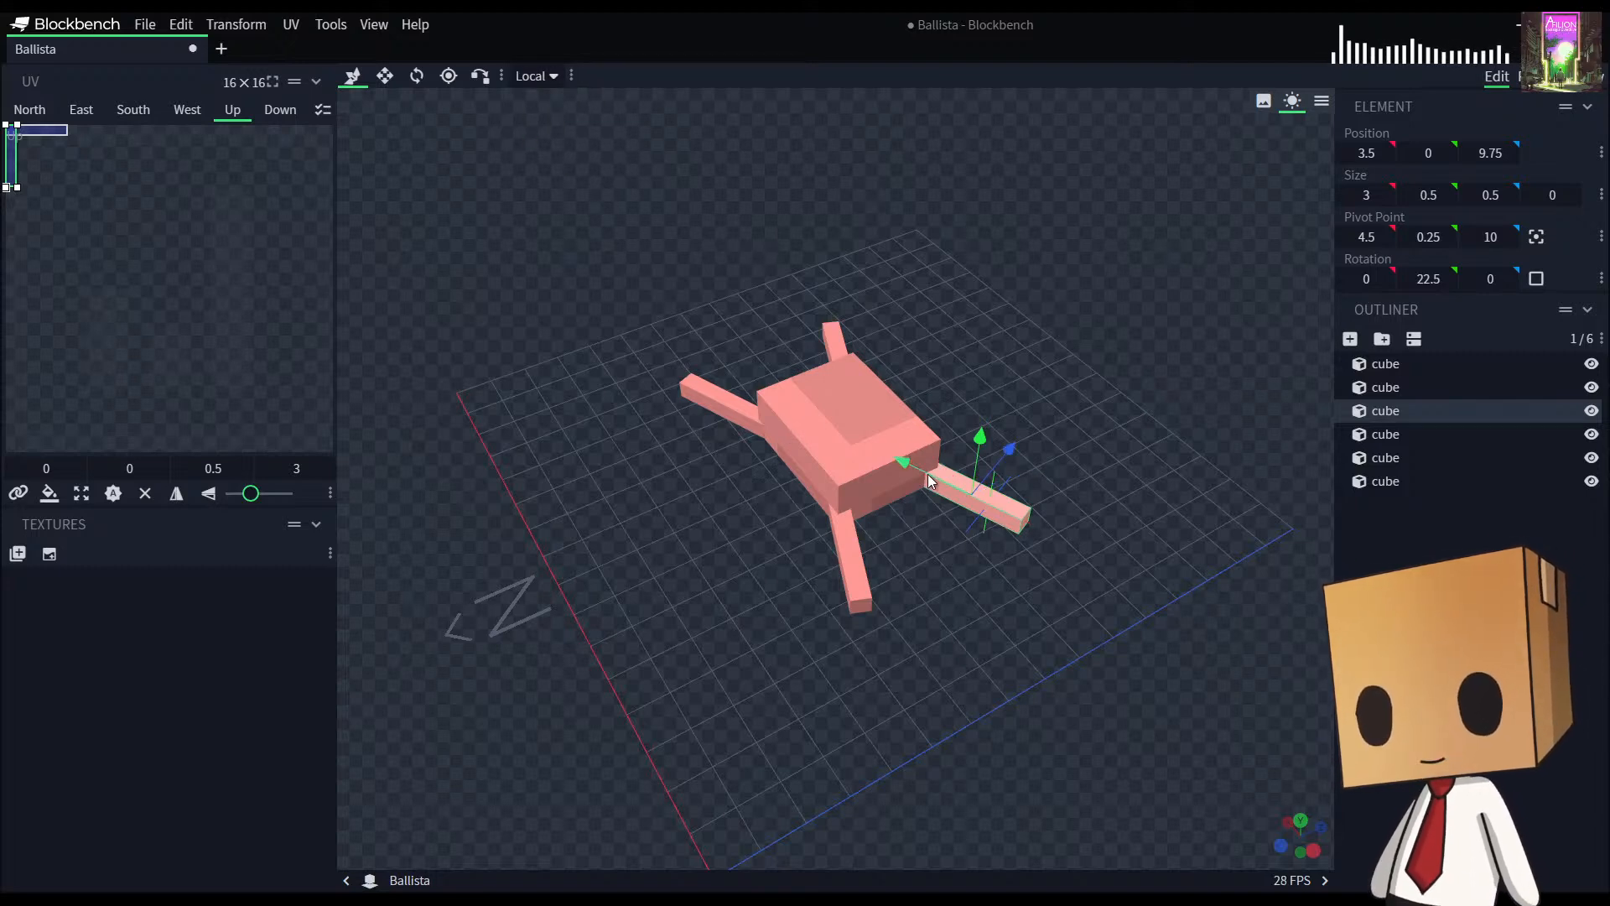
left_click_drag(923, 472, 1013, 514)
Step: Reduce the copied leg to a foot block of size 0.5, 0.5, 1 at the leg's outer end, position 3, 0, 9.75
left_click_drag(965, 659, 588, 576)
right_click_drag(587, 576, 820, 584)
scroll(846, 546, "up", 8)
mouse_move(847, 545)
left_mouse_down()
mouse_move(886, 565)
mouse_move(867, 551)
left_mouse_up()
left_click_drag(827, 486, 1187, 678)
key("s")
left_click_drag(963, 453, 1024, 468)
key("v")
left_click_drag(1145, 583, 1288, 583)
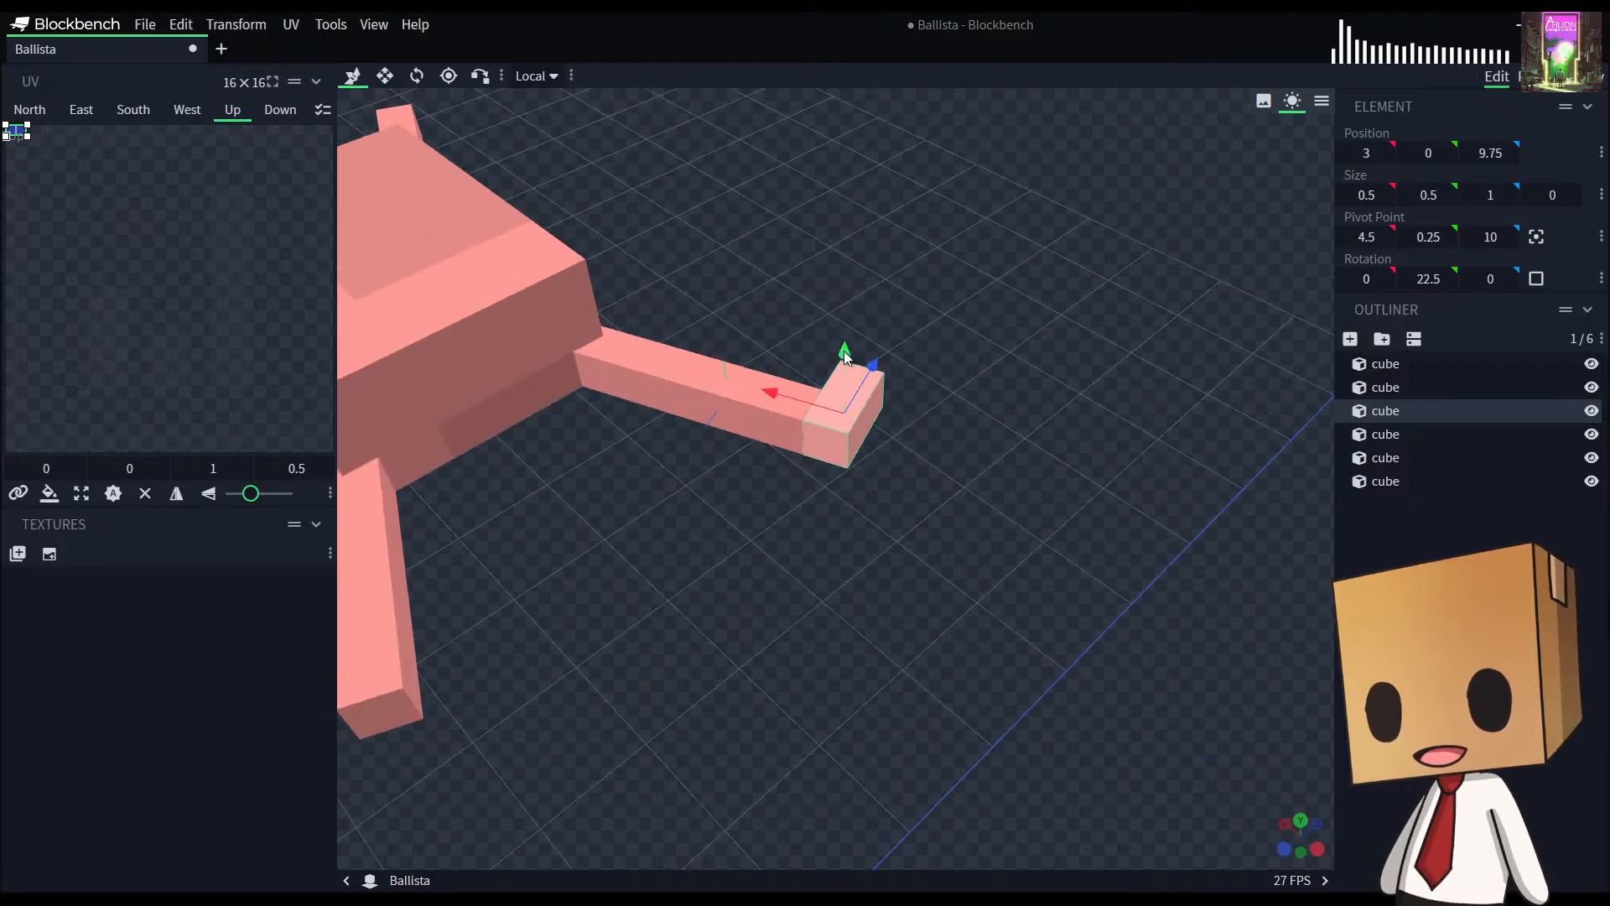
Step: Enlarge the foot block upward and outward to size 1, 1, 1
key("s")
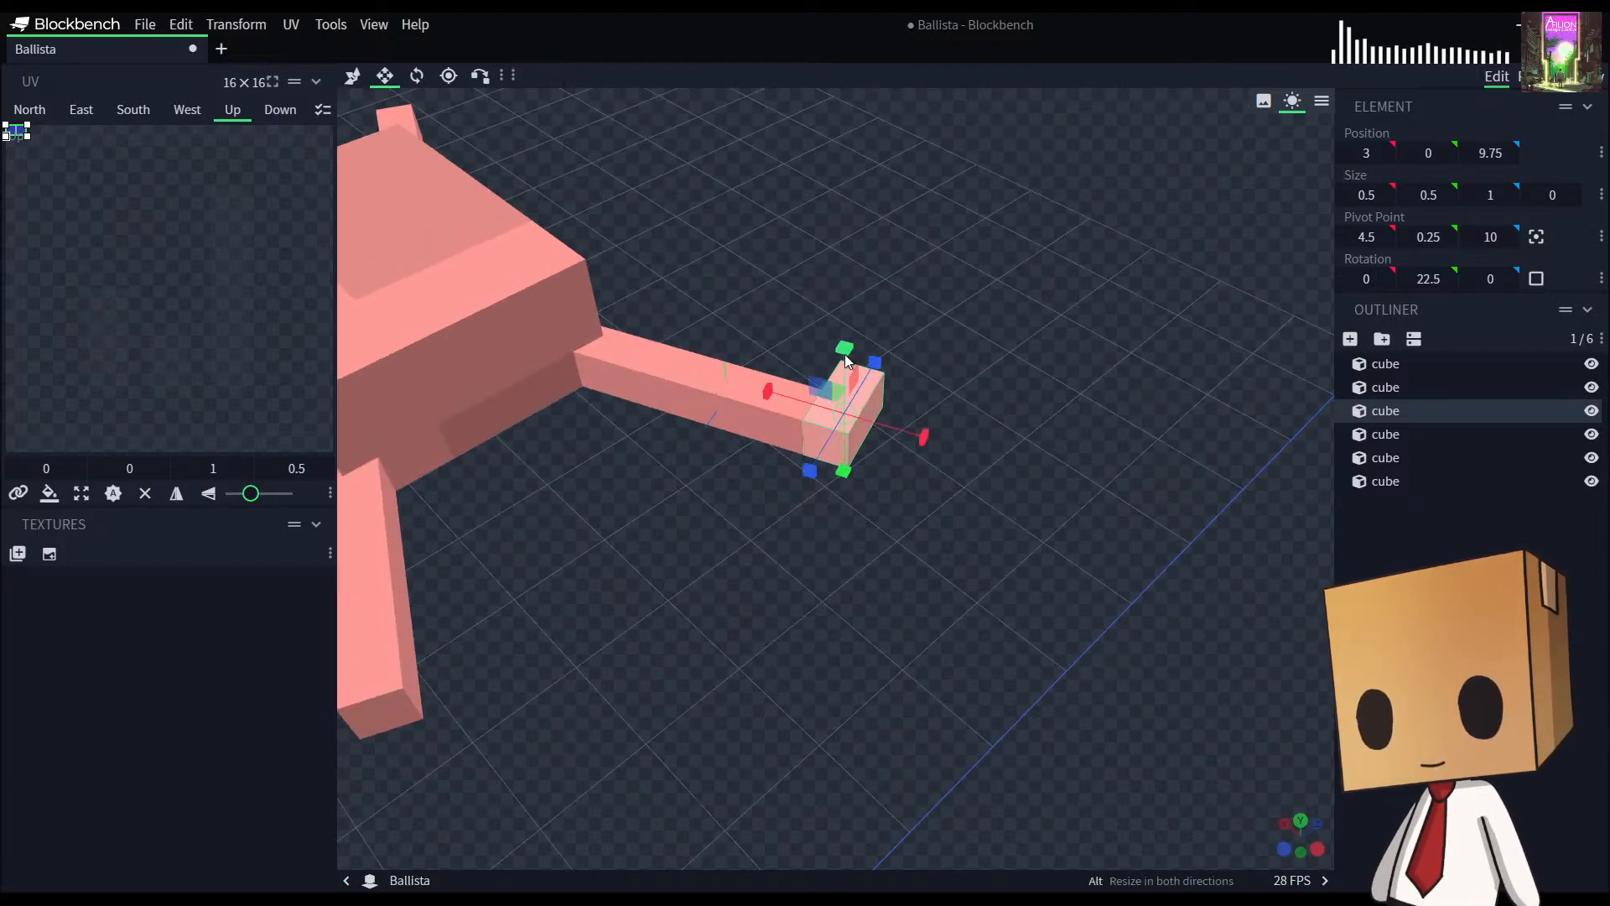
left_click_drag(847, 357, 842, 315)
left_click_drag(924, 425, 963, 440)
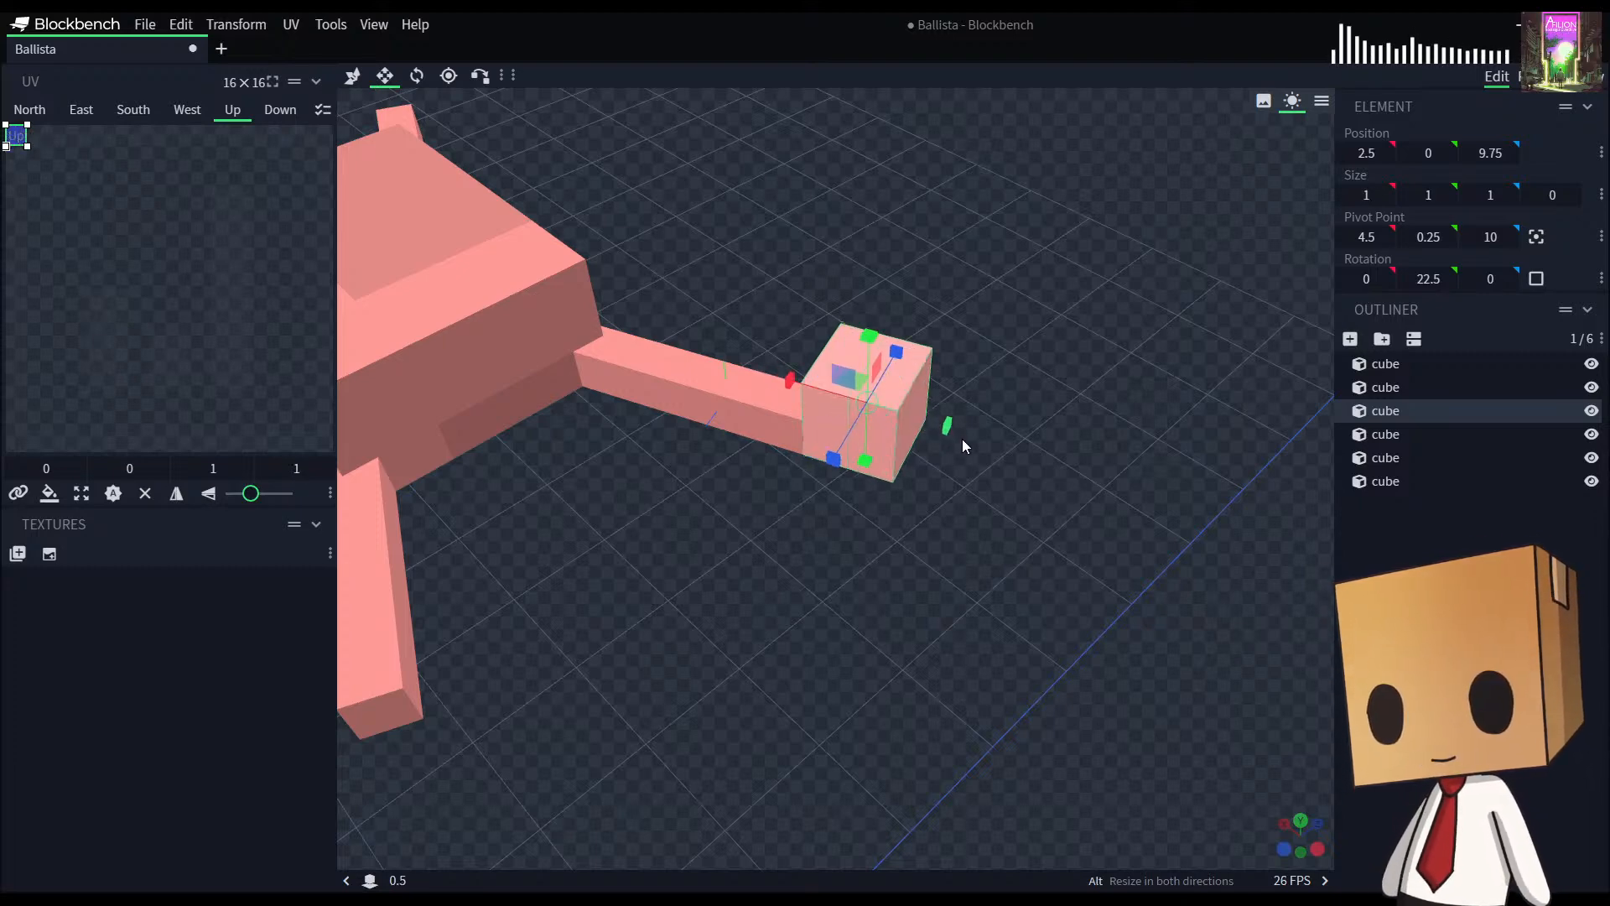
Step: Centre the foot block on the end of its leg by moving it along its local Z axis to Z position 9.5
left_click_drag(1099, 558, 878, 681)
key("v")
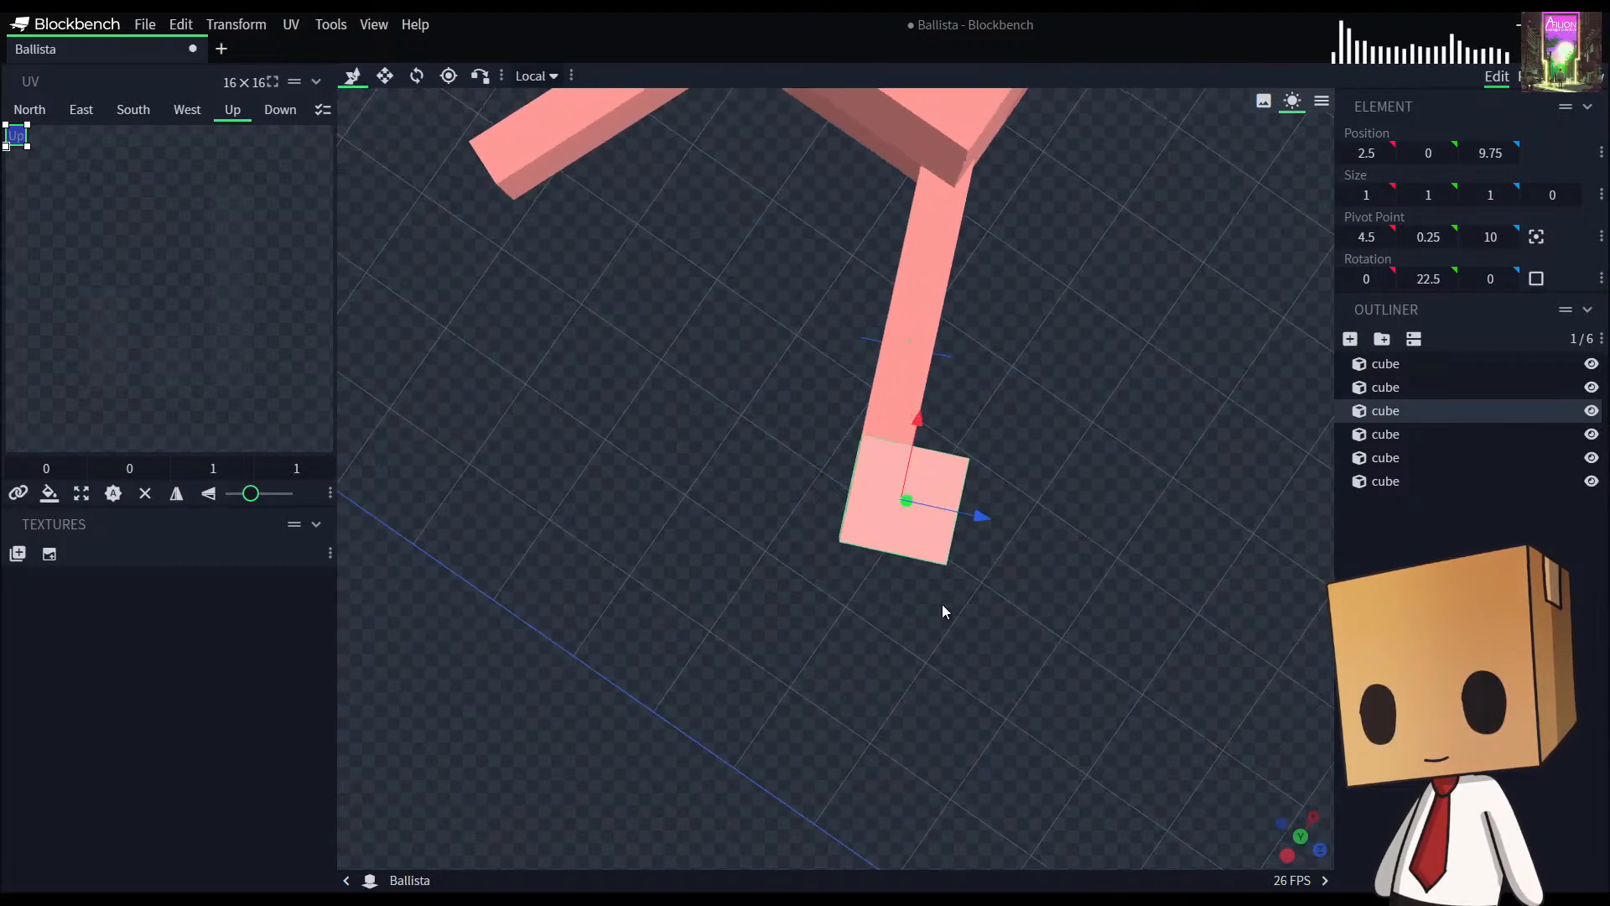
left_click_drag(971, 515, 952, 510)
left_click_drag(1055, 586, 916, 528)
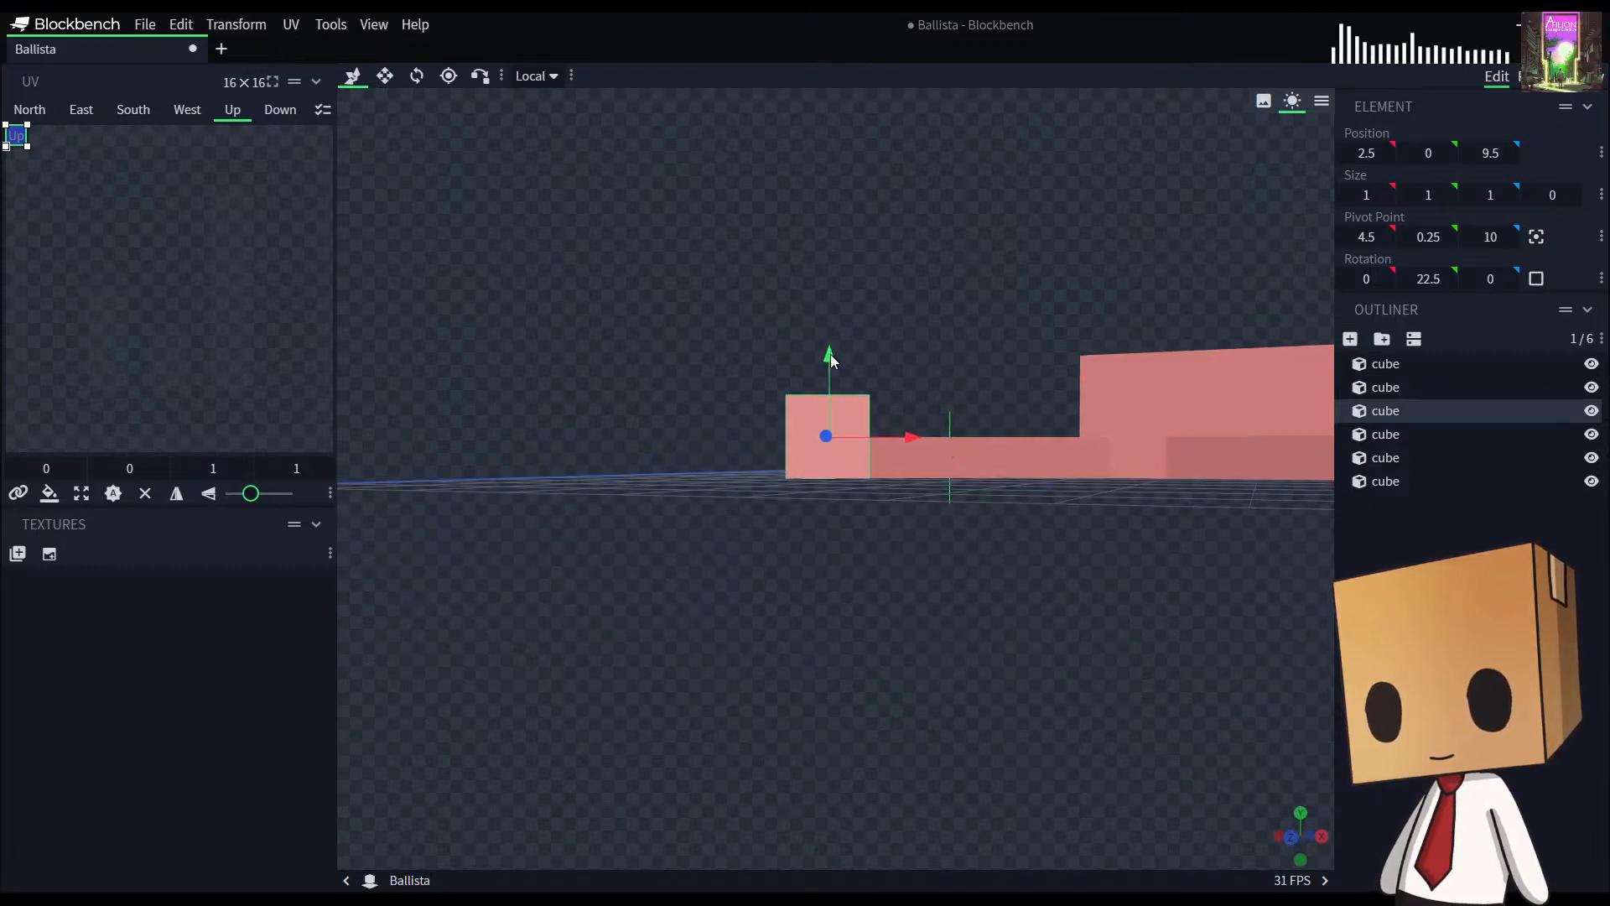
Step: Lower the foot block by 0.25 and trim its underside back to ground level, making it 0.75 high
key("s")
mouse_move(832, 359)
left_mouse_down()
mouse_move(833, 396)
mouse_move(828, 356)
mouse_move(832, 373)
left_mouse_up()
key("v")
left_click_drag(858, 431, 836, 506)
left_click(849, 493)
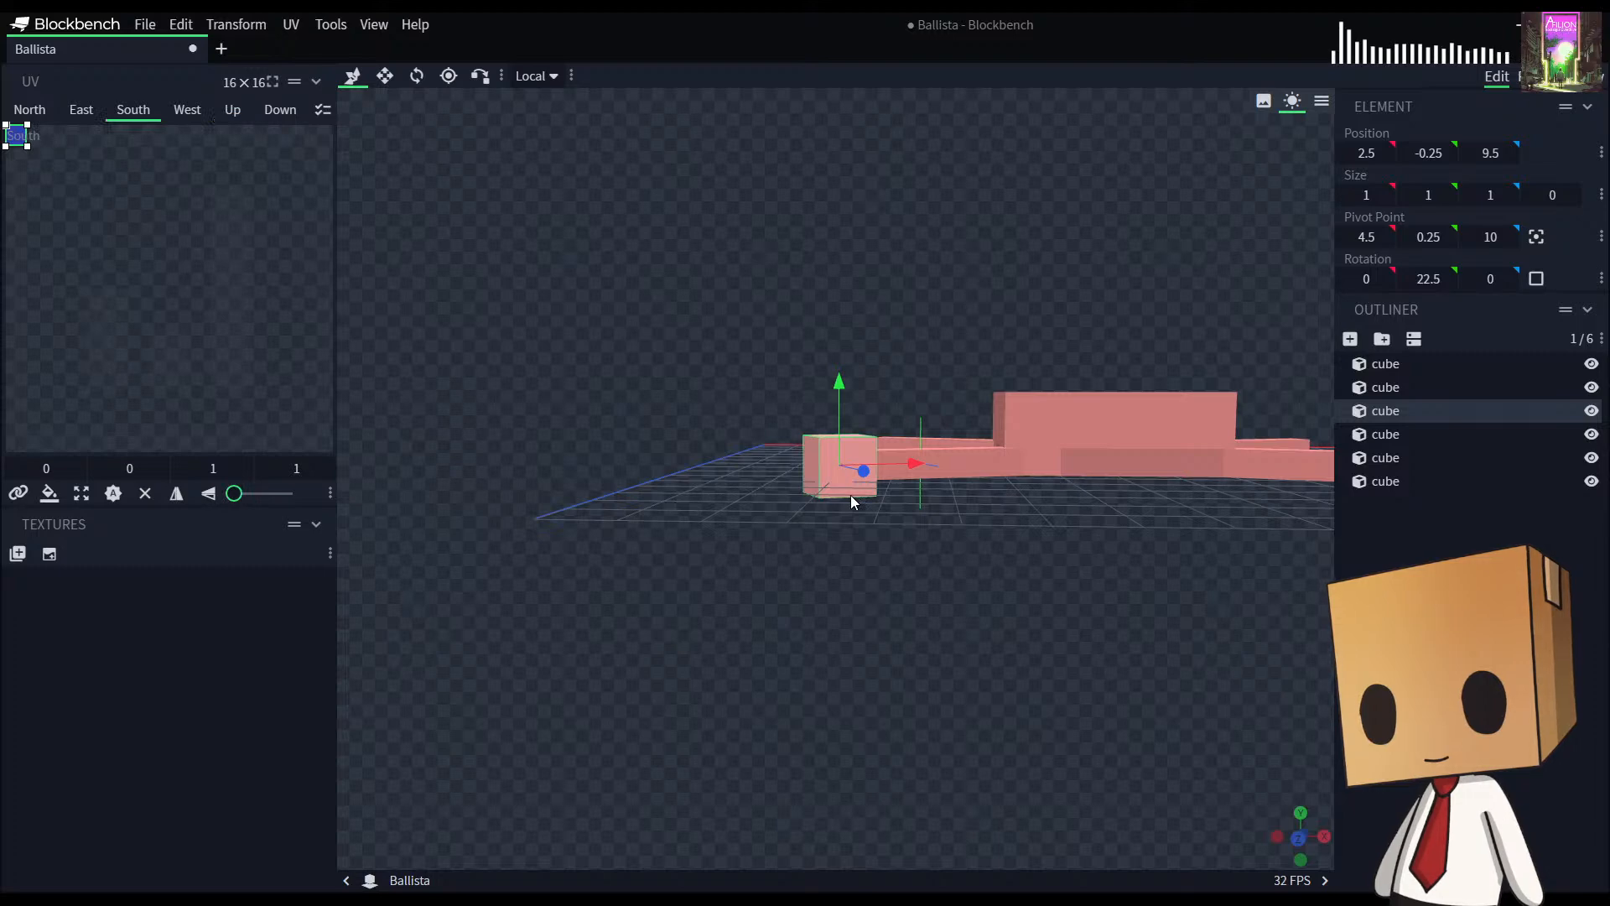
key("s")
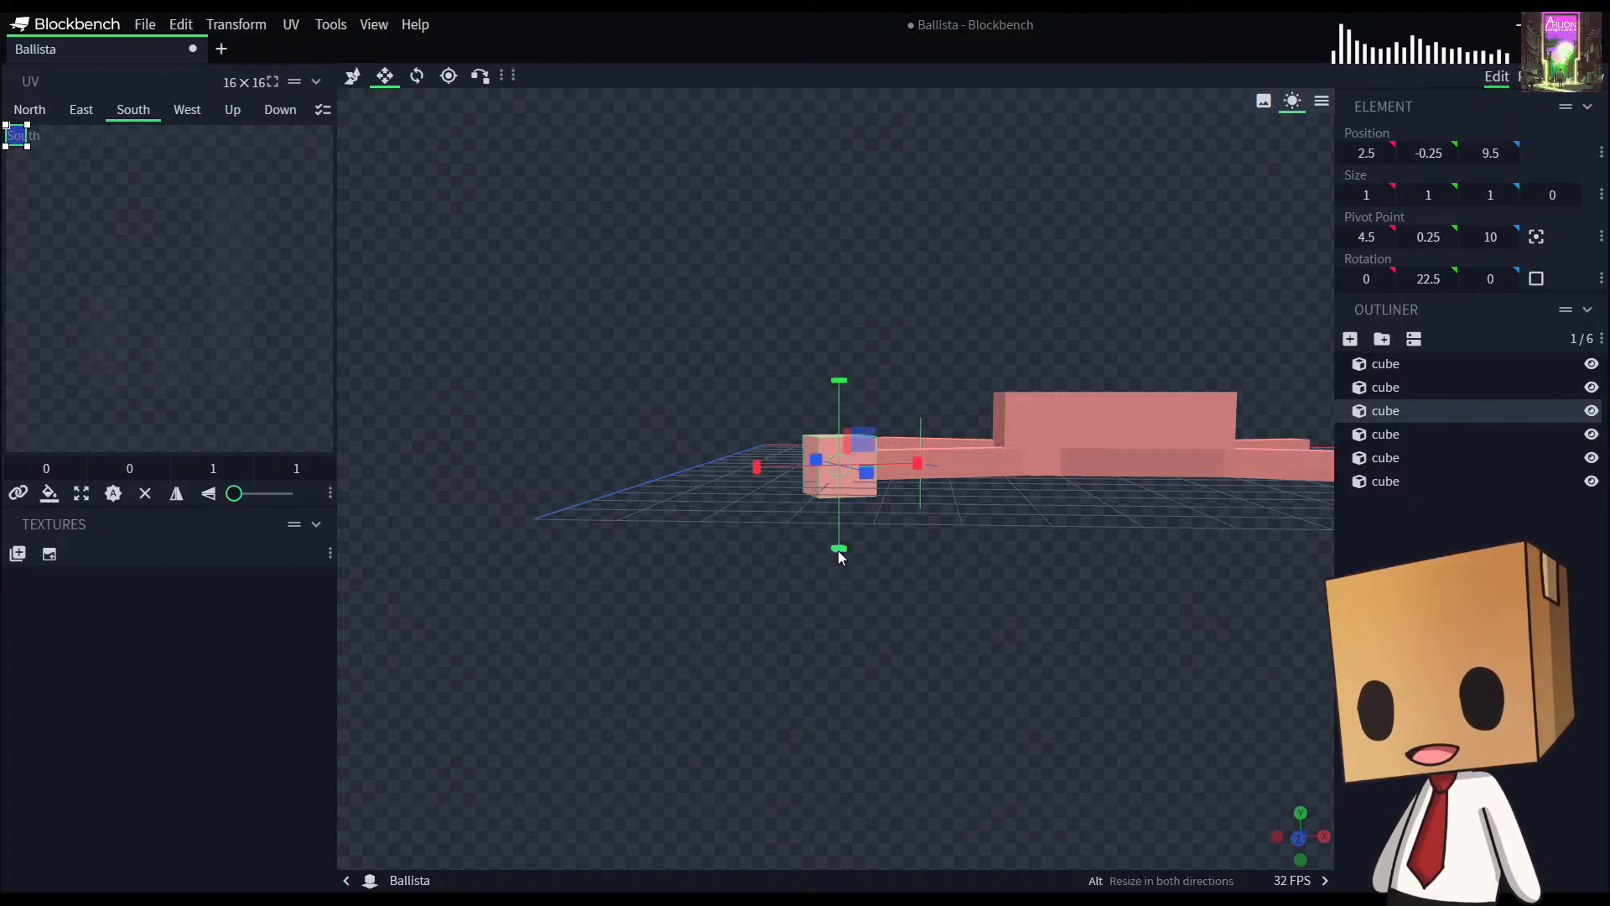
left_click_drag(840, 550, 1300, 793)
left_click(964, 682)
Step: Widen the foot block around the leg's end to size 1.5, 0.75, 1.5 at position 2, 0, 9.25
left_click_drag(964, 682, 1207, 561)
left_click_drag(970, 614, 1107, 609)
left_click(853, 446)
mouse_move(1055, 570)
left_mouse_down()
mouse_move(1079, 557)
mouse_move(1097, 579)
mouse_move(1050, 597)
left_mouse_up()
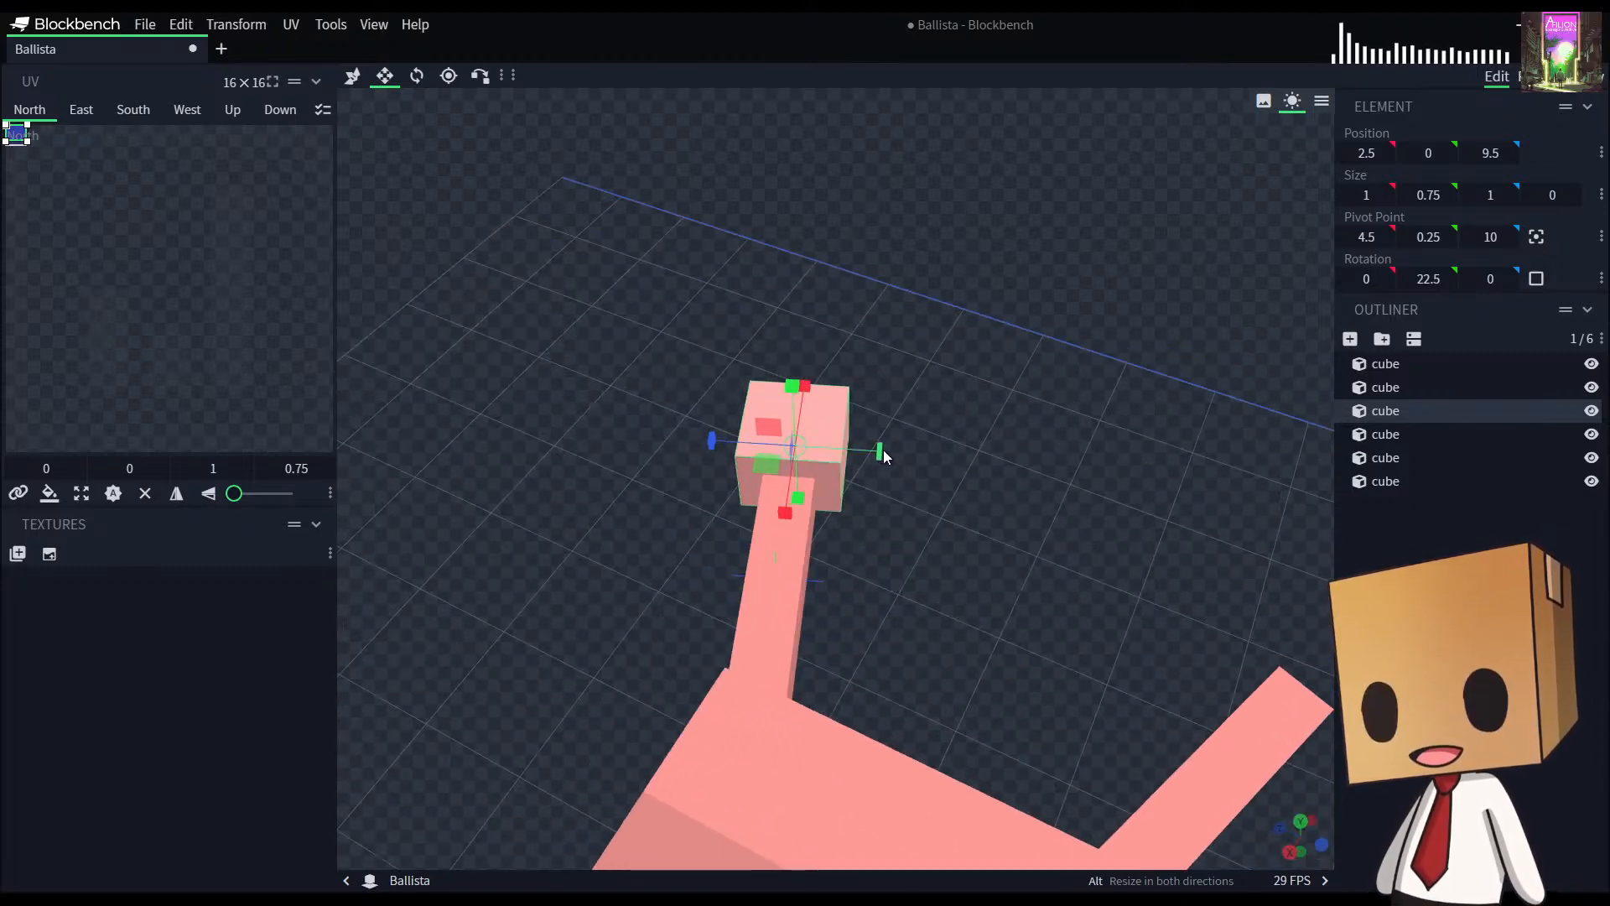
left_click_drag(881, 453, 899, 457)
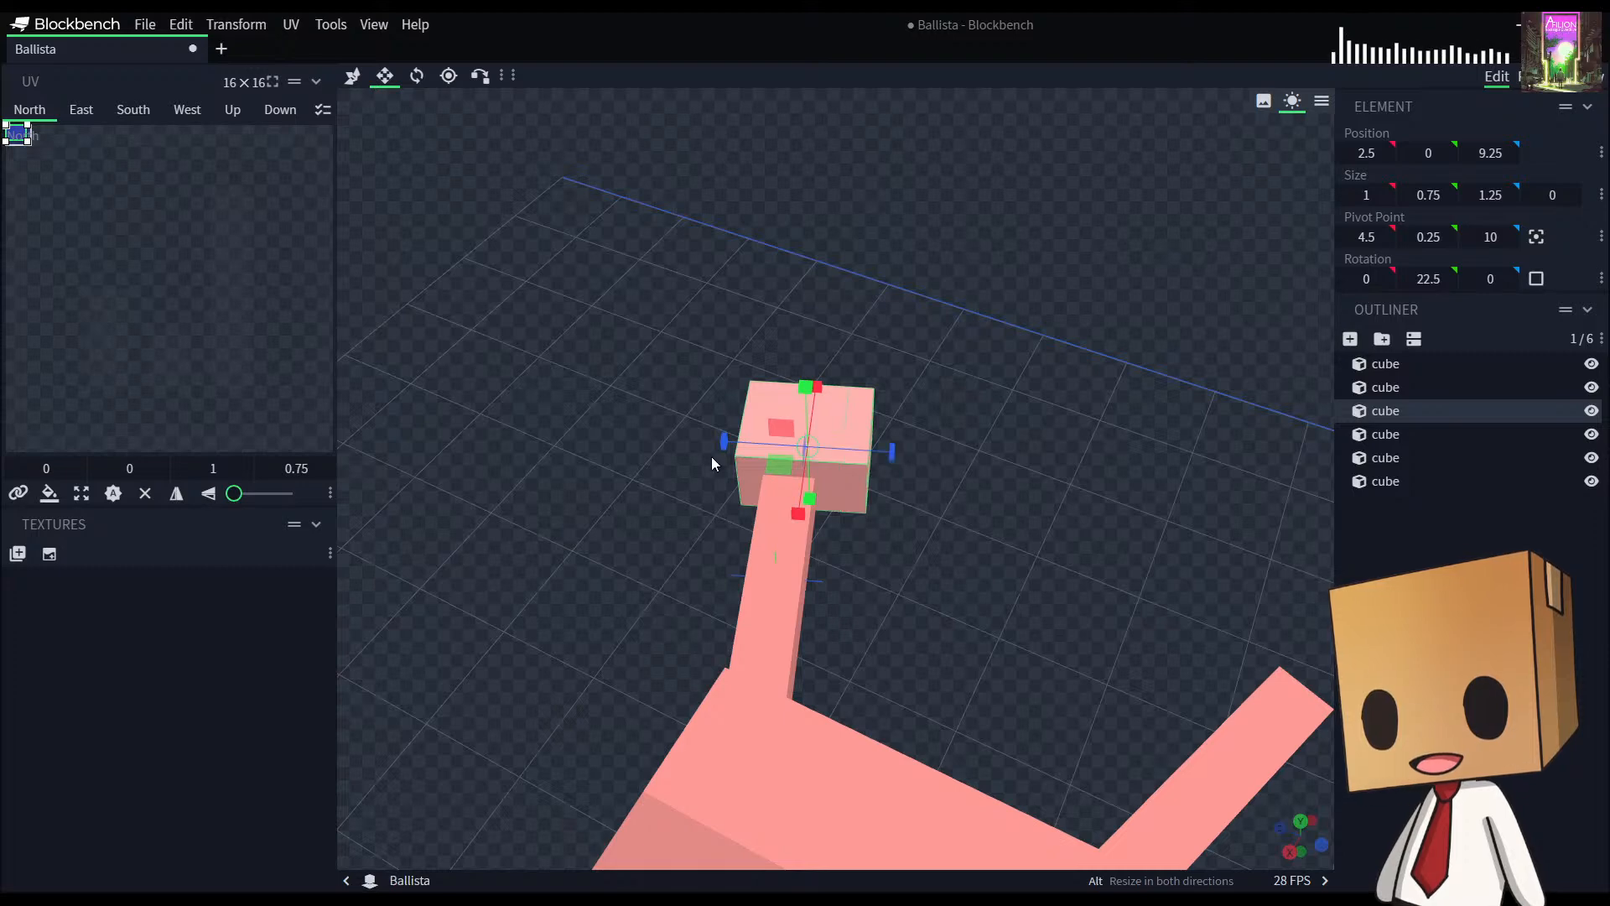
left_click_drag(715, 438, 703, 440)
left_click_drag(990, 511, 805, 520)
left_click_drag(922, 422, 969, 421)
Step: Duplicate the foot block, centre the copy's pivot and rotate it to -22.5 degrees around Y
left_click(1082, 659)
left_click_drag(1082, 659, 988, 183)
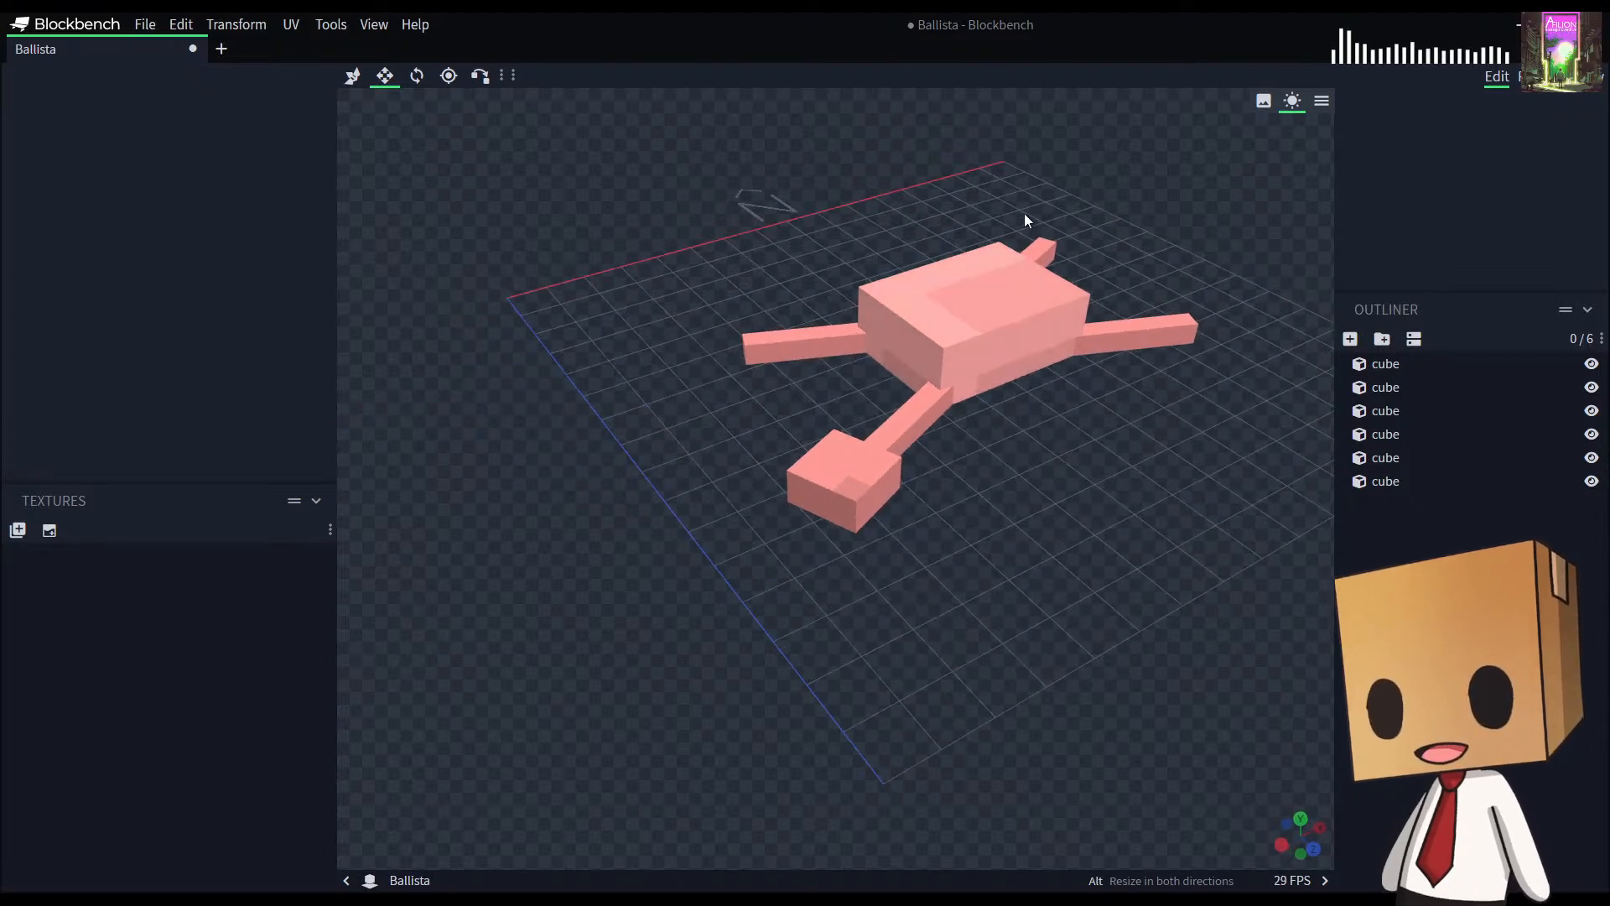
left_click_drag(1127, 181, 857, 466)
left_click(857, 467)
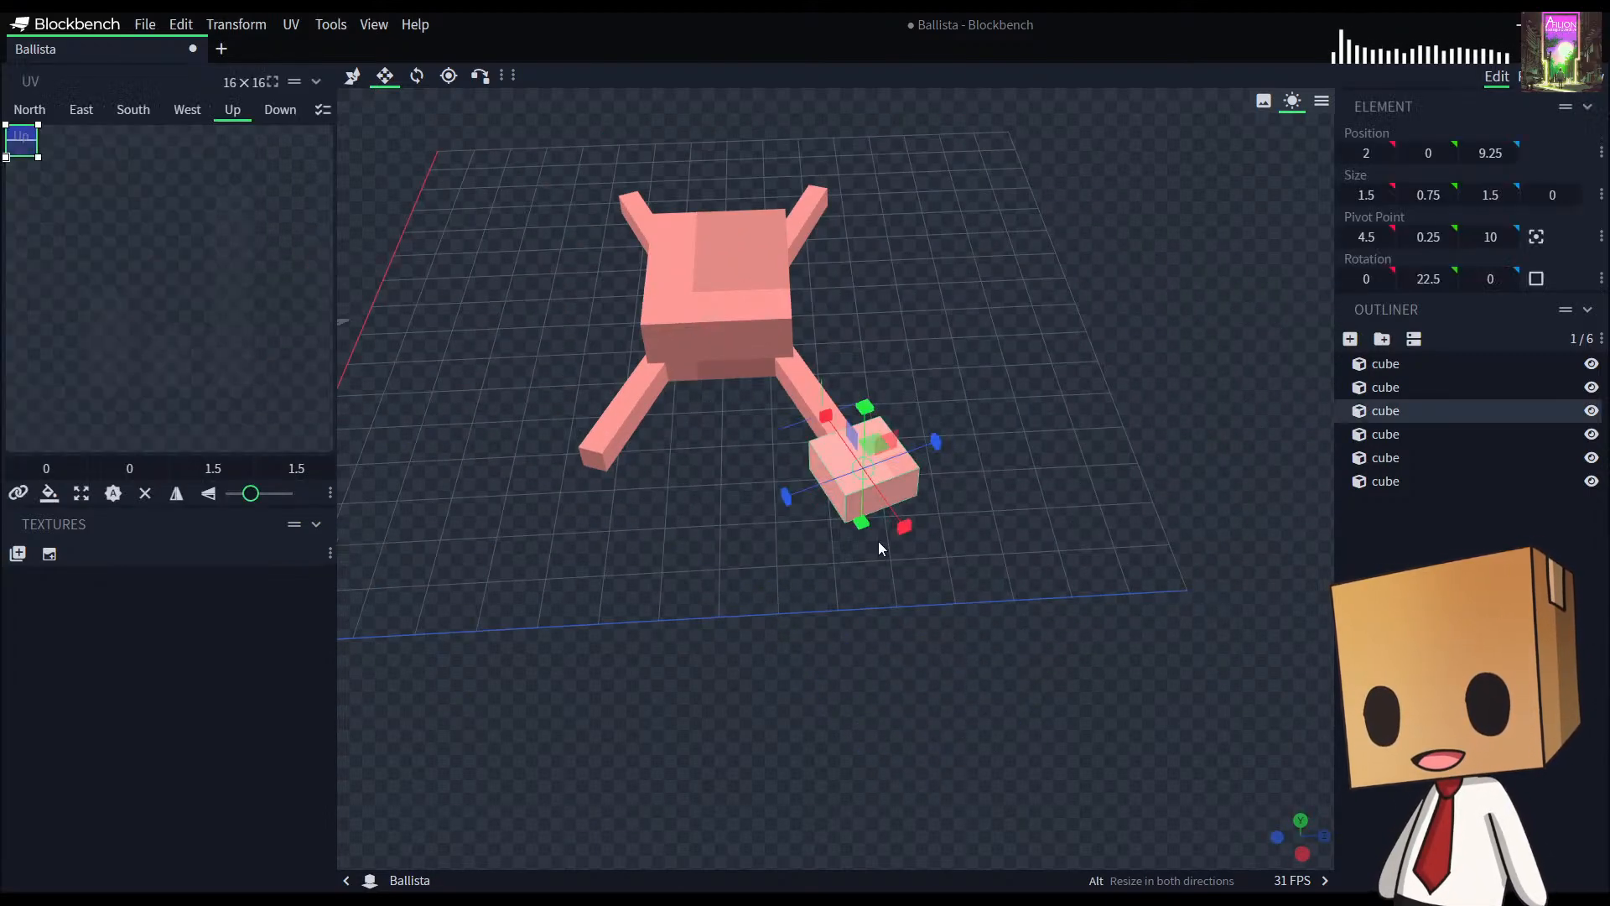
key("ctrl+d")
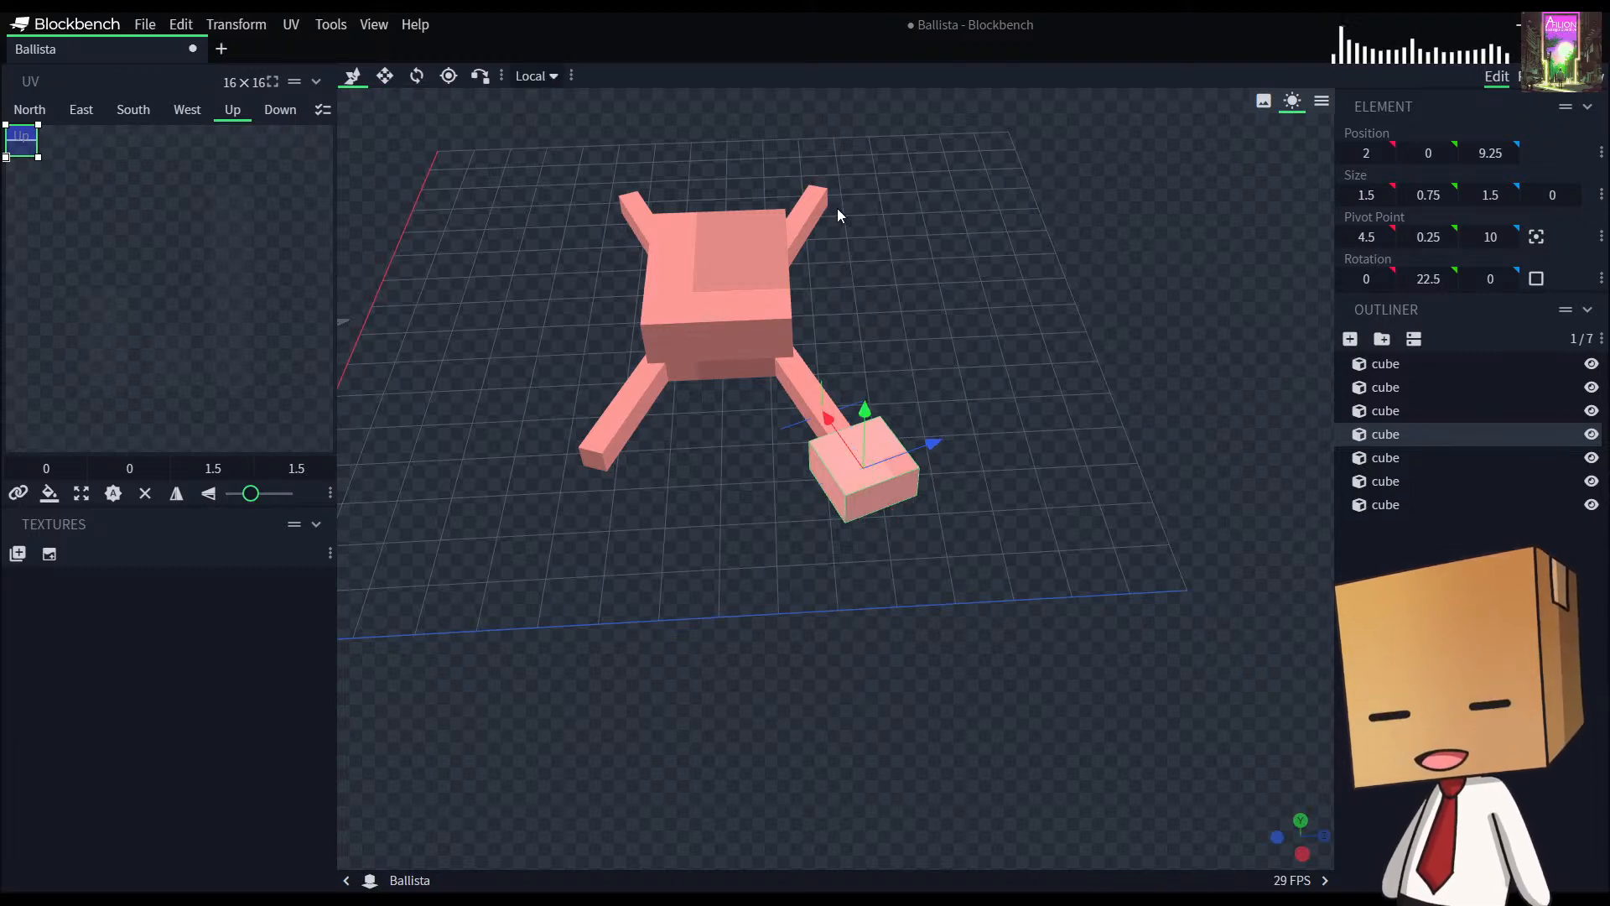
left_click(415, 79)
left_click(1537, 236)
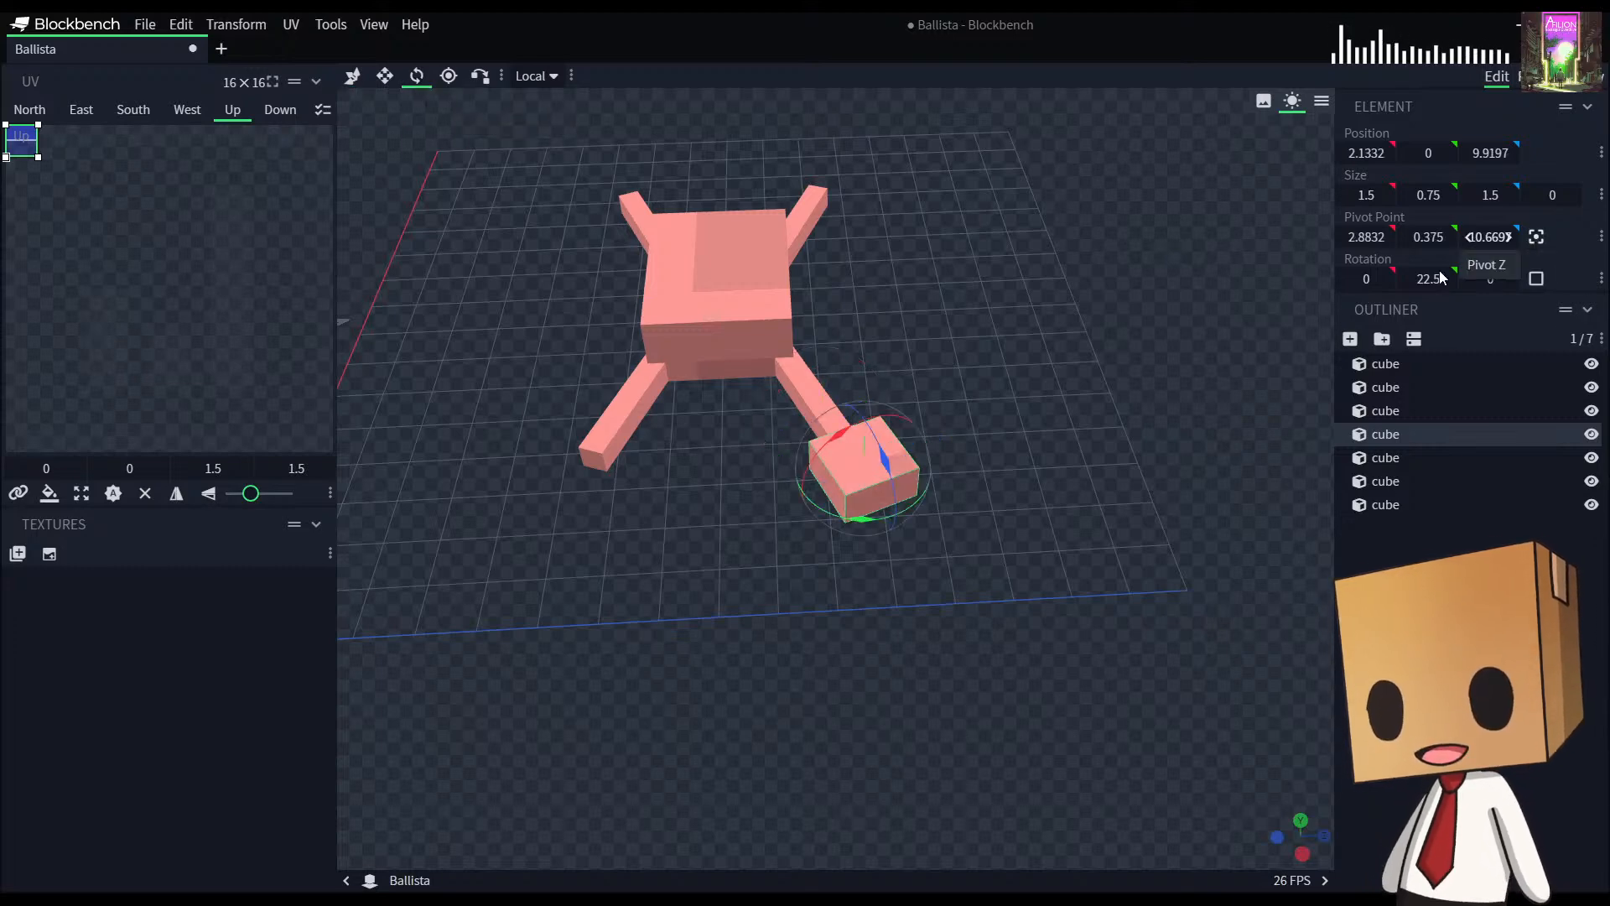
left_click_drag(857, 519, 808, 486)
Step: Switch the transform space to Global and move the copied foot along Z onto the neighbouring leg's end, Z position 4.5447
left_click(352, 76)
left_click(534, 77)
left_click(550, 102)
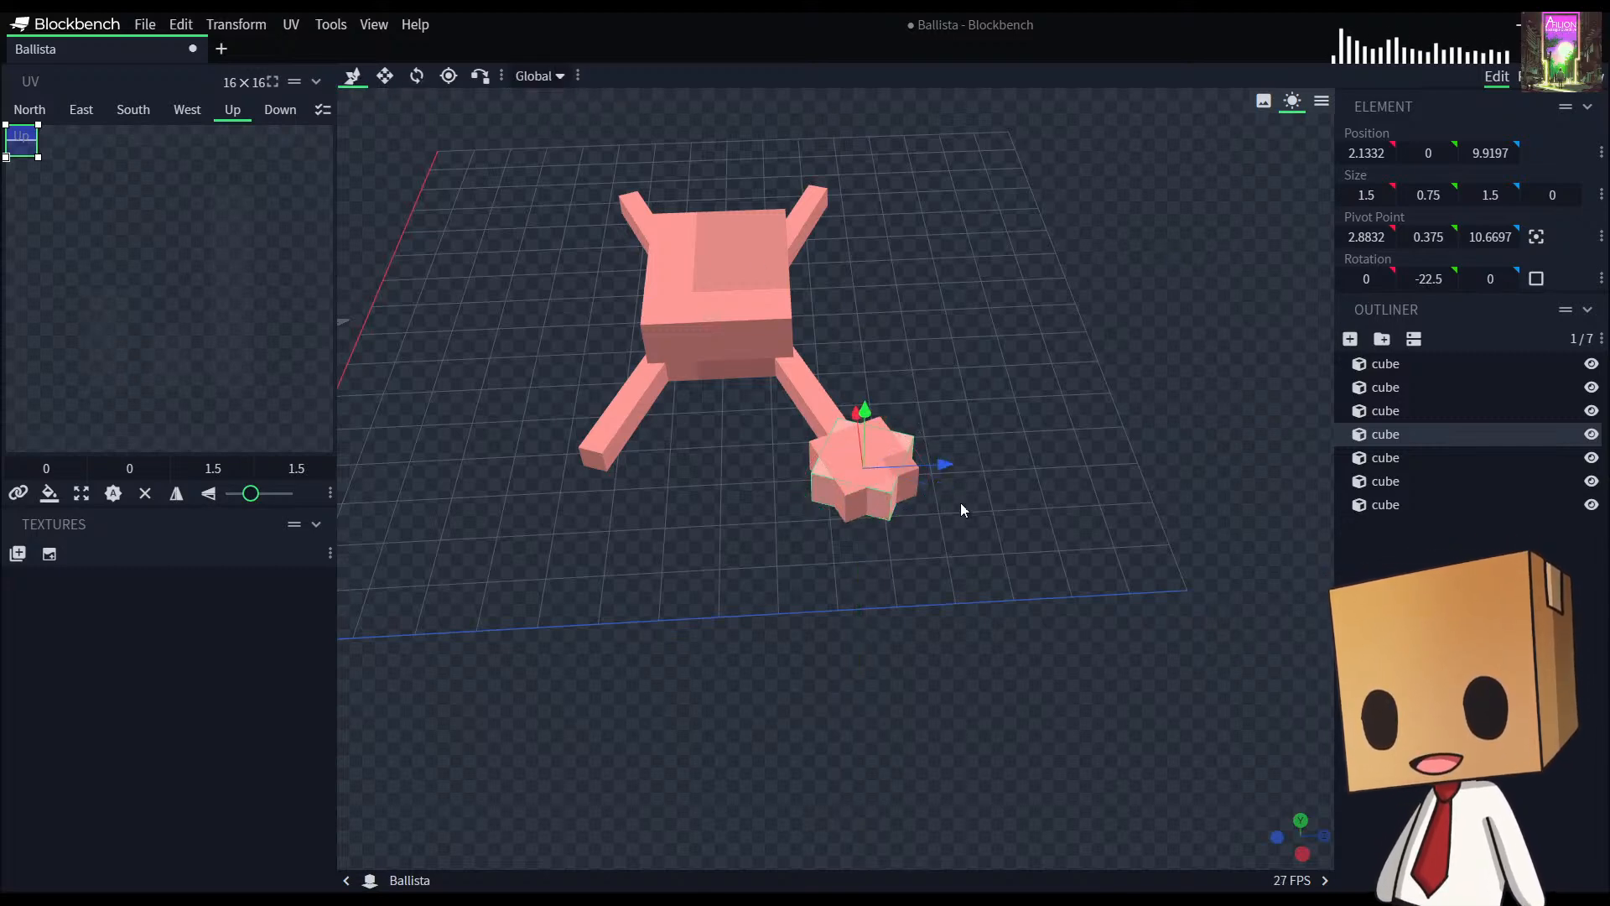
left_click_drag(951, 465, 327, 522)
right_click_drag(1284, 482, 1069, 482)
scroll(1069, 483, "up", 3)
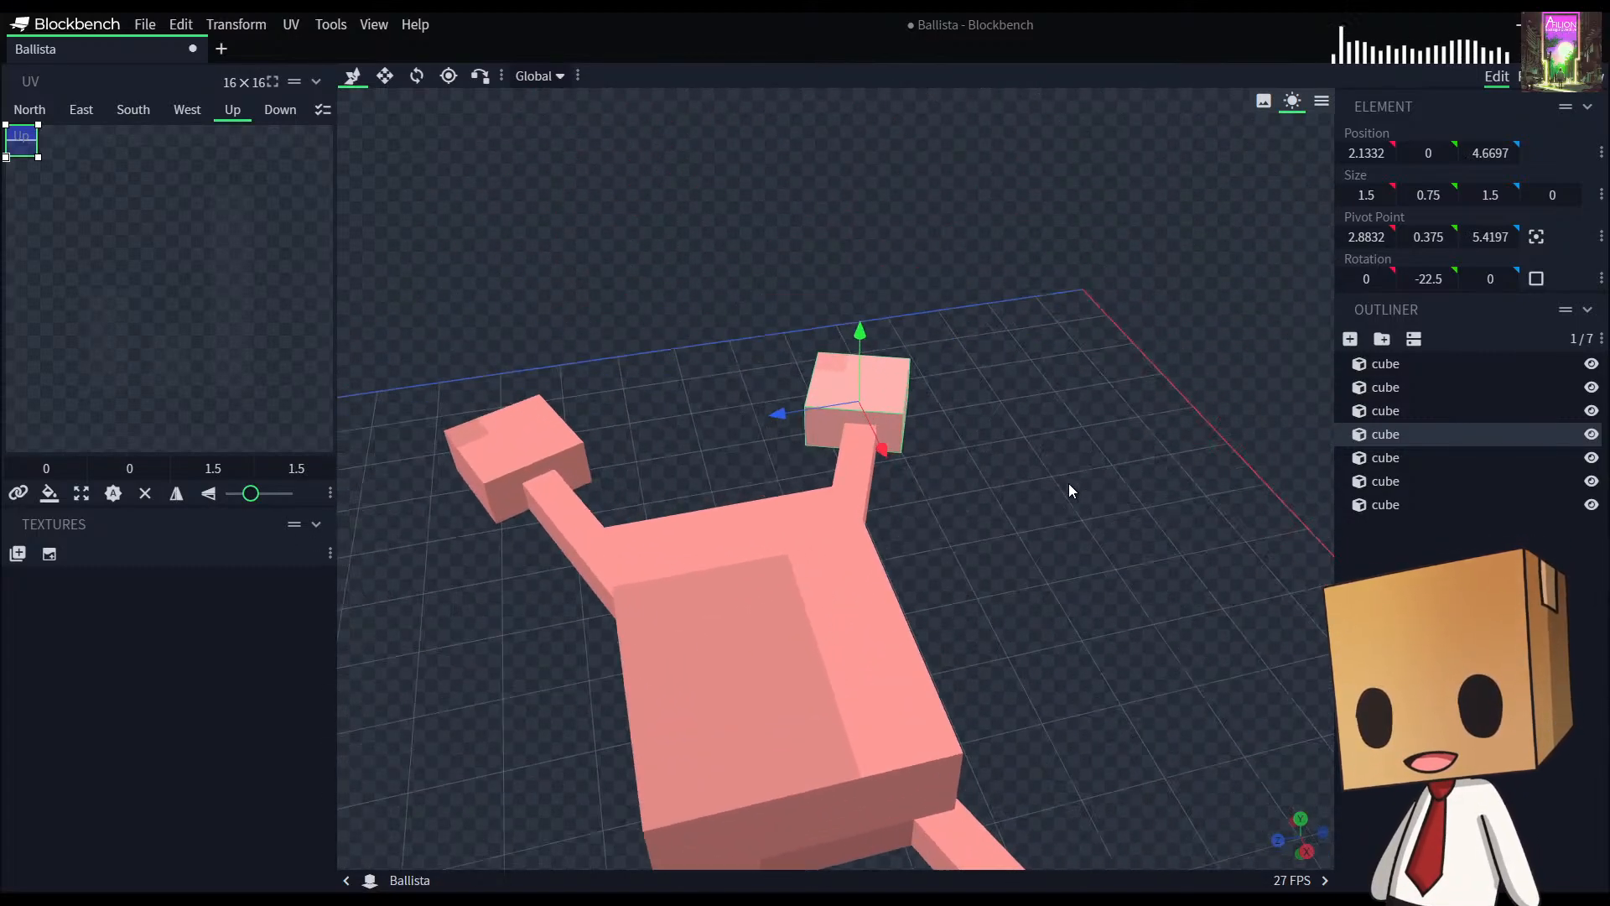
scroll(1065, 480, "up", 3)
left_click_drag(798, 354, 807, 359)
left_click_drag(1210, 574, 633, 568)
scroll(908, 611, "down", 8)
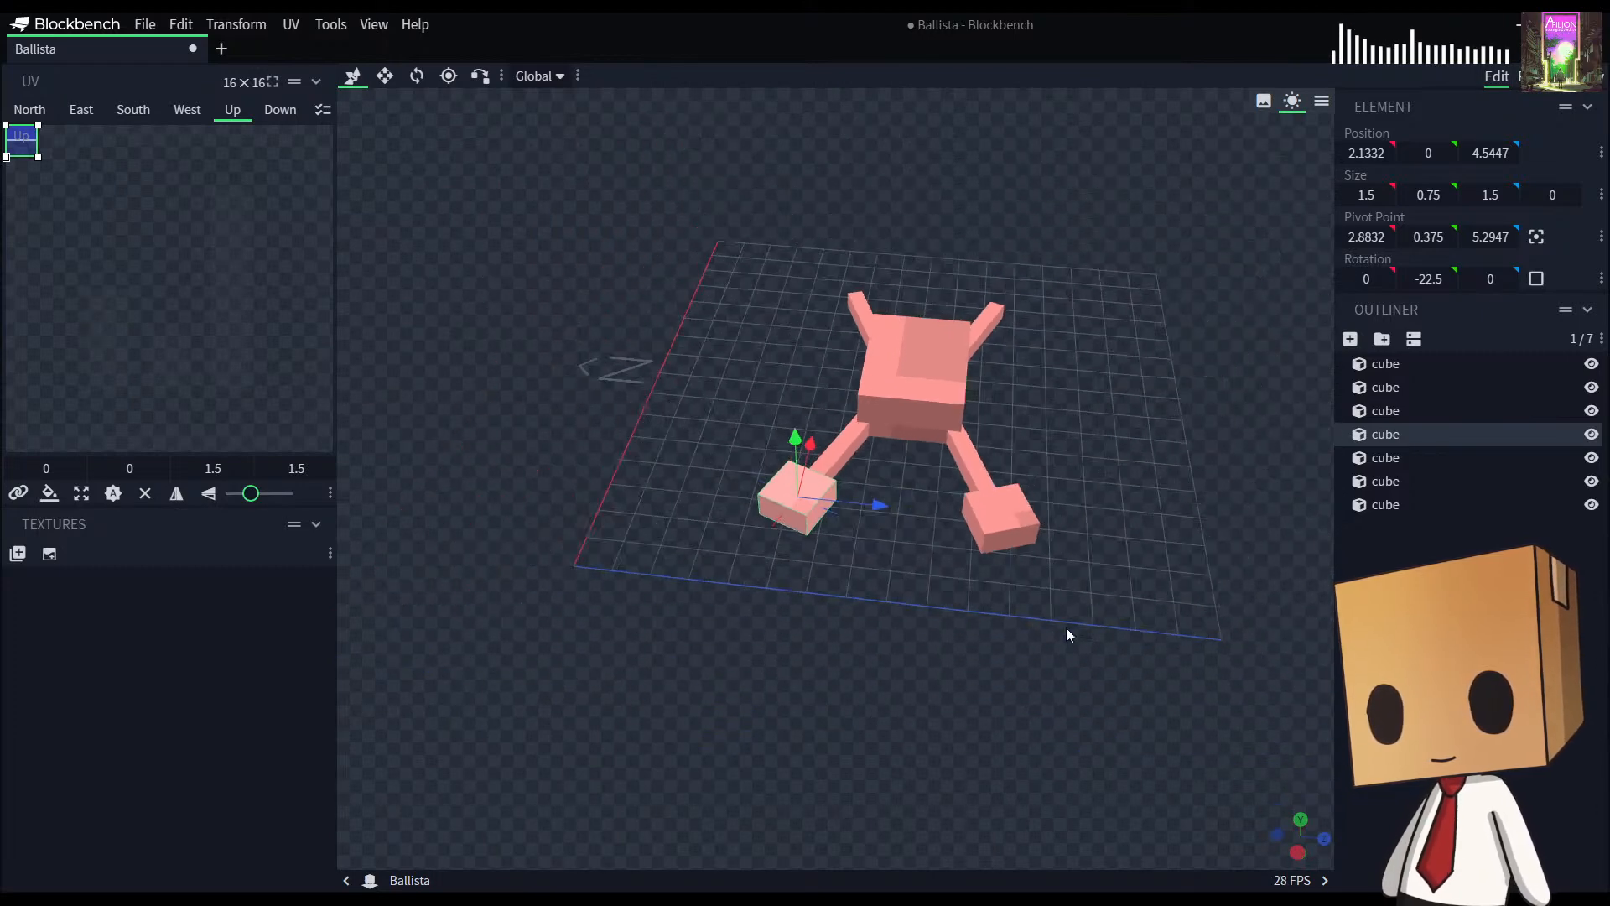
Step: Duplicate both foot blocks, centre the copies' shared pivot and rotate the pair half a turn around the vertical axis
left_click_drag(964, 597, 983, 585)
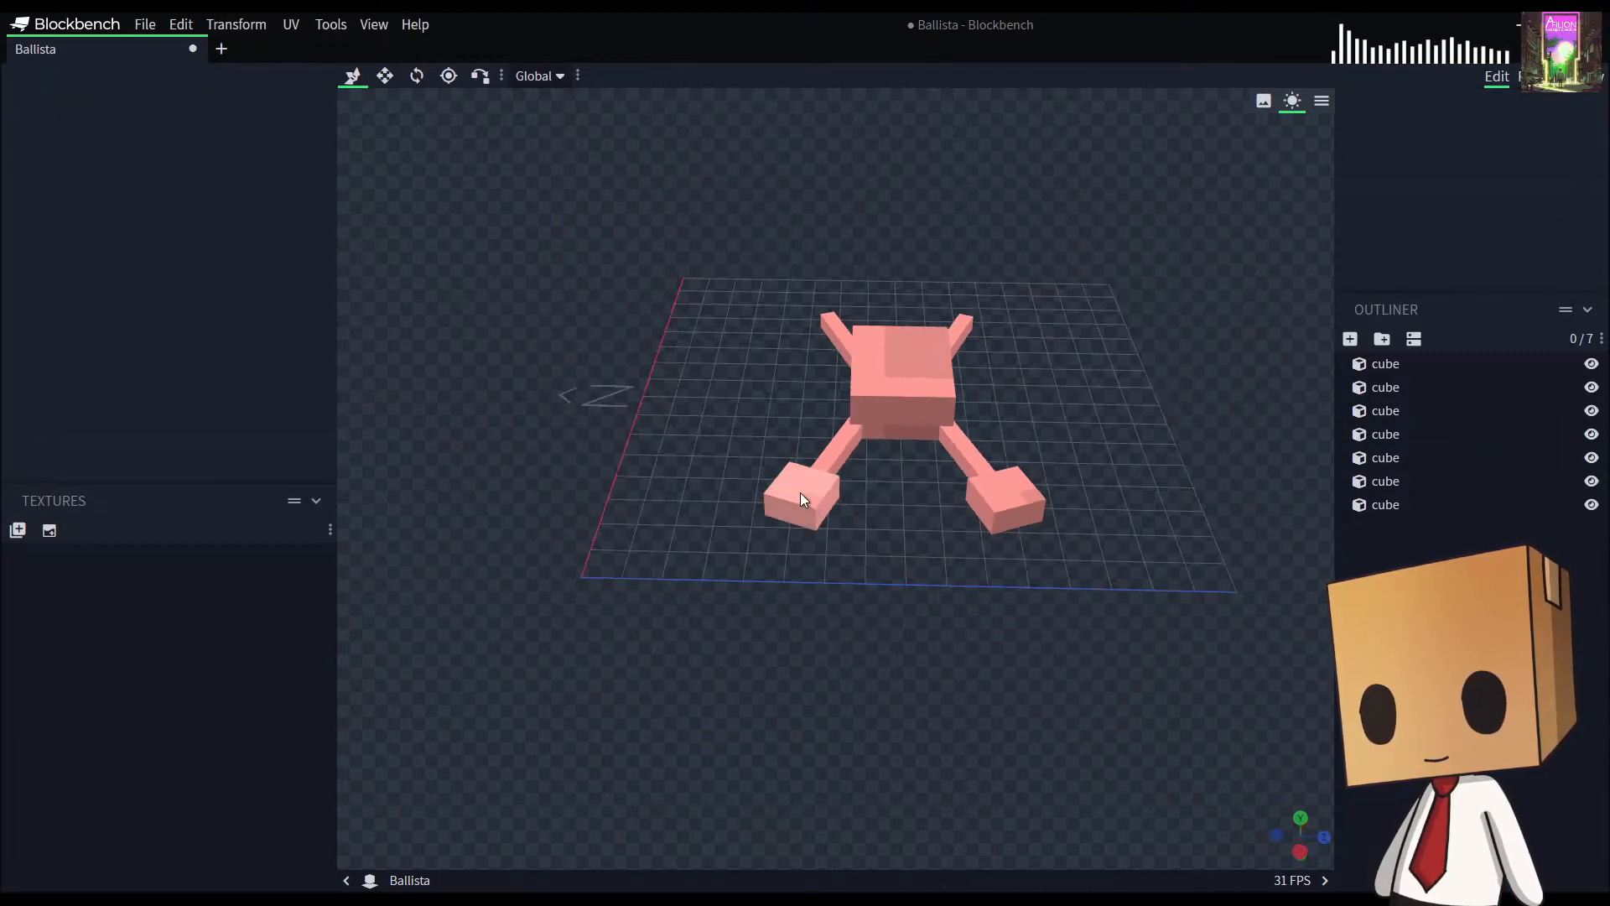
left_click(994, 510, "ctrl")
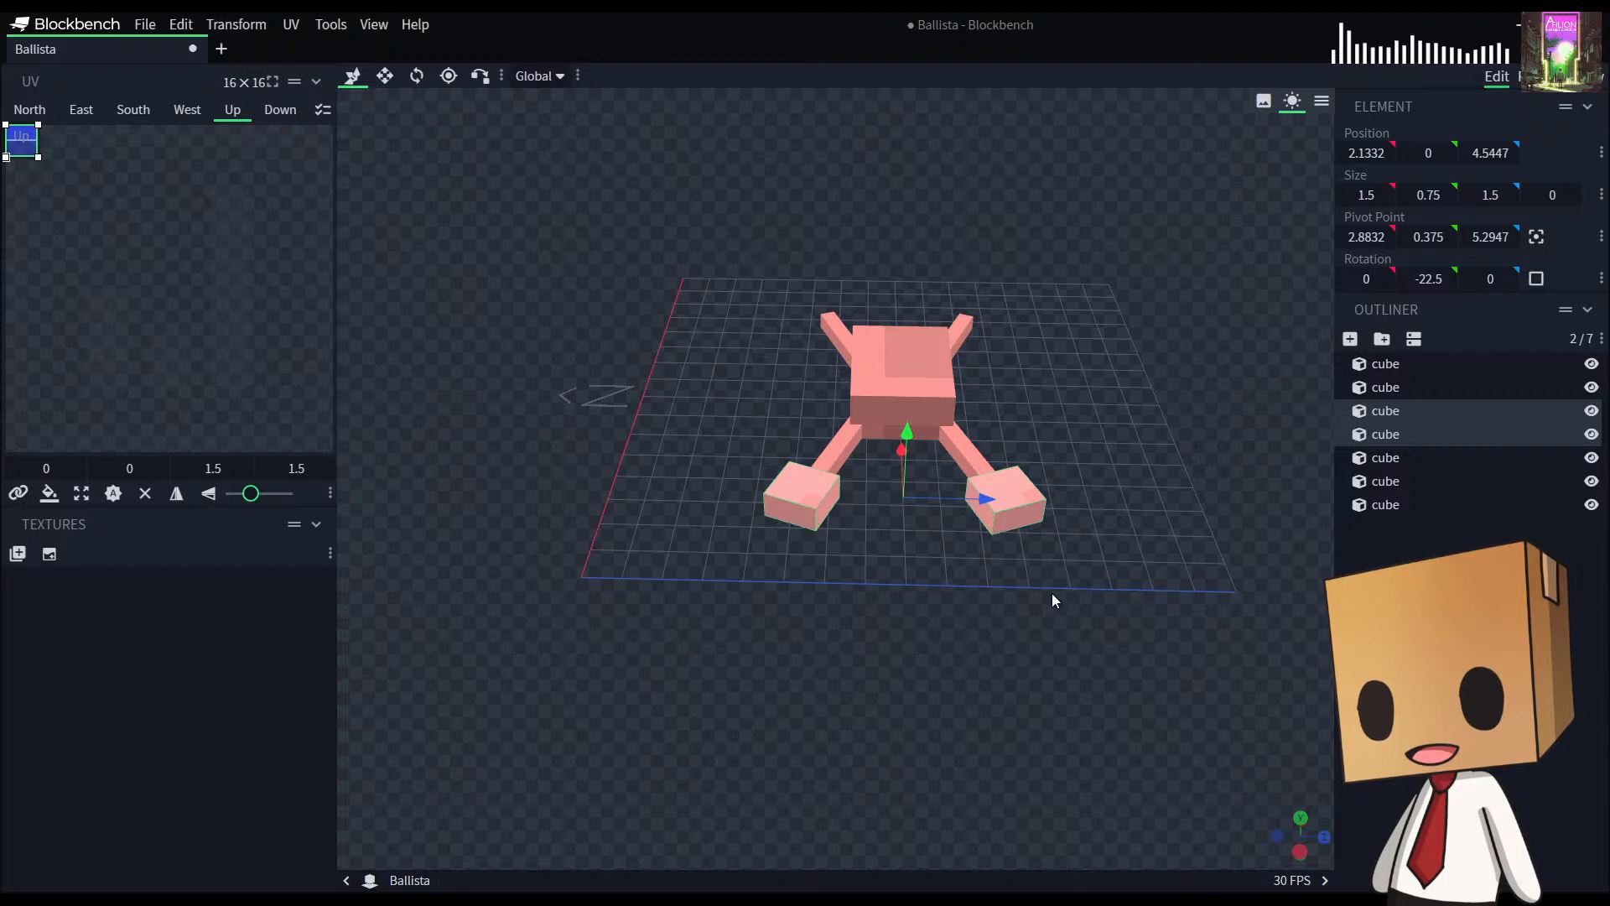
key("ctrl+d")
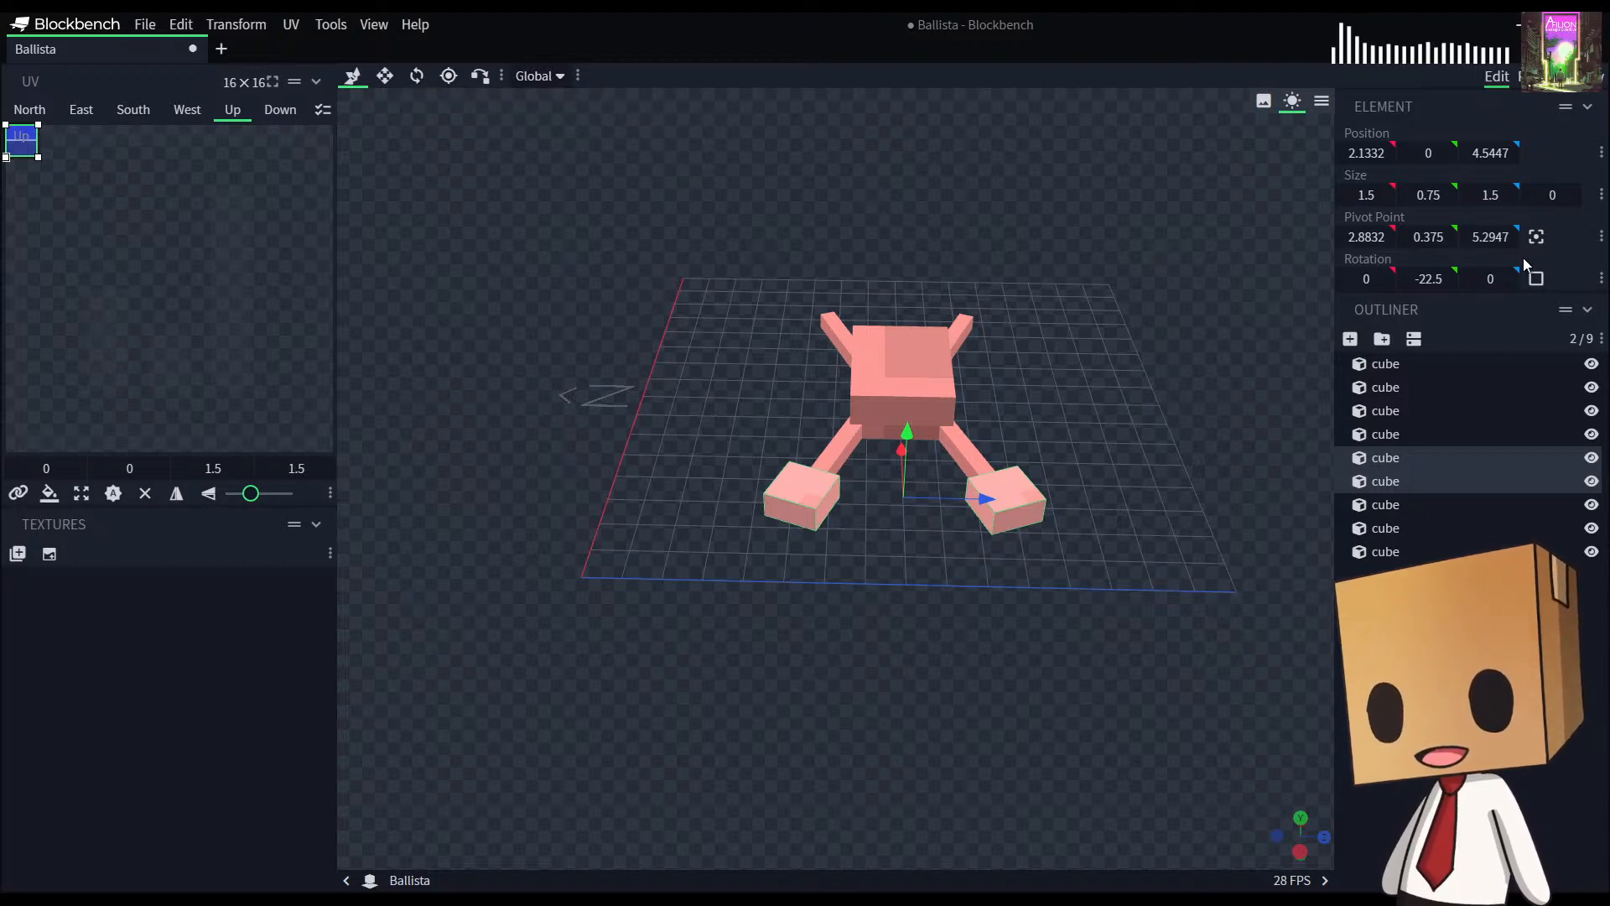
left_click(1536, 237)
left_click(450, 78)
left_click_drag(824, 584, 817, 605)
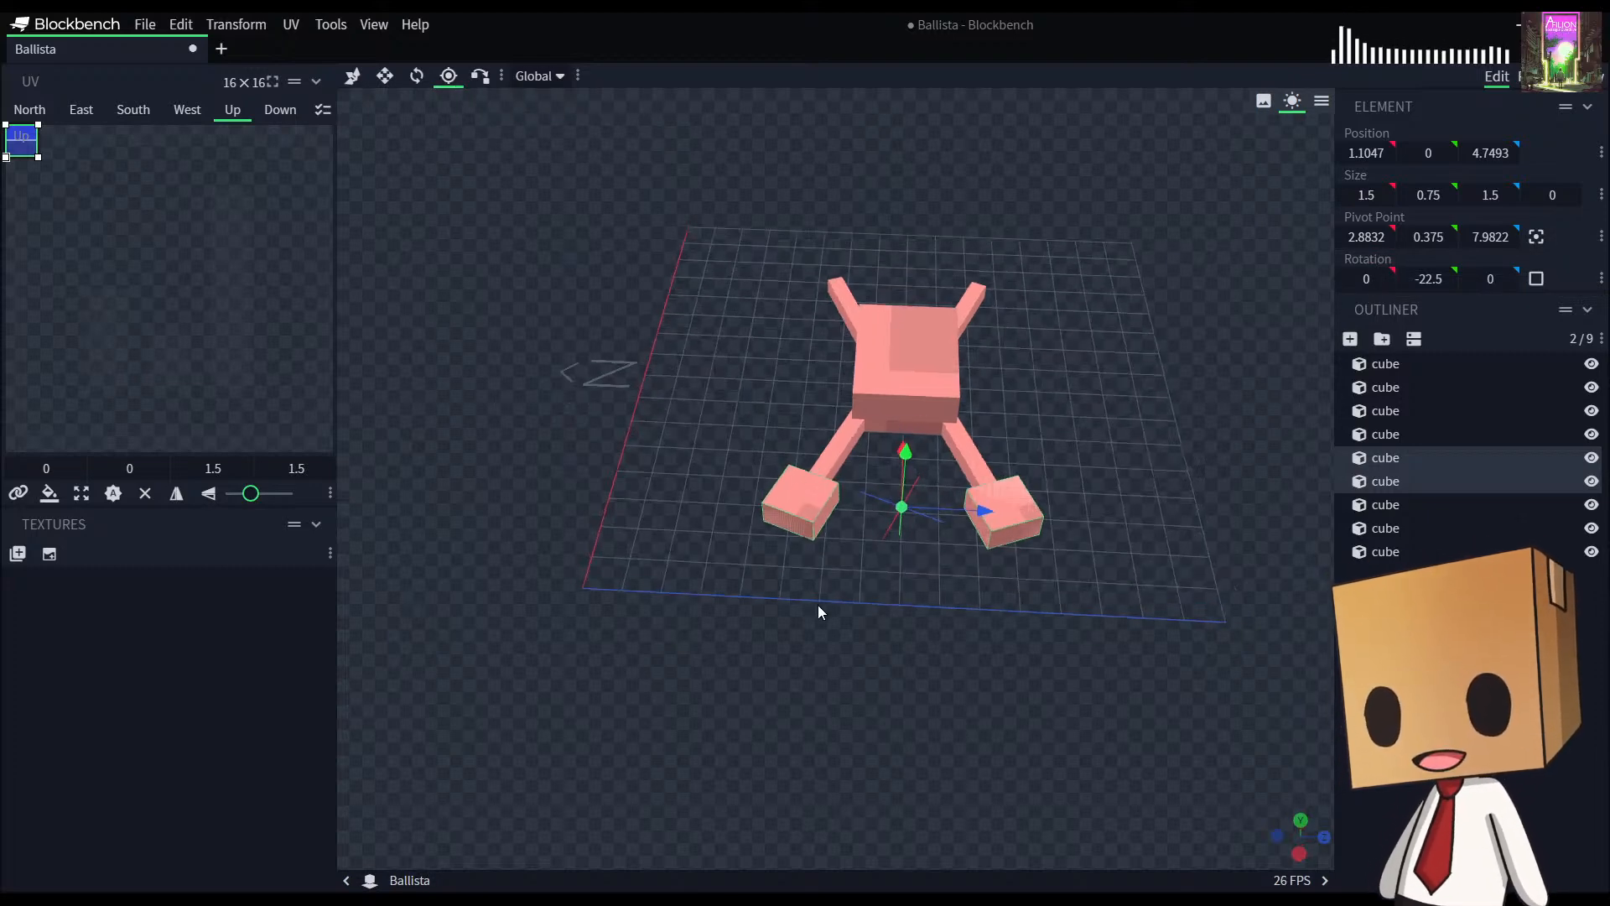
left_click(417, 78)
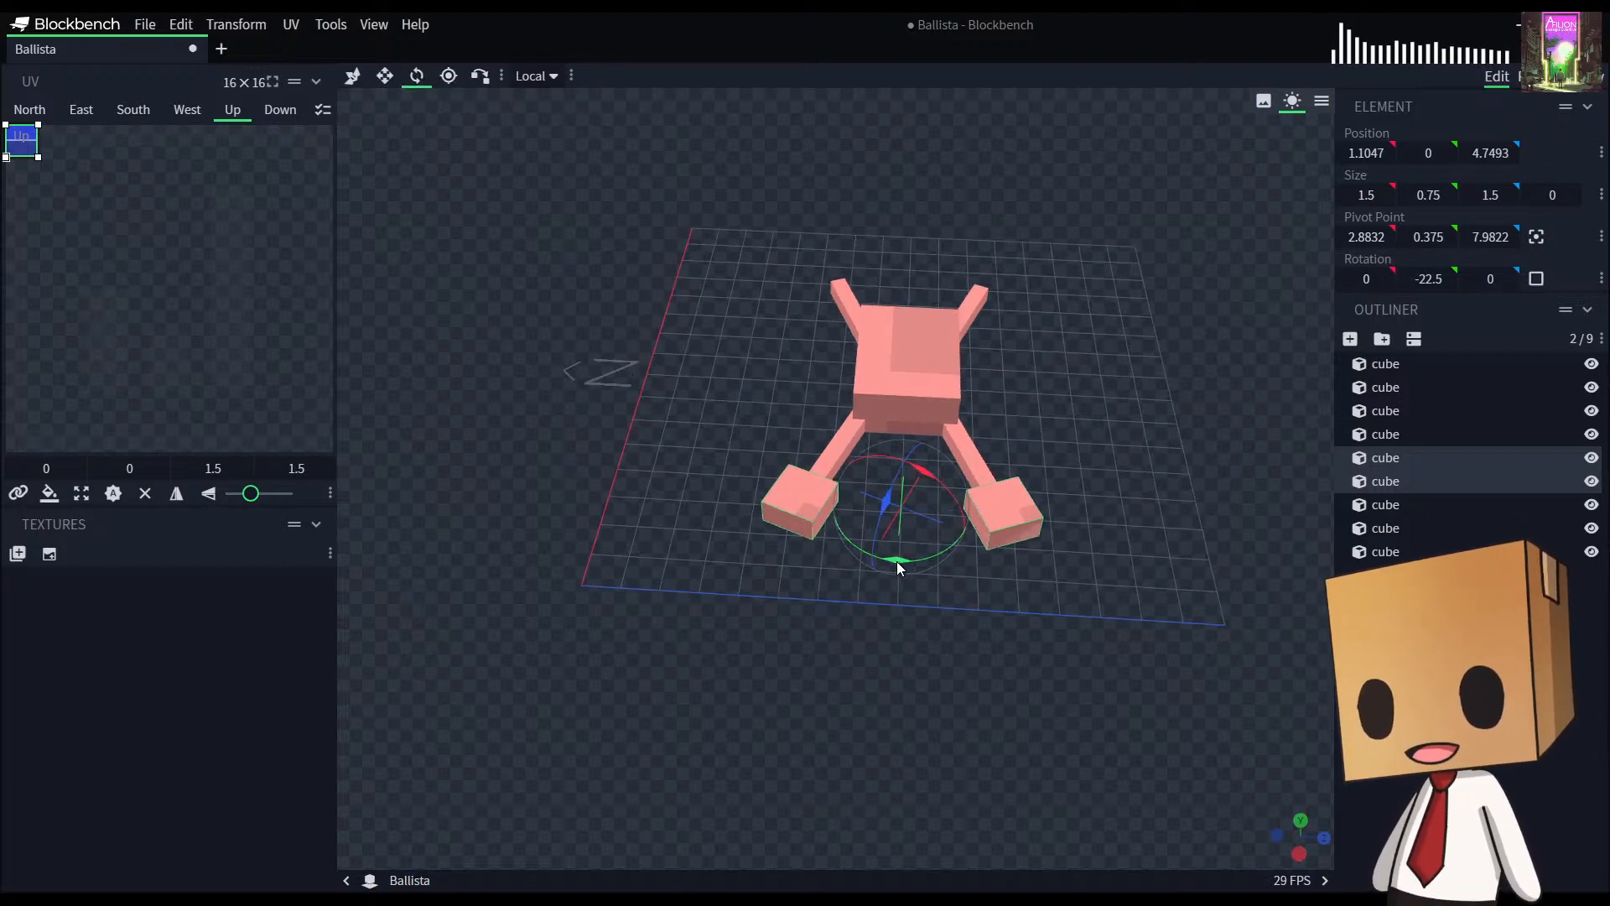
left_click_drag(898, 561, 839, 352)
Step: Move the copied pair of feet along the global X axis onto the ends of the two opposite legs, X position 13.4117
left_click(537, 76)
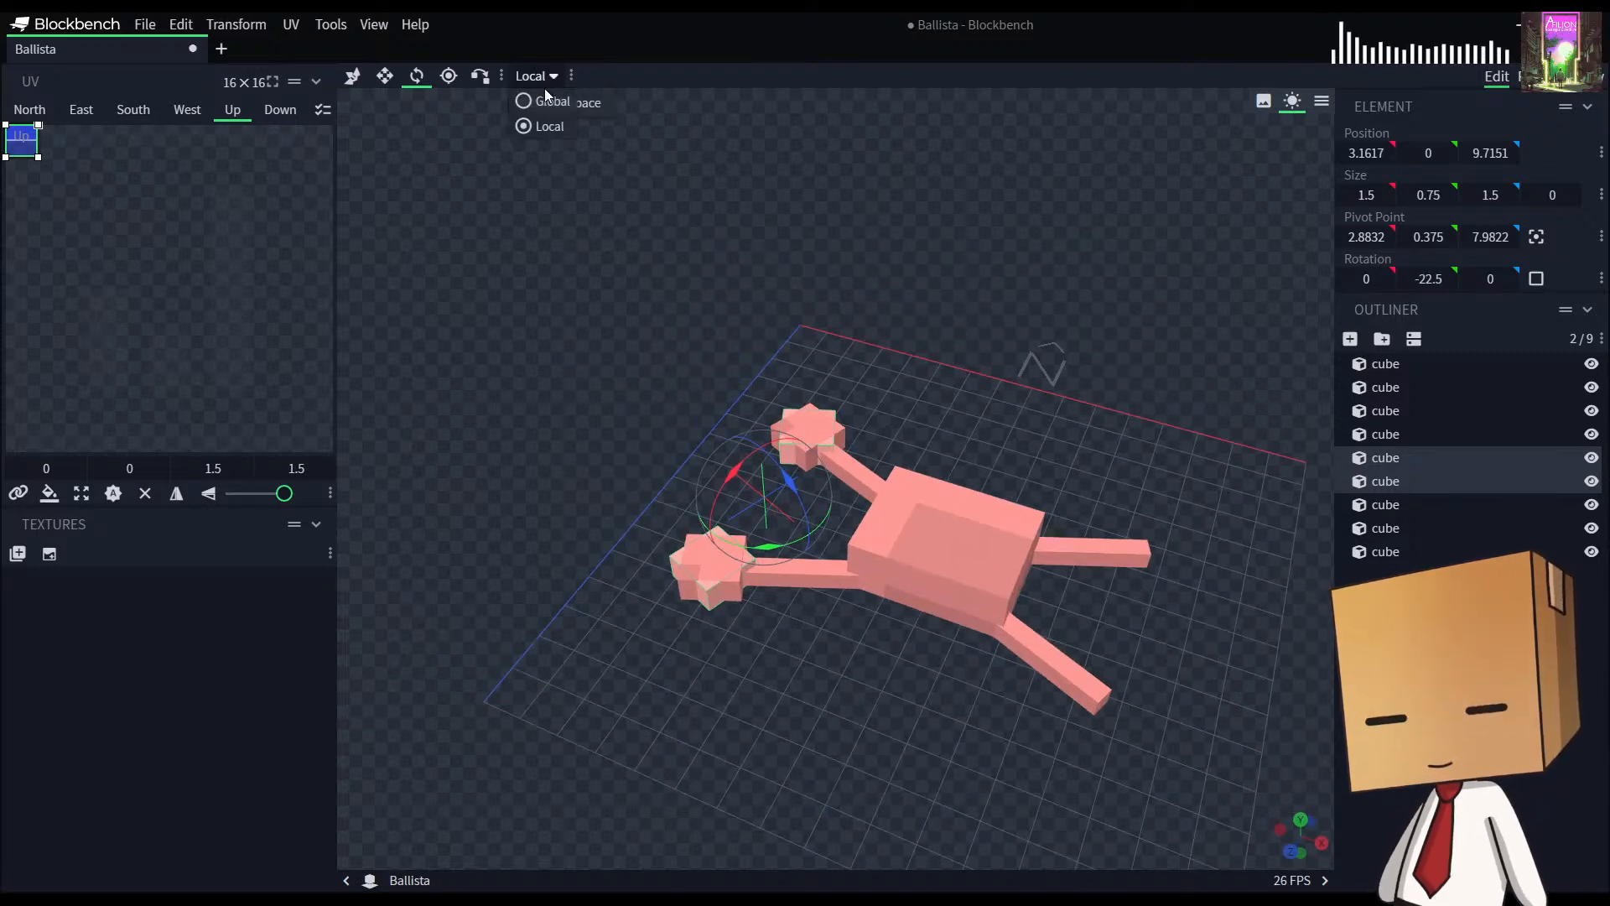
left_click(553, 102)
left_click(352, 77)
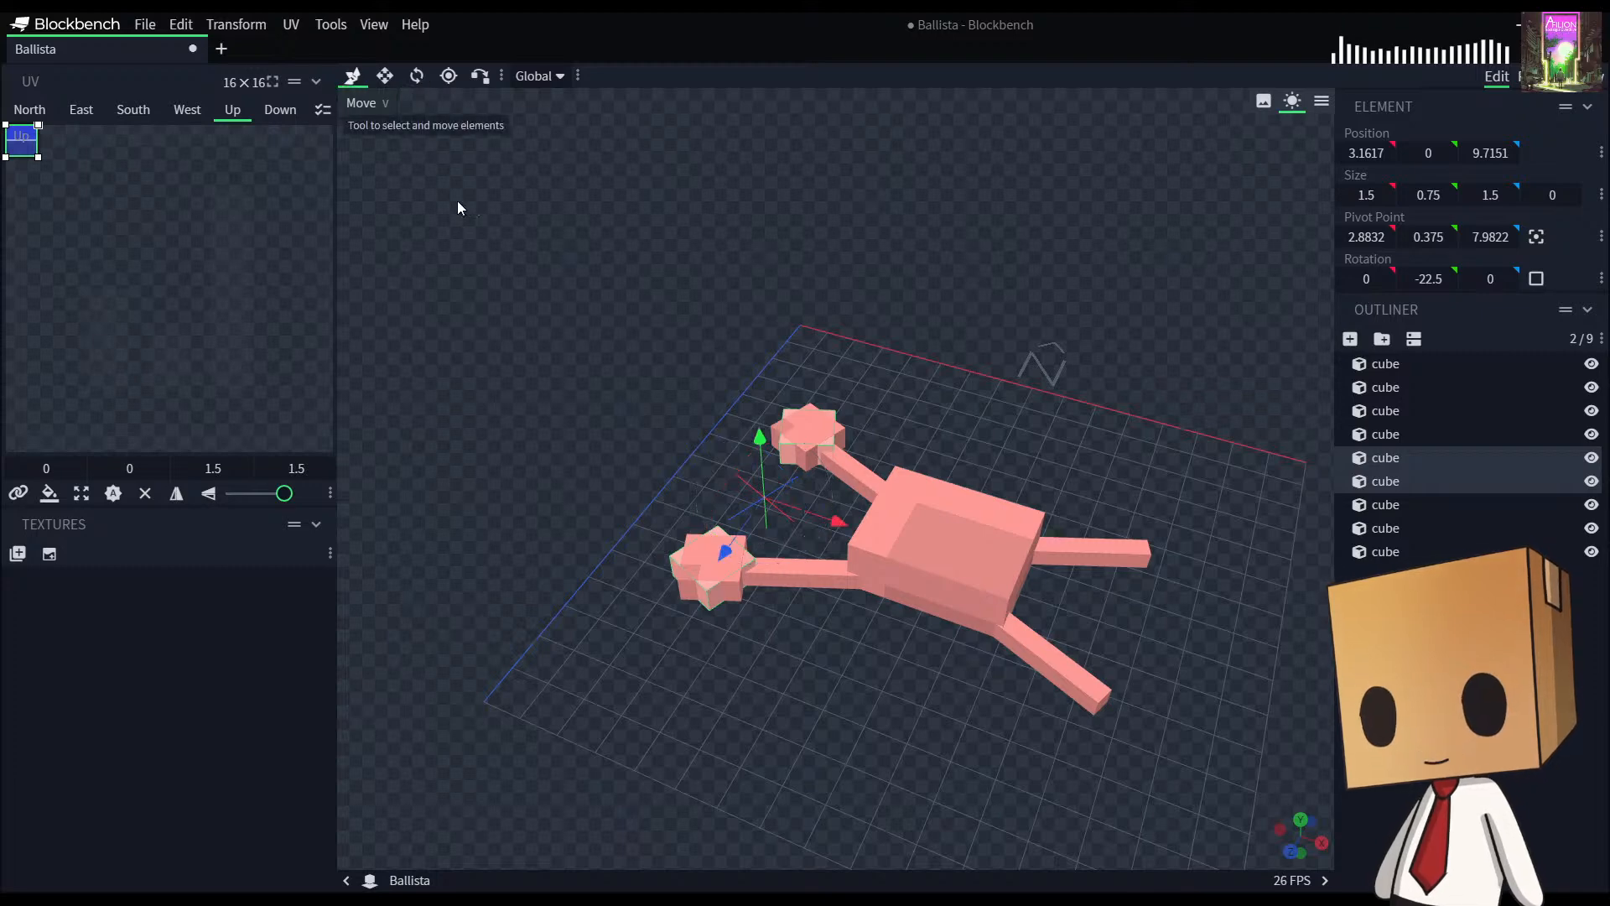
left_click_drag(833, 530, 1241, 657)
left_click_drag(903, 733, 928, 681)
left_click(1242, 636)
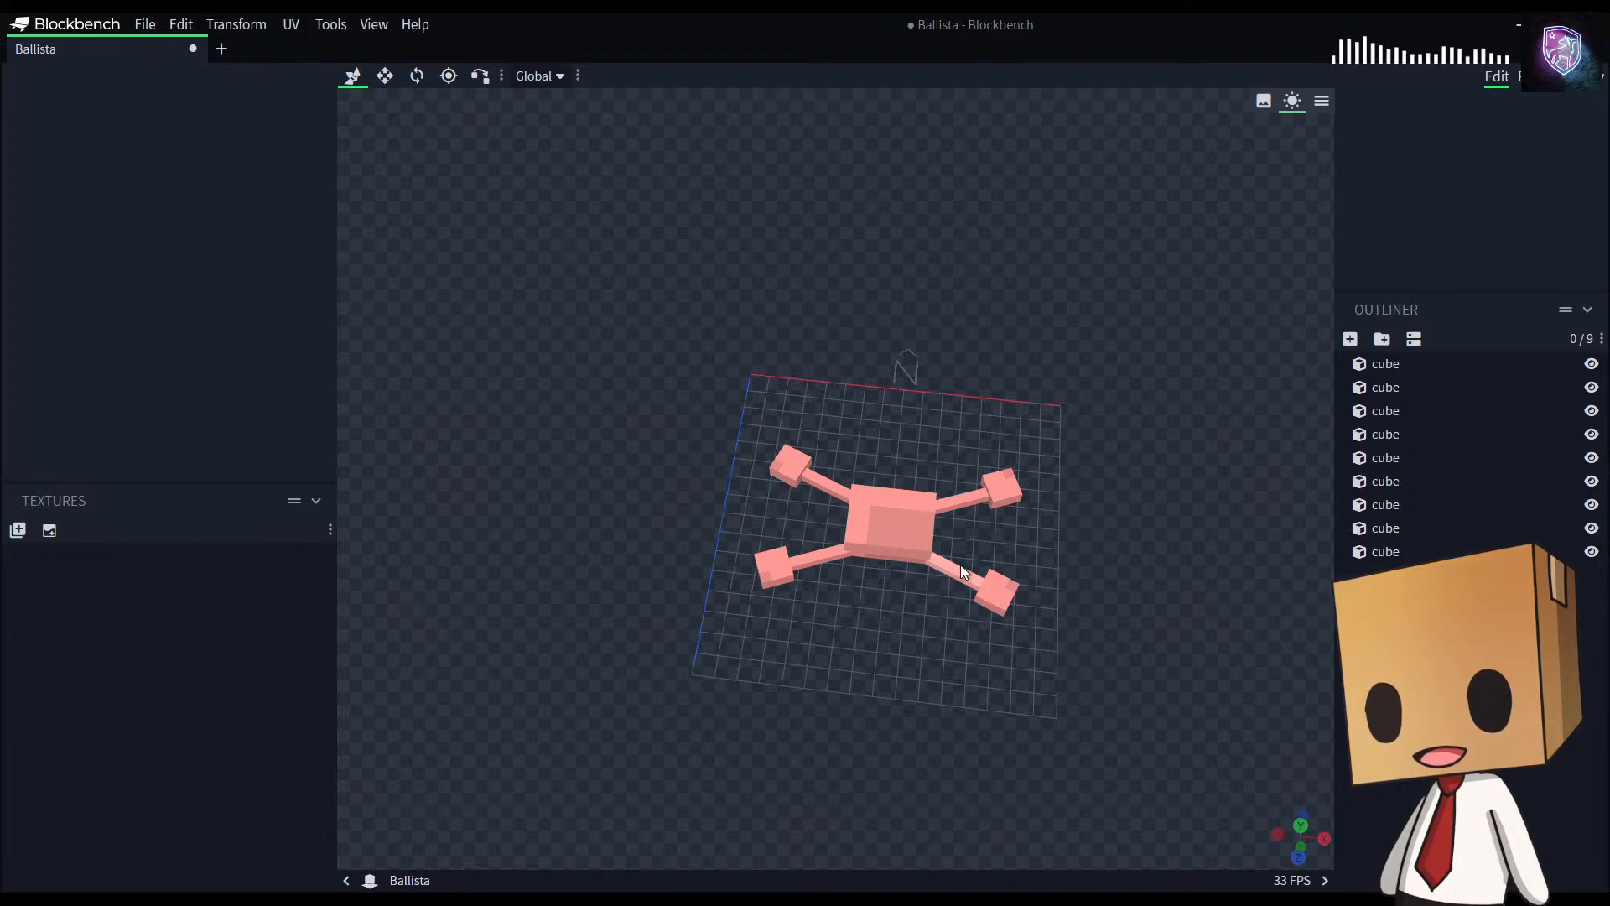
left_click_drag(969, 587, 872, 647)
left_click_drag(747, 461, 840, 546)
Step: Switch the transform space to Local and shorten one leg from its outer end to a length of 2.5
left_click(787, 552)
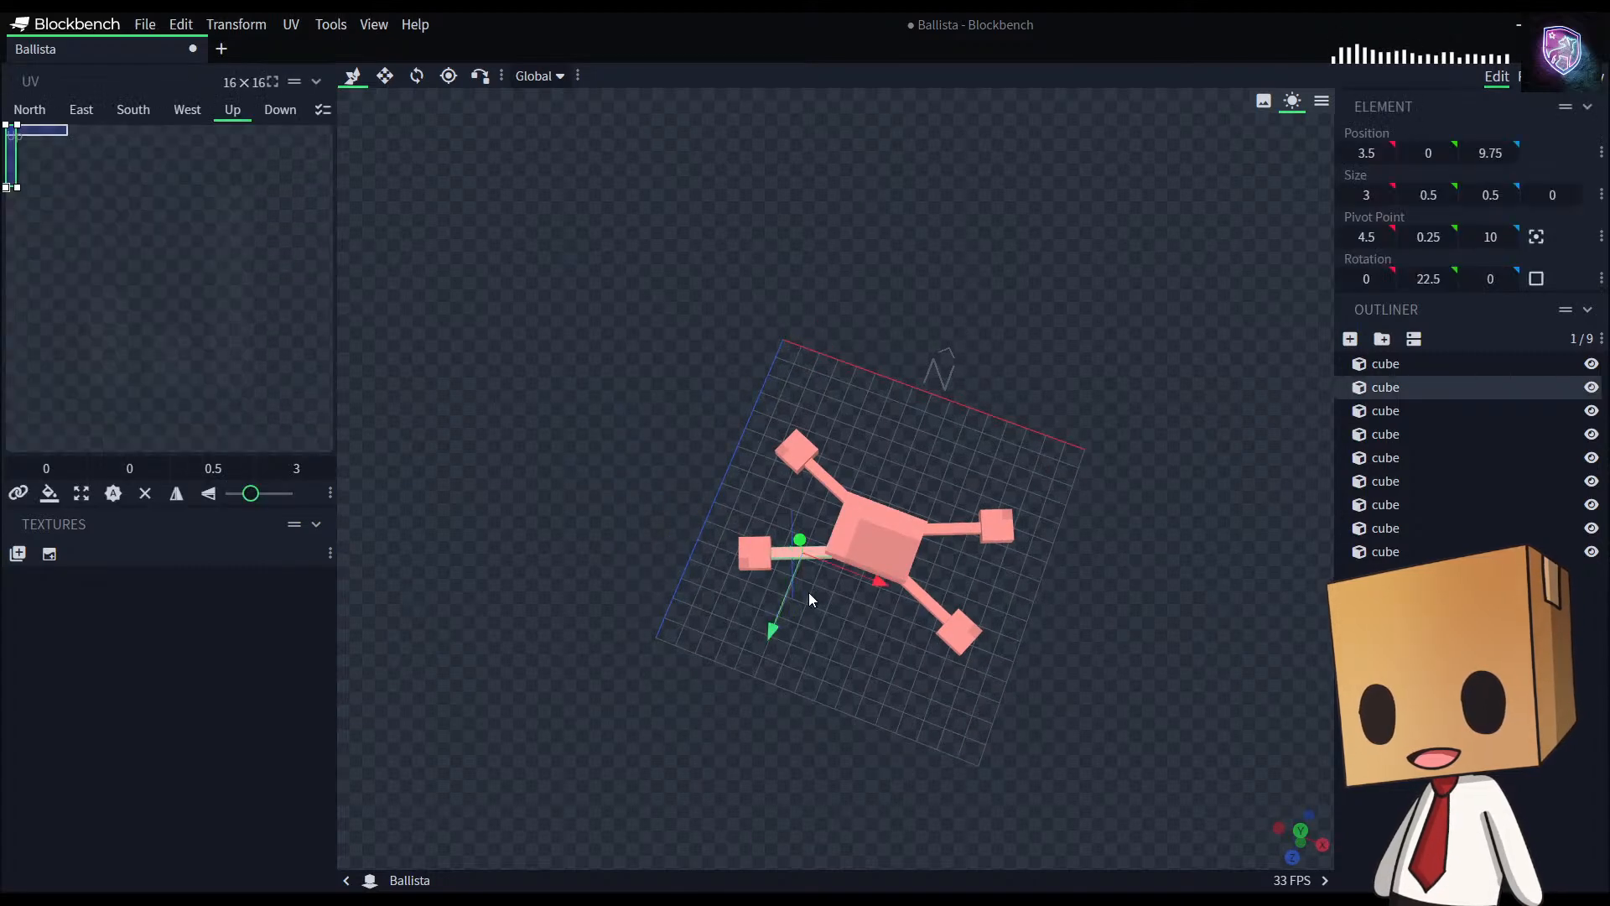
left_click(545, 77)
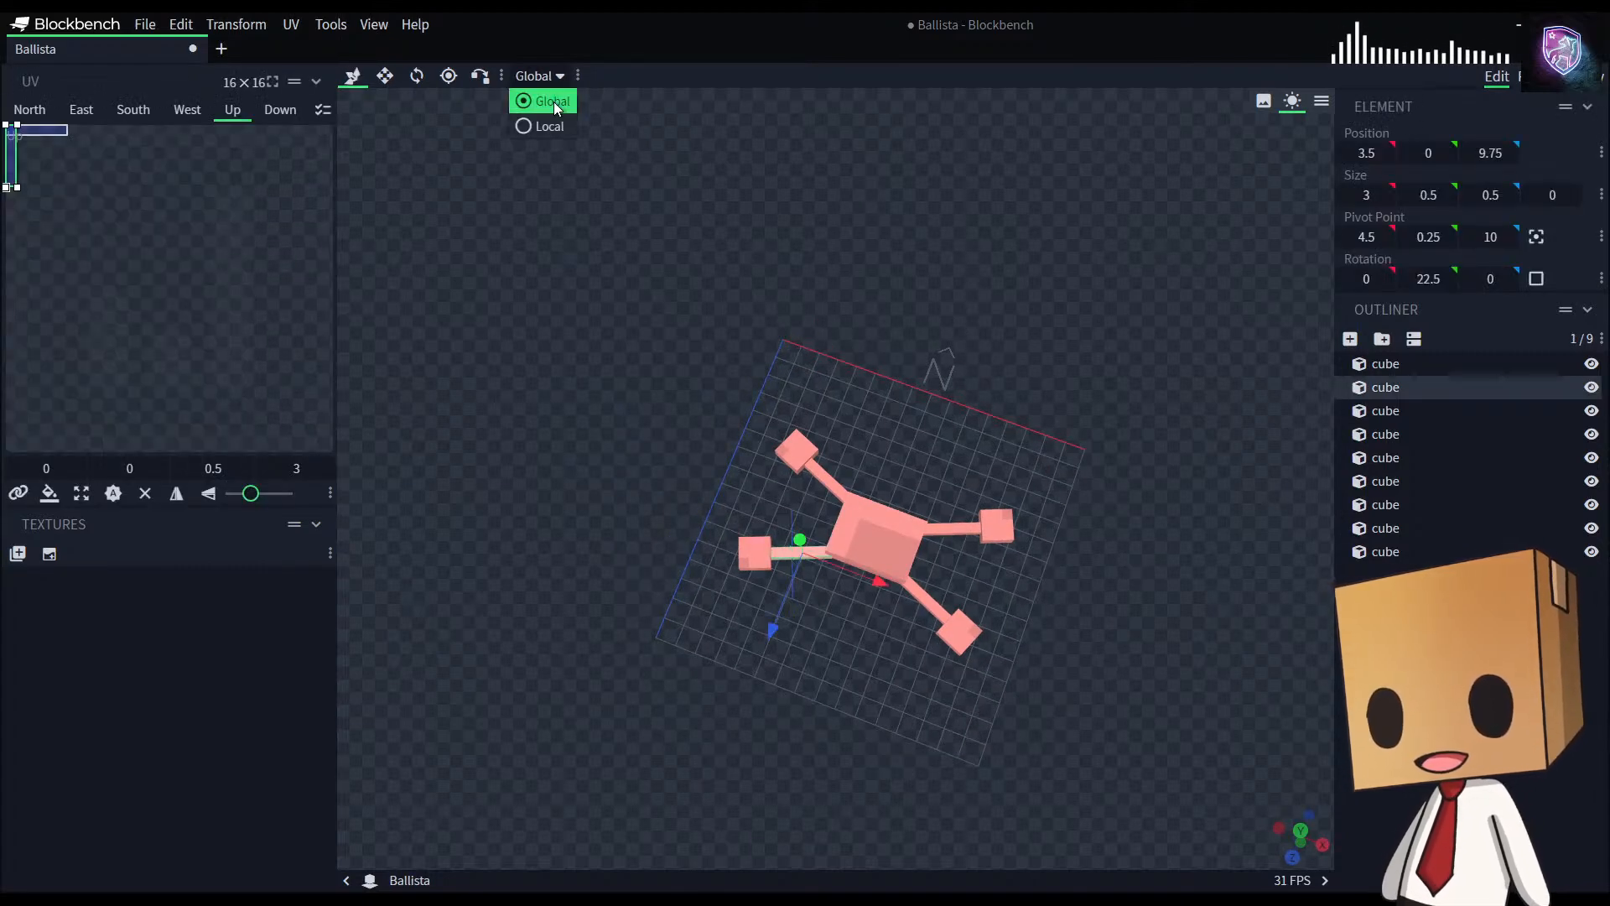
left_click(525, 126)
left_click(385, 76)
scroll(566, 643, "up", 3)
right_click_drag(728, 537, 781, 378)
scroll(740, 499, "up", 3)
right_click_drag(769, 498, 702, 561)
mouse_move(745, 401)
left_mouse_down()
mouse_move(775, 401)
mouse_move(762, 404)
left_mouse_up()
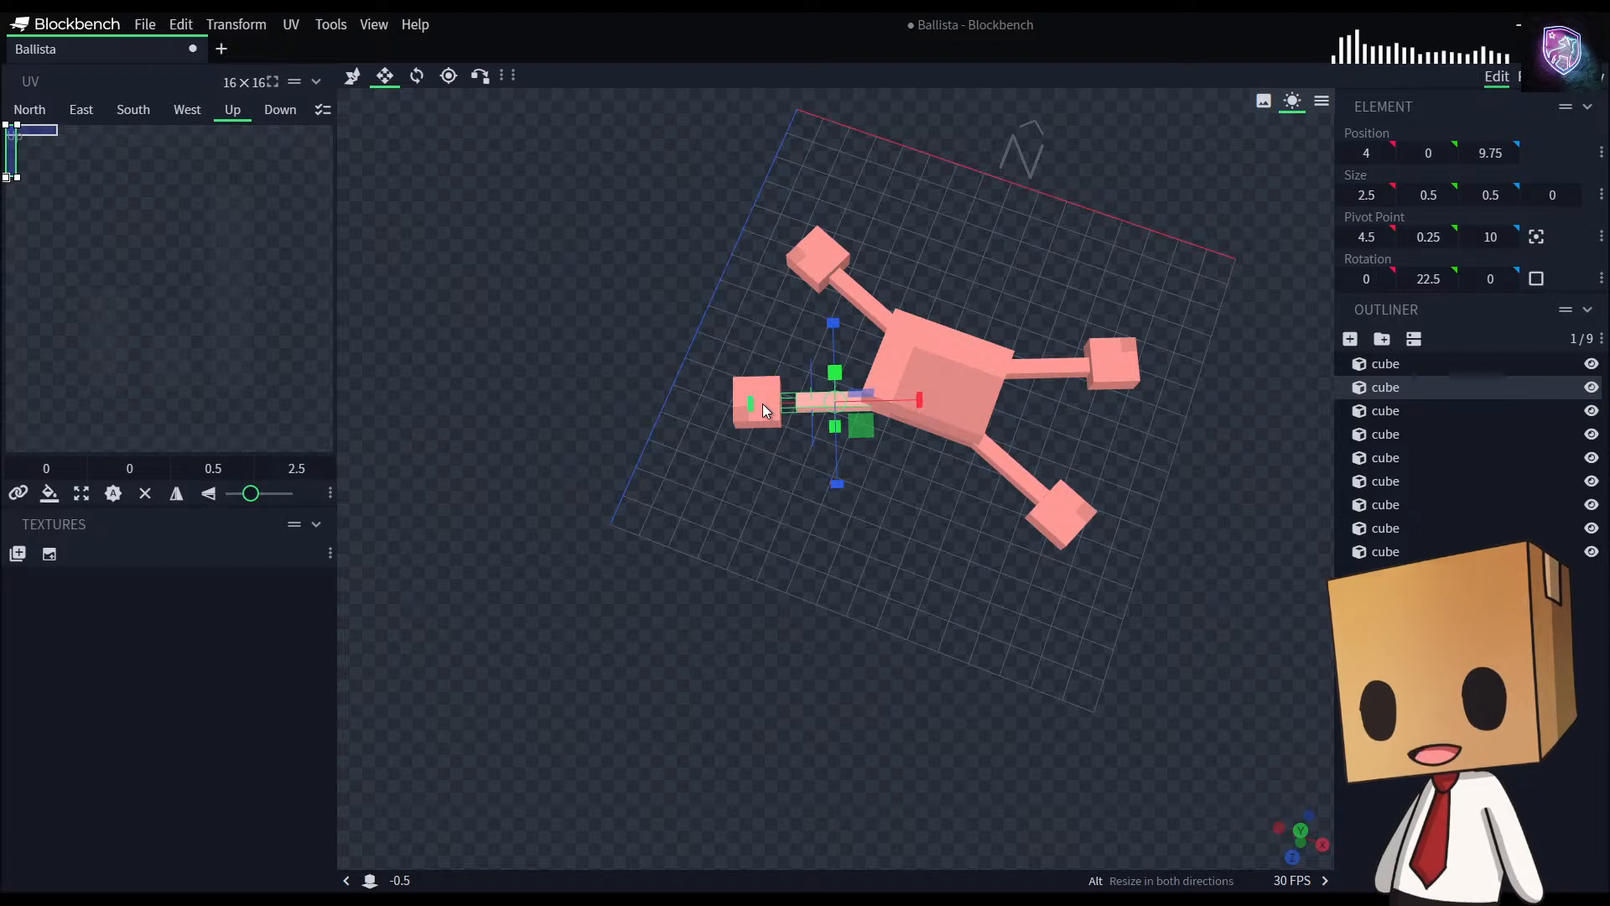
Step: Shorten the other three legs from their outer ends to a length of 2.5 each
left_click(869, 296)
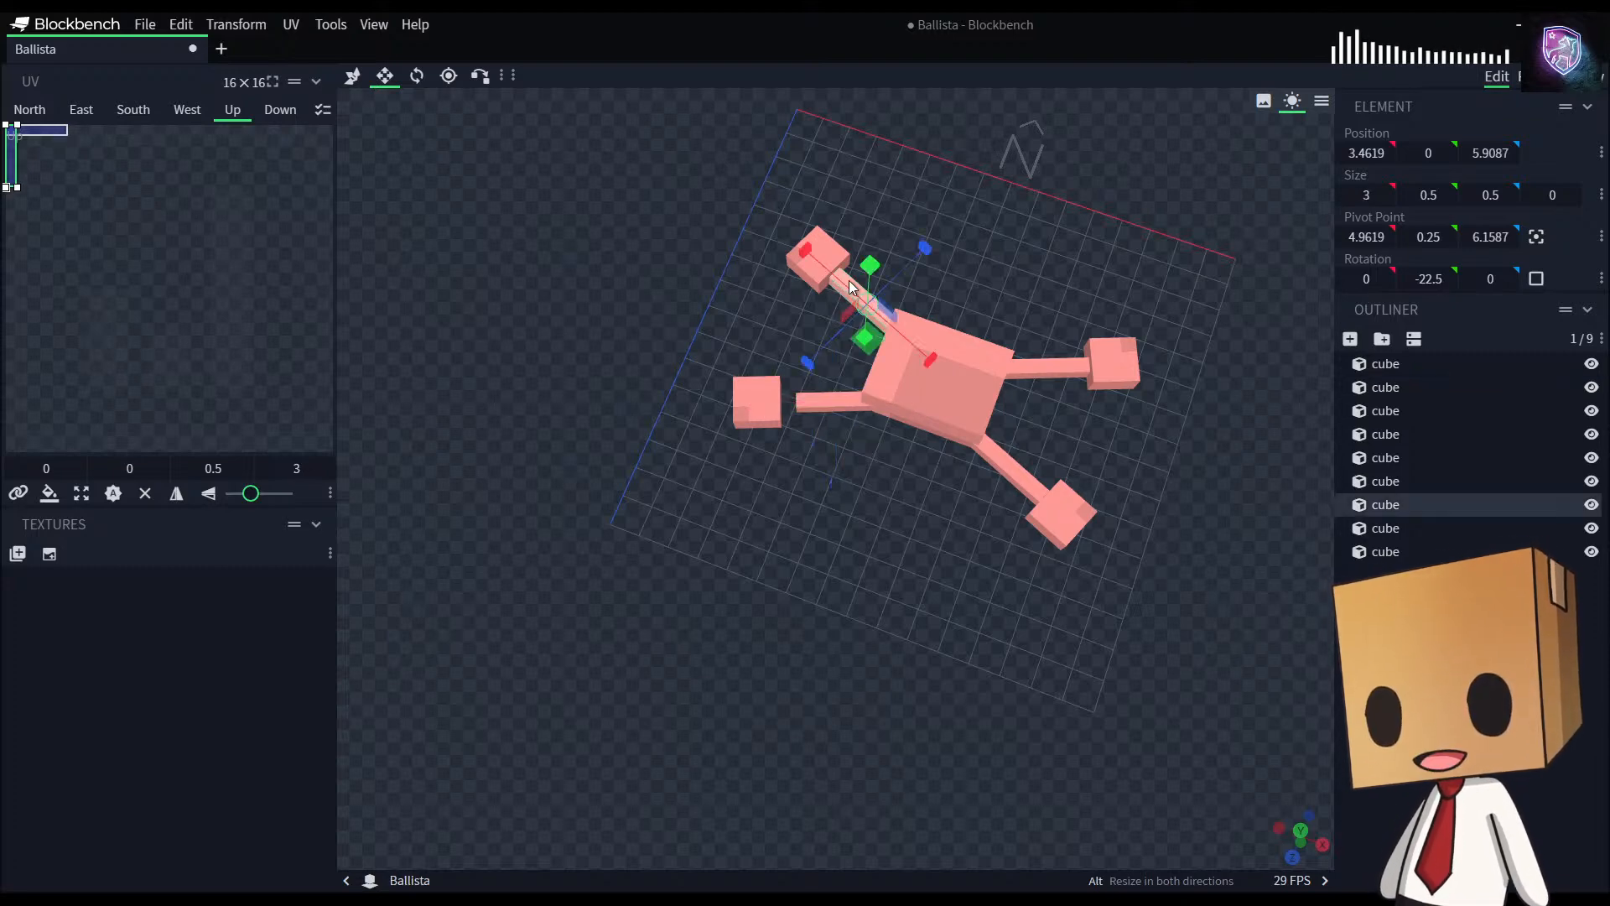
left_click_drag(802, 254, 805, 258)
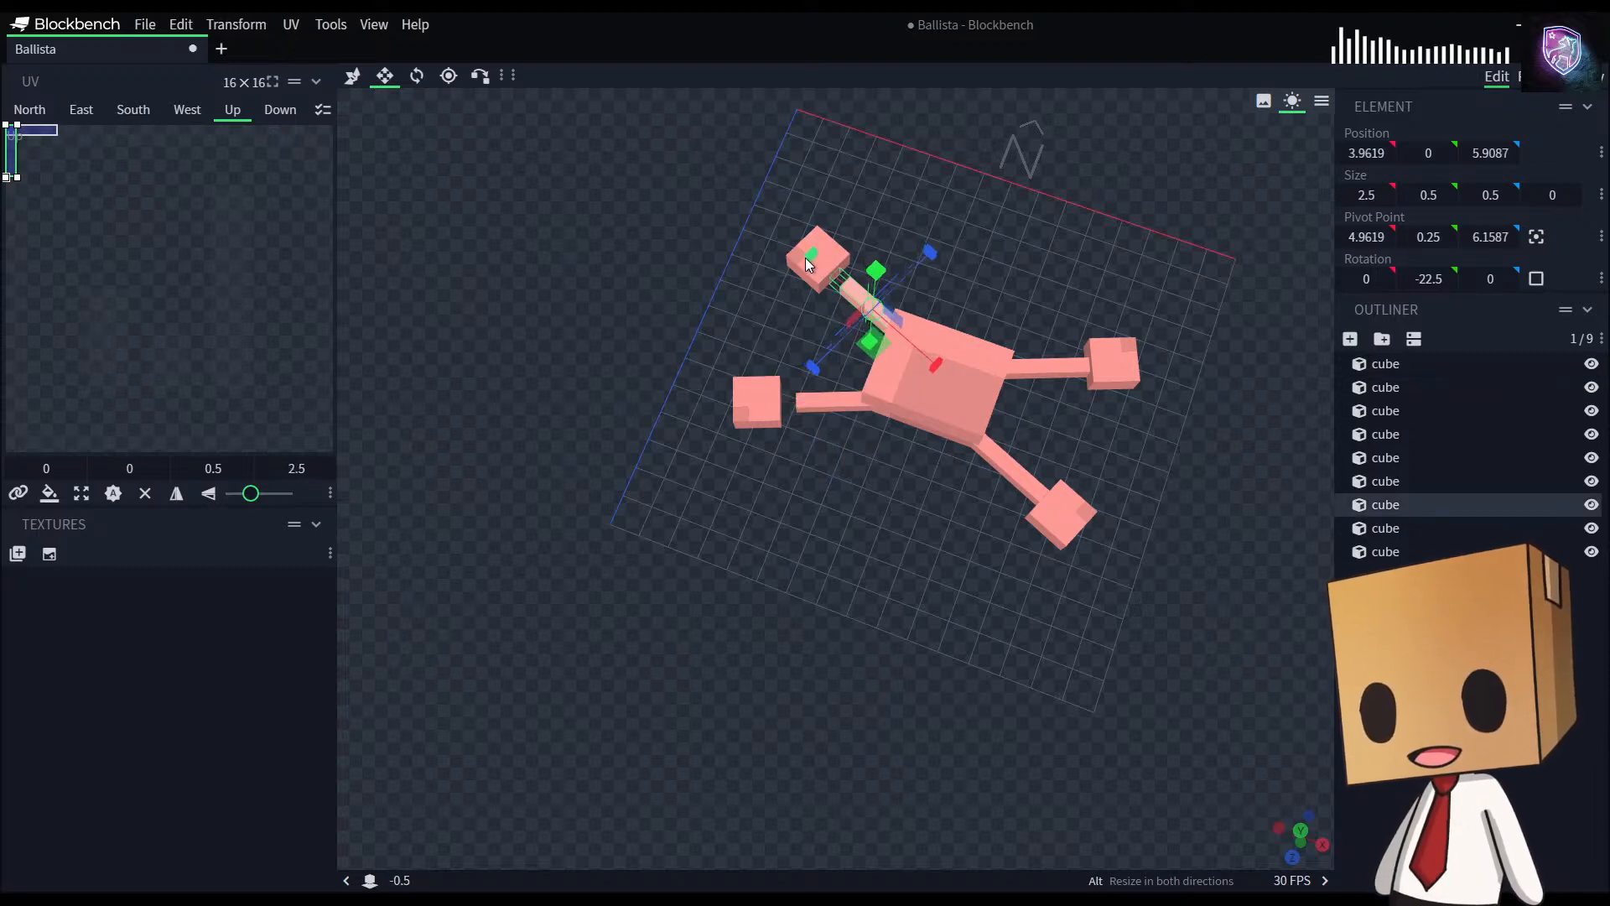
left_click(1065, 520)
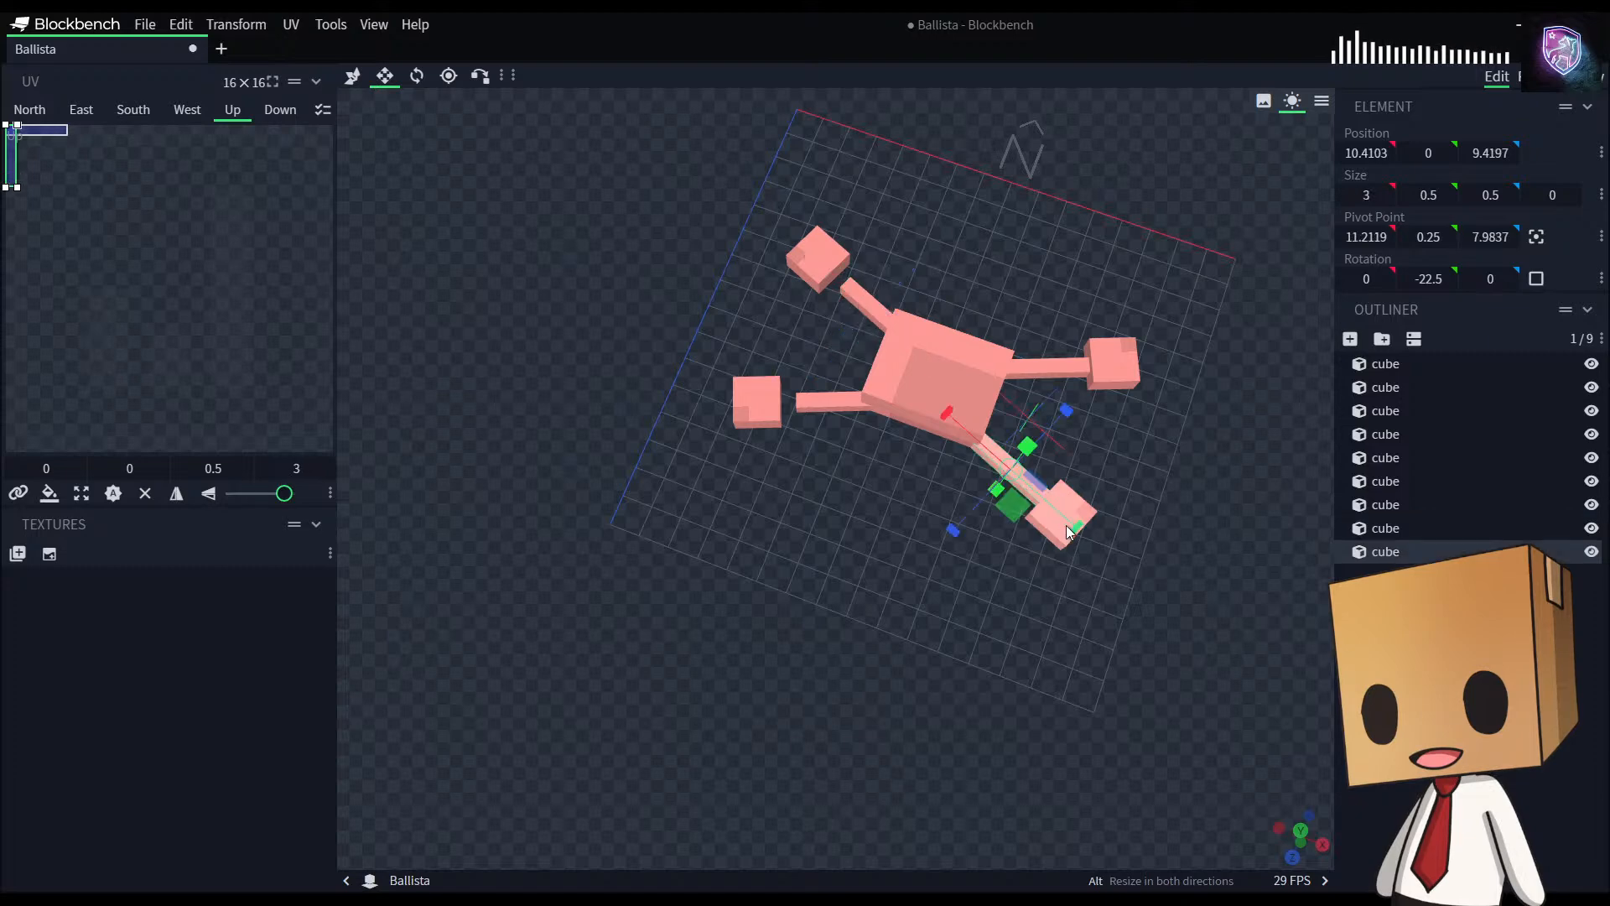
left_click_drag(1071, 529, 1057, 520)
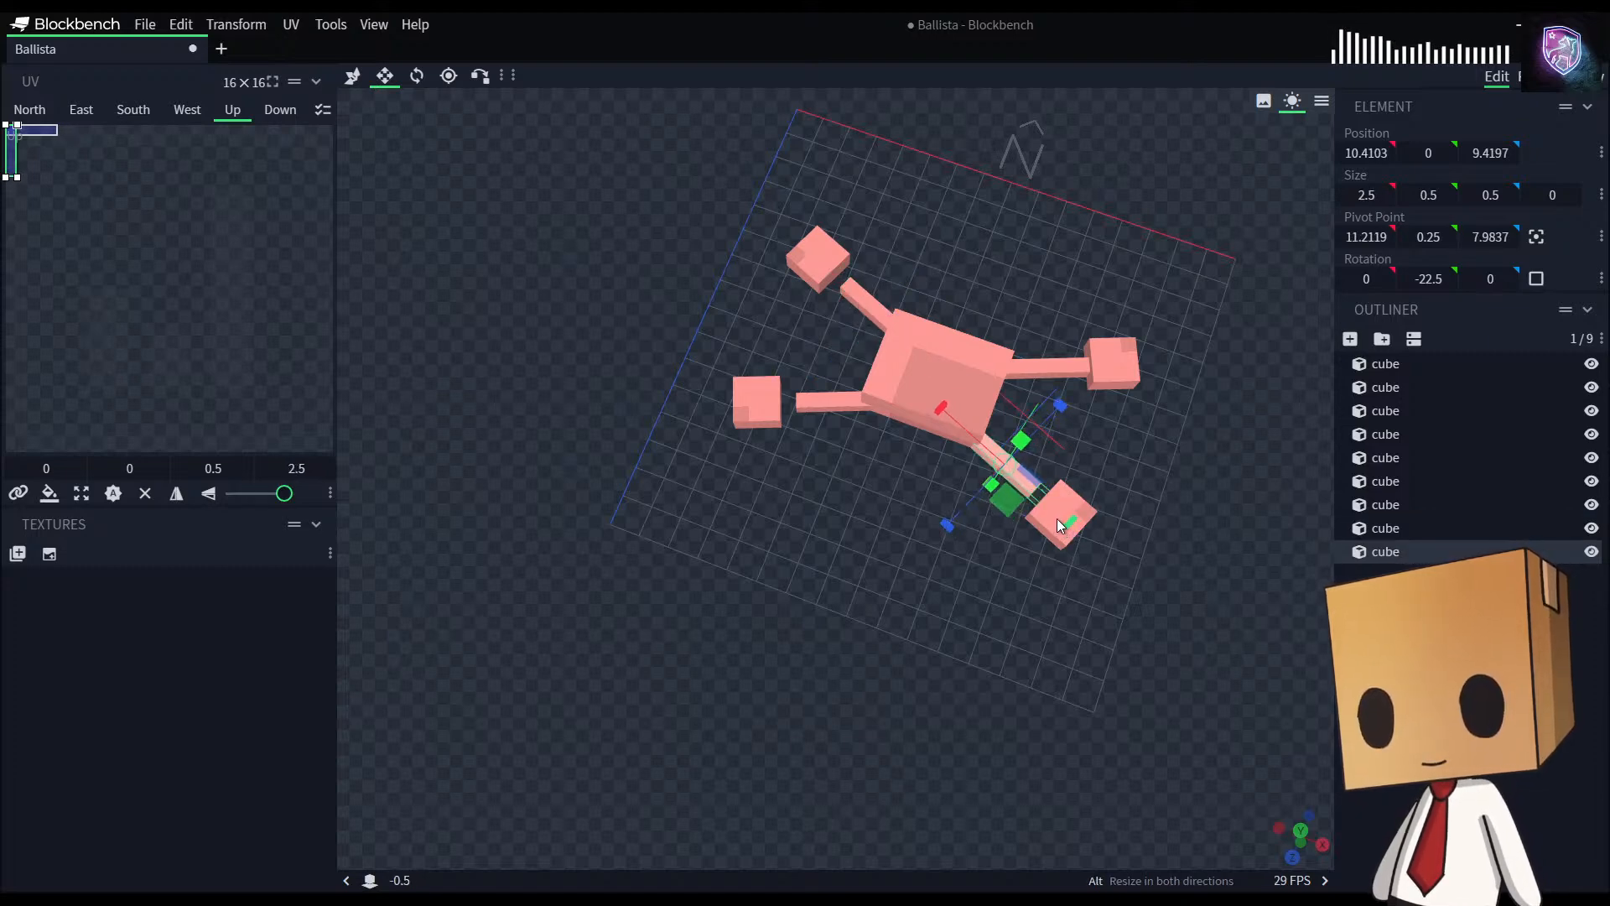
left_click(1066, 378)
left_click_drag(1130, 365, 1119, 366)
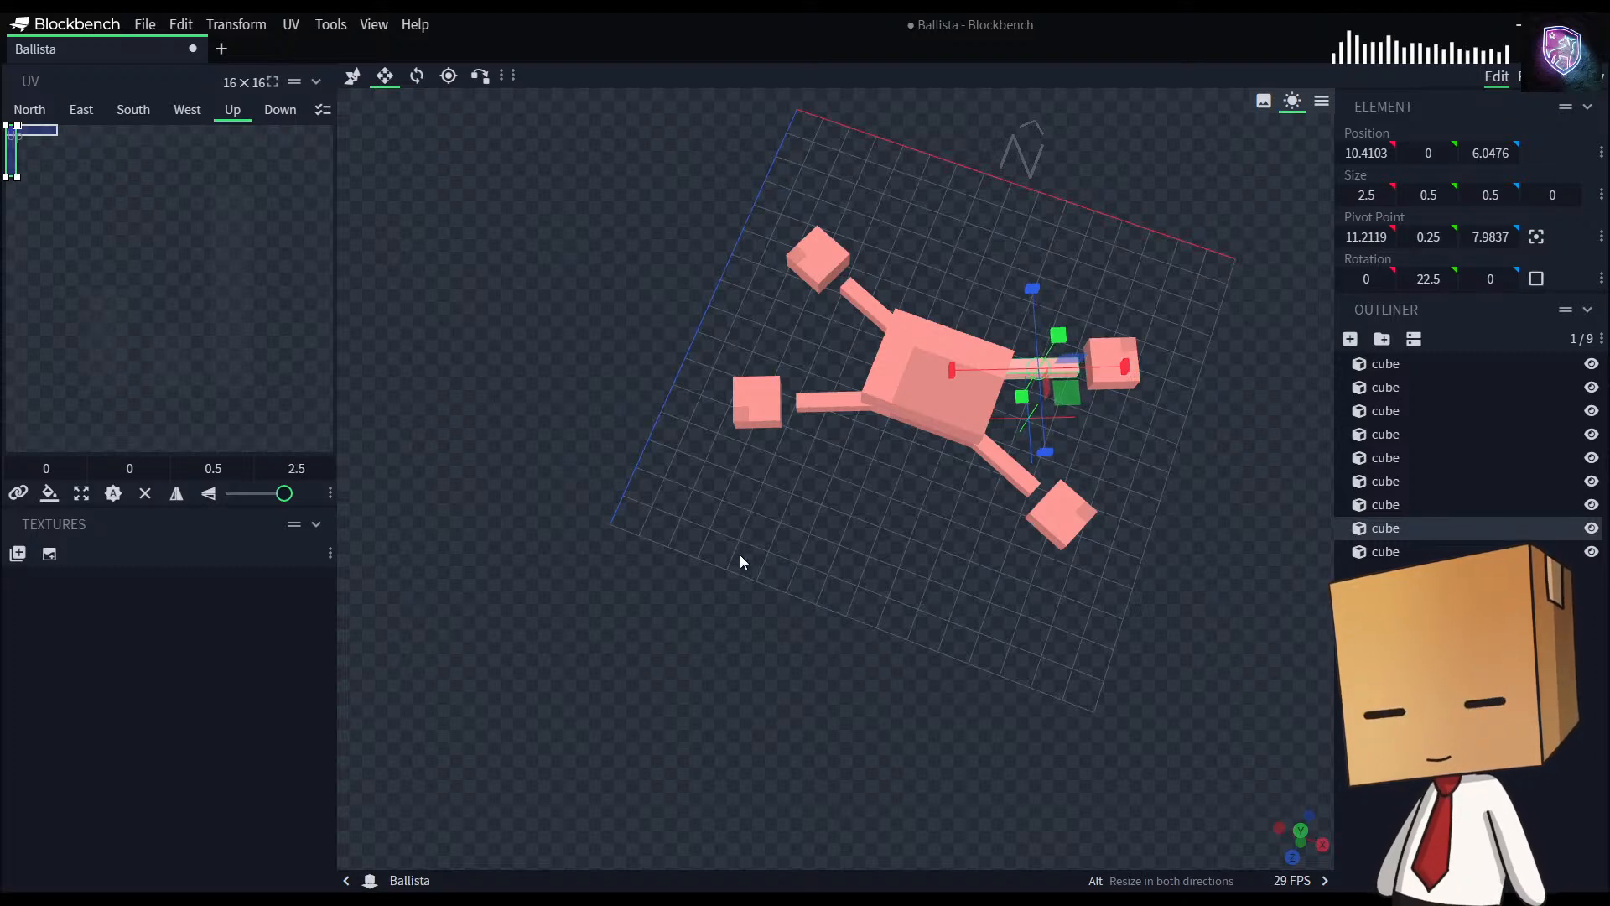
Step: Move each of the four feet inward by 0.5 along its local X axis to meet its shortened leg
left_click(762, 391)
left_click(360, 77)
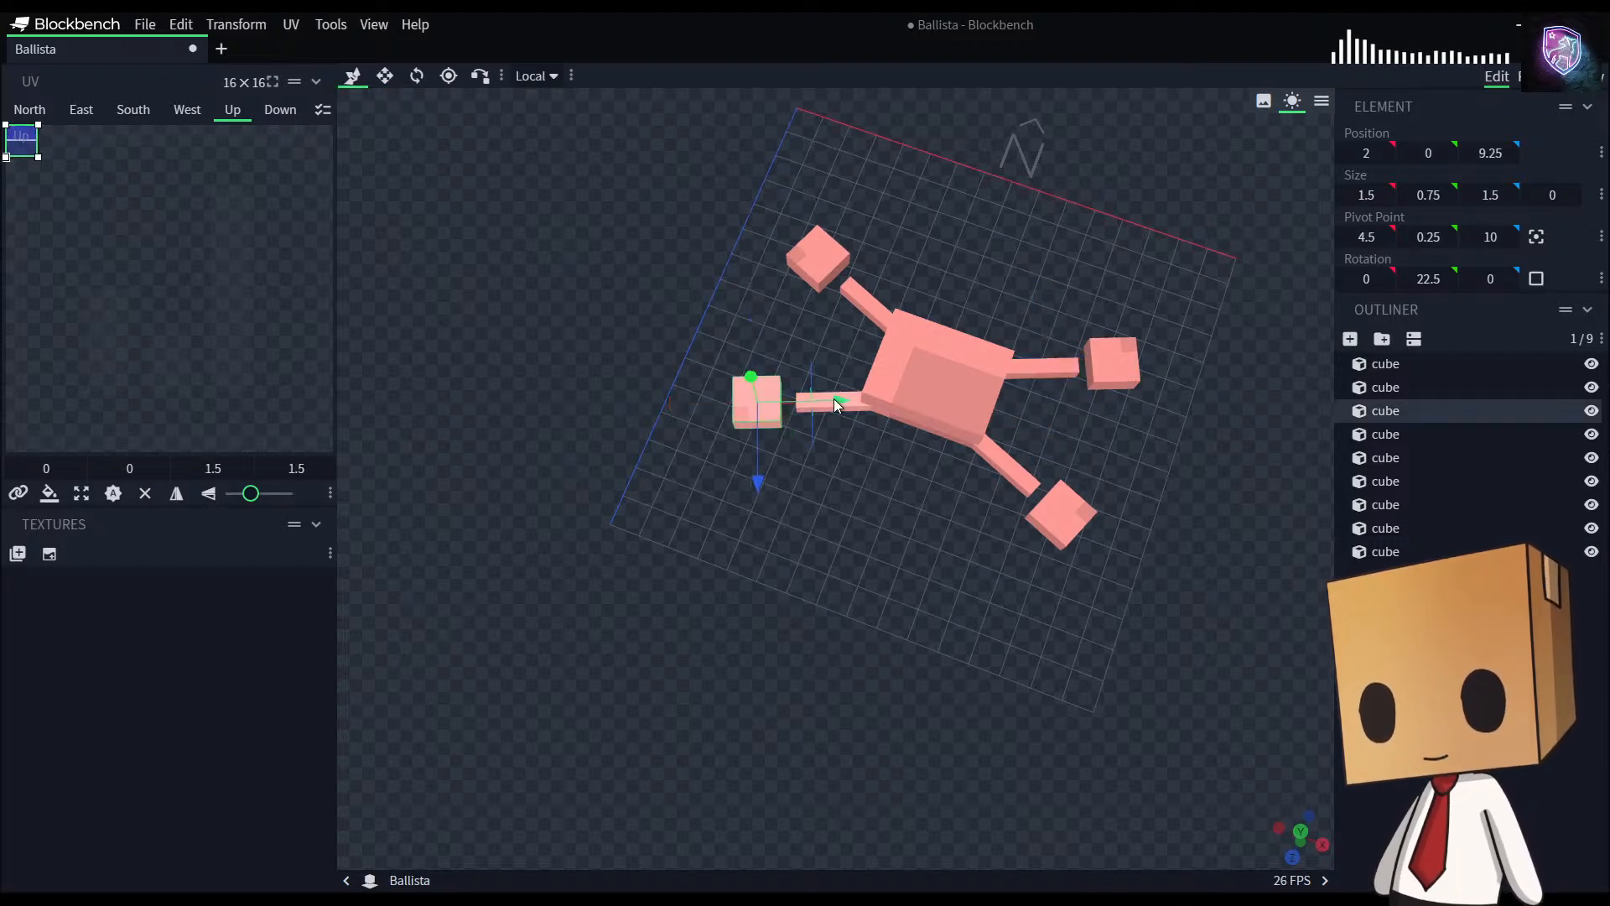
left_click_drag(840, 400, 860, 401)
left_click(816, 280)
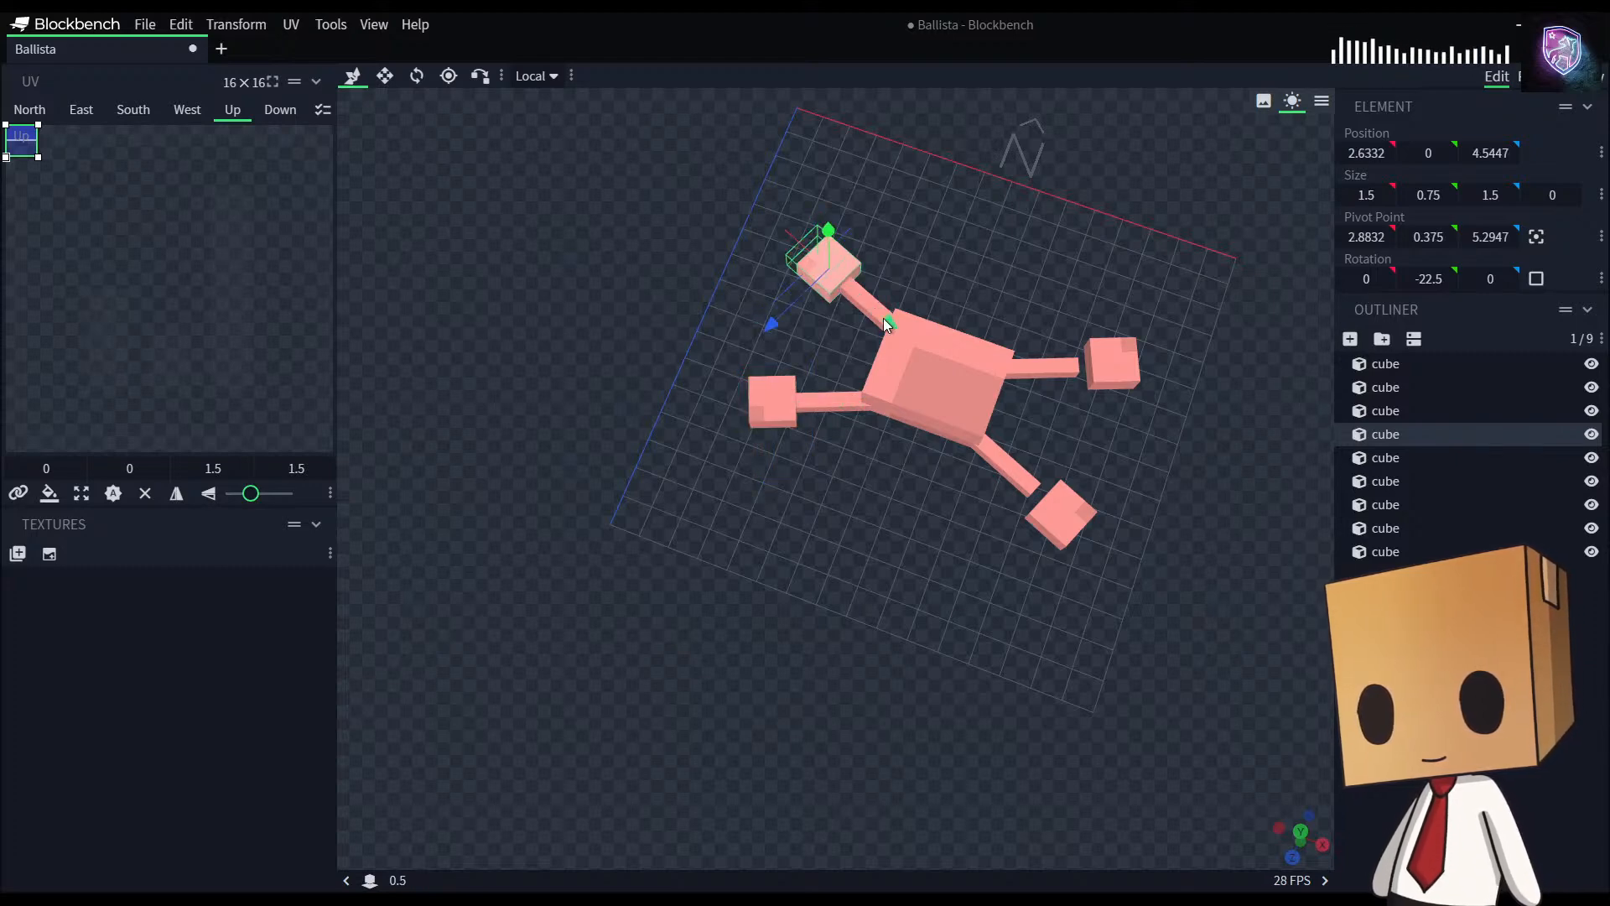
left_click(1100, 382)
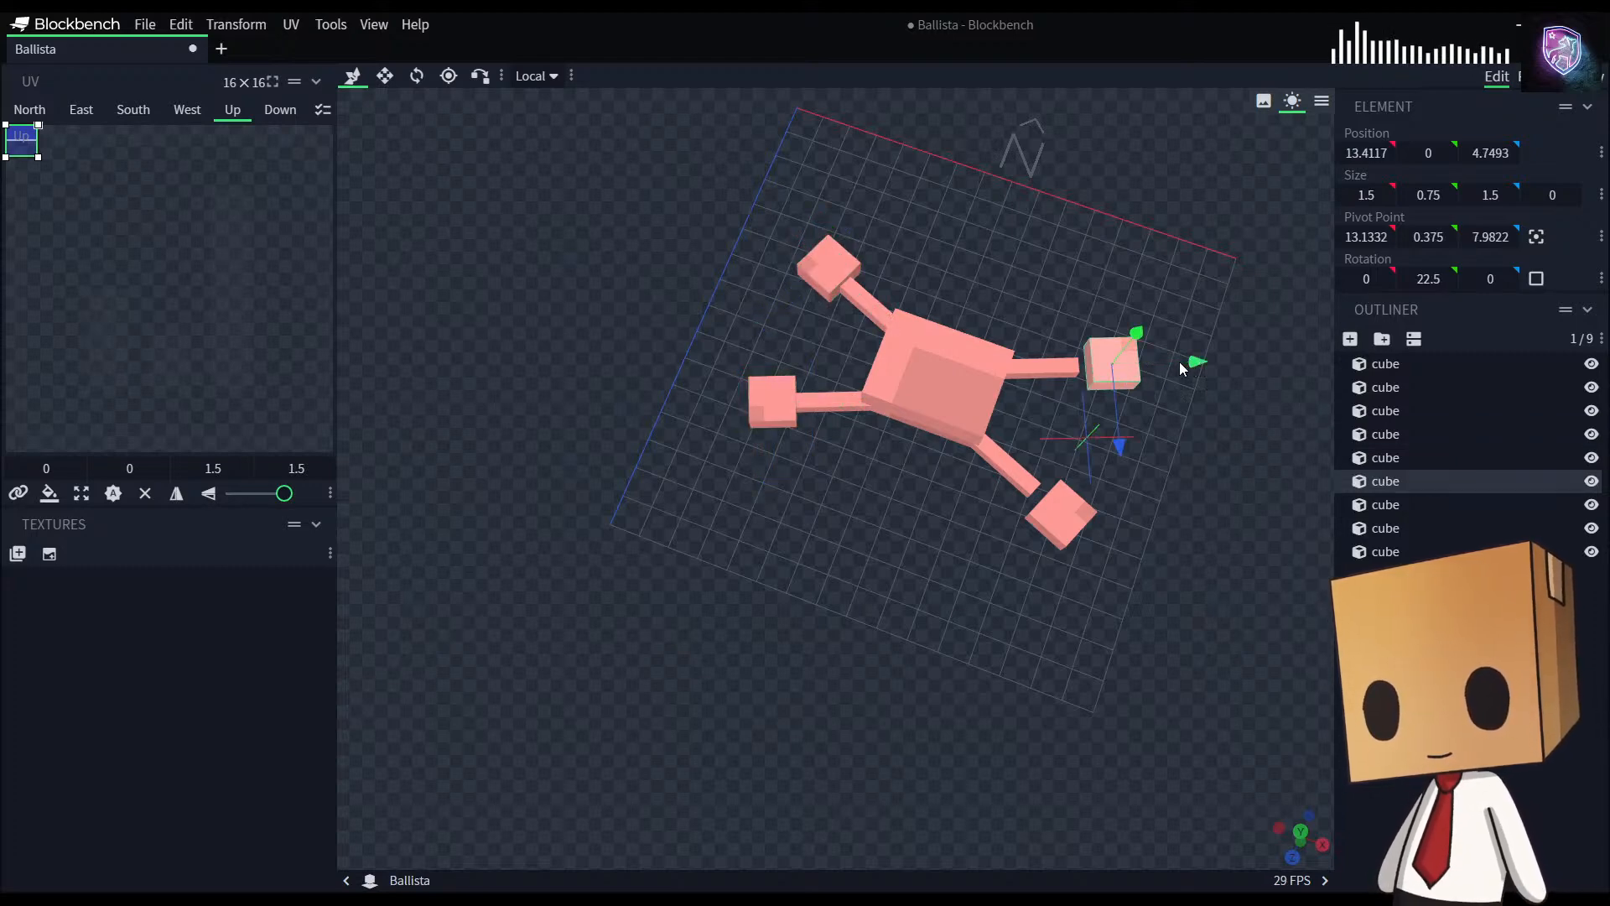
left_click(1074, 530)
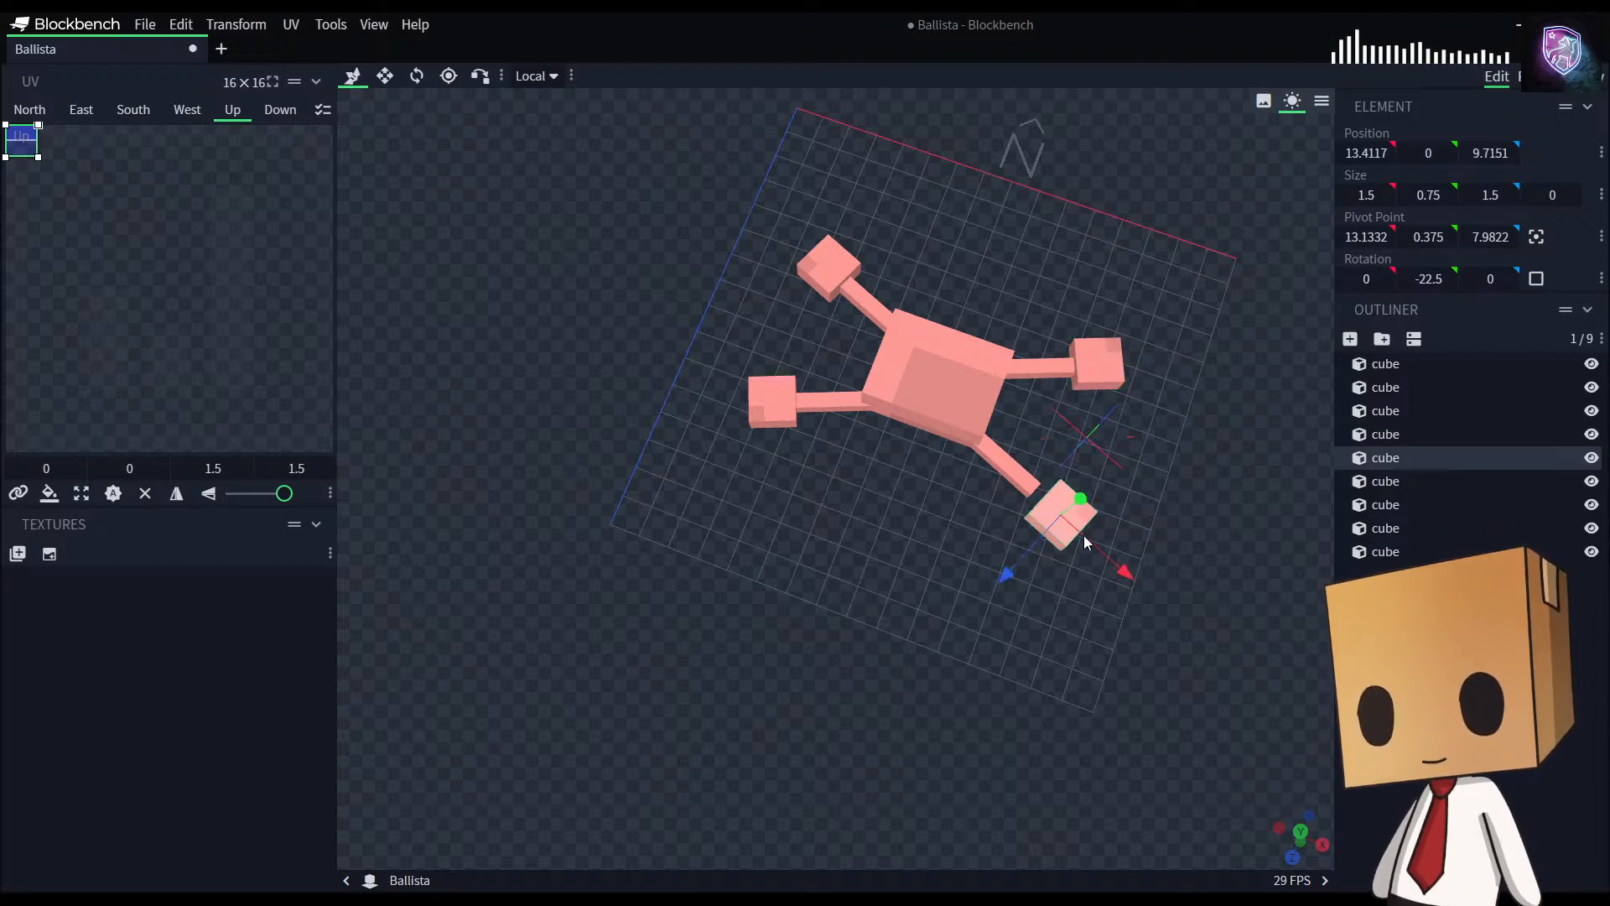
left_click_drag(1125, 569, 1112, 567)
Step: Shorten the central base cube along X to size 3.5, 1.5, 3, keeping its position at 6, 0, 6.5
left_click_drag(760, 550, 967, 371)
left_click(927, 363)
key("ctrl+z")
key("s")
key("v")
Step: Move the two legs and two feet on the positive X side 0.5 toward the central cube along global X
right_click_drag(985, 560, 833, 567)
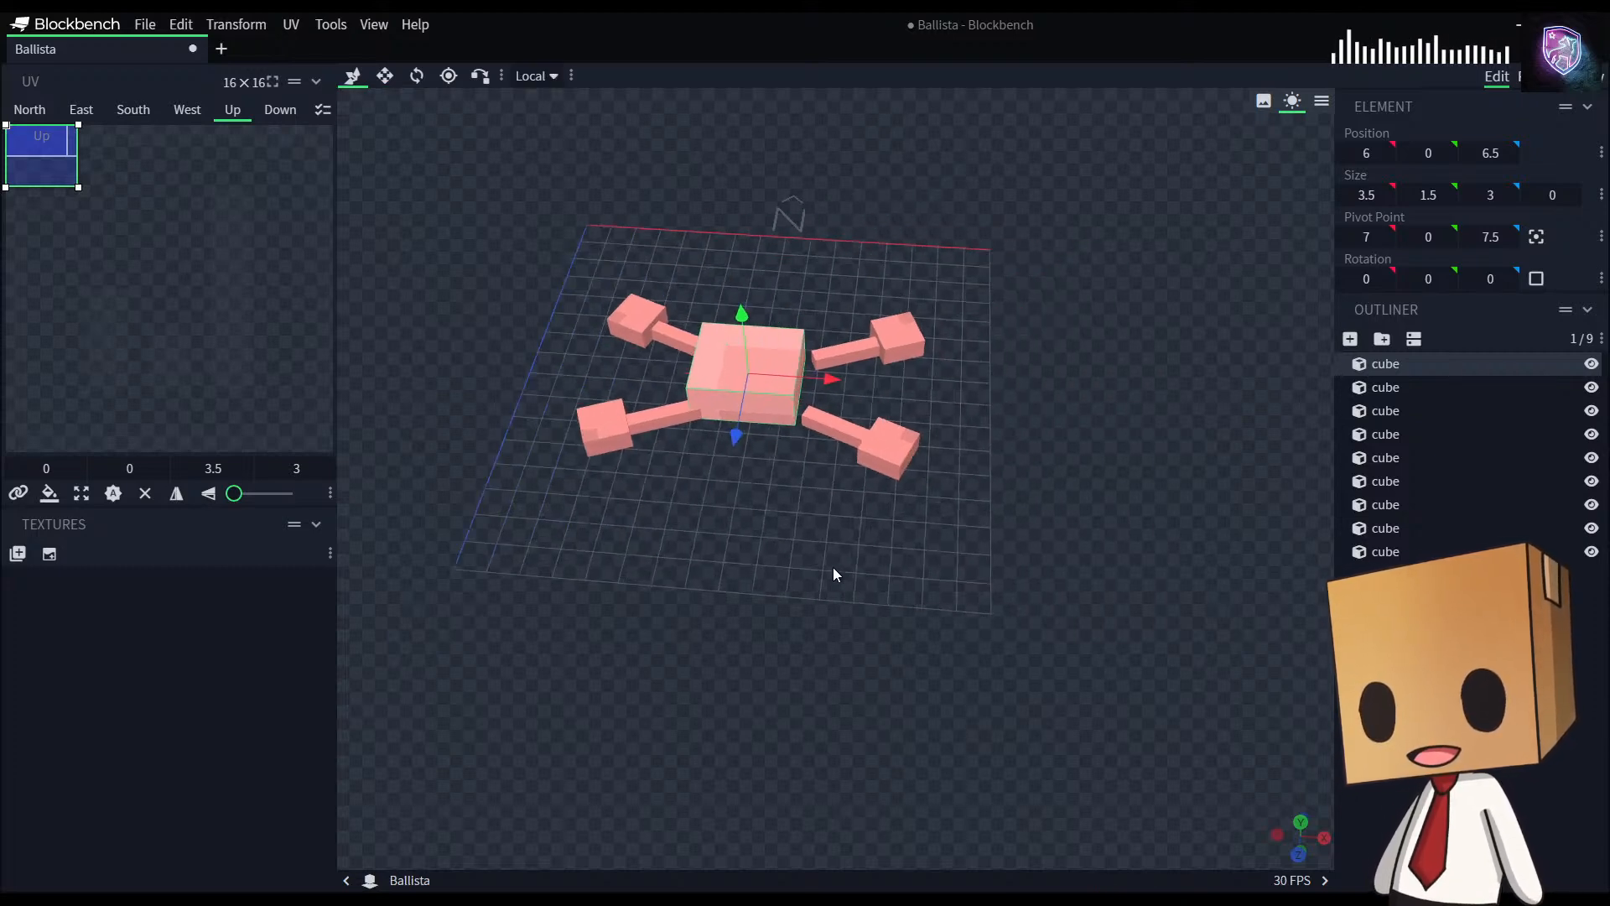
left_click(887, 446)
left_click(851, 431, "shift")
left_click(887, 339, "shift")
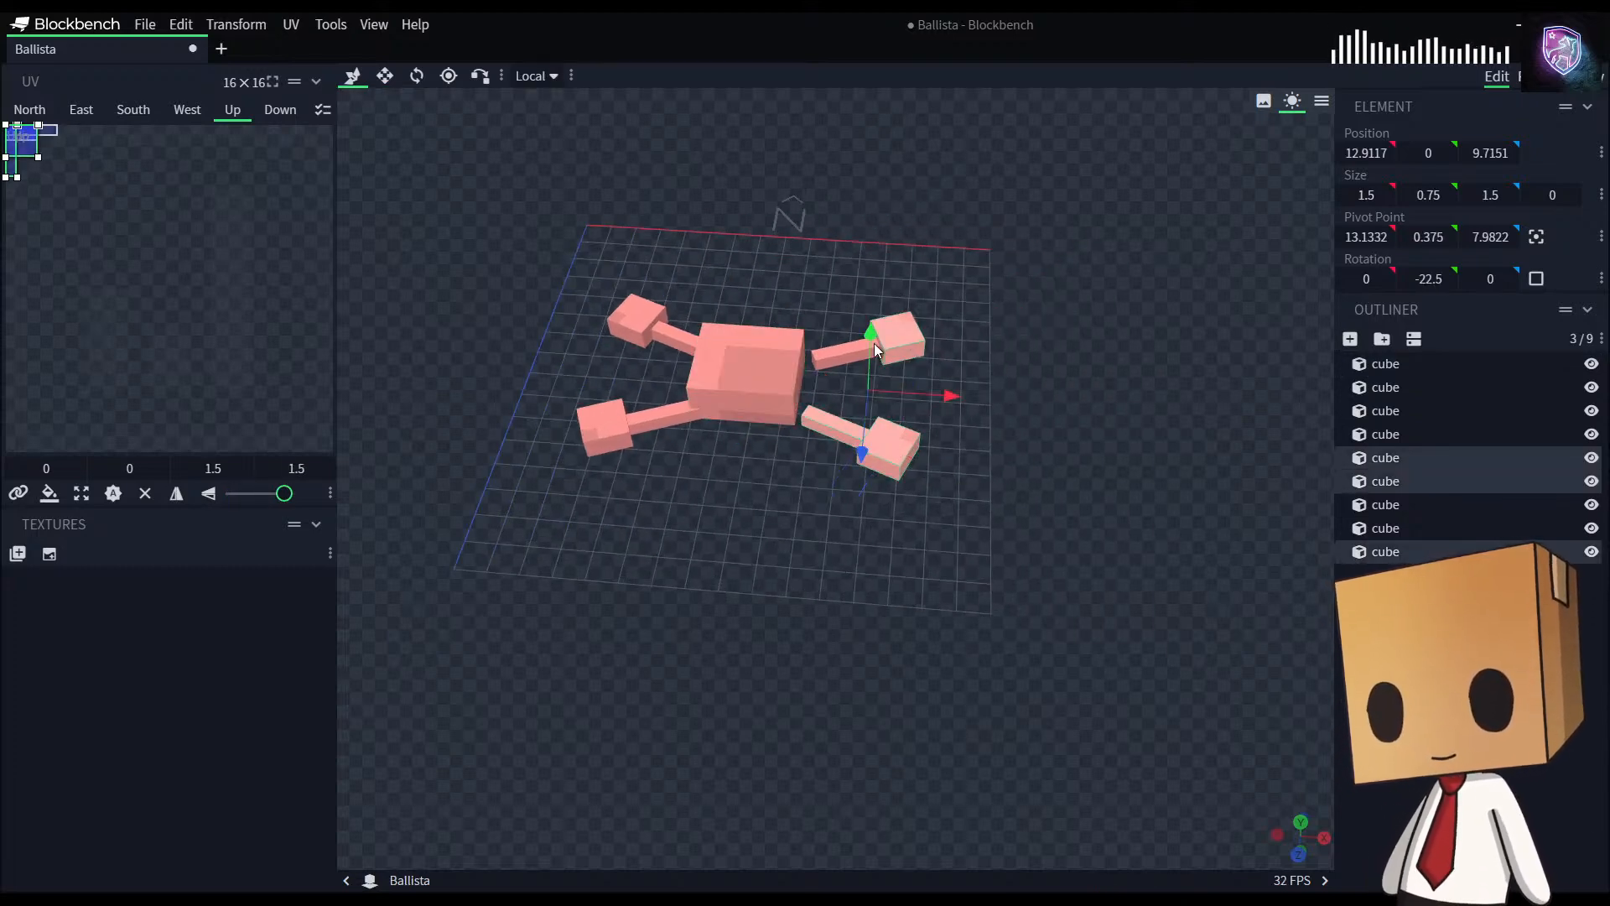
left_click(535, 76)
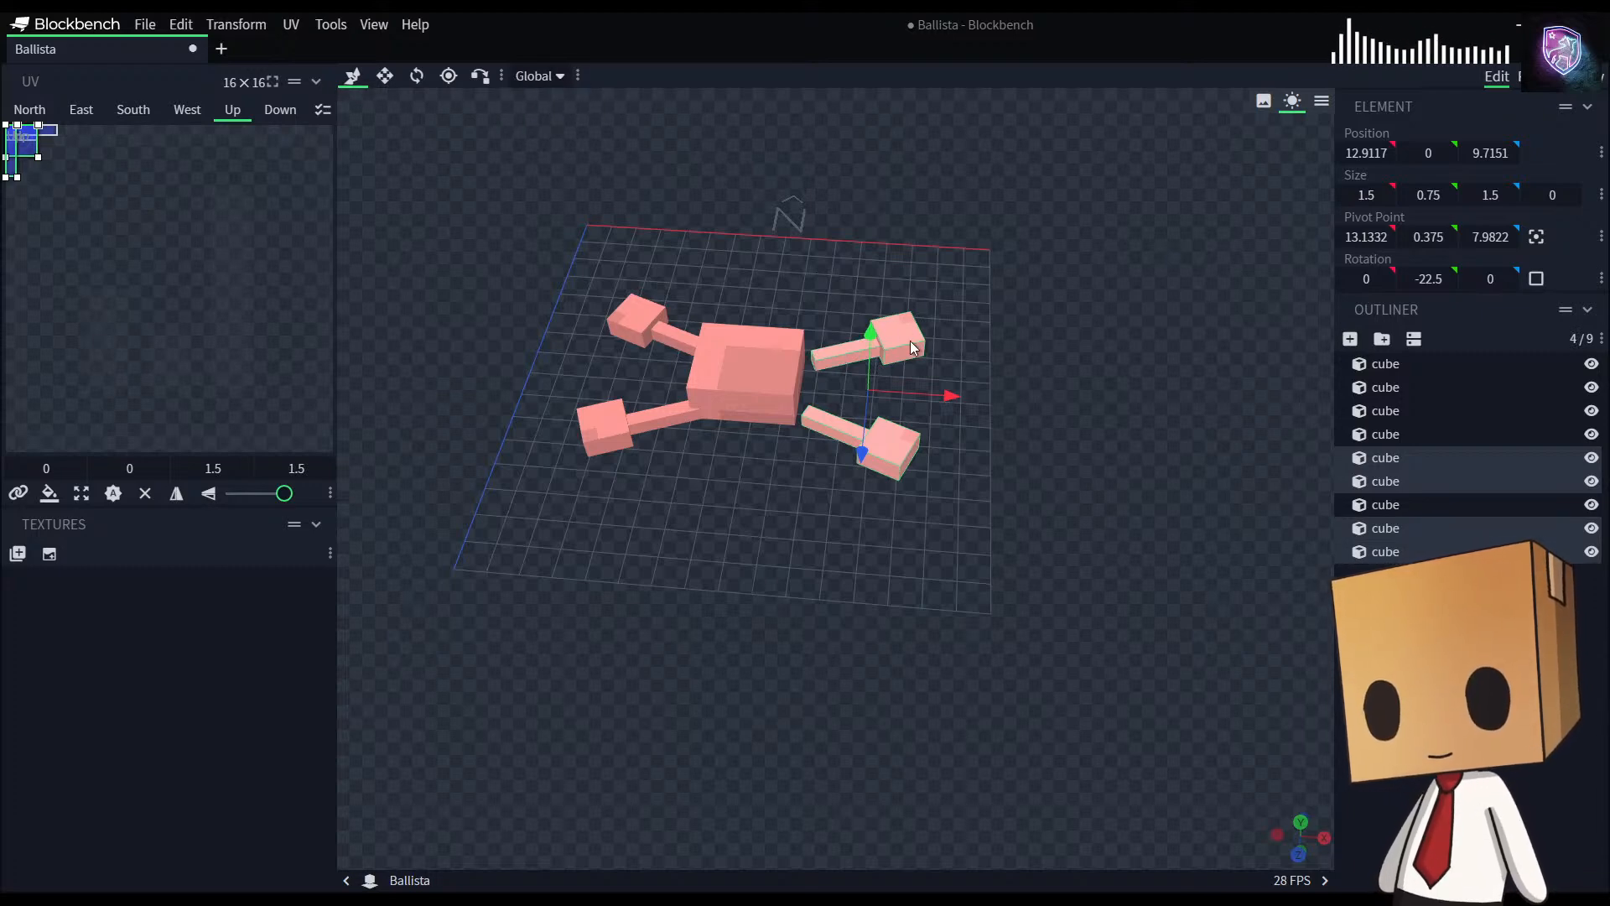
left_click_drag(952, 403, 936, 398)
left_click(1409, 642)
Step: Examine how the four feet and legs meet the central cube from several angles, checking each foot in turn
left_click_drag(1006, 610, 634, 608)
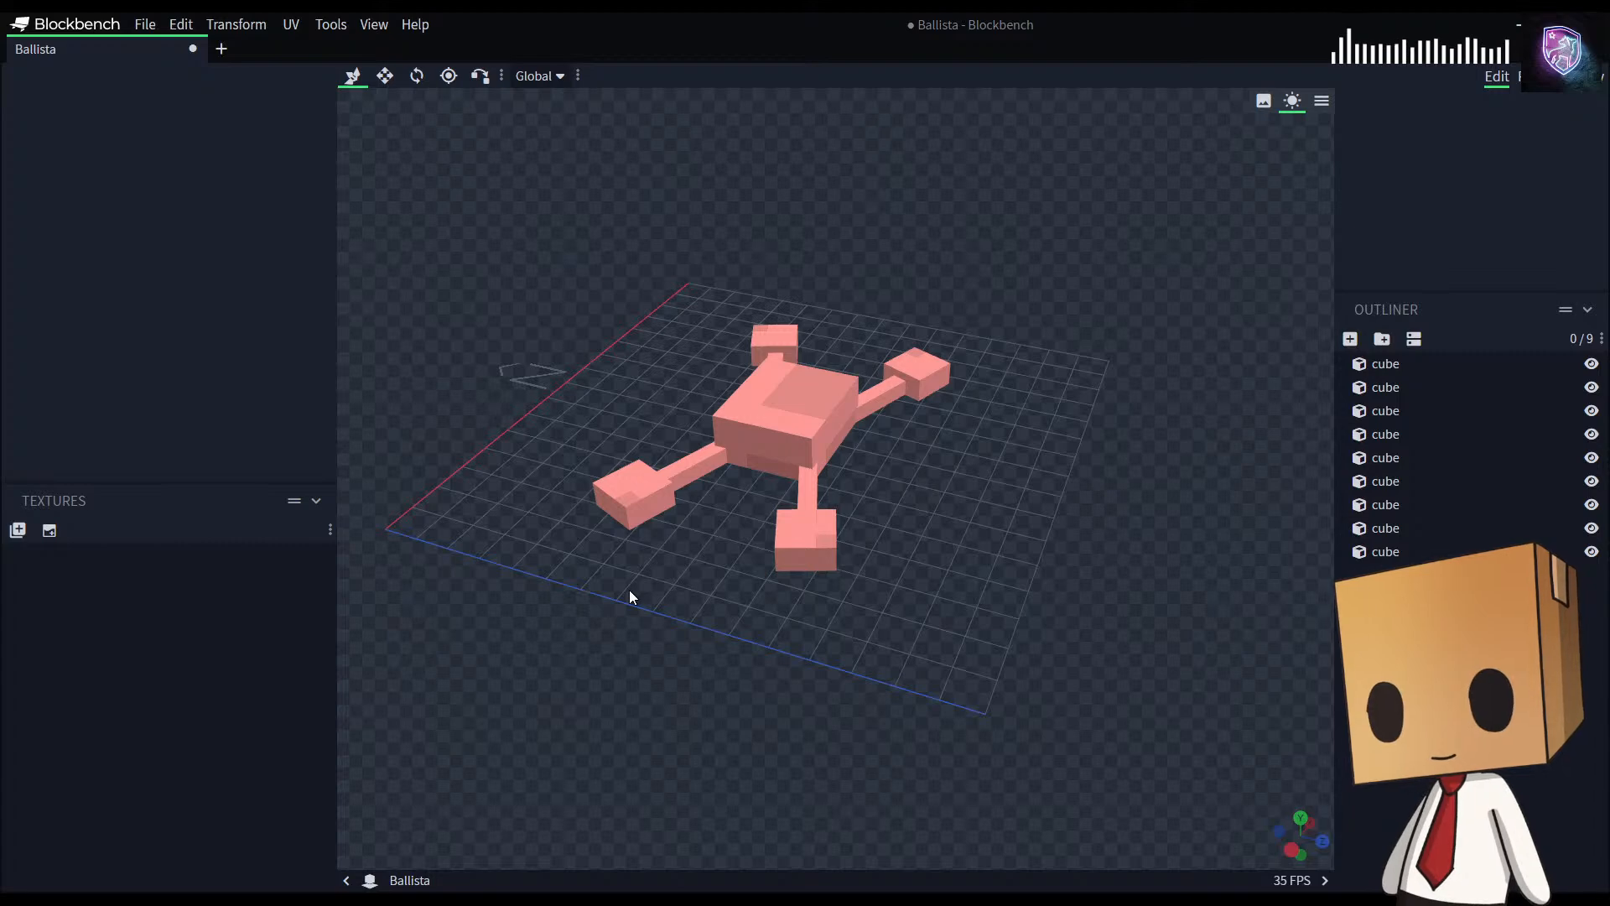
left_click_drag(1122, 612, 1021, 565)
mouse_move(1018, 560)
left_mouse_down()
mouse_move(1039, 512)
mouse_move(1033, 553)
left_mouse_up()
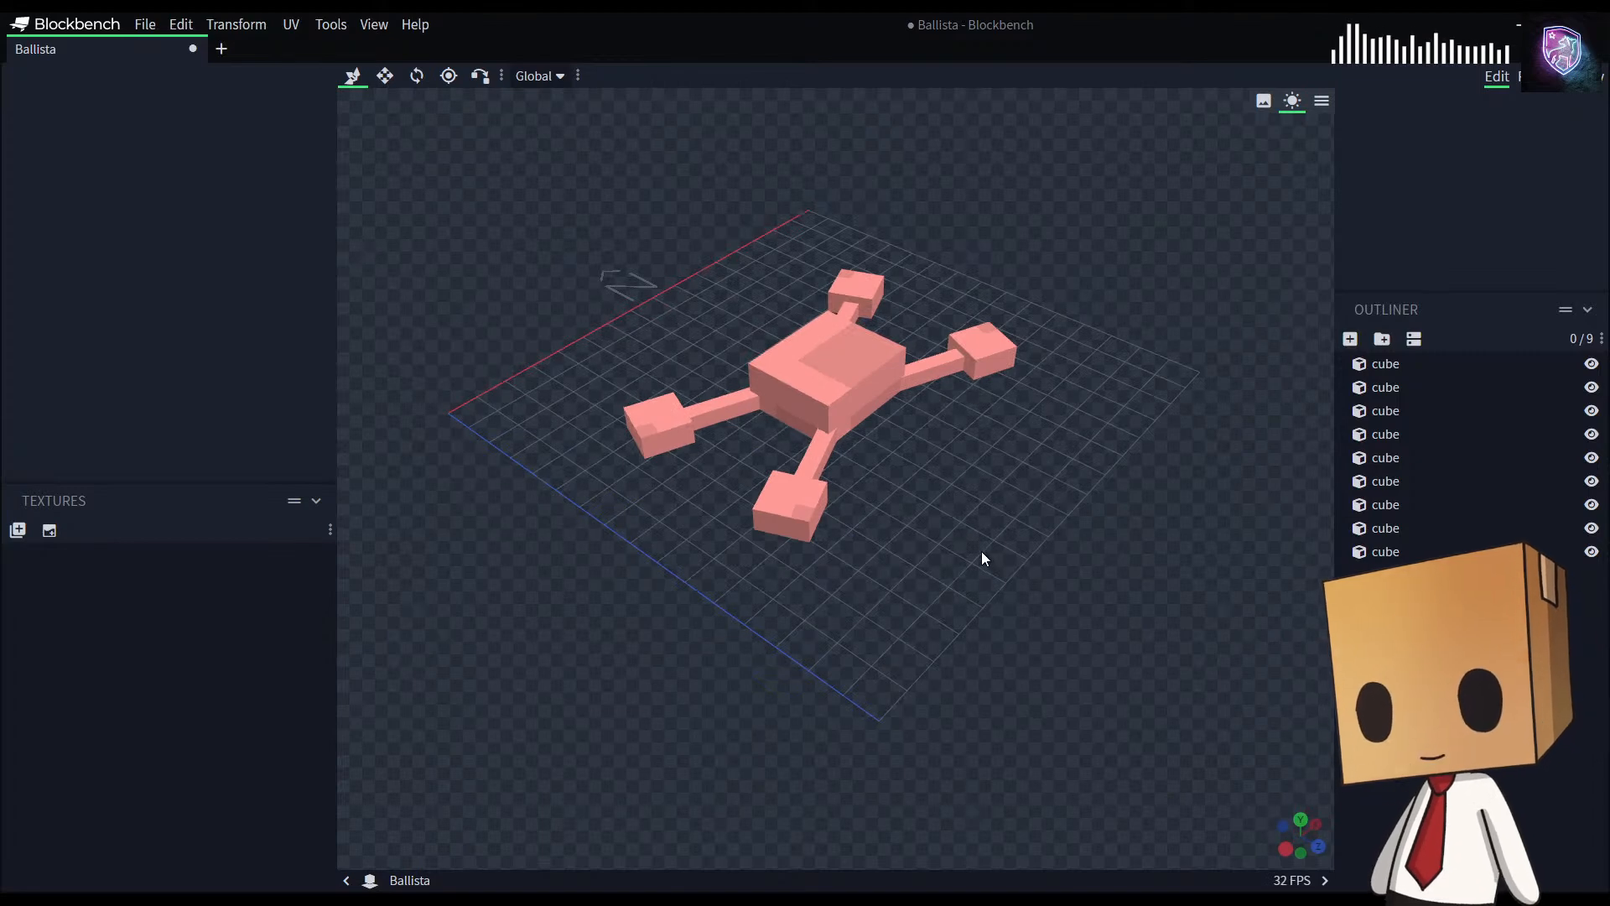
left_click(780, 495)
left_click_drag(975, 533, 1030, 540)
left_click_drag(1070, 484, 819, 413)
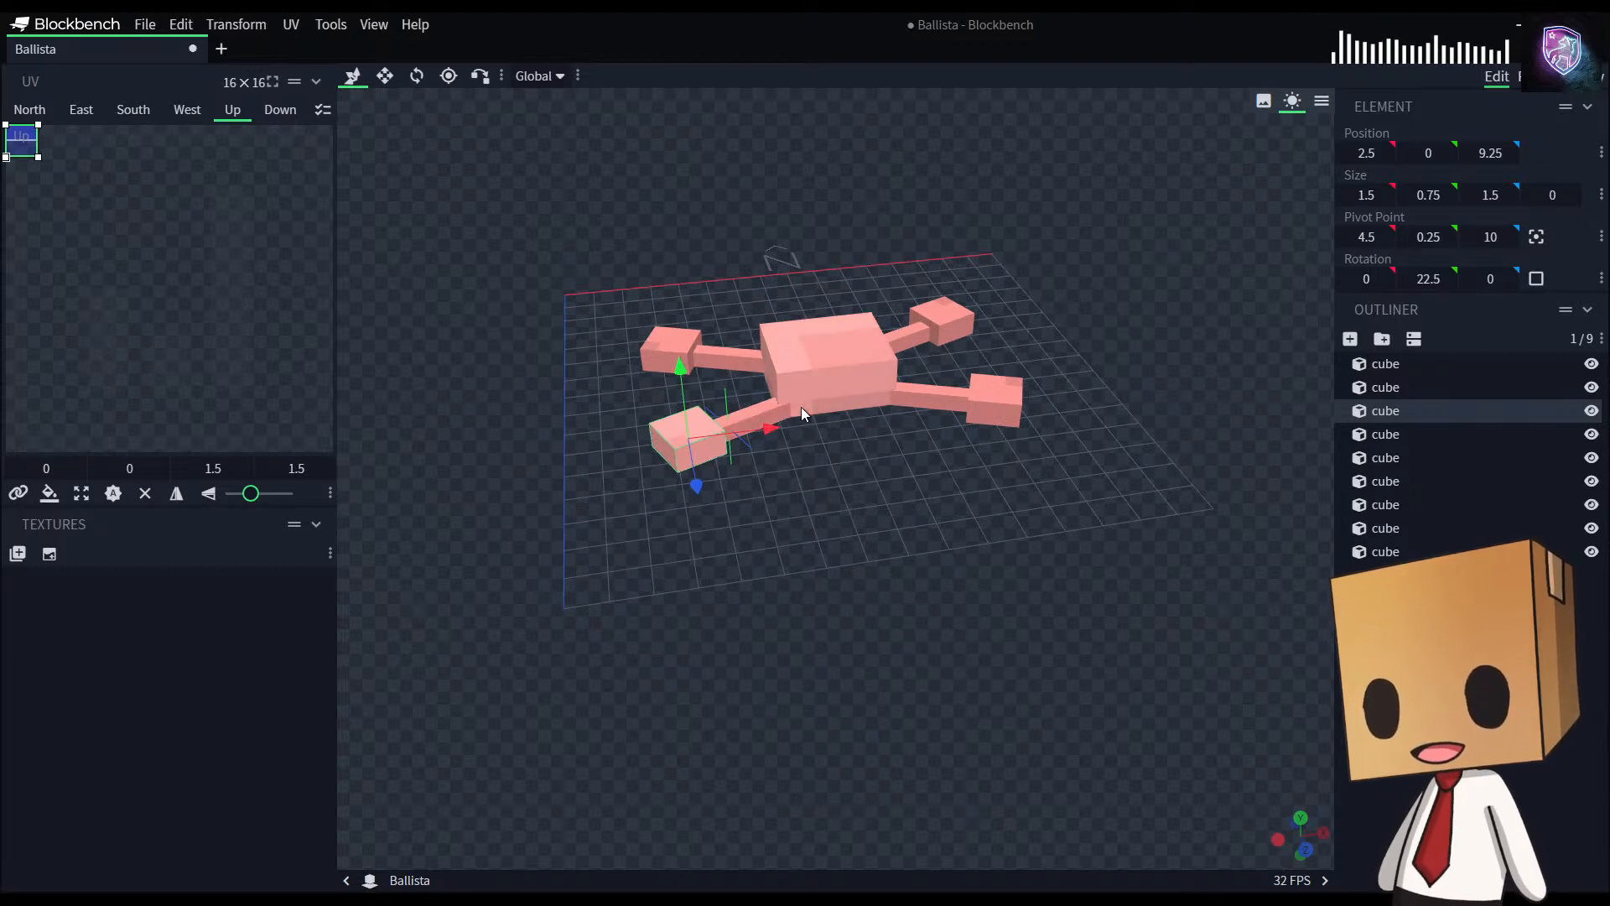
left_click_drag(893, 388, 1062, 527)
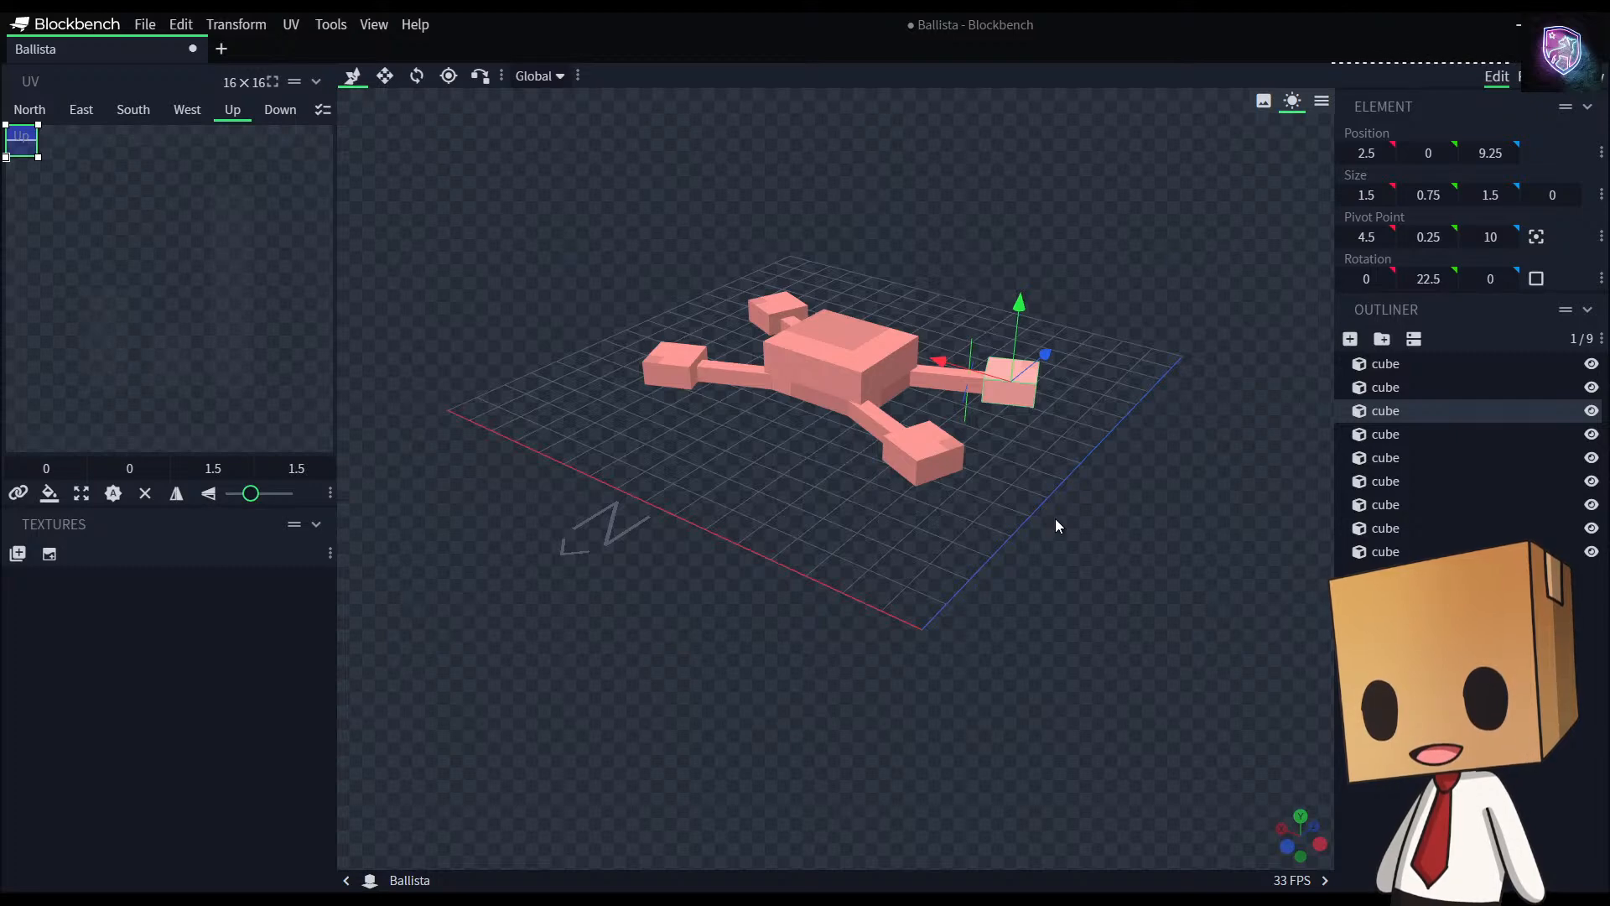
left_click(946, 444)
left_click_drag(944, 443, 788, 571)
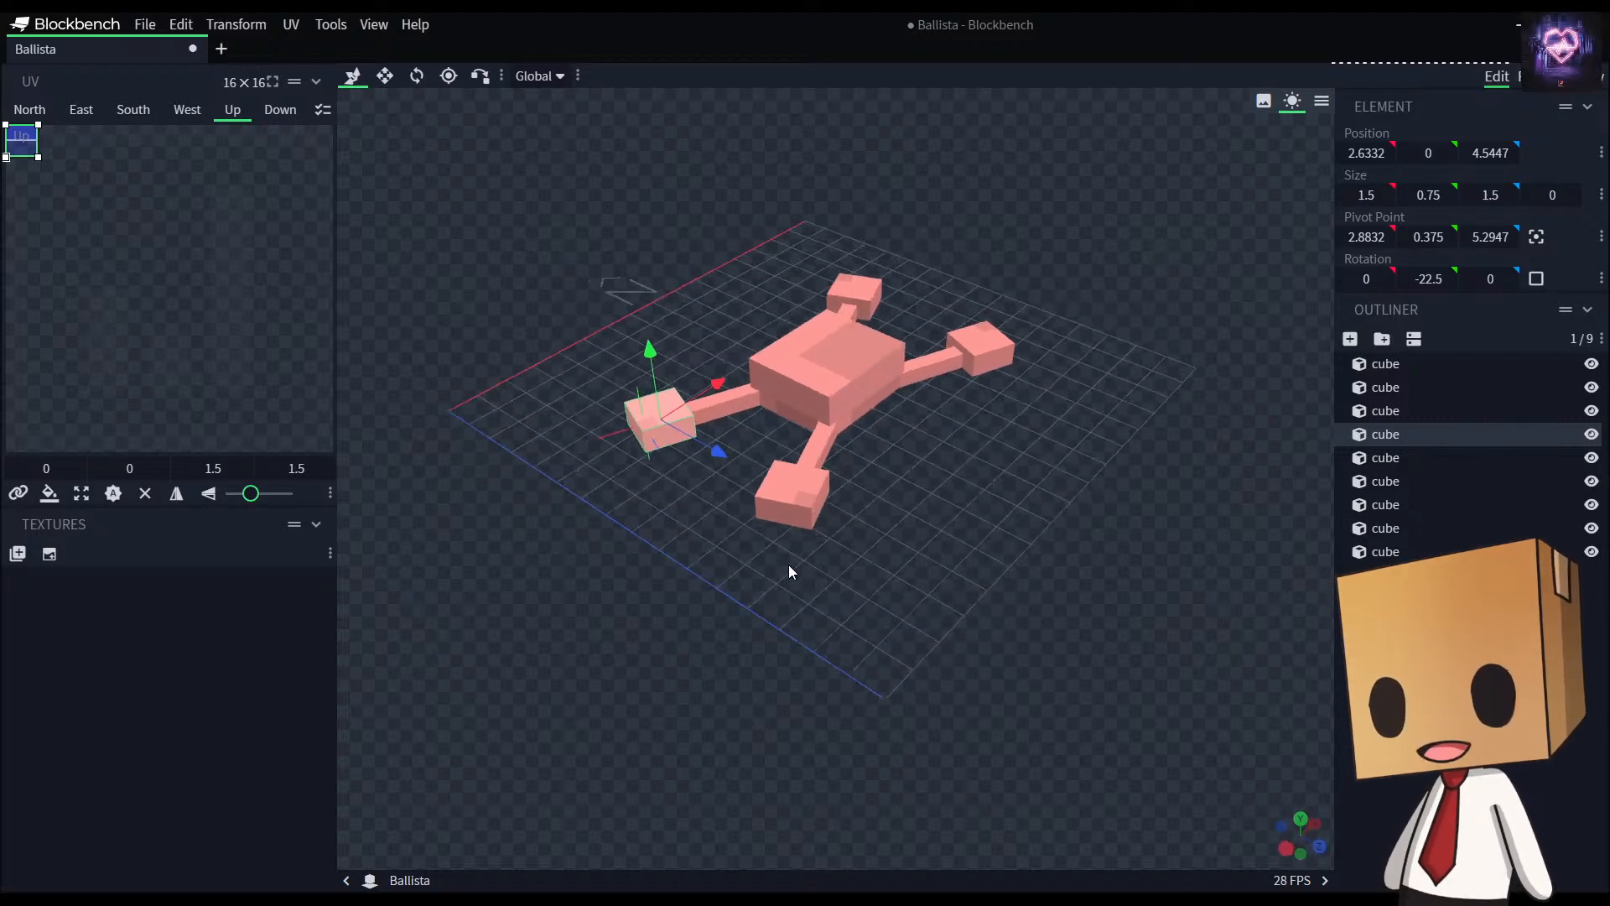
left_click(808, 484)
left_click_drag(887, 587, 852, 551)
left_click(983, 402)
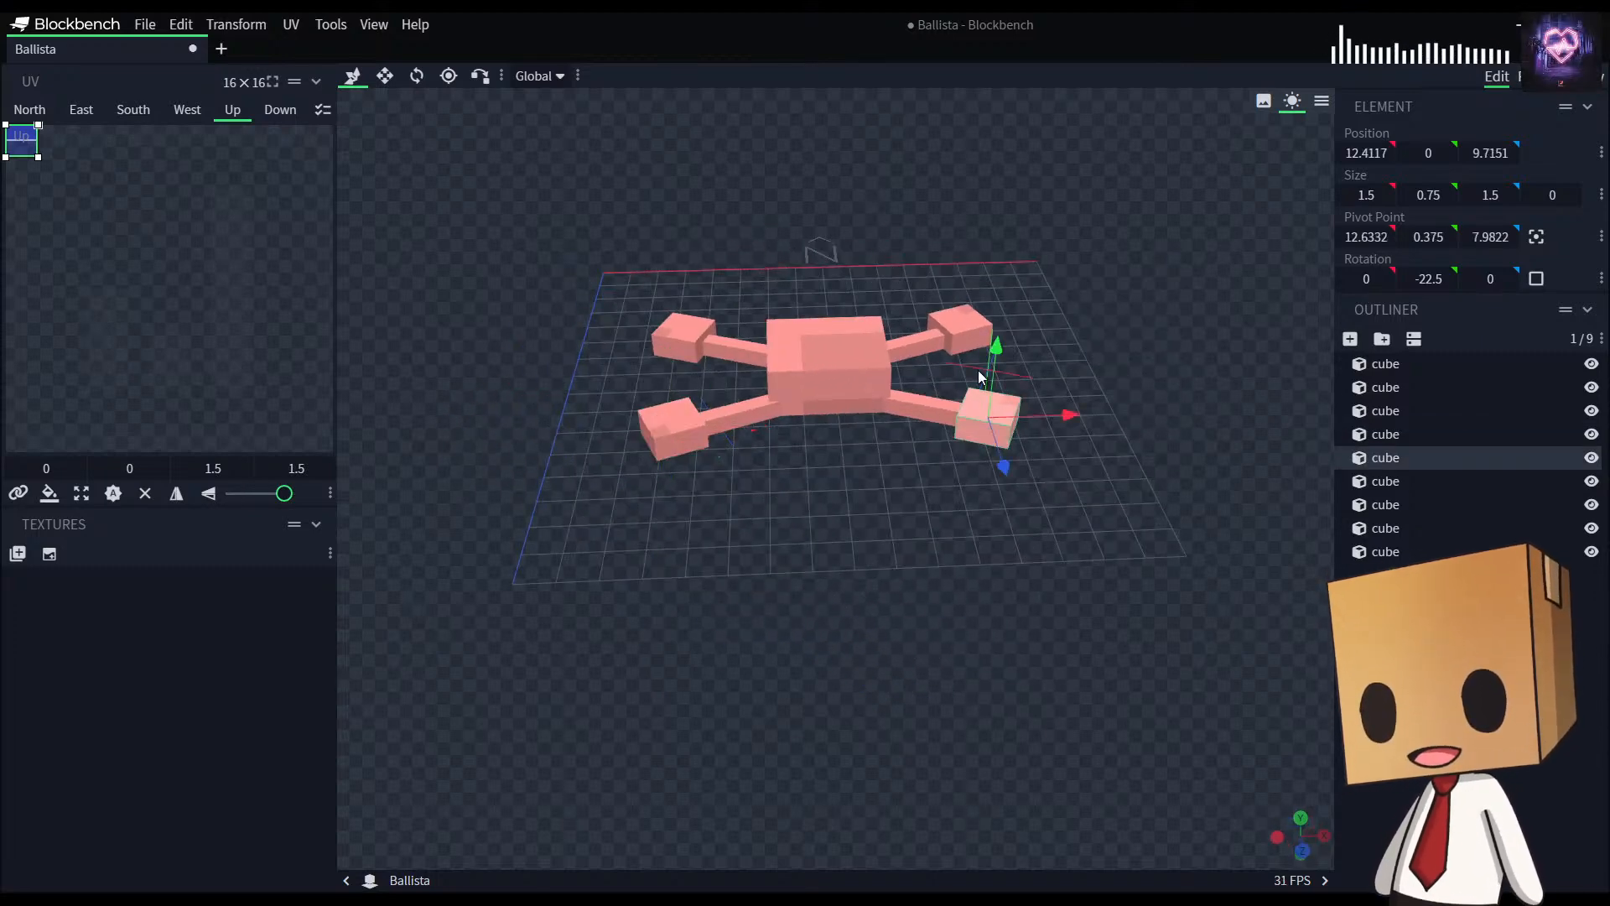
left_click(962, 310)
left_click_drag(824, 622, 864, 601)
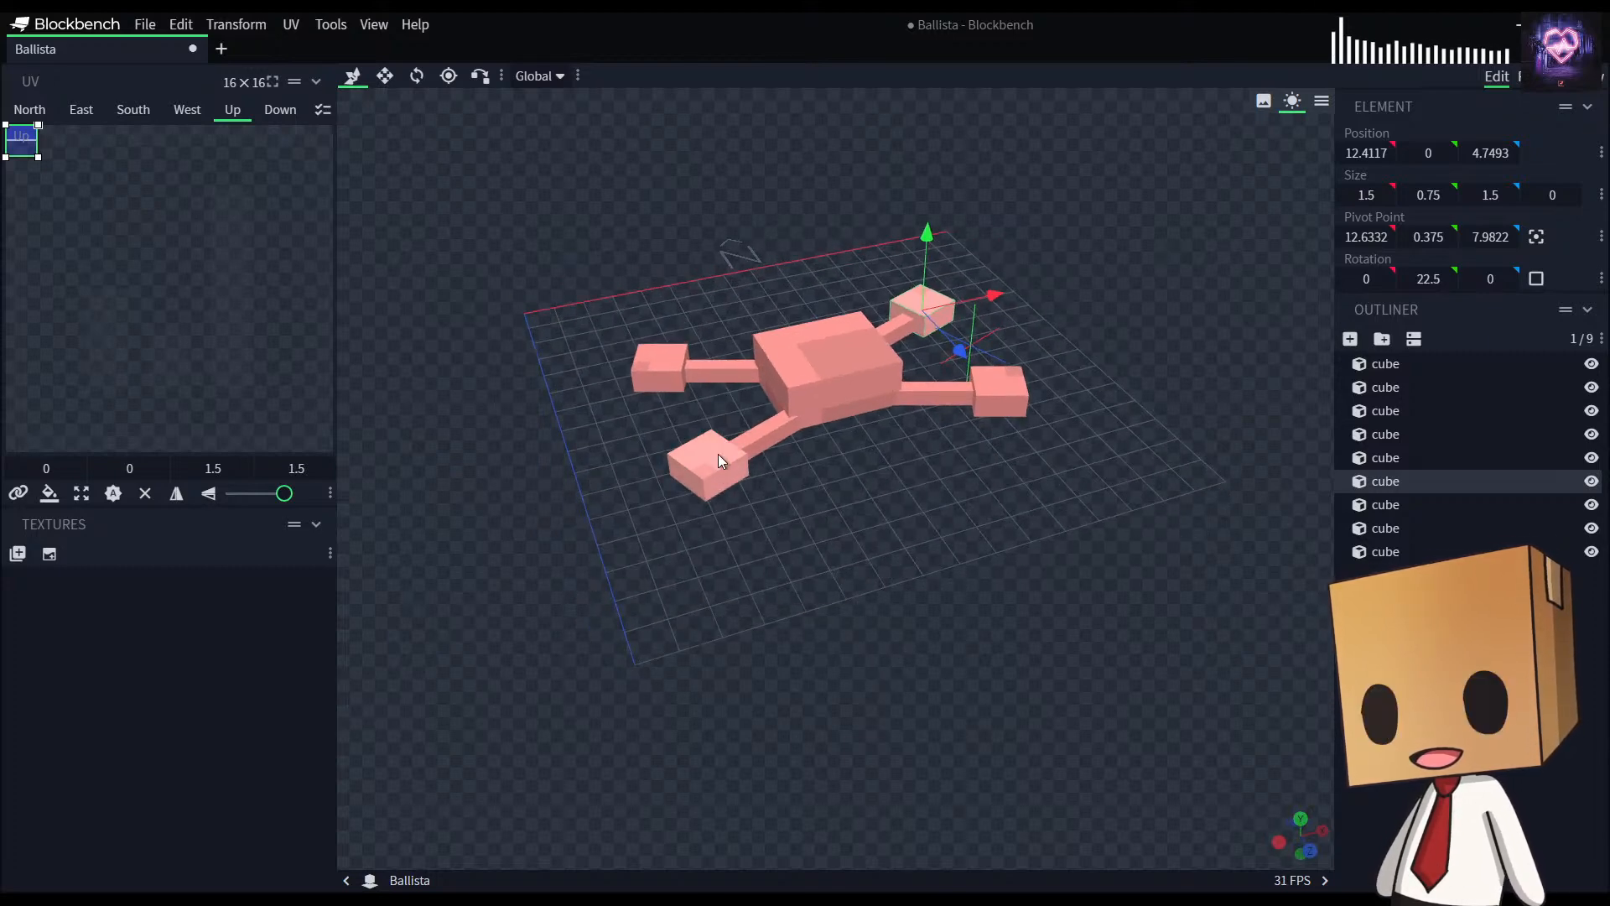
Step: Duplicate all four foot blocks and raise the copies by 1 along Y
left_click(718, 455)
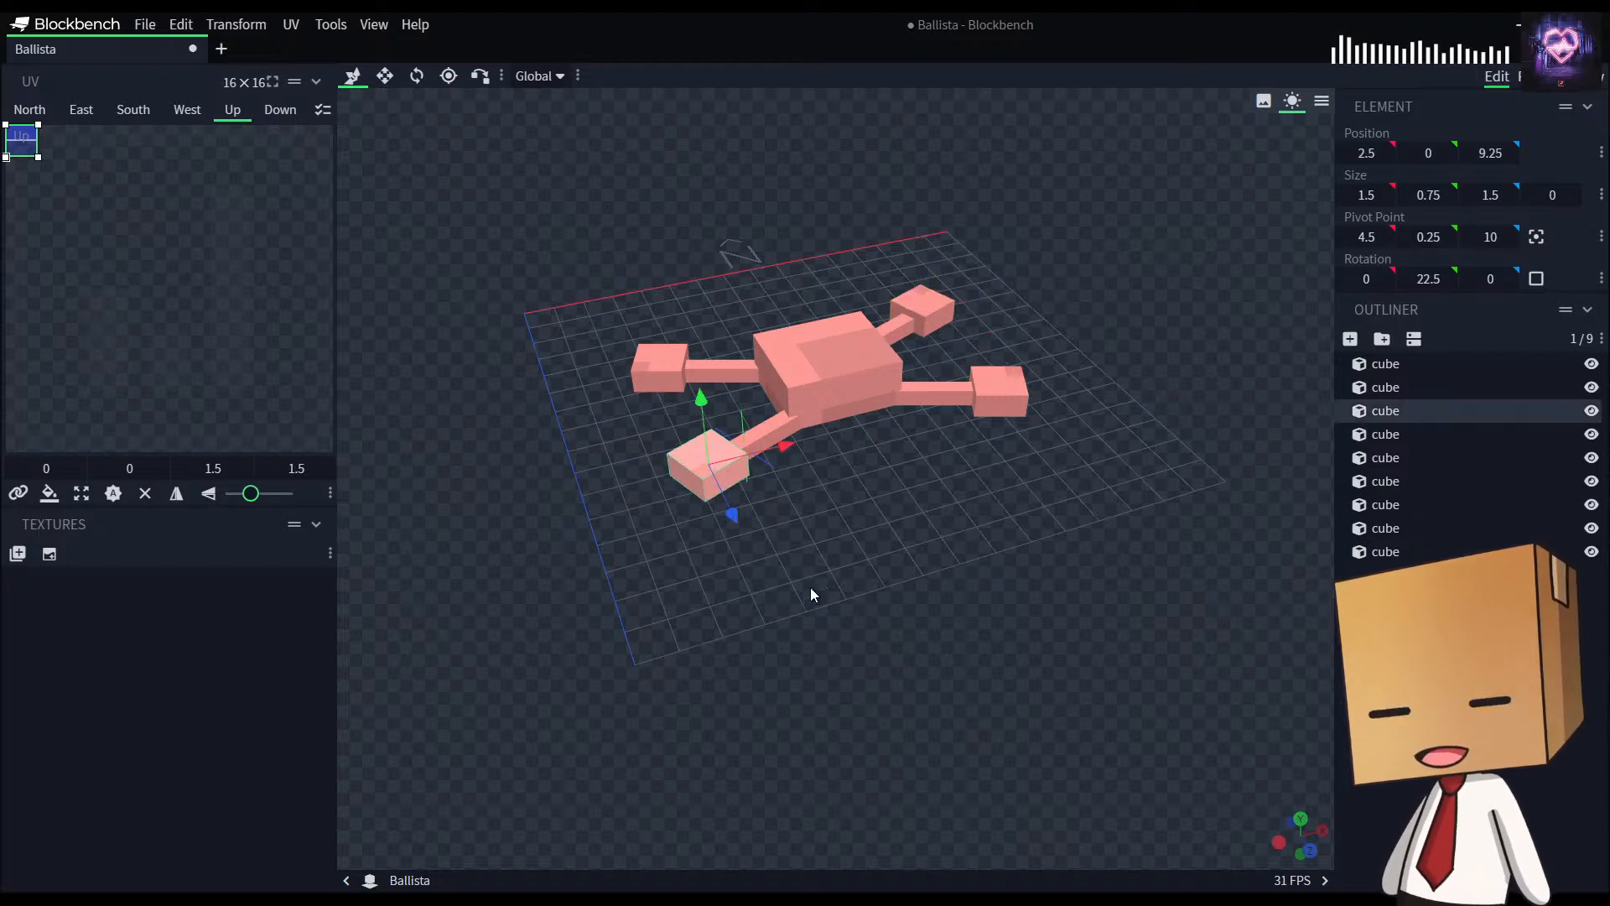
left_click(654, 362, "shift")
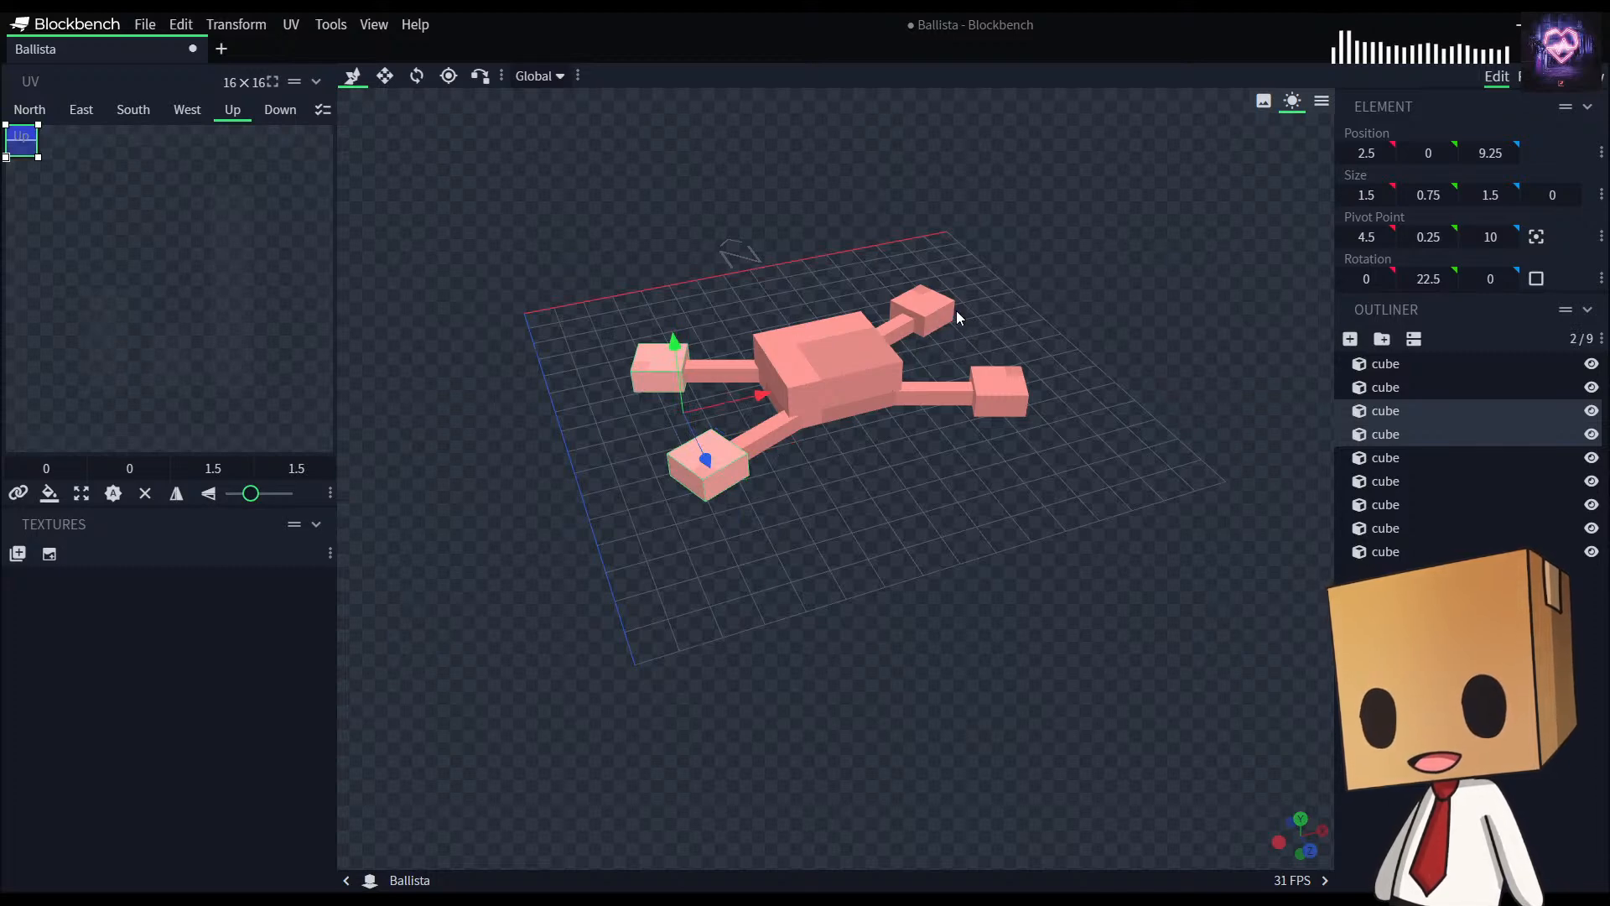
left_click(1010, 374, "shift")
left_click(1019, 404, "shift")
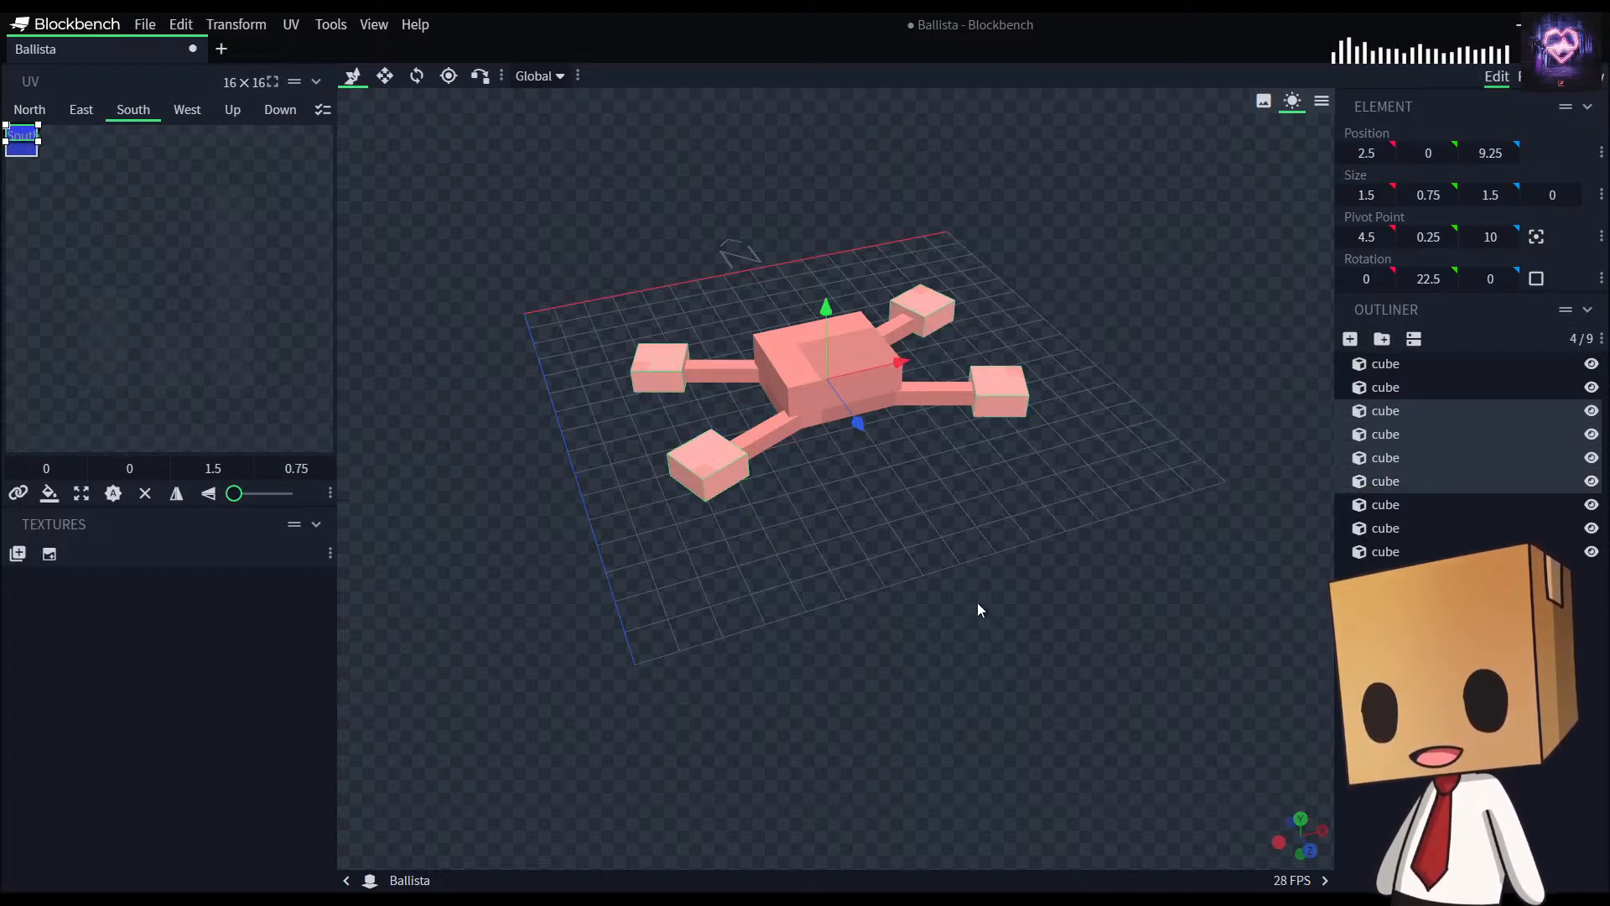
key("ctrl+d")
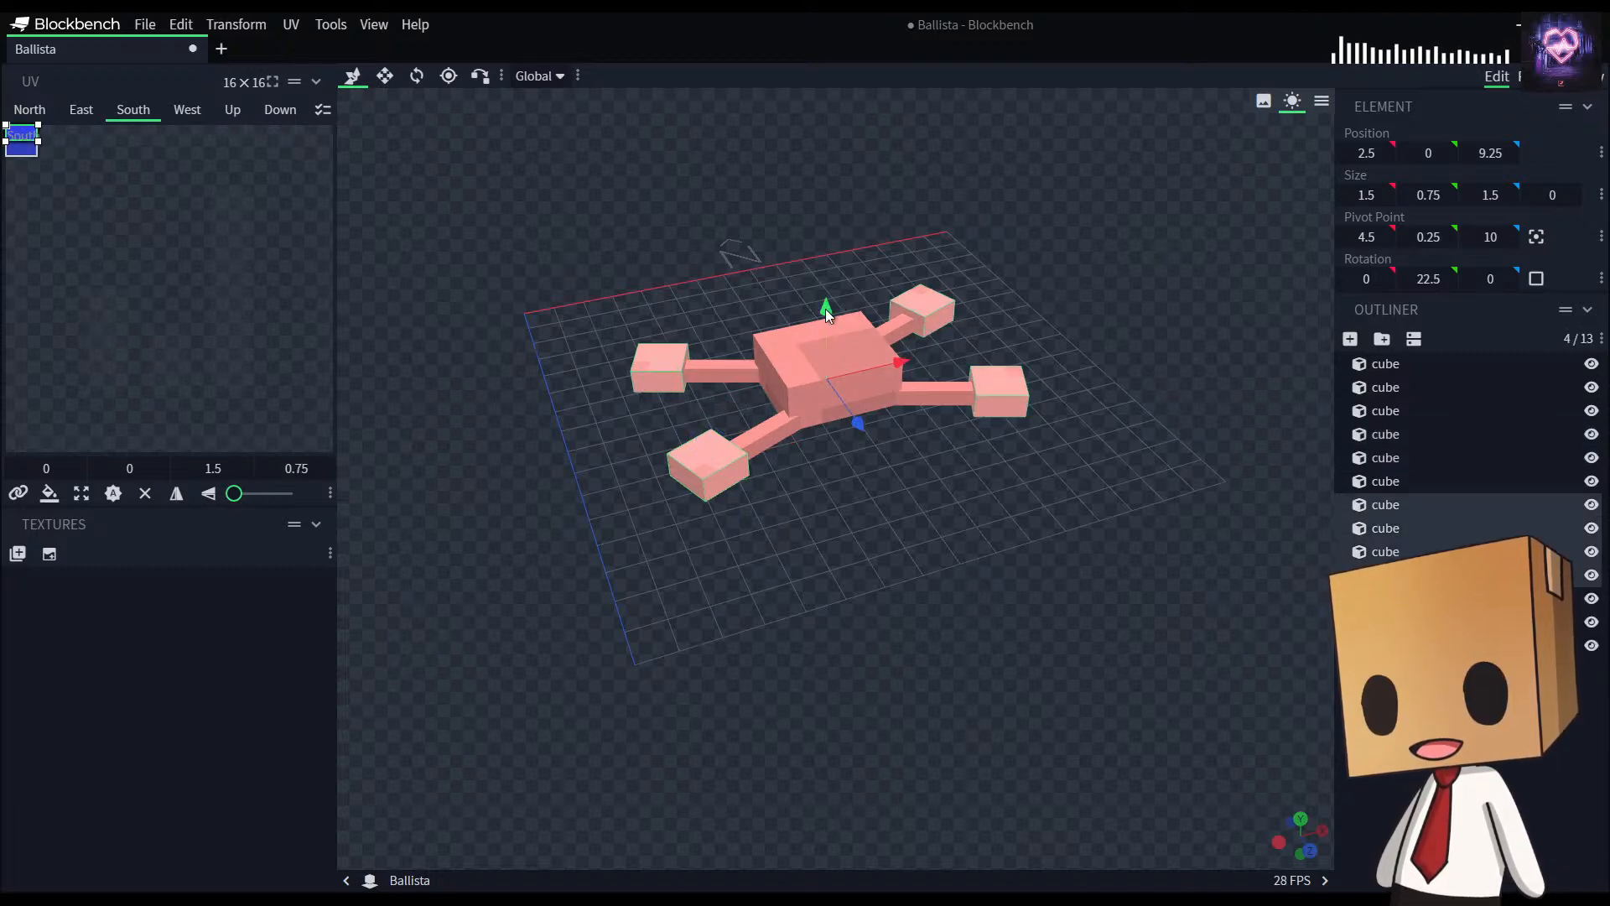
left_click_drag(827, 307, 824, 285)
left_click_drag(857, 456, 965, 643)
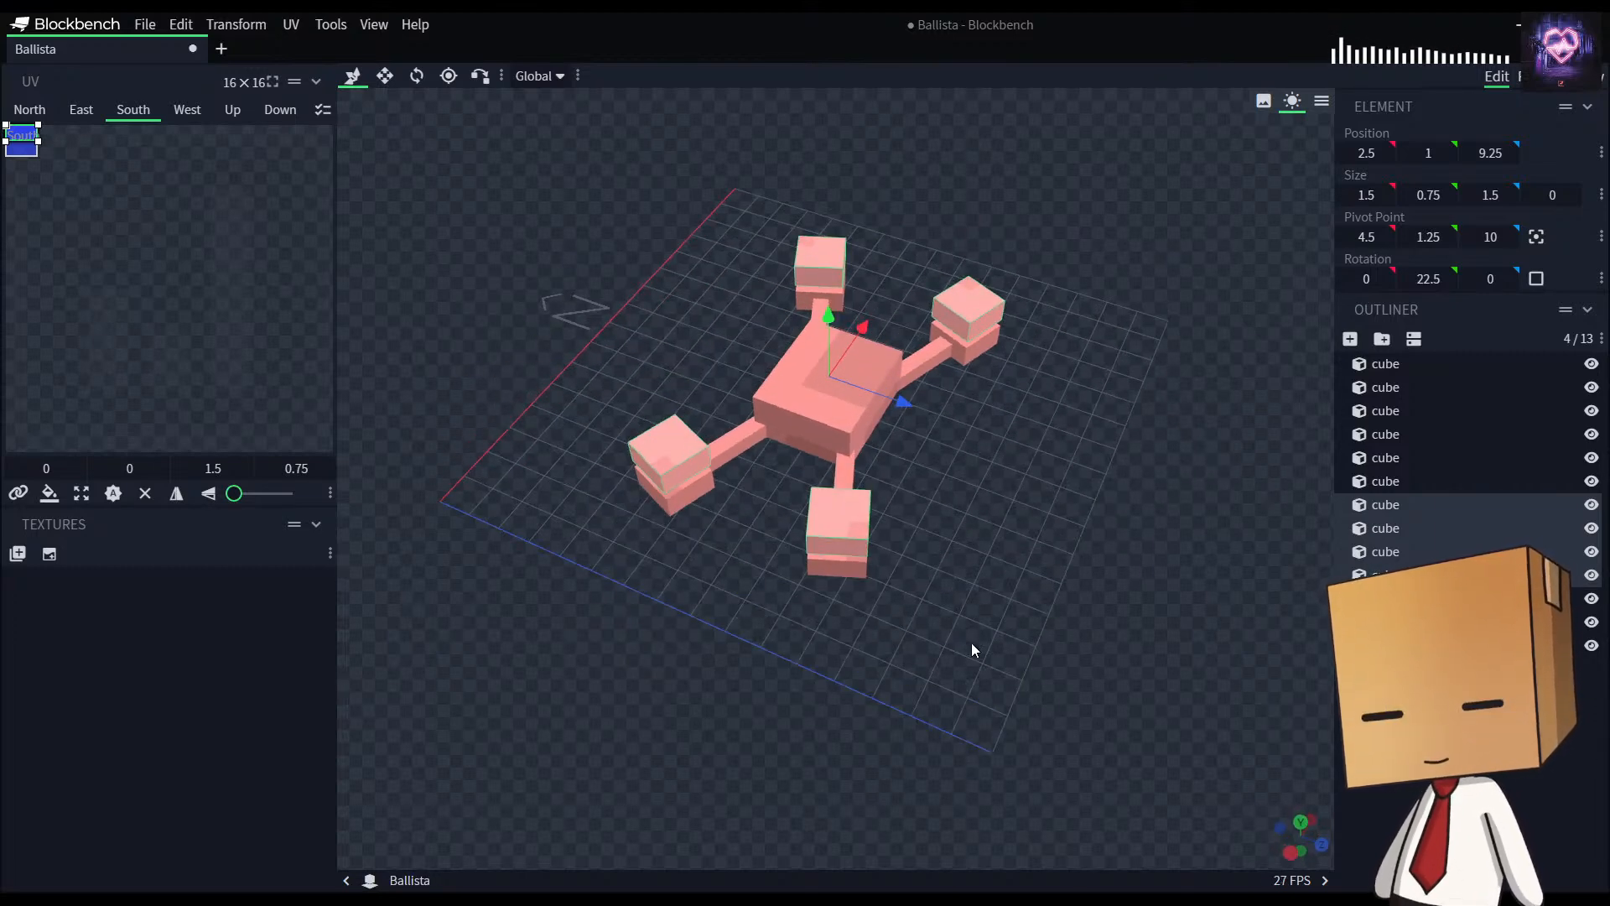
Step: Center the pivot of the raised block at 2.5, 1, 9.25 and rotate it to -22.5 degrees around Y
left_click(1399, 504)
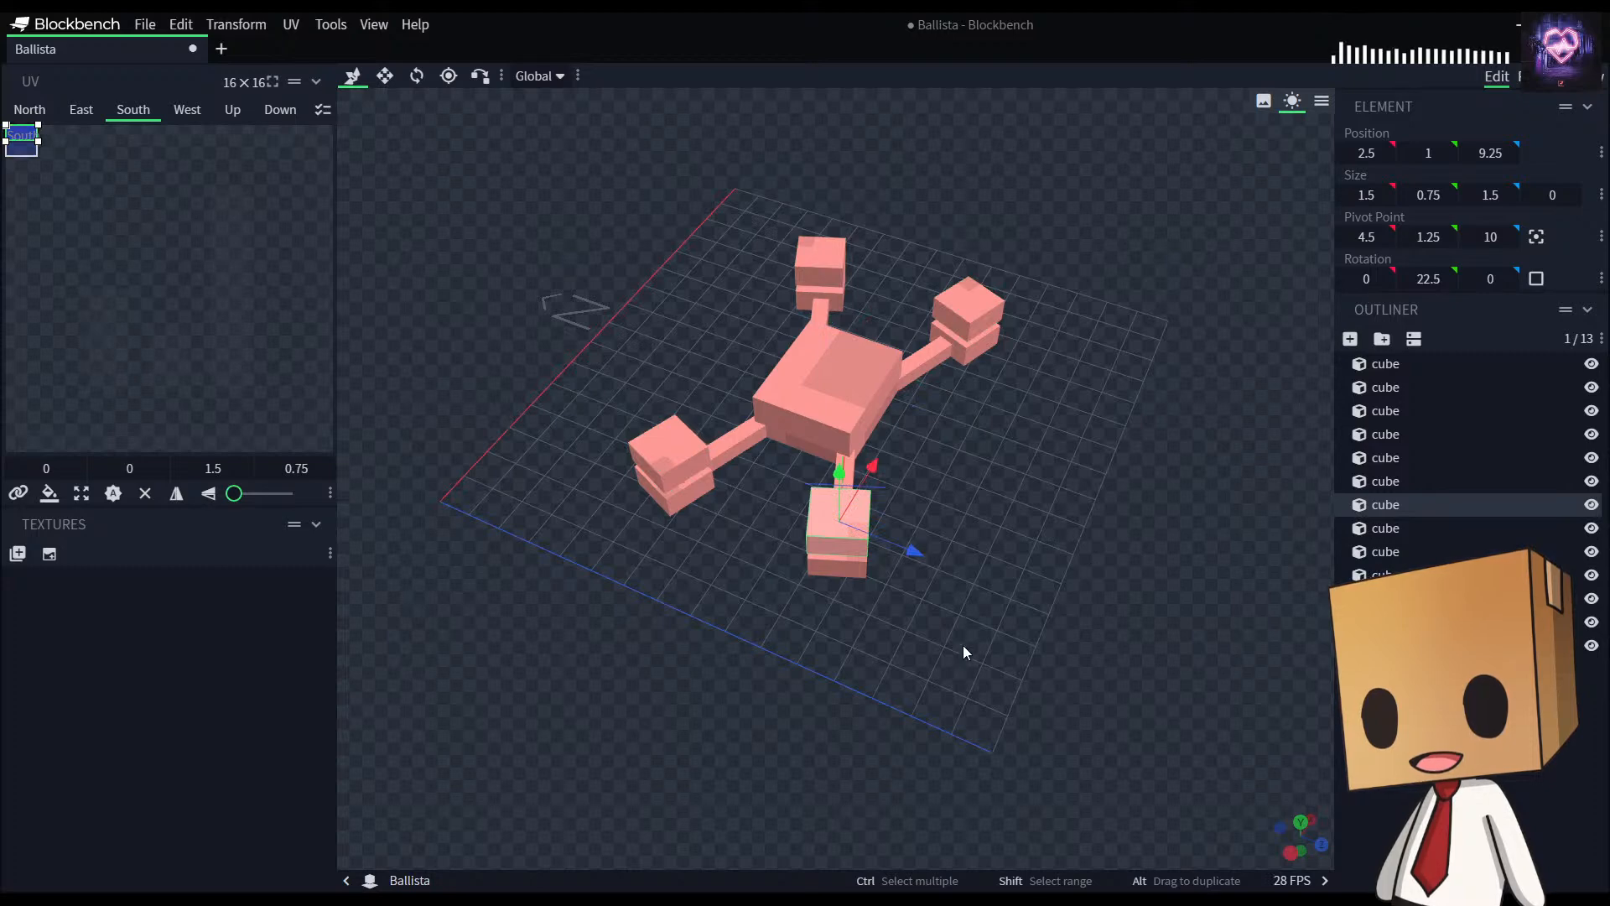
left_click(416, 77)
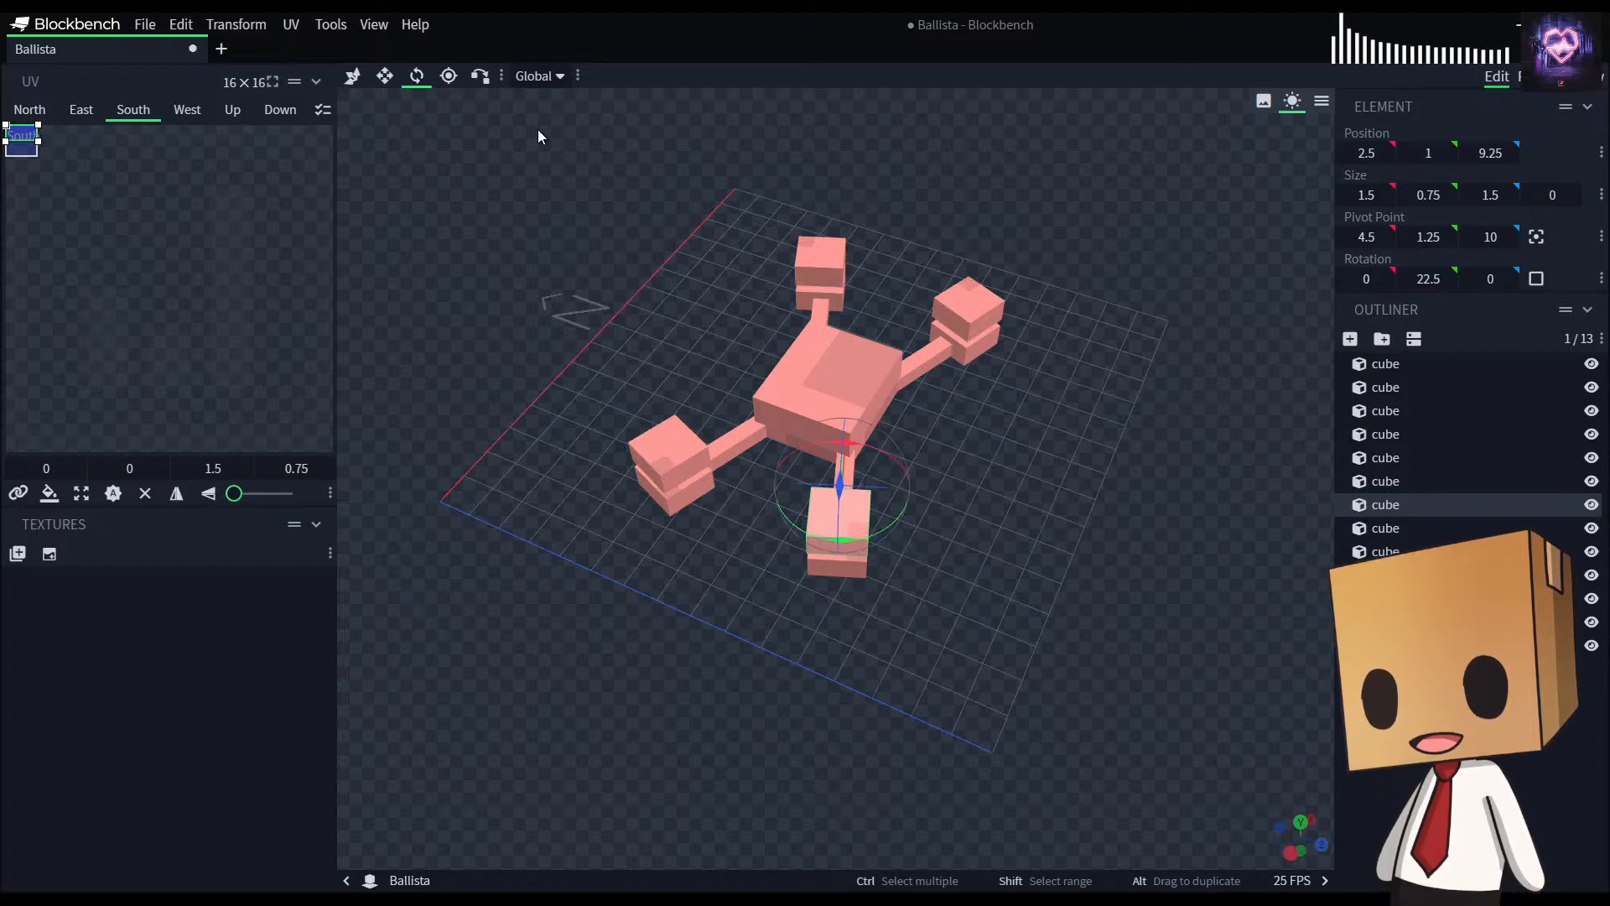
left_click(1537, 237)
left_click_drag(990, 656, 882, 635)
scroll(910, 638, "up", 4)
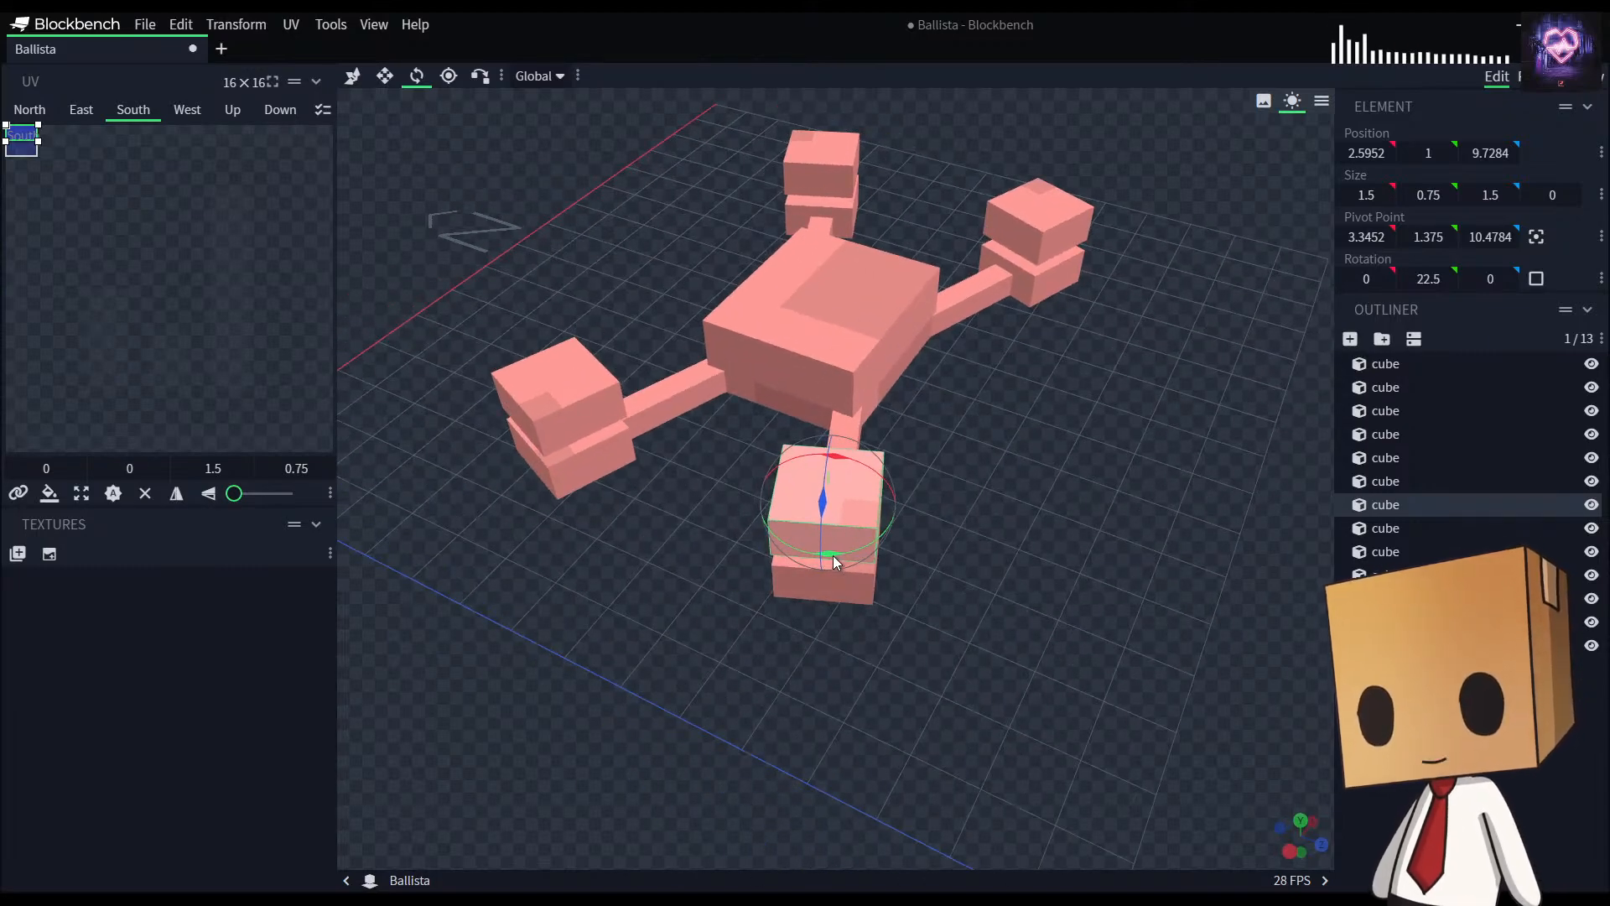
left_click_drag(833, 555, 765, 535)
left_click_drag(977, 705, 996, 612)
Step: Shrink the rotated raised block to size 1, 0.5, 1
key("p")
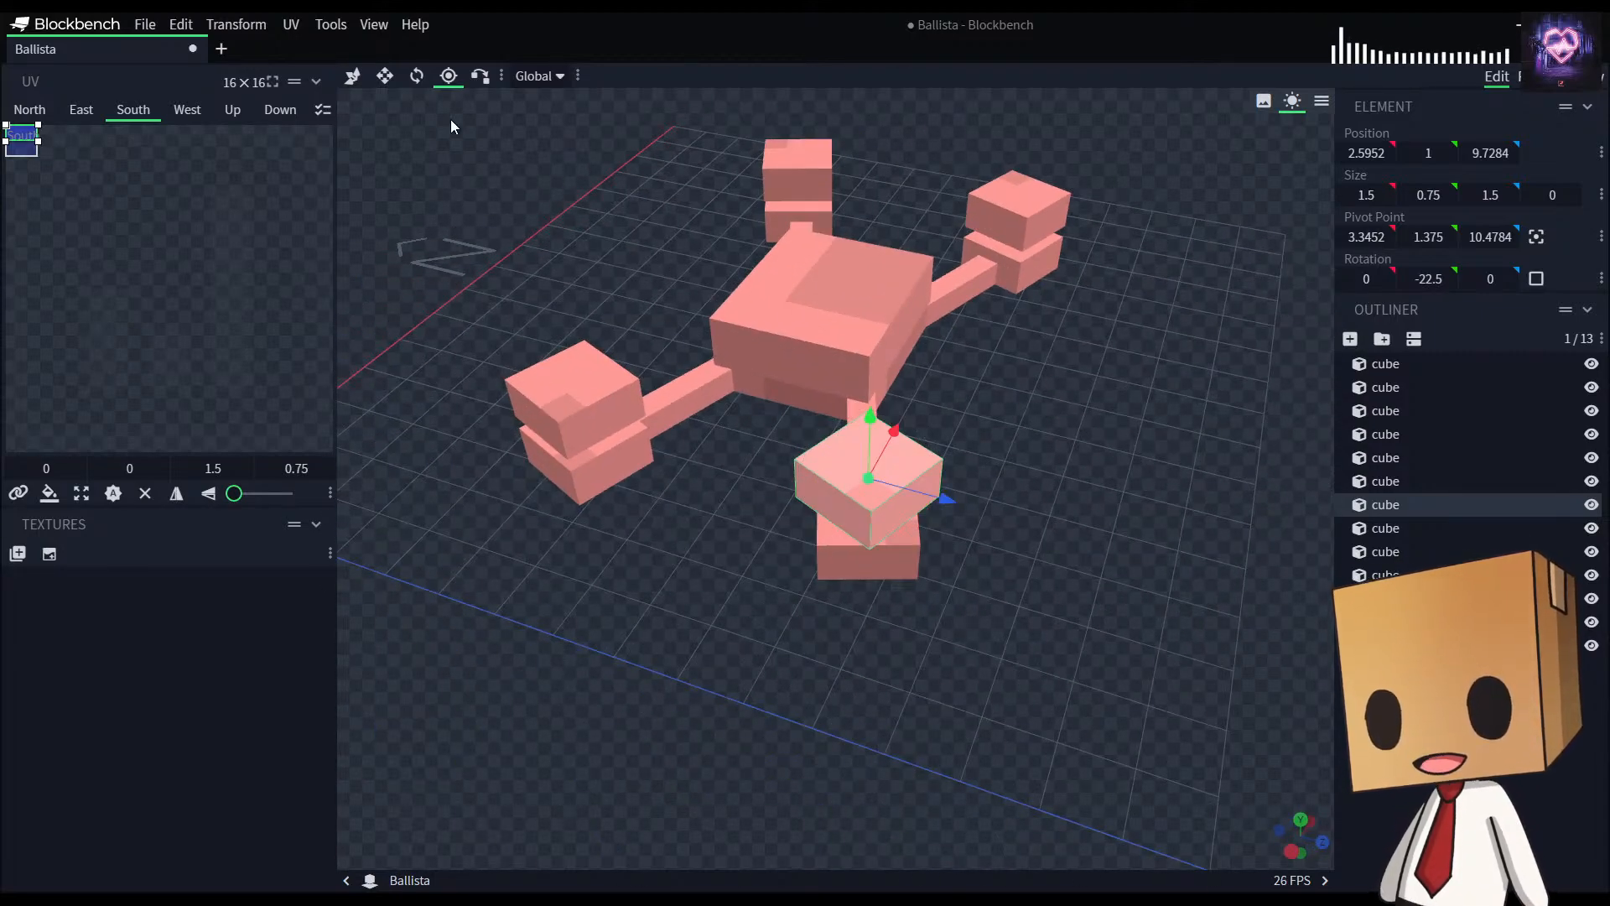
left_click(386, 77)
left_click_drag(967, 591, 1028, 618)
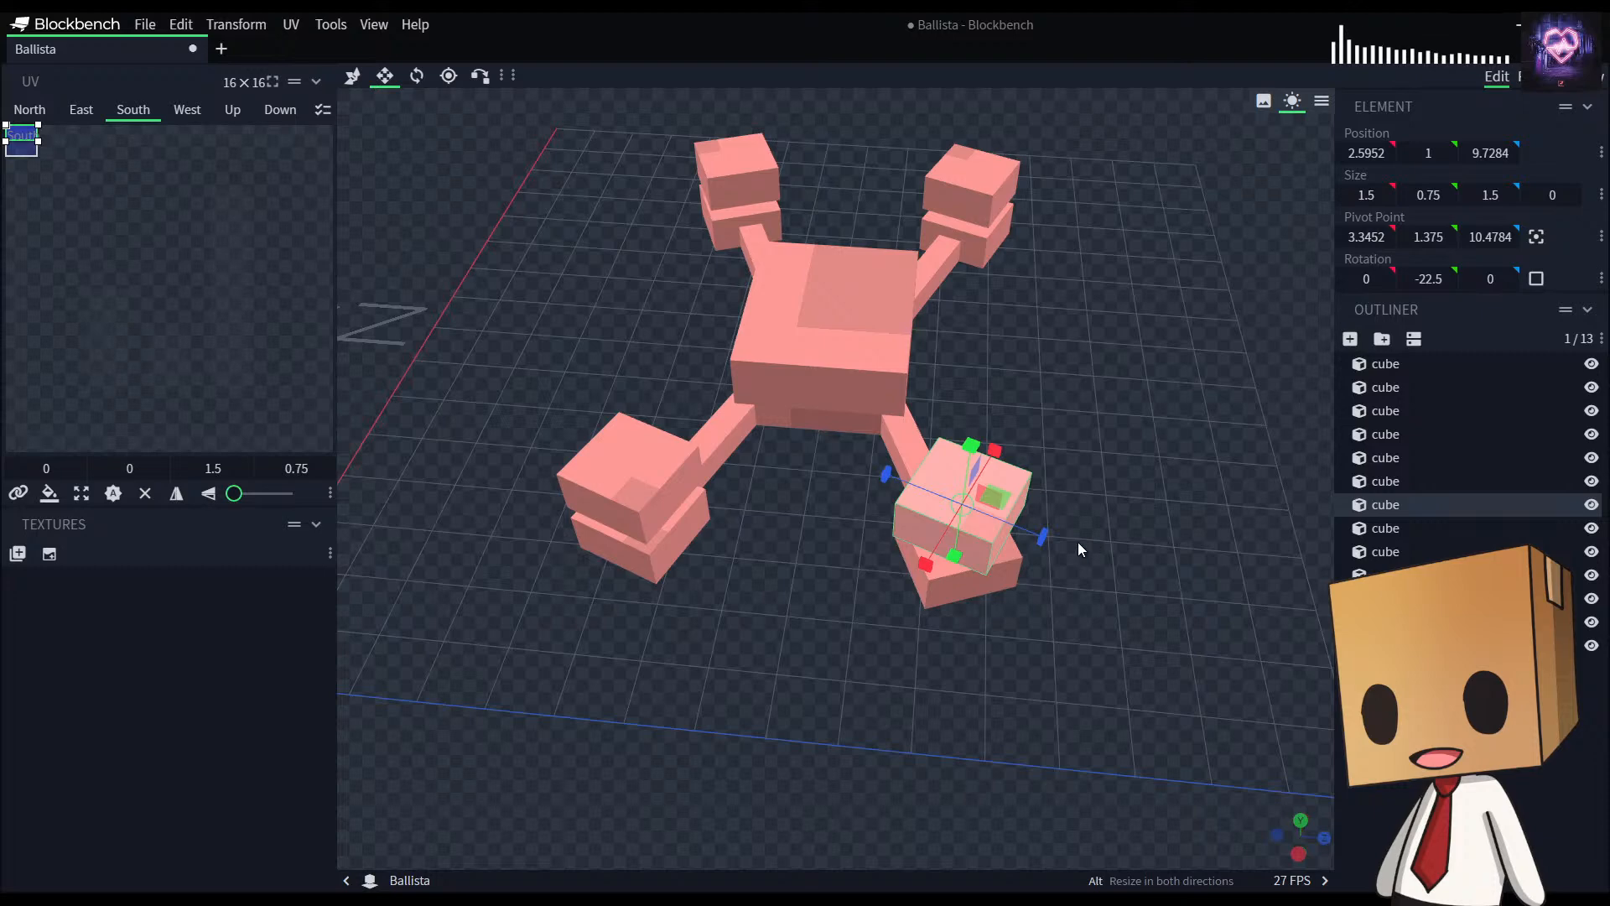
left_click_drag(1043, 541, 1013, 529)
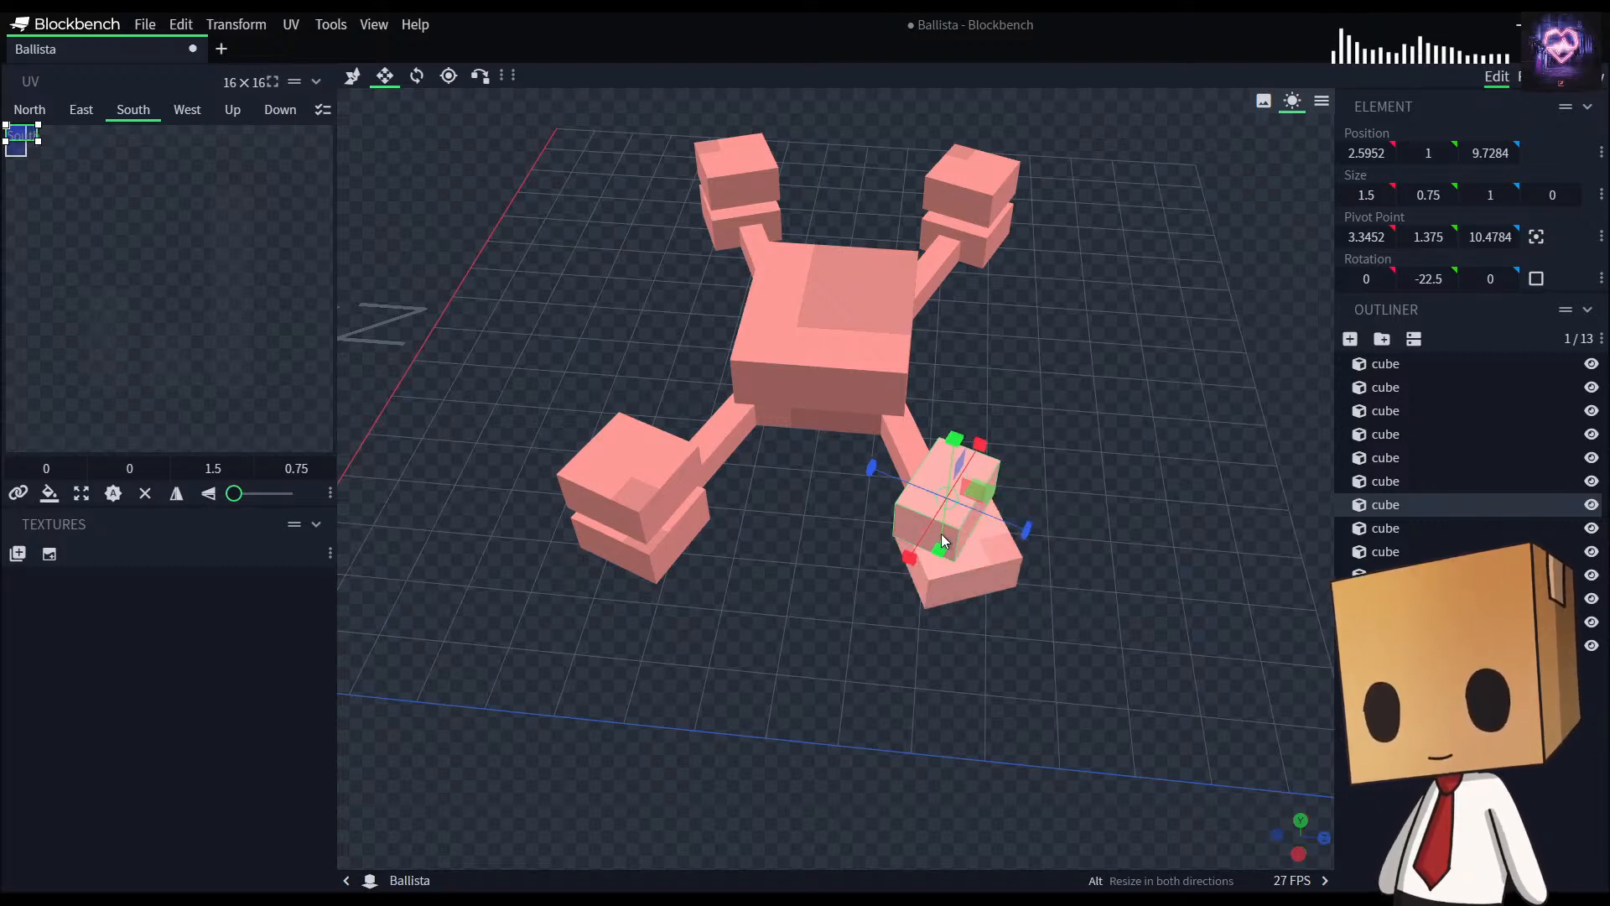
left_click_drag(909, 552, 930, 530)
left_click_drag(1062, 606, 1003, 503)
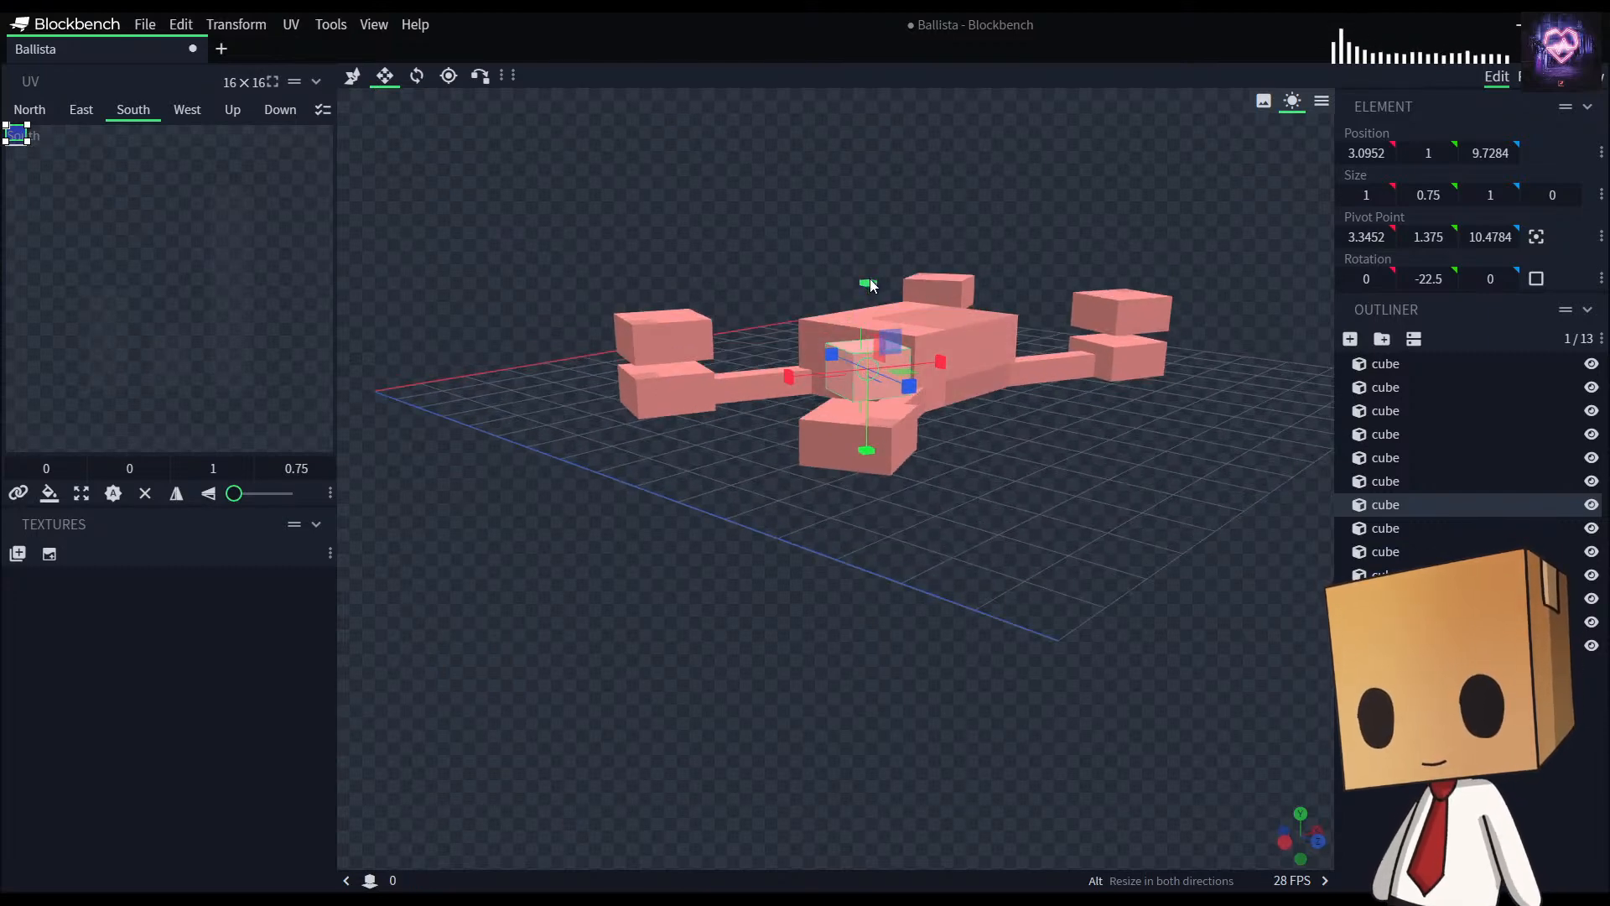
left_click_drag(869, 284, 869, 295)
Step: Set up the shrunken block for moving with the transform space switched to Local
left_click_drag(1051, 570, 1095, 650)
right_click_drag(1095, 651, 1052, 576)
key("v")
left_click_drag(1054, 581, 855, 646)
right_click_drag(854, 646, 1015, 561)
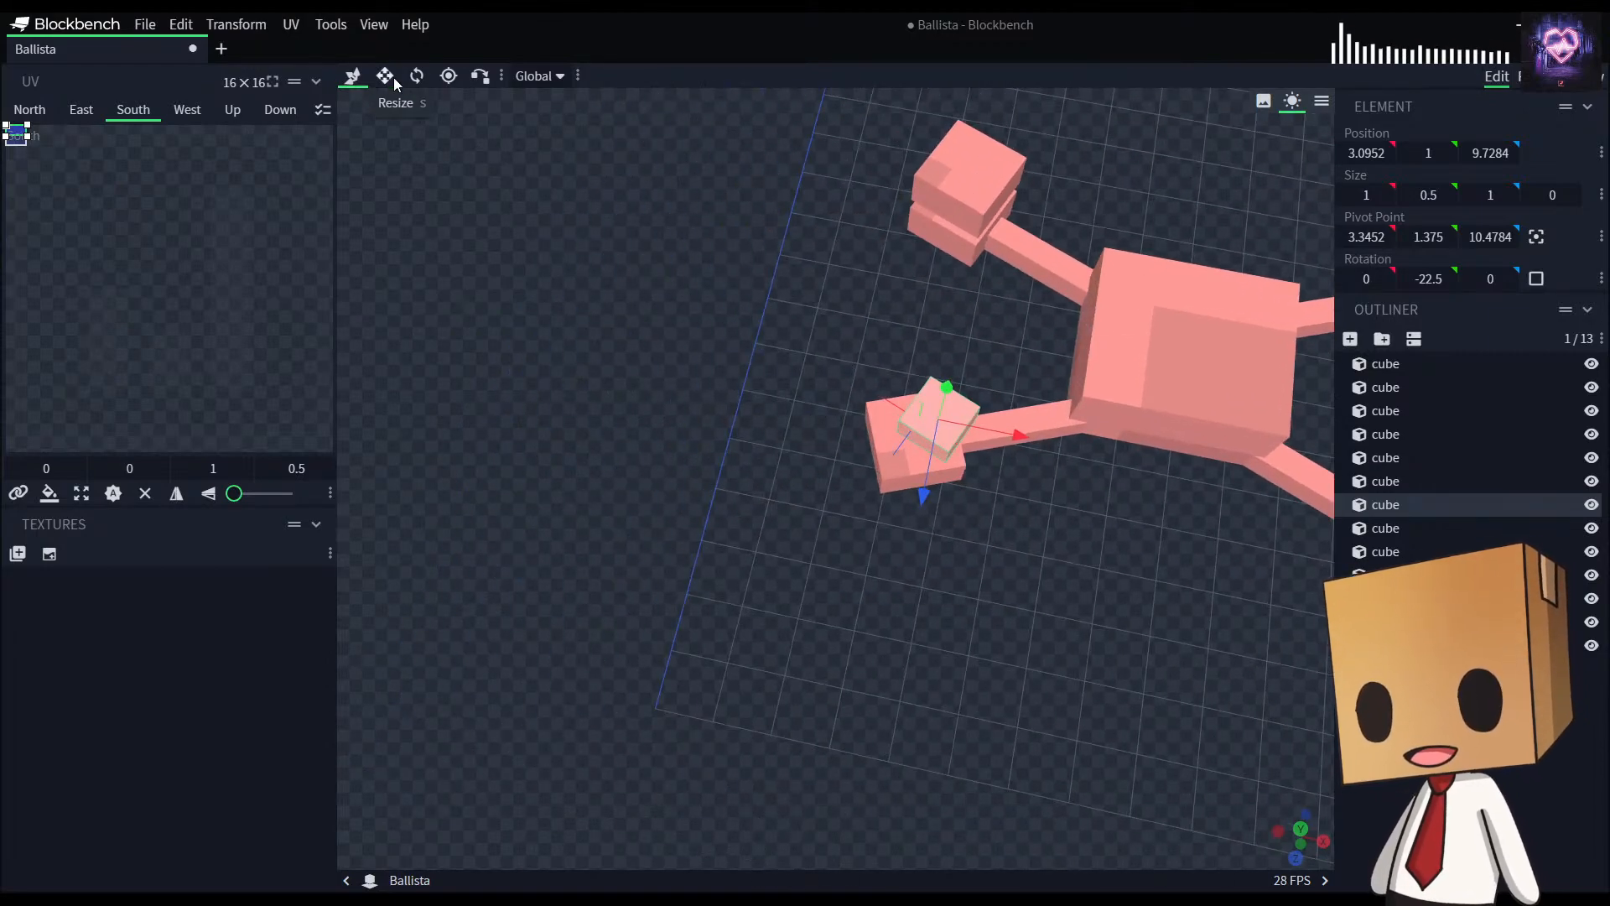
left_click(544, 76)
left_click(553, 127)
Step: Try to shift the small block by 0.25 along its local X and Z axes, and undo the moves
left_click_drag(928, 538, 767, 495)
left_click_drag(801, 662, 995, 651)
left_click(840, 513)
left_click_drag(841, 513, 976, 455)
left_click_drag(1034, 577, 895, 652)
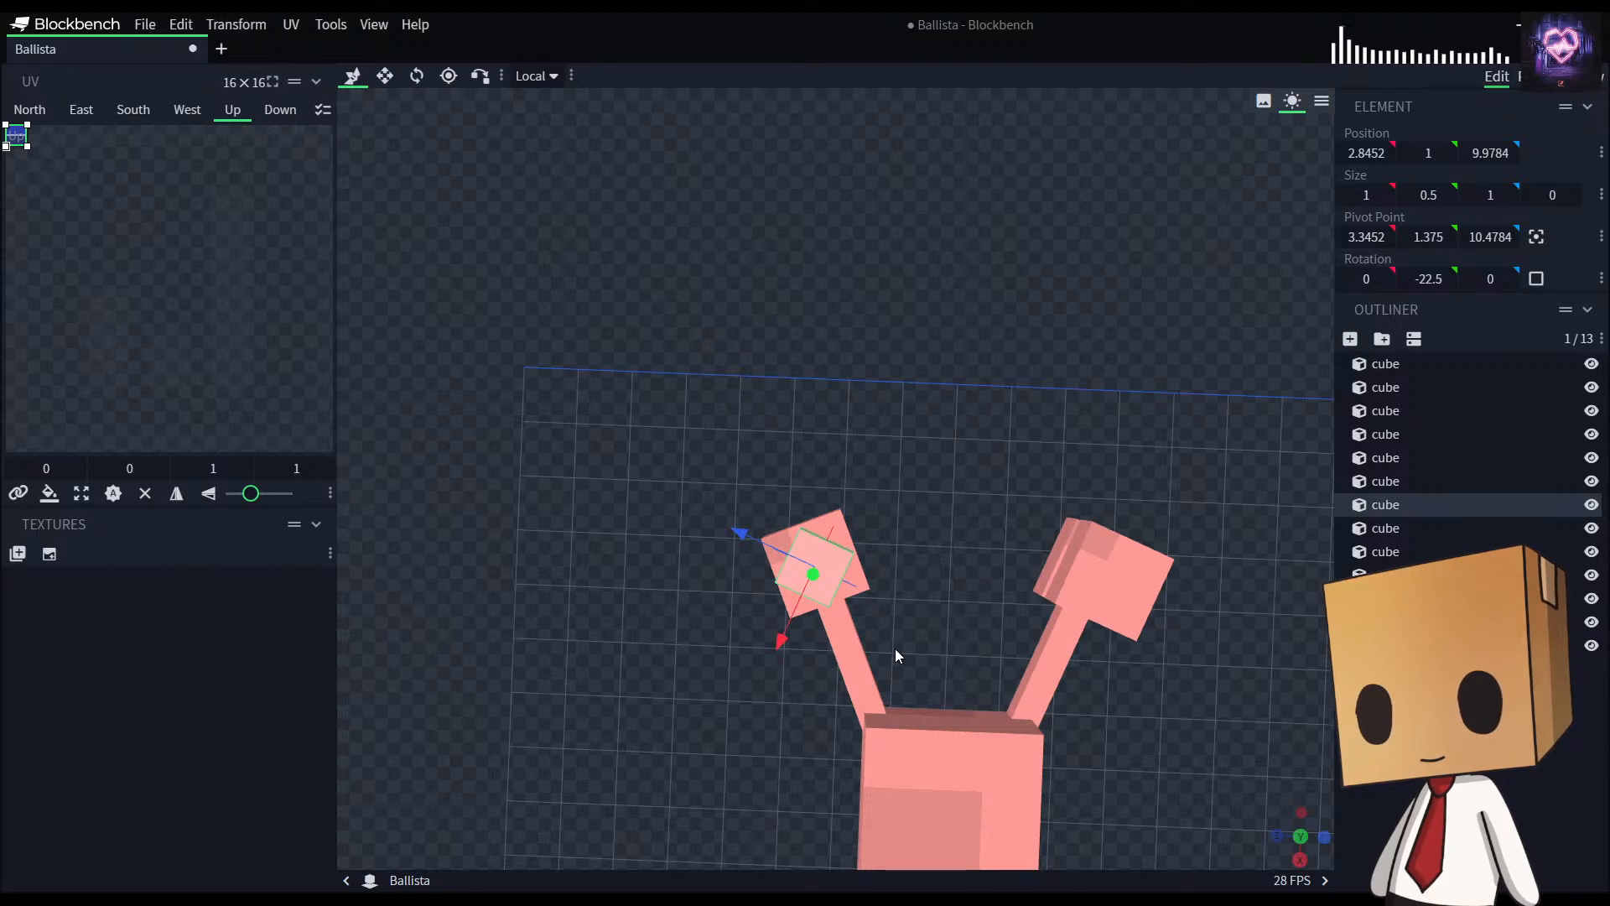
key("ctrl+z")
key("ctrl+z")
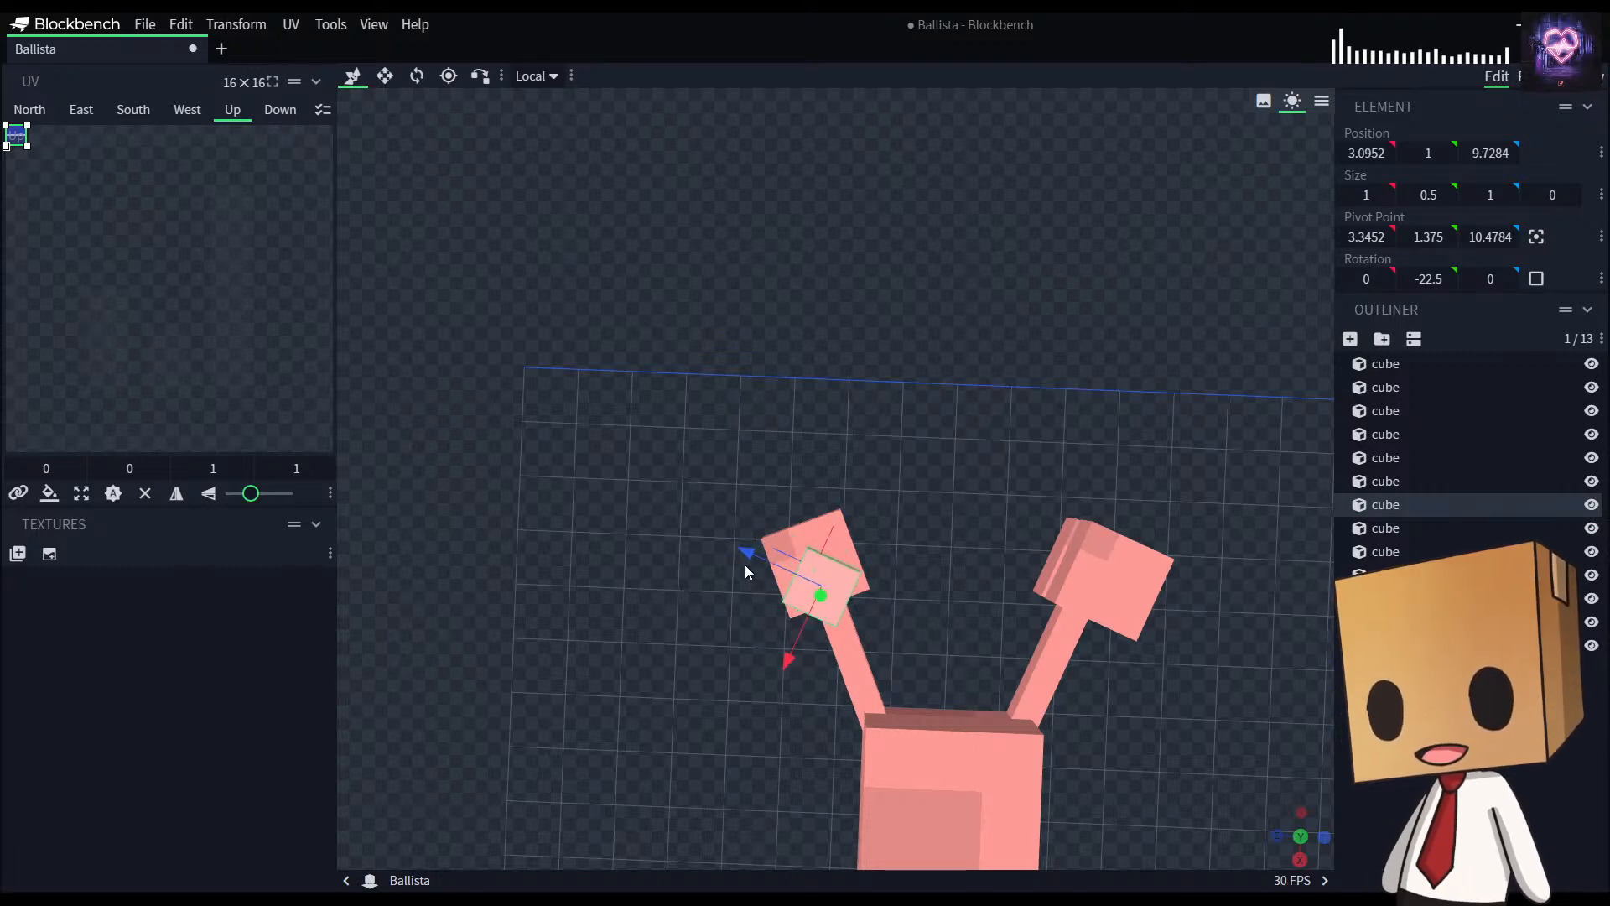
Step: Position the small block over its foot at 2.8452, 1, 9.9784 using its local axes
left_click_drag(747, 556, 735, 550)
left_click_drag(775, 662, 832, 465)
right_click_drag(832, 464, 1005, 458)
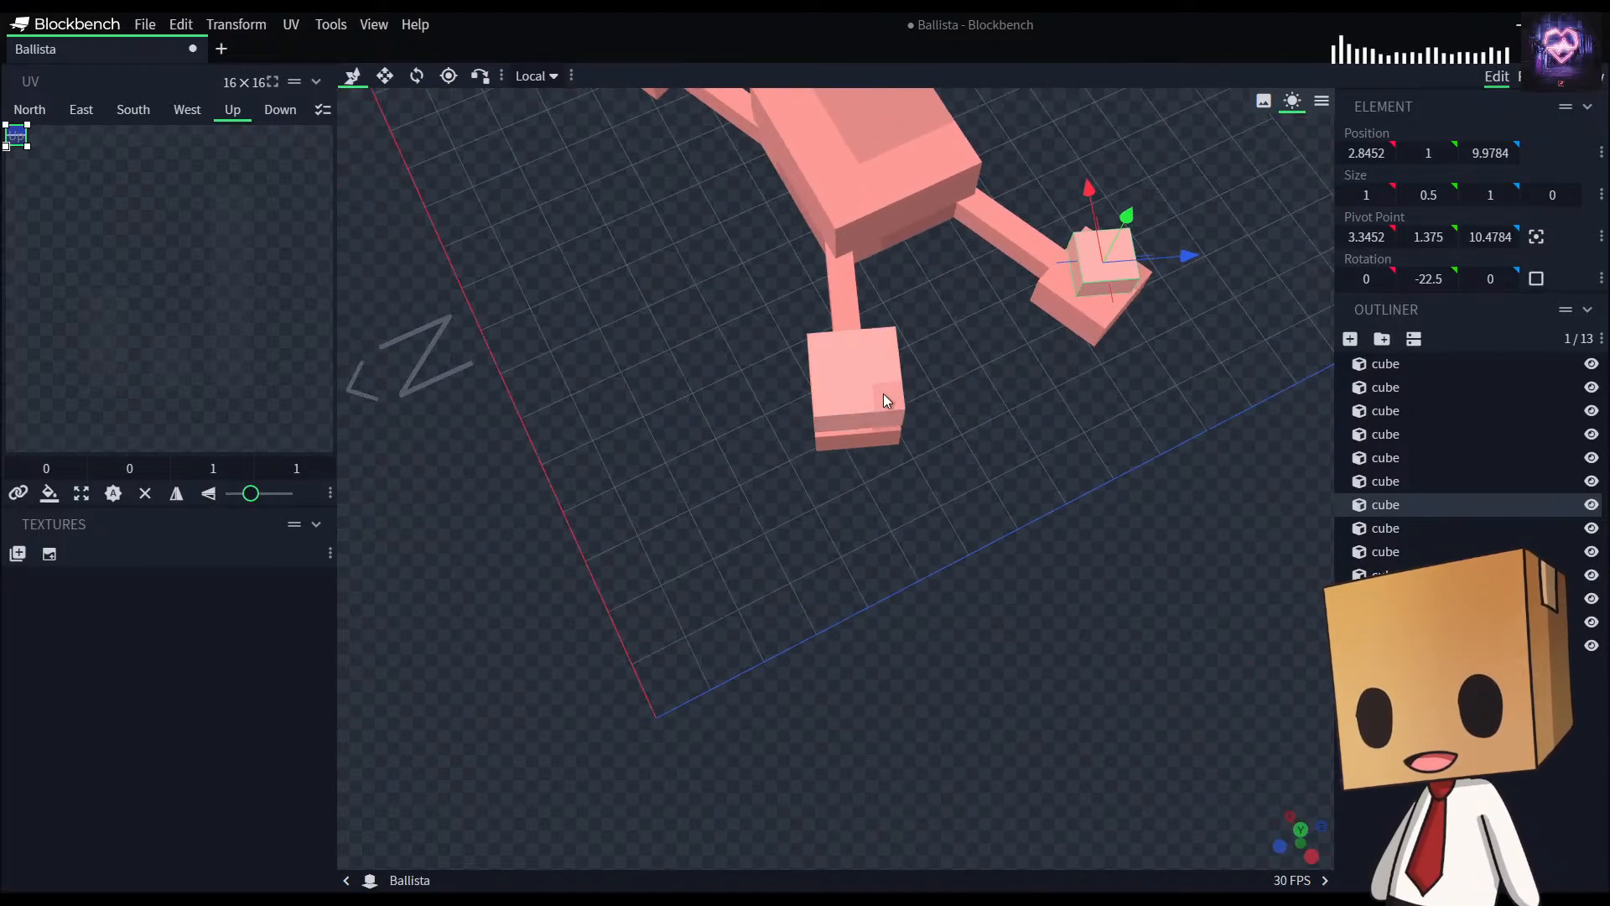
Step: Shrink the raised block over the neighbouring foot on the same side to size 1, 0.5, 1 at position 2.8832, 1, 4.7947
left_click(884, 394)
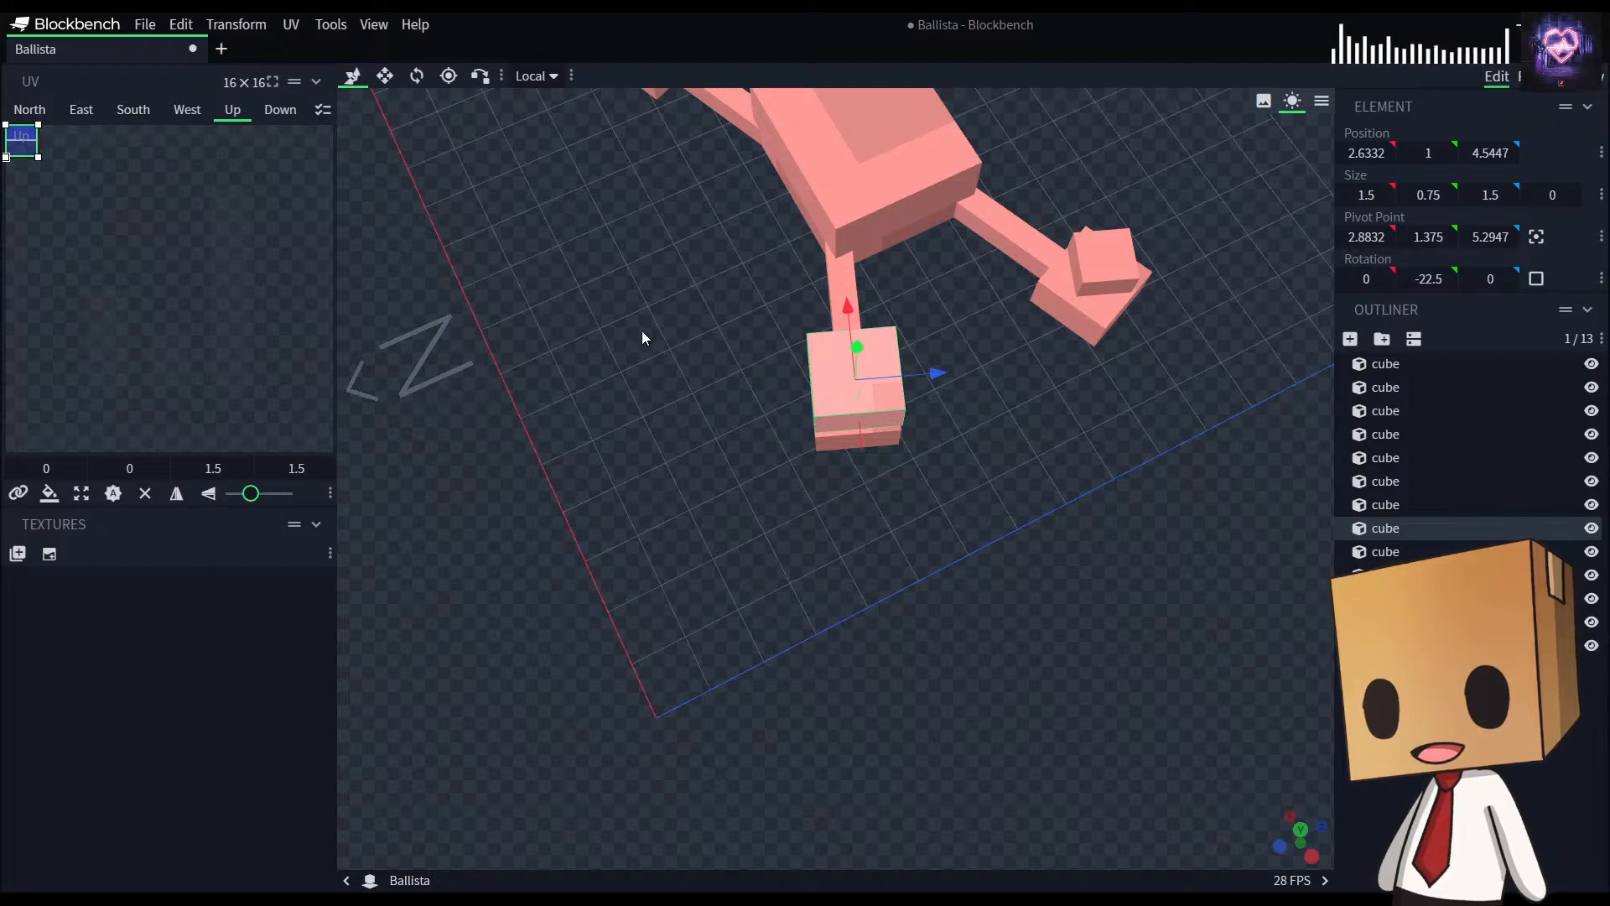
scroll(762, 571, "down", 3)
scroll(726, 505, "up", 3)
left_click_drag(957, 670, 968, 517)
key("s")
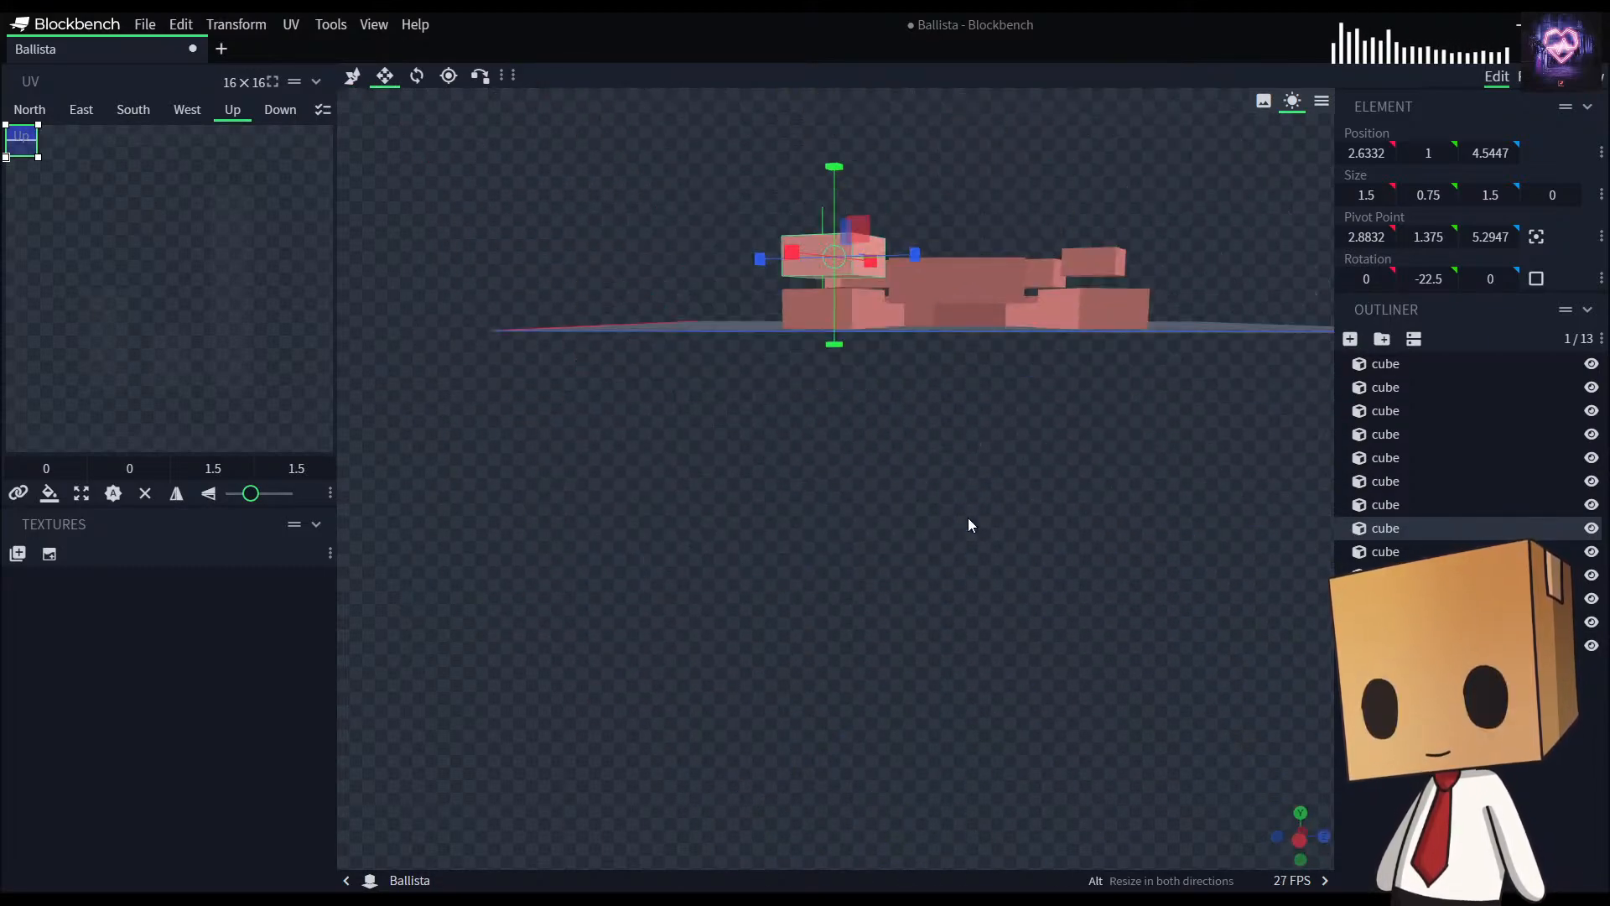
left_click_drag(834, 167, 831, 183)
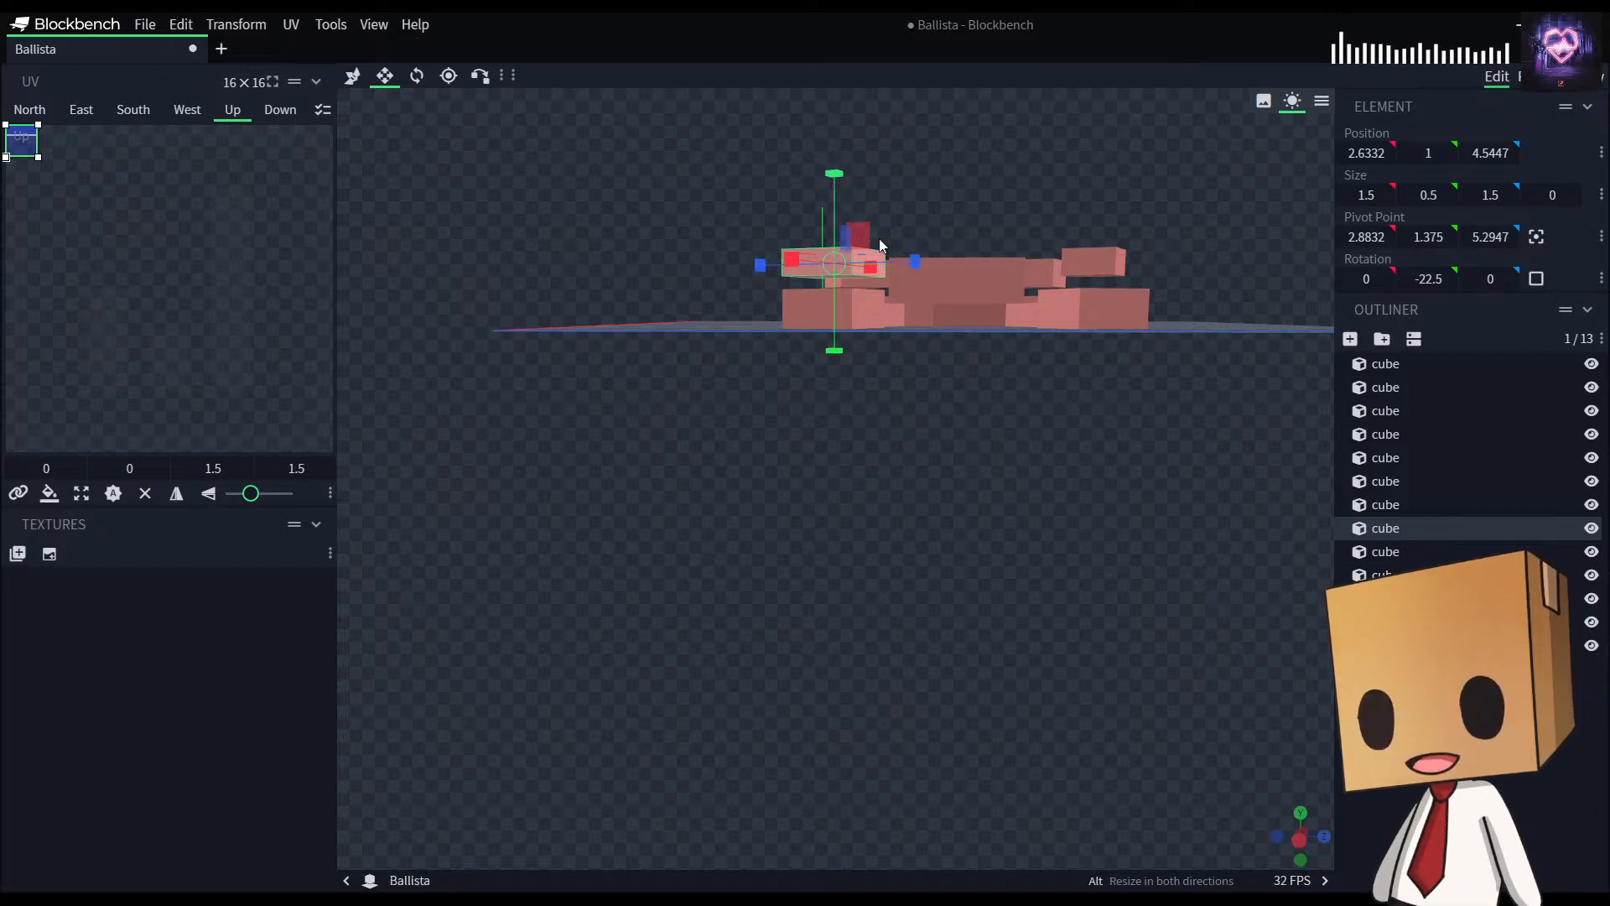
left_click_drag(1037, 391, 1044, 499)
left_click_drag(911, 453, 900, 467)
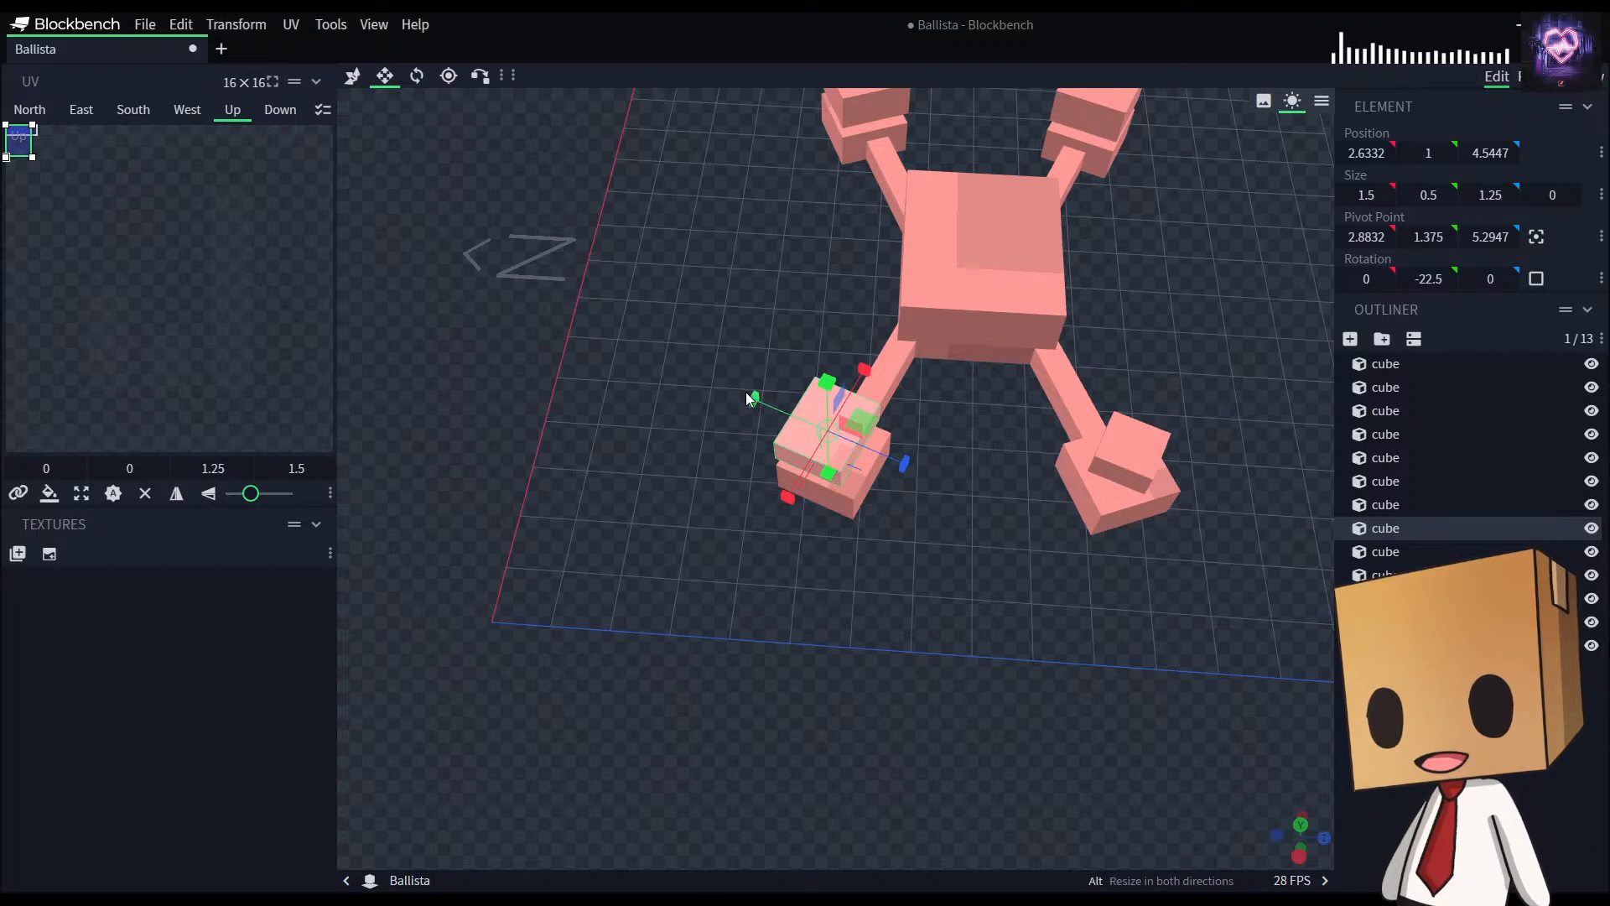
left_click_drag(755, 403, 765, 406)
left_click_drag(1024, 586, 841, 413)
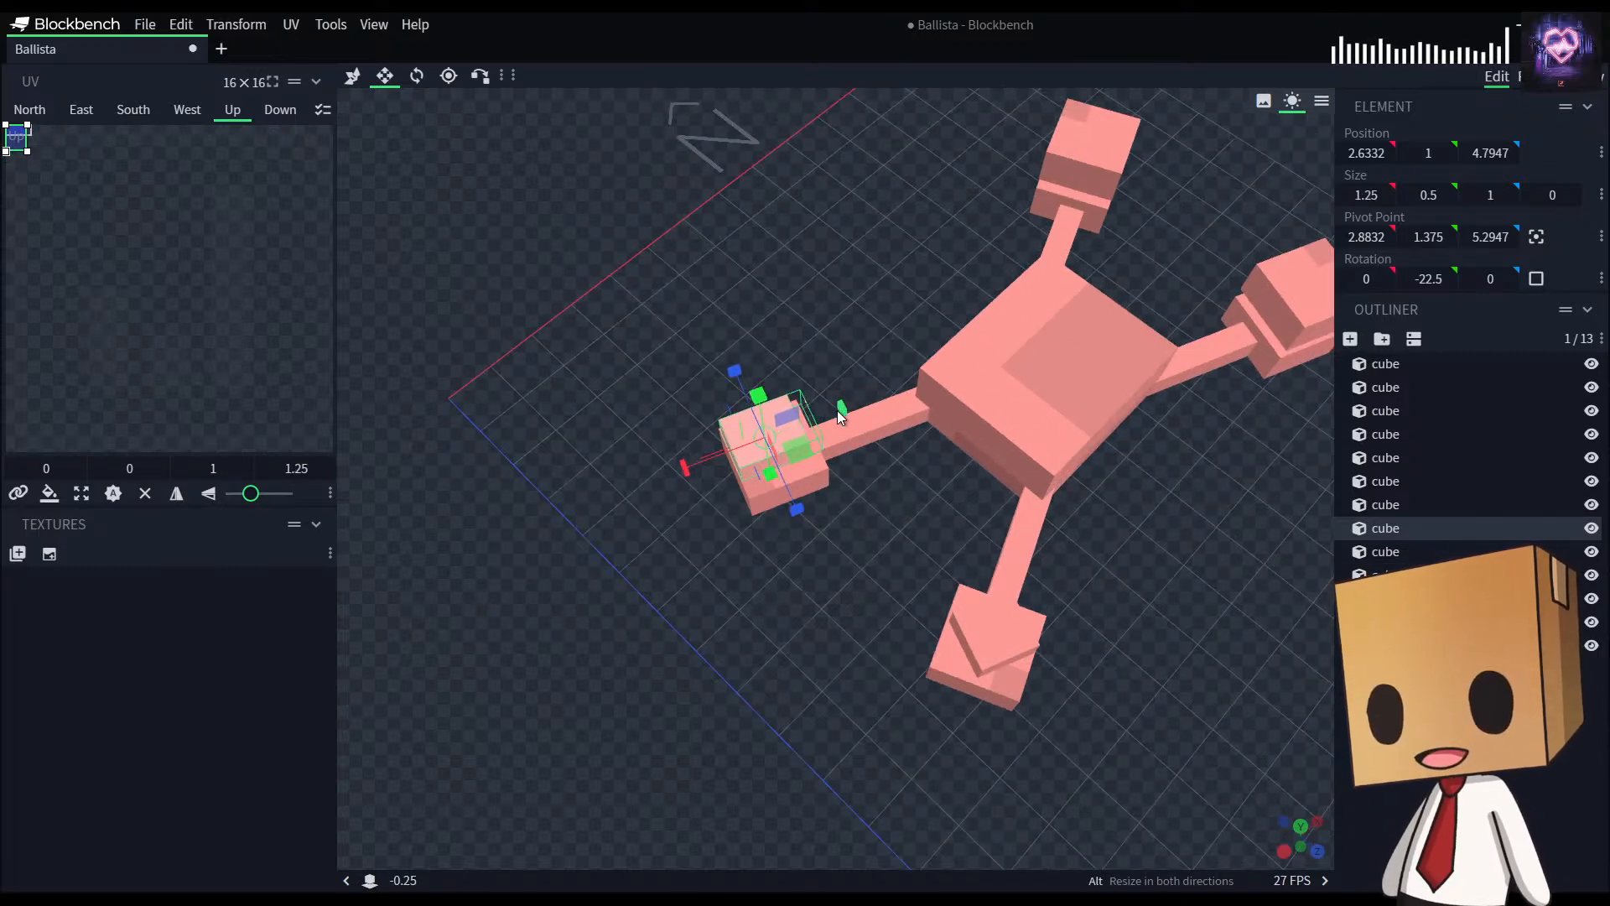
left_click_drag(684, 468, 633, 476)
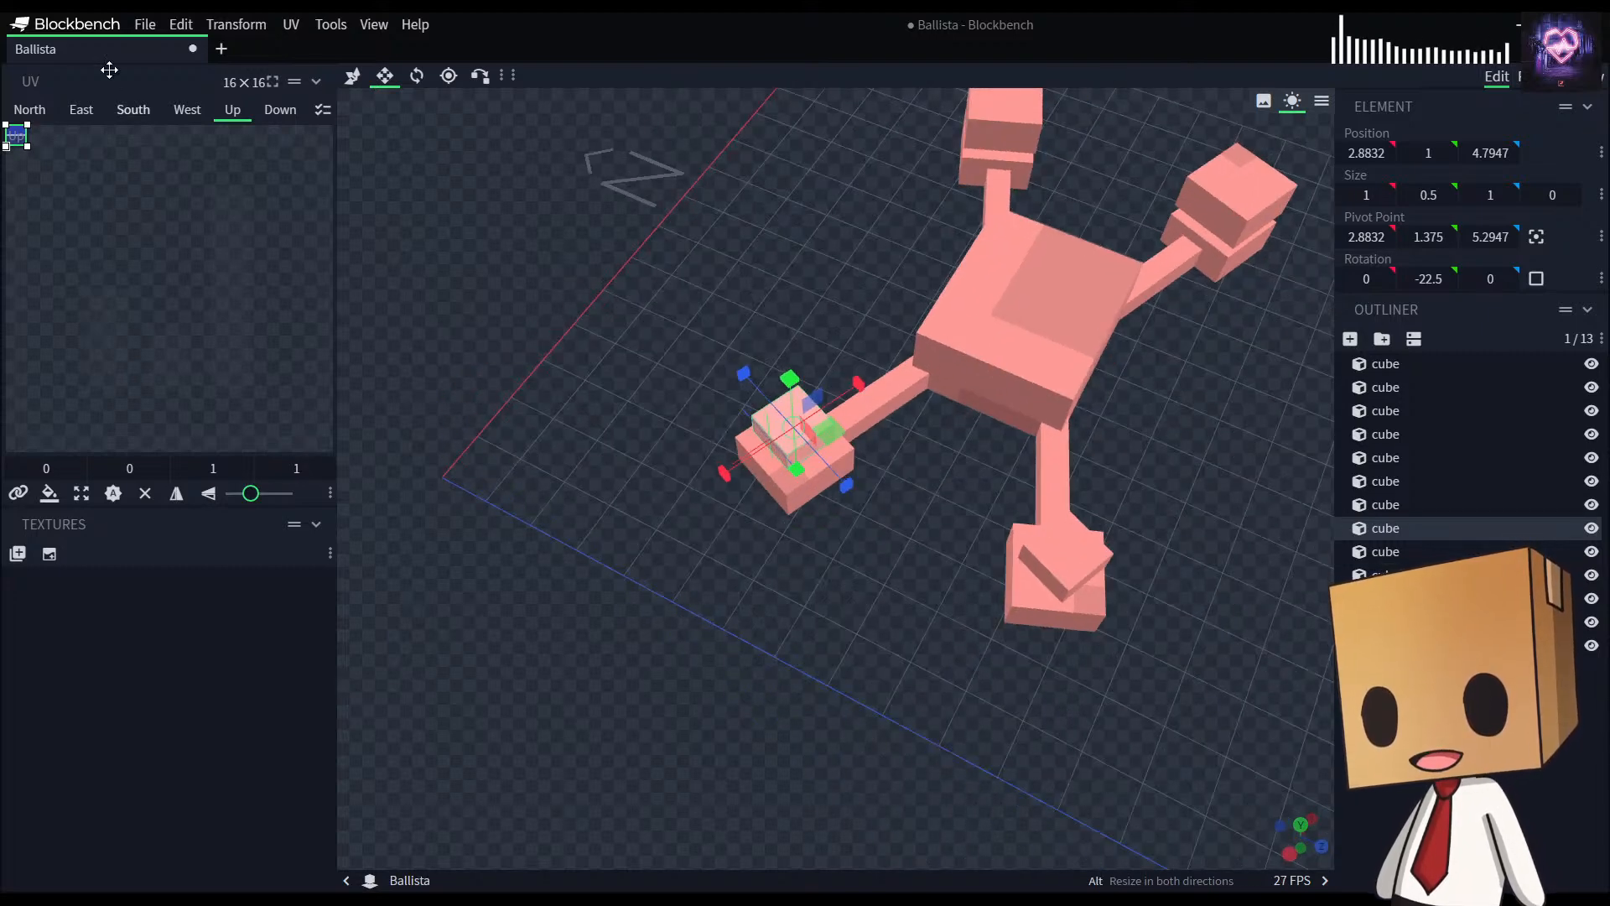
Step: Rotate the selected small block above its foot to 22.5 degrees about the Y axis
left_click_drag(803, 615, 916, 616)
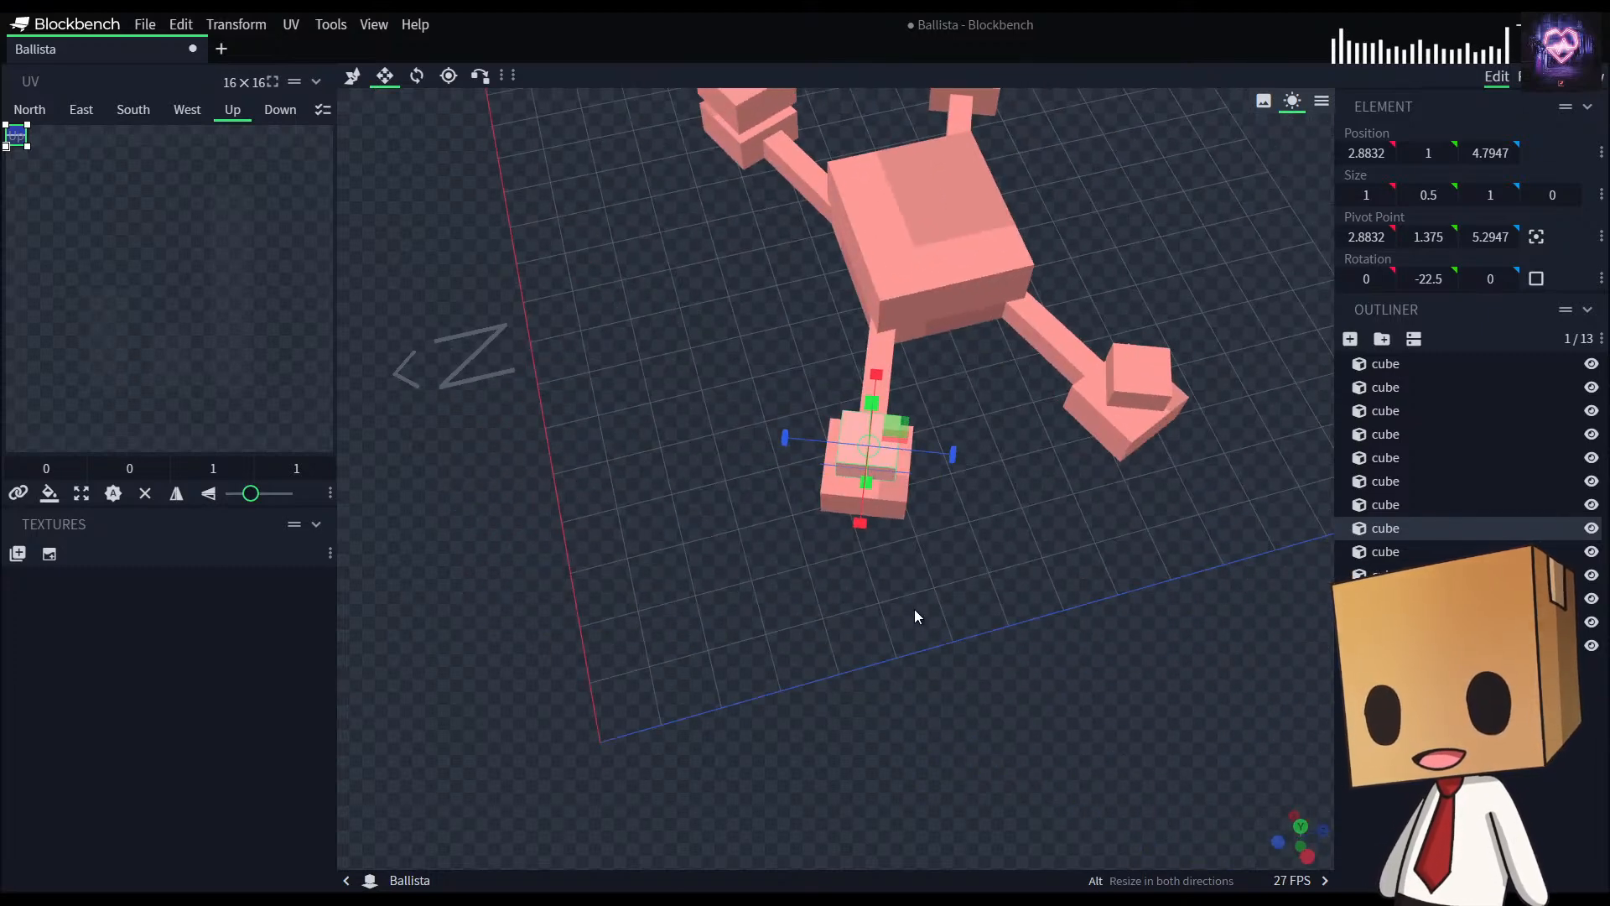
left_click(417, 76)
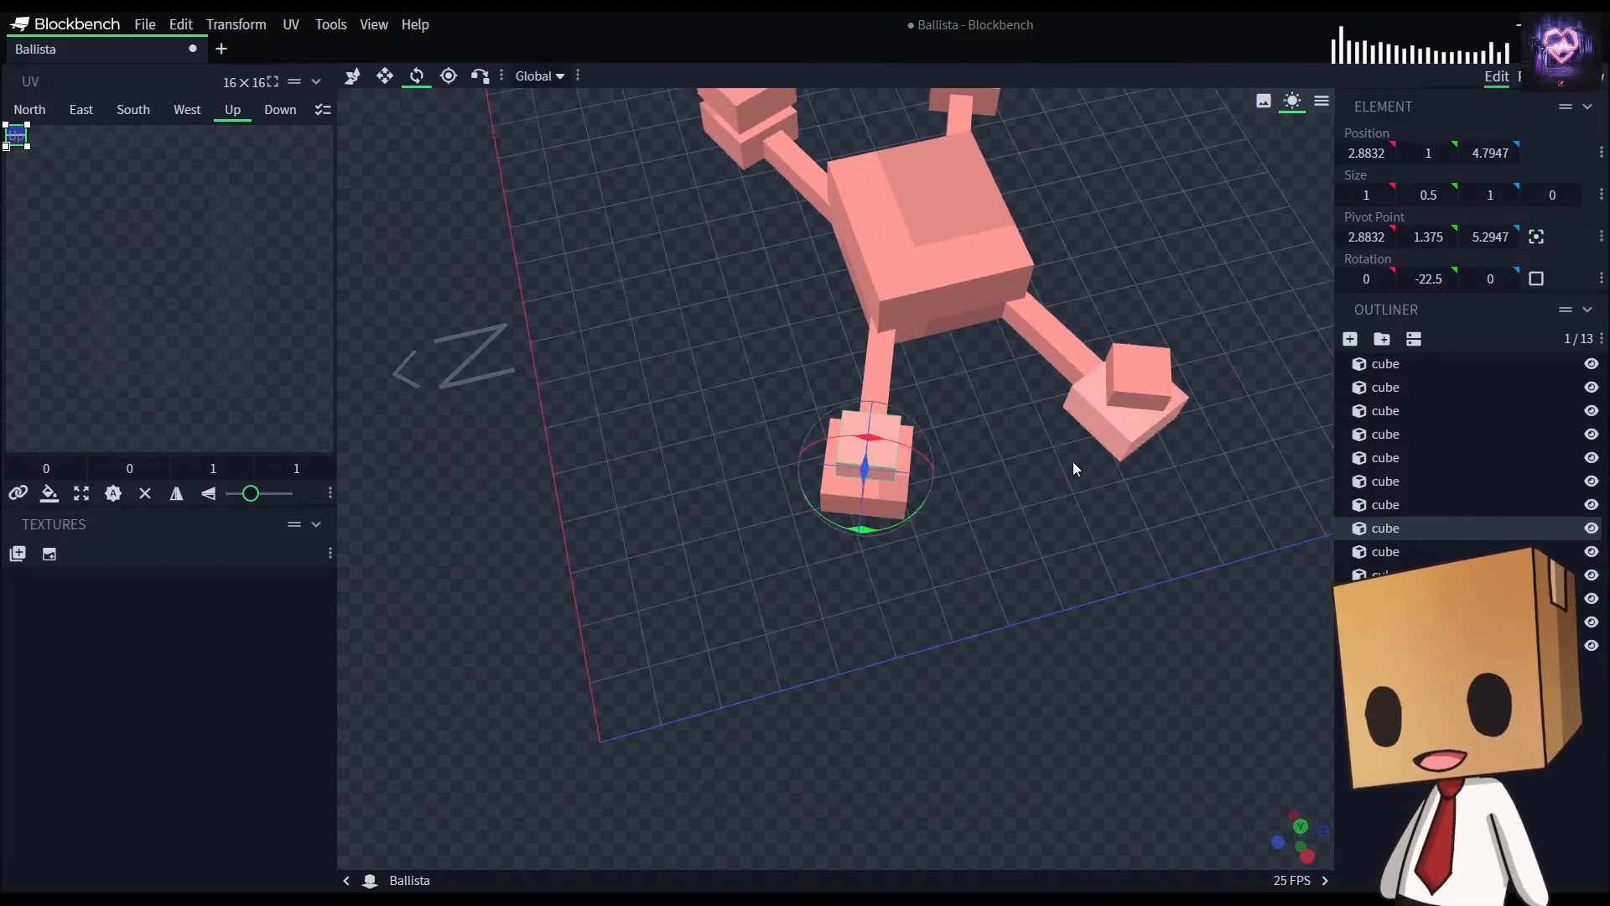
left_click_drag(868, 530, 914, 513)
Step: Move the rotated small block along its local axes to position 2.6332, 1, 5.0447 over its foot
left_click(352, 76)
left_click_drag(911, 411, 916, 404)
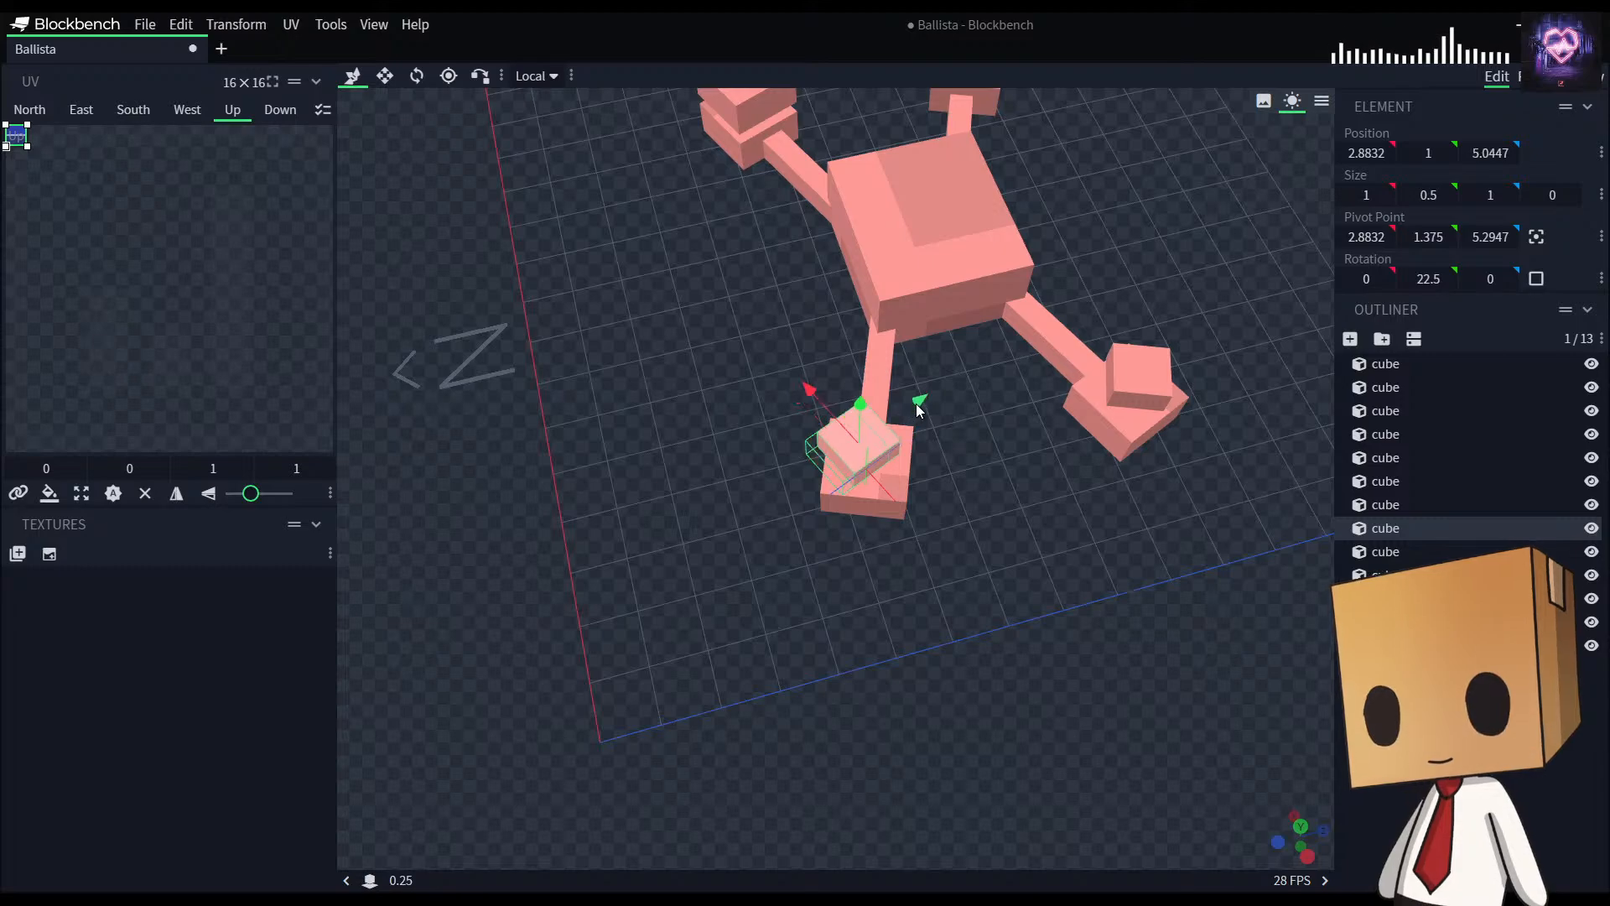
left_click_drag(822, 391, 825, 395)
left_click_drag(1011, 583, 814, 617)
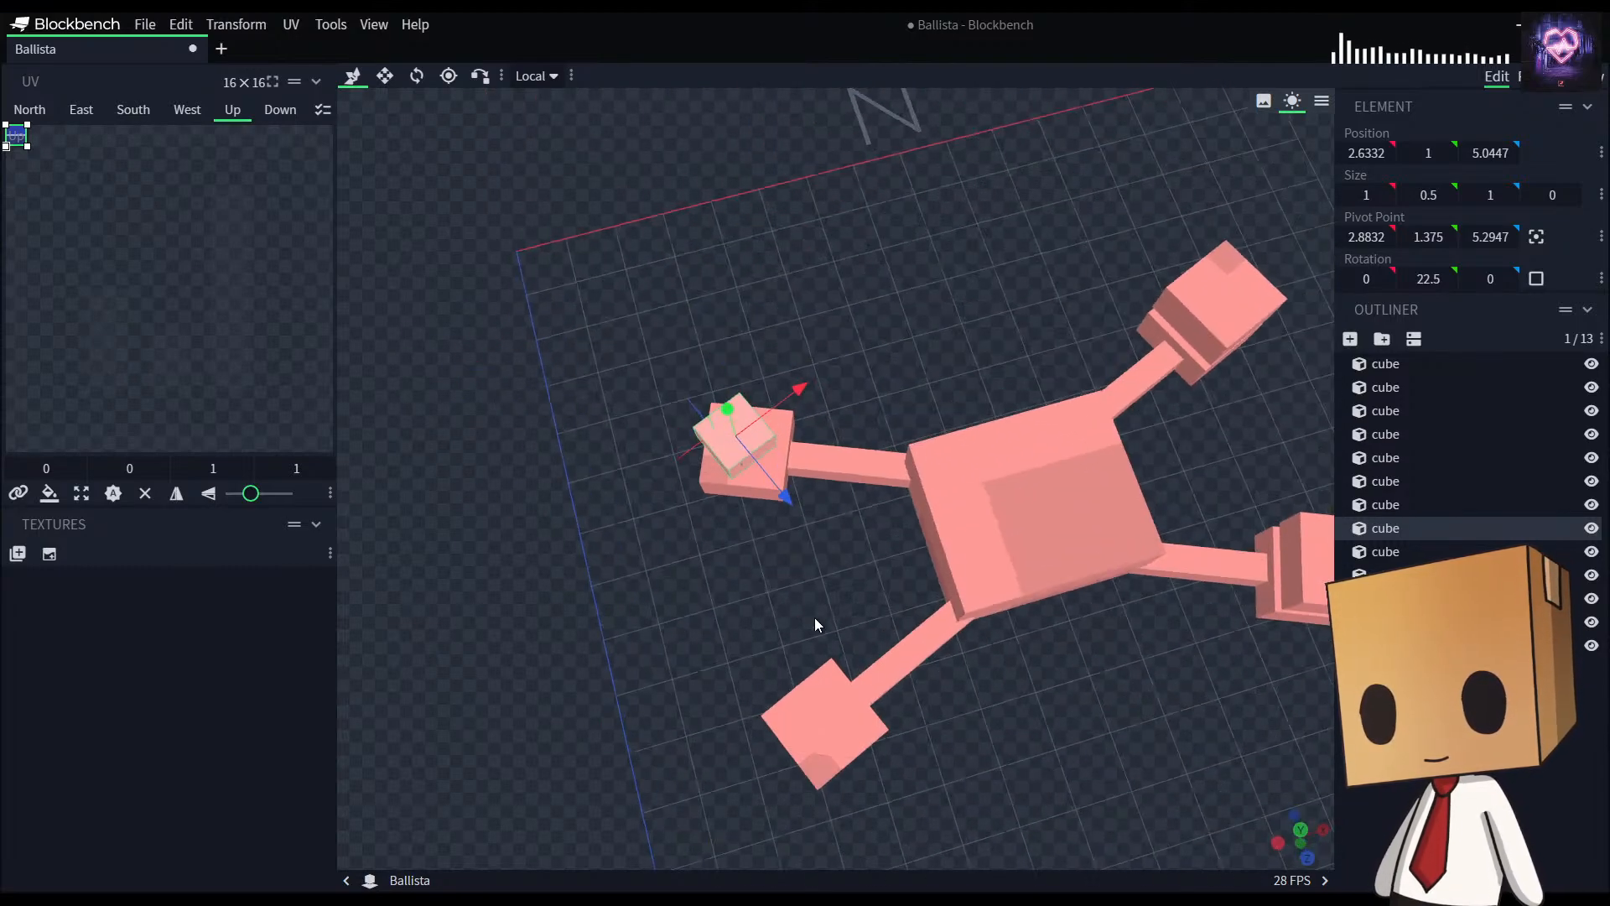
left_click_drag(788, 519, 941, 600)
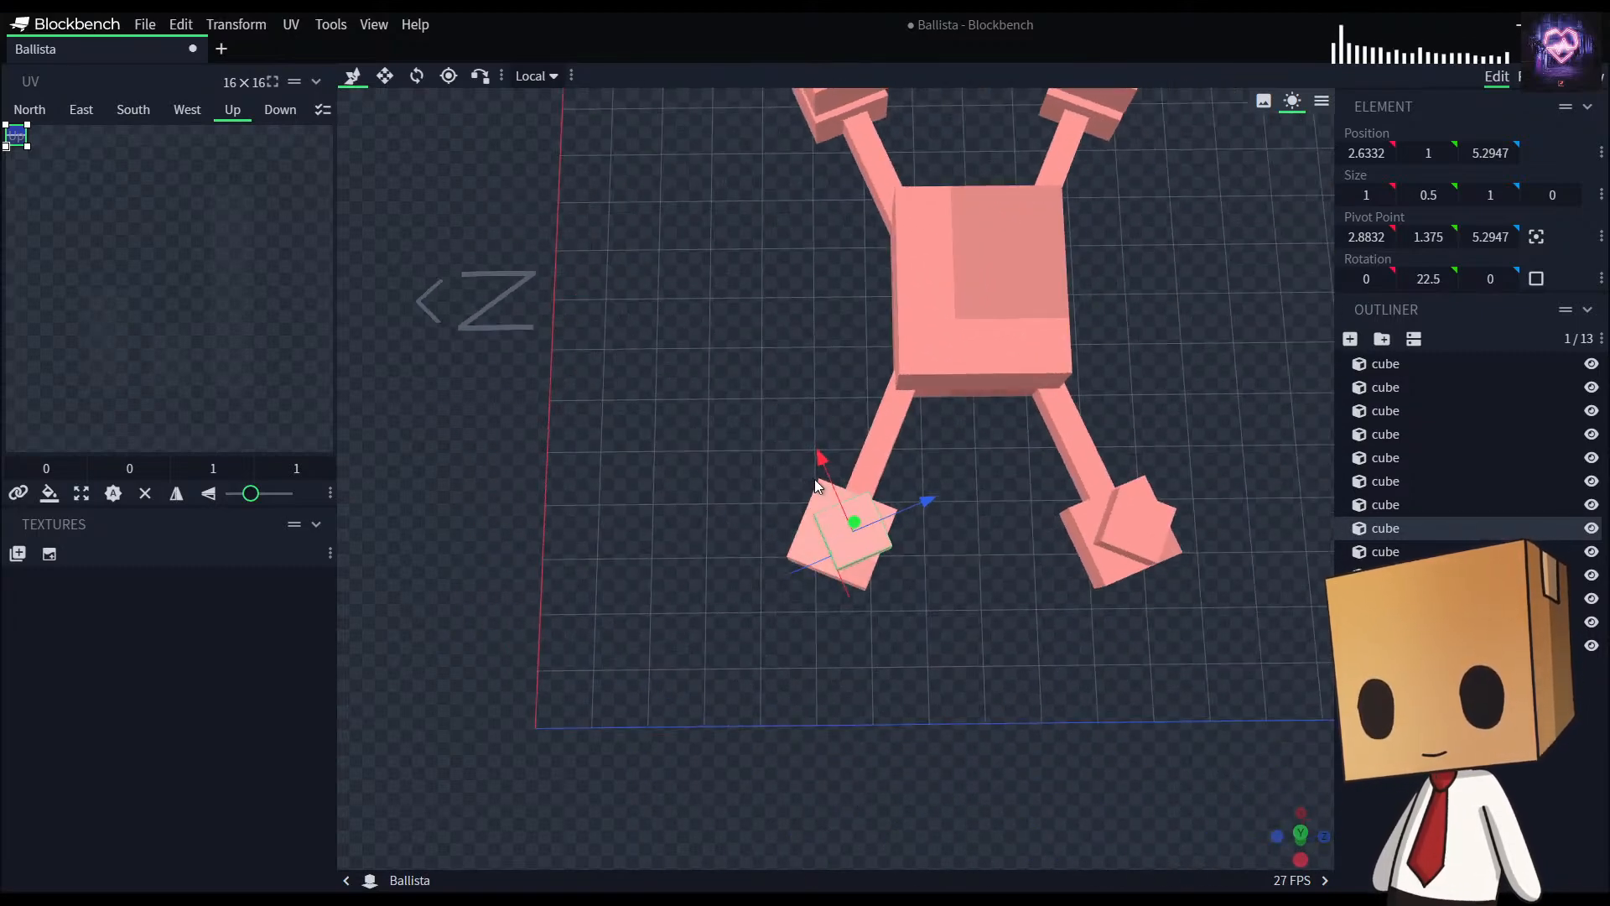
left_click_drag(877, 542, 909, 571)
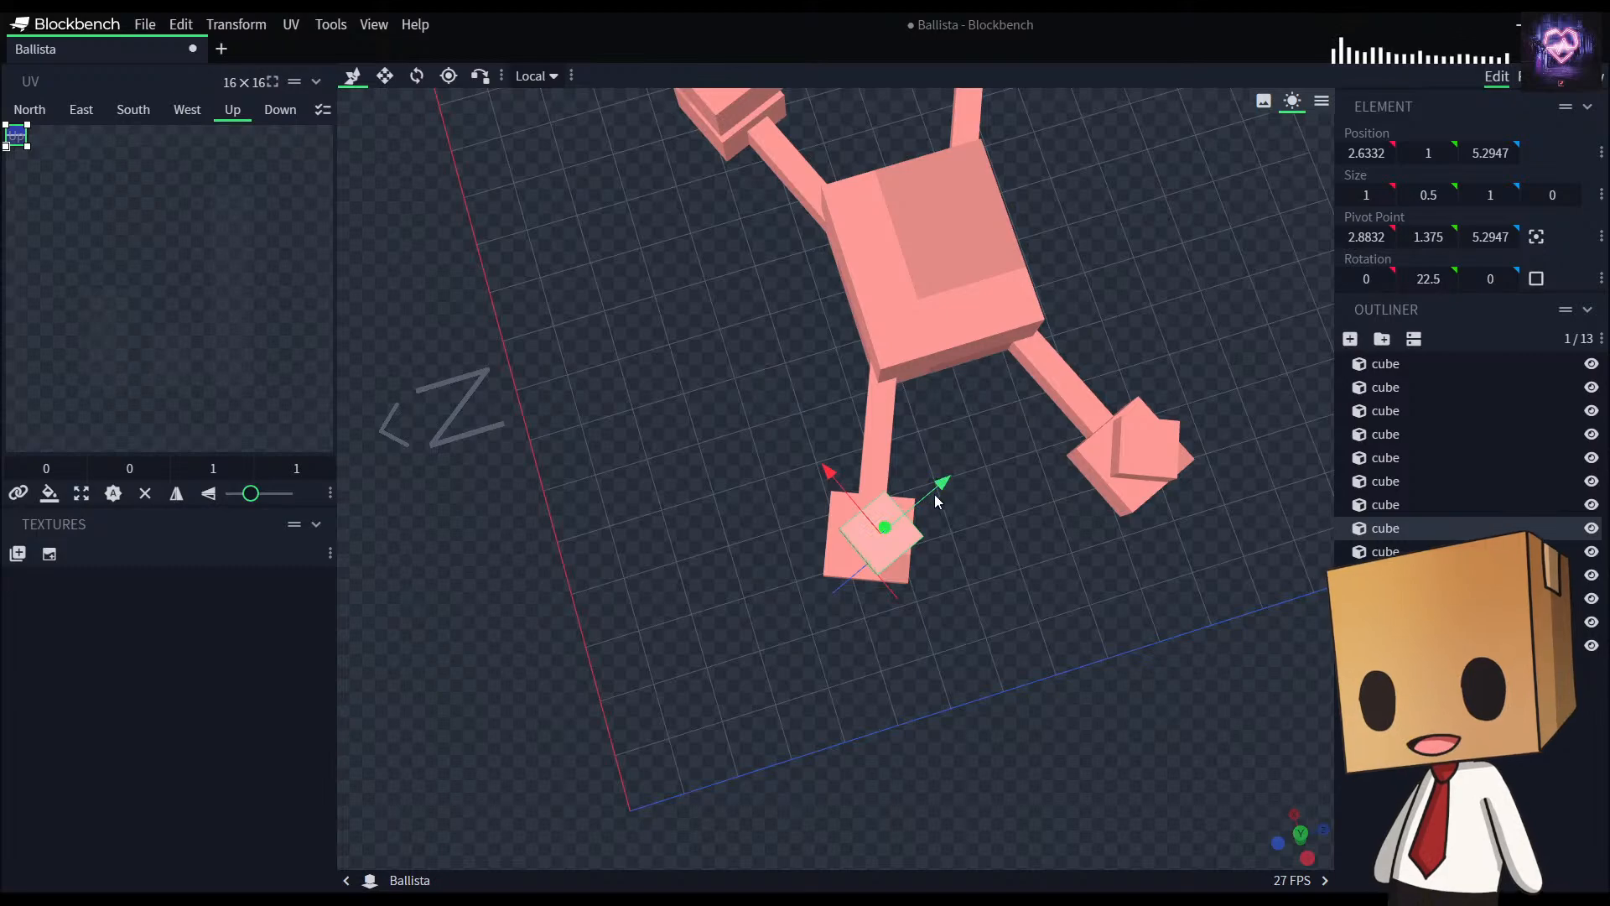
key("ctrl+z")
Step: Shrink the raised 1.5 × 0.75 × 1.5 block over the next foot to size 1, 0.5, 1 at position 12.6617, 1, 4.9993
left_click_drag(988, 601, 857, 295)
key("s")
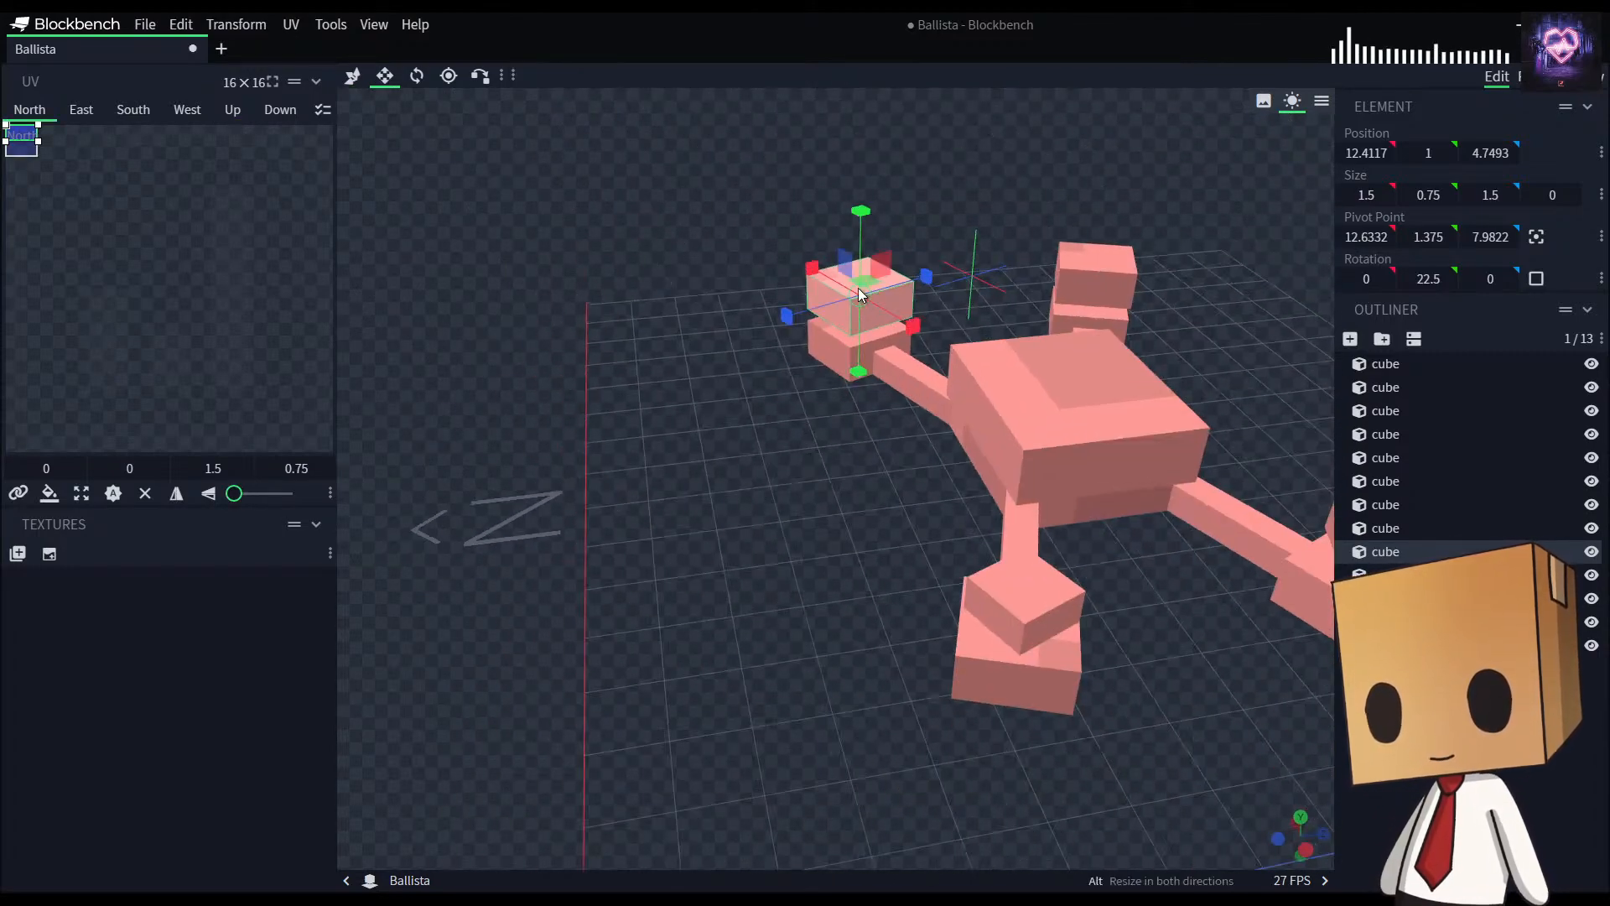
left_click_drag(866, 213, 864, 226)
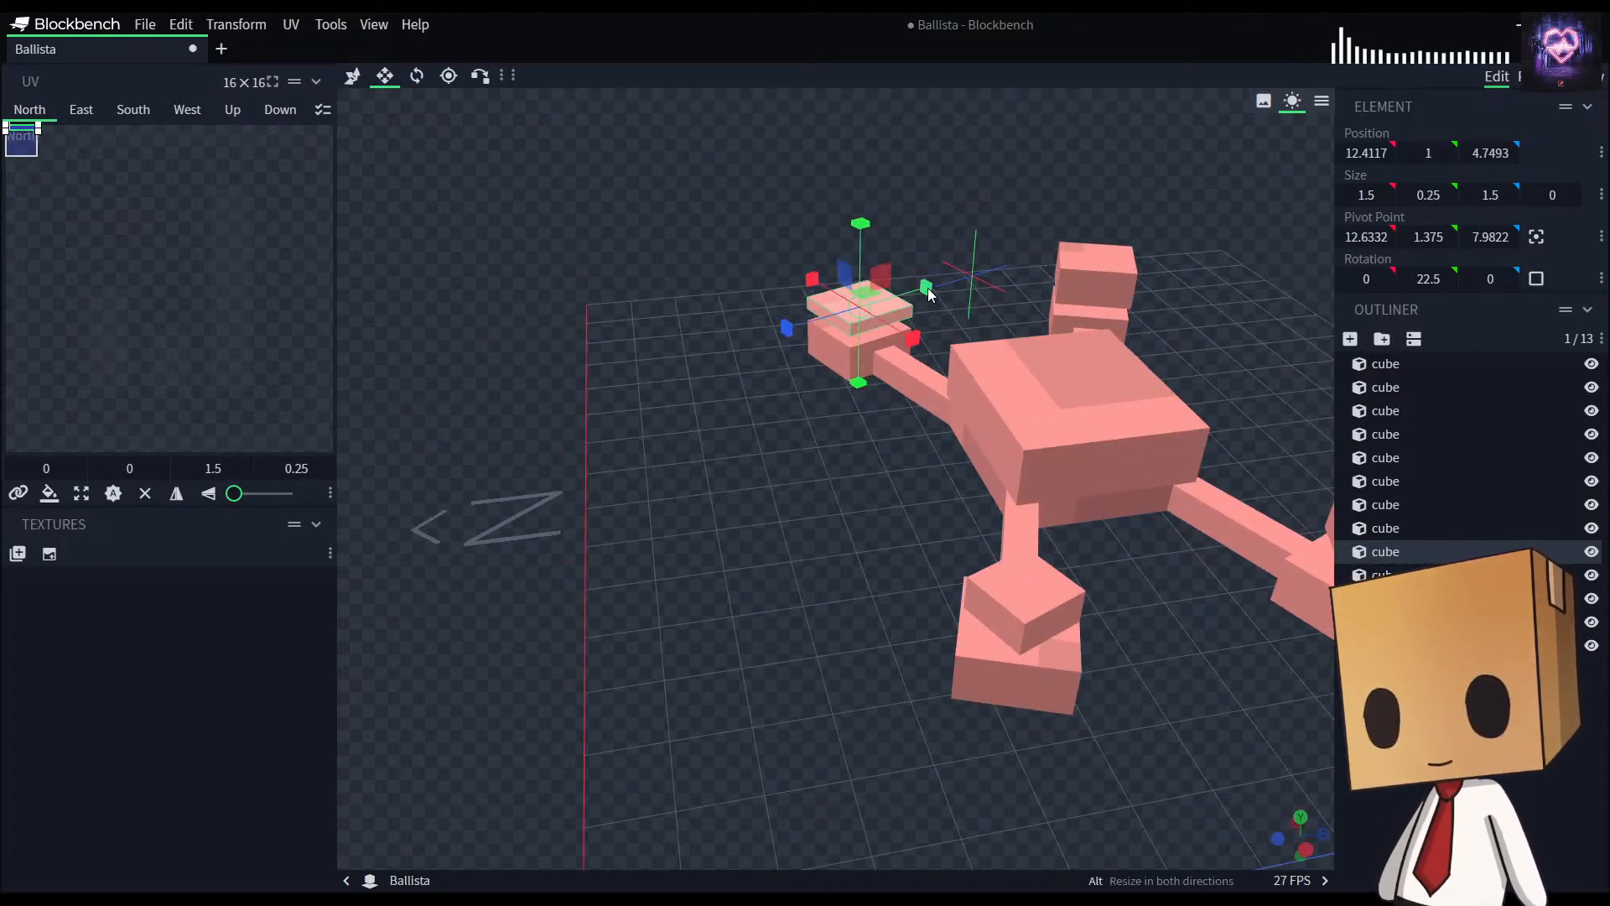
left_click_drag(924, 298, 920, 302)
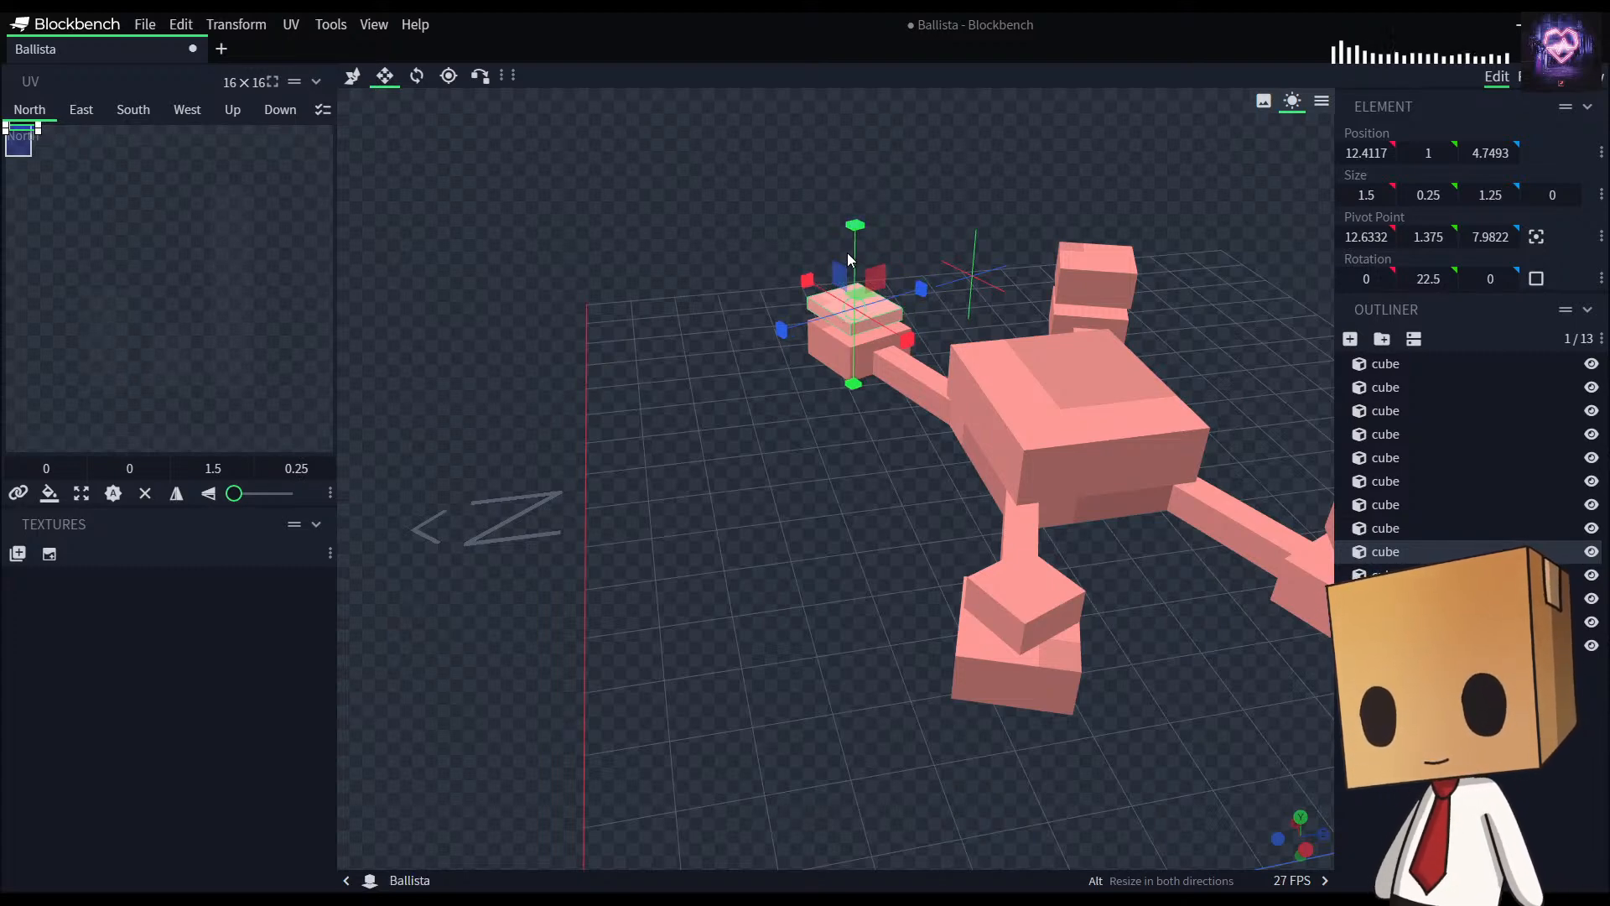
left_click_drag(859, 237, 864, 229)
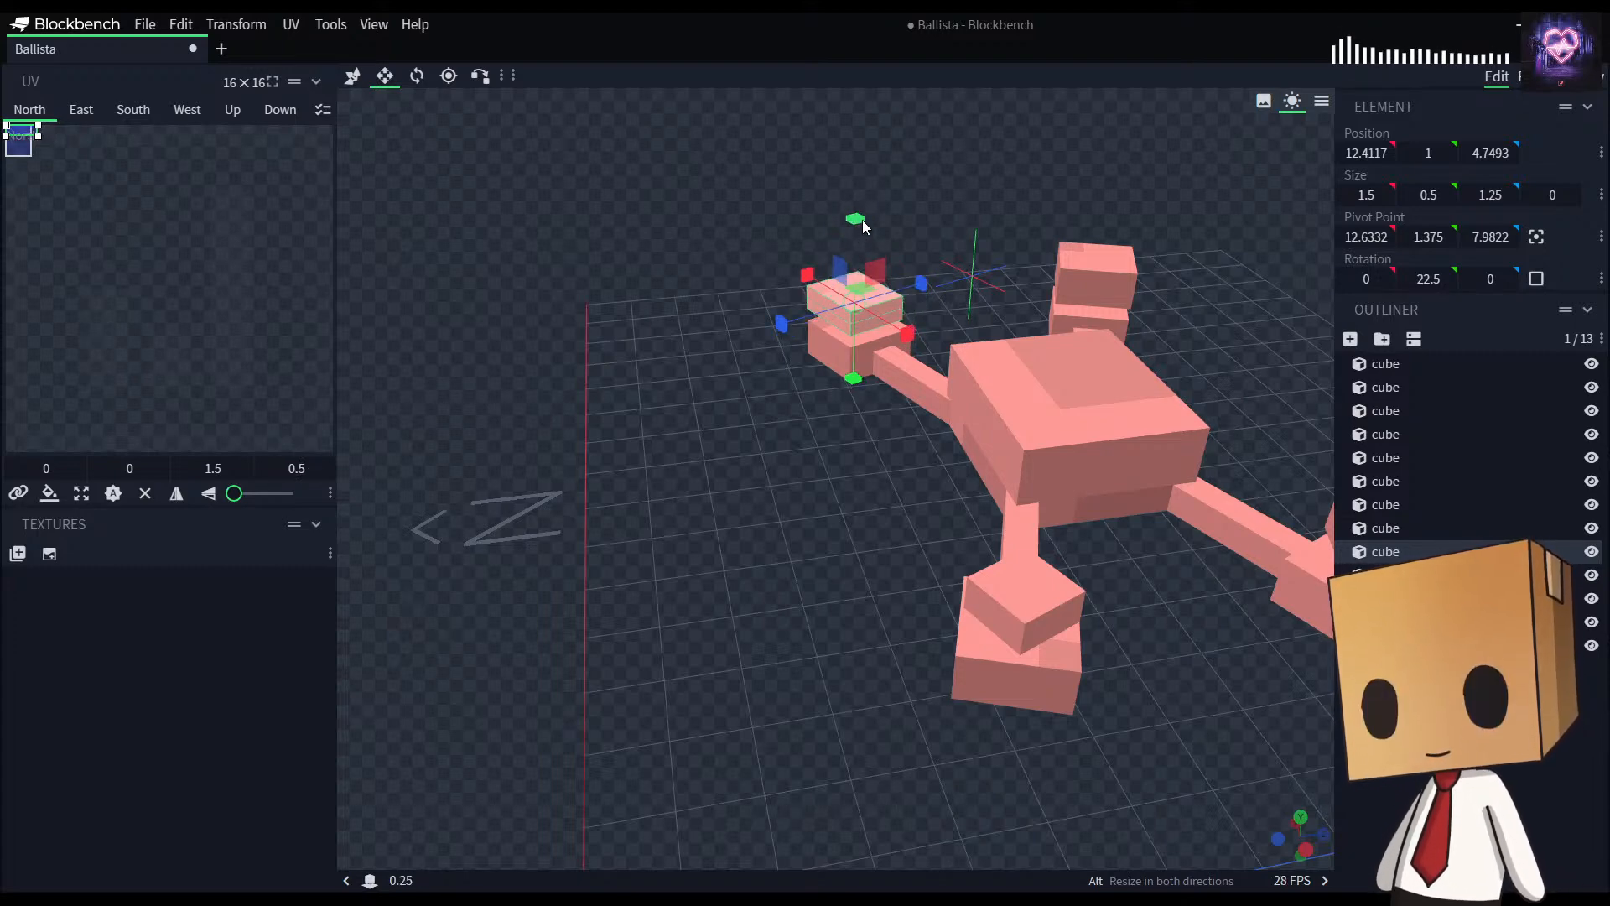
left_click(1037, 604)
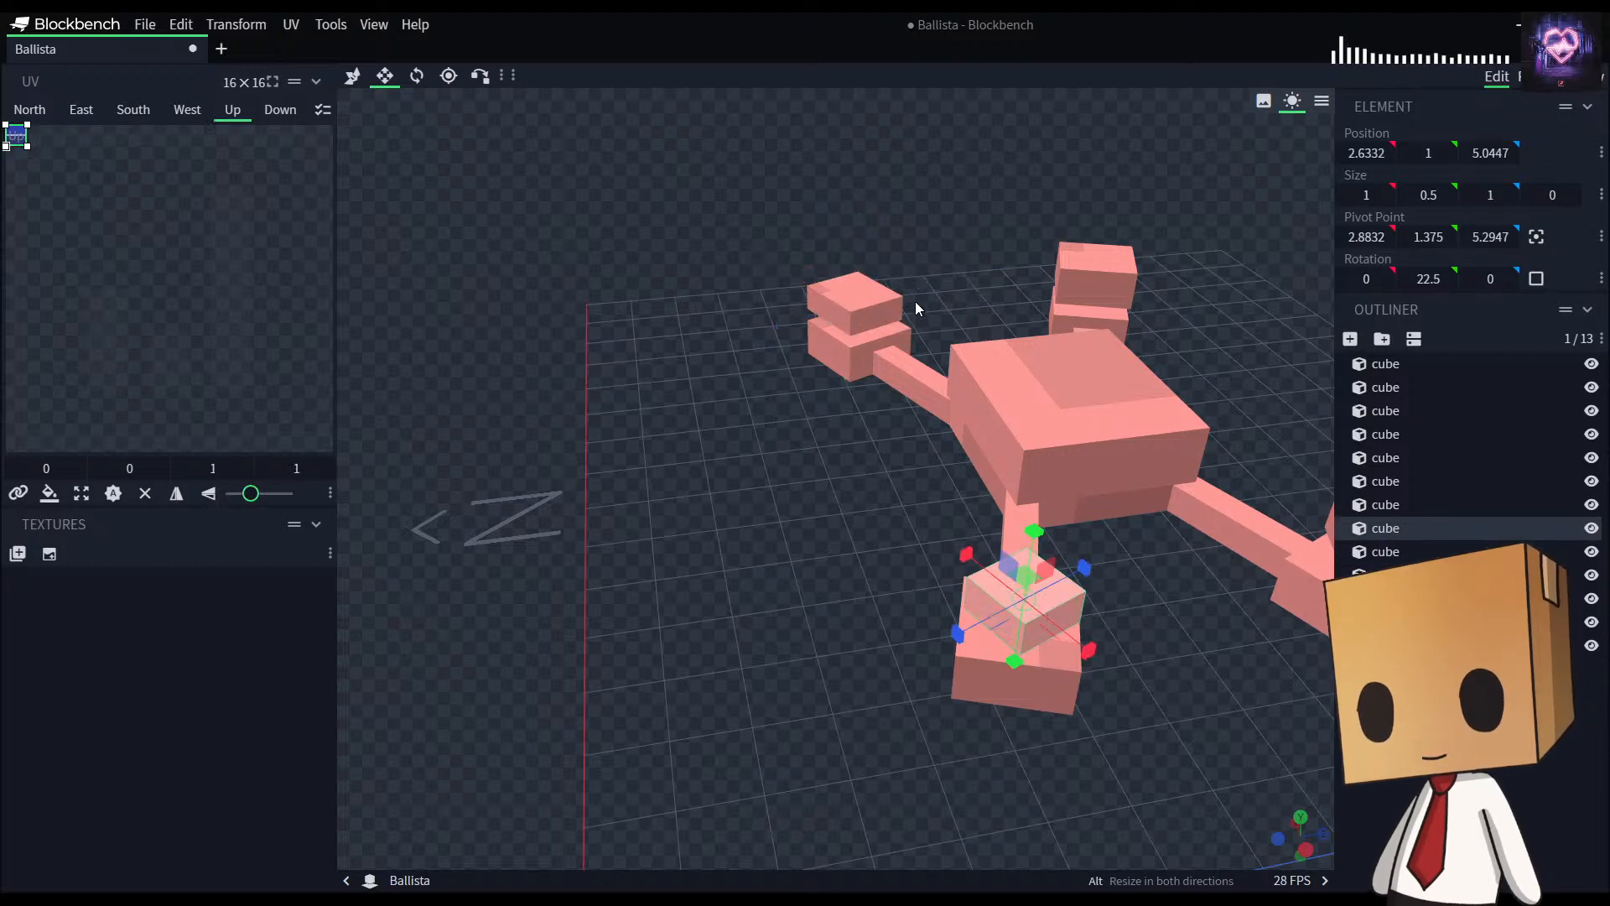
left_click(859, 289)
left_click_drag(856, 302, 736, 555)
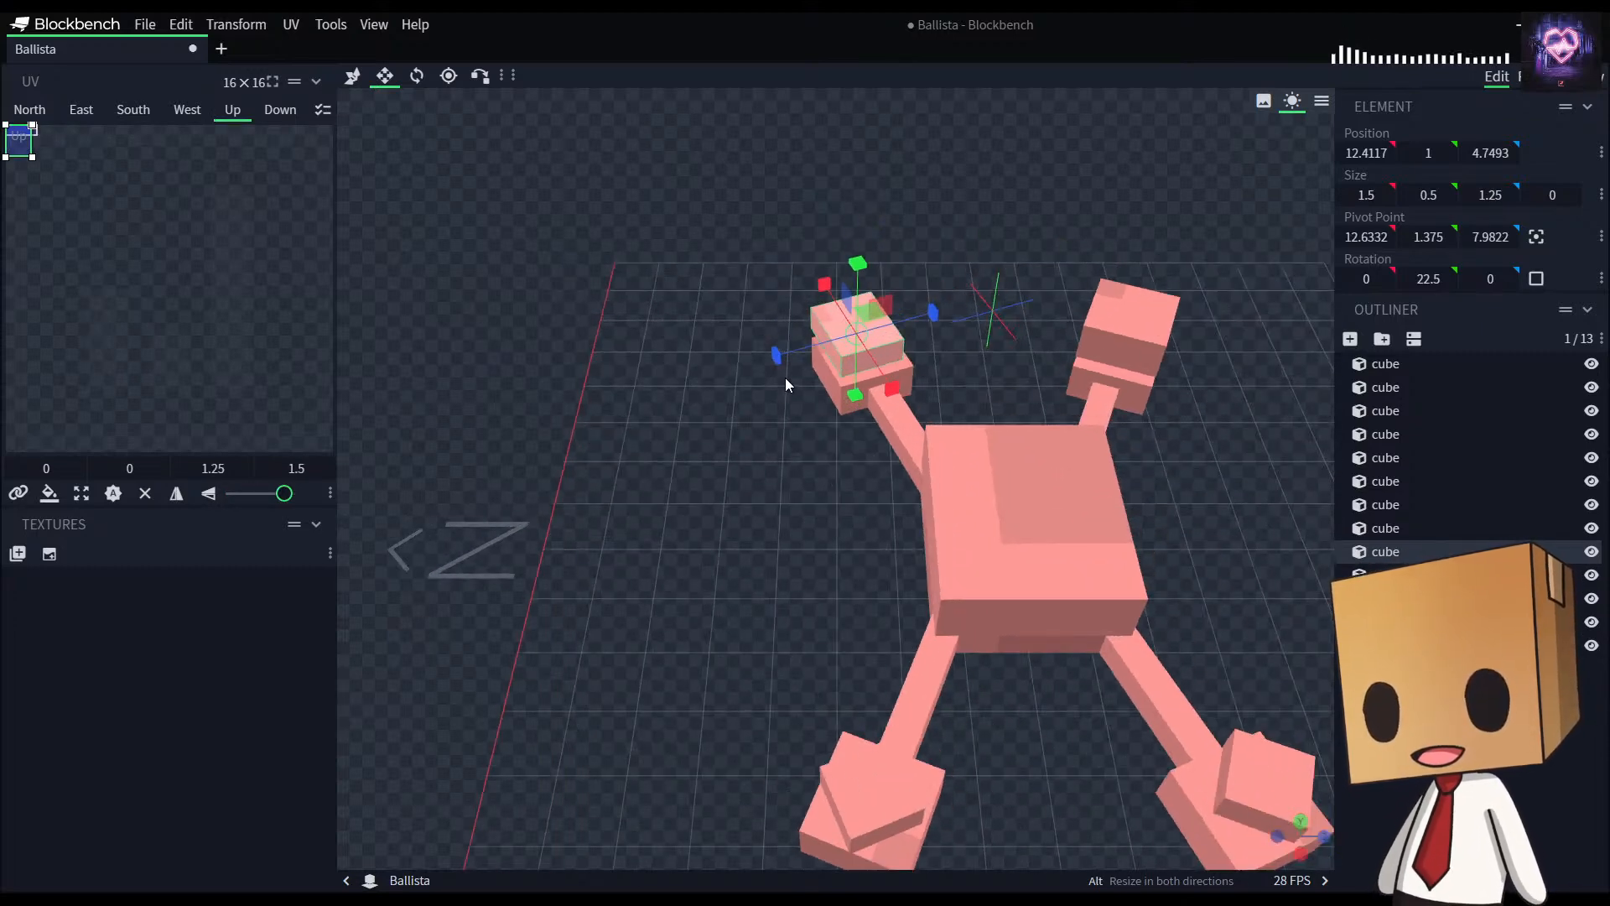
left_click_drag(783, 357, 793, 357)
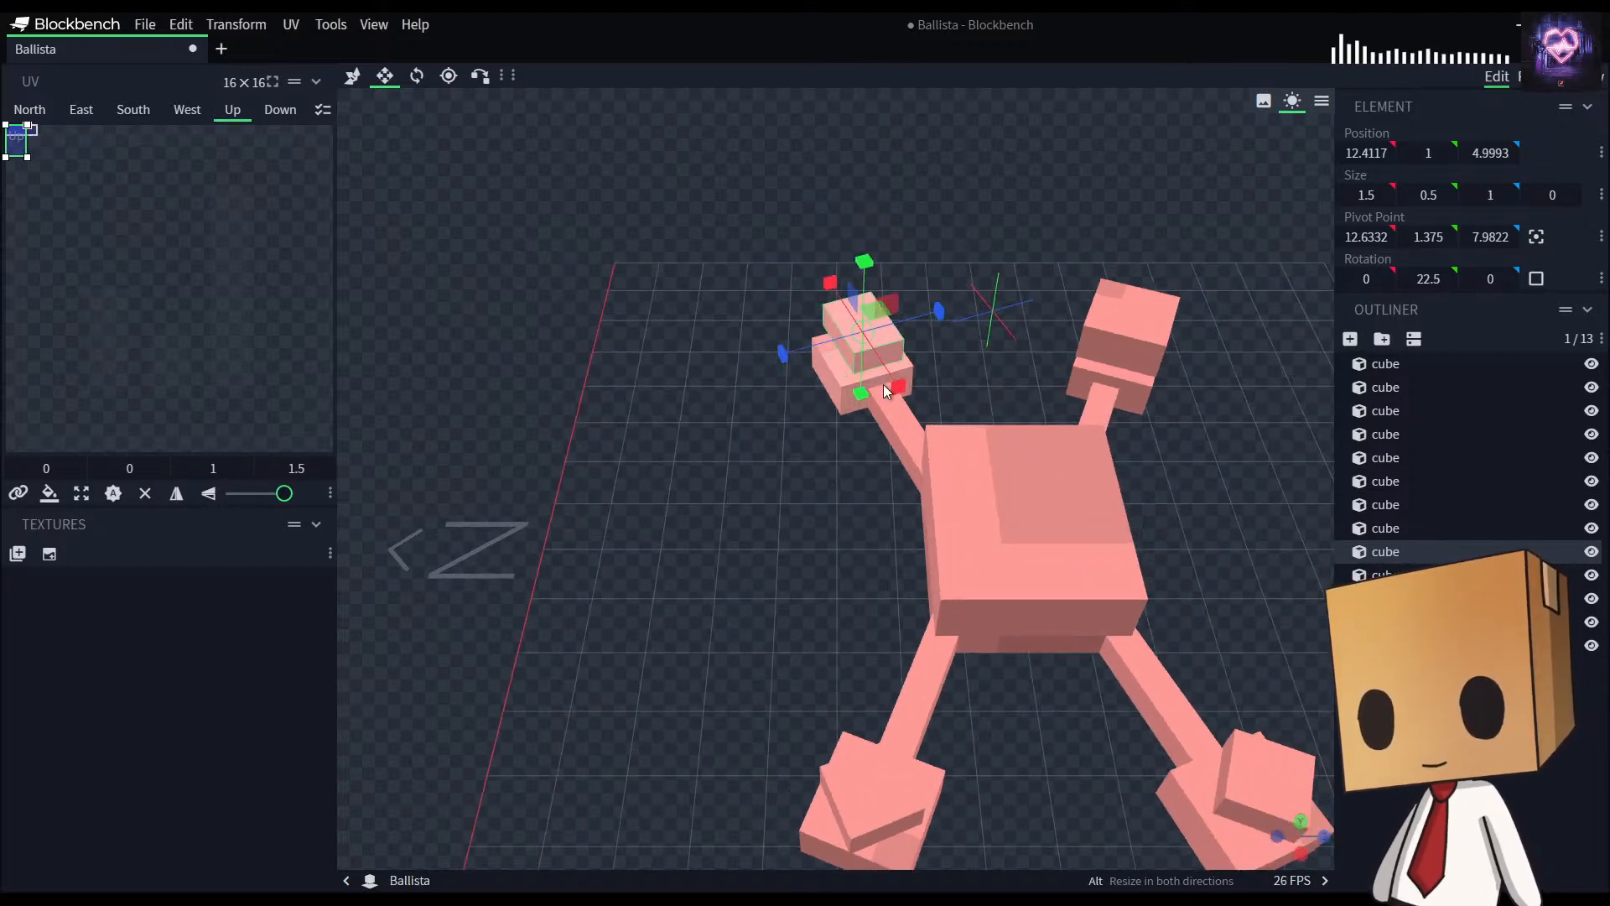
left_click_drag(902, 394, 896, 387)
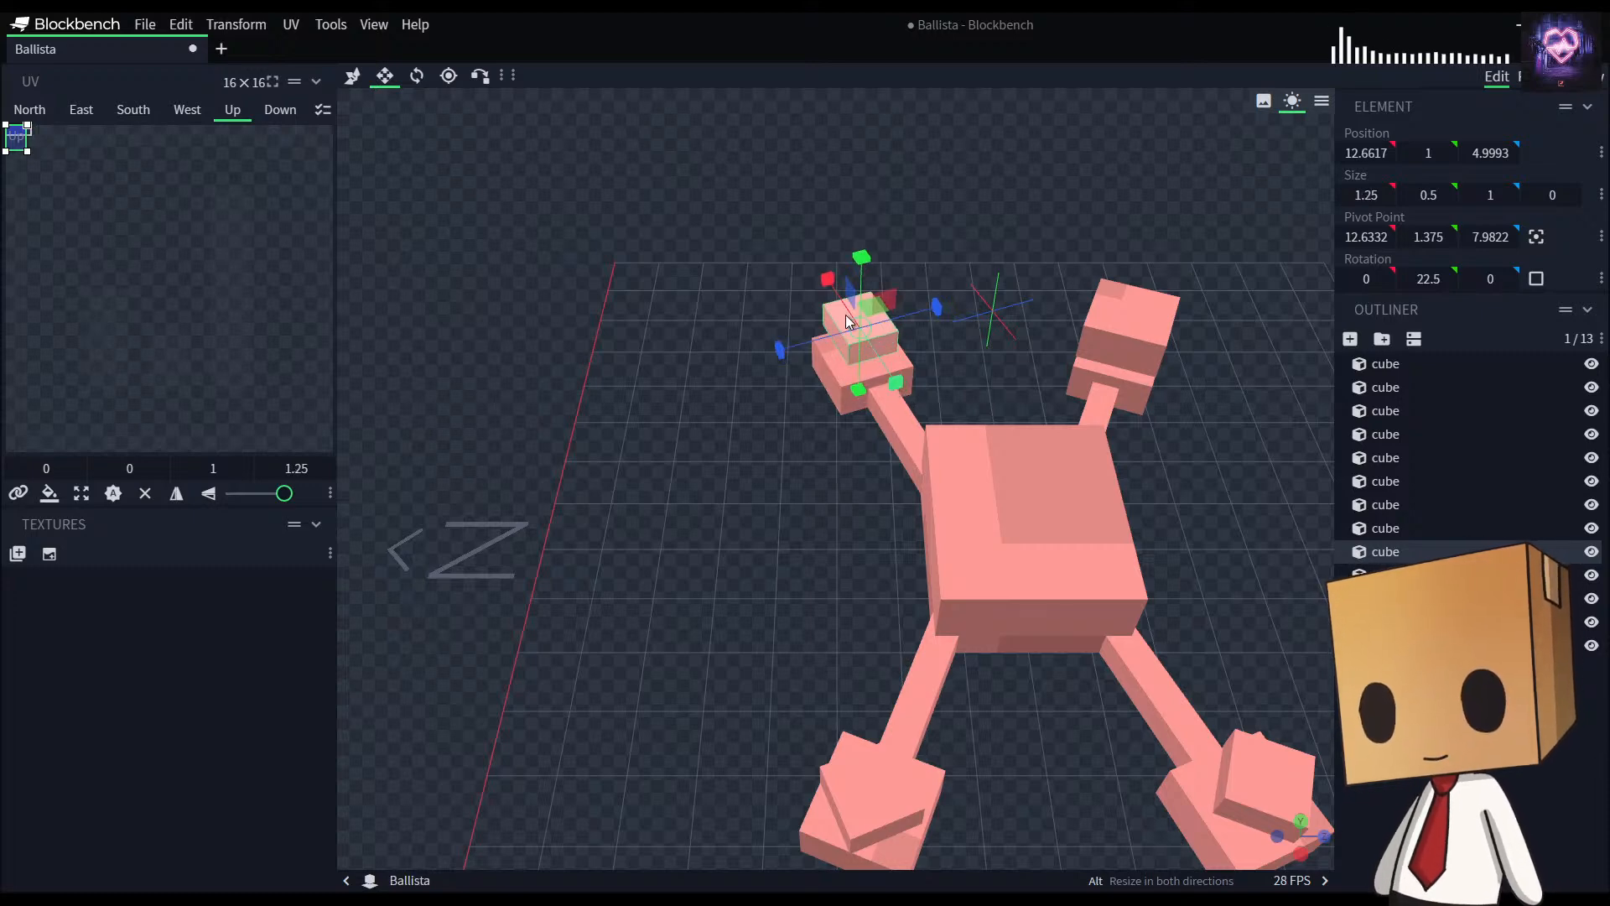
left_click_drag(827, 283, 832, 293)
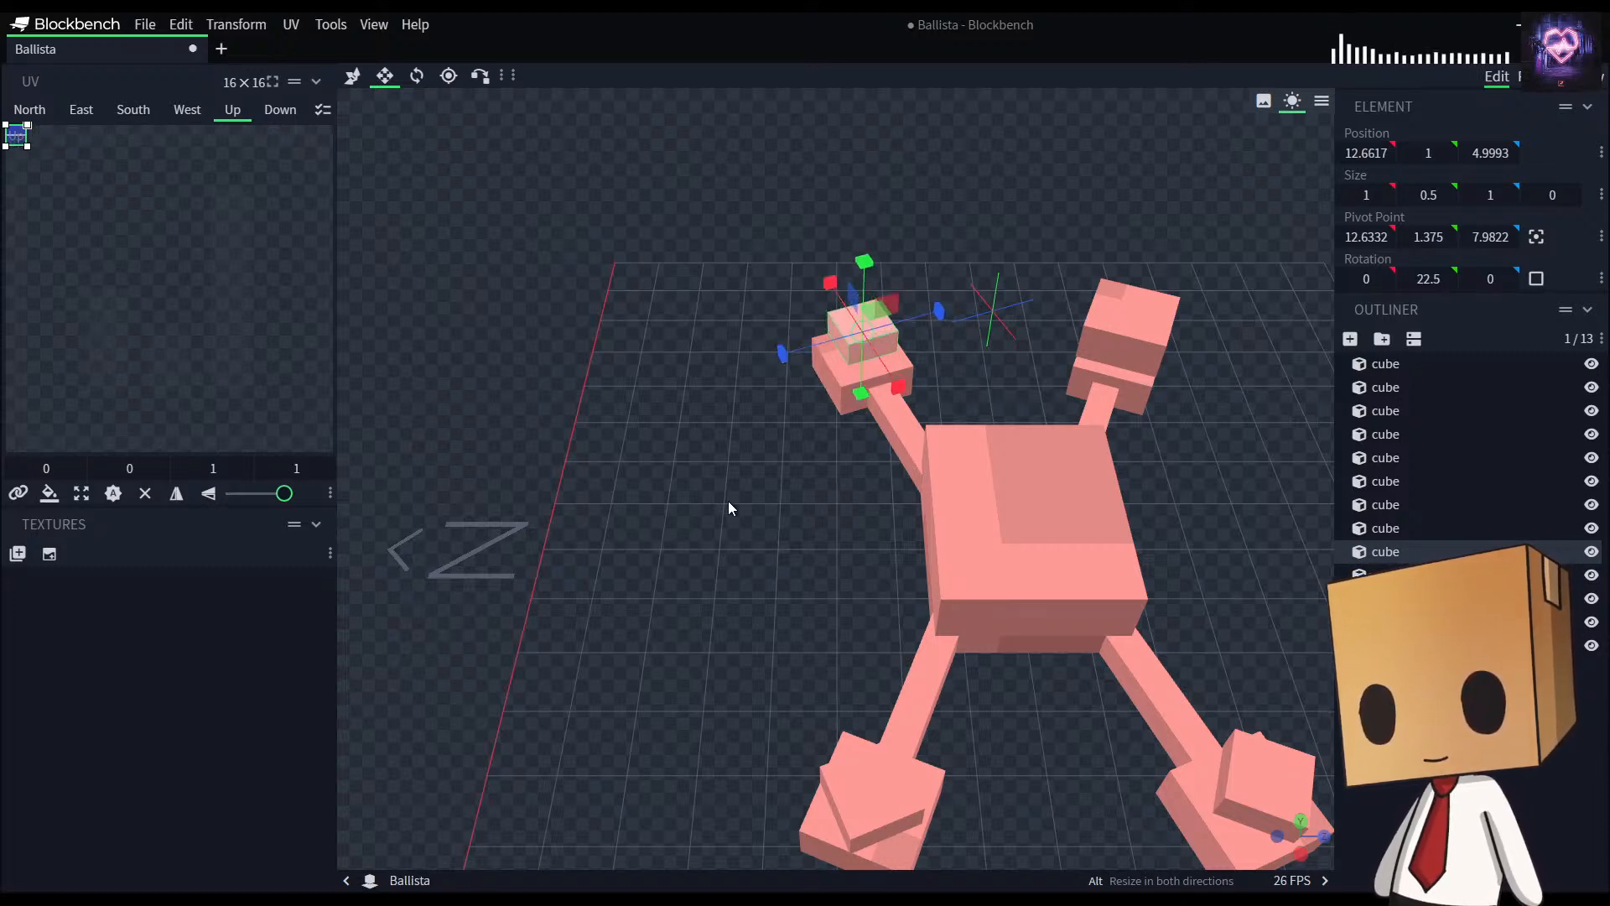
Step: Center the newly shrunken block's pivot and rotate the block to -22.5 degrees about the Y axis
left_click_drag(730, 482, 779, 515)
key("v")
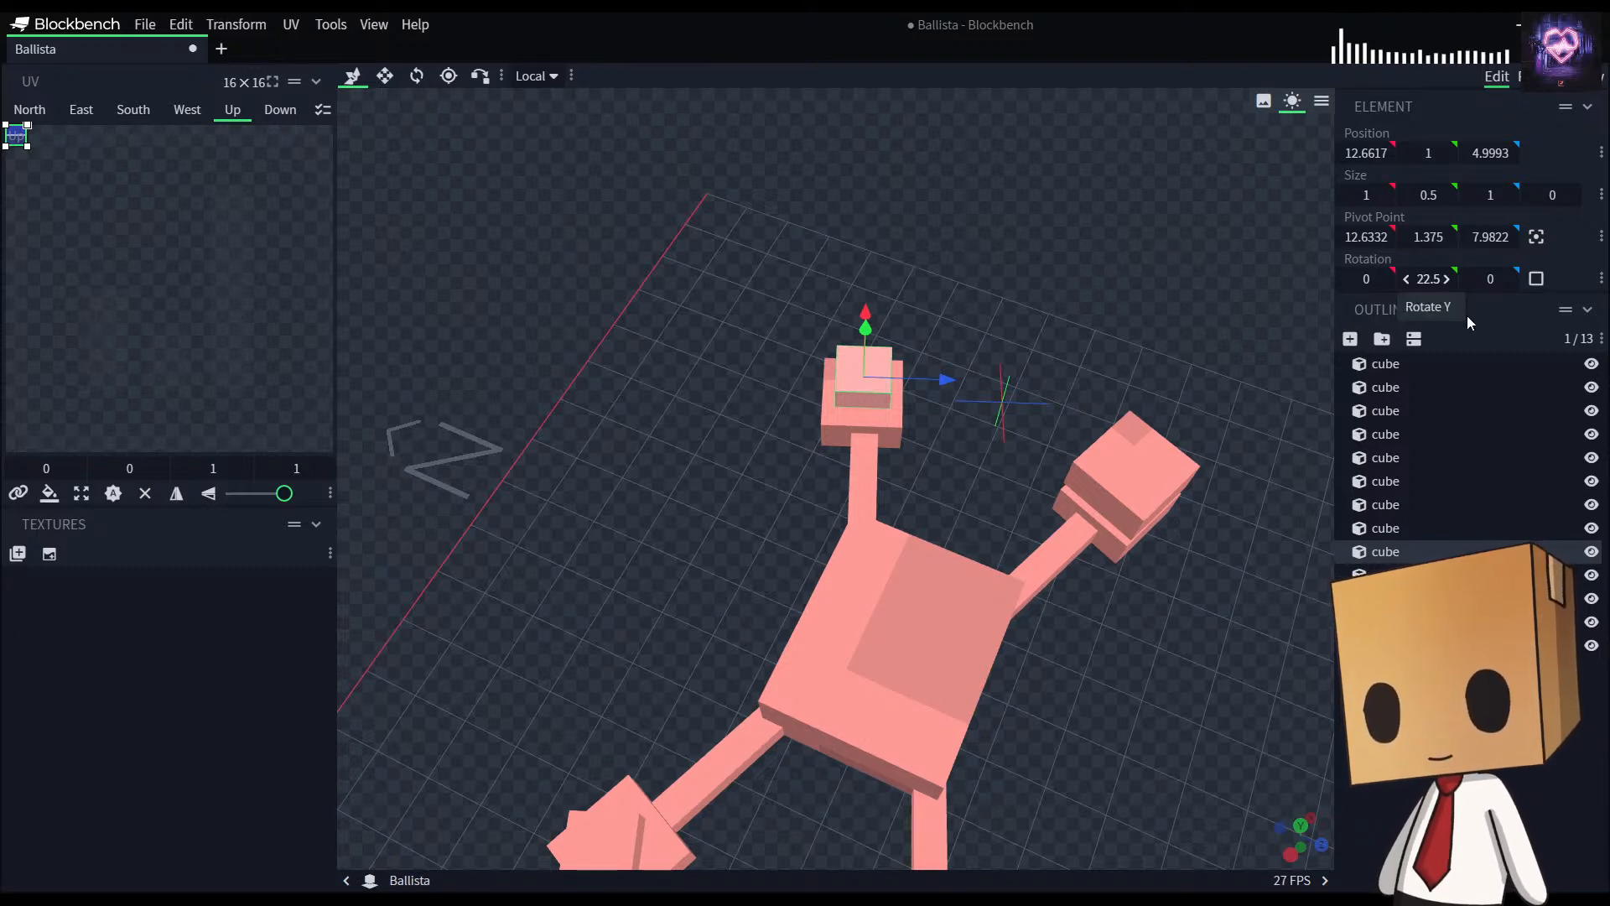
left_click(1537, 237)
left_click(417, 75)
left_click(1116, 469)
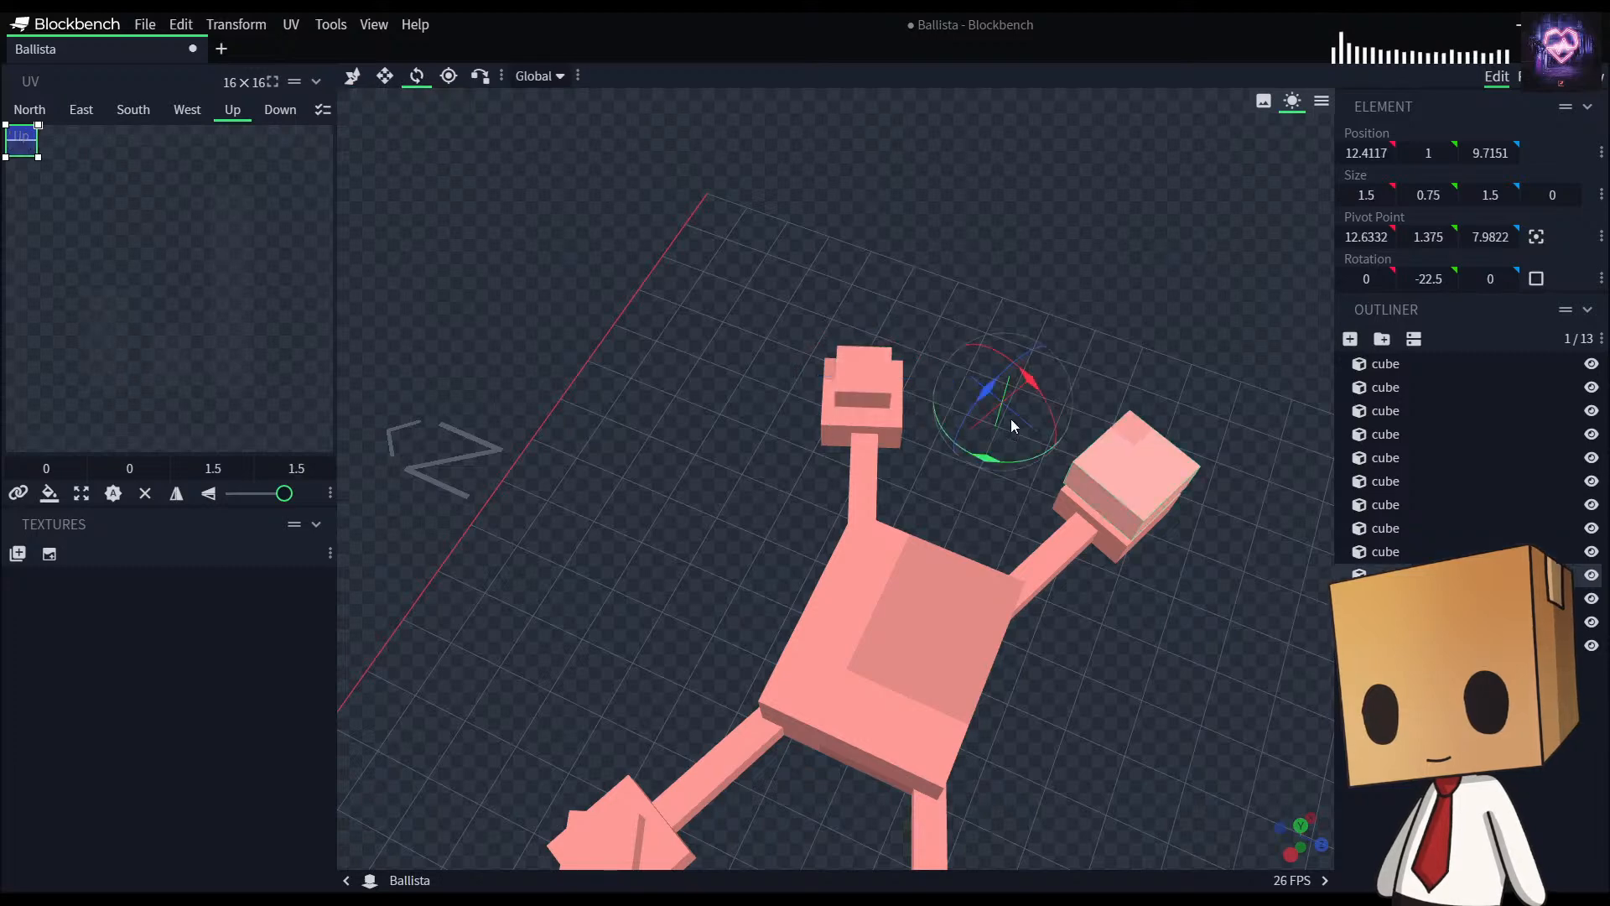
left_click(869, 357)
left_click_drag(1082, 391, 891, 369)
scroll(983, 435, "up", 7)
left_click_drag(1189, 466, 910, 376)
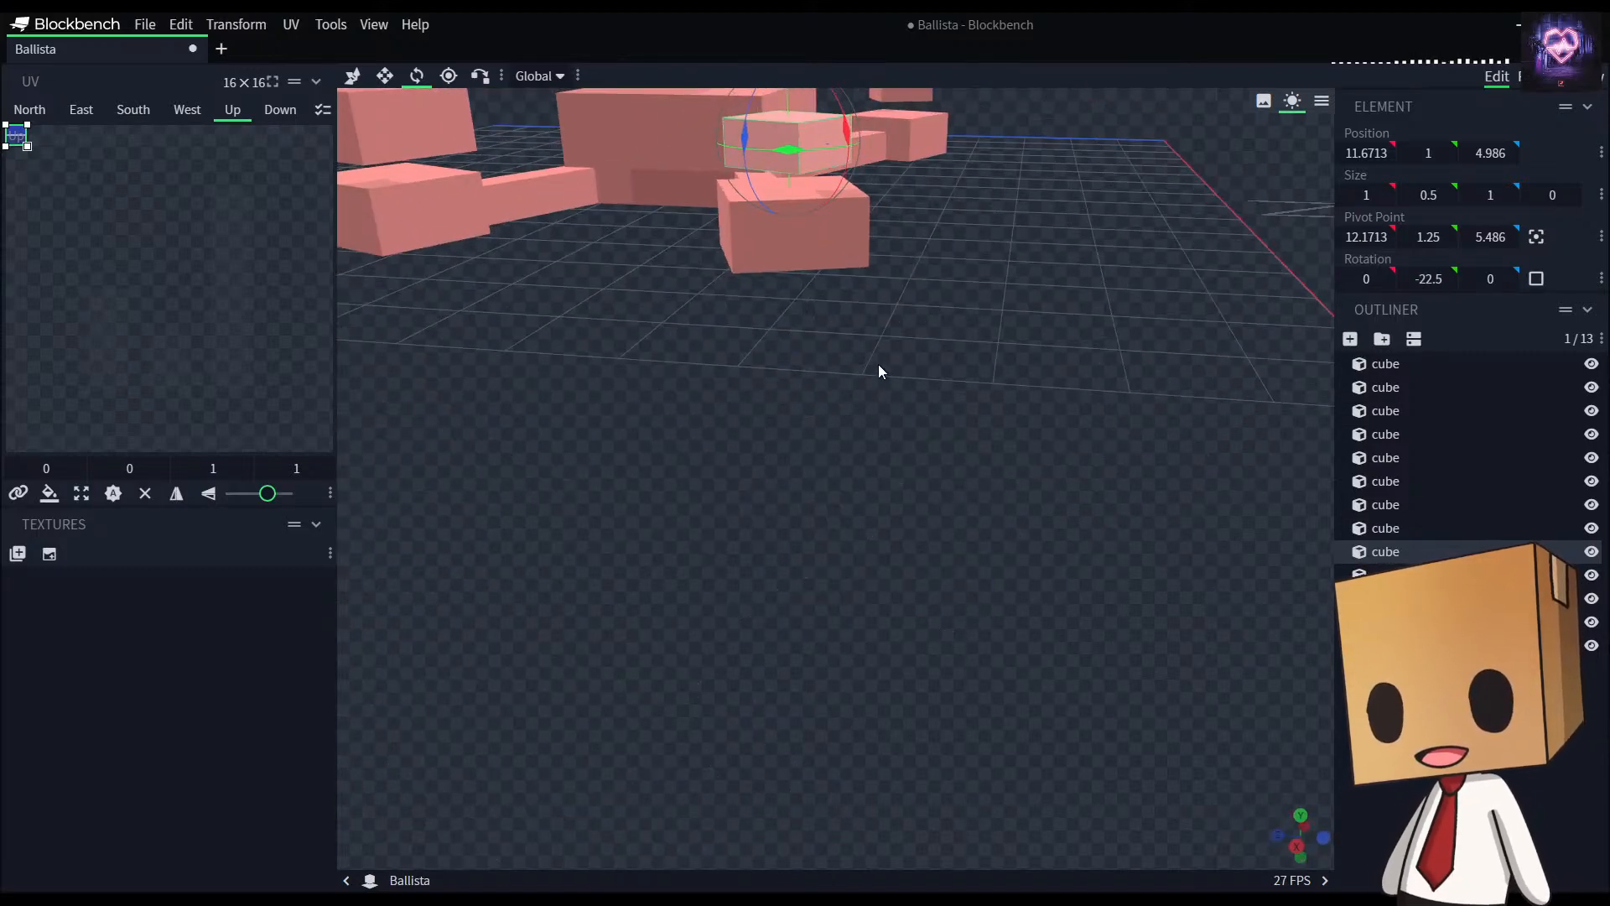
Step: Select the remaining large block above the last foot and center its pivot point
right_click_drag(878, 366, 1103, 446)
left_click_drag(873, 457, 980, 503)
scroll(1007, 499, "down", 6)
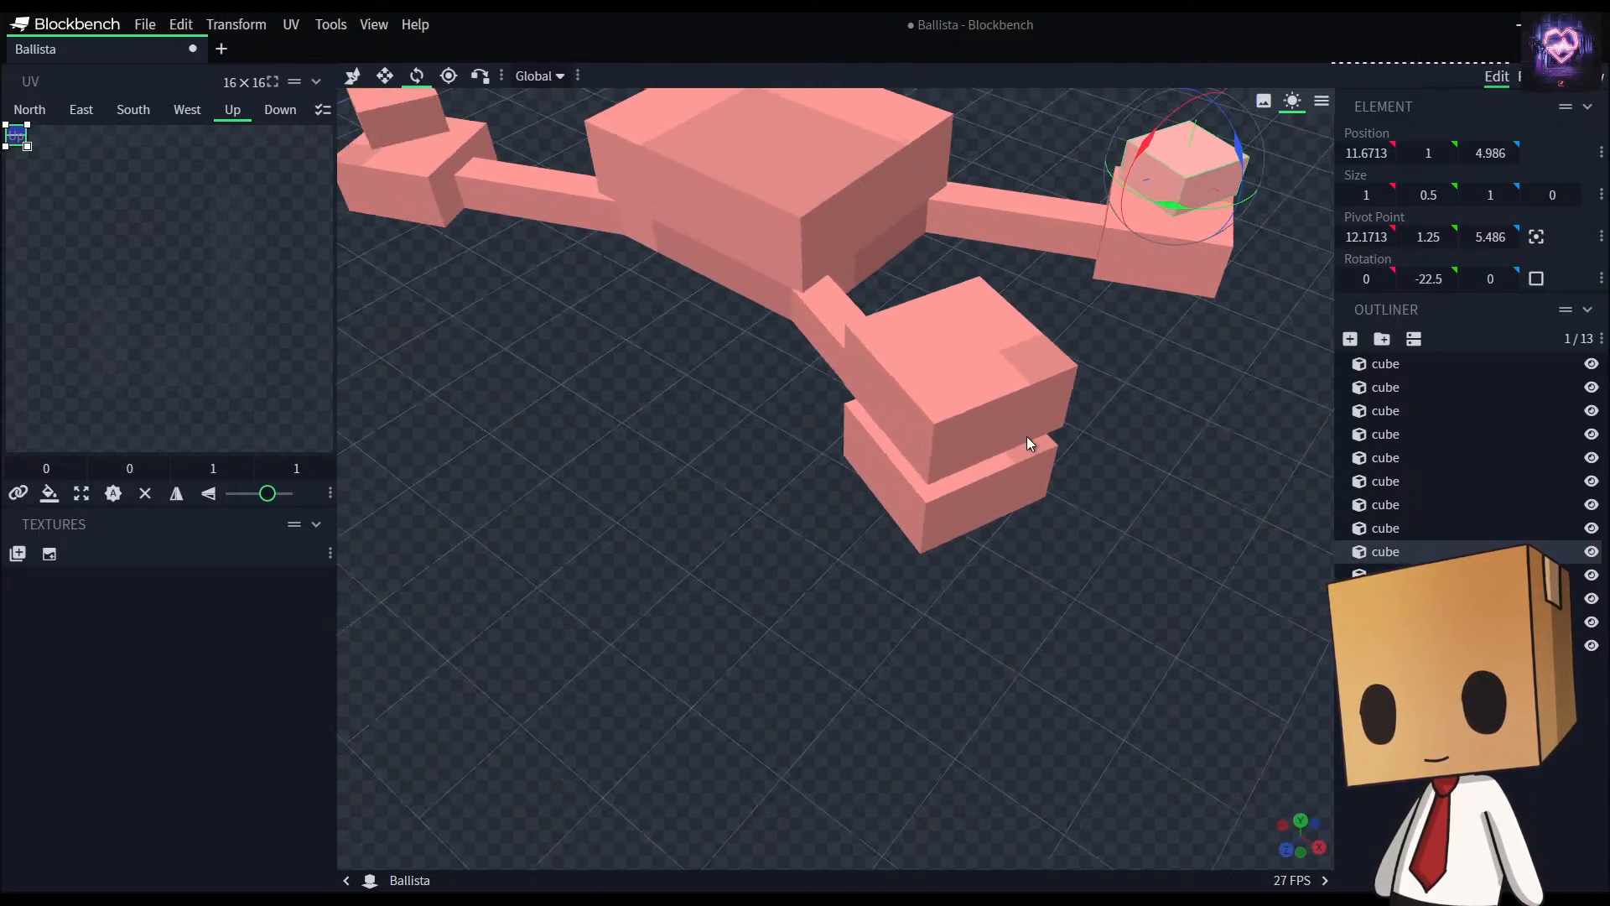
left_click(1038, 445)
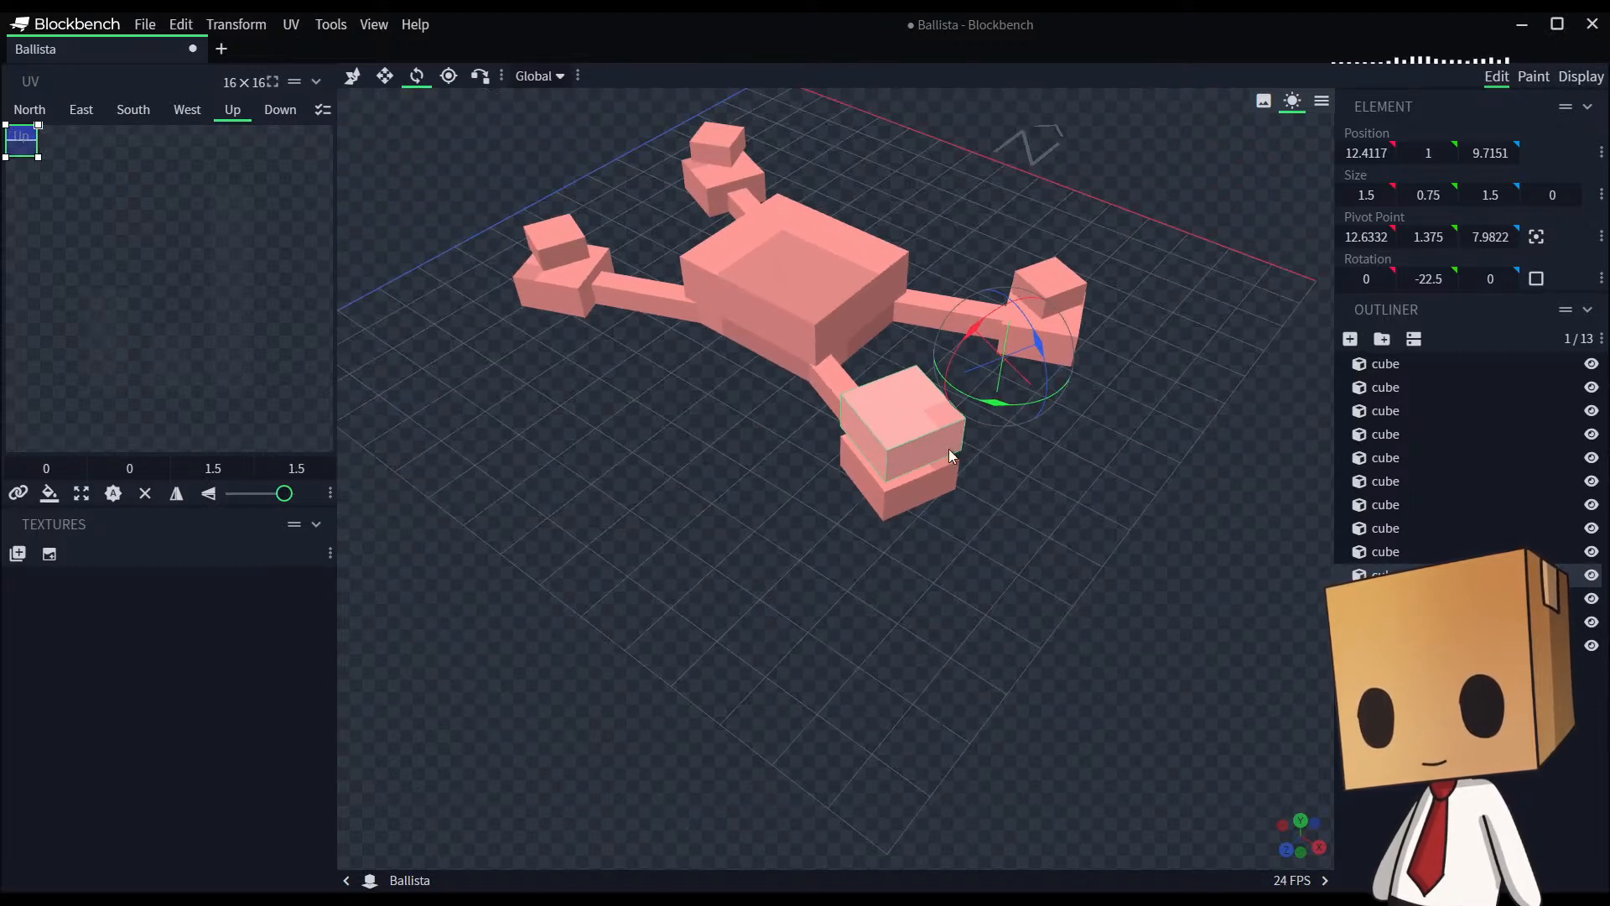
left_click(1538, 236)
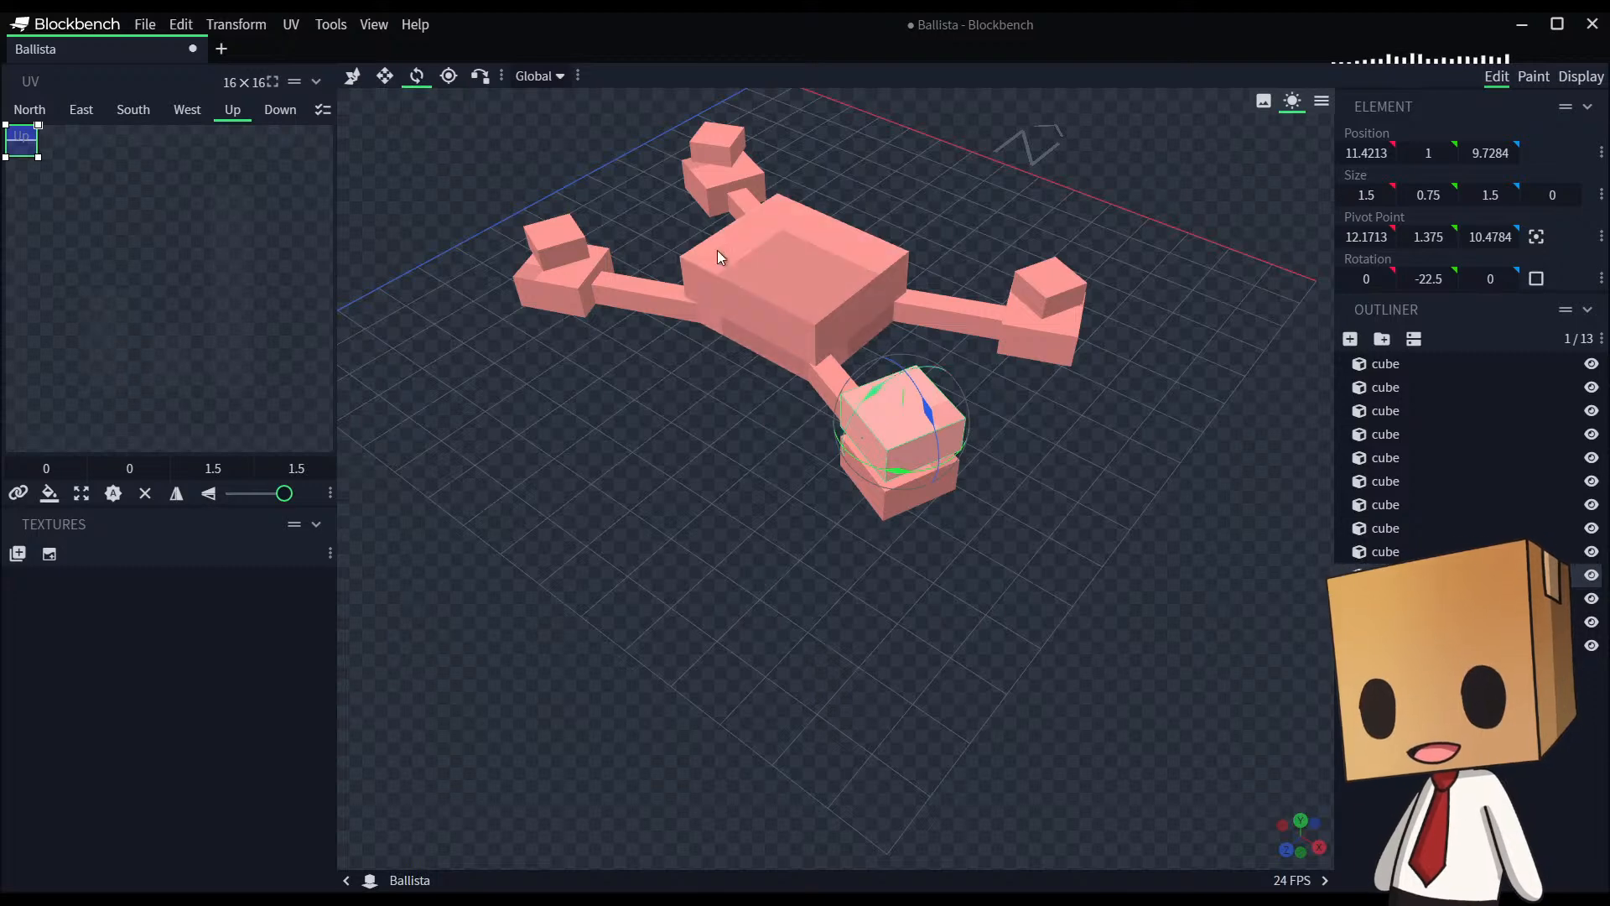
left_click(354, 78)
left_click_drag(1084, 537, 1066, 557)
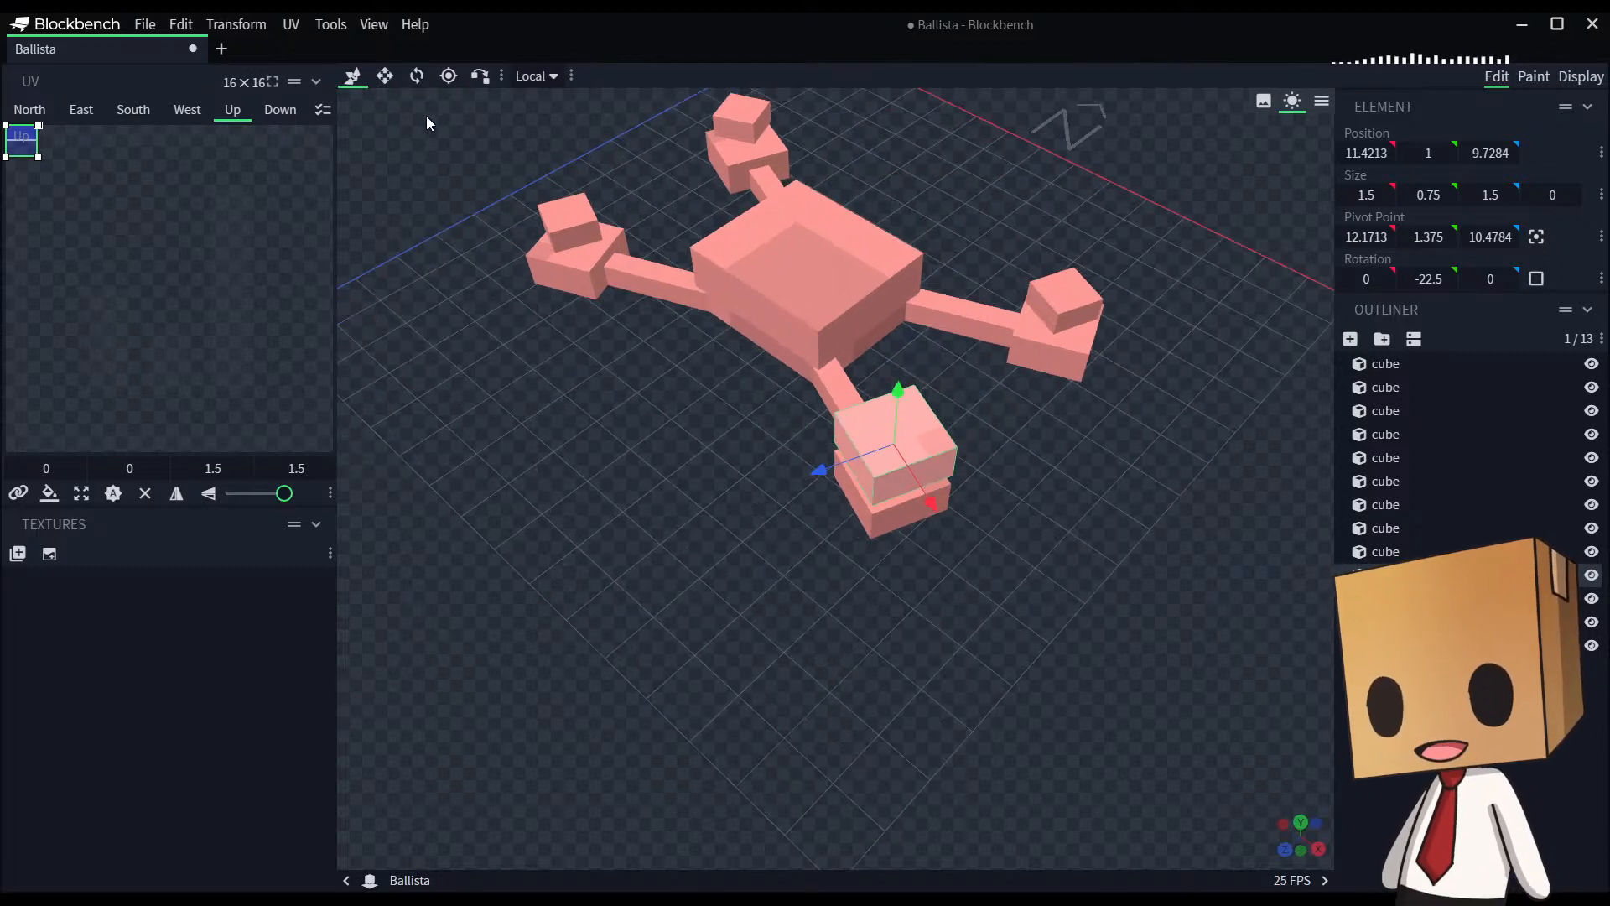
Step: Shrink the last raised block evenly to size 1, 0.5, 1 at position 11.6713, 1, 9.9784
left_click(385, 76)
left_click_drag(803, 604, 889, 625)
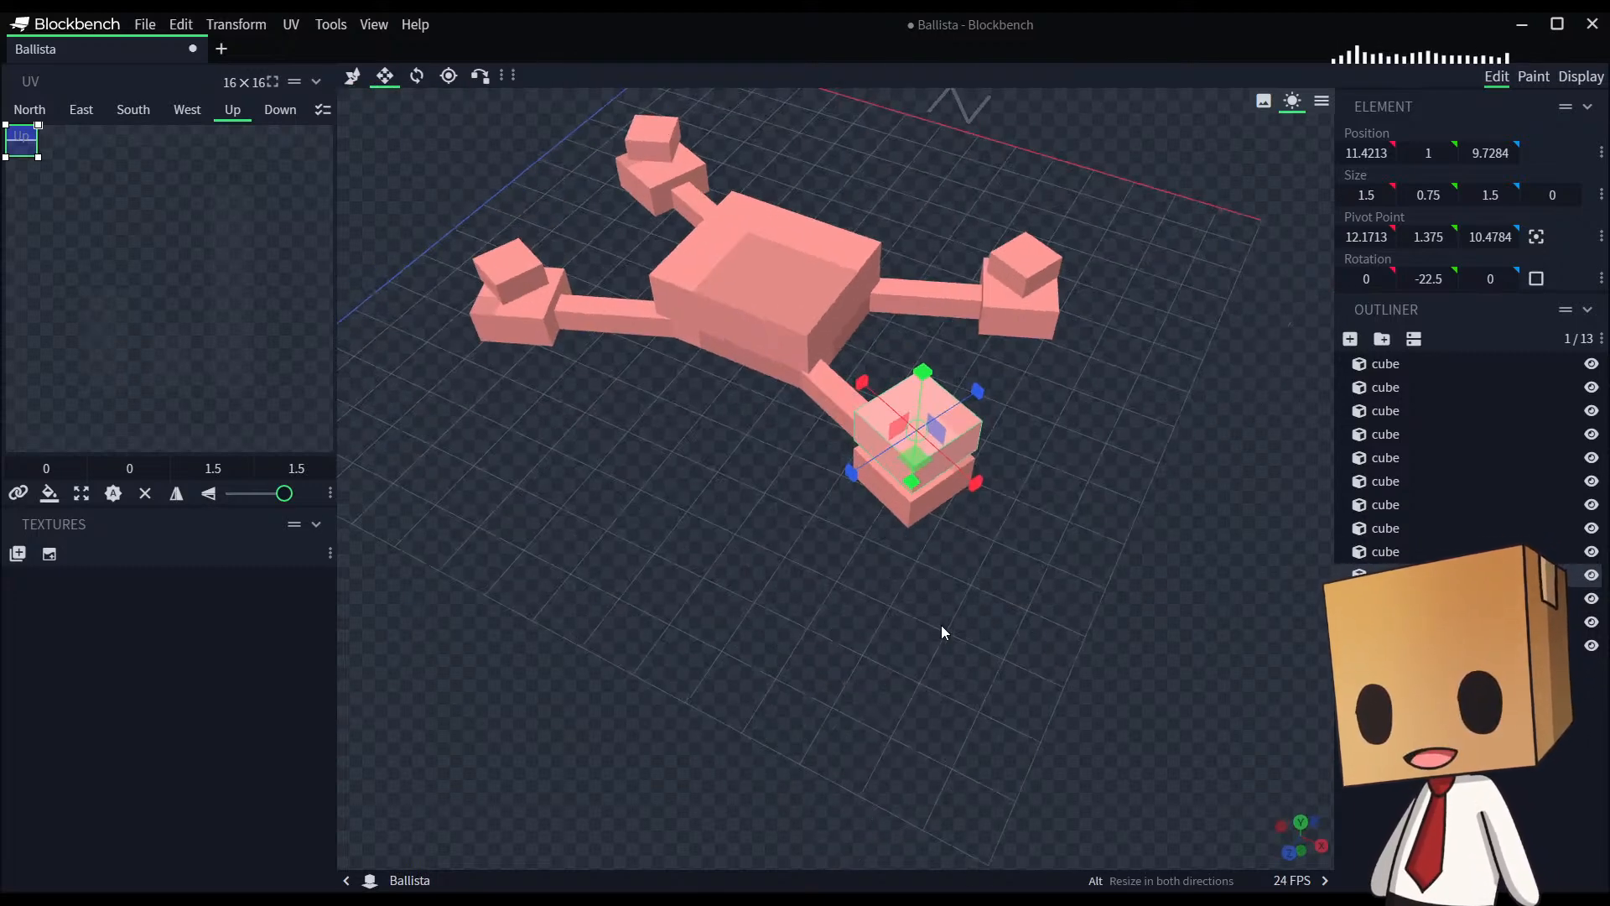
left_click_drag(975, 483, 964, 479)
left_click_drag(864, 381, 875, 387)
left_click_drag(978, 394, 967, 401)
left_click_drag(847, 487, 853, 488)
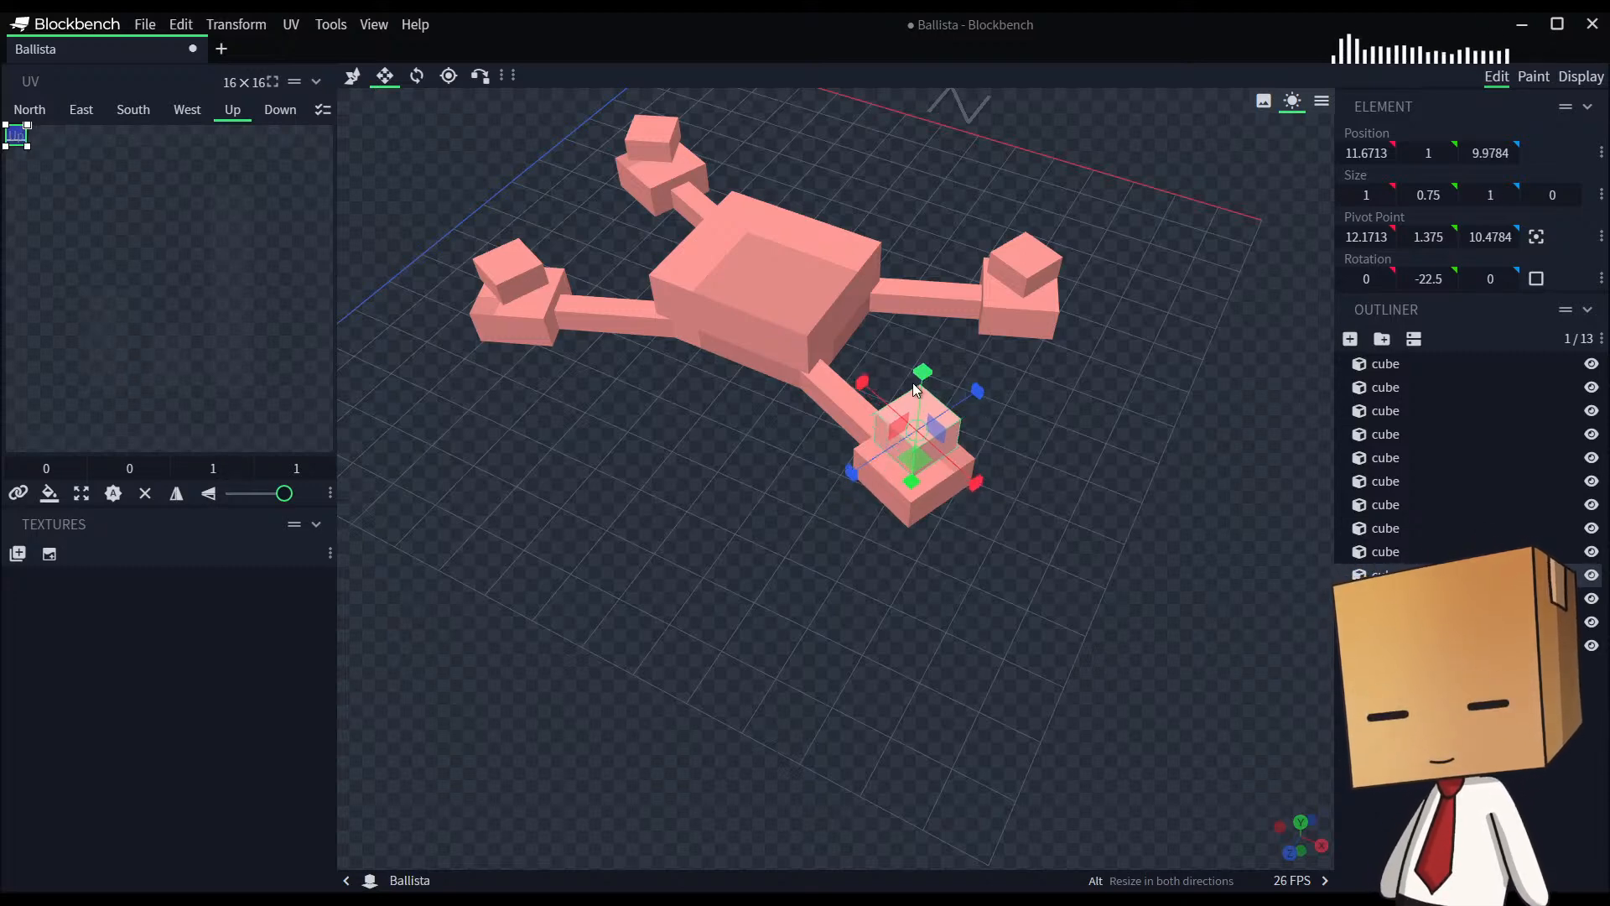
left_click_drag(922, 376, 924, 389)
Step: Recenter the last small block's pivot and rotate the block to 22.5 degrees about the Y axis
left_click_drag(1109, 586, 1016, 625)
key("v")
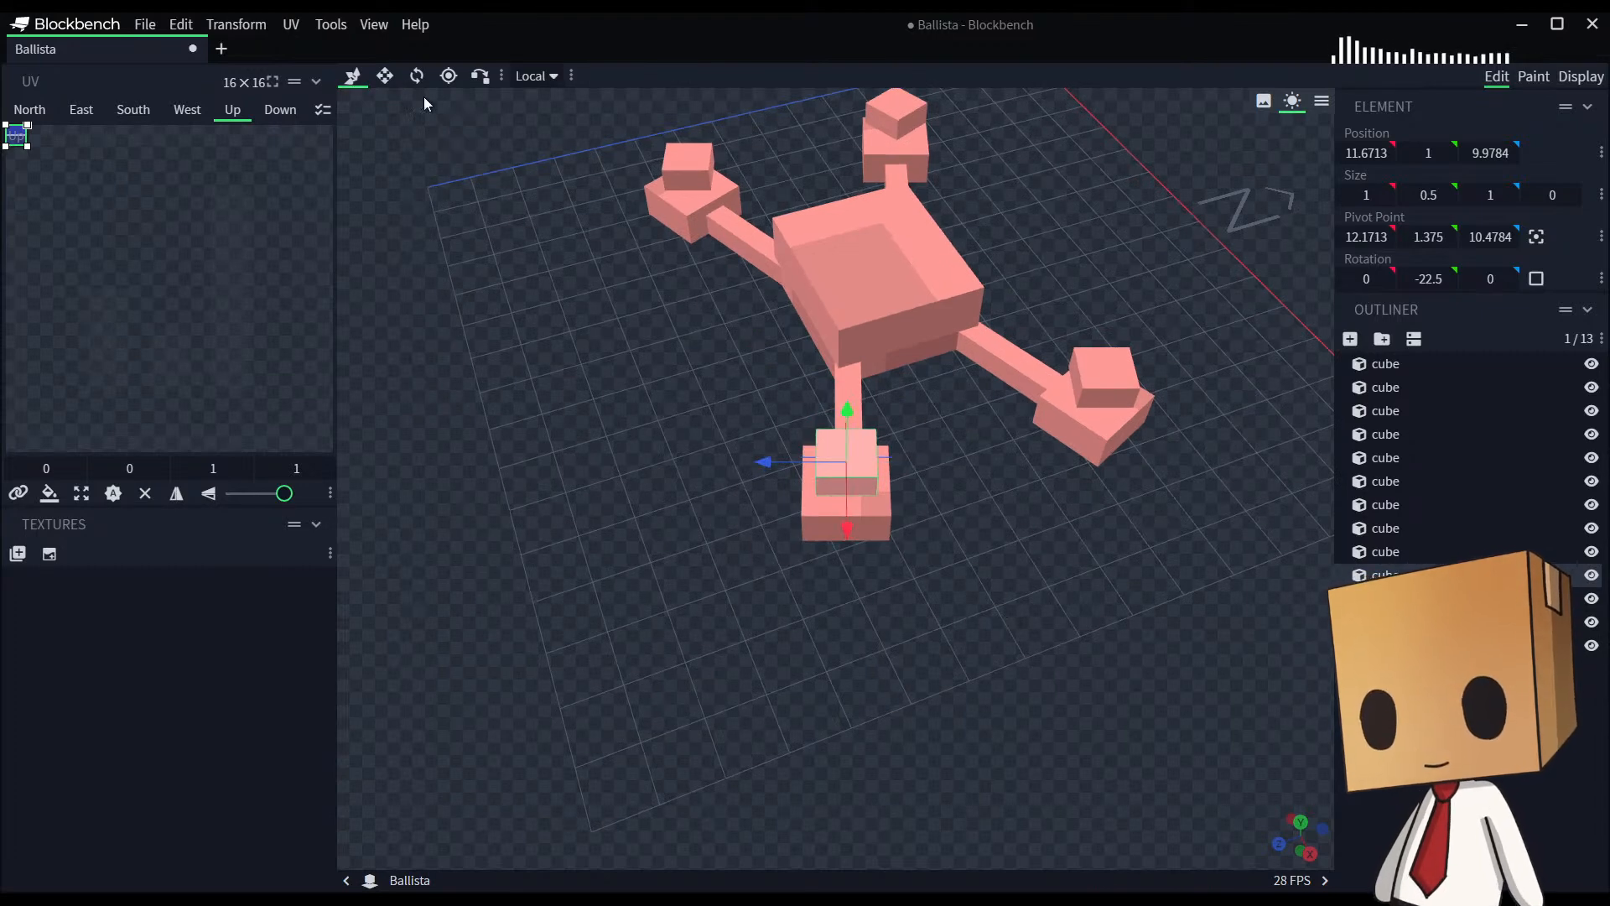
left_click(1537, 236)
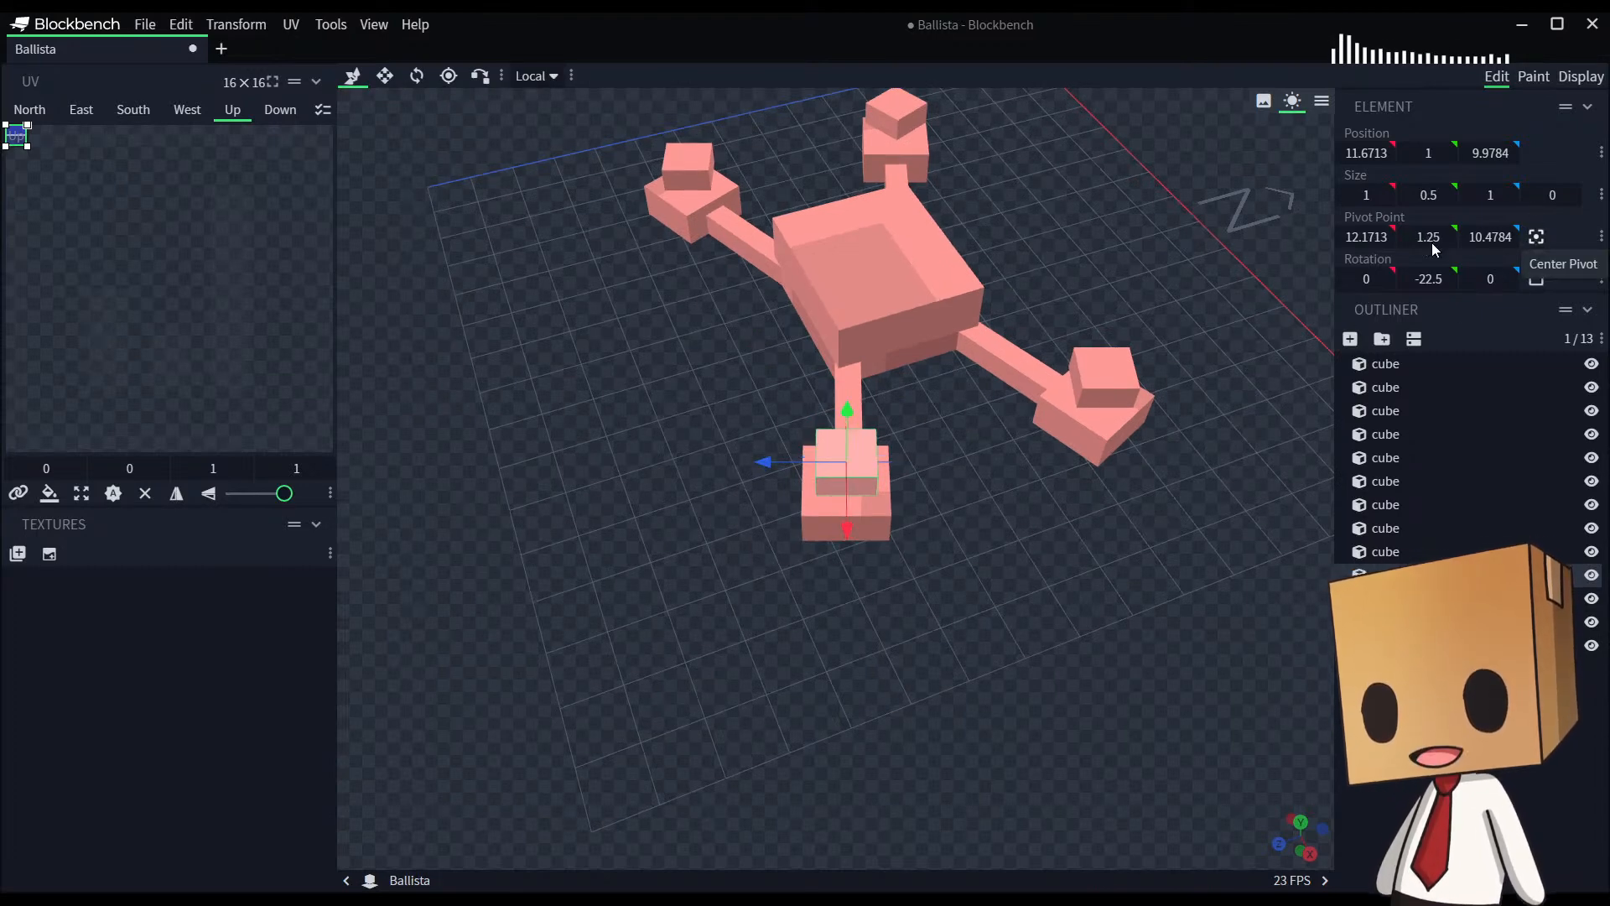
left_click(448, 76)
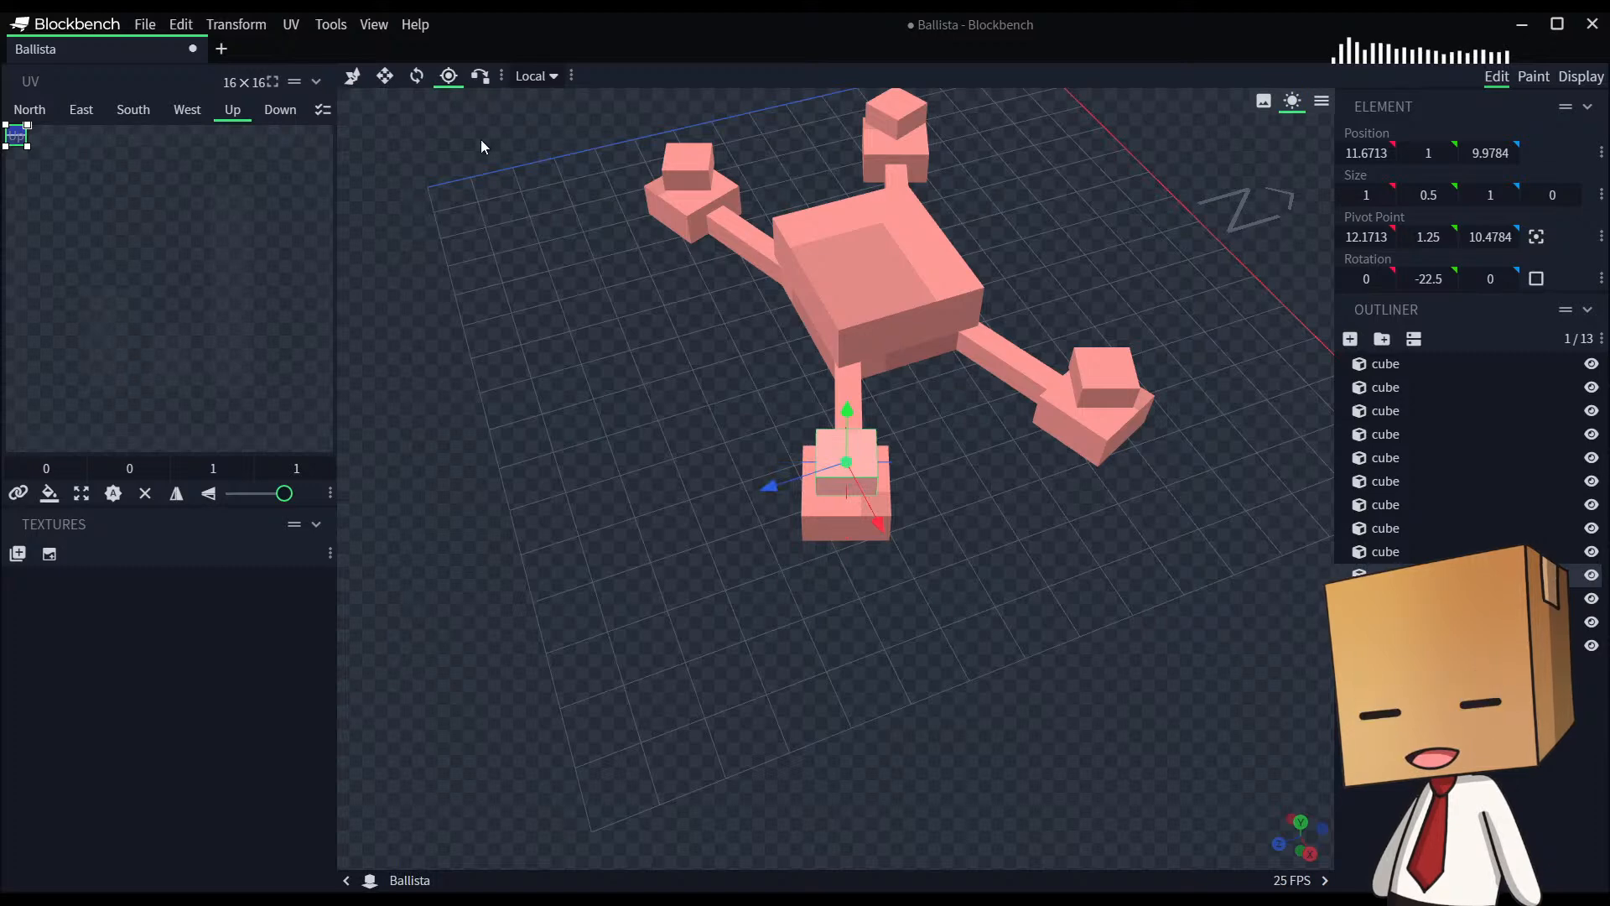
left_click(418, 75)
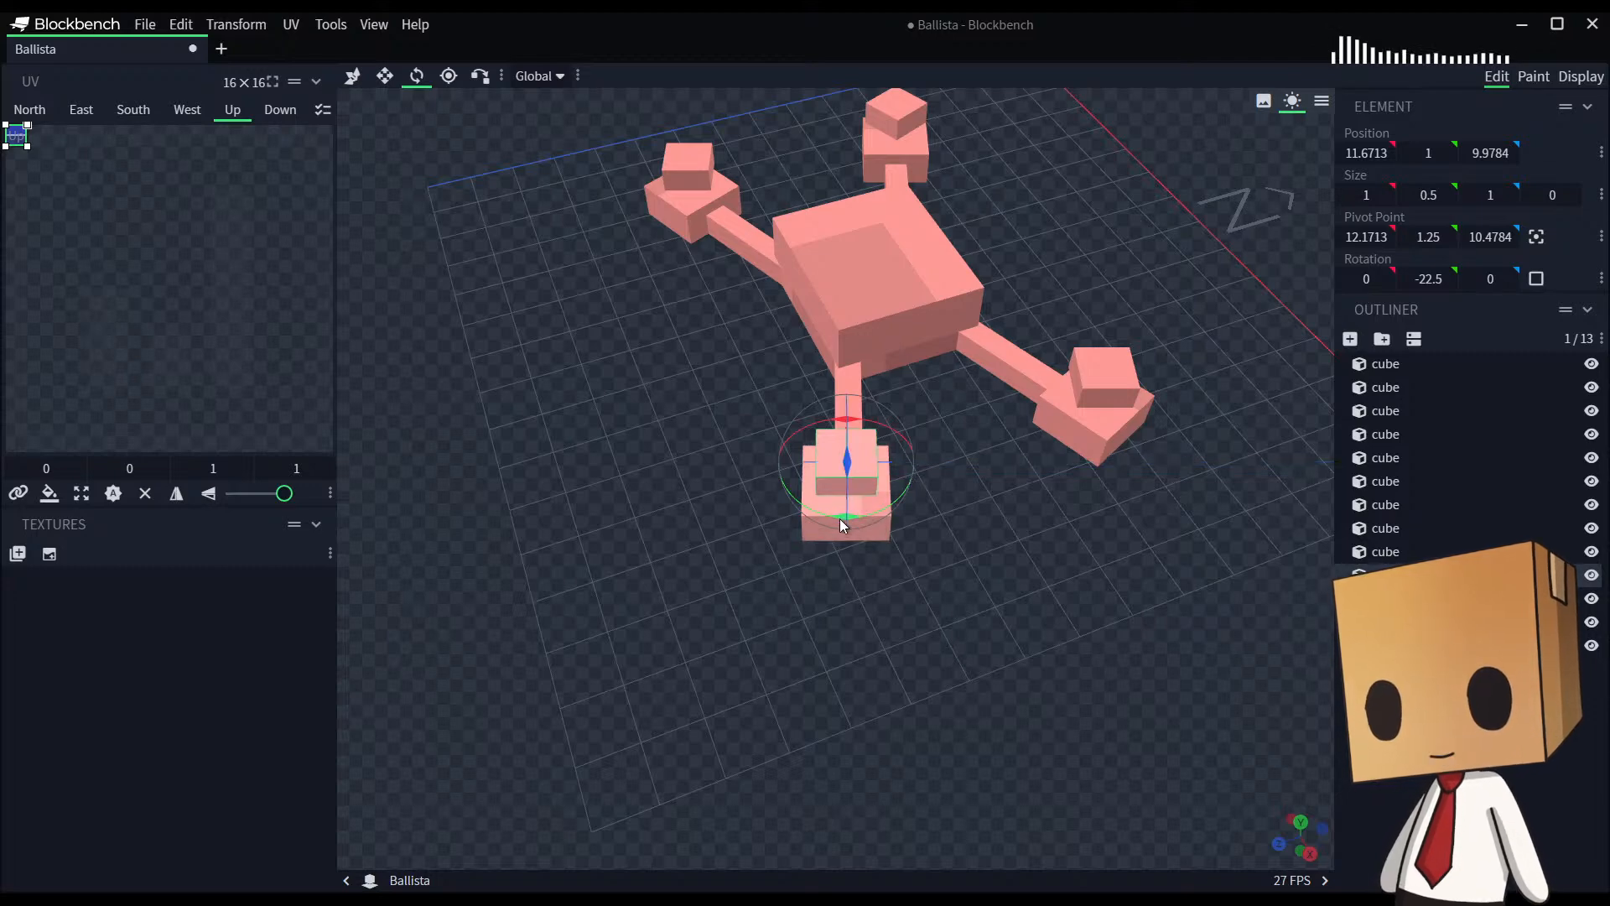
left_click_drag(841, 518, 899, 501)
left_click_drag(1046, 651, 953, 623)
Step: Select all four small blocks above the feet and lower them together to Y position 0.75
key("p")
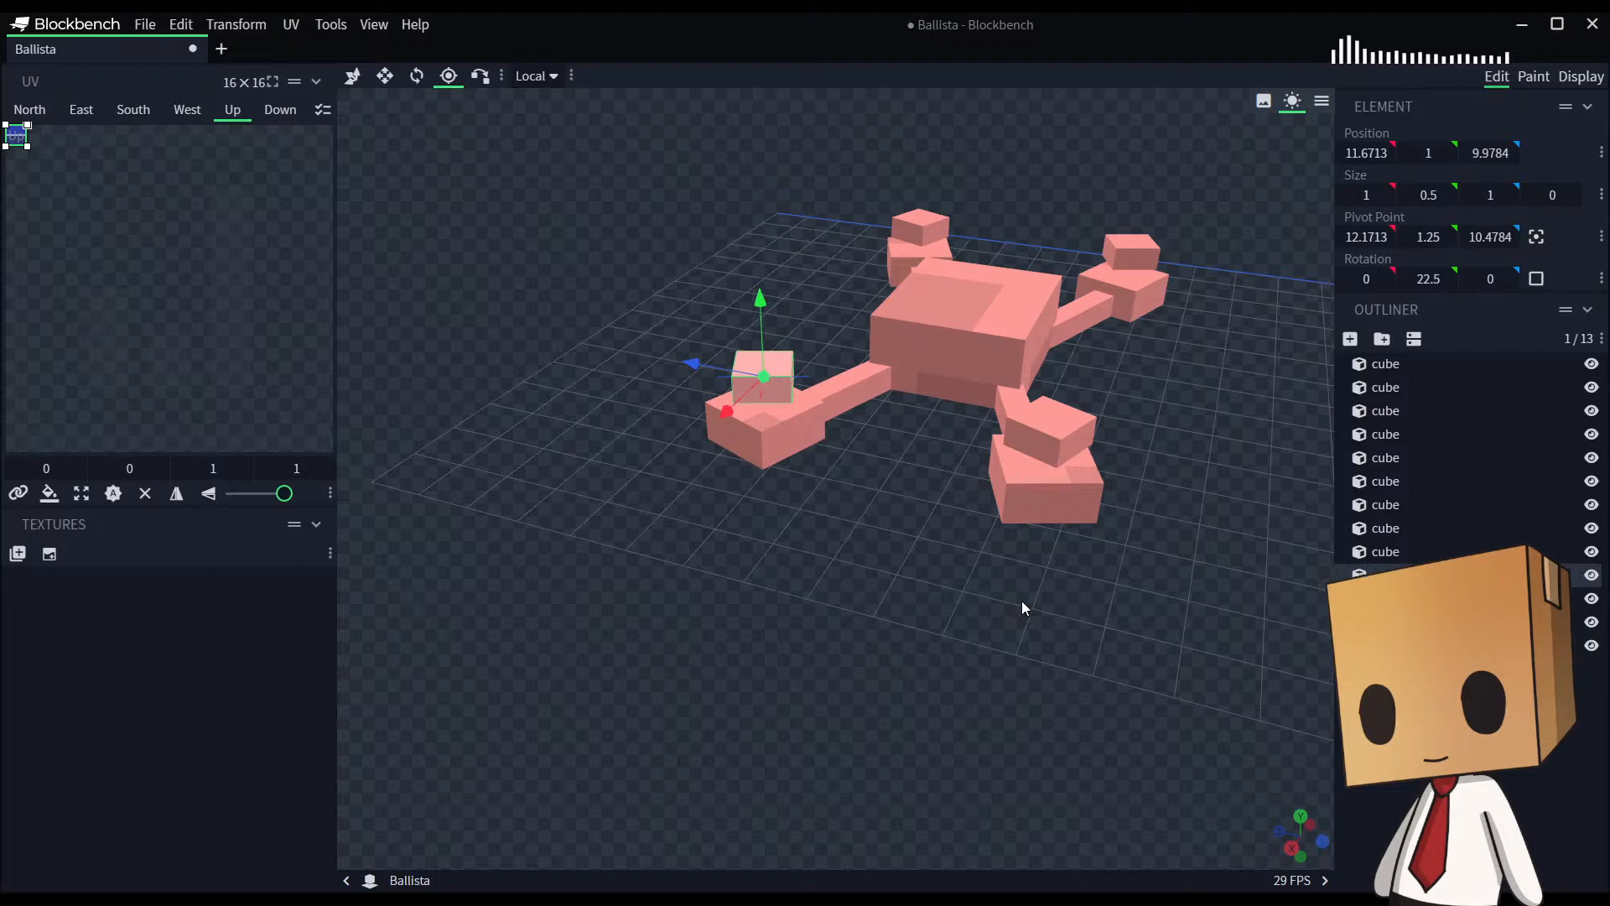
left_click_drag(1057, 587, 978, 560)
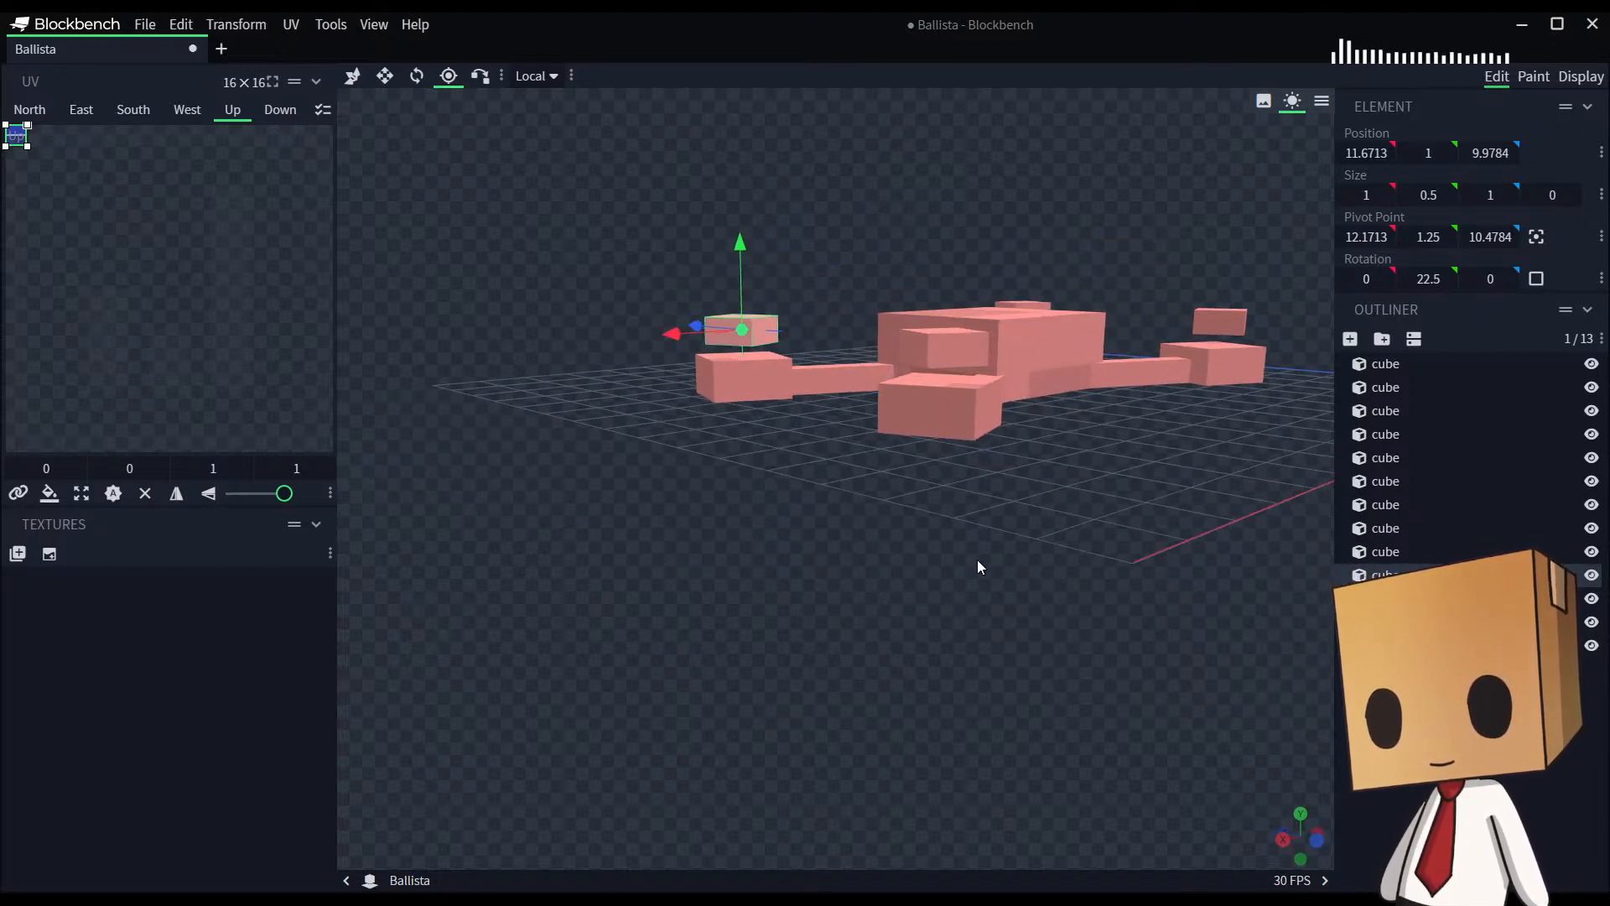
left_click(944, 344)
left_click(756, 324, "ctrl")
left_click(1218, 324, "ctrl")
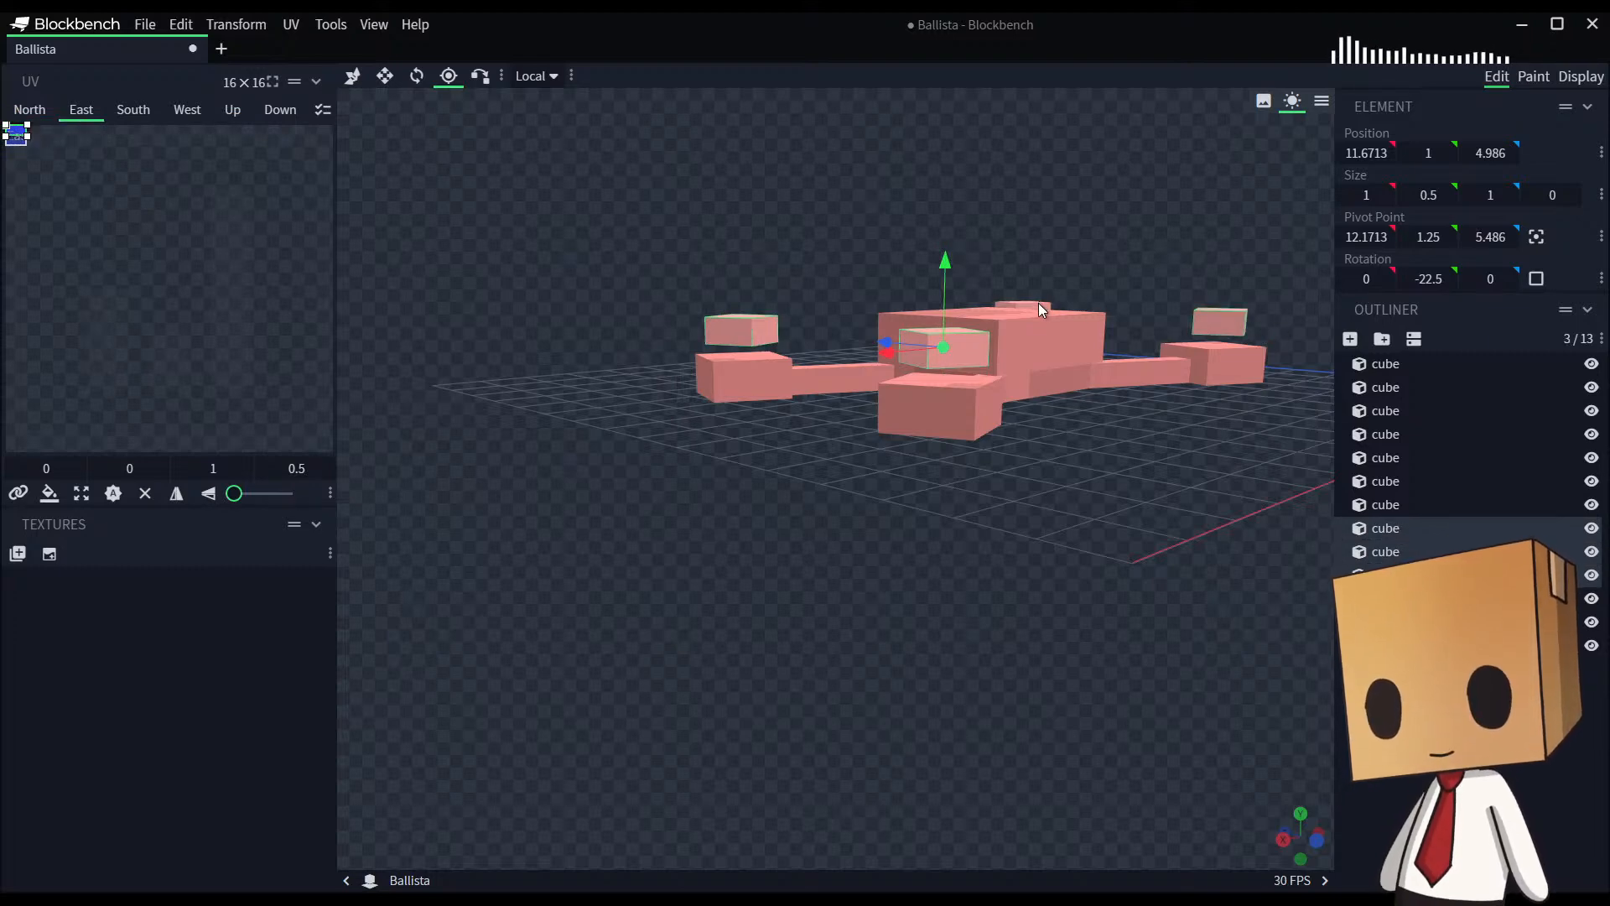
left_click(1015, 304, "ctrl")
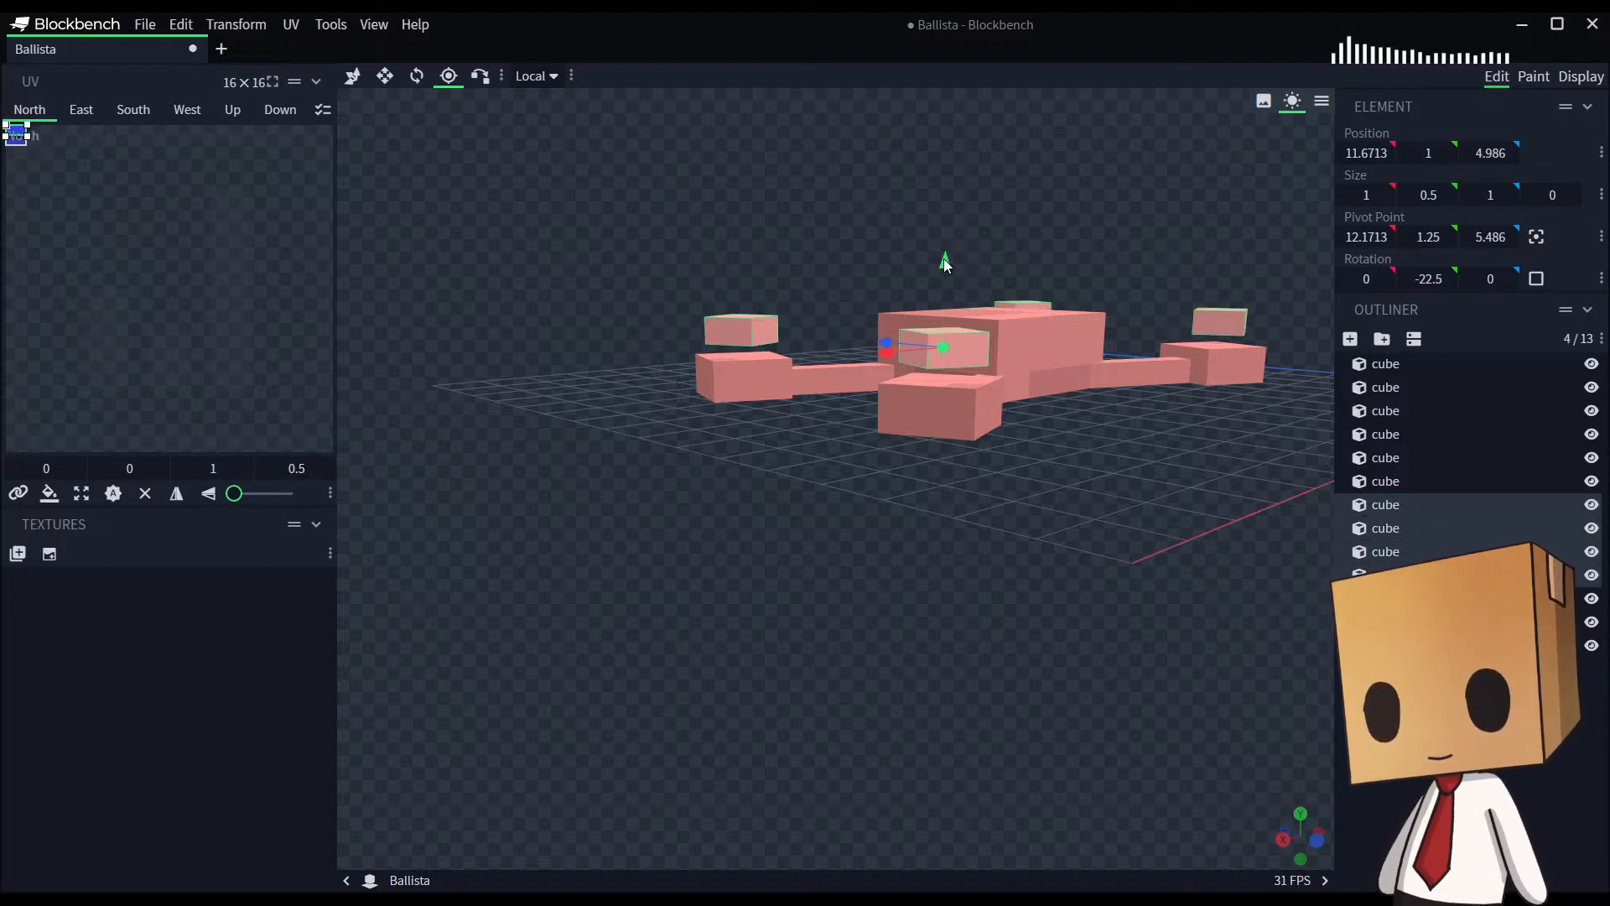
left_click_drag(944, 260, 999, 243)
left_click(352, 77)
key("Delete")
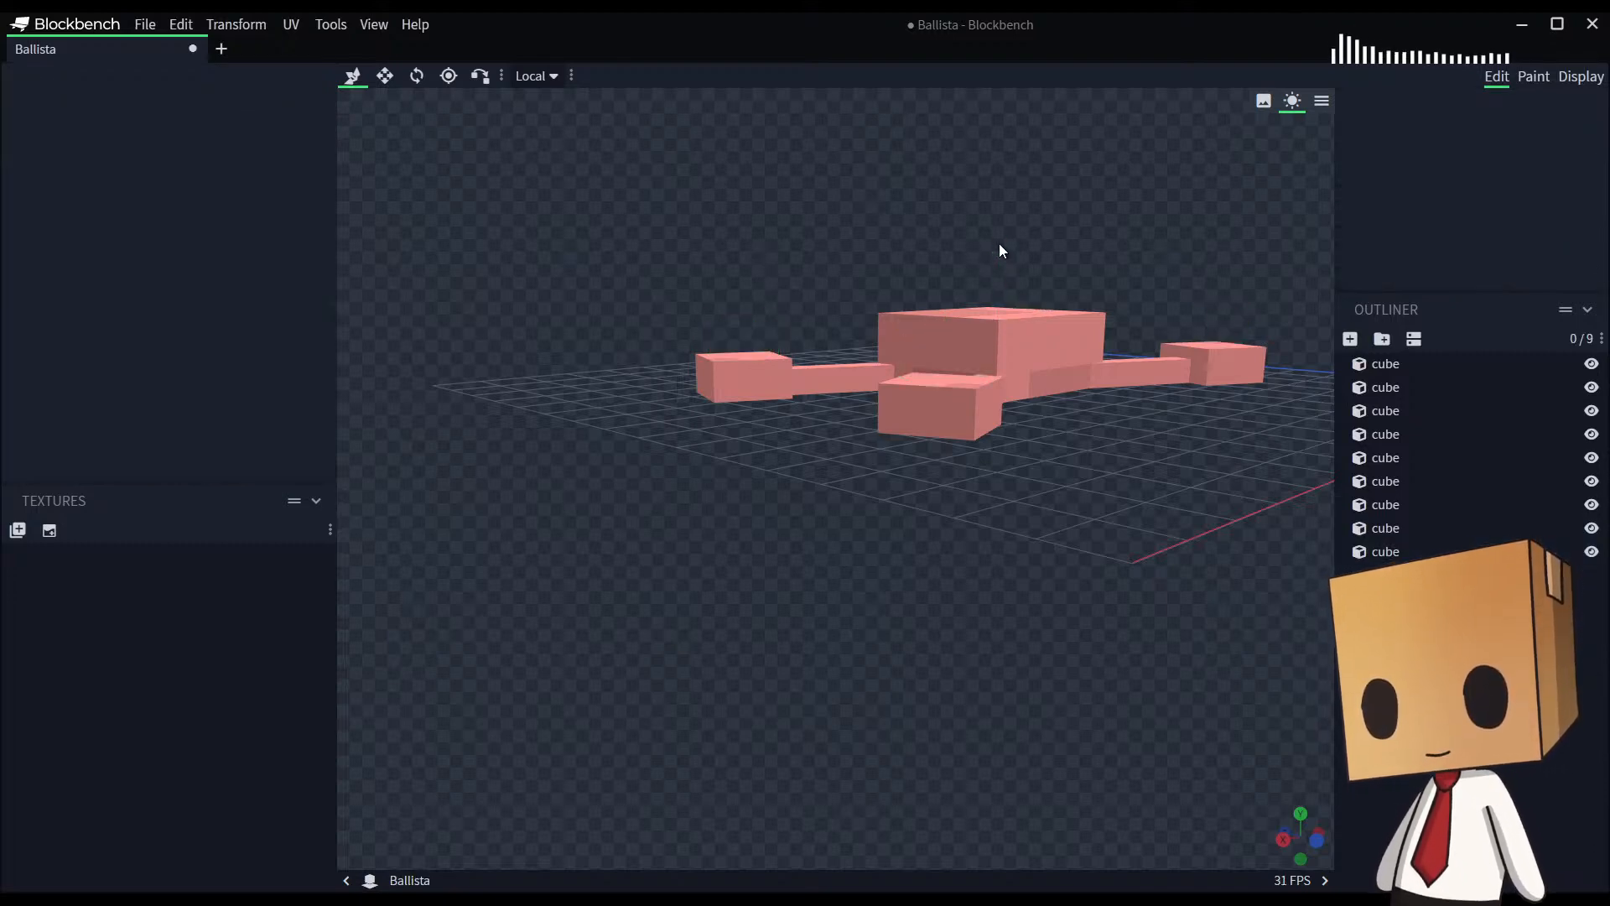
key("ctrl+z")
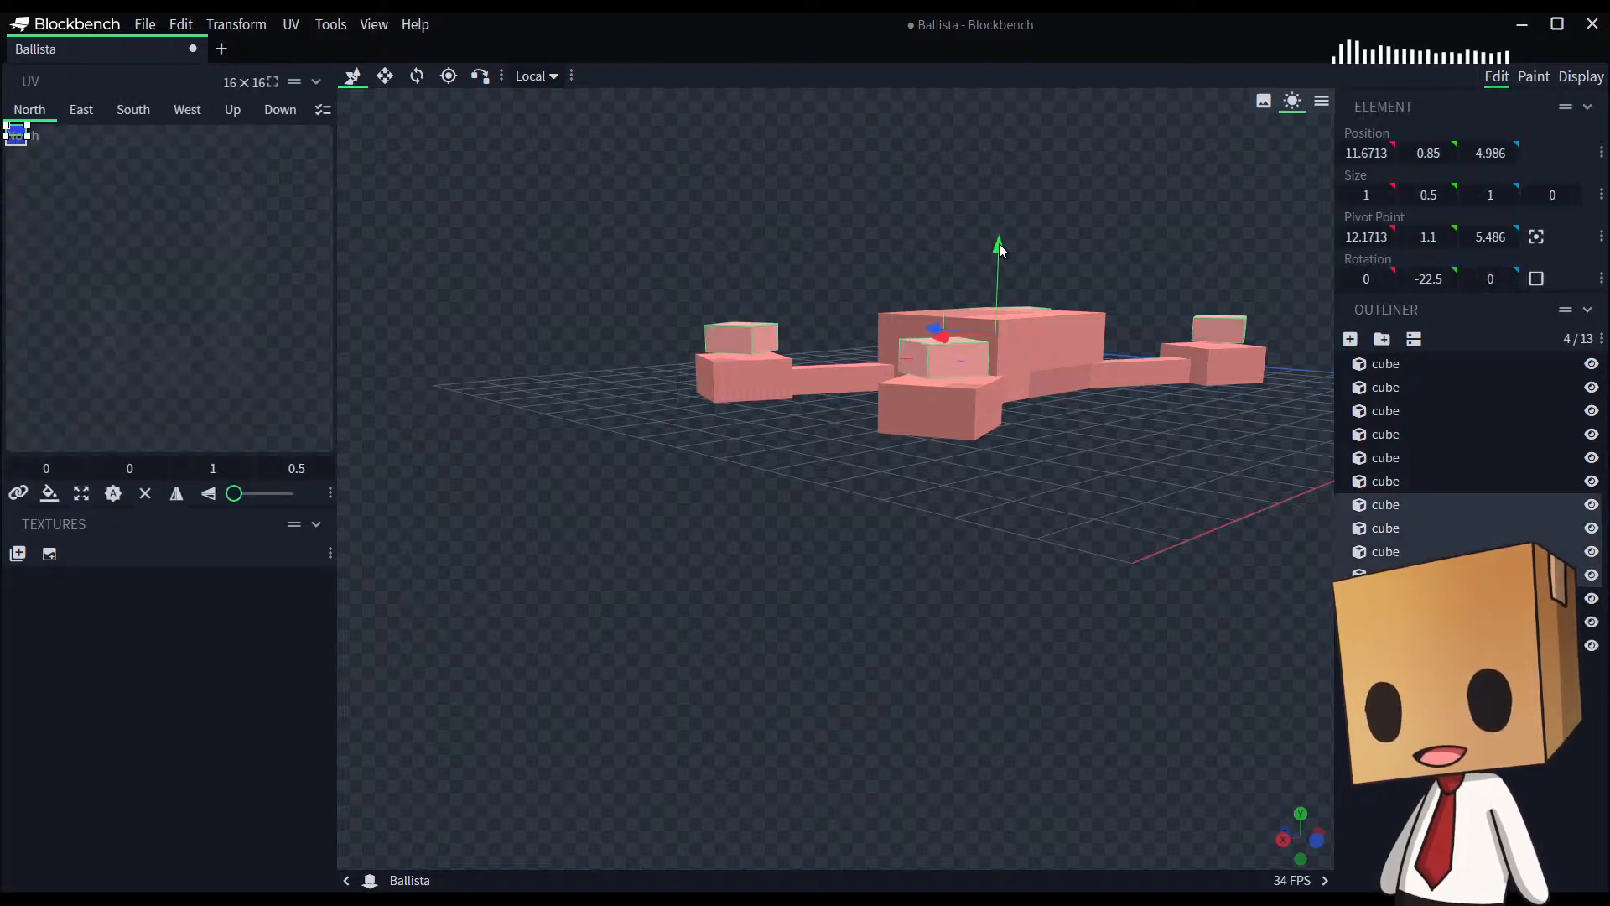
key("ctrl+z")
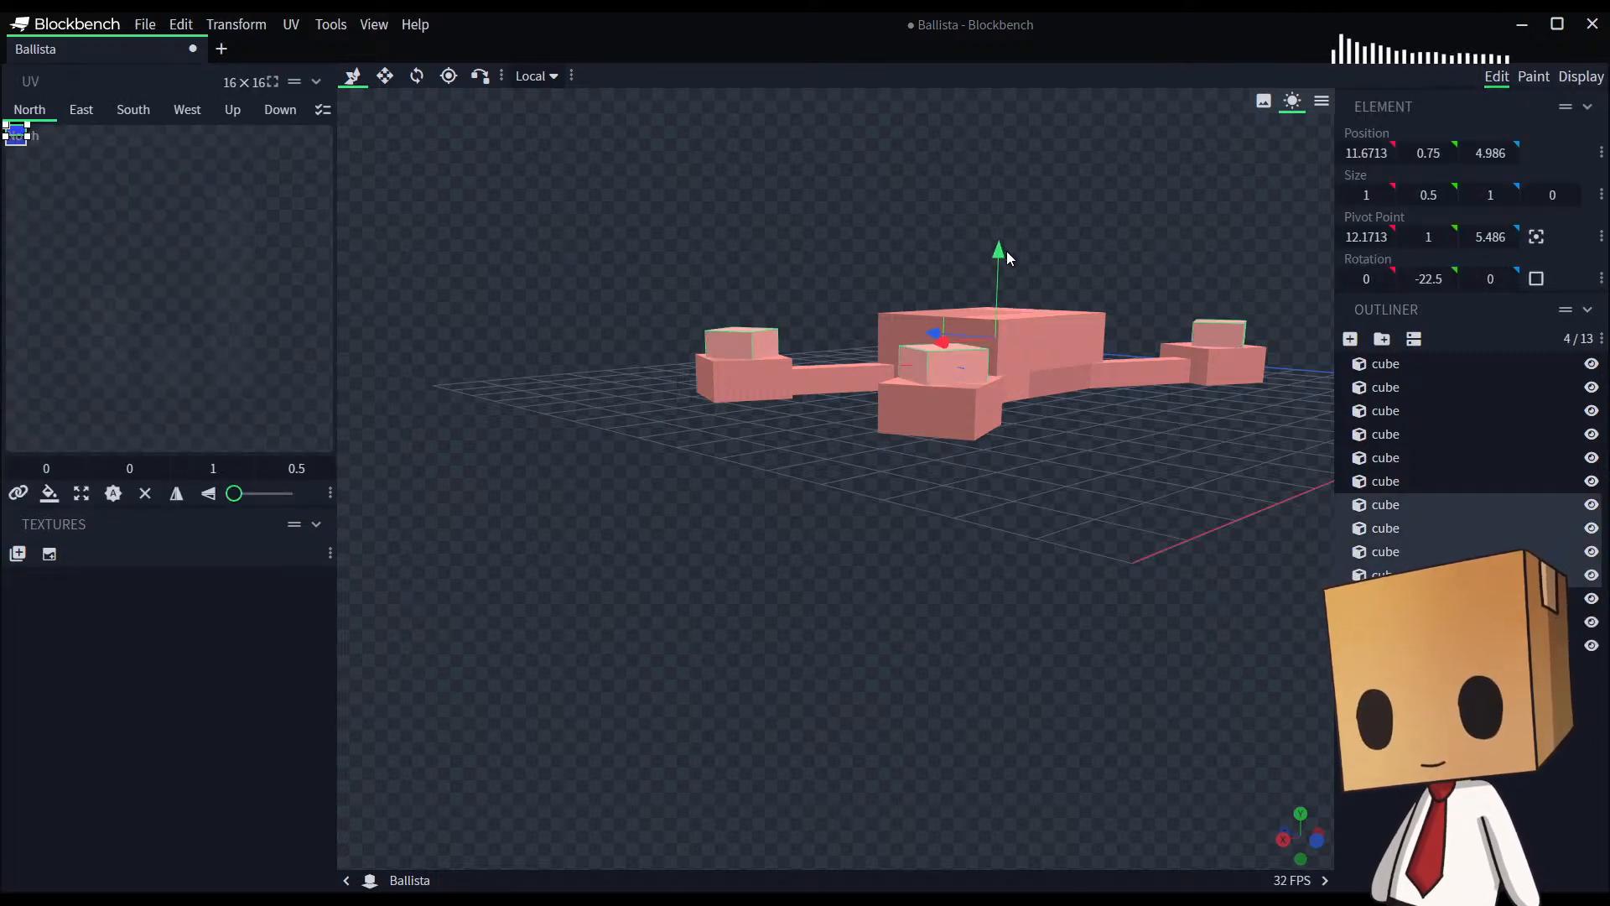
Step: Try the four small blocks above the feet at Y positions 1 and 0.75, ending at Y position 1
left_click_drag(1000, 247, 1002, 240)
left_click_drag(1003, 325, 1102, 593)
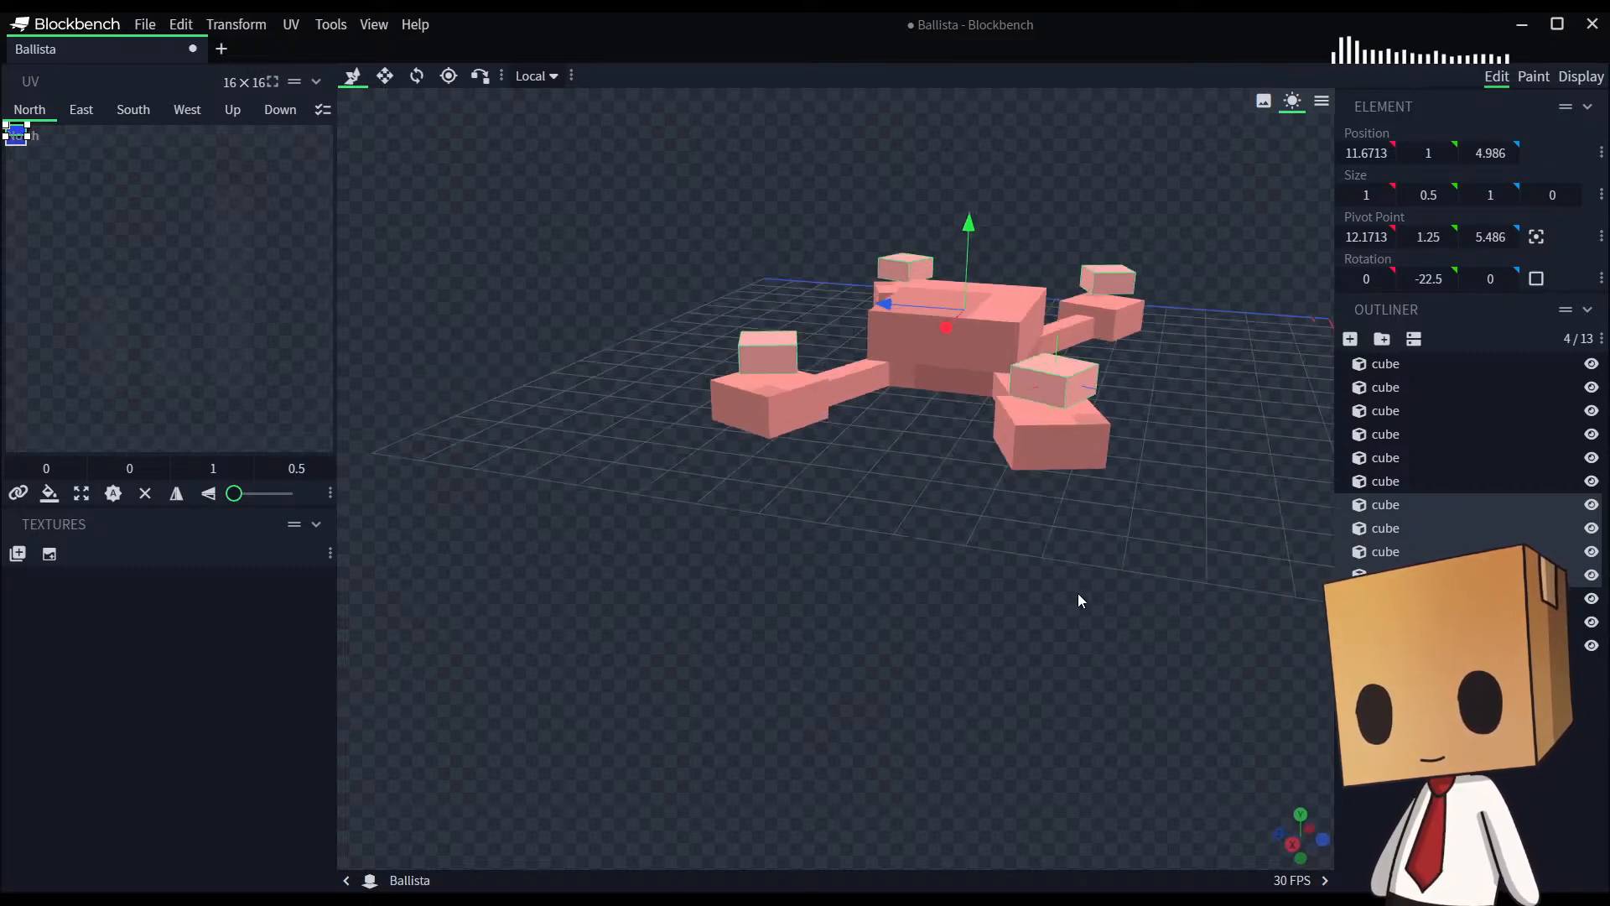
left_click_drag(951, 576, 1078, 602)
left_click_drag(953, 626, 581, 581)
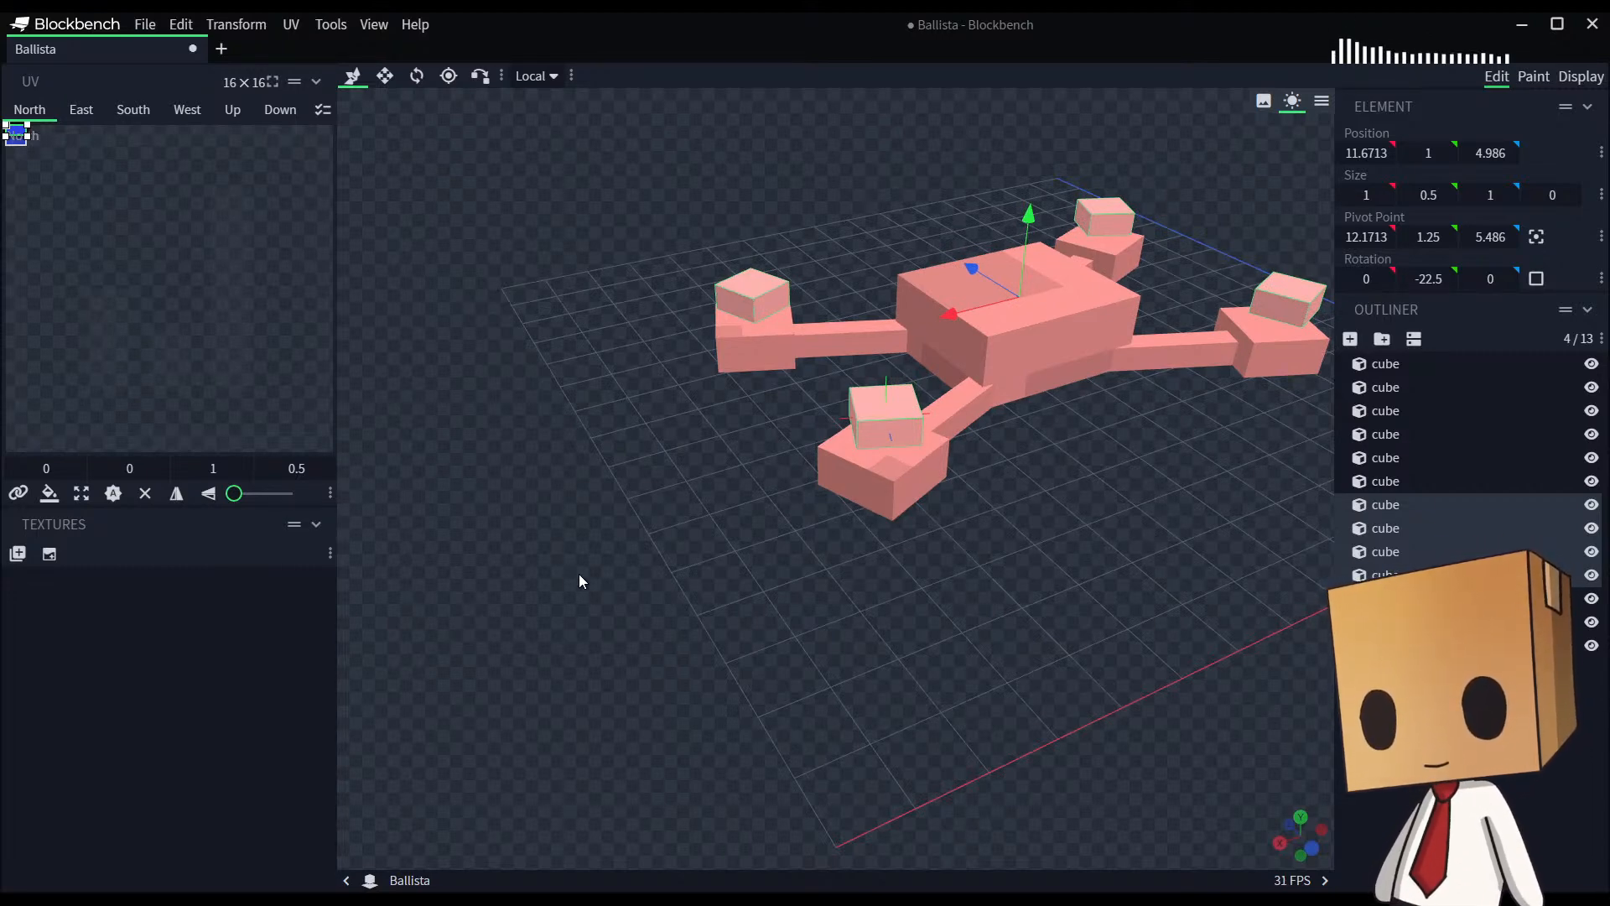
left_click_drag(581, 580, 970, 601)
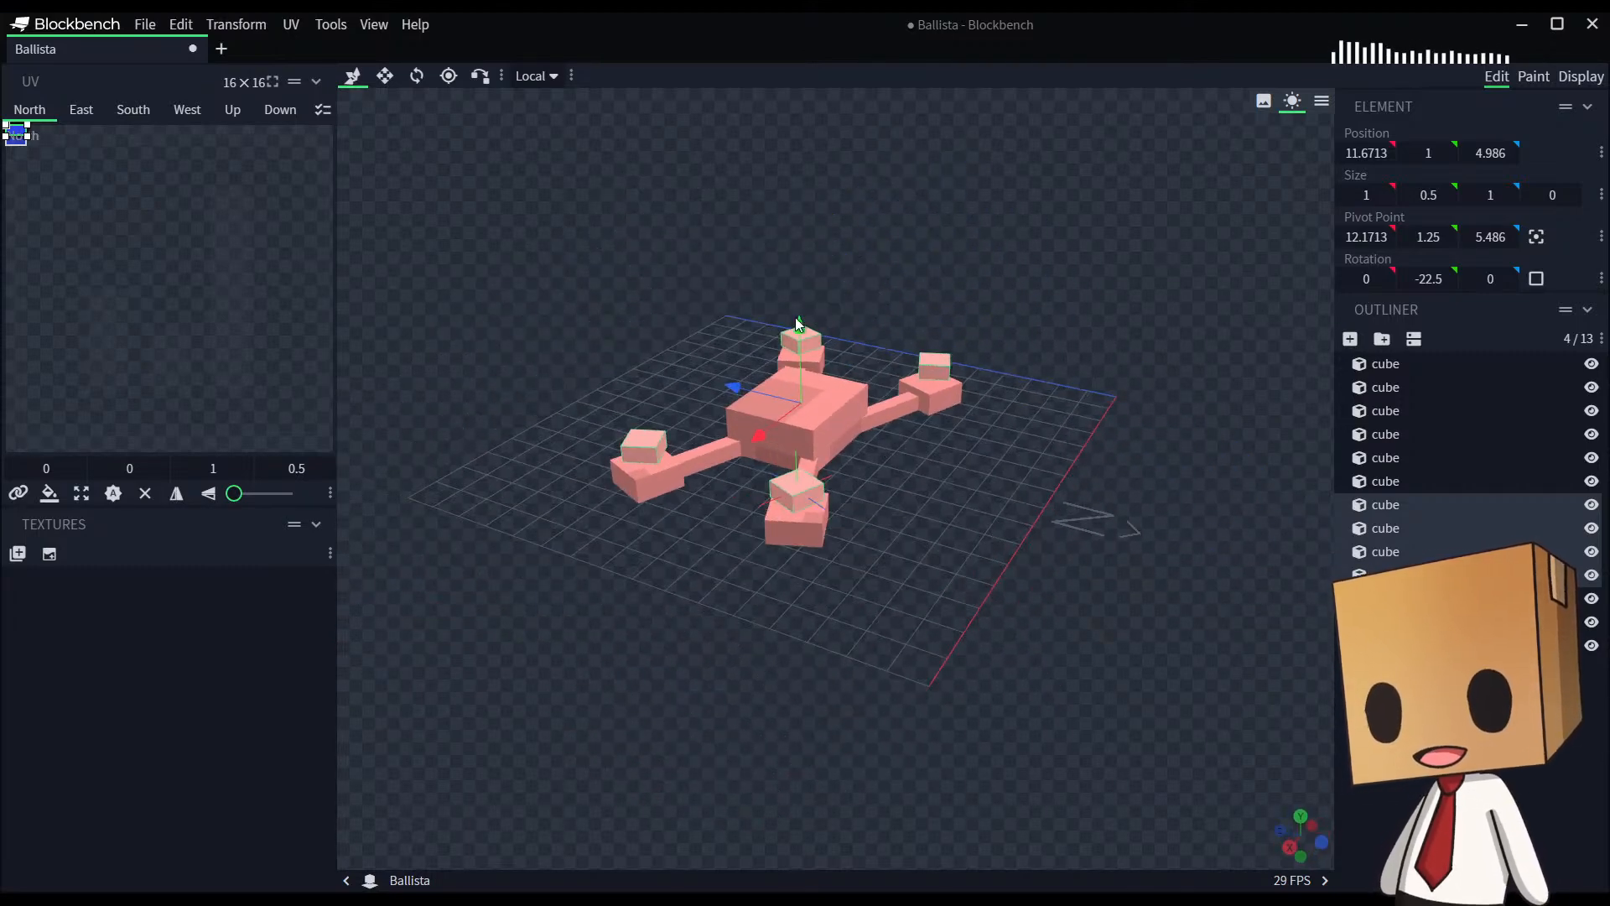
left_click_drag(800, 324, 1071, 573)
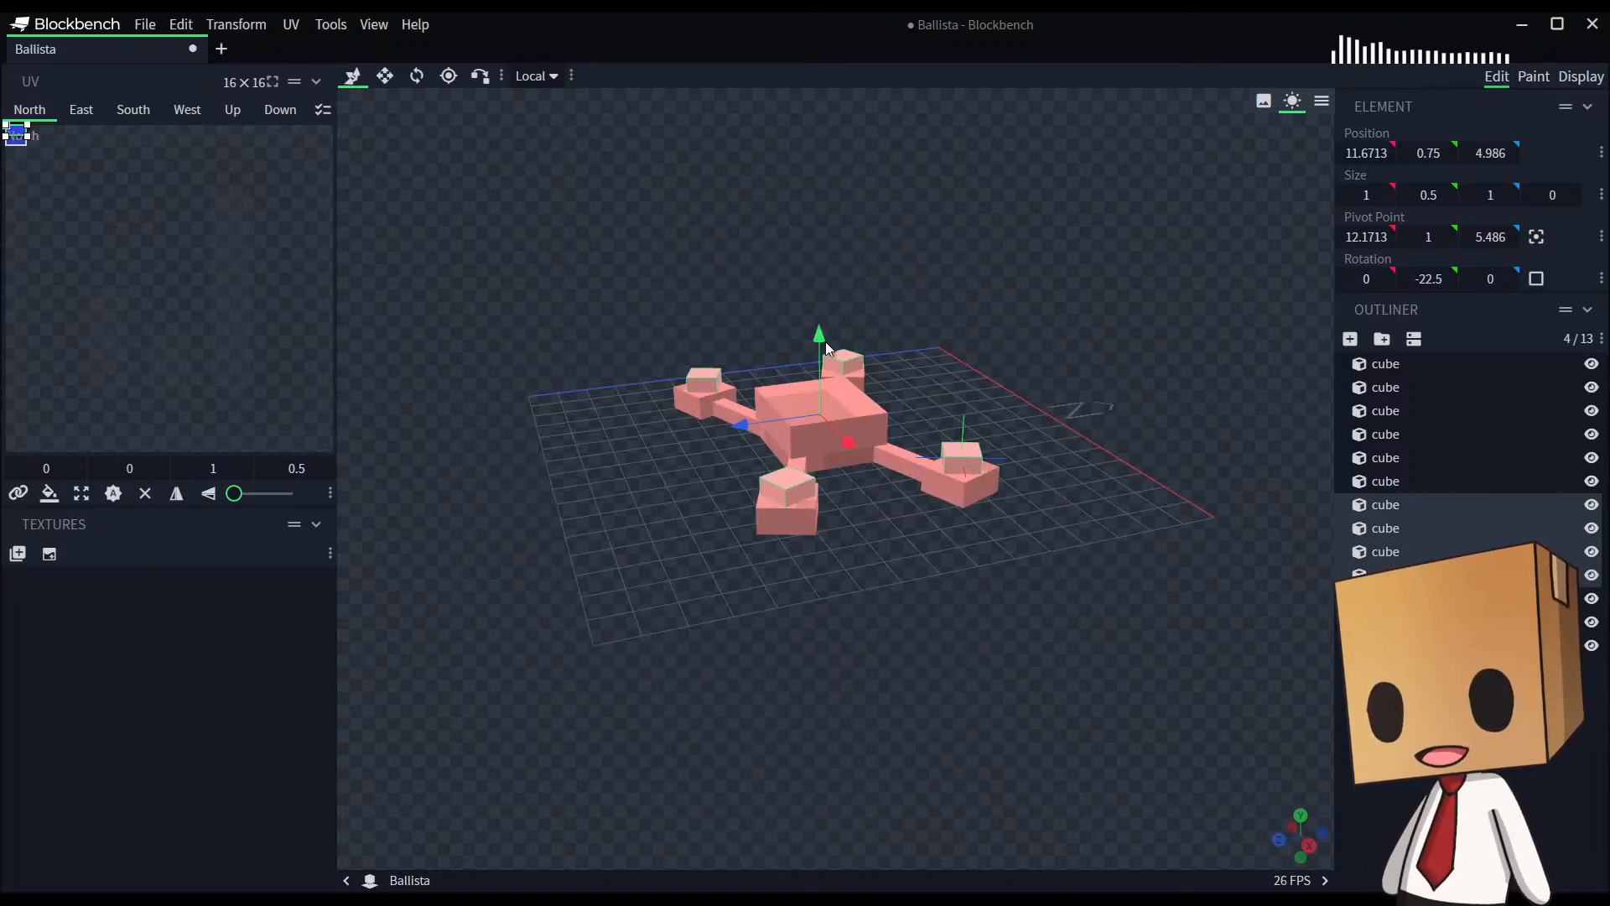
left_click_drag(822, 334, 1001, 569)
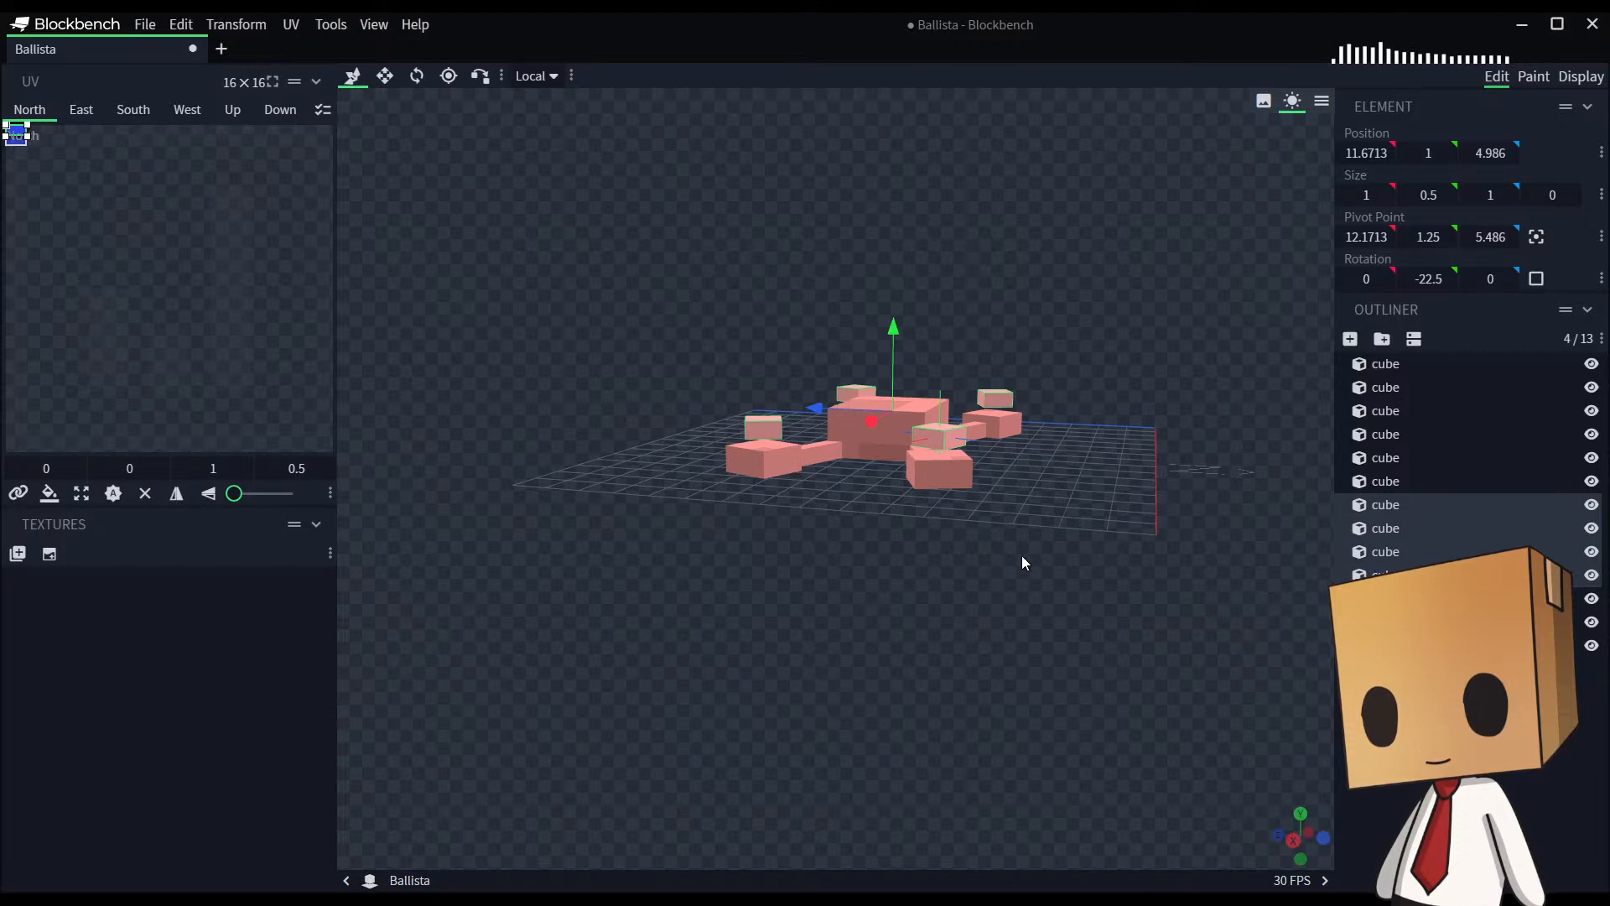
Step: Reselect the small block on each of the four feet and lower them together to Y position 0.75
left_click(1086, 619)
mouse_move(1086, 619)
left_mouse_down()
mouse_move(1100, 678)
mouse_move(989, 661)
mouse_move(989, 691)
mouse_move(888, 701)
mouse_move(866, 730)
mouse_move(791, 723)
mouse_move(625, 784)
mouse_move(645, 821)
mouse_move(903, 772)
mouse_move(1088, 628)
left_mouse_up()
scroll(990, 663, "up", 3)
left_click(1121, 594)
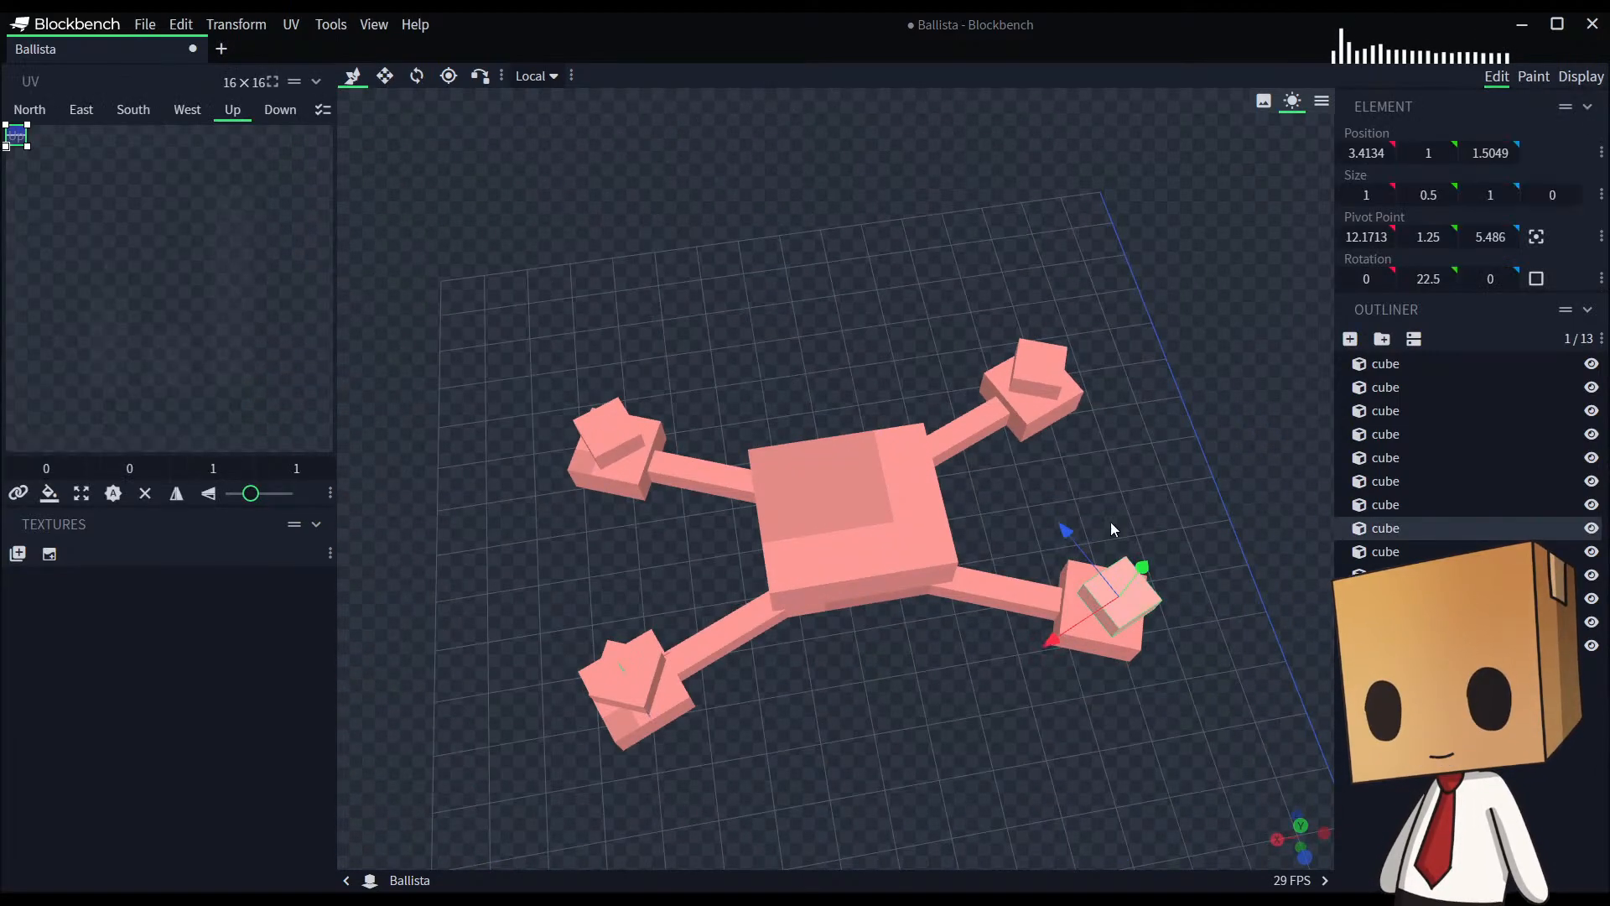
left_click(1049, 361, "ctrl")
left_click(592, 426, "ctrl")
left_click(631, 682, "ctrl")
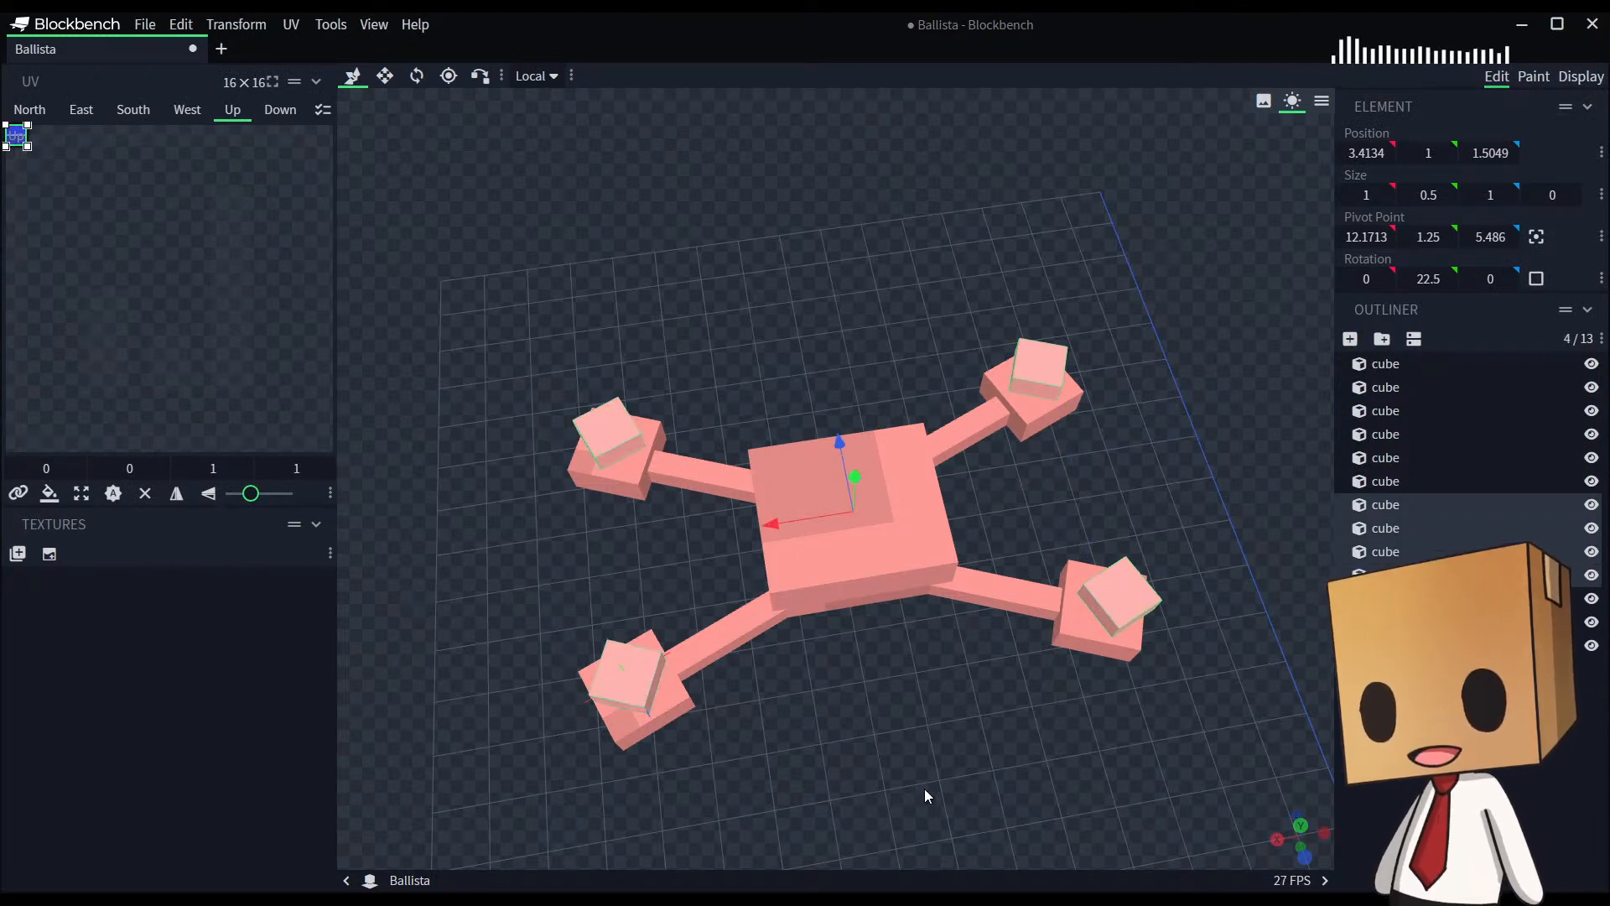
left_click_drag(929, 798, 899, 693)
left_click_drag(838, 319, 887, 736)
Step: Select only the small block on the foot nearest the grid origin and nudge it to X position 3.5384 and Z position 1.6299
left_click(726, 637)
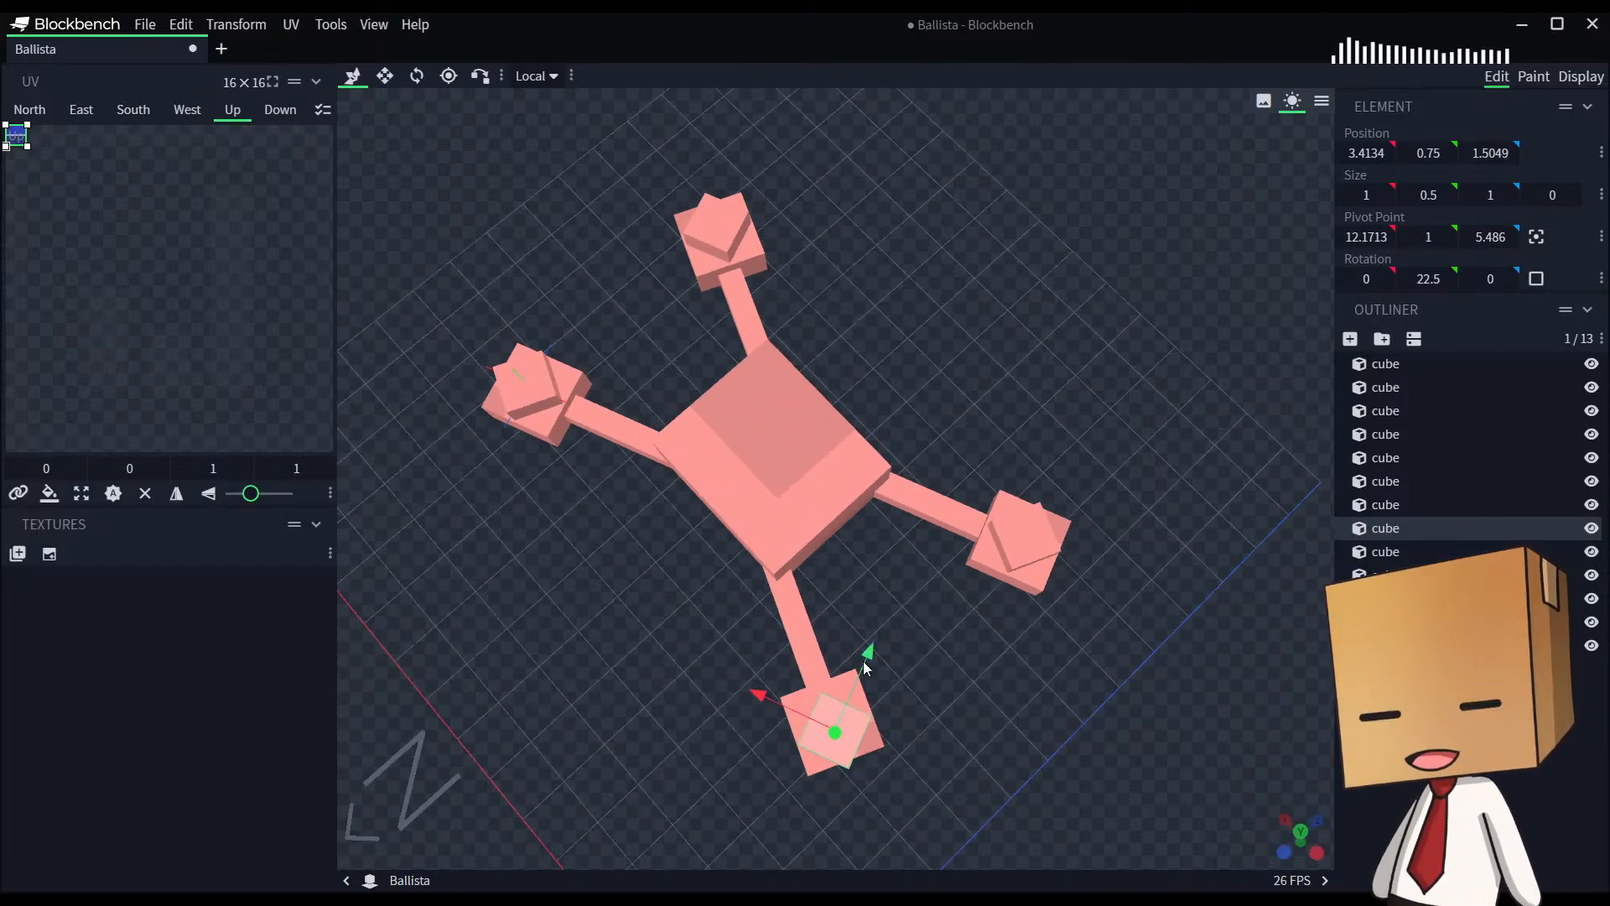
left_click_drag(873, 650, 873, 644)
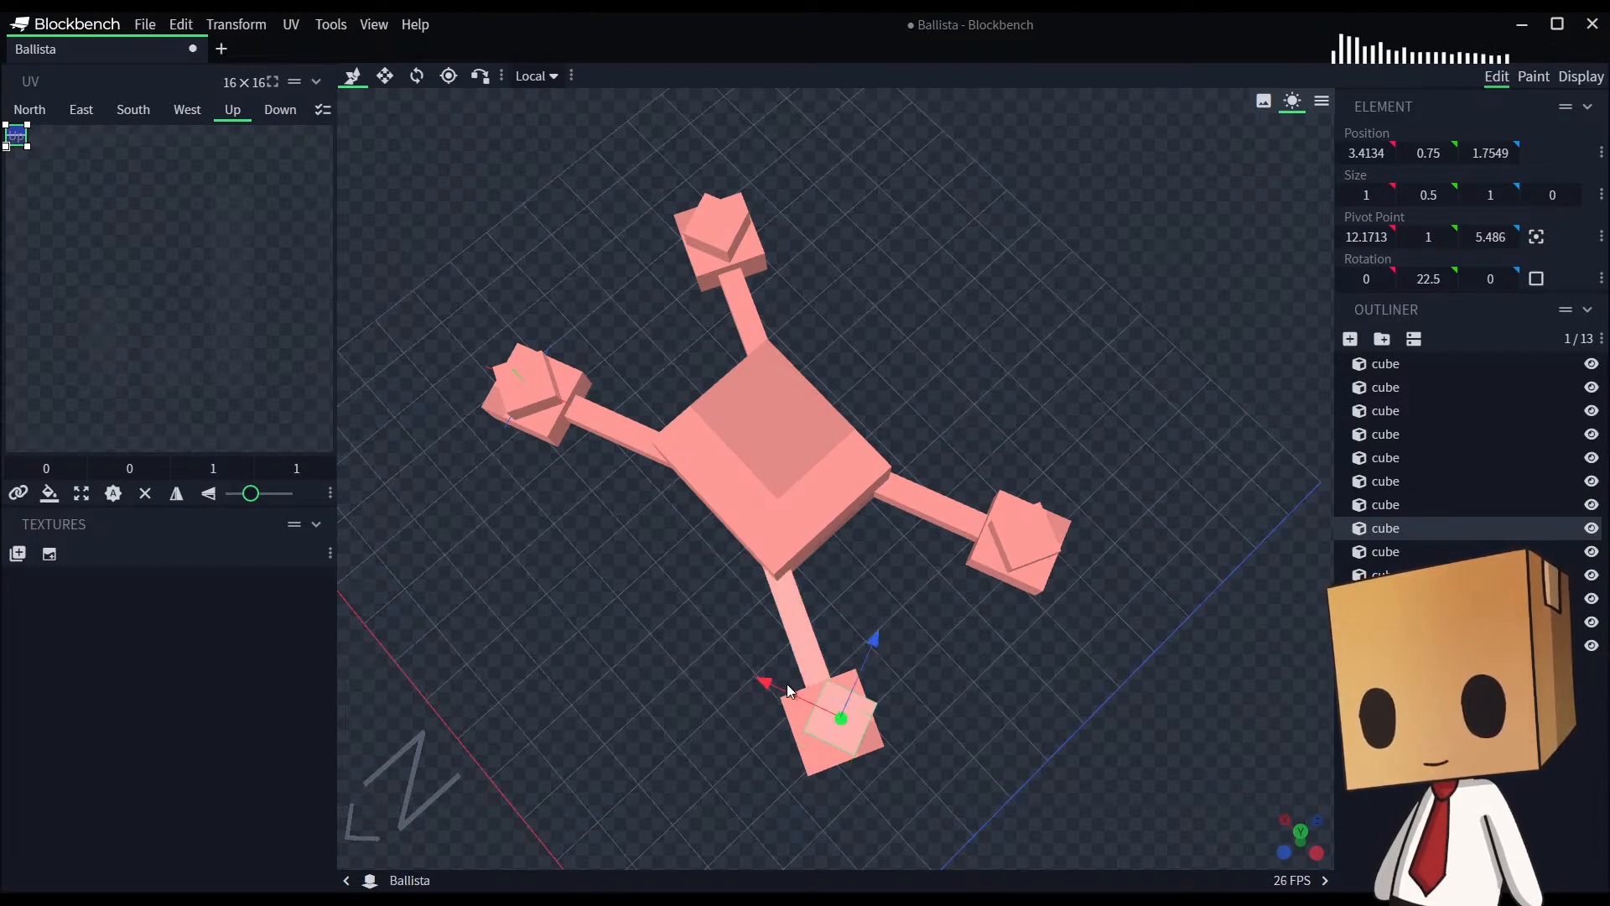
left_click_drag(769, 688, 755, 682)
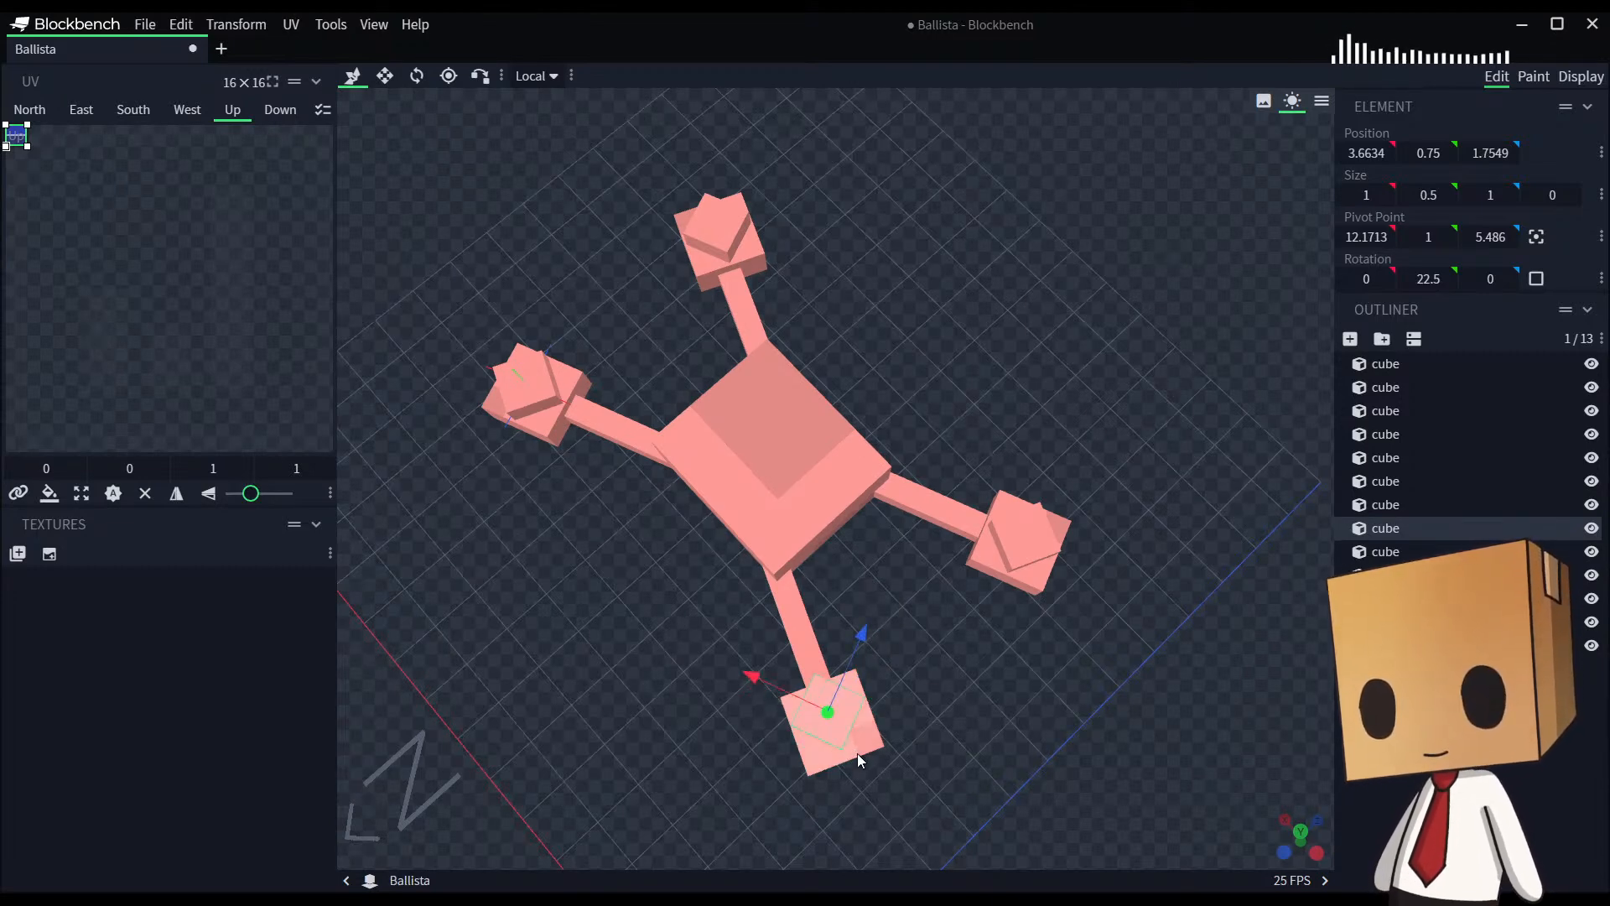
left_click(532, 75)
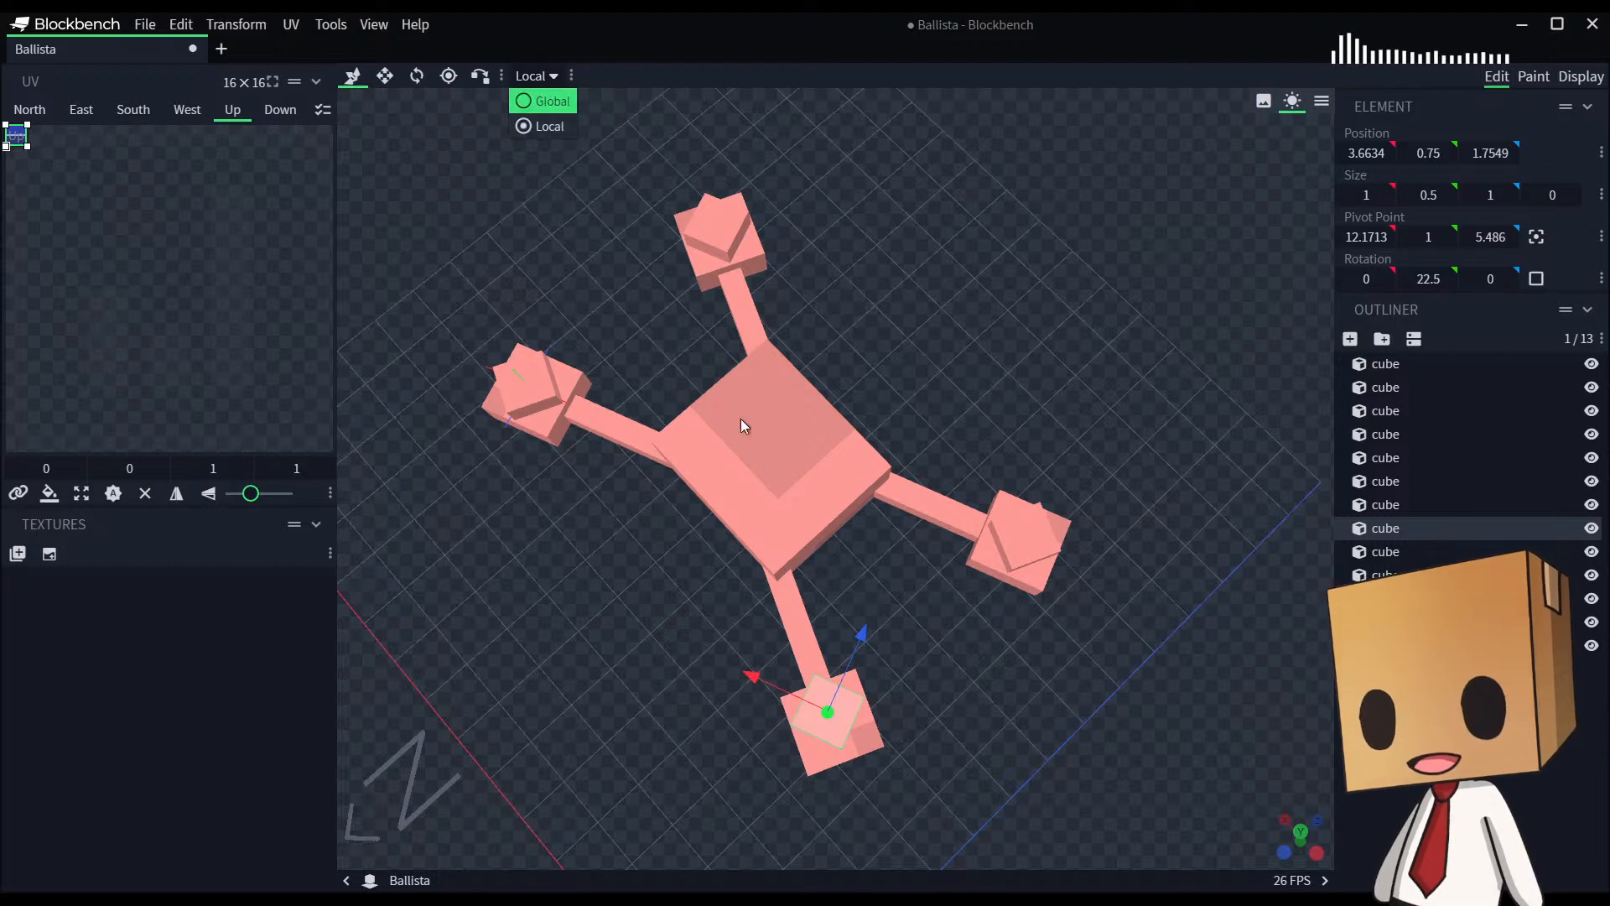
left_click_drag(758, 678, 781, 688)
left_click_drag(874, 643, 865, 650)
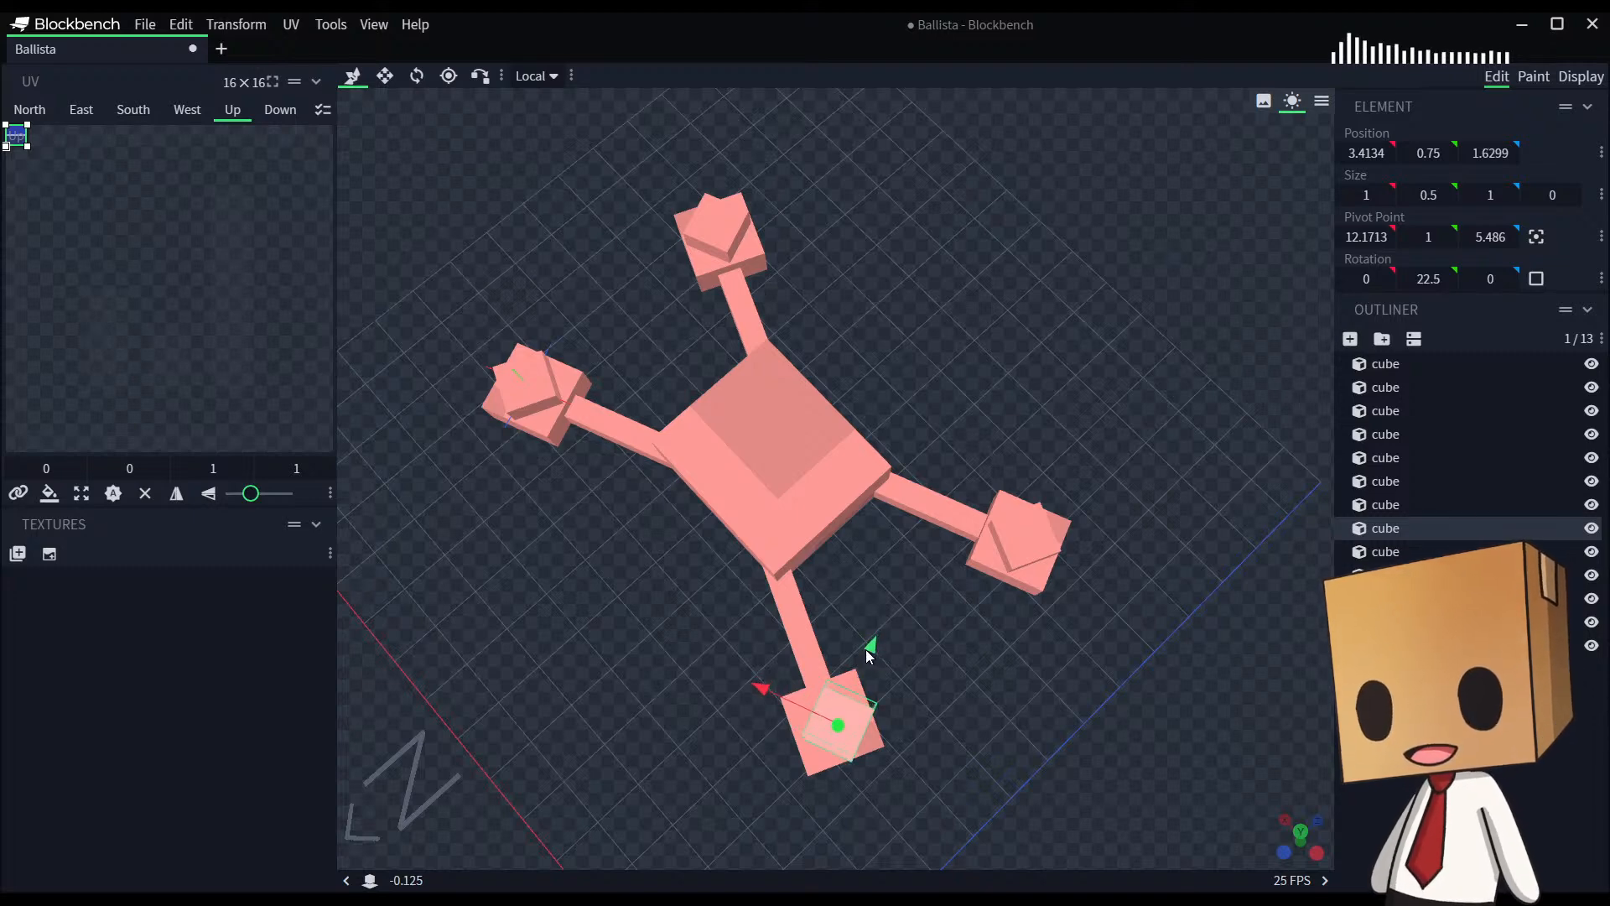
left_click_drag(760, 694, 766, 696)
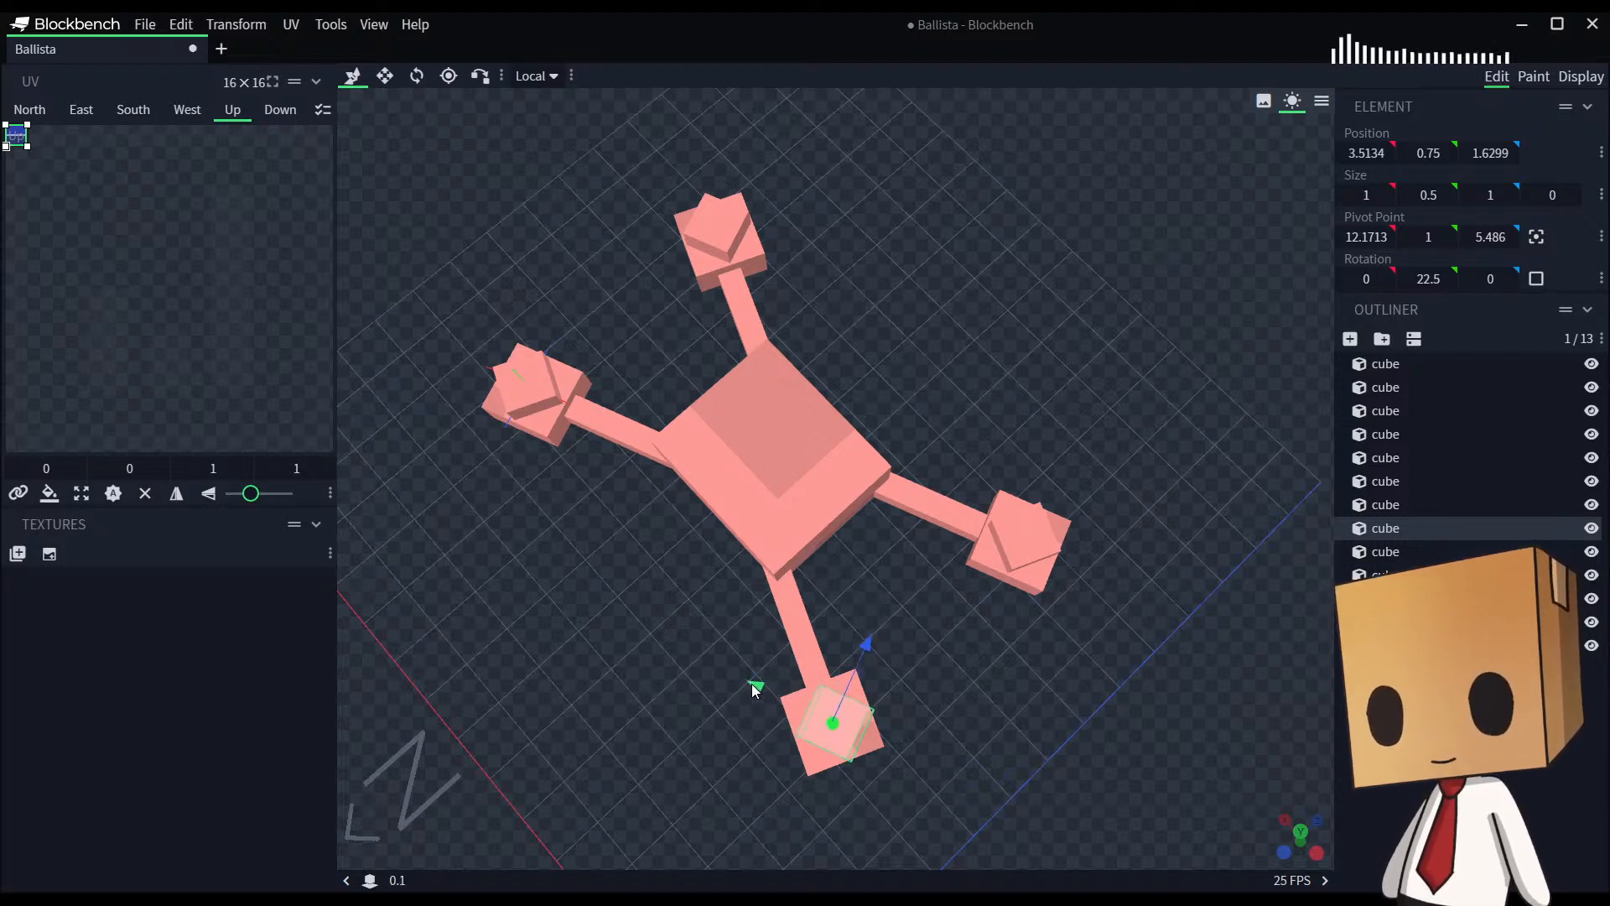
left_click_drag(896, 755, 1036, 734)
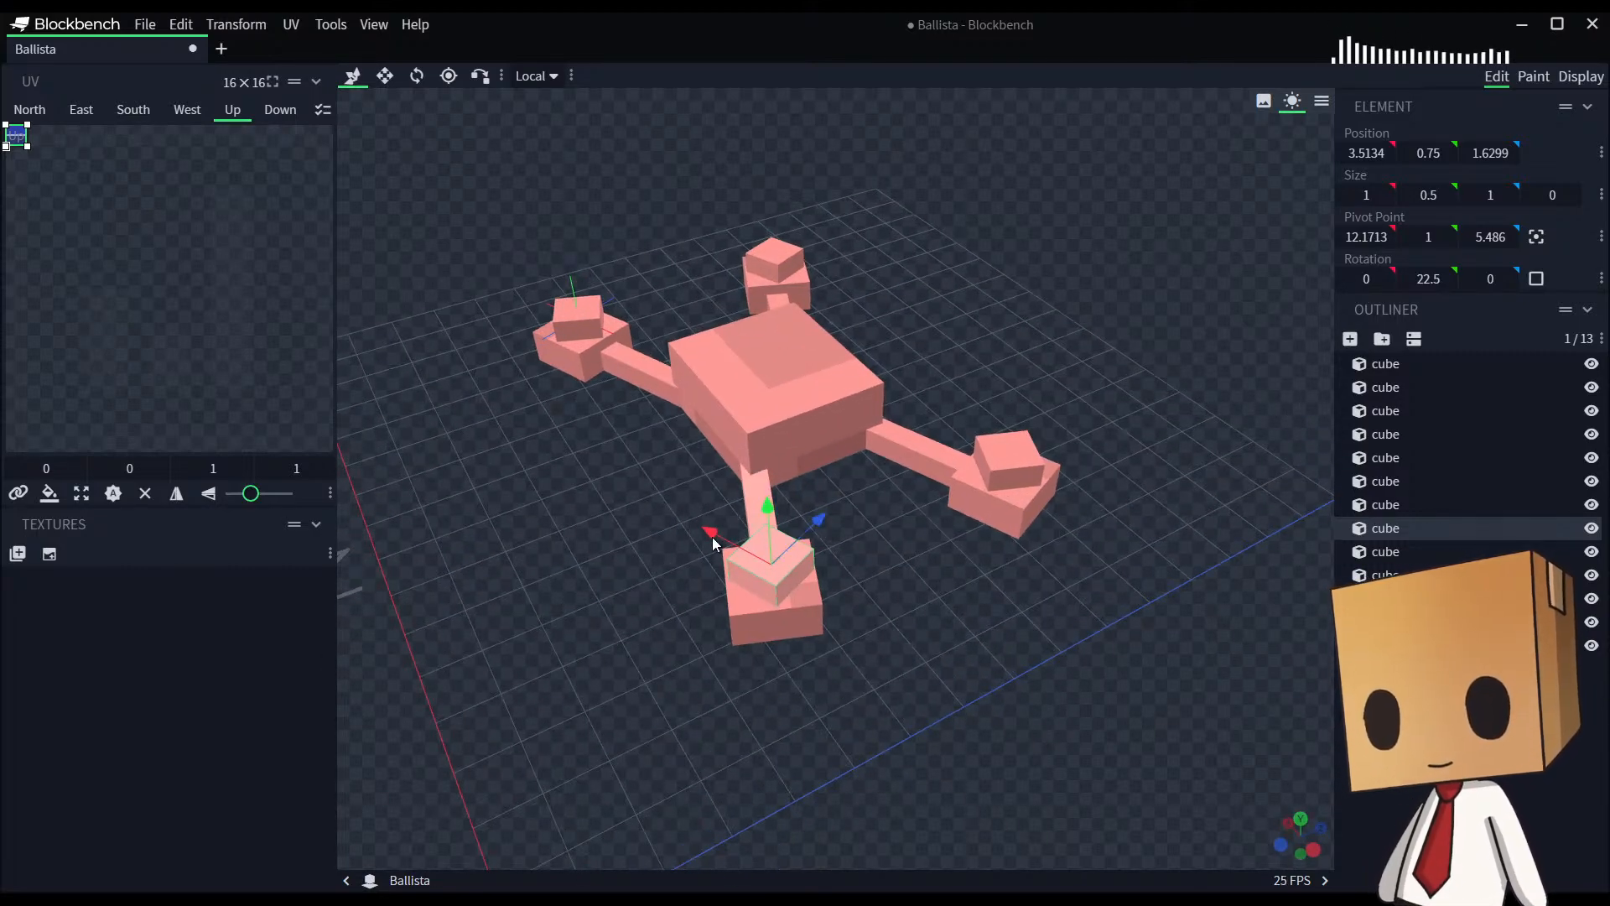
left_click_drag(711, 536, 714, 533)
left_click_drag(953, 694, 995, 717)
Step: Select the small blocks on all four feet and raise them together to Y position 1
left_click(1028, 476)
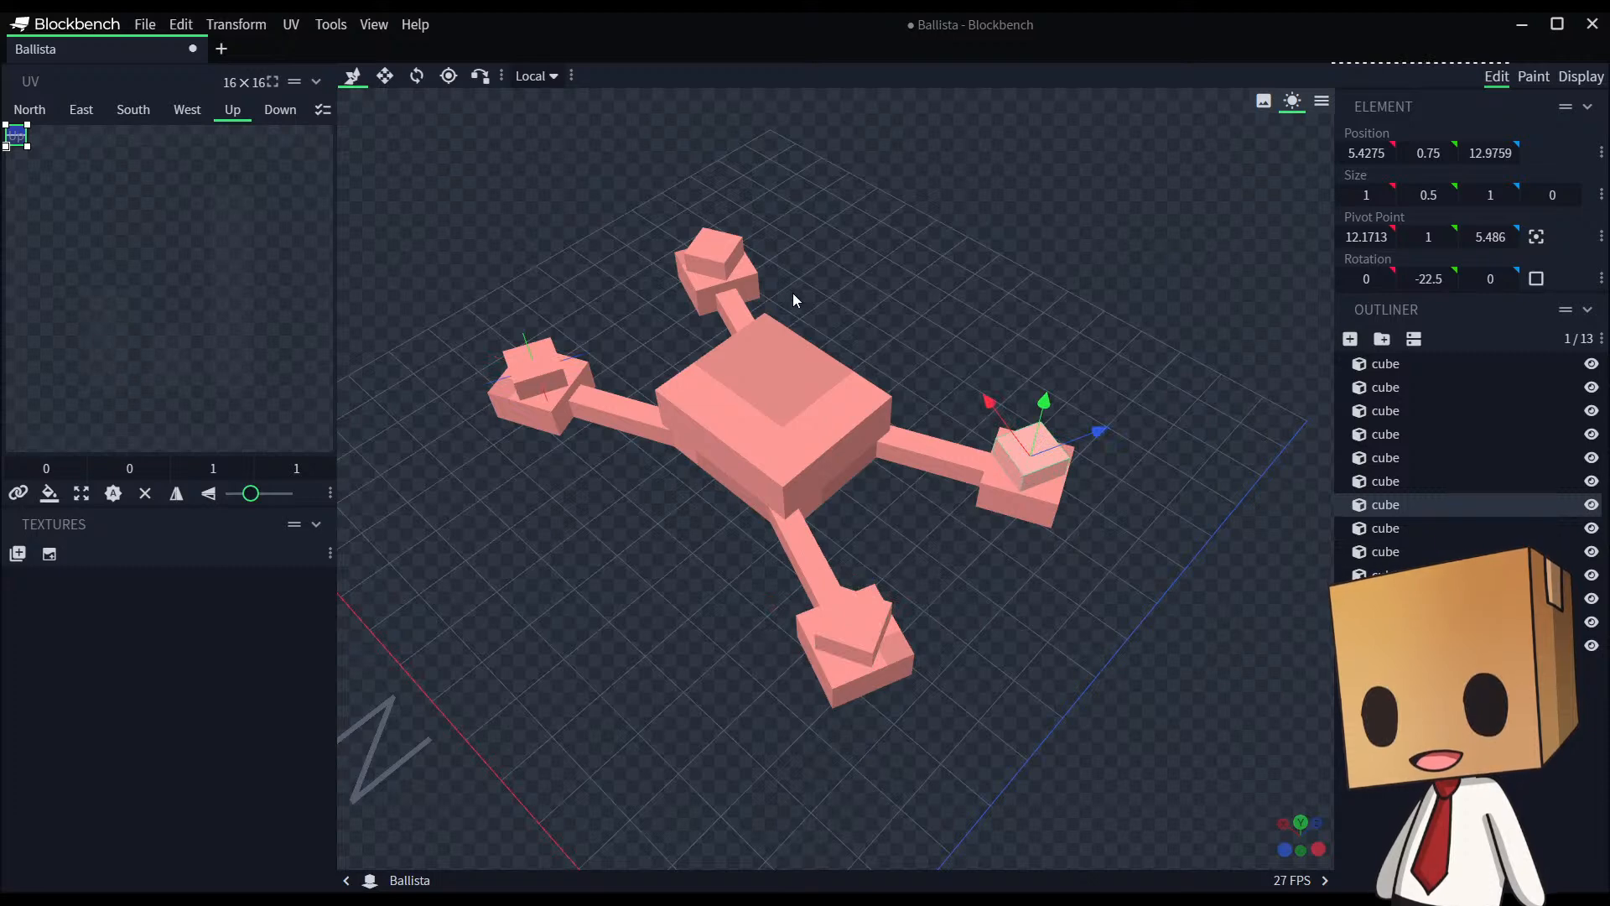
left_click(719, 254)
left_click(557, 369, "shift")
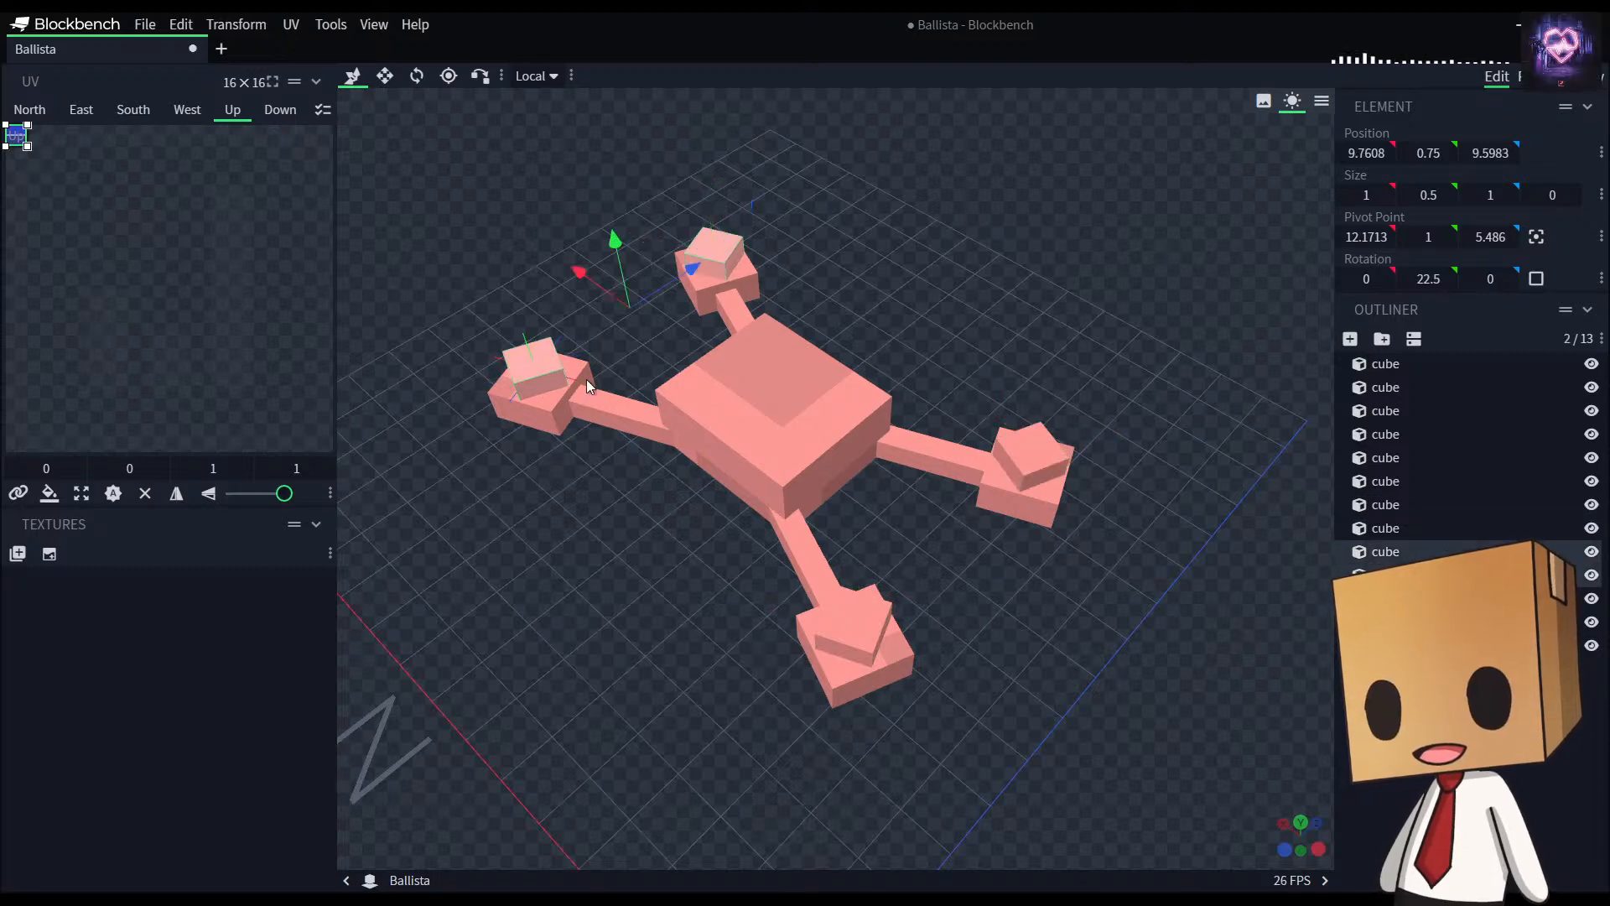
left_click(879, 630, "shift")
left_click(1020, 481, "shift")
left_click_drag(744, 440, 963, 560)
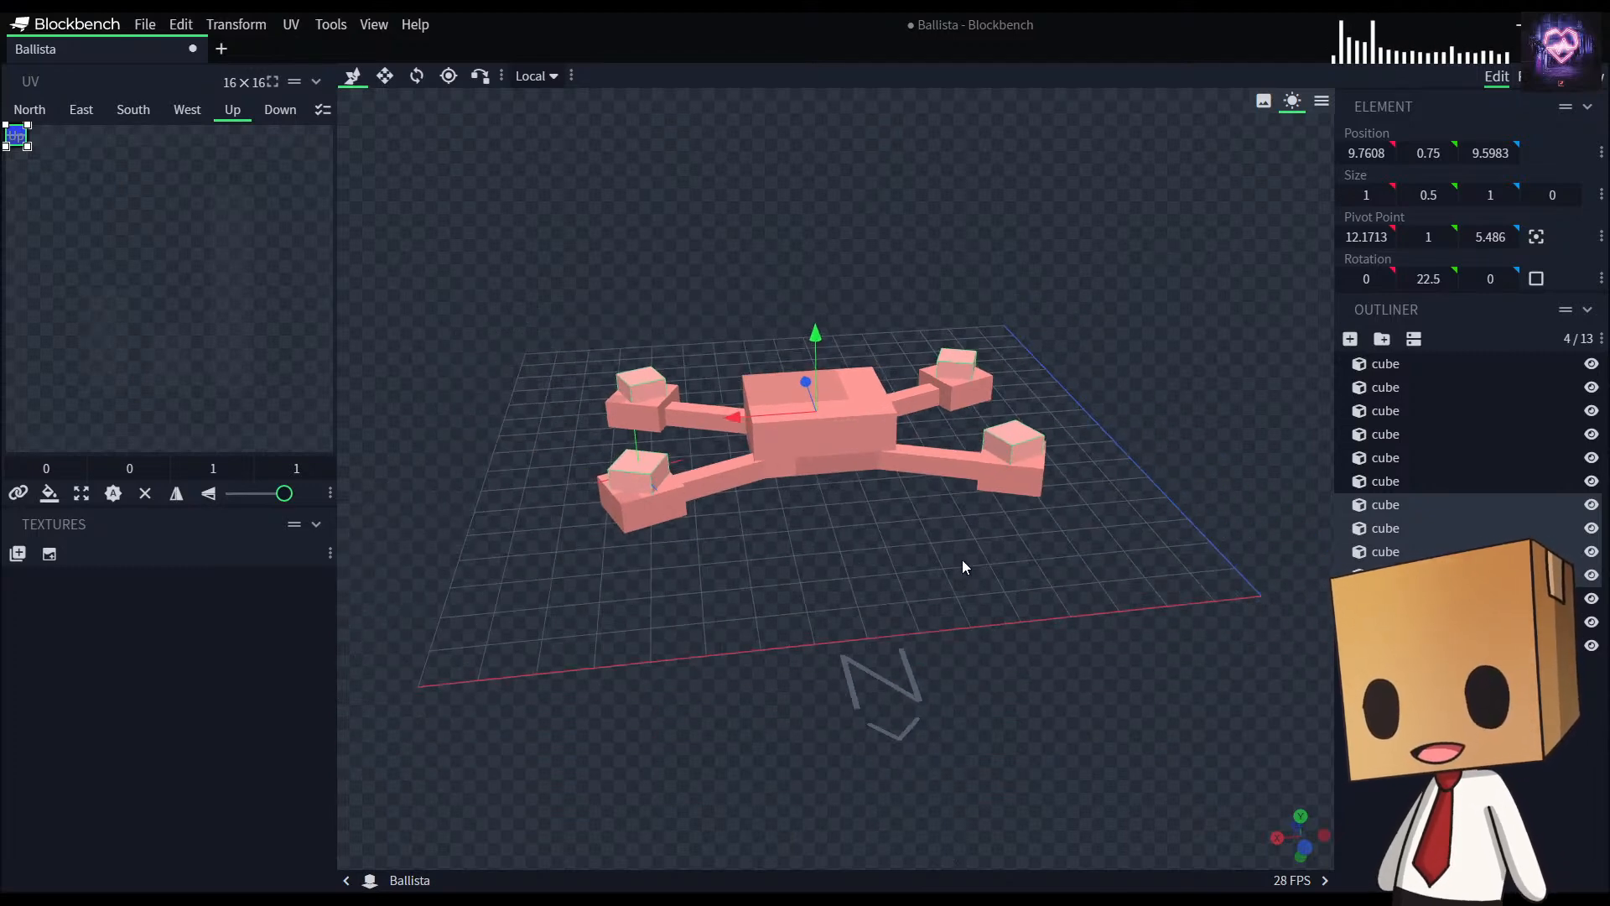
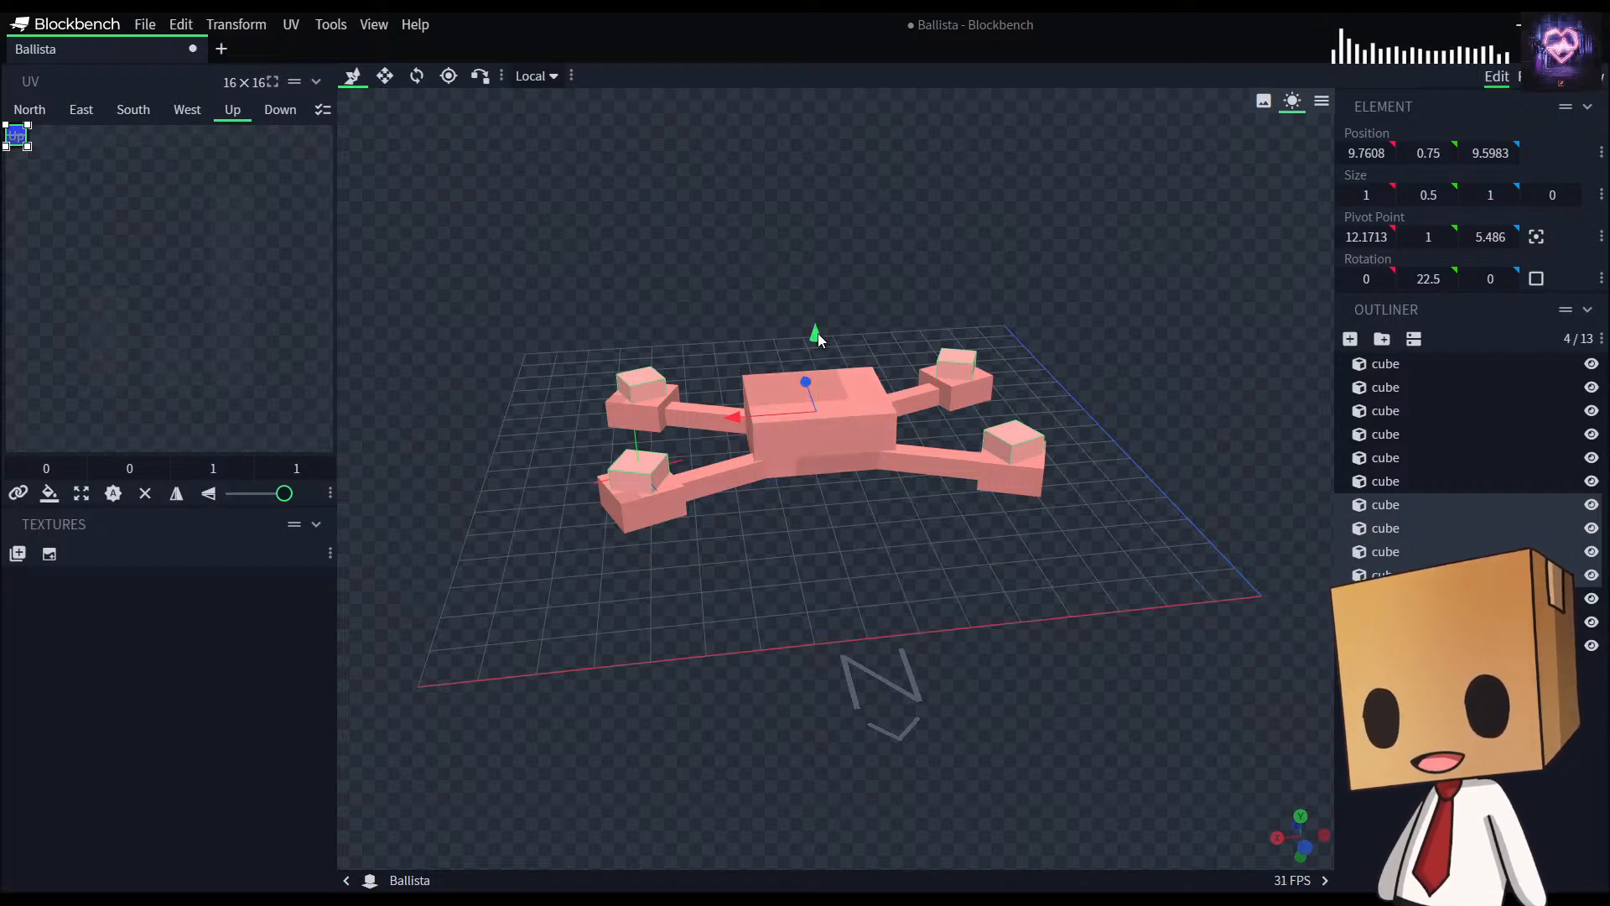
left_click_drag(819, 329, 818, 324)
Step: Duplicate the small block above the foot nearest the grid origin and lower the copy to Y position 0.75
left_click_drag(835, 577, 795, 612)
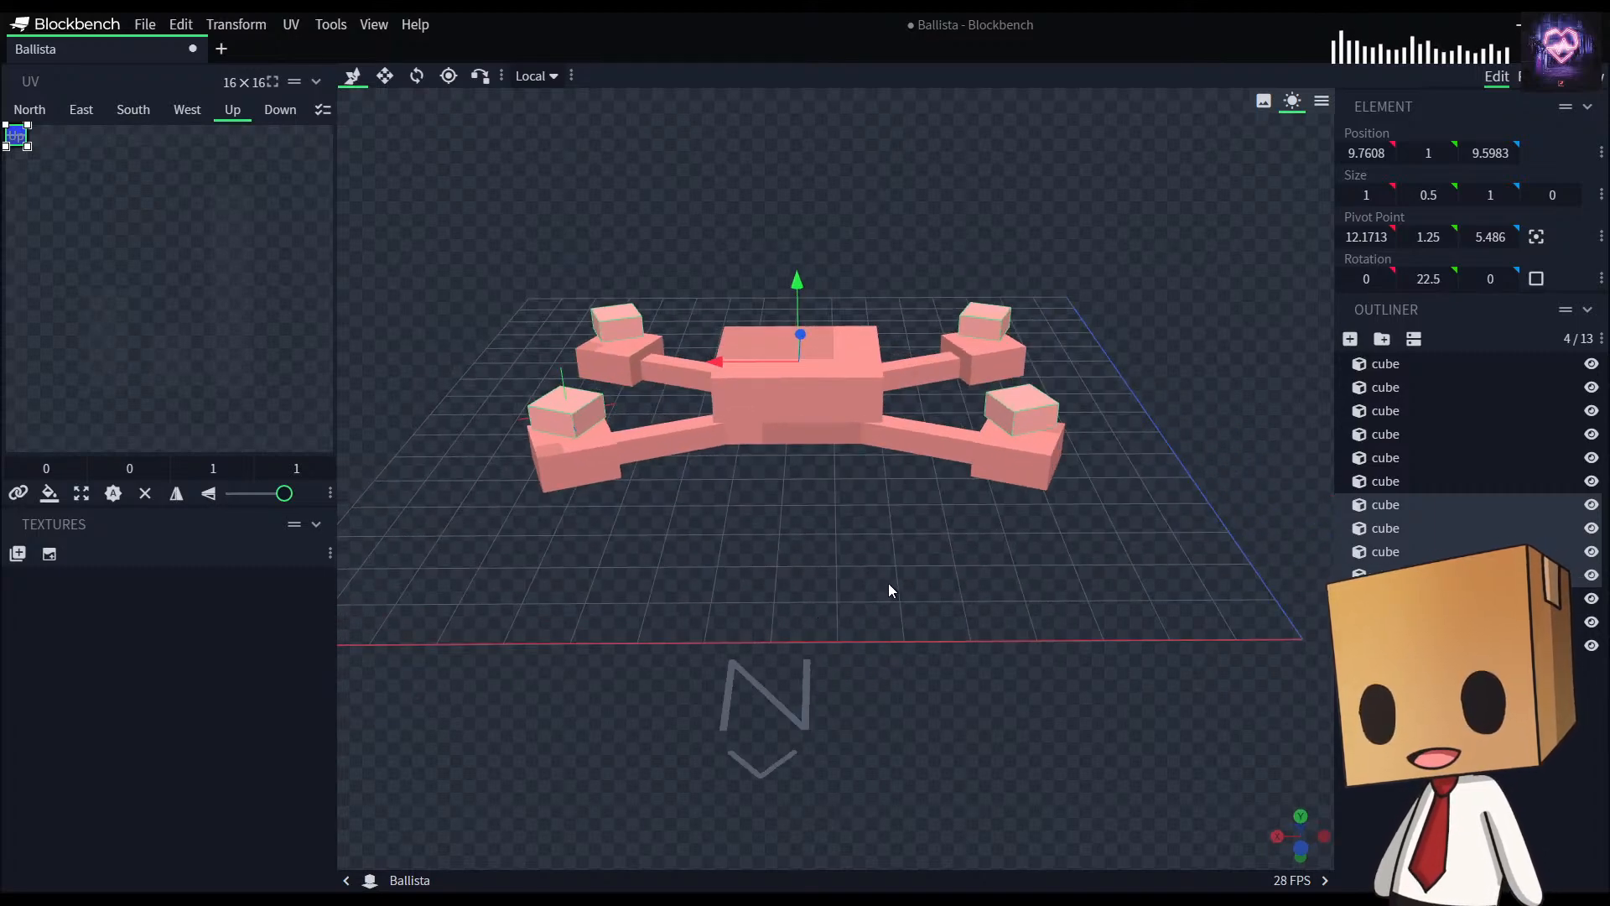
left_click_drag(877, 582, 883, 619)
left_click(1007, 453)
left_click_drag(1040, 510, 857, 687)
right_click_drag(822, 635, 922, 606)
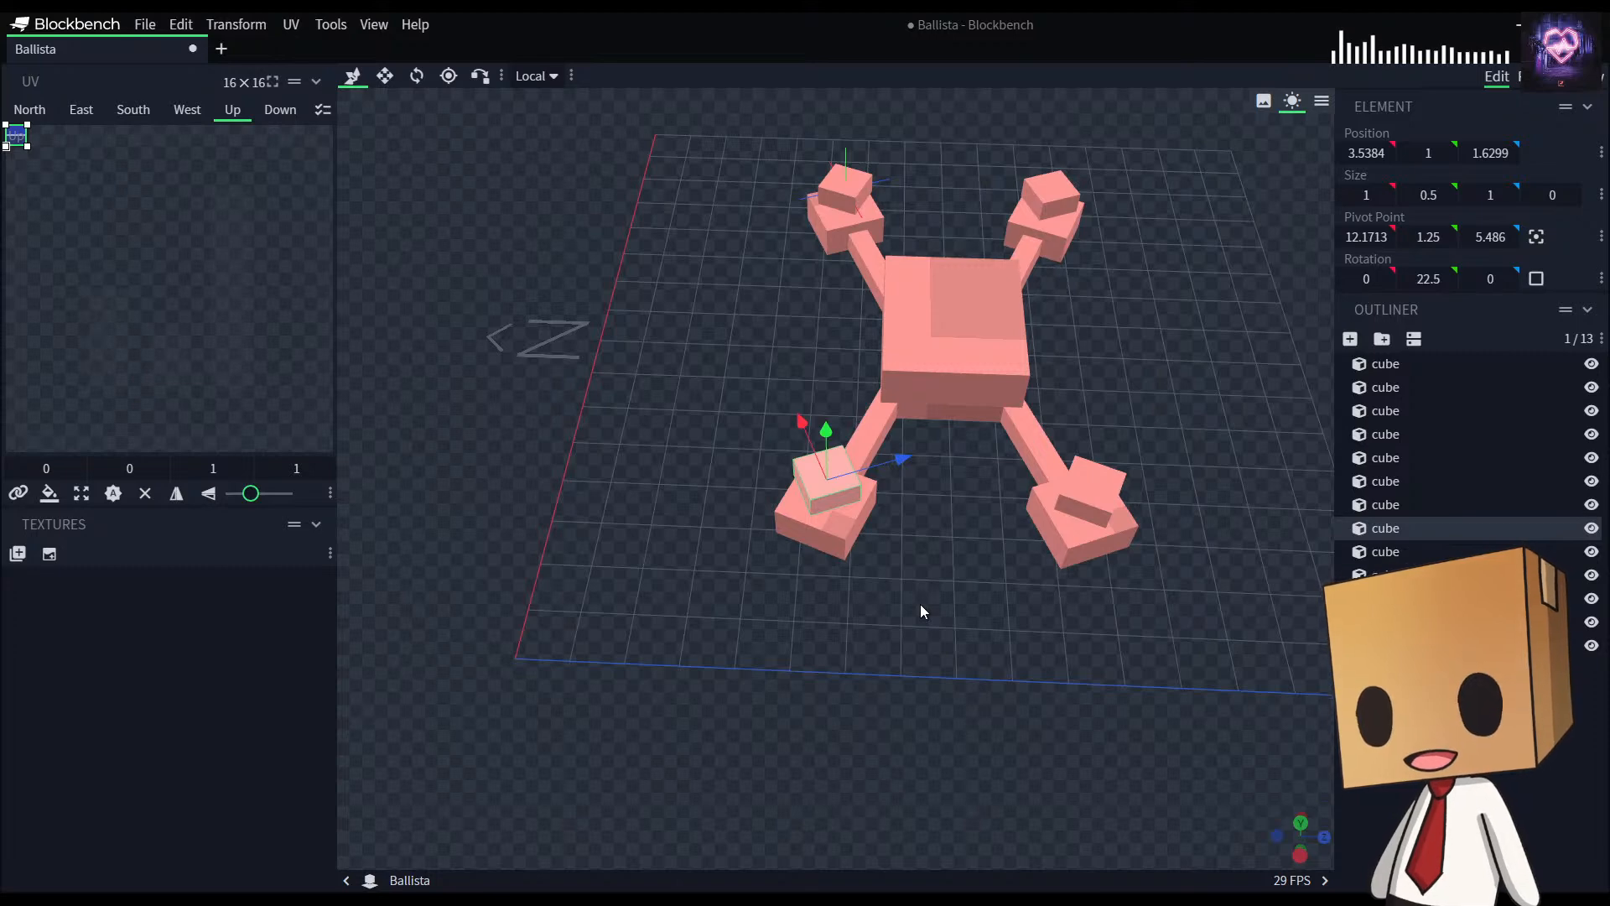
key("ctrl+d")
left_click_drag(910, 589, 974, 474)
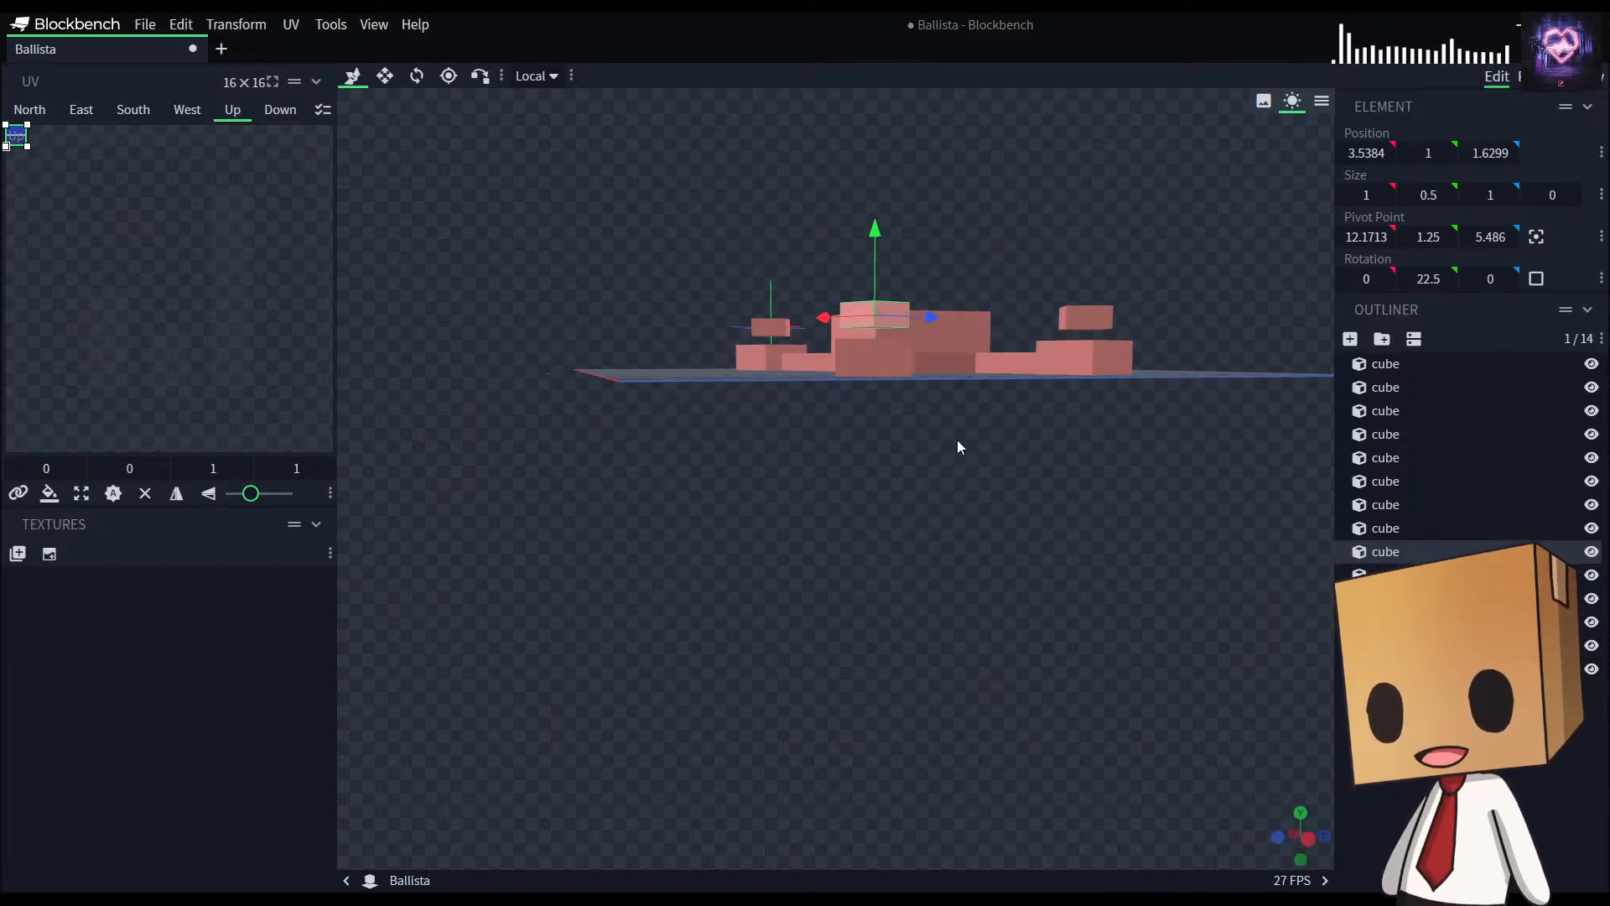
left_click_drag(874, 235, 874, 250)
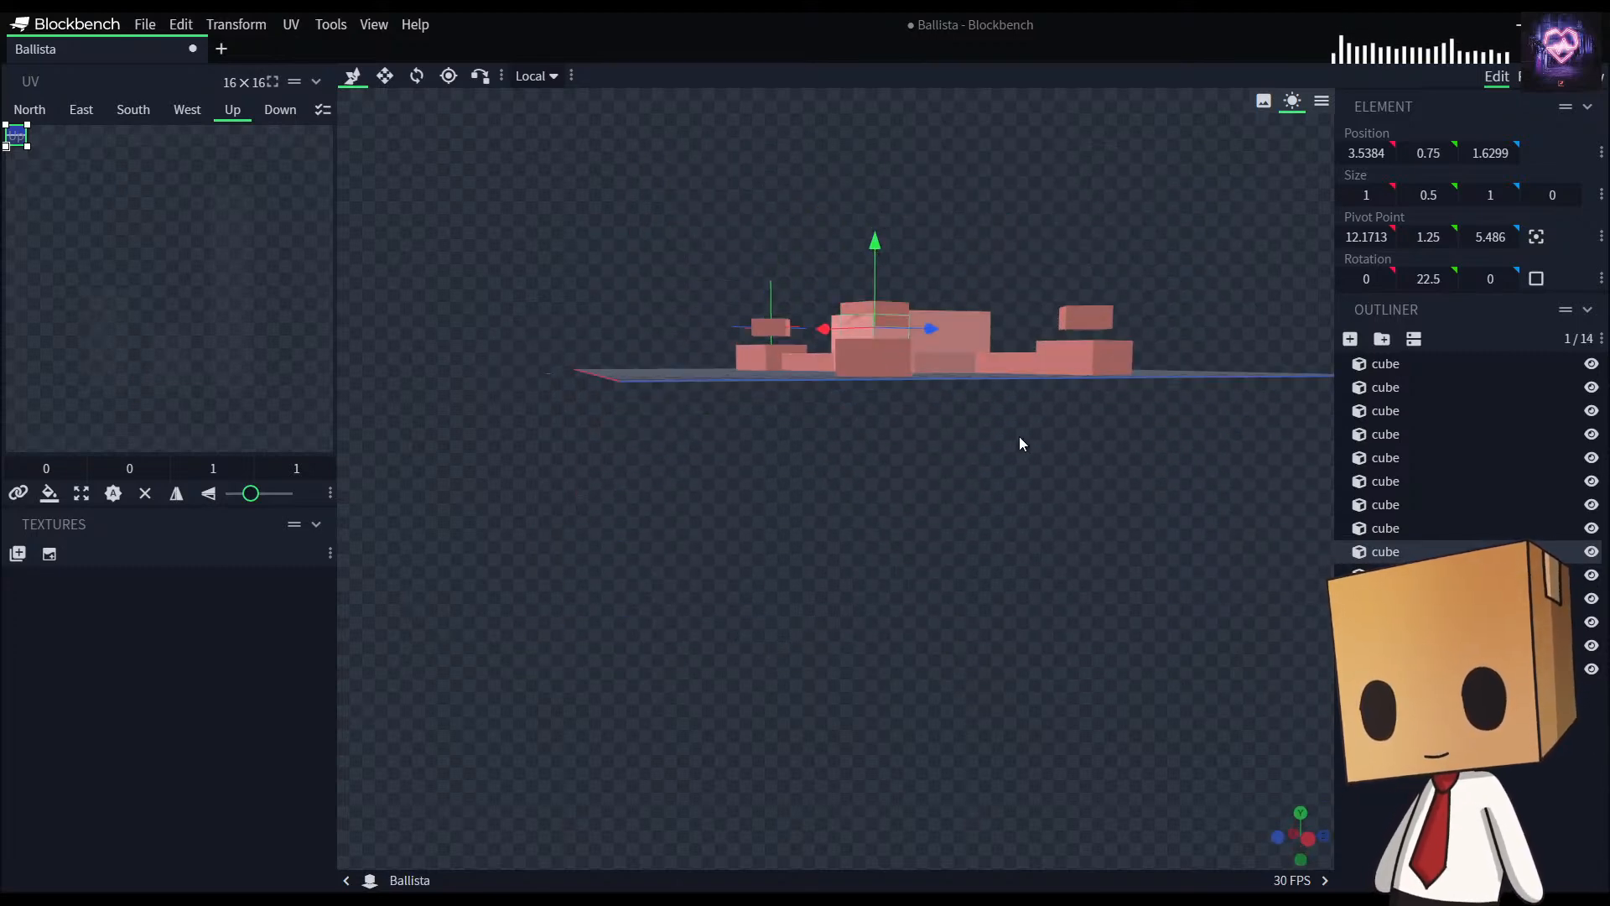
Step: Shrink the first copy's height and horizontal dimensions into a narrow post between the foot and its upper block
left_click_drag(979, 466, 997, 477)
right_click_drag(996, 476, 975, 507)
scroll(980, 502, "up", 5)
left_click_drag(988, 490, 946, 486)
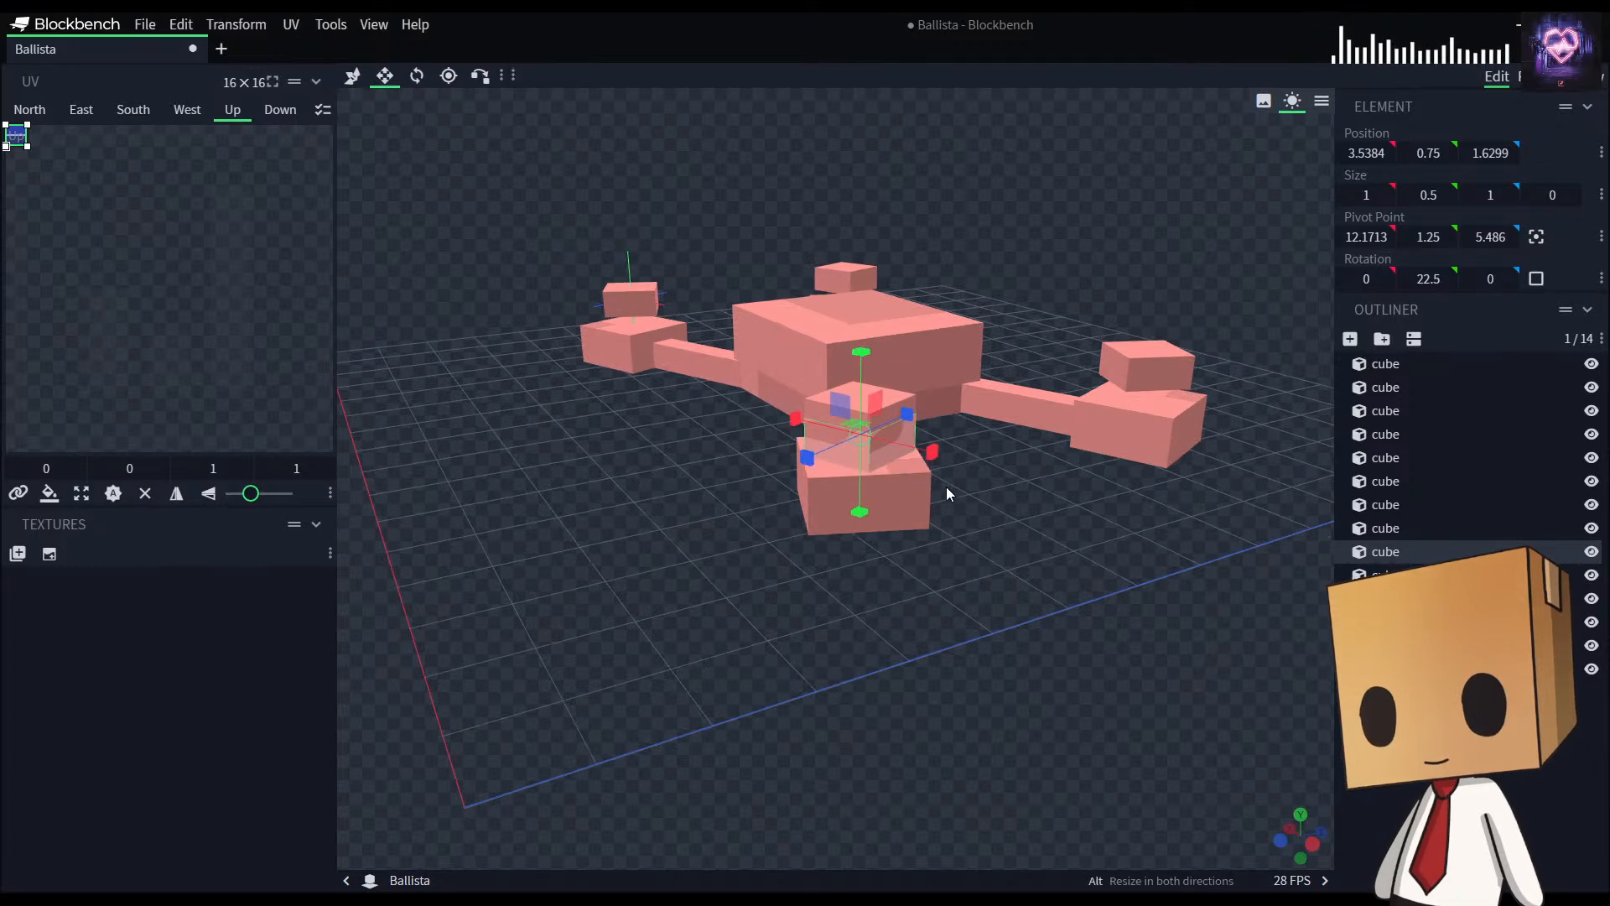
key("s")
mouse_move(856, 351)
left_mouse_down()
mouse_move(859, 389)
mouse_move(859, 374)
left_mouse_up()
left_click_drag(1015, 567, 871, 410)
left_click_drag(1032, 570, 941, 552)
left_click_drag(793, 421, 640, 438)
left_click_drag(921, 579, 847, 571)
Step: Duplicate the small block at X 5.4275, Z 12.9759 above the second foot and lower the copy to Y position 0.75
left_click(896, 627)
left_click_drag(896, 628, 1046, 470)
left_click(1040, 419)
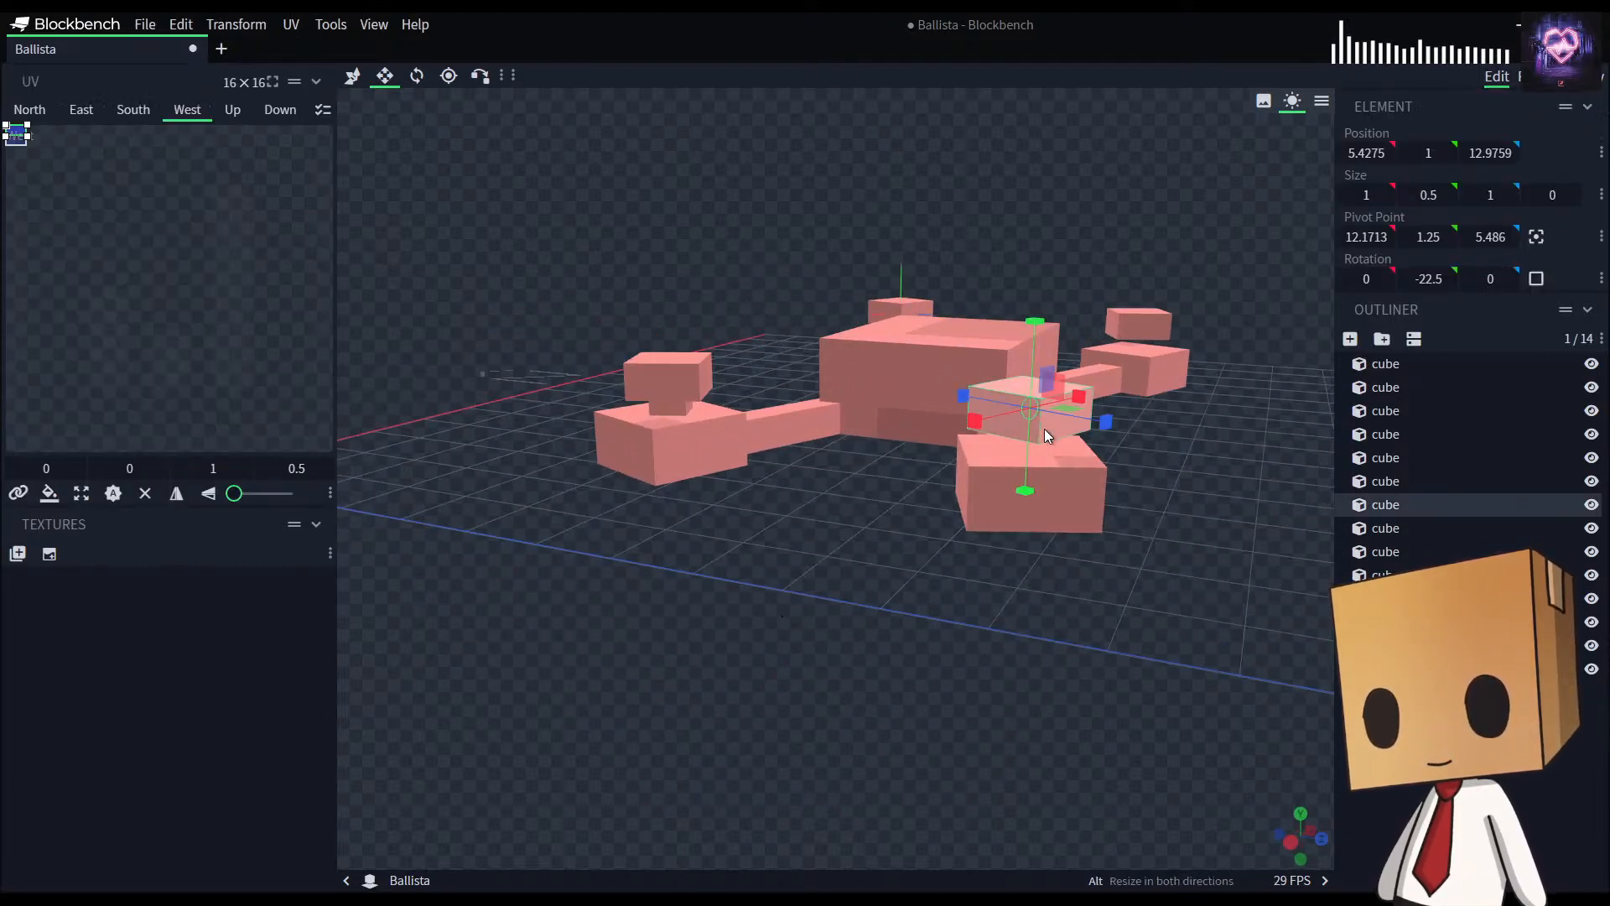
key("ctrl+d")
key("v")
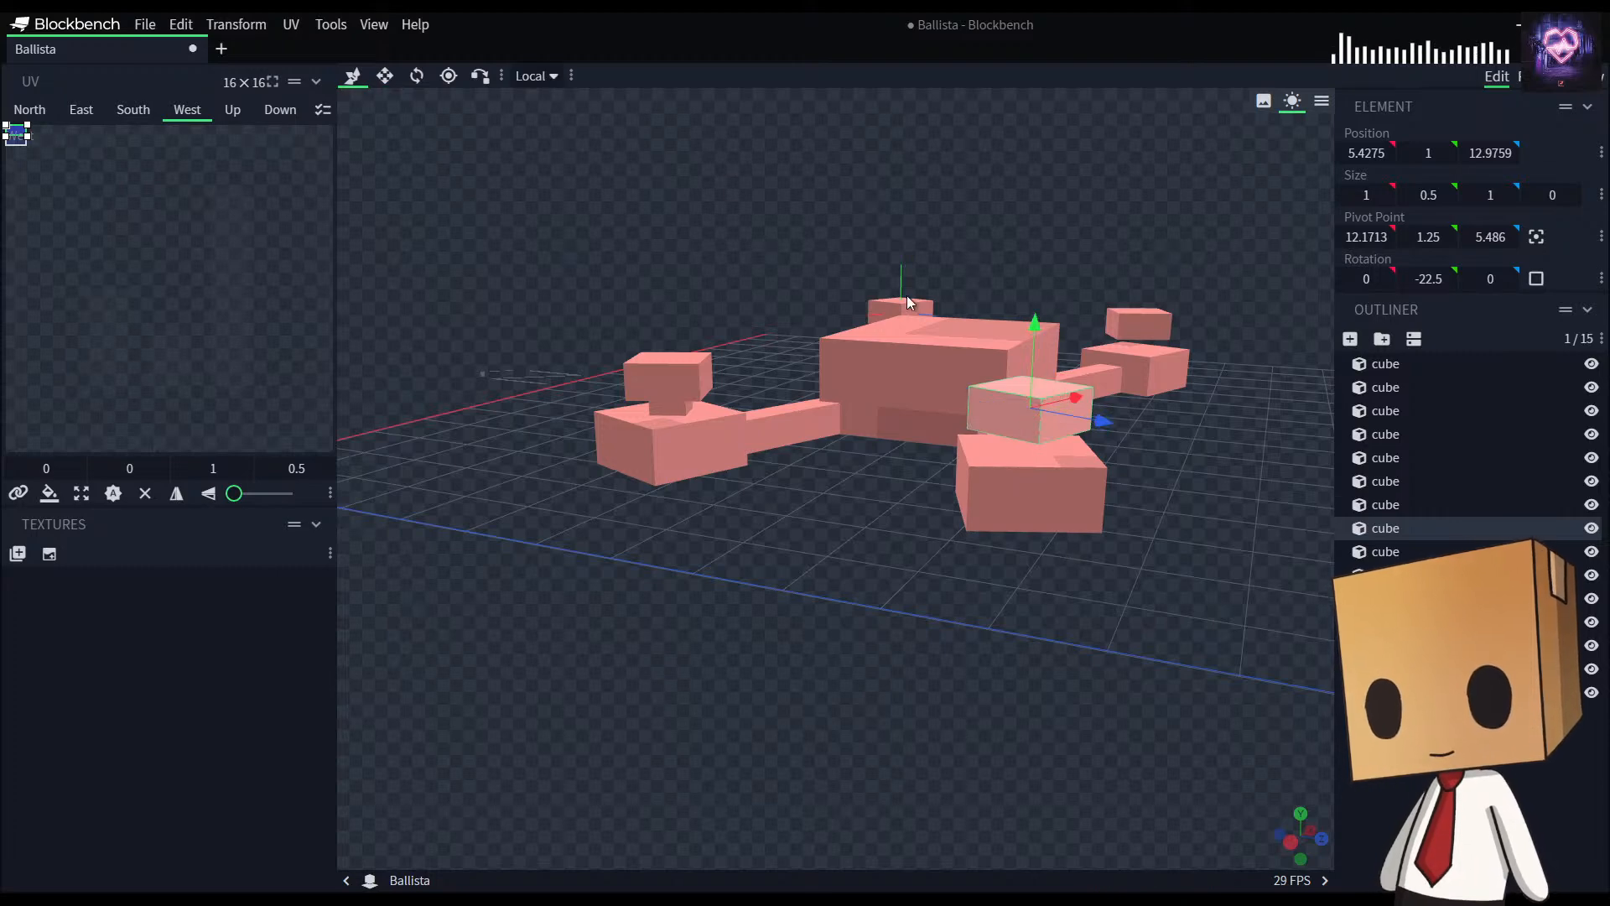
left_click_drag(1037, 334, 1037, 365)
Step: Shrink the second copy to height 0.25 and depth 0.5, and narrow its width to form the second foot's post
key("s")
left_click_drag(1052, 595, 1118, 500)
left_click_drag(985, 458, 989, 460)
left_click_drag(914, 664, 852, 579)
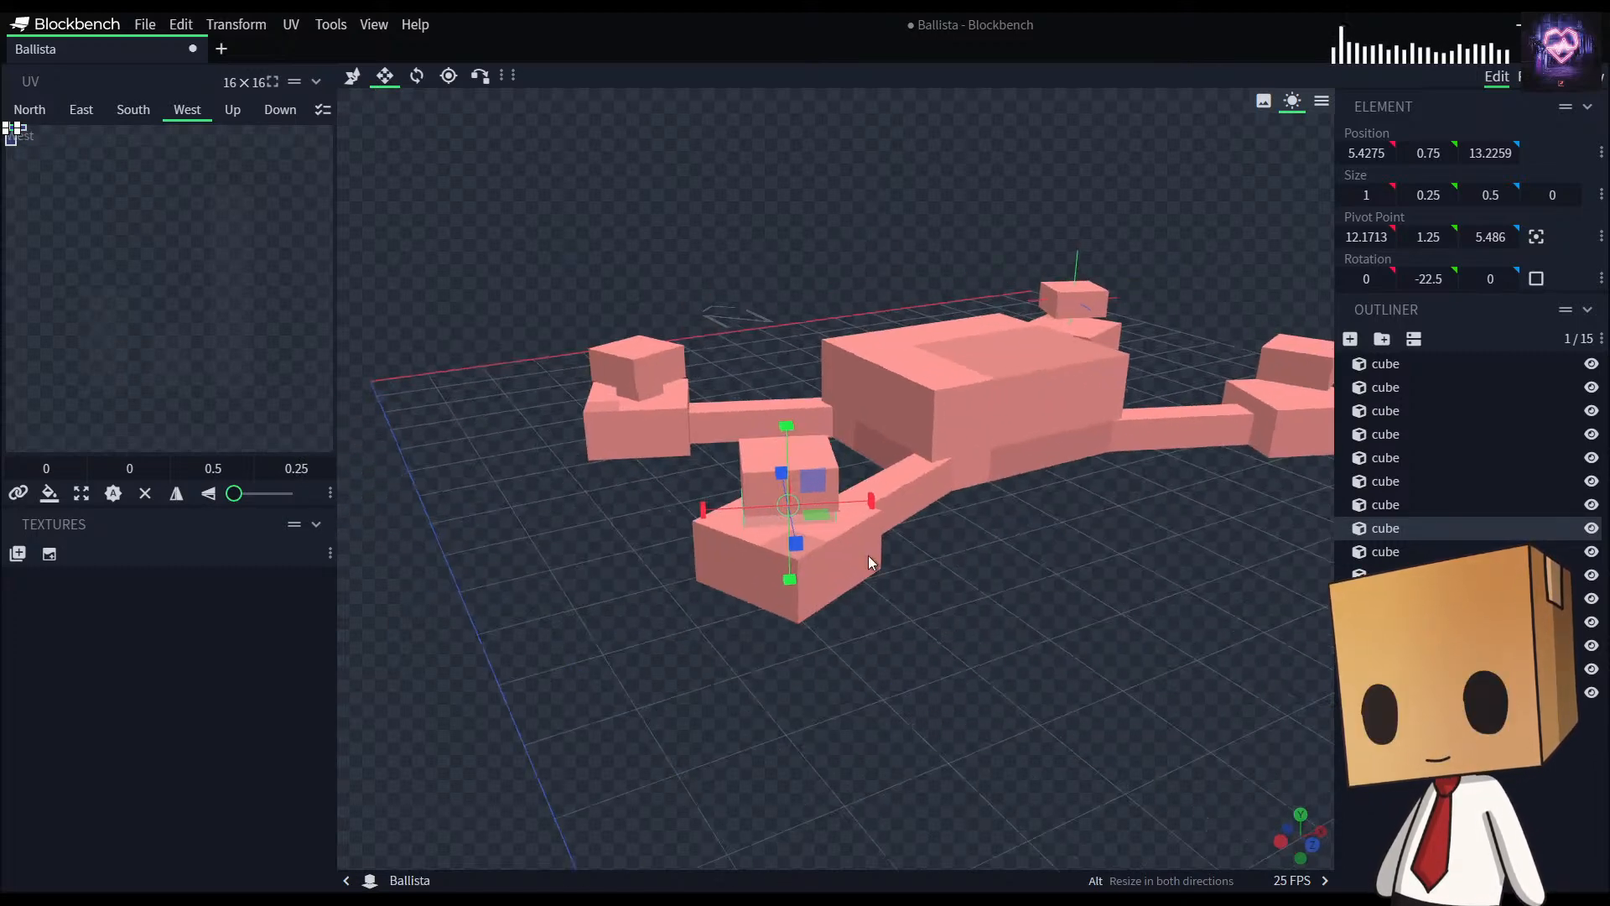
left_click_drag(871, 498, 720, 511)
Step: Duplicate the small block at X 11.6713, Z 4.986 above the third foot and lower the copy to Y position 0.75
left_click(1197, 766)
left_click_drag(1197, 766, 910, 680)
scroll(998, 671, "up", 5)
left_click(973, 503)
key("ctrl+d")
key("v")
left_click_drag(1094, 768, 1090, 742)
left_click_drag(947, 265, 948, 305)
Step: Shrink the third copy evenly from its sides to size 0.5, 0.25, 0.5 to form the third foot's post
key("s")
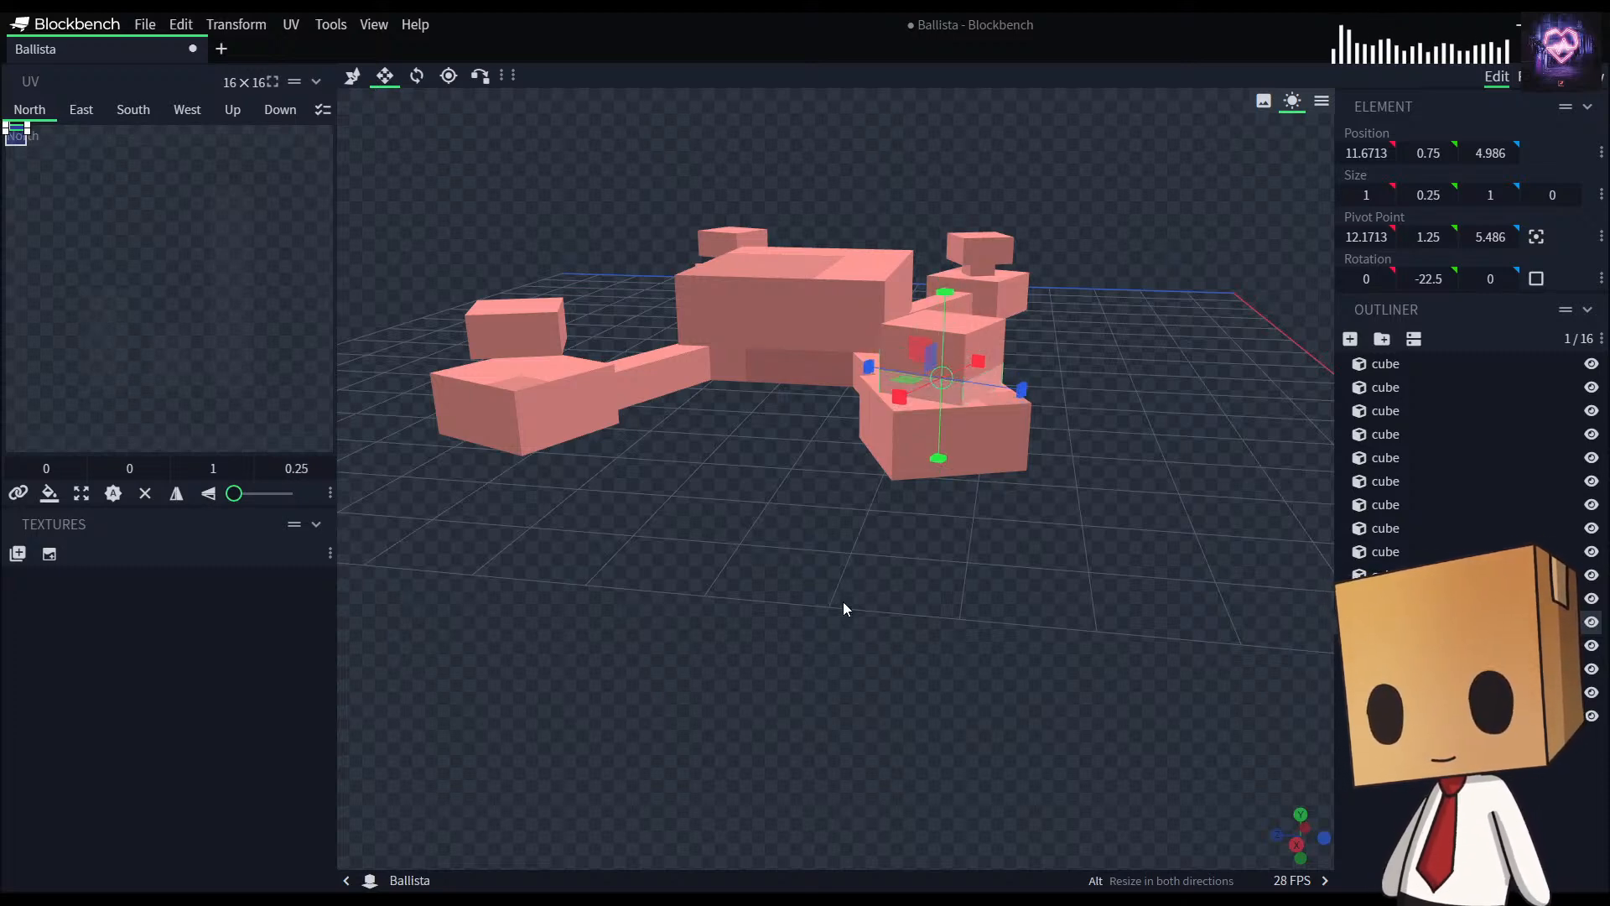
left_click_drag(838, 596, 1059, 502)
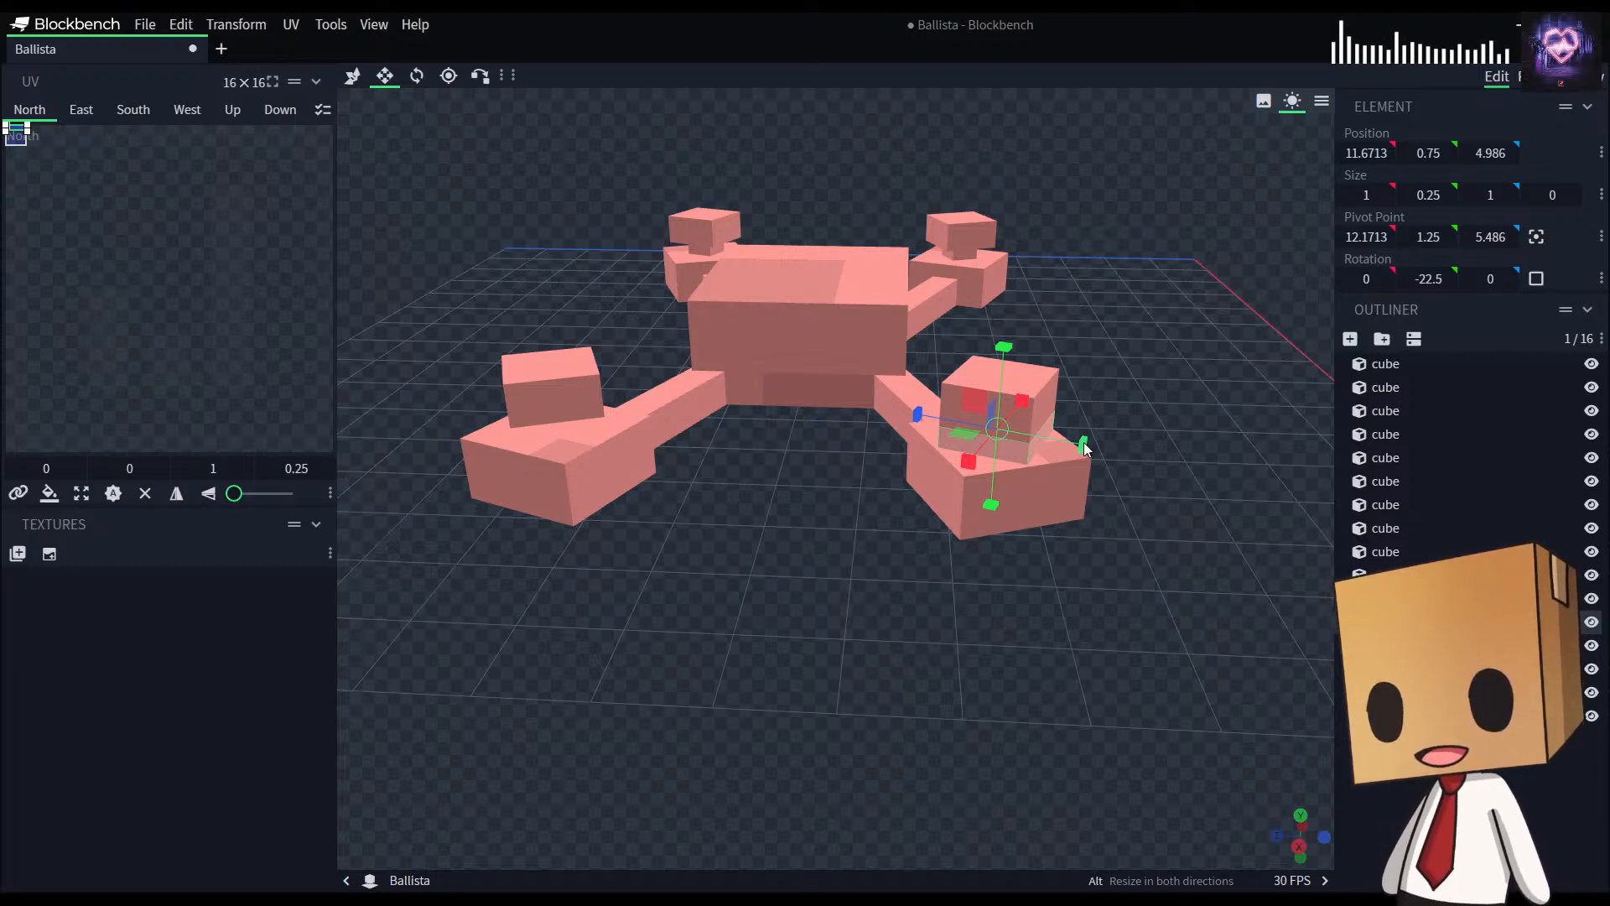
left_click_drag(1085, 449, 928, 423)
left_click_drag(971, 653, 827, 604)
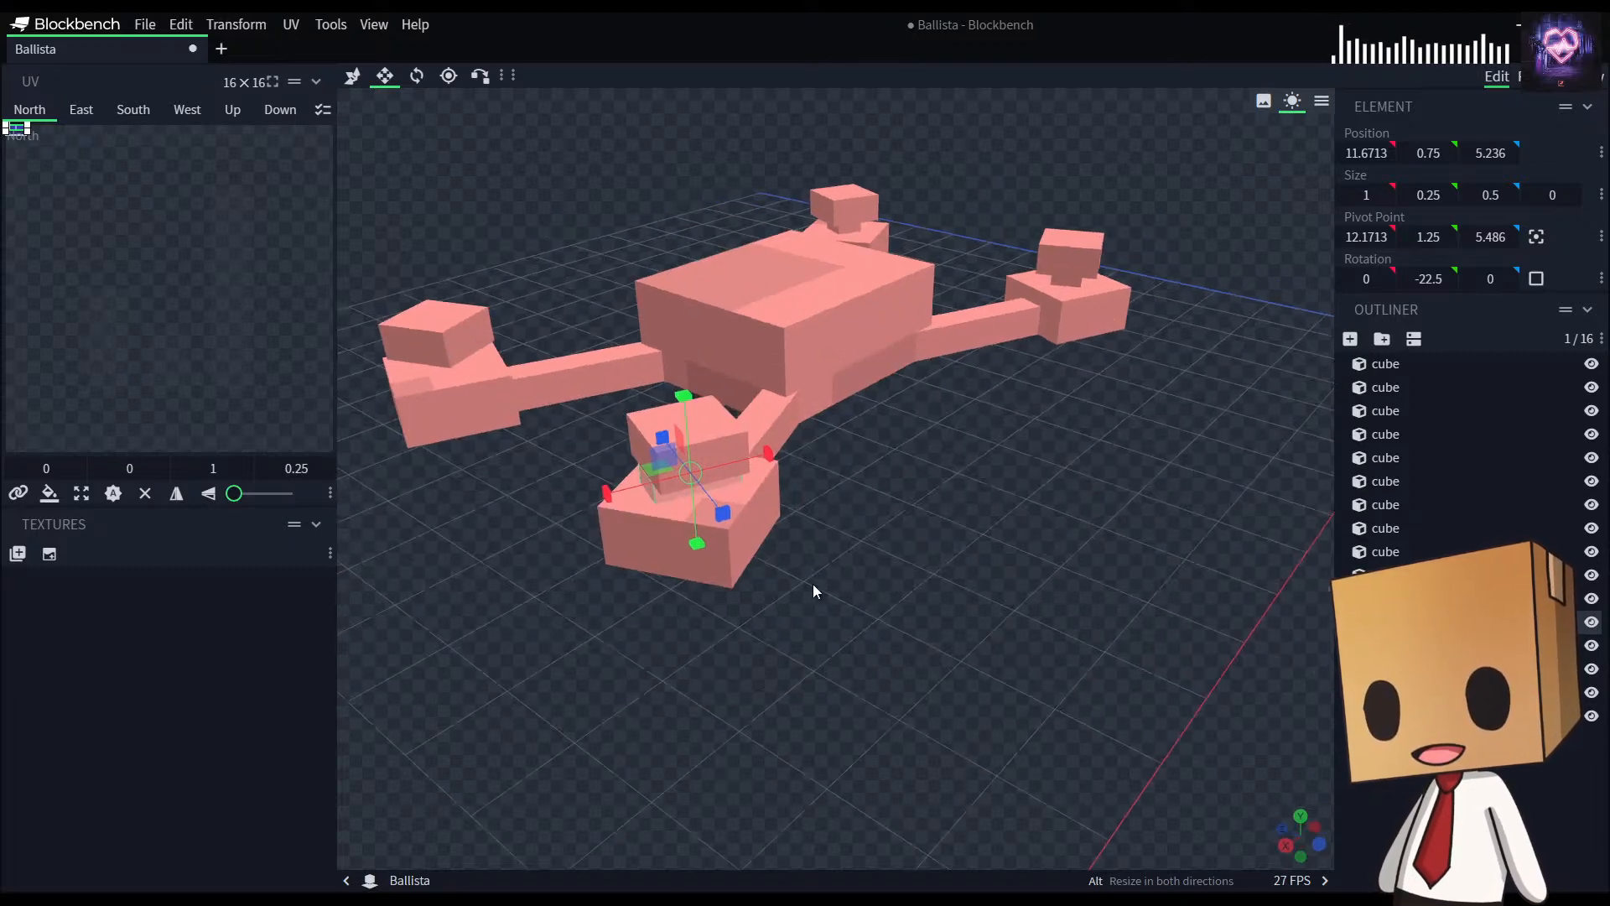
left_click_drag(762, 457, 747, 461)
left_click_drag(597, 496, 828, 686)
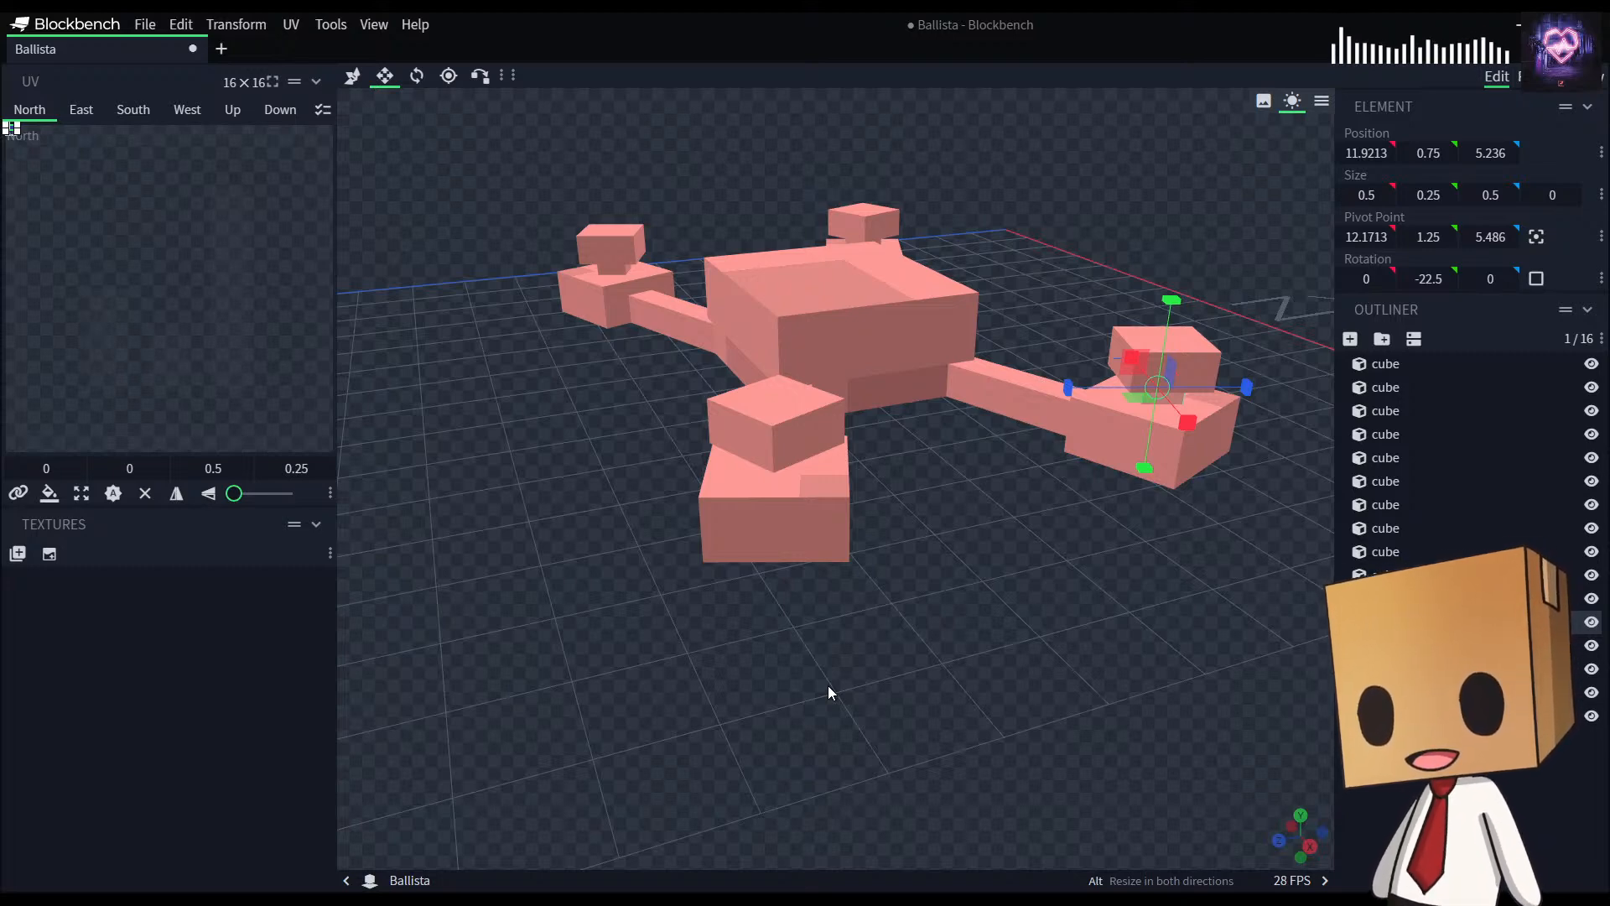
Step: Duplicate the small block above the last foot and lower the copy to Y position 0.75
left_click(802, 441)
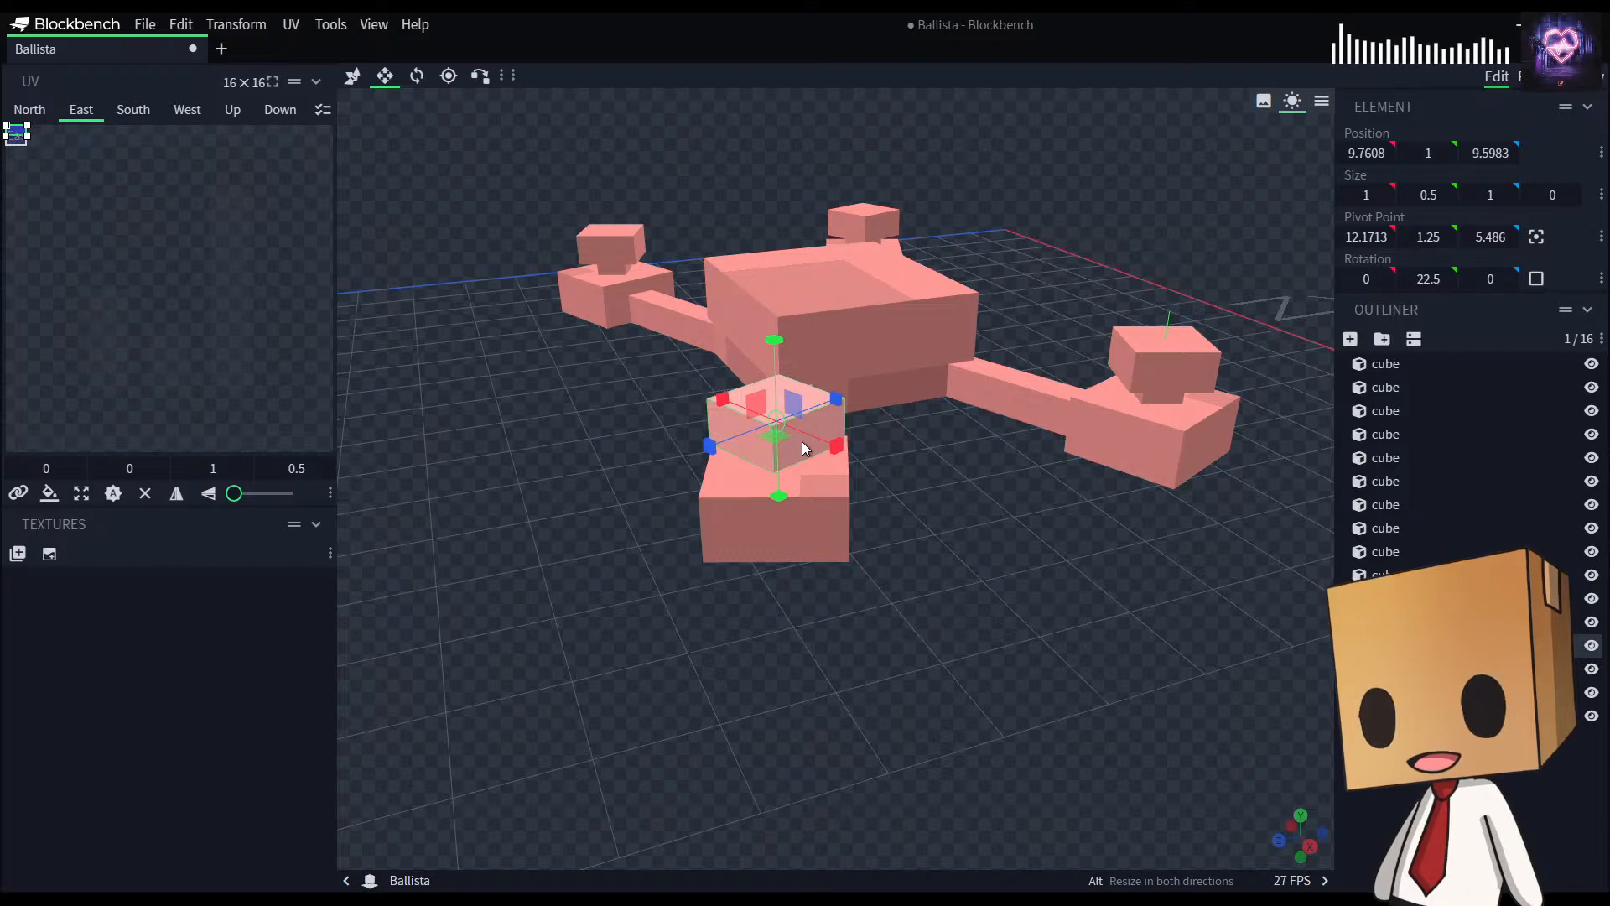
key("ctrl+d")
key("v")
left_click_drag(775, 361, 773, 385)
Step: Shrink the fourth copy to height 0.25 and width 0.5, and narrow its depth from both sides to form the last foot's post
key("s")
key("v")
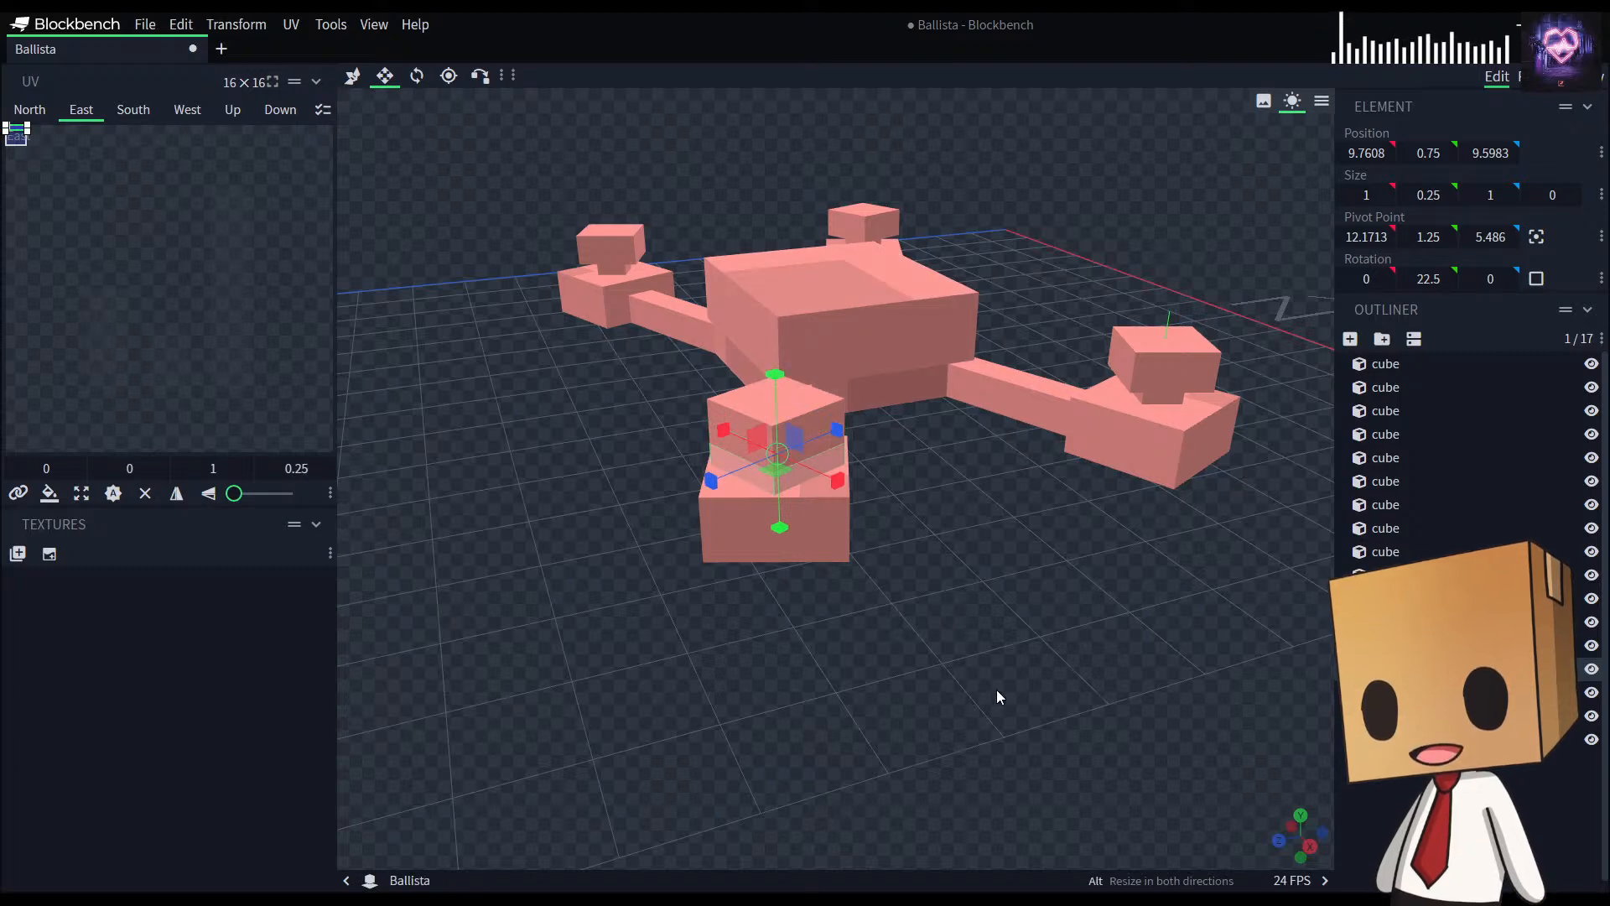
left_click_drag(980, 686, 1055, 652)
key("s")
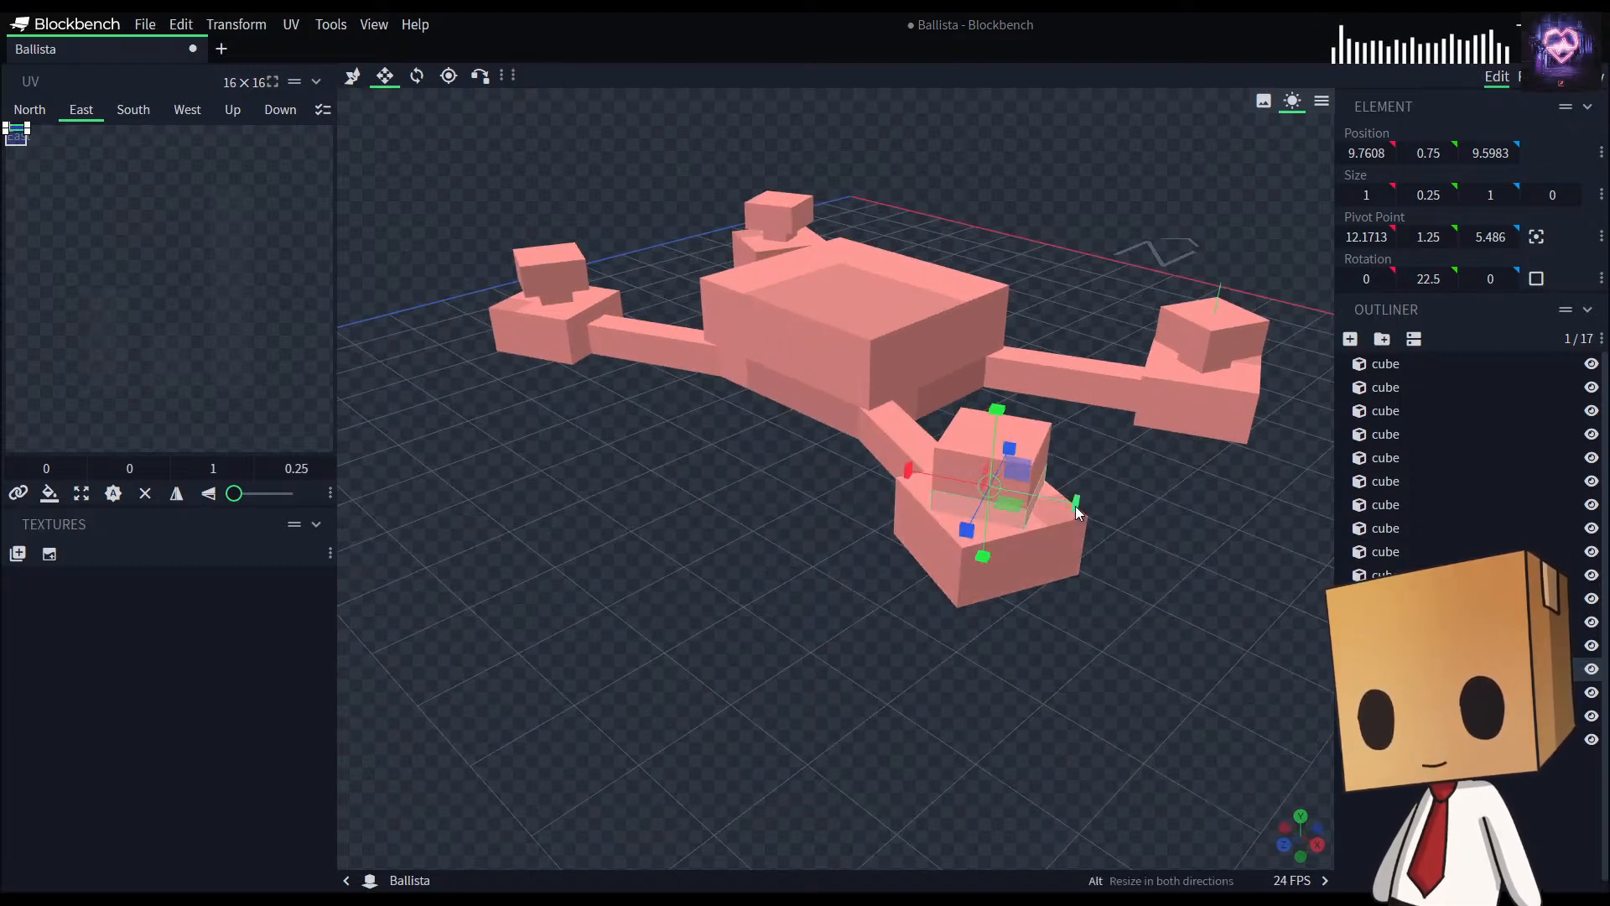
left_click_drag(1074, 506, 1054, 501)
left_click_drag(902, 470, 919, 474)
left_click_drag(1046, 755, 777, 546)
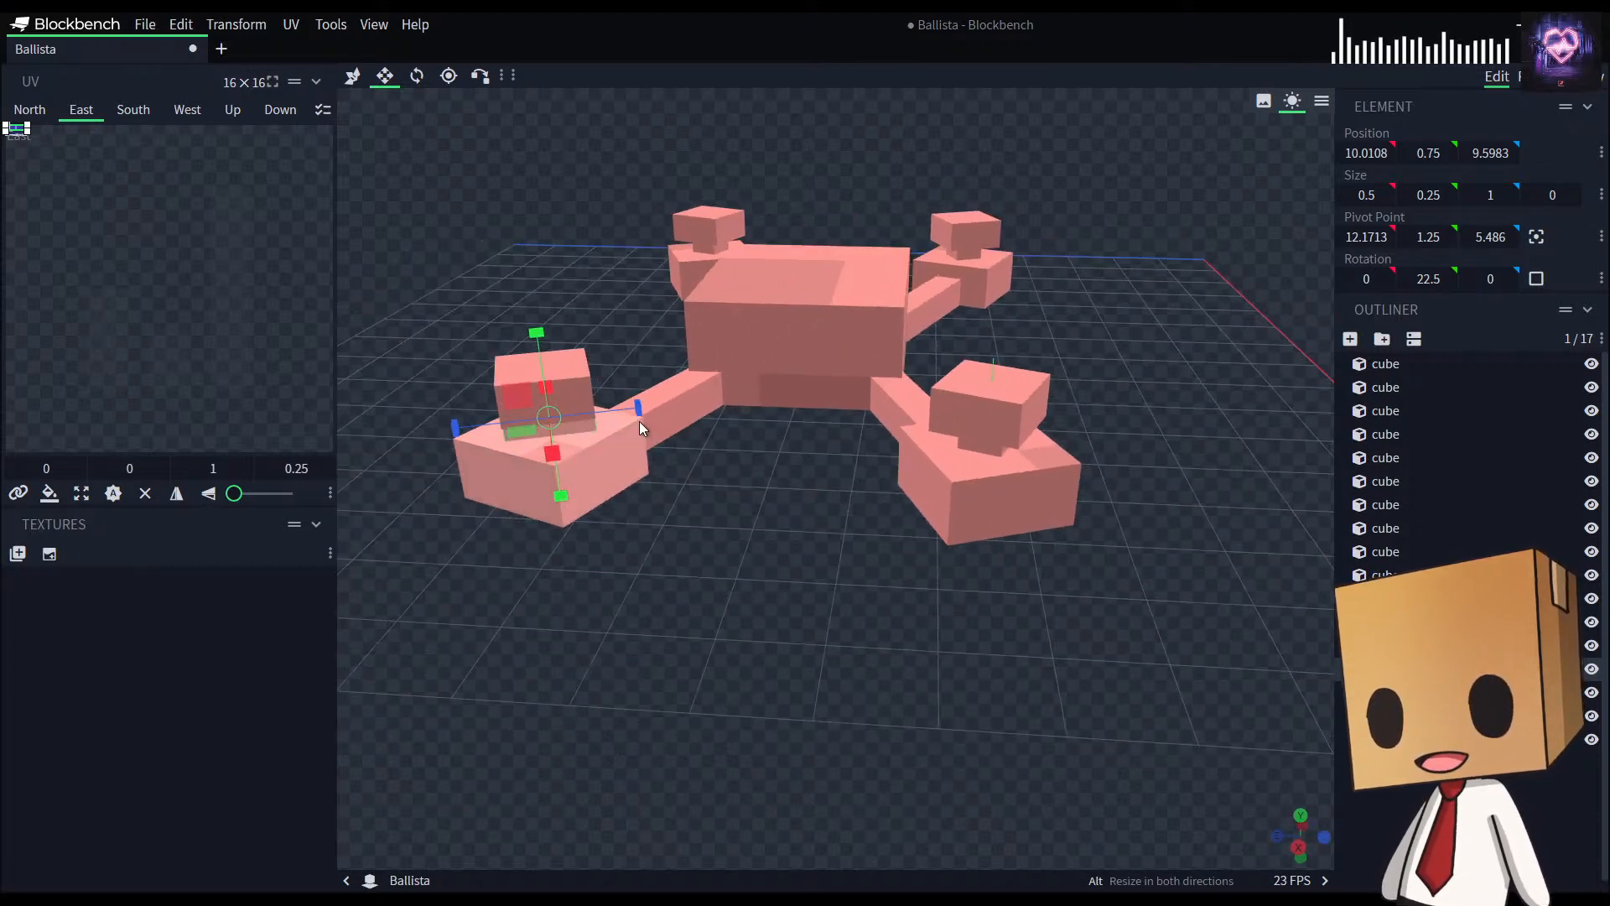
left_click_drag(632, 409, 622, 410)
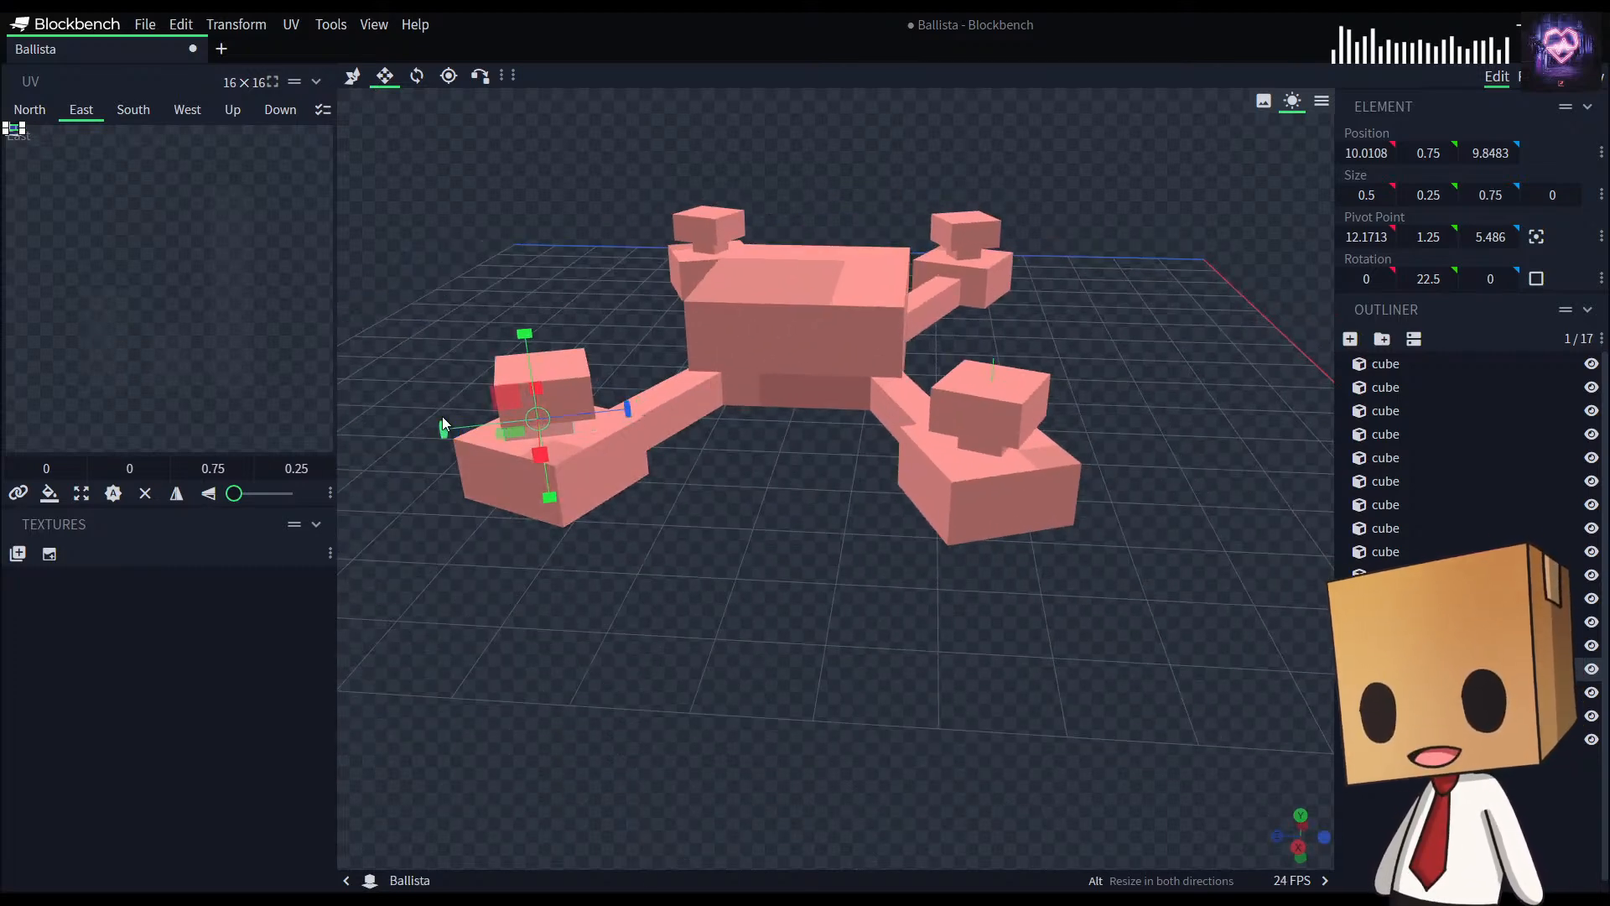
left_click_drag(454, 429, 468, 429)
Step: Deselect the post and examine the four-legged base with its blocks and posts from several angles
left_click(1342, 793)
left_click_drag(830, 684, 822, 636)
scroll(906, 657, "down", 3)
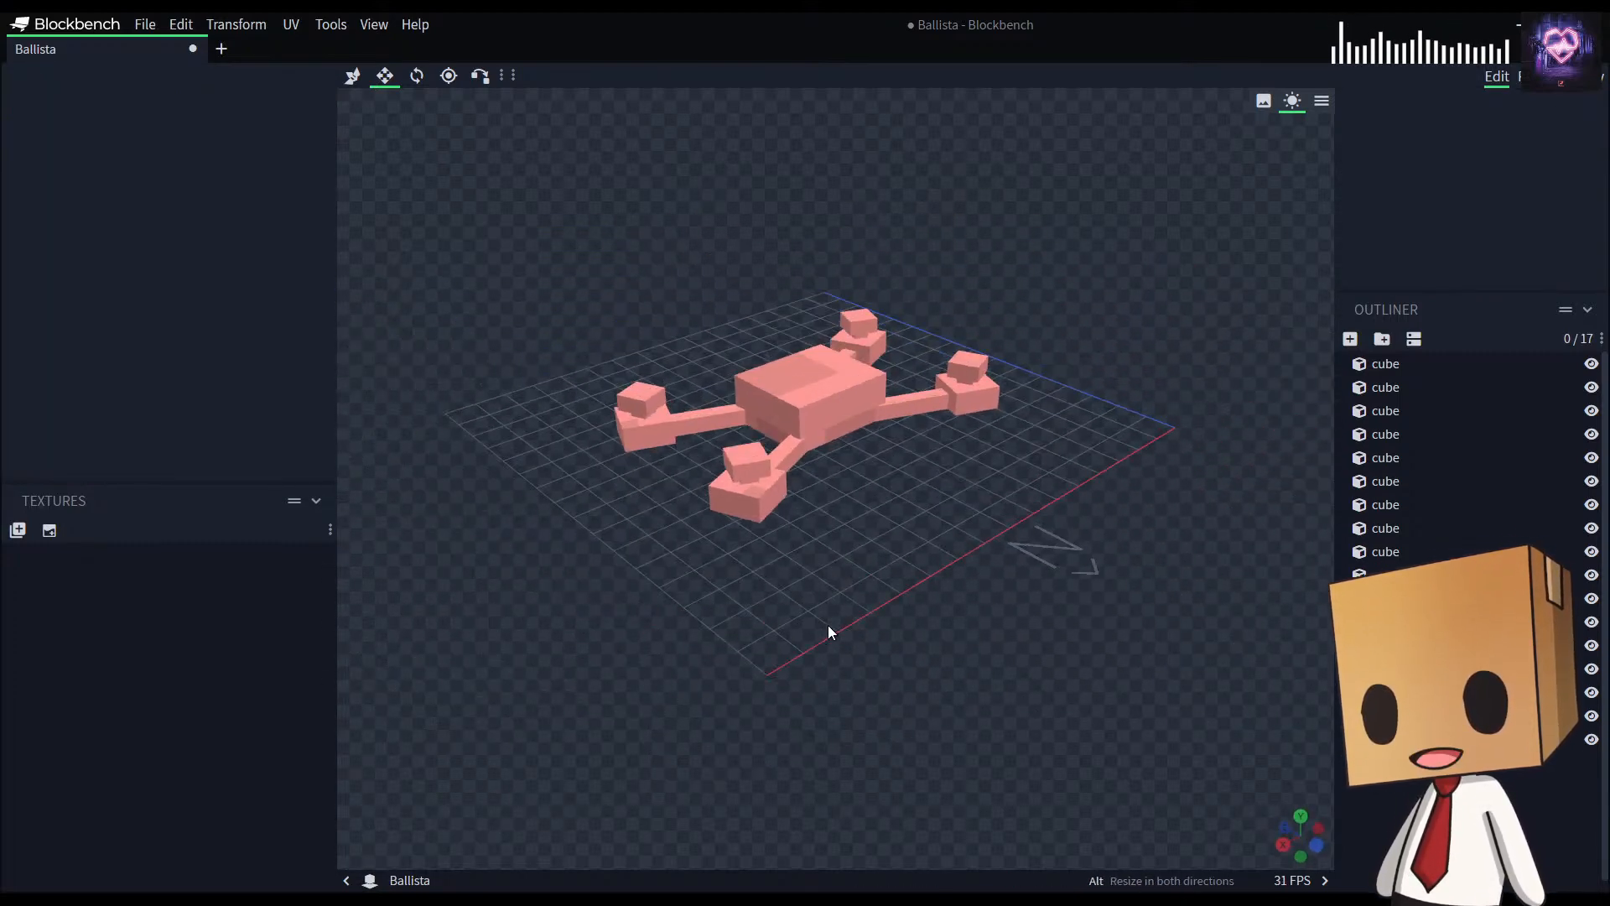
left_click_drag(920, 609, 1018, 525)
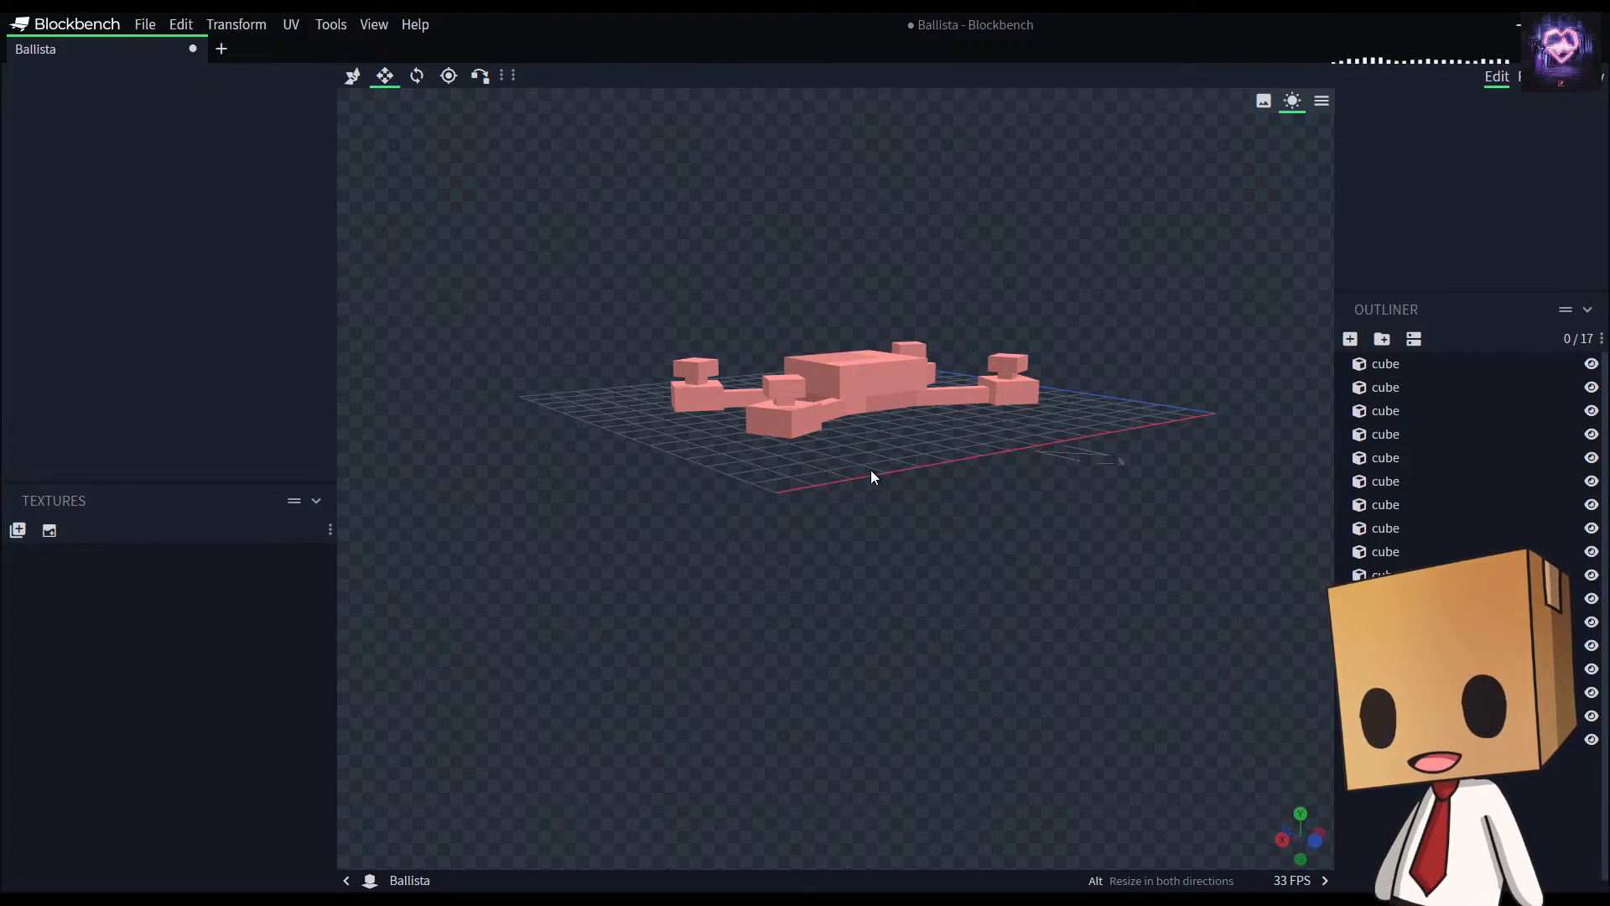
right_click_drag(870, 476, 916, 486)
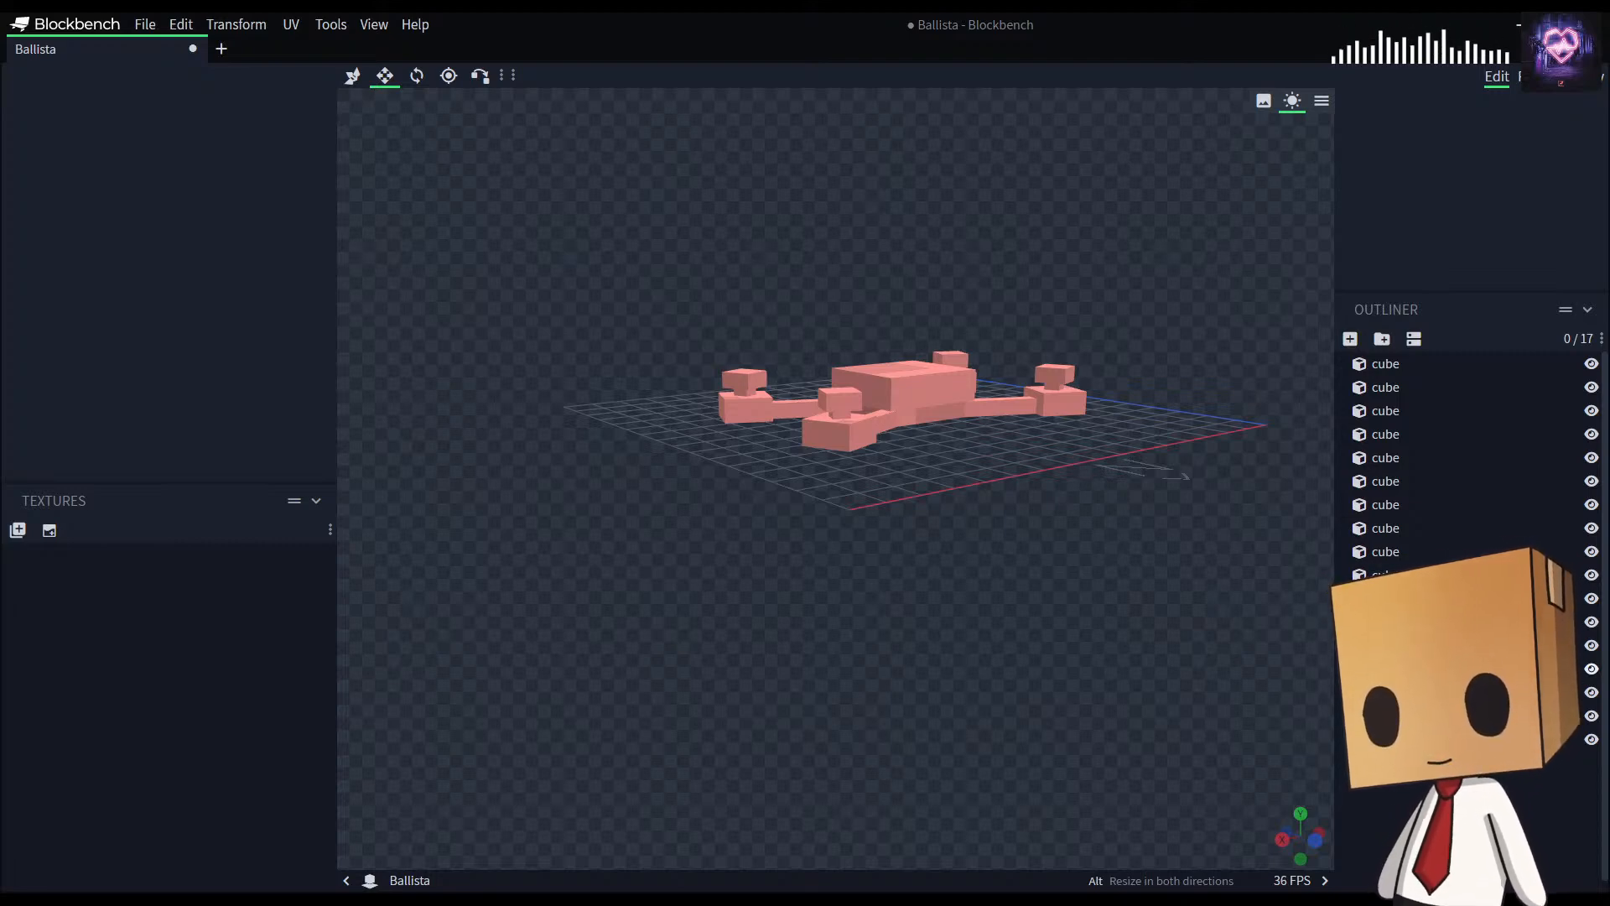
left_click_drag(1096, 612, 1075, 640)
scroll(1035, 568, "up", 8)
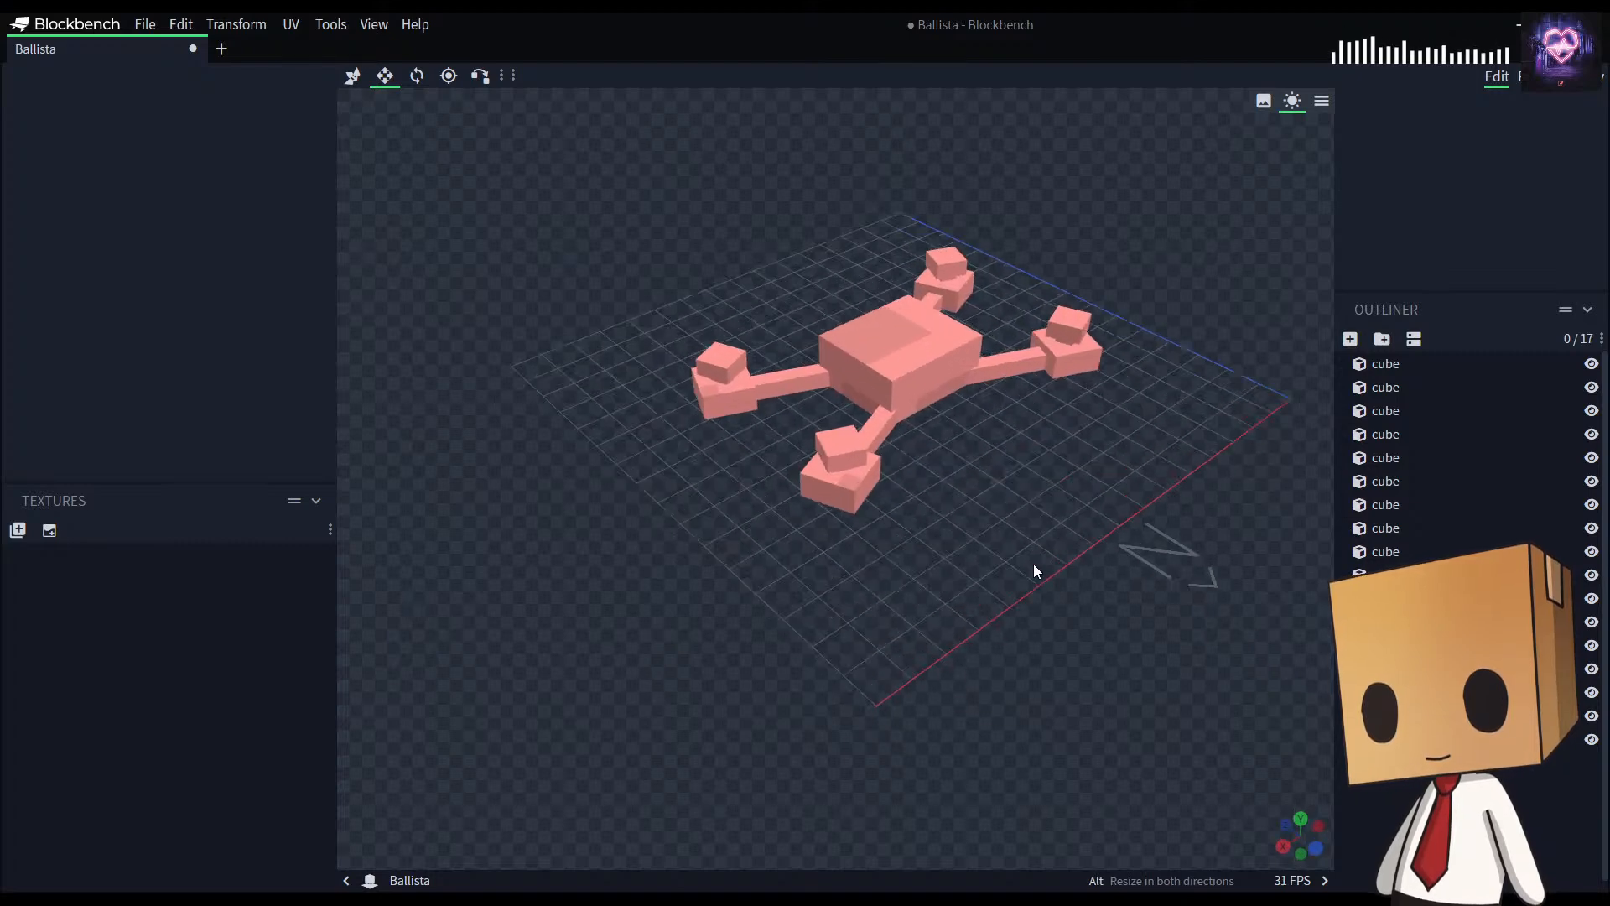
left_click_drag(1008, 585, 956, 499)
Step: Select the rotated block and post above each of the four feet and put them in a group named pins
left_click(812, 303)
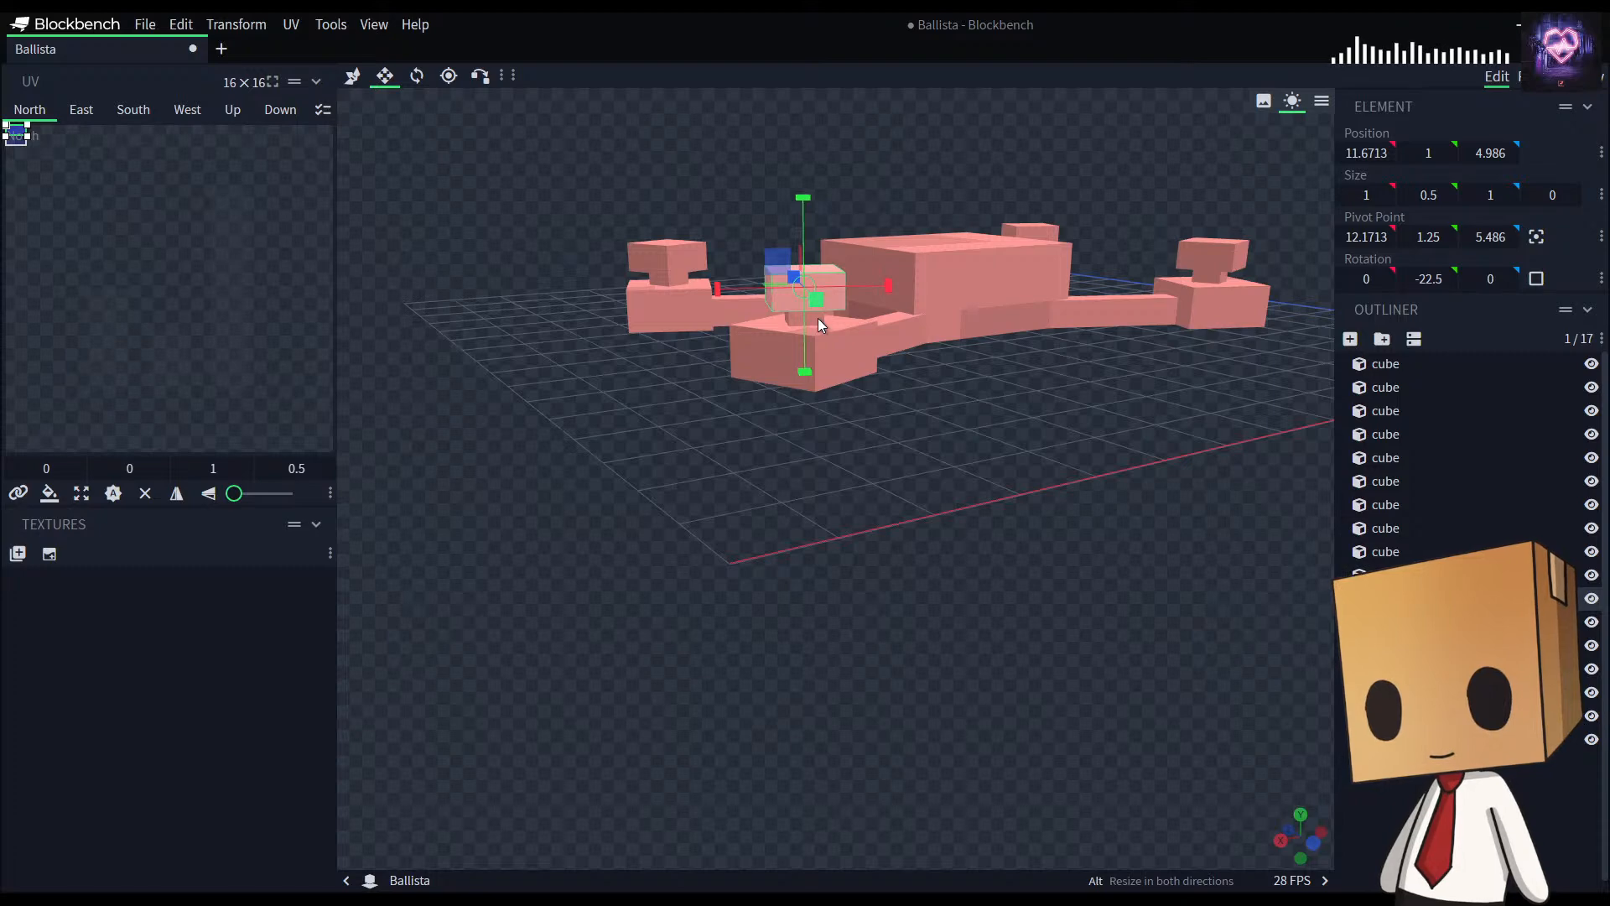
left_click(817, 324, "shift")
left_click_drag(1196, 478, 1163, 490)
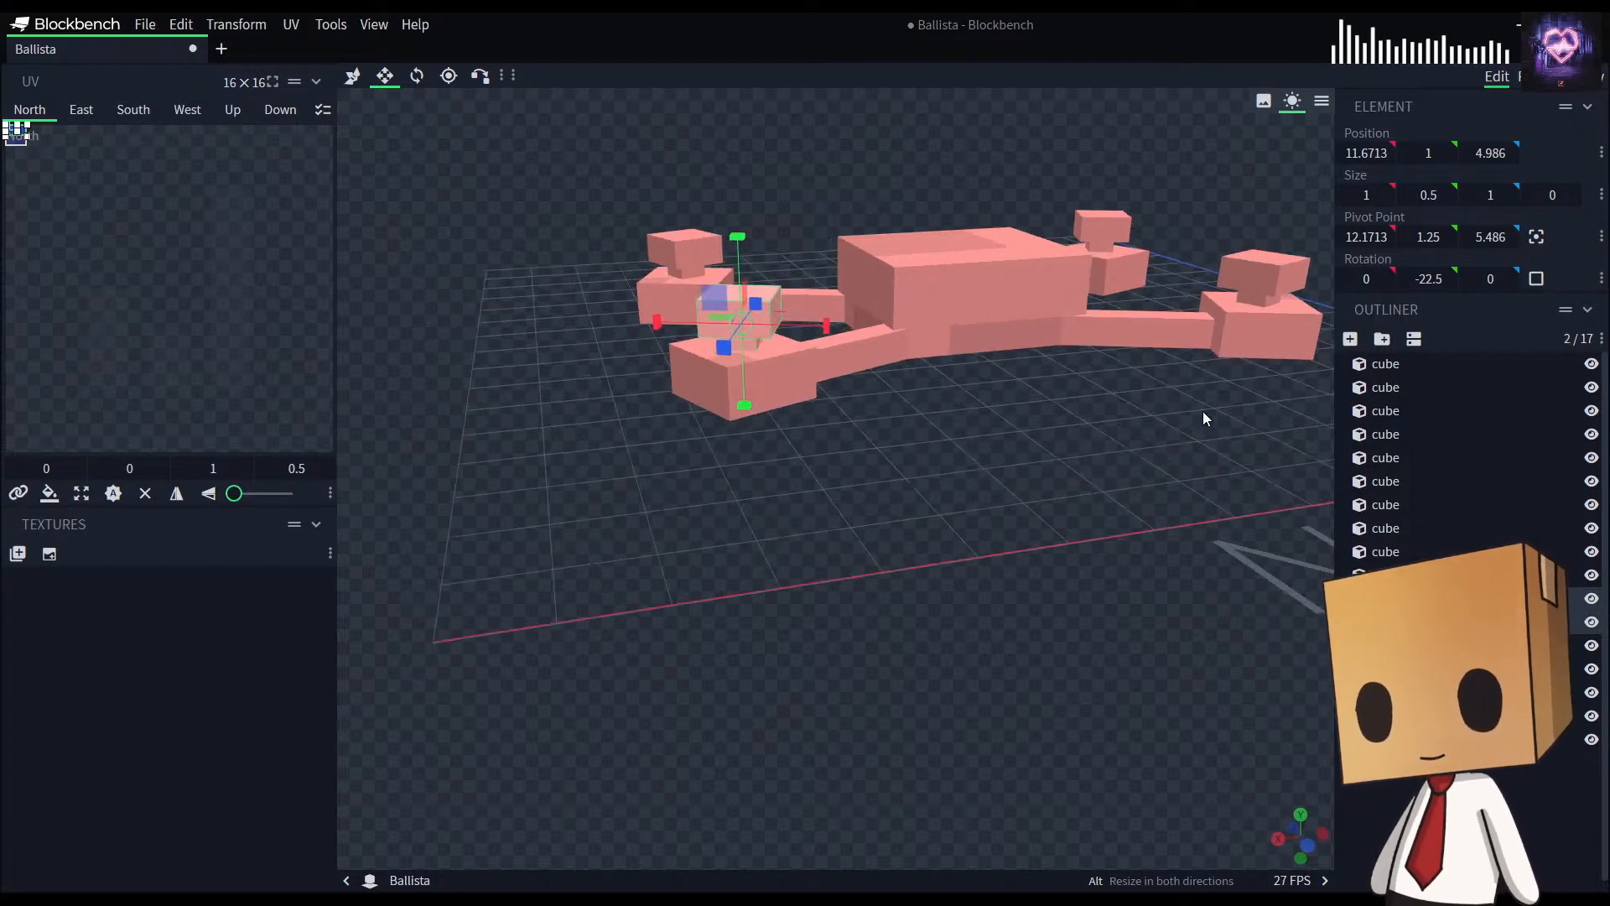
left_click(1260, 286, "shift")
left_click(1253, 301, "shift")
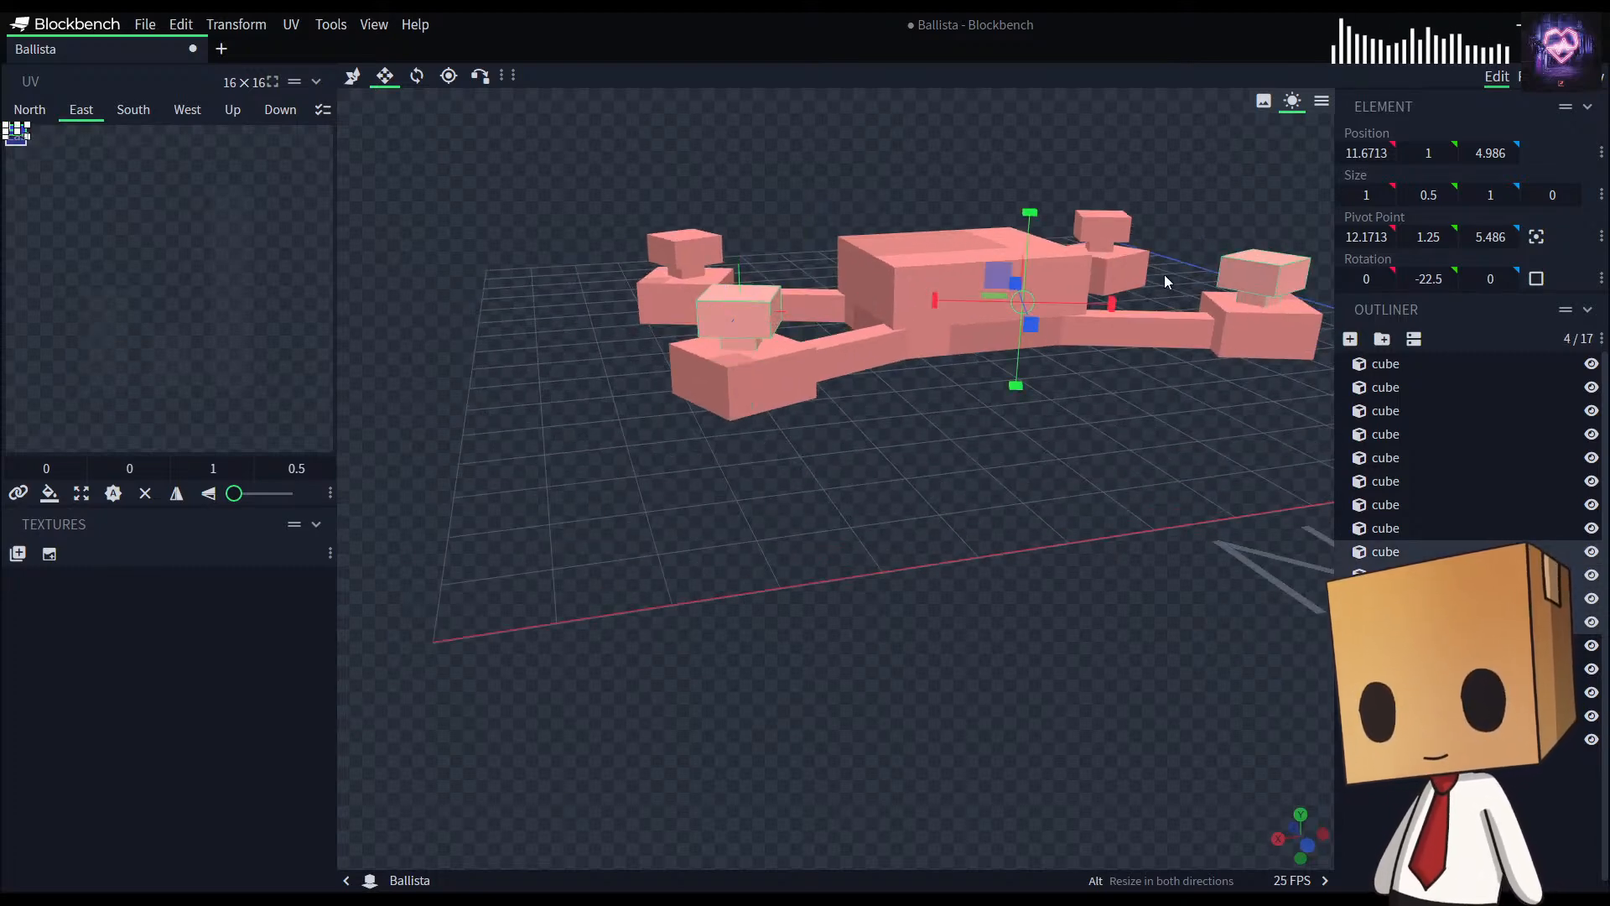
left_click(1104, 226, "shift")
left_click(1104, 247, "shift")
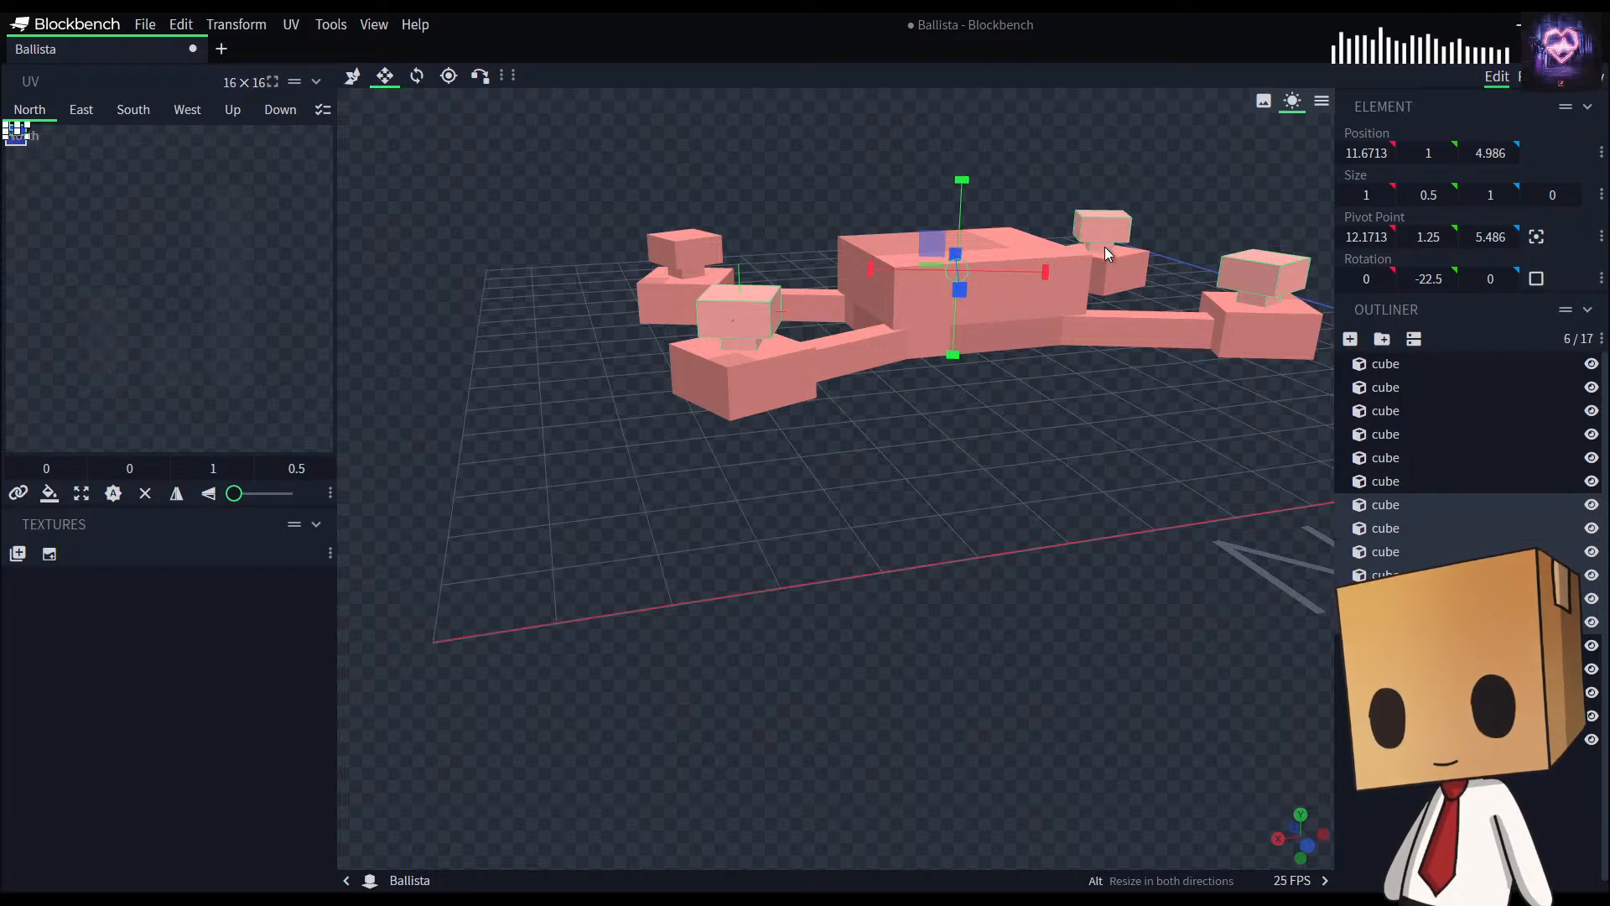
left_click(695, 251, "shift")
left_click(694, 273, "shift")
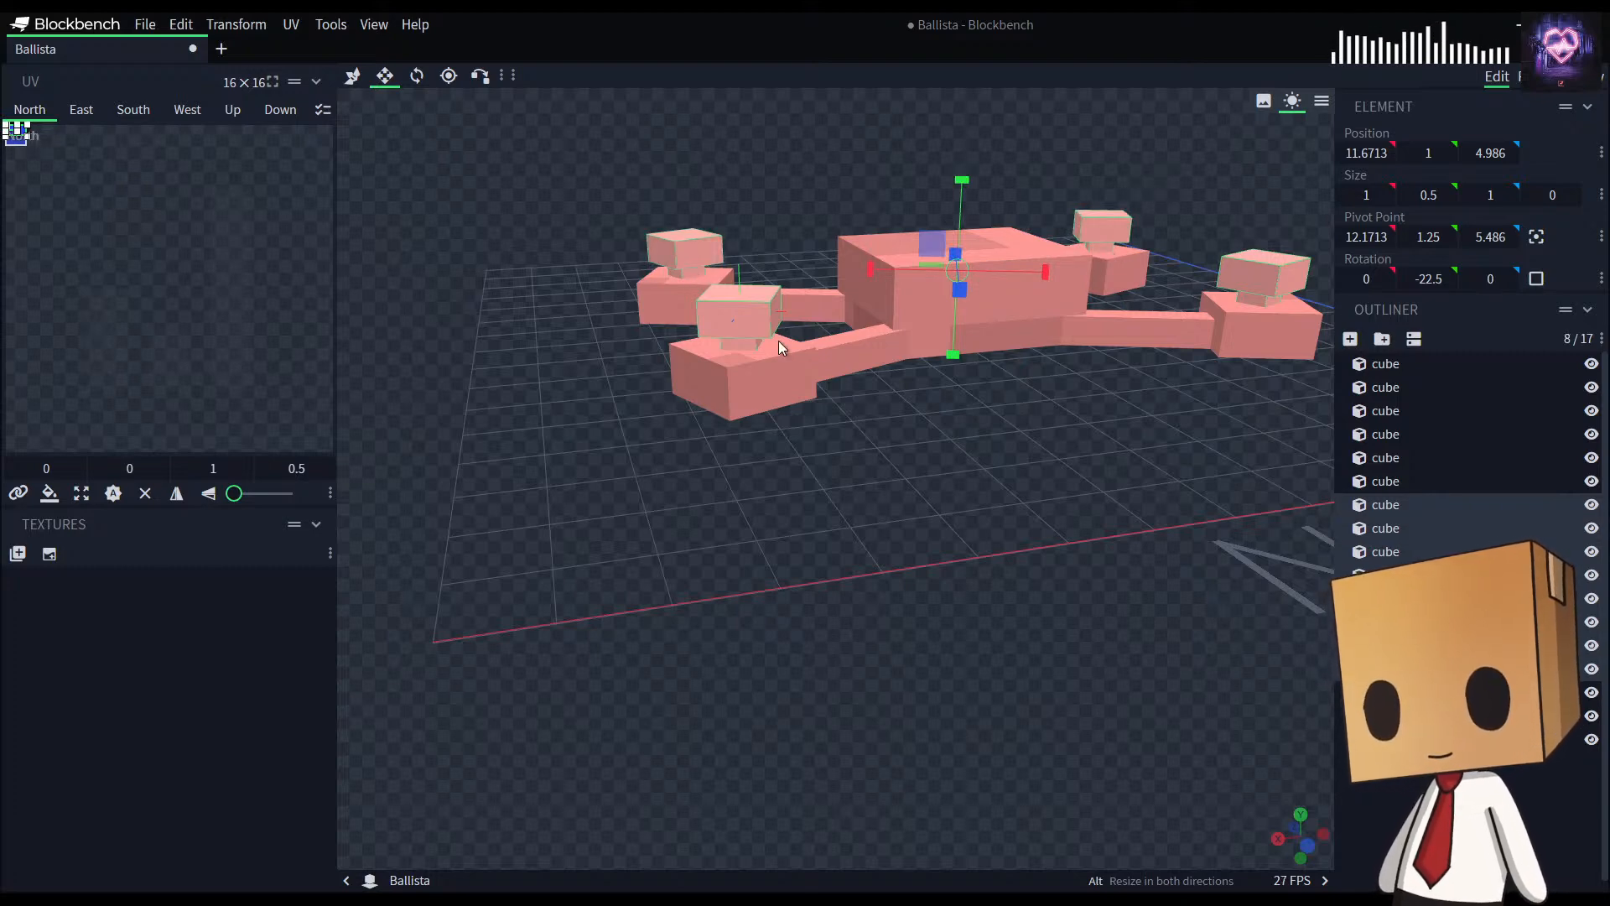
left_click_drag(718, 297, 1052, 540)
scroll(1054, 545, "down", 3)
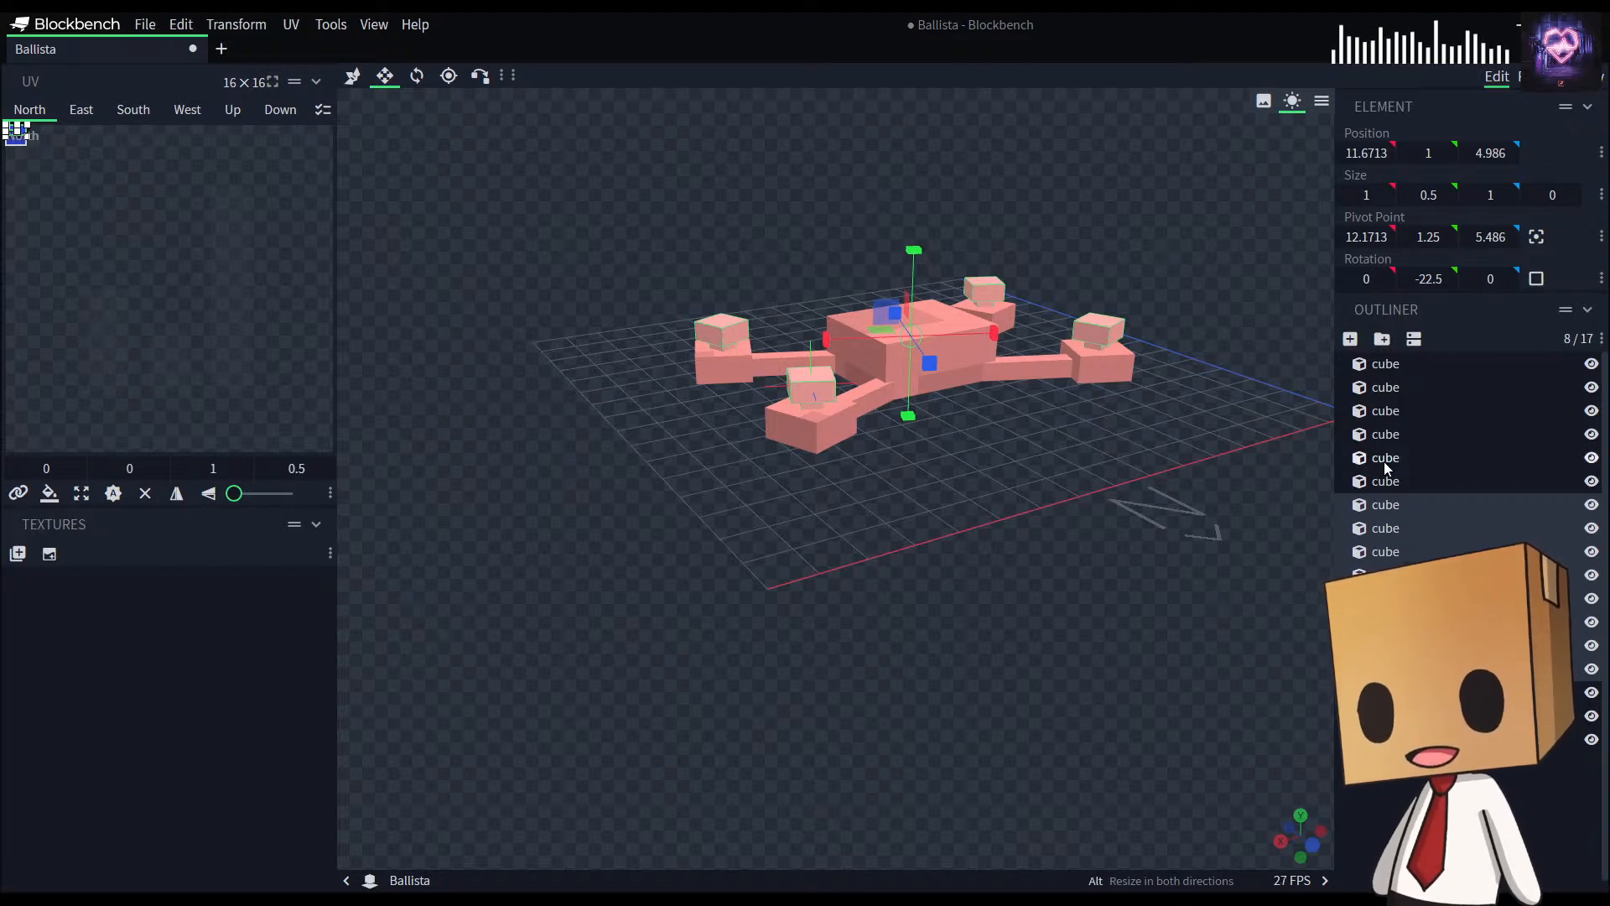
mouse_move(1117, 570)
left_mouse_down()
mouse_move(1134, 537)
mouse_move(1133, 562)
left_mouse_up()
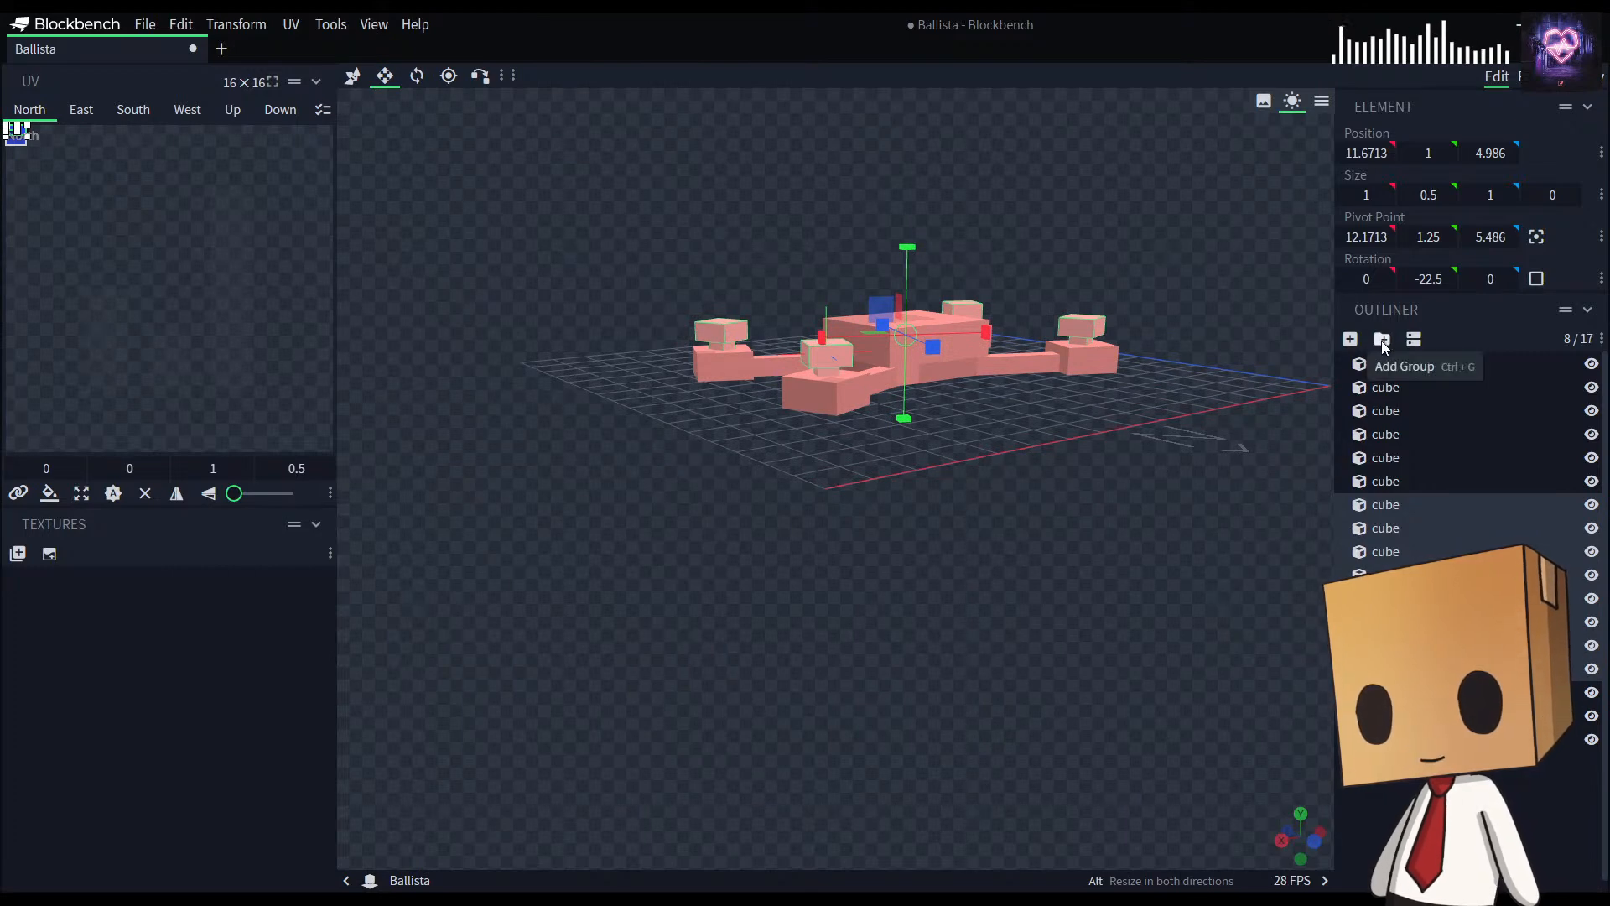
key("ctrl+g")
left_click(1392, 575)
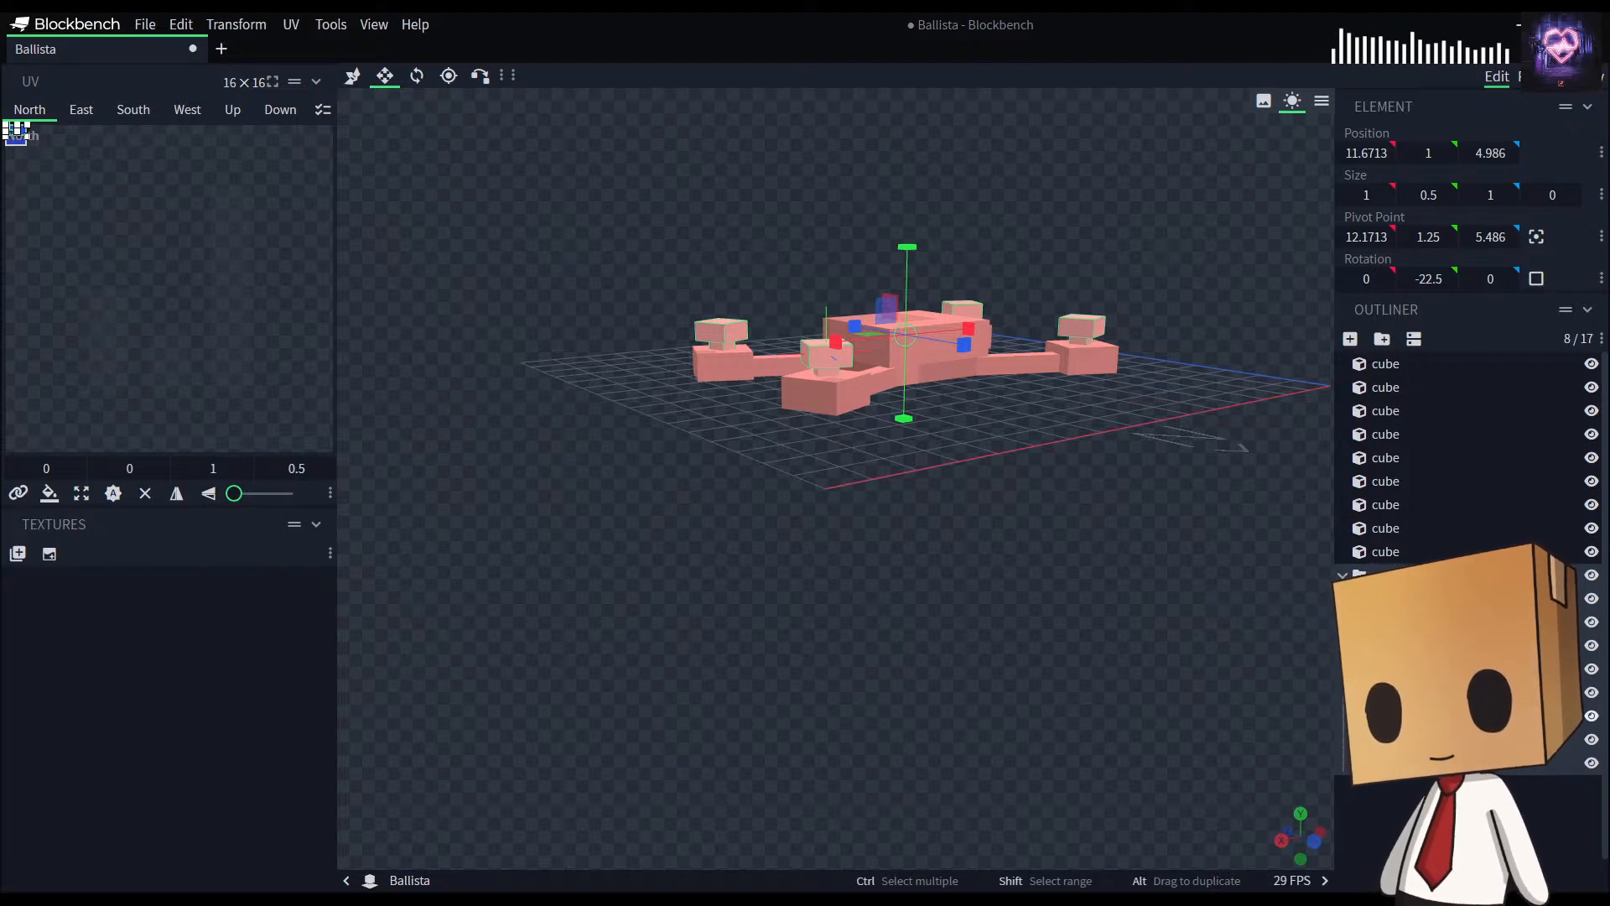
Step: Set the marker color of all the cubes in the pins group to Silver
left_click(827, 354)
left_click(1082, 327)
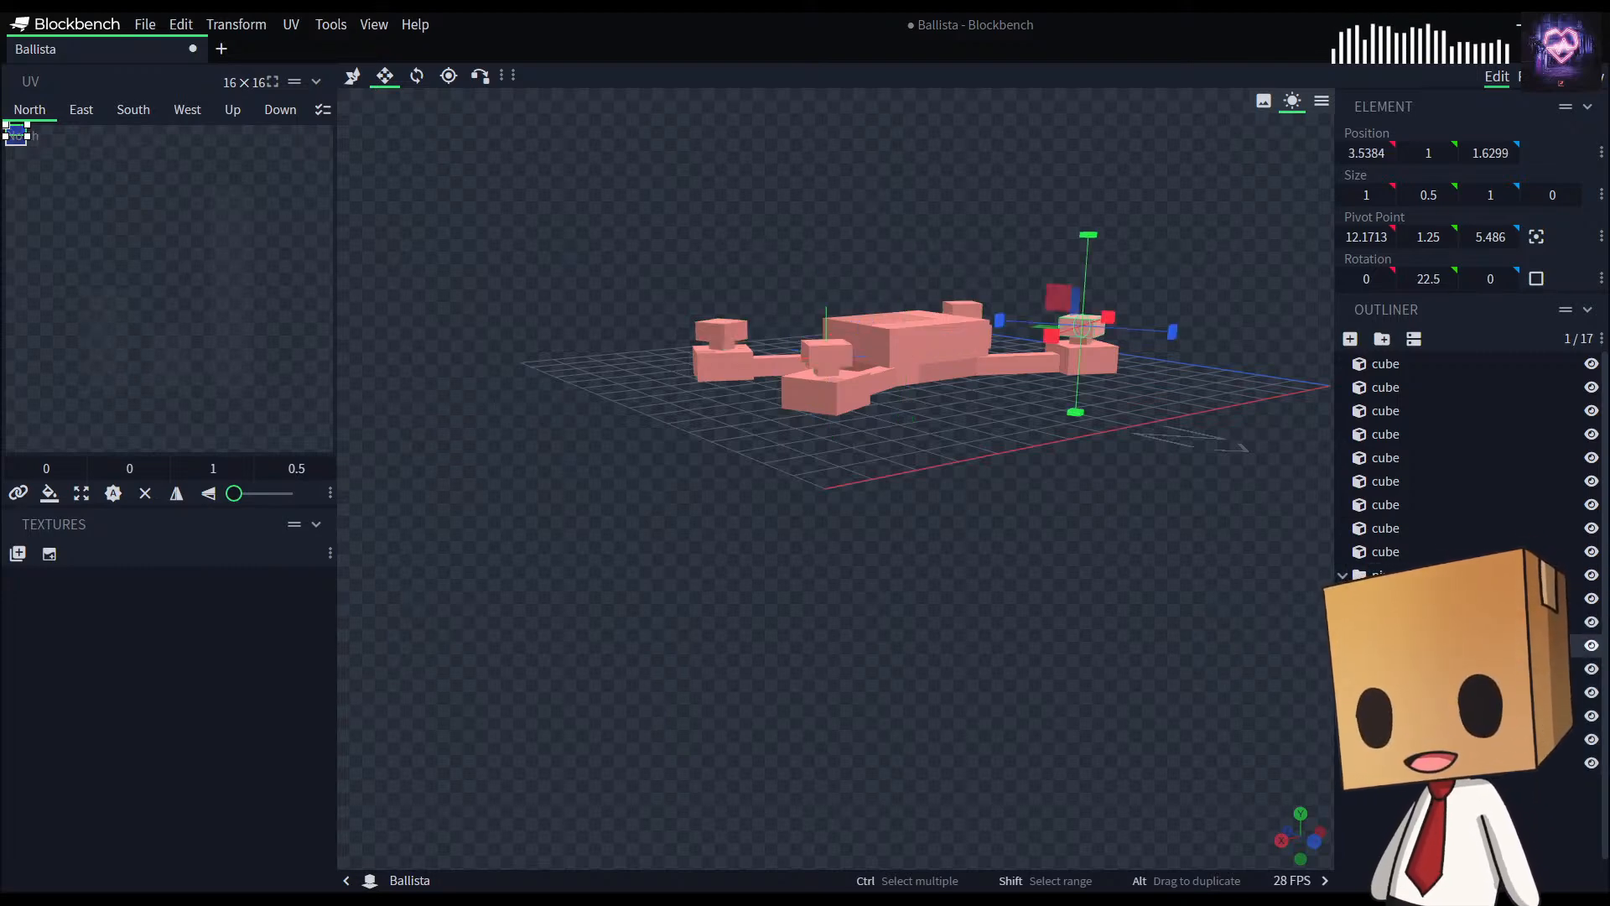
left_click(1085, 344)
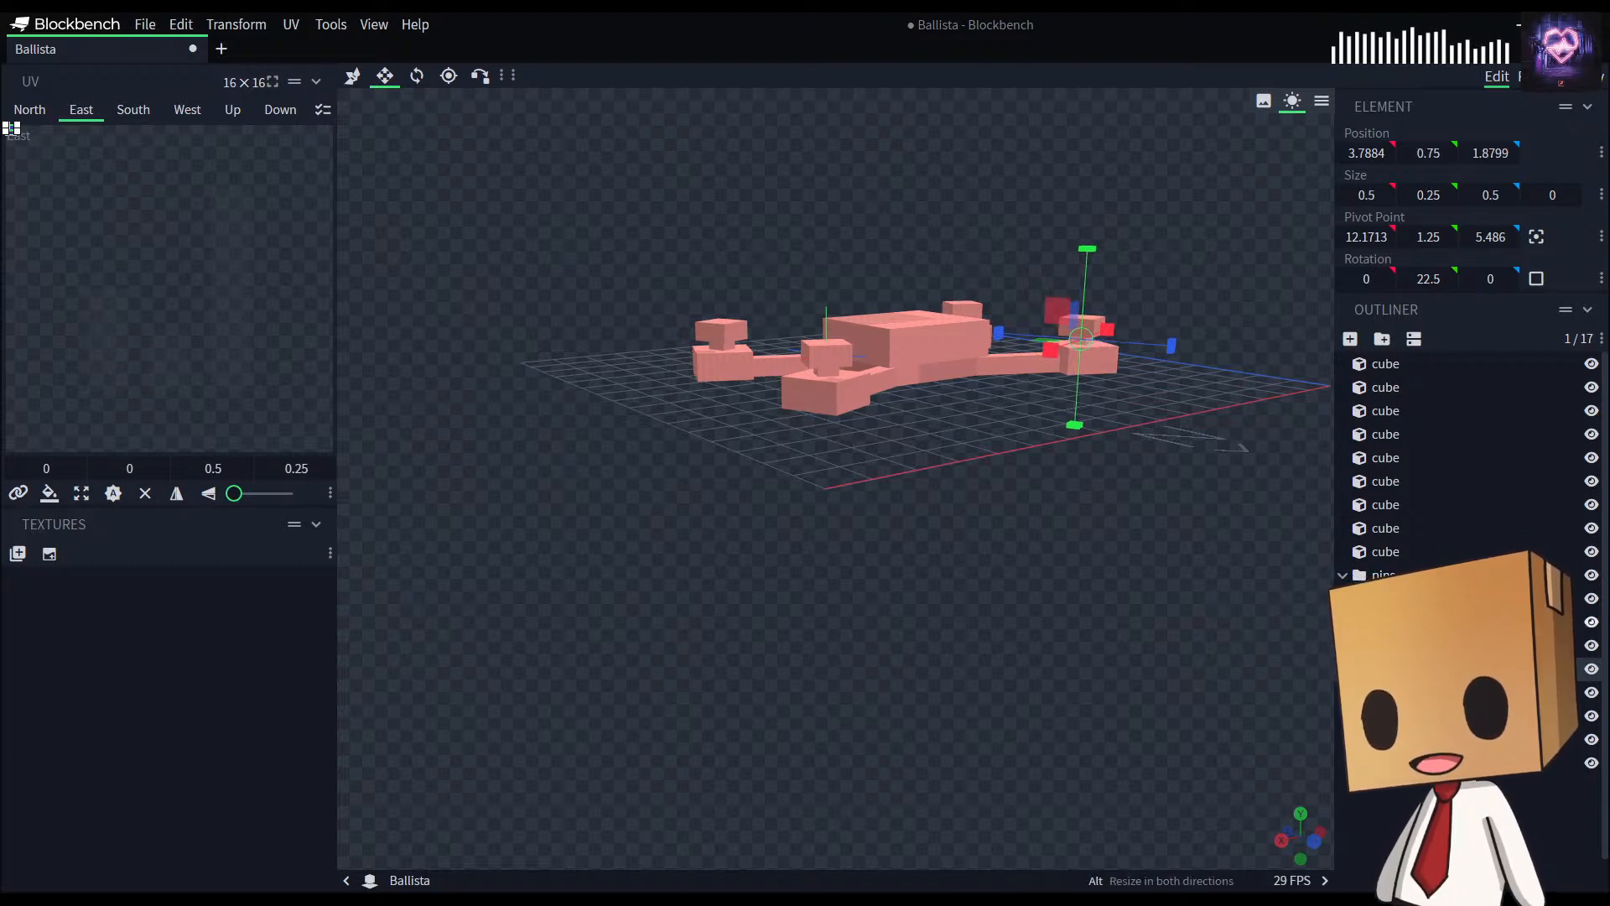
left_click(1426, 599)
left_click(1426, 763, "shift")
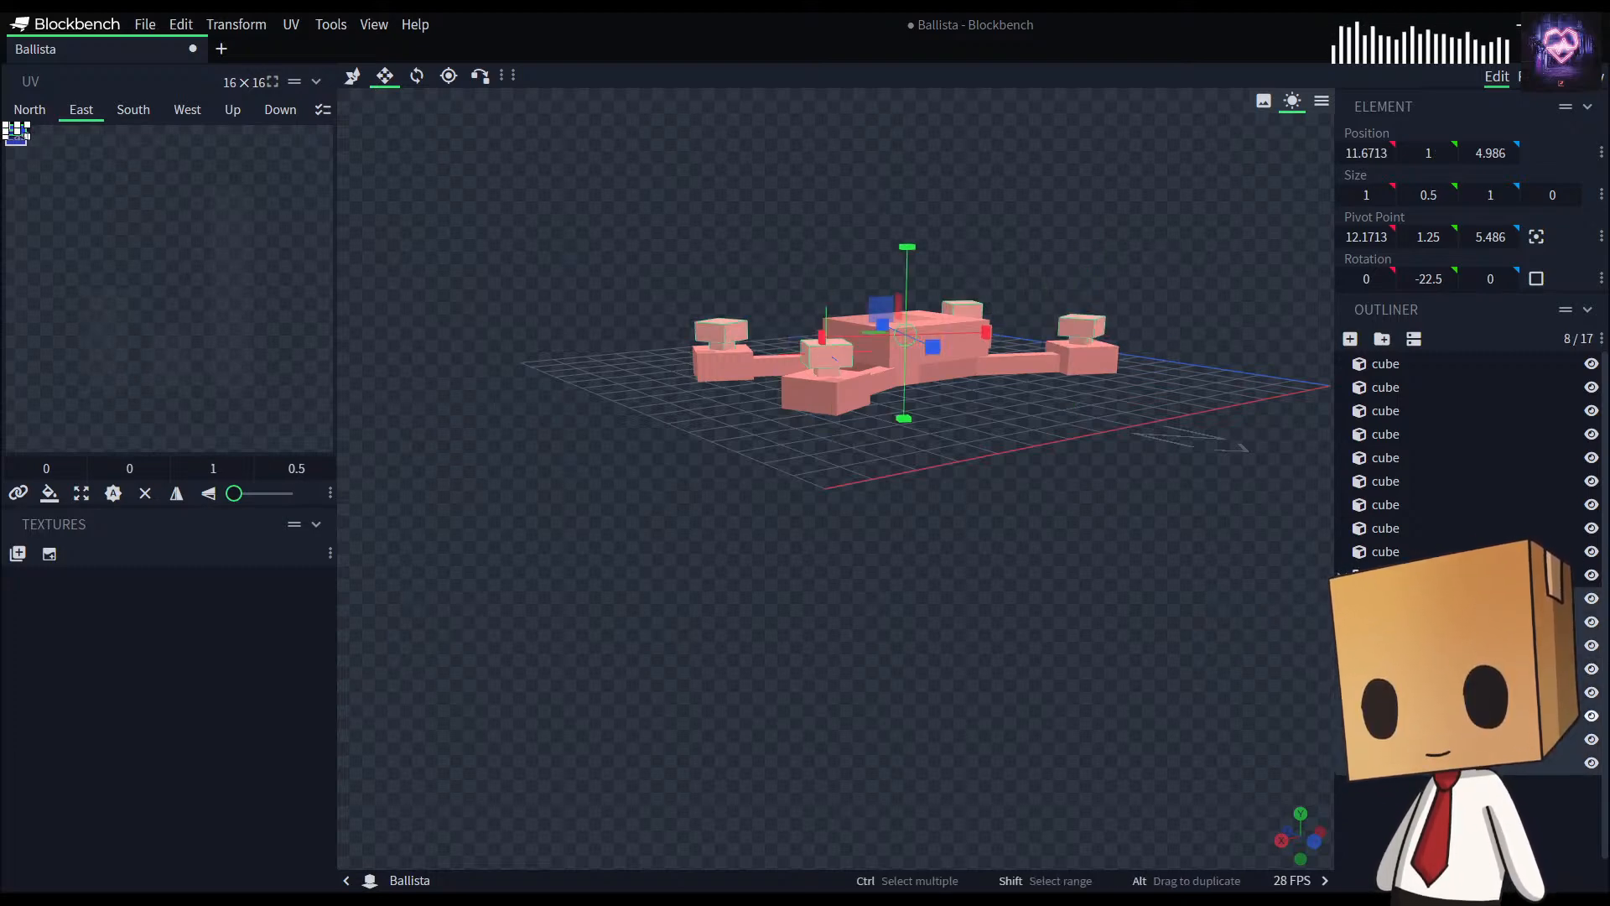
right_click(1403, 379)
mouse_move(1493, 564)
left_click(1351, 793)
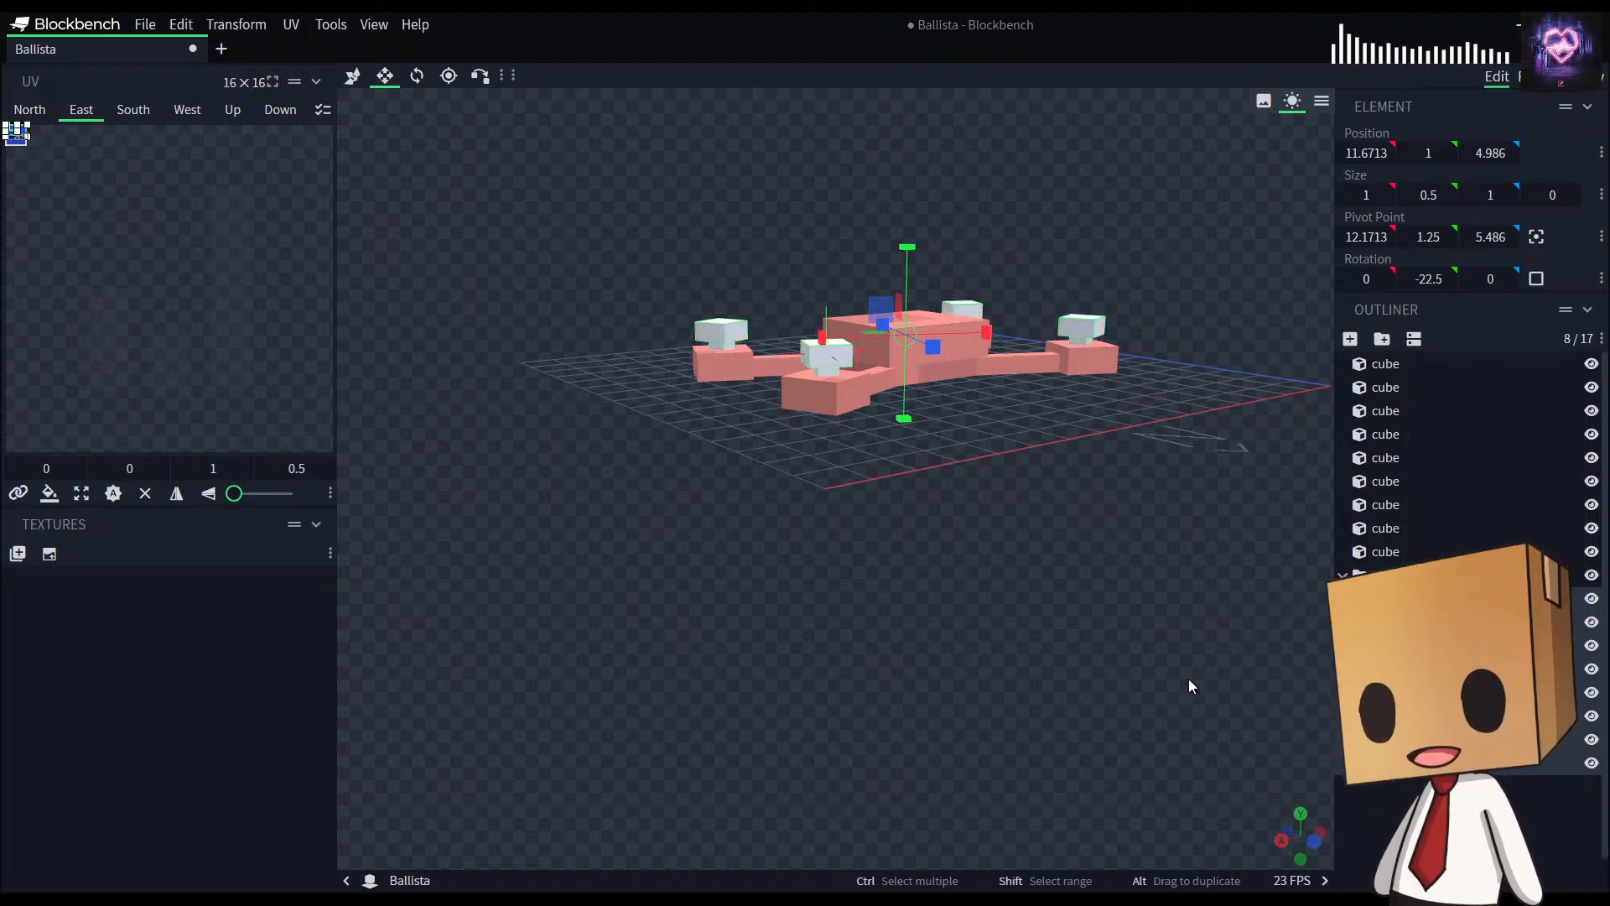
left_click(1273, 768)
left_click_drag(1273, 768, 1079, 708)
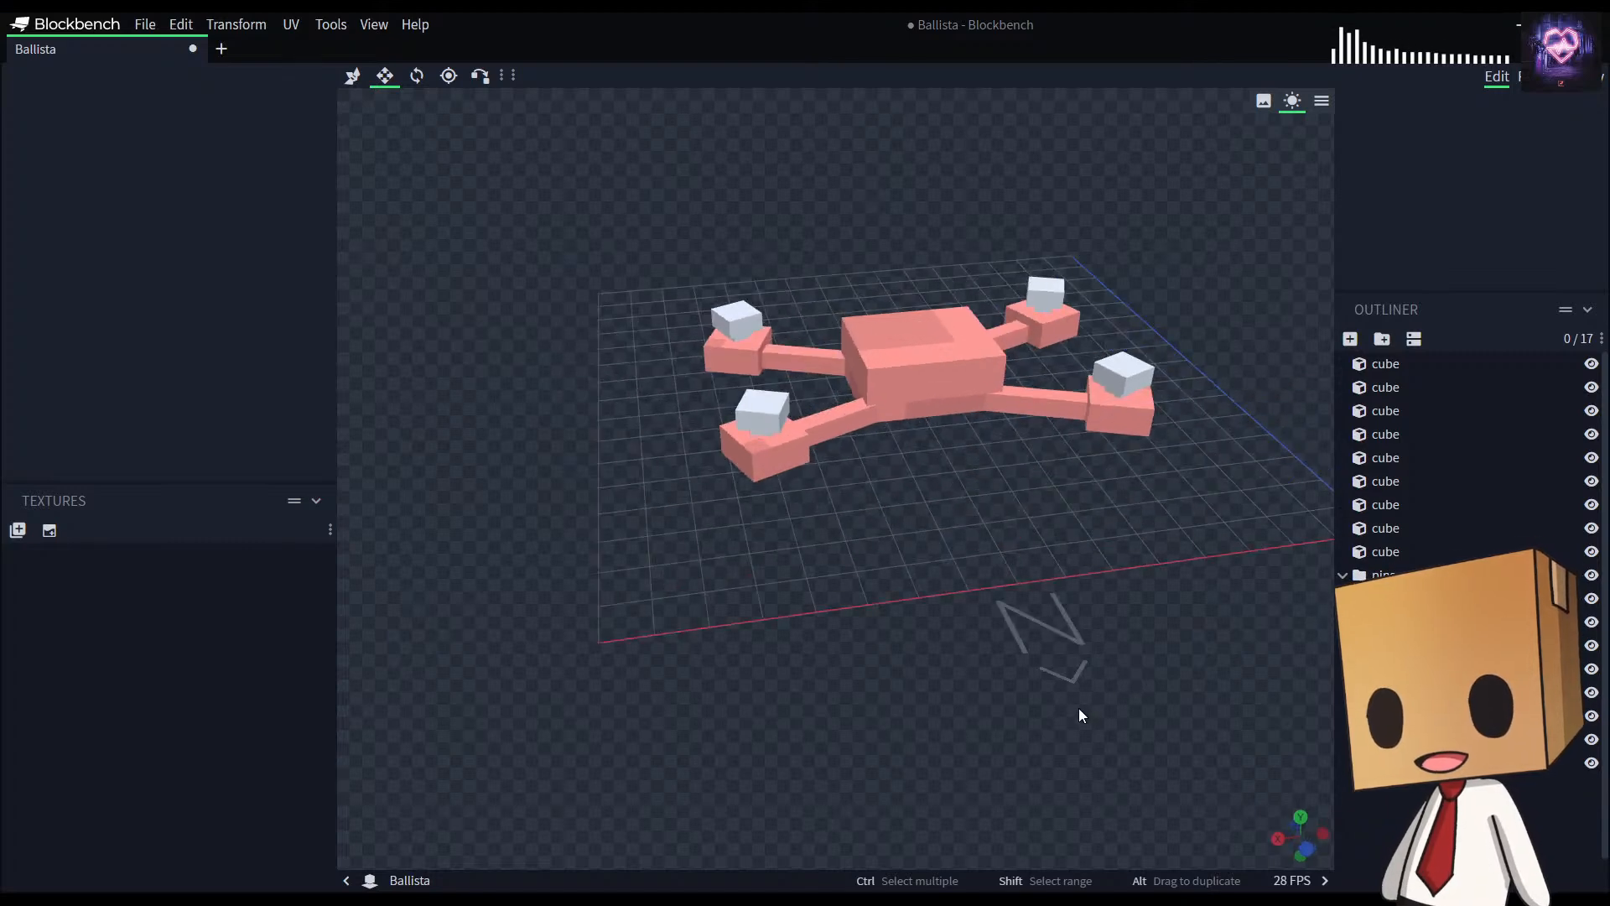
Step: Select the four feet and the four arms joining them to the body, and put them in a group named pin _bracers
left_click(1119, 428)
left_click(1039, 412, "shift")
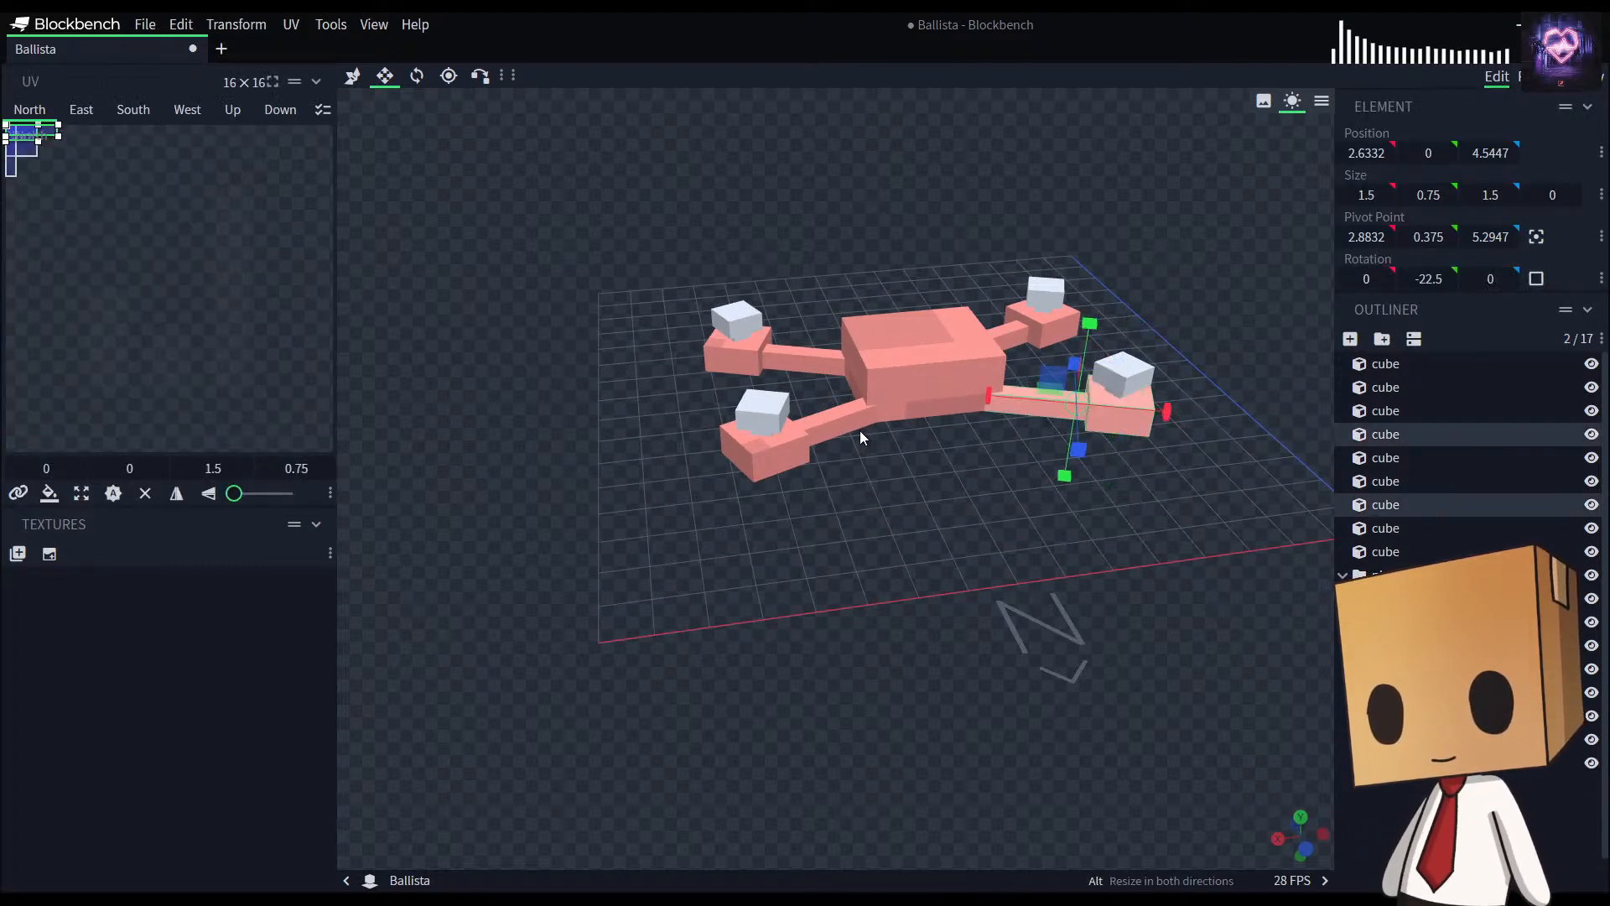
left_click(849, 430, "shift")
left_click(787, 449, "shift")
left_click(797, 381, "shift")
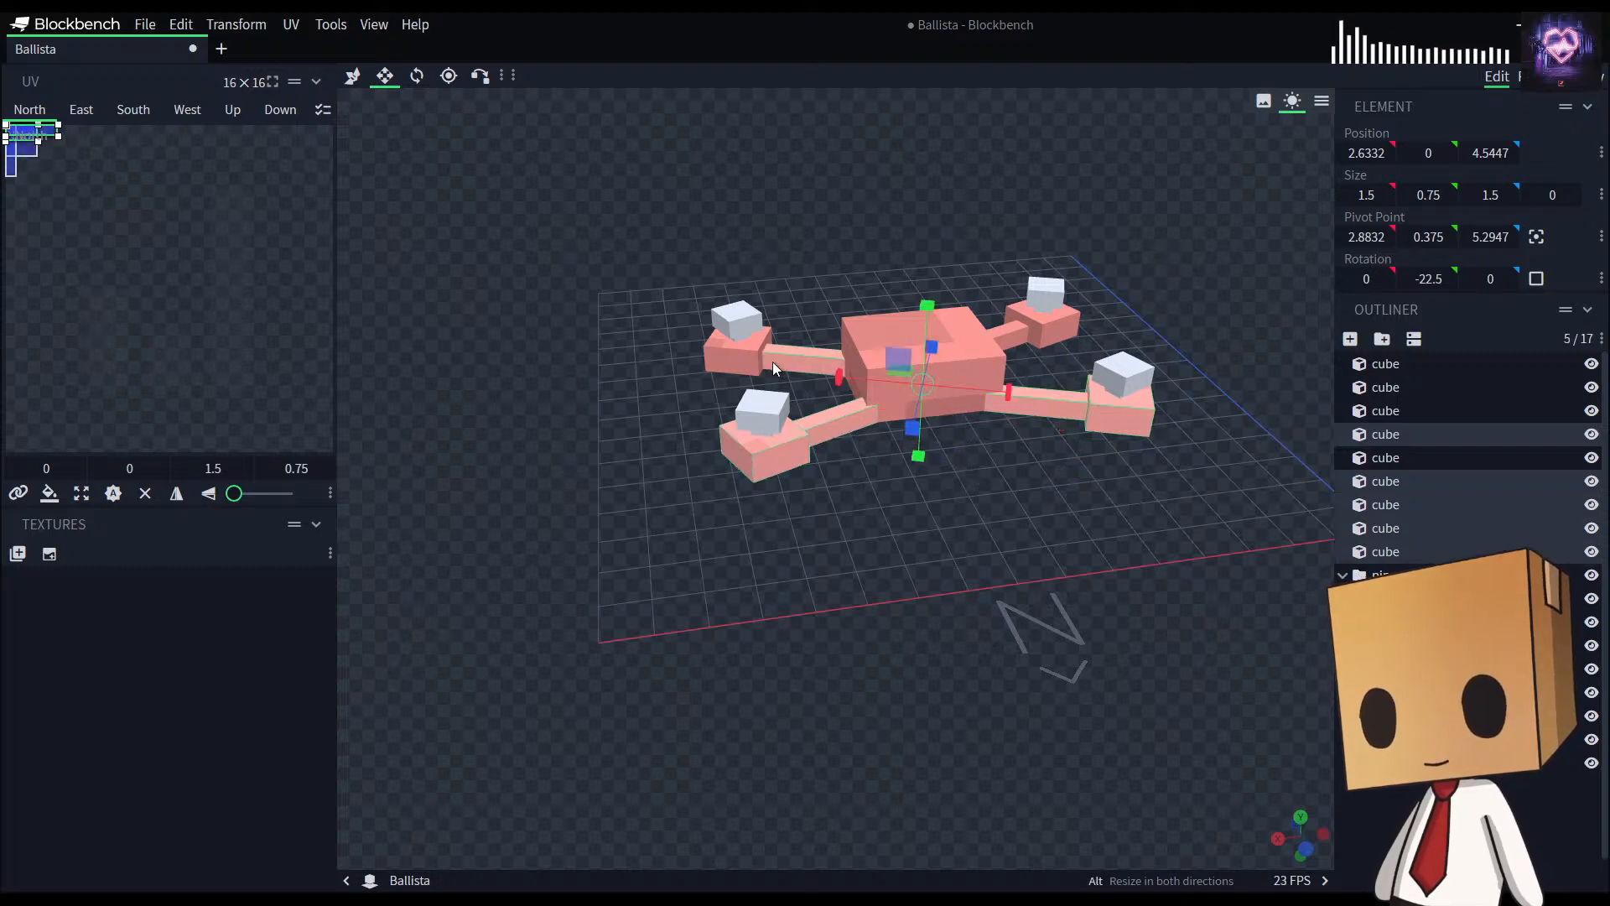
left_click(728, 364, "shift")
left_click(1044, 330, "shift")
left_click(1053, 324, "shift")
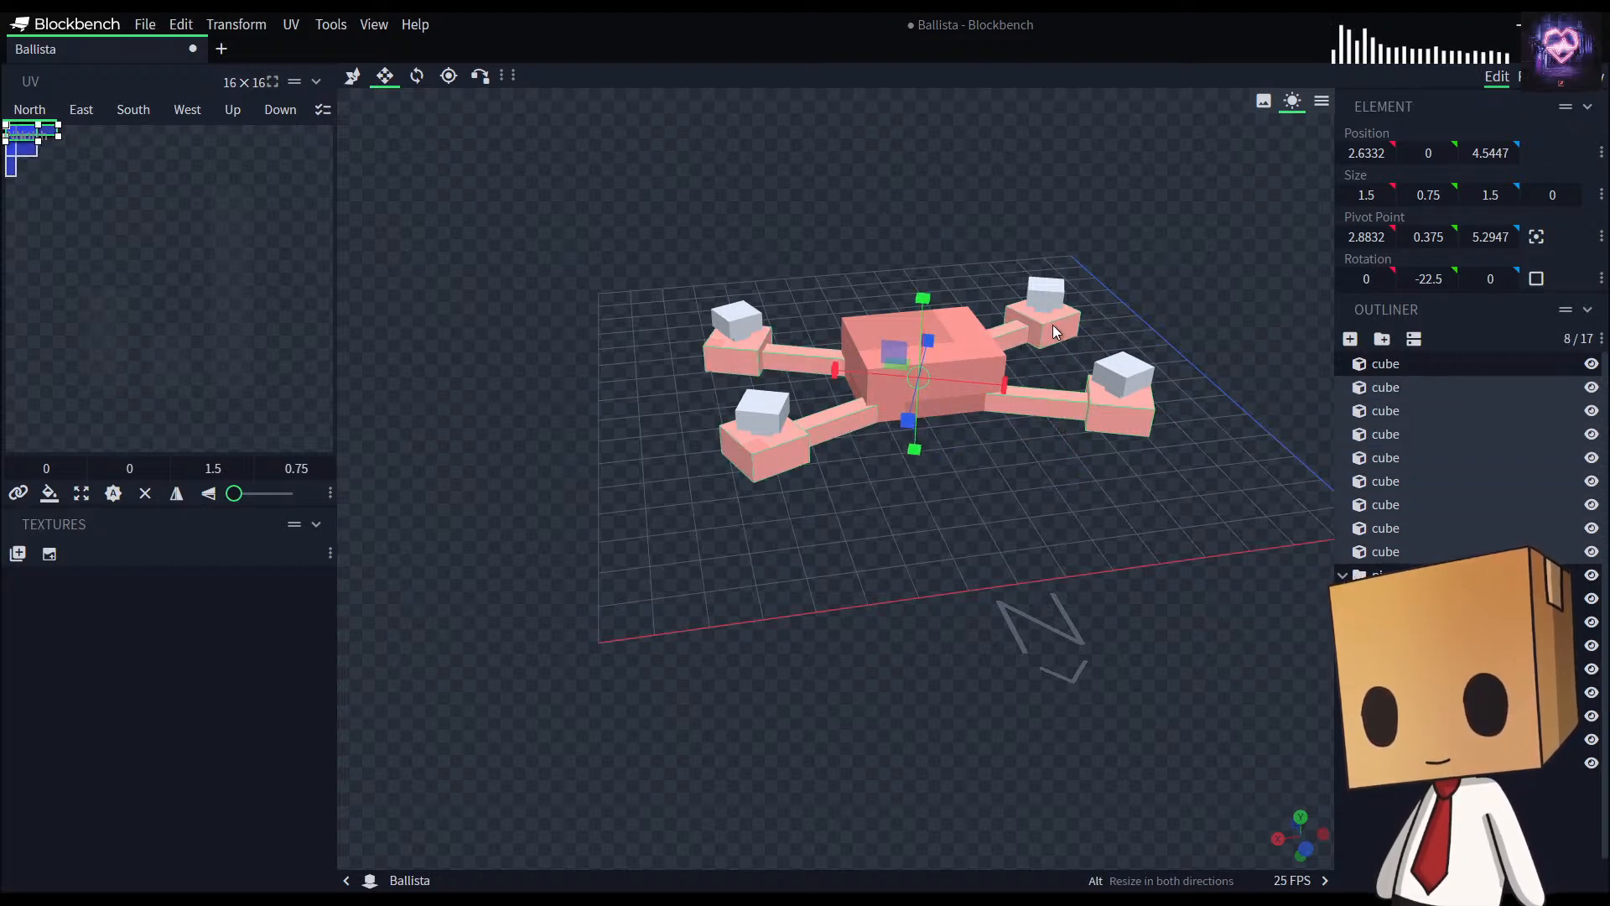
left_click(1385, 339)
left_click(1343, 599)
left_click(1399, 646)
left_click(1392, 599)
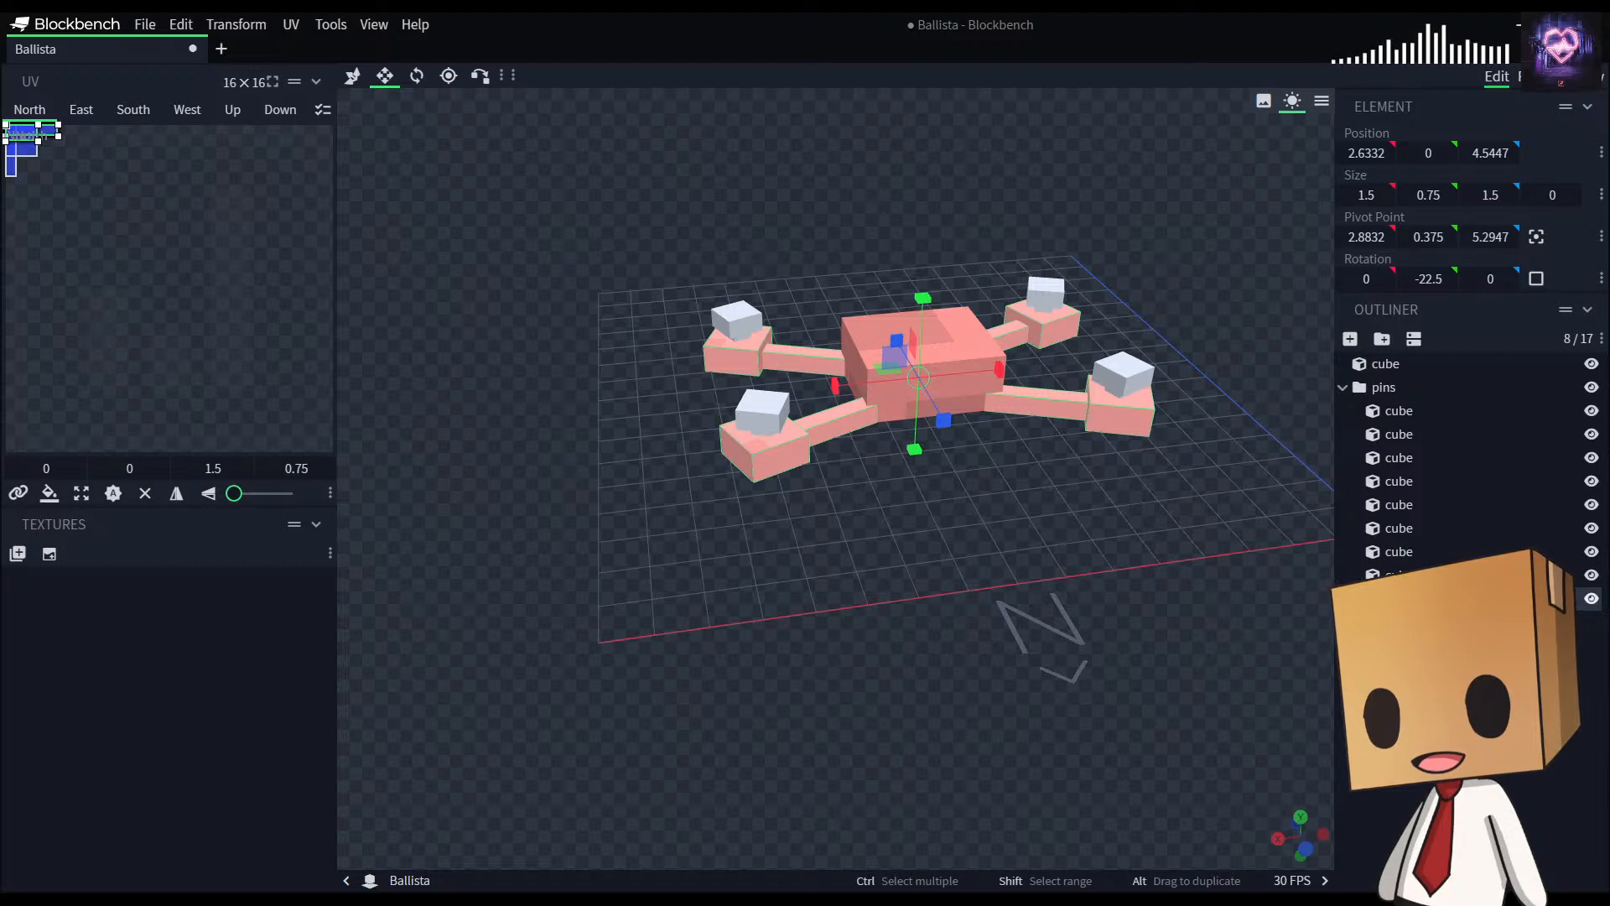
left_click(1343, 599)
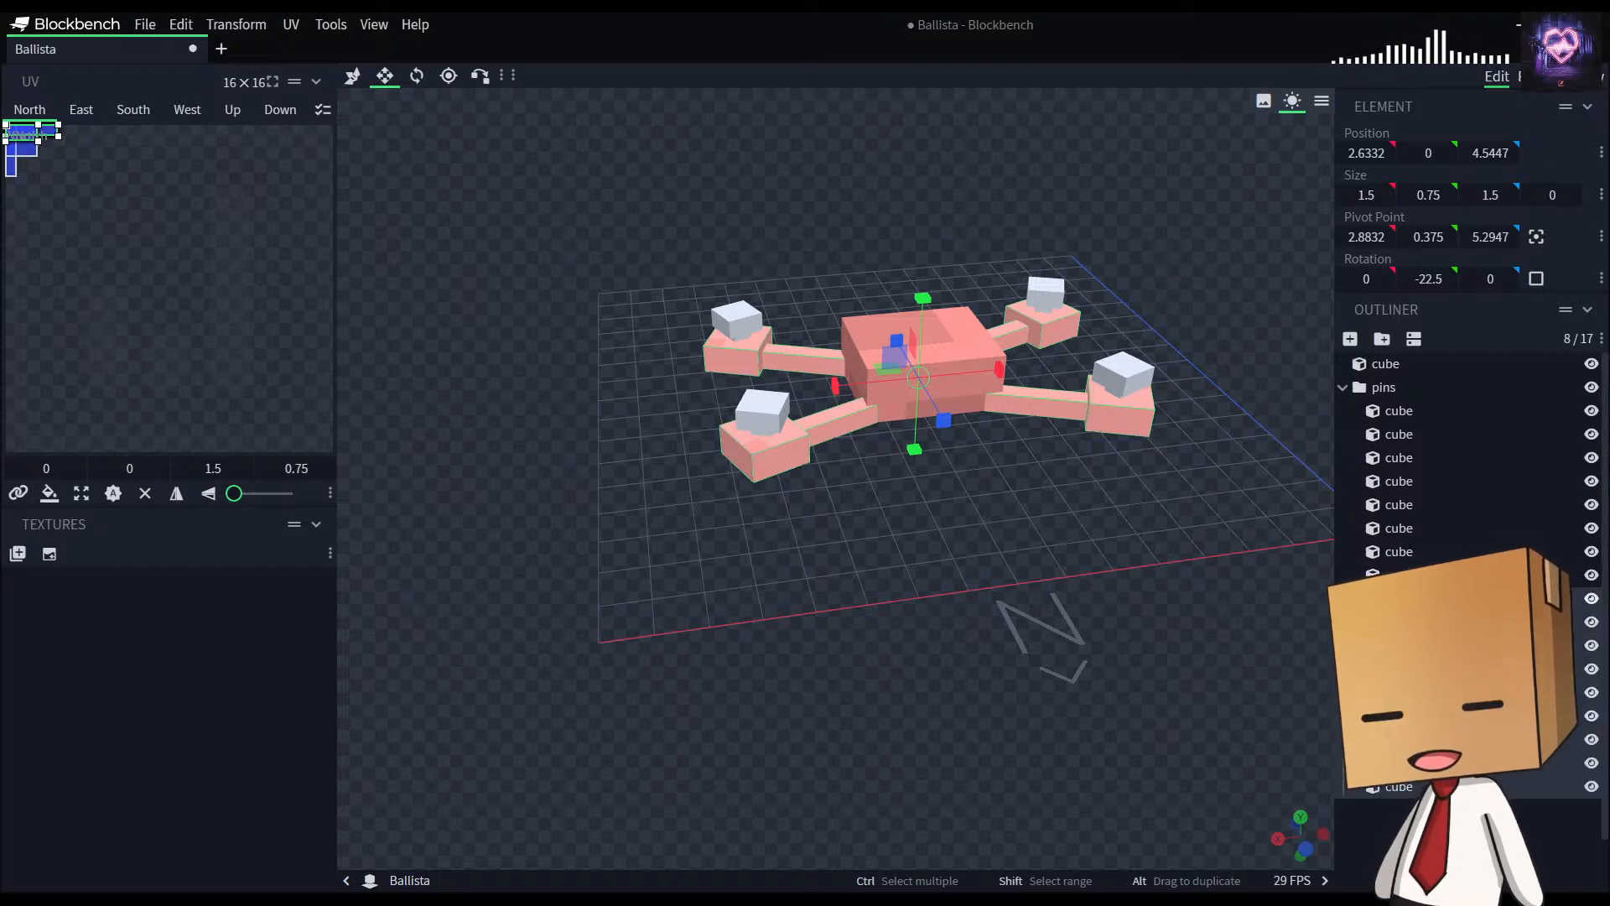
Step: Set the marker color of all the cubes in the pin _bracers group to Orange
left_click(1399, 646)
left_click(1400, 622)
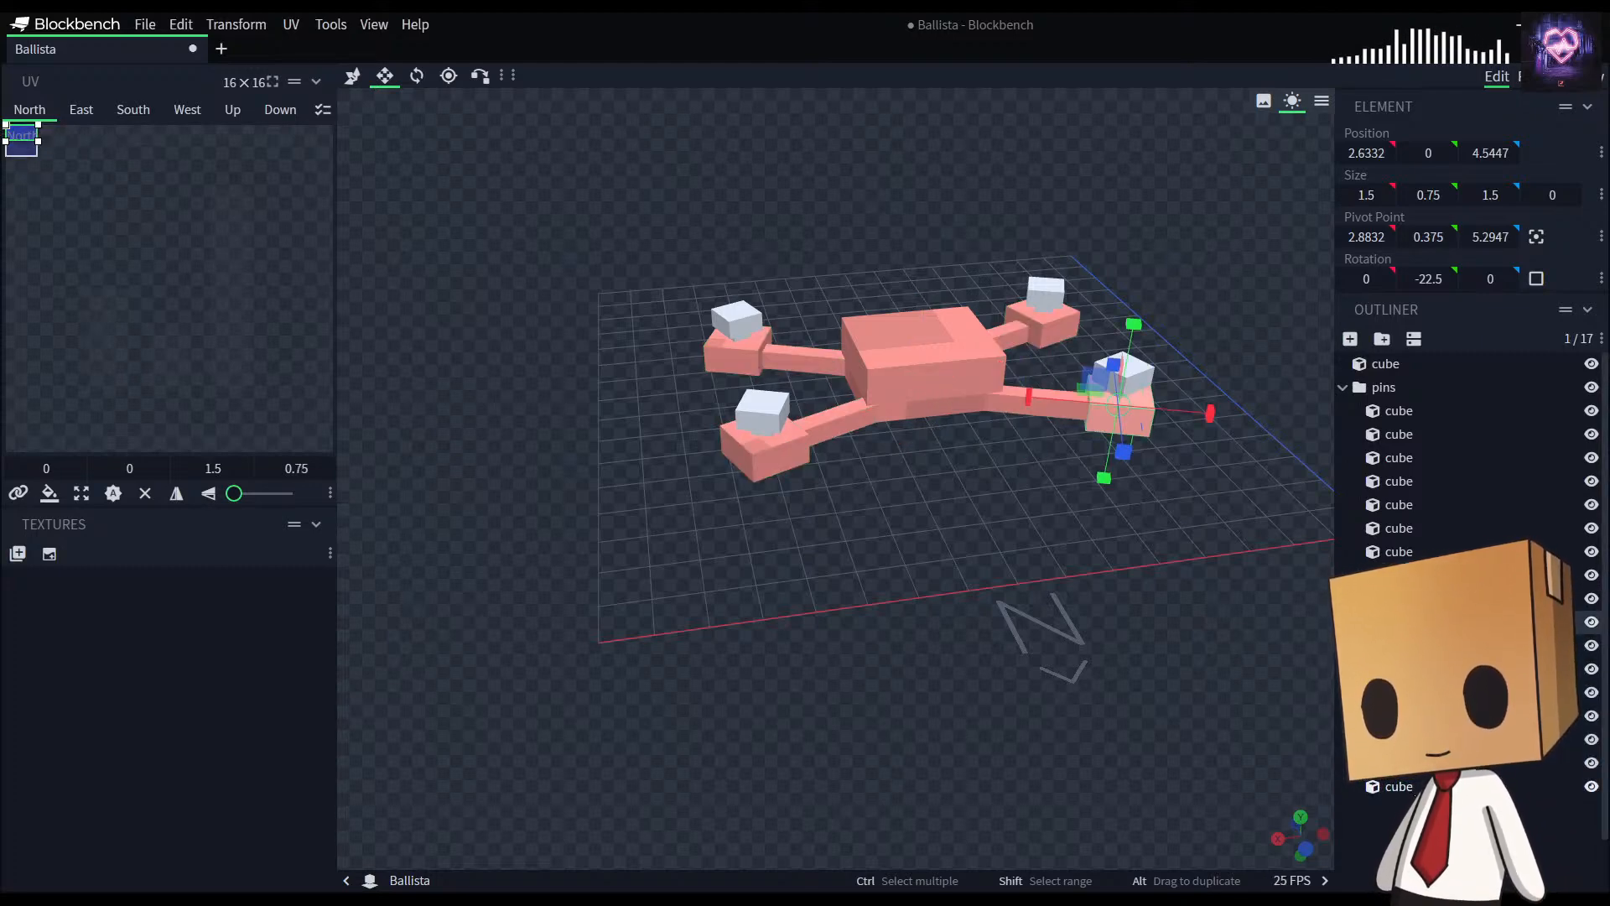
left_click(1399, 787, "shift")
right_click(1415, 696)
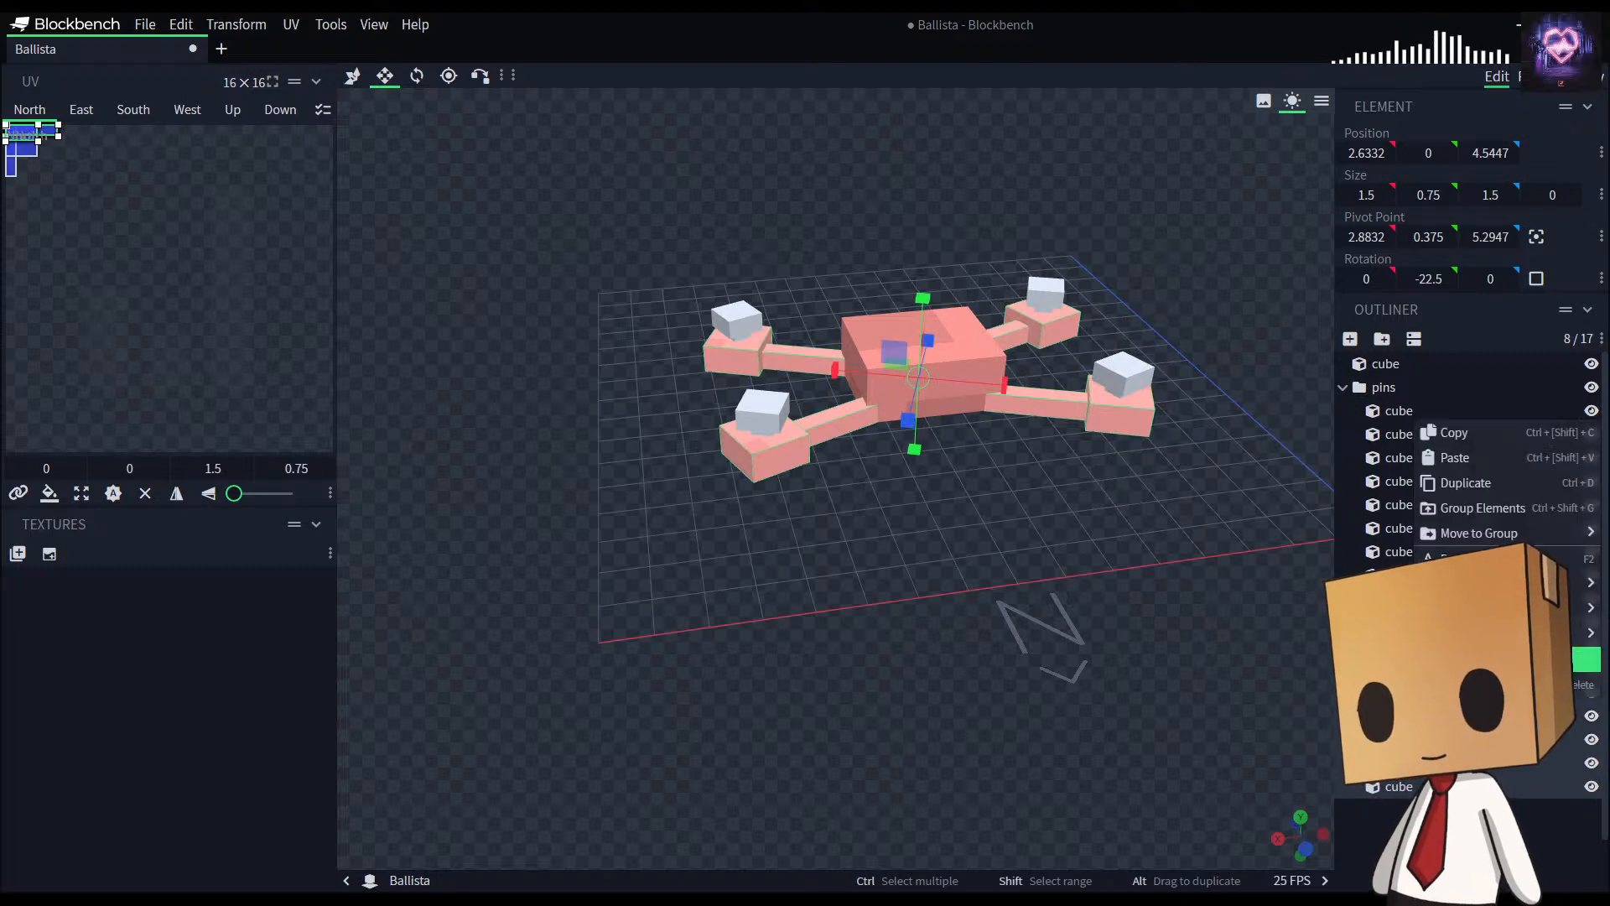
mouse_move(1464, 609)
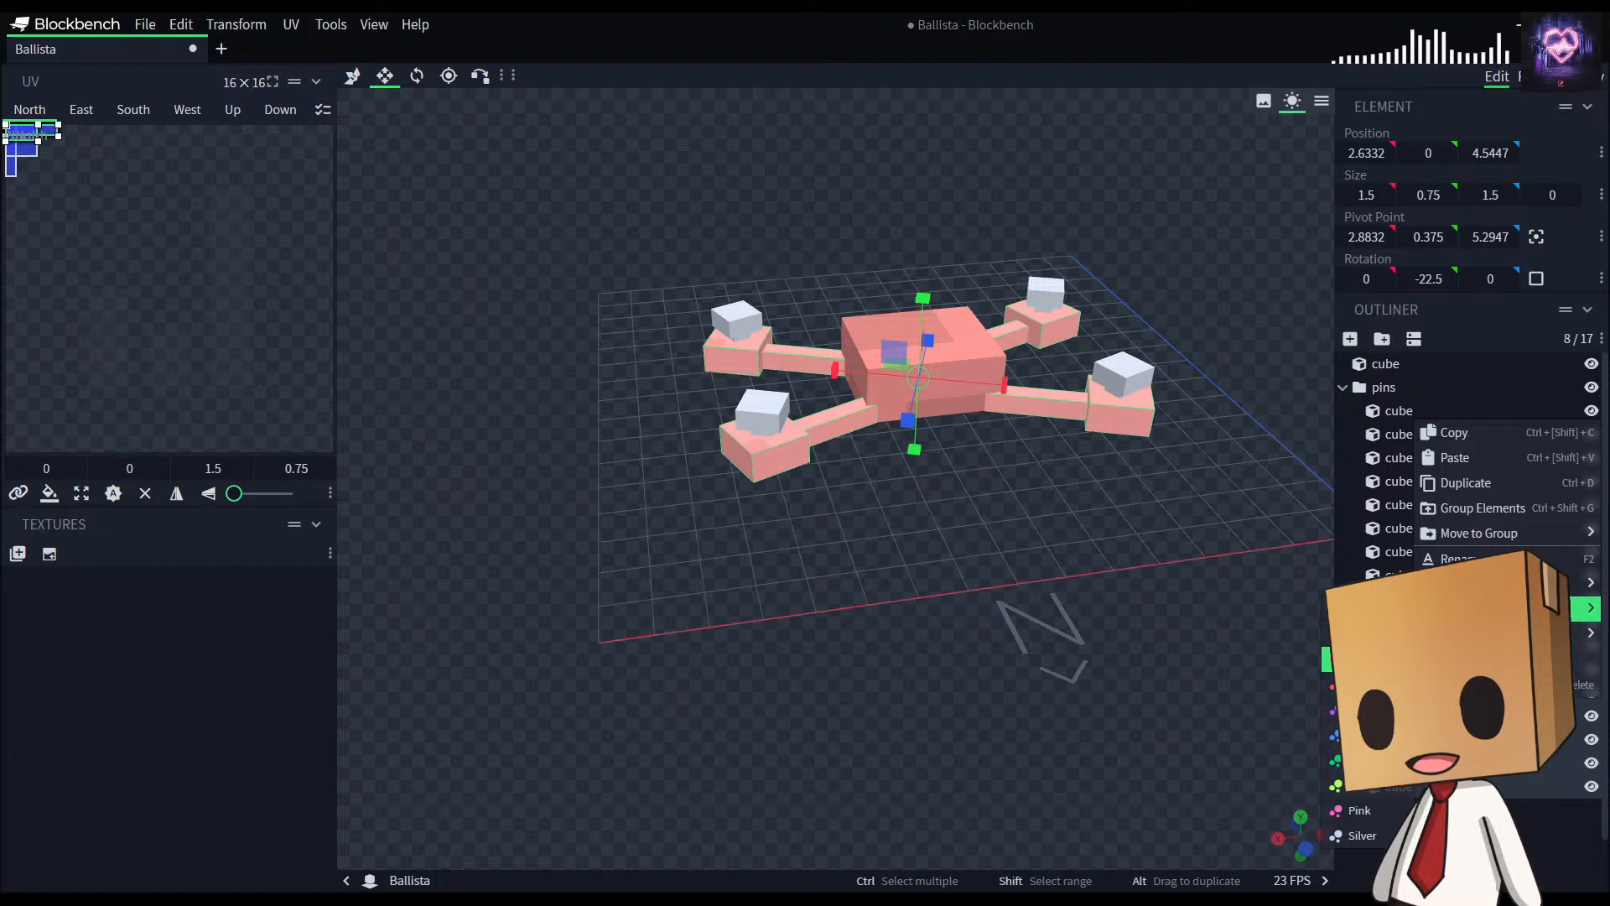
left_click(1327, 659)
left_click_drag(1259, 647, 1040, 537)
Step: Set the marker color of the central body cube to Yellow
left_click(989, 354)
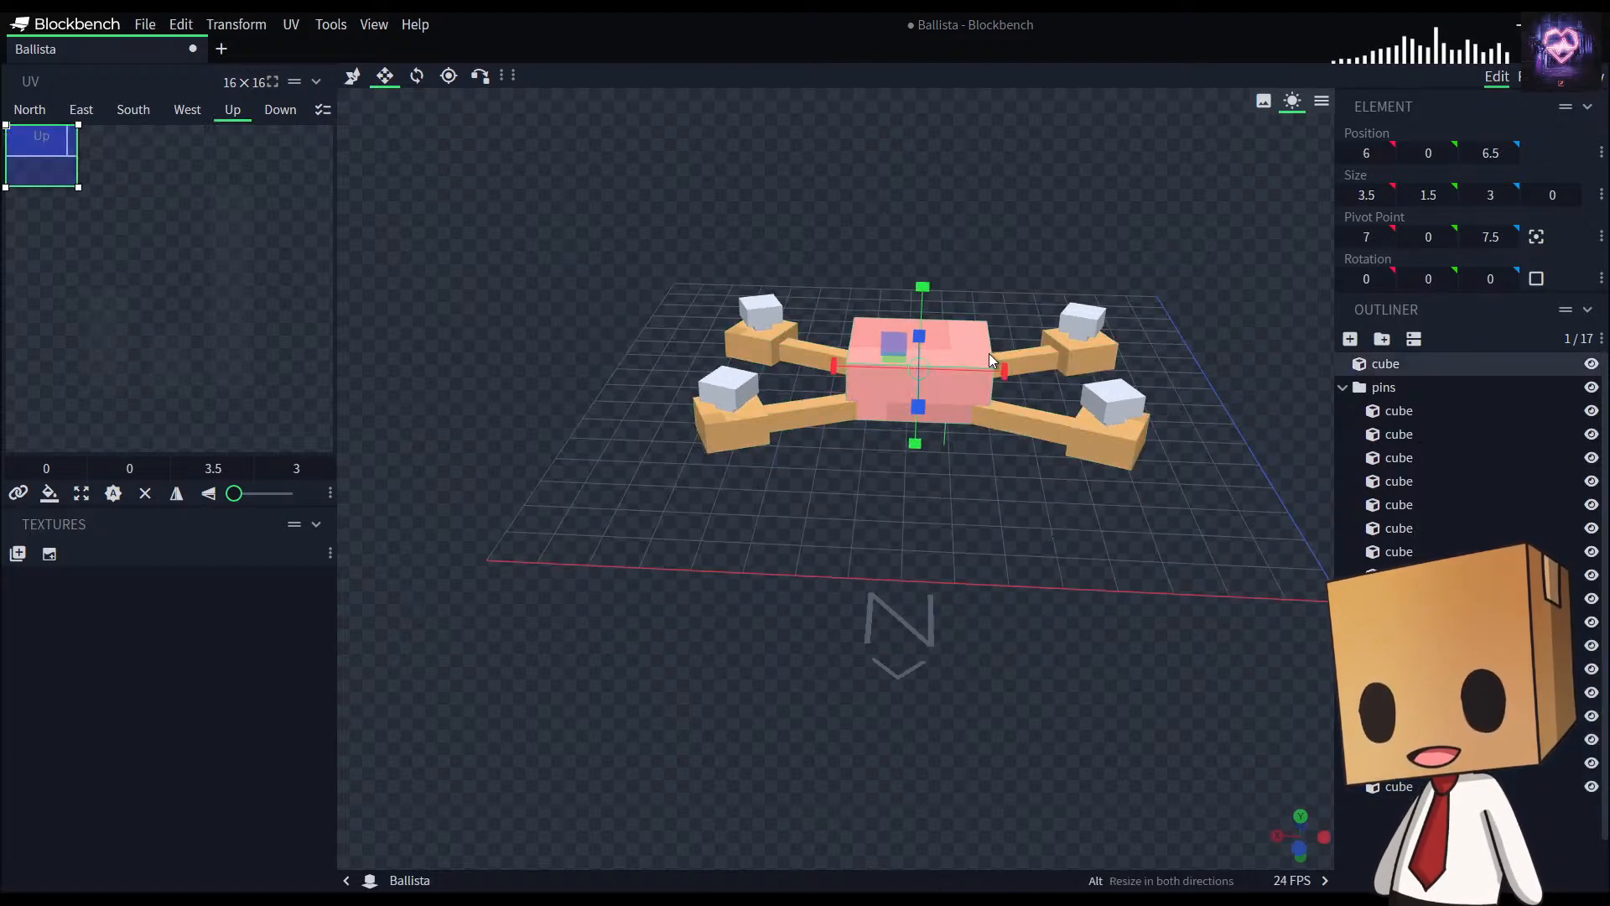
right_click(1392, 374)
mouse_move(1443, 555)
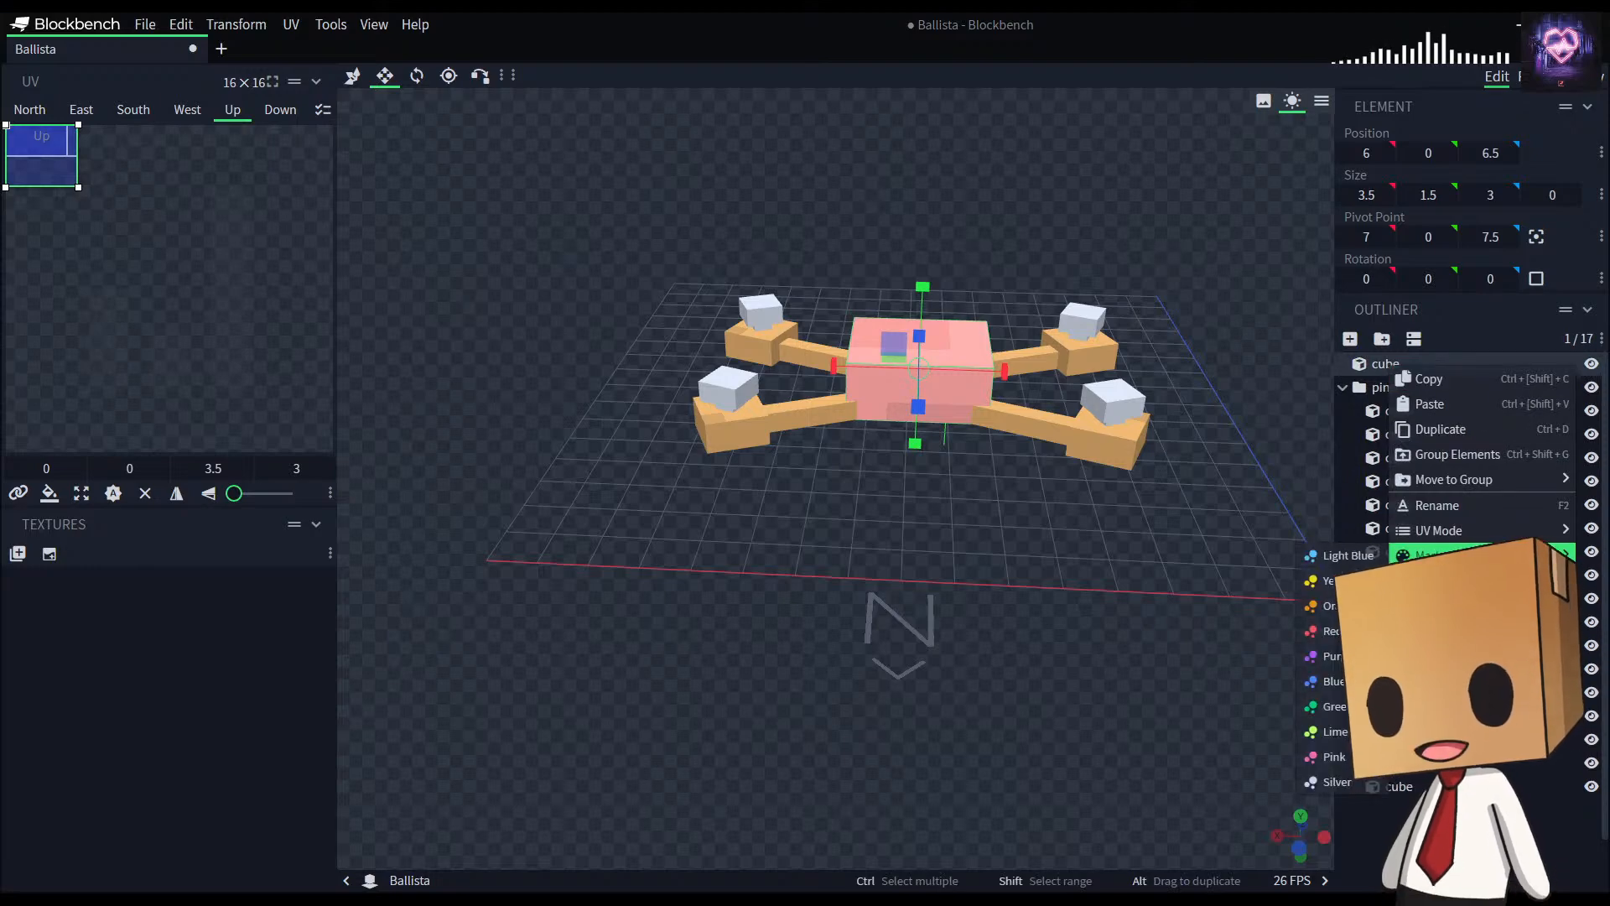
left_click(1327, 581)
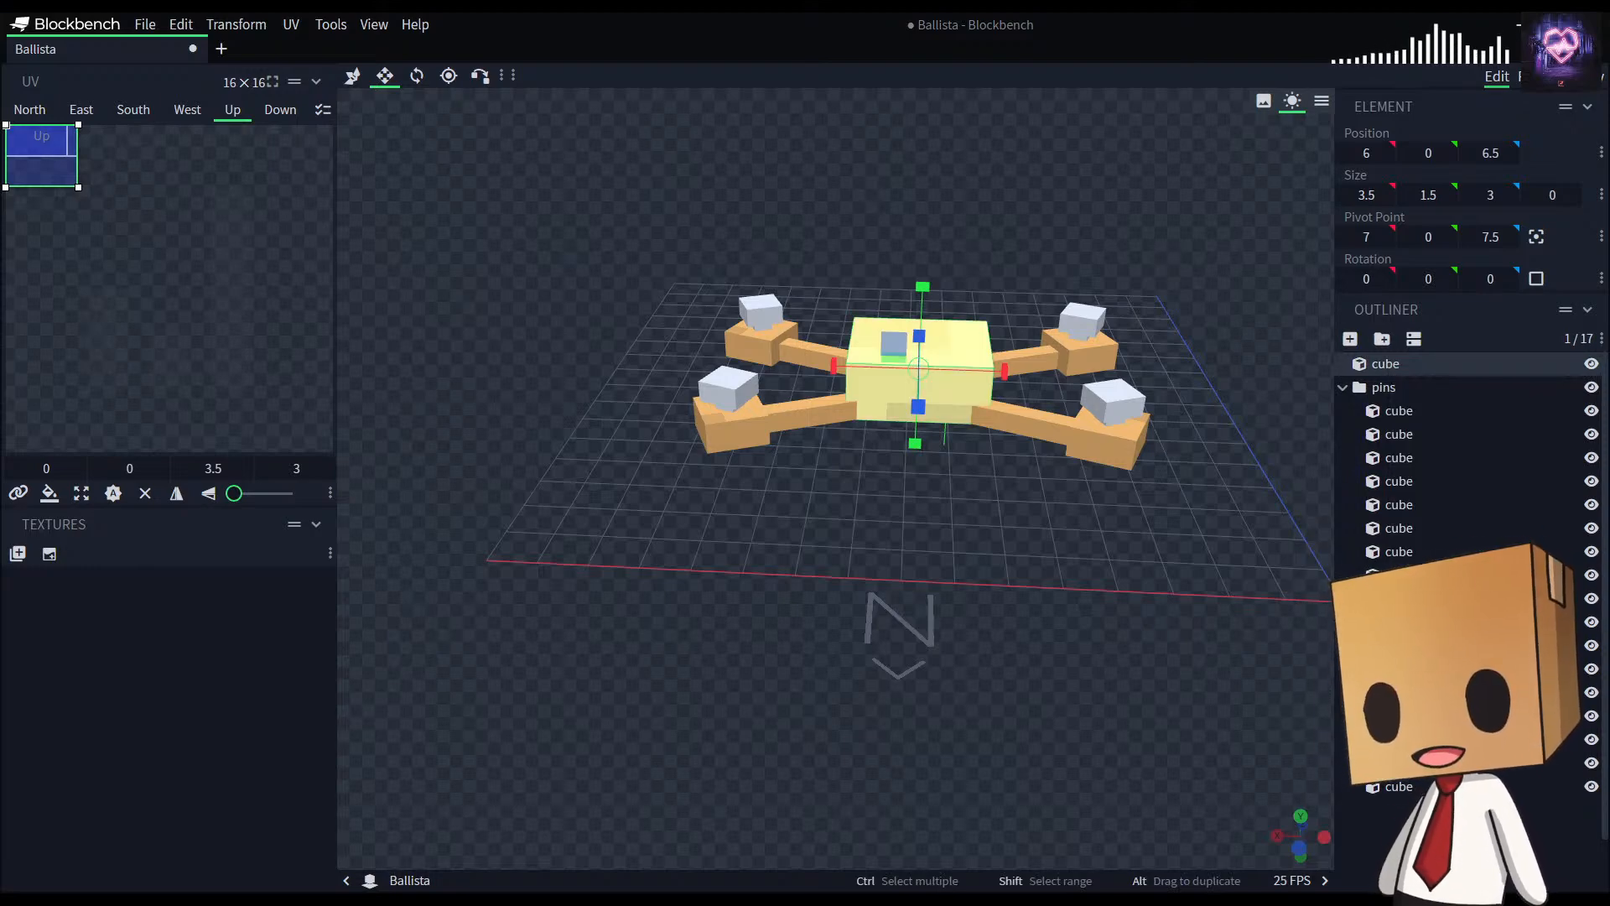
left_click(1125, 685)
left_click_drag(1124, 685, 992, 508)
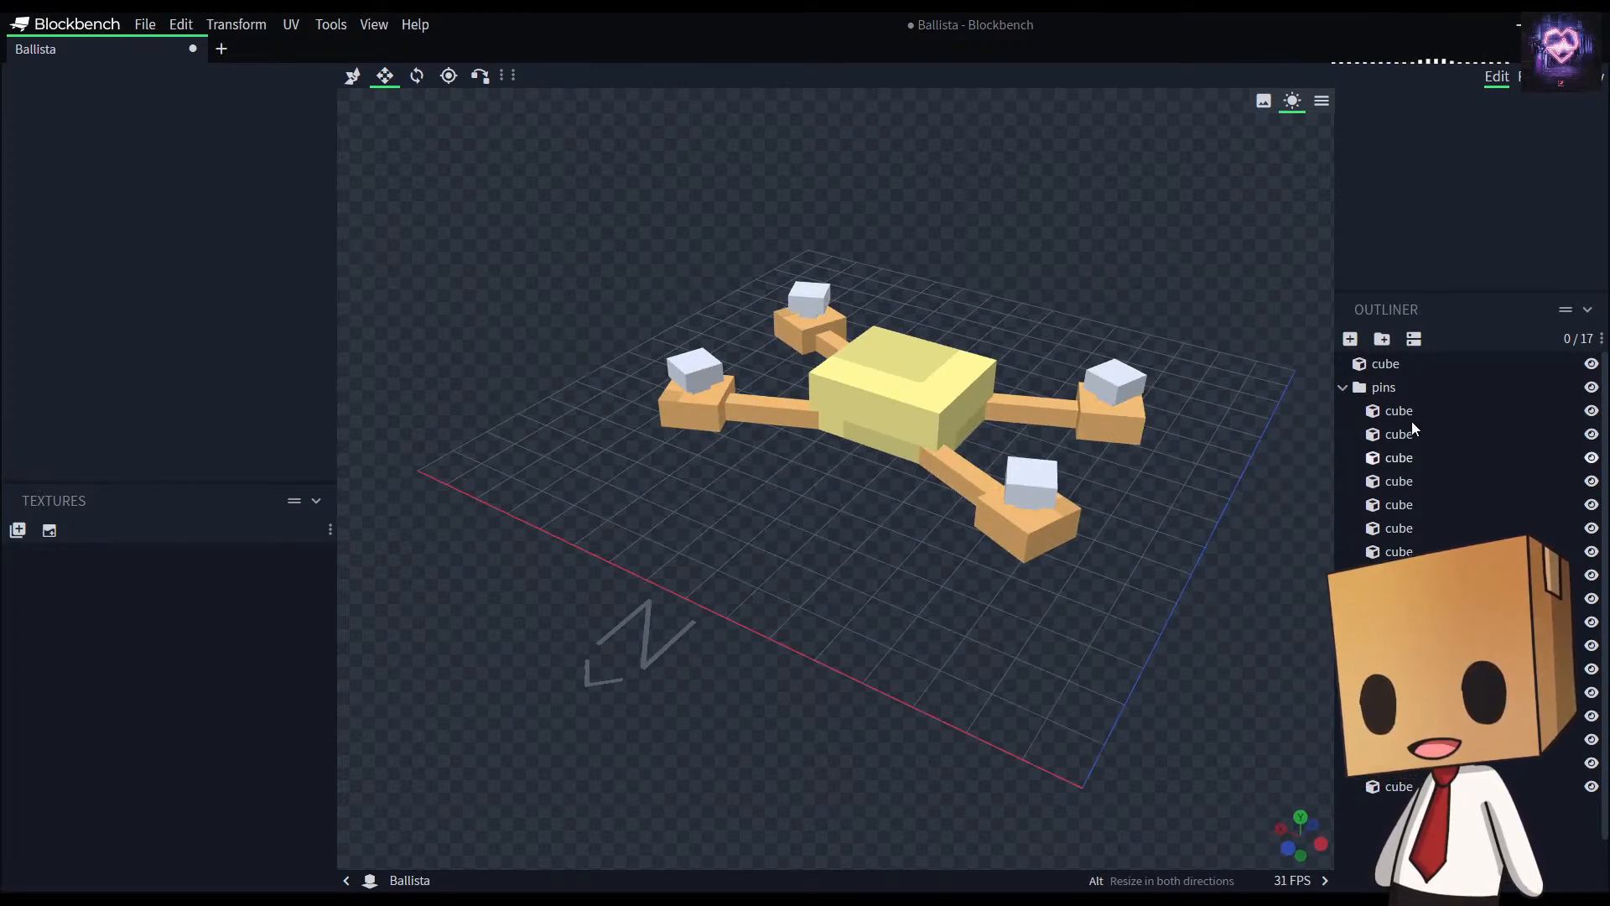
Step: Select the central body cube and collapse the pins and pin _bracers groups
left_click(1358, 369)
left_click_drag(1012, 455, 999, 664)
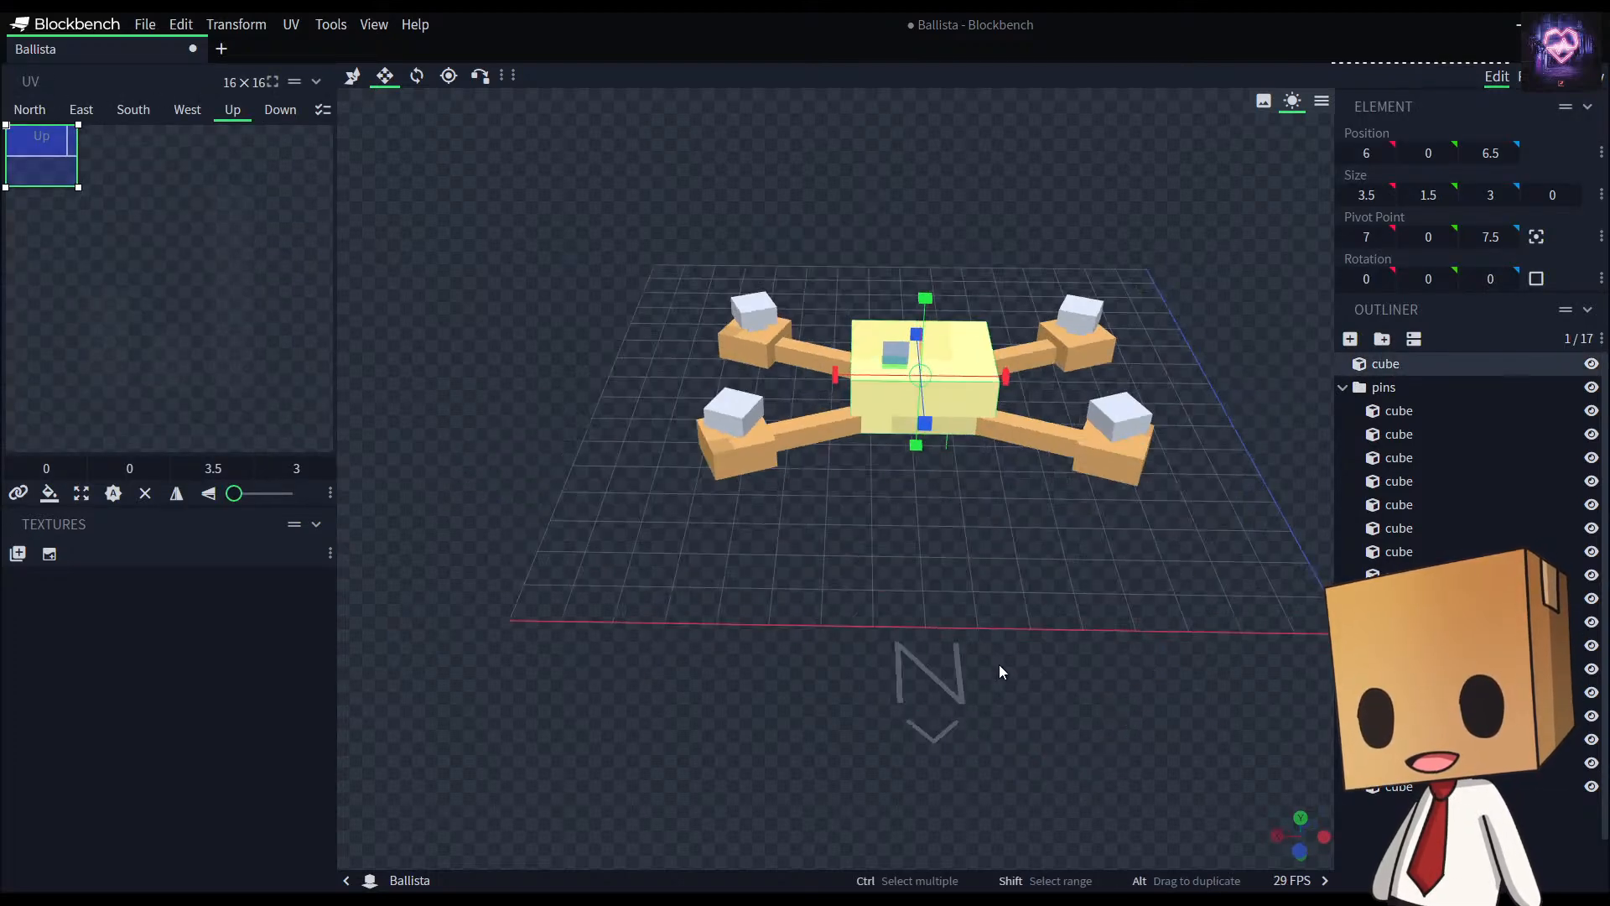
left_click(1342, 389)
left_click(1343, 411)
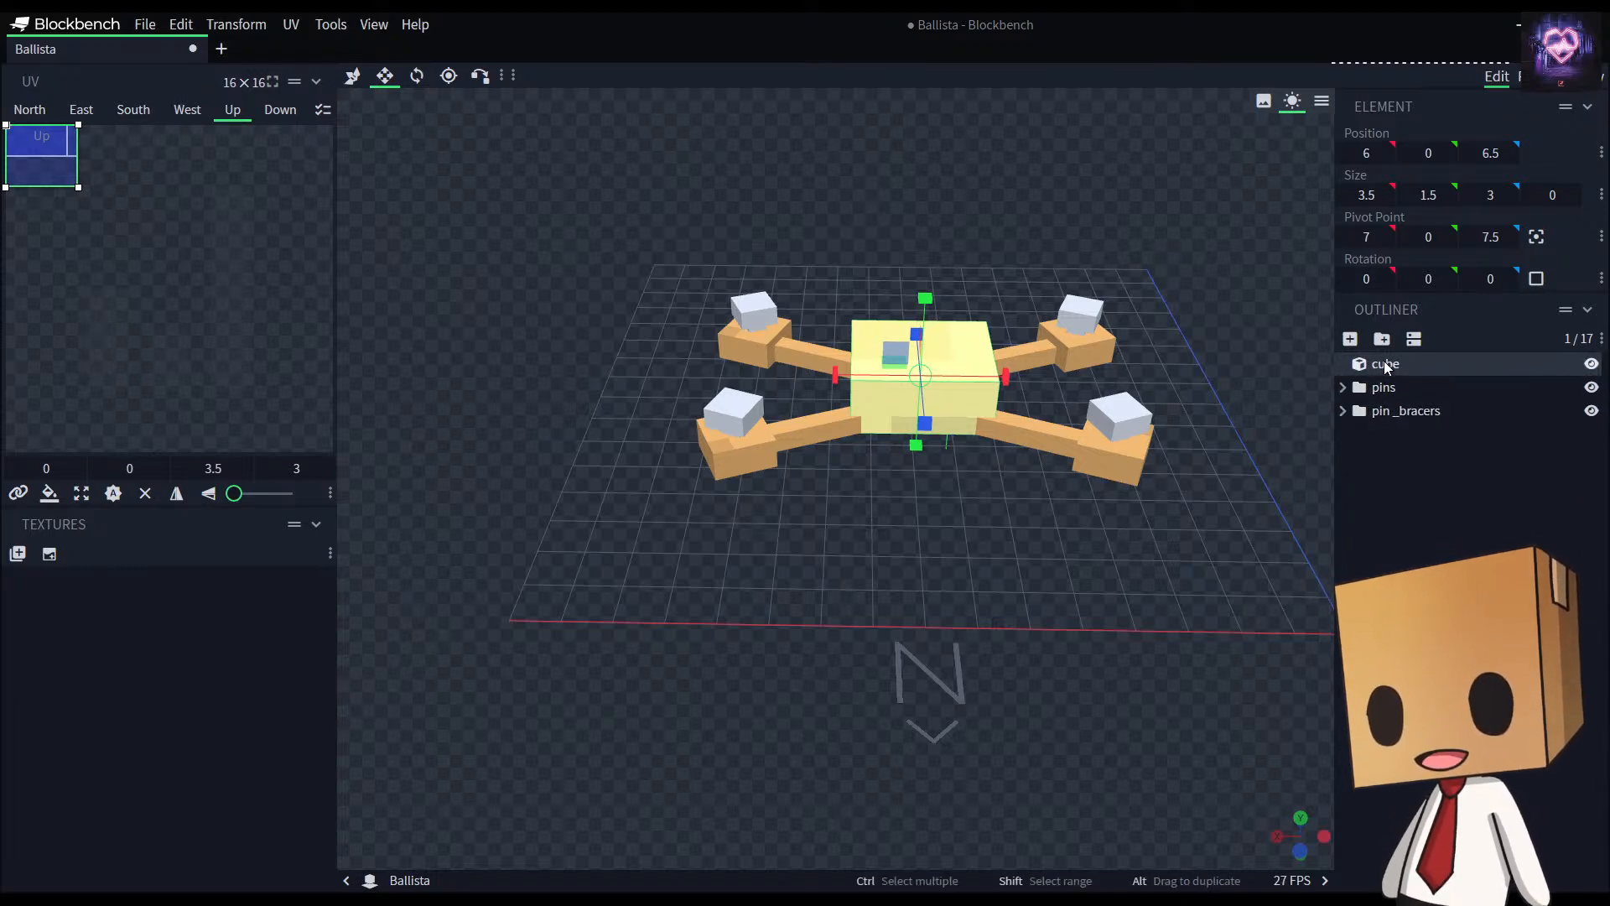
Step: Rename the central body cube as bottom_plate
right_click(1384, 363)
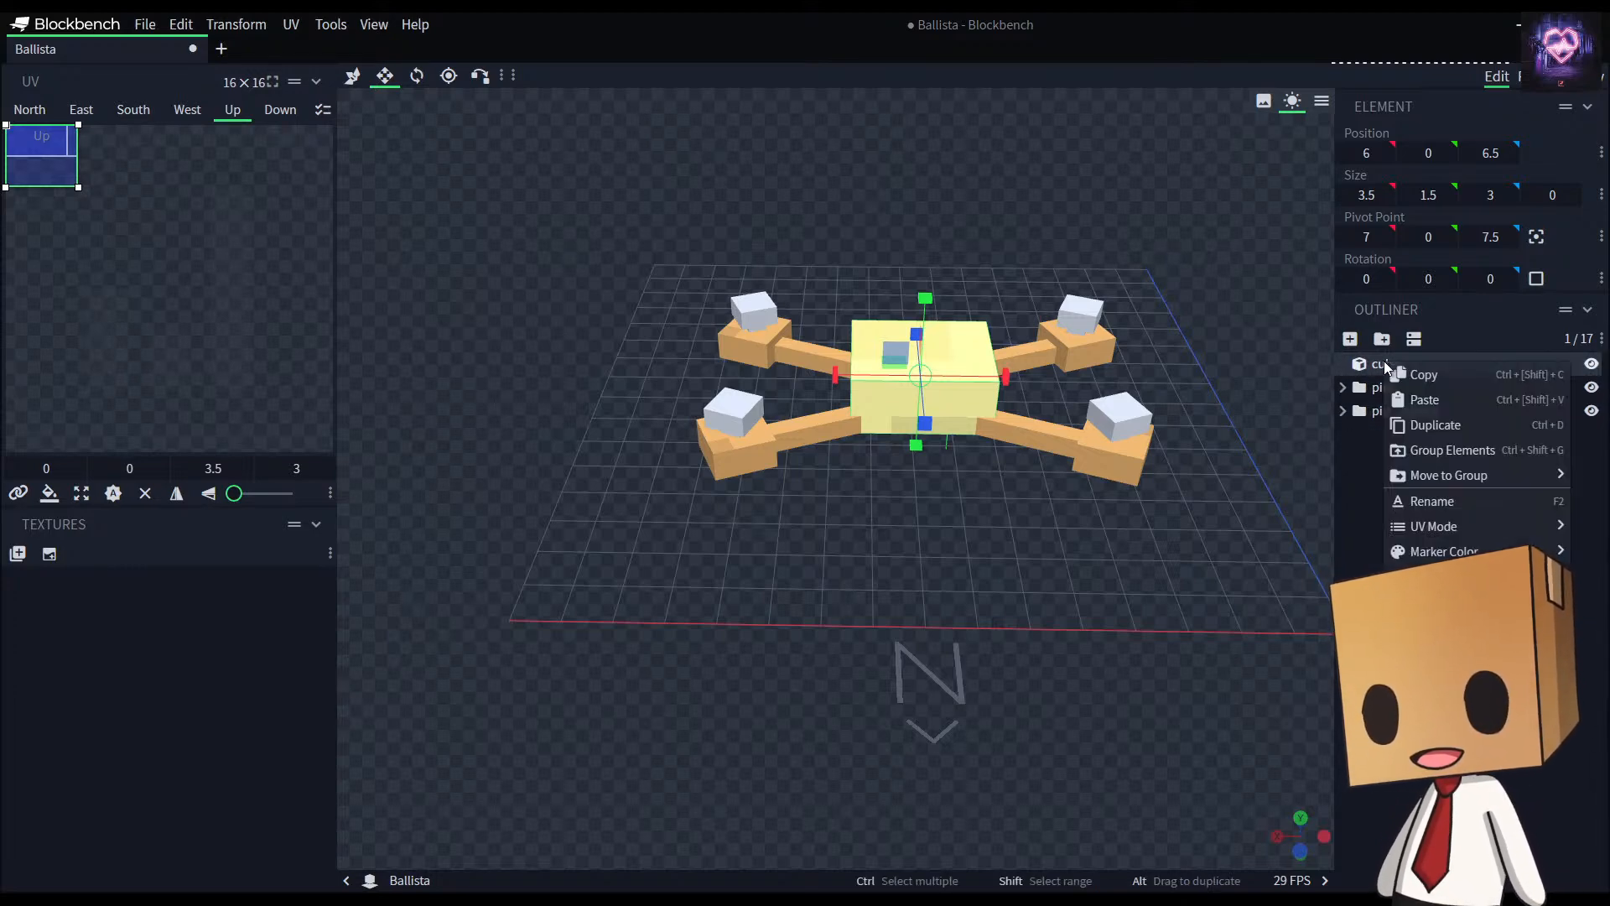
left_click(1445, 502)
type("bottom_plate")
left_click(1427, 471)
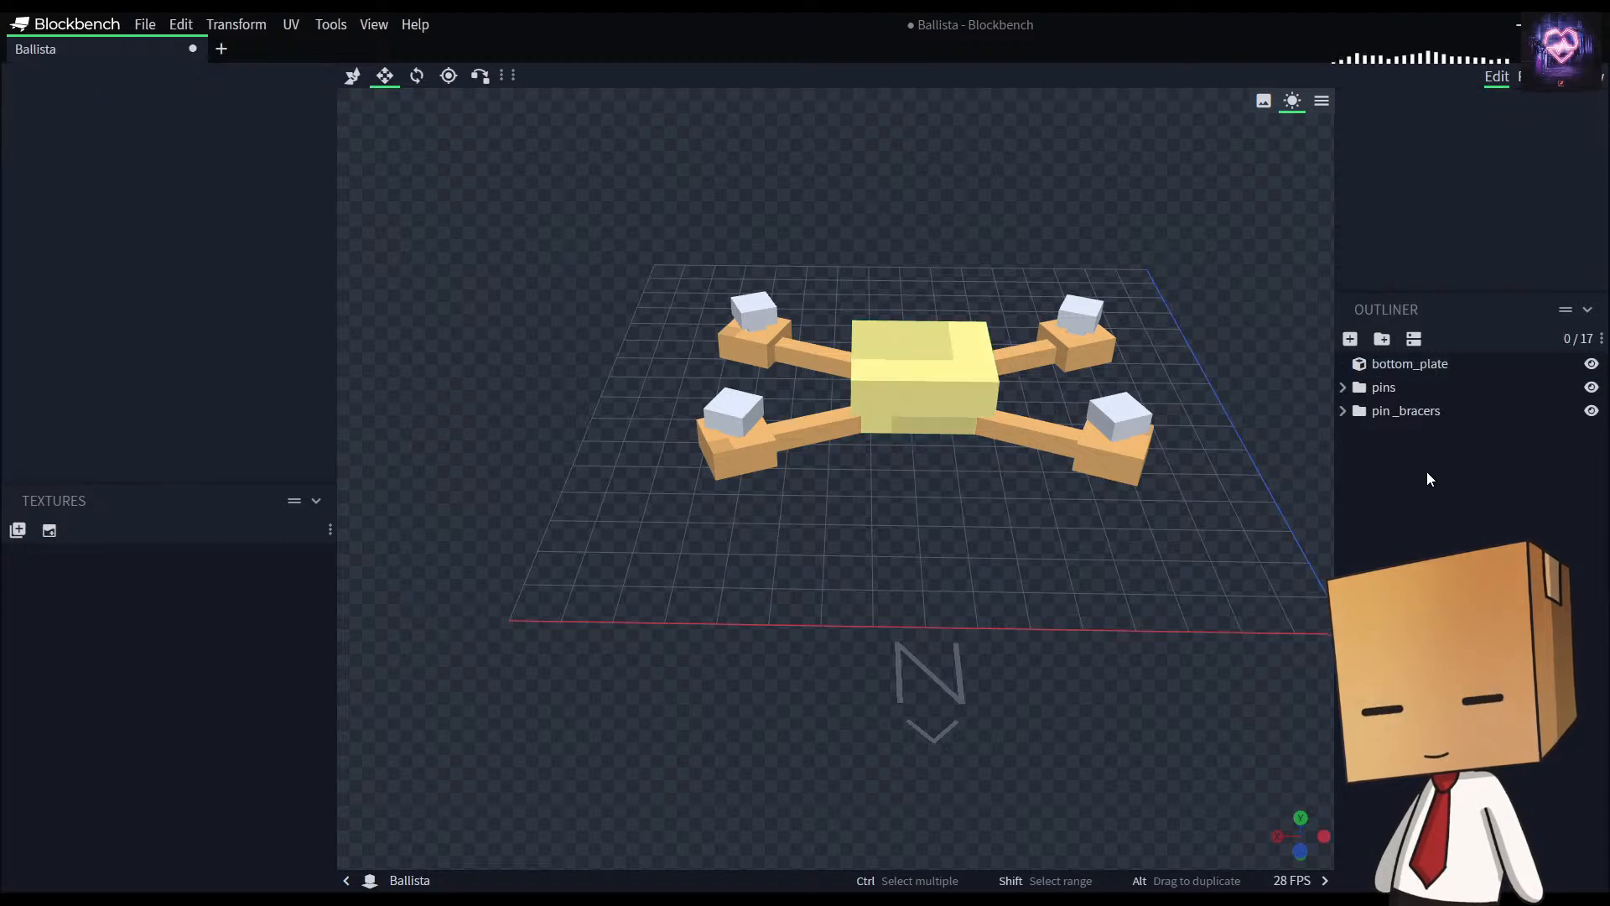
Step: Duplicate the bottom_plate cube and raise the copy to Y position 1.5 so it sits on top of the original
left_click_drag(1203, 609, 942, 230)
left_click_drag(978, 305, 889, 380)
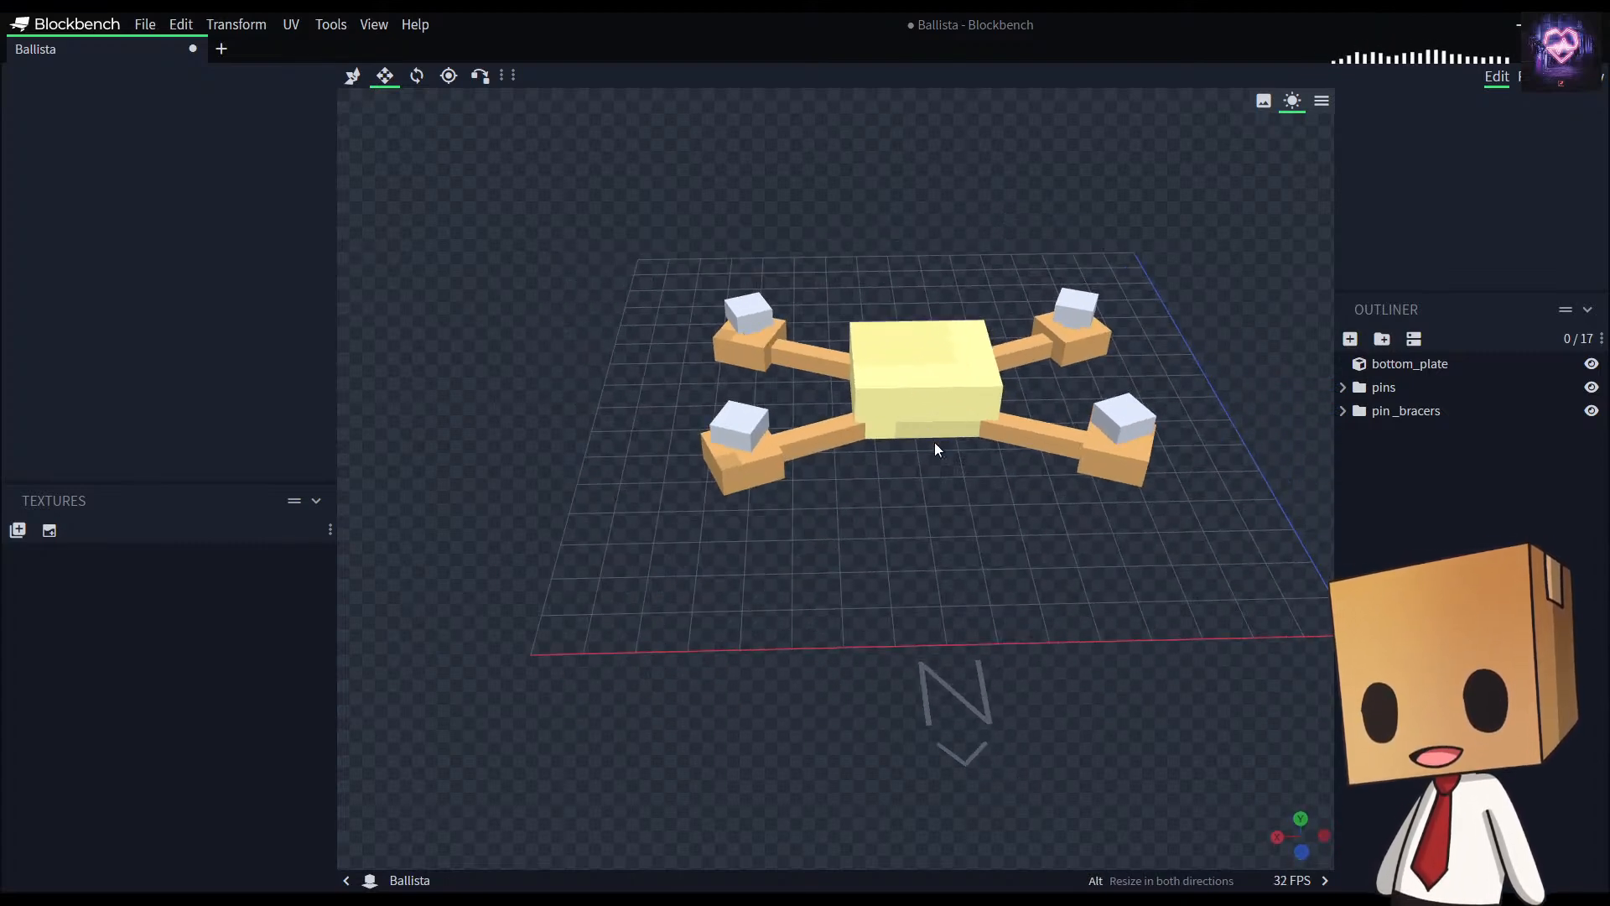
left_click_drag(1071, 532, 1338, 555)
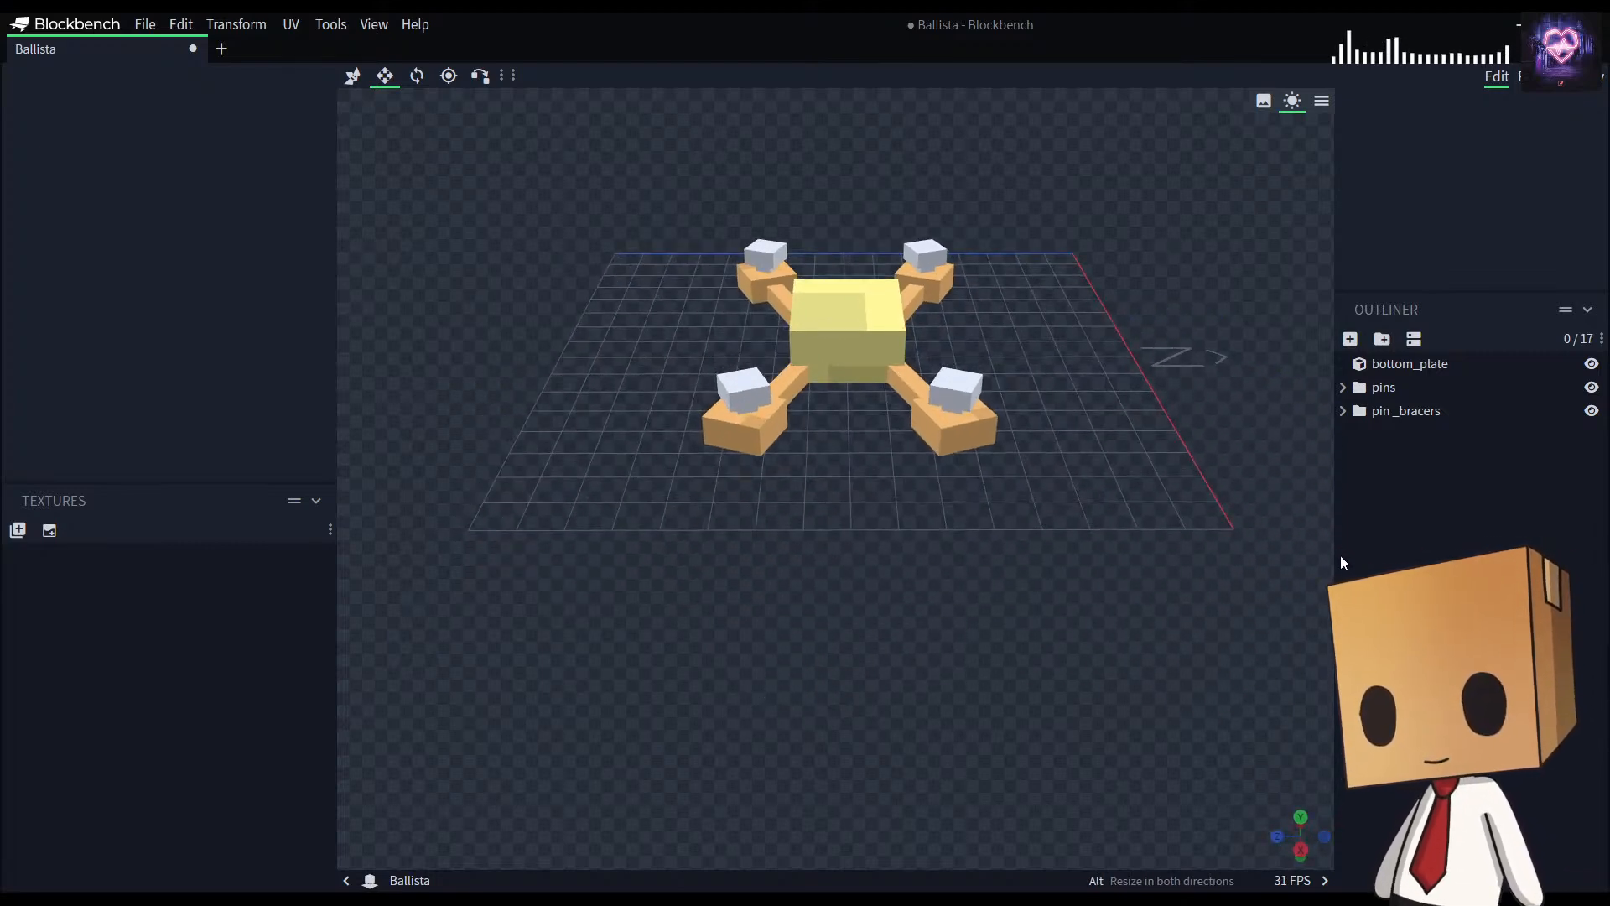
left_click_drag(1329, 559, 1160, 525)
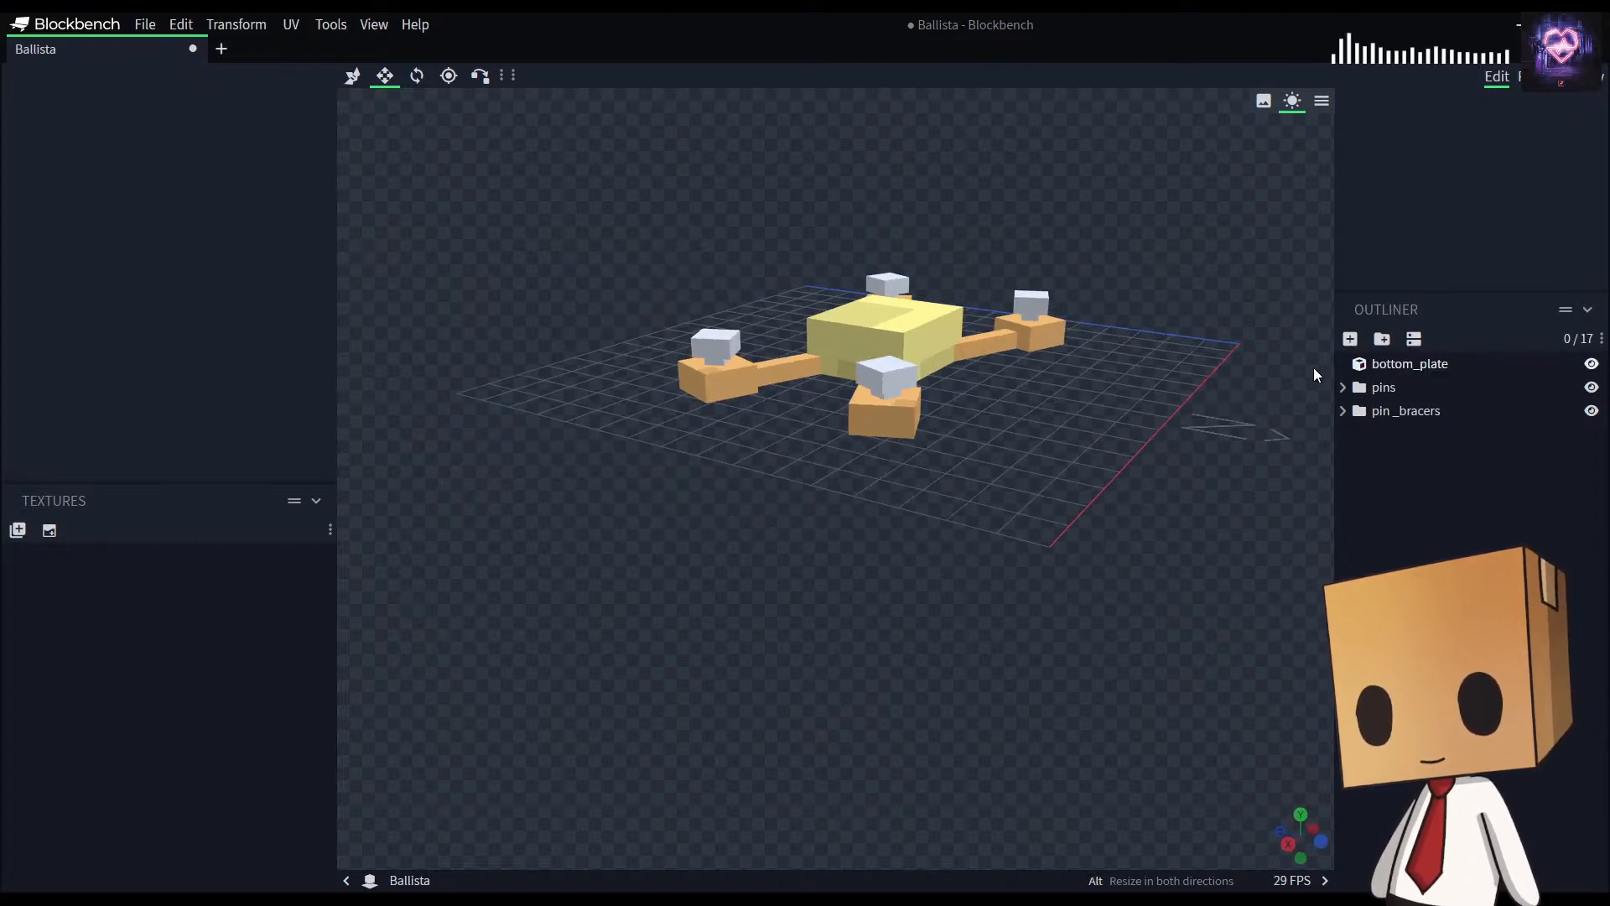
left_click(1381, 369)
left_click_drag(1082, 530, 993, 579)
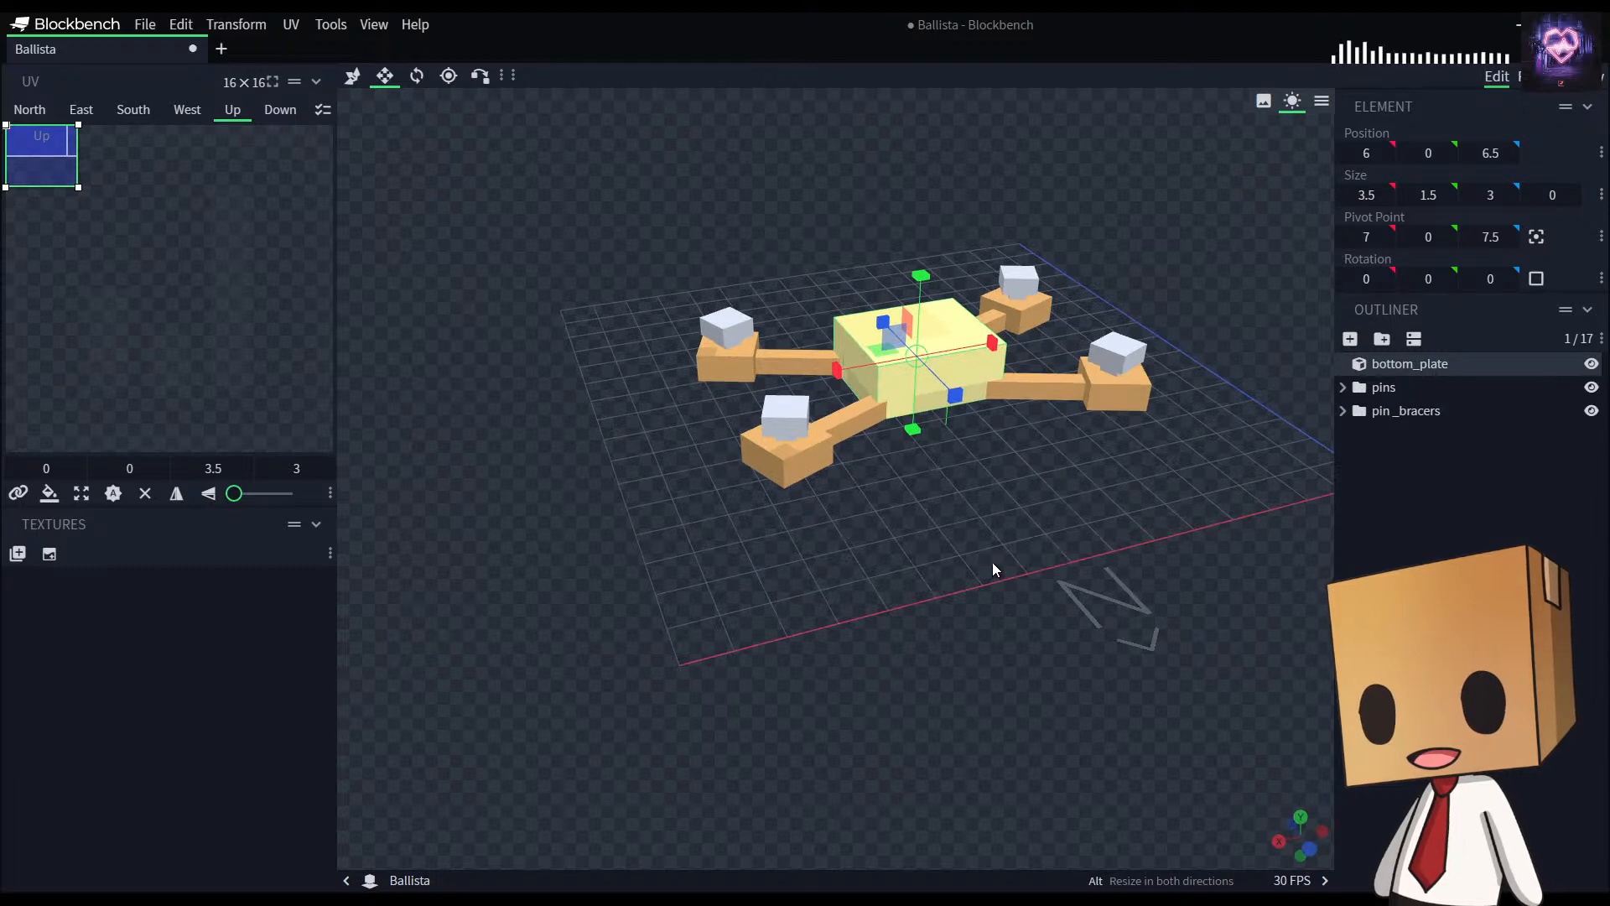
key("ctrl+d")
key("v")
left_click_drag(919, 278, 930, 223)
mouse_move(948, 453)
left_mouse_down()
mouse_move(903, 540)
mouse_move(943, 483)
left_mouse_up()
Step: Resize the upper copy to 3 wide and 2.5 deep, starting at X 6.25 and Z 6.75
key("s")
left_click_drag(1006, 347, 983, 344)
left_click_drag(833, 330, 840, 332)
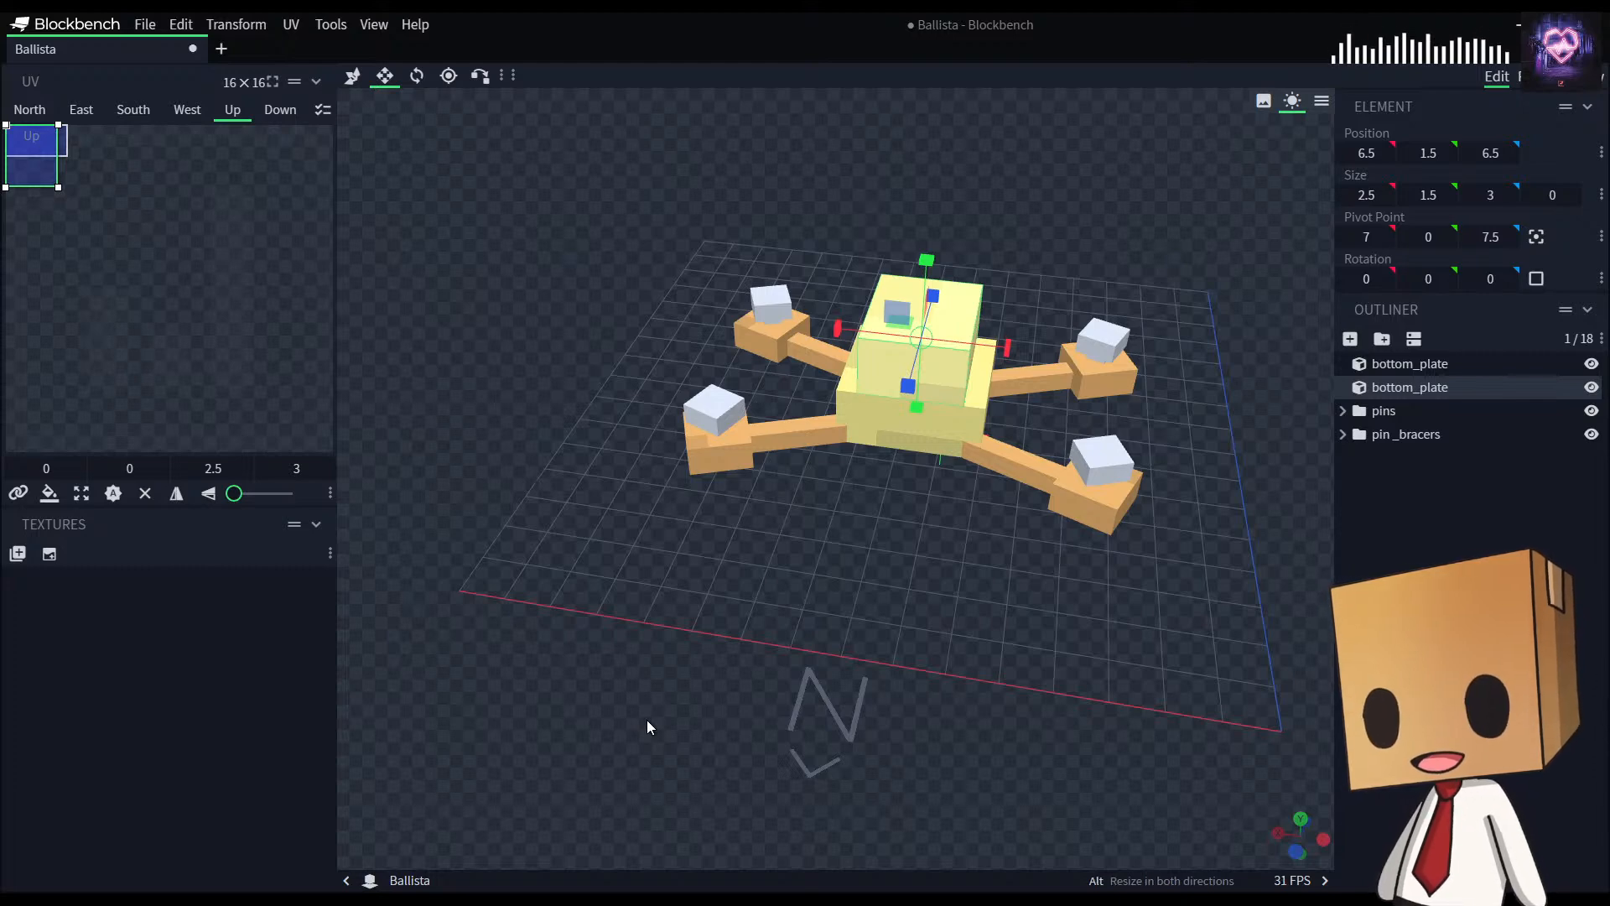
left_click_drag(853, 668, 643, 687)
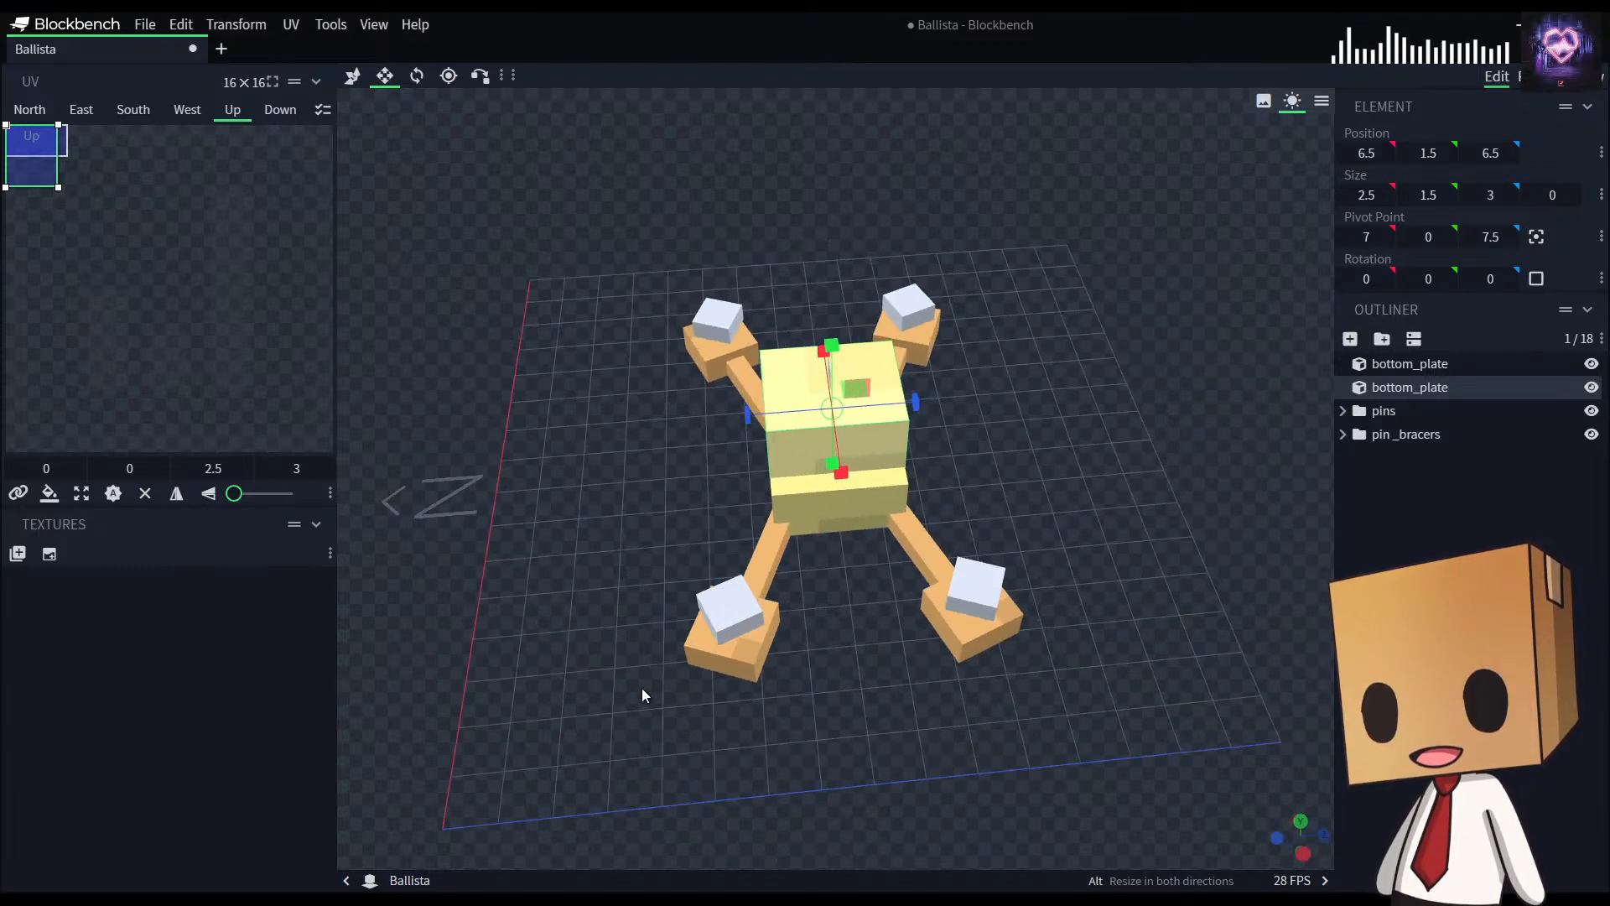
left_click_drag(746, 415, 765, 415)
left_click_drag(920, 408, 907, 410)
left_click_drag(915, 671, 1070, 678)
left_click_drag(993, 414, 1000, 416, "alt")
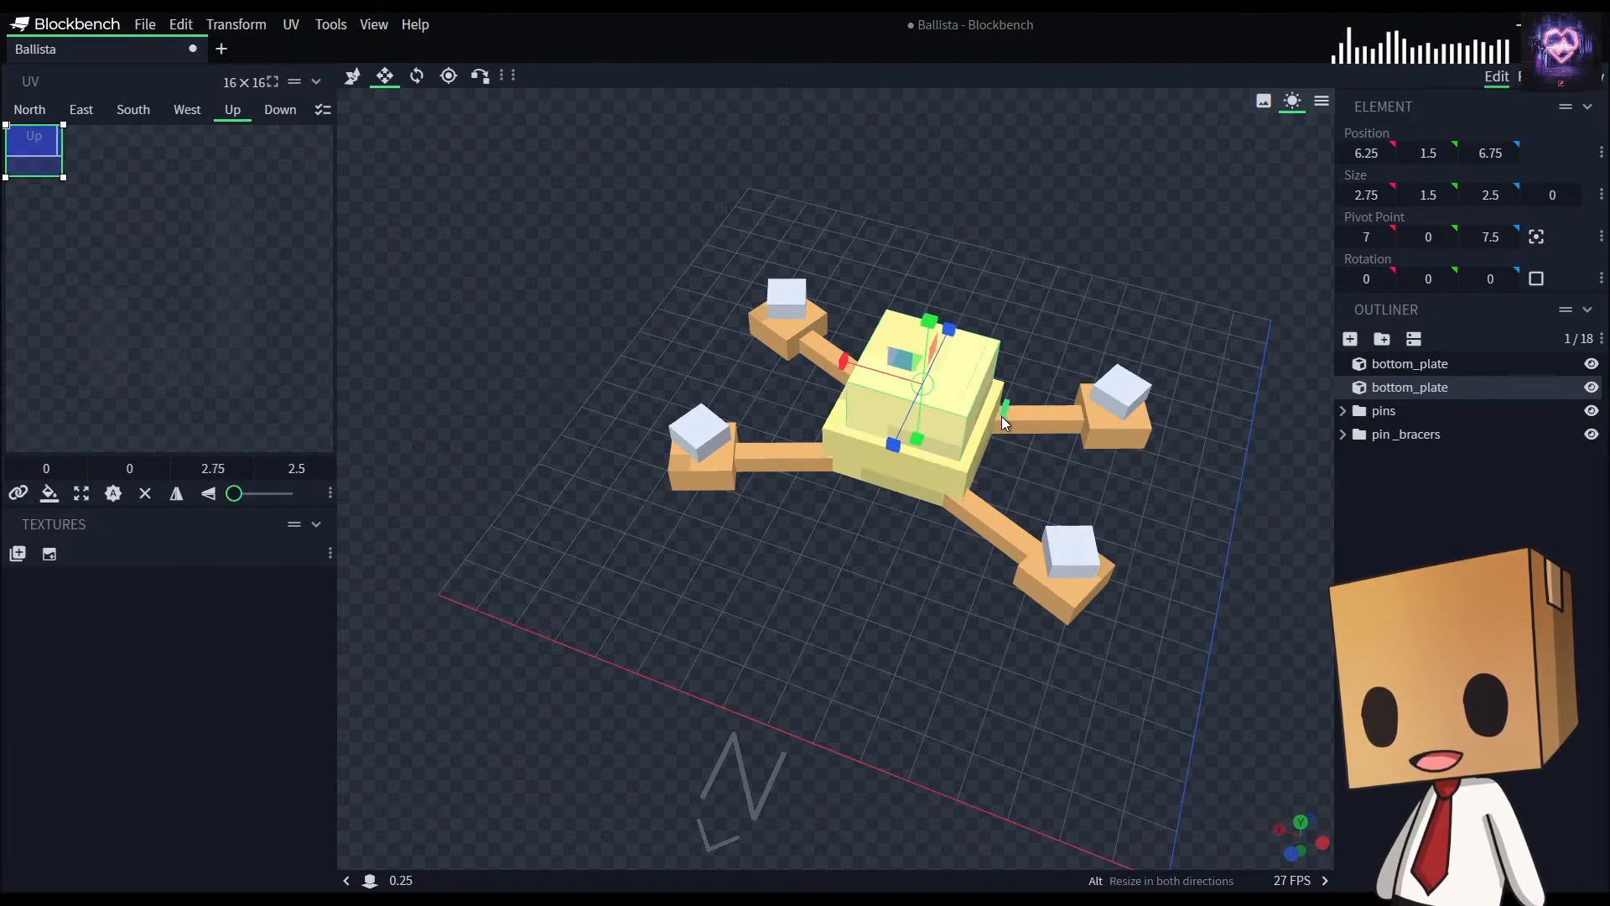
left_click_drag(826, 545, 865, 628)
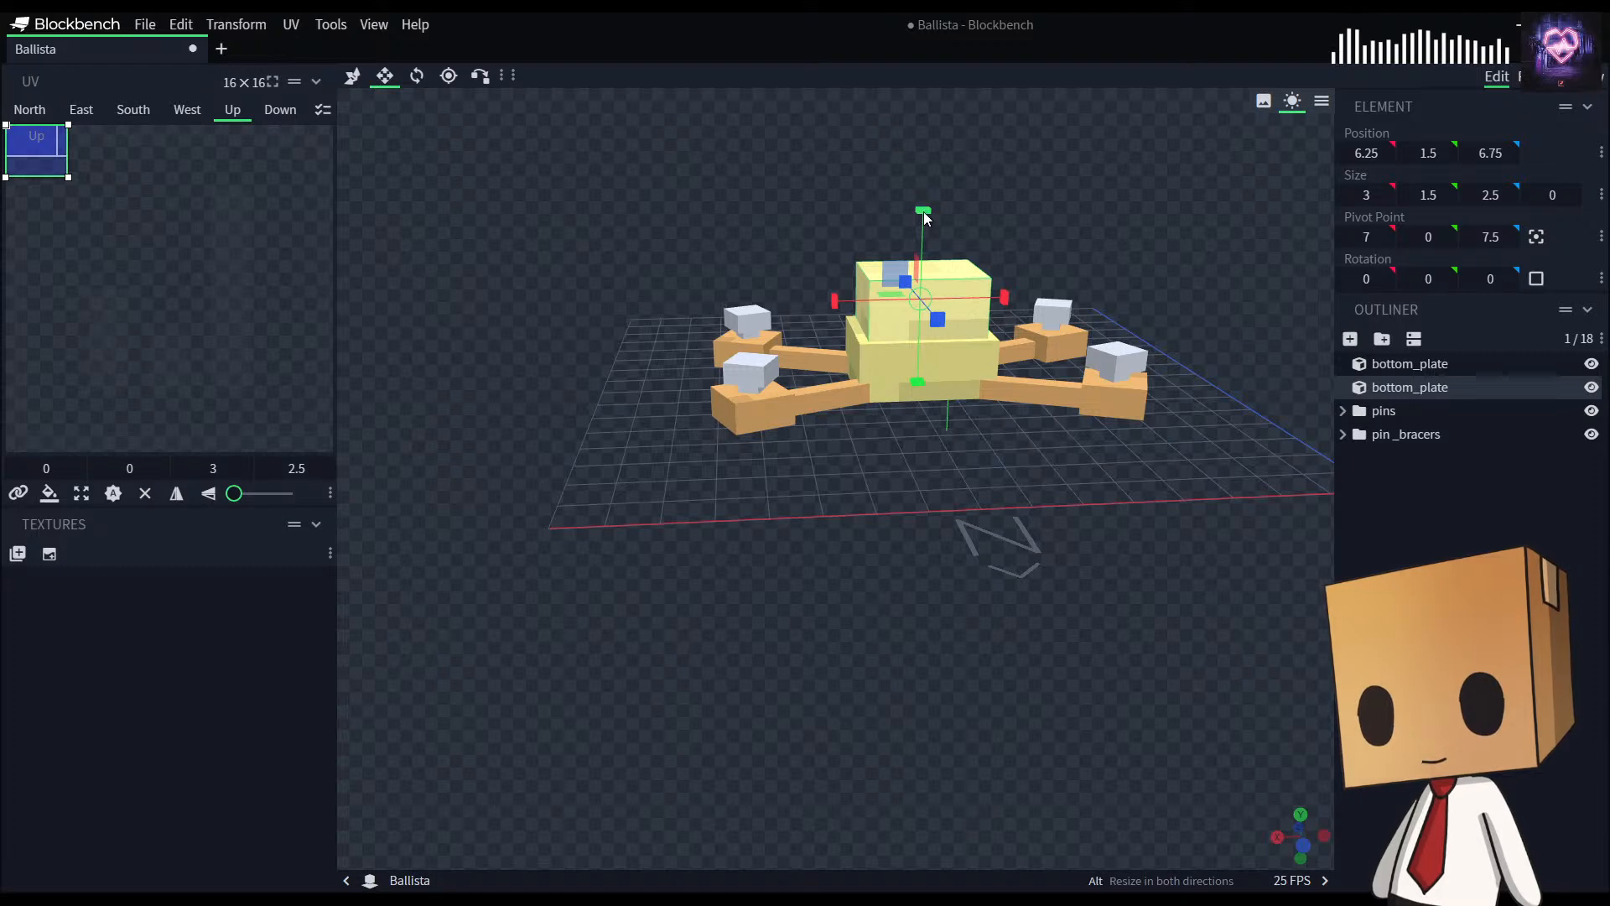
Step: Lower the upper plate's height to 0.5 and shrink its footprint to 2.5 by 2, then deselect it
left_click_drag(924, 213, 924, 255)
left_click_drag(963, 536, 963, 456)
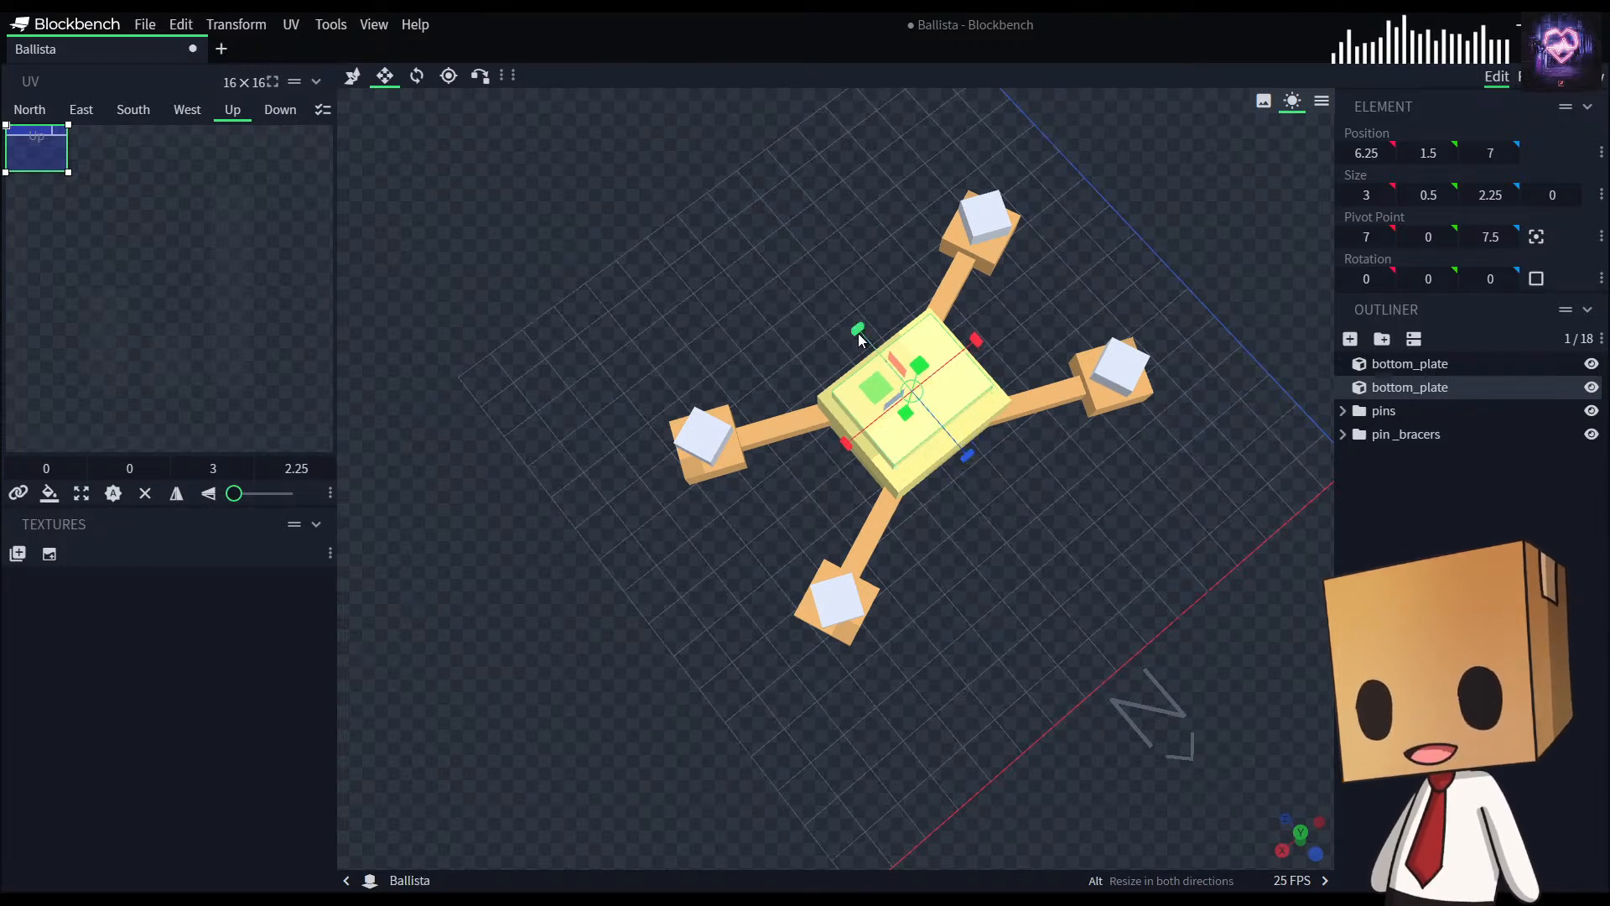
left_click_drag(863, 339, 865, 344)
left_click_drag(850, 447, 859, 447)
left_click_drag(984, 344, 976, 349)
left_click_drag(1094, 653, 1097, 540)
left_click(1000, 618)
Step: Duplicate the thin upper plate and raise the copy to Y position 2 as a third tier
left_click_drag(1000, 617, 951, 607)
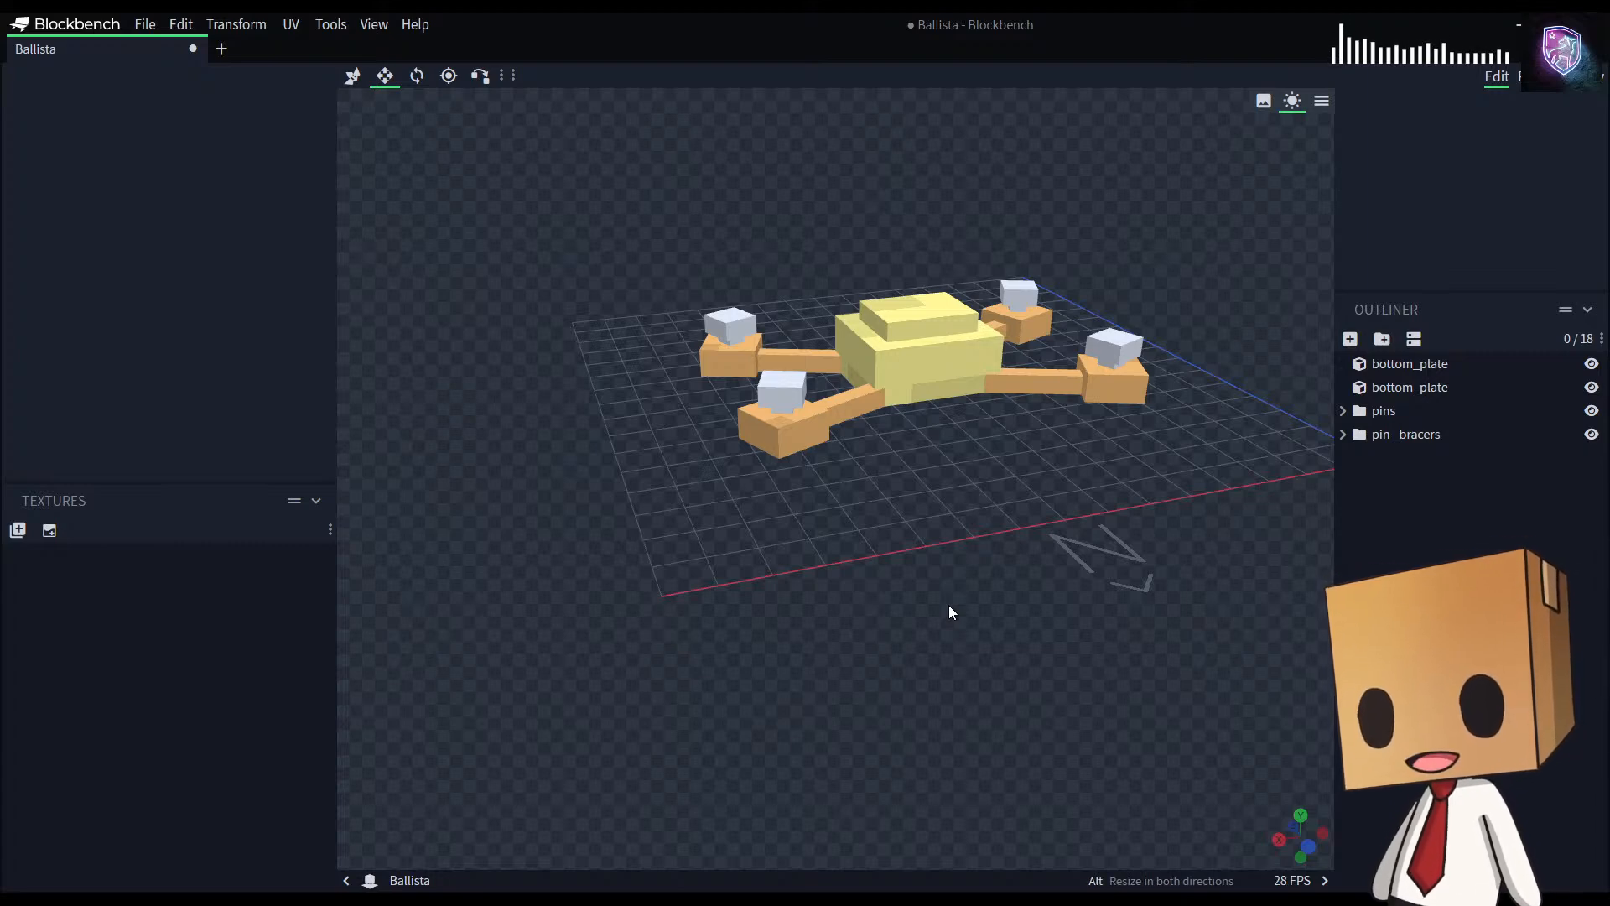
left_click_drag(949, 606, 969, 658)
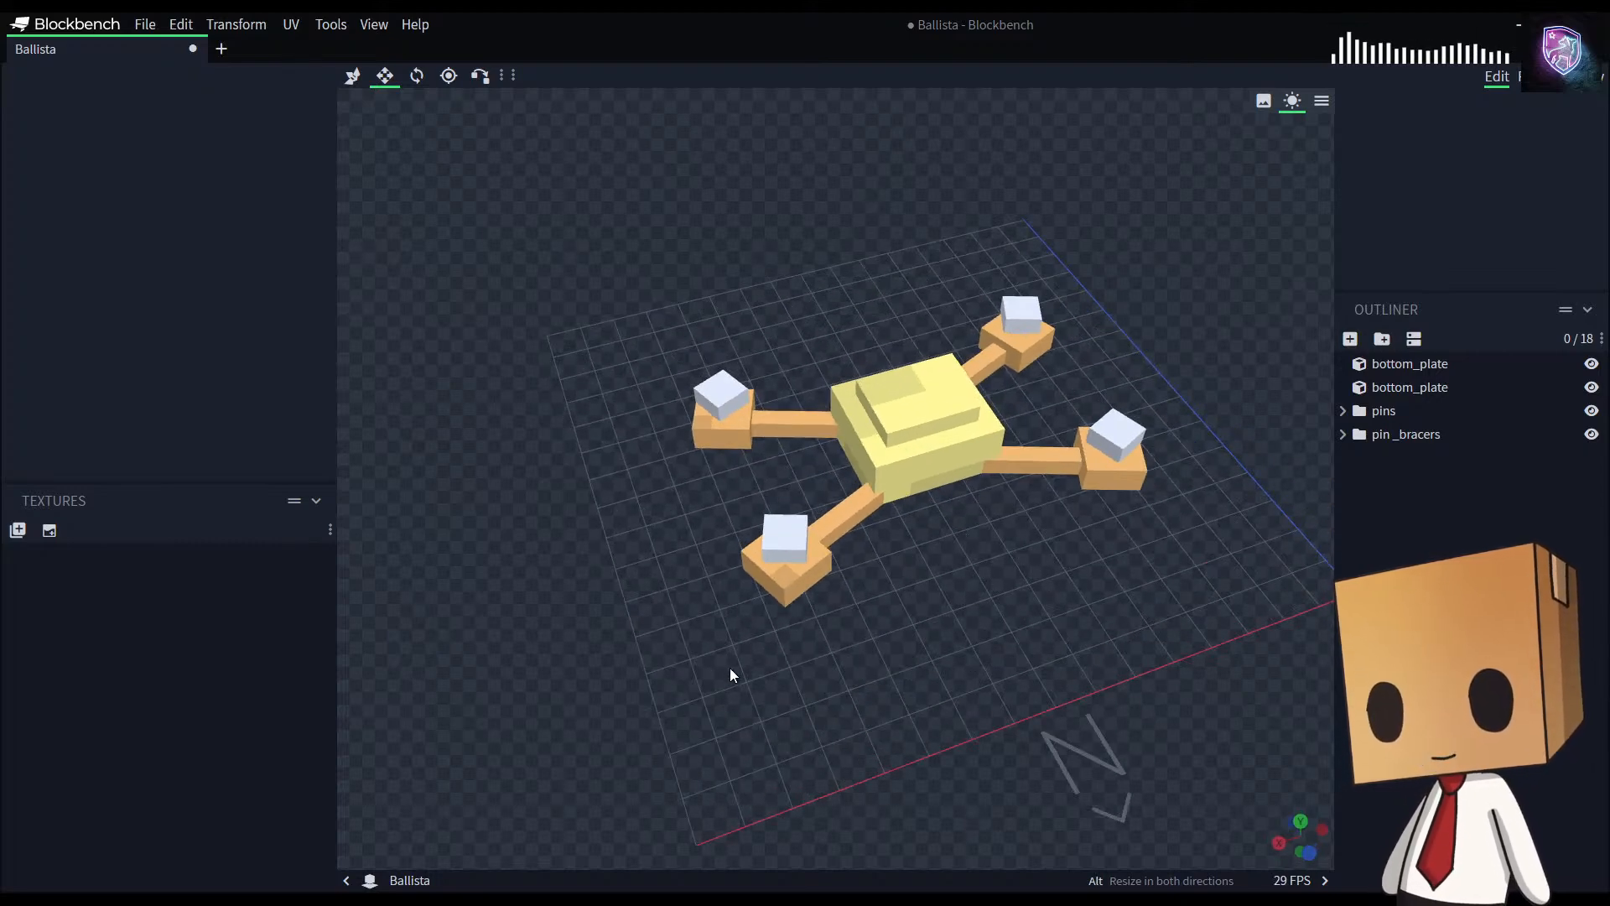
left_click(943, 407)
key("ctrl+d")
key("v")
left_click_drag(929, 349, 924, 323)
left_click_drag(952, 611, 899, 617)
Step: Shrink the third tier to 2 wide and 1.5 deep, starting at X 6.75 and Z 7.25
key("s")
left_click_drag(987, 416, 976, 415)
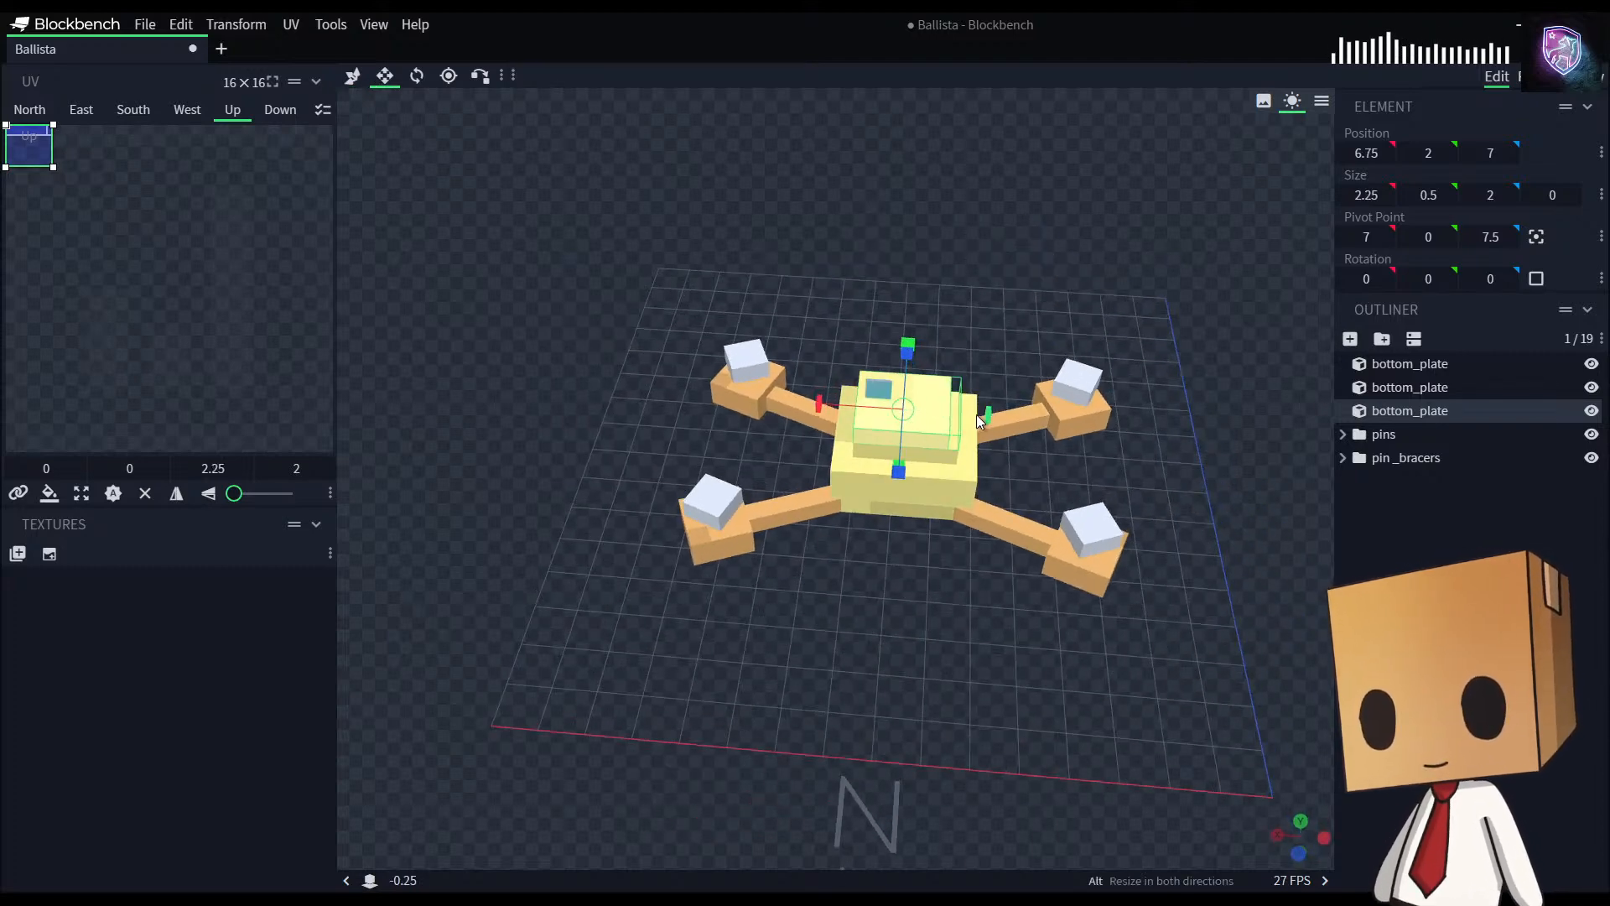
left_click_drag(823, 404, 832, 404)
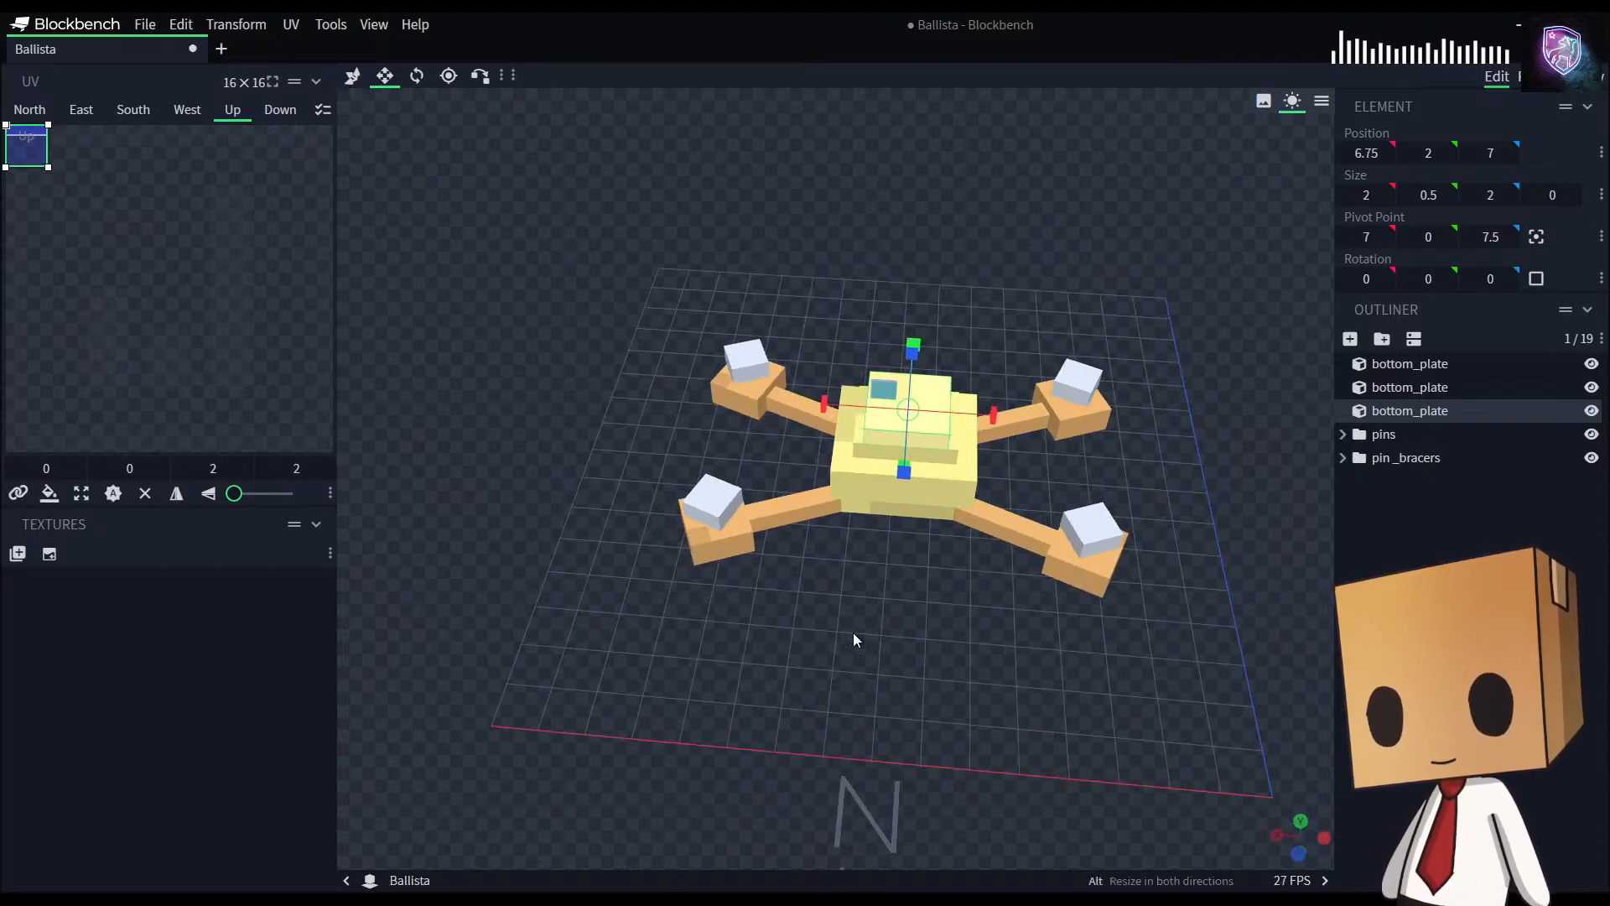
left_click_drag(839, 619, 1065, 626)
left_click_drag(982, 425, 965, 414)
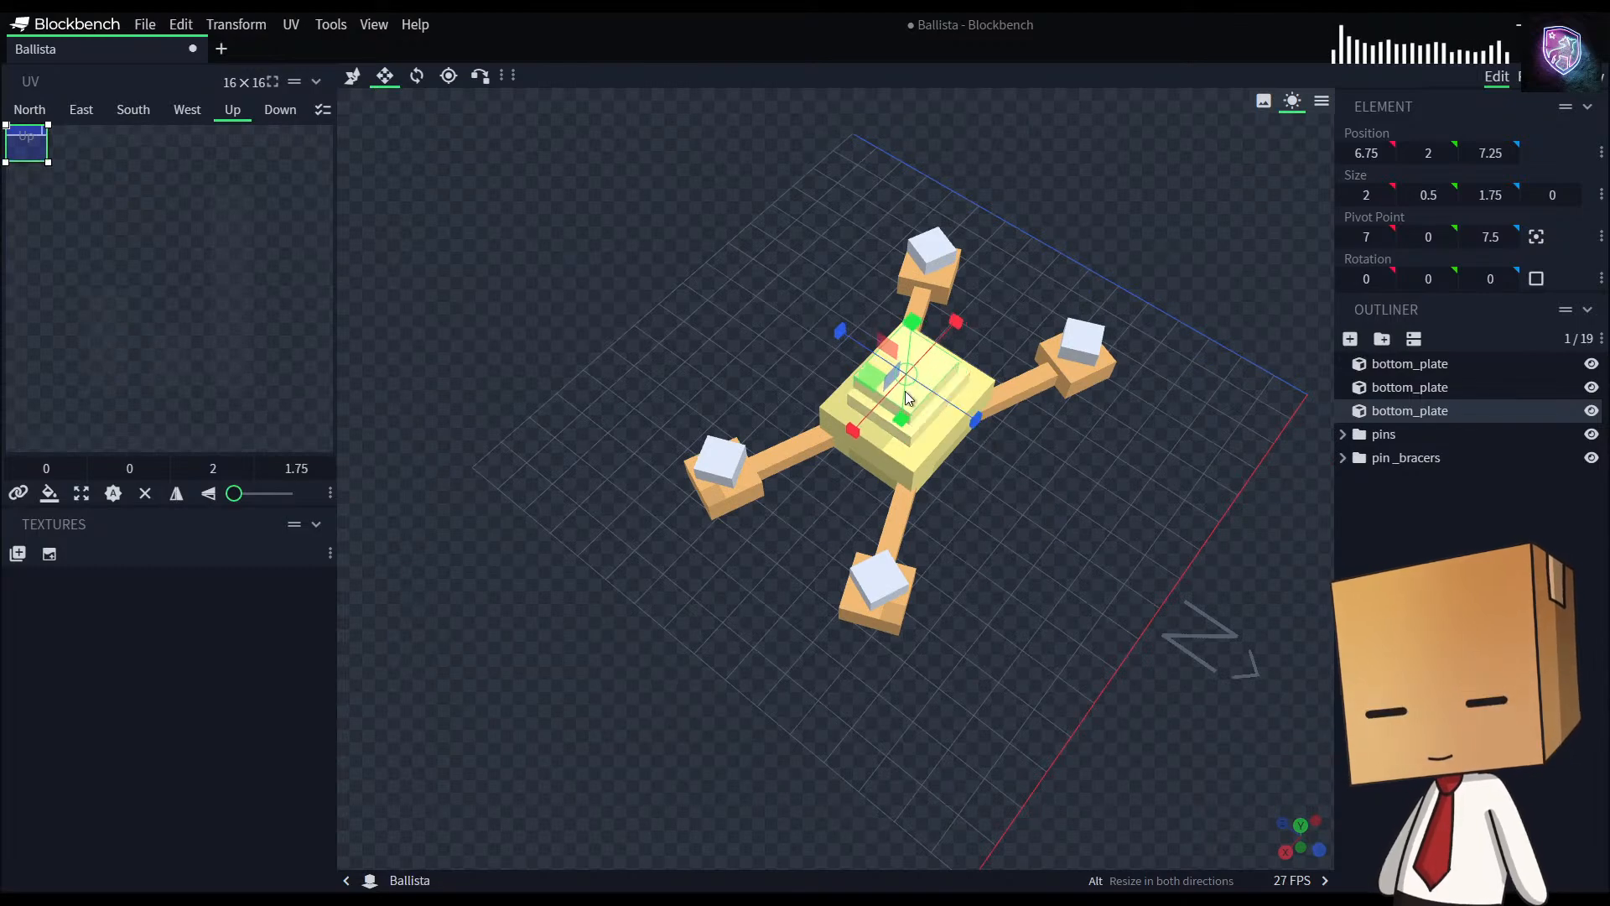
left_click_drag(849, 338, 853, 339)
left_click_drag(1005, 611, 1021, 565)
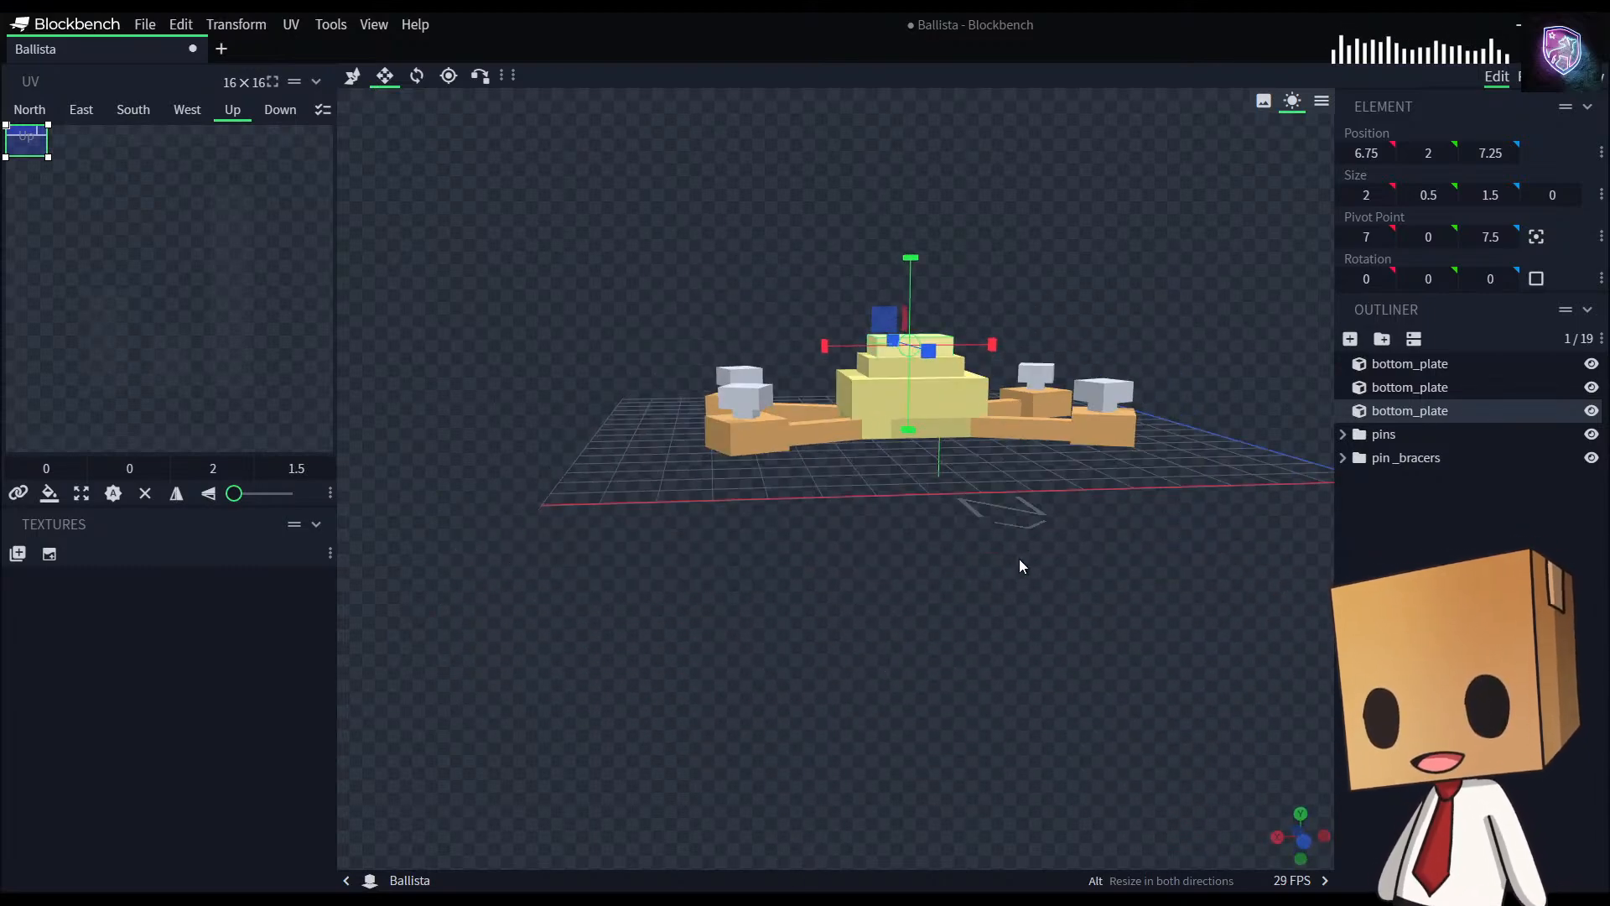
Step: Select the two upper tiers together and move them 0.25 along the positive X axis
left_click_drag(929, 386, 934, 555)
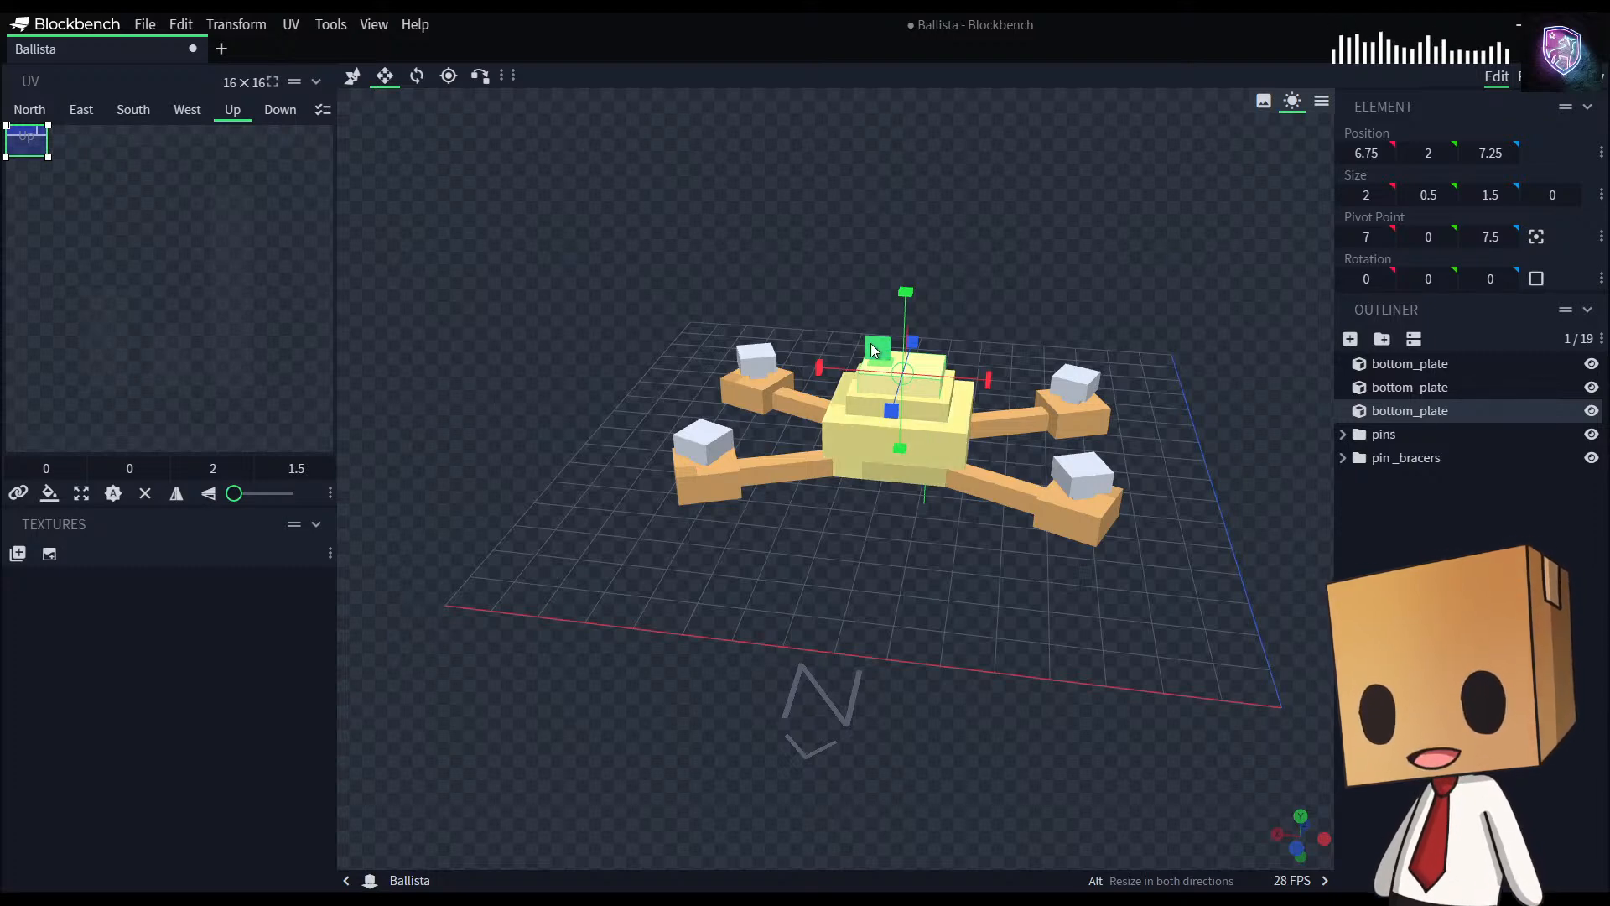
left_click_drag(870, 656, 810, 613)
left_click(809, 366)
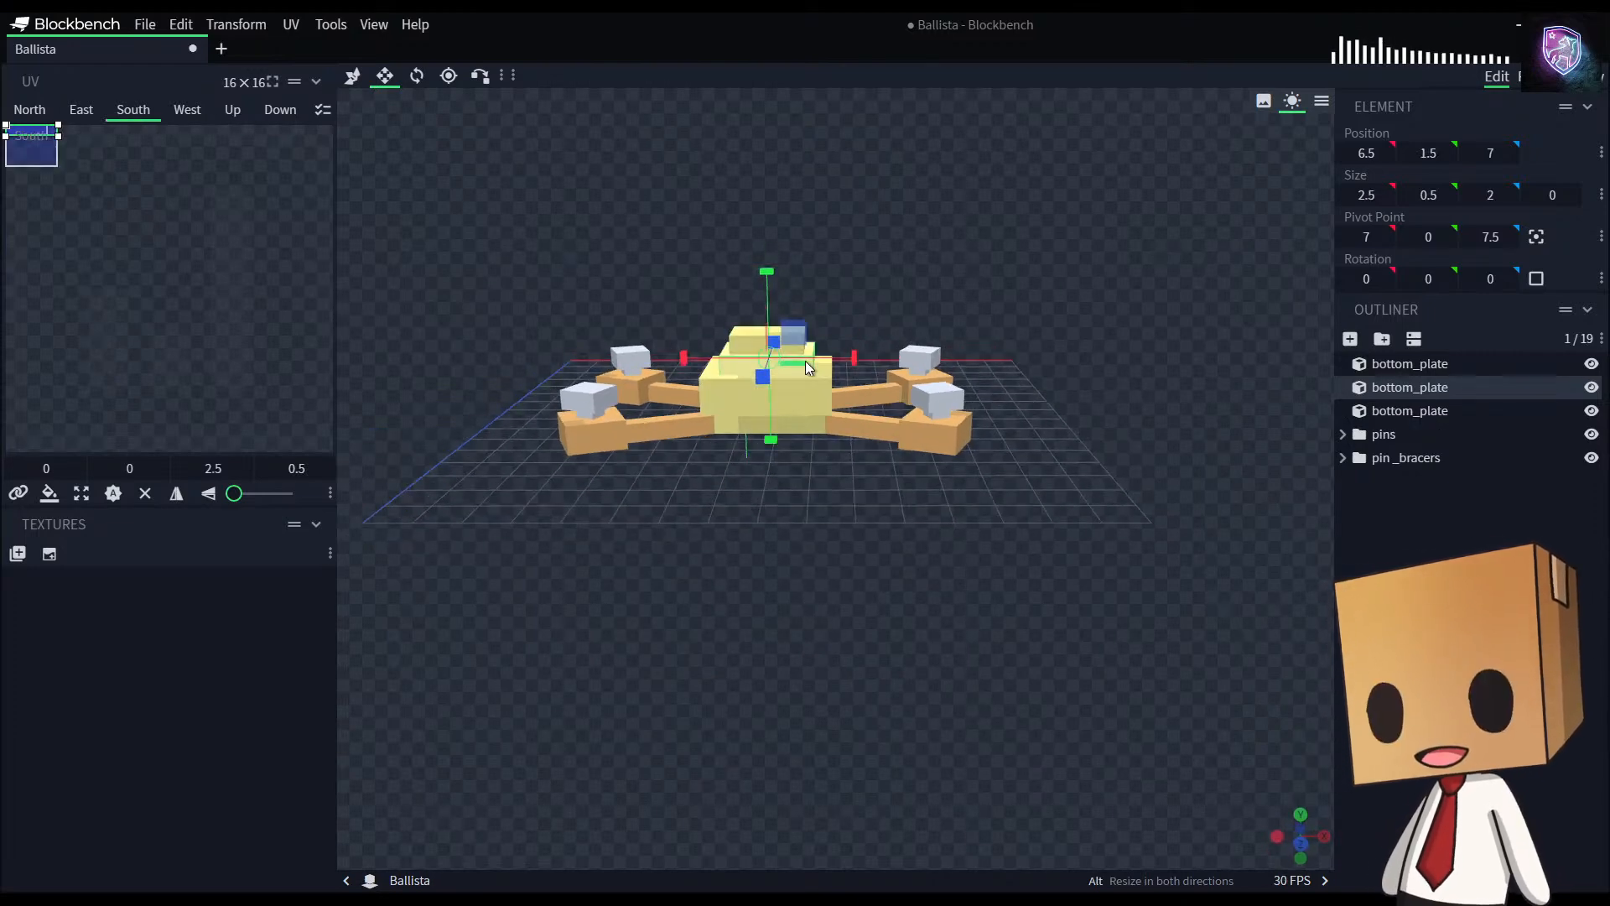
left_click(748, 340, "ctrl")
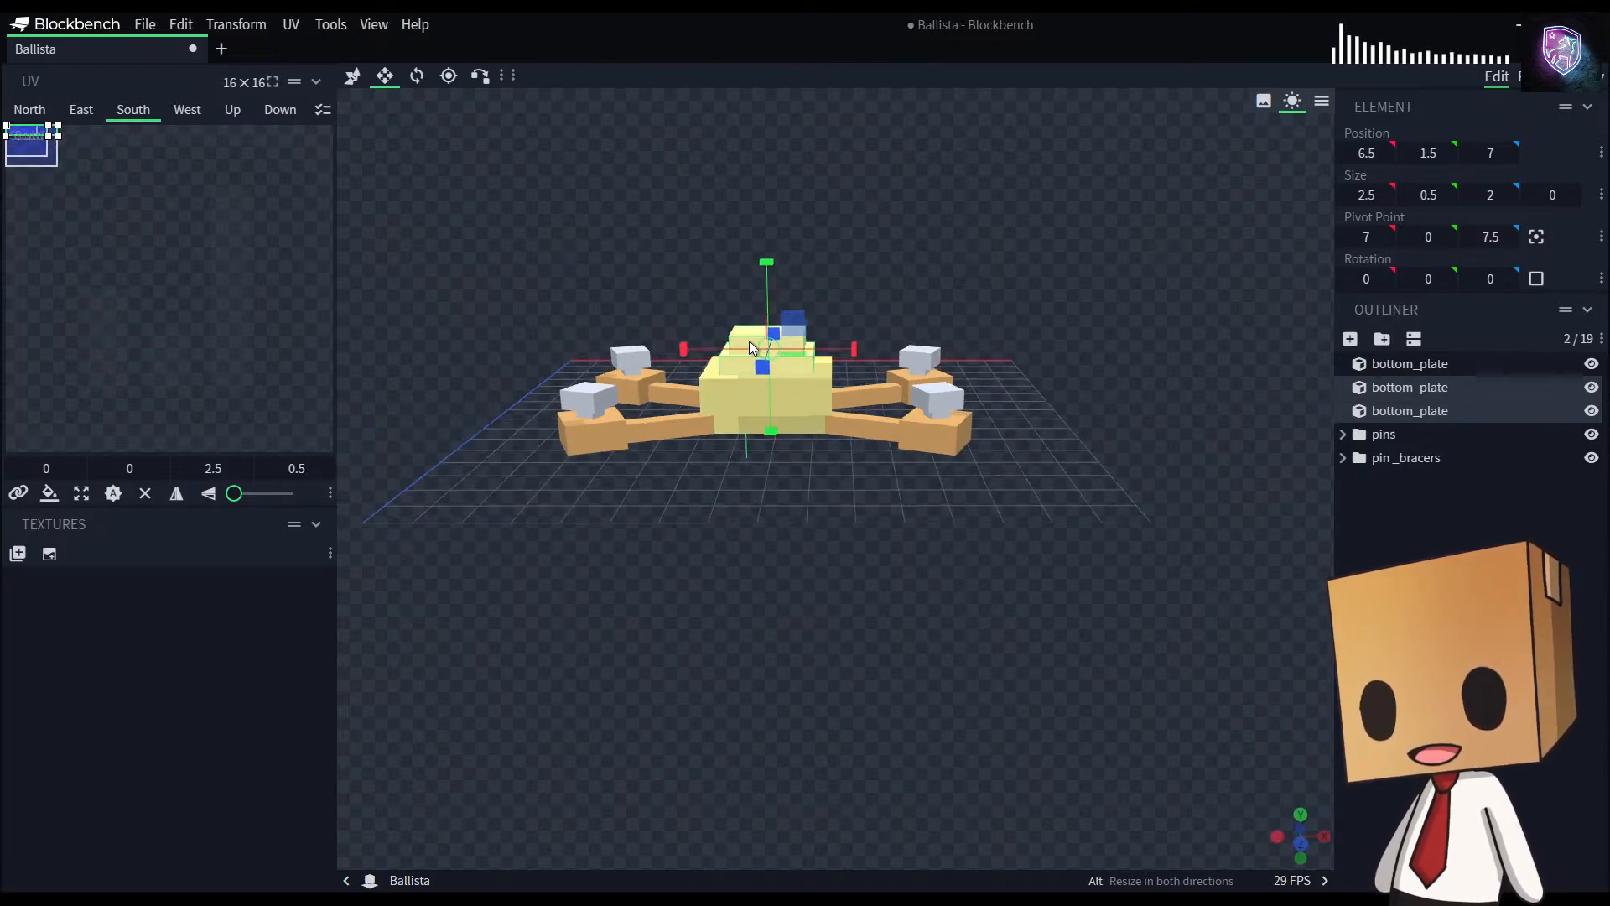
key("v")
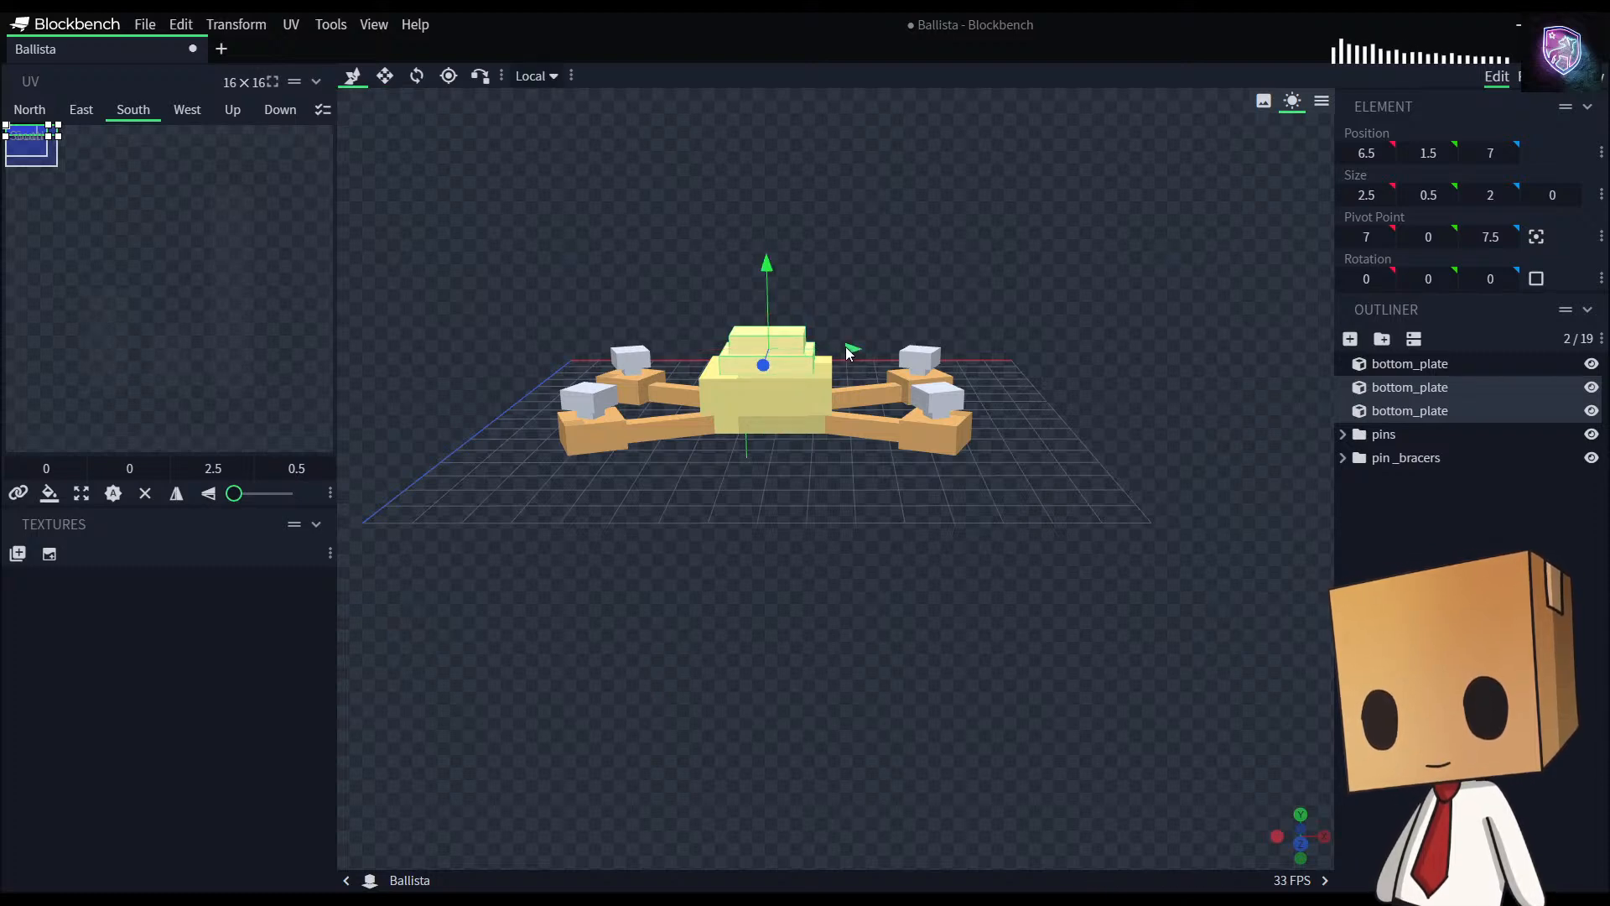
left_click_drag(846, 345, 851, 349)
Step: Deselect the tiers and examine from several angles how they sit on the four-legged base
left_click_drag(757, 485, 666, 561)
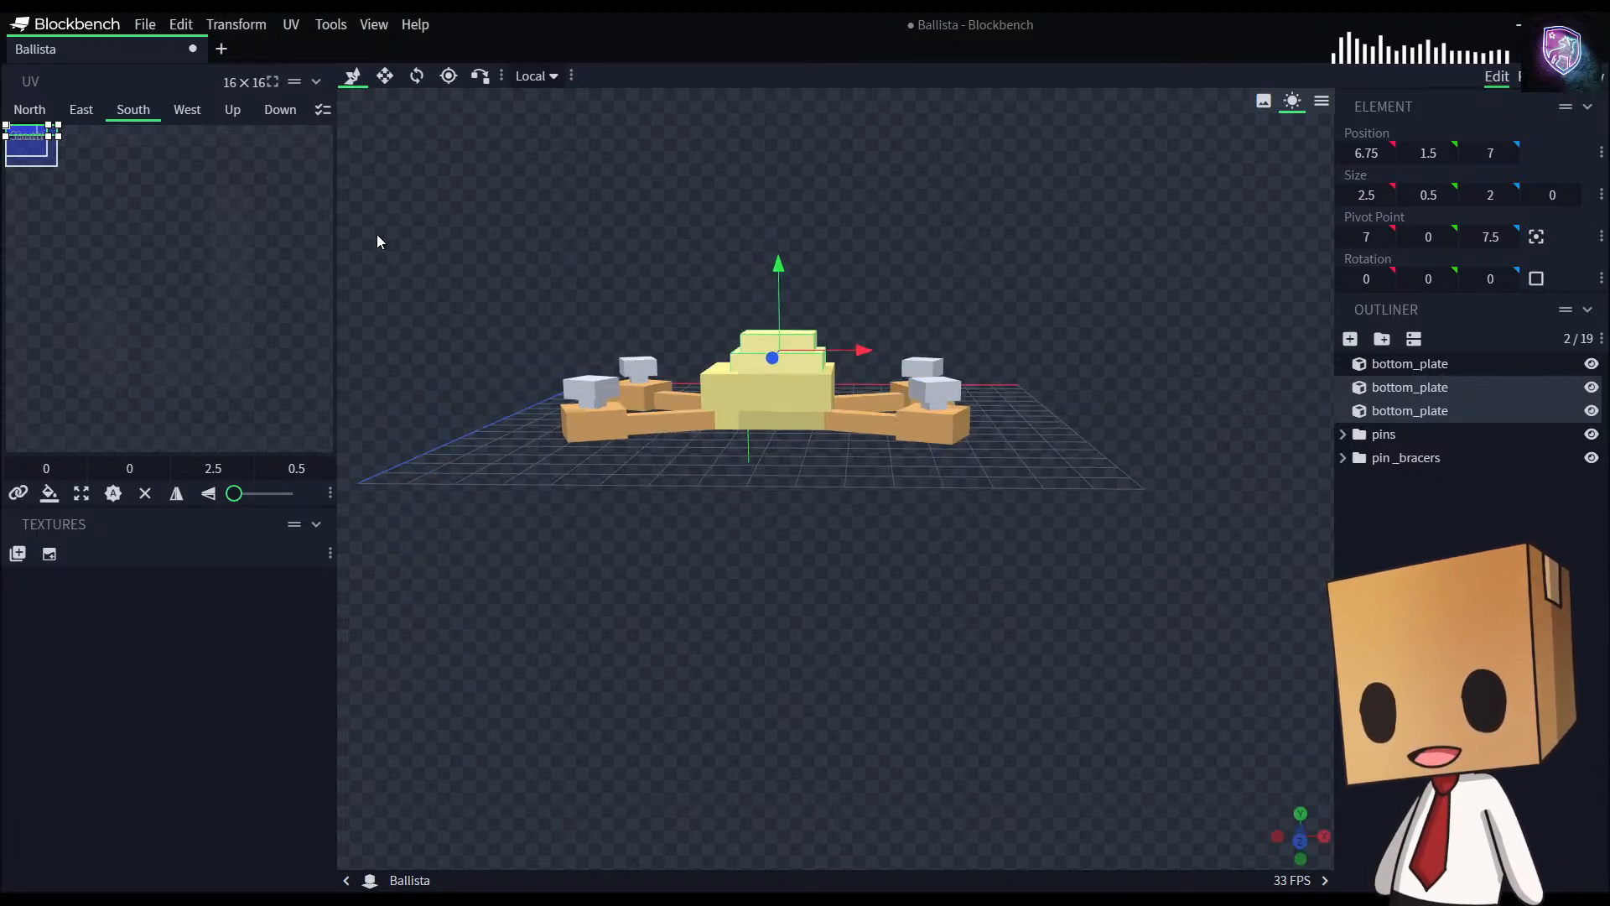
left_click_drag(612, 335, 722, 646)
left_click_drag(445, 531, 521, 310)
left_click_drag(942, 288, 525, 351)
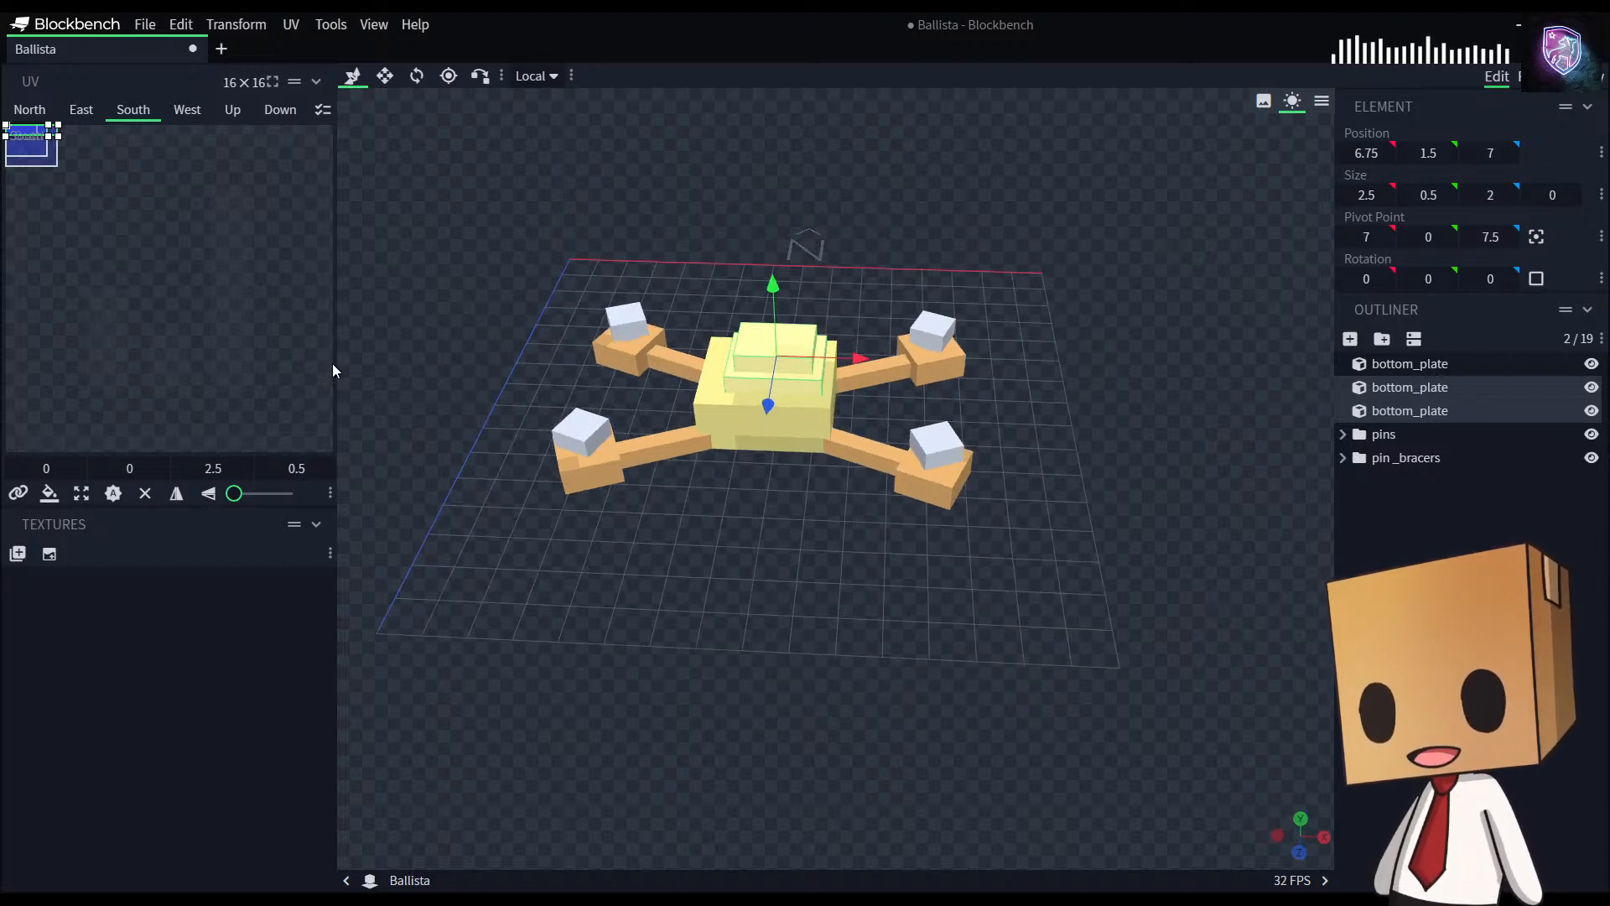
left_click_drag(931, 661, 887, 635)
left_click(924, 628)
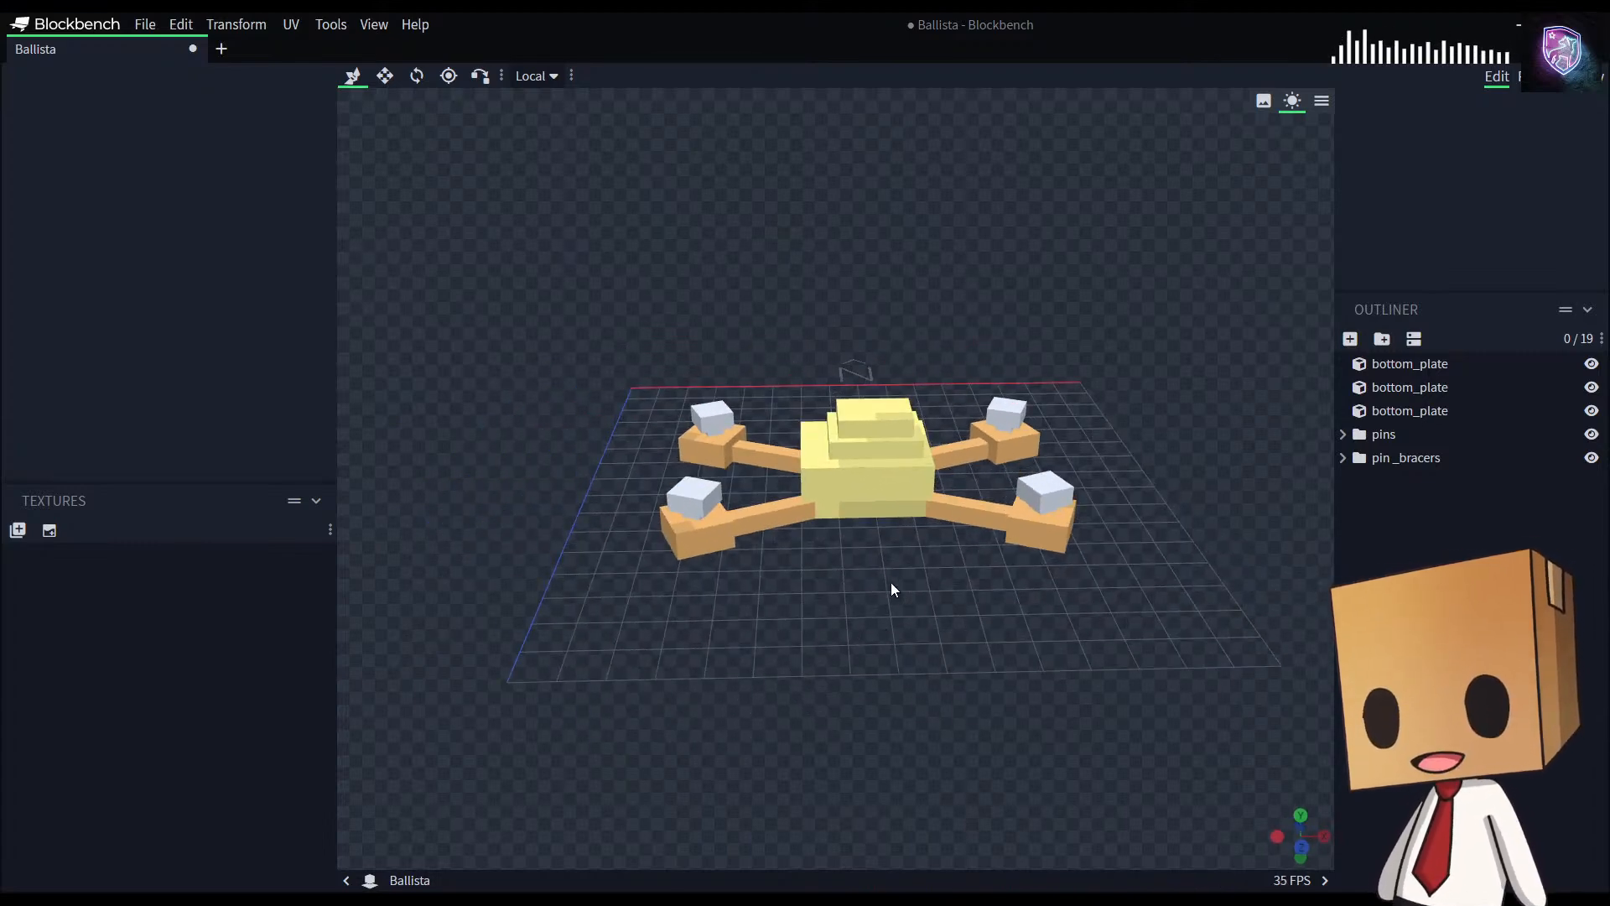
left_click_drag(1064, 642, 1055, 598)
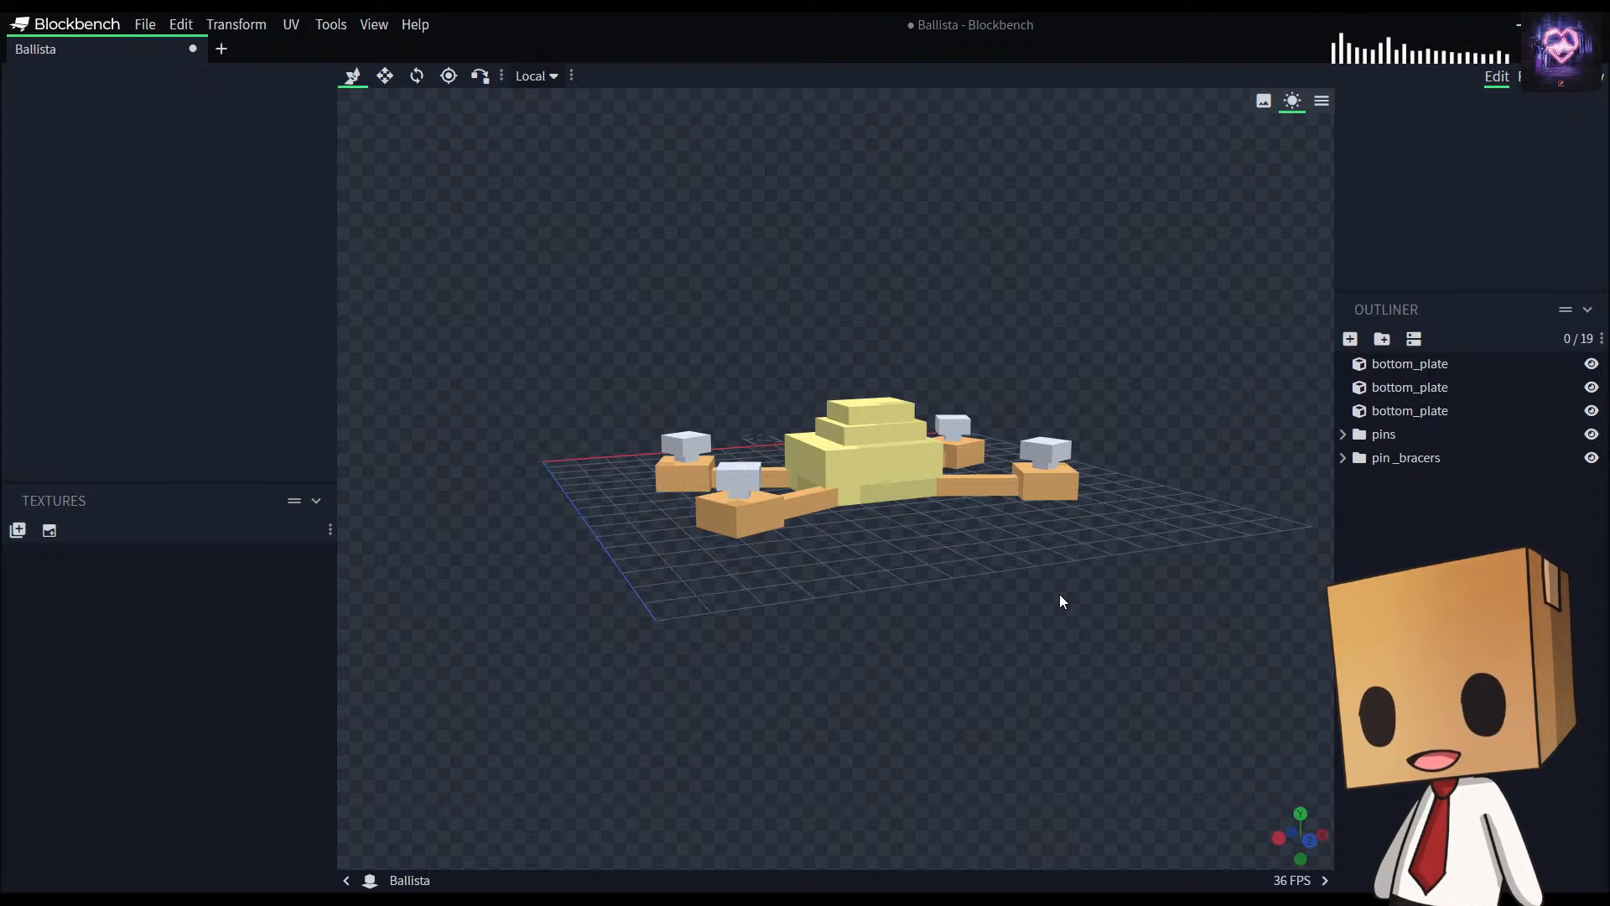
left_click_drag(1064, 600, 952, 639)
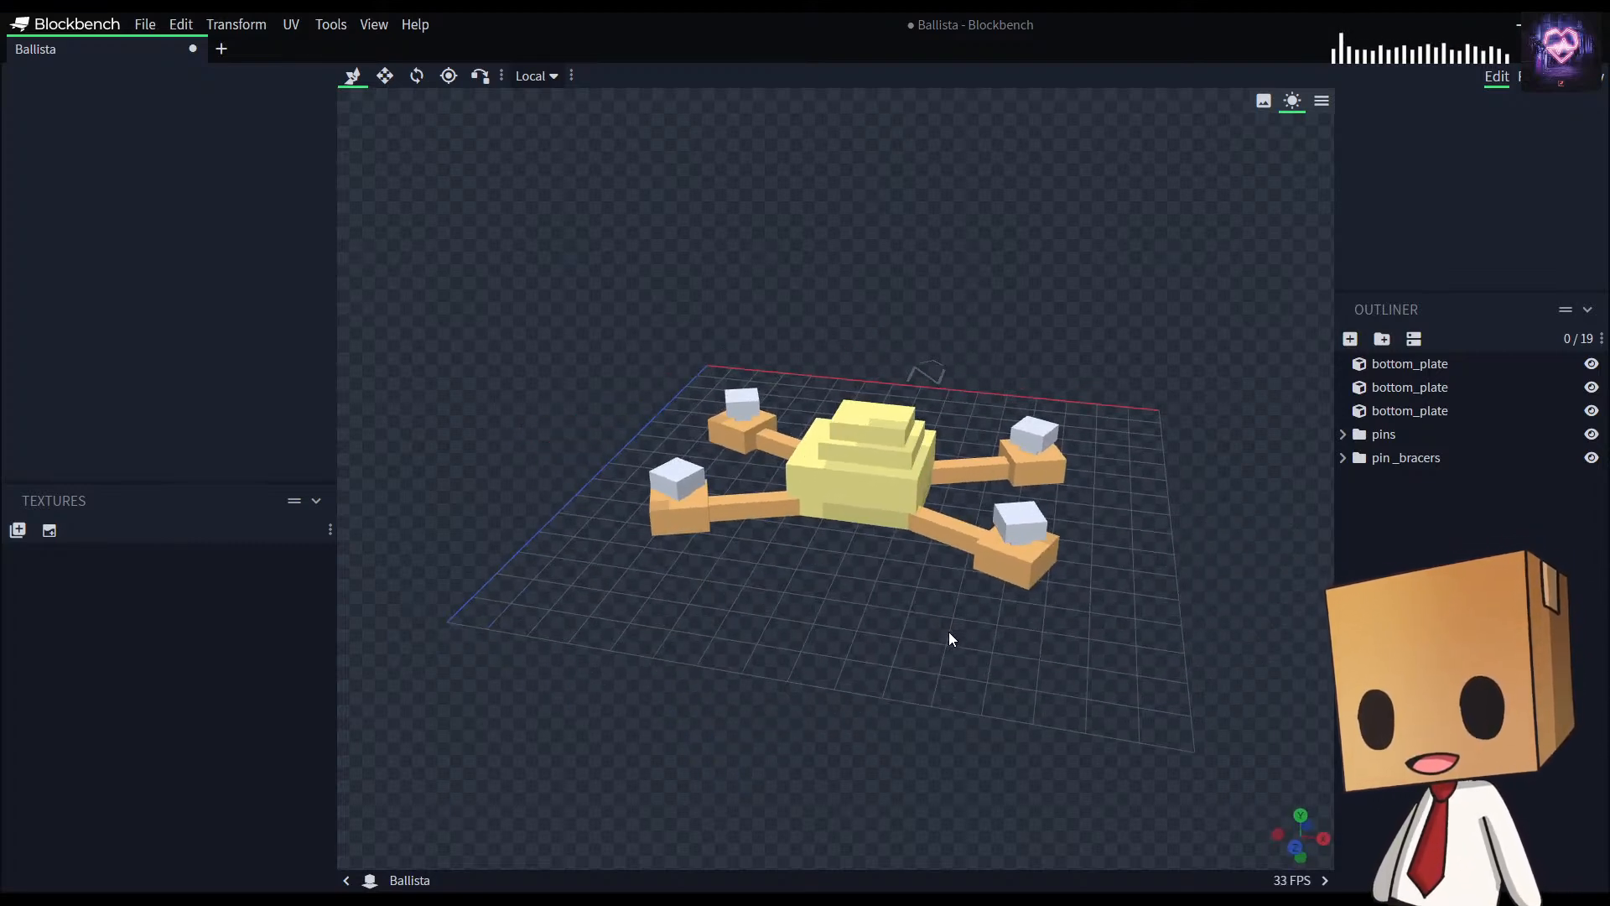
left_click_drag(949, 633, 974, 555)
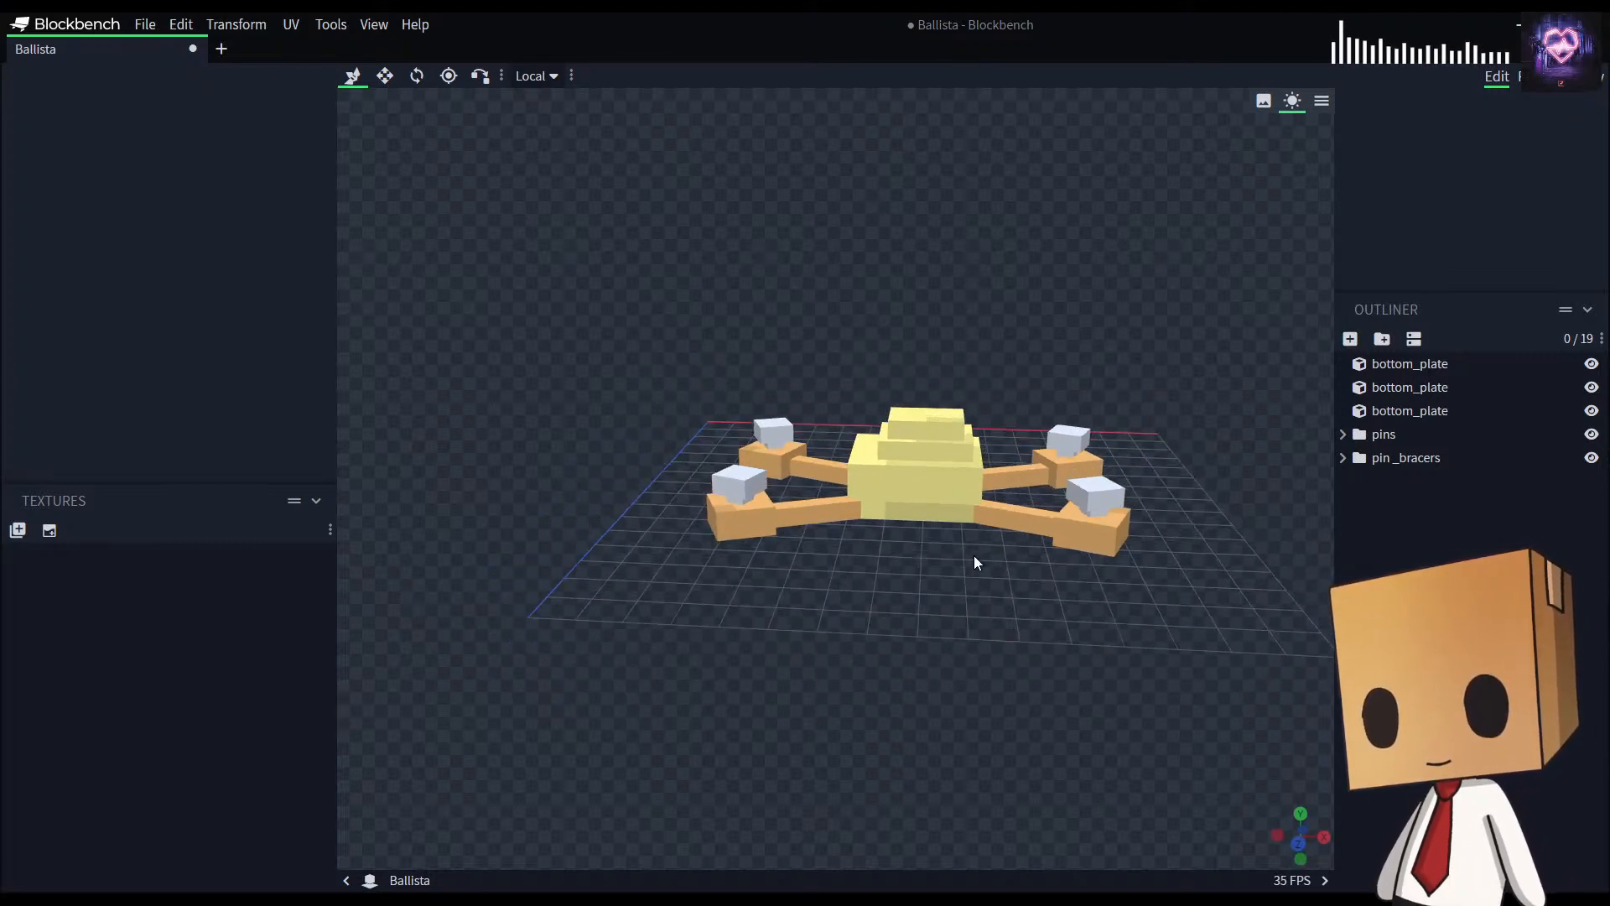
Step: Increase the height of the topmost tier to 1
left_click(944, 421)
key("s")
left_click_drag(934, 344, 932, 323)
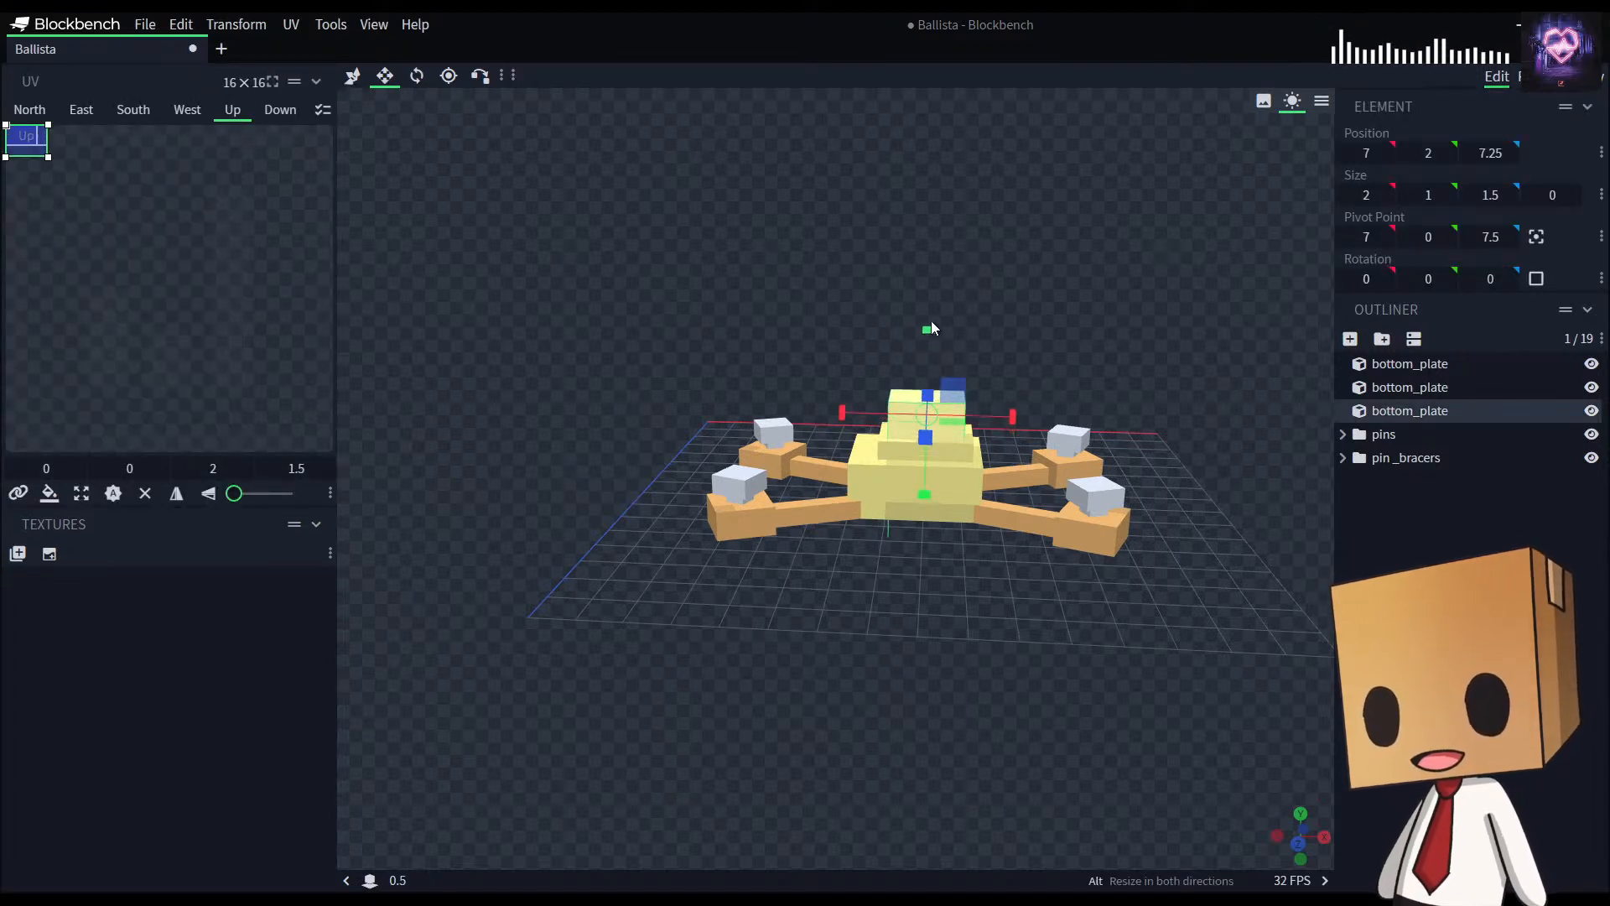
Step: Examine the heightened top tier and the stepped body from several sides
left_click_drag(856, 600, 958, 601)
left_click(1384, 604)
left_click_drag(1070, 614, 995, 644)
left_click_drag(863, 654, 952, 624)
left_click(945, 411)
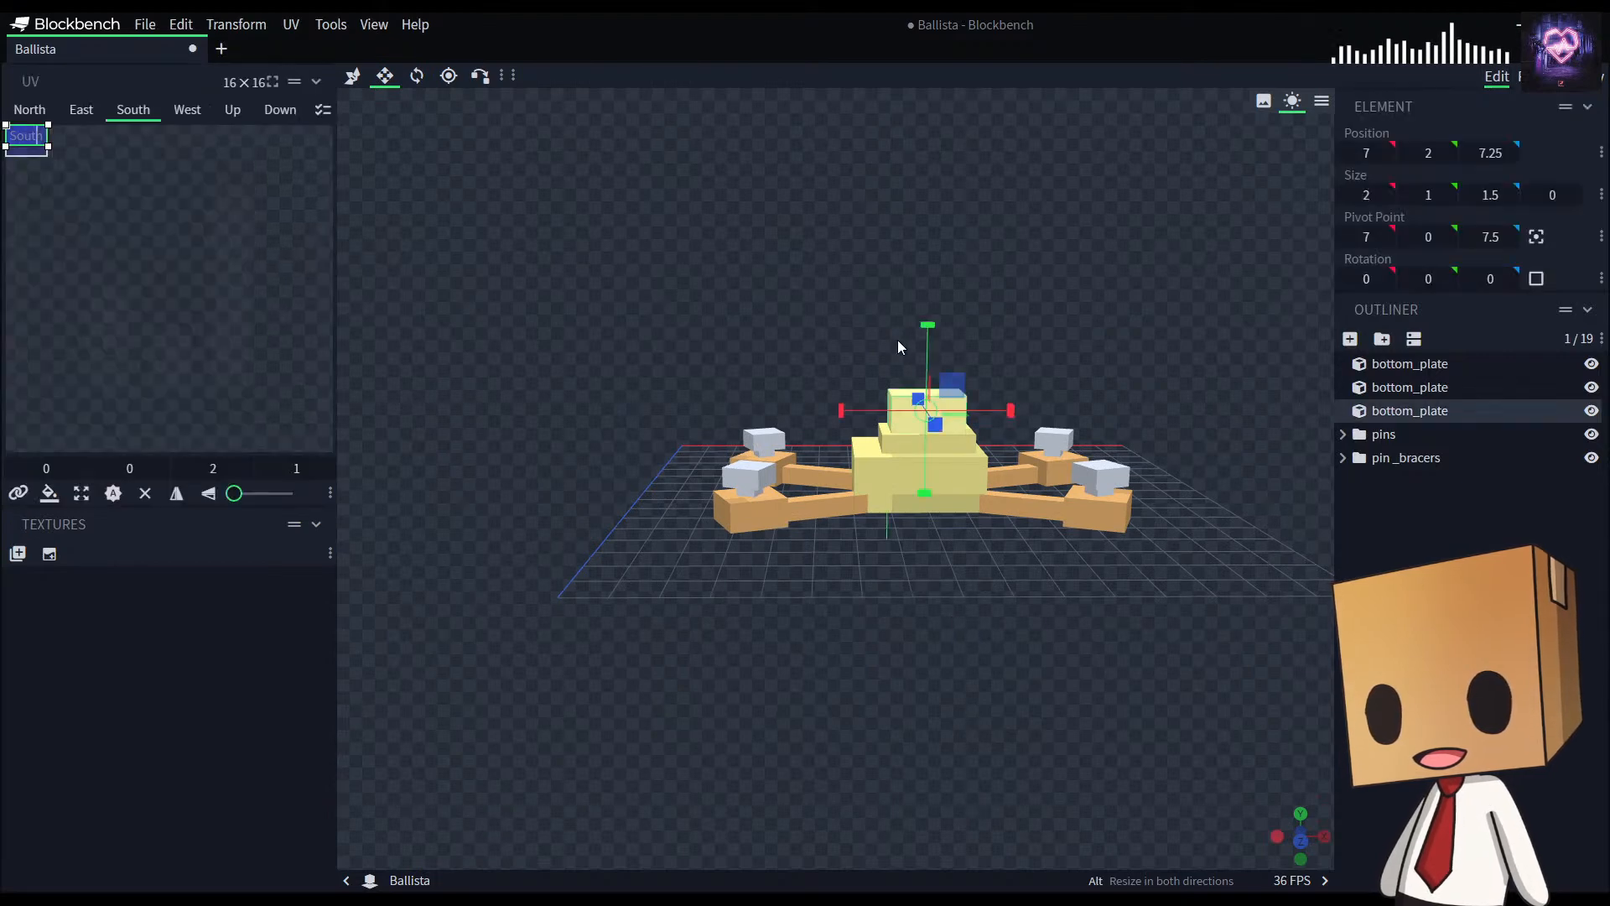
left_click_drag(896, 356, 843, 317)
left_click_drag(1071, 555, 873, 614)
left_click(910, 520)
left_click(939, 411)
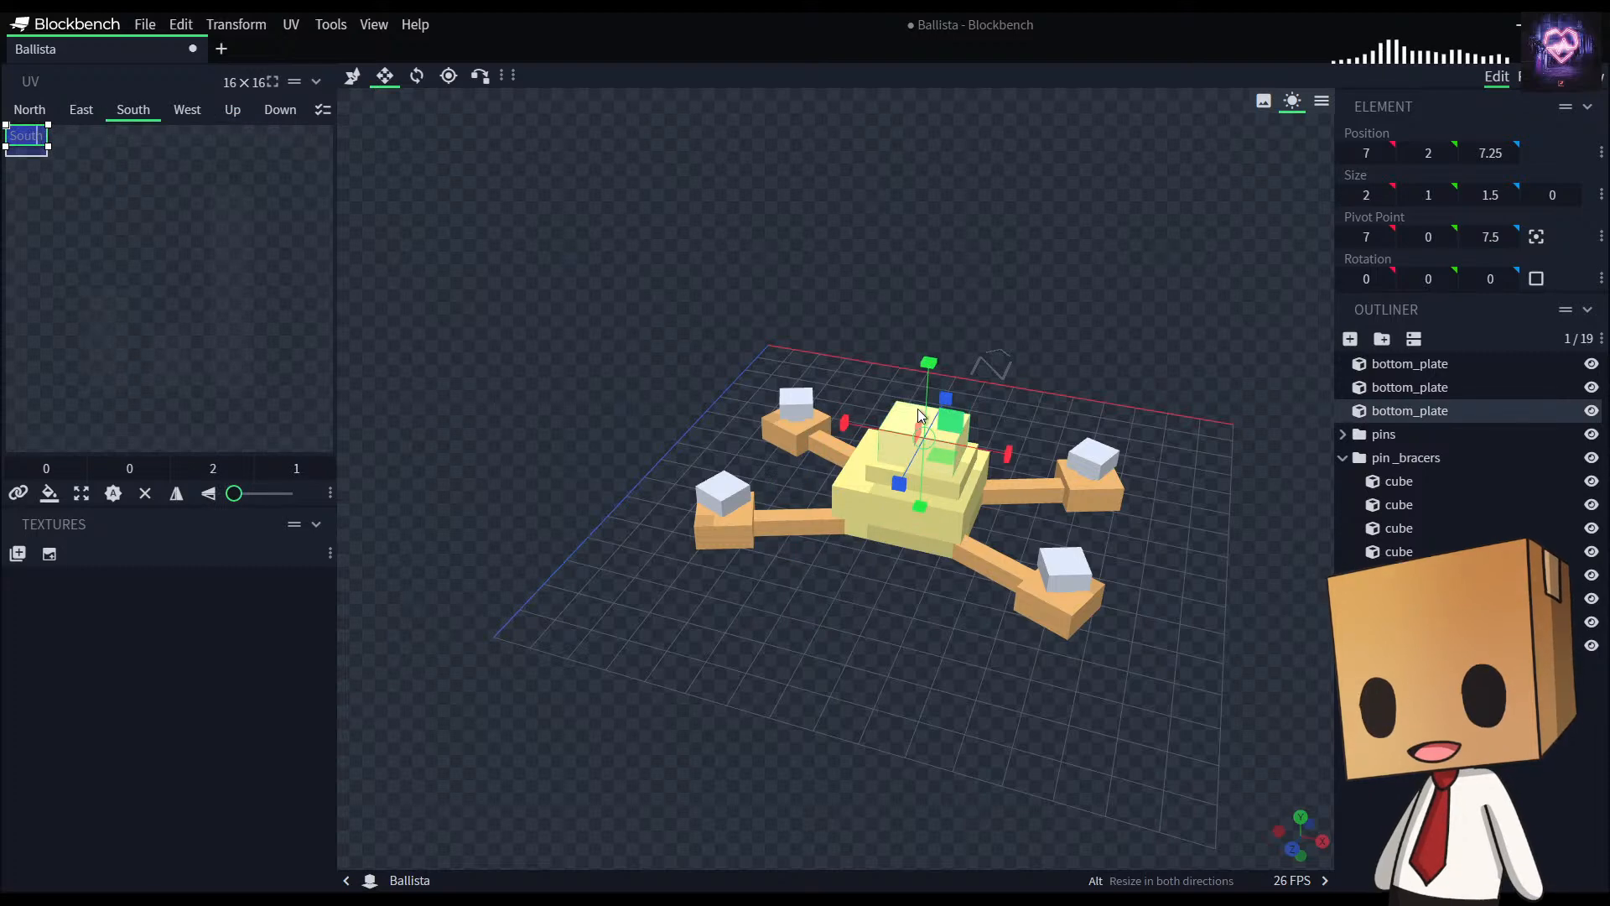
left_click_drag(874, 691, 1151, 537)
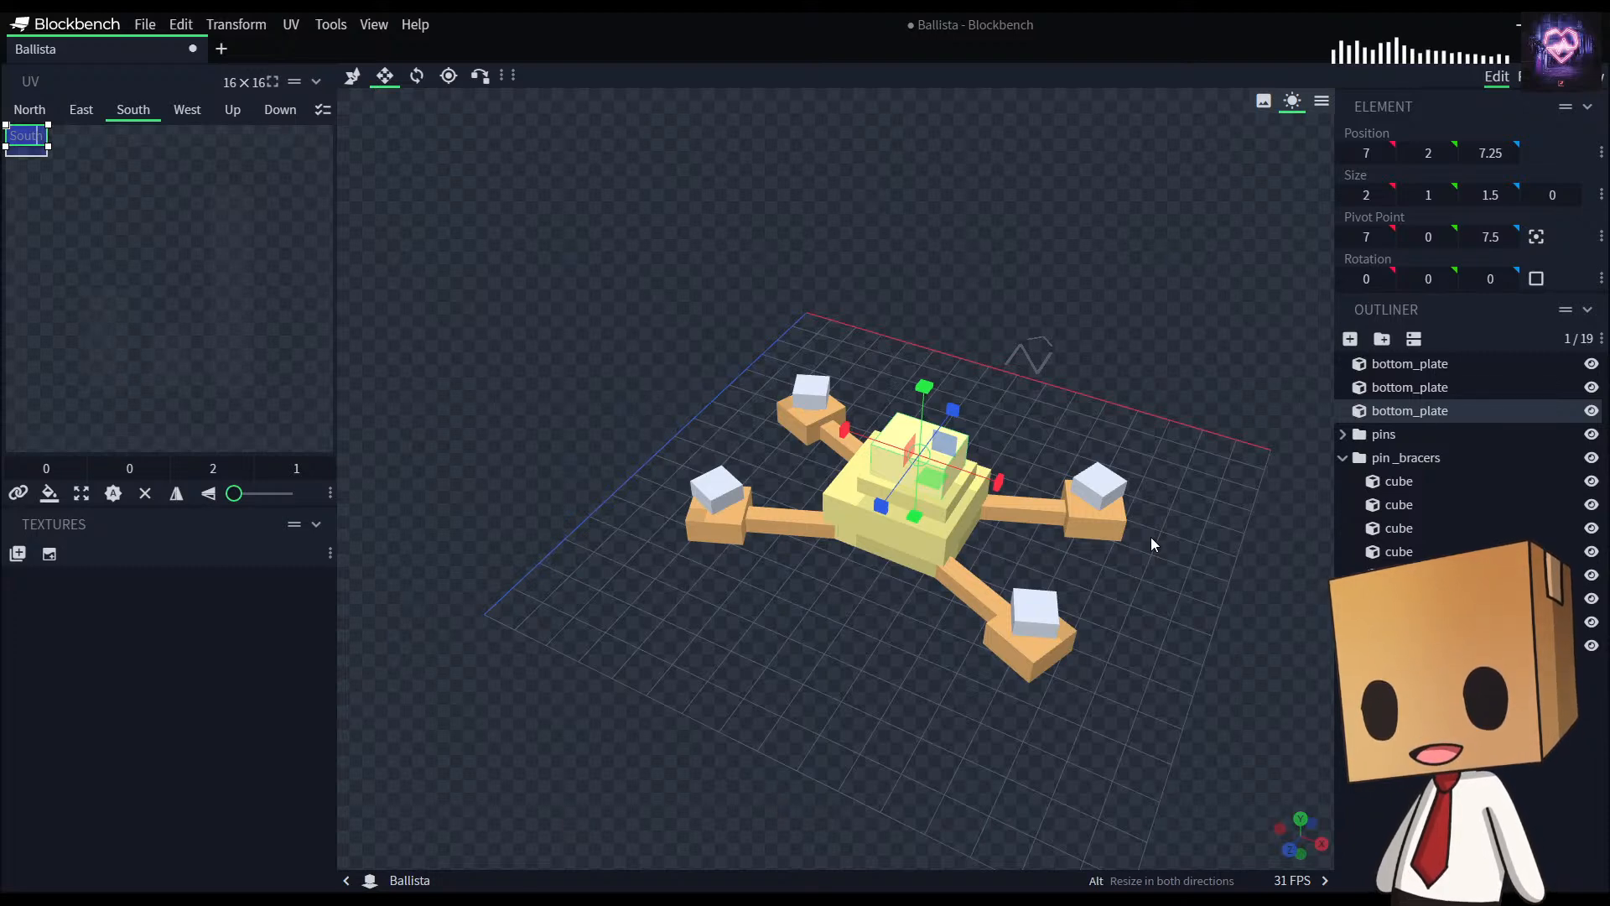
left_click_drag(1032, 389, 948, 452)
Step: Duplicate the topmost tier and raise the copy to Y position 3 so it rests on the original
left_click(928, 463)
key("ctrl+d")
key("v")
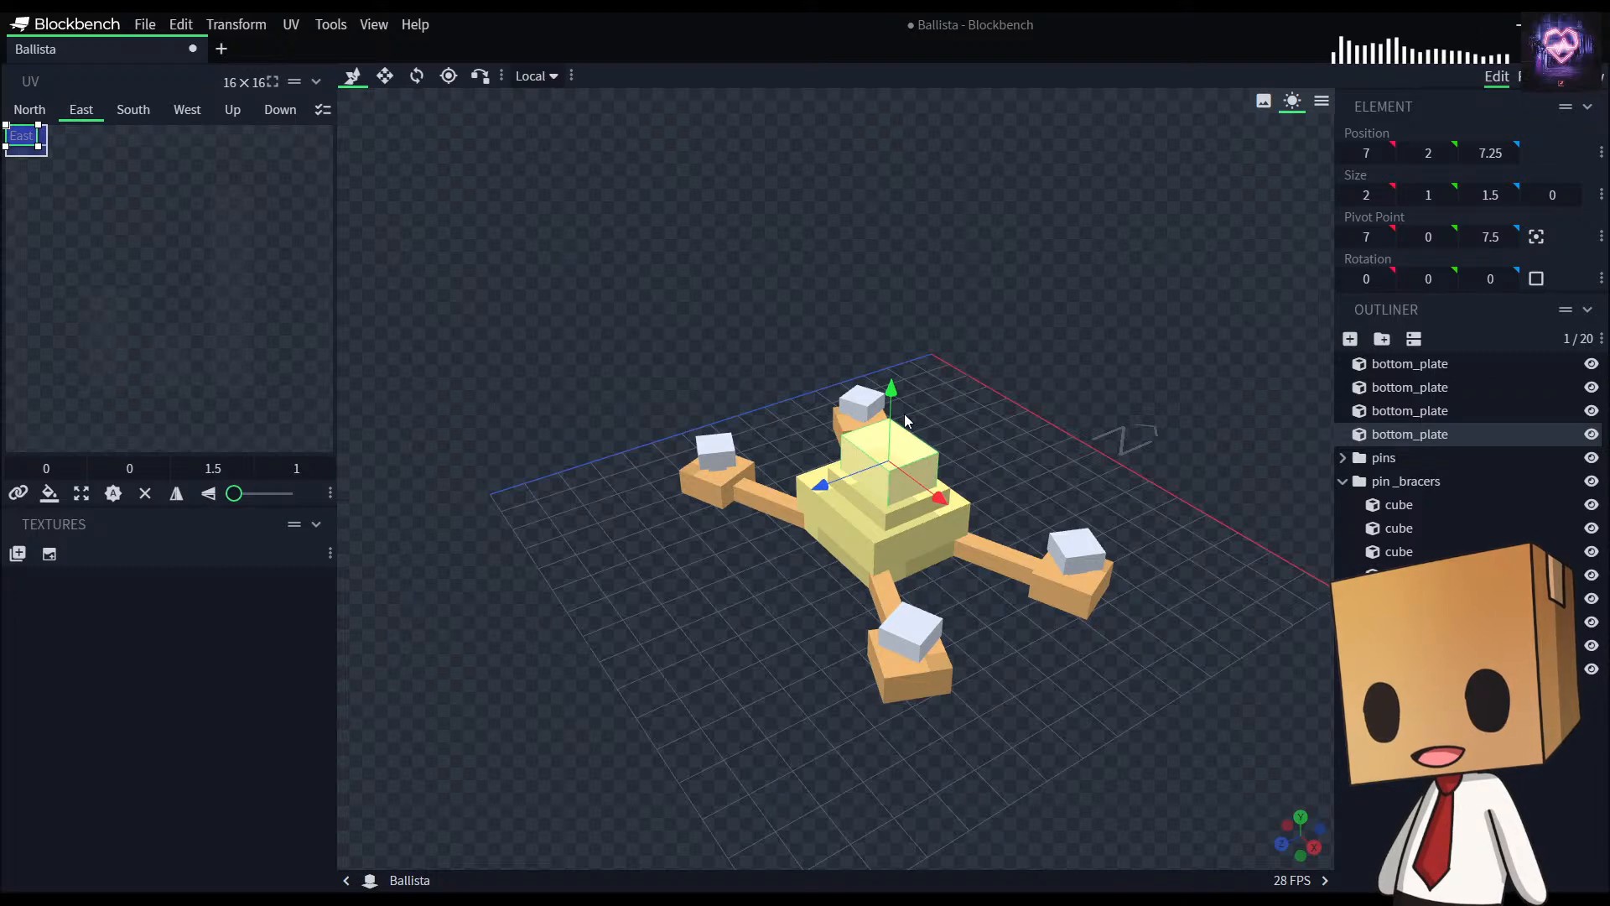
left_click_drag(893, 389, 893, 347)
Step: Shrink the new top copy into a 1 by 1 by 0.5 post at X 7.5 and Z 8.25, along one edge of the tier
left_click_drag(1120, 459, 997, 475)
key("s")
left_click_drag(890, 467, 845, 460)
left_click_drag(935, 385, 666, 462)
Step: Duplicate the small post and move the copy to Z position 7.25 on the opposite edge of the tier, then deselect it
key("v")
left_click_drag(911, 682, 1008, 591)
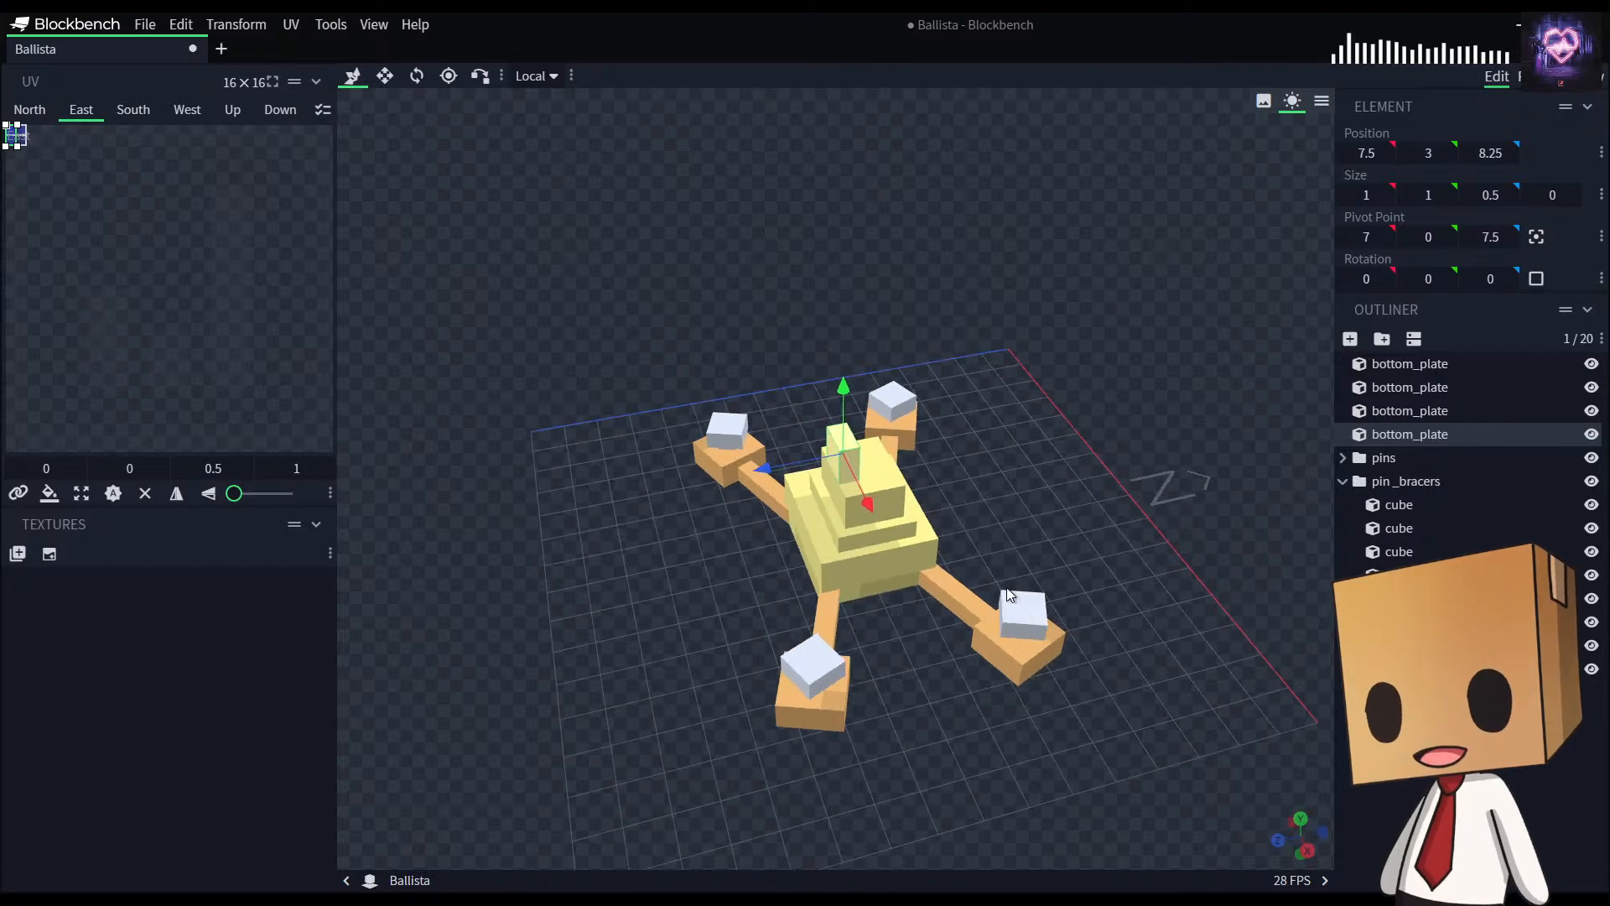
key("ctrl+d")
left_click_drag(771, 468, 944, 654)
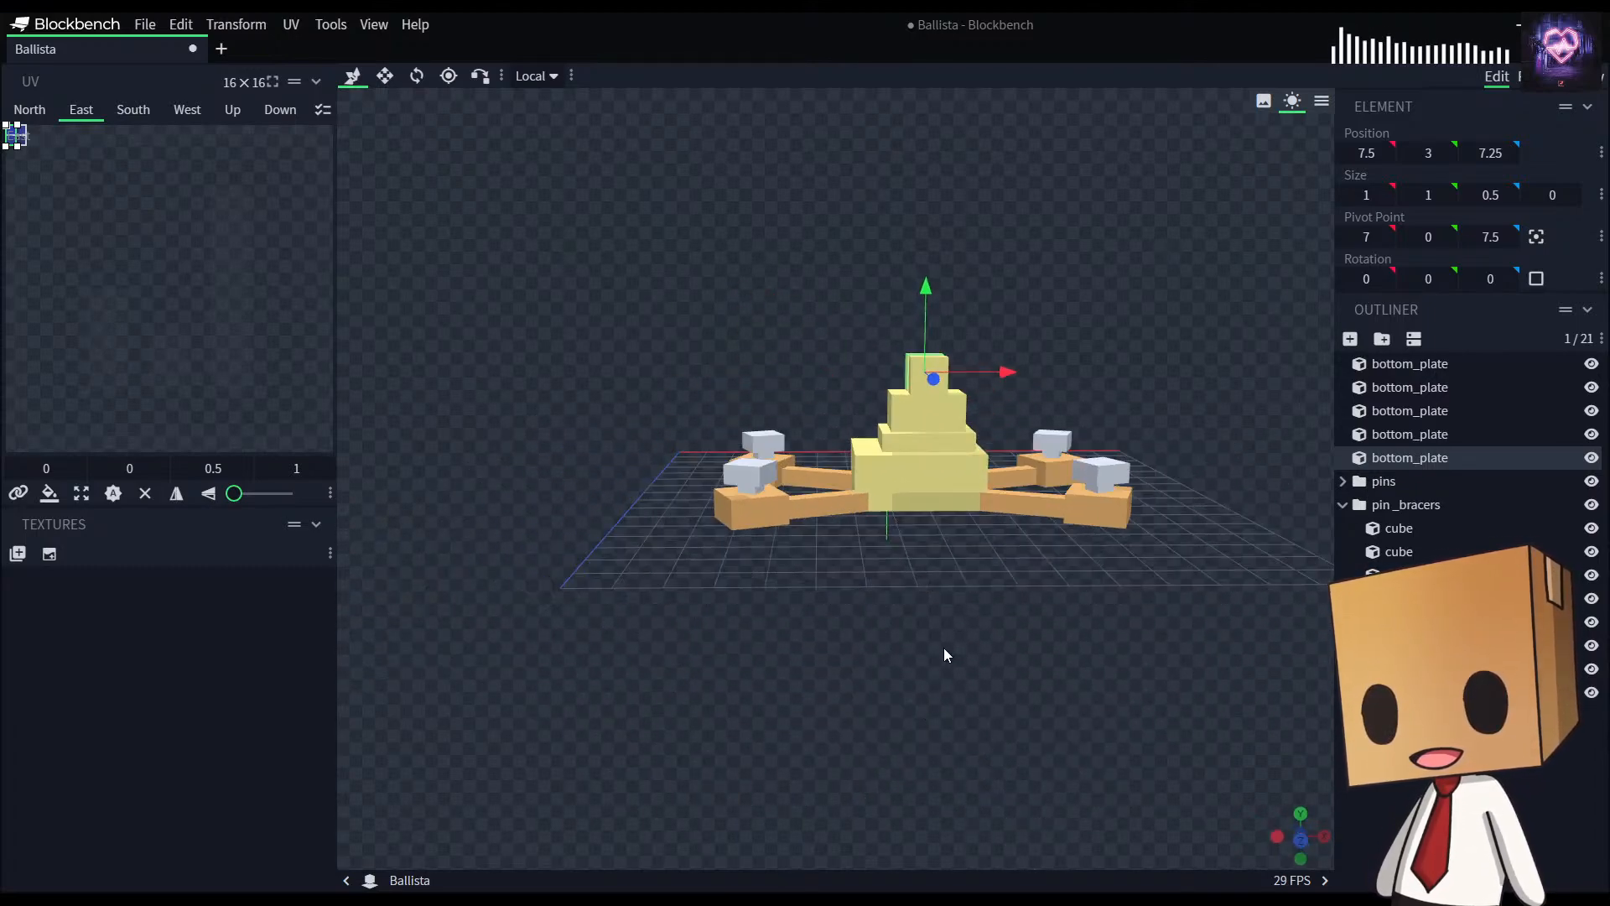
left_click_drag(943, 654, 1141, 650)
left_click(1035, 693)
left_click_drag(1035, 695, 1243, 735)
left_click_drag(953, 691, 1160, 708)
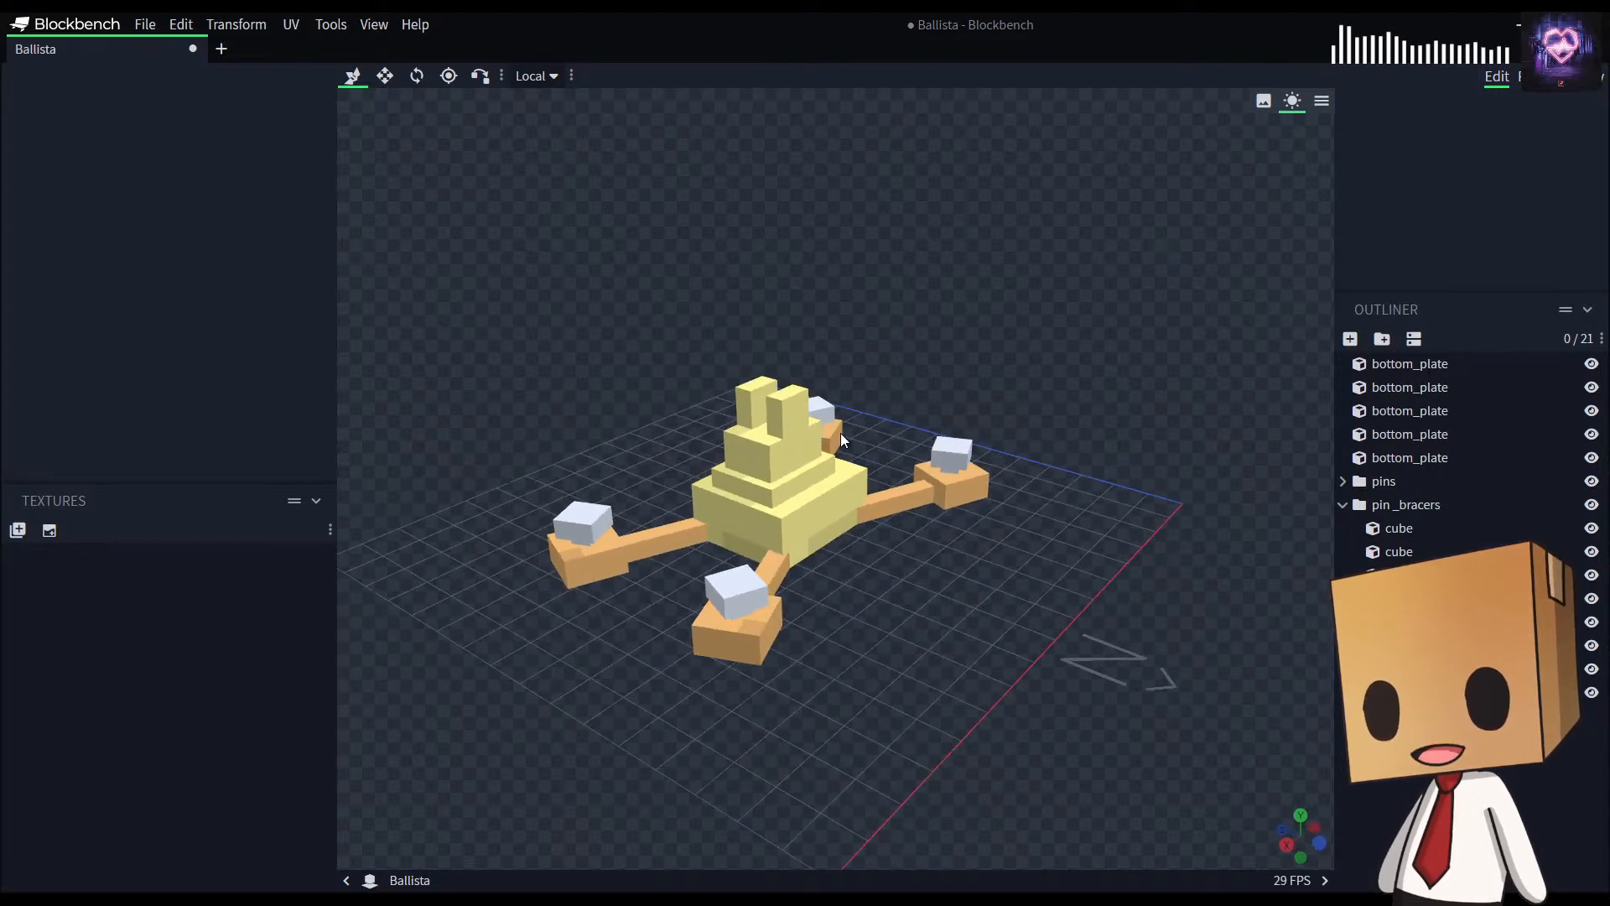
Step: Duplicate the post at Z 7.25, move the copy out to Z 6.75 and shrink it to a 0.5 by 0.5 by 0.5 cube
left_click(793, 409)
key("ctrl+d")
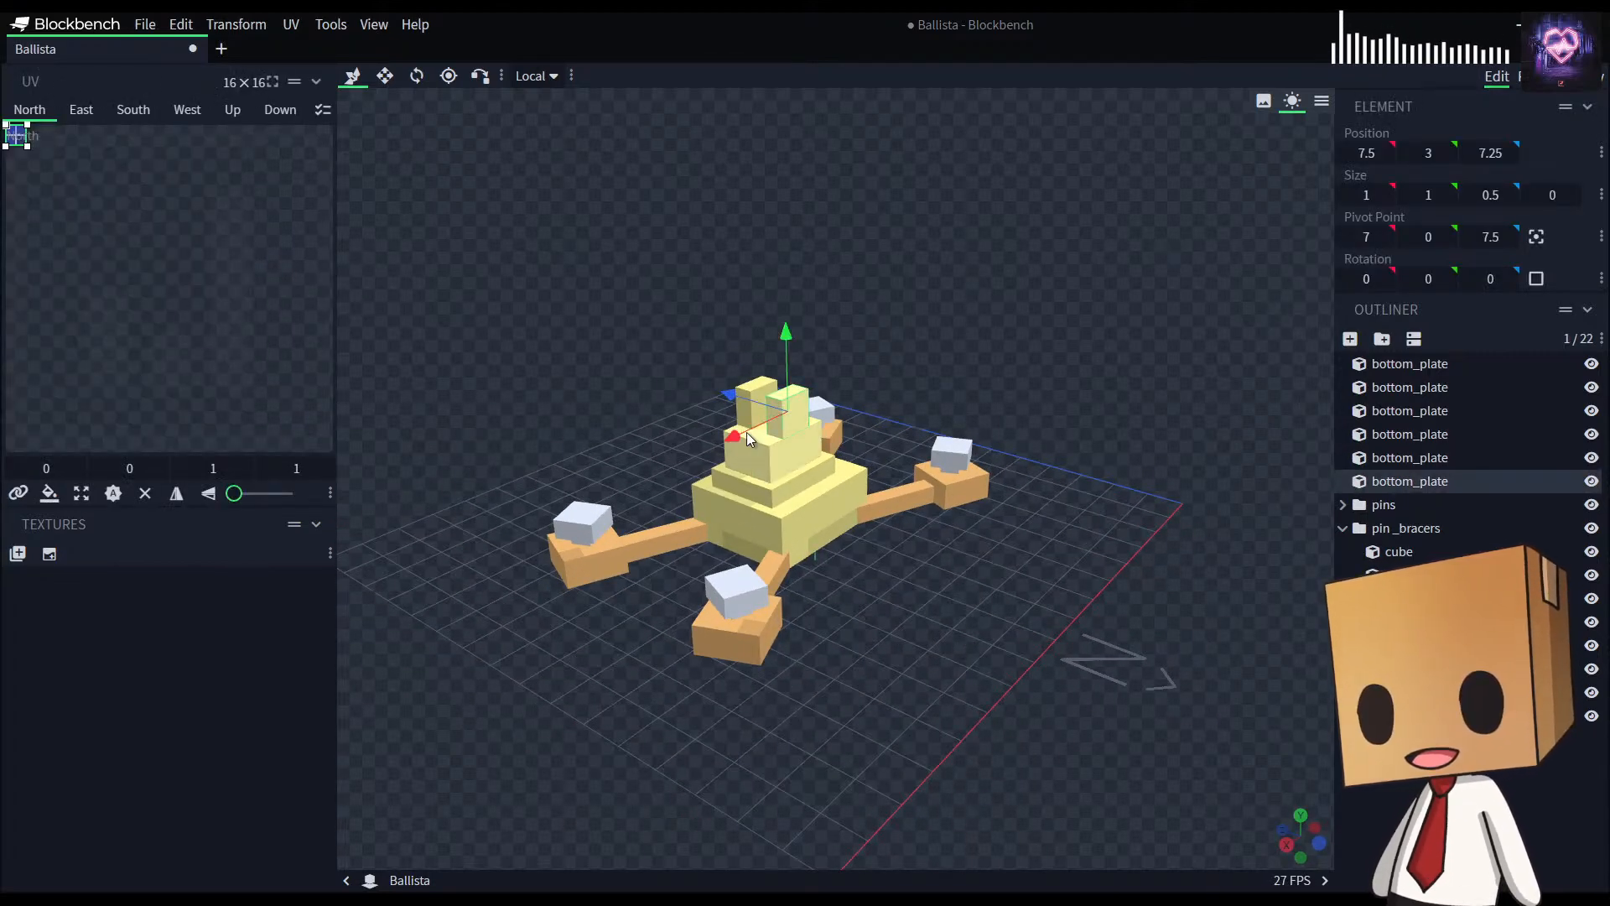
mouse_move(732, 398)
left_mouse_down()
mouse_move(770, 414)
mouse_move(749, 405)
left_mouse_up()
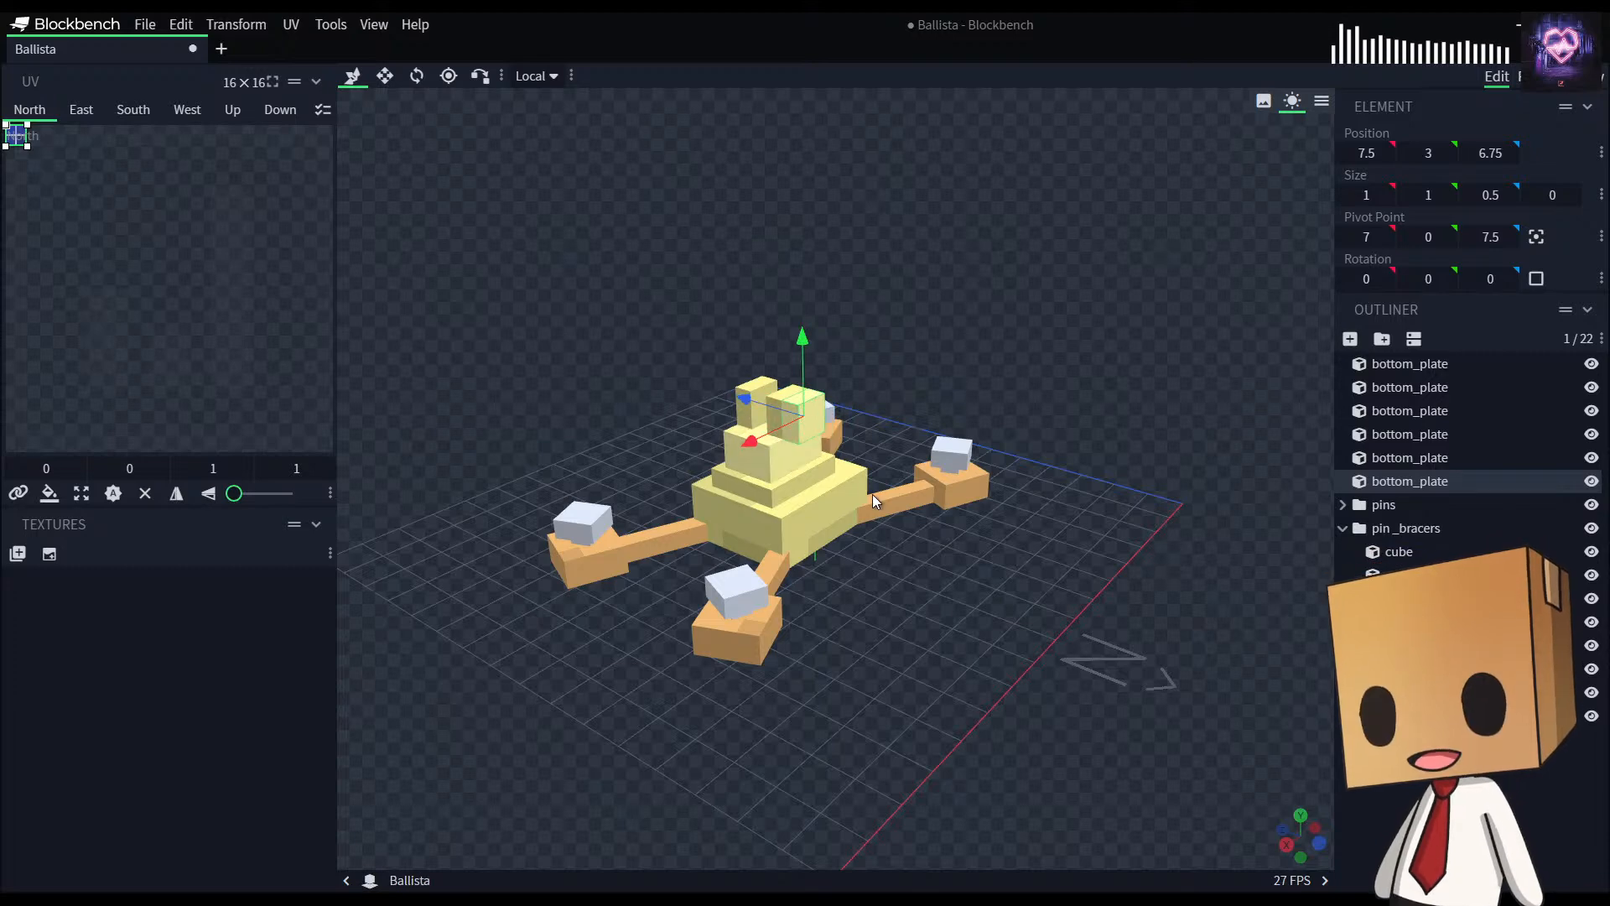
key("s")
left_click_drag(802, 344, 799, 356)
scroll(805, 656, "down", 1)
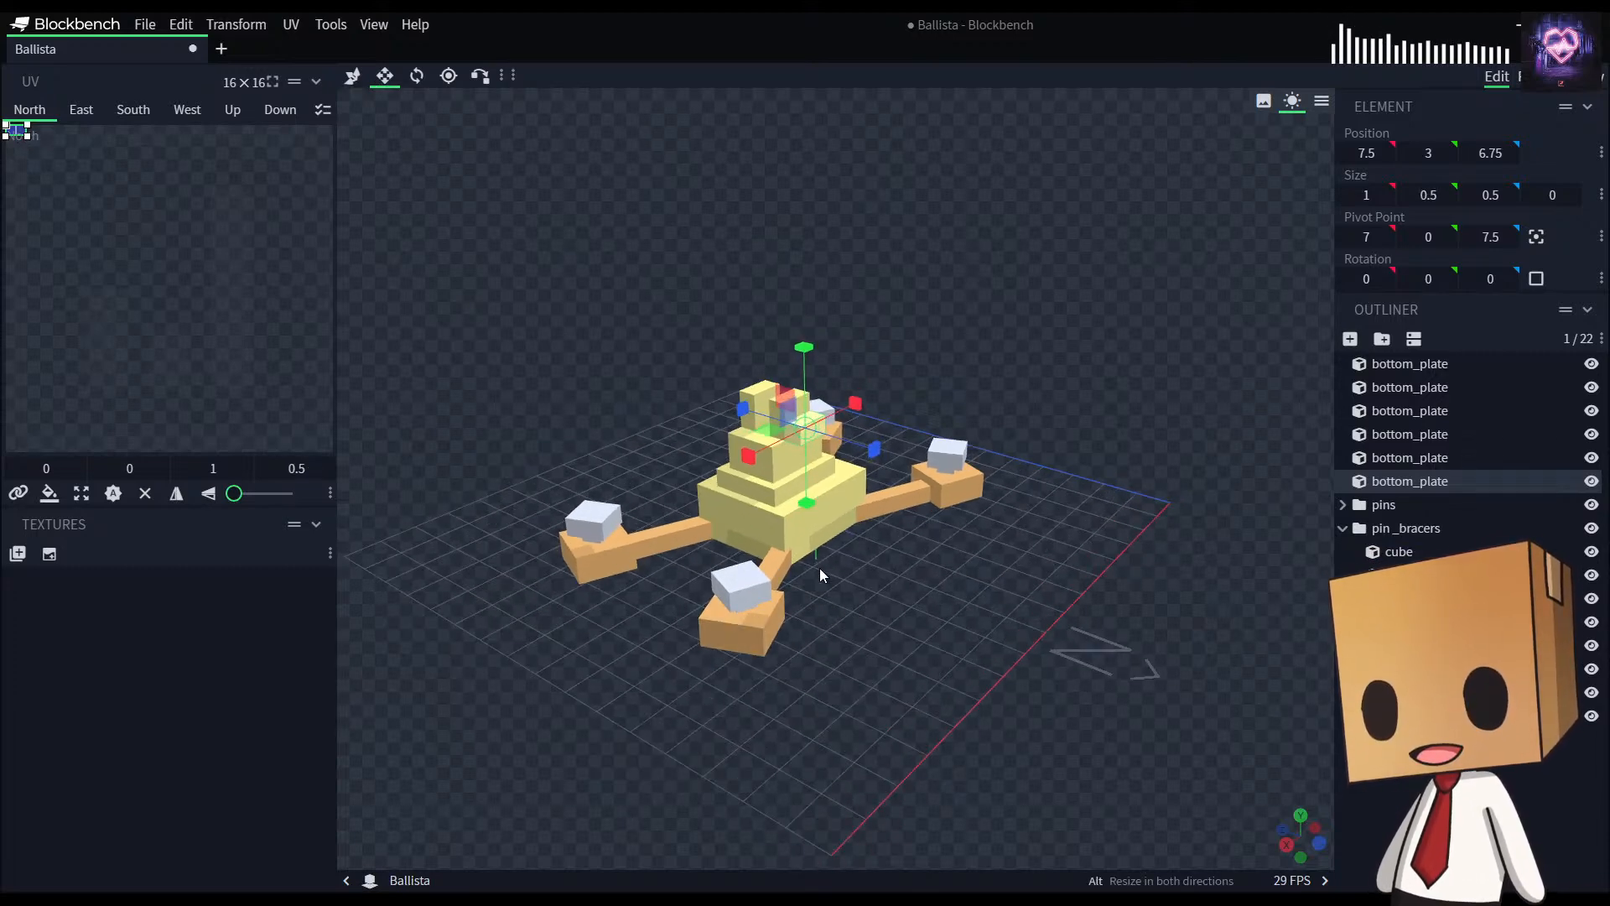
left_click_drag(755, 451, 767, 446)
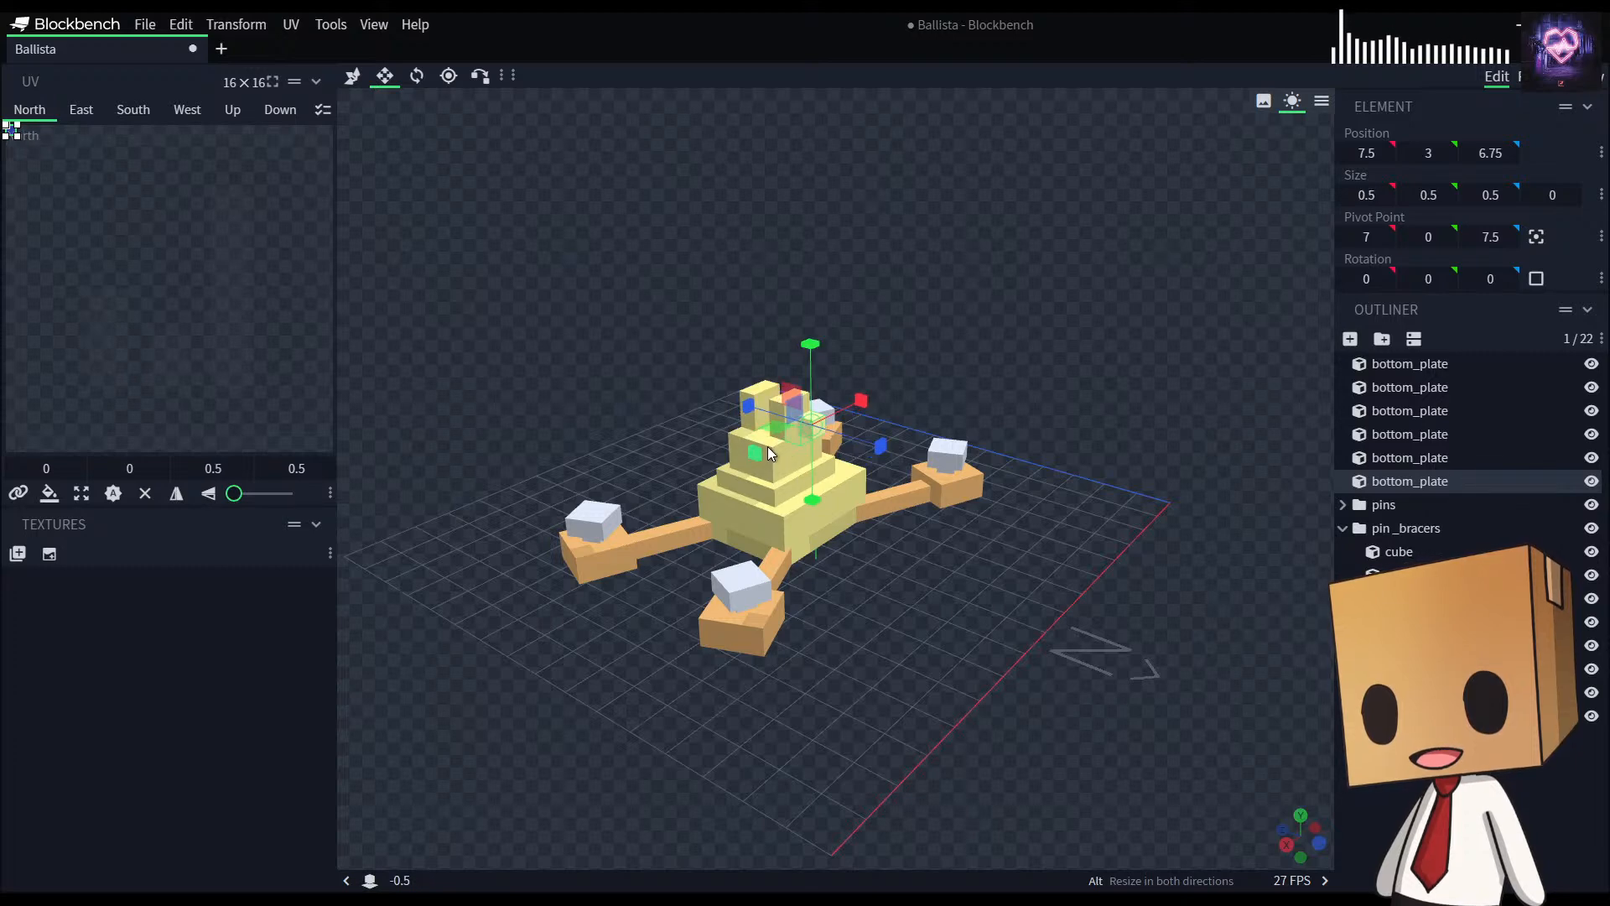
Step: Position the small cube at X 7.75, Y 3.25 and Z 7 so it sits centred on the post's outer face
left_click_drag(974, 635, 863, 644)
key("v")
scroll(936, 708, "up", 4)
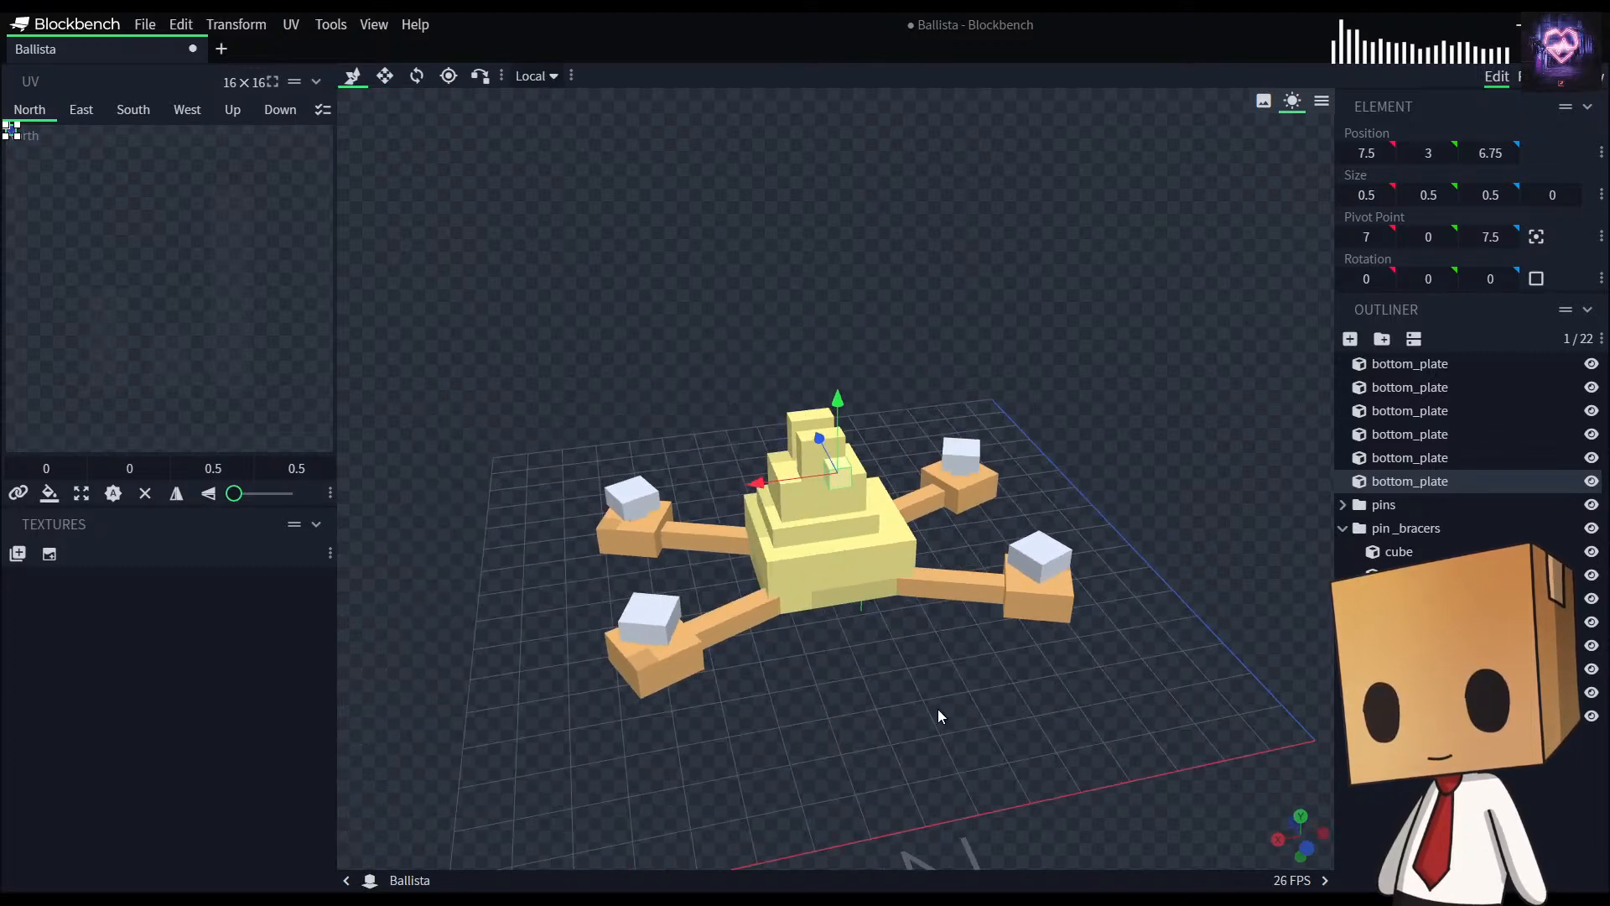
scroll(946, 711, "up", 2)
left_click_drag(988, 852, 994, 612)
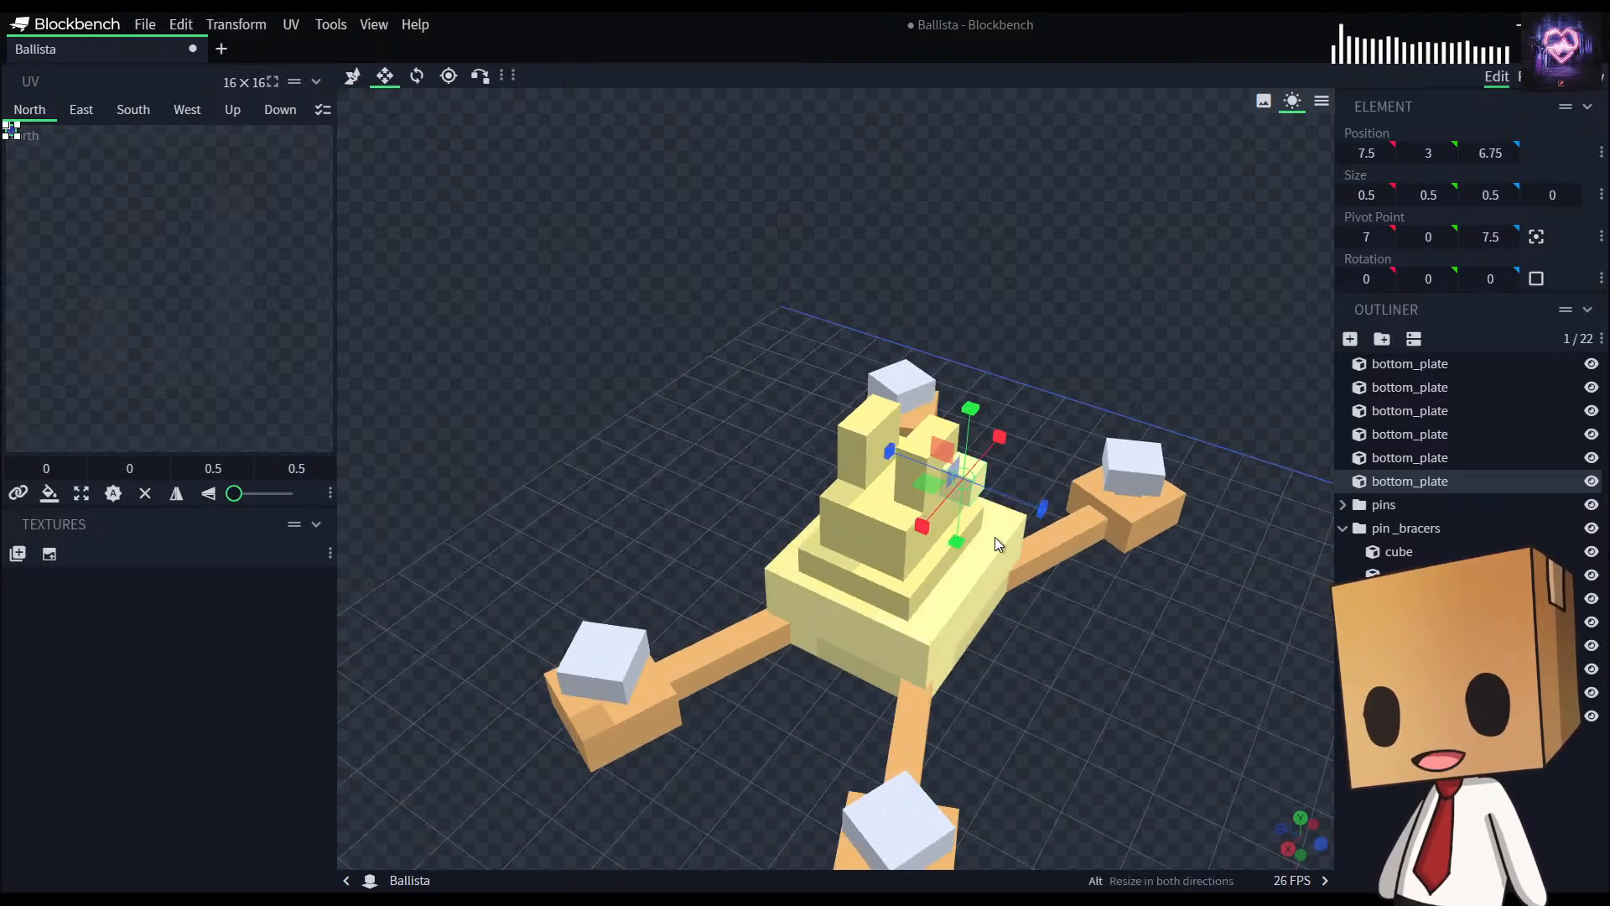
left_click_drag(899, 455, 885, 450)
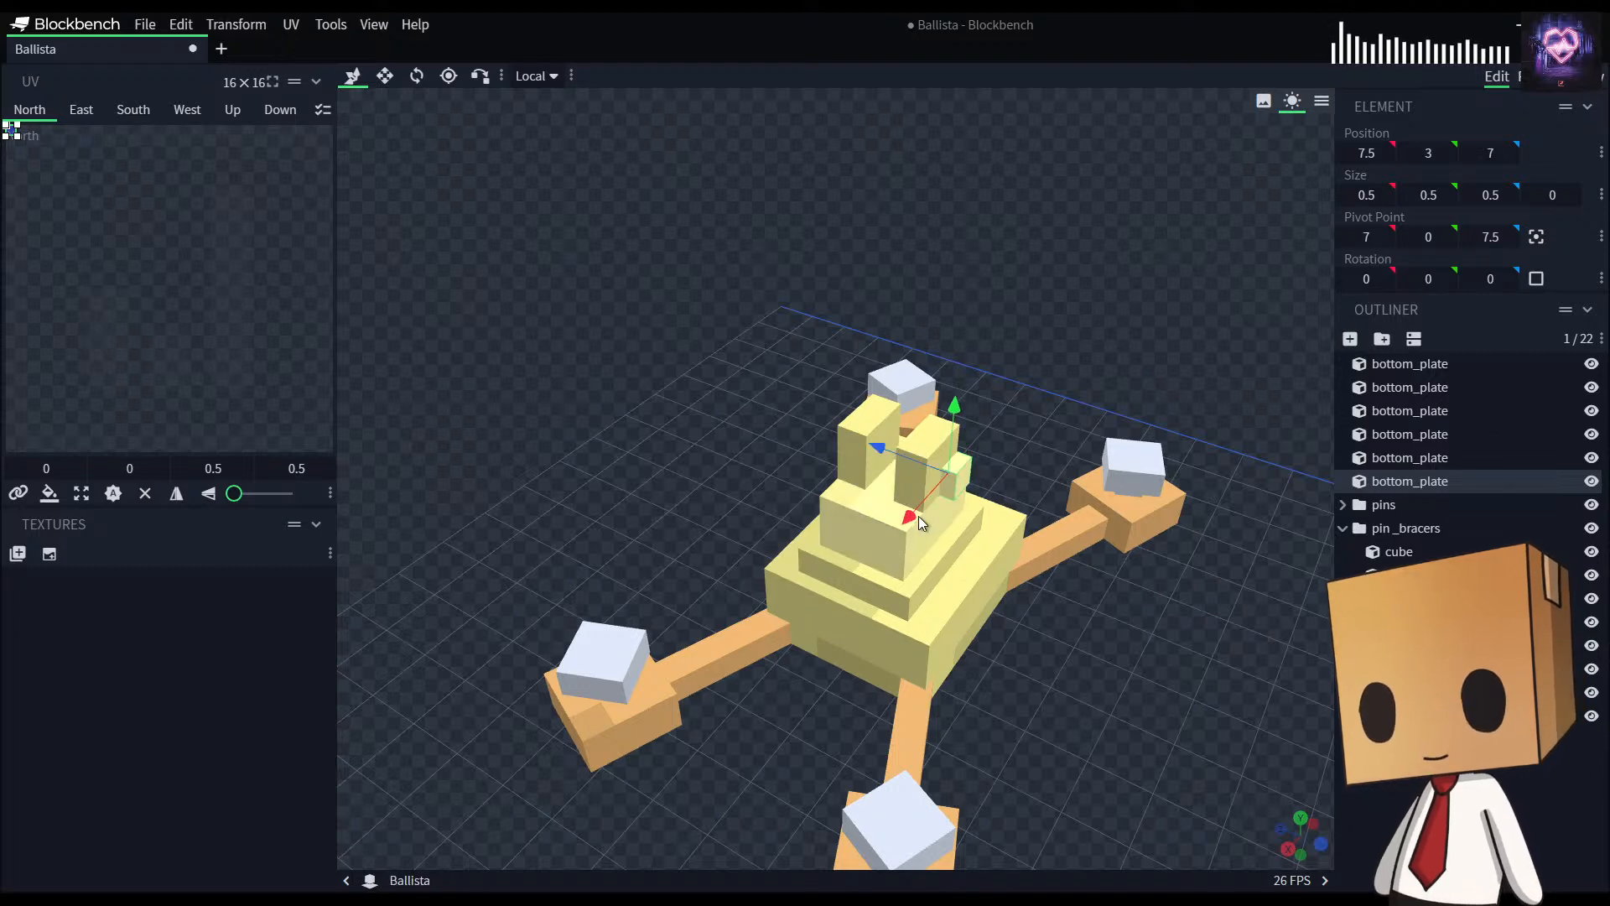
left_click_drag(900, 525, 907, 522)
scroll(968, 698, "up", 5)
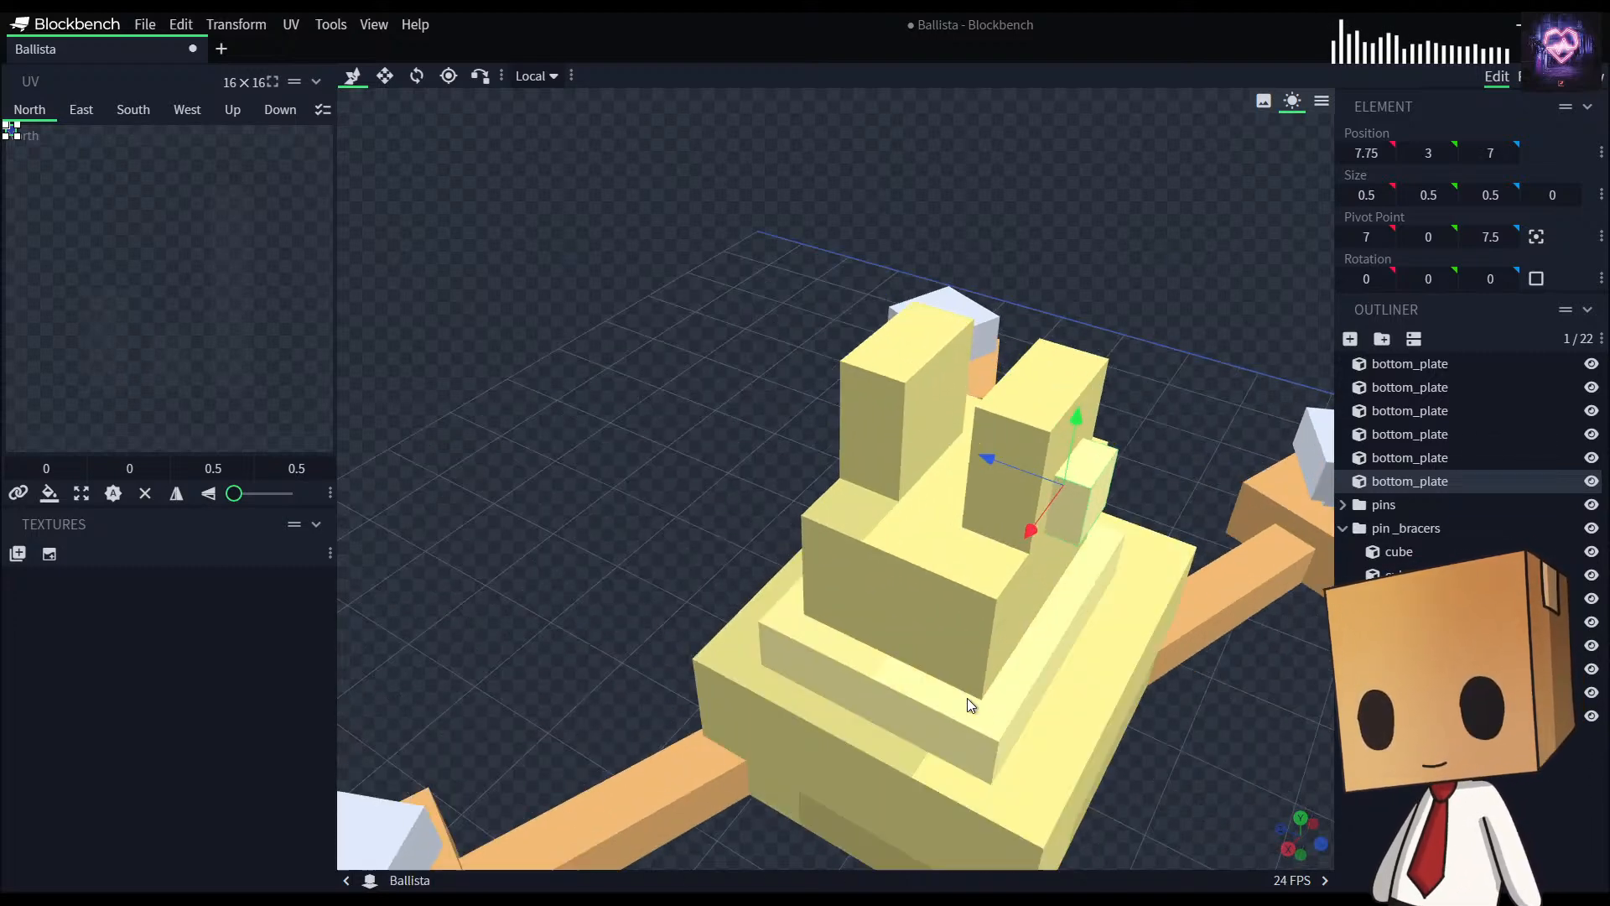
middle_click_drag(1131, 754, 1100, 731)
left_click_drag(943, 314, 943, 276)
scroll(1183, 437, "down", 6)
left_click_drag(1187, 445, 1271, 510)
Step: Duplicate the small cube and move the copy along Z to the outer face of the opposite post
left_click(1000, 505)
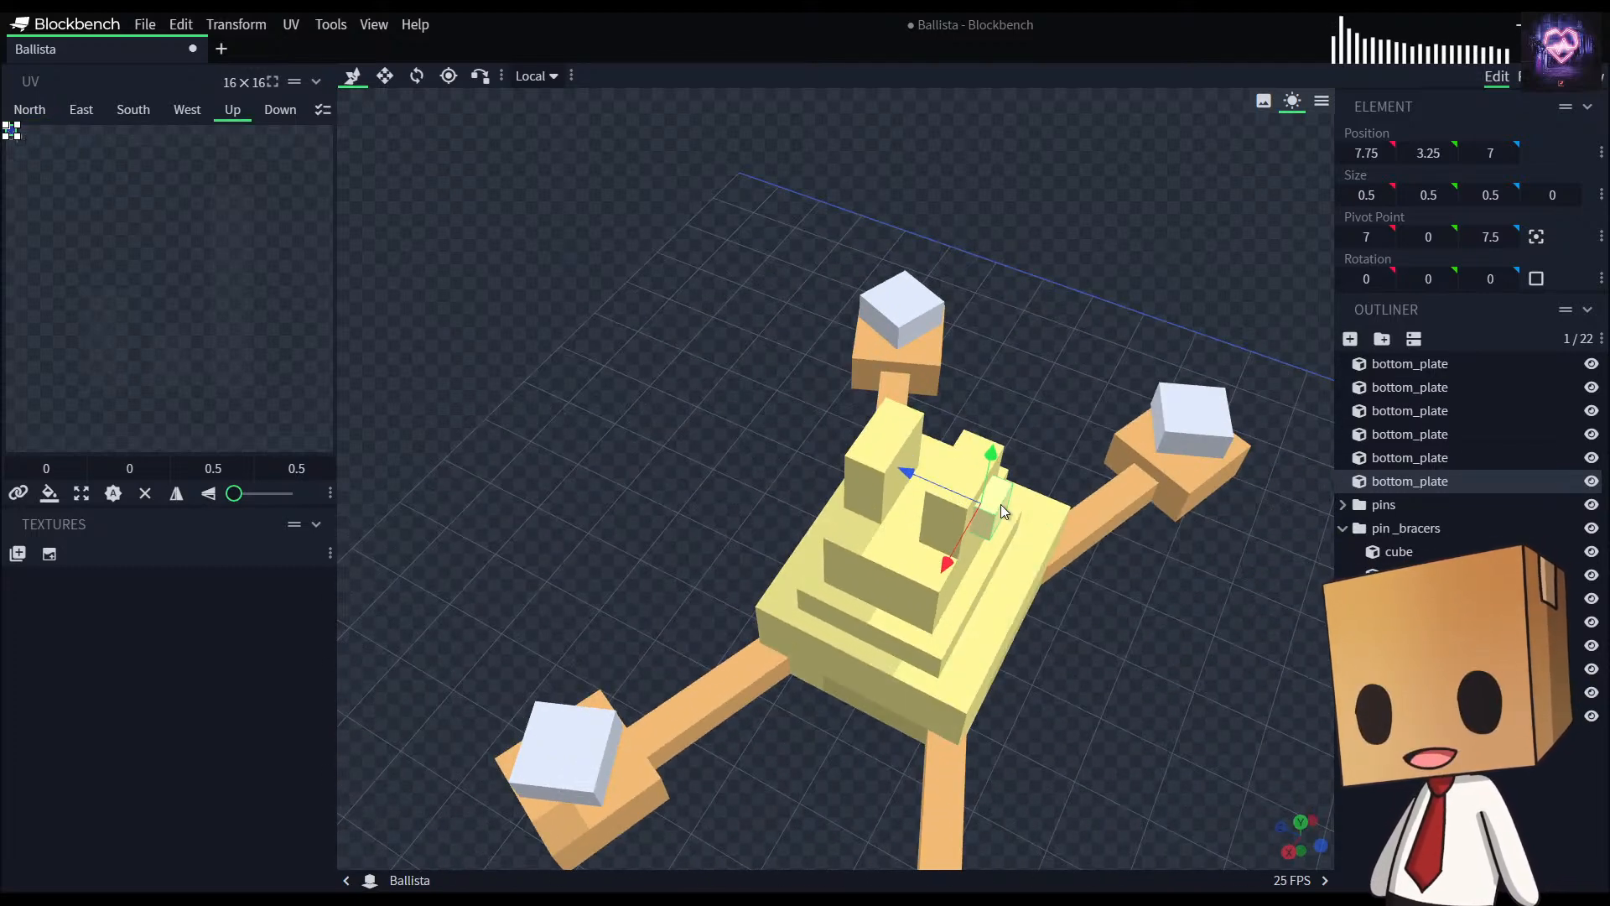
key("ctrl+d")
left_click_drag(916, 470, 802, 432)
left_click_drag(727, 501, 569, 507)
Step: Select both small side cubes and give them the same light marker color as the pins, then deselect them
left_click(842, 485)
left_click_drag(842, 485, 900, 410)
left_click(881, 409, "ctrl")
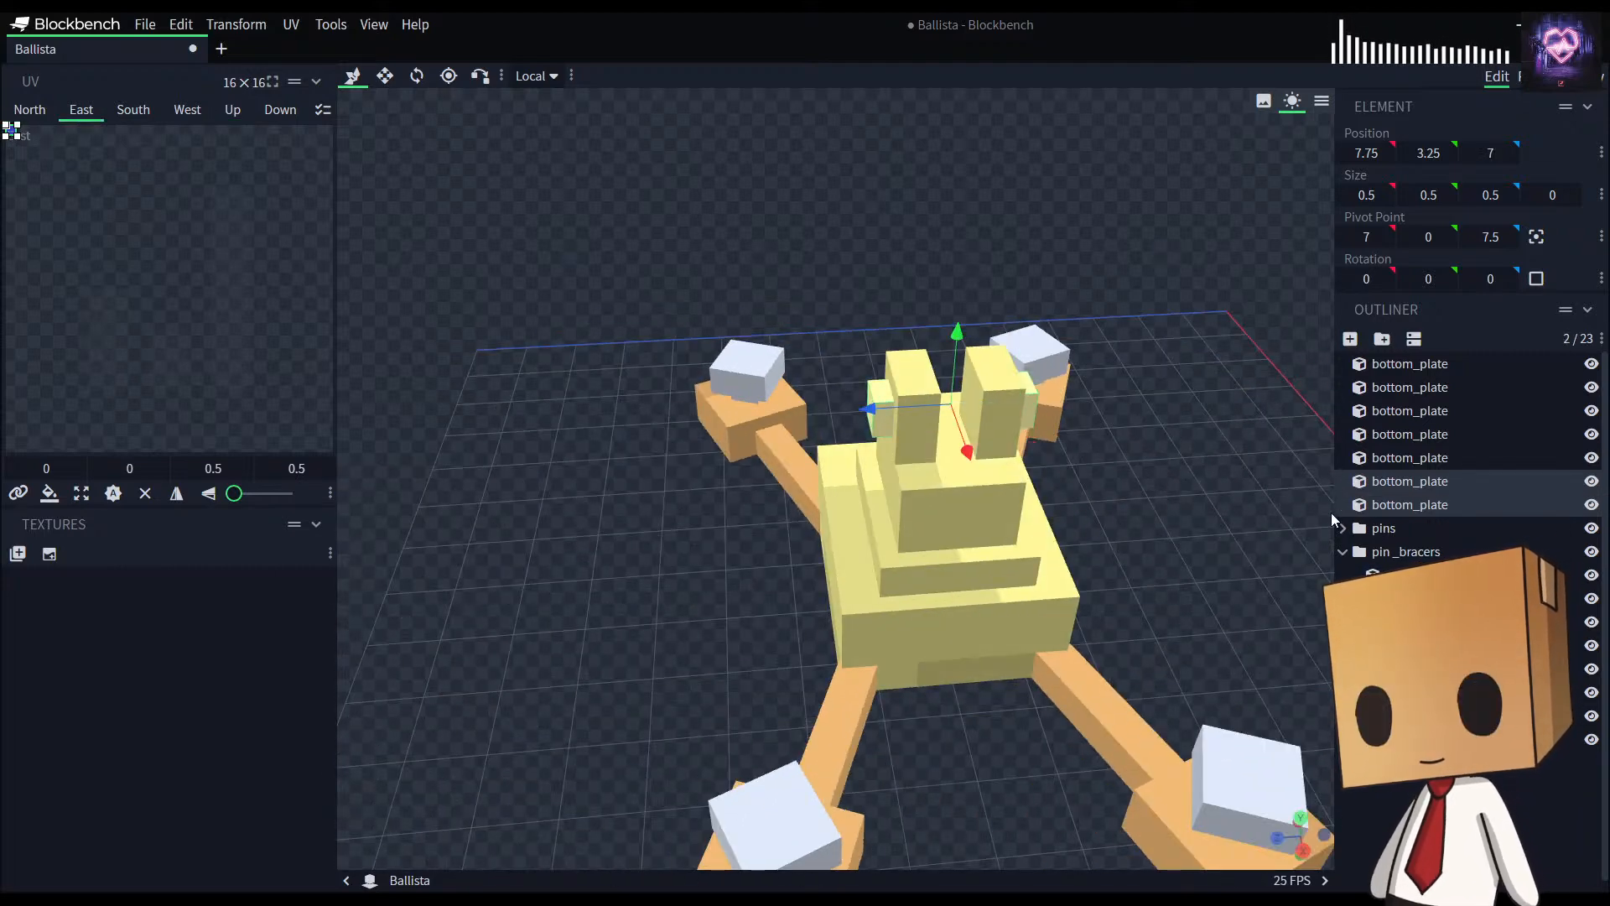
right_click(1399, 500)
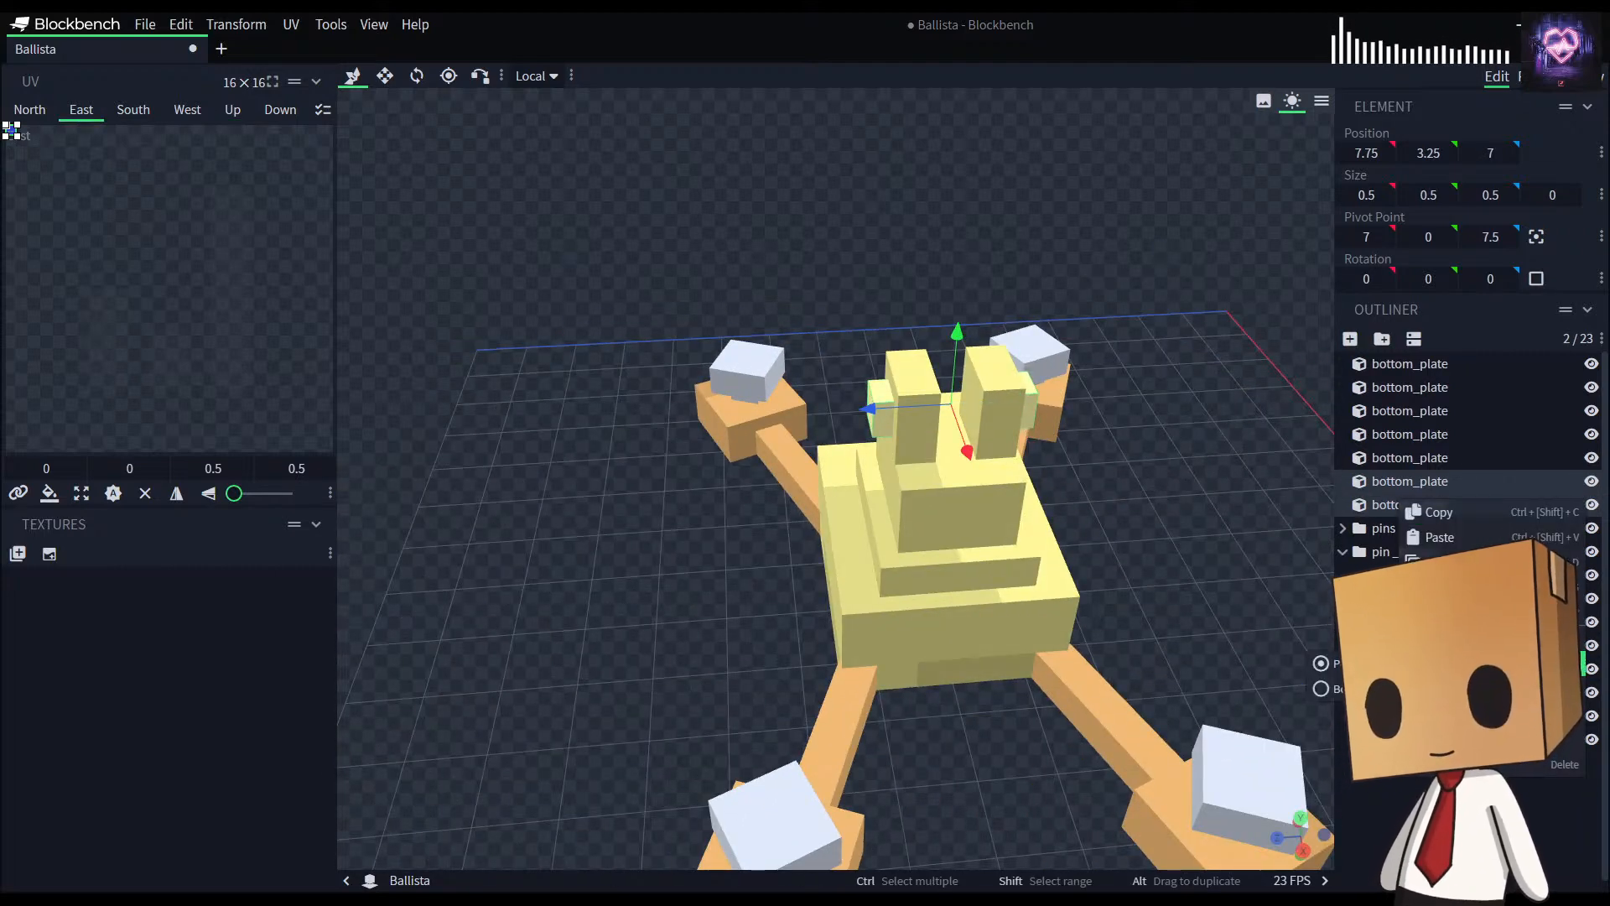
mouse_move(1442, 688)
left_click(1347, 688)
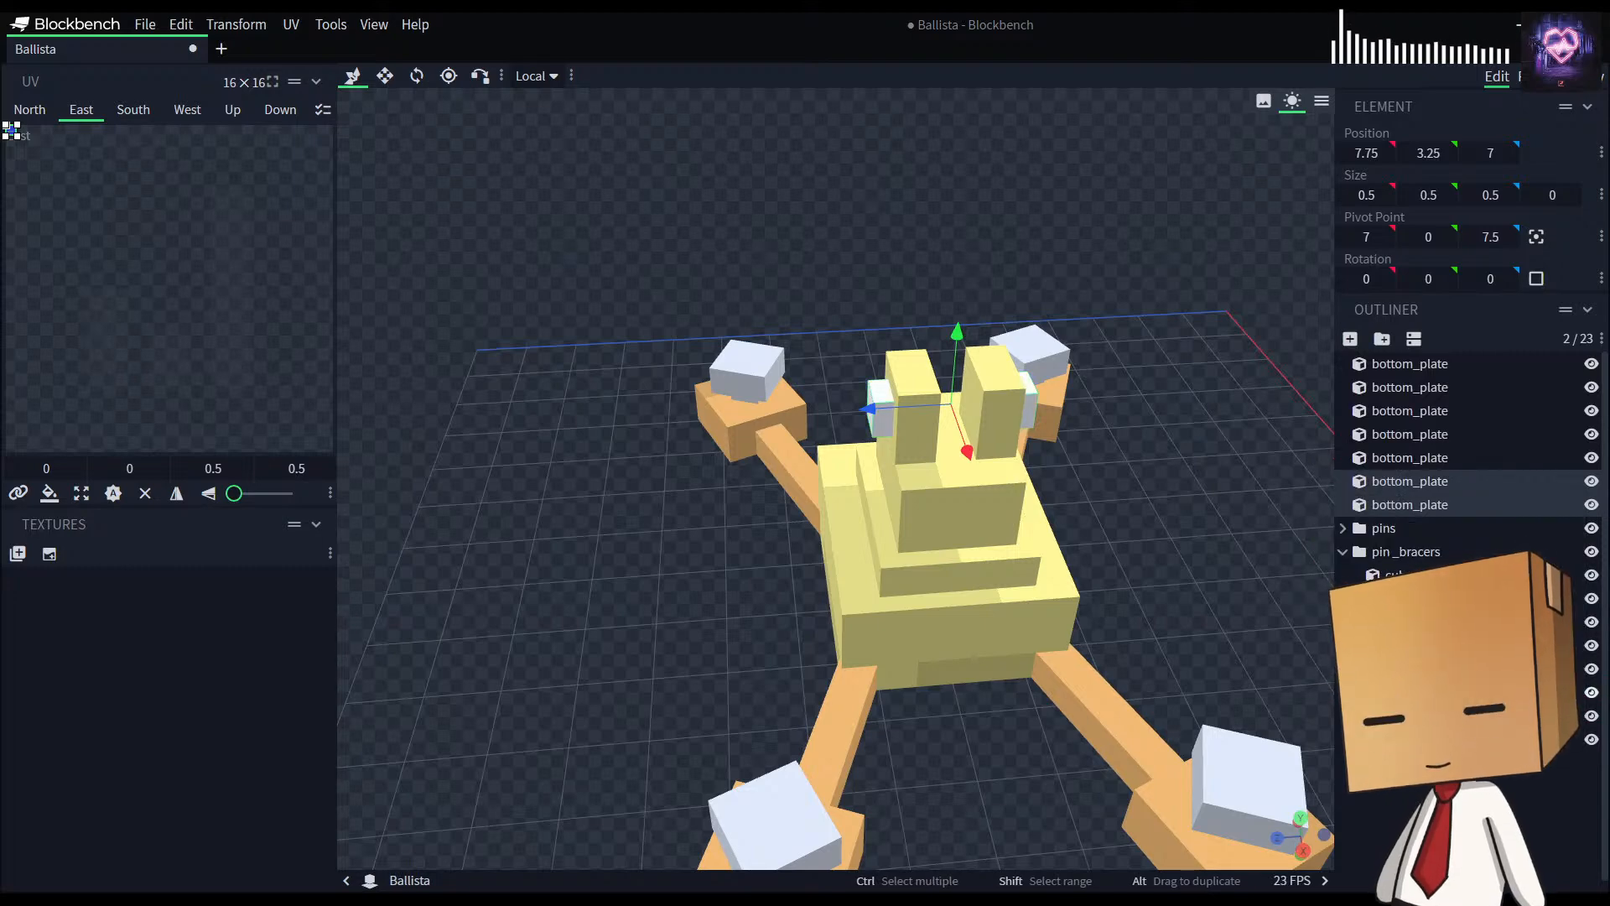
left_click(1218, 604)
Step: Examine the ballista model from several sides, checking the posts, side cubes and stepped base
left_click_drag(1216, 603, 1100, 571)
scroll(1124, 603, "down", 8)
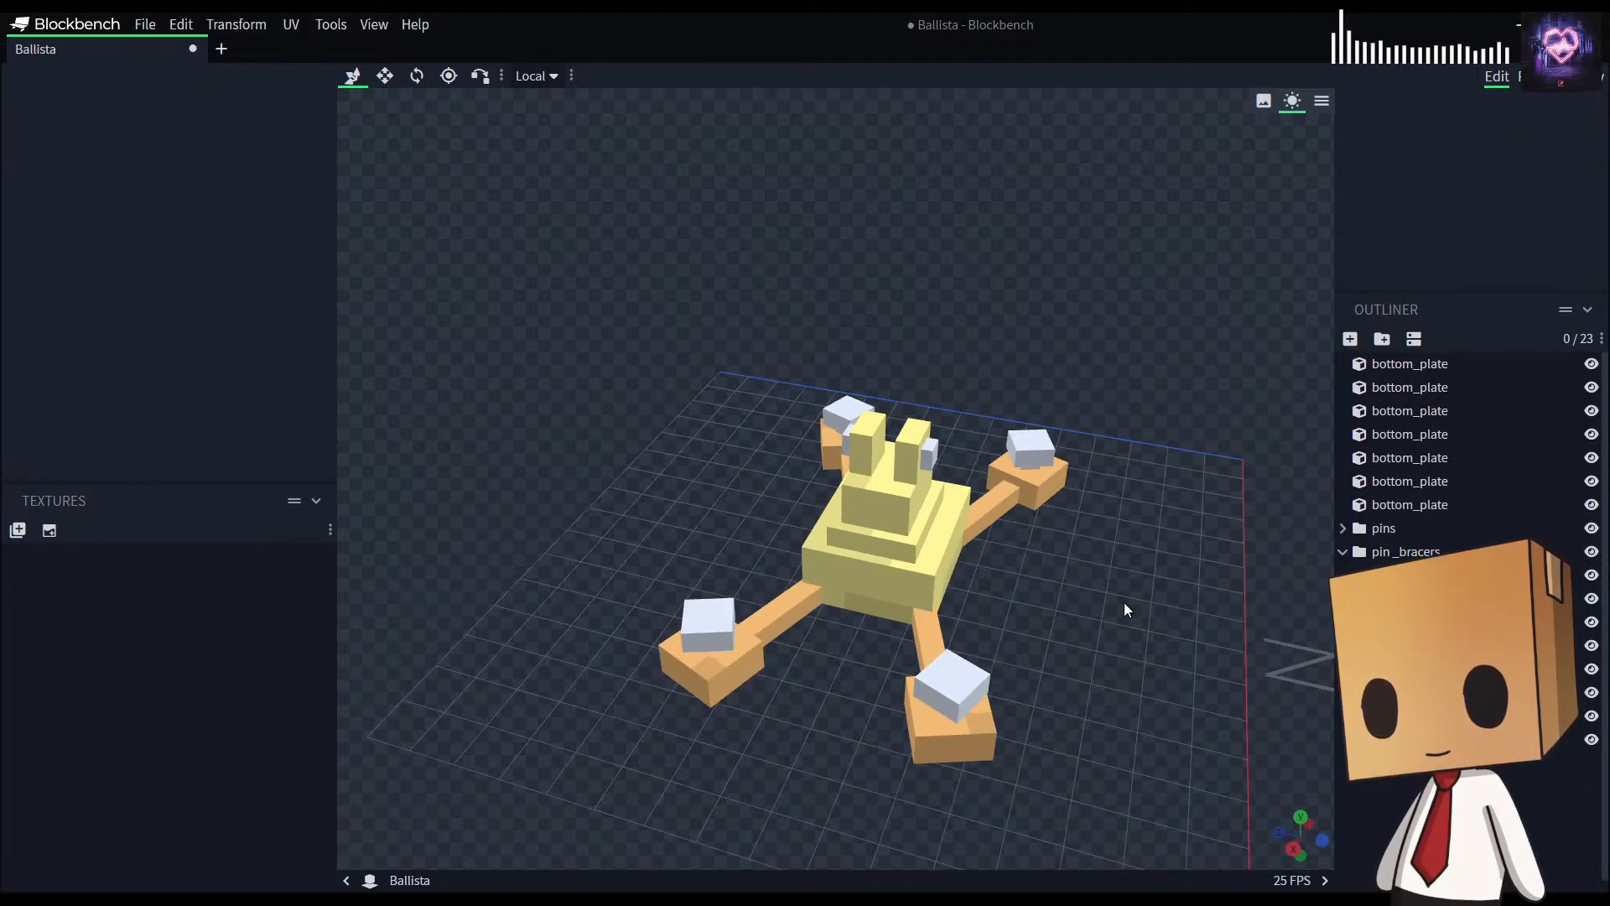
mouse_move(983, 646)
left_mouse_down()
mouse_move(844, 620)
mouse_move(607, 640)
mouse_move(635, 646)
mouse_move(607, 716)
mouse_move(647, 687)
left_mouse_up()
scroll(963, 594, "up", 3)
left_click_drag(961, 587, 1003, 536)
scroll(998, 575, "up", 2)
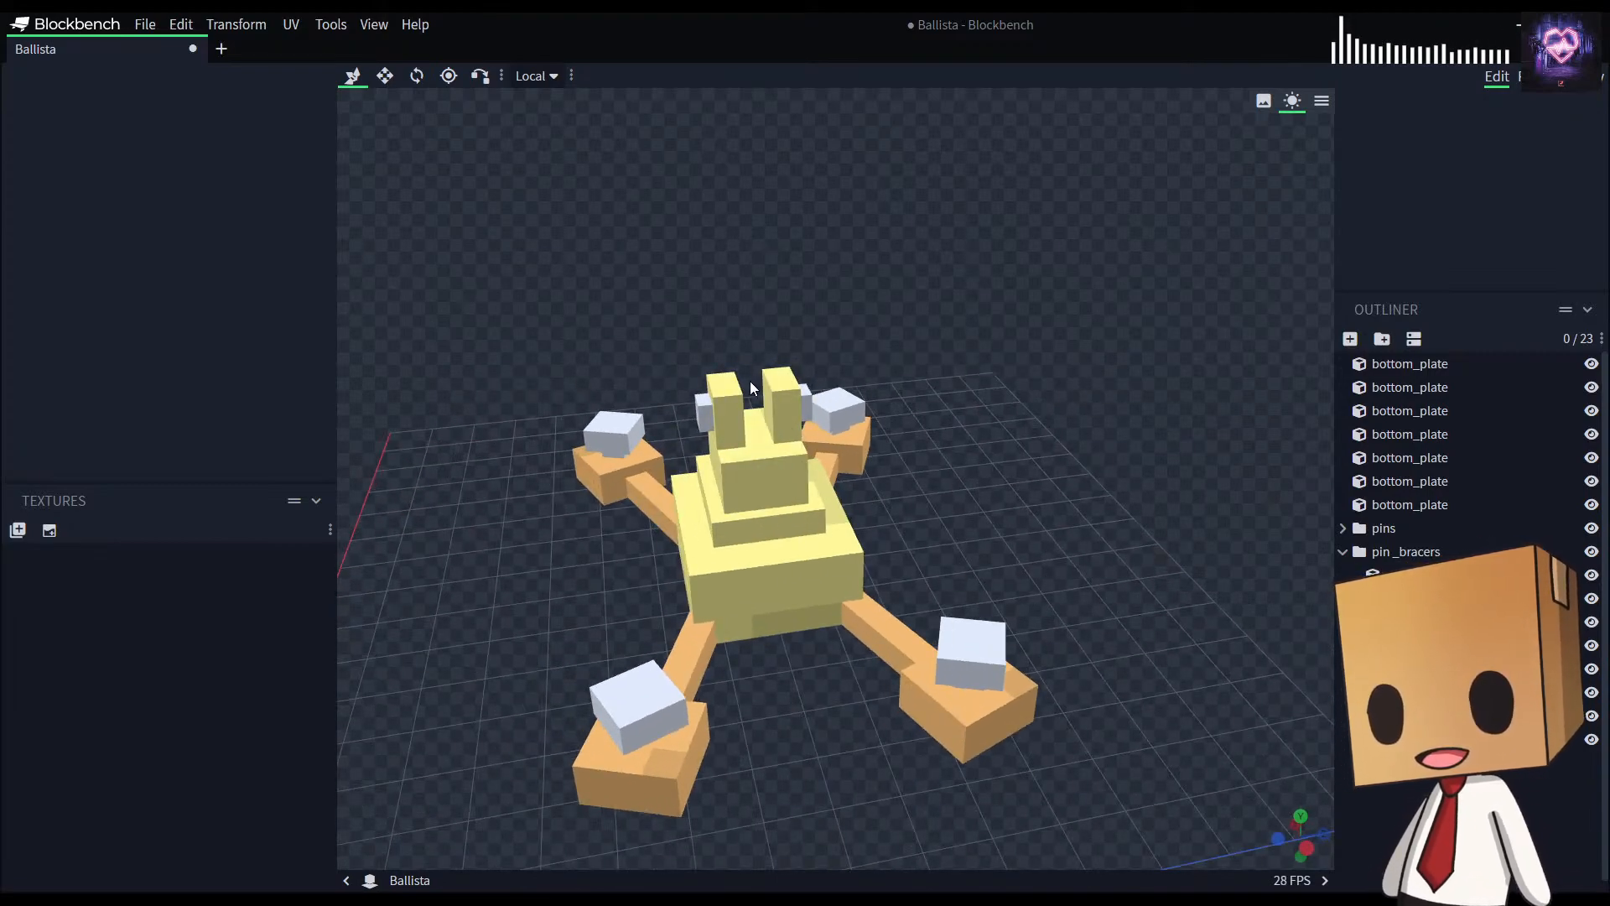
left_click_drag(727, 406, 1063, 537)
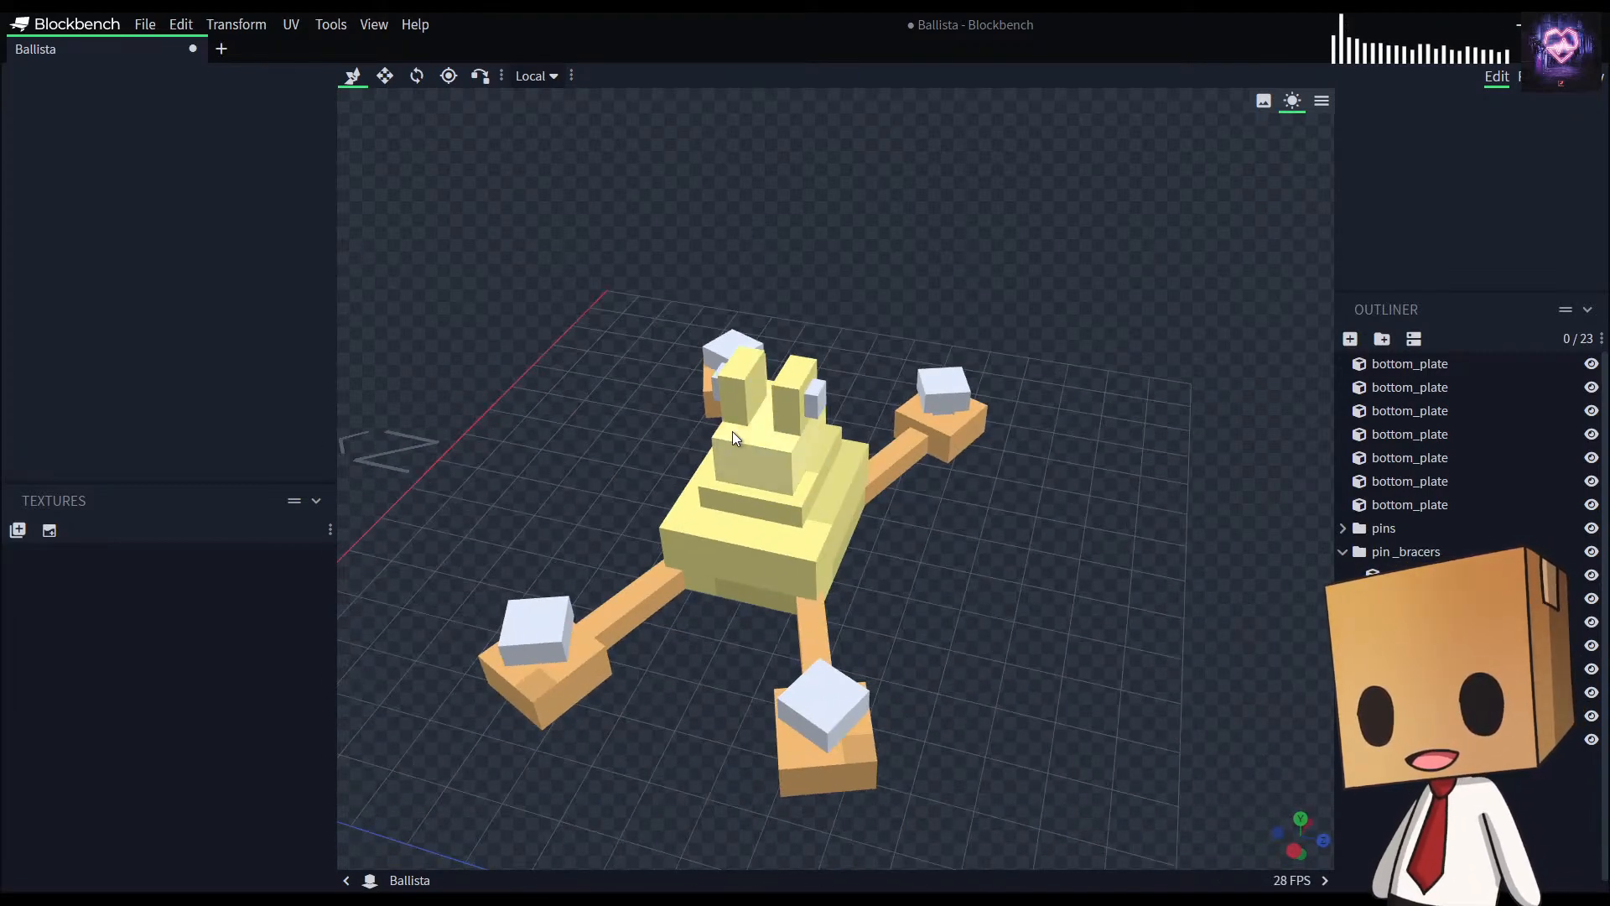
left_click_drag(762, 467, 1026, 576)
left_click(1025, 576)
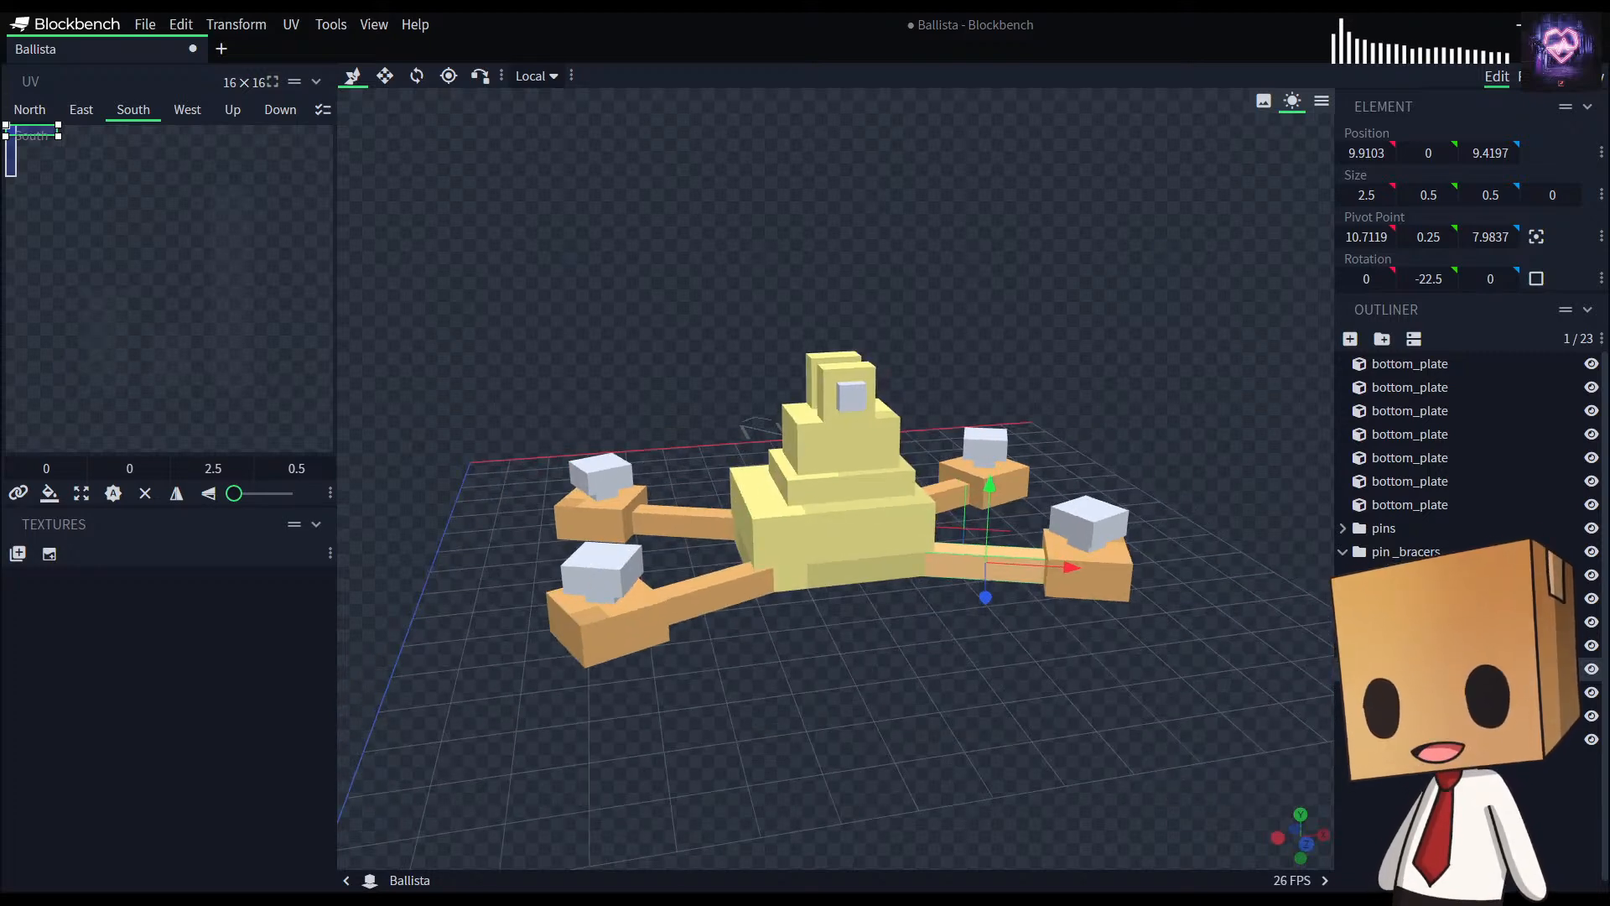
left_click(860, 728)
left_click_drag(860, 728, 1031, 748)
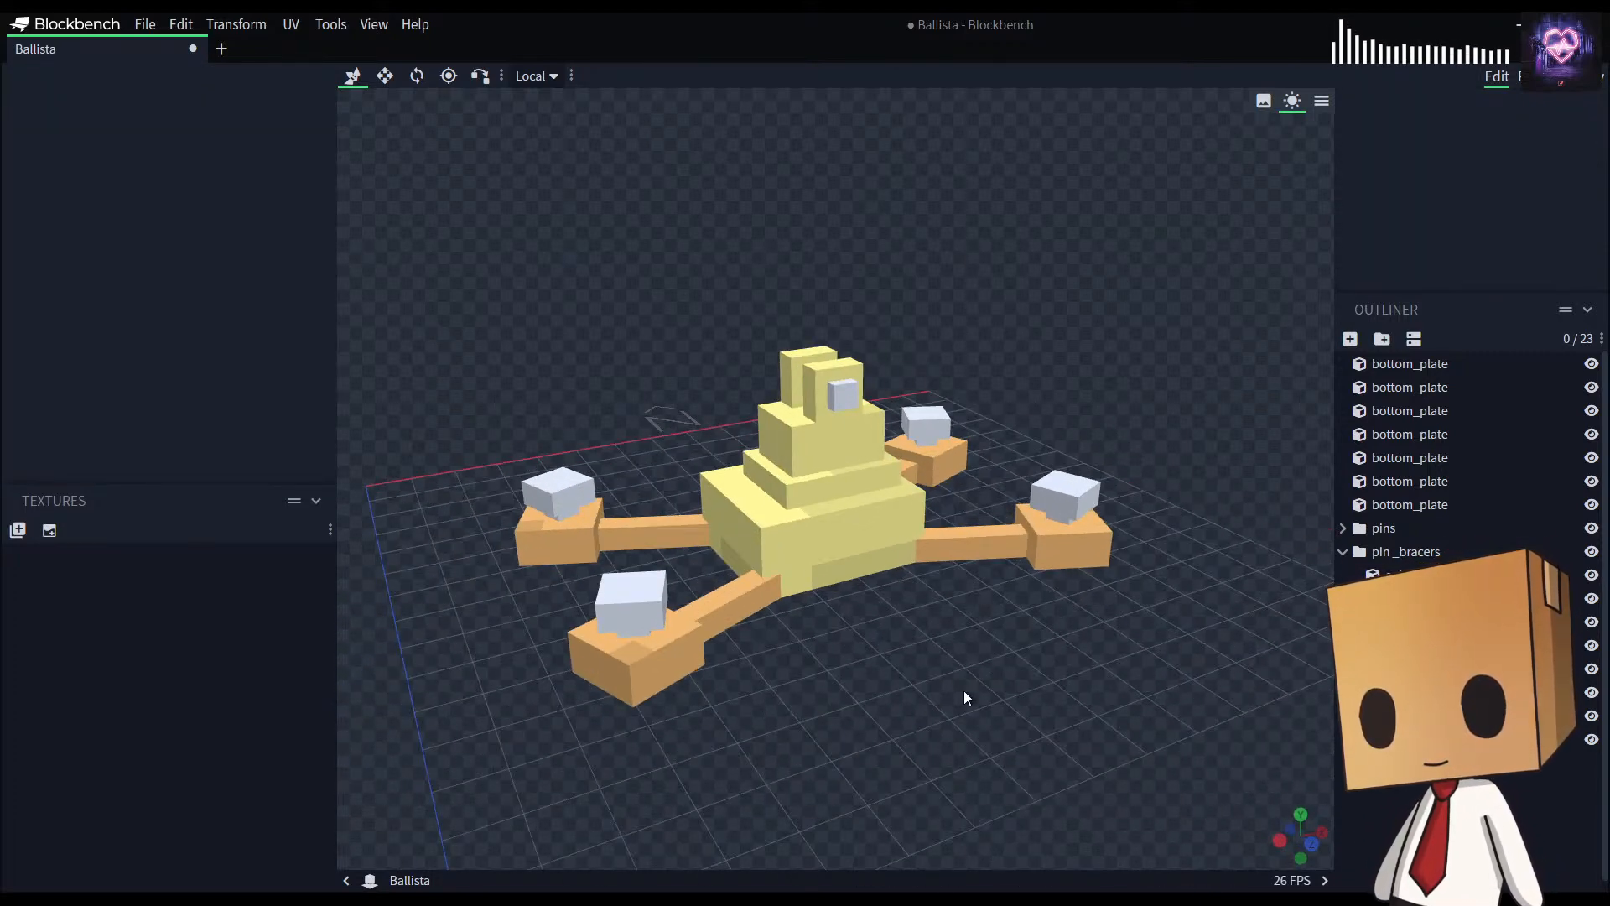
left_click_drag(726, 505, 839, 428)
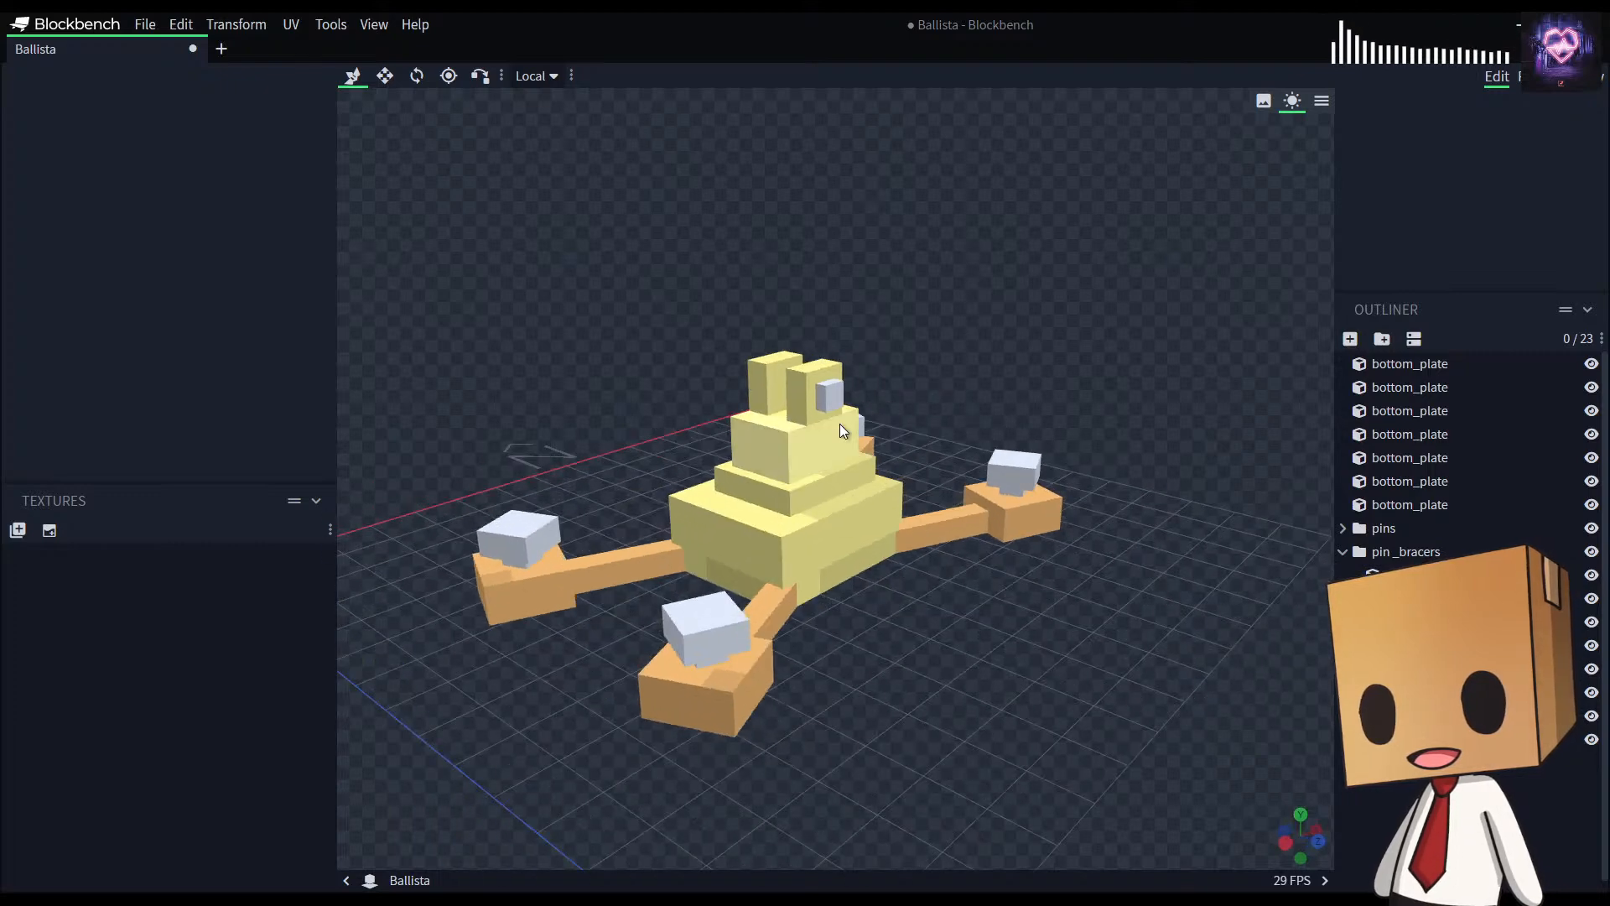
left_click_drag(797, 534, 810, 623)
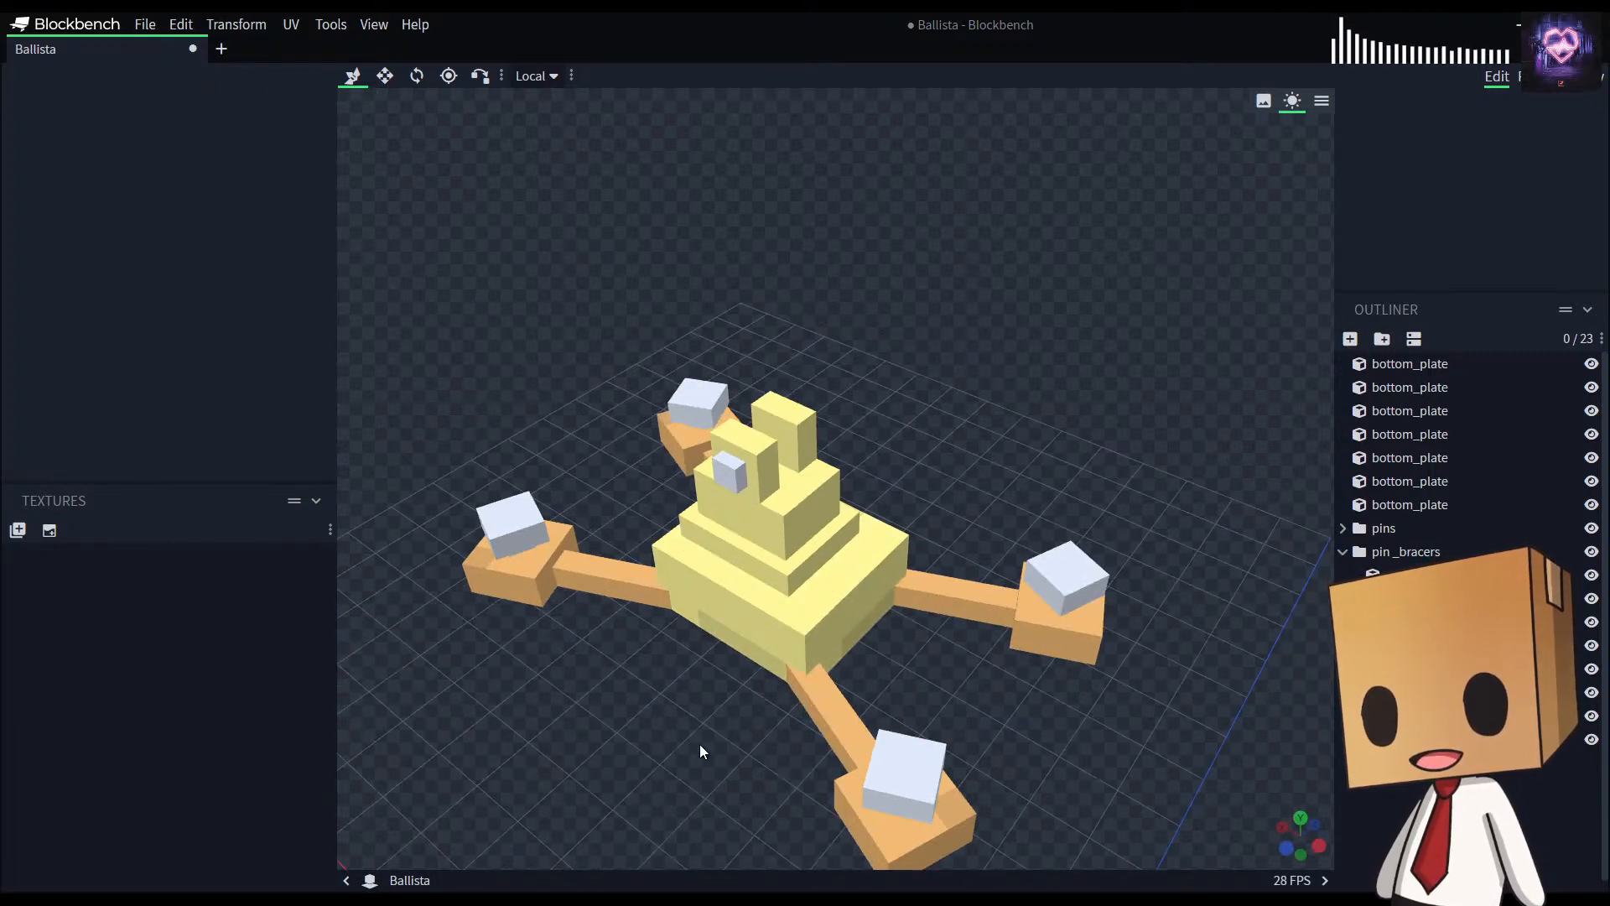
left_click_drag(682, 746, 800, 546)
Step: Duplicate the post at Z 7.25 and move the copy to X 6 and Y 1.5, down beside the stepped tiers
left_click(816, 456)
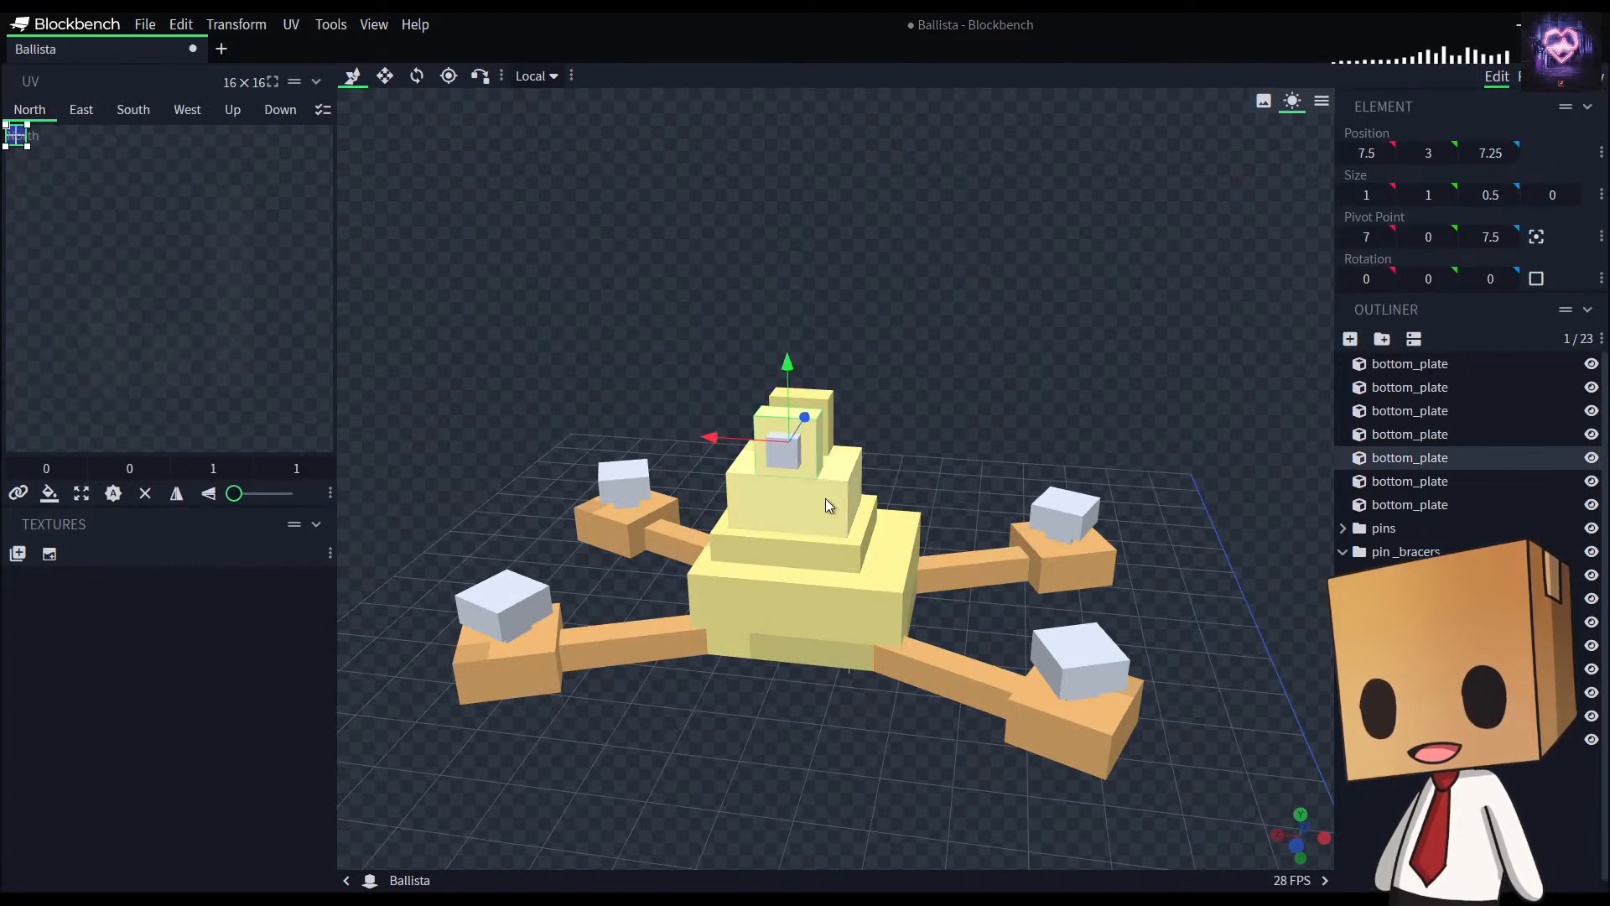
key("ctrl+d")
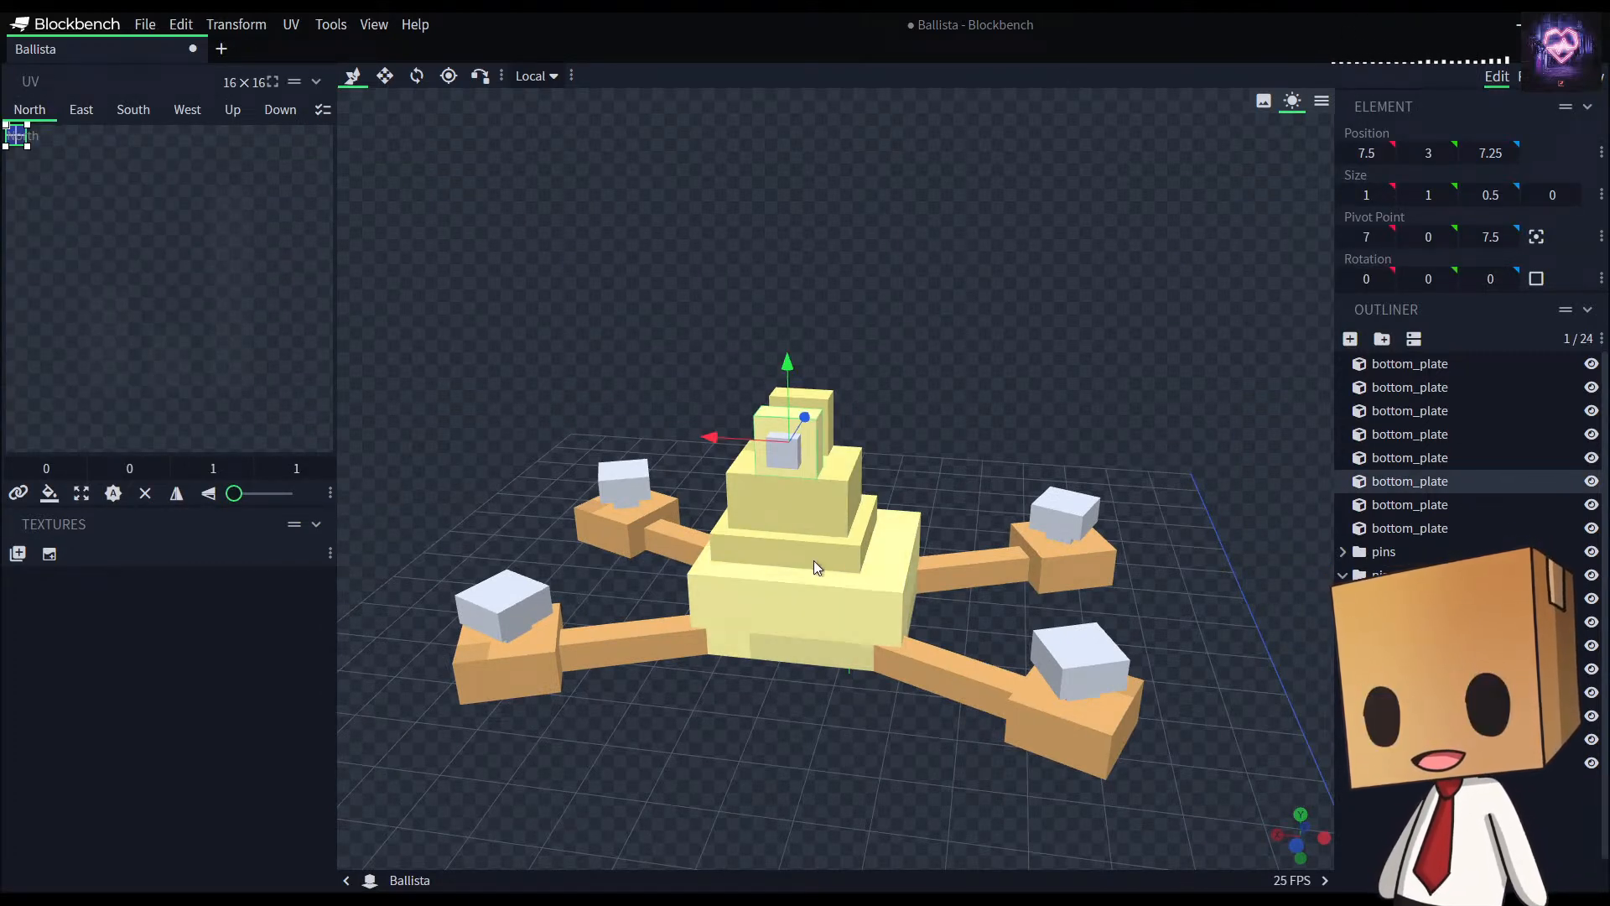
left_click_drag(711, 437, 813, 480)
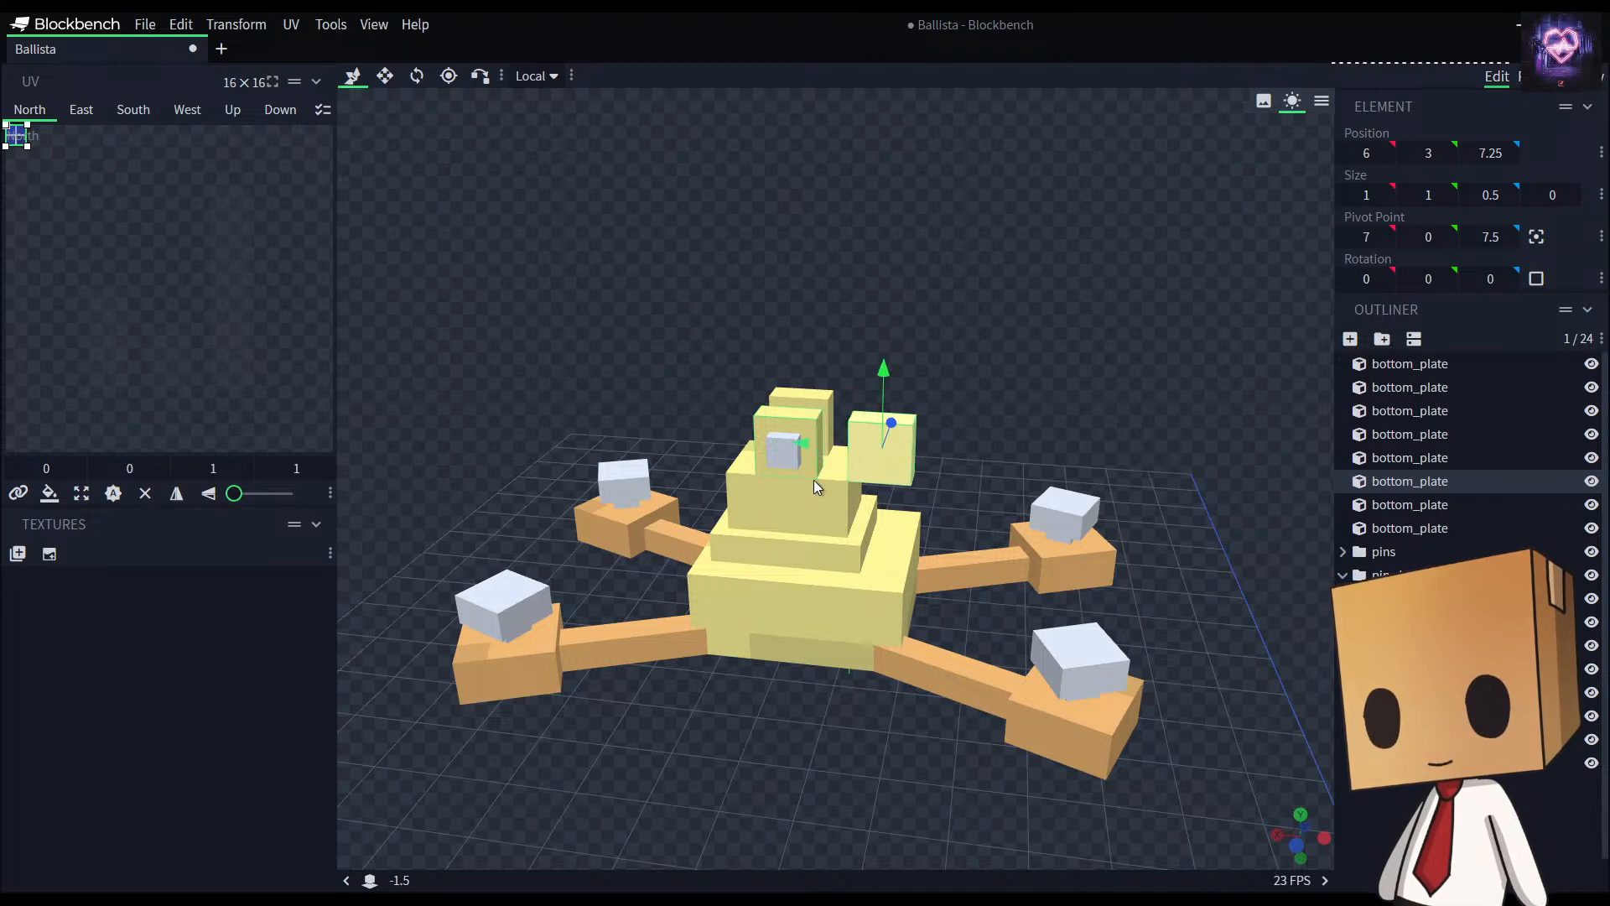
left_click_drag(884, 374, 890, 464)
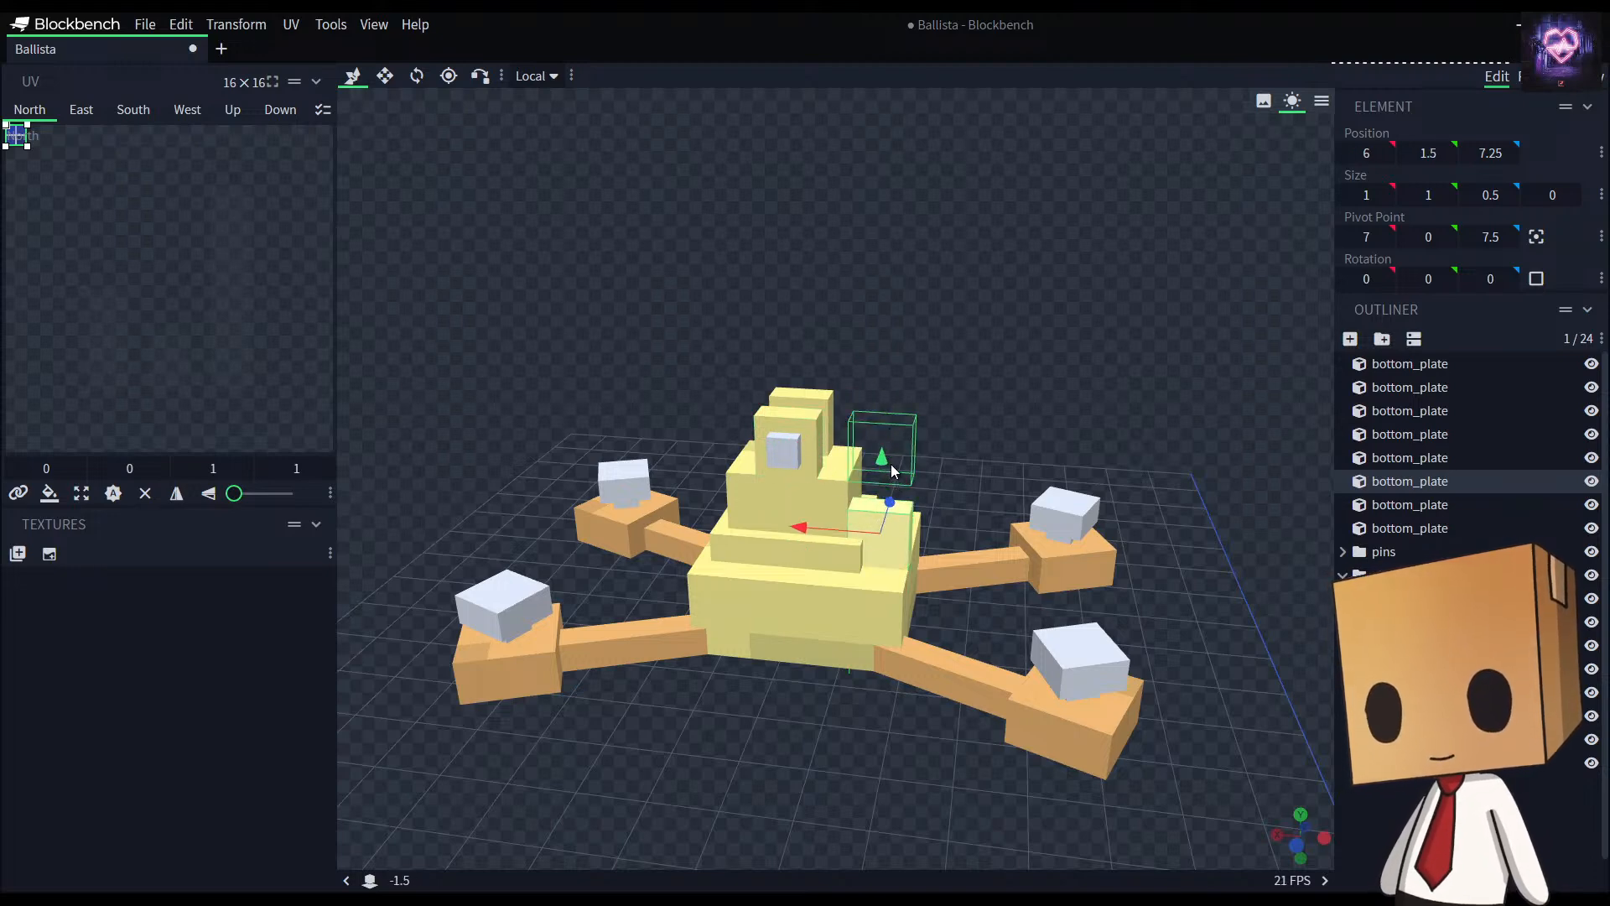
Step: Turn the lowered copy into a 0.5 by 0.5 by 0.5 cube at Z 6.5 on the corner of the wide base plate
left_click_drag(1120, 608, 763, 517)
left_click_drag(705, 716, 956, 663)
key("s")
left_click_drag(852, 528, 881, 532)
left_click_drag(948, 442, 948, 471)
left_click_drag(1045, 396, 871, 425)
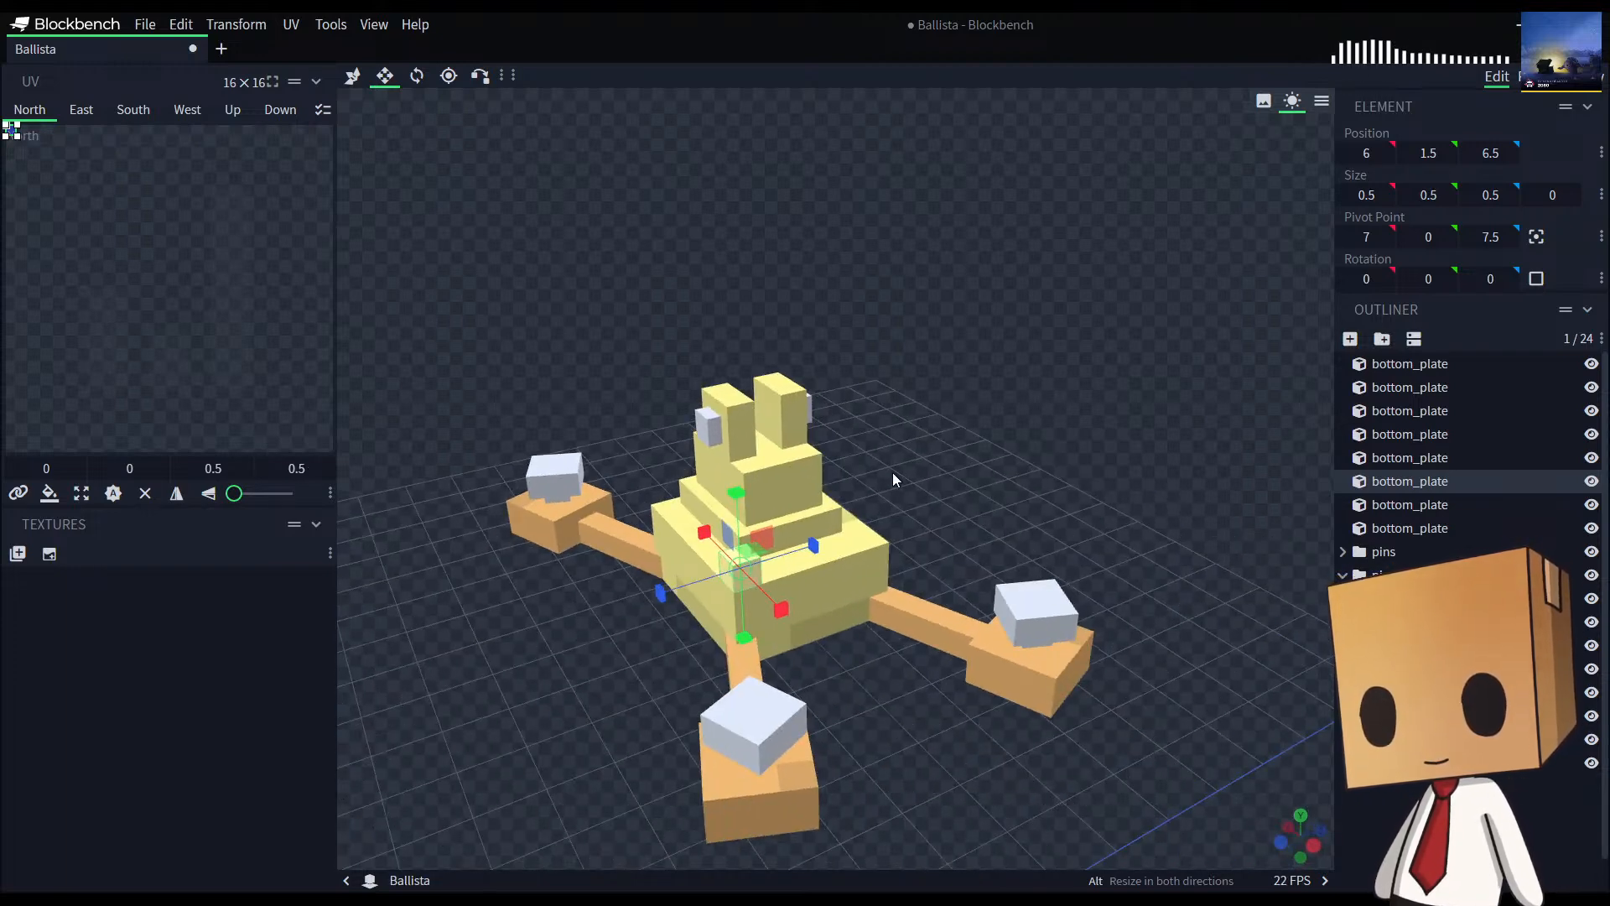
Step: Duplicate the corner cube and move the copy to Z 9 on the adjacent corner of the base plate
key("ctrl+d")
key("v")
left_click_drag(813, 545, 944, 507)
left_click_drag(947, 733, 1060, 699)
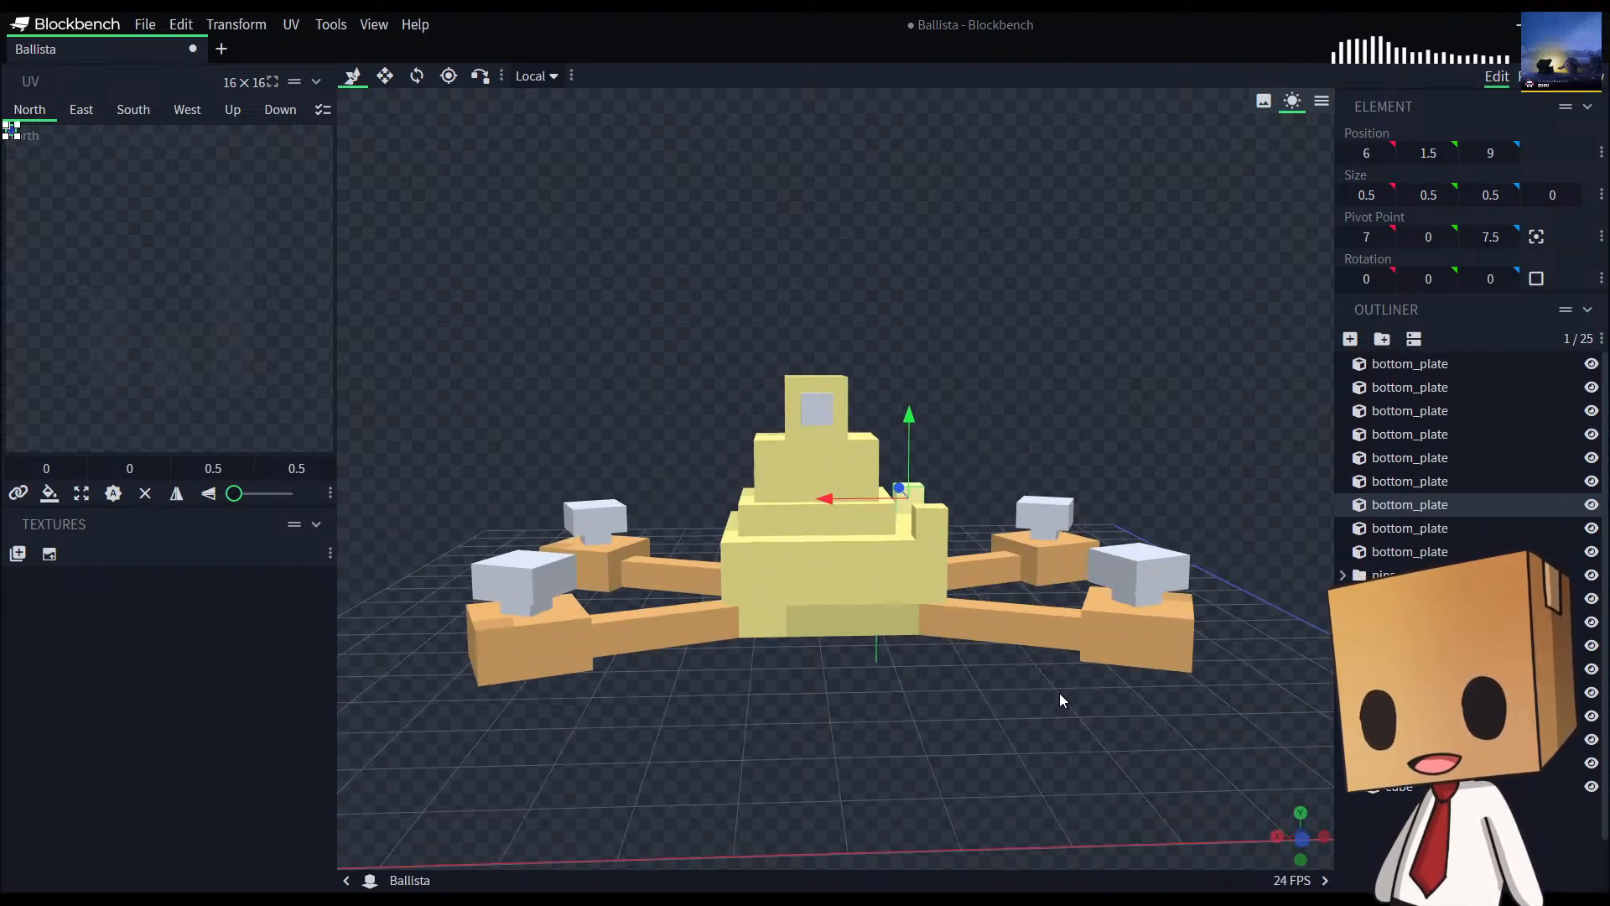
Step: Select both corner cubes and try to shift them together along the X axis
left_click(924, 532, "ctrl")
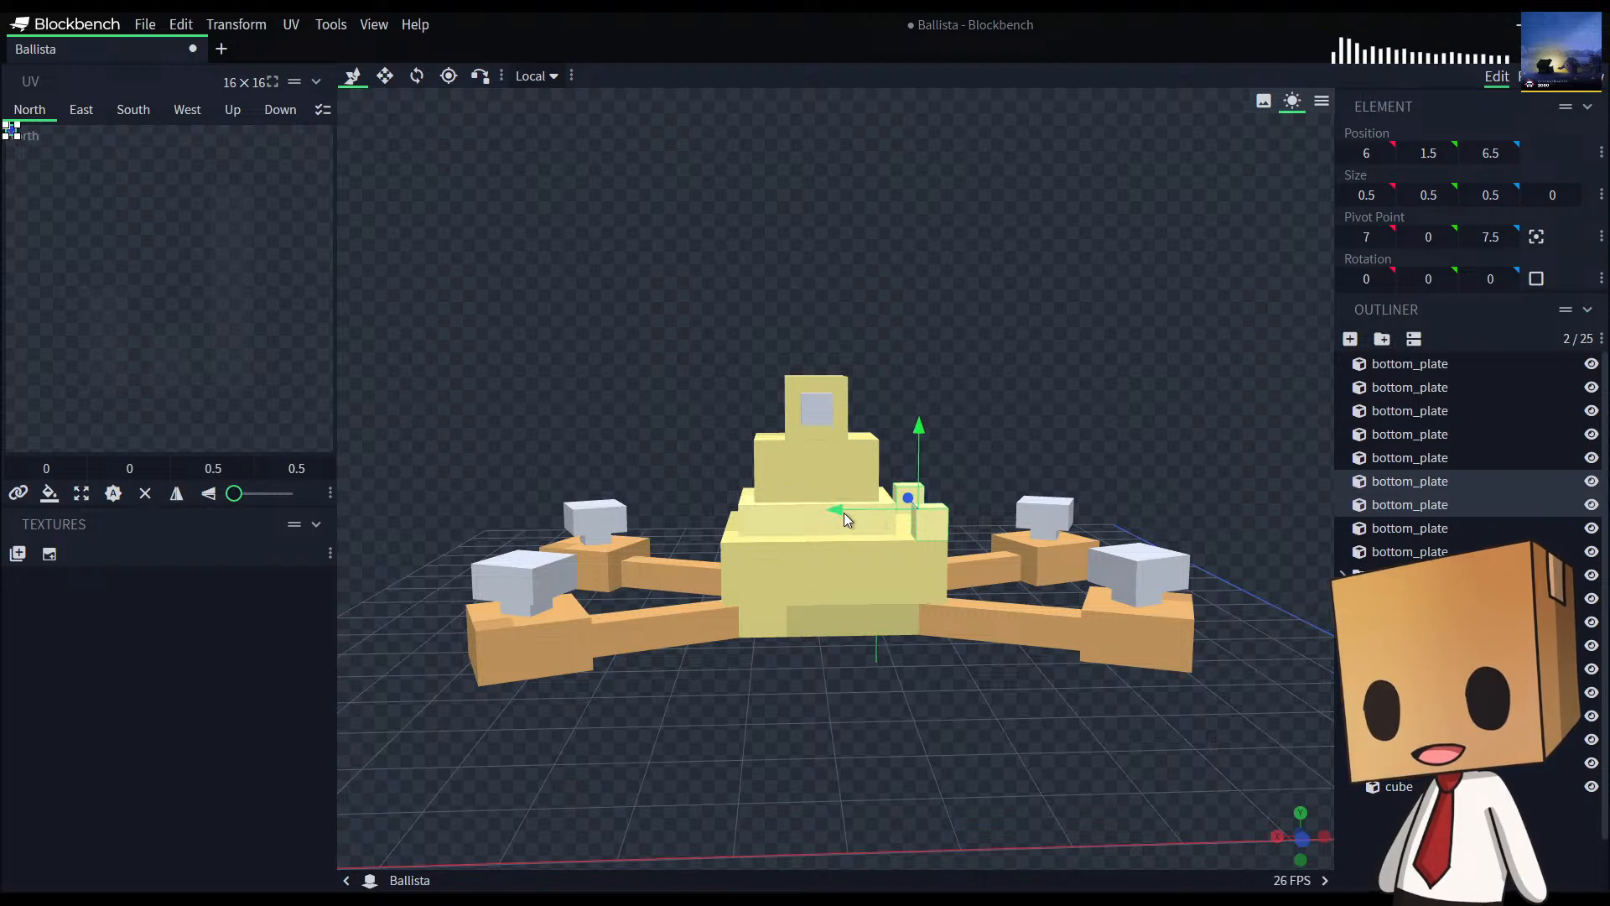
mouse_move(838, 511)
left_mouse_down()
mouse_move(812, 519)
mouse_move(847, 520)
left_mouse_up()
left_click_drag(957, 711, 938, 826)
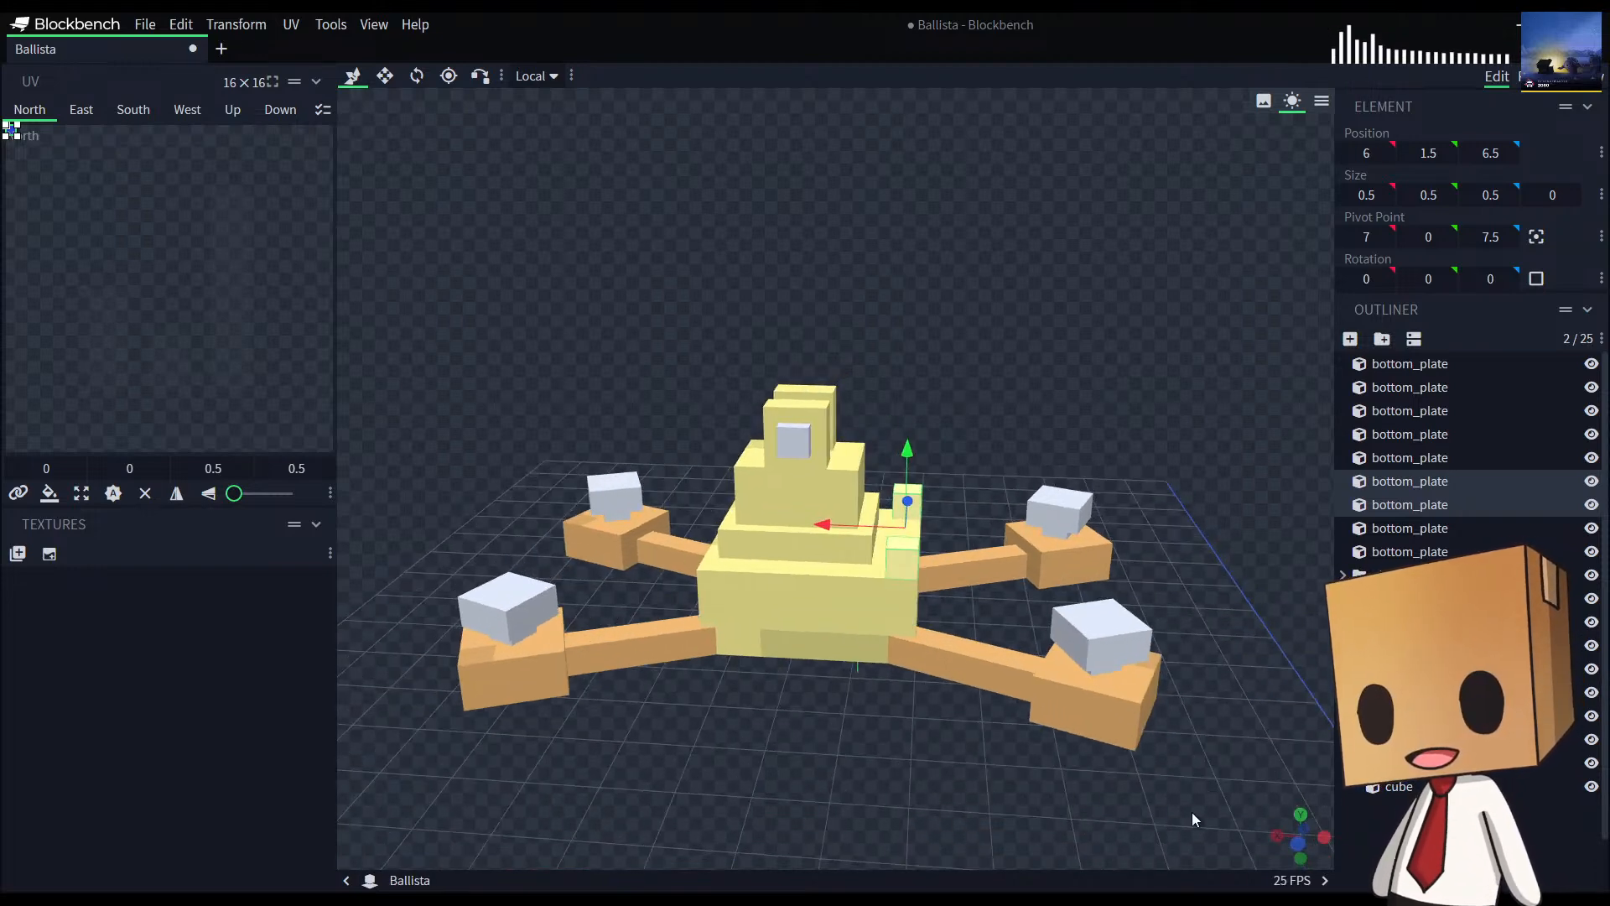
Step: Duplicate the corner cube at Z 6.5 and stretch the copy to a height of 2.25
left_click(904, 561)
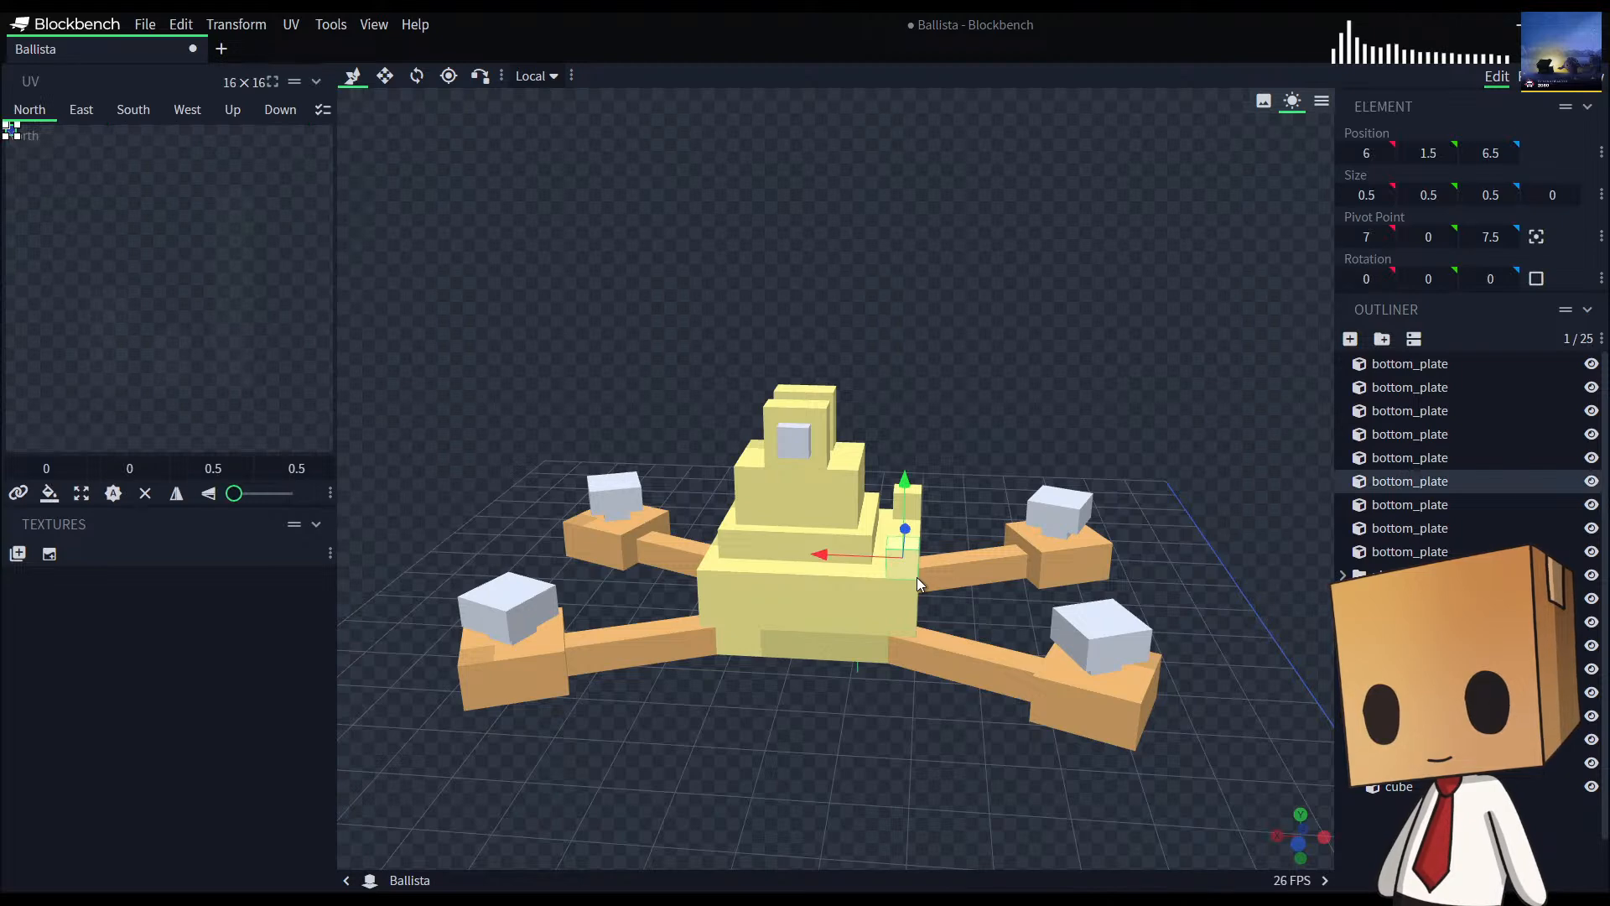
key("ctrl+d")
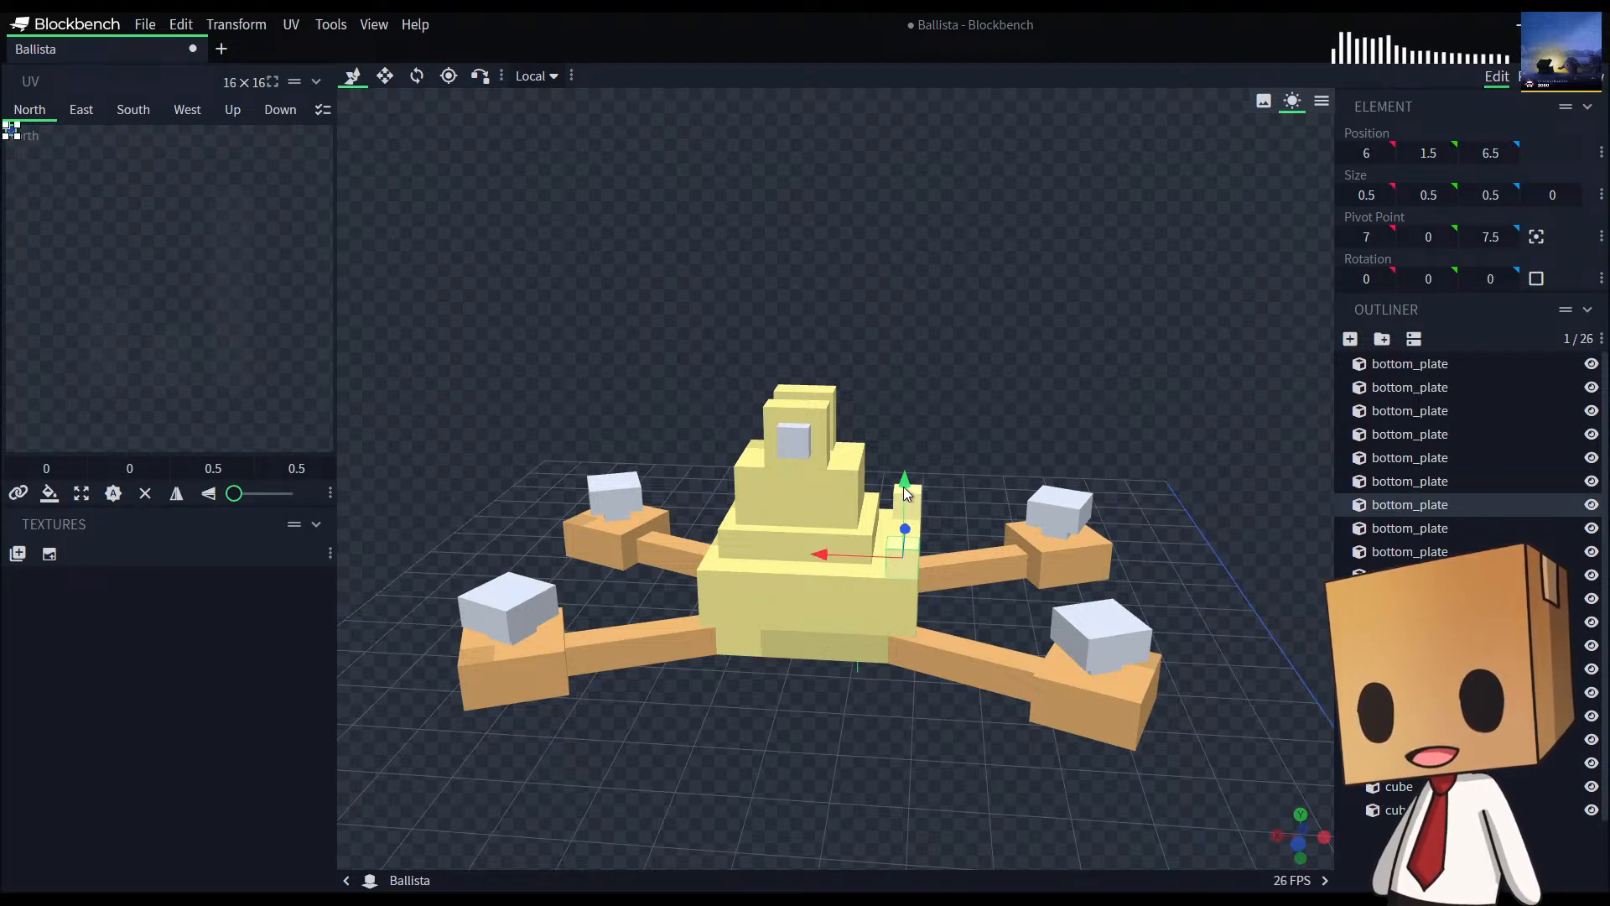
key("s")
left_click_drag(903, 480, 910, 367)
Step: Center the tall bar's pivot point and rotate the bar to -45 degrees around Z so it leans toward the posts
left_click(1535, 237)
left_click(413, 78)
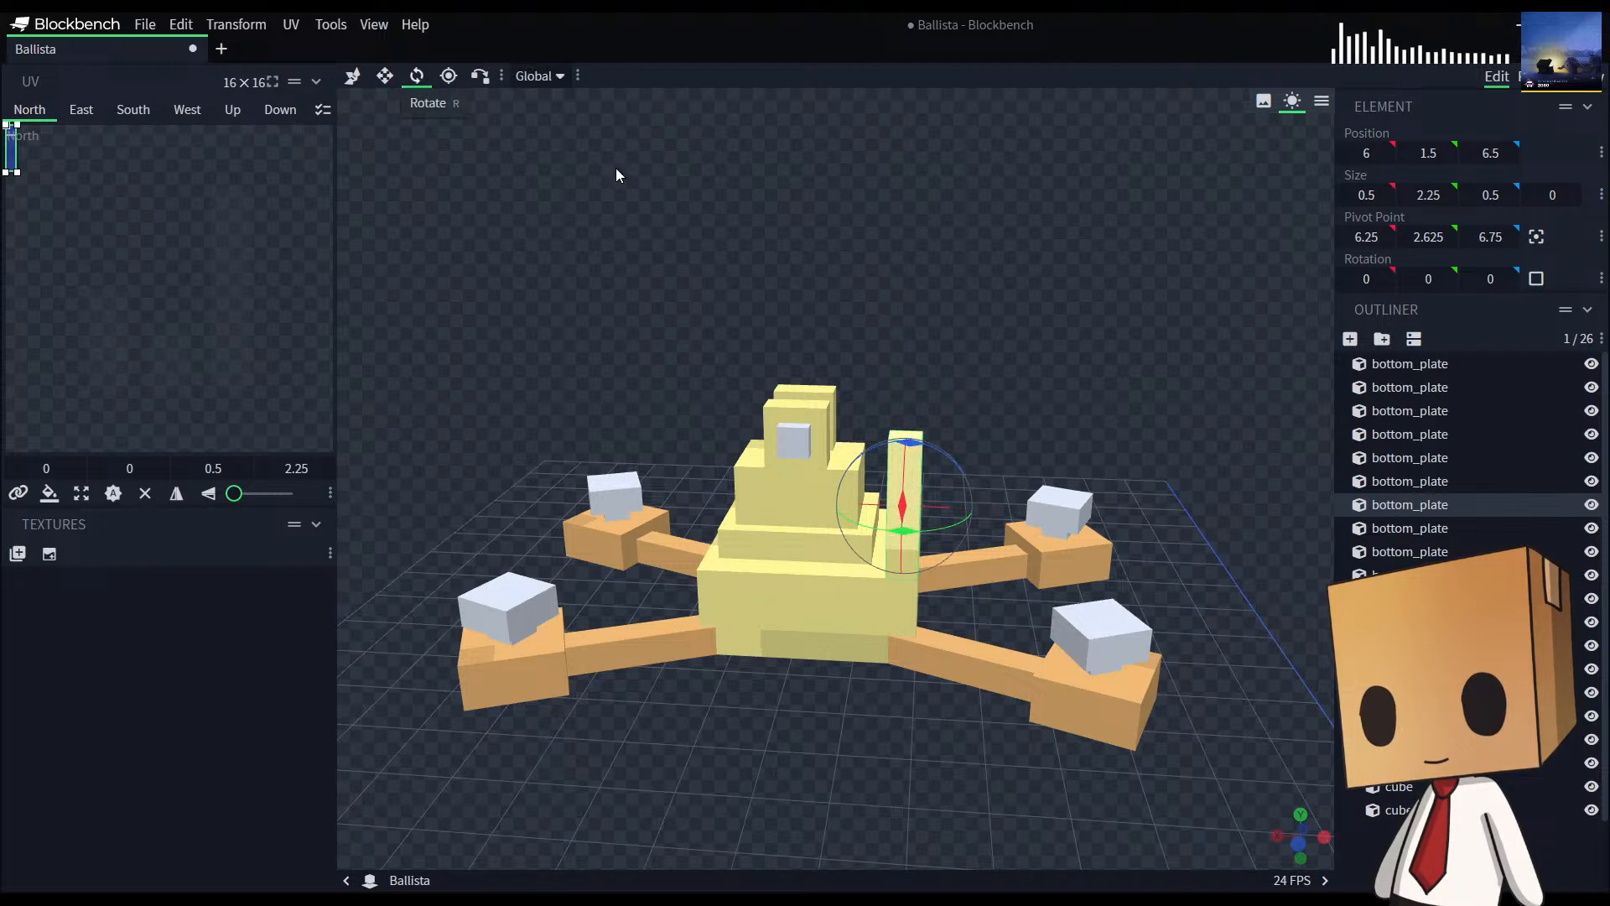
left_click_drag(893, 446, 852, 451)
Step: Switch the move space to Global, thin the tilted bar to 0.25 by 2.25 by 0.25 and place it at X 7, Z 7
left_click(352, 77)
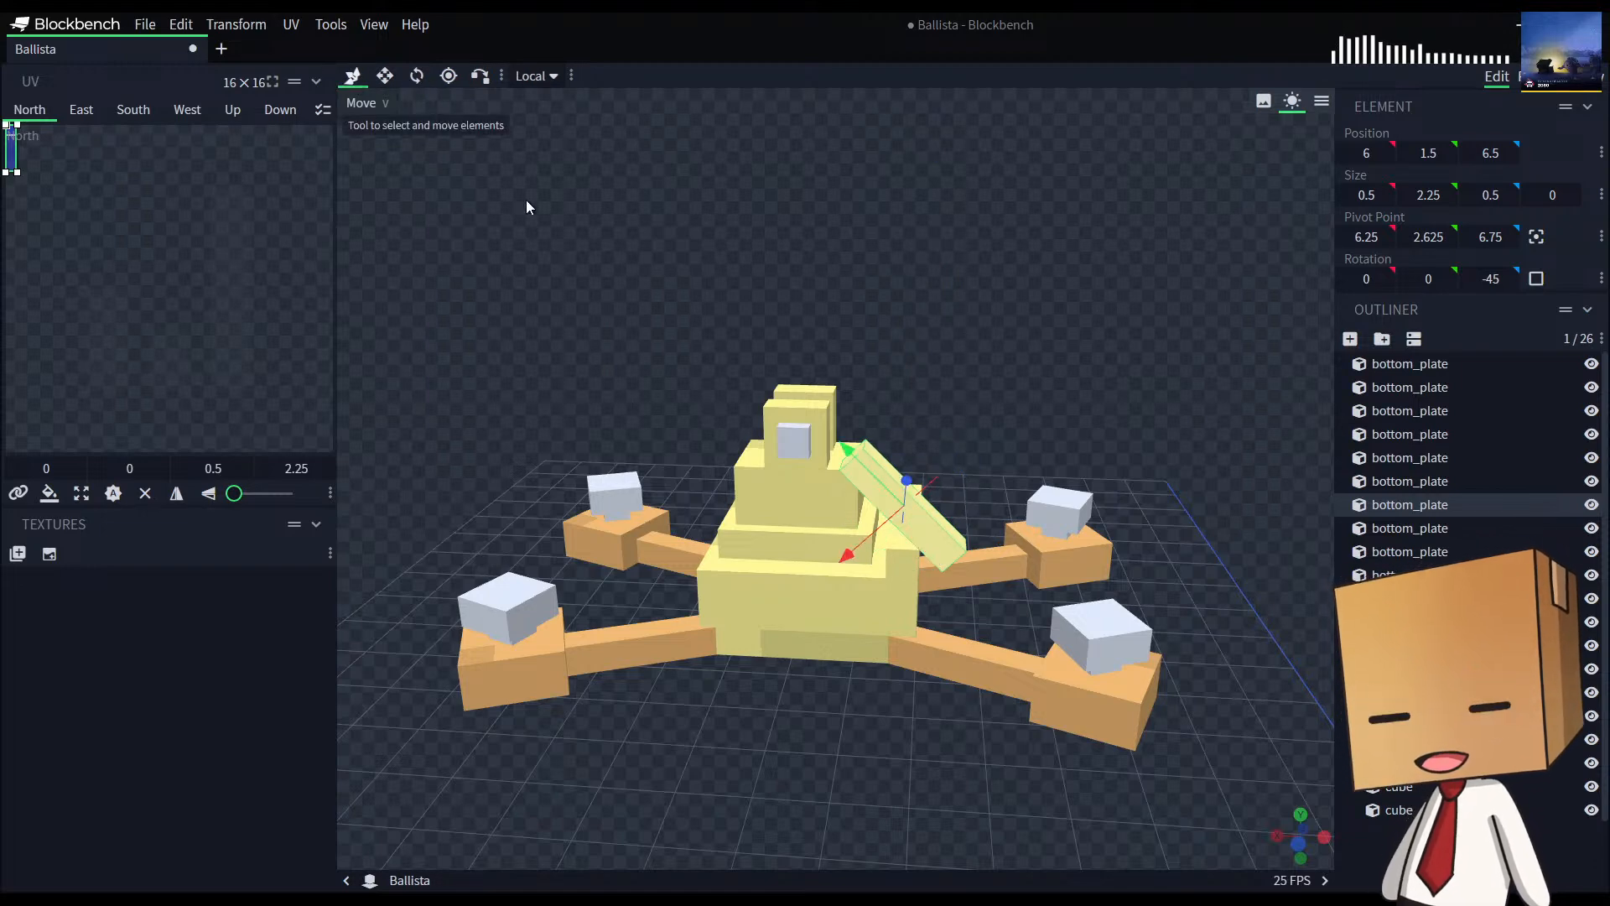
left_click(536, 78)
left_click(553, 101)
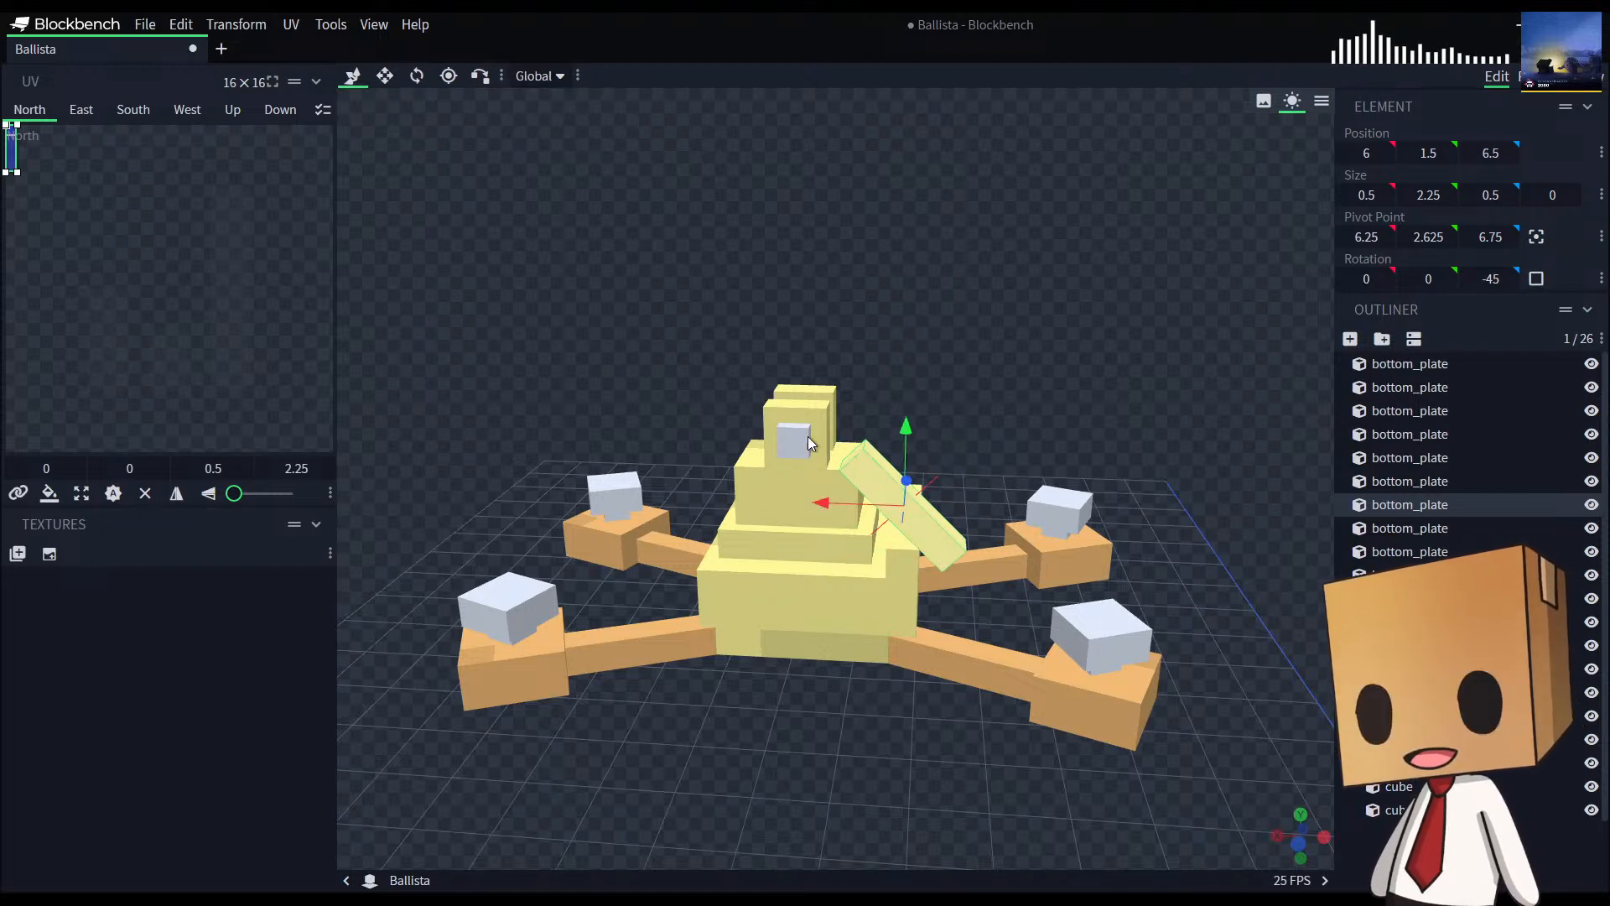
left_click_drag(833, 503, 780, 491)
left_click_drag(703, 673, 604, 707)
key("s")
key("v")
left_click_drag(778, 505, 717, 666)
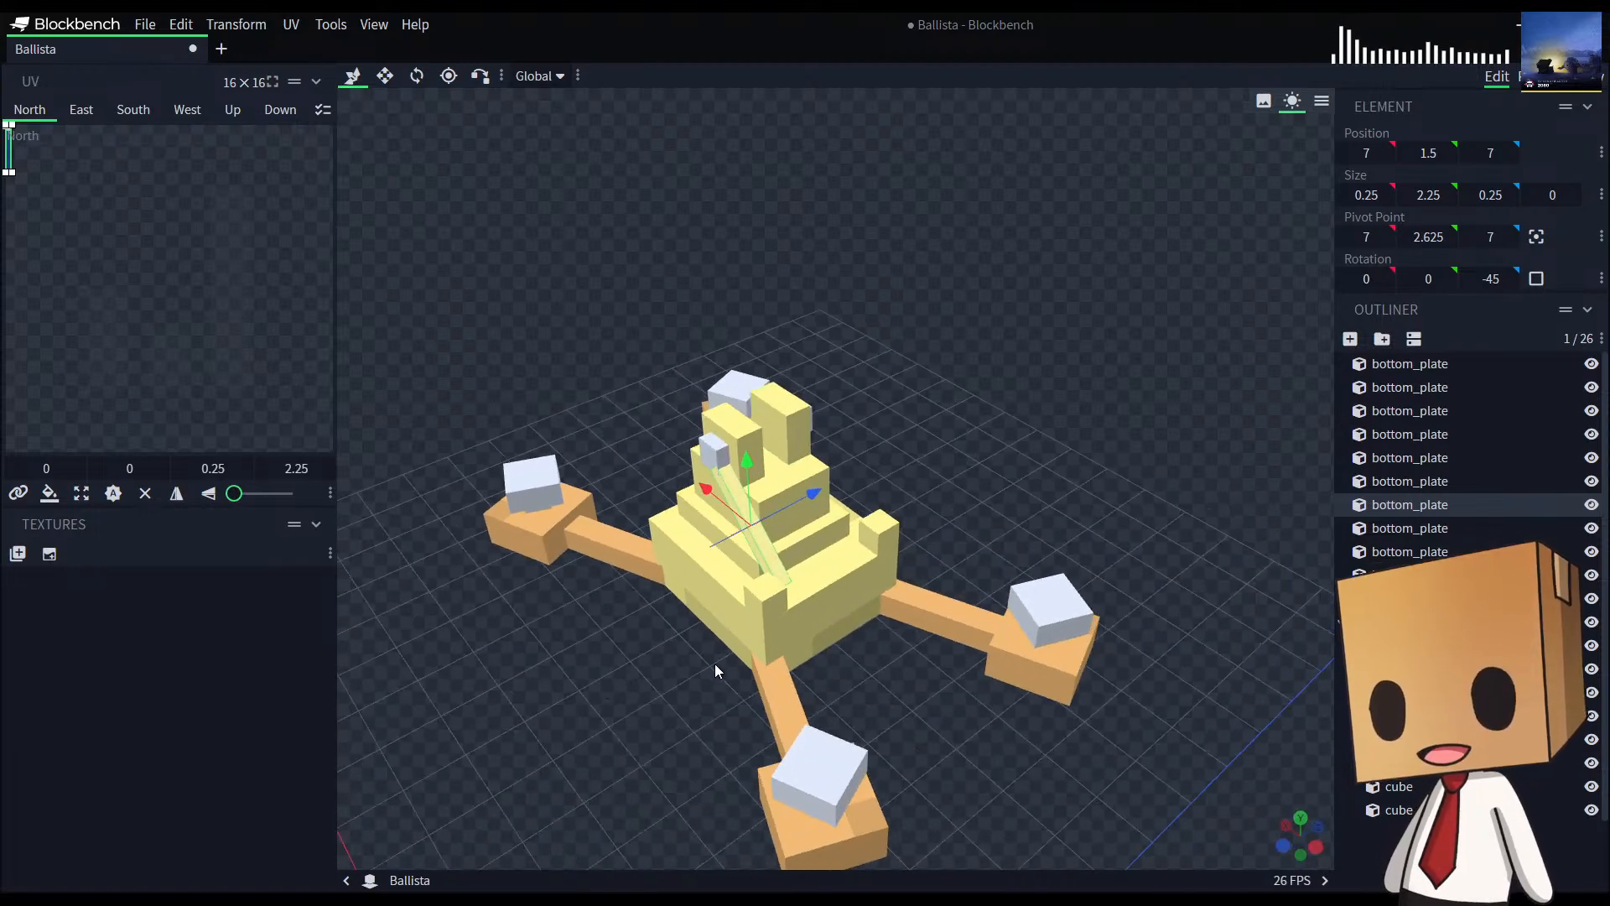
Step: Move the corner cube at the foot of the diagonal brace inward along the Z axis to Z 6.75
left_click(765, 599)
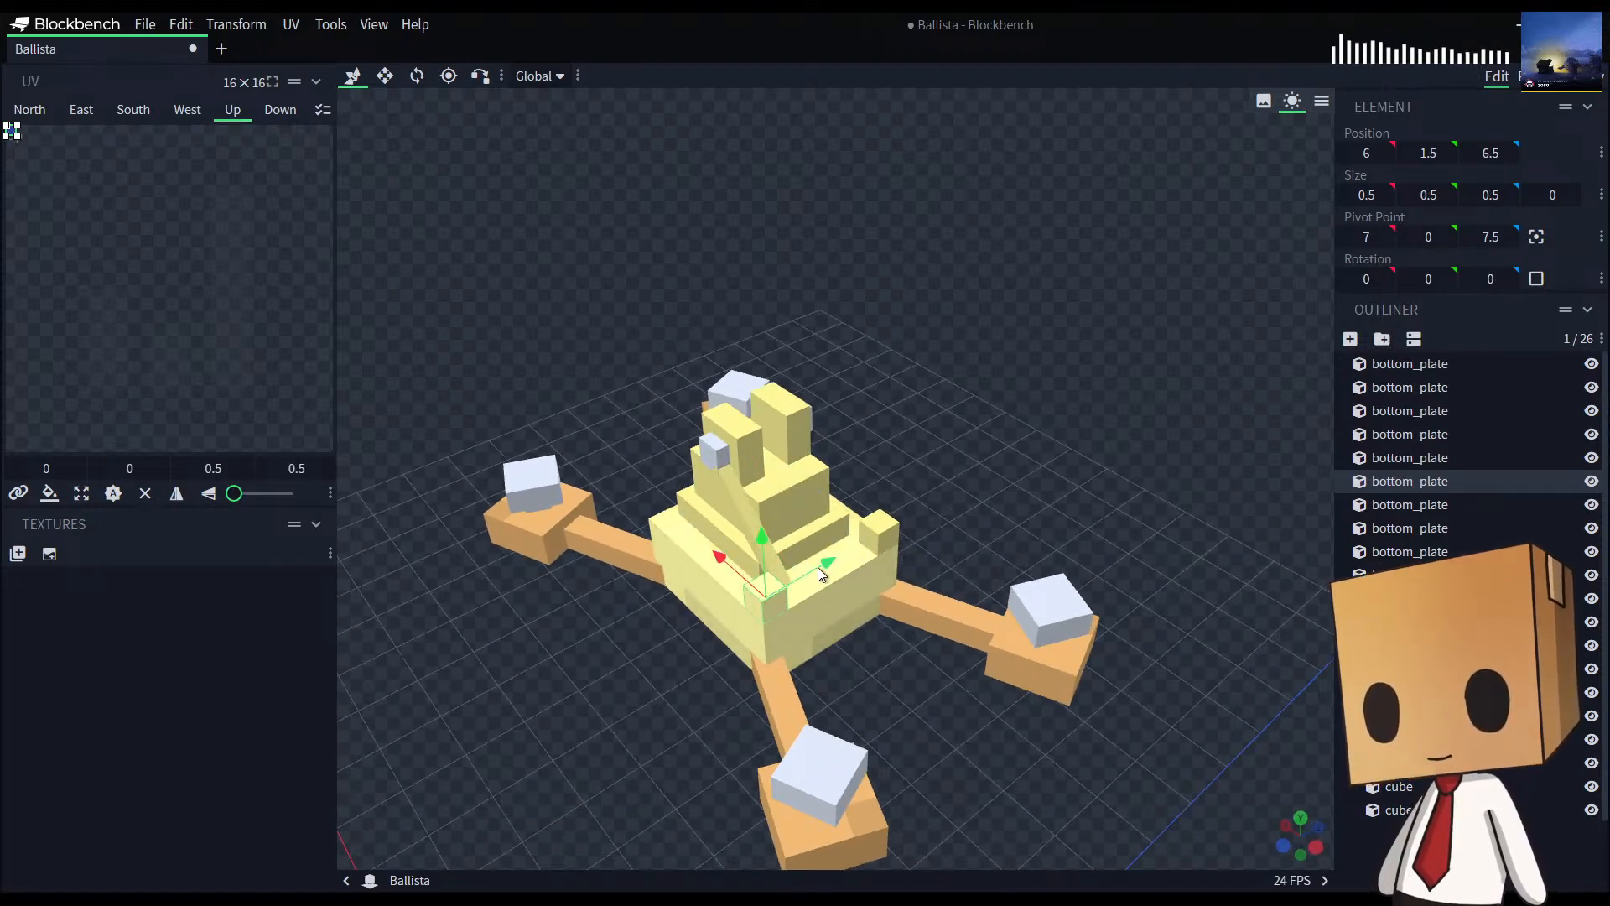
left_click_drag(818, 567, 829, 565)
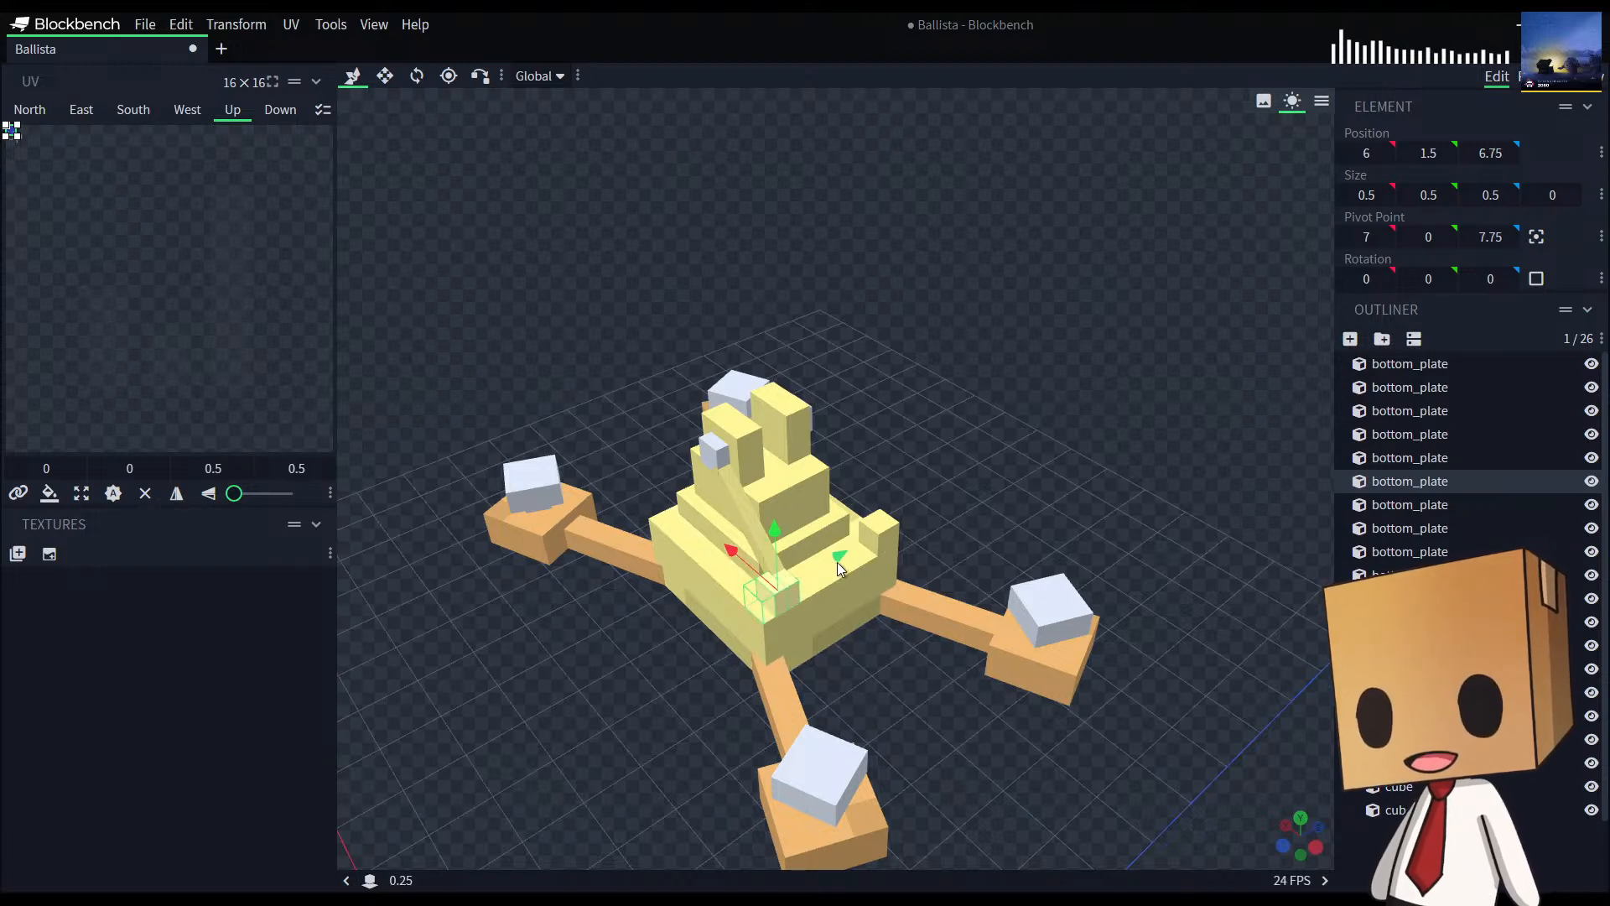
left_click_drag(877, 693, 773, 556)
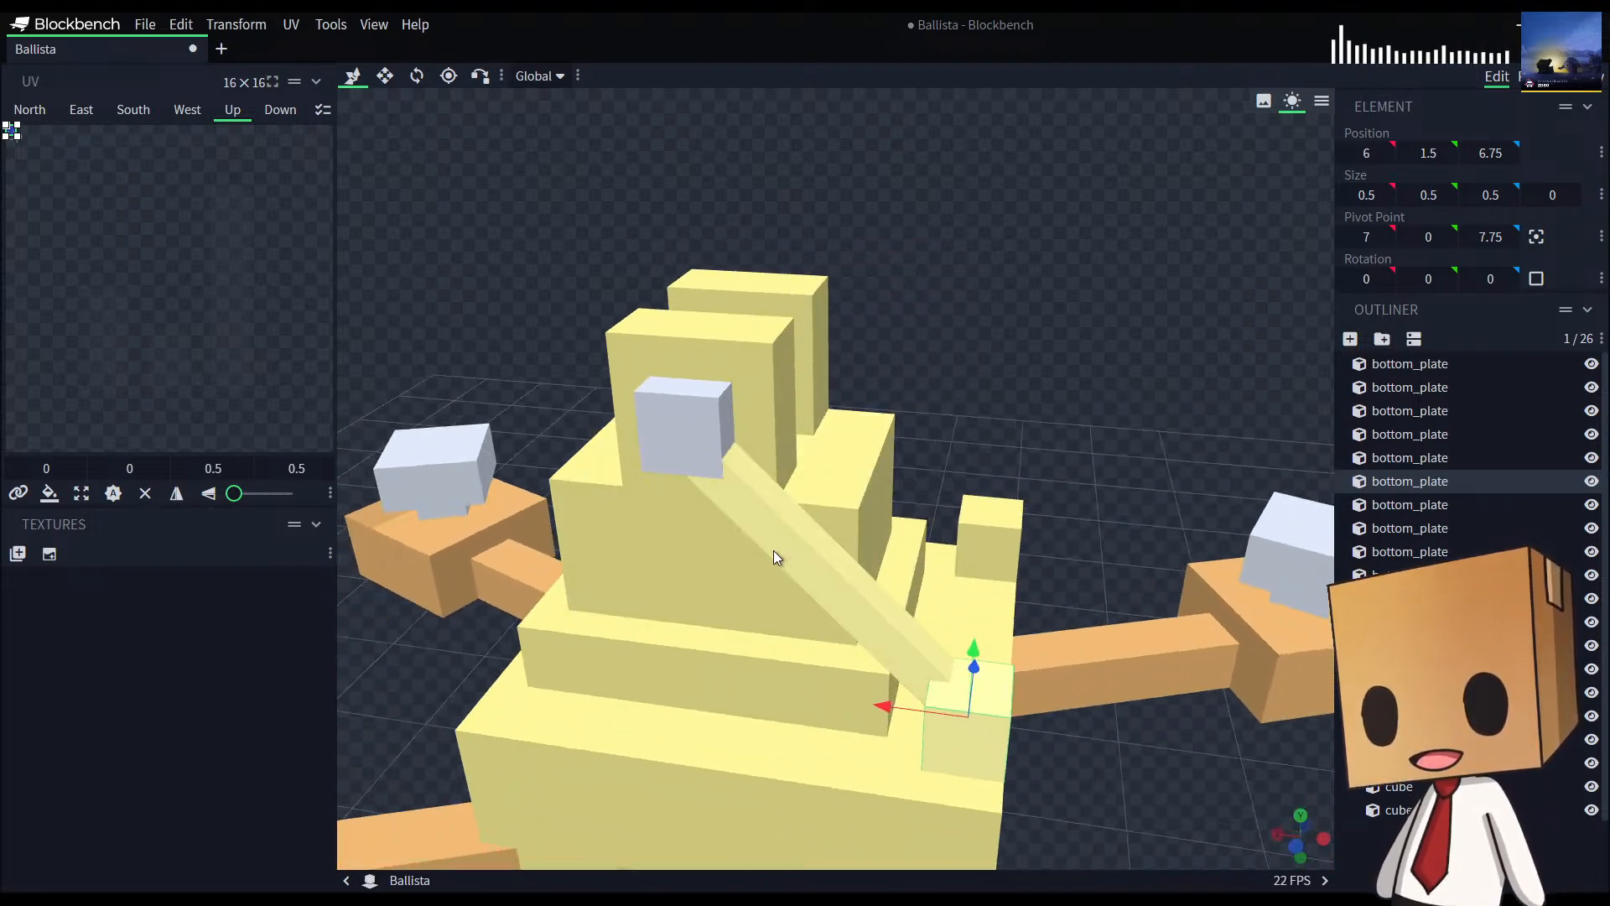
Step: Thin the diagonal brace to a Z size of 0.175, trimming its outer side so it starts at Z 7.075
left_click(773, 557)
left_click_drag(1203, 413, 1115, 429)
key("s")
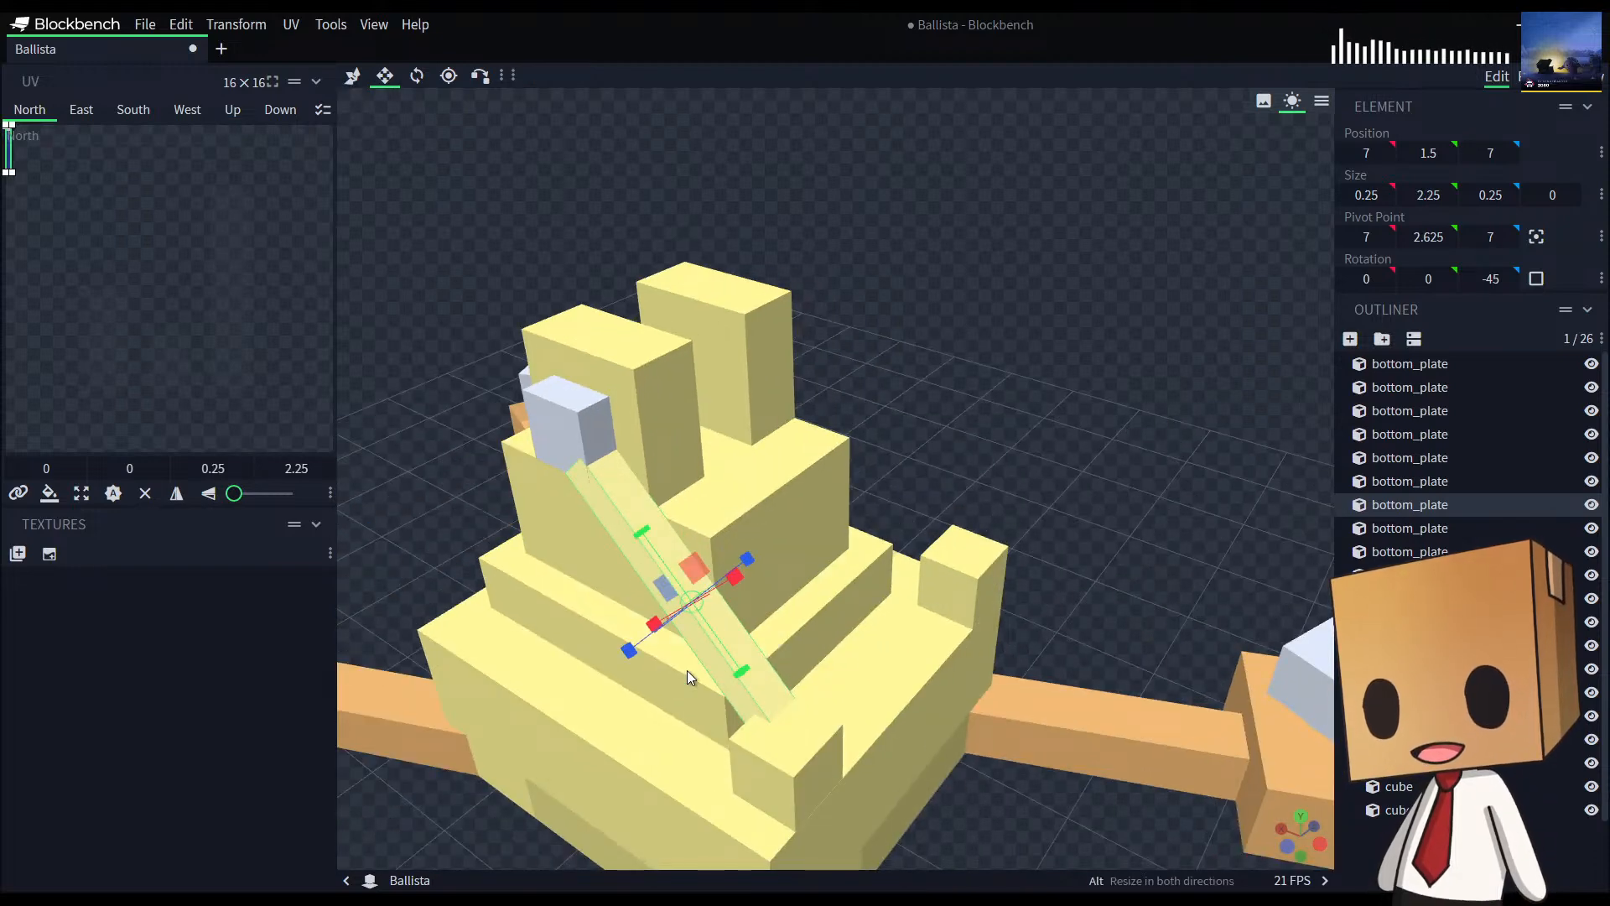
left_click_drag(629, 656, 639, 650)
left_click_drag(1144, 456, 954, 470)
Step: Stretch the corner cube at the brace's foot inward to a Z size of 0.525
left_click(477, 595)
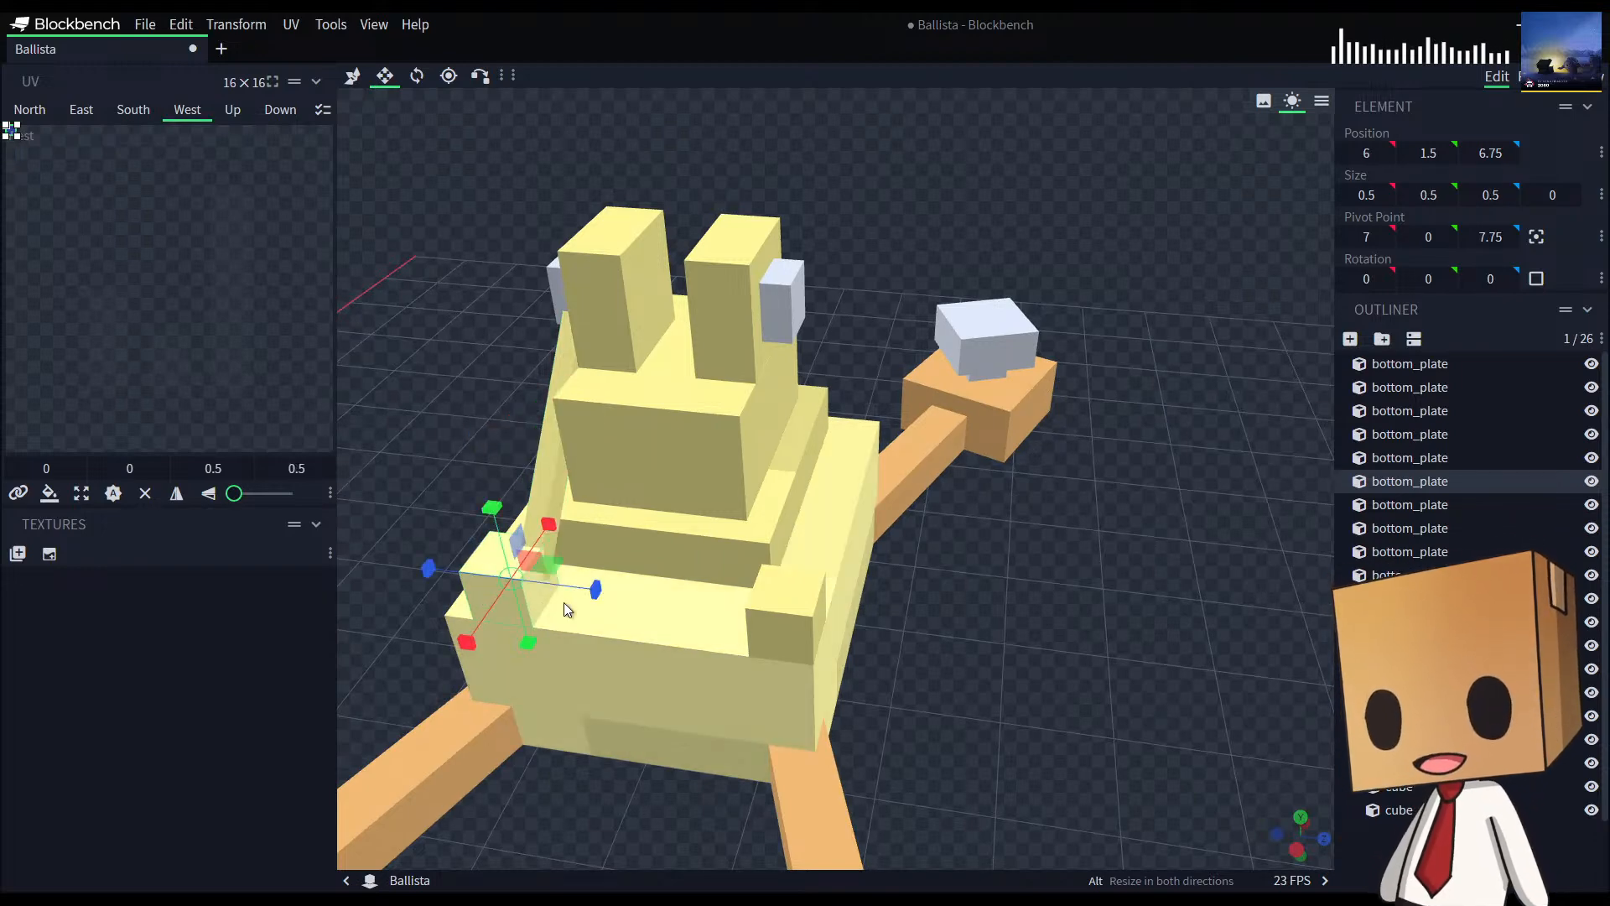
left_click_drag(592, 593, 594, 592)
left_click_drag(1144, 762, 1231, 705)
left_click(1125, 797)
left_click_drag(1125, 798, 1174, 763)
Step: Select the corner cube and diagonal brace together and give both the same silver marker color as the side pins
left_click(924, 595)
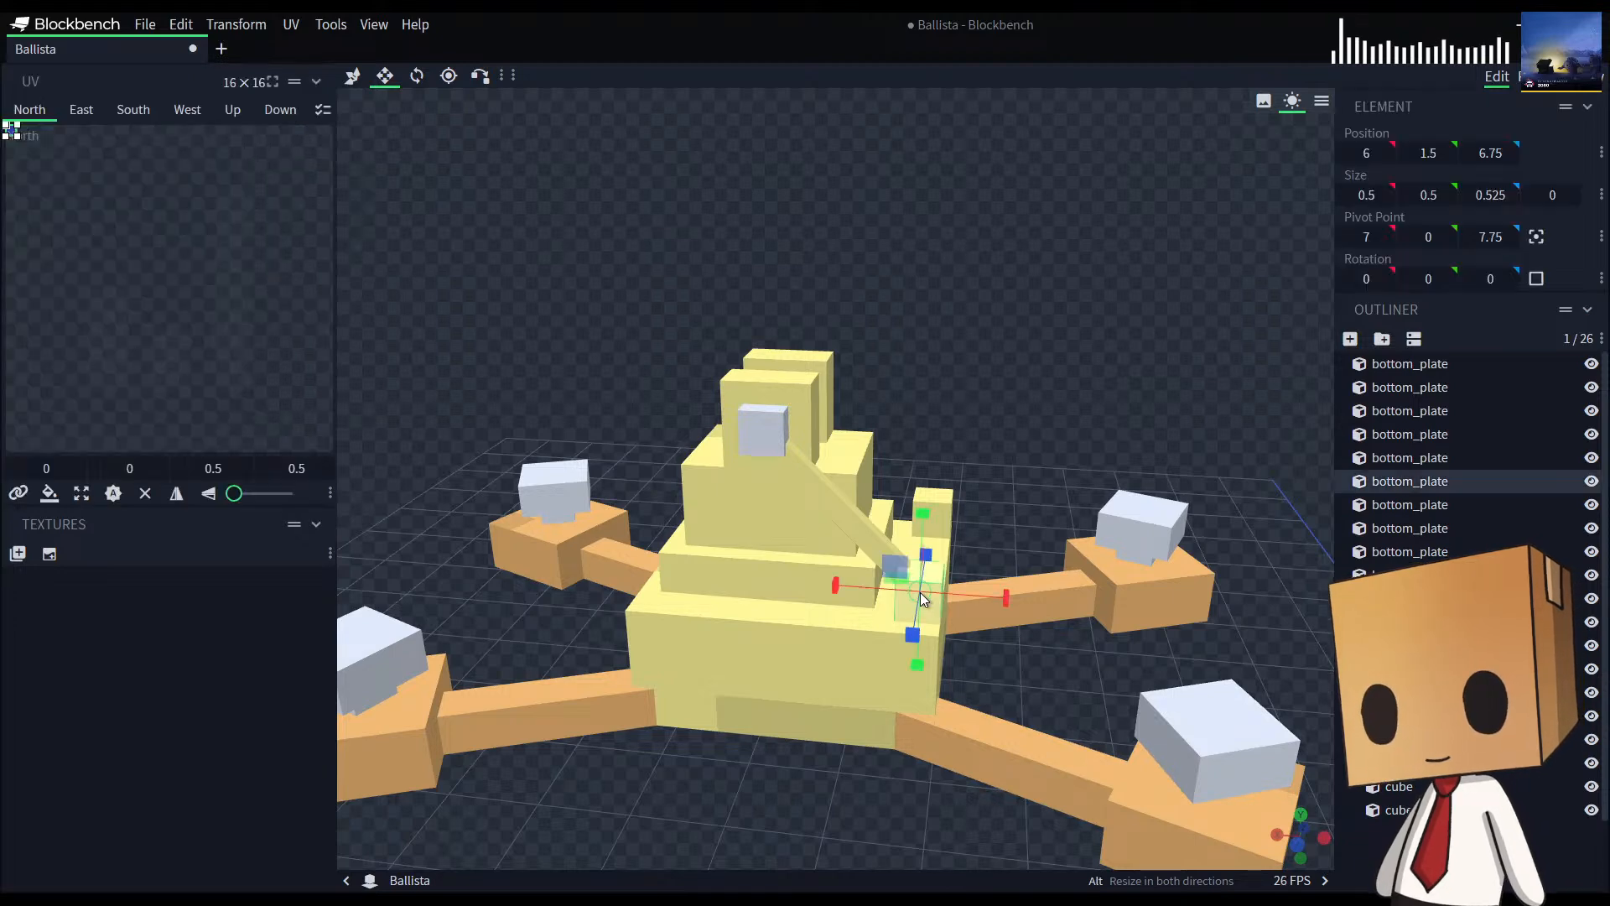
left_click(858, 530, "ctrl")
right_click(1454, 507)
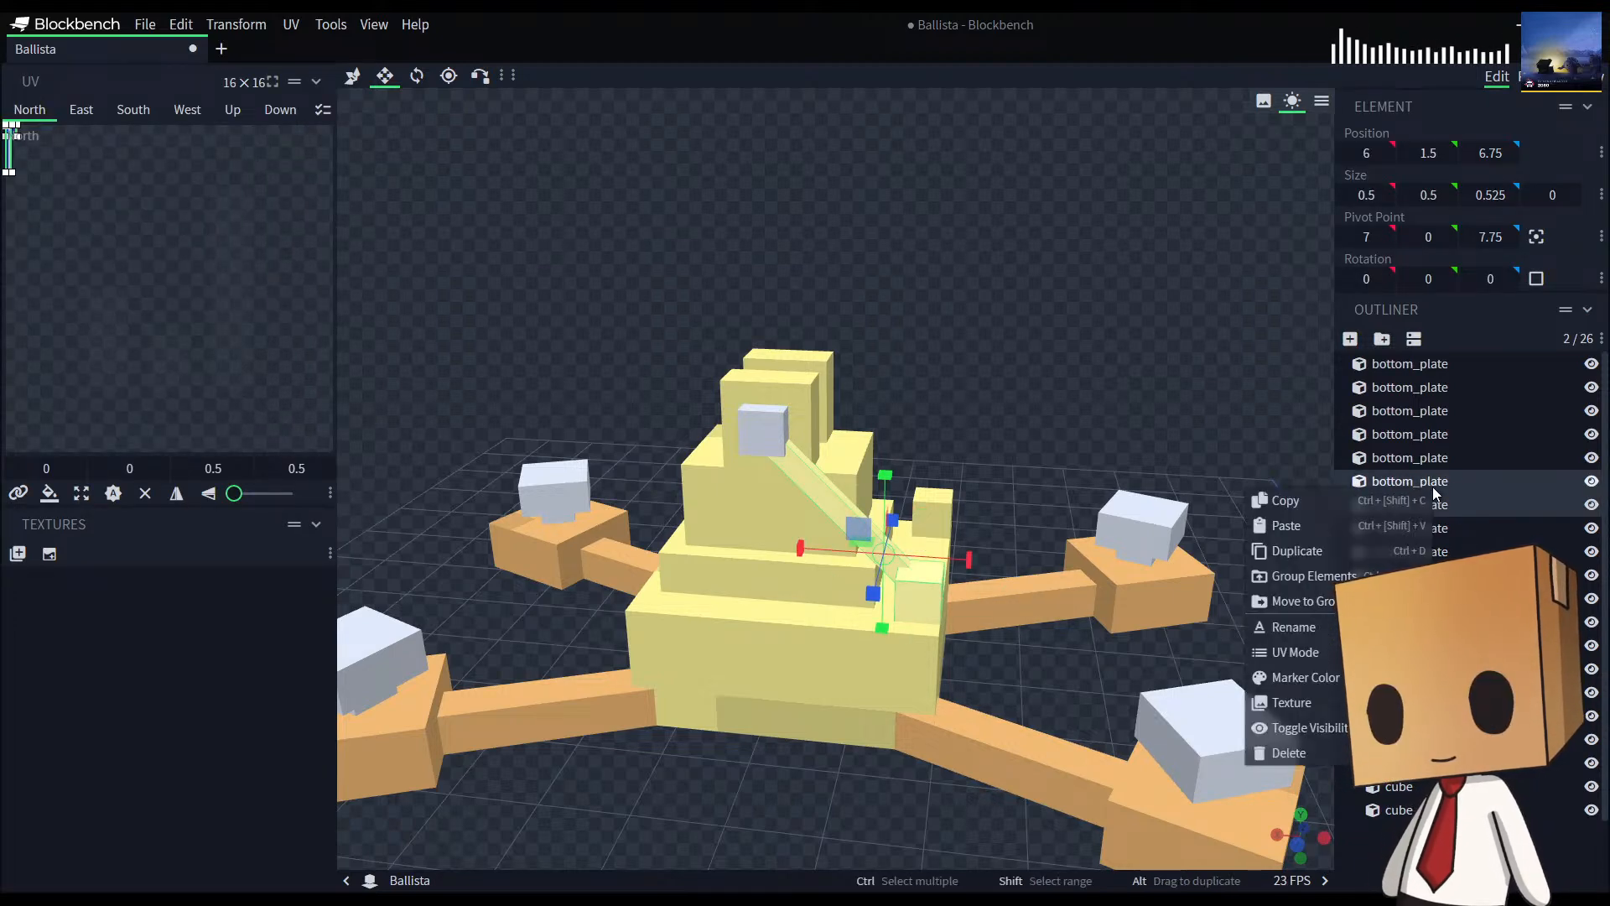
mouse_move(1306, 676)
left_click(1483, 450)
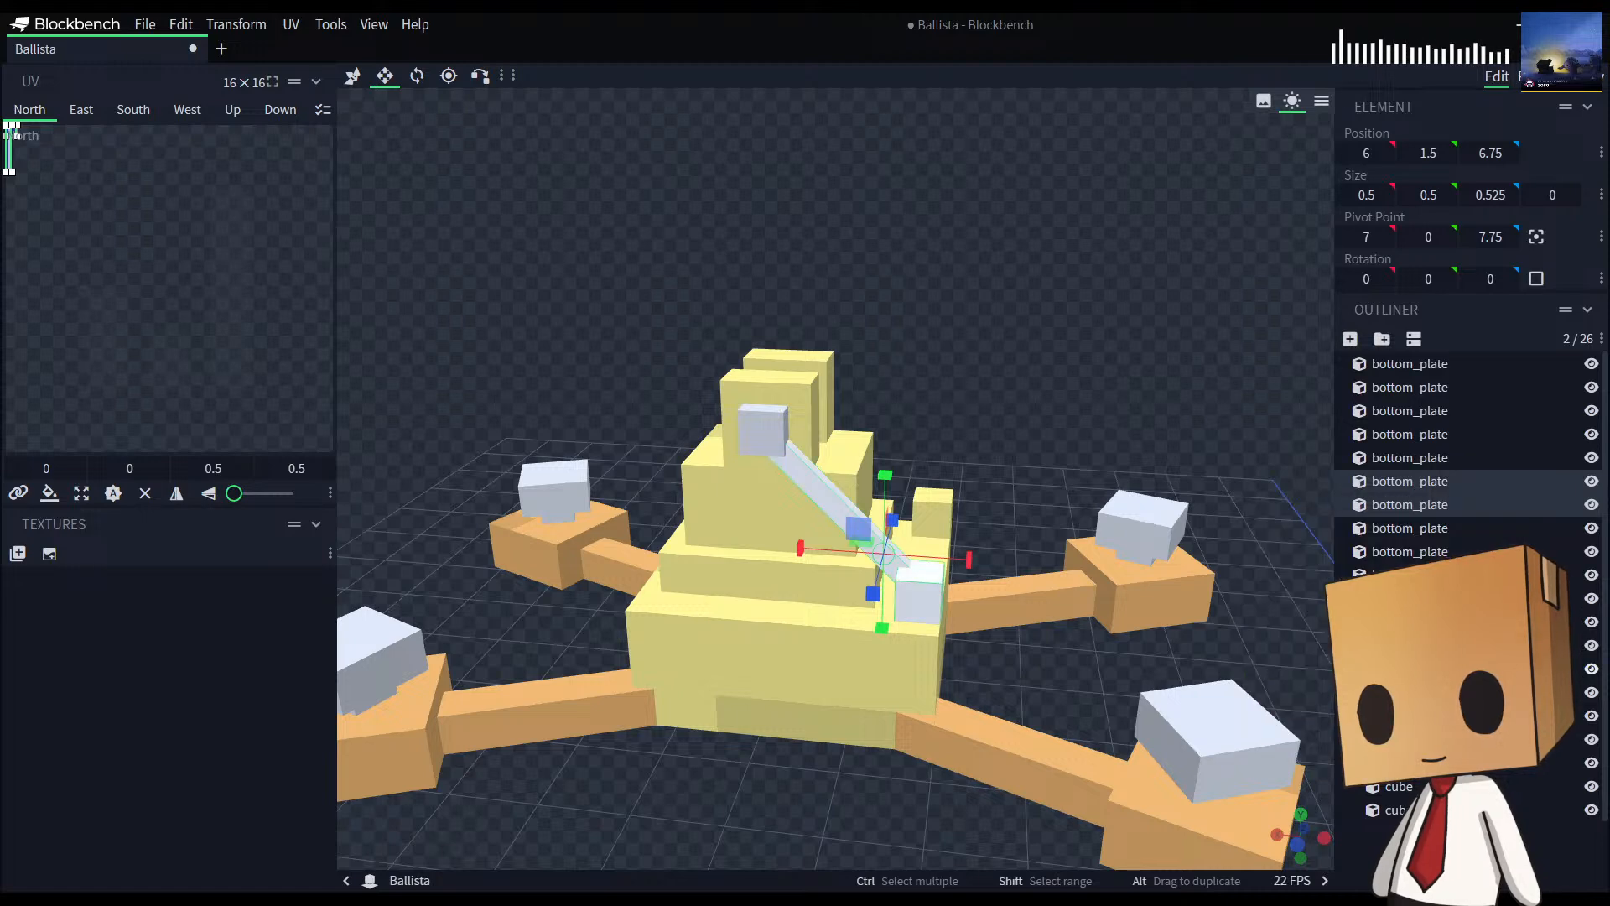
left_click(859, 826)
Step: Move the yellow corner cube on the opposite side of the base inward along the Z axis to Z 8.75
scroll(859, 824, "down", 6)
left_click_drag(881, 772, 1081, 680)
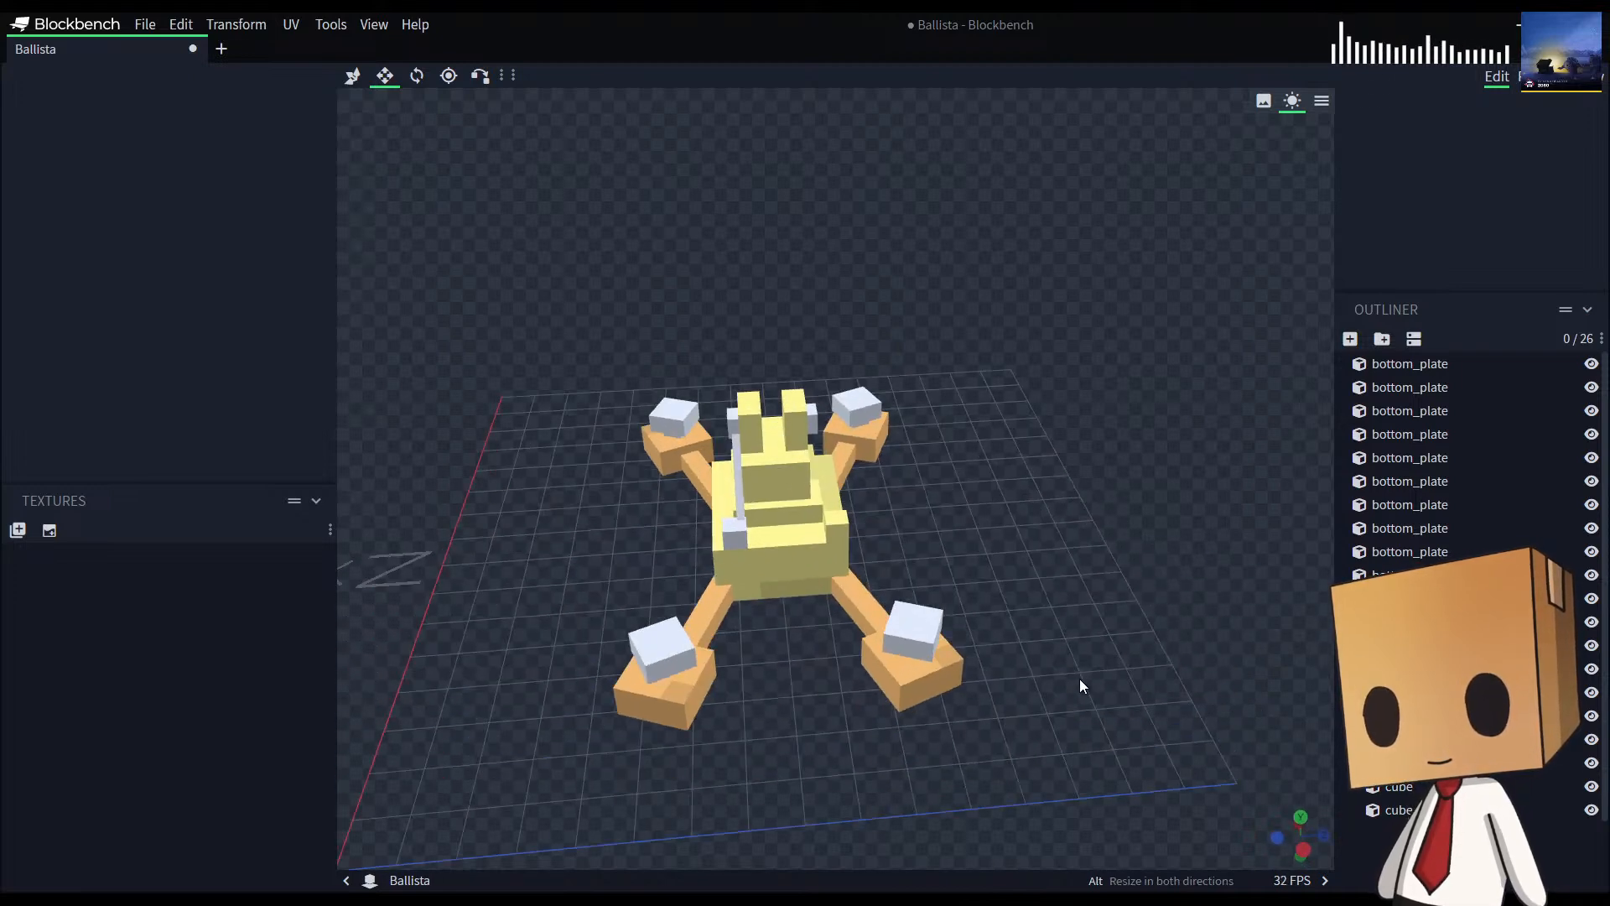
left_click(843, 527)
key("v")
left_click_drag(918, 524, 908, 521)
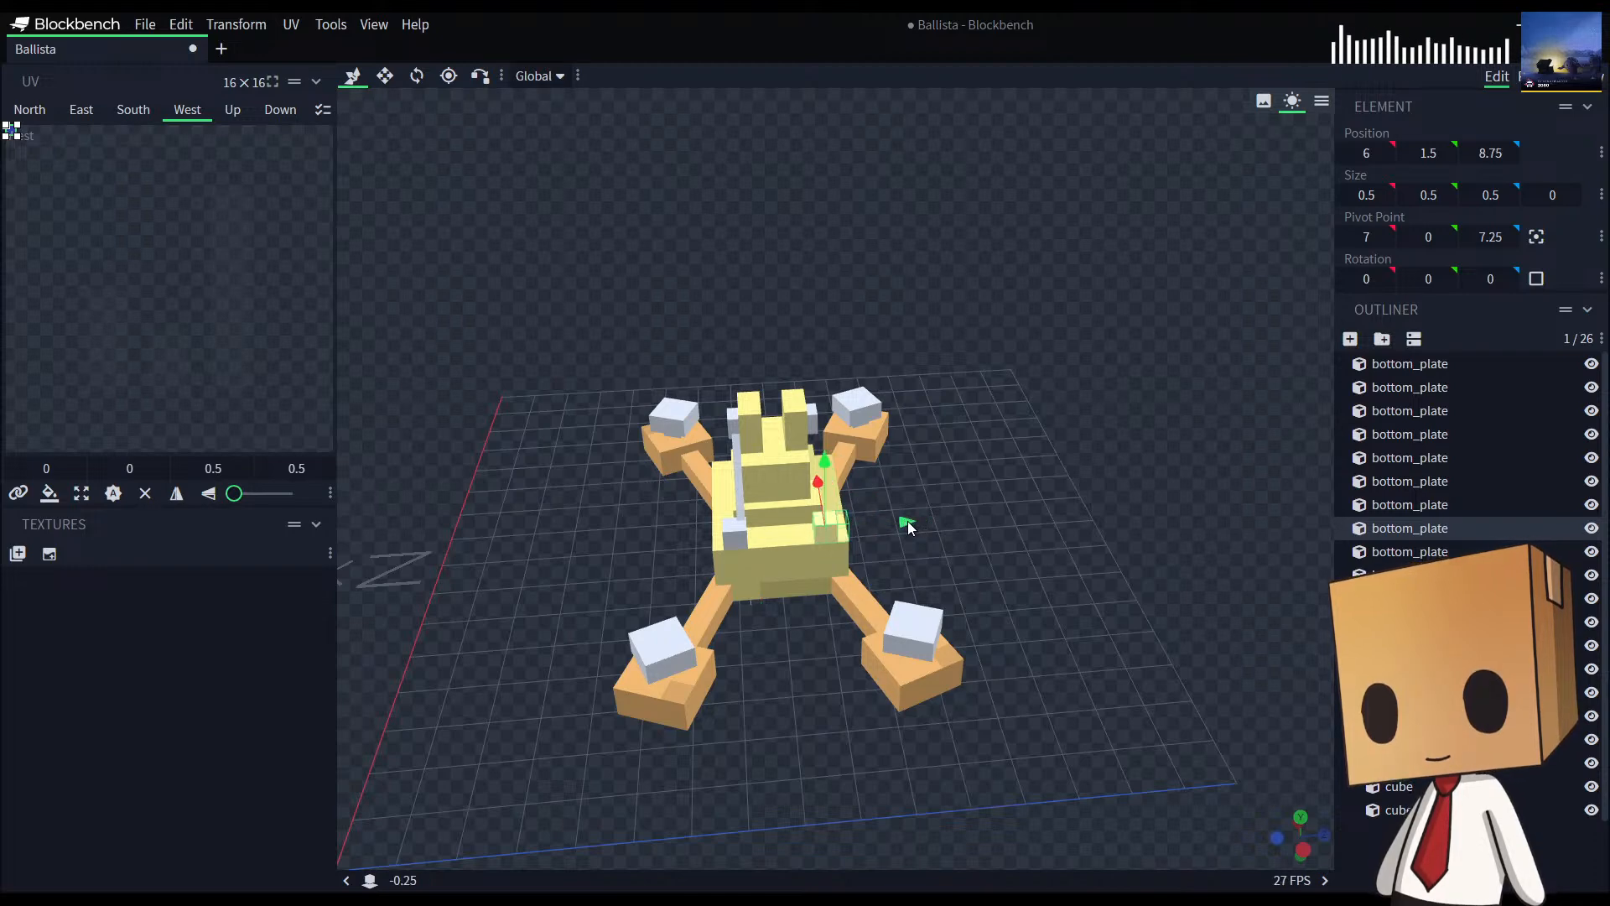
Step: Duplicate the diagonal brace and shift the copy along the Z axis to sit against the opposite side of the tower
left_click(742, 502)
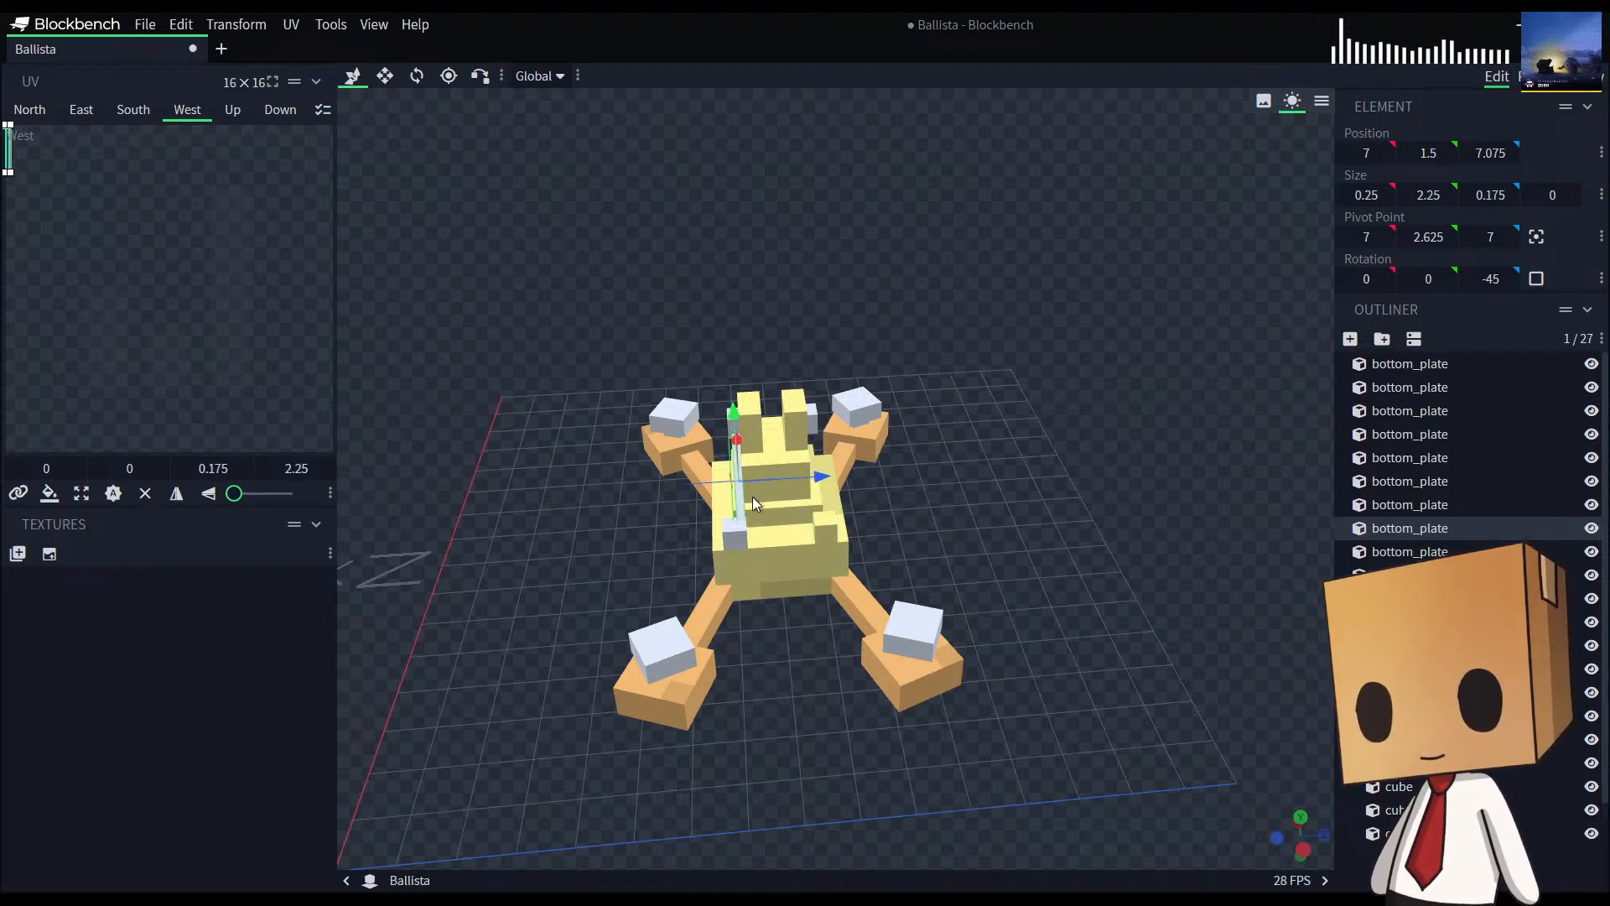
left_click_drag(808, 481, 890, 476)
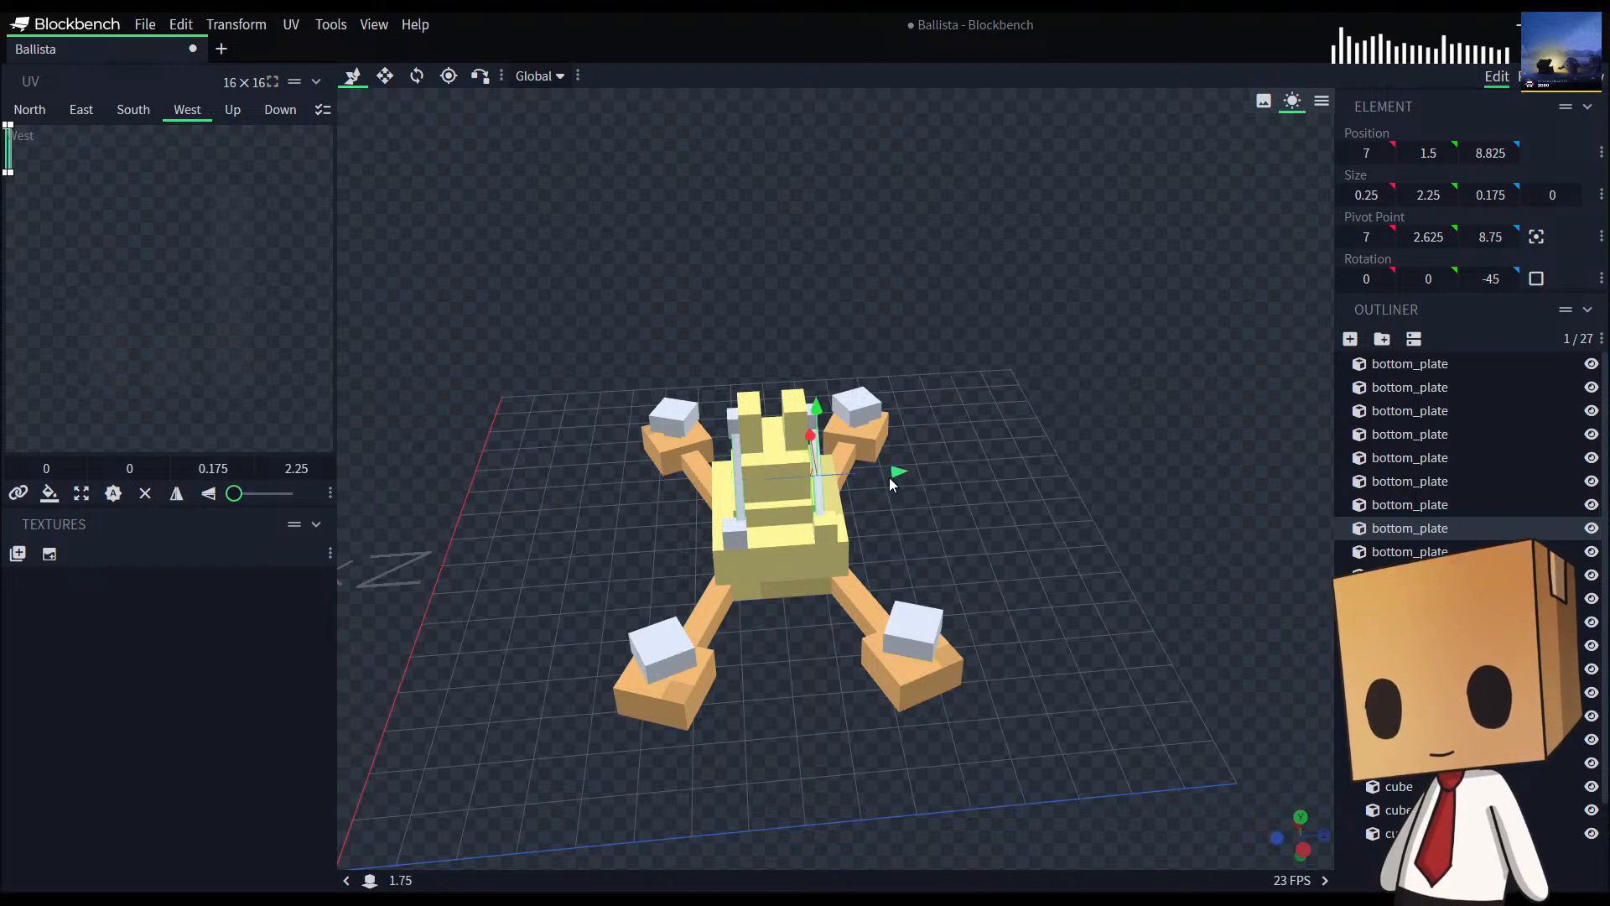
scroll(1086, 567, "up", 6)
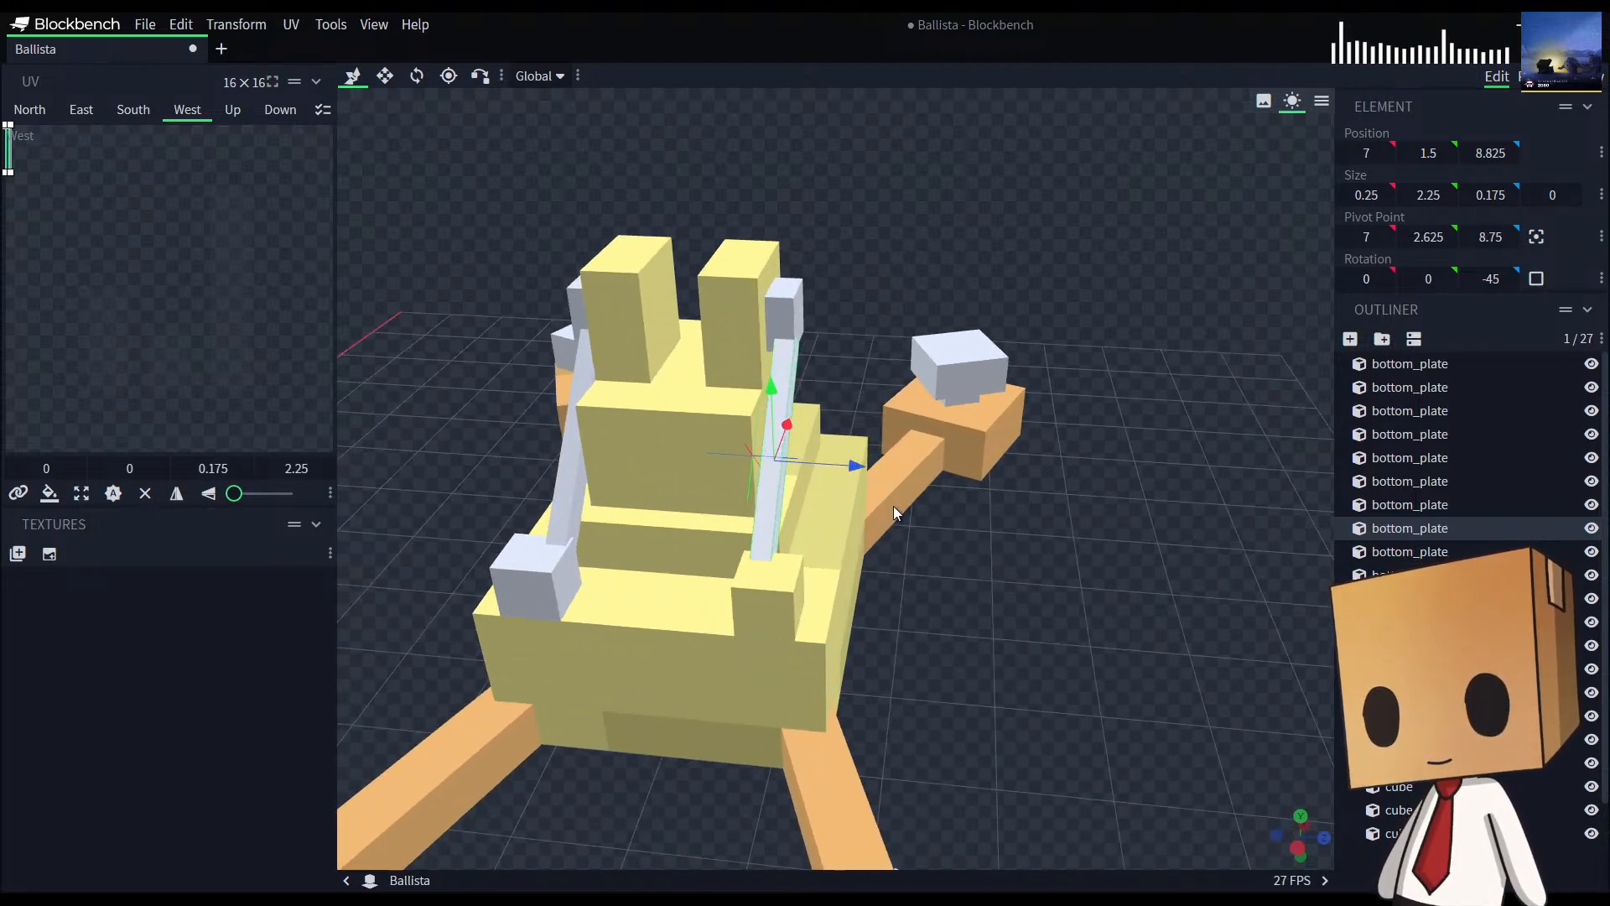
left_click_drag(1007, 654, 1032, 661)
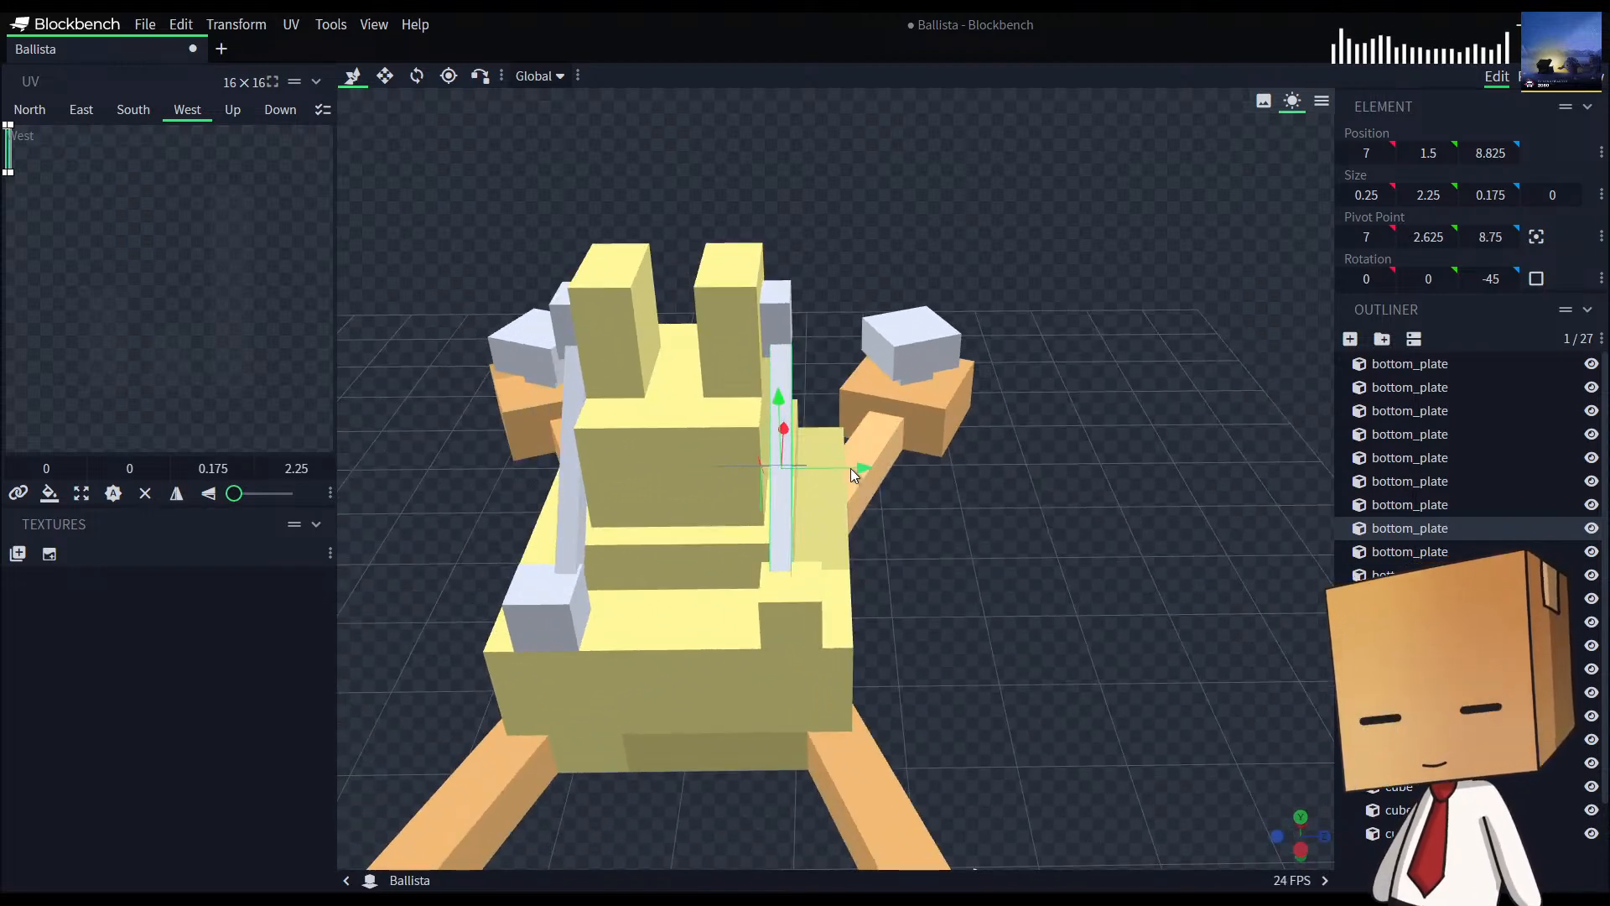
left_click_drag(866, 469, 1028, 566)
Step: Stretch the yellow corner cube under the second brace inward to a Z size of 0.525, starting at Z 8.725
left_click(795, 594)
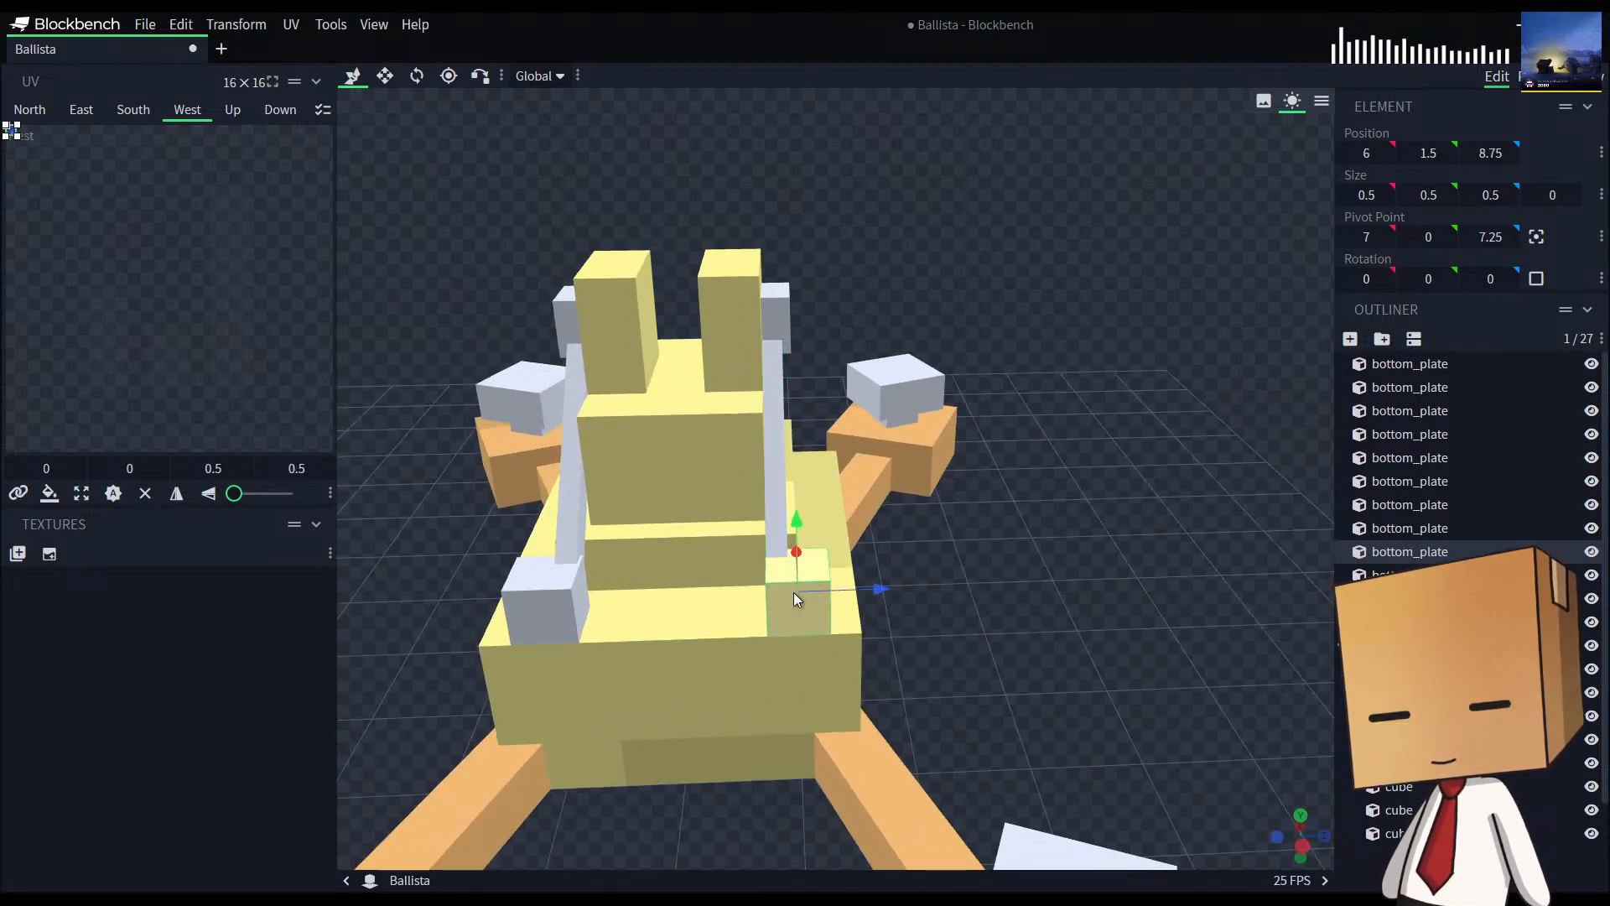
key("s")
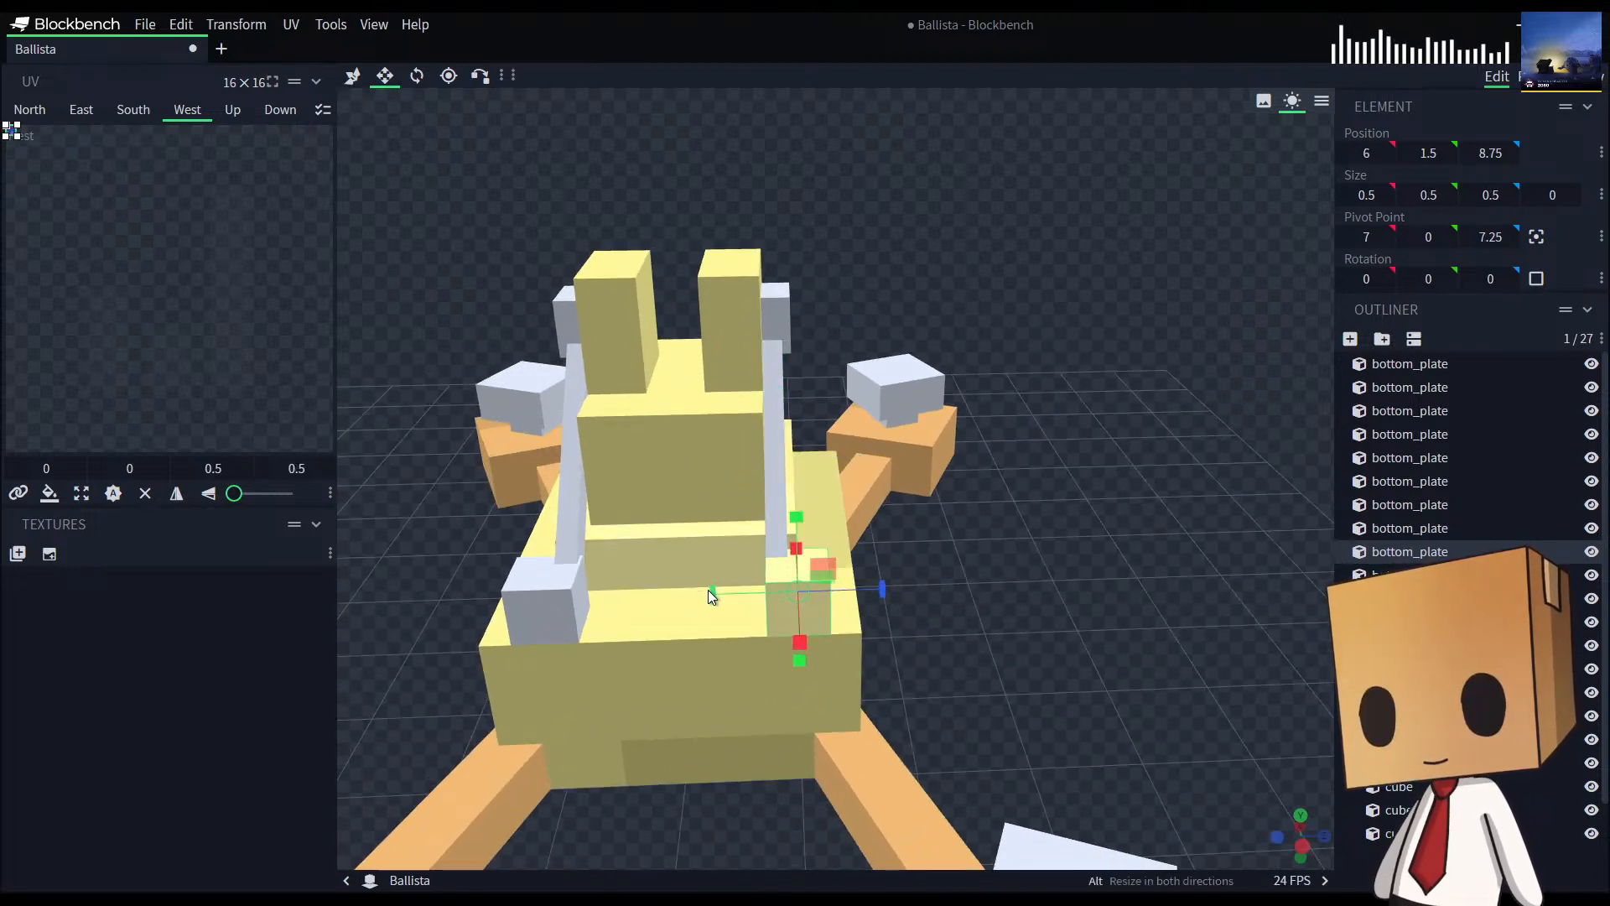
left_click_drag(710, 591, 707, 593)
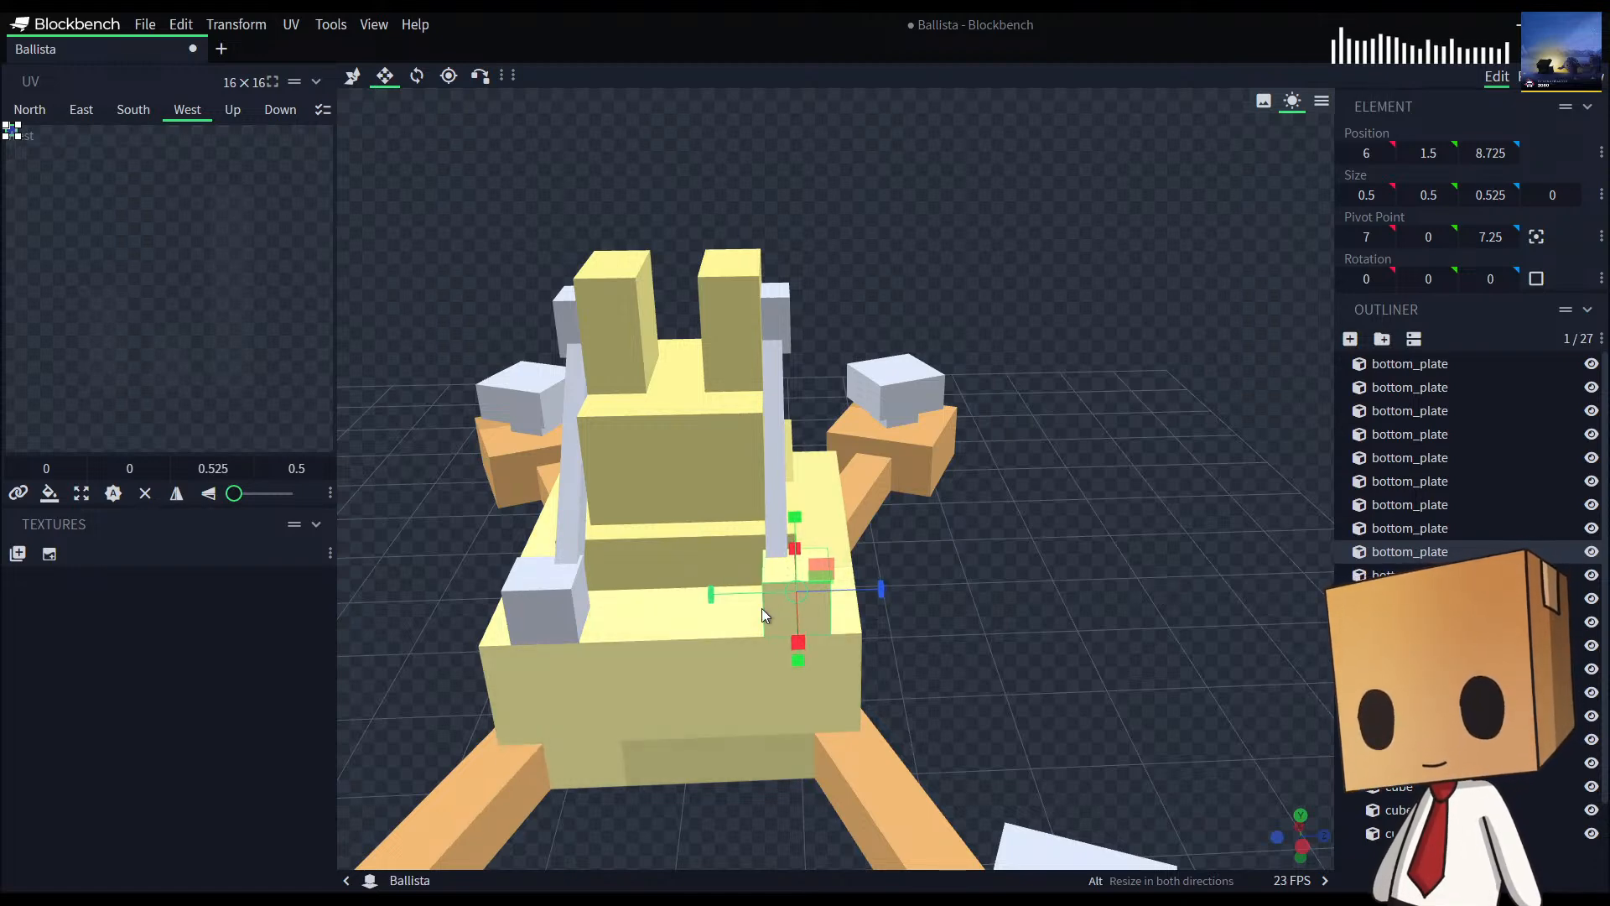
left_click(1145, 727)
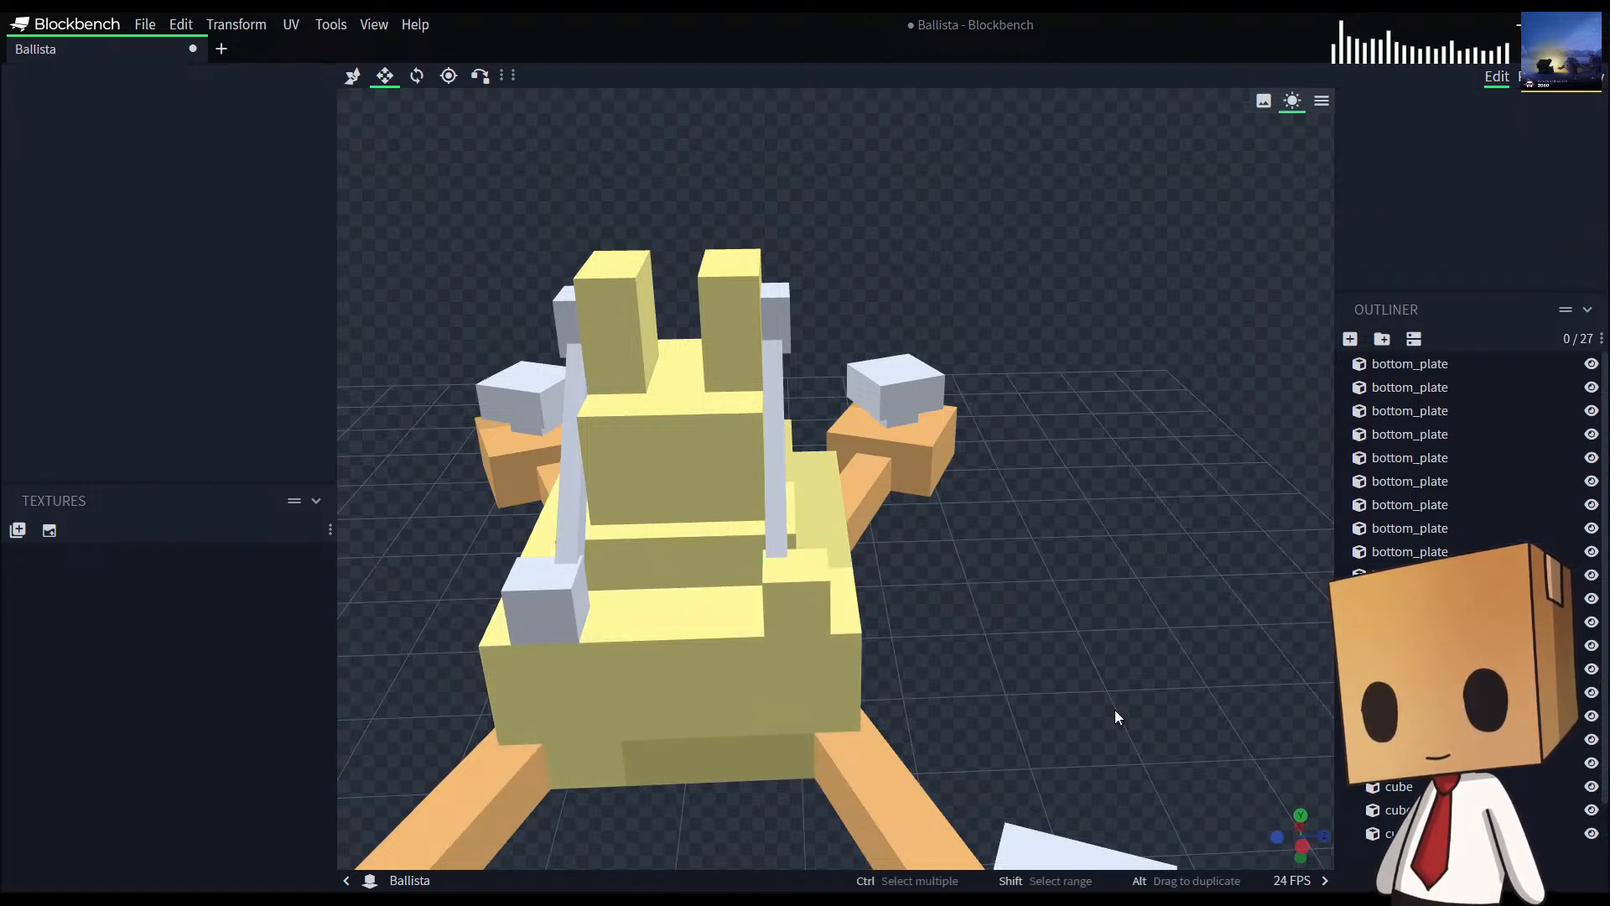
Step: Give the yellow corner cube under the second brace the same silver marker color as the other corner cube
left_click(831, 598)
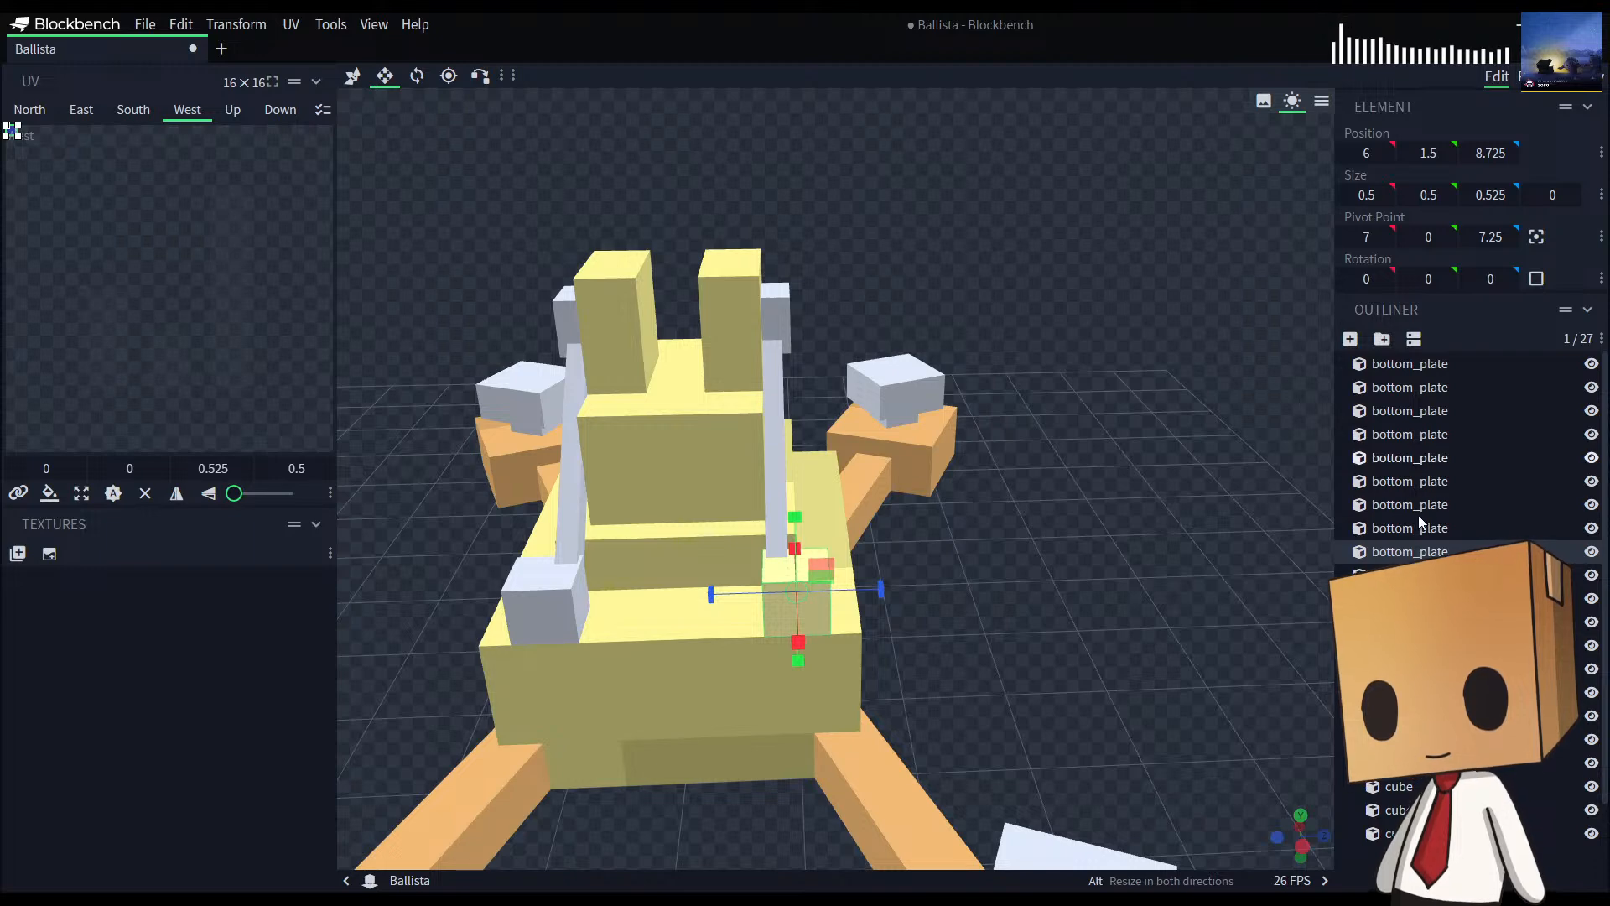
right_click(1420, 558)
mouse_move(1450, 721)
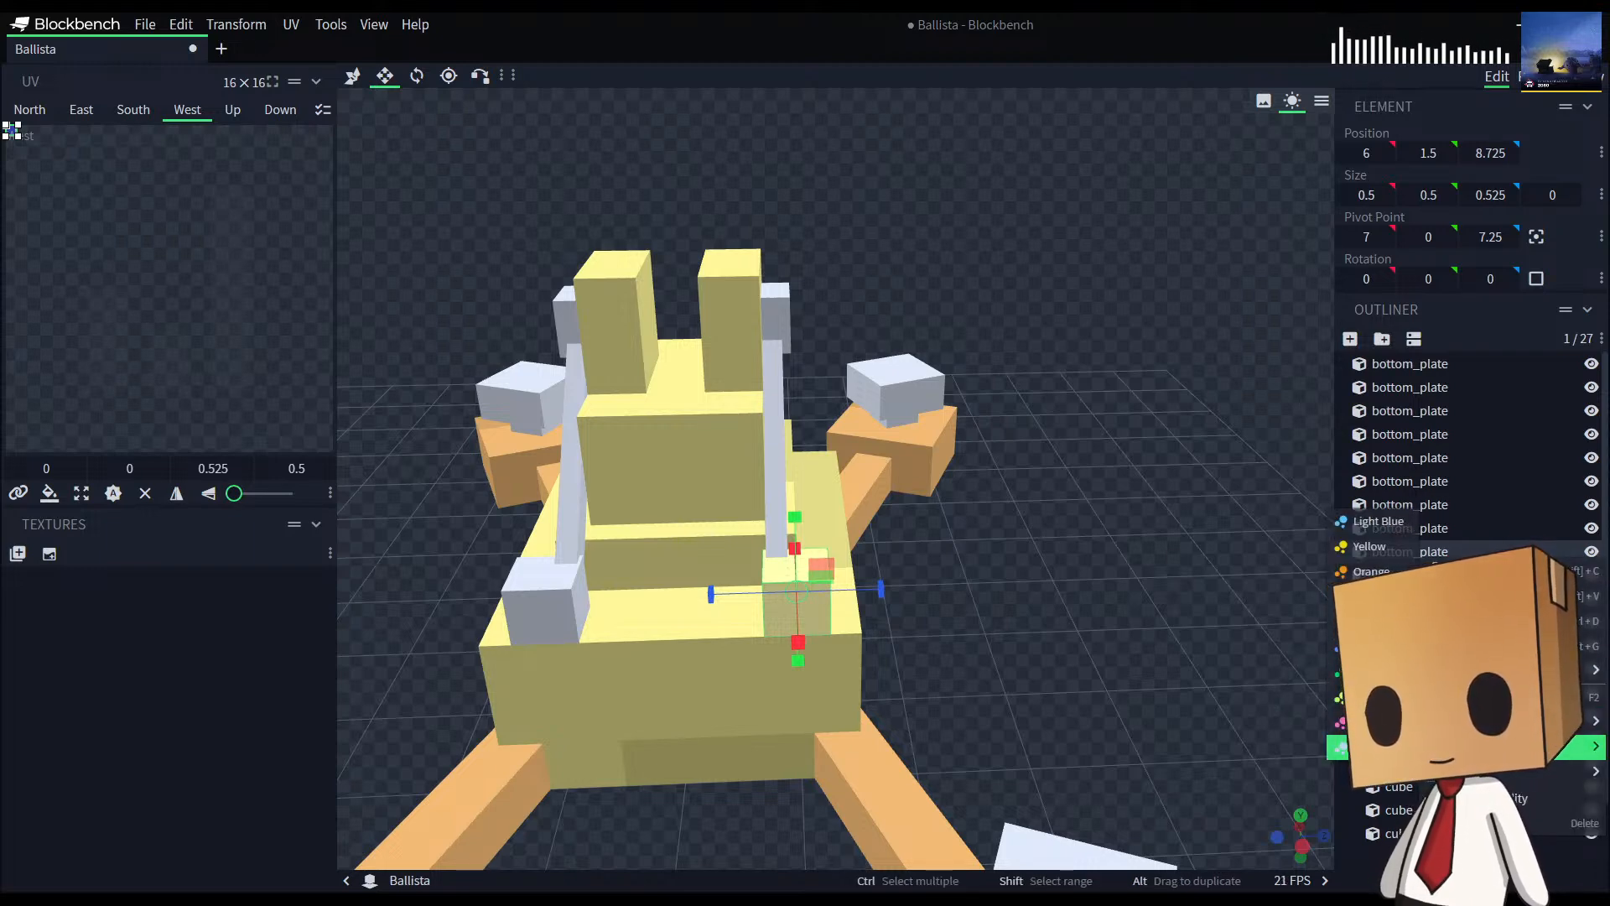
left_click(1383, 749)
left_click(1087, 664)
left_click_drag(1087, 664, 748, 721)
scroll(1107, 620, "down", 5)
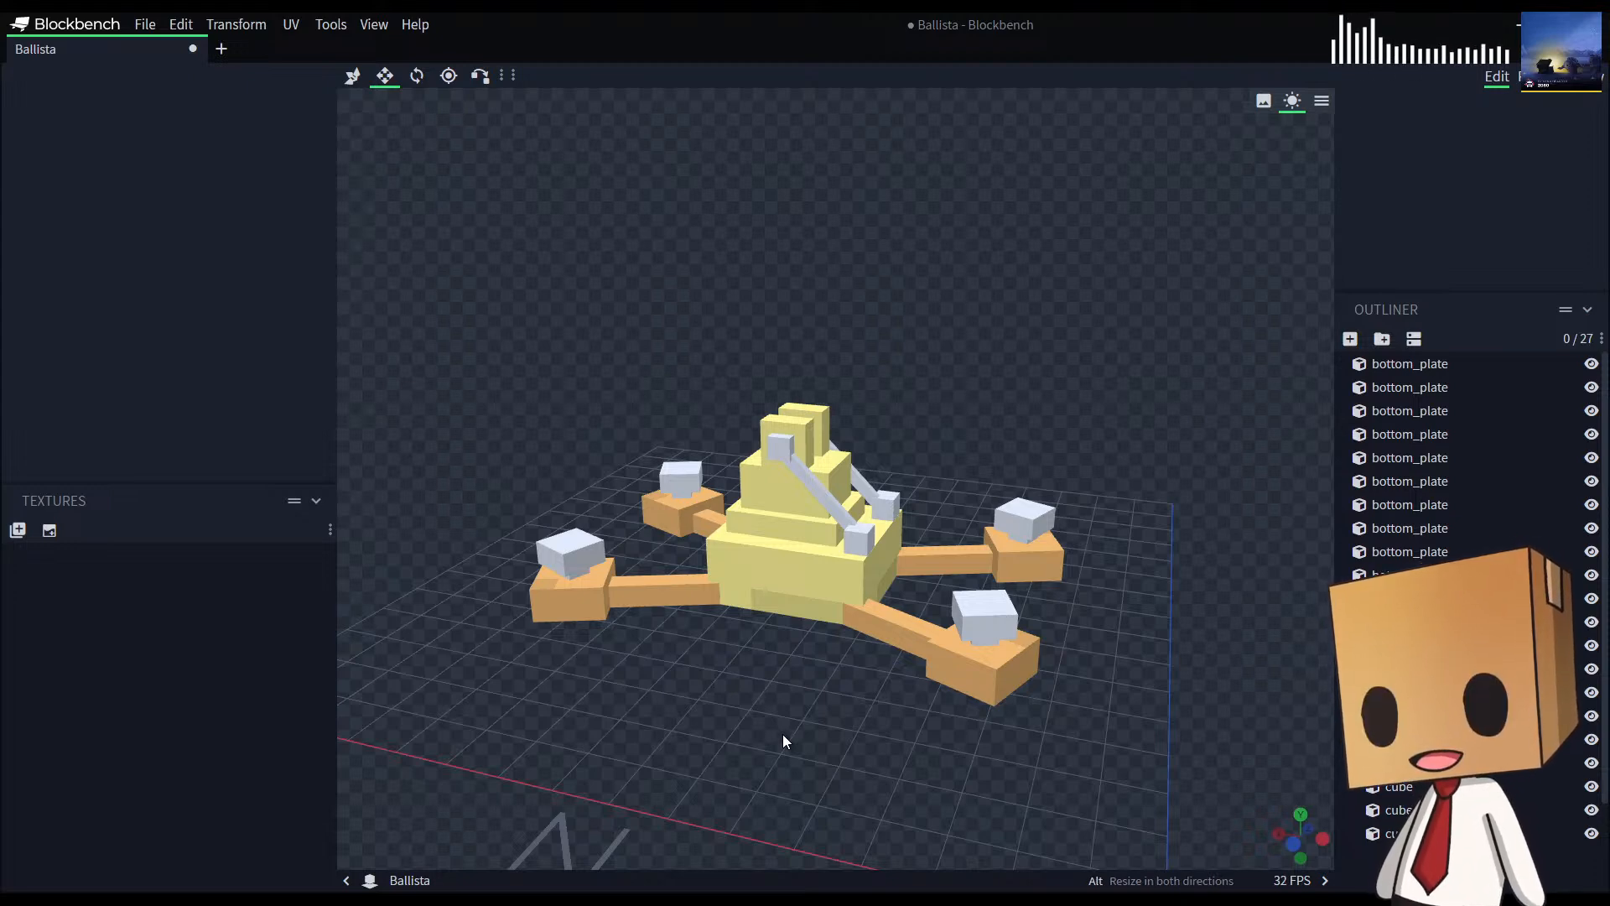
scroll(785, 738, "up", 5)
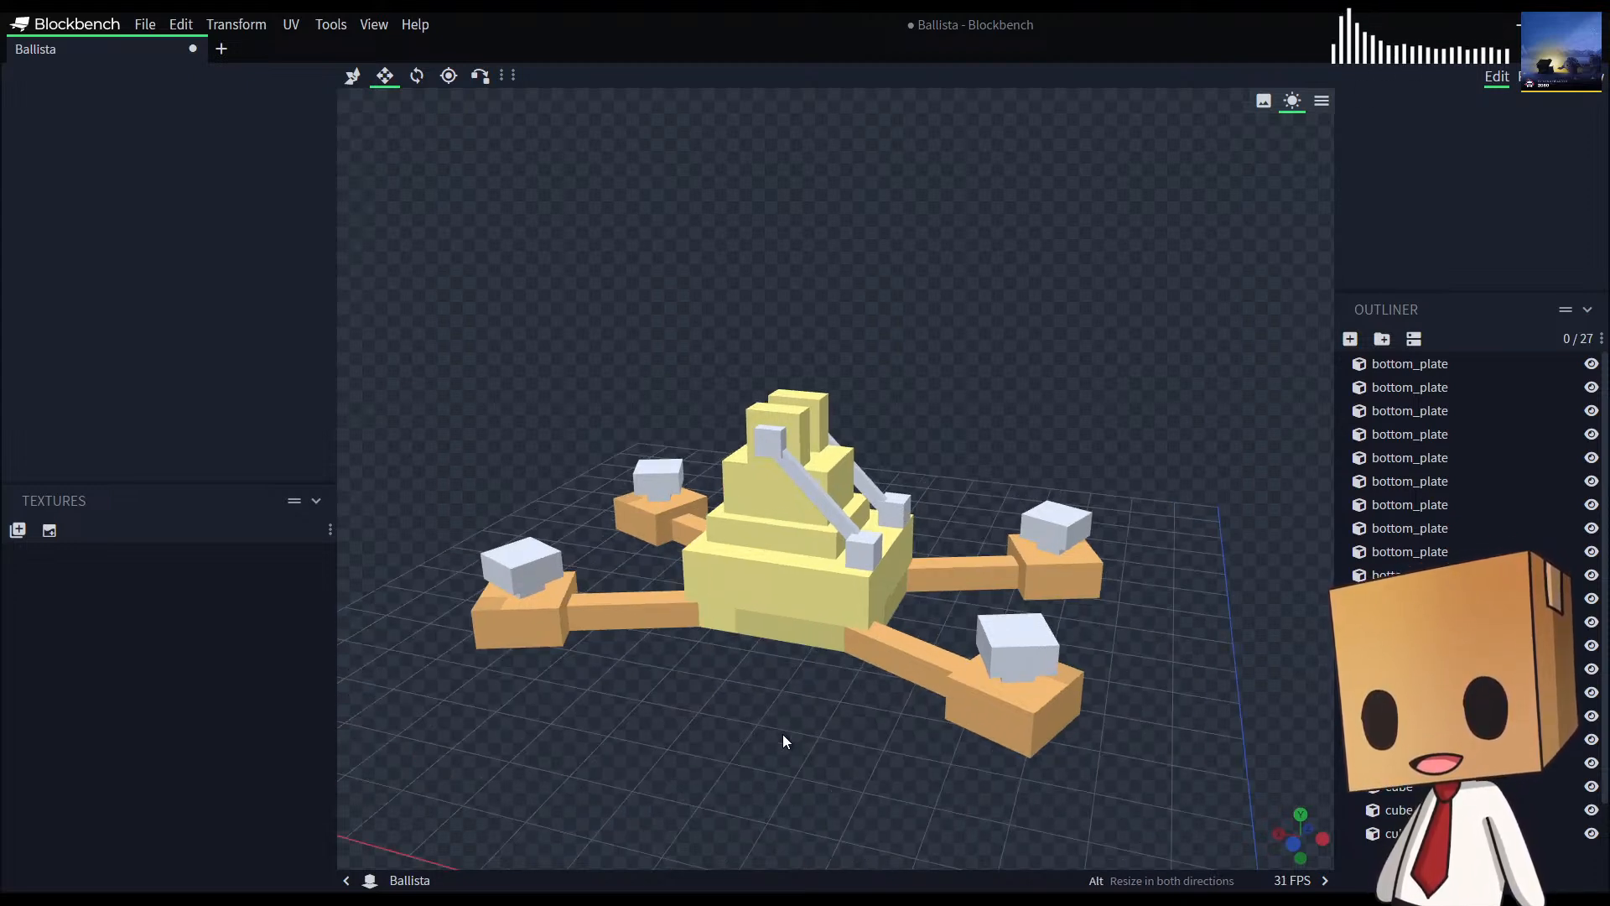
Step: Examine the ballista base and its small bracer blocks from the front, the side and above
left_click_drag(788, 793, 577, 813)
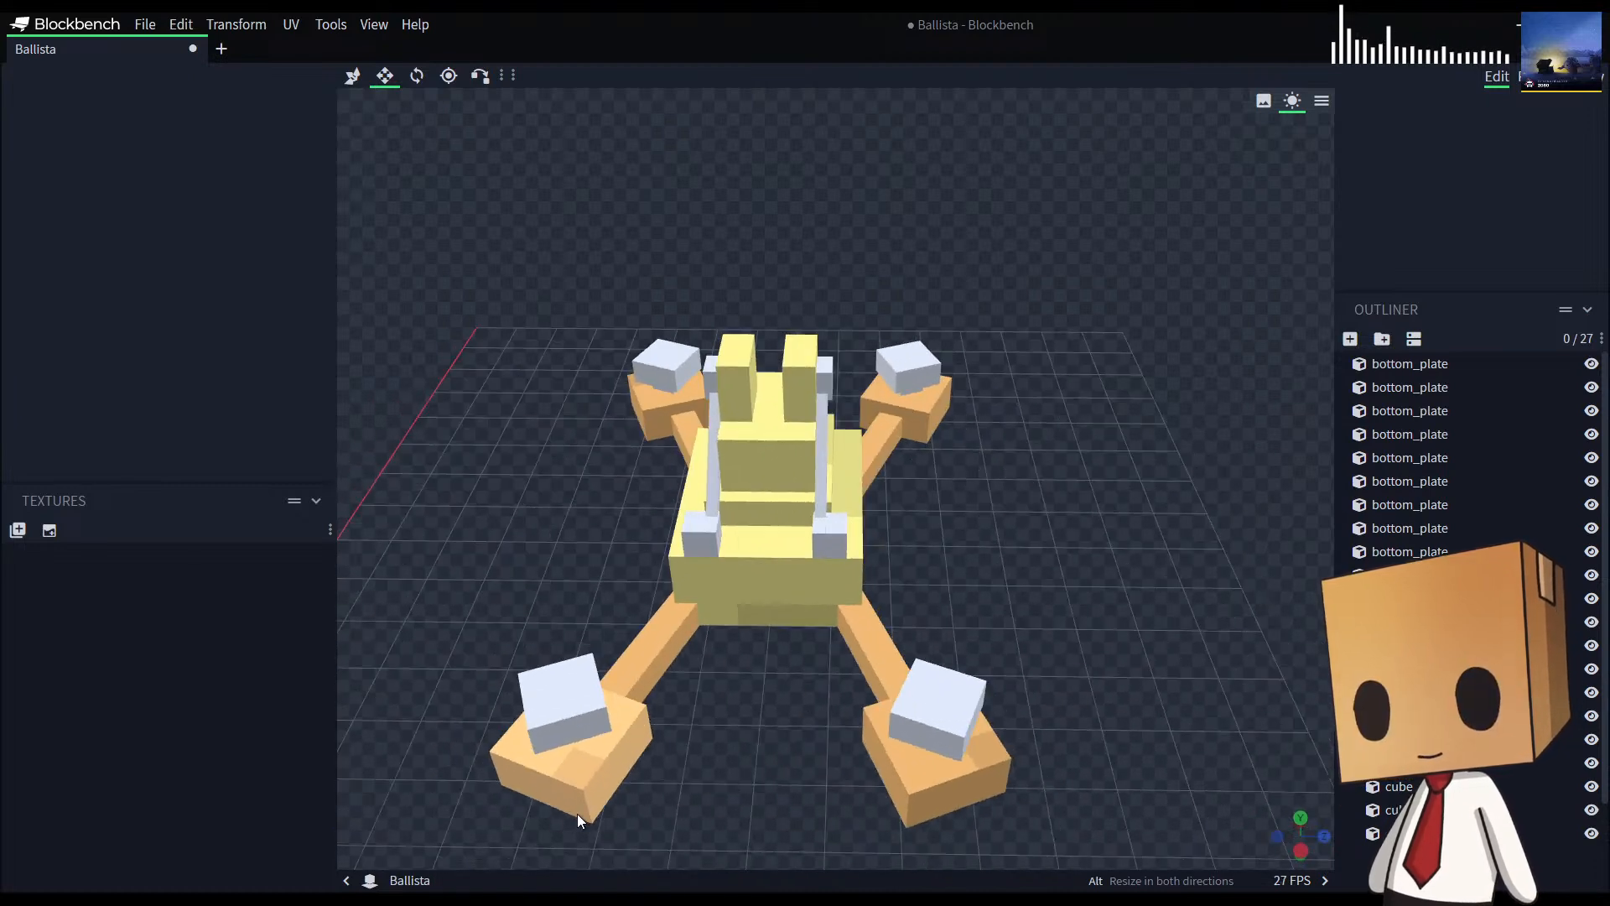
left_click(832, 545)
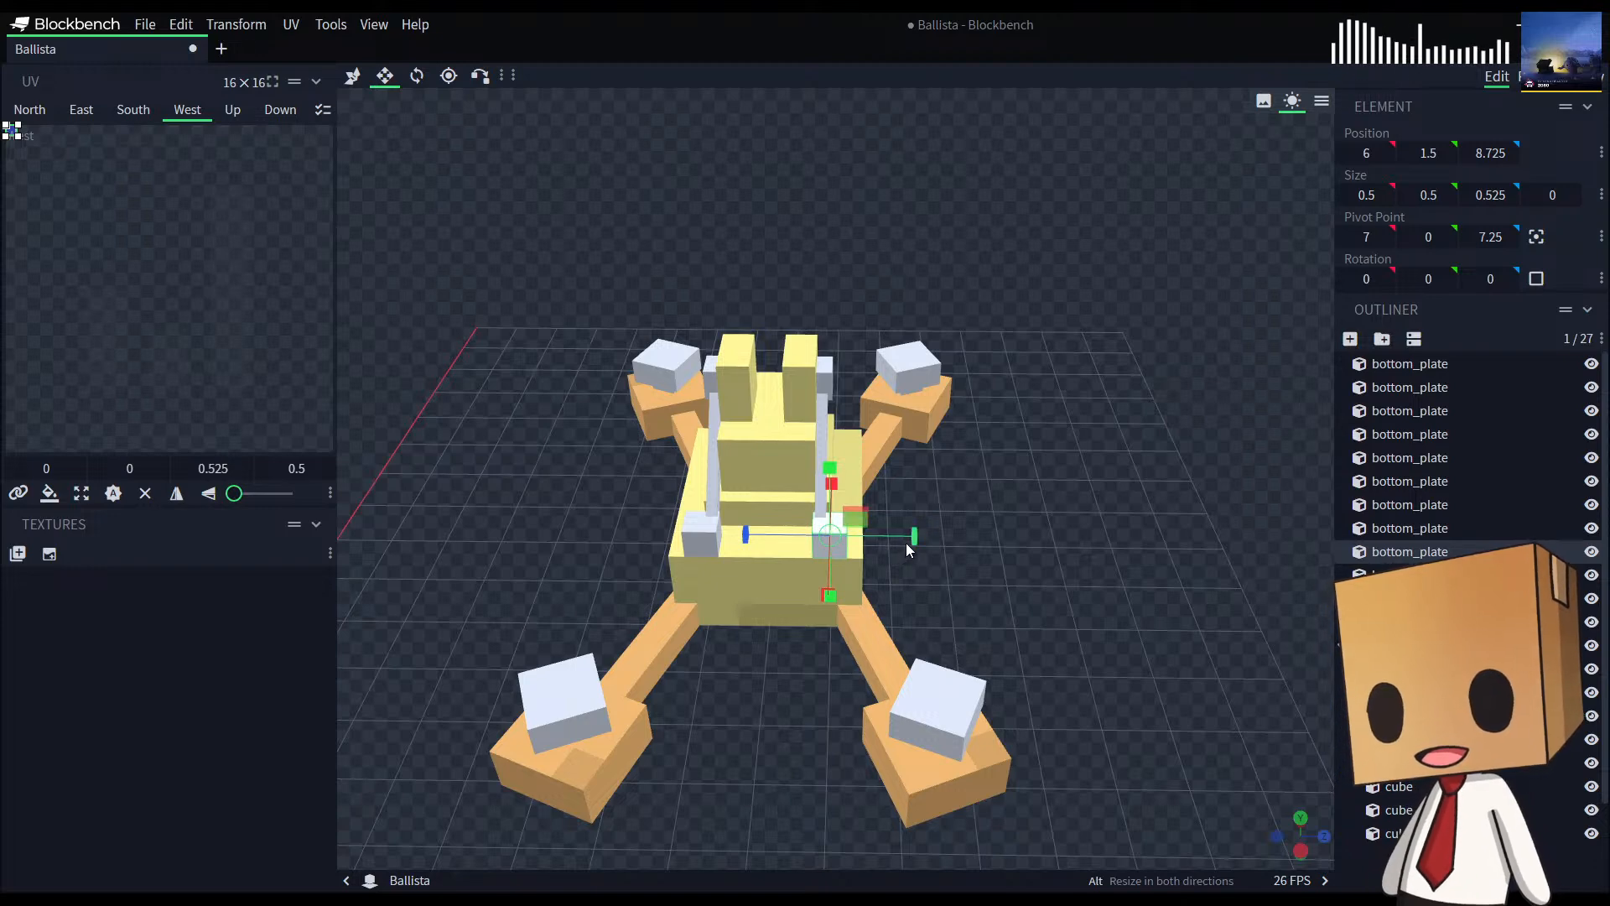
left_click(1059, 732)
left_click_drag(1059, 732, 747, 614)
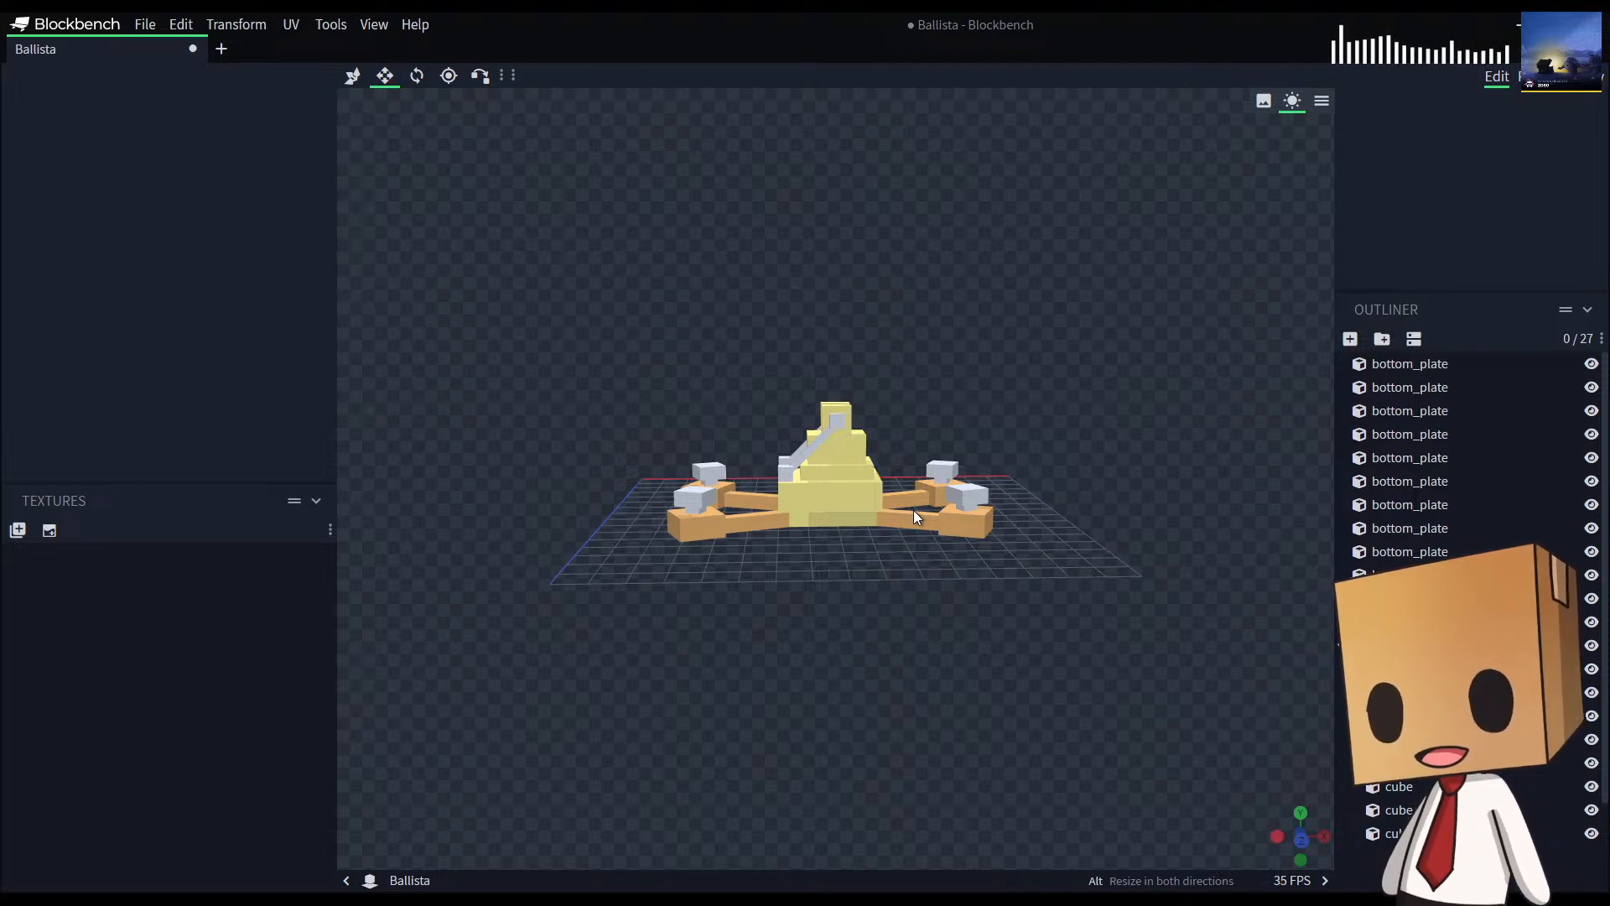
left_click_drag(848, 535, 1106, 603)
scroll(934, 587, "up", 2)
left_click_drag(985, 586, 1028, 583)
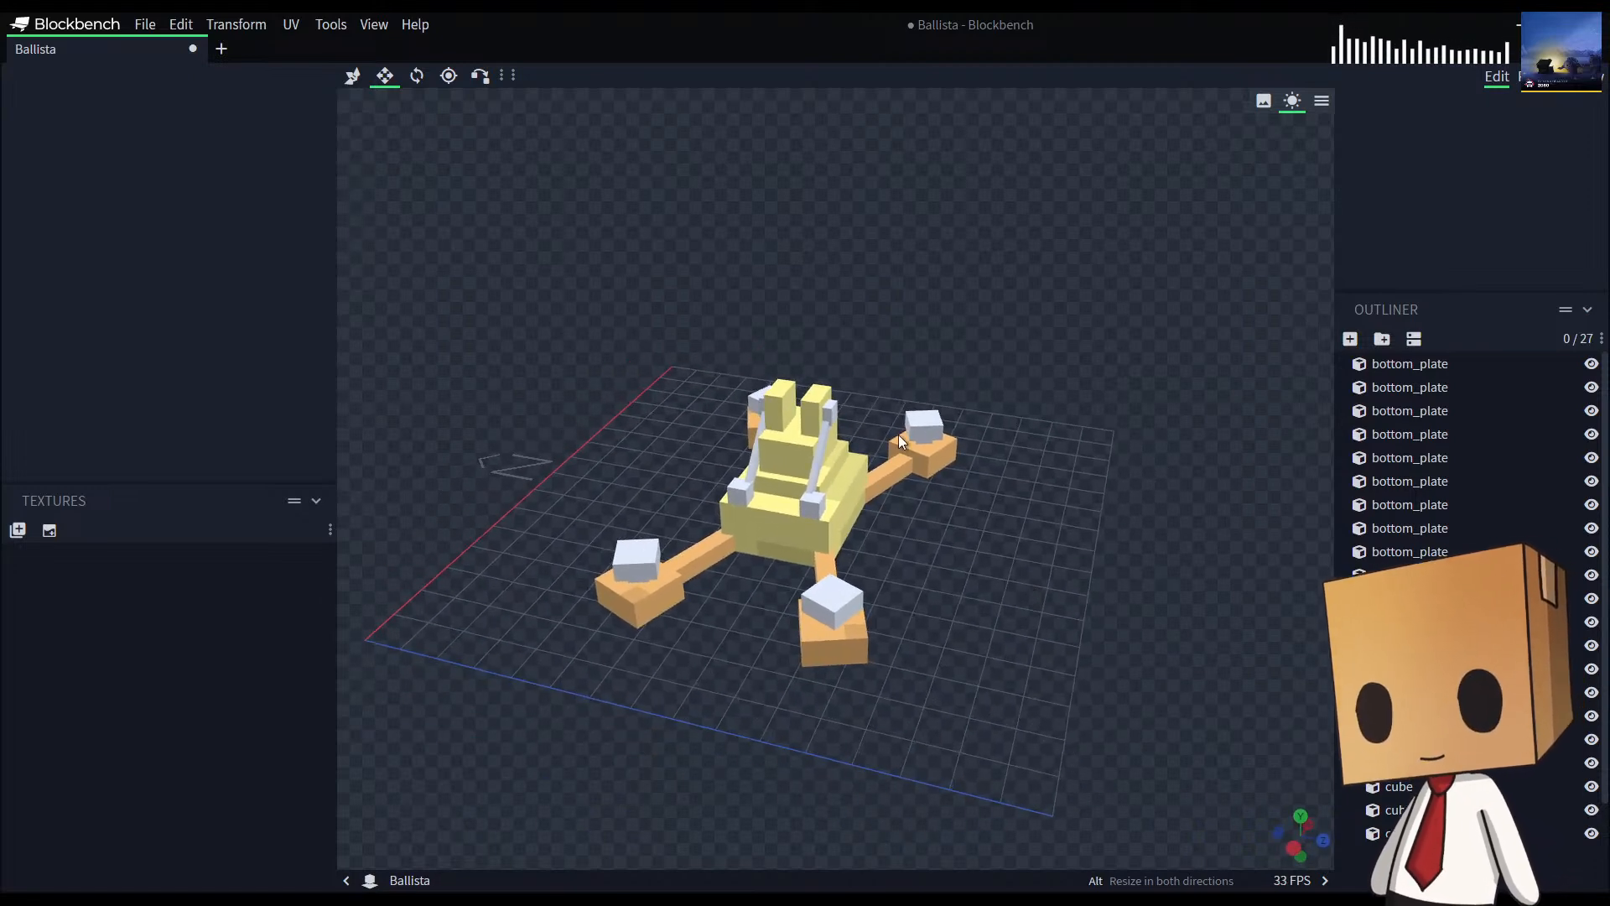
Step: Duplicate one of the two posts on top of the tower and move the copy into the gap between them, at Z 7.75
left_click(823, 389)
left_click_drag(1086, 649, 1105, 651)
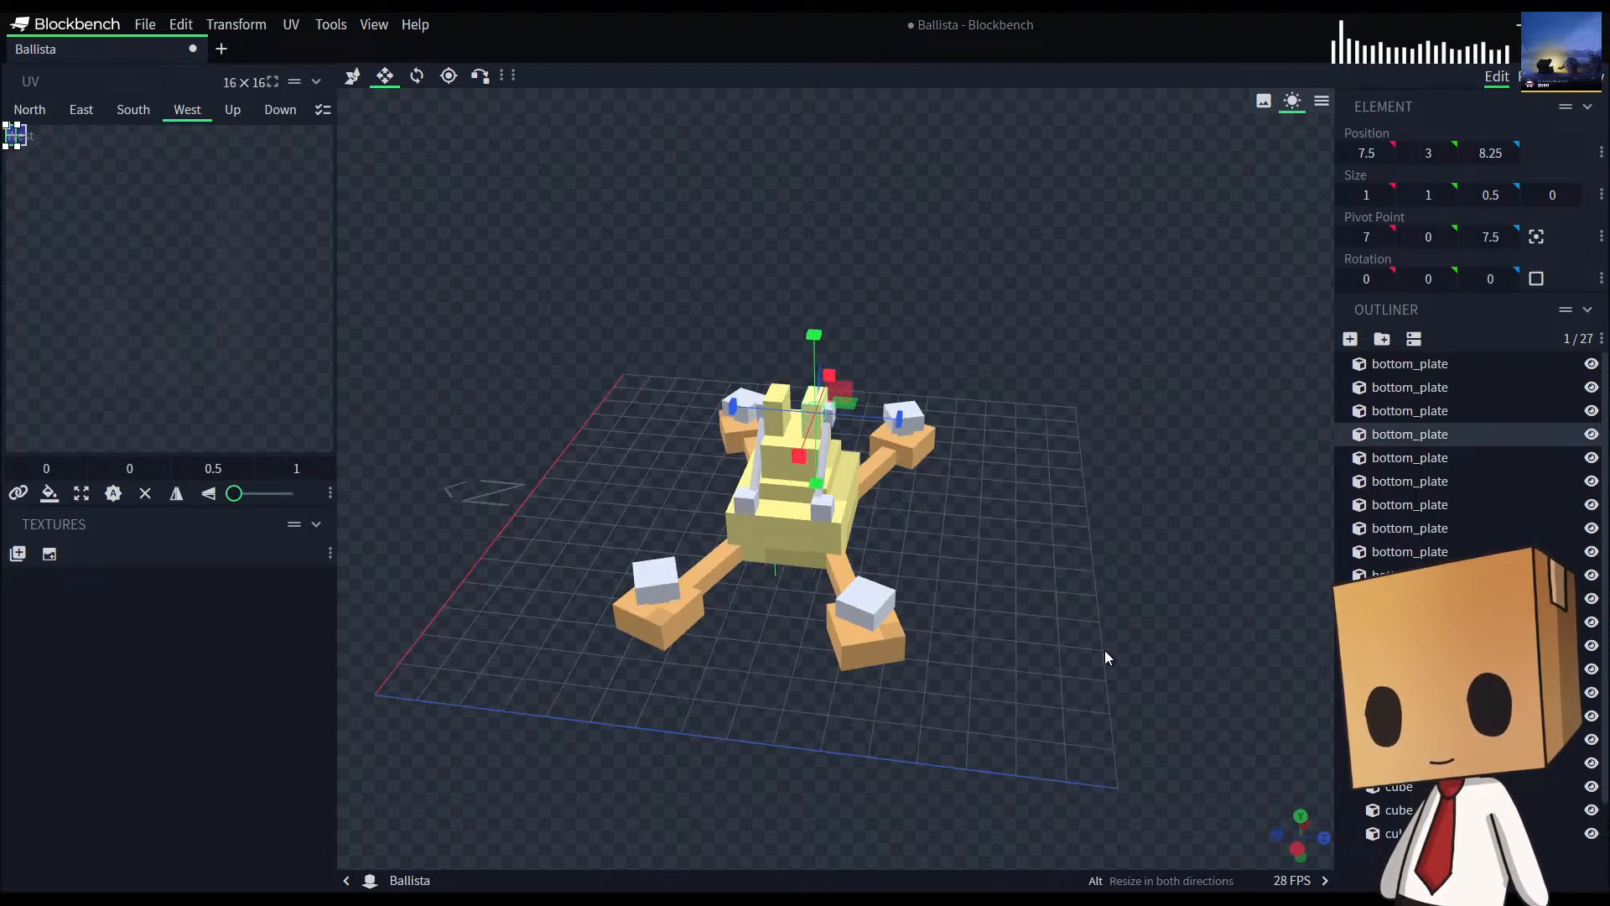
left_click_drag(898, 411, 874, 636)
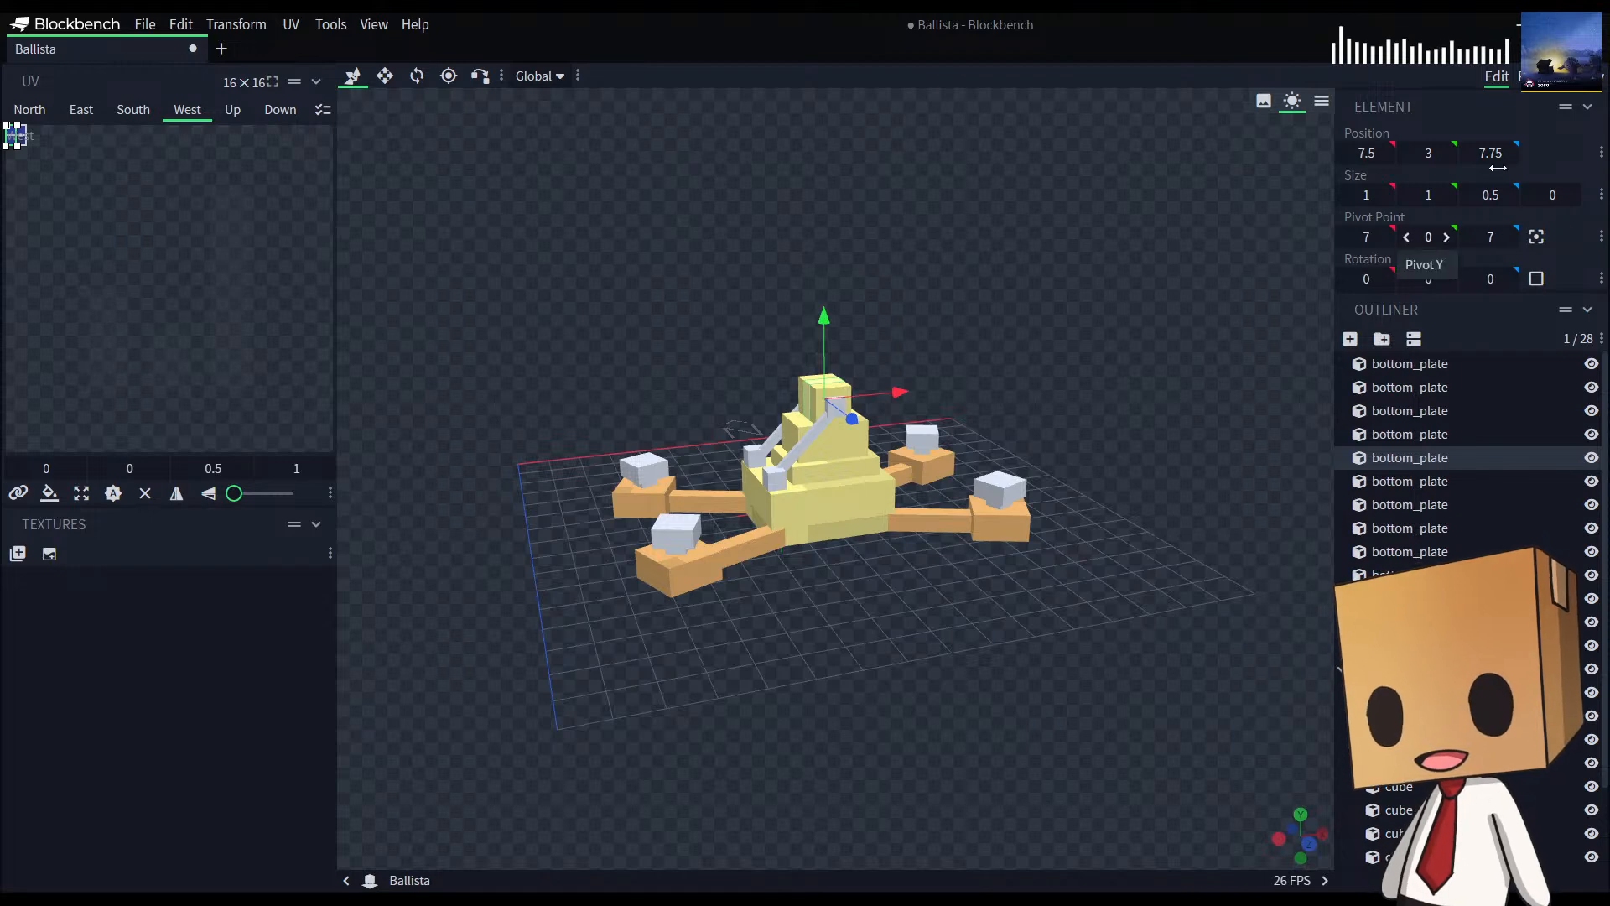
Step: Centre the pivot of the block between the posts and rotate it -45° about the Z axis
left_click(1537, 236)
left_click(417, 76)
left_click_drag(783, 375, 825, 343)
left_click_drag(876, 667, 740, 767)
scroll(740, 767, "up", 7)
left_click_drag(694, 840, 840, 768)
key("p")
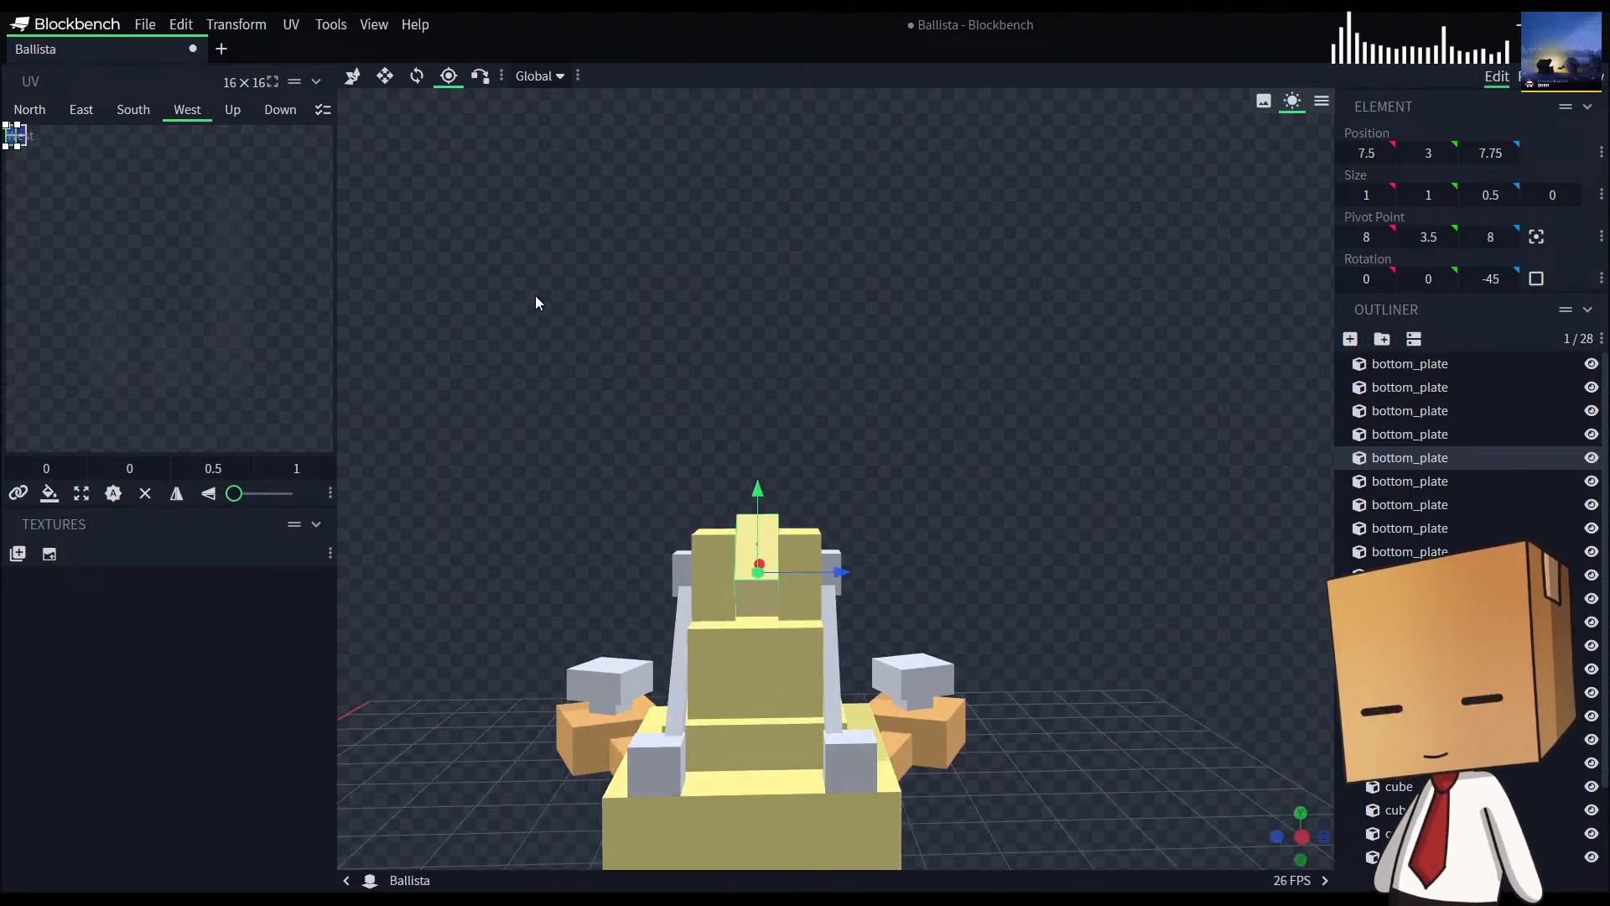
Step: Raise the rotated block between the posts to a Y position of 3.25 and deselect it
left_click(352, 75)
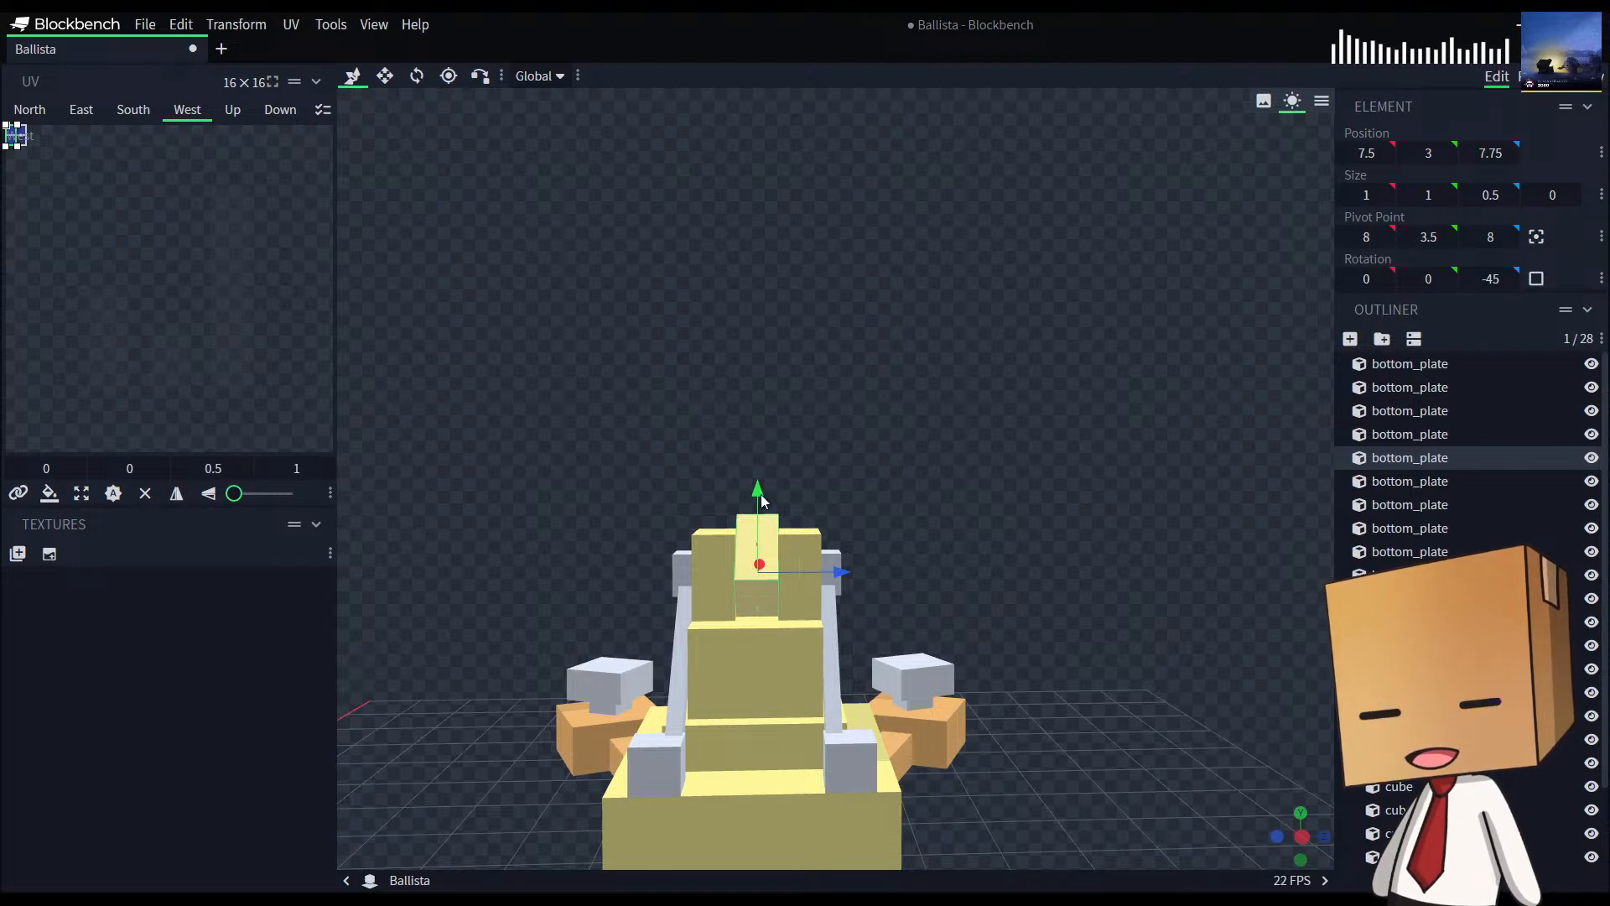
left_click_drag(755, 492, 1077, 631)
scroll(1426, 738, "down", 3)
left_click(1451, 801)
left_click_drag(1101, 690, 1063, 682)
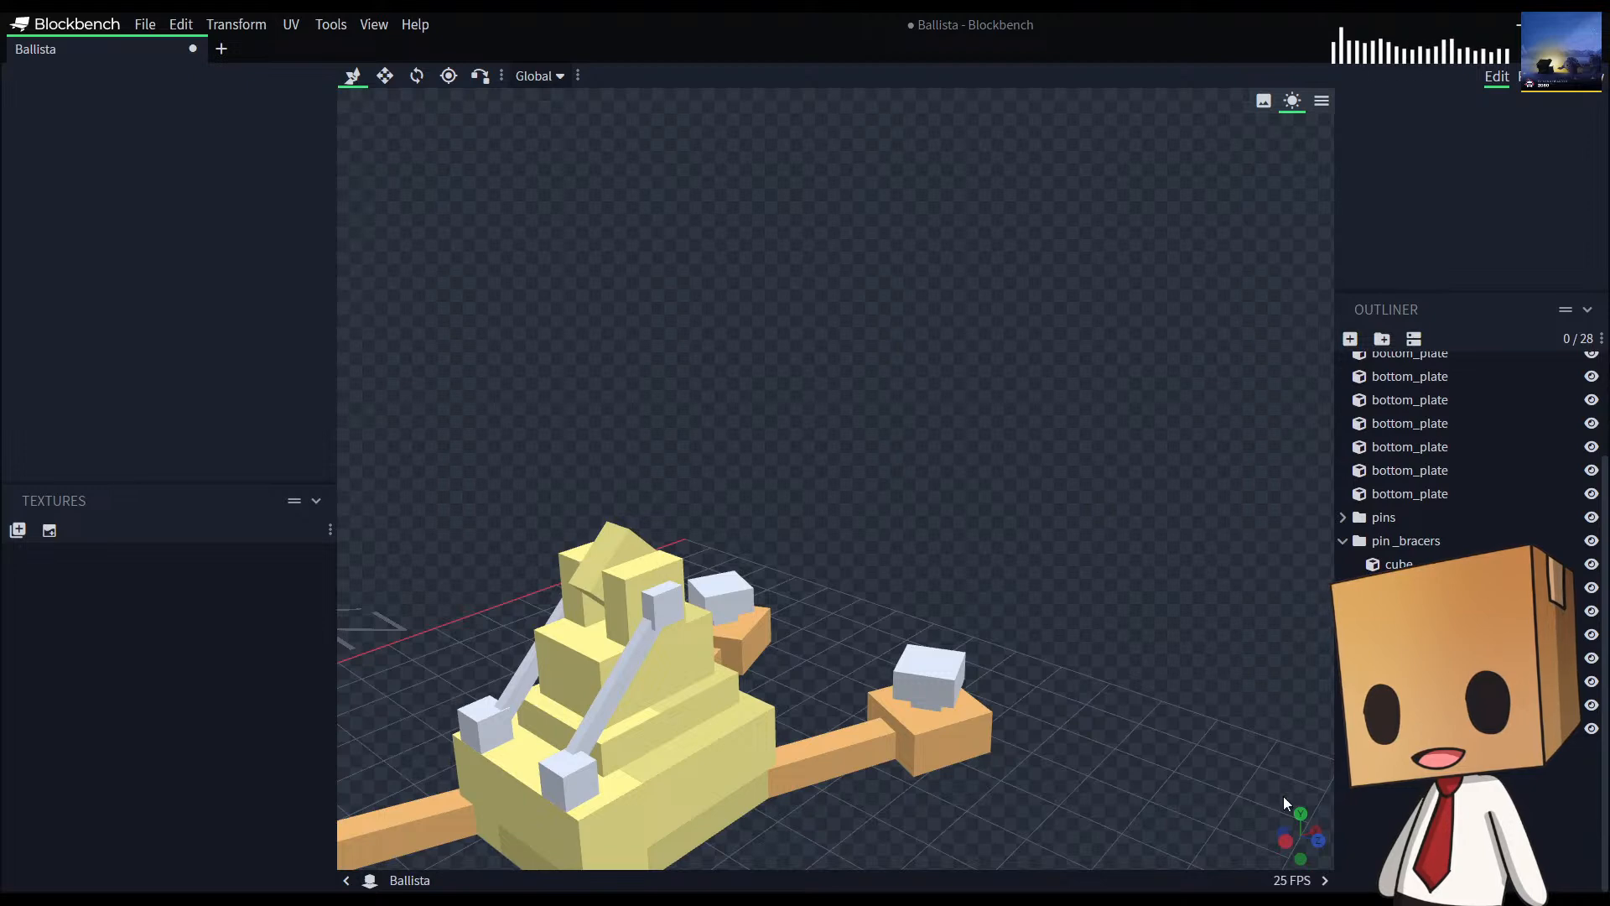
Step: Examine the tower and the rotated block between its posts from several angles and distances
scroll(1196, 825, "down", 7)
left_click_drag(923, 776, 853, 761)
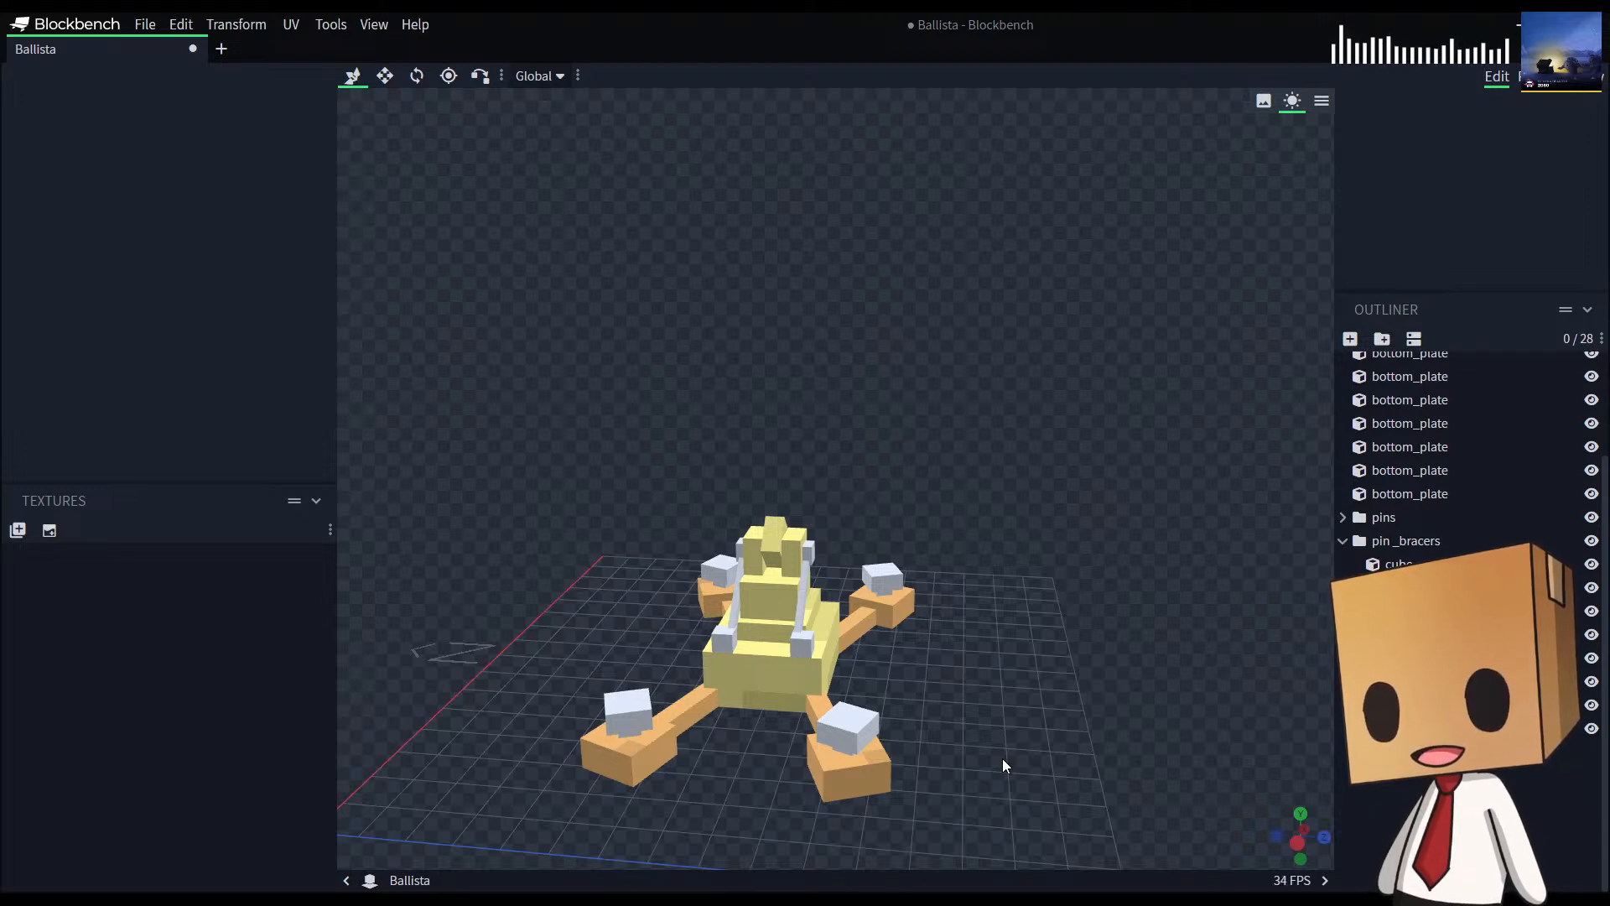
left_click_drag(1003, 753, 936, 683)
scroll(936, 683, "up", 3)
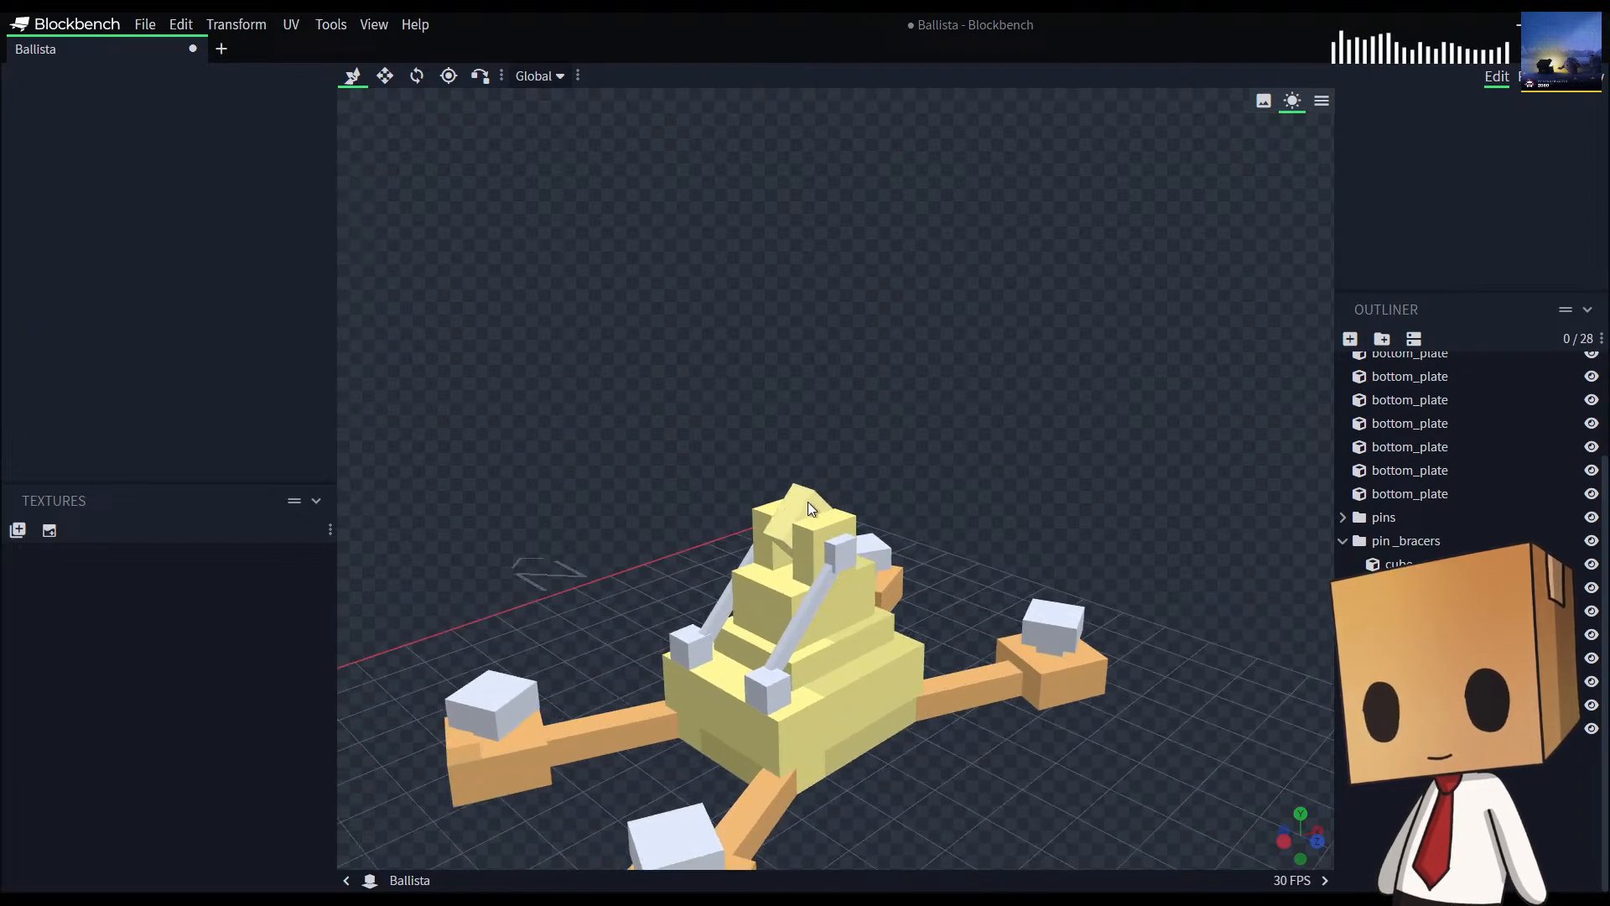
left_click_drag(946, 838, 887, 847)
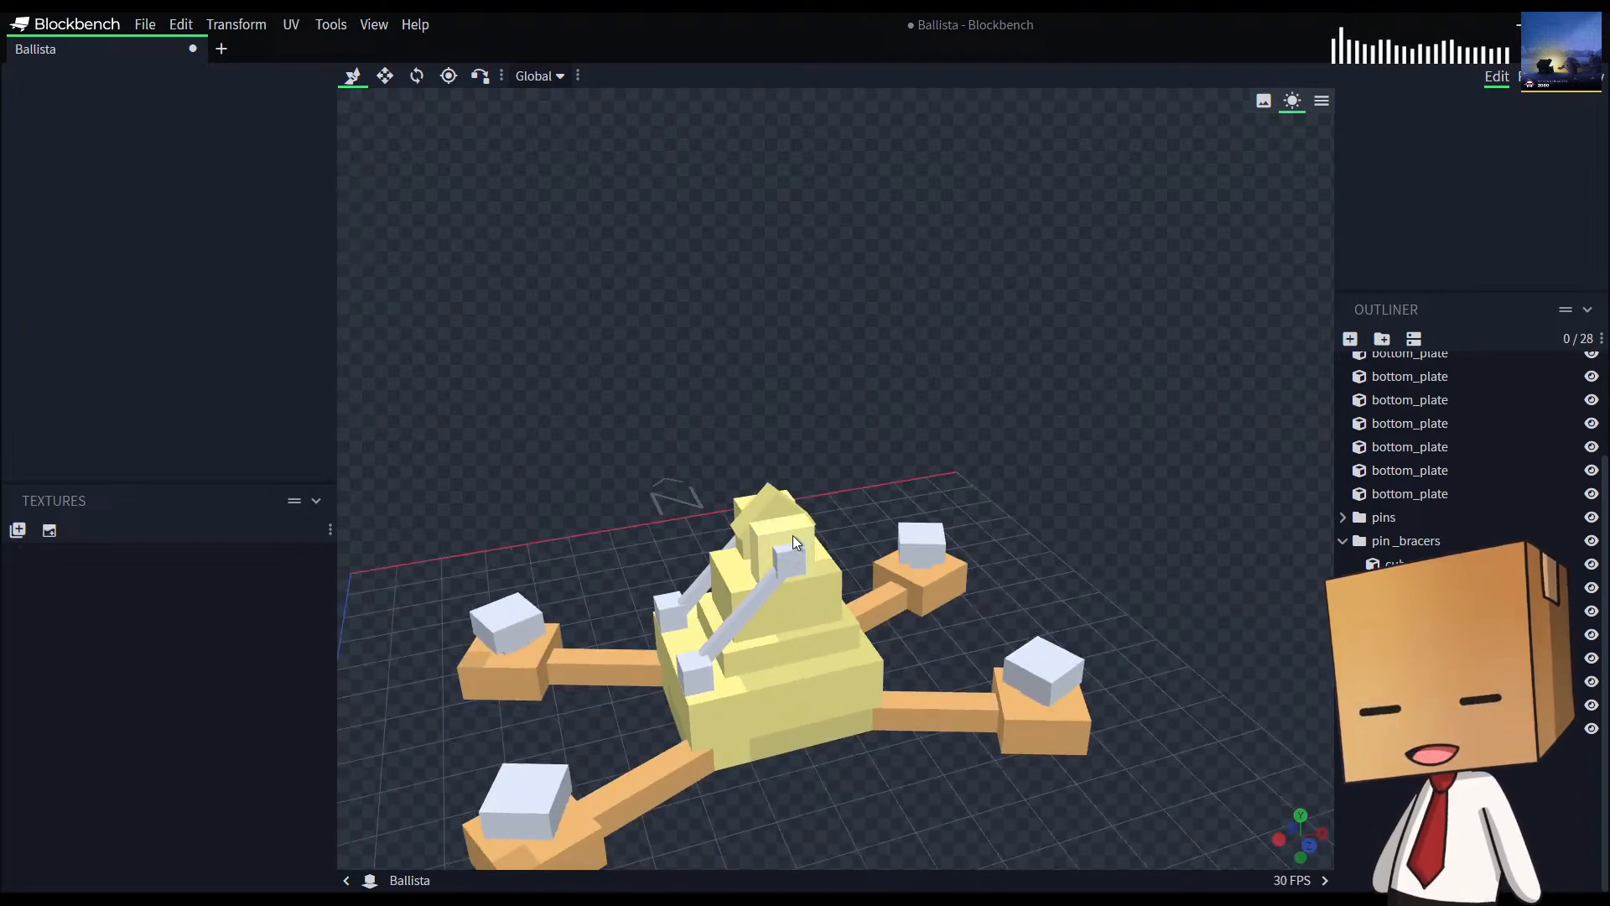
left_click(794, 537)
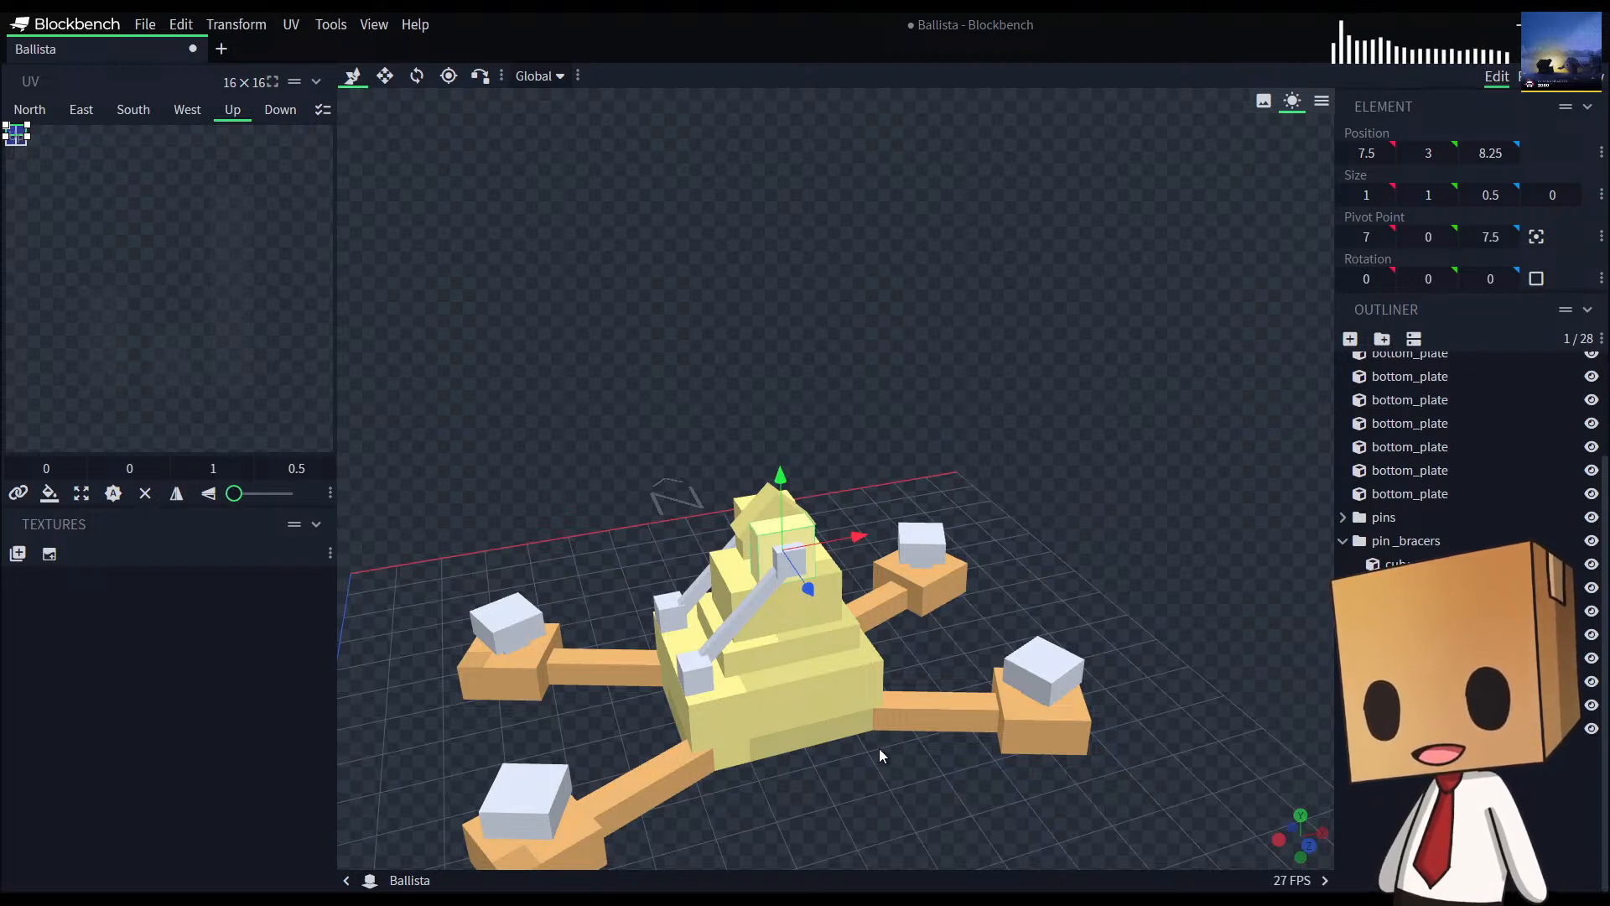
scroll(878, 752, "down", 5)
left_click(1355, 806)
left_click_drag(983, 773, 758, 464)
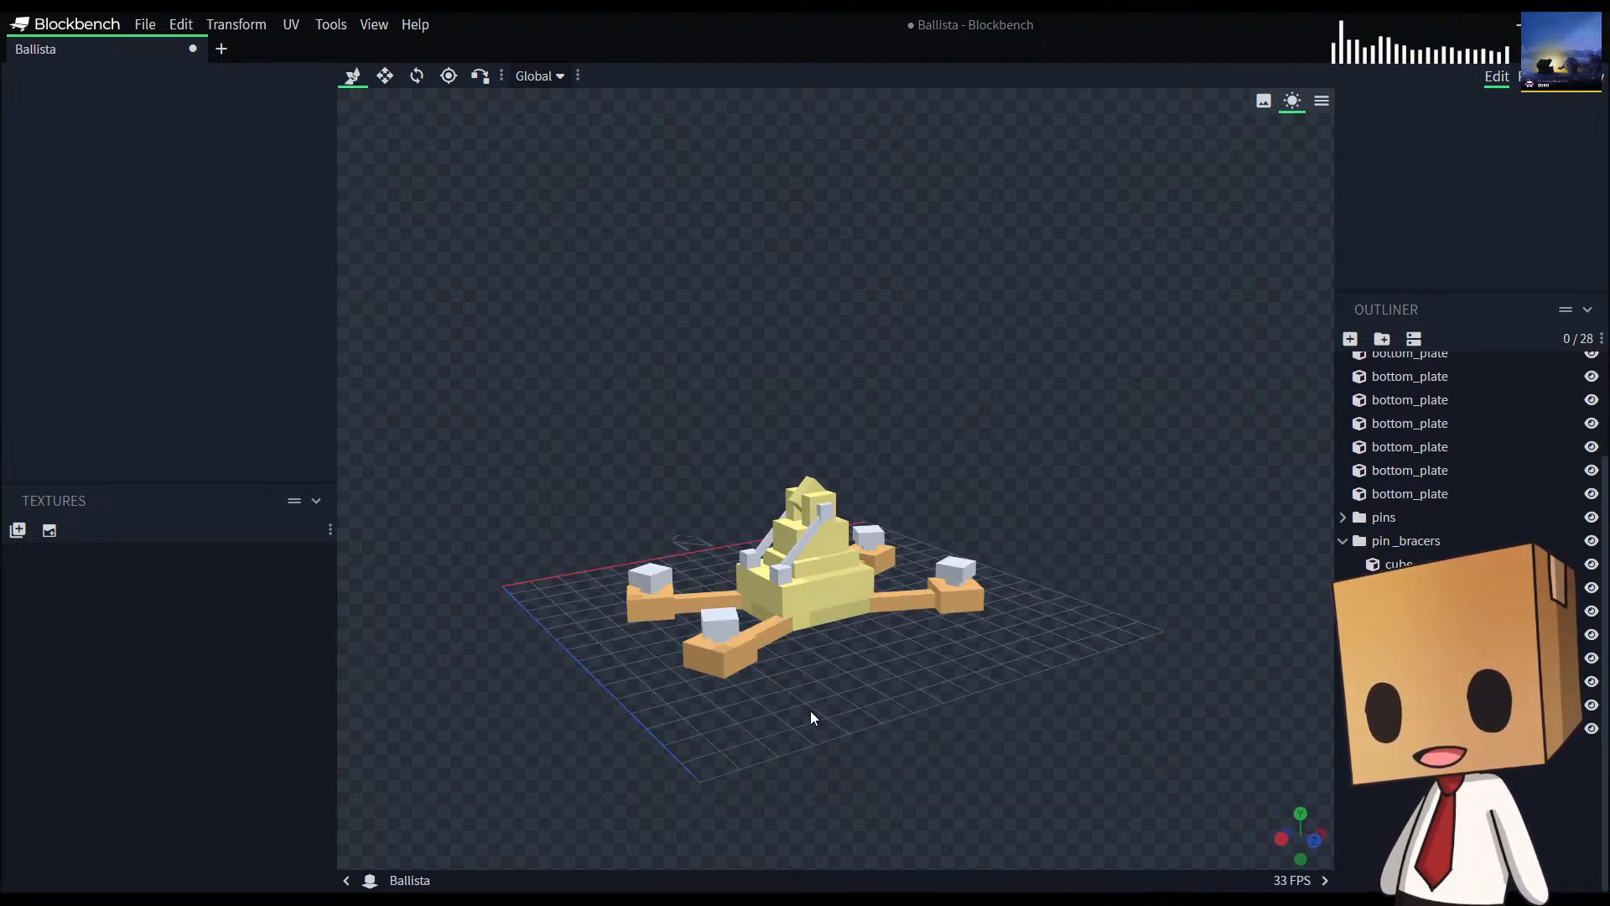
left_click_drag(924, 746, 836, 771)
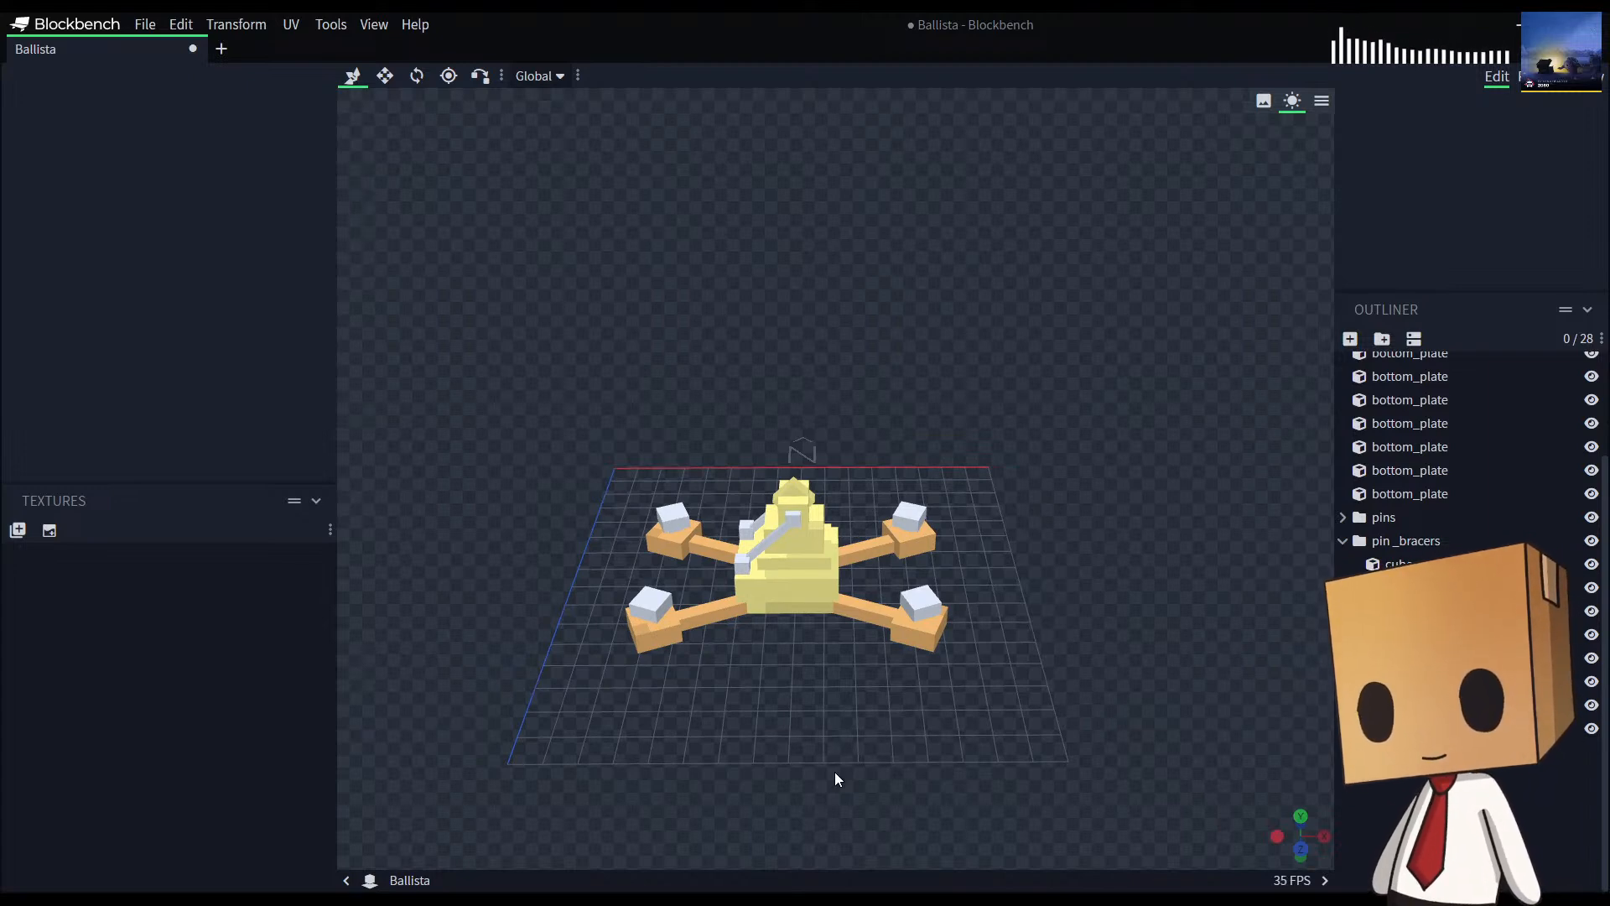
mouse_move(824, 755)
left_mouse_down()
mouse_move(802, 763)
mouse_move(830, 730)
left_mouse_up()
right_click_drag(830, 731, 917, 743)
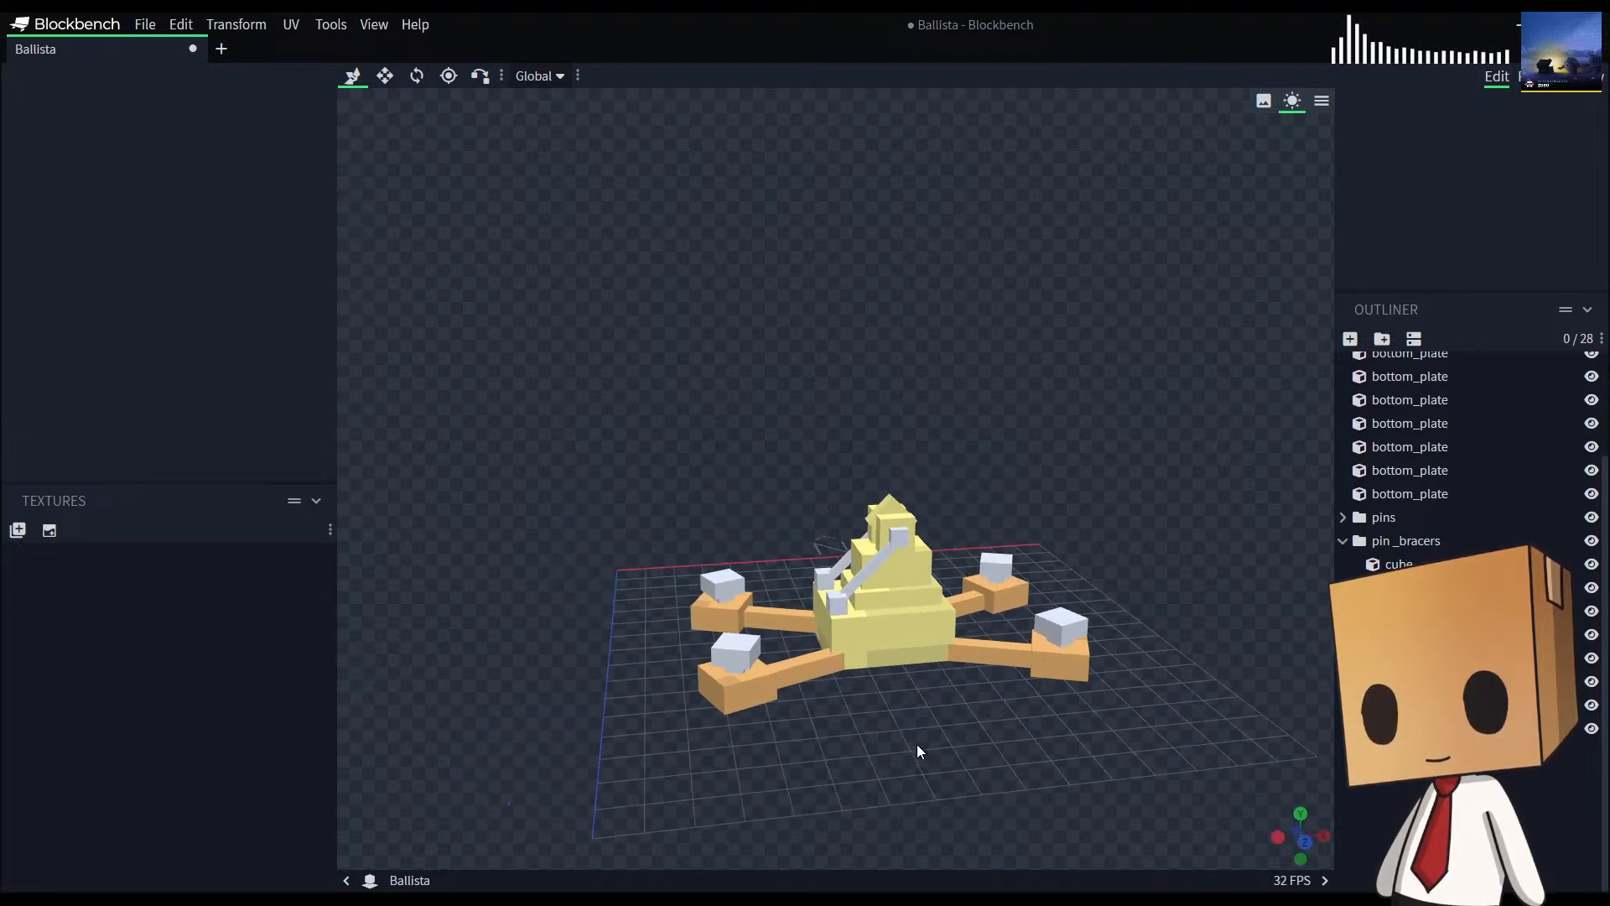
Step: Duplicate a top post and place the copy centred above the rotated block, at Y 4 and Z 7.75
left_click(898, 524)
left_click_drag(880, 792, 1026, 792)
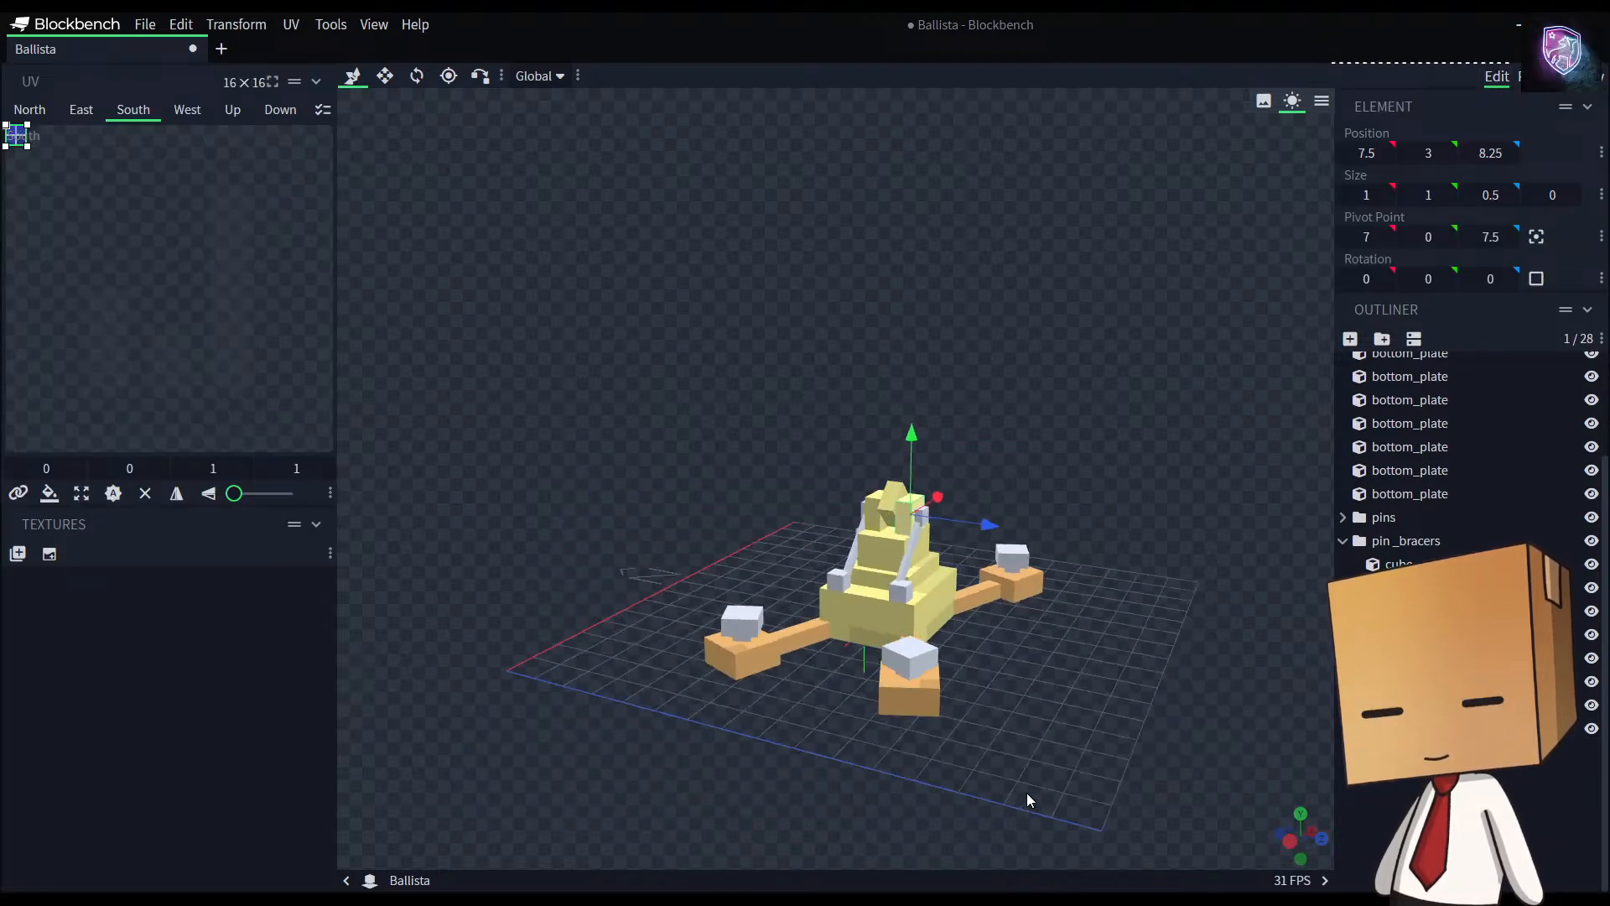
key("ctrl+d")
left_click_drag(910, 434, 914, 407)
left_click_drag(990, 494, 969, 488)
left_click_drag(1006, 678, 816, 708)
scroll(1049, 645, "up", 7)
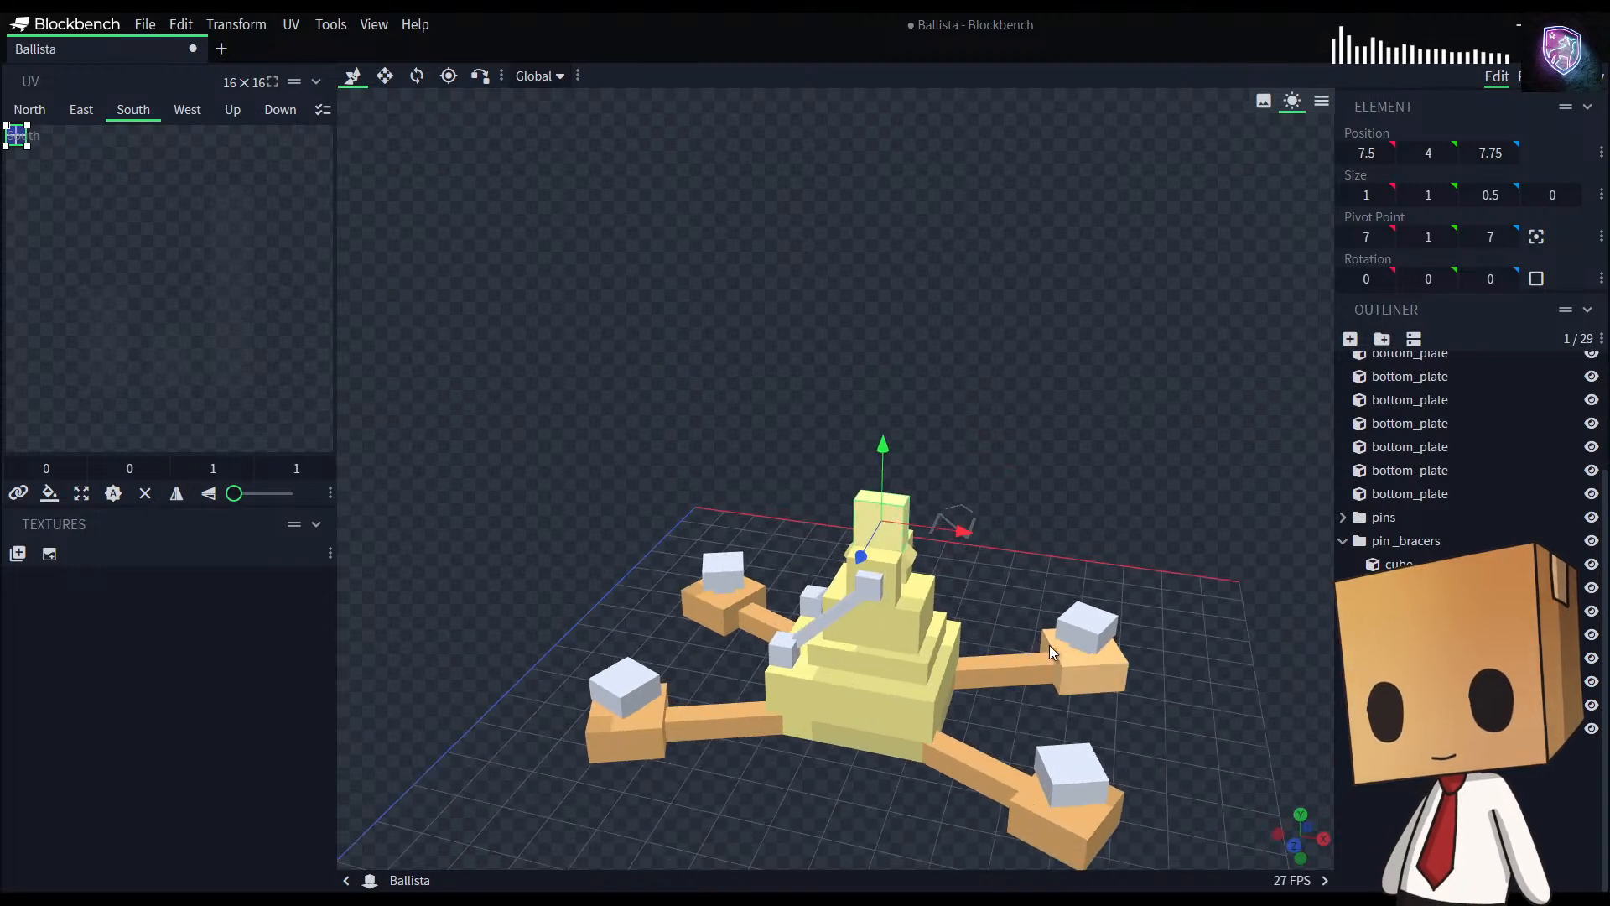
Step: Widen the new top block on both sides along X to a size of 1.5
mouse_move(1097, 556)
left_mouse_down()
mouse_move(1019, 525)
mouse_move(950, 533)
mouse_move(1117, 549)
left_mouse_up()
key("s")
left_click_drag(1003, 537, 1011, 538)
left_click_drag(844, 530, 828, 530)
left_click_drag(1065, 626, 1055, 501)
scroll(1054, 501, "up", 3)
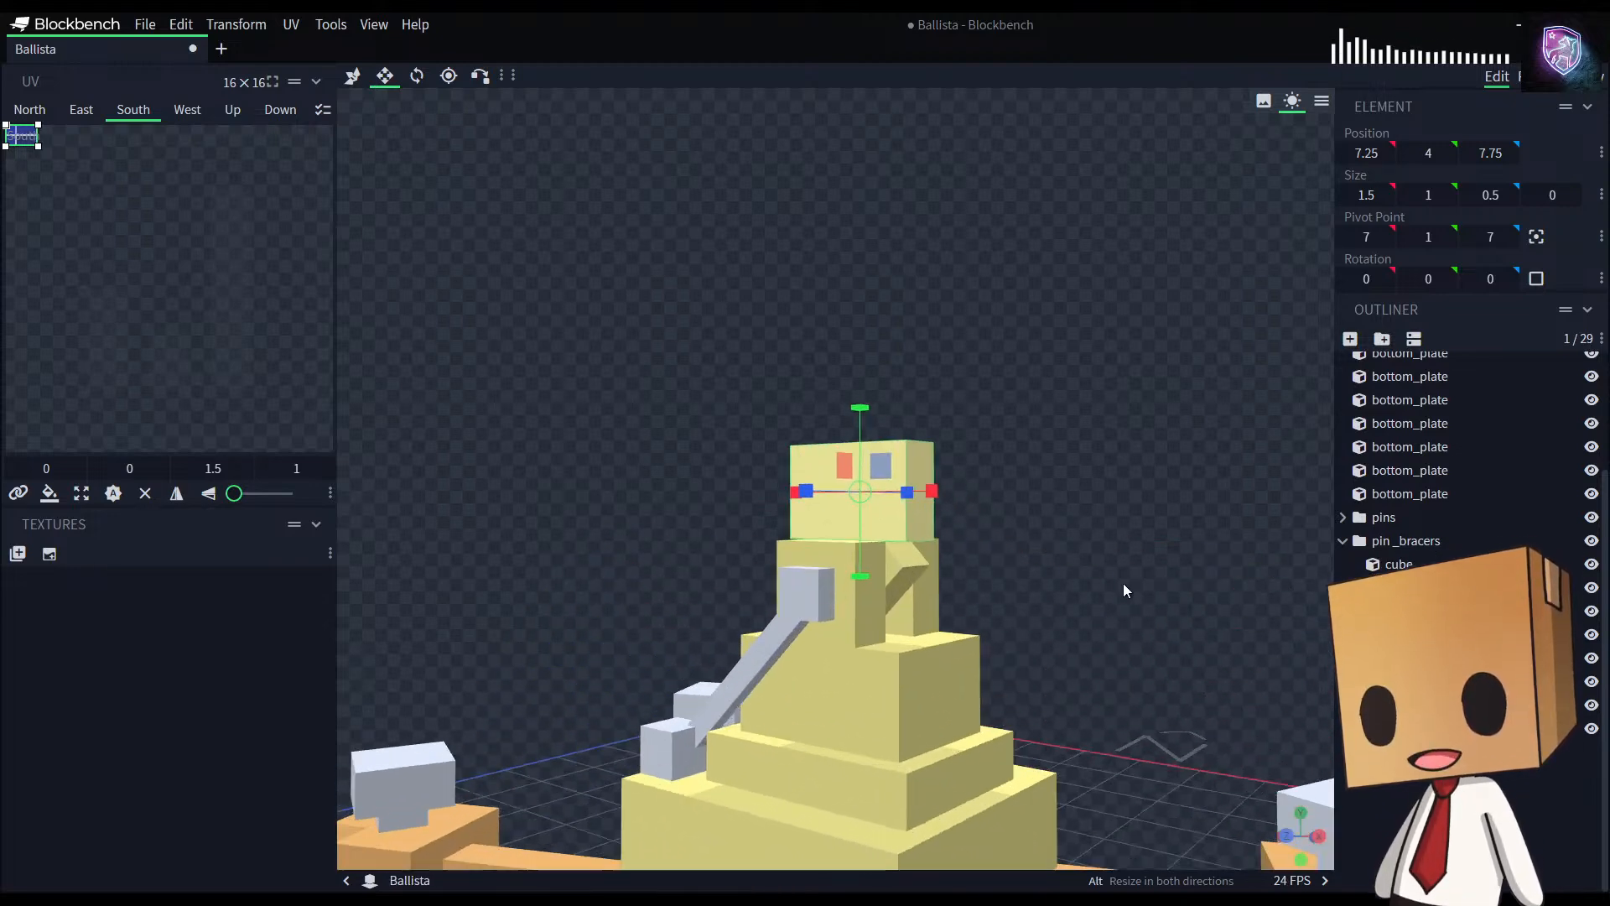
Step: Vertex-snap the top block's lower corner onto the side corner of the rotated block beneath it
left_click_drag(1147, 586, 1094, 551)
scroll(1088, 526, "up", 5)
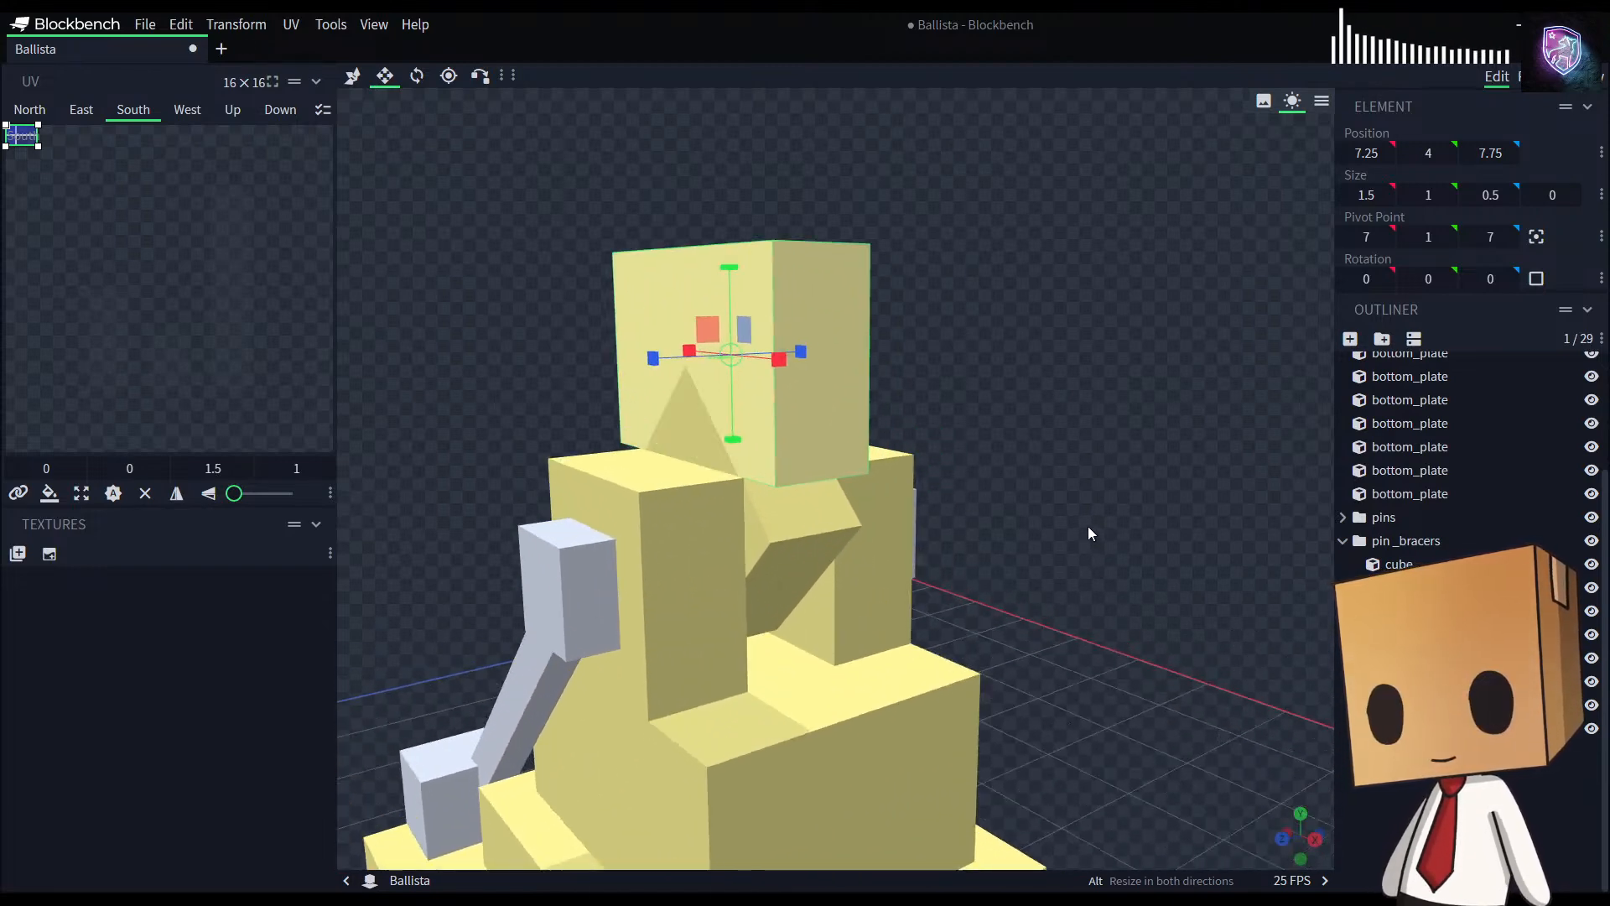
key("v")
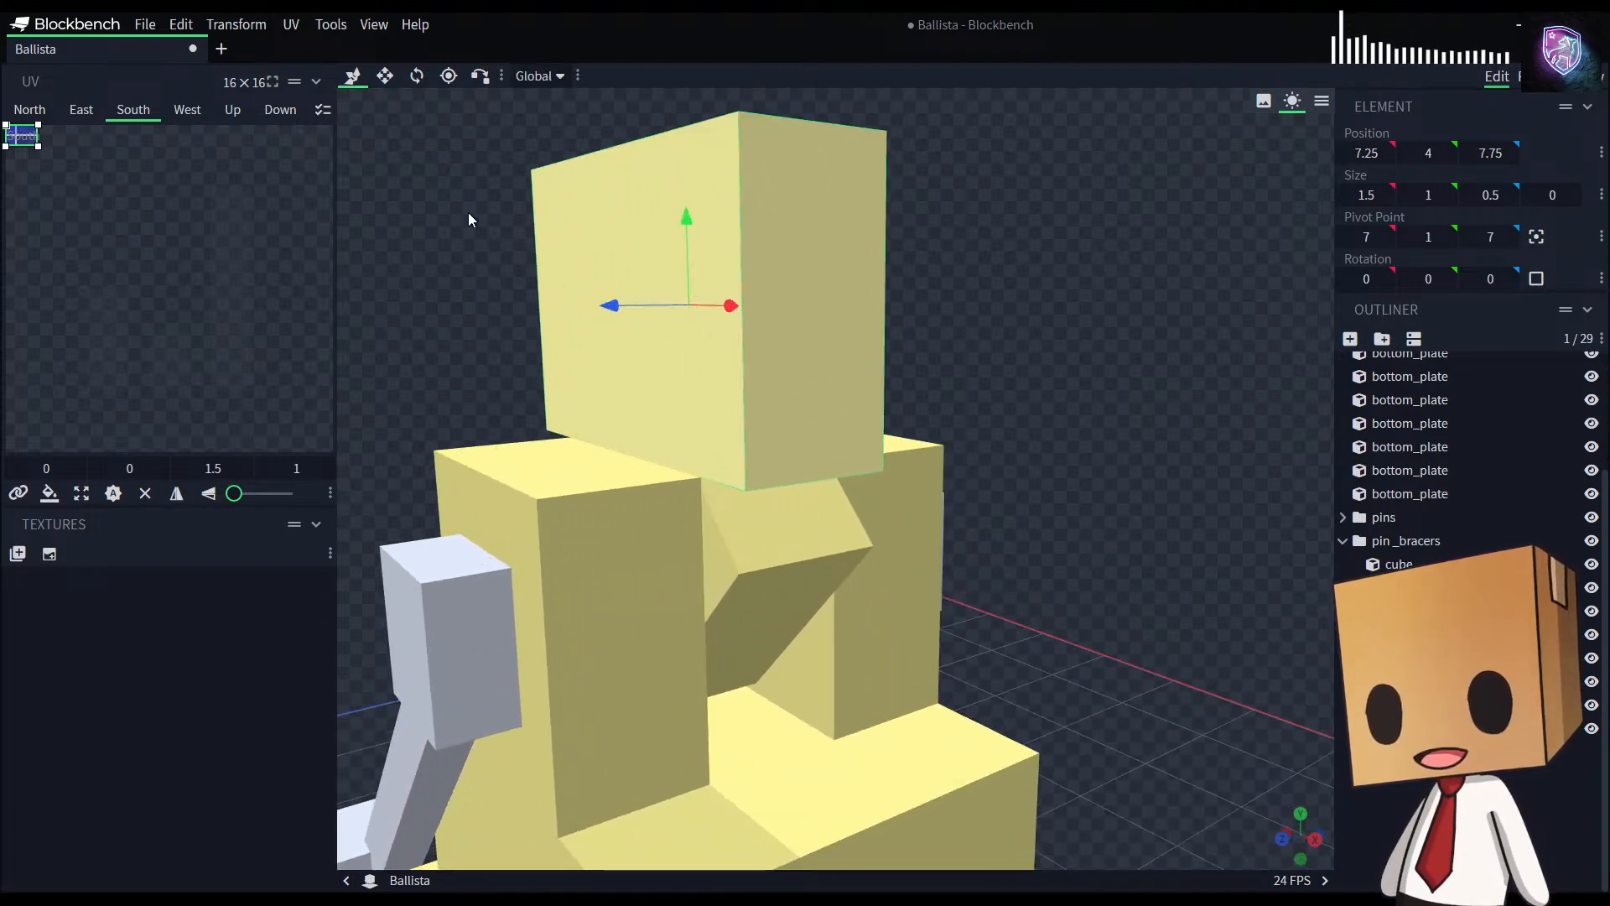
left_click(480, 76)
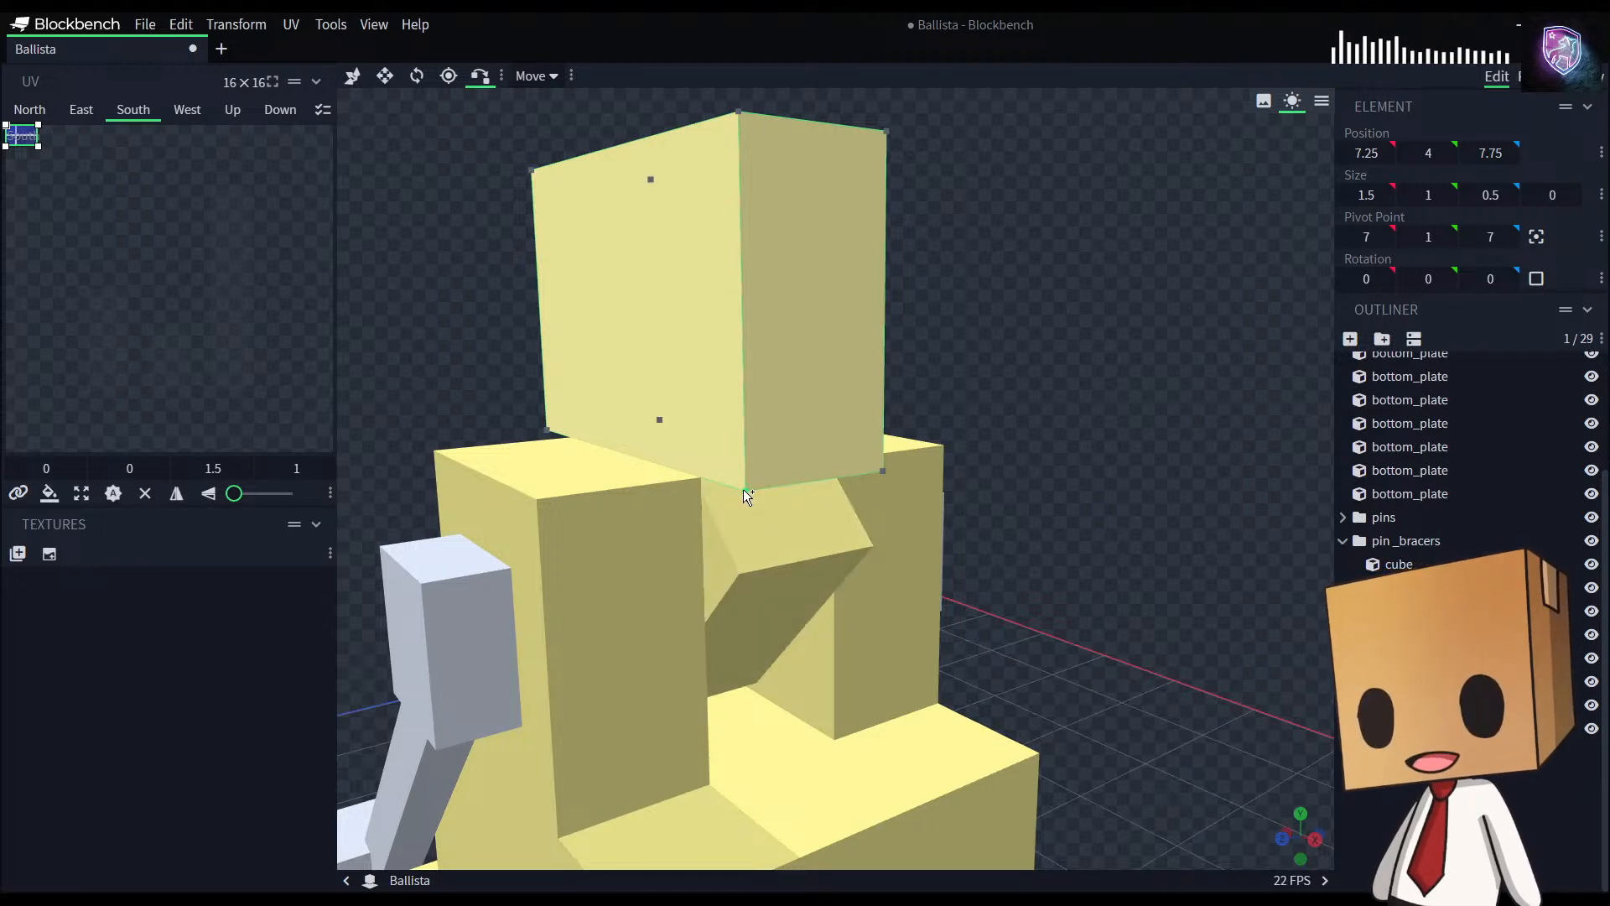
left_click(740, 573)
left_click(739, 574)
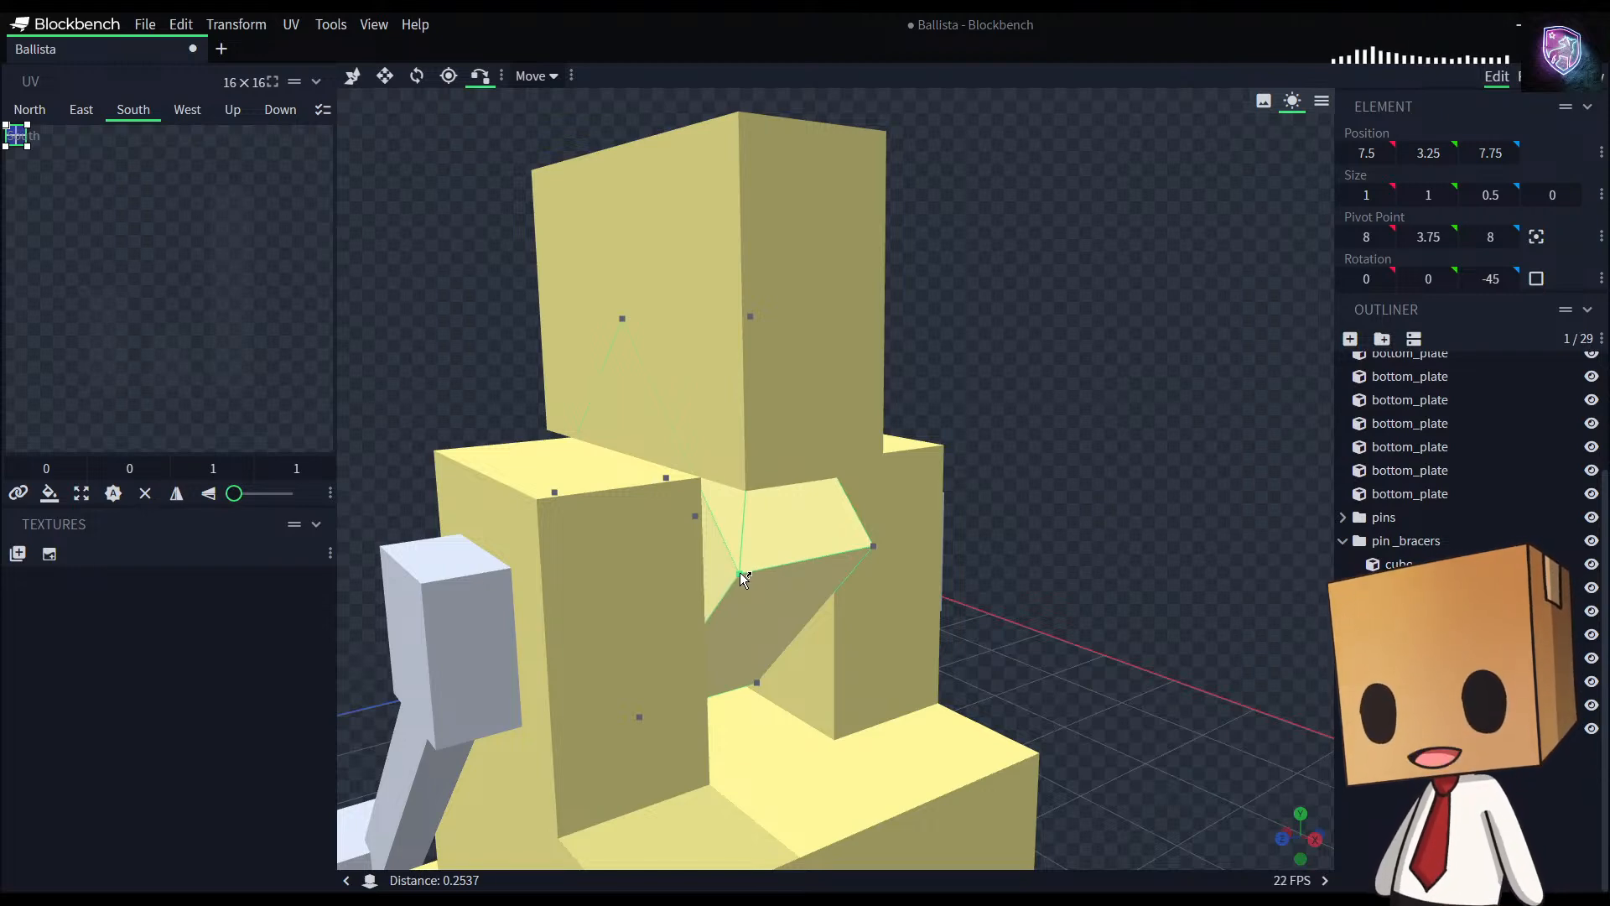
left_click(740, 574)
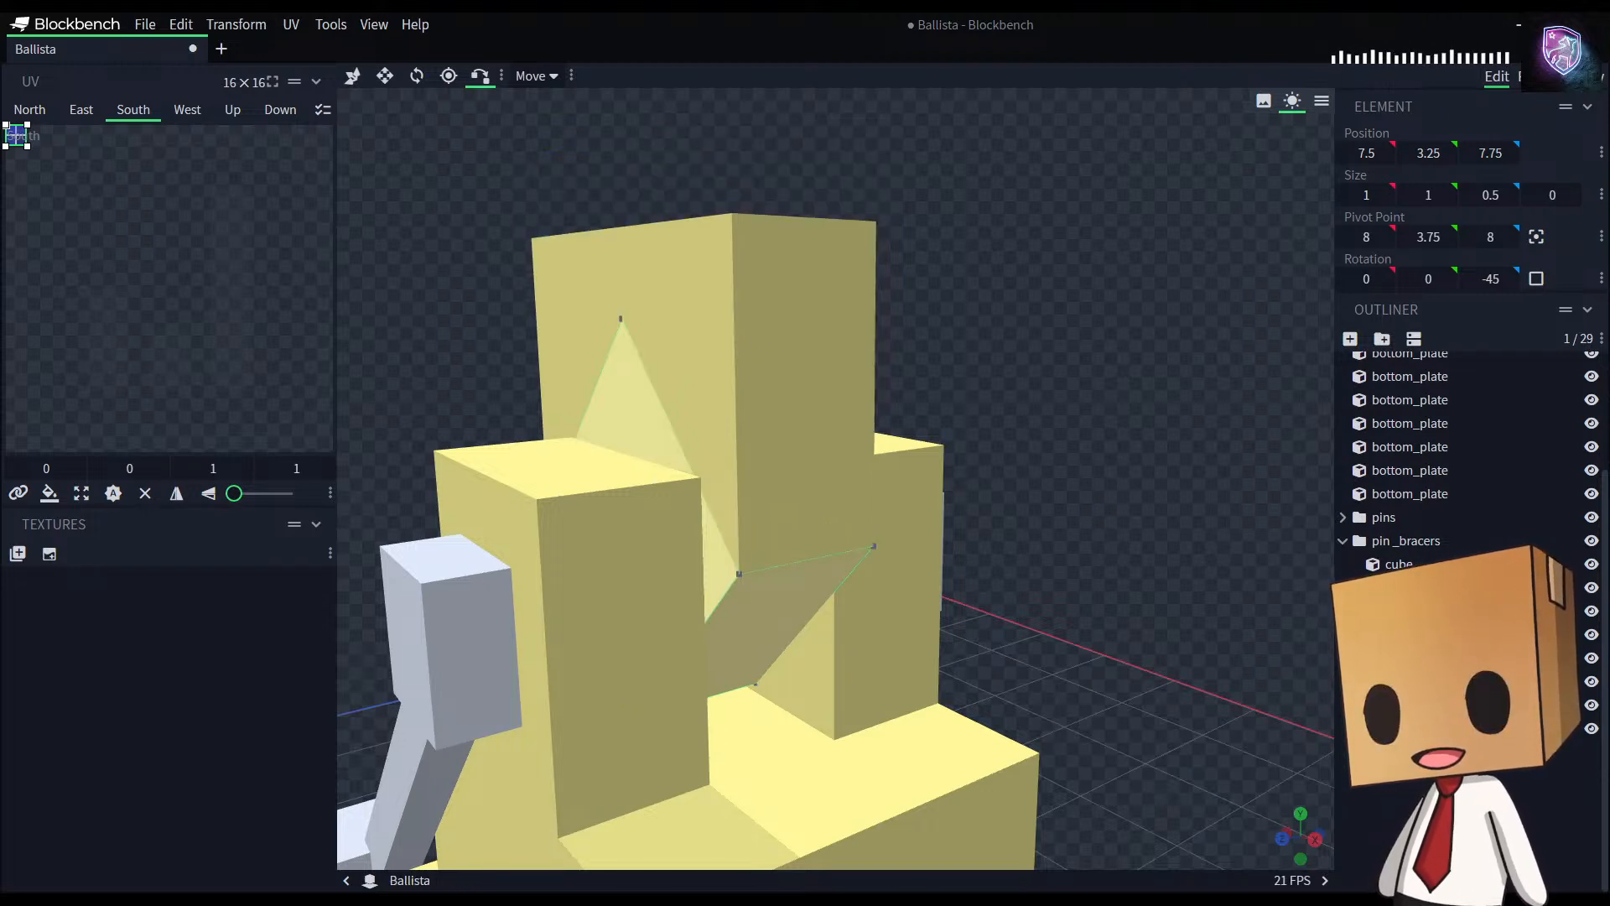
left_click(1152, 678)
scroll(1151, 677, "down", 6)
left_click_drag(1151, 677, 1208, 673)
left_click_drag(1009, 668, 1302, 644)
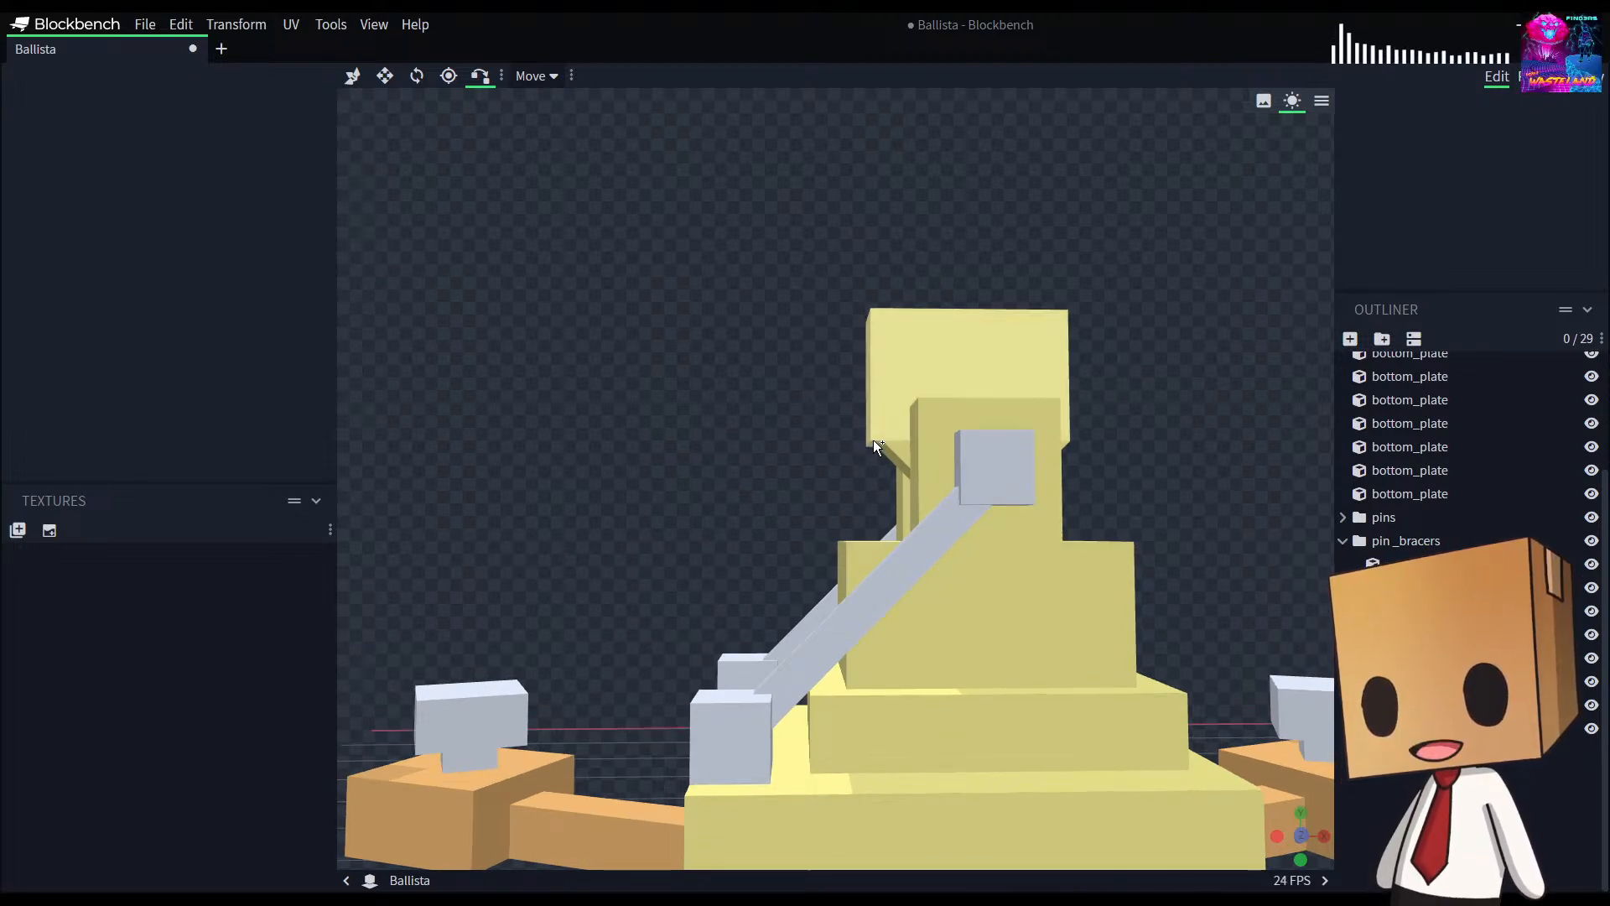
Step: Shrink the top block from one side along X to a size of 1.425, matching the rotated block below
left_click(1530, 84)
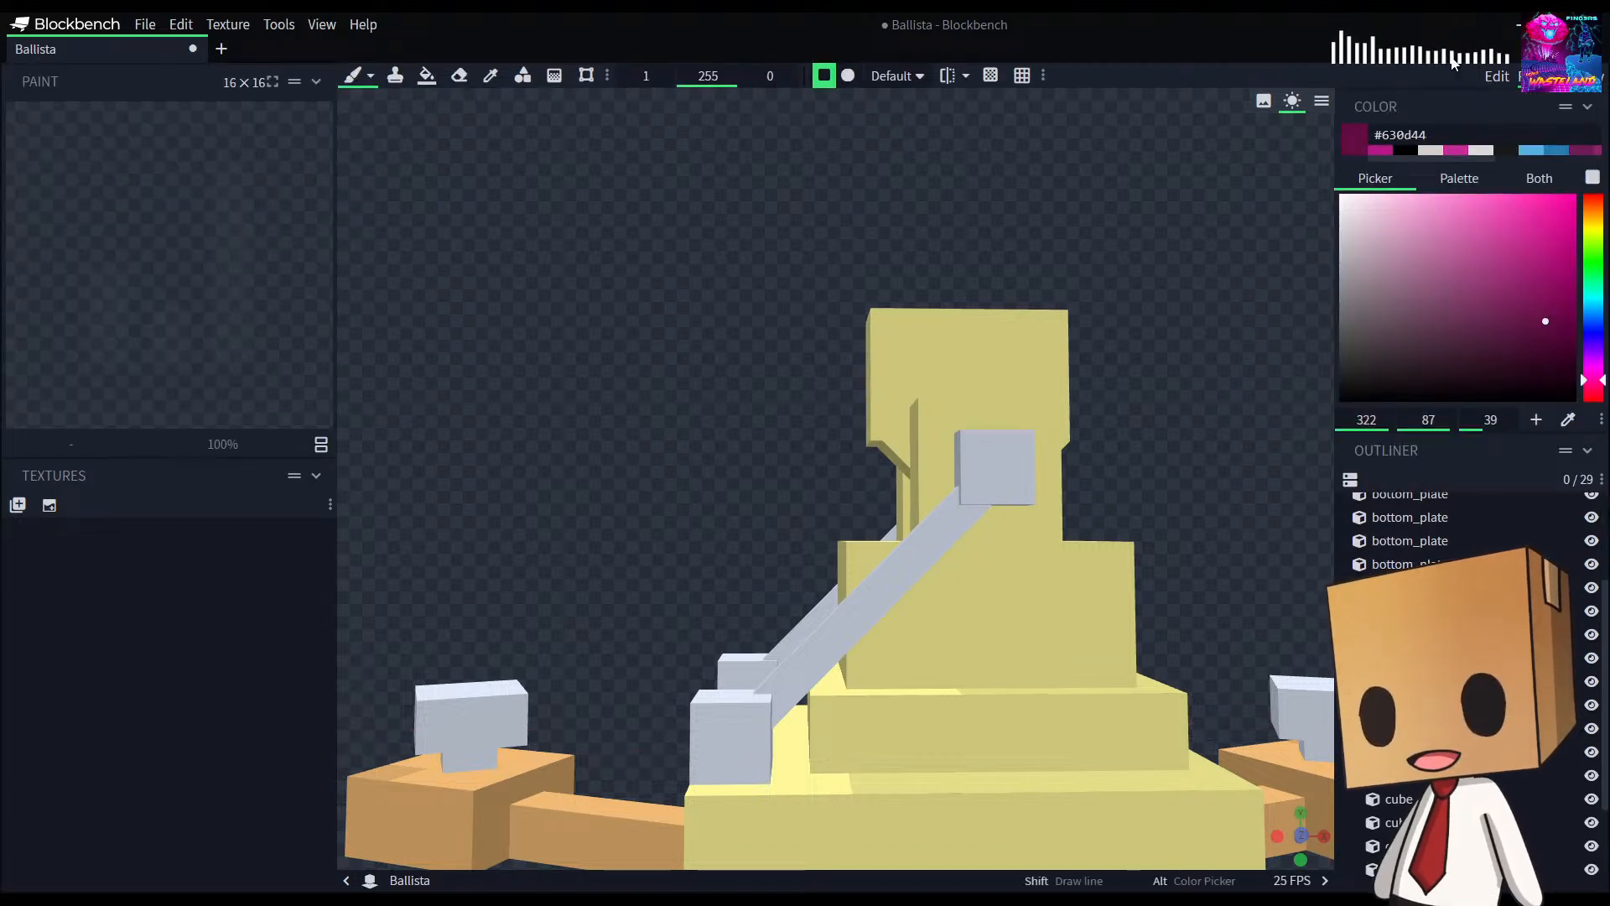
left_click(1497, 76)
left_click(876, 369)
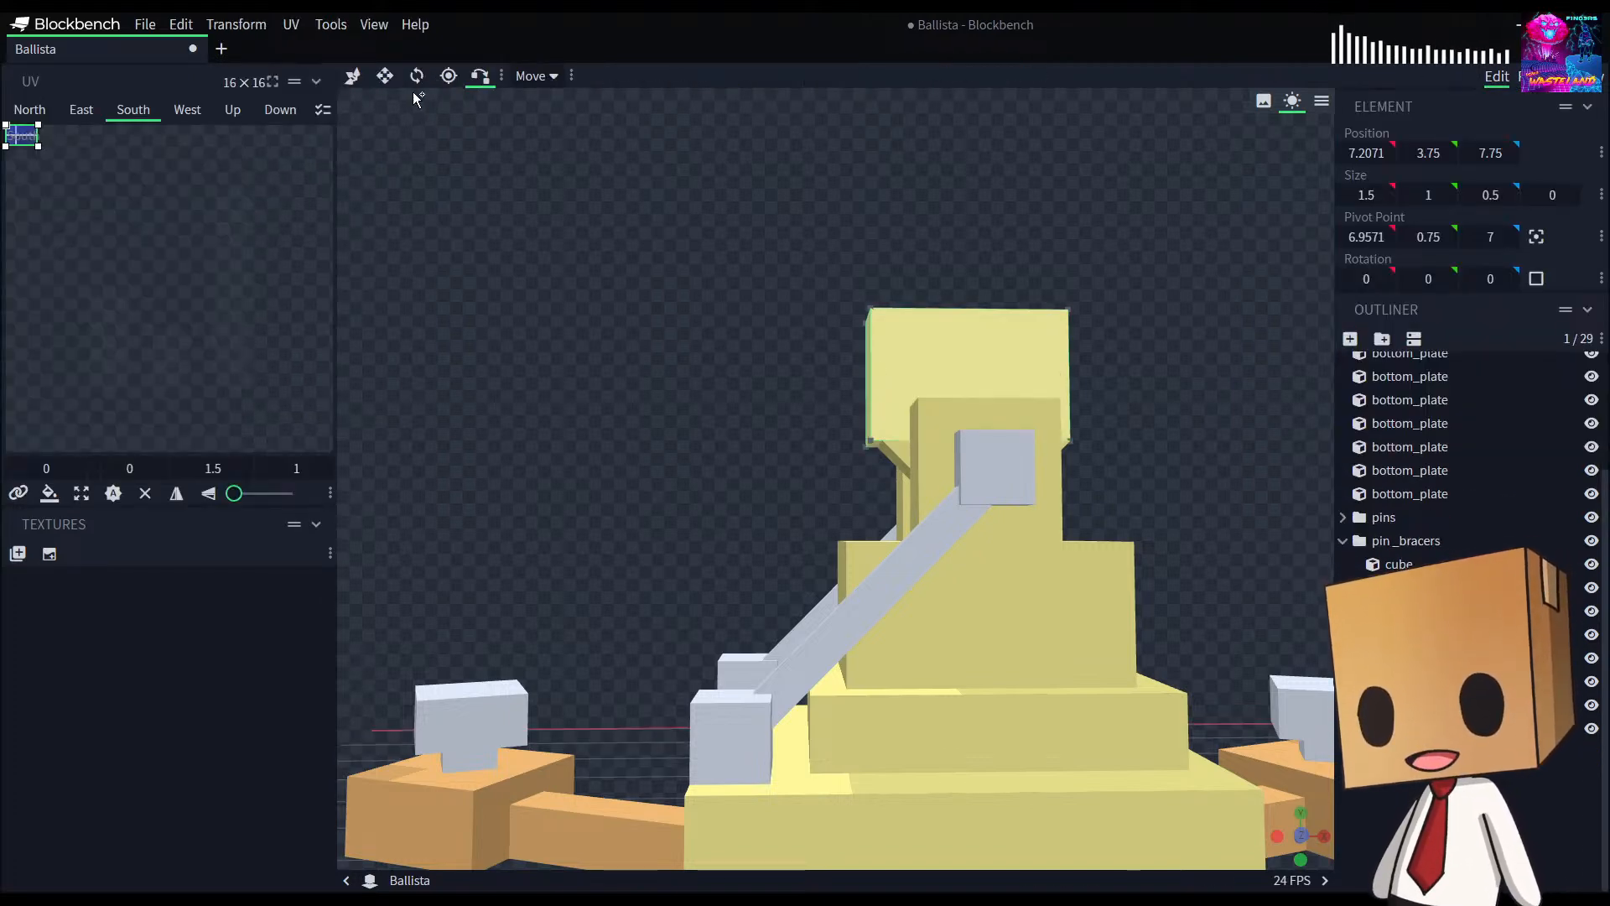
left_click(352, 76)
key("s")
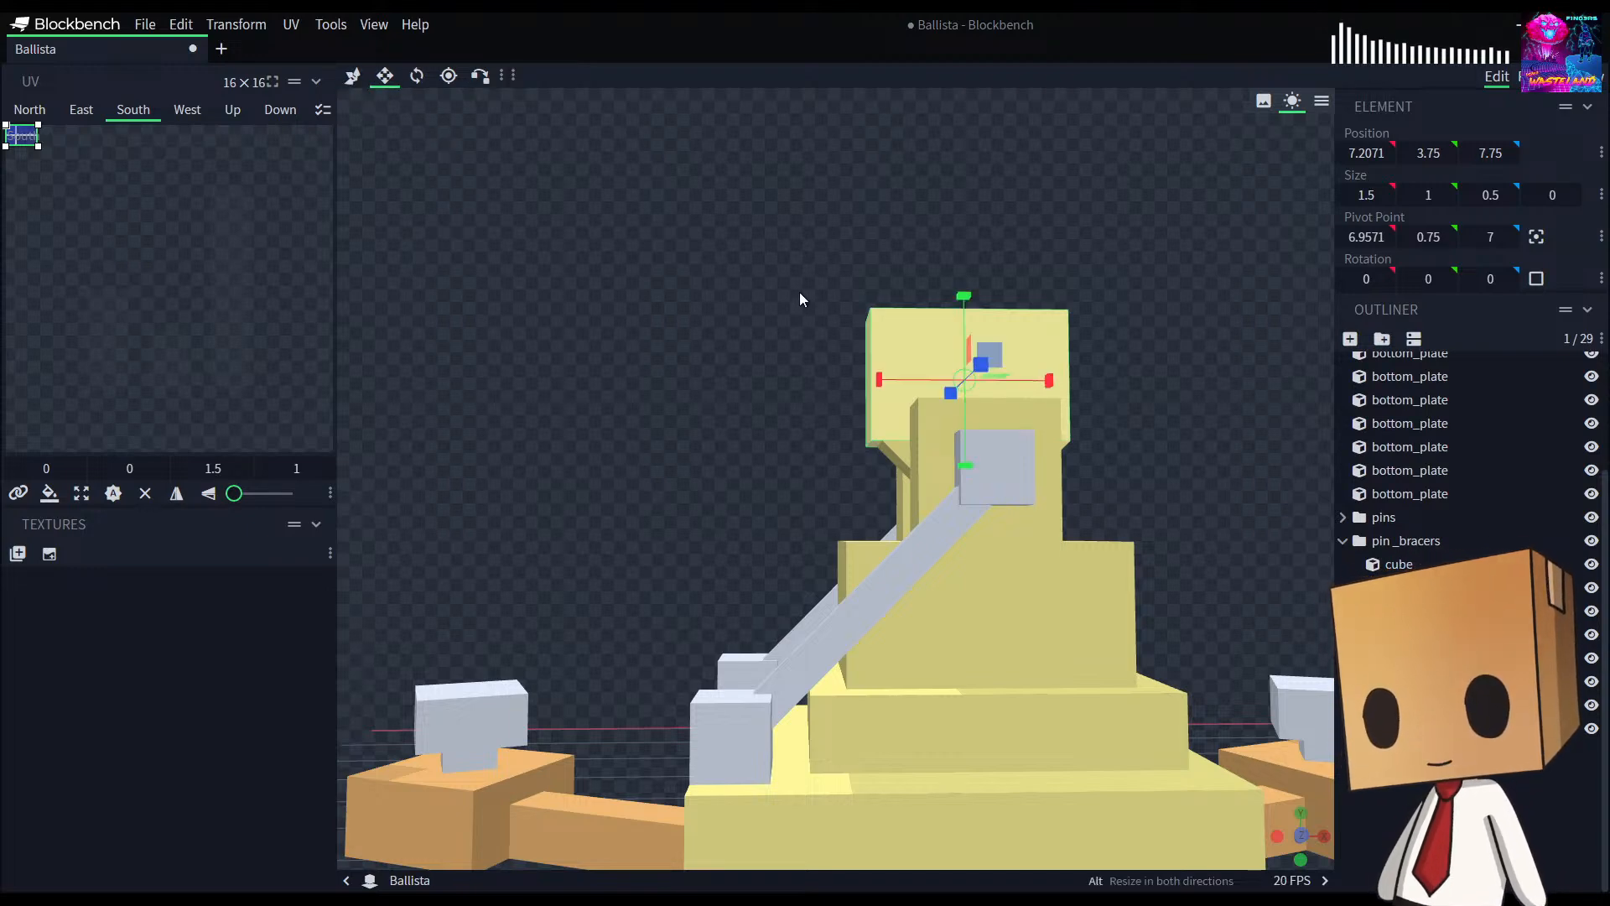
left_click_drag(879, 383, 888, 380)
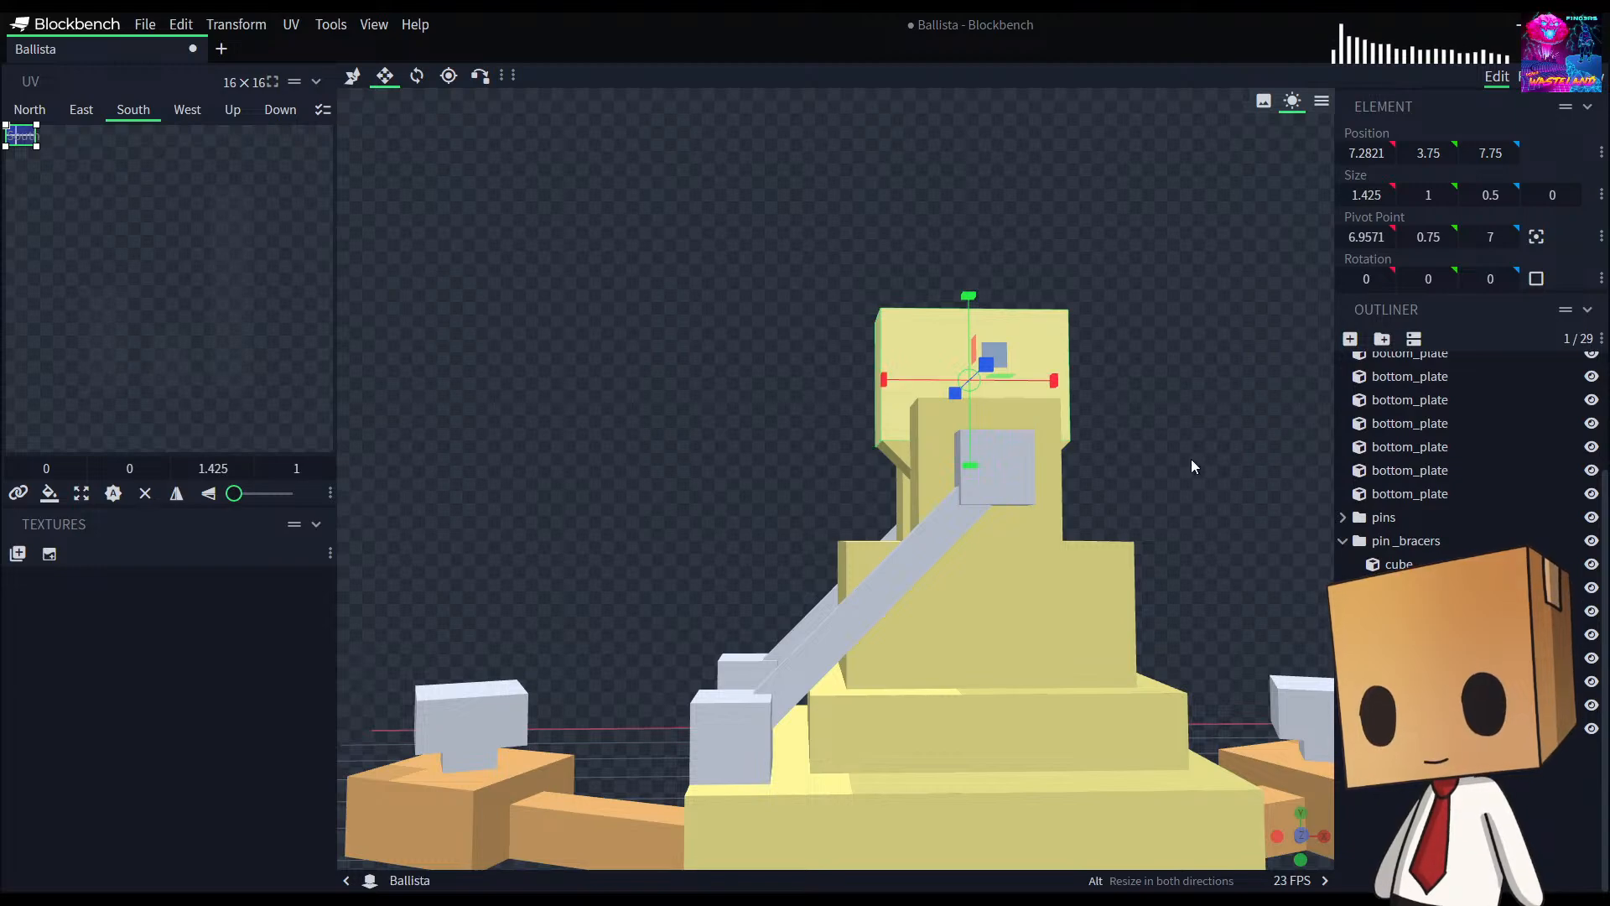
left_click(1226, 492)
Step: Set the top block's marker color to Orange
left_click_drag(1226, 491, 987, 448)
scroll(1184, 526, "down", 6)
scroll(1032, 473, "up", 9)
mouse_move(1046, 500)
left_mouse_down()
mouse_move(1125, 525)
mouse_move(867, 507)
mouse_move(1048, 522)
mouse_move(1032, 485)
left_mouse_up()
left_click(877, 436)
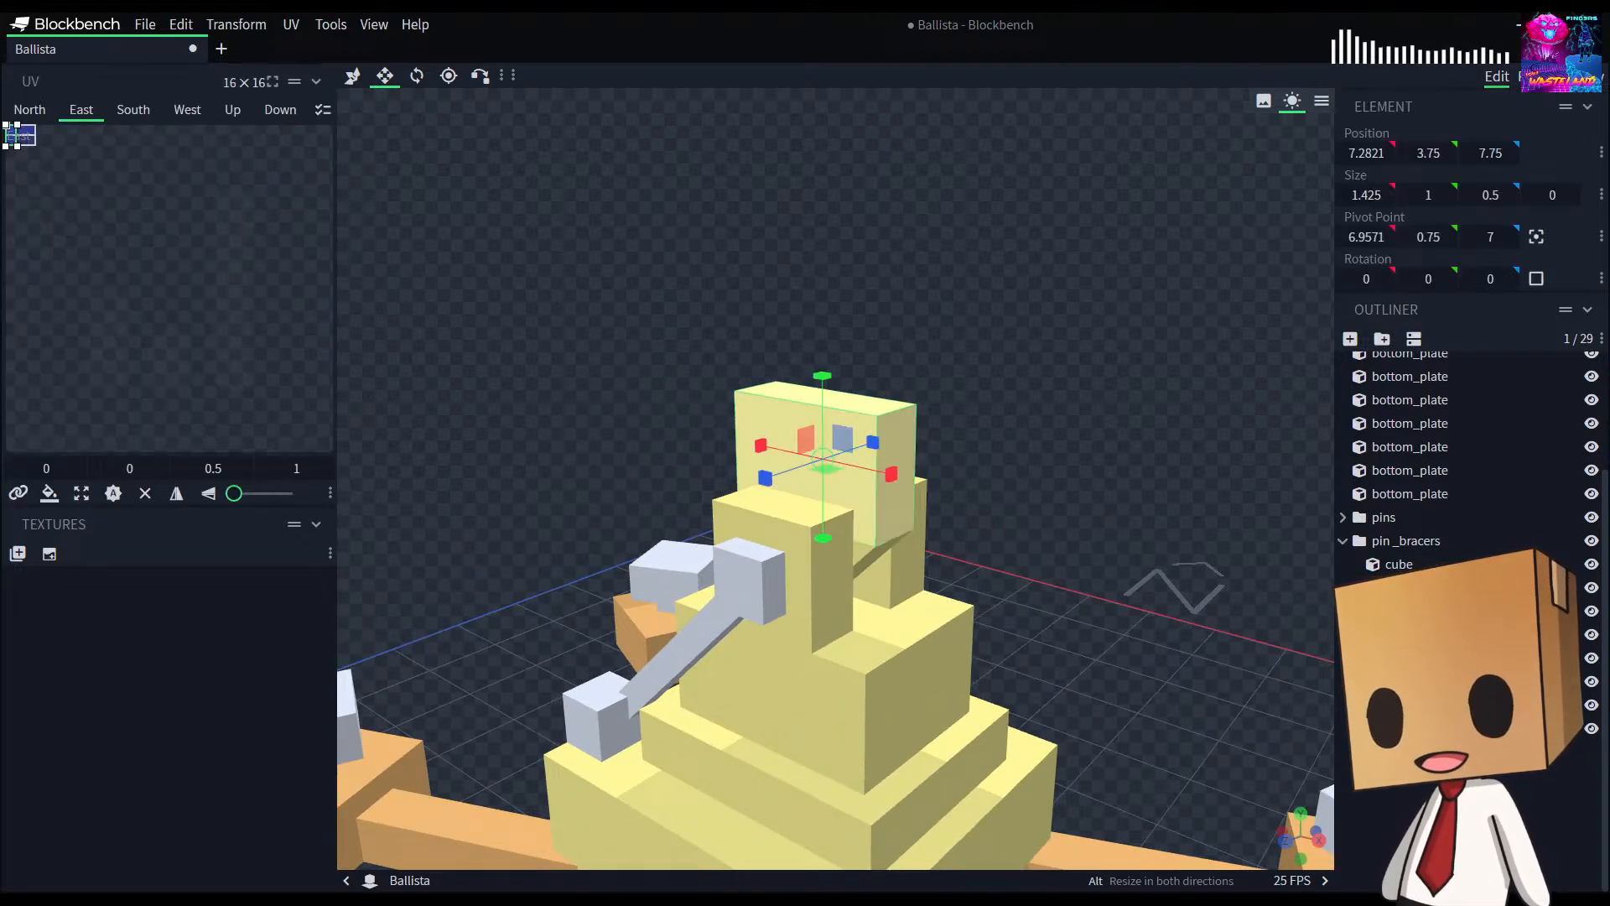
right_click(910, 432)
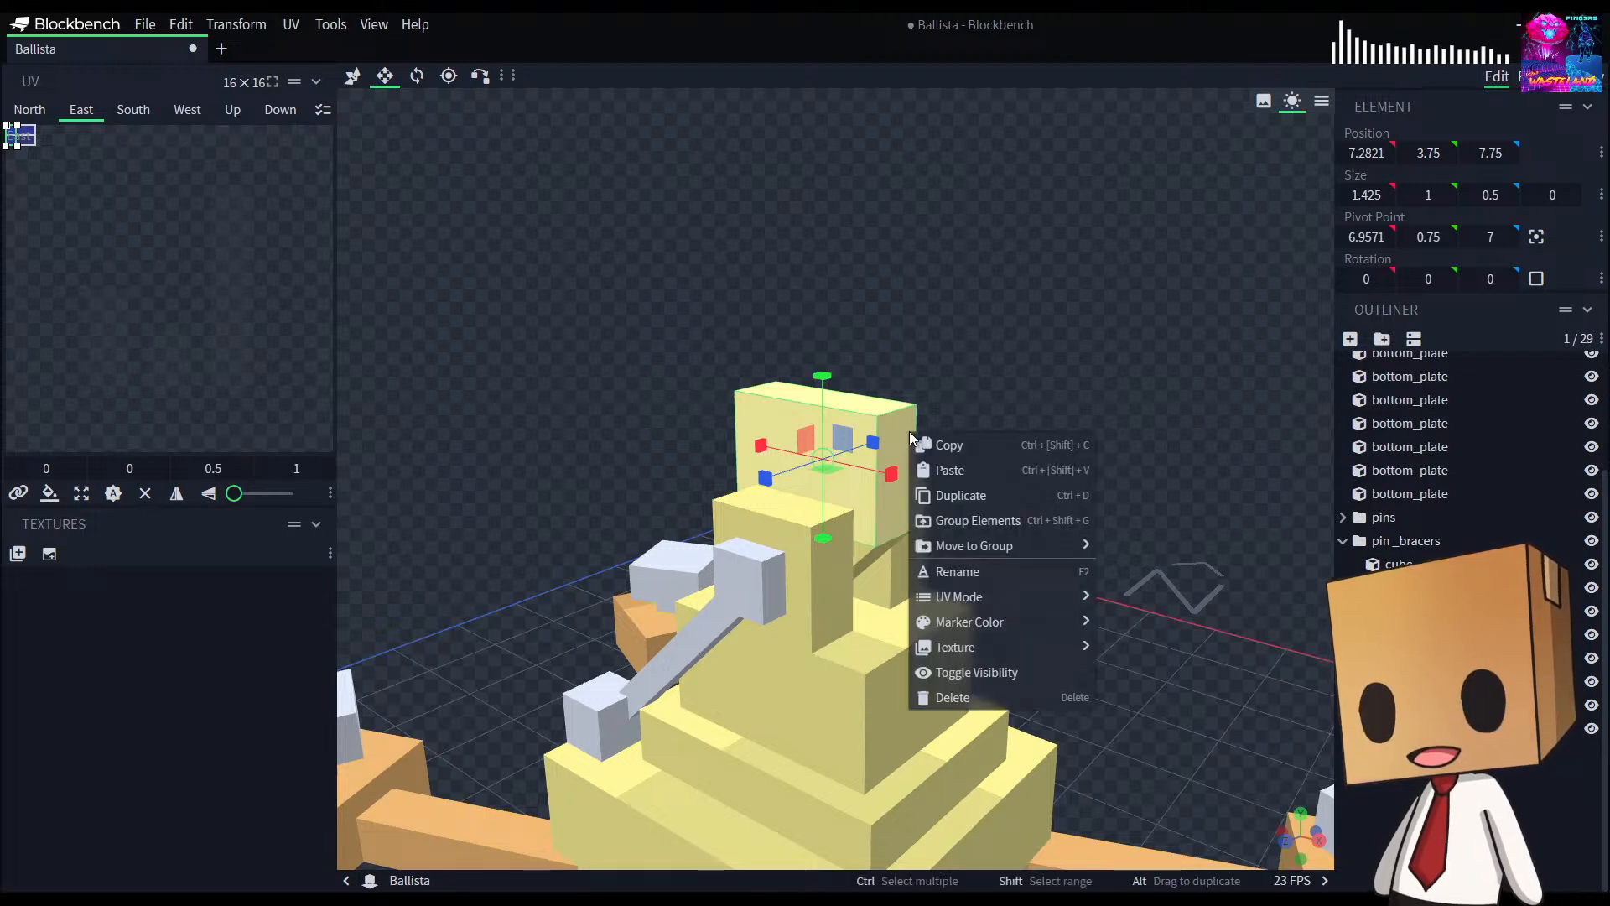
mouse_move(1051, 623)
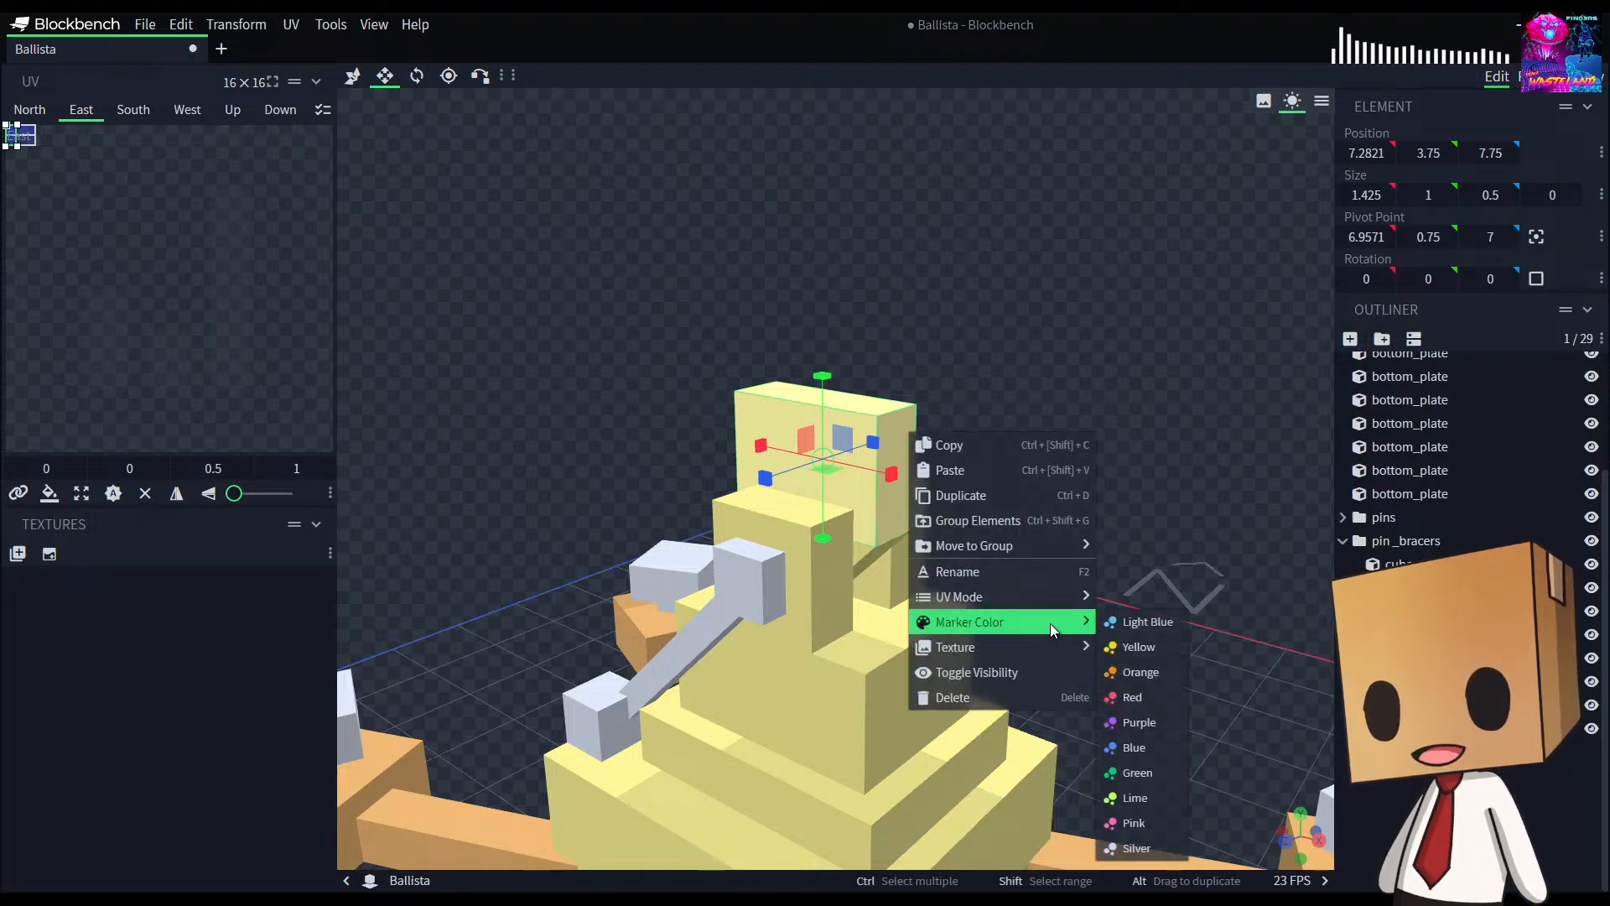
left_click(1140, 672)
left_click(1154, 602)
mouse_move(1154, 602)
left_mouse_down()
mouse_move(1170, 603)
mouse_move(958, 596)
mouse_move(1139, 619)
left_mouse_up()
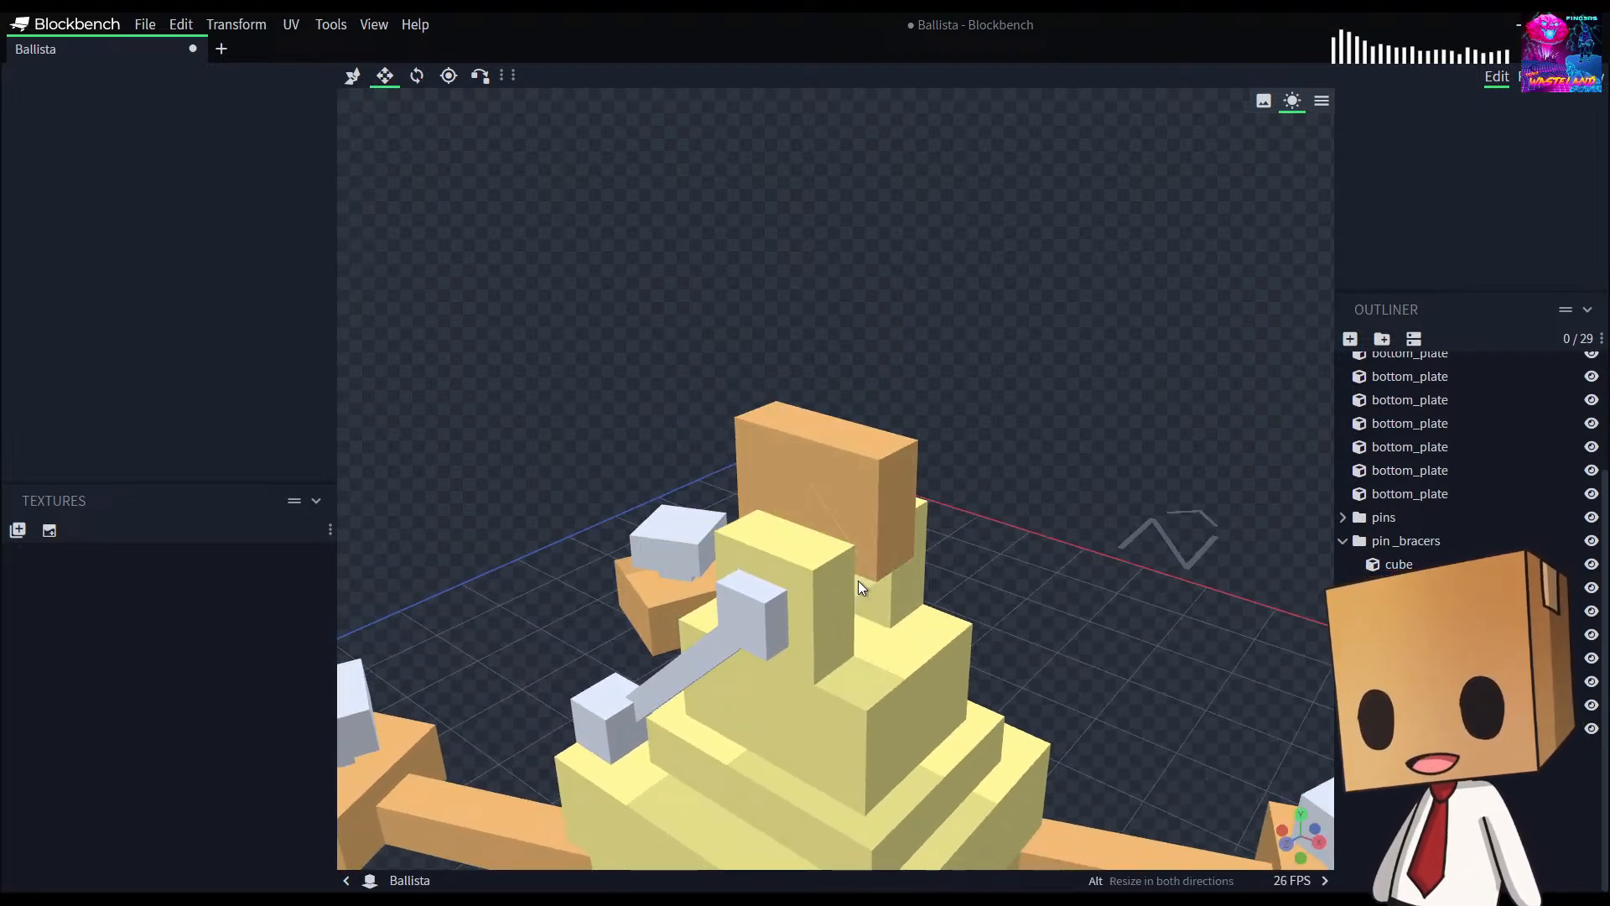
Step: Thicken the orange top block along Z to a size of 0.525
left_click_drag(1109, 590, 946, 503)
scroll(1011, 579, "up", 3)
left_click(580, 335)
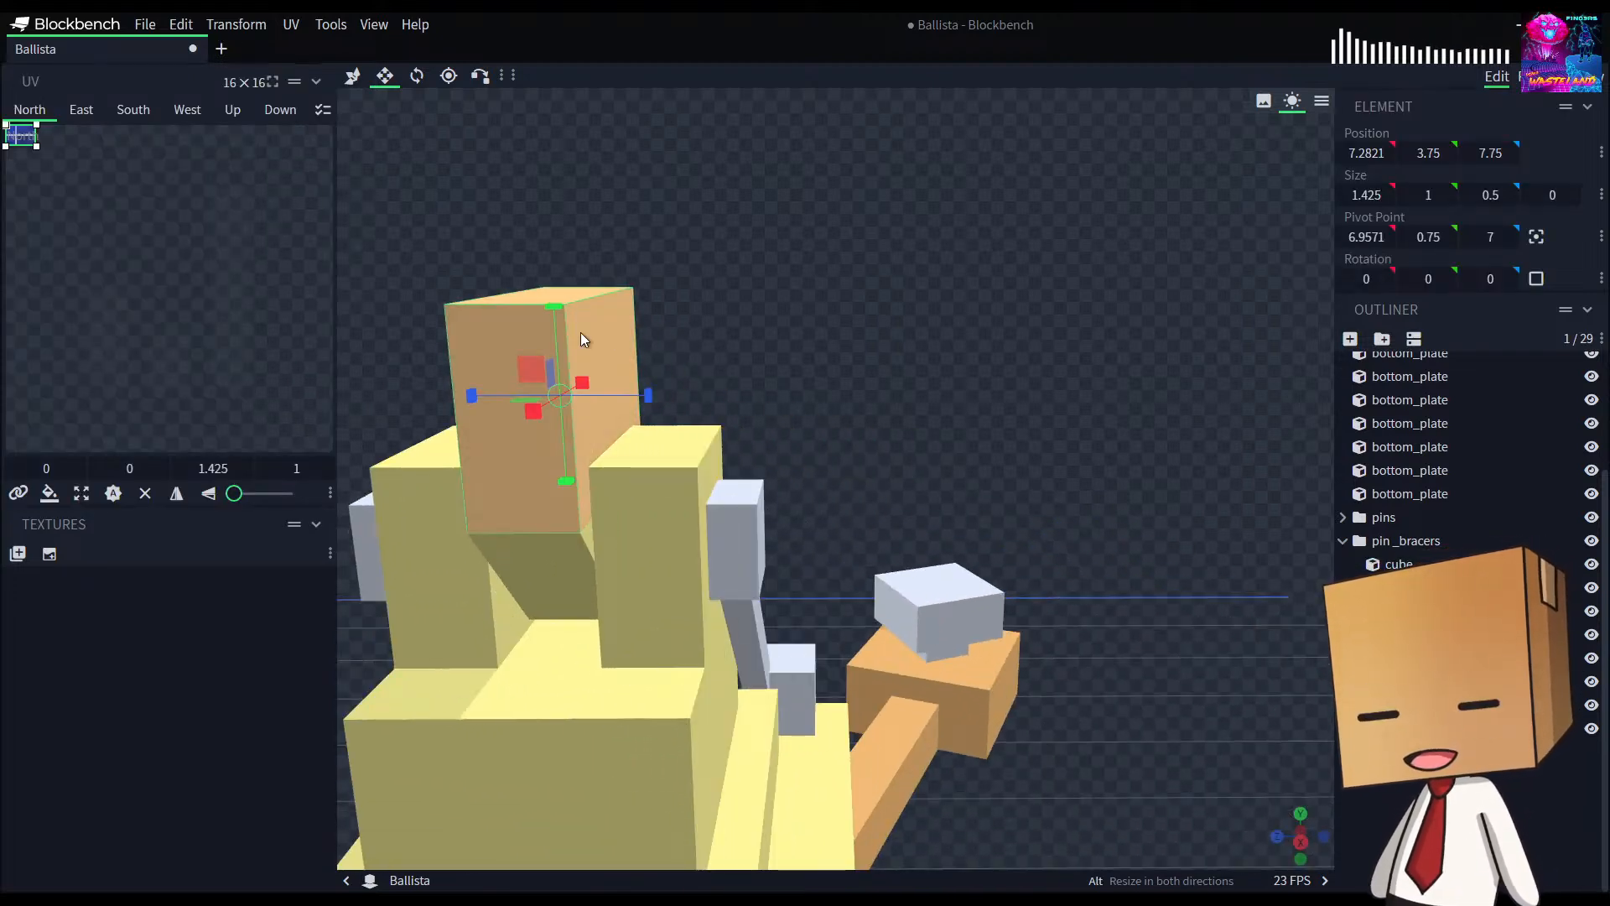
left_click_drag(647, 394, 829, 327)
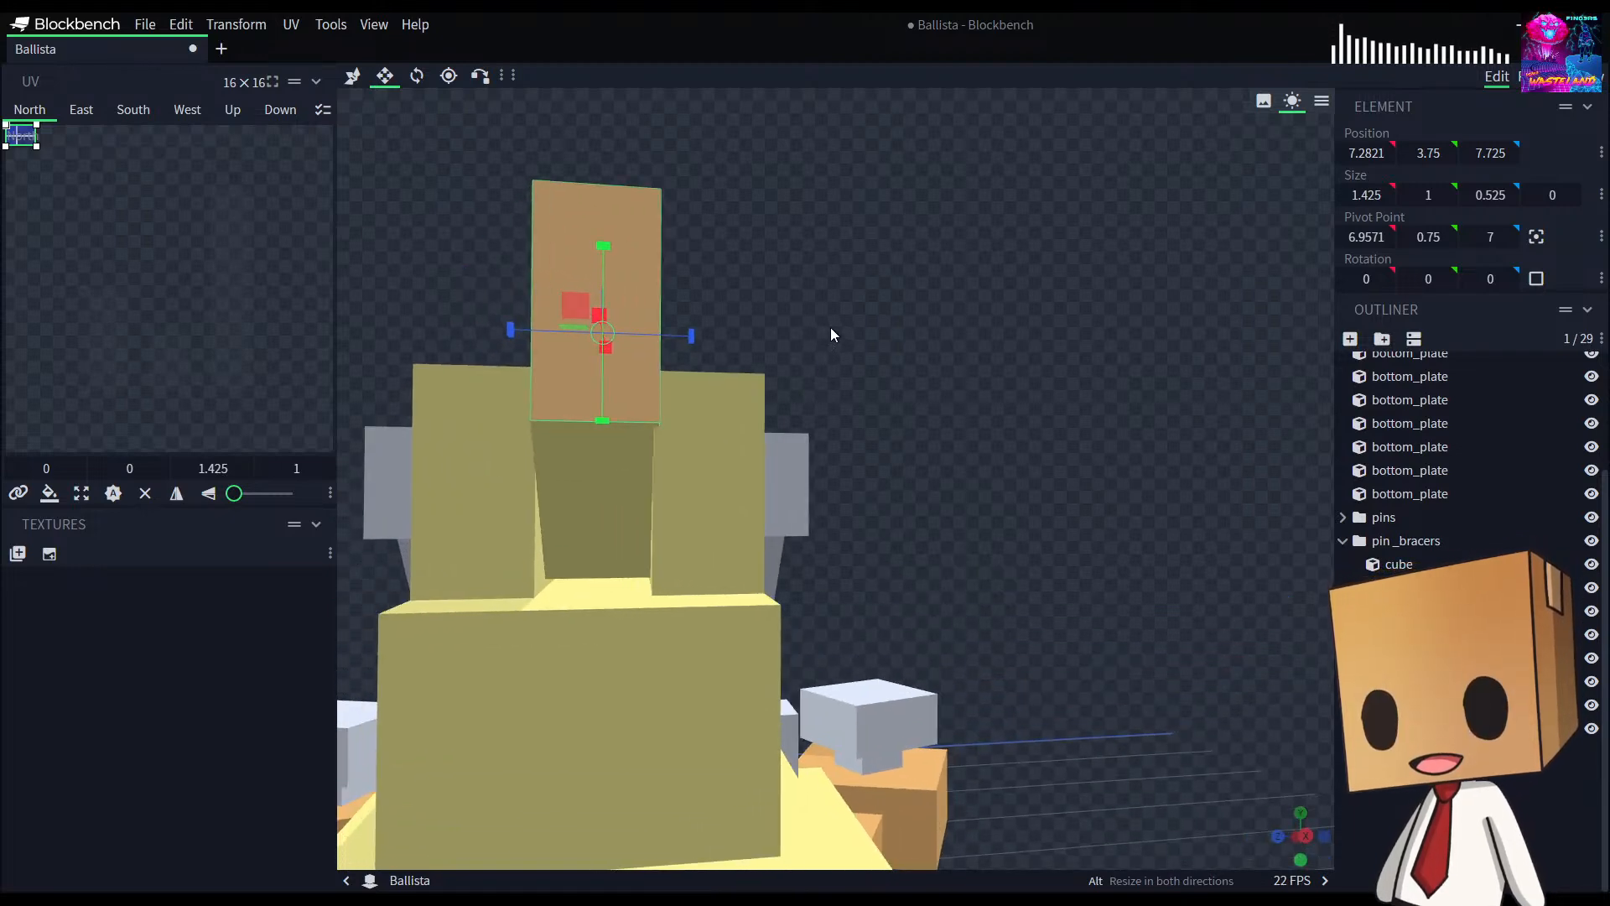
Step: Undo the last Z thickening of the orange top block and keep the block selected for resizing
key("v")
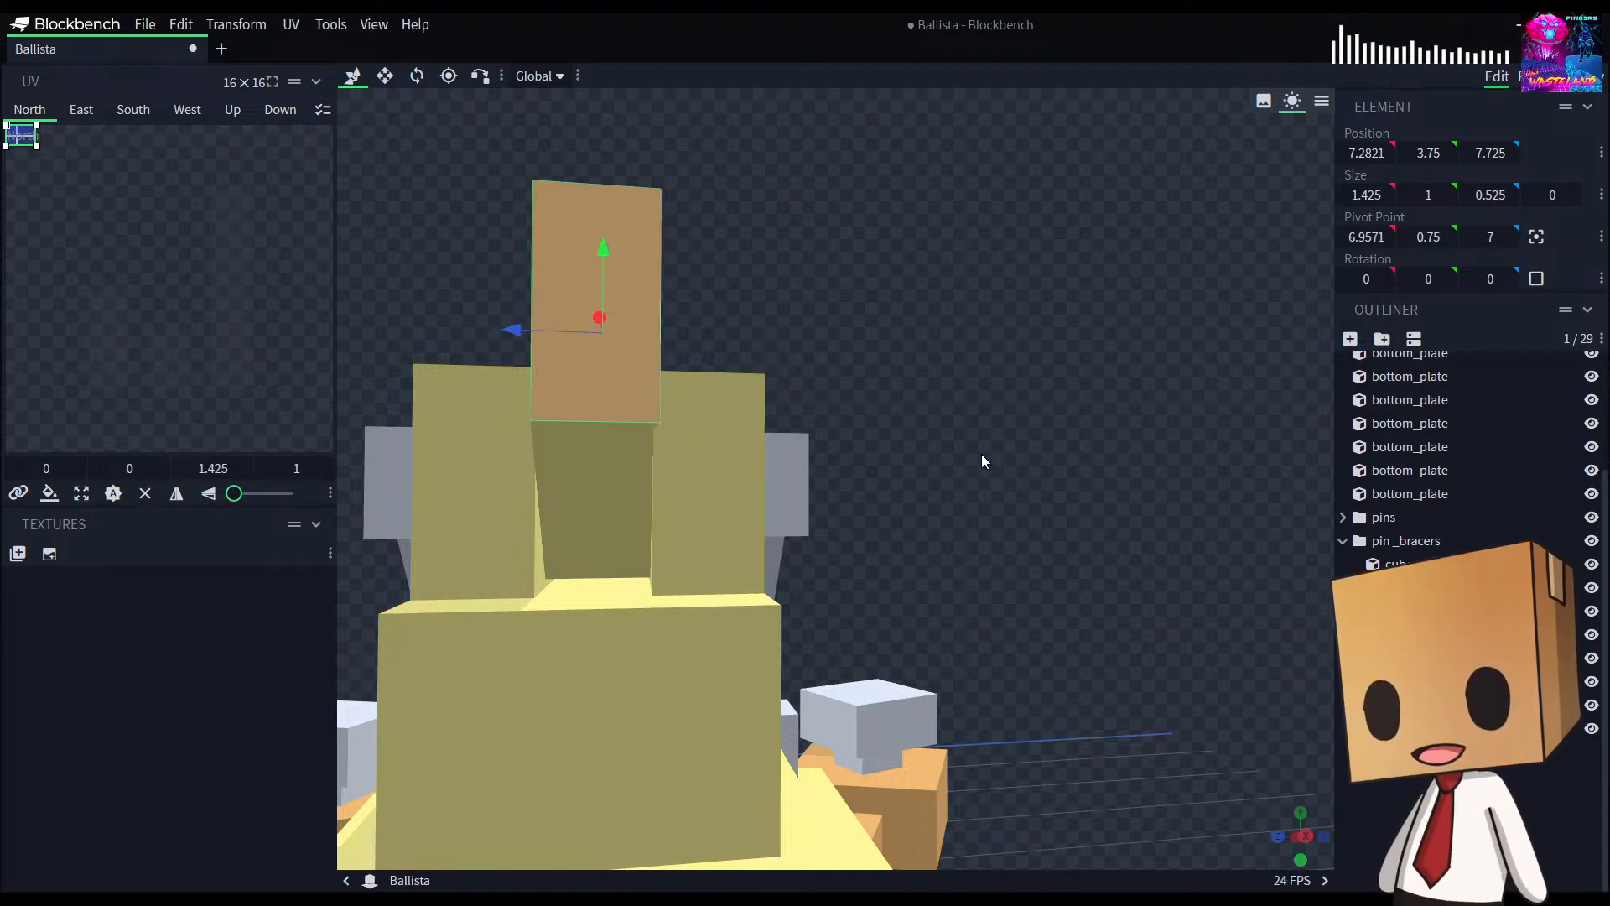
key("ctrl+z")
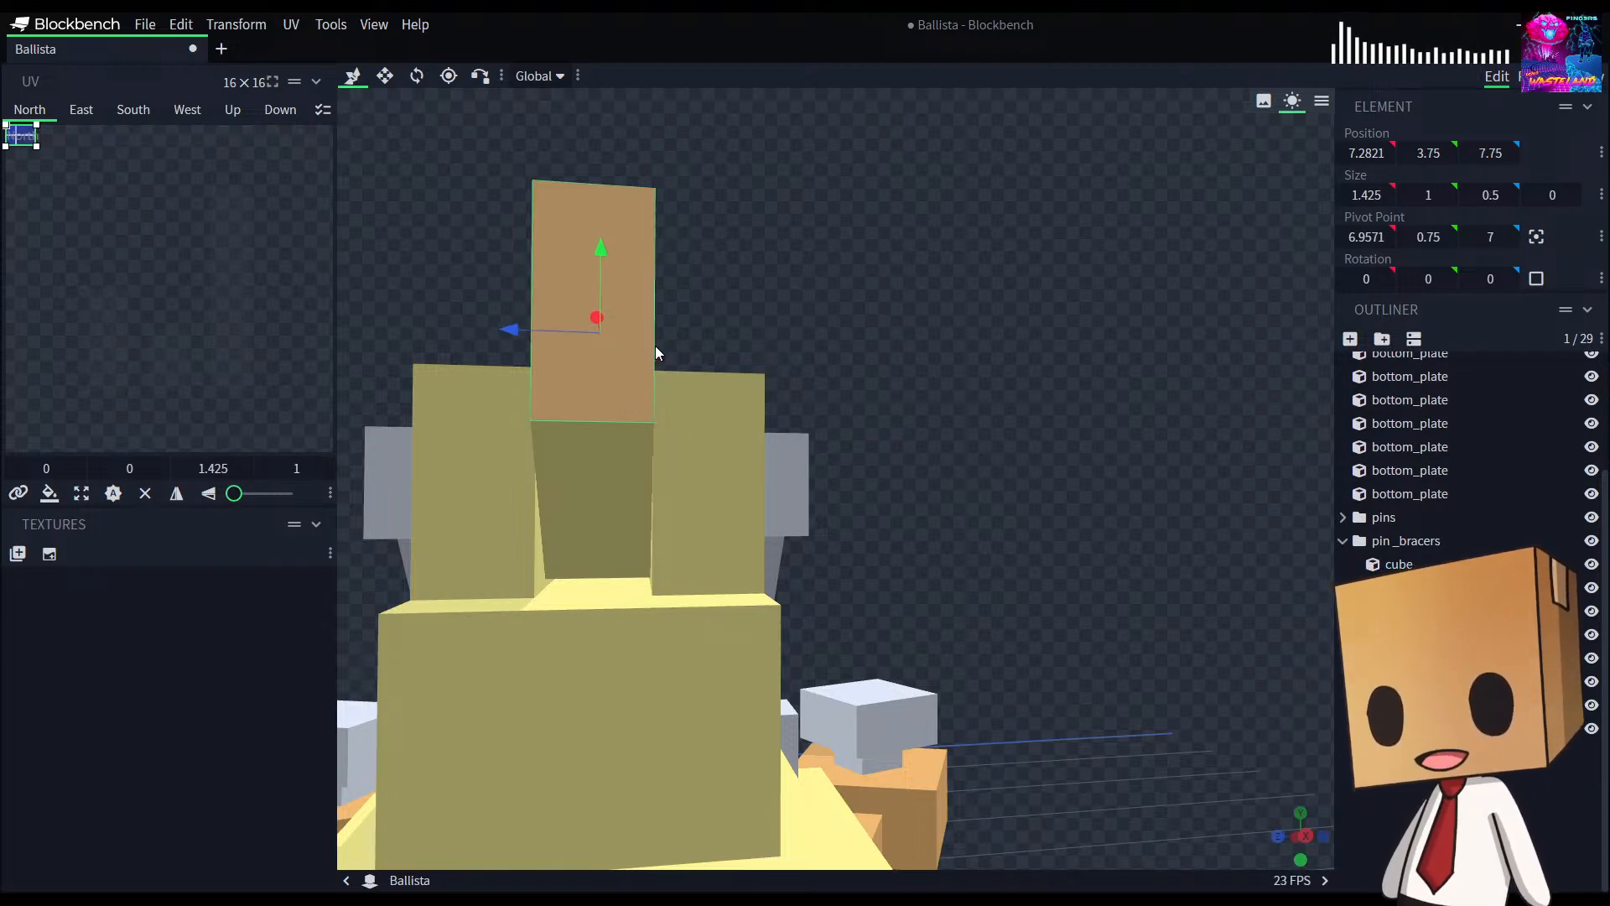
left_click(631, 254)
left_click_drag(1006, 268, 1060, 309)
key("s")
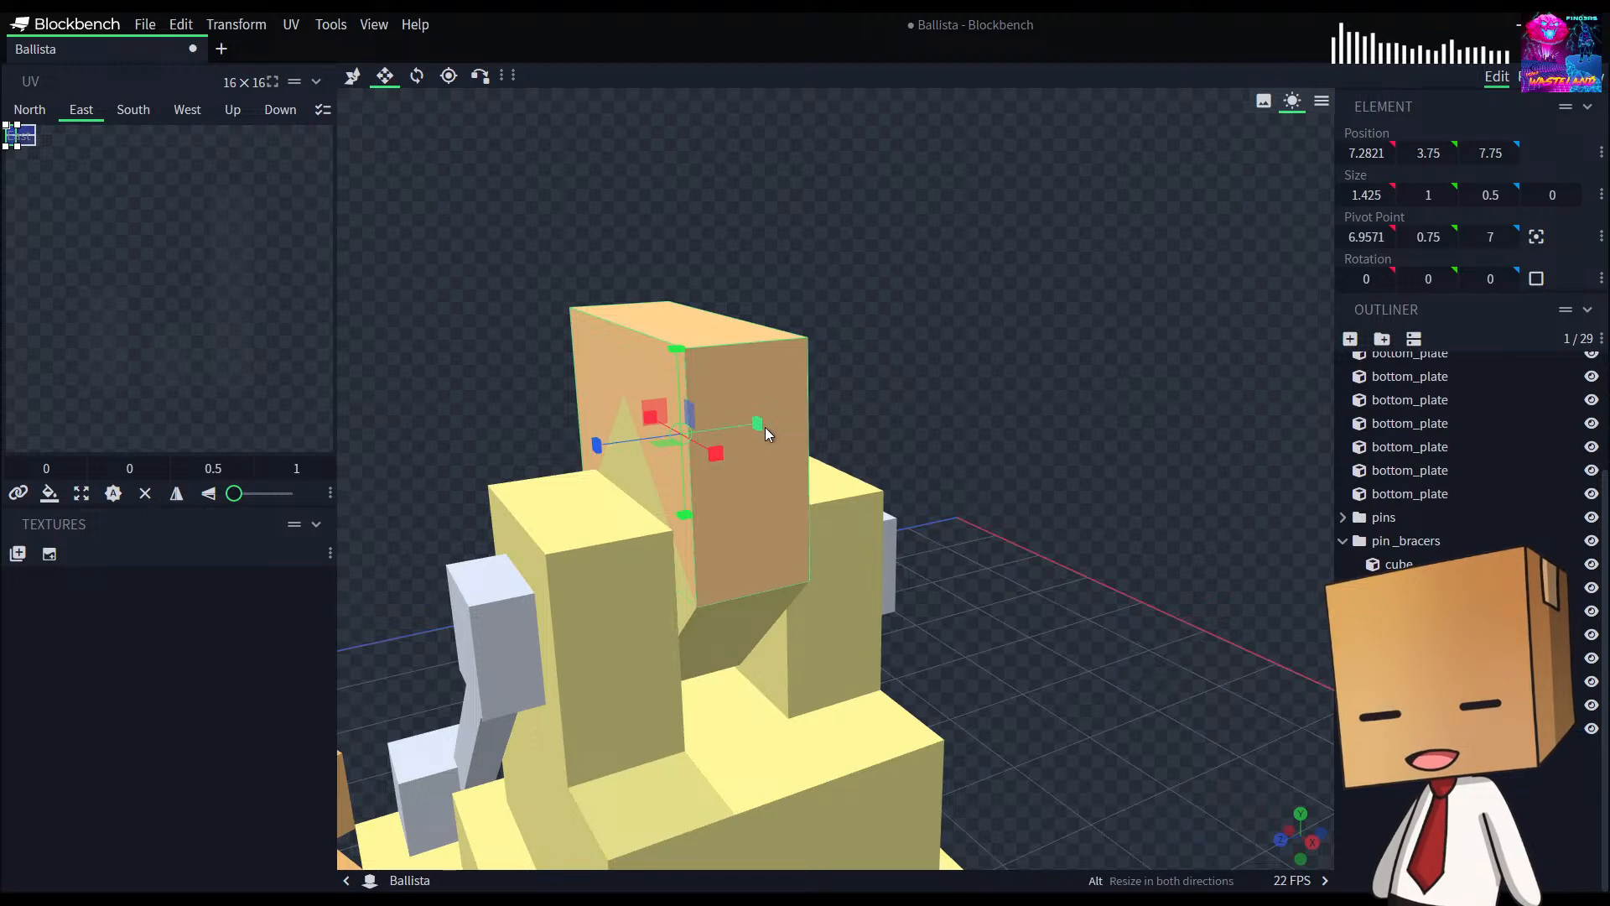
Step: Set the orange top block's Z size to 0.502
left_click_drag(940, 361, 1074, 466)
left_click(1492, 153)
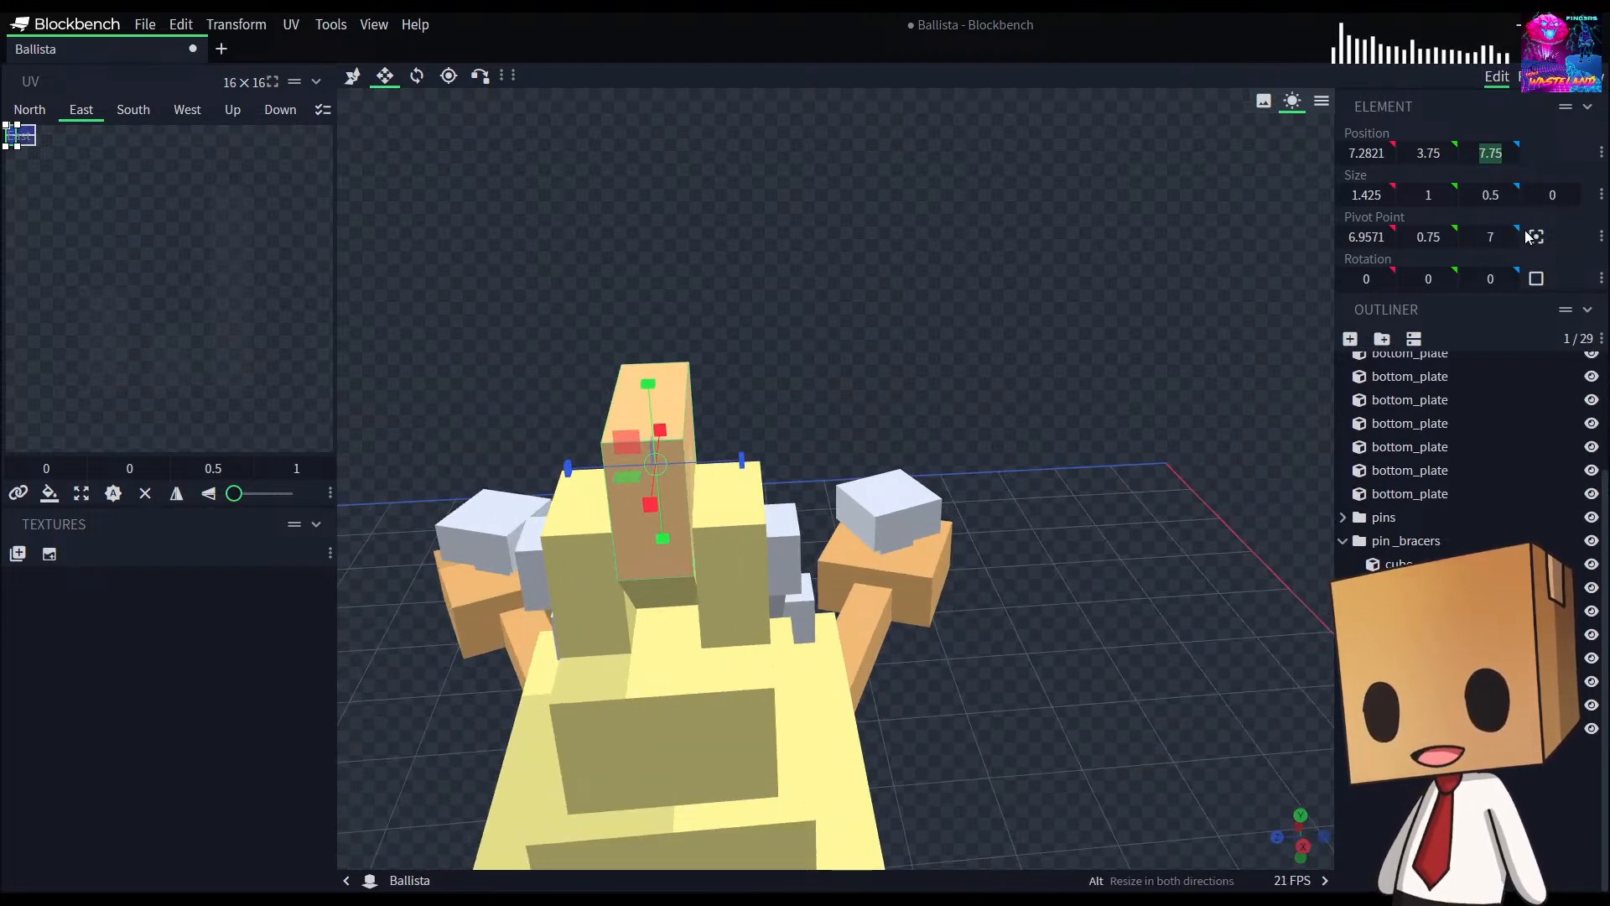
key("Right")
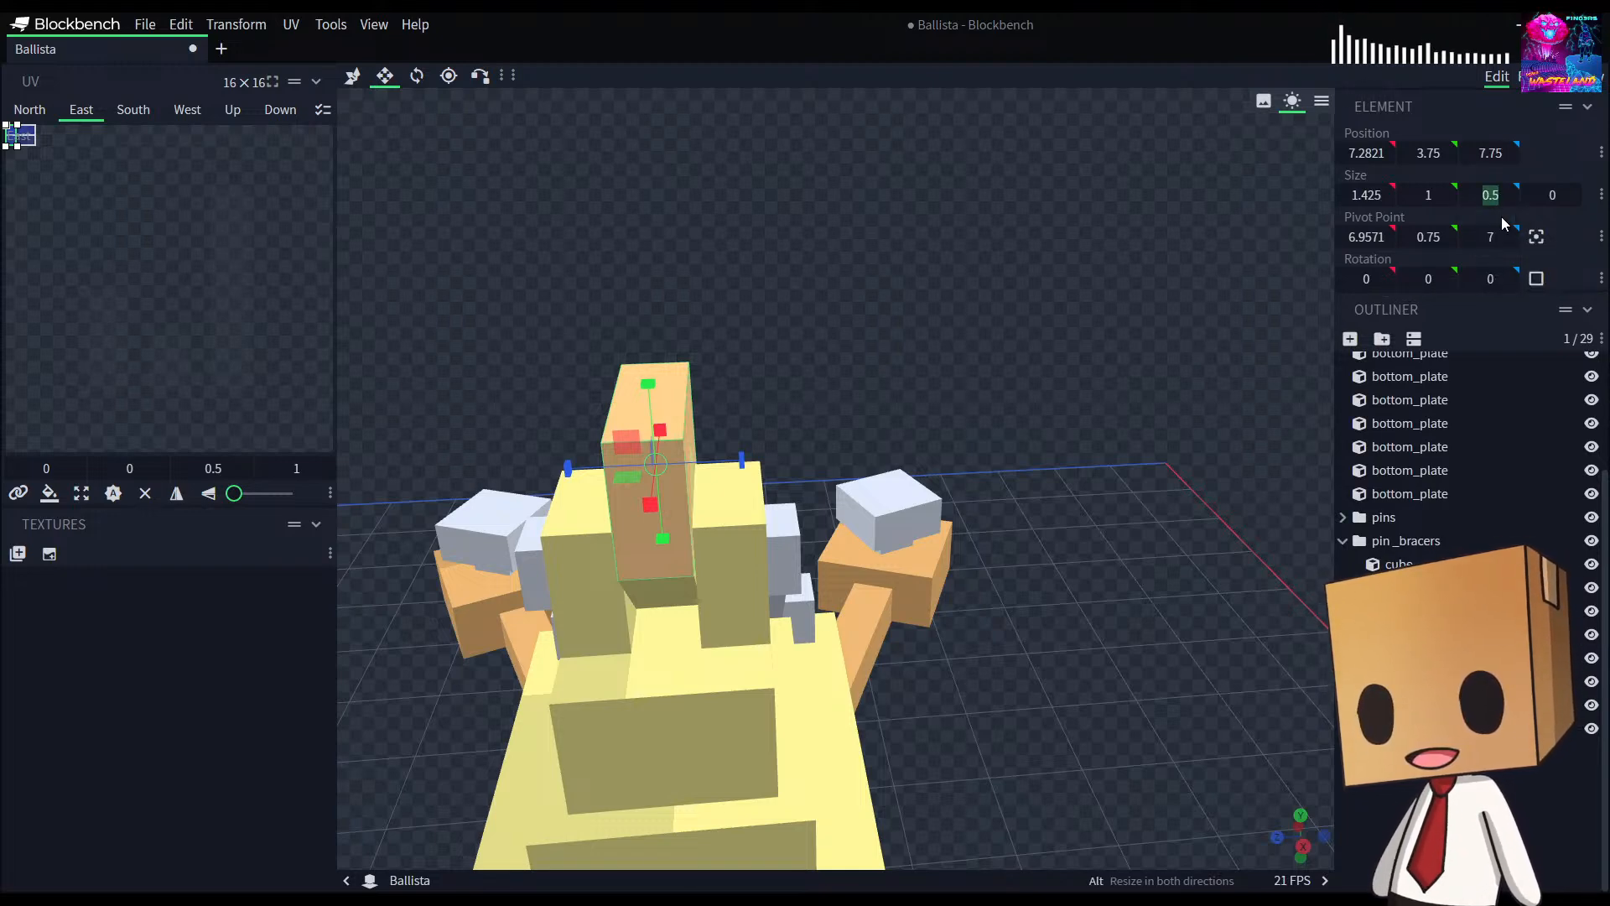
key("Right")
type("02")
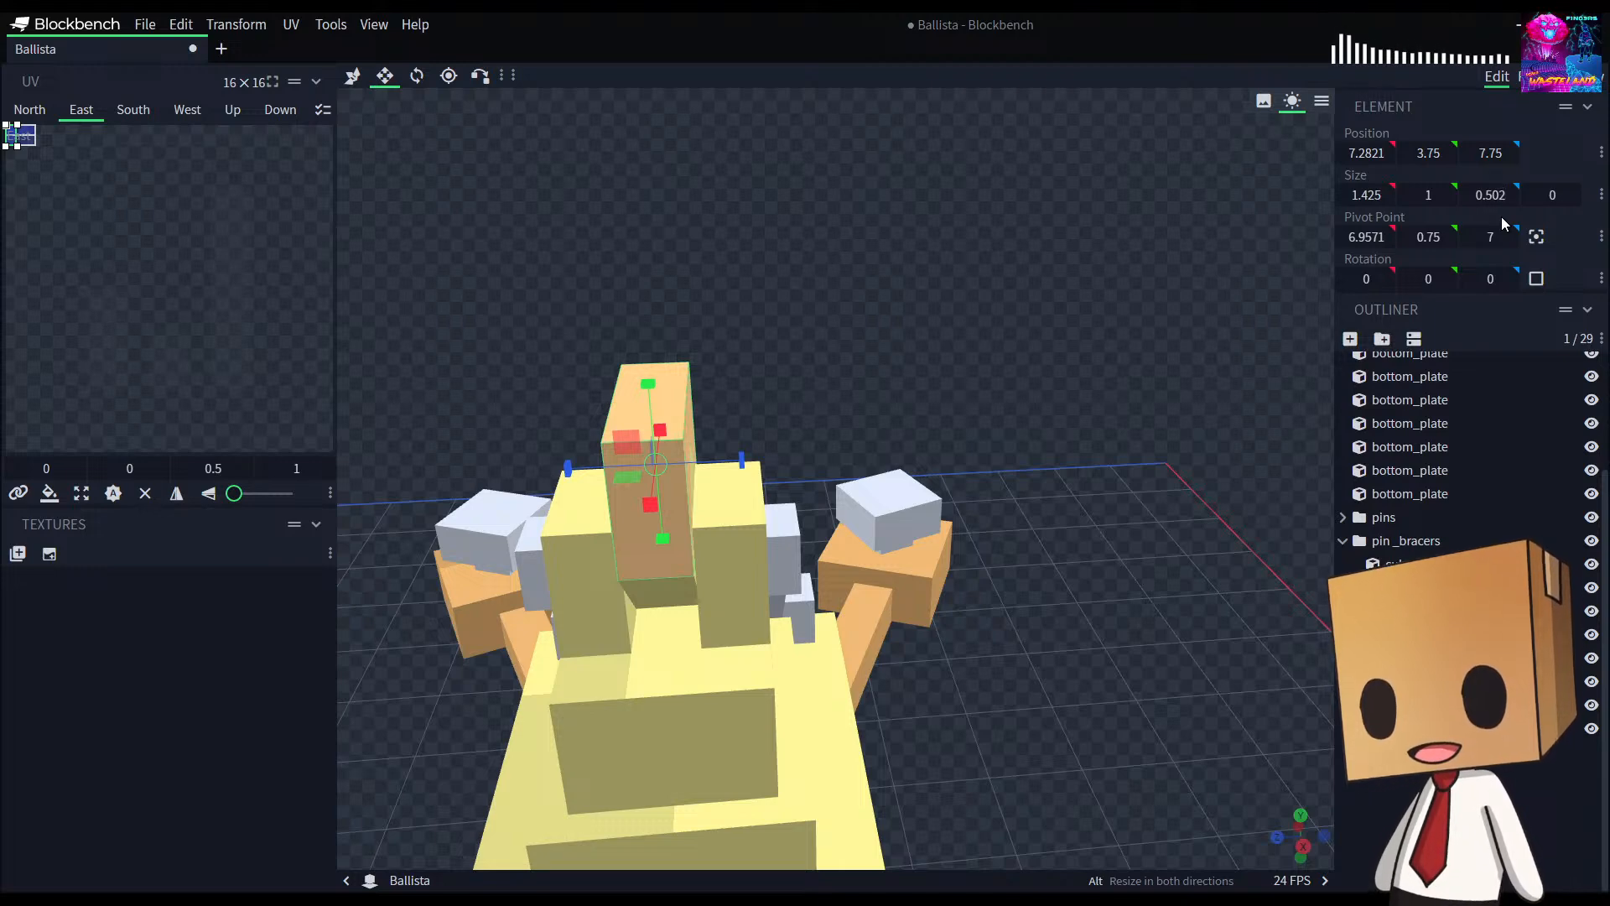
key("Return")
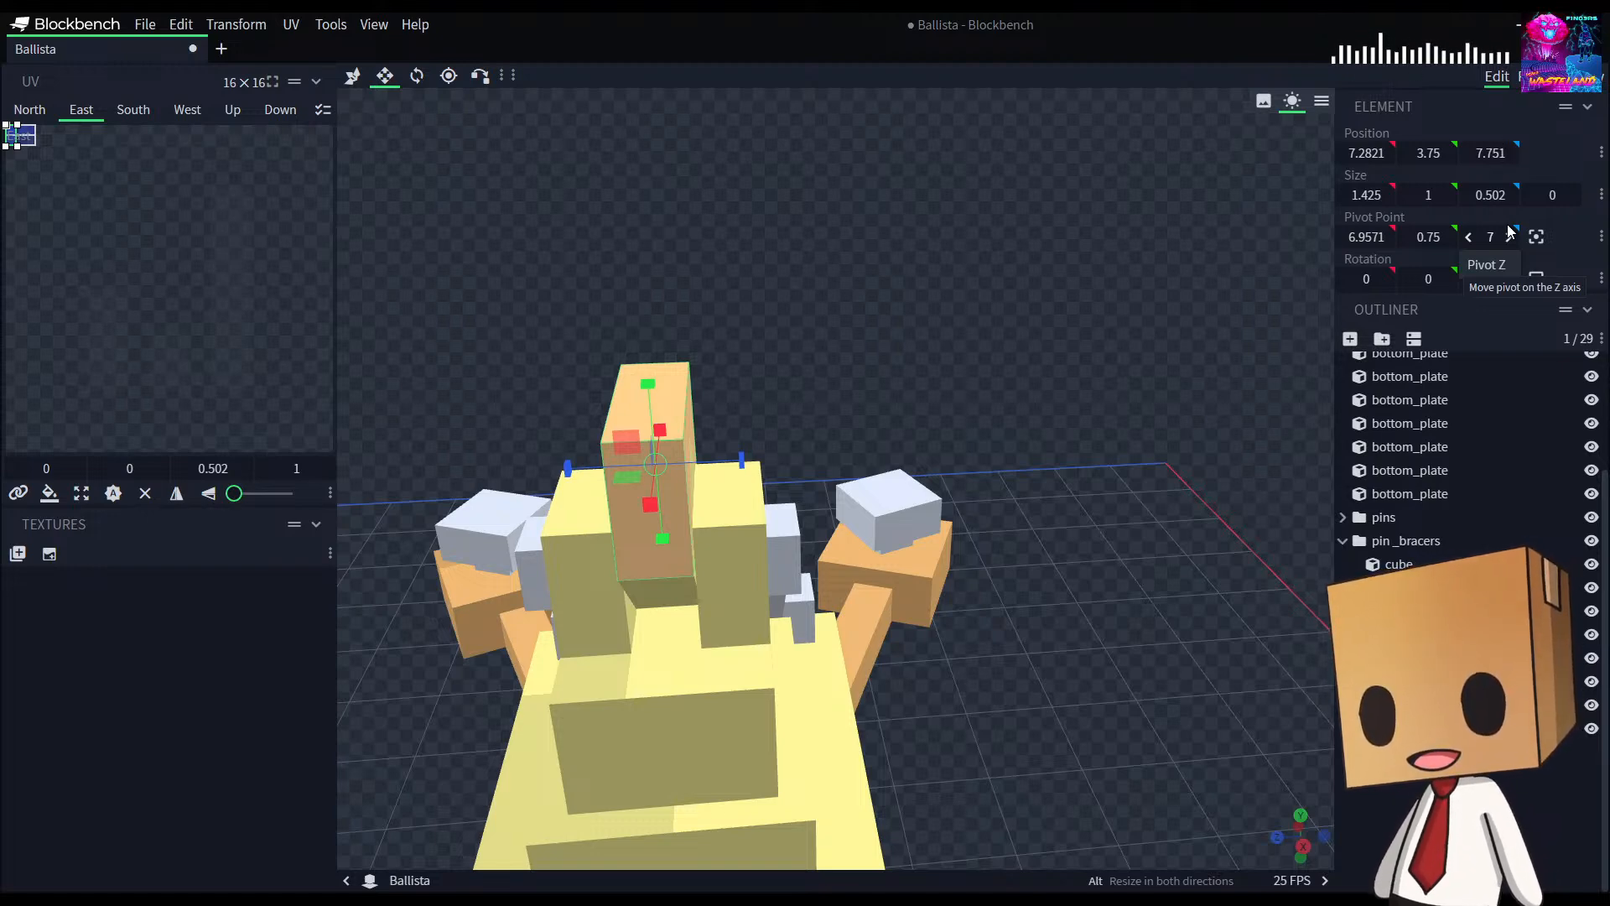
Step: Set the orange top block's Z position to 7.749
left_click_drag(1119, 611, 998, 619)
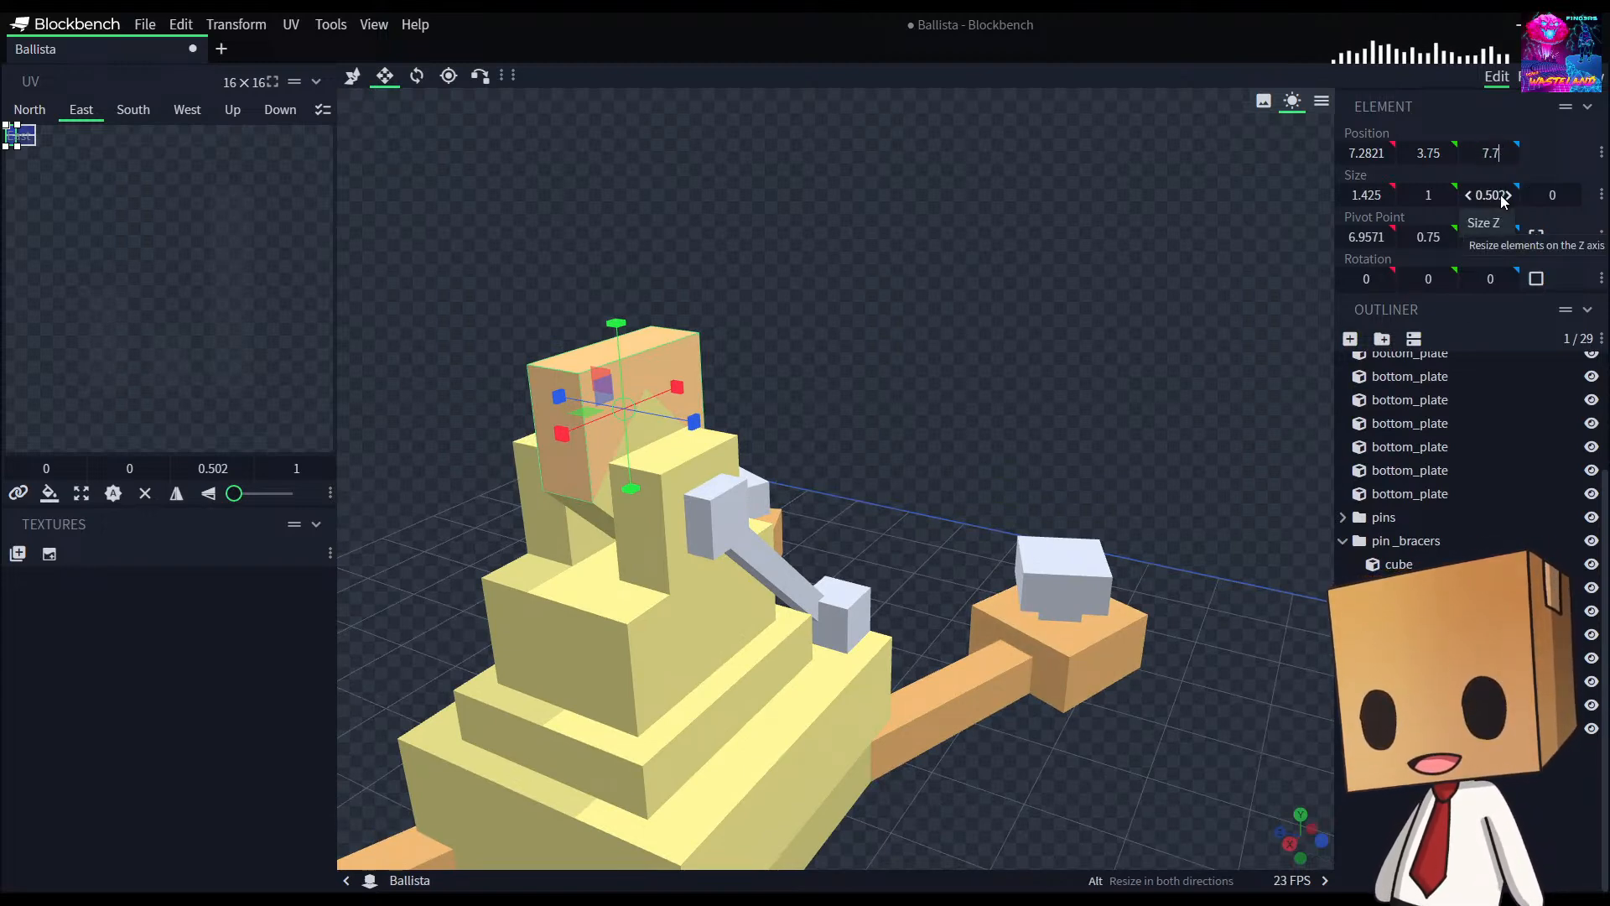
type("49")
key("Return")
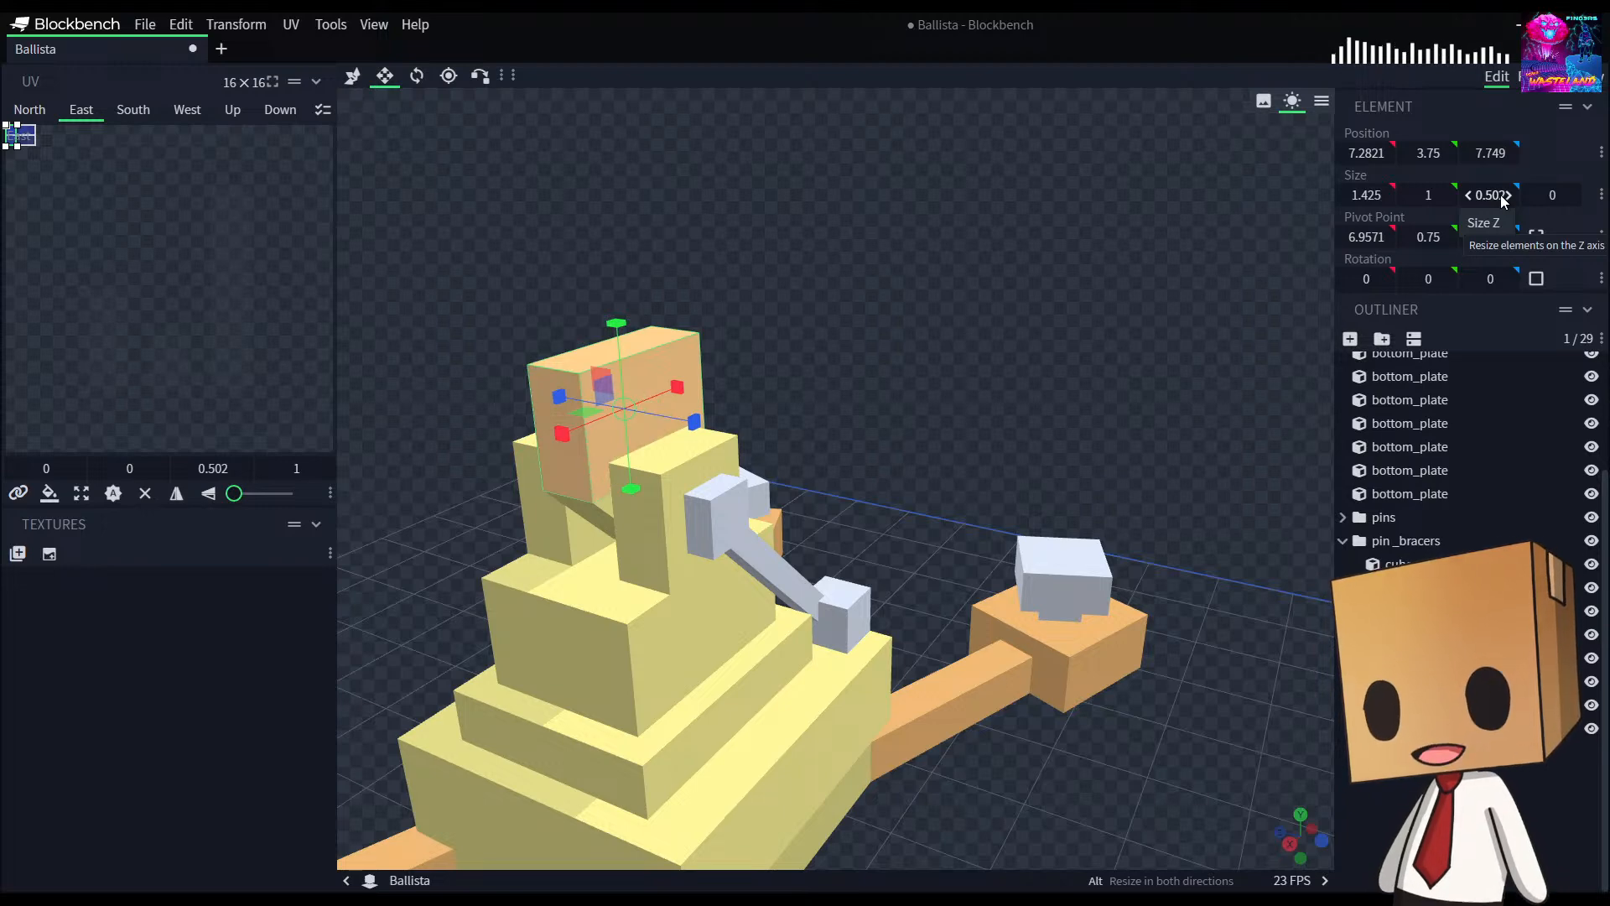
Step: Examine how the orange top block fits between the posts, close up and from below, and check the whole ballista from several sides
left_click_drag(1031, 324, 1208, 316)
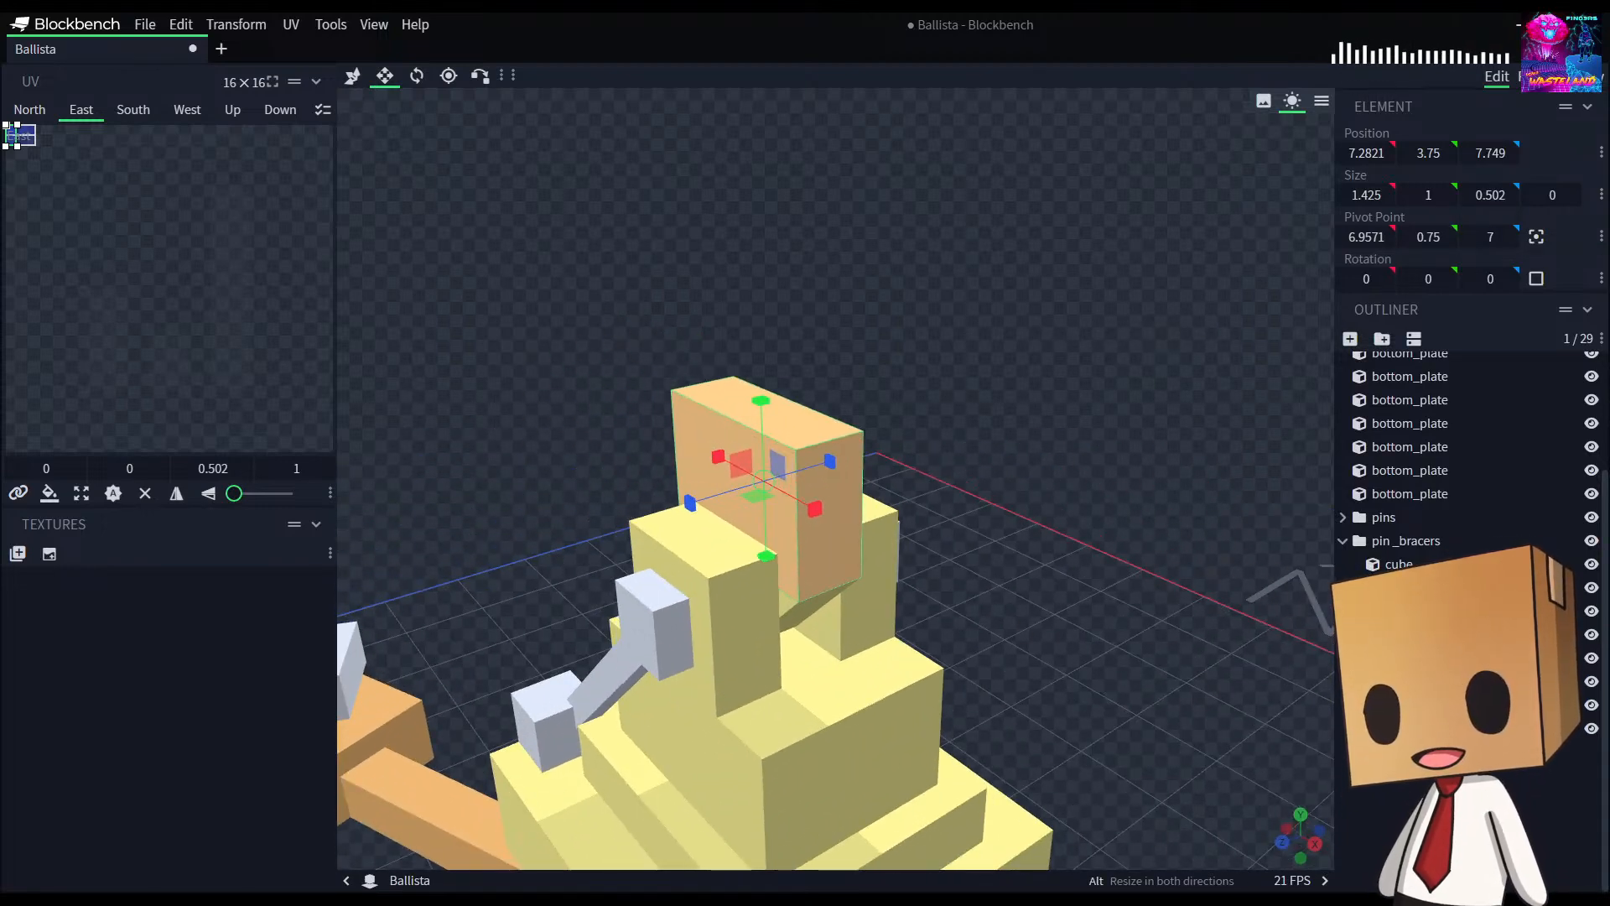
left_click(1083, 614)
left_click_drag(1083, 614, 1111, 564)
left_click_drag(996, 512, 1238, 344)
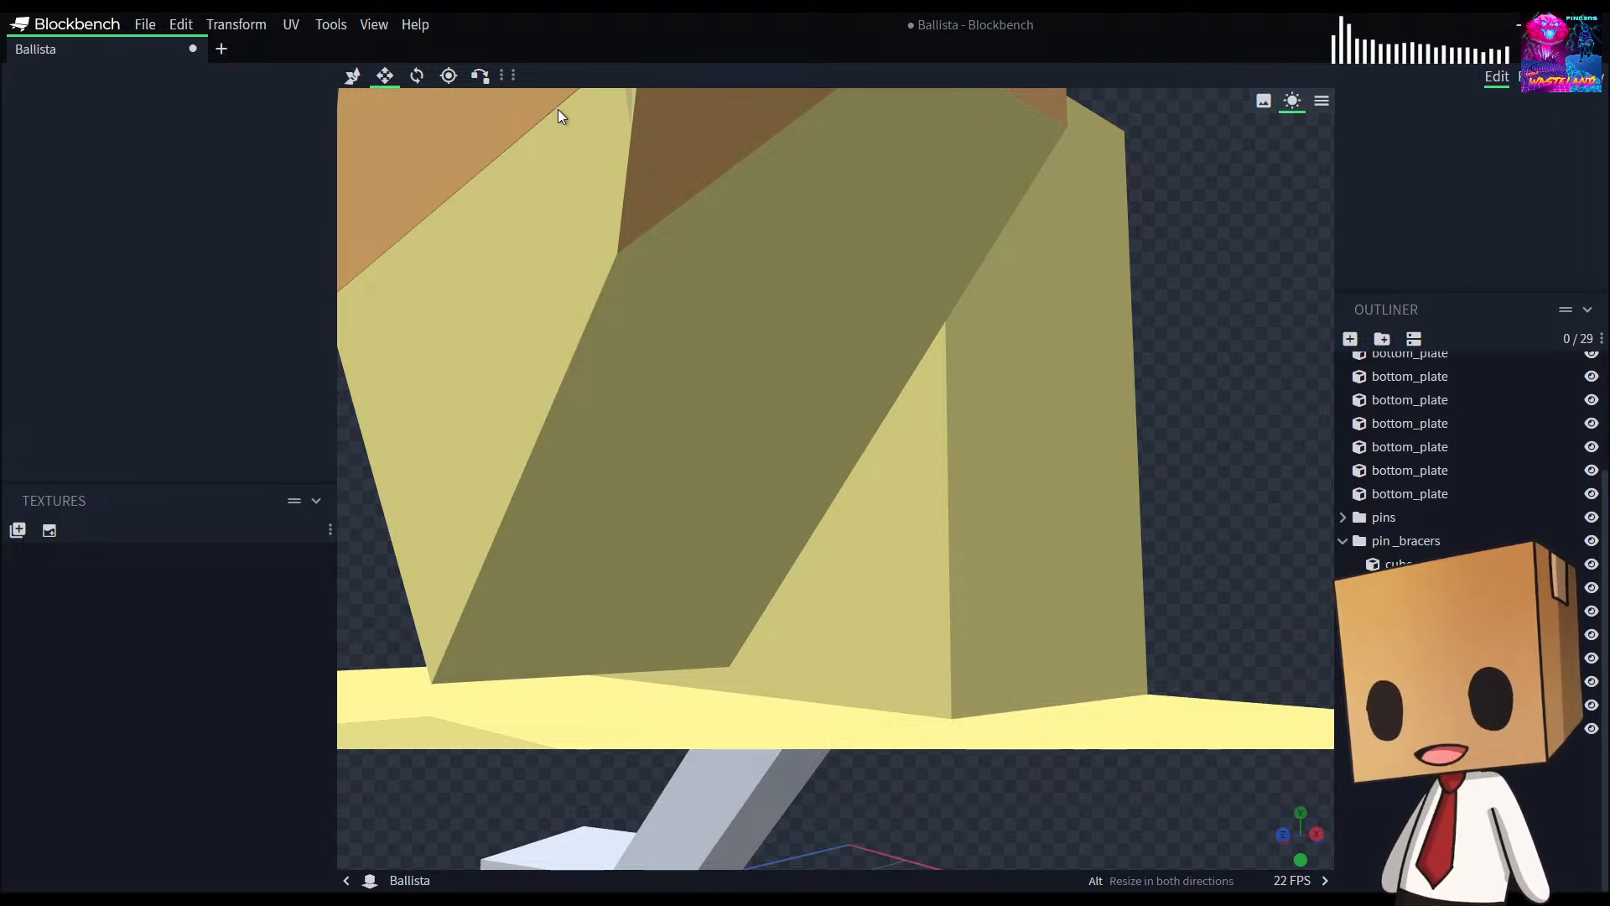
scroll(1049, 496, "down", 10)
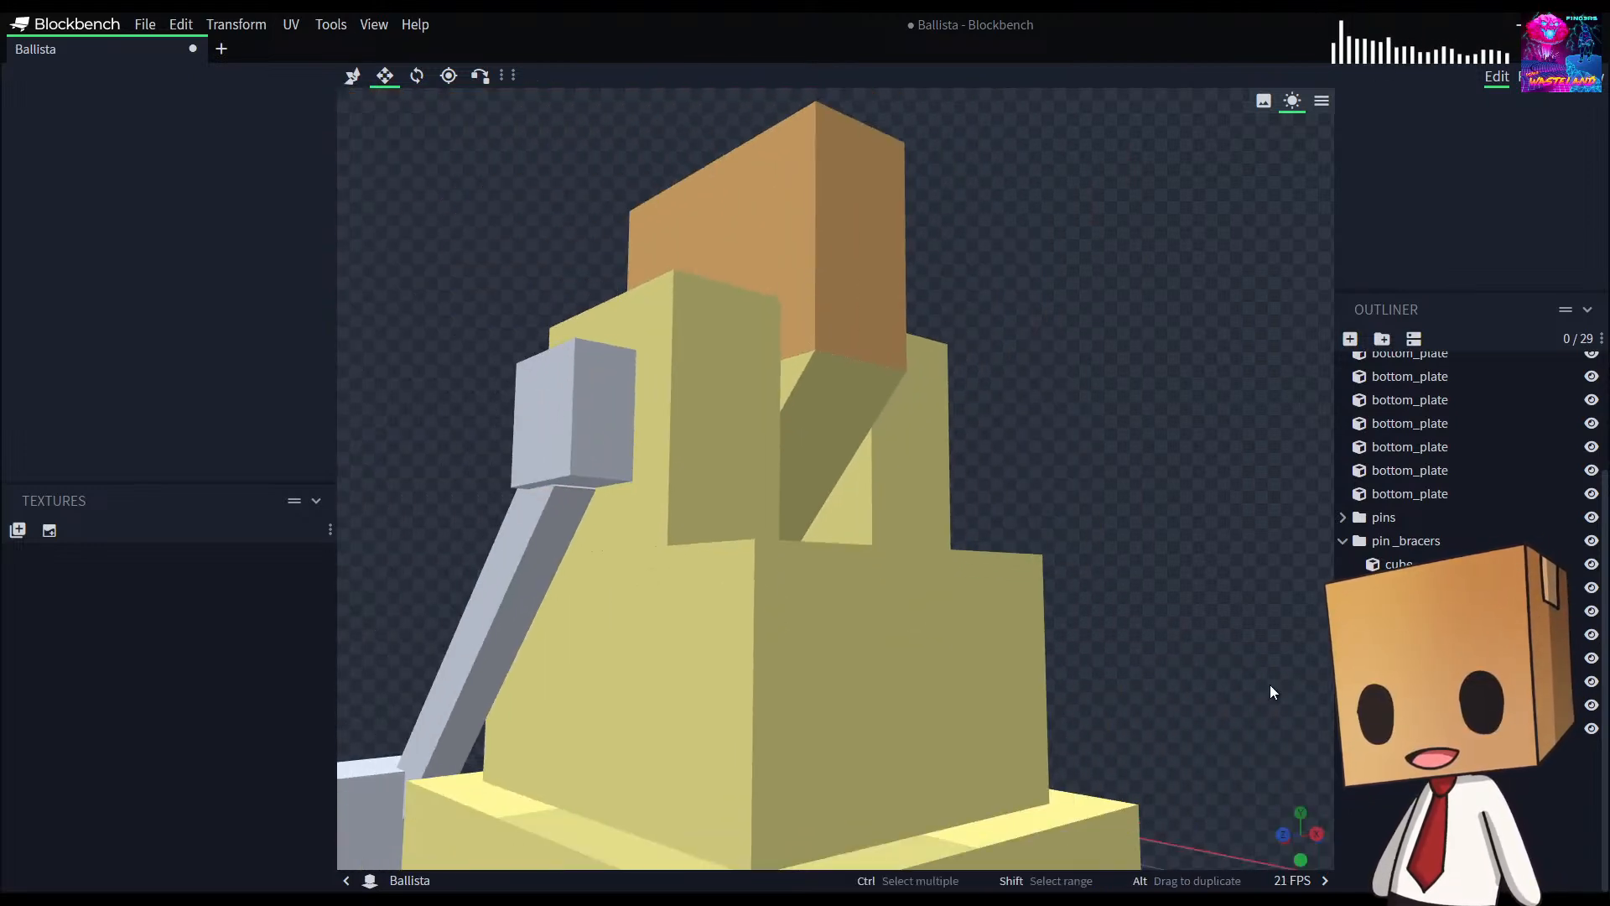
scroll(1114, 542, "down", 10)
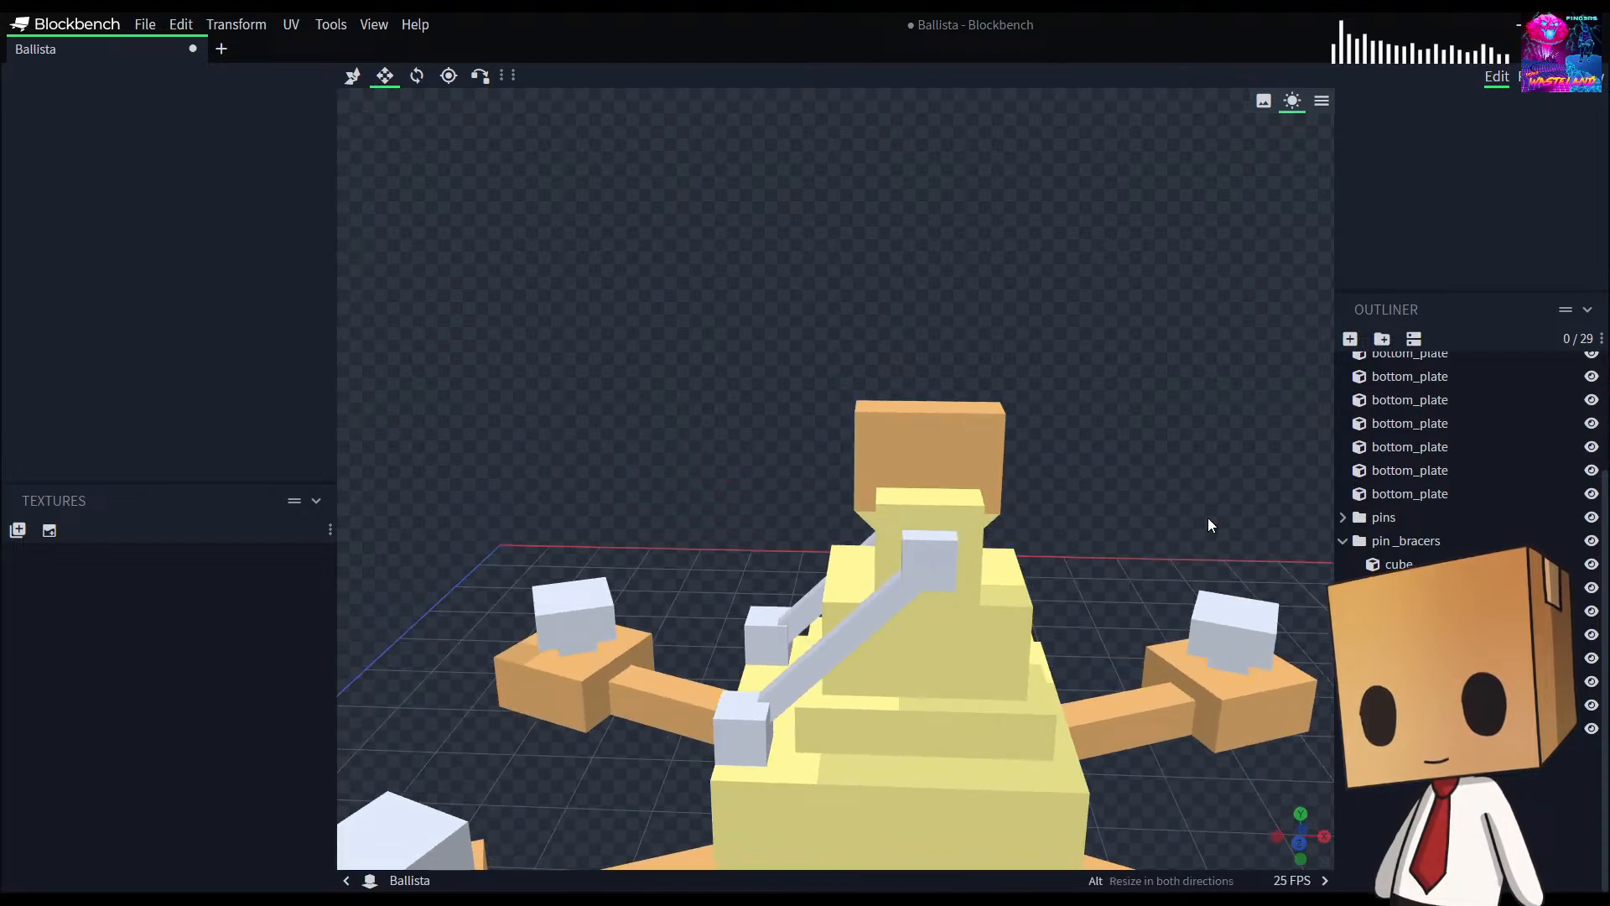
scroll(1181, 498, "down", 12)
mouse_move(969, 709)
left_mouse_down()
mouse_move(1084, 715)
mouse_move(956, 715)
left_mouse_up()
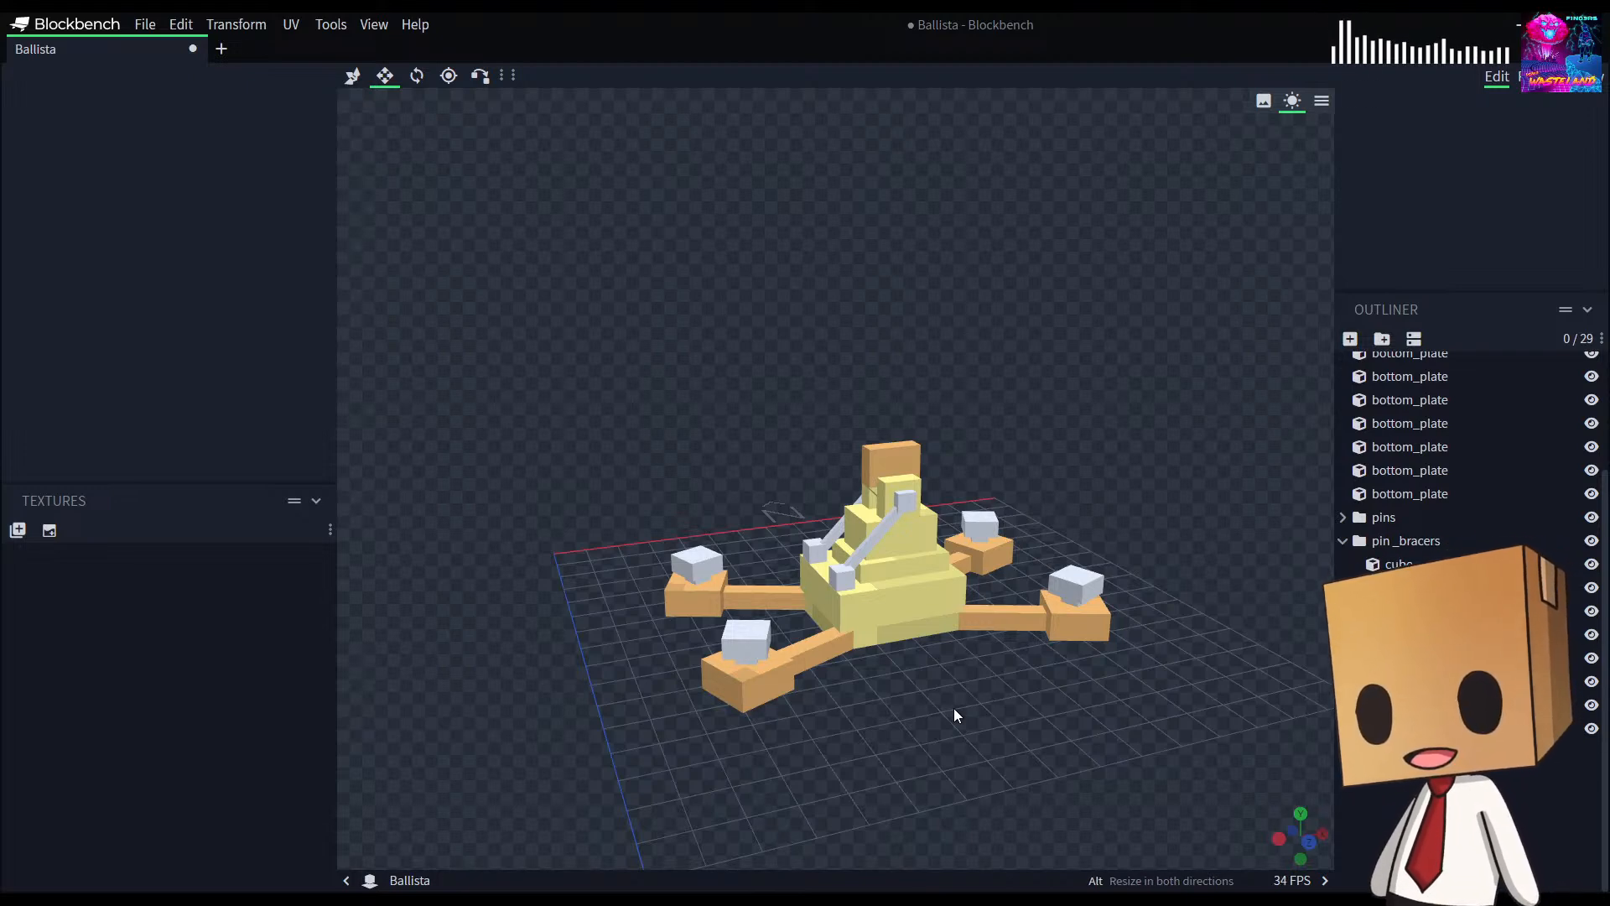
left_click_drag(965, 764, 1045, 756)
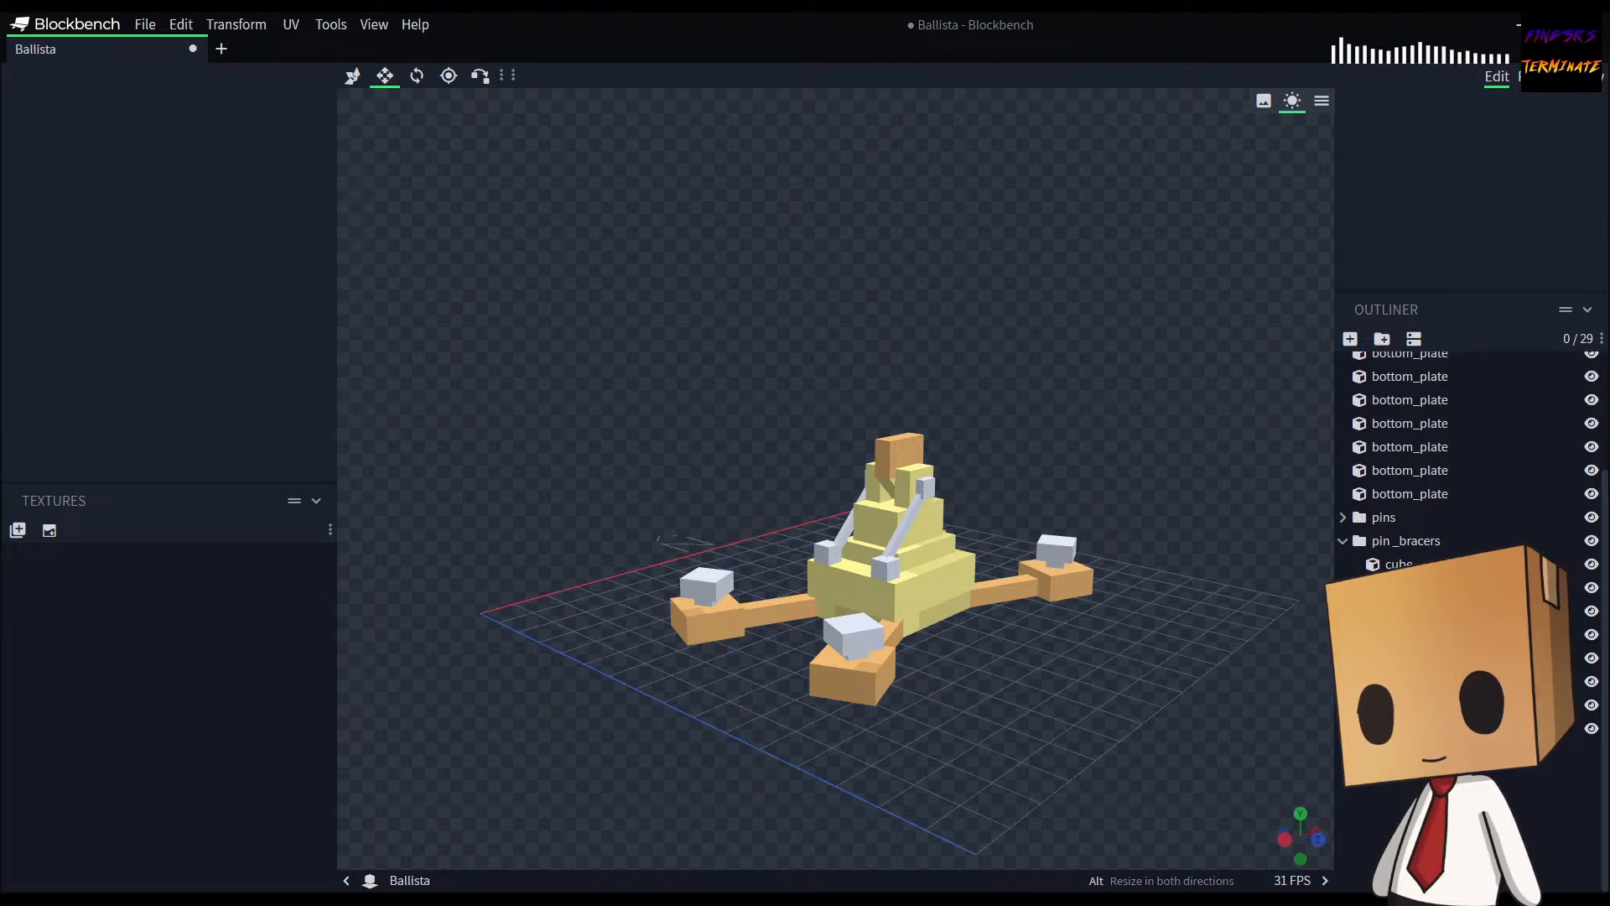
left_click_drag(1082, 780, 996, 679)
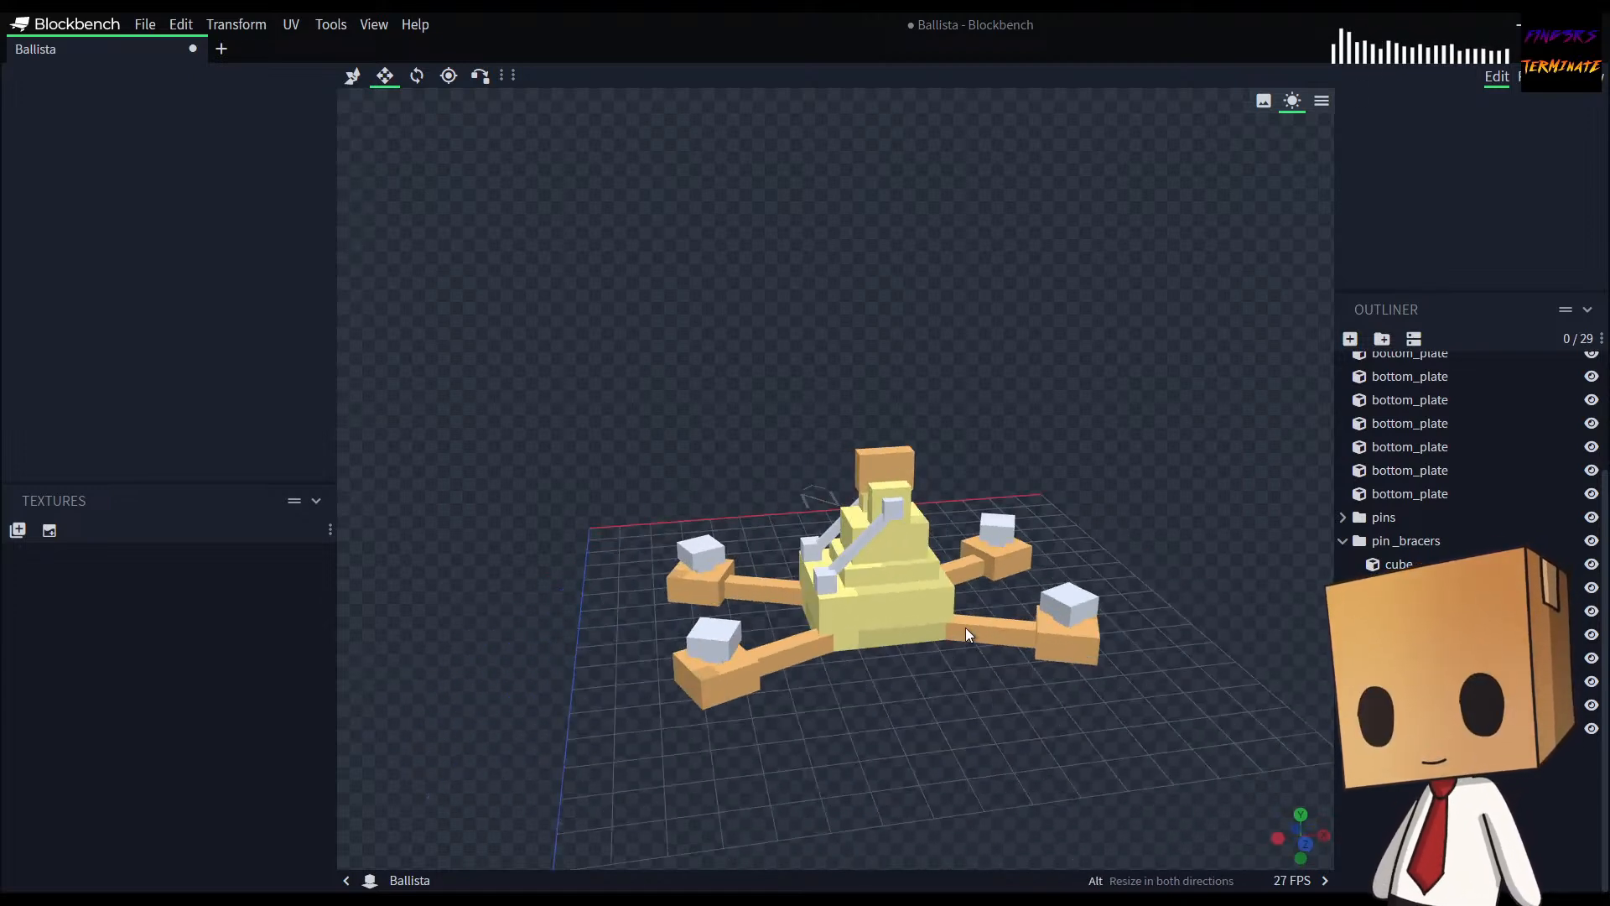
Step: Extend the orange top block upward to a height of 1.5, then deselect it
left_click(906, 471)
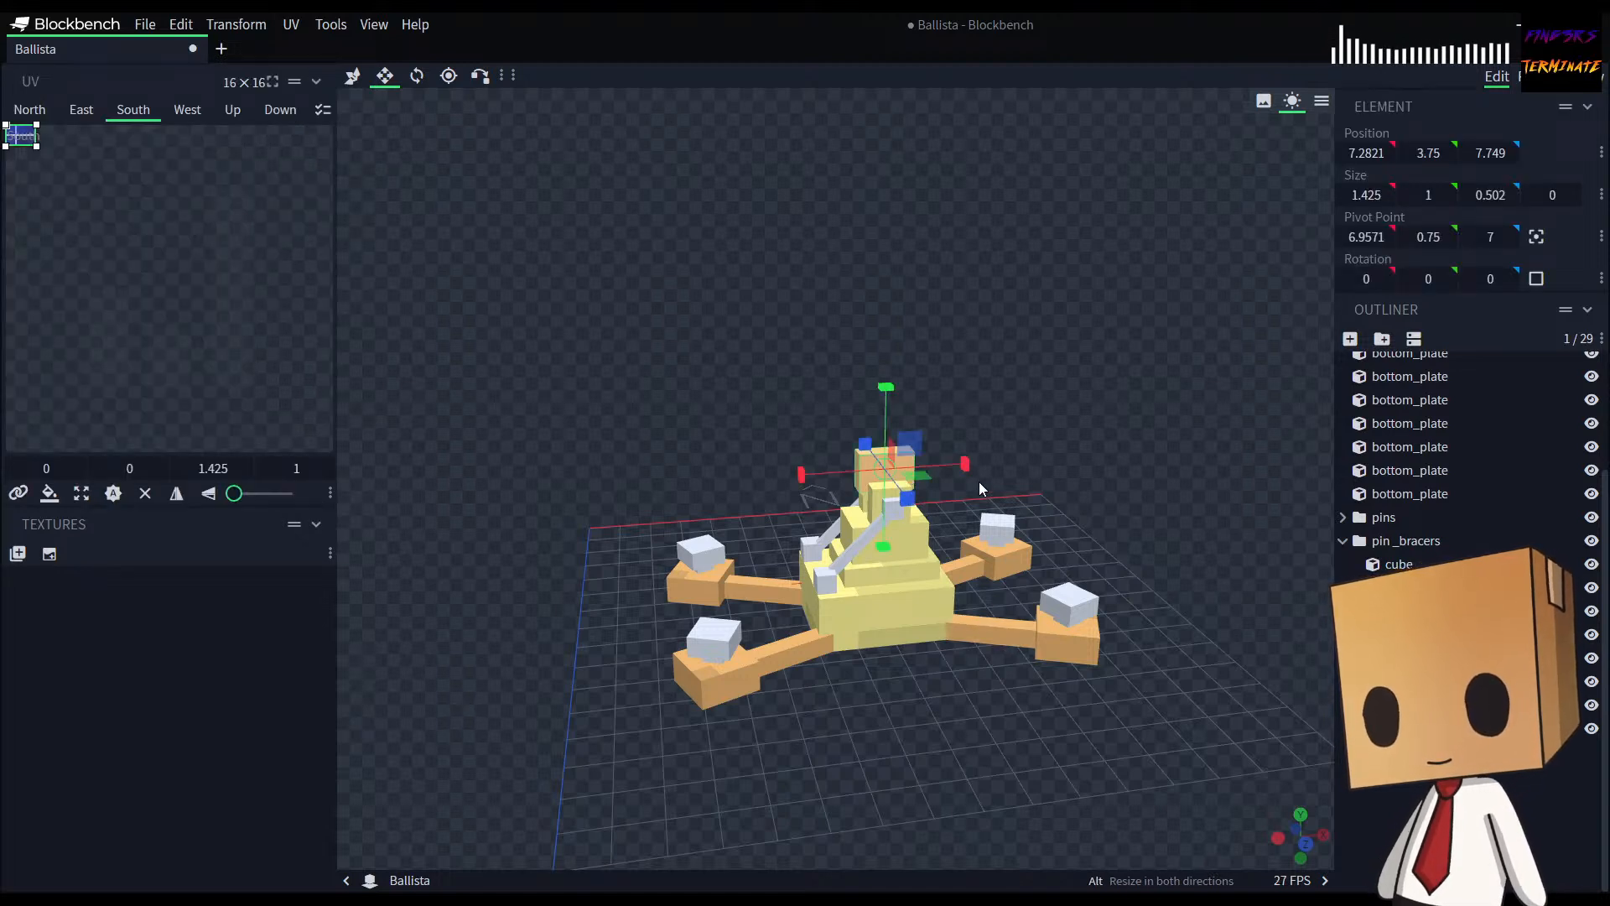
left_click_drag(879, 388, 887, 371)
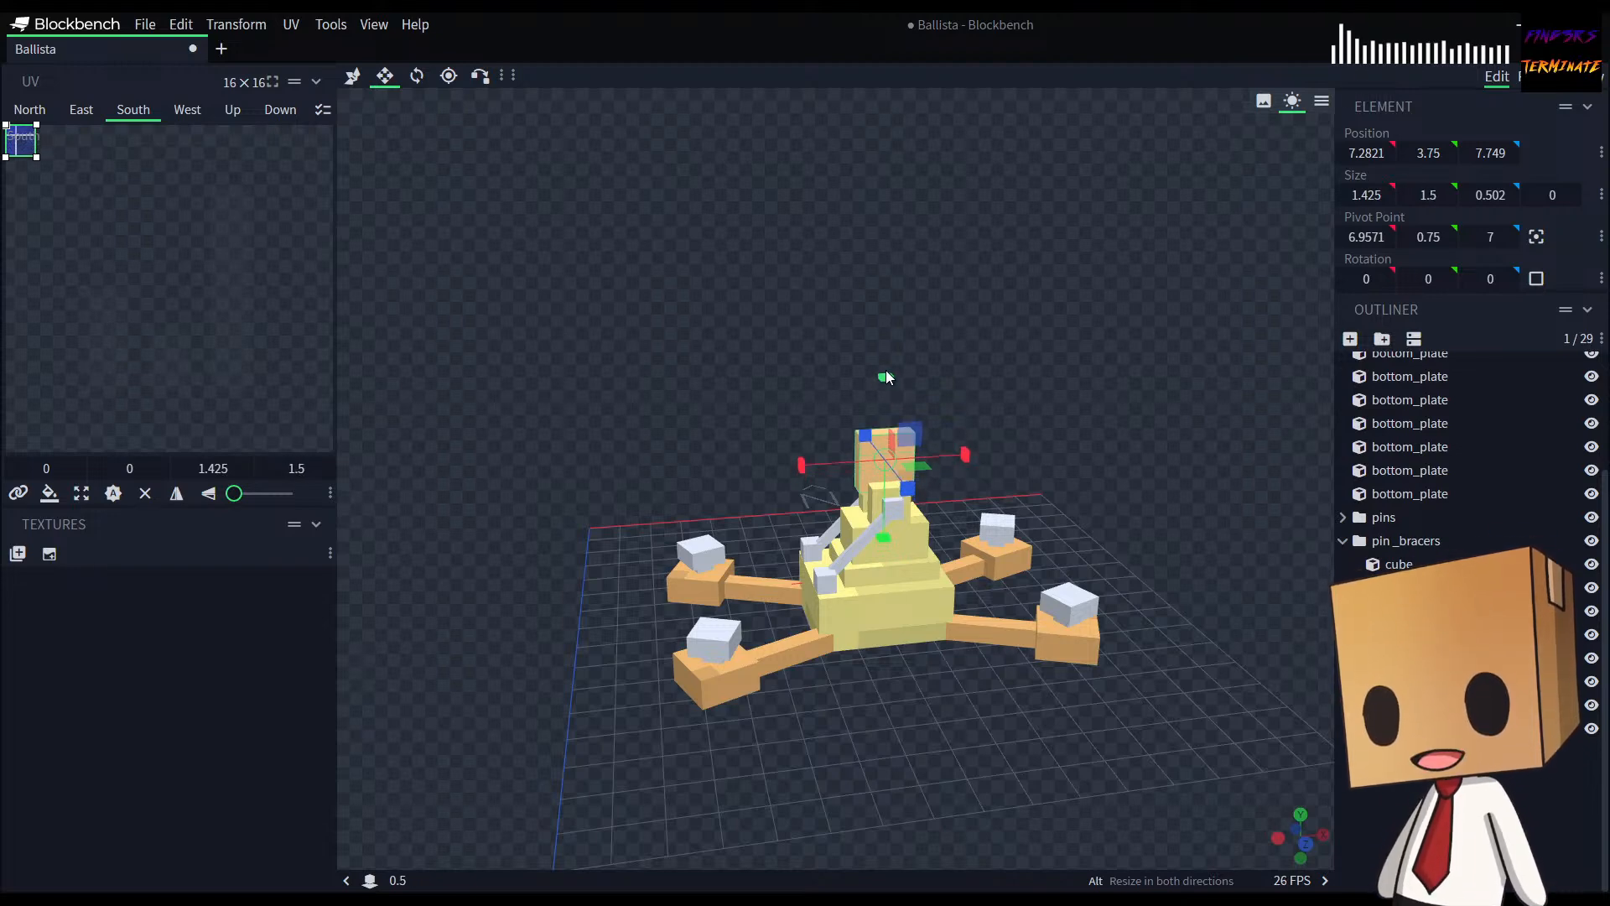
left_click(1350, 761)
left_click_drag(1225, 797, 765, 763)
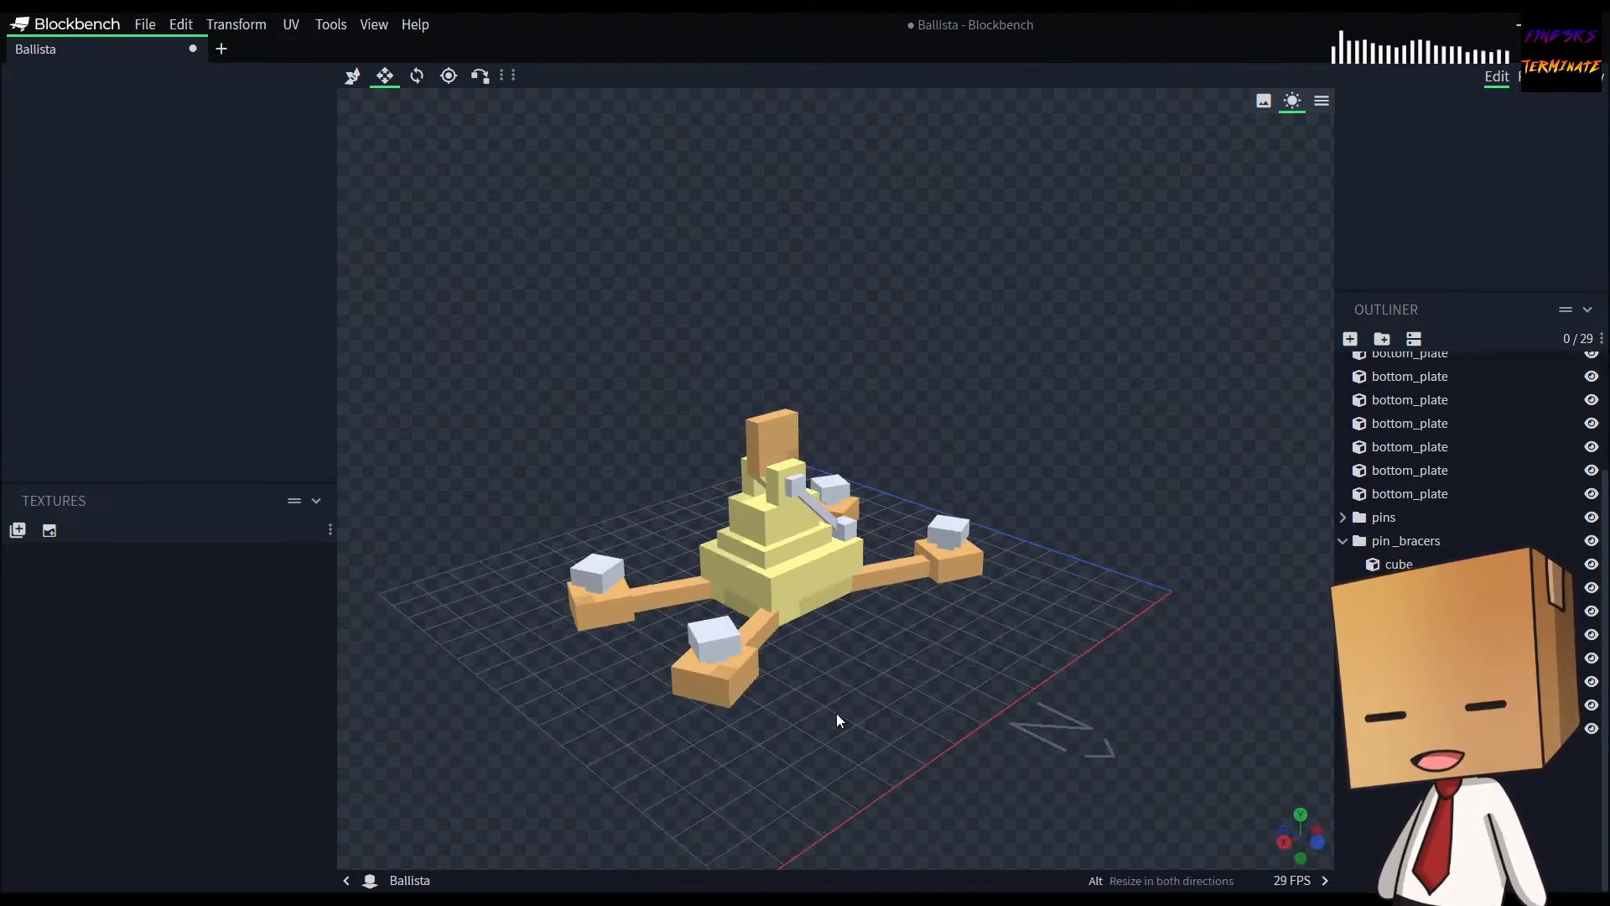
left_click(788, 485)
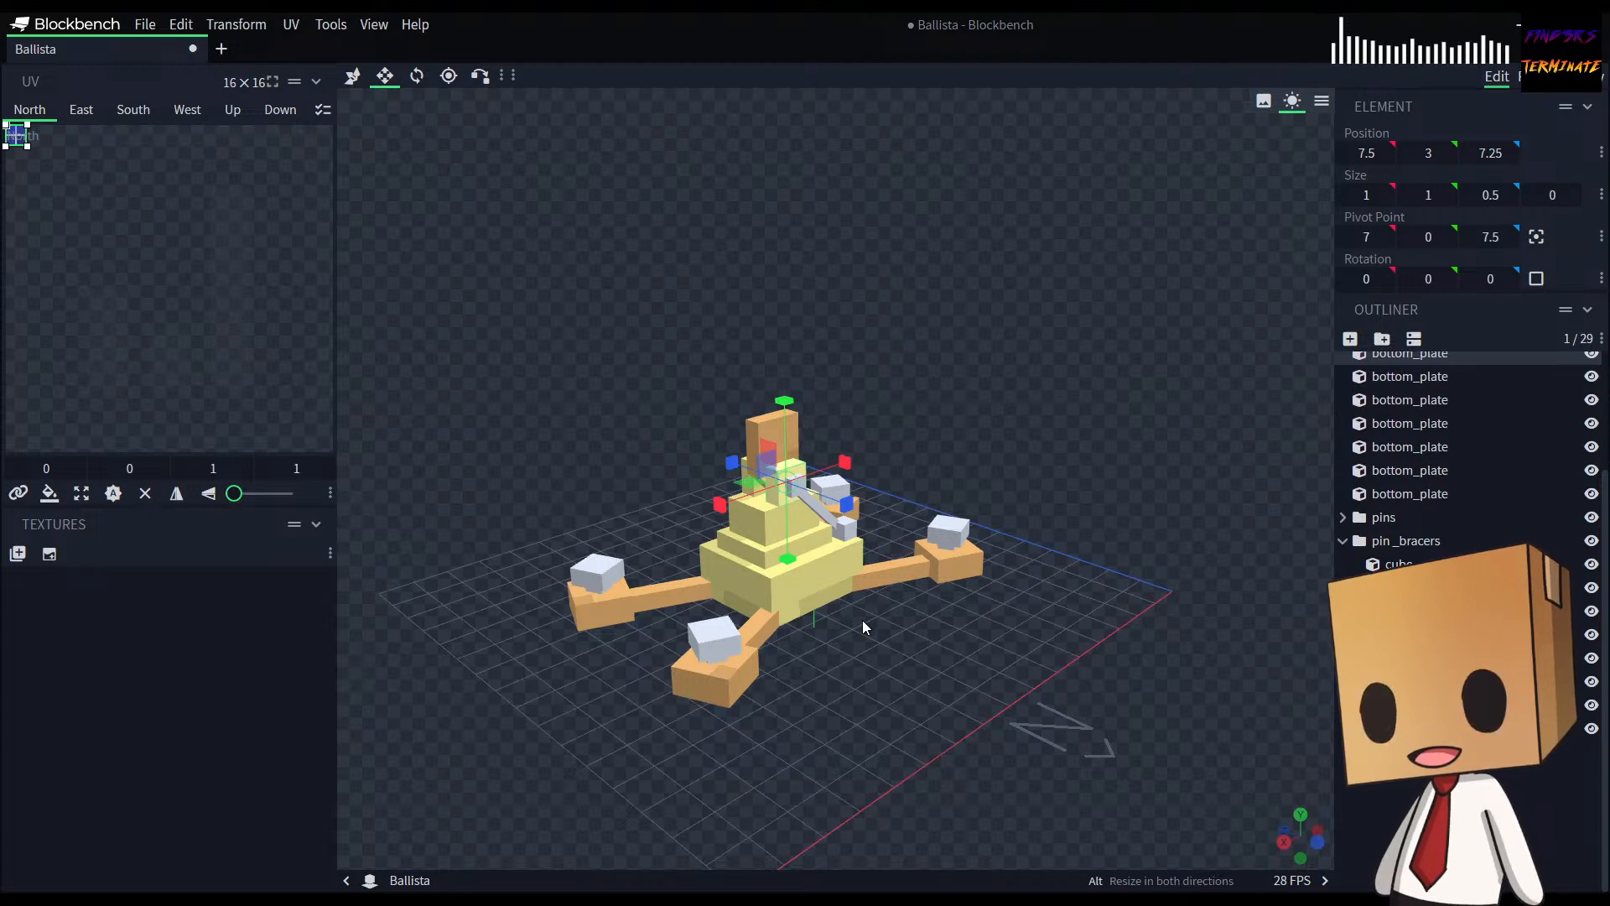
key("ctrl+d")
left_click_drag(799, 406, 812, 471)
key("ctrl+z")
Step: Duplicate both yellow posts at the top of the tower and raise the copies by 1.25, alongside the orange block
left_click_drag(874, 527, 774, 493)
left_click(774, 493, "ctrl")
left_click_drag(1035, 586, 944, 592)
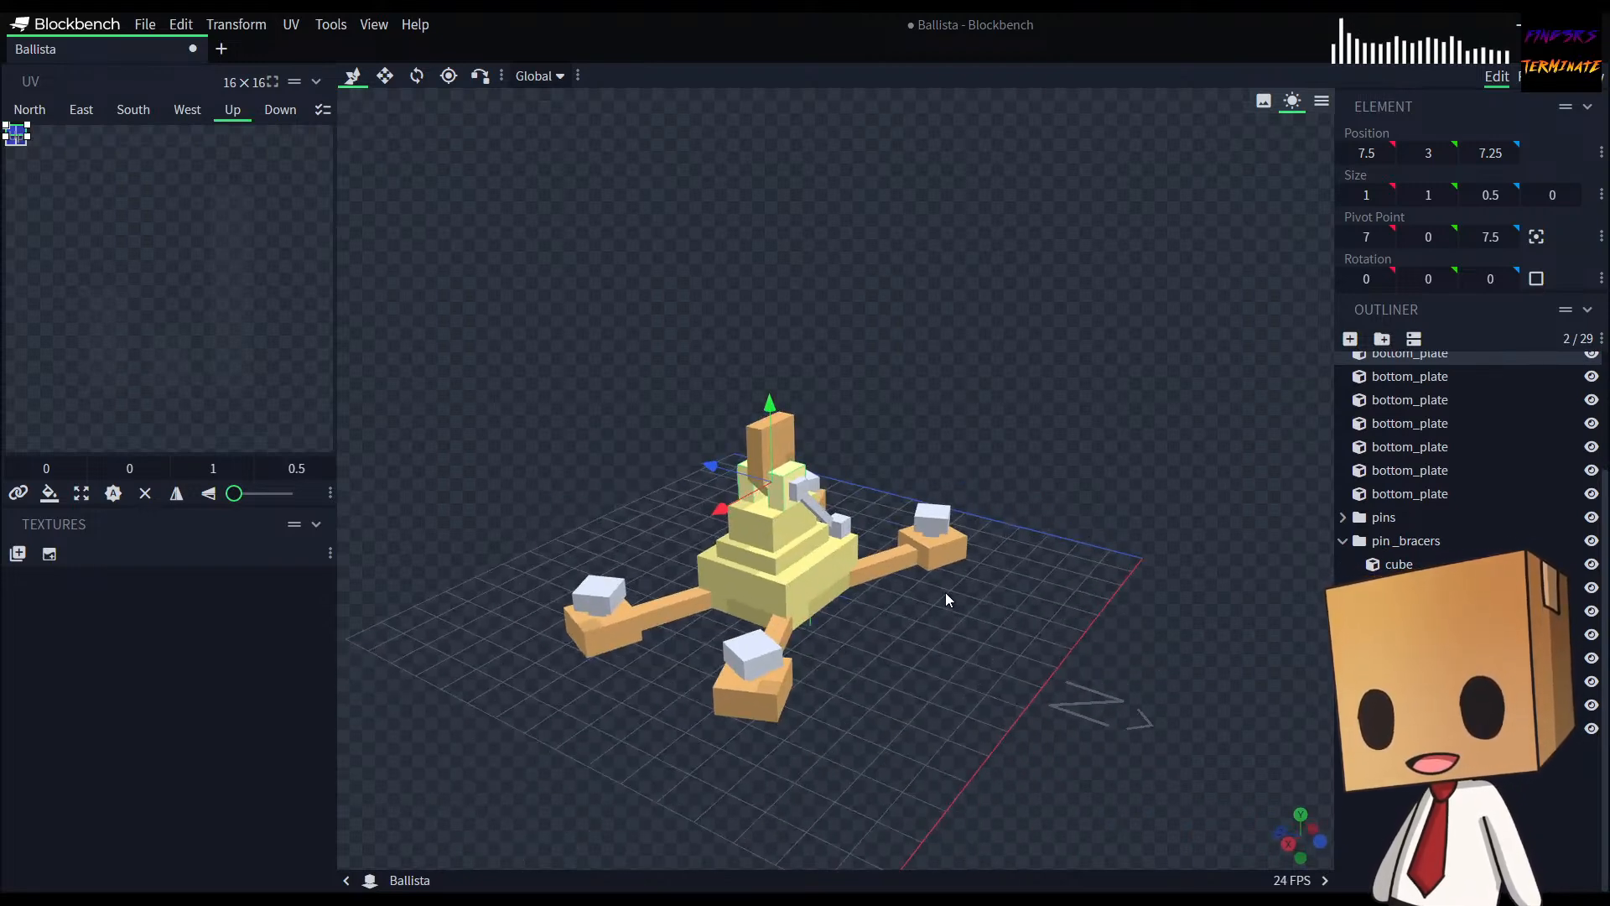
key("ctrl+d")
left_click_drag(770, 408, 768, 369)
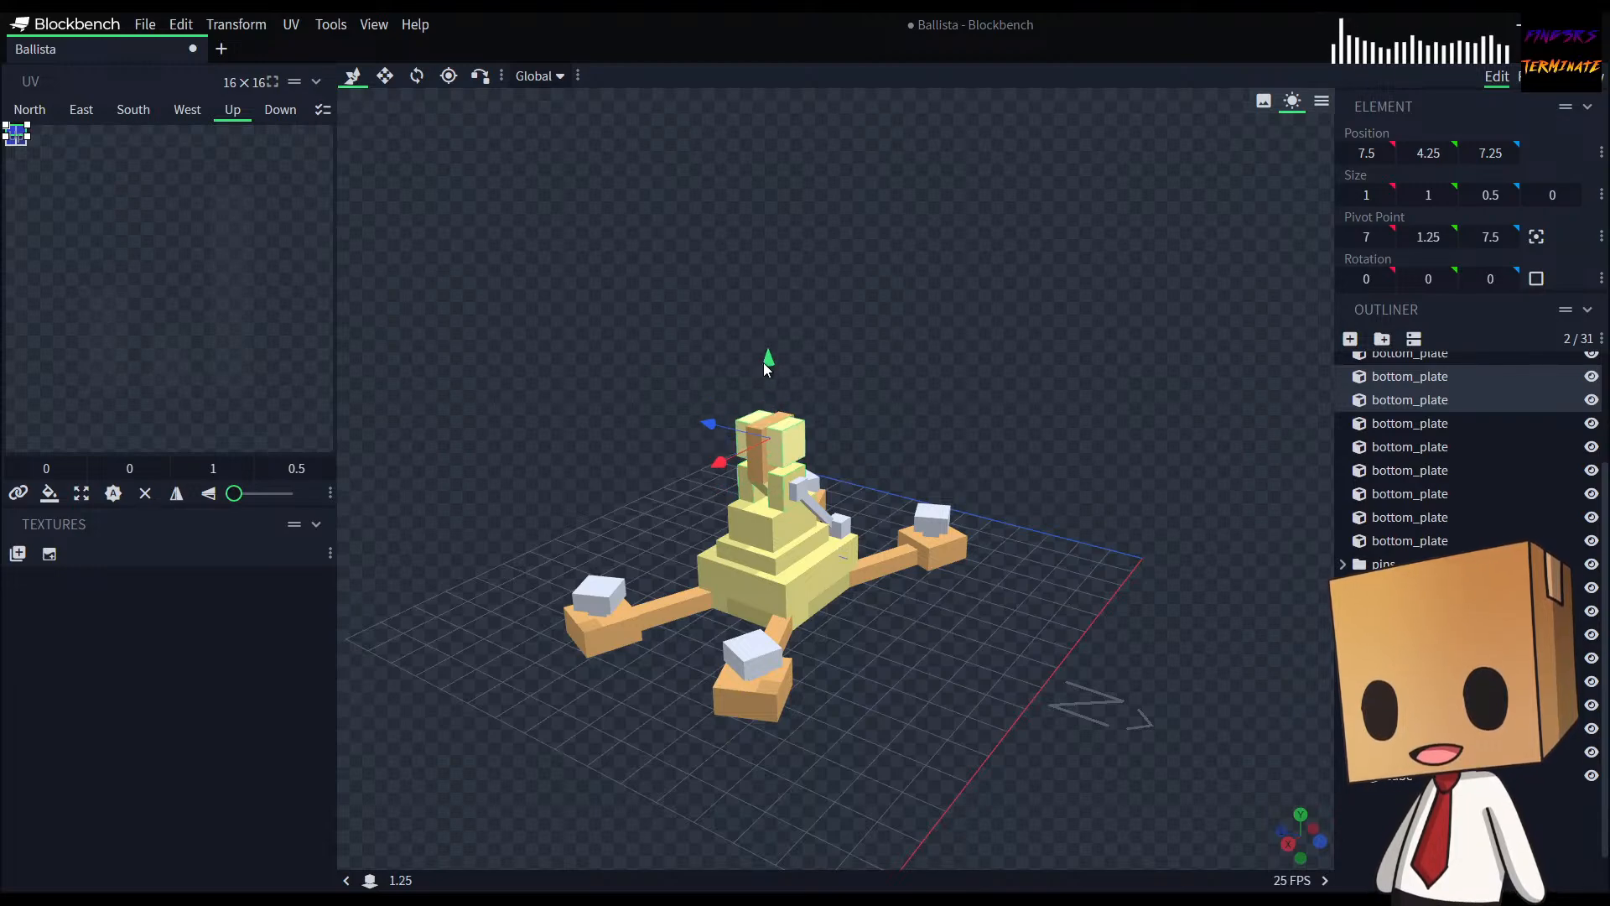
Step: Stretch the two post copies along X into long beams of size 7, by 3.5 on one side and 2.5 on the other
left_click_drag(991, 417, 775, 402)
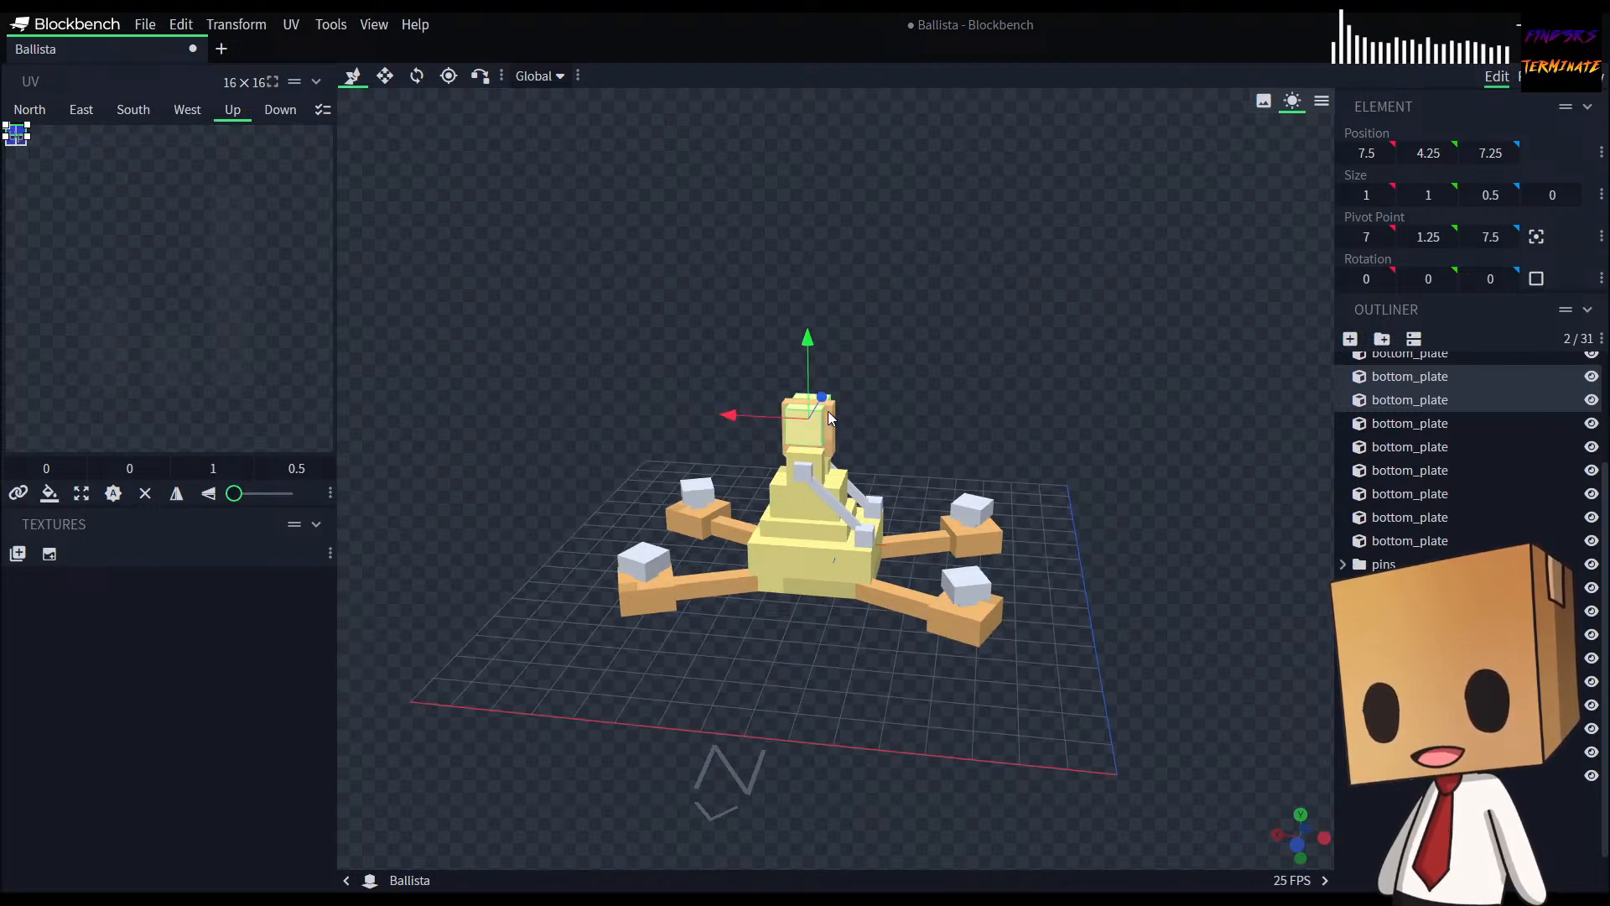
key("s")
left_click_drag(894, 424, 1015, 440)
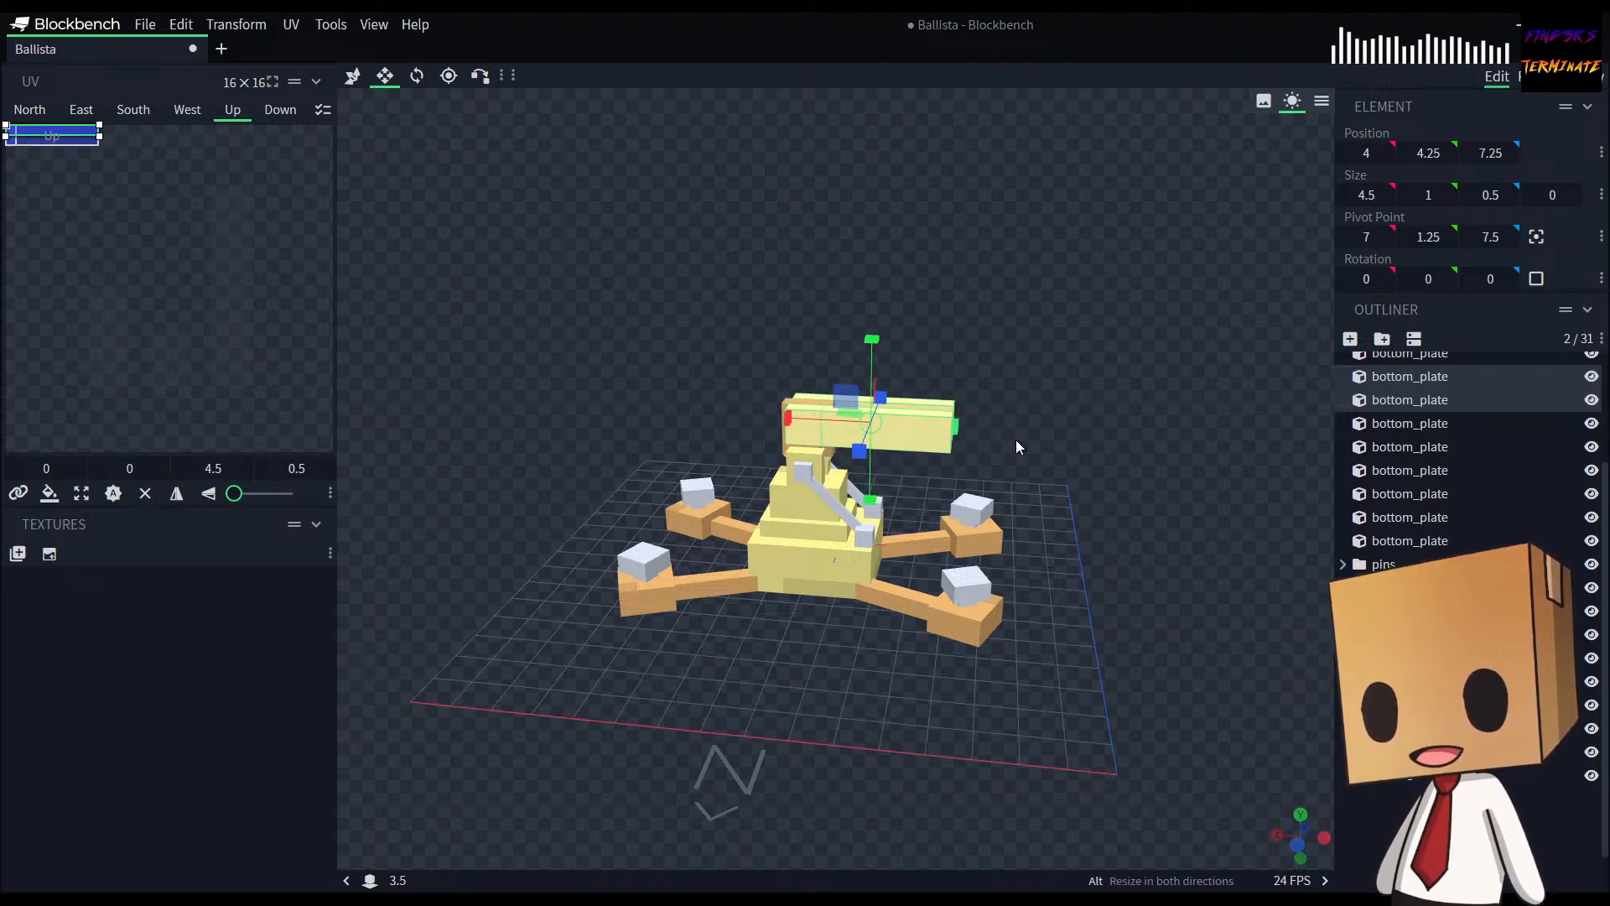
left_click_drag(784, 419, 698, 415)
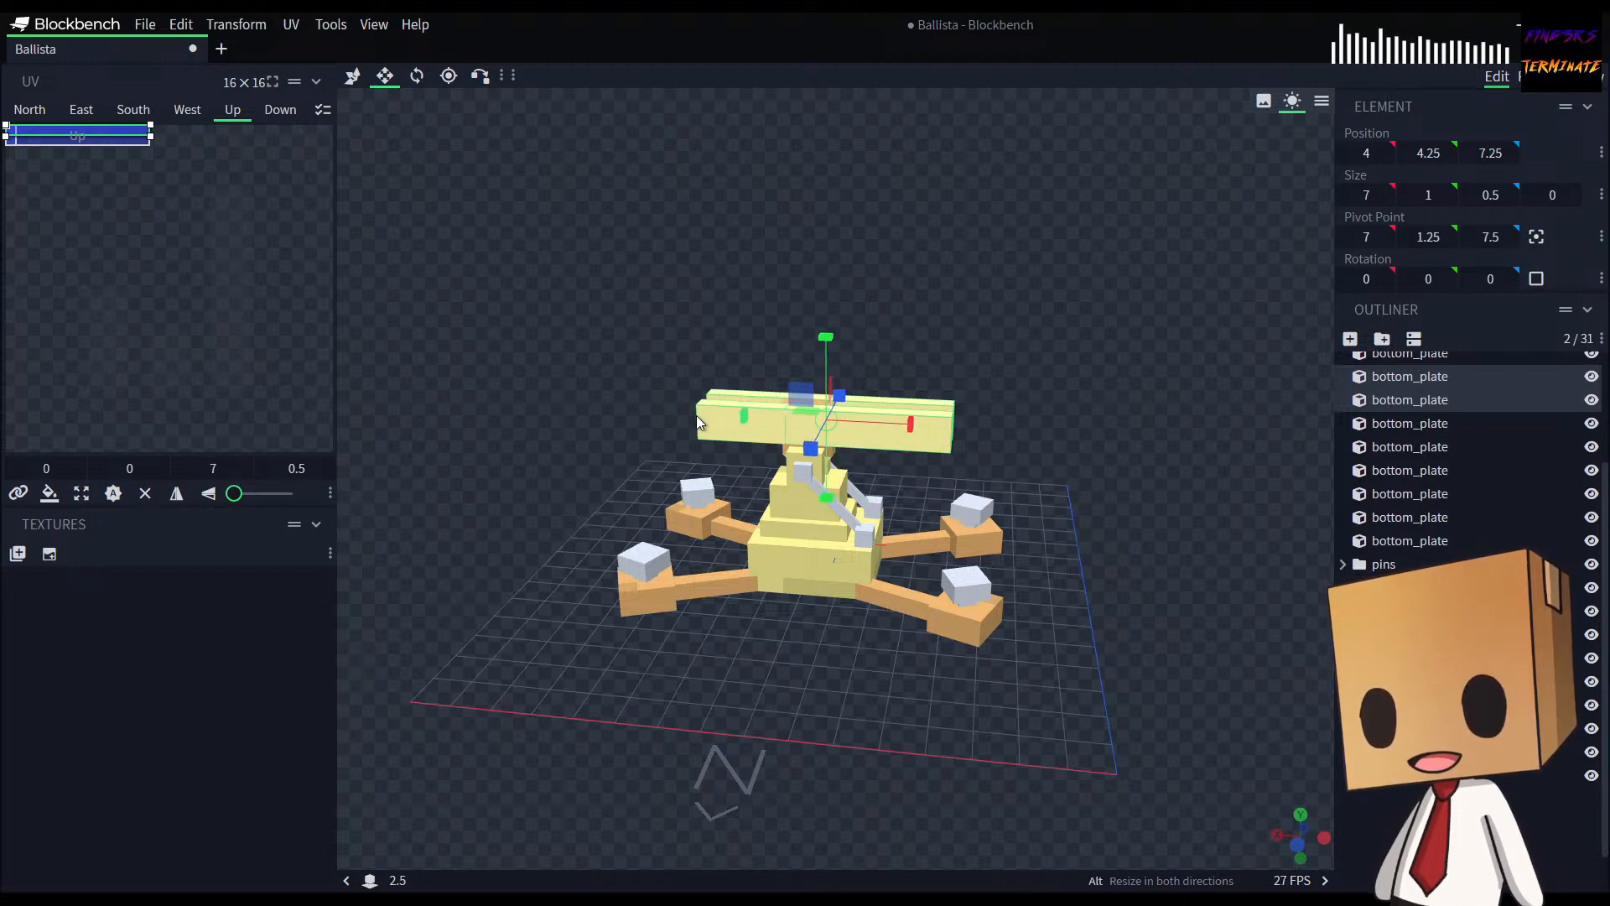
left_click_drag(847, 689, 813, 769)
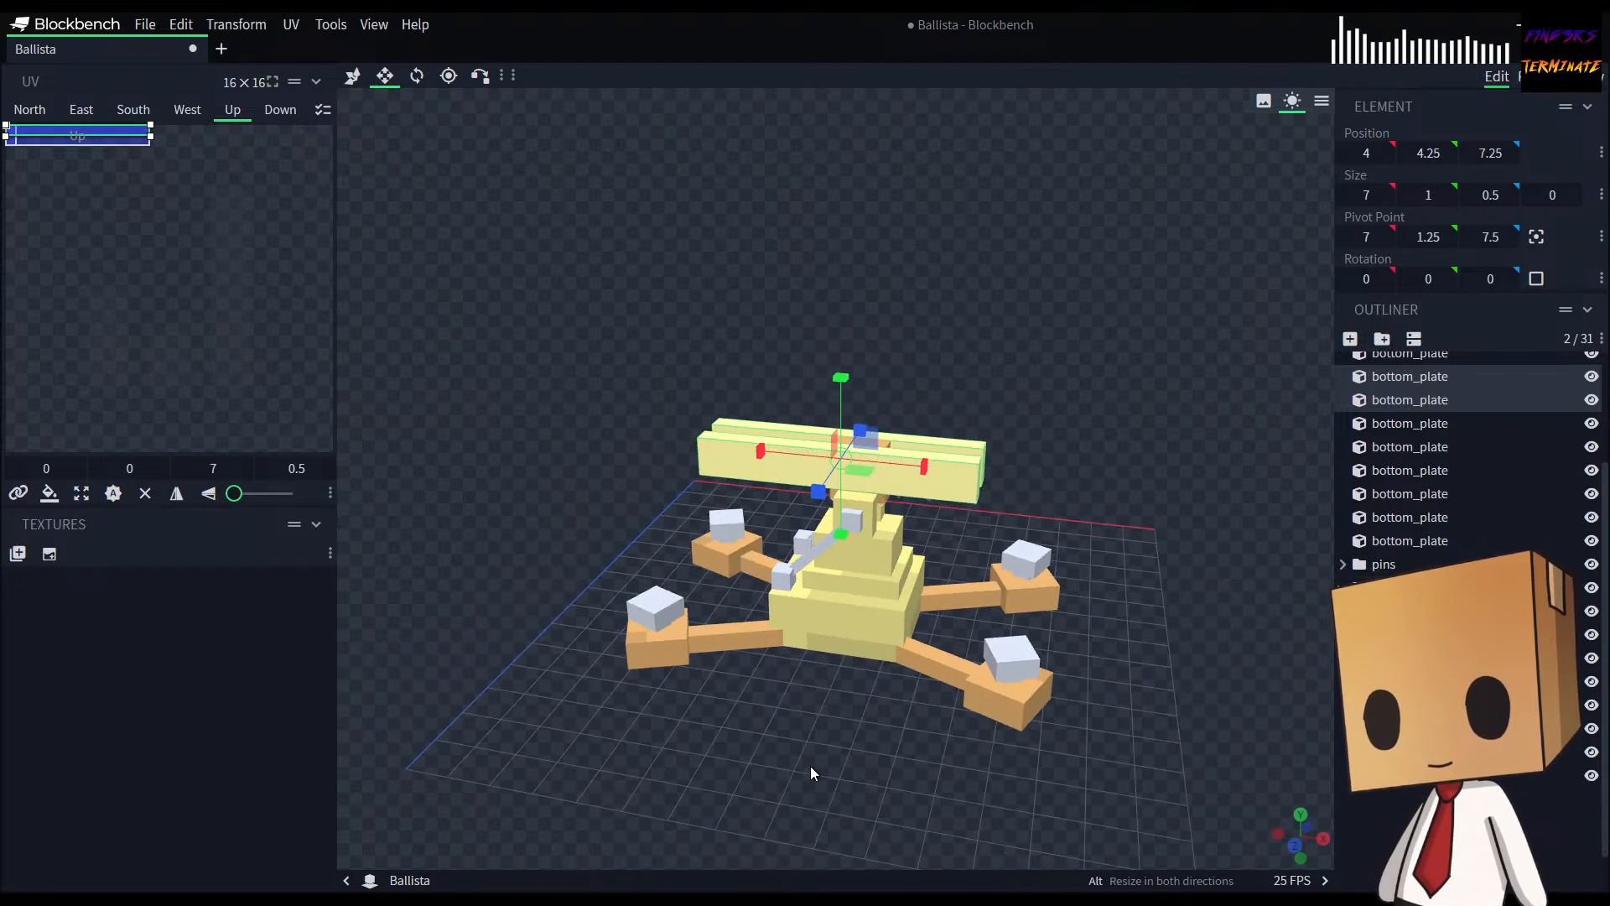
key("v")
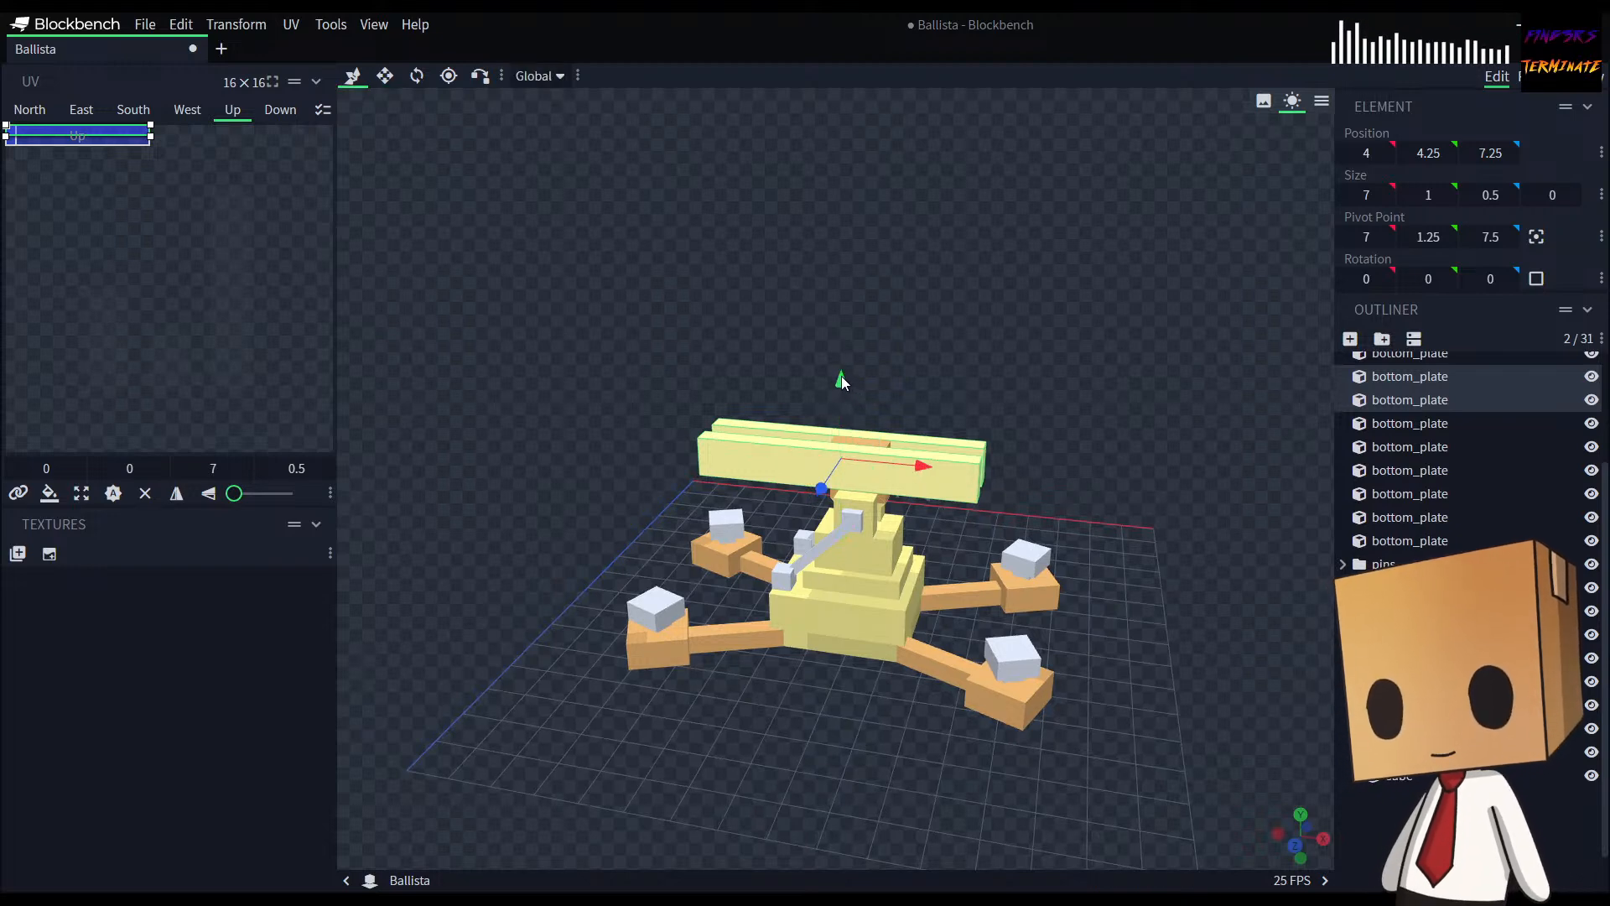
left_click_drag(842, 376, 842, 369)
left_click_drag(842, 755, 834, 702)
left_click_drag(843, 353, 841, 349)
left_click_drag(851, 698, 894, 713)
Step: Lower the top of the orange block between the two long beams slightly, then deselect it
left_click_drag(1174, 409, 1184, 513)
left_click(885, 447)
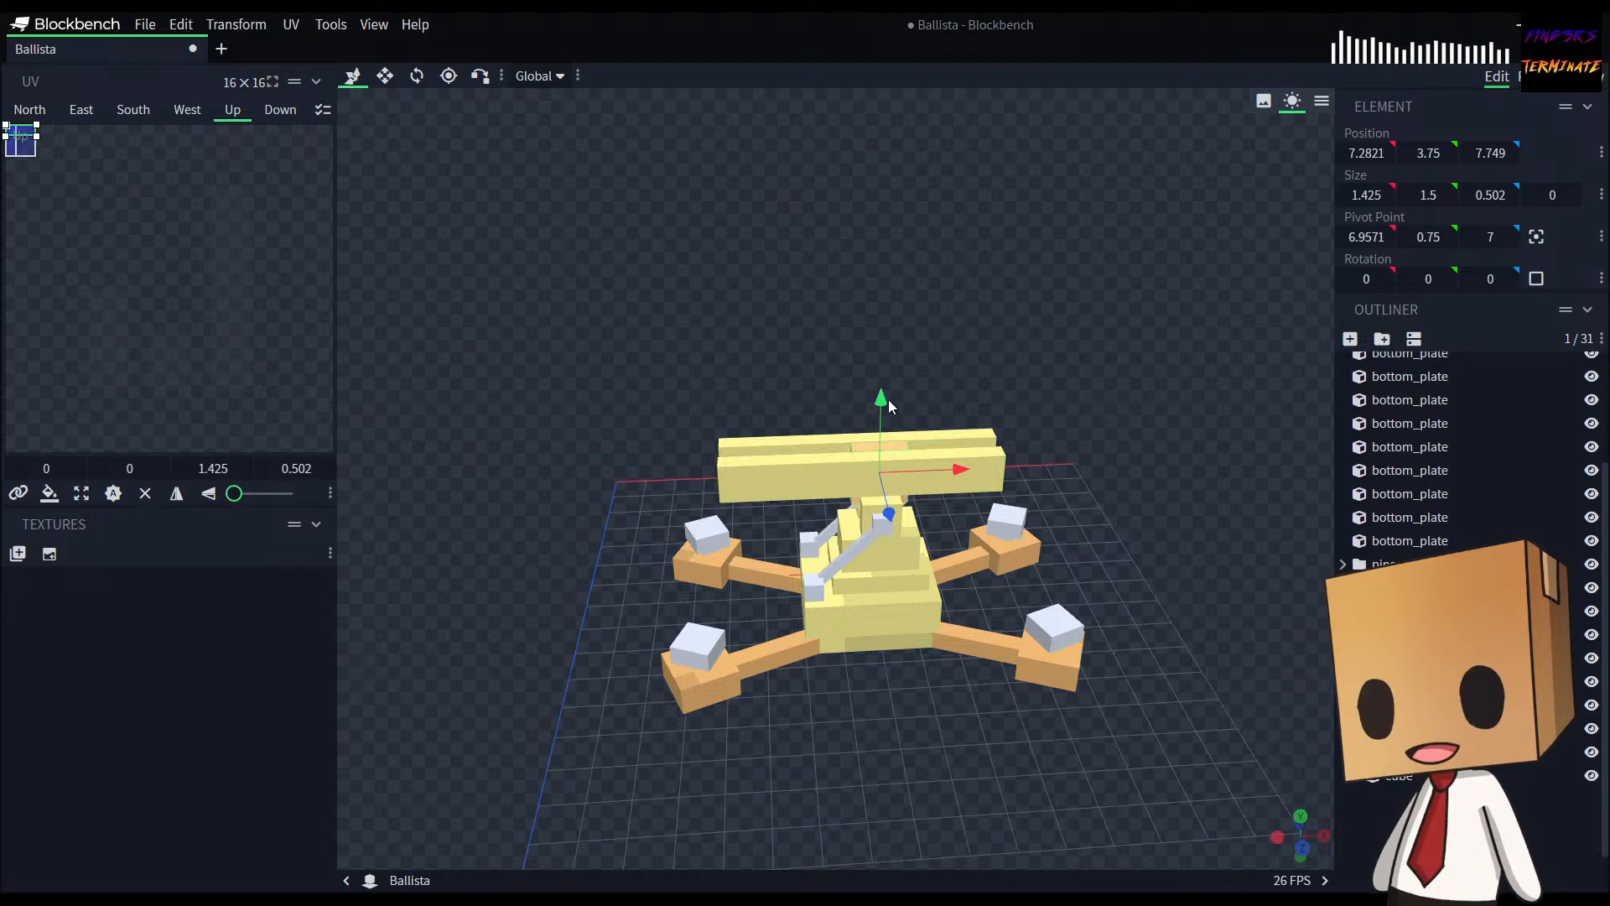
key("s")
left_click_drag(882, 400, 881, 406)
left_click(958, 807)
Step: Examine the twin beams' height and proportions against the tower and legs from the side, end and above
left_click_drag(958, 808, 1122, 818)
left_click_drag(951, 522, 872, 631)
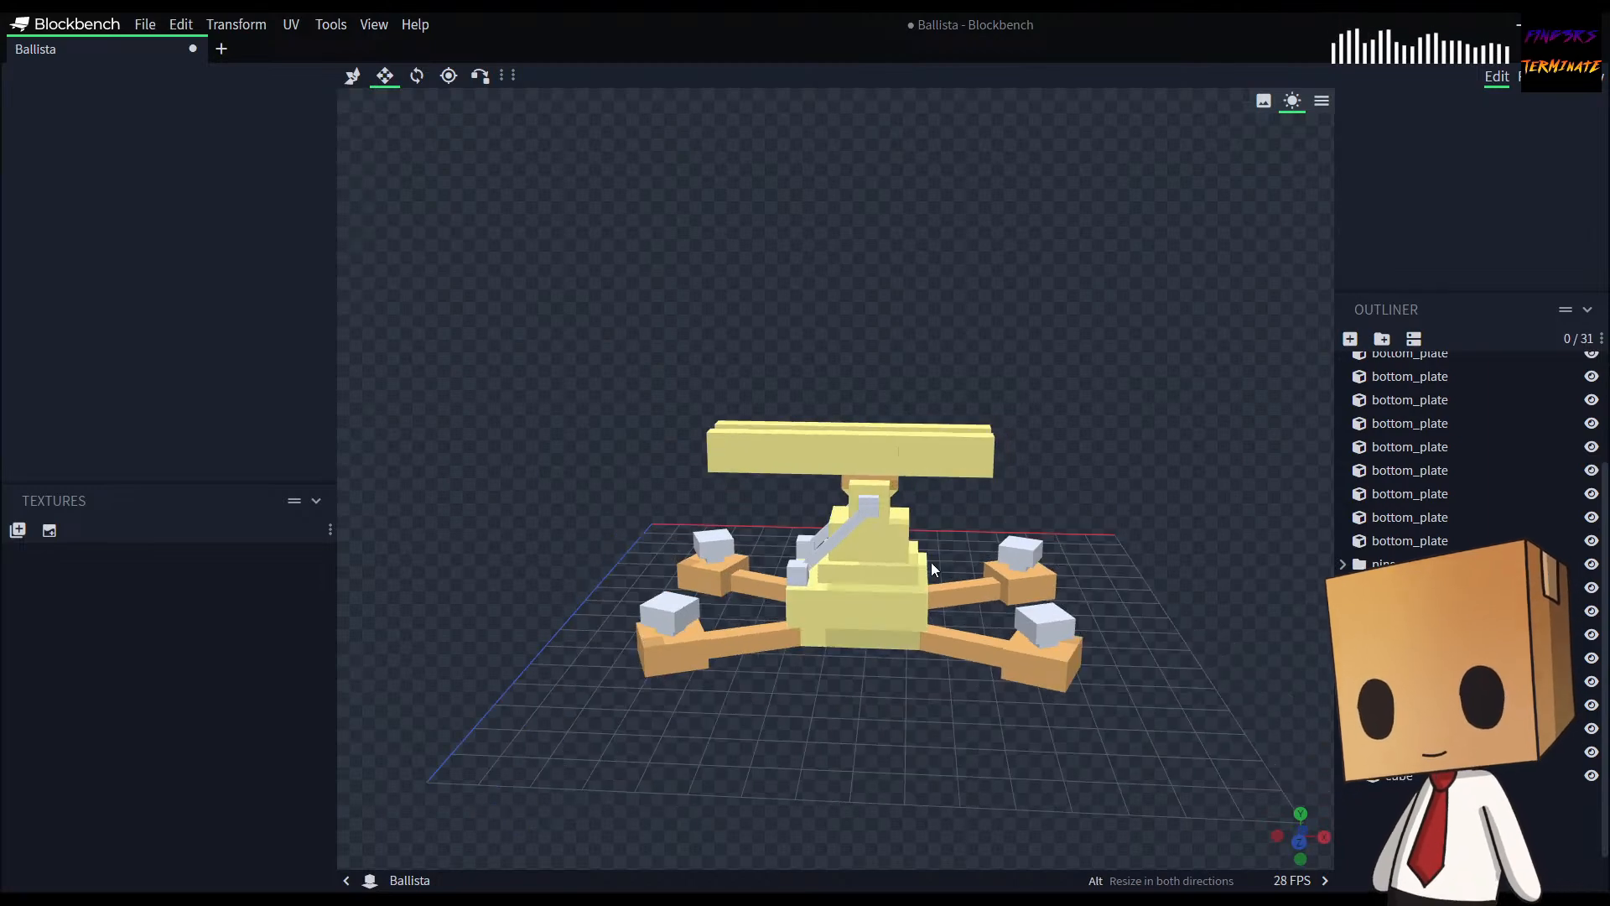
left_click_drag(941, 587, 965, 644)
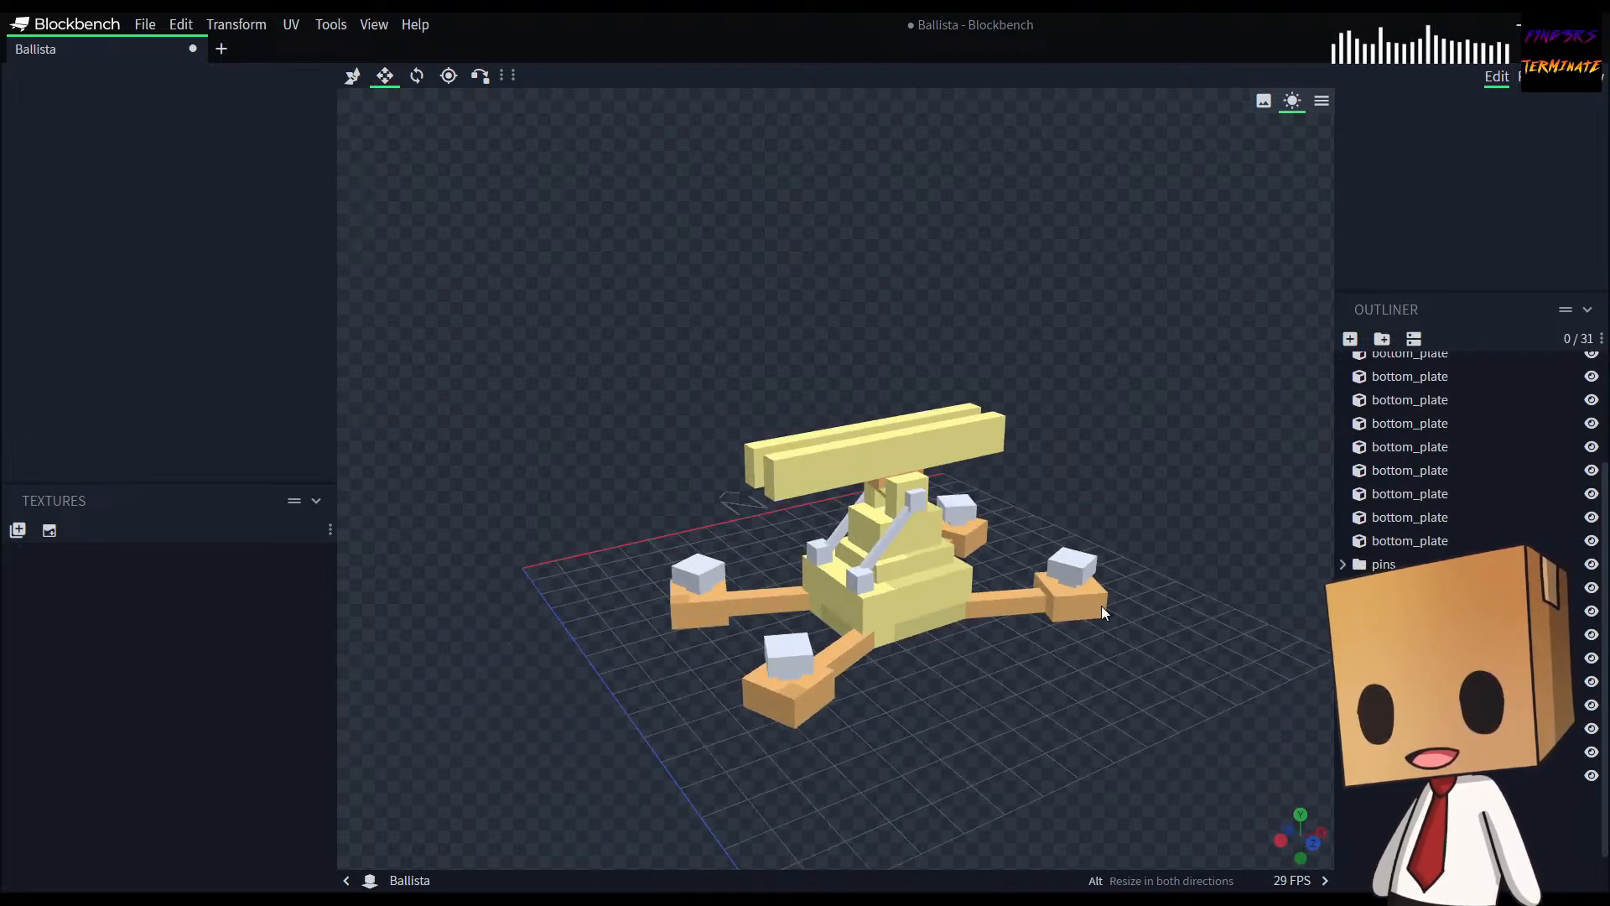
left_click_drag(1014, 751, 1097, 772)
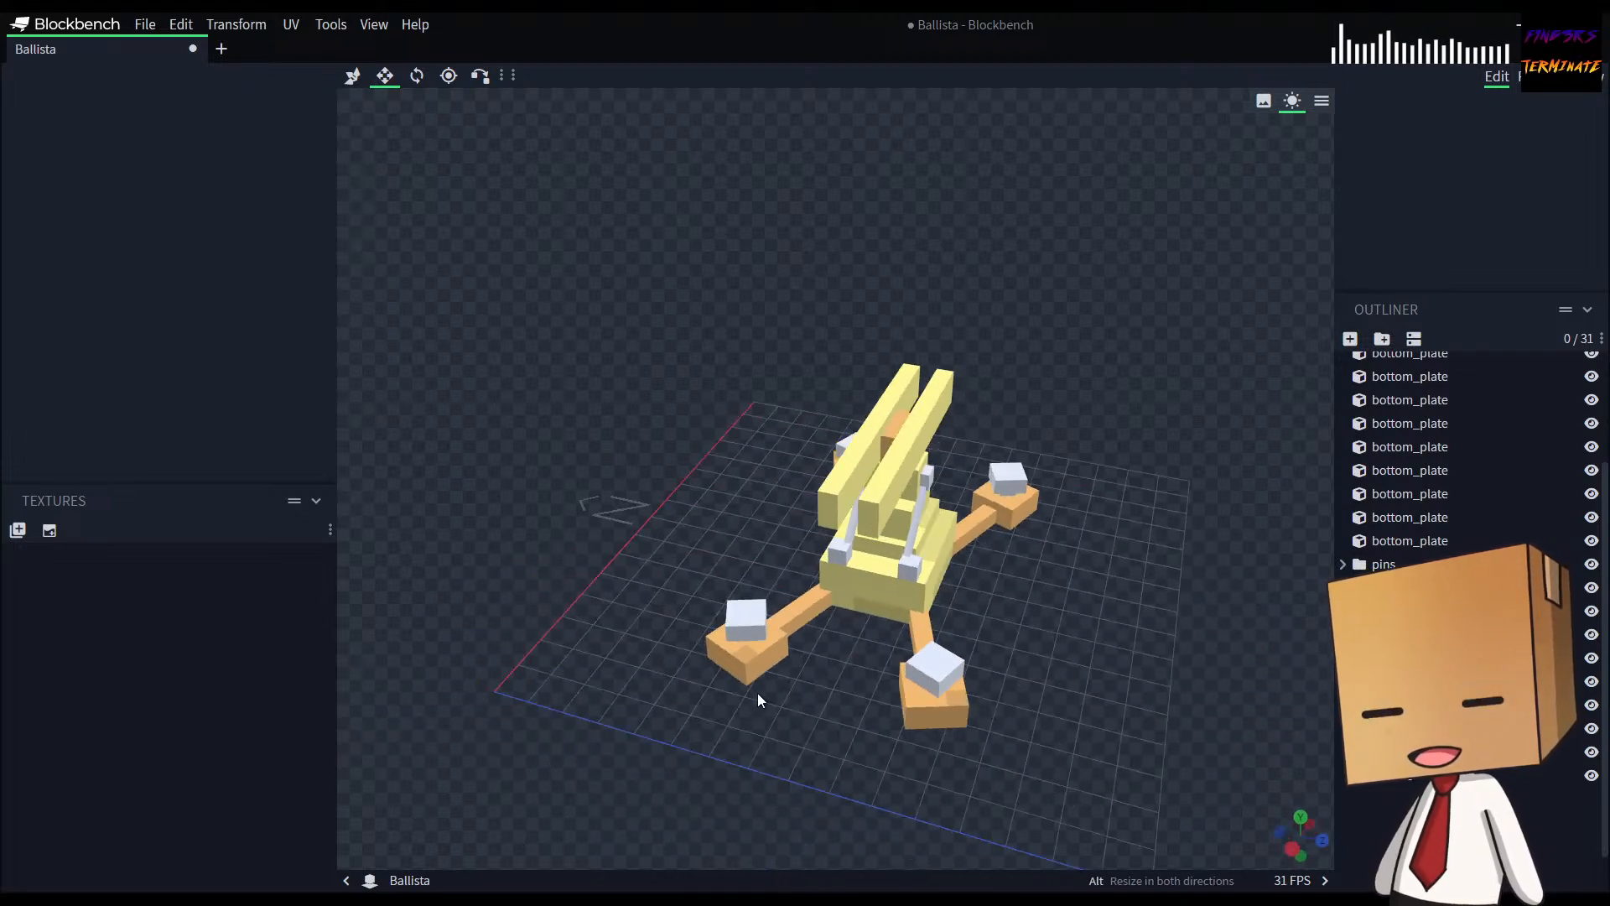
left_click_drag(1029, 662, 848, 597)
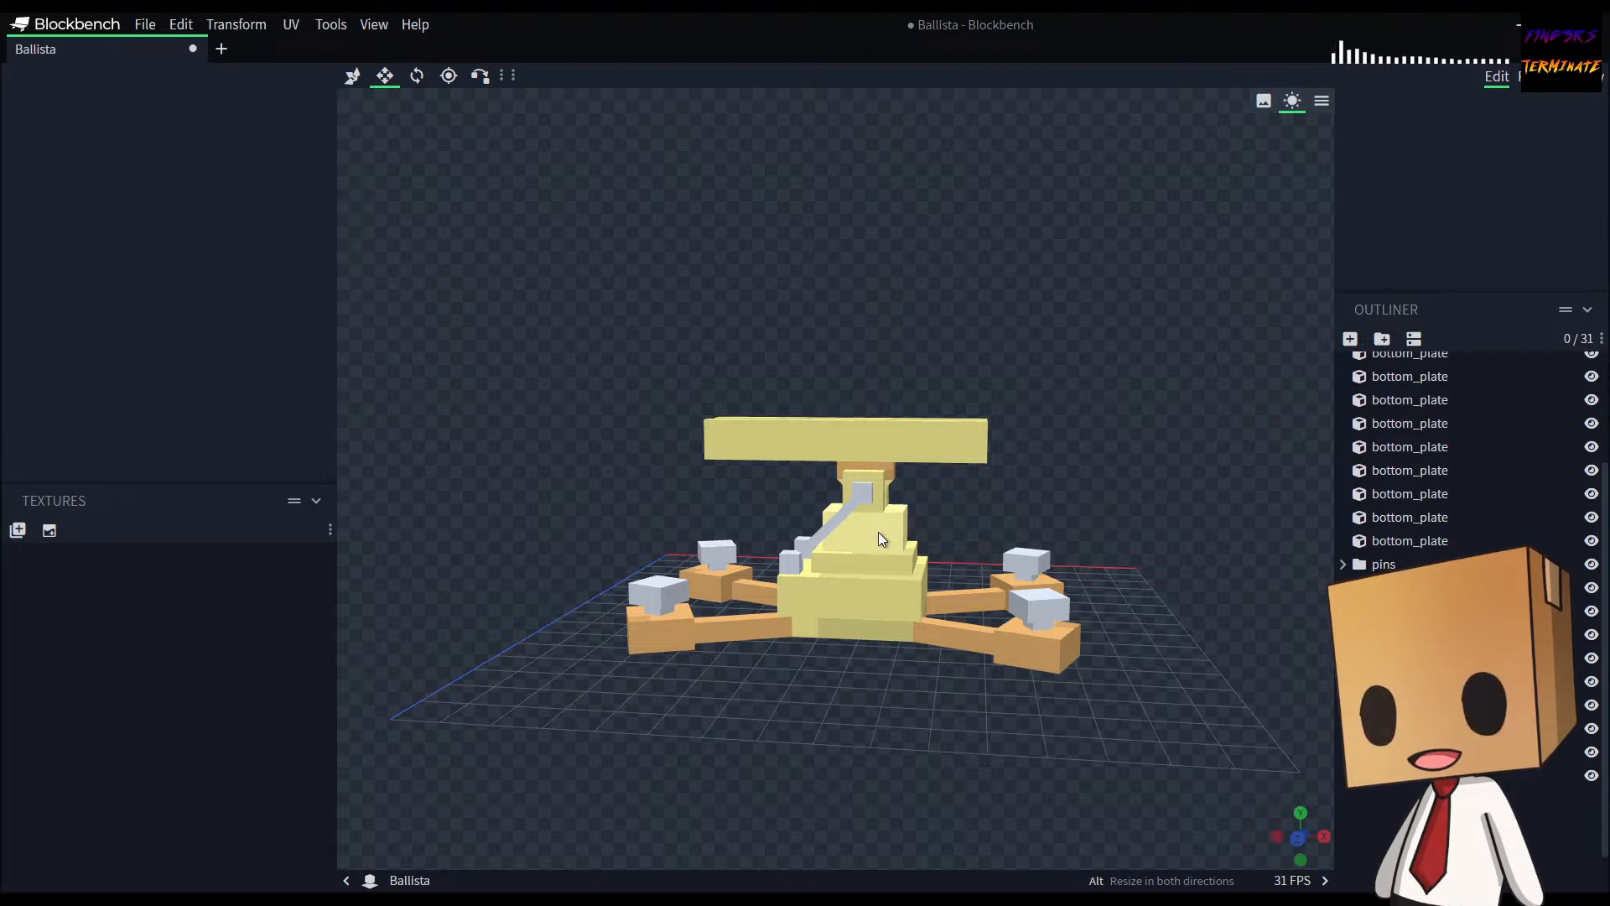
left_click_drag(842, 698, 1024, 751)
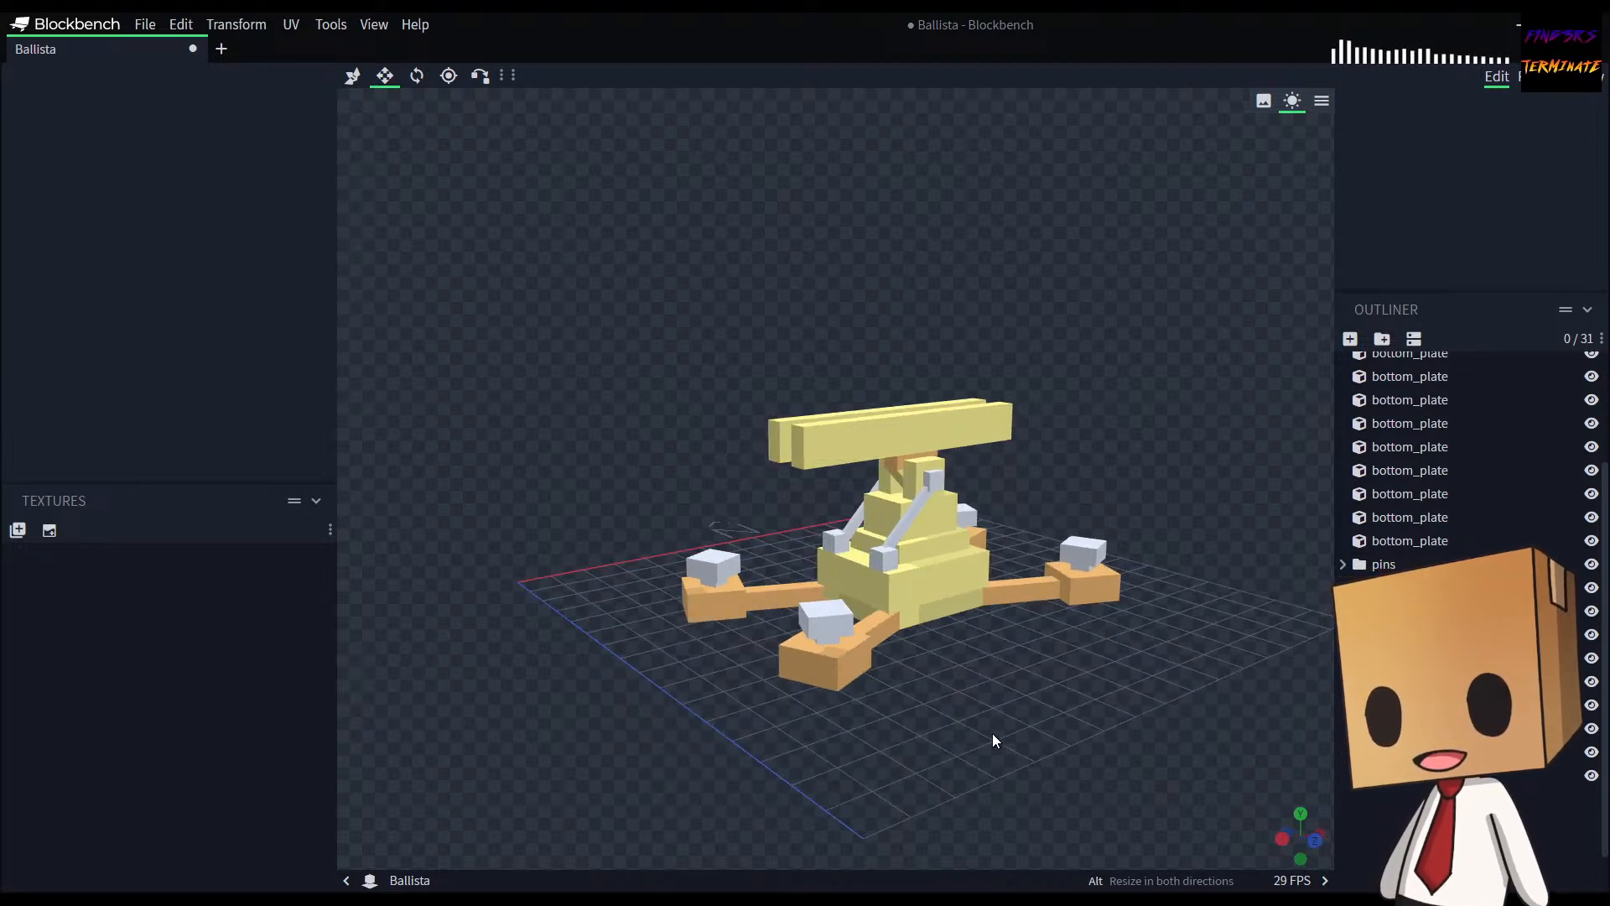
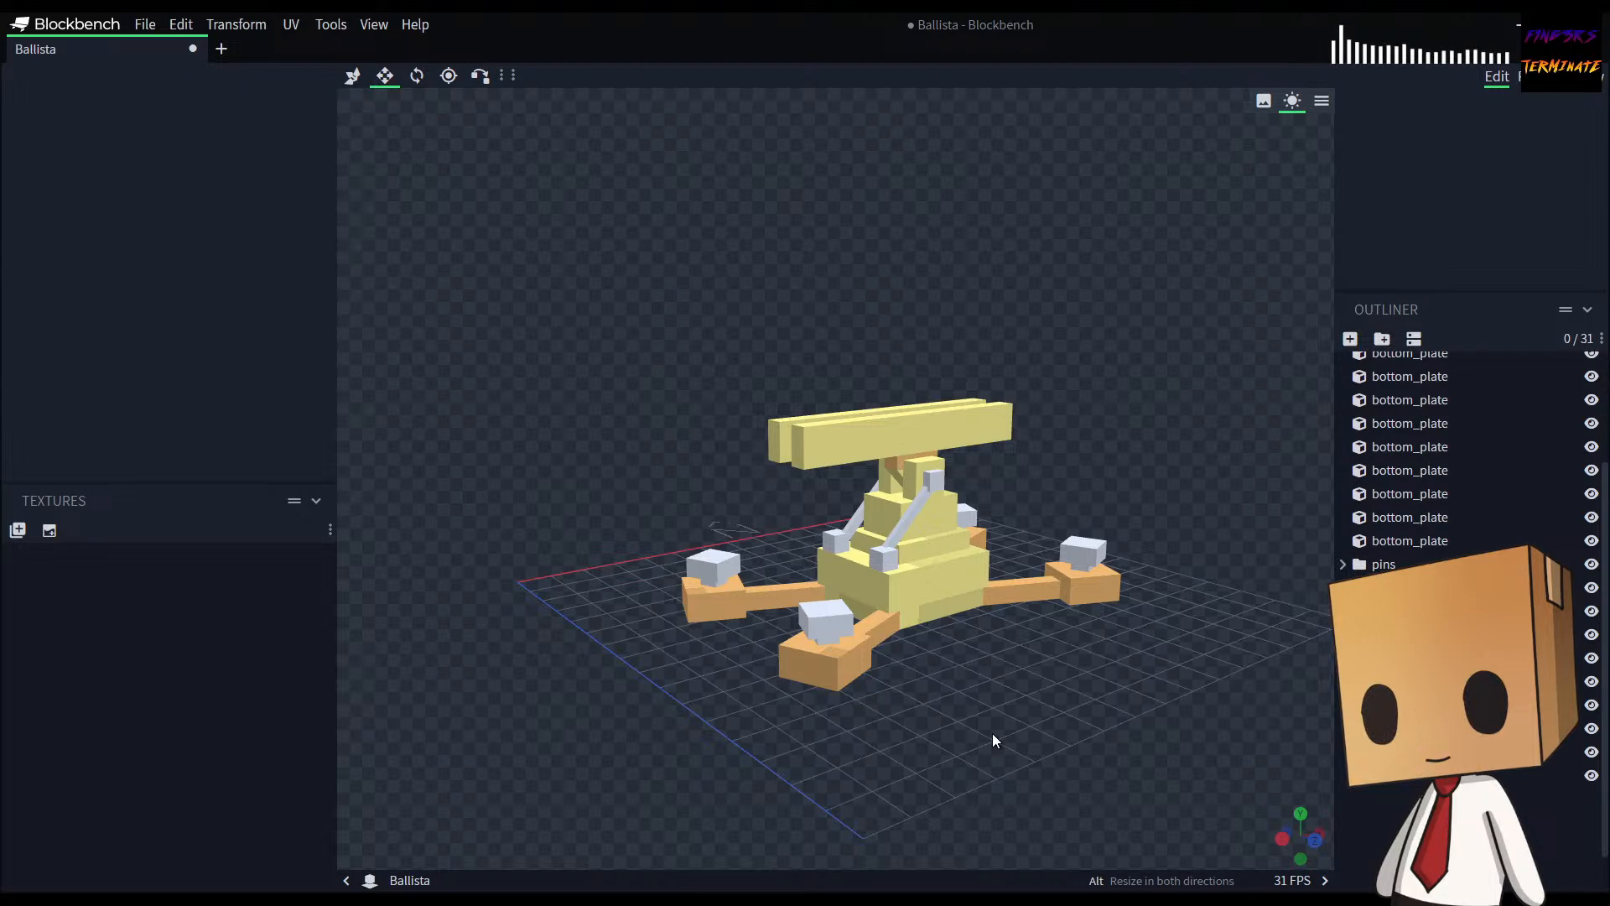
Step: Reduce the height of both long beams to 0.5, lowering their tops
left_click_drag(971, 693, 946, 540)
left_click(914, 440)
left_click_drag(1149, 654, 904, 569)
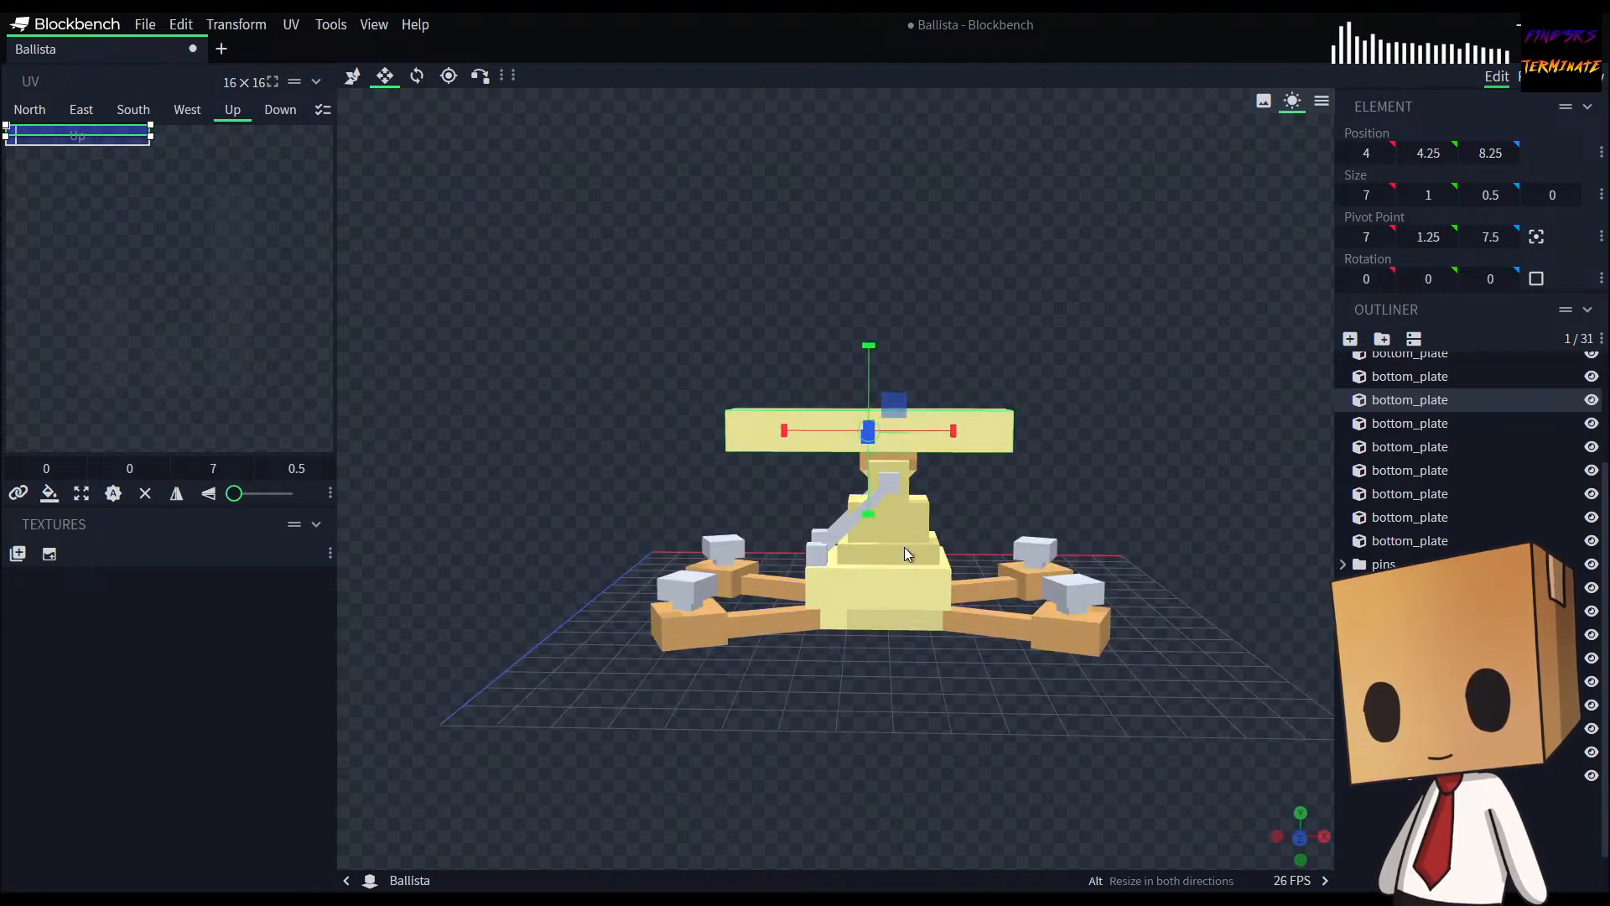
left_click_drag(870, 346, 1124, 706)
left_click(898, 431)
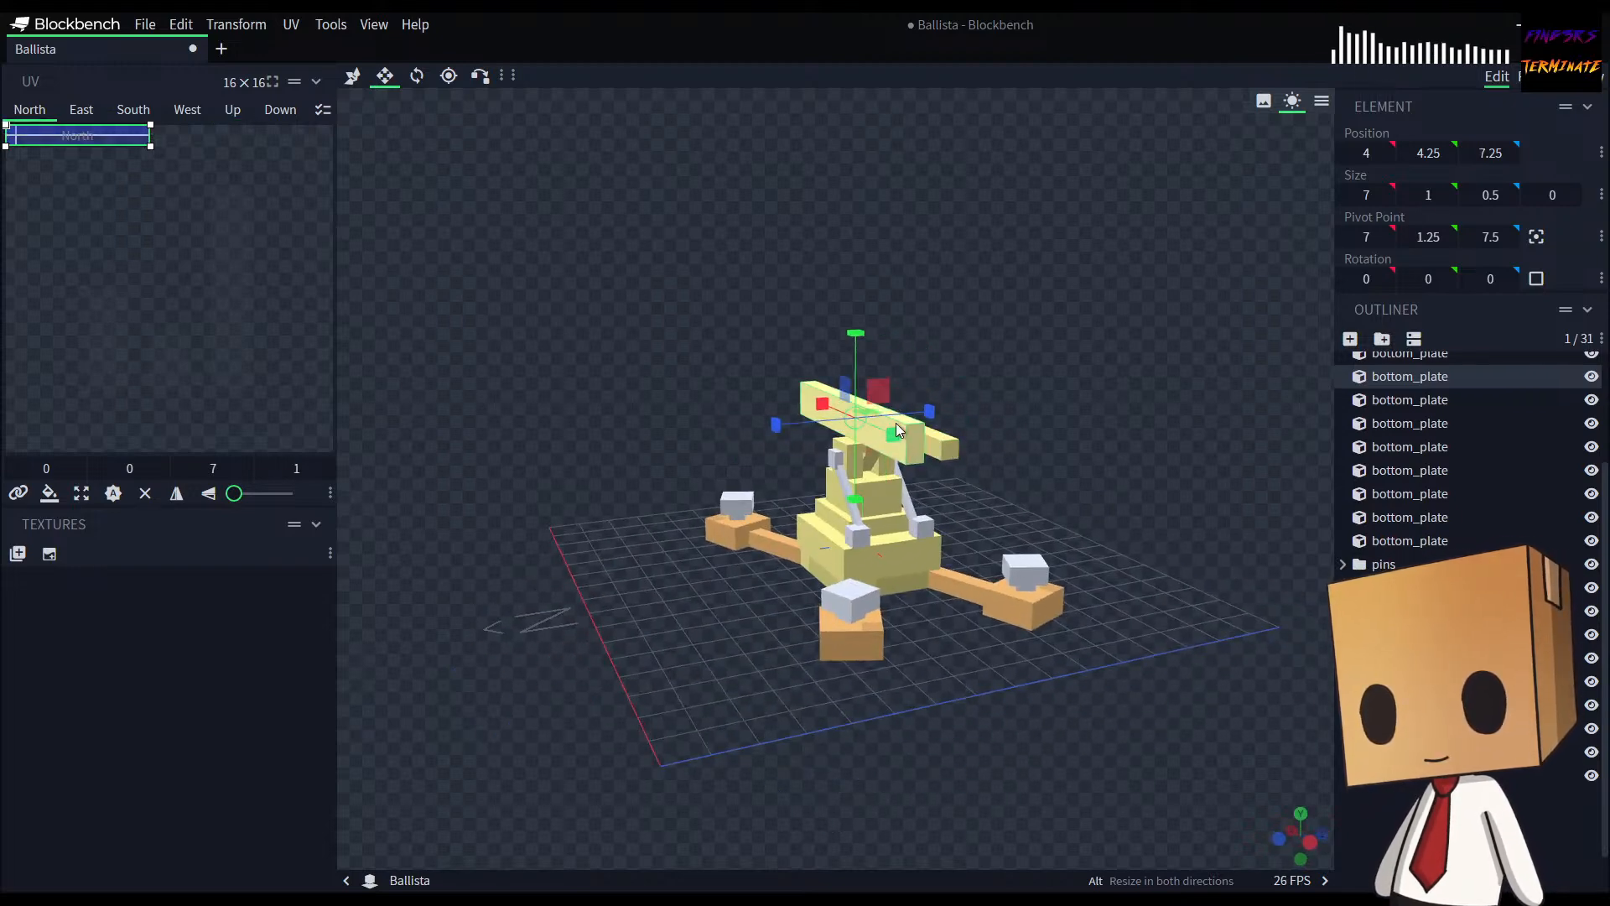
left_click_drag(856, 334, 855, 349)
left_click_drag(1146, 478, 859, 451)
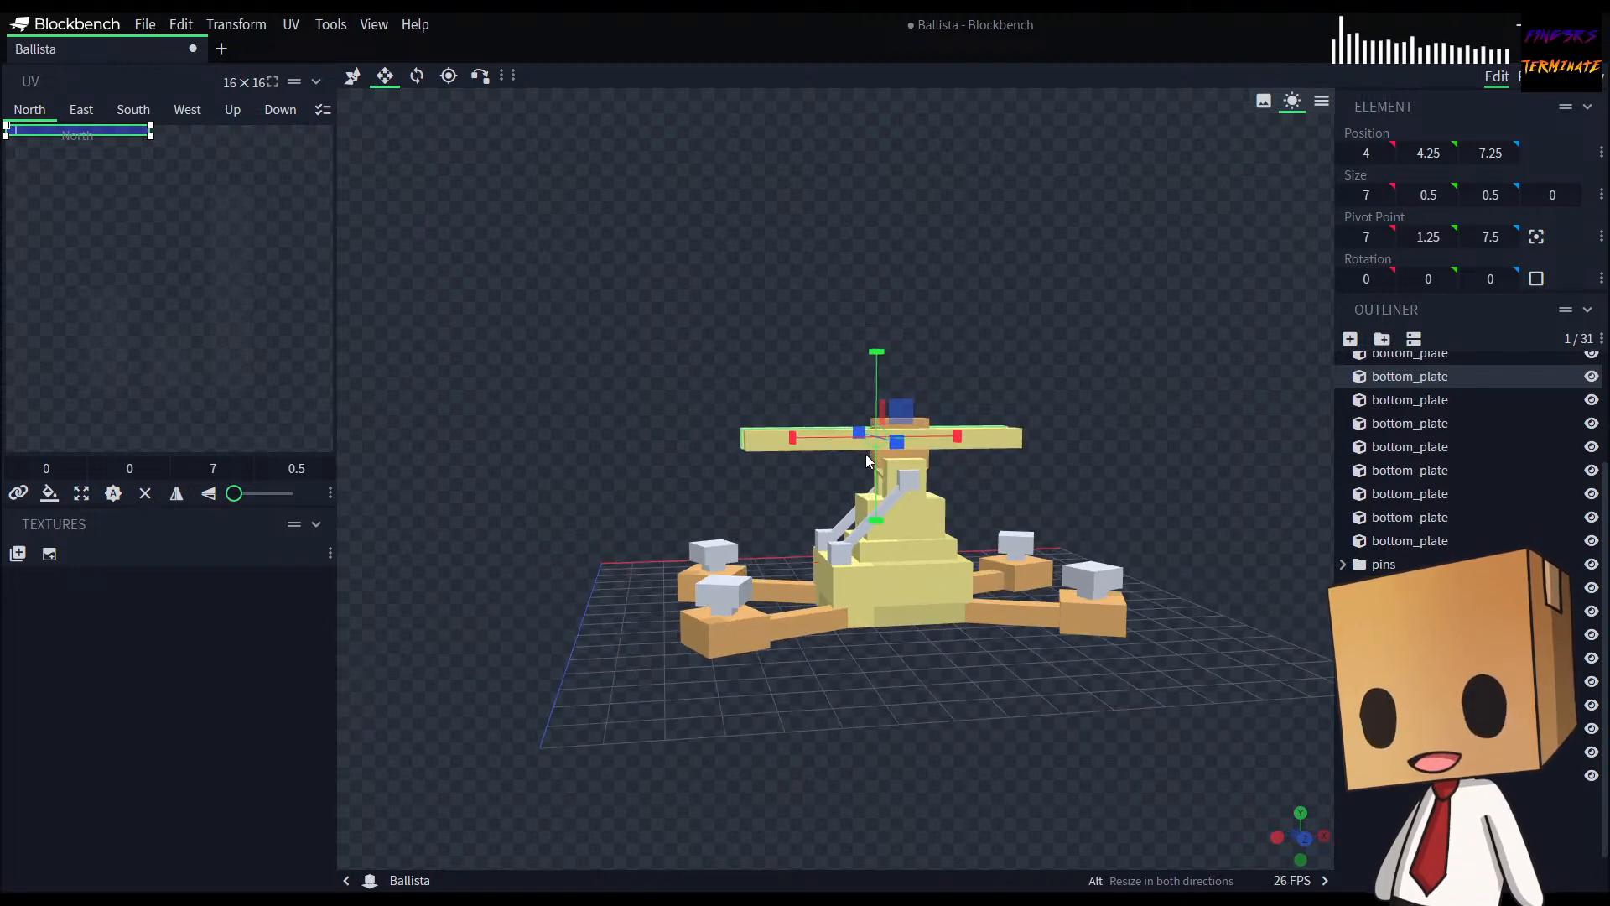
Step: Duplicate the two thin long beams and raise the copies by 0.5 so they sit on the originals
left_click_drag(1111, 470, 1086, 473)
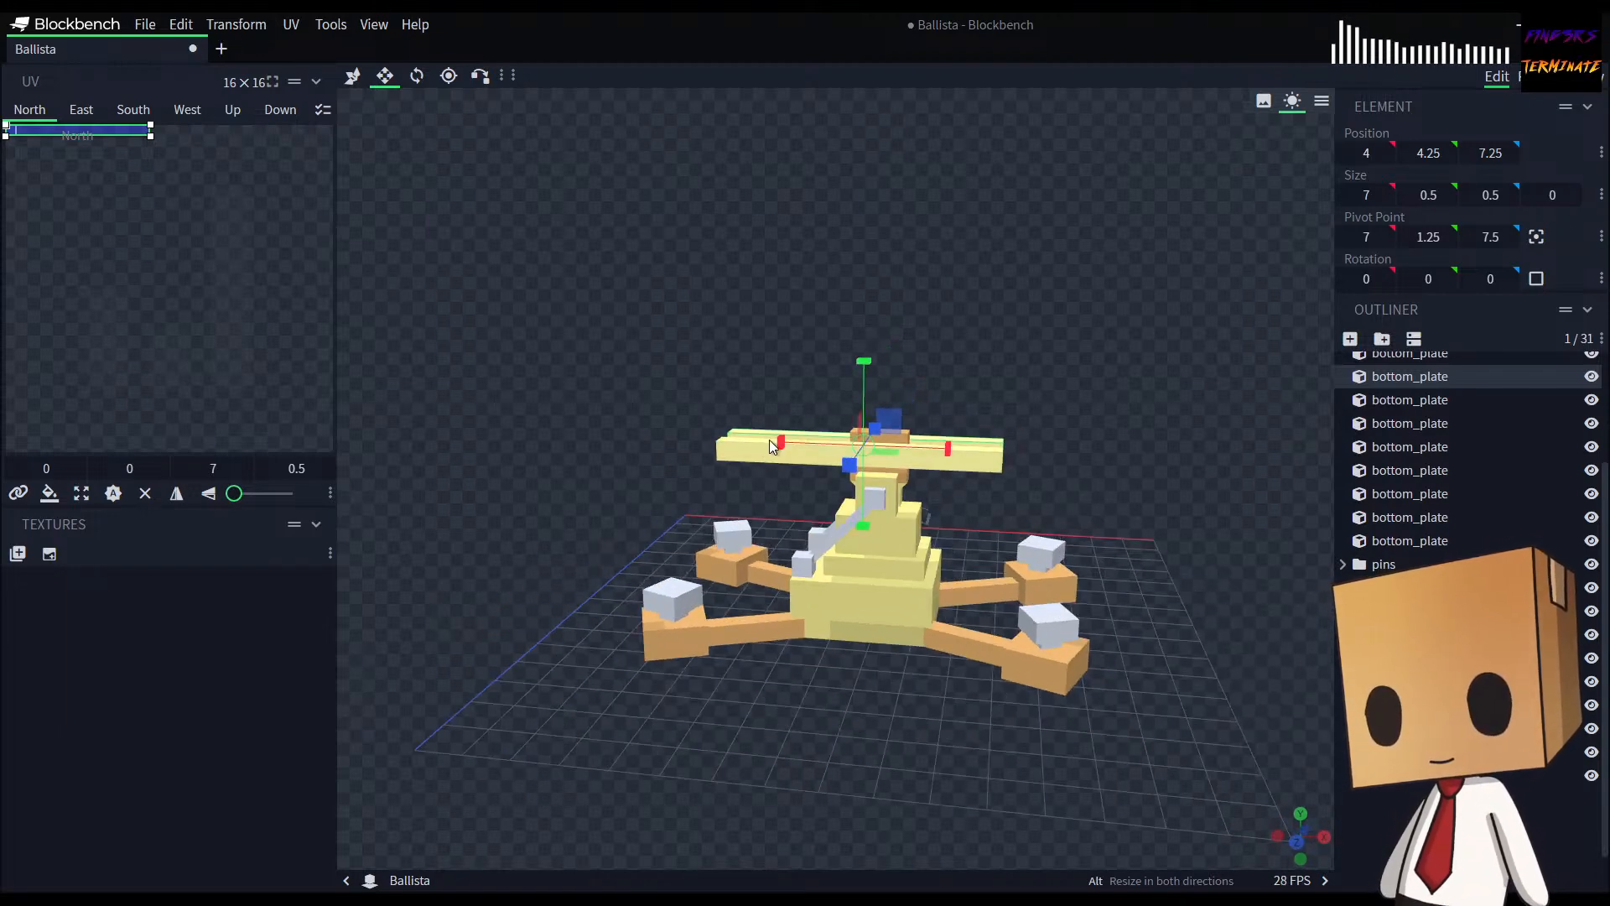
left_click(988, 462, "shift")
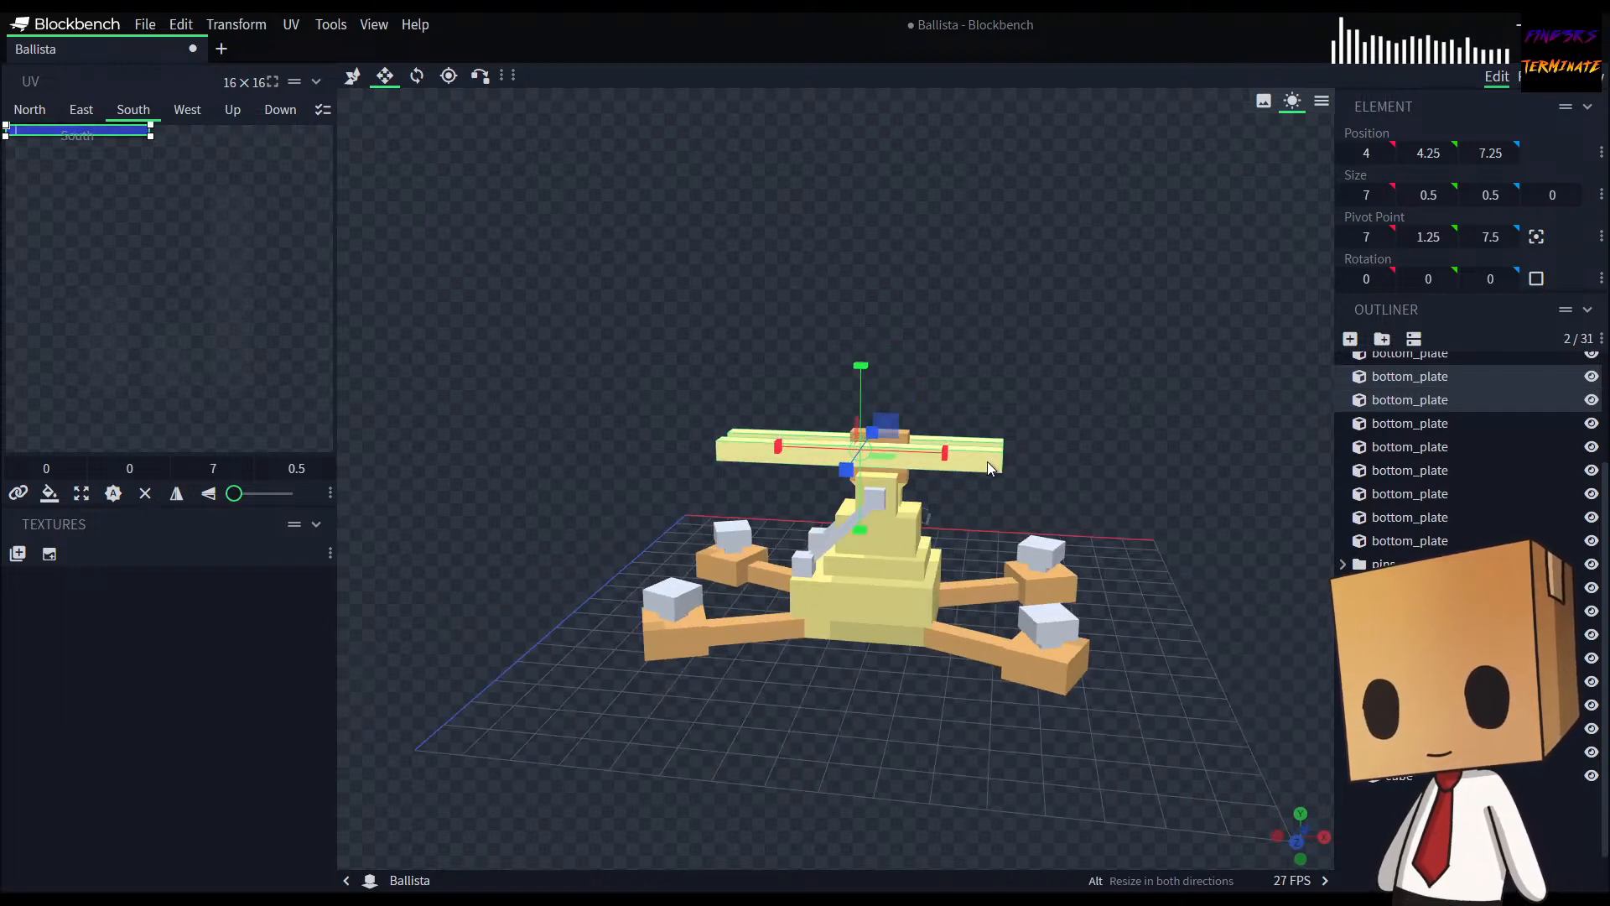
key("ctrl+d")
key("v")
left_click_drag(860, 369, 858, 344)
left_click_drag(858, 752, 887, 675)
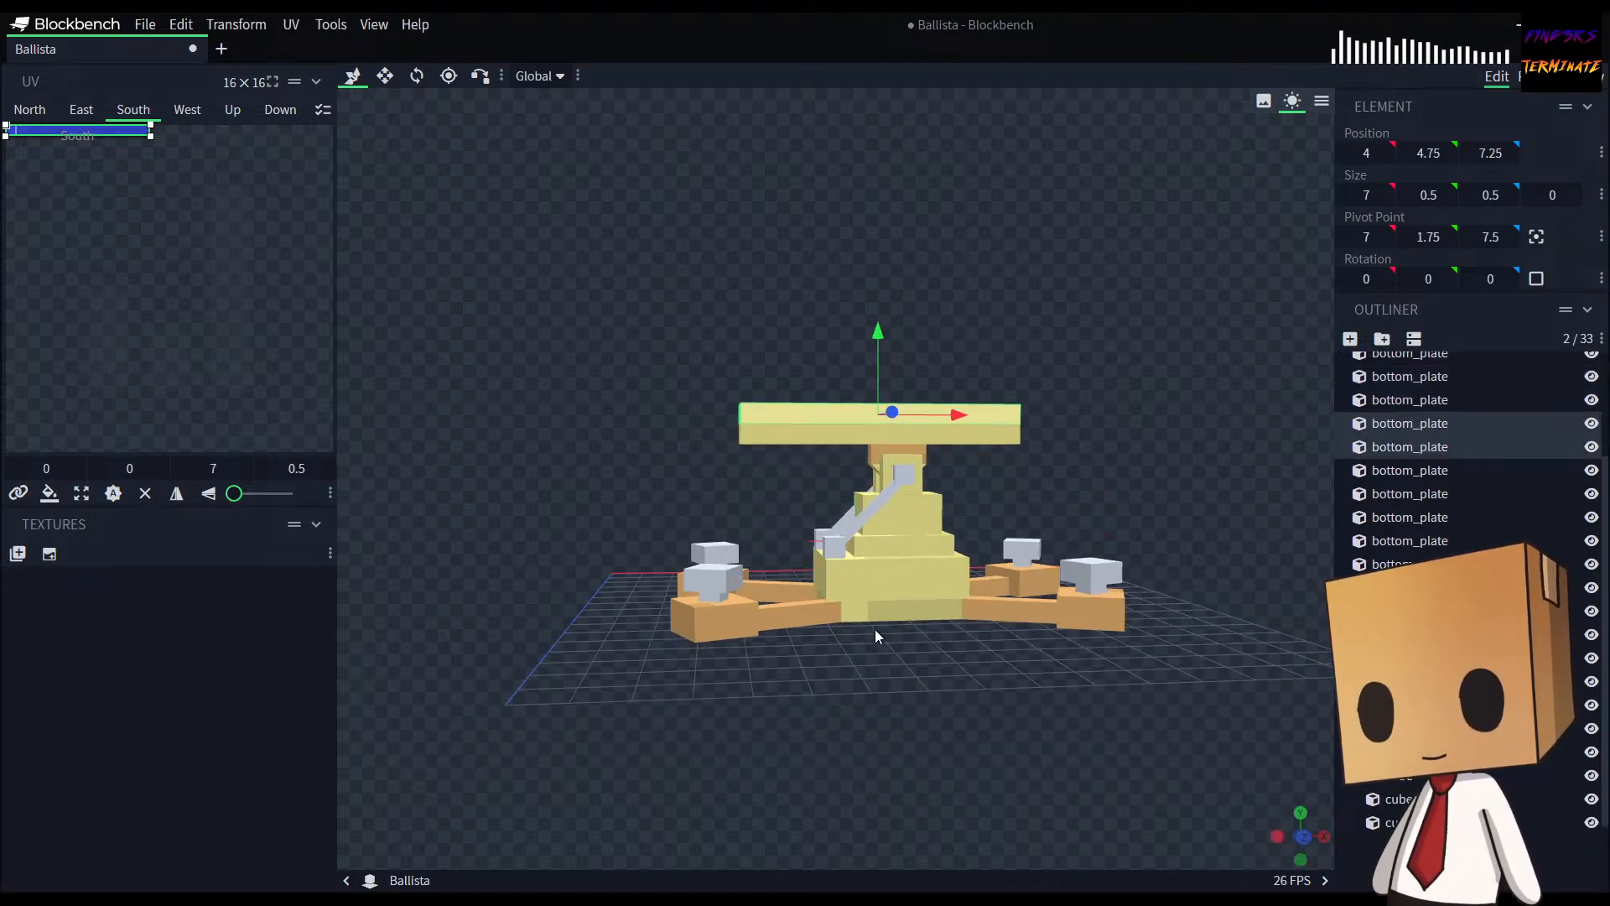
Step: Shorten the two lower beams along X to size 4.5, by 1.5 at one end and 1 at the other
left_click(790, 441)
key("s")
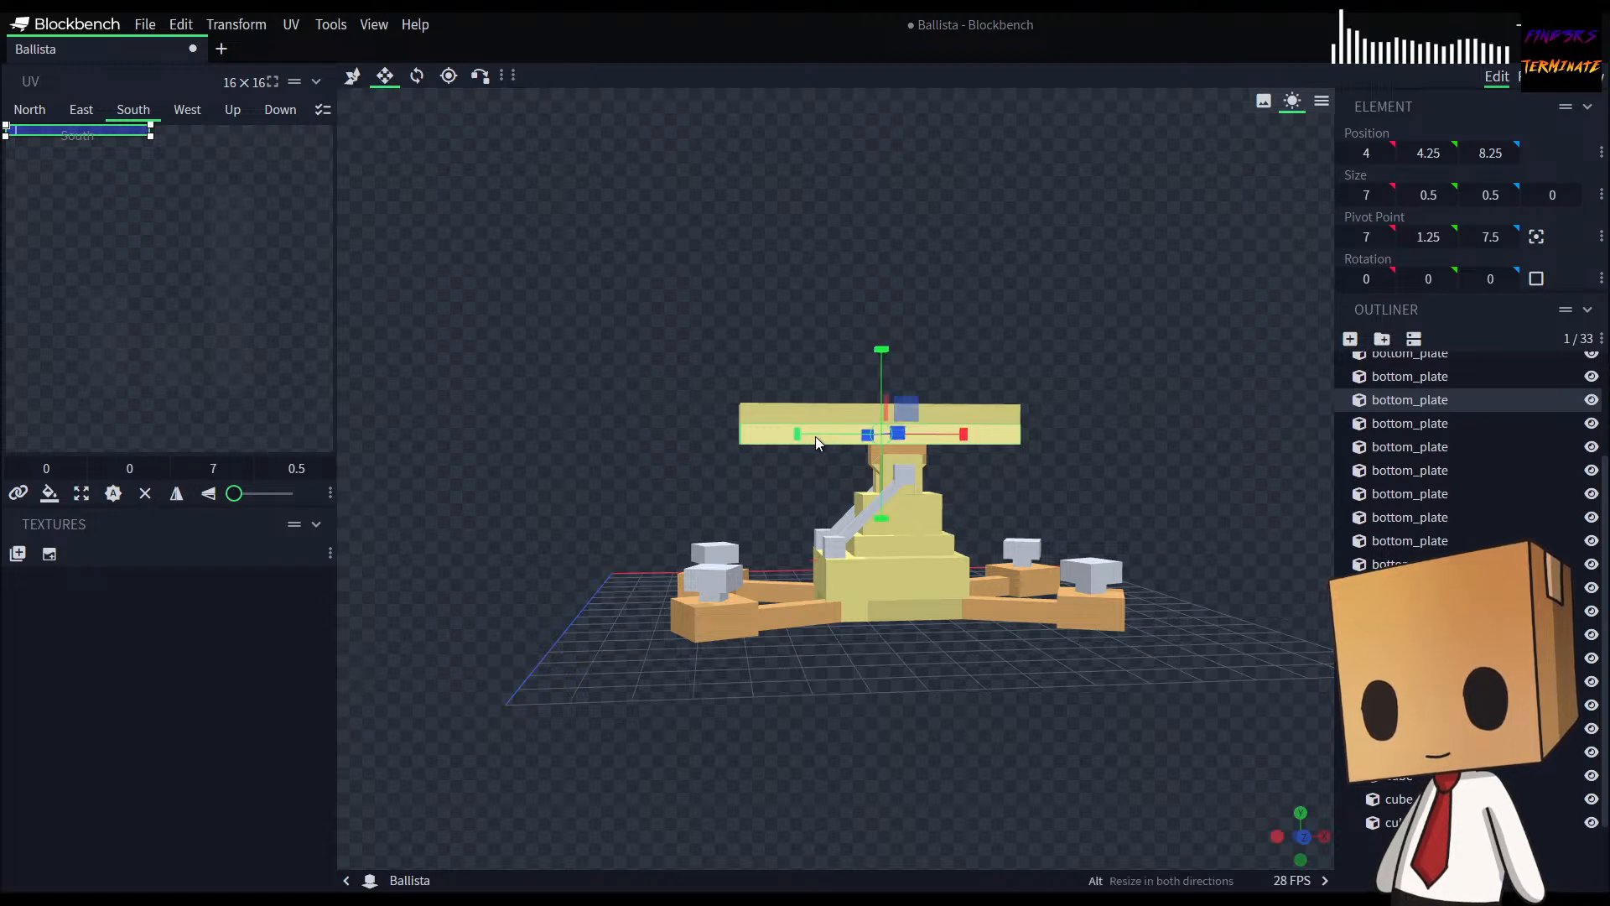
left_click_drag(828, 434, 857, 438)
left_click_drag(809, 606, 868, 617)
left_click(808, 459, "ctrl")
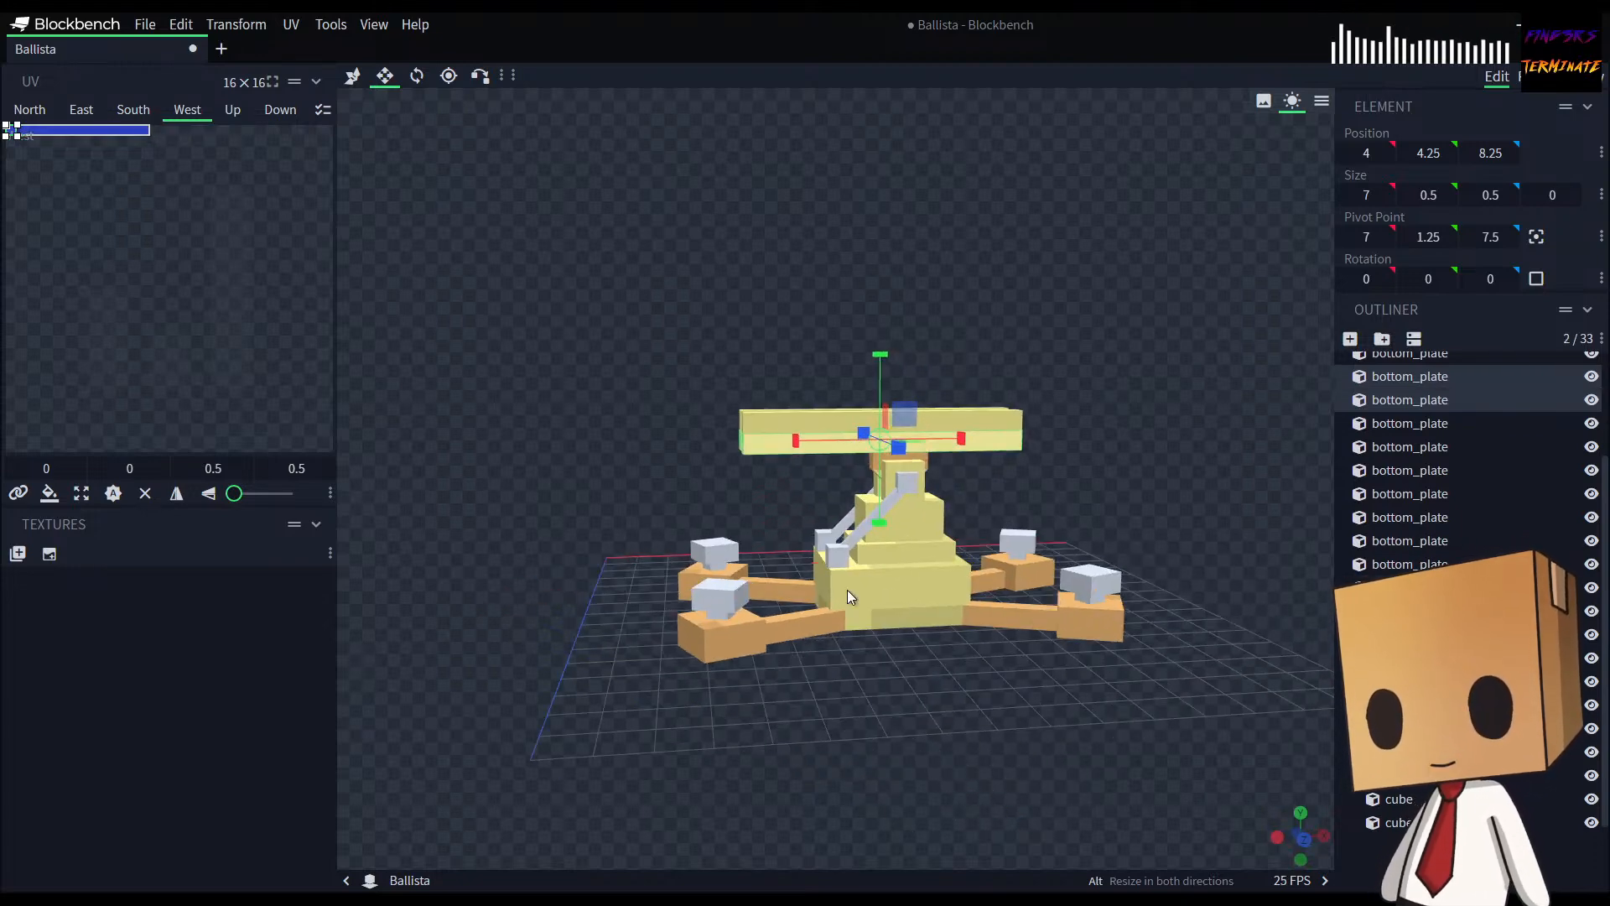
left_click_drag(797, 436, 851, 441)
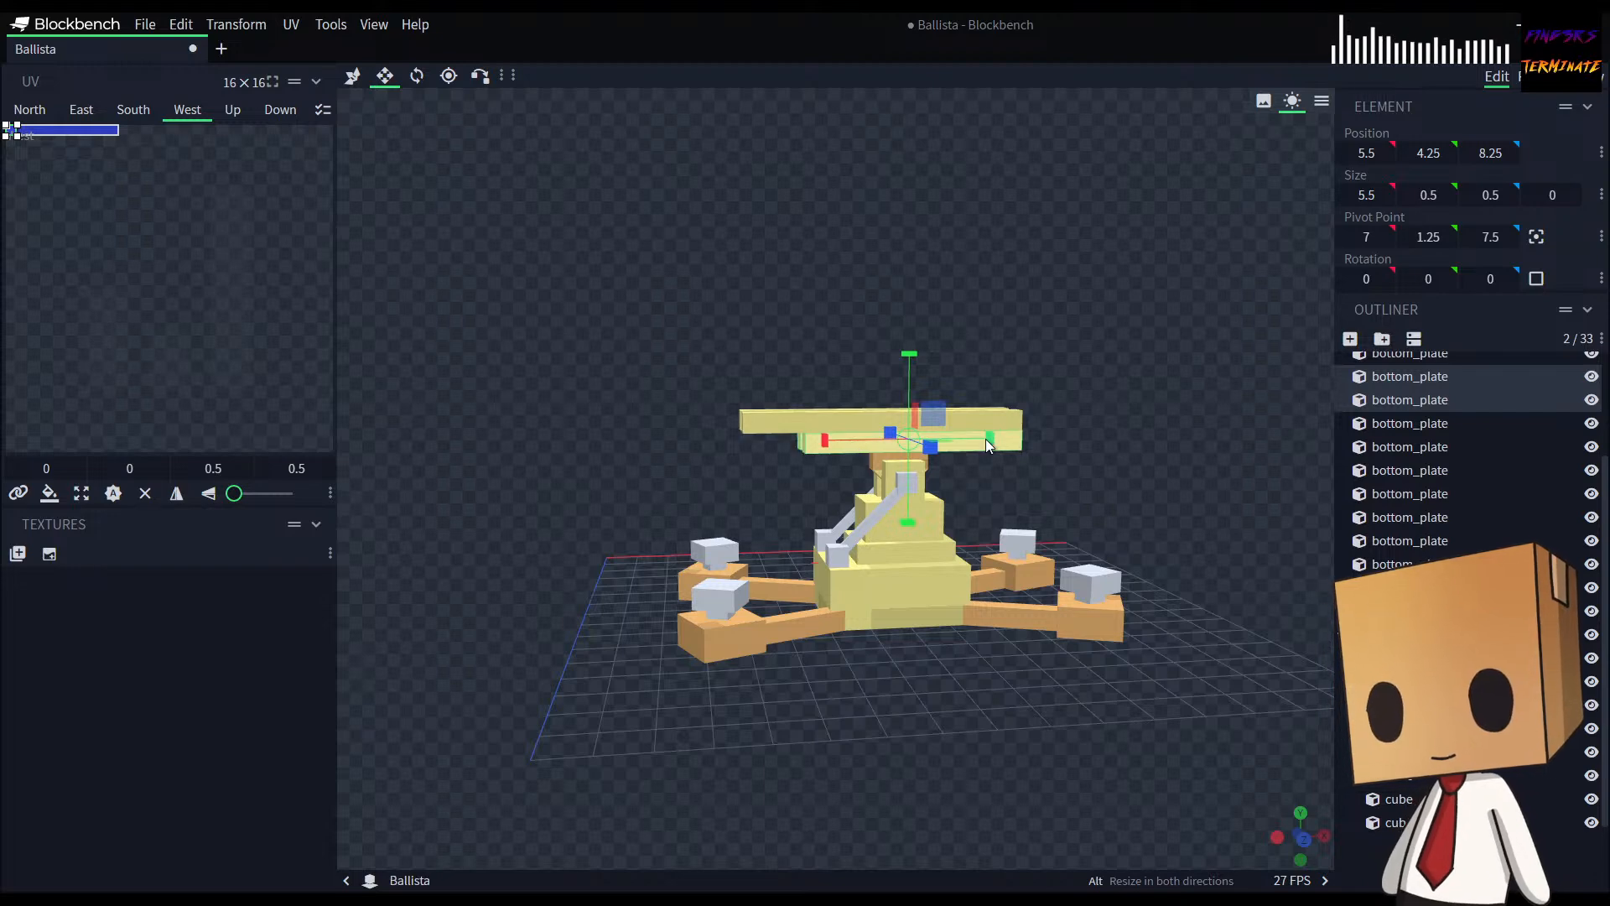
left_click_drag(985, 439, 957, 441)
left_click_drag(958, 710, 920, 690)
left_click_drag(1166, 780, 672, 777)
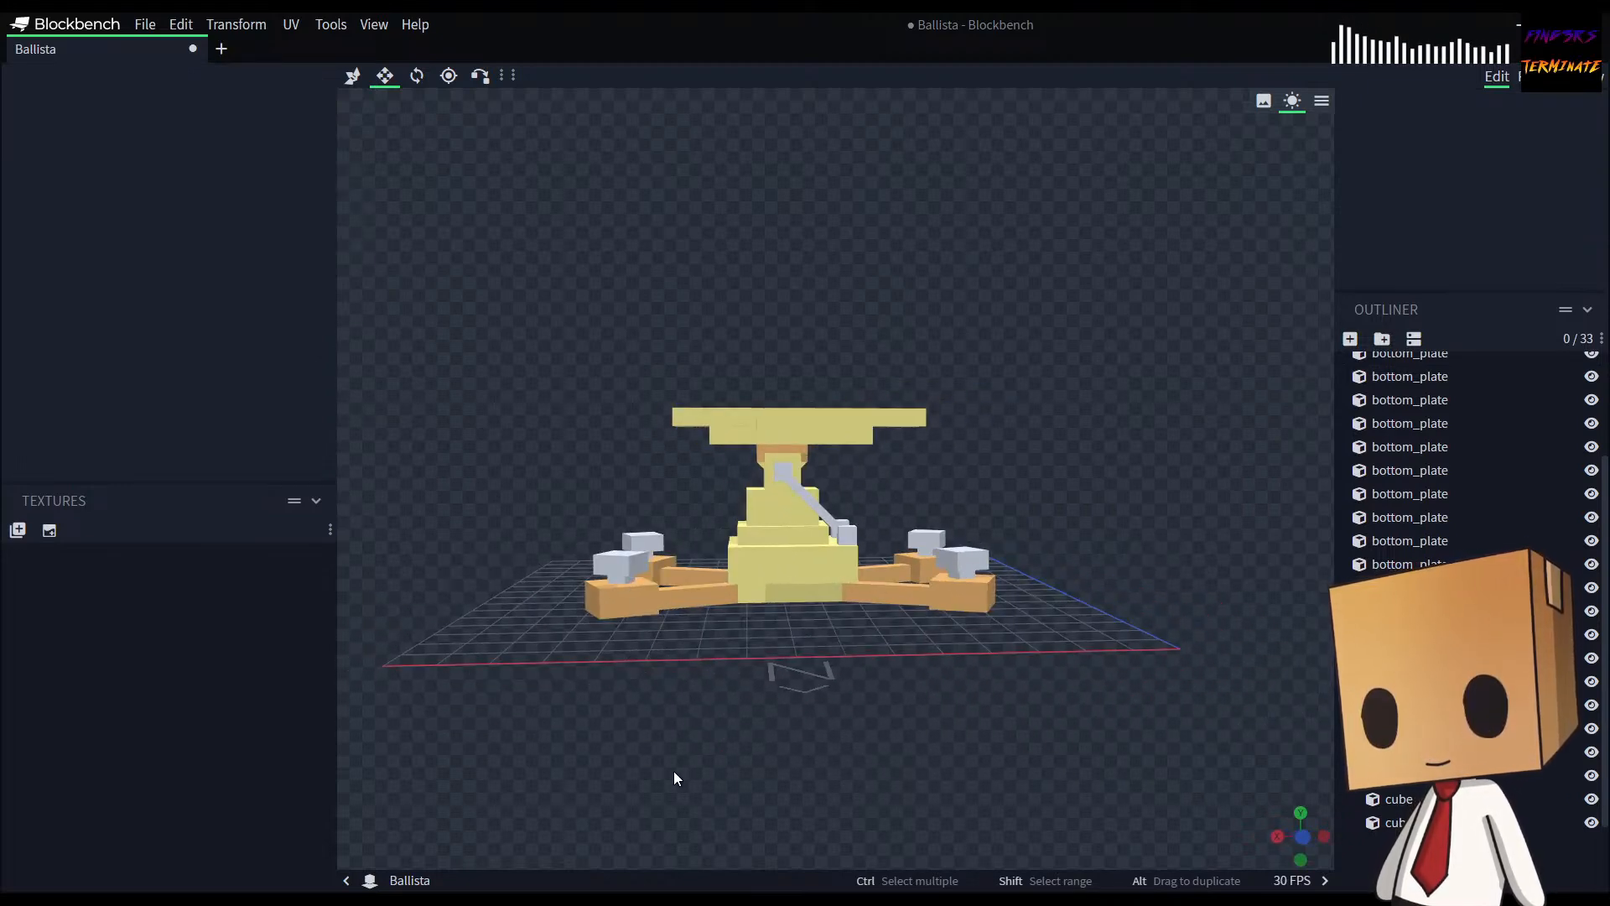
Step: Trim both lower beams by 0.25 at each end to a length of 4, then deselect them
mouse_move(797, 737)
left_mouse_down()
mouse_move(723, 741)
mouse_move(695, 760)
mouse_move(809, 738)
mouse_move(798, 767)
left_mouse_up()
left_click(741, 412)
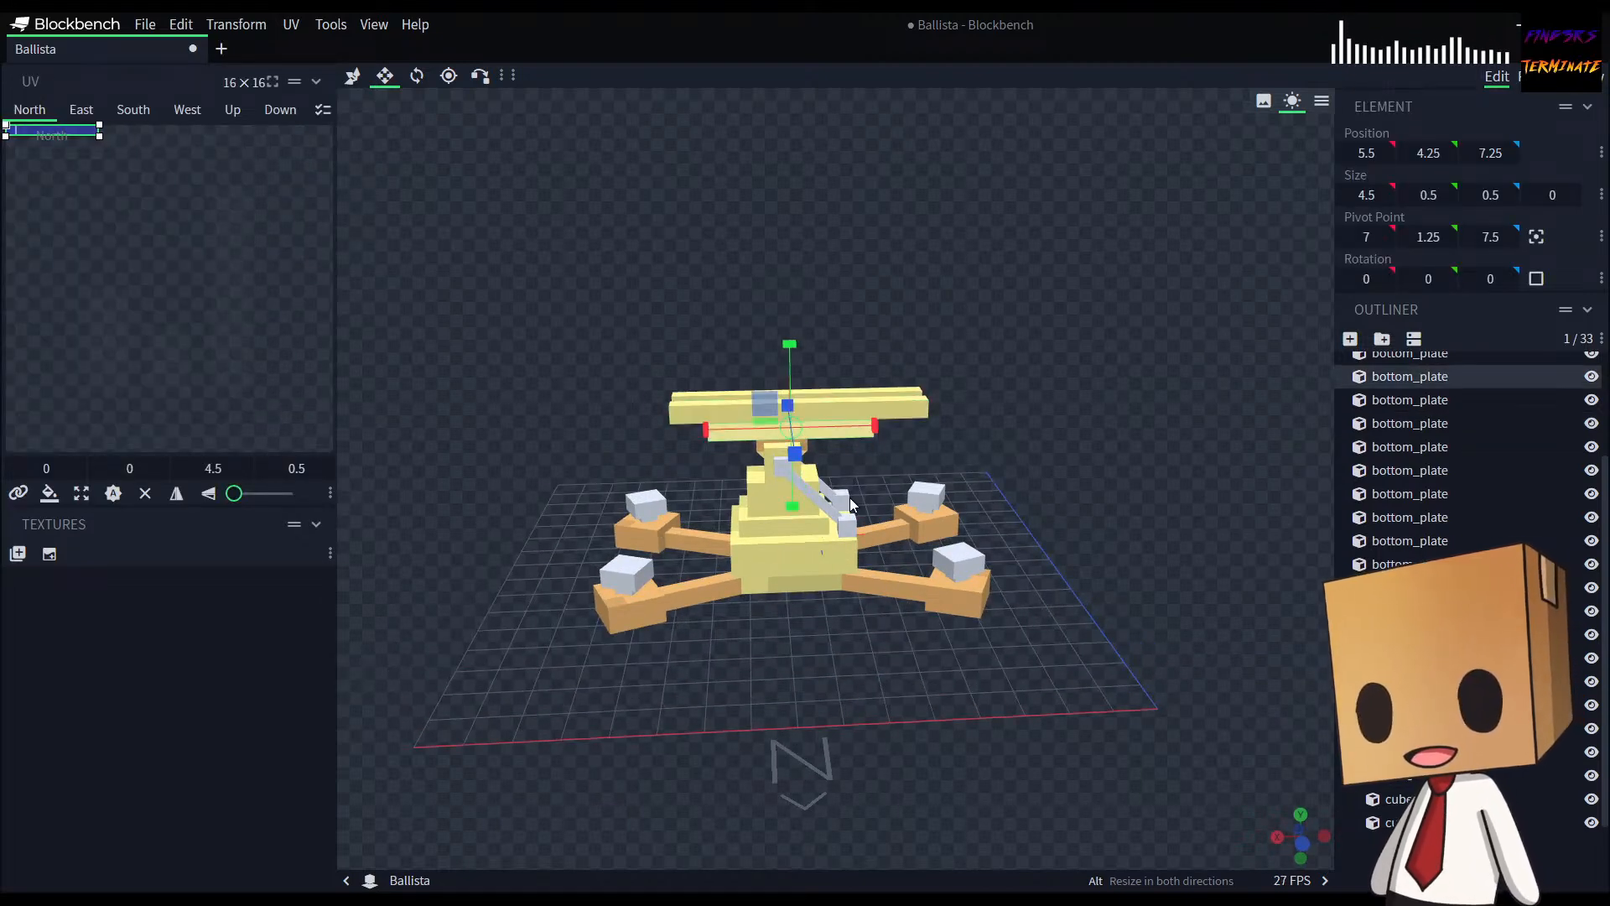
scroll(863, 436, "up", 5)
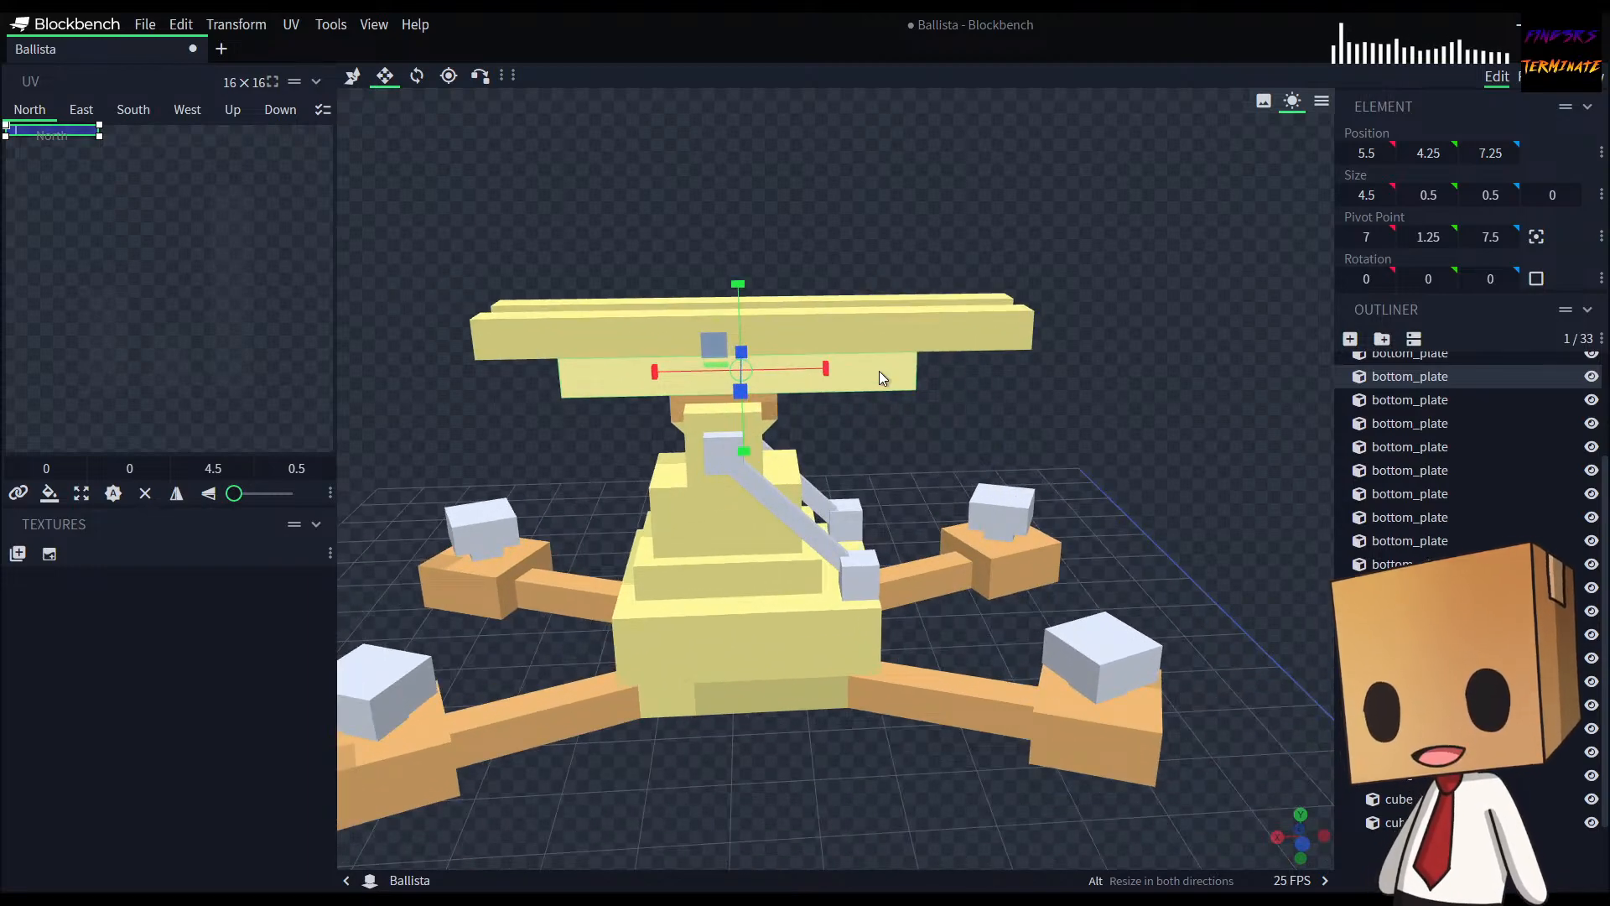
left_click_drag(881, 390, 1246, 448)
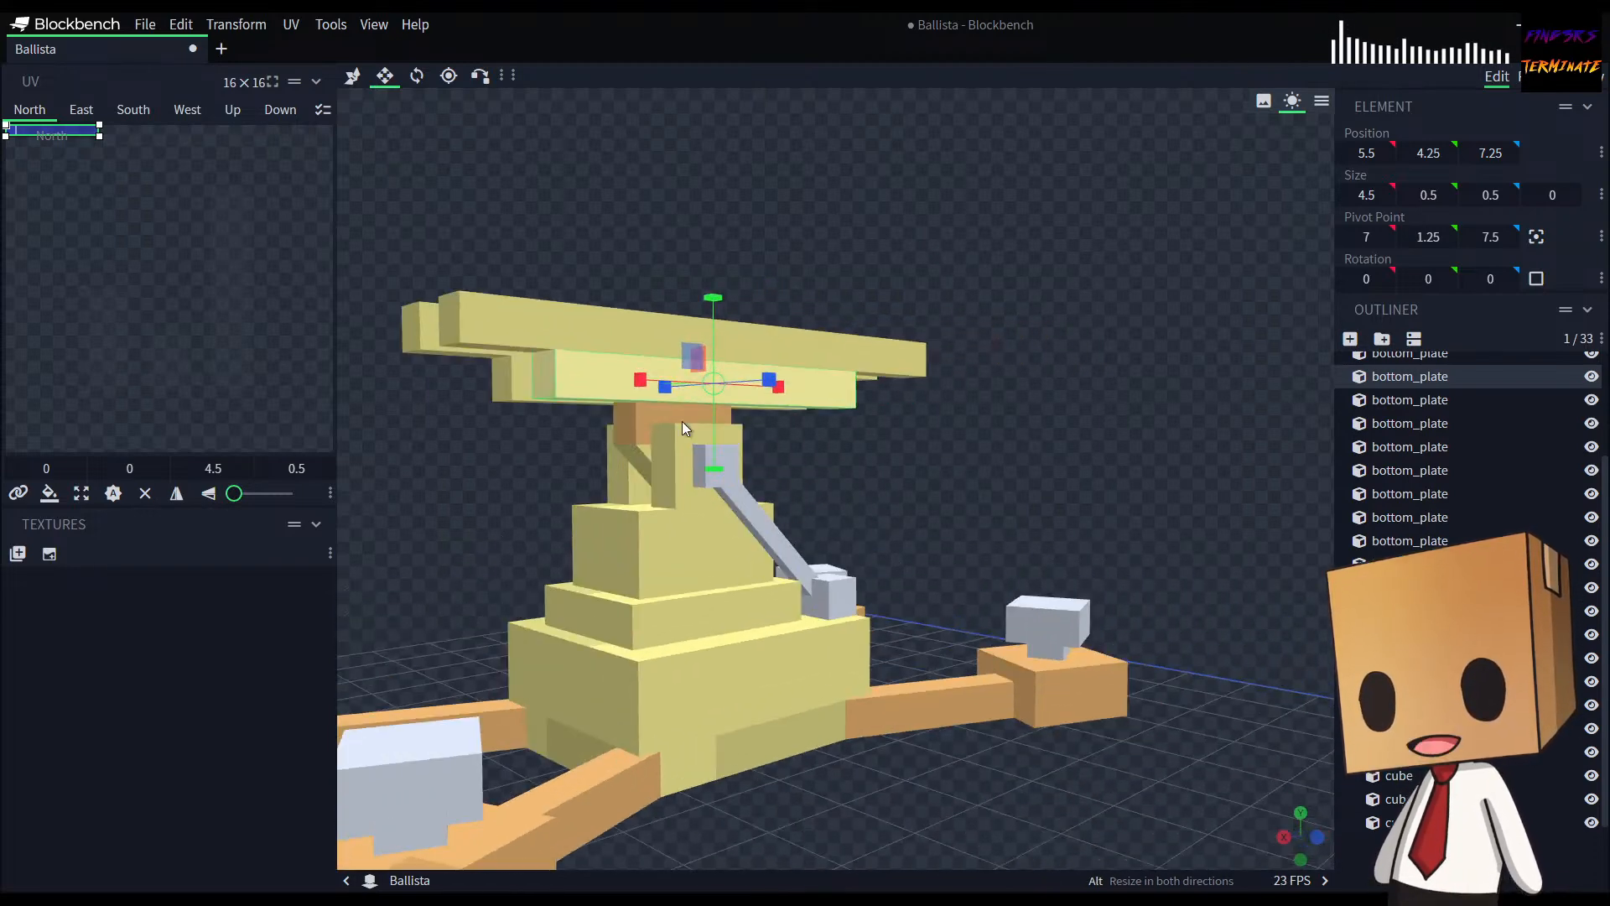
left_click(514, 386, "shift")
left_click_drag(1024, 445, 818, 425)
left_click_drag(652, 384, 807, 386)
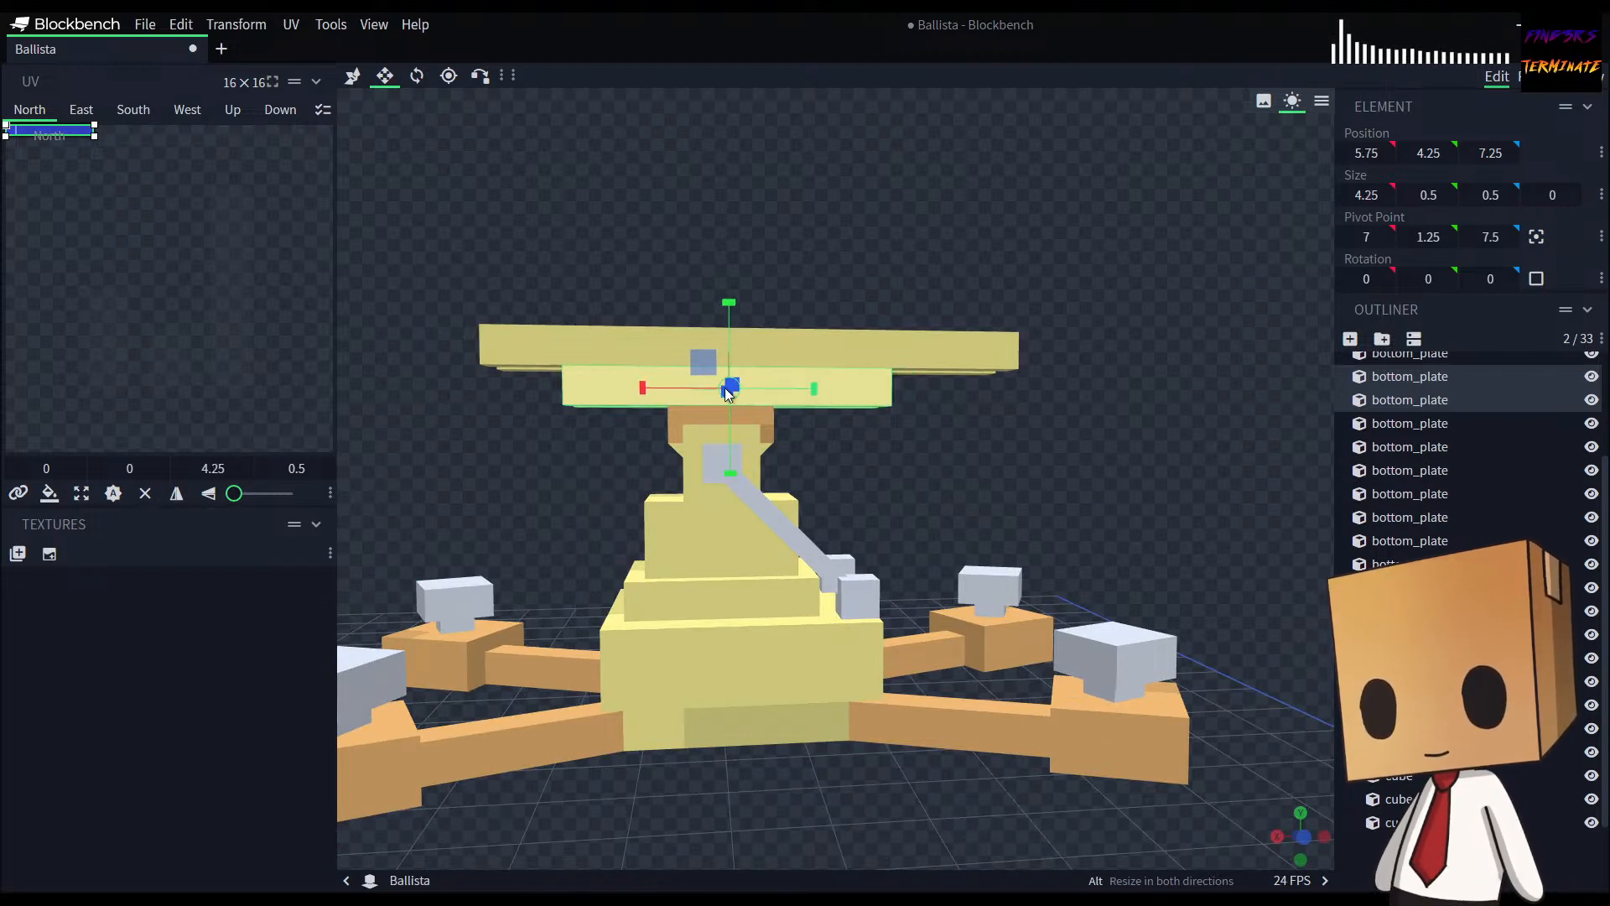
left_click_drag(641, 387, 661, 388)
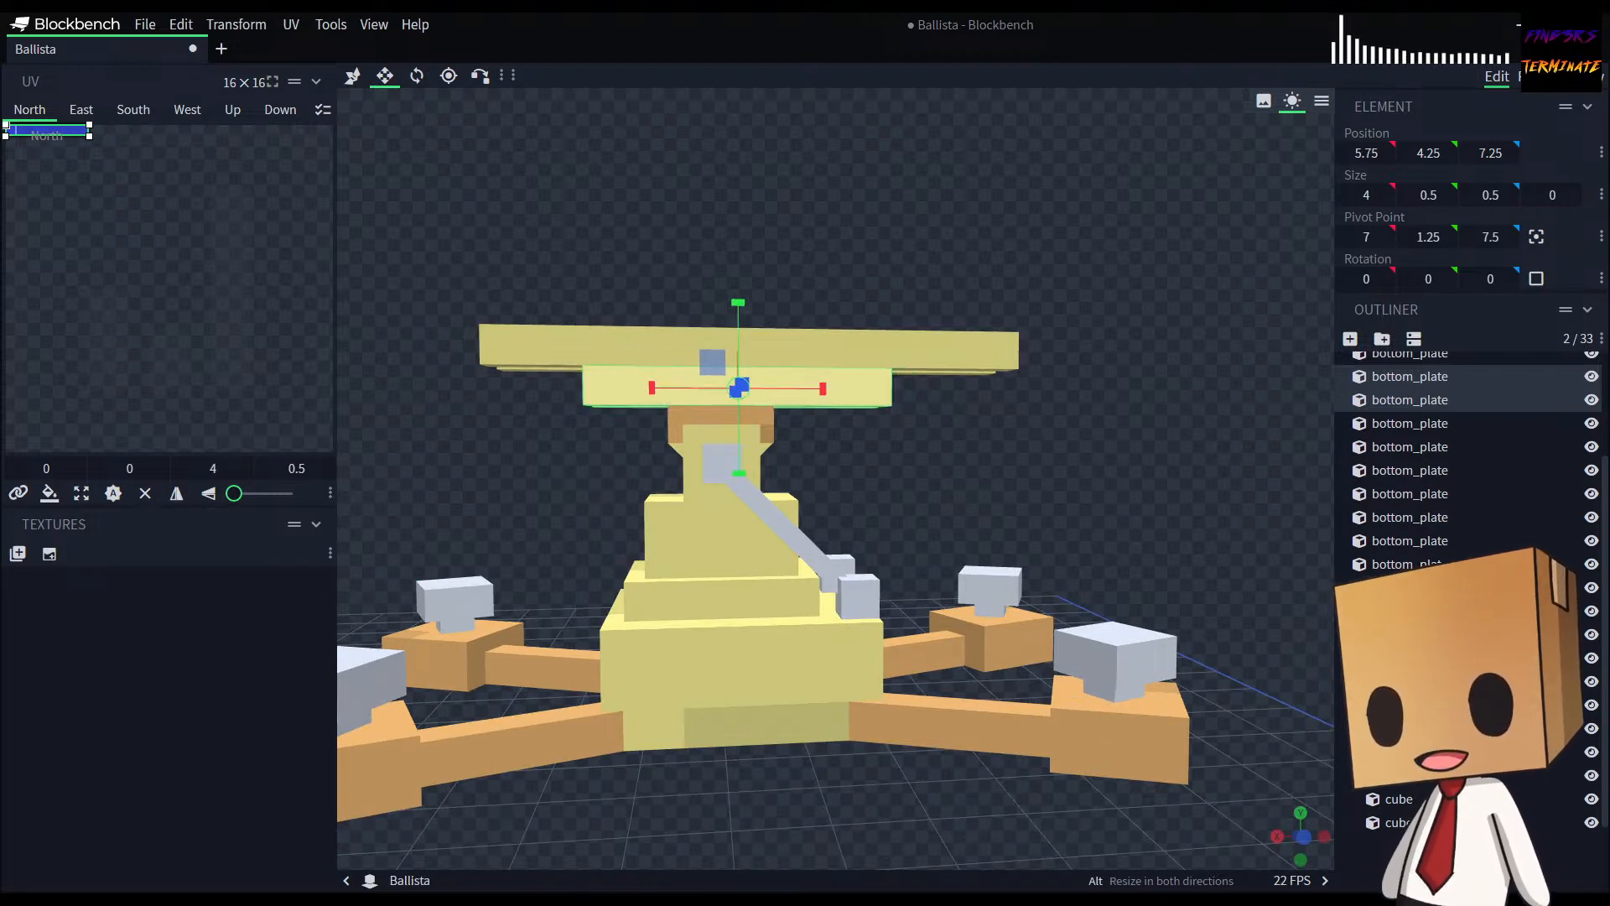
left_click(1149, 604)
Step: Examine the stepped upper and lower beams against the tower and legs from both sides and the end
scroll(1163, 648, "down", 6)
left_click_drag(1157, 643, 1059, 664)
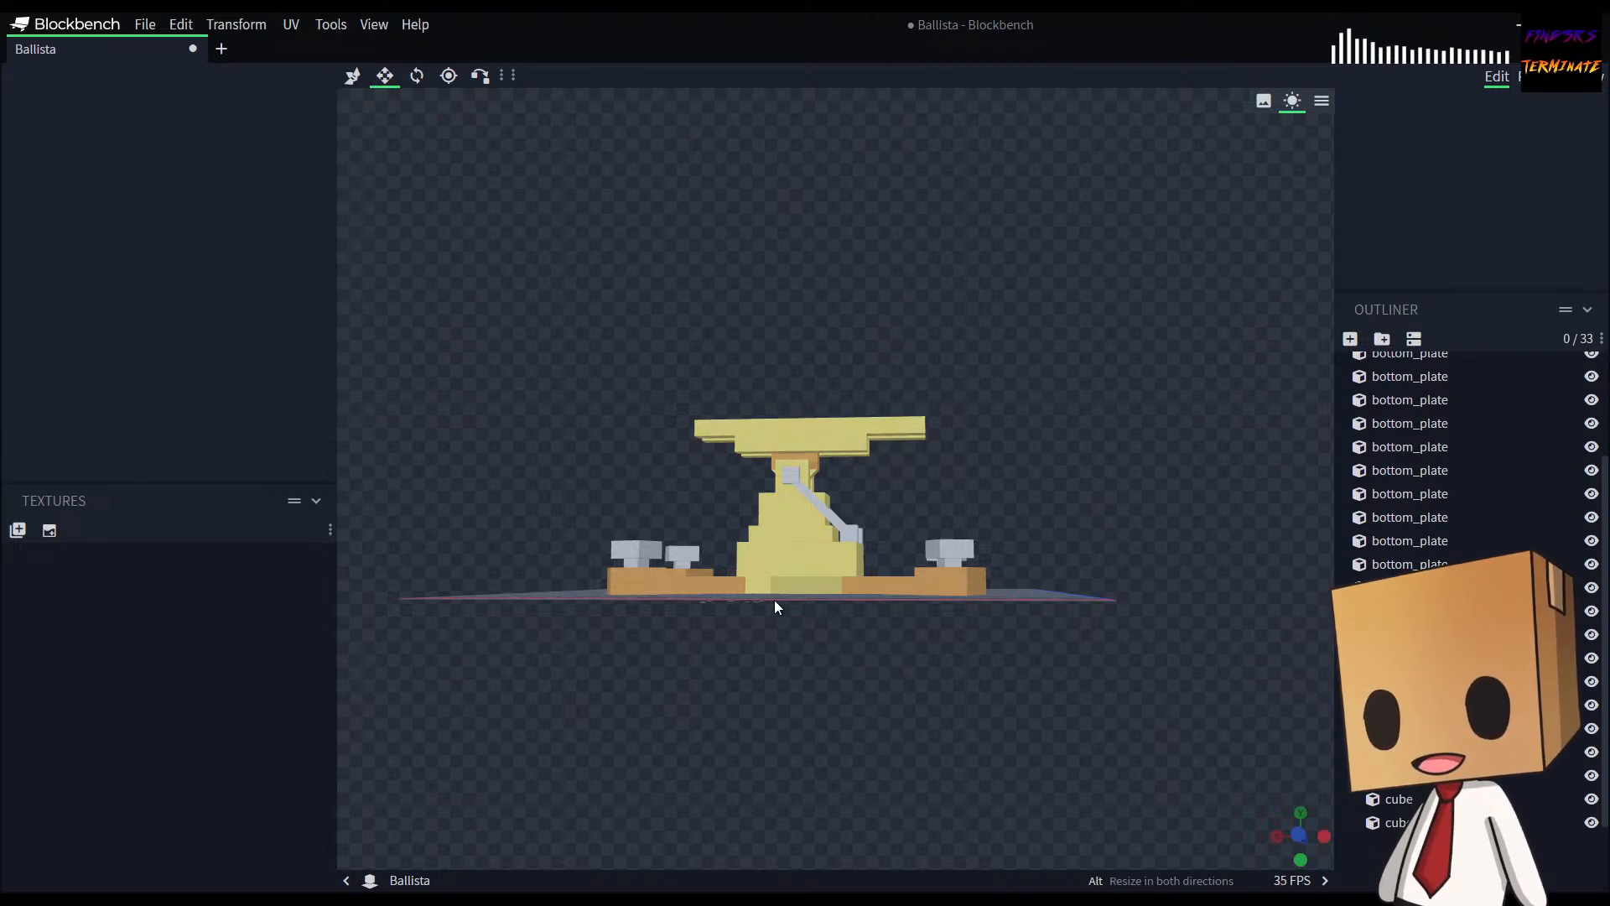
left_click_drag(791, 637, 883, 635)
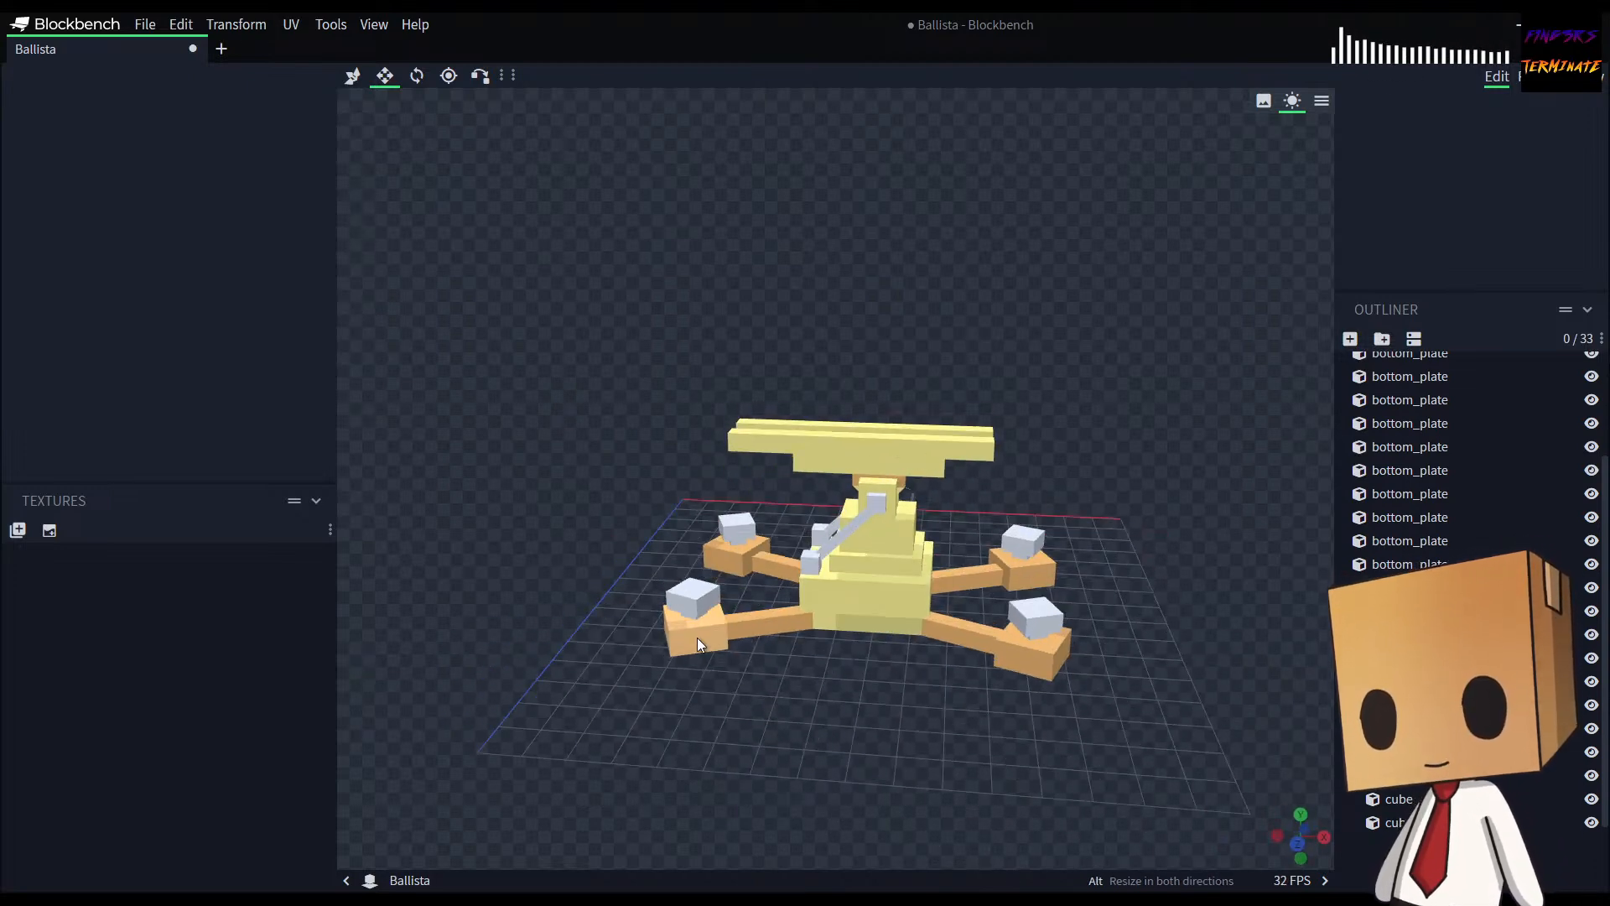
left_click_drag(853, 746, 778, 741)
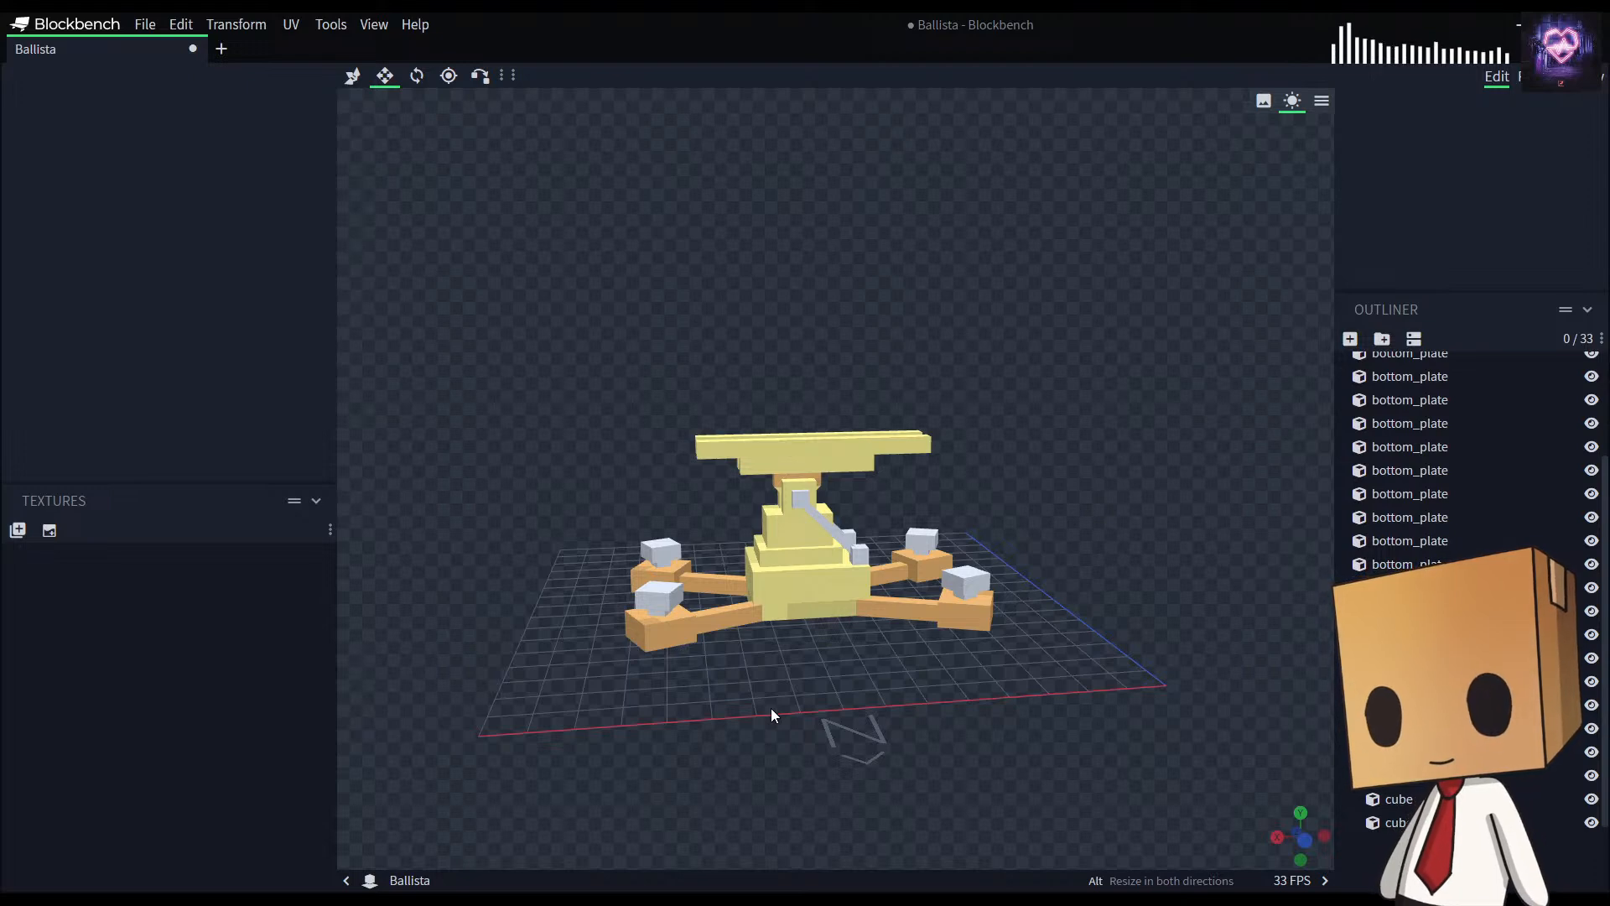
mouse_move(908, 704)
left_mouse_down()
mouse_move(715, 710)
mouse_move(605, 681)
mouse_move(959, 684)
mouse_move(908, 691)
left_mouse_up()
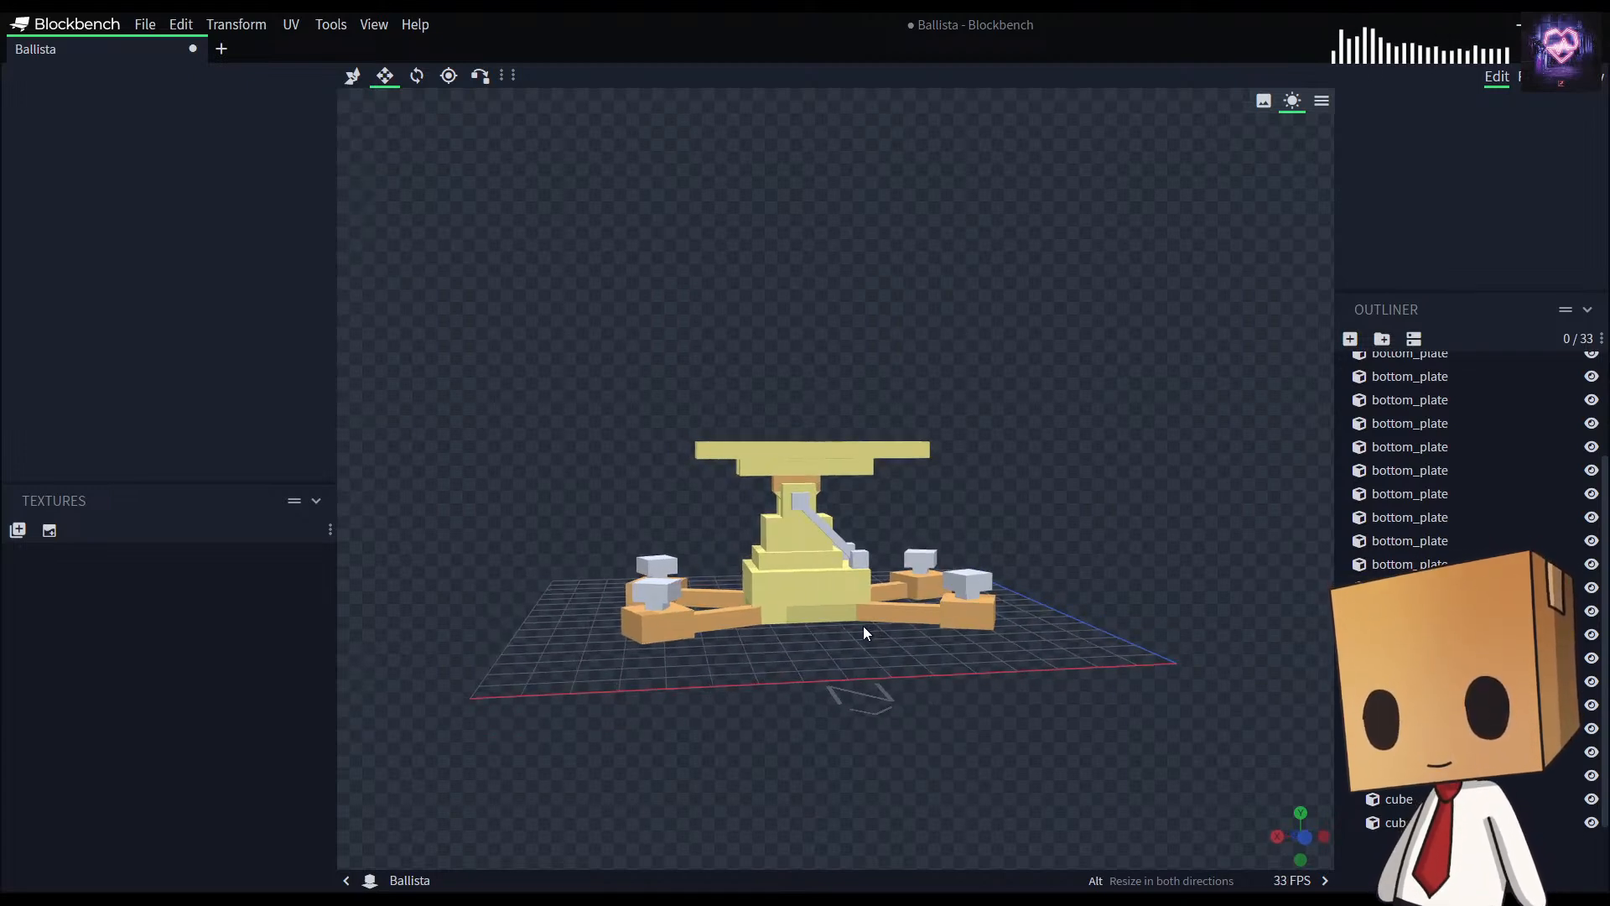
left_click_drag(964, 621, 693, 684)
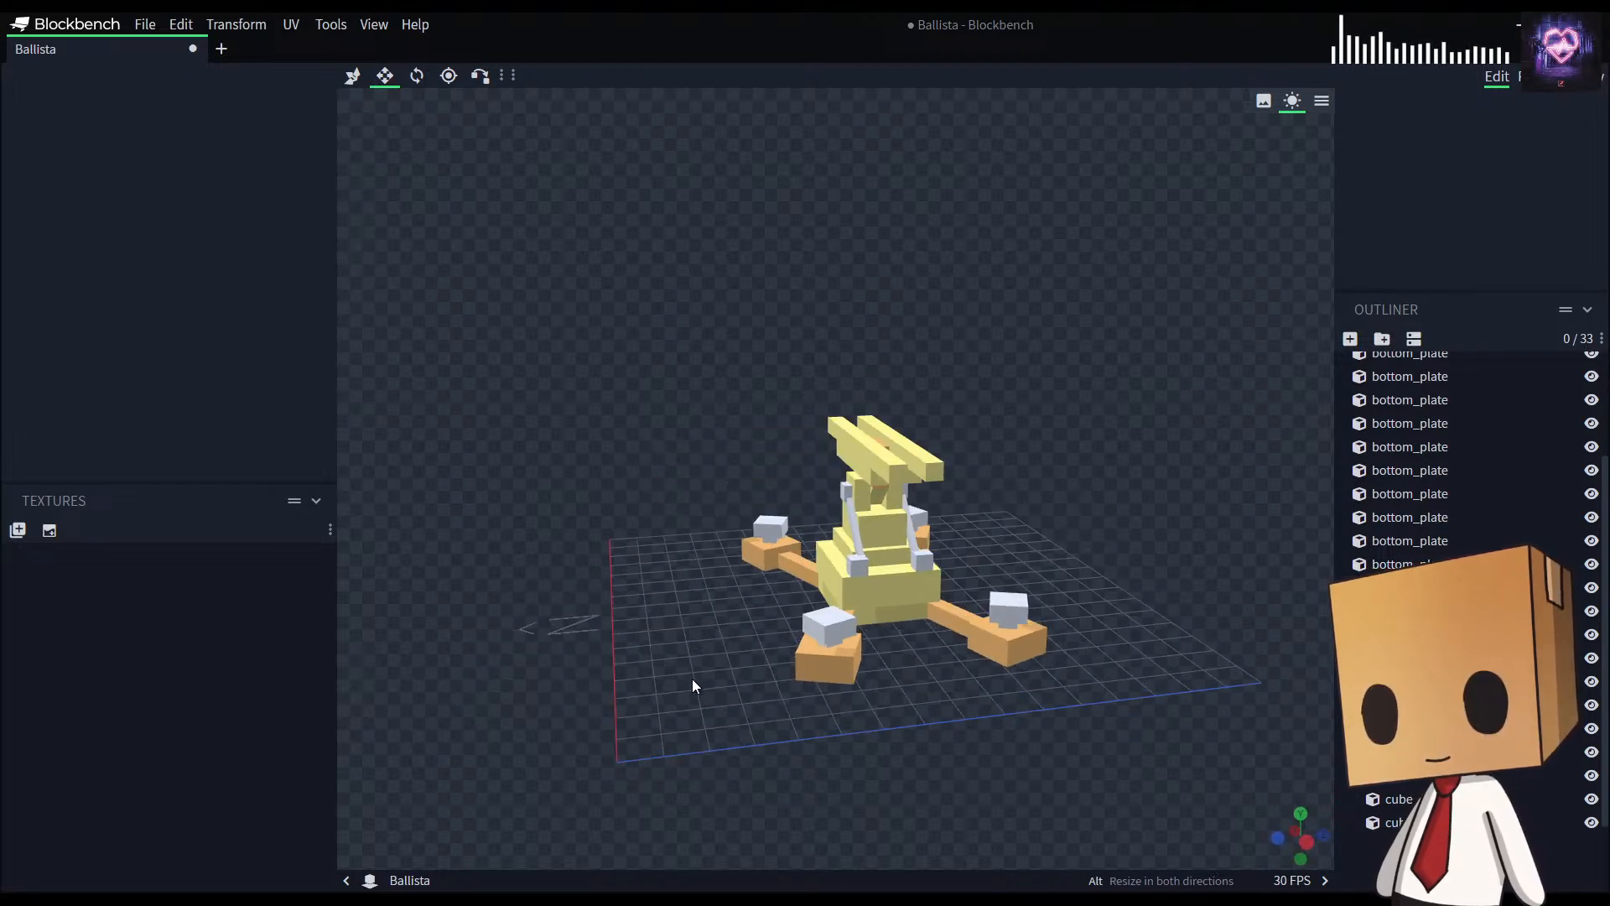
left_click_drag(693, 680, 647, 701)
scroll(1065, 573, "up", 5)
mouse_move(1071, 606)
left_mouse_down()
mouse_move(1132, 570)
mouse_move(1138, 500)
mouse_move(1122, 525)
mouse_move(1086, 531)
mouse_move(1181, 561)
mouse_move(1129, 547)
mouse_move(1082, 564)
mouse_move(1129, 605)
mouse_move(1105, 574)
mouse_move(1119, 621)
mouse_move(1133, 607)
mouse_move(1125, 654)
mouse_move(1093, 618)
left_mouse_up()
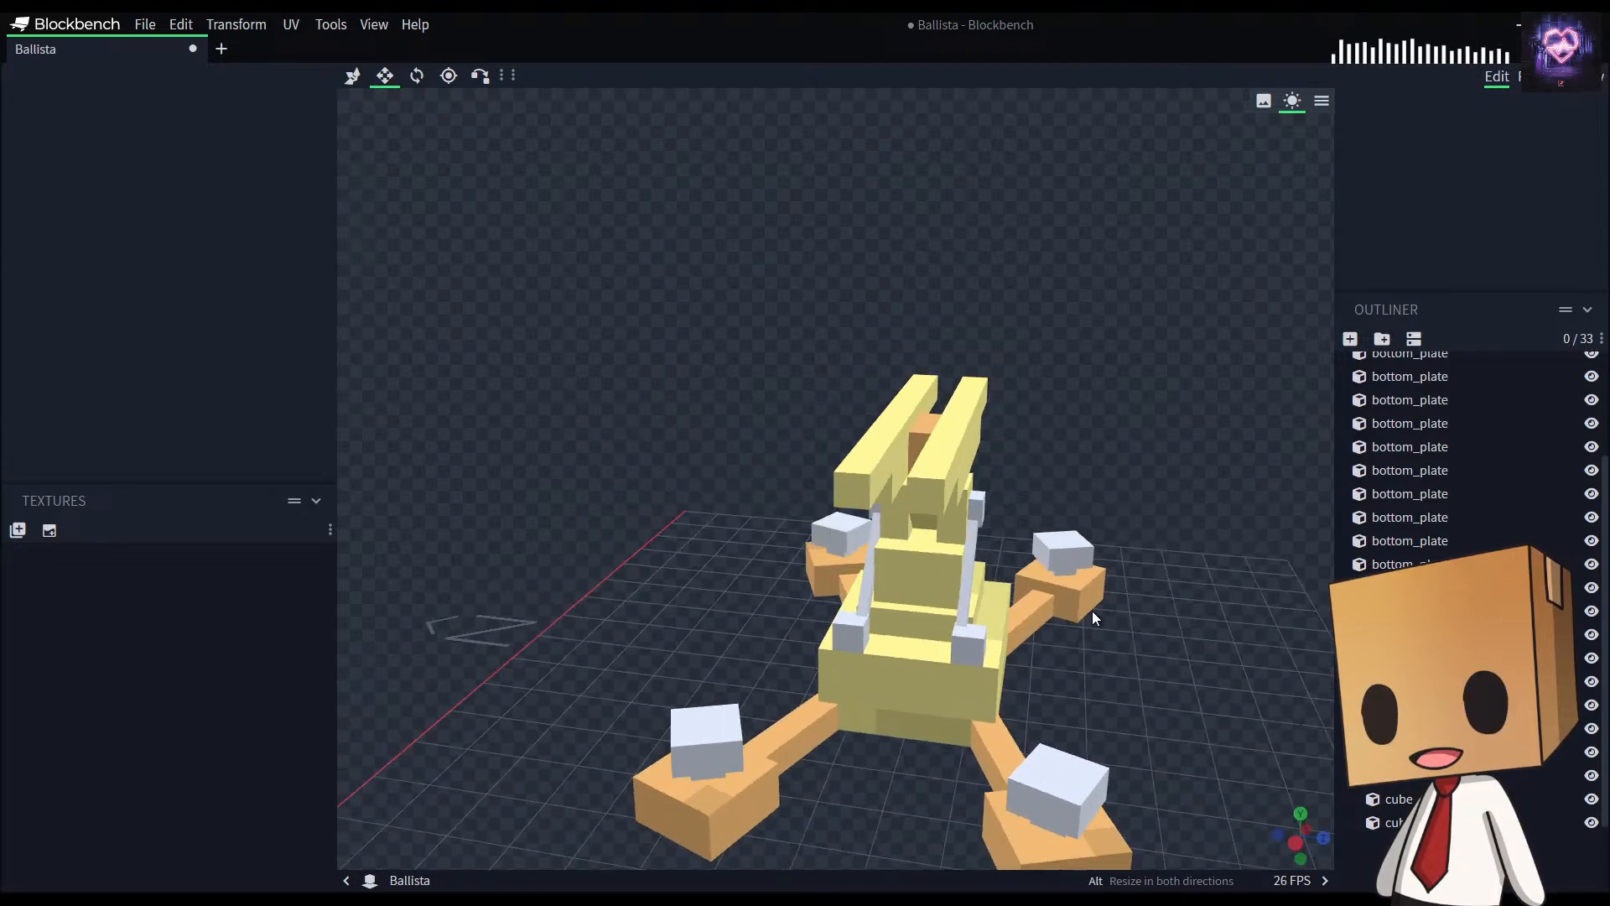
Step: Duplicate one upper beam and move the copy 0.5 along Z into the gap between the two beams
left_click(890, 434)
key("ctrl+d")
key("v")
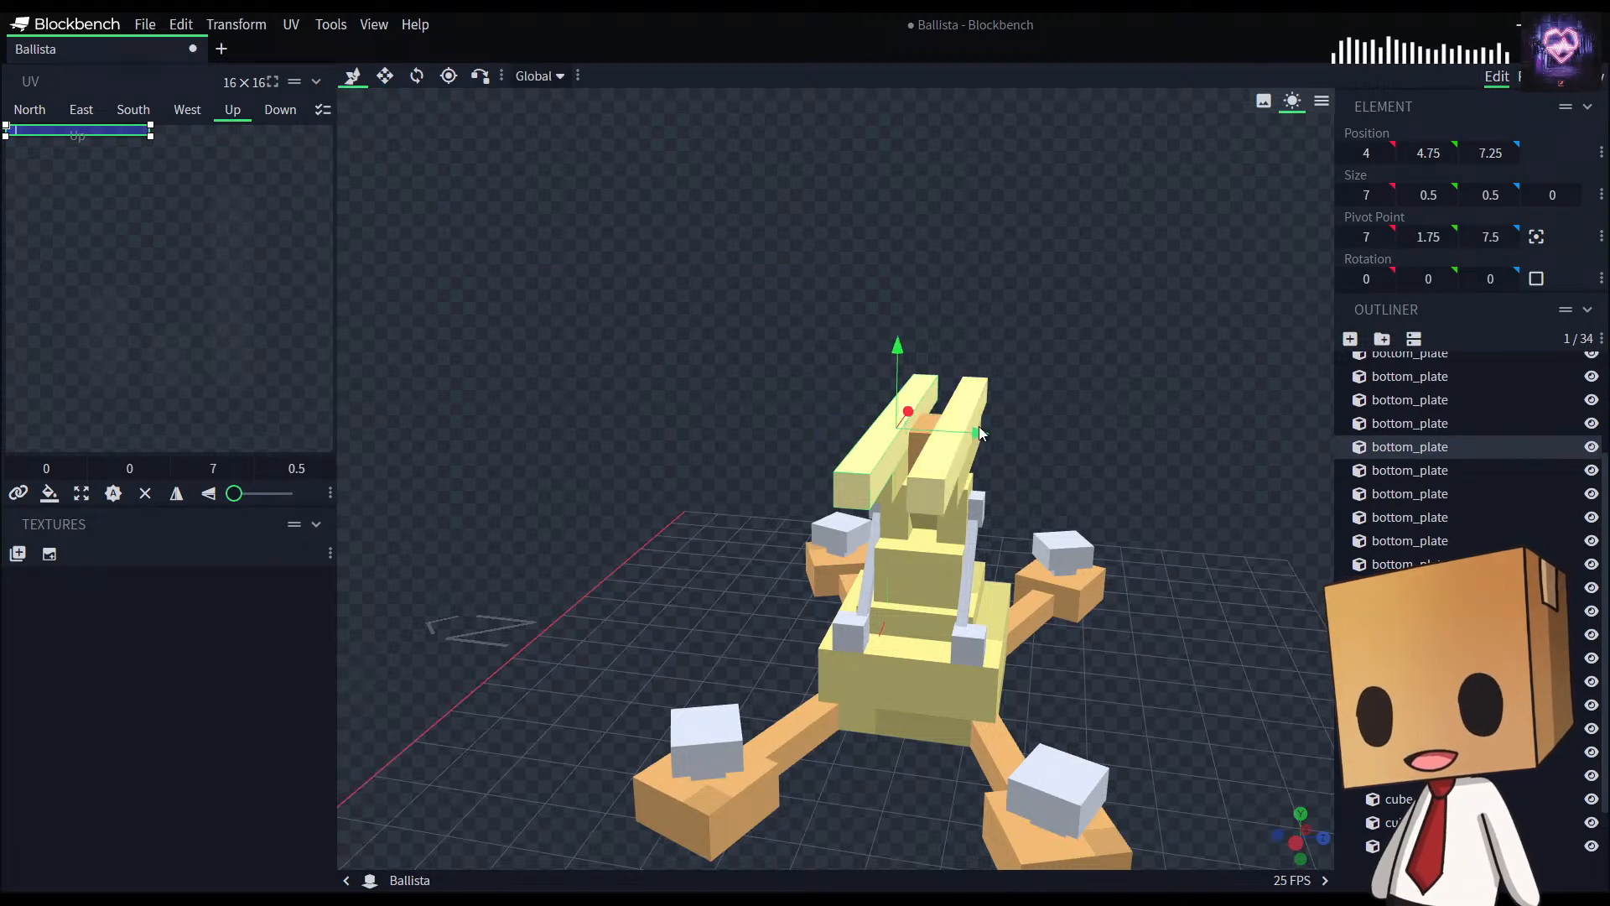
left_click_drag(988, 433, 1010, 443)
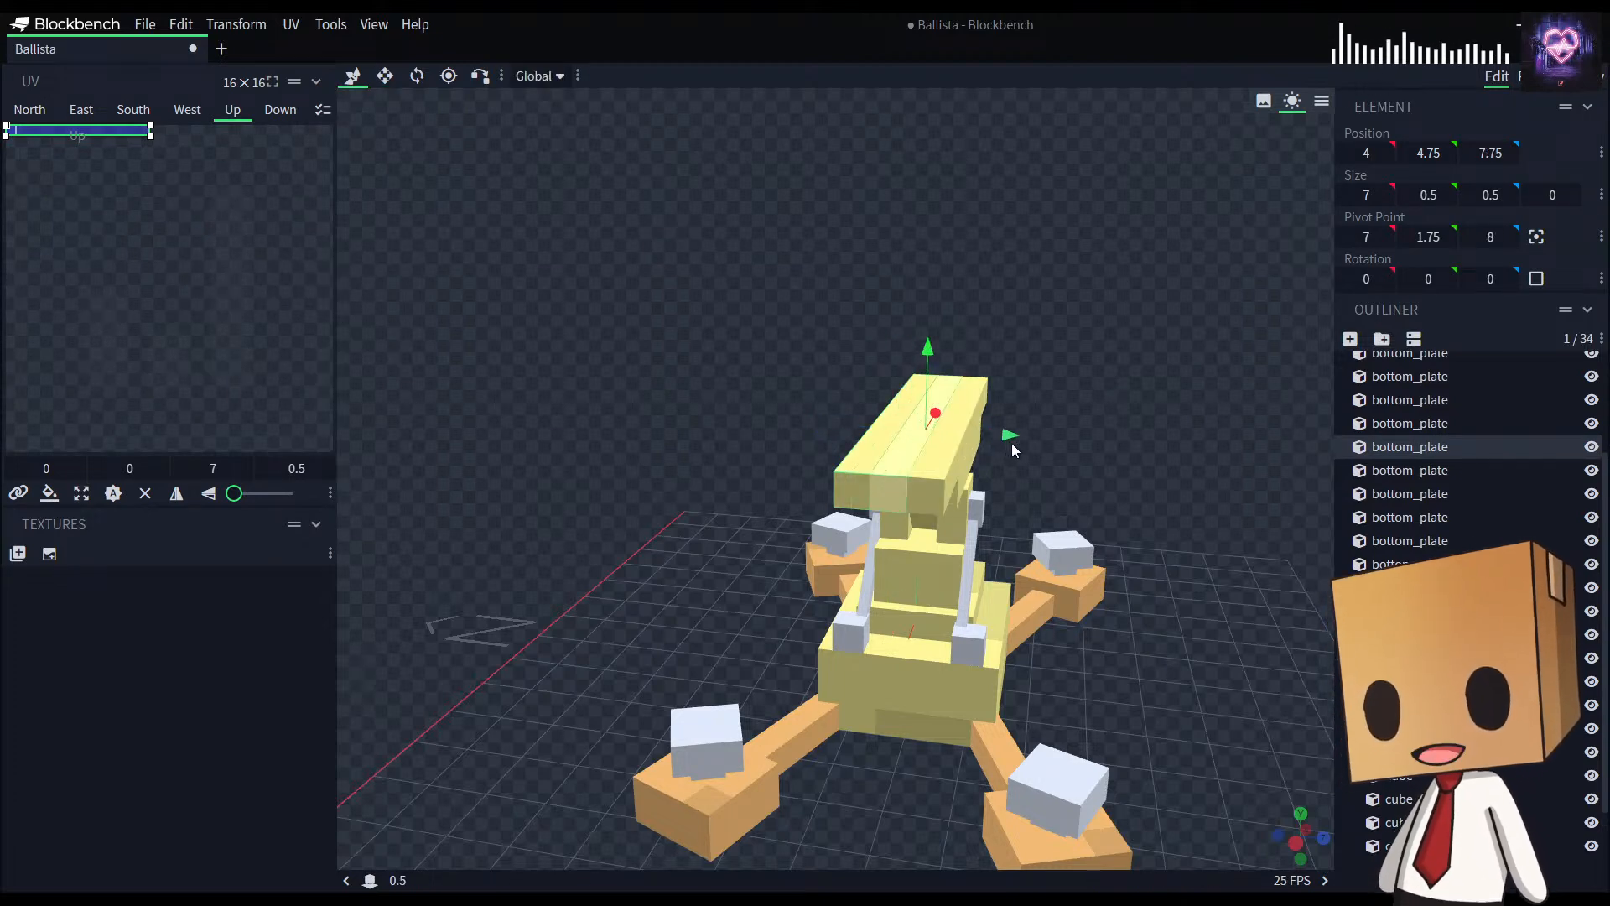
Step: Flatten the middle copy to a height of 0 and raise it by 0.25 to form the channel floor
key("s")
mouse_move(932, 346)
left_mouse_down()
mouse_move(931, 376)
mouse_move(926, 351)
left_mouse_up()
key("v")
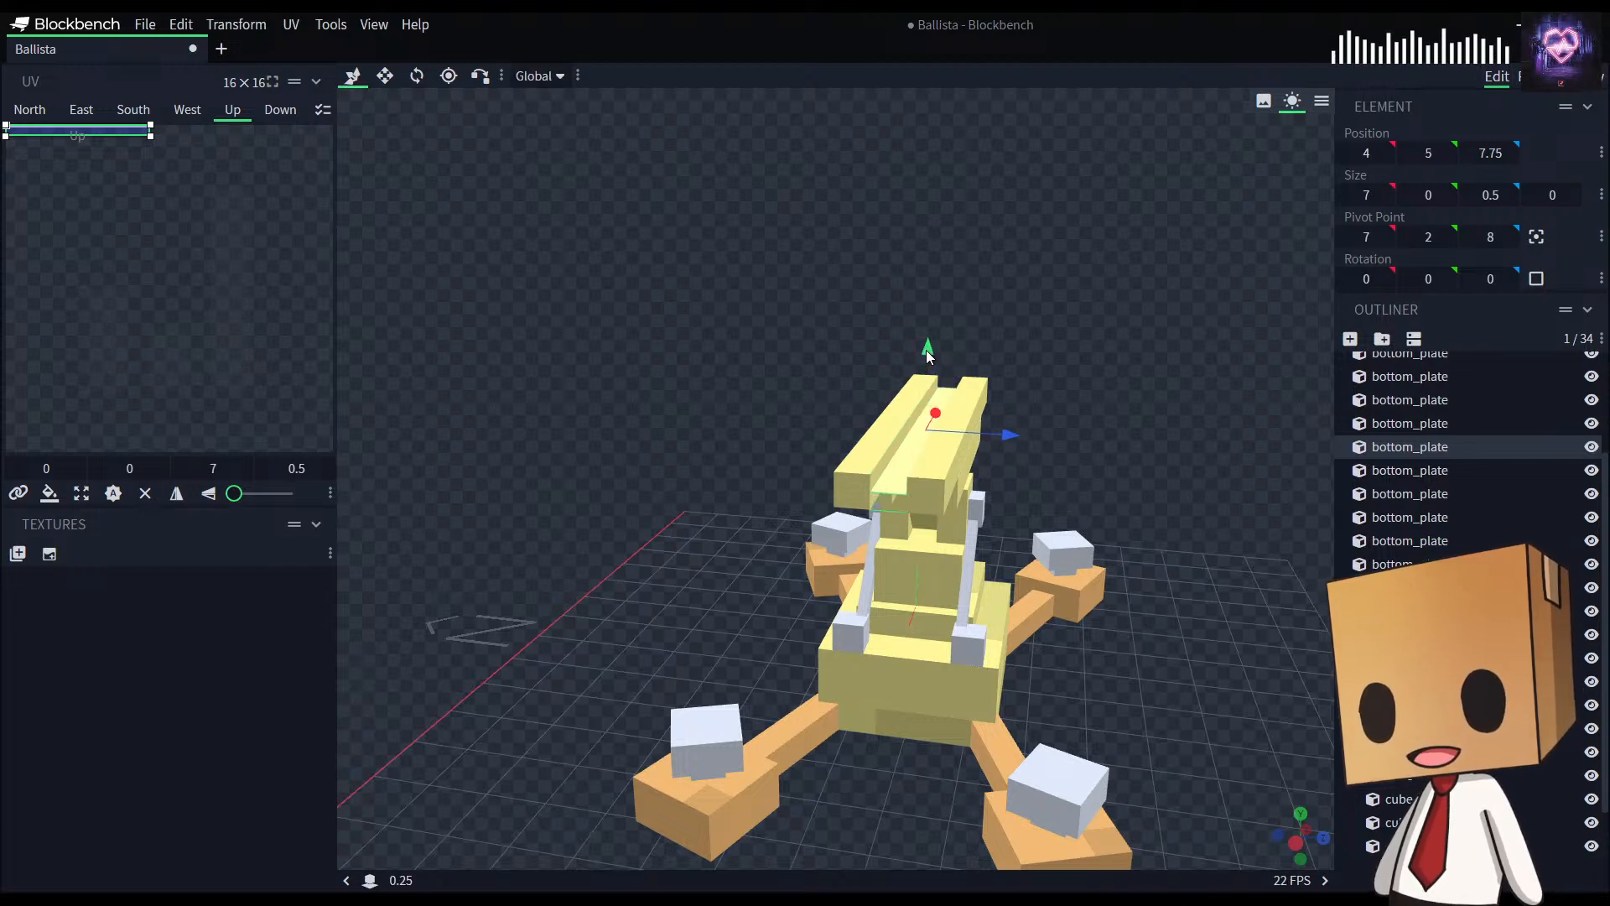
left_click_drag(1122, 467, 1035, 452)
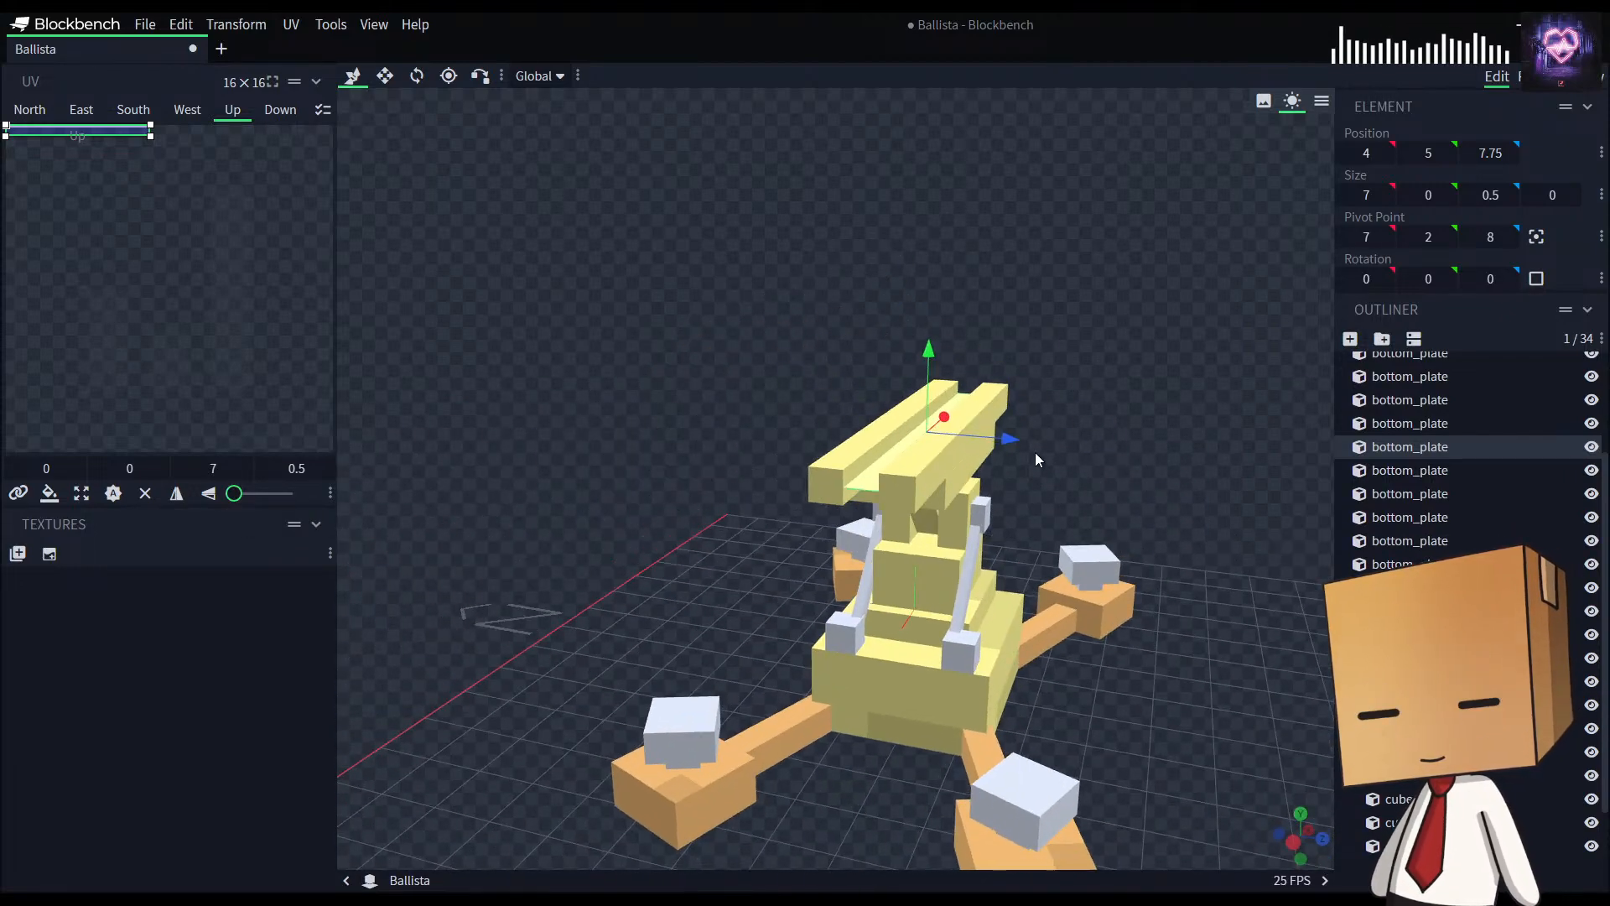
Step: Set the flat channel floor's Y position to 5.01, then deselect it
scroll(1468, 453, "down", 3)
left_click(1425, 792)
scroll(1132, 746, "down", 5)
left_click_drag(1137, 748, 1165, 717)
scroll(1099, 701, "up", 5)
left_click(918, 512)
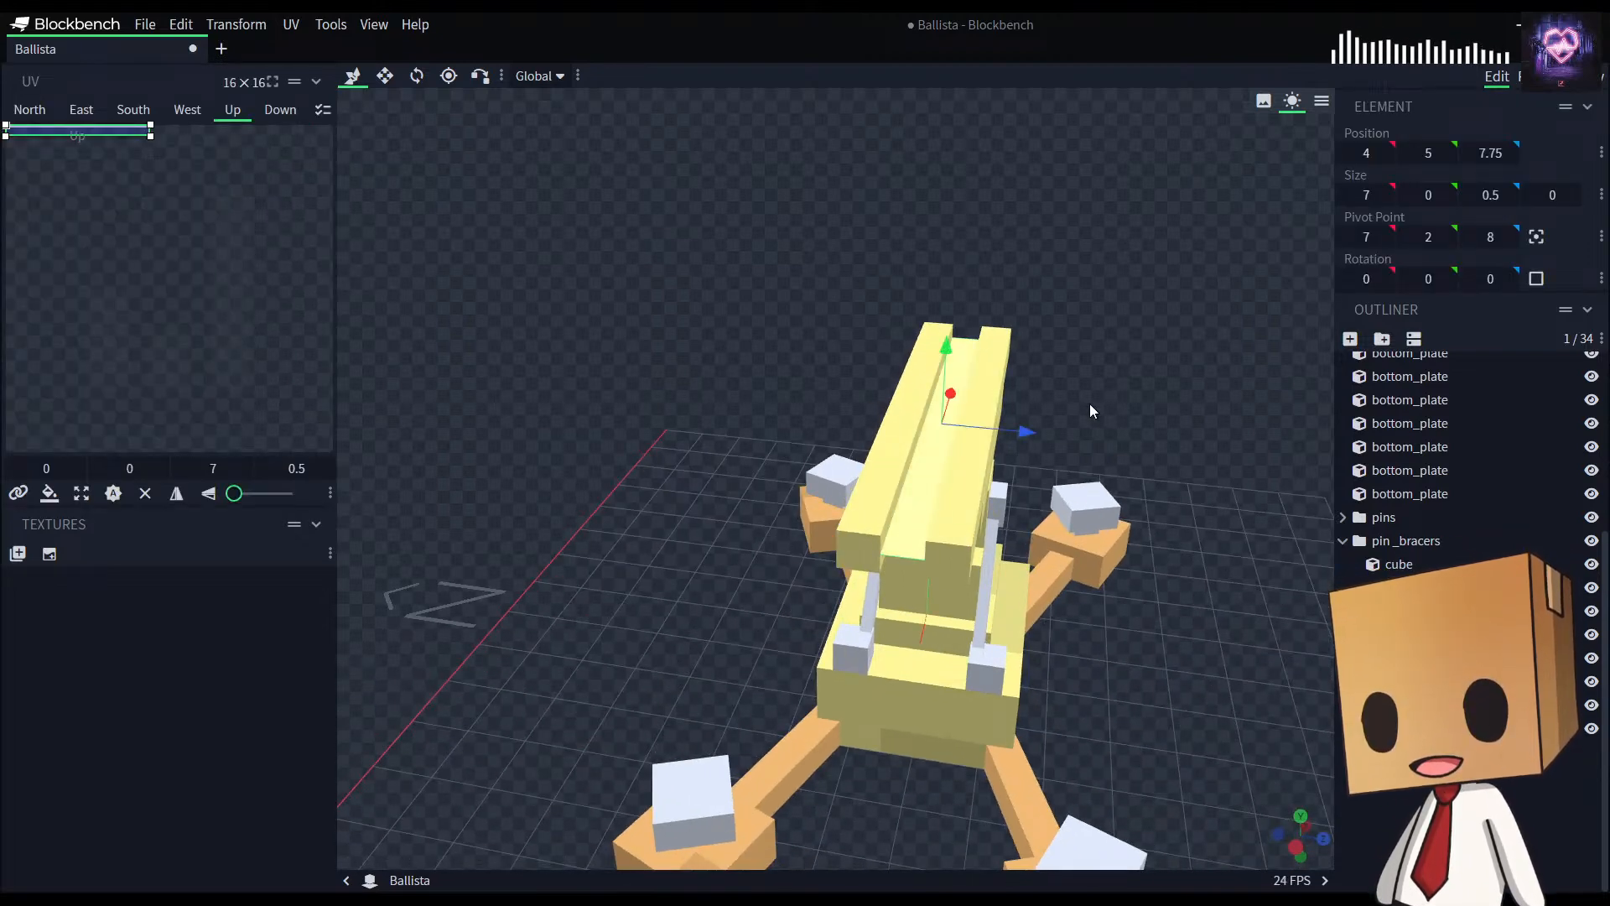
left_click(1431, 153)
type("5.01")
key("Return")
left_click(1183, 713)
Step: Extend both upper beams and the channel floor along X by 0.5 at each end to a length of 8
left_click_drag(1183, 713, 1056, 646)
scroll(1205, 691, "down", 10)
left_click_drag(937, 675, 942, 730)
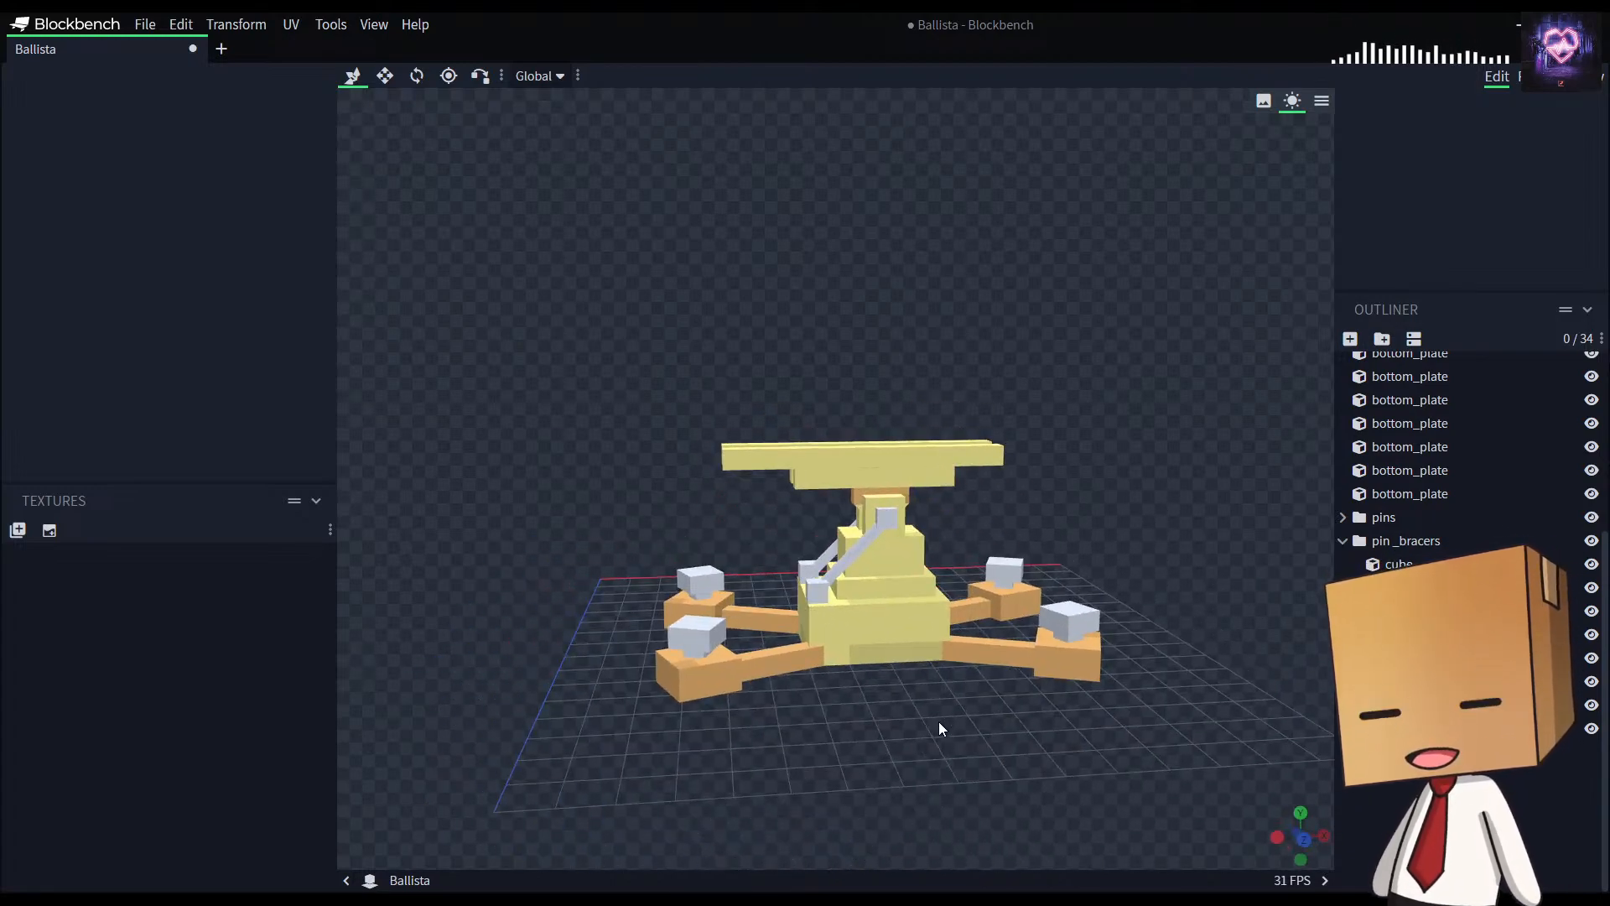
left_click_drag(696, 701, 716, 737)
left_click(823, 515)
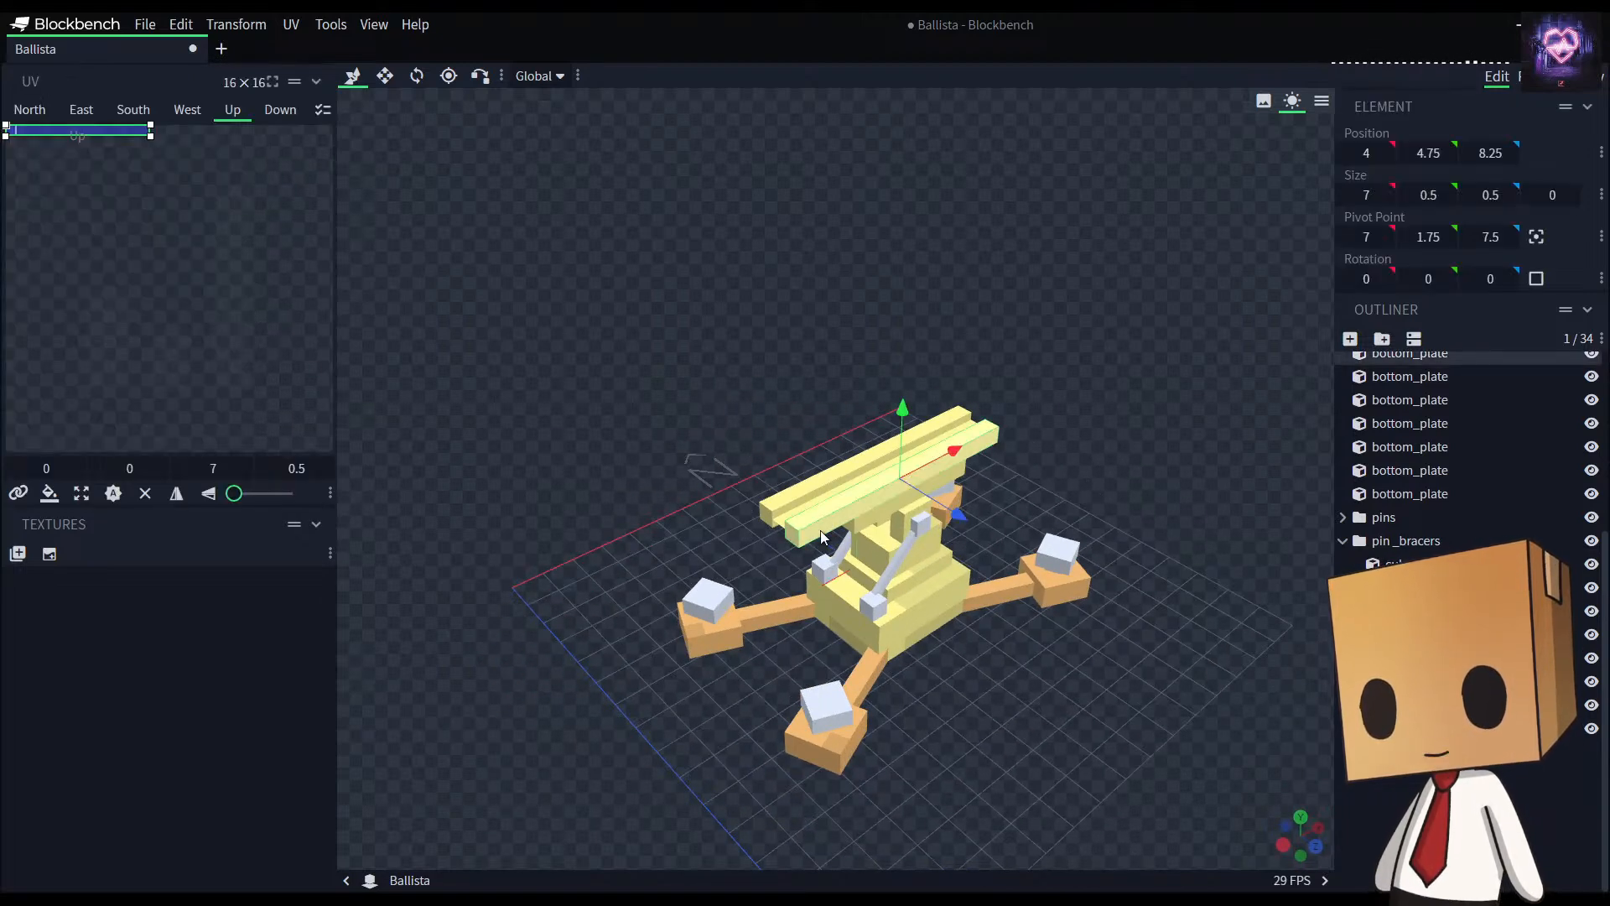
left_click(780, 520, "ctrl")
left_click(768, 516, "ctrl")
left_click_drag(1018, 735, 953, 737)
key("s")
left_click_drag(779, 495, 757, 498)
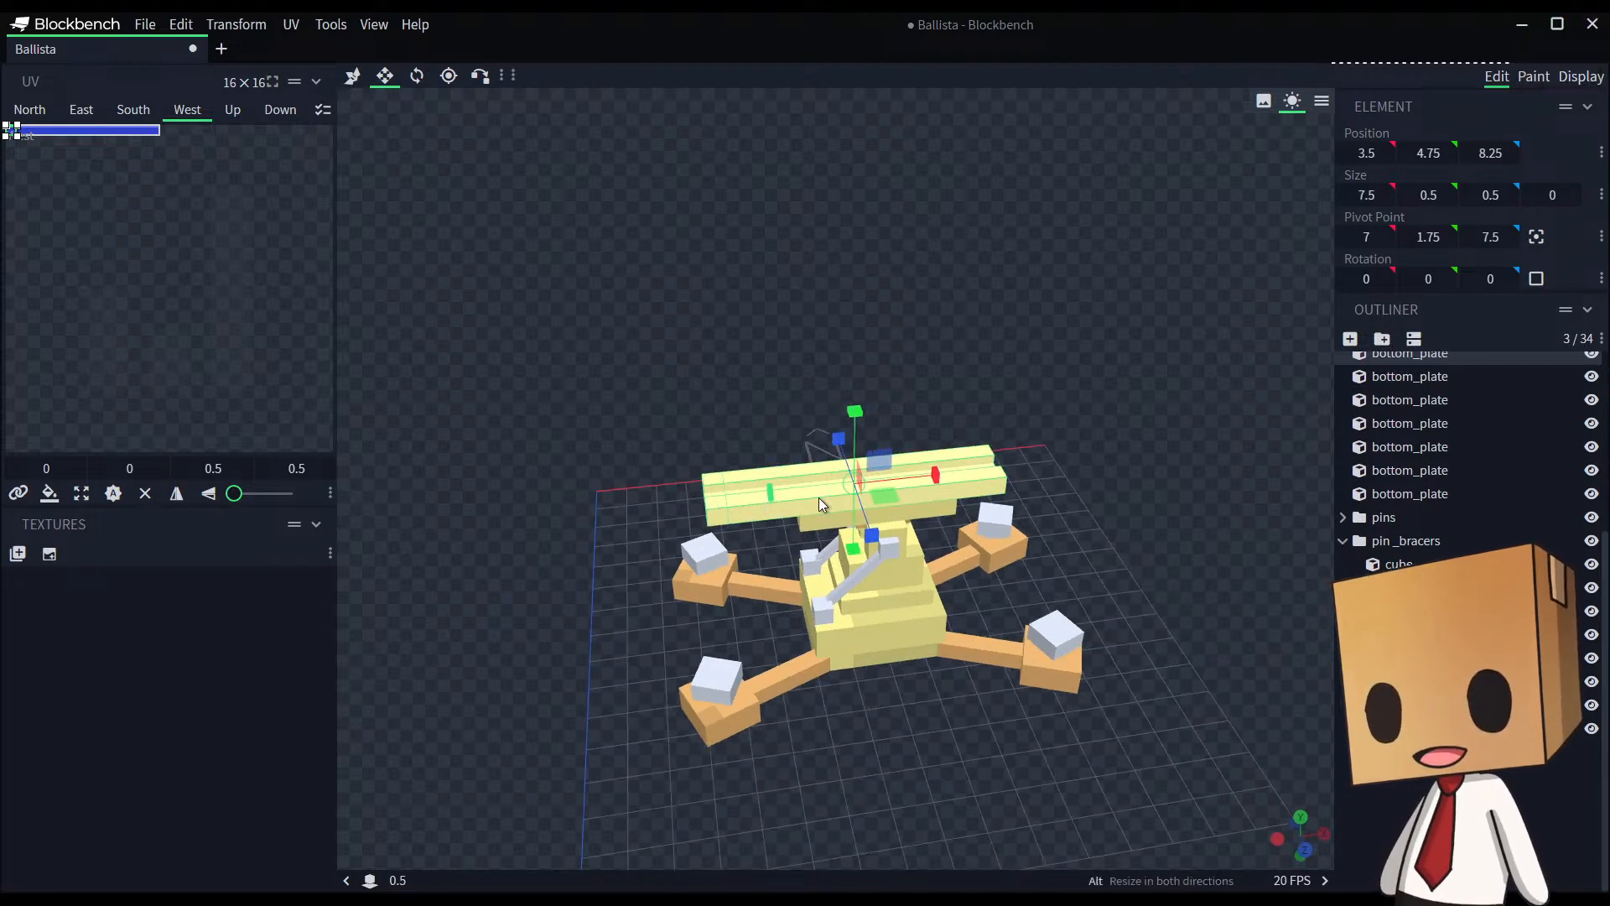
left_click_drag(944, 471, 955, 471)
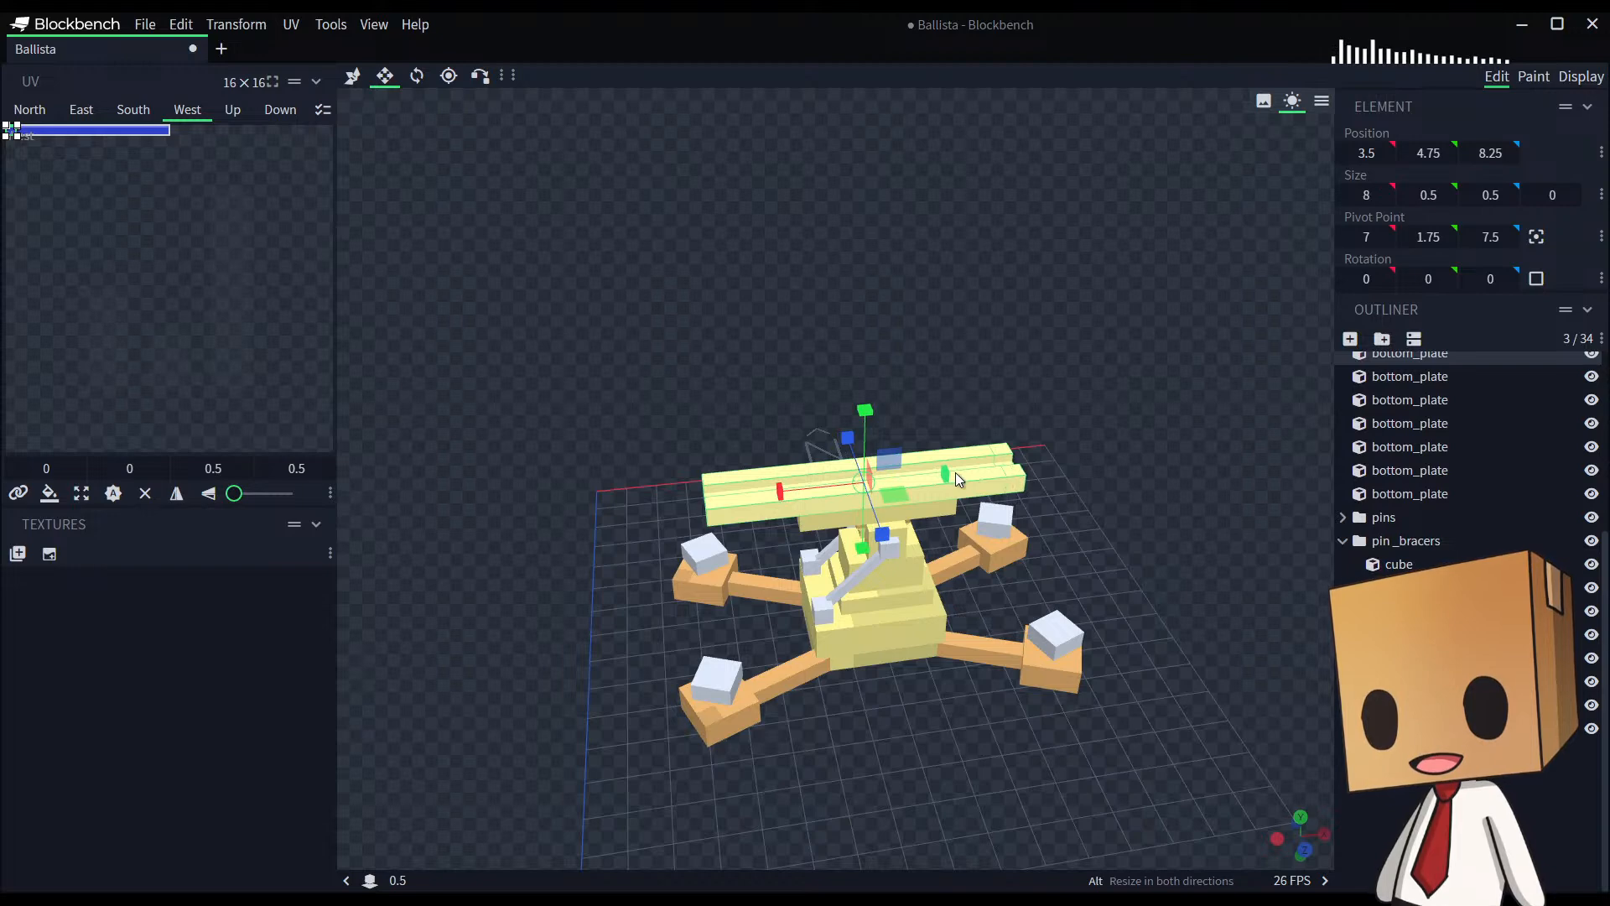
left_click(1106, 797)
Step: Examine the lengthened upper beams and channel floor from the end, side and above
left_click_drag(1105, 797, 1098, 687)
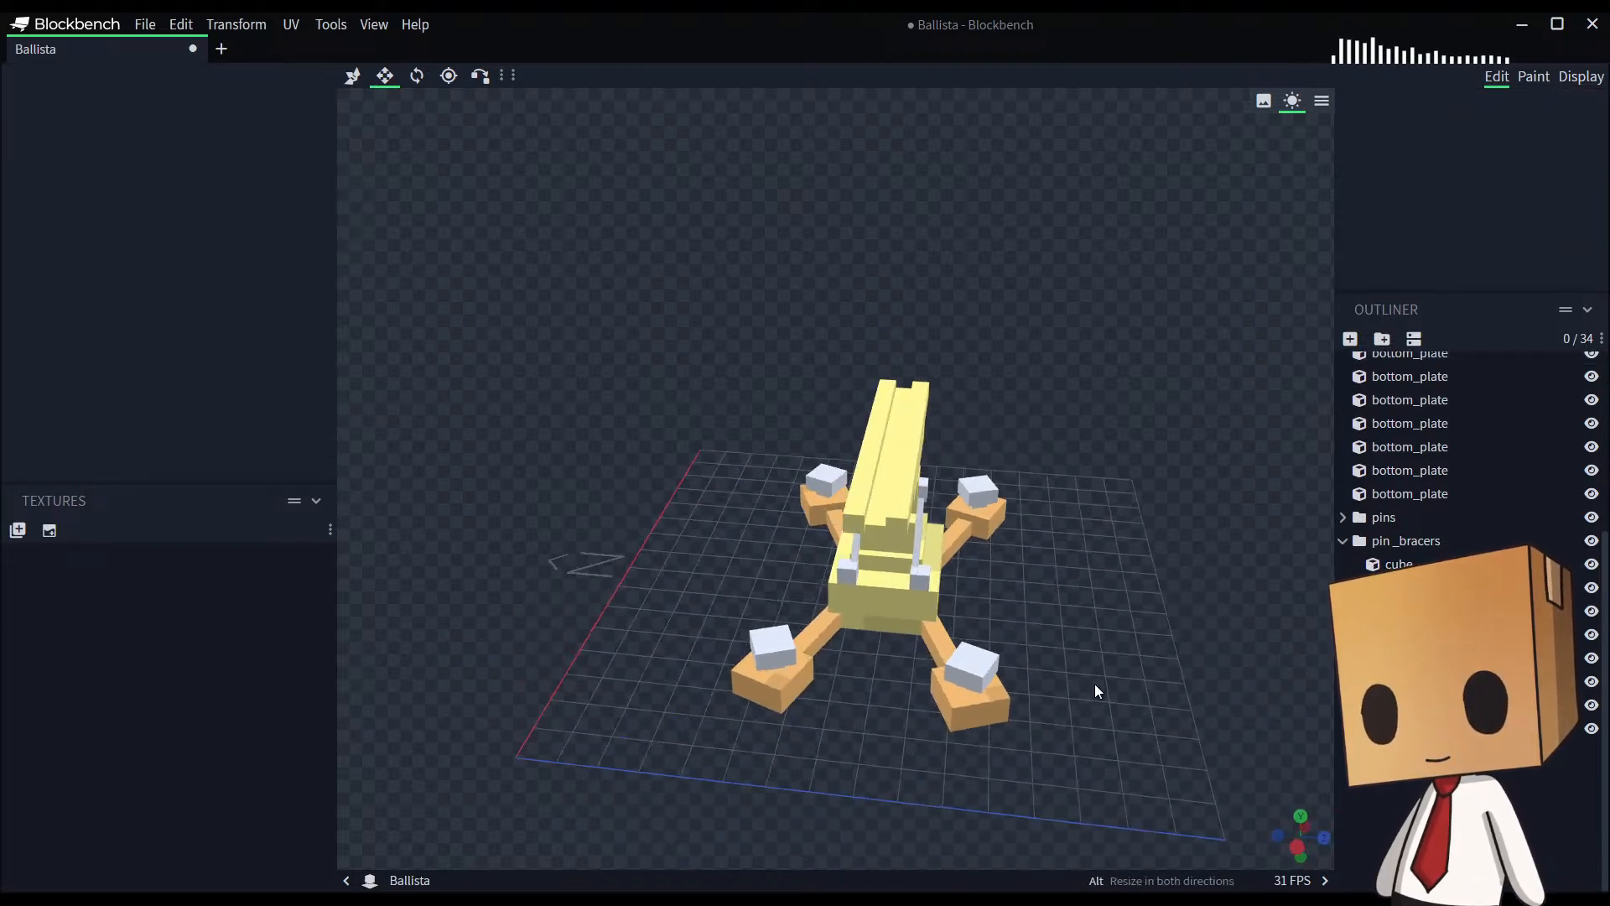
left_click(894, 511)
left_click(876, 511, "shift")
left_click(857, 501, "shift")
left_click_drag(1162, 703, 1090, 677)
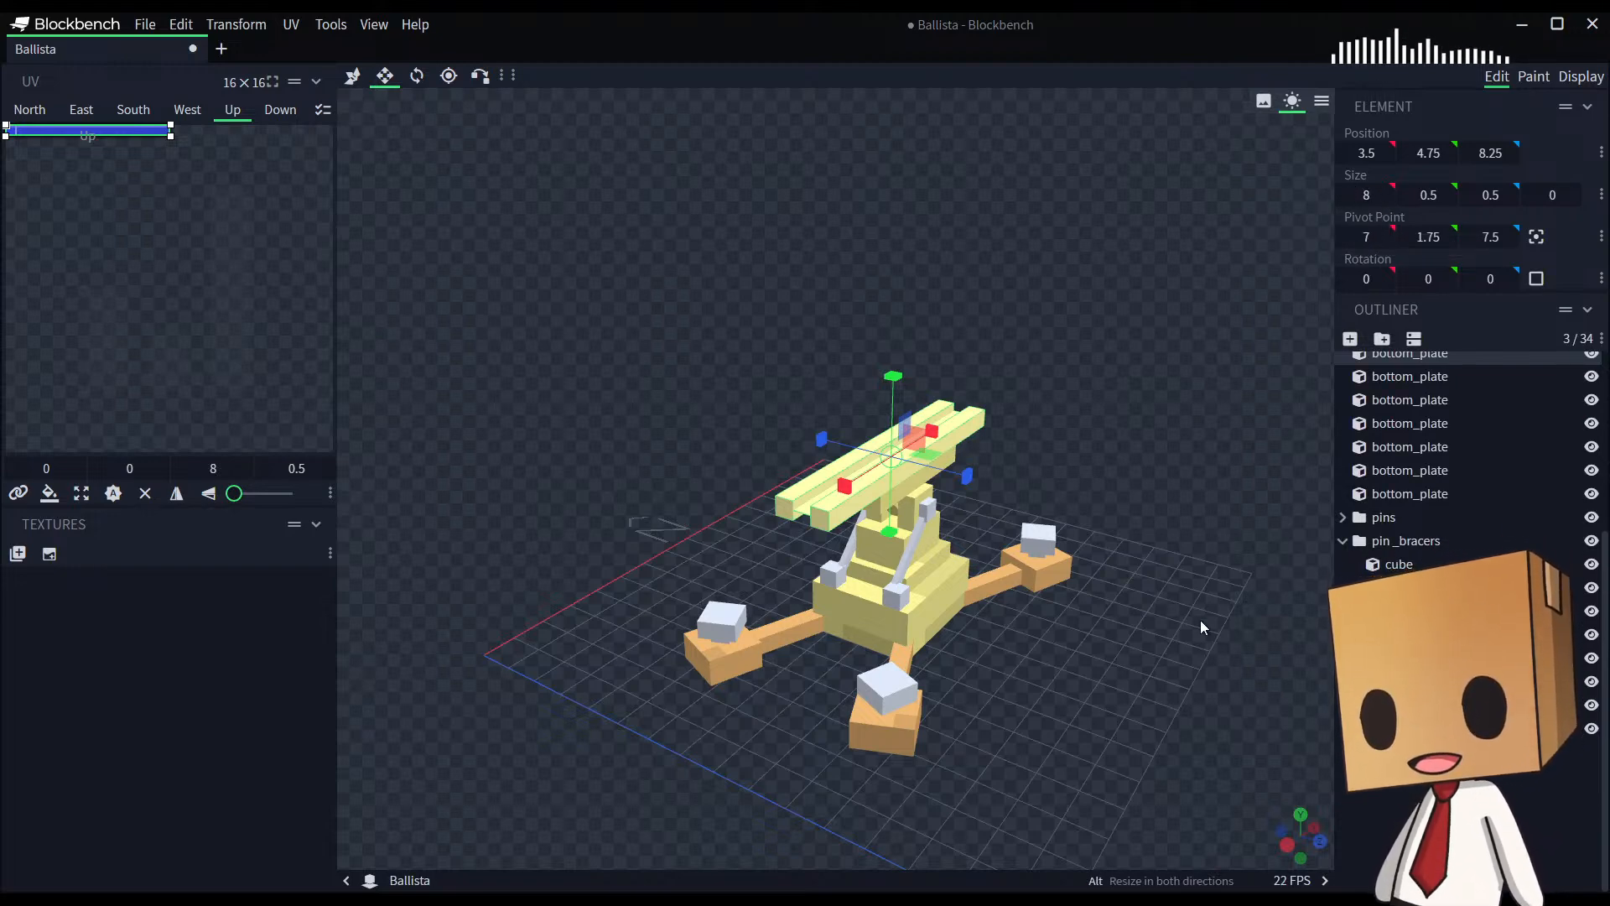
left_click(1423, 790)
left_click_drag(1084, 773, 715, 489)
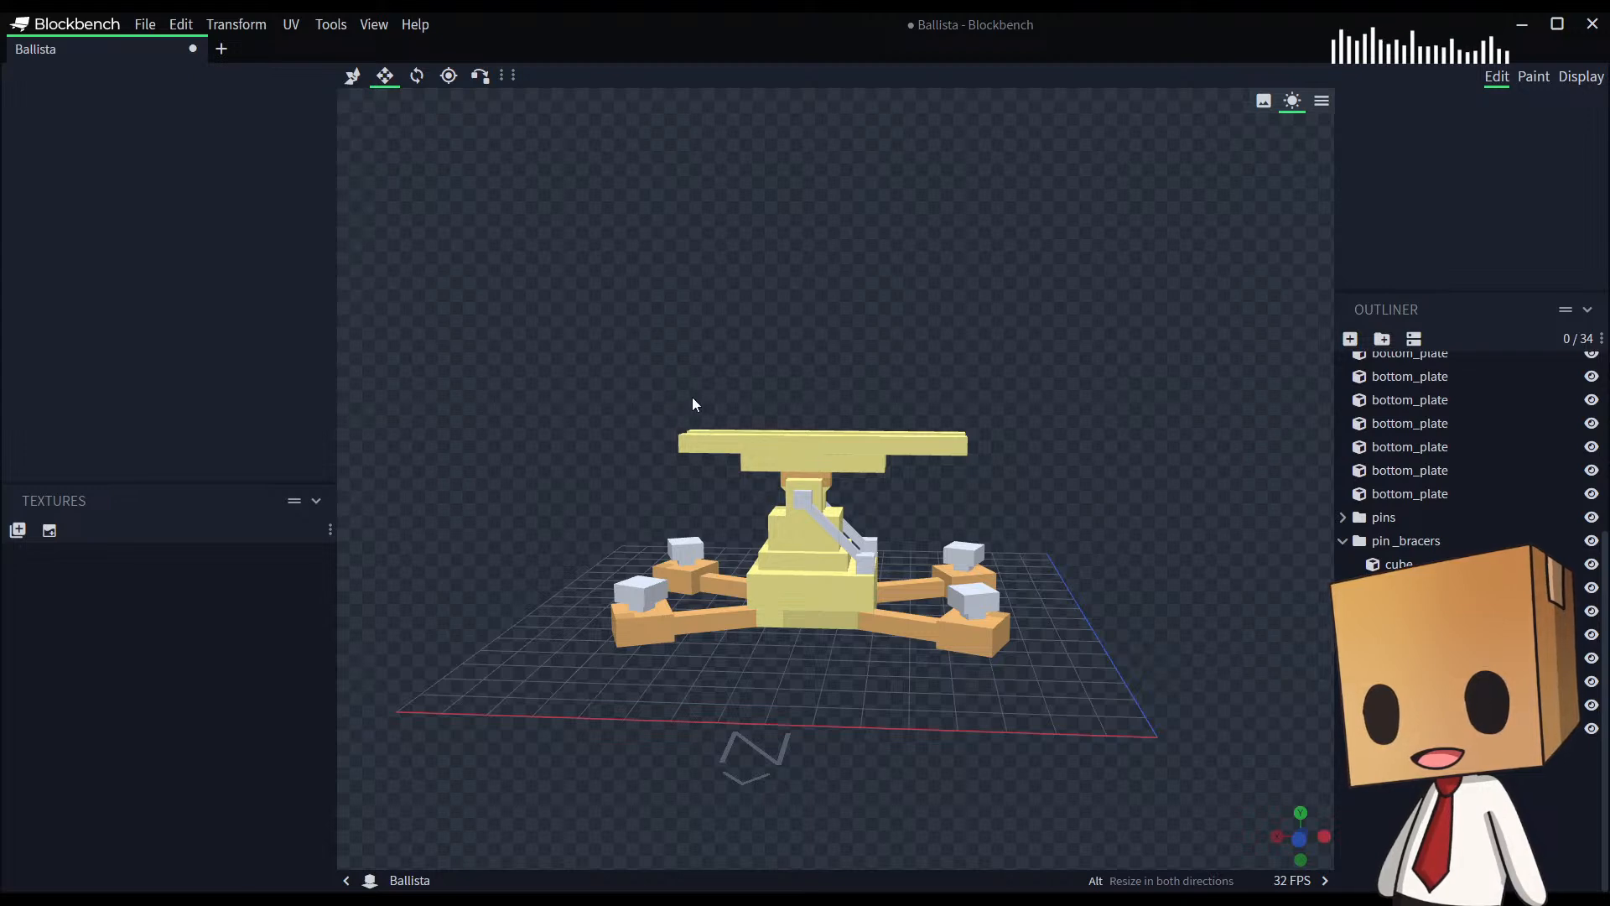
left_click_drag(926, 379, 785, 423)
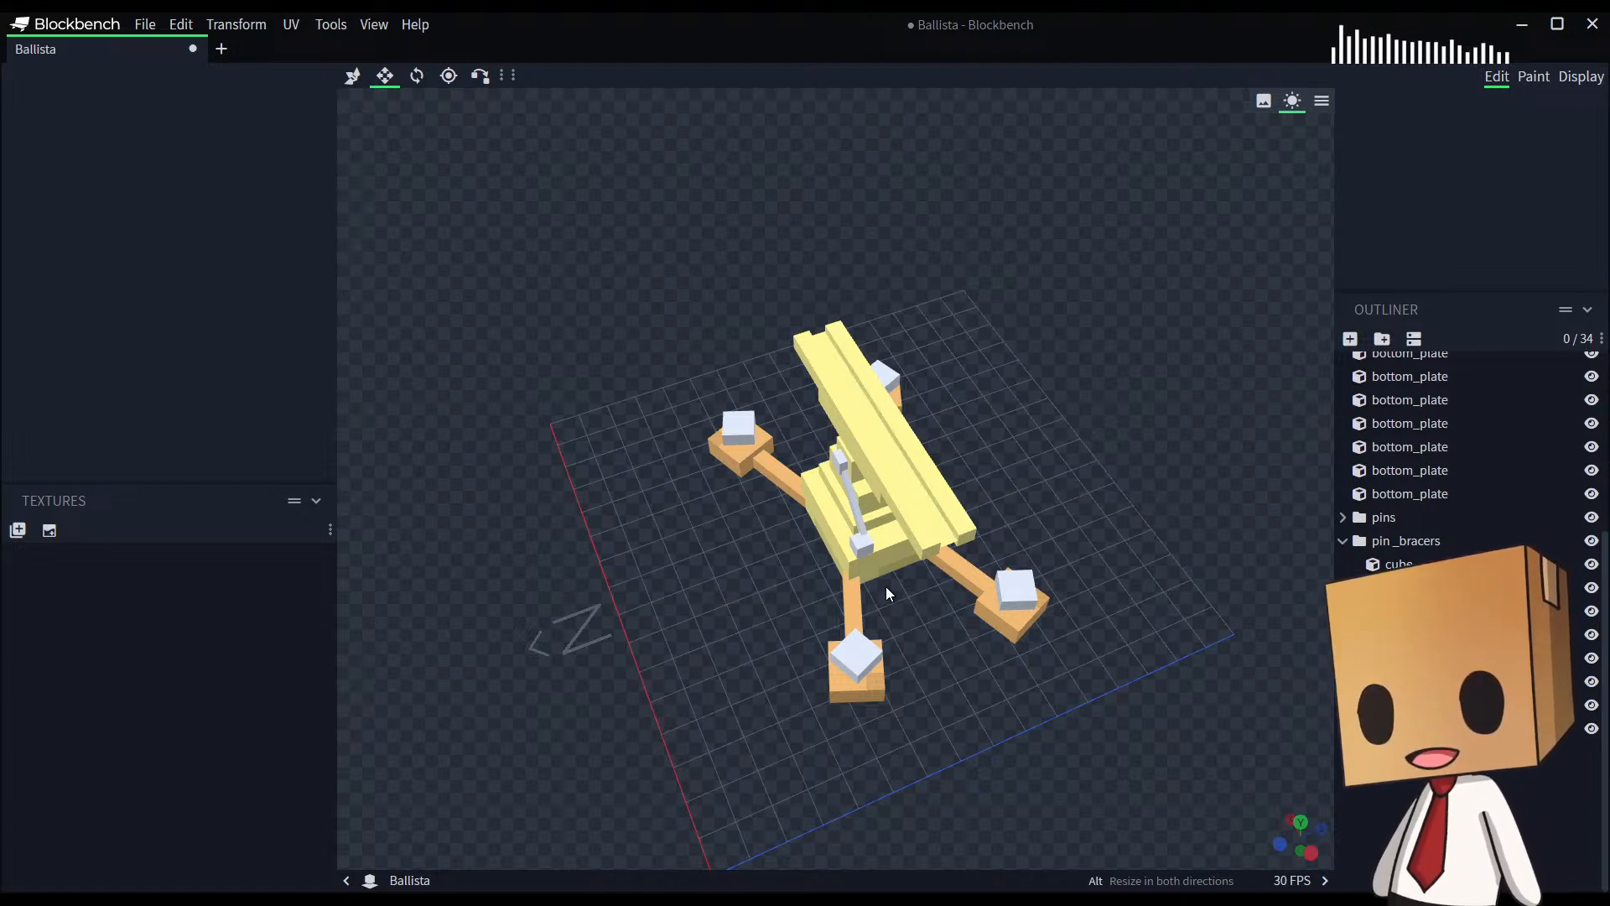
left_click_drag(737, 460, 1076, 485)
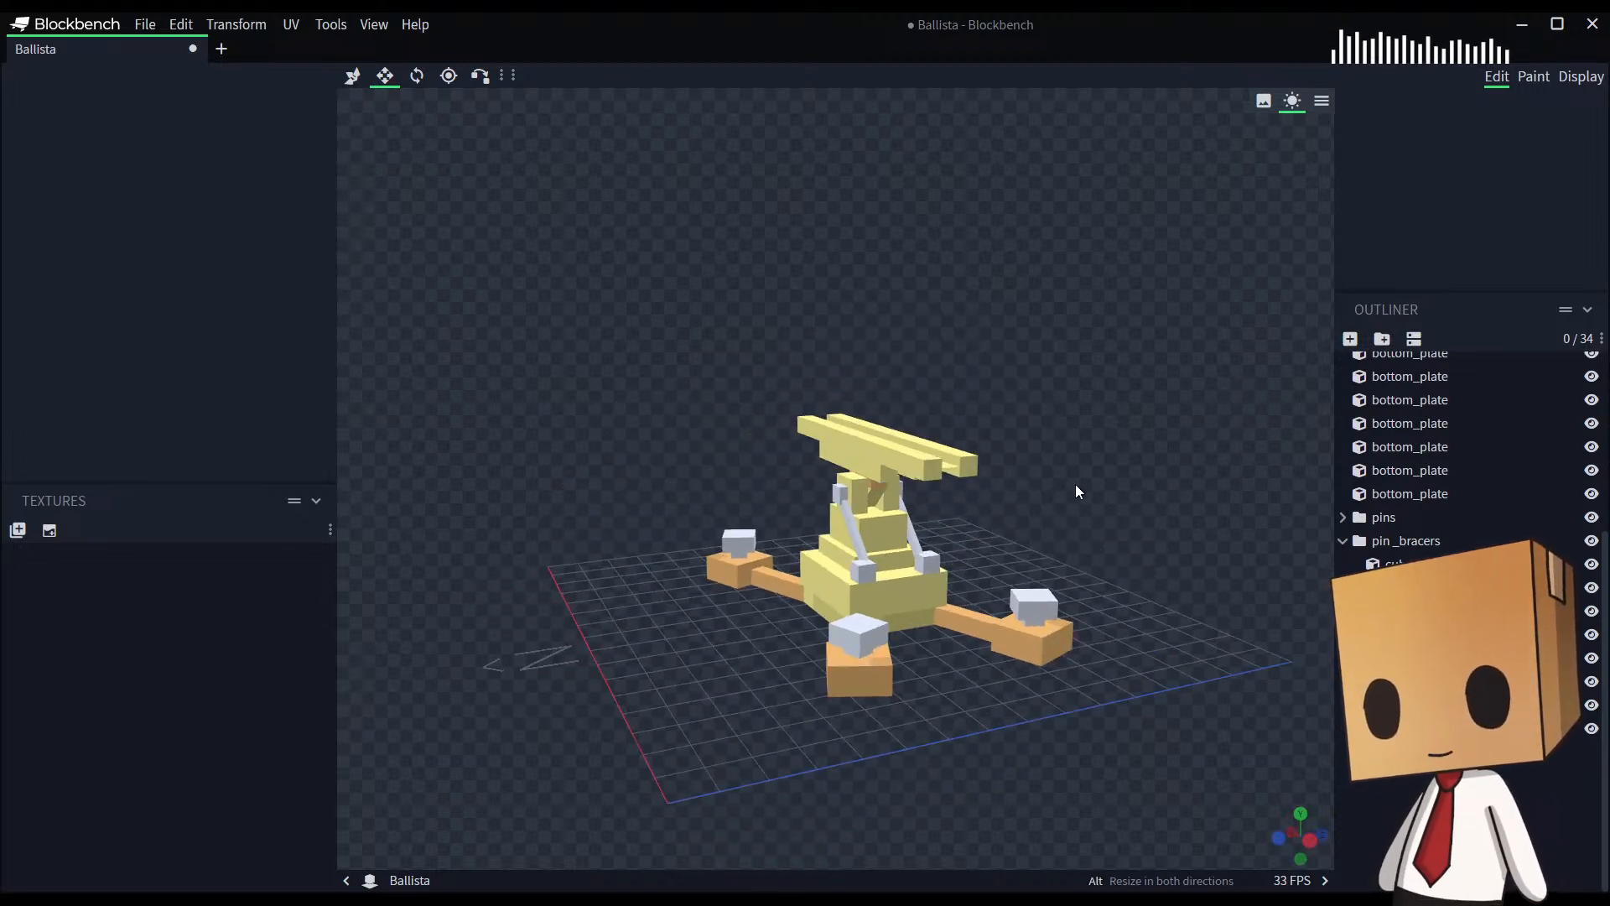
Step: Duplicate an upper beam and reshape the copy into a 0.5 × 0.5 × 1.5 crosspiece capping the rail end at X position 3
left_click(912, 463)
key("v")
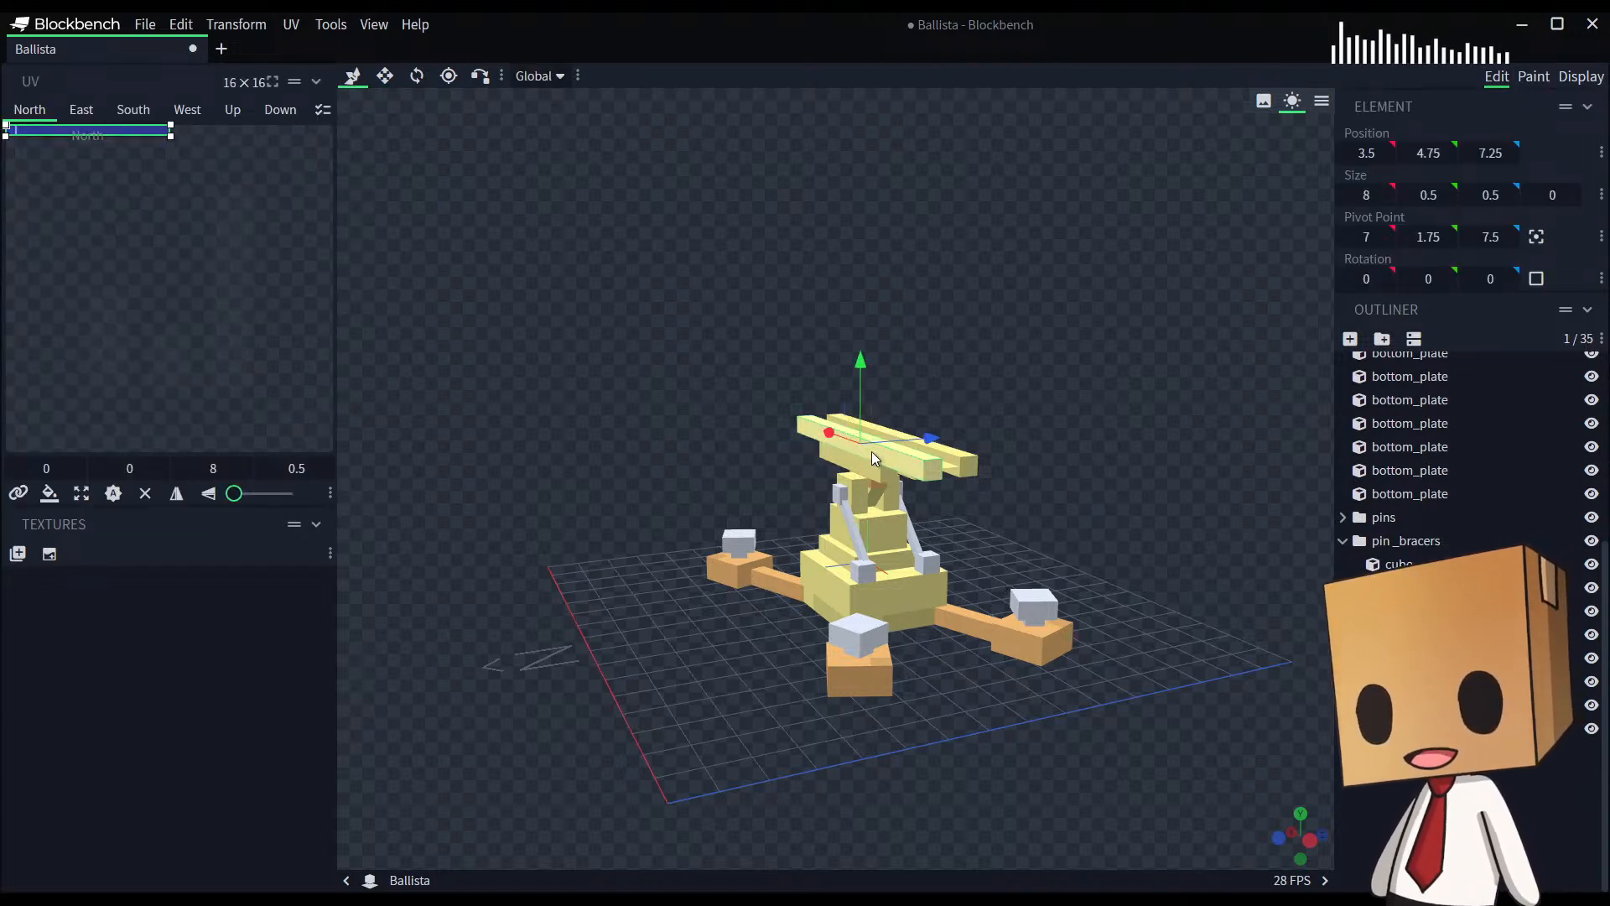
left_click_drag(826, 436, 974, 547)
left_click_drag(980, 699, 1044, 505)
left_click_drag(1091, 698, 1094, 668)
key("s")
left_click_drag(1199, 579, 1040, 560)
left_click_drag(1120, 605, 964, 648)
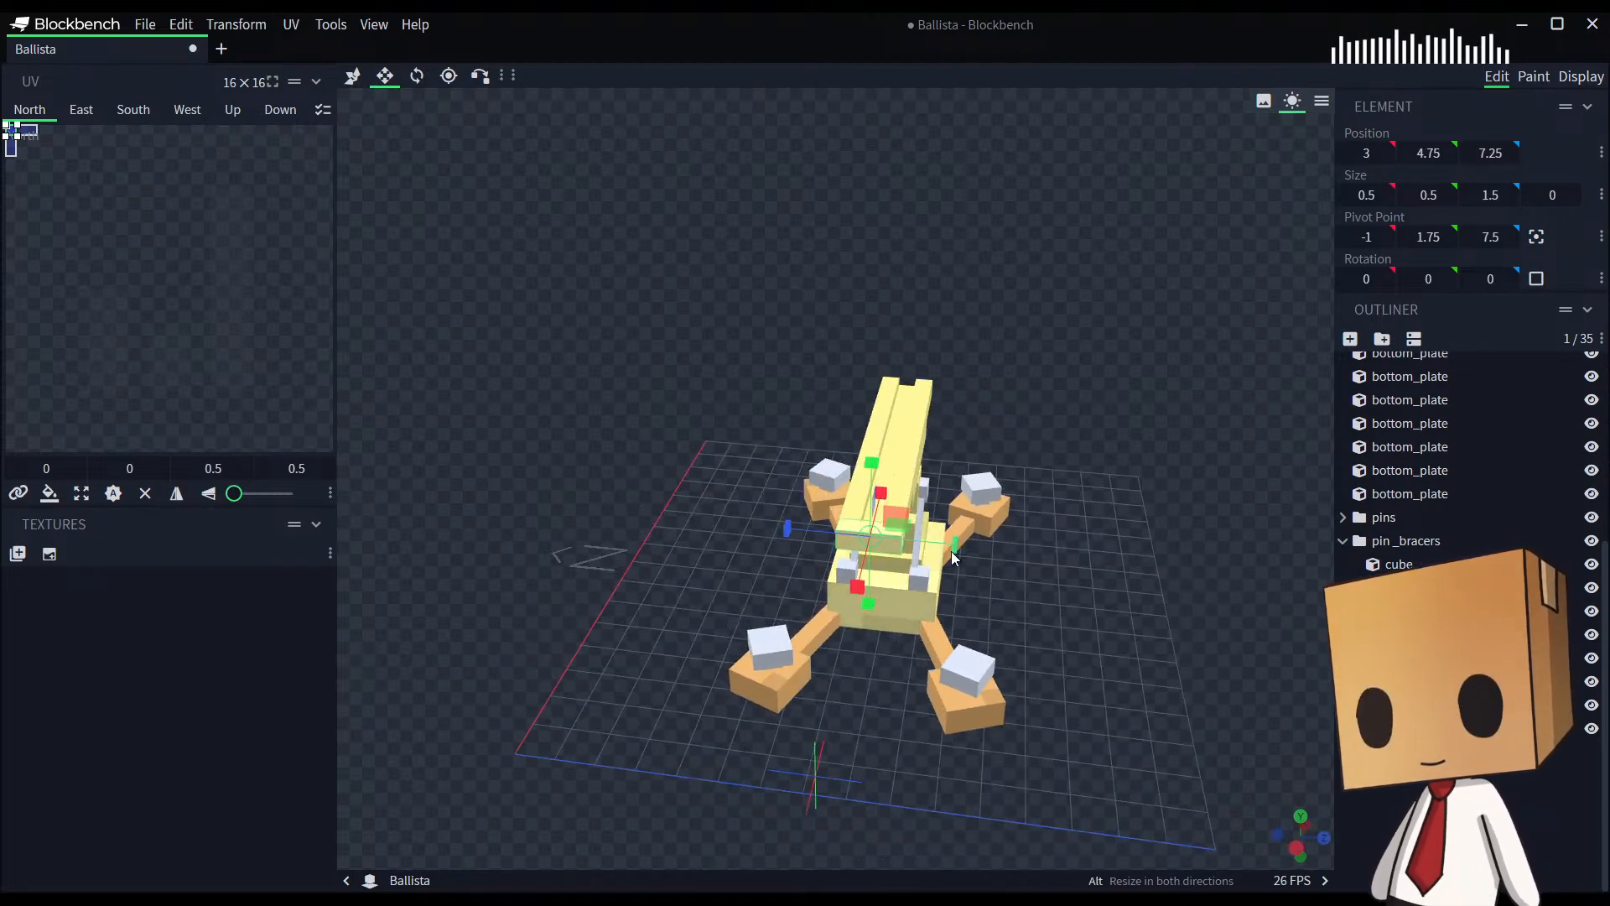
Step: Widen the crosspiece by 0.25 on each side to 2 along Z, increase its height to 1, and deselect it
left_click_drag(955, 547, 967, 555)
left_click_drag(797, 527, 789, 531)
left_click_drag(1062, 614, 1015, 439)
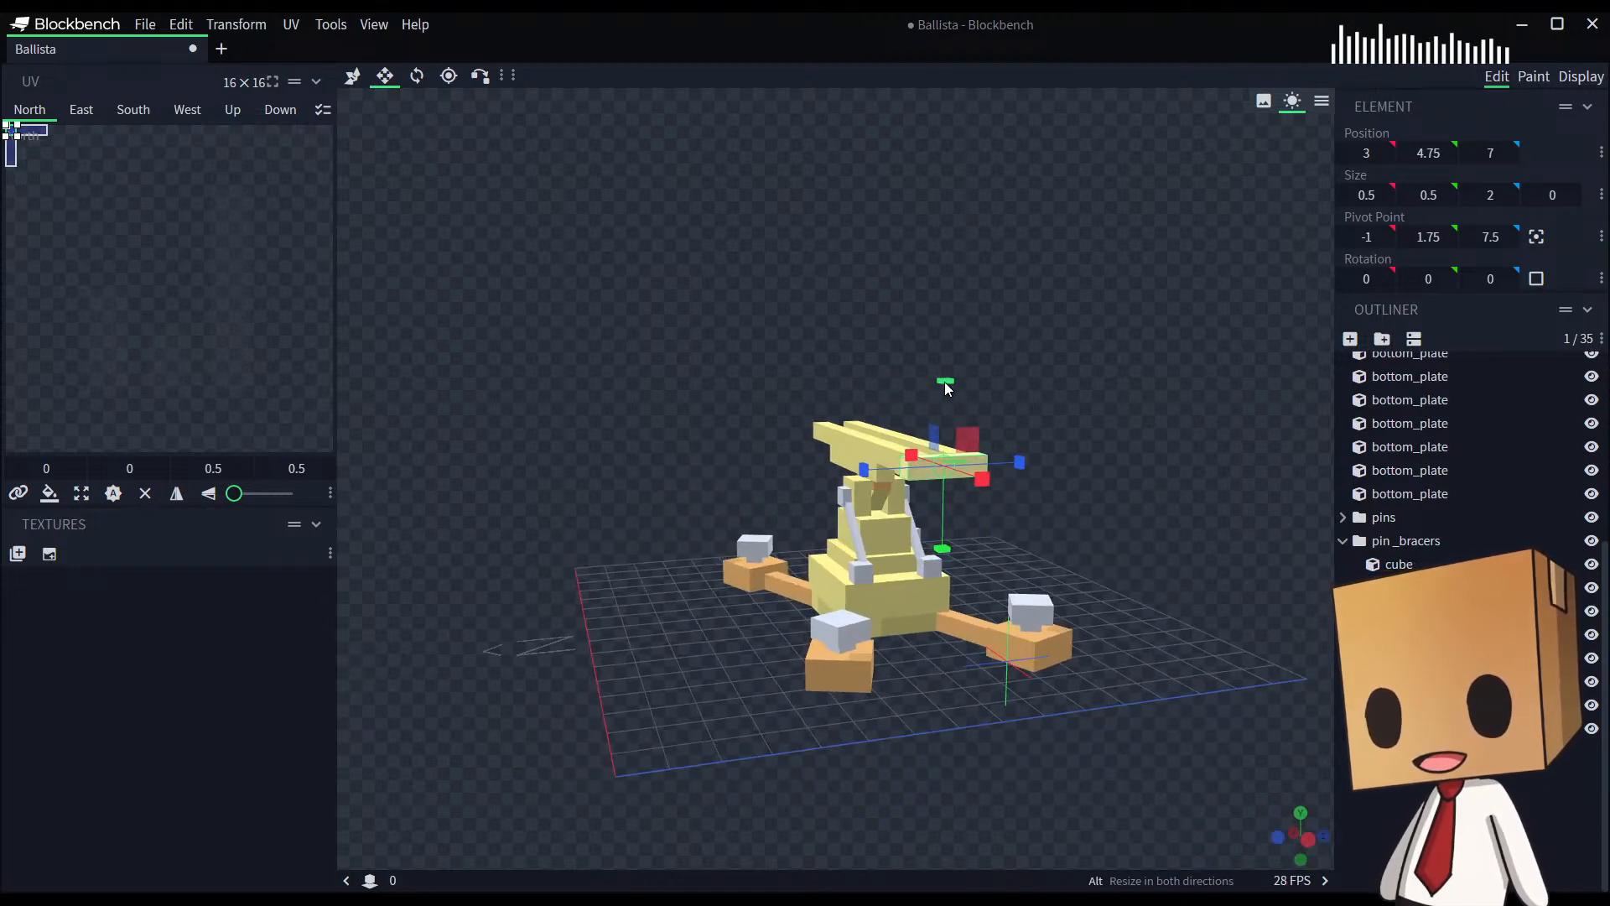
left_click_drag(945, 384, 946, 375)
left_click_drag(1049, 403, 1104, 415)
key("v")
left_click_drag(1105, 470, 1098, 458)
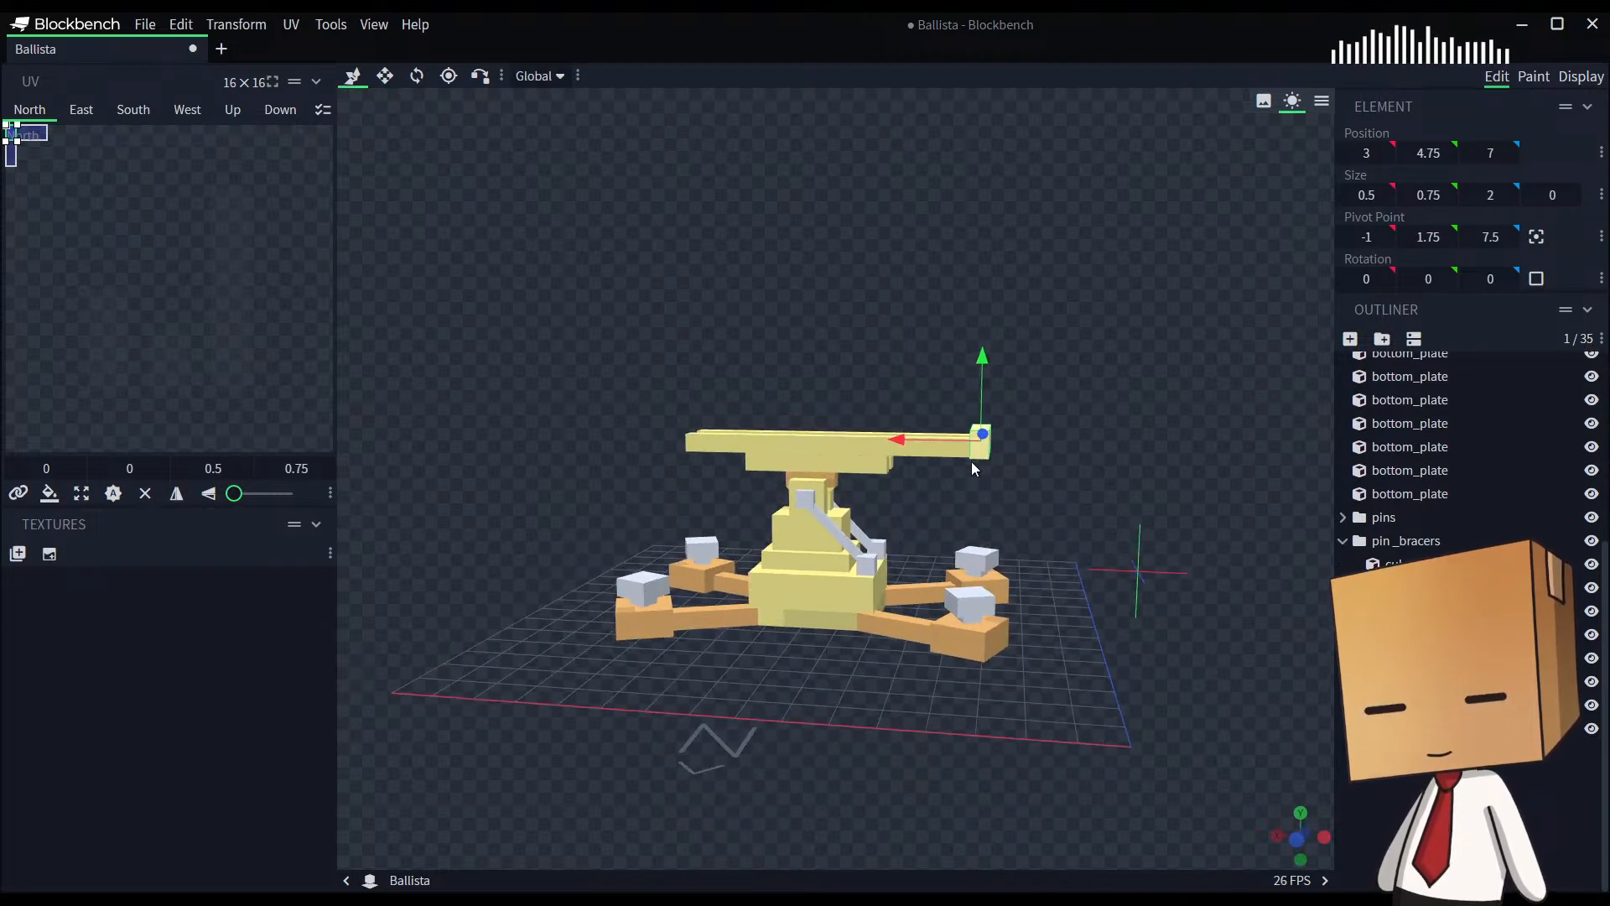
key("s")
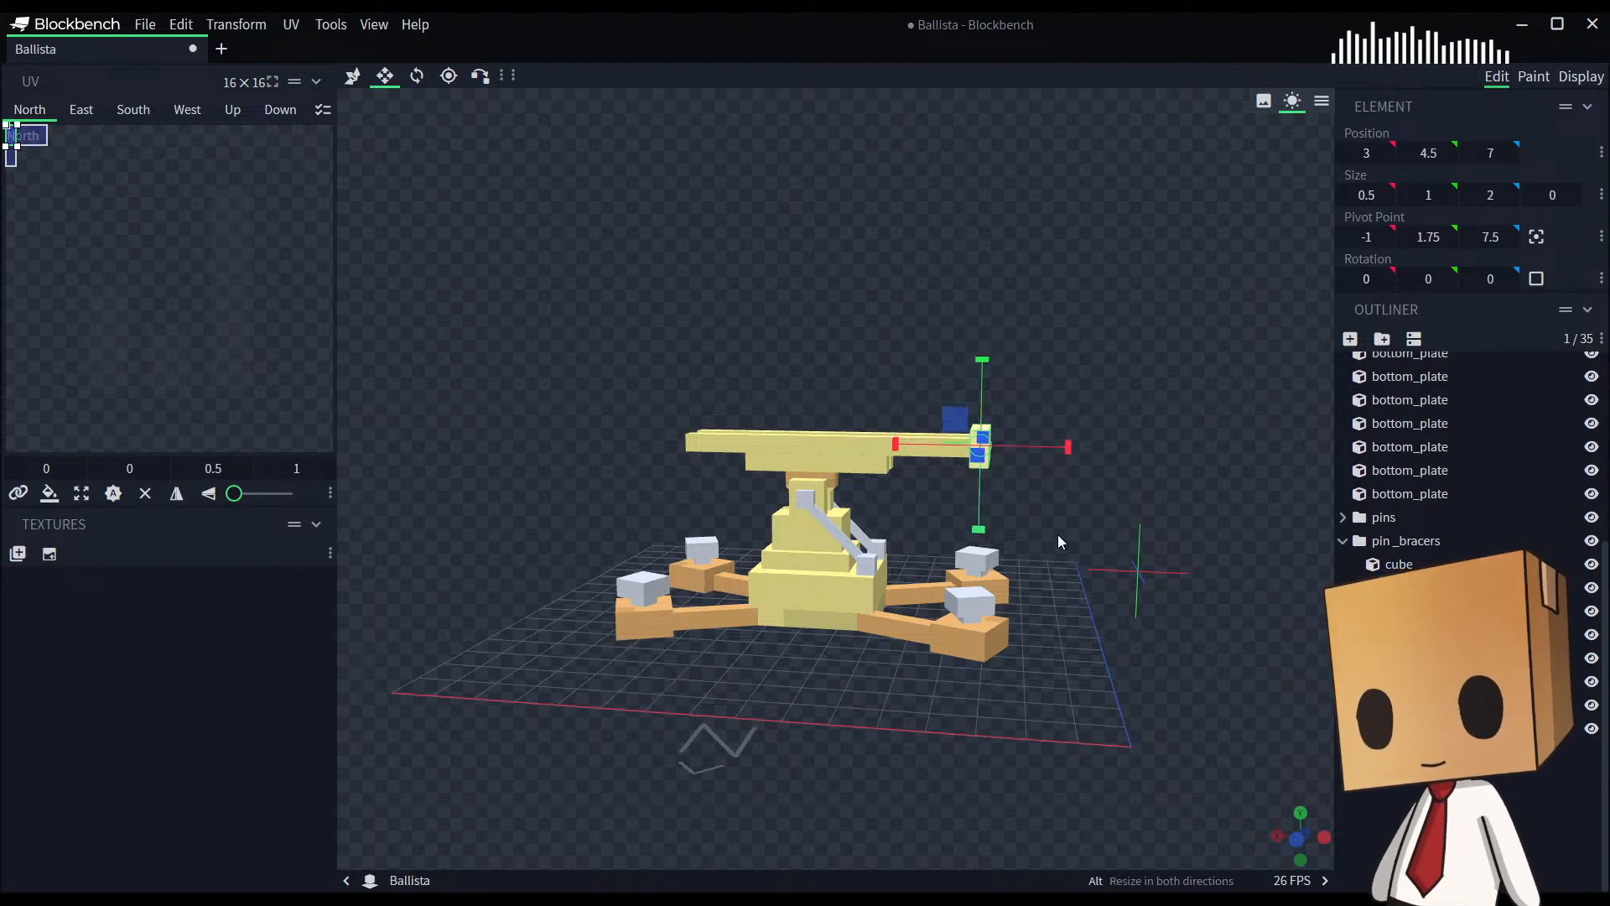
left_click(1234, 715)
left_click_drag(1233, 714, 896, 723)
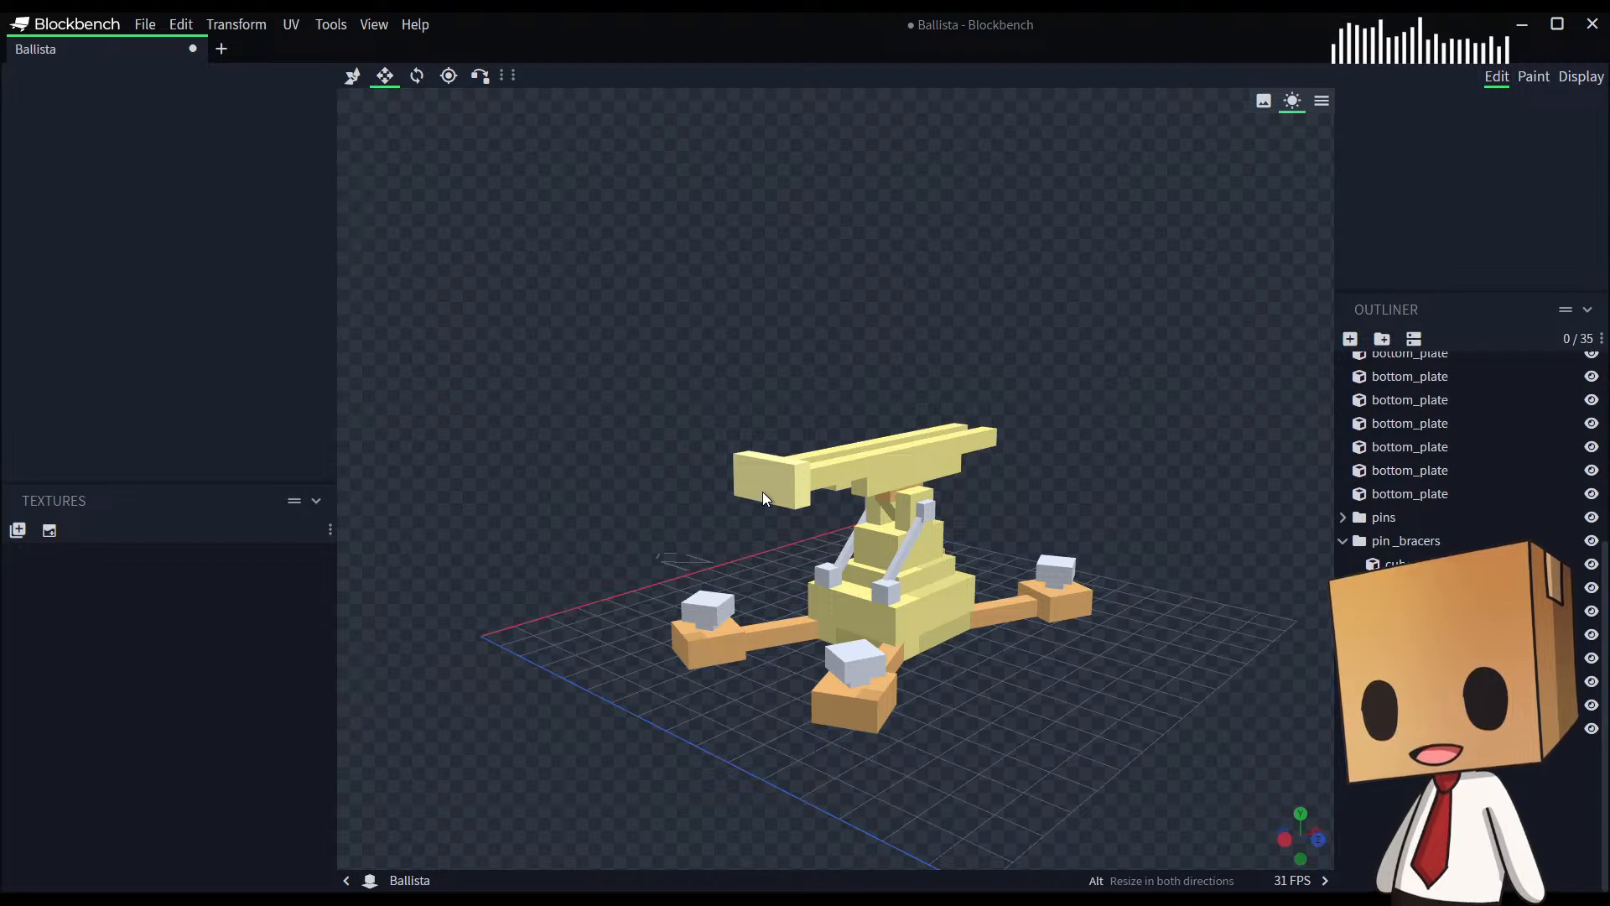
left_click_drag(1079, 788, 948, 692)
Step: Duplicate the end crosspiece and move the copy 0.5 outward along X
left_click(799, 540)
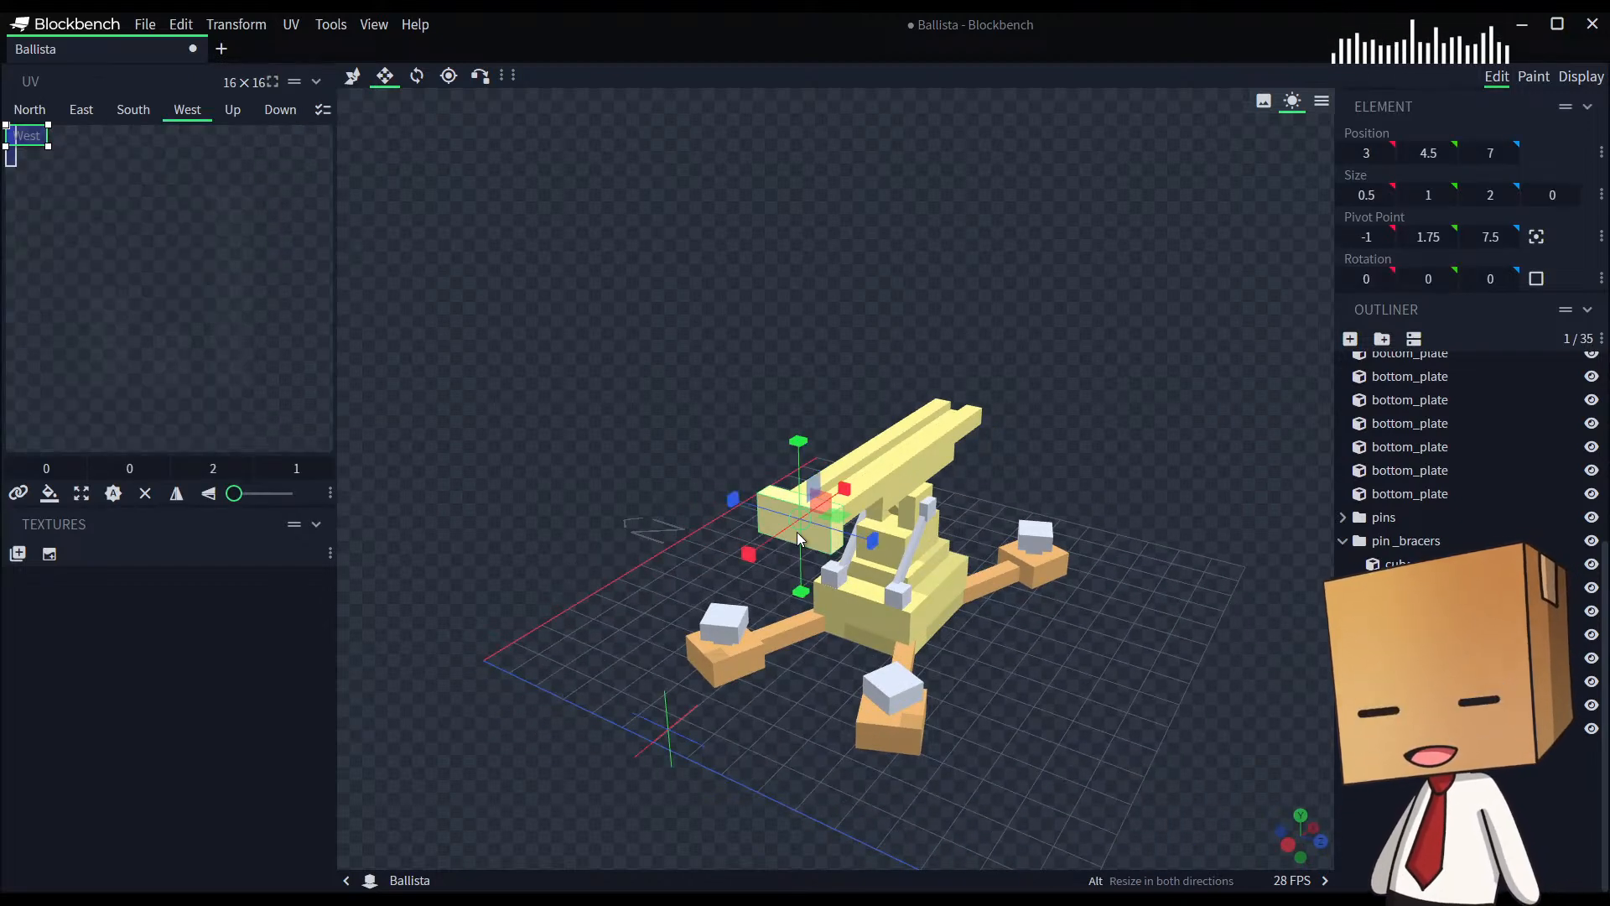
key("v")
key("ctrl+d")
left_click_drag(842, 496, 830, 509)
key("s")
key("v")
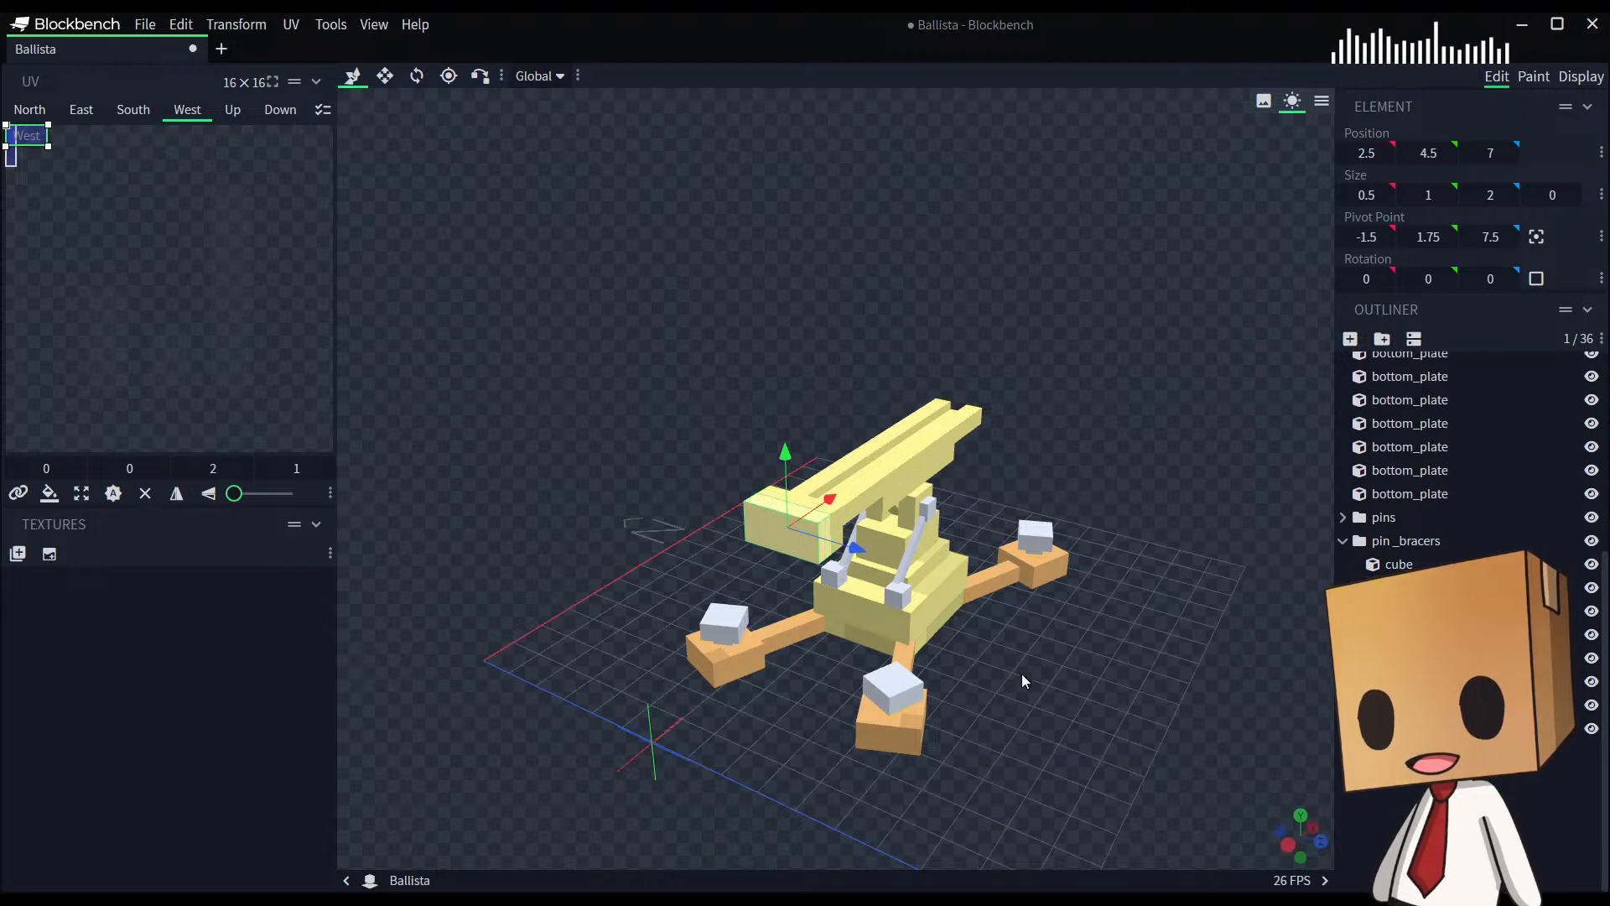
Step: Resize the crosspiece copy into a flat upright 1 × 1 × 0 plate and centre it beyond the rail end at Z position 8
left_click_drag(1023, 679, 939, 671)
key("s")
left_click_drag(652, 581, 1149, 814)
left_click_drag(959, 602, 1004, 634)
key("v")
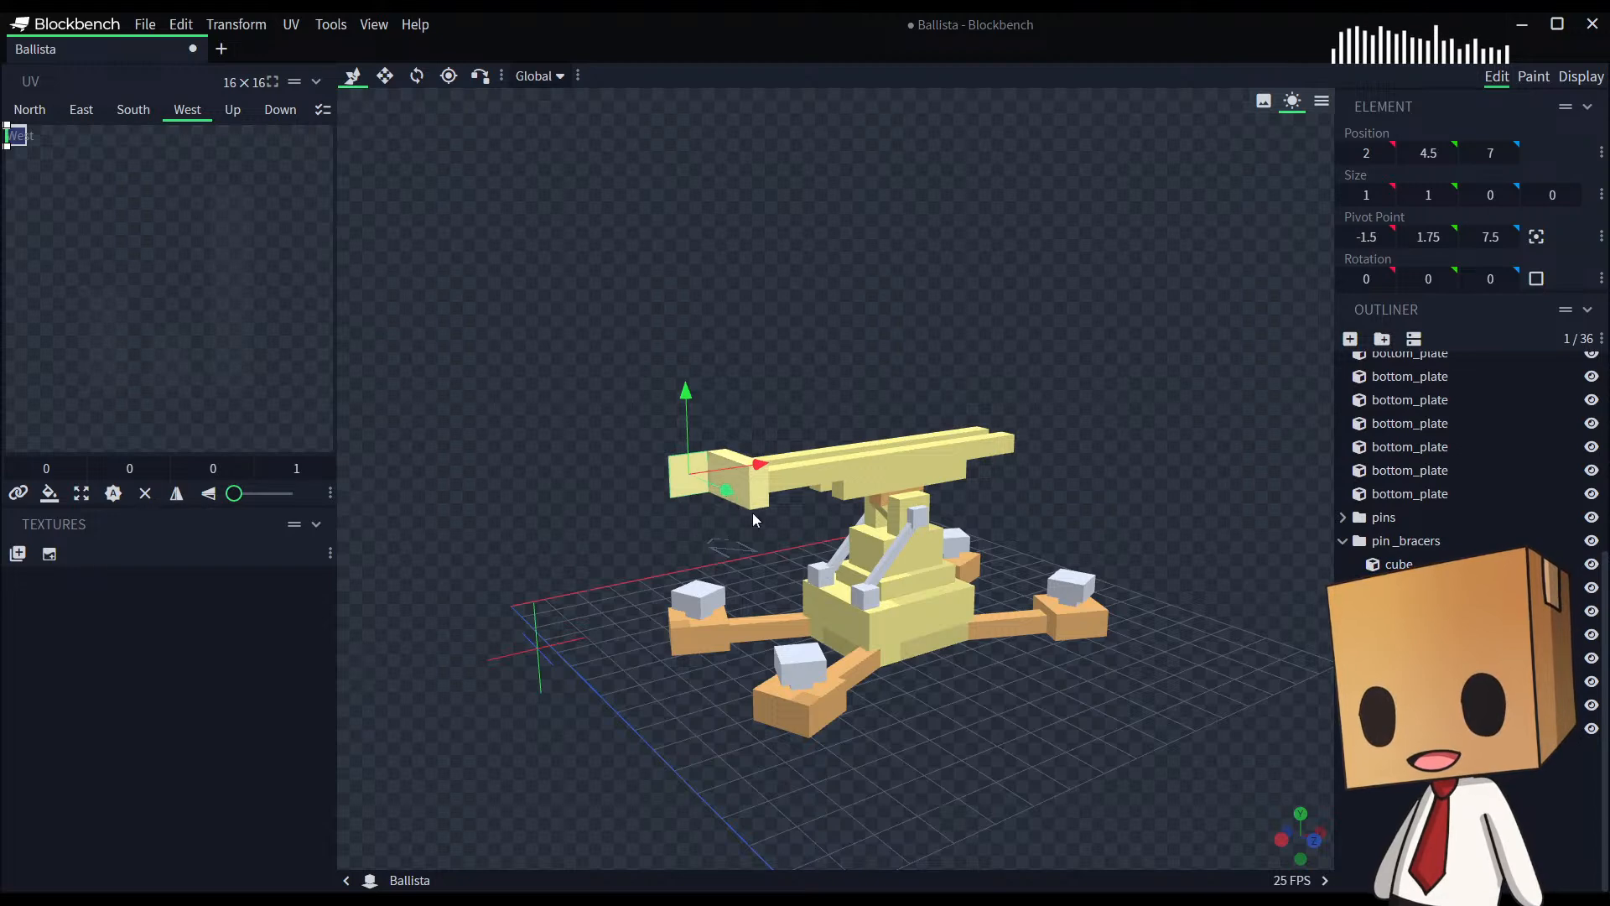
left_click_drag(740, 504, 765, 520)
left_click_drag(1114, 757, 1100, 681)
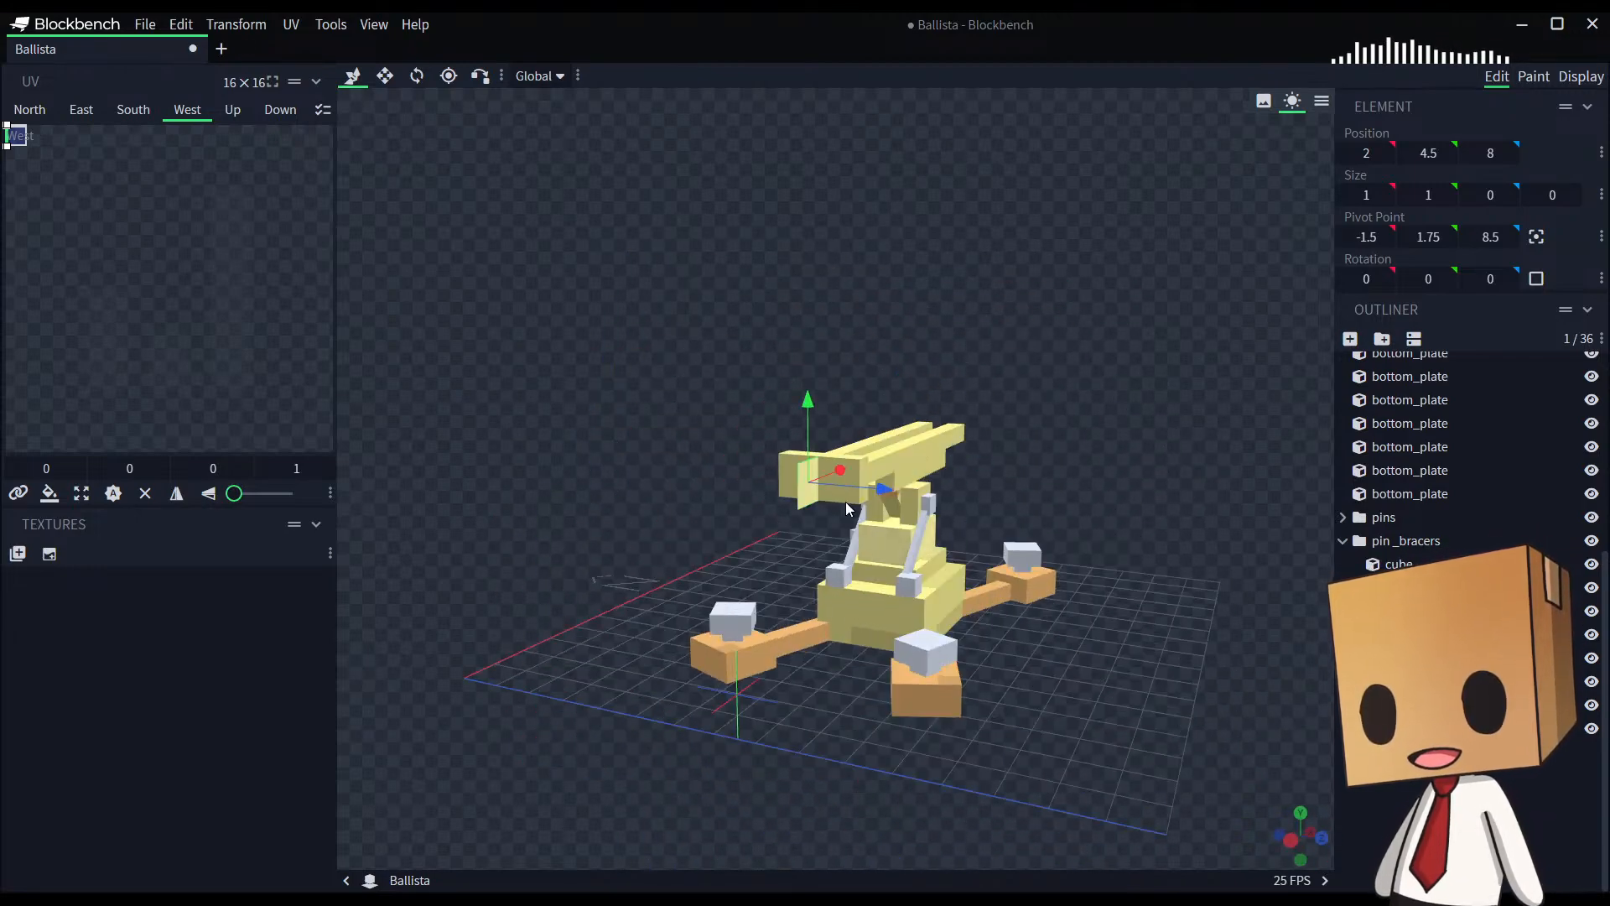
Step: Duplicate the upright plate, centre the copy's pivot, and rotate it 90 degrees about X to lie horizontally across the first
left_click(808, 501)
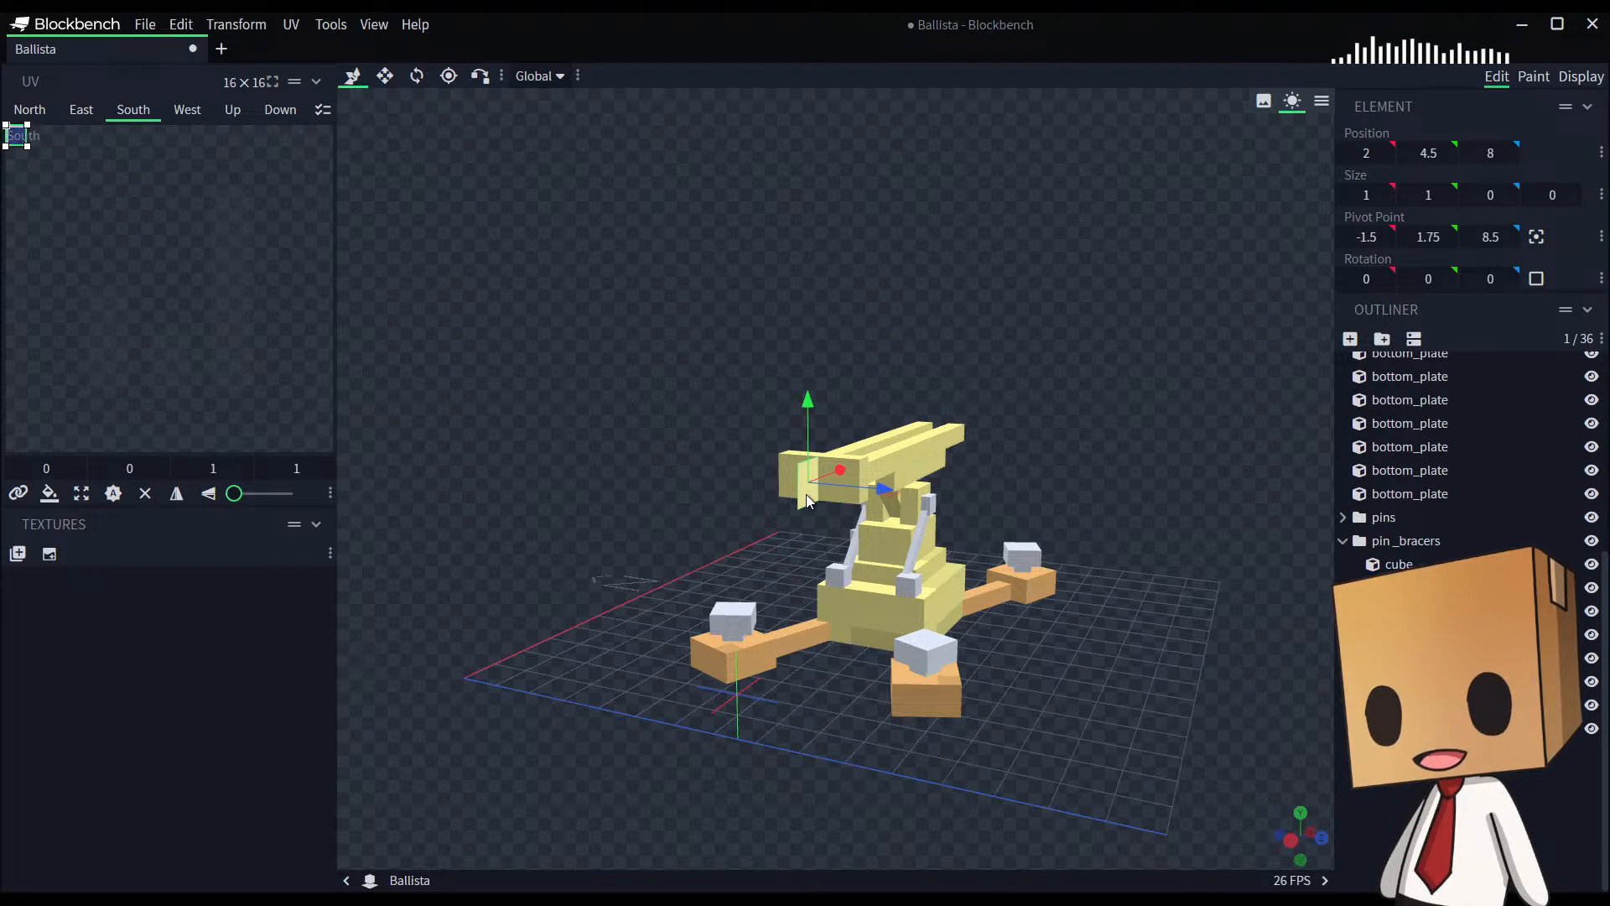
key("ctrl+d")
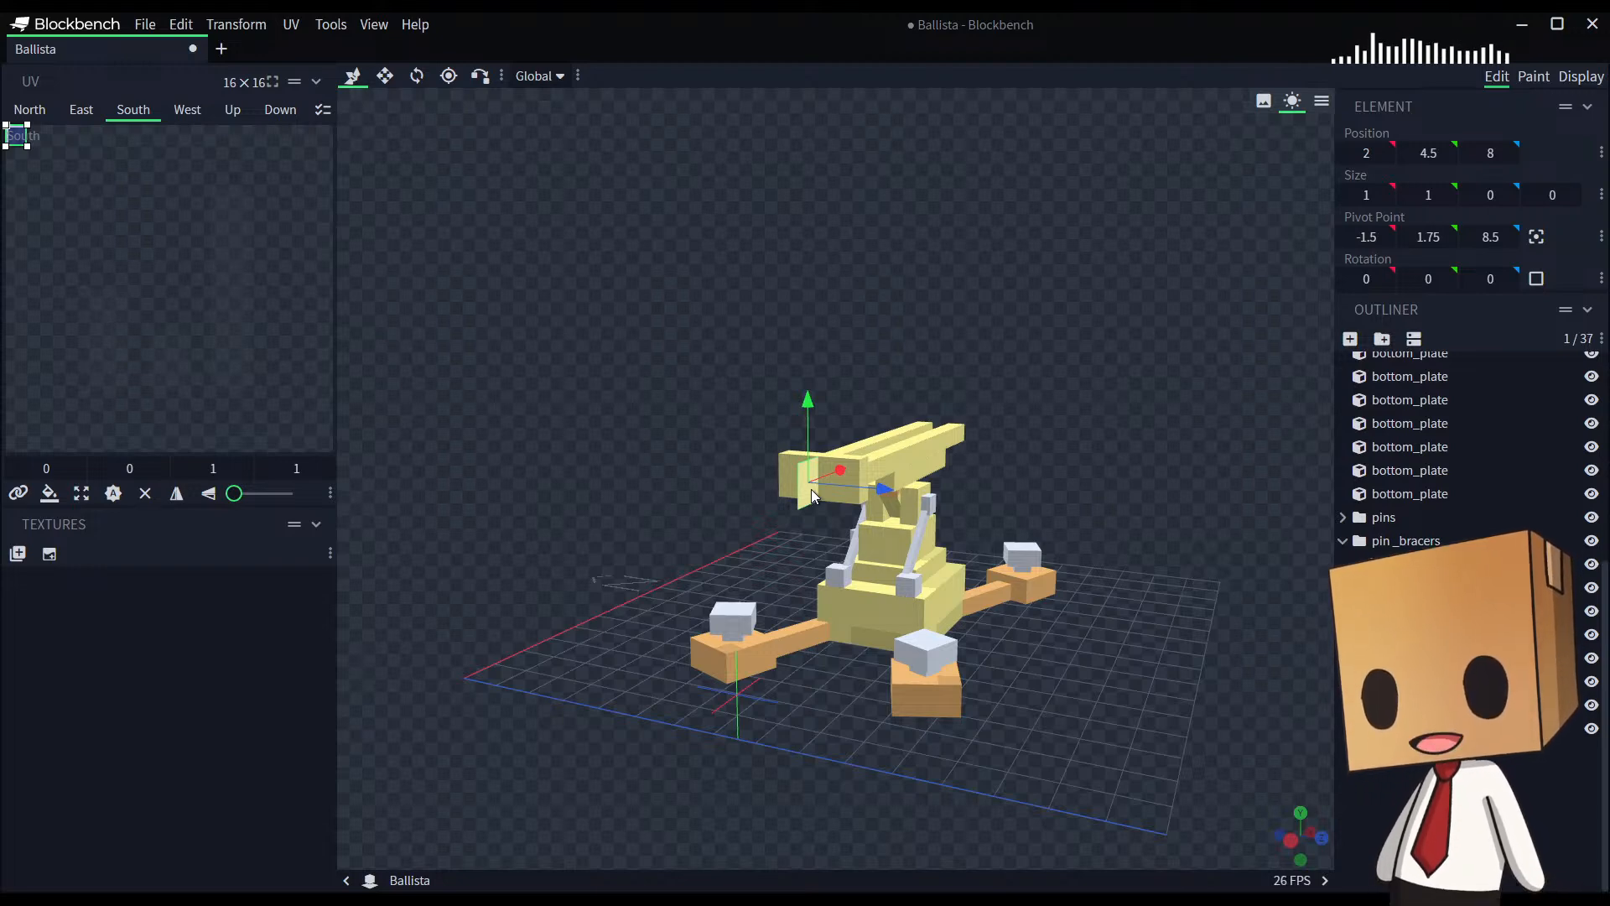
left_click(1536, 237)
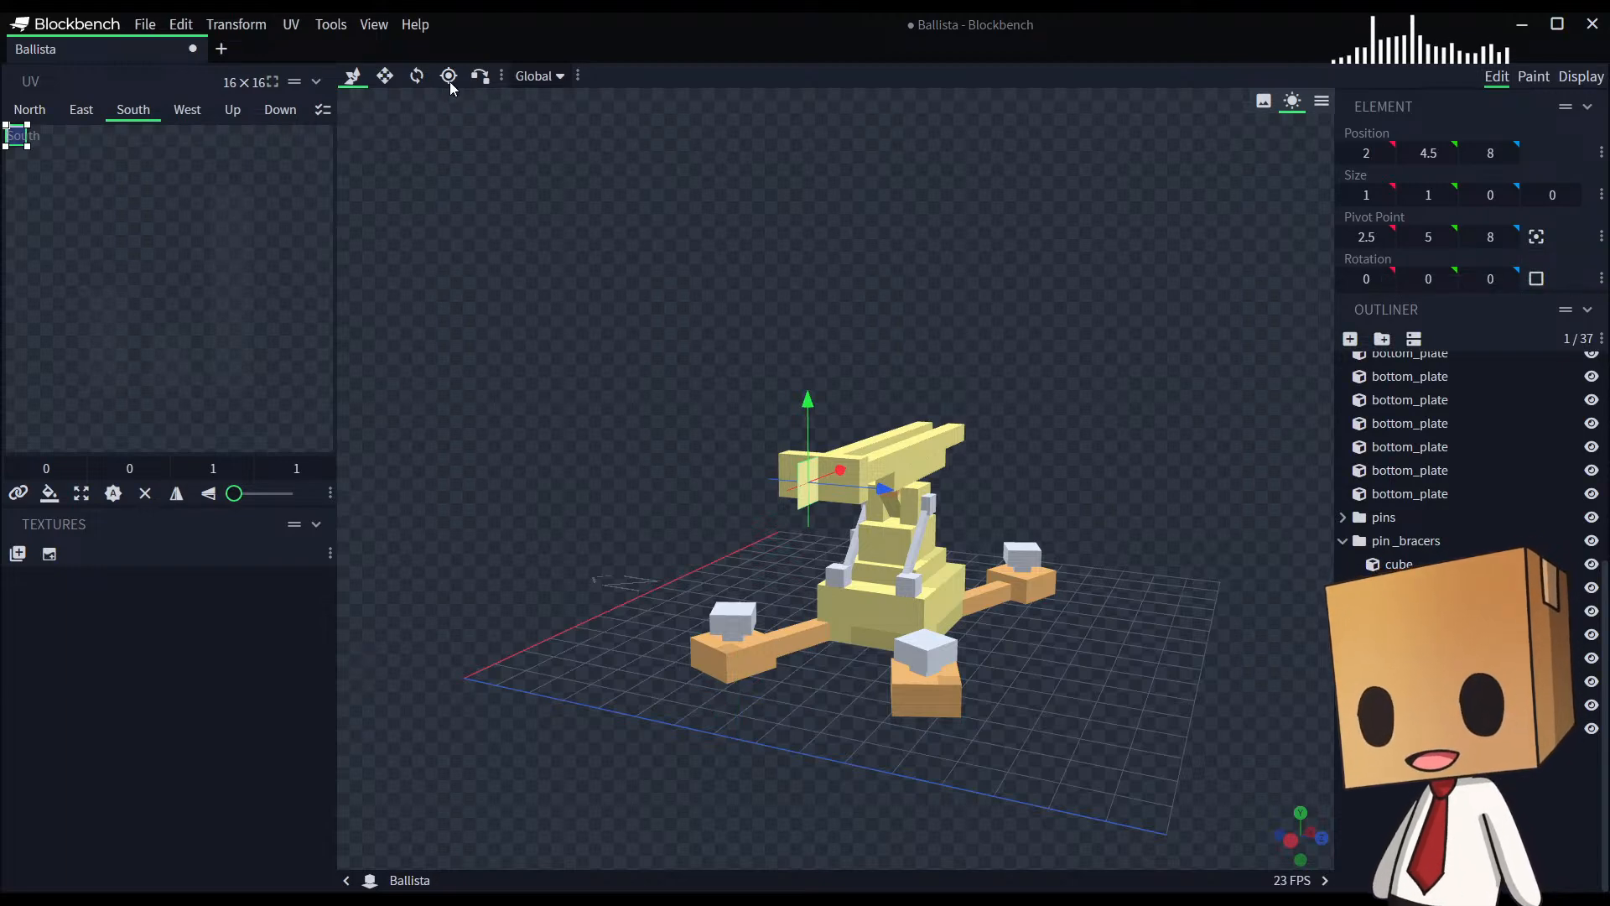
left_click(416, 76)
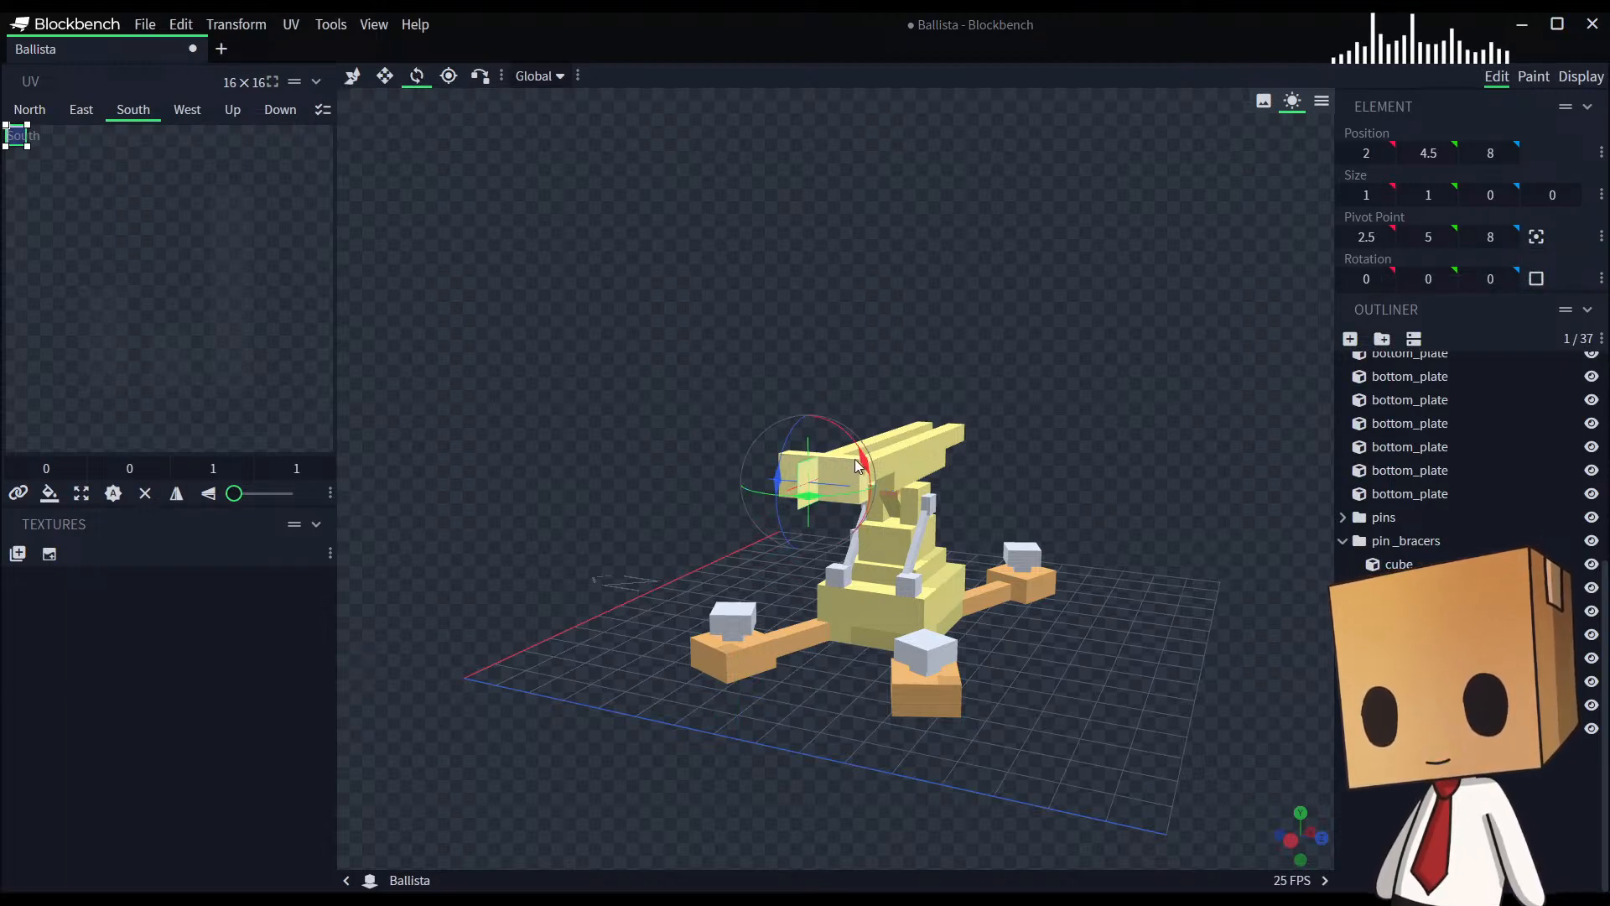
left_click_drag(857, 467, 787, 425)
left_click_drag(1179, 742, 1337, 745)
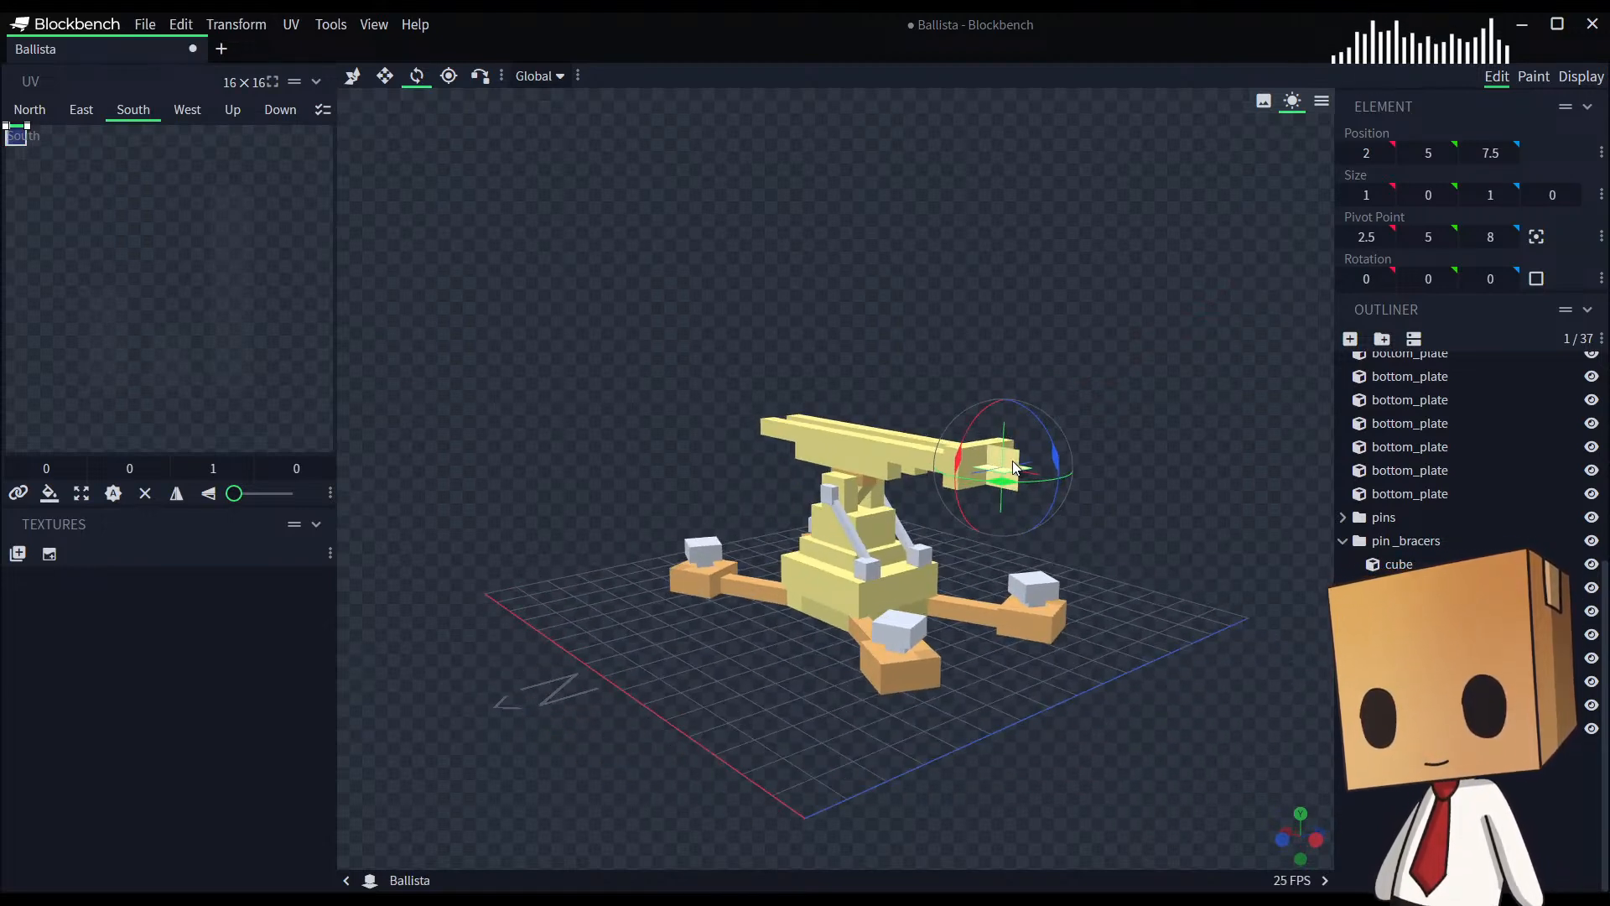
Step: Select both crossed plates, centre their pivots, rotate them 45 degrees about X, and deselect them
left_click(1005, 471, "shift")
left_click(1536, 237)
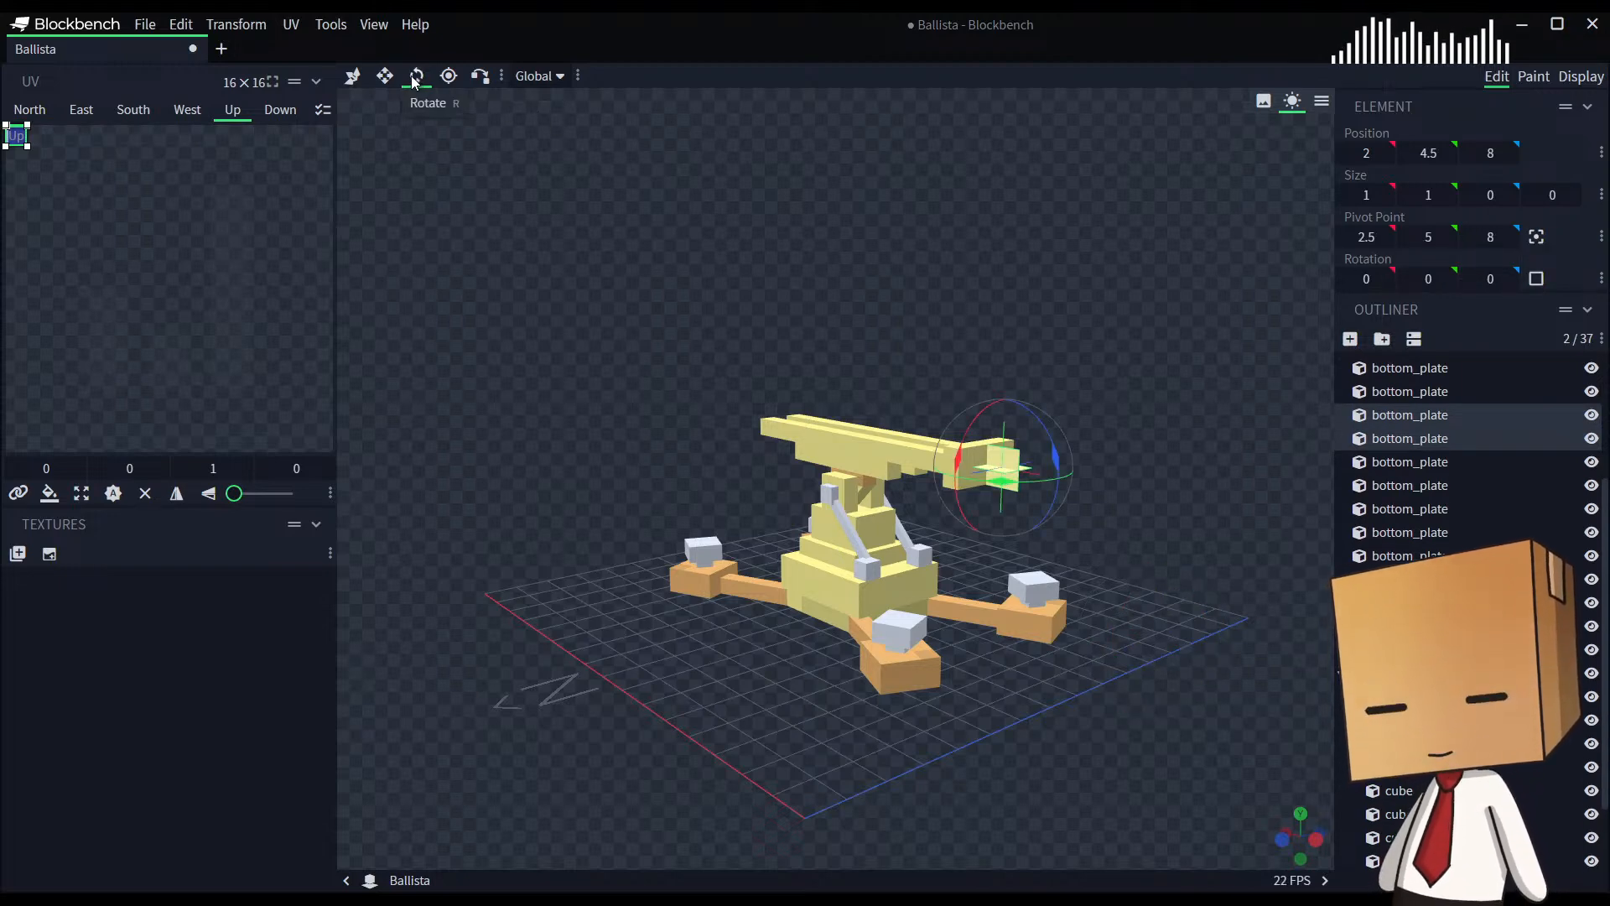
left_click_drag(1000, 238, 999, 265)
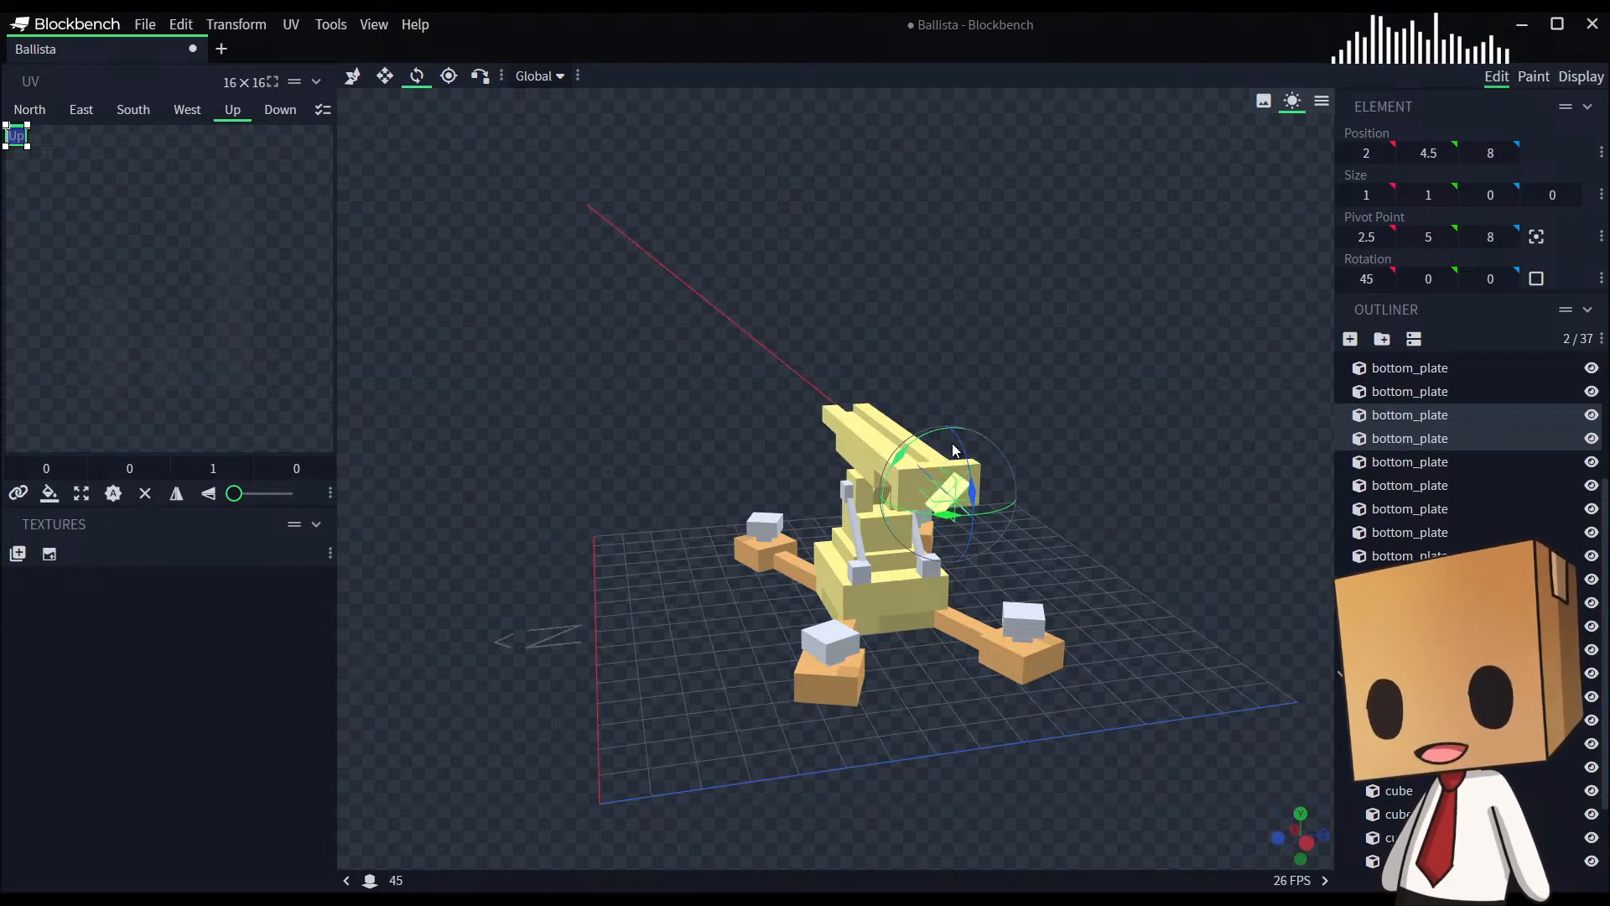
left_click_drag(926, 451, 923, 495)
left_click(1260, 787)
left_click_drag(1260, 787, 1011, 749)
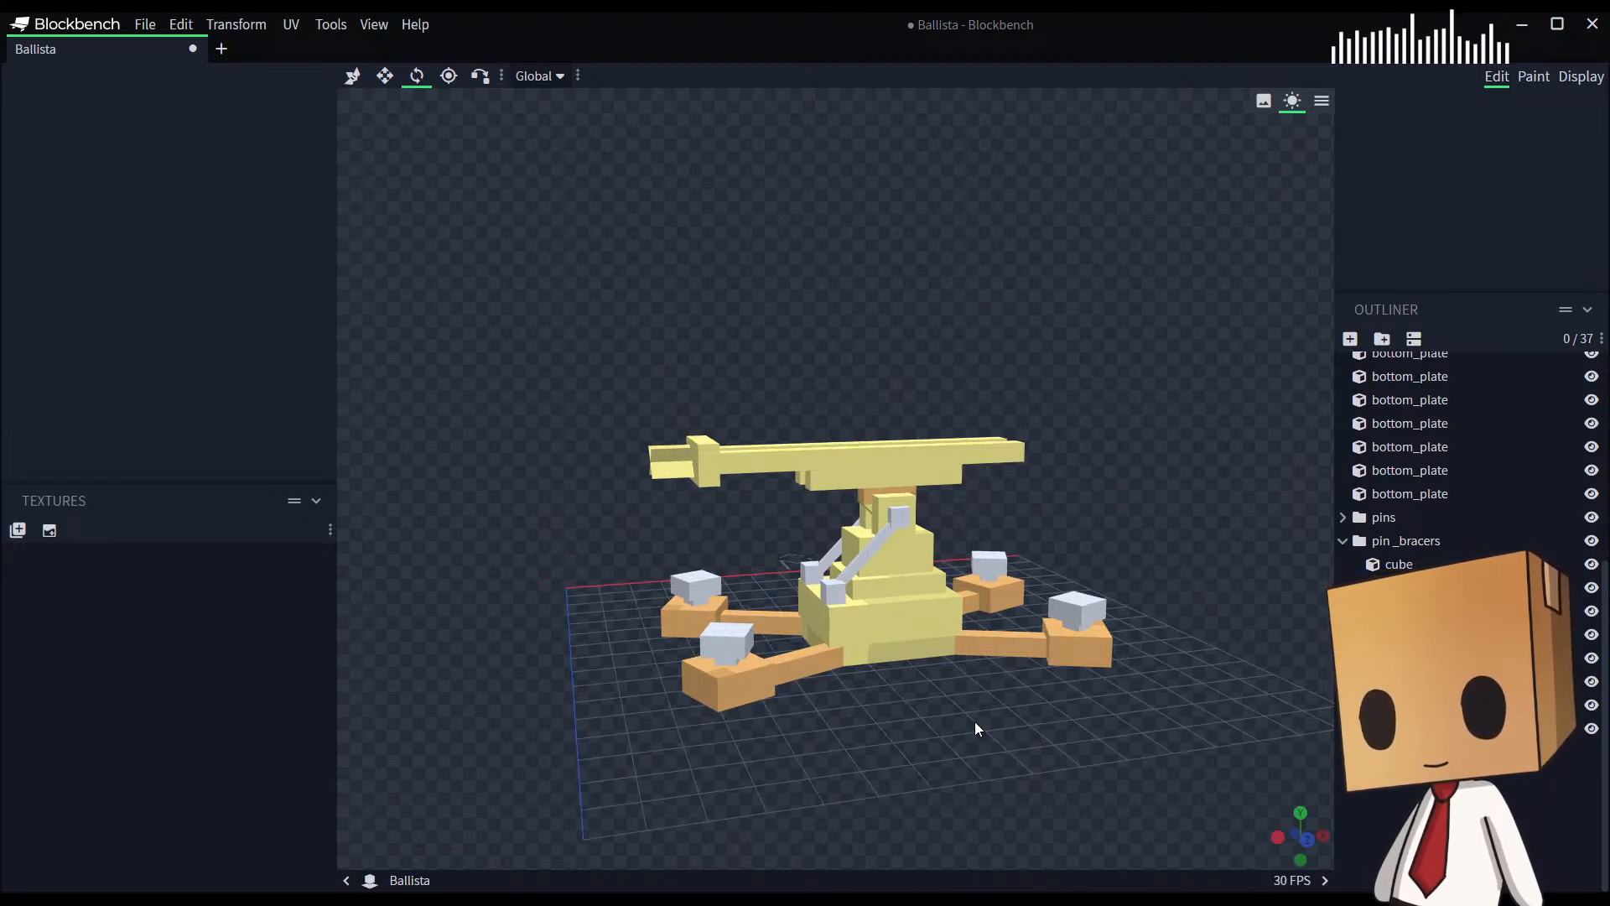
Step: Select both crossed plates and move them 0.25 away from the crosspiece along X
left_click_drag(884, 759, 852, 682)
left_click_drag(788, 558, 1020, 681)
scroll(1057, 501, "up", 8)
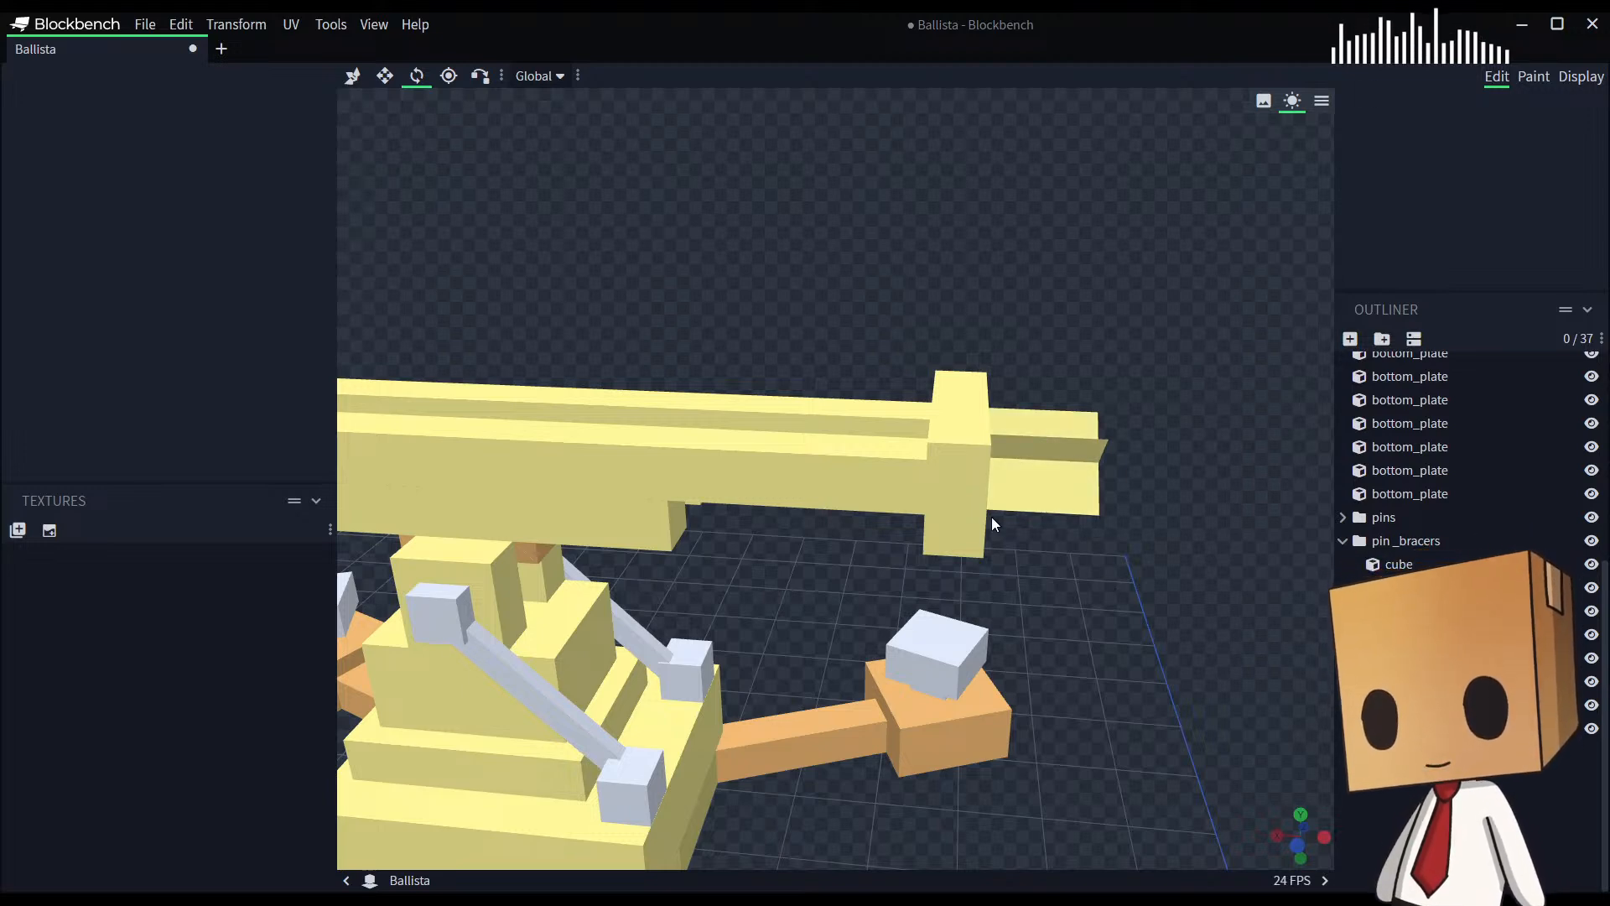
left_click_drag(1169, 544, 1078, 534)
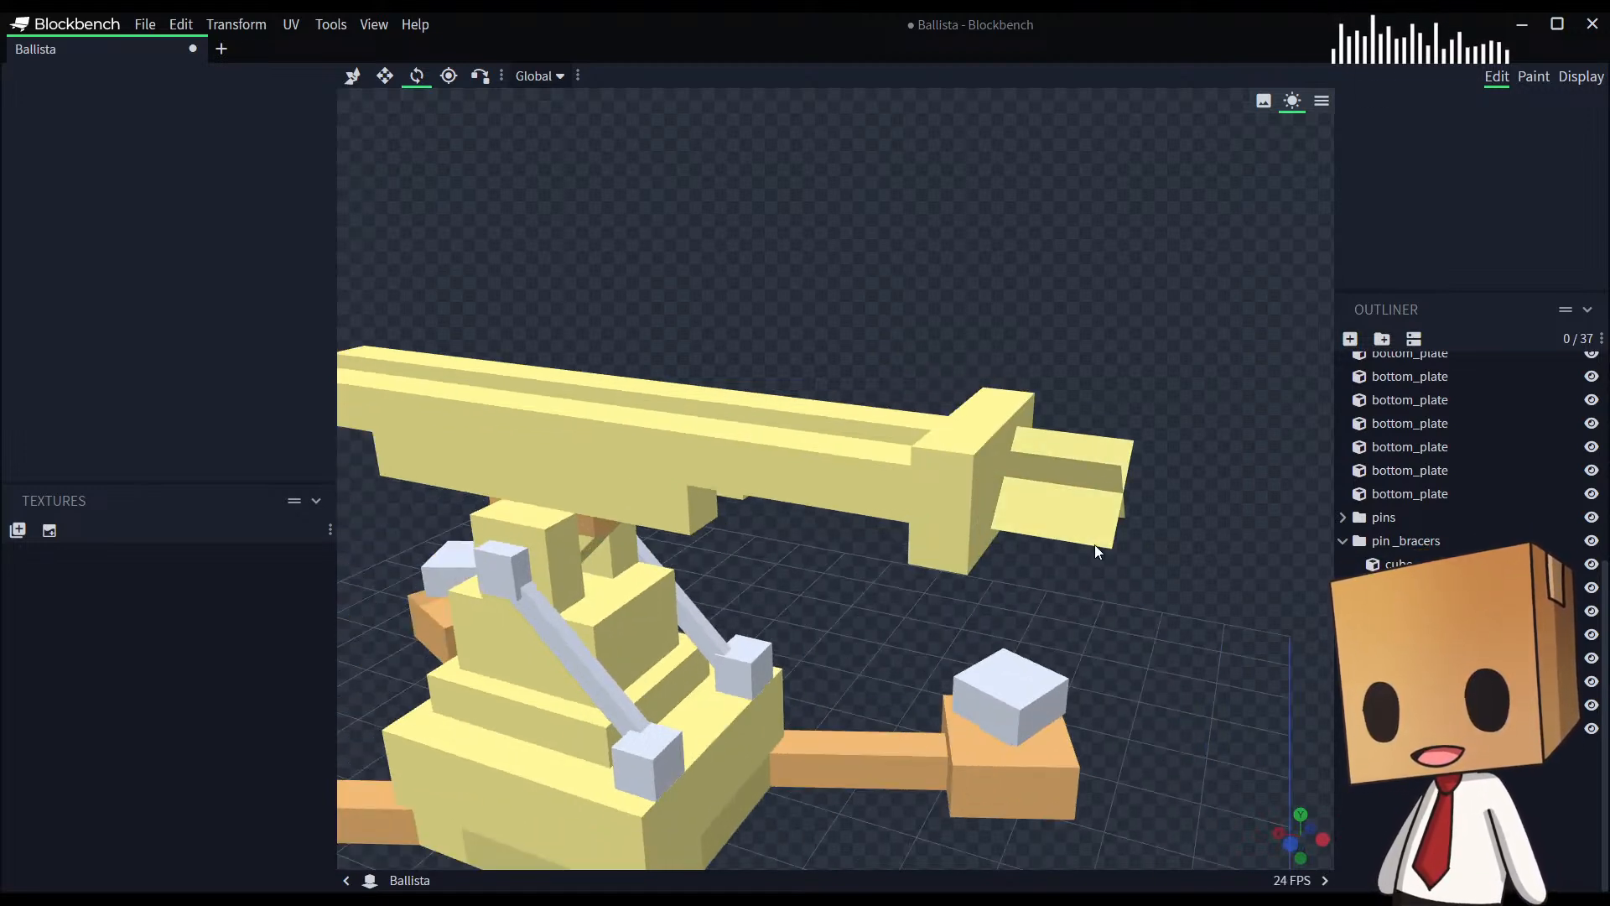
left_click_drag(1186, 629, 1045, 504)
left_click(1049, 508)
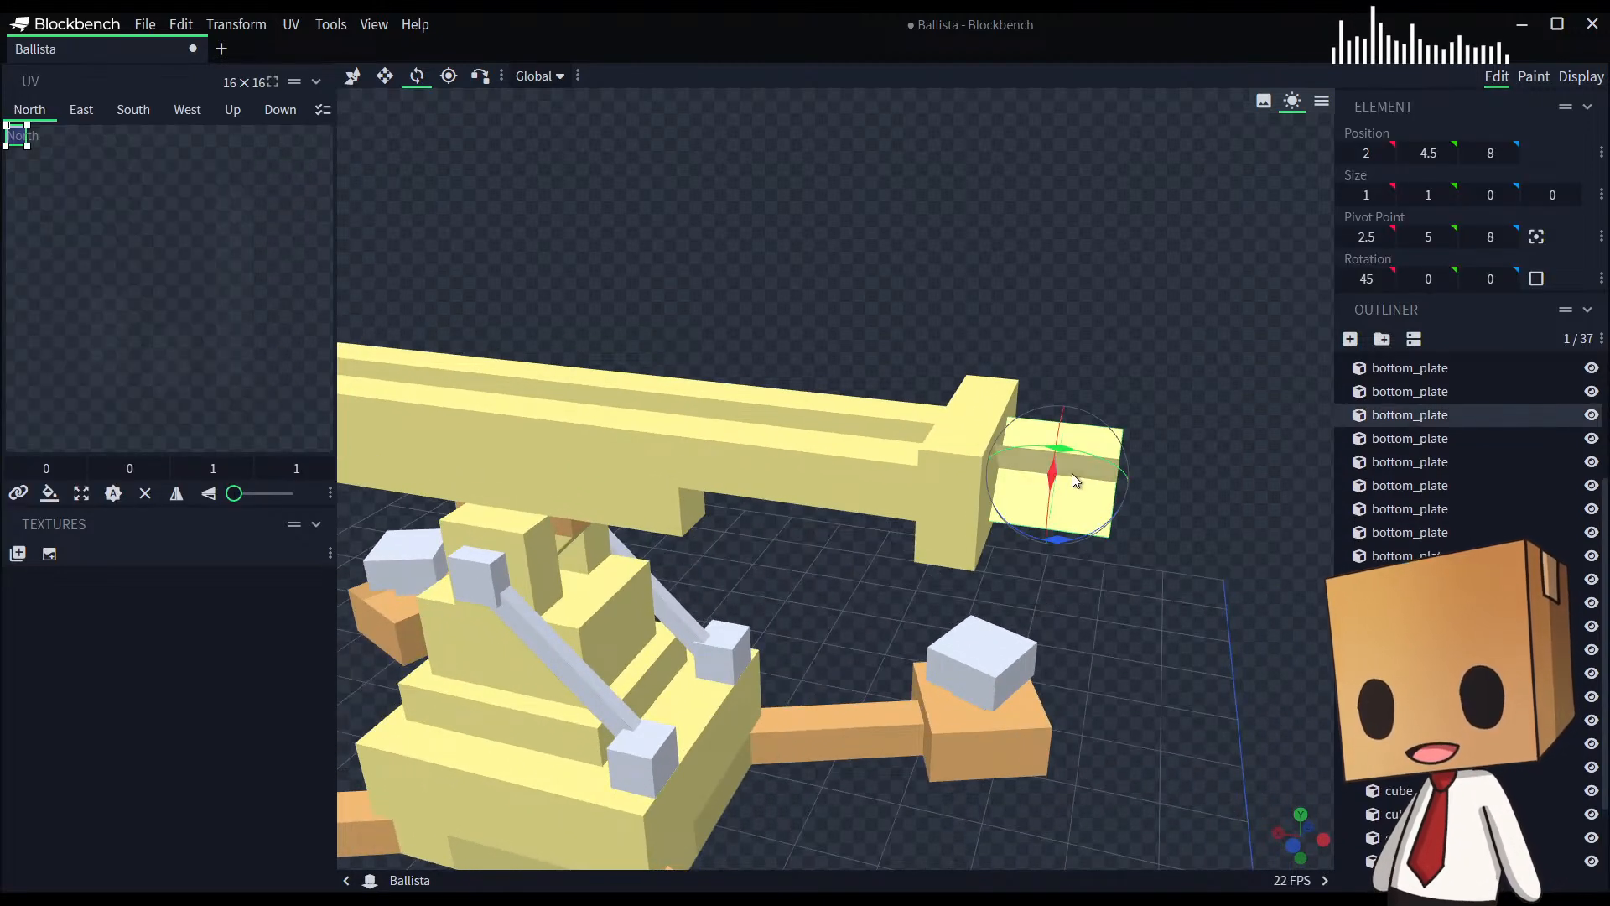
left_click(1075, 471, "ctrl")
key("p")
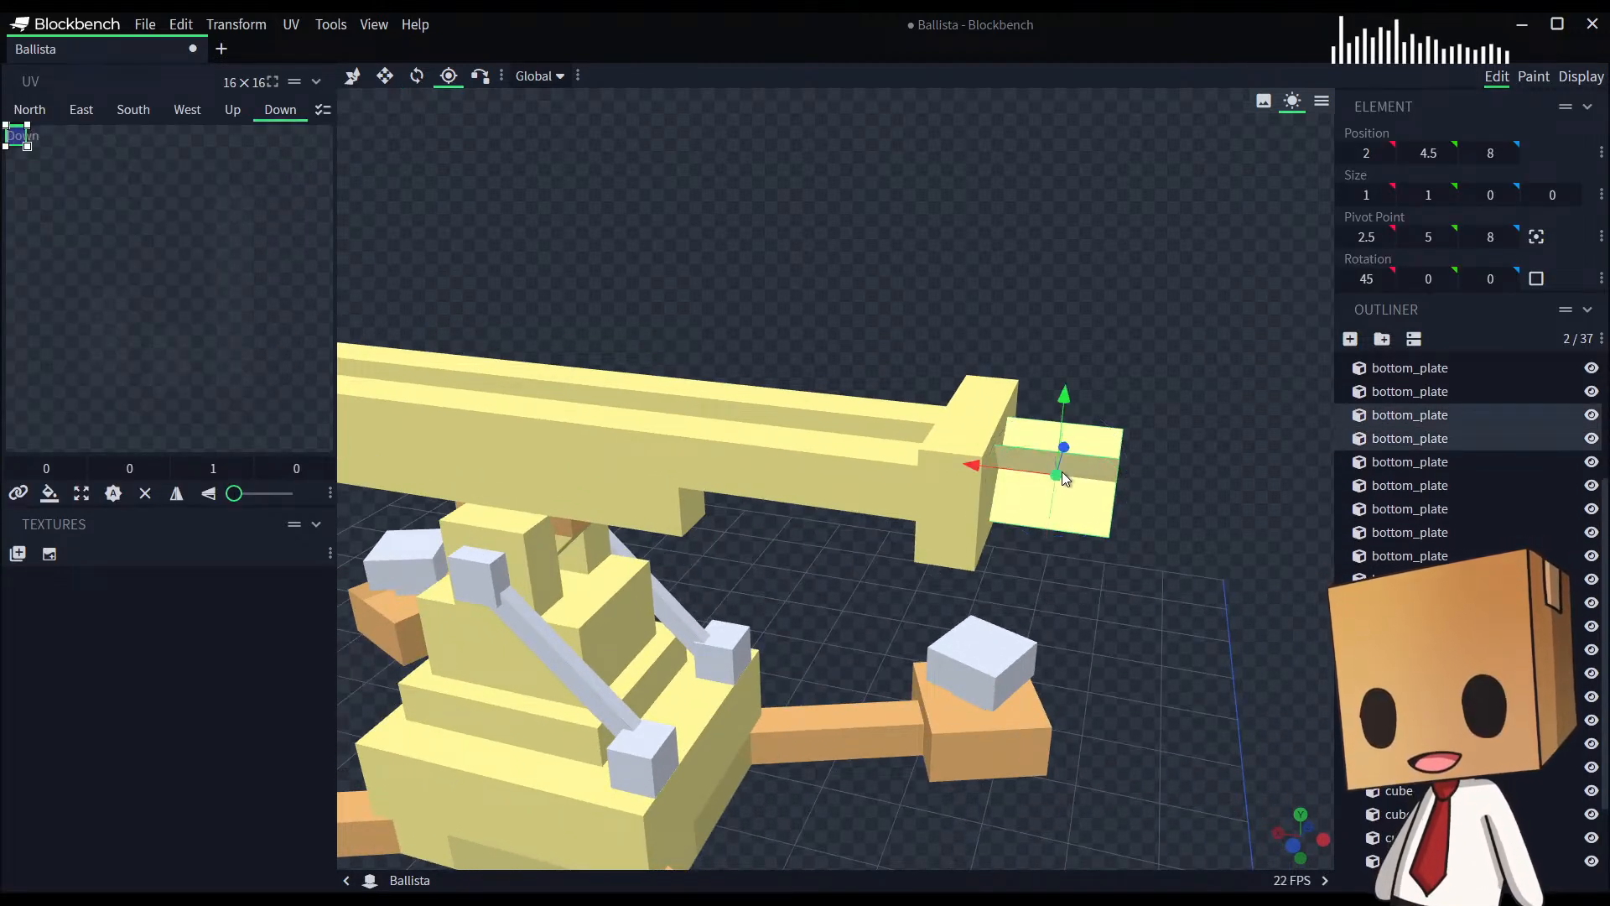
left_click_drag(973, 465, 1007, 480)
key("v")
left_click_drag(1148, 627, 928, 471)
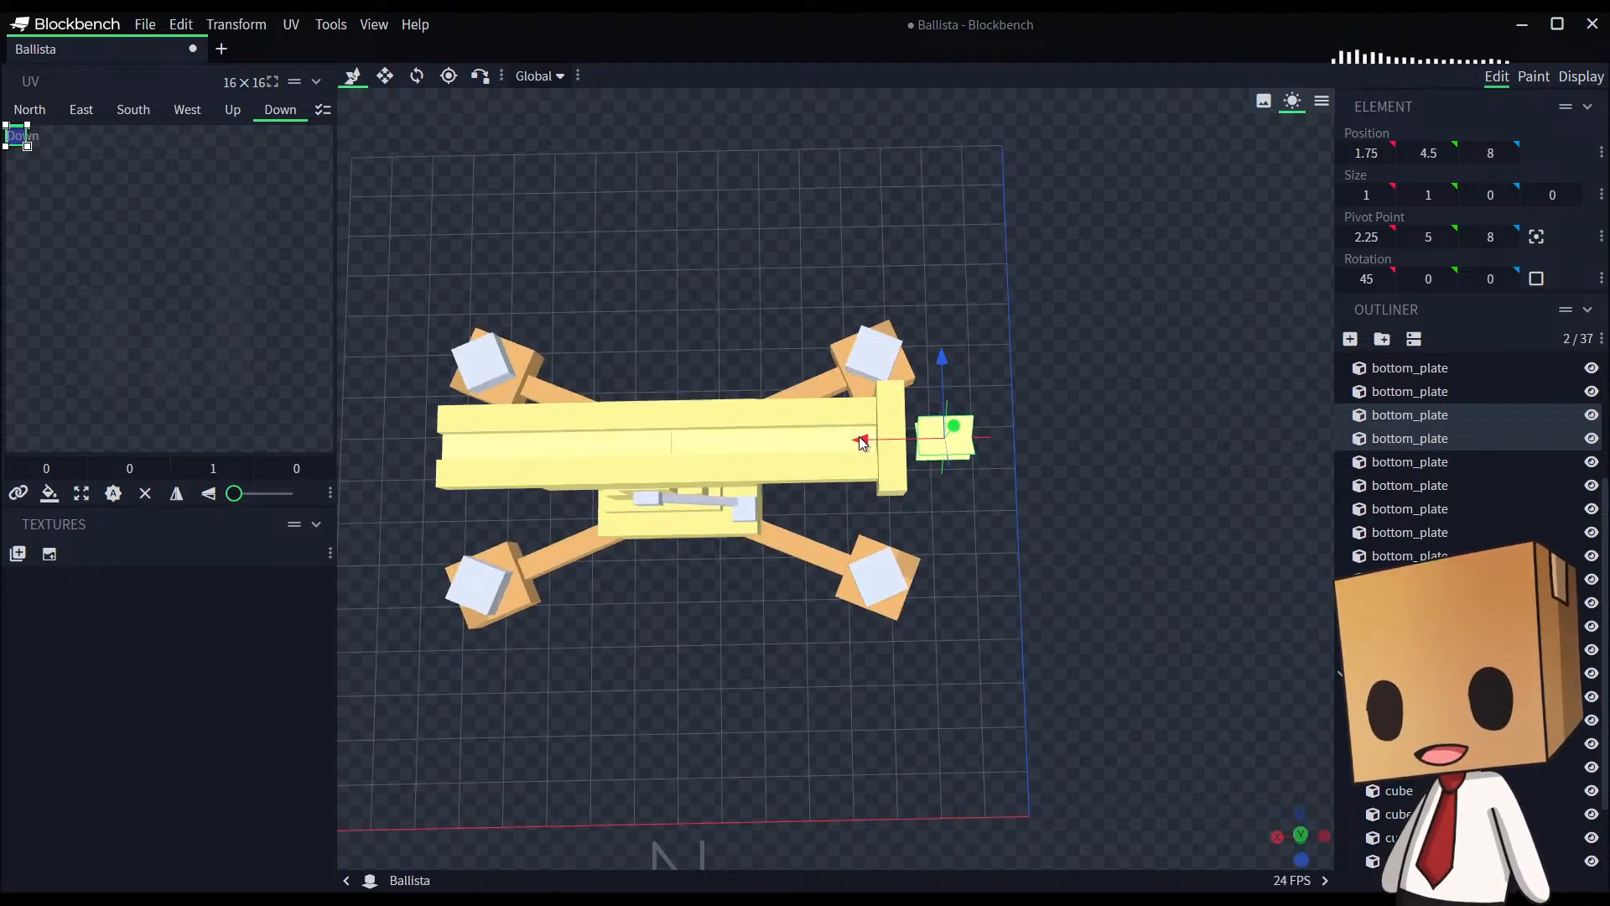
Step: Duplicate the end crosspiece and shrink the copy to 0.5 high and 0.5 wide, centred across the channel
left_click(892, 424)
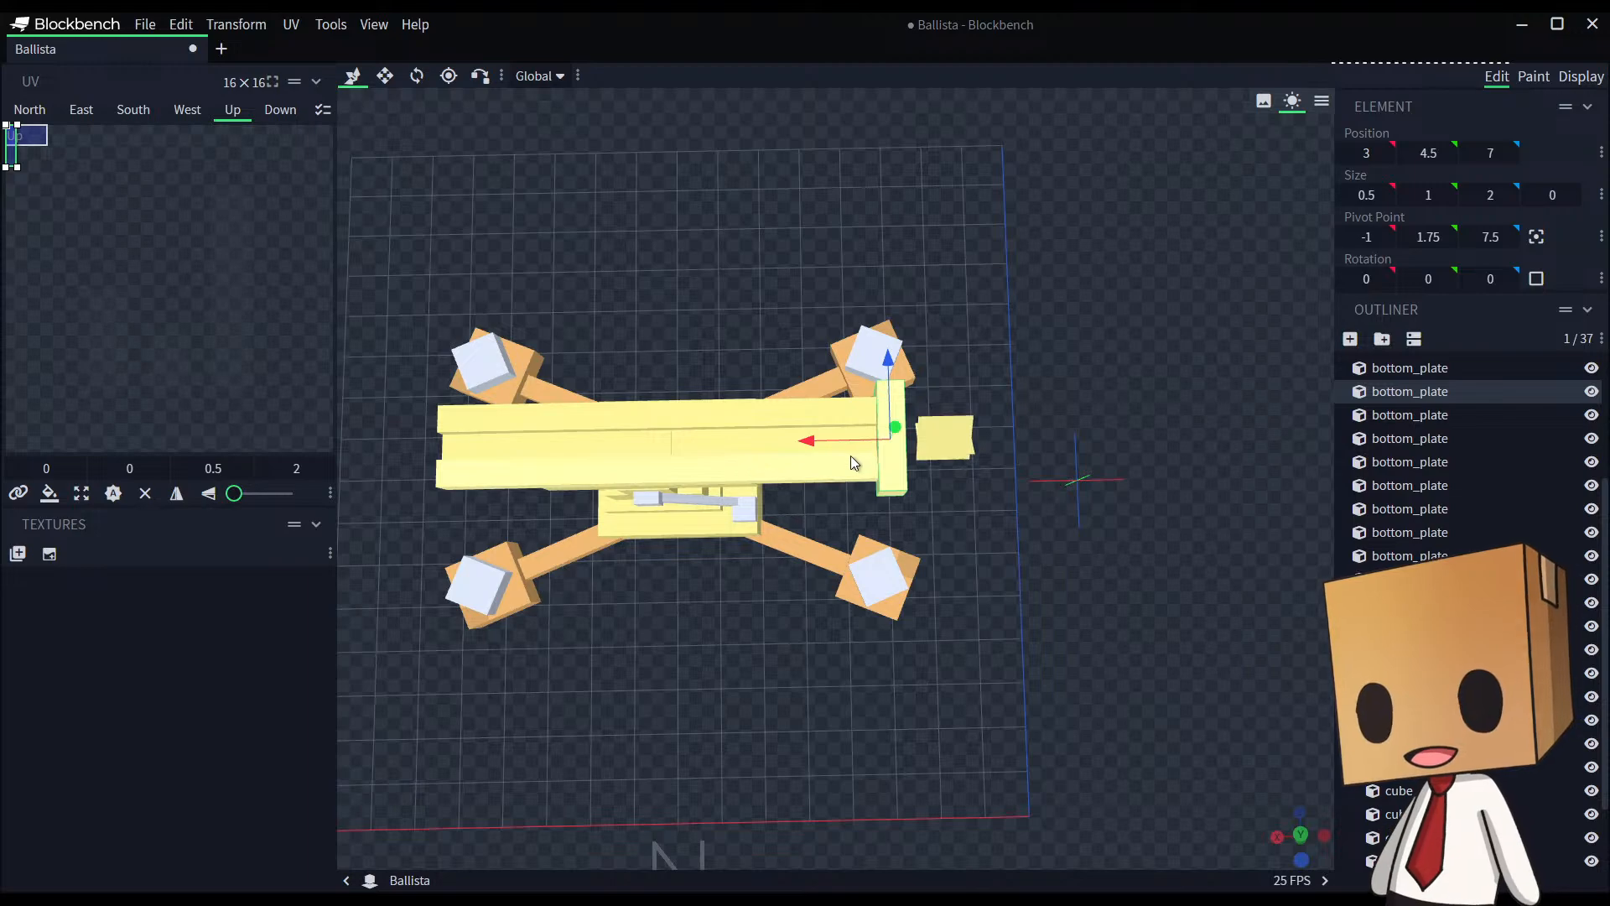
left_click_drag(1036, 595, 938, 470)
left_click(1004, 667)
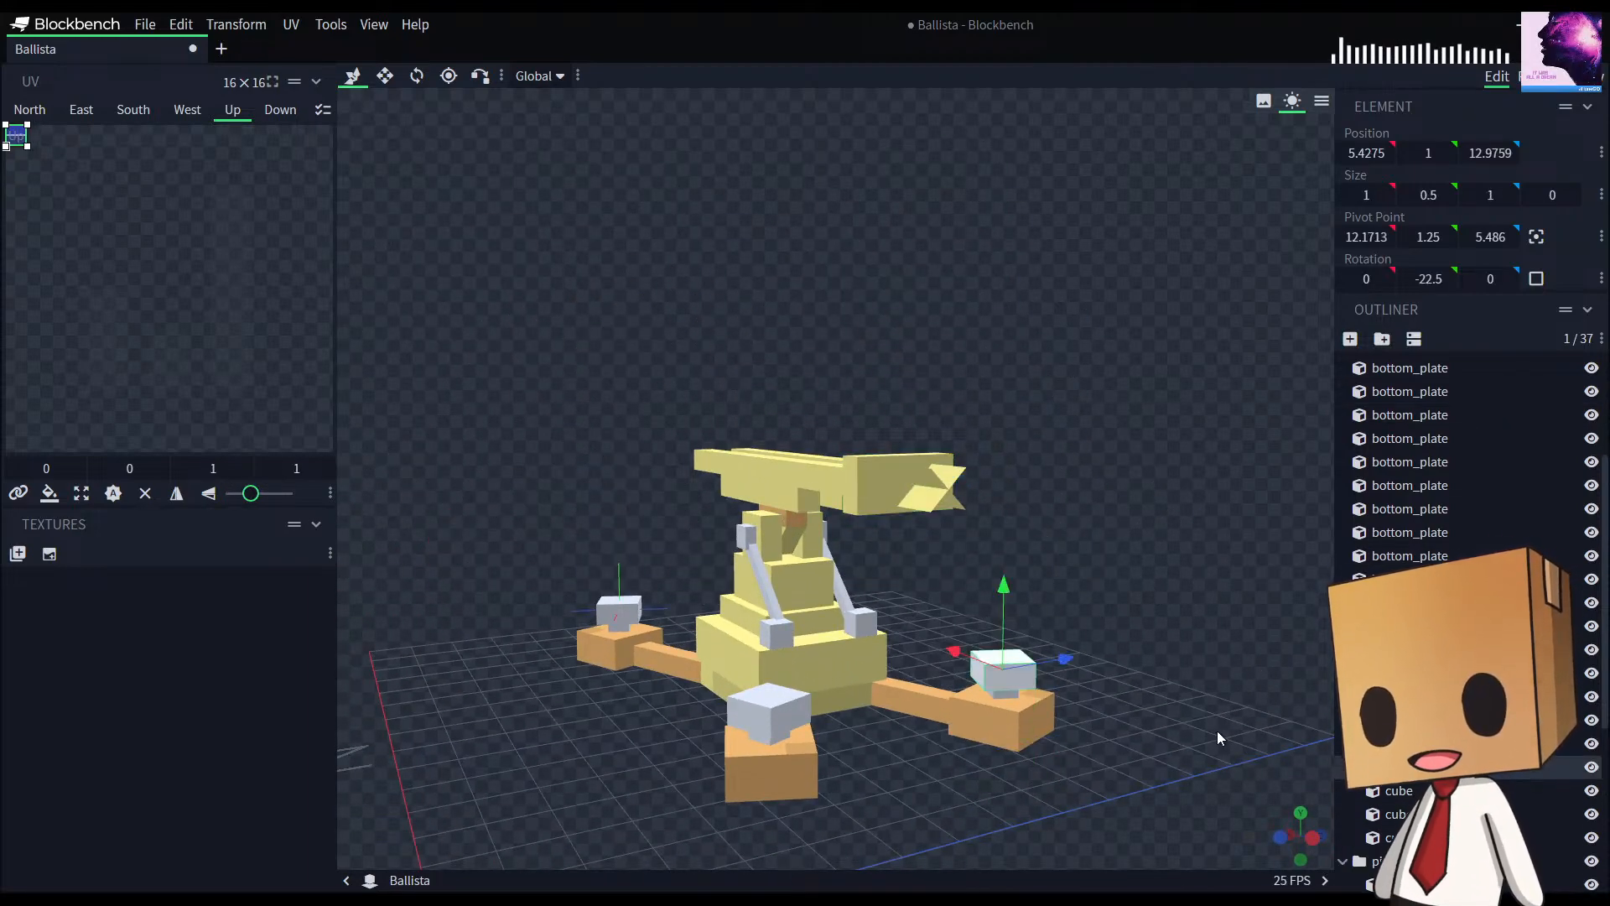
left_click_drag(1172, 653, 1125, 614)
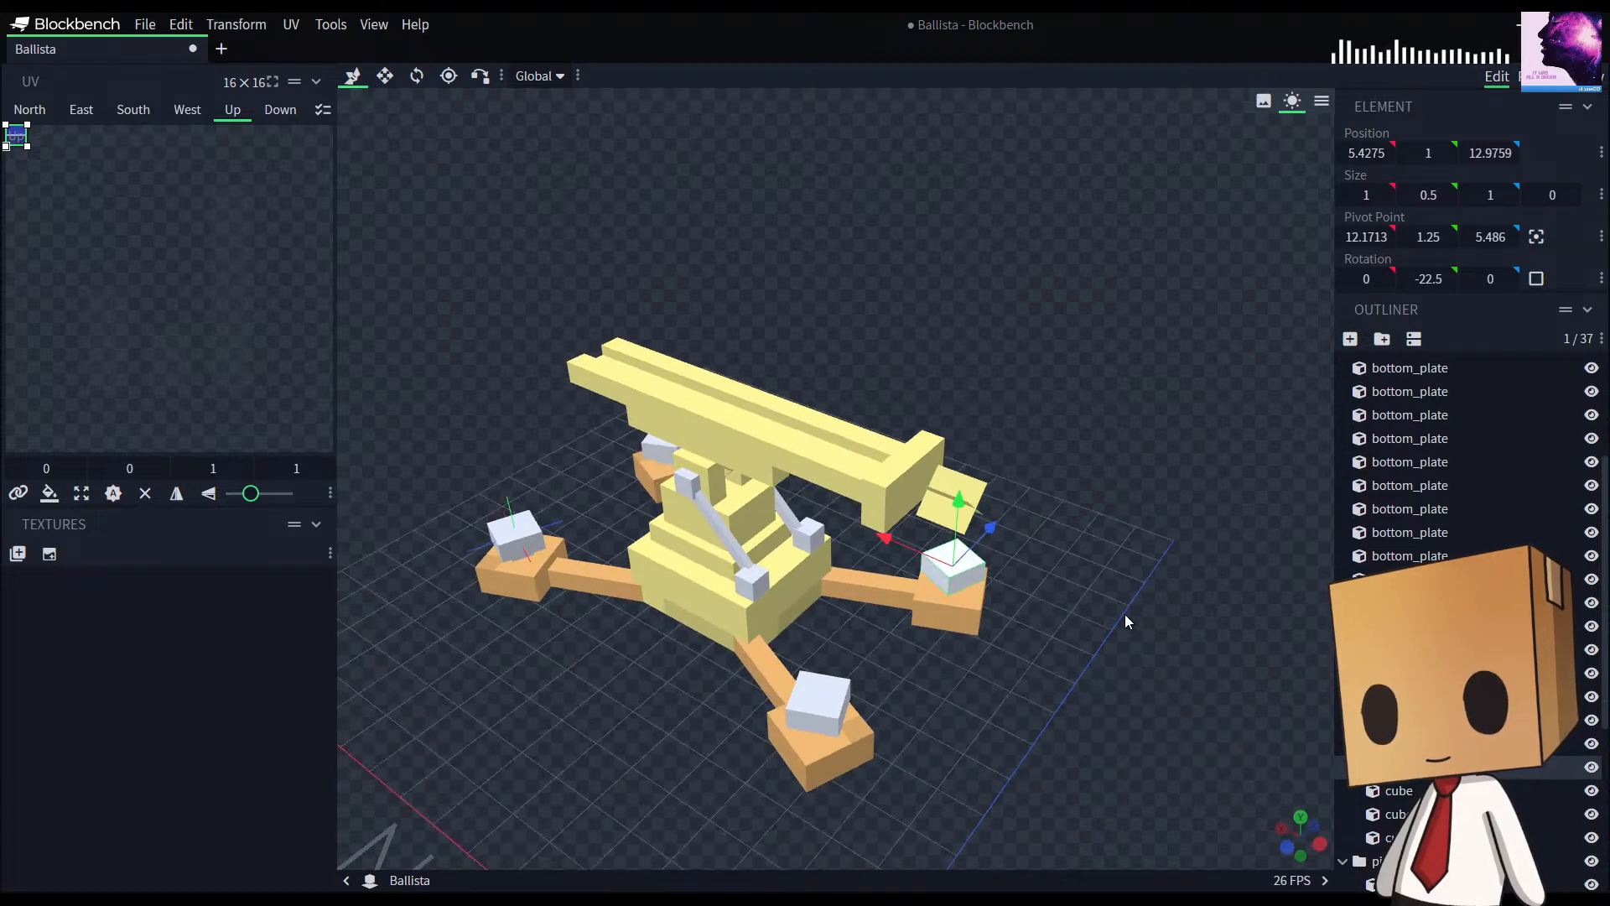
left_click(887, 485)
left_click_drag(1034, 495, 1049, 497)
key("ctrl+d")
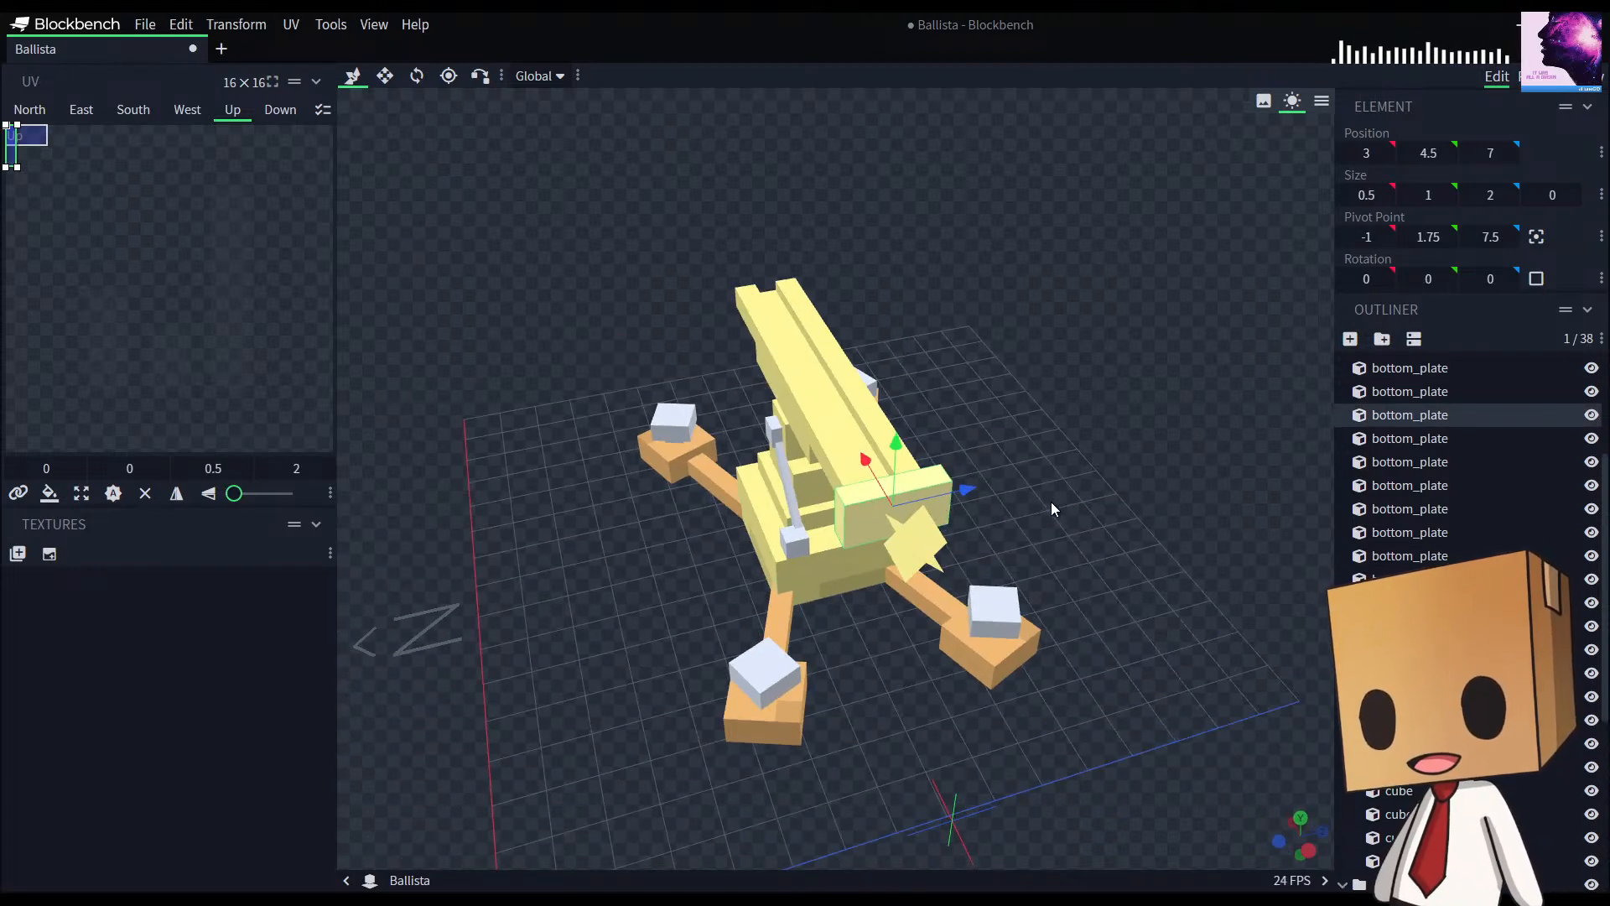
key("s")
left_click_drag(970, 493, 801, 541)
left_click_drag(848, 458, 945, 505)
key("v")
left_click_drag(897, 456, 897, 450)
Step: Lengthen the small block along X into an 8.5-long rod running through the channel towards the crossed plates
left_click_drag(1090, 564, 1255, 512)
key("s")
left_click_drag(983, 479, 997, 481)
left_click_drag(1088, 671, 1019, 602)
left_click_drag(813, 465, 373, 522)
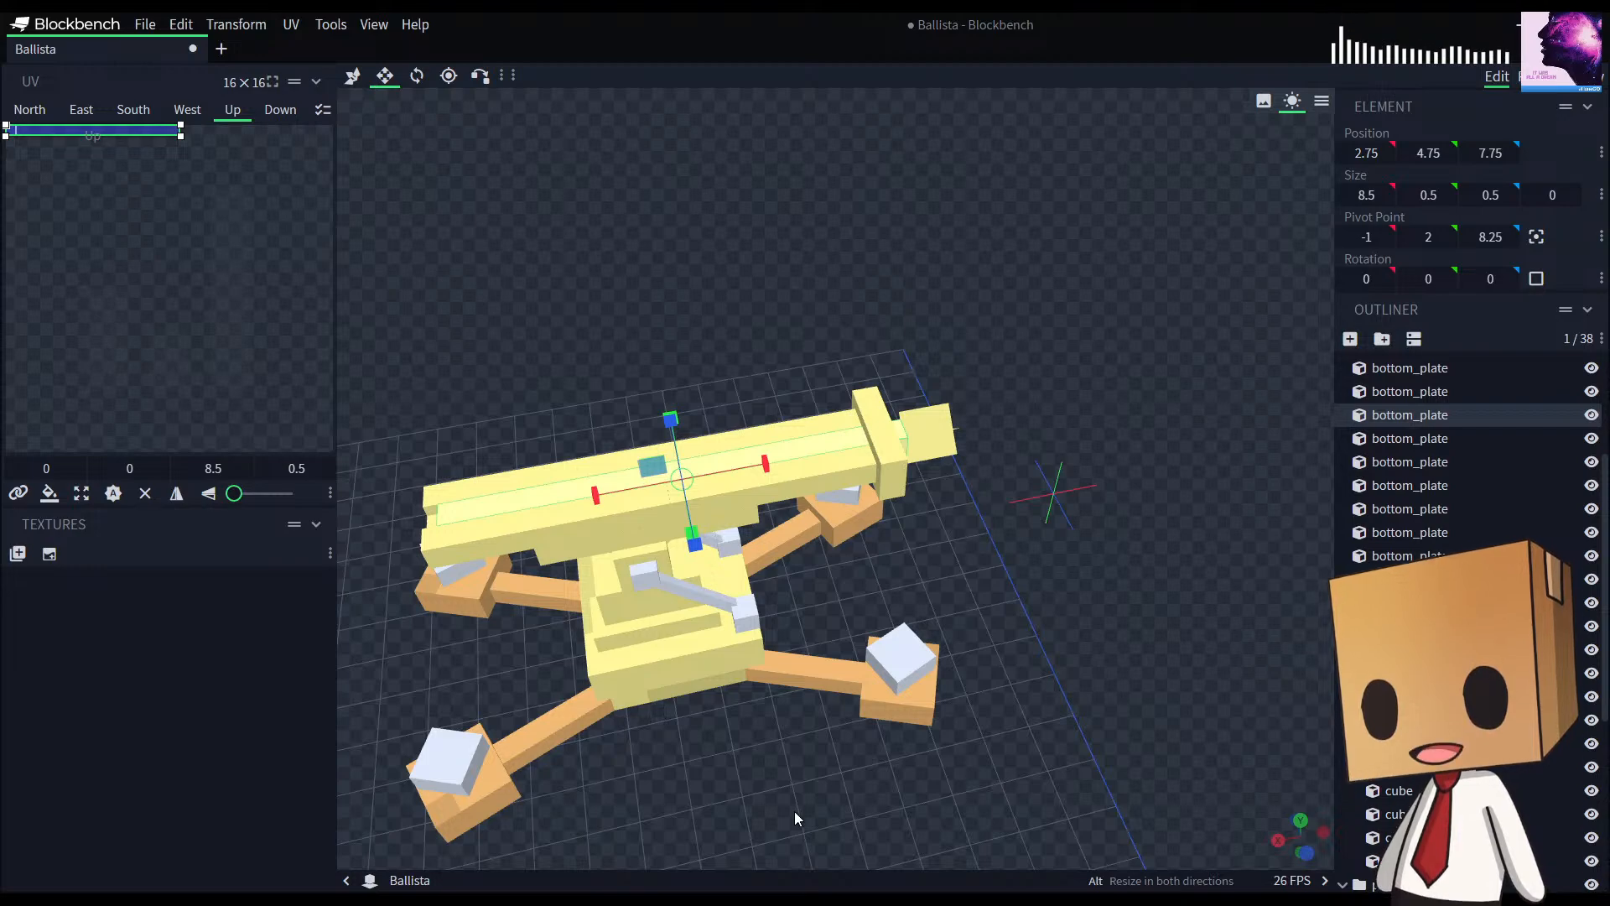
left_click_drag(793, 812, 944, 555)
left_click_drag(1035, 615, 1007, 526)
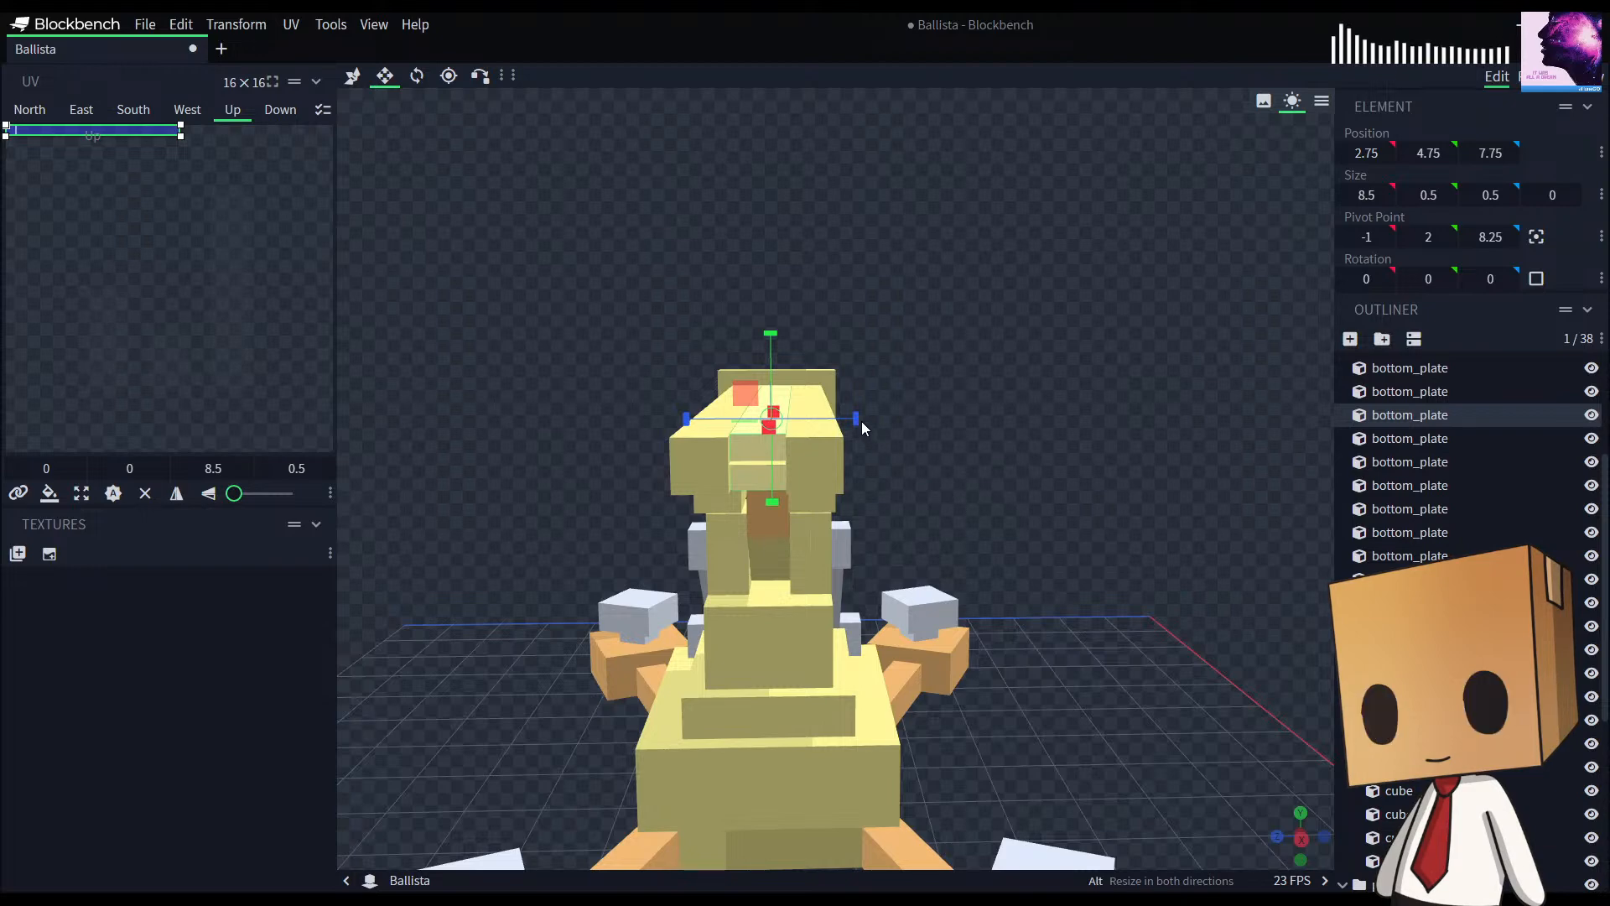
Step: Thin the rod to 0.25 × 0.25 and centre it in the channel at Z position 7.875
left_click_drag(862, 424, 847, 425)
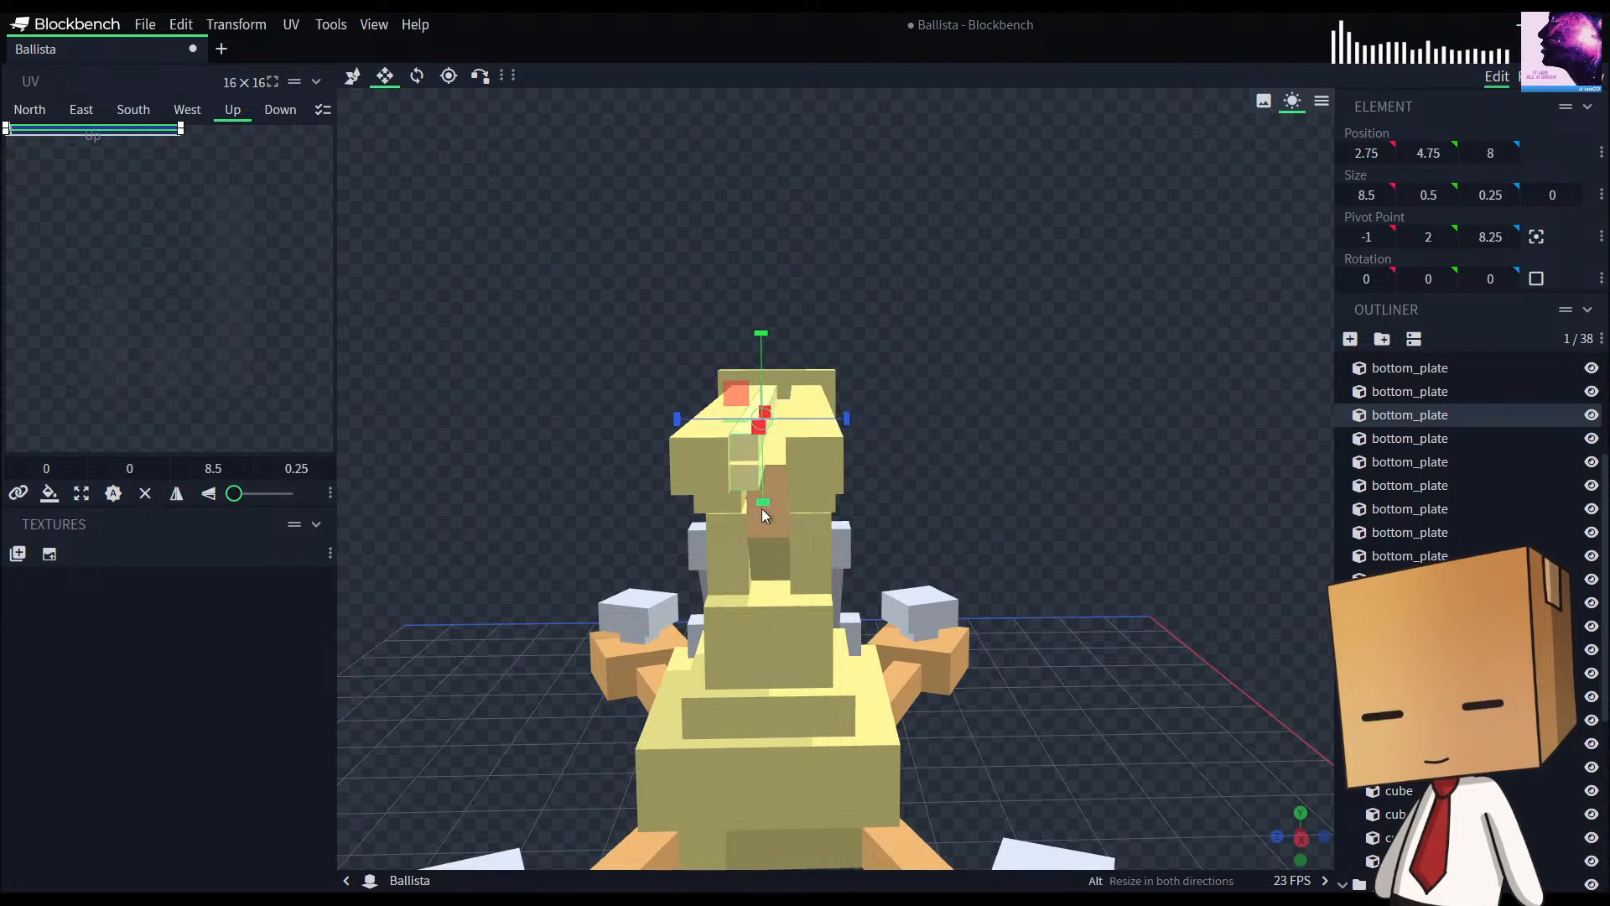
left_click_drag(765, 501, 763, 485)
left_click_drag(1095, 504, 1022, 516)
key("v")
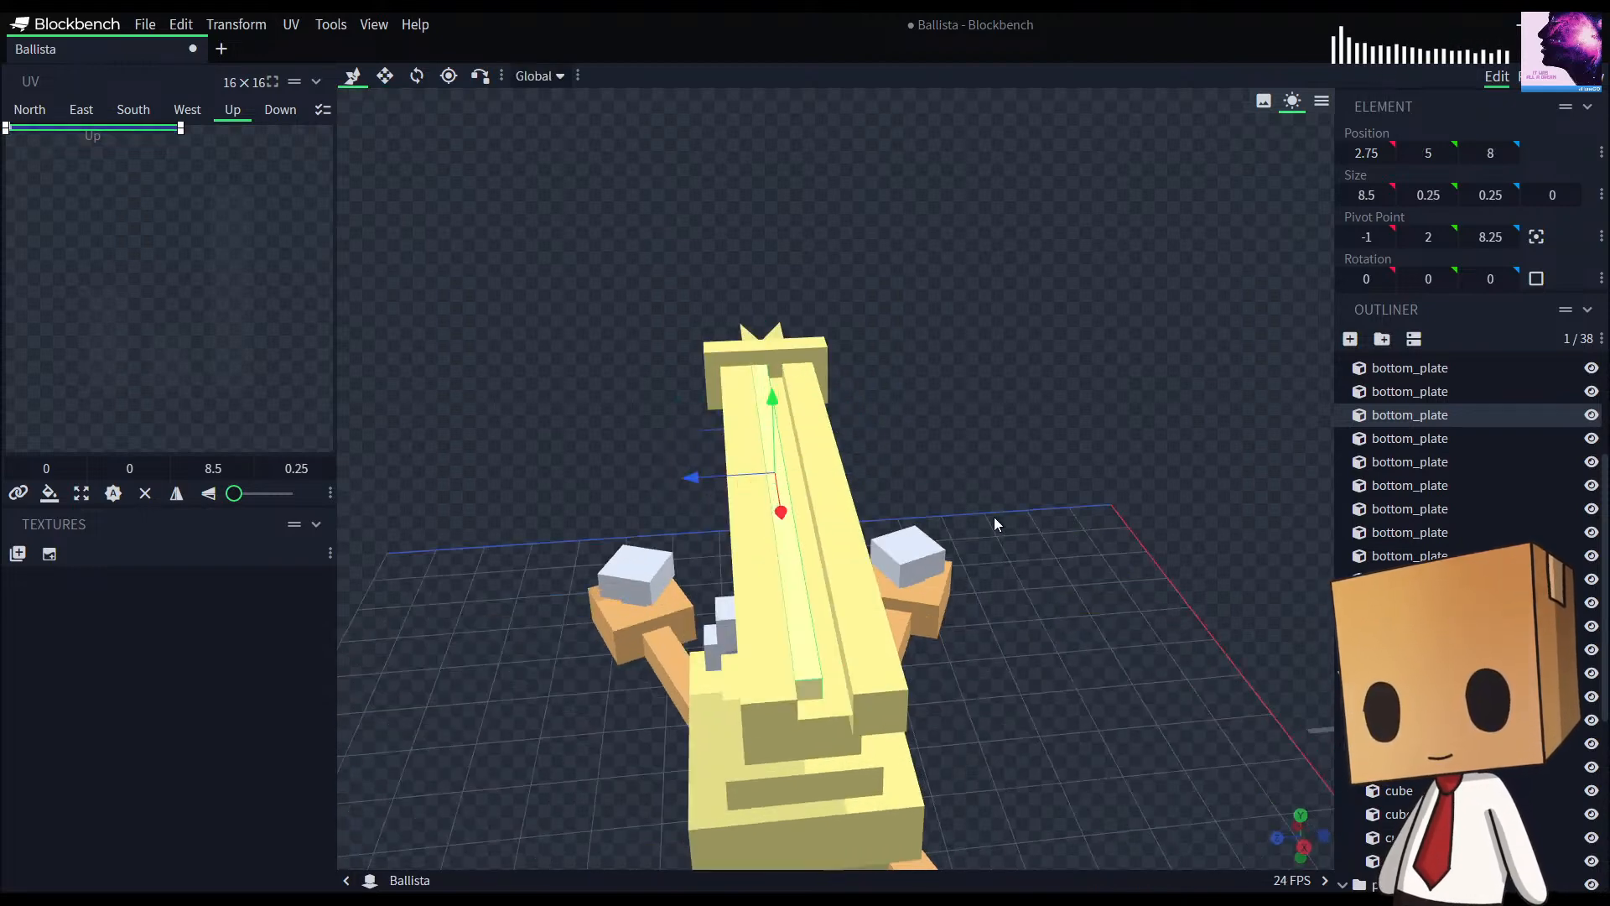
left_click_drag(703, 479, 701, 478)
left_click_drag(1190, 631, 990, 512)
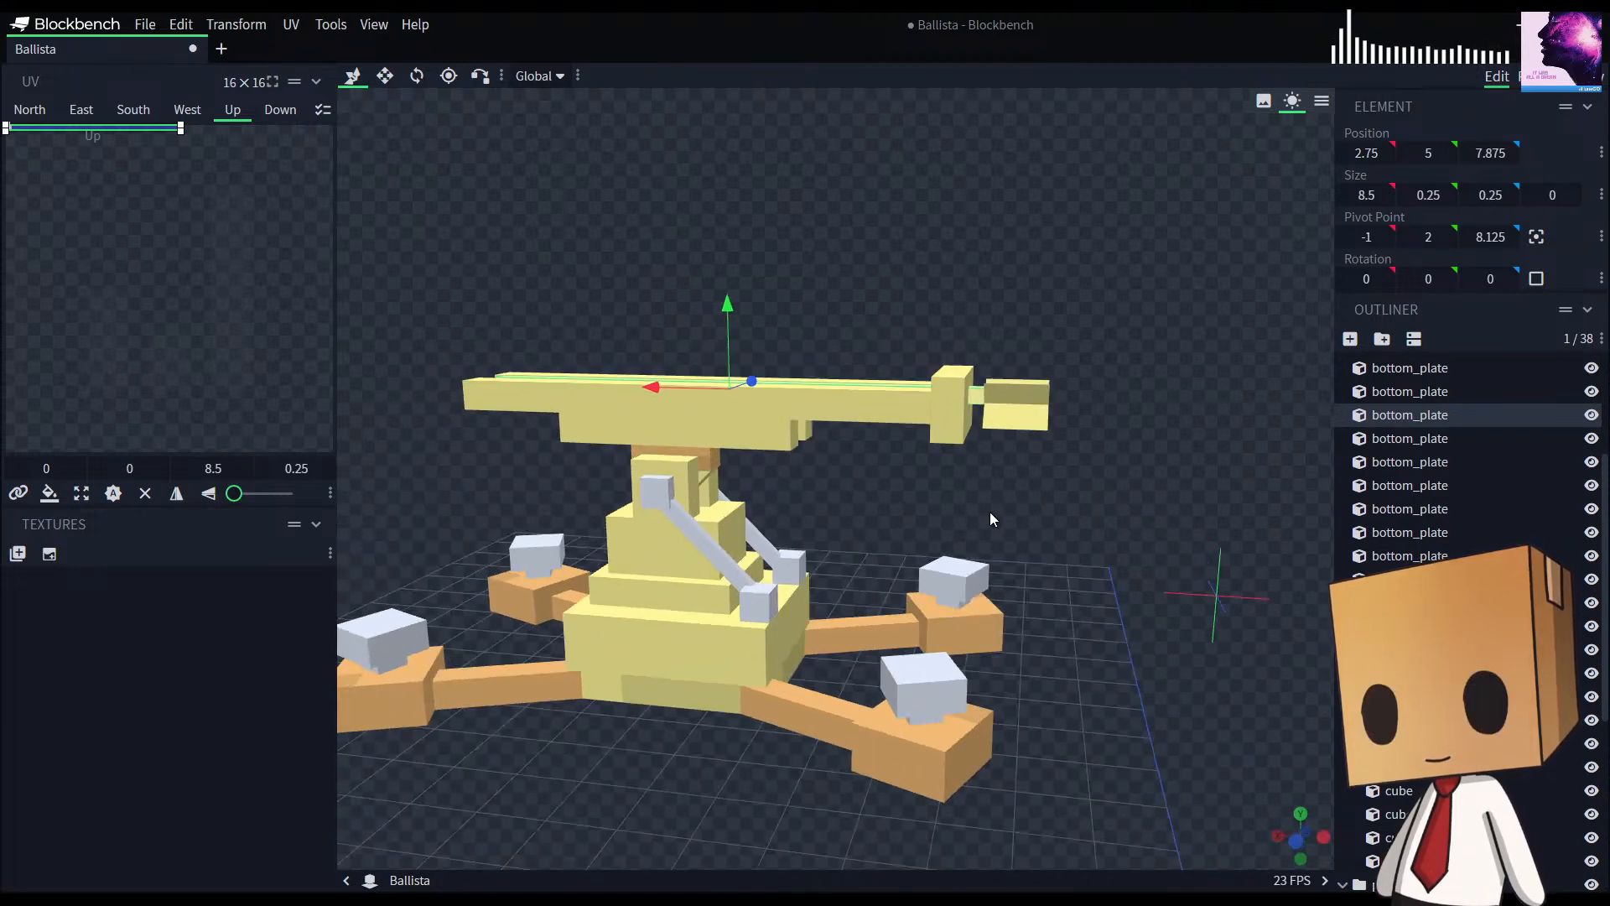
Step: Raise both crossed plates by 0.125 to line up with the rod, then deselect them
left_click(1025, 410)
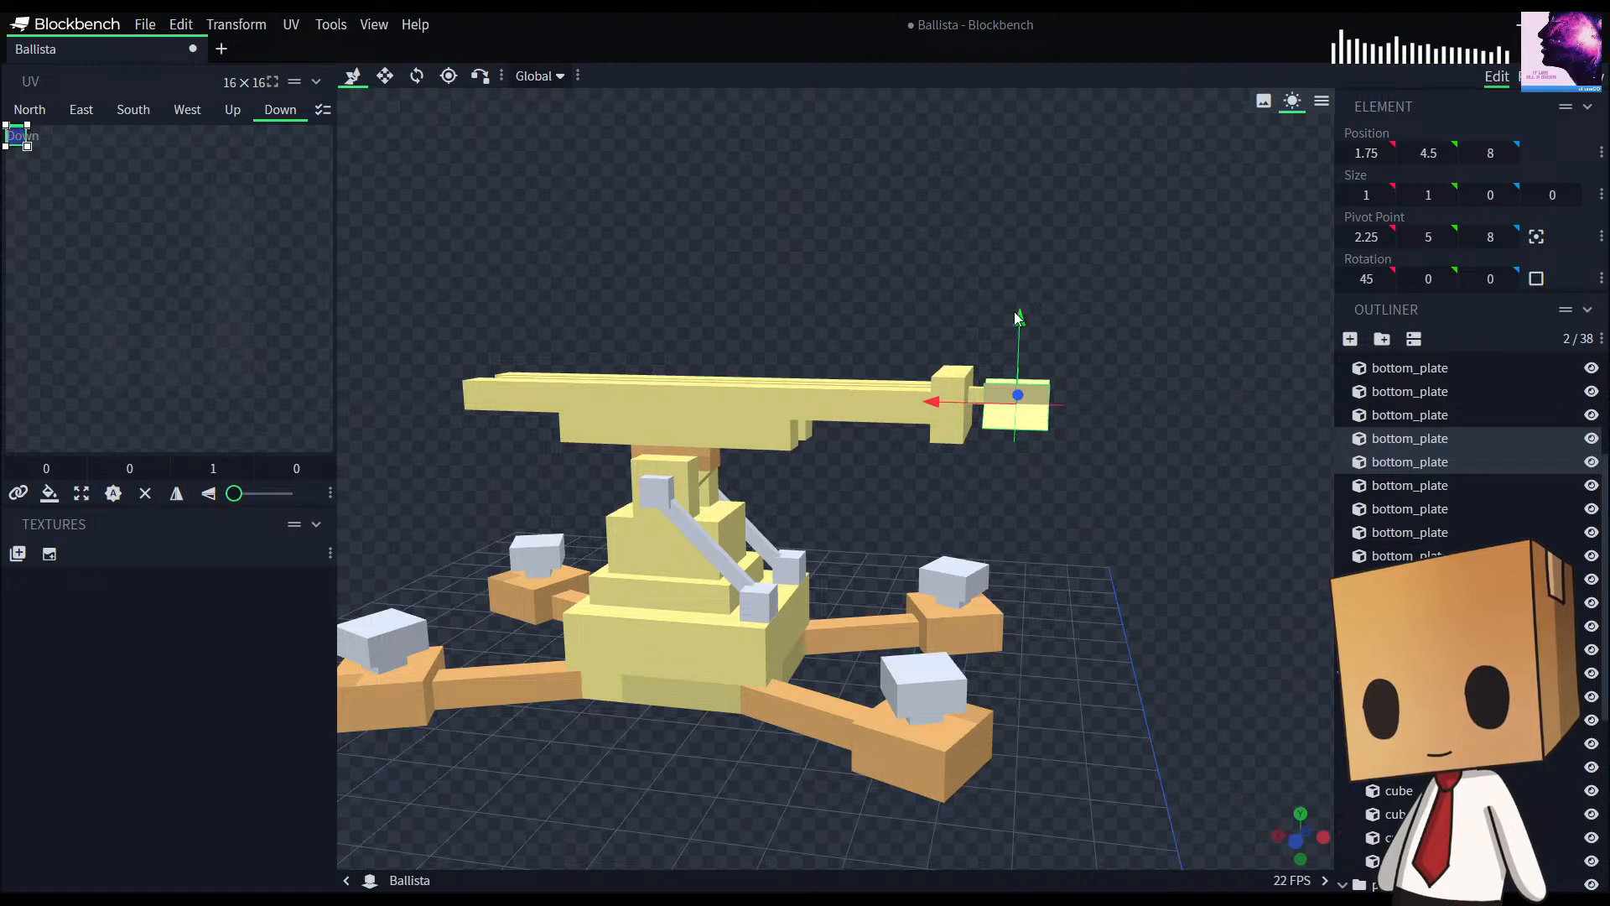
left_click_drag(1018, 319, 1014, 314)
left_click_drag(1043, 440, 1129, 532)
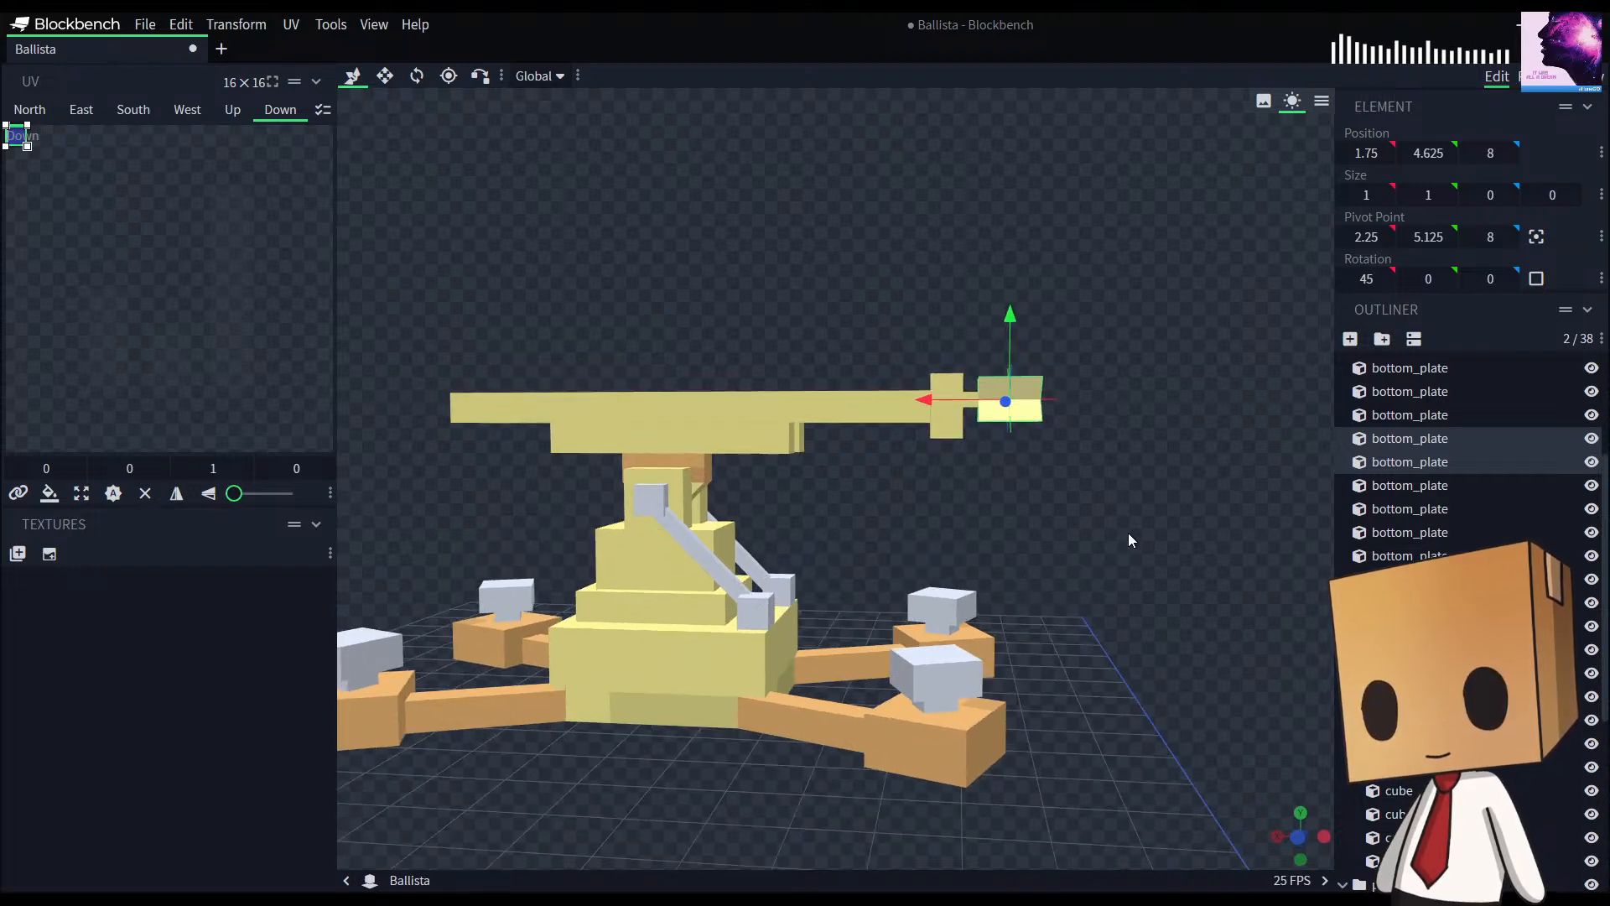
scroll(1418, 738, "down", 5)
left_click(1417, 759)
left_click_drag(1183, 597, 760, 606)
scroll(760, 606, "down", 5)
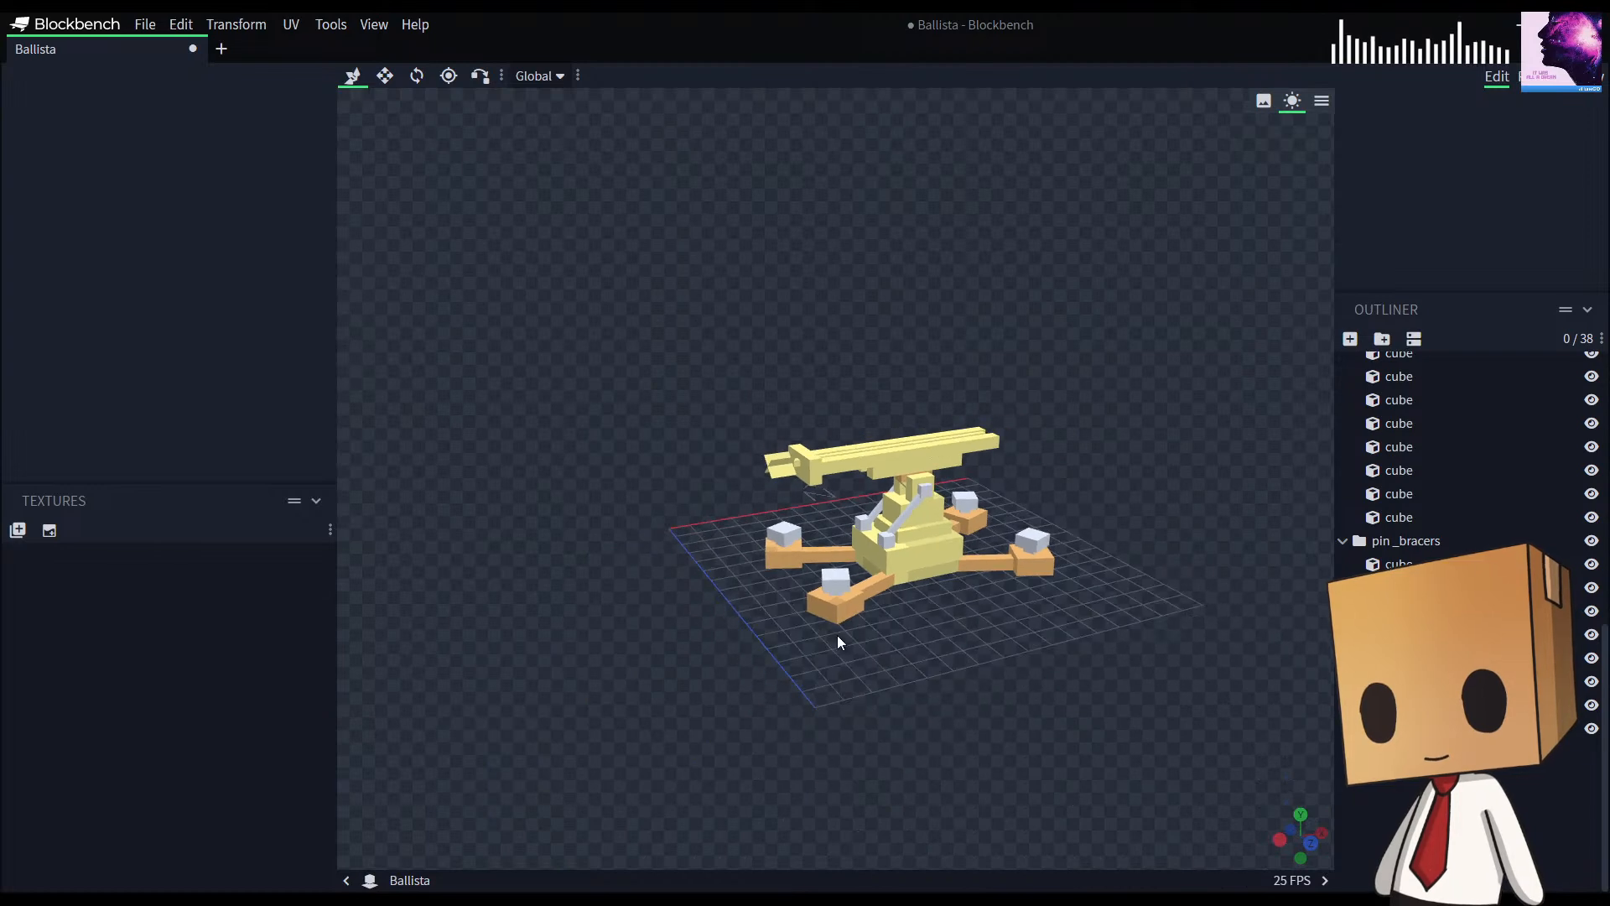
Step: Set the marker colour of the thin bolt rod in the channel to Orange and deselect it
left_click_drag(921, 729, 705, 567)
left_click(734, 500)
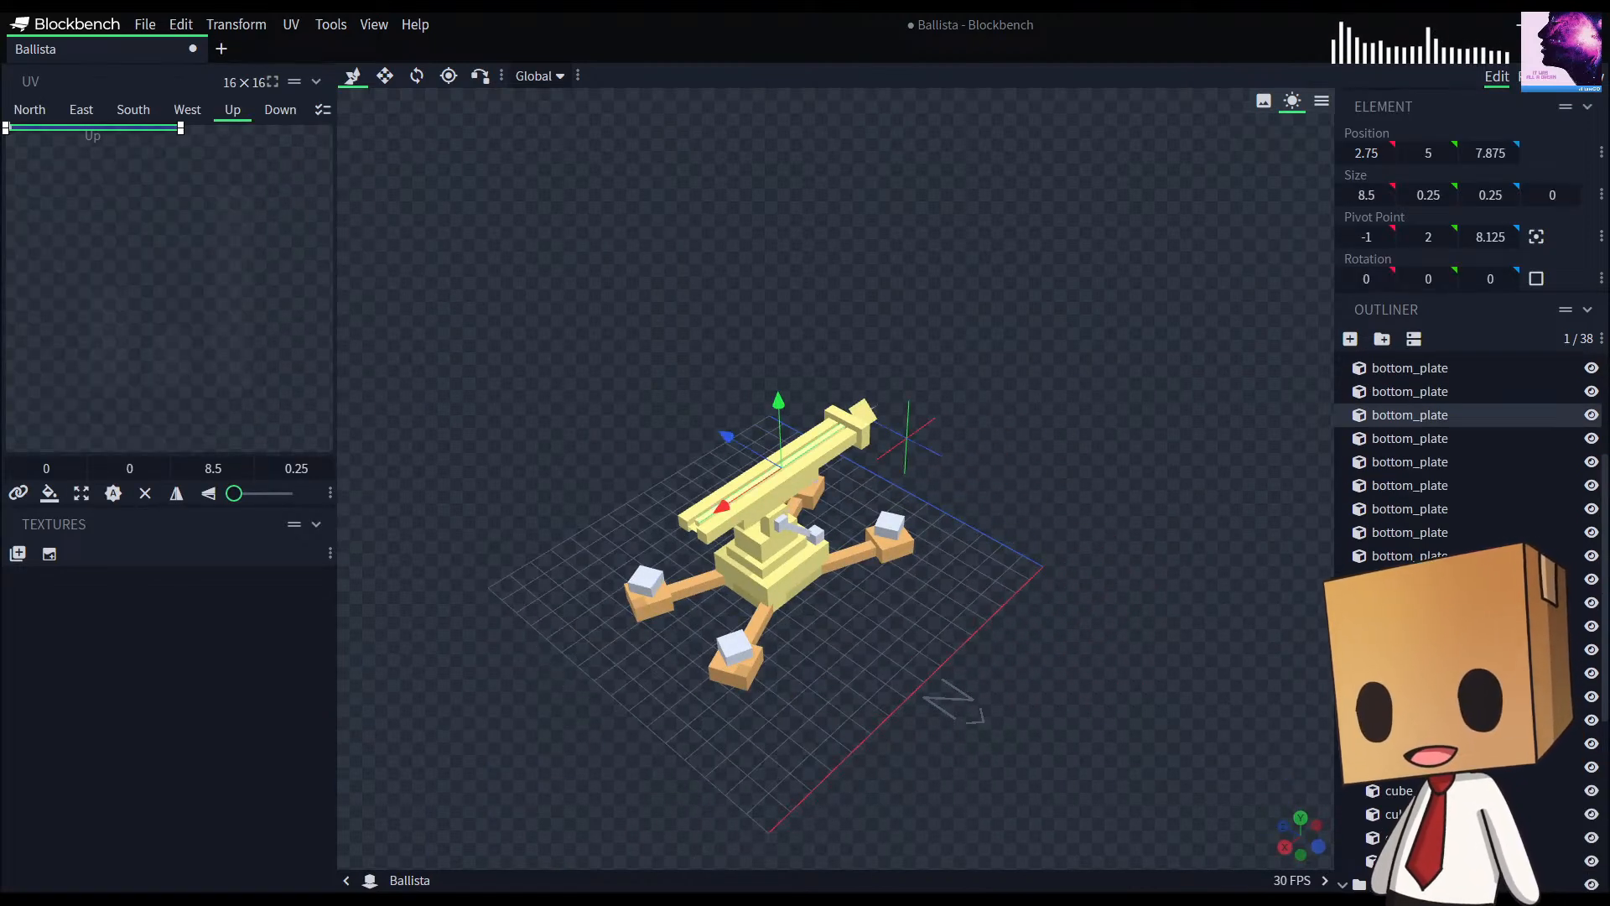
right_click(1389, 419)
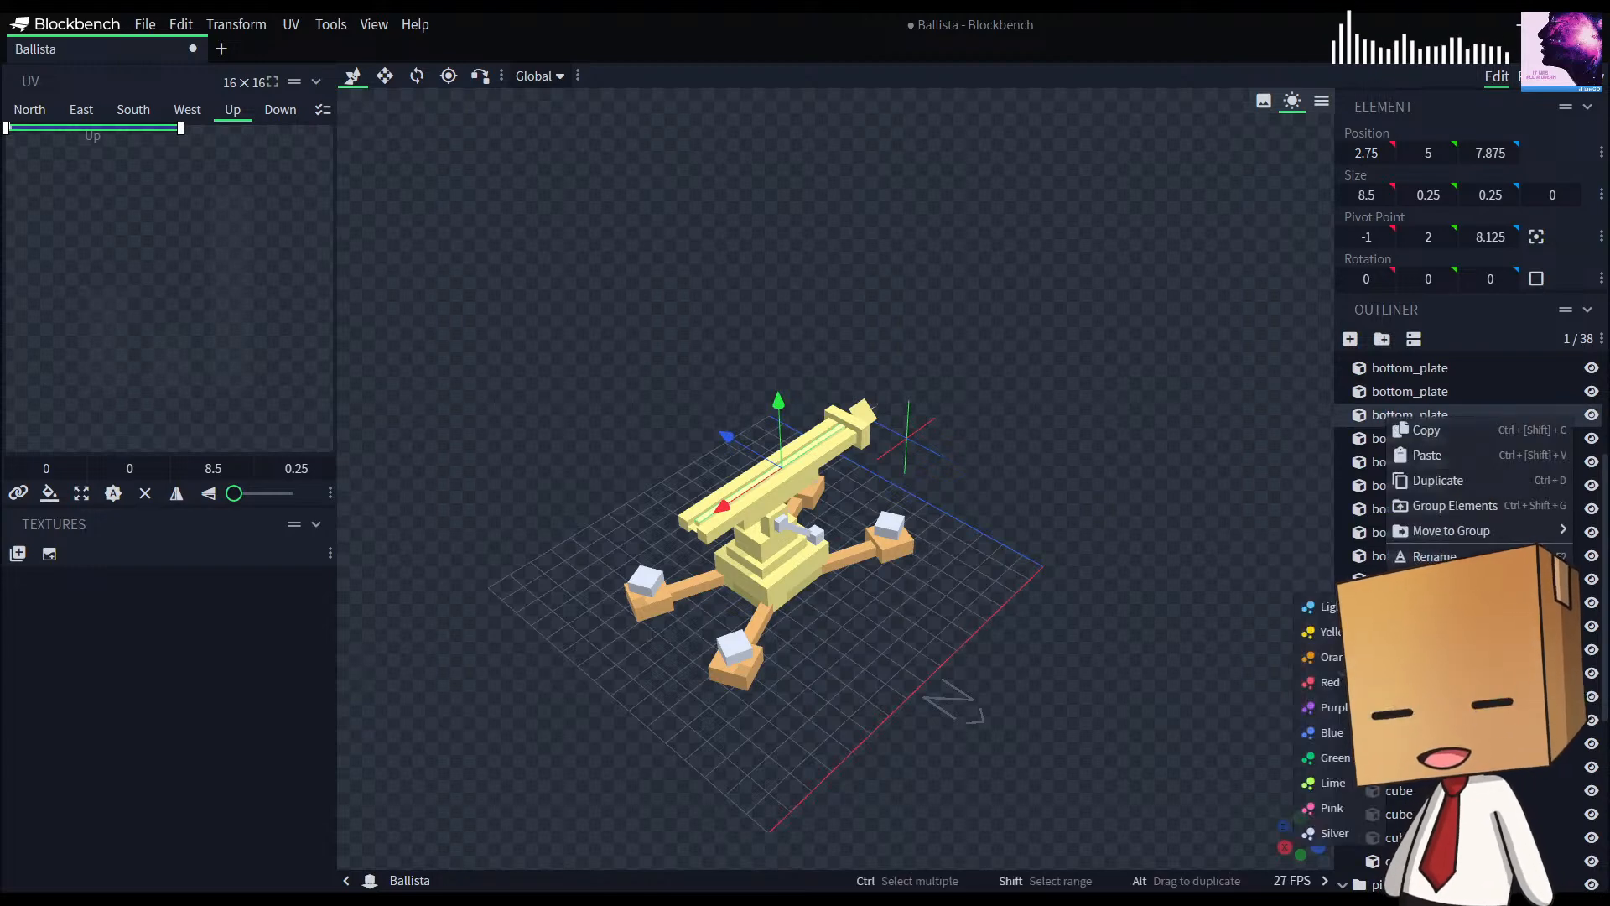
left_click(1321, 663)
scroll(1418, 688, "down", 5)
left_click(1418, 797)
Step: Examine the whole ballista from several sides, checking the coloured rod in the channel and the end crosspiece
left_click_drag(1086, 656, 504, 654)
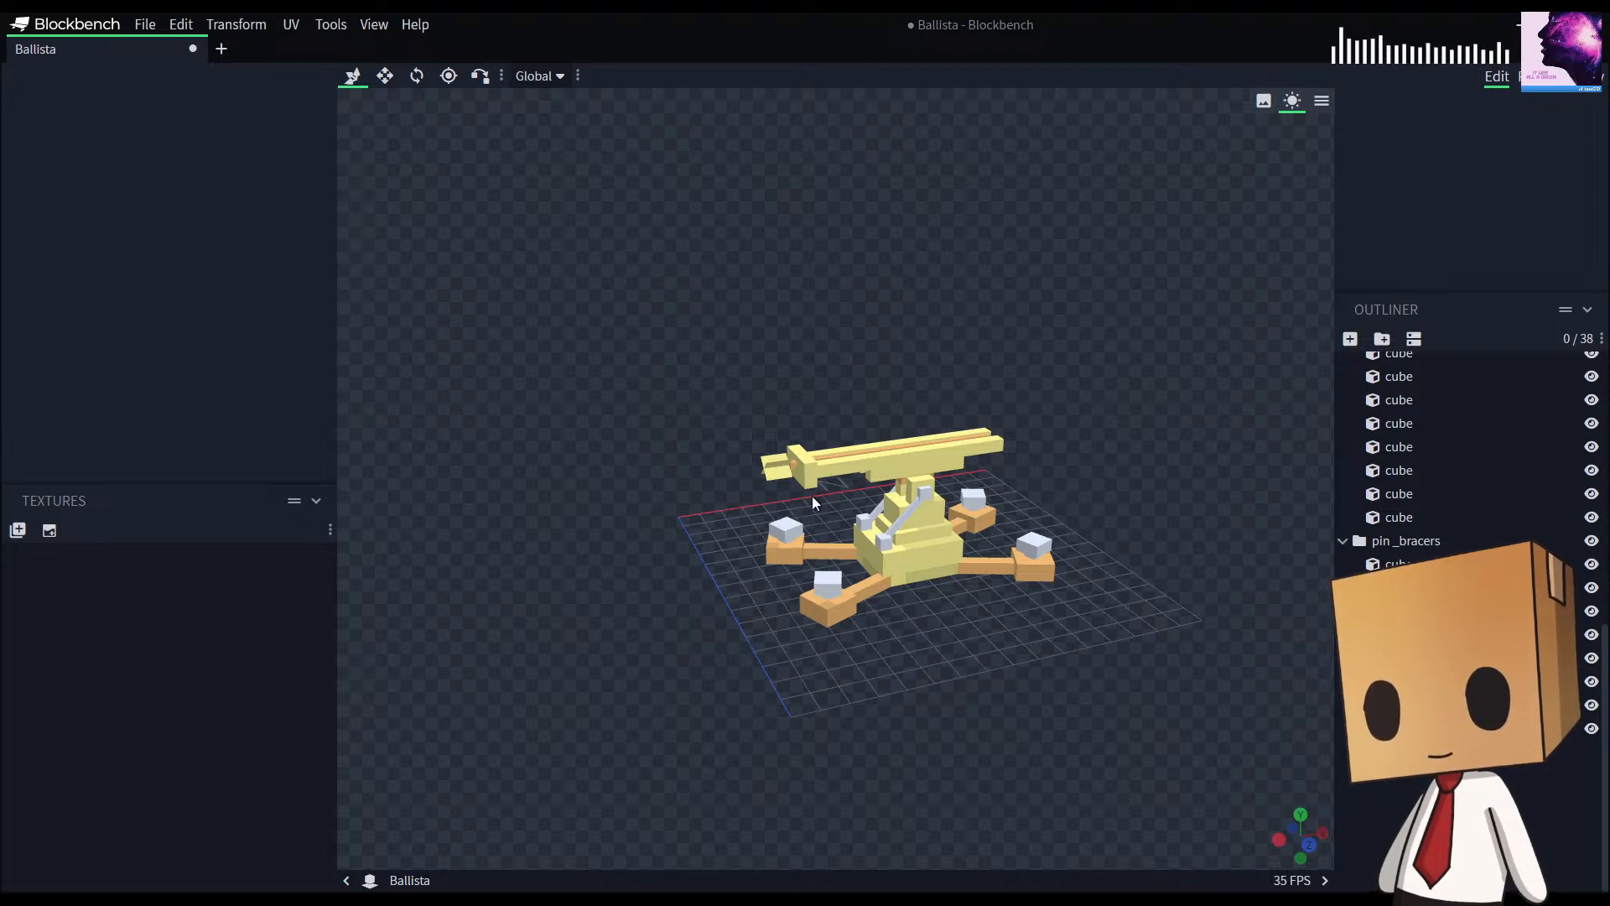
left_click_drag(988, 641, 1131, 701)
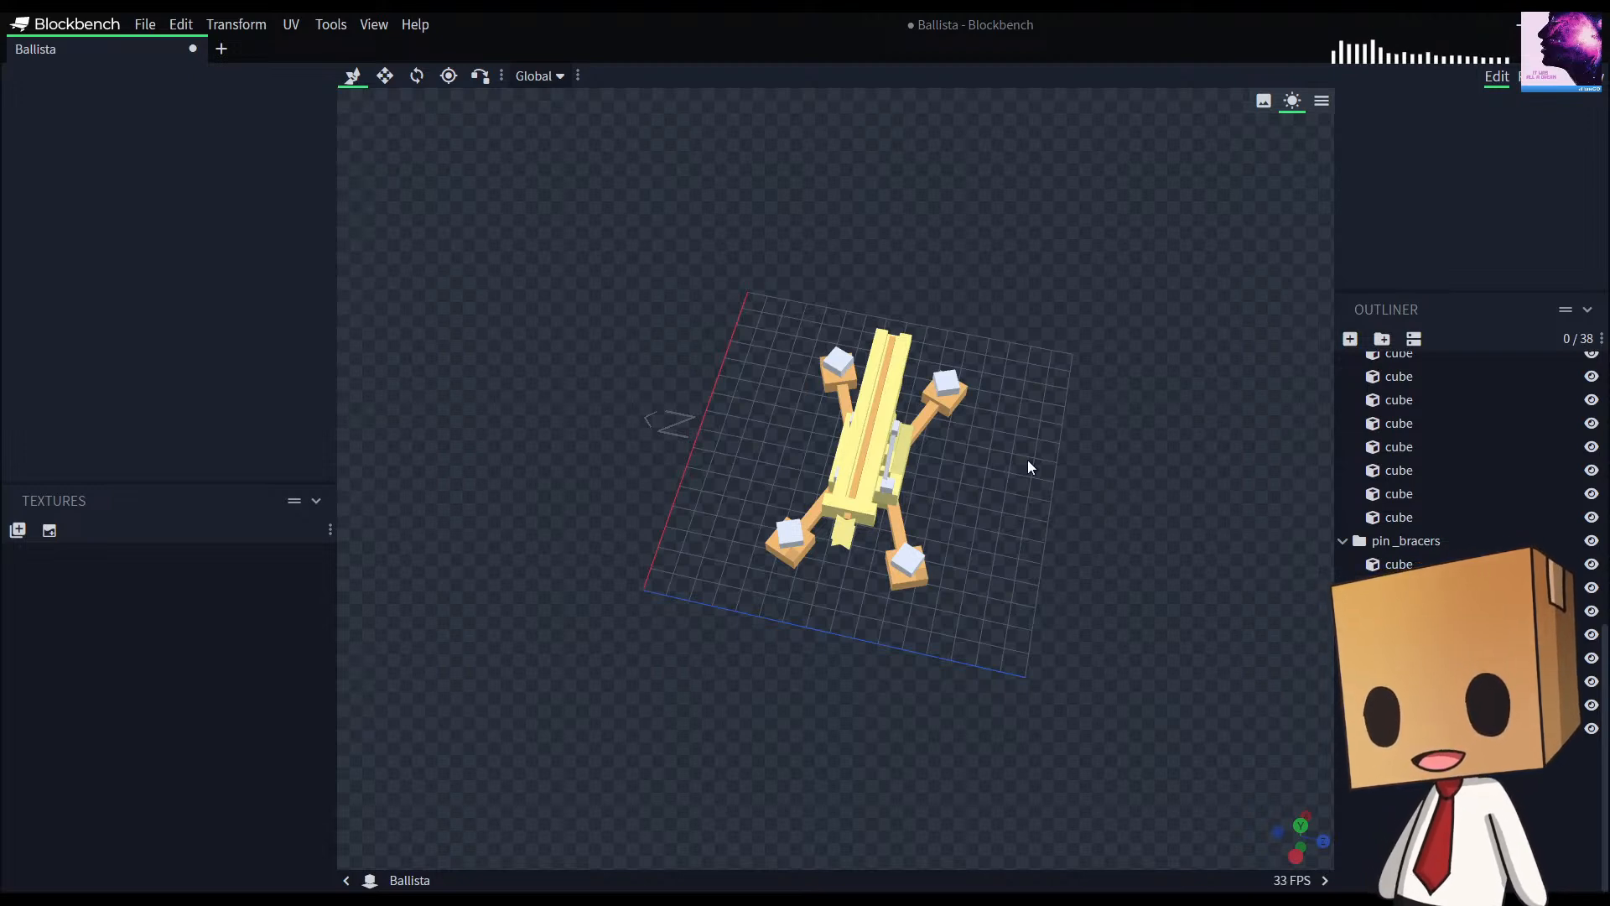
left_click_drag(1017, 421, 1146, 467)
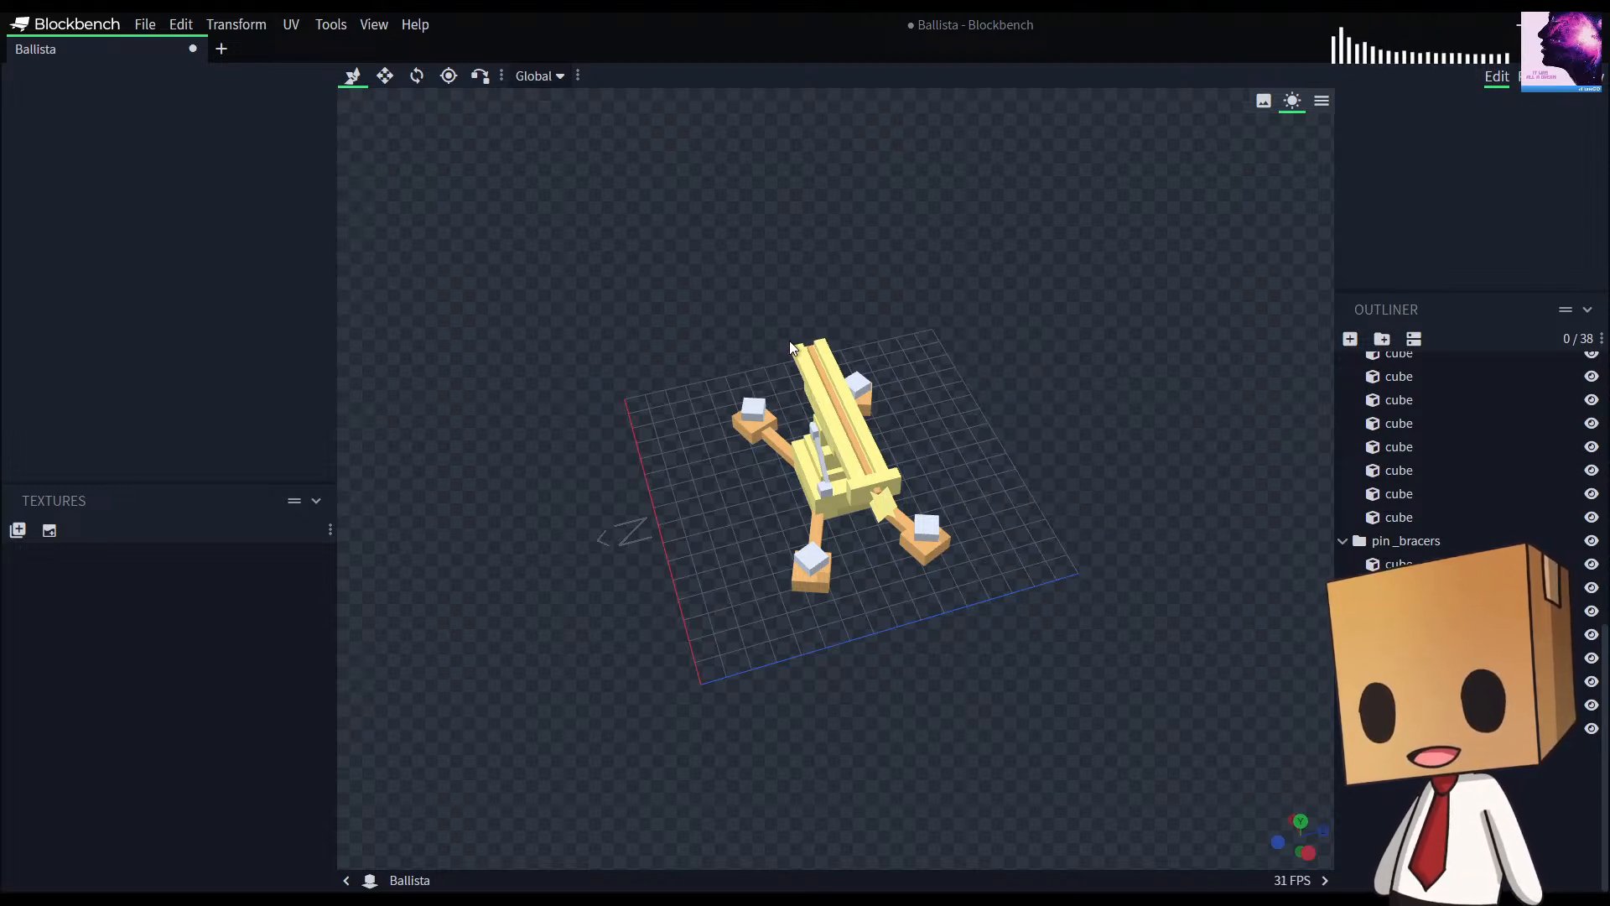
left_click_drag(728, 428, 1093, 431)
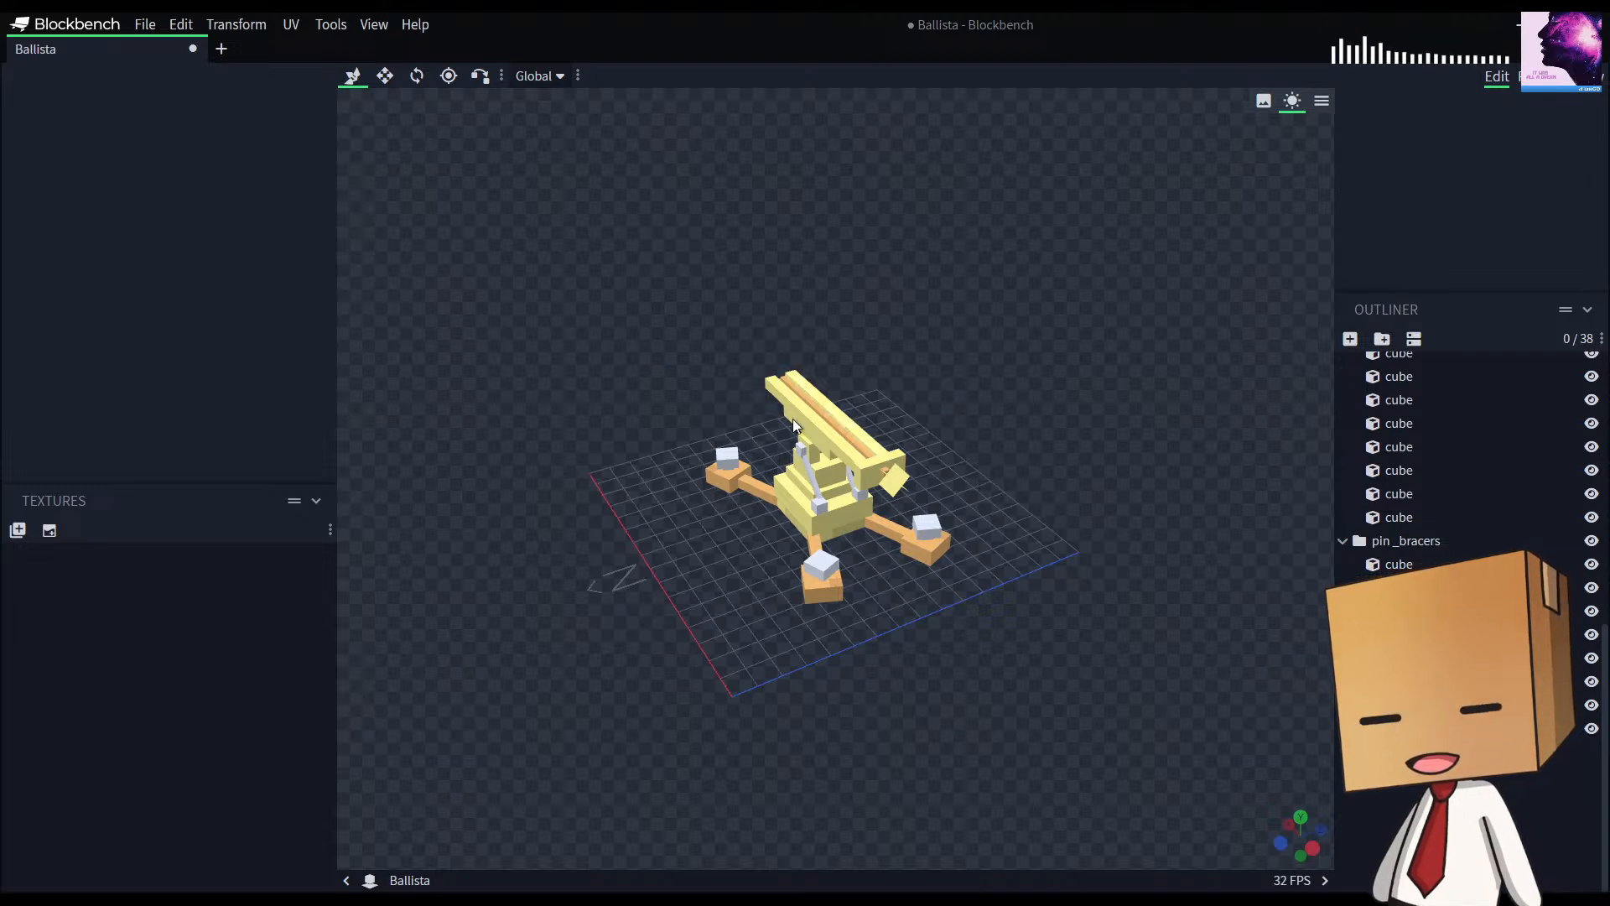
left_click_drag(928, 401, 1161, 436)
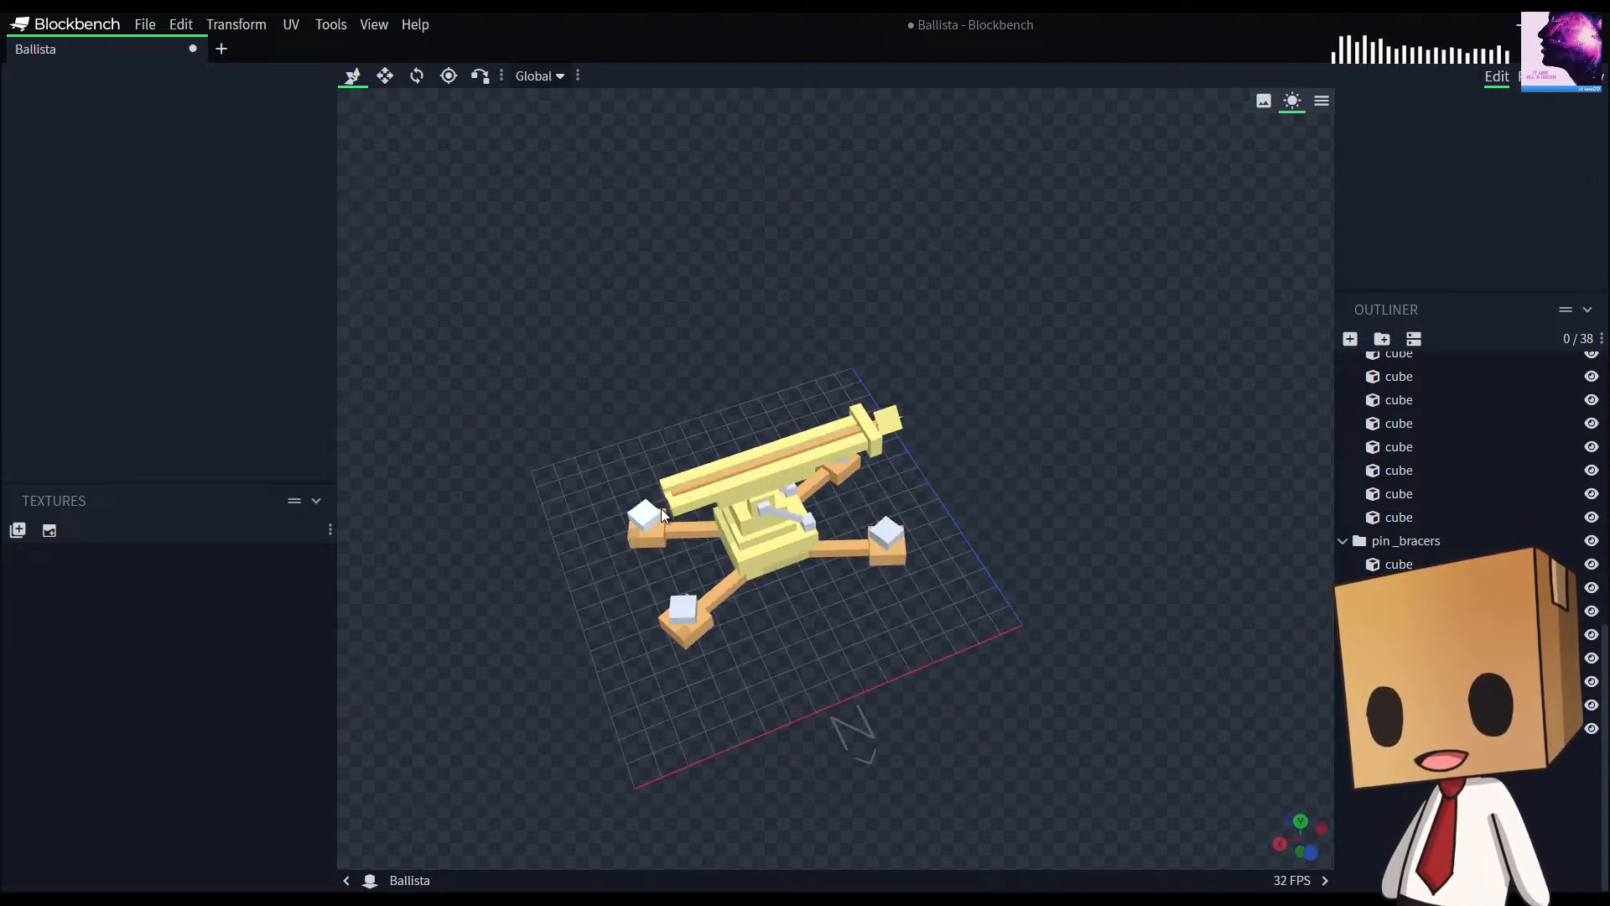
left_click_drag(821, 658, 1014, 552)
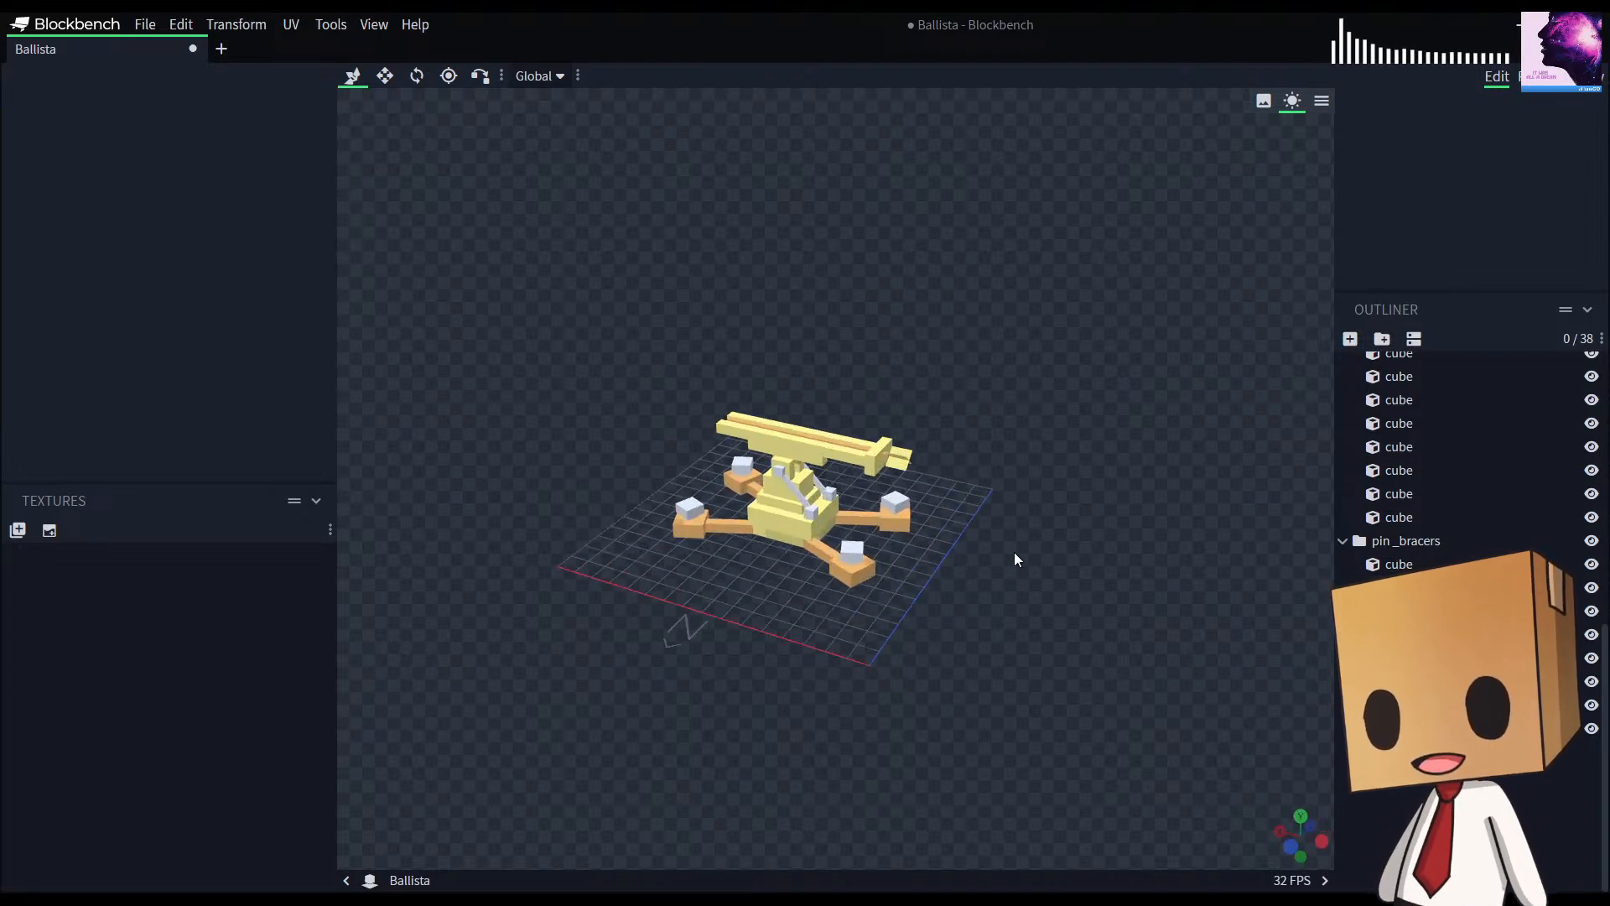
scroll(1015, 547, "up", 5)
left_click_drag(1114, 626, 1049, 619)
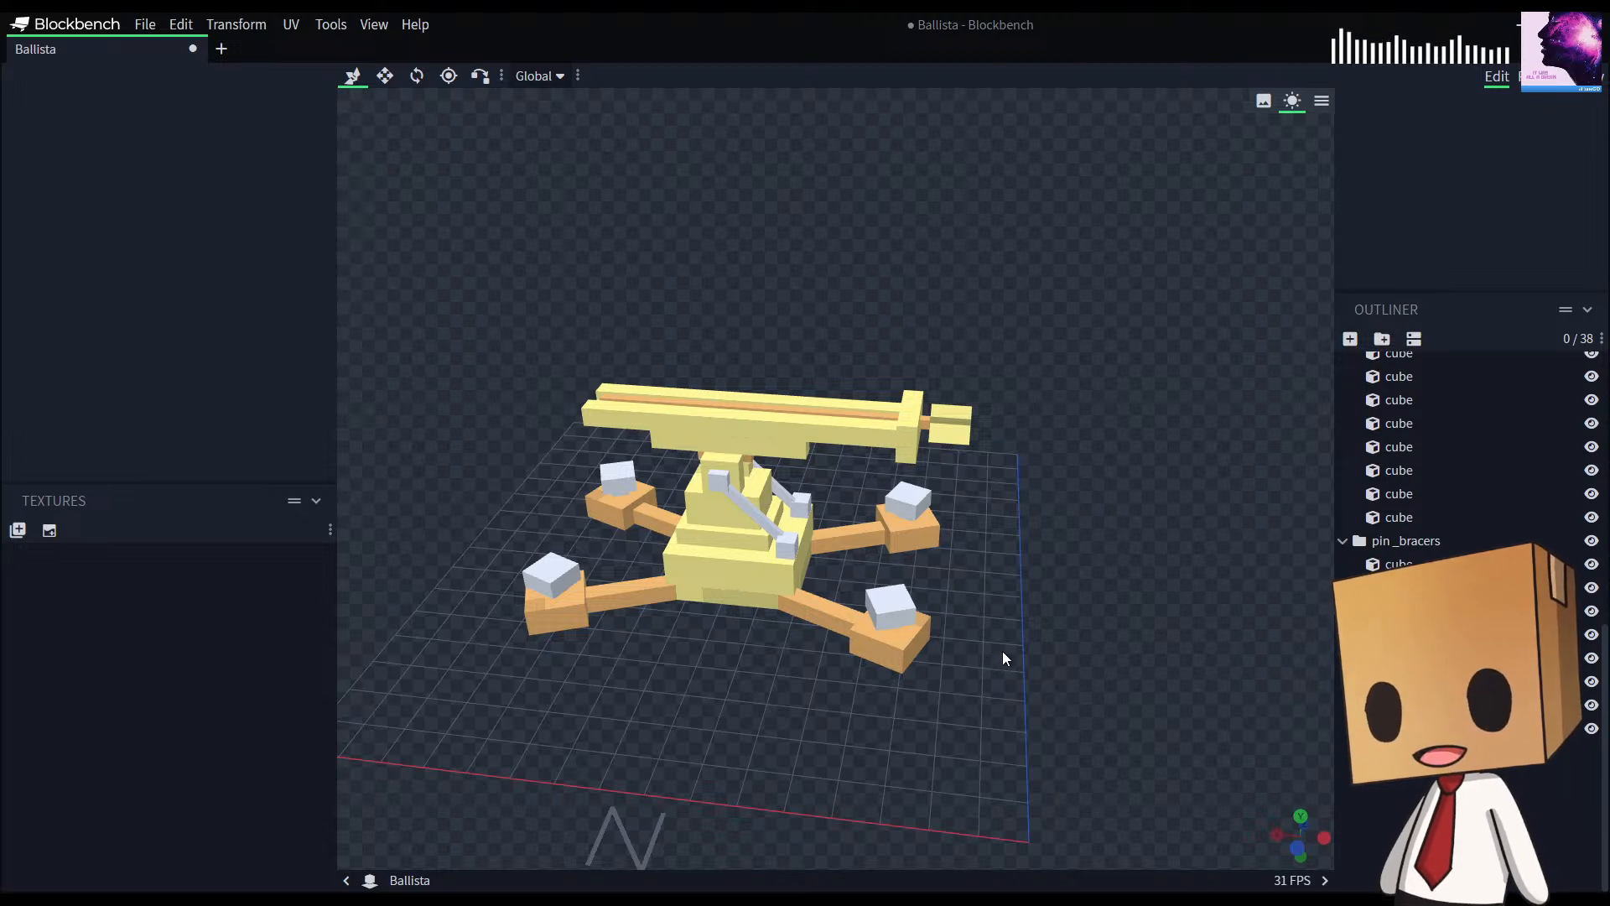
left_click_drag(1006, 654, 1061, 619)
Step: Centre the pivot point of the end crosspiece on the block itself
left_click(912, 432)
left_click_drag(916, 436, 894, 586)
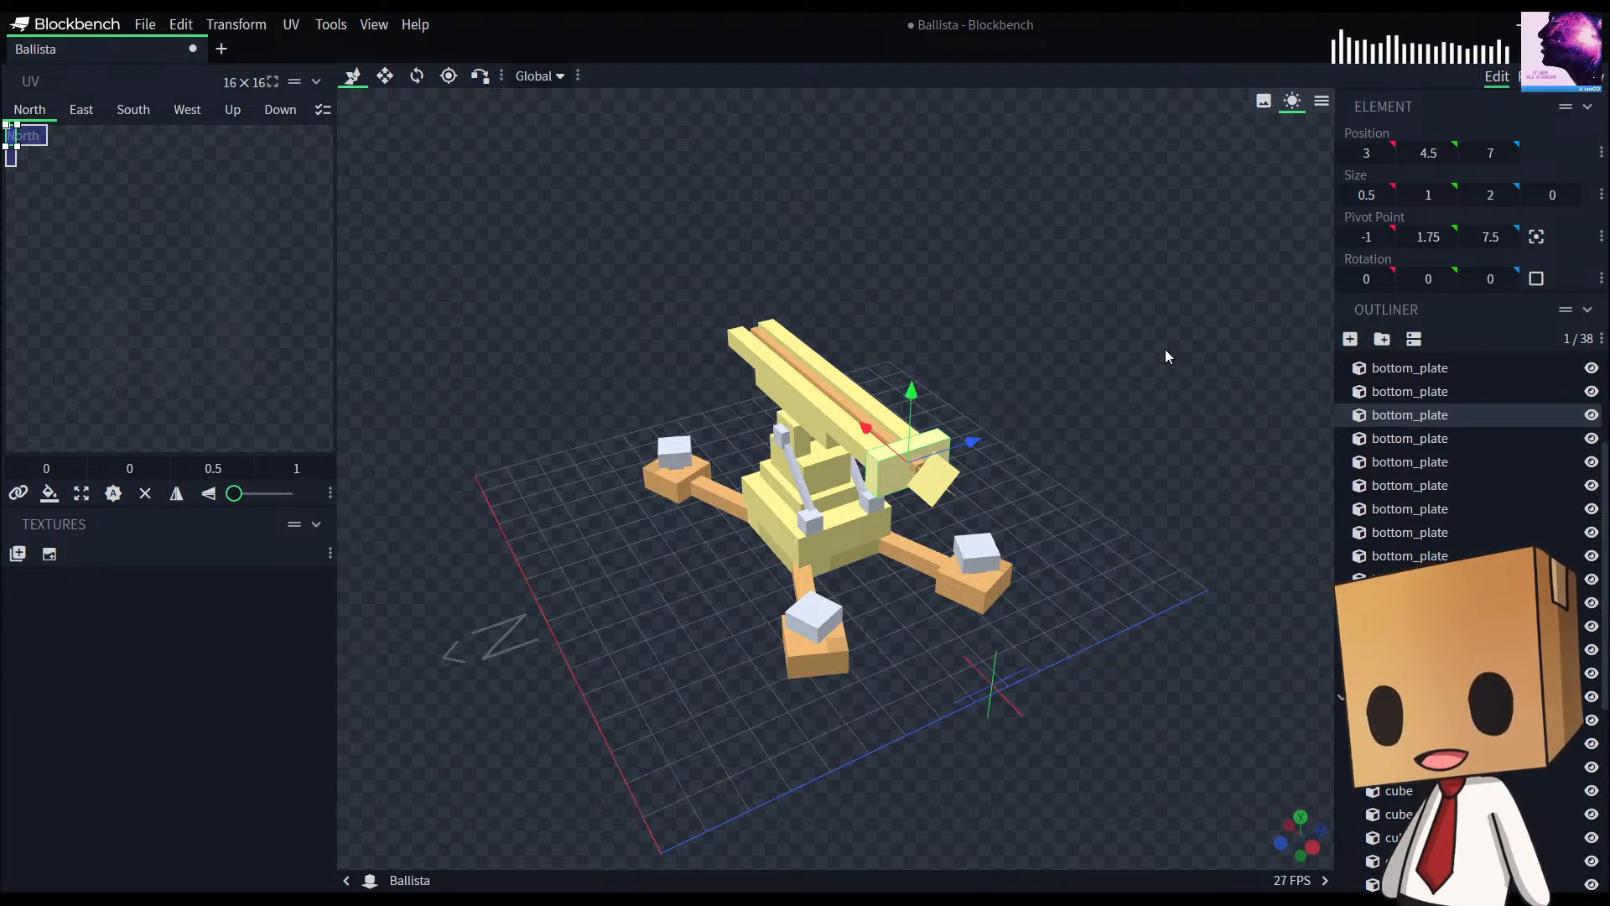
left_click(1538, 238)
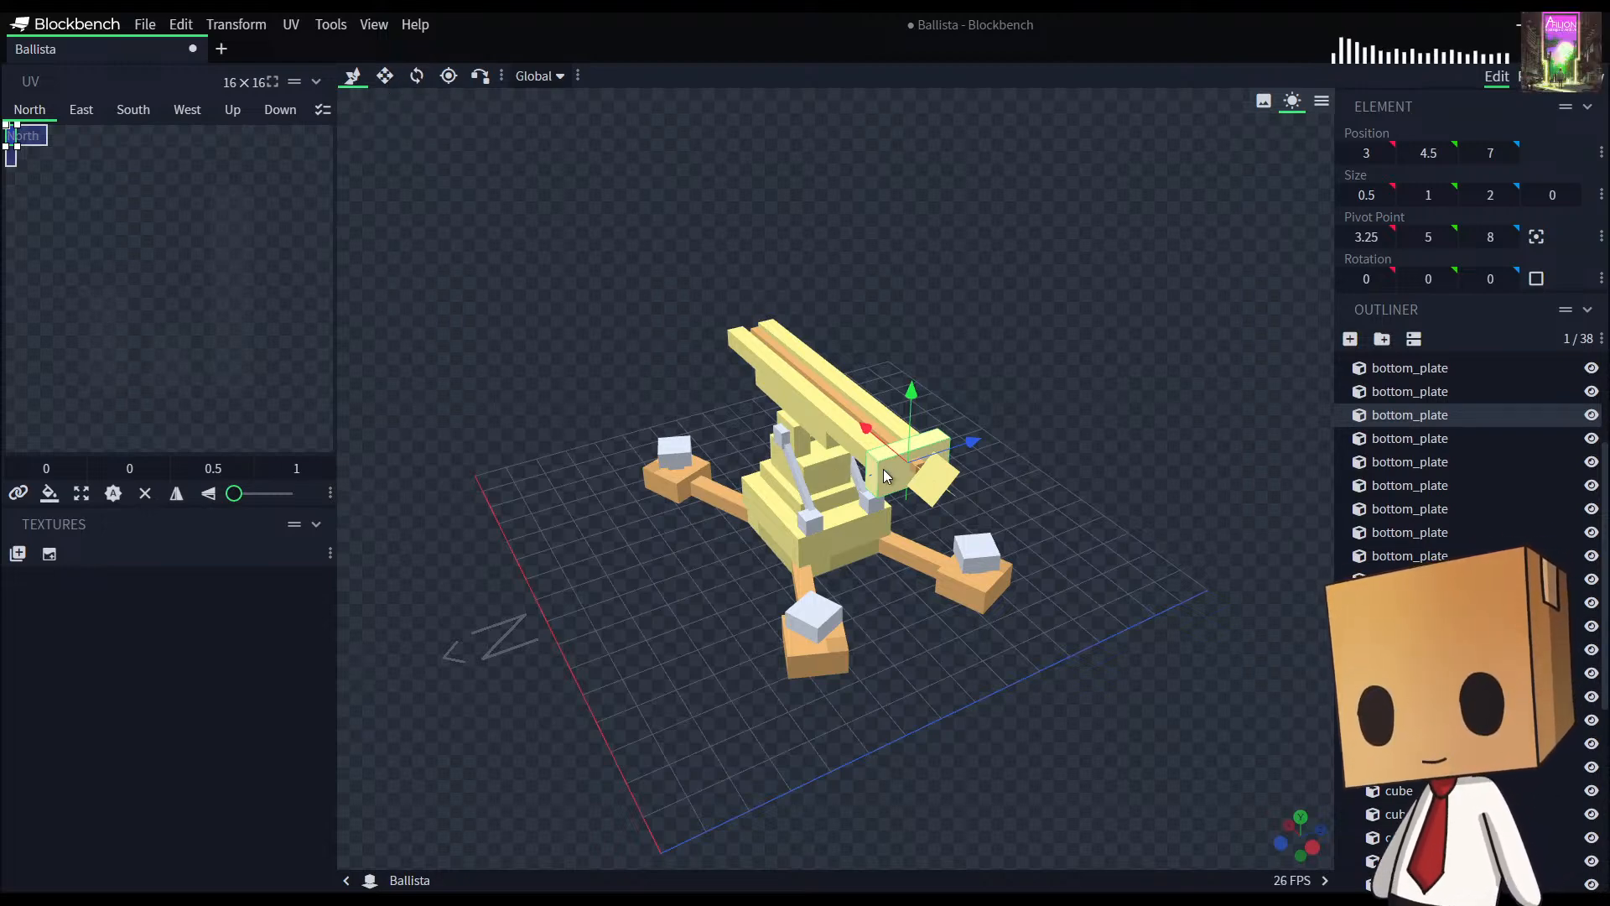
left_click_drag(915, 653, 1029, 591)
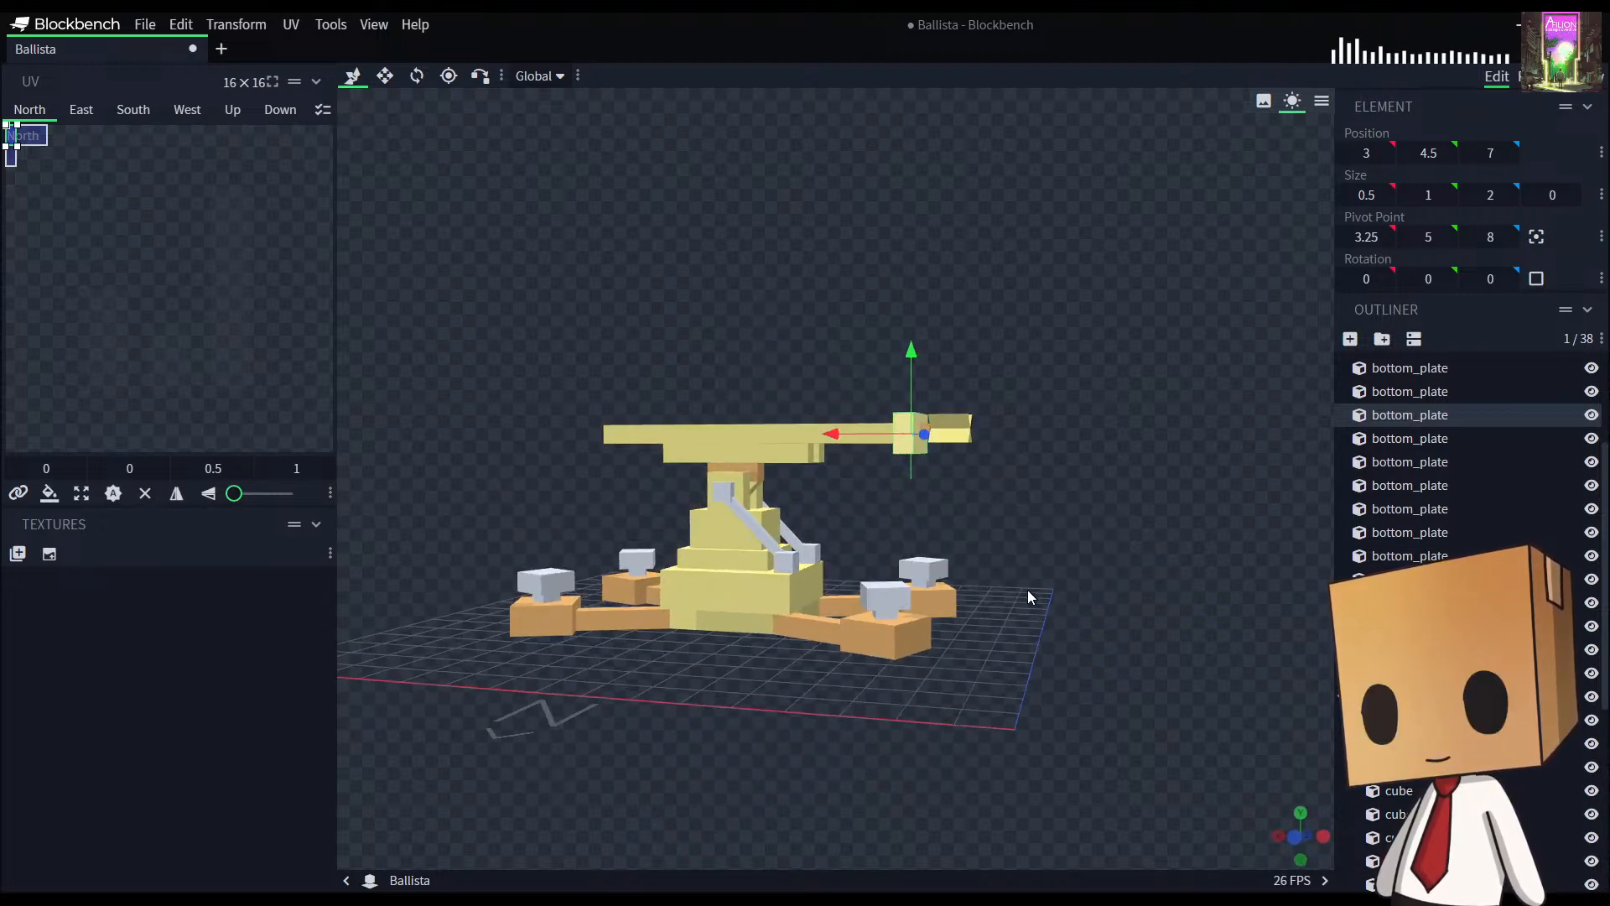
left_click_drag(1144, 451, 833, 486)
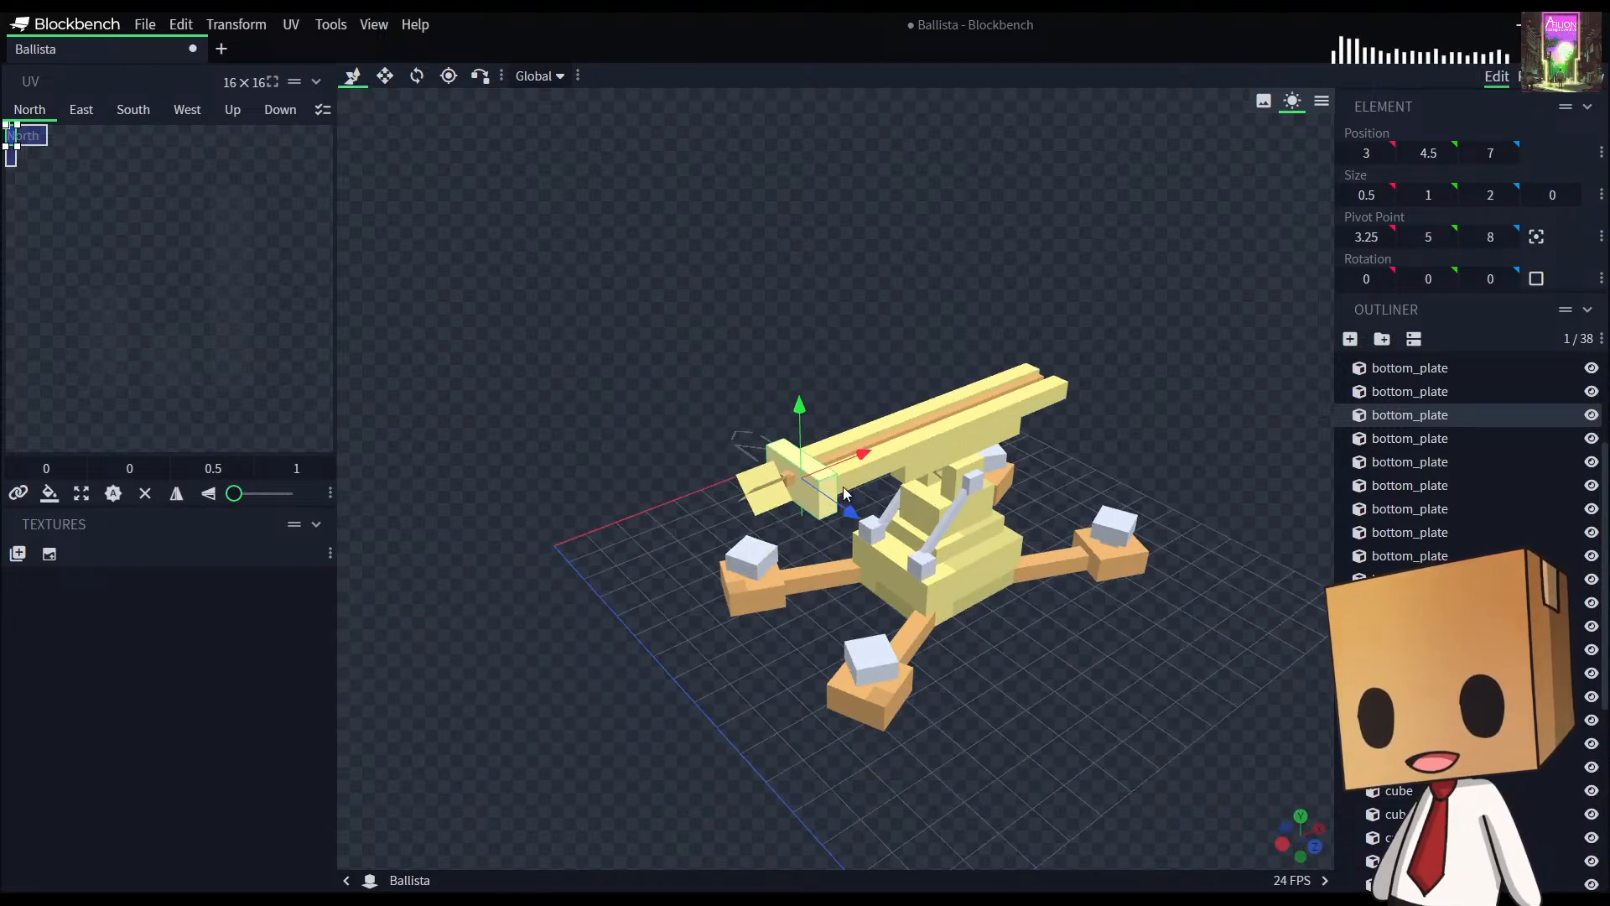
left_click_drag(1107, 456, 1233, 450)
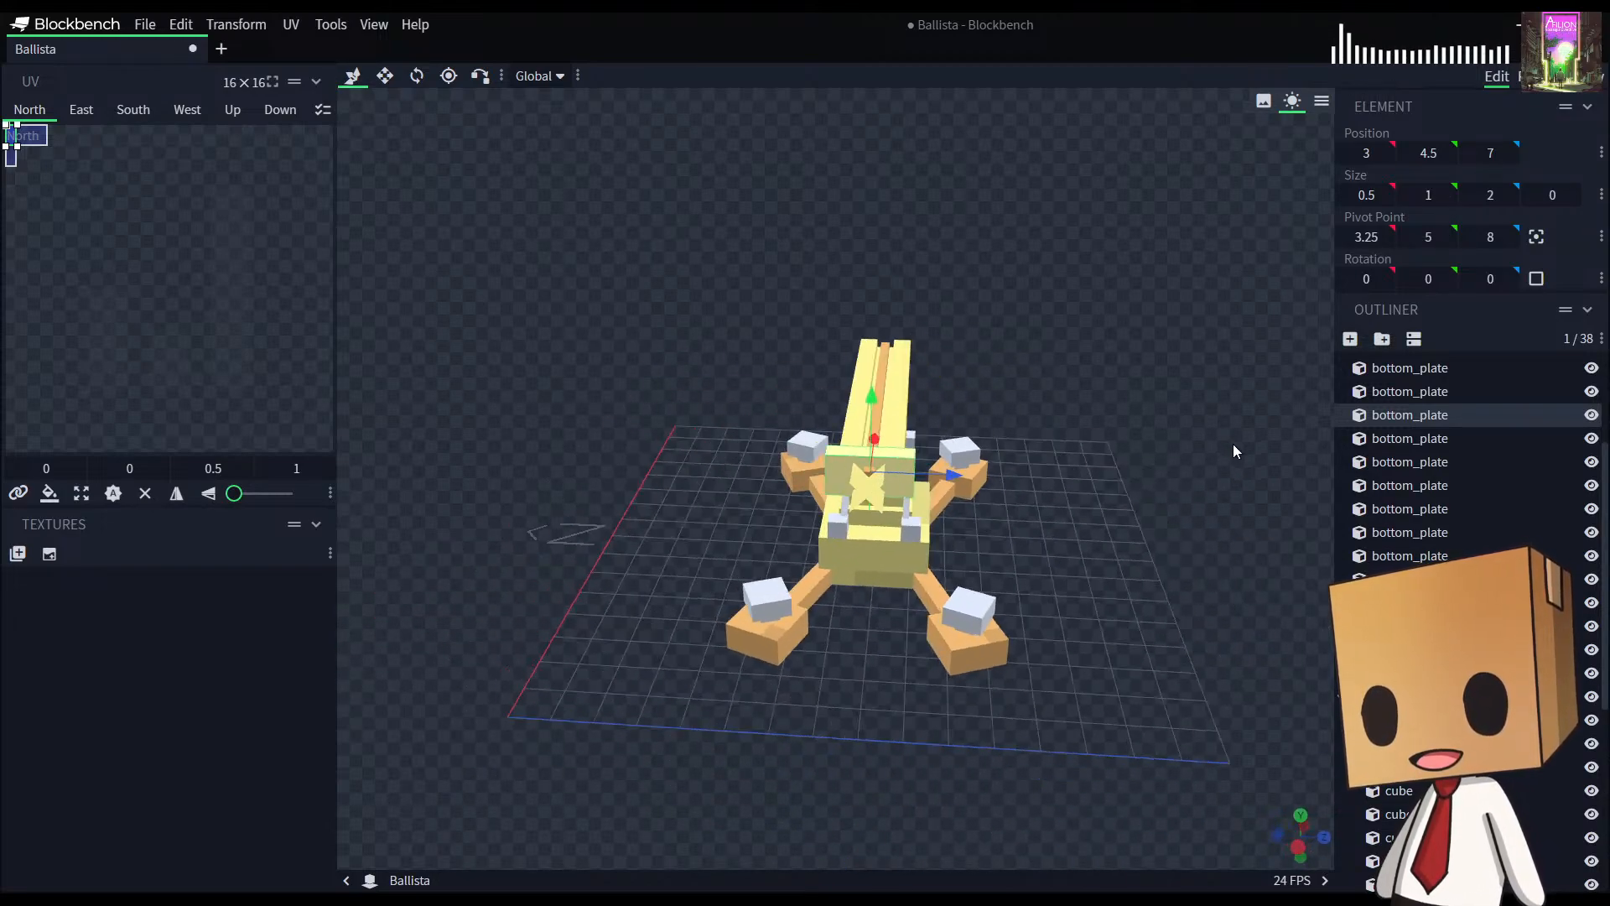
Step: Duplicate the end crosspiece, shift the copy out along Z and lengthen it to 6.25 as a bow arm
left_click(907, 485)
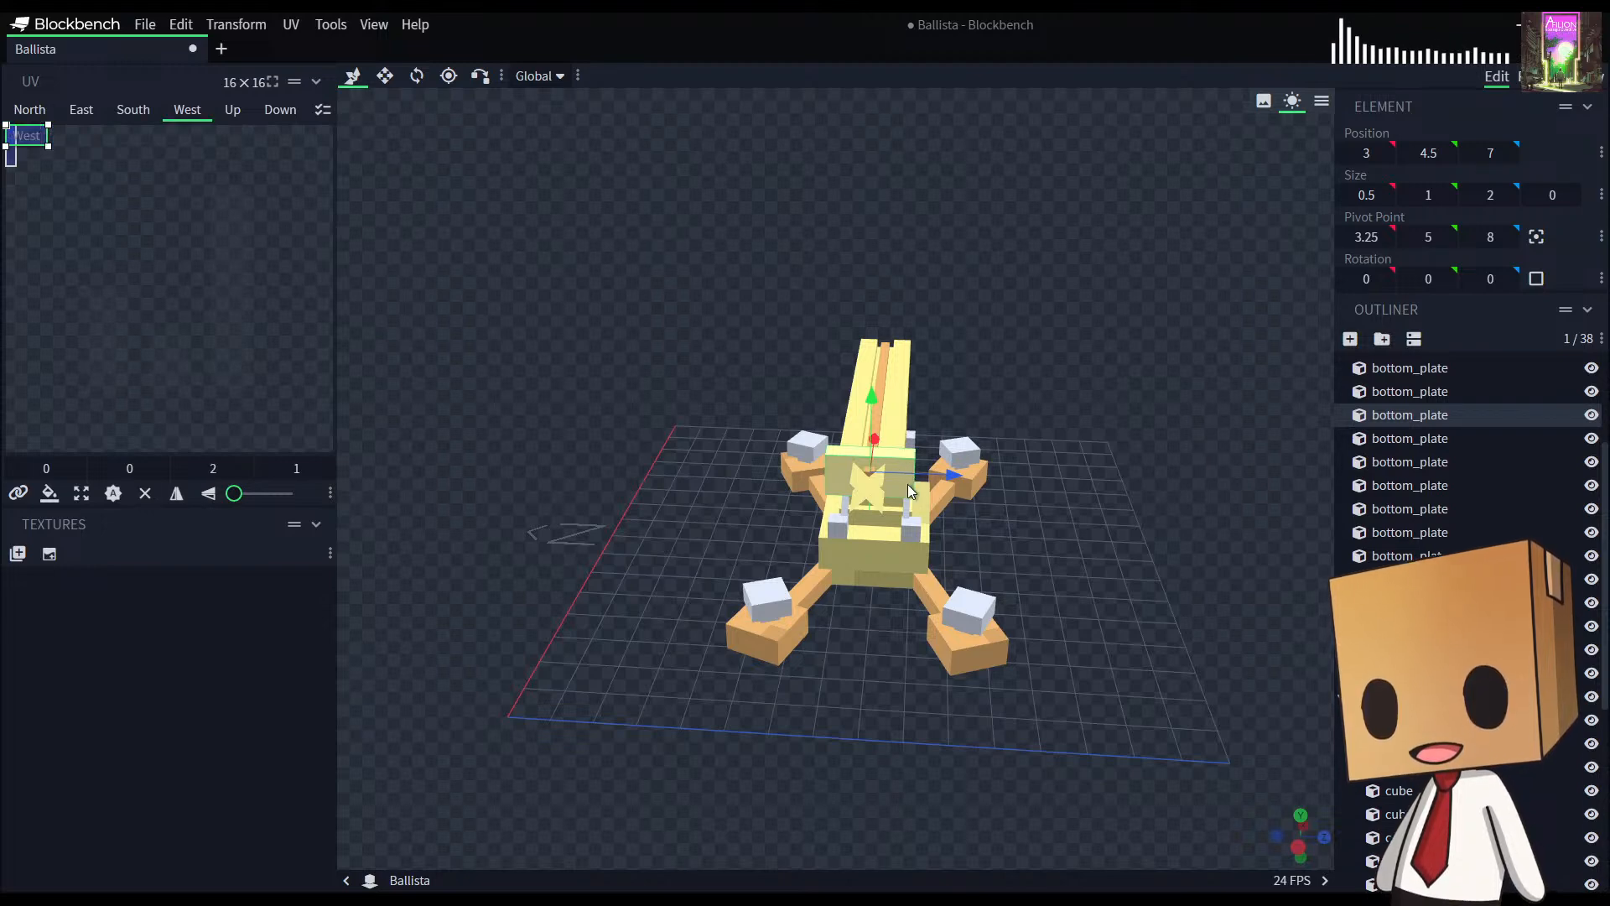
key("ctrl+d")
left_click_drag(959, 485, 532, 550)
key("s")
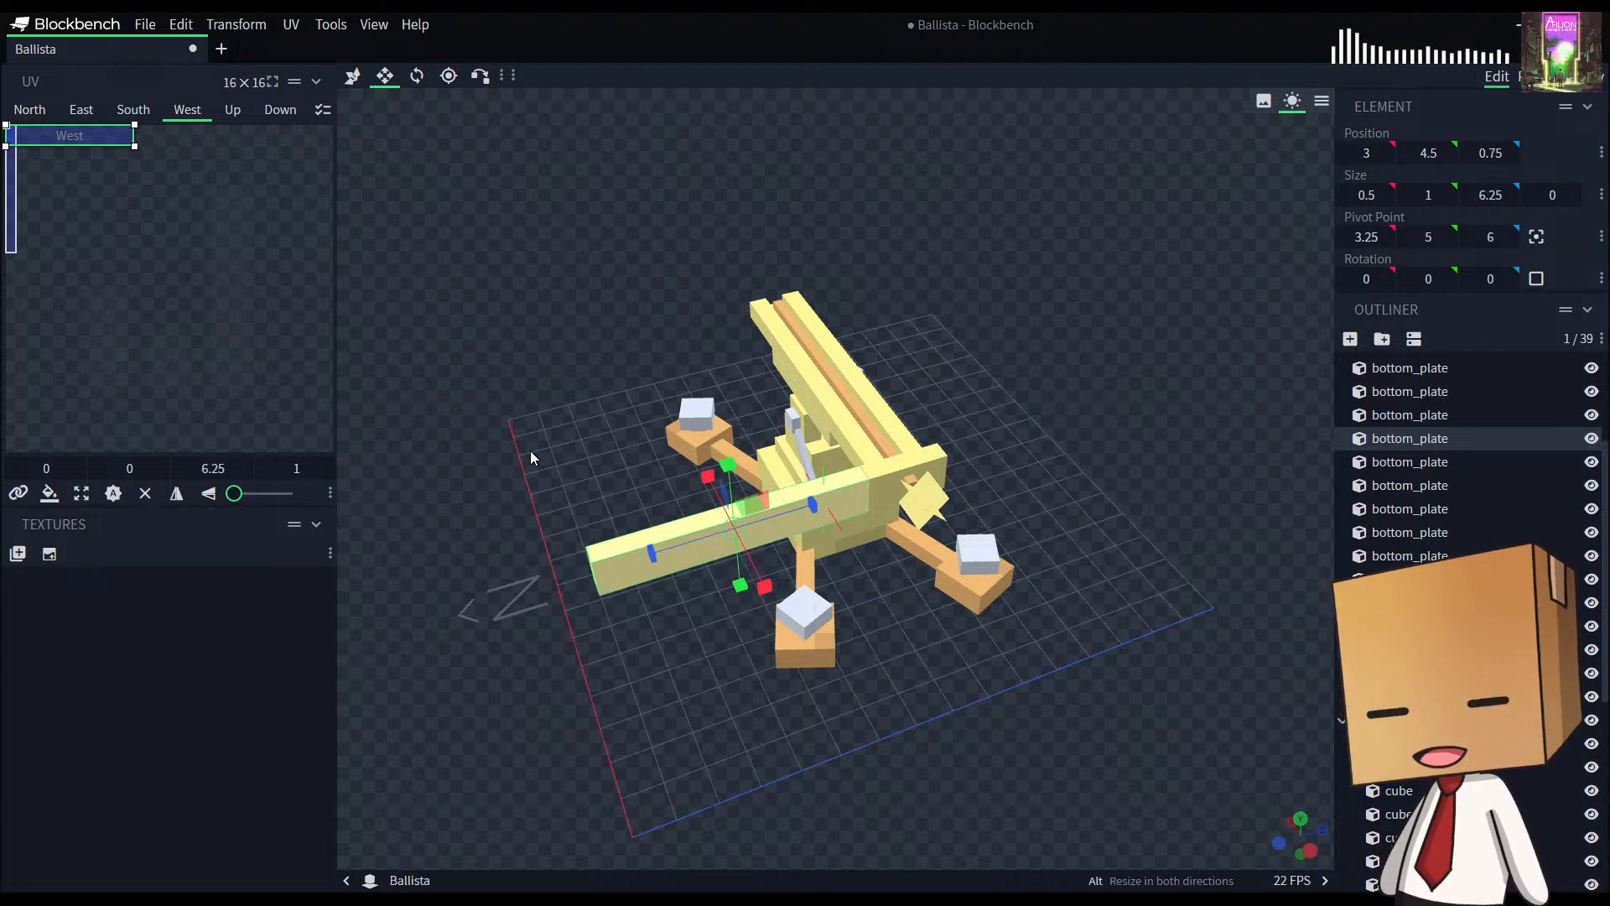
key("v")
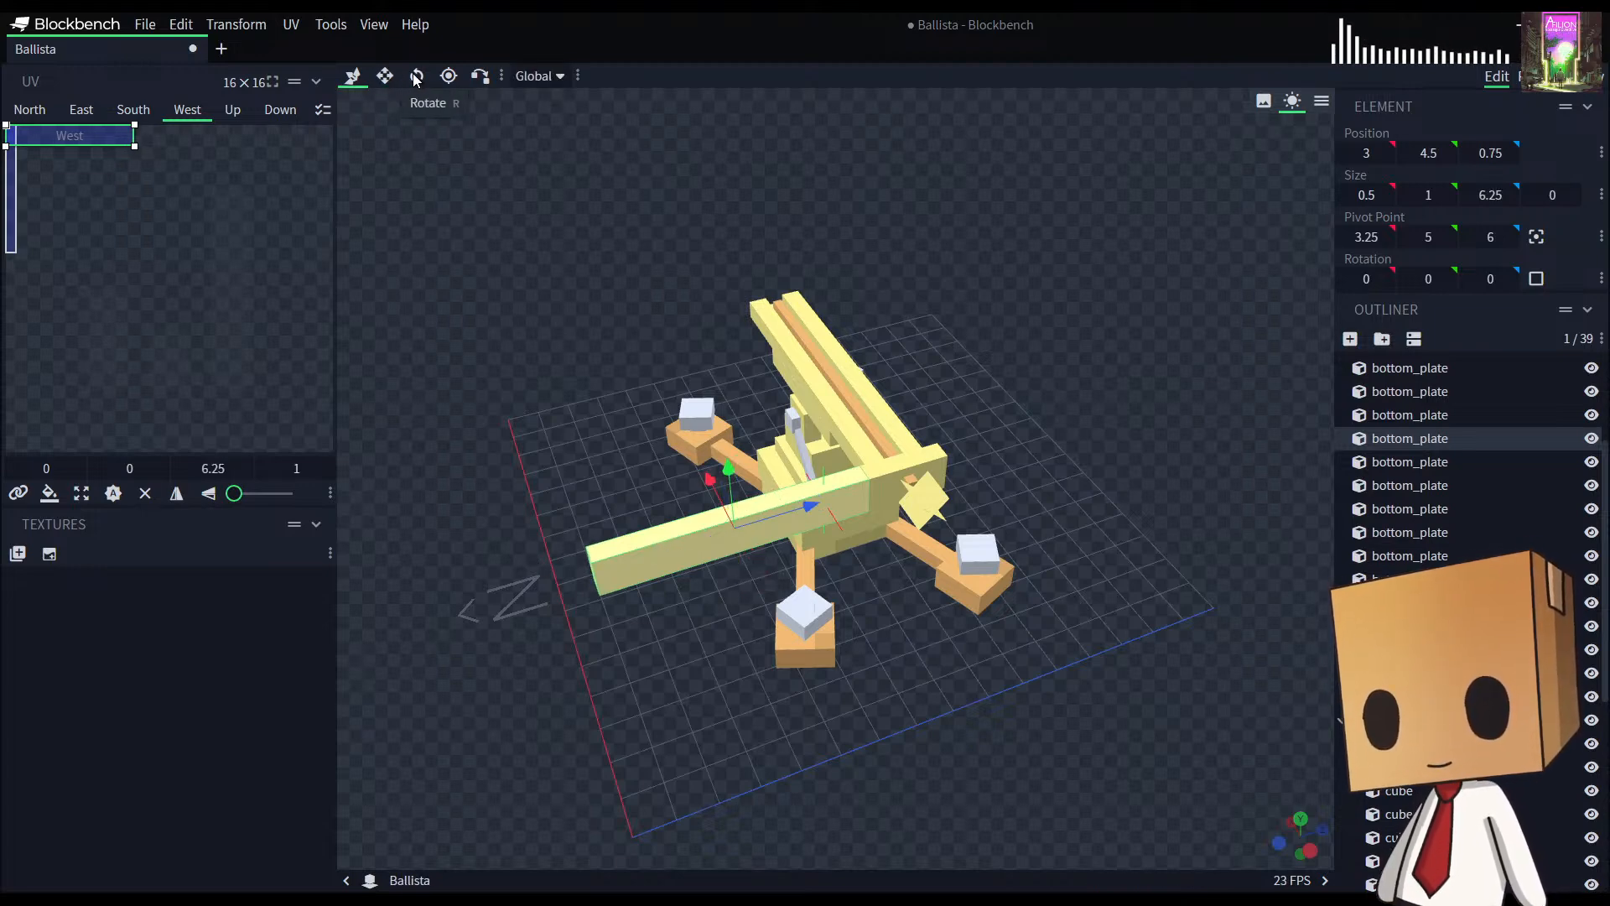
Step: Centre the arm's pivot point and rotate the arm to -45° about the Y axis
left_click(415, 77)
left_click(1536, 237)
left_click_drag(726, 579, 703, 550)
left_click_drag(793, 599, 831, 730)
Step: Move the angled arm to X position 5.25 and Z position 1.5, beside the end of the crosspiece
left_click(449, 76)
left_click(353, 76)
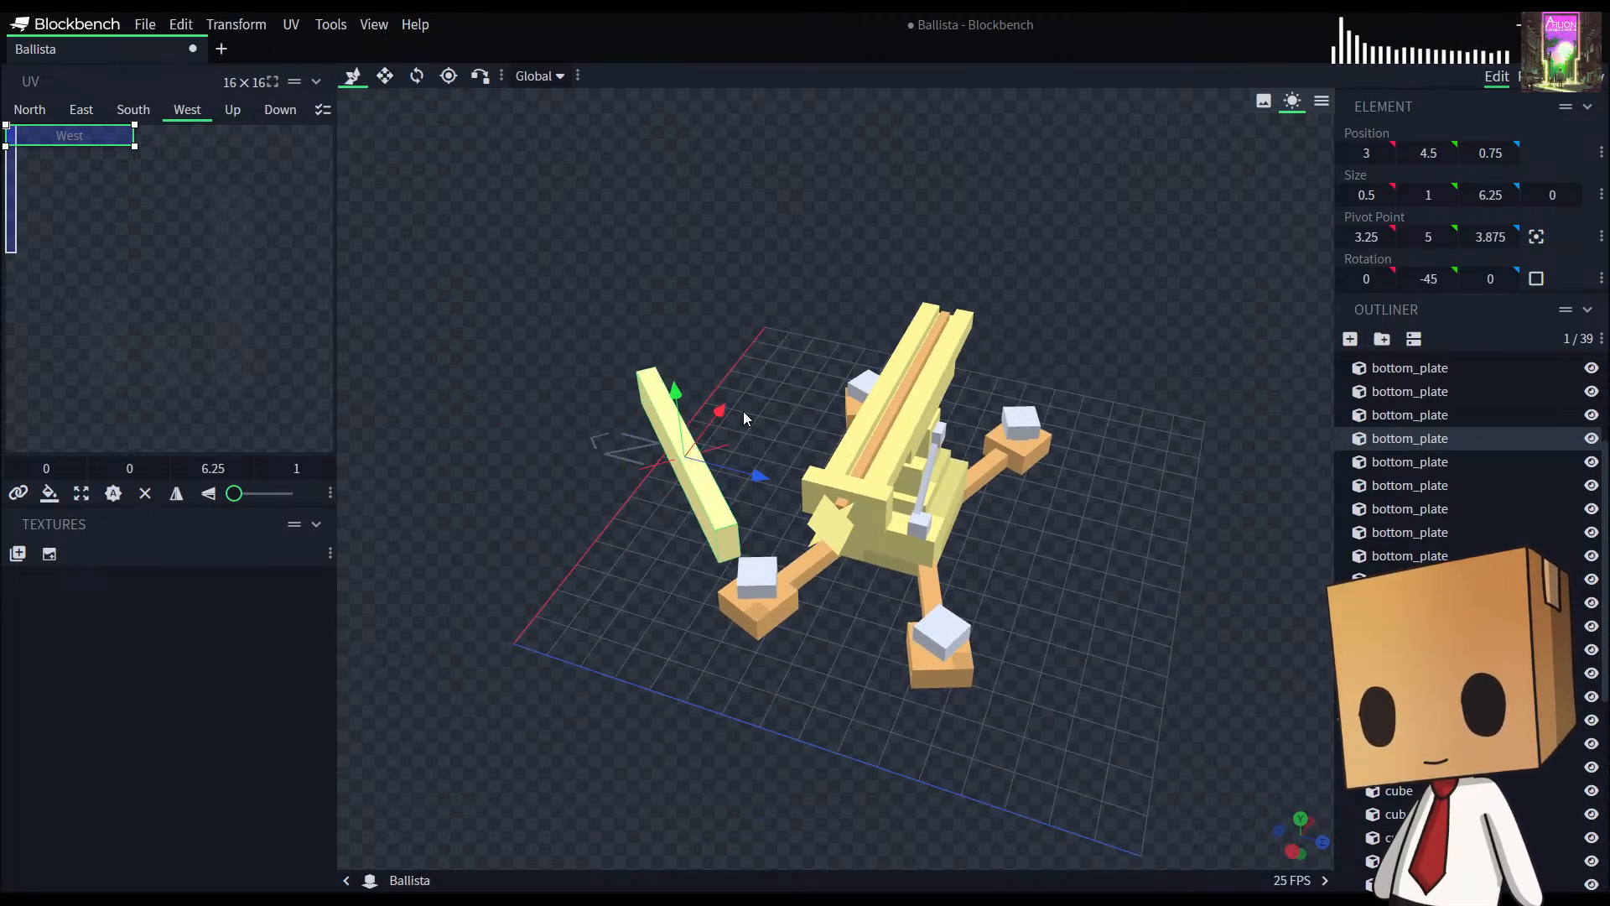
left_click_drag(795, 431, 856, 349)
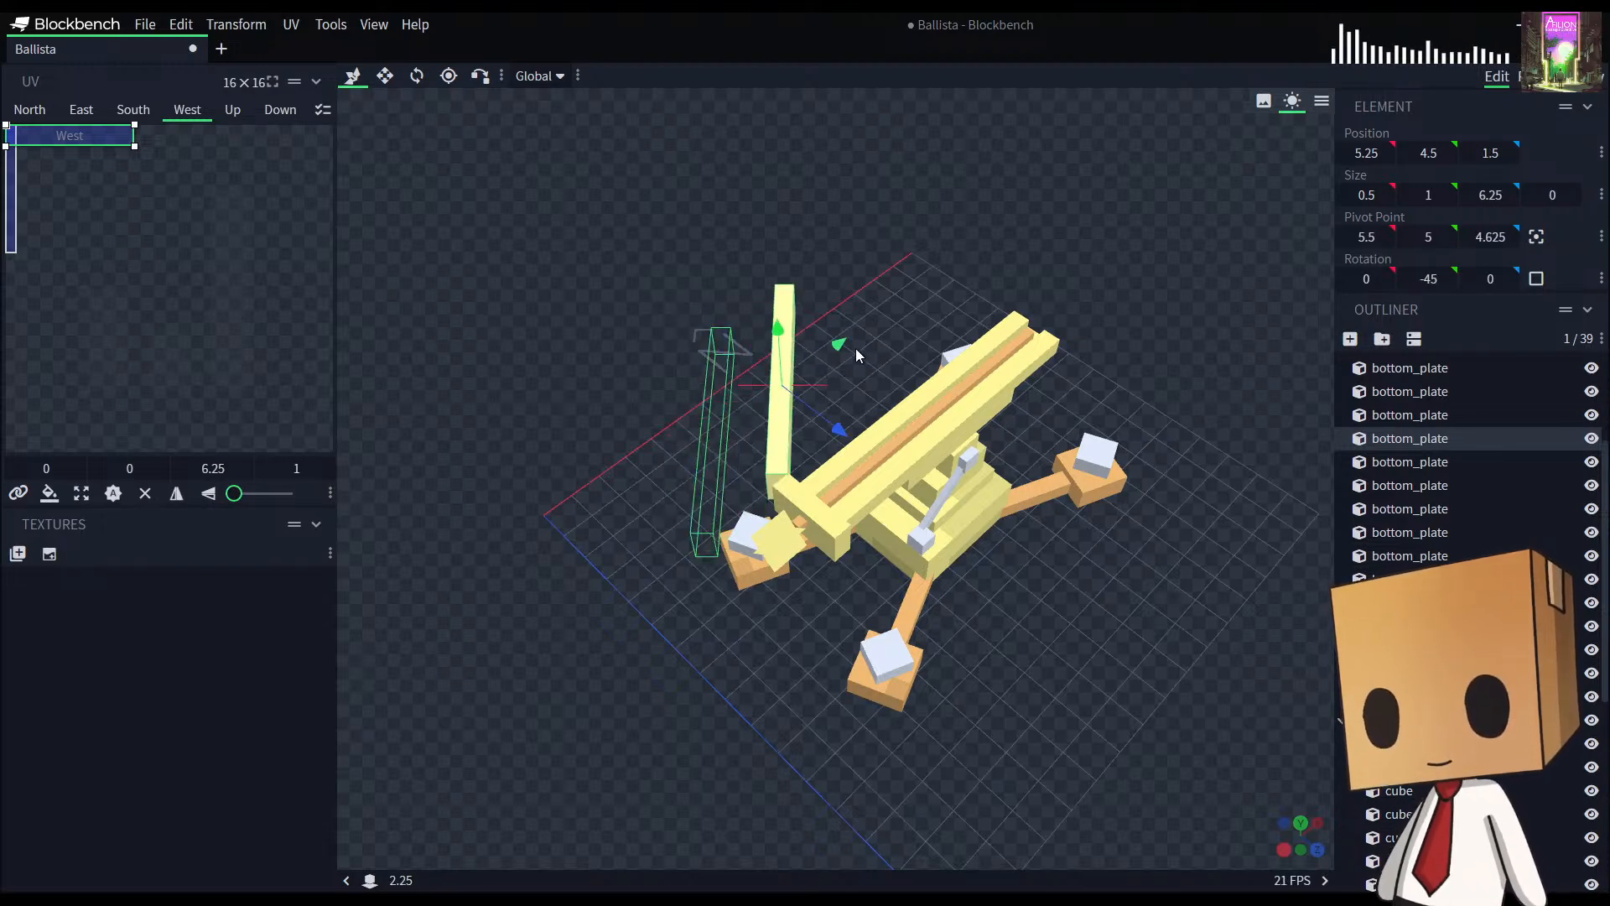
left_click_drag(780, 713, 1114, 677)
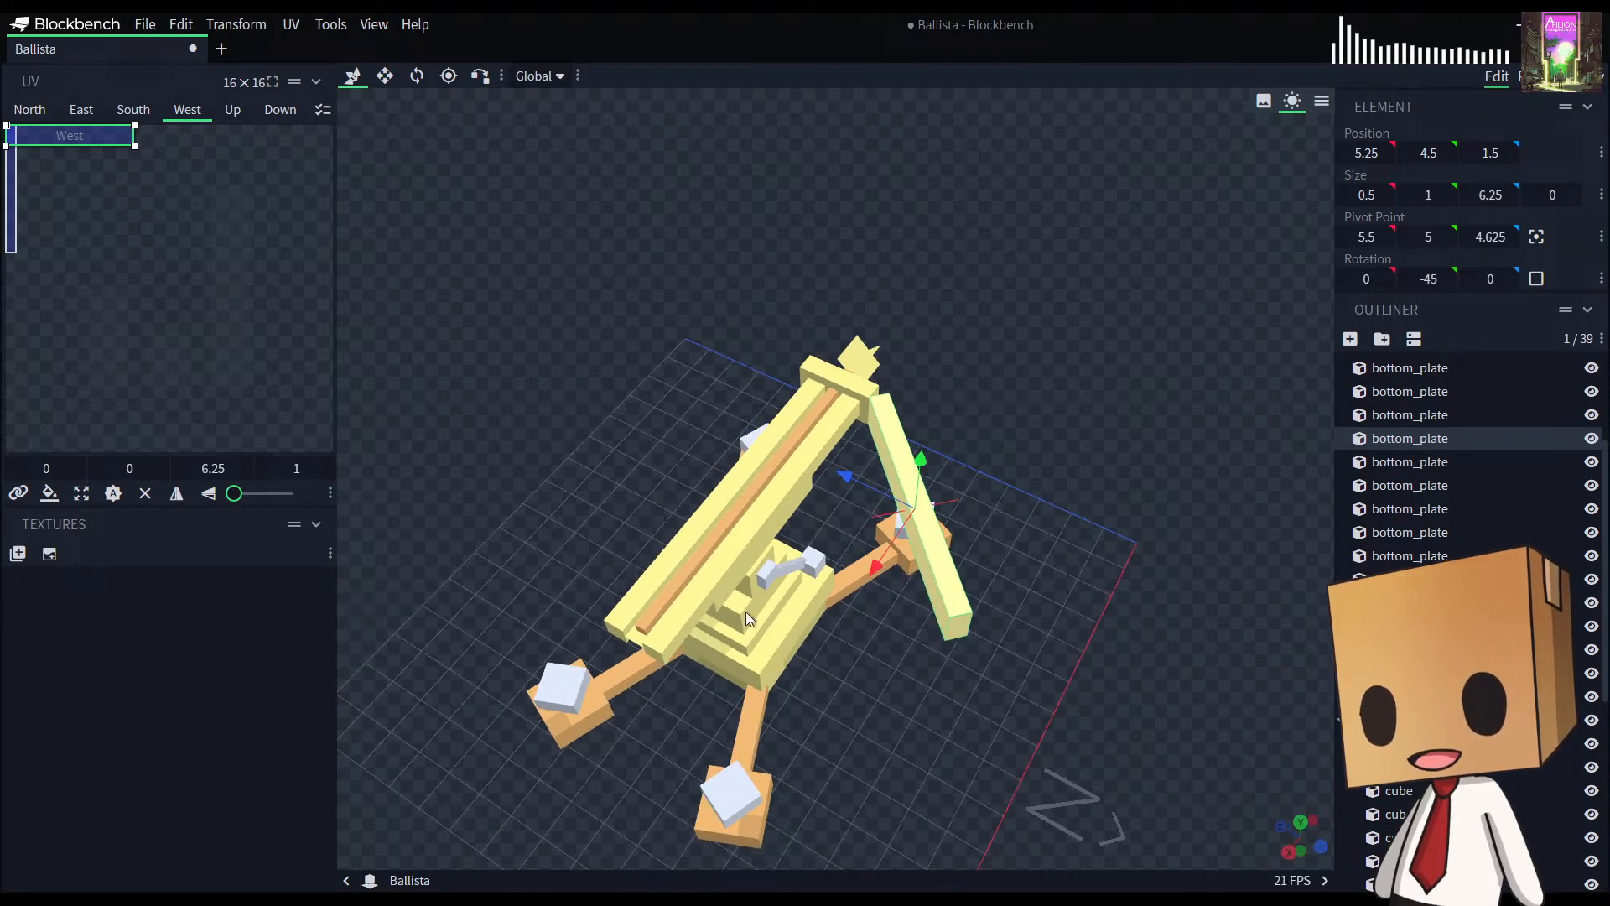
left_click_drag(661, 502, 1037, 597)
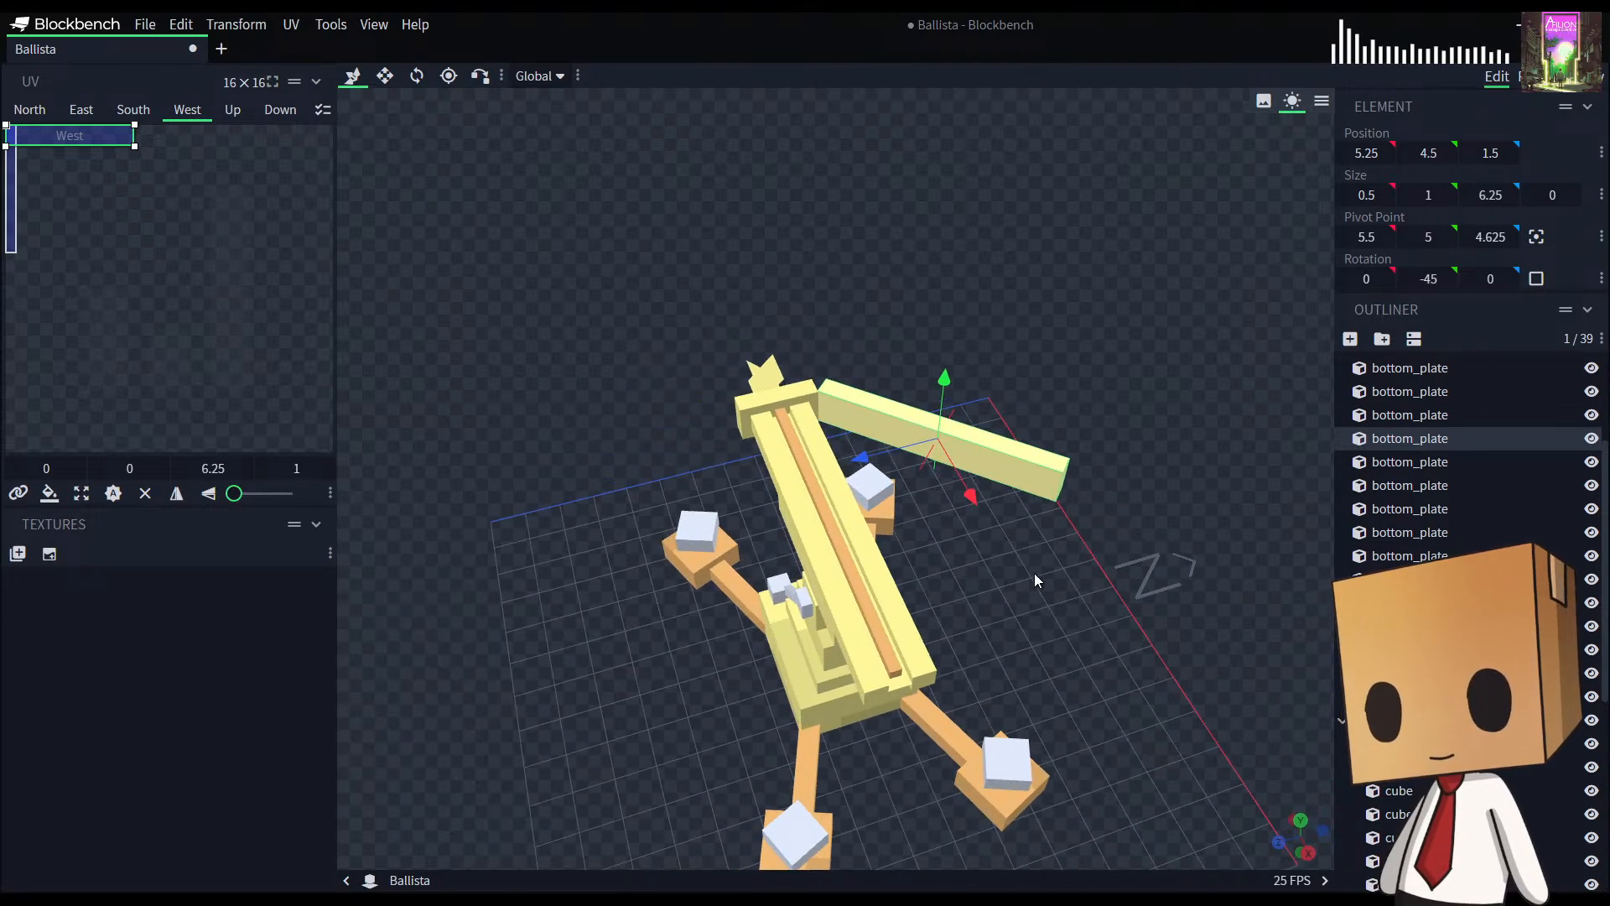
Step: Vertex-snap the angled arm's inner top corner onto the crosspiece's outer top corner, then clear the selection
left_click(1047, 476)
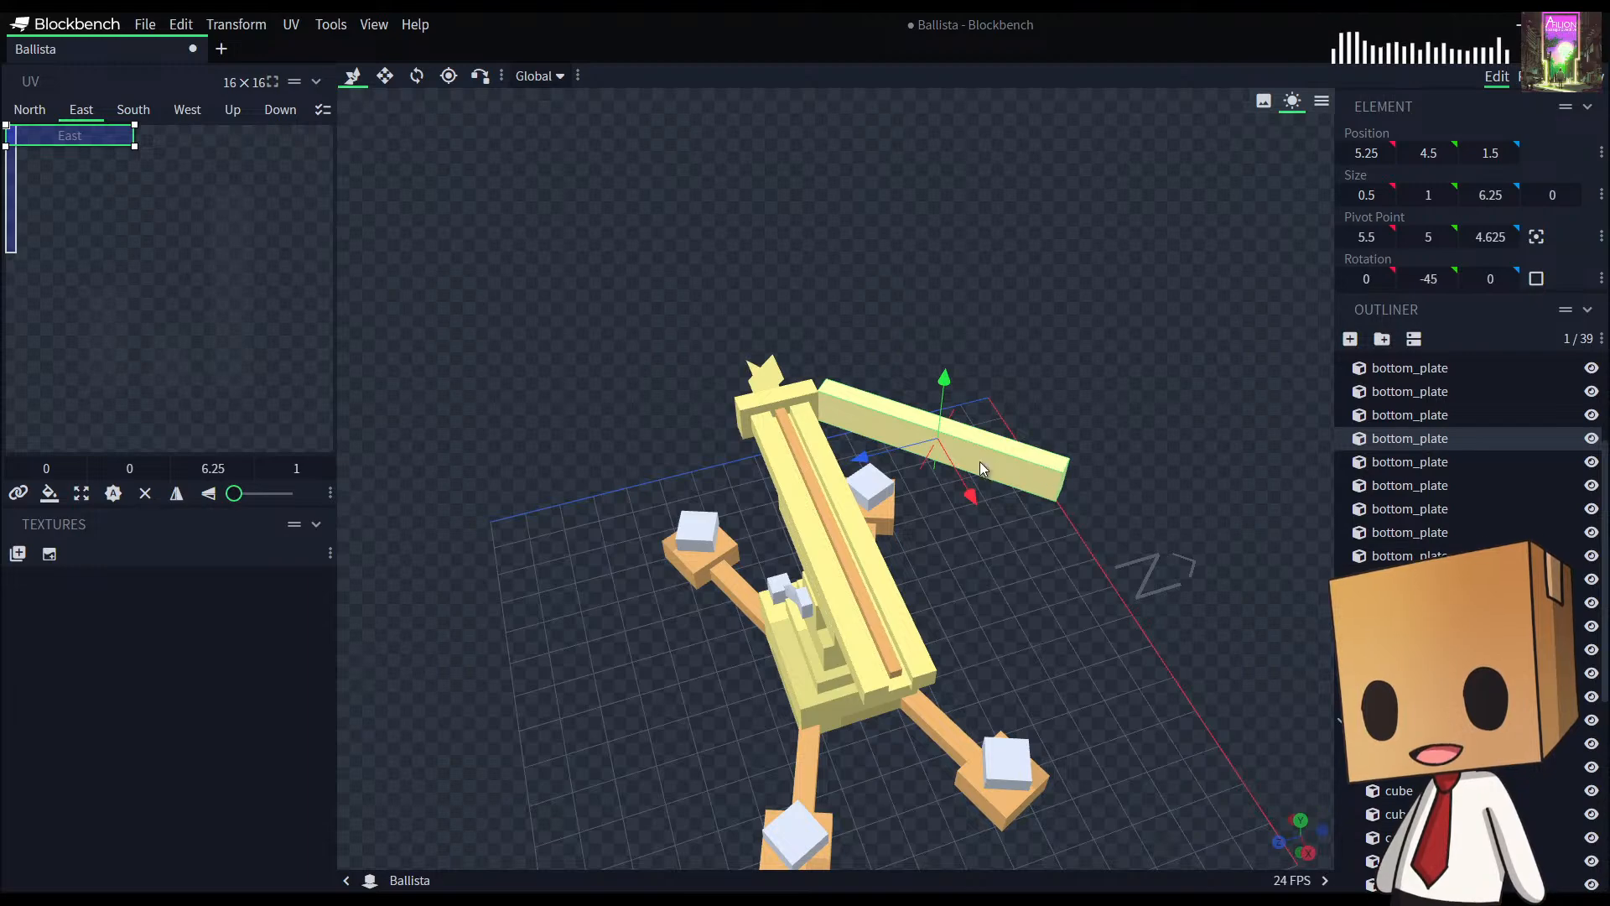
left_click_drag(1021, 593, 812, 460)
scroll(913, 421, "up", 10)
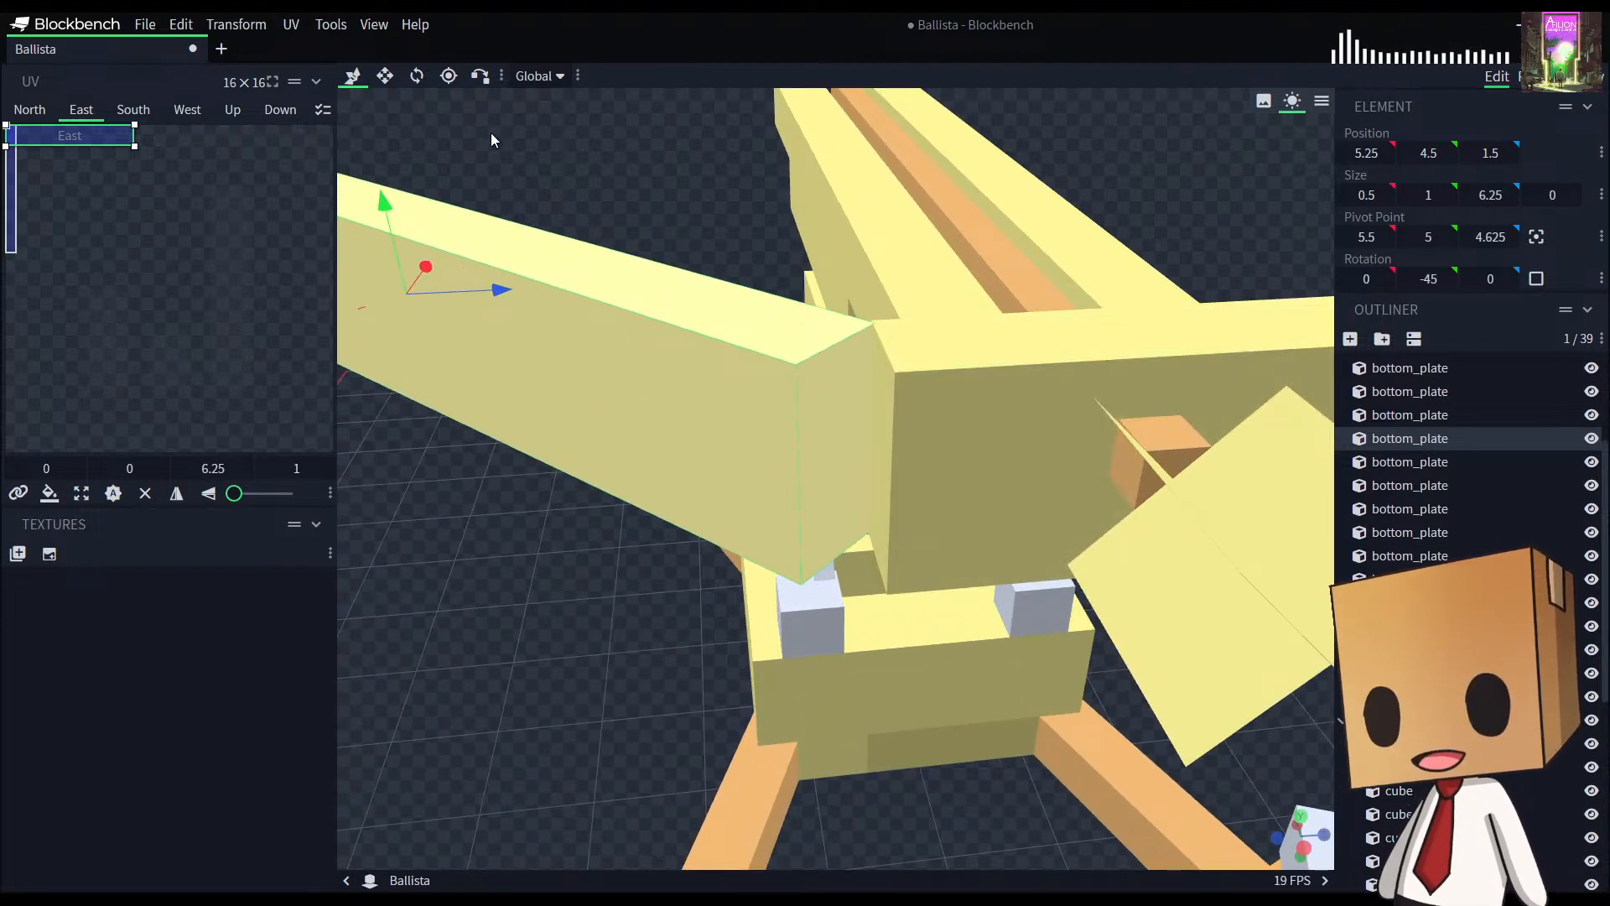
left_click(480, 75)
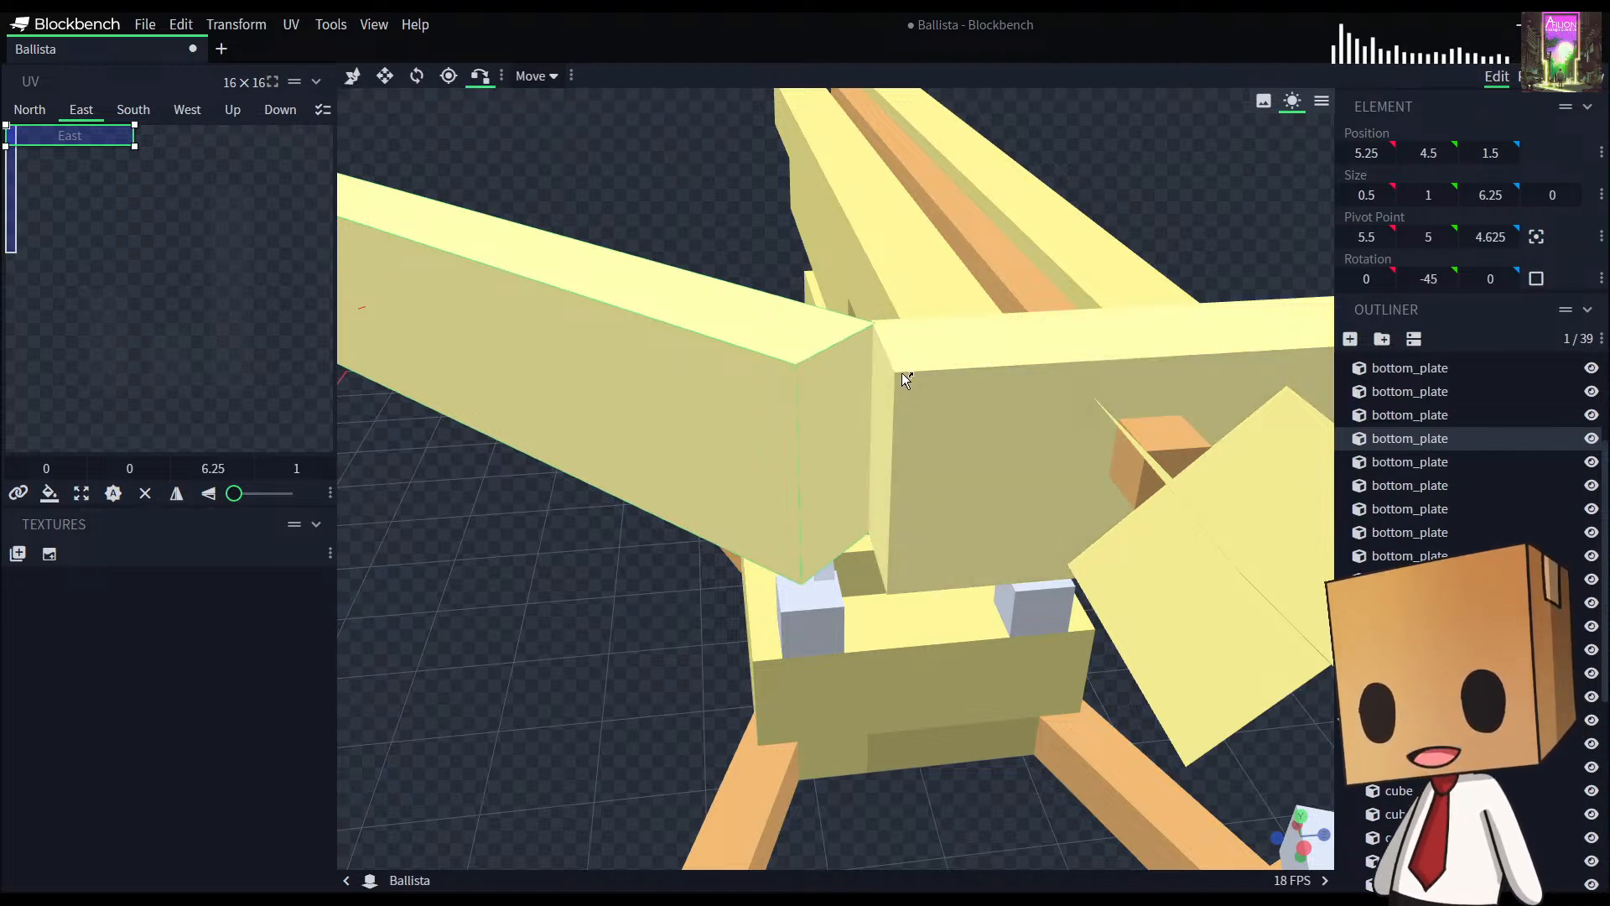
left_click(896, 372)
scroll(895, 373, "down", 10)
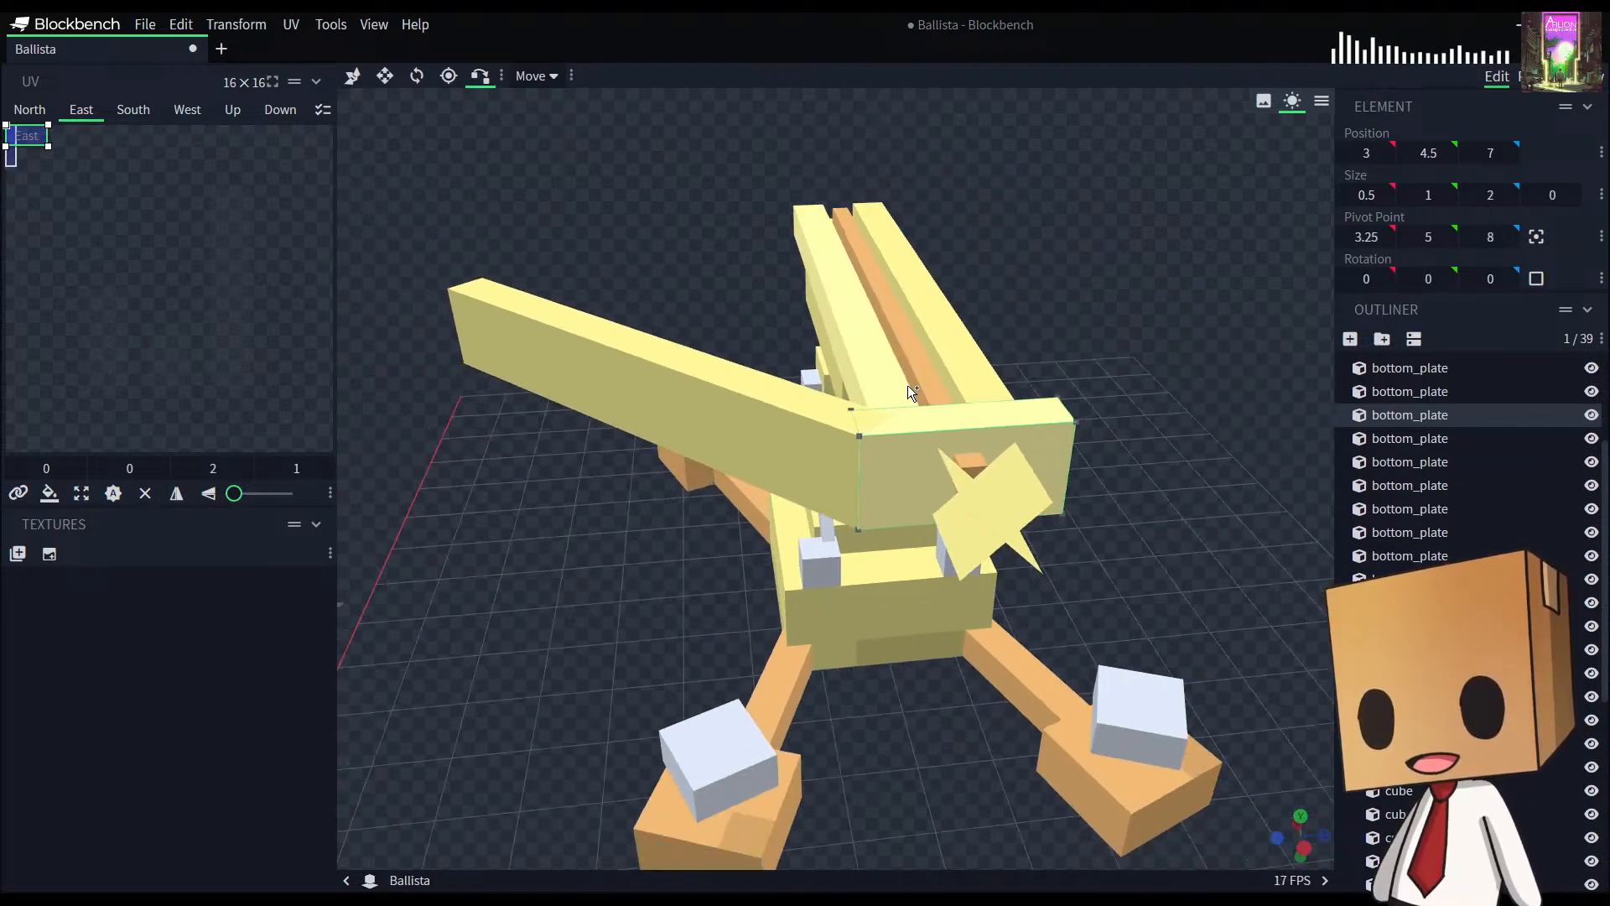
scroll(918, 392, "down", 1)
scroll(1357, 527, "down", 5)
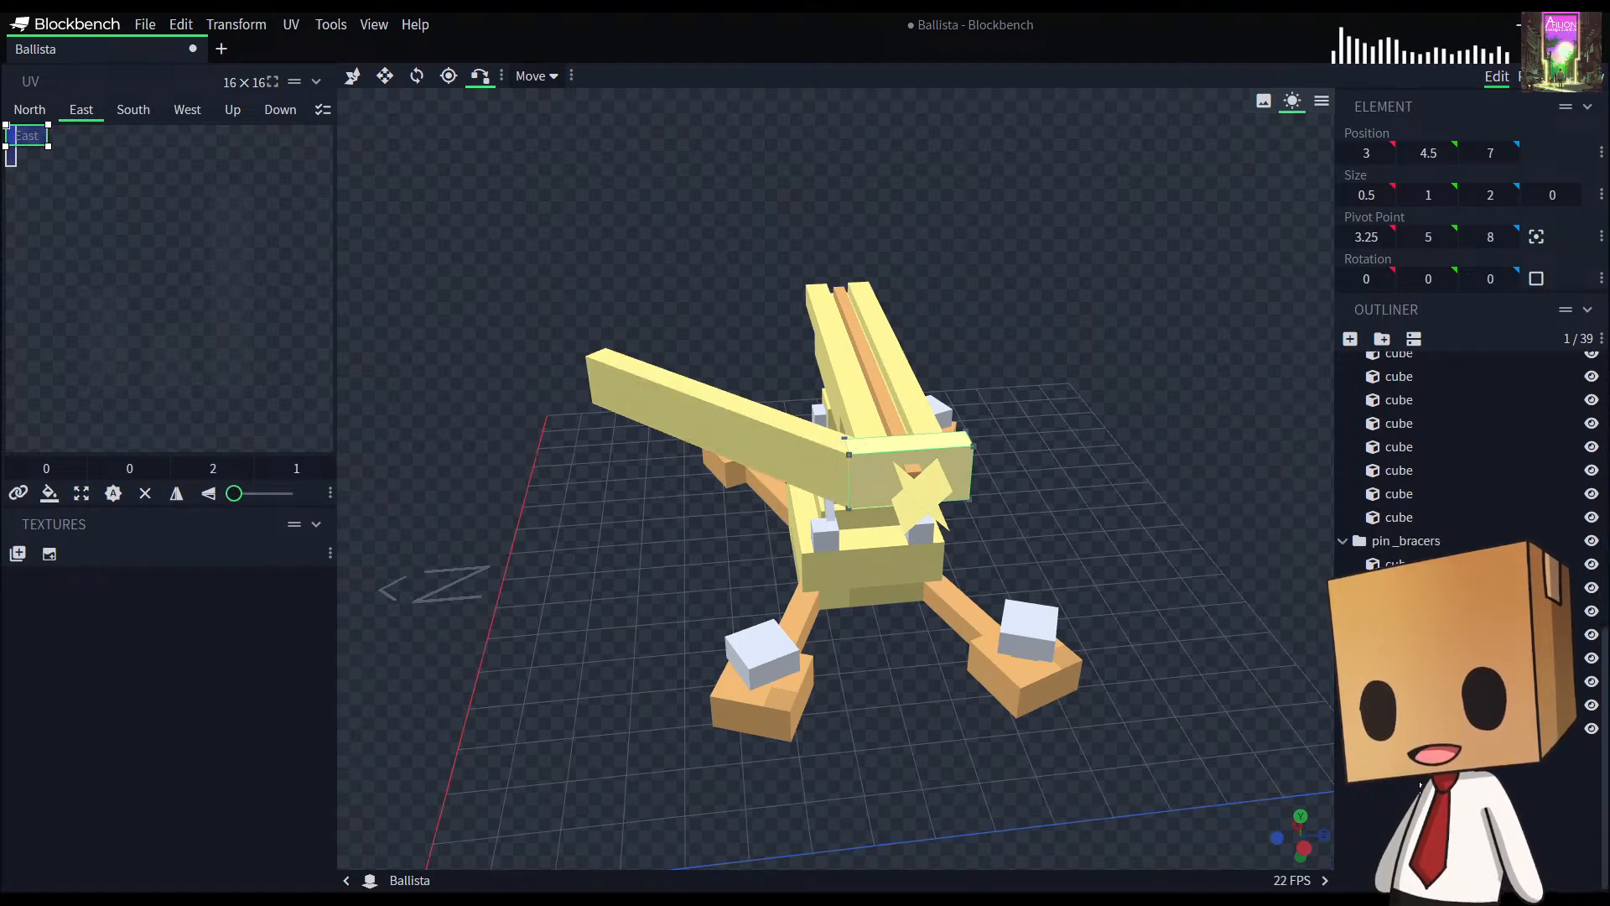
left_click(1417, 772)
Step: Set the angled bow arm's marker colour to Orange and deselect it
mouse_move(1204, 575)
left_mouse_down()
mouse_move(1171, 597)
mouse_move(1229, 538)
mouse_move(1234, 576)
left_mouse_up()
scroll(1197, 581, "up", 4)
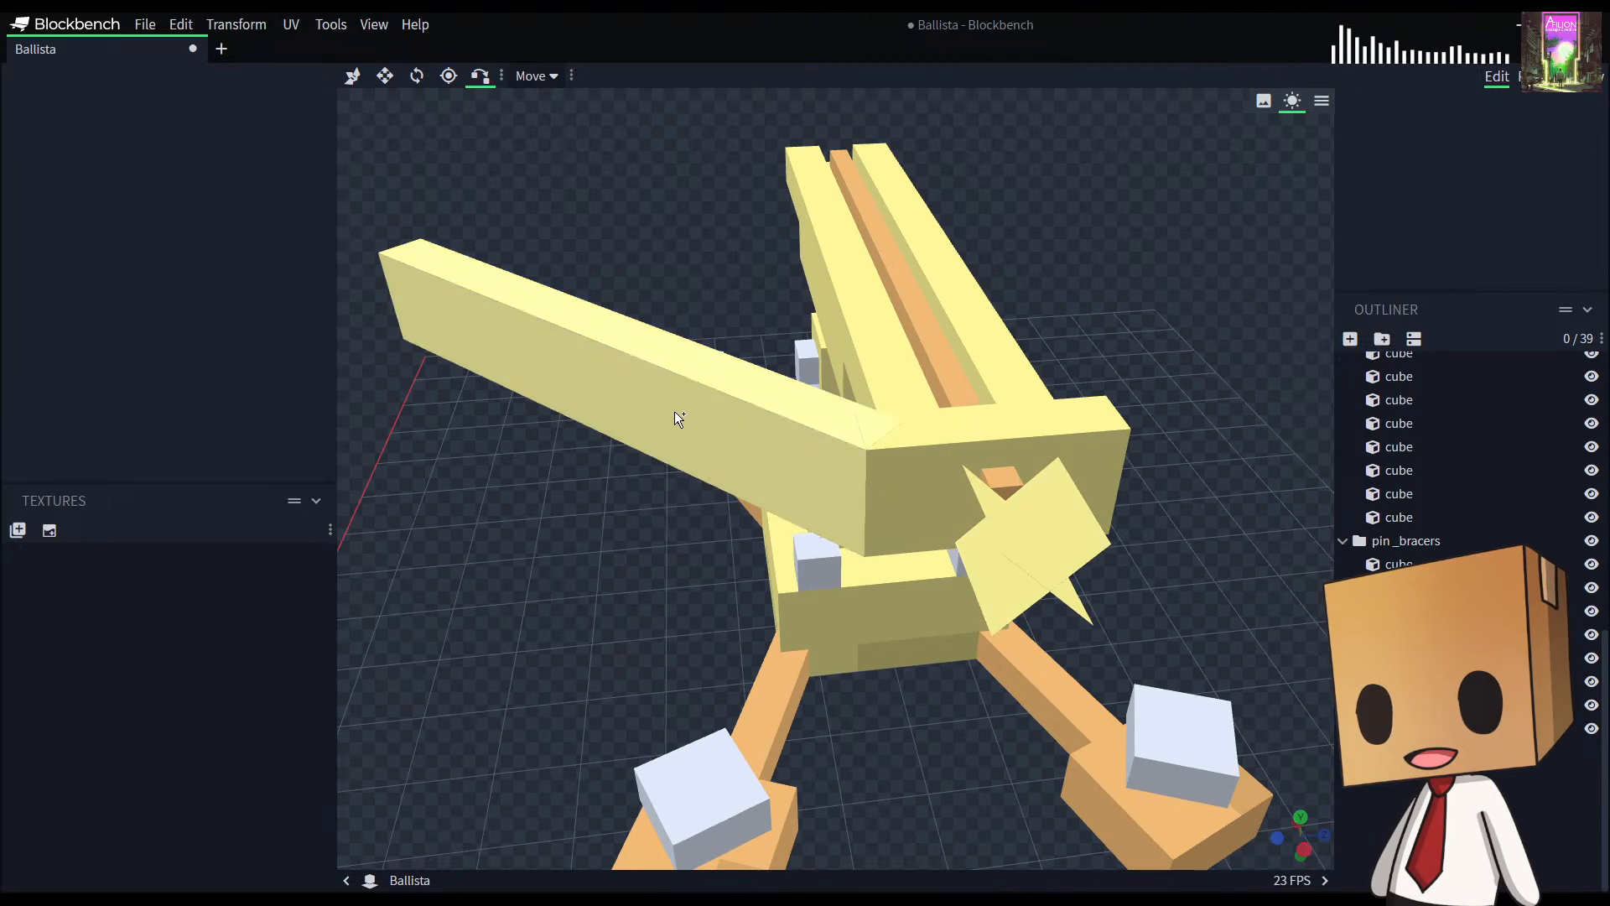
left_click(676, 416)
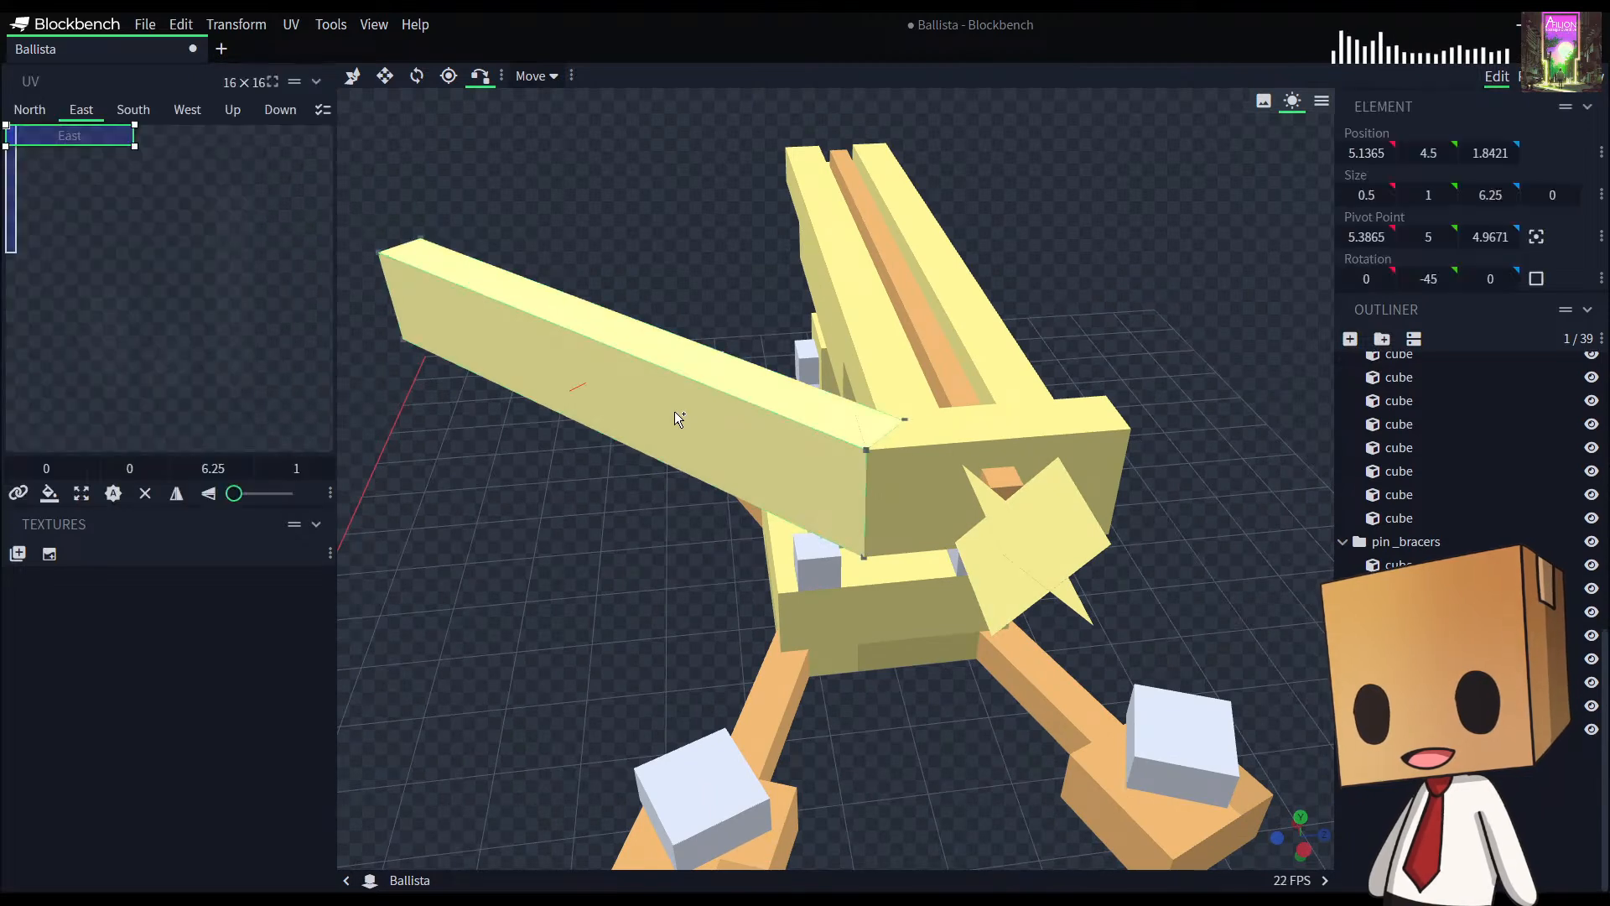
right_click(793, 445)
mouse_move(927, 636)
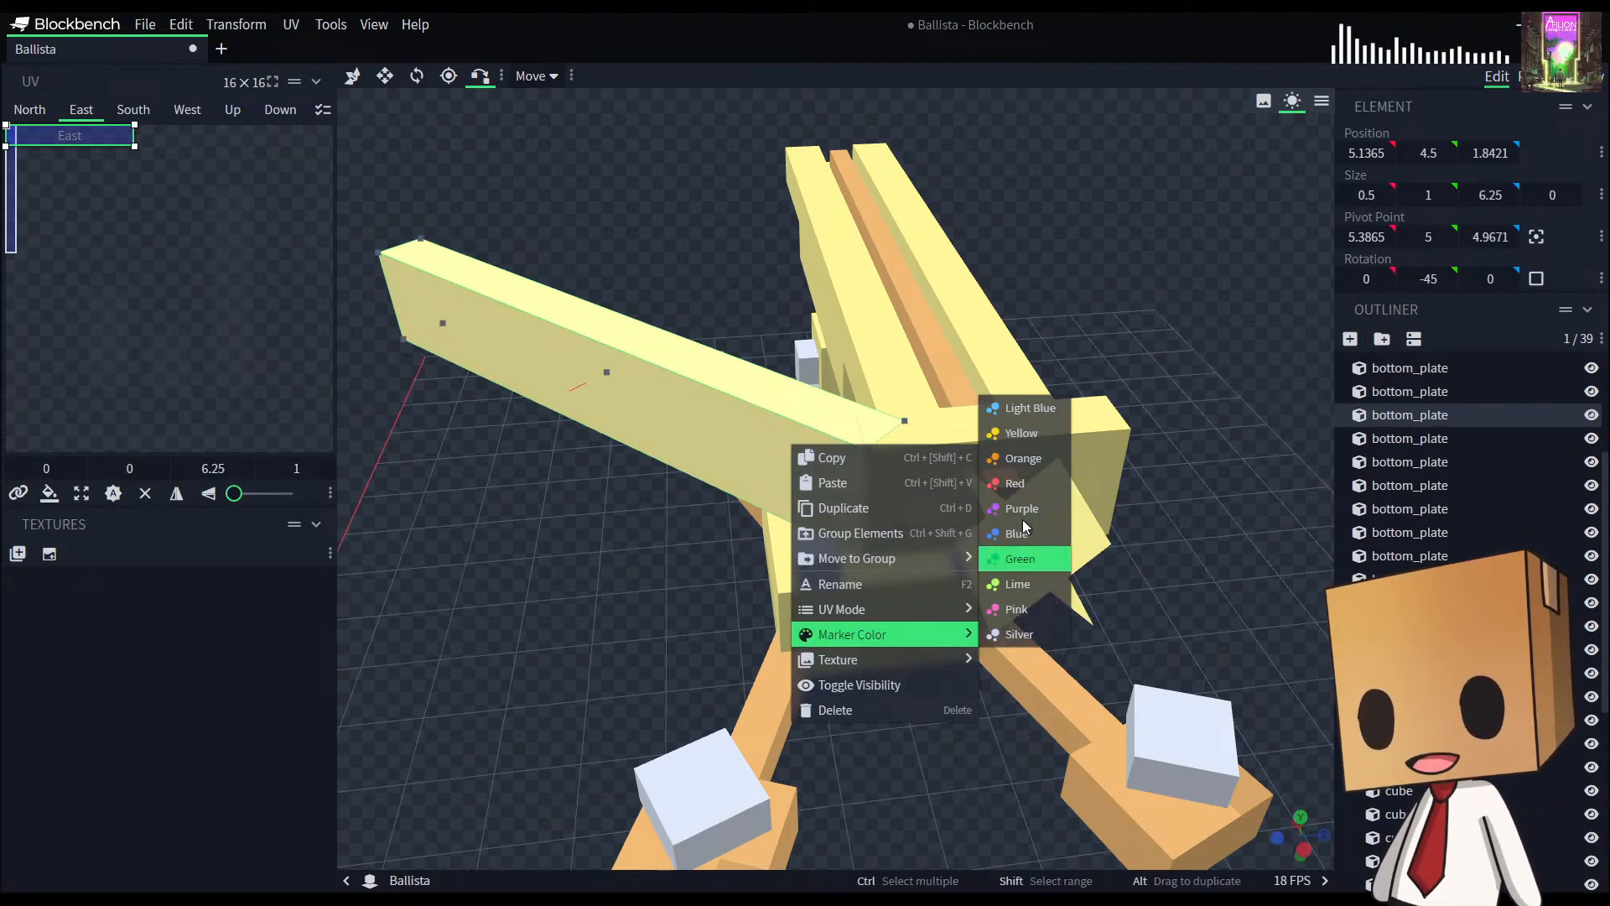
left_click(1021, 458)
left_click(1202, 612)
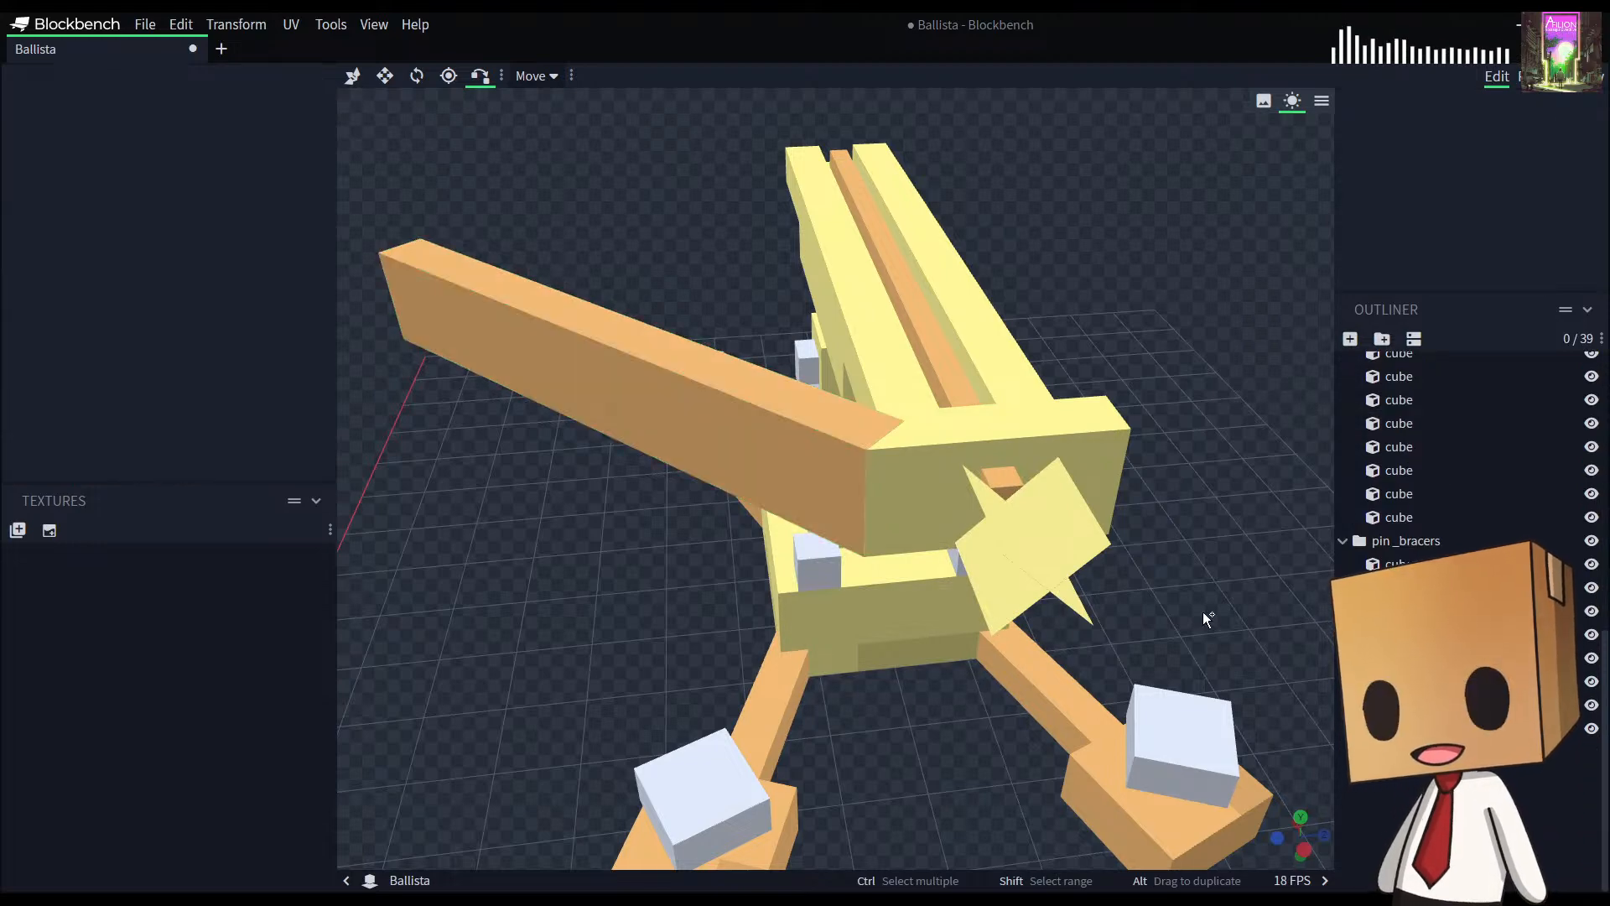
Step: Duplicate the orange bow arm and rotate the copy 90° about the vertical axis so it crosses the original
mouse_move(1198, 601)
left_mouse_down()
mouse_move(1158, 607)
mouse_move(1179, 618)
mouse_move(1195, 571)
mouse_move(1200, 453)
mouse_move(1205, 602)
left_mouse_up()
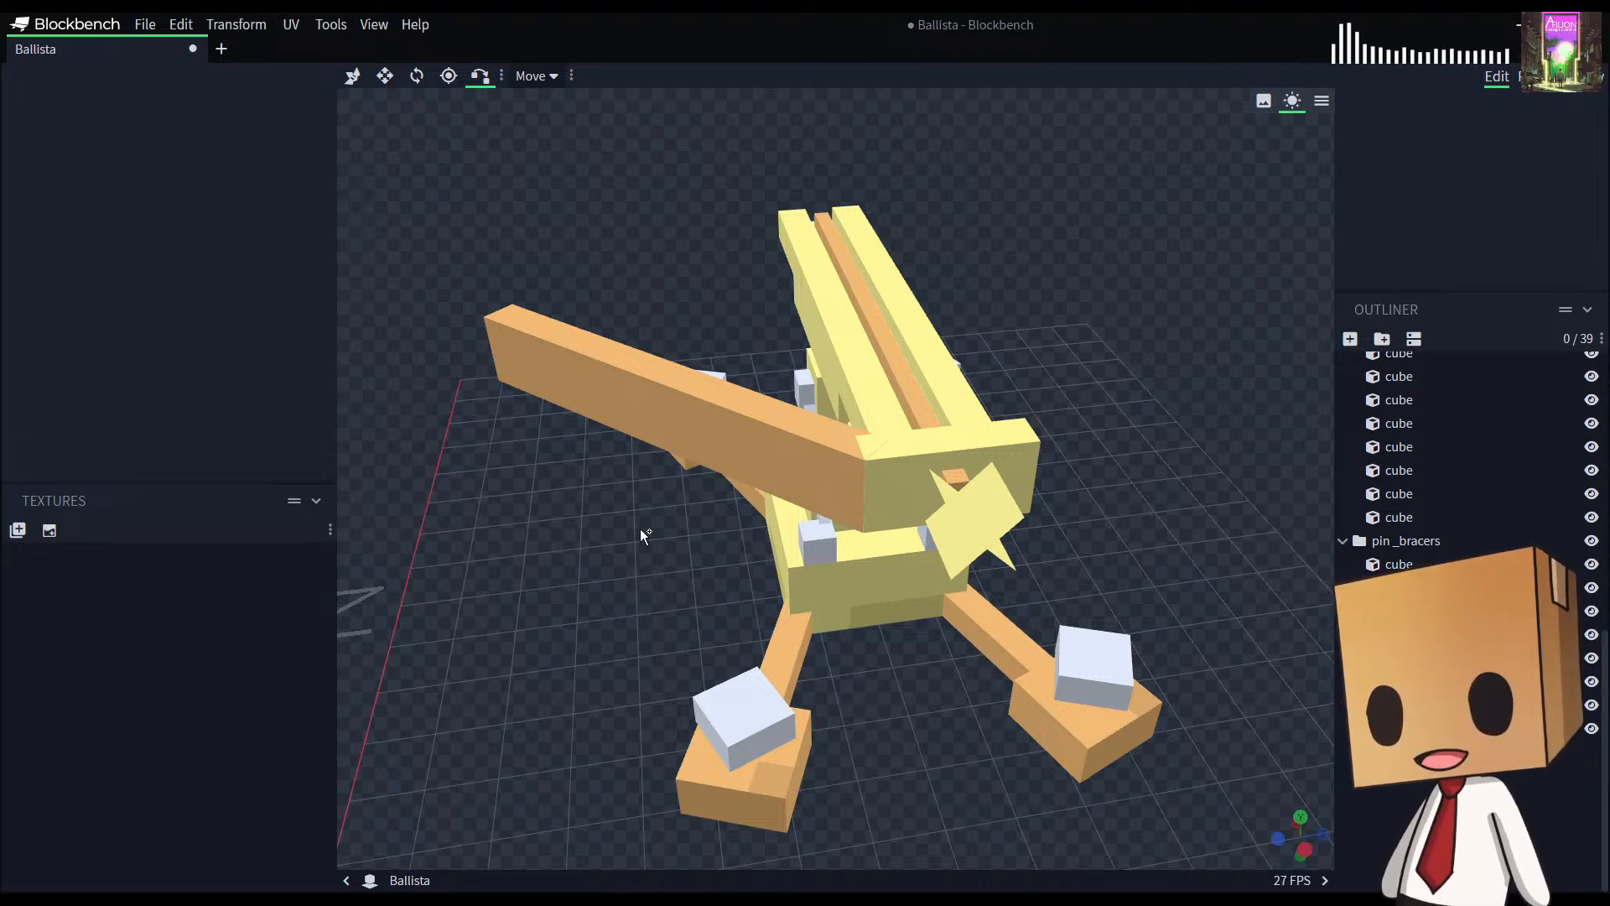
left_click(695, 451)
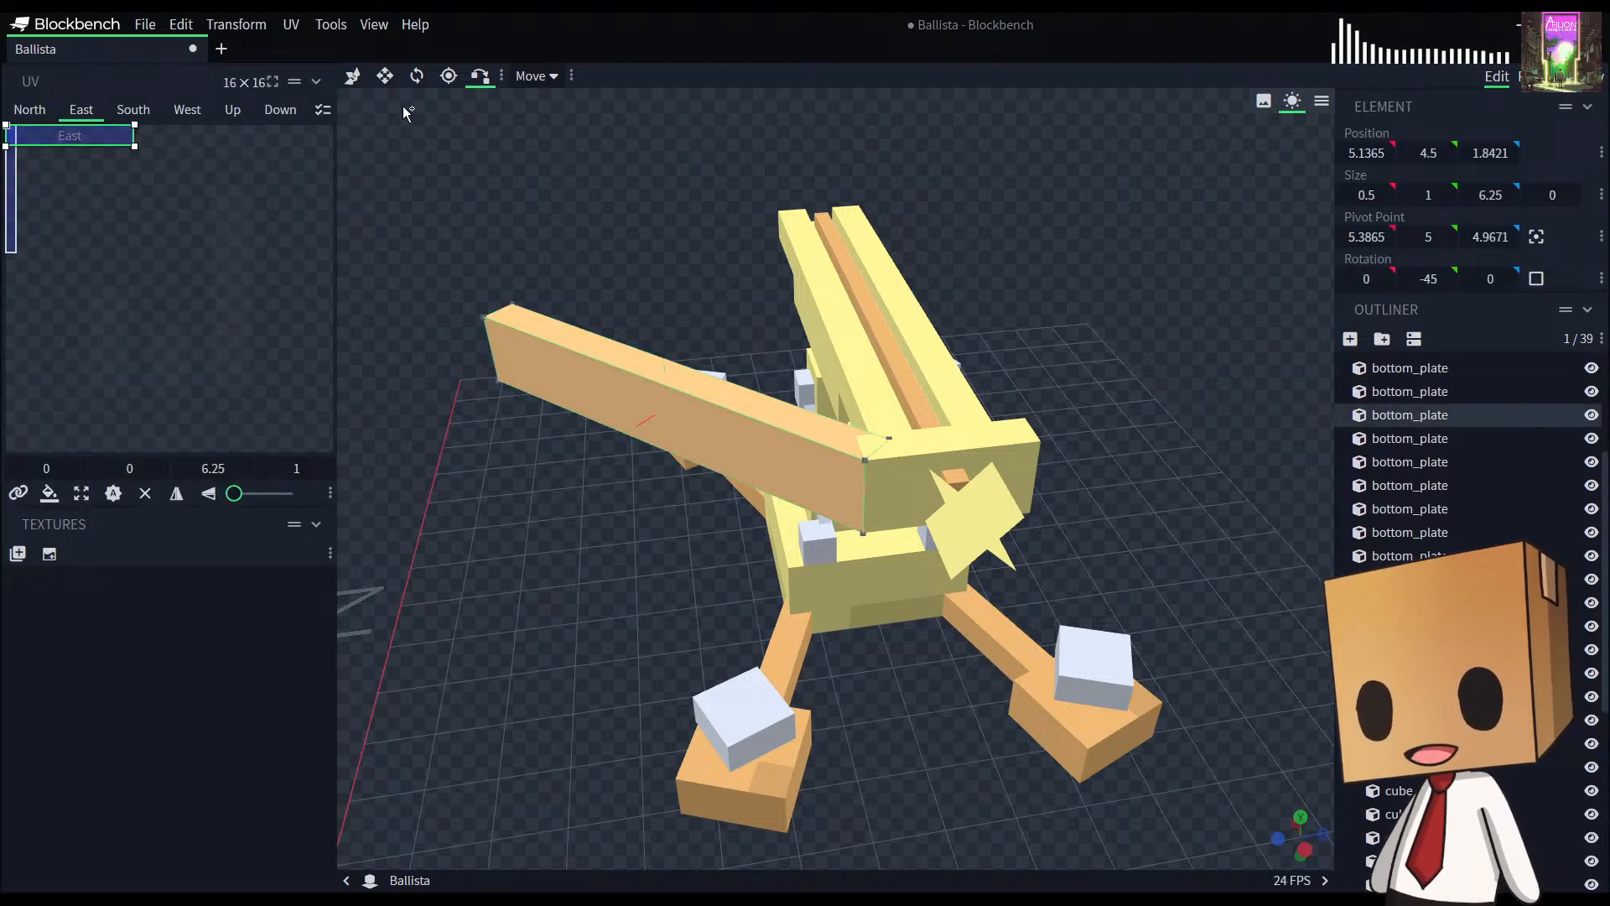
left_click(353, 76)
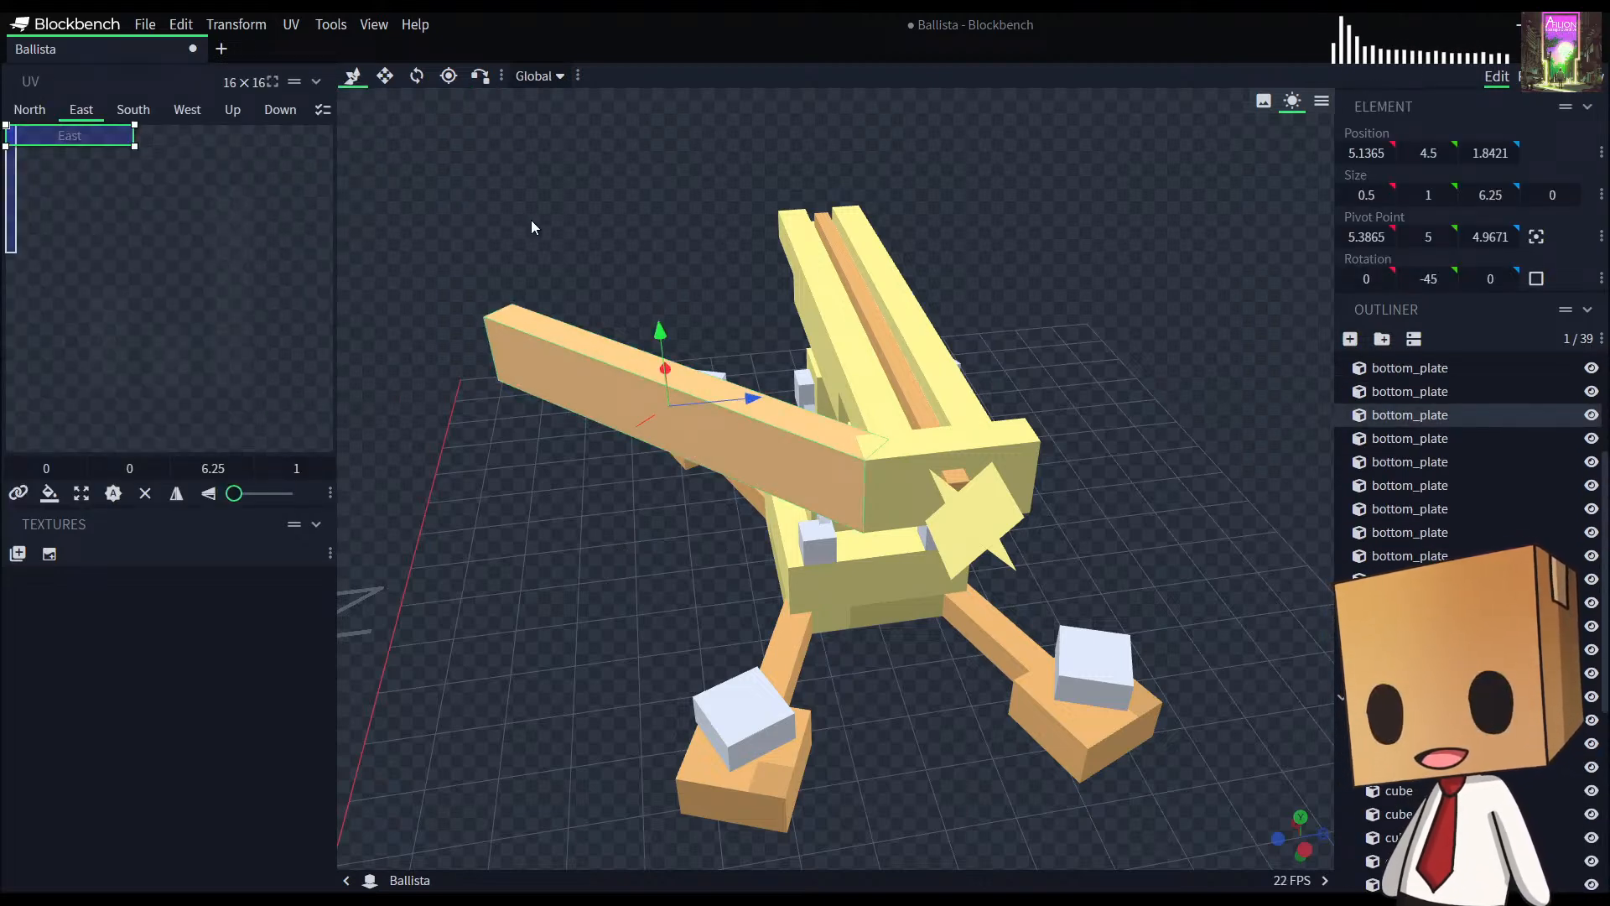
key("ctrl+d")
left_click(416, 77)
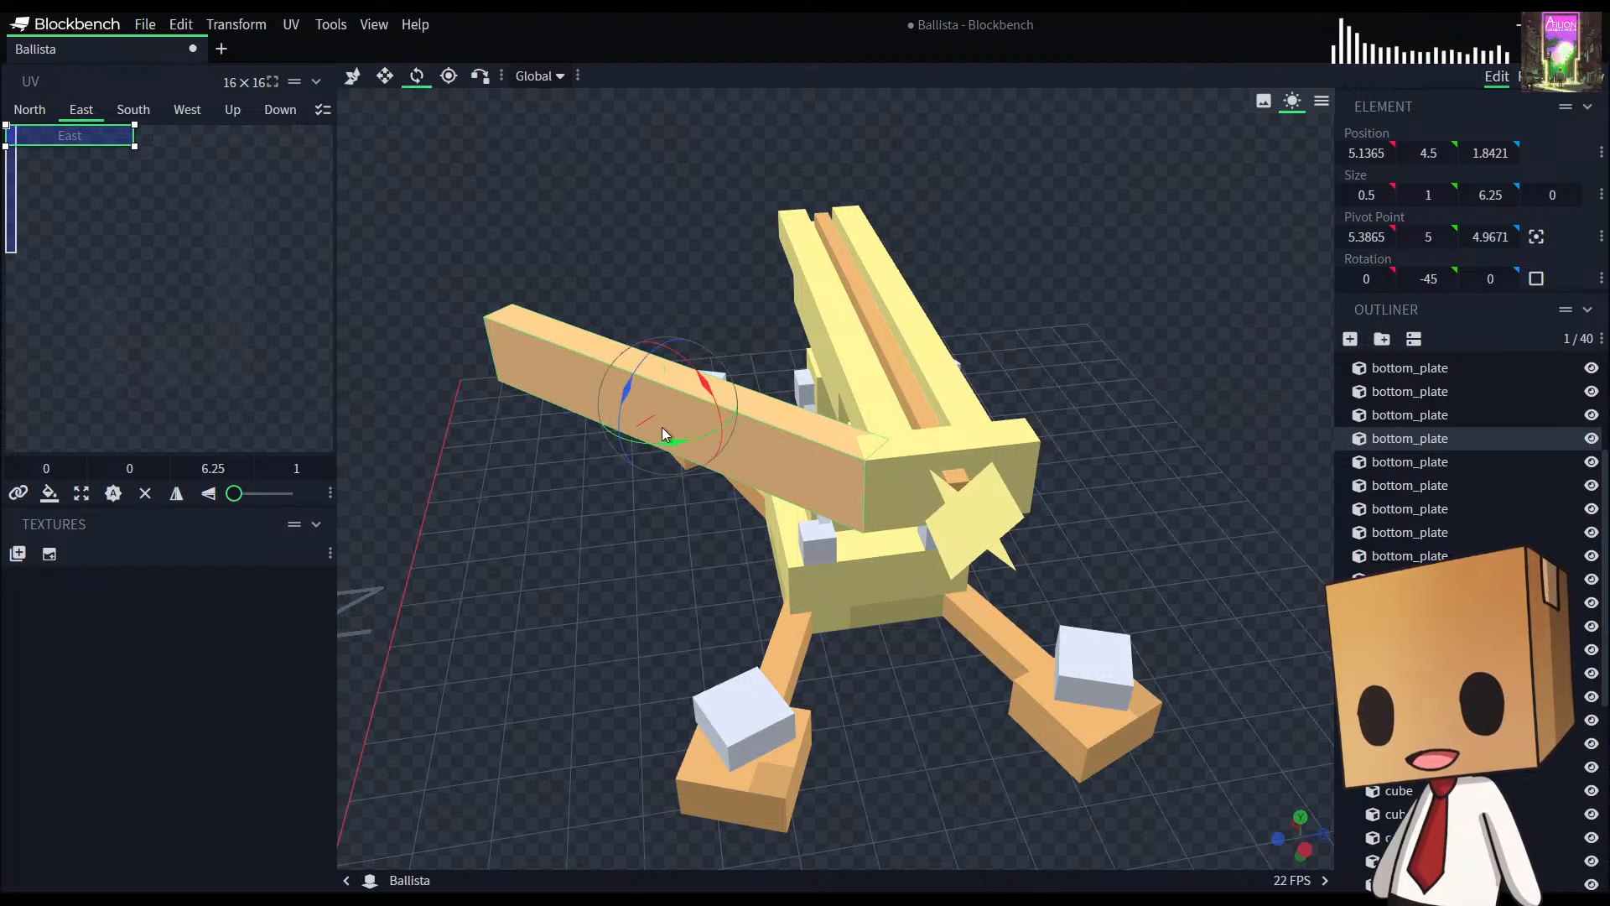
left_click_drag(676, 446, 570, 419)
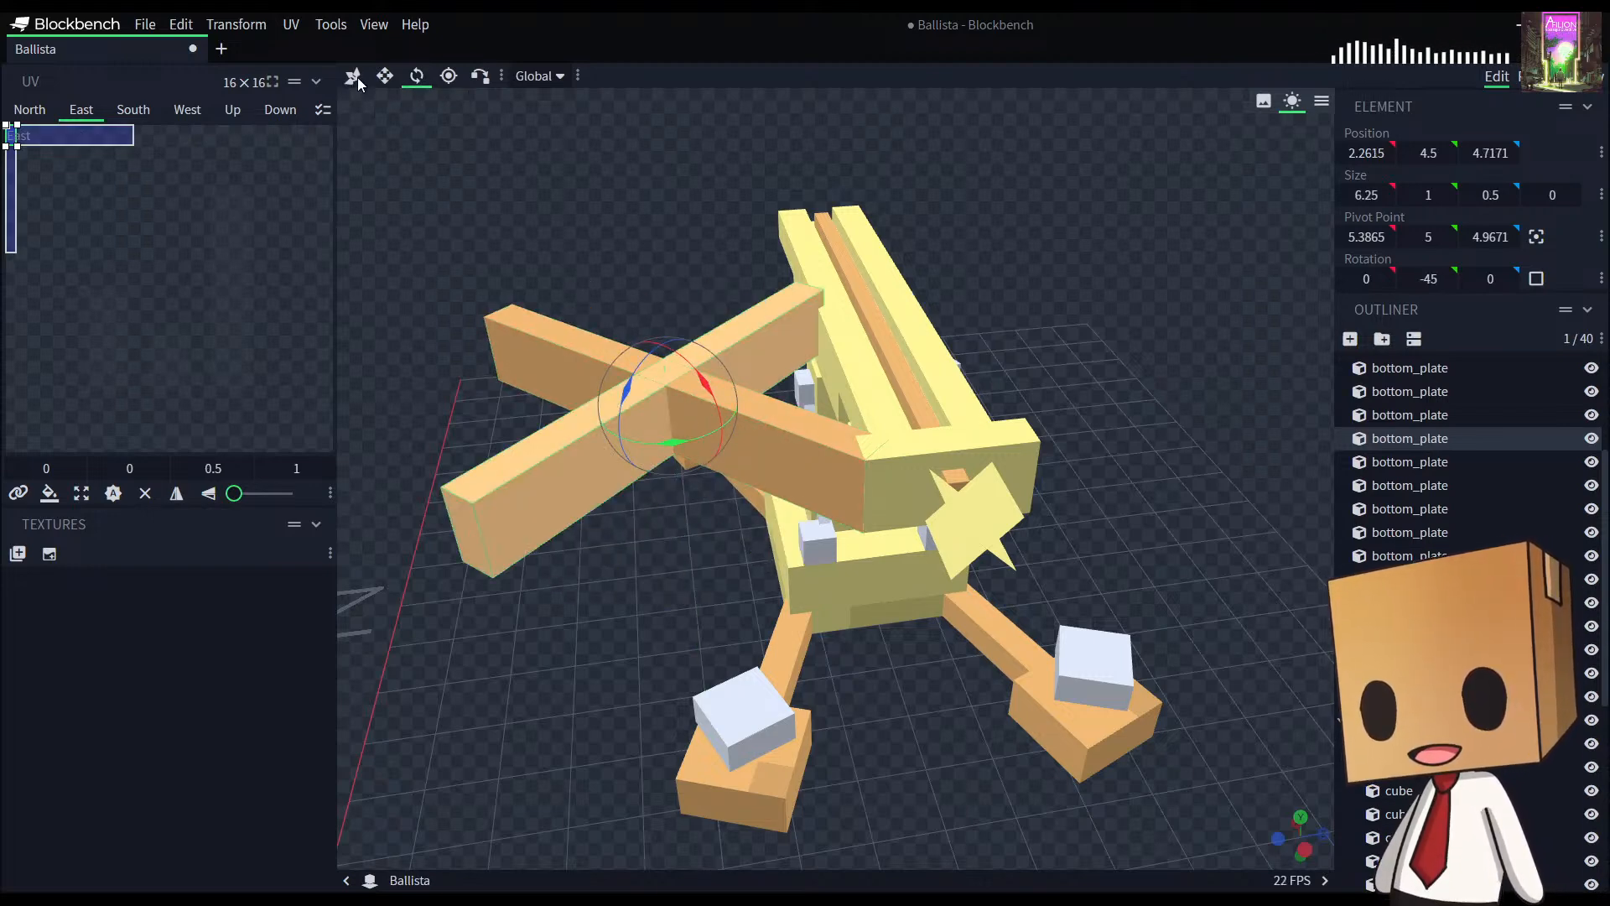
Step: Move the copied bow arm to Z position 10.9671, beside the opposite end of the crosspiece
key("v")
left_click_drag(737, 402, 1155, 430)
left_click_drag(1160, 504, 1246, 417)
left_click_drag(1152, 587, 1112, 580)
scroll(783, 305, "up", 5)
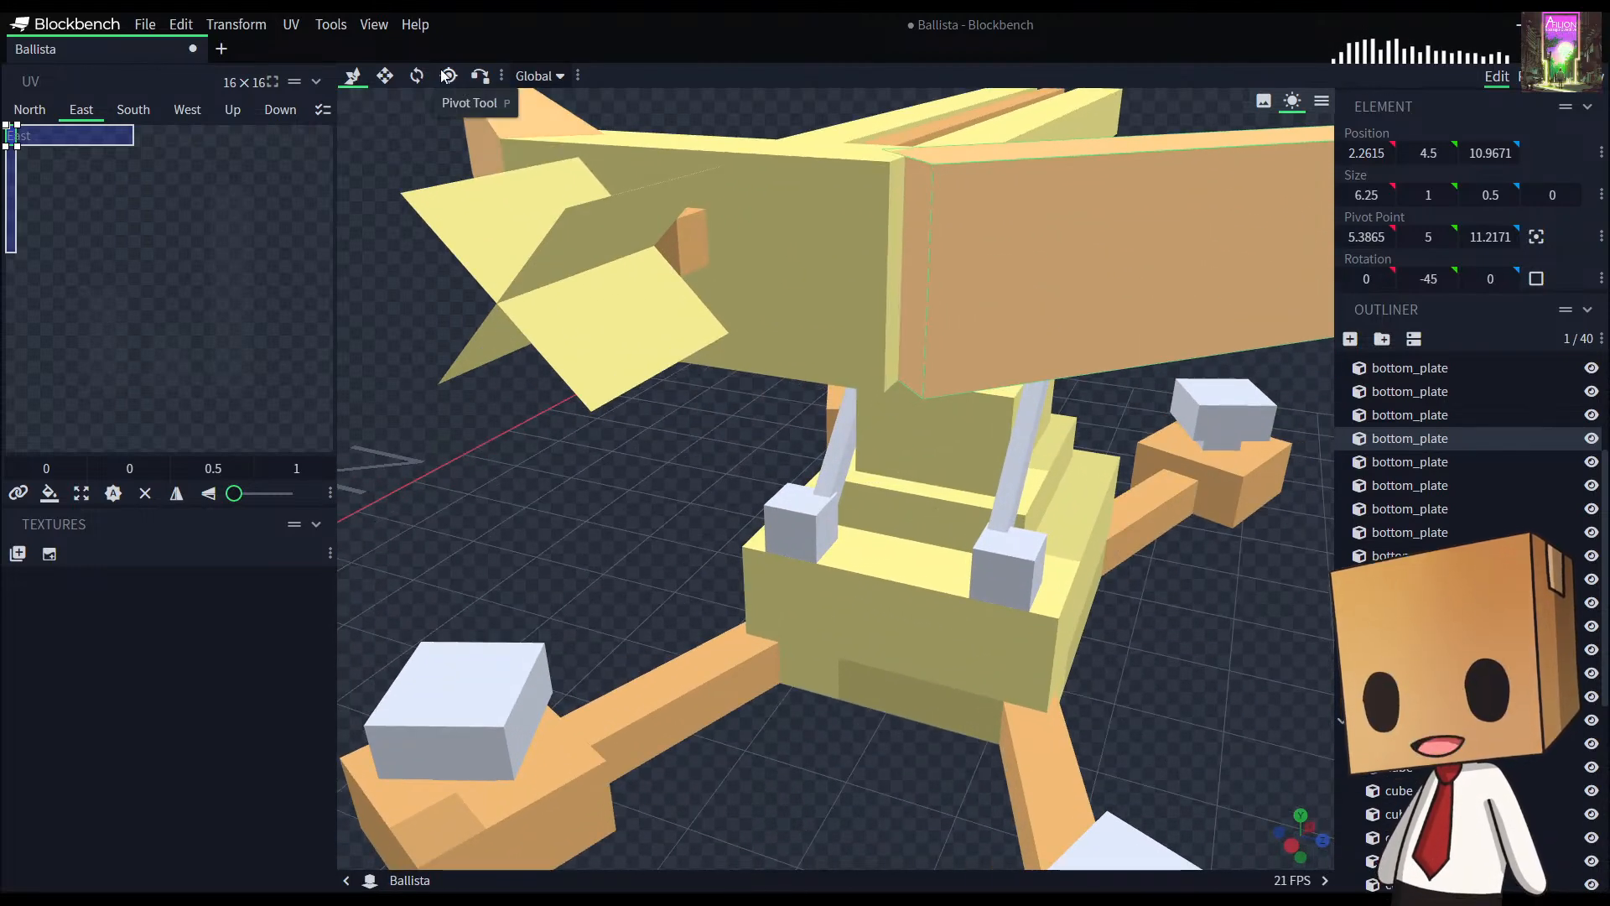
Step: Vertex-snap the copied bow arm's inner top corner onto the crosspiece's outer top corner, then clear the selection
left_click(479, 77)
left_click(932, 165)
left_click(889, 163)
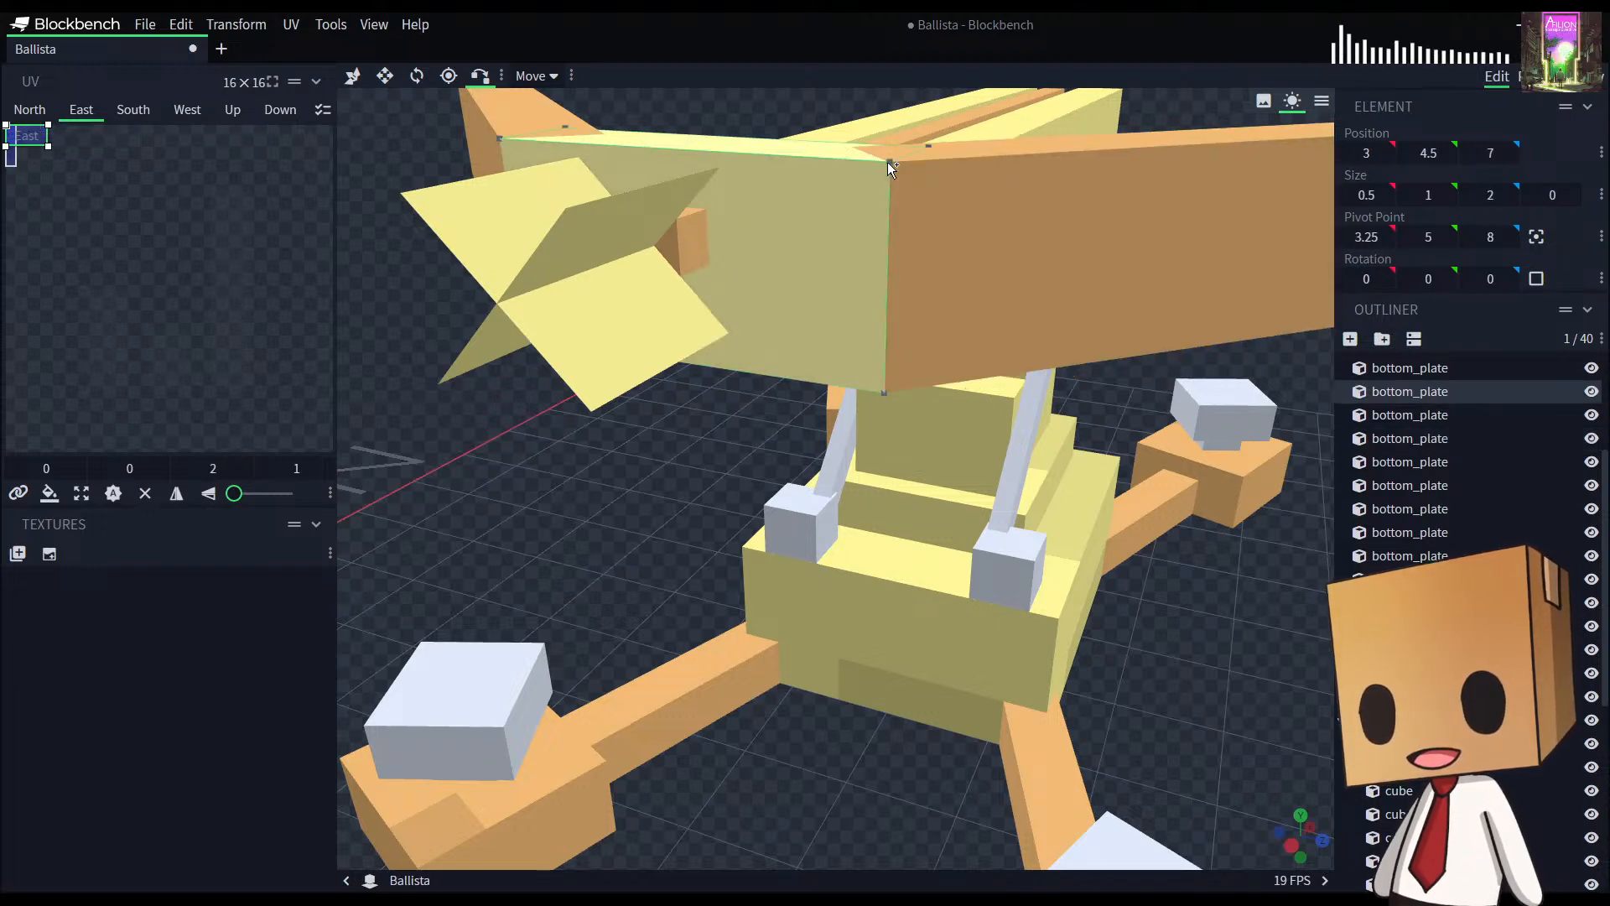
scroll(978, 493, "down", 5)
scroll(1158, 588, "down", 3)
scroll(1426, 528, "down", 5)
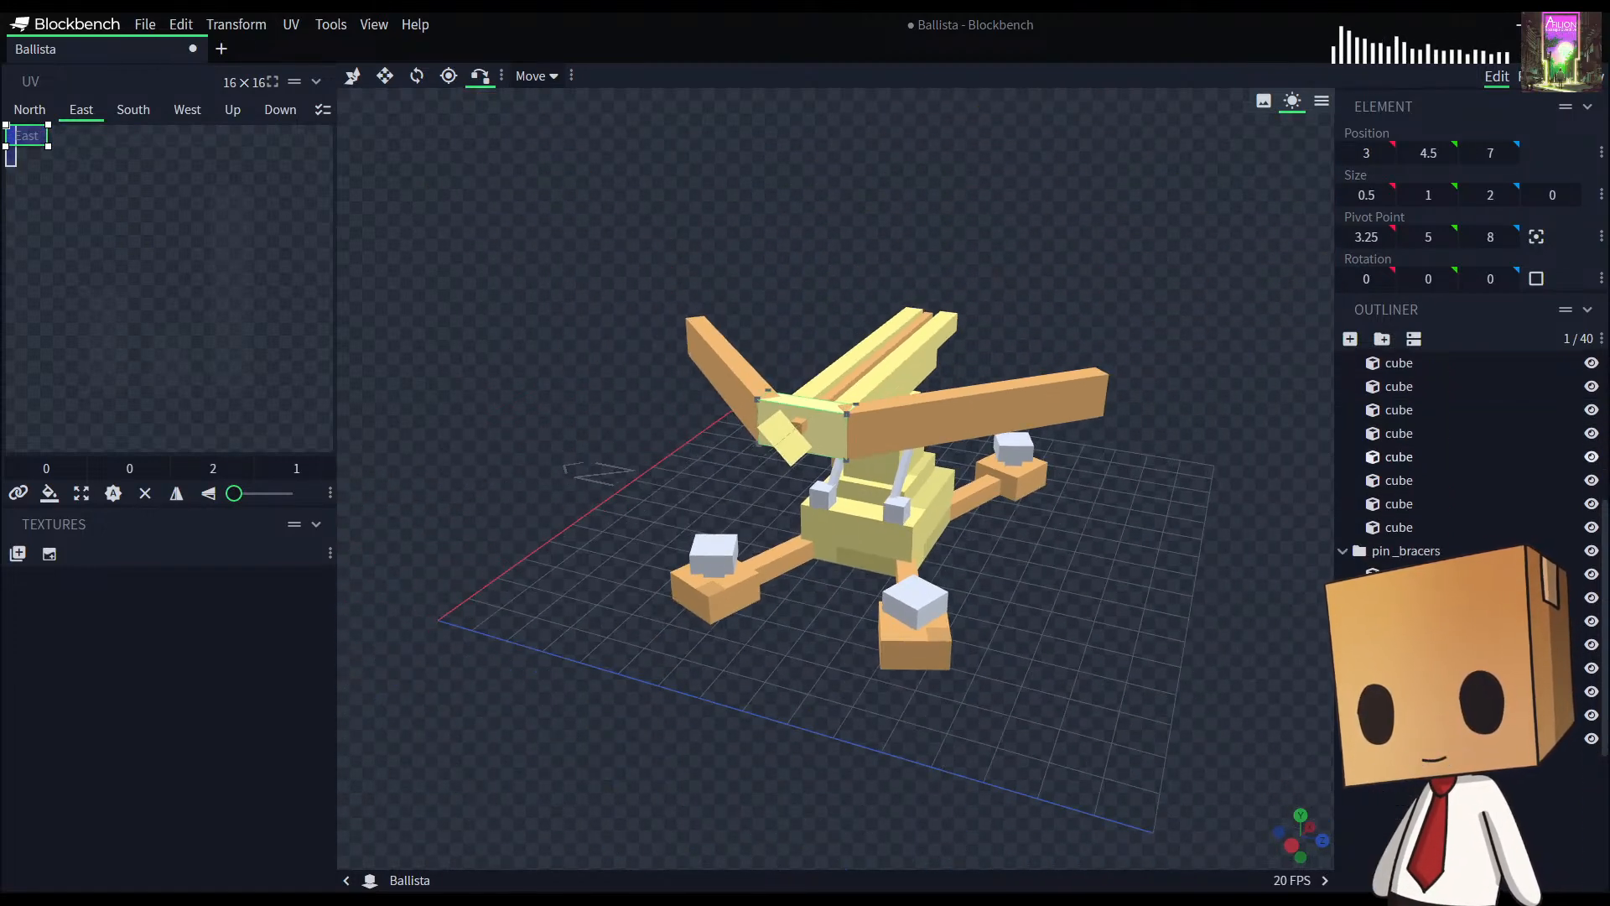
left_click(1095, 733)
scroll(1043, 708, "down", 5)
left_click_drag(1094, 732, 981, 650)
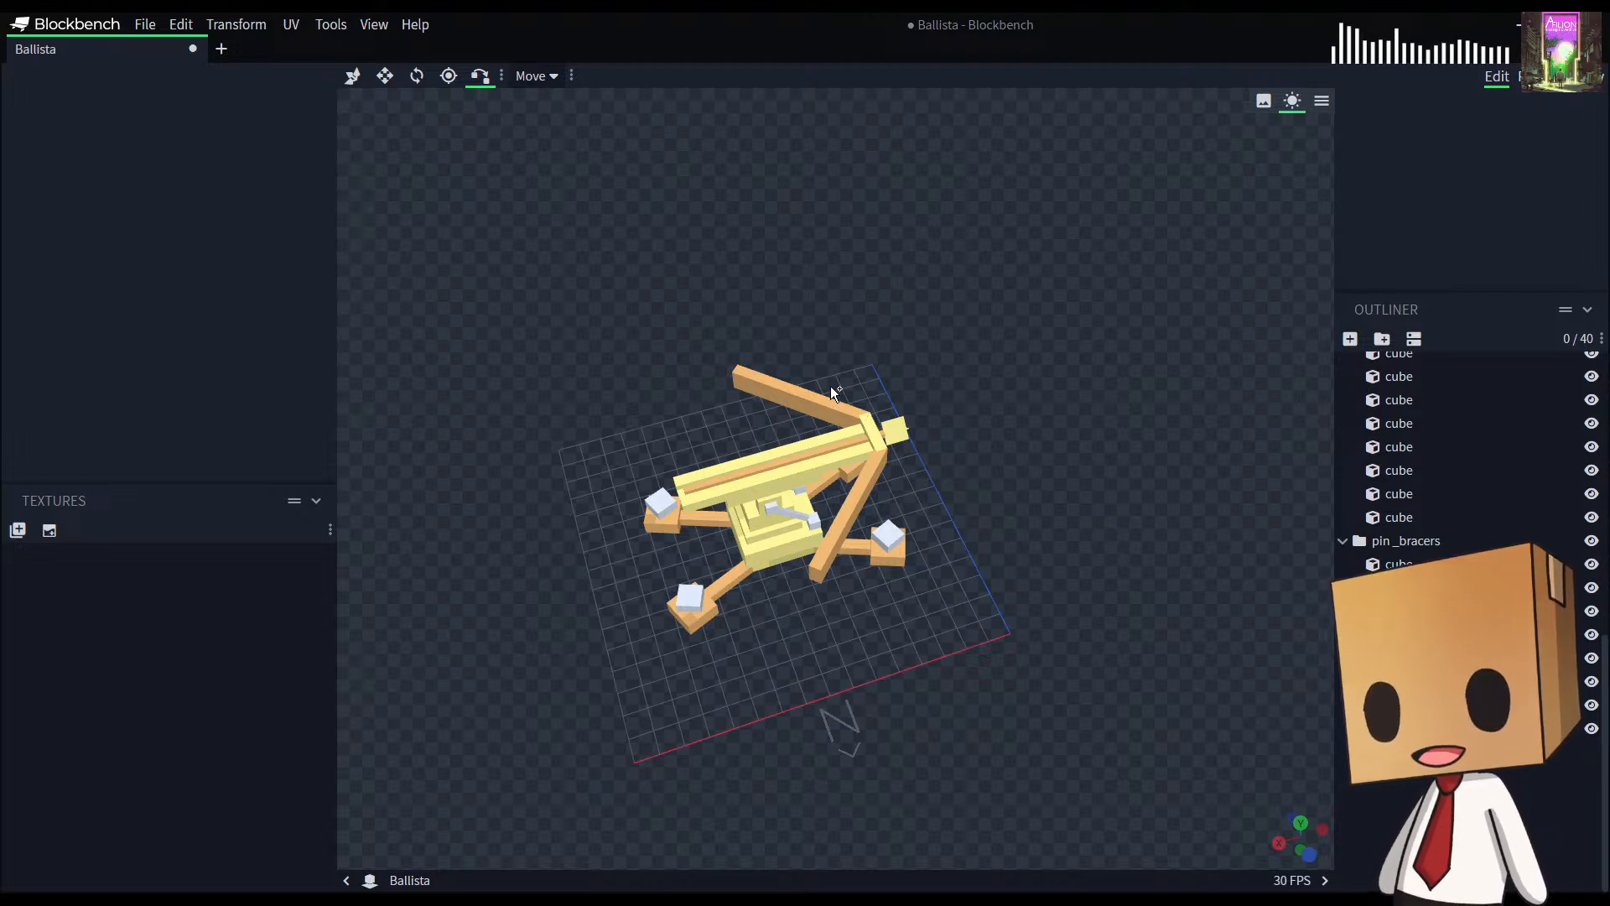
Step: Set the original bow arm's Y size to 0.998 and its Y position to 4.501, then deselect it
left_click_drag(1068, 525, 922, 462)
scroll(1046, 500, "up", 10)
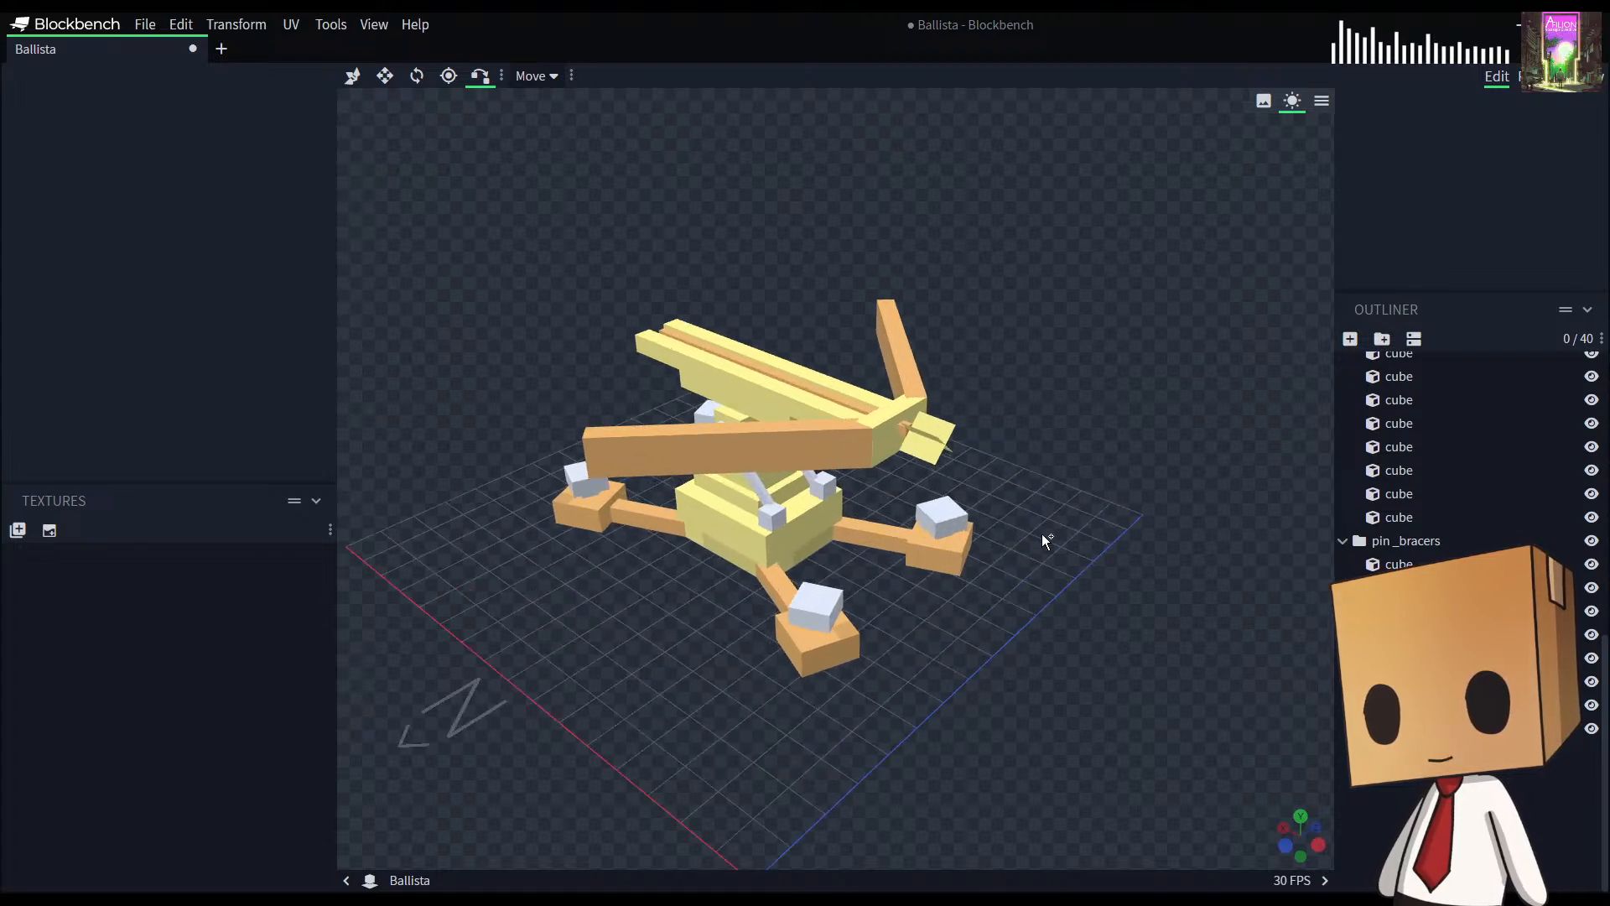
scroll(1095, 555, "up", 2)
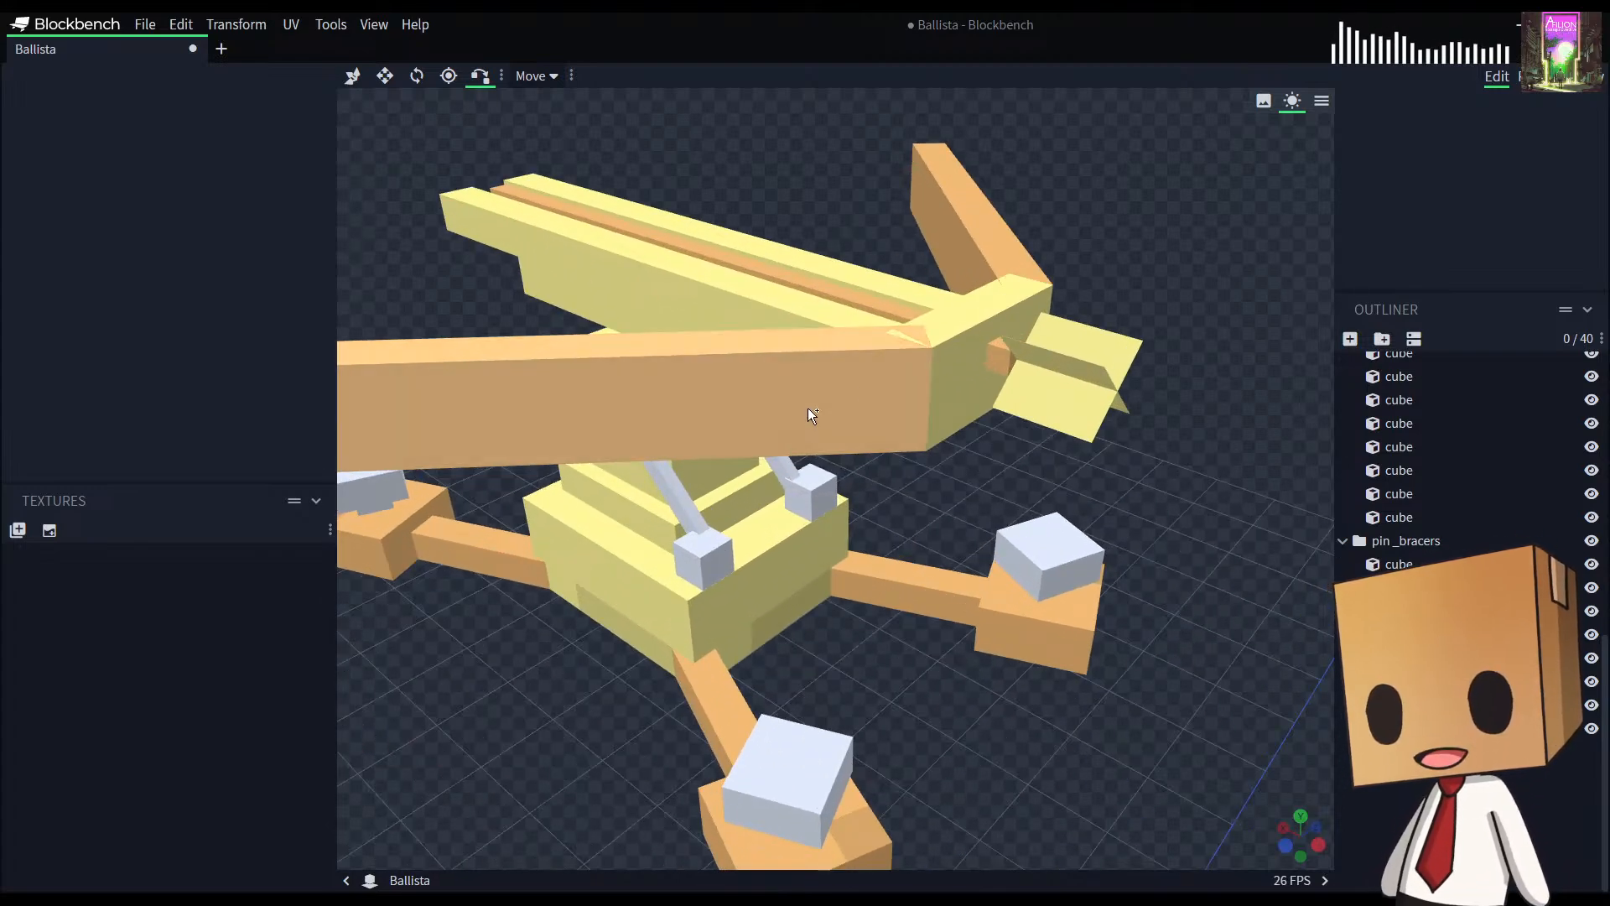
left_click(354, 76)
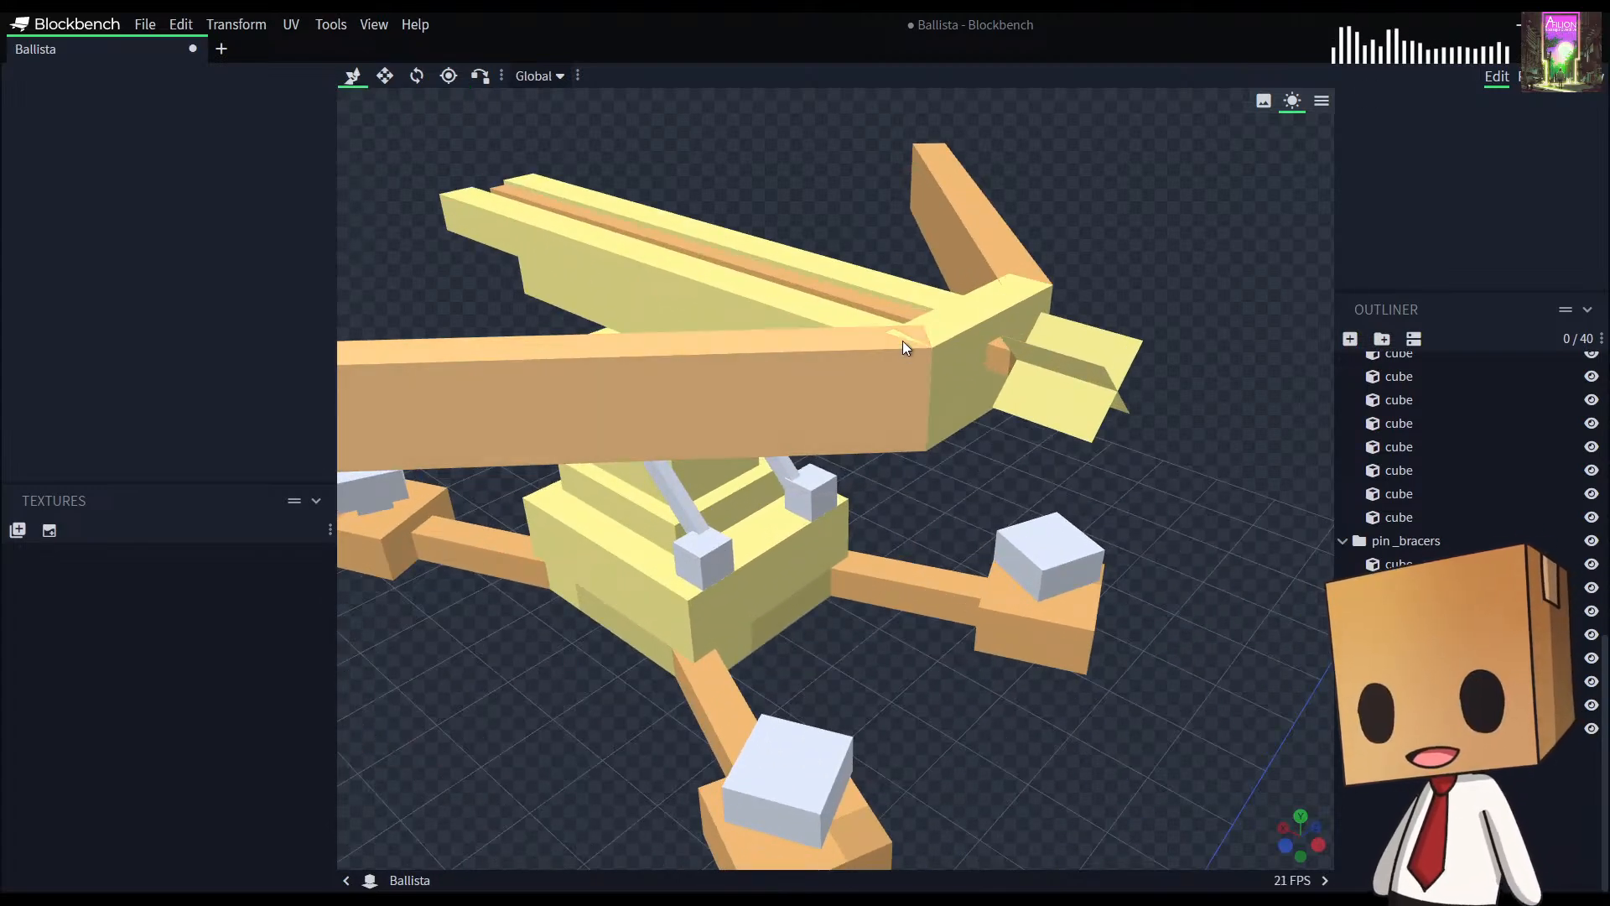
left_click_drag(1212, 539, 868, 491)
left_click(867, 491)
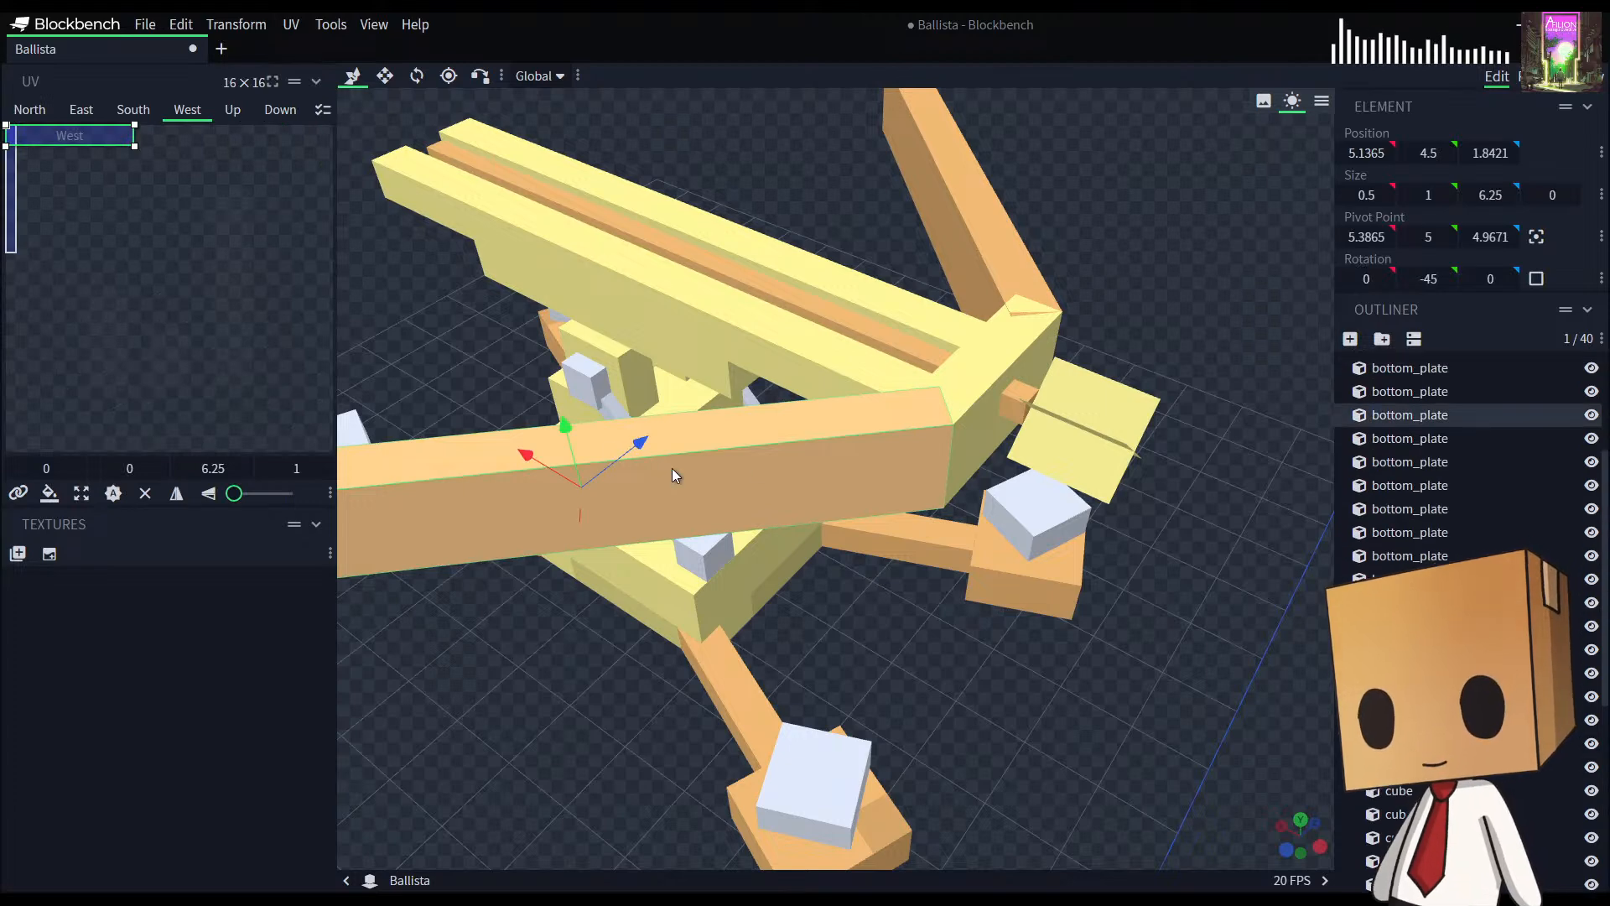
left_click(388, 77)
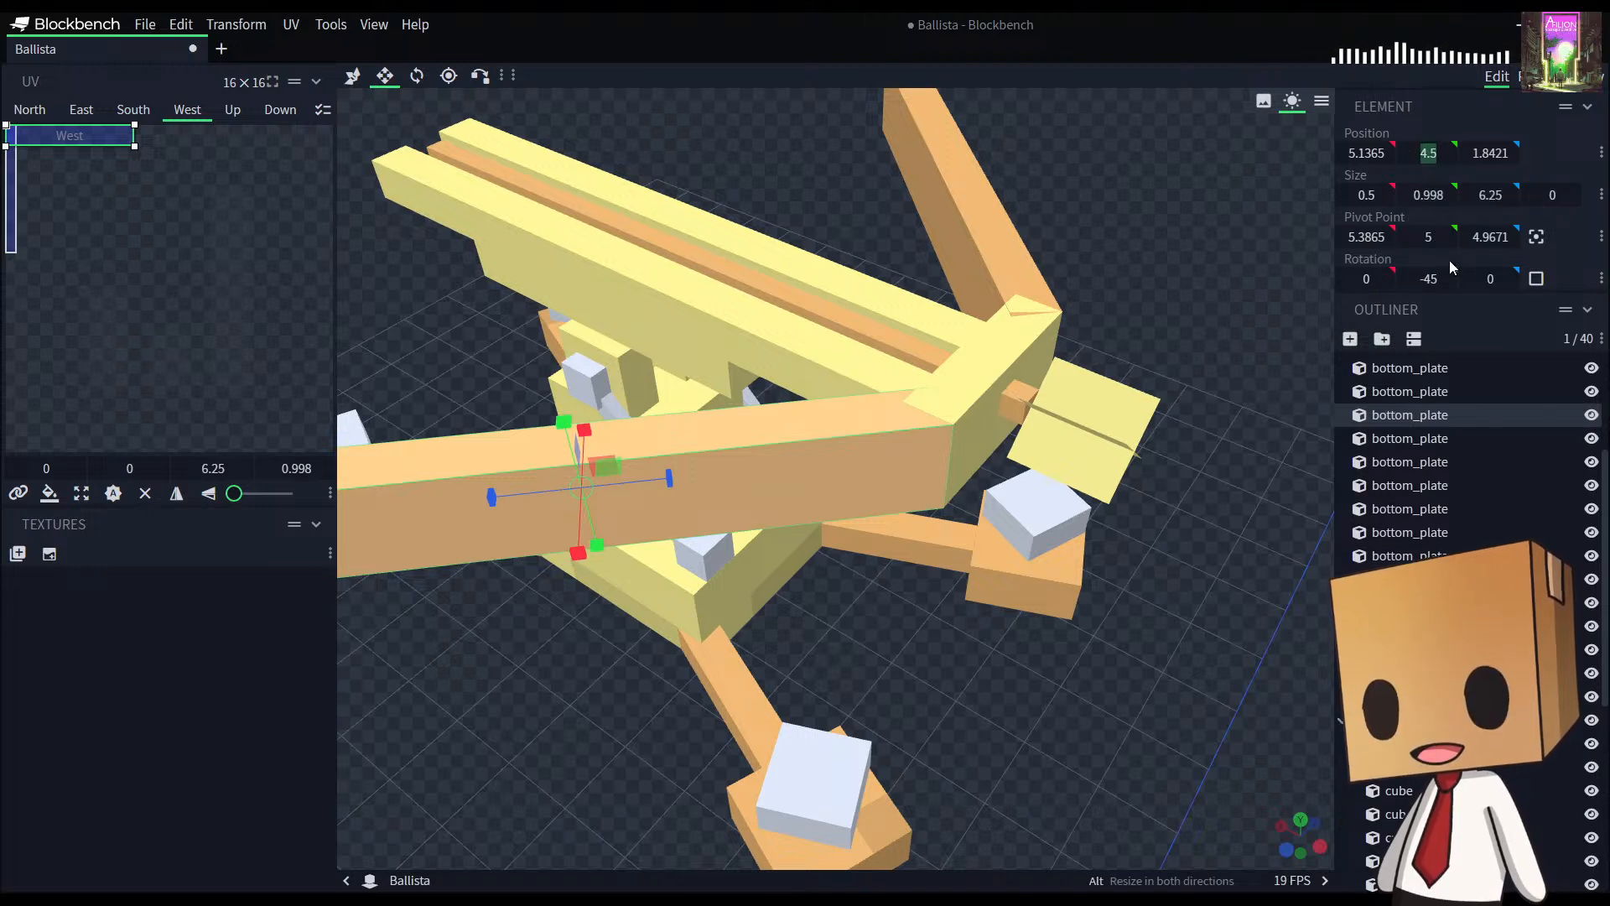
type("01")
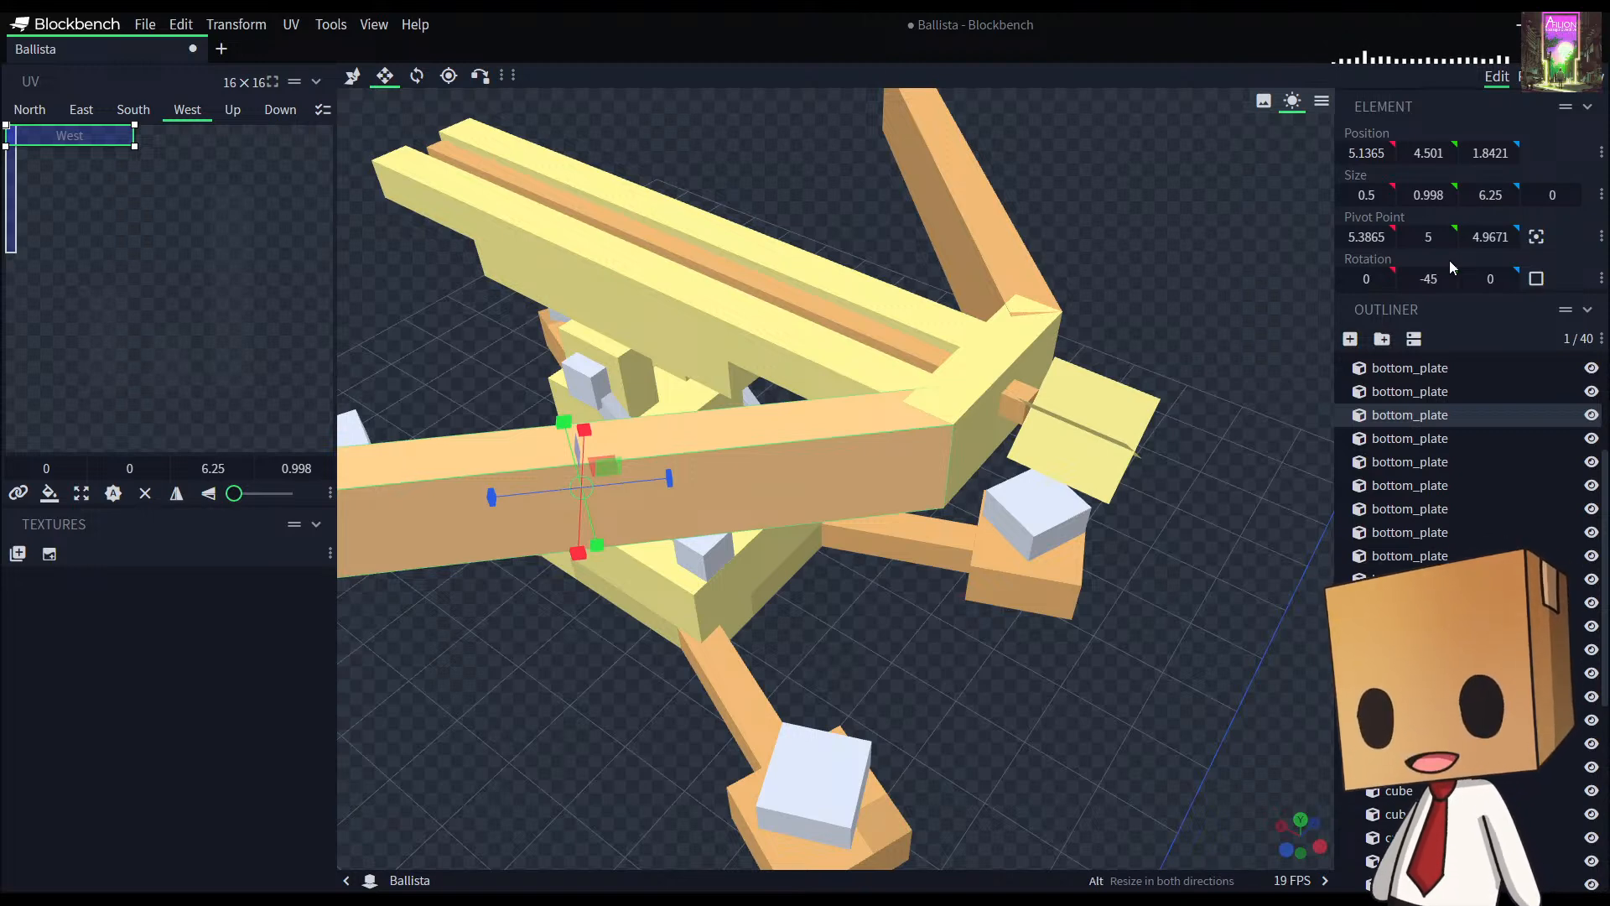
scroll(1416, 722, "down", 5)
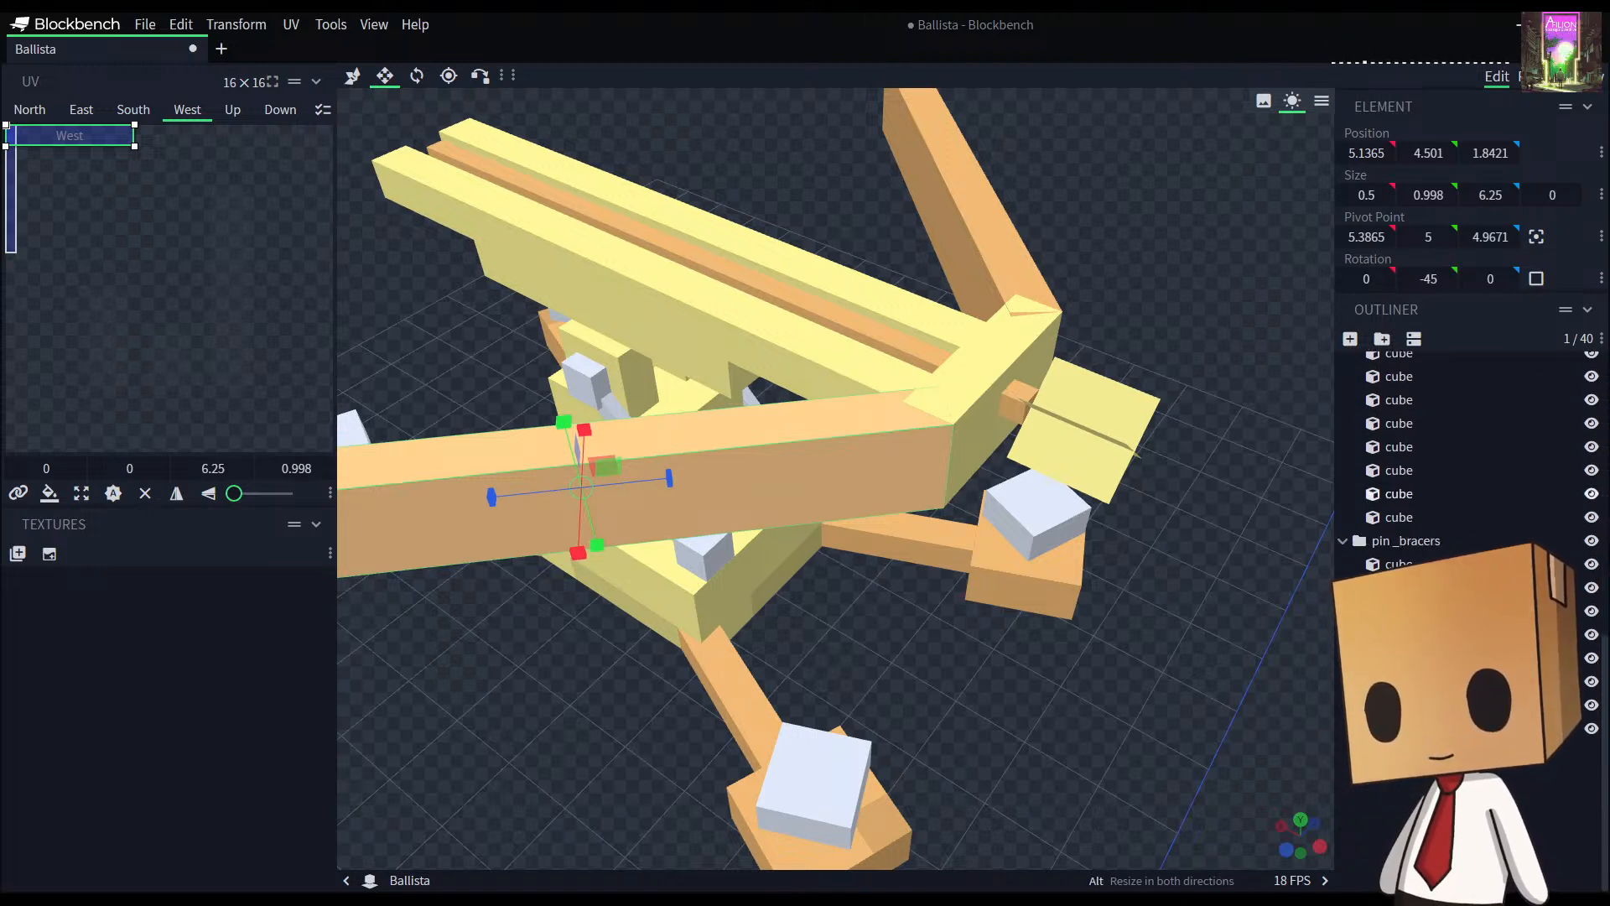
left_click(1412, 787)
left_click_drag(1147, 749, 1212, 692)
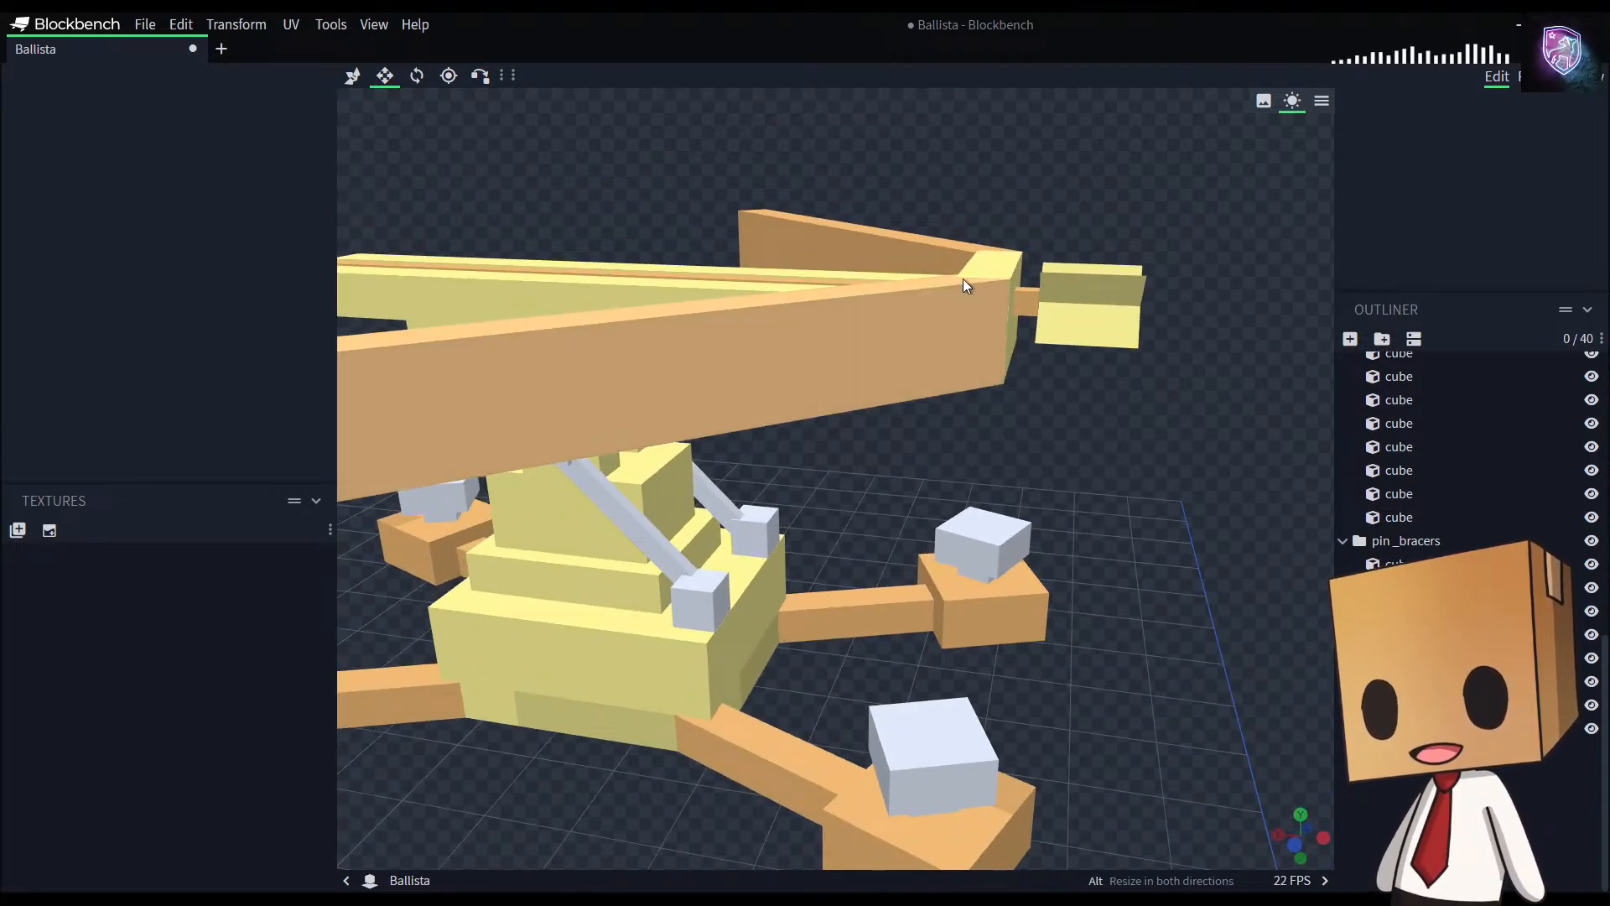
Step: Give the copied bow arm on the other side a Y size of 0.998 and Y position of 4.501, then deselect it
left_click_drag(970, 280, 1118, 481)
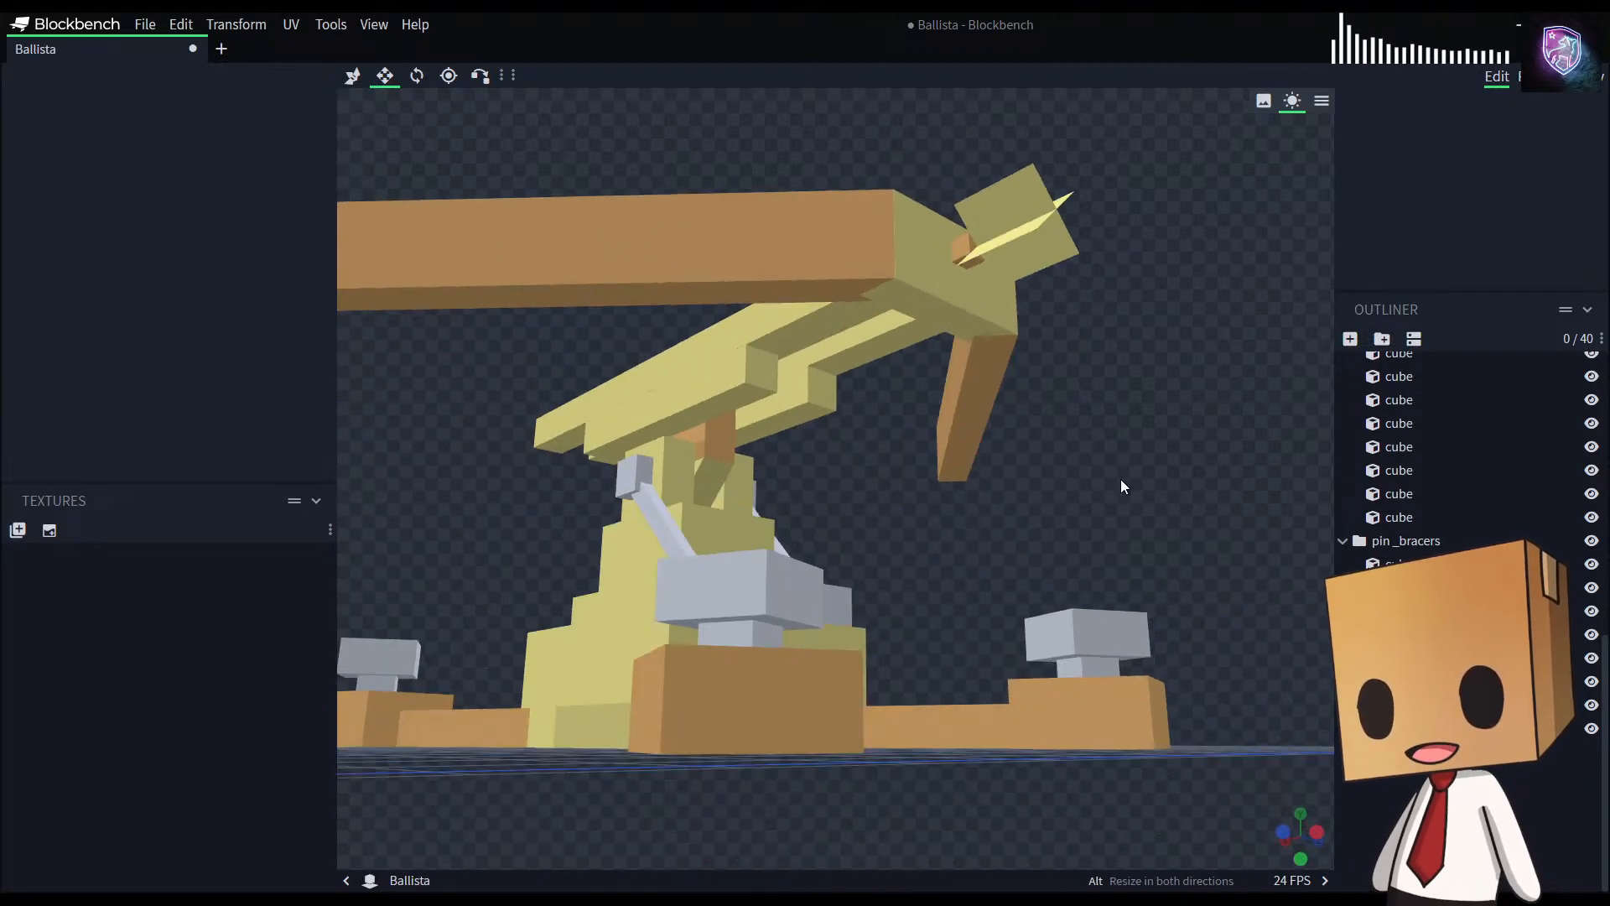
left_click_drag(873, 295, 887, 492)
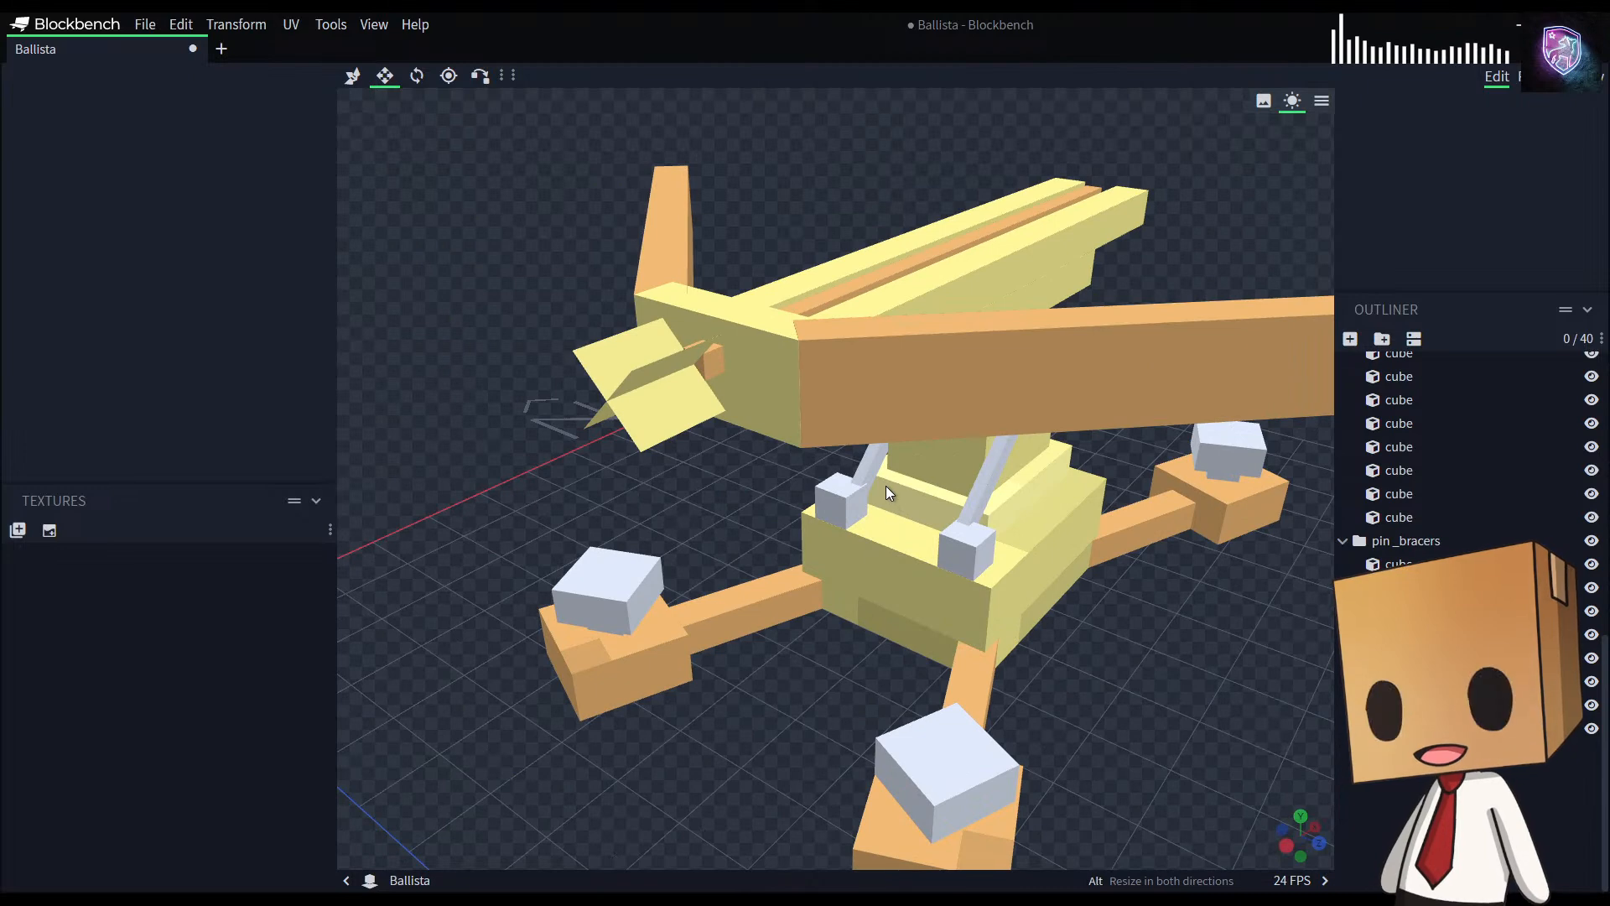
left_click(889, 390)
left_click(1428, 195)
type("0.998")
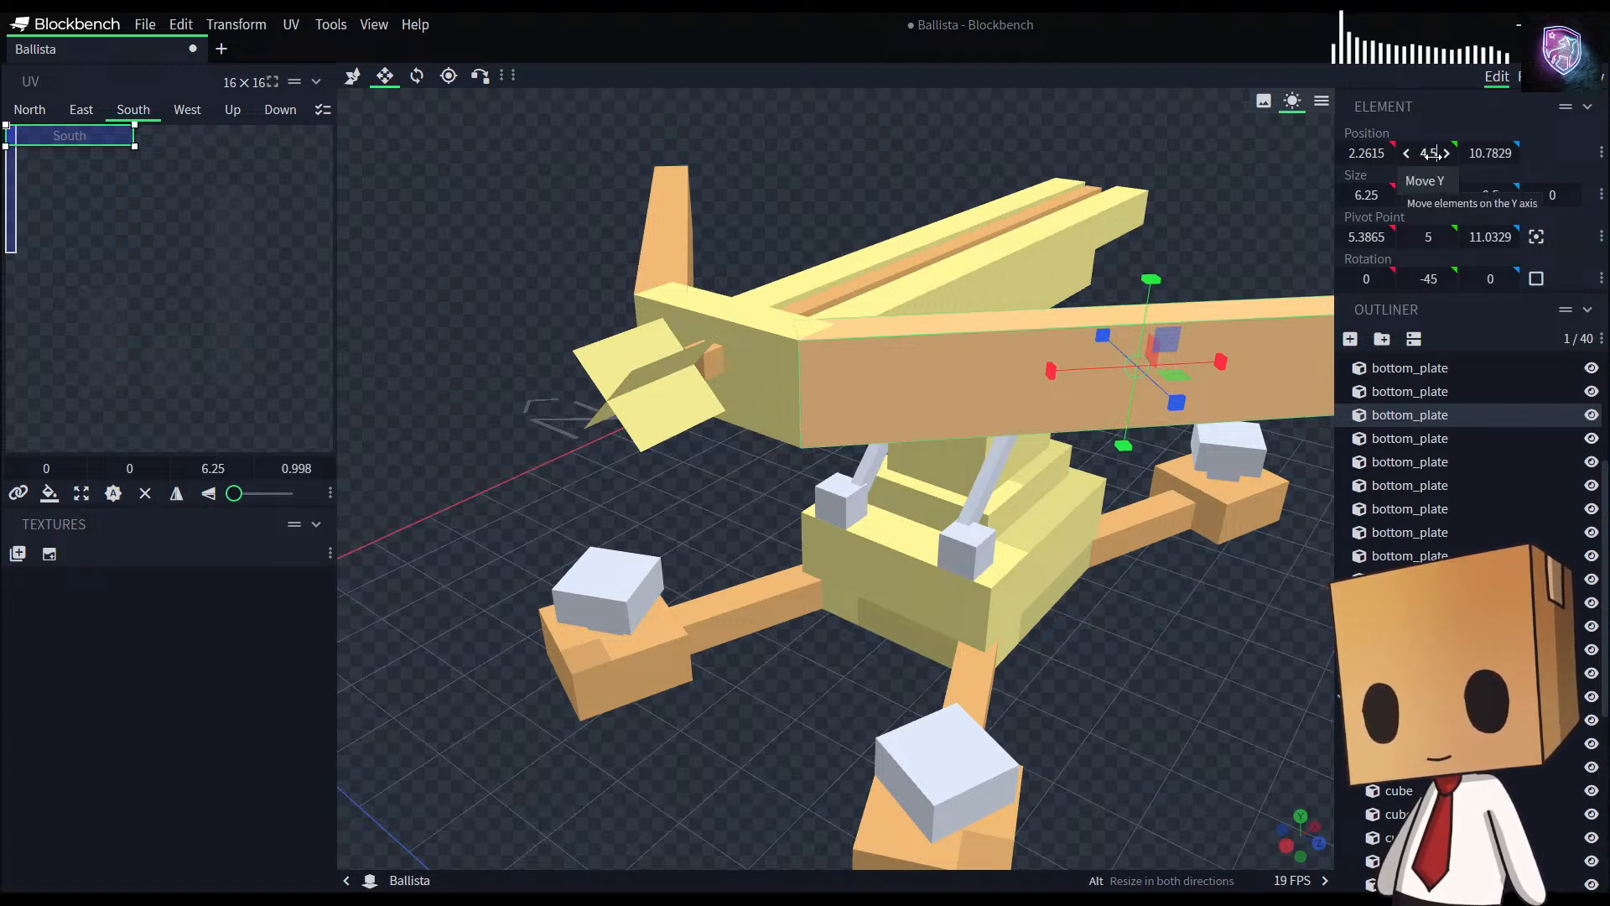
type("0")
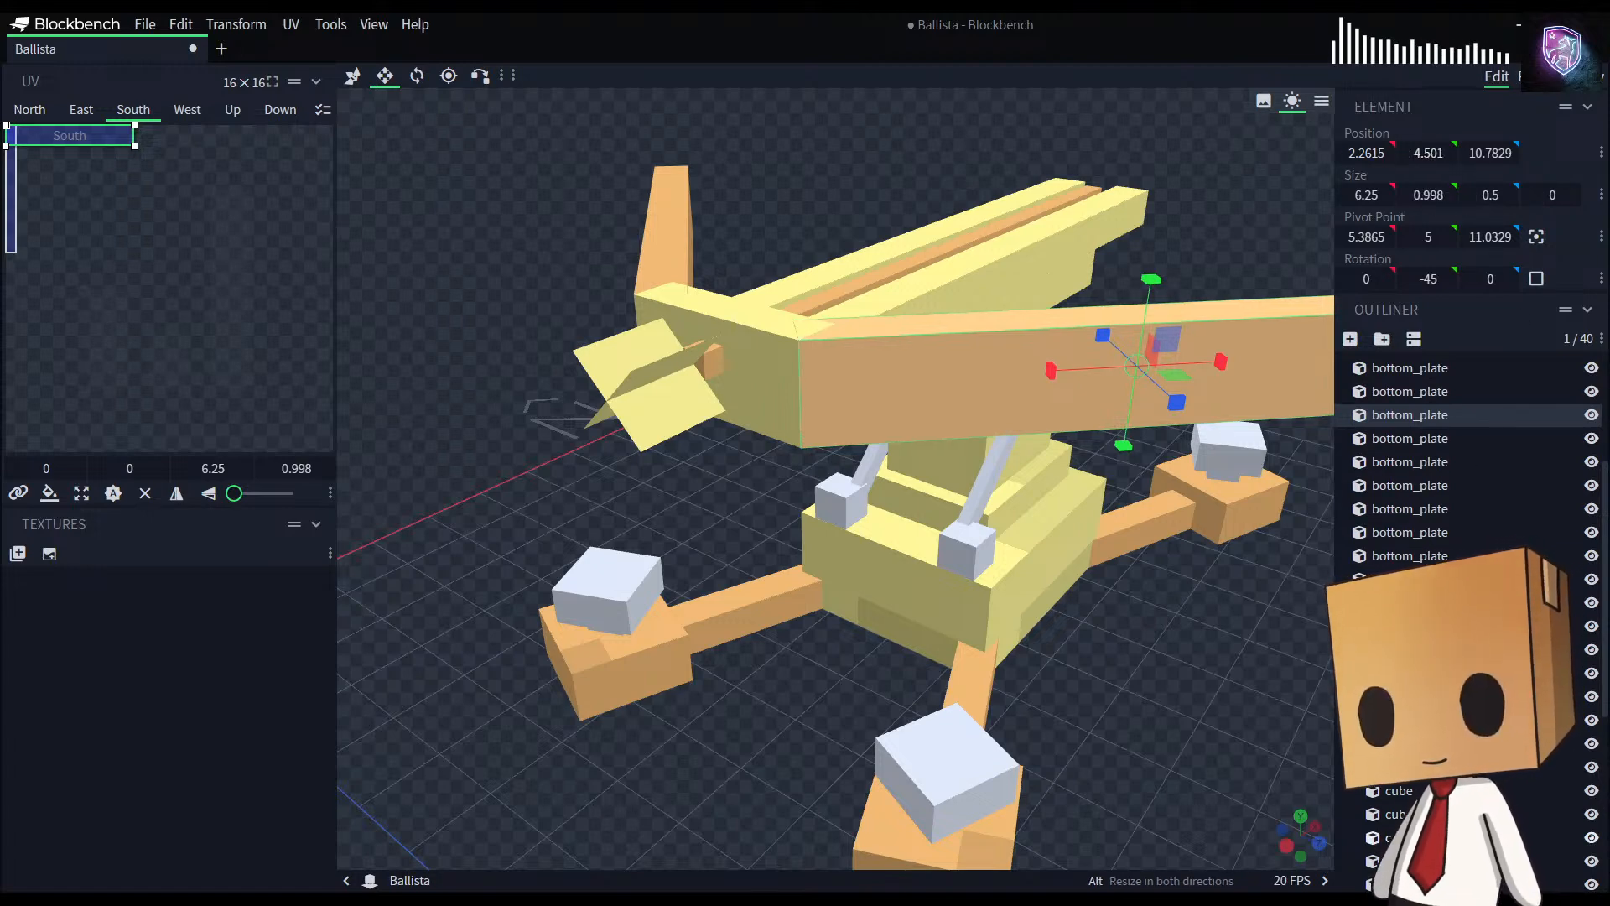
left_click_drag(1228, 790, 1194, 753)
scroll(1195, 753, "down", 5)
scroll(1418, 789, "down", 5)
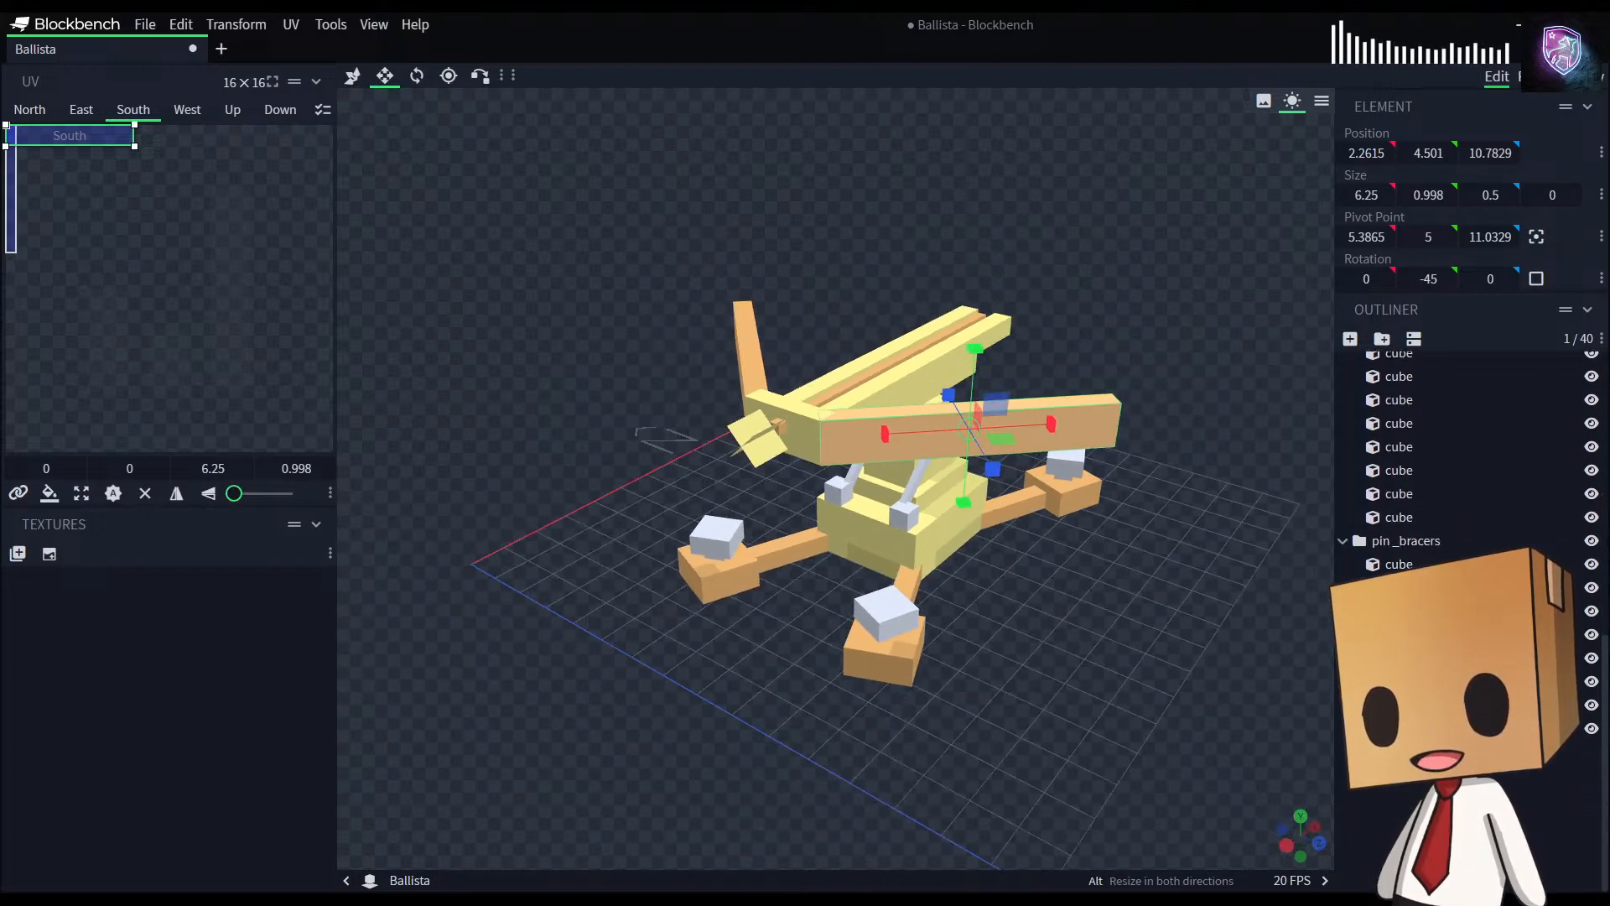
left_click(1417, 797)
left_click_drag(1076, 721, 965, 719)
scroll(1122, 683, "down", 3)
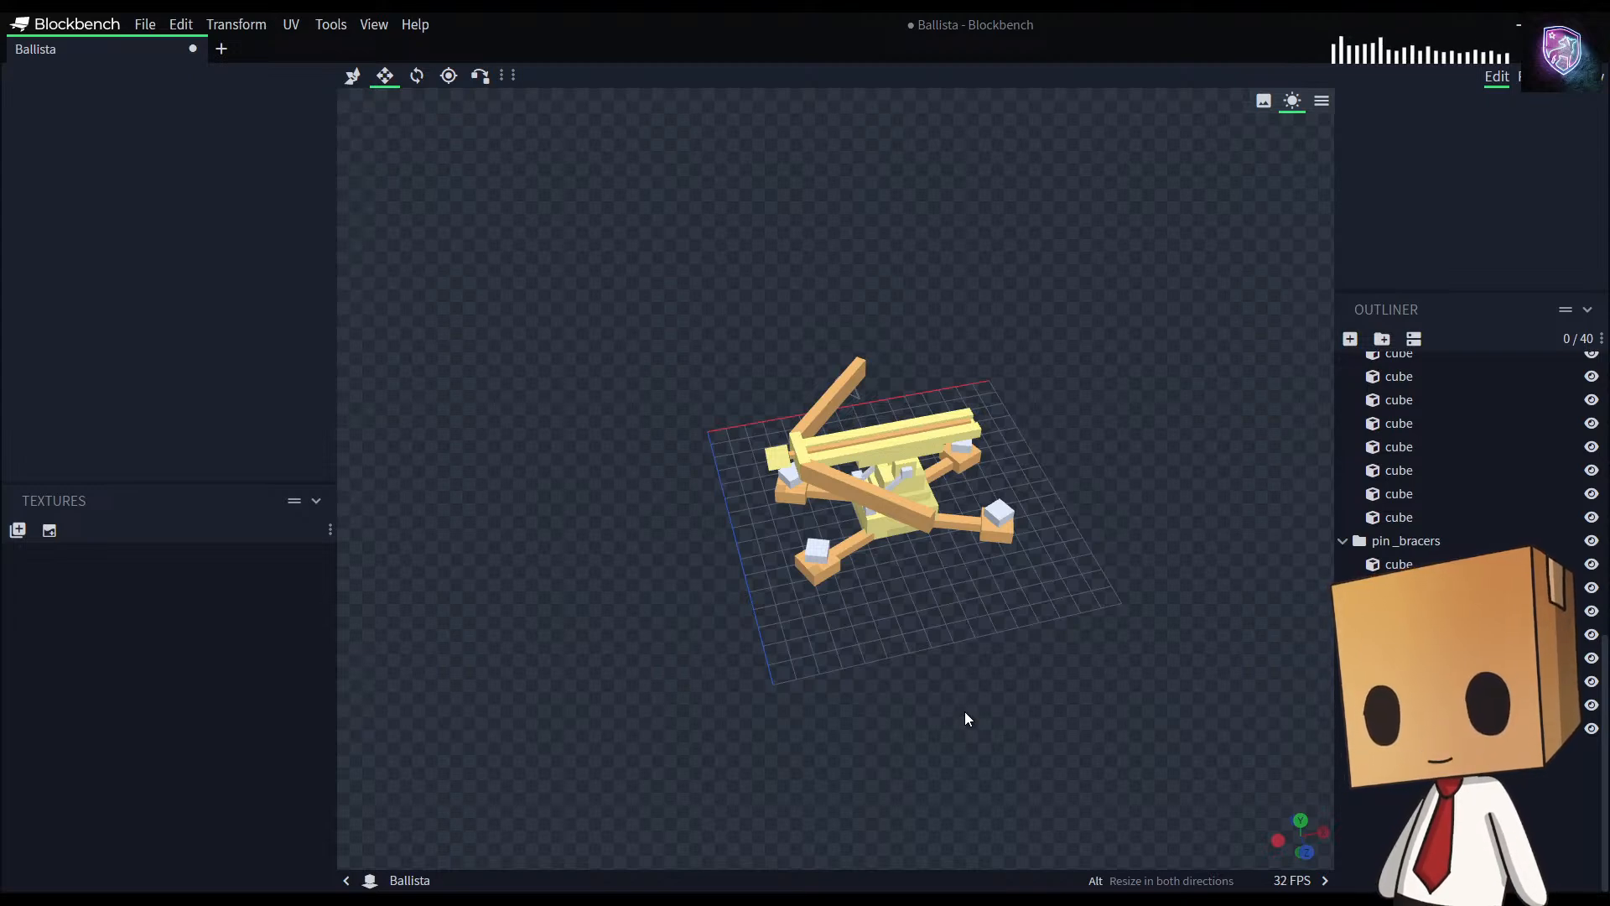
left_click_drag(965, 719, 897, 726)
scroll(885, 728, "up", 4)
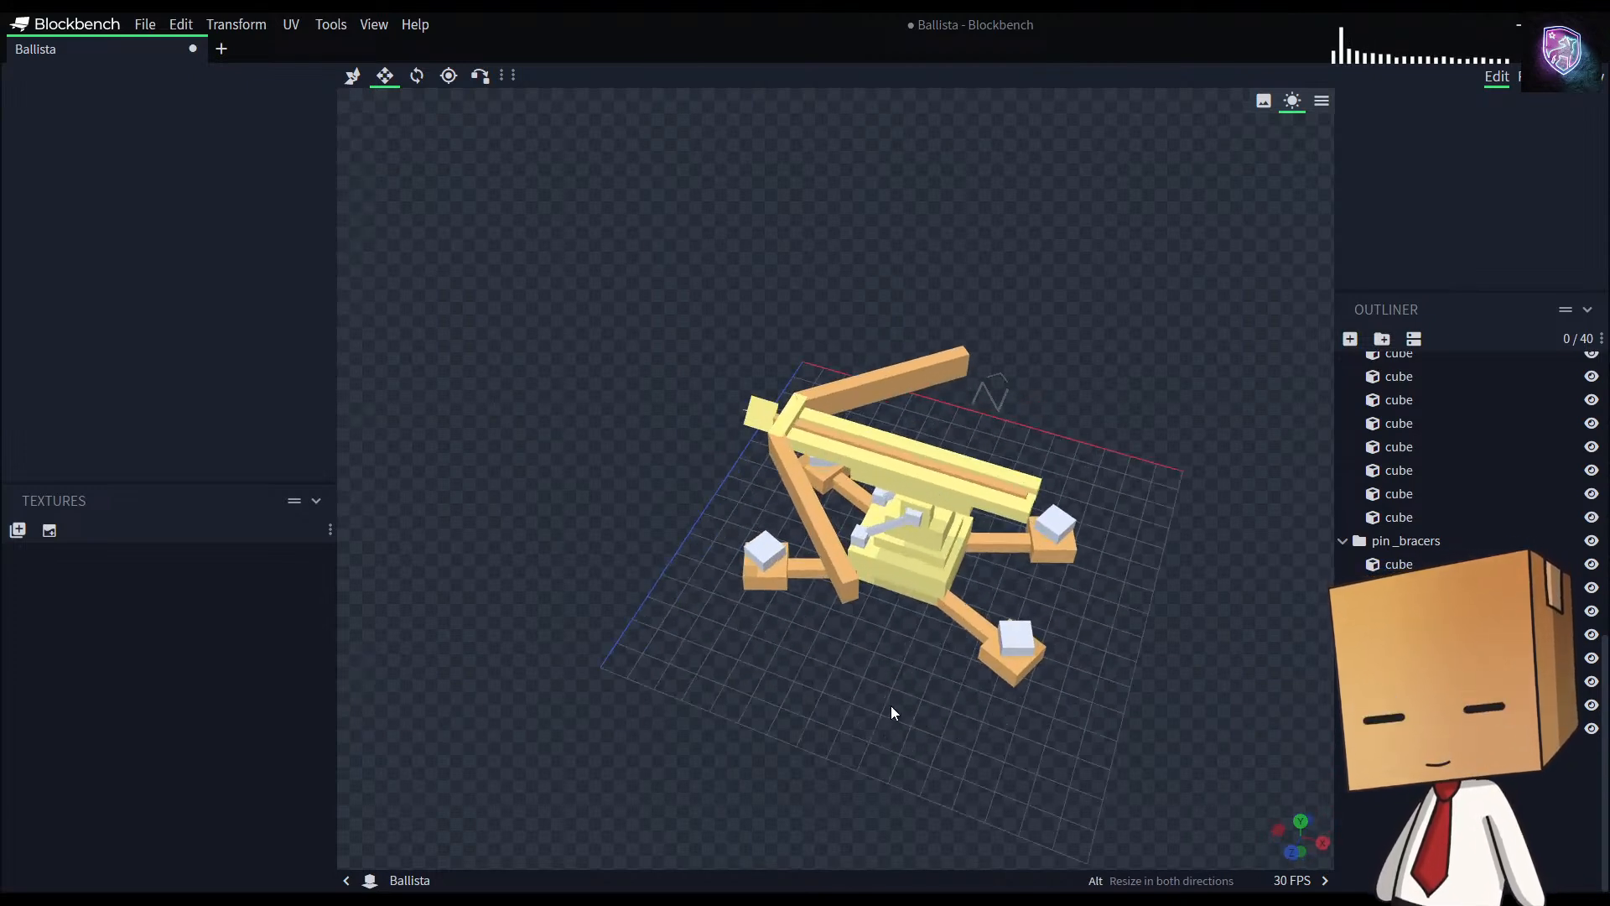
left_click_drag(914, 738, 838, 681)
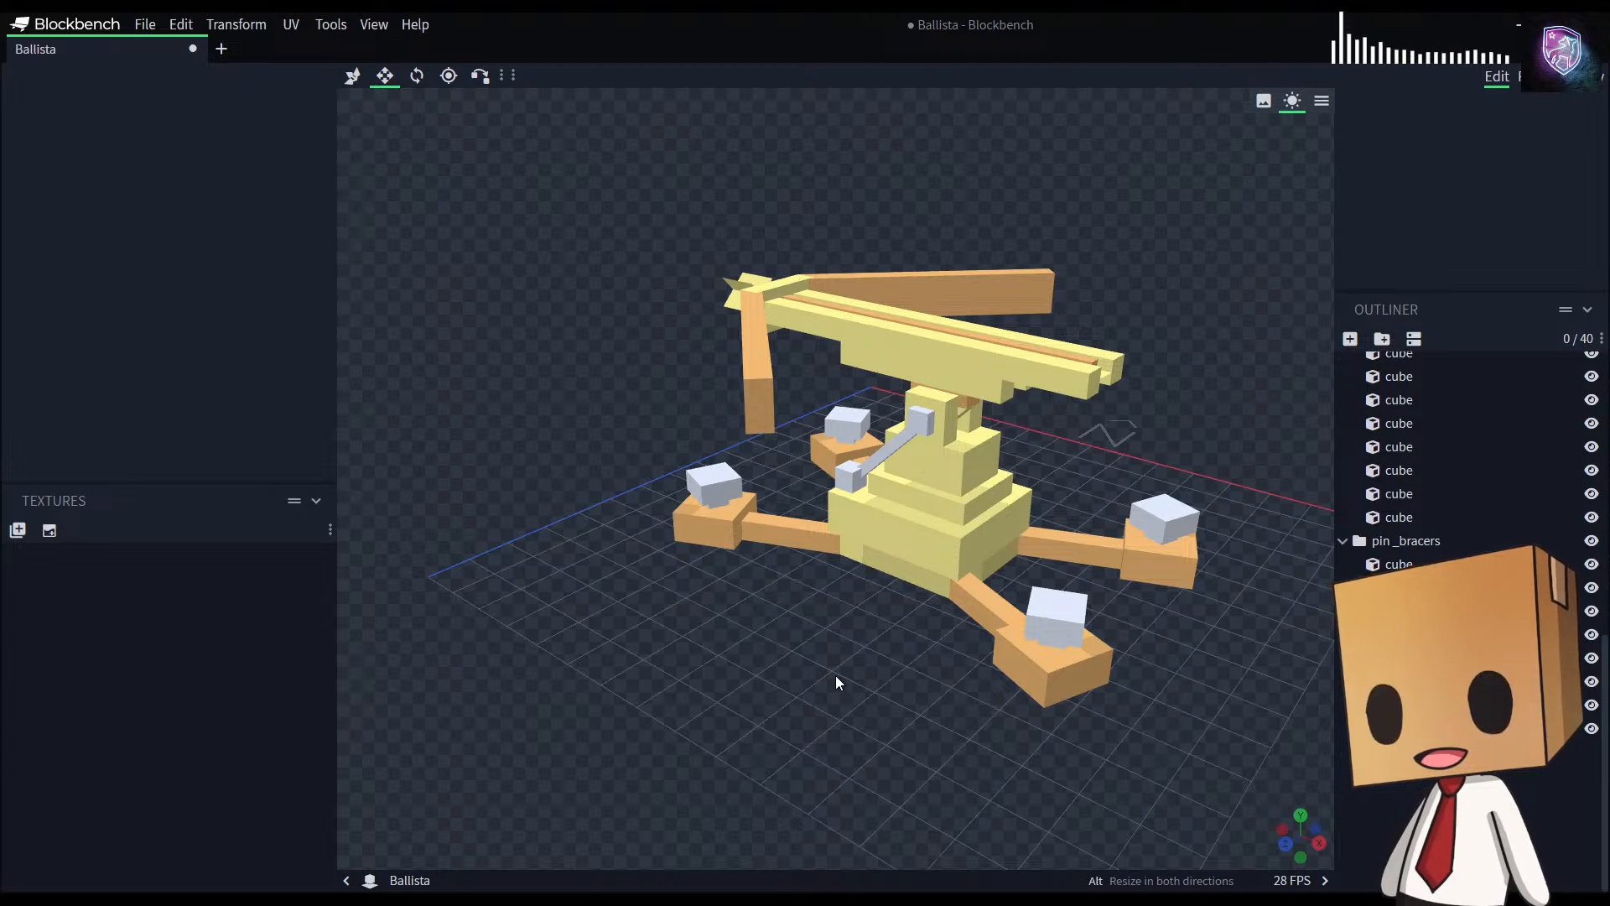
Step: Duplicate the two upright support blocks at the top of the pedestal and raise the copies to Y position 5
left_click_drag(835, 676, 931, 571)
left_click(958, 385)
left_click_drag(958, 384, 887, 488)
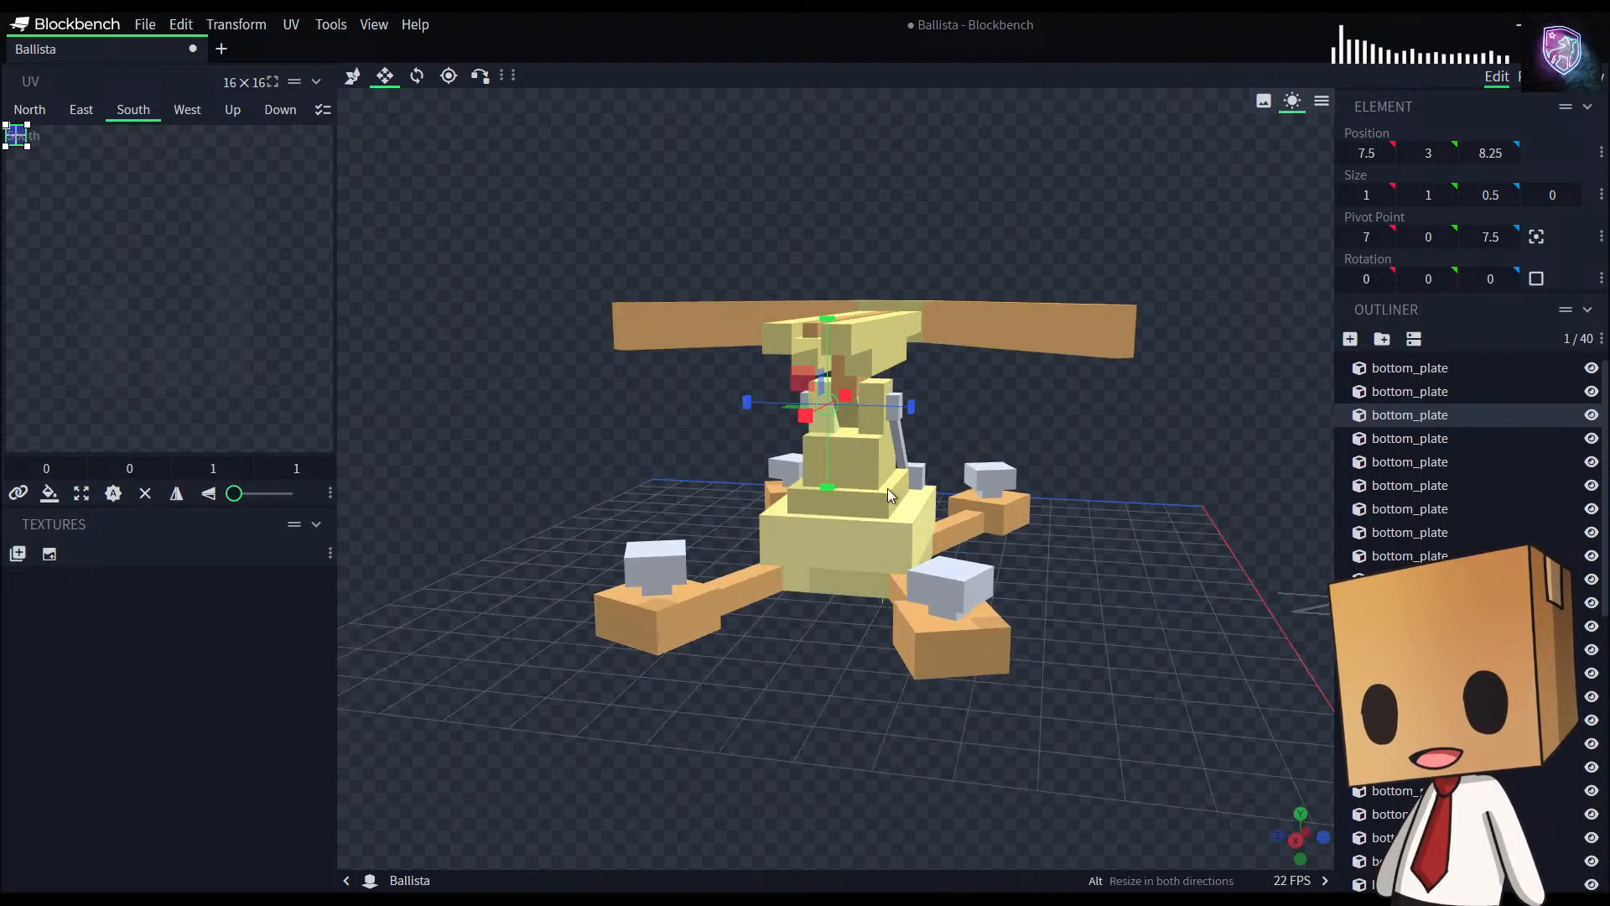
left_click(873, 422, "ctrl")
left_click_drag(873, 421, 1032, 483)
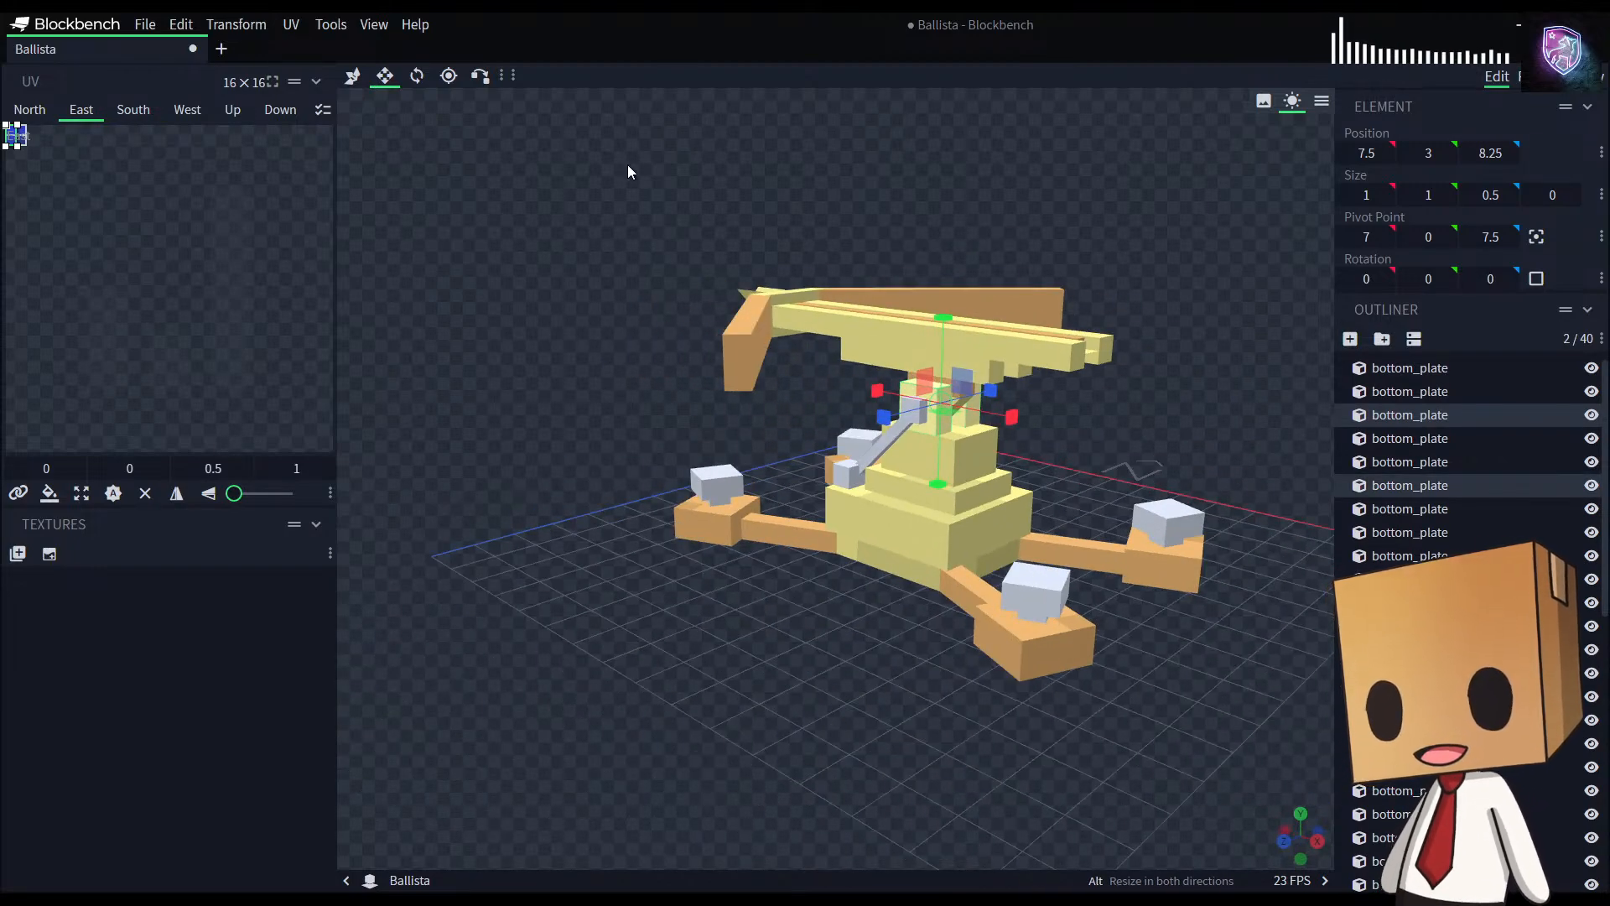
key("v")
left_click_drag(1131, 736, 1164, 720)
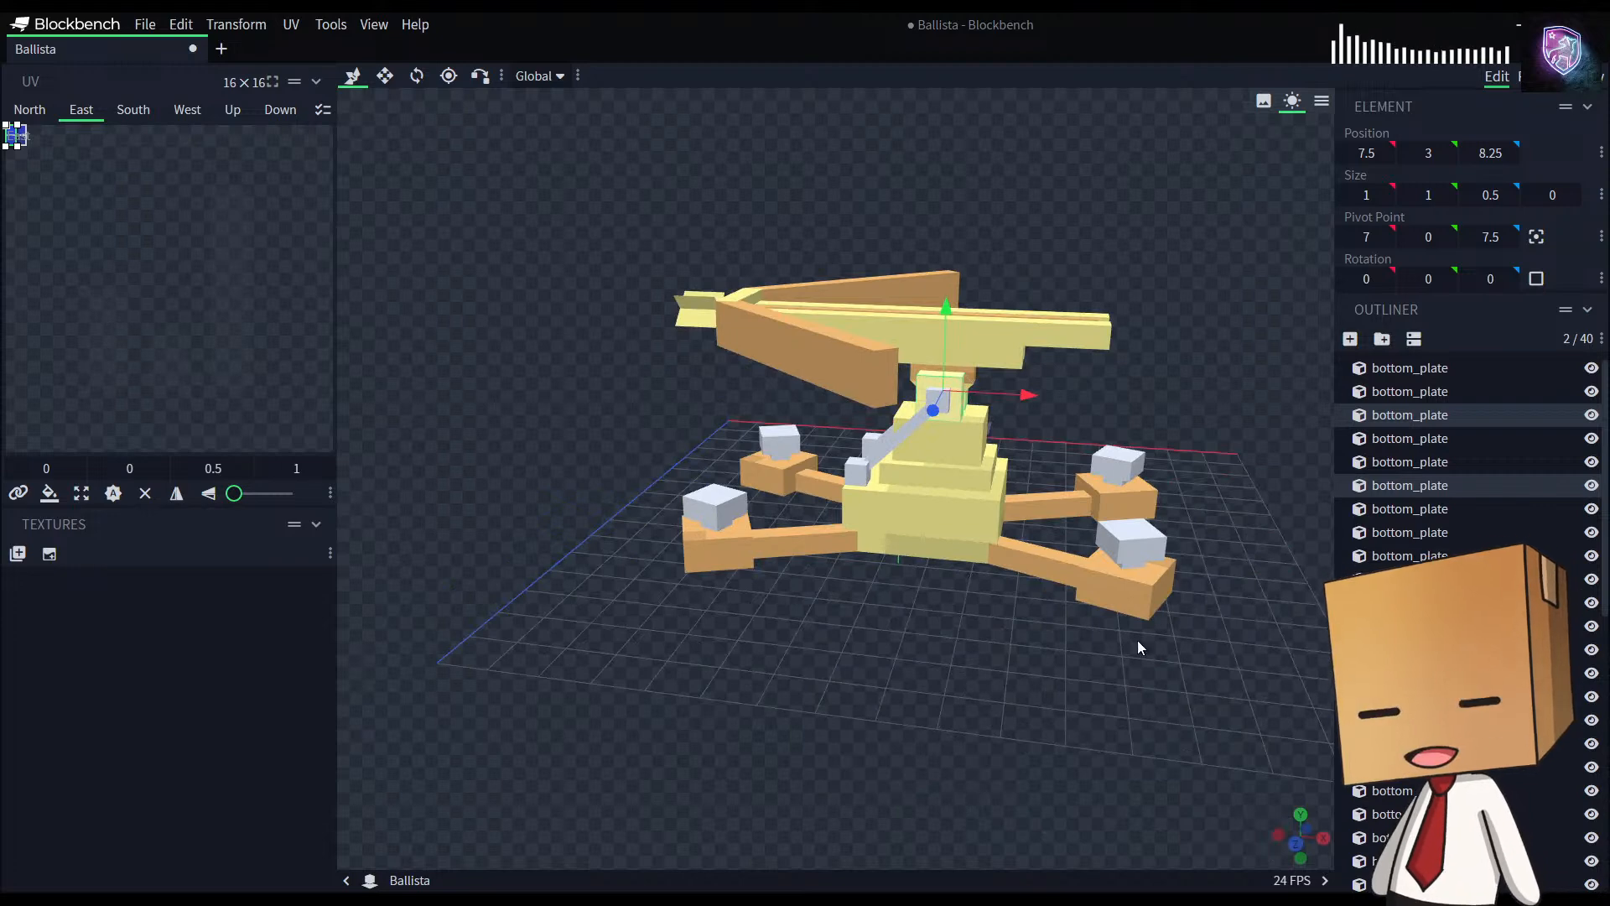
key("ctrl+d")
left_click_drag(945, 300, 952, 207)
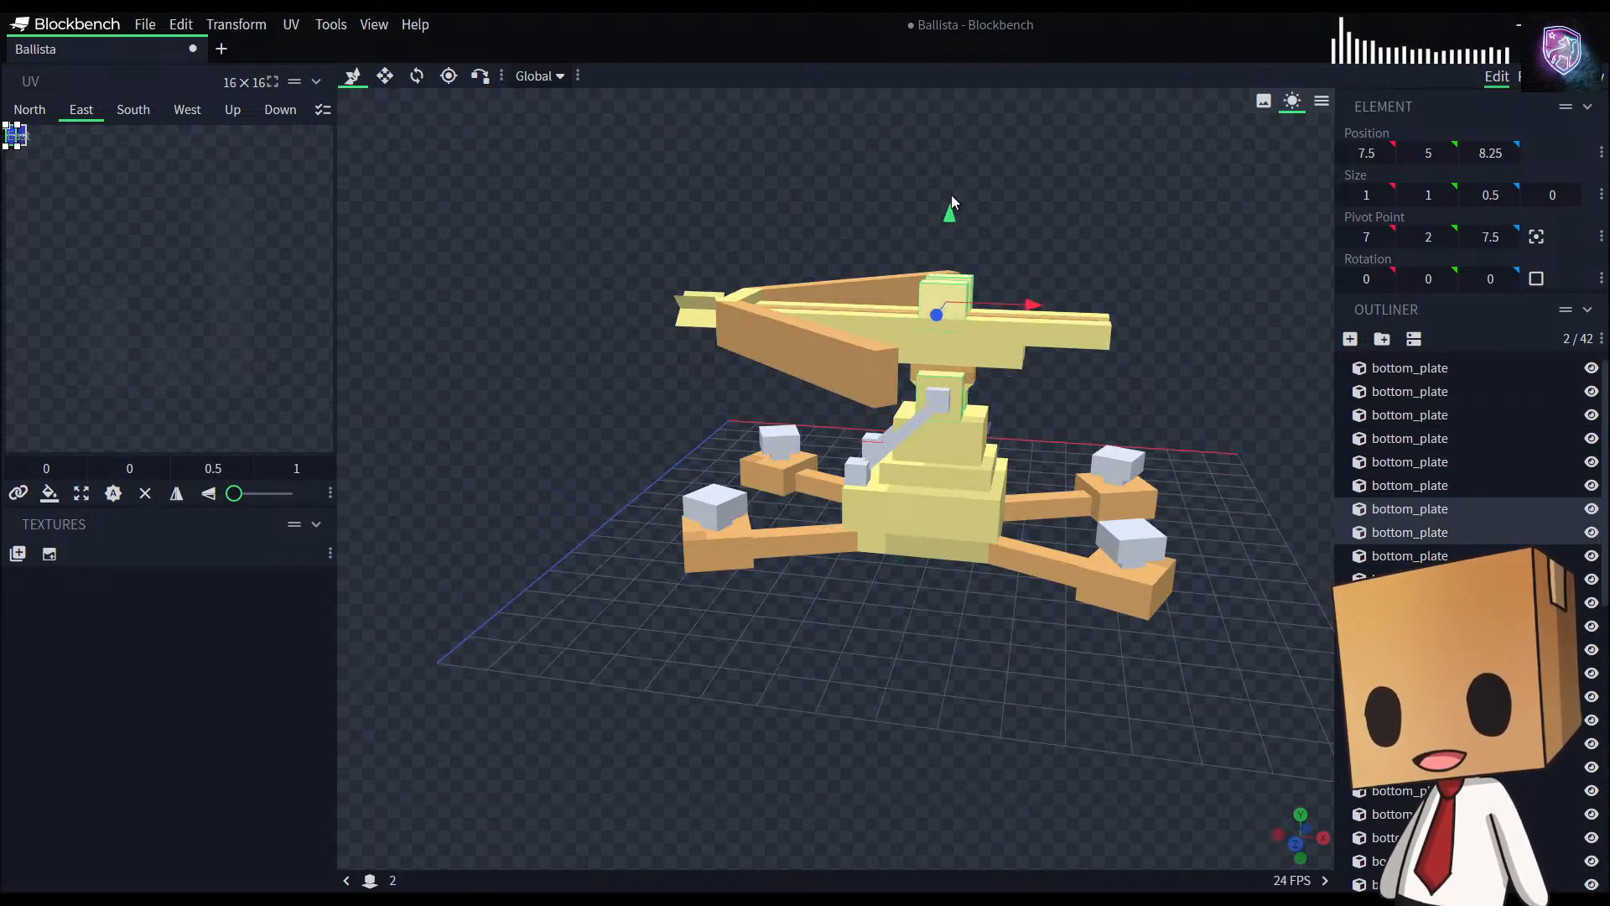
Step: Move the two copied blocks to X position 10.5 and Y position 5.25, on top of the rail's rear end
left_click_drag(1029, 293, 1187, 315)
right_click_drag(1170, 471, 998, 508)
scroll(1072, 498, "up", 6)
left_click_drag(1148, 396, 713, 300)
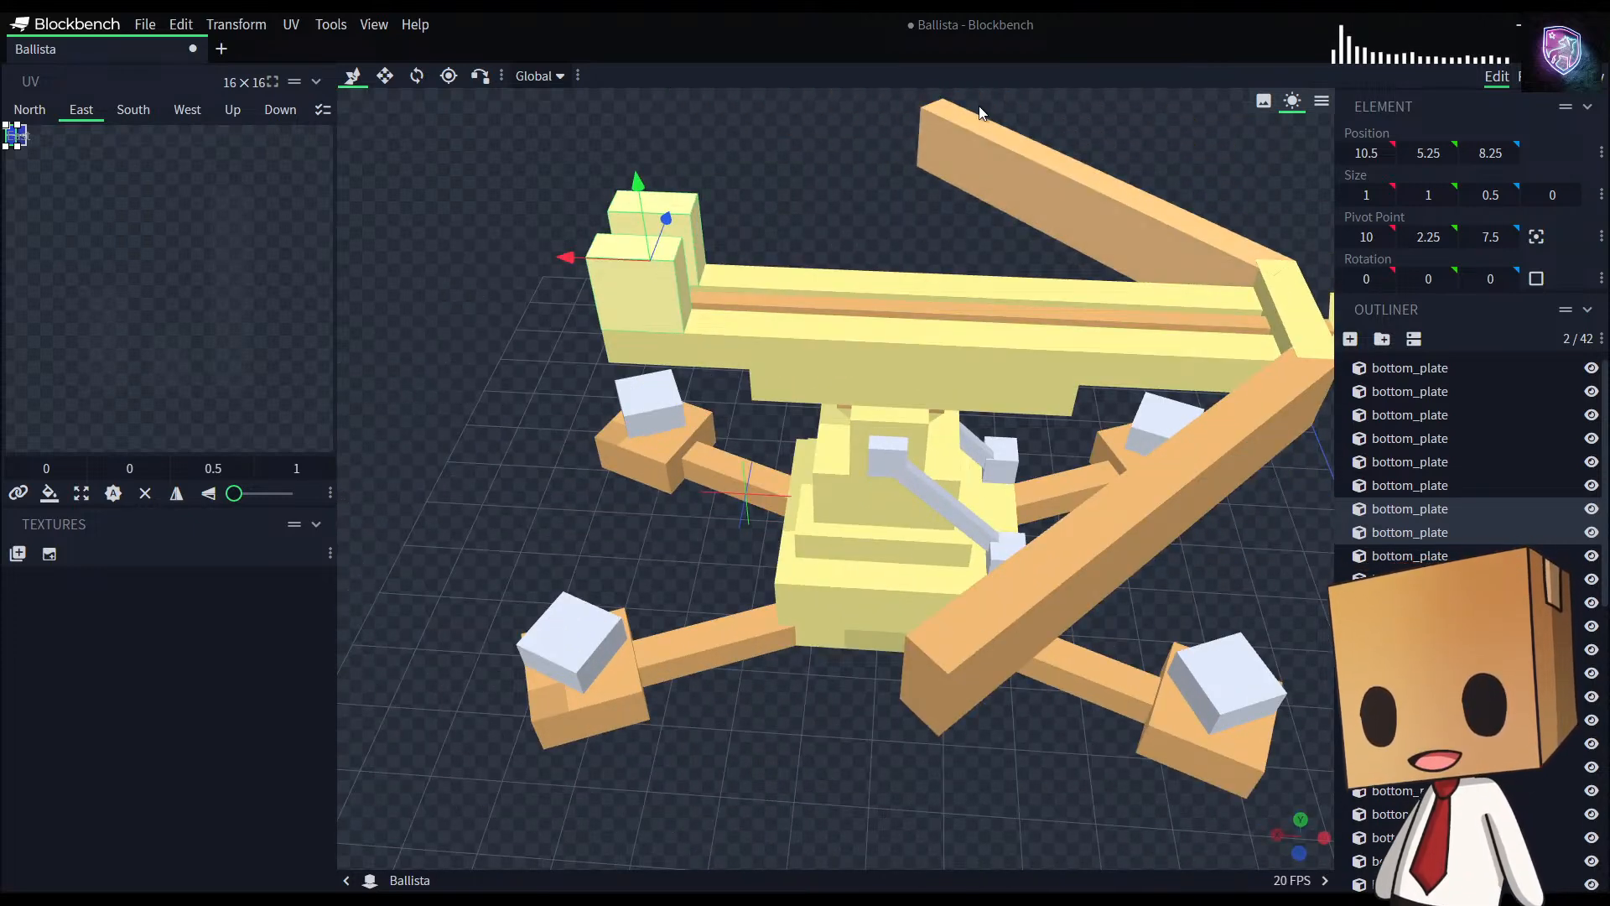
left_click_drag(817, 189, 871, 209)
Step: Shrink both rear blocks to 0.5 in X and Y size, trimming their tops and inner sides
key("s")
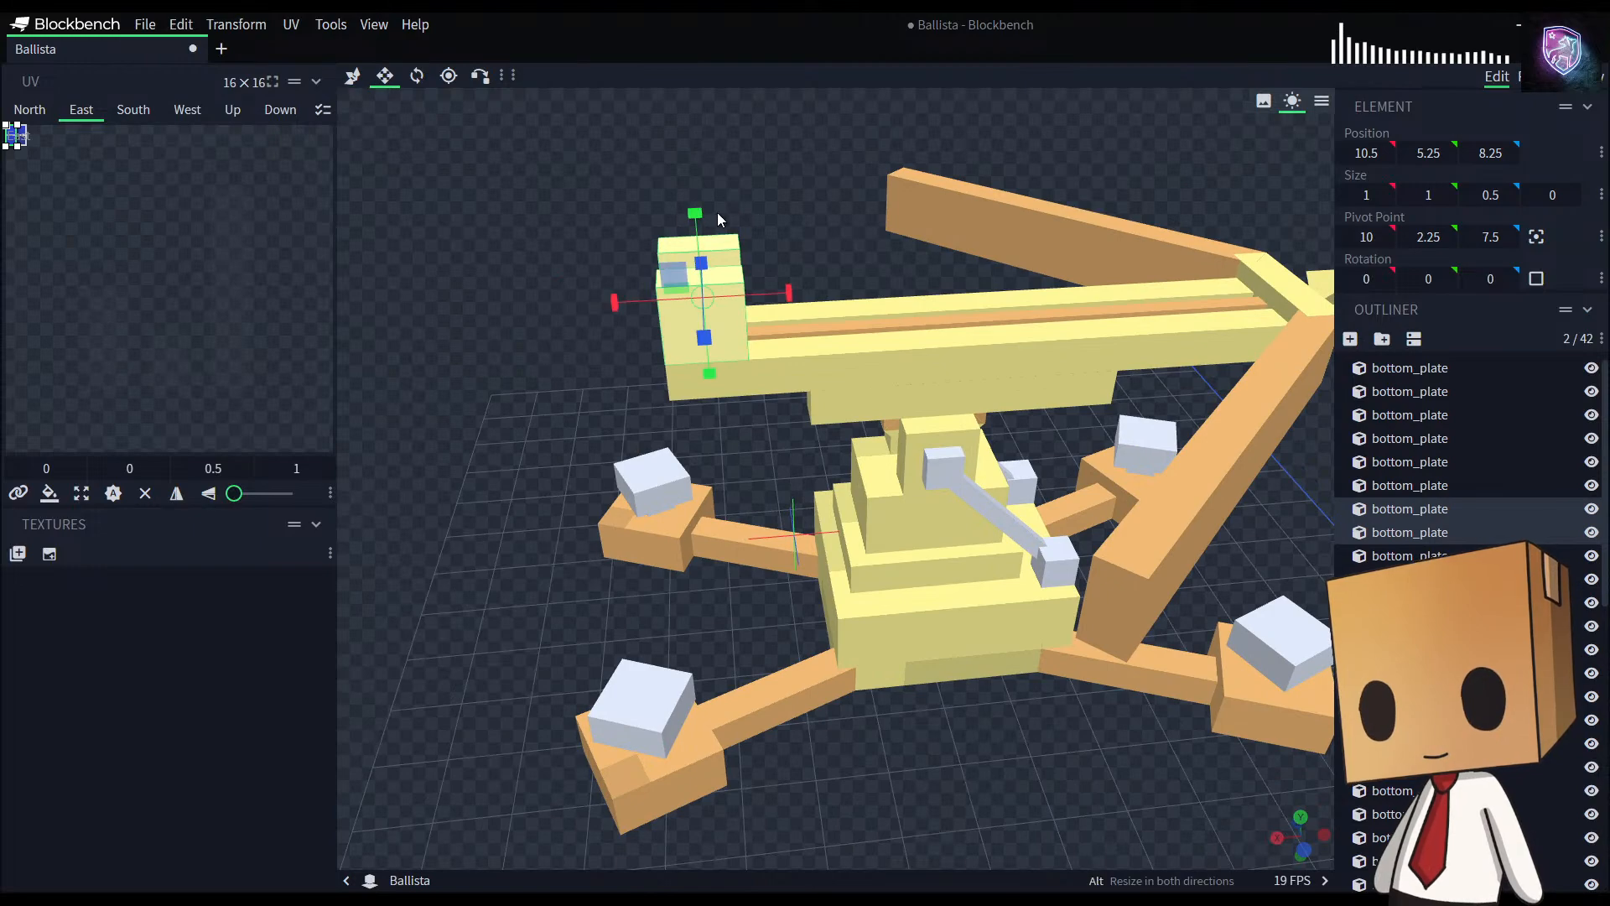
left_click_drag(698, 227, 701, 250)
left_click_drag(775, 313, 1269, 266)
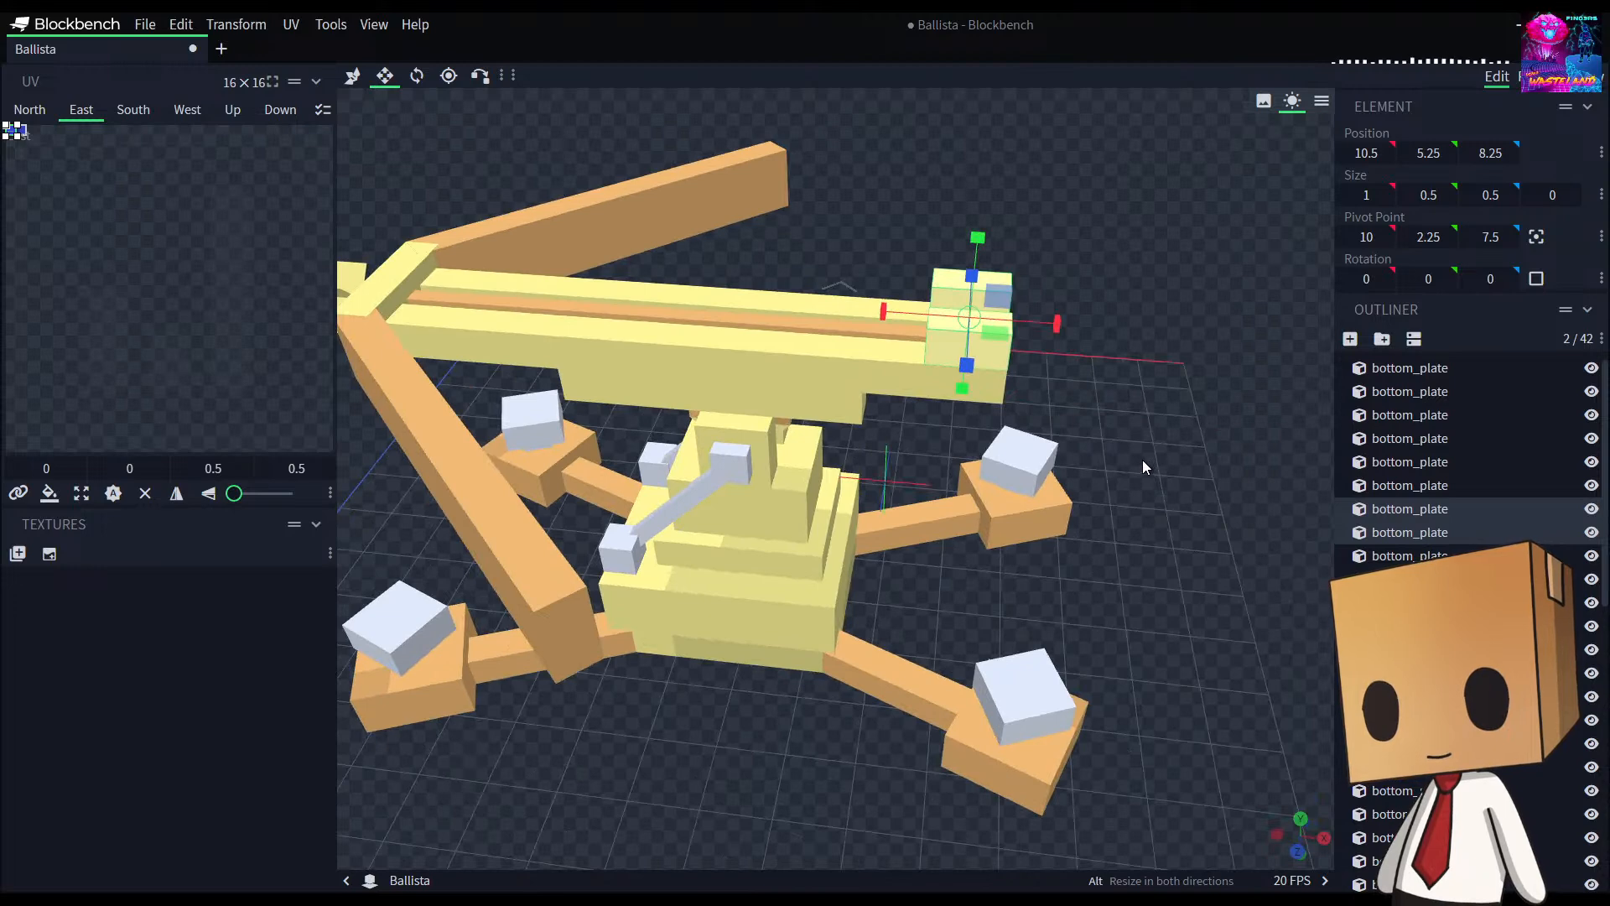
left_click_drag(885, 314, 935, 318)
key("v")
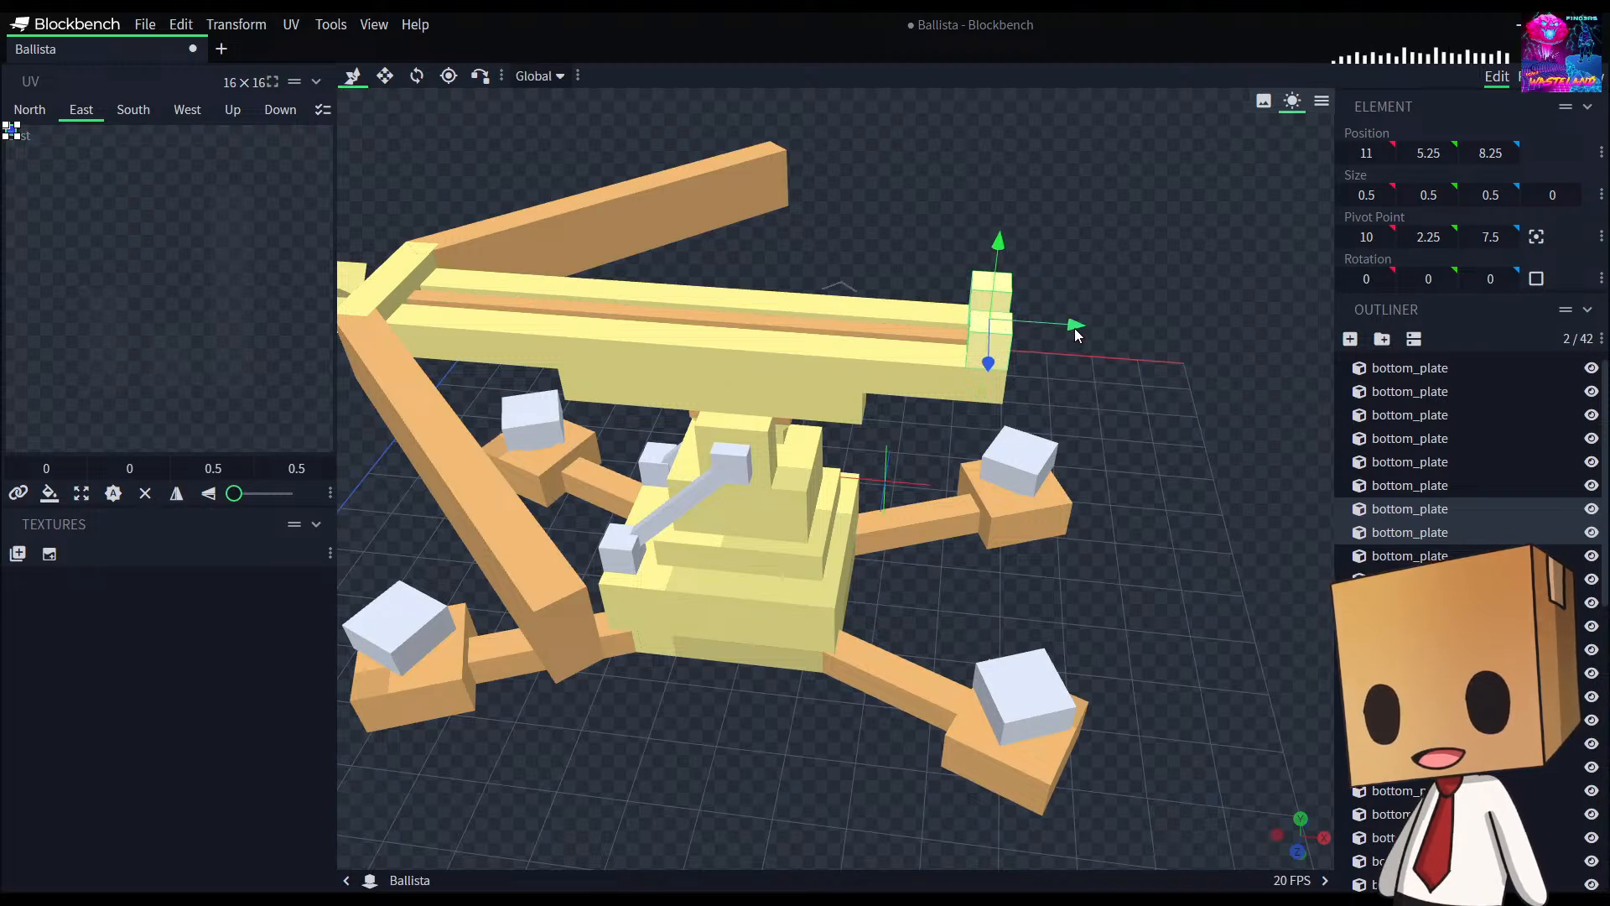
Step: Shorten the orange bolt shaft in the rail groove to an X size of 8.25 from its rear end, then deselect it
left_click_drag(1161, 439, 1195, 554)
left_click(945, 405)
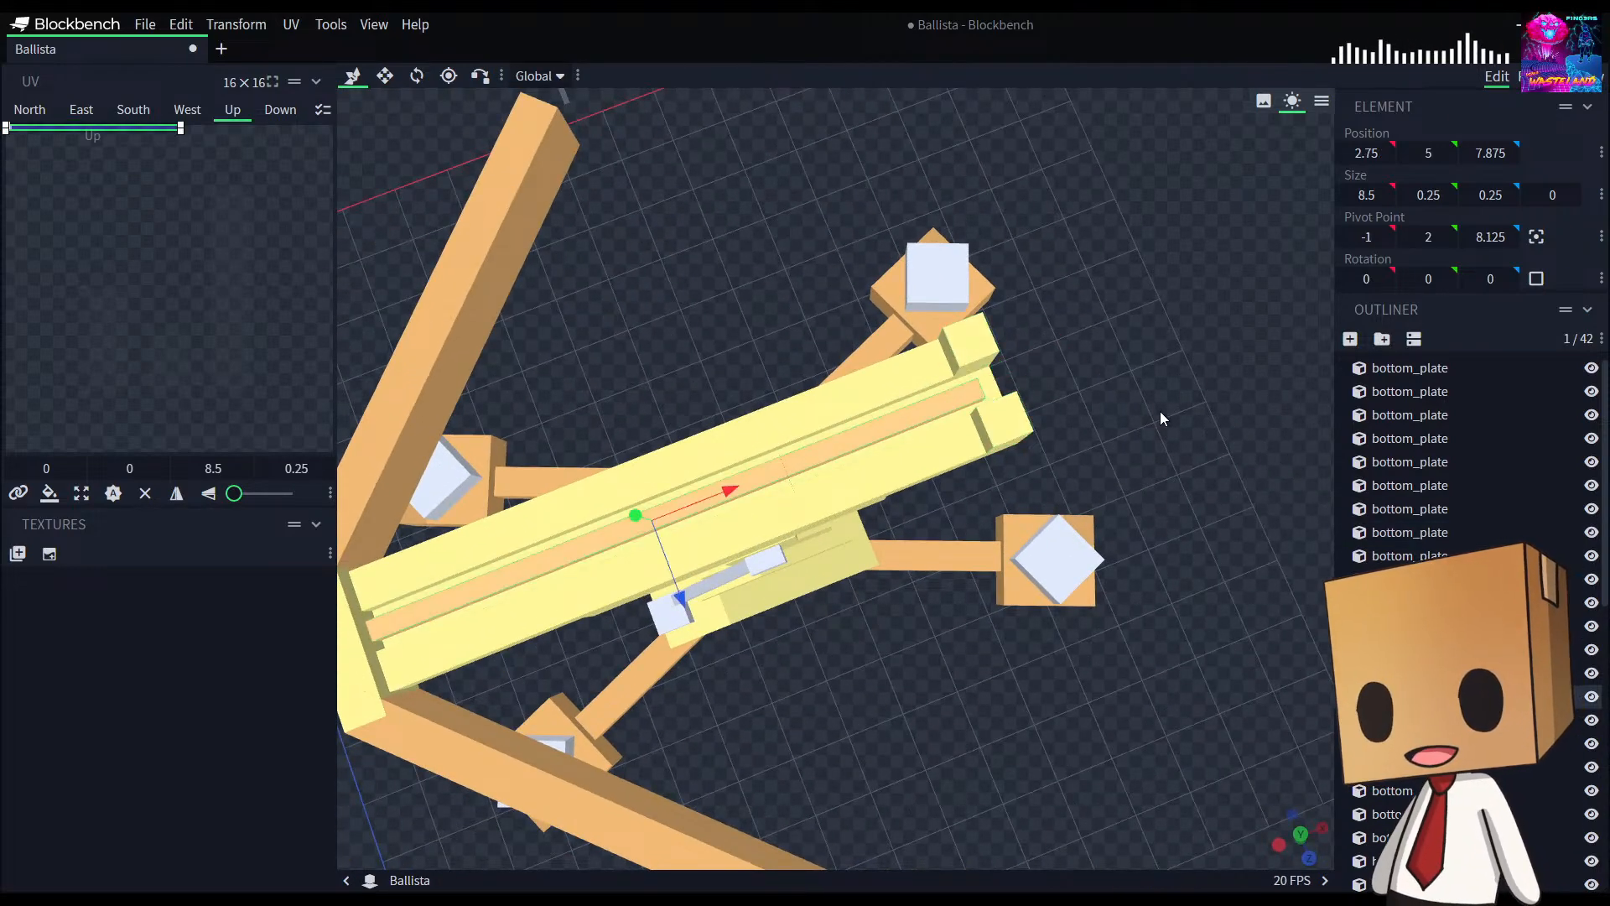
left_click_drag(1165, 411, 1120, 416)
left_click_drag(731, 449, 720, 455)
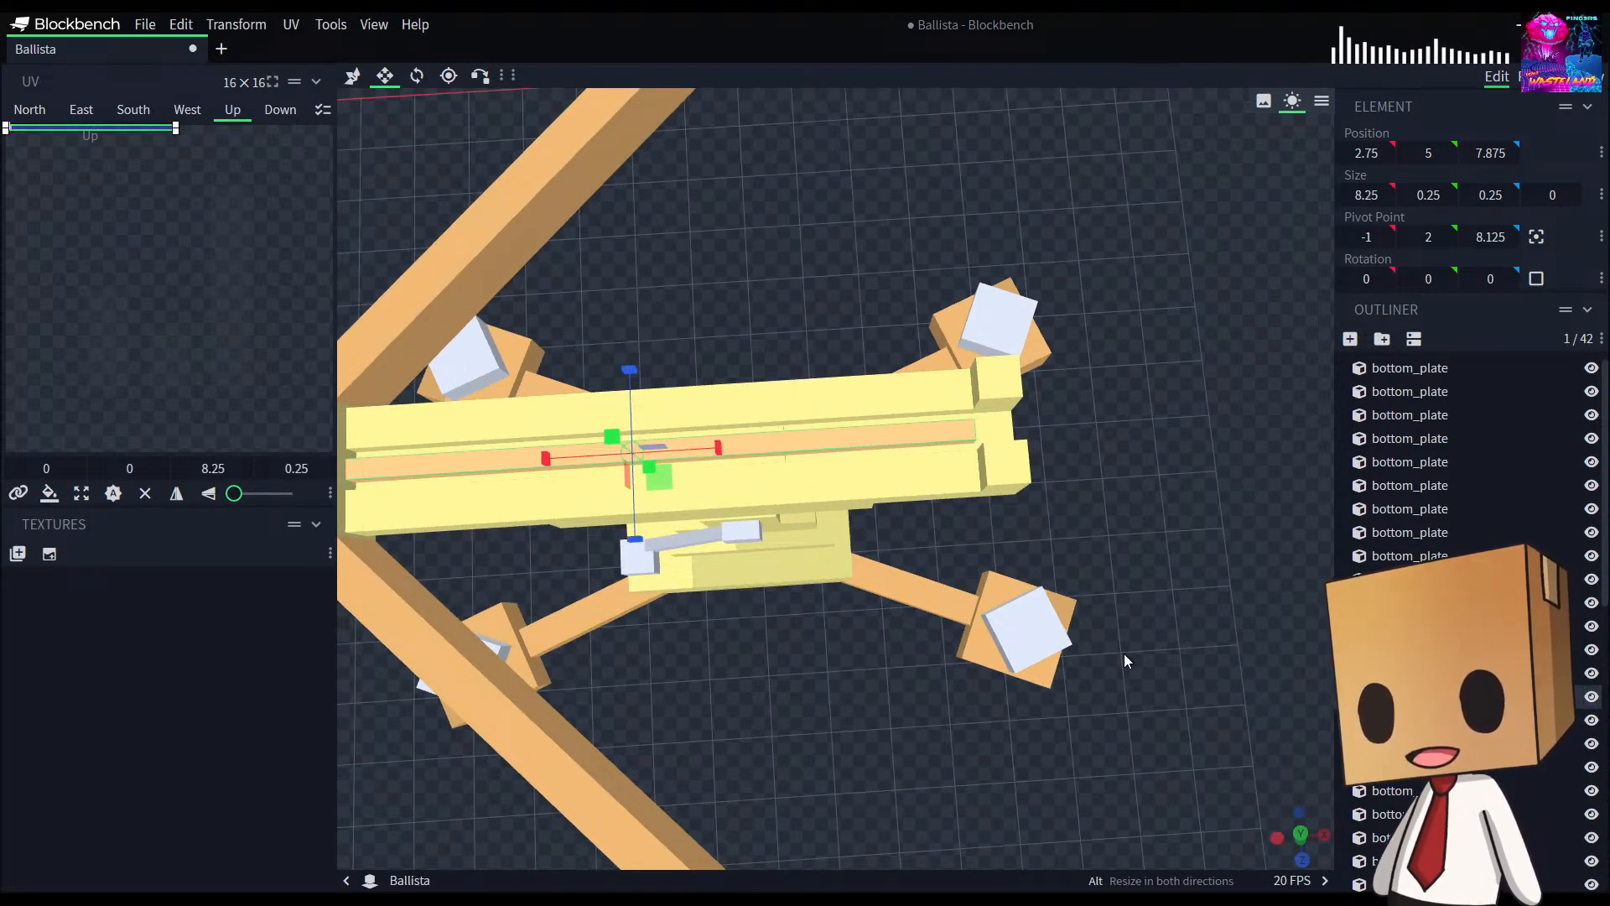
left_click(803, 753)
left_click_drag(803, 753, 827, 693)
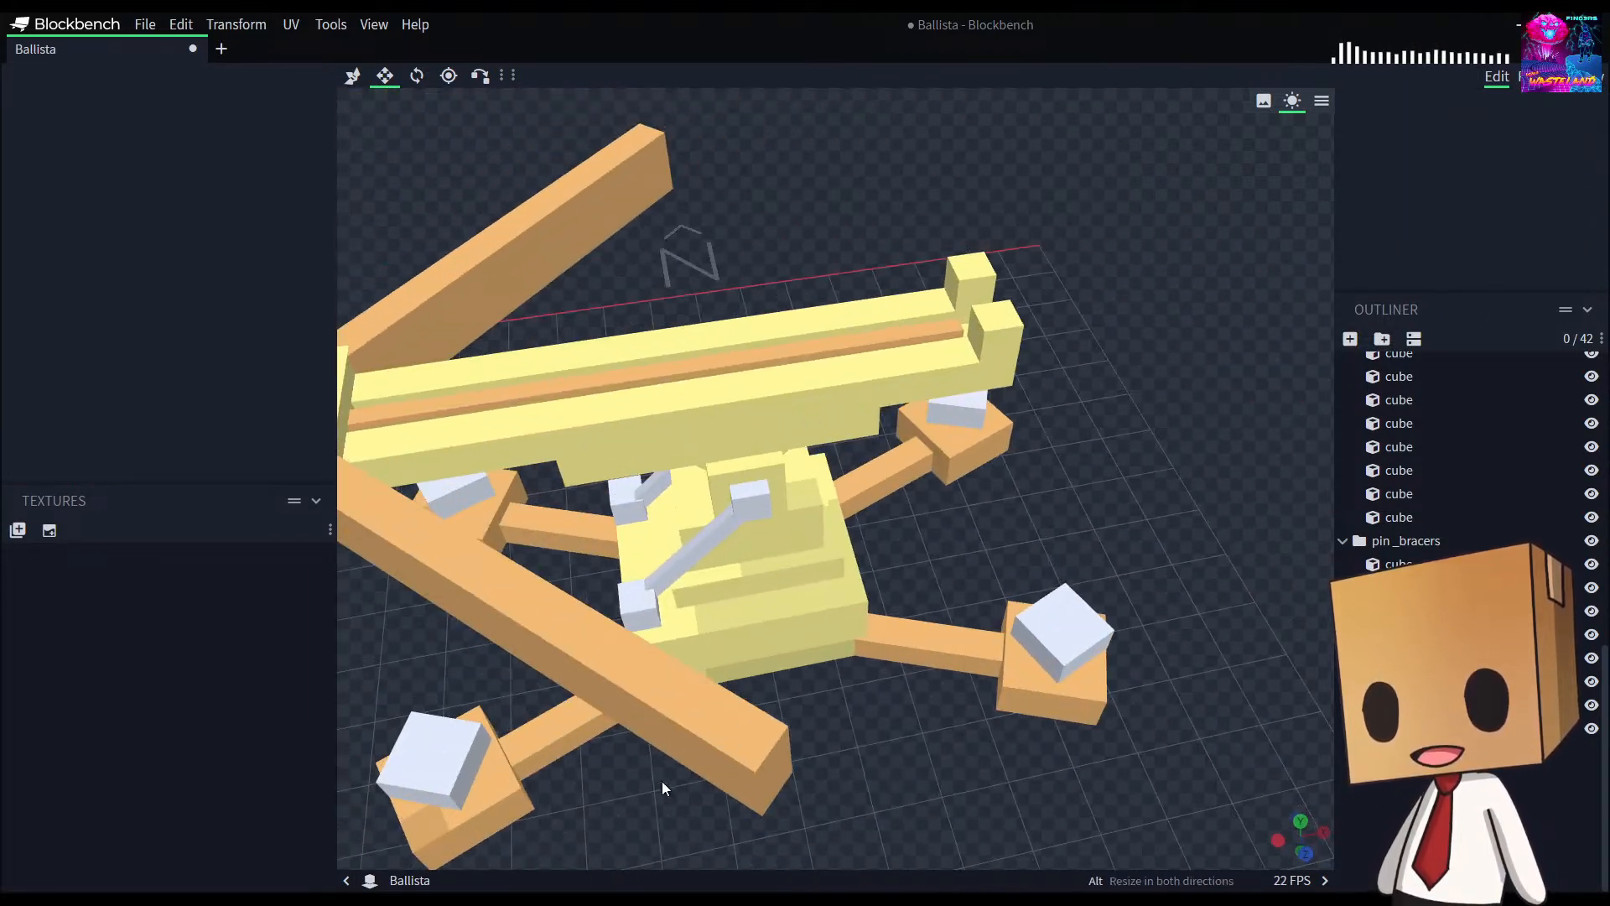
scroll(690, 179, "down", 10)
left_click_drag(1105, 606, 835, 442)
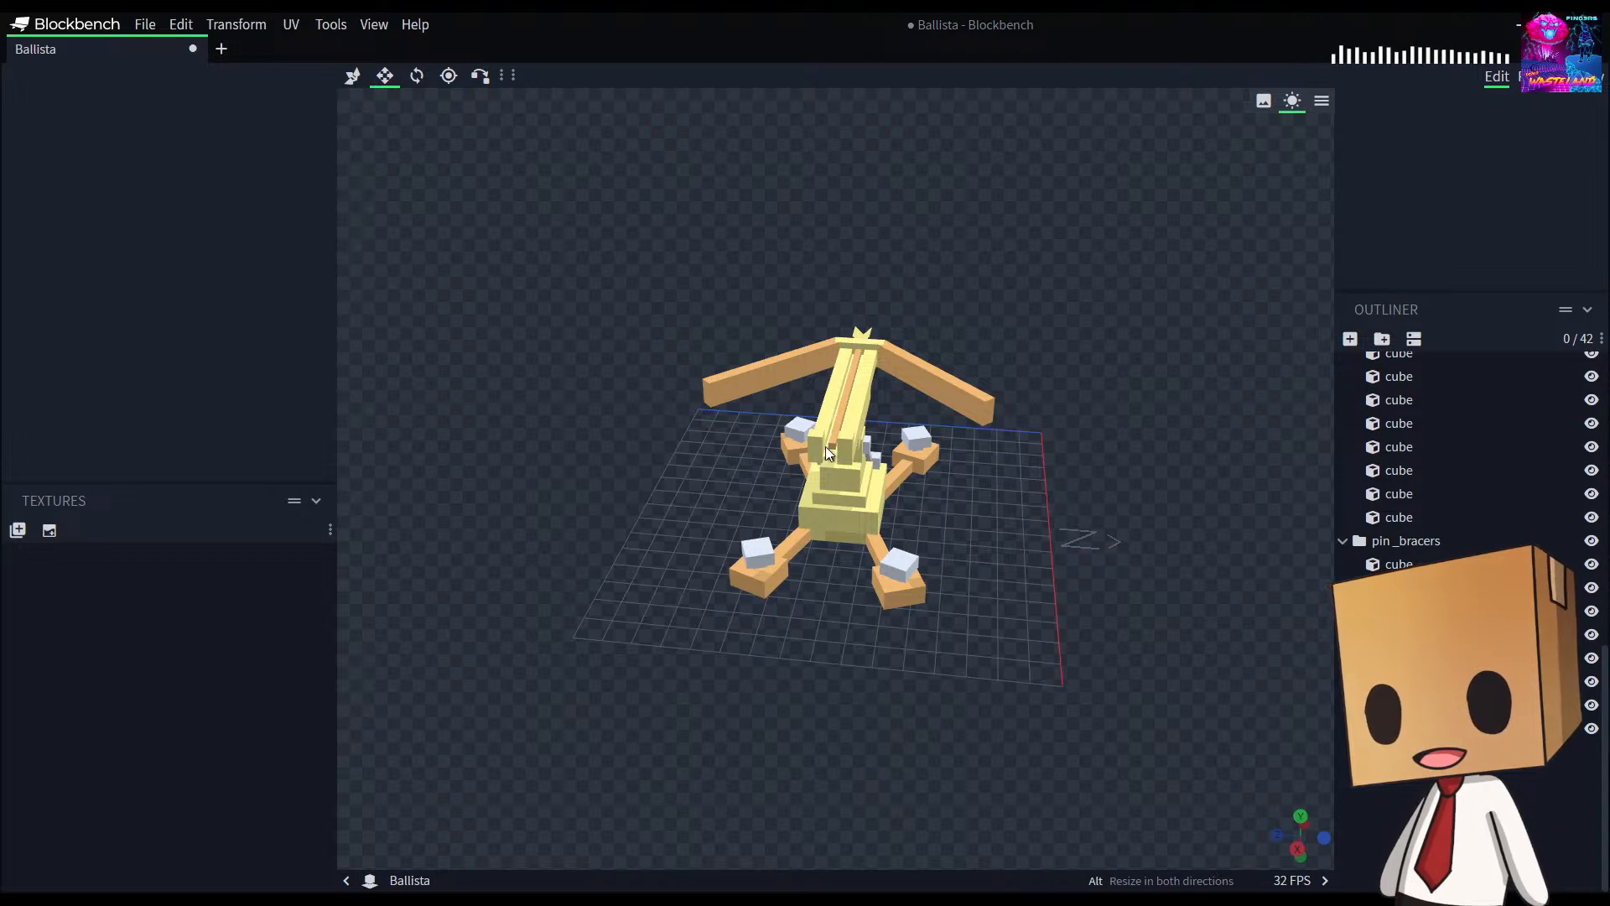
left_click_drag(1035, 548, 1091, 552)
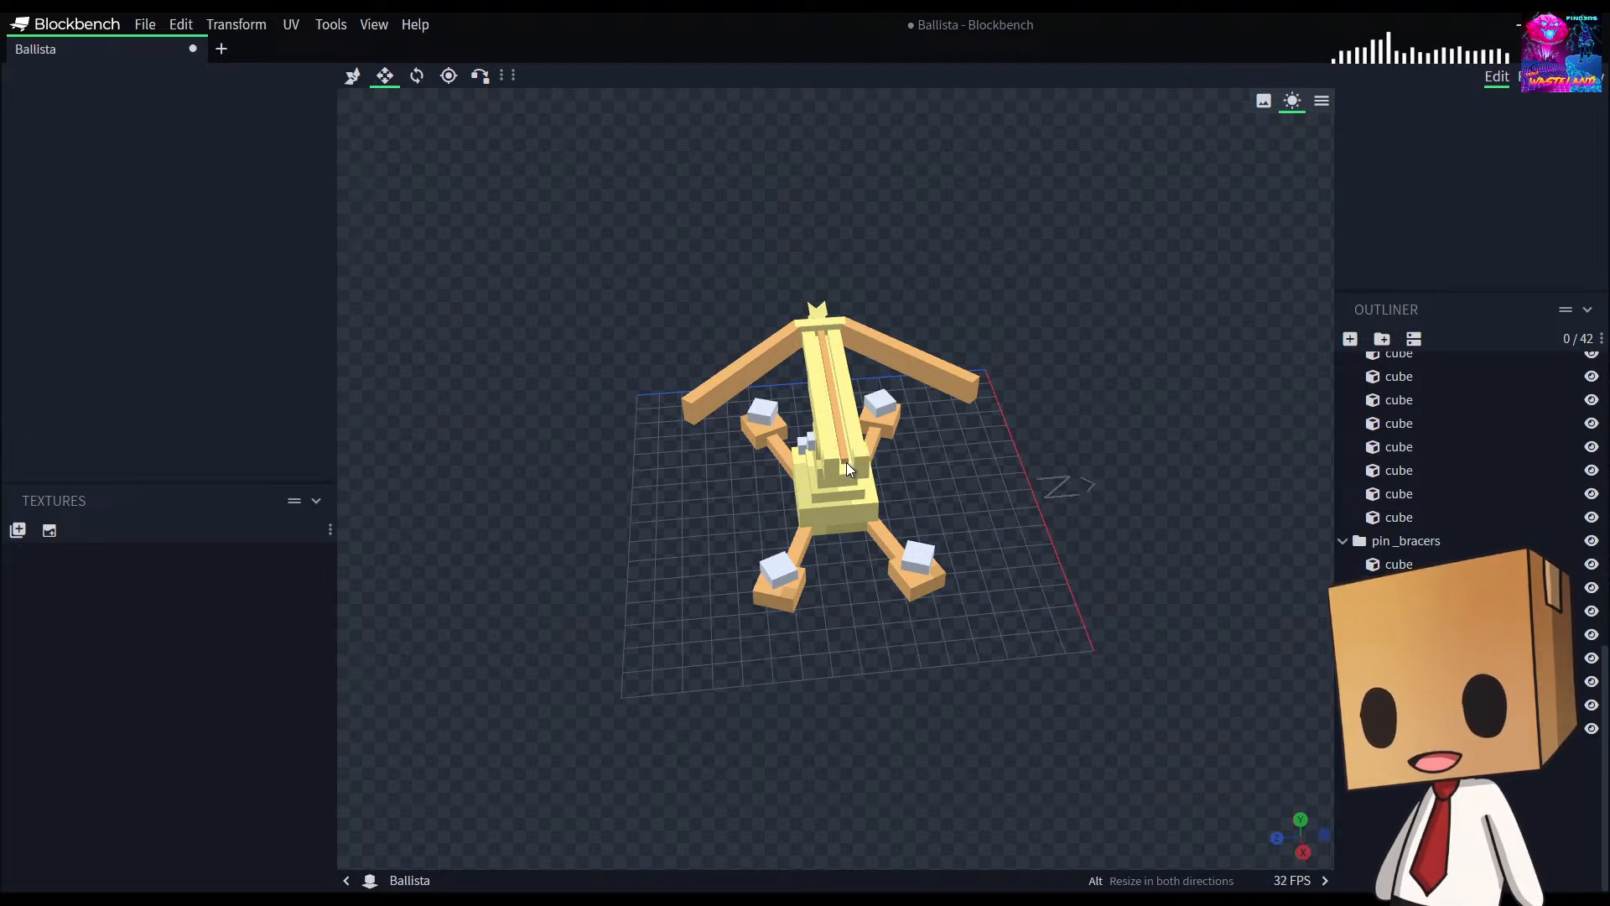
left_click_drag(1075, 542, 971, 535)
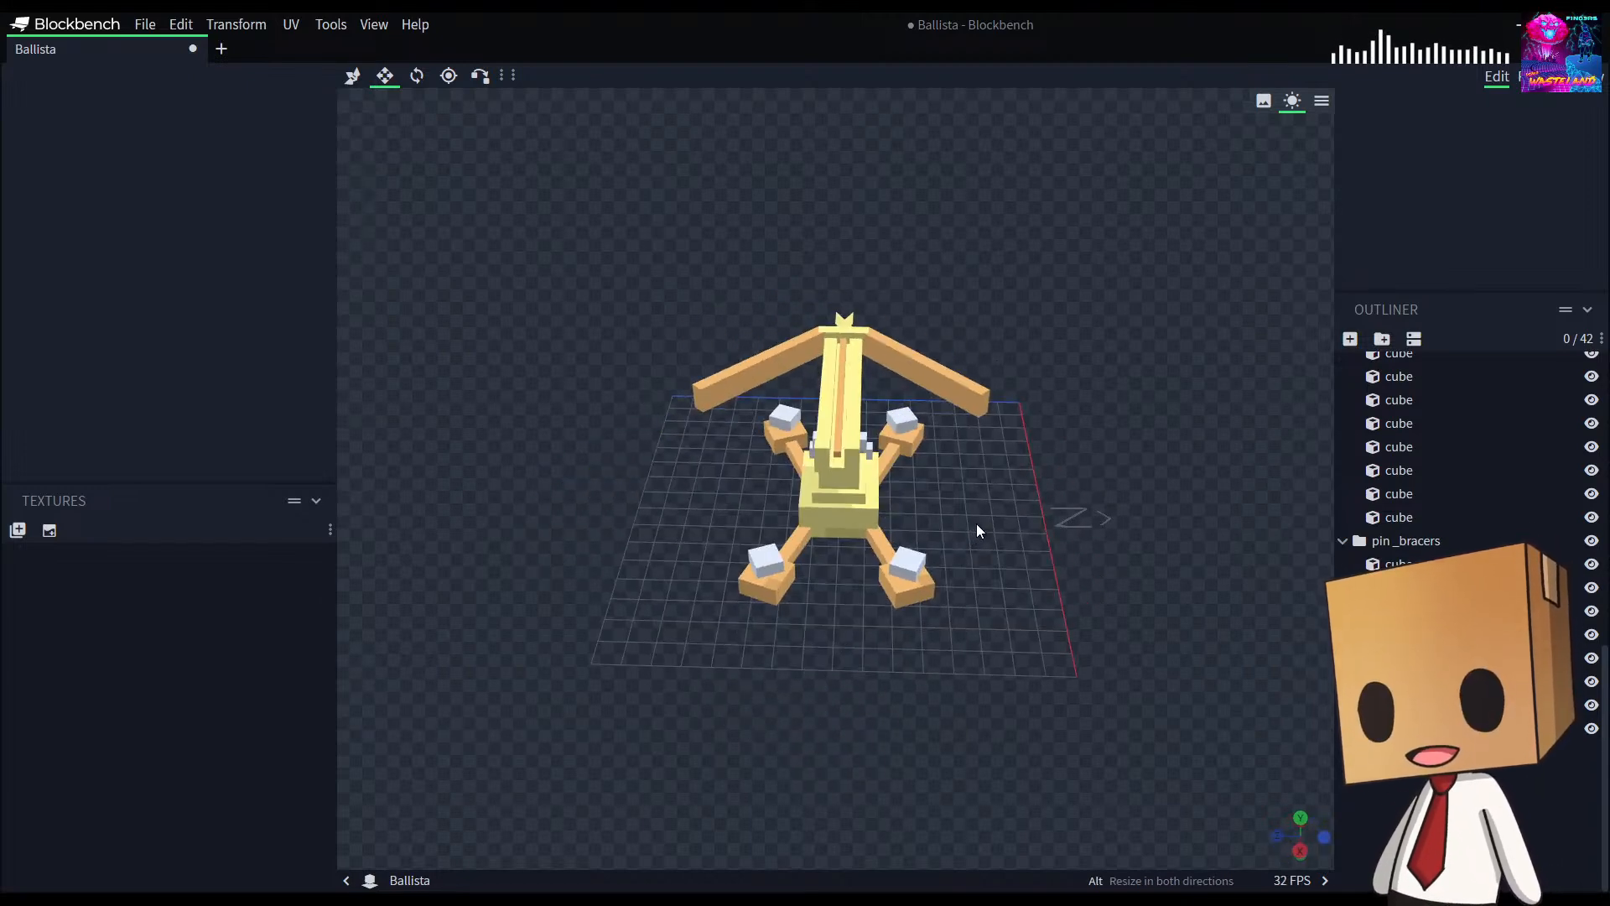
left_click_drag(980, 521, 1073, 505)
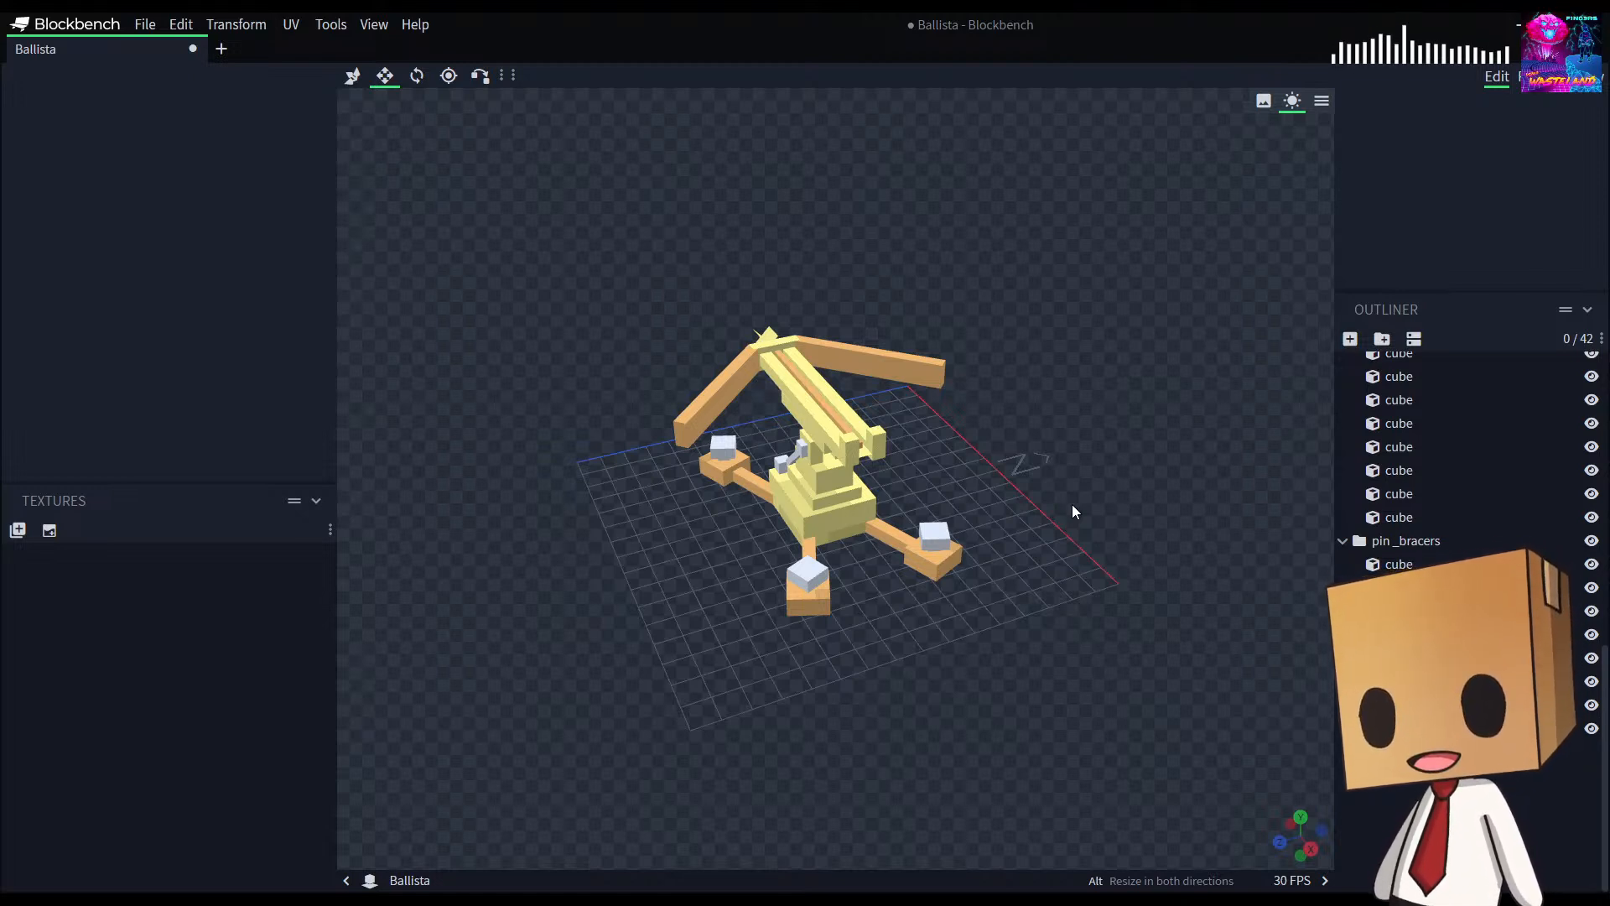
left_click_drag(1060, 535, 1093, 540)
left_click_drag(896, 431, 902, 473)
left_click(857, 425)
left_click_drag(858, 424, 1283, 549)
scroll(1409, 621, "down", 6)
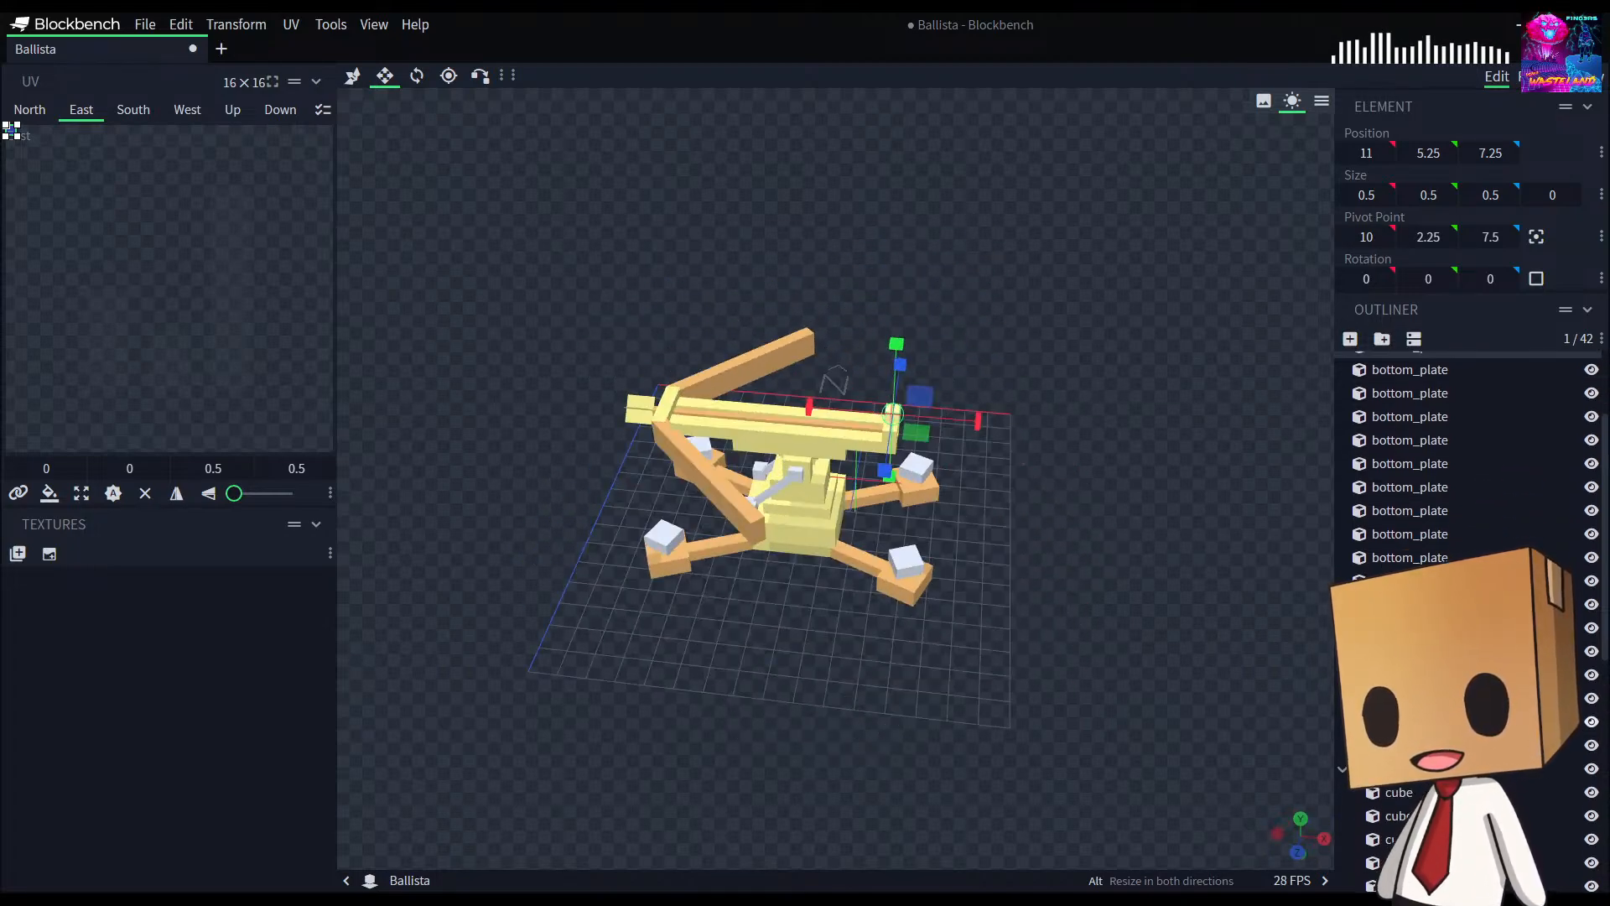
left_click(1162, 687)
left_click_drag(1162, 688, 1075, 657)
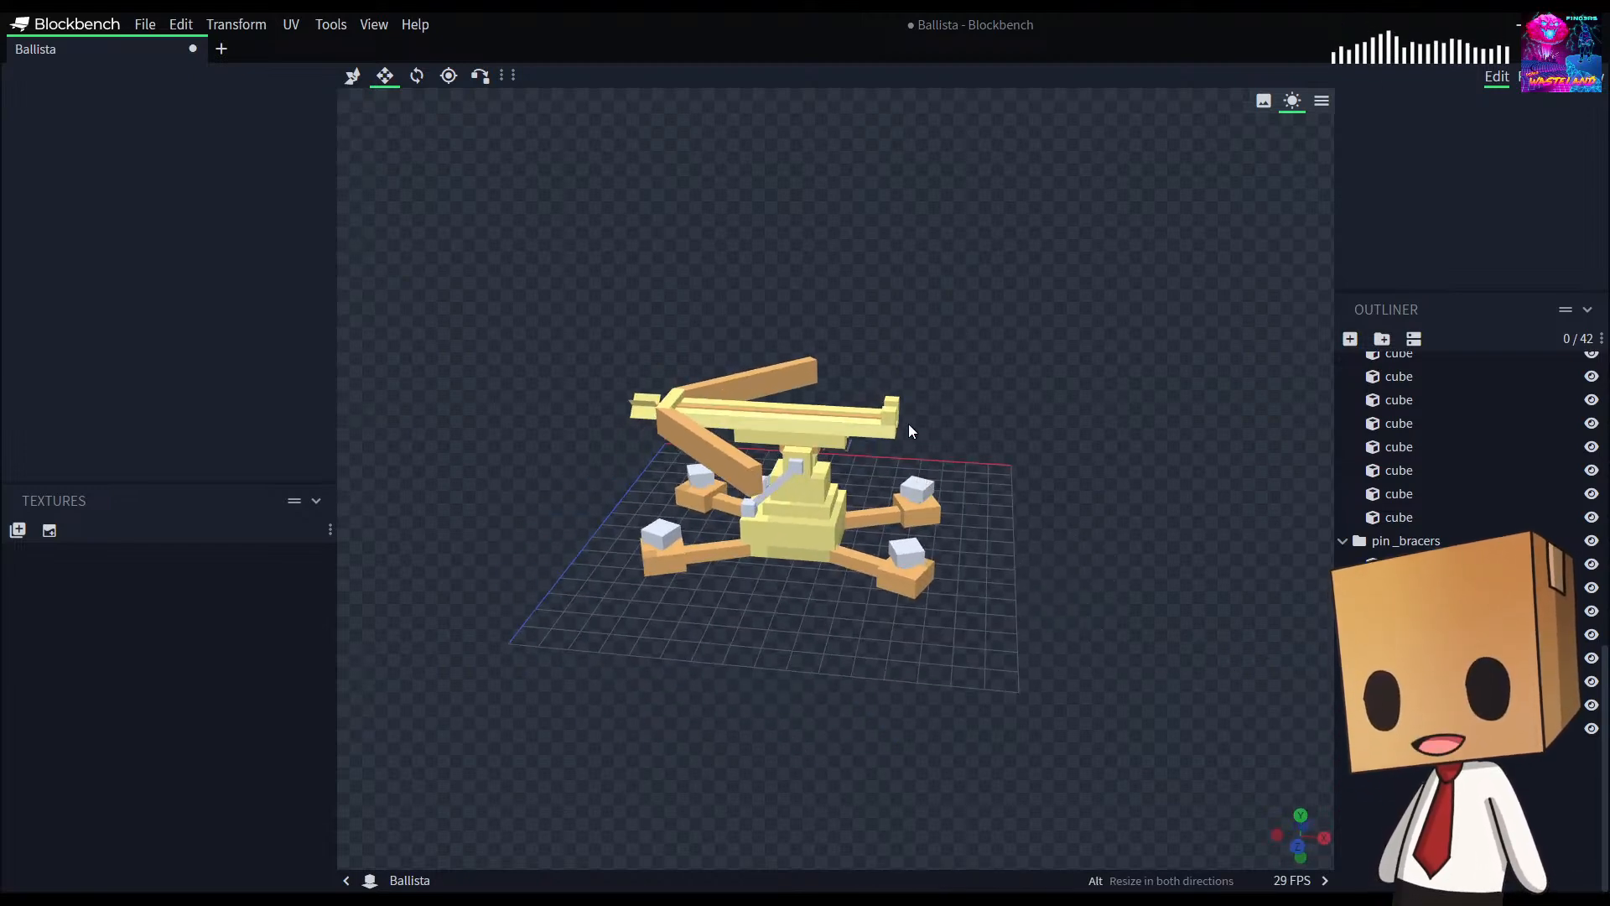
mouse_move(1081, 445)
left_mouse_down()
mouse_move(720, 433)
mouse_move(617, 448)
mouse_move(474, 423)
mouse_move(492, 418)
mouse_move(385, 448)
mouse_move(330, 439)
mouse_move(403, 327)
mouse_move(503, 385)
mouse_move(874, 462)
mouse_move(1018, 448)
mouse_move(1135, 463)
mouse_move(1078, 445)
mouse_move(1096, 468)
left_mouse_up()
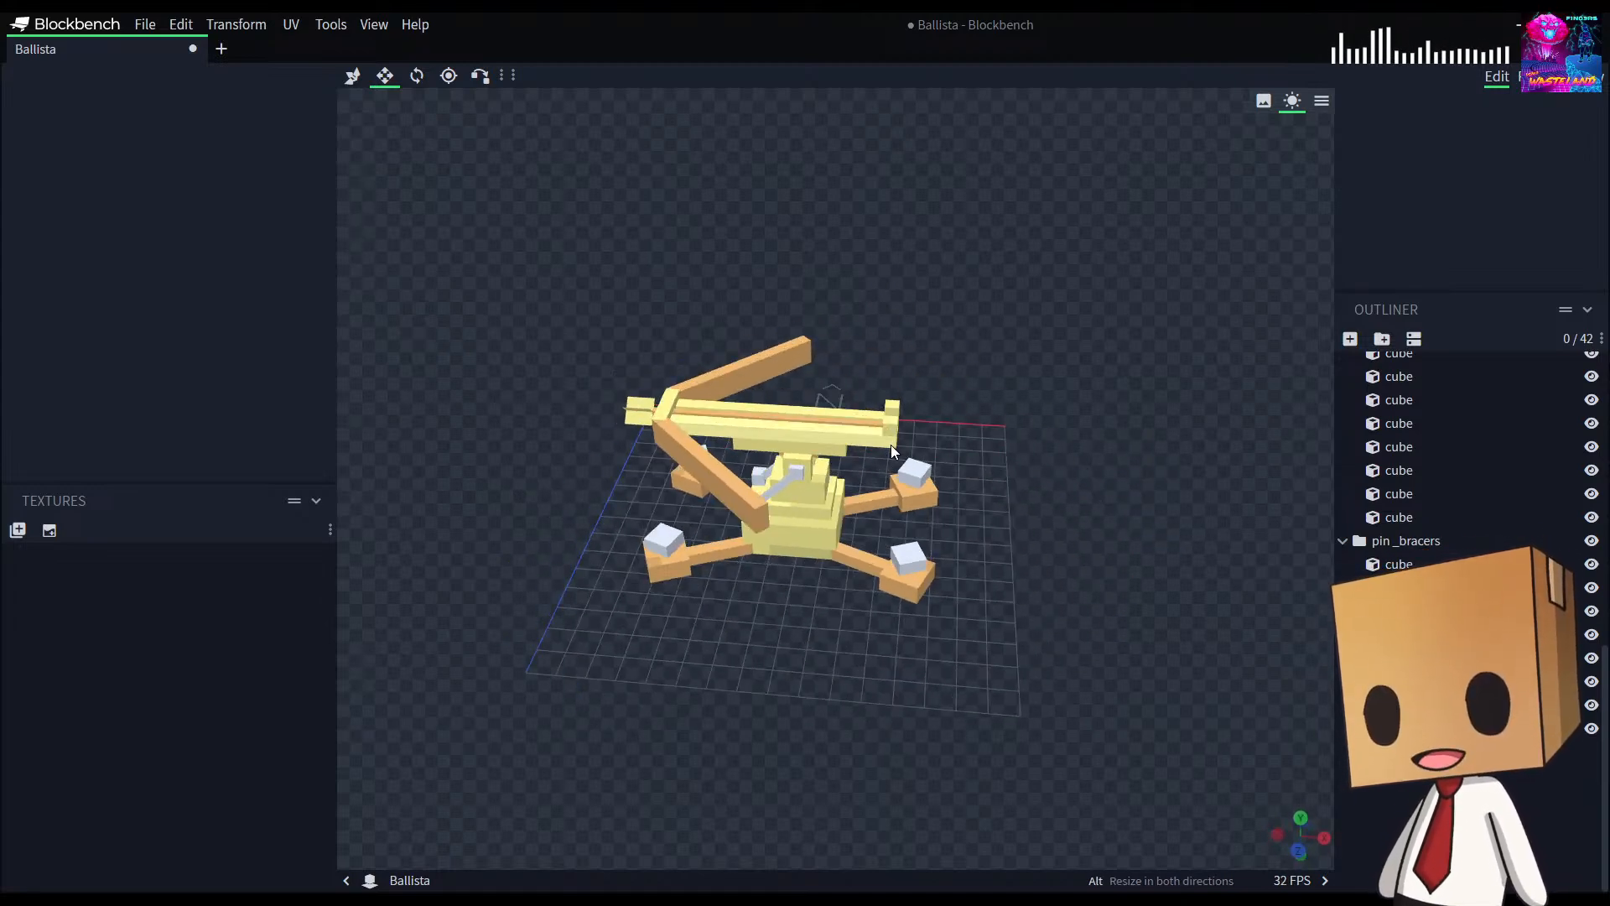
Step: Duplicate the small rear block at Z position 8.25 and move the copy back to X position 11.5
left_click(888, 424)
key("ctrl+d")
key("v")
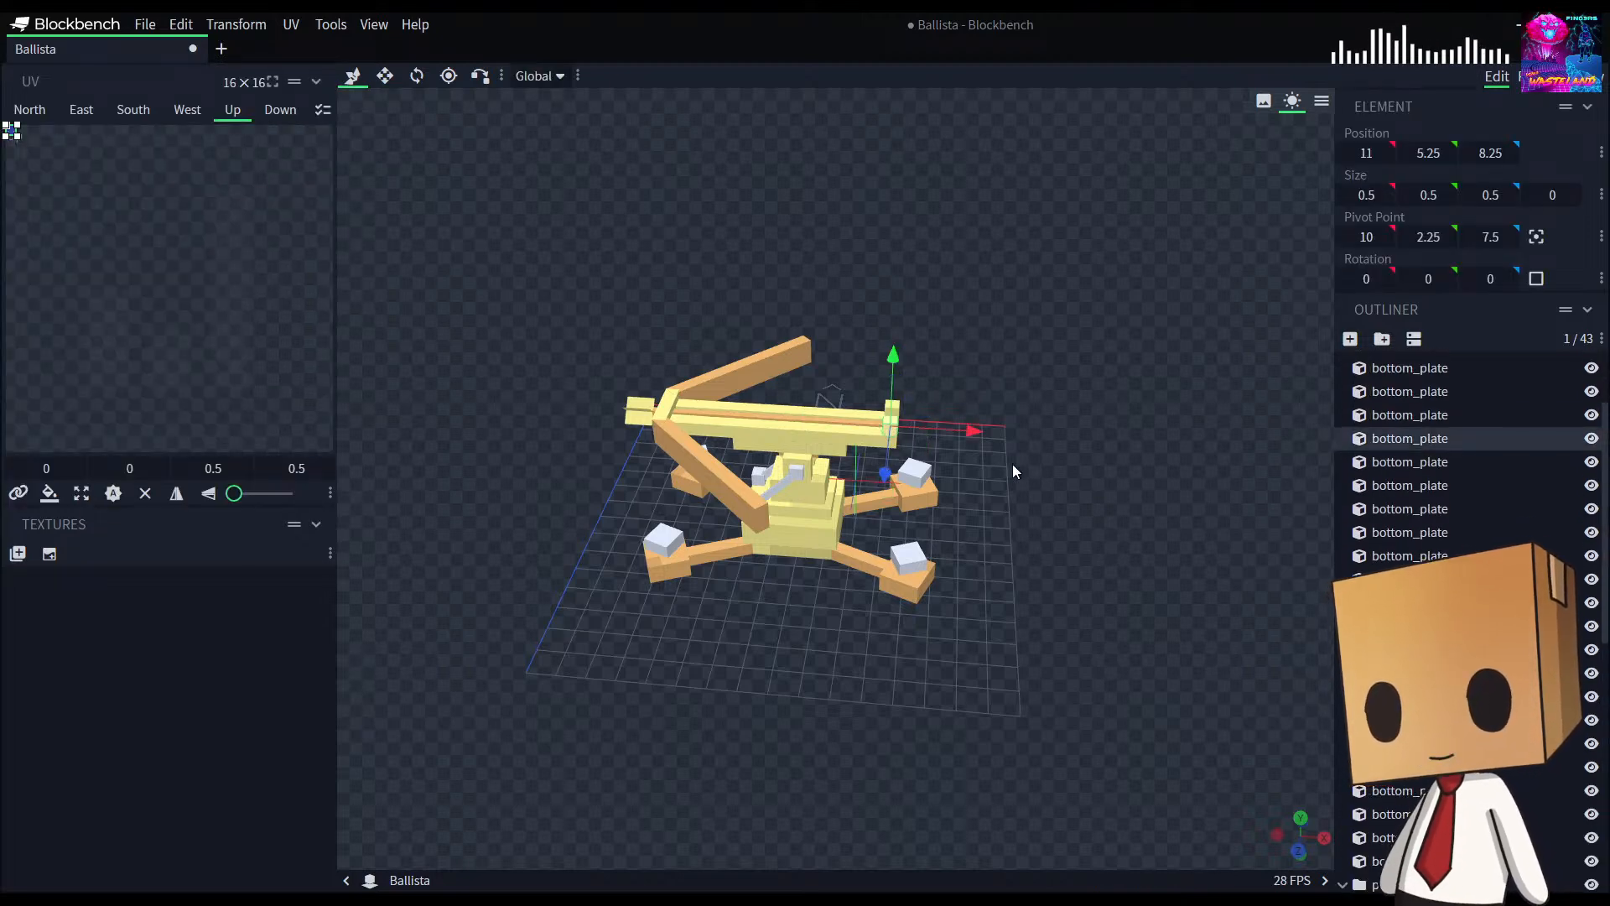
left_click_drag(972, 431, 809, 552)
Step: Enlarge the copied block behind the rail to a size of 1 on all three axes, with Z position 8
key("s")
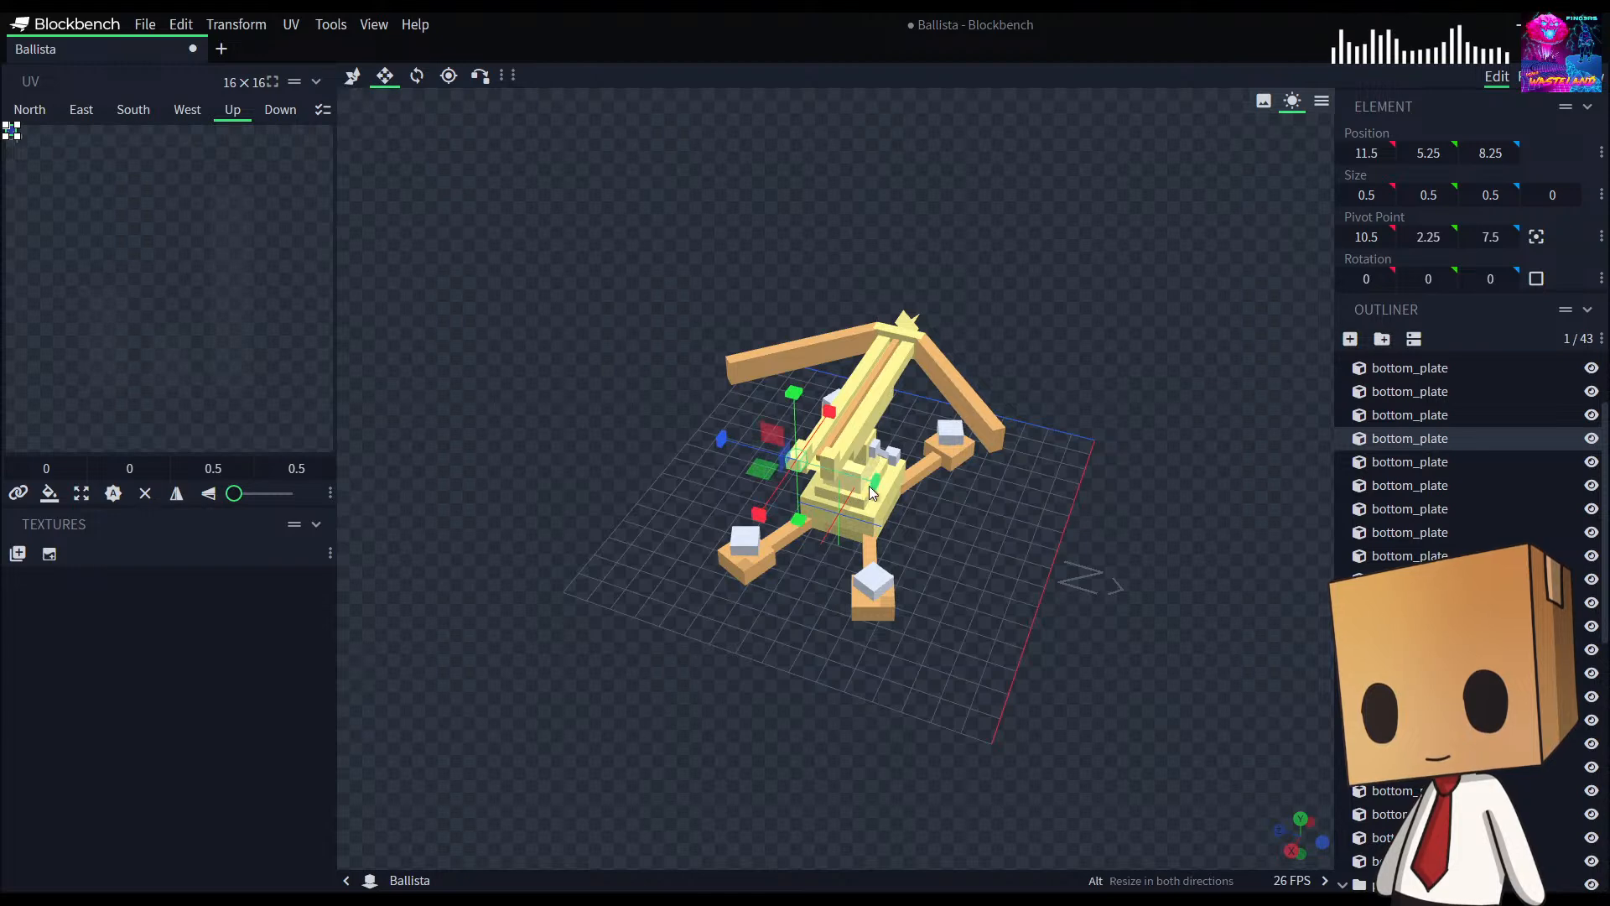
left_click_drag(872, 486, 878, 491)
left_click_drag(724, 440, 719, 437)
left_click_drag(793, 393, 791, 380)
left_click_drag(1178, 652, 1273, 621)
left_click_drag(977, 418, 991, 426)
left_click_drag(1092, 578, 1164, 581)
Step: Lower the enlarged block behind the rail to Y position 4.75
key("v")
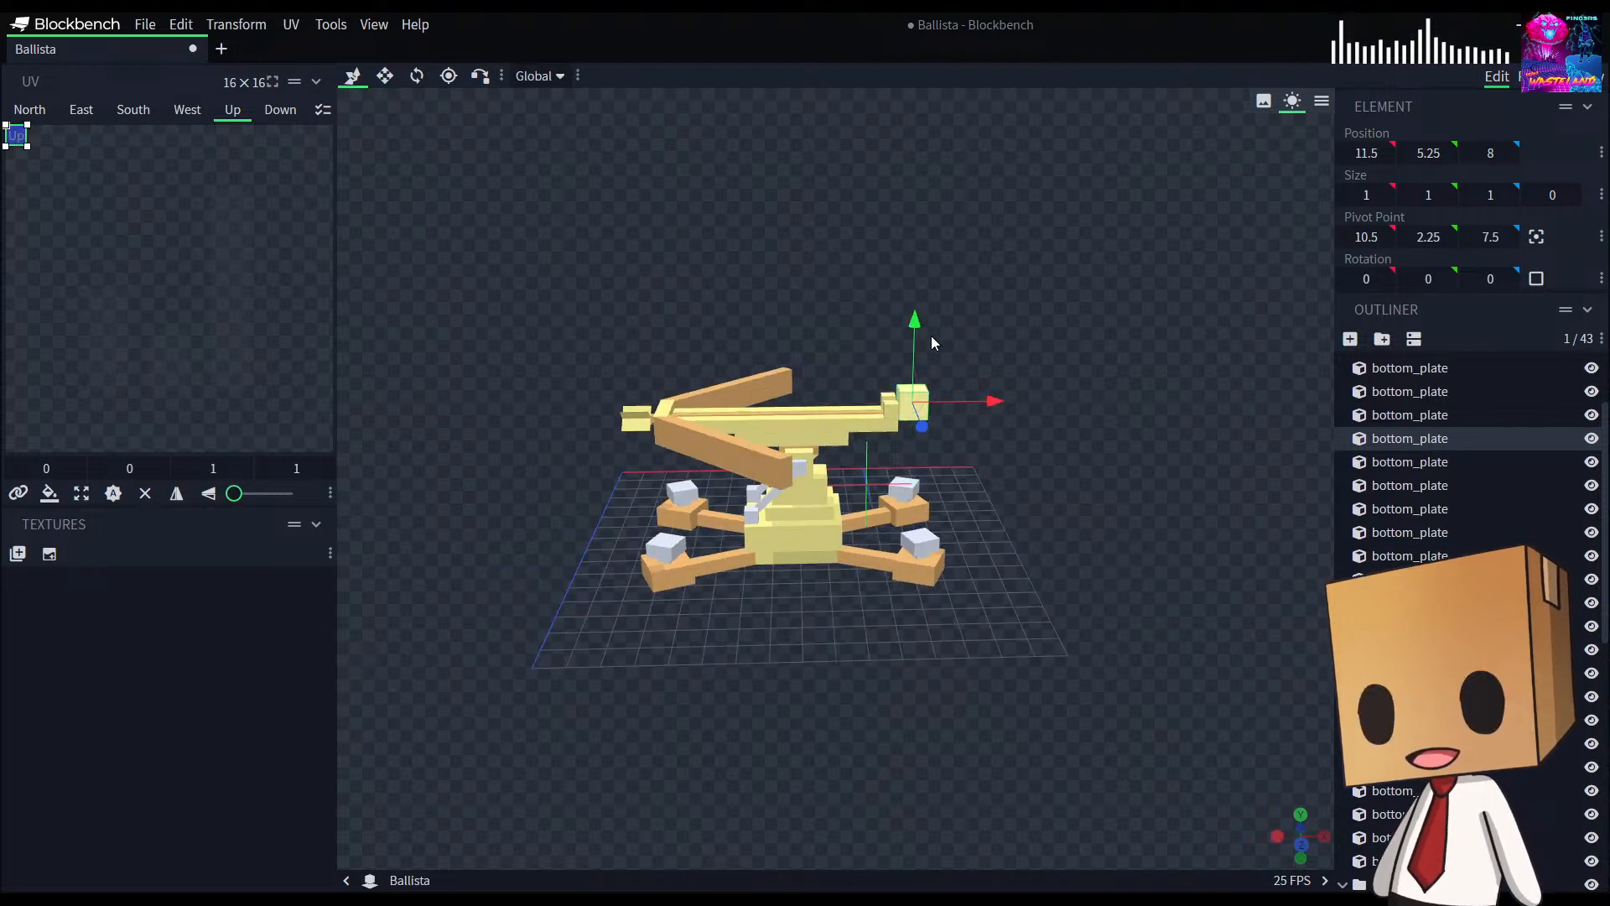
left_click_drag(914, 321, 916, 335)
left_click_drag(1082, 549, 889, 427)
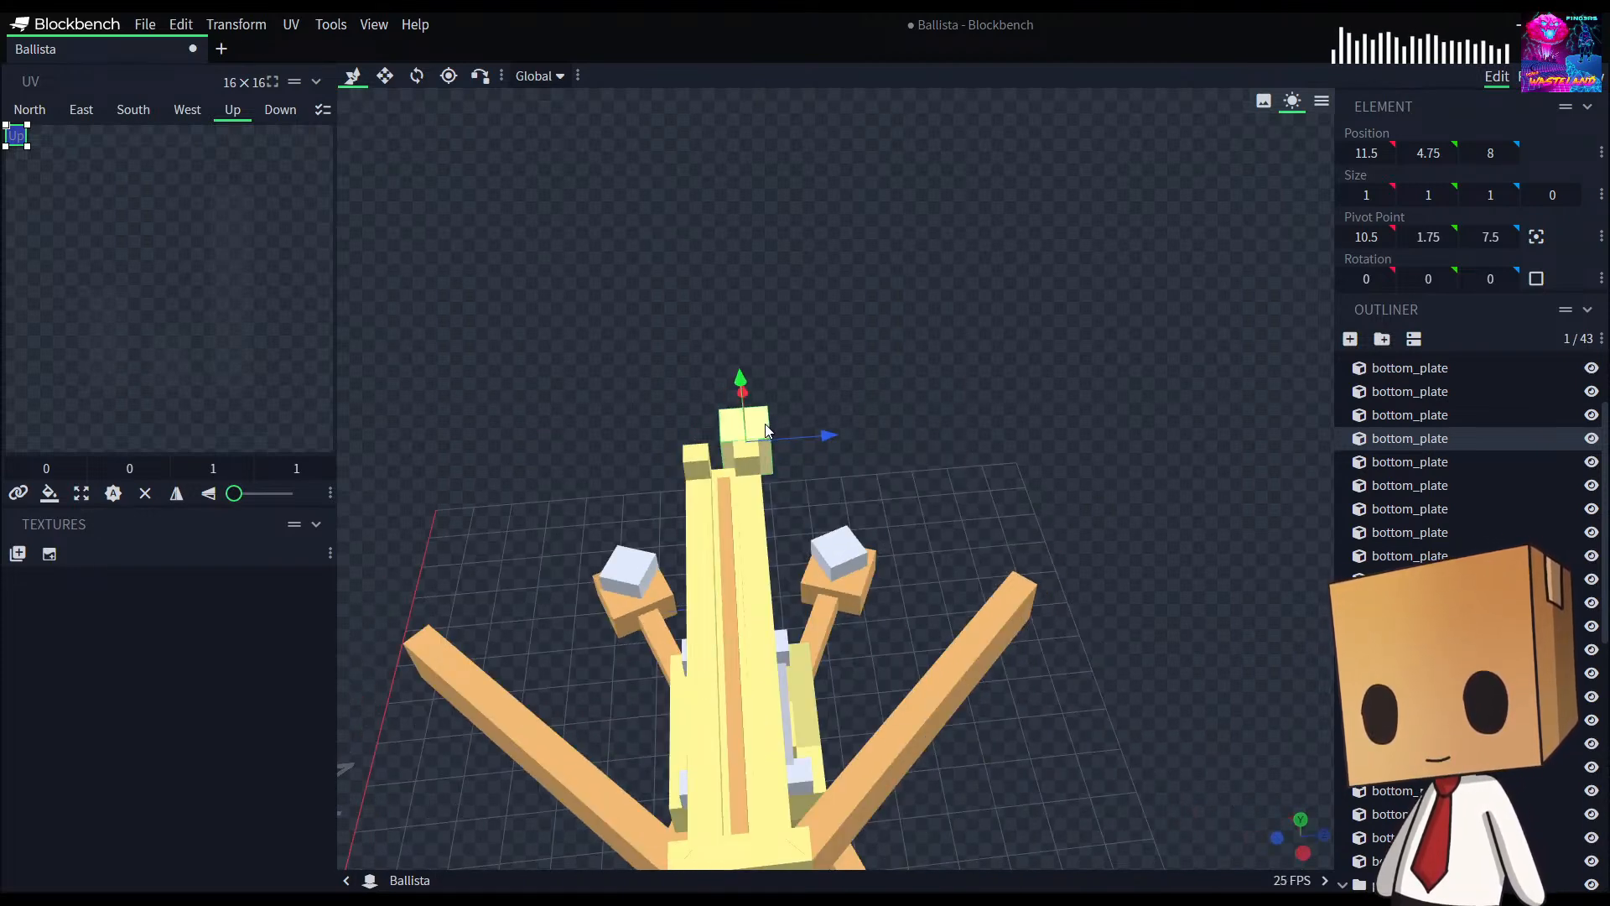
Step: Duplicate the enlarged block and space the pair across the rail's rear end at Z positions 8.25 and 6.75
key("ctrl+d")
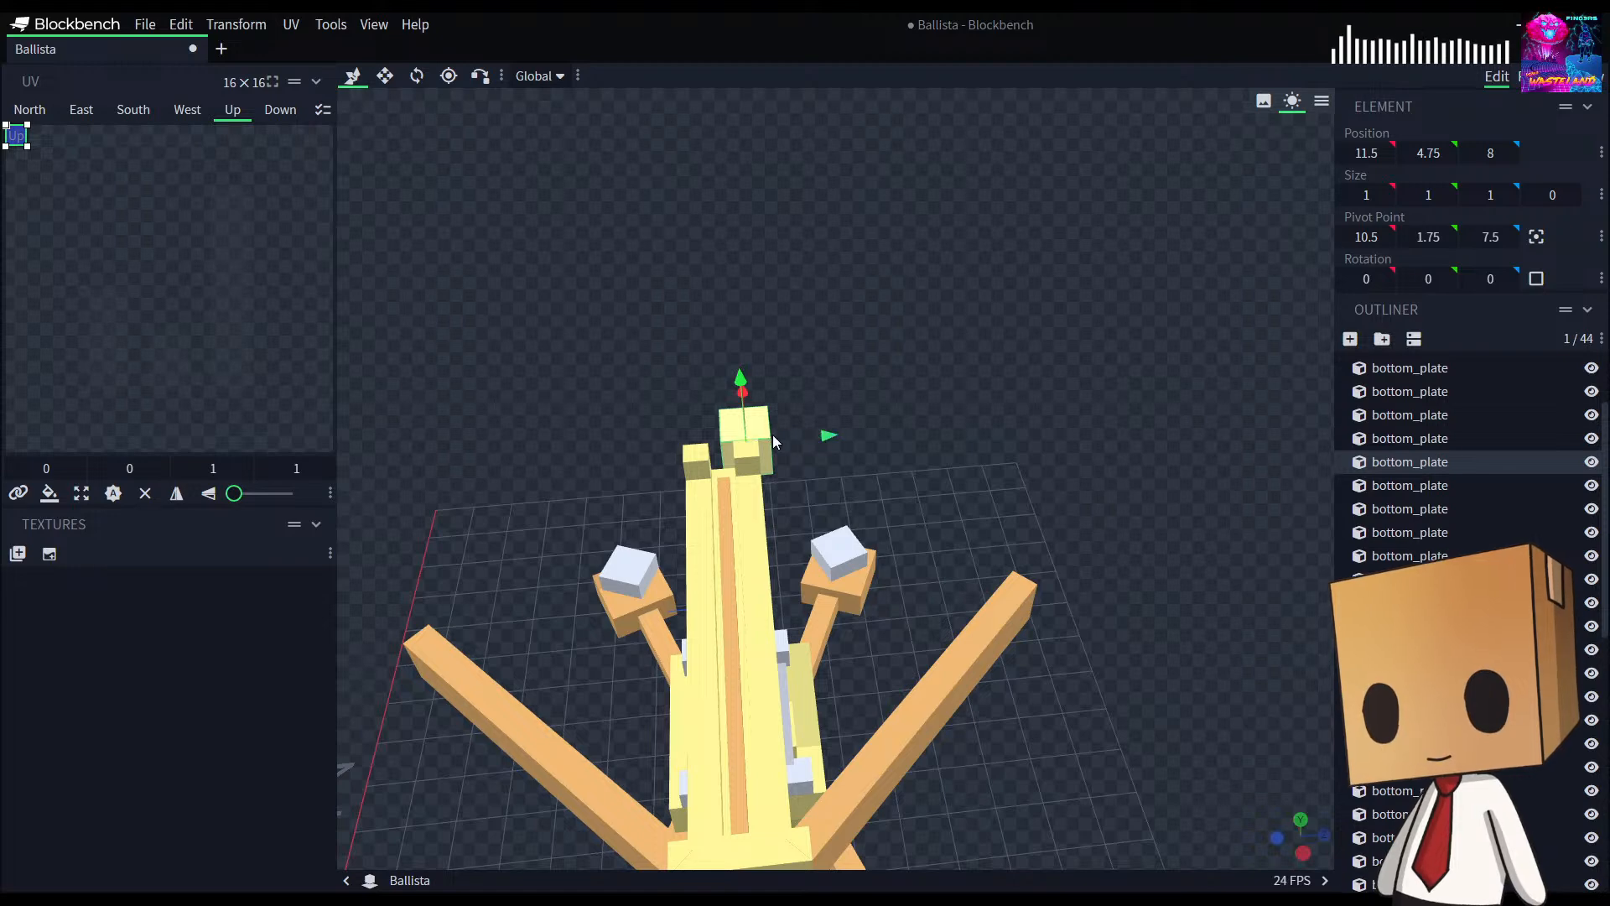
left_click_drag(785, 434, 753, 434)
left_click(751, 424)
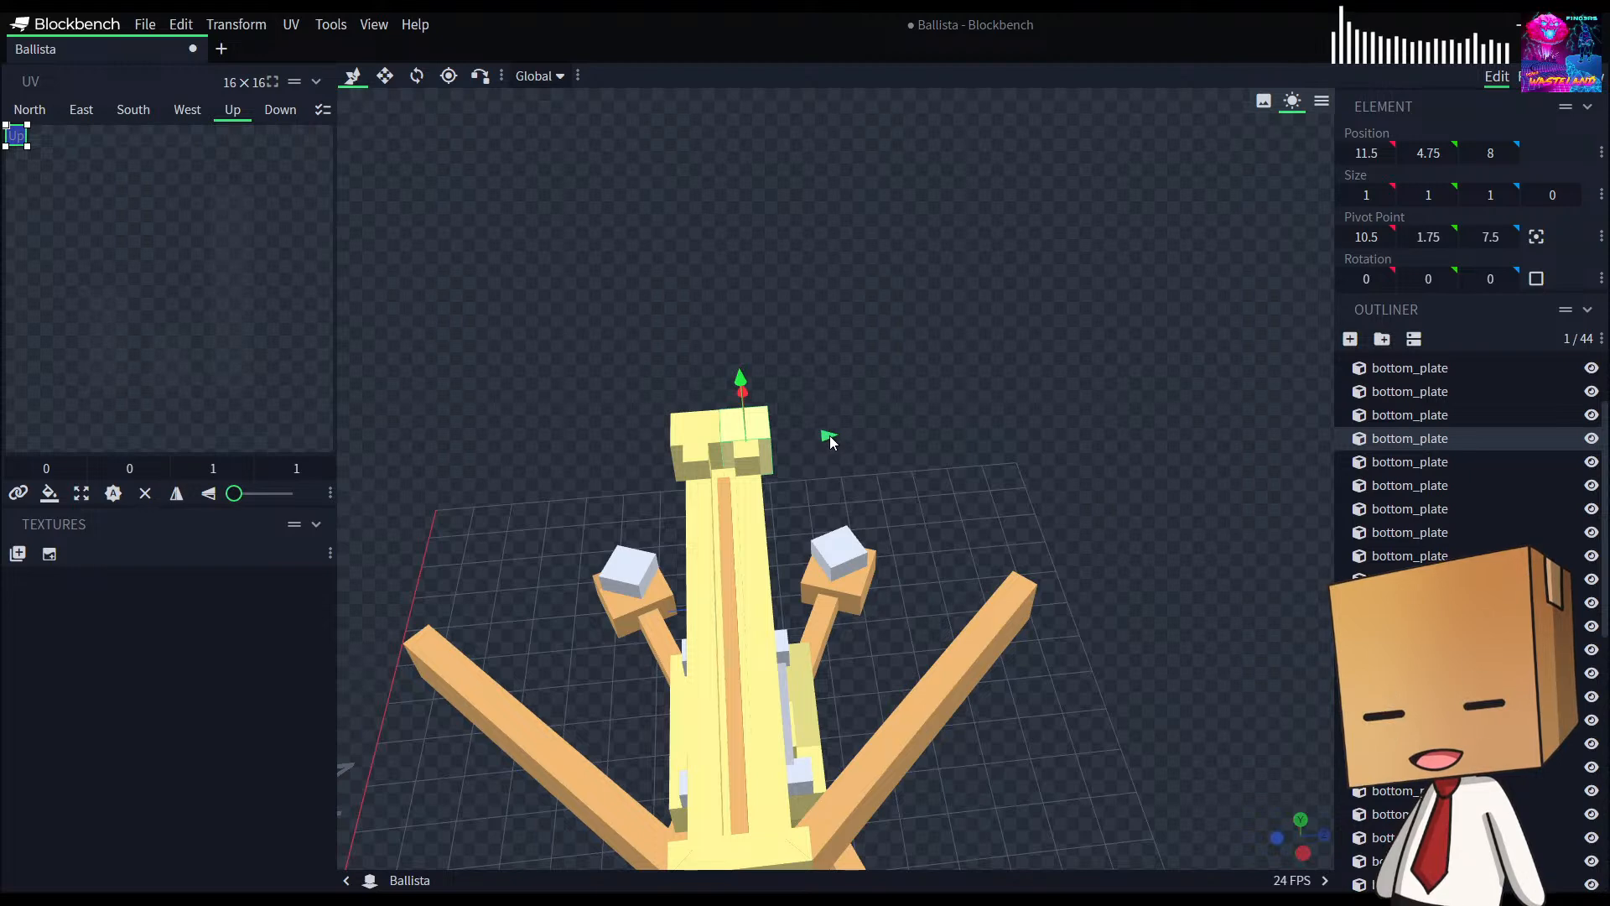
left_click_drag(833, 442, 781, 445)
left_click(710, 425)
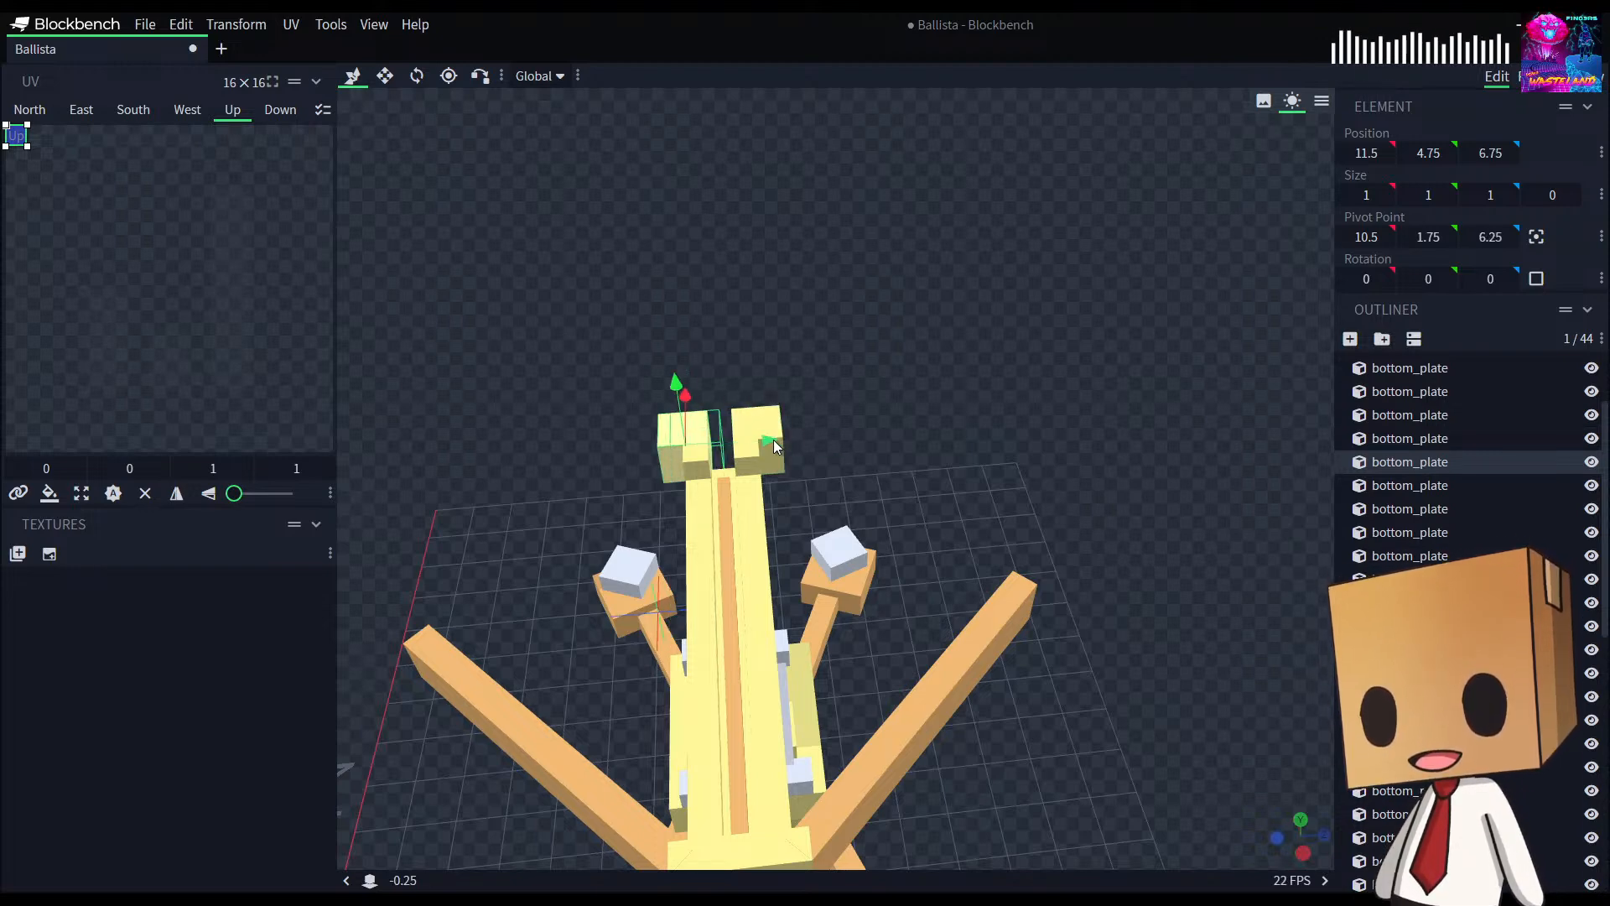
left_click_drag(911, 431, 962, 451)
Step: Lengthen both enlarged rear blocks backwards to an X size of 1.75
left_click_drag(706, 477, 833, 642)
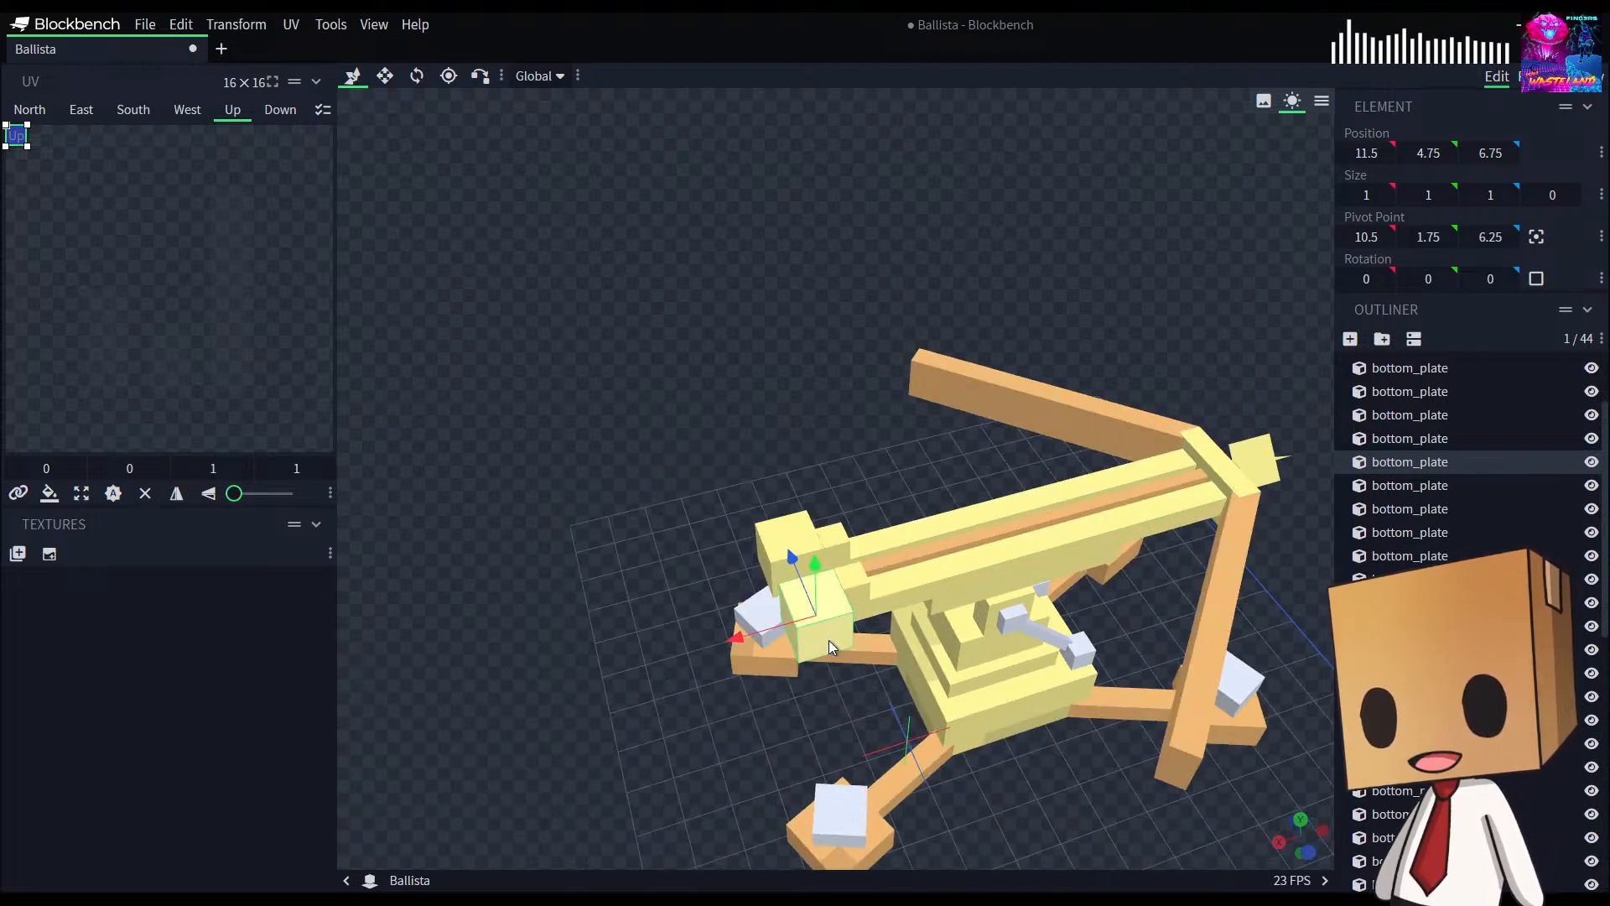
left_click(787, 544)
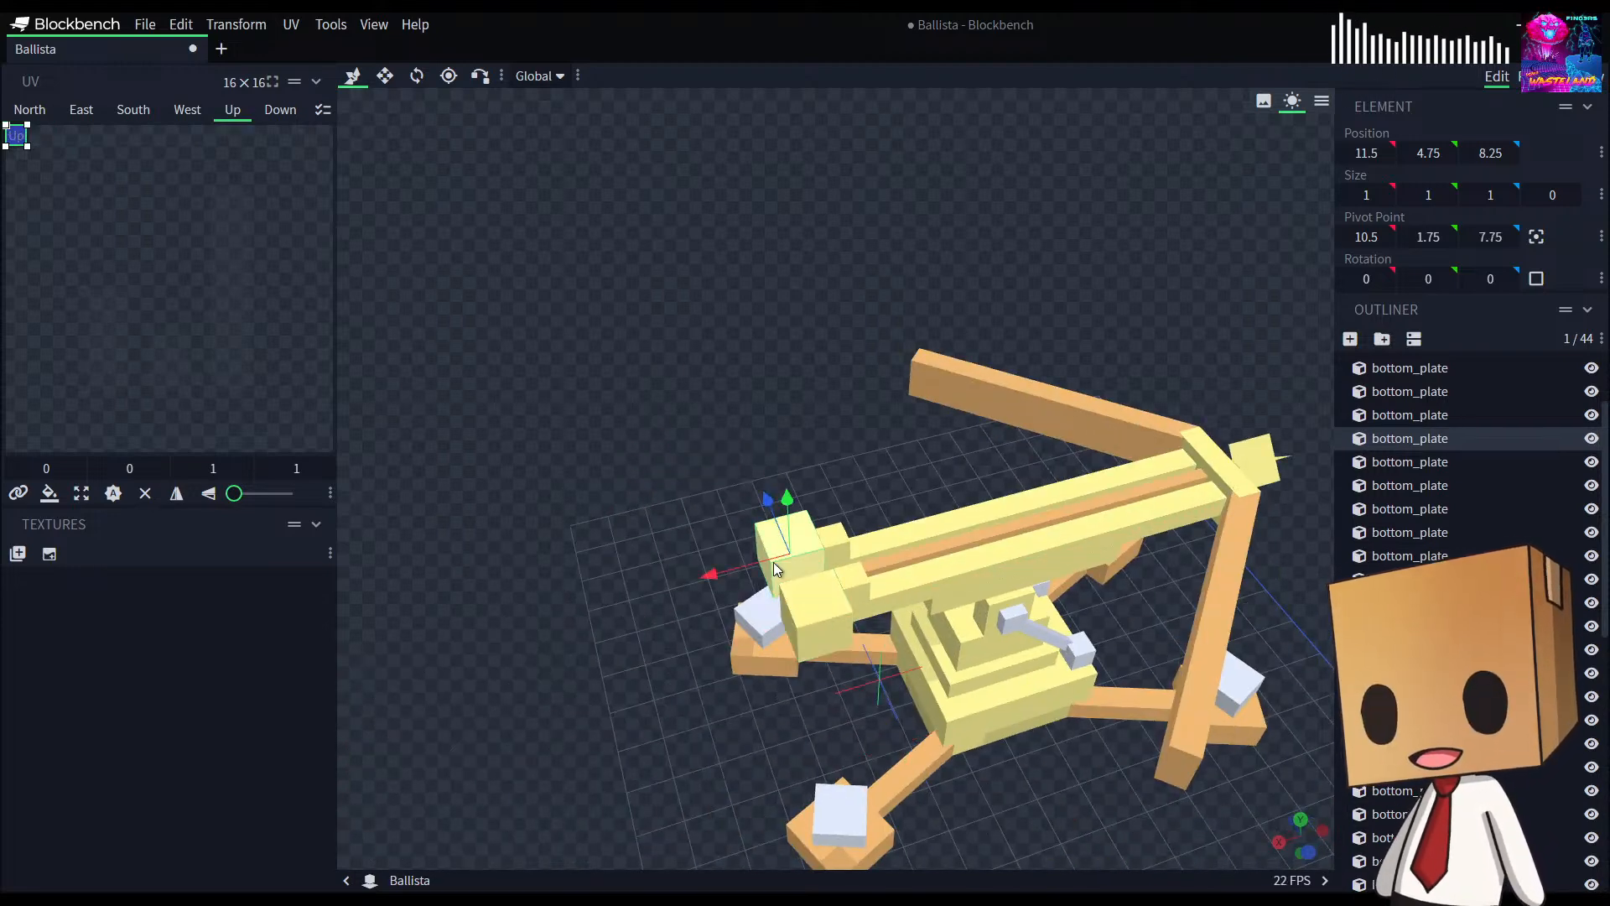
left_click(803, 618, "shift")
key("s")
left_click_drag(722, 616, 795, 515)
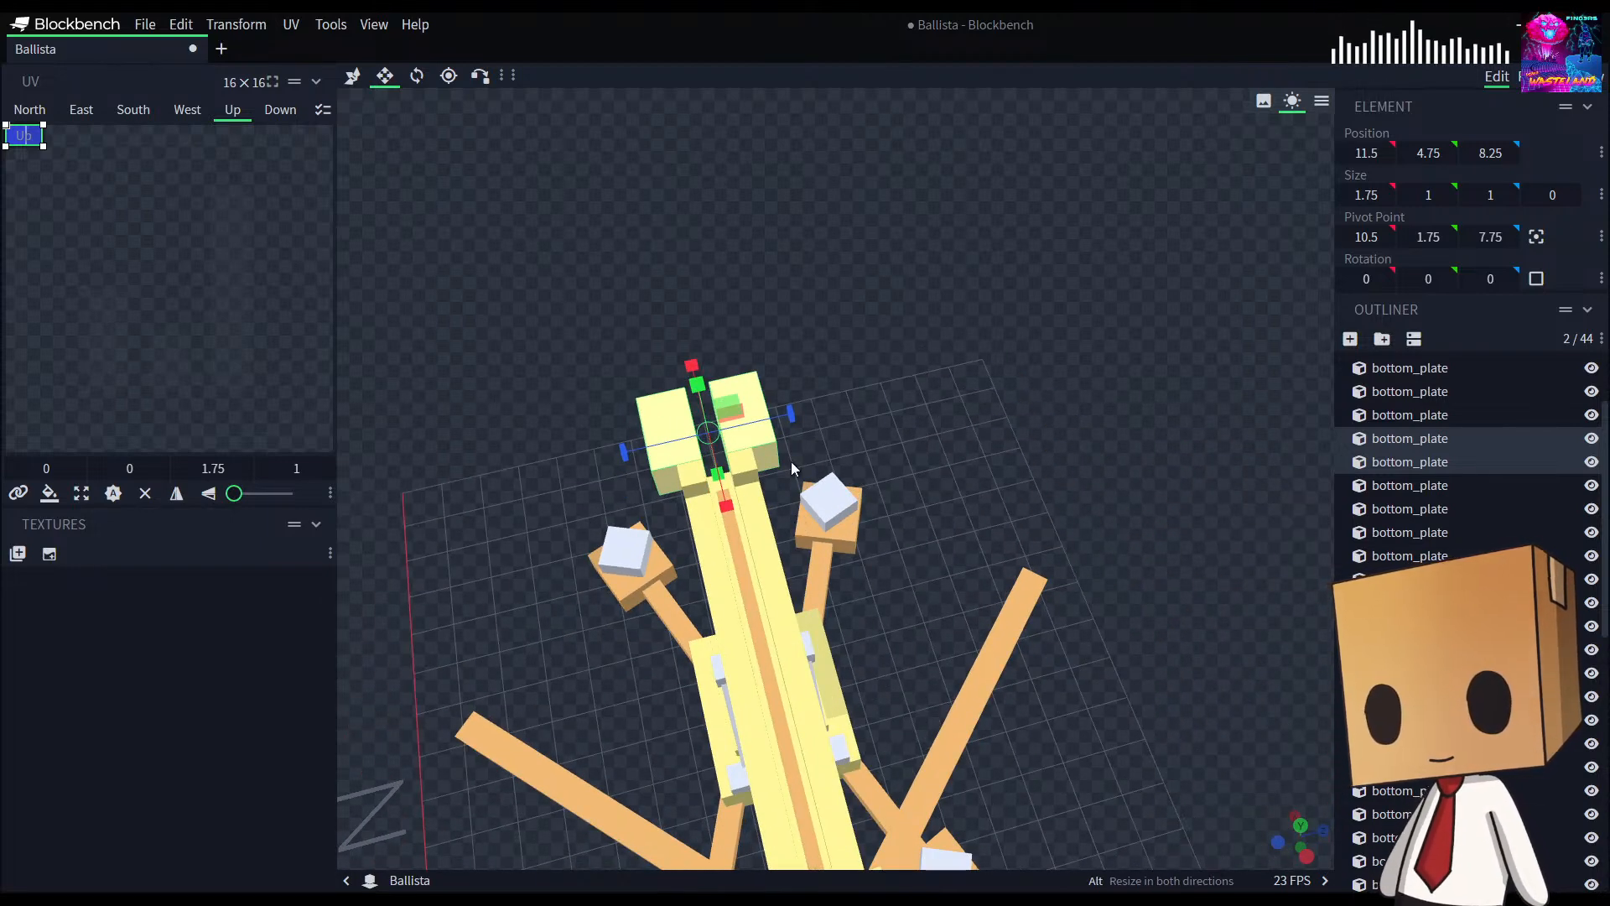
left_click_drag(921, 383, 887, 369)
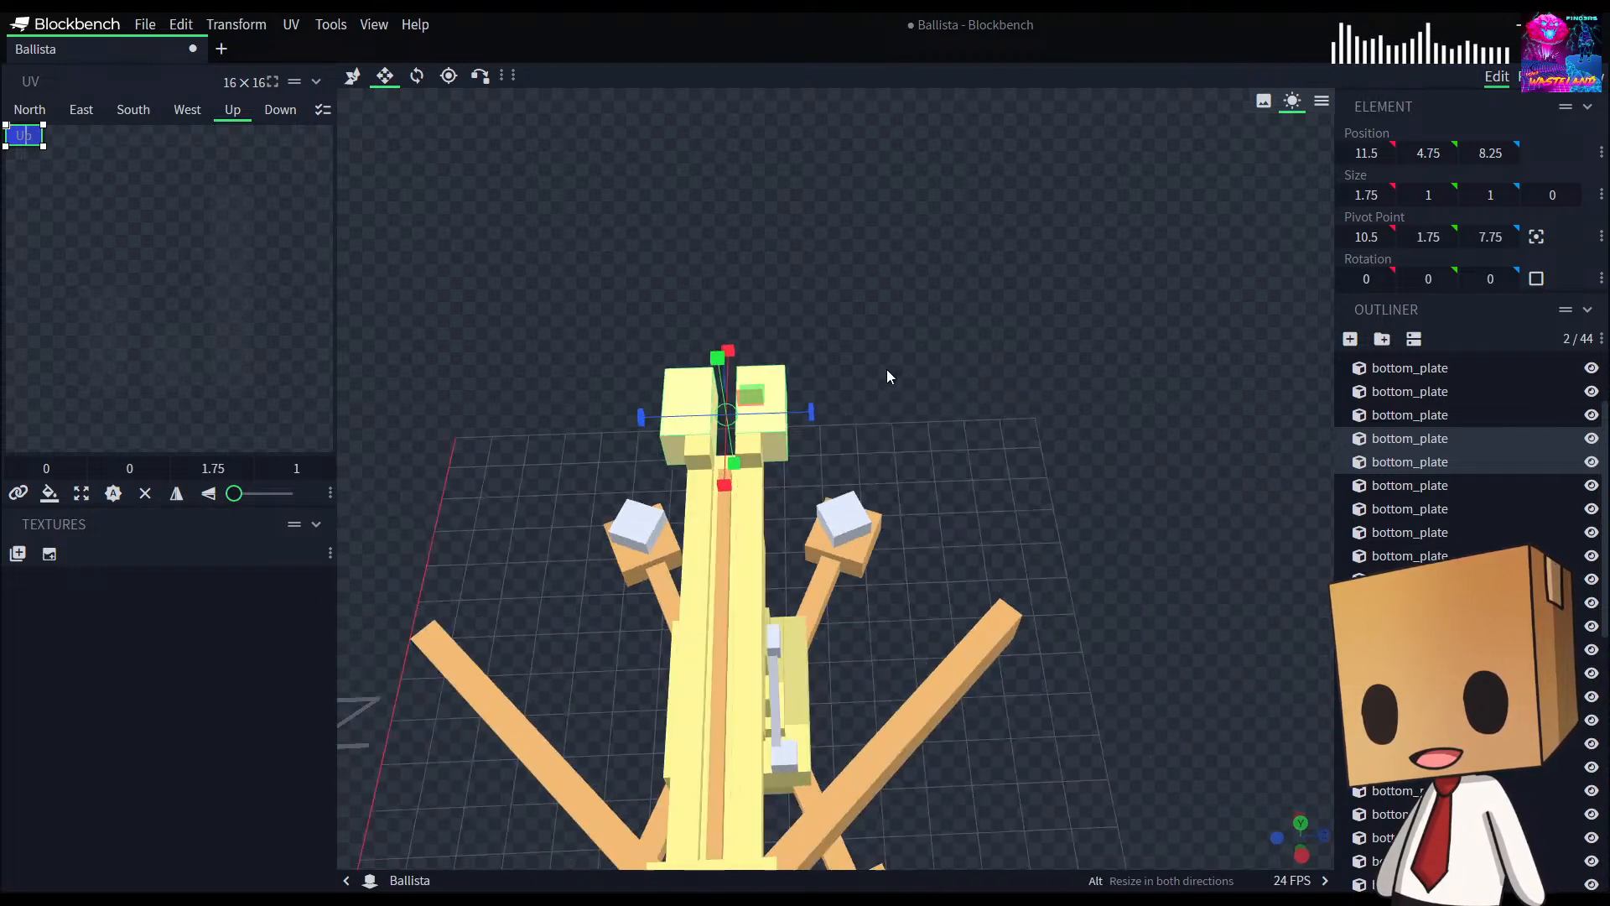
Step: Centre the pivot of the large rear block at Z position 8.25 and try rotating it -22.5 degrees about Y
left_click(780, 373)
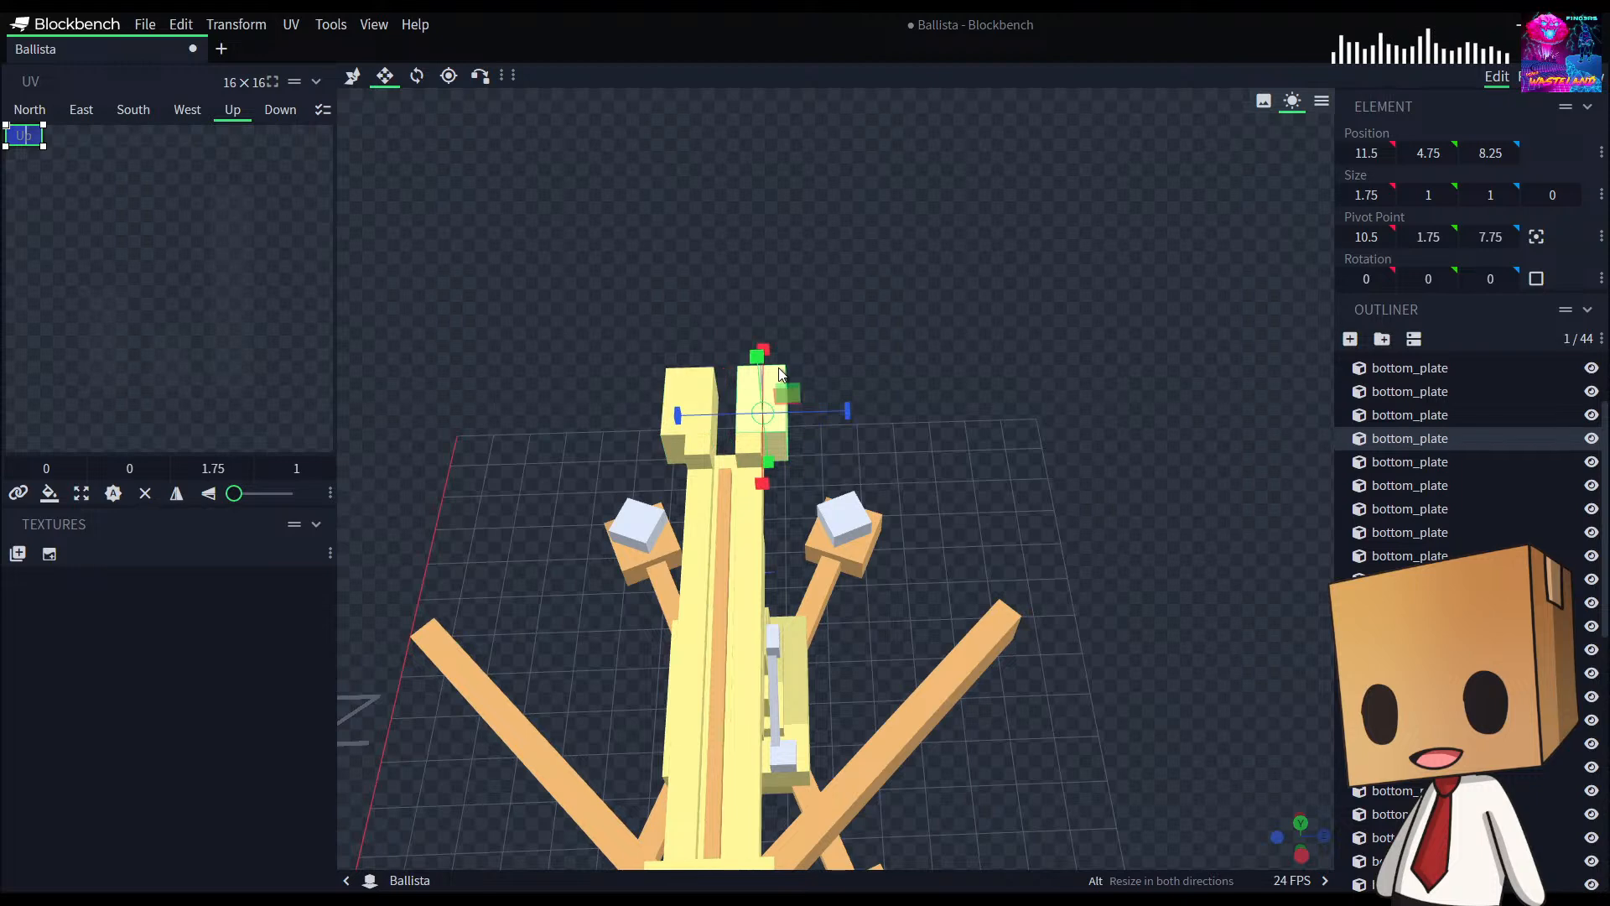
left_click(1536, 237)
left_click(417, 76)
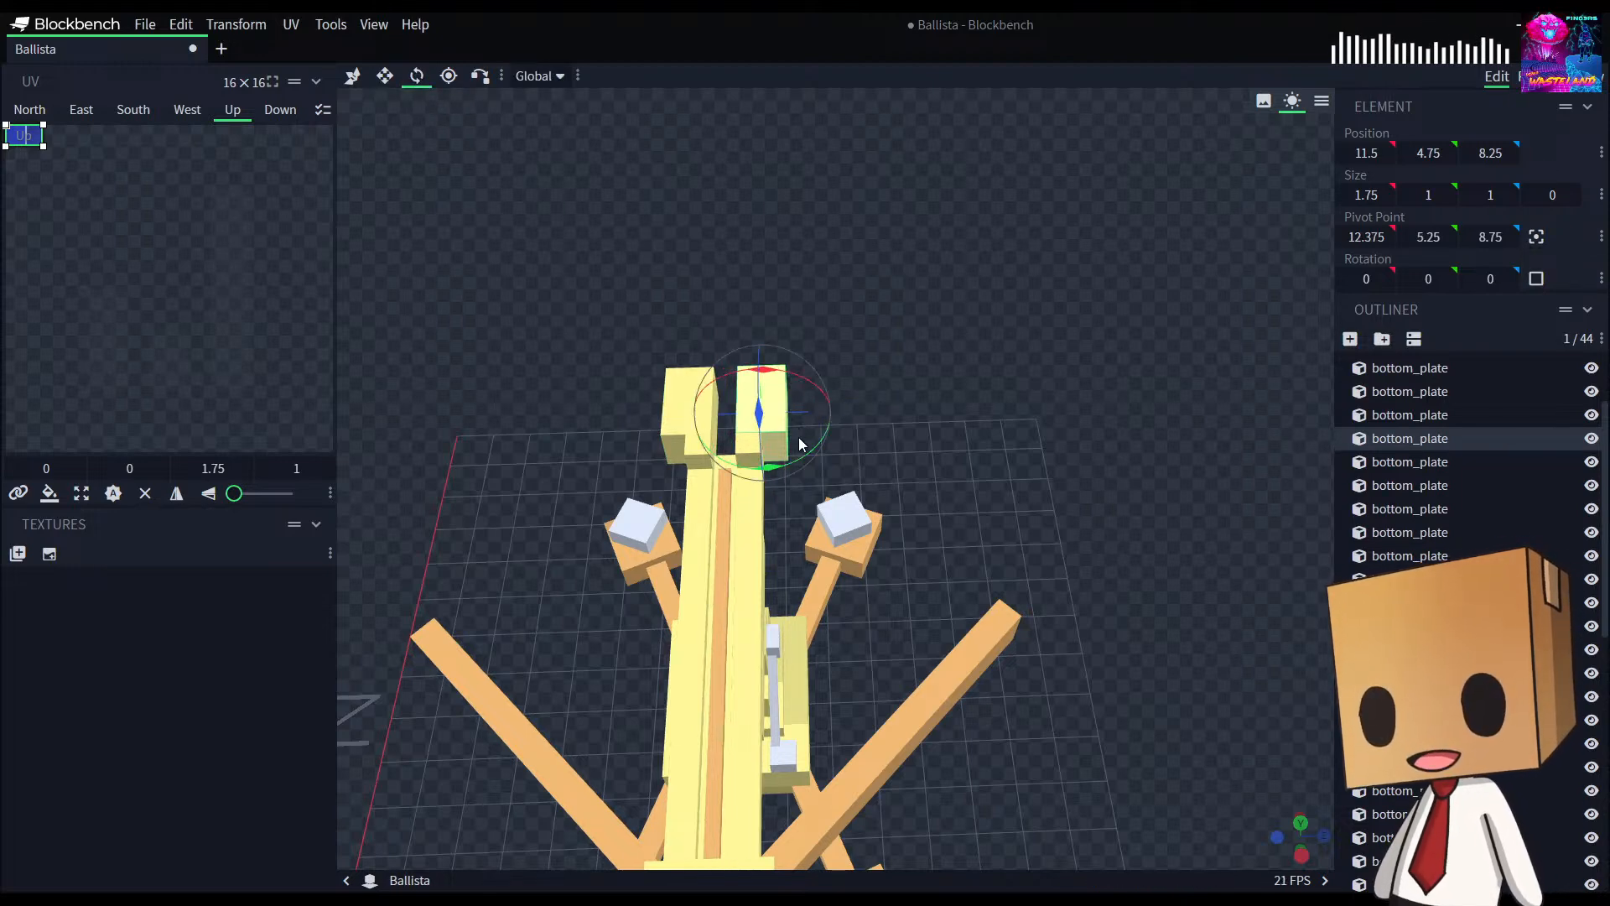
left_click_drag(783, 470, 773, 474)
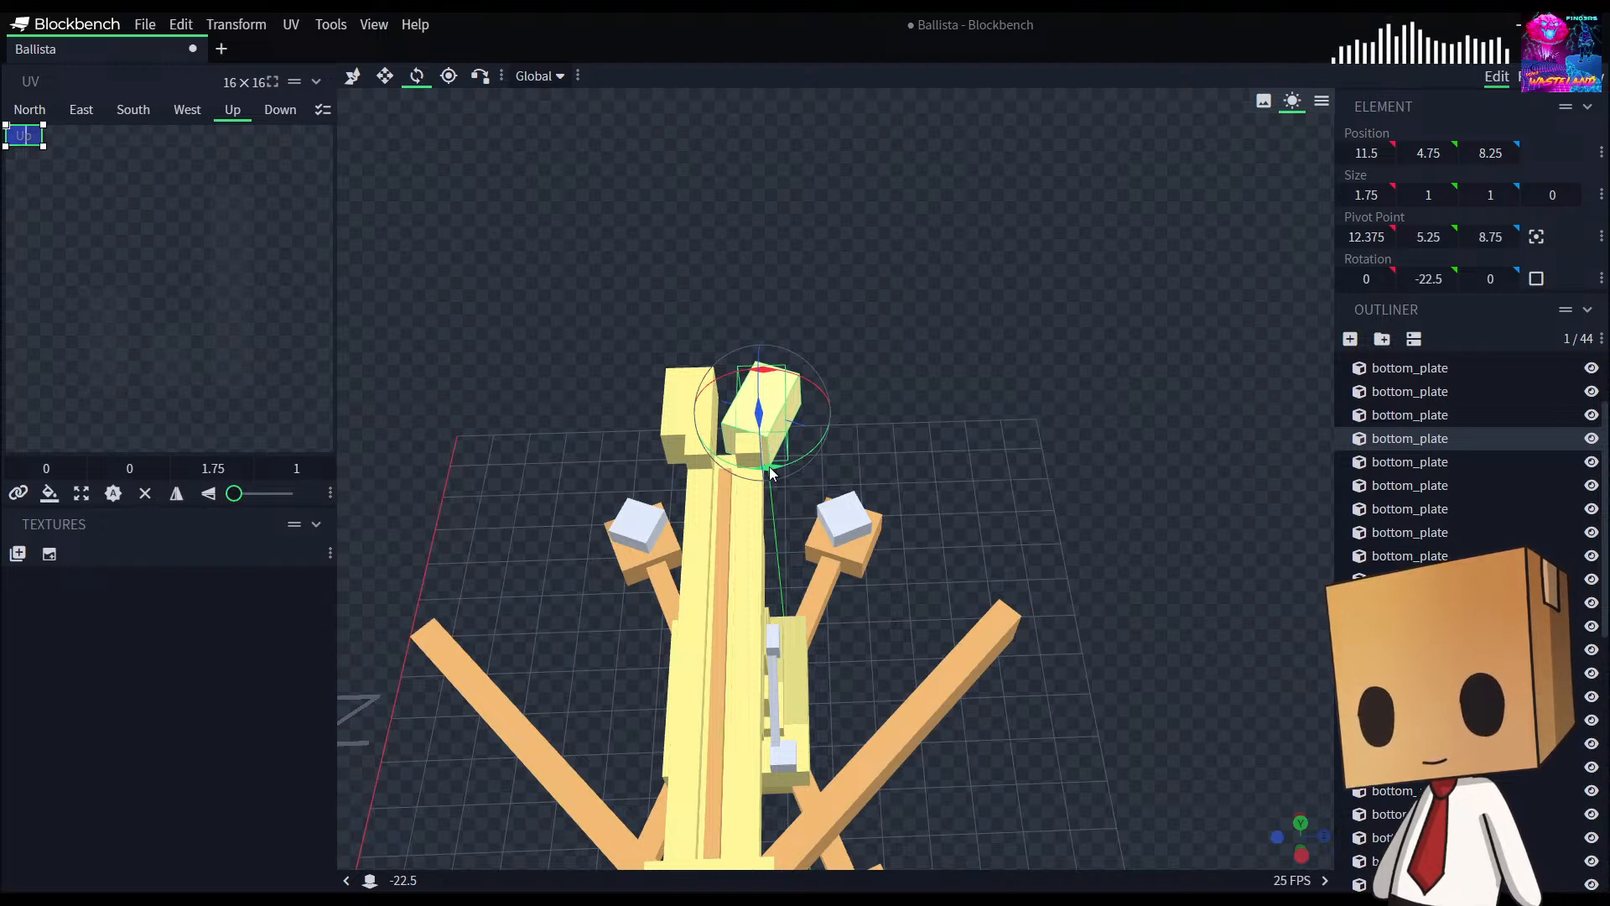
key("p")
left_click_drag(836, 414, 830, 416)
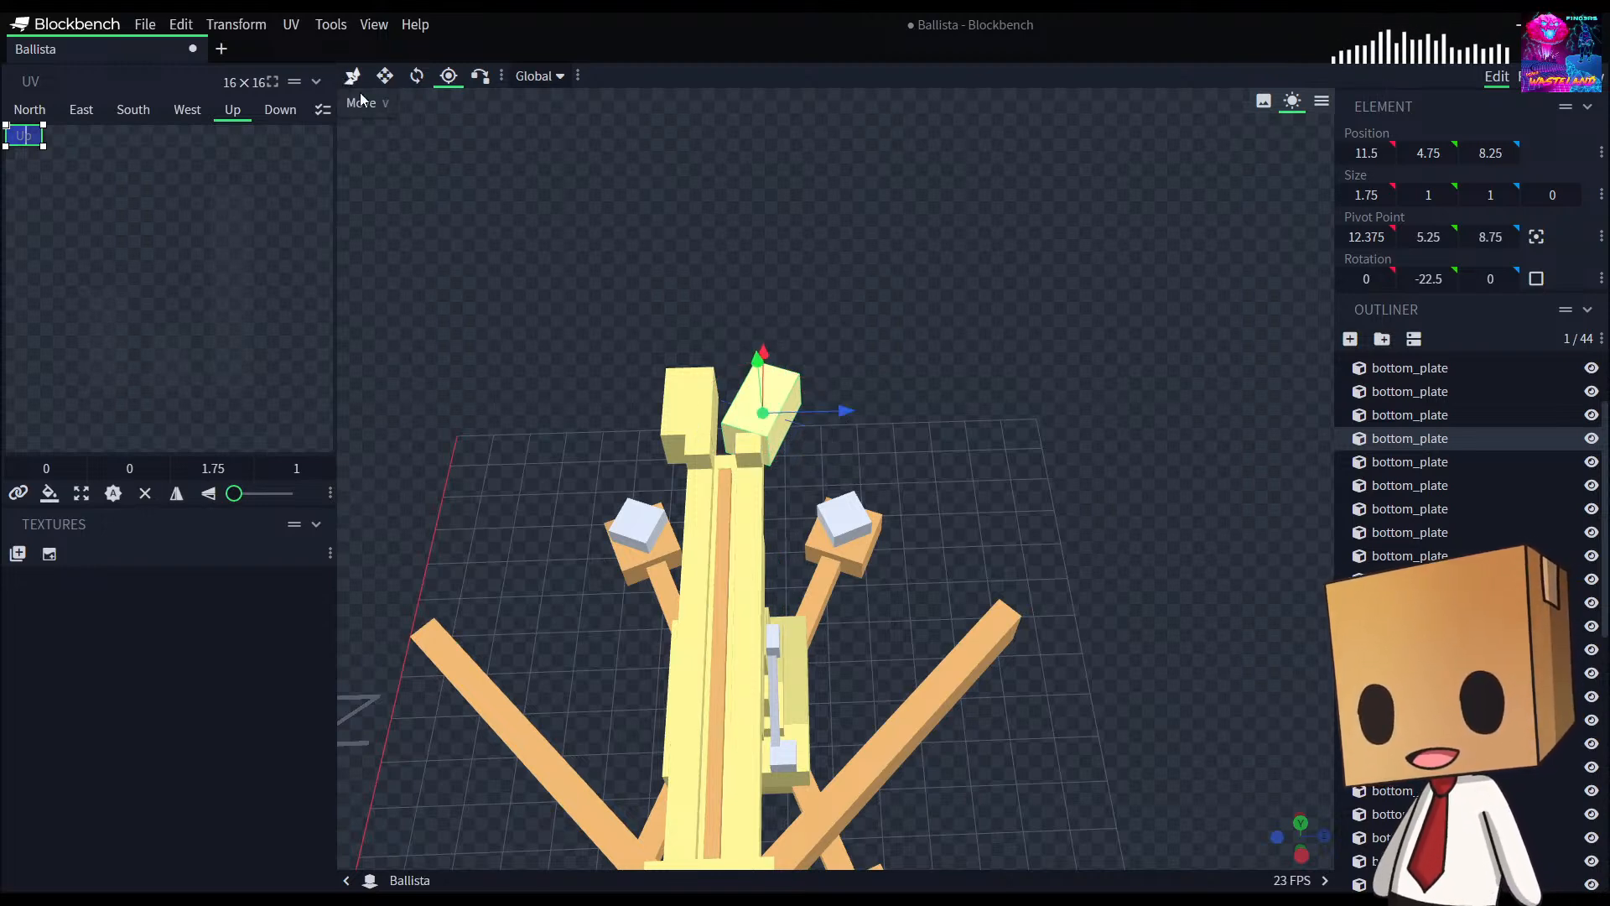
Step: Centre the pivot of the other large rear block, try rotating it 22.5 degrees about Y, and undo both blocks' rotations
left_click(692, 397)
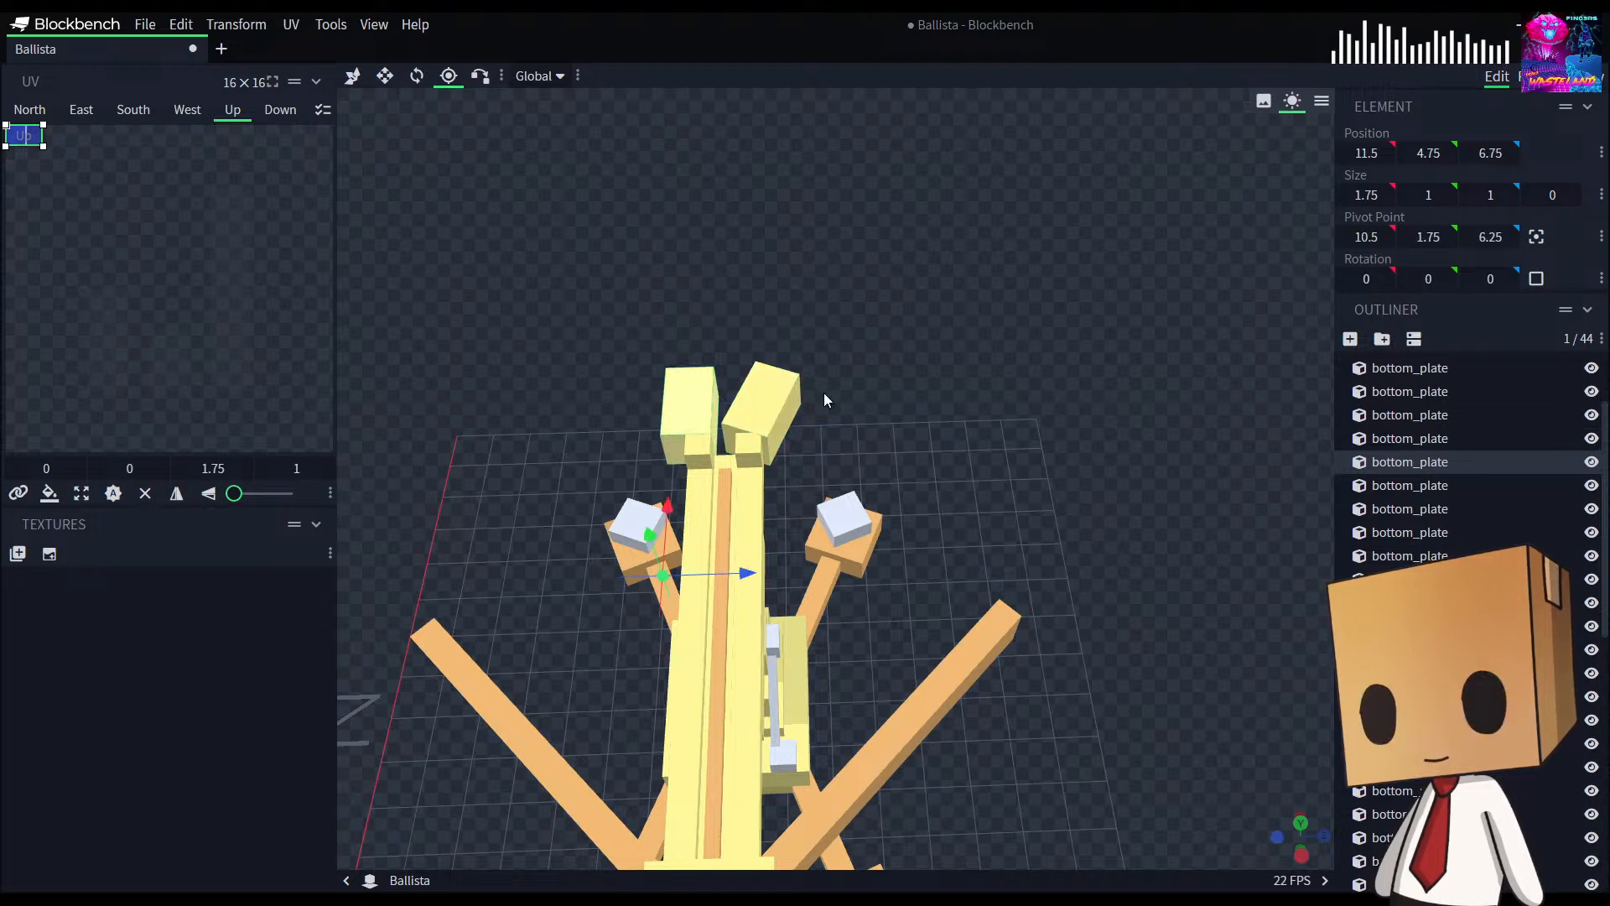
left_click(1534, 242)
left_click(417, 75)
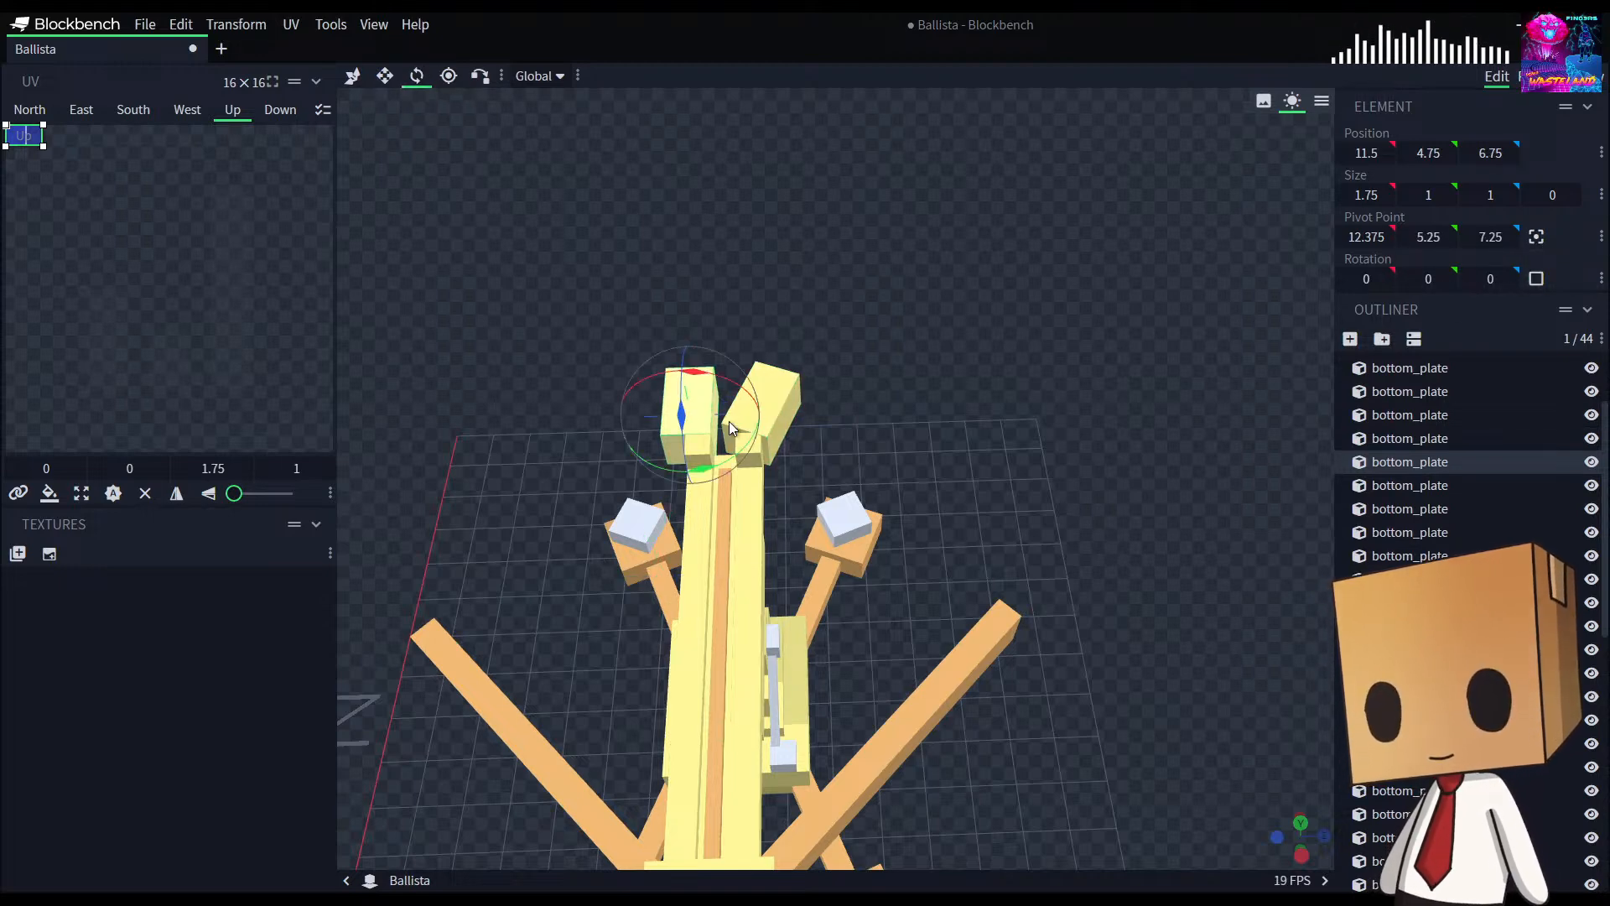
left_click(713, 458)
left_click(692, 402)
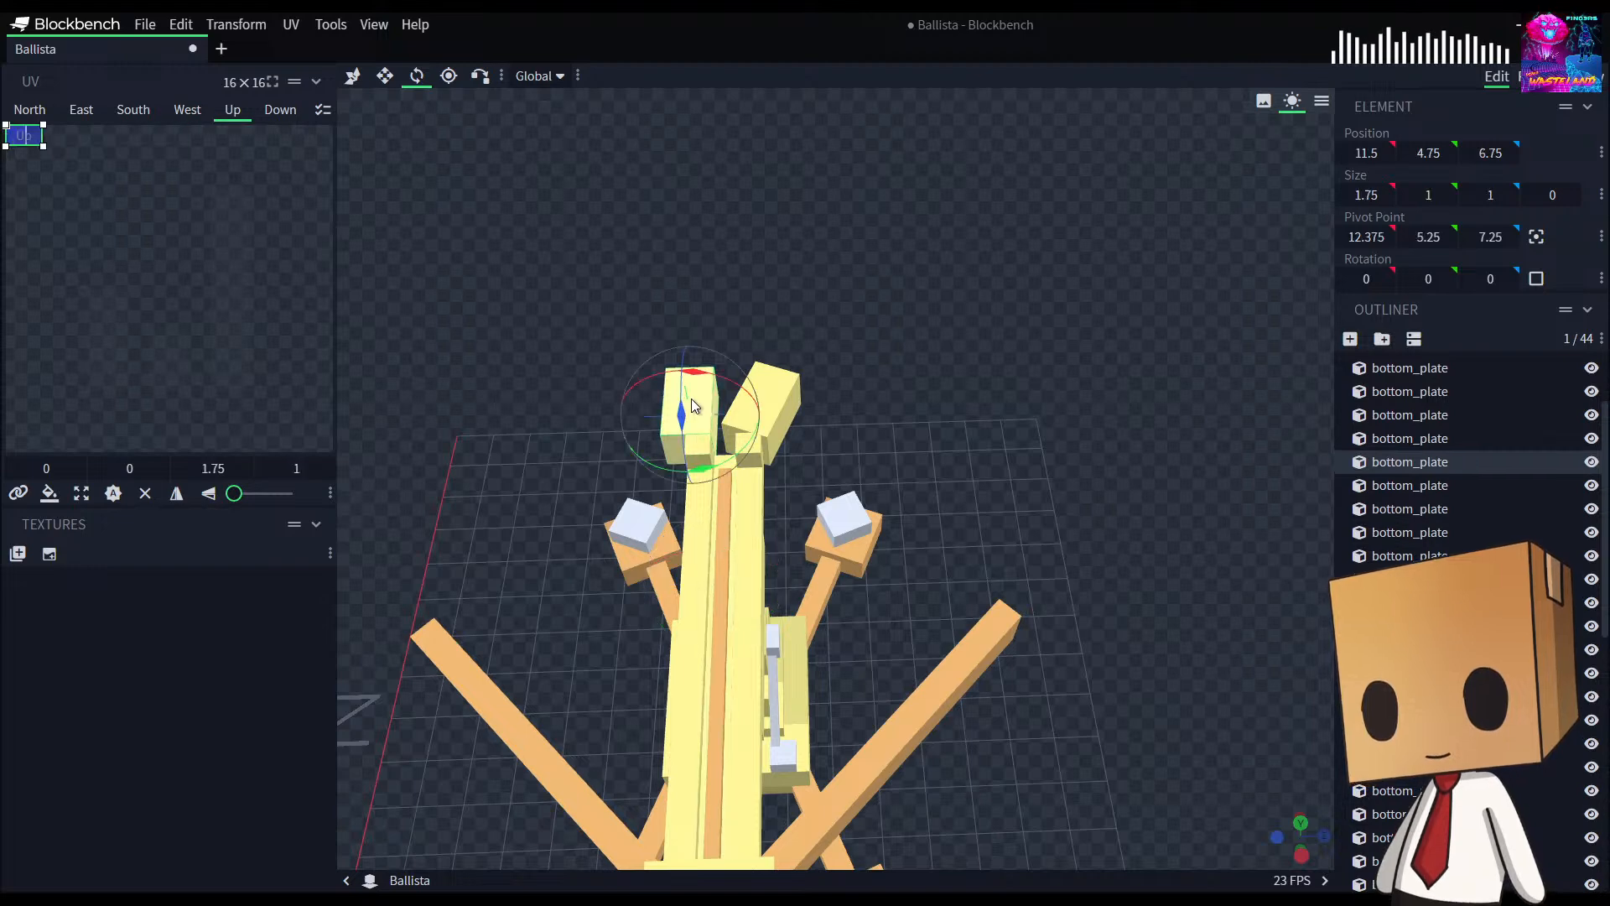
left_click_drag(726, 459, 751, 470)
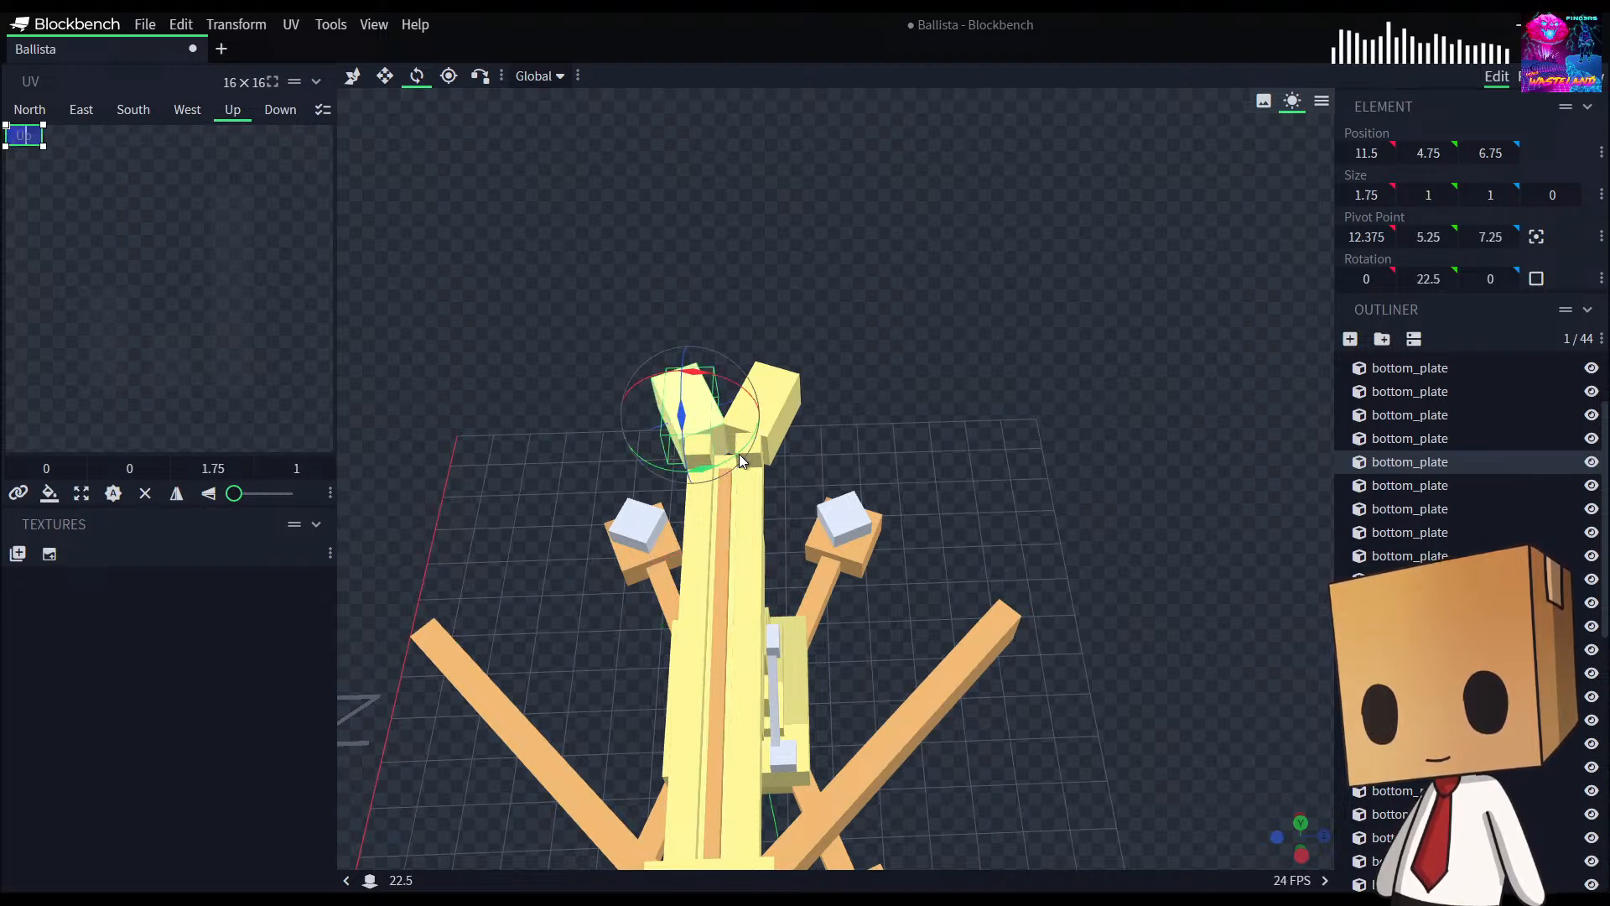
scroll(1009, 502, "down", 5)
left_click_drag(1010, 584, 1305, 492)
key("ctrl+z")
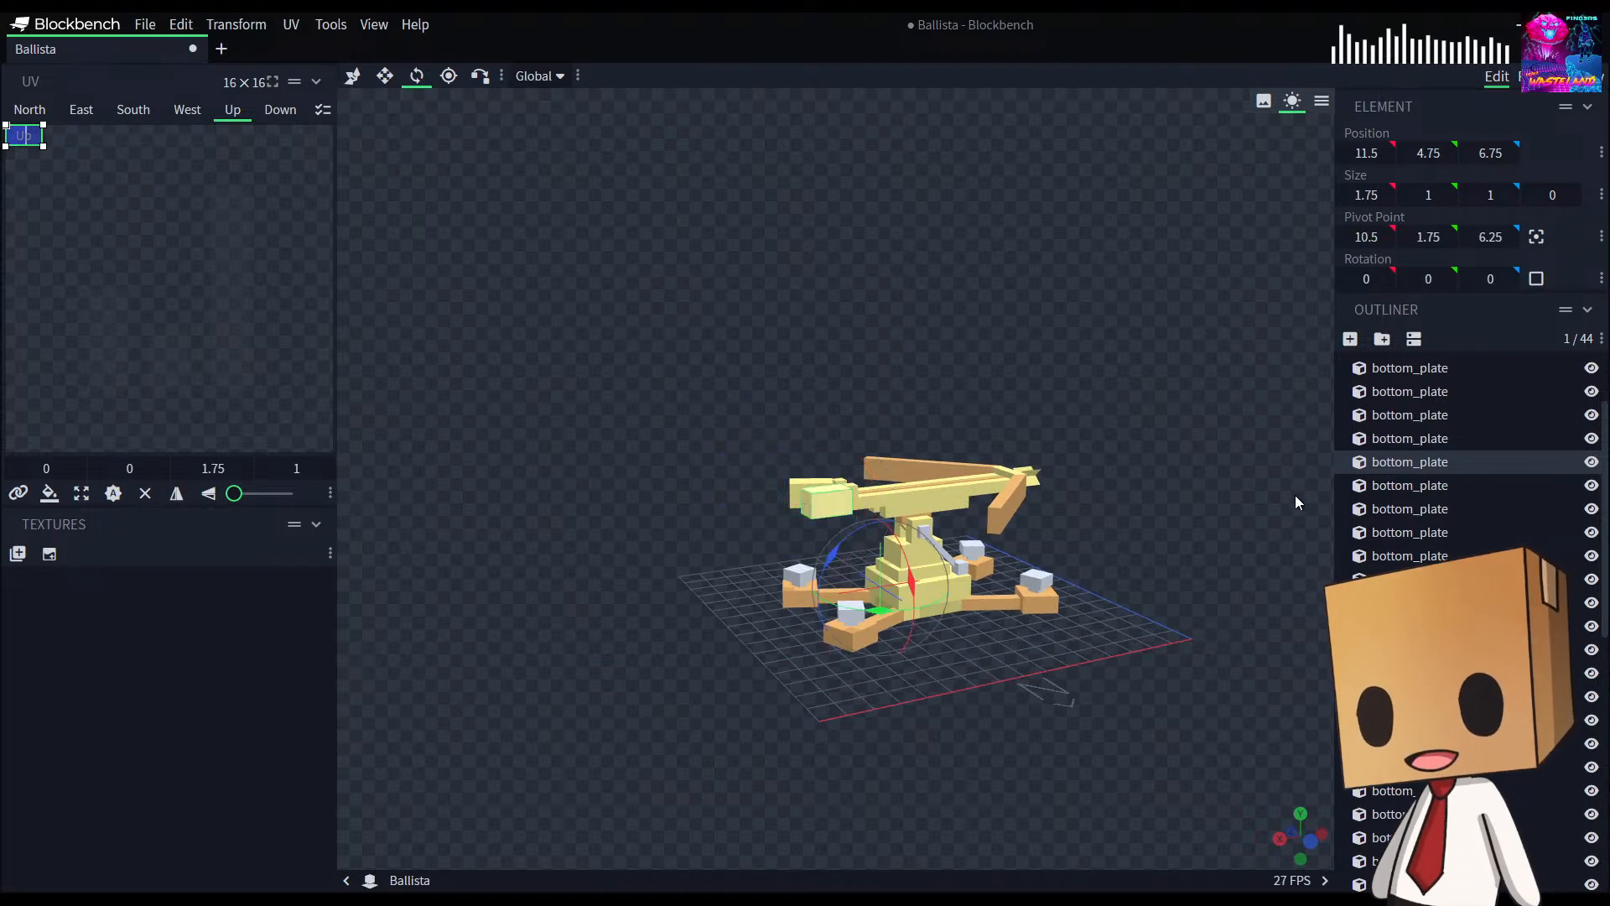
Step: Move the two large rear blocks closer together, to Z positions 6.85 and 8.15, and deselect them
left_click_drag(1078, 560, 1158, 643)
scroll(1155, 636, "up", 3)
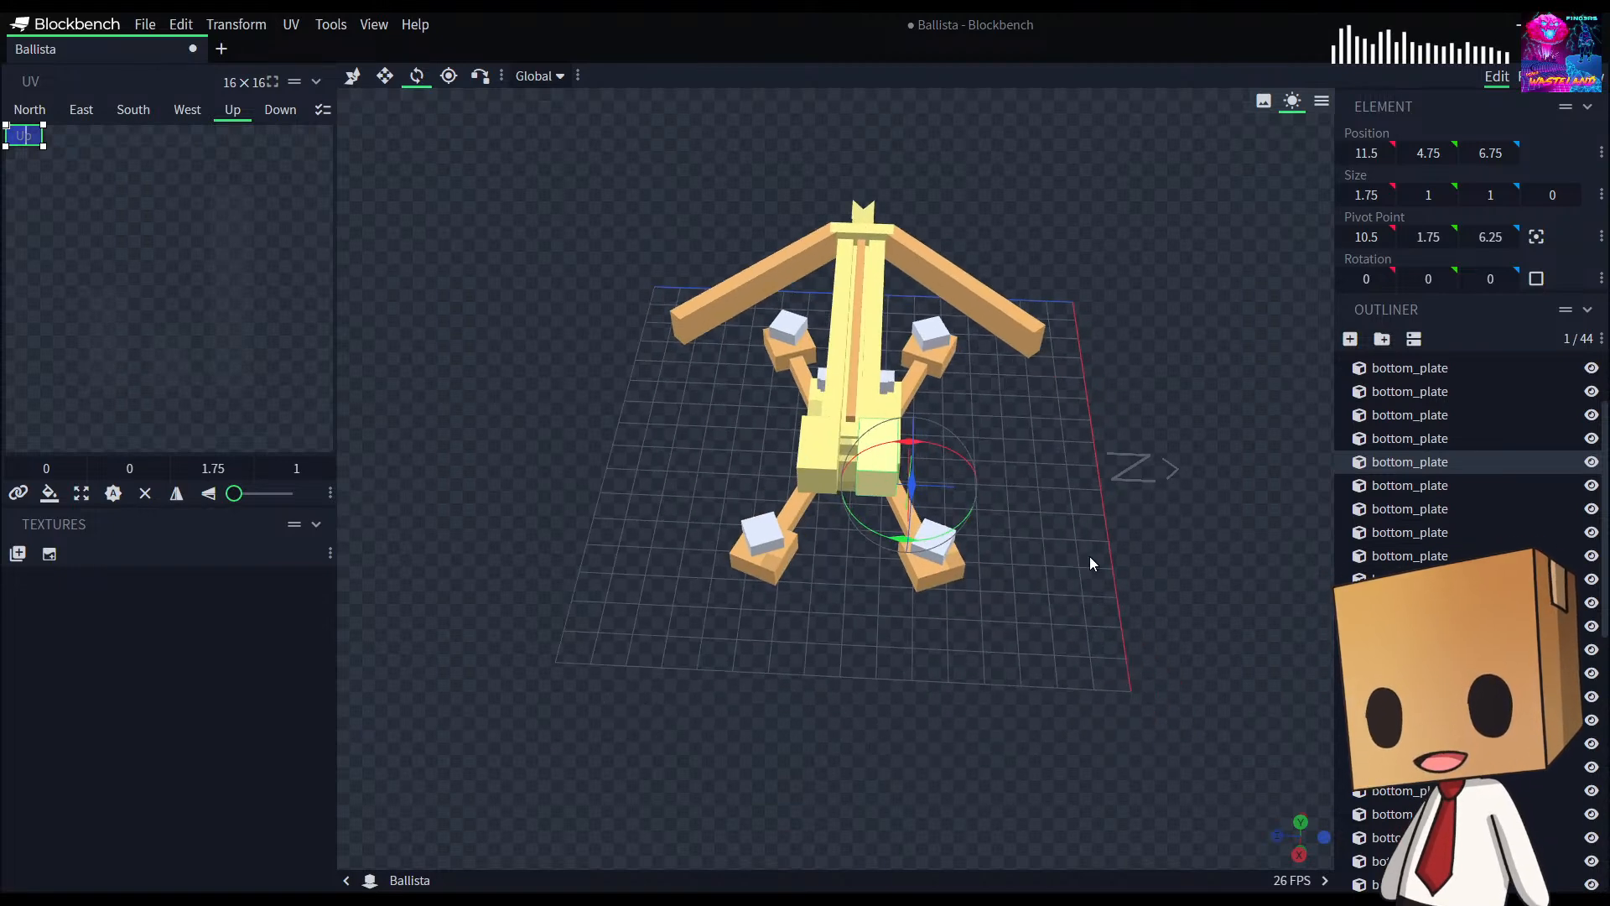
left_click(889, 480)
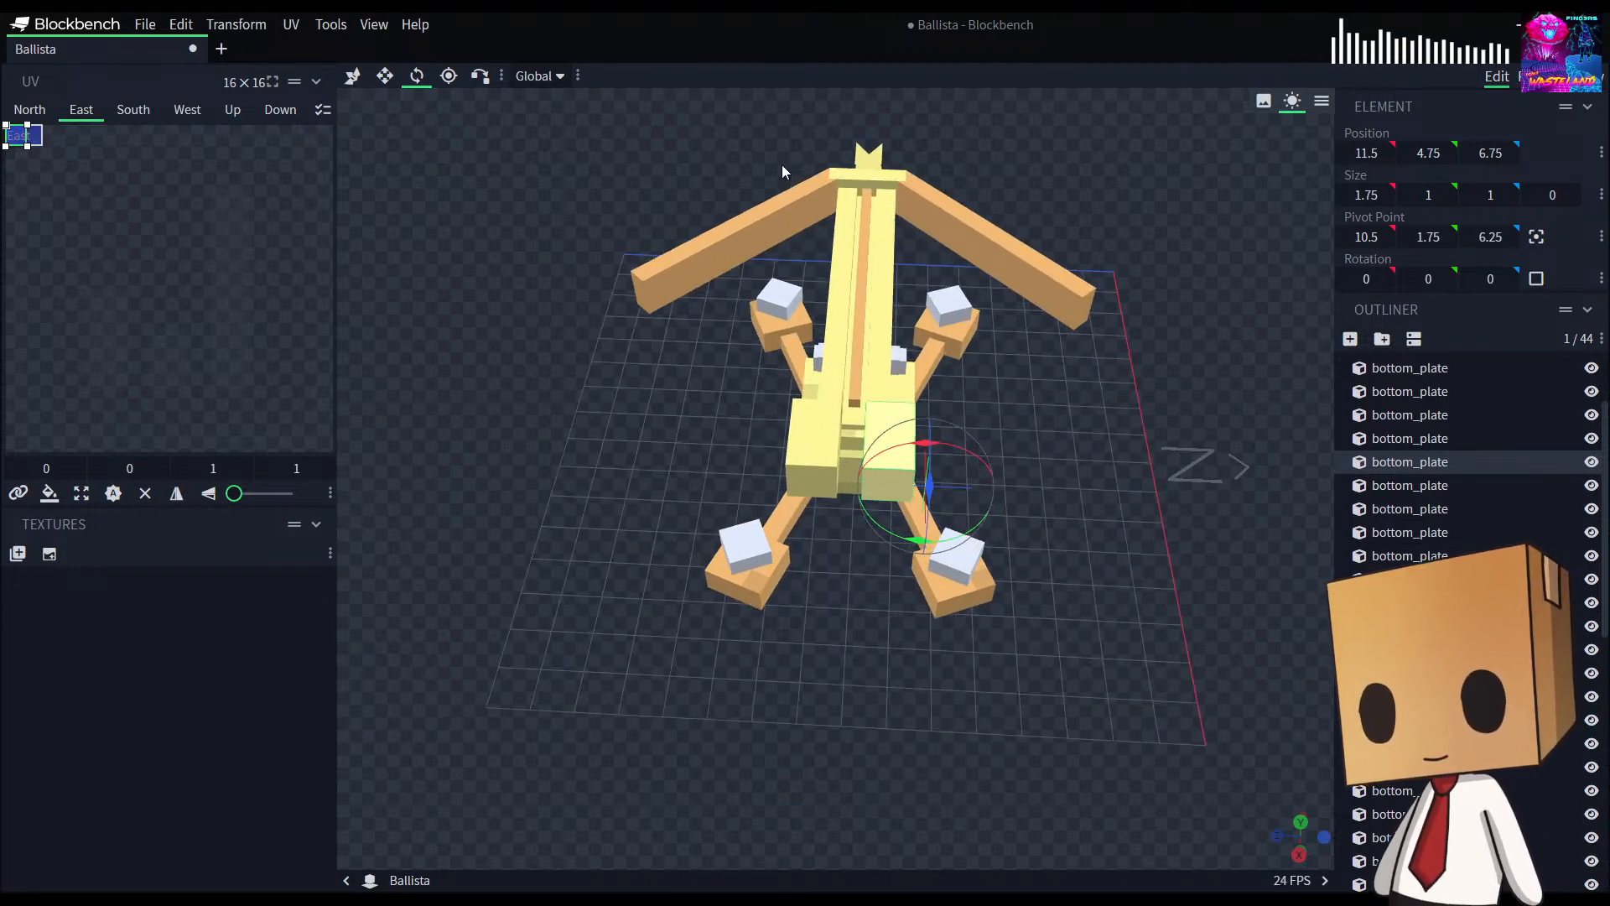
key("v")
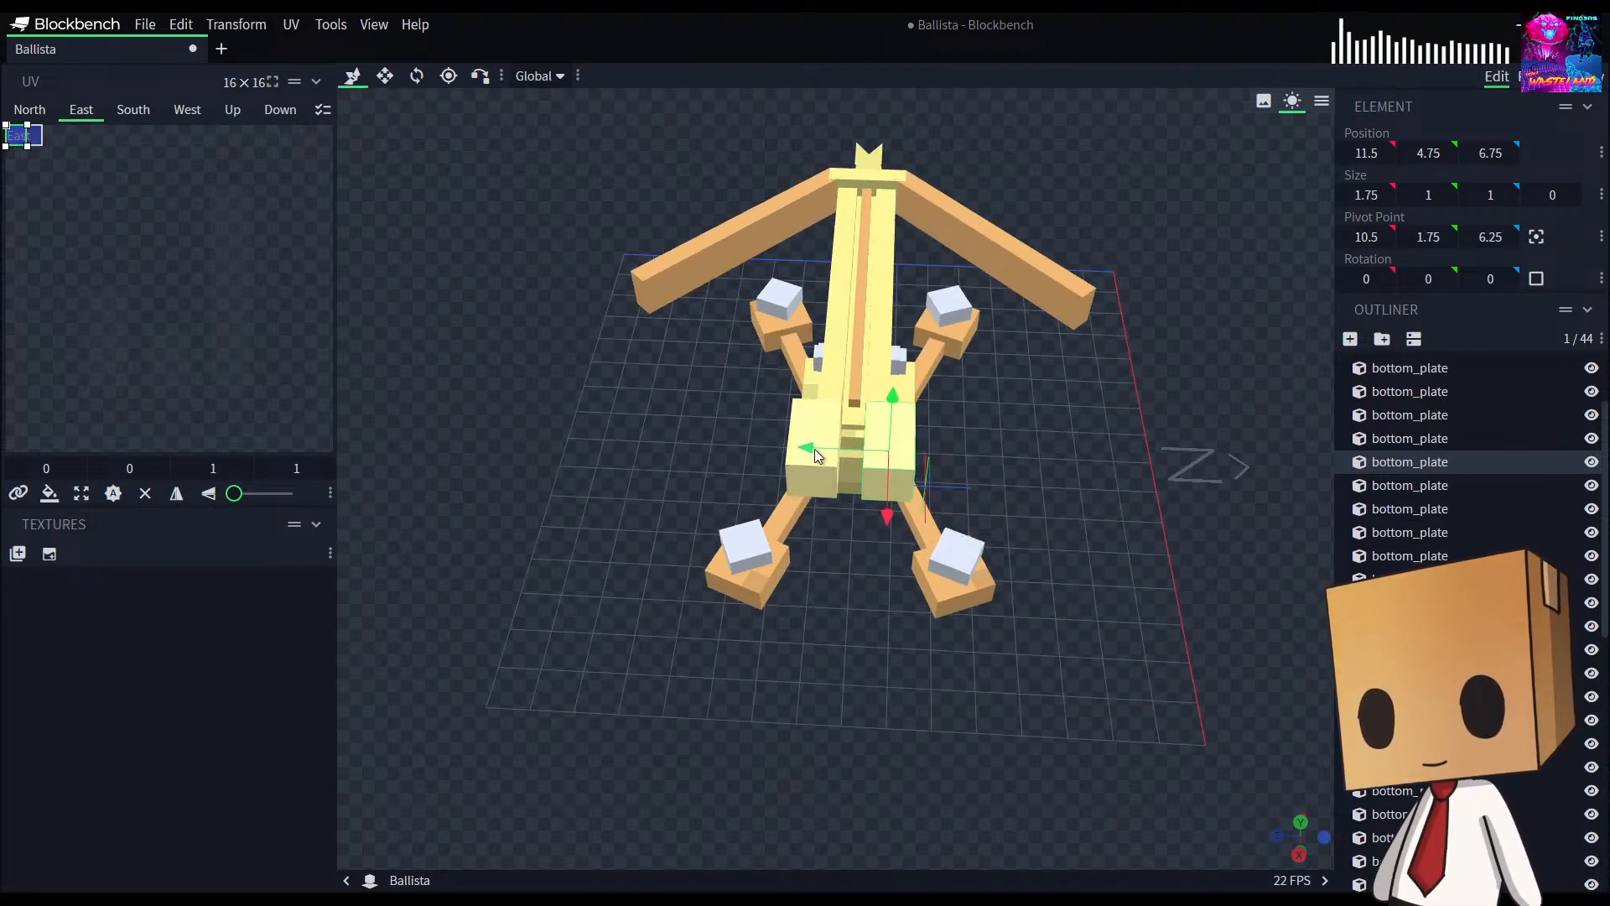
left_click_drag(813, 449, 818, 452)
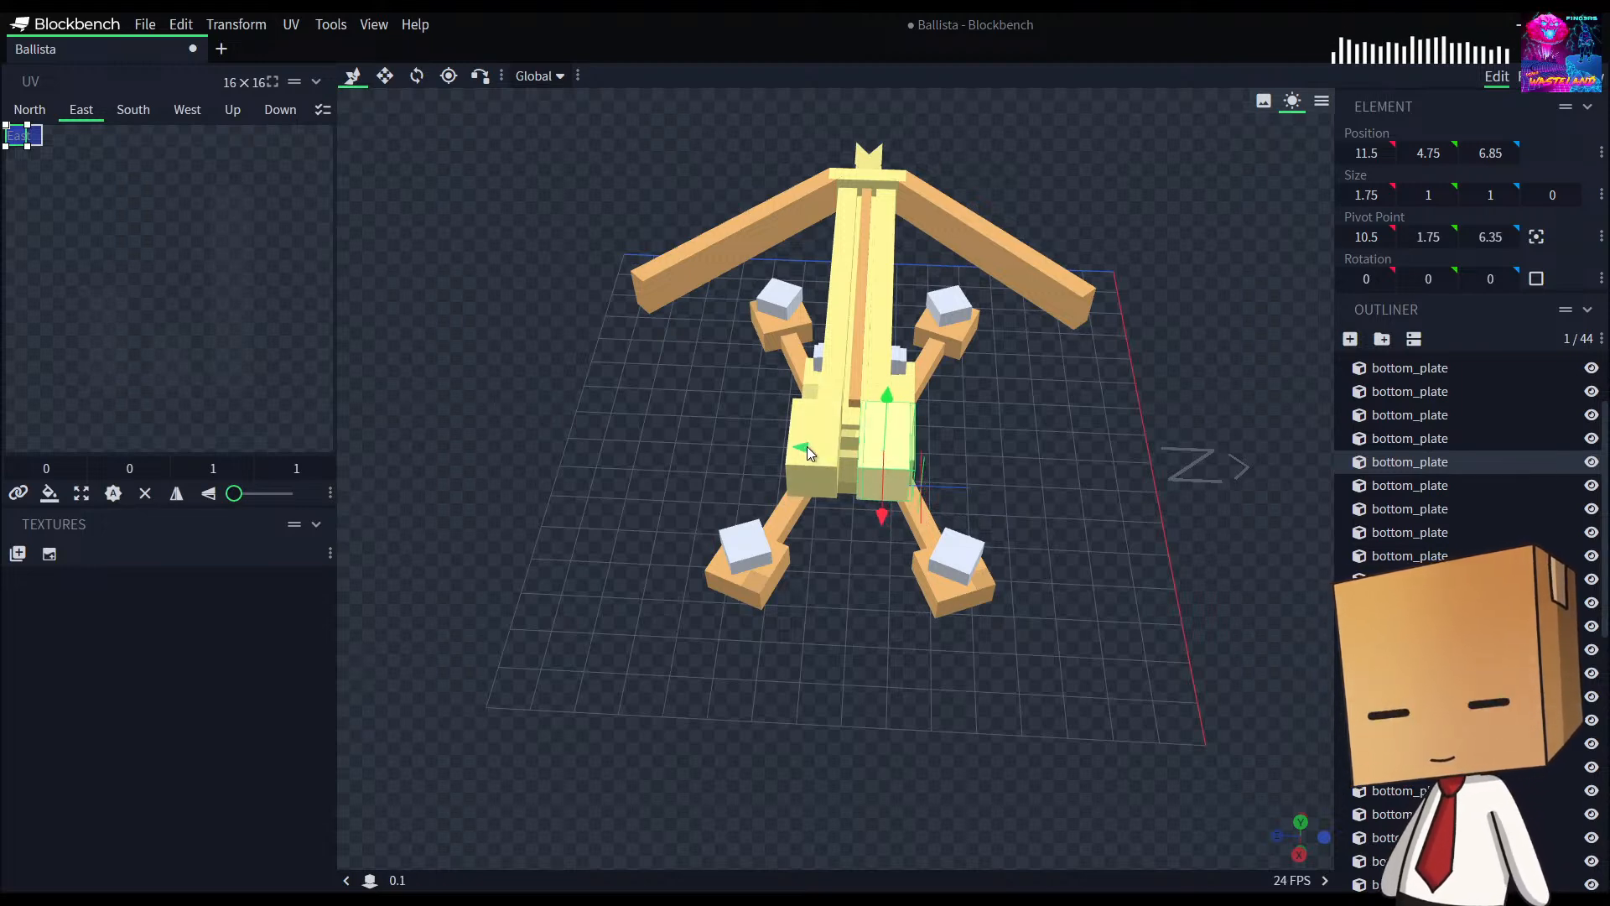
left_click(834, 432)
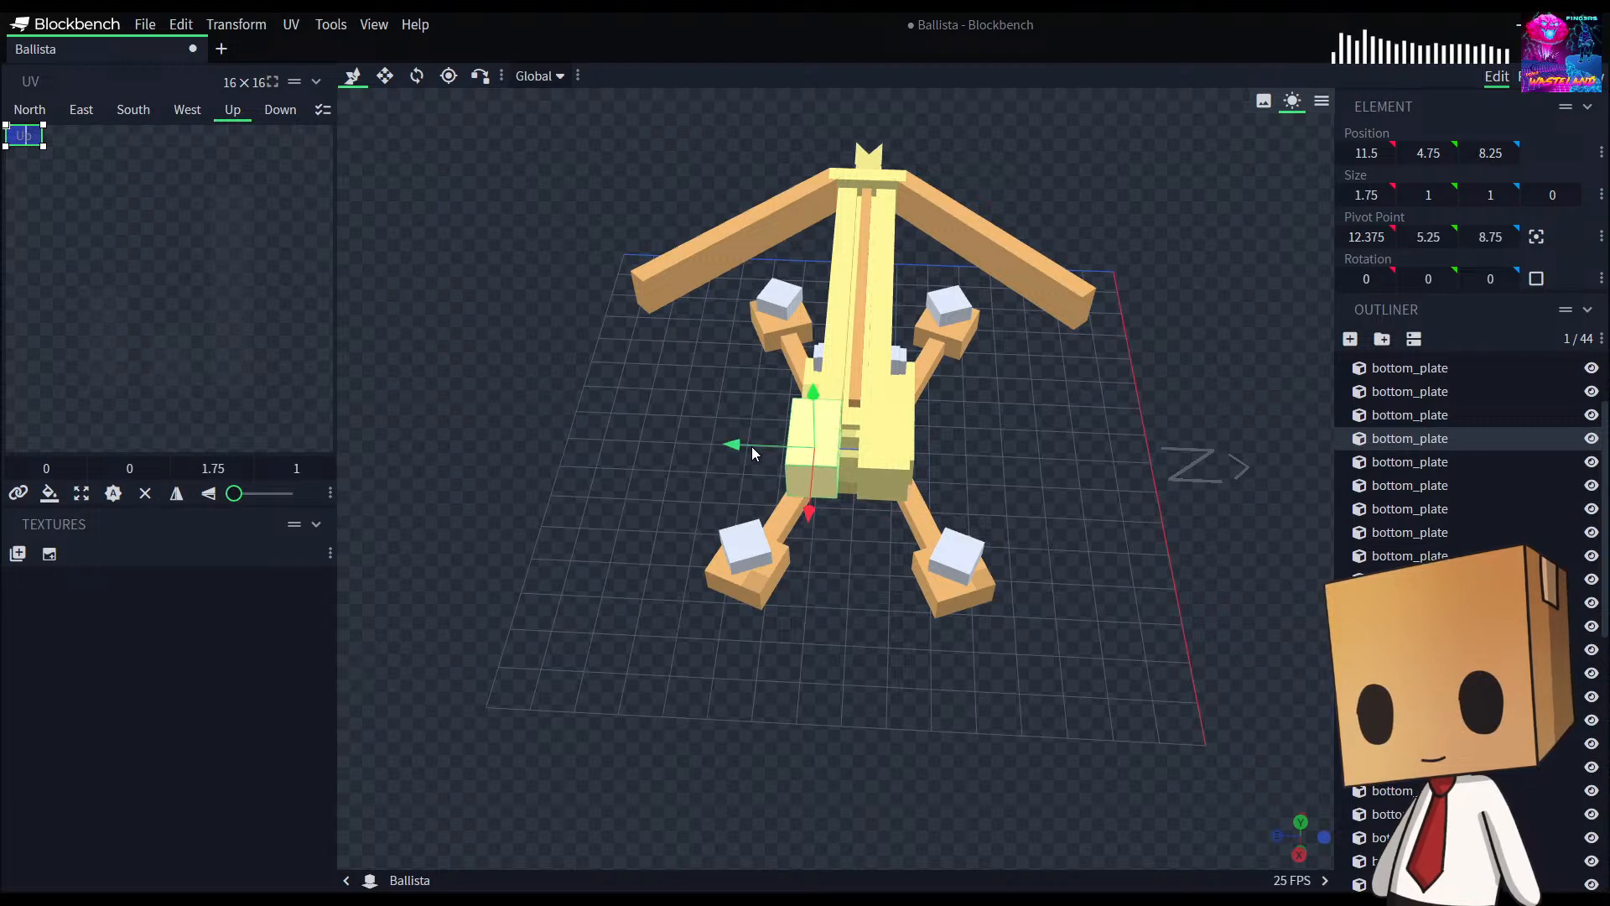
left_click_drag(752, 446, 933, 469)
left_click_drag(595, 654, 466, 621)
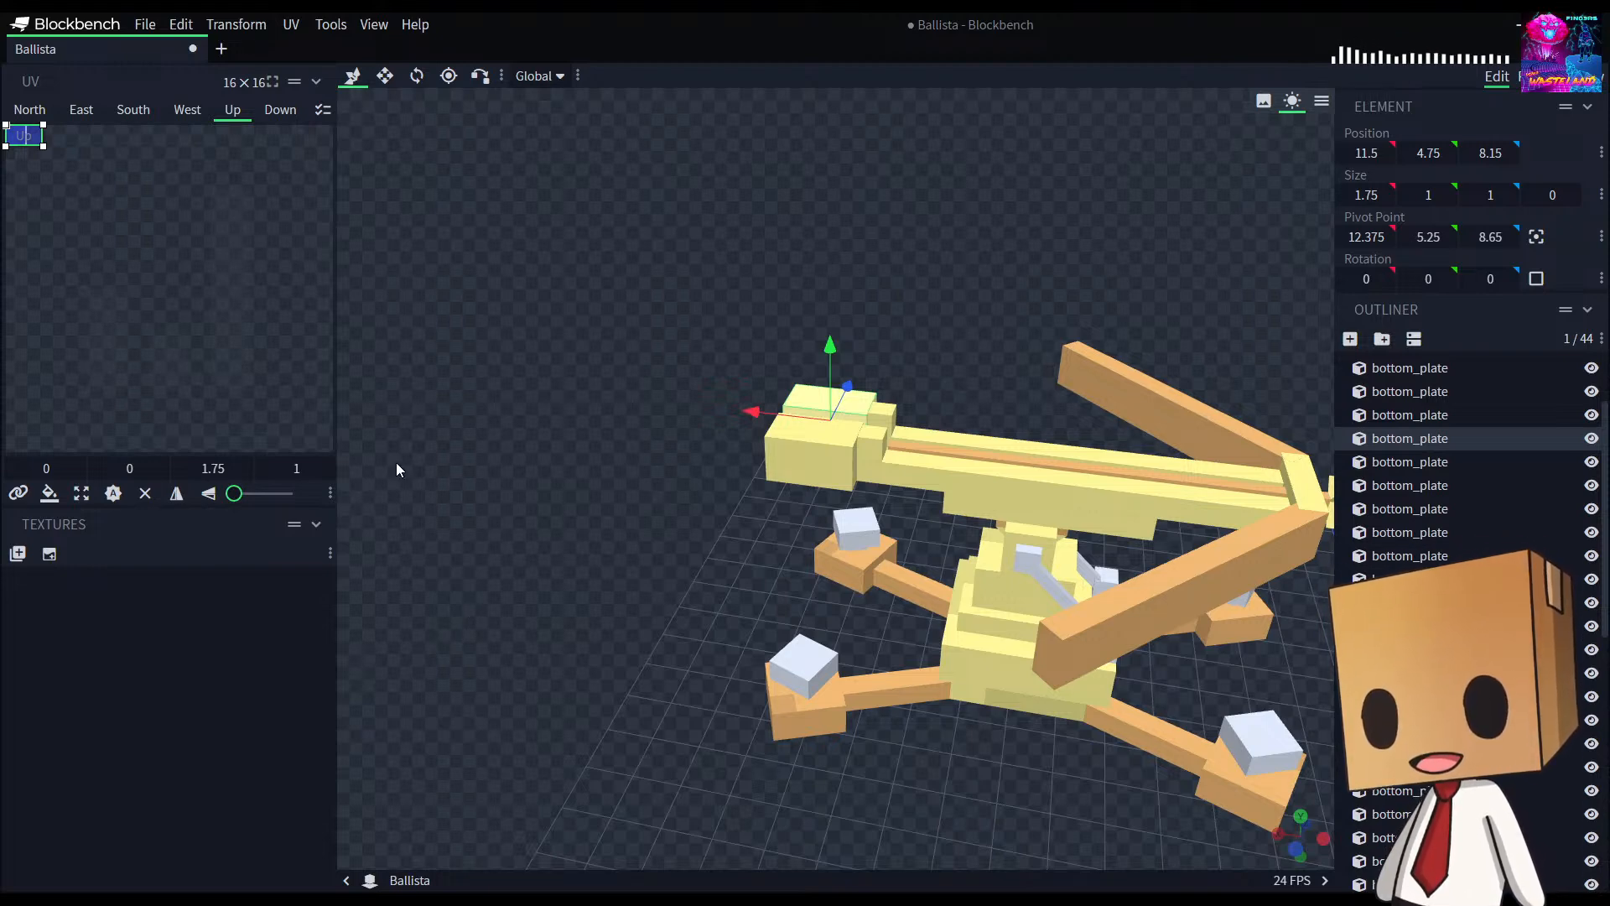
scroll(730, 618, "down", 5)
left_click_drag(730, 619, 874, 697)
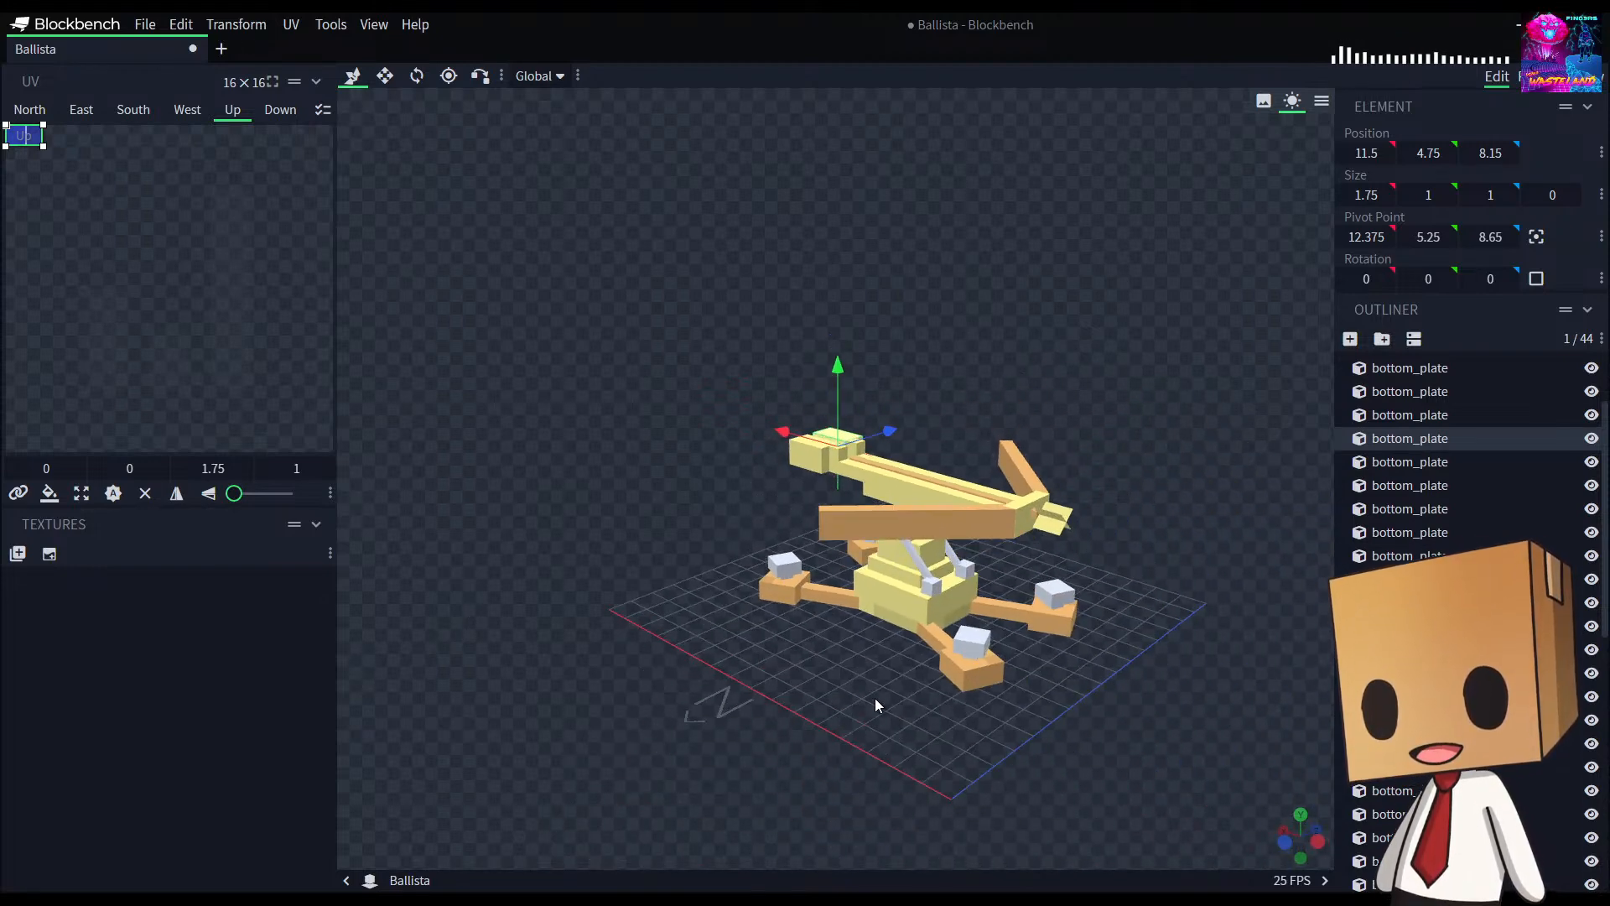
scroll(1460, 629, "down", 7)
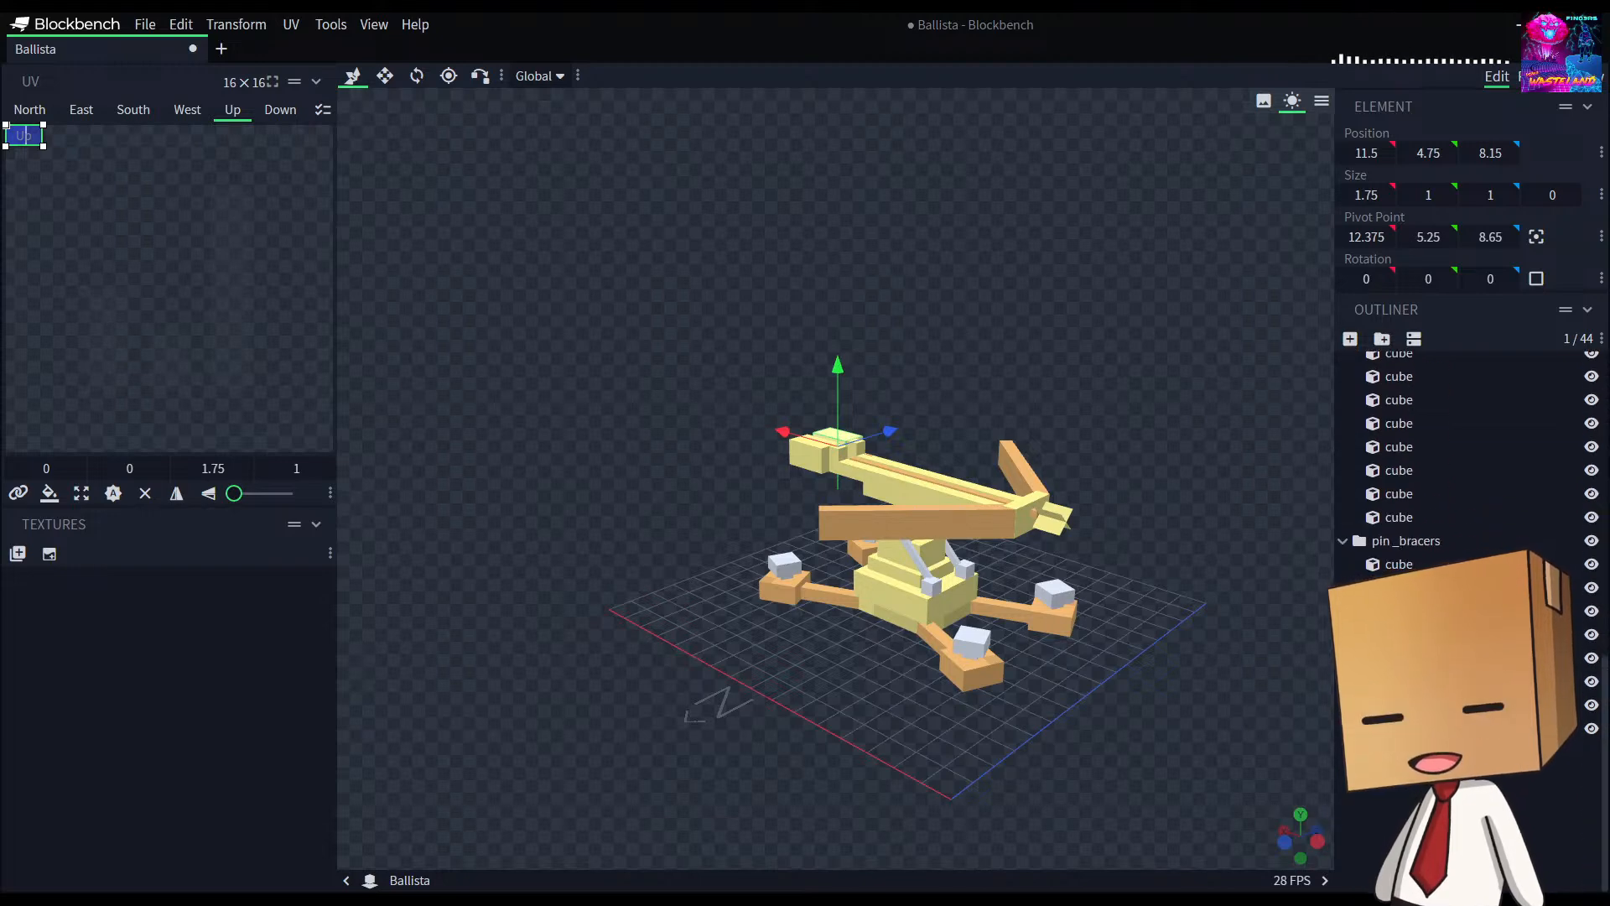
left_click(1065, 796)
Step: Increase both large rear blocks to a Y size of 1.5 by extending their tops and bottoms, then deselect them
left_click_drag(1065, 795, 956, 727)
scroll(998, 704, "up", 5)
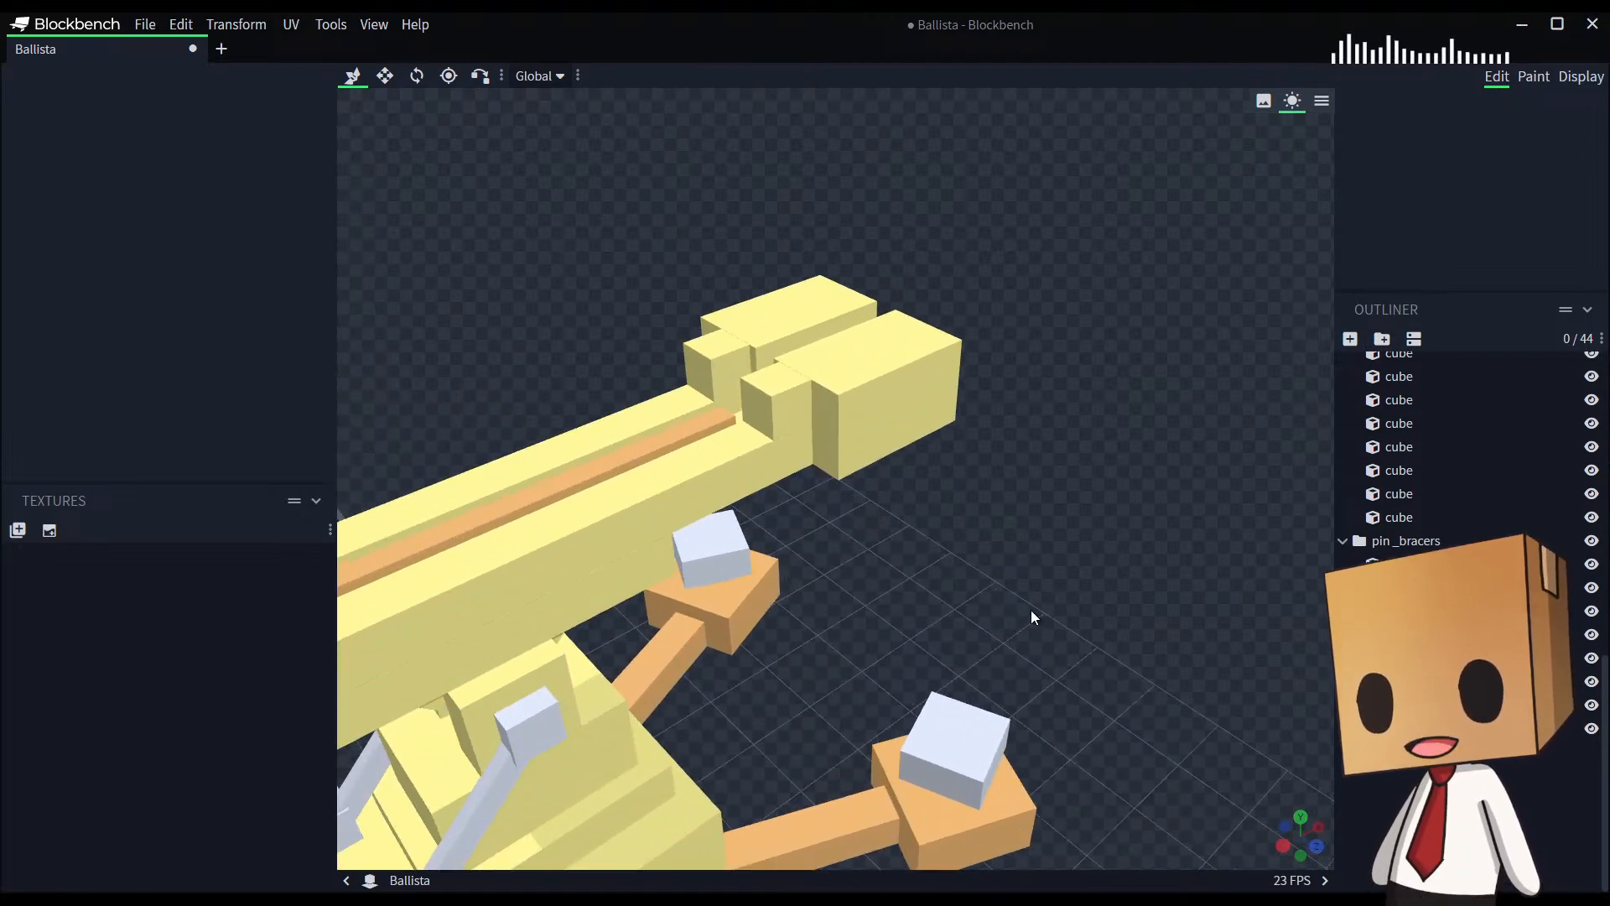
left_click(891, 361)
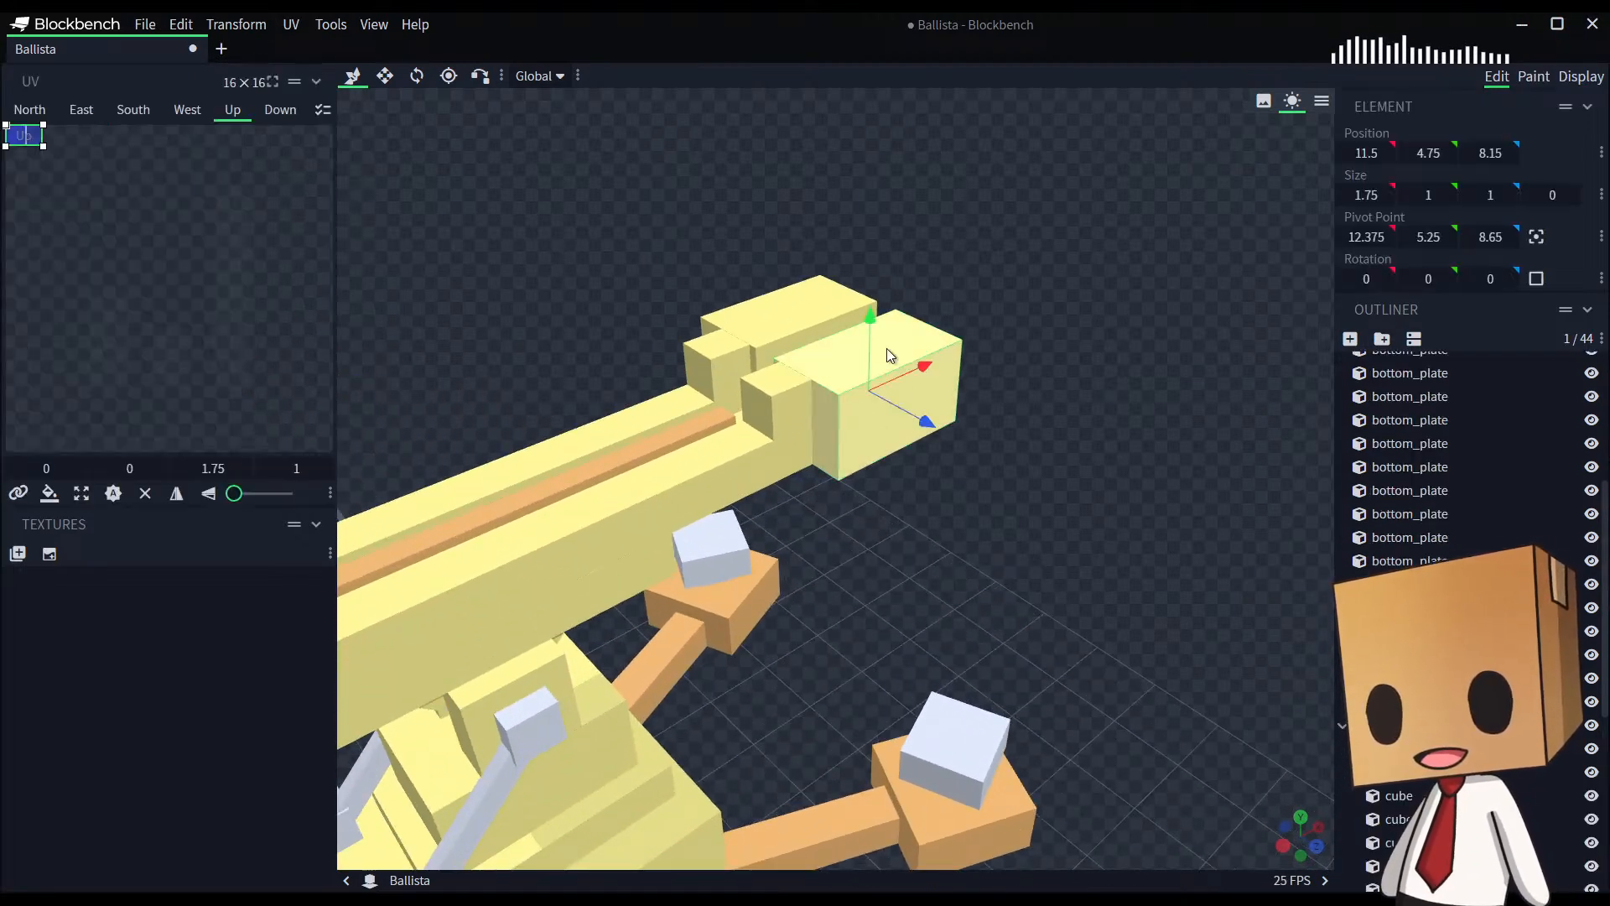
left_click(795, 302, "shift")
key("s")
left_click_drag(829, 292, 825, 277)
left_click_drag(963, 552, 937, 490)
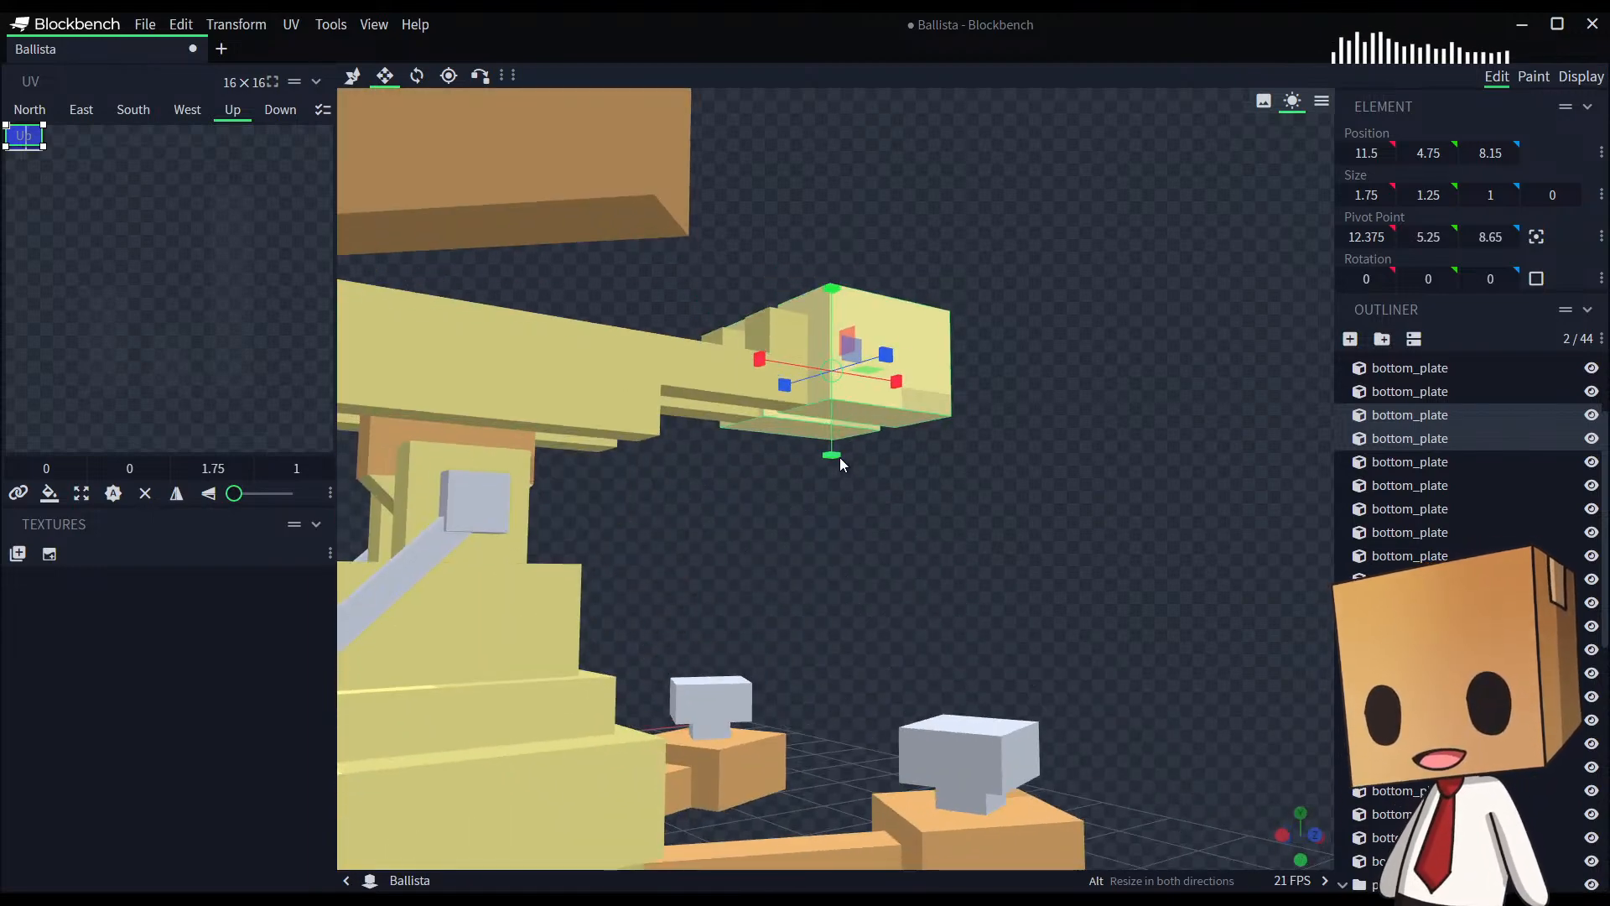
left_click_drag(833, 460, 833, 469)
left_click_drag(1035, 542, 931, 590)
scroll(1116, 645, "down", 4)
scroll(1426, 654, "down", 2)
scroll(1426, 654, "down", 3)
left_click(1116, 624)
Step: Duplicate a large rear block and shrink the copy to 1.25 × 1 × 0.3 at position 11.75, 4.75, 7.85, filling the gap between both large blocks
left_click_drag(1116, 625, 803, 484)
left_click(798, 443)
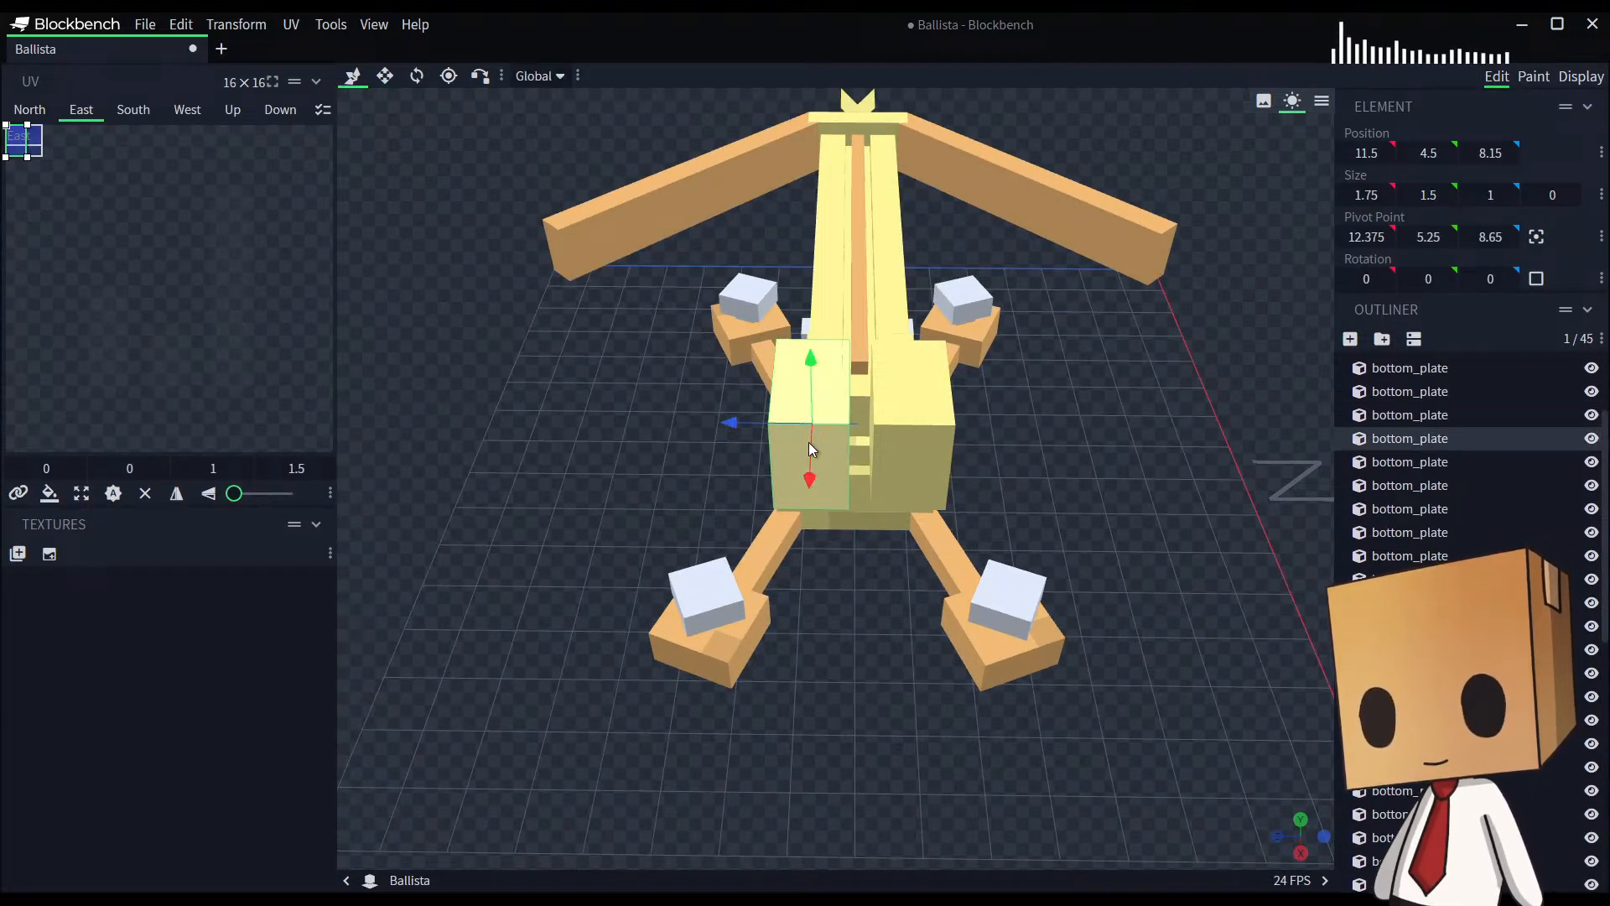
left_click_drag(747, 425, 944, 426)
key("s")
key("ctrl+z")
left_click_drag(798, 673, 923, 475)
left_click_drag(776, 411, 864, 473)
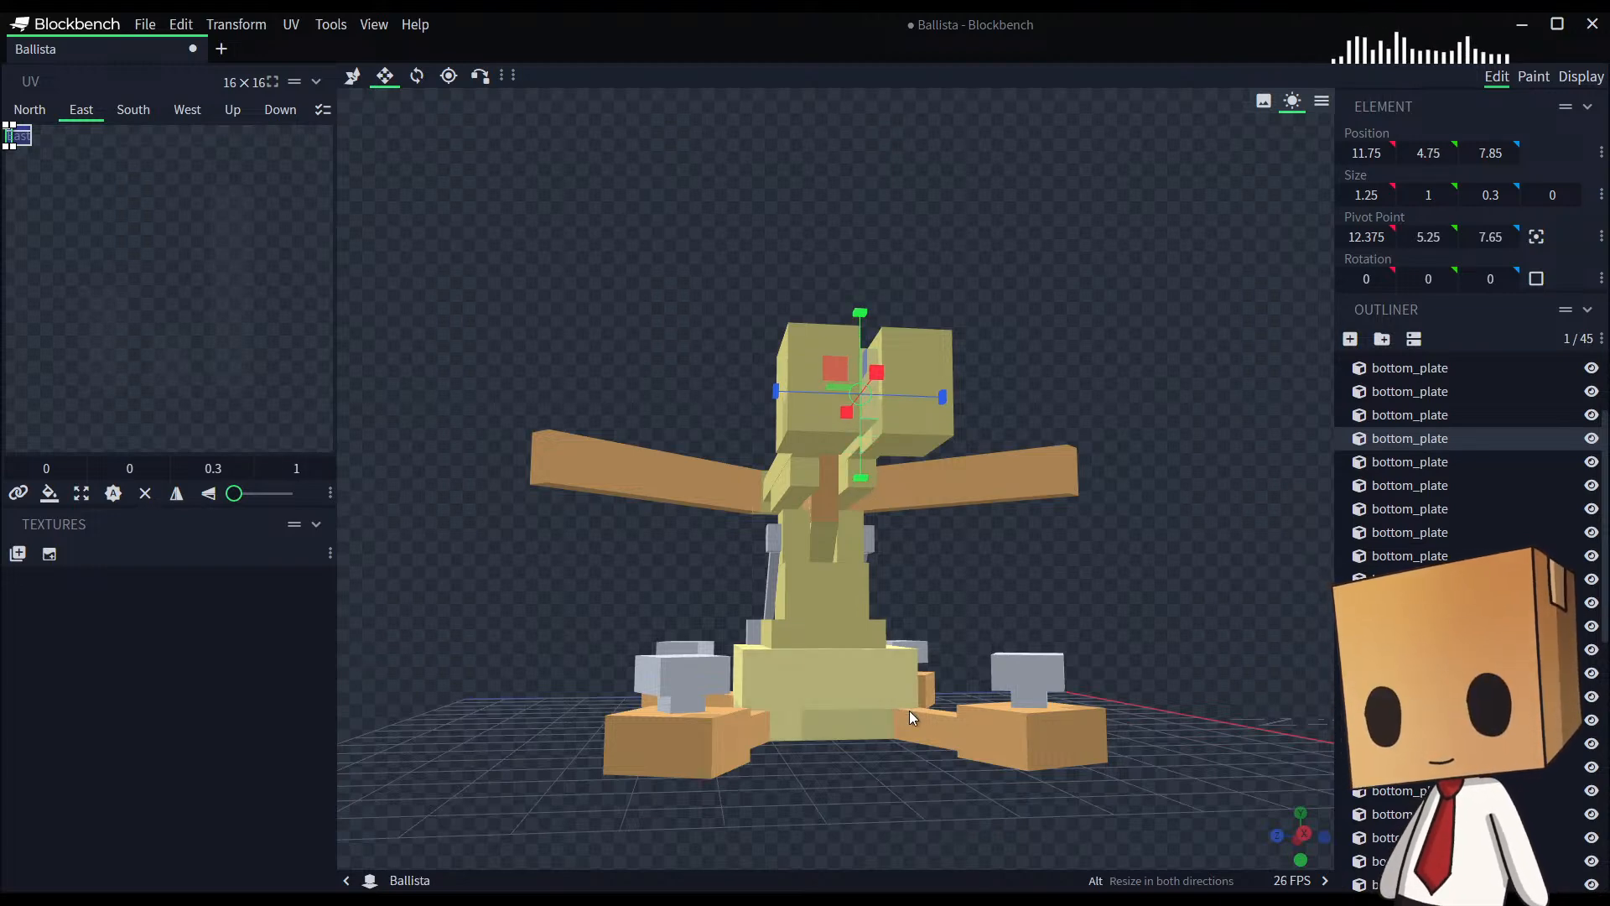
left_click_drag(1067, 596, 684, 650)
scroll(682, 646, "down", 5)
scroll(1443, 721, "down", 7)
left_click(1434, 797)
Step: Inspect the rear assembly and the filler block between the two large blocks from several angles
left_click_drag(1235, 761, 1125, 601)
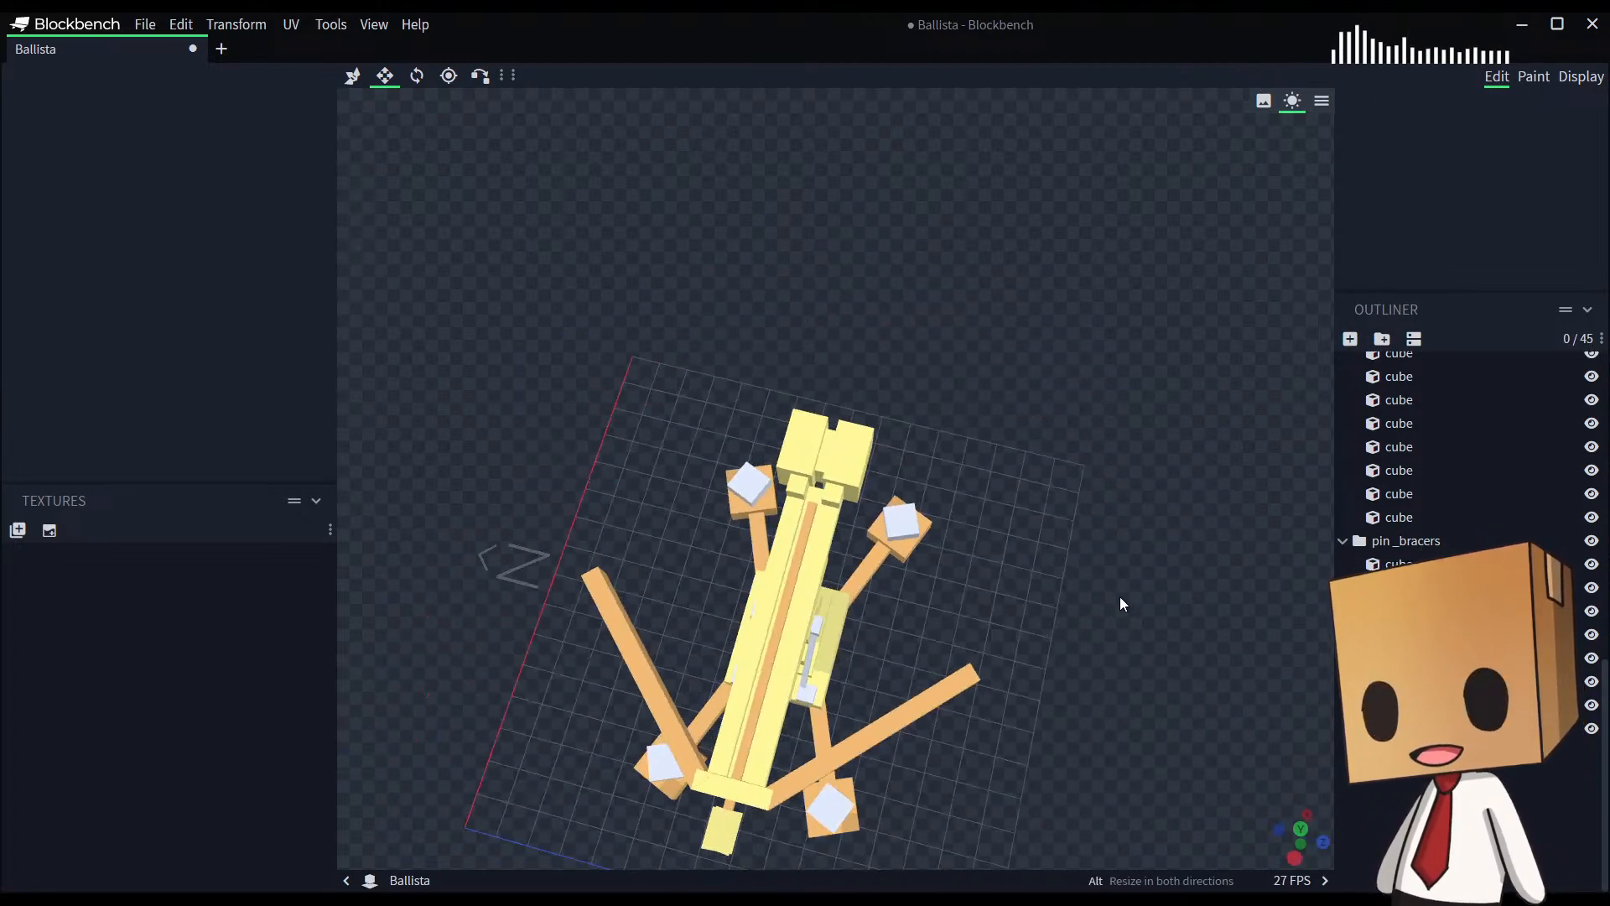
left_click(852, 477)
left_click(822, 445)
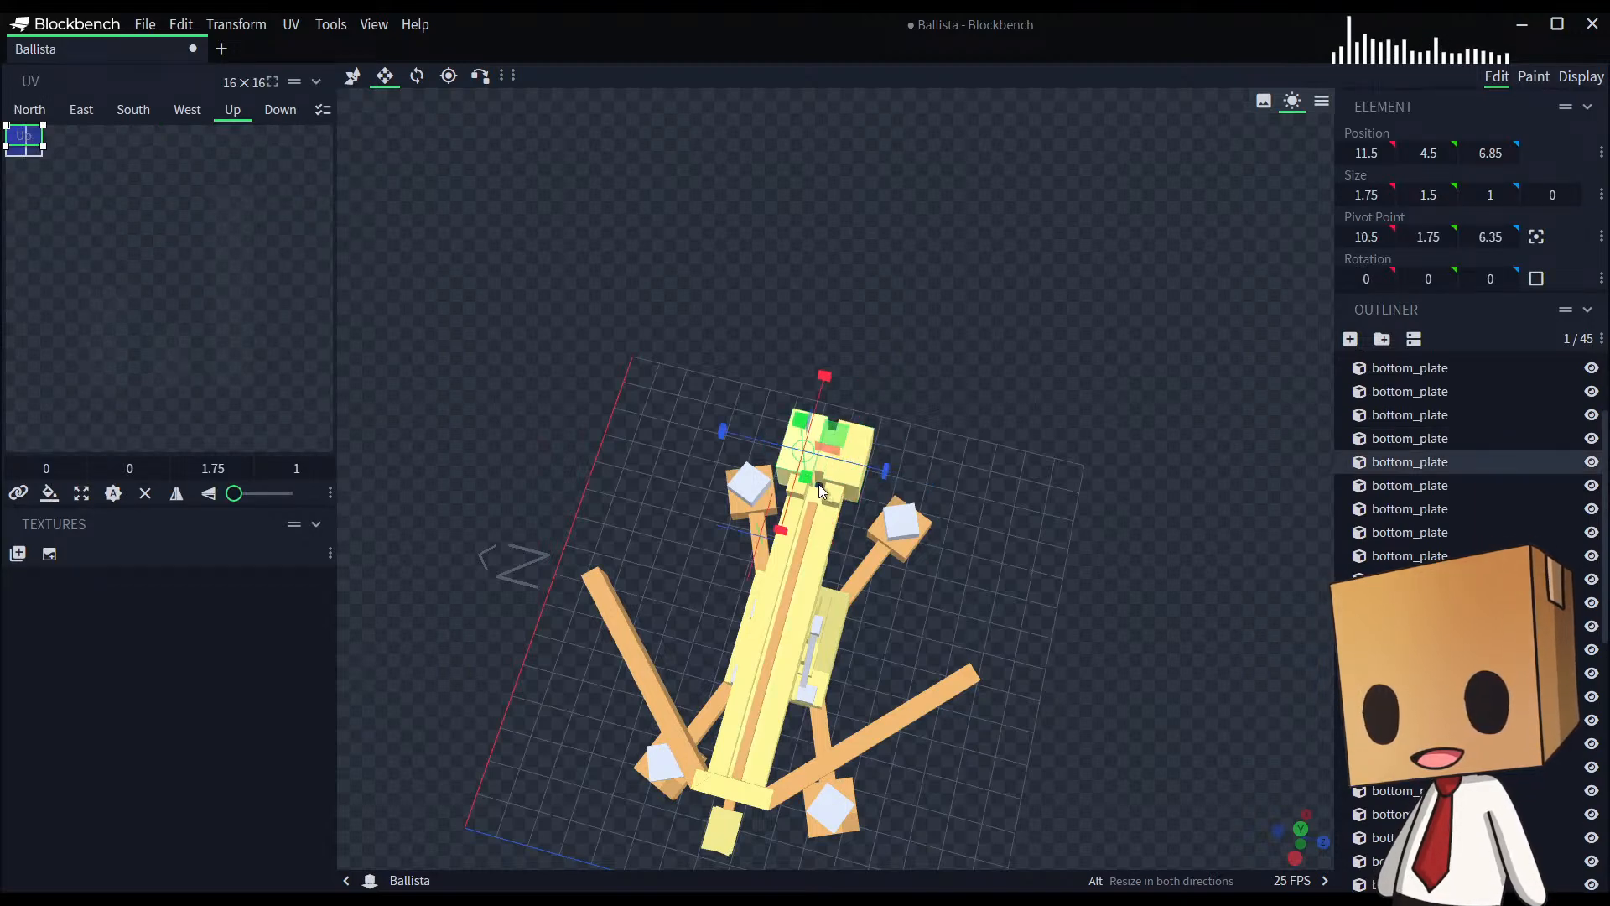
left_click(819, 470)
left_click_drag(1034, 439, 881, 467)
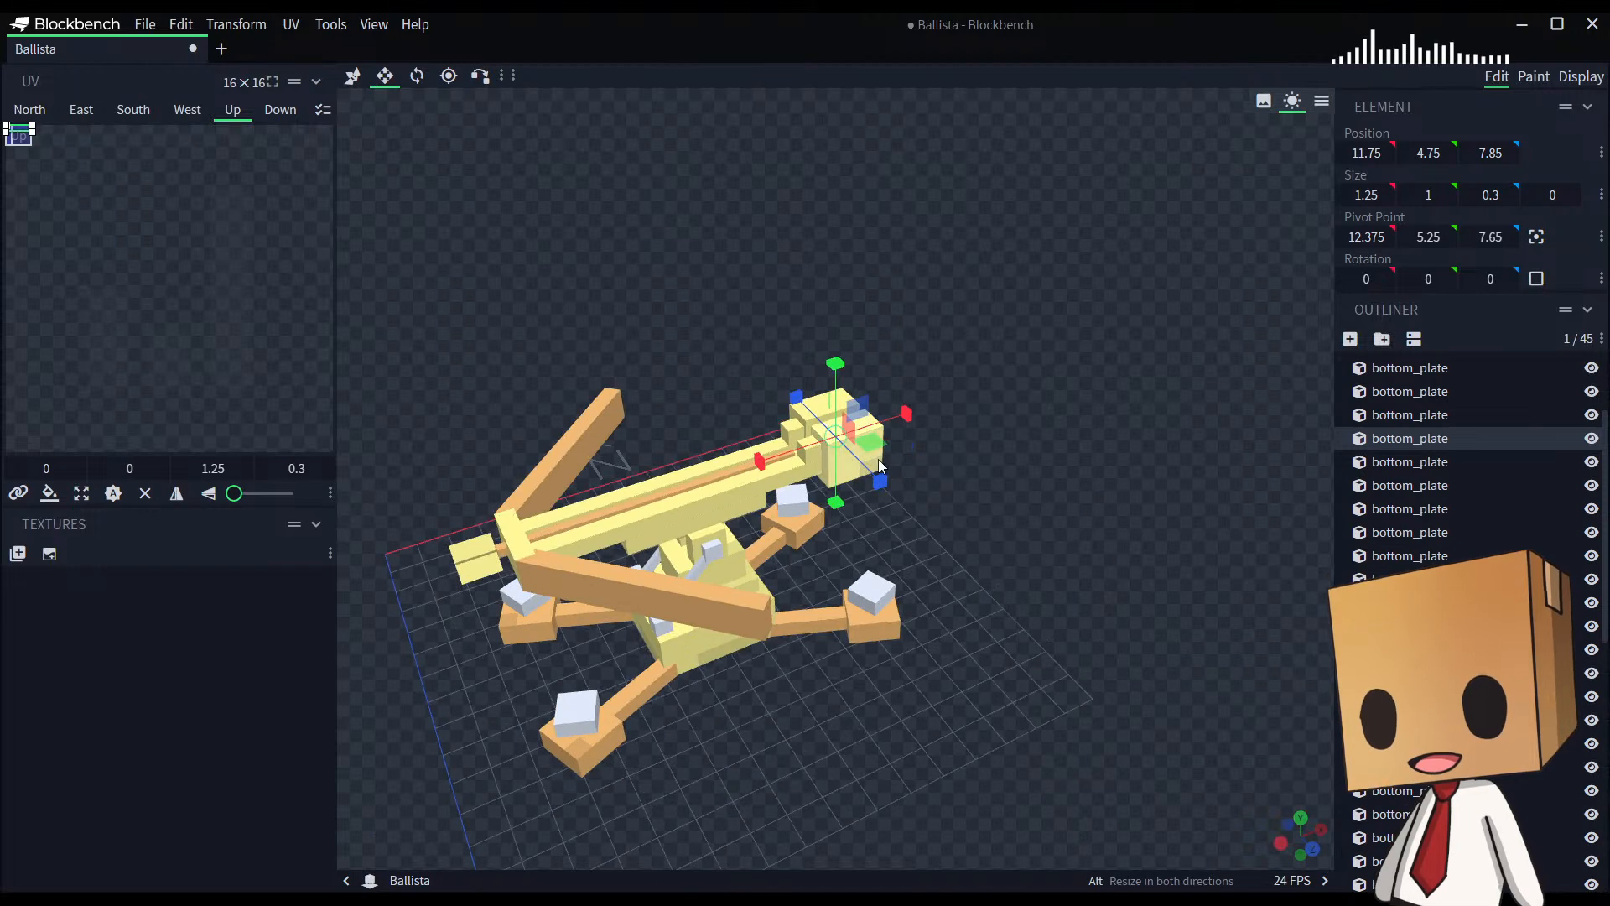
left_click_drag(1020, 507, 859, 460)
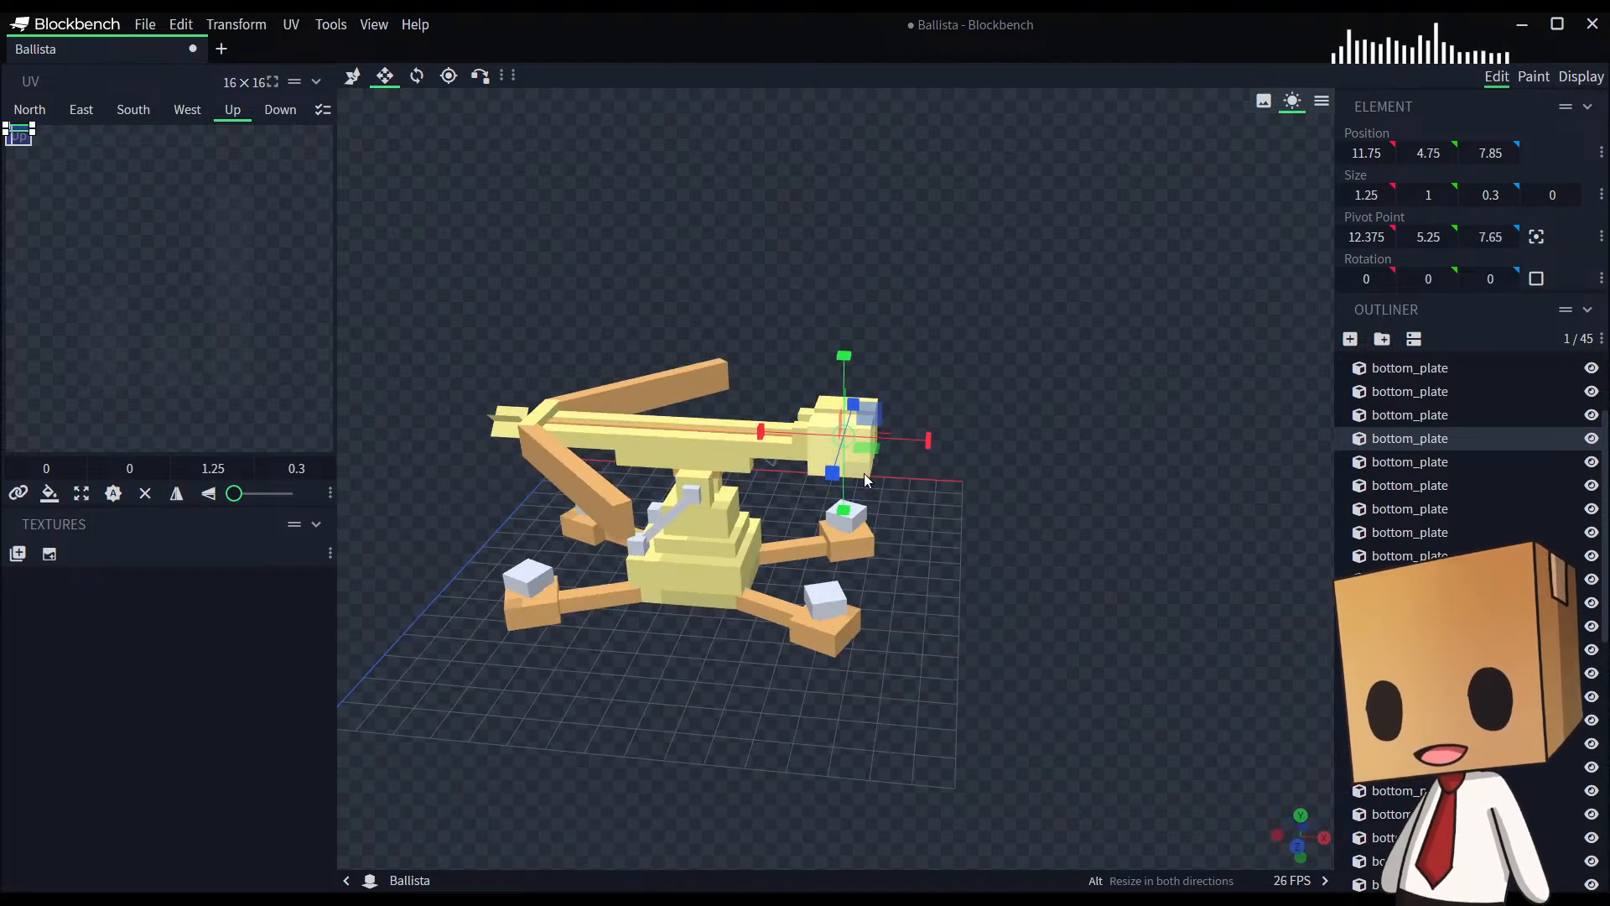
left_click_drag(978, 611, 944, 683)
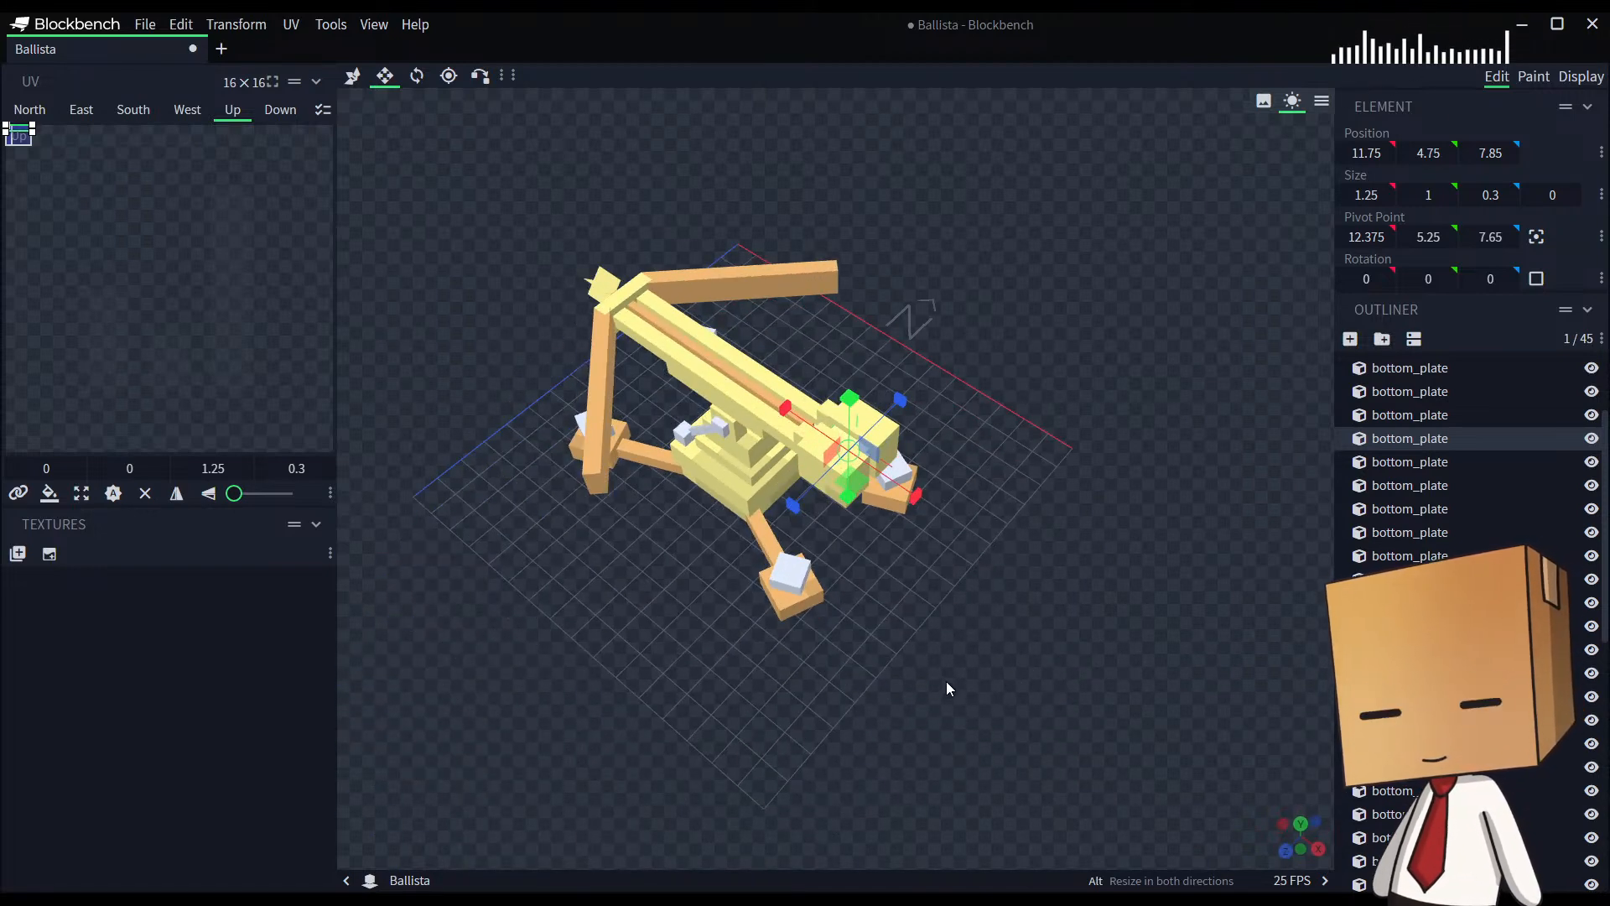
scroll(1357, 527, "down", 5)
left_click(1060, 661)
left_click_drag(1059, 661, 884, 511)
Step: Try narrowing the large rear block at Z position 6.85 to a Z size of 0.75, restore its size to 1, and deselect it
left_click(879, 502)
key("s")
left_click_drag(953, 497, 948, 494)
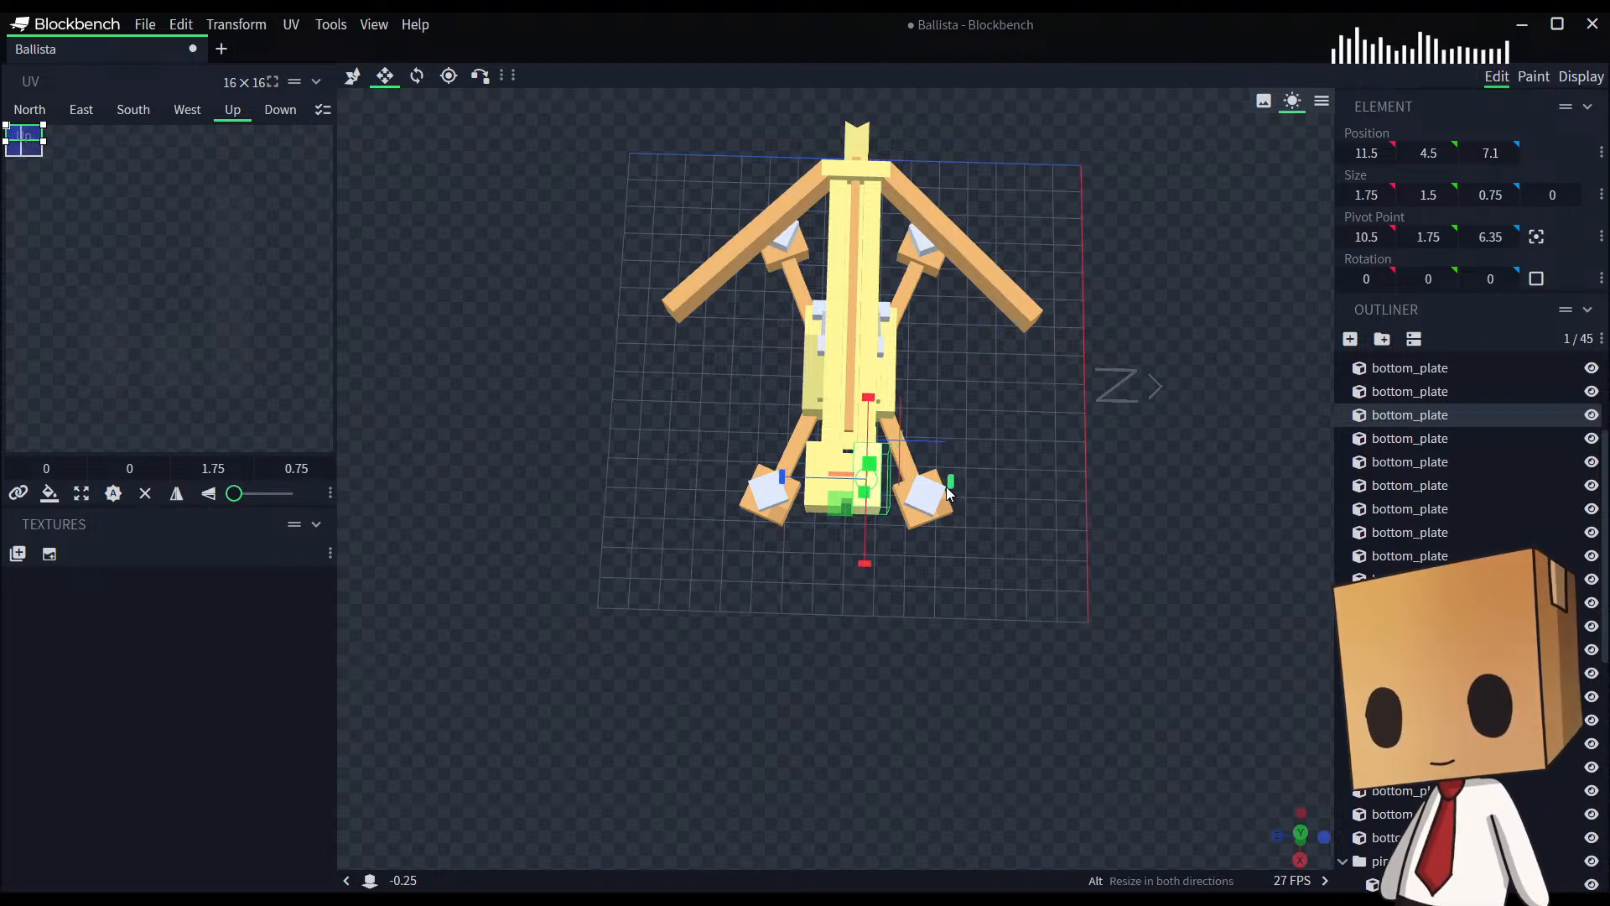
left_click_drag(948, 493, 954, 493)
left_click_drag(952, 699, 1175, 645)
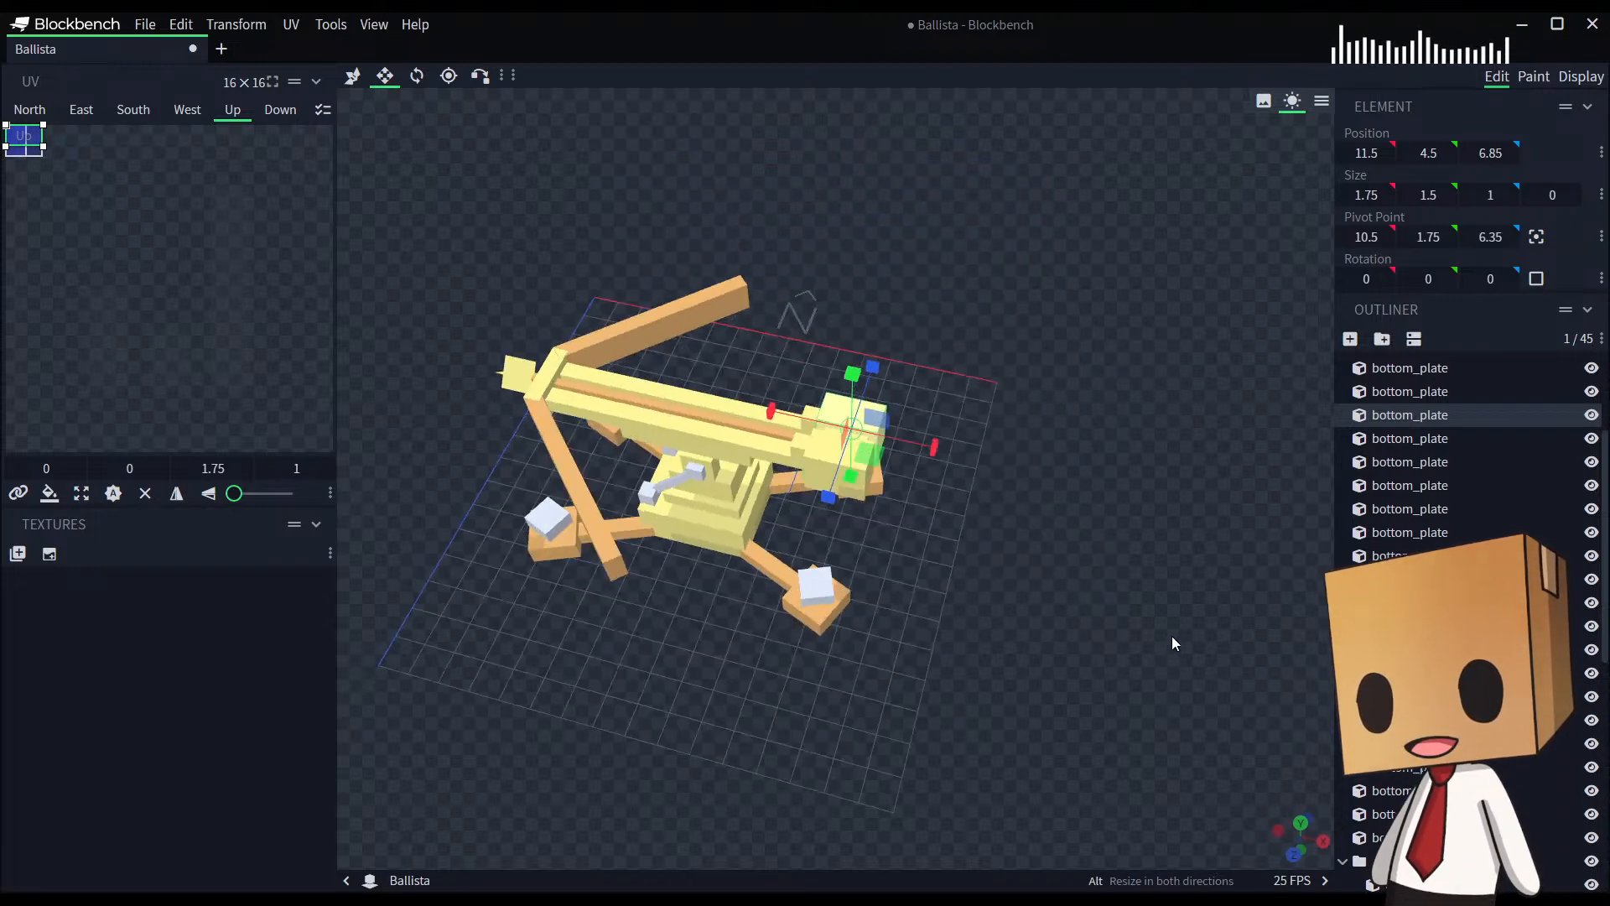
left_click(1060, 678)
Step: Duplicate the large rear block at Z position 8.15 and move the copy to the opposite outer side, at Z position 5.9
left_click_drag(1060, 678, 856, 604)
scroll(870, 651, "up", 5)
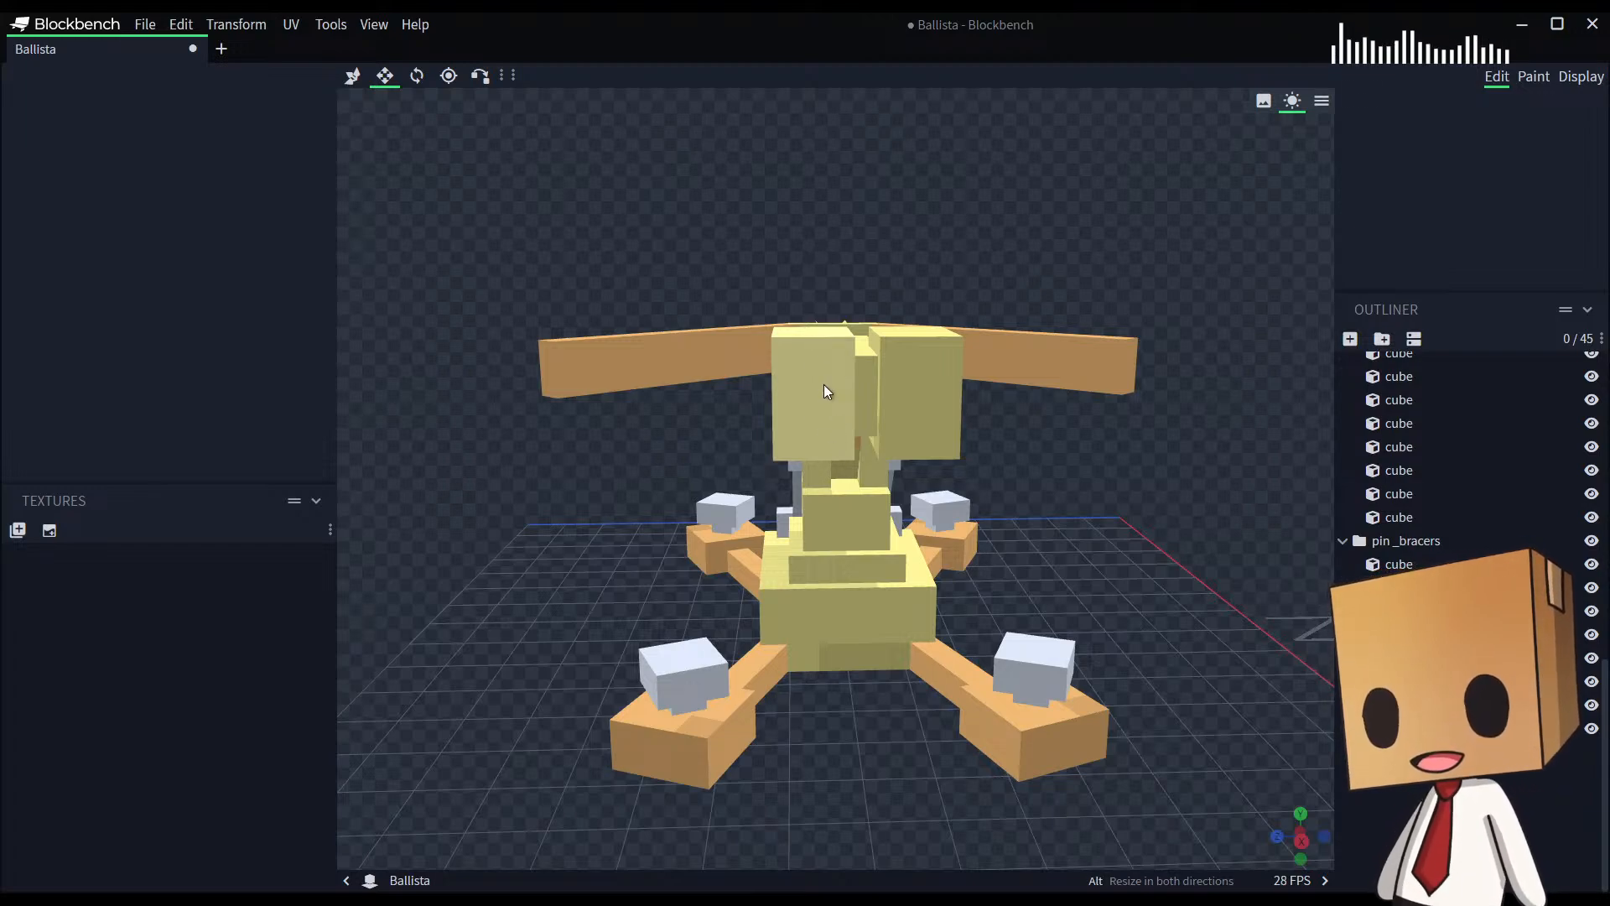
left_click_drag(827, 373, 865, 512)
left_click(867, 449)
key("ctrl+d")
key("v")
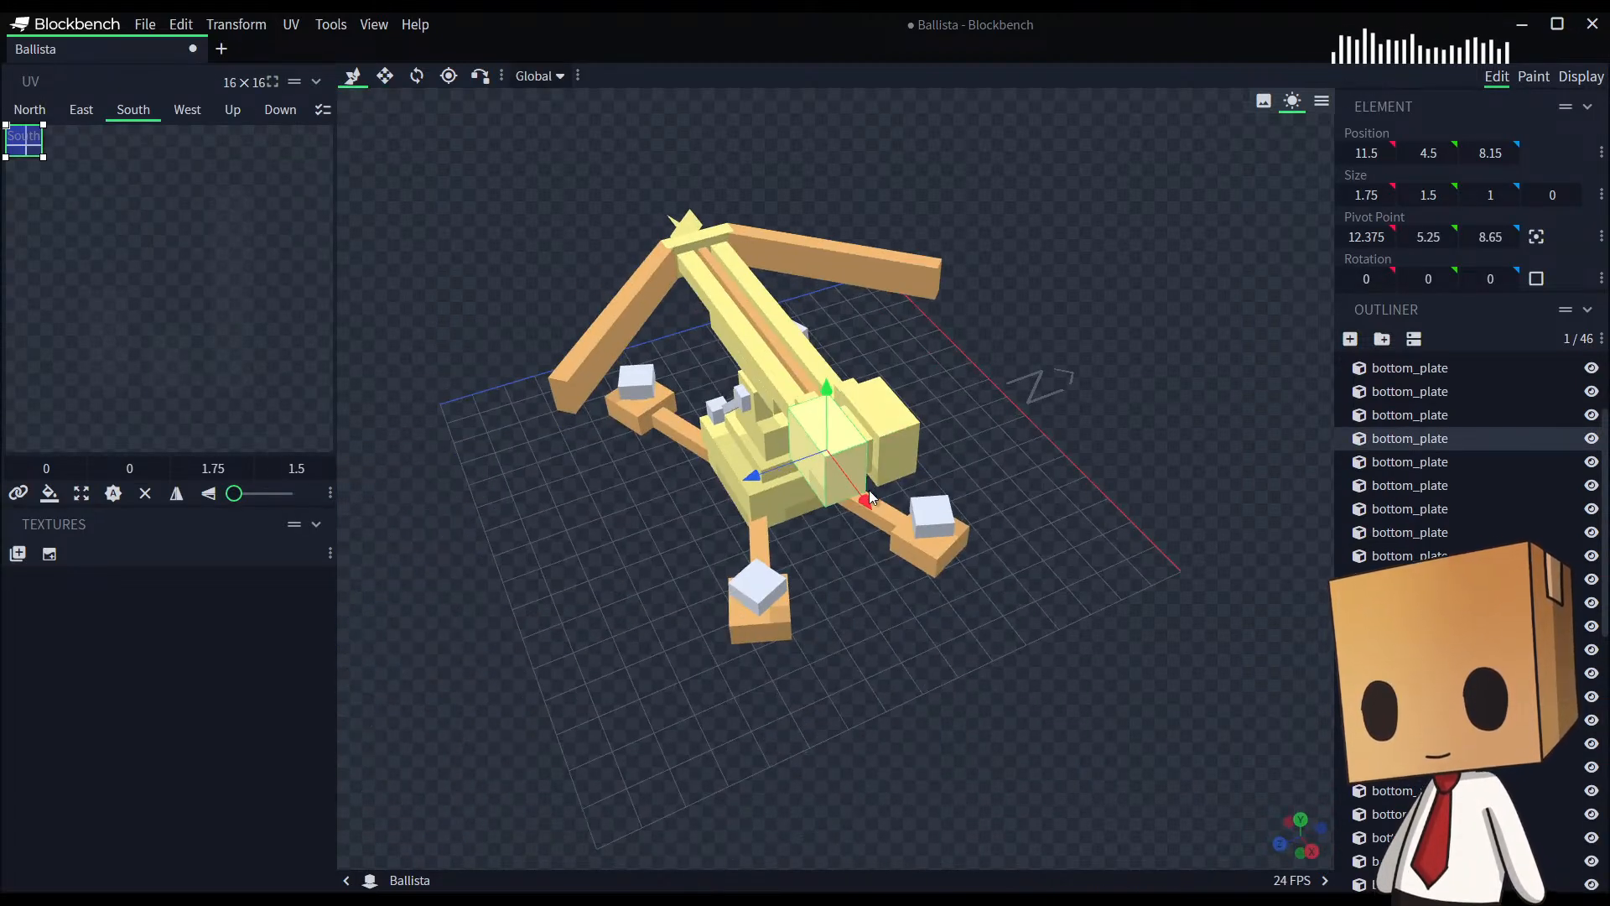
left_click_drag(758, 475, 854, 452)
Step: Trim the copied block's inner side to a Z size of 0.95 so it meets the adjacent large rear block
right_click_drag(954, 723, 990, 592)
scroll(1040, 511, "up", 5)
scroll(1077, 444, "up", 4)
left_click_drag(1077, 443, 1083, 369)
right_click_drag(1068, 471, 1070, 532)
scroll(1071, 532, "up", 3)
key("s")
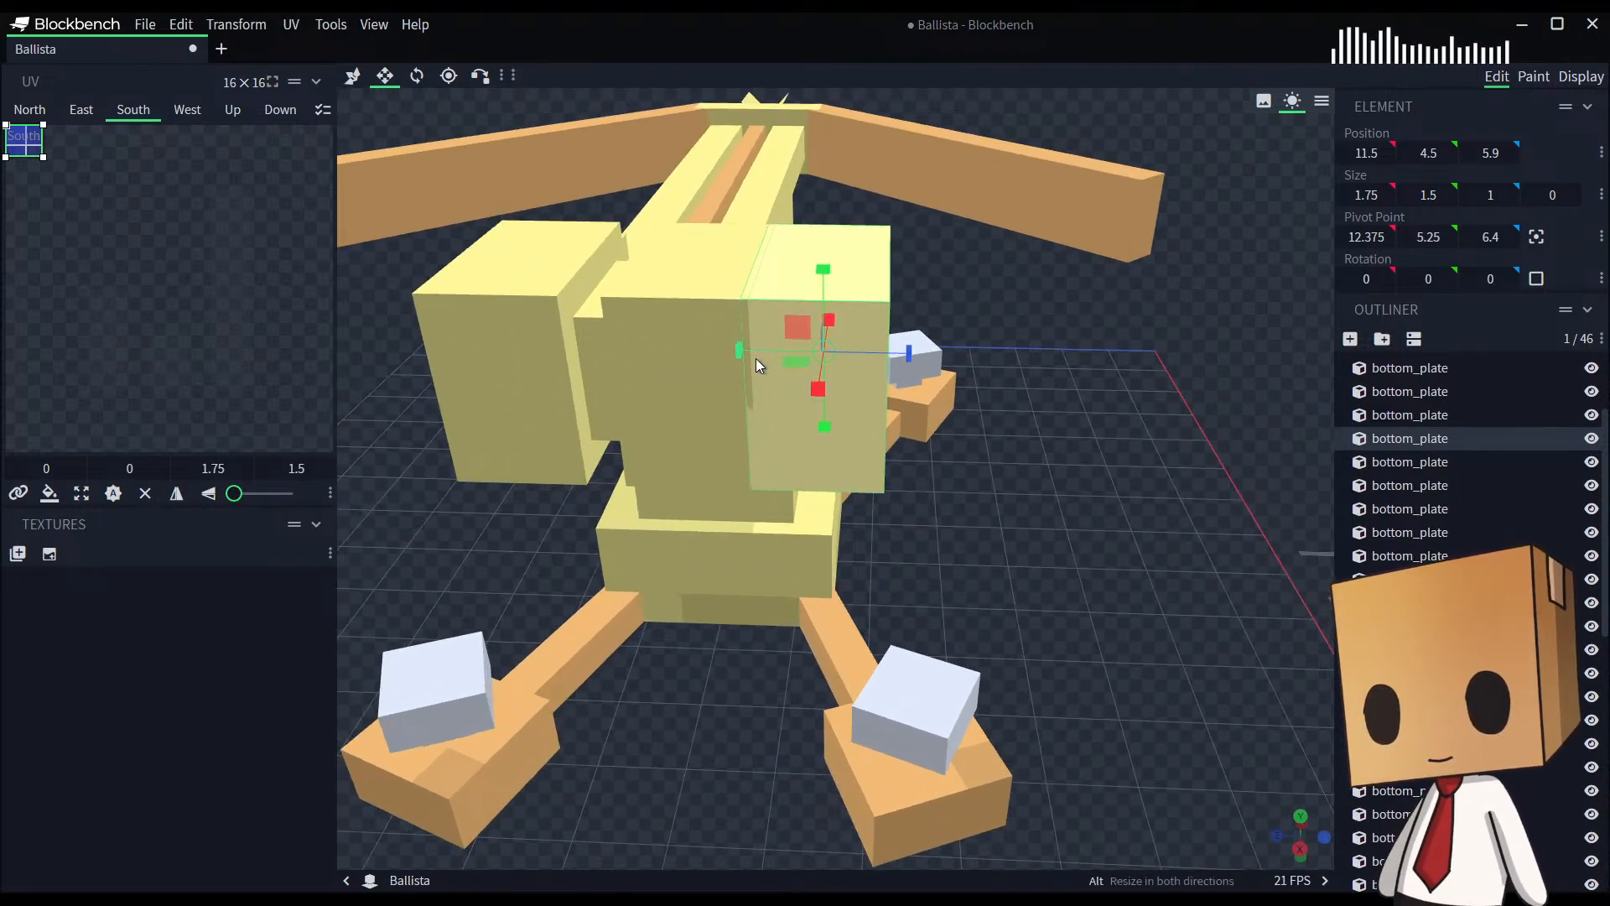
left_click_drag(747, 355, 754, 361)
key("v")
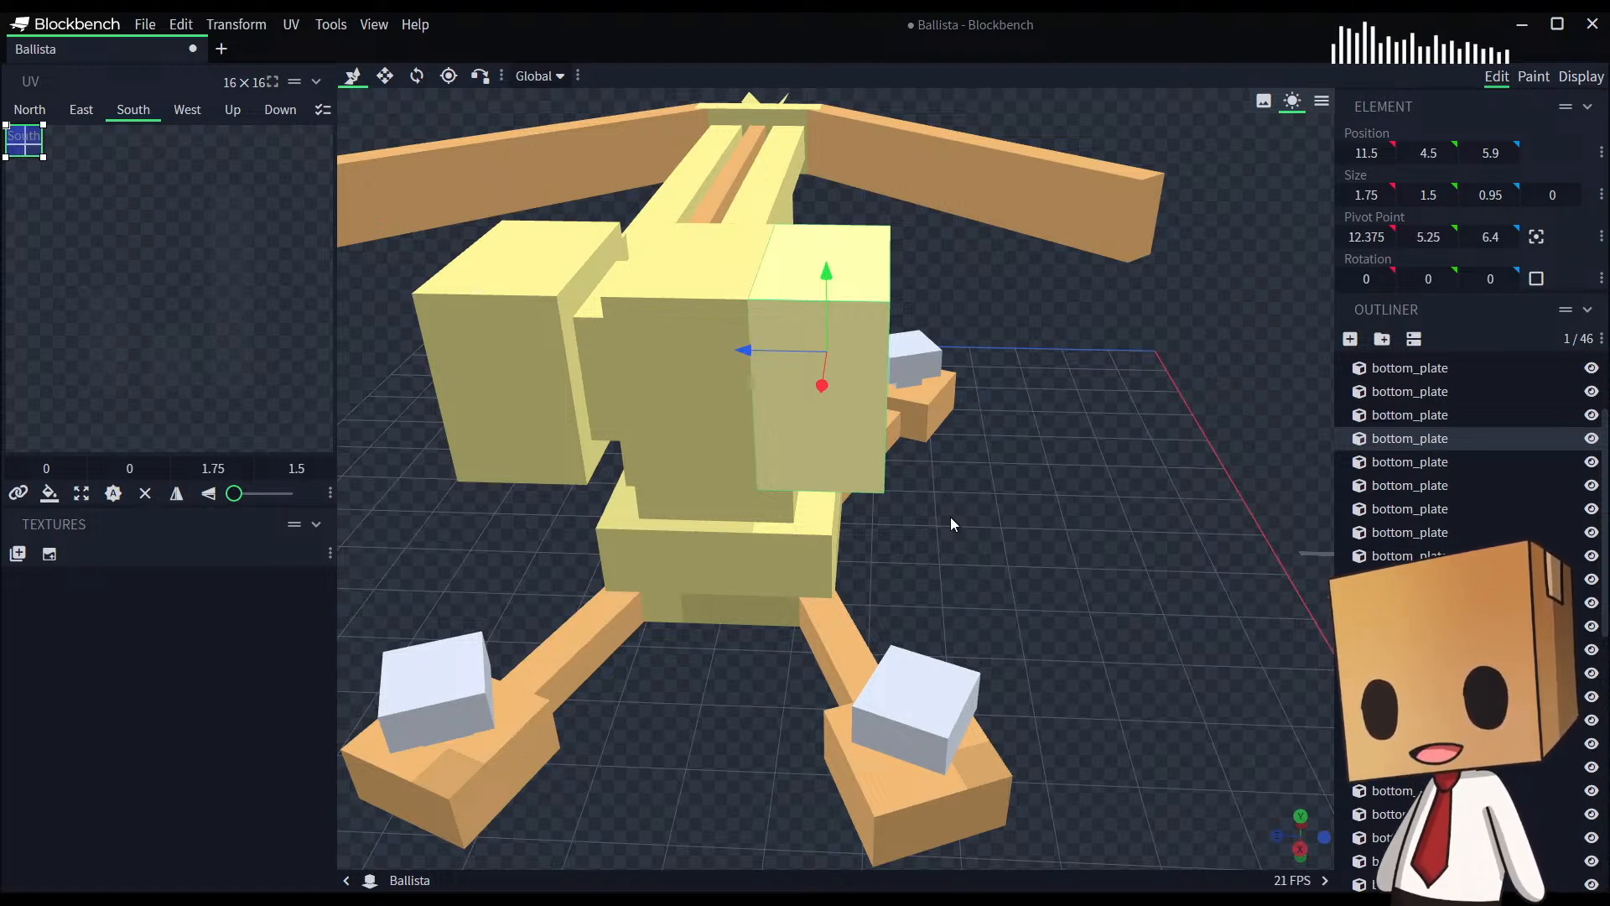
Step: Reduce the copied side block to 0.5 in X and Y and raise it to Y position 5, with X position 12
left_click_drag(1133, 586, 883, 484)
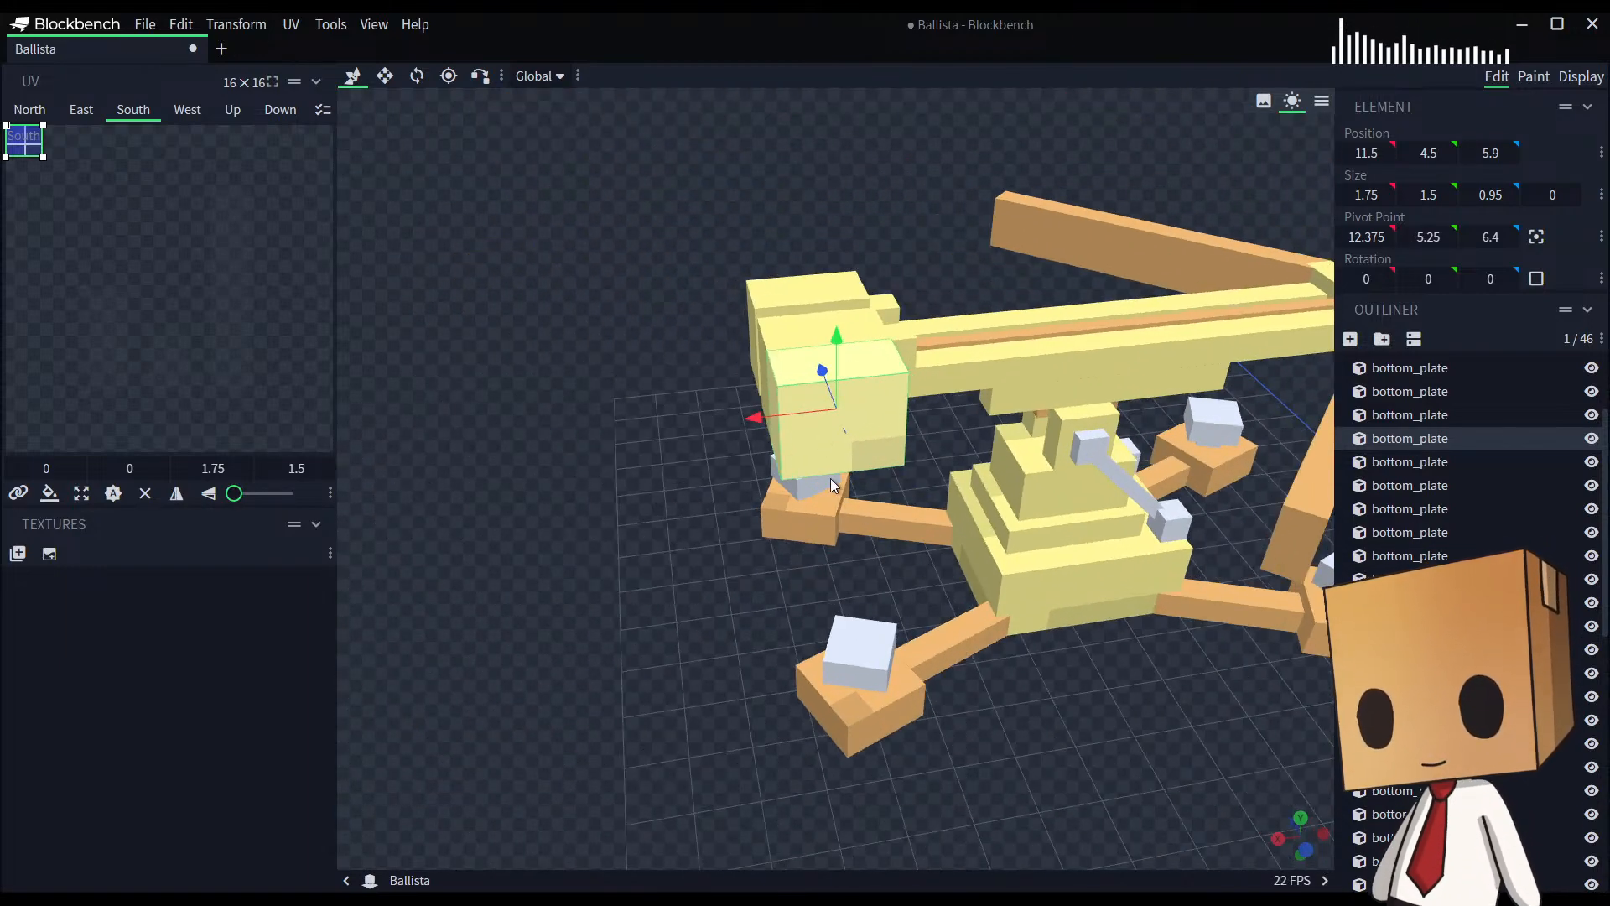
left_click_drag(827, 534, 730, 532)
key("s")
left_click_drag(757, 411, 815, 412)
left_click_drag(925, 407, 906, 409)
left_click_drag(810, 513, 850, 406)
left_click(843, 398, "shift")
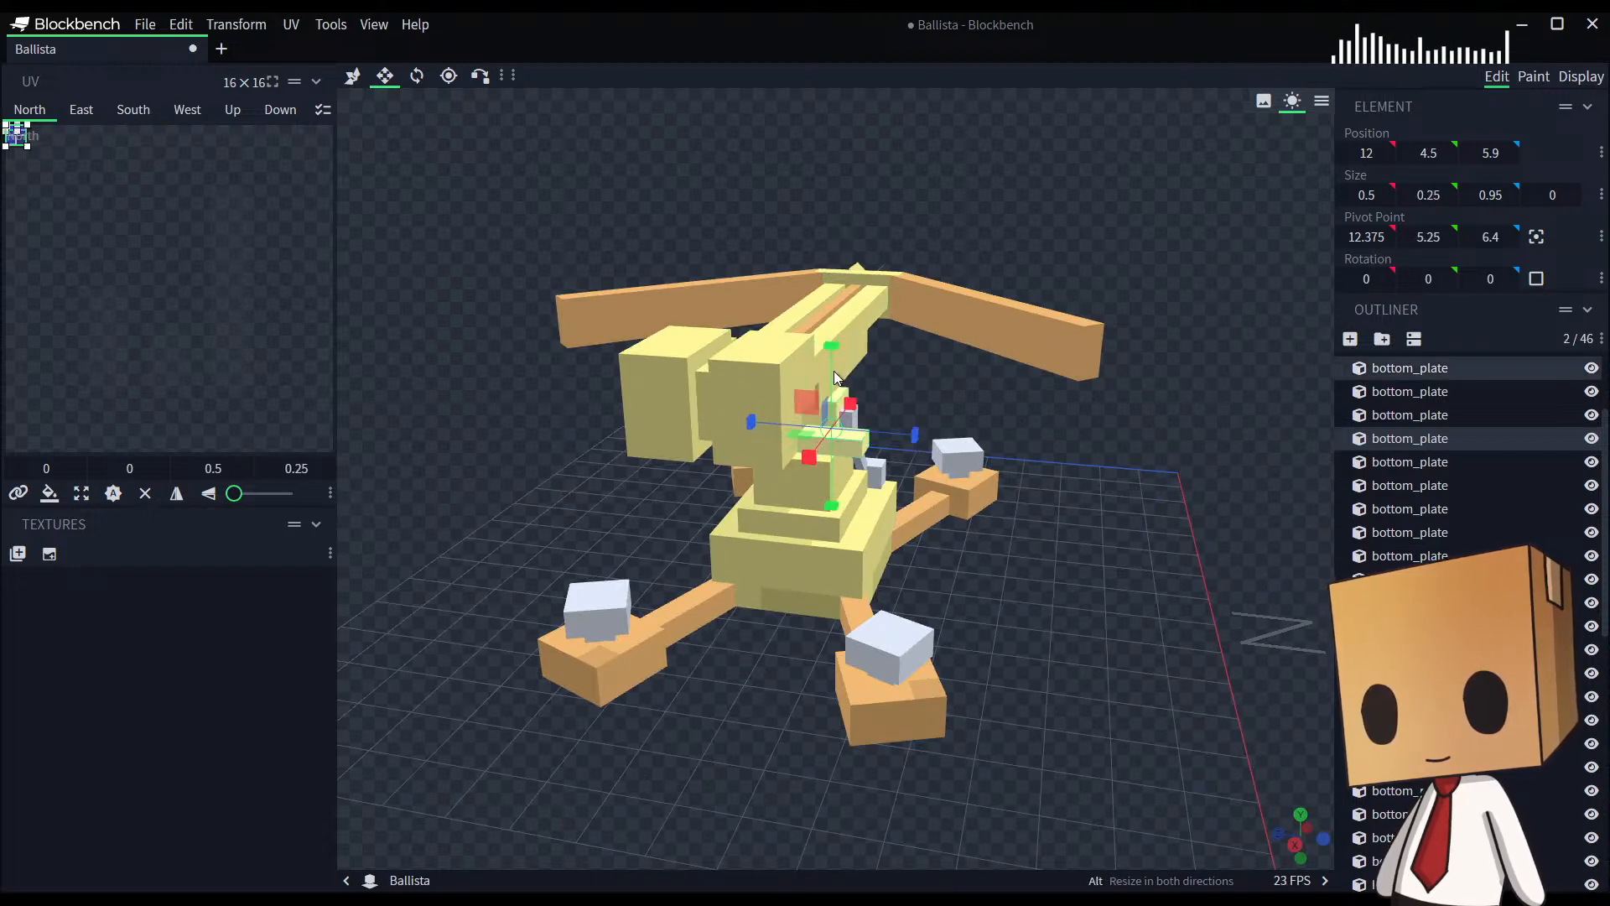
left_click(857, 446)
left_click_drag(833, 359, 829, 322)
key("v")
left_click_drag(1014, 678, 811, 501)
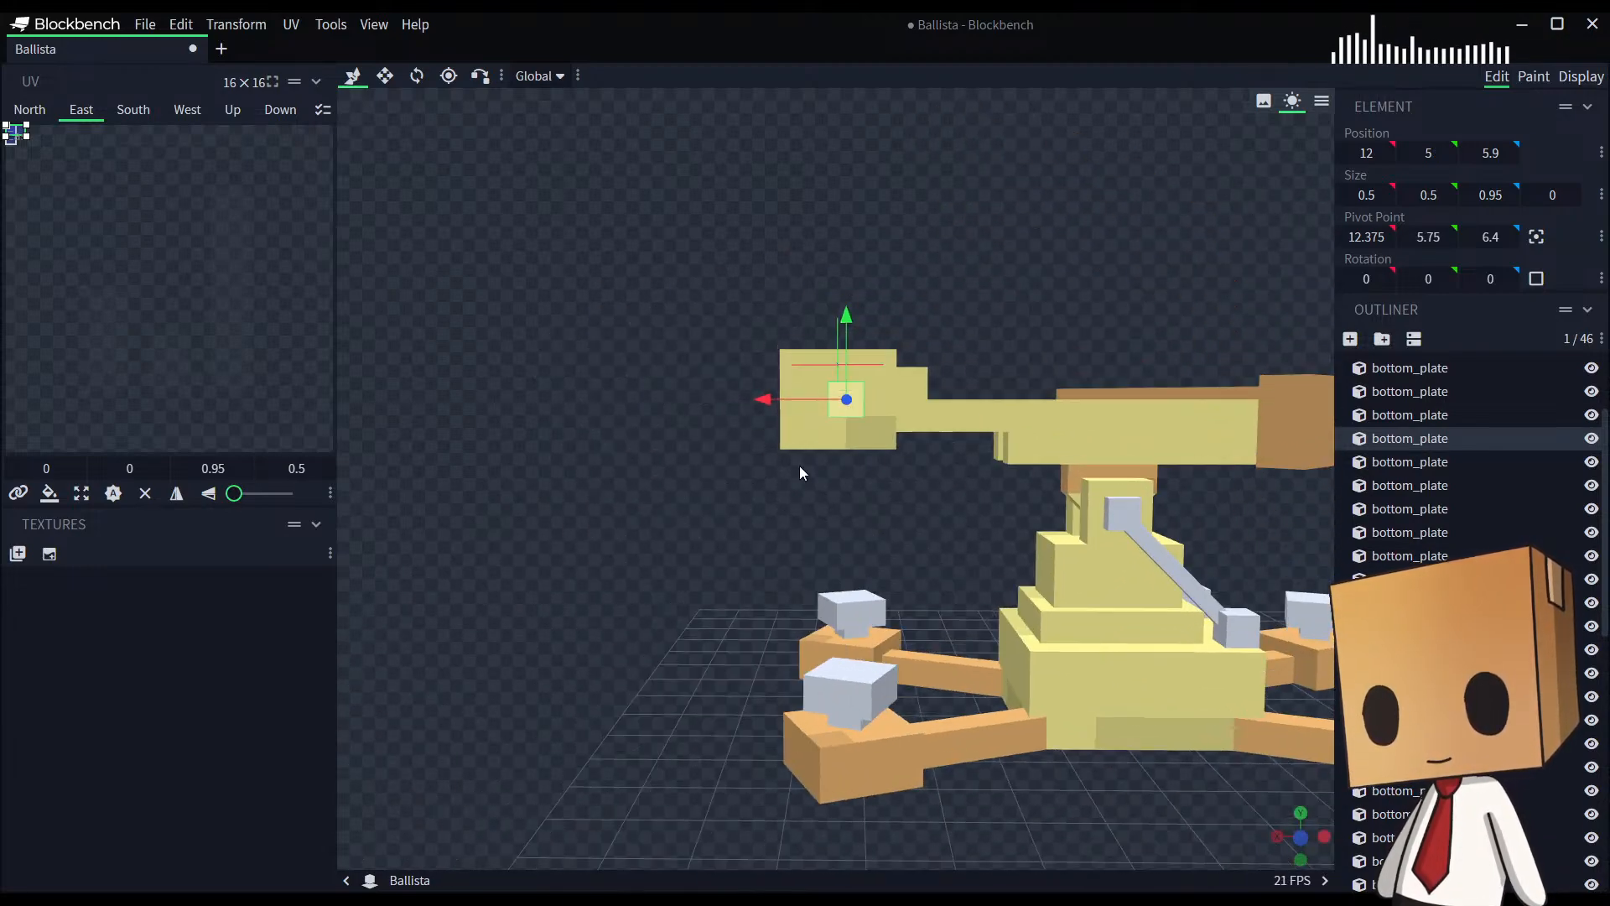
Step: Move the small side block to X position 12.075 and shorten its outer end to a Z size of 0.45
left_click_drag(763, 403, 769, 402)
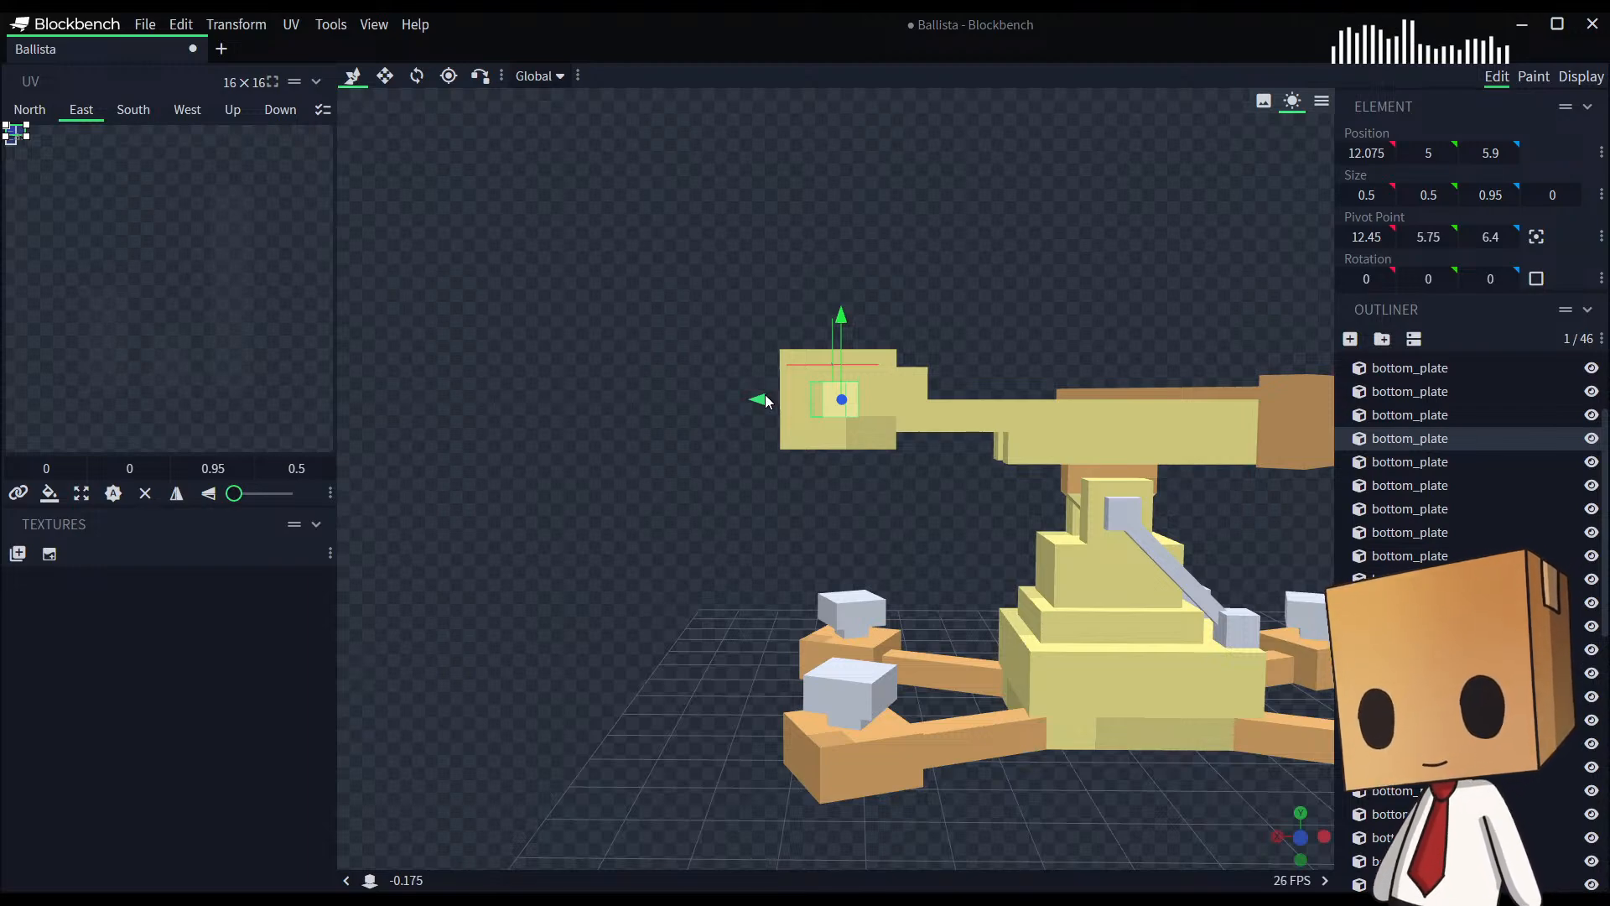
right_click_drag(767, 402, 992, 594)
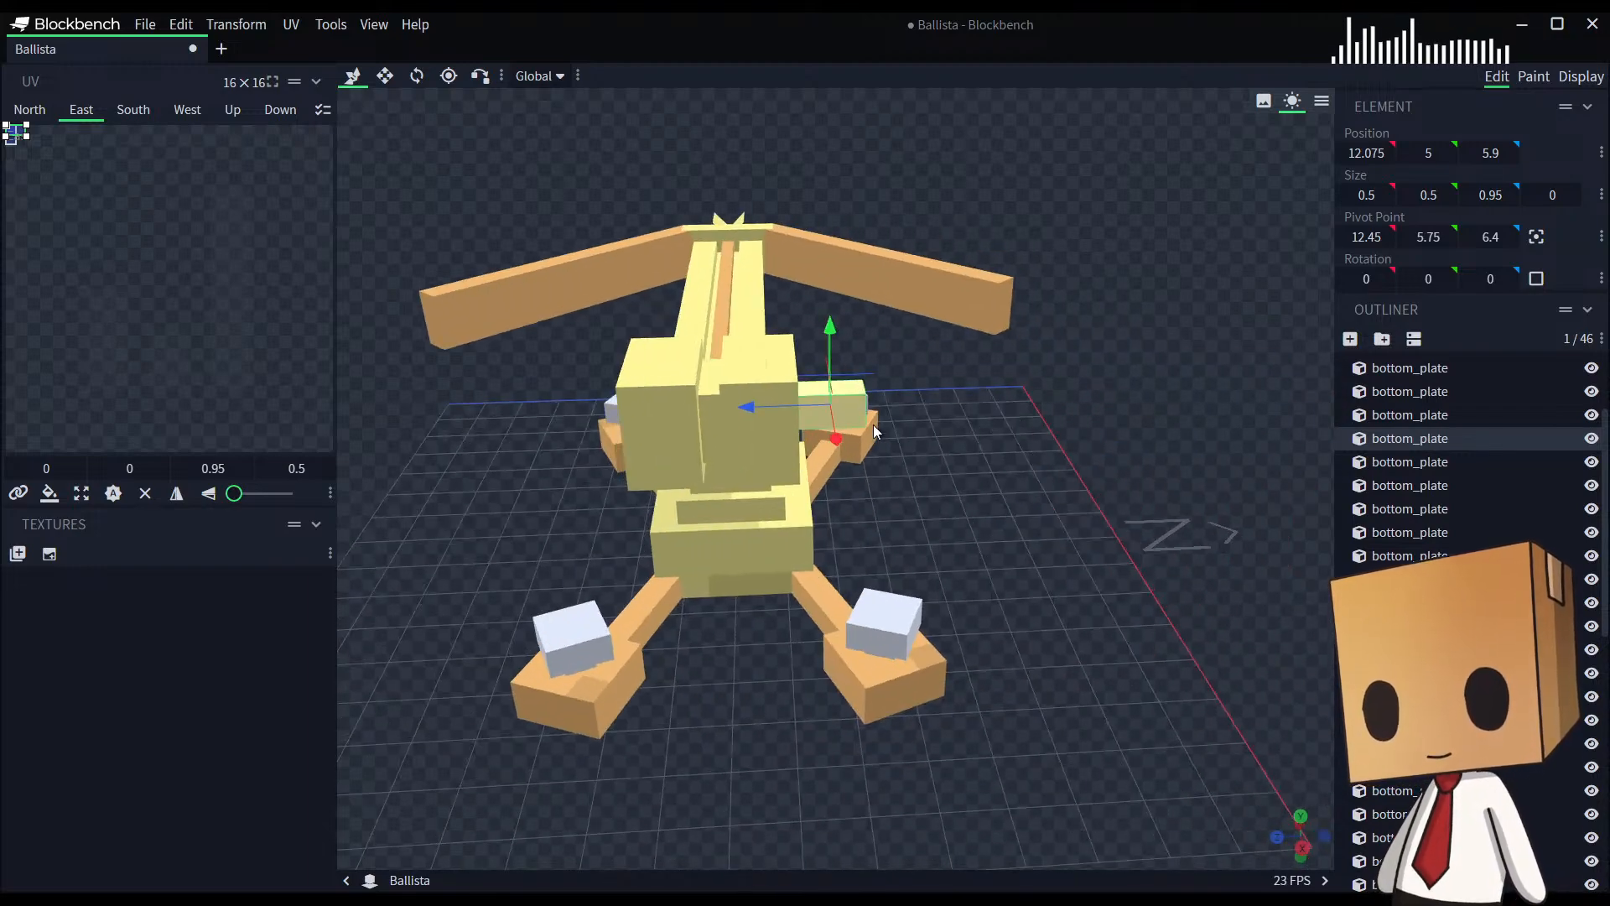
key("s")
left_click_drag(912, 403, 916, 543)
key("v")
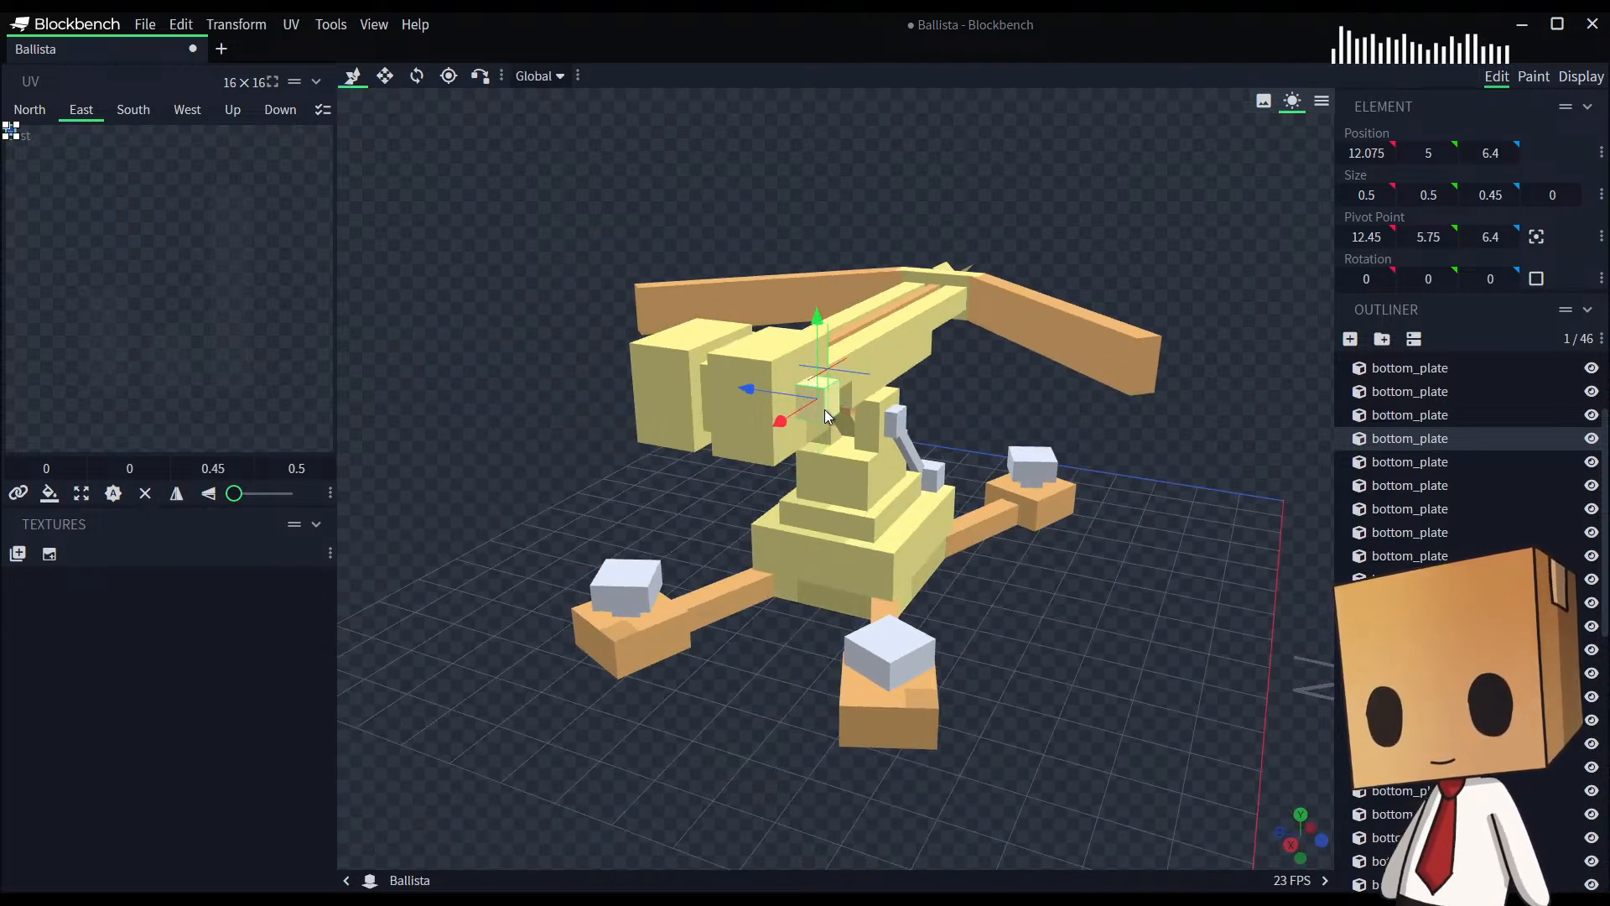
Step: Duplicate the small side block and move the copy outward along Z to position 4.225
key("ctrl+d")
mouse_move(744, 387)
left_mouse_down()
mouse_move(794, 401)
mouse_move(772, 401)
left_mouse_up()
left_click_drag(1058, 599, 1134, 612)
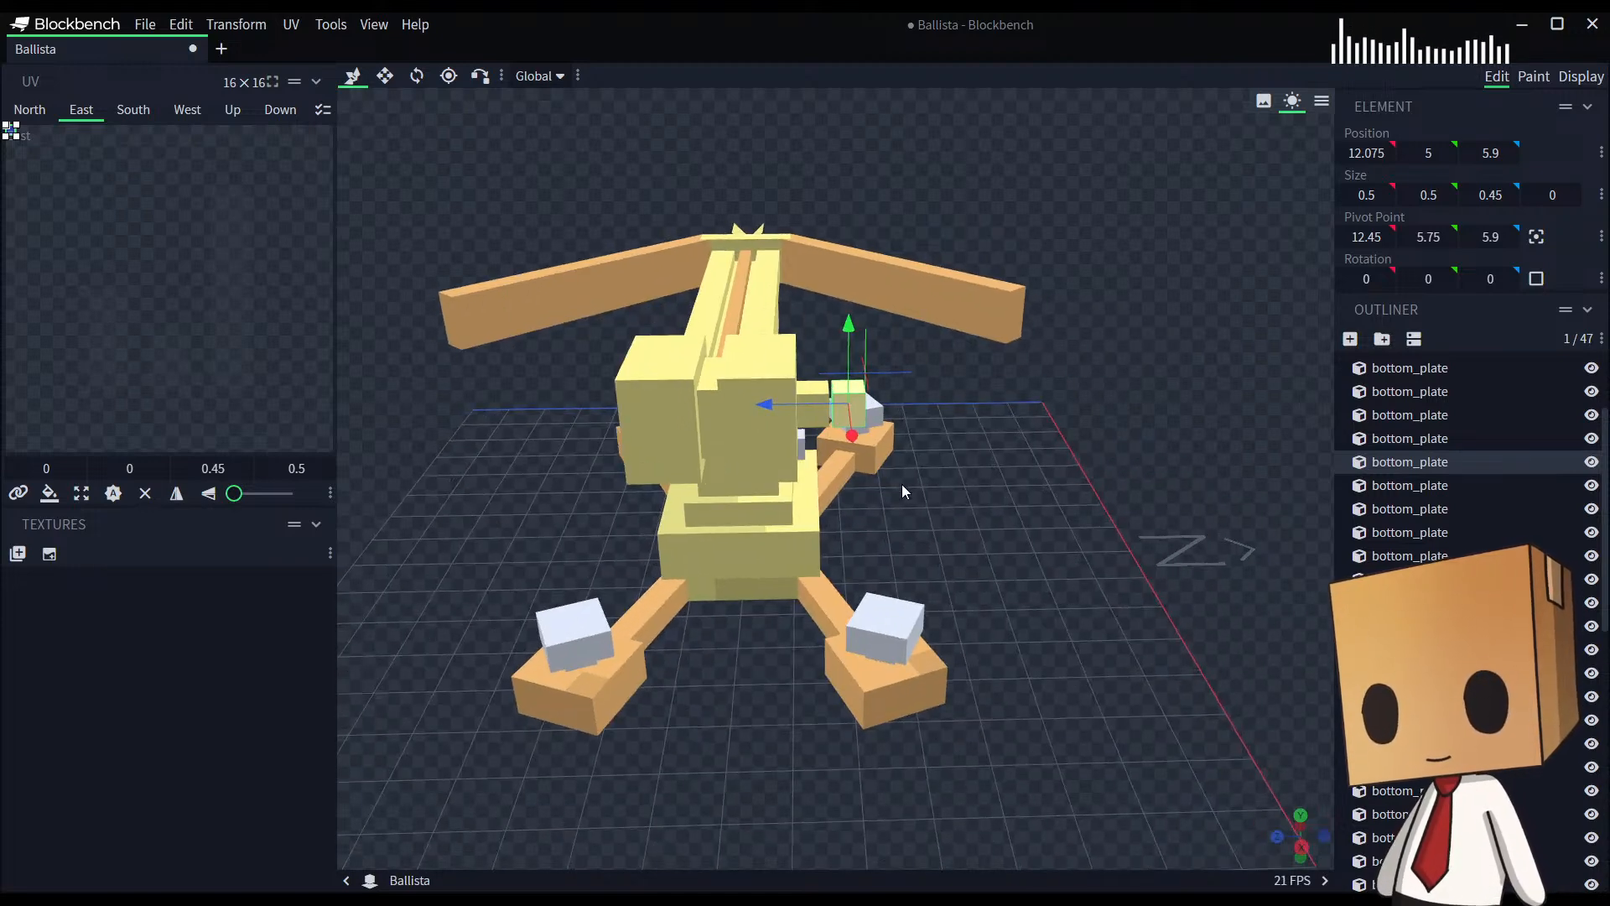
left_click_drag(797, 409, 914, 421)
Step: Set the attached small side block's Z size to 0.5 and shift it to Z position 6.35
left_click(814, 409)
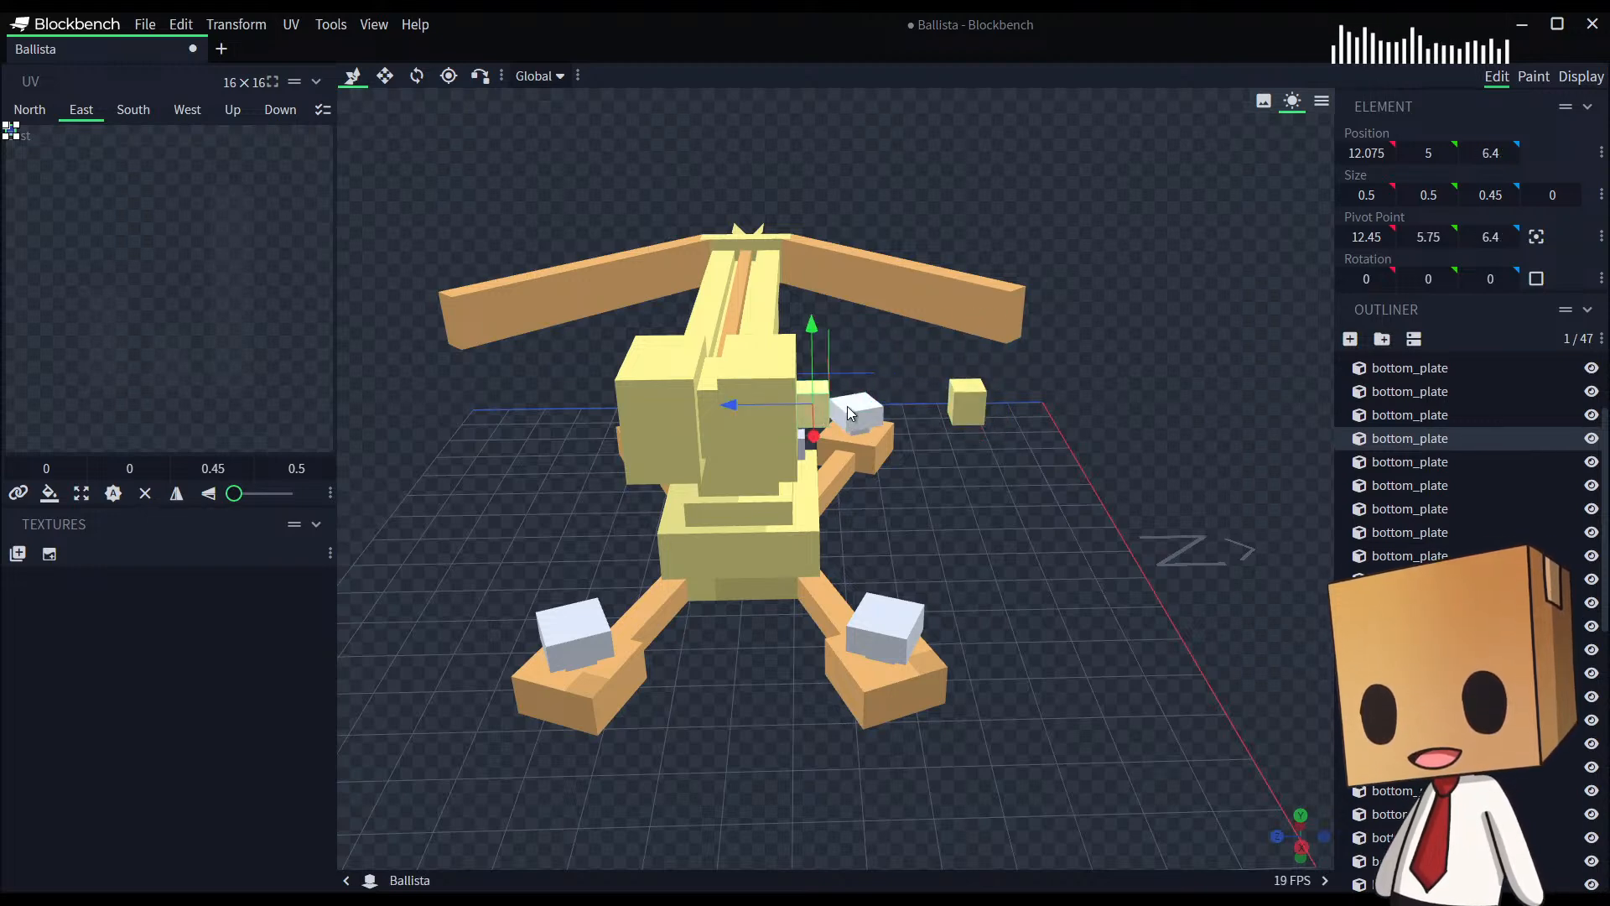
key("s")
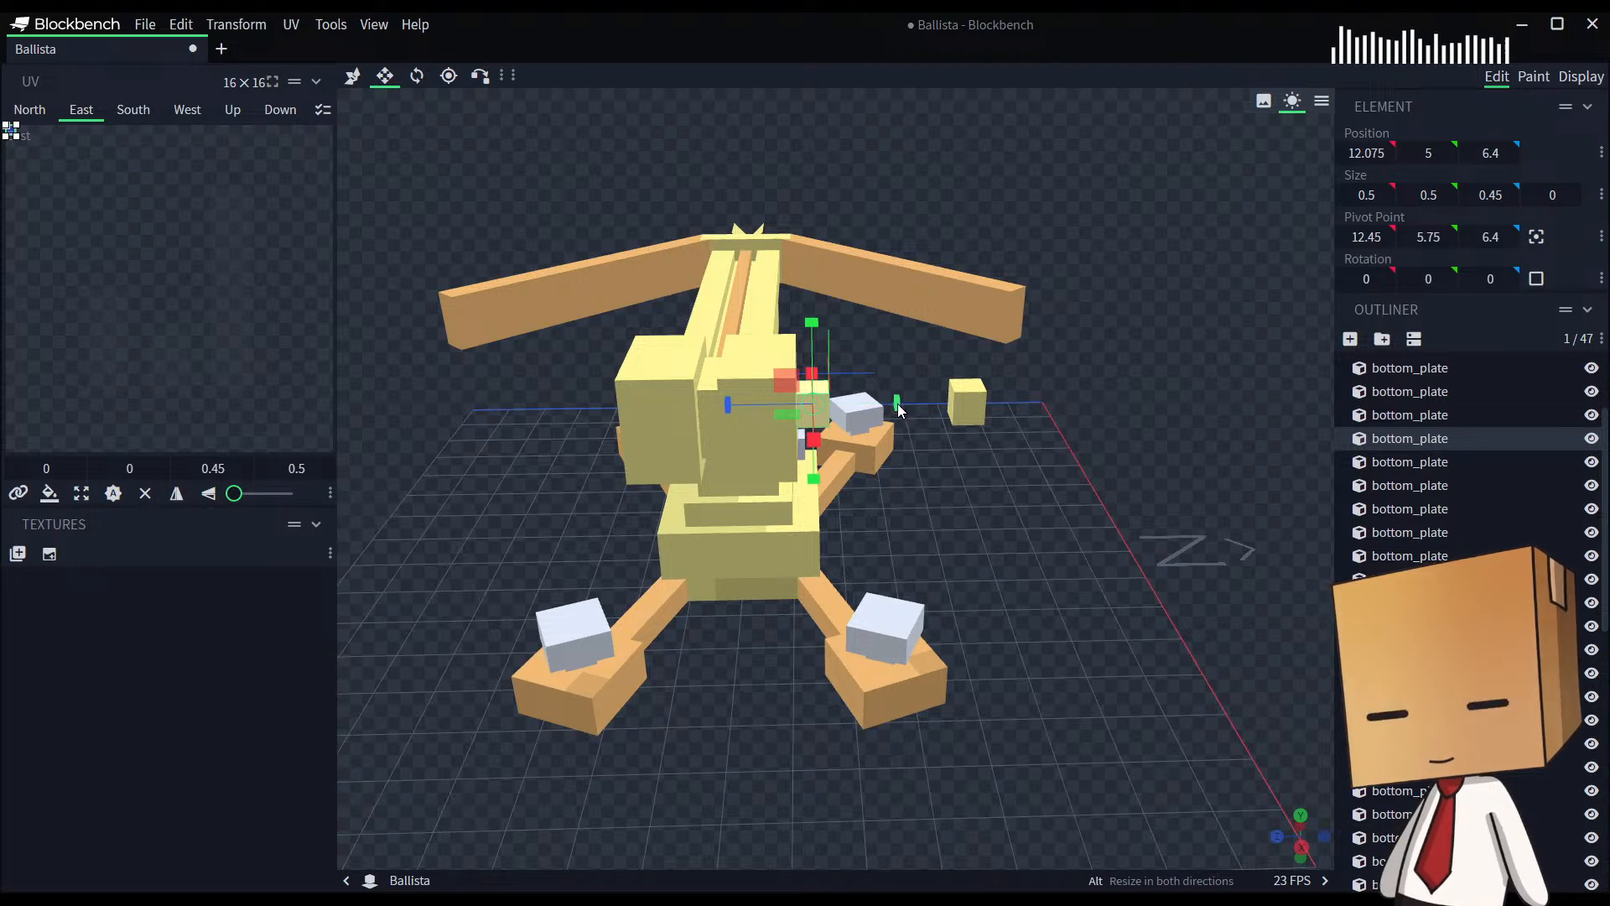
left_click_drag(897, 406, 923, 406)
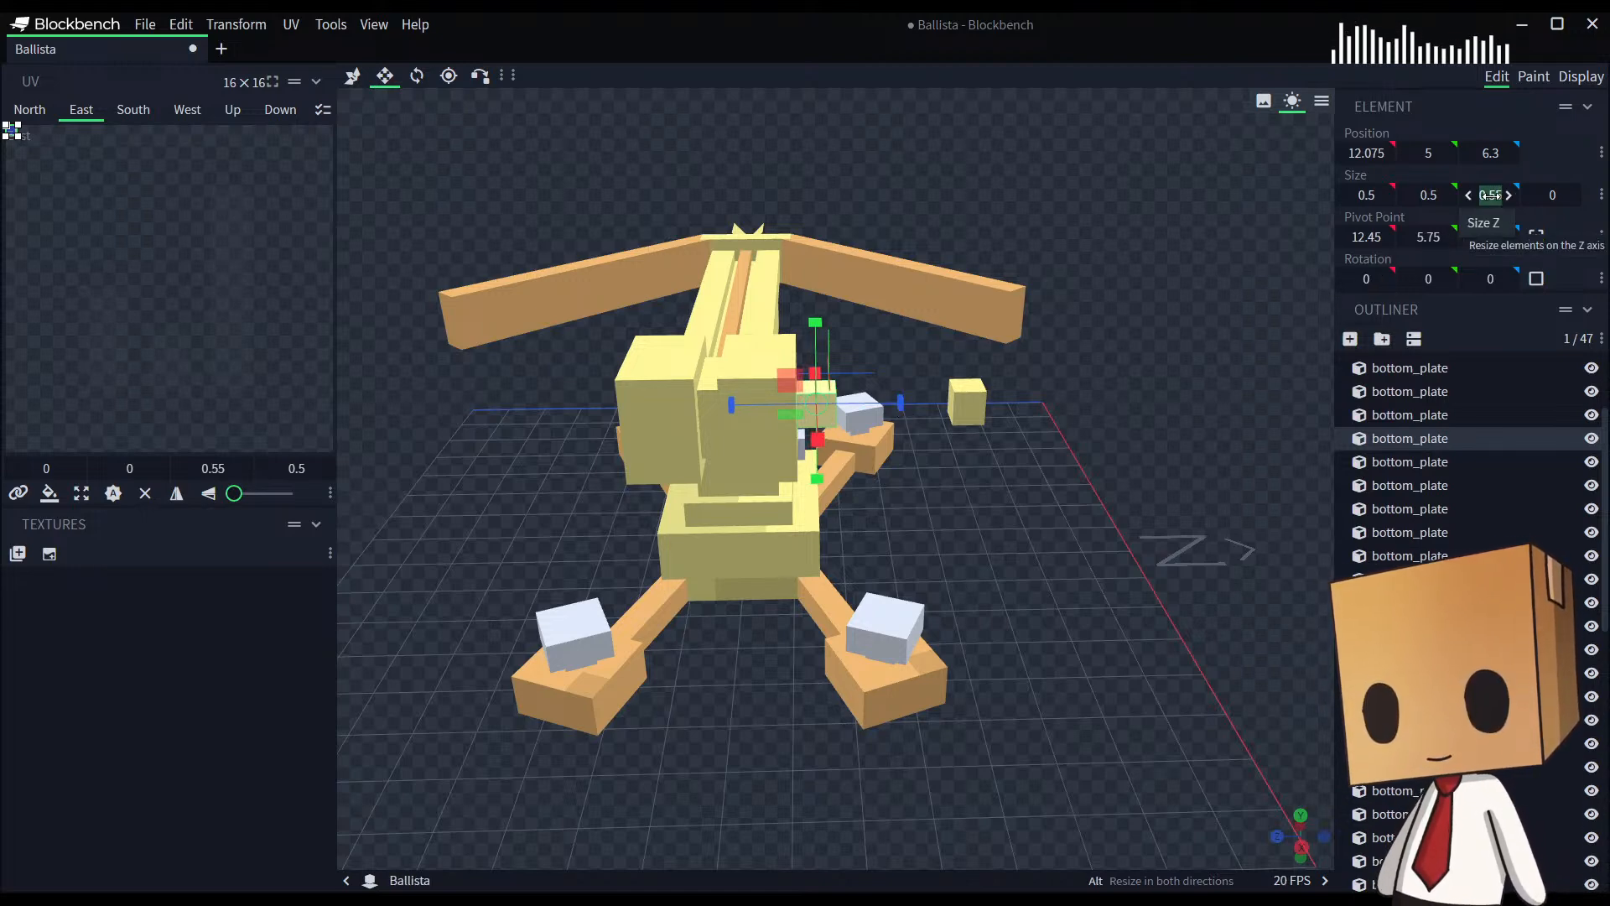
key("Right")
key("BackSpace")
key("Return")
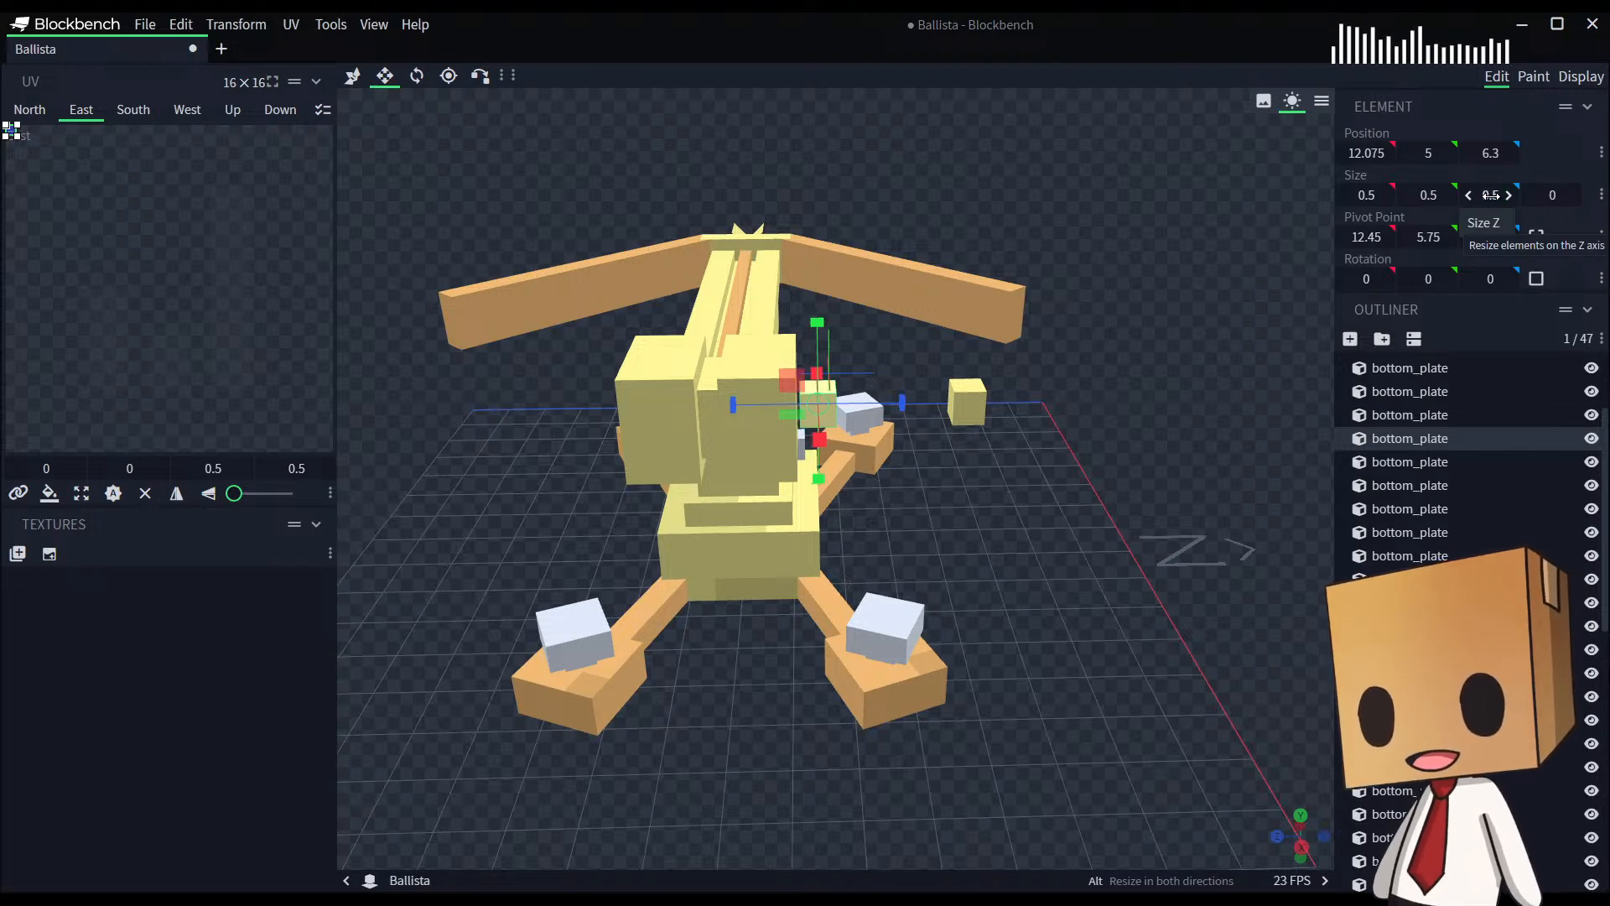
scroll(1043, 504, "up", 5)
key("v")
left_click_drag(729, 351, 722, 351)
Step: Set the detached small block's Z size to 0.5 and move it against the attached side block, at Z position 5.85
left_click(1053, 345)
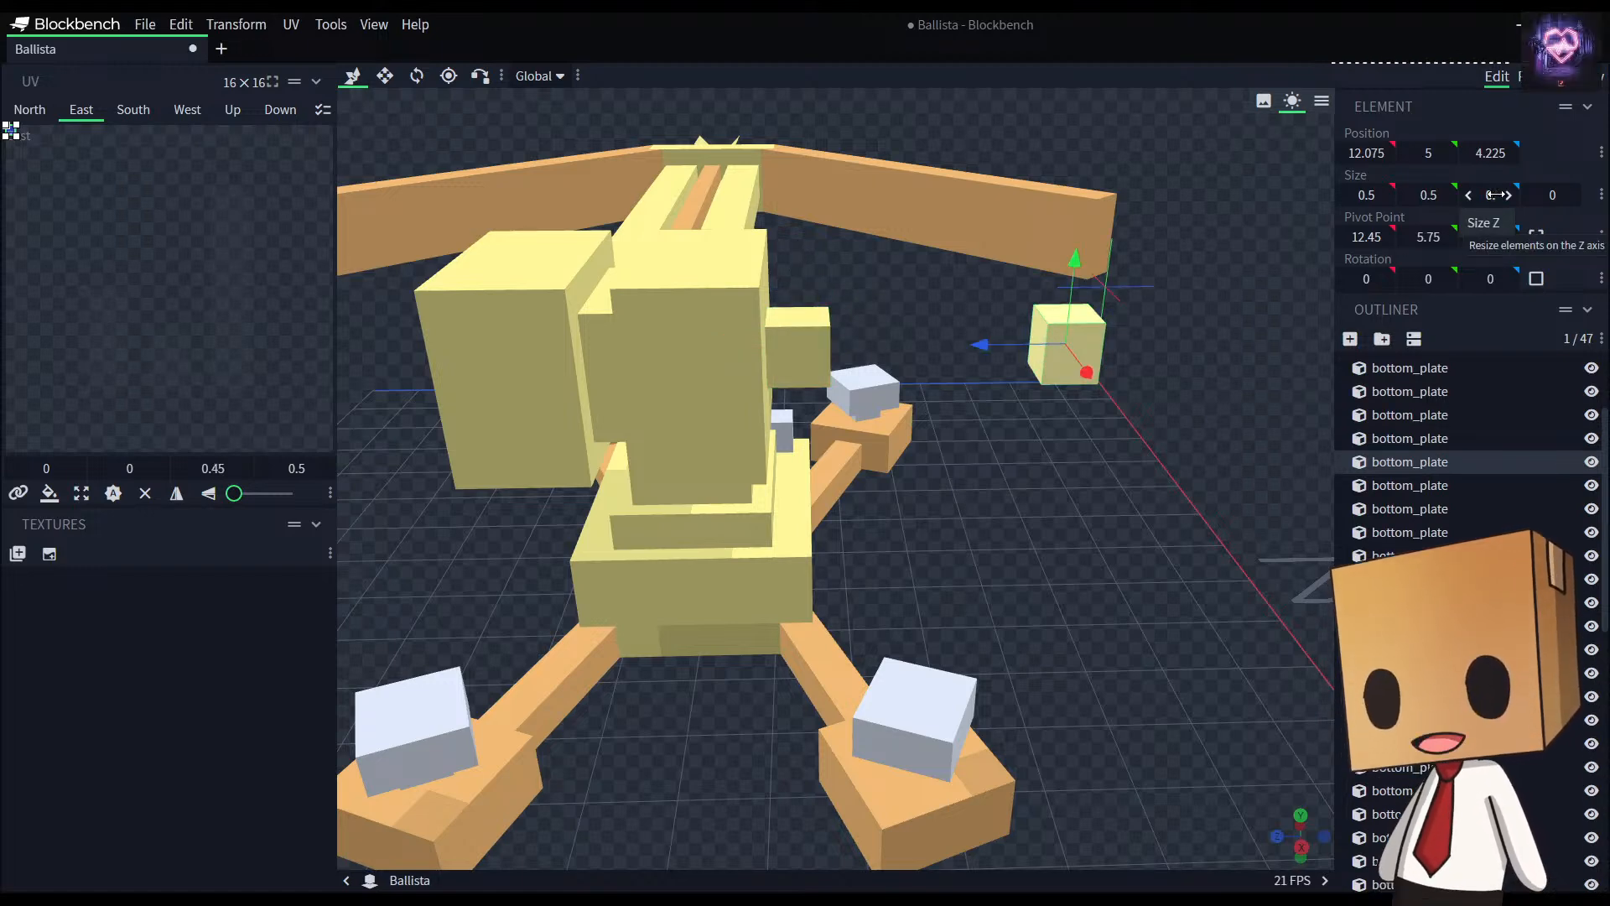
left_click_drag(1496, 195, 1497, 194)
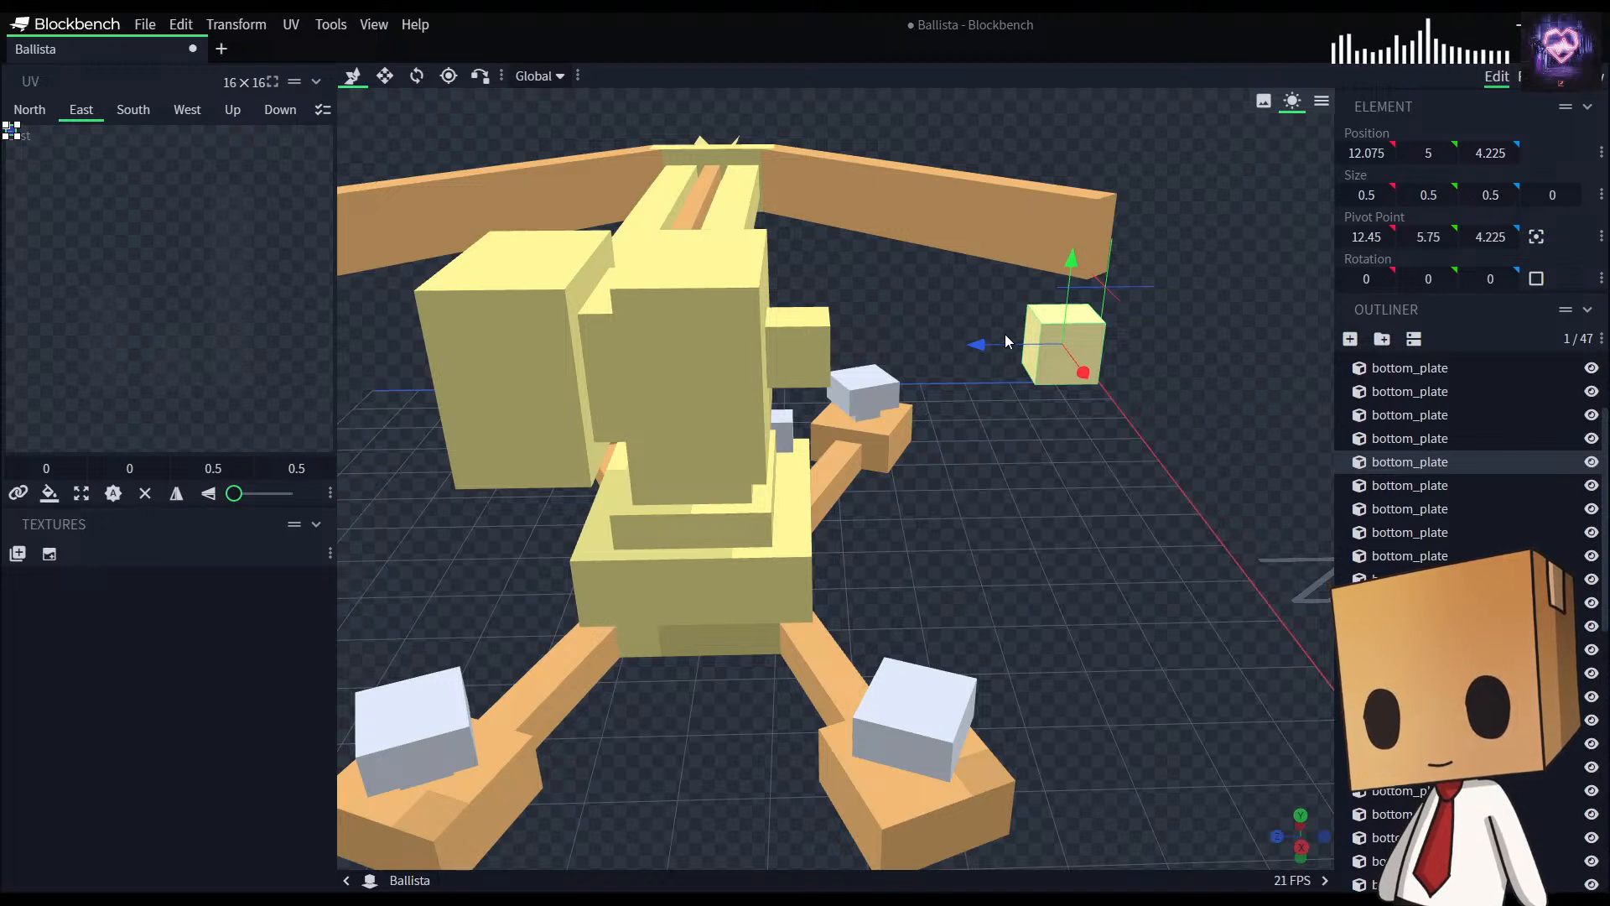
left_click_drag(978, 345, 796, 349)
left_click_drag(782, 347, 785, 345)
left_click_drag(1157, 535, 993, 551)
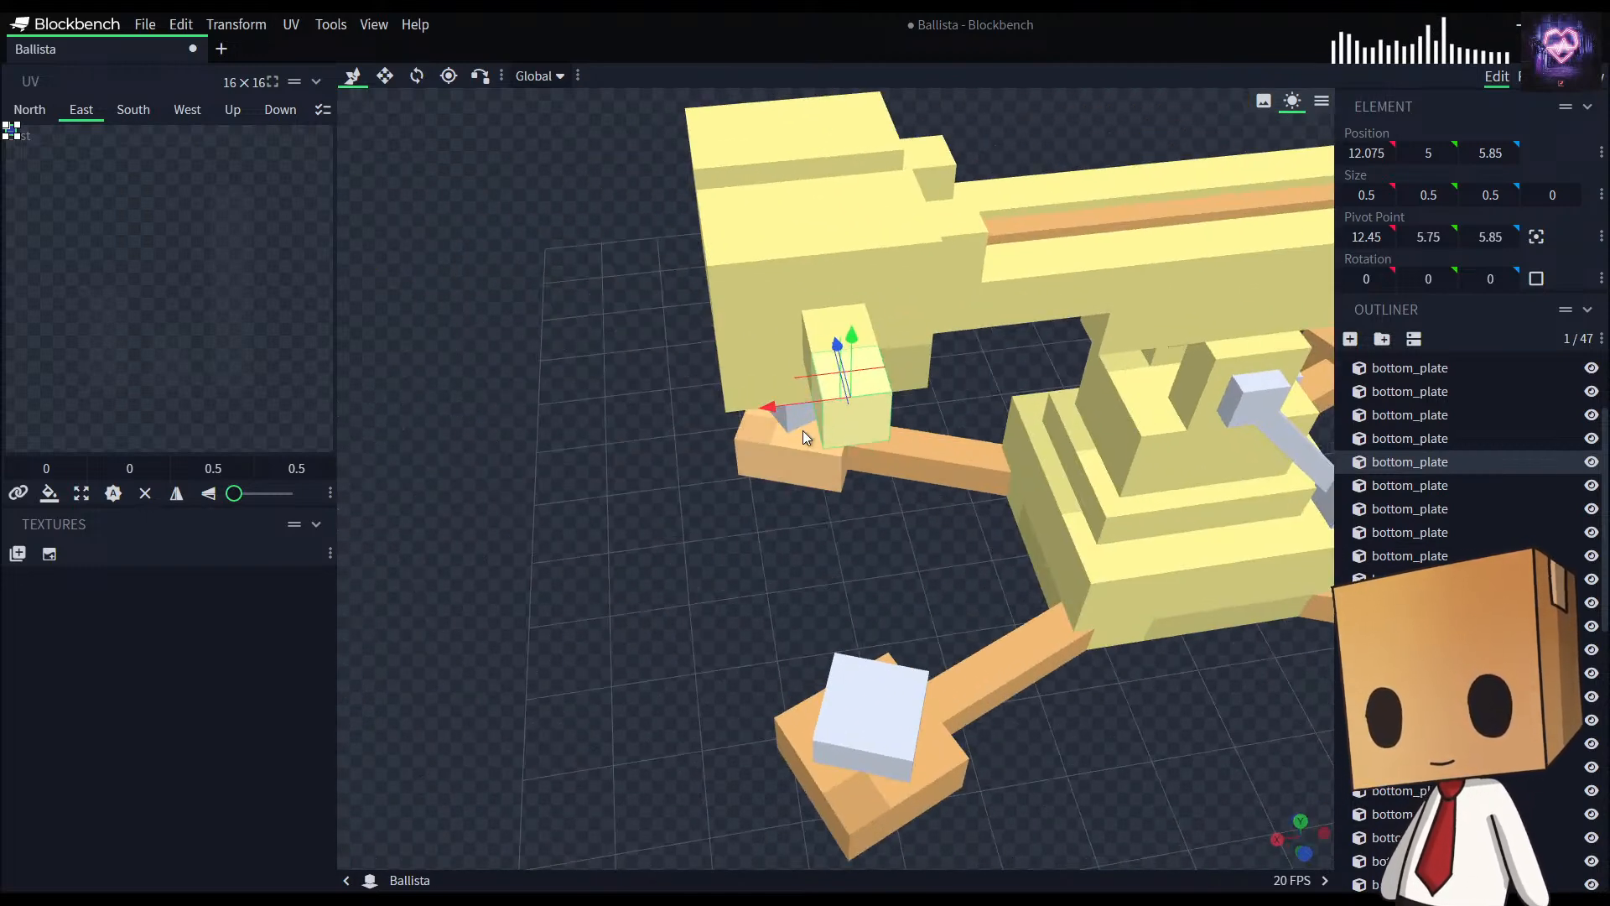
Step: Extend the outer small block rearward to an X size of 1.5, then deselect it
key("s")
left_click_drag(771, 411, 634, 419)
left_click_drag(635, 419, 711, 541)
scroll(739, 552, "down", 6)
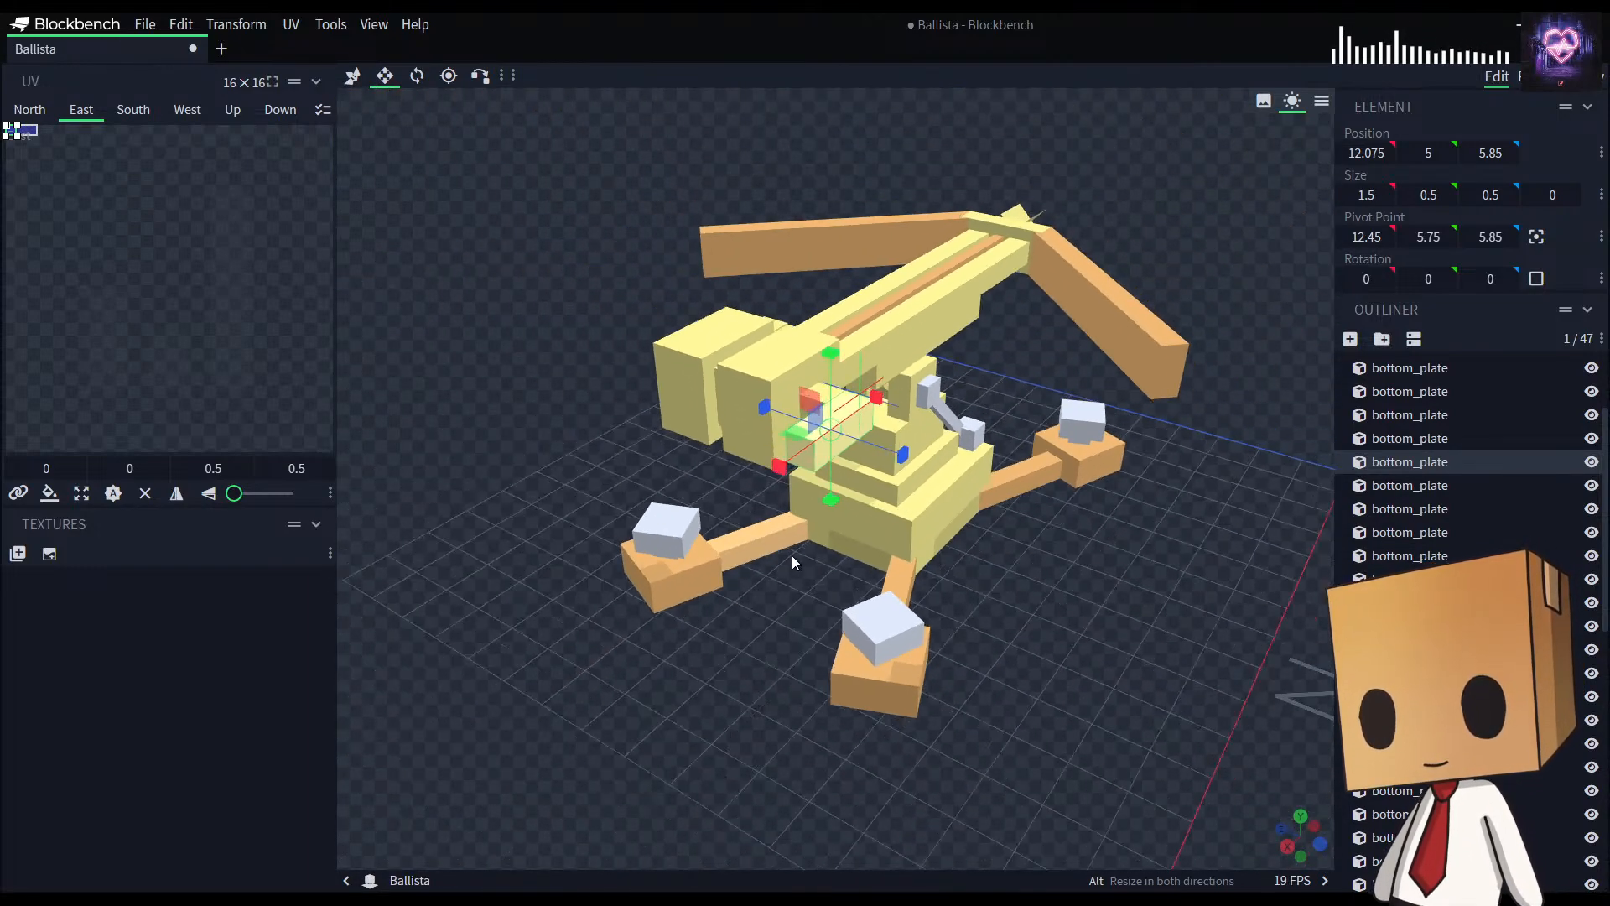
scroll(1439, 453, "down", 8)
left_click(1375, 789)
left_click_drag(1049, 706, 873, 490)
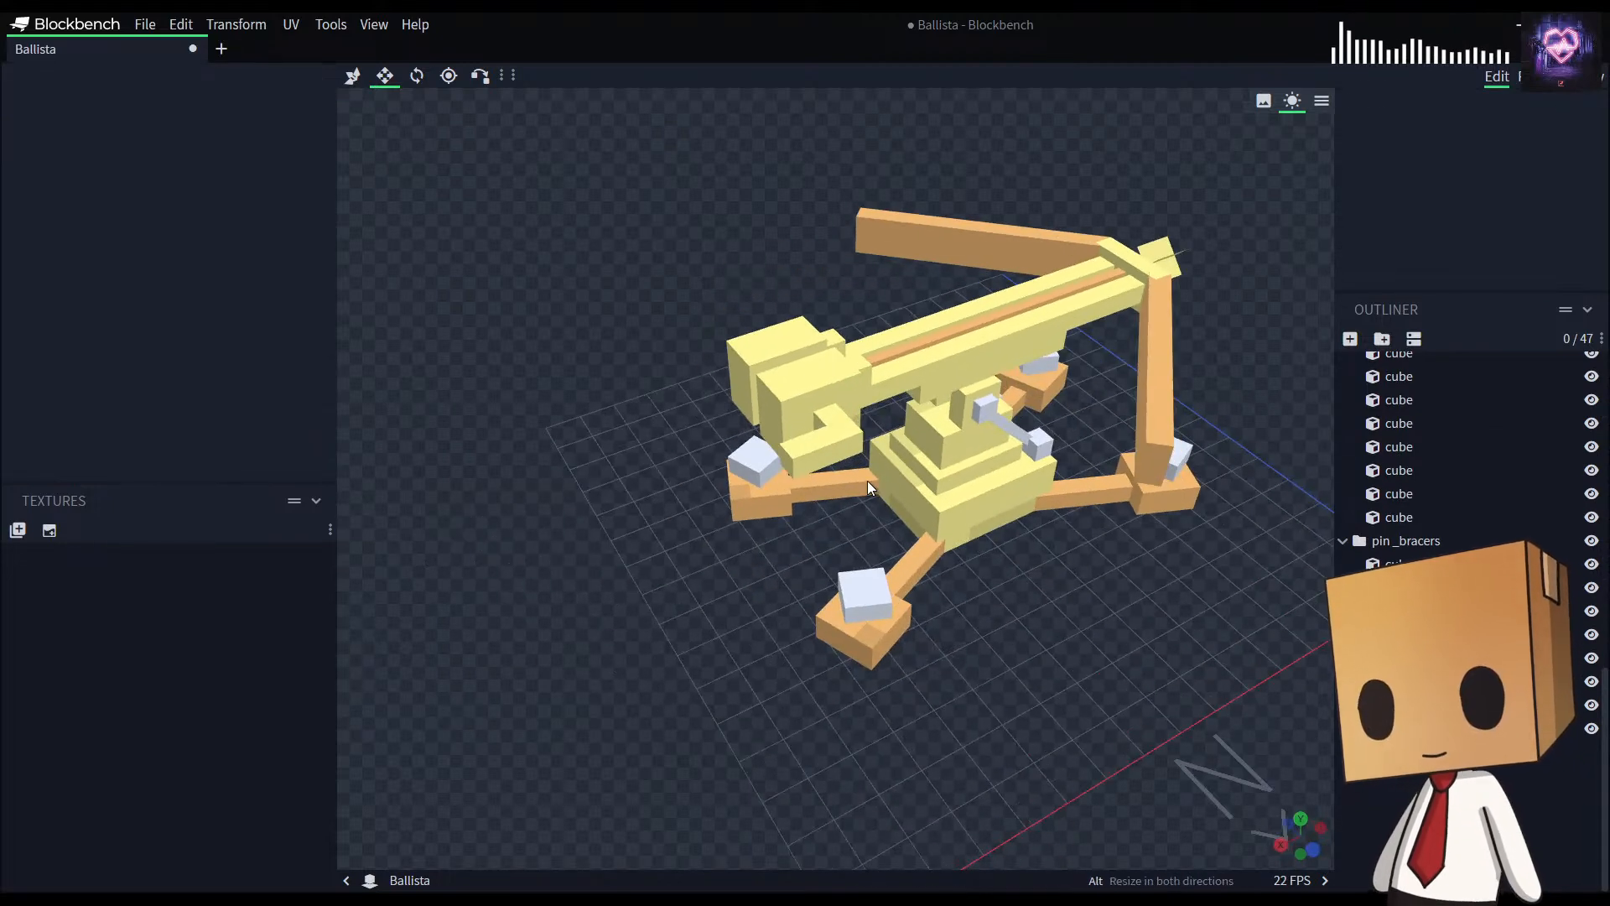
Step: Select the attached side block and the long outer block together and move both to X position 11.825
left_click(832, 417)
left_click(813, 454, "shift")
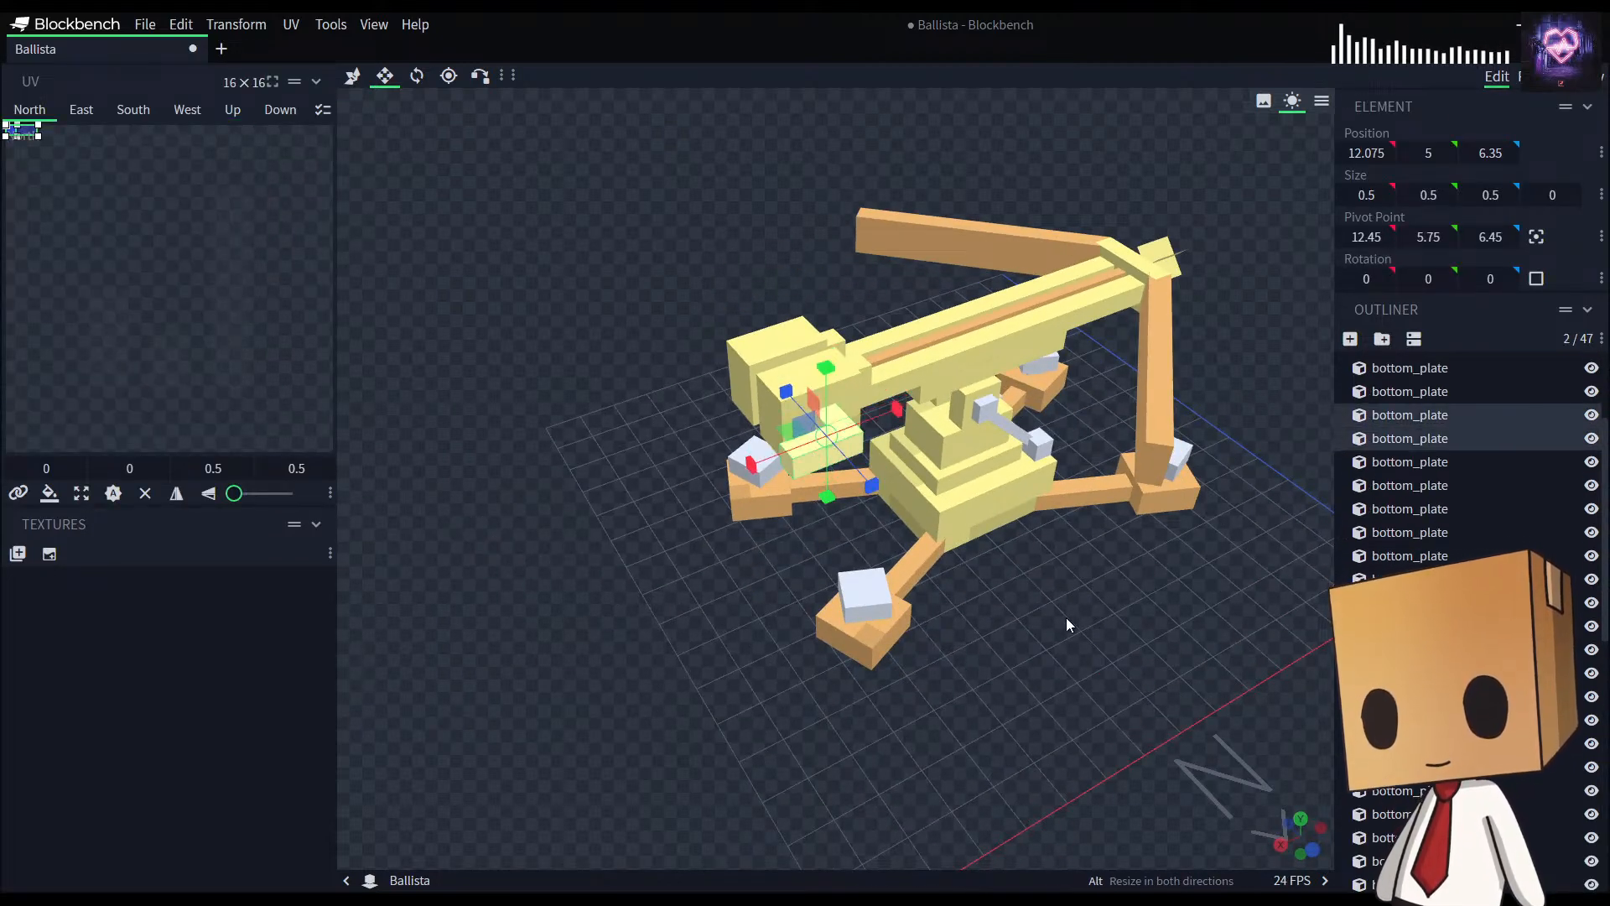
left_click_drag(1059, 607, 960, 537)
key("v")
left_click_drag(757, 431, 852, 696)
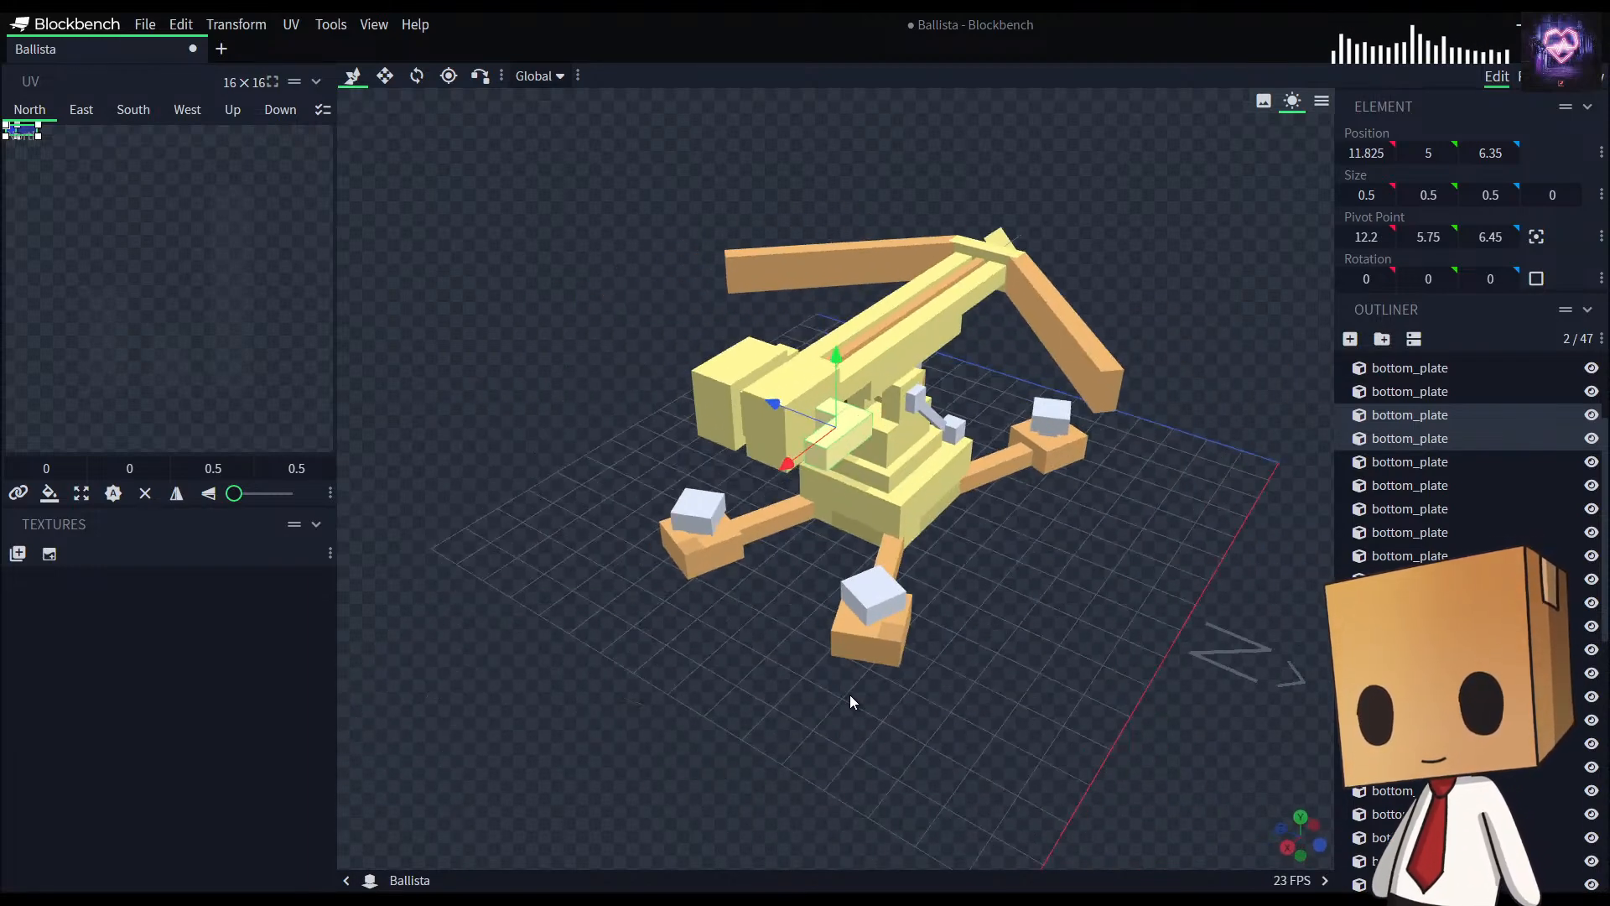
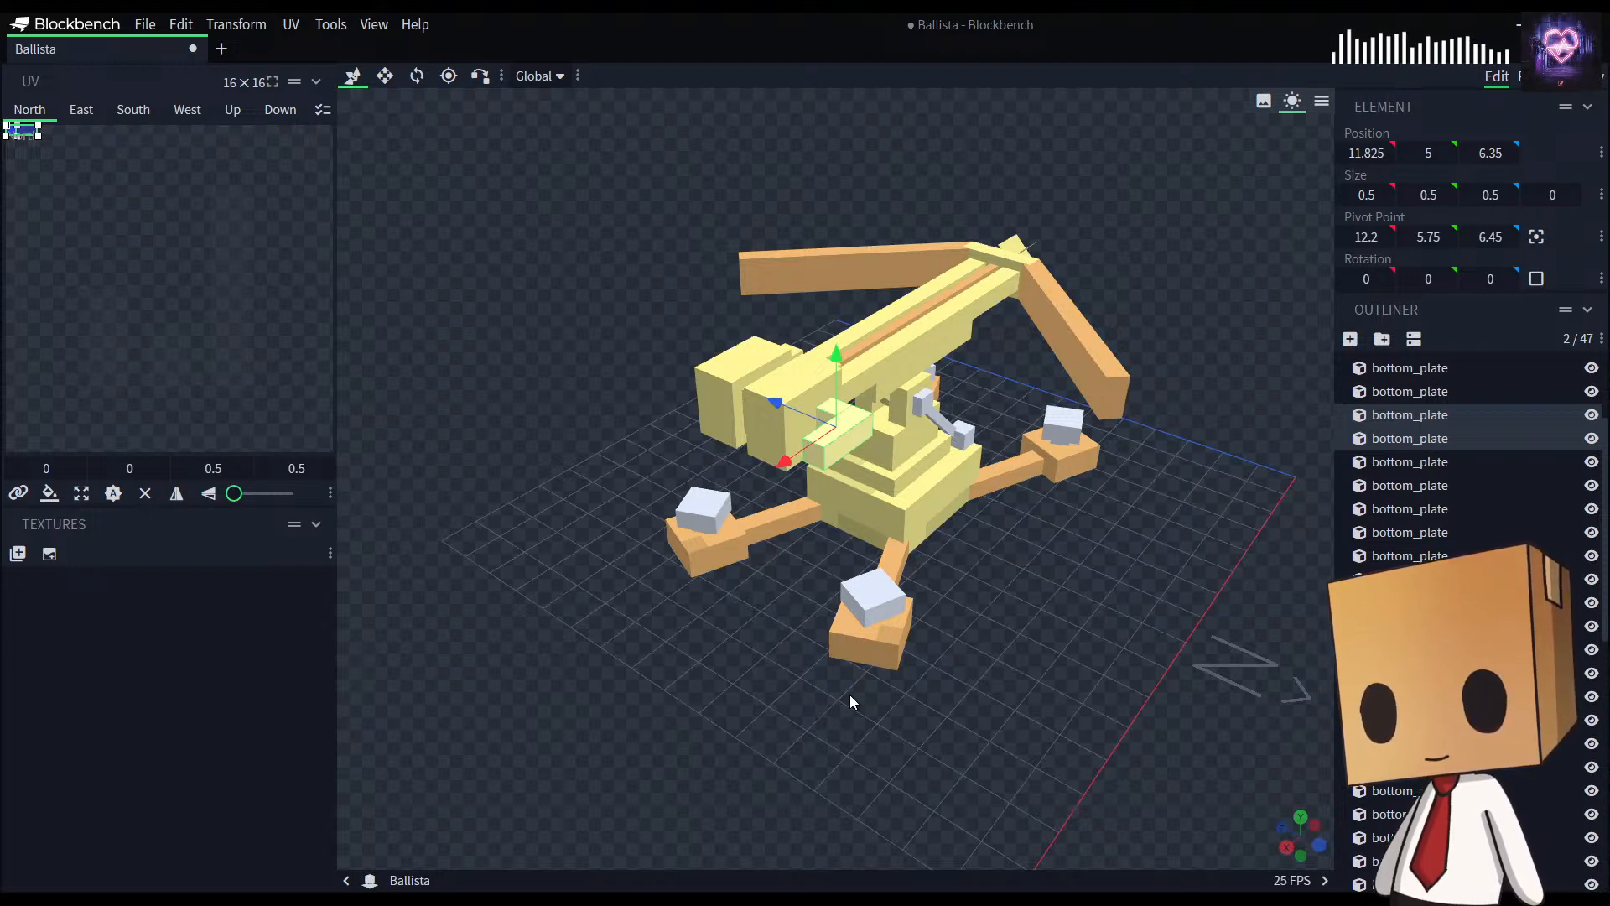
Step: Delete the long outer block and extend the remaining small side block outward to a Z size of 1.5
left_click(851, 431)
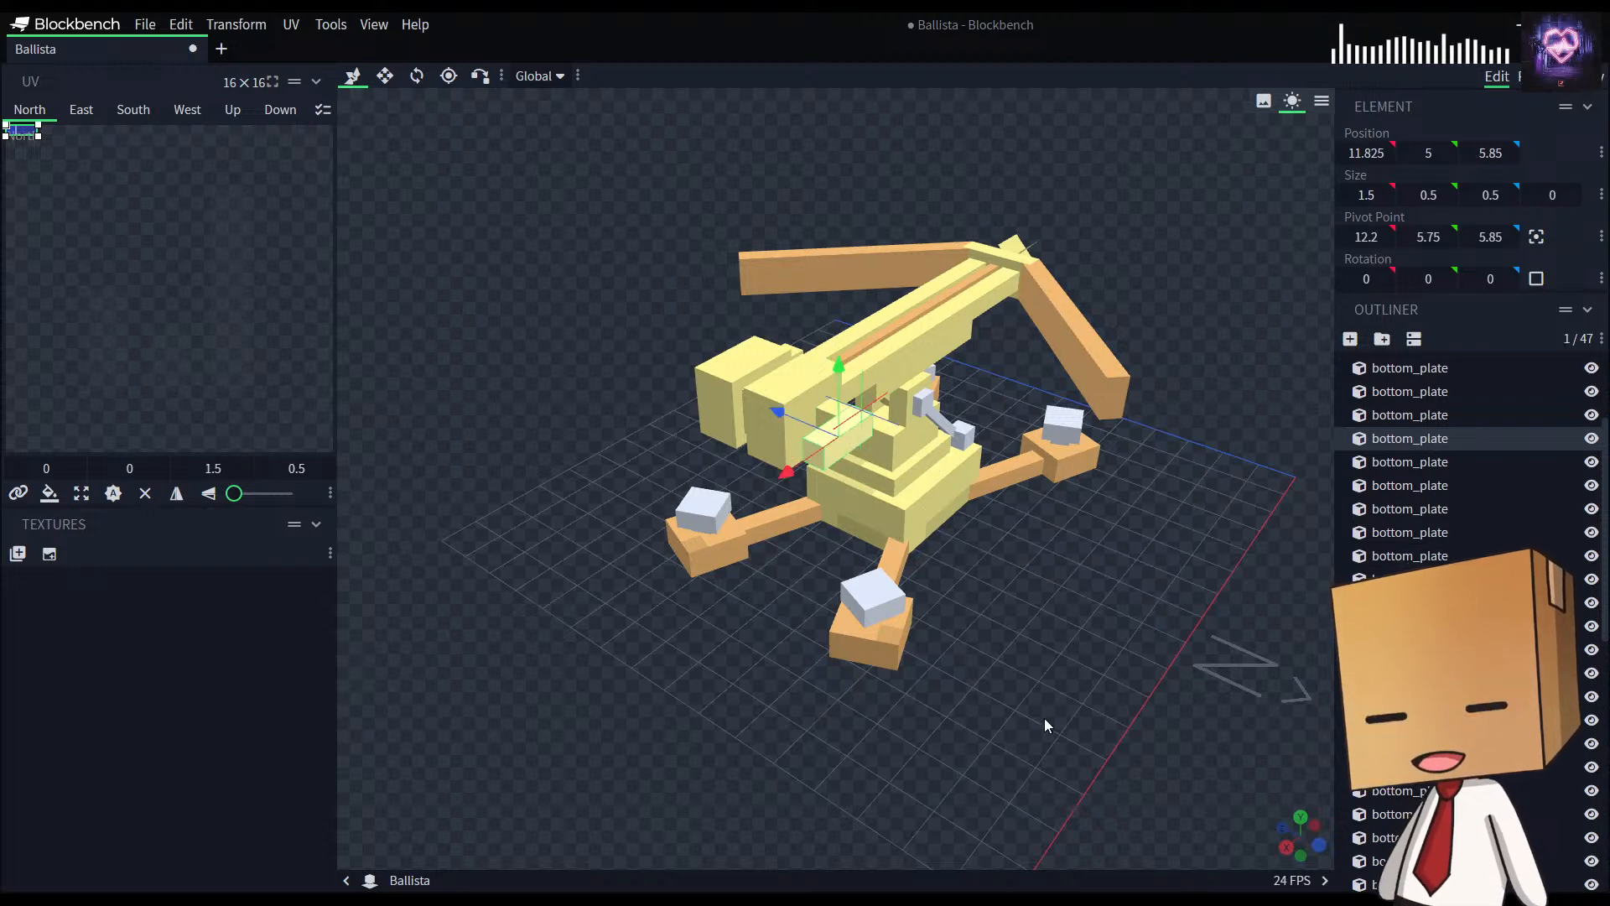
key("Delete")
left_click(850, 428)
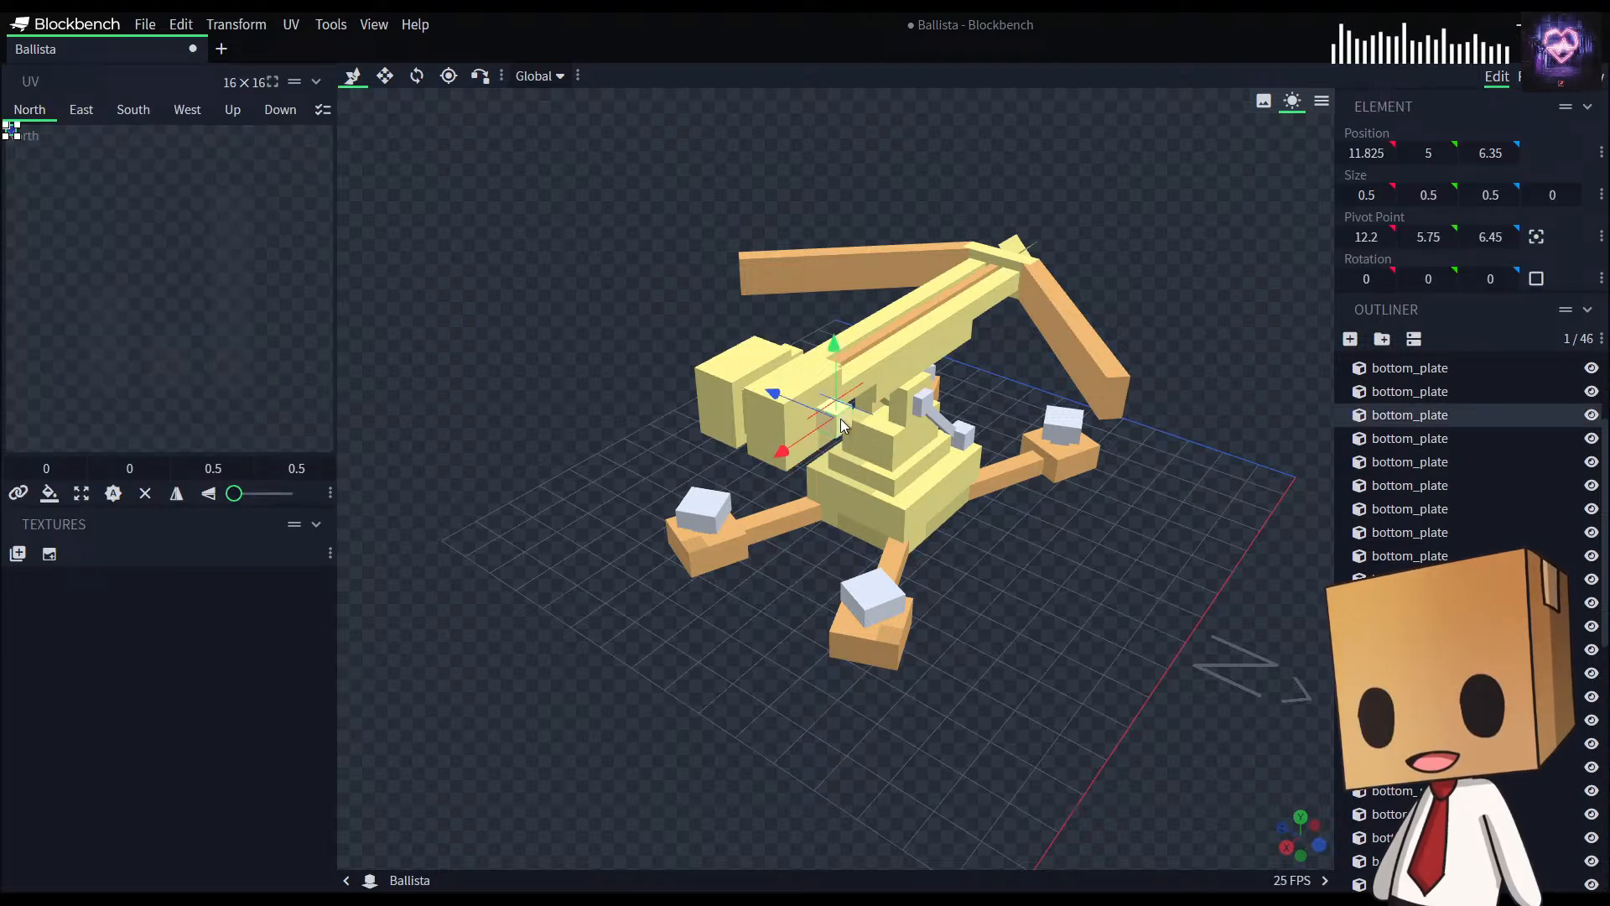
key("s")
left_click_drag(911, 447, 854, 552)
key("v")
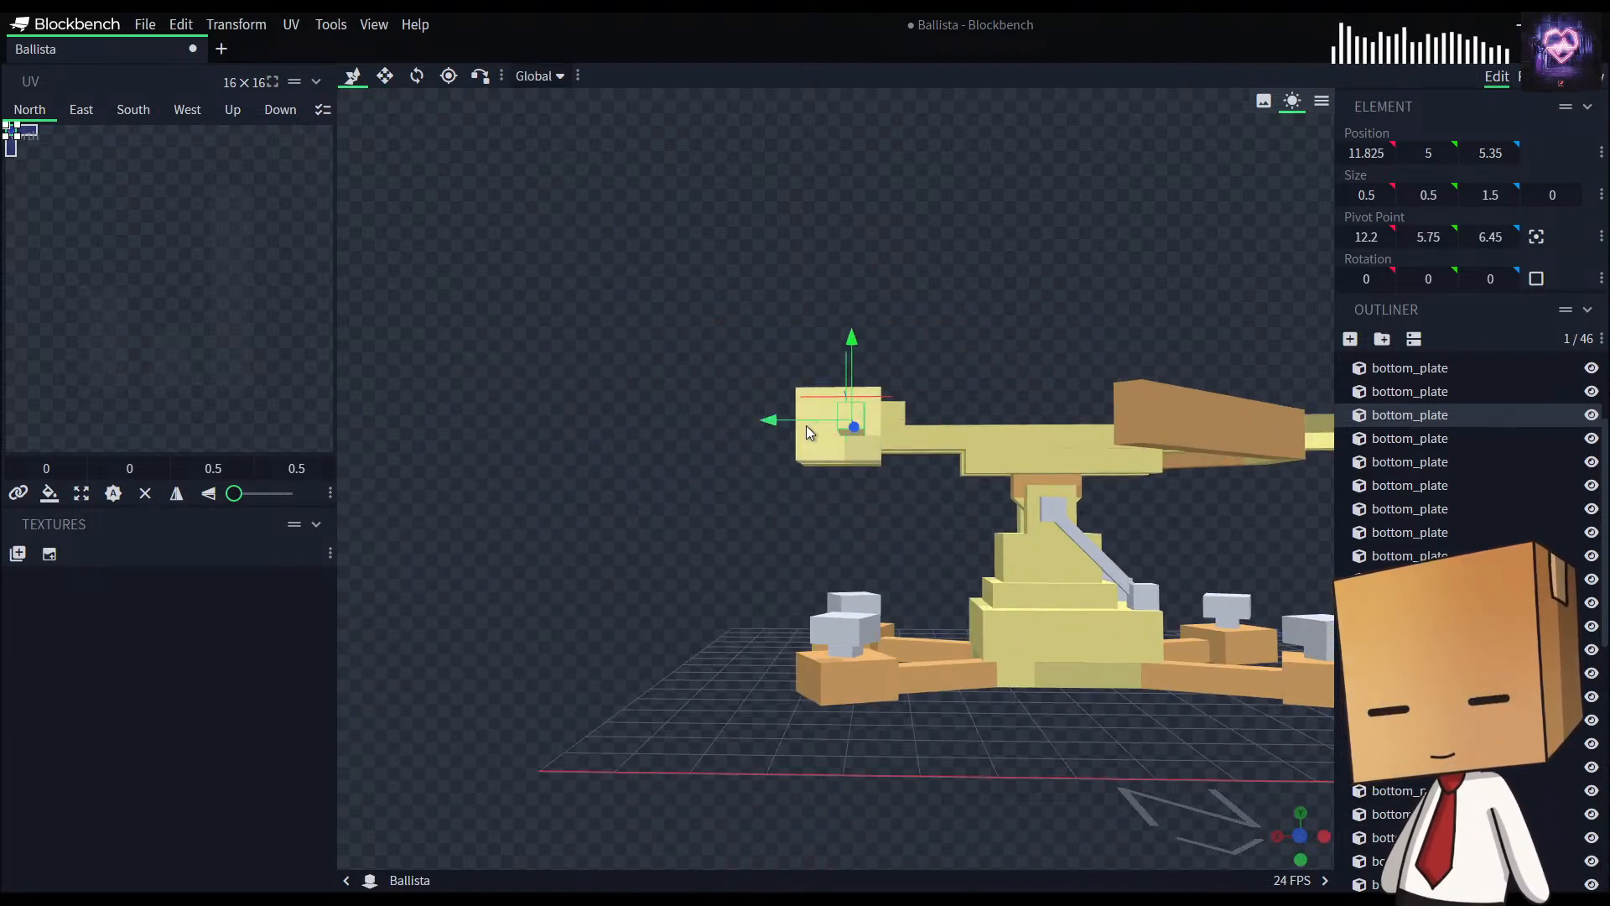
left_click_drag(777, 426, 786, 425)
left_click_drag(862, 342, 857, 352)
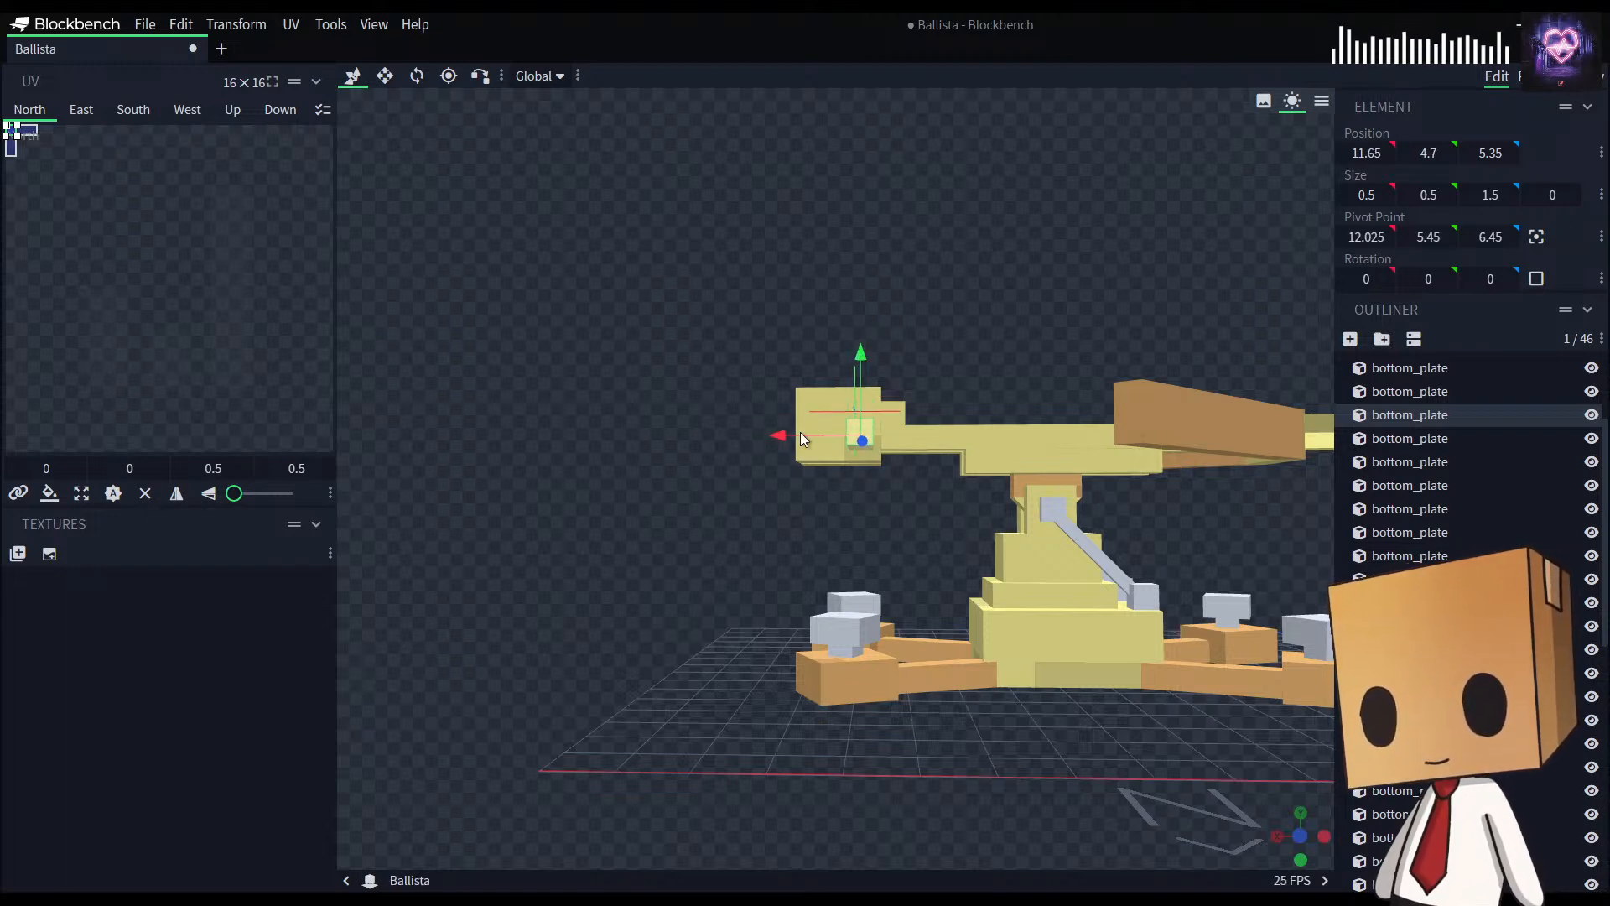
left_click_drag(802, 437, 798, 436)
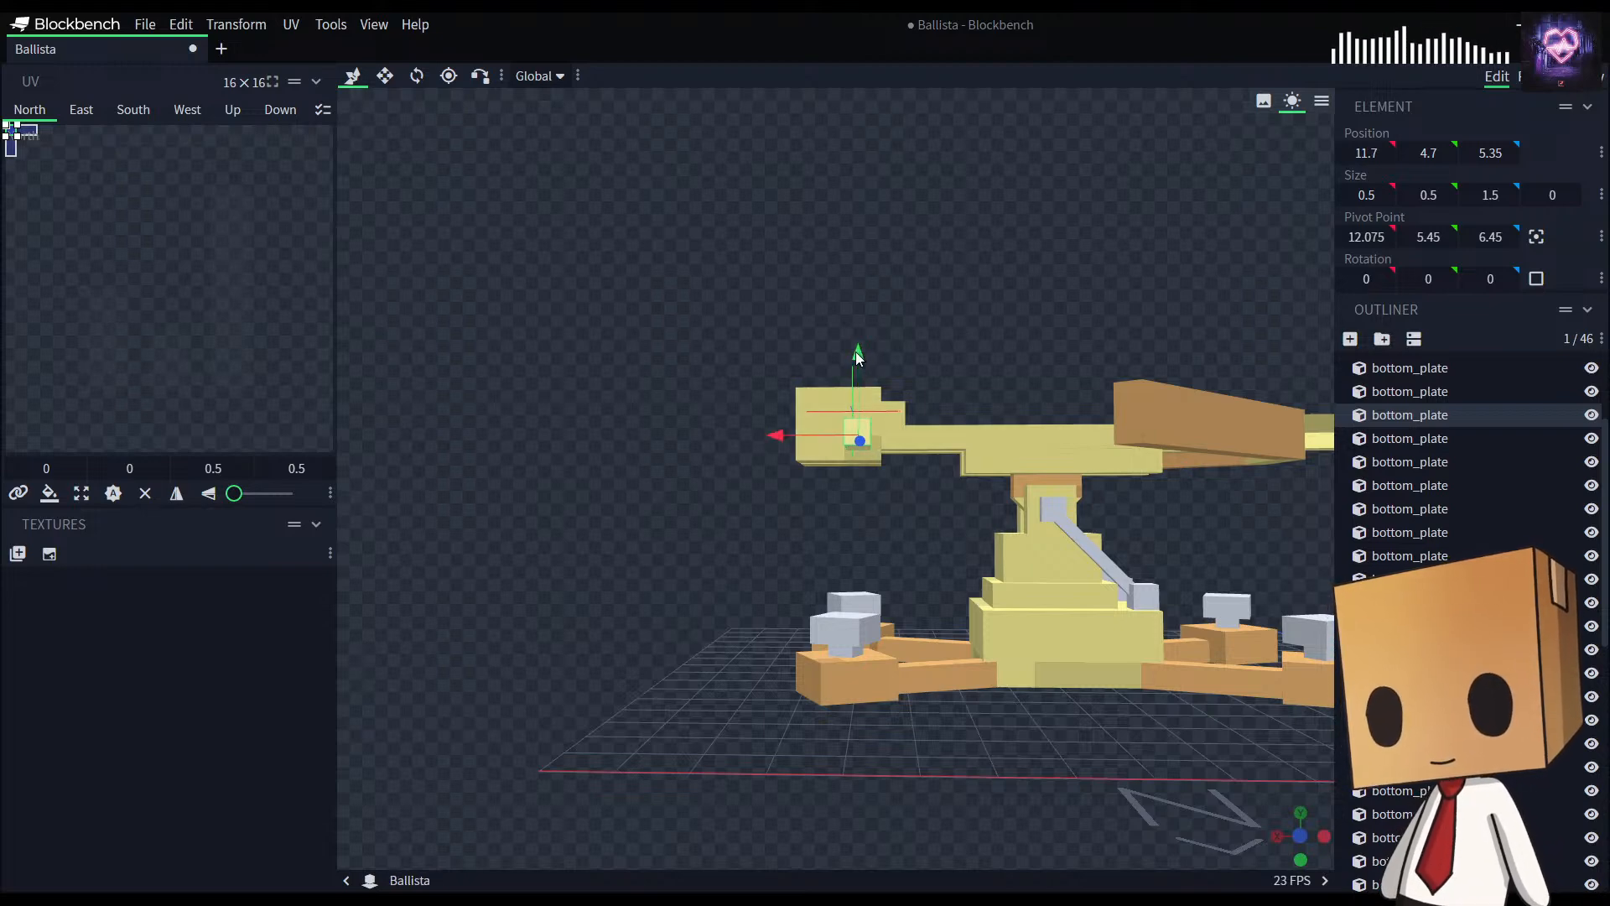
left_click_drag(854, 349, 854, 348)
key("ctrl+z")
key("ctrl+z")
key("ctrl+z")
key("ctrl+z")
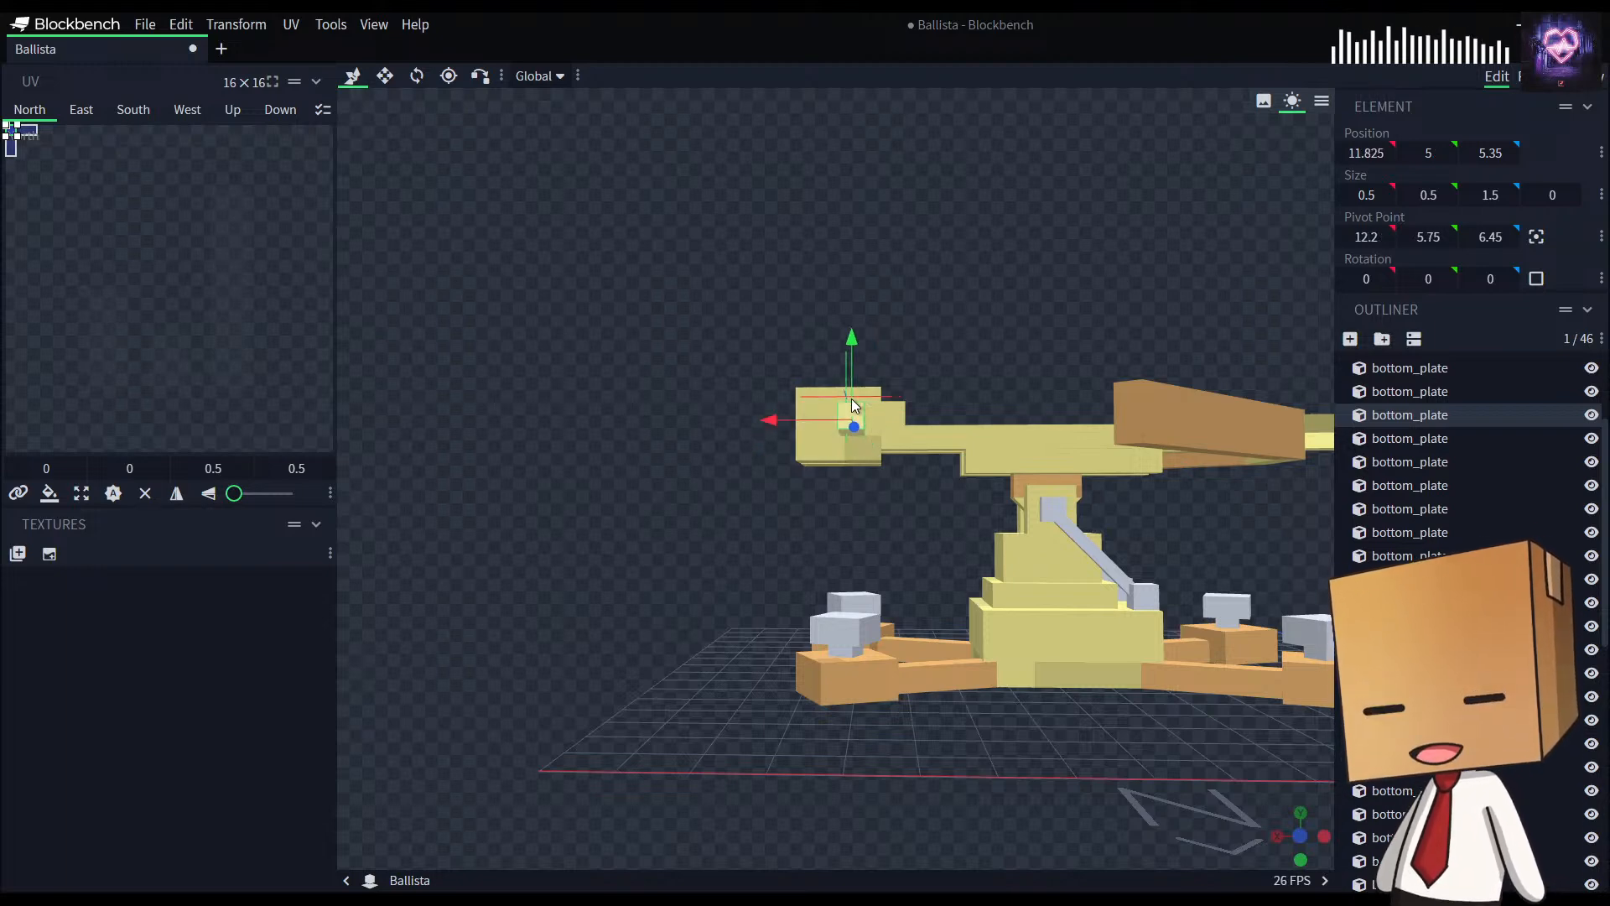
Step: Move the small side block on the rear block to X position 11.75 and Y position 4.75
left_click_drag(805, 419, 822, 421)
left_click_drag(923, 570, 963, 532)
scroll(963, 532, "up", 3)
scroll(963, 532, "up", 5)
right_click_drag(1030, 516, 940, 570)
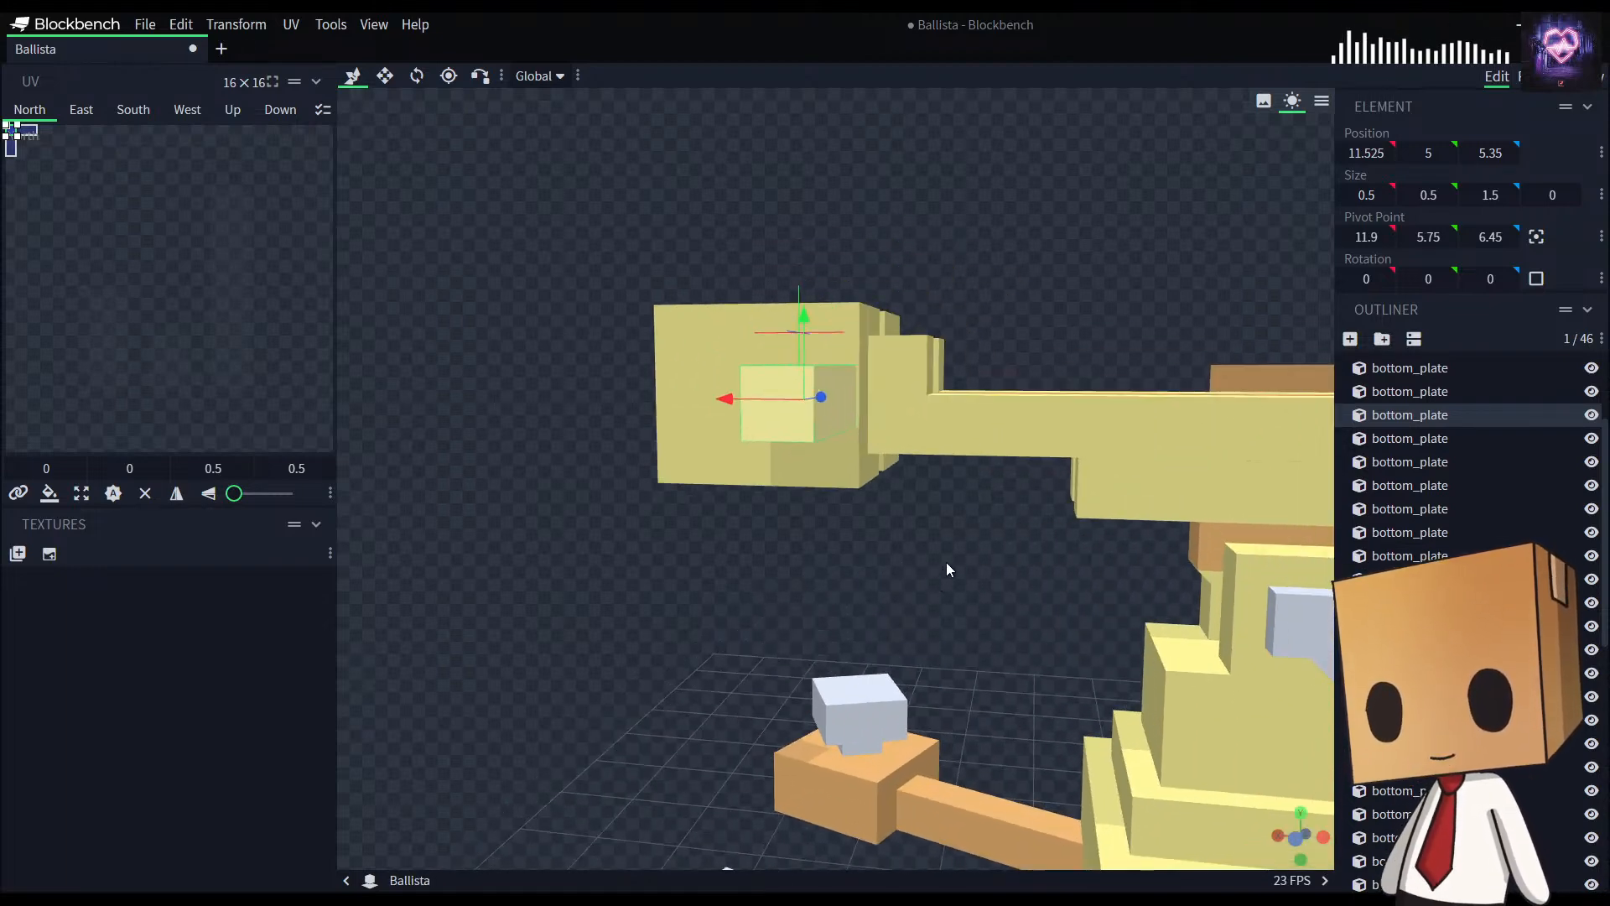
scroll(975, 552, "up", 5)
left_click_drag(733, 325, 735, 326)
left_click_drag(781, 245, 772, 380)
left_click_drag(998, 597, 1071, 632)
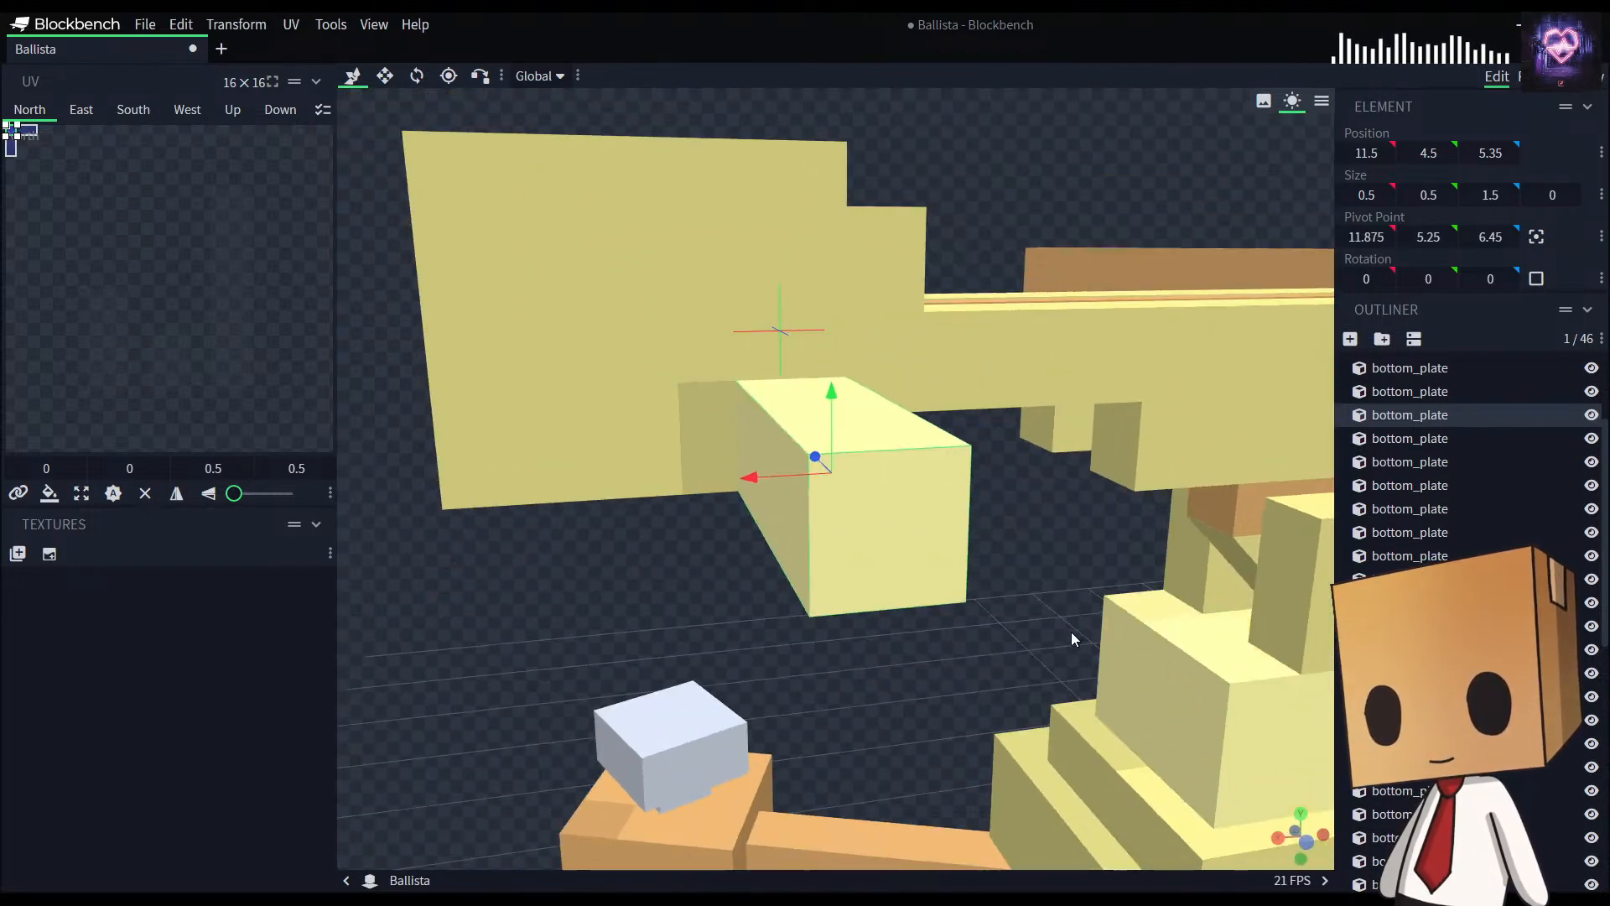
left_click_drag(743, 481, 705, 485)
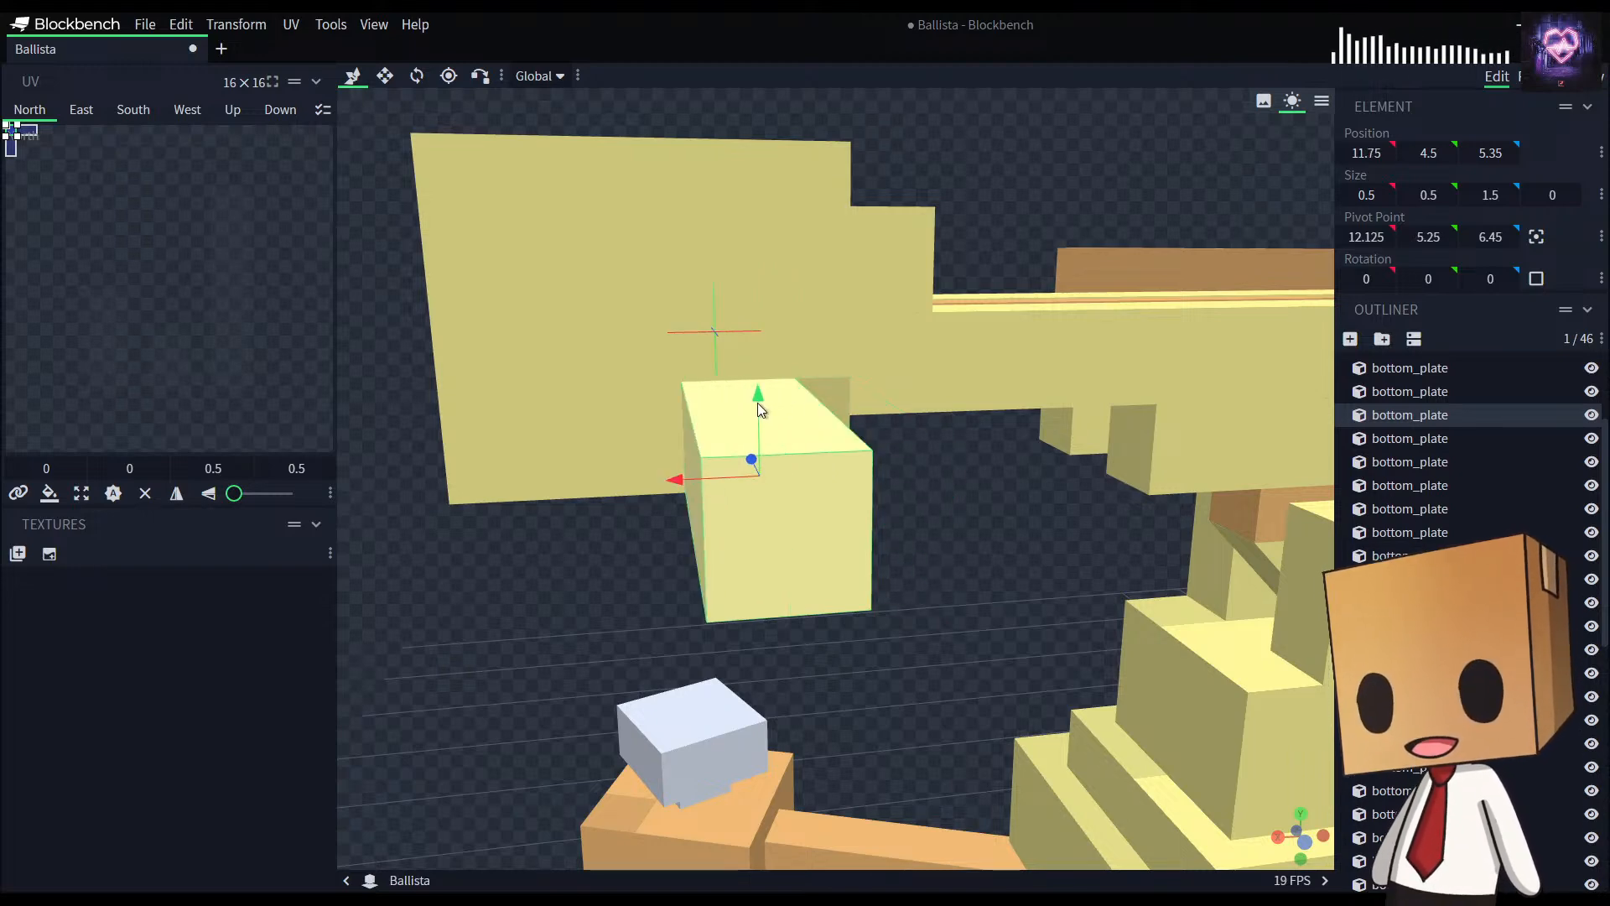
left_click_drag(757, 403, 757, 361)
Step: Extend the small side block outward to a Z size of 1.75
scroll(1476, 453, "down", 5)
left_click(509, 668)
left_click_drag(509, 668, 1025, 547)
scroll(897, 632, "down", 7)
scroll(1111, 673, "down", 3)
scroll(1055, 653, "up", 6)
left_click(883, 483)
key("s")
left_click_drag(929, 475, 993, 470)
left_click_drag(1067, 599, 1050, 547)
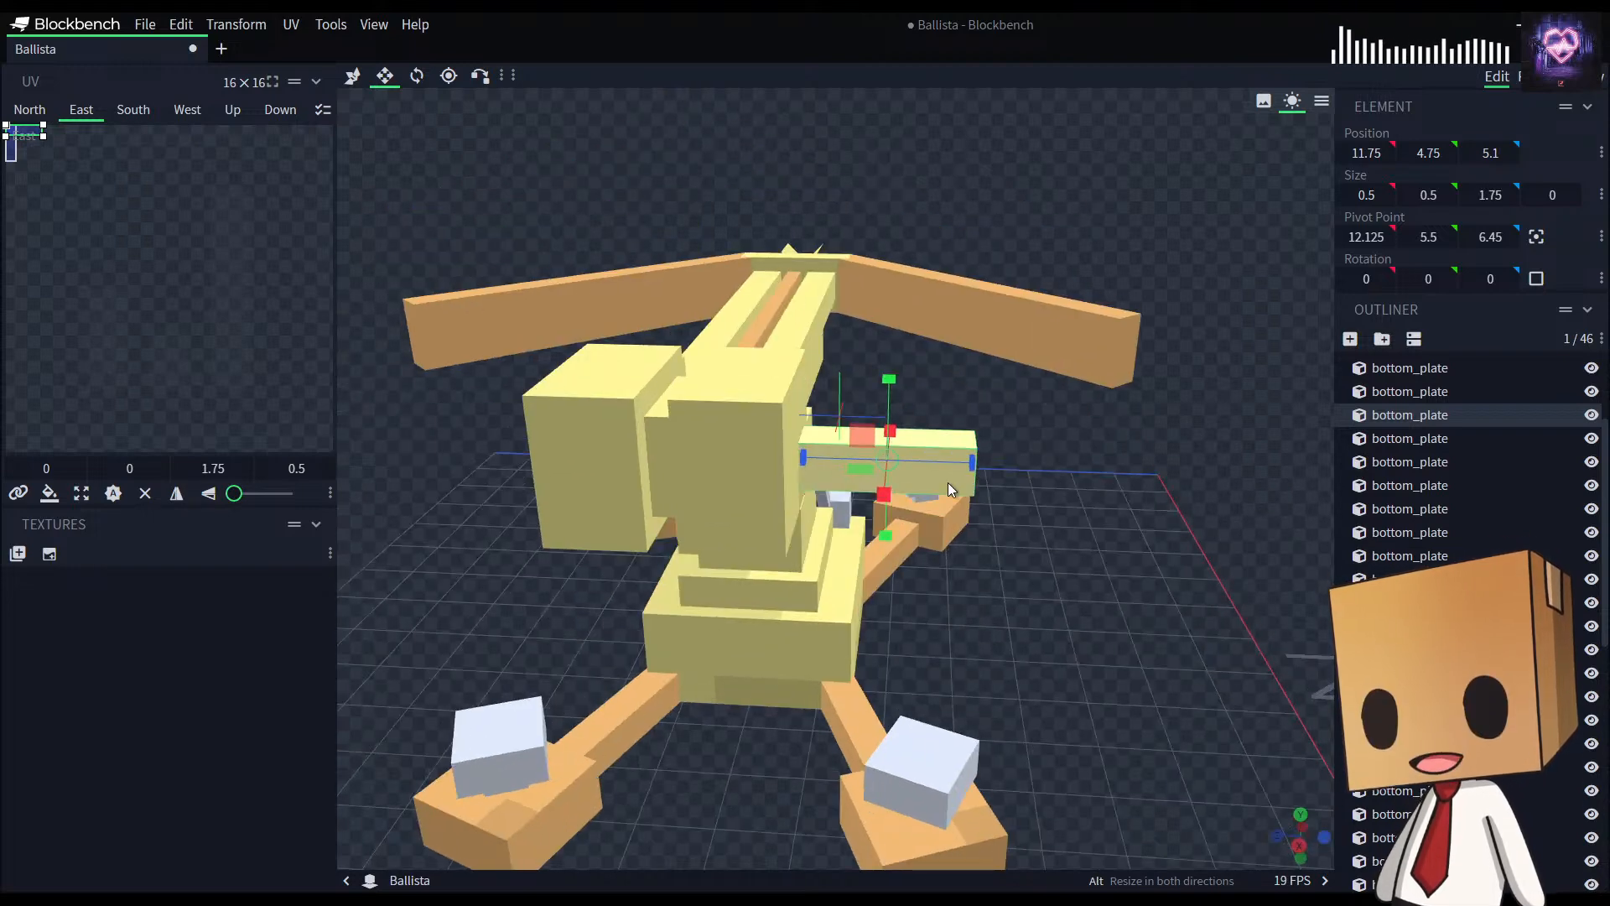
Step: Duplicate the side block and move one of the two blocks outward along Z, away from the rear assembly
key("ctrl+d")
key("v")
left_click_drag(843, 459, 1241, 483)
Step: Thin the side block still attached to the rear block to an X size and Y size of 0.25
left_click(872, 472)
key("s")
left_click_drag(890, 392, 890, 541)
left_click_drag(1069, 580, 874, 678)
left_click_drag(750, 516, 759, 510)
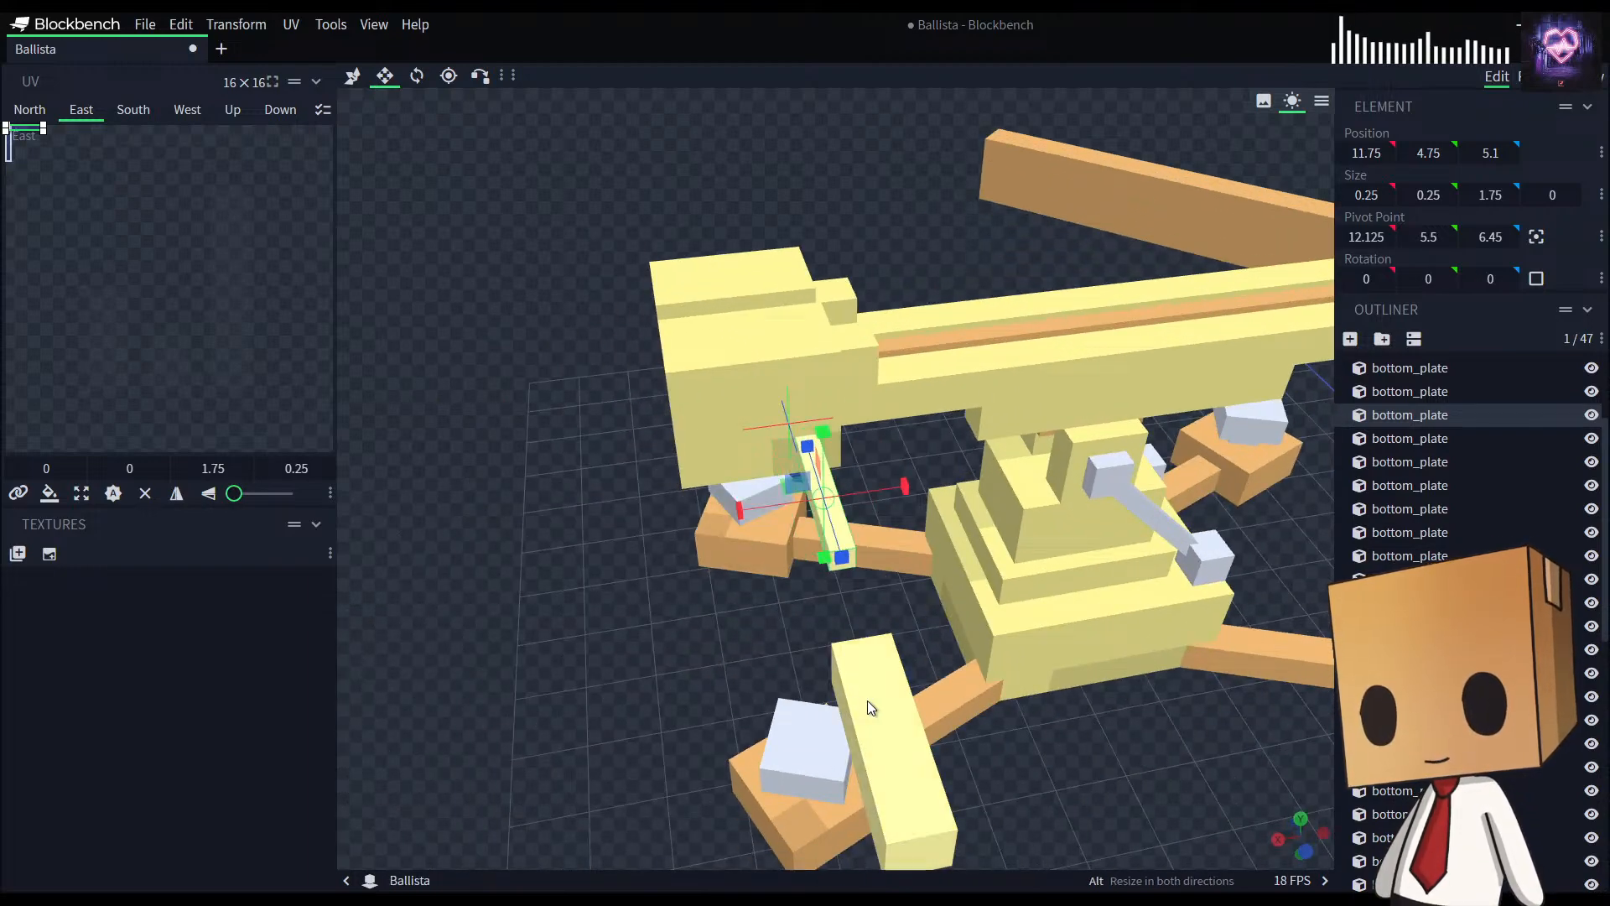
left_click_drag(693, 651, 779, 461)
Step: Move the thin connector block to X position 11.875 and Y position 4.875
left_click(1130, 554)
key("v")
left_click_drag(997, 742, 889, 663)
left_click(808, 466)
left_click_drag(650, 626, 842, 697)
scroll(842, 698, "up", 2)
right_click_drag(842, 698, 747, 678)
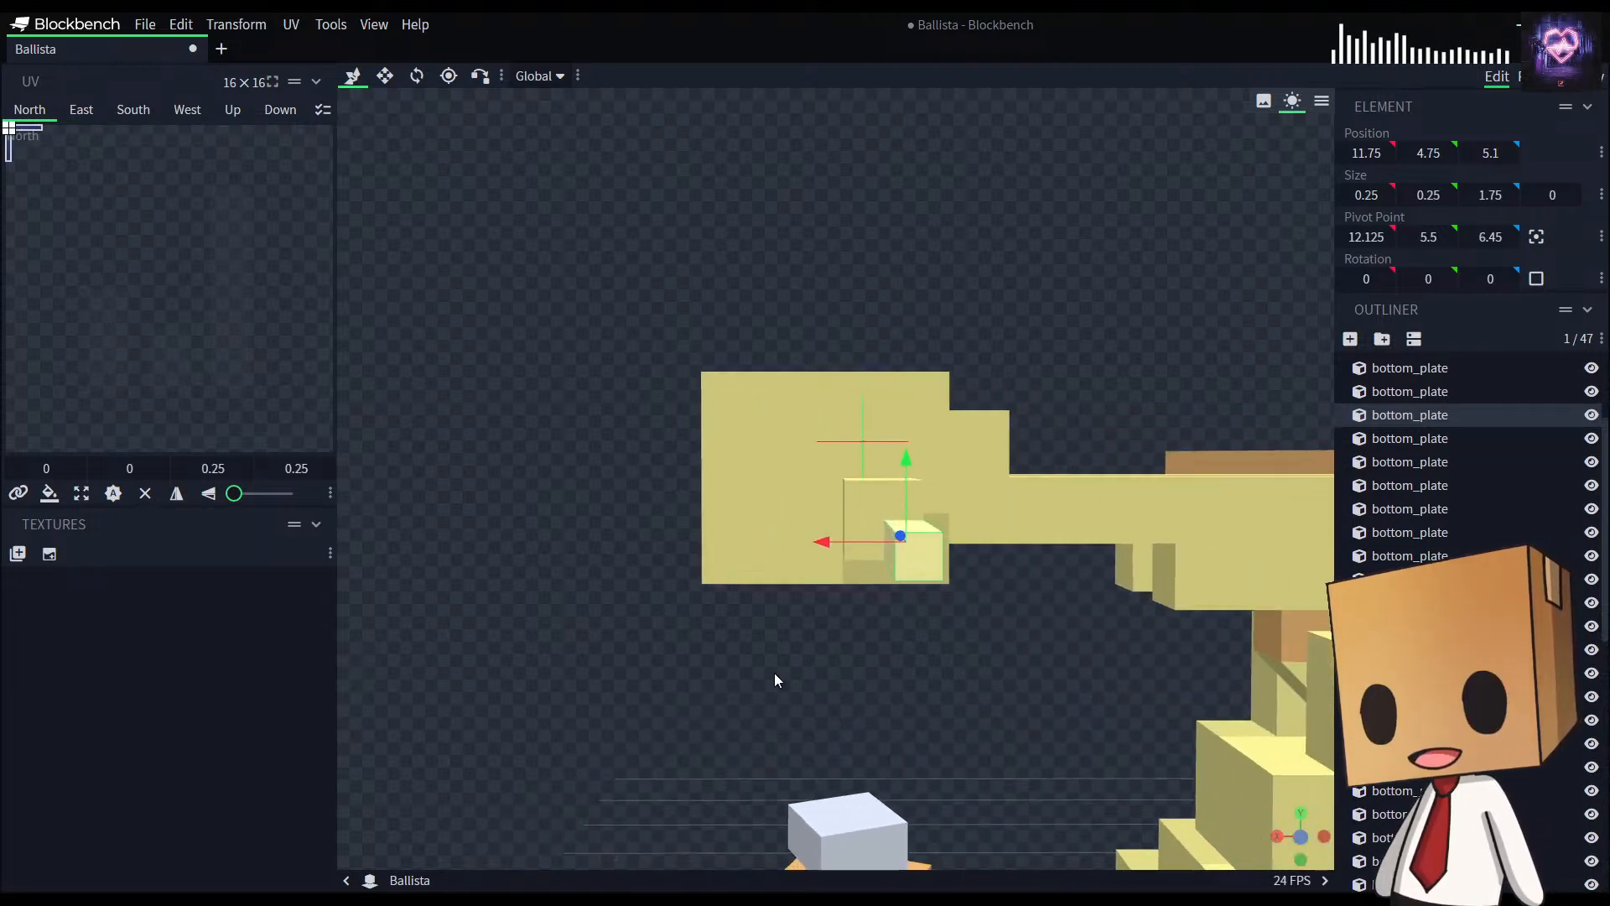
scroll(822, 682, "up", 5)
left_click_drag(875, 585, 841, 593)
left_click_drag(912, 502, 912, 466)
Step: Move the thick handle block inward over the thin connector, to Z position 4.975
left_click_drag(832, 718, 973, 847)
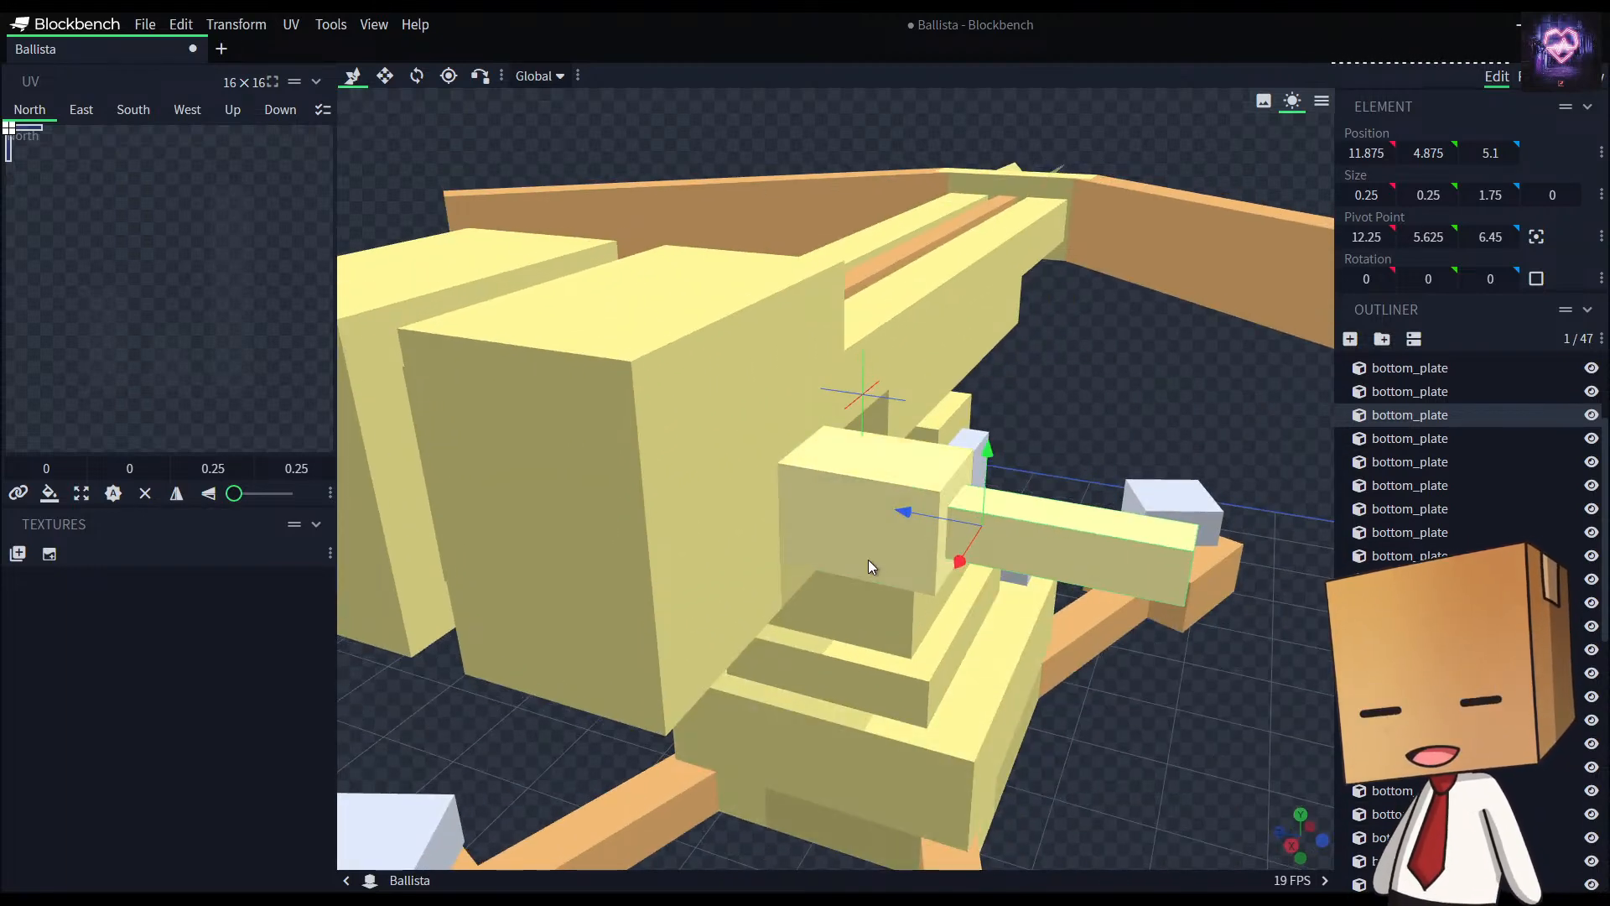
left_click(869, 560)
left_click_drag(747, 489, 1203, 777)
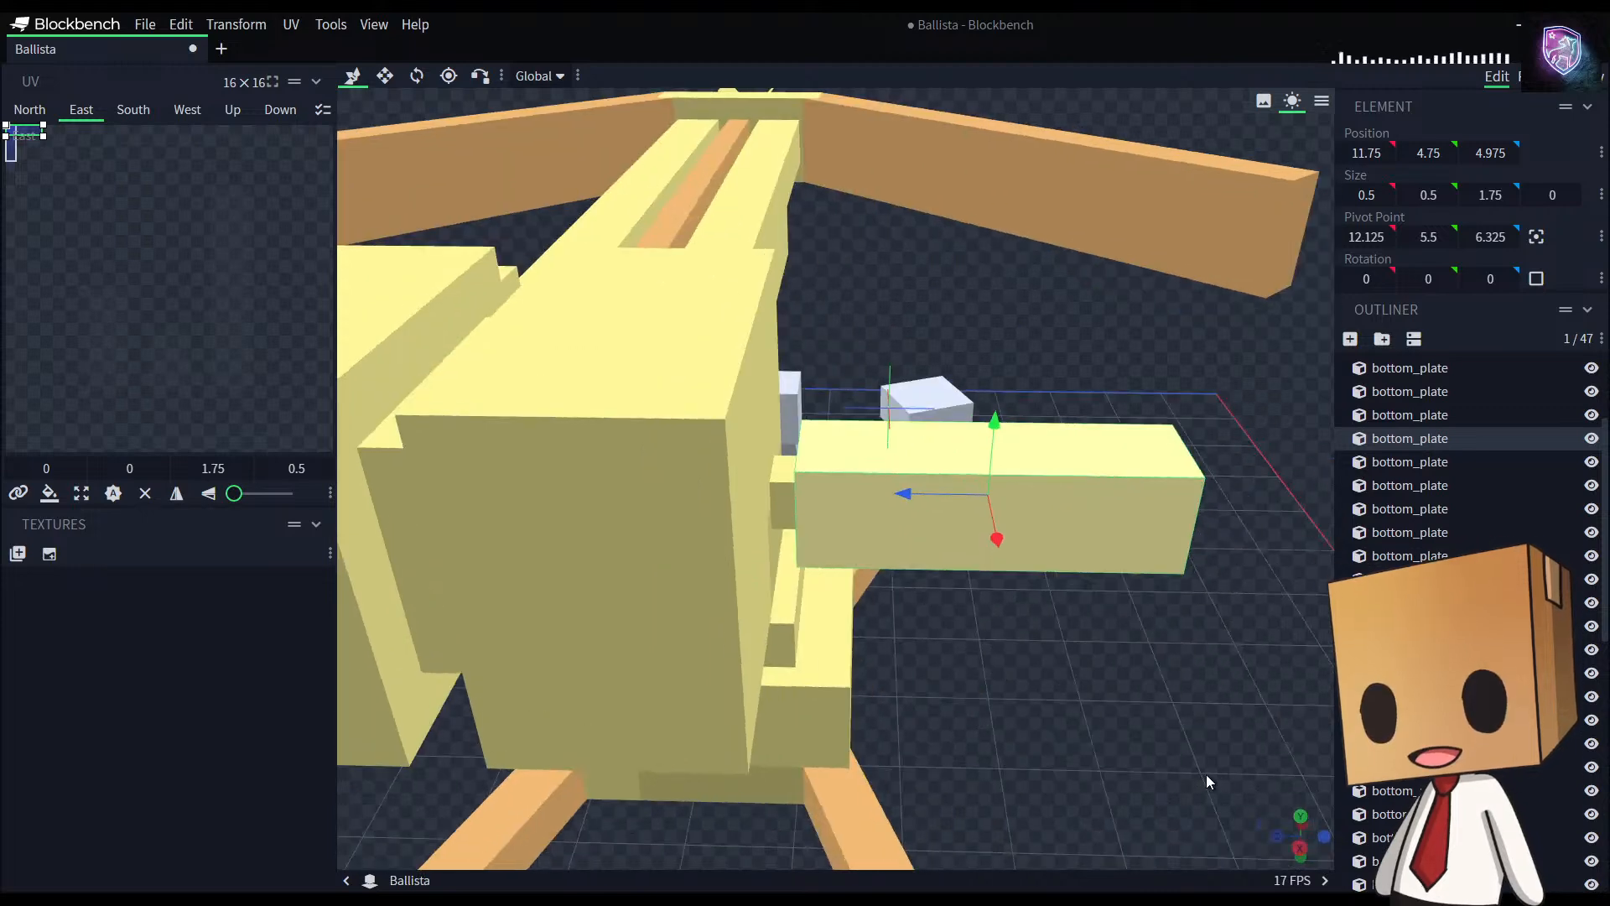
Step: Move the thick handle block outward and shorten the thin connector block to a Z size of 0.5
left_click(782, 512)
key("s")
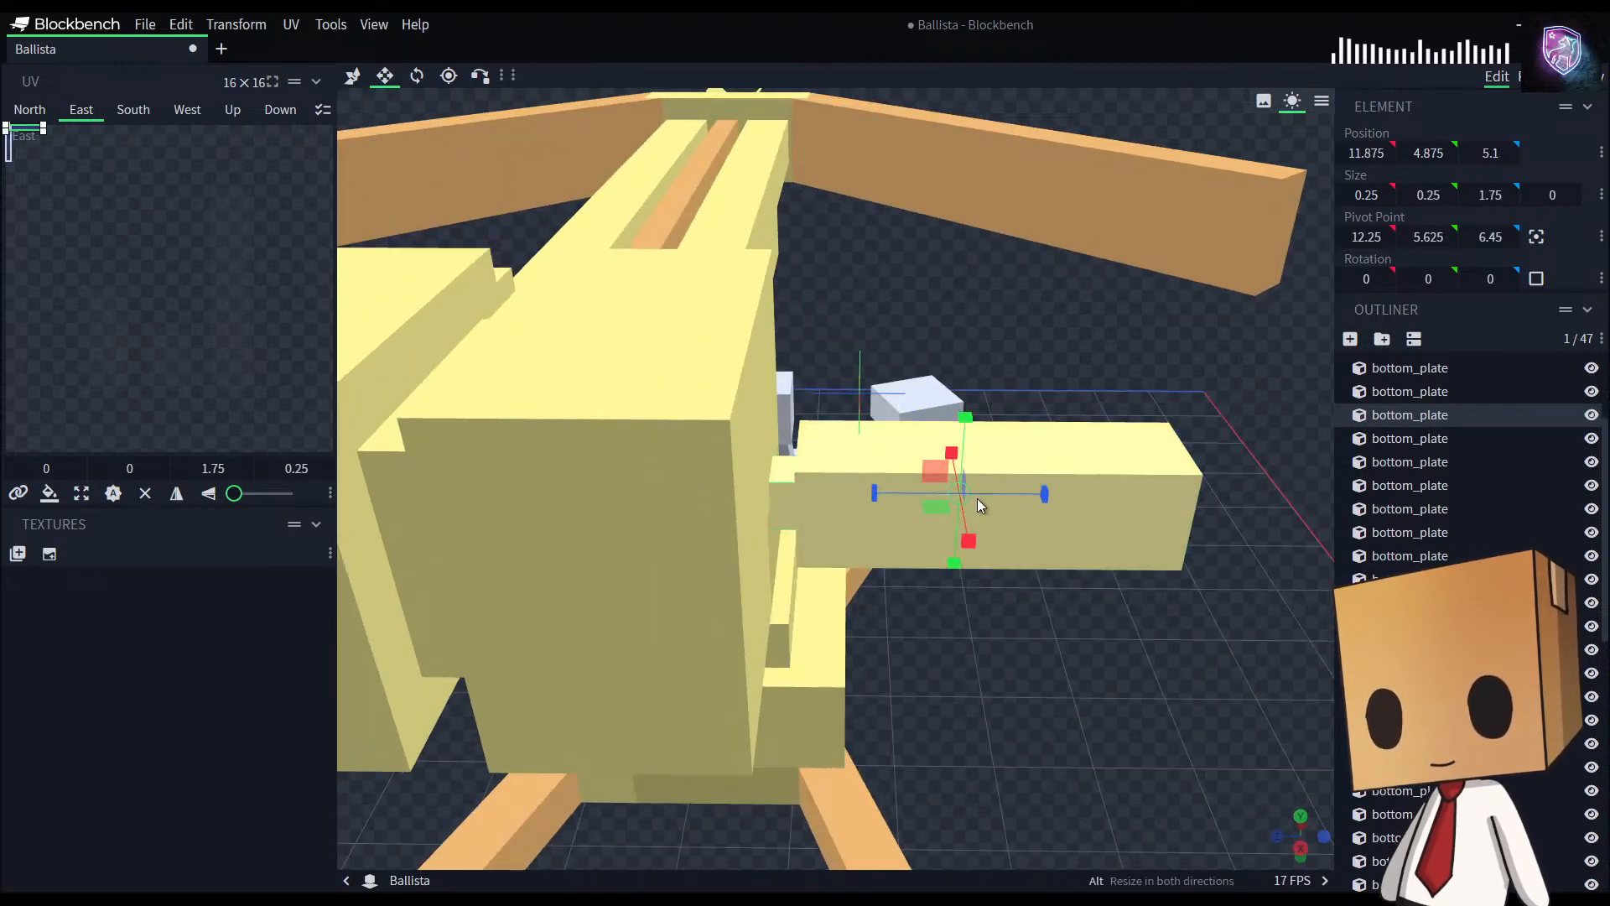
left_click_drag(1042, 493, 1233, 536)
left_click(943, 528)
key("v")
left_click(902, 517)
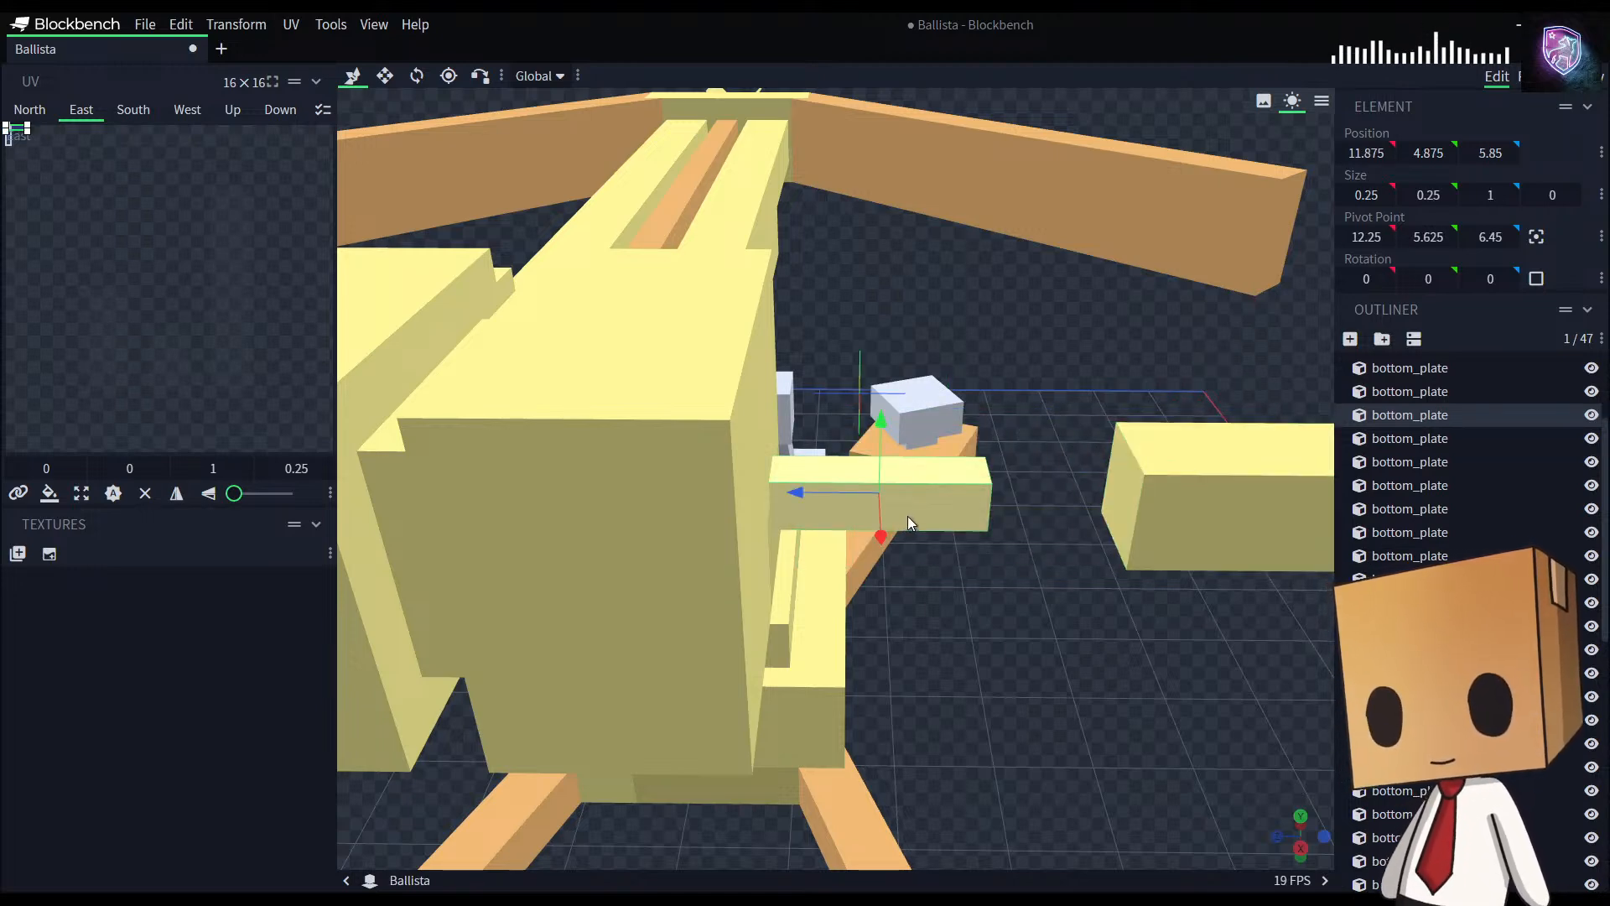
key("s")
left_click_drag(964, 500, 858, 515)
Step: Move the thick handle block inward against the shortened connector, at Z position 4.925, and deselect it
left_click(1135, 520)
key("v")
left_click_drag(1221, 498, 909, 501)
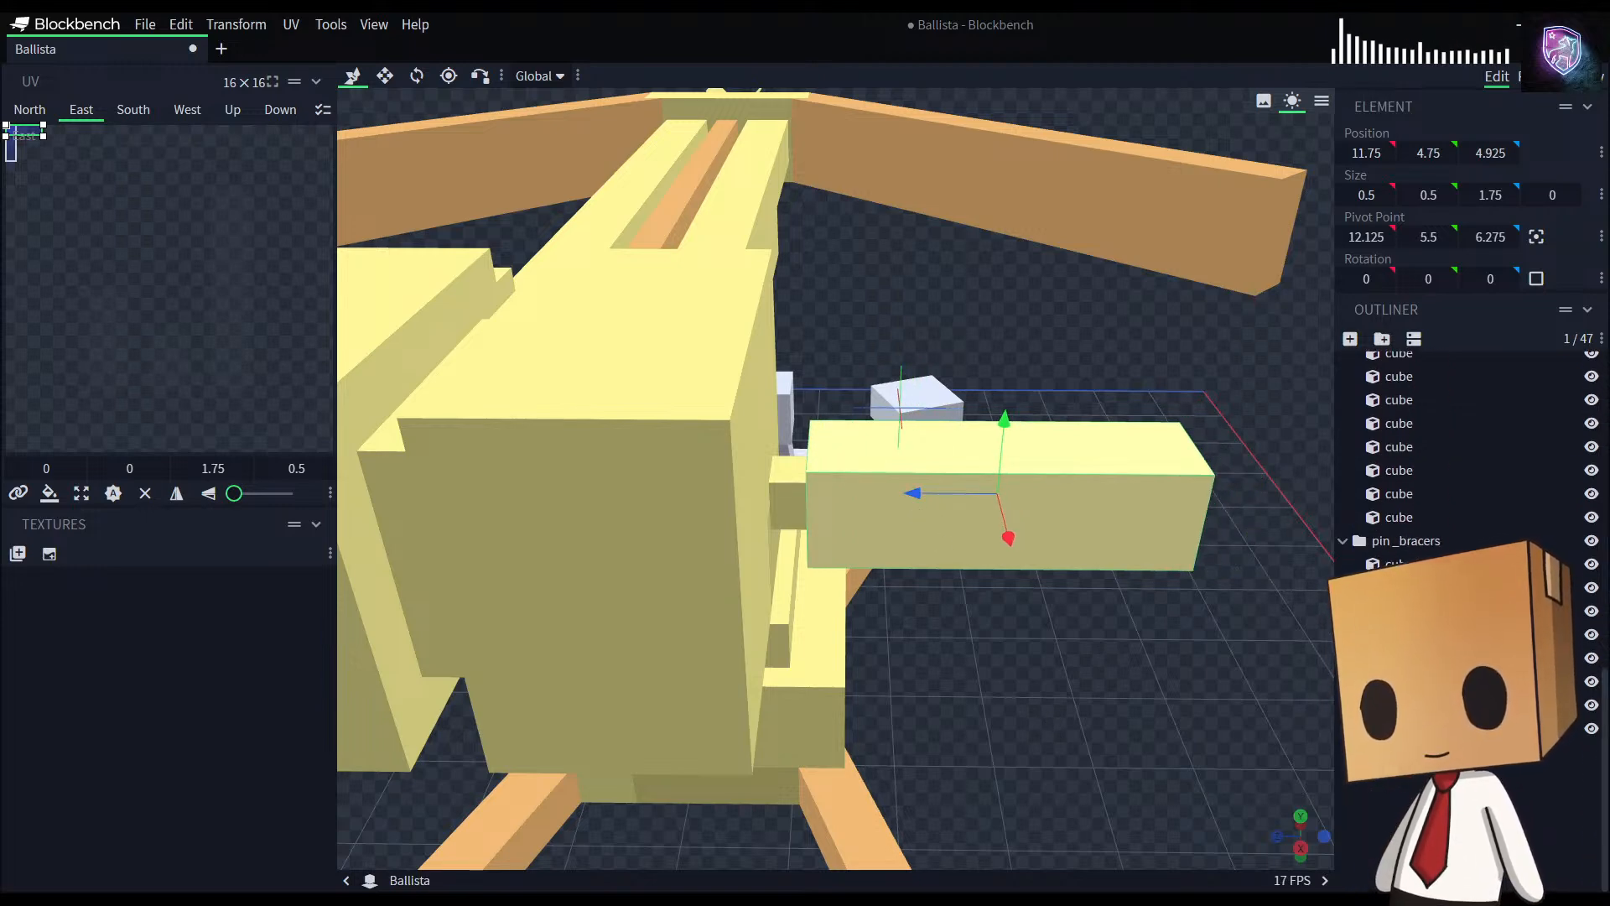
left_click_drag(1264, 753, 969, 545)
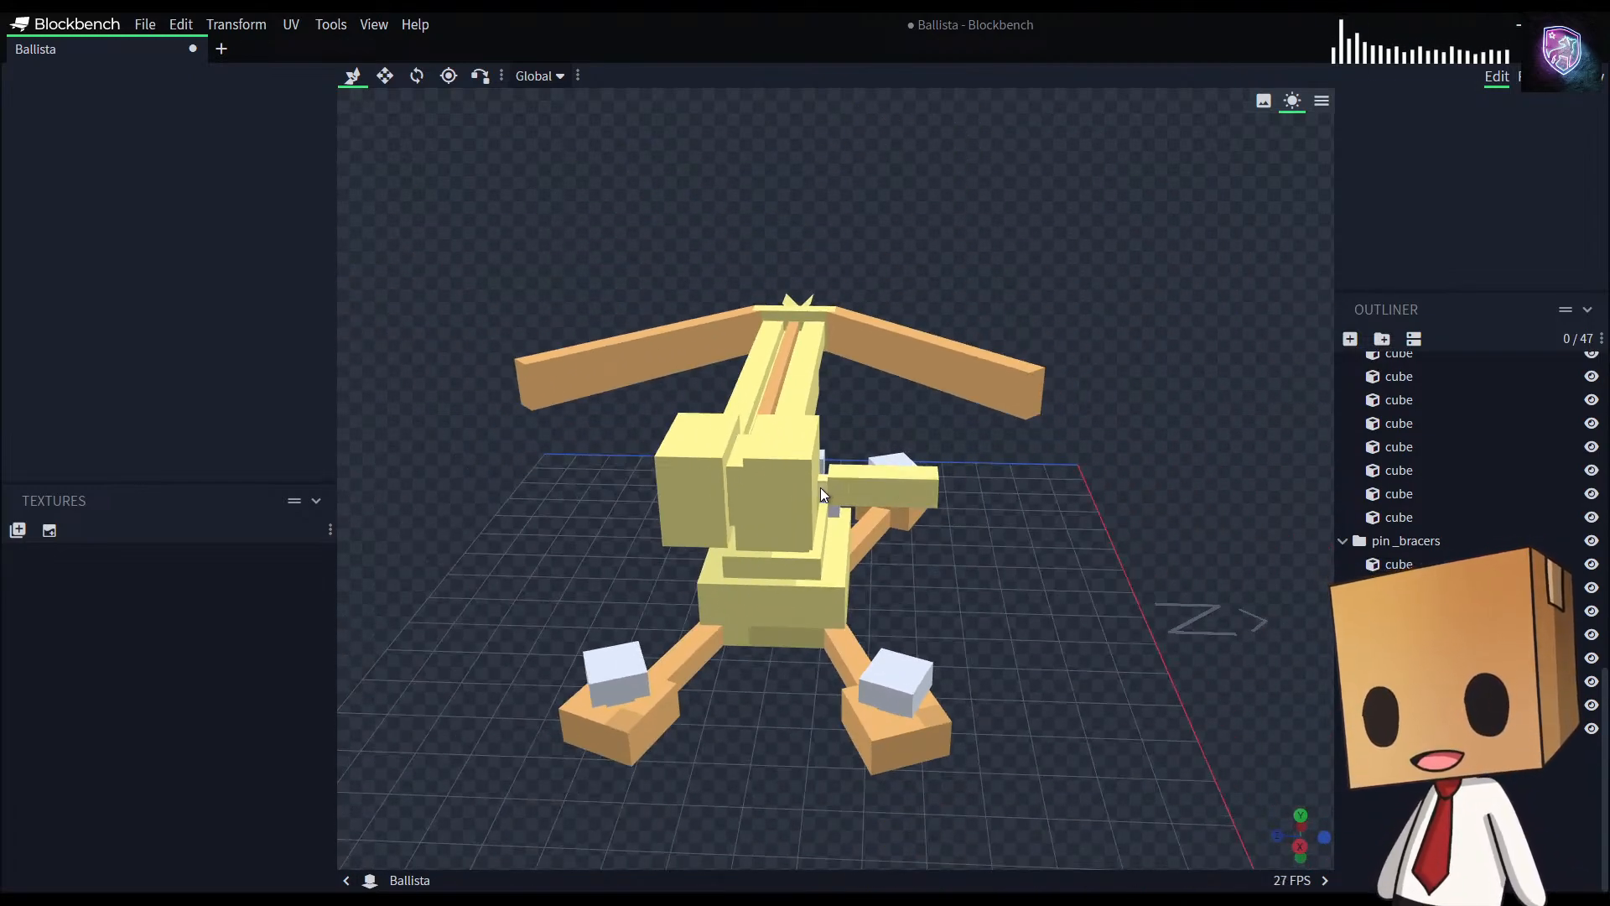
Step: Duplicate the handle block together with its thin connector and move both copies along Z to the opposite side
left_click_drag(1049, 592, 1103, 741)
left_click_drag(703, 501, 621, 587)
left_click_drag(691, 647, 924, 640)
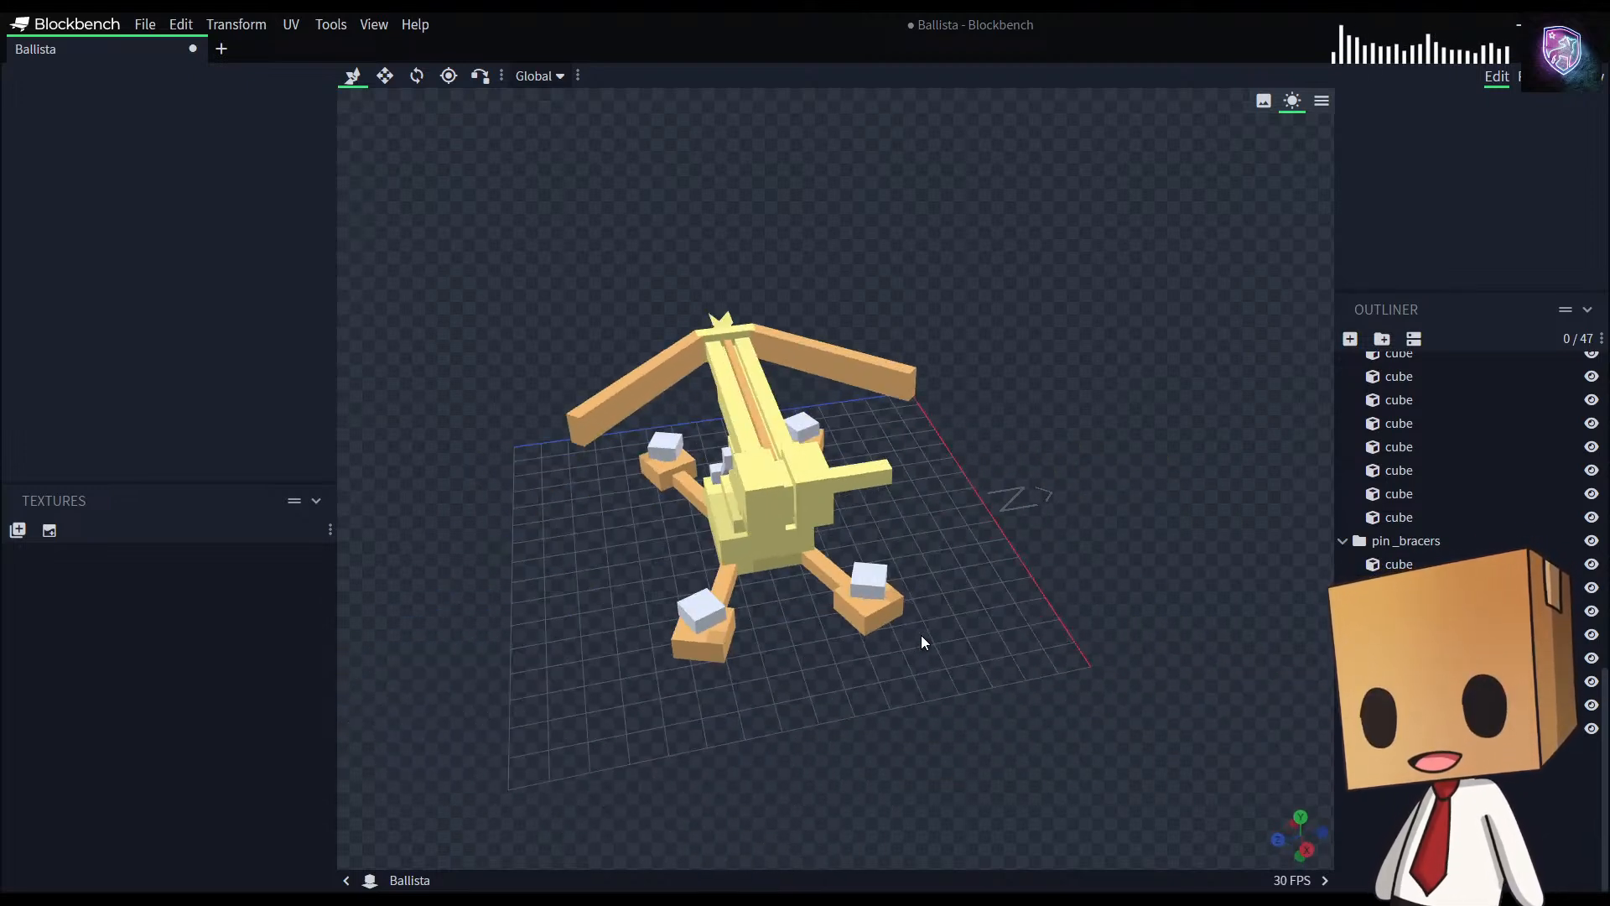
left_click_drag(1054, 668, 917, 647)
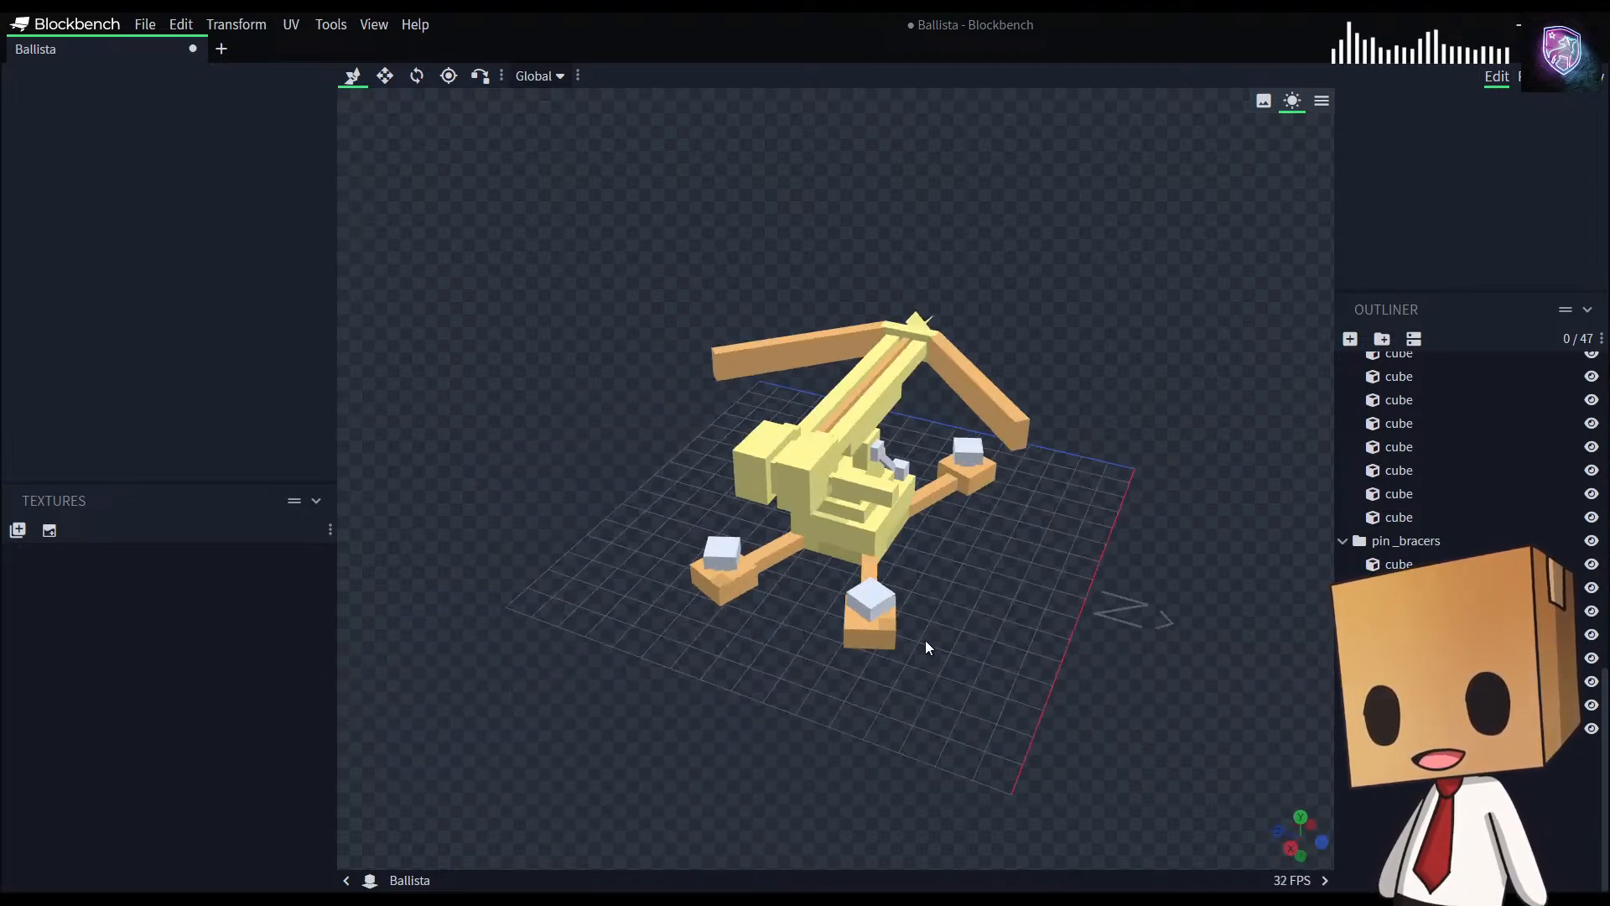
scroll(1007, 587, "up", 3)
left_click_drag(1008, 589, 1147, 618)
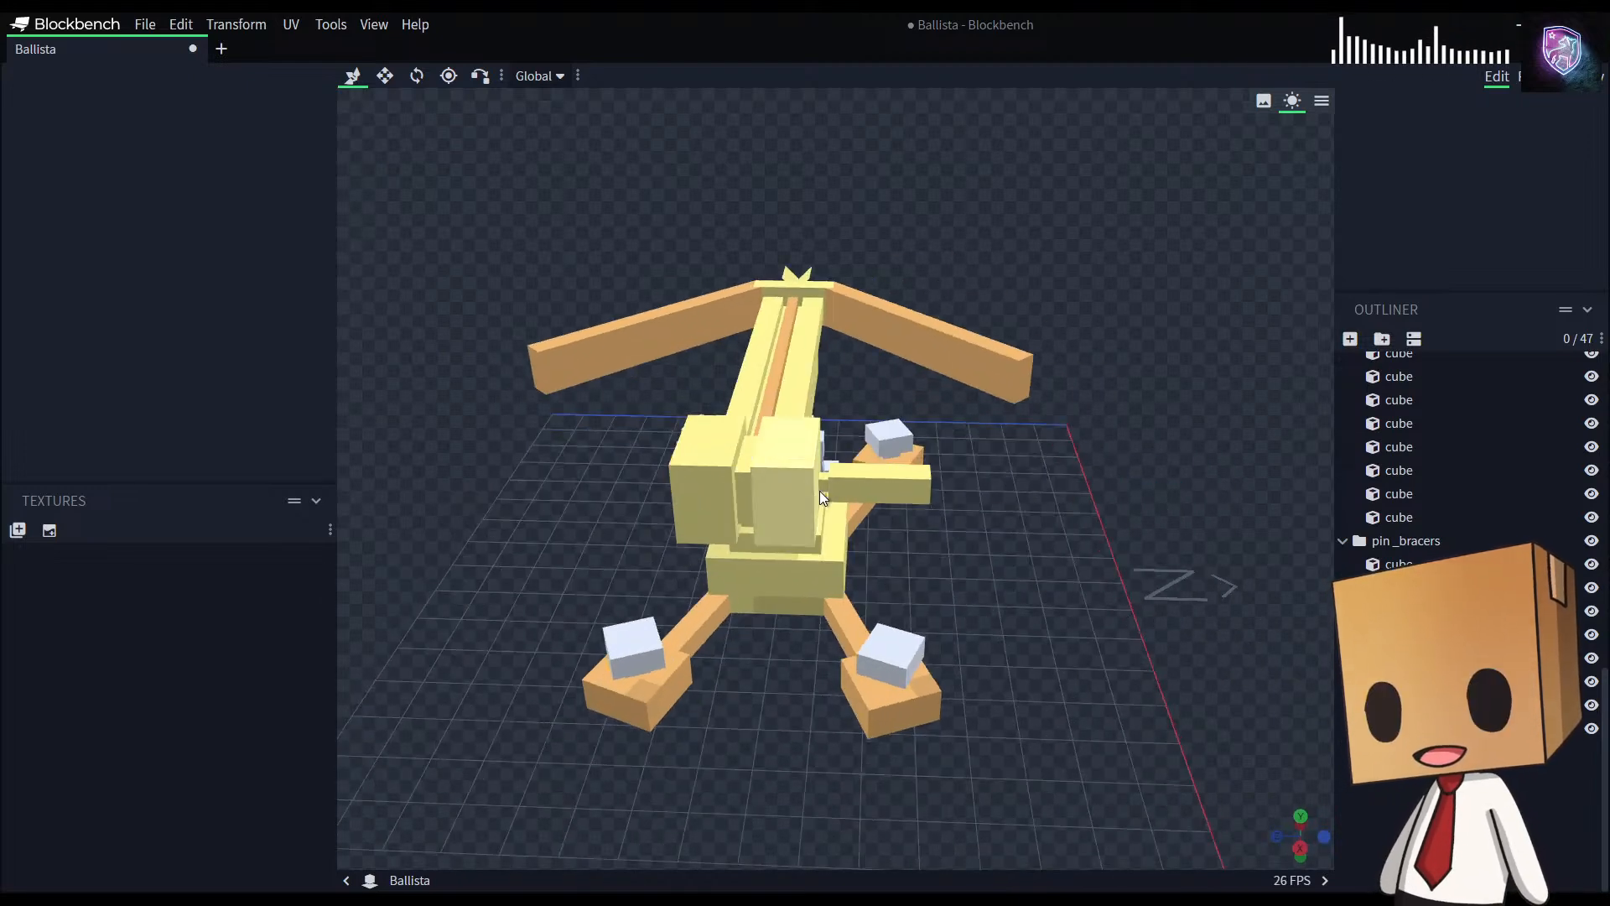
left_click(823, 486)
left_click(891, 490, "ctrl")
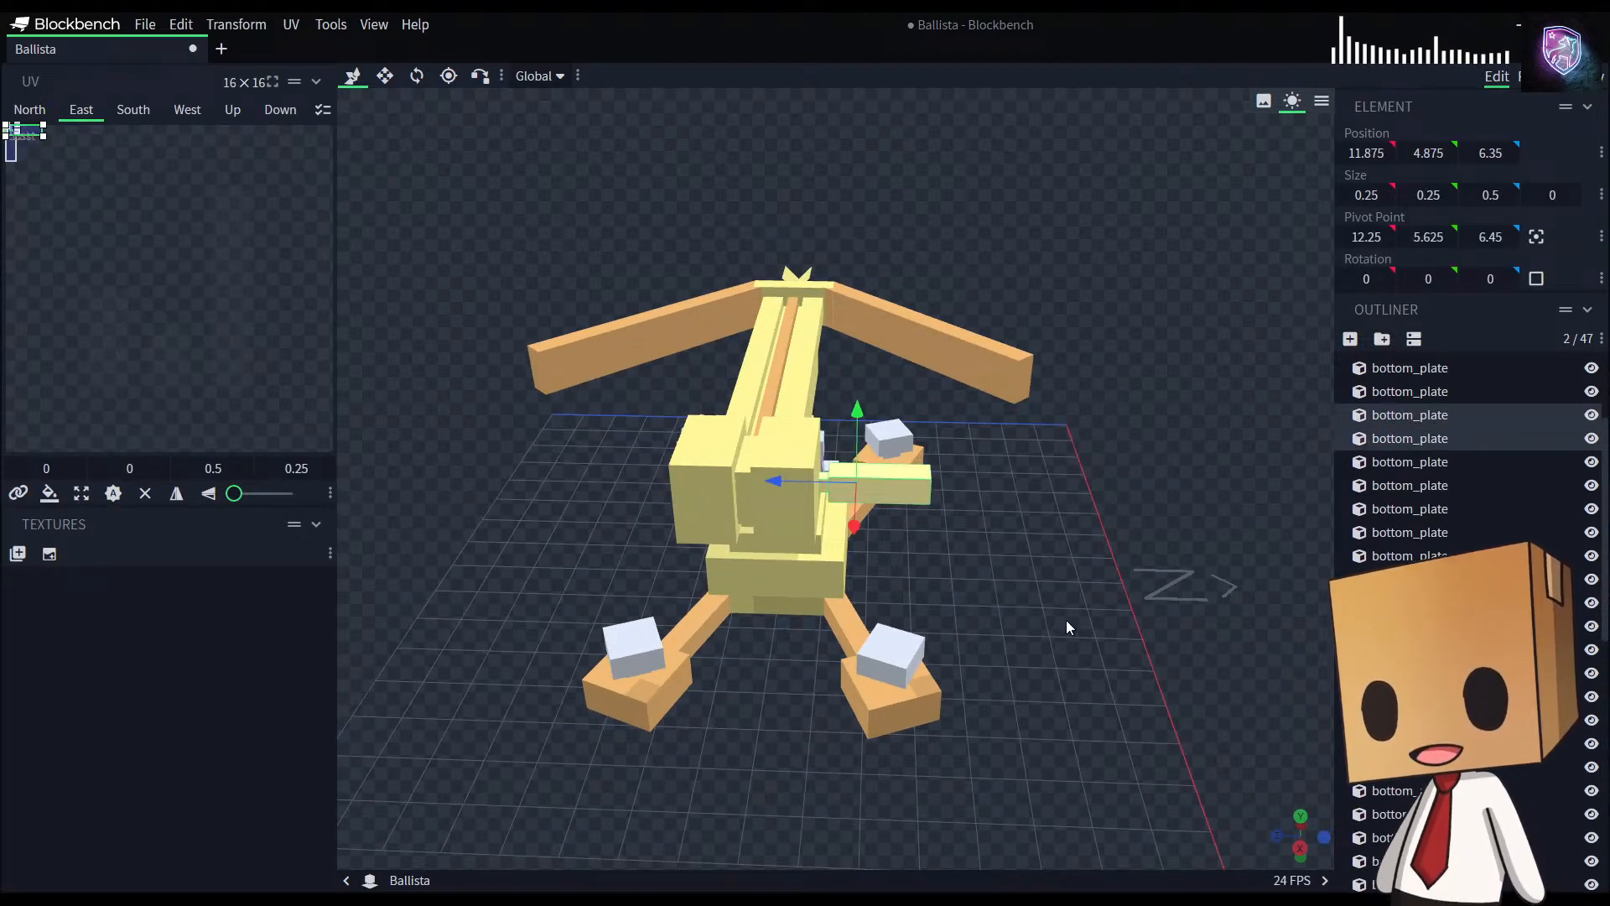
key("ctrl+d")
left_click_drag(786, 486, 594, 486)
Step: Separate the two copies and move the copied thin connector outward to Z position 9.1
left_click(510, 482)
left_click_drag(491, 632, 577, 611)
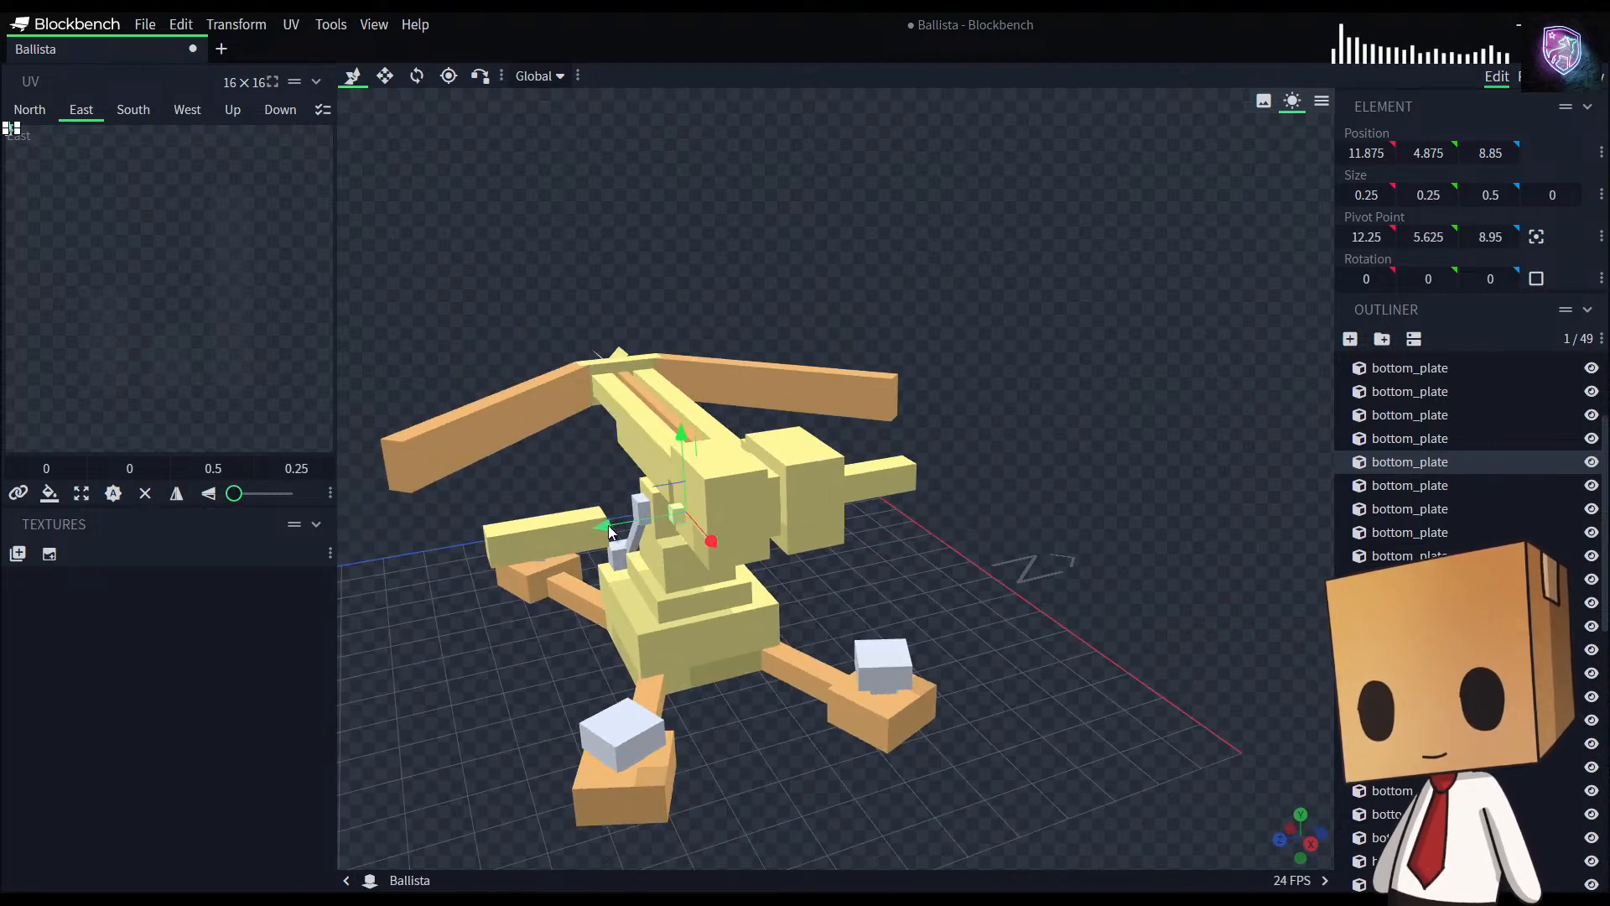
left_click_drag(608, 526, 590, 530)
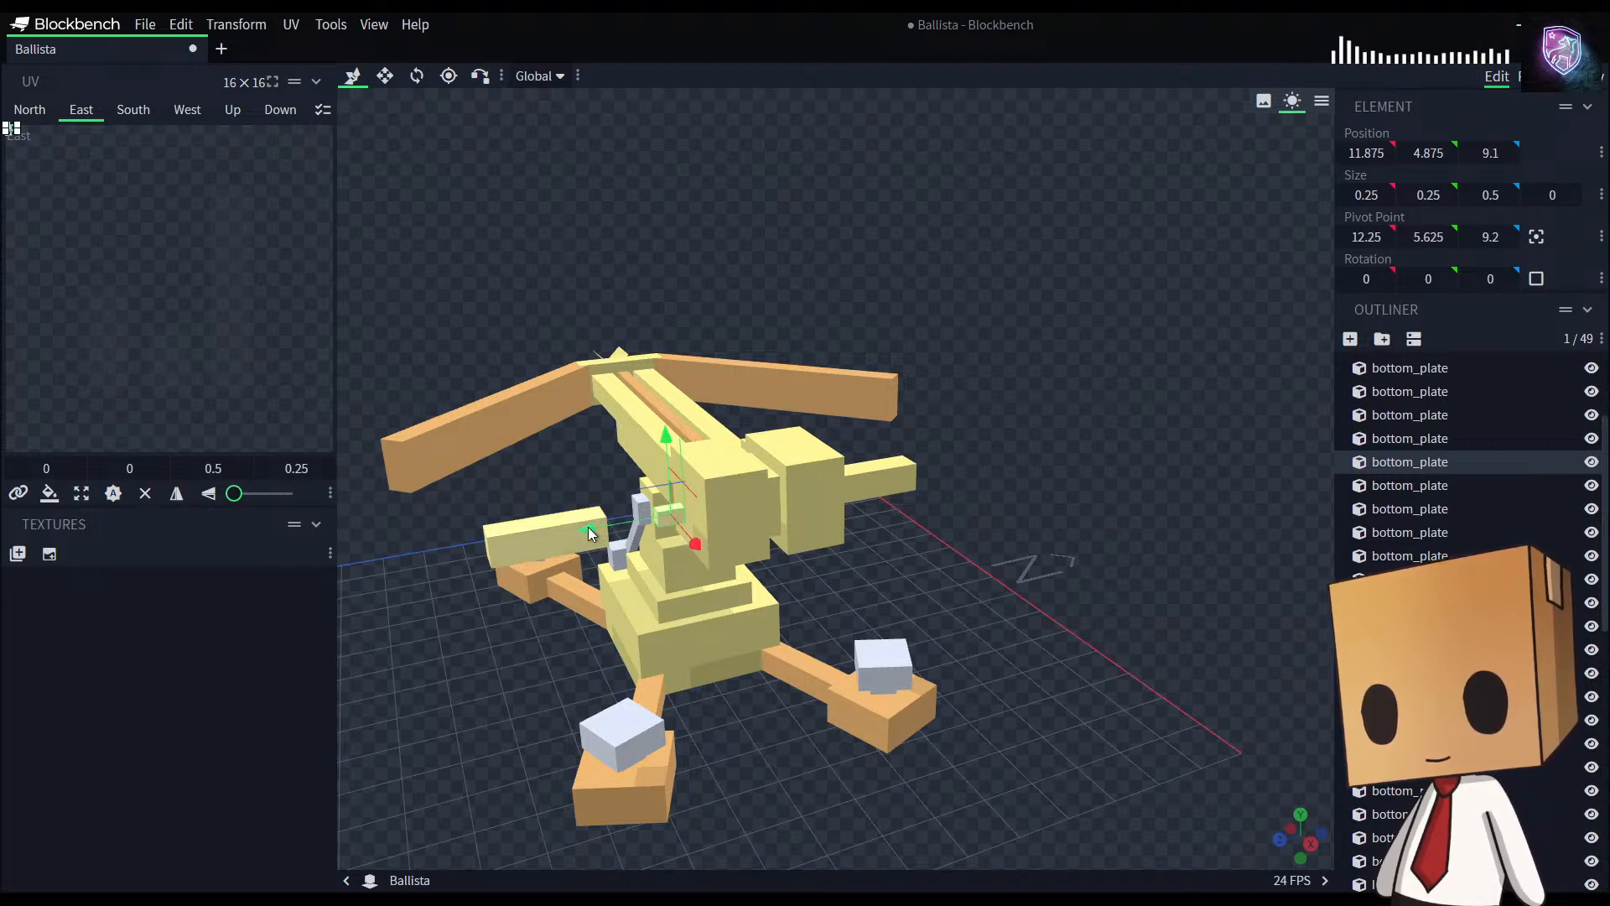
Step: Move the copied handle block inward against its connector, at Z position 9.35
left_click(537, 542)
left_click_drag(476, 556, 545, 554)
left_click_drag(688, 671, 602, 597)
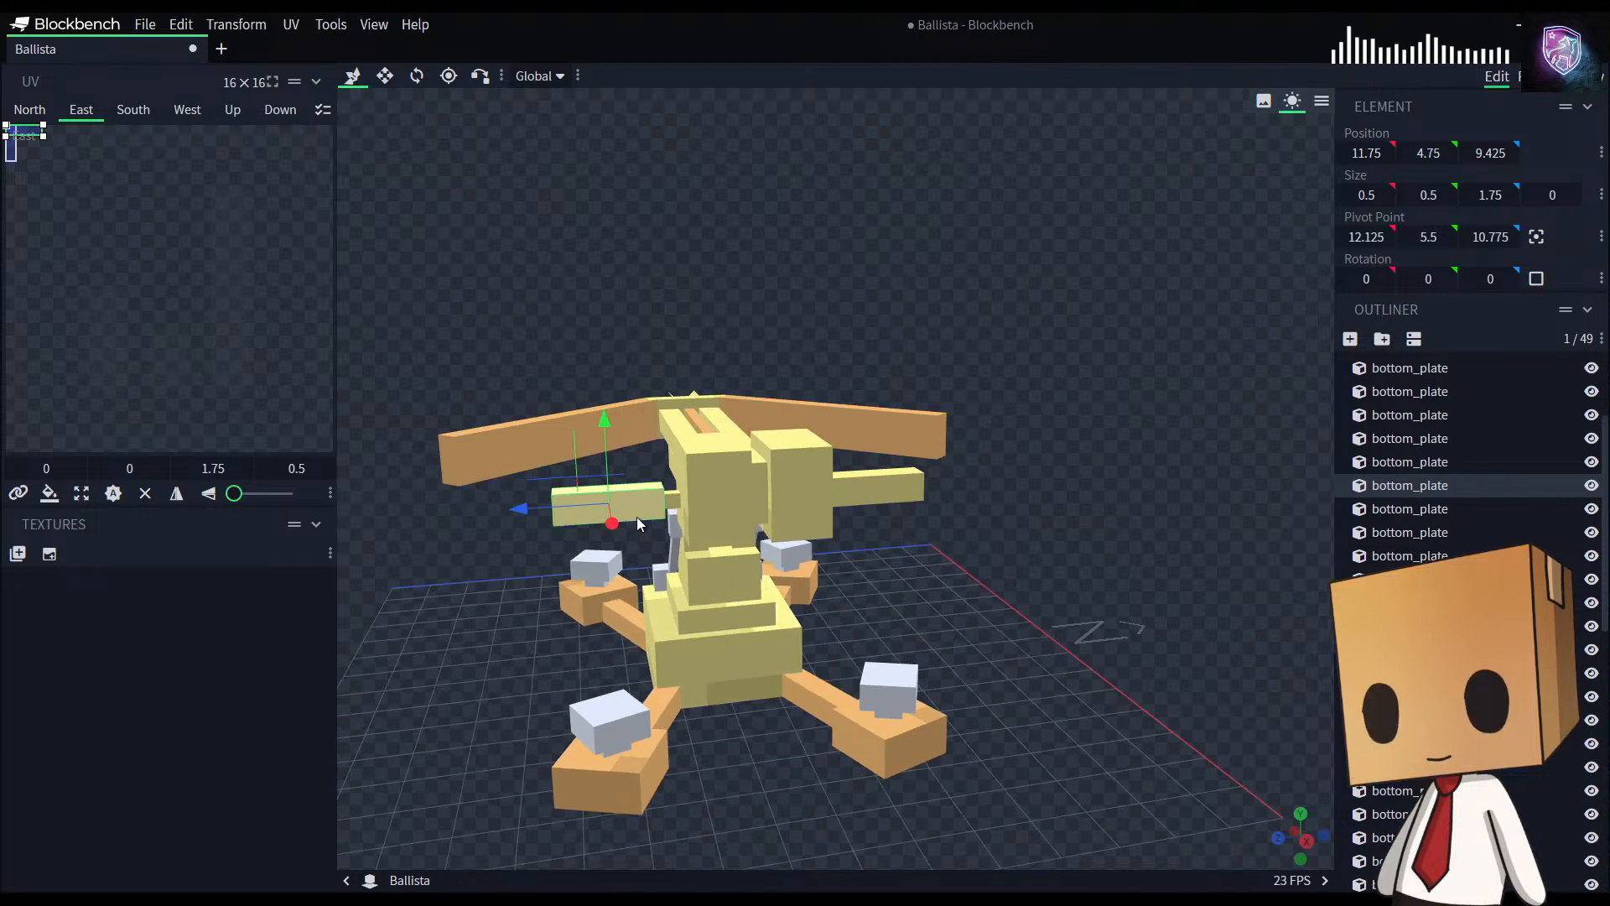
left_click_drag(527, 515, 539, 518)
key("ctrl+z")
left_click_drag(698, 707, 735, 793)
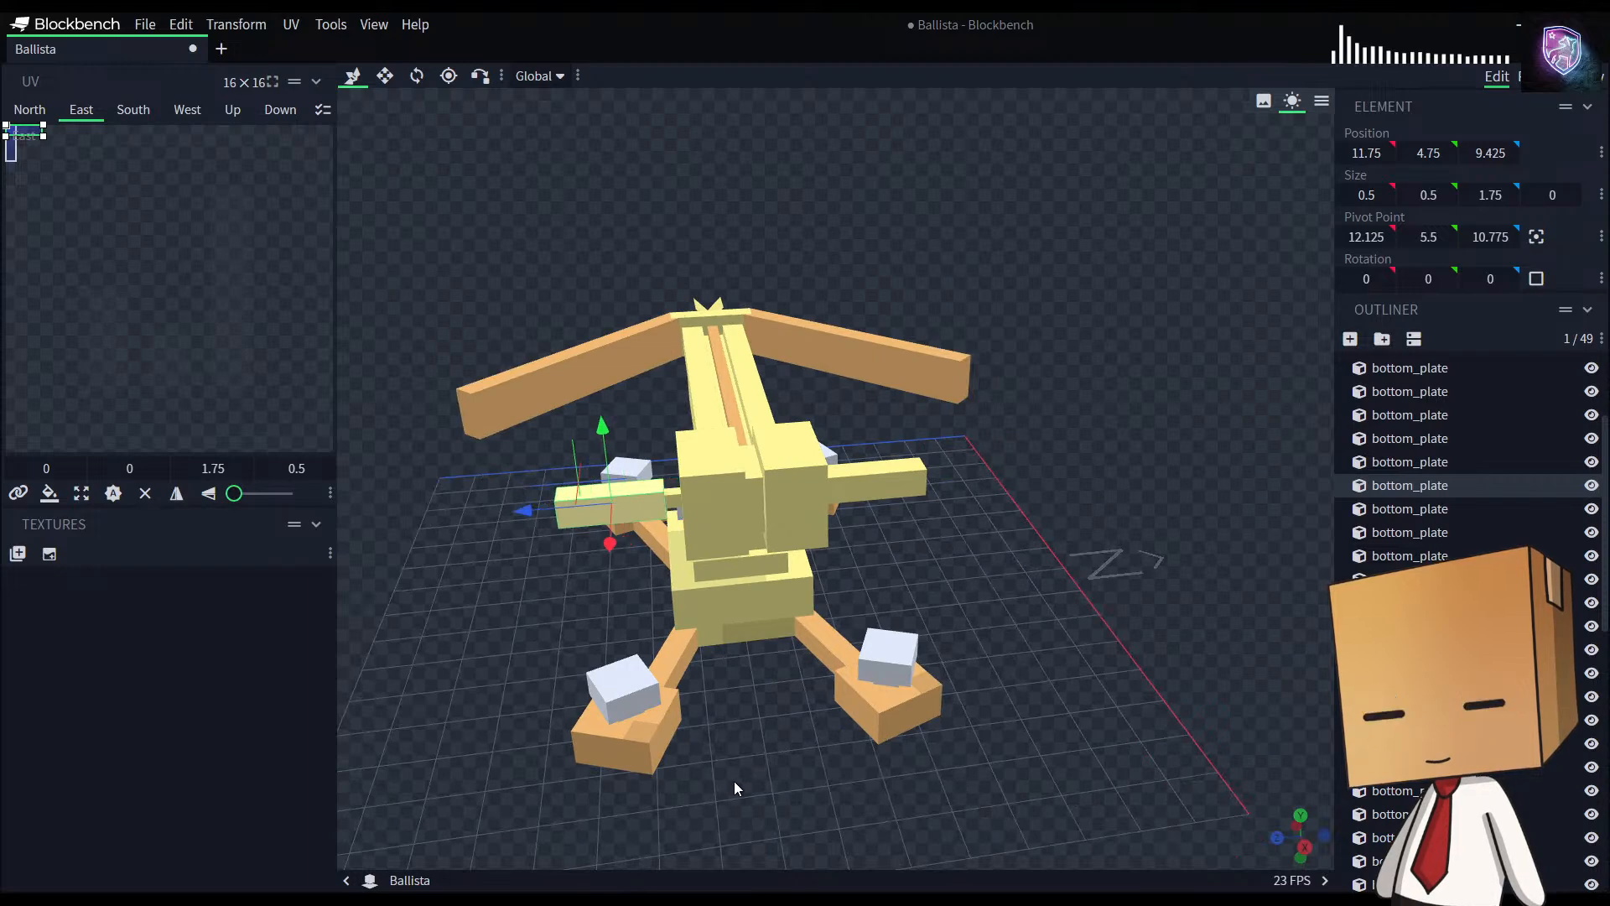
left_click_drag(537, 515, 541, 515)
Step: Select the copied handle and its connector together, raise the handle to Y position 5.25 and shift both rearward along X
left_click_drag(778, 759, 889, 795)
left_click(742, 596, "ctrl")
left_click_drag(883, 733, 907, 587)
left_click_drag(986, 667, 968, 405)
left_click_drag(971, 510, 1008, 520)
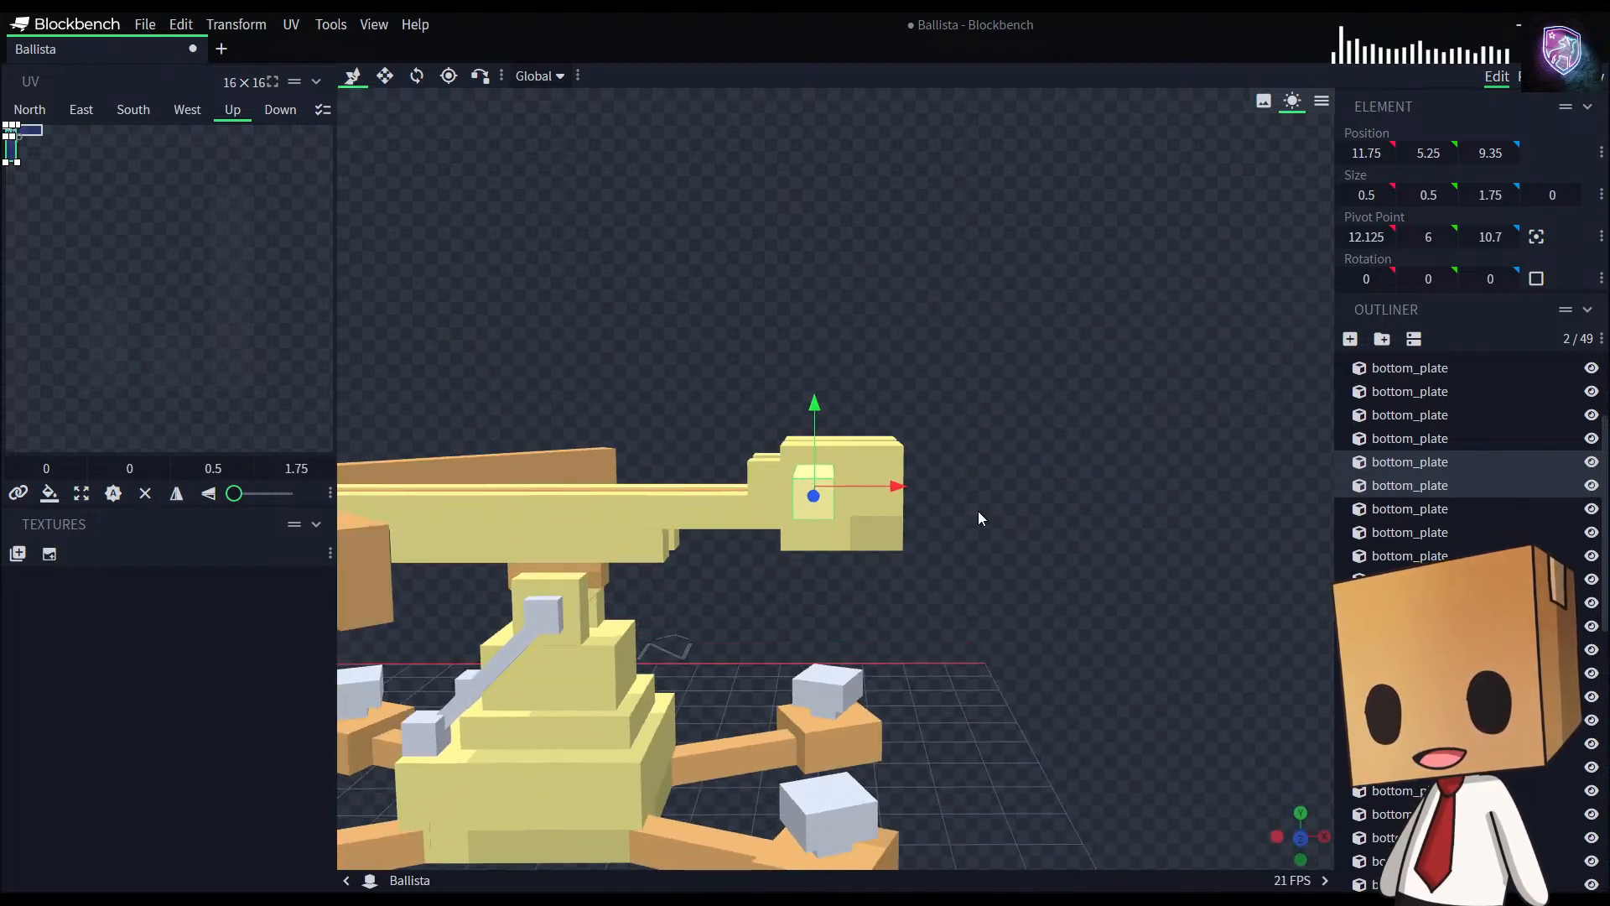
left_click_drag(899, 486, 954, 488)
Step: Duplicate the small filler block and place the copy at the rear end of the bolt channel, at X 11 and Y 5.125
left_click(1109, 727)
left_click_drag(1109, 727, 1161, 686)
left_click(914, 552)
left_click_drag(1186, 609, 1201, 618)
key("ctrl+d")
left_click_drag(1051, 499, 1014, 499)
left_click_drag(1164, 631, 1006, 520)
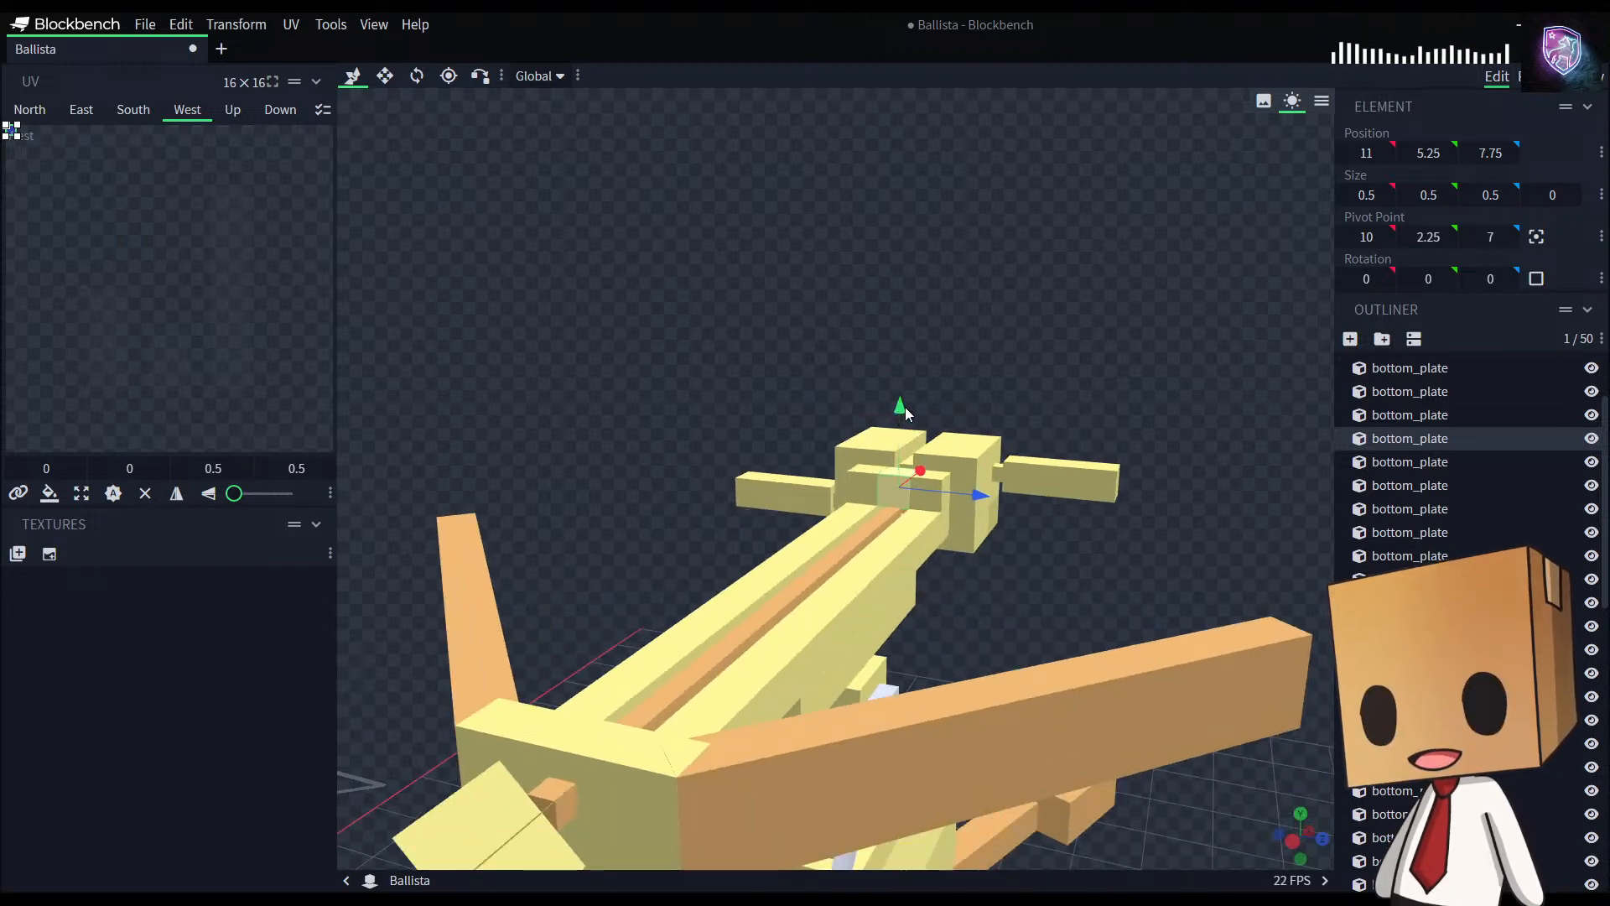
left_click_drag(906, 413, 908, 428)
Step: Narrow the copied filler block from both sides to a Z size of 0.45
key("s")
left_click_drag(1004, 616, 1034, 576)
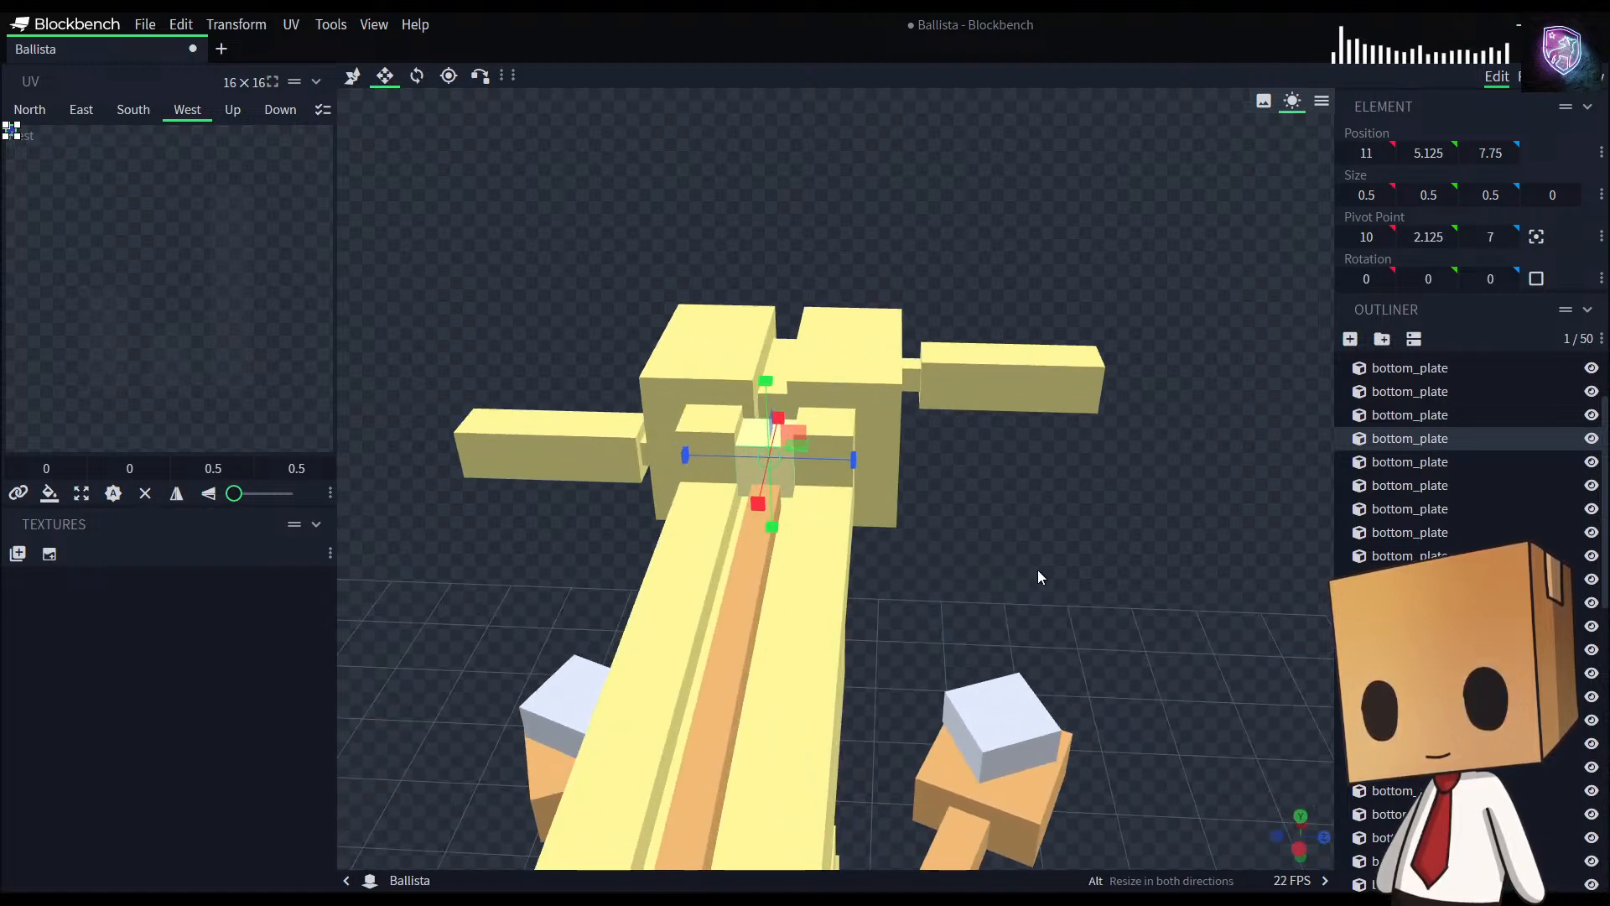
scroll(1033, 575, "up", 10)
key("v")
key("s")
left_click_drag(770, 446, 765, 457)
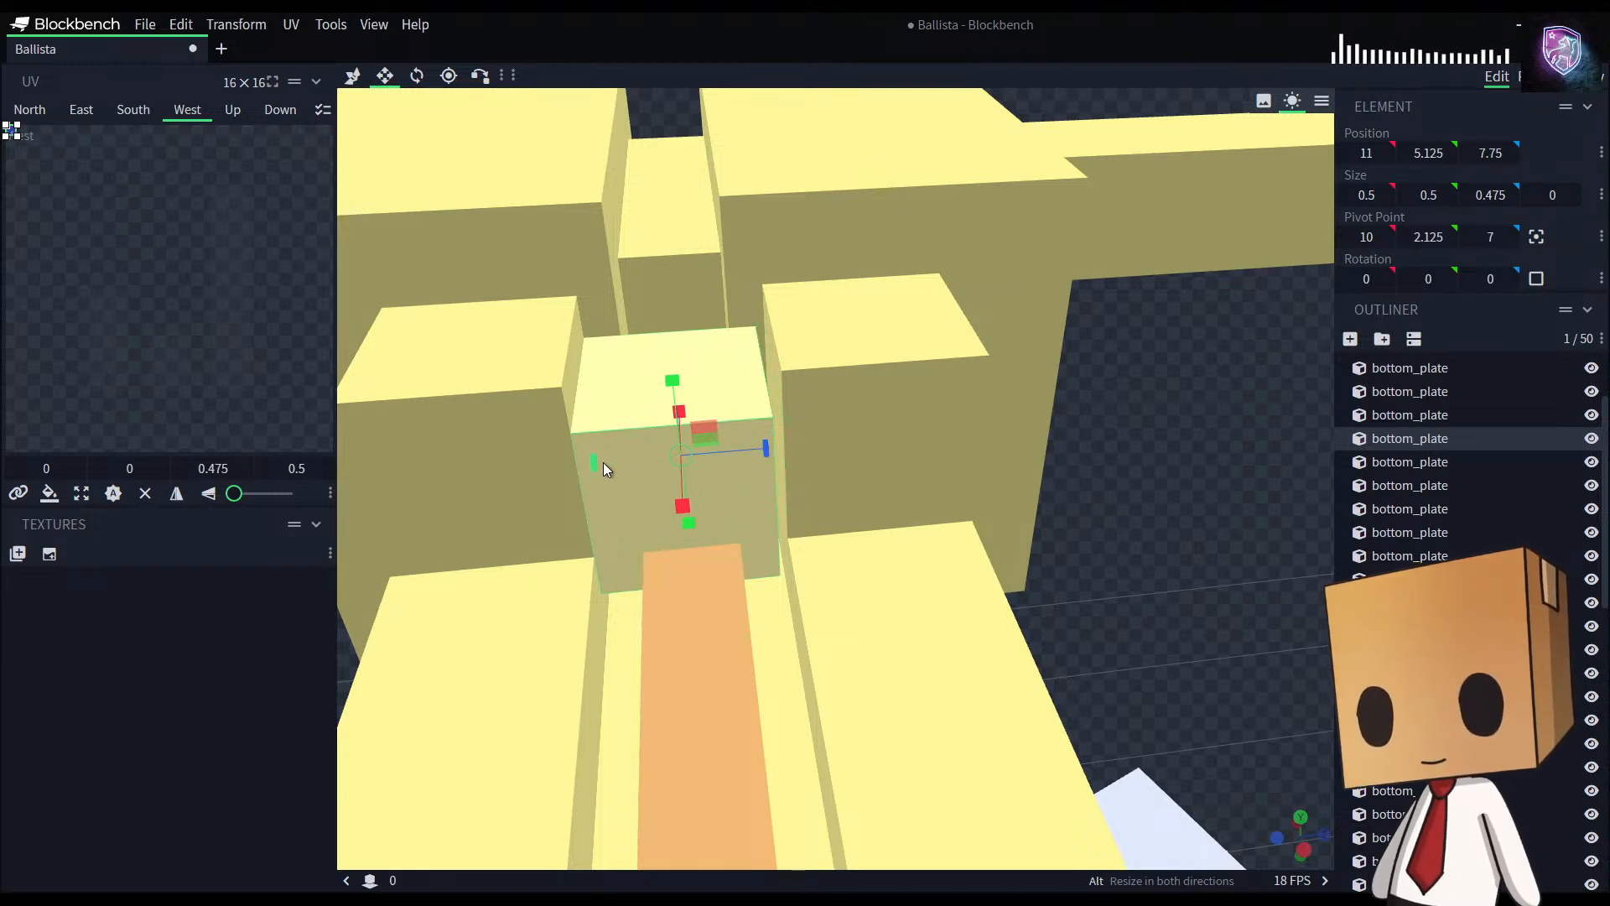
left_click_drag(602, 462, 607, 463)
Step: Clear the selection and examine the whole ballista from above and from its sides
left_click_drag(1155, 565, 1337, 649)
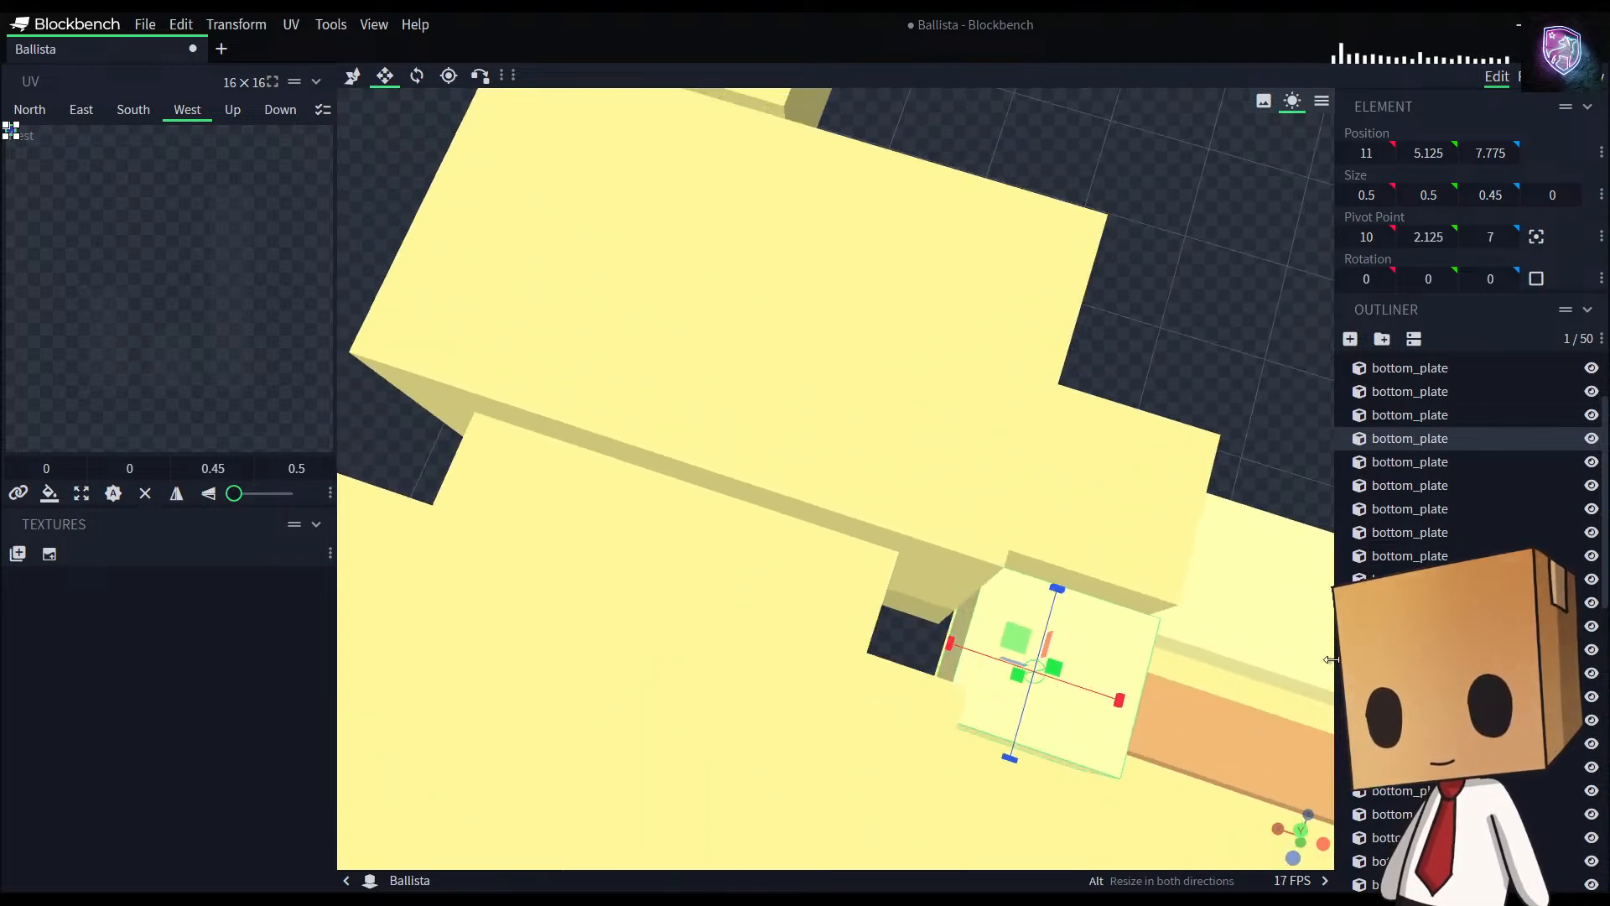
left_click_drag(1179, 412, 861, 349)
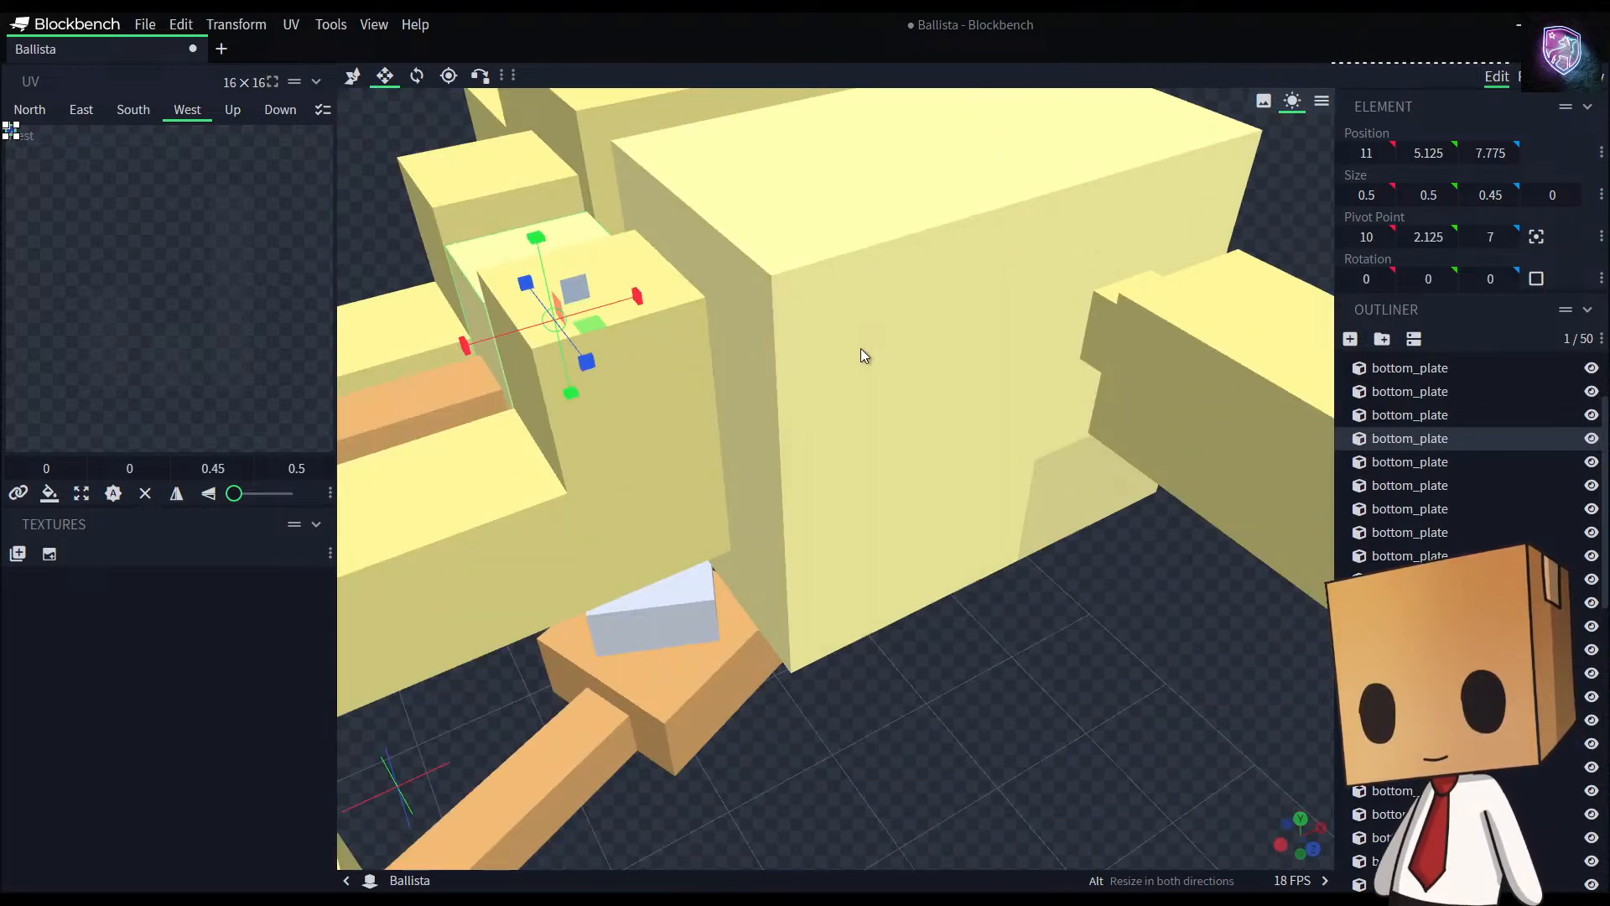
scroll(910, 540, "down", 12)
scroll(993, 616, "down", 5)
left_click_drag(1099, 651, 948, 626)
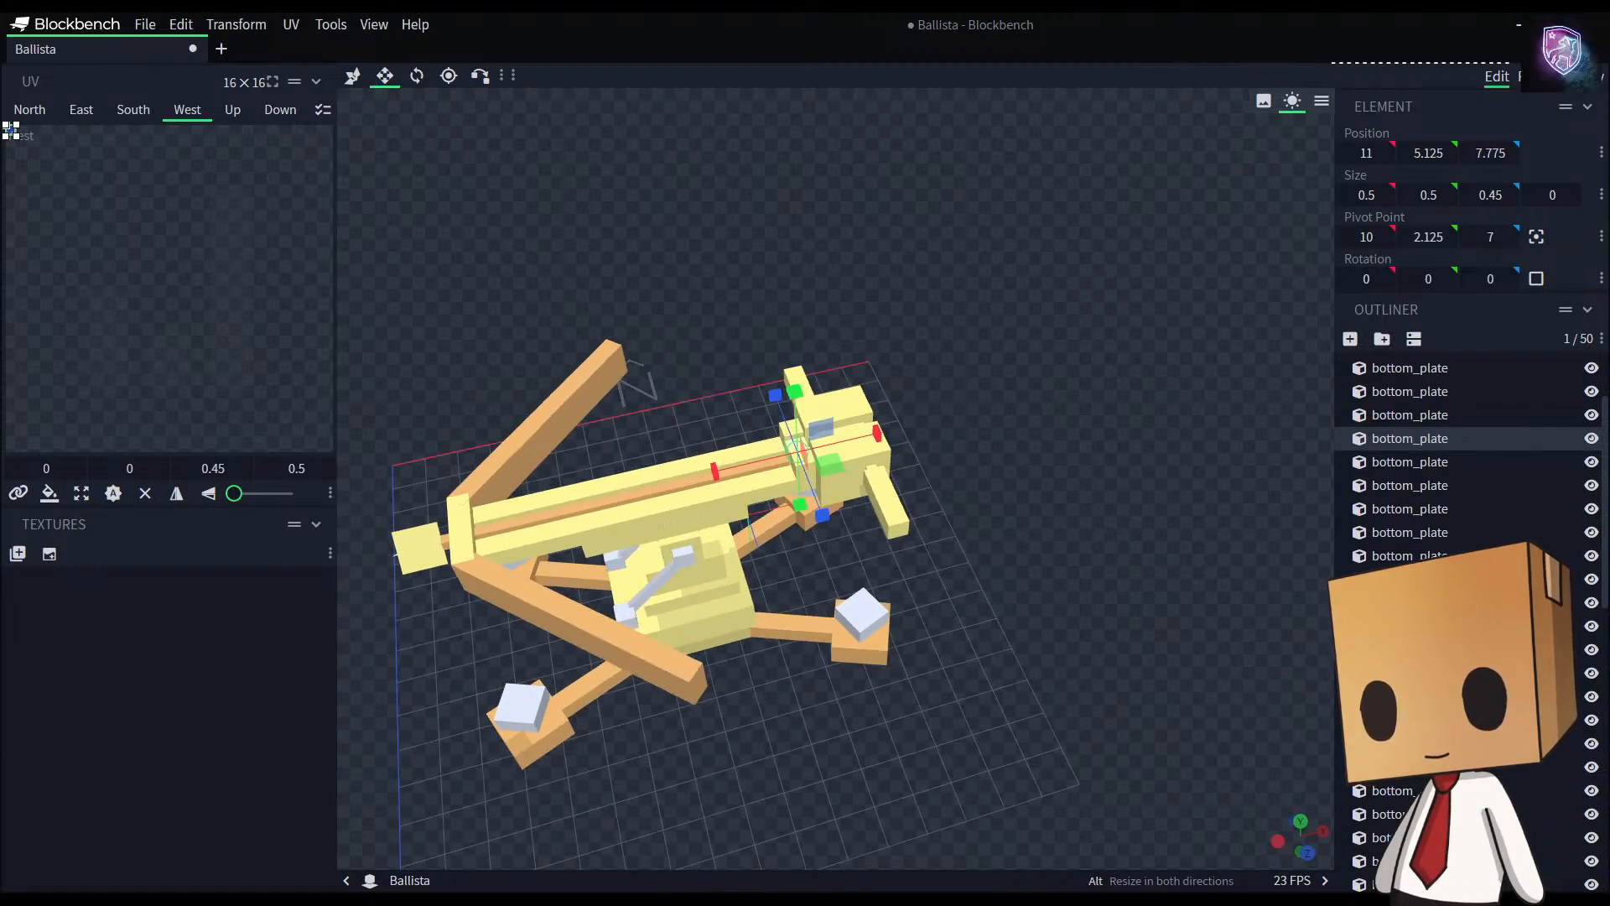
scroll(1426, 713, "down", 8)
left_click(1418, 789)
left_click_drag(1068, 730, 693, 763)
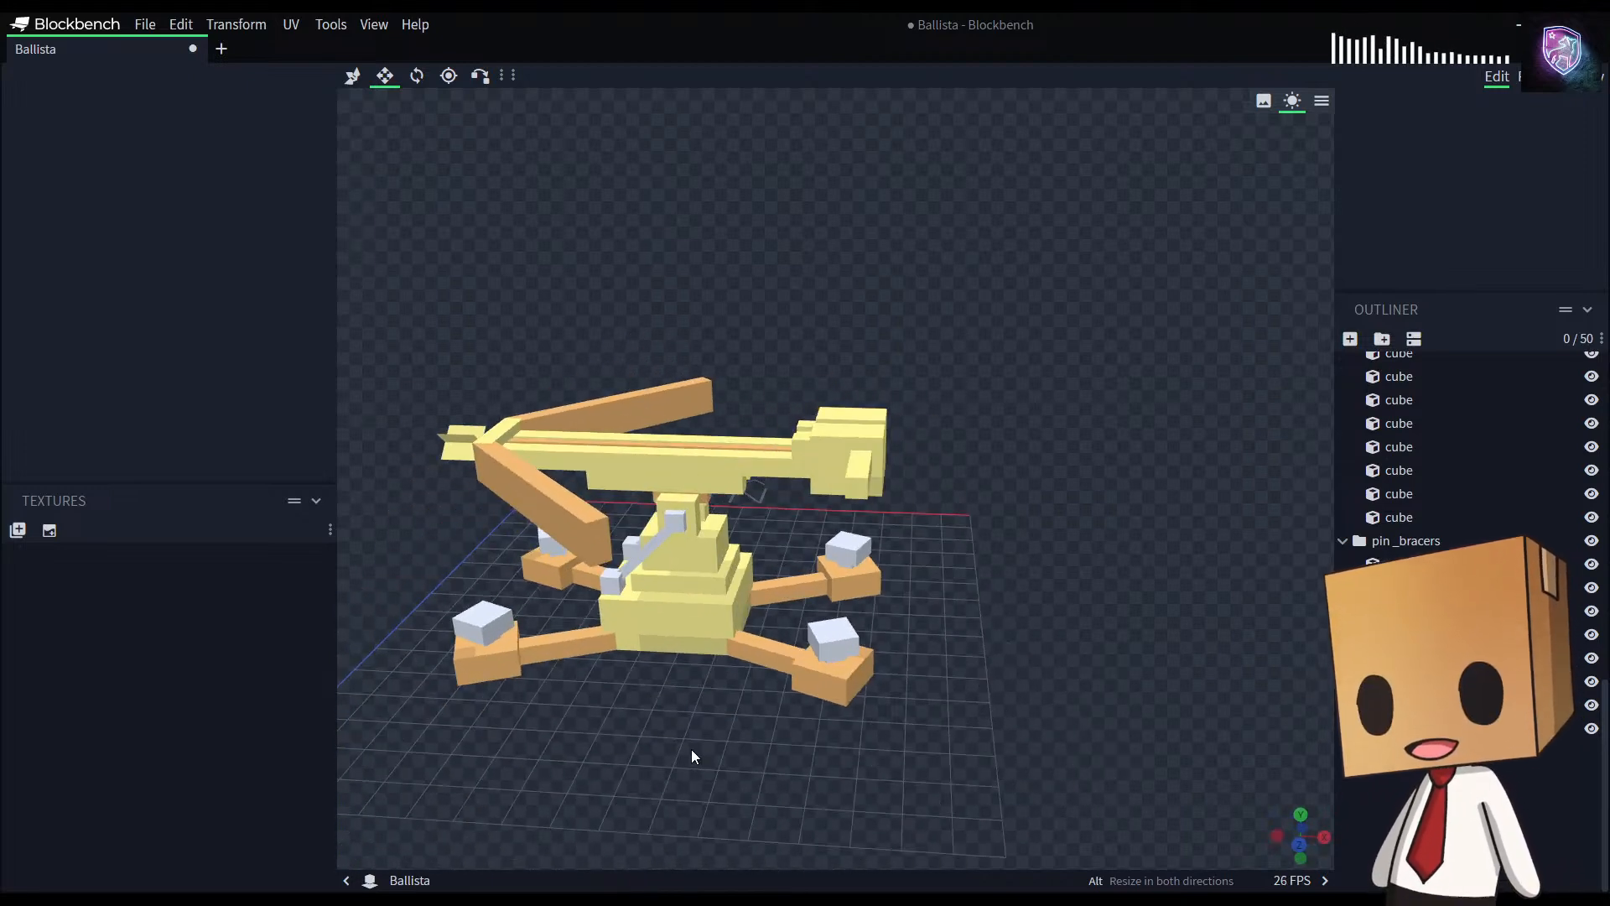
mouse_move(694, 757)
left_mouse_down()
mouse_move(665, 819)
mouse_move(667, 771)
left_mouse_up()
left_click_drag(663, 682, 810, 579)
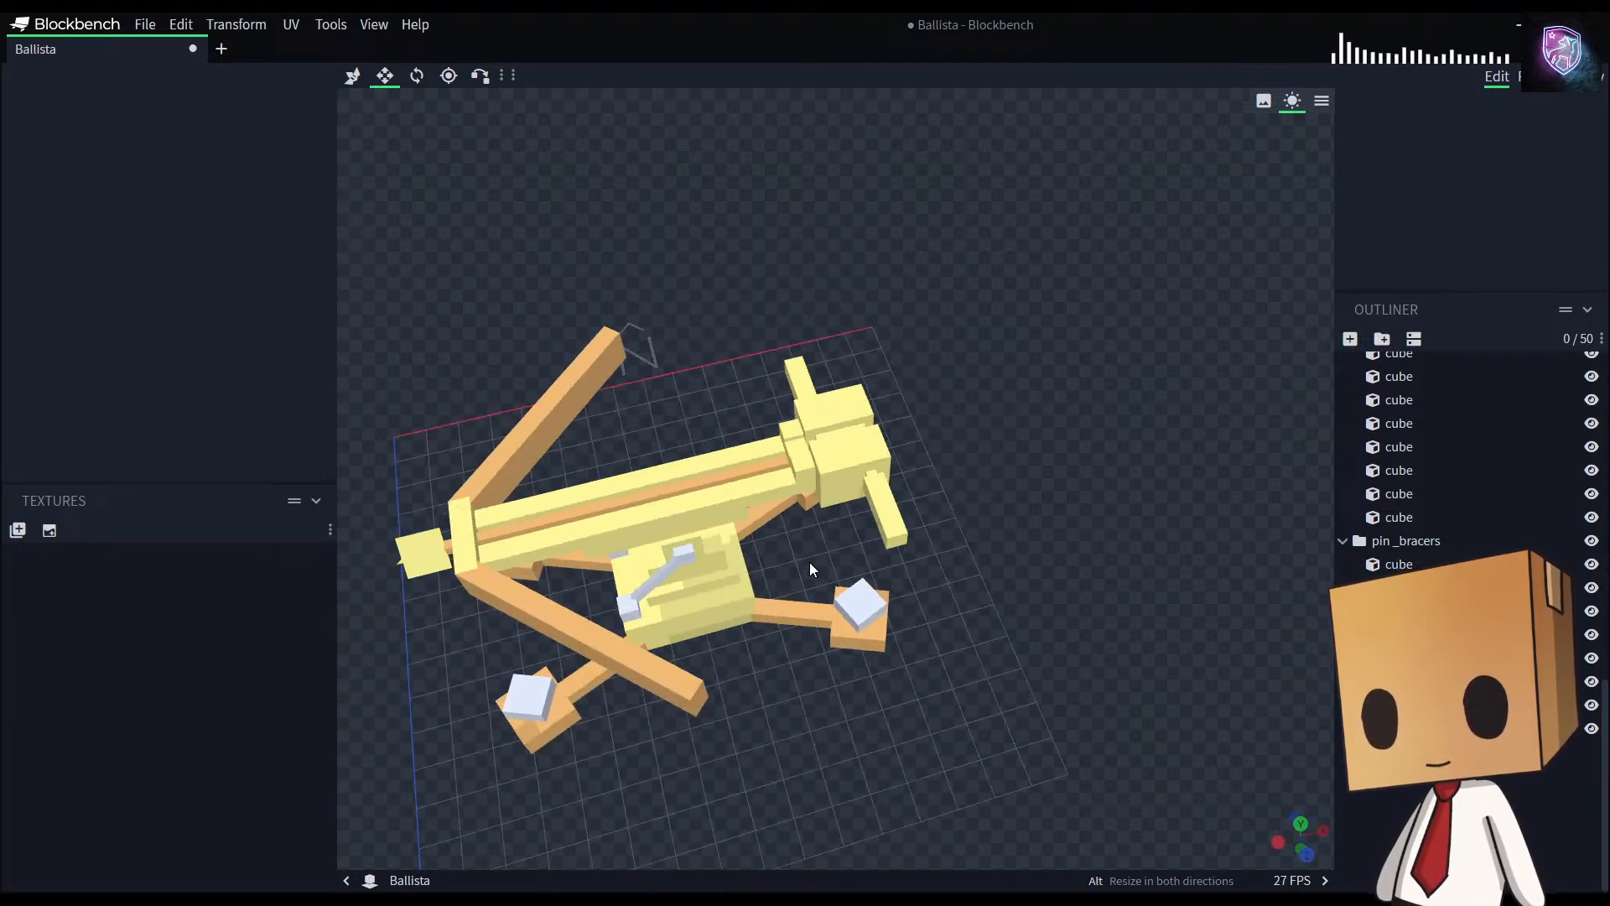
left_click_drag(1144, 489, 611, 715)
Step: Duplicate the orange bow arm beside the linkage, colour the copy light blue and rotate it to 45 degrees around Y
left_click(687, 667)
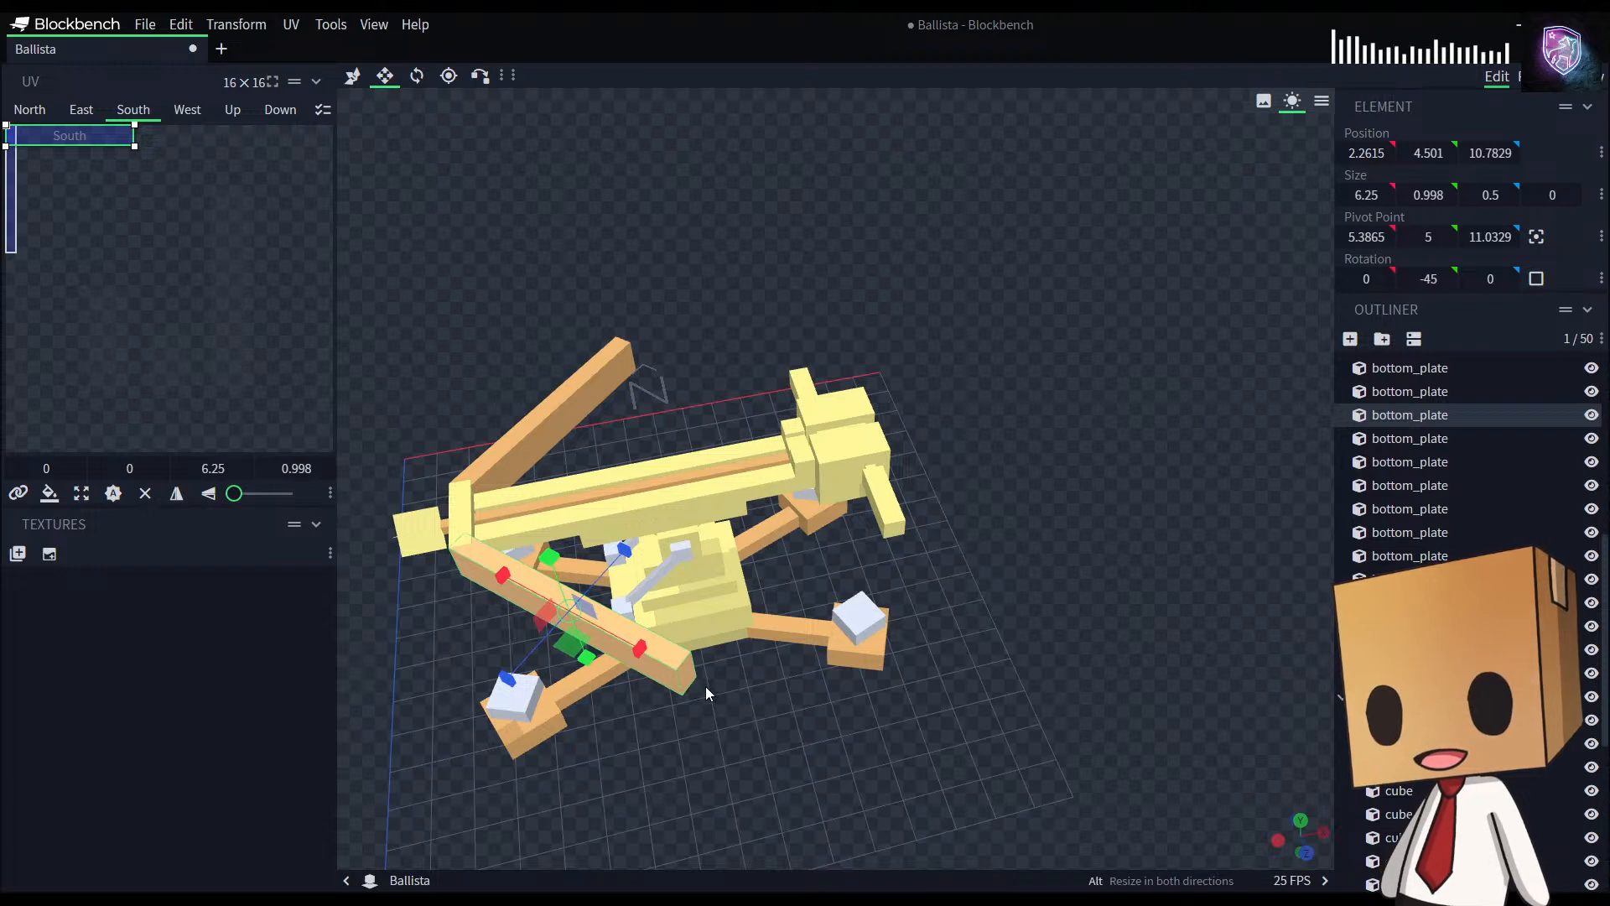
key("ctrl+d")
key("v")
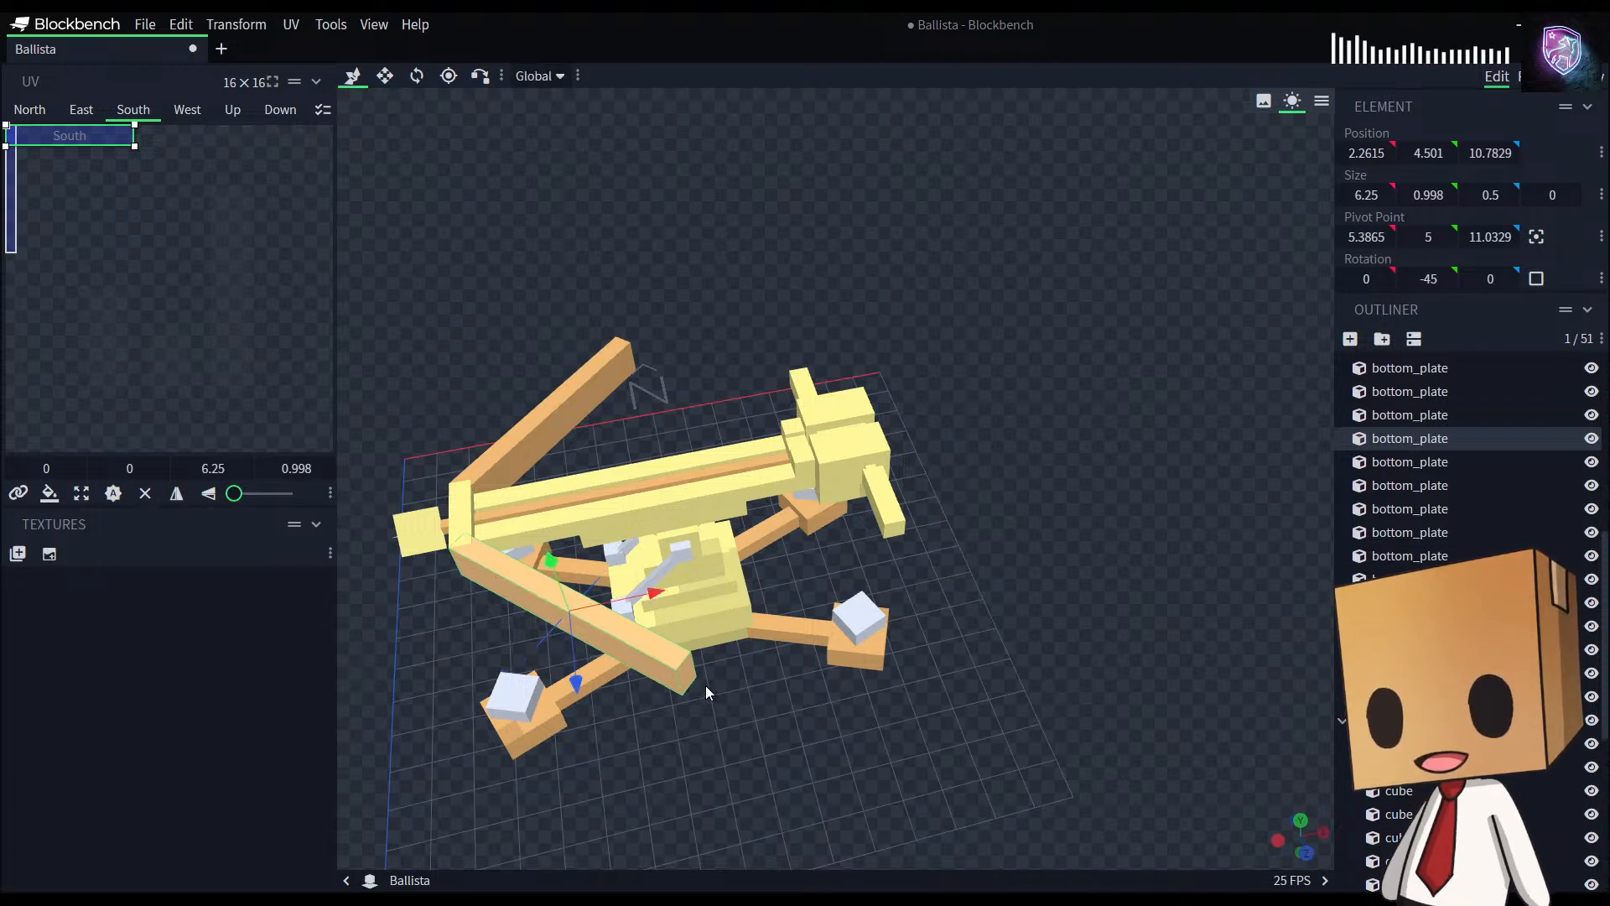
right_click(1401, 436)
mouse_move(1510, 625)
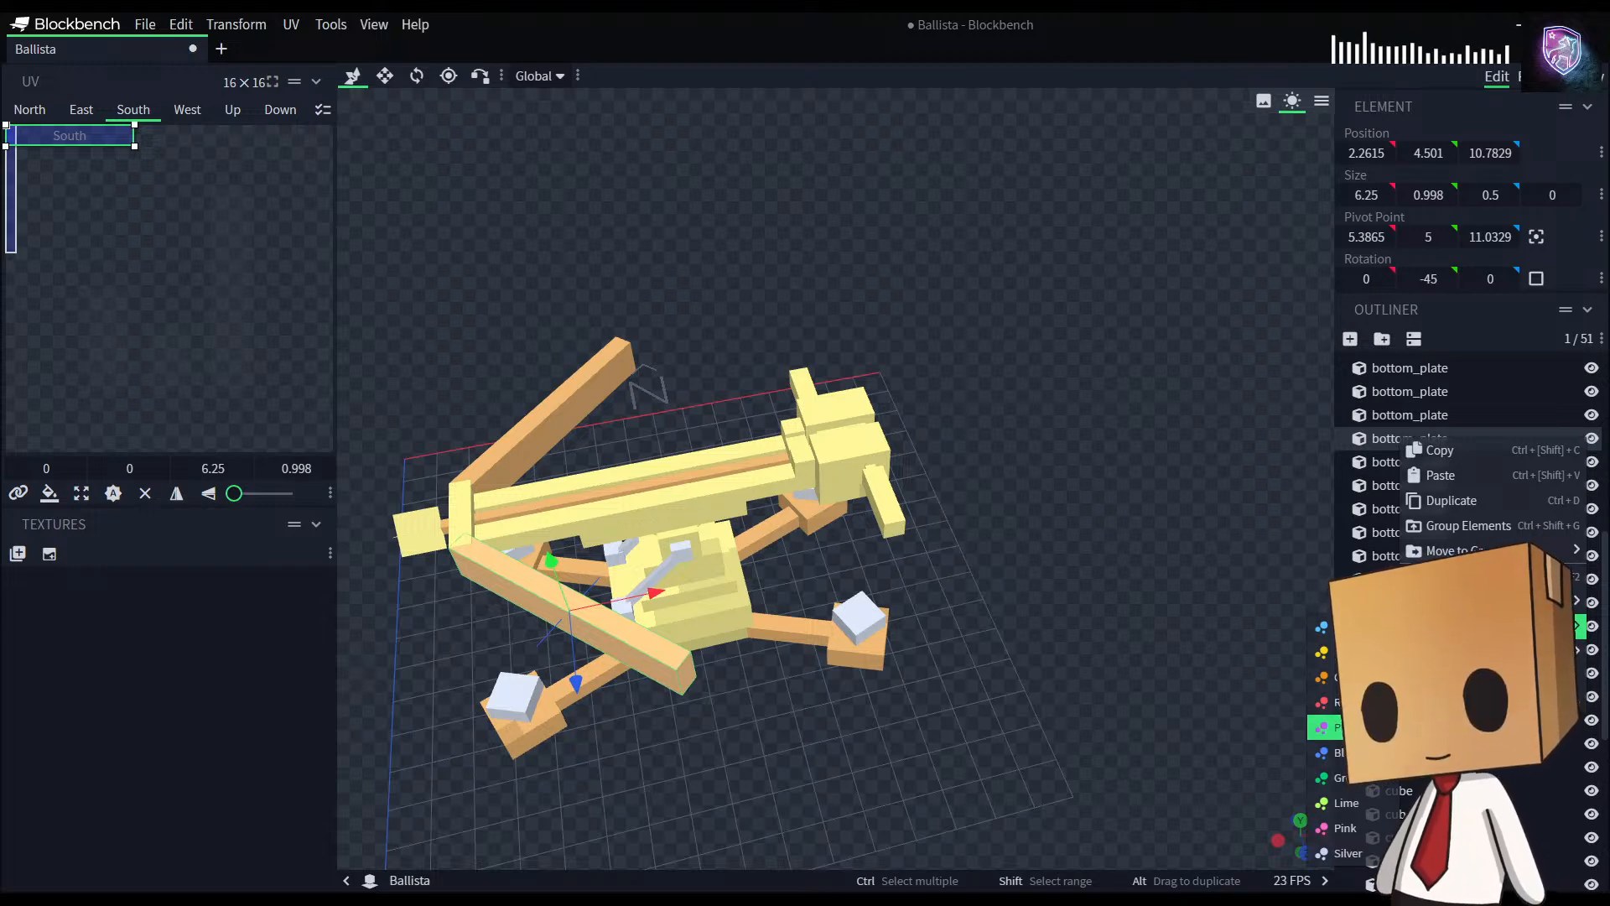
left_click(1104, 702)
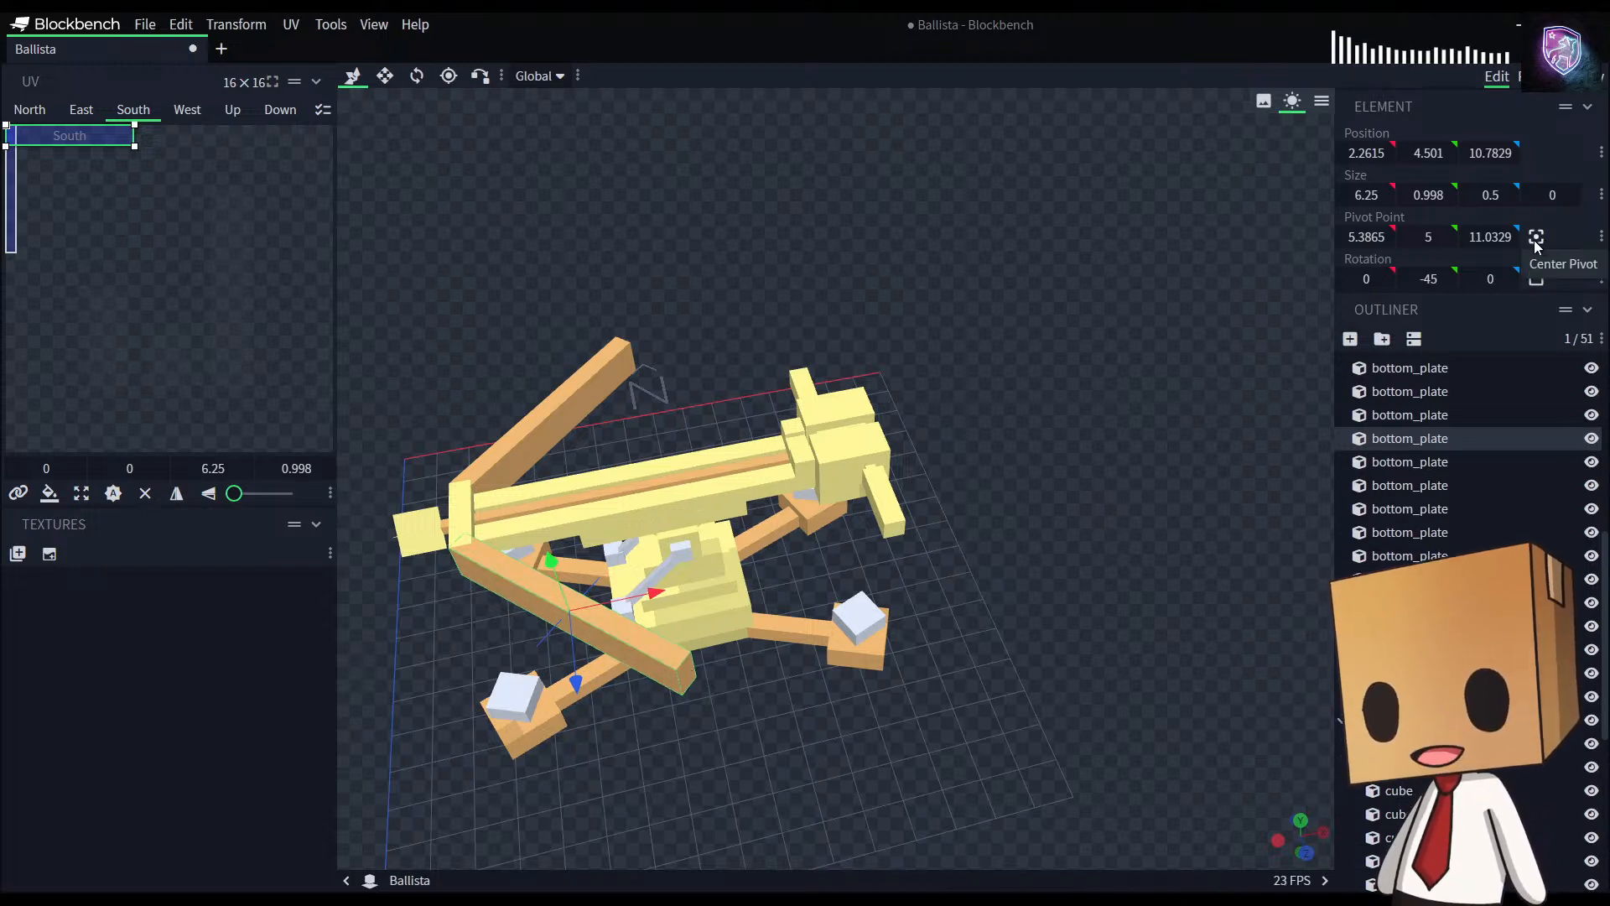
left_click(418, 76)
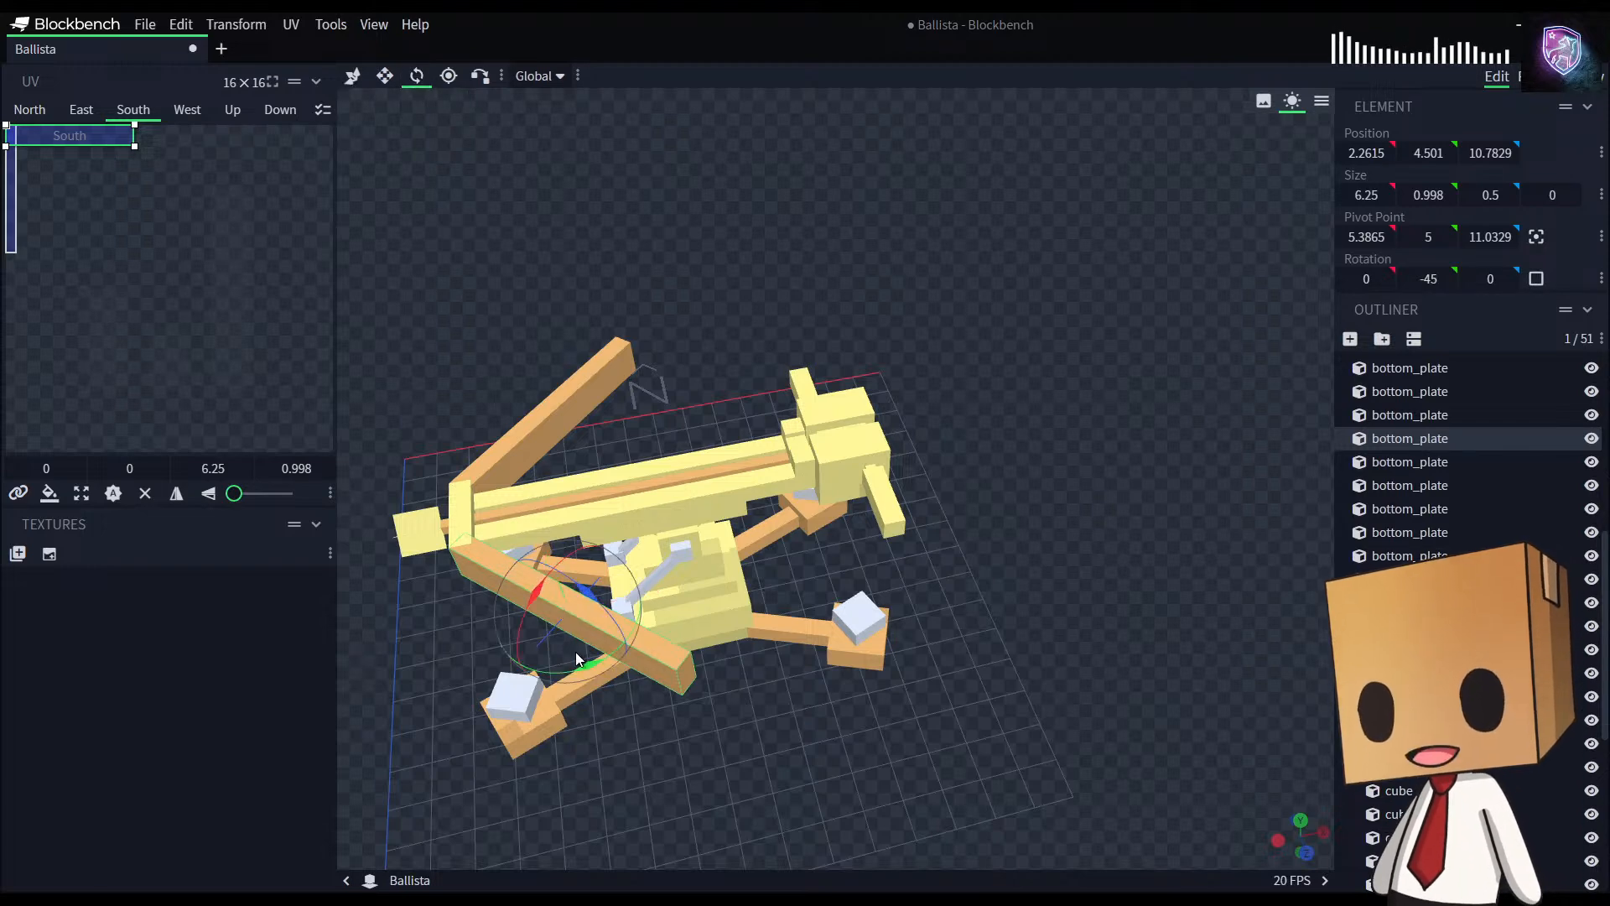
left_click_drag(583, 668, 634, 612)
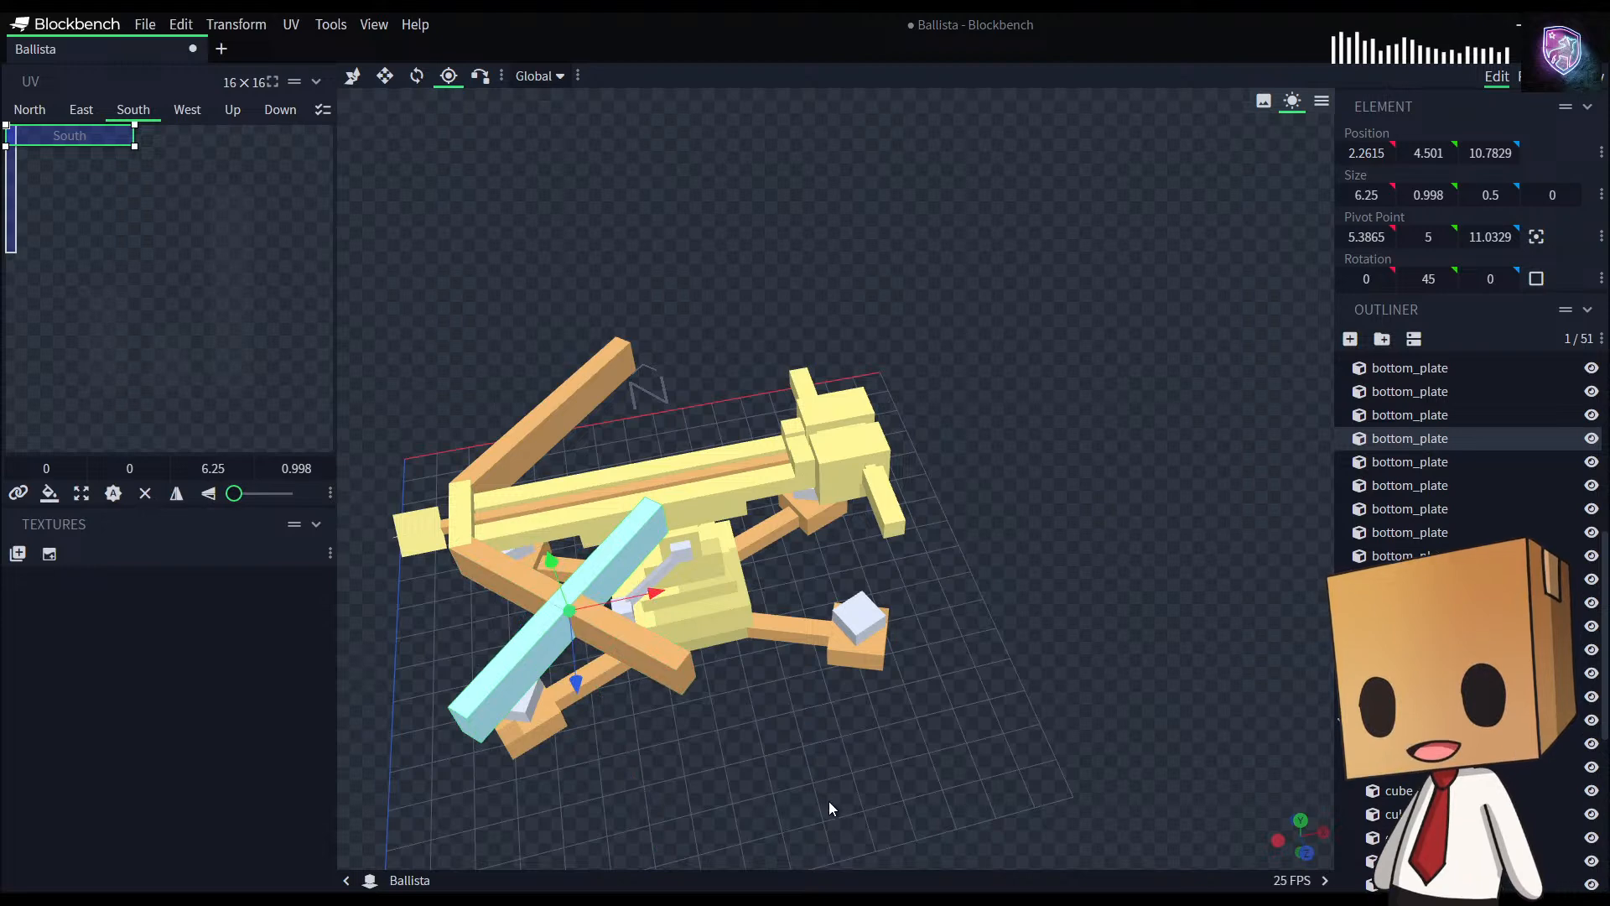
Step: Move the light blue bar rearward along X so it spans from the bow arm's tip to the rear block
right_click_drag(837, 809, 748, 778)
key("p")
left_click_drag(565, 569, 710, 621)
Step: Flatten the light blue bar to a Y size of 0 and narrow its Z size to 0.25 to form a bowstring
key("s")
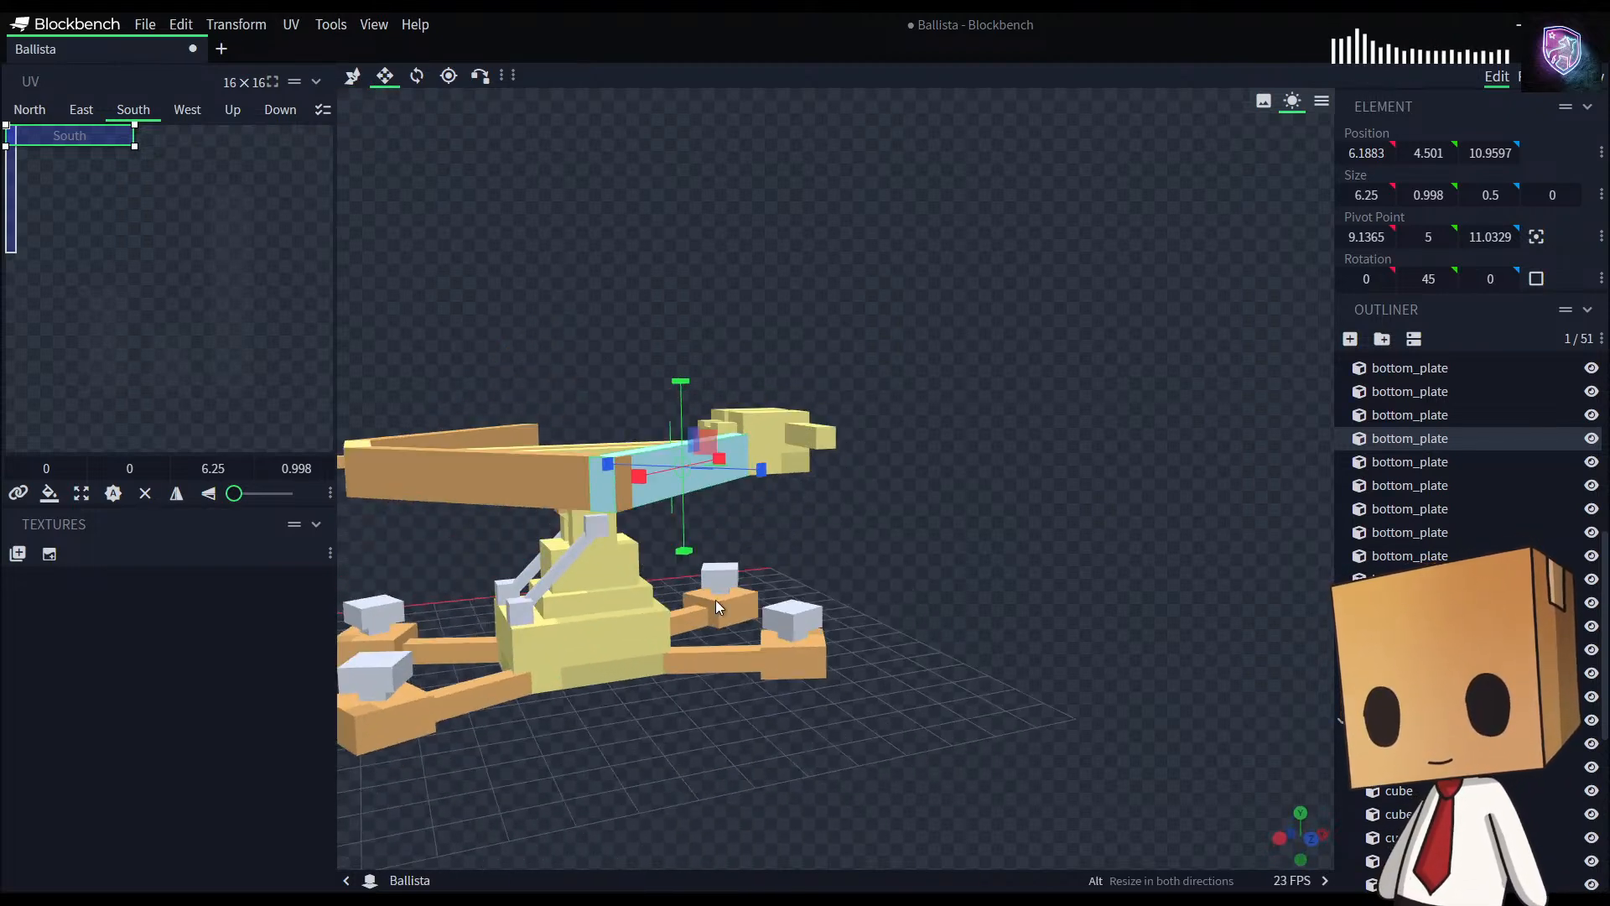
left_click_drag(689, 556, 697, 497)
left_click_drag(716, 728, 981, 596)
left_click_drag(973, 536, 1107, 600)
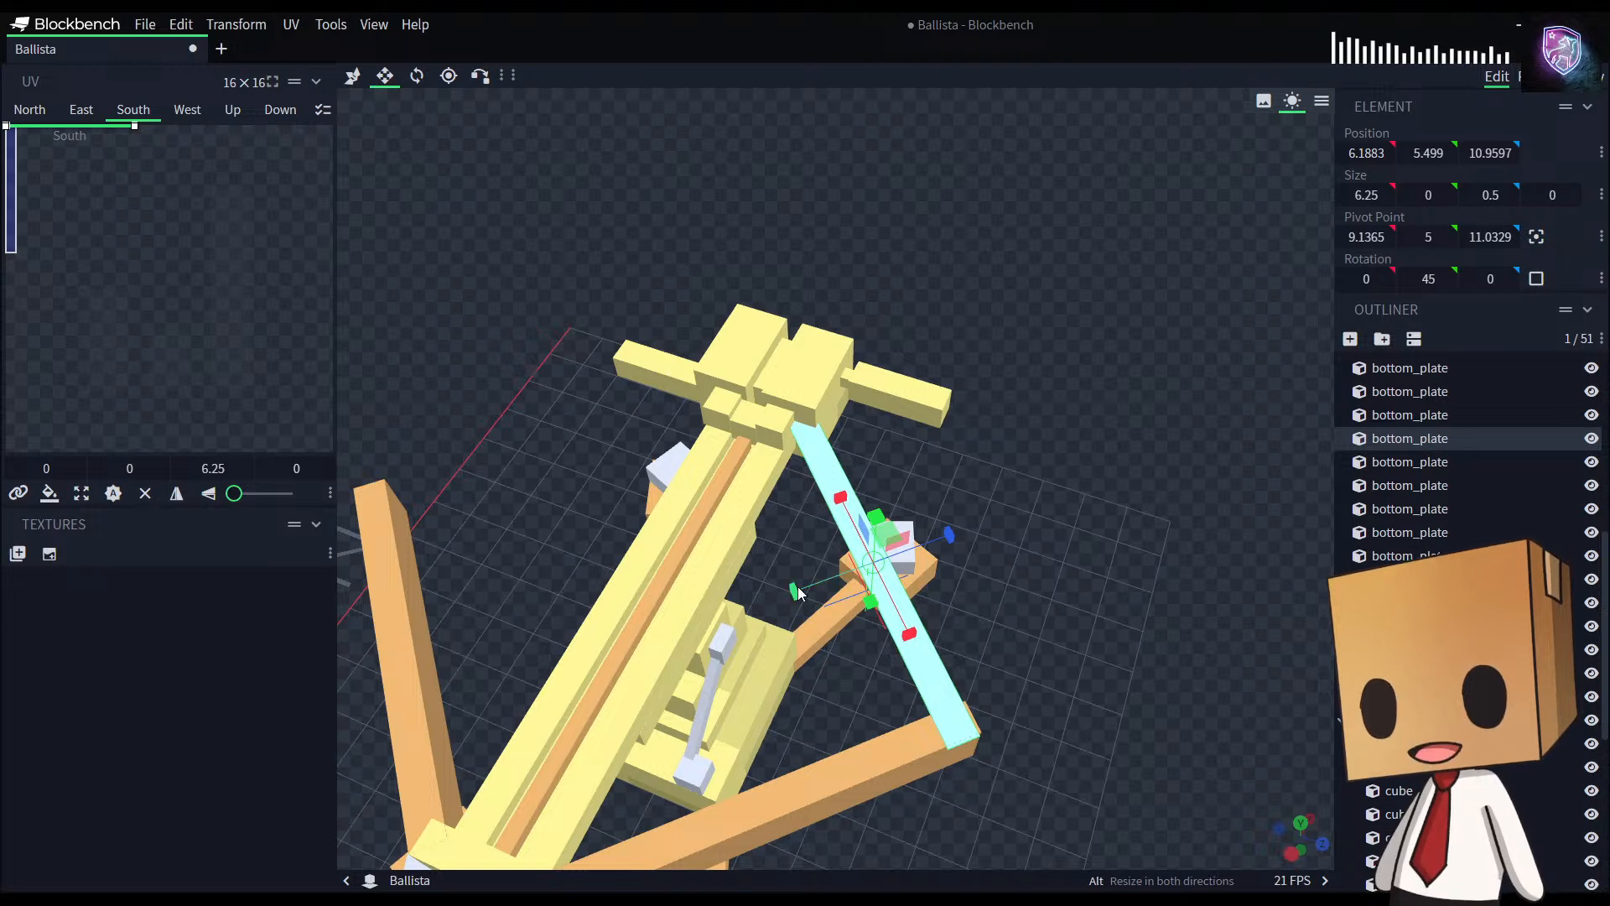
left_click_drag(796, 593, 805, 592)
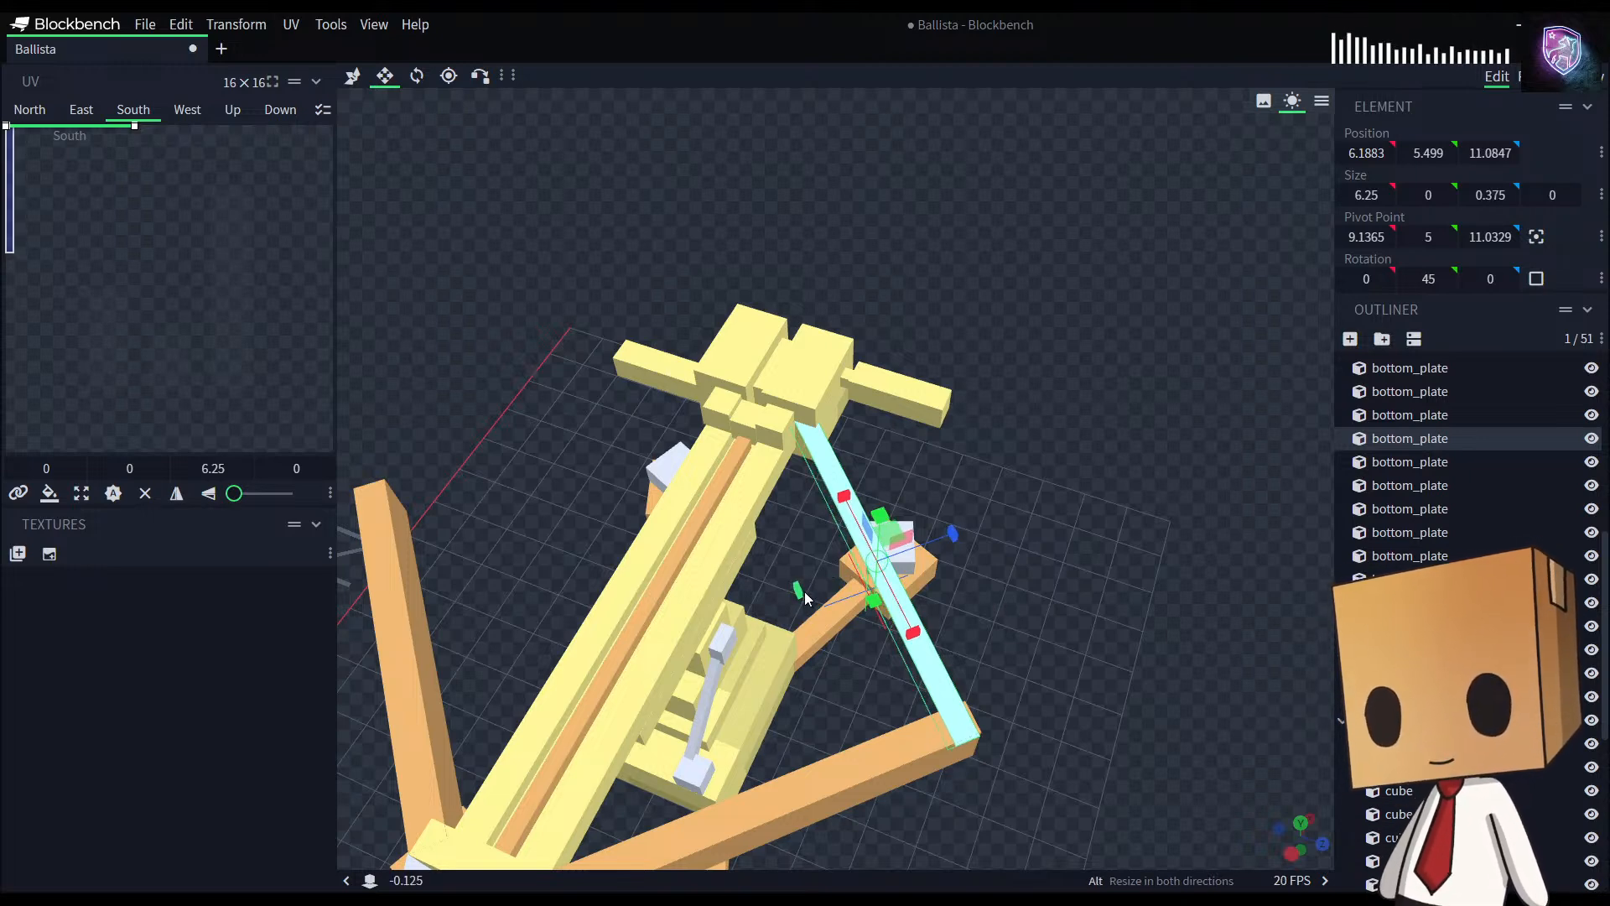
key("ctrl+z")
left_click_drag(797, 597, 809, 597)
left_click_drag(1097, 670, 1115, 633)
Step: Lower the bowstring to Y position 5.249 and shift it inward to Z position 10.8097
key("v")
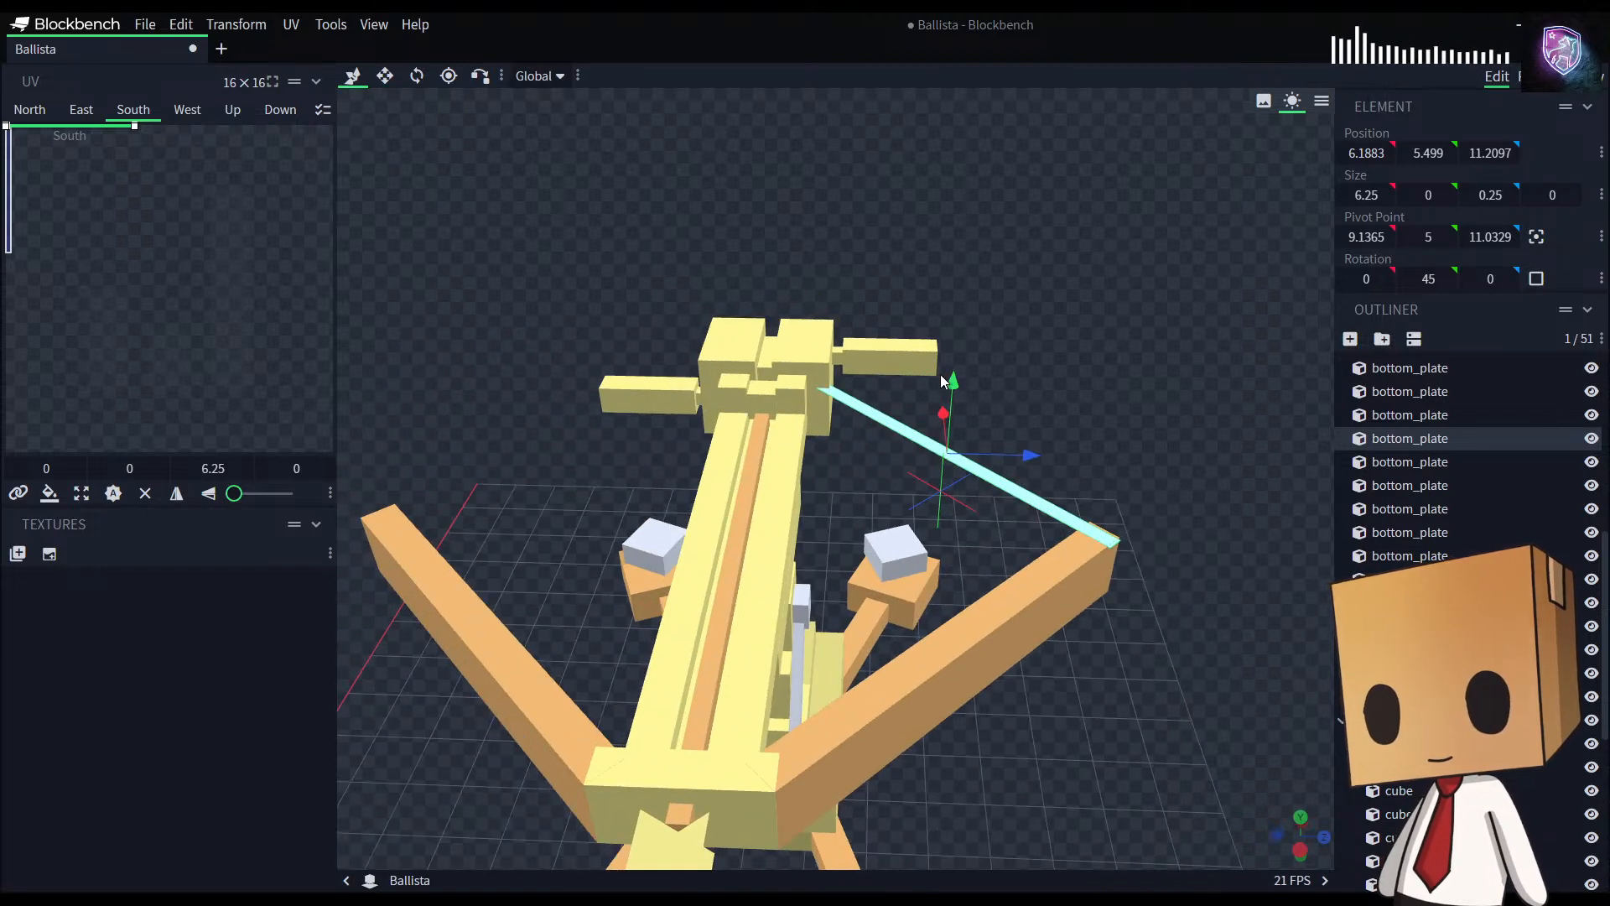
left_click_drag(956, 389, 955, 398)
left_click_drag(1132, 471, 1000, 474)
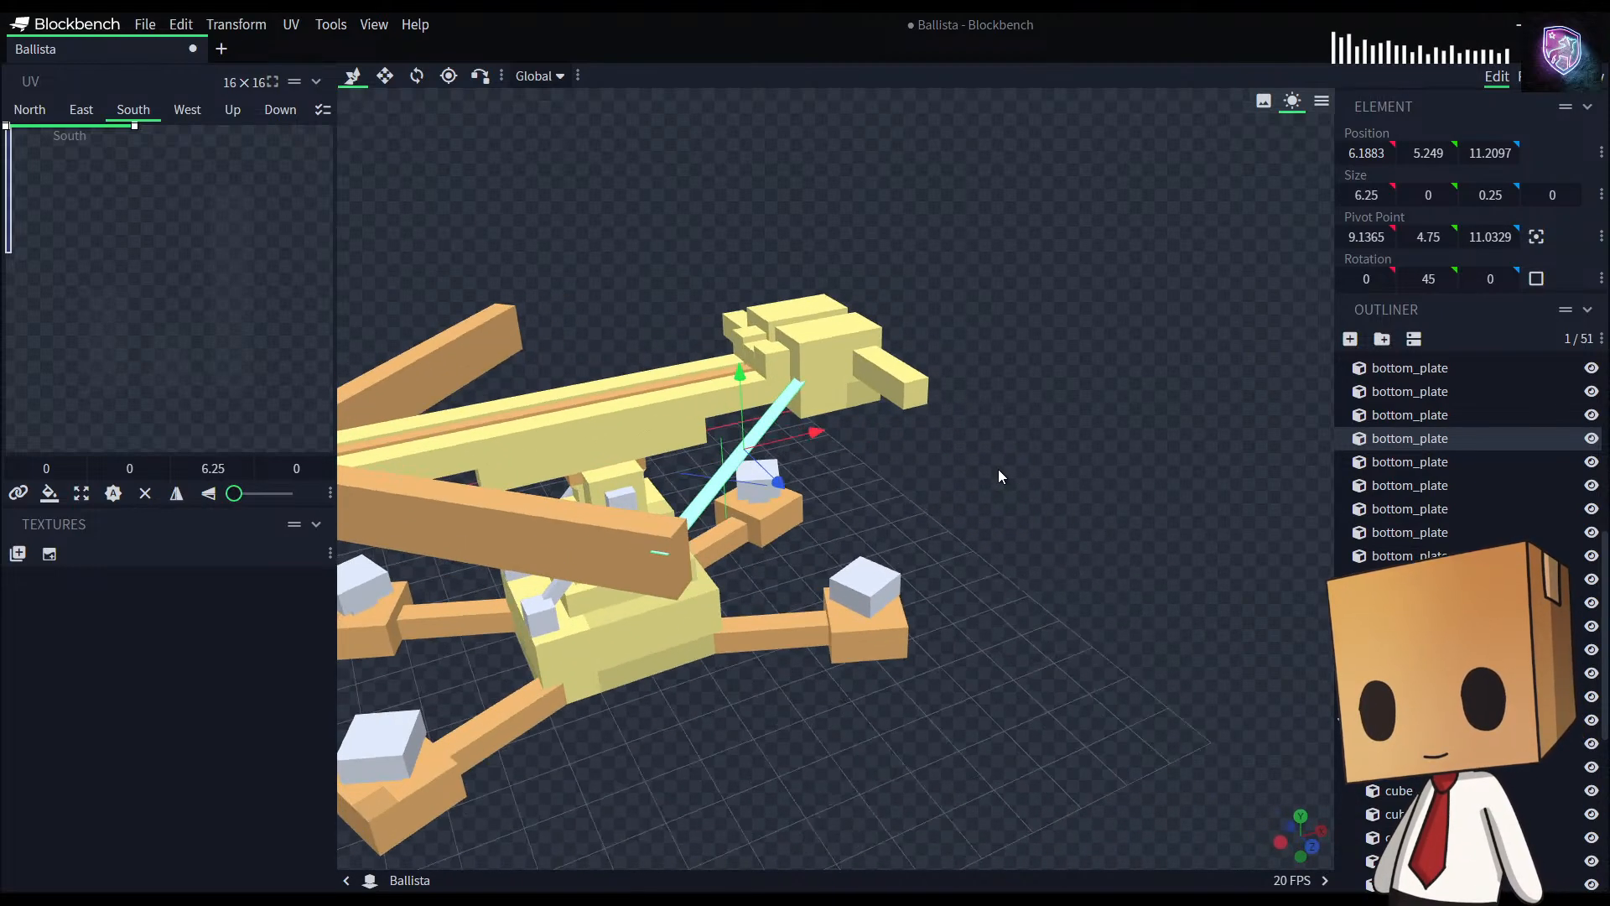
left_click_drag(978, 530, 890, 511)
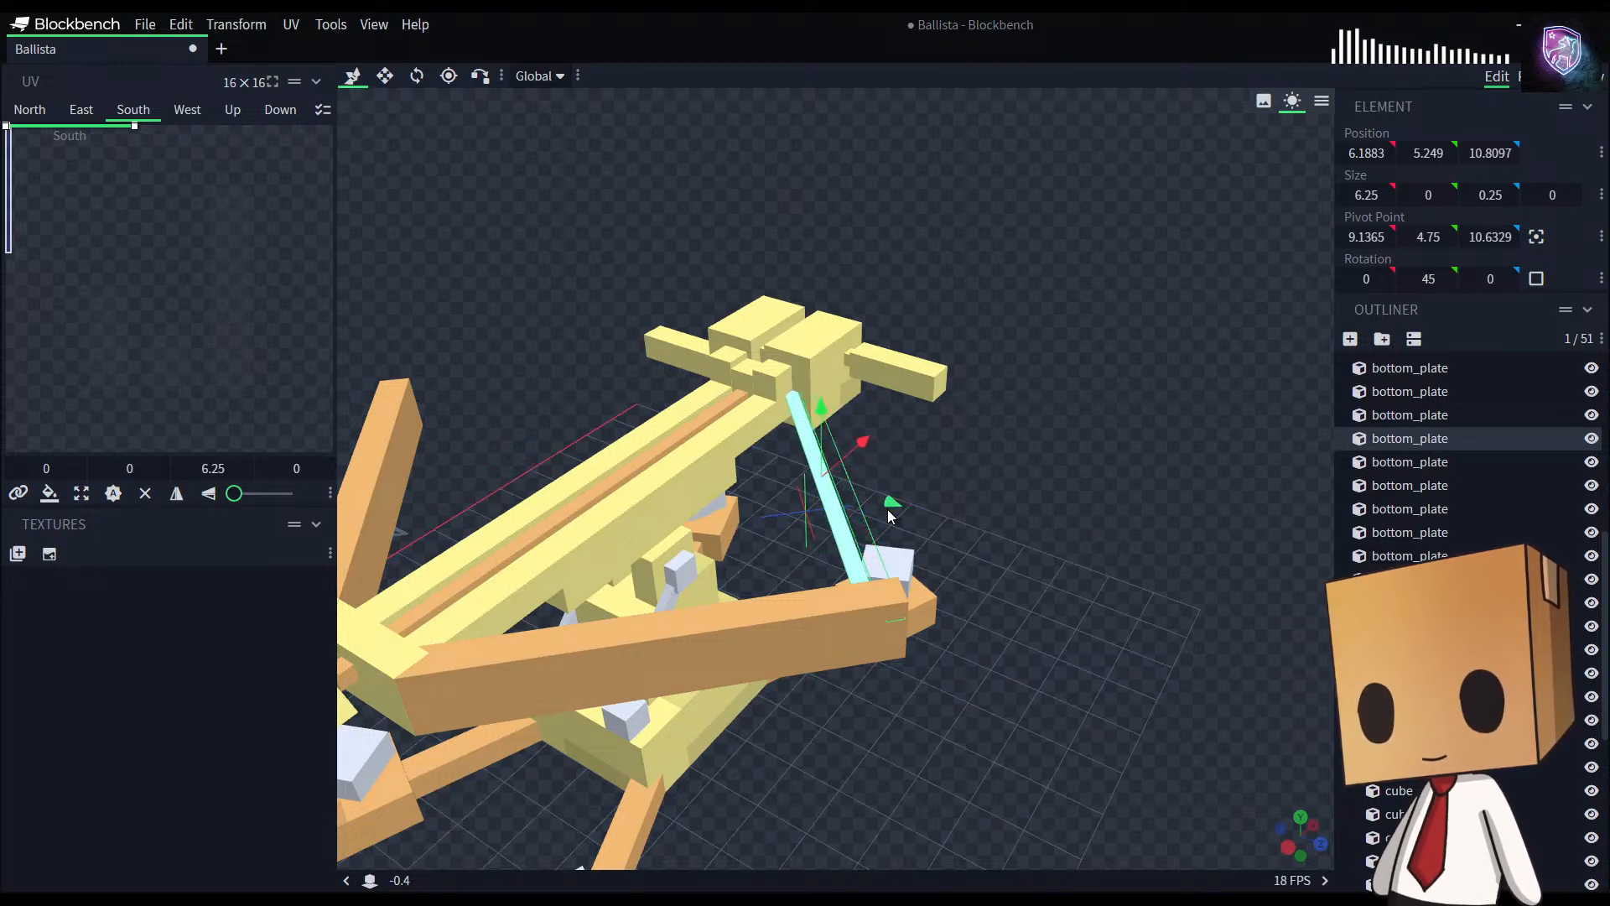
left_click_drag(1110, 602, 852, 673)
Step: Select both orange bow arms and the front crosspiece together and raise them by 0.1
left_click(828, 571)
left_click(747, 605, "ctrl")
left_click(510, 565, "ctrl")
left_click_drag(1096, 702, 1146, 681)
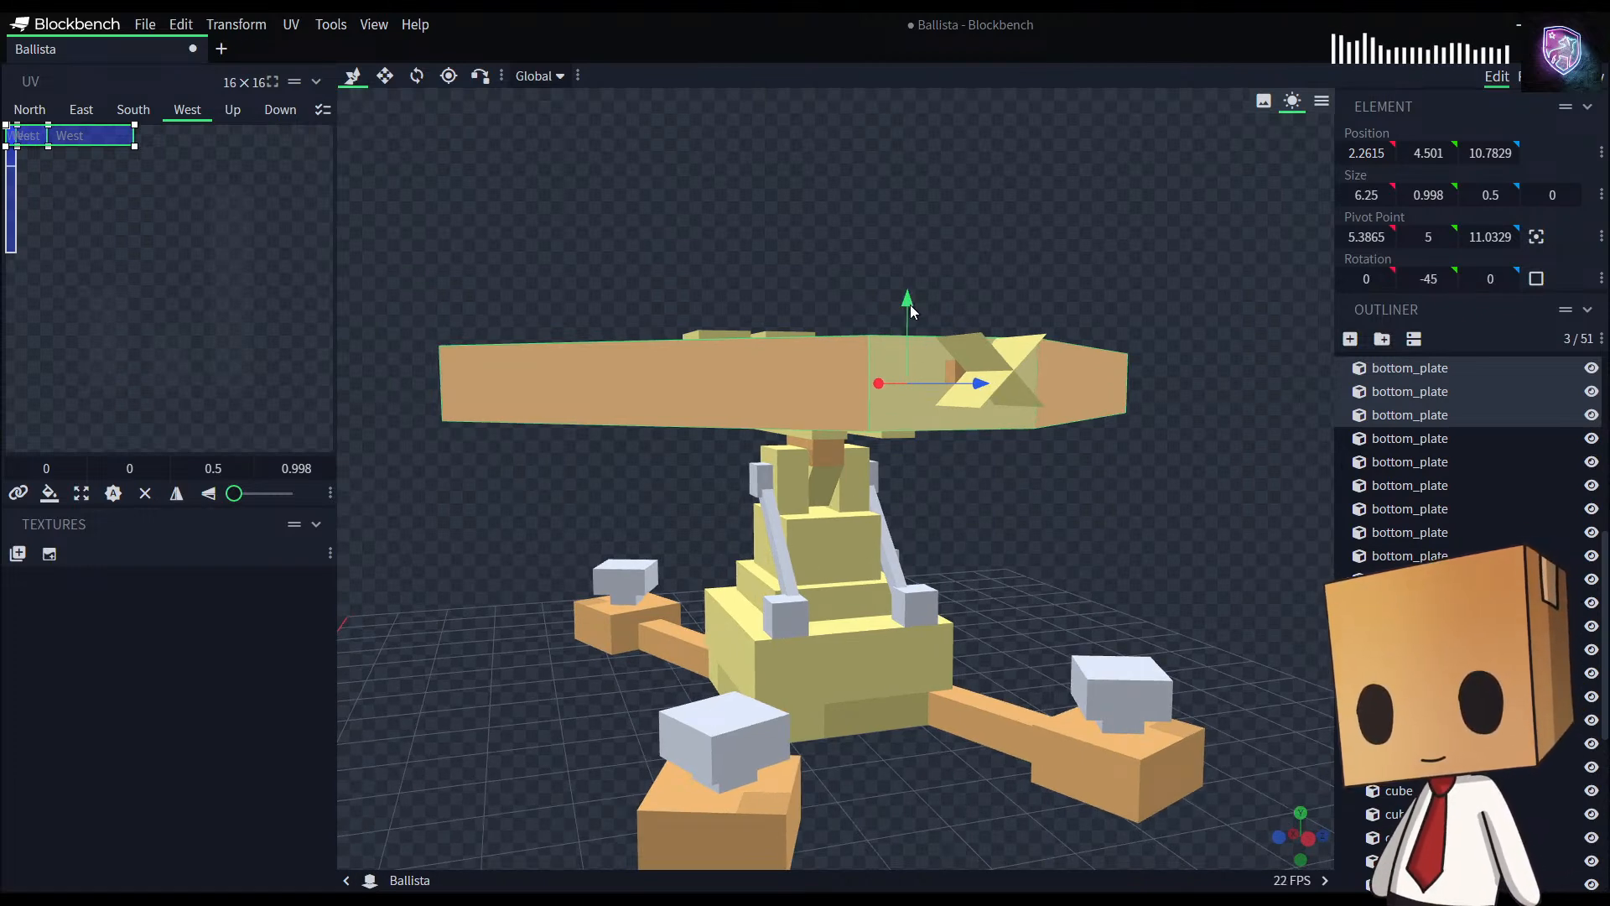
left_click_drag(907, 294, 908, 290)
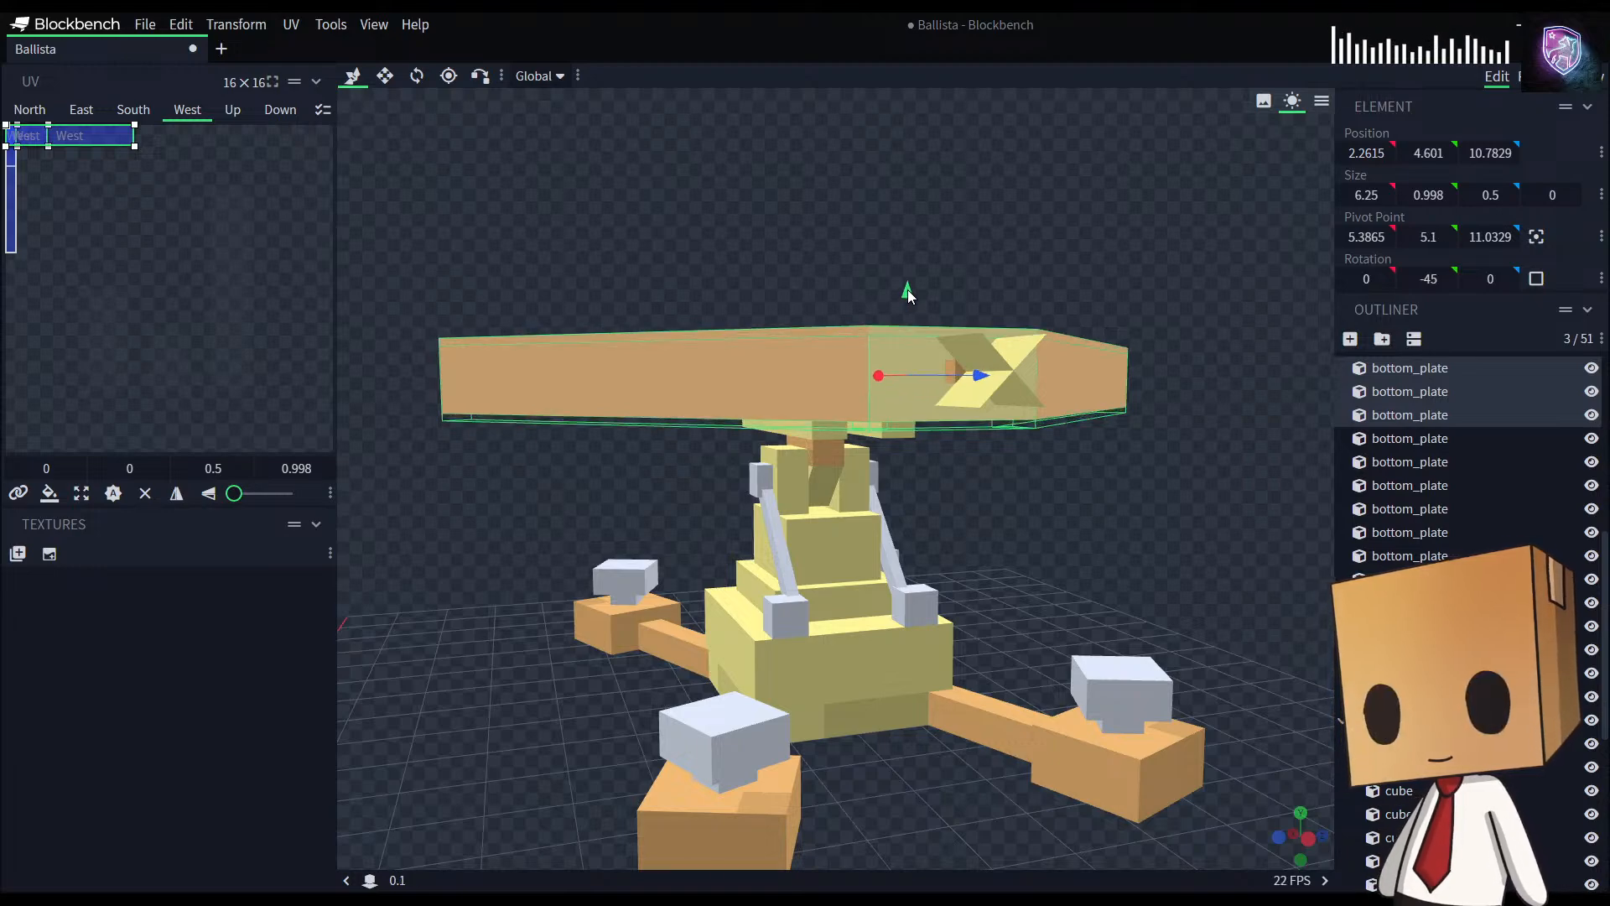
Step: Duplicate the light blue bowstring, centre the copy's pivot and rotate it to -45 degrees around Y
left_click_drag(1159, 549, 1062, 650)
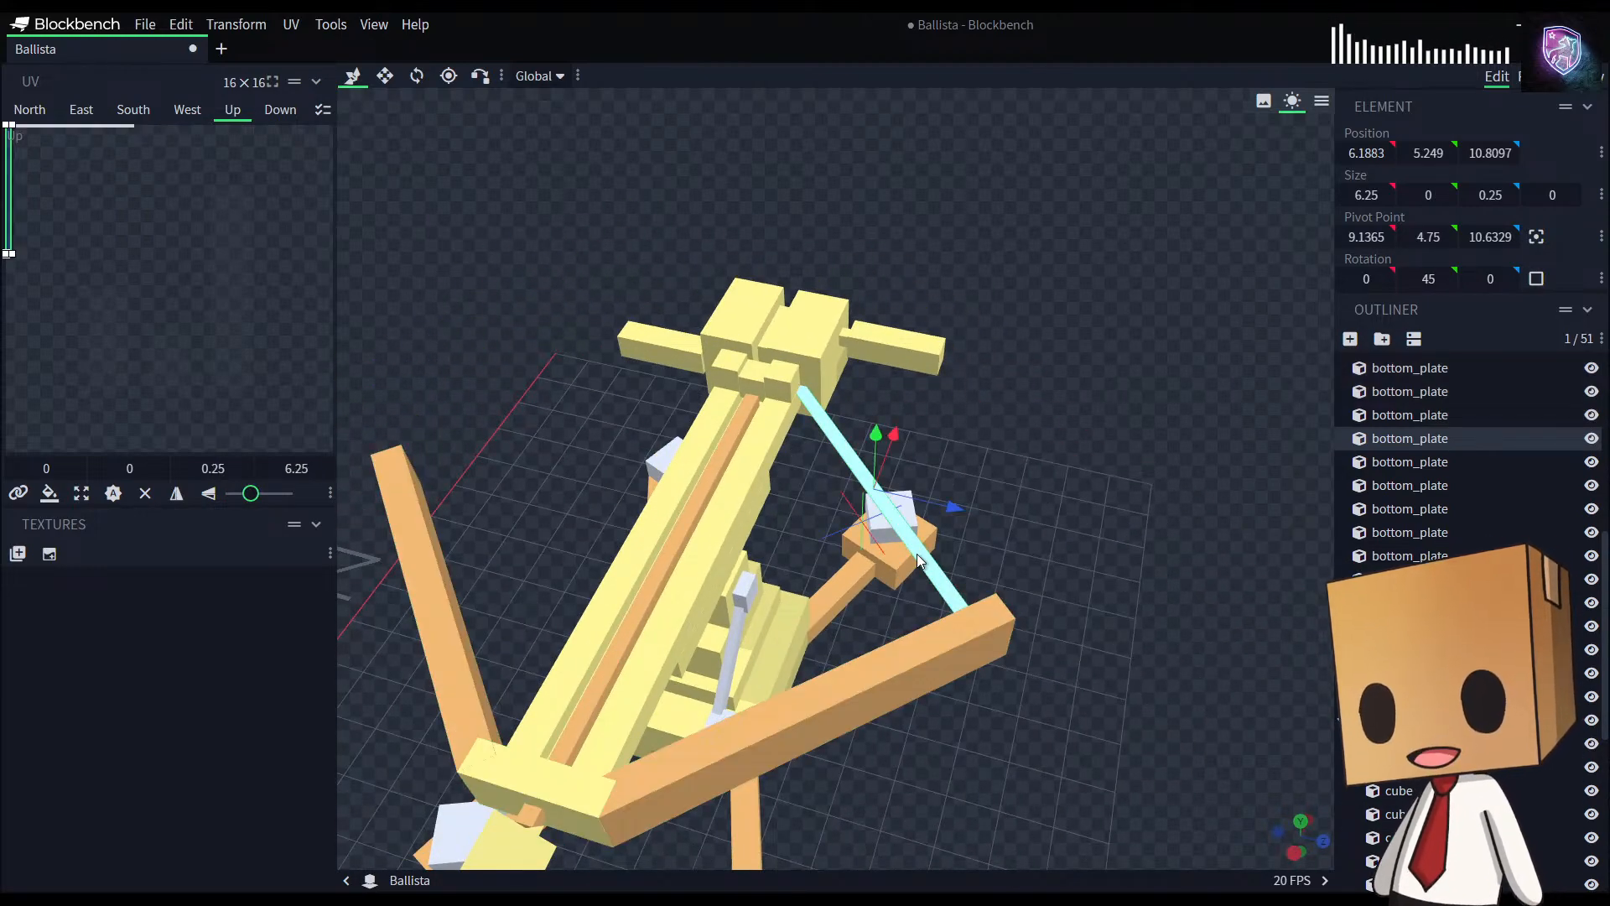
key("ctrl+d")
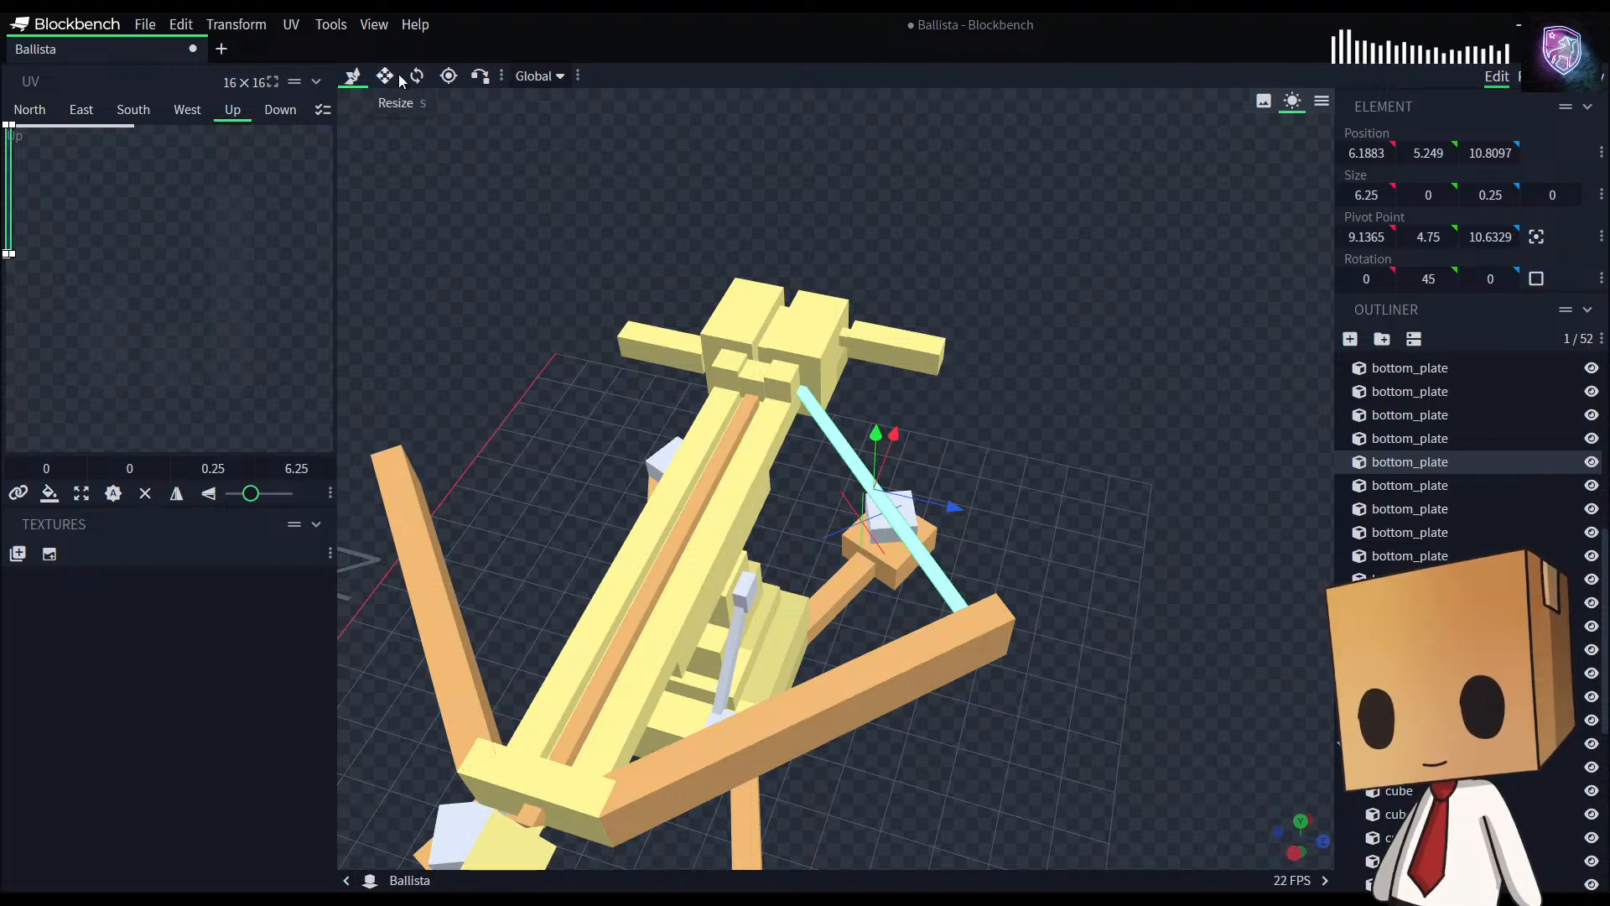
left_click(449, 77)
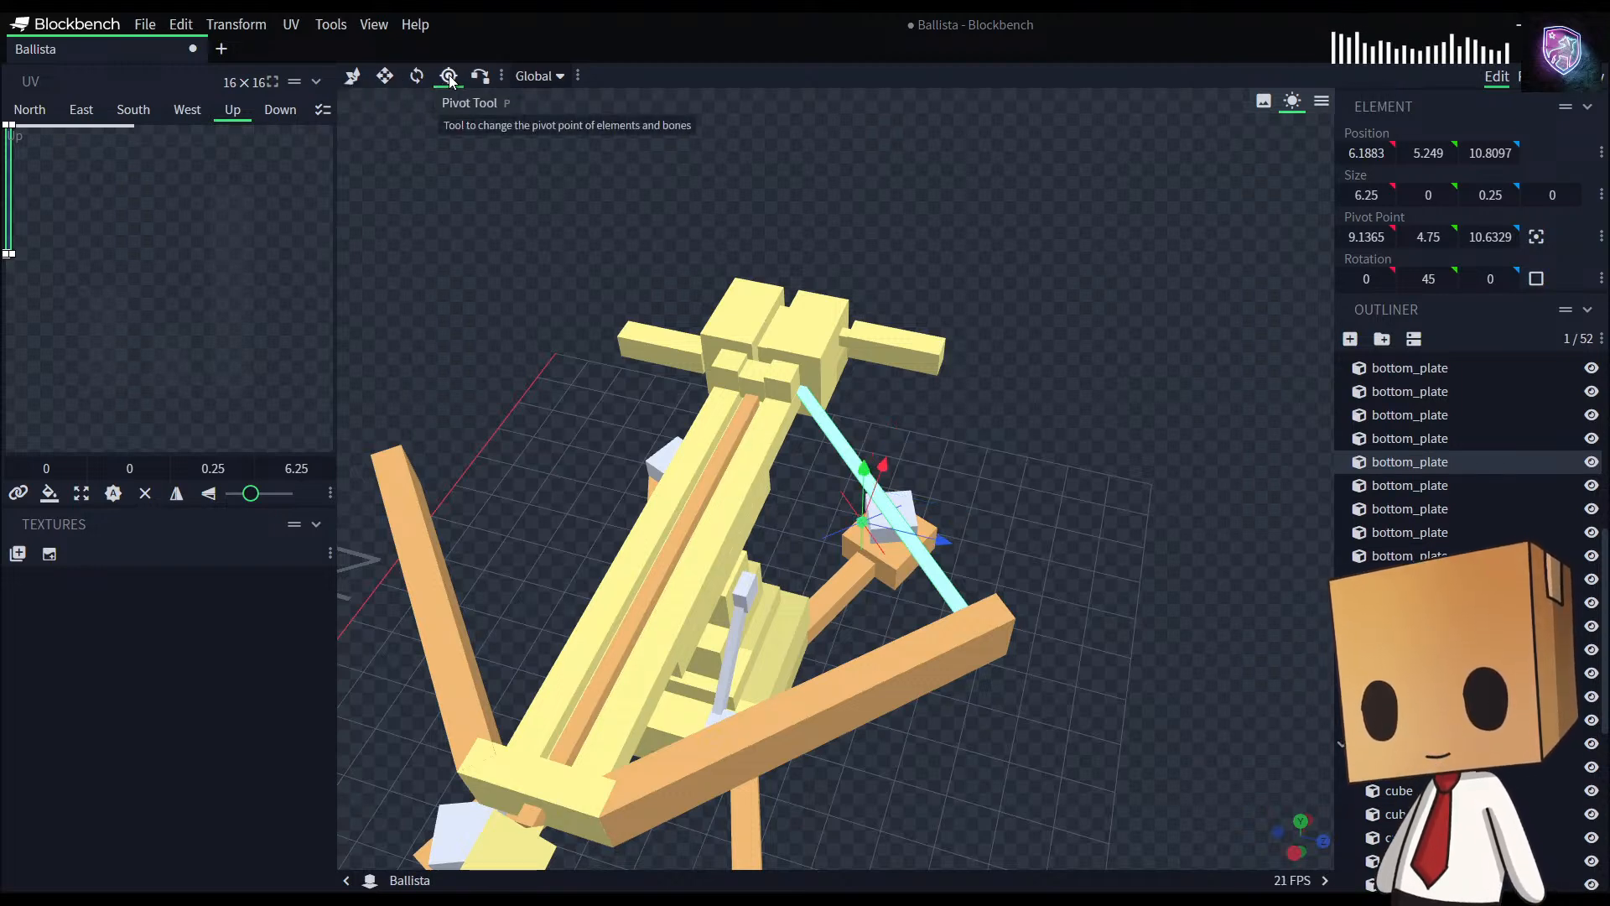
left_click(417, 76)
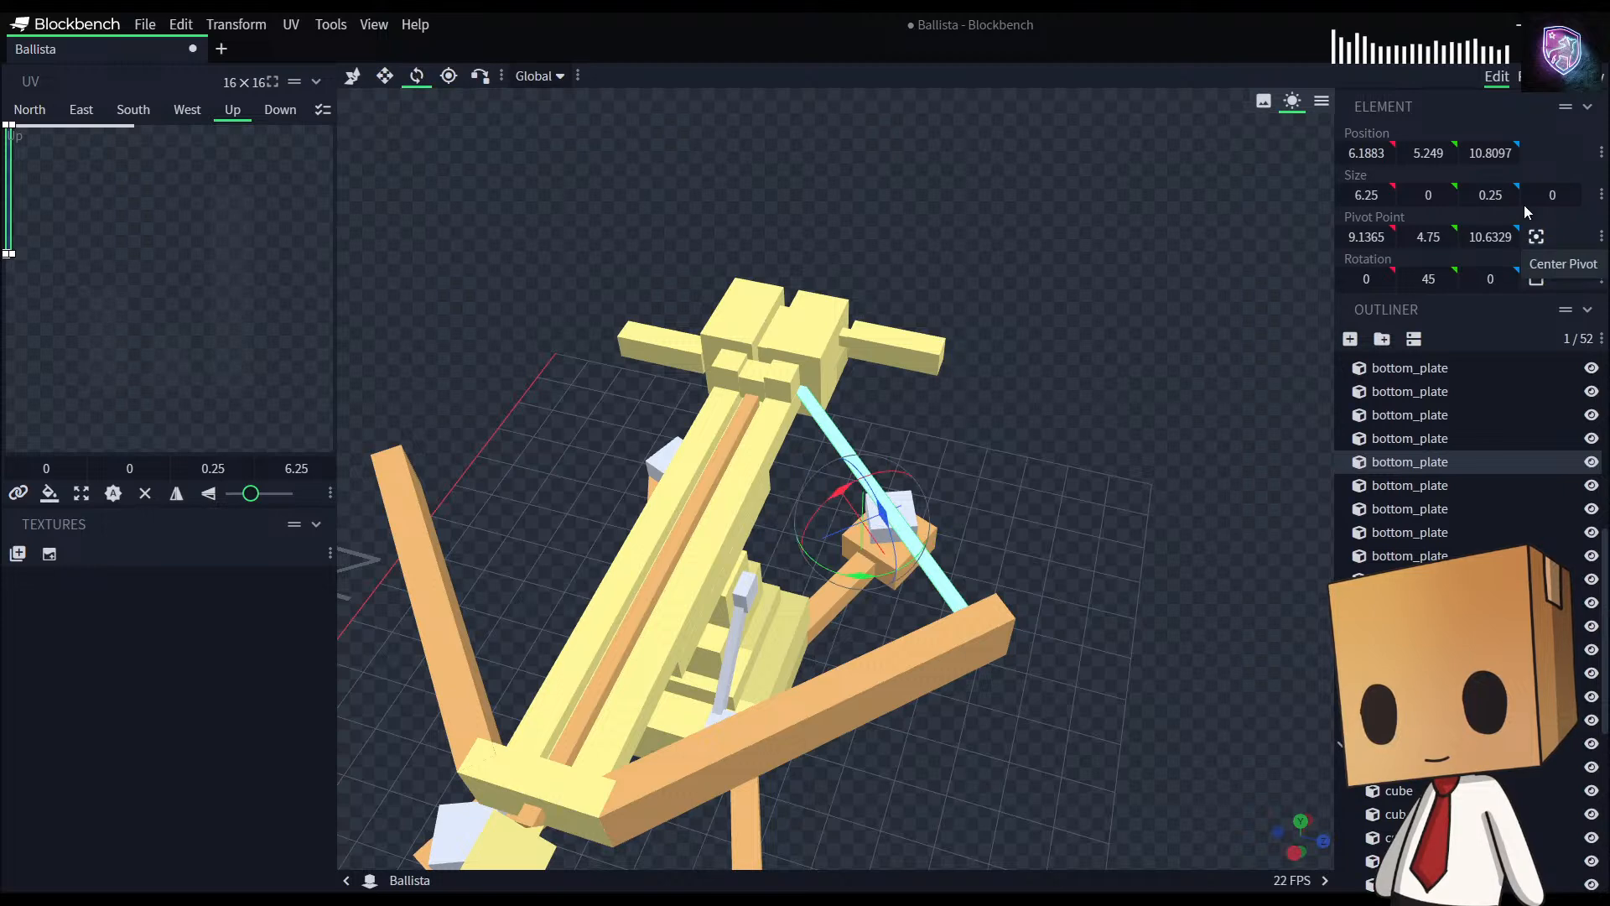
left_click(1537, 238)
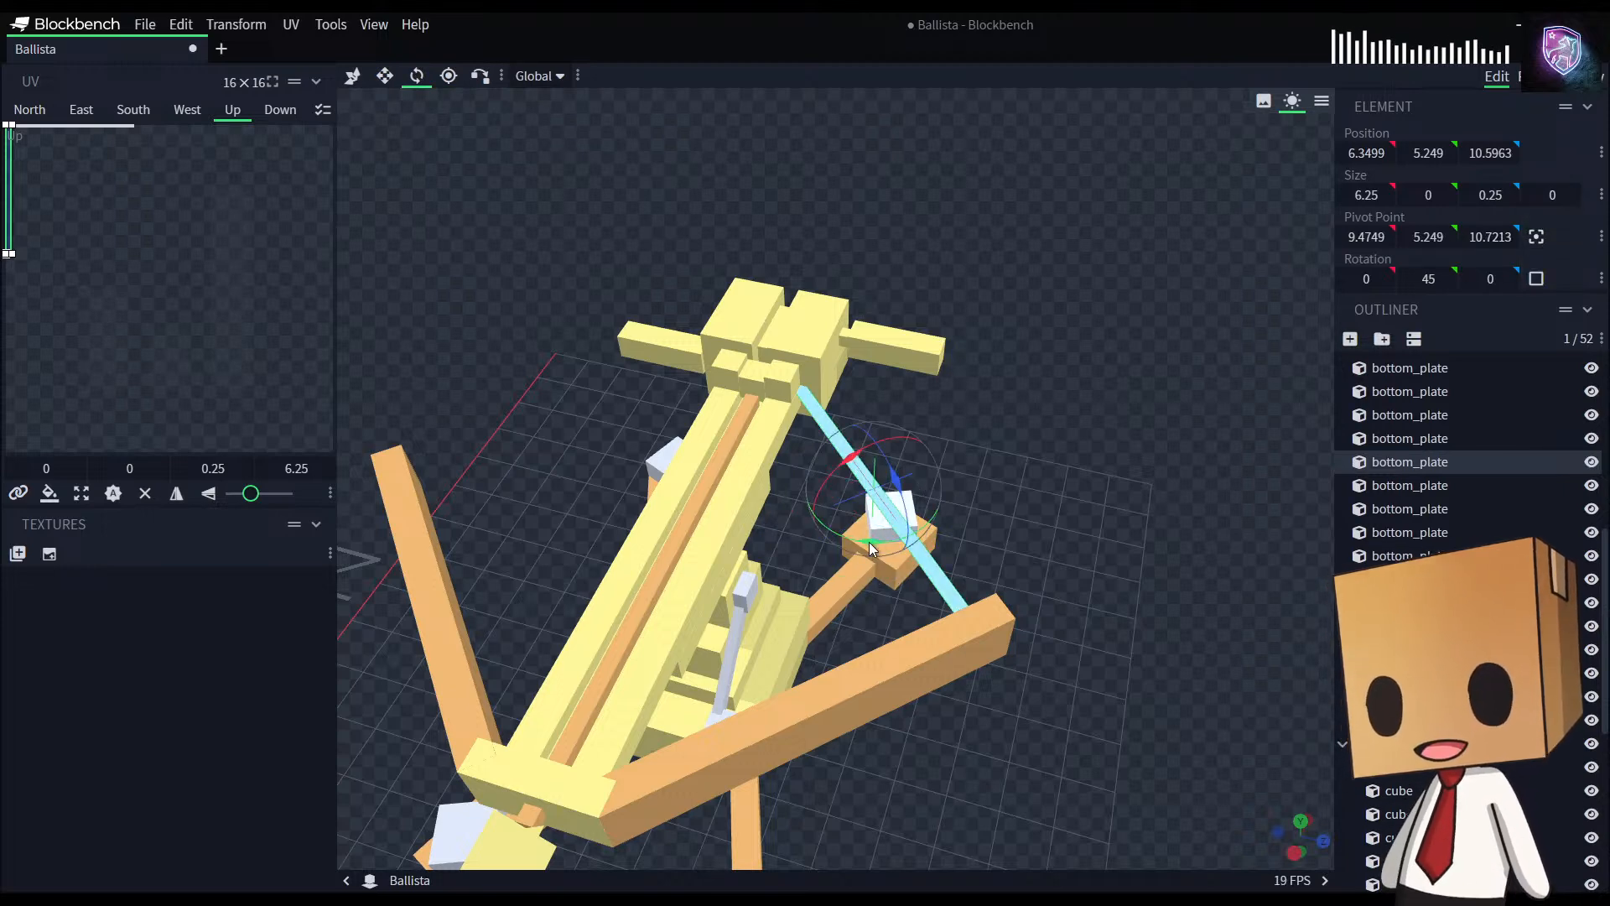
left_click_drag(813, 533, 772, 466)
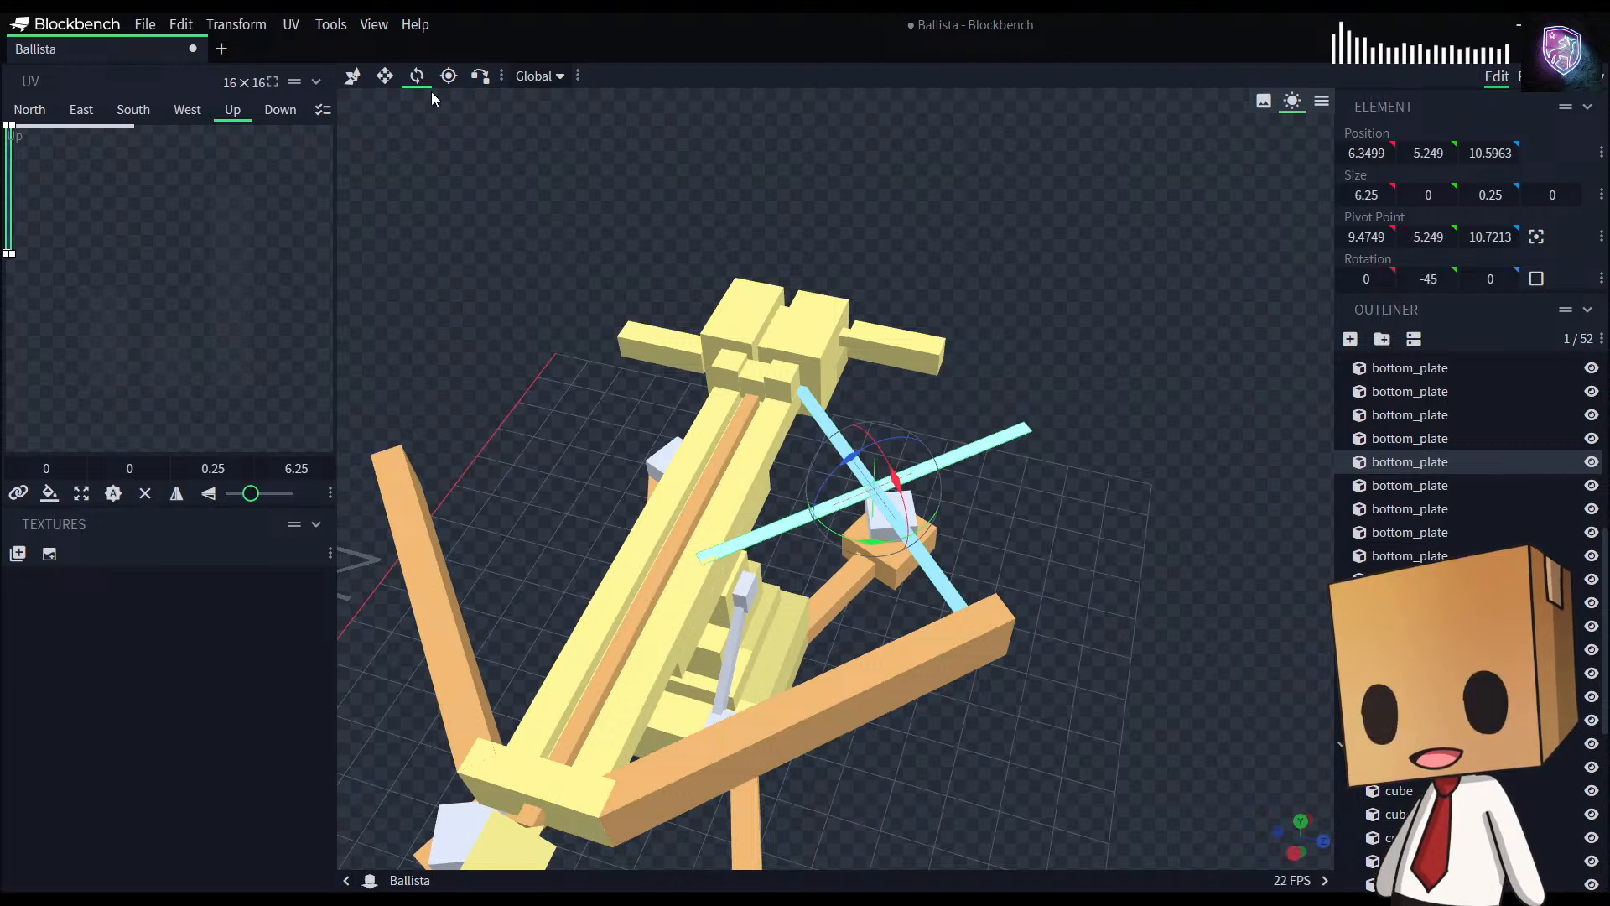
Step: Move the copied bowstring across to the opposite bow arm, at Z position 5.0963
left_click(353, 77)
left_click_drag(963, 507, 706, 414)
left_click_drag(602, 531, 738, 511)
left_click_drag(843, 527, 808, 537)
left_click_drag(956, 465, 573, 427)
scroll(717, 465, "down", 5)
left_click_drag(735, 597, 748, 521)
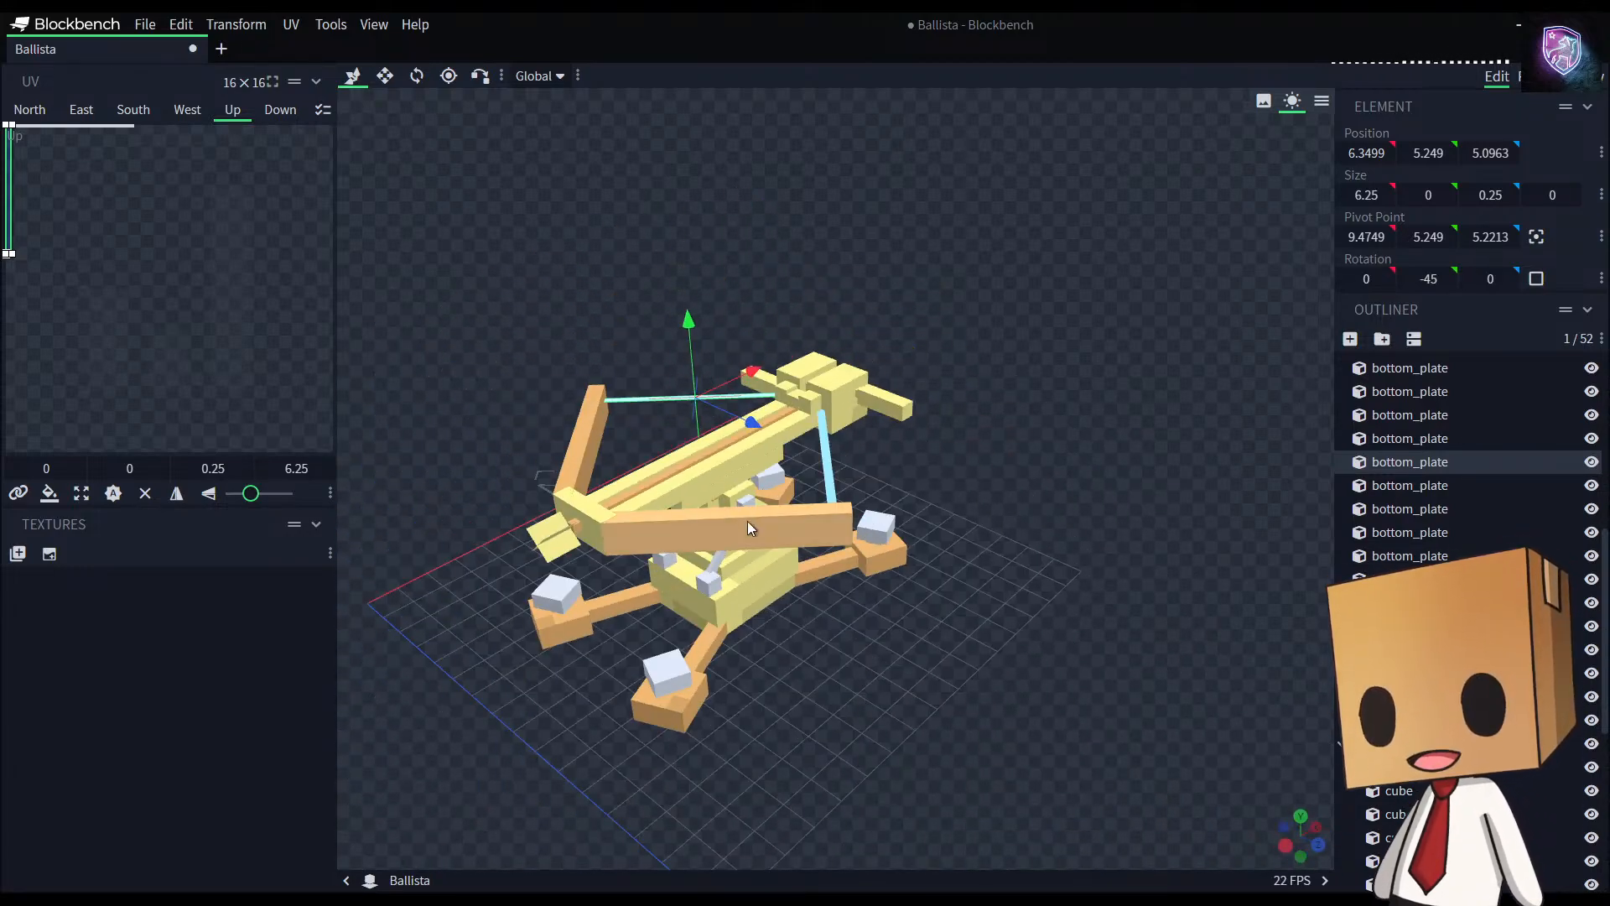
Step: Duplicate the first orange bow arm and shift the copy along its local X axis to position 8.5115, beyond the tip
left_click(748, 518)
left_click_drag(899, 611, 904, 687)
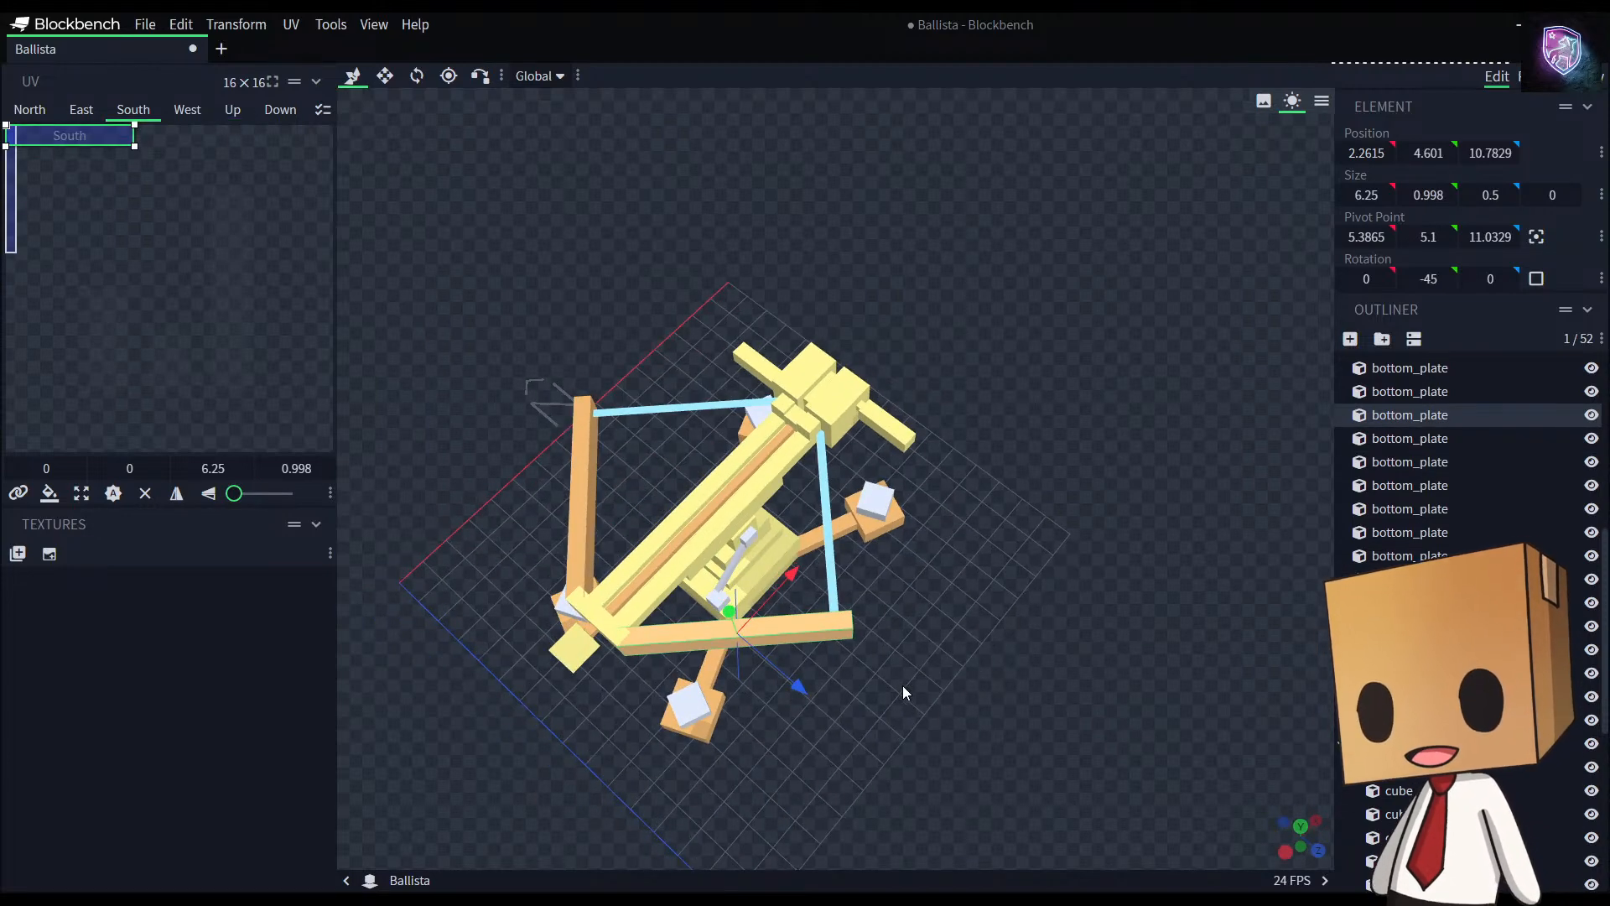
key("ctrl+d")
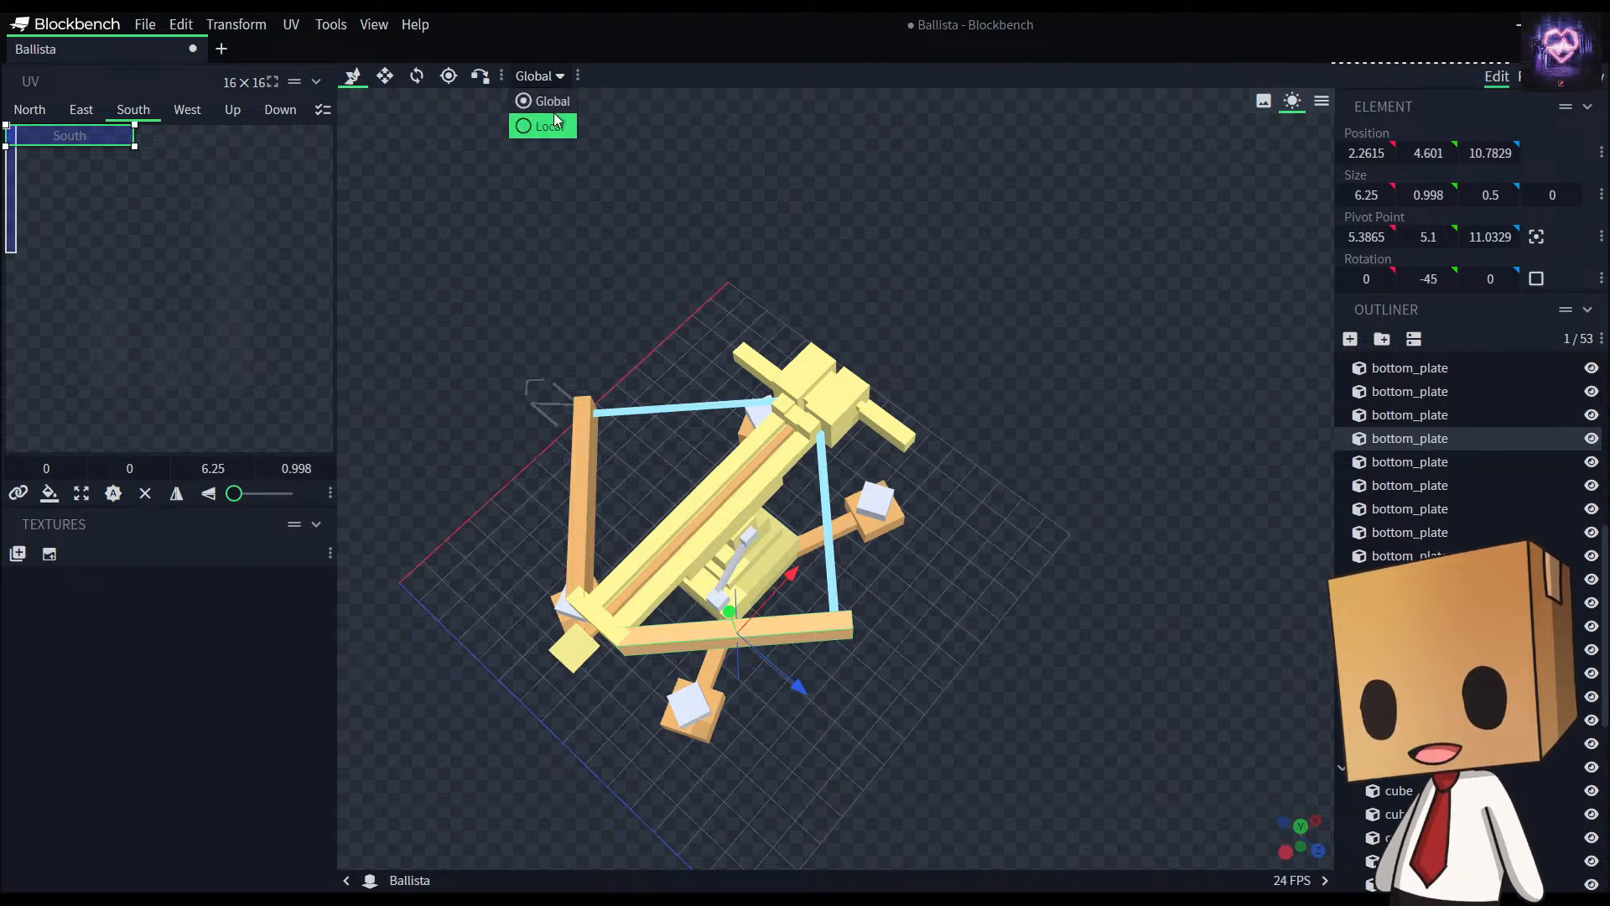
left_click(540, 127)
mouse_move(813, 622)
left_mouse_down()
mouse_move(1111, 620)
mouse_move(839, 624)
left_mouse_up()
Step: Shorten the copied arm to an X size of 0.5 and widen it outward to a Z size of 1 as an end block
key("s")
left_click_drag(1000, 724, 1011, 623)
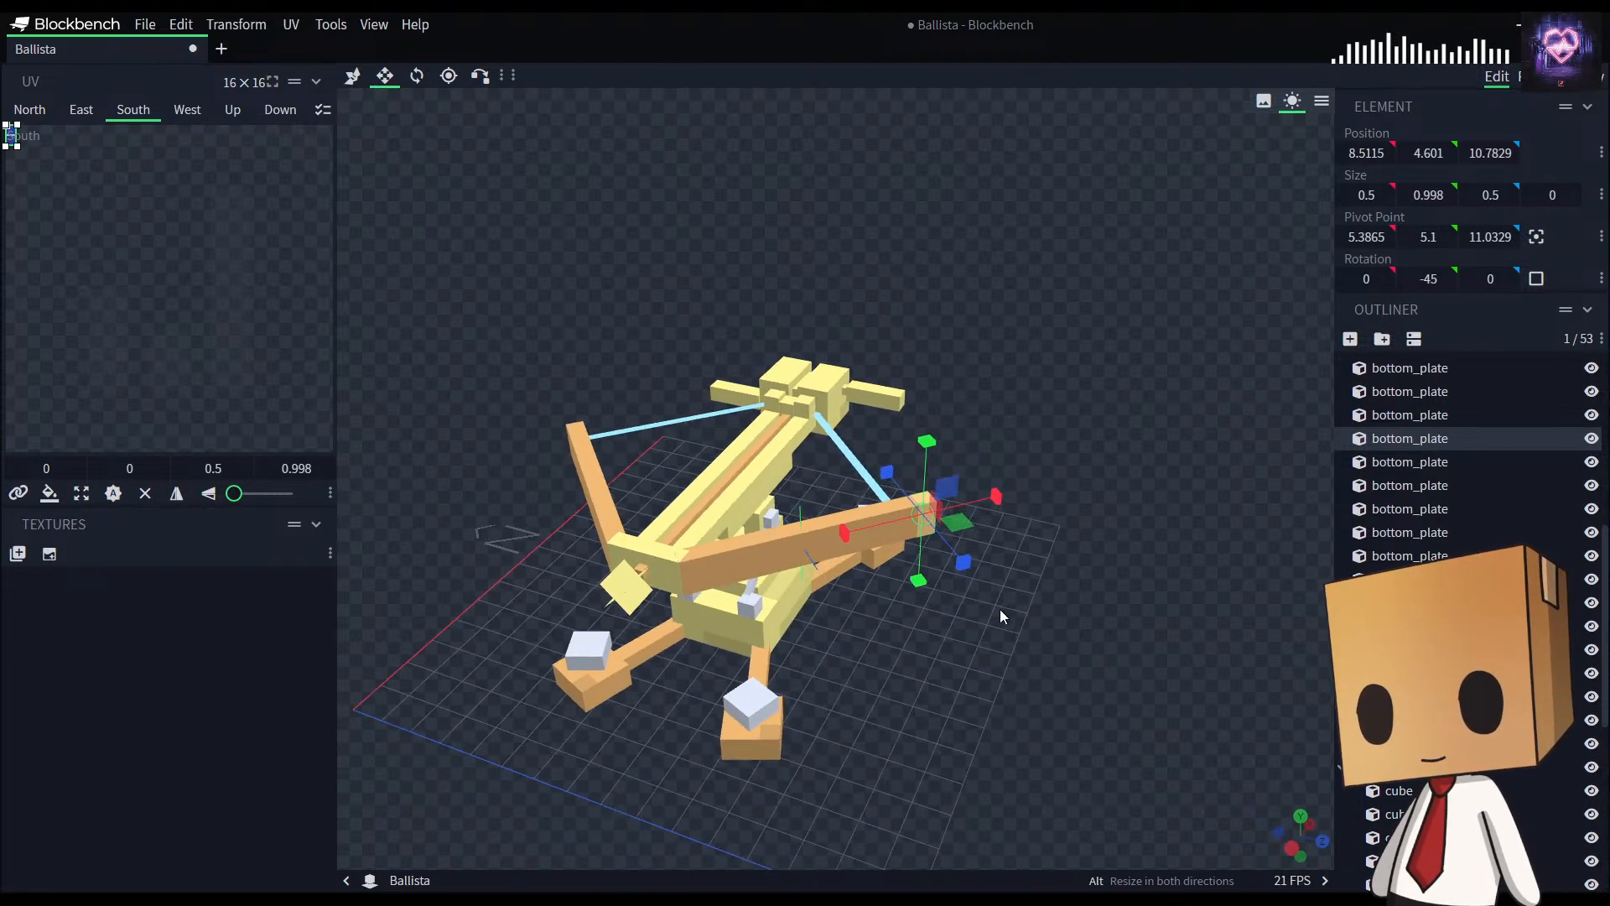
left_click_drag(963, 565, 969, 579)
Step: Duplicate the opposite bow arm and turn the copy into a matching end block at its tip, sized 1 by 0.998 by 0.5
left_click_drag(931, 697, 985, 628)
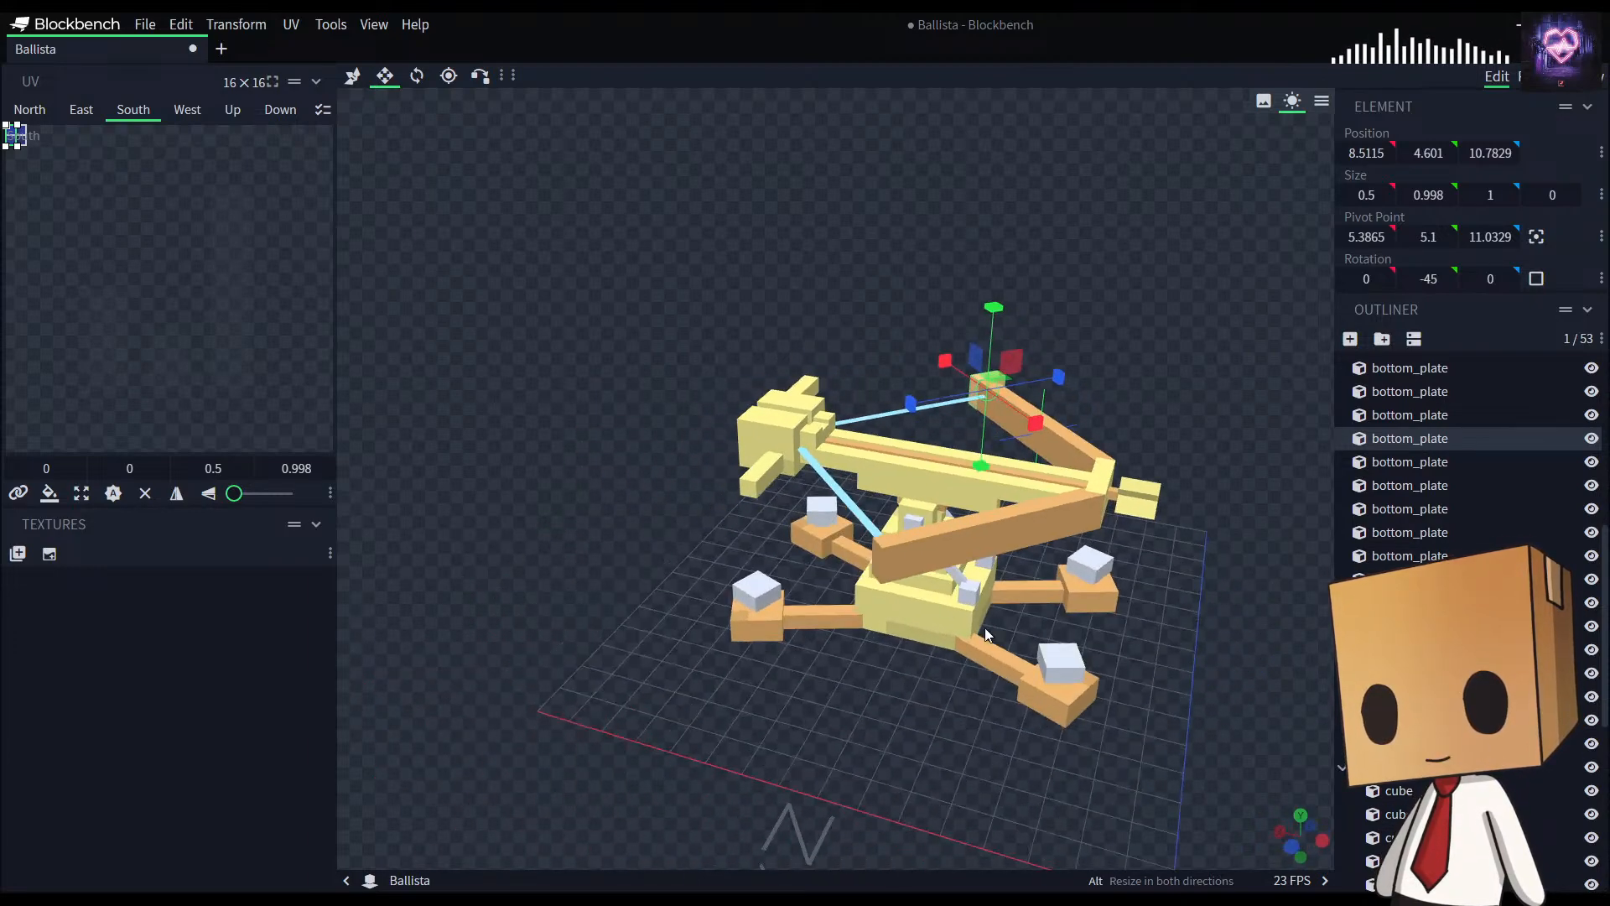
left_click(948, 557)
key("ctrl+d")
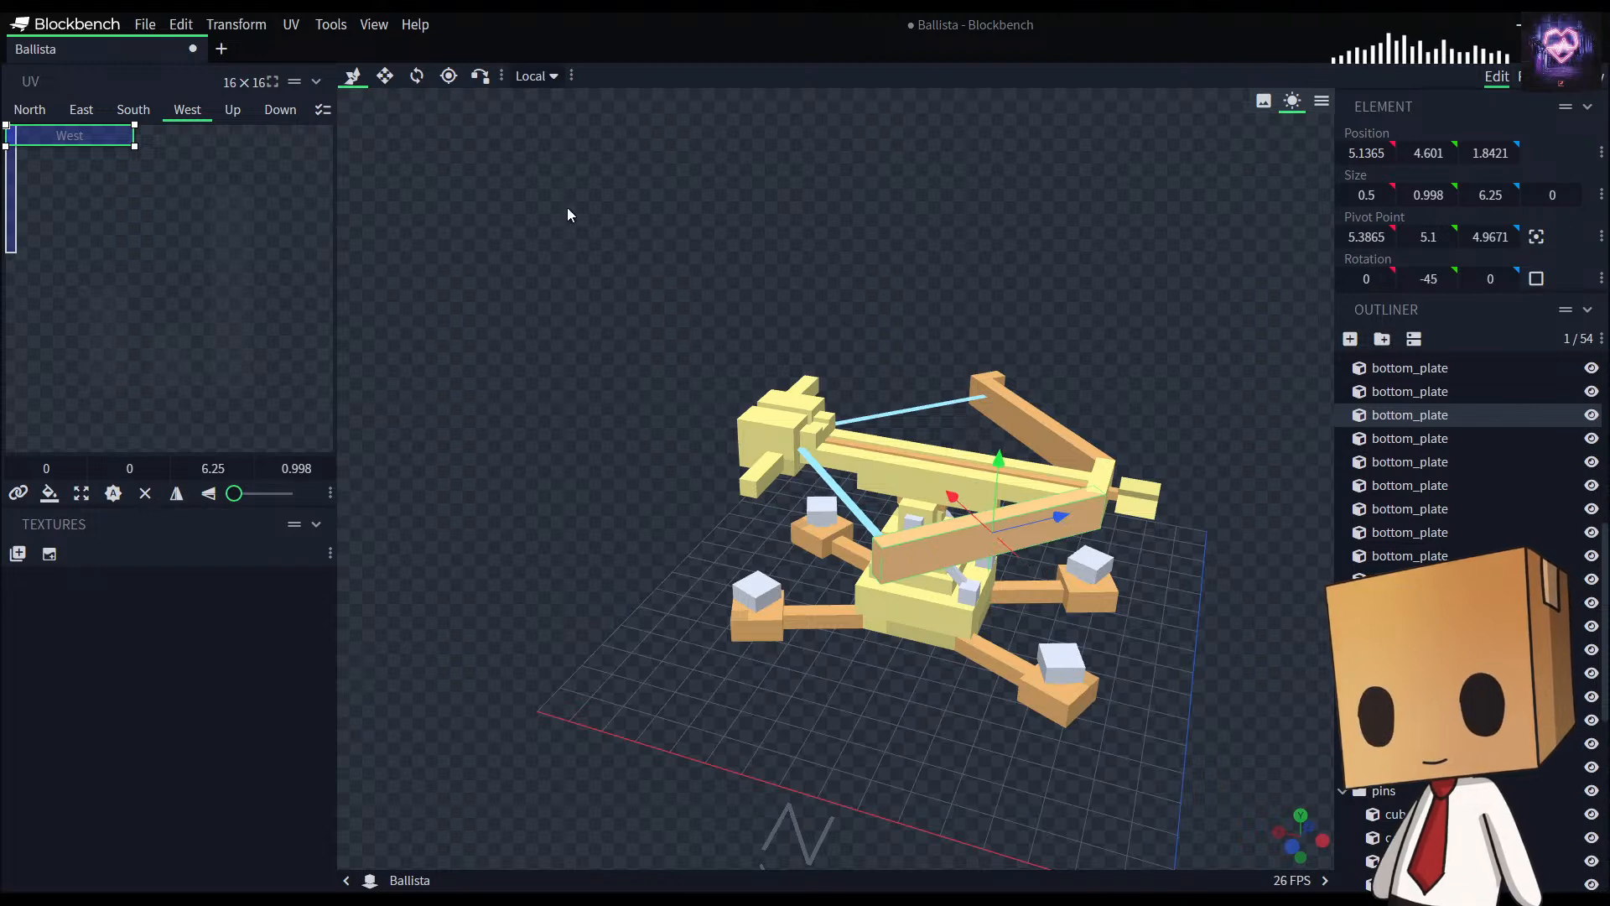
left_click_drag(1060, 515, 824, 568)
key("s")
left_click_drag(722, 606, 969, 773)
scroll(1357, 527, "down", 5)
left_click(1147, 718)
scroll(970, 753, "up", 6)
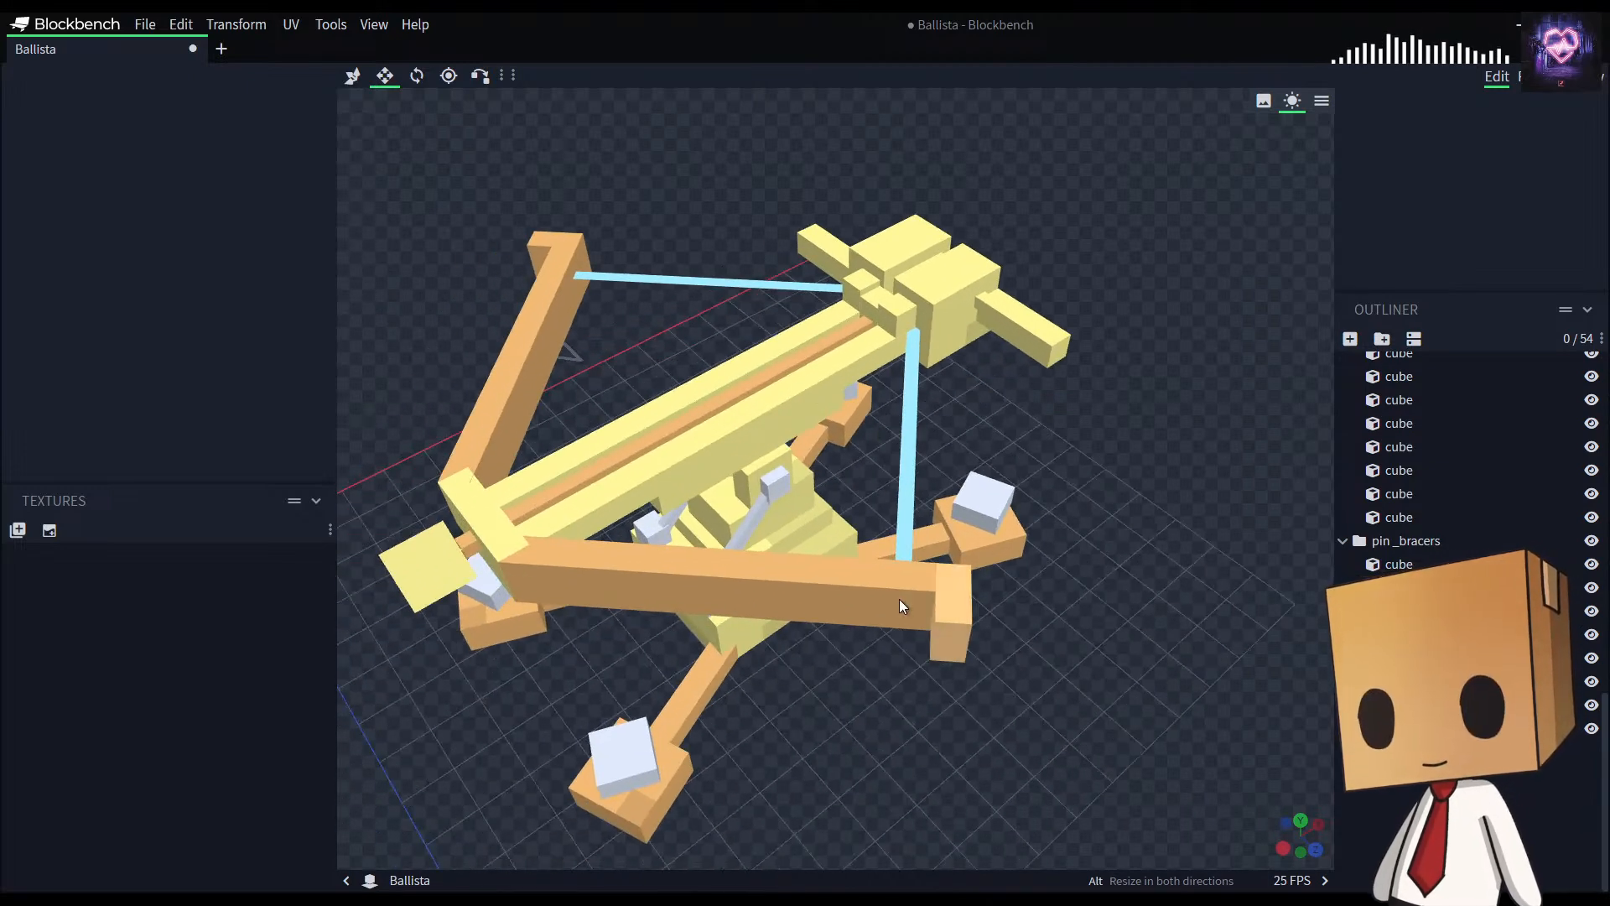
Step: Shorten both orange bow arms from their tips to a length of 6
left_click(912, 601)
key("v")
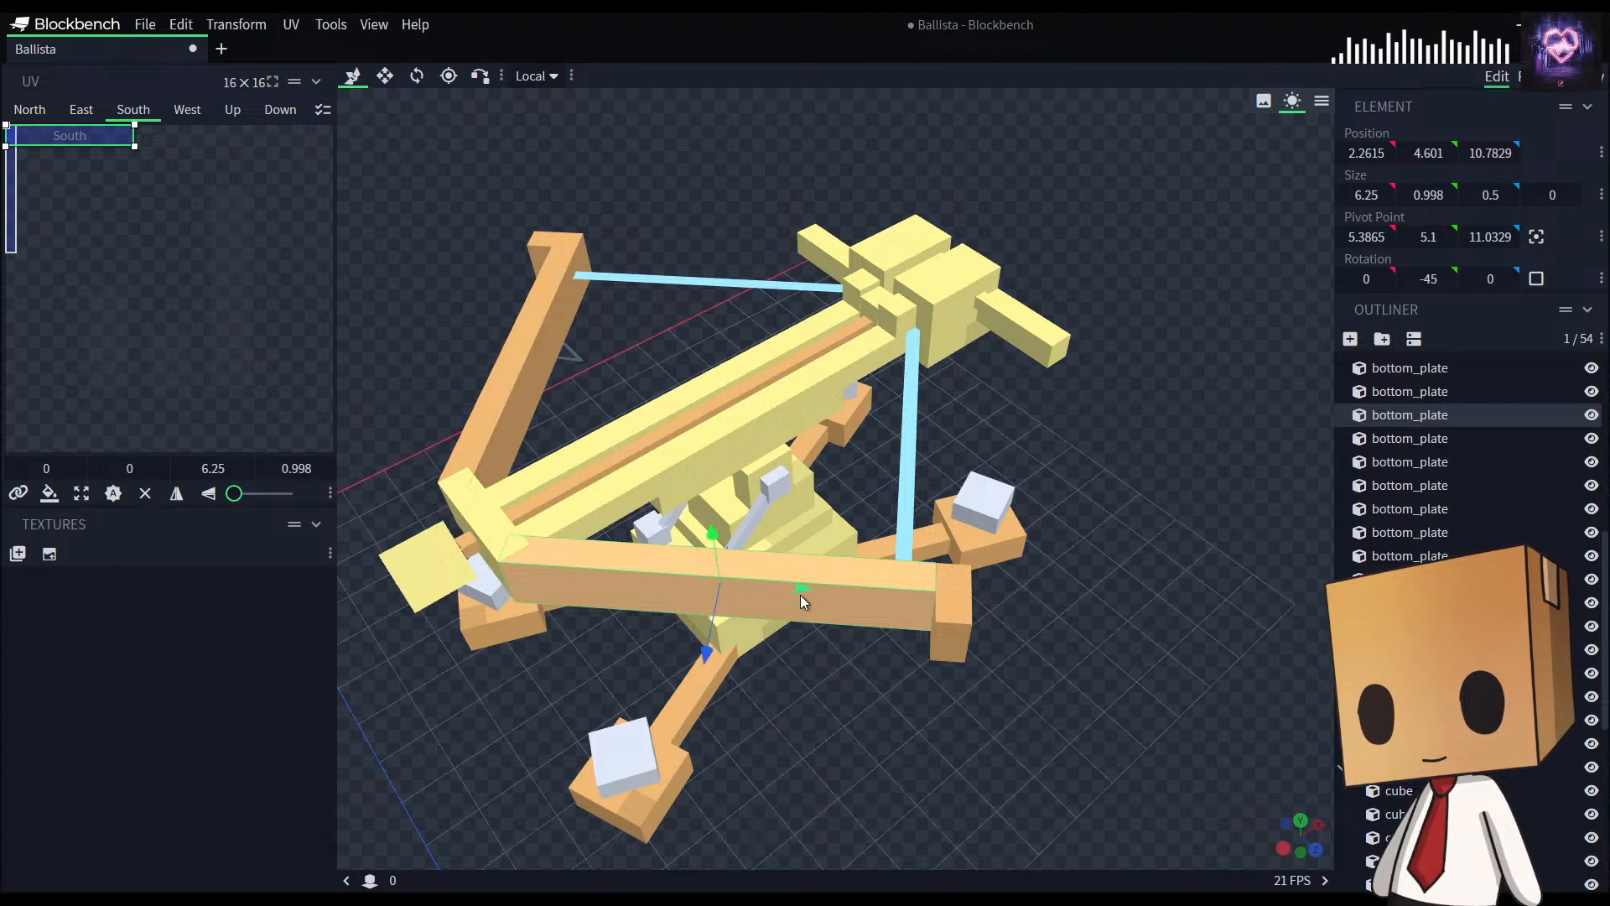
left_click(387, 77)
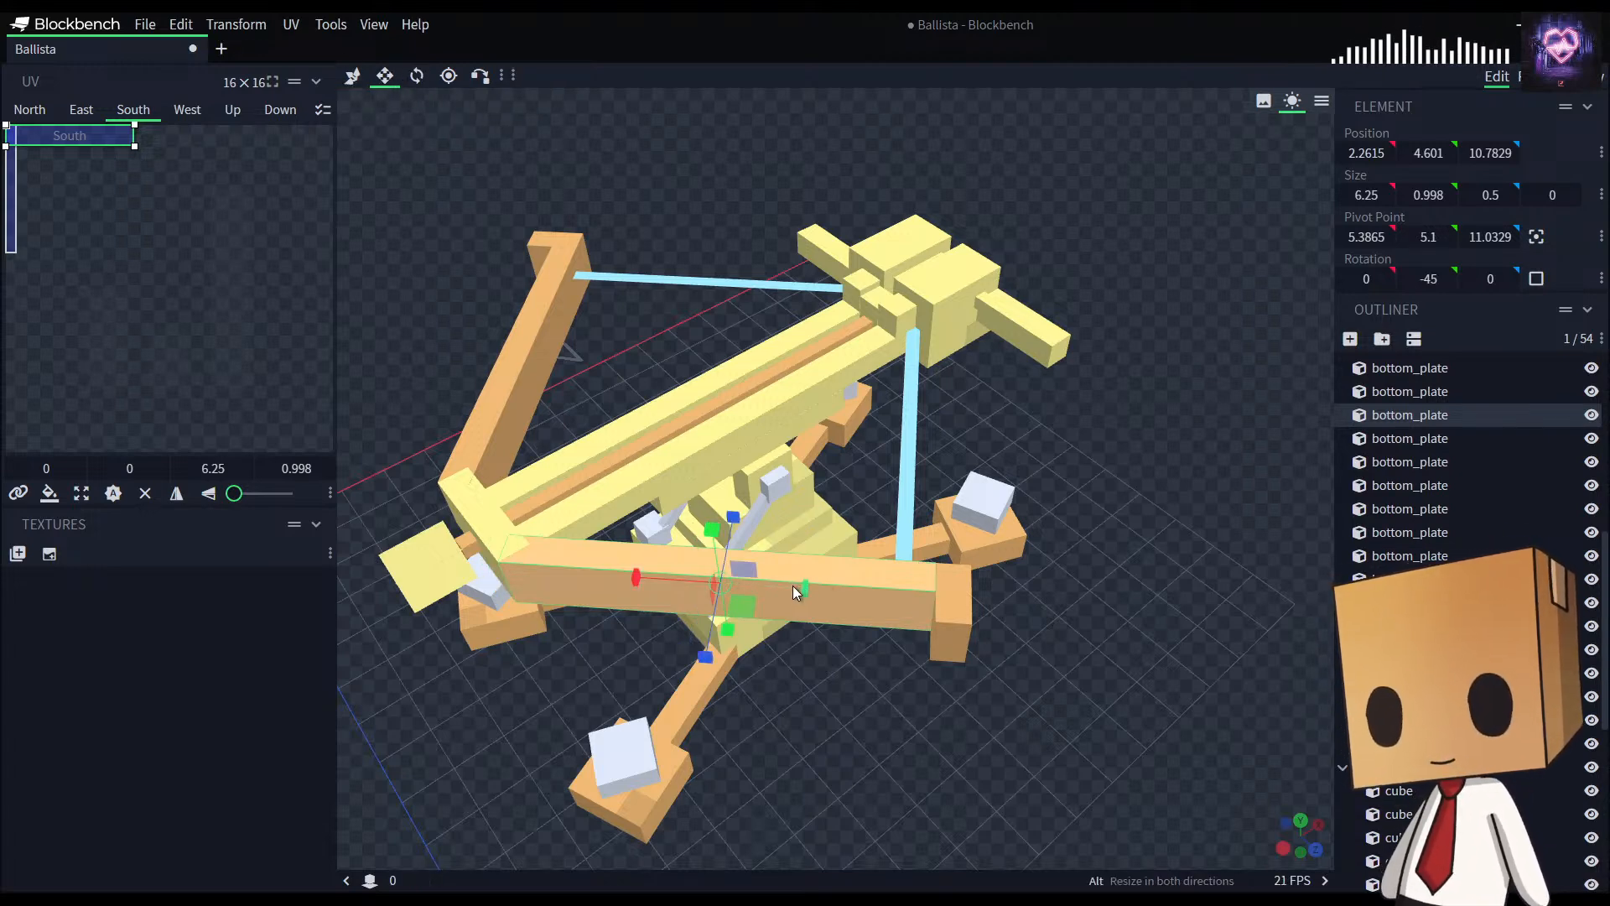
left_click(562, 307)
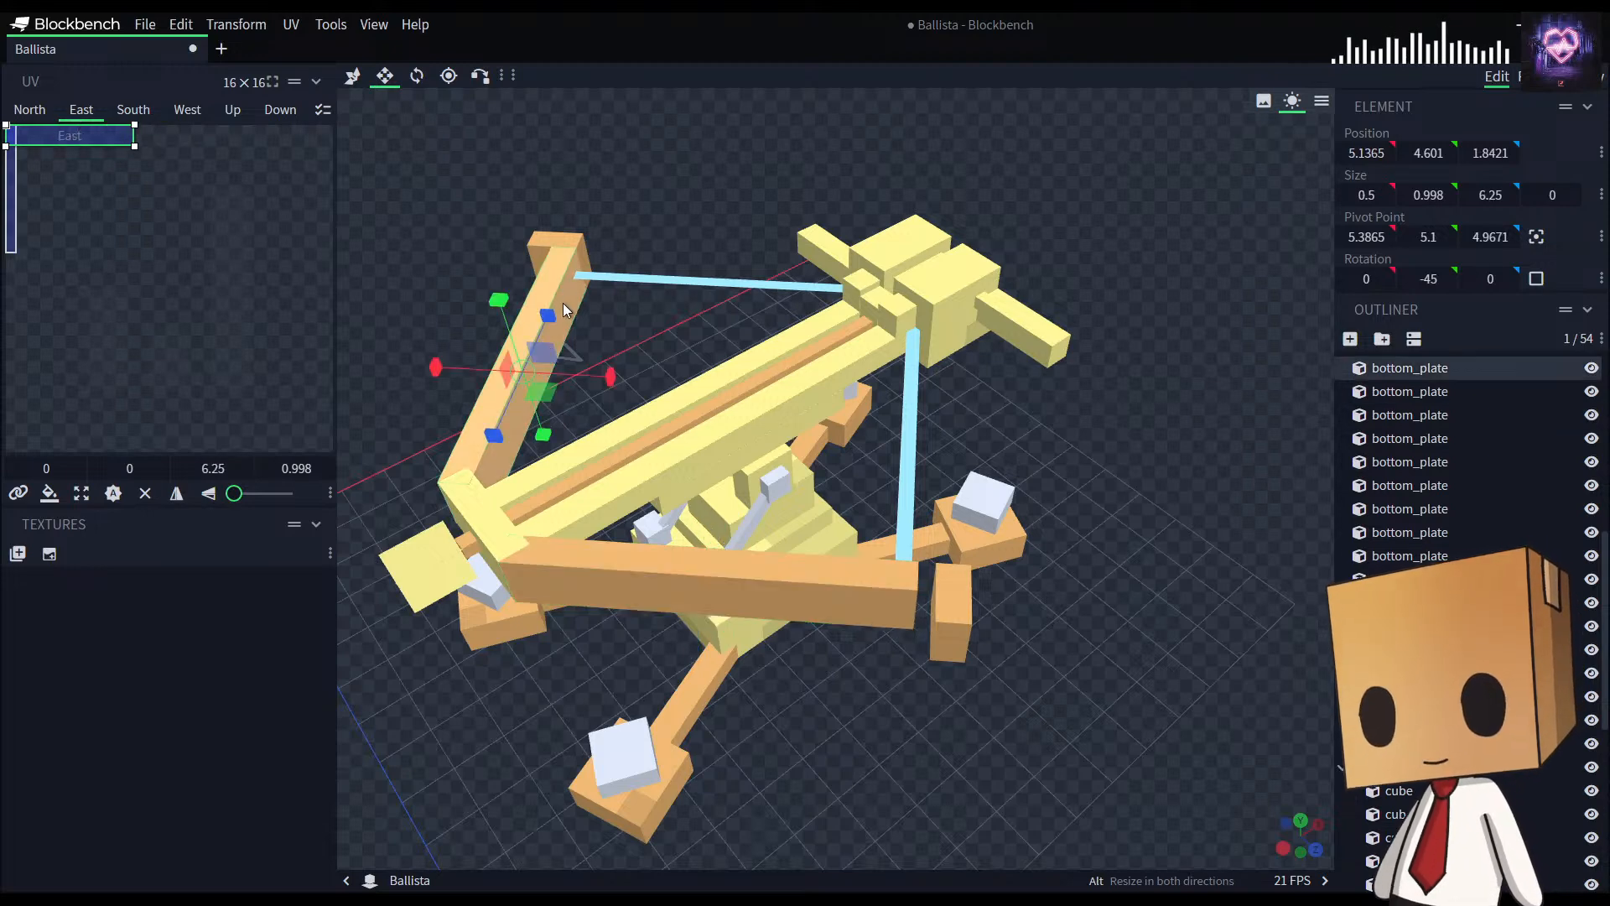
left_click_drag(550, 307, 571, 230)
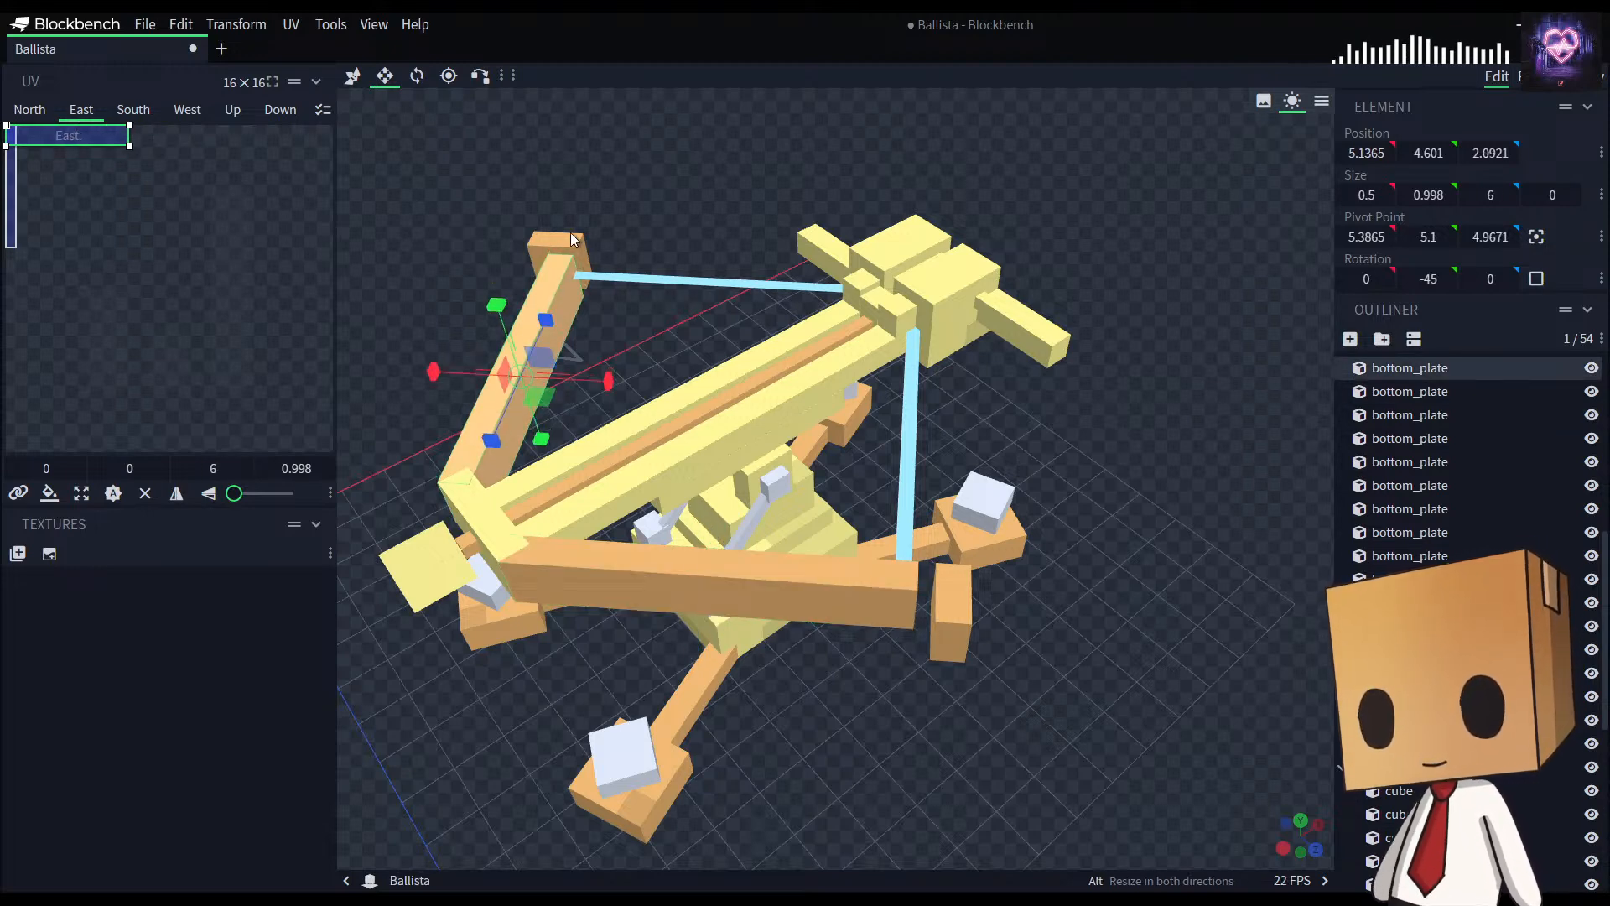
Step: Shift both end blocks inward by 0.25 along their arms to meet the shortened tips, and clear the selection
left_click(571, 231)
left_click(352, 76)
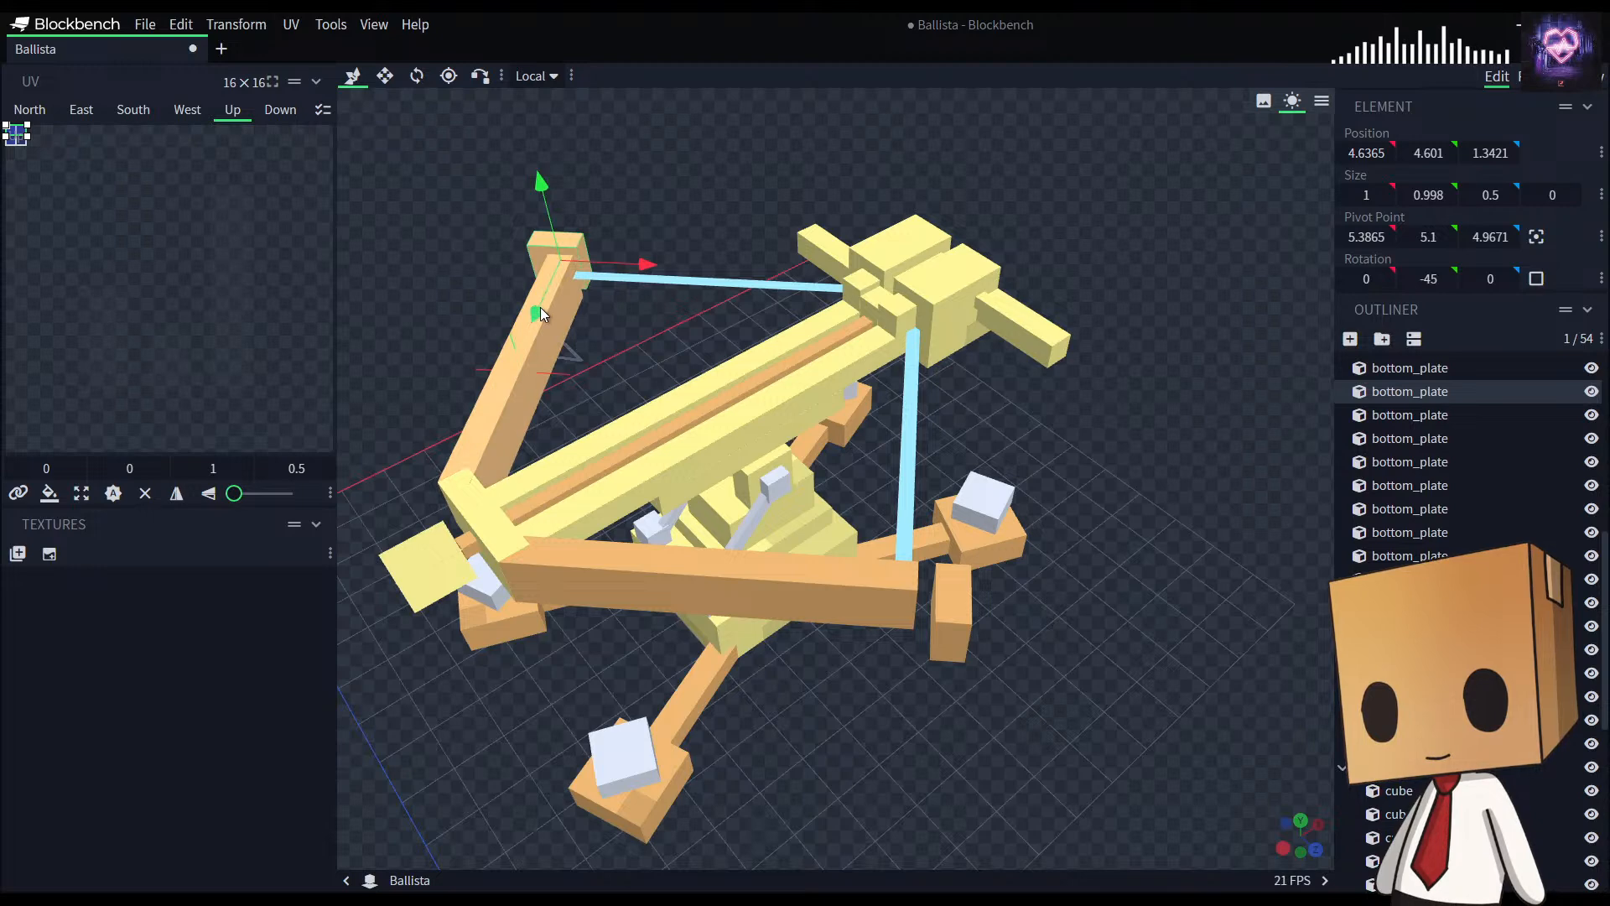
left_click_drag(540, 306, 531, 314)
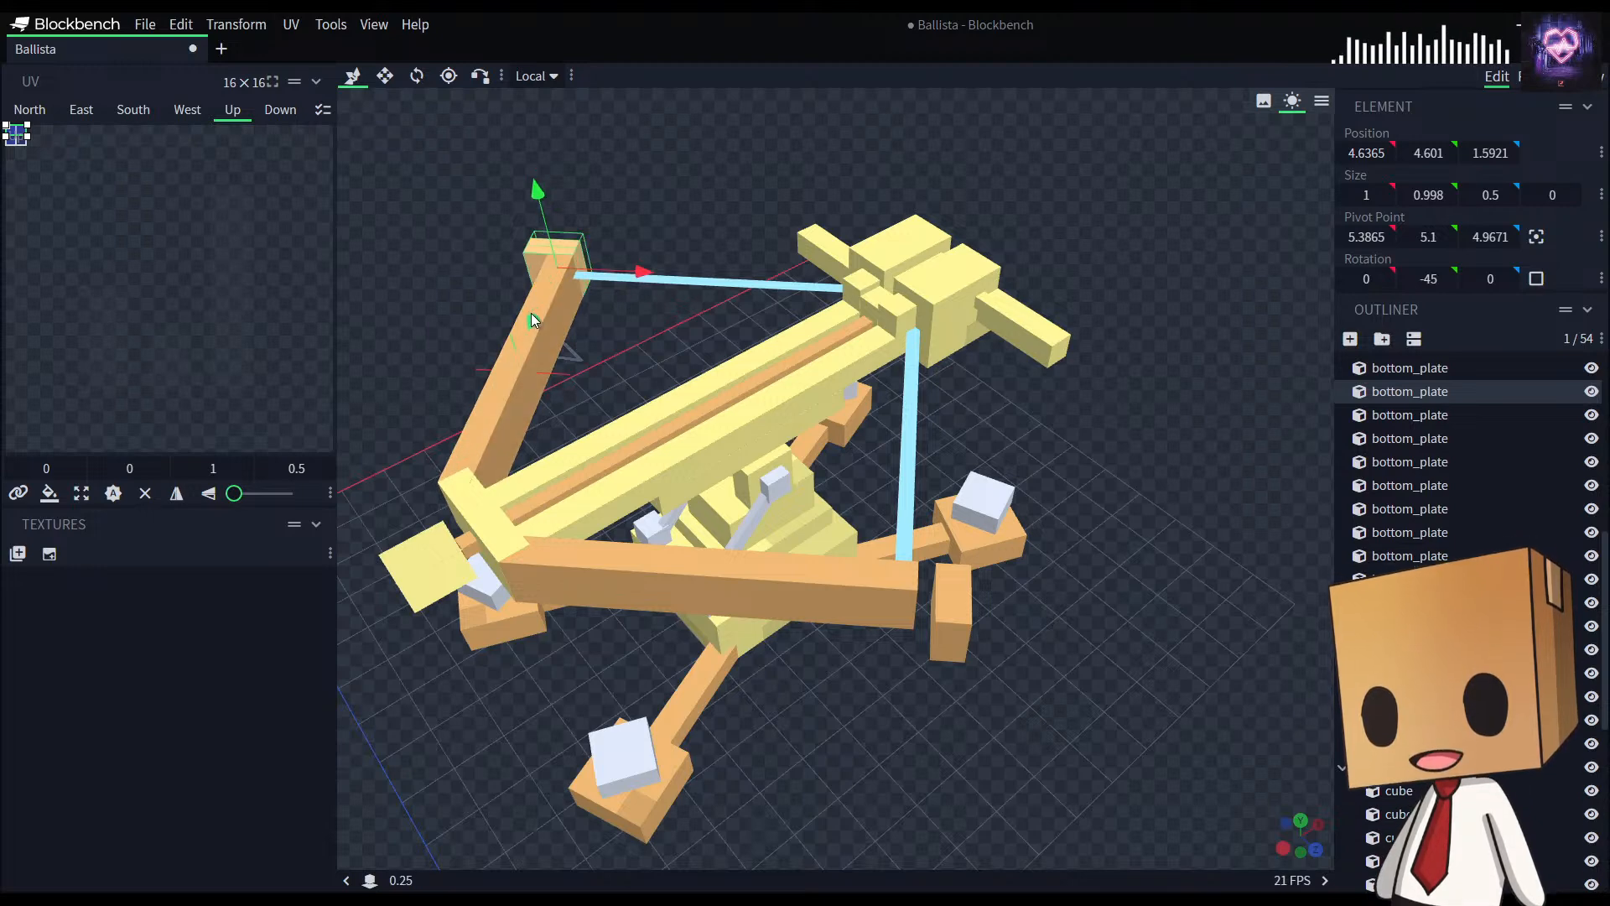
left_click(963, 604)
left_click_drag(1020, 619, 1015, 619)
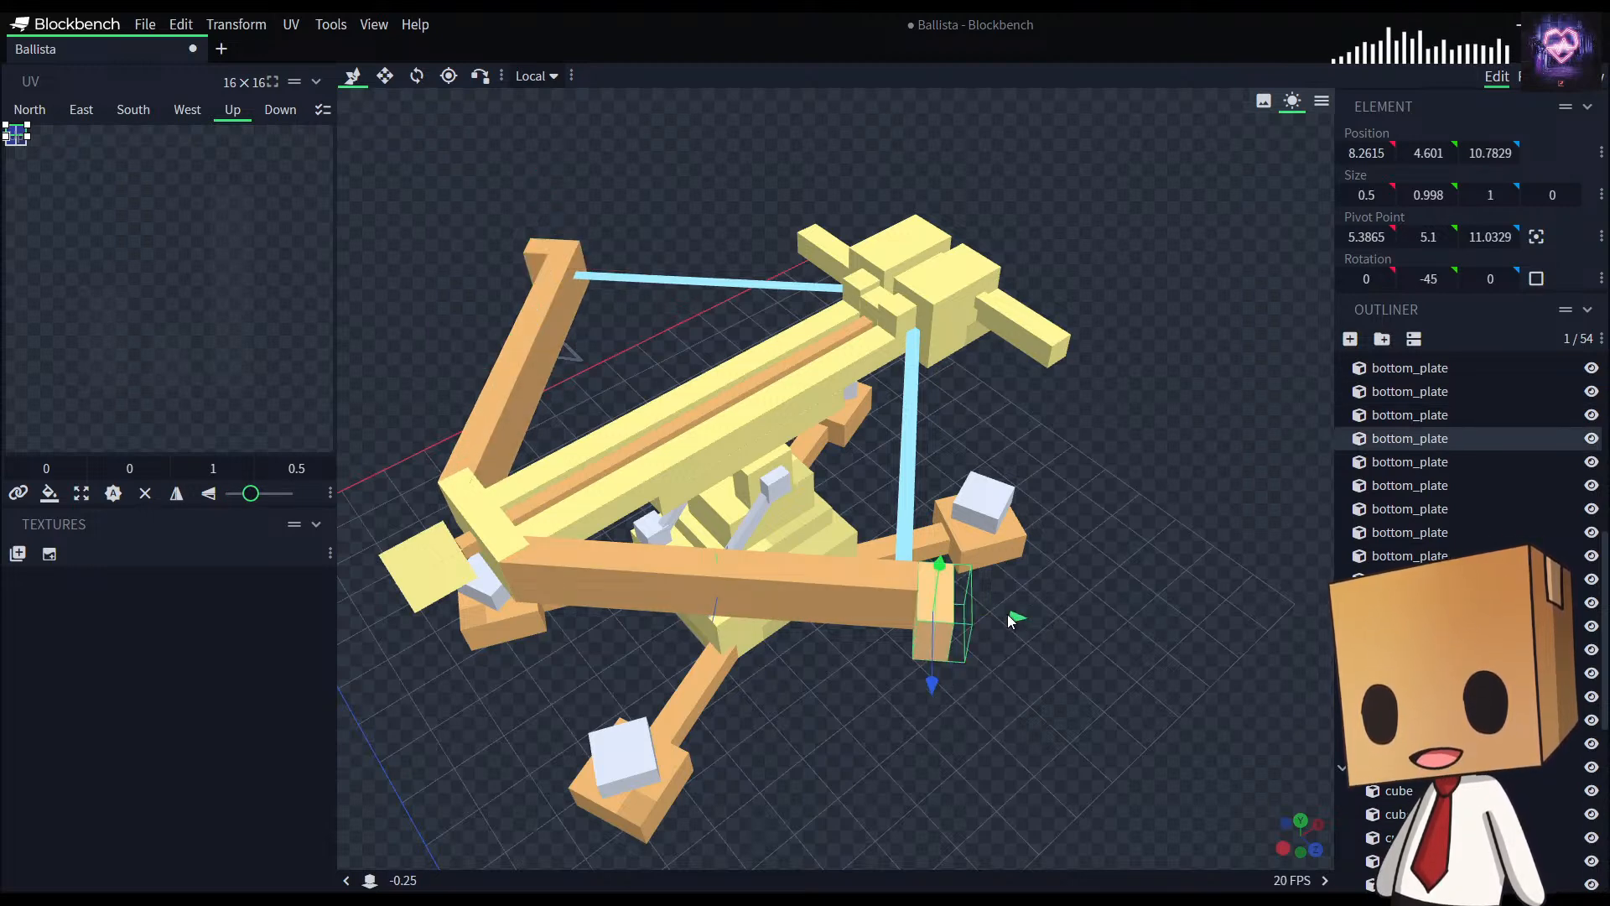
scroll(1084, 706, "down", 5)
left_click(1130, 705)
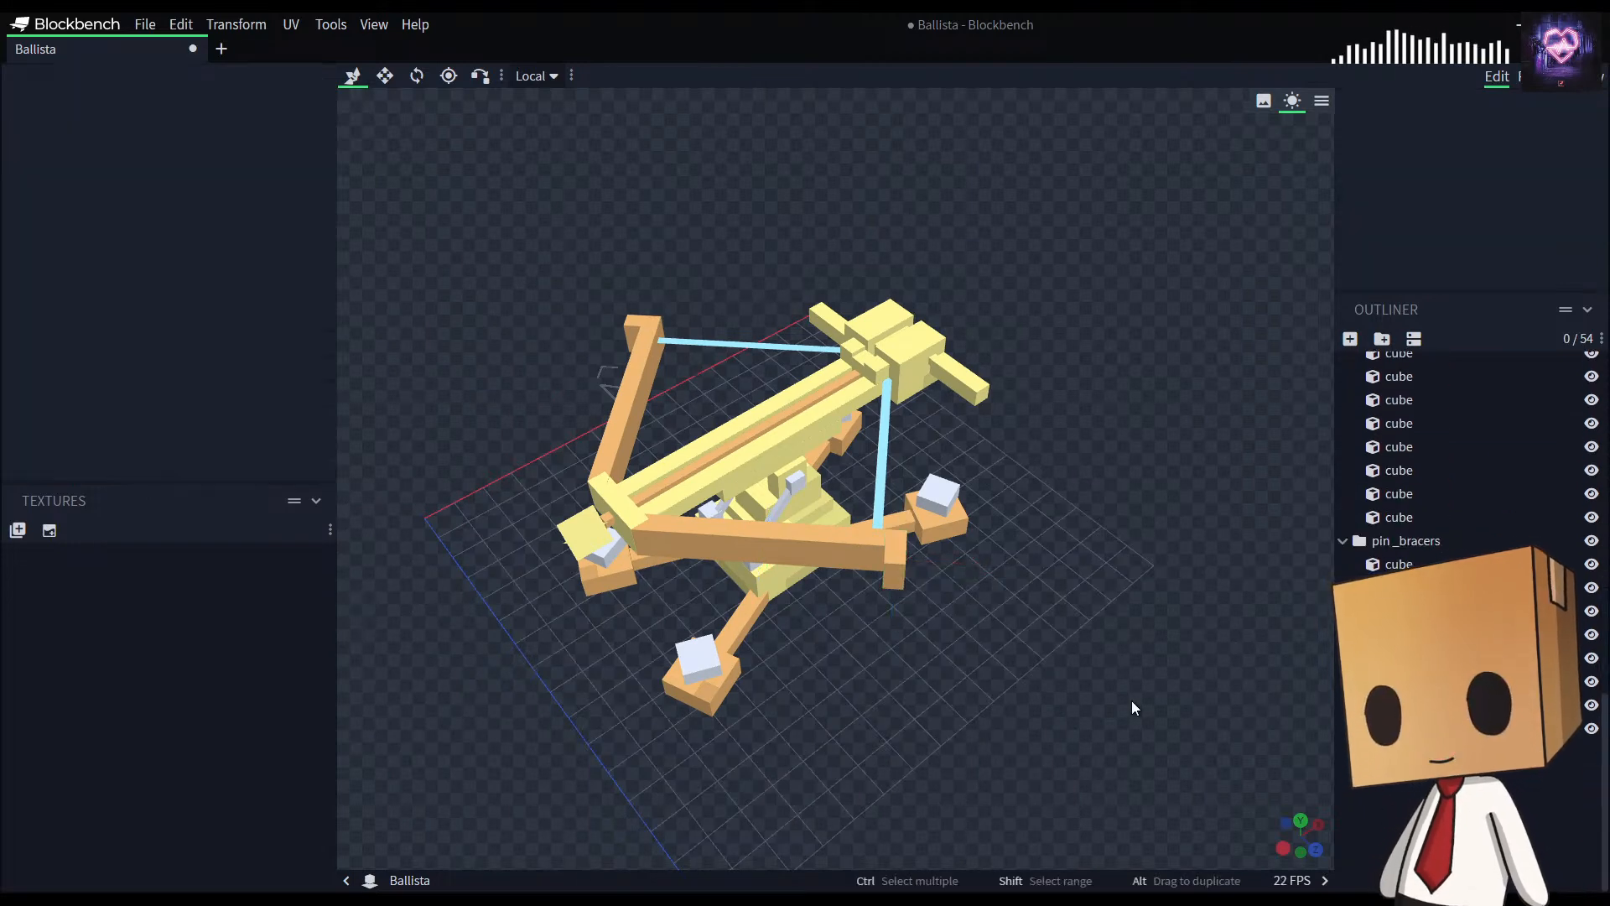
Step: Change the marker color of the two large blocks at the rear end of the rail to orange
left_click_drag(1131, 709, 1207, 723)
left_click(864, 336)
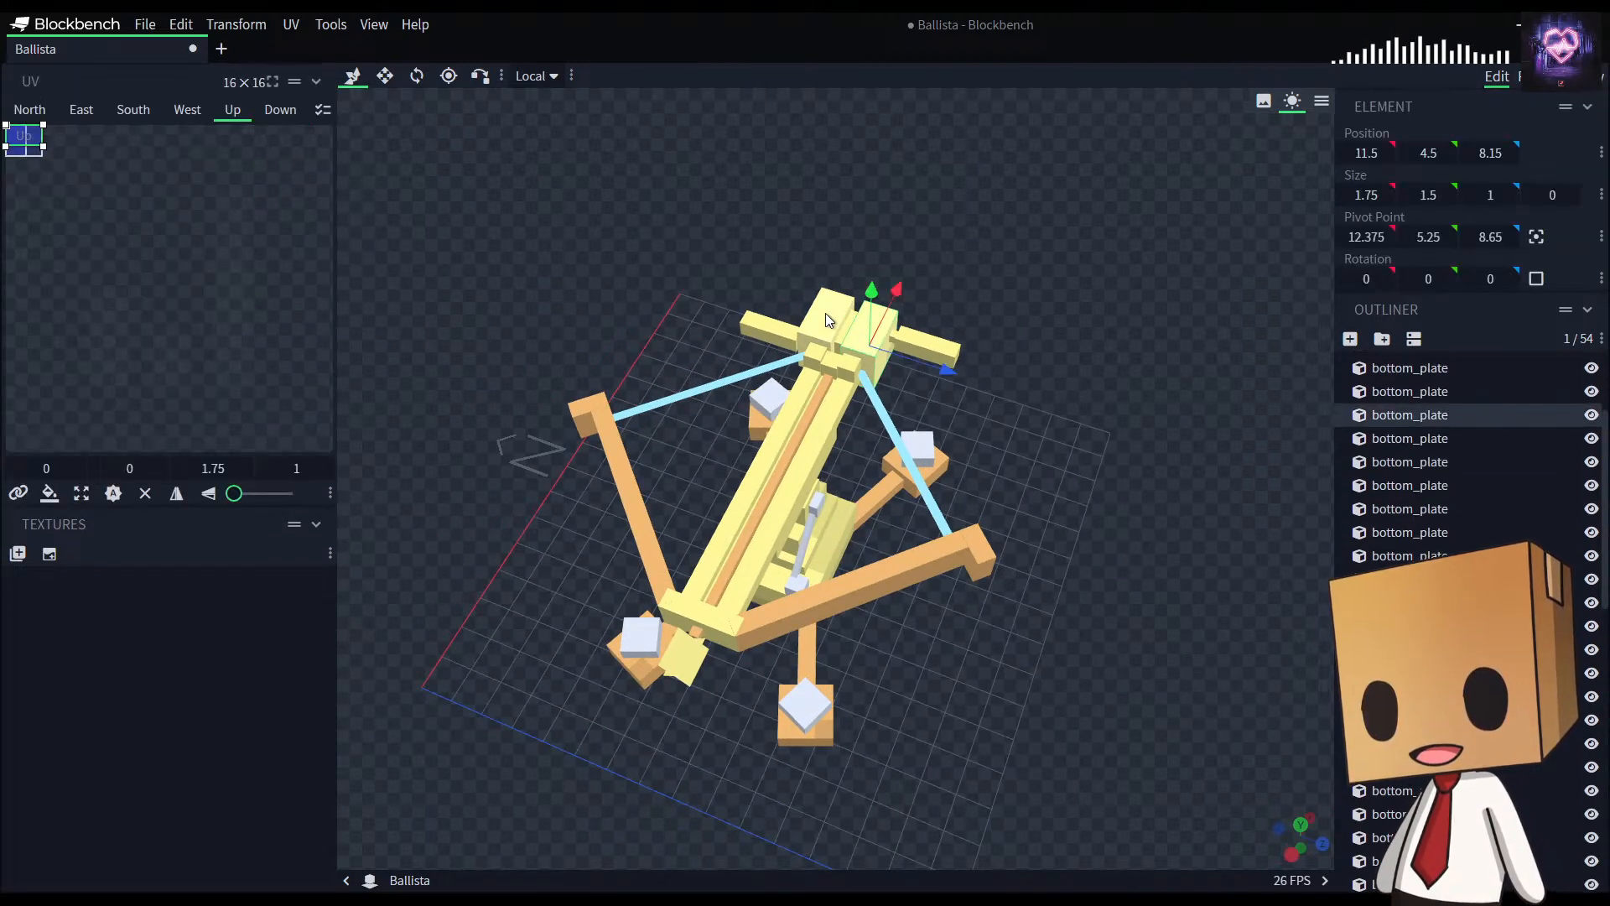
left_click(825, 314, "shift")
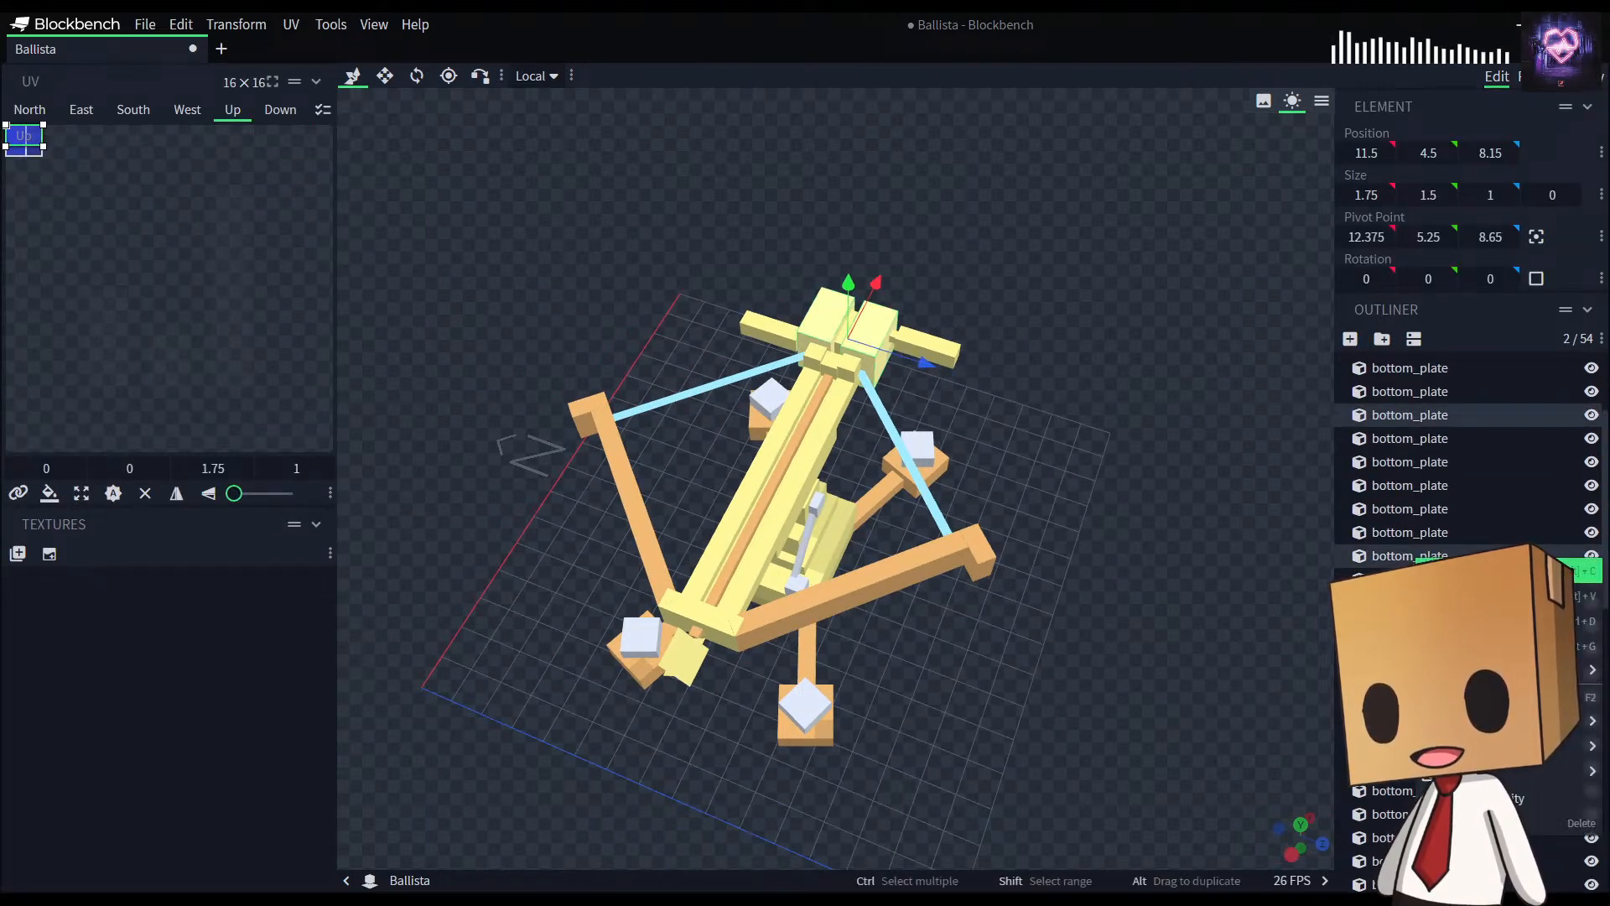
mouse_move(1569, 746)
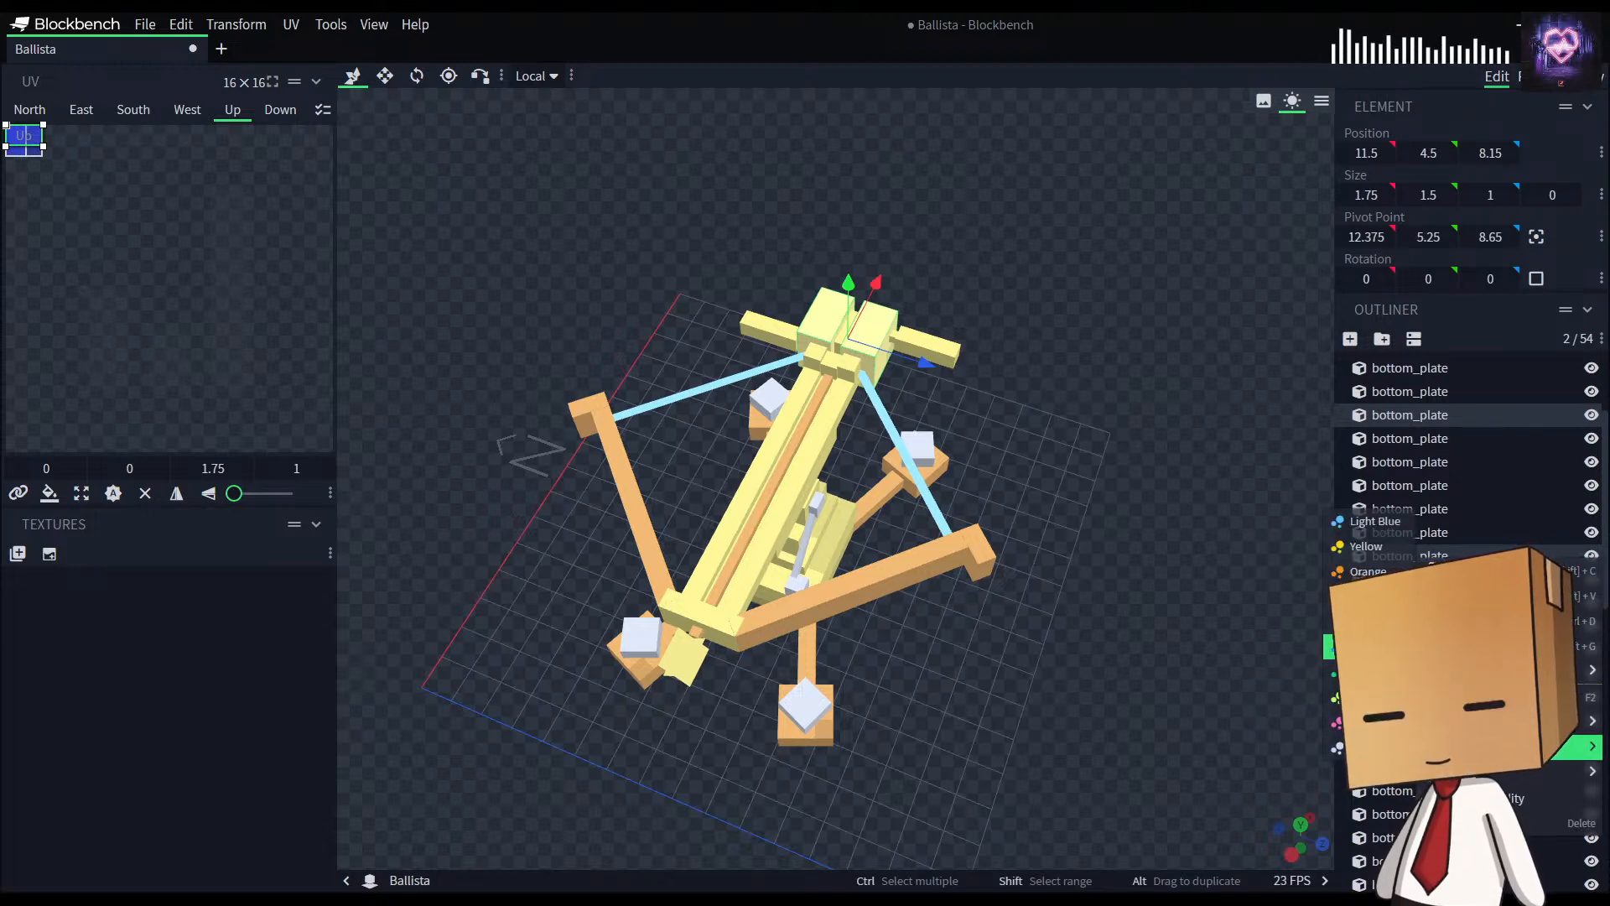
left_click(1363, 571)
Step: Change the marker color of the two small connector cubes between the rear blocks and the handles to silver
left_click_drag(1149, 518, 1101, 427)
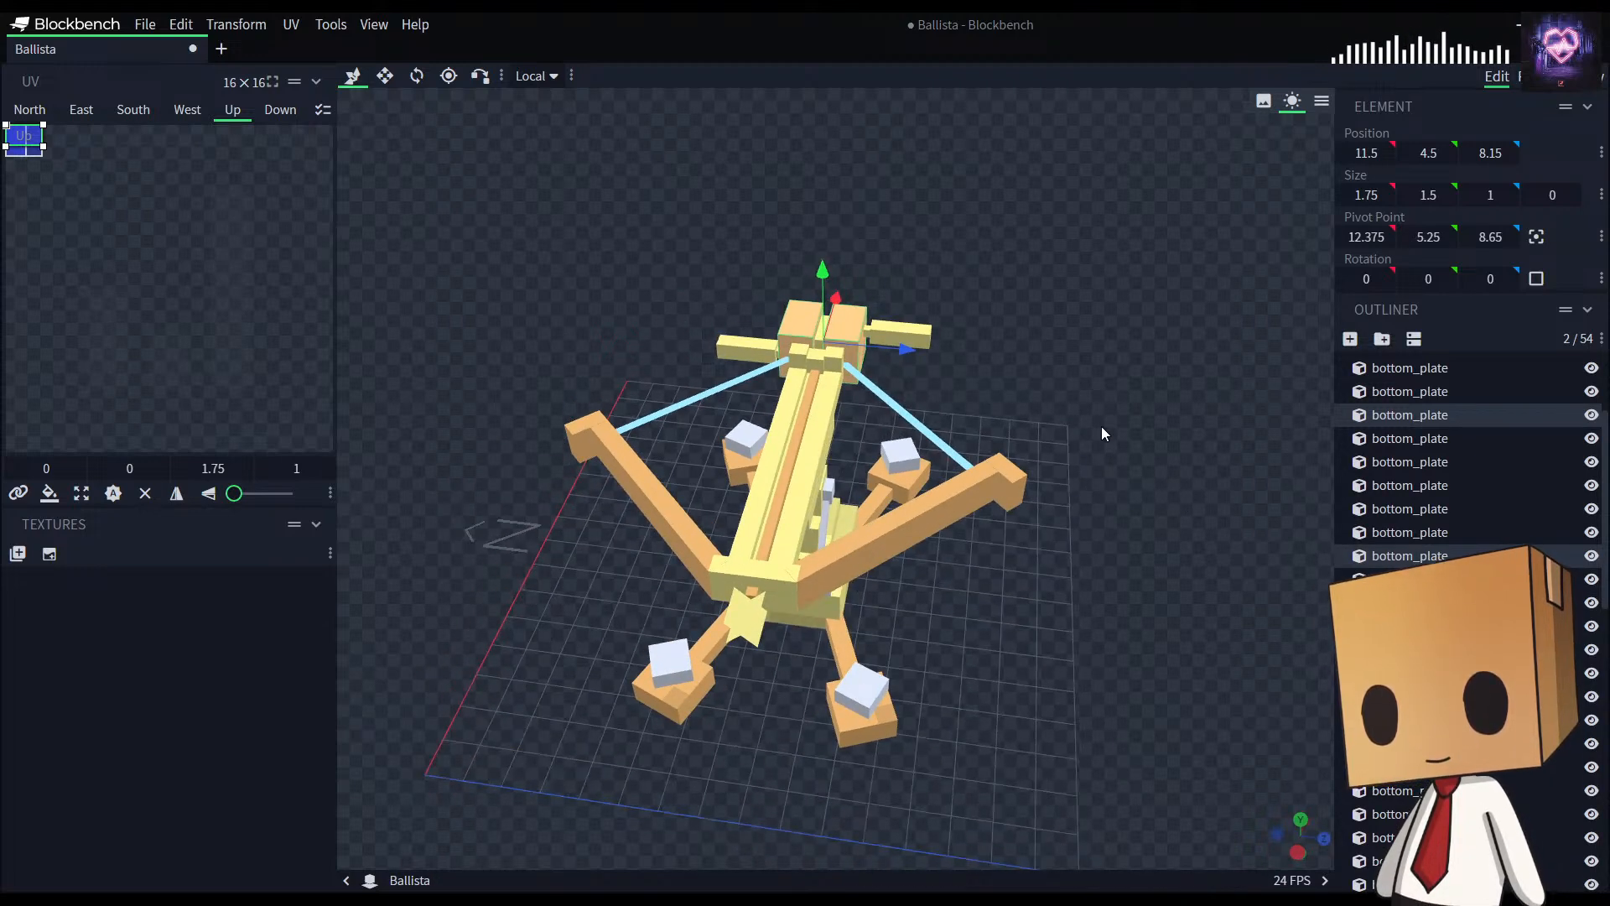
left_click(867, 330)
left_click_drag(977, 360, 1140, 414)
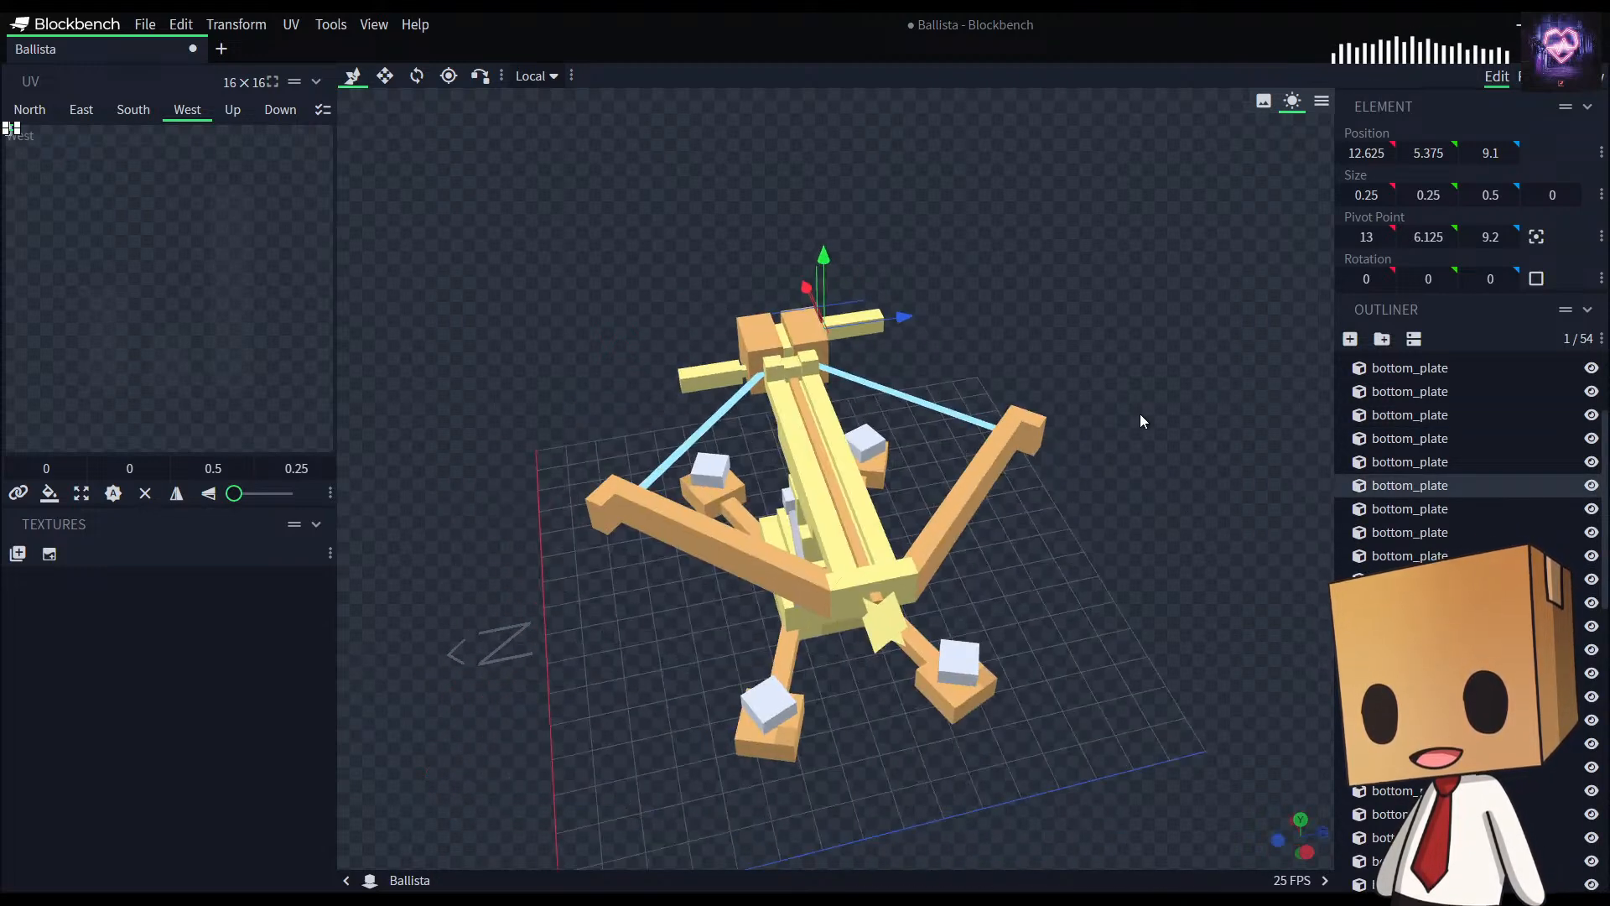
left_click(743, 374, "ctrl")
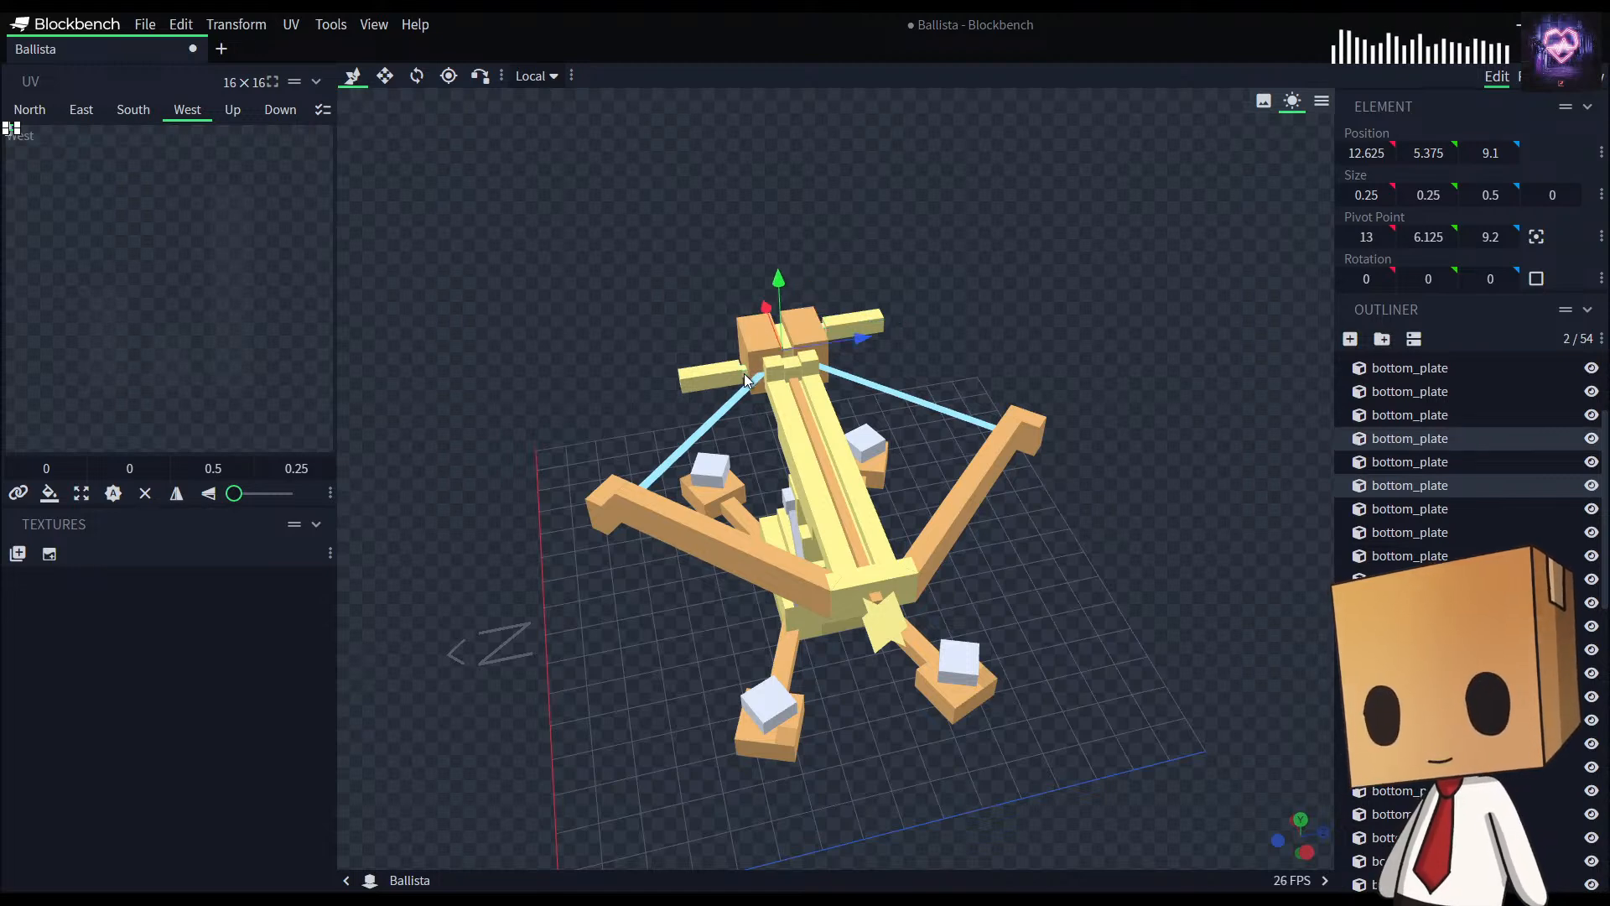
right_click(1378, 489)
left_click(1317, 672)
Step: Change the marker color of both handles on the rear blocks to red
left_click_drag(1305, 666, 1075, 700)
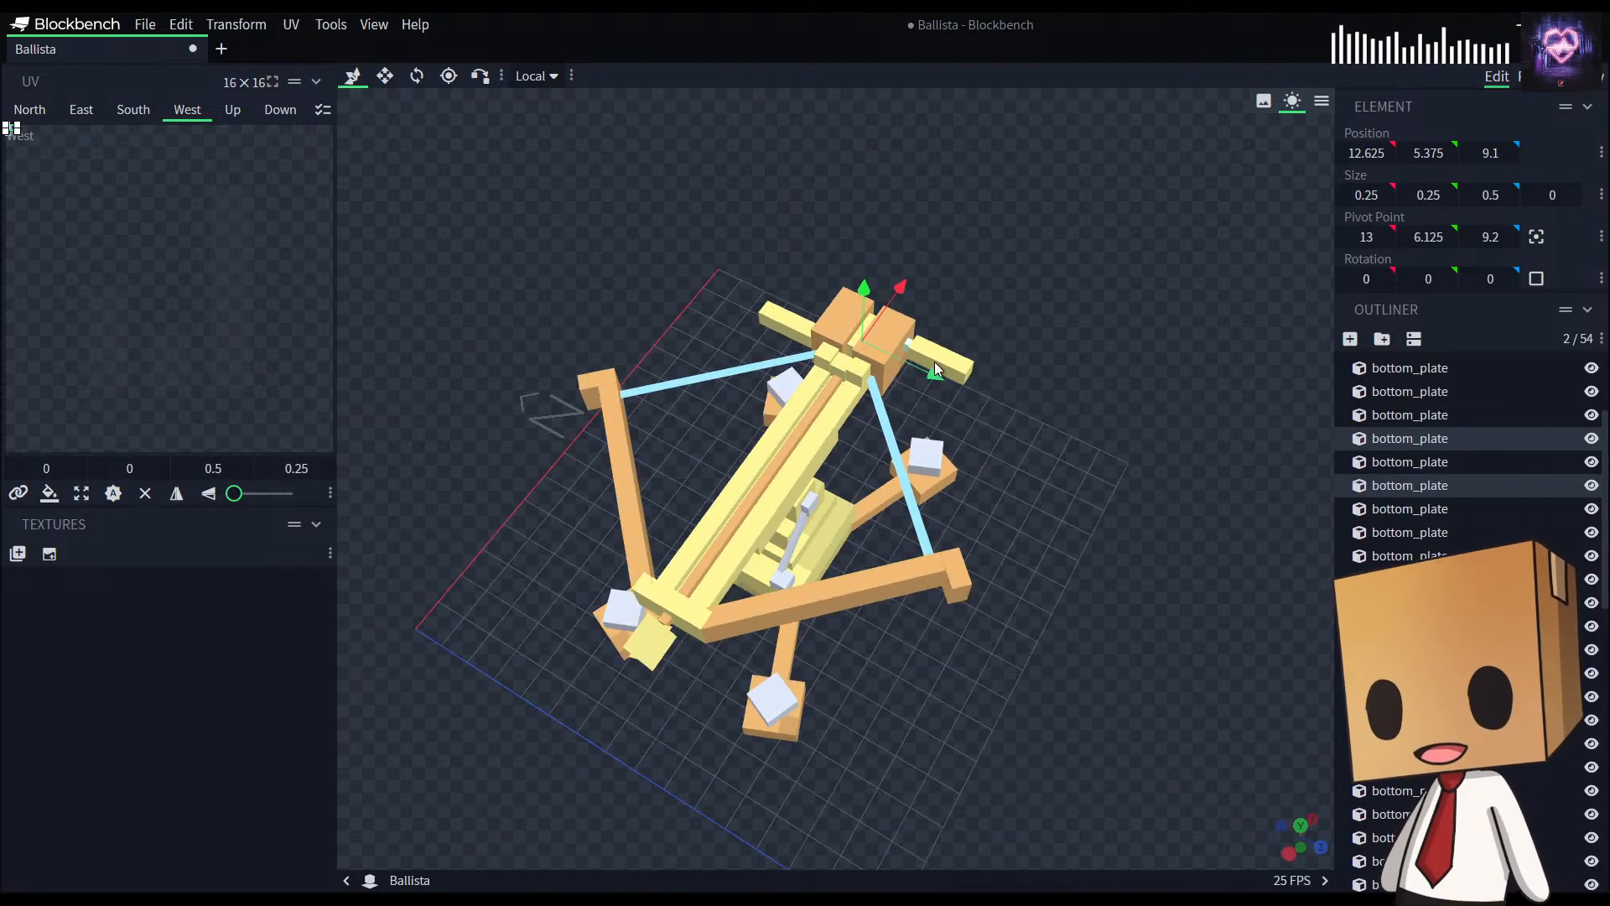
left_click(934, 360)
left_click(810, 327, "shift")
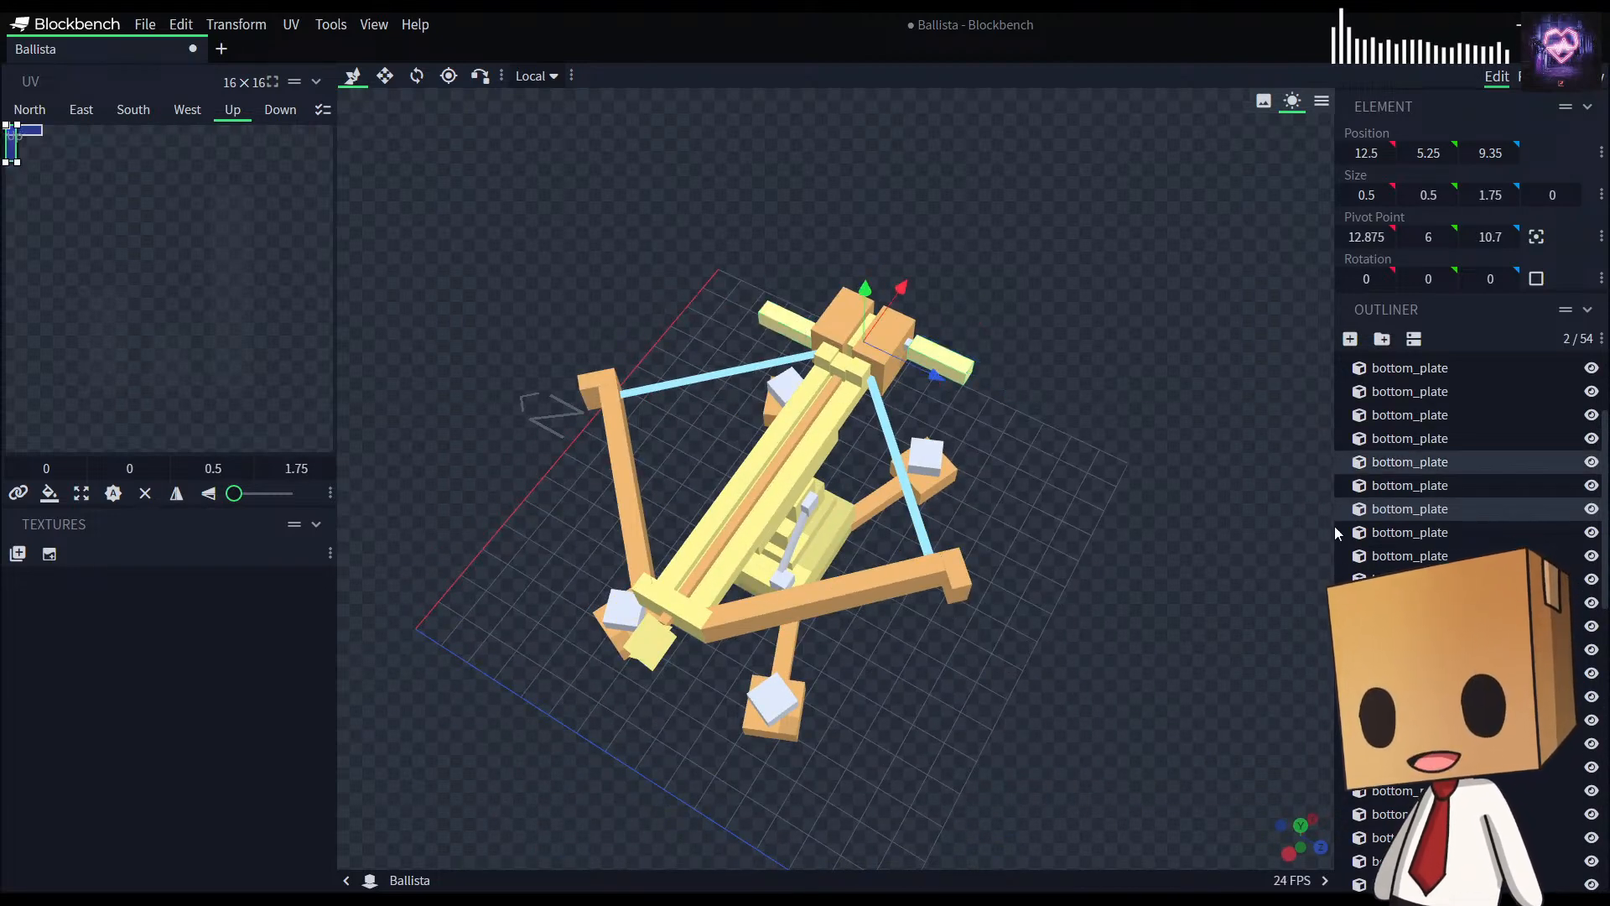
right_click(1401, 512)
mouse_move(1468, 703)
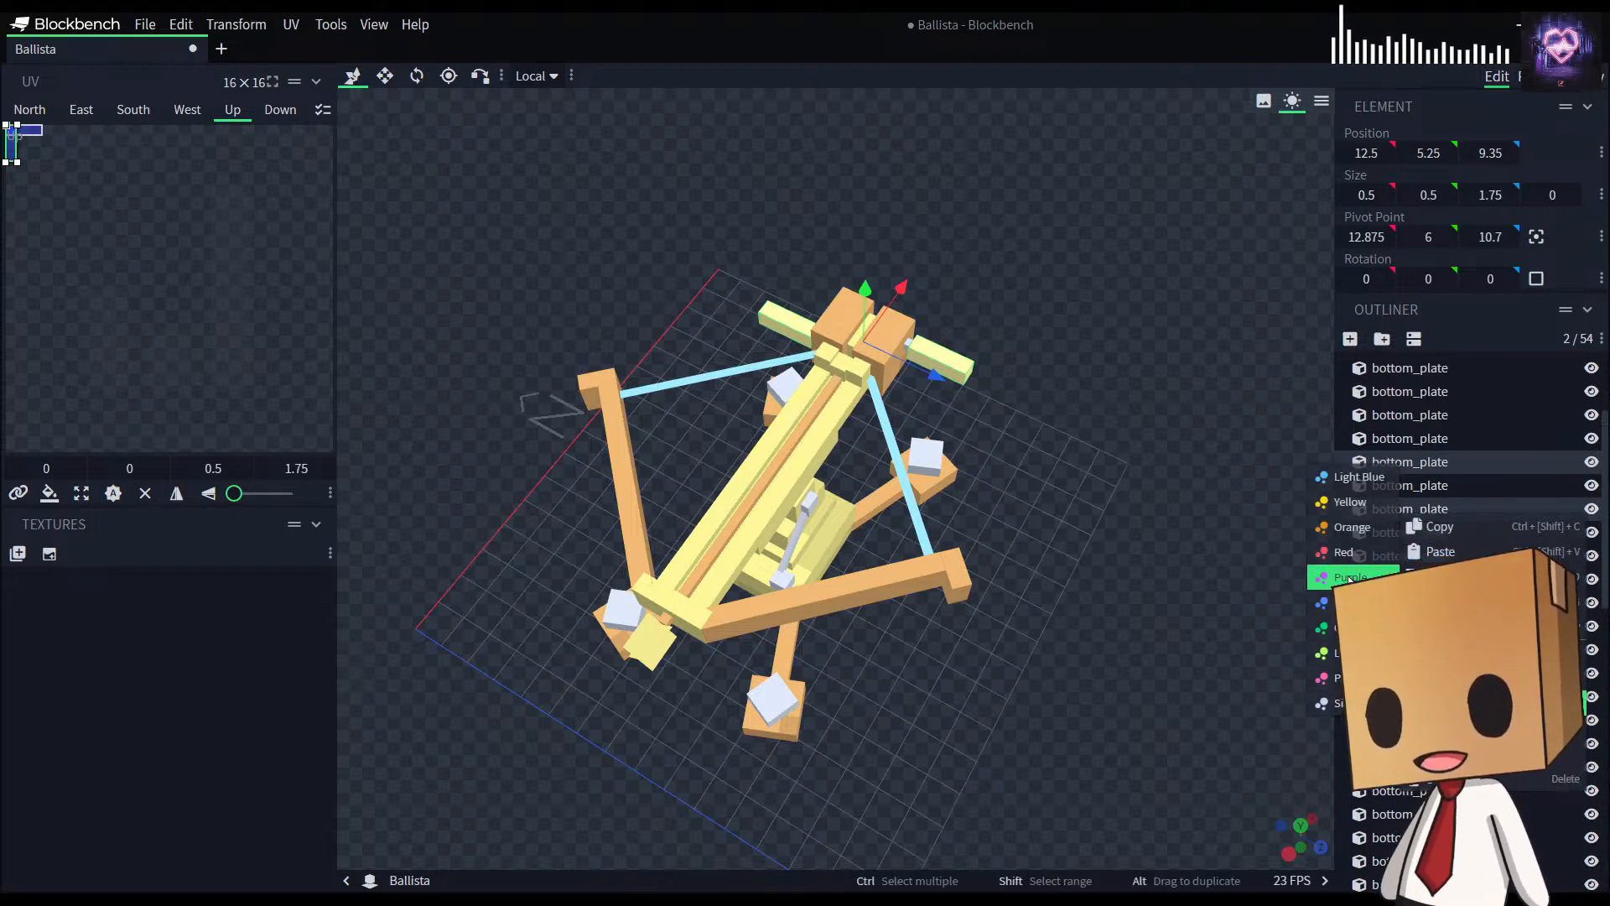
left_click(1346, 554)
Step: Change the marker color of the front crosspiece joining the two bow arms to orange
left_click_drag(1124, 613, 894, 472)
left_click(833, 470)
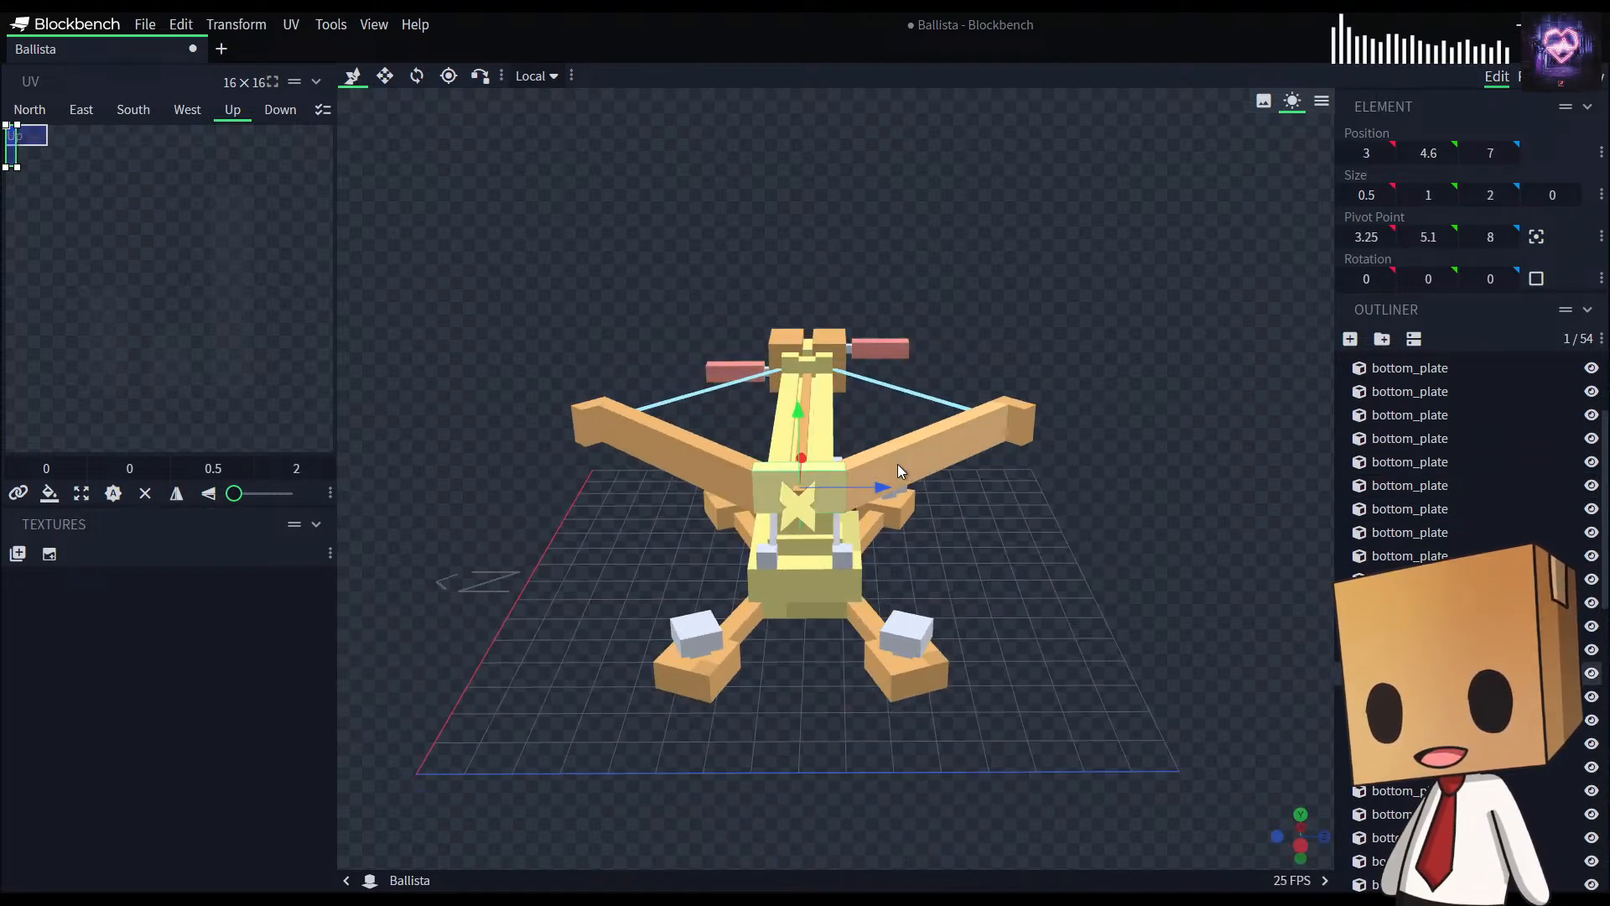
right_click(1411, 405)
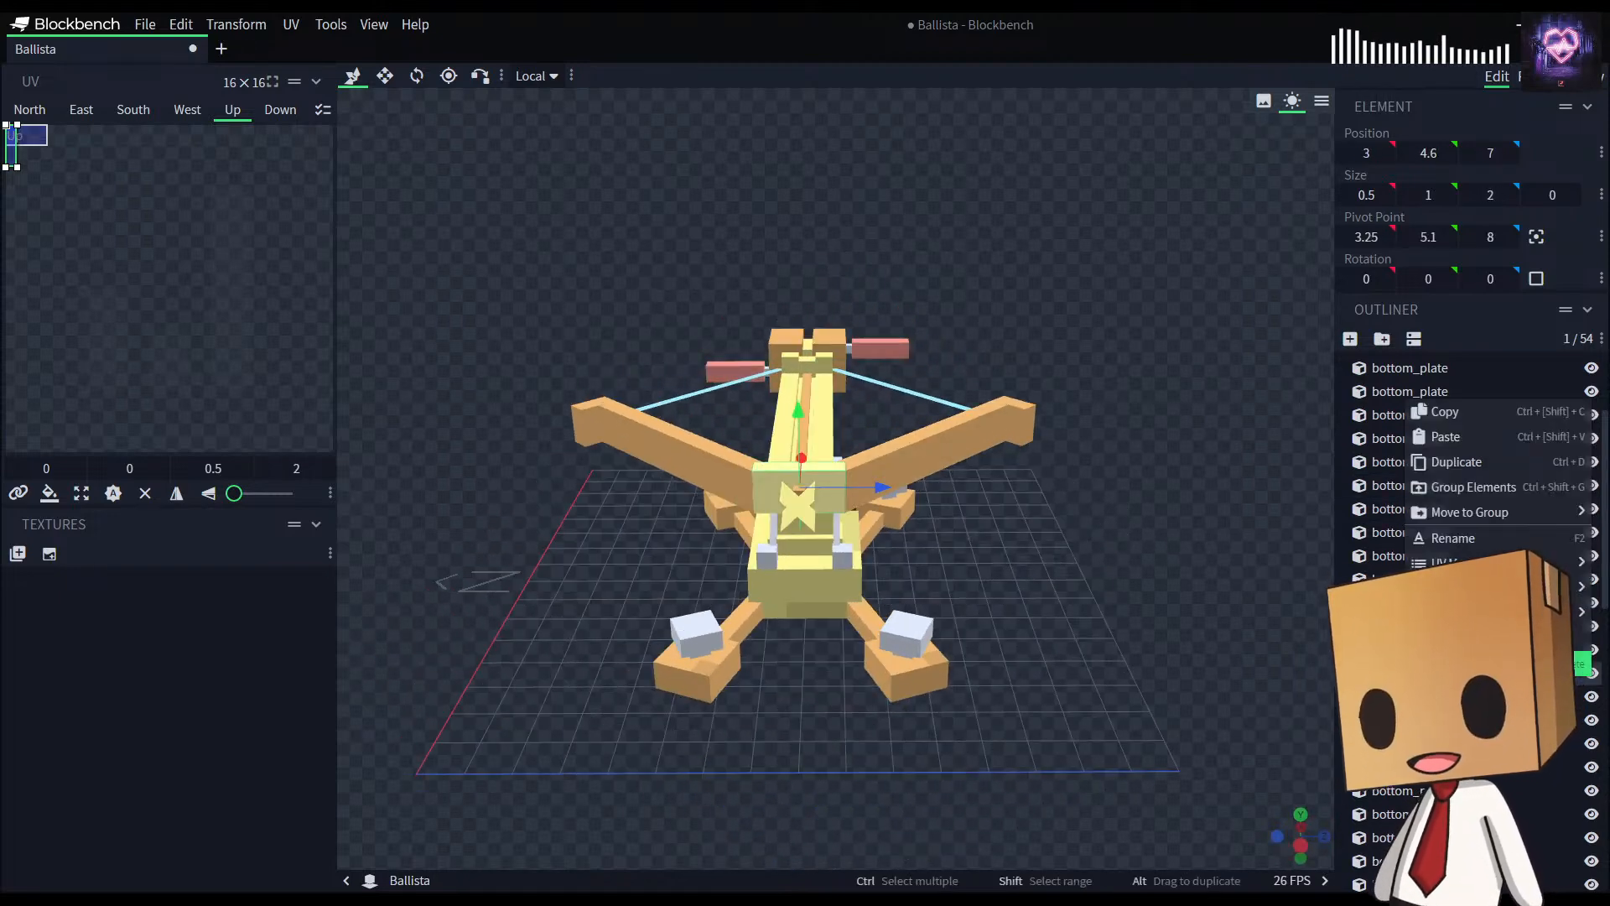
mouse_move(1498, 587)
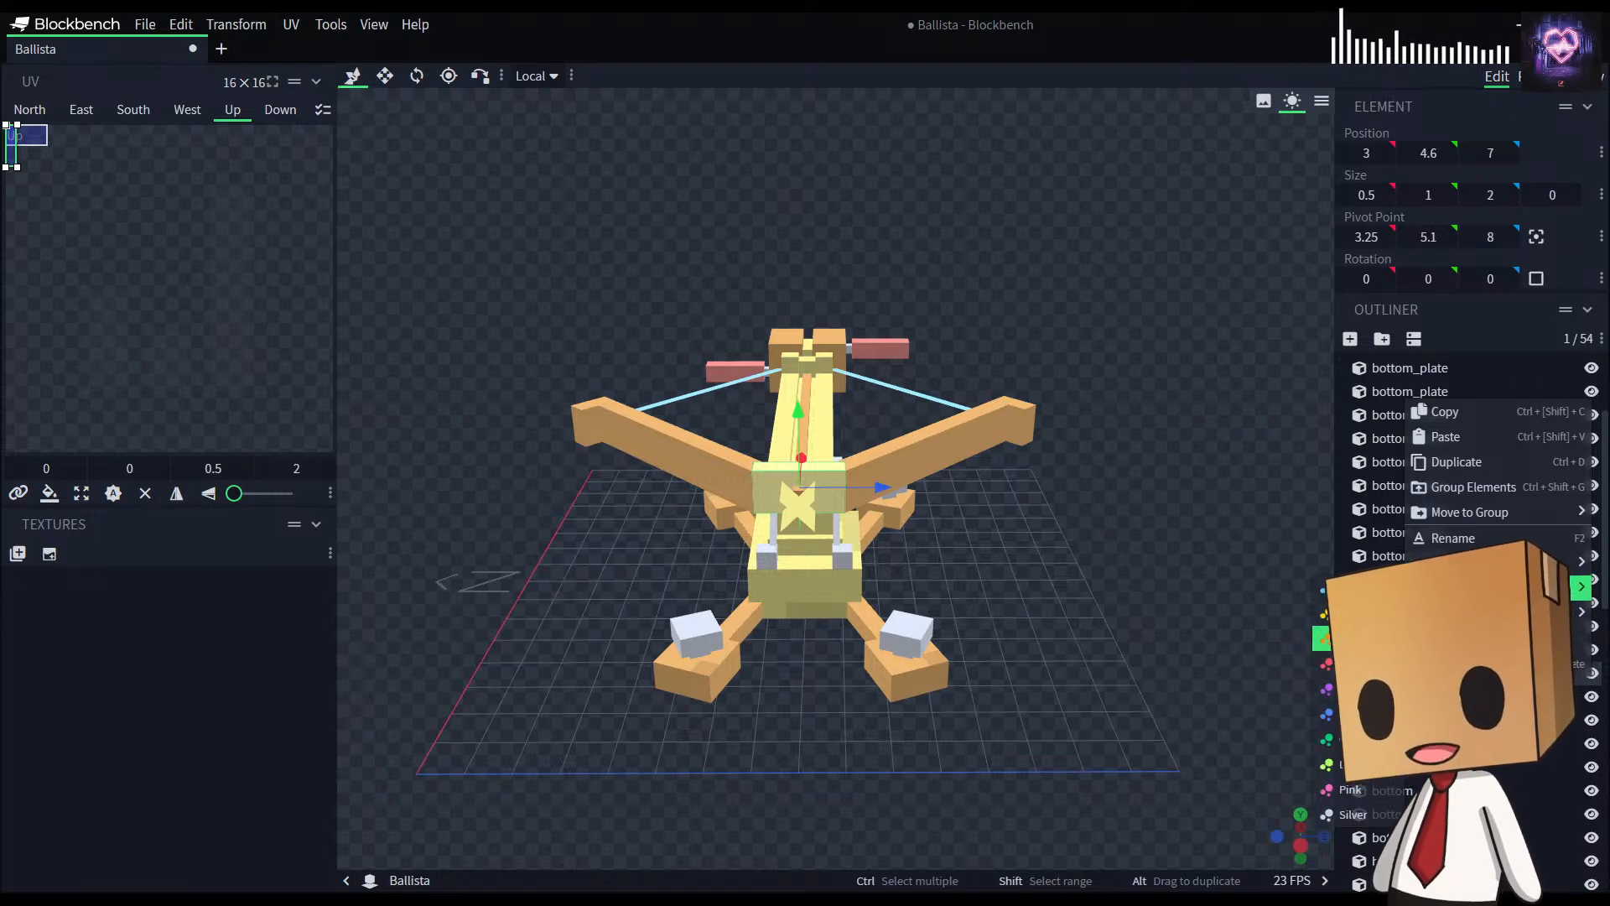
left_click(1346, 637)
Step: Change the marker color of the small centre cube where the bowstrings meet to silver, and clear the selection
left_click_drag(1232, 634, 1144, 703)
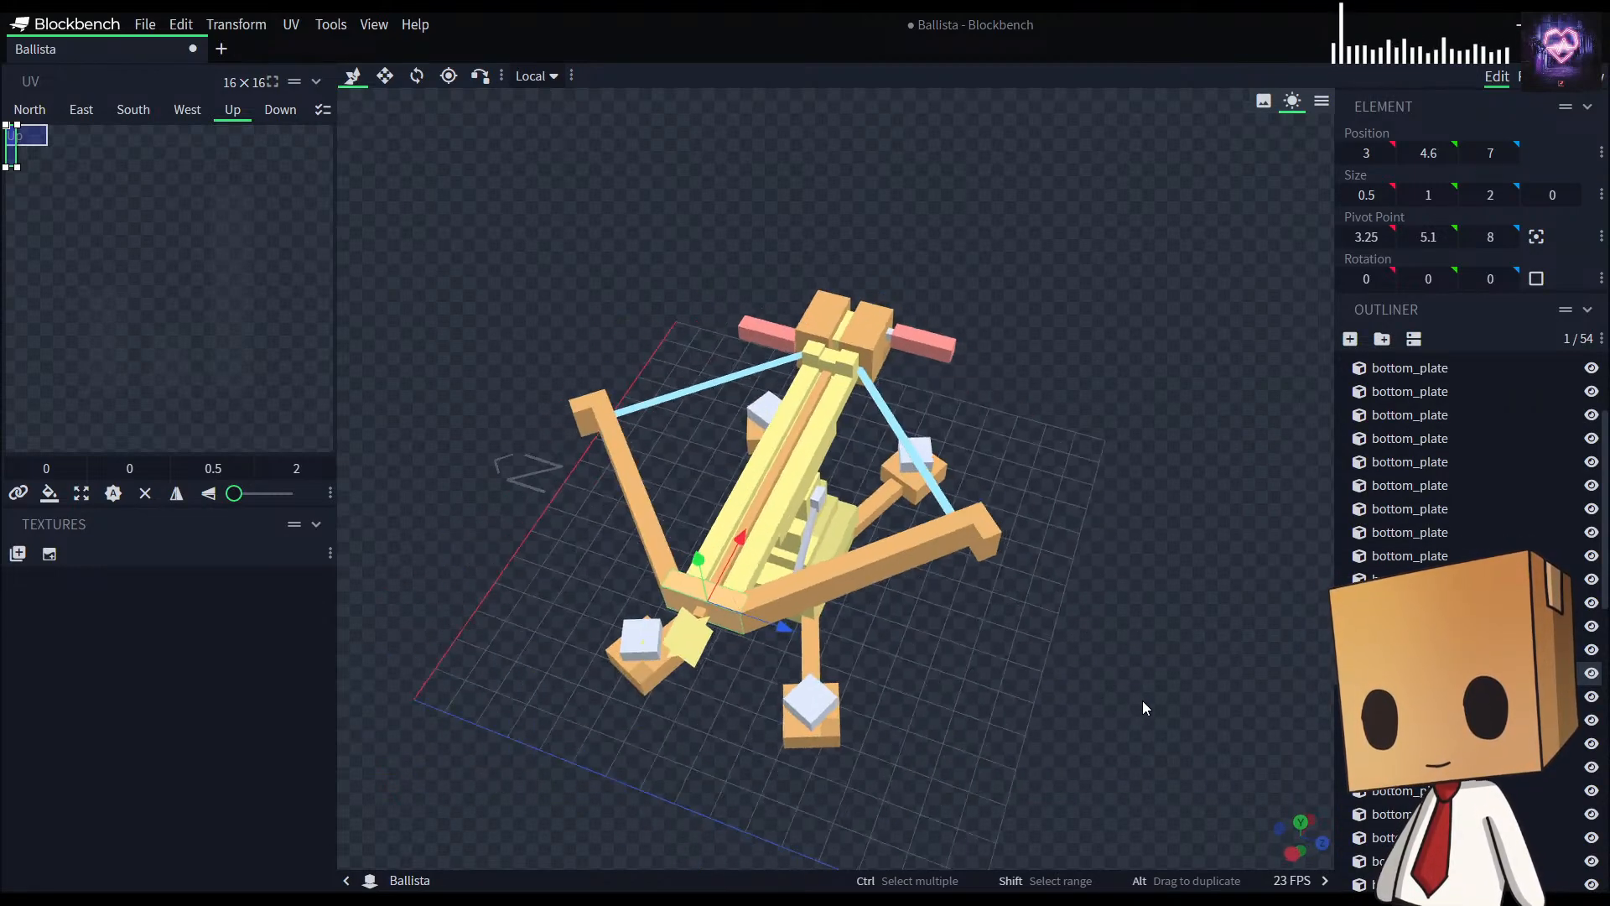
left_click(829, 361)
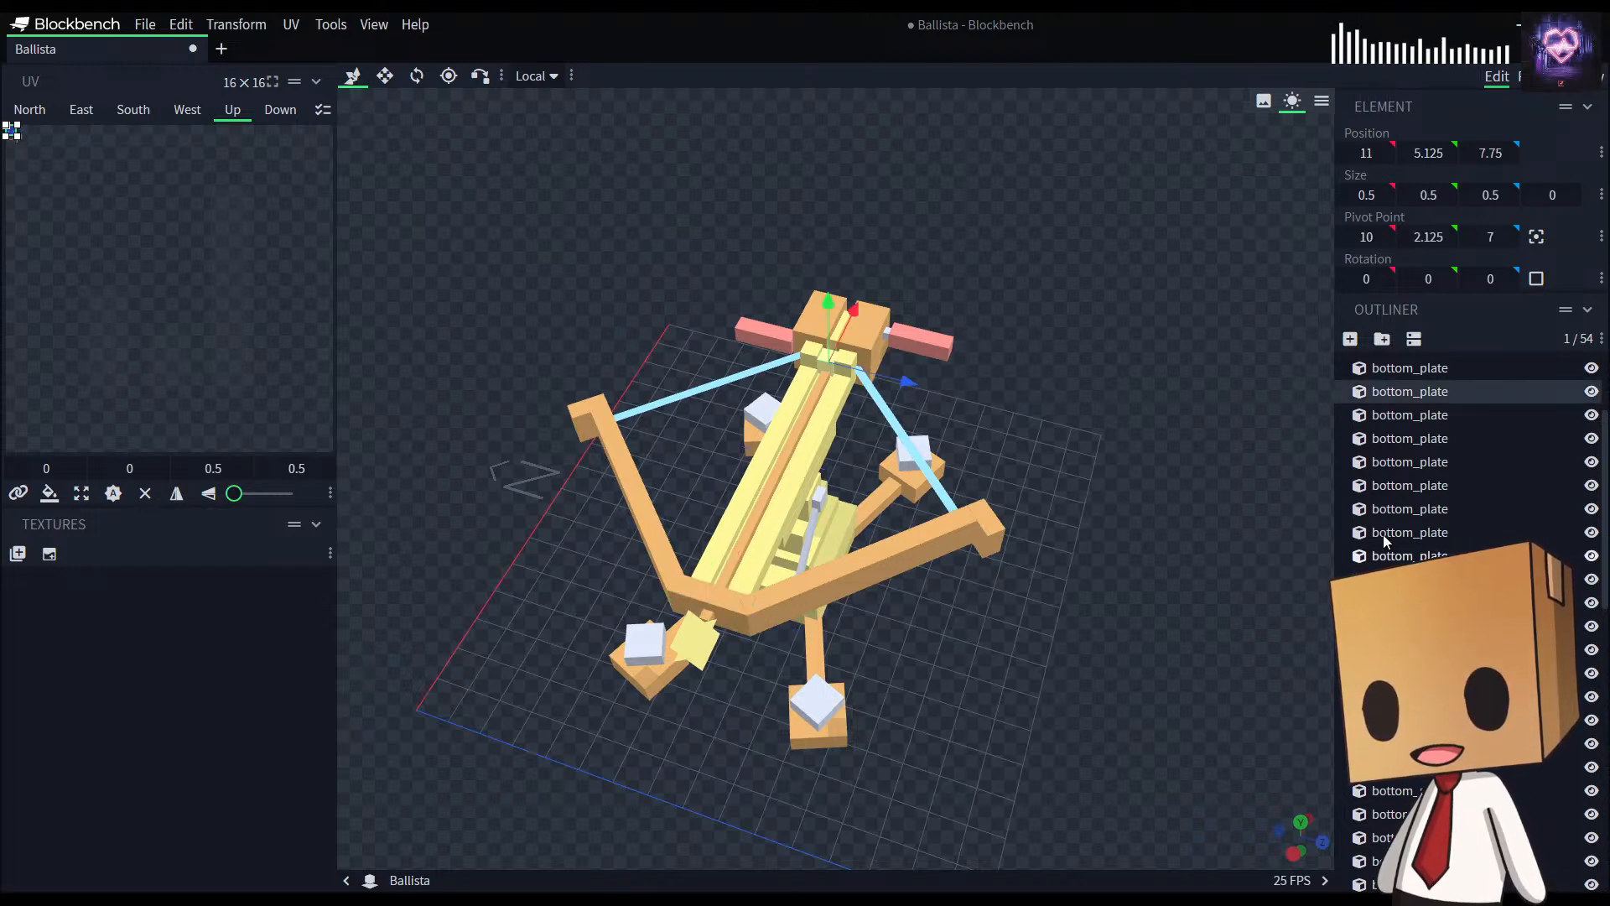
right_click(1386, 391)
mouse_move(1393, 577)
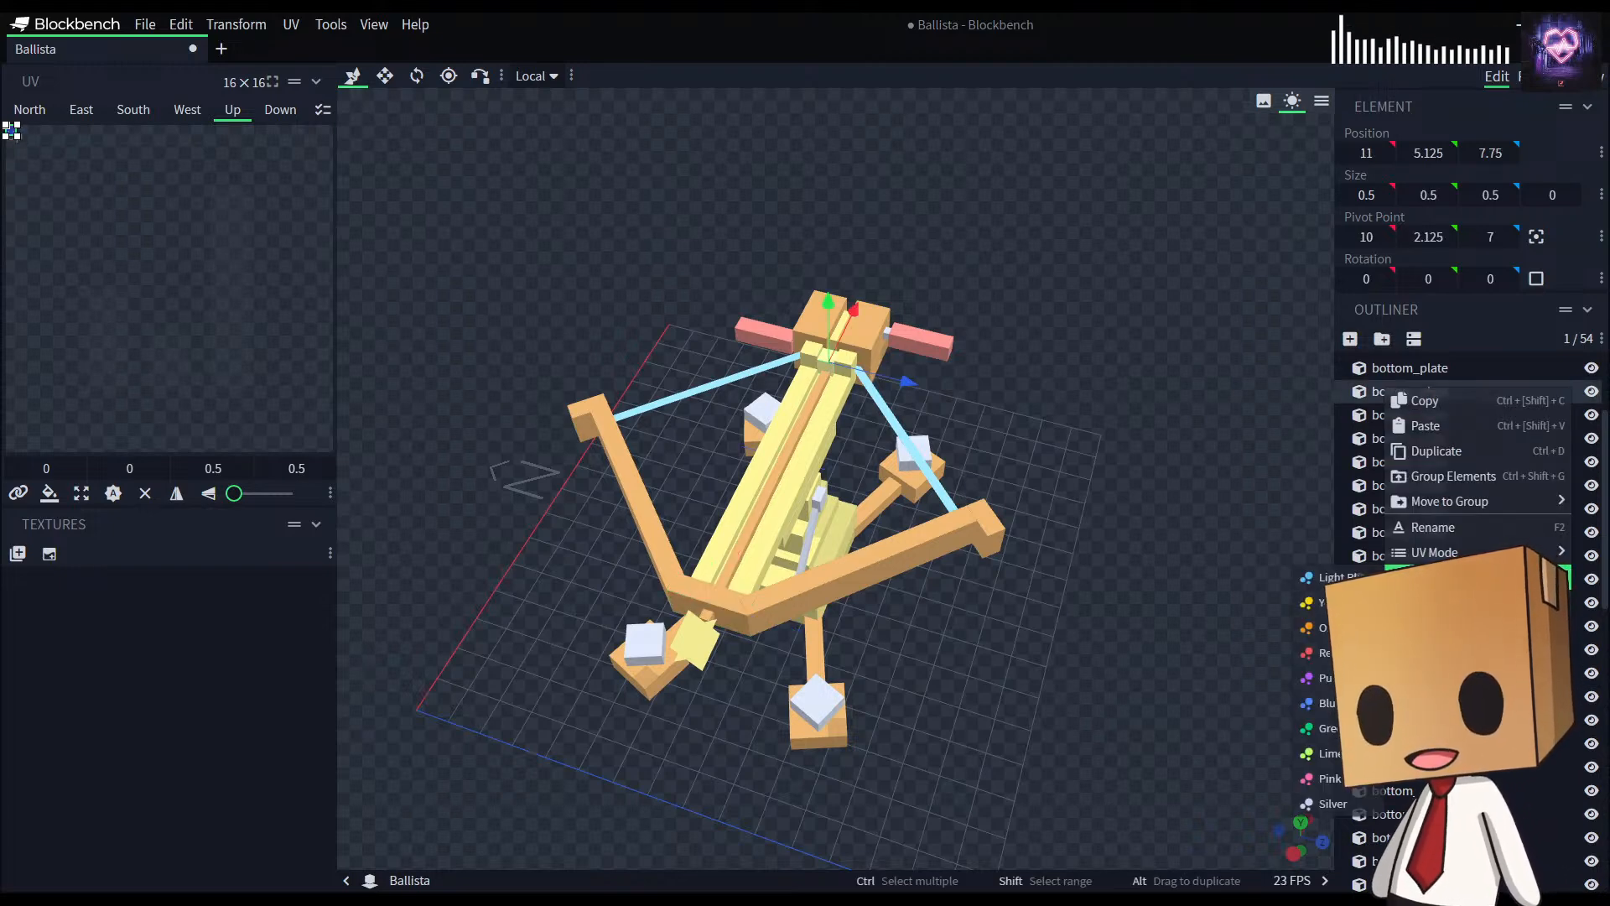
left_click(1332, 805)
left_click_drag(1240, 757, 1006, 649)
scroll(1406, 787, "down", 9)
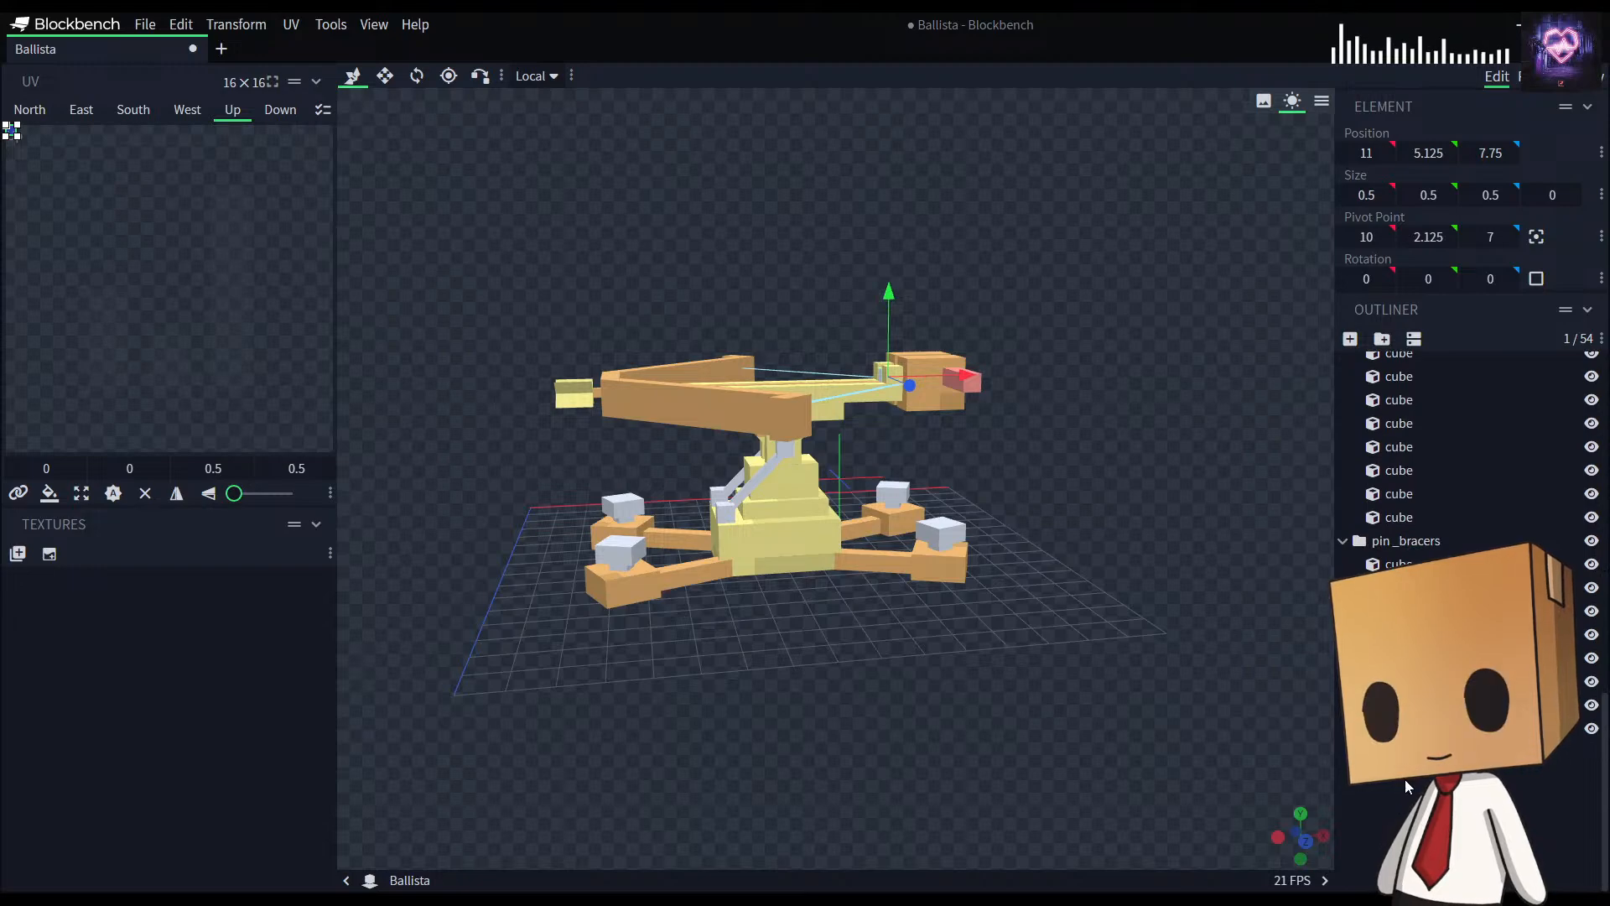
left_click(1406, 787)
Step: Examine the color-coded ballista from all sides, including a close view of the bow arms and the fletched bolt end
left_click_drag(963, 711, 741, 669)
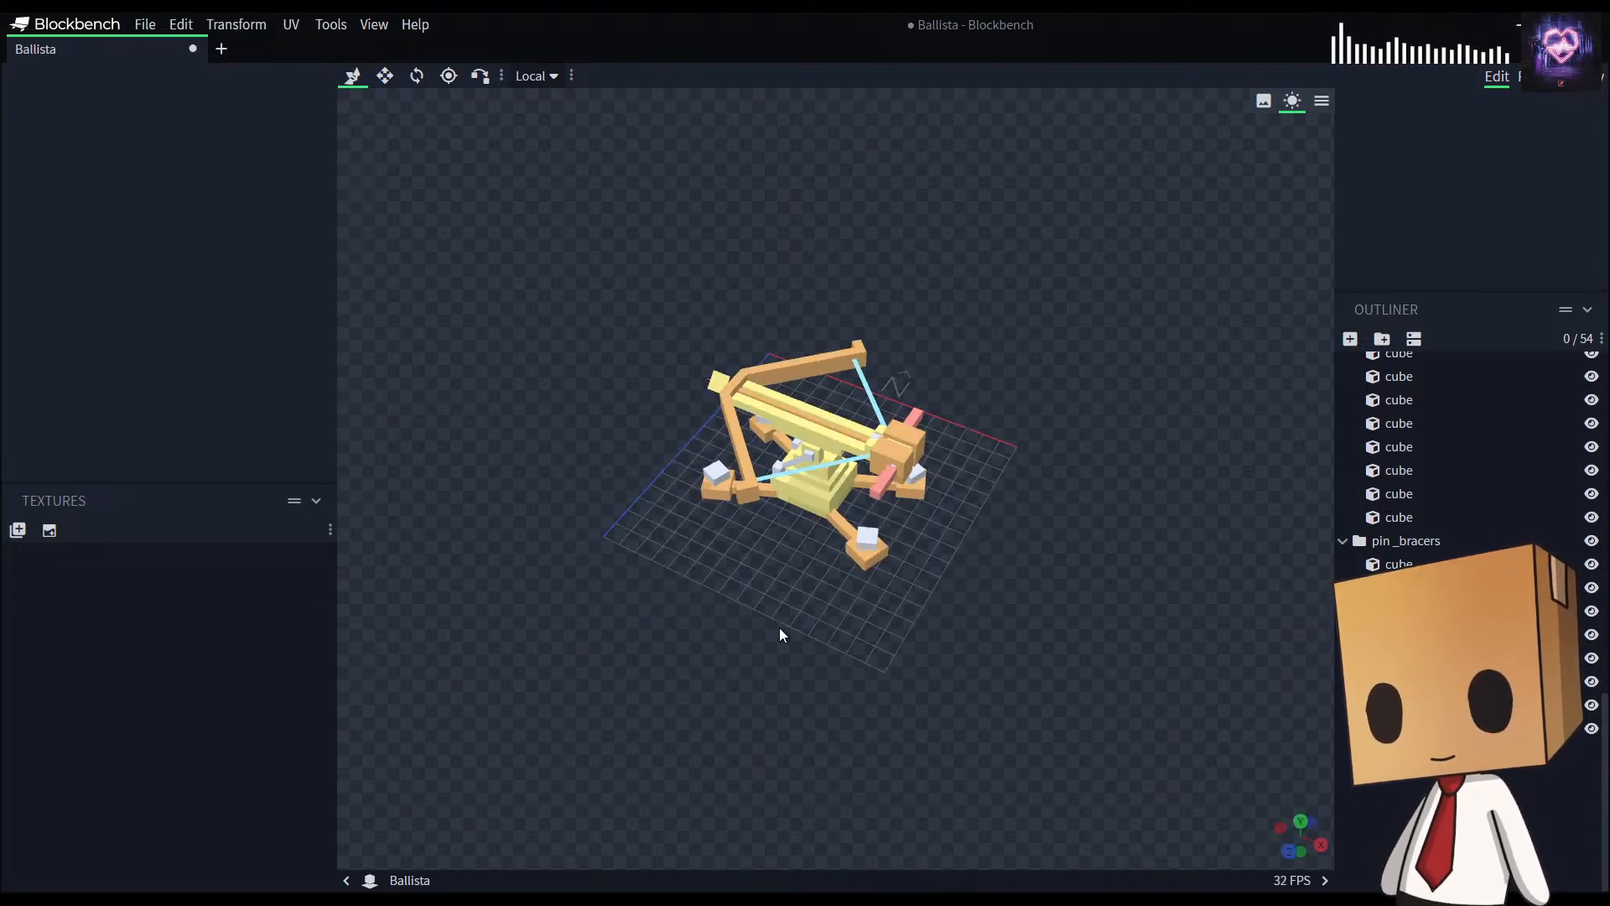
left_click_drag(783, 632, 999, 550)
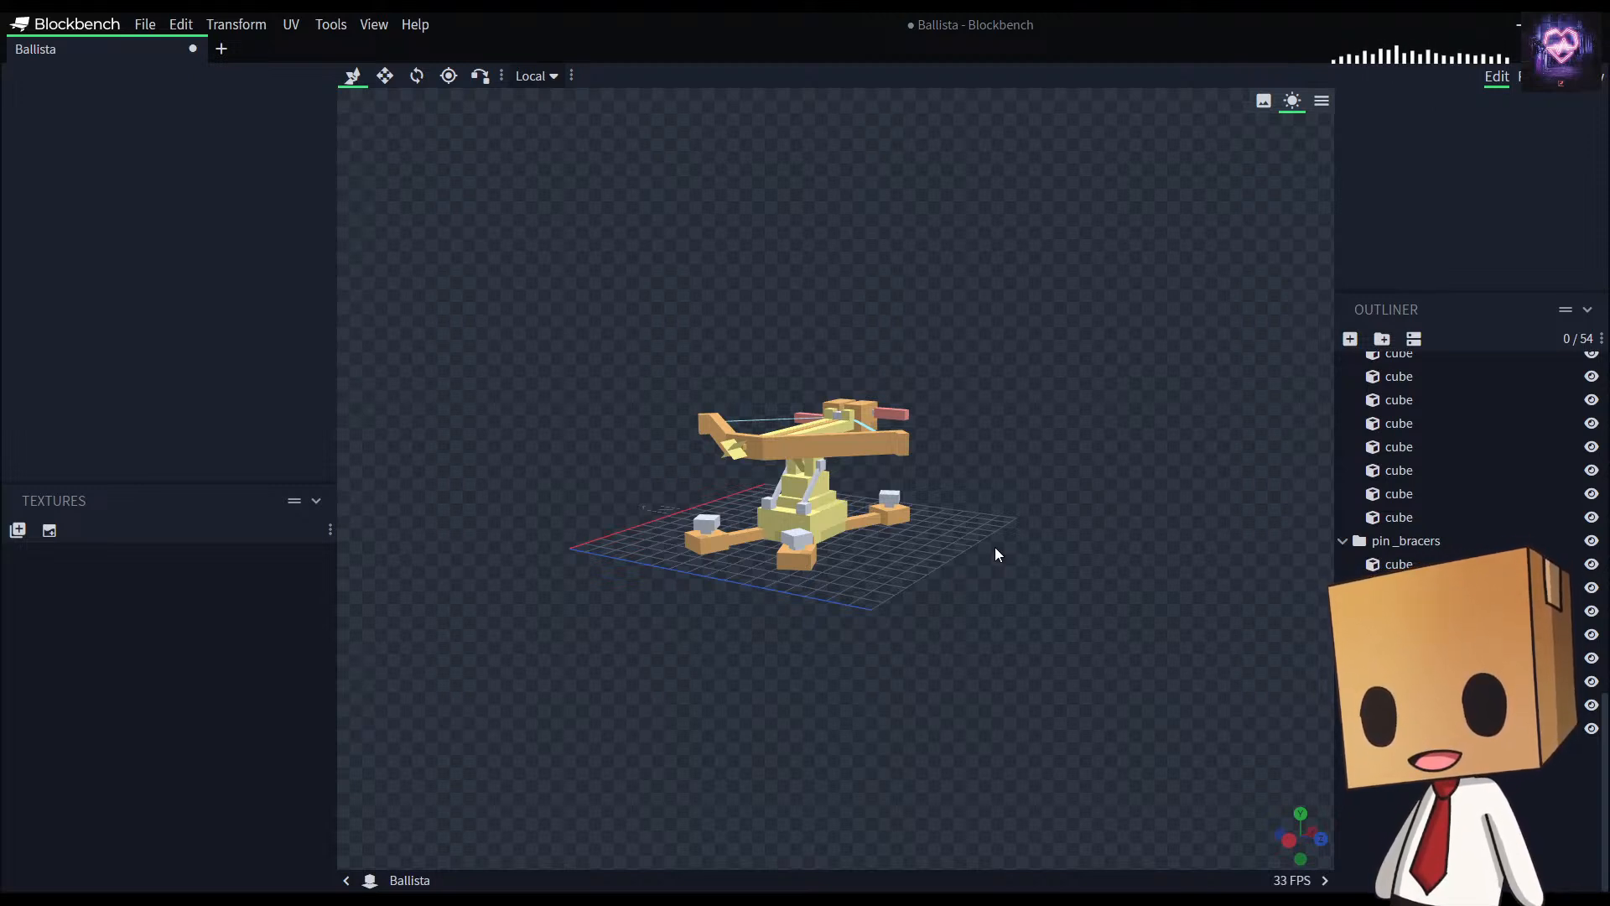
left_click_drag(964, 546, 1227, 579)
scroll(1116, 564, "up", 6)
right_click_drag(1100, 561, 968, 574)
left_click_drag(970, 575, 1061, 550)
left_click_drag(1082, 472, 1161, 514)
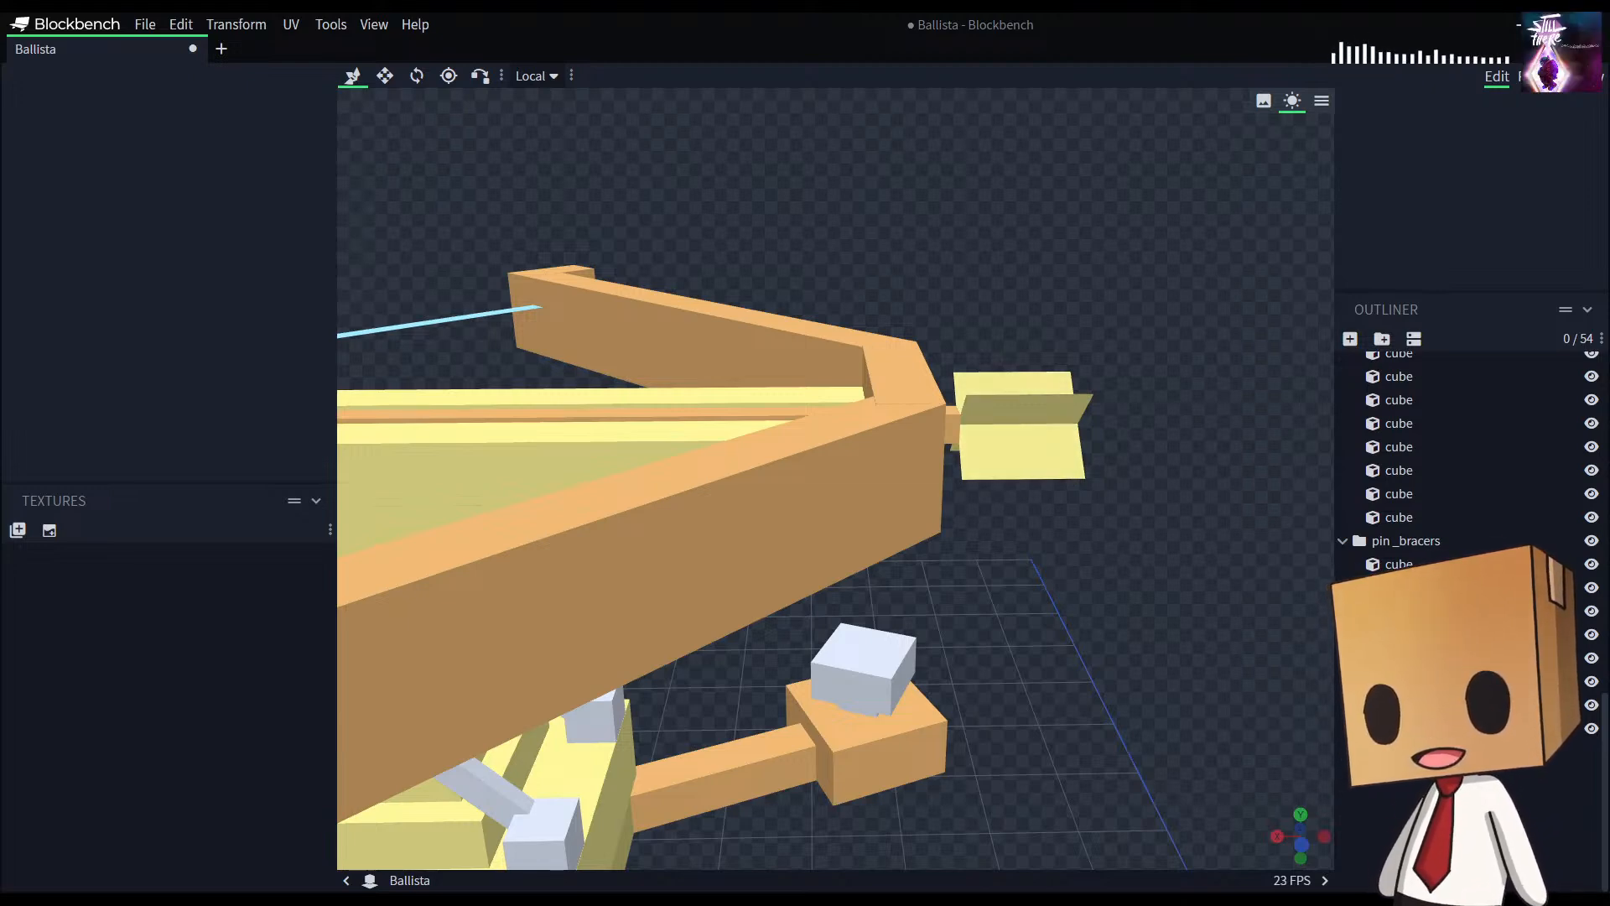
scroll(1205, 688, "down", 5)
left_click_drag(1068, 735, 973, 709)
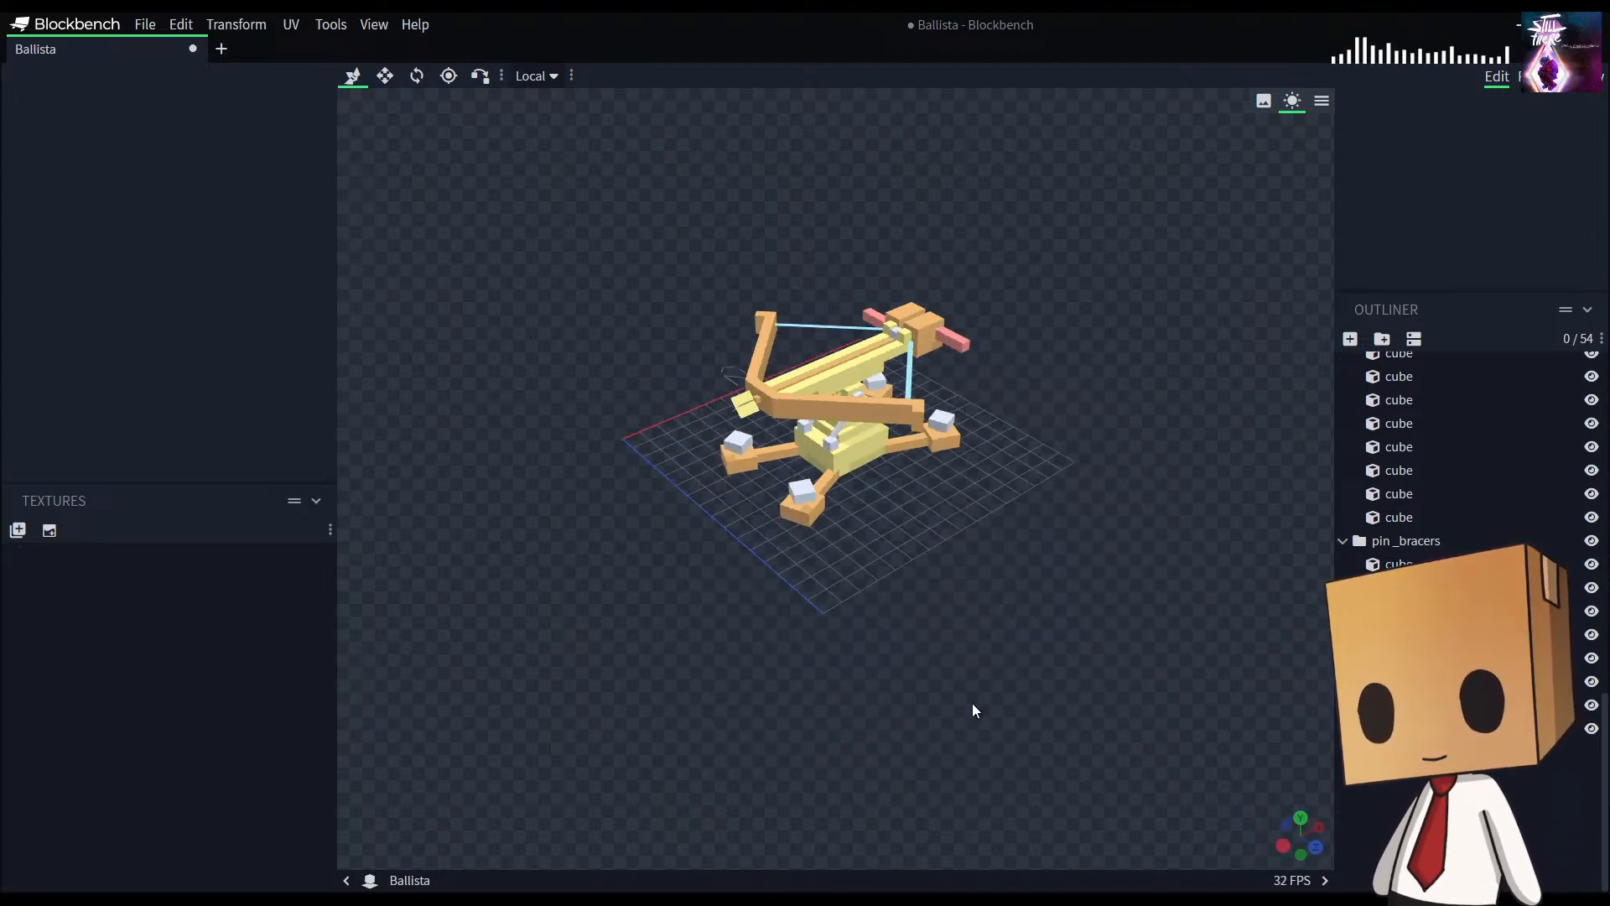
left_click_drag(970, 708, 1019, 612)
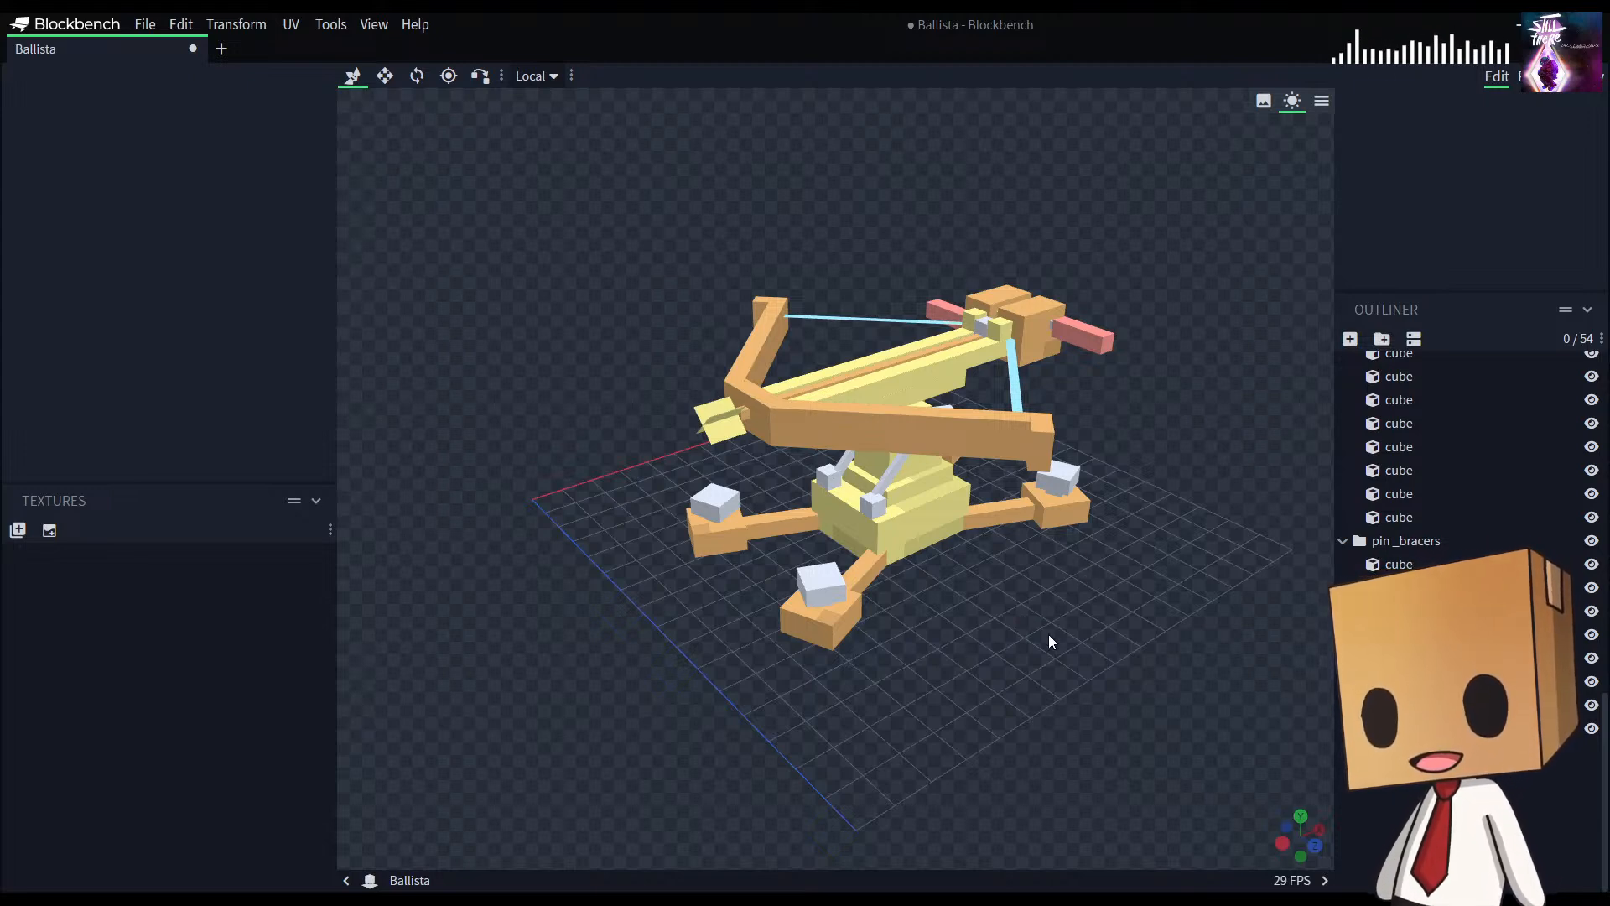
left_click_drag(978, 673, 1029, 716)
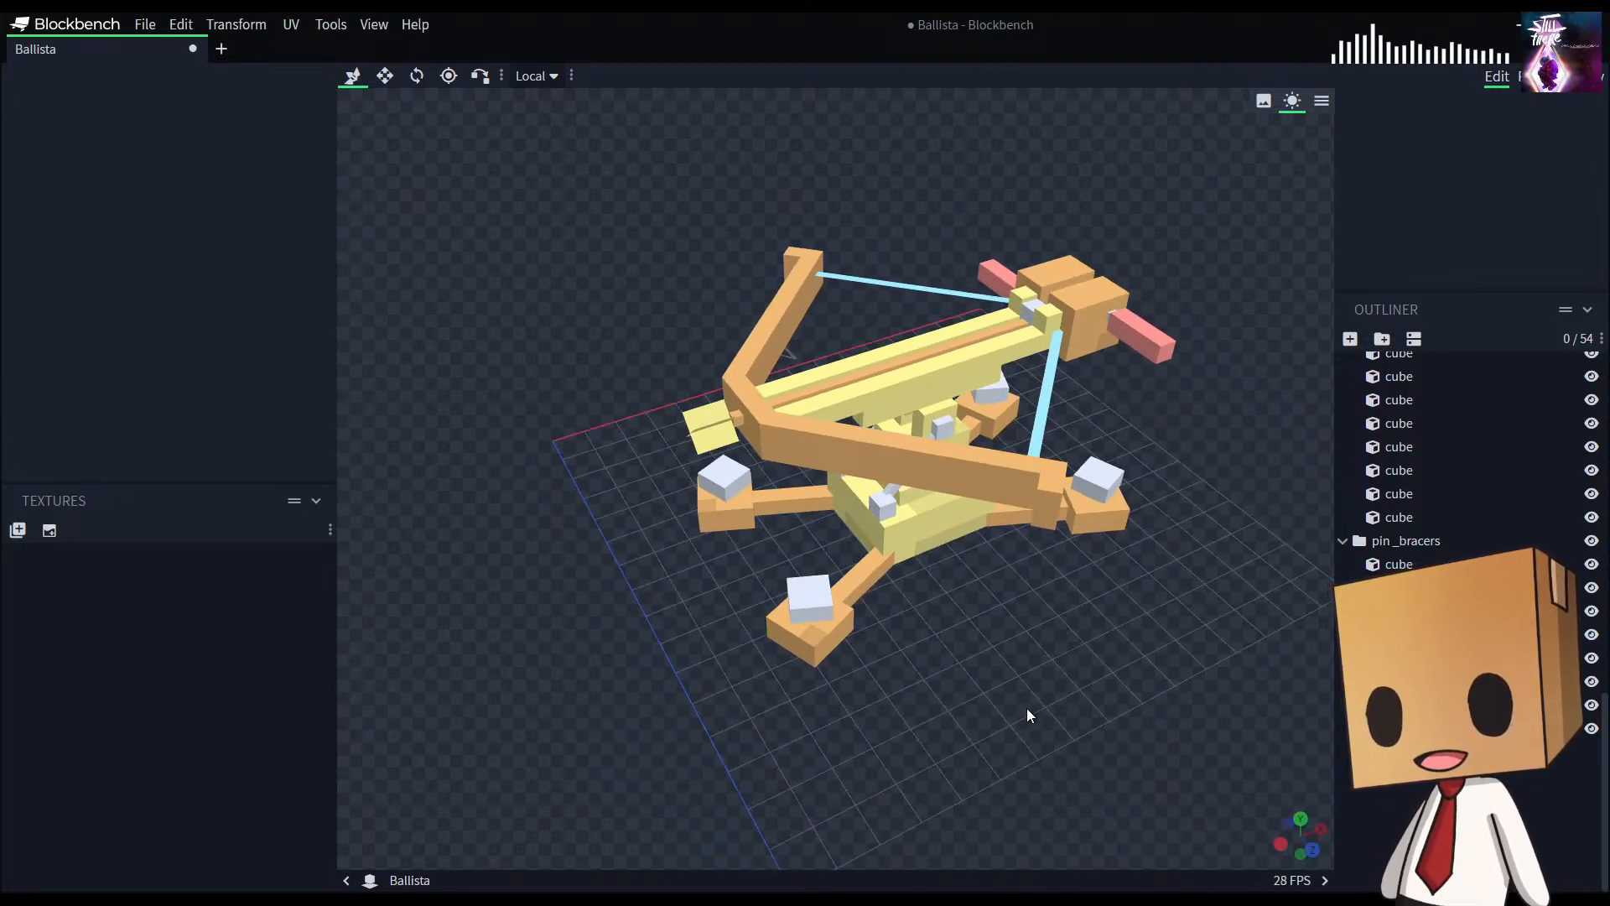
left_click_drag(1030, 714, 1090, 663)
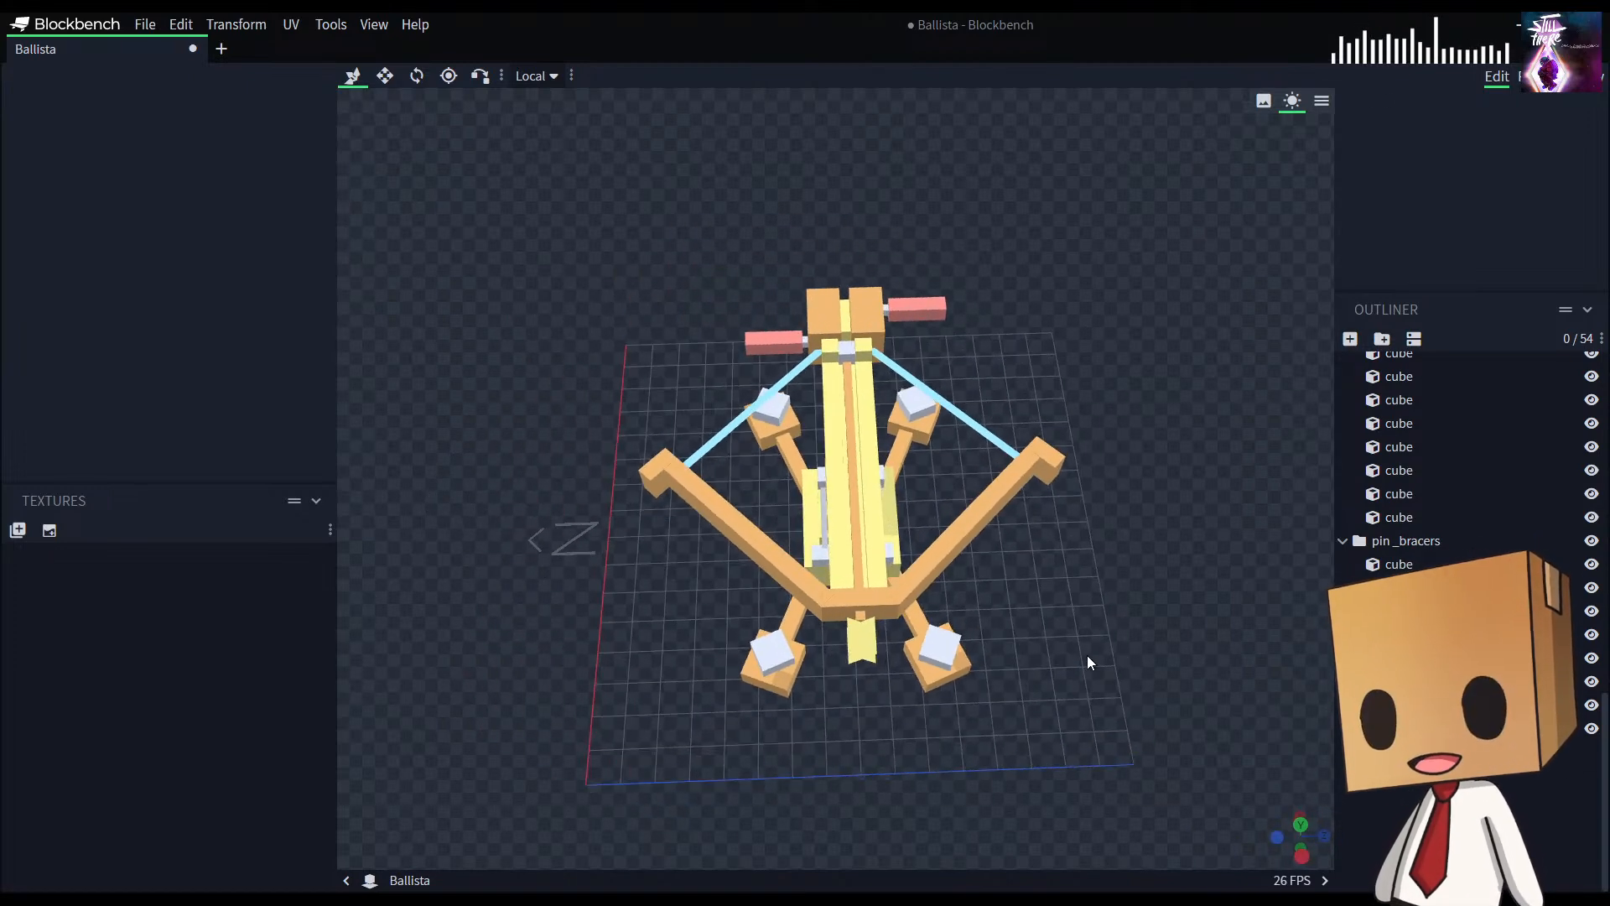
Step: Change the marker color of the thin piece between the two rear blocks to light blue, and clear the selection
left_click(849, 313)
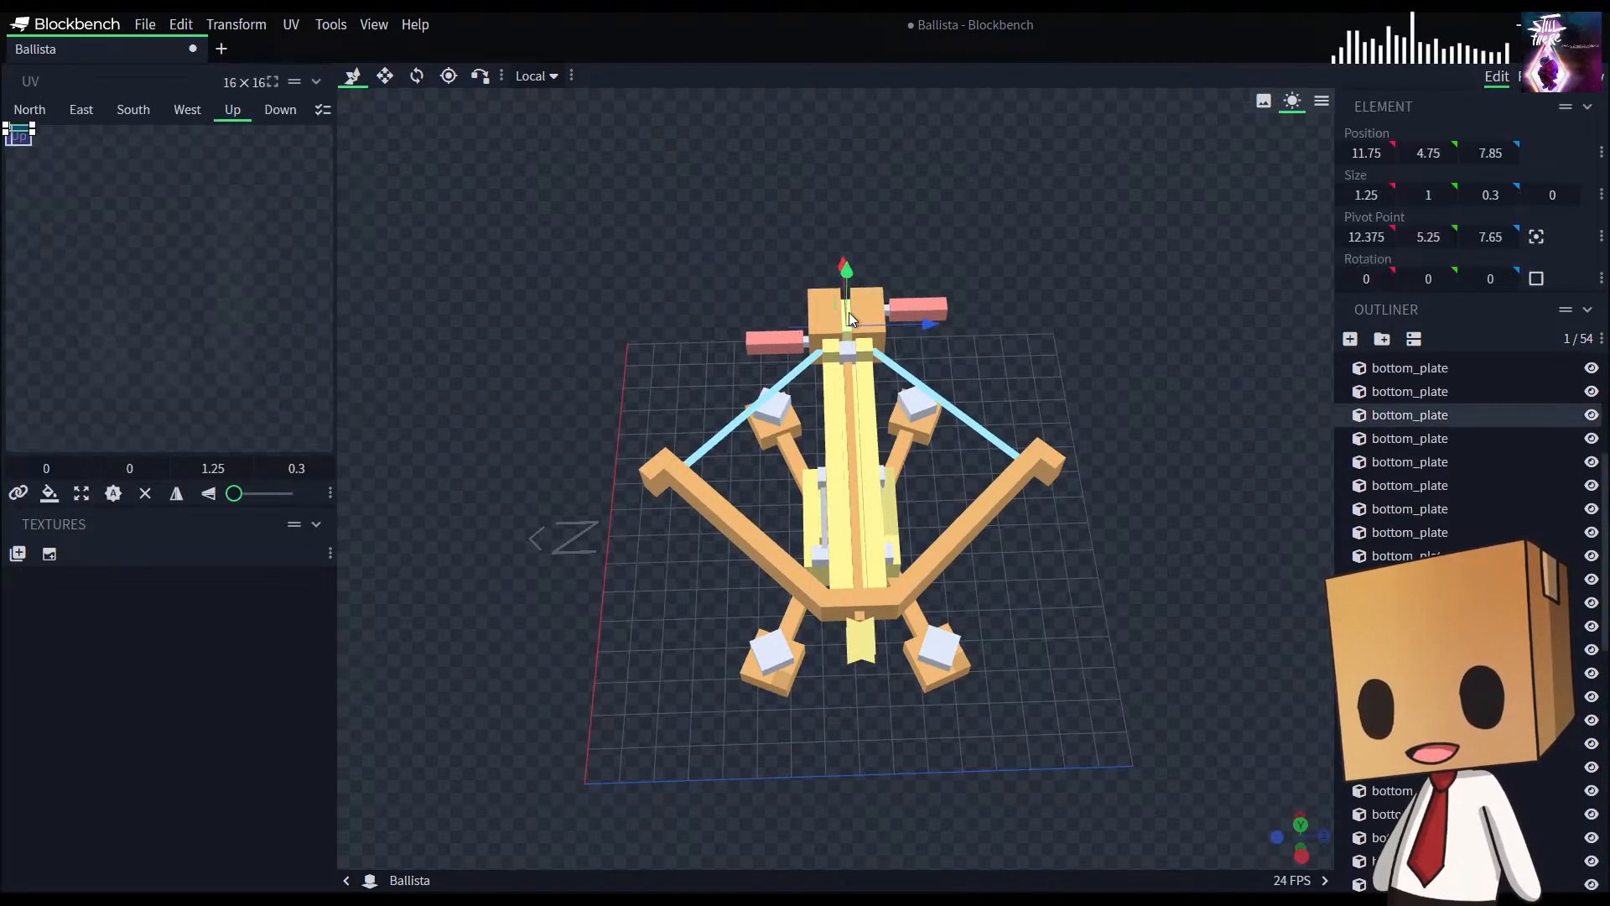
right_click(1377, 417)
mouse_move(1535, 533)
mouse_move(1426, 607)
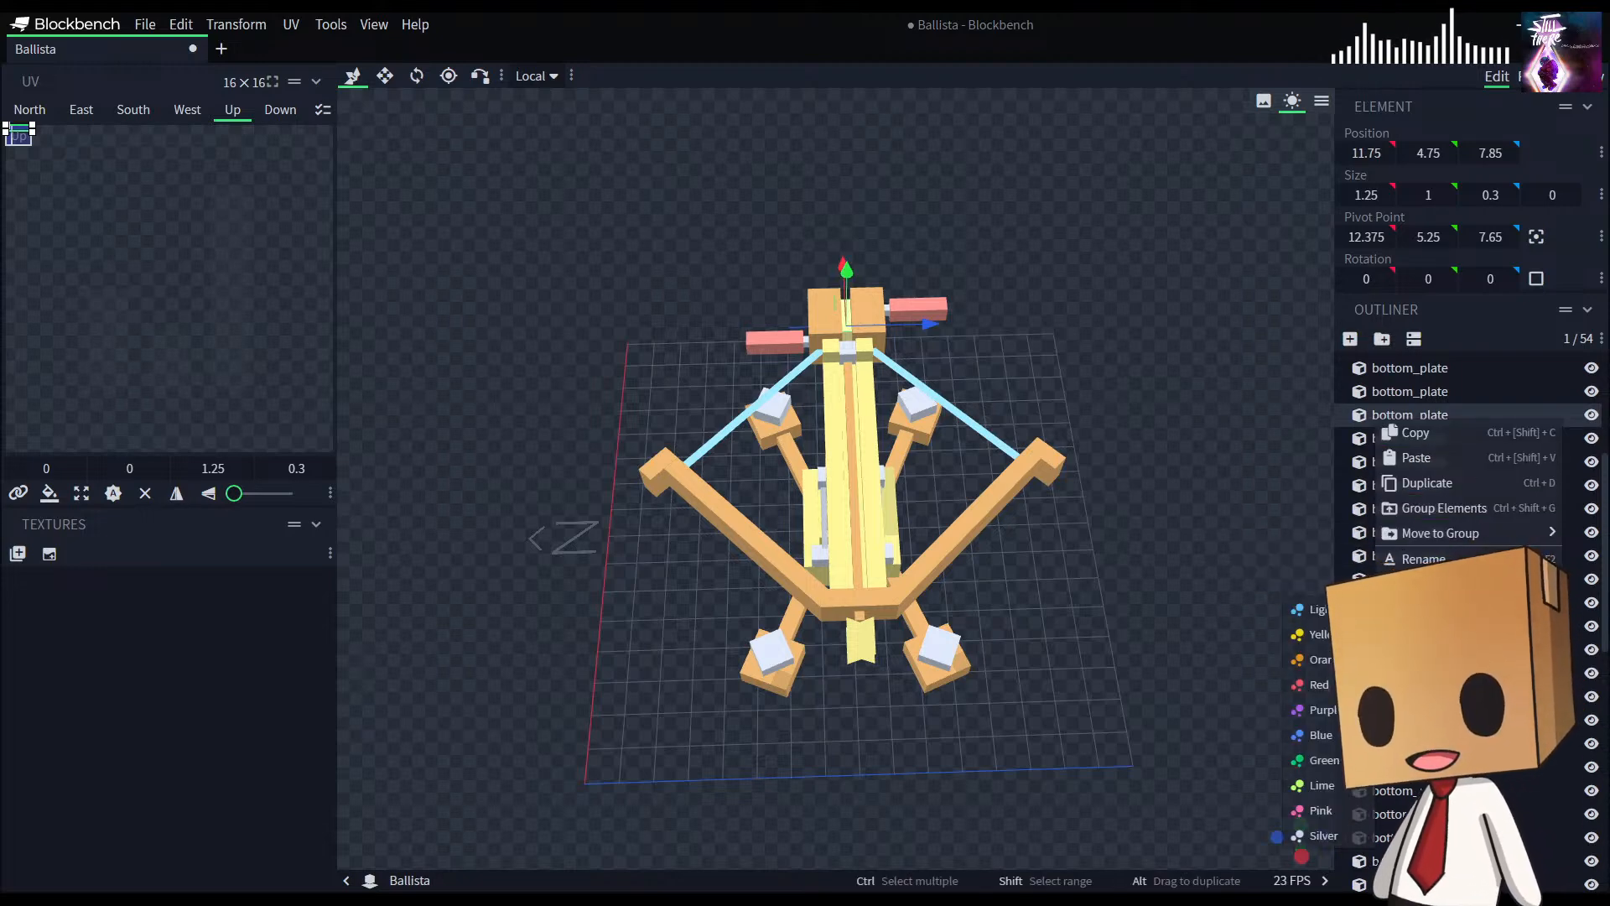
left_click(1326, 605)
left_click(1229, 707)
Step: Review the whole ballista from several angles and look through its list of cubes and groups in the outliner
left_click_drag(1230, 707, 1002, 743)
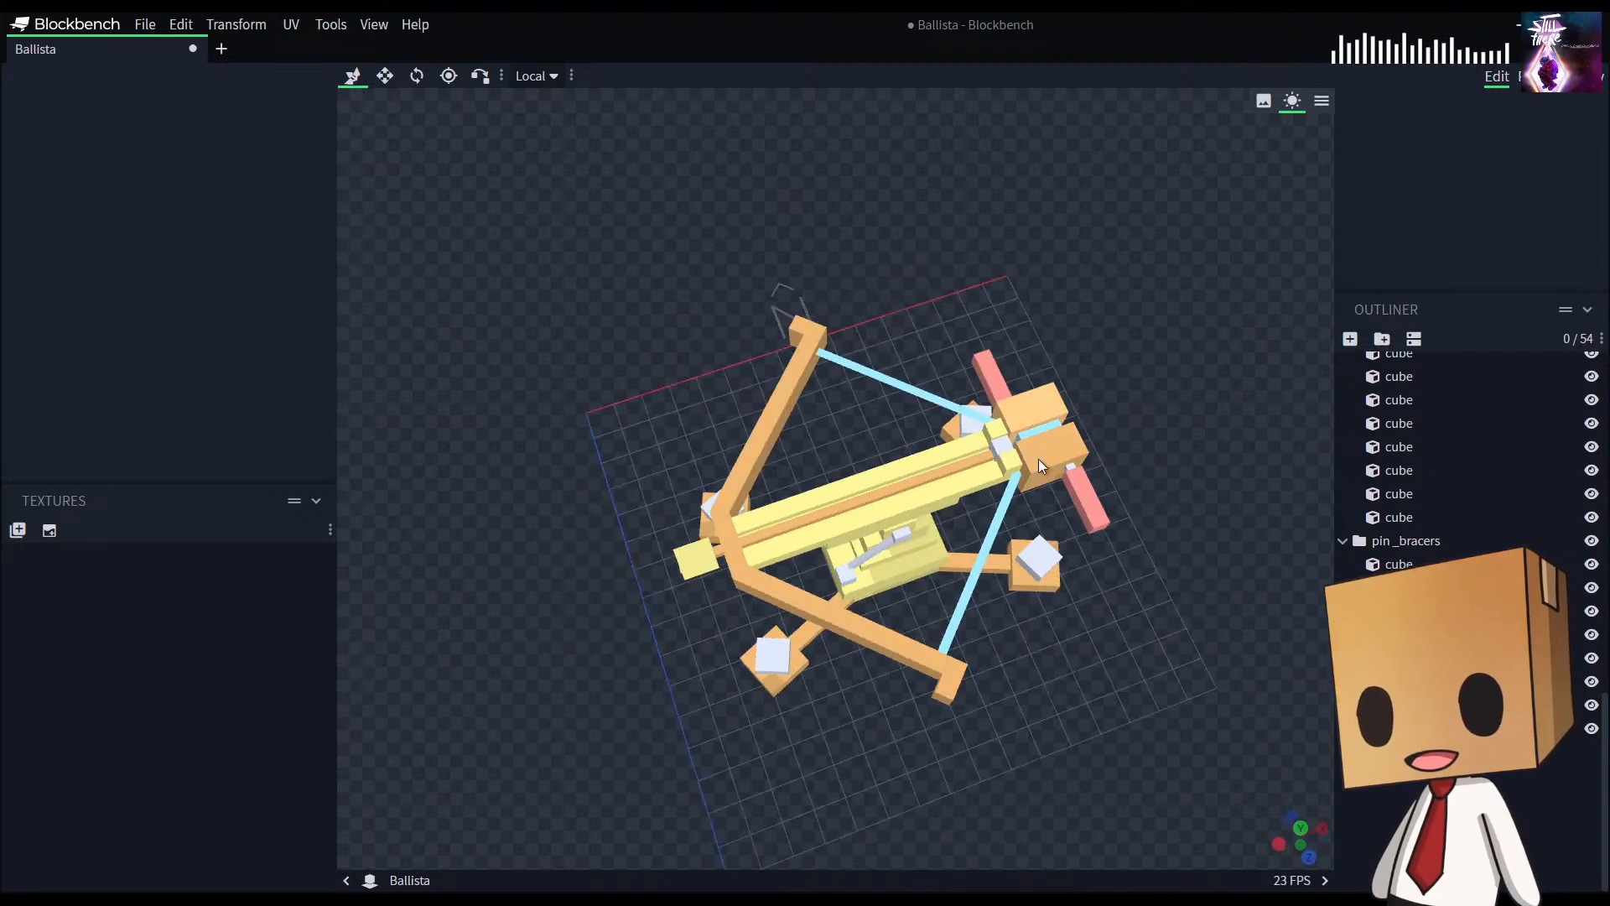
left_click_drag(1126, 705, 1015, 389)
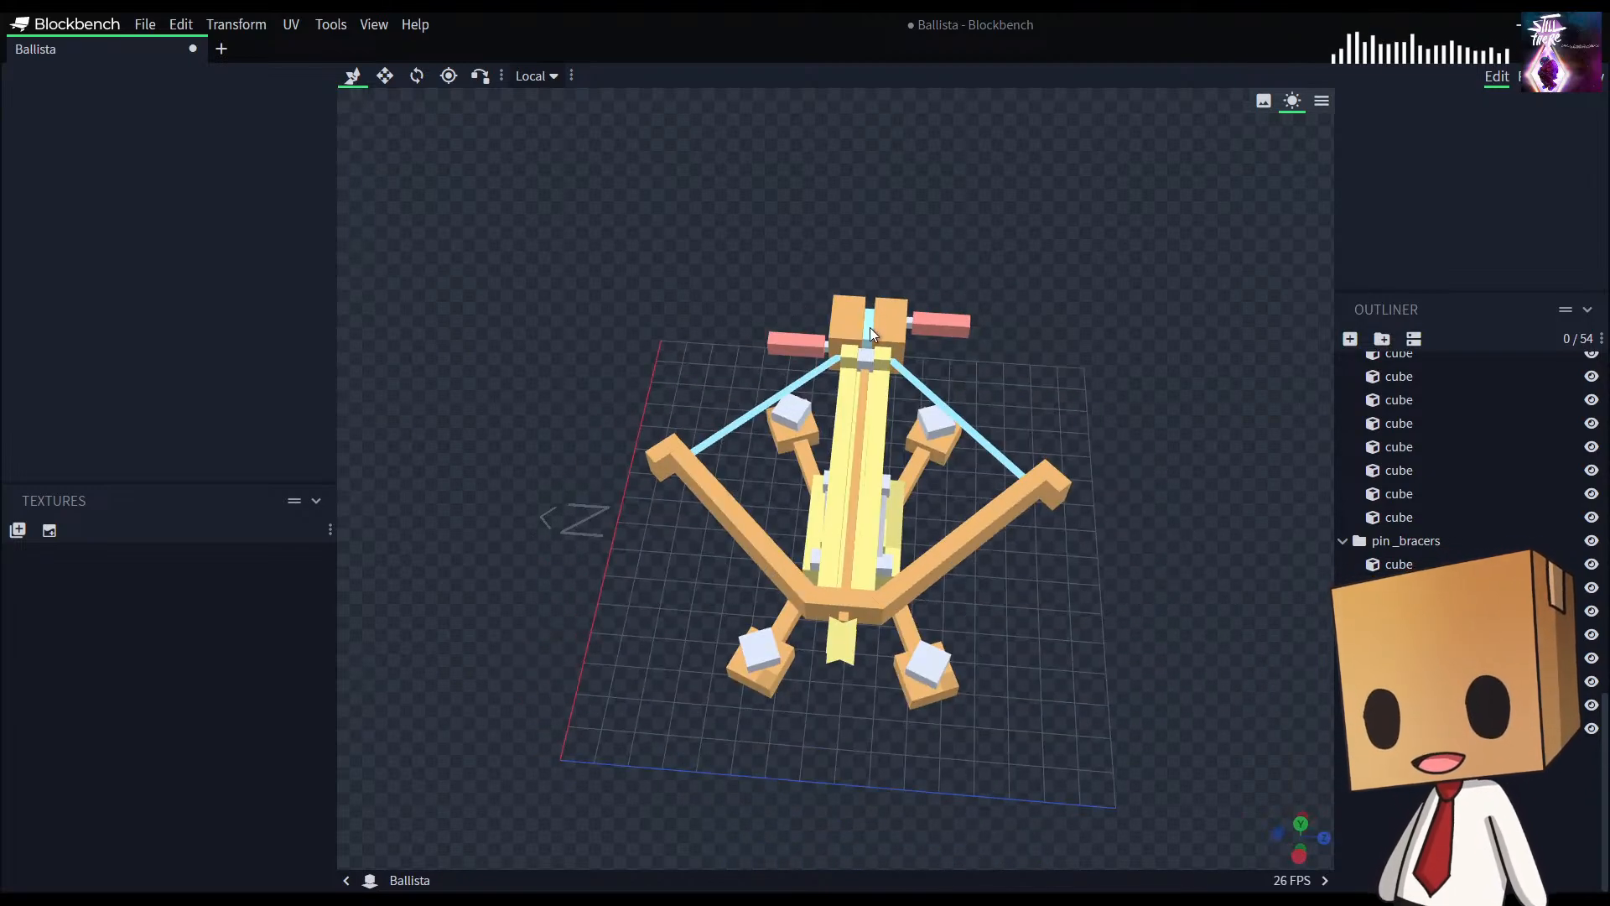
left_click_drag(1131, 402, 1180, 414)
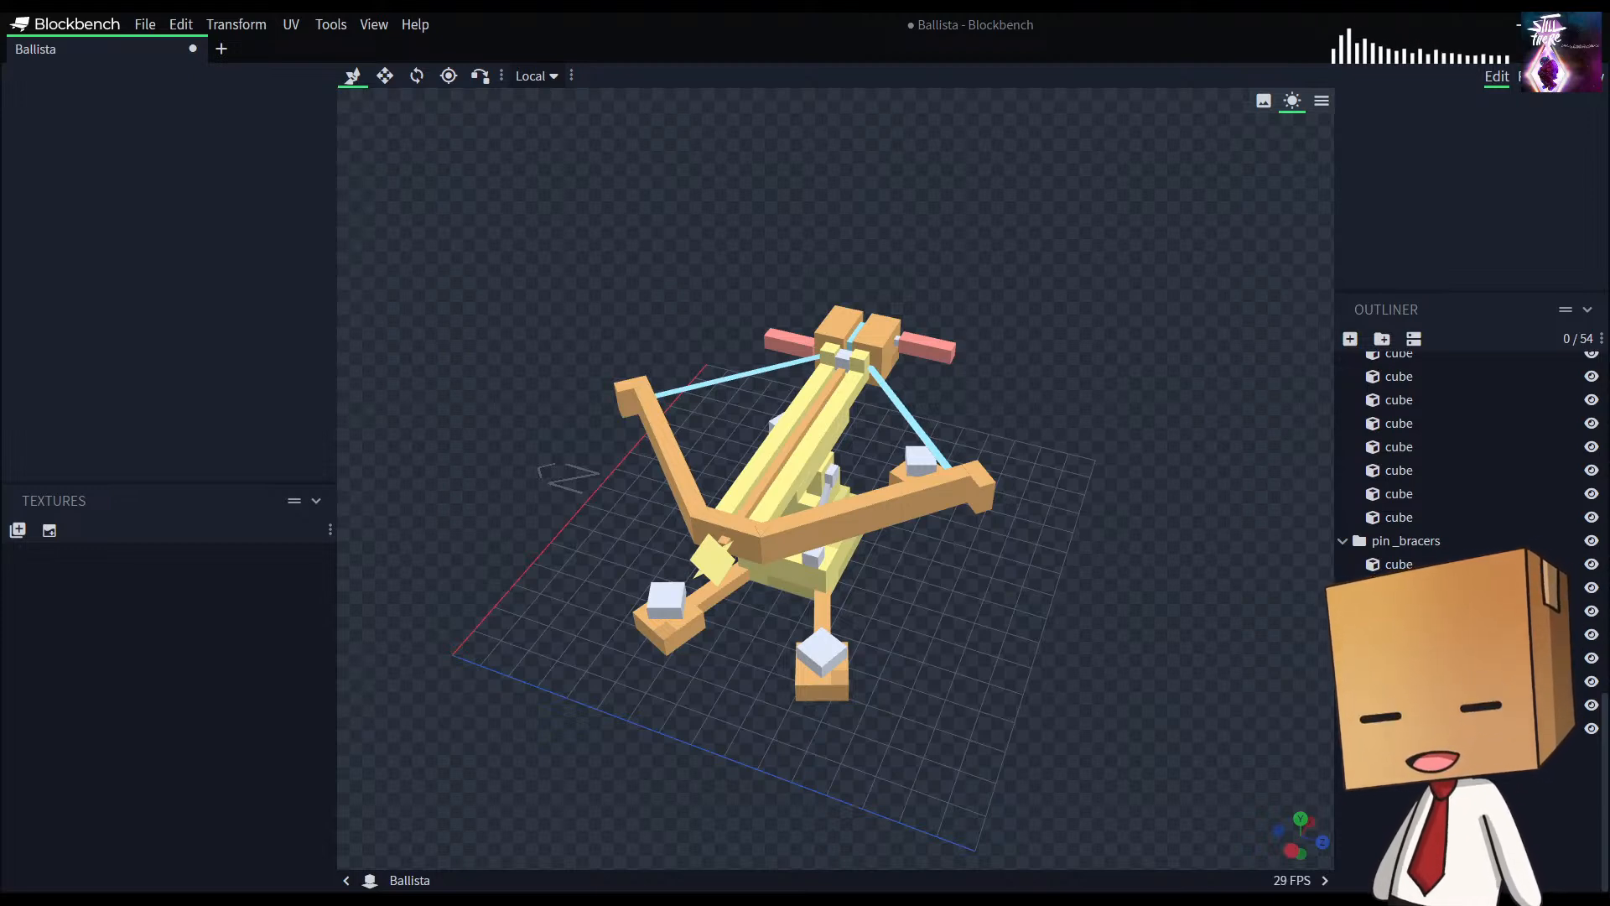
left_click_drag(1166, 742, 1140, 607)
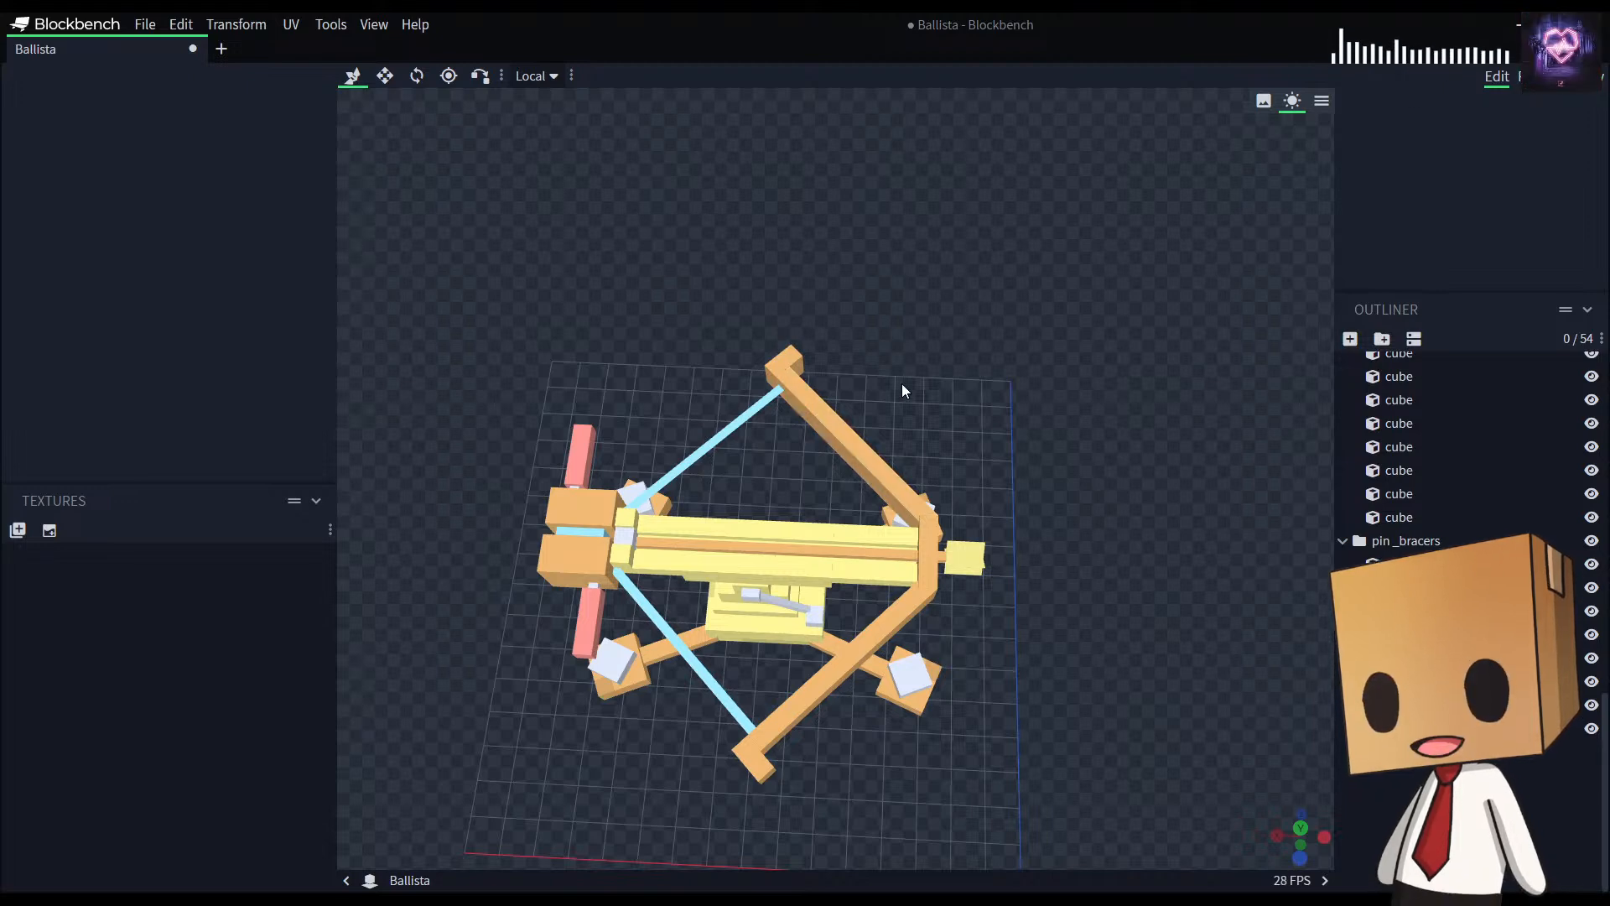
left_click_drag(938, 391, 765, 374)
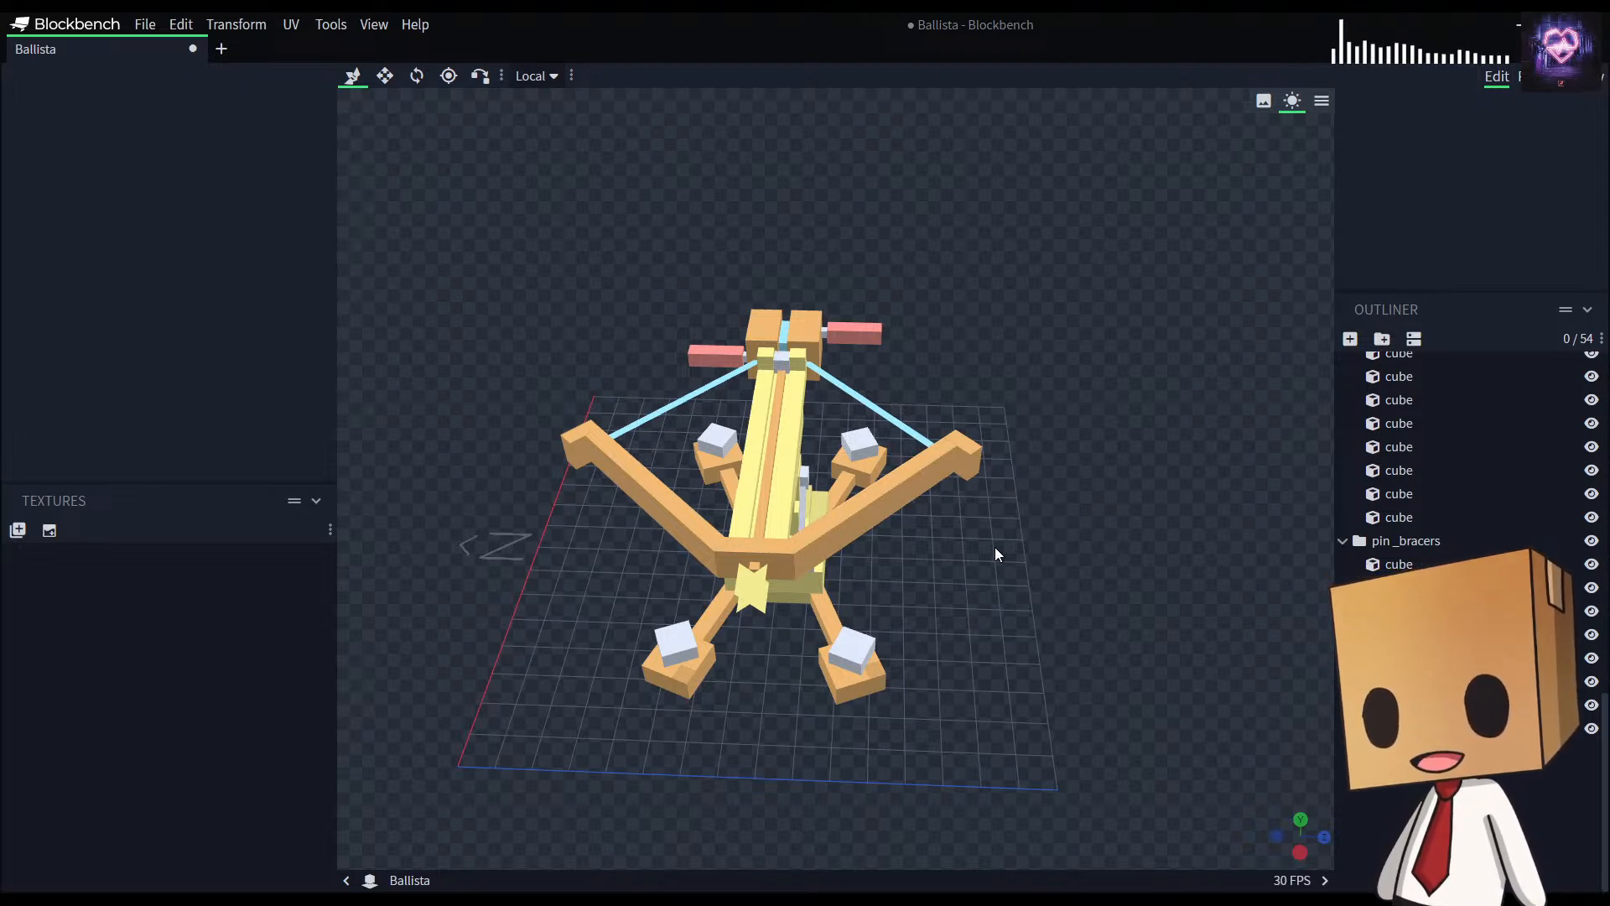
left_click_drag(938, 500, 802, 755)
scroll(1468, 546, "up", 10)
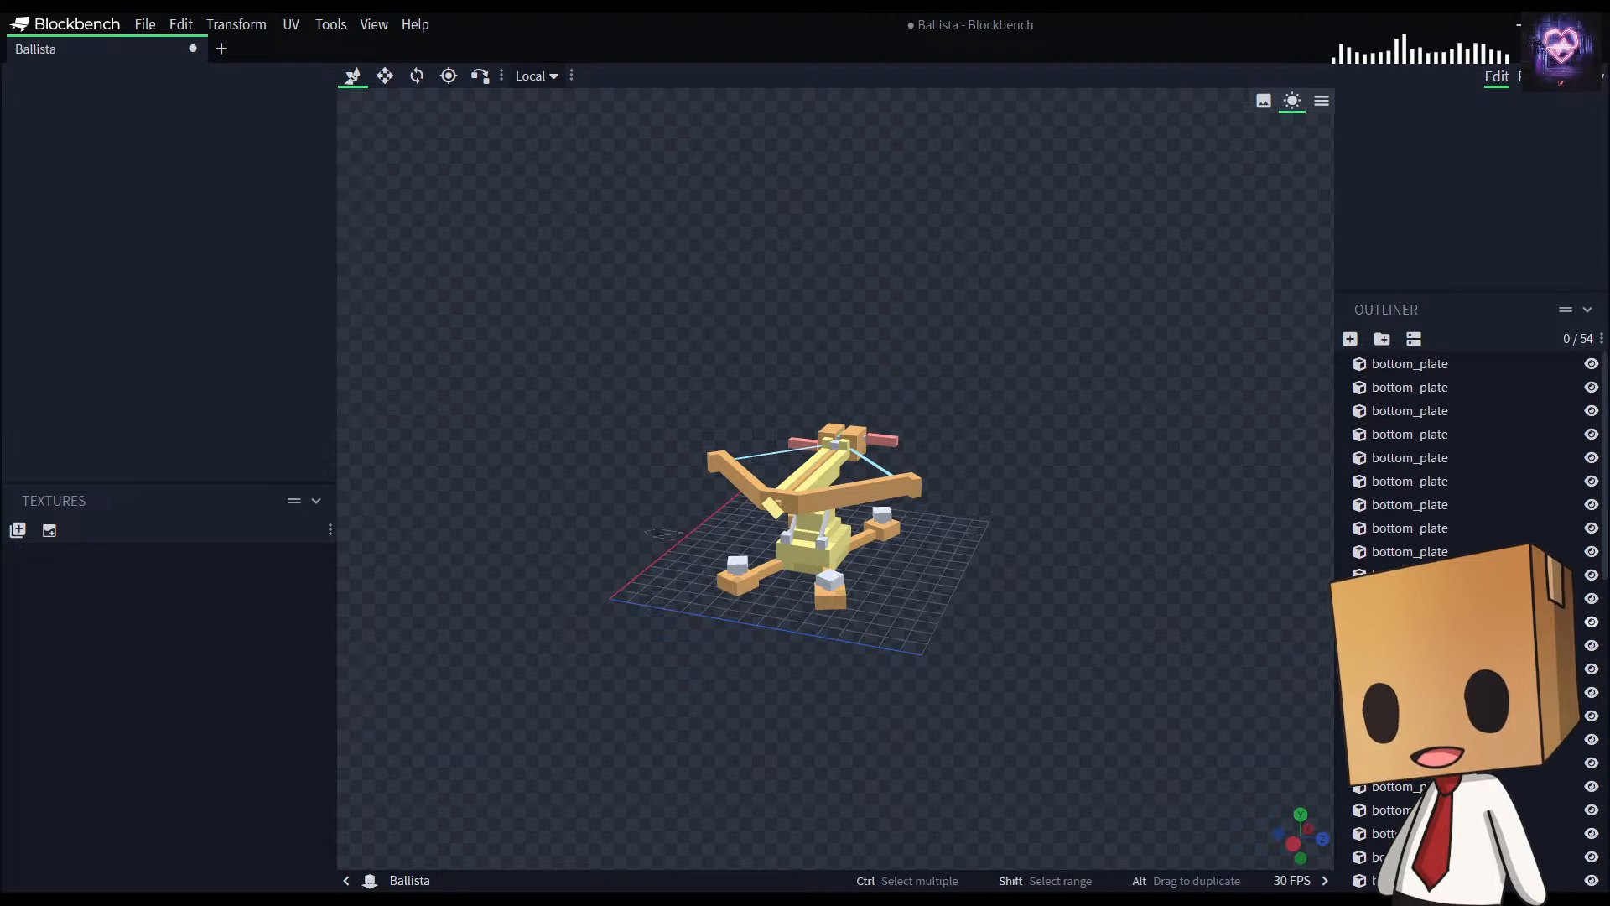
scroll(1445, 384, "down", 2)
scroll(1444, 384, "up", 2)
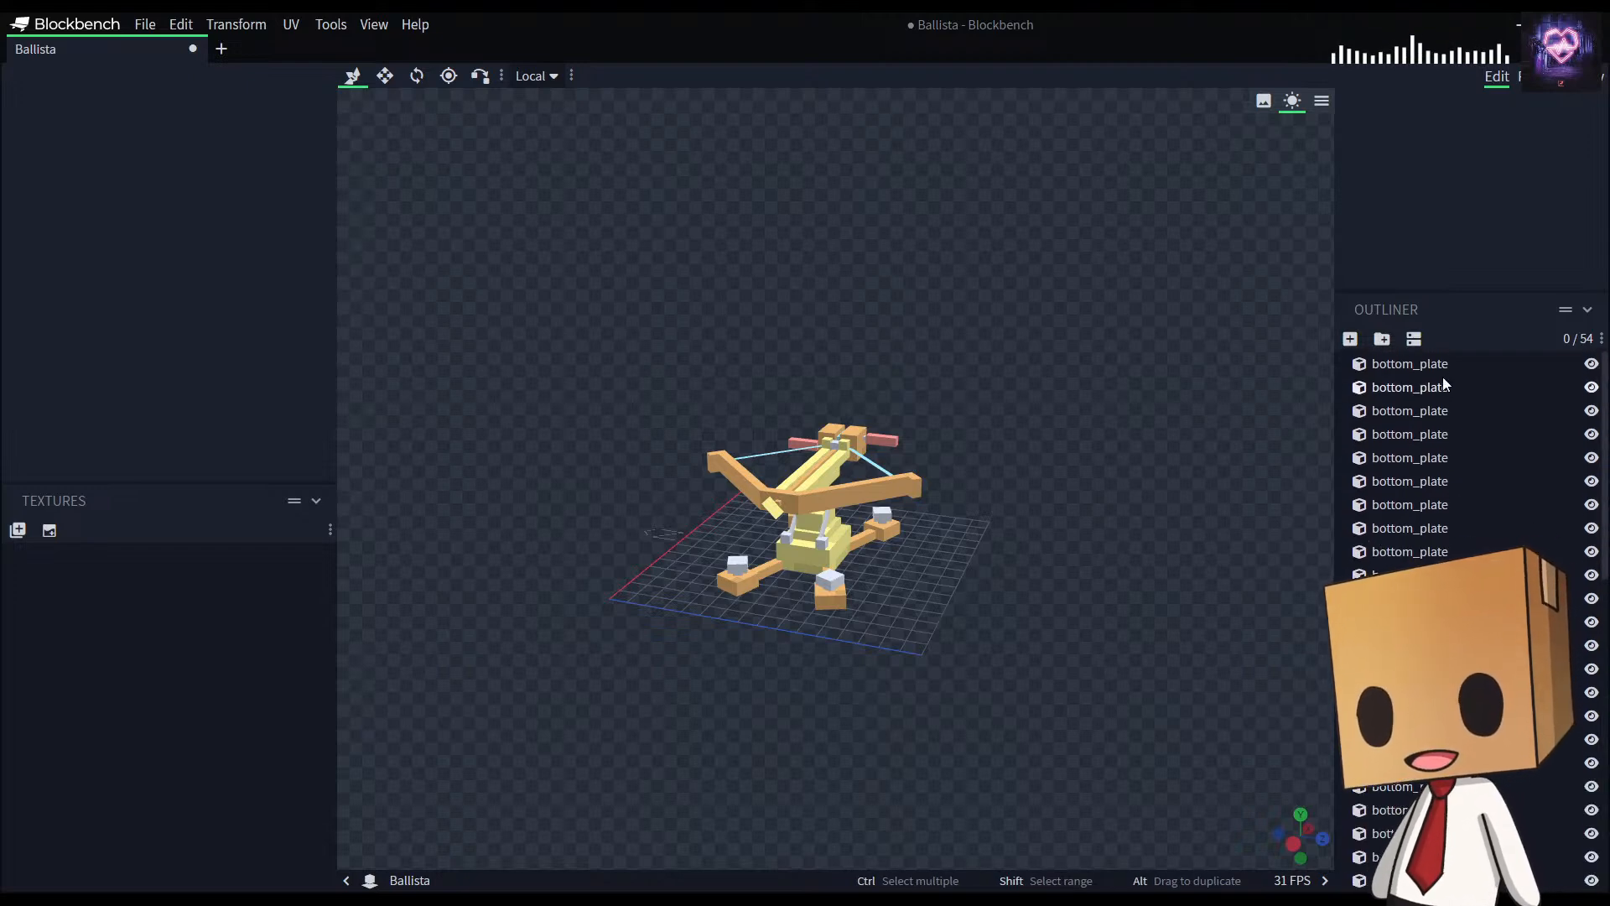
scroll(1444, 385, "down", 2)
scroll(1445, 385, "up", 2)
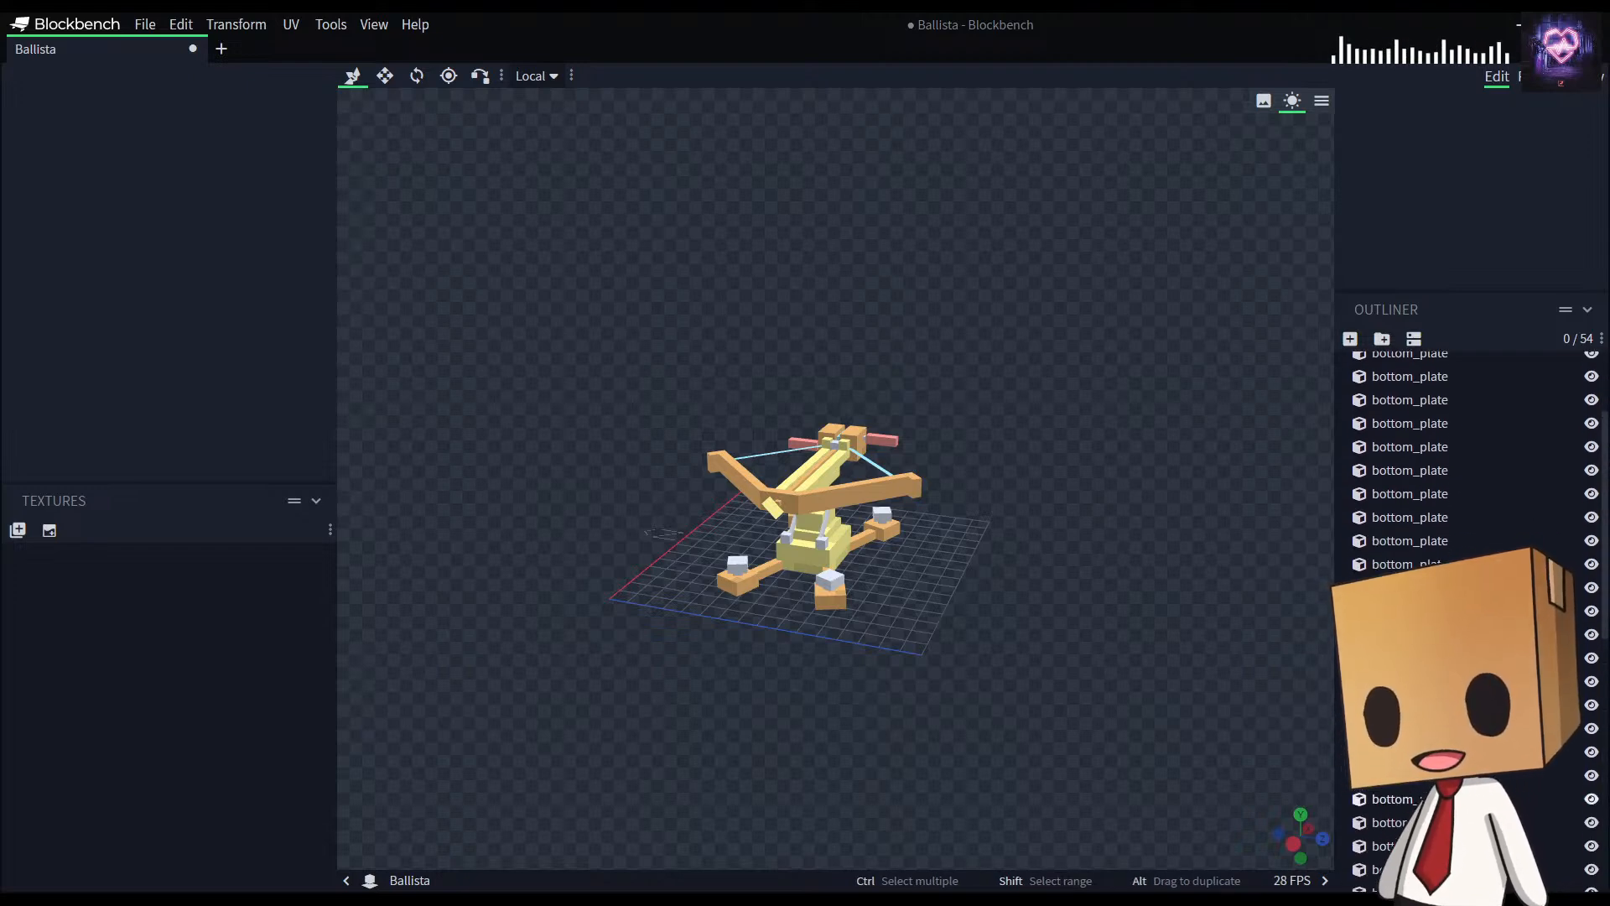
mouse_move(1221, 636)
left_mouse_down()
mouse_move(1070, 661)
mouse_move(1241, 631)
left_mouse_up()
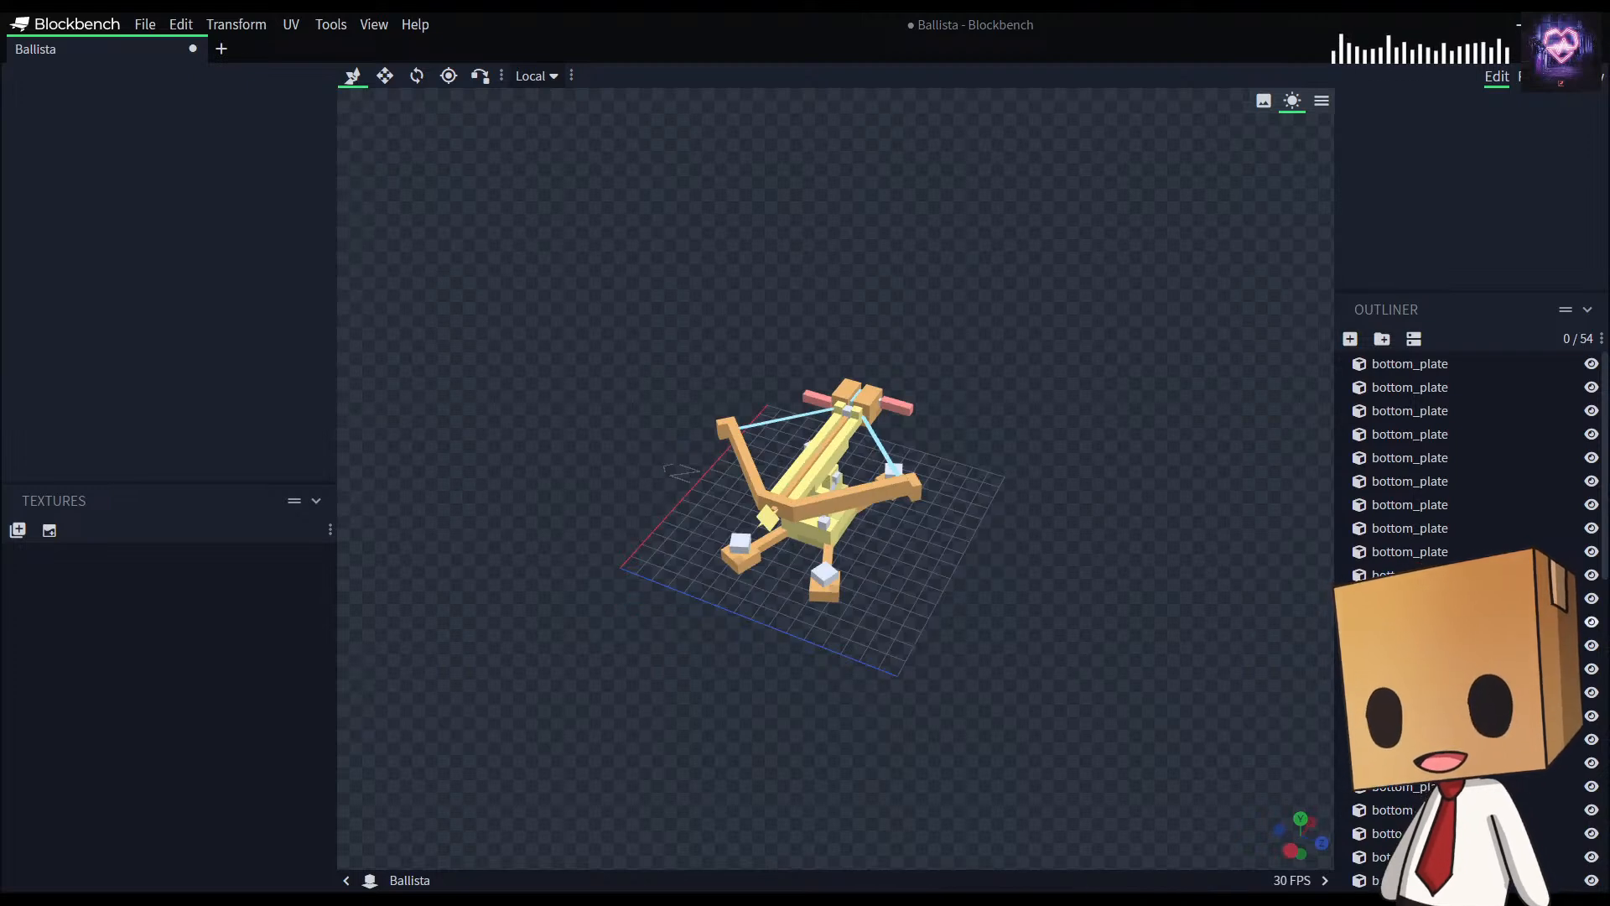
scroll(1432, 460, "down", 2)
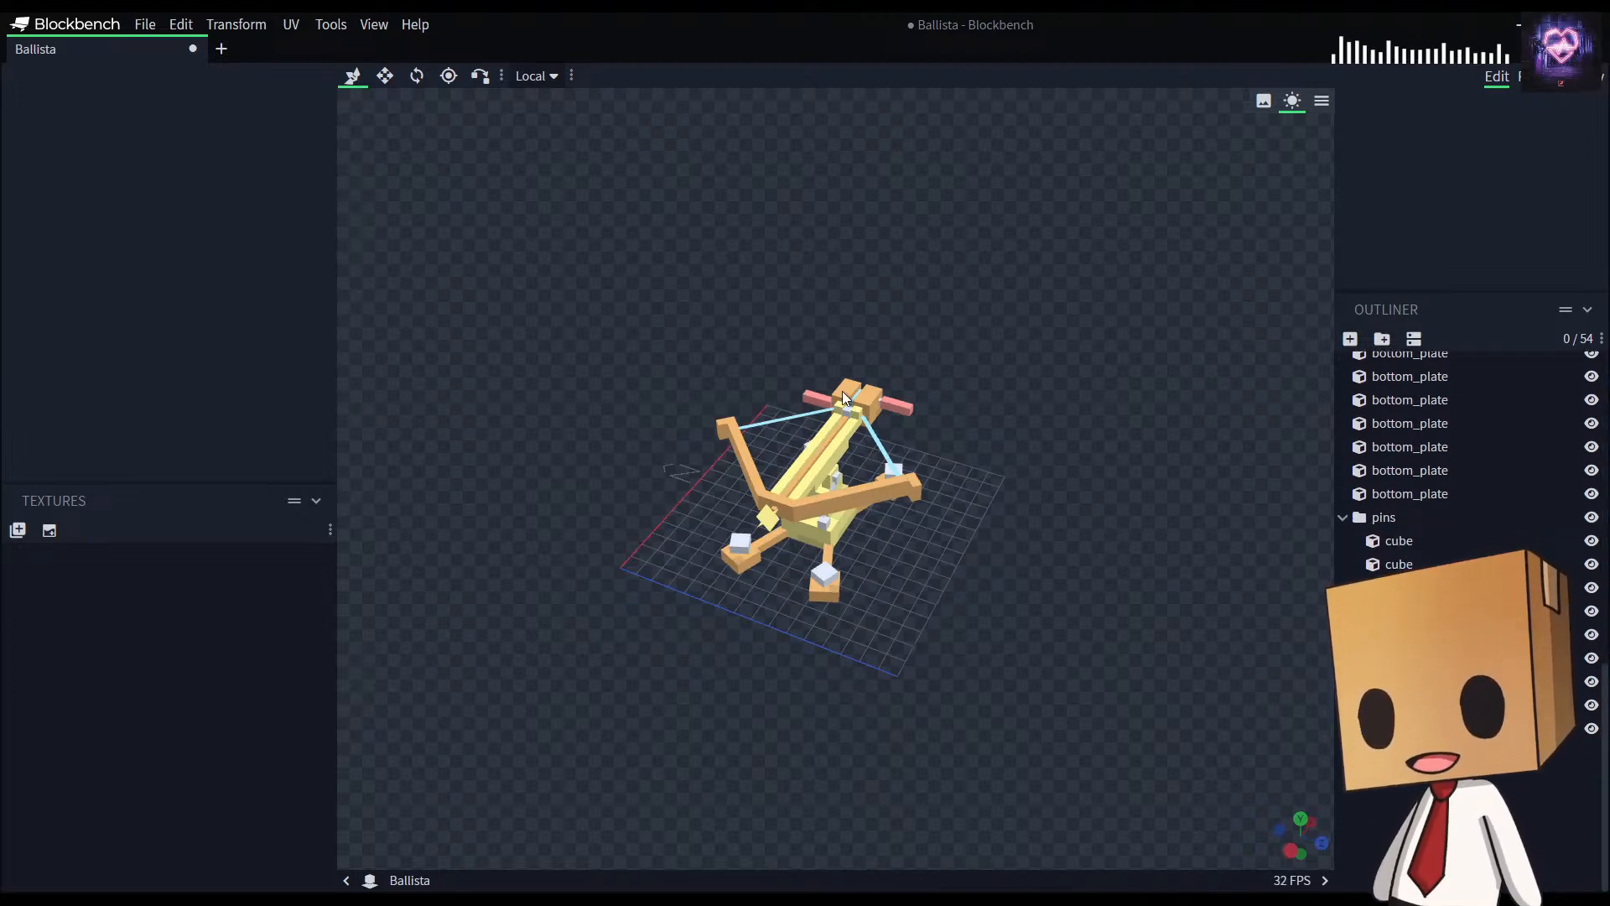
Step: Examine the pins group and the overall color-coded ballista from several angles, leaving nothing selected
left_click_drag(1042, 395, 1054, 443)
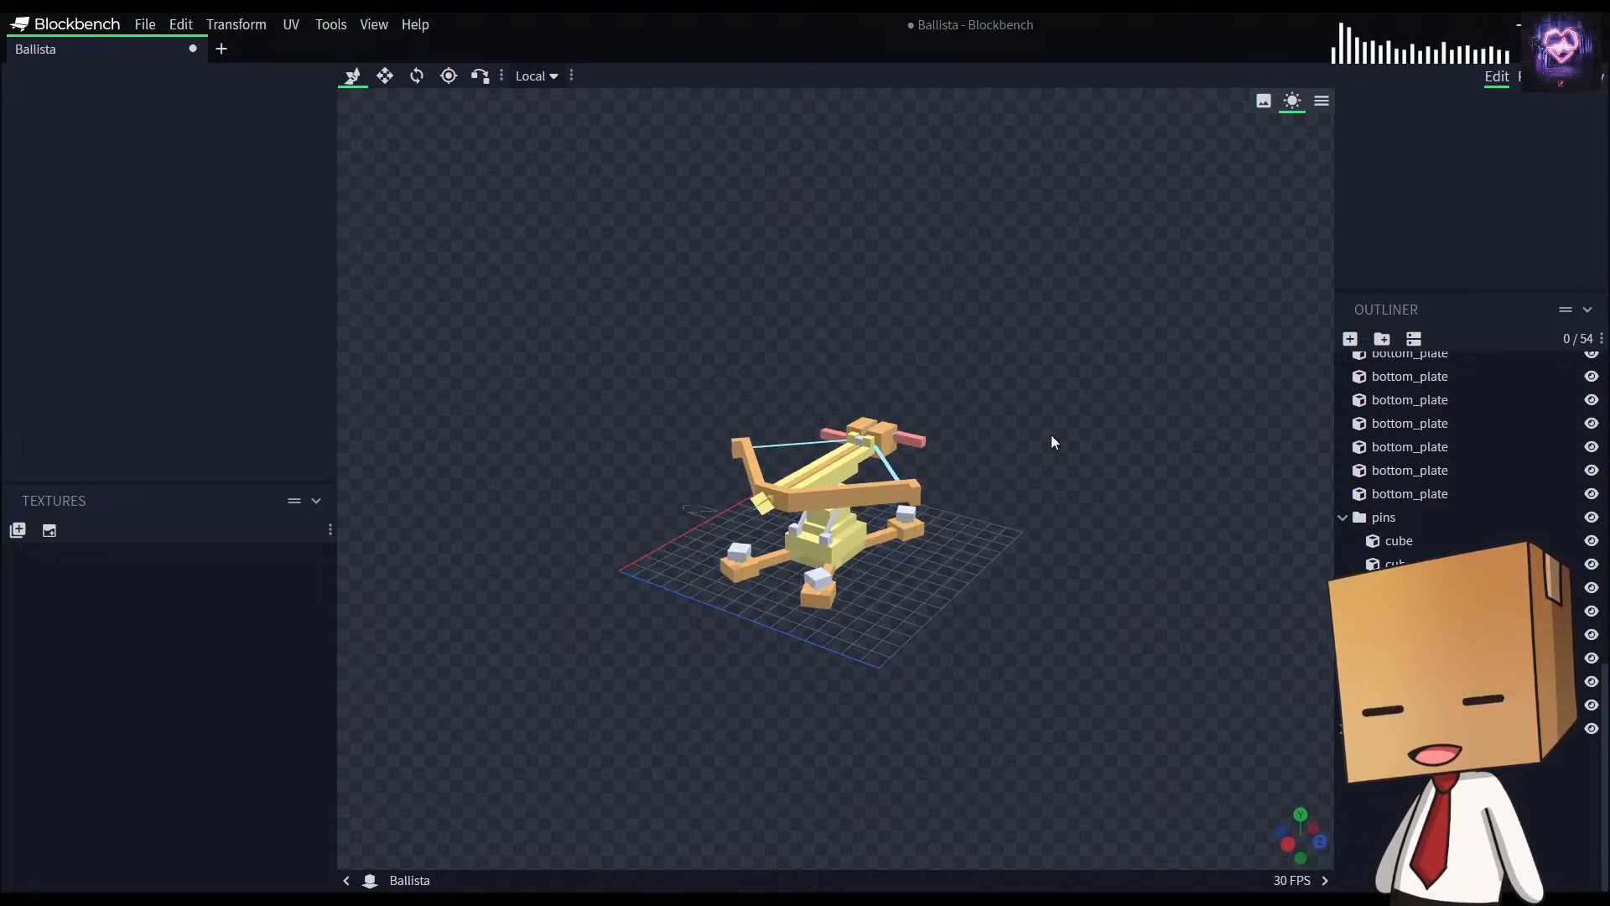
left_click(1390, 517)
left_click_drag(1060, 649, 838, 705)
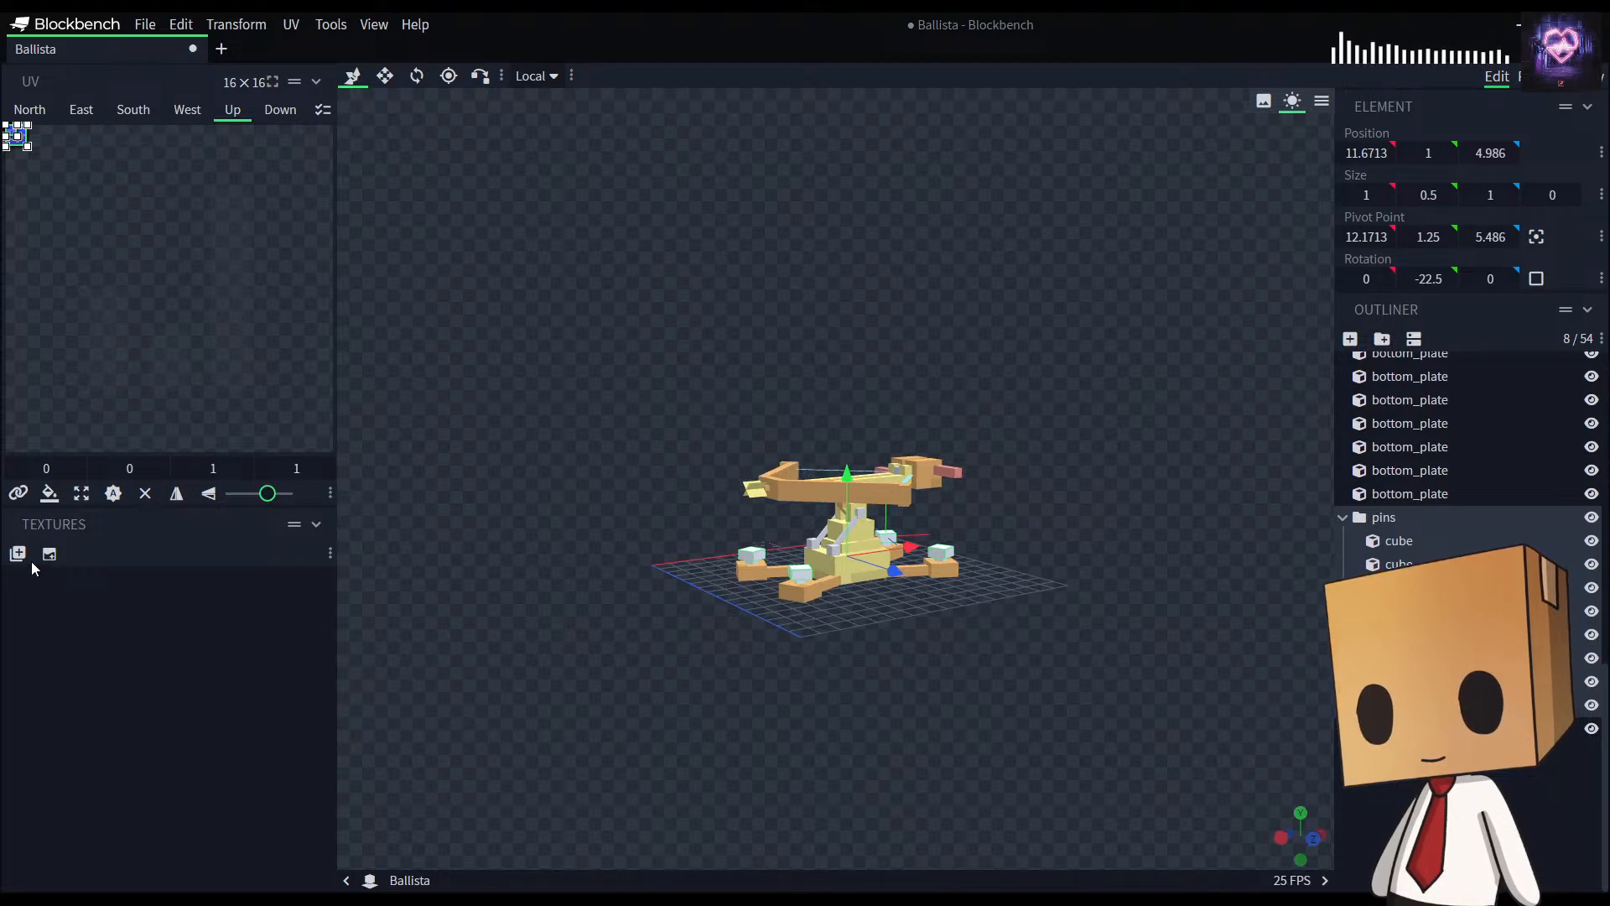
left_click_drag(809, 650, 757, 727)
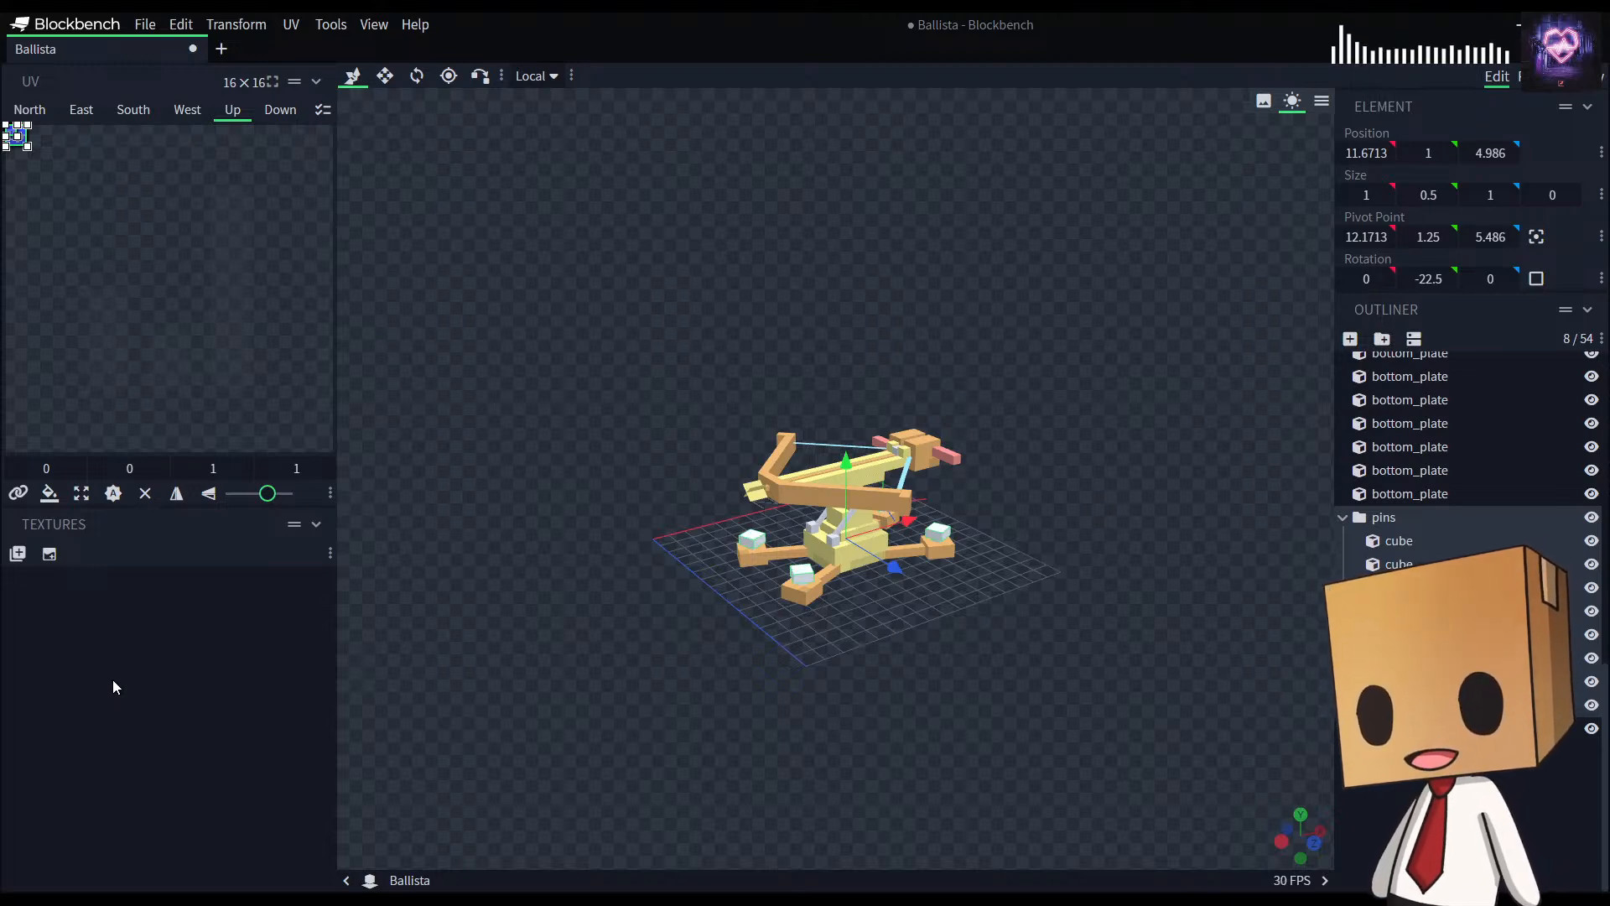
mouse_move(716, 755)
left_mouse_down()
mouse_move(842, 697)
mouse_move(1043, 734)
mouse_move(954, 780)
mouse_move(810, 783)
mouse_move(704, 746)
left_mouse_up()
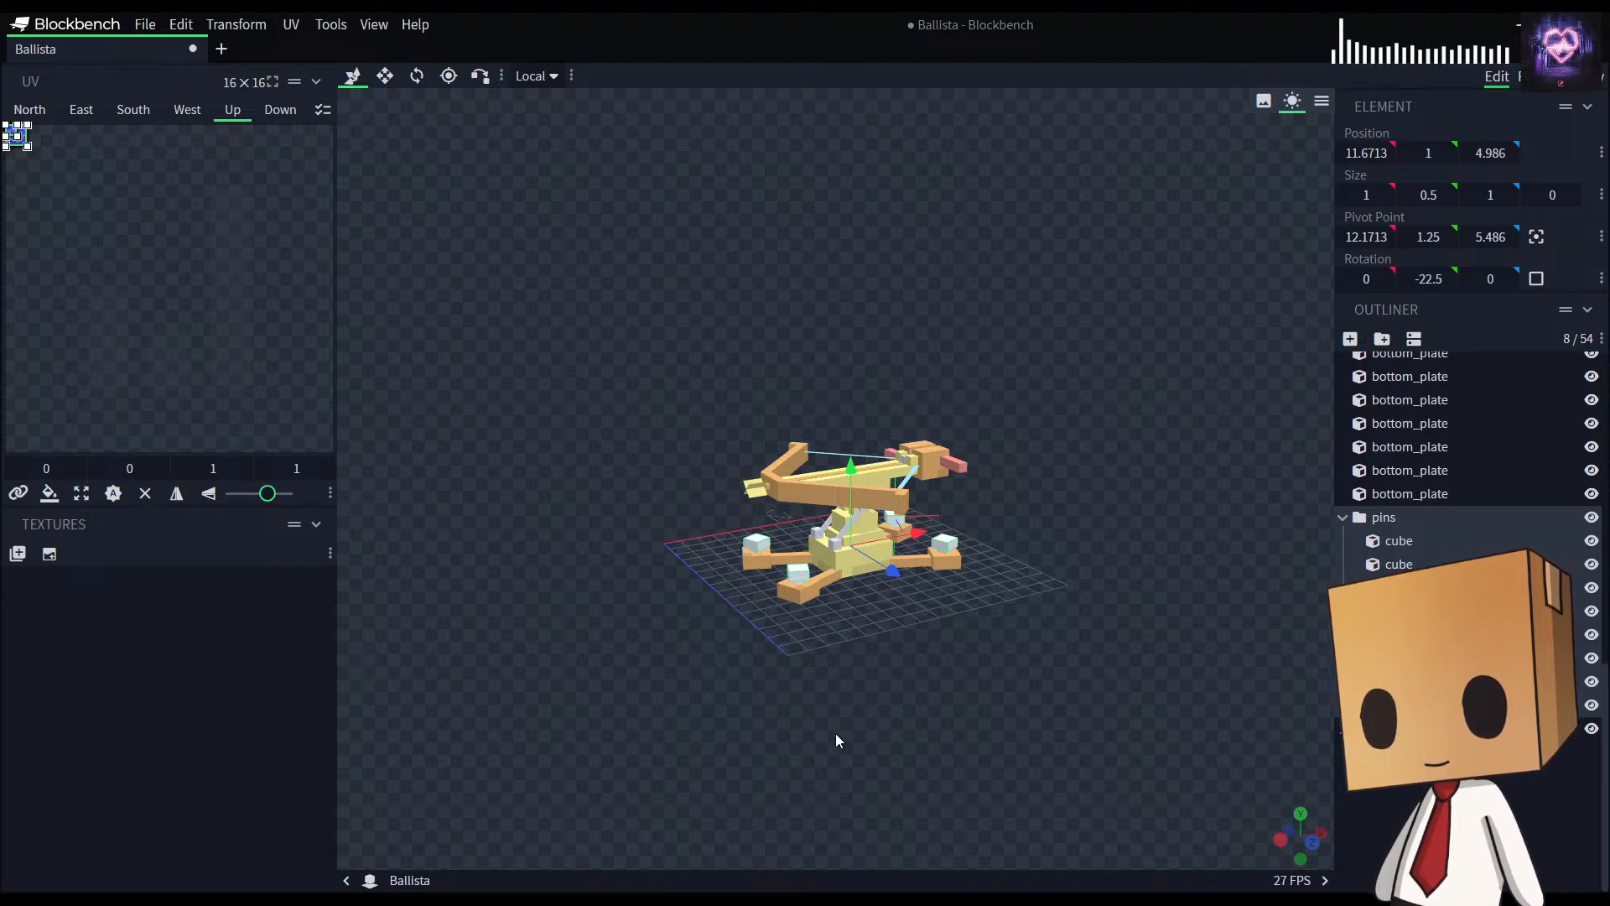
left_click_drag(823, 732, 956, 718)
left_click(1397, 803)
left_click_drag(1077, 729, 1003, 765)
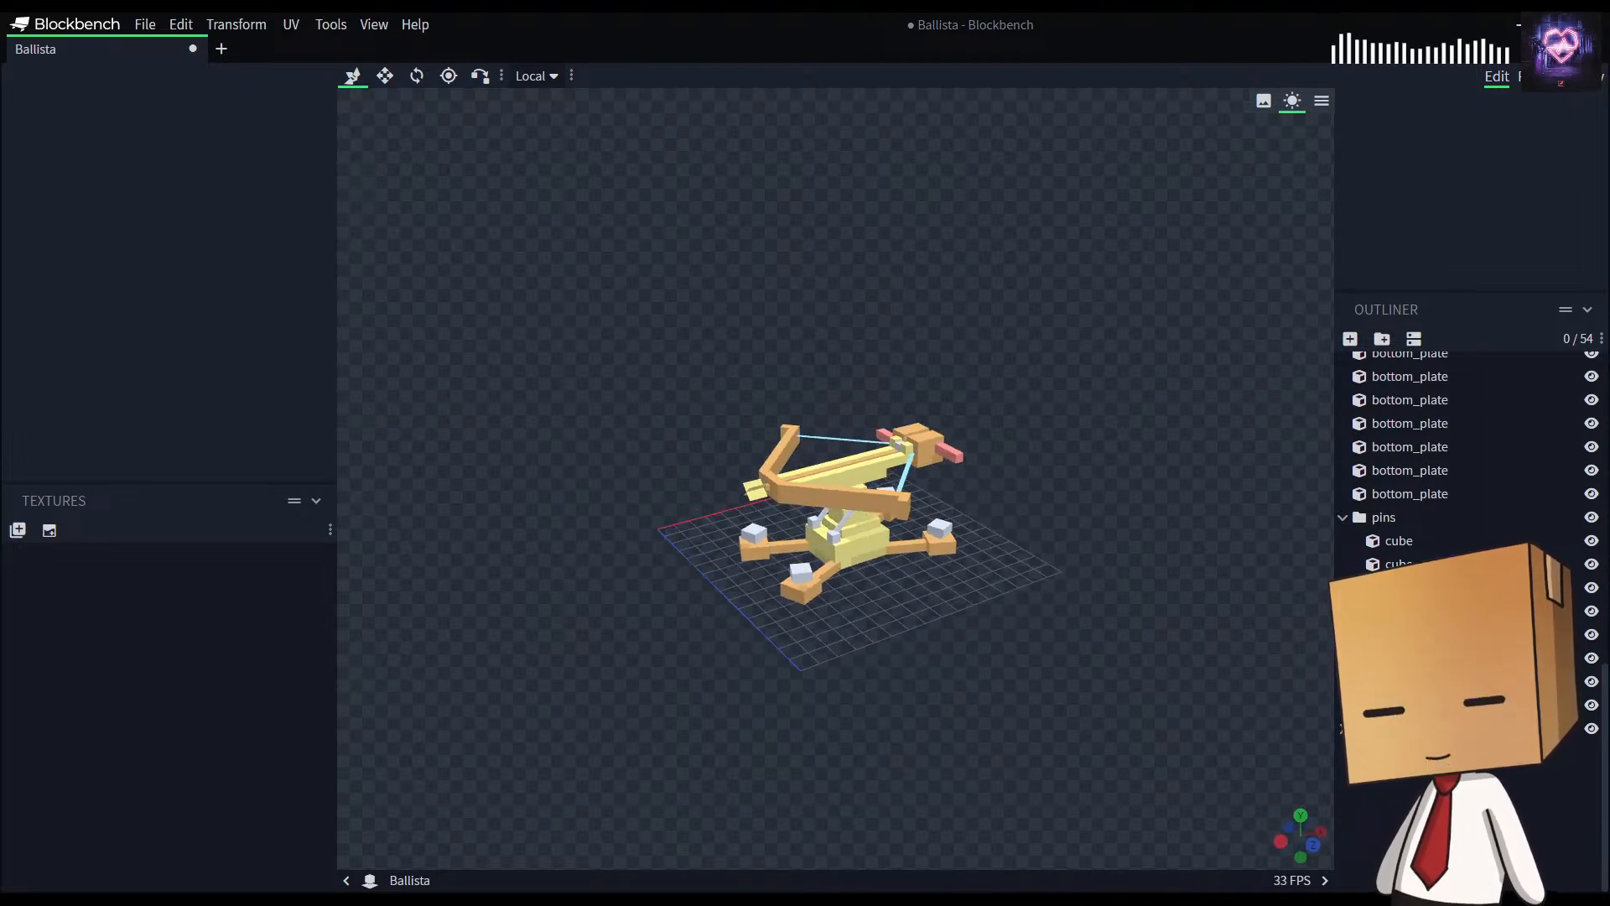
left_click_drag(1093, 738, 682, 762)
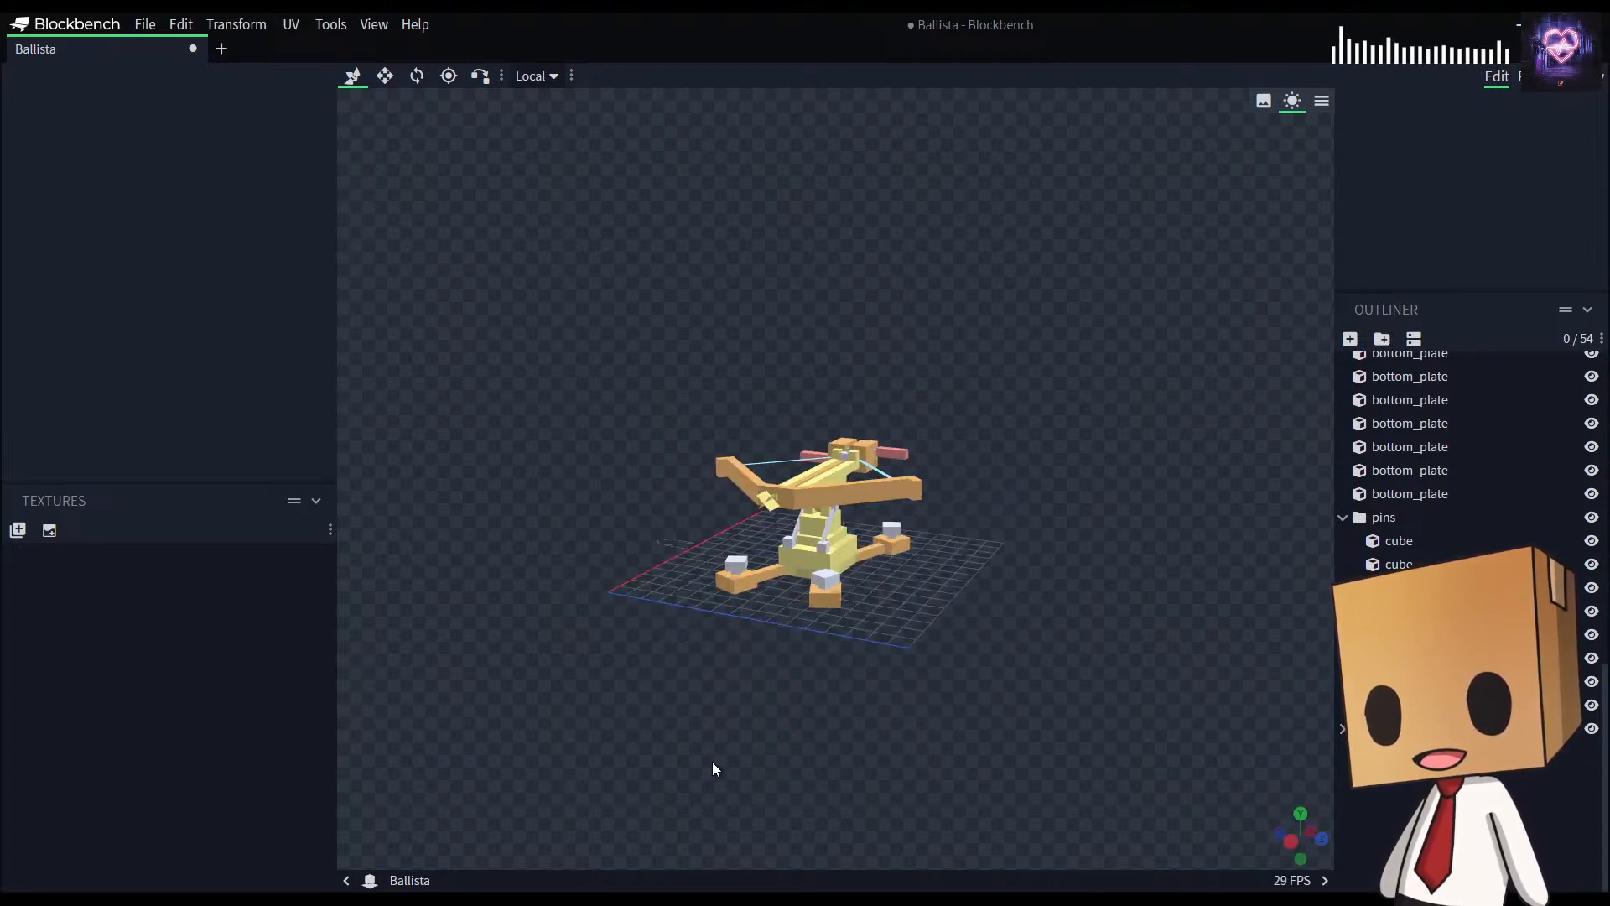
mouse_move(1119, 755)
left_mouse_down()
mouse_move(805, 780)
mouse_move(1186, 769)
mouse_move(1173, 732)
mouse_move(1104, 766)
left_mouse_up()
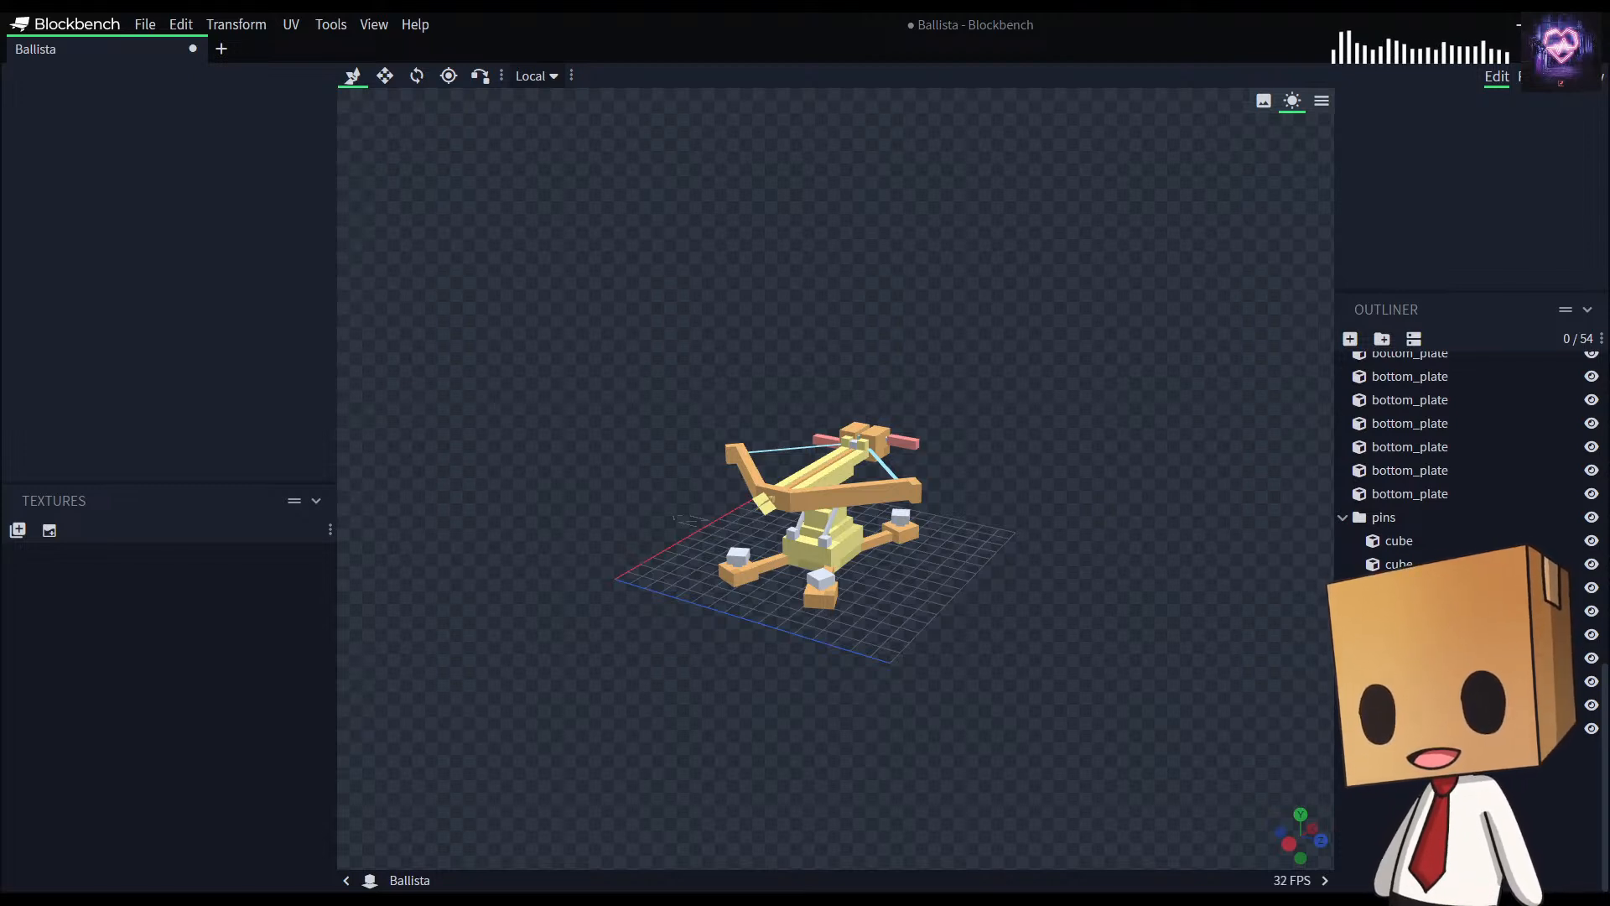
Step: Save the finished ballista project as Ballista.bbmodel
left_click(145, 24)
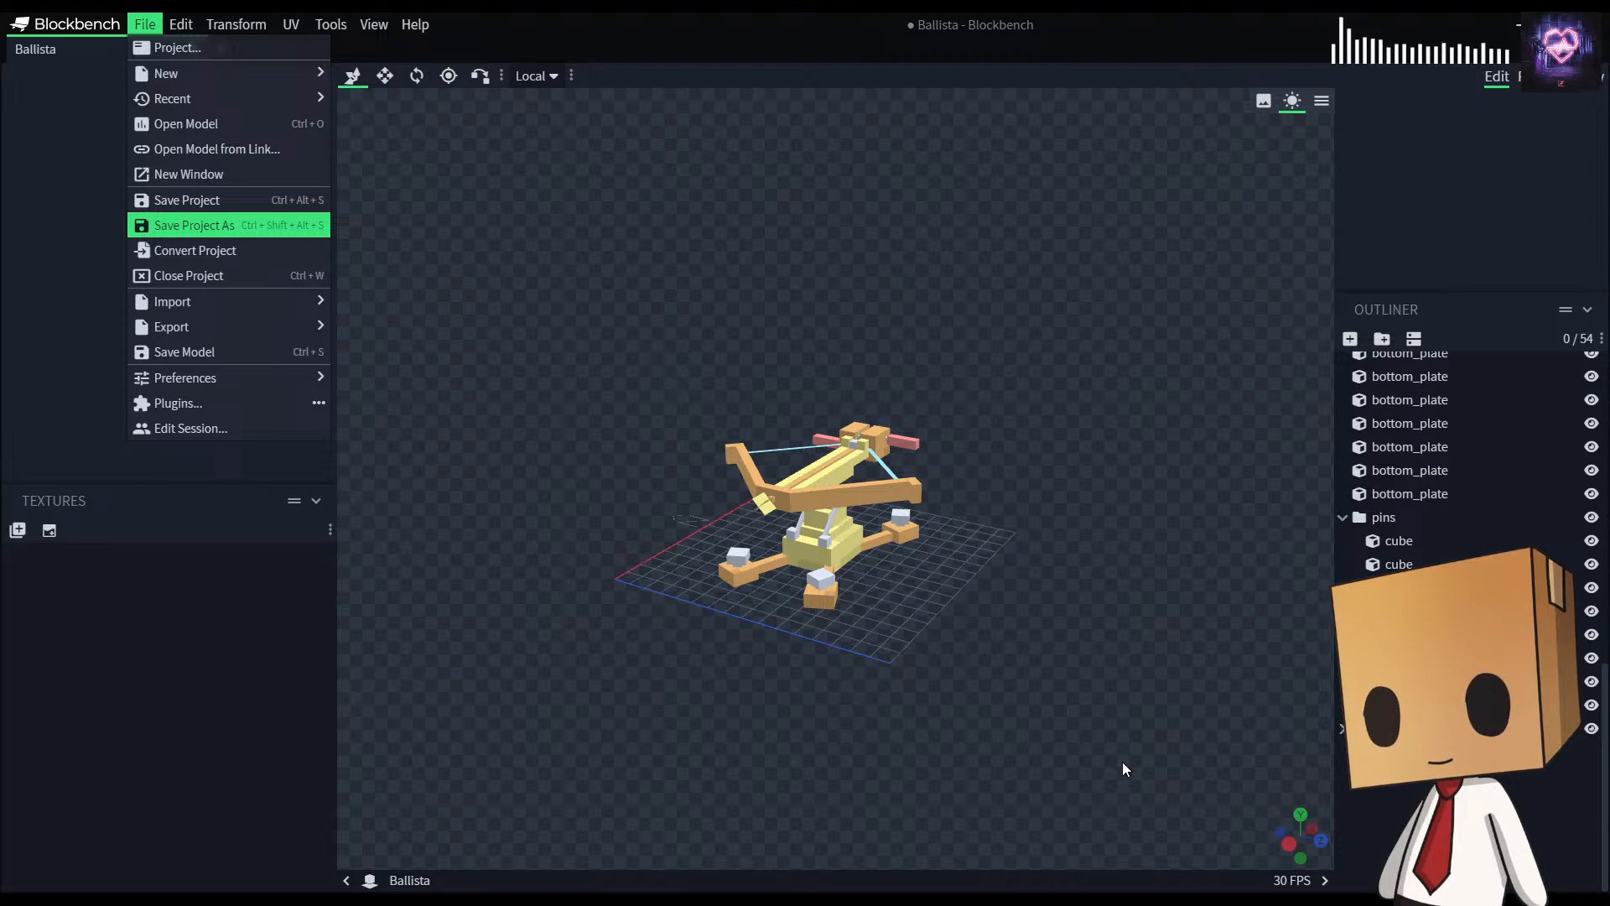
left_click(1284, 811)
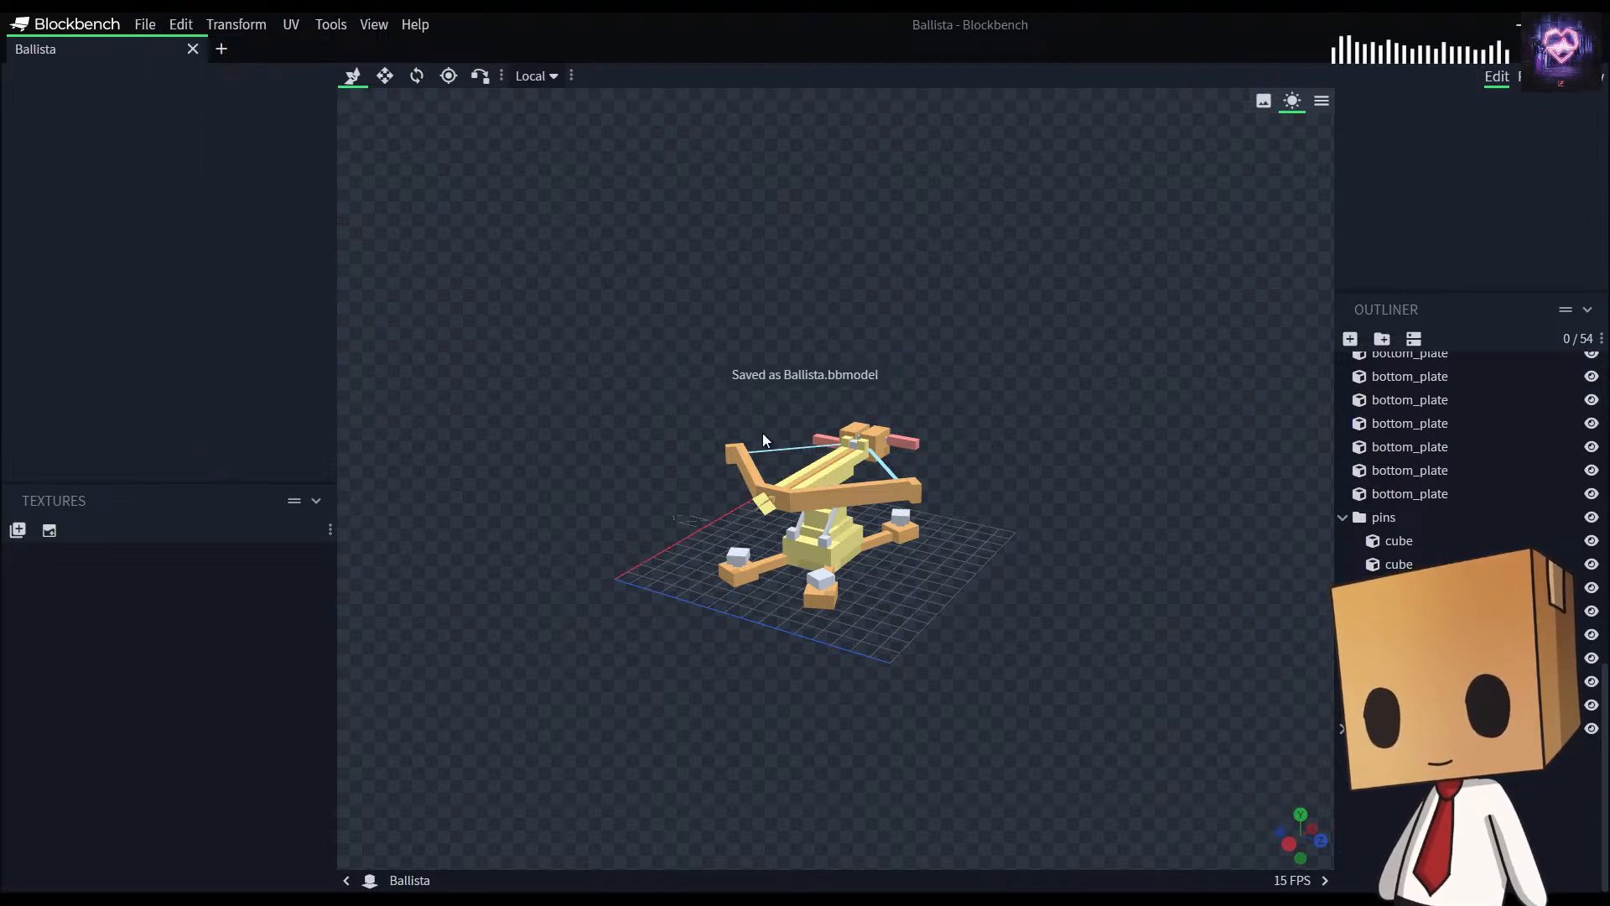
Step: Switch to paint mode and inspect the ballista up close from several angles
left_click_drag(589, 506, 1159, 631)
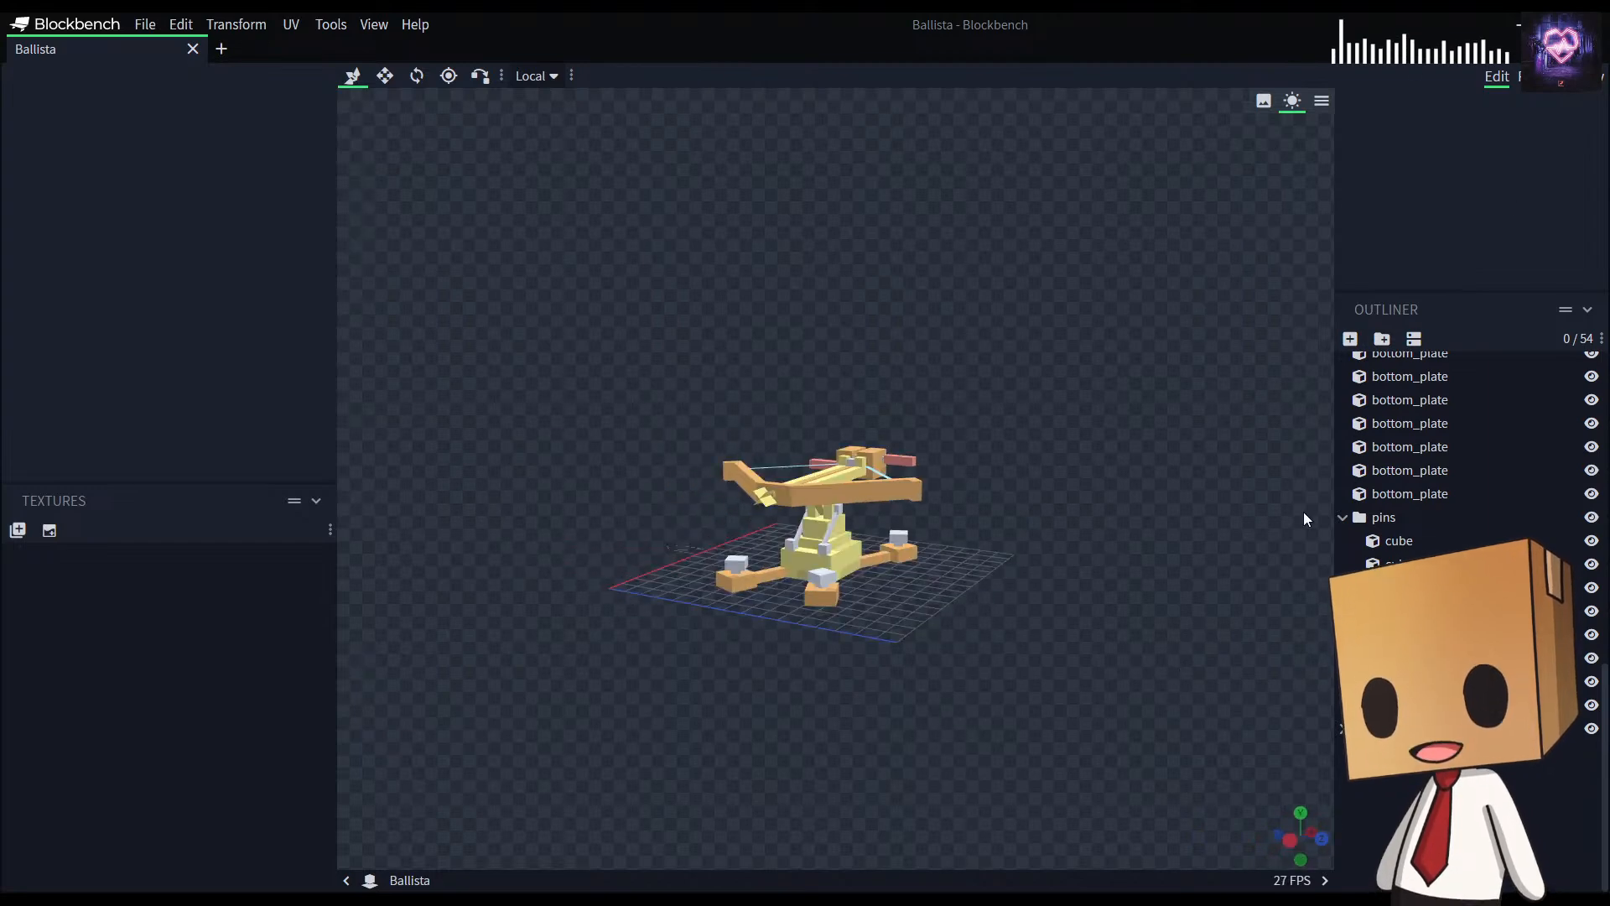
key("Tab")
scroll(1014, 667, "up", 3)
left_click_drag(1013, 671, 1352, 616)
left_click_drag(1103, 600, 829, 882)
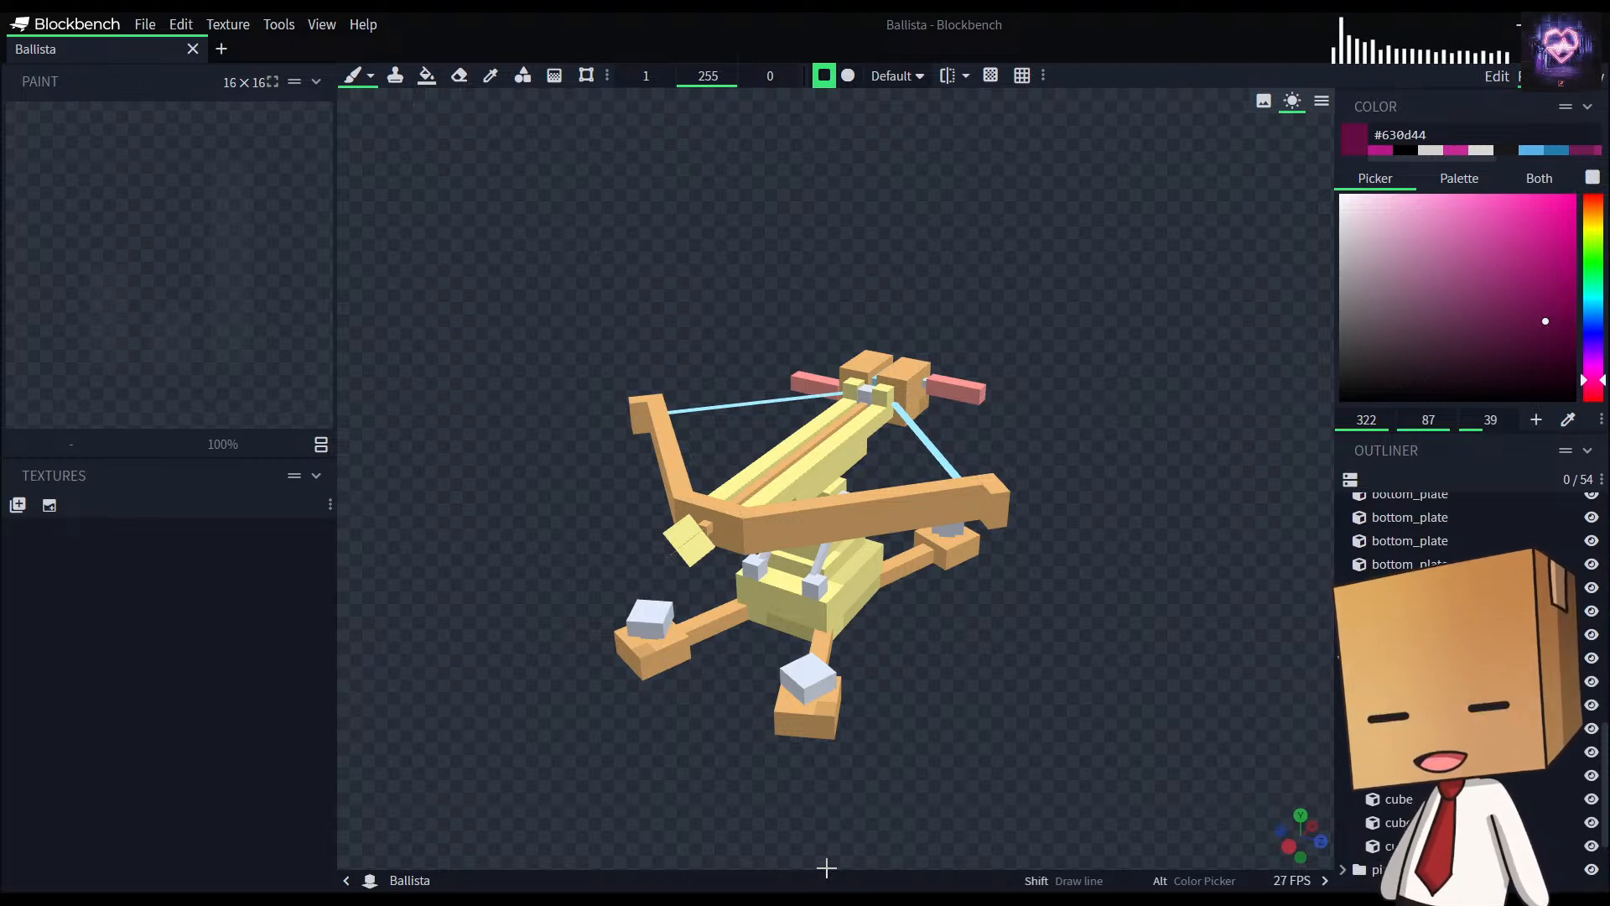
mouse_move(973, 752)
left_mouse_down()
mouse_move(981, 716)
mouse_move(956, 744)
left_mouse_up()
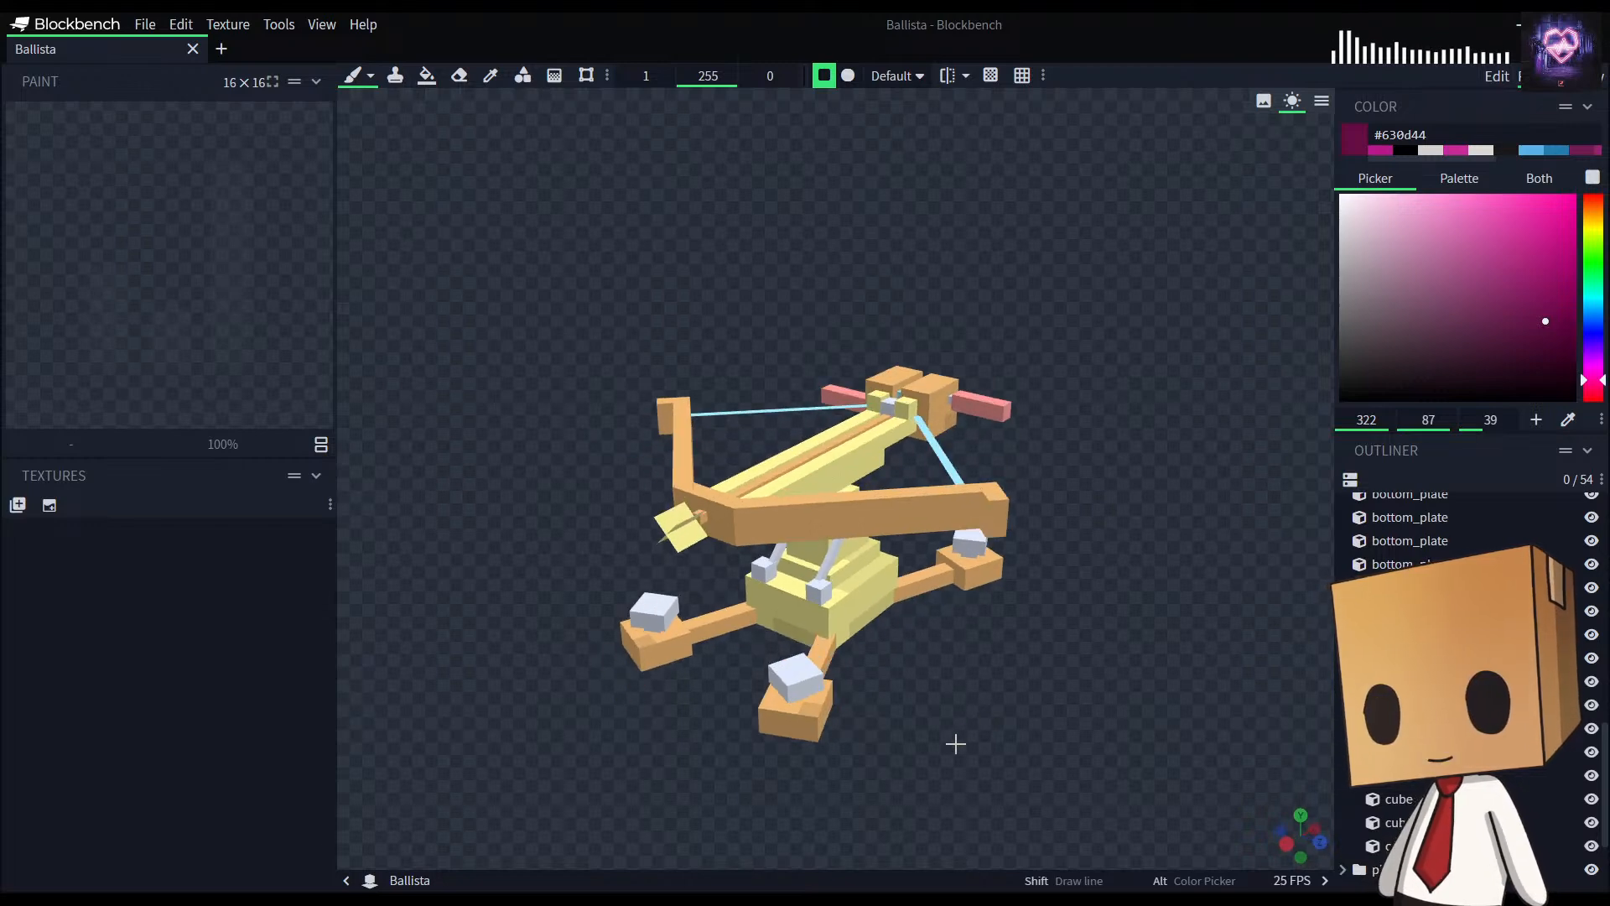
scroll(957, 744, "down", 3)
scroll(956, 743, "up", 2)
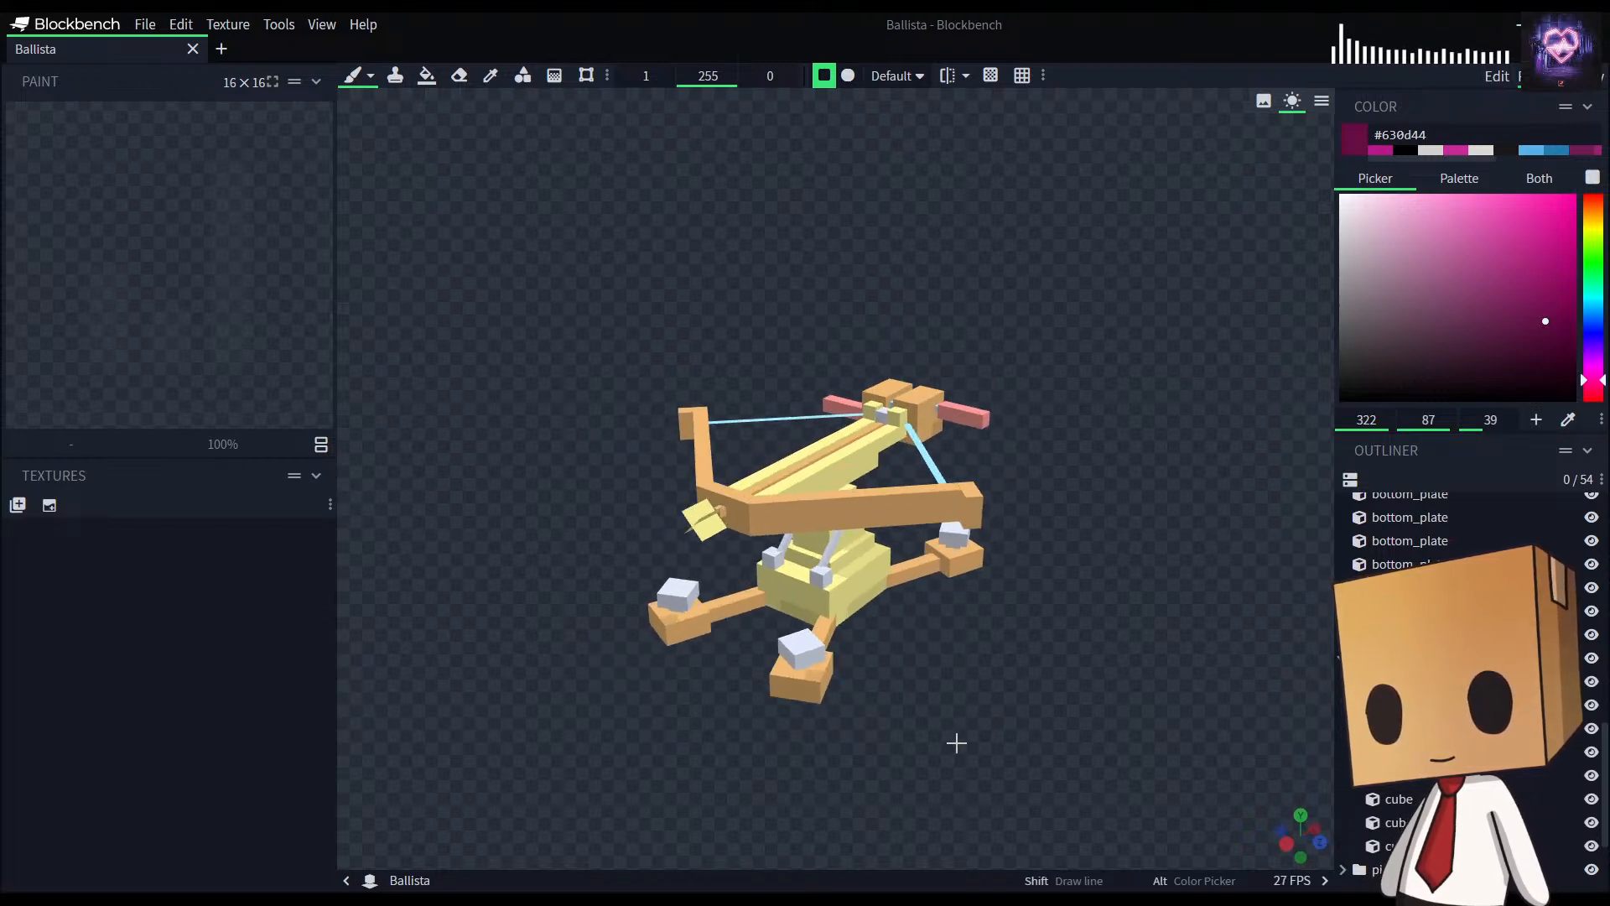
left_click_drag(984, 739, 985, 738)
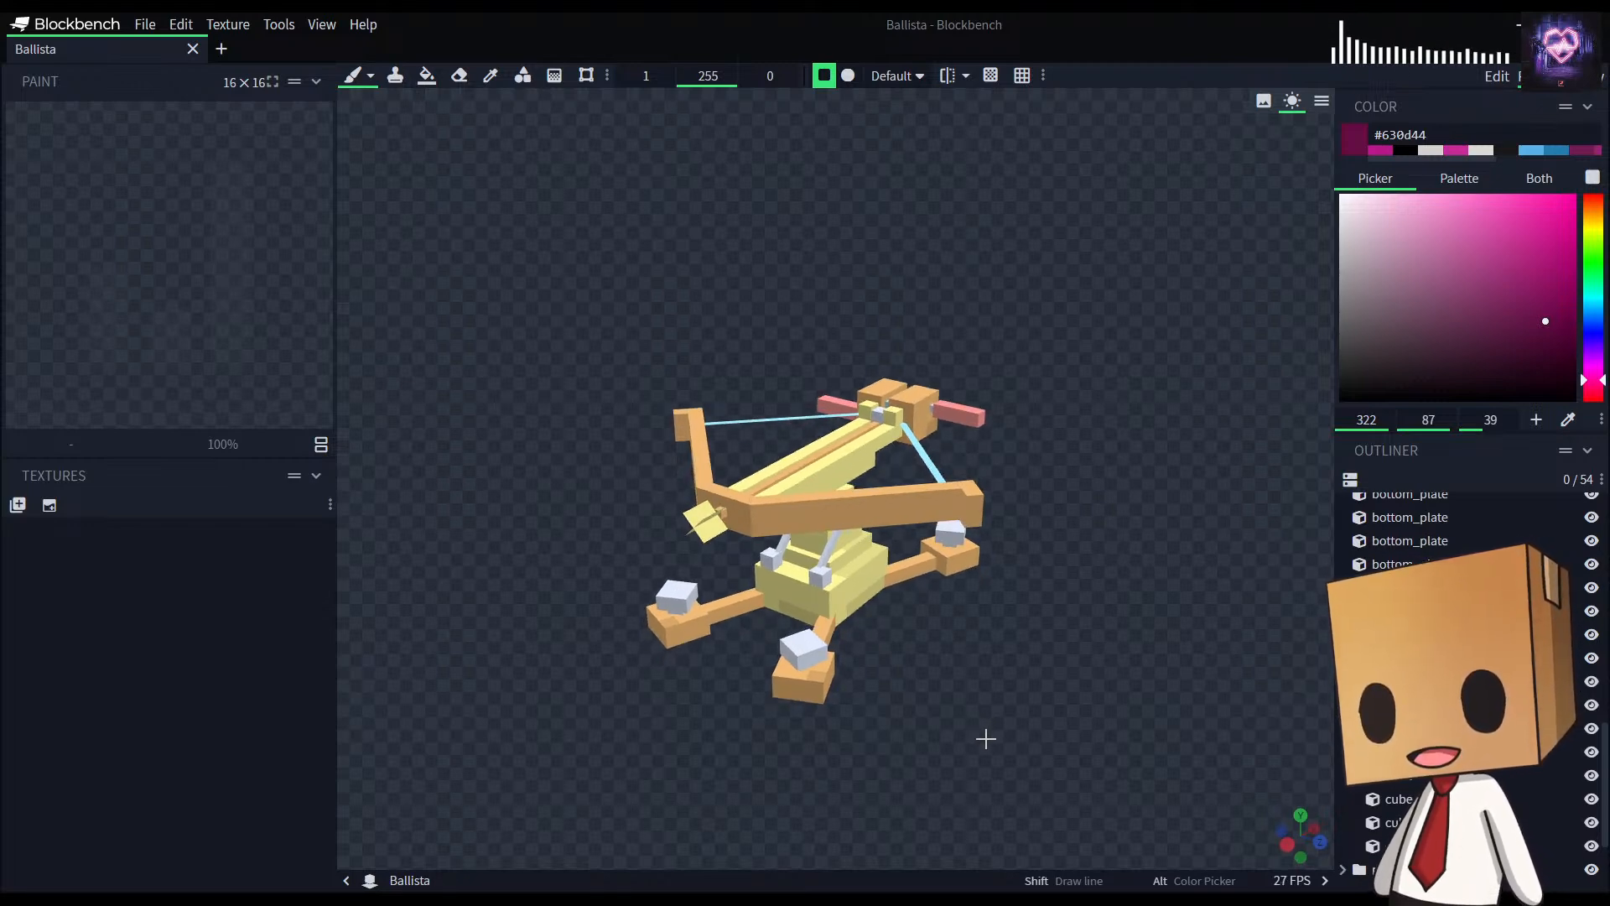
left_click_drag(999, 738, 845, 491)
left_click_drag(956, 523, 1014, 736)
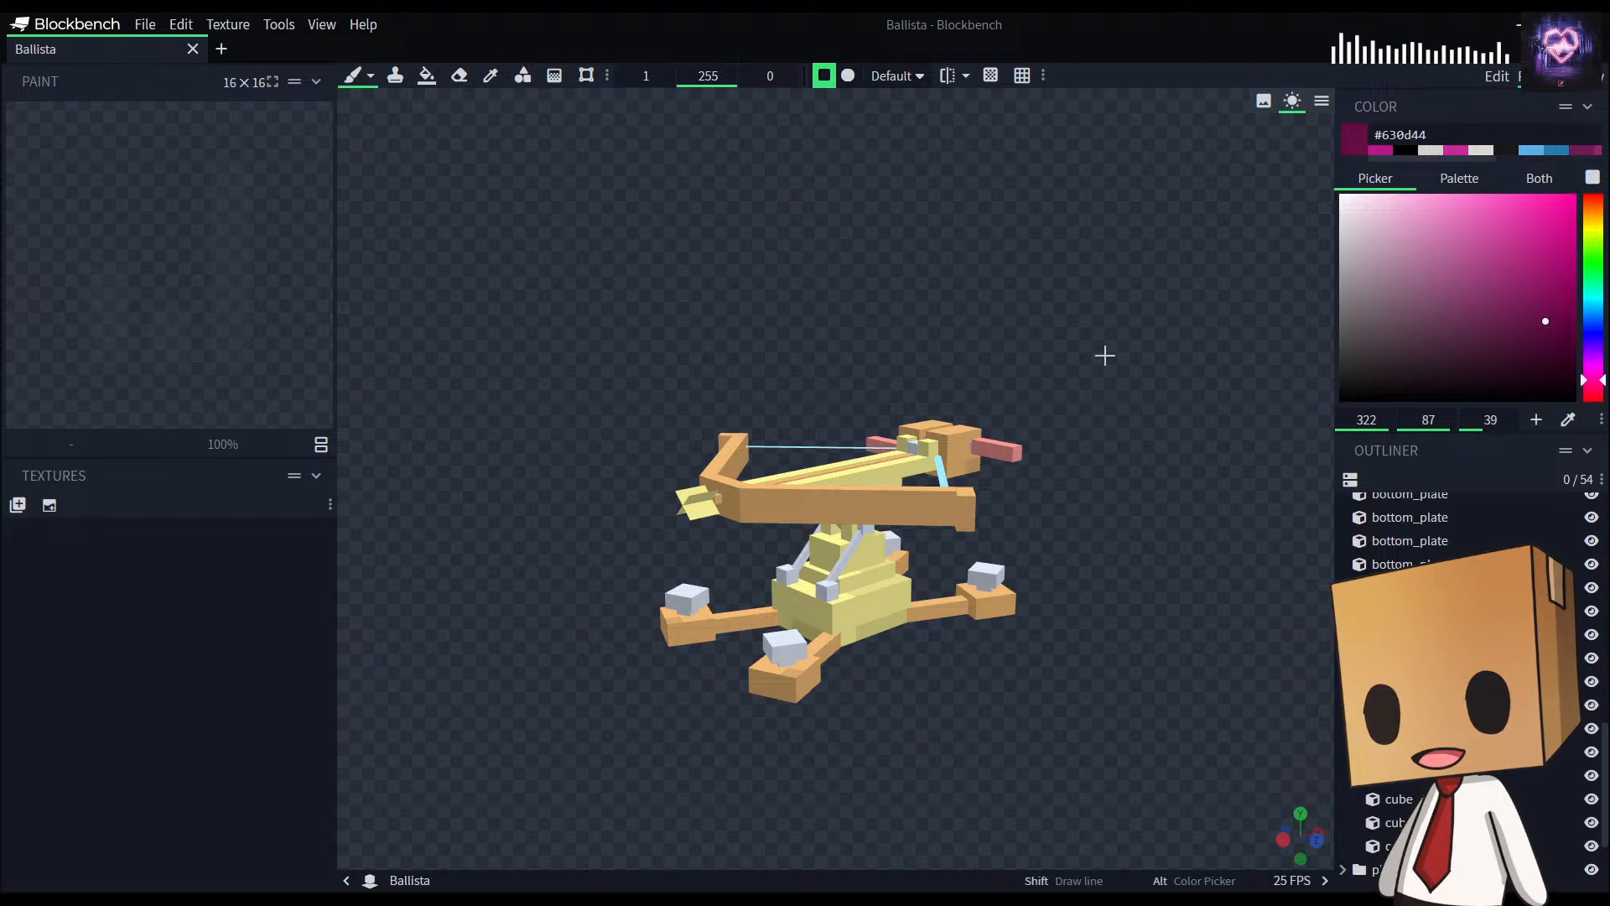